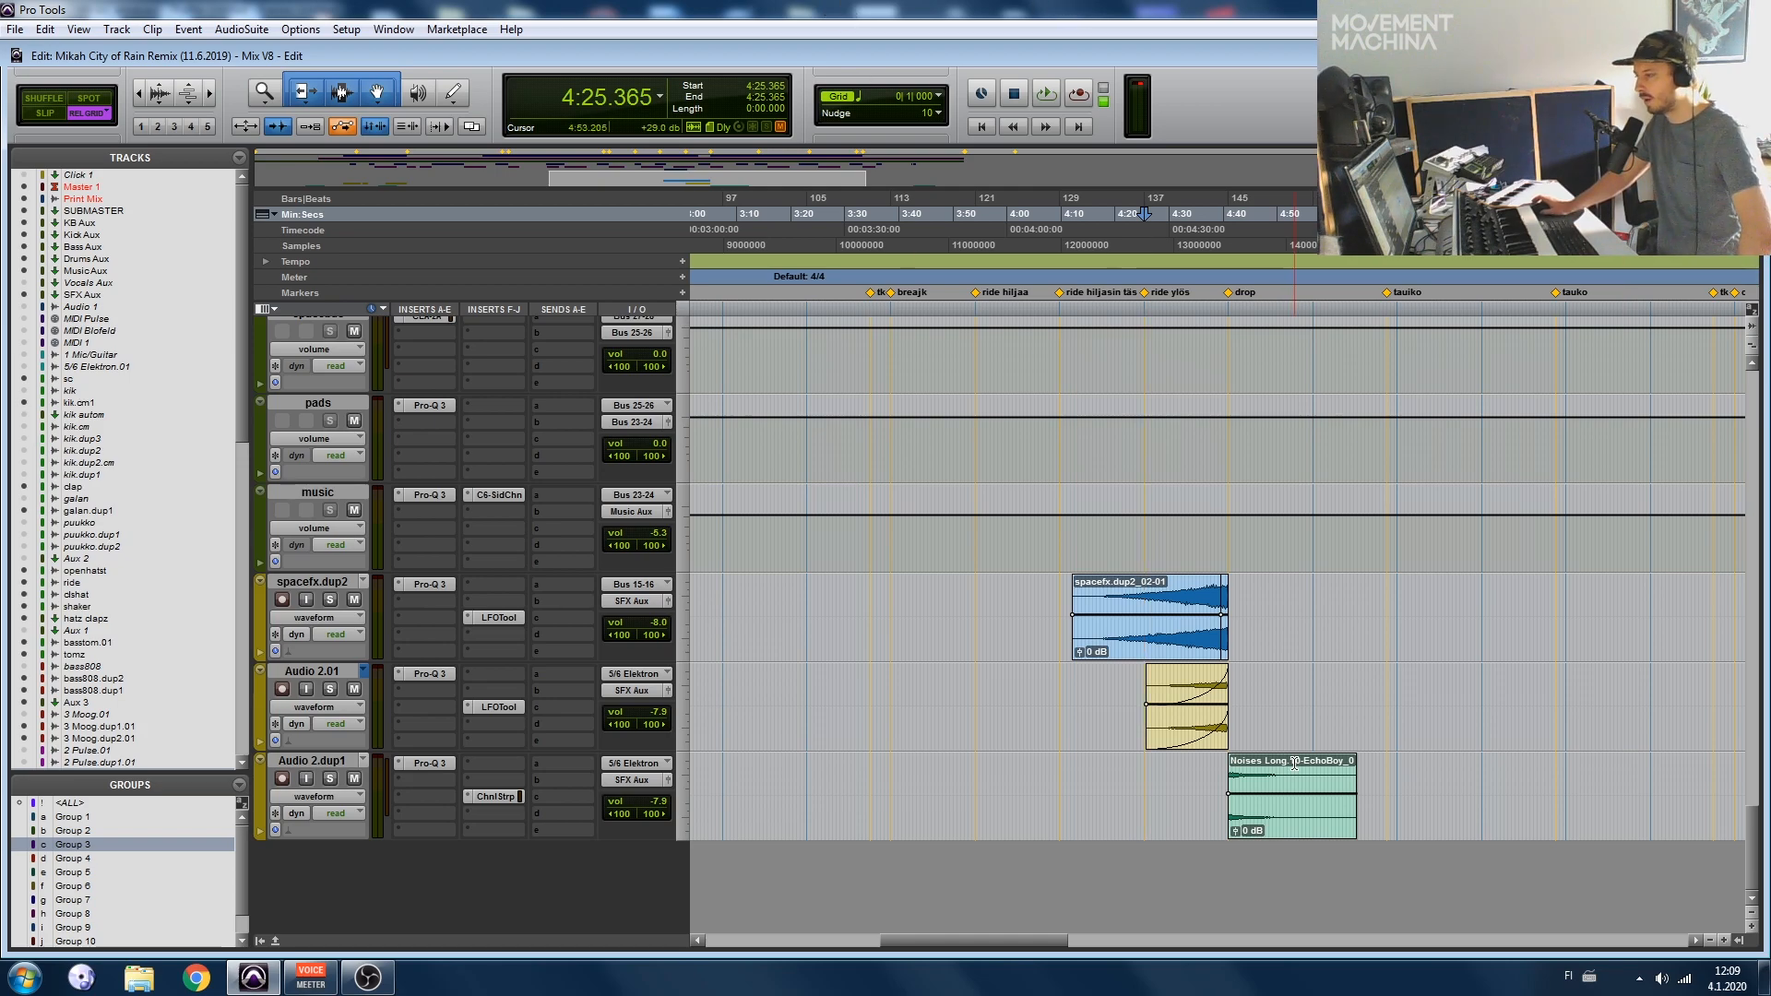
Step: Look through all the session's tracks, from Master 1 and the aux tracks down through drums, bass and synths to the SFX tracks
{"action": "left_click_drag", "start_coordinate": [1756, 846], "coordinate": [1767, 410]}
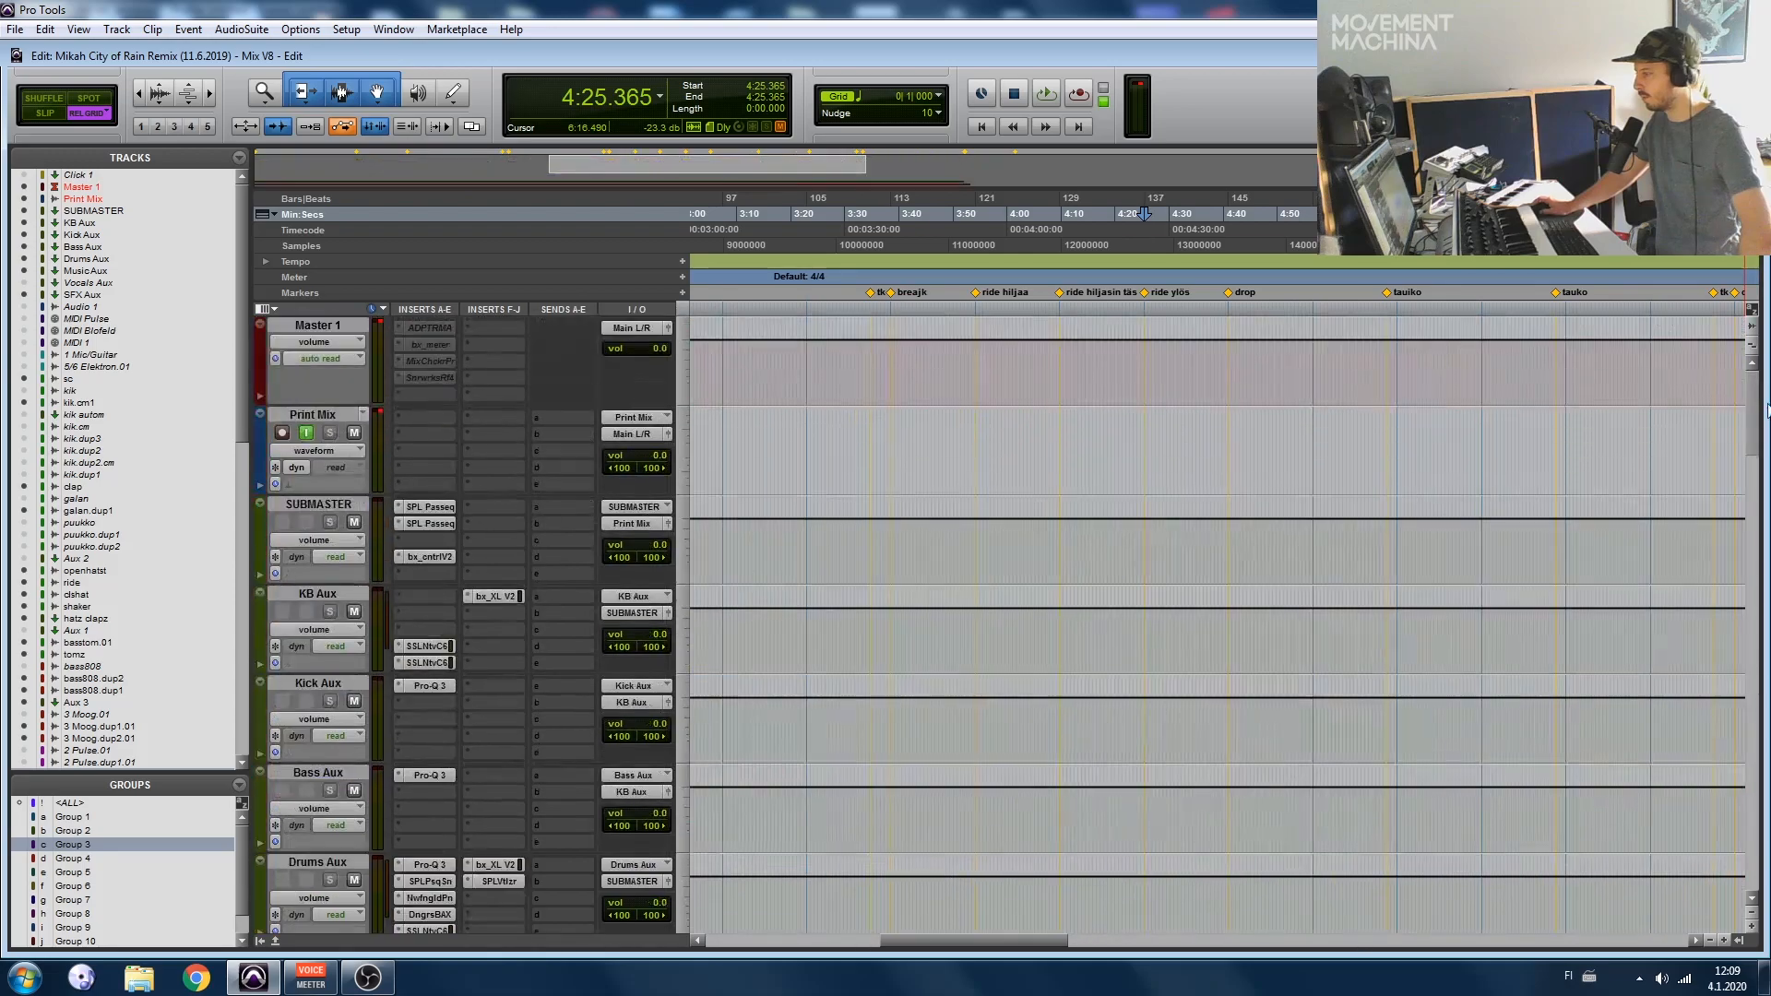
{"action": "scroll", "coordinate": [1220, 620], "scroll_direction": "down", "scroll_amount": 3}
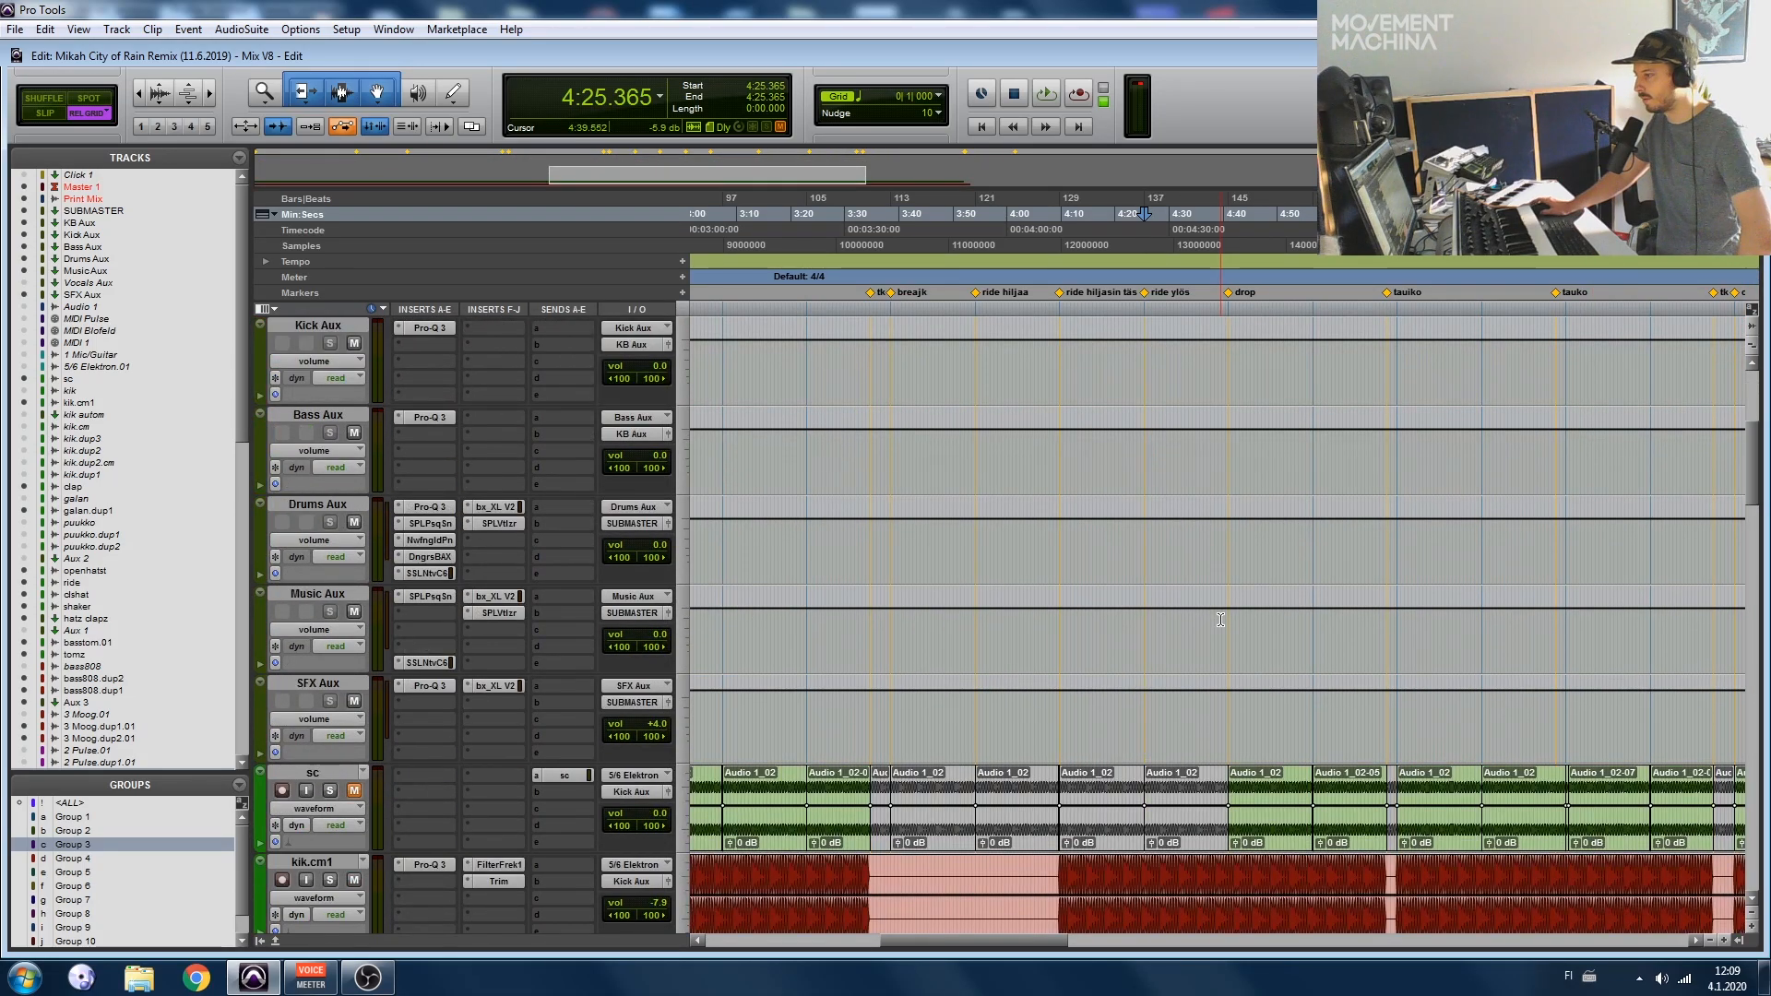
{"action": "scroll", "coordinate": [850, 612], "scroll_direction": "down", "scroll_amount": 4}
{"action": "scroll", "coordinate": [853, 674], "scroll_direction": "down", "scroll_amount": 2}
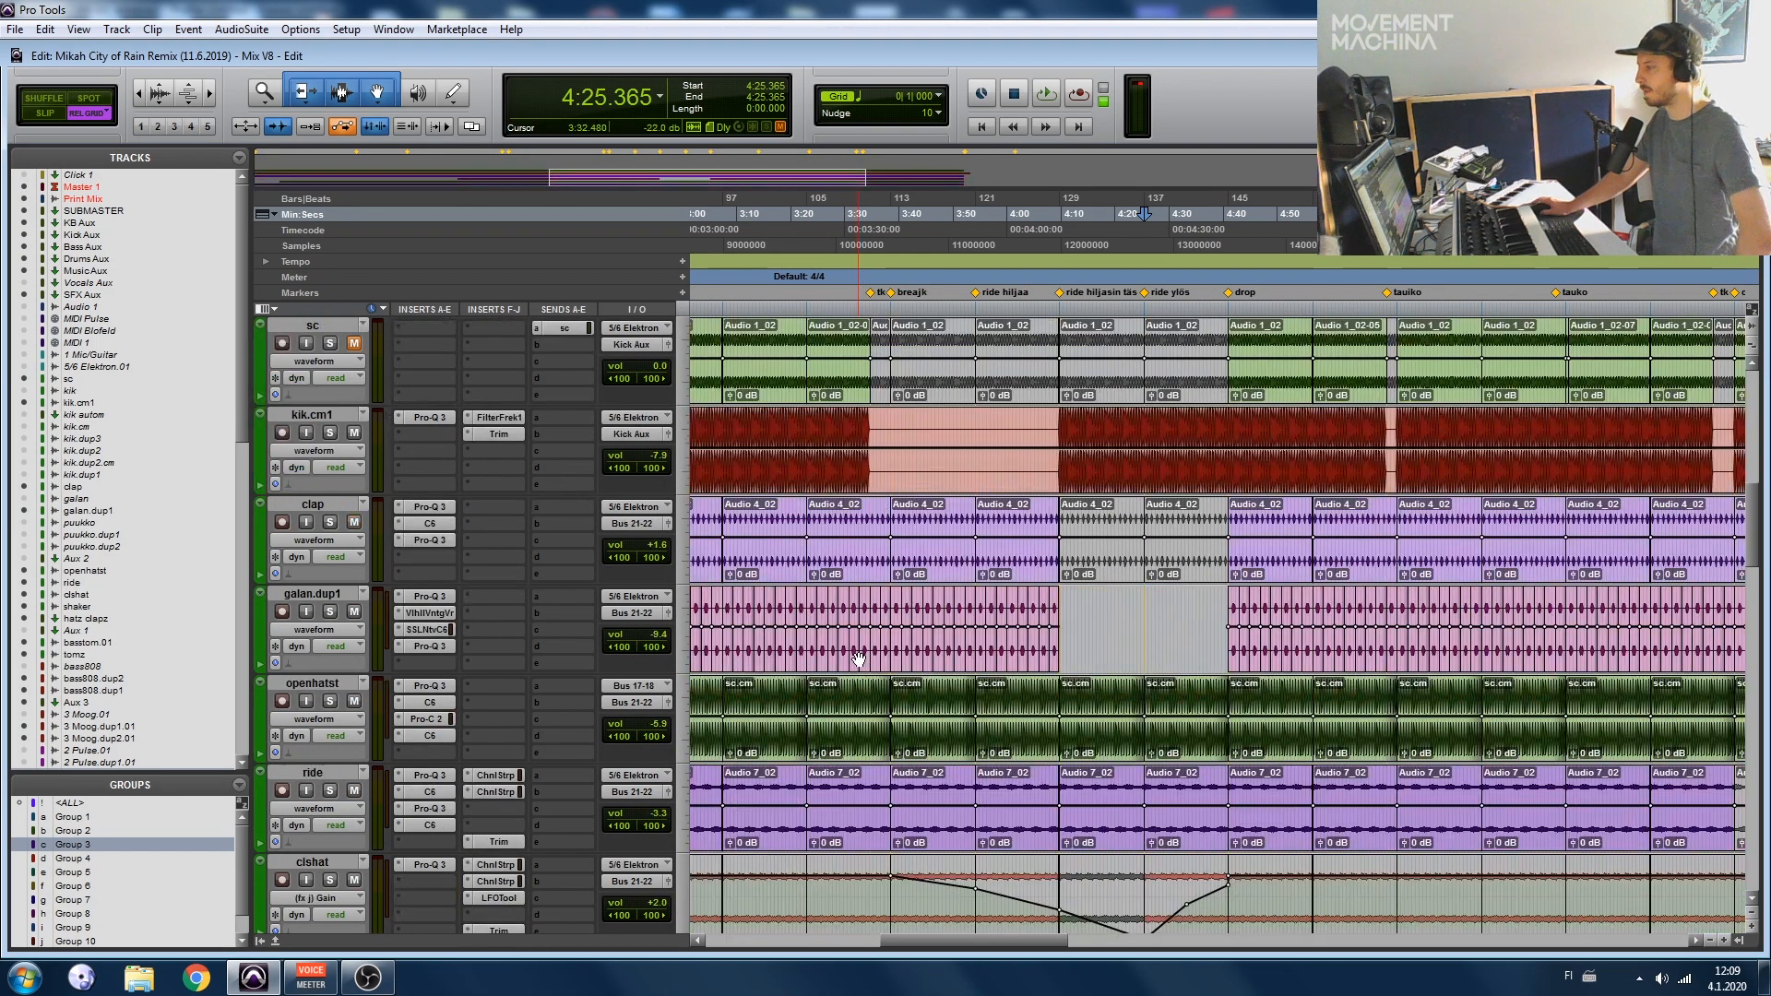
{"action": "scroll", "coordinate": [859, 624], "scroll_direction": "down", "scroll_amount": 3}
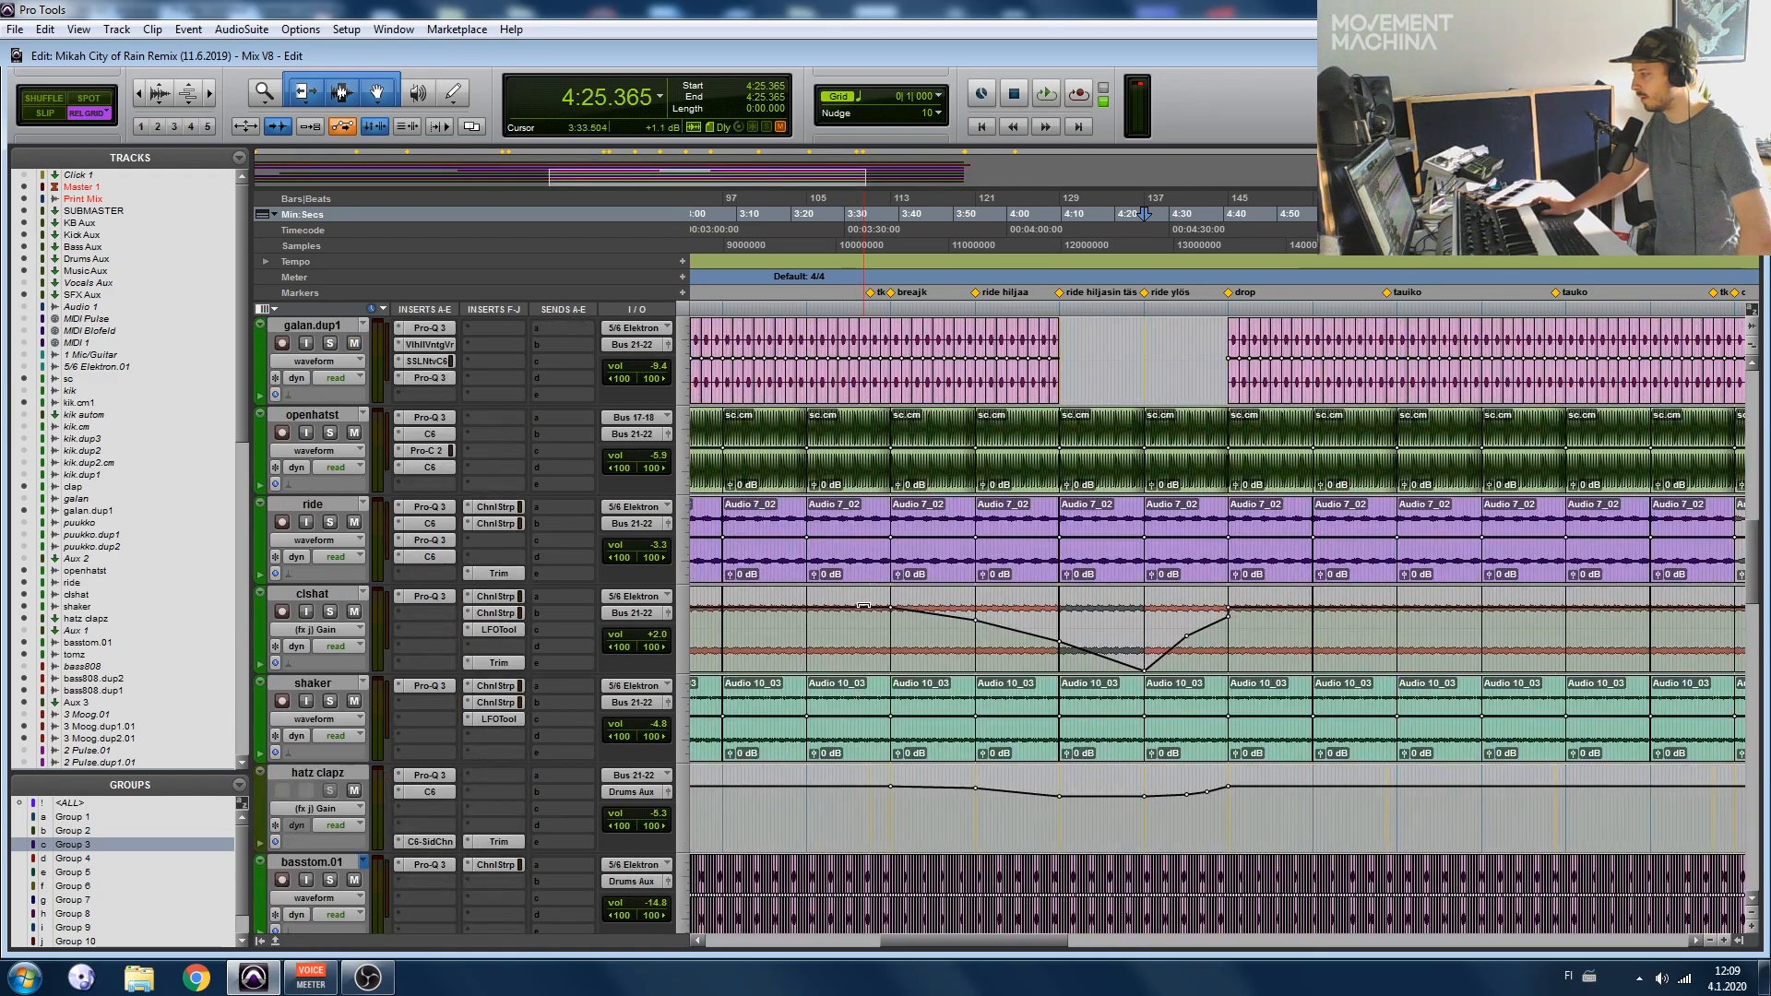
{"action": "scroll", "coordinate": [864, 602], "scroll_direction": "down", "scroll_amount": 1}
{"action": "scroll", "coordinate": [872, 602], "scroll_direction": "down", "scroll_amount": 2}
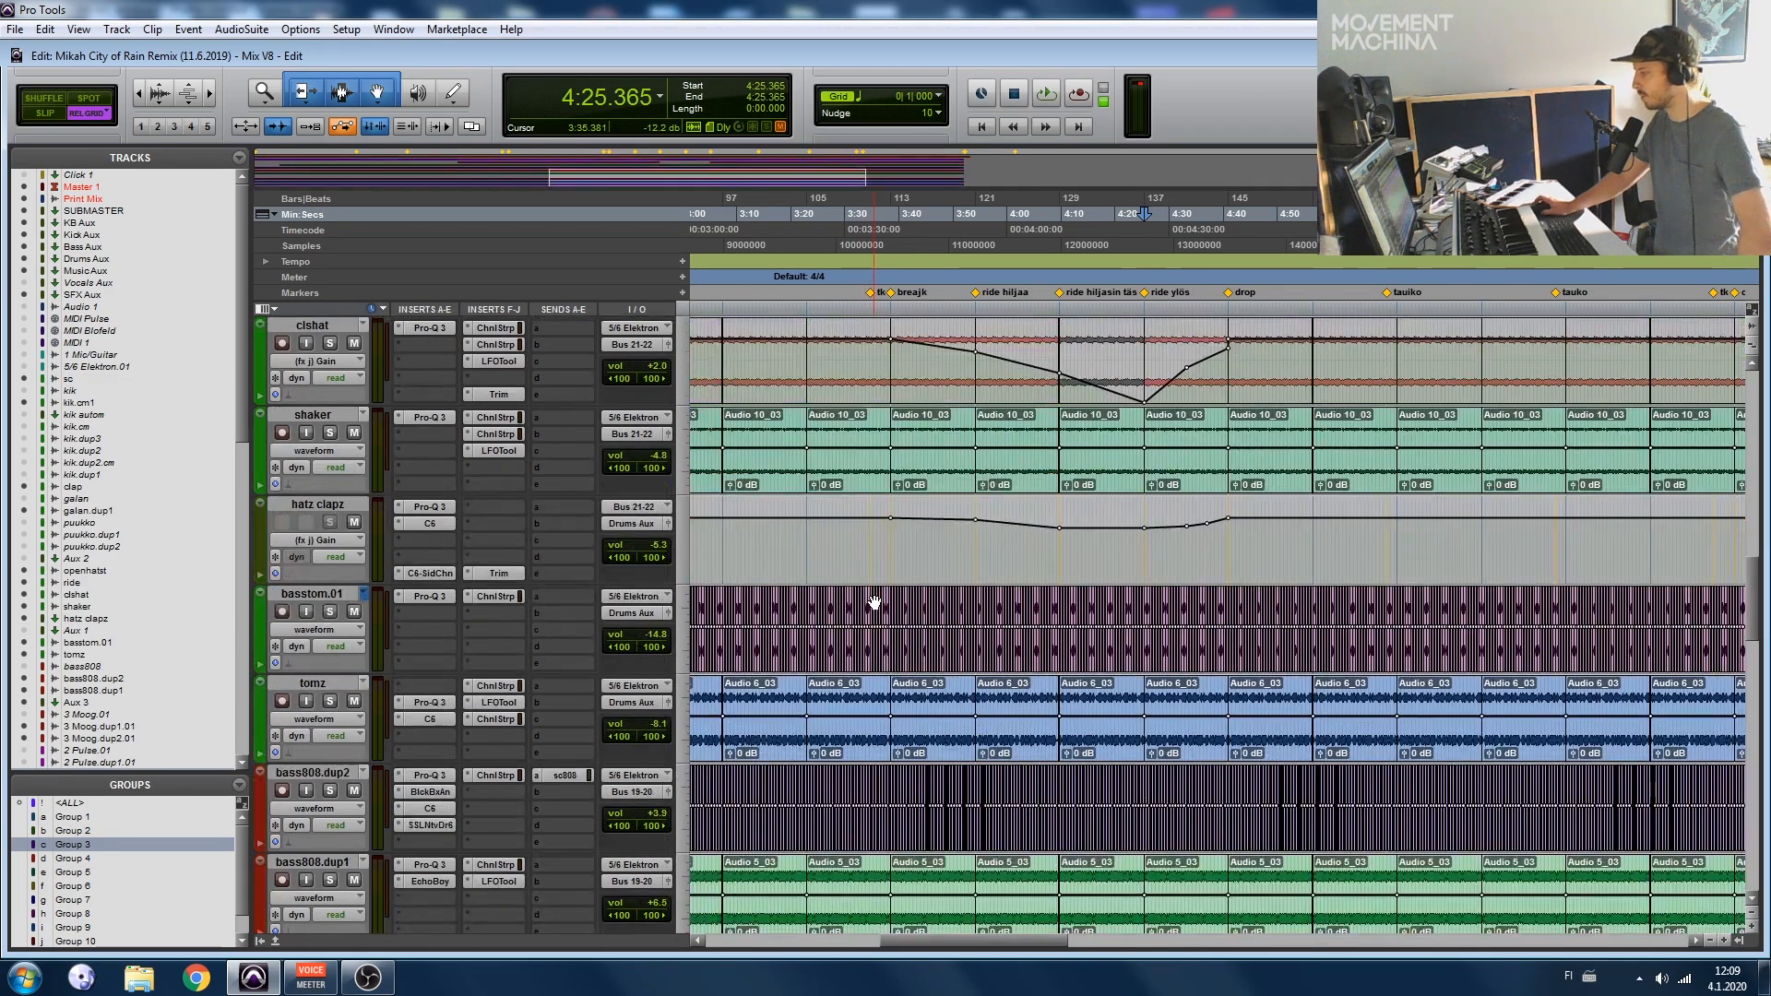
{"action": "scroll", "coordinate": [882, 595], "scroll_direction": "down", "scroll_amount": 6}
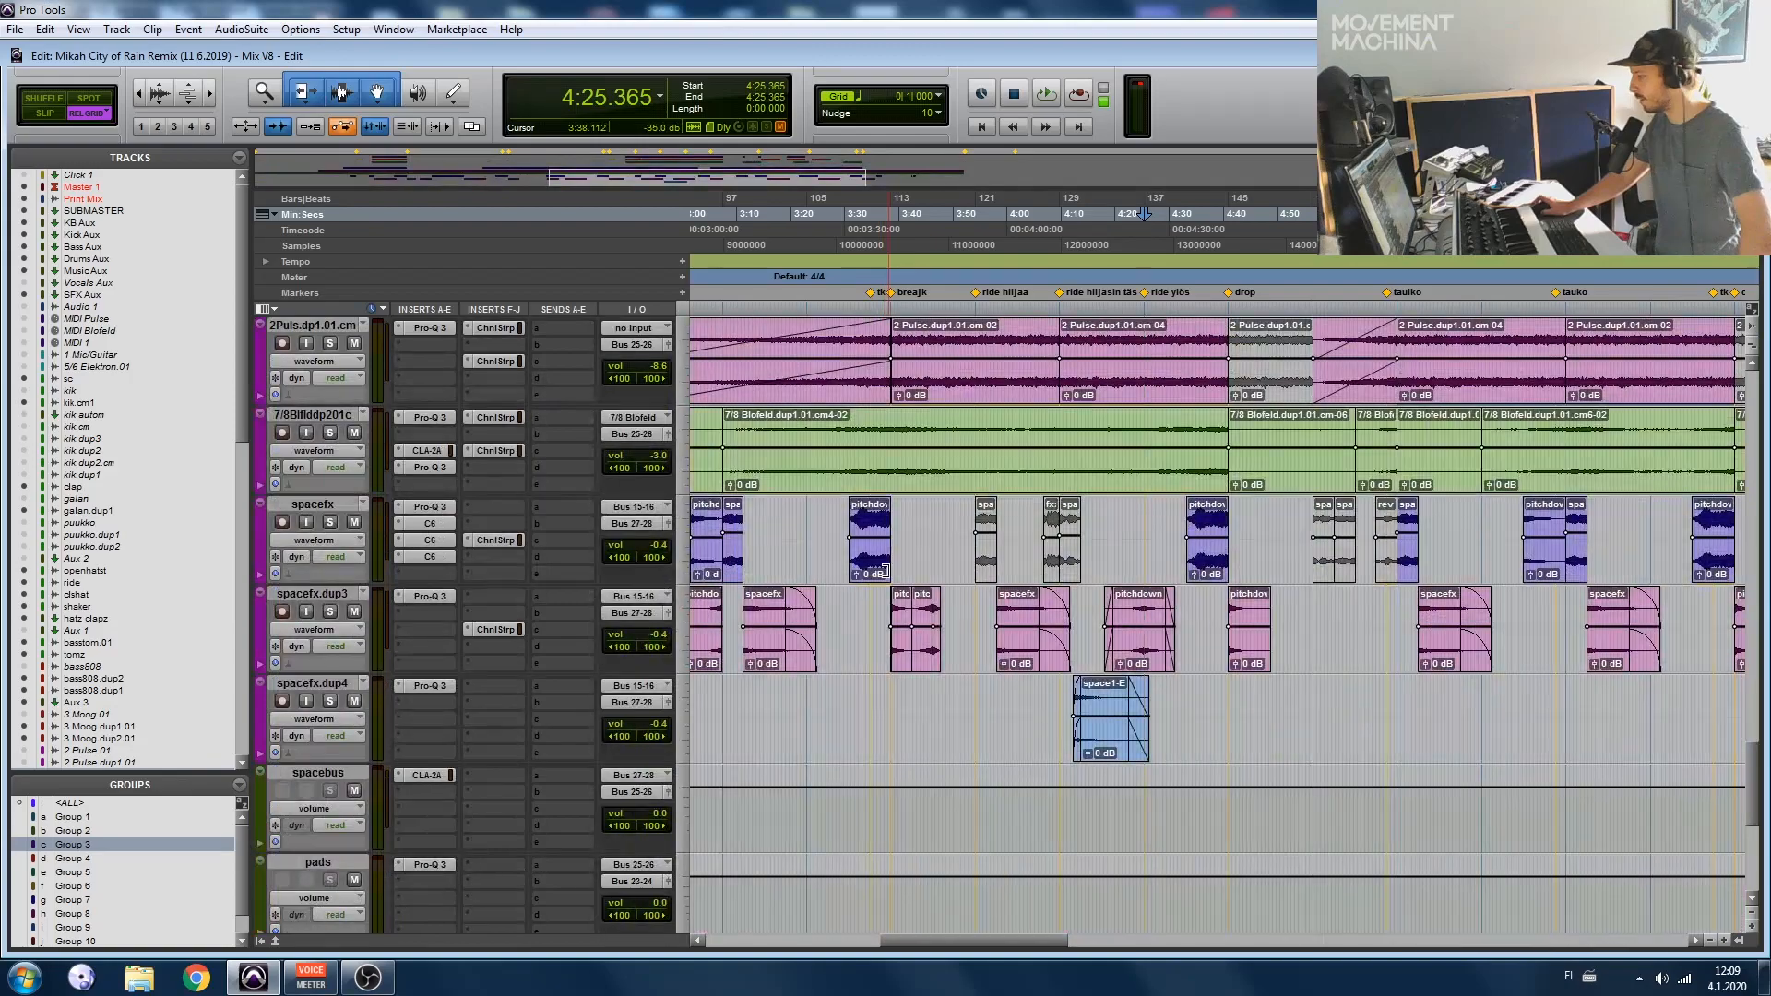
{"action": "scroll", "coordinate": [871, 584], "scroll_direction": "up", "scroll_amount": 3}
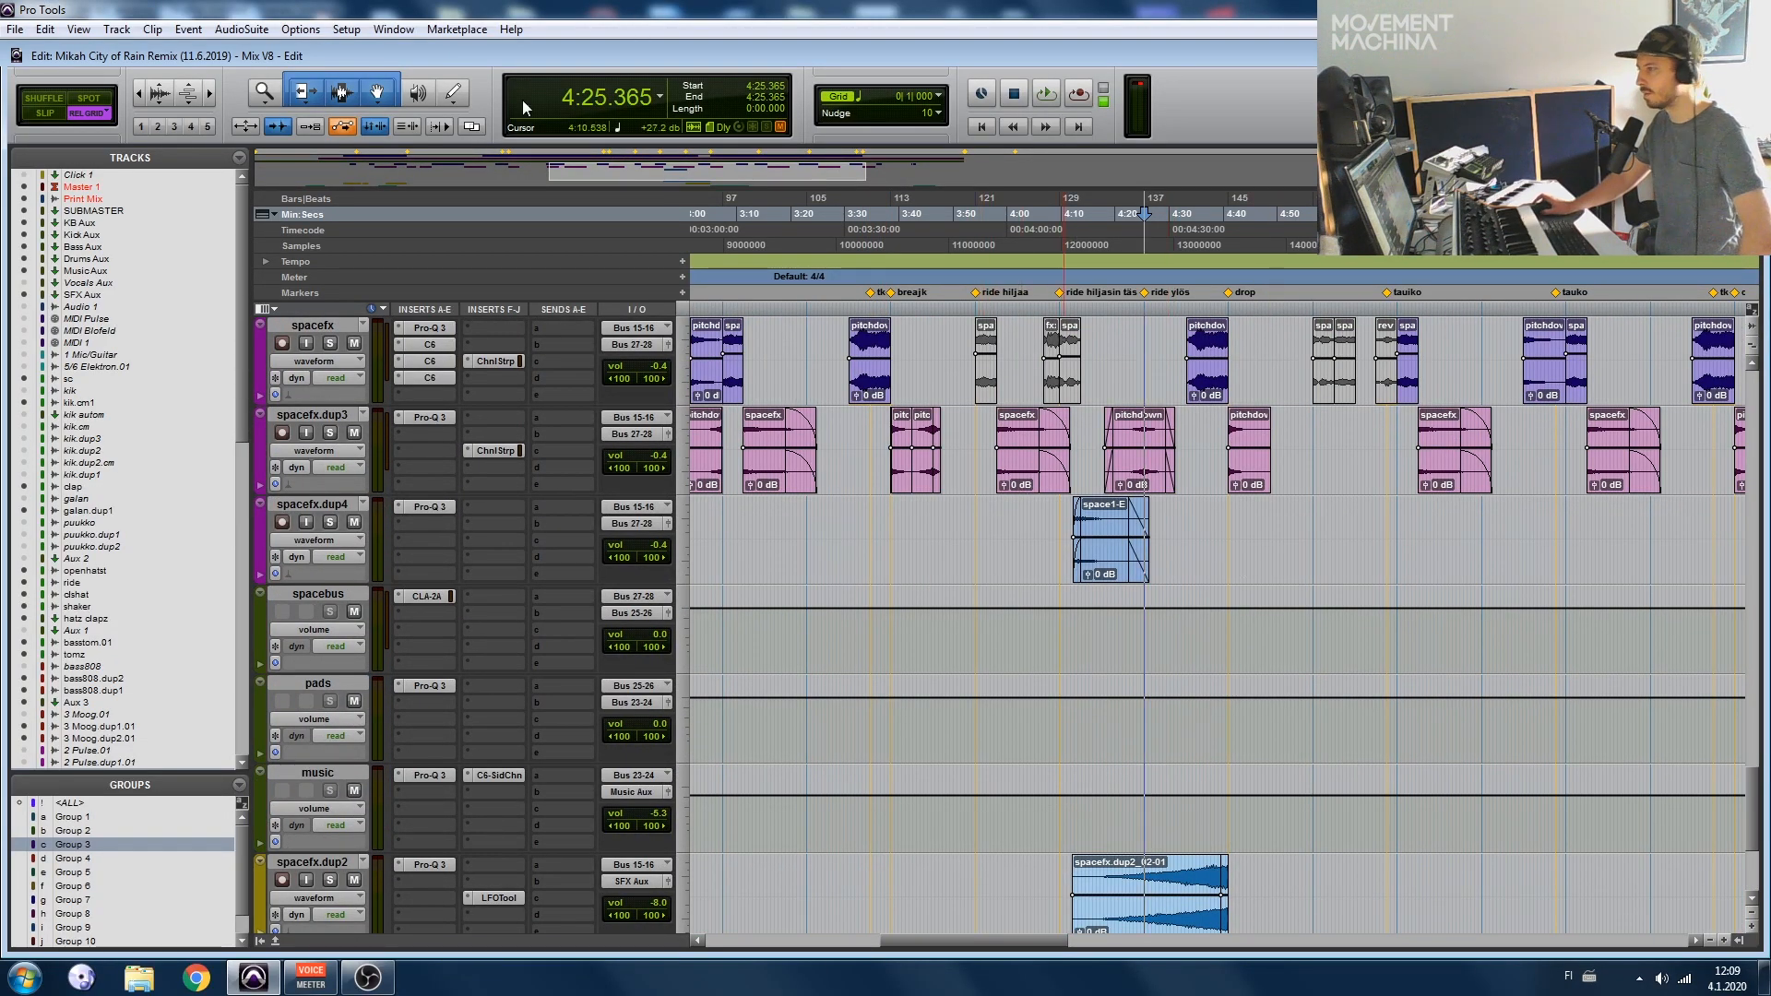
{"action": "scroll", "coordinate": [1073, 417], "scroll_direction": "down", "scroll_amount": 3}
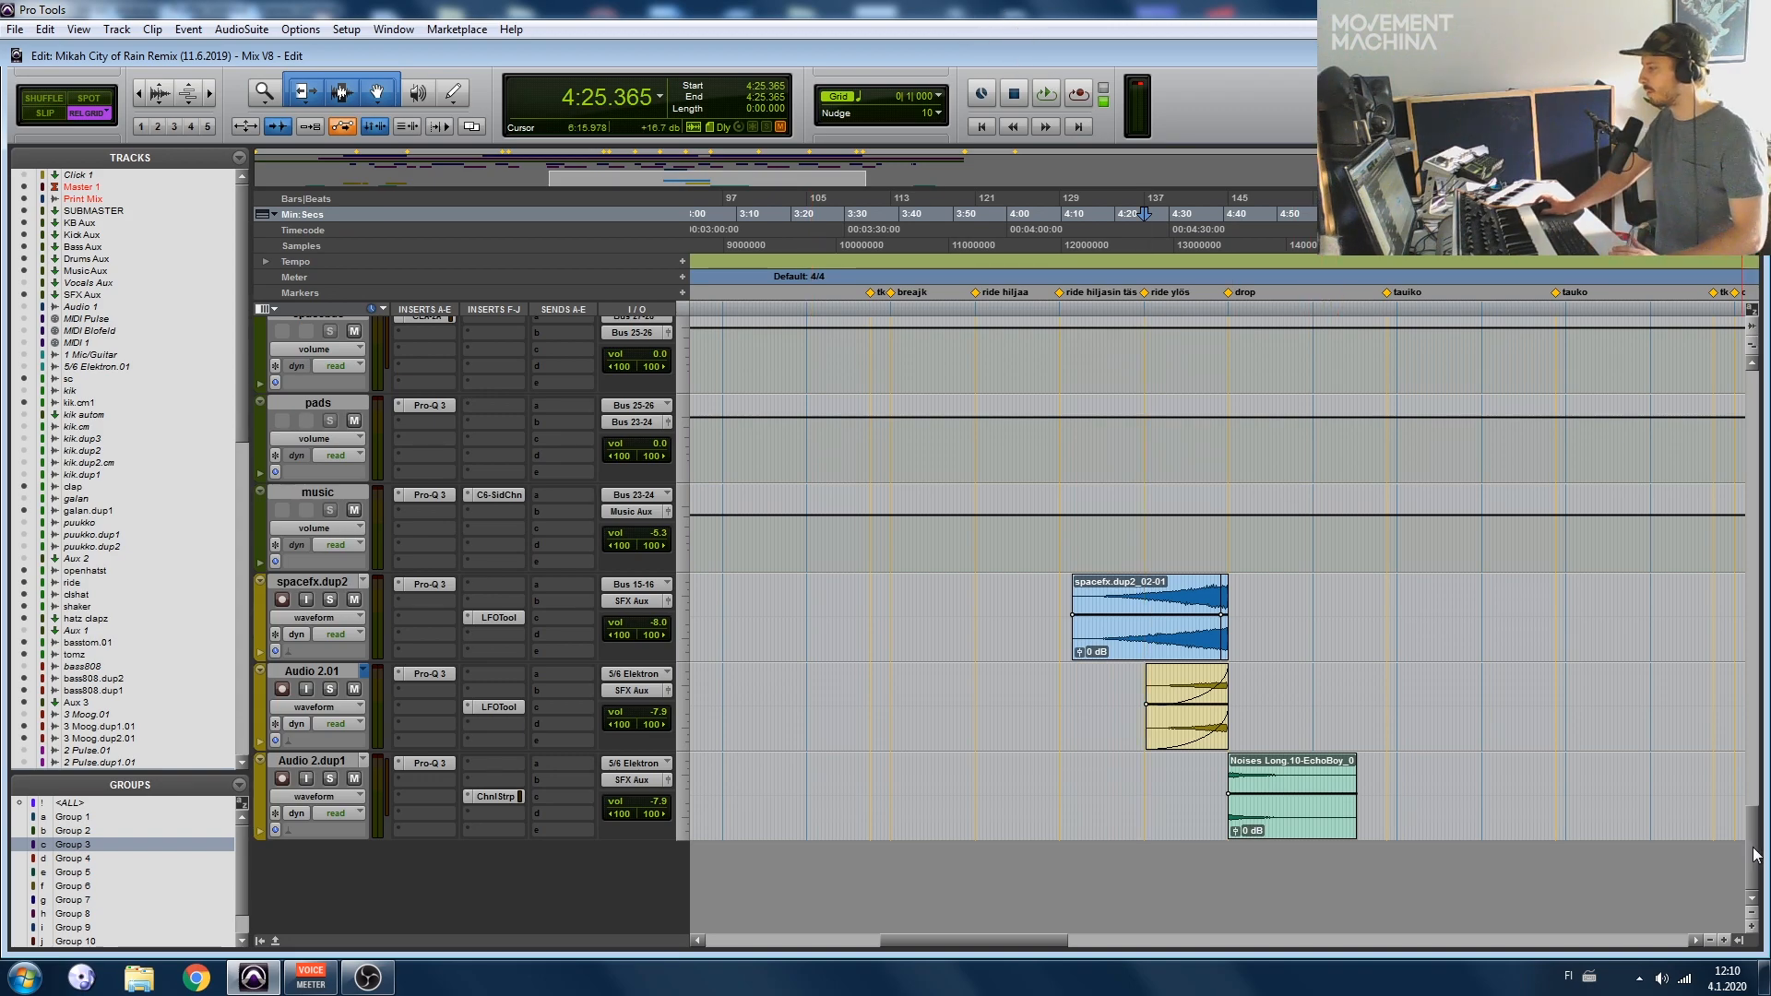
Step: Play the song from 4:25.365 while reviewing the aux and drum tracks over a wider stretch of the timeline, and stop playback
{"action": "left_click_drag", "start_coordinate": [1754, 854], "coordinate": [1755, 440]}
{"action": "scroll", "coordinate": [1698, 584], "scroll_direction": "down", "scroll_amount": 10}
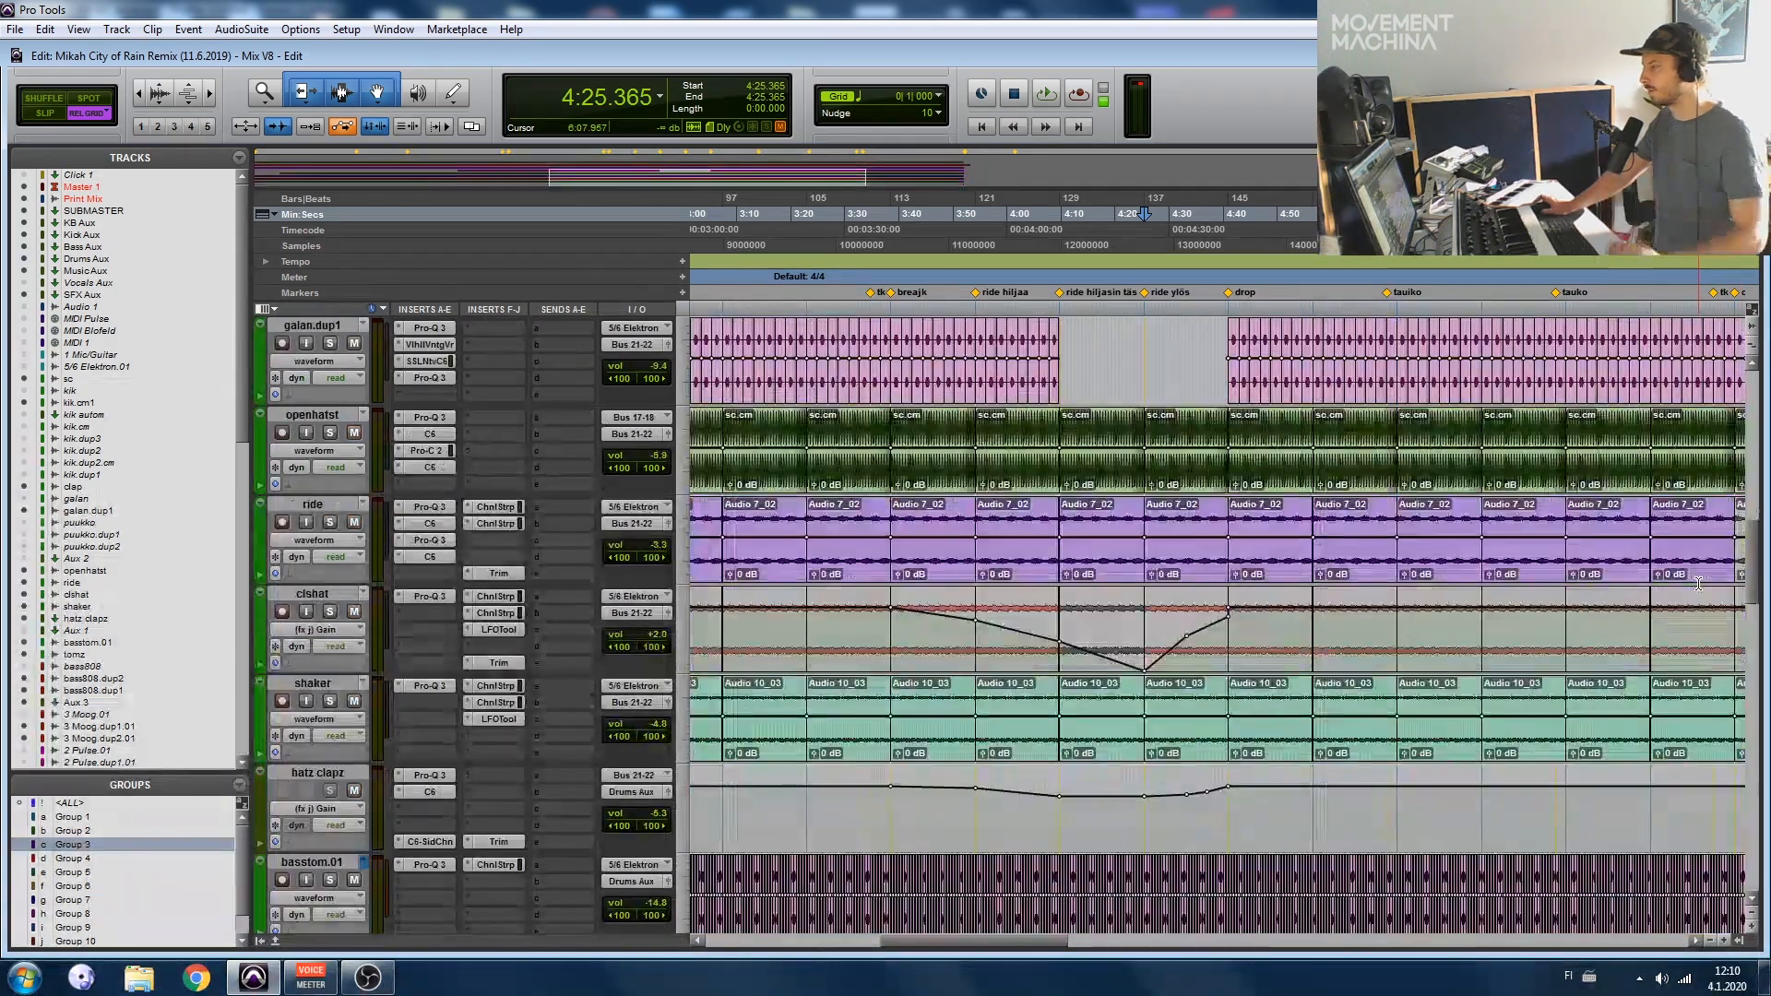
{"action": "scroll", "coordinate": [1702, 572], "scroll_direction": "down", "scroll_amount": 2}
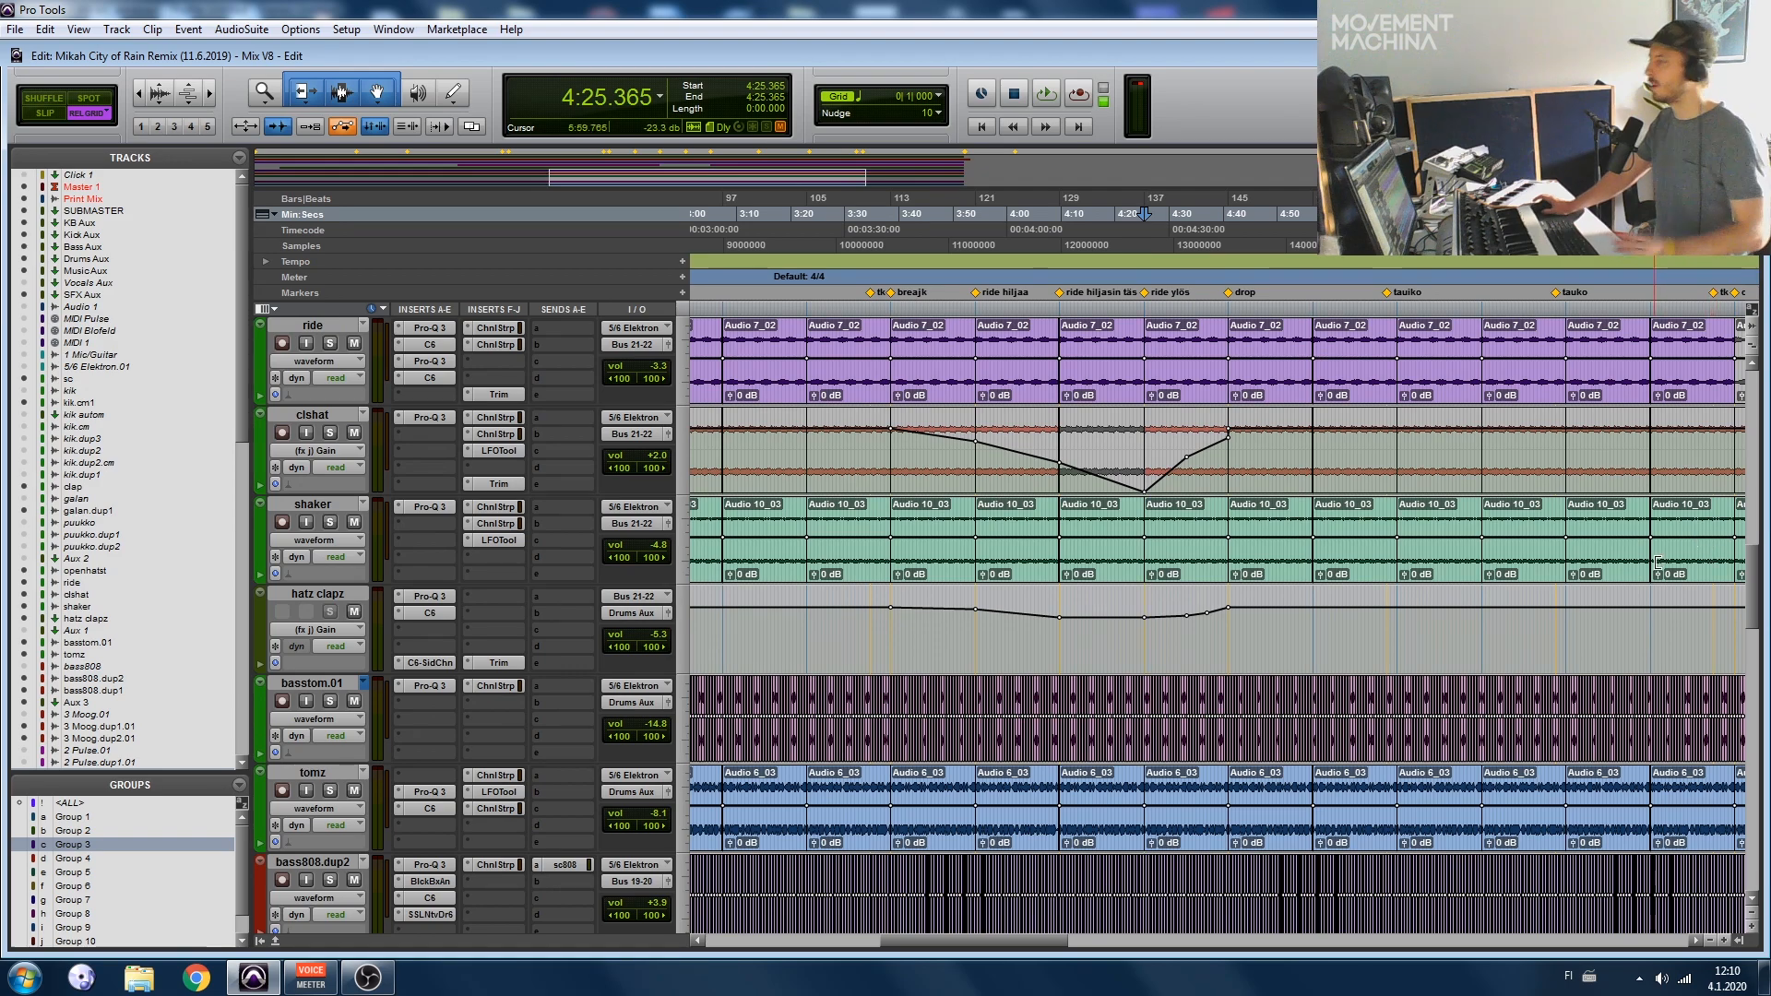
{"action": "key", "text": "space"}
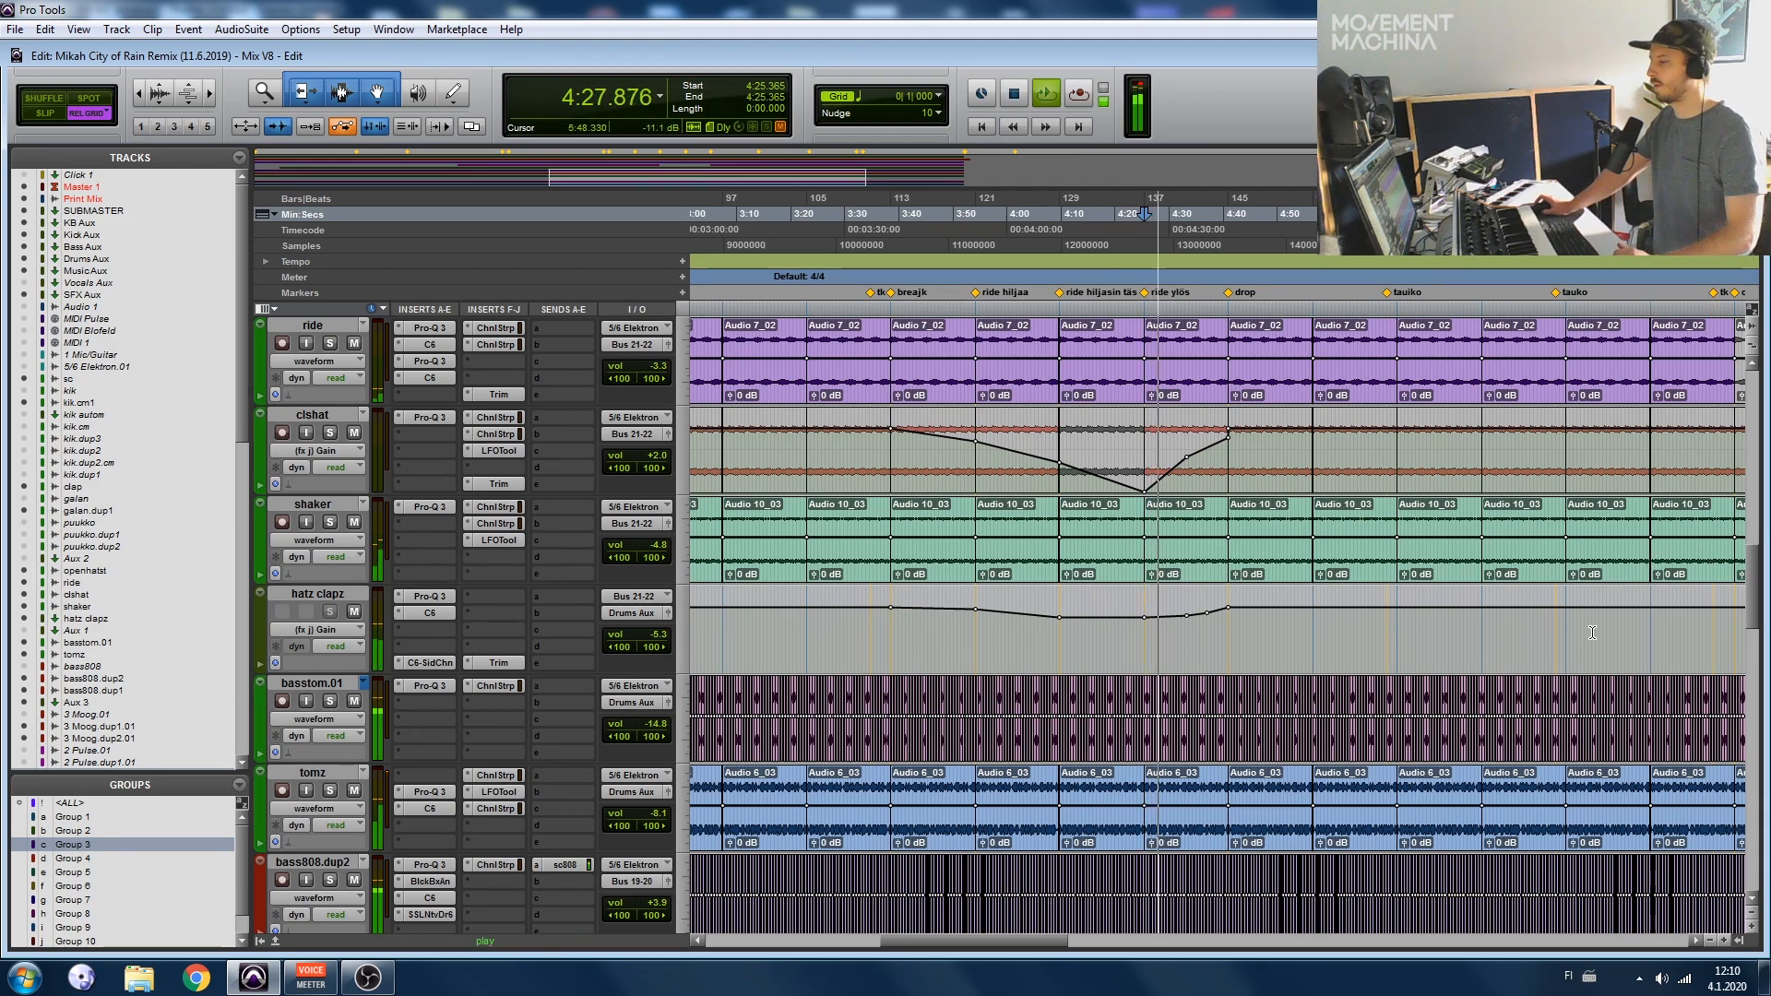
{"action": "scroll", "coordinate": [1593, 633], "scroll_direction": "up", "scroll_amount": 5}
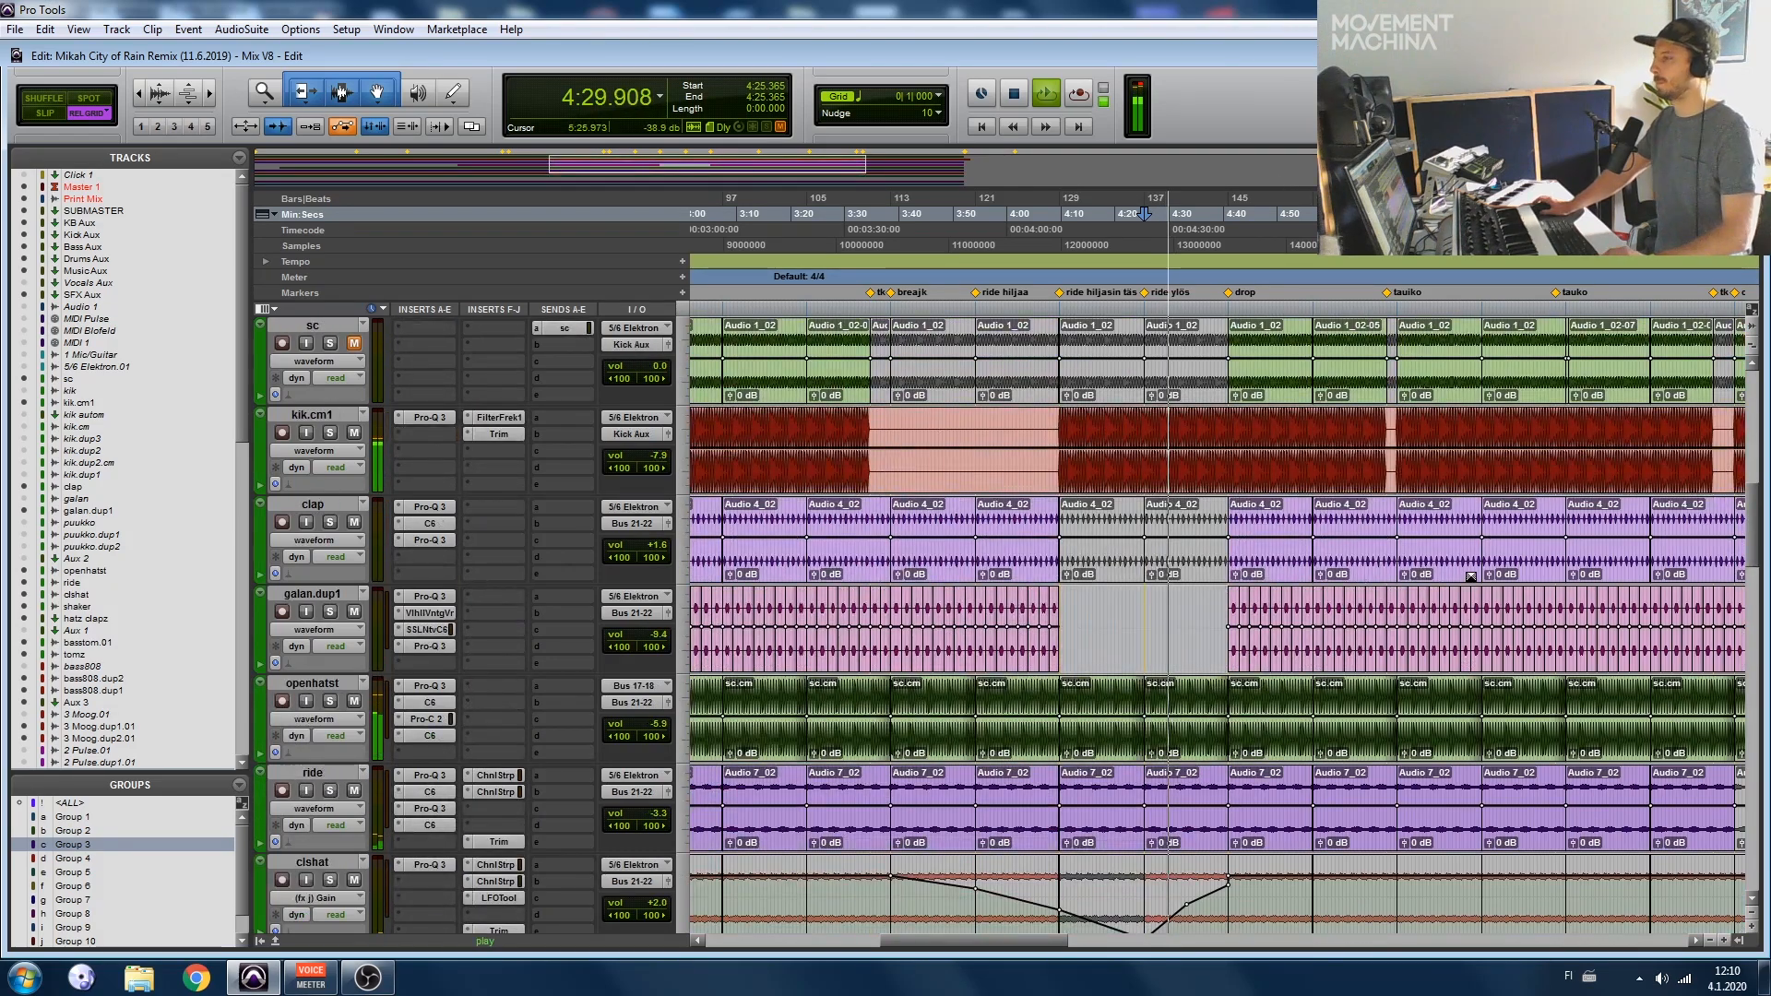
{"action": "key", "text": "r"}
{"action": "key", "text": "r"}
{"action": "scroll", "coordinate": [1471, 580], "scroll_direction": "up", "scroll_amount": 1}
{"action": "key", "text": "t"}
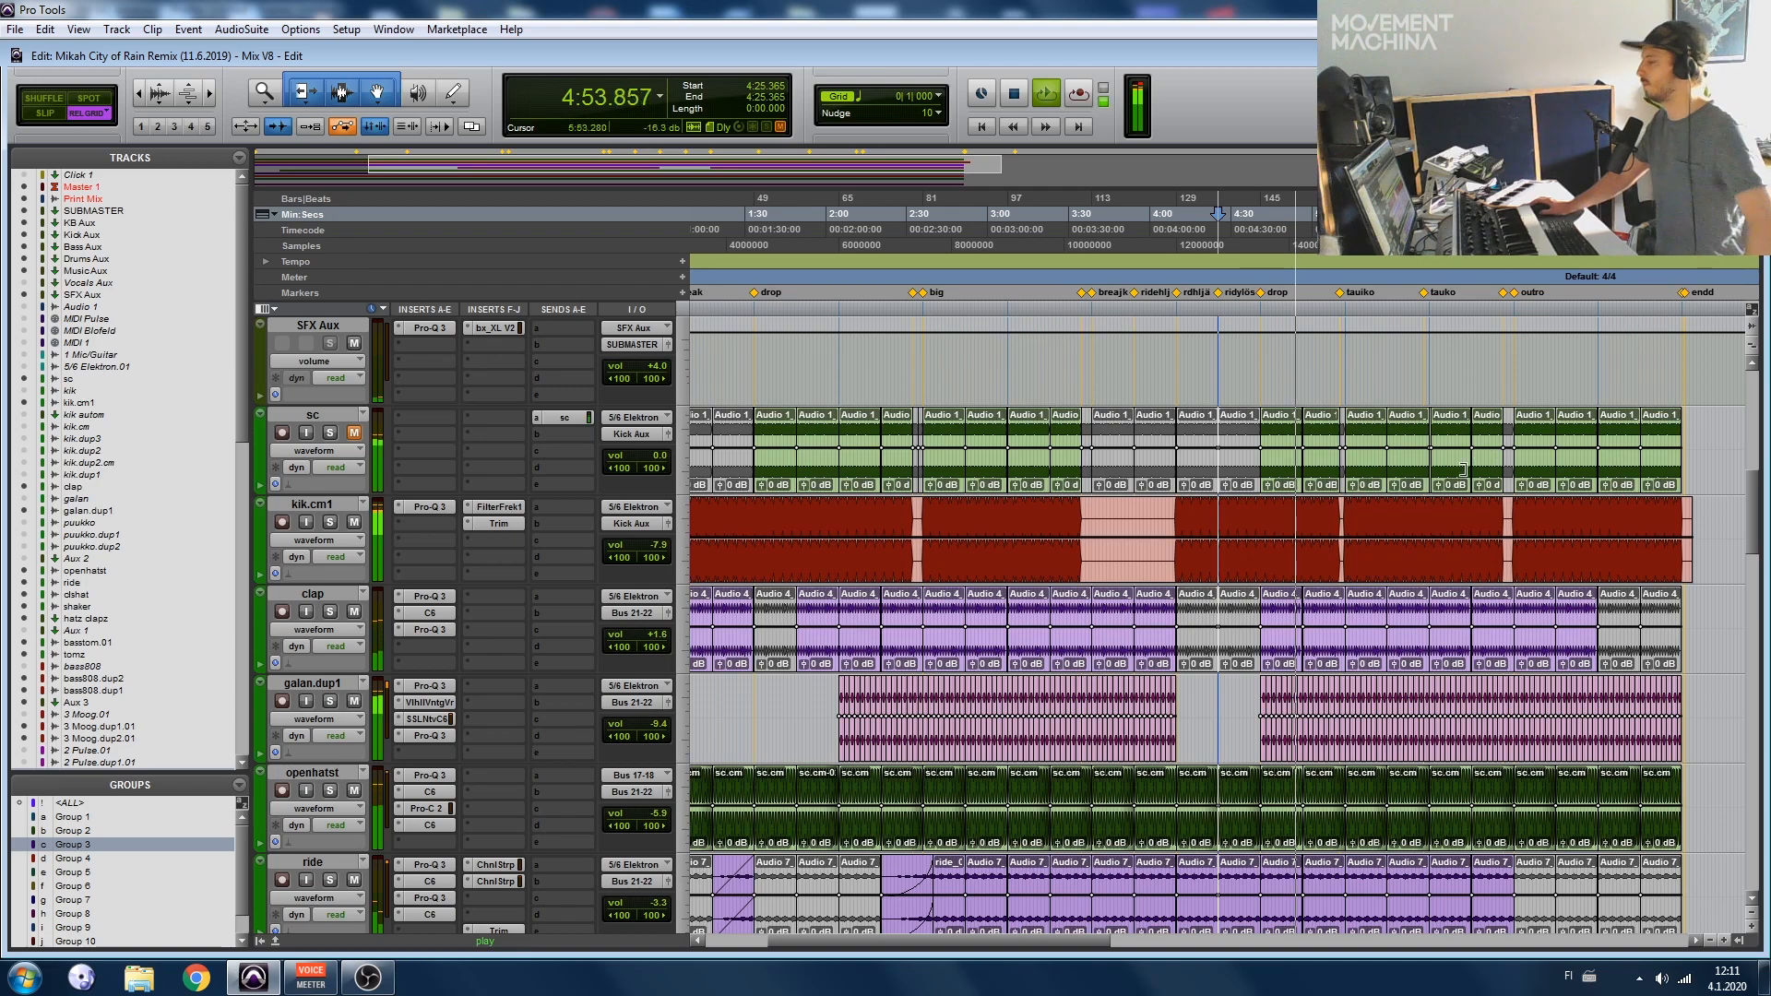
{"action": "scroll", "coordinate": [1439, 406], "scroll_direction": "up", "scroll_amount": 3}
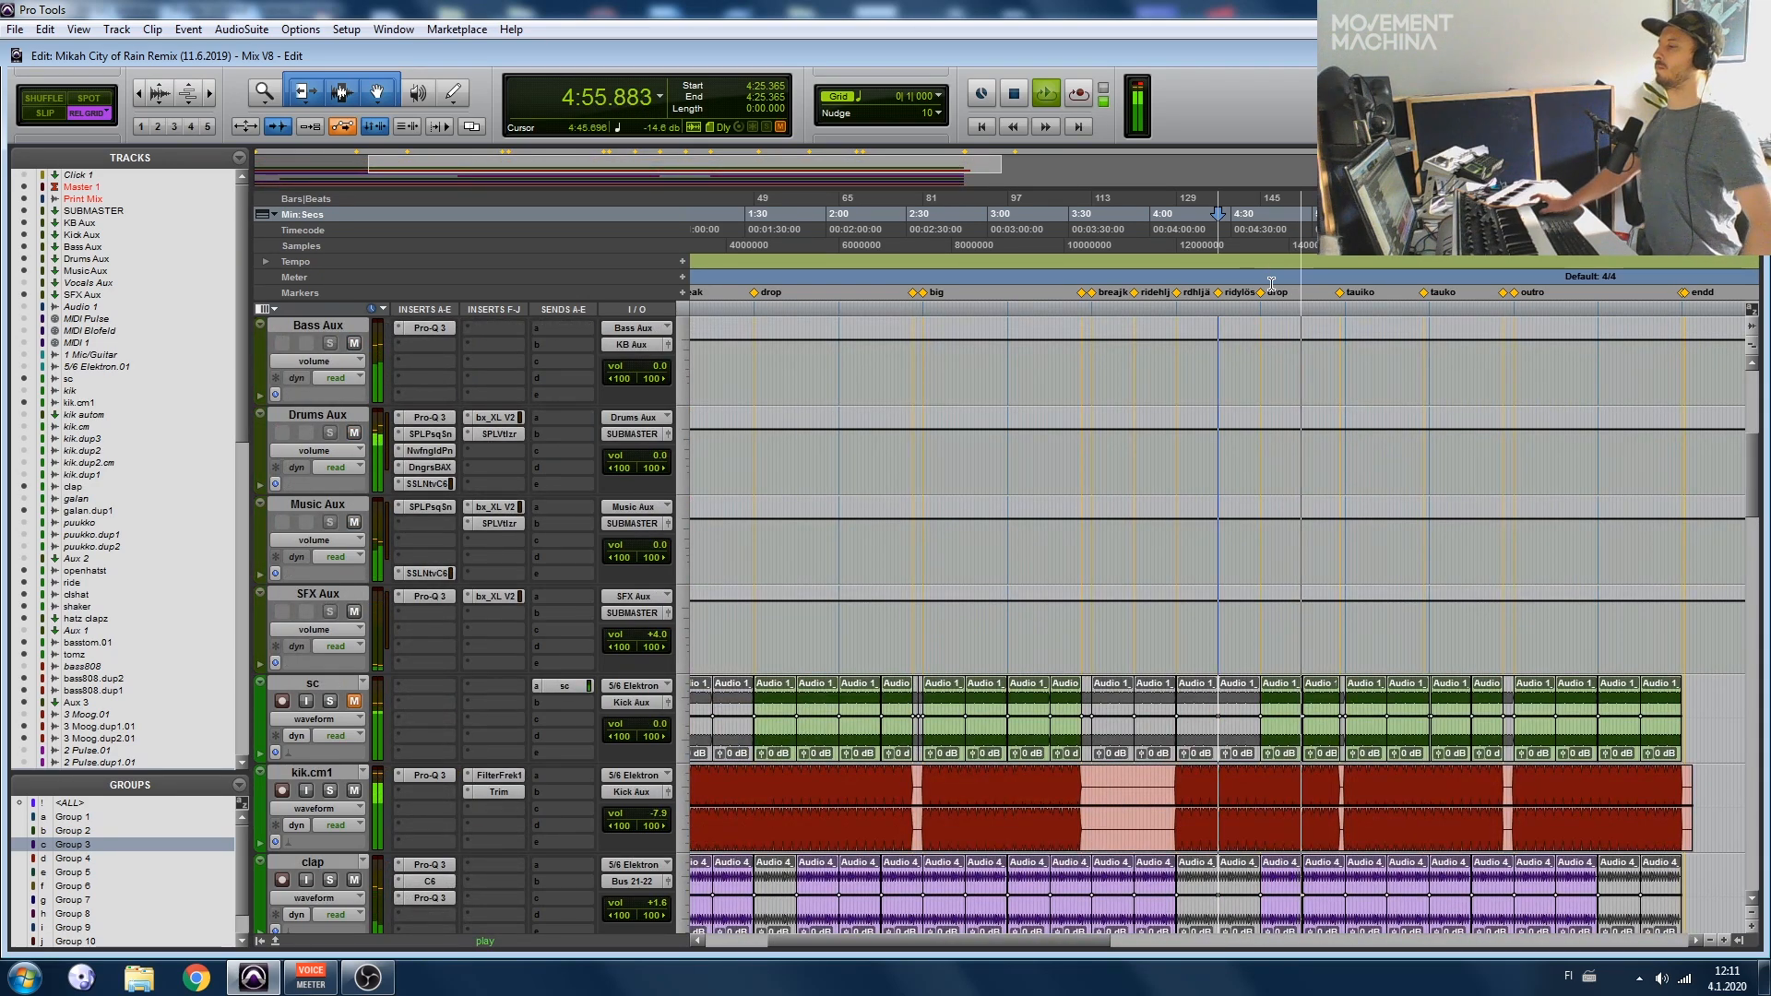
{"action": "scroll", "coordinate": [1224, 615], "scroll_direction": "down", "scroll_amount": 2}
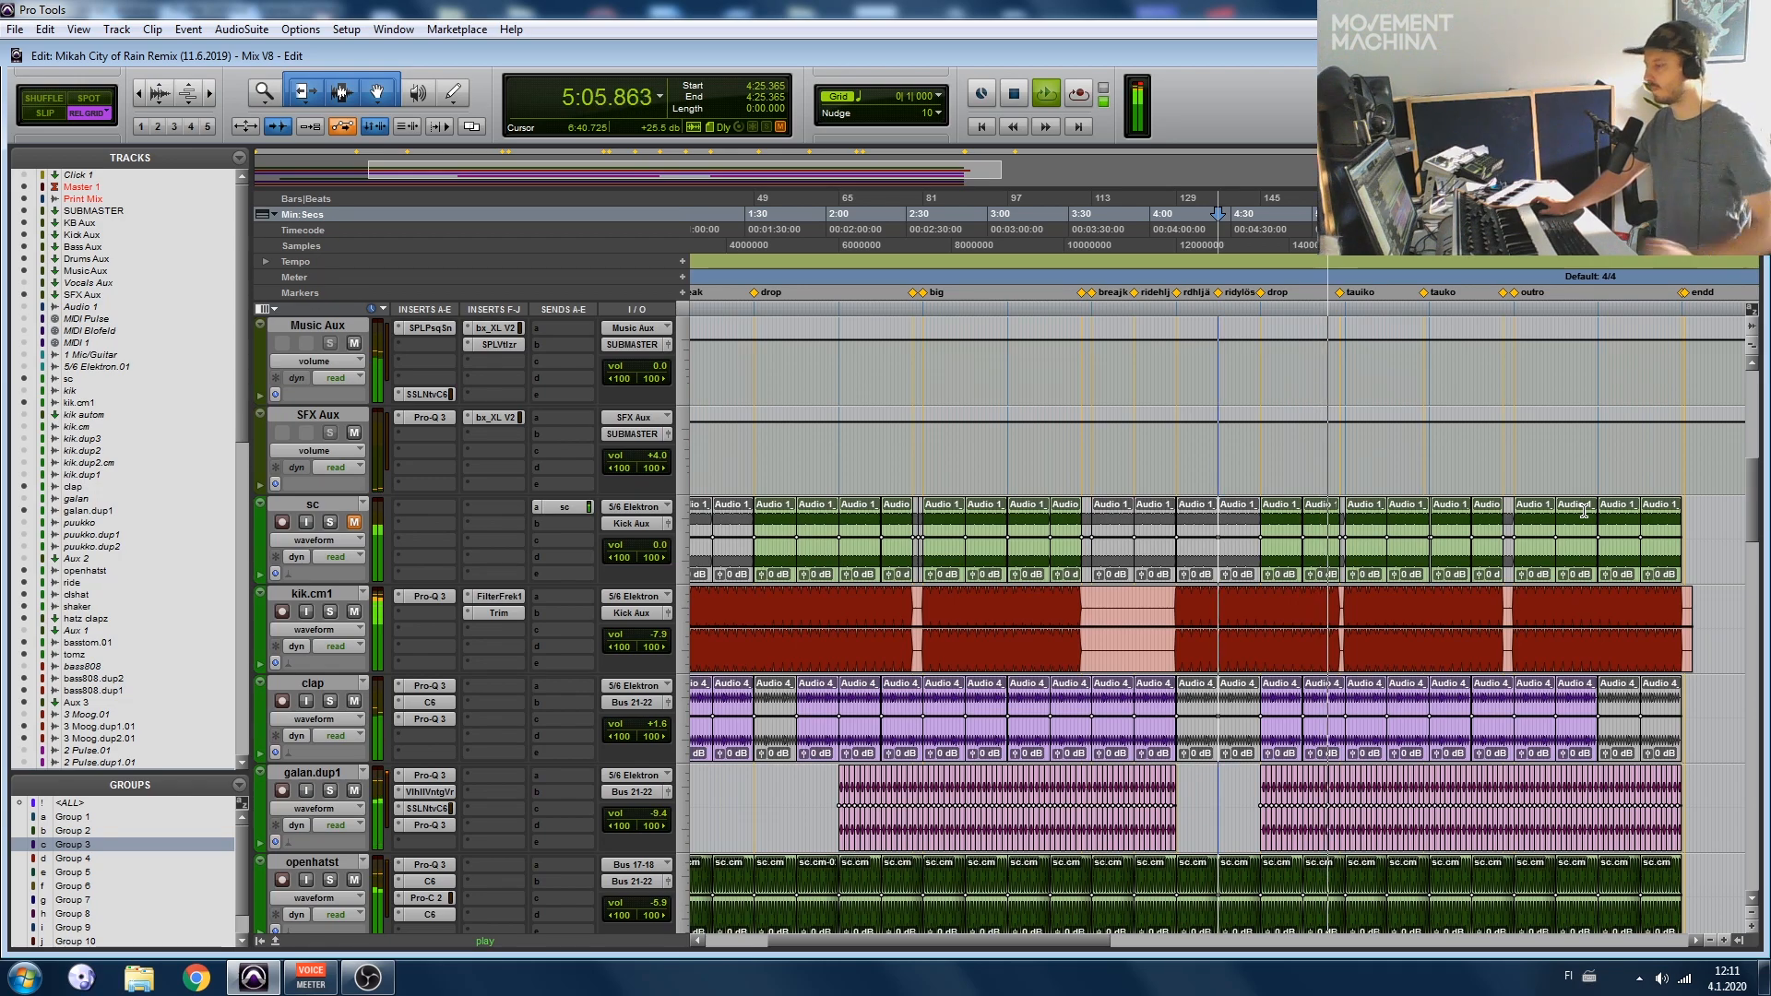
{"action": "key", "text": "space"}
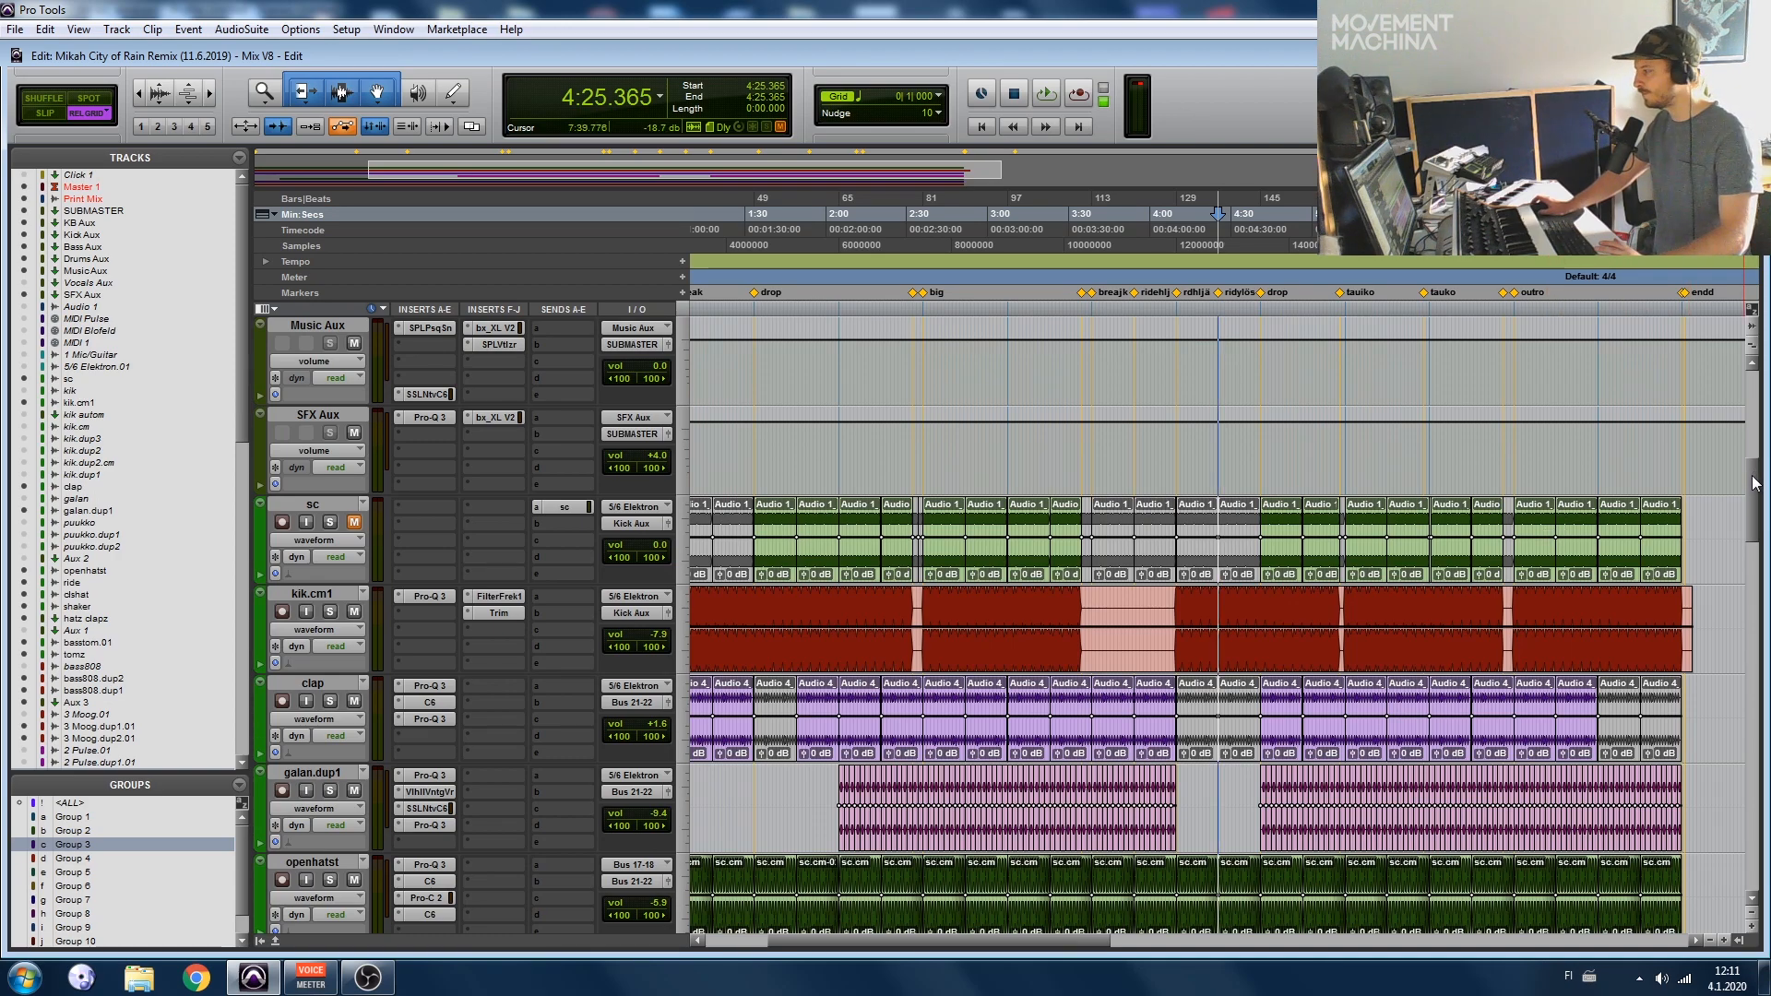
Step: Activate and open the bx_meter insert on Master 1 and check the mix levels during a short playback
{"action": "scroll", "coordinate": [1617, 601], "scroll_direction": "up", "scroll_amount": 10}
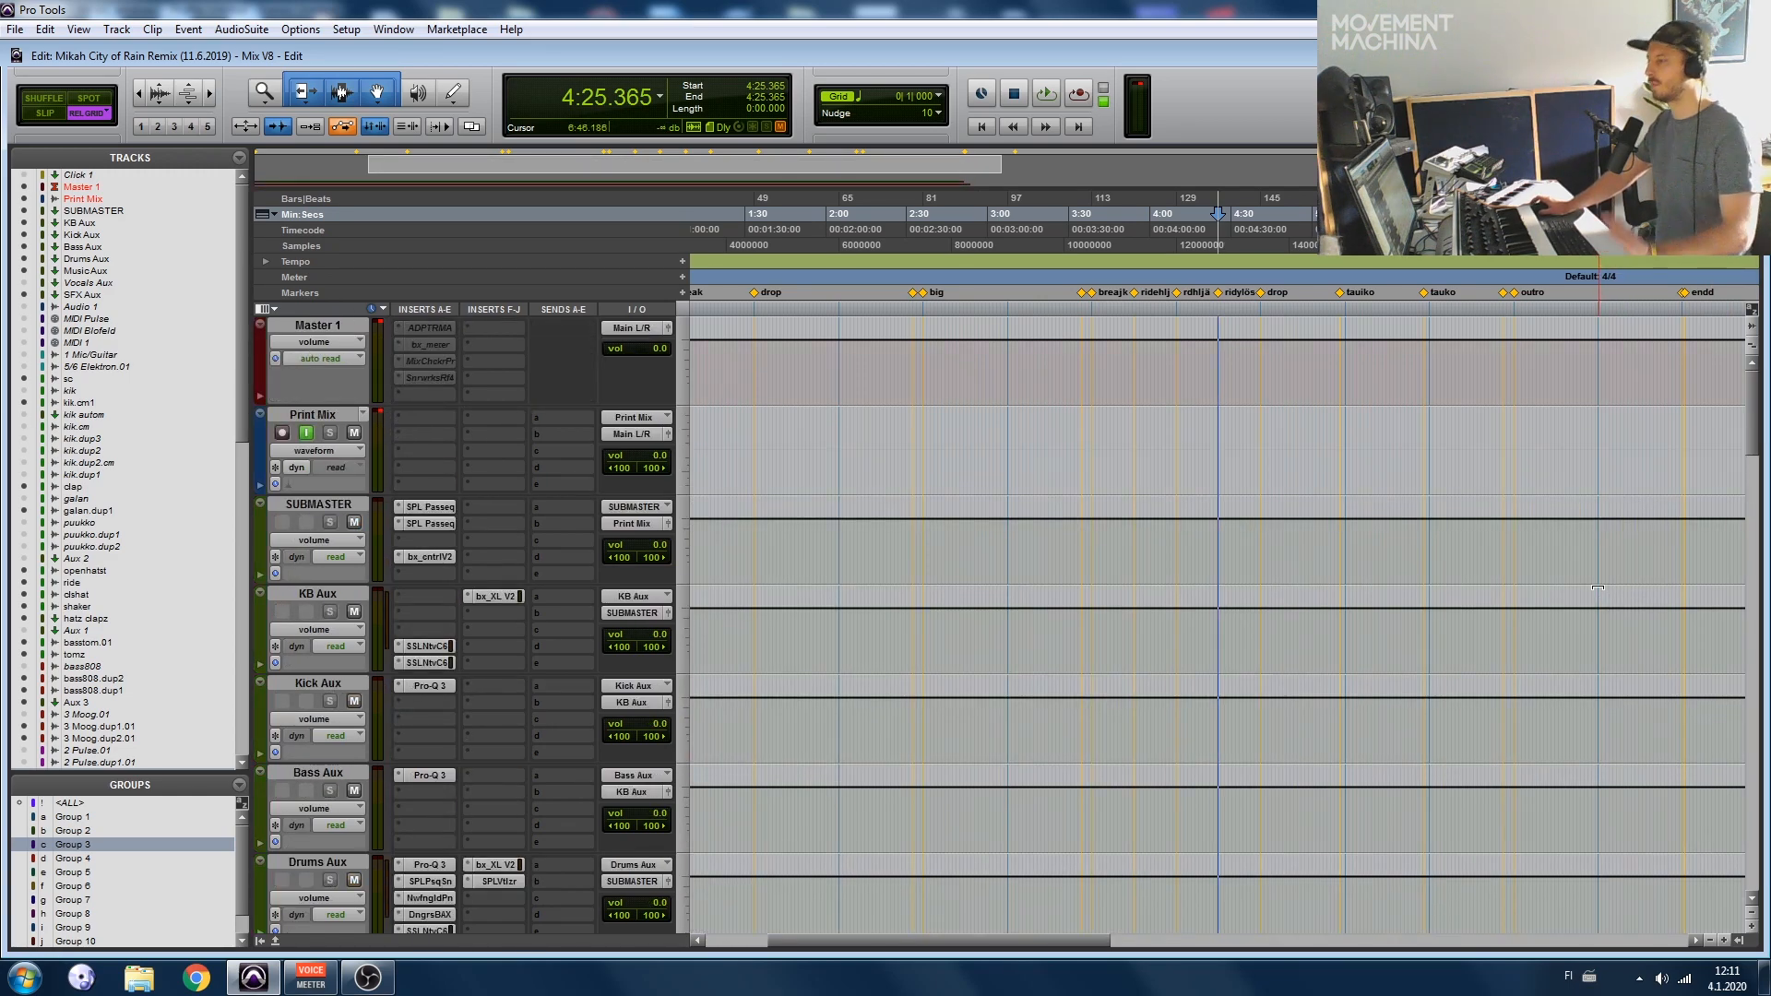
{"action": "left_click", "coordinate": [314, 326]}
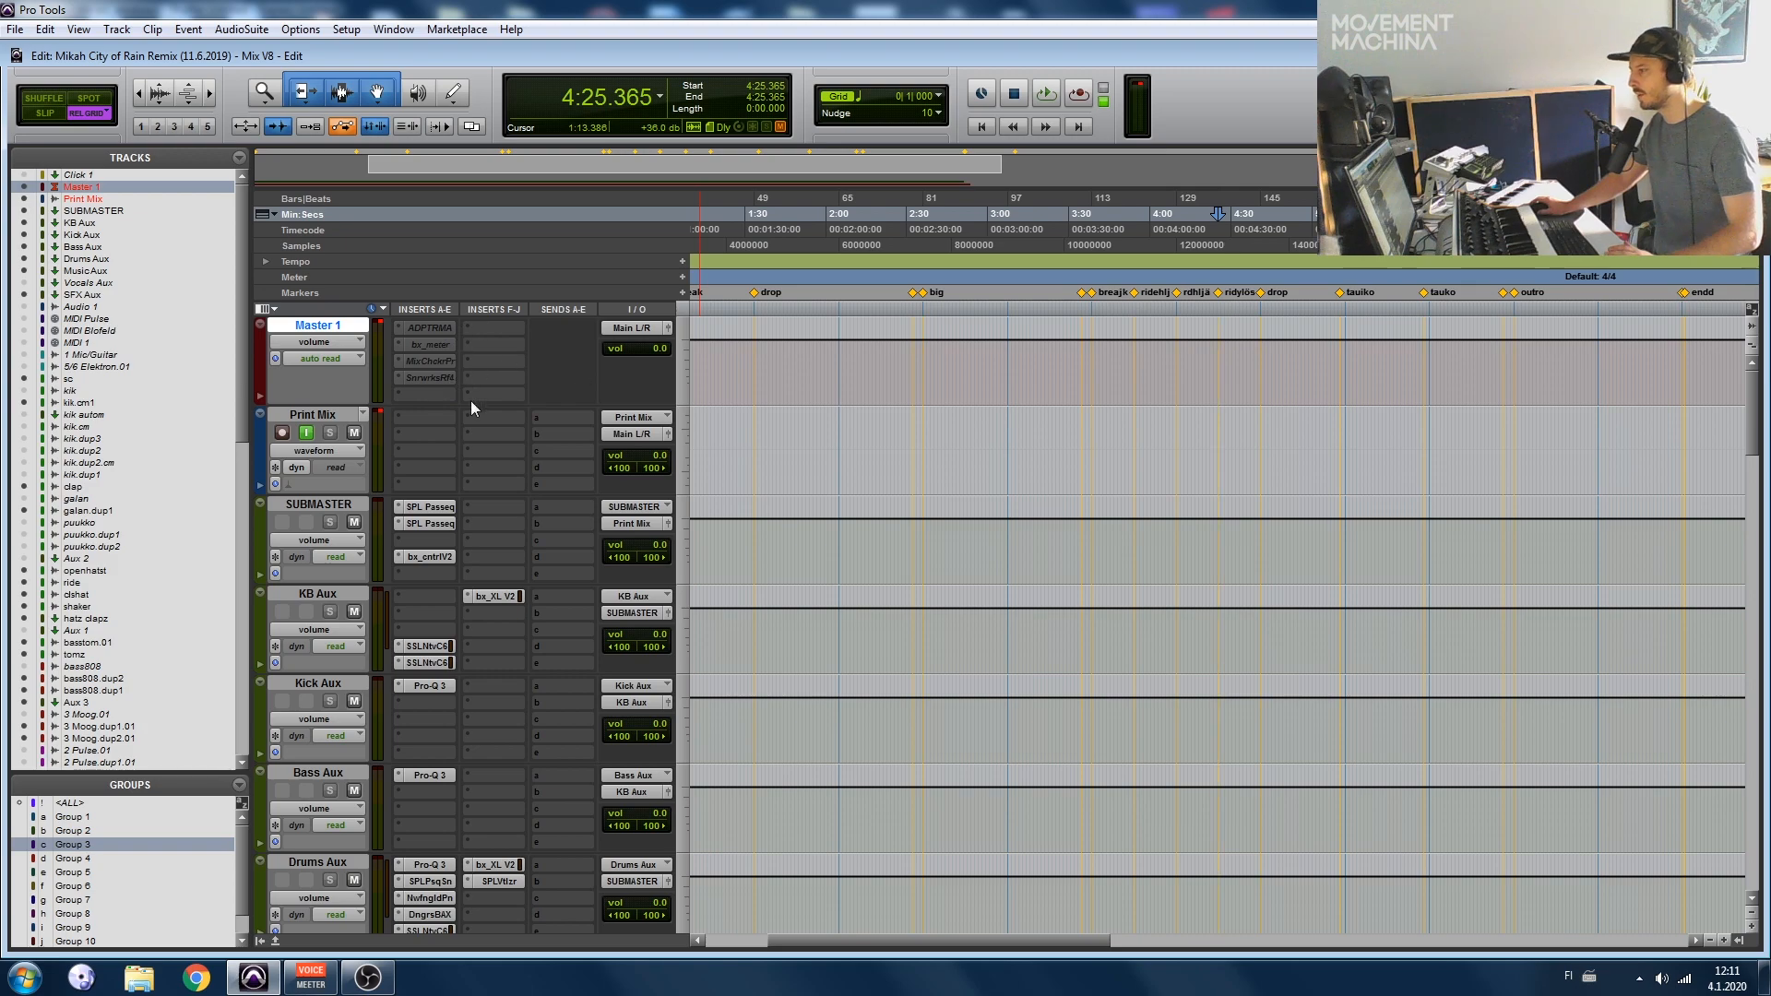
{"action": "right_click", "coordinate": [433, 345]}
{"action": "left_click", "coordinate": [468, 367]}
{"action": "left_click", "coordinate": [434, 345]}
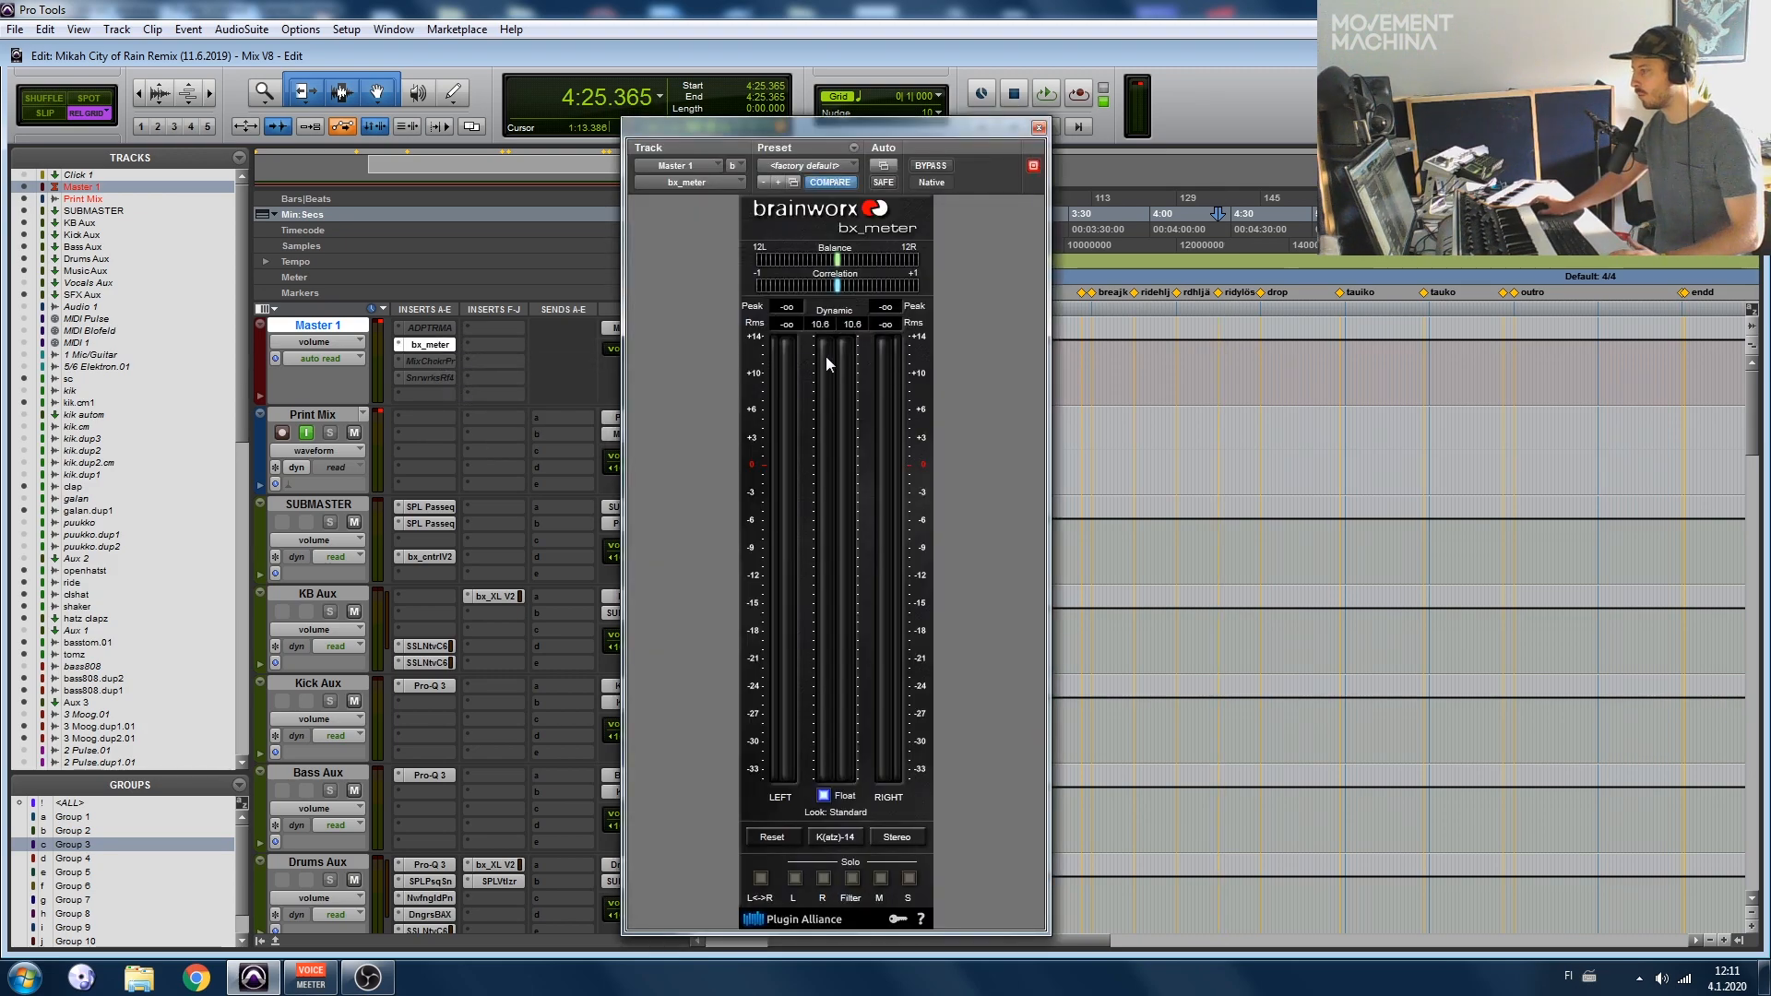
{"action": "key", "text": "space"}
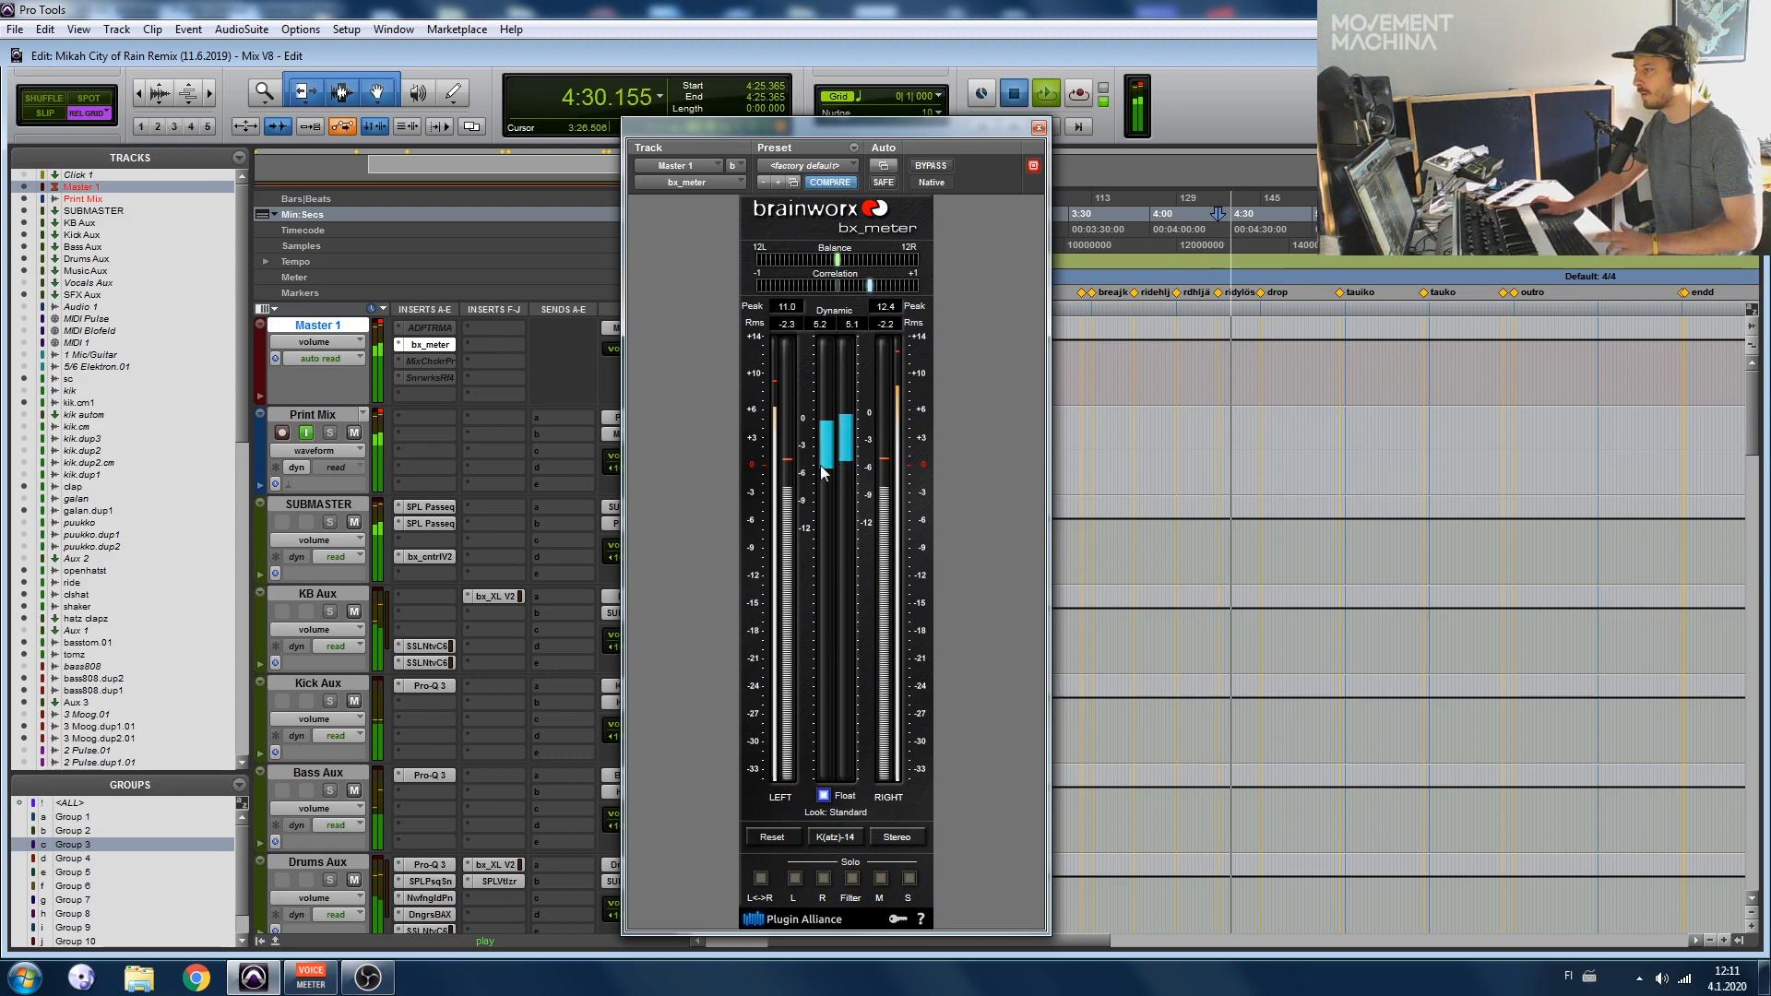
{"action": "key", "text": "space"}
Step: Activate and open the ADPTR MetricAB insert on Master 1 and switch its comparison between A and B
{"action": "right_click", "coordinate": [439, 343]}
{"action": "left_click", "coordinate": [448, 351]}
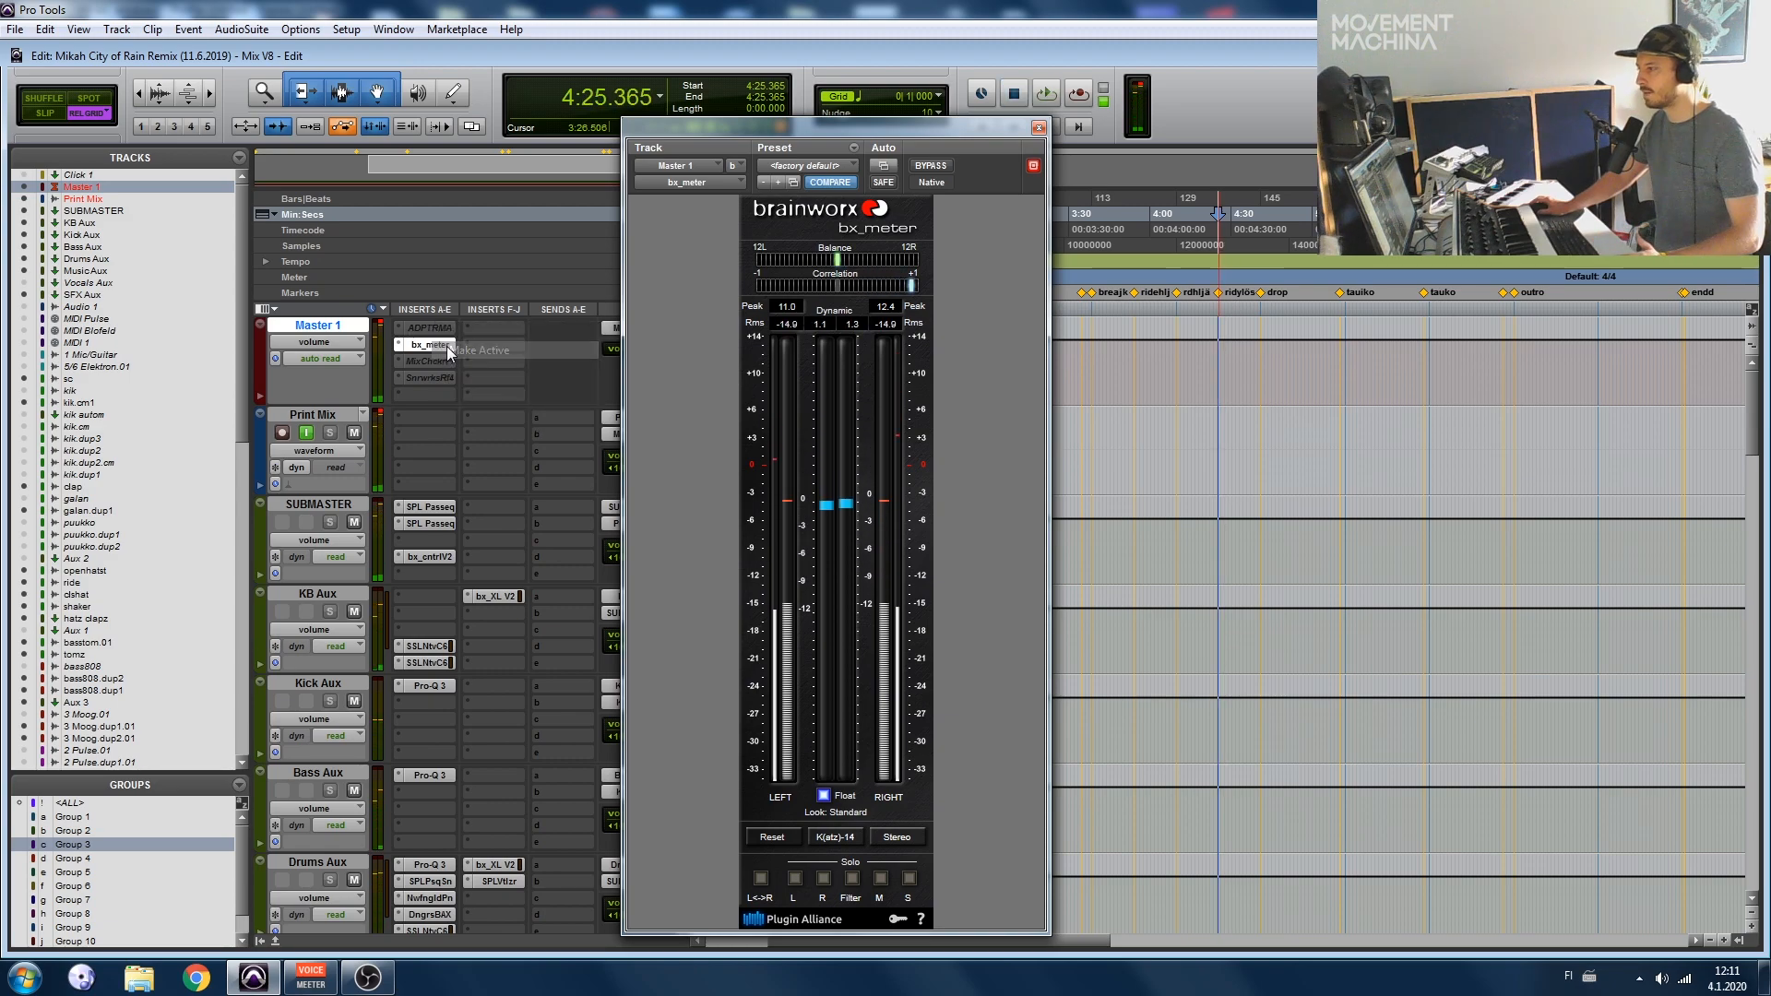
{"action": "left_click", "coordinate": [432, 328]}
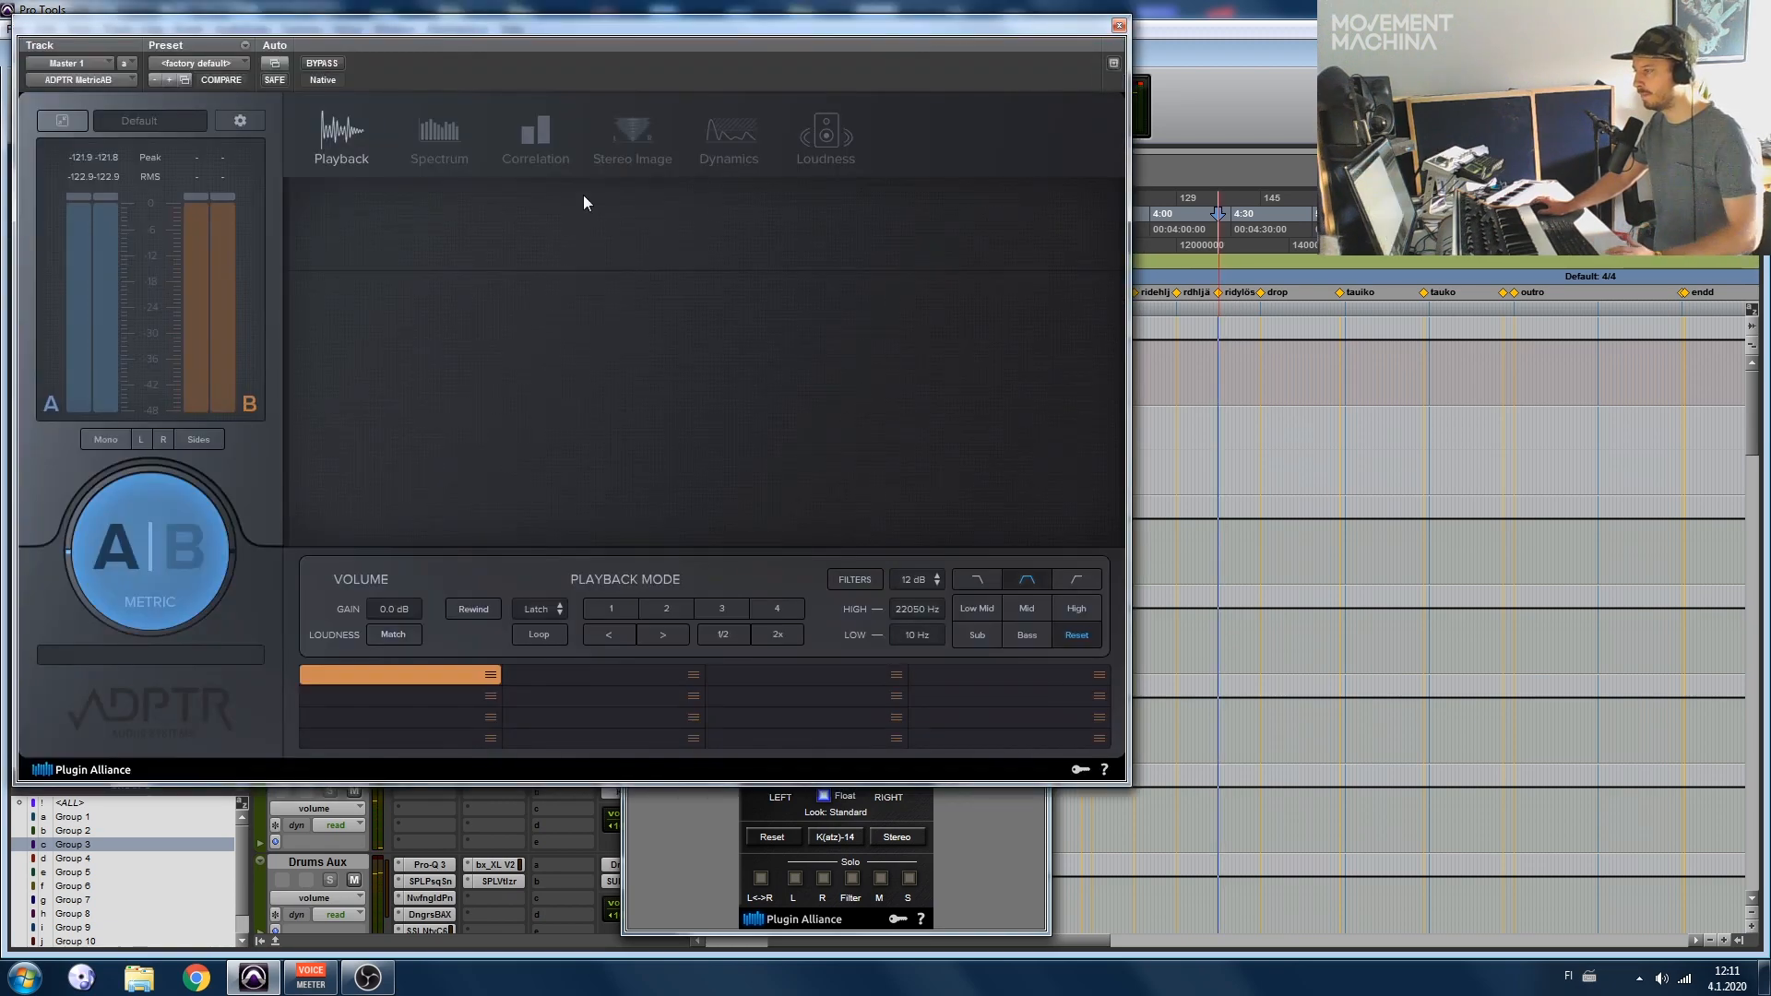
{"action": "left_click_drag", "start_coordinate": [577, 20], "coordinate": [916, 50]}
{"action": "left_click", "coordinate": [541, 557]}
{"action": "left_click", "coordinate": [540, 560]}
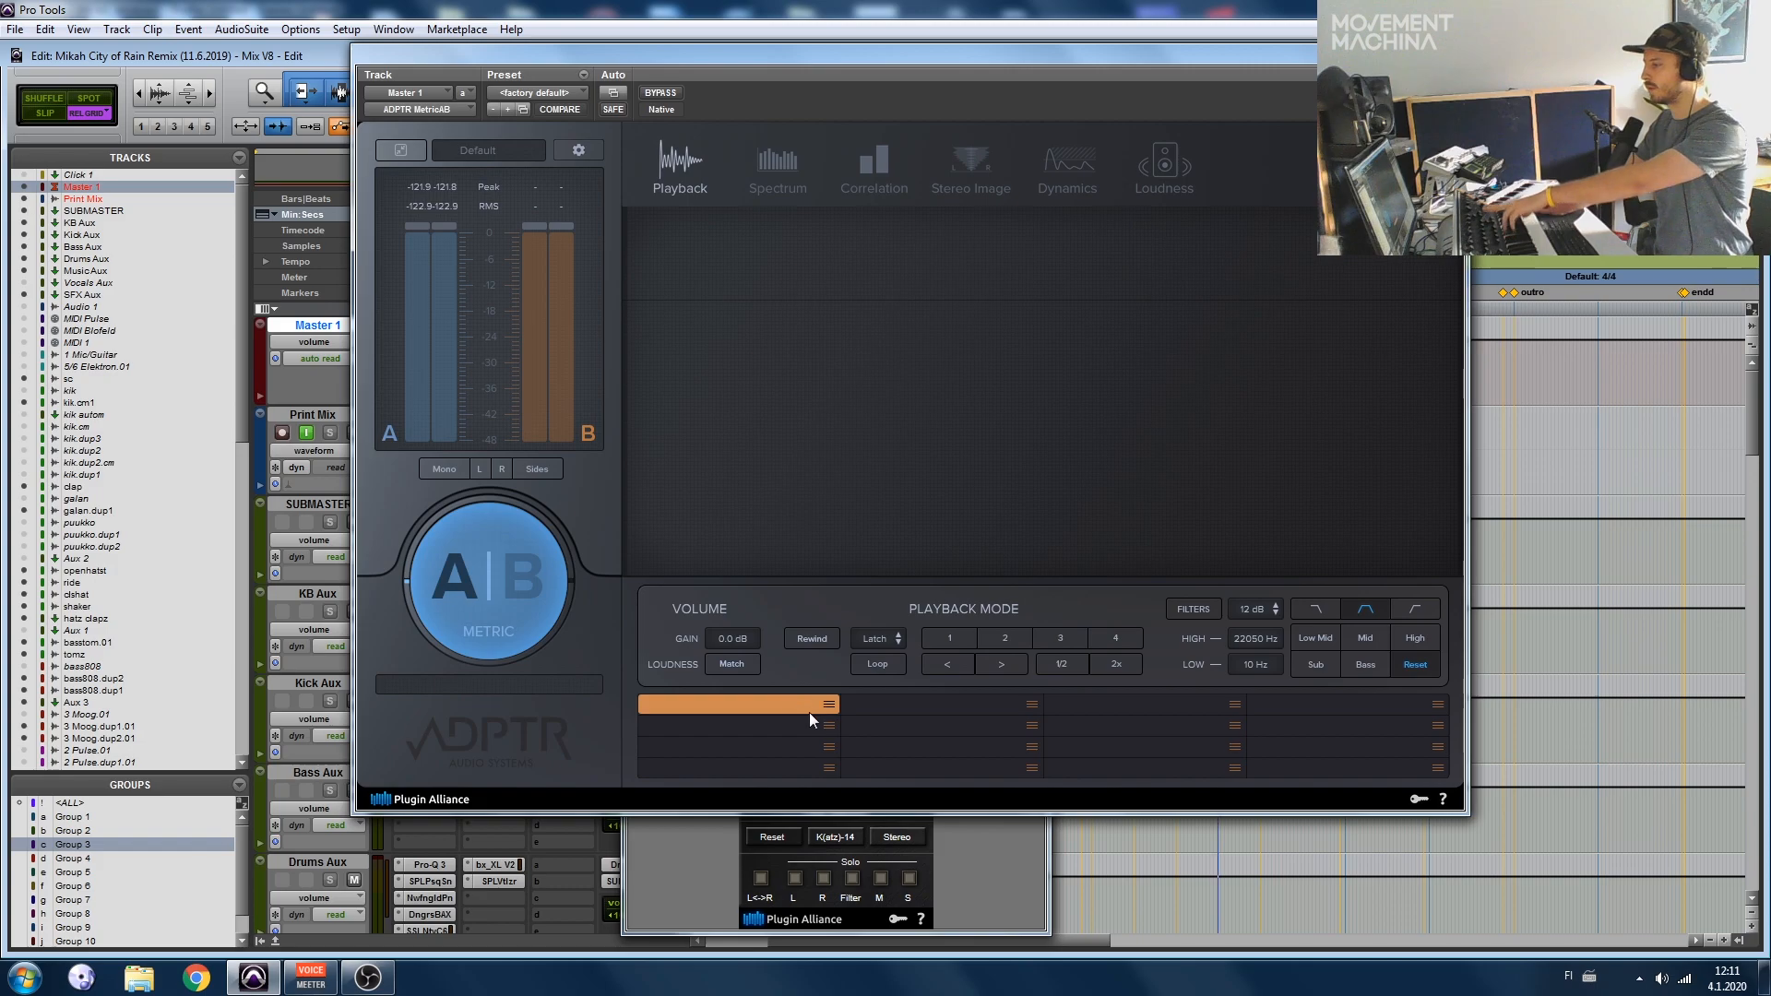
{"action": "left_click", "coordinate": [501, 562]}
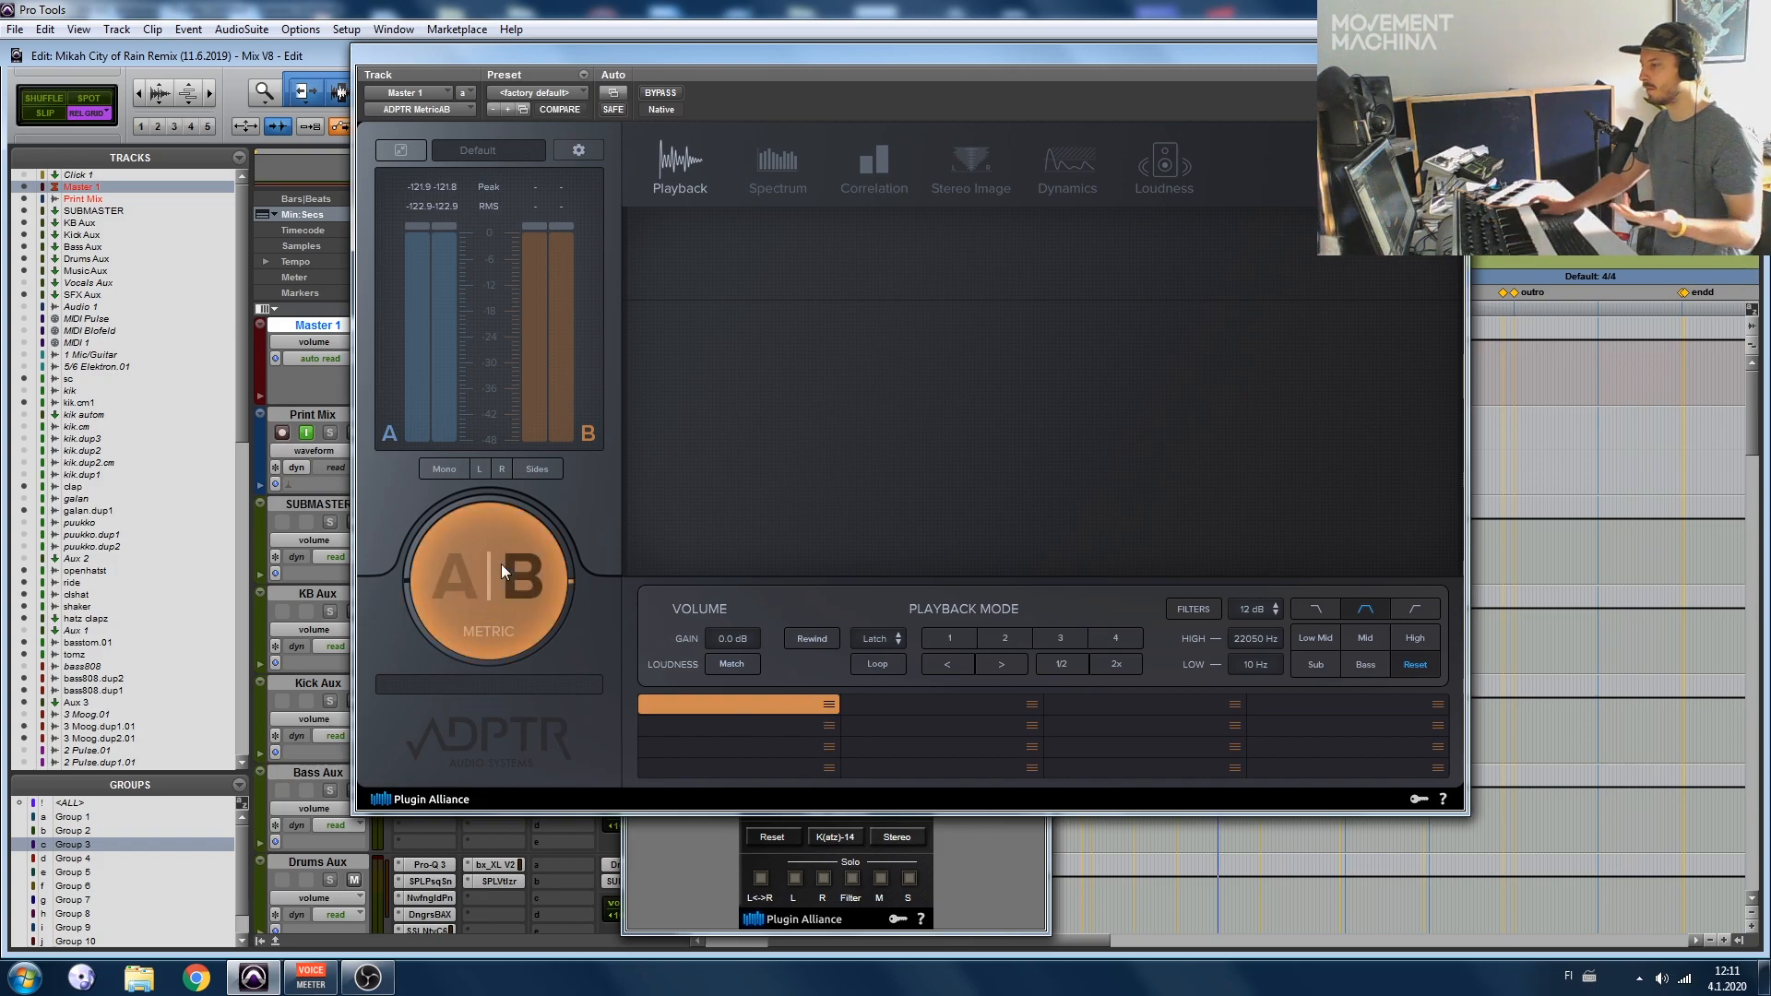
{"action": "left_click", "coordinate": [501, 571]}
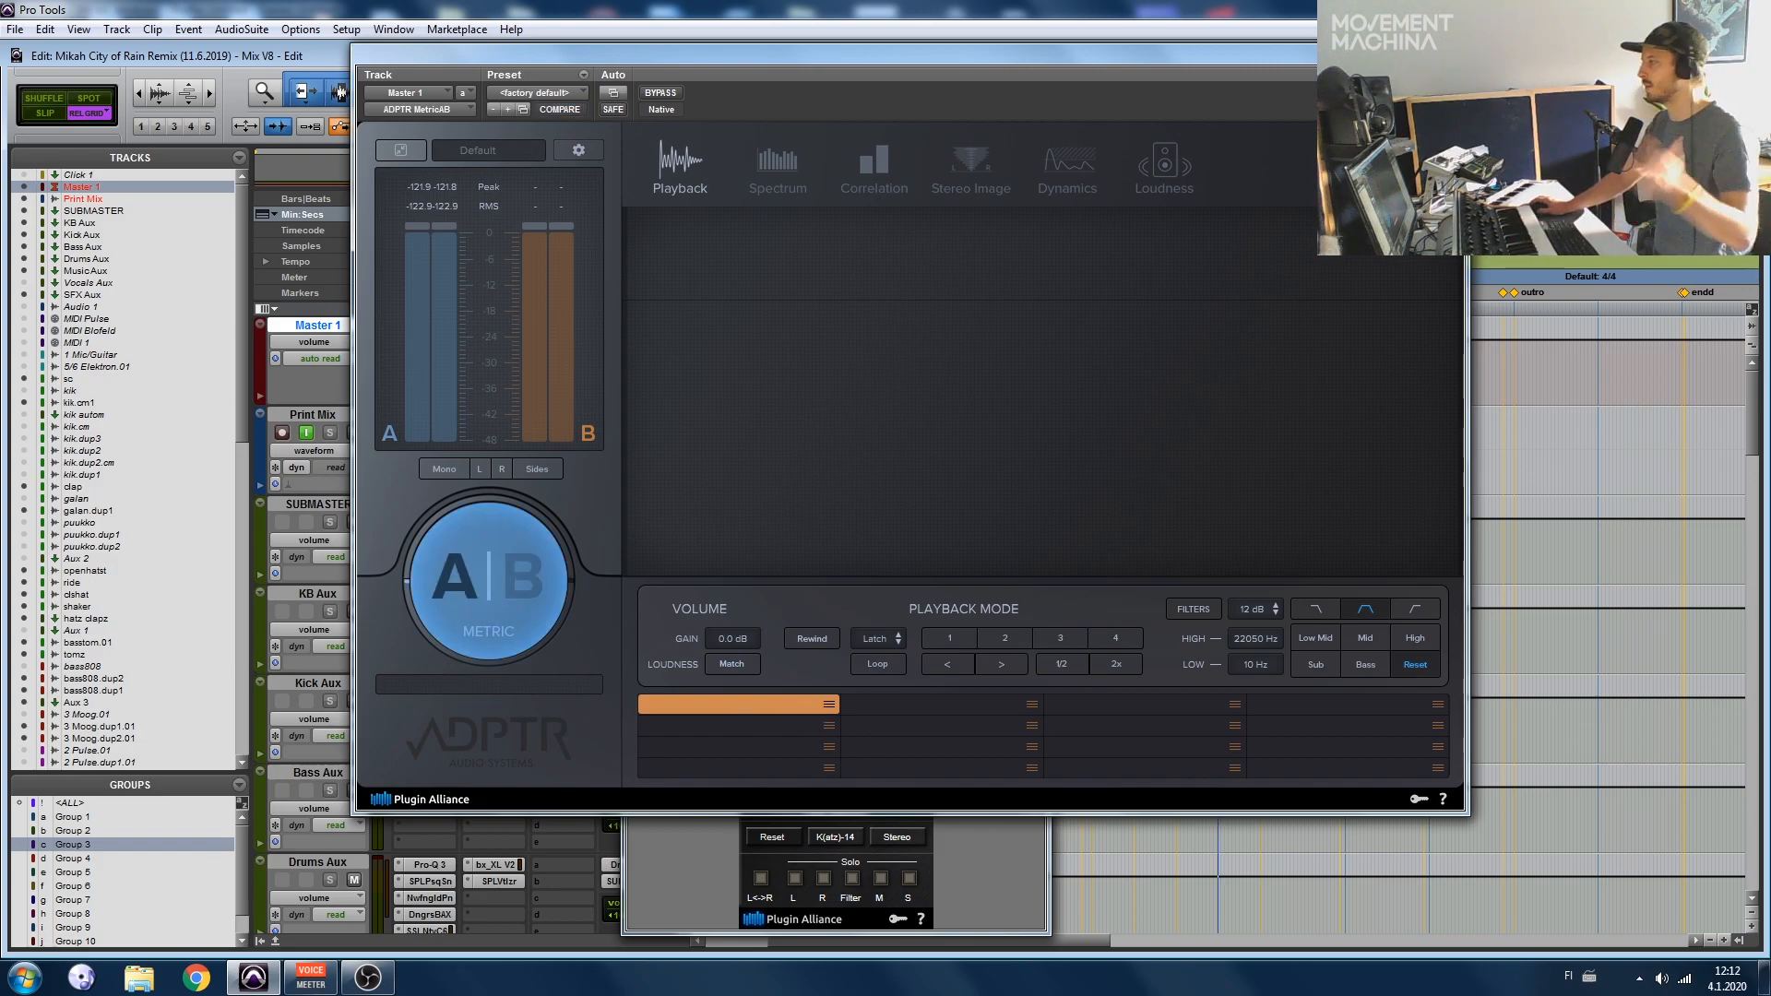
Step: Close the MetricAB window and make both the ADPTR MetricAB and bx_meter inserts on Master 1 inactive
{"action": "left_click", "coordinate": [1457, 55]}
{"action": "right_click", "coordinate": [442, 325]}
{"action": "left_click", "coordinate": [489, 352]}
{"action": "right_click", "coordinate": [439, 345]}
{"action": "left_click", "coordinate": [454, 365]}
Step: Activate and open MixChecker Pro on Master 1 and audition the HiFi 40mm Silver headphones and Laptop 15" Black simulations during playback
{"action": "right_click", "coordinate": [441, 358]}
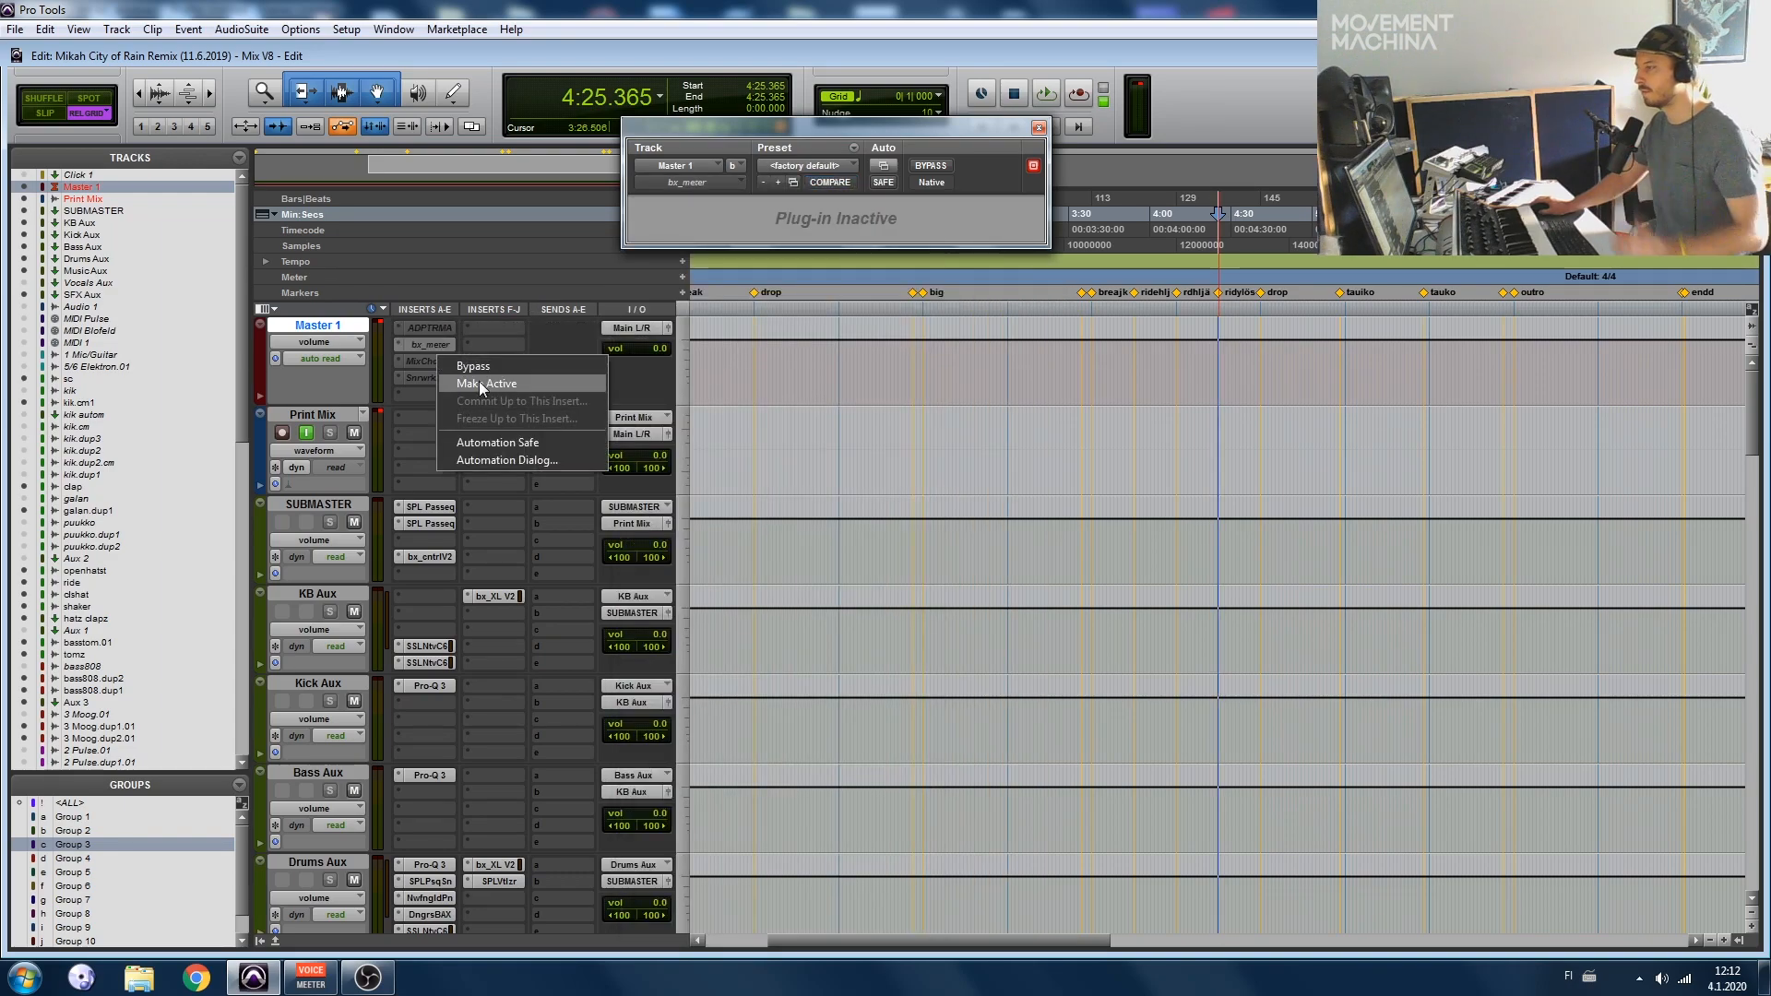
{"action": "left_click", "coordinate": [475, 382]}
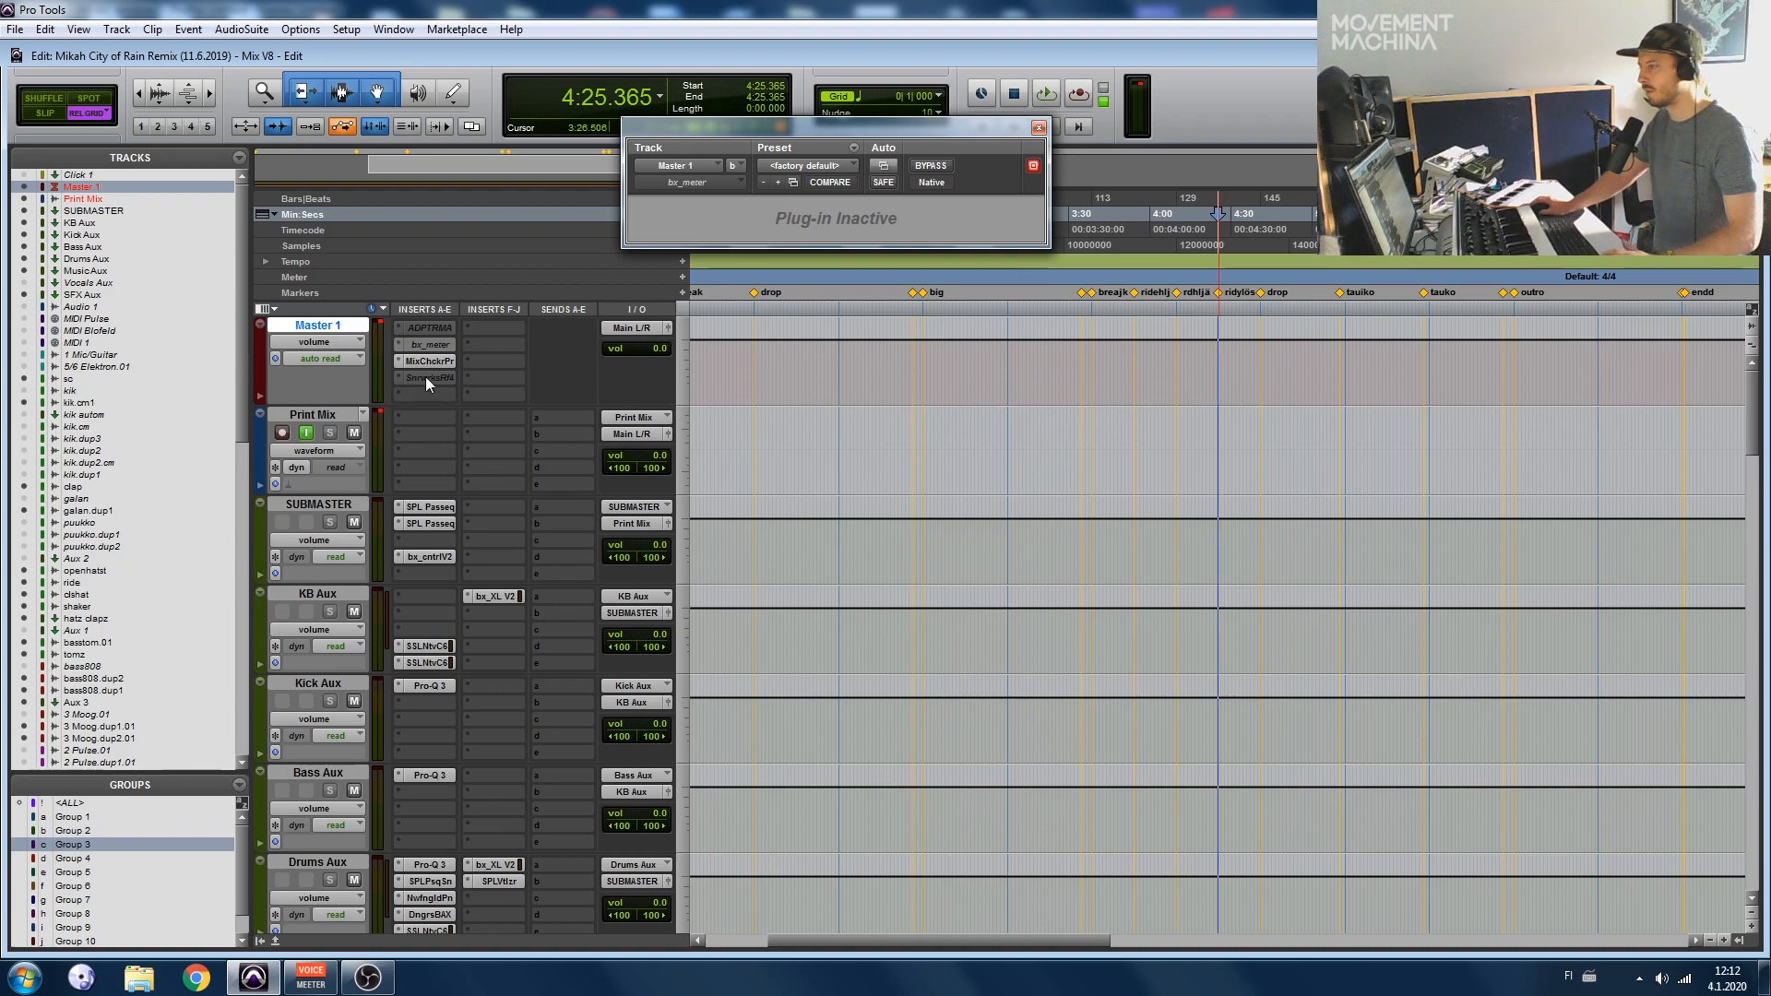
{"action": "left_click", "coordinate": [431, 362]}
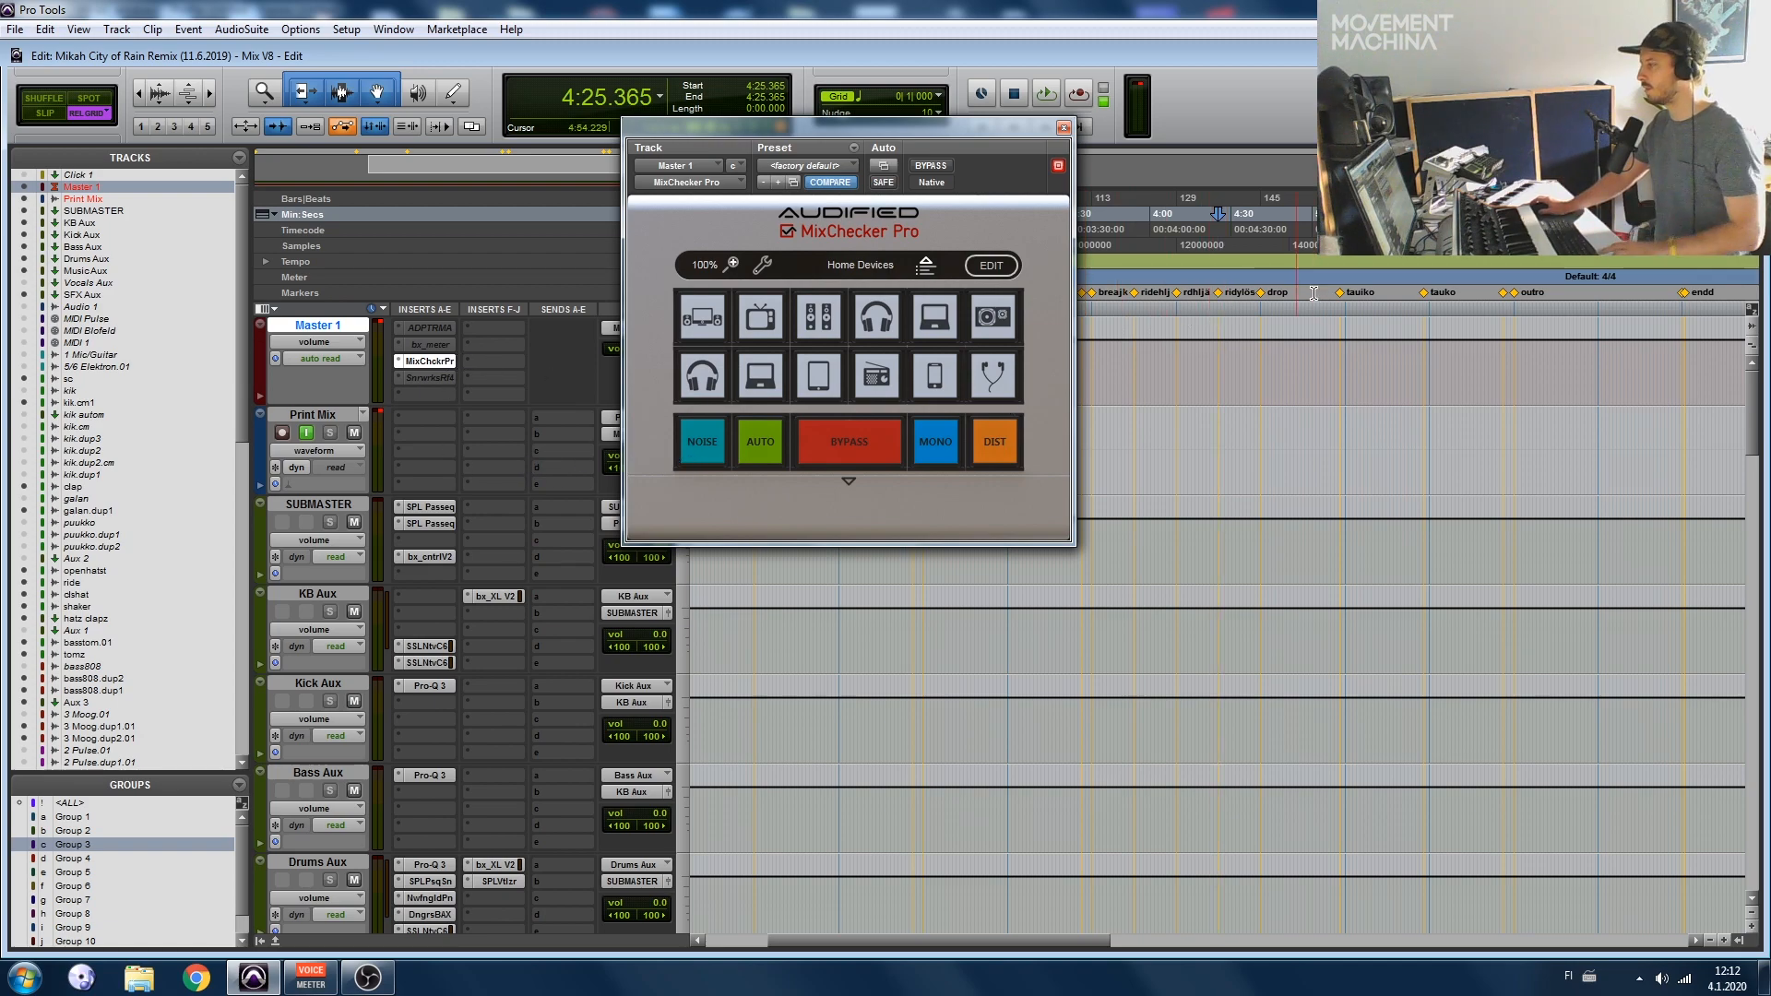
{"action": "key", "text": "space"}
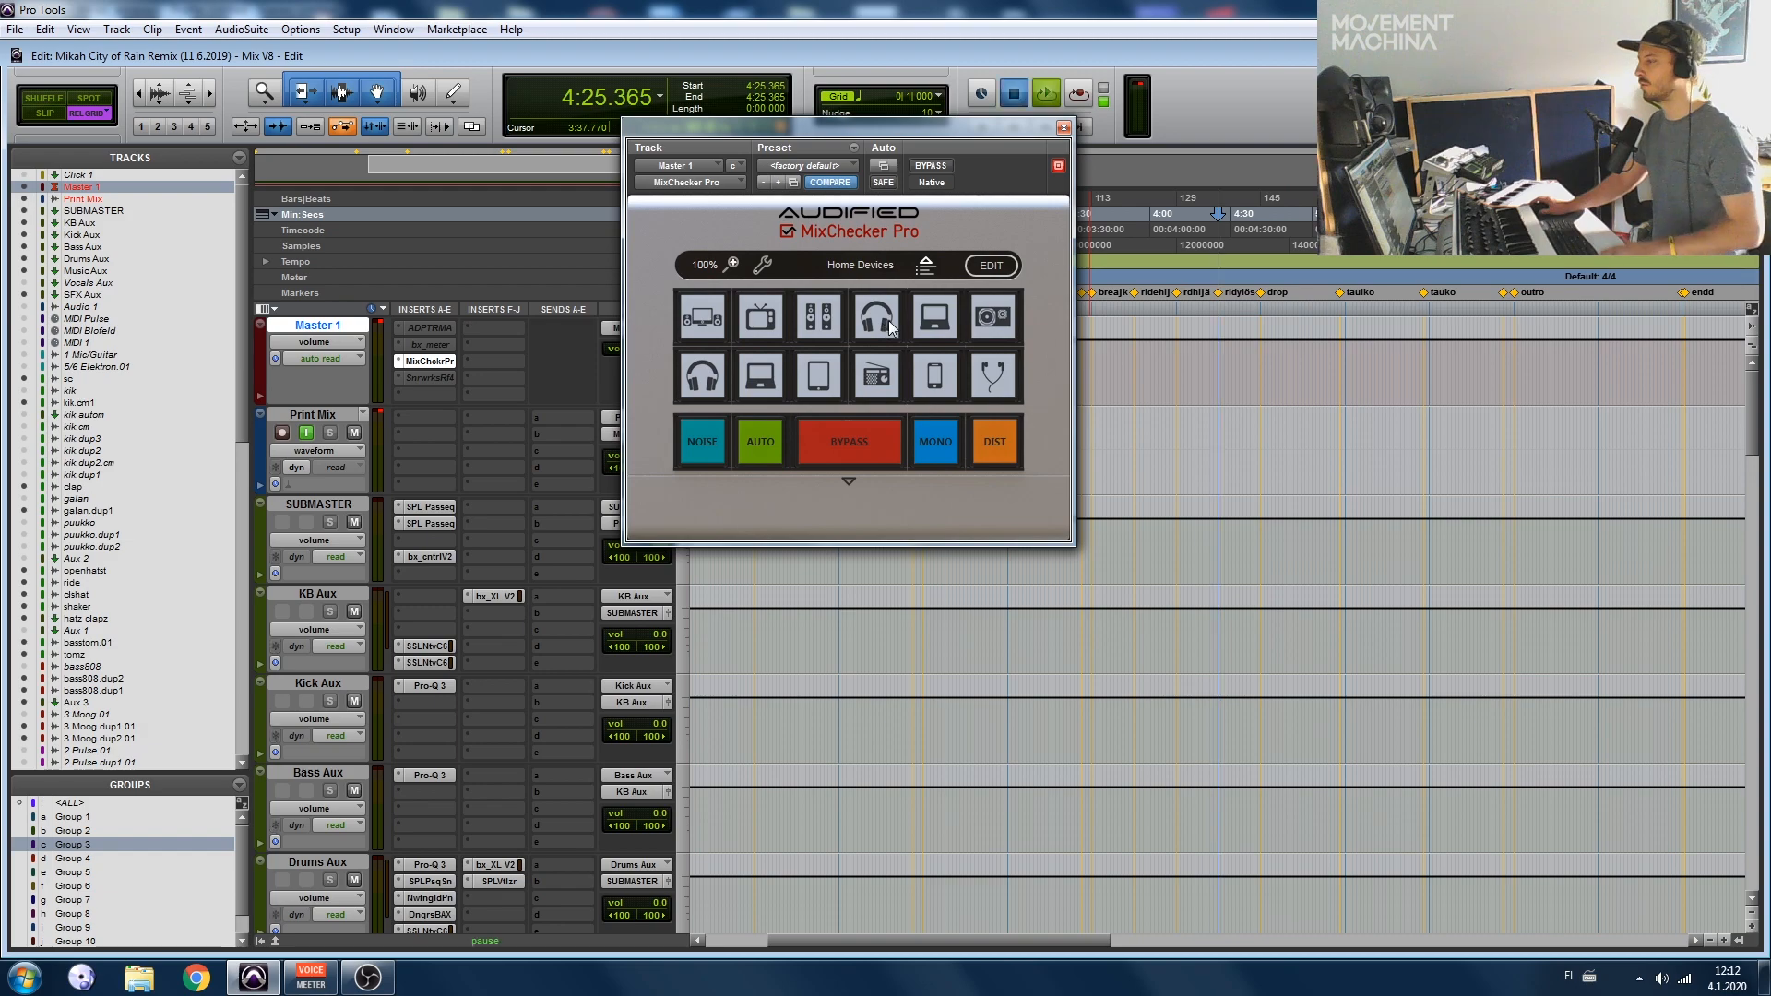
{"action": "left_click", "coordinate": [711, 376]}
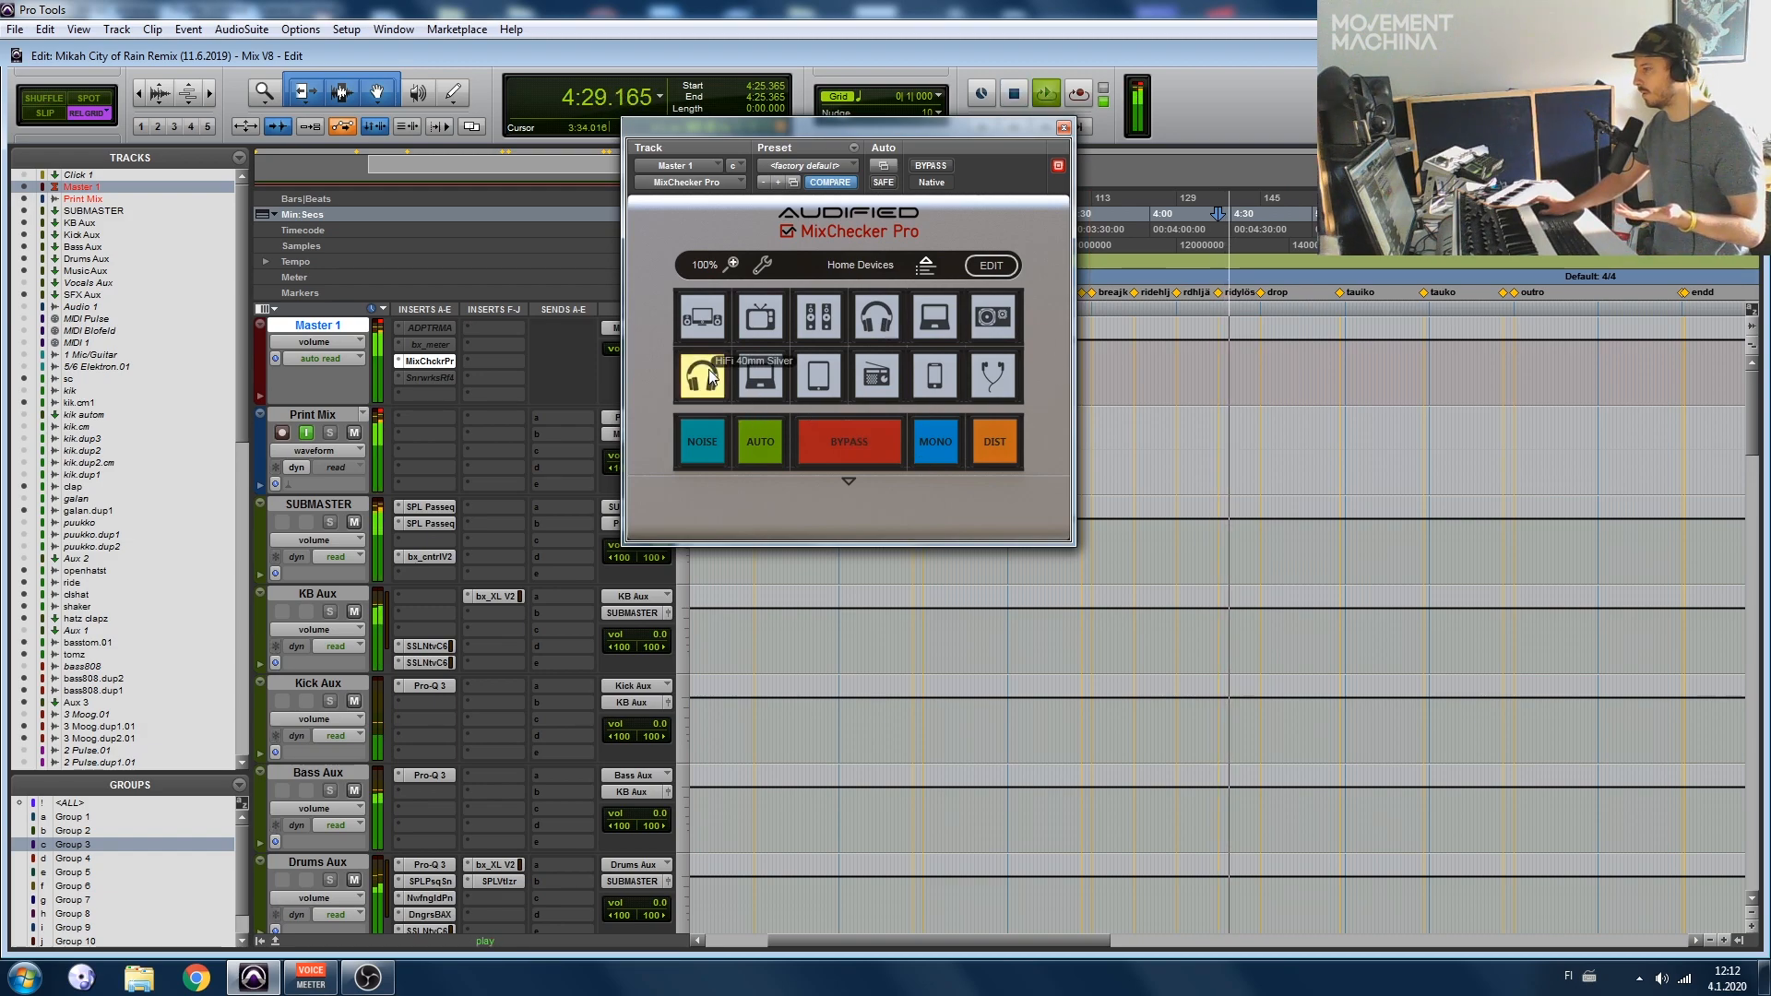
{"action": "left_click", "coordinate": [710, 376]}
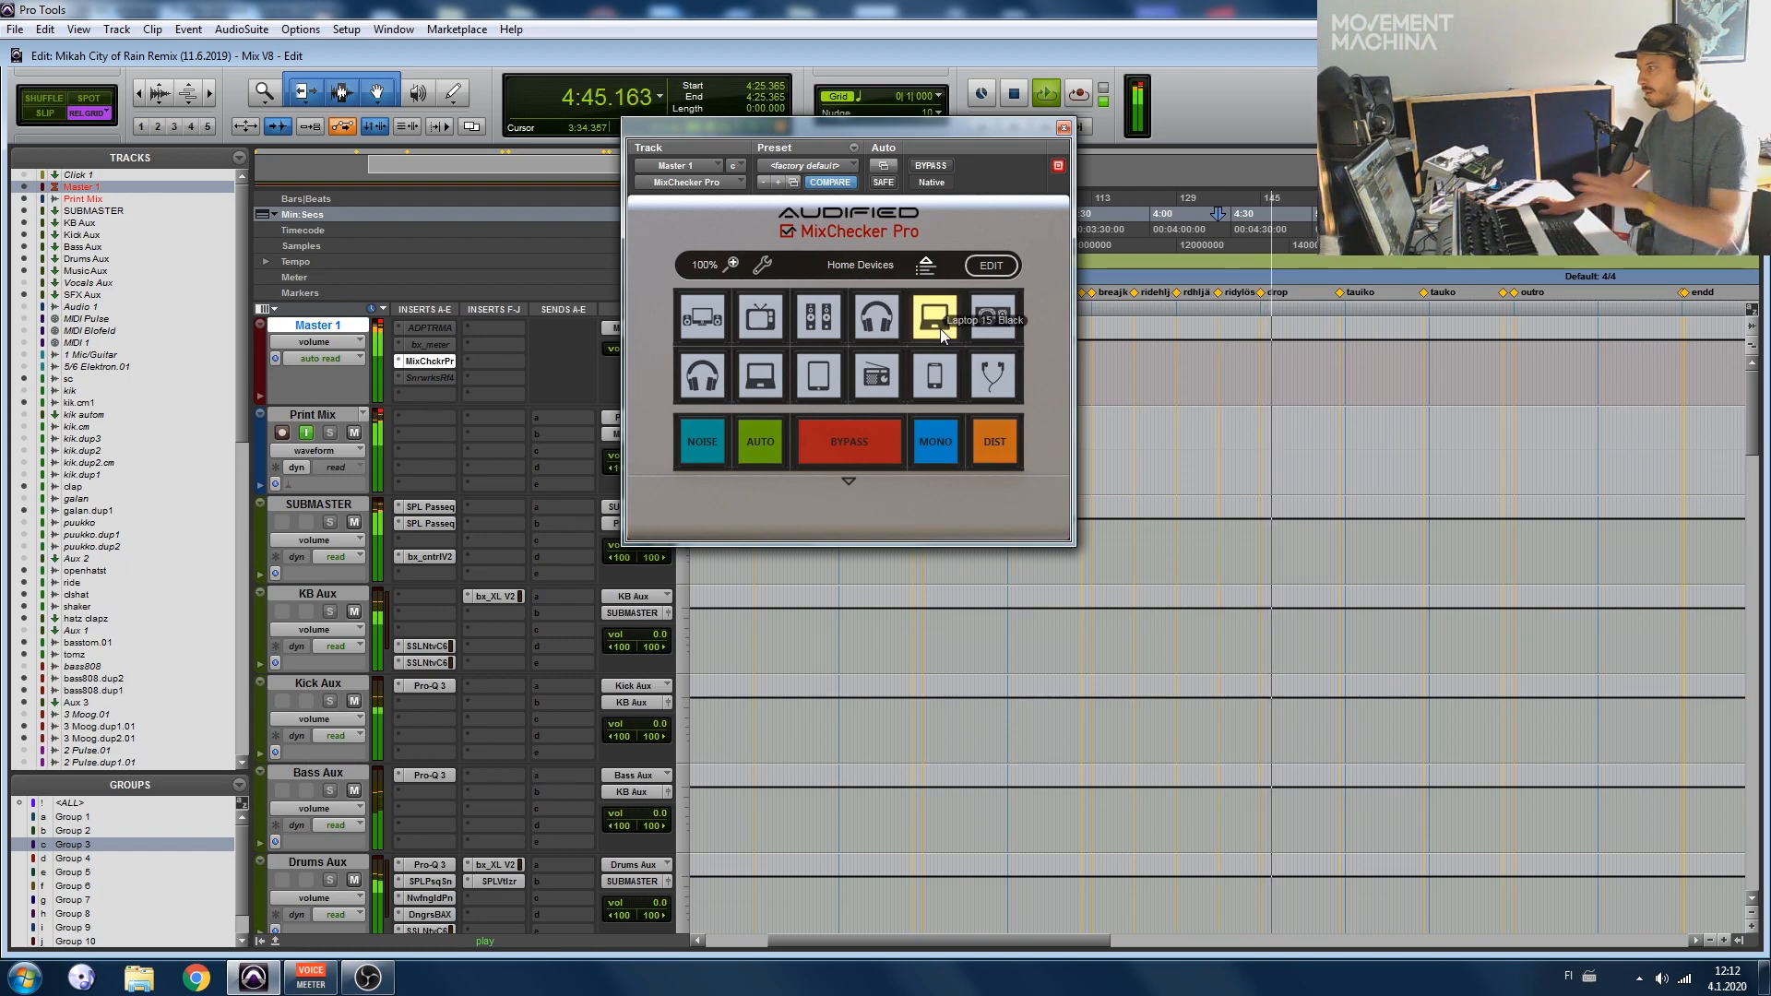
Step: Stop playback and make the MixChecker Pro insert on Master 1 inactive
{"action": "key", "text": "space"}
{"action": "right_click", "coordinate": [439, 360]}
{"action": "left_click", "coordinate": [452, 384]}
Step: Activate the Sonarworks Reference 4 insert on Master 1 and open its window clear of the insert slots
{"action": "right_click", "coordinate": [430, 380]}
{"action": "left_click", "coordinate": [437, 390]}
{"action": "left_click", "coordinate": [435, 378]}
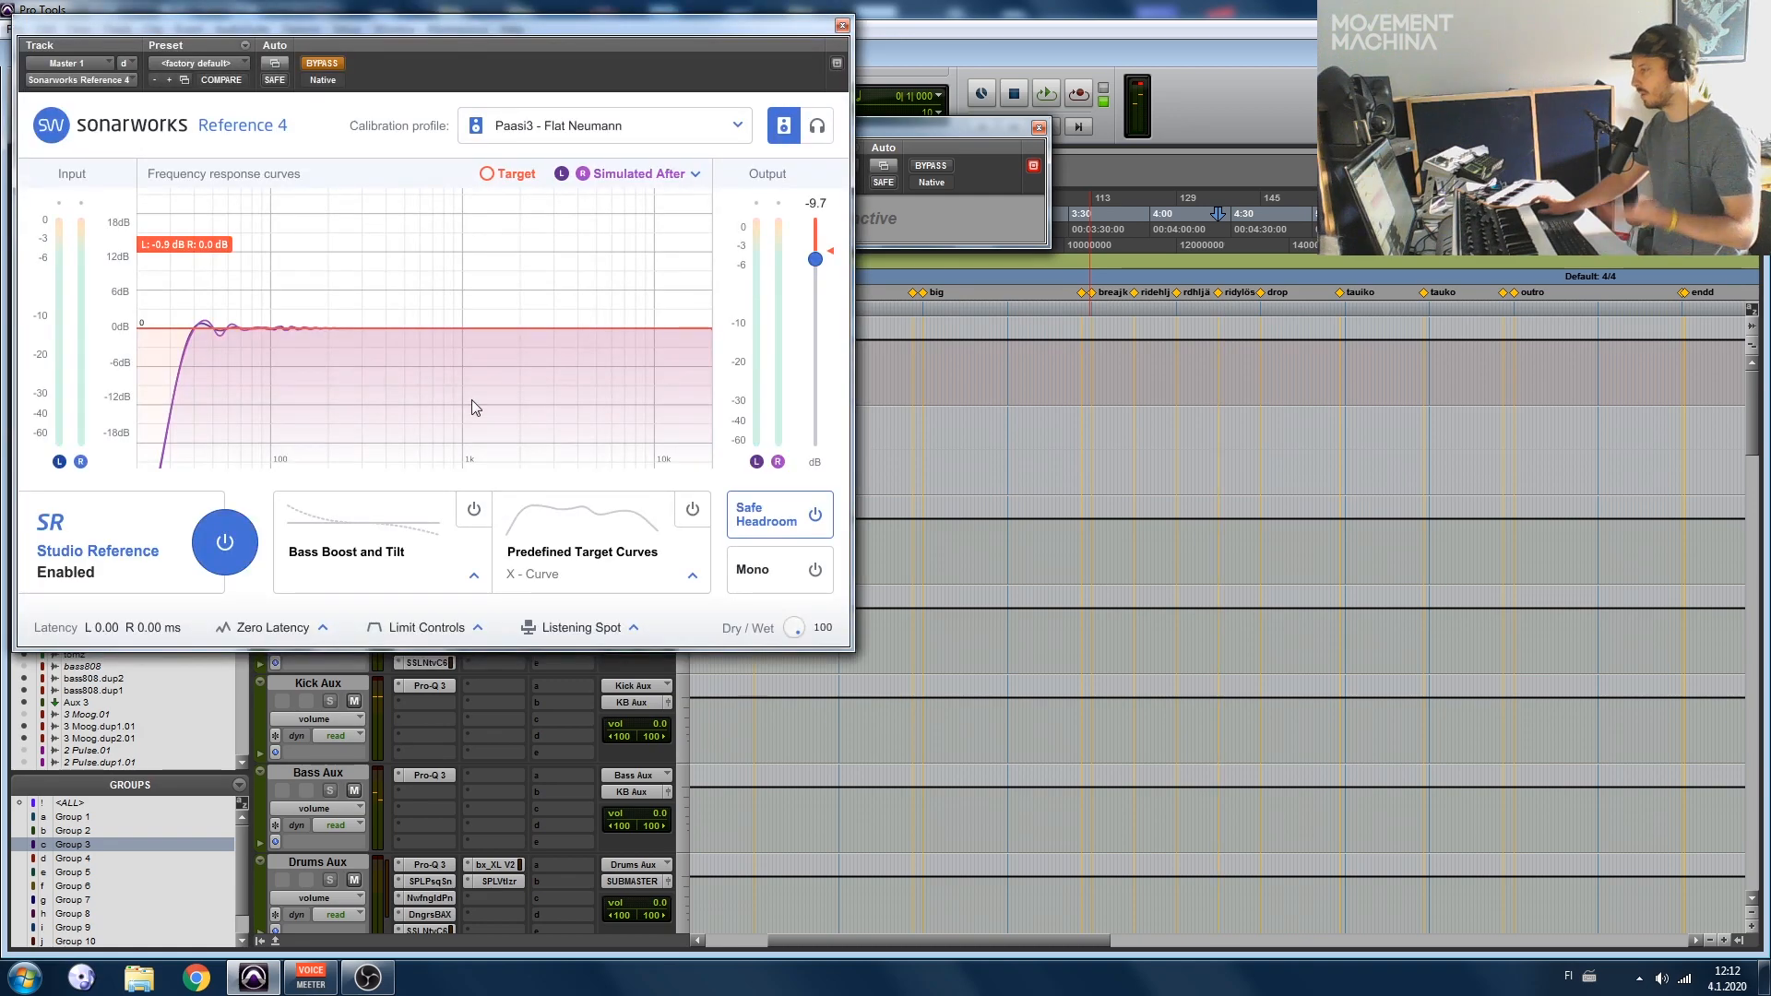
{"action": "left_click_drag", "start_coordinate": [494, 20], "coordinate": [506, 26]}
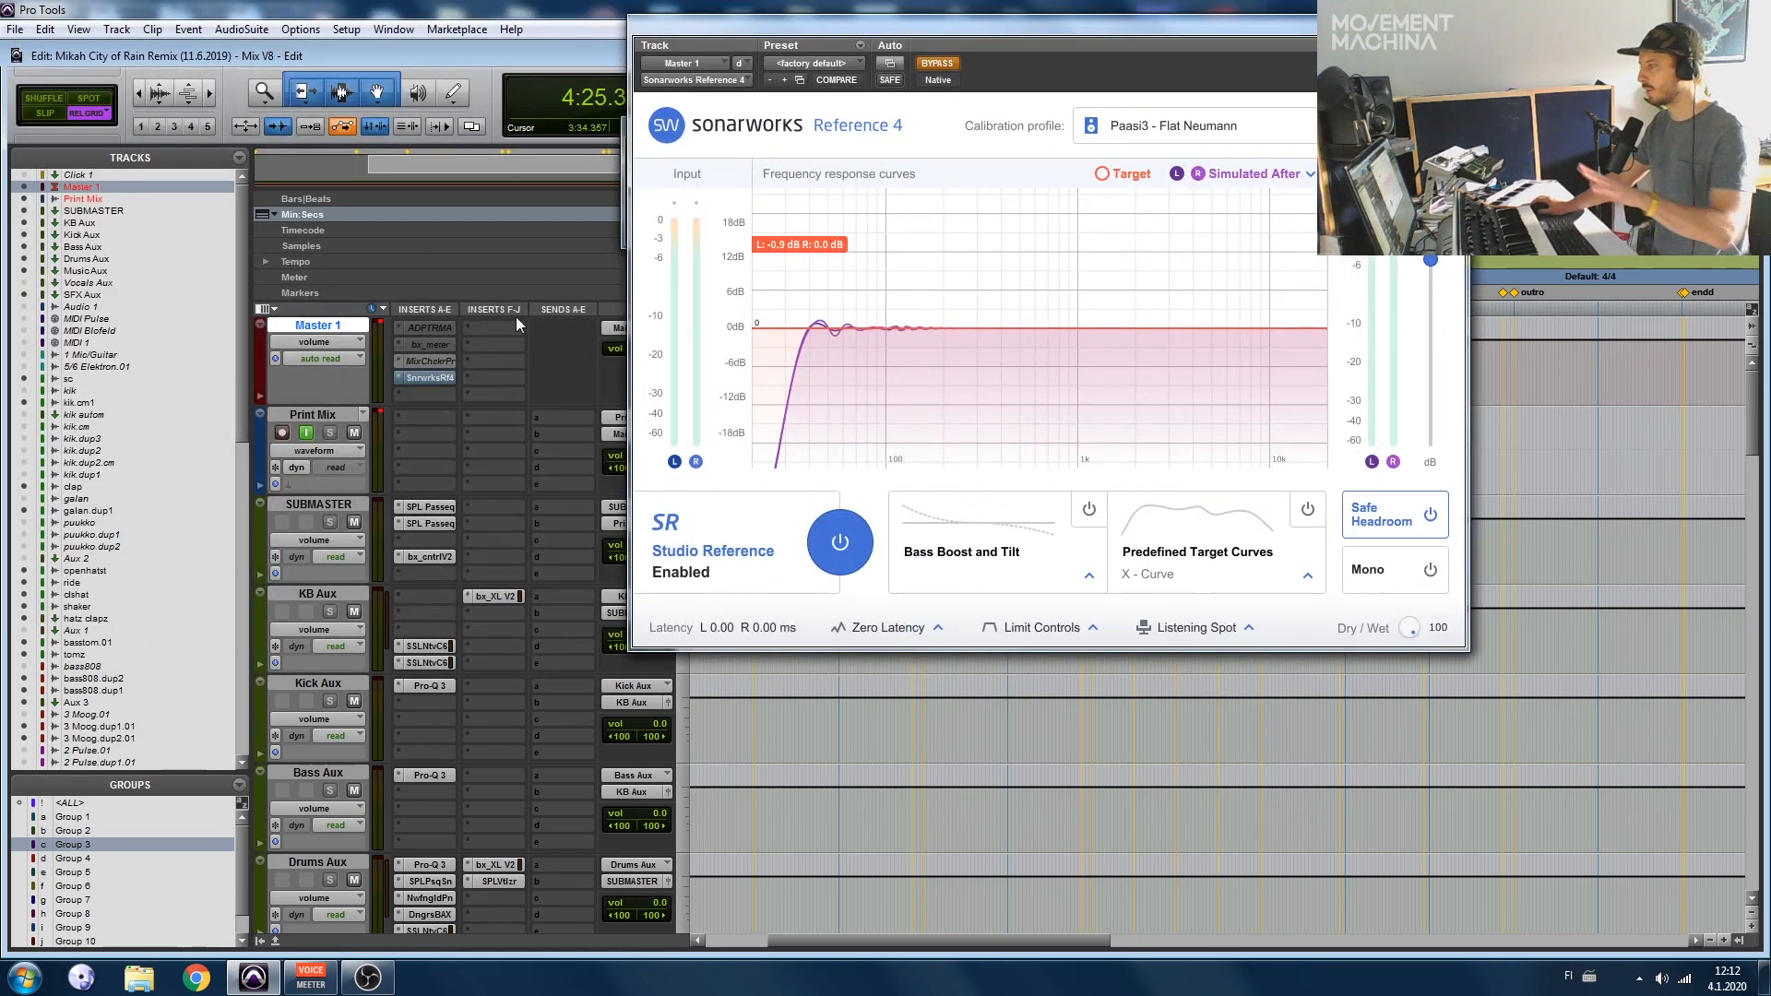
Step: Make the Sonarworks Reference 4 insert on Master 1 inactive and select the SUBMASTER track
{"action": "right_click", "coordinate": [439, 380]}
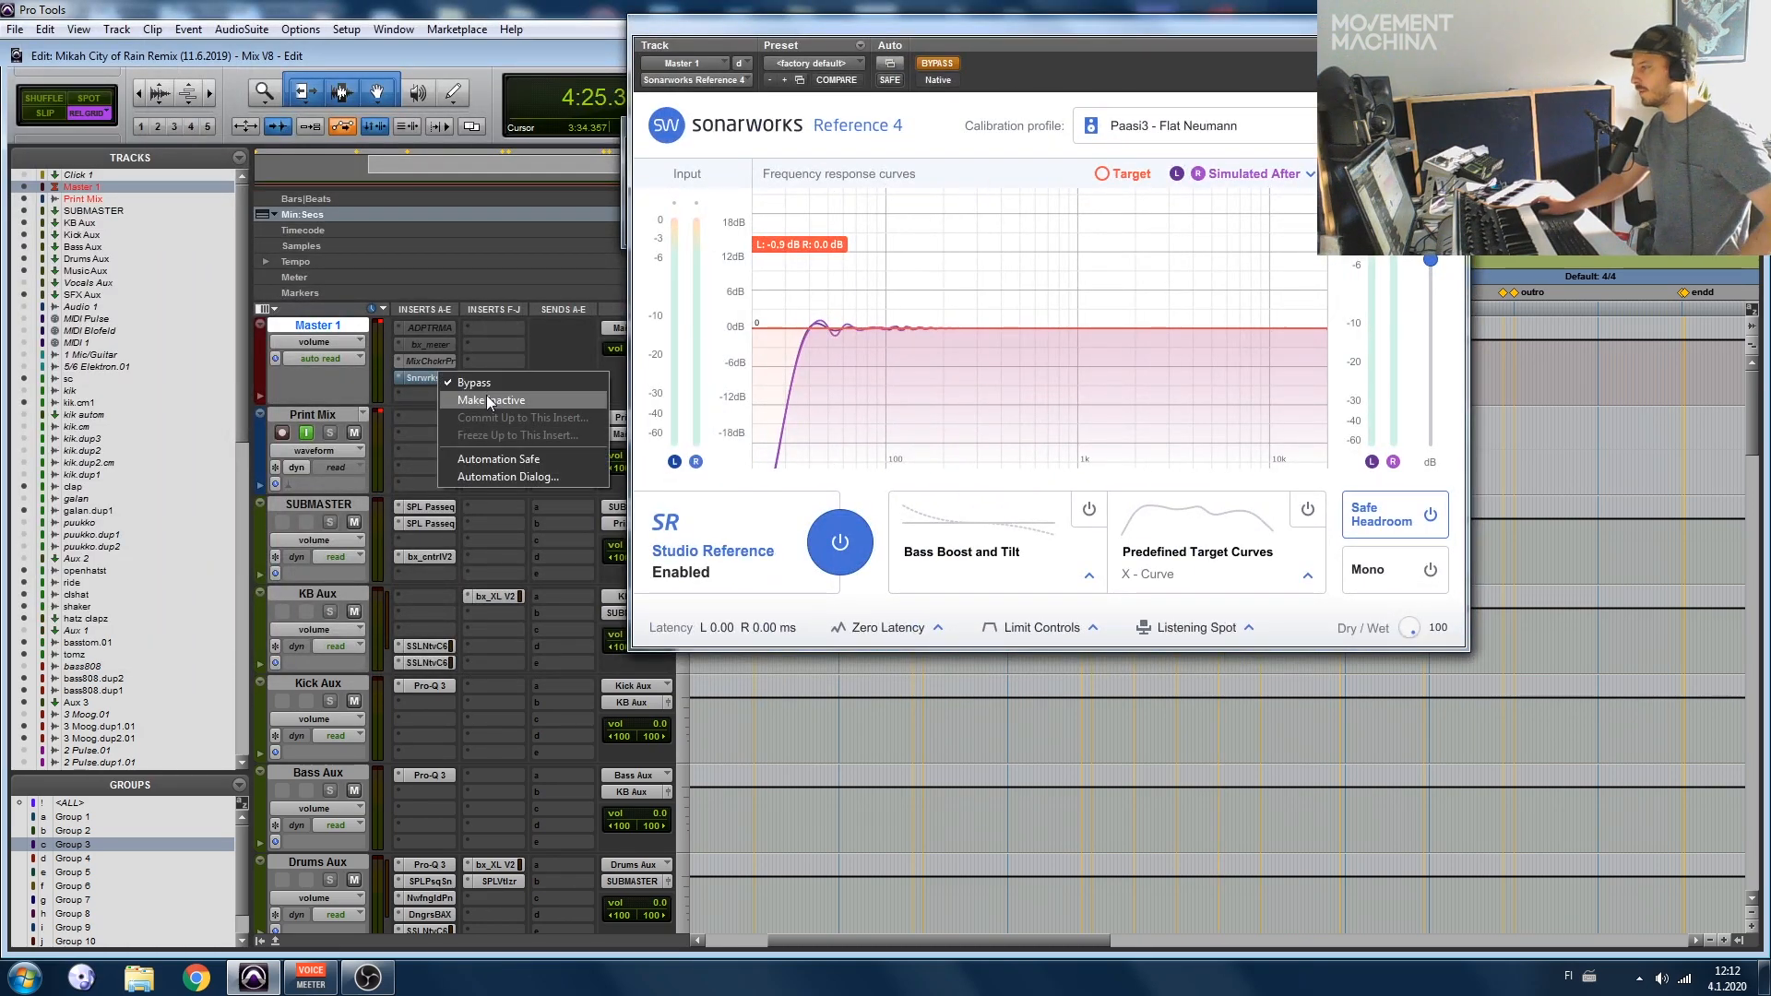
{"action": "left_click", "coordinate": [489, 402]}
{"action": "scroll", "coordinate": [533, 517], "scroll_direction": "down", "scroll_amount": 1}
{"action": "scroll", "coordinate": [533, 517], "scroll_direction": "up", "scroll_amount": 1}
{"action": "left_click", "coordinate": [313, 504]}
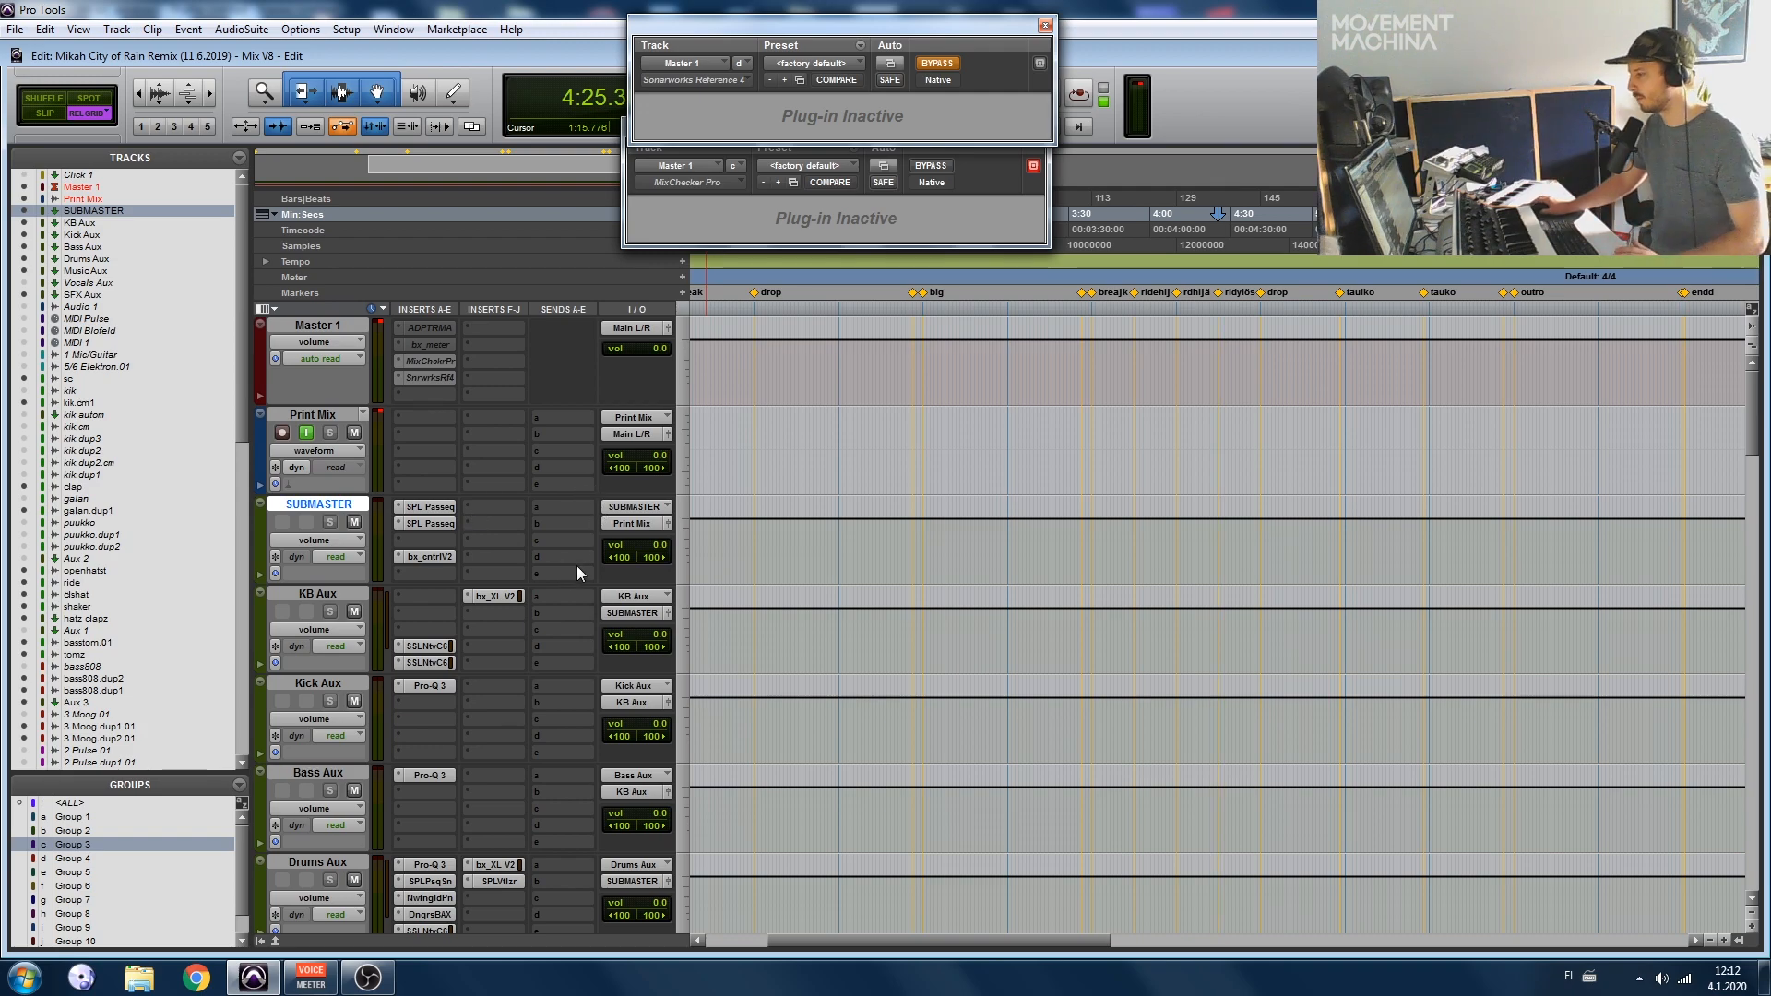
Step: Select the KB Aux track and review the aux tracks from KB Aux down to SFX Aux
{"action": "scroll", "coordinate": [555, 554], "scroll_direction": "down", "scroll_amount": 1}
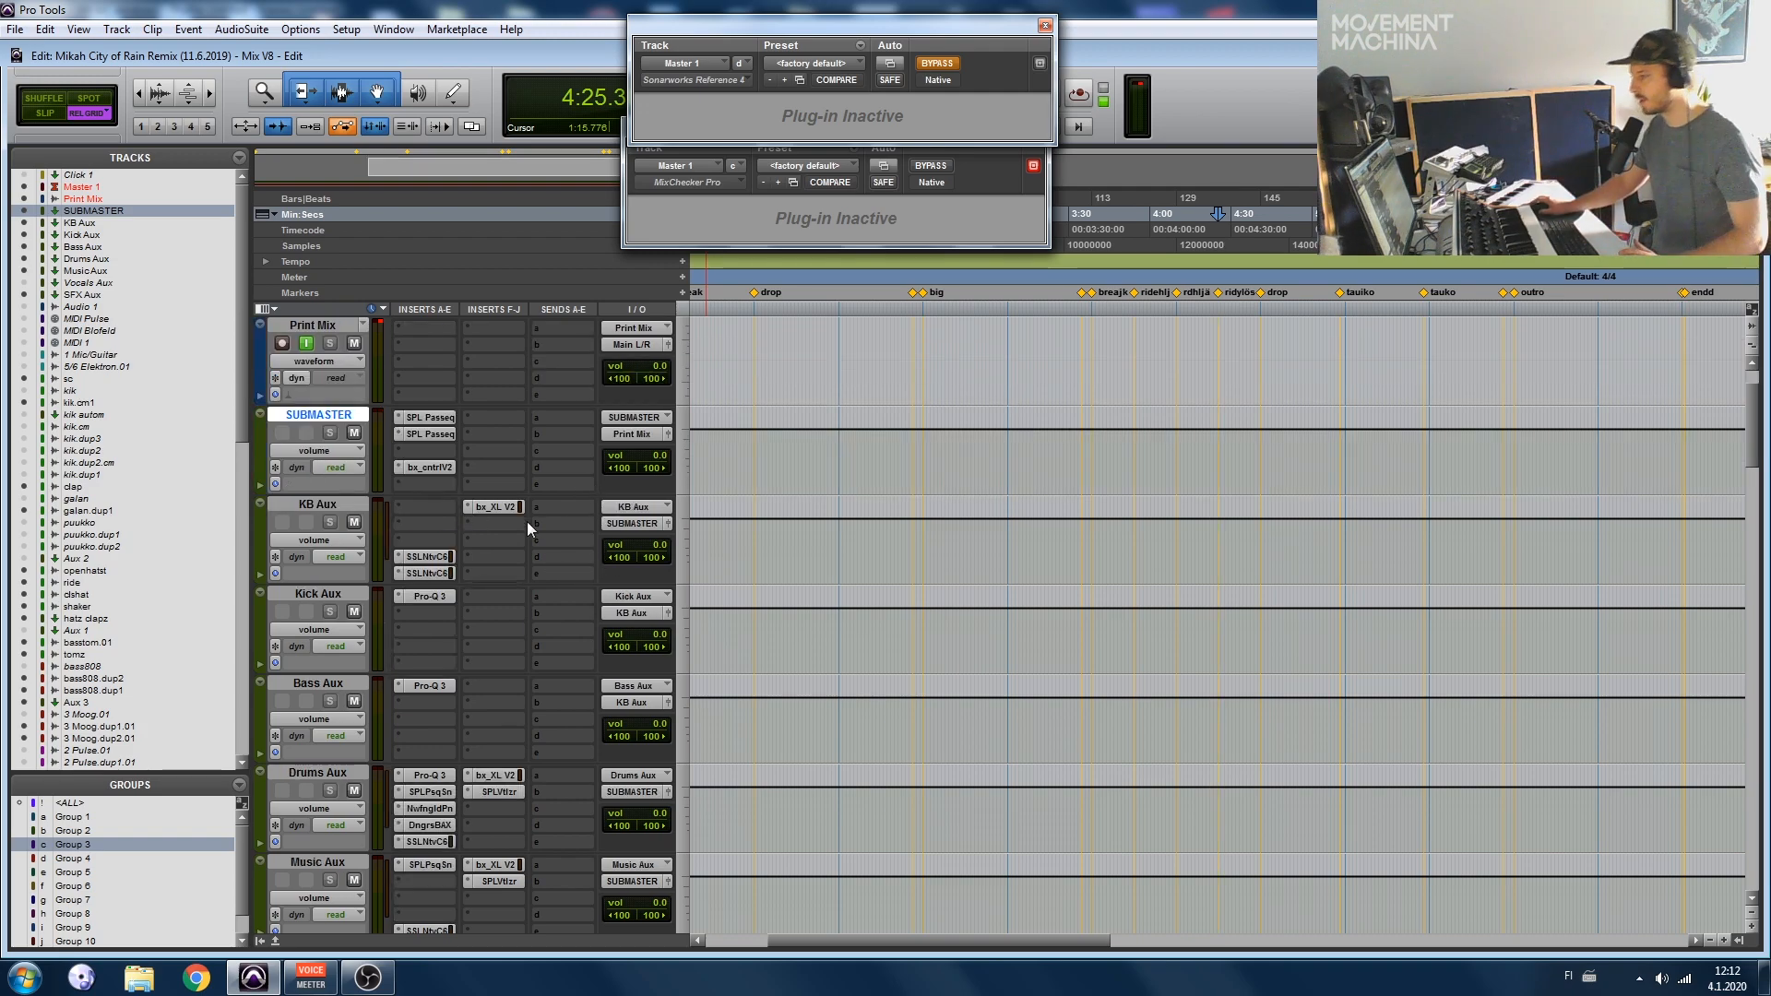
{"action": "left_click", "coordinate": [334, 506]}
{"action": "scroll", "coordinate": [325, 434], "scroll_direction": "down", "scroll_amount": 1}
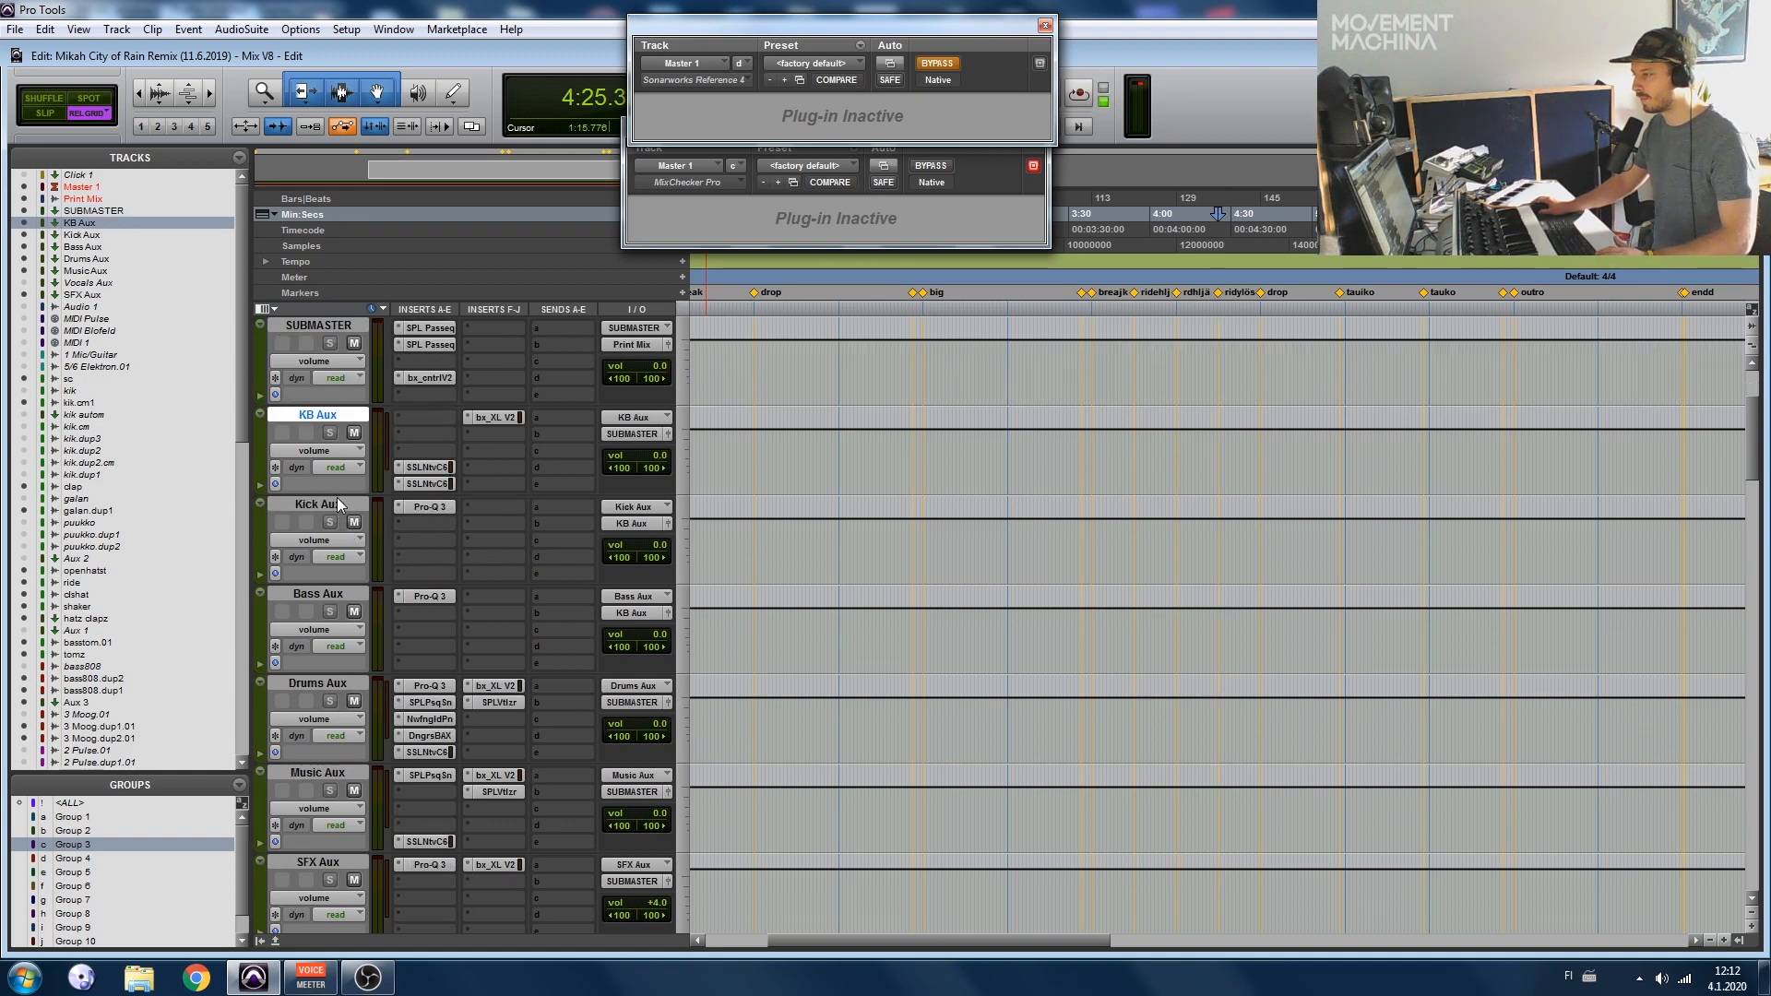
{"action": "scroll", "coordinate": [341, 453], "scroll_direction": "down", "scroll_amount": 1}
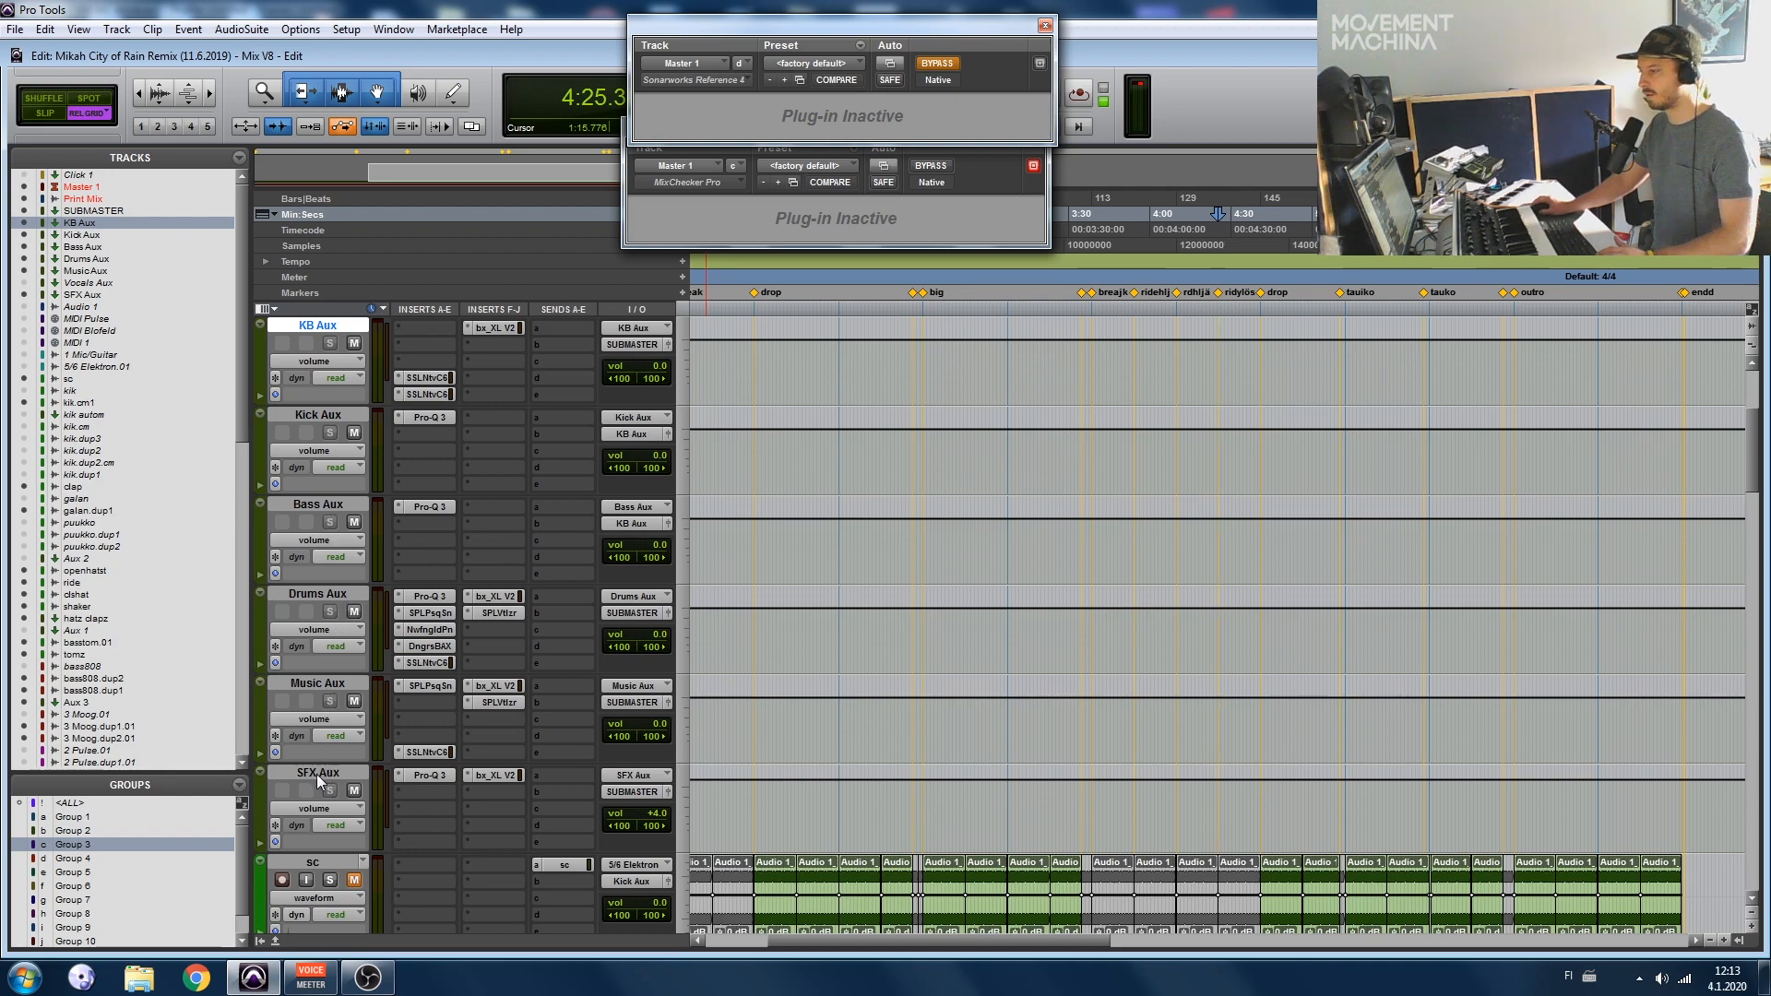
{"action": "scroll", "coordinate": [325, 778], "scroll_direction": "up", "scroll_amount": 1}
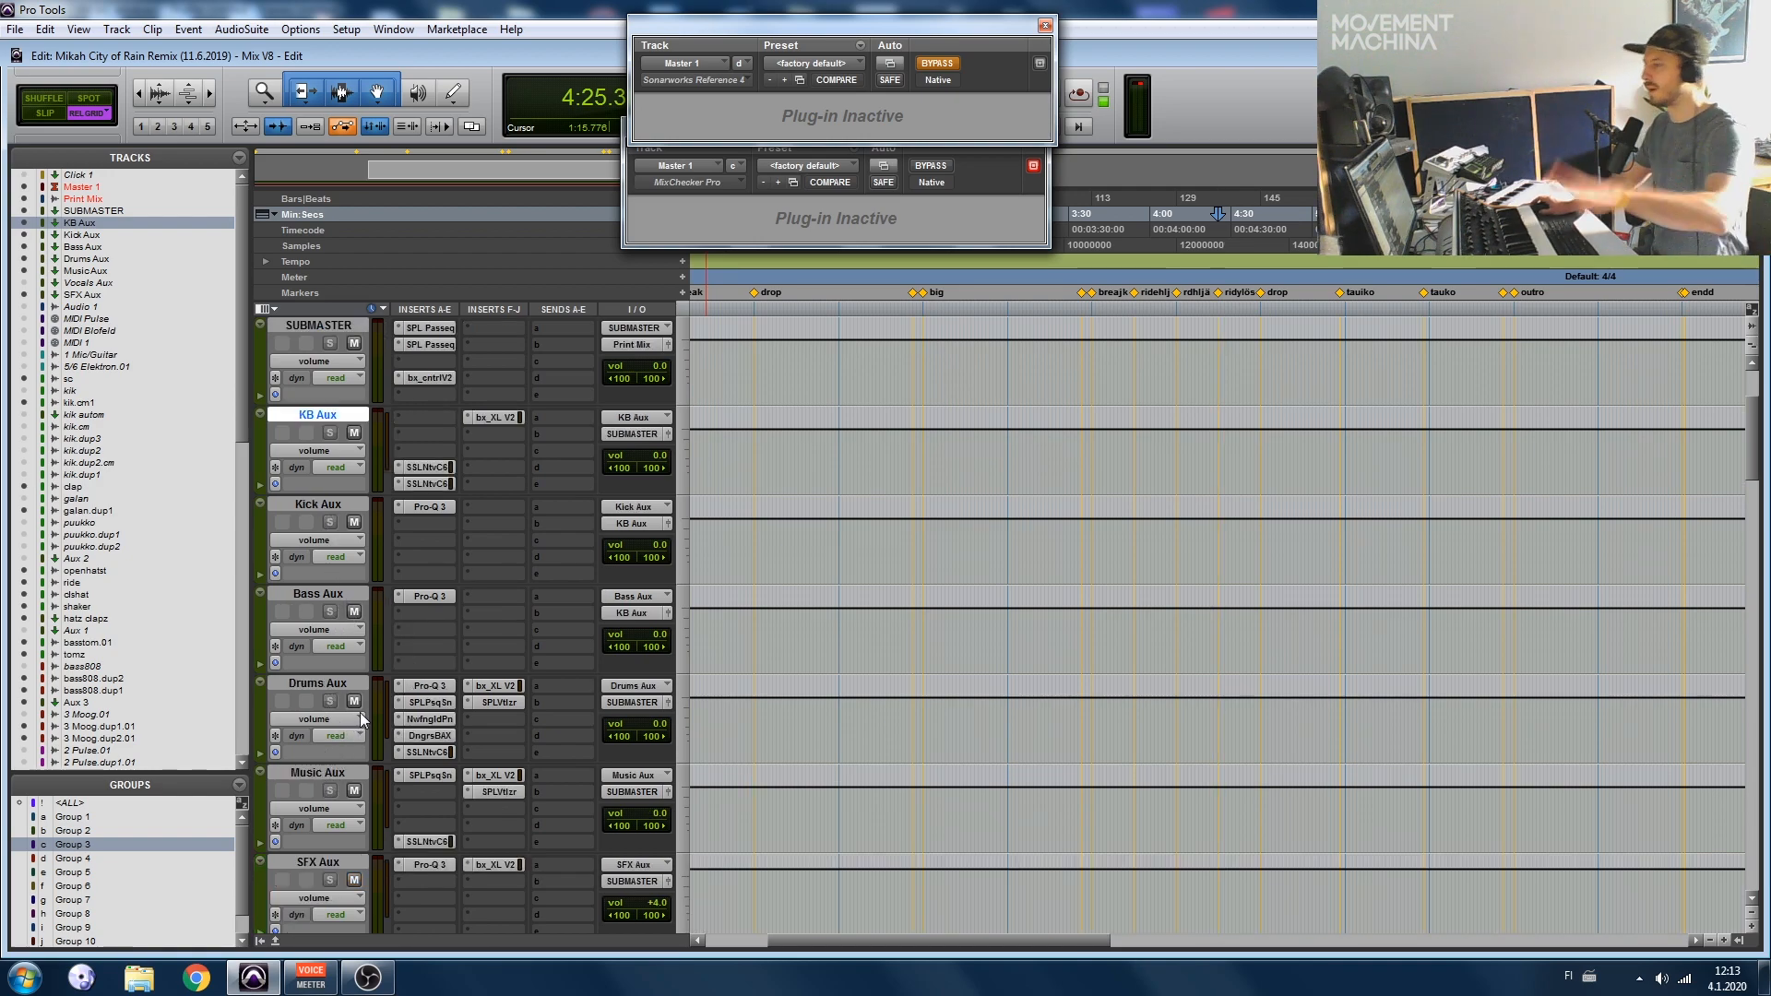
{"action": "scroll", "coordinate": [374, 702], "scroll_direction": "down", "scroll_amount": 1}
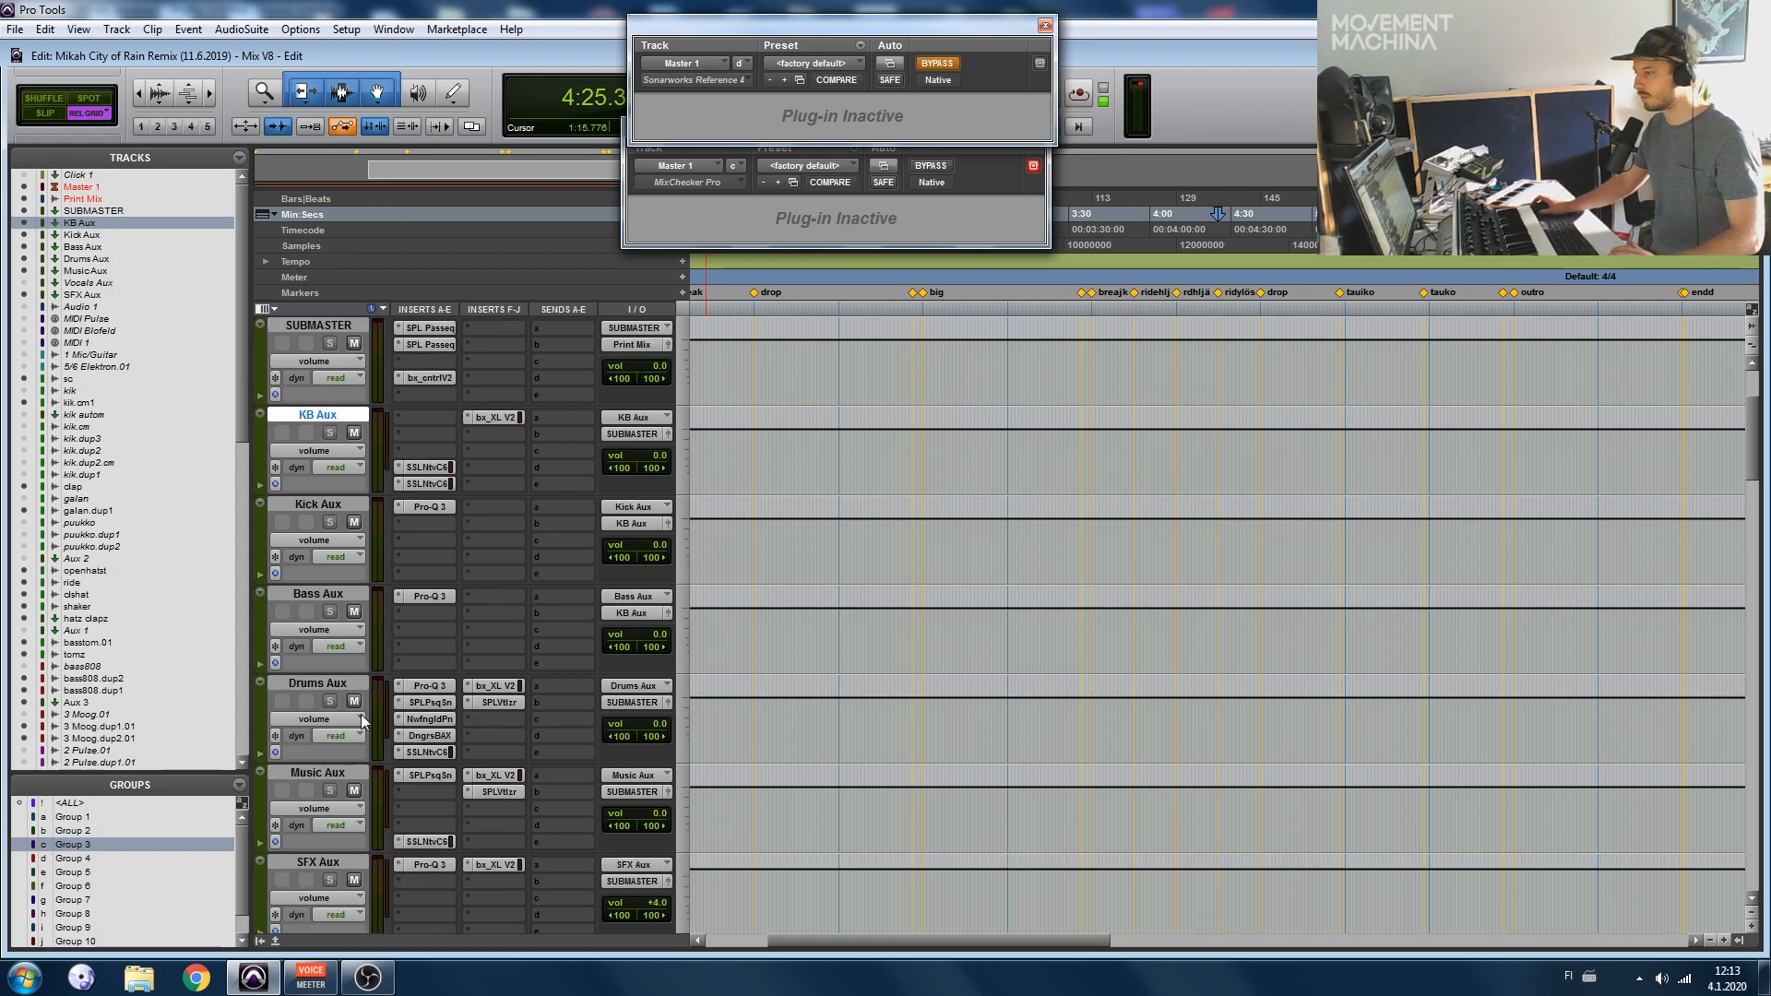
{"action": "scroll", "coordinate": [369, 718], "scroll_direction": "down", "scroll_amount": 1}
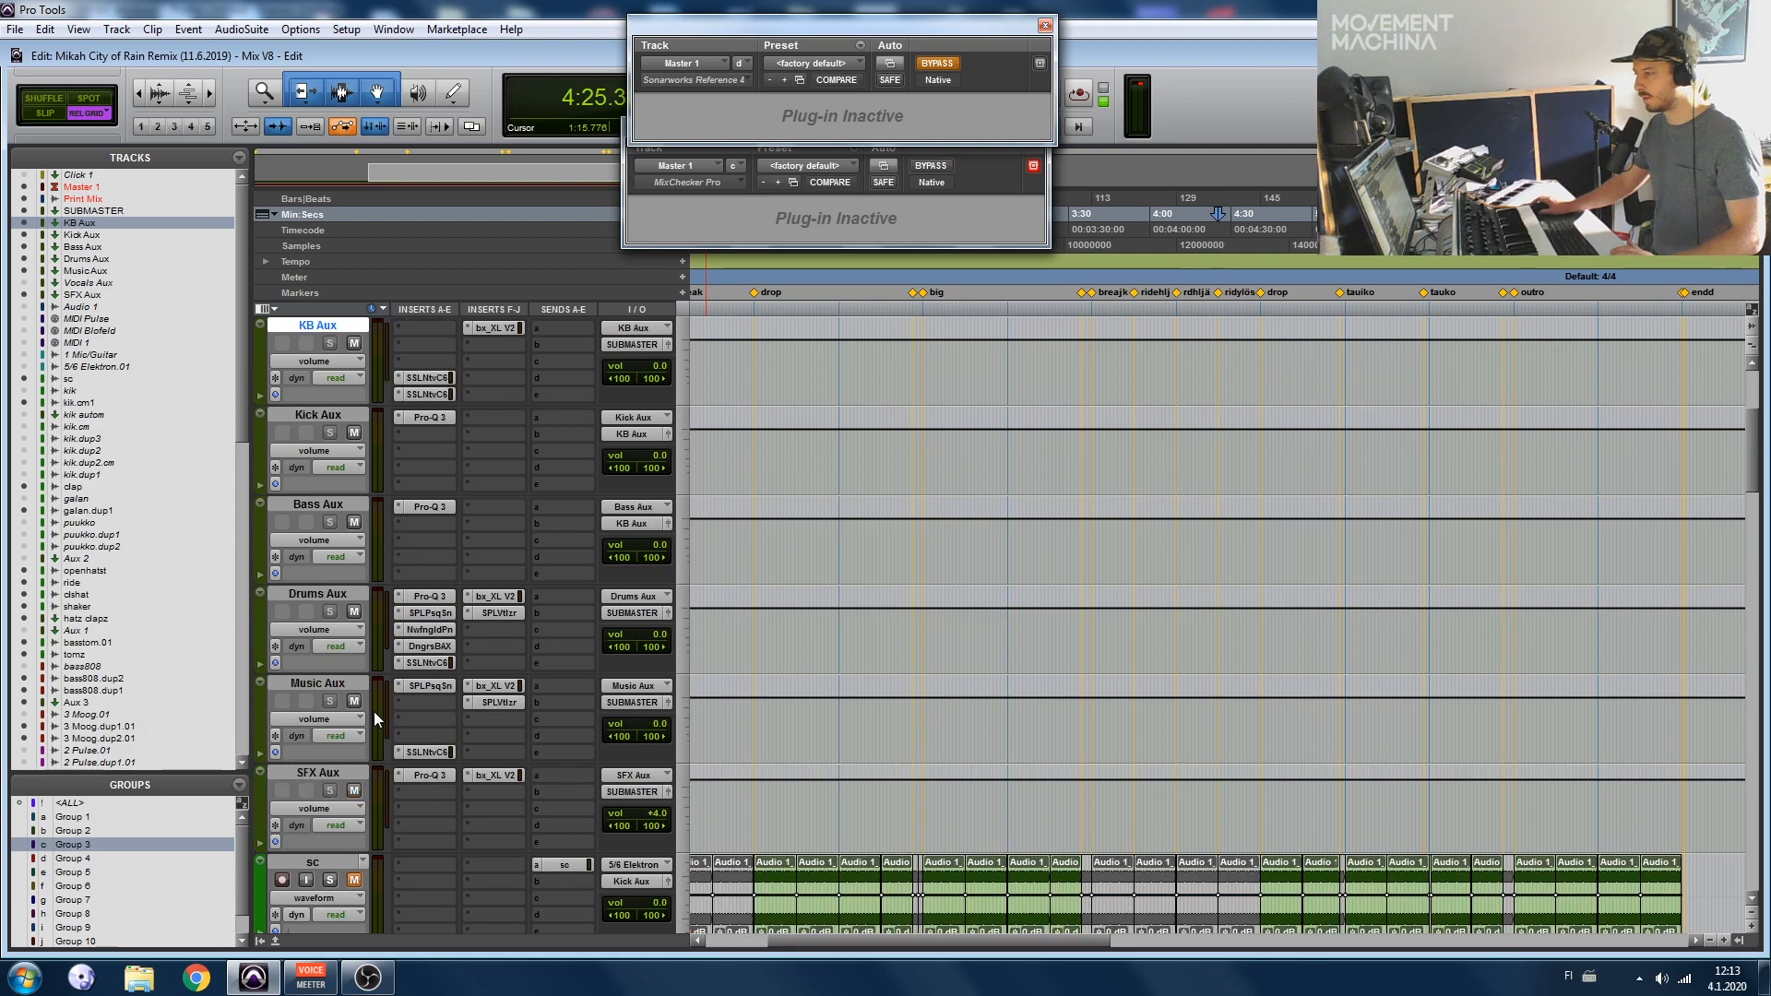
Step: Look over the drum tracks below the aux tracks and select the sc track
{"action": "scroll", "coordinate": [379, 694], "scroll_direction": "down", "scroll_amount": 1}
{"action": "scroll", "coordinate": [381, 693], "scroll_direction": "down", "scroll_amount": 4}
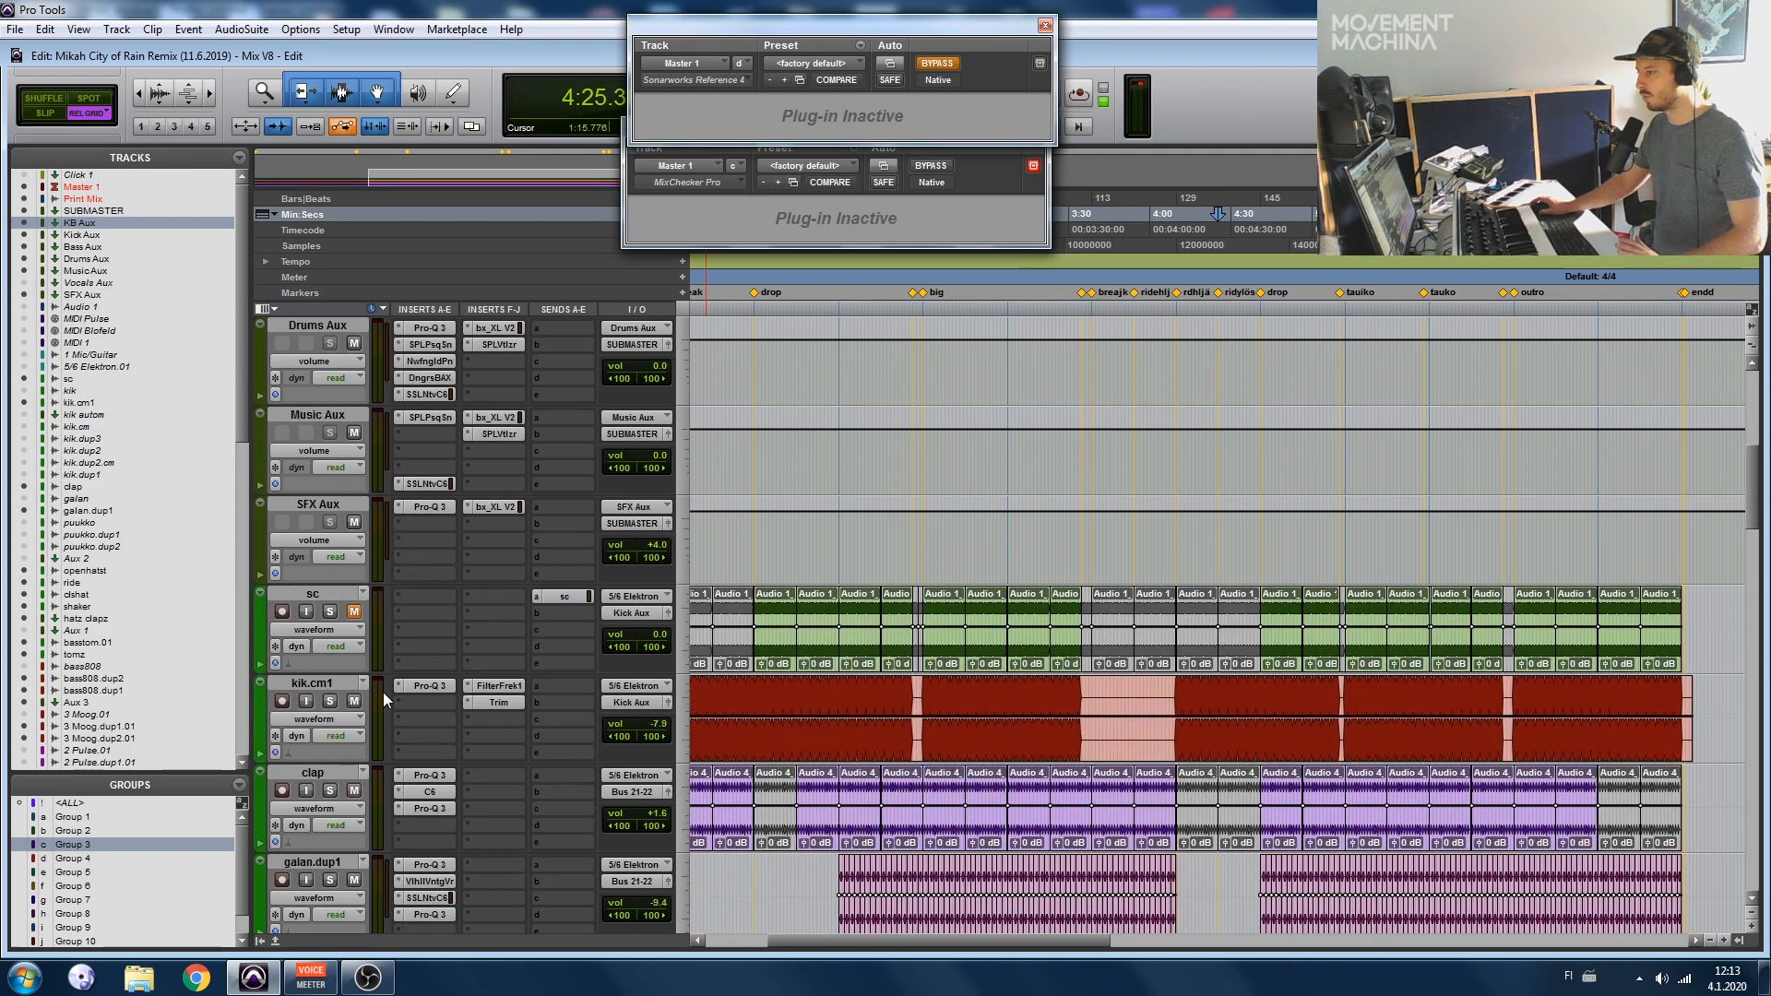
{"action": "scroll", "coordinate": [629, 552], "scroll_direction": "down", "scroll_amount": 3}
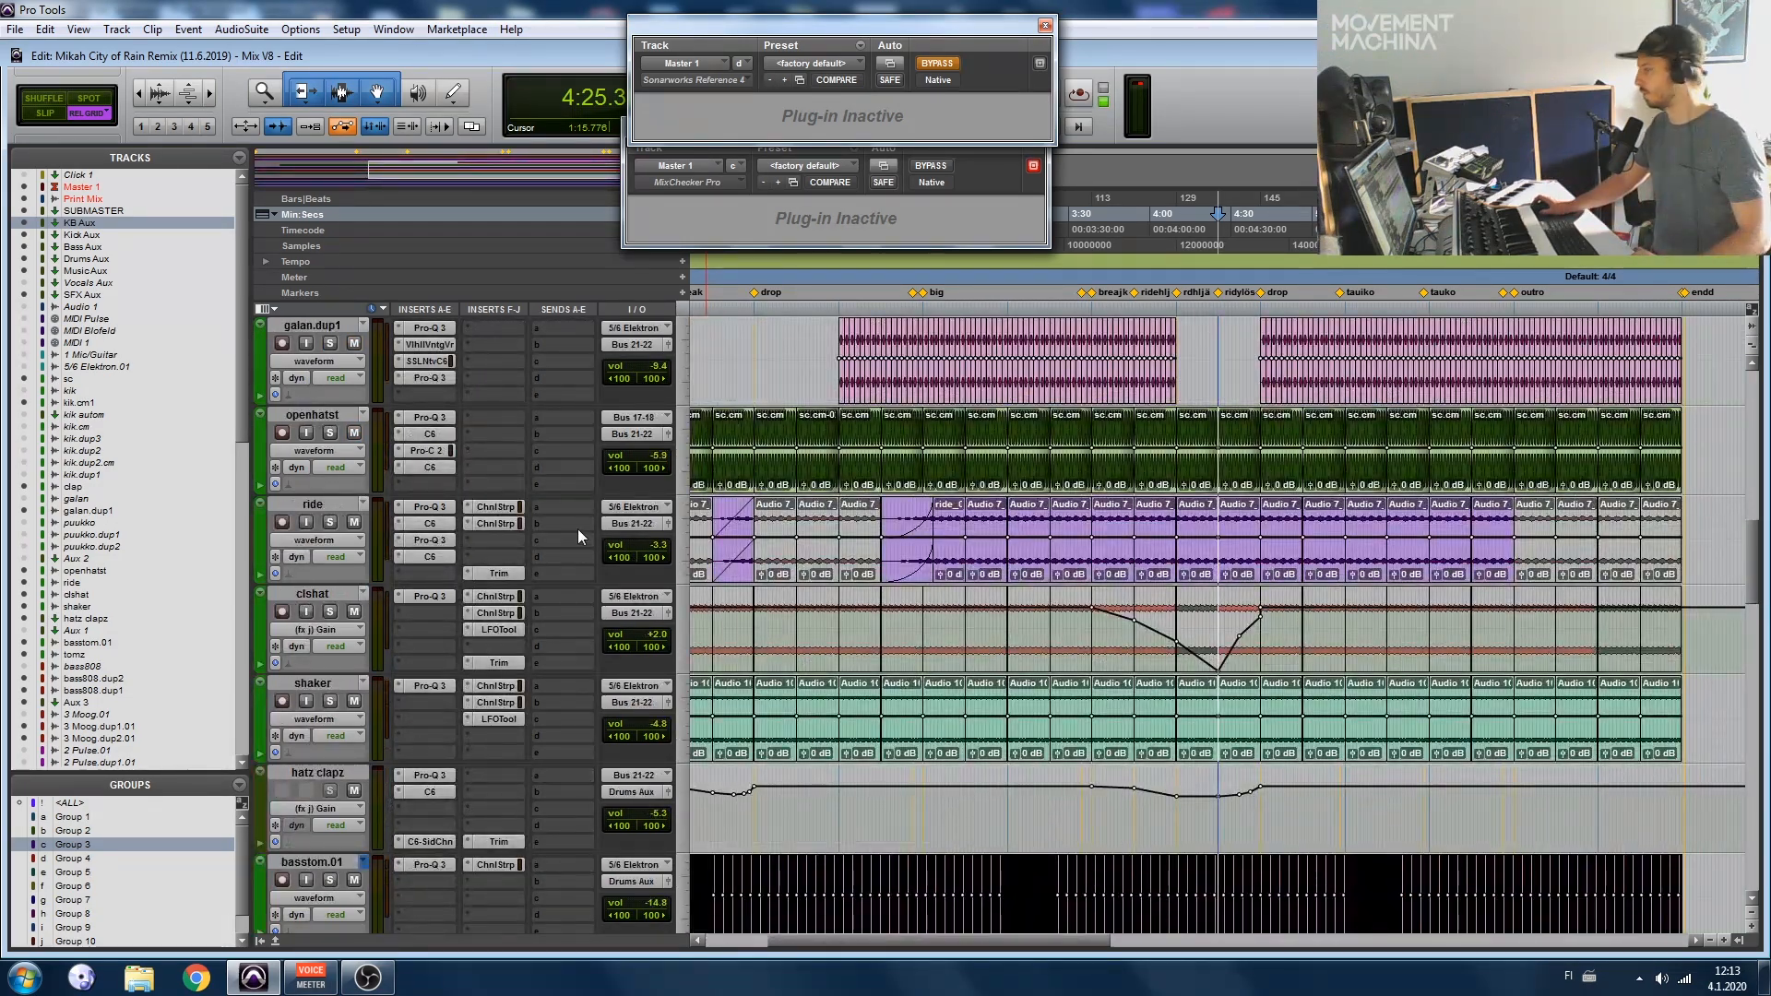
{"action": "scroll", "coordinate": [577, 529], "scroll_direction": "up", "scroll_amount": 5}
{"action": "scroll", "coordinate": [579, 528], "scroll_direction": "down", "scroll_amount": 1}
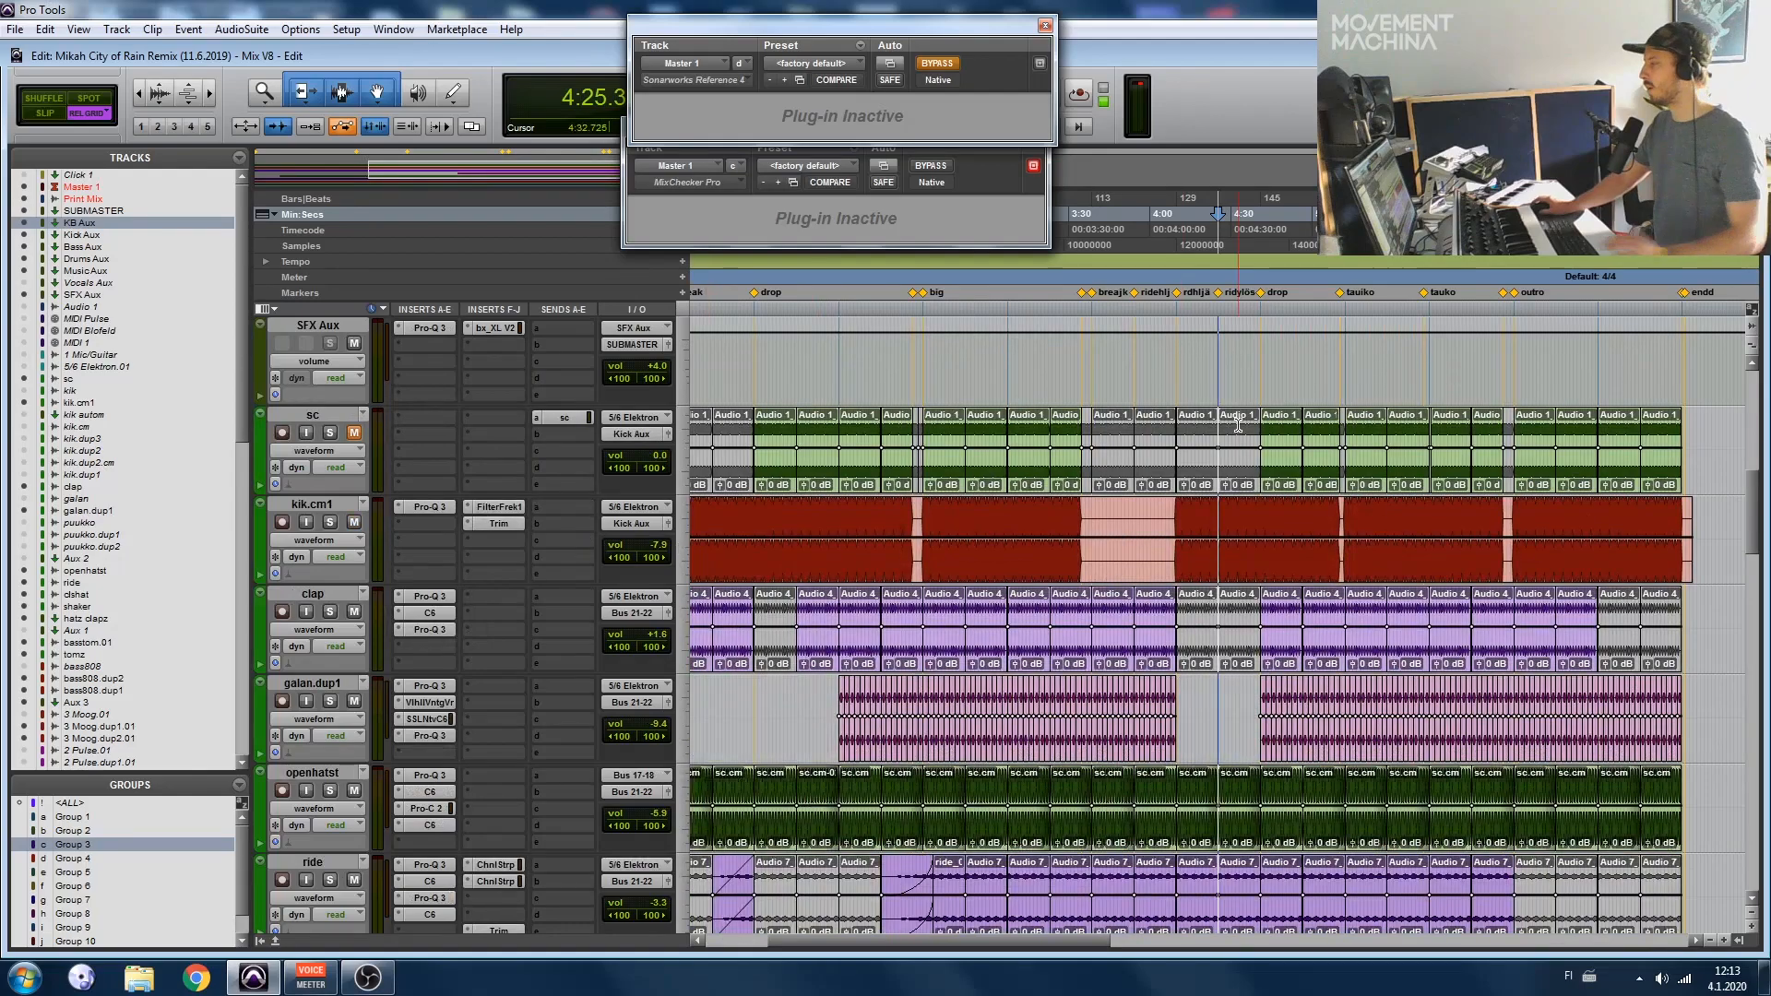
{"action": "left_click", "coordinate": [330, 420]}
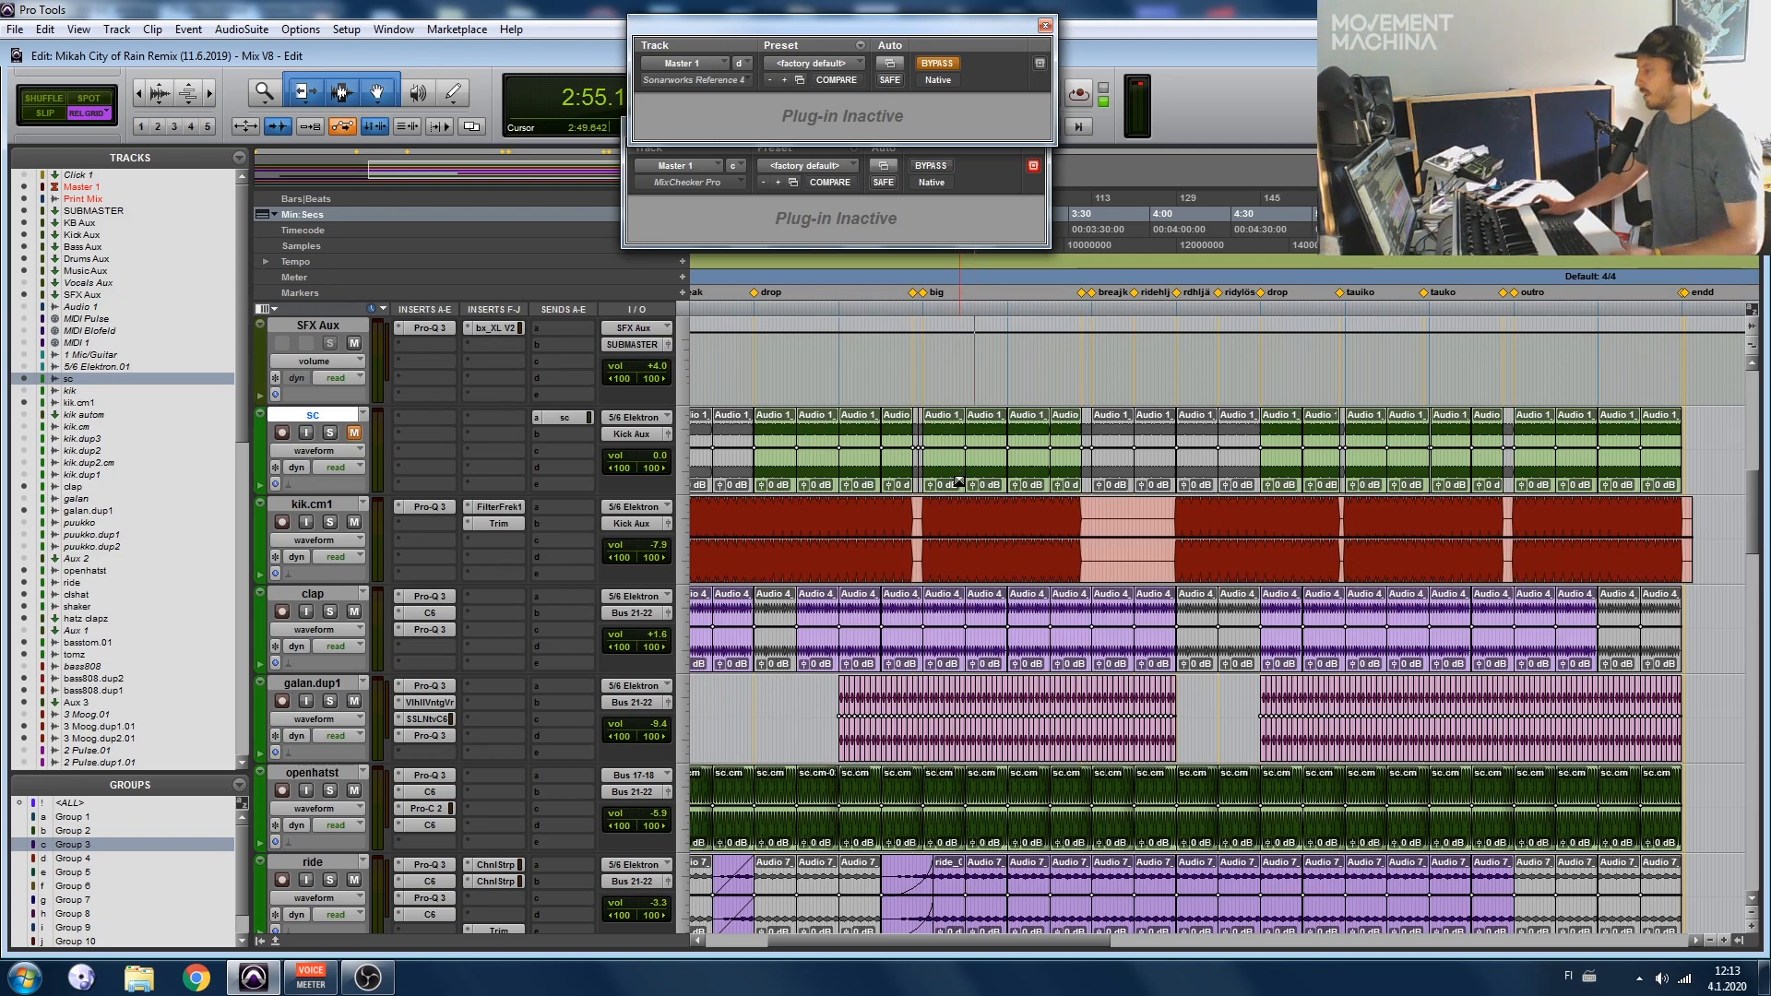
Step: Examine the sc and kik.cm1 clips along the arrangement from the intro to the second drop
{"action": "scroll", "coordinate": [959, 482], "scroll_direction": "left", "scroll_amount": 2}
{"action": "left_click", "coordinate": [903, 572]}
{"action": "key", "text": "t"}
{"action": "key", "text": "t"}
{"action": "key", "text": "t"}
{"action": "key", "text": "t"}
{"action": "key", "text": "r"}
{"action": "key", "text": "r"}
{"action": "key", "text": "r"}
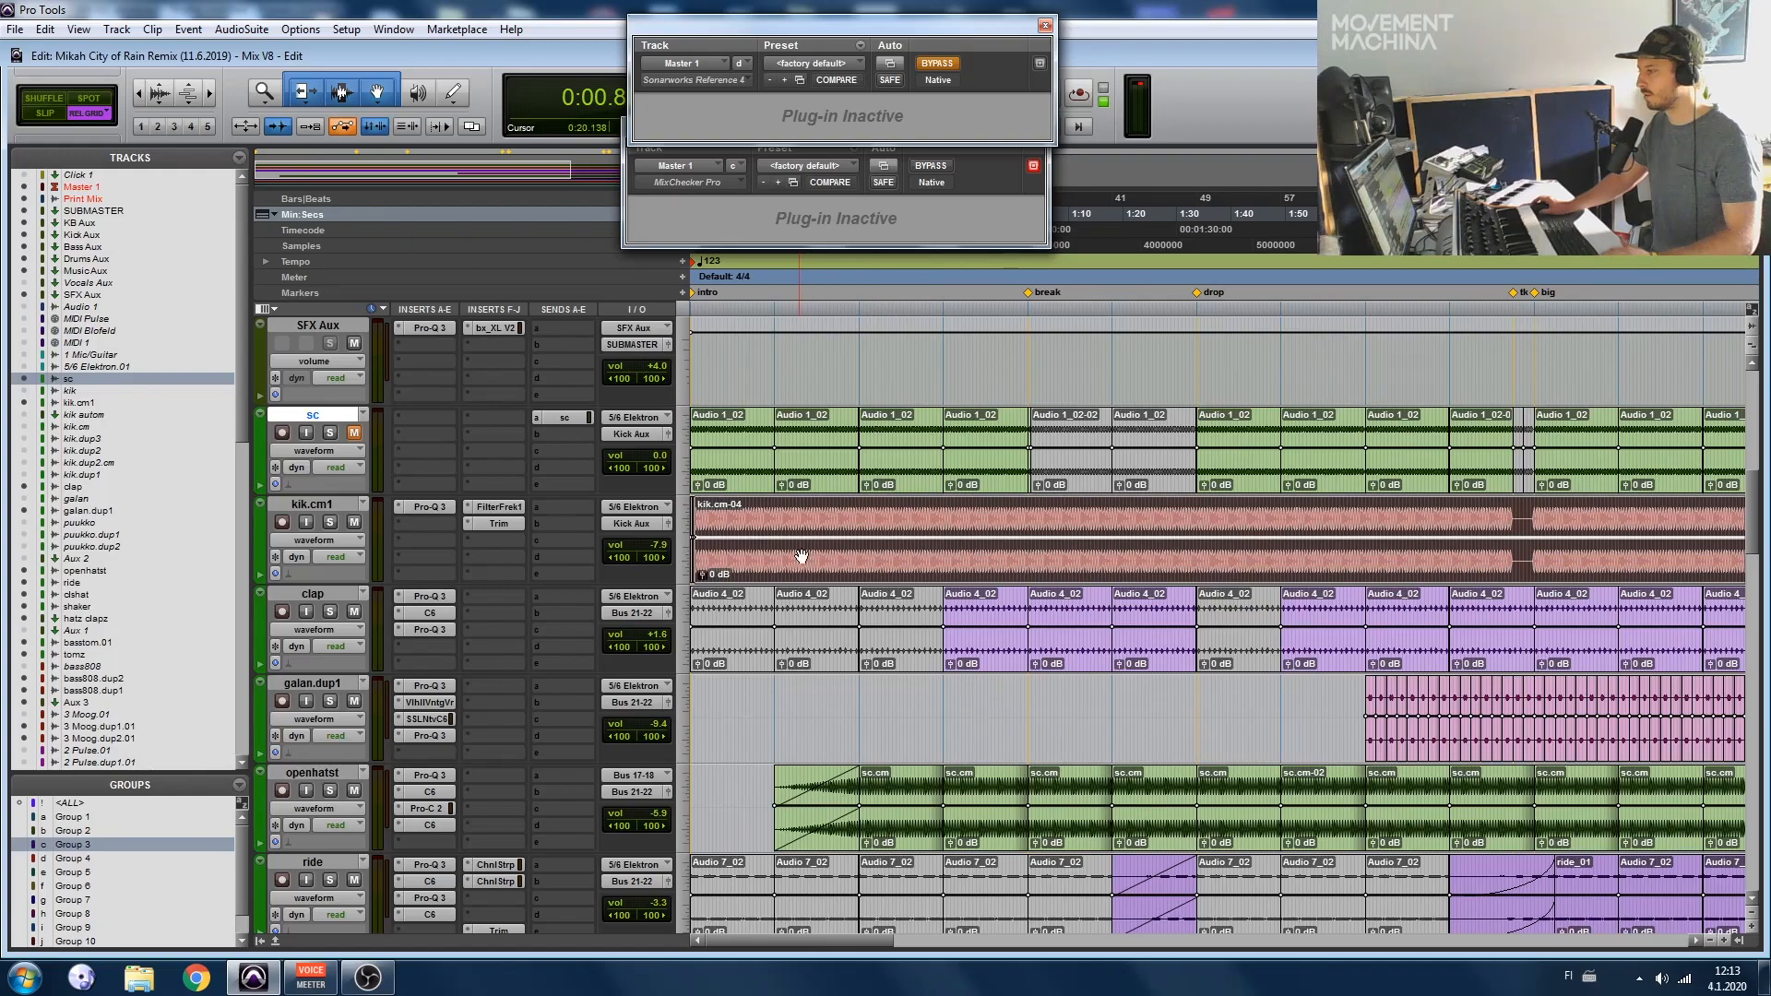
{"action": "scroll", "coordinate": [1106, 519], "scroll_direction": "right", "scroll_amount": 3}
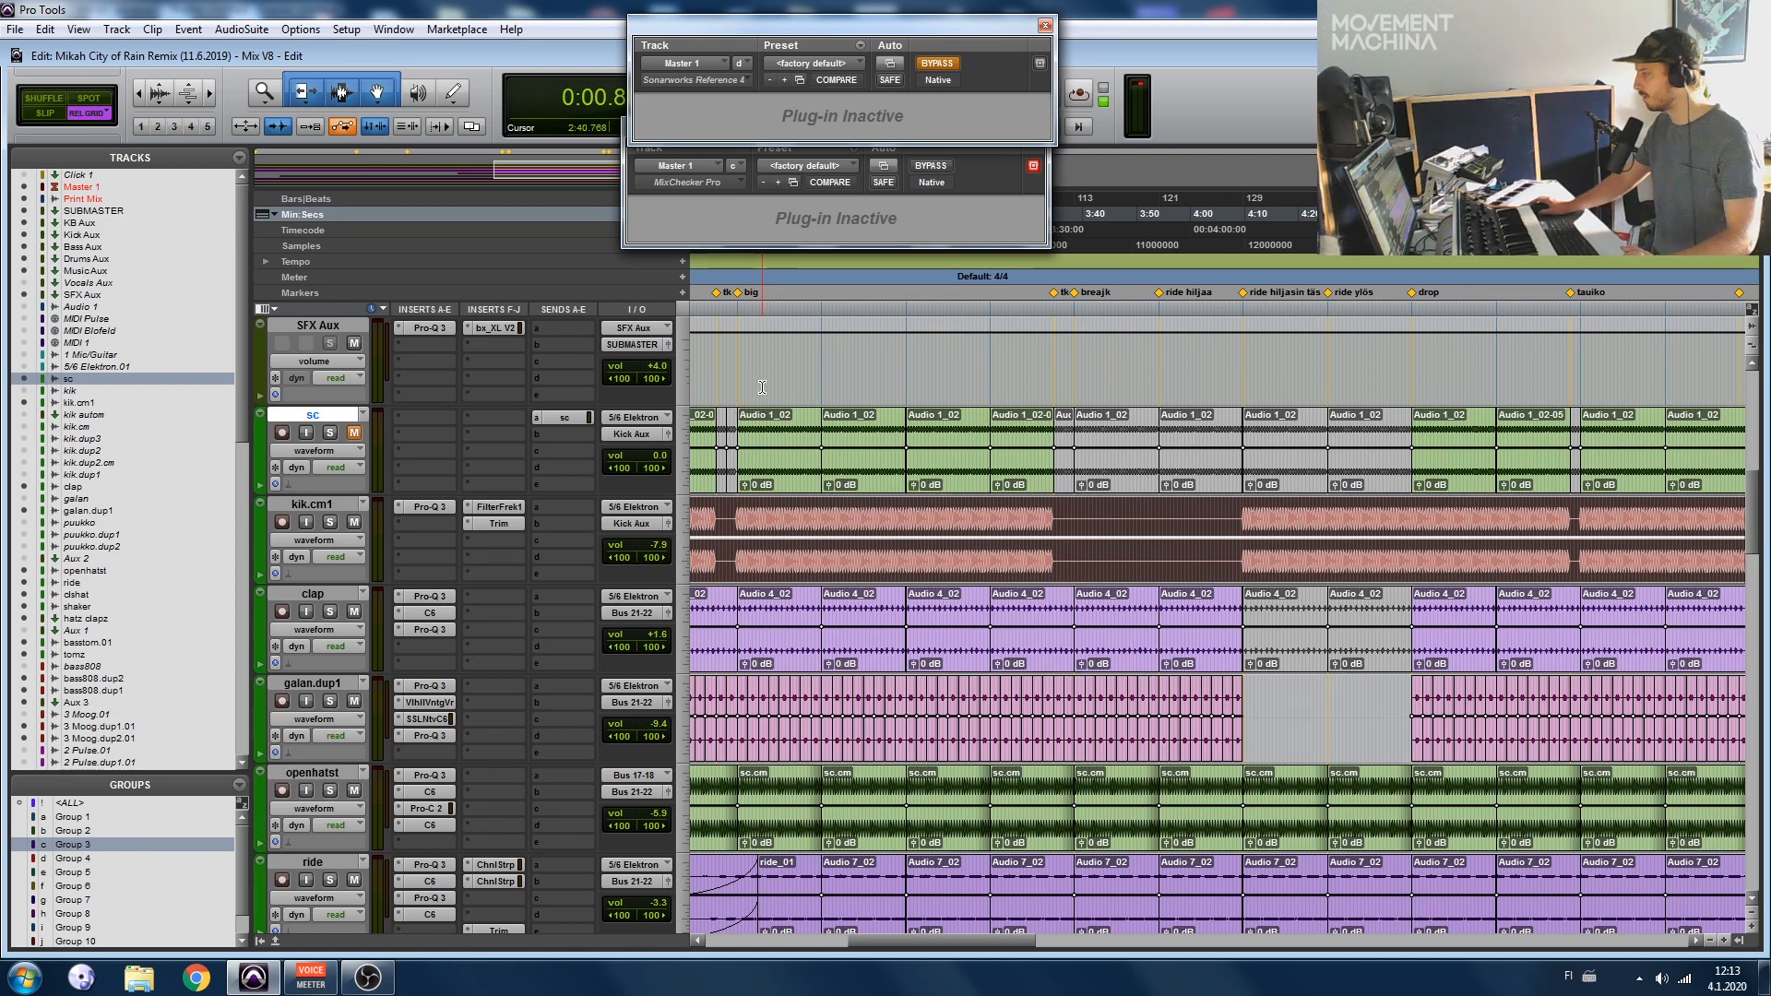
Step: Select the kik.cm1 track and audition the kick from bar 129, both soloed and in the full mix
{"action": "left_click", "coordinate": [330, 507]}
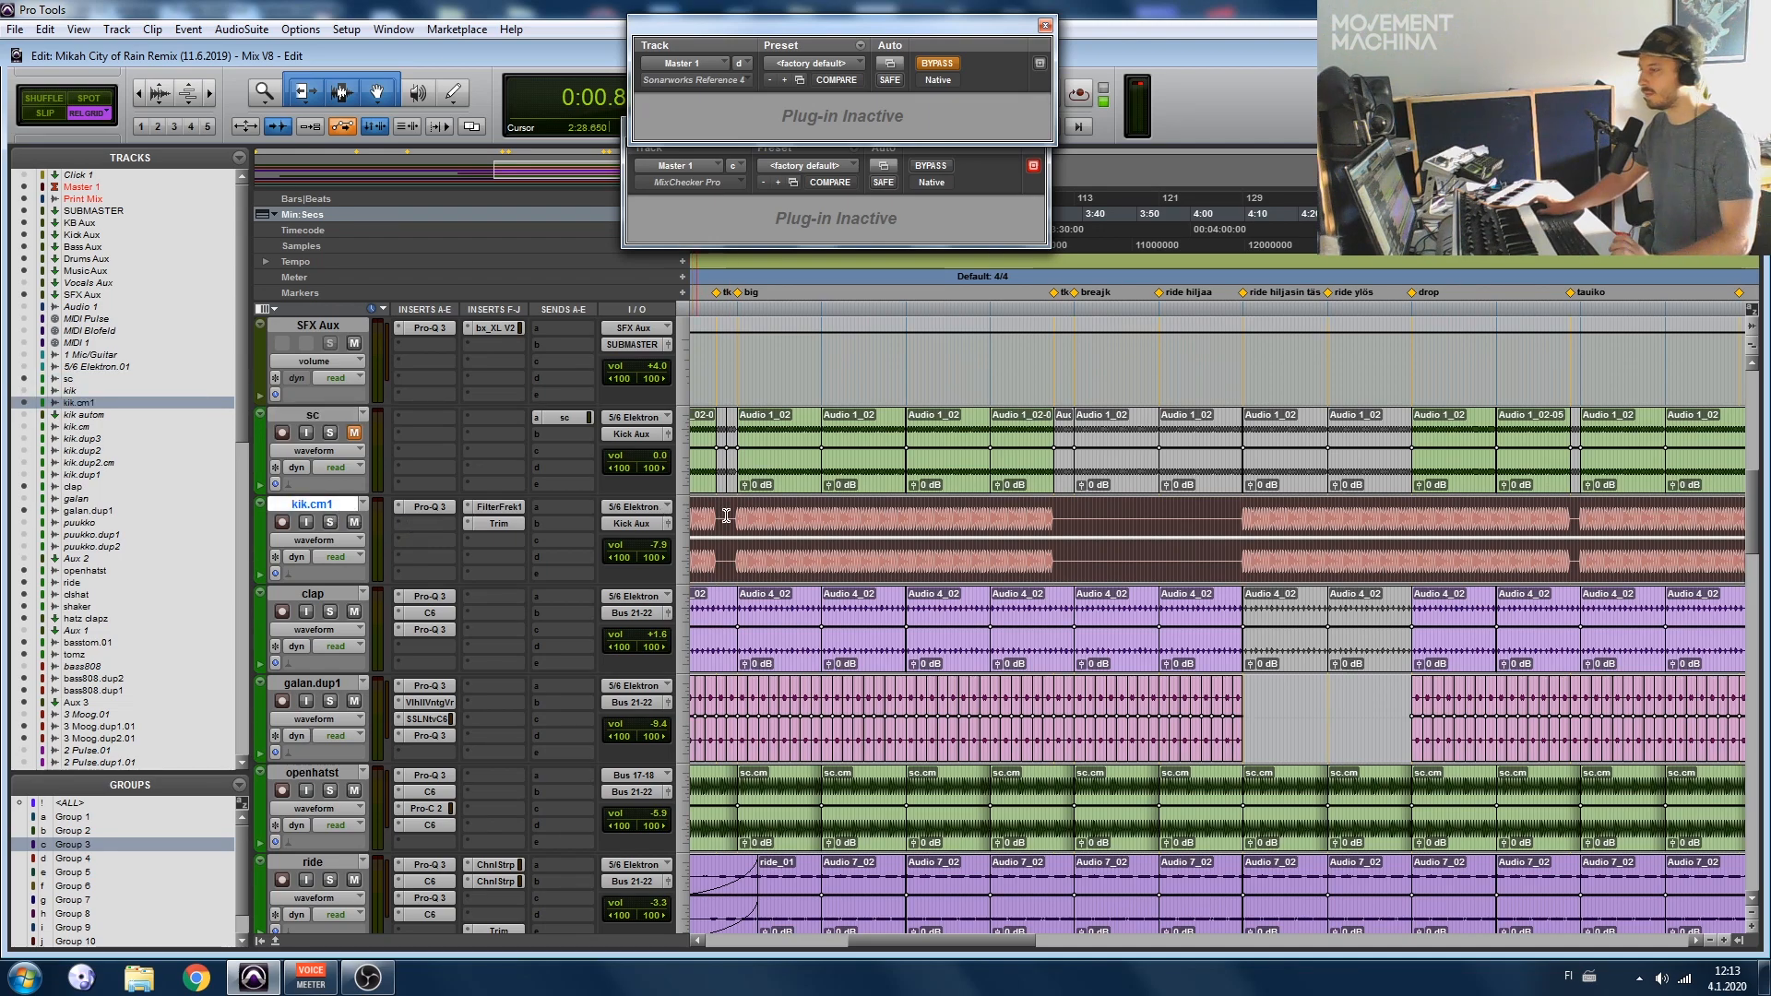
{"action": "left_click", "coordinate": [1242, 513]}
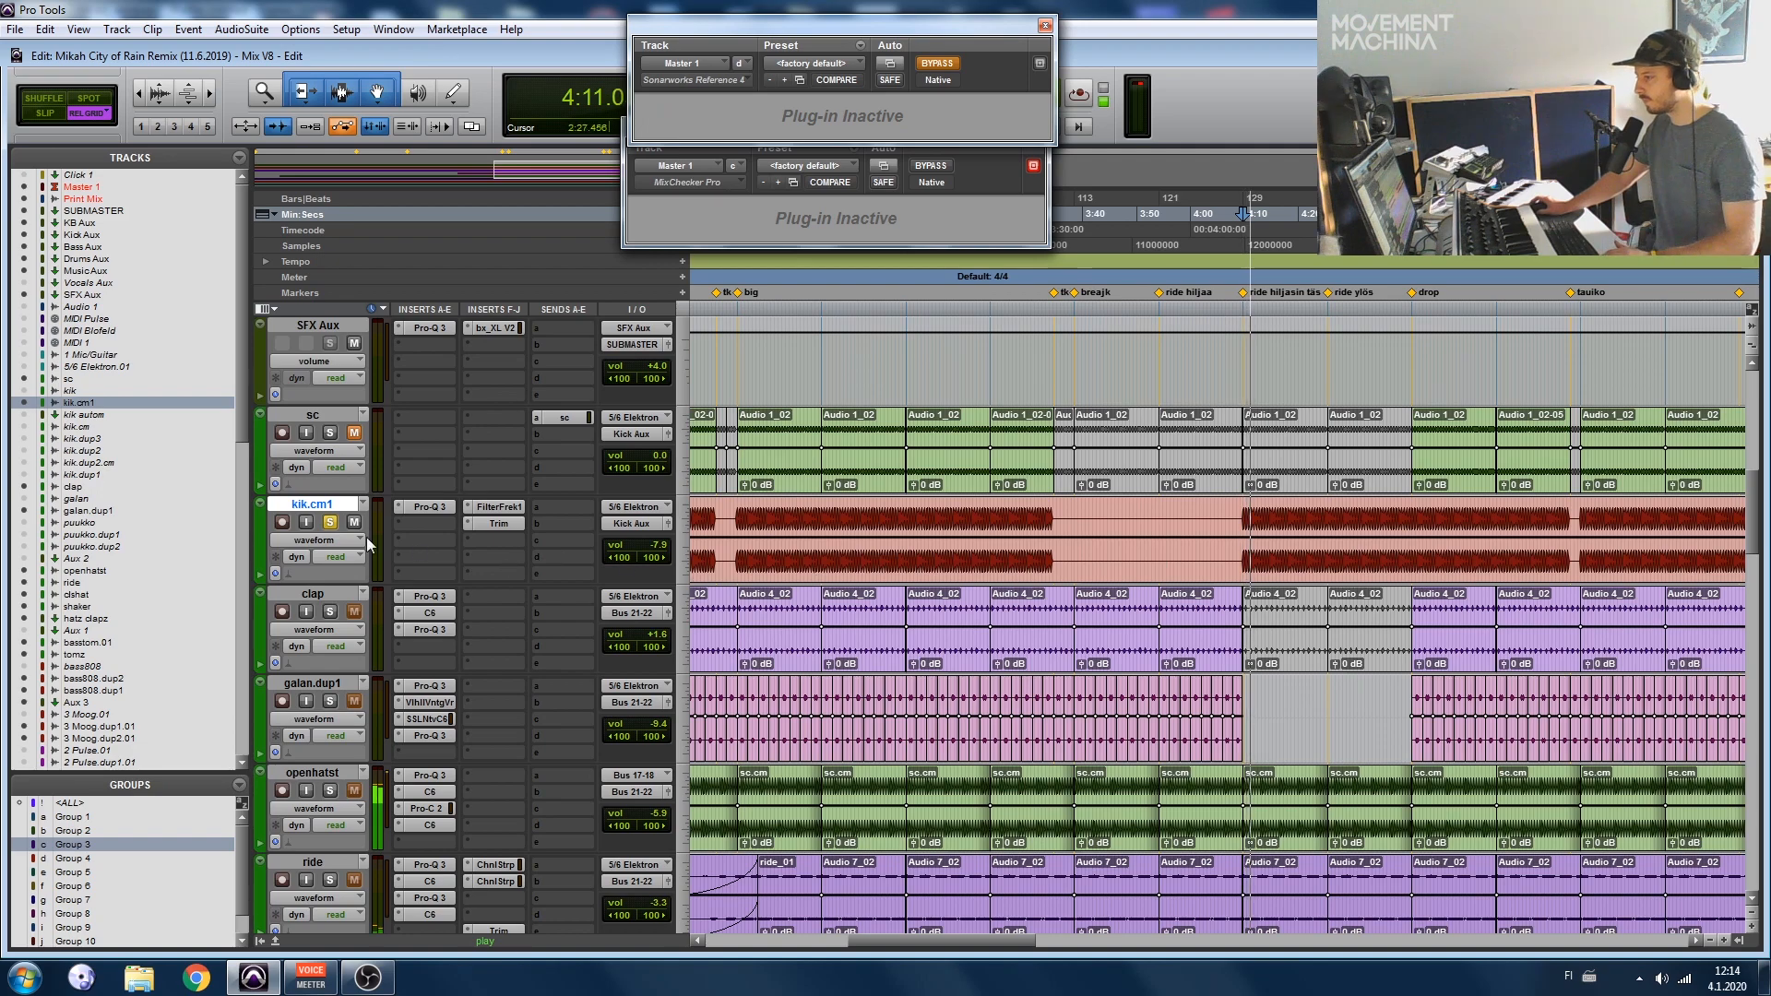
{"action": "scroll", "coordinate": [358, 568], "scroll_direction": "up", "scroll_amount": 2}
{"action": "key", "text": "space"}
{"action": "scroll", "coordinate": [337, 646], "scroll_direction": "up", "scroll_amount": 2}
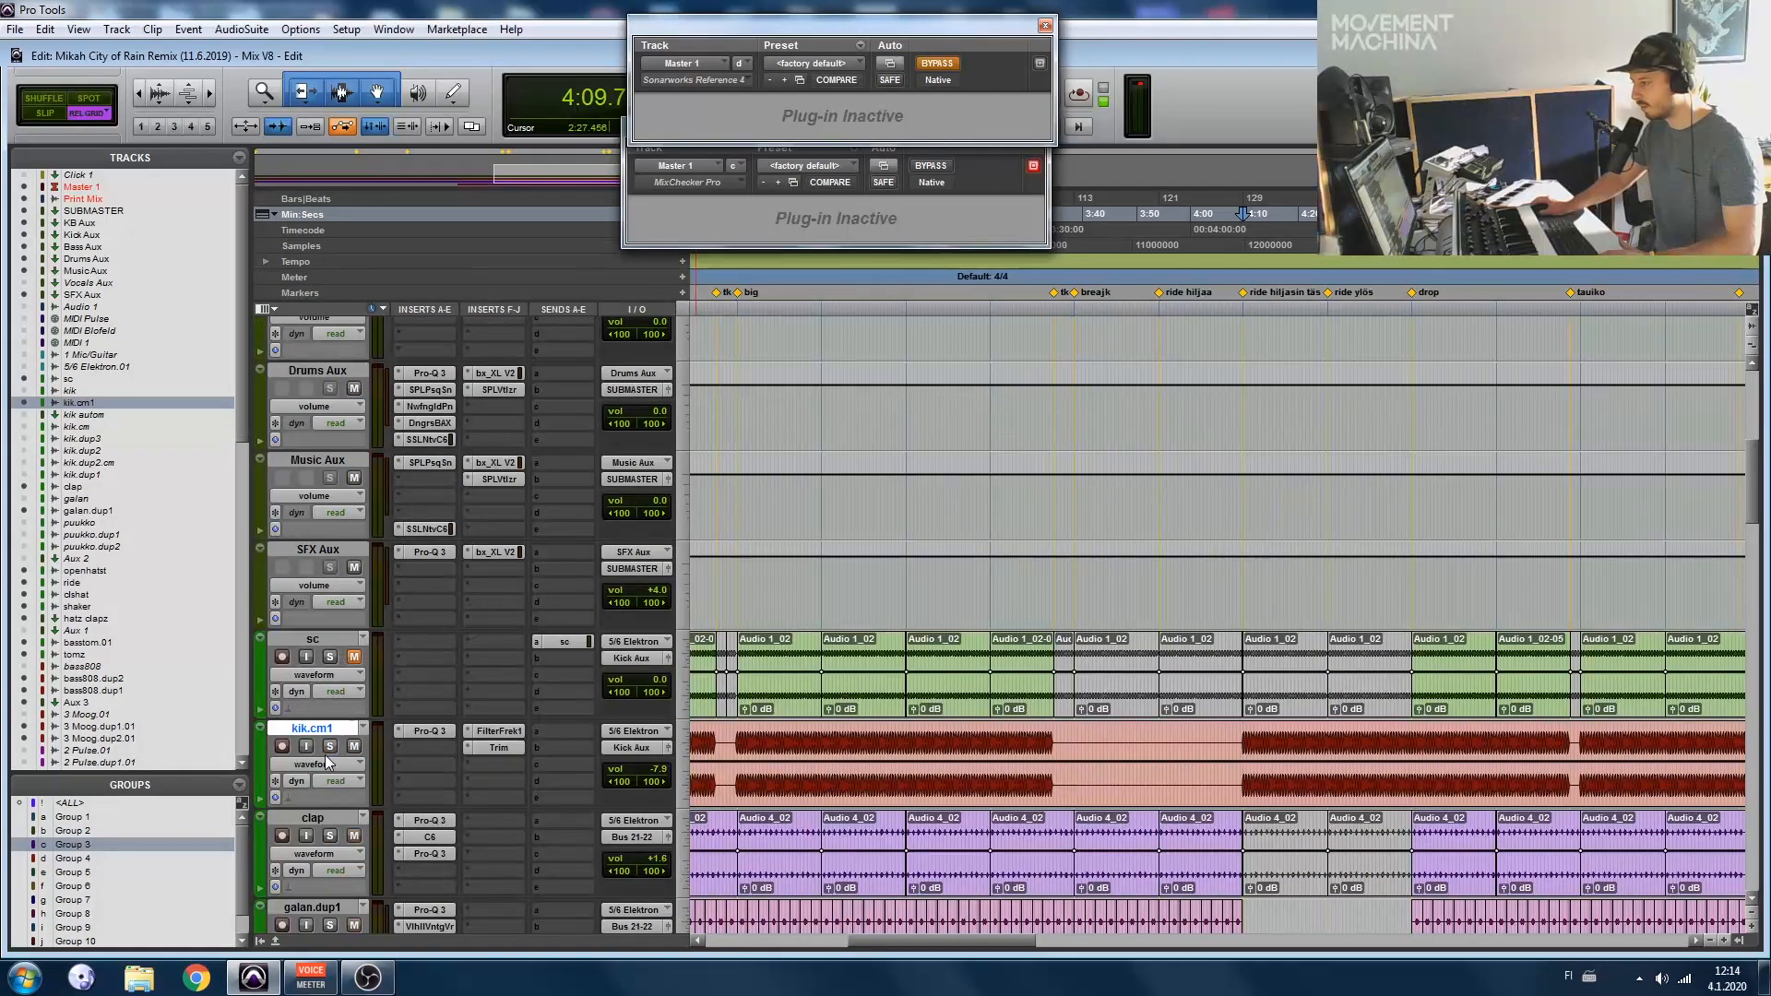
{"action": "scroll", "coordinate": [325, 743], "scroll_direction": "down", "scroll_amount": 5}
{"action": "key", "text": "space"}
{"action": "scroll", "coordinate": [330, 736], "scroll_direction": "up", "scroll_amount": 2}
{"action": "key", "text": "space"}
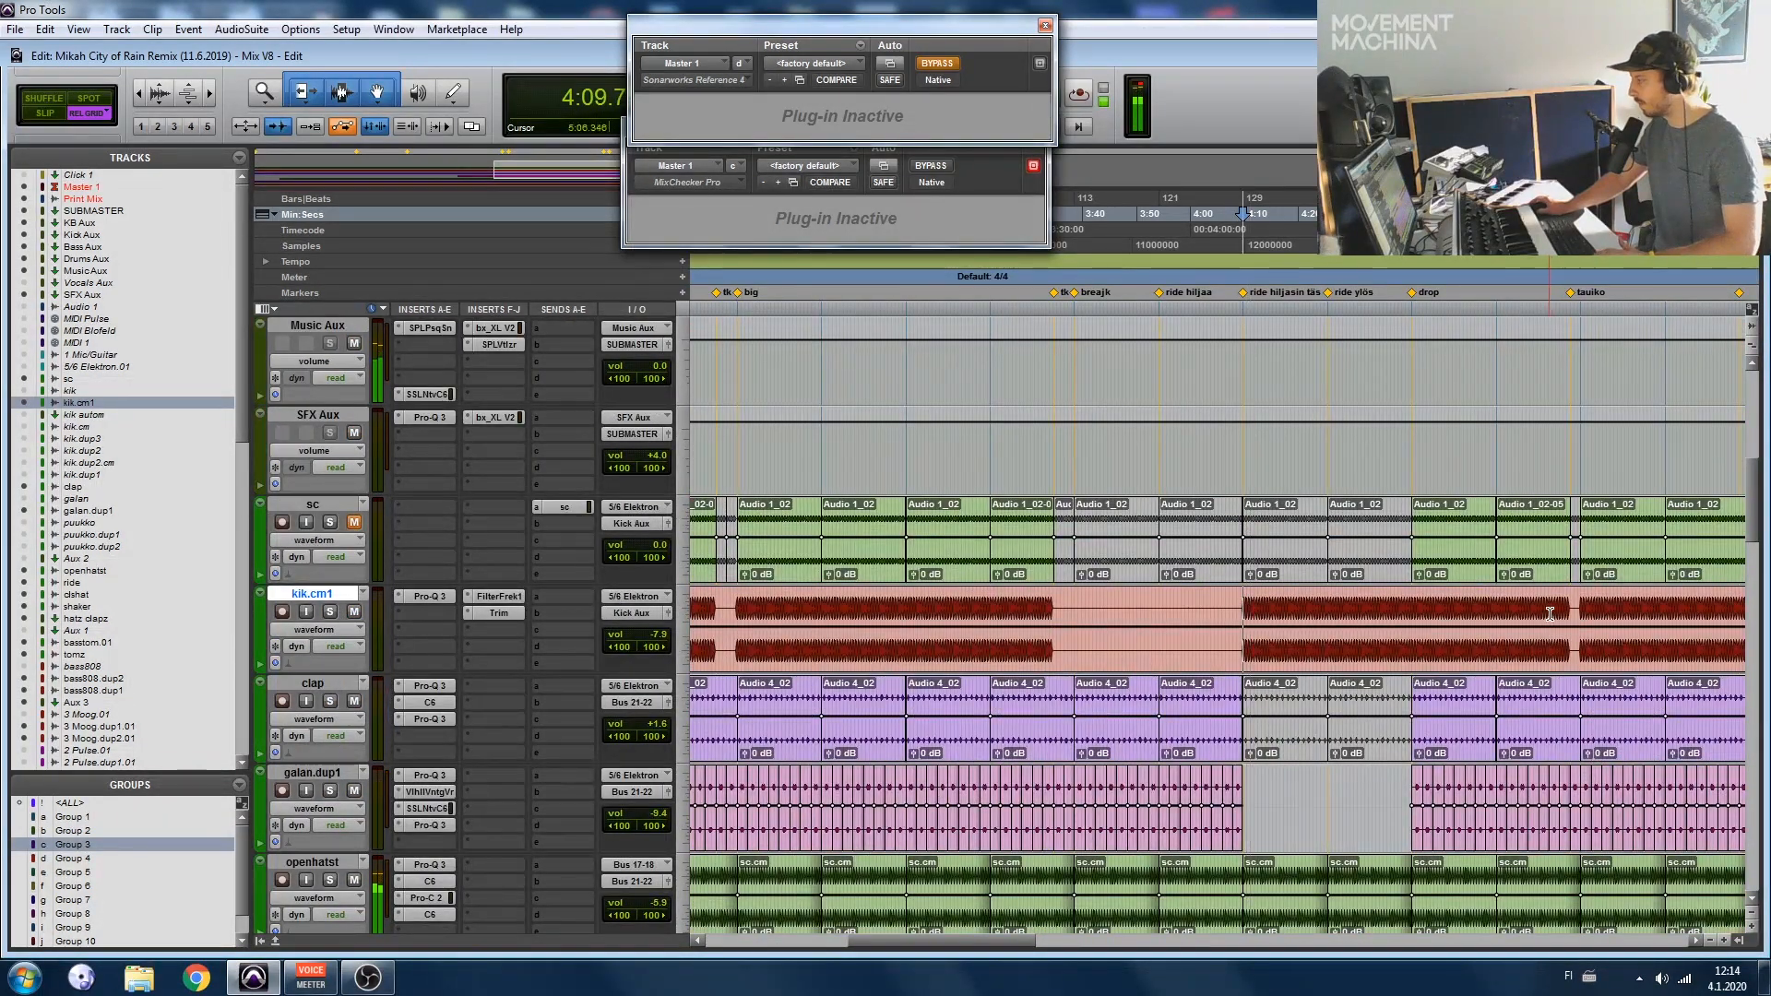
Step: Play a section after the second drop with kik.cm1 soloed and its waveform enlarged
{"action": "scroll", "coordinate": [1551, 615], "scroll_direction": "right", "scroll_amount": 2}
{"action": "left_click", "coordinate": [1462, 612]}
{"action": "key", "text": "space"}
{"action": "left_click", "coordinate": [332, 614]}
{"action": "key", "text": "t"}
{"action": "key", "text": "t"}
{"action": "key", "text": "ctrl+alt+bracketleft"}
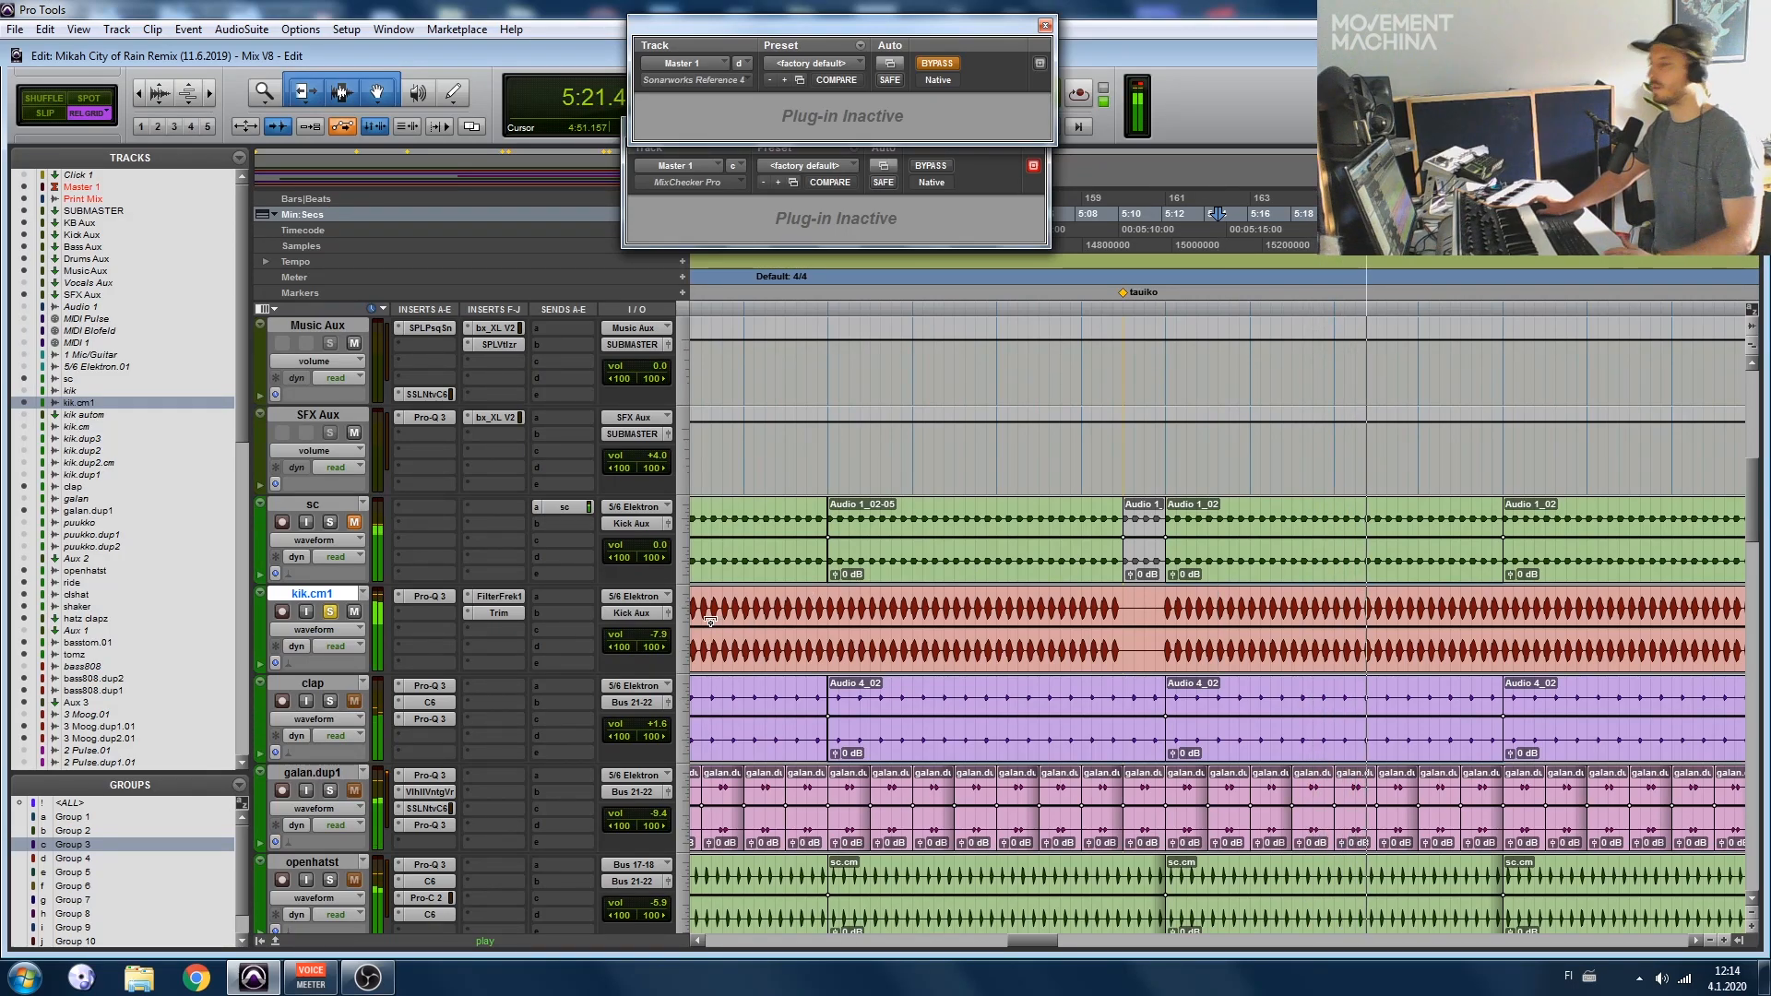
Step: Open the Pro-Q 3 insert on kik.cm1, compare the kick with the EQ bypassed and active, and close the plug-in
{"action": "left_click", "coordinate": [445, 601]}
{"action": "left_click_drag", "start_coordinate": [606, 47], "coordinate": [1233, 40]}
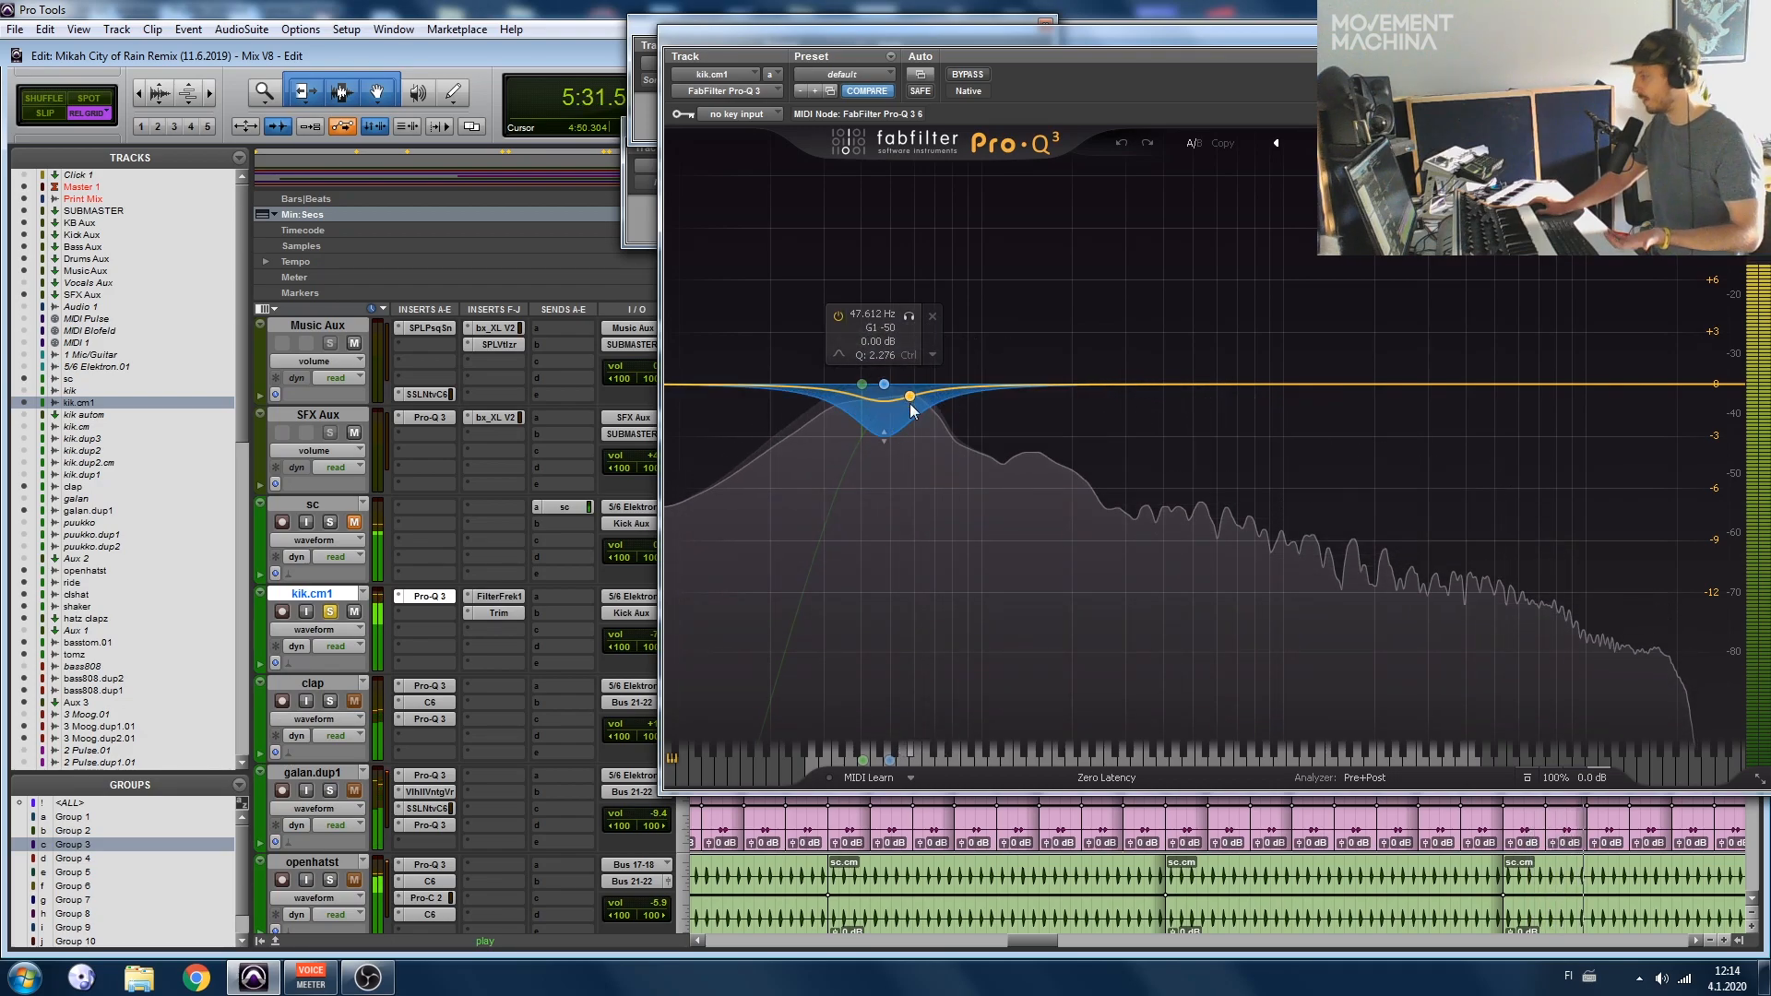
{"action": "left_click", "coordinate": [433, 599], "text": "ctrl"}
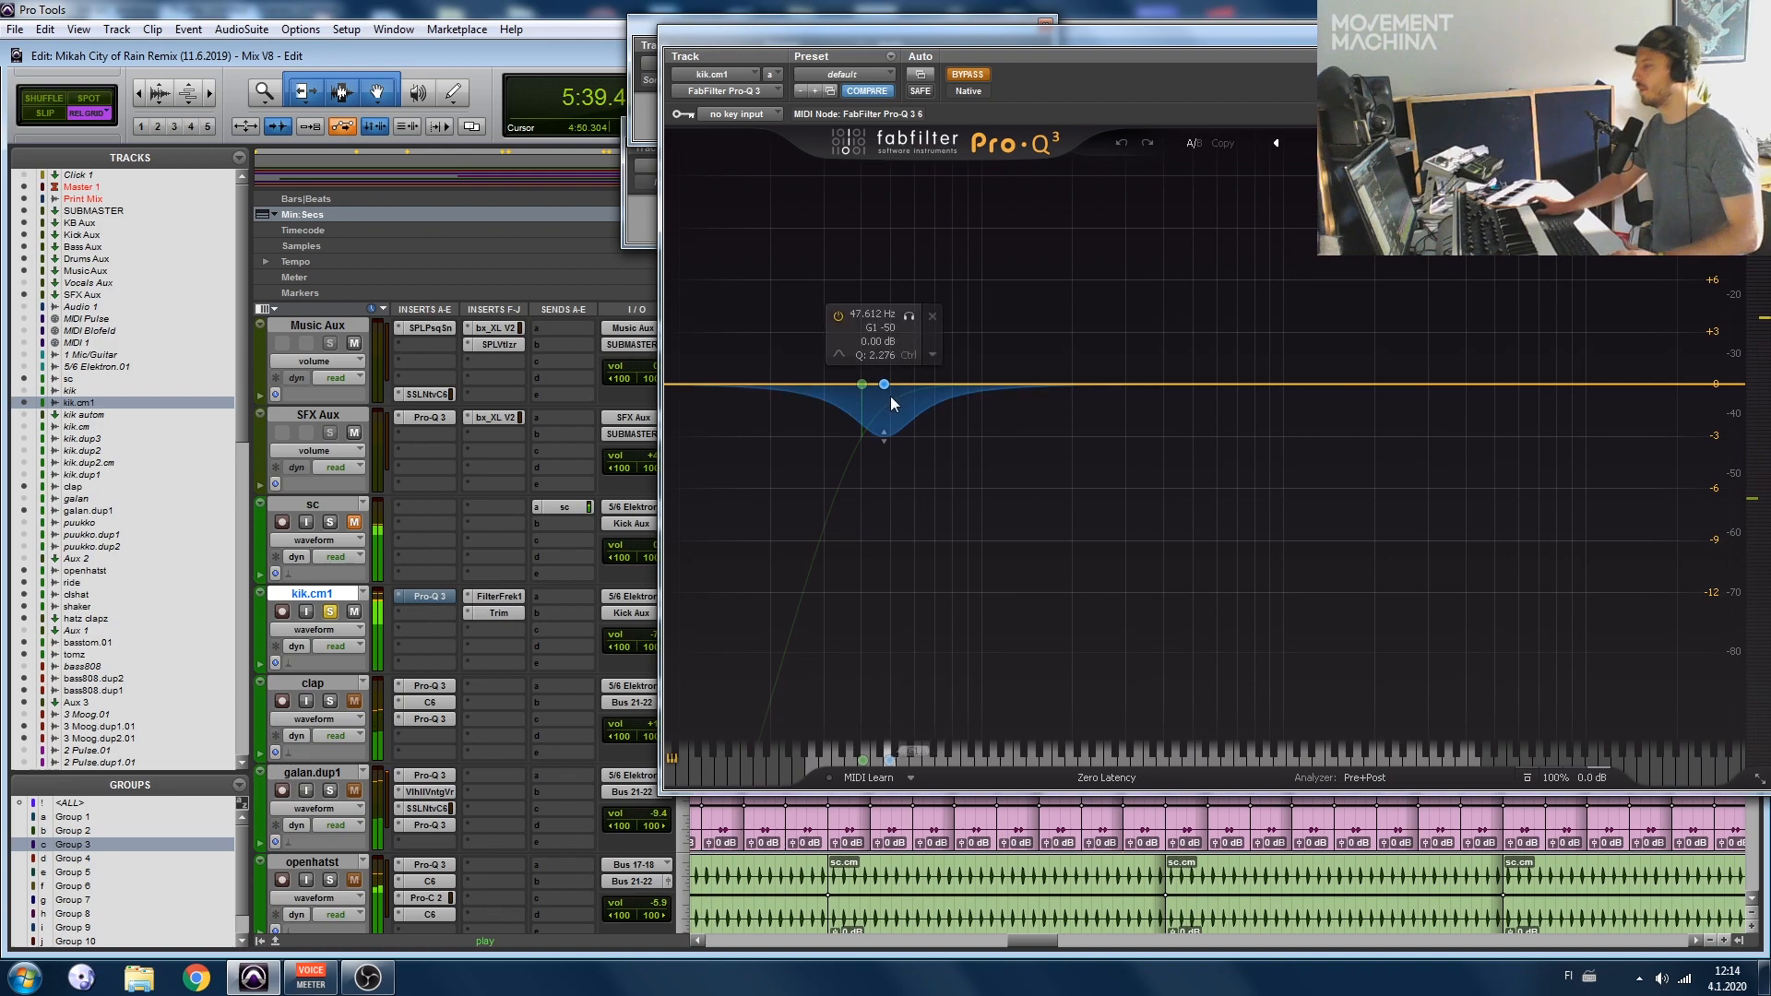
{"action": "left_click", "coordinate": [424, 598], "text": "ctrl"}
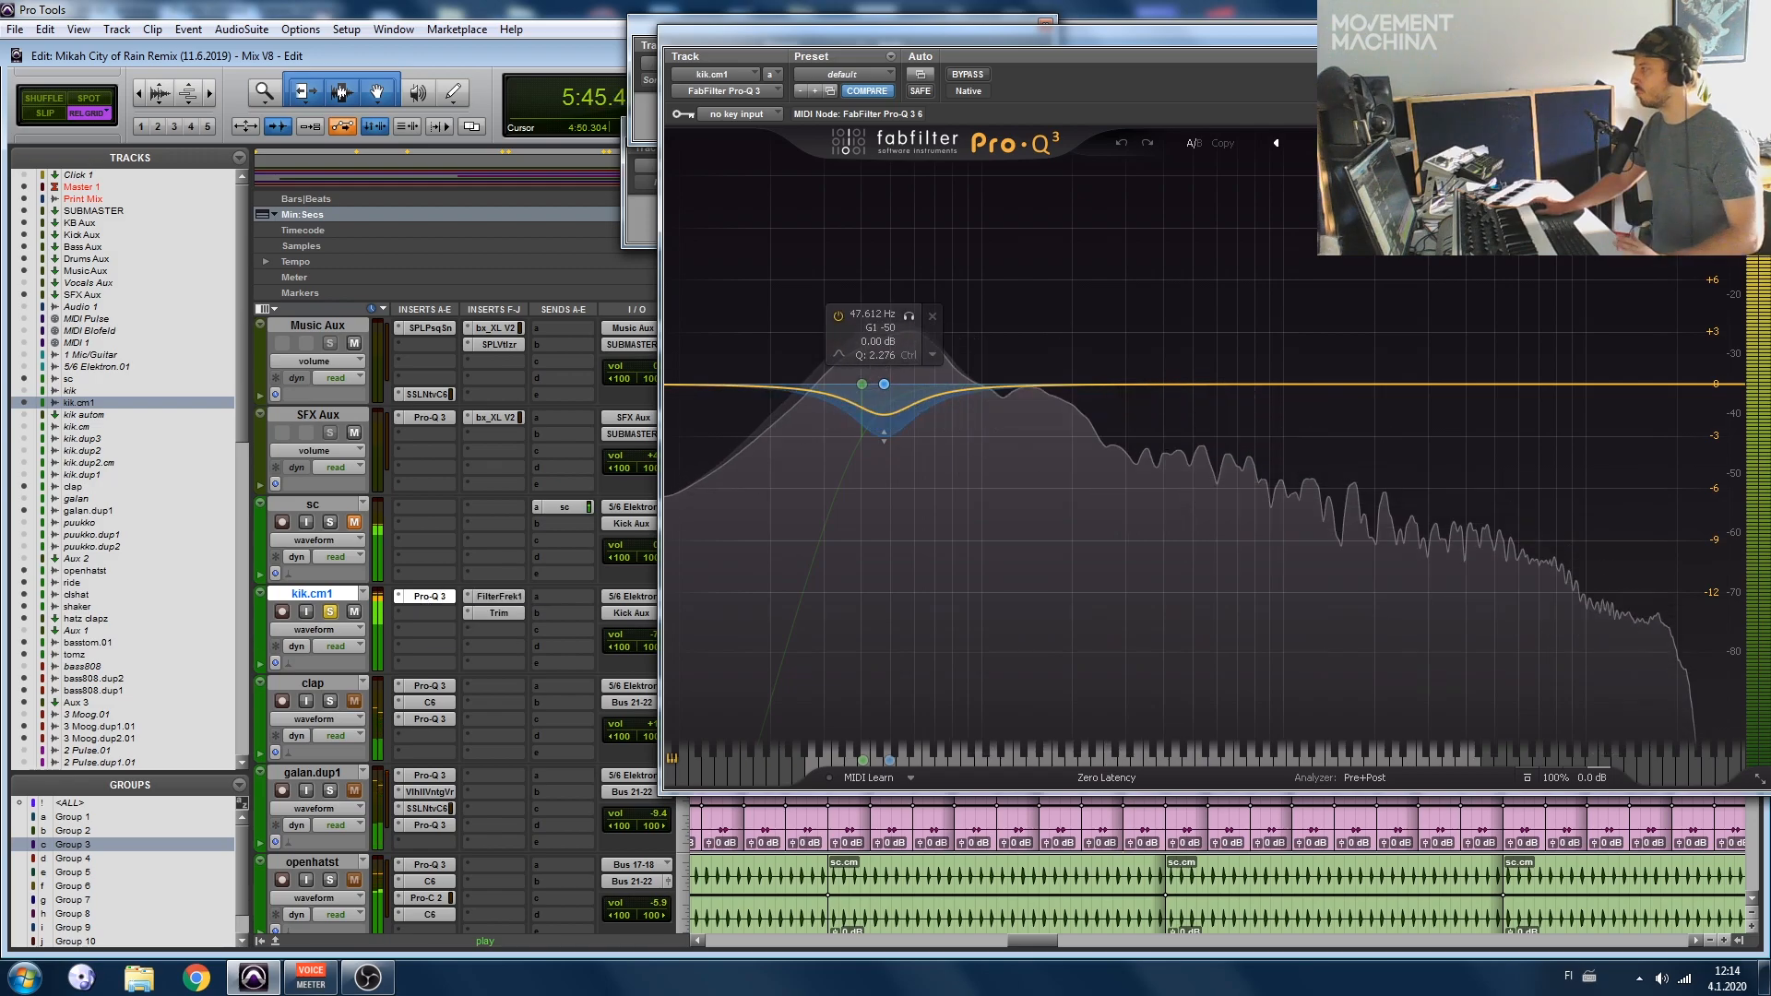
{"action": "left_click_drag", "start_coordinate": [1661, 35], "coordinate": [1622, 35]}
{"action": "left_click", "coordinate": [1733, 35]}
Step: Open the FilterFreak insert on kik.cm1 and show its Frequency automation on the track
{"action": "left_click", "coordinate": [498, 596]}
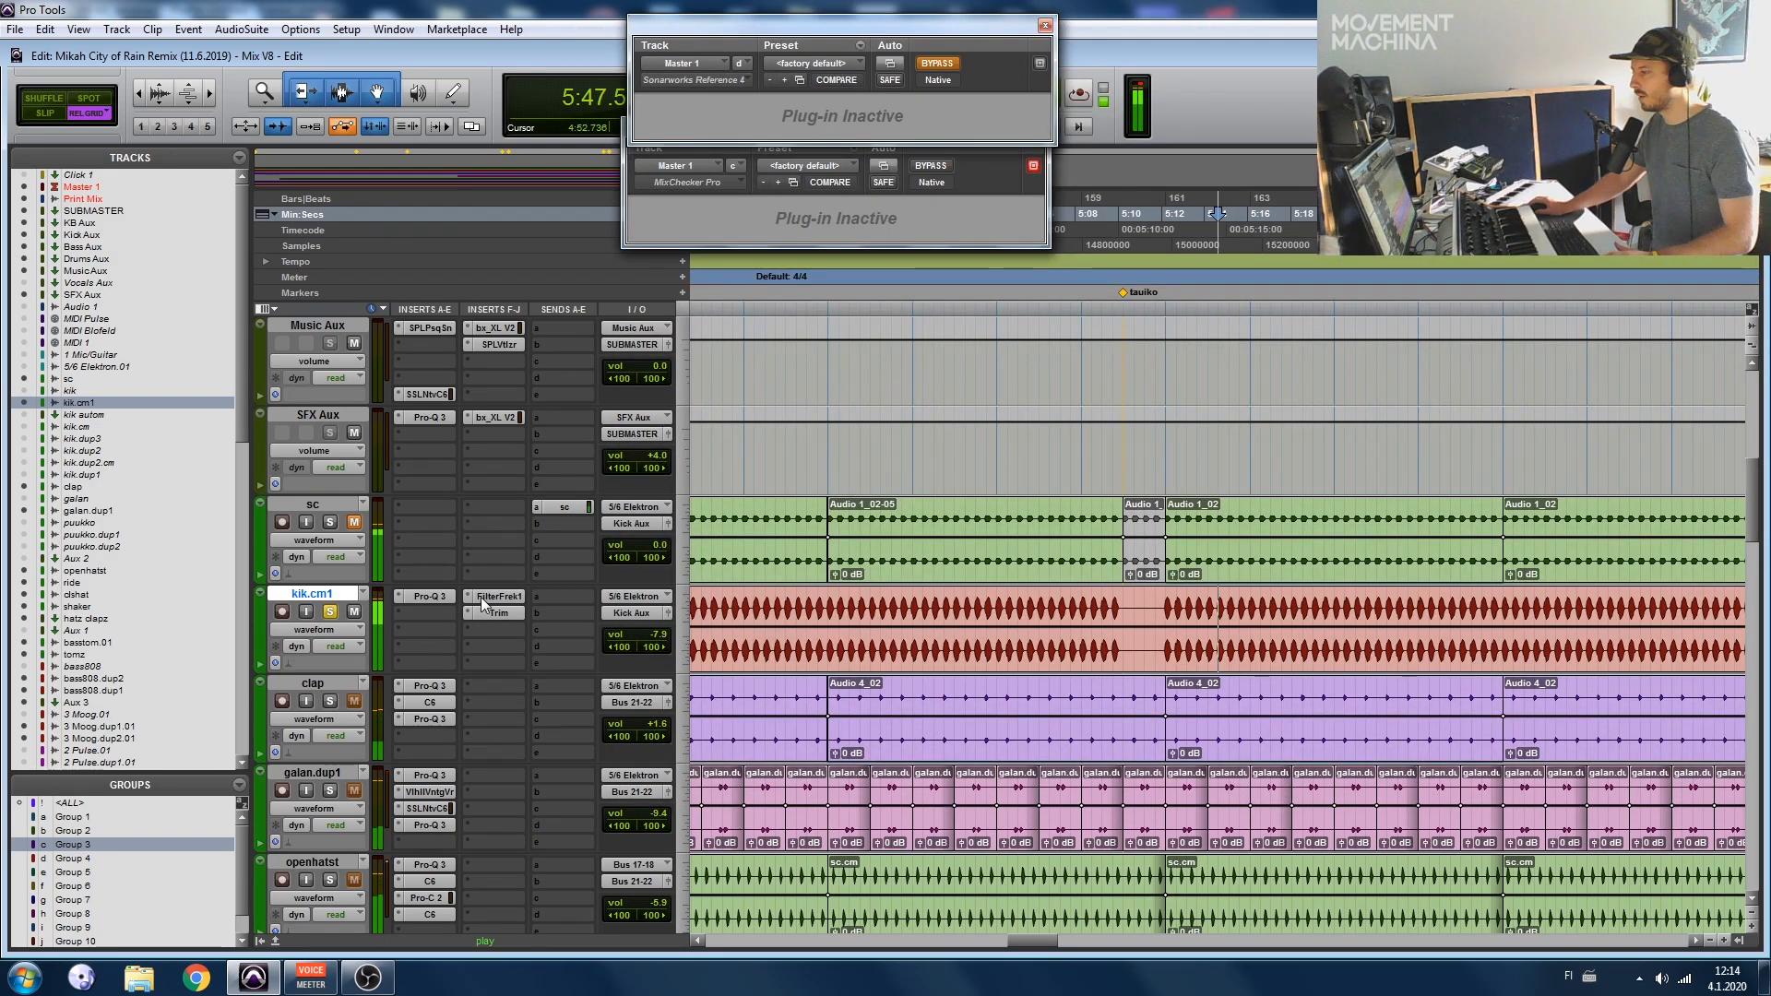
{"action": "left_click_drag", "start_coordinate": [441, 35], "coordinate": [814, 48]}
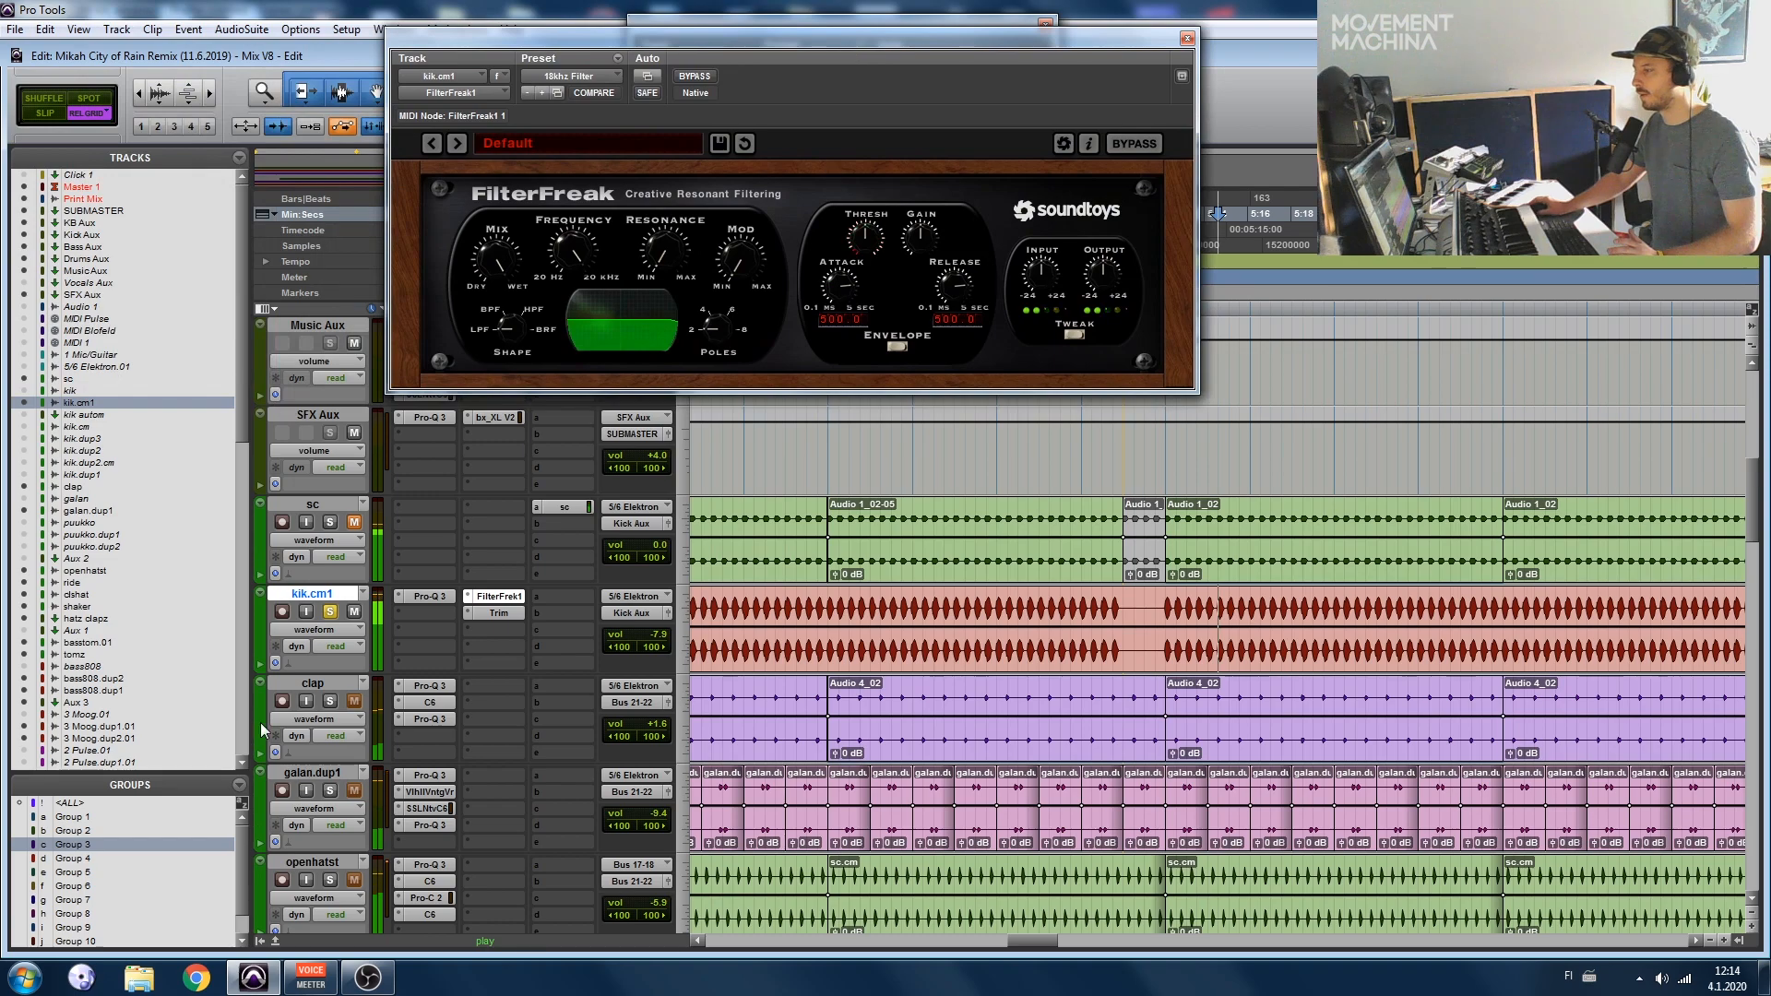
{"action": "left_click", "coordinate": [338, 631]}
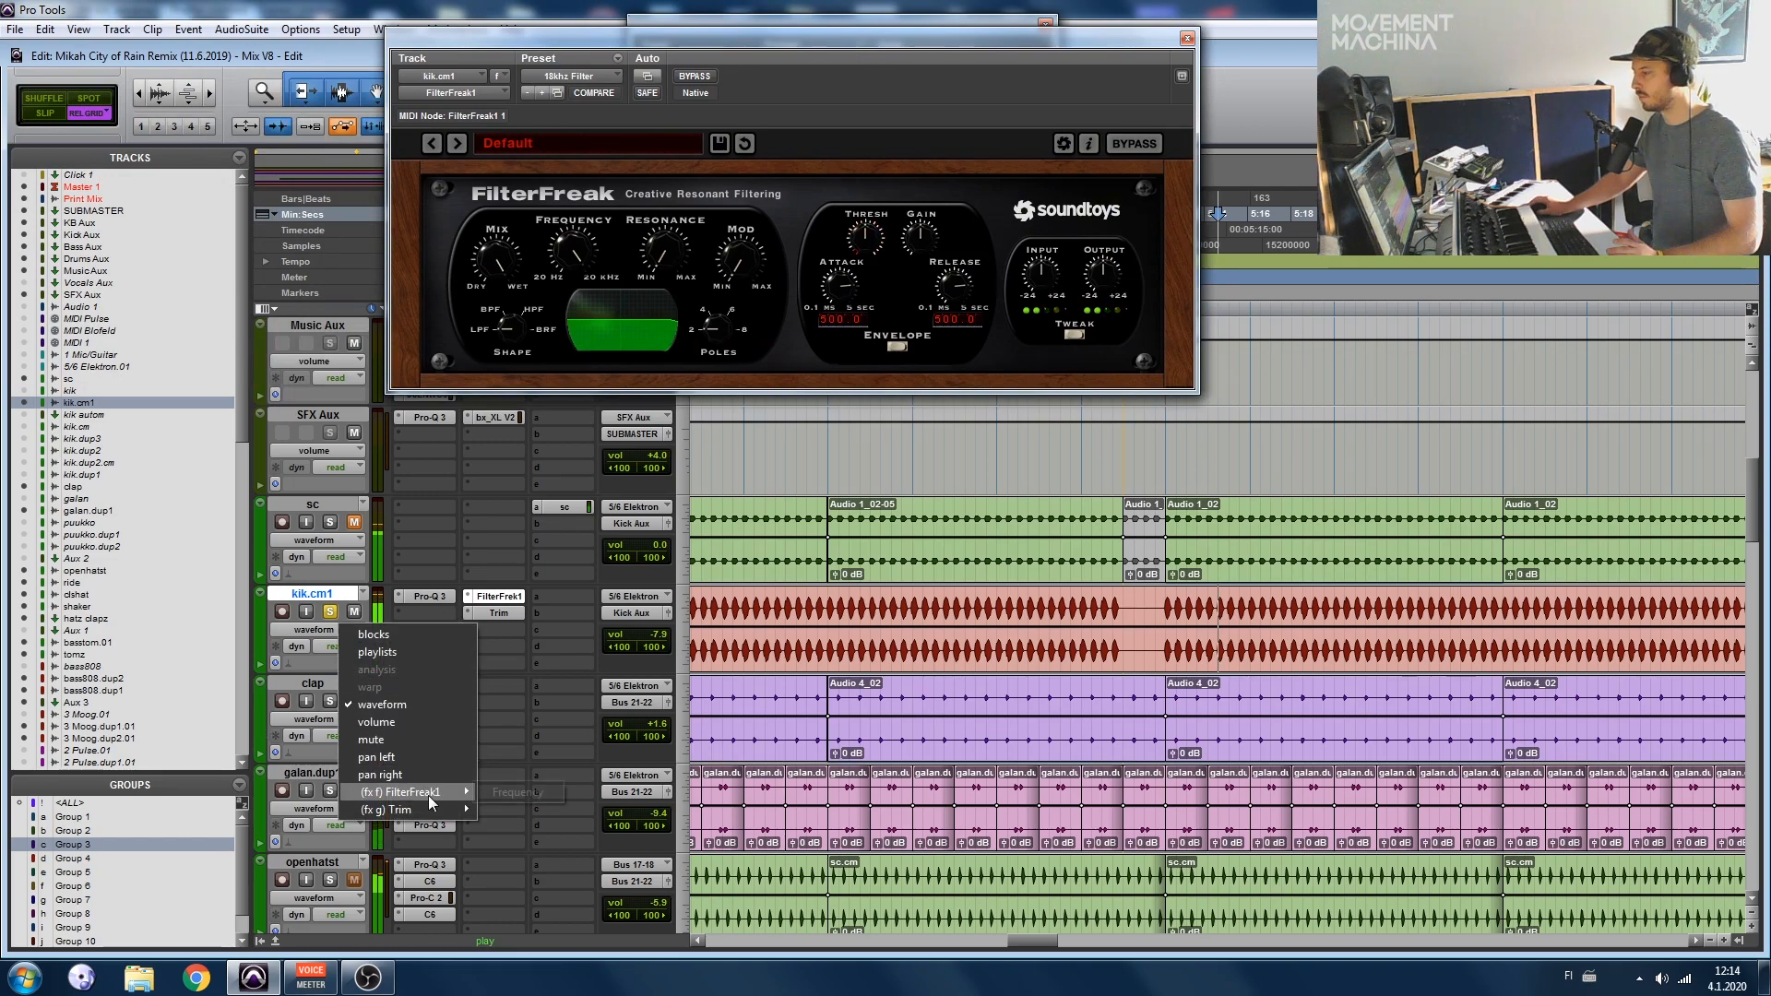
{"action": "left_click", "coordinate": [489, 790]}
{"action": "scroll", "coordinate": [1380, 448], "scroll_direction": "down", "scroll_amount": 2}
{"action": "scroll", "coordinate": [1381, 448], "scroll_direction": "down", "scroll_amount": 2}
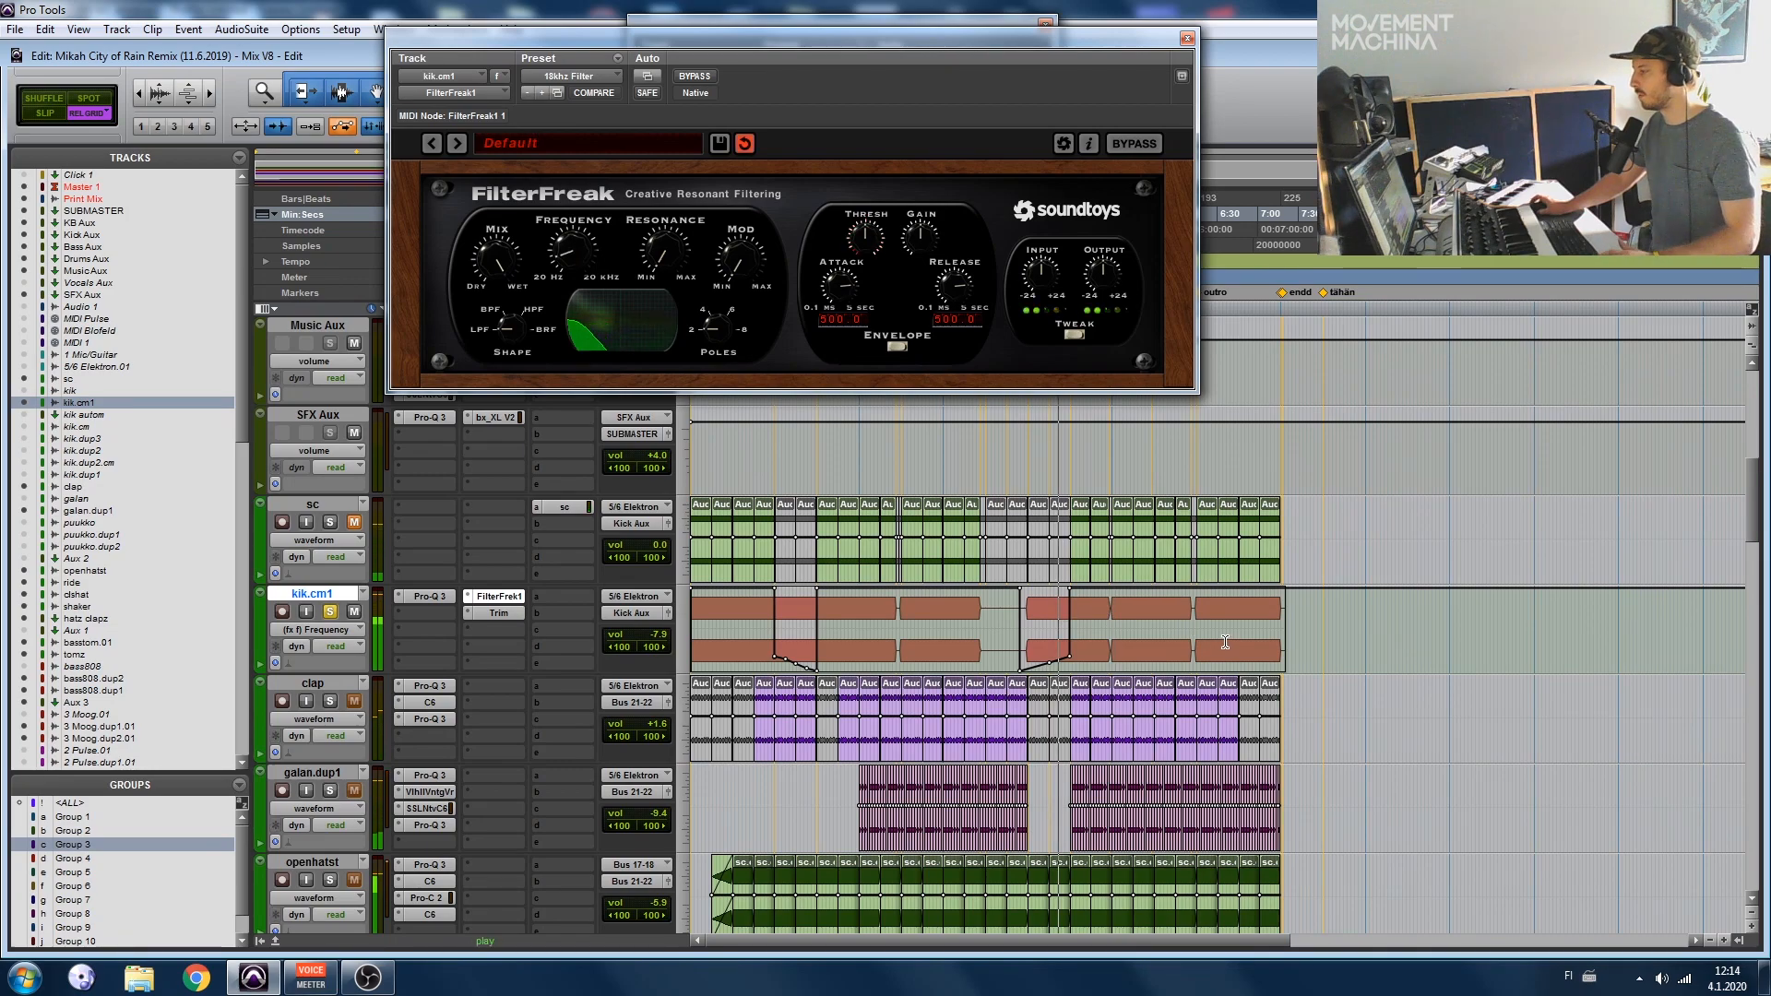
Step: Audition the soloed kick through the filter frequency ramp leading into the second drop
{"action": "scroll", "coordinate": [1065, 618], "scroll_direction": "up", "scroll_amount": 4}
{"action": "key", "text": "space"}
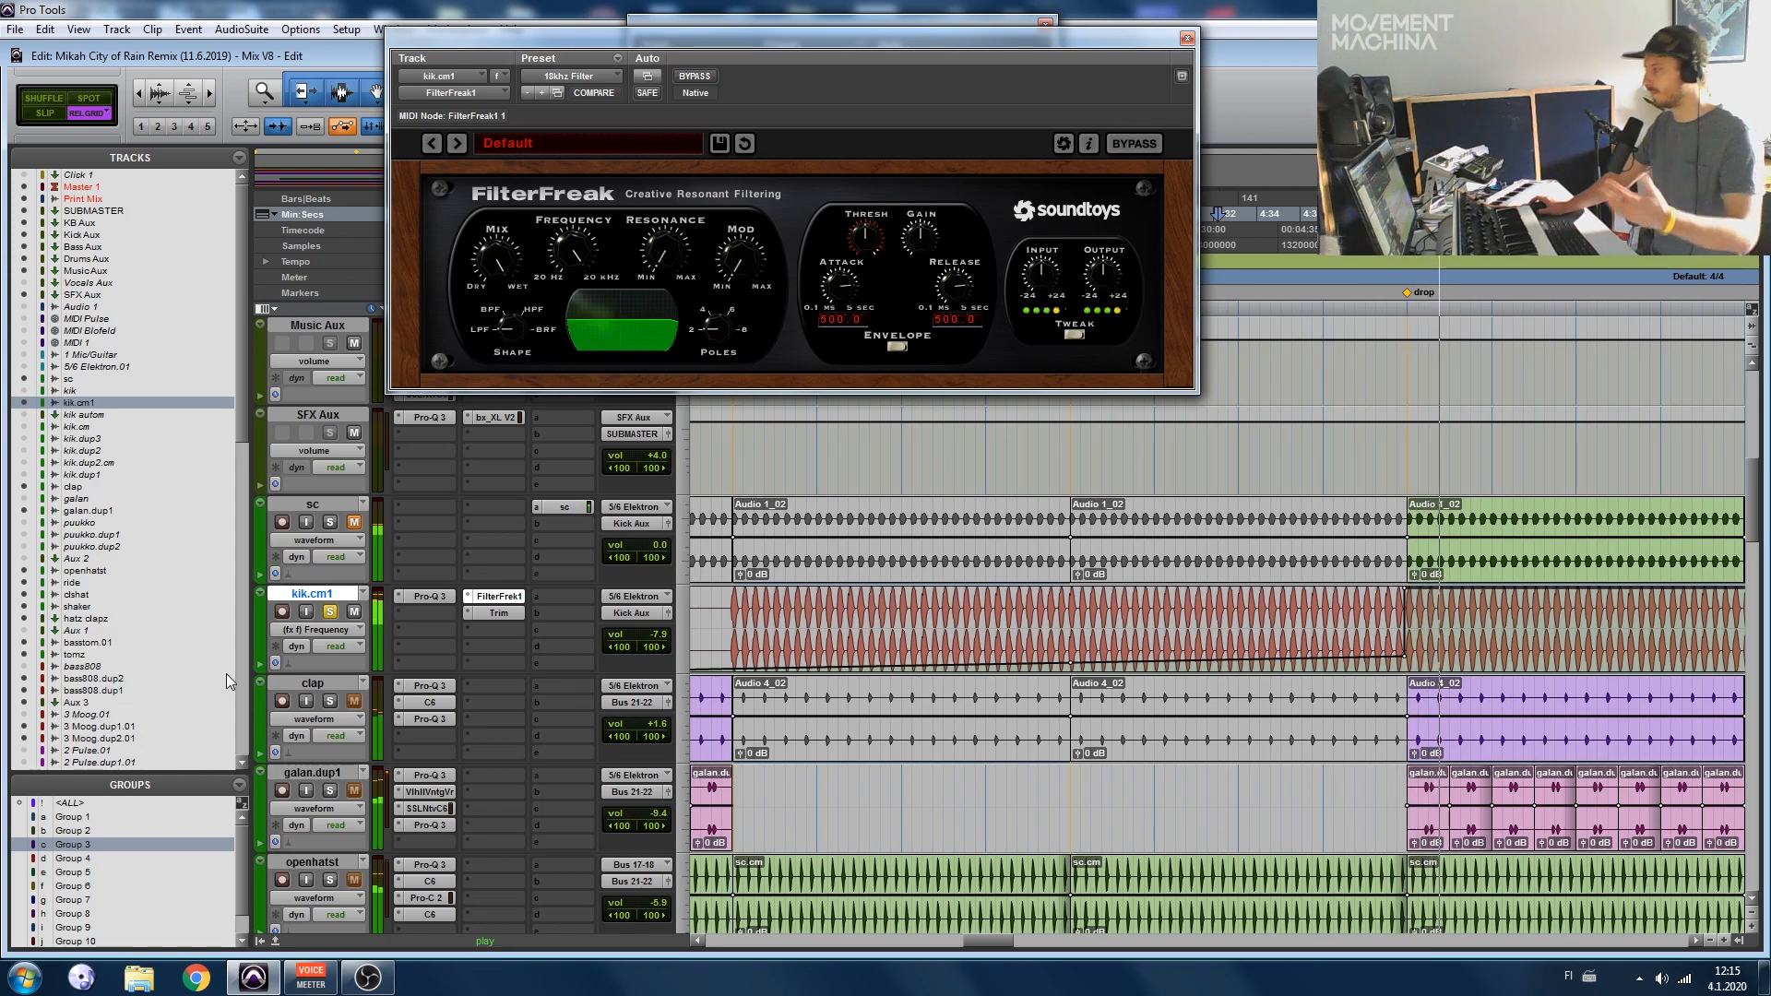
{"action": "key", "text": "space"}
{"action": "key", "text": "space"}
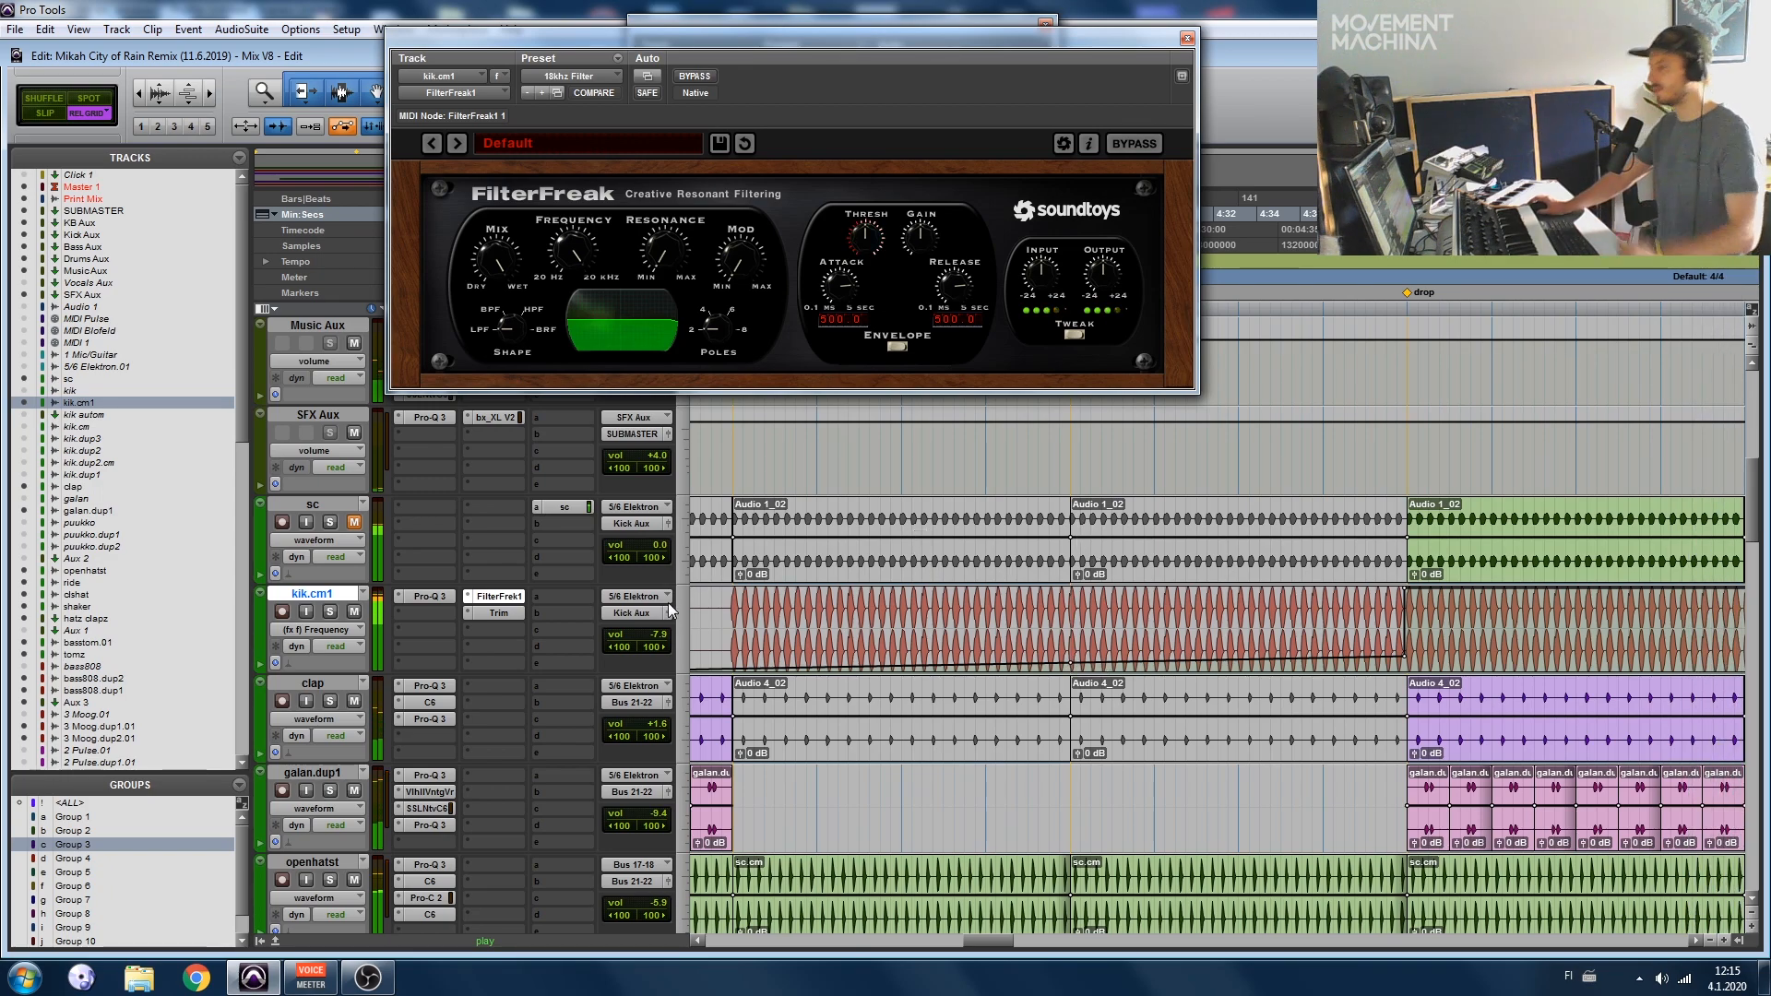
Step: Open the Trim insert on kik.cm1 and show its Gain automation on the track
{"action": "left_click", "coordinate": [503, 614]}
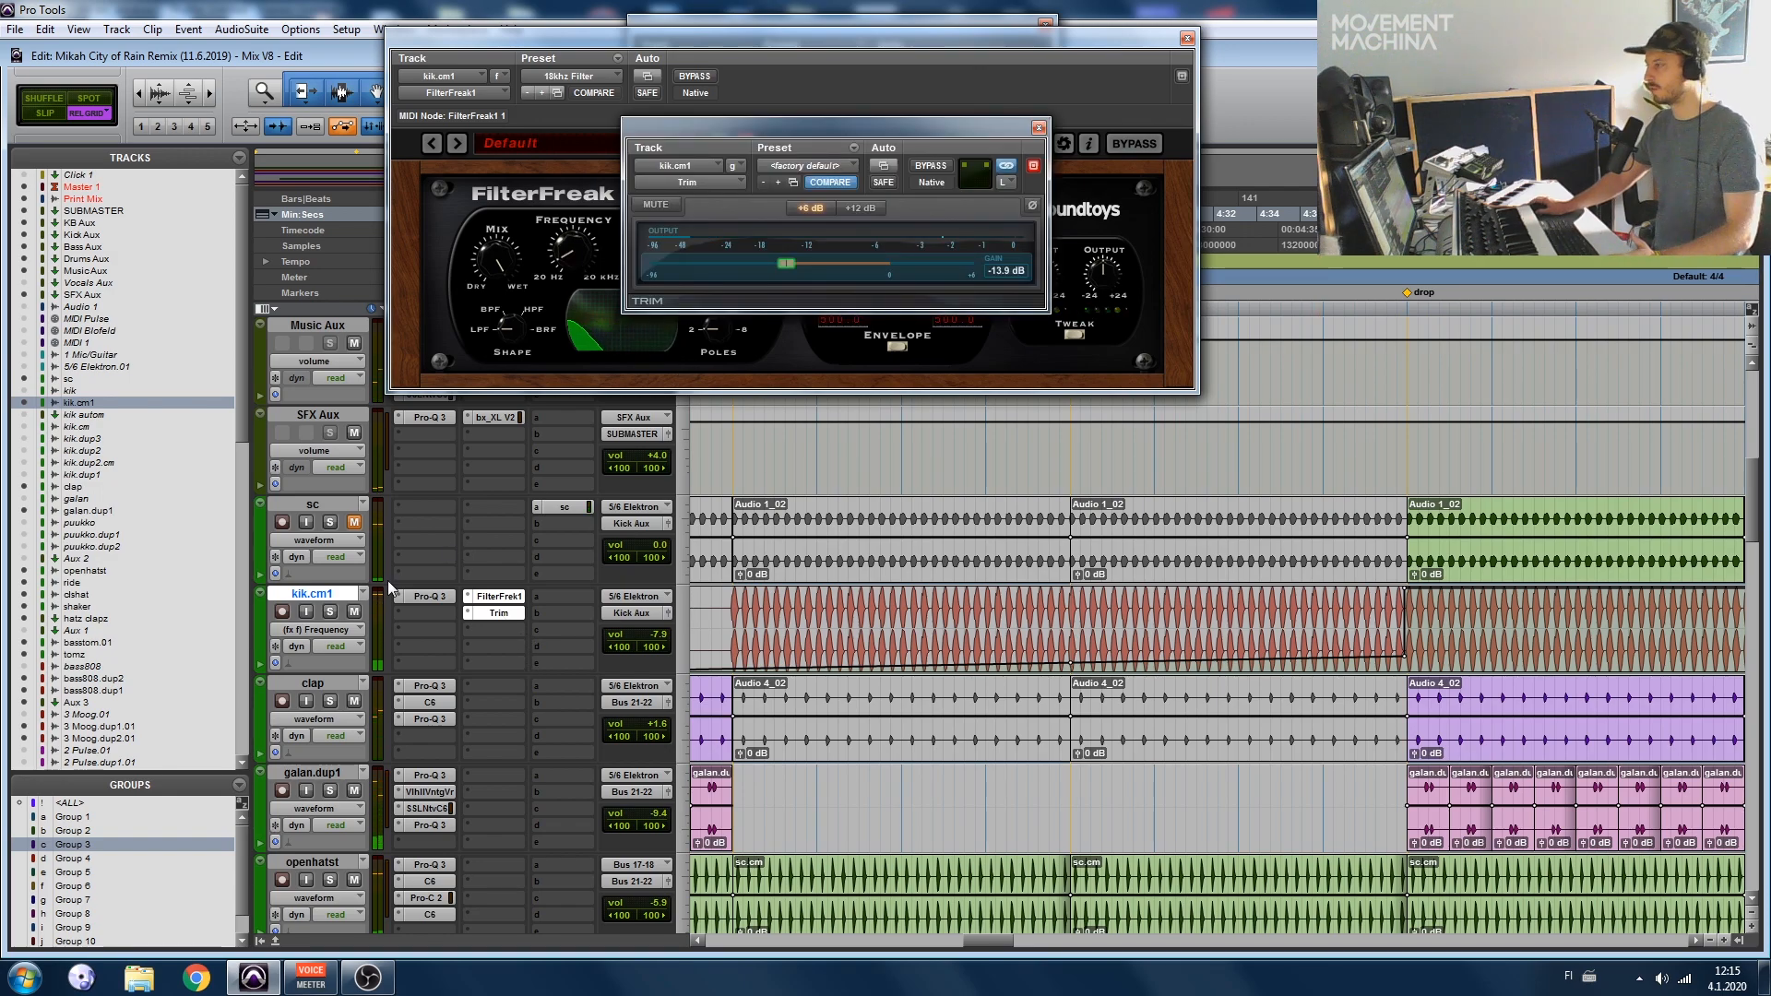
{"action": "left_click", "coordinate": [328, 637]}
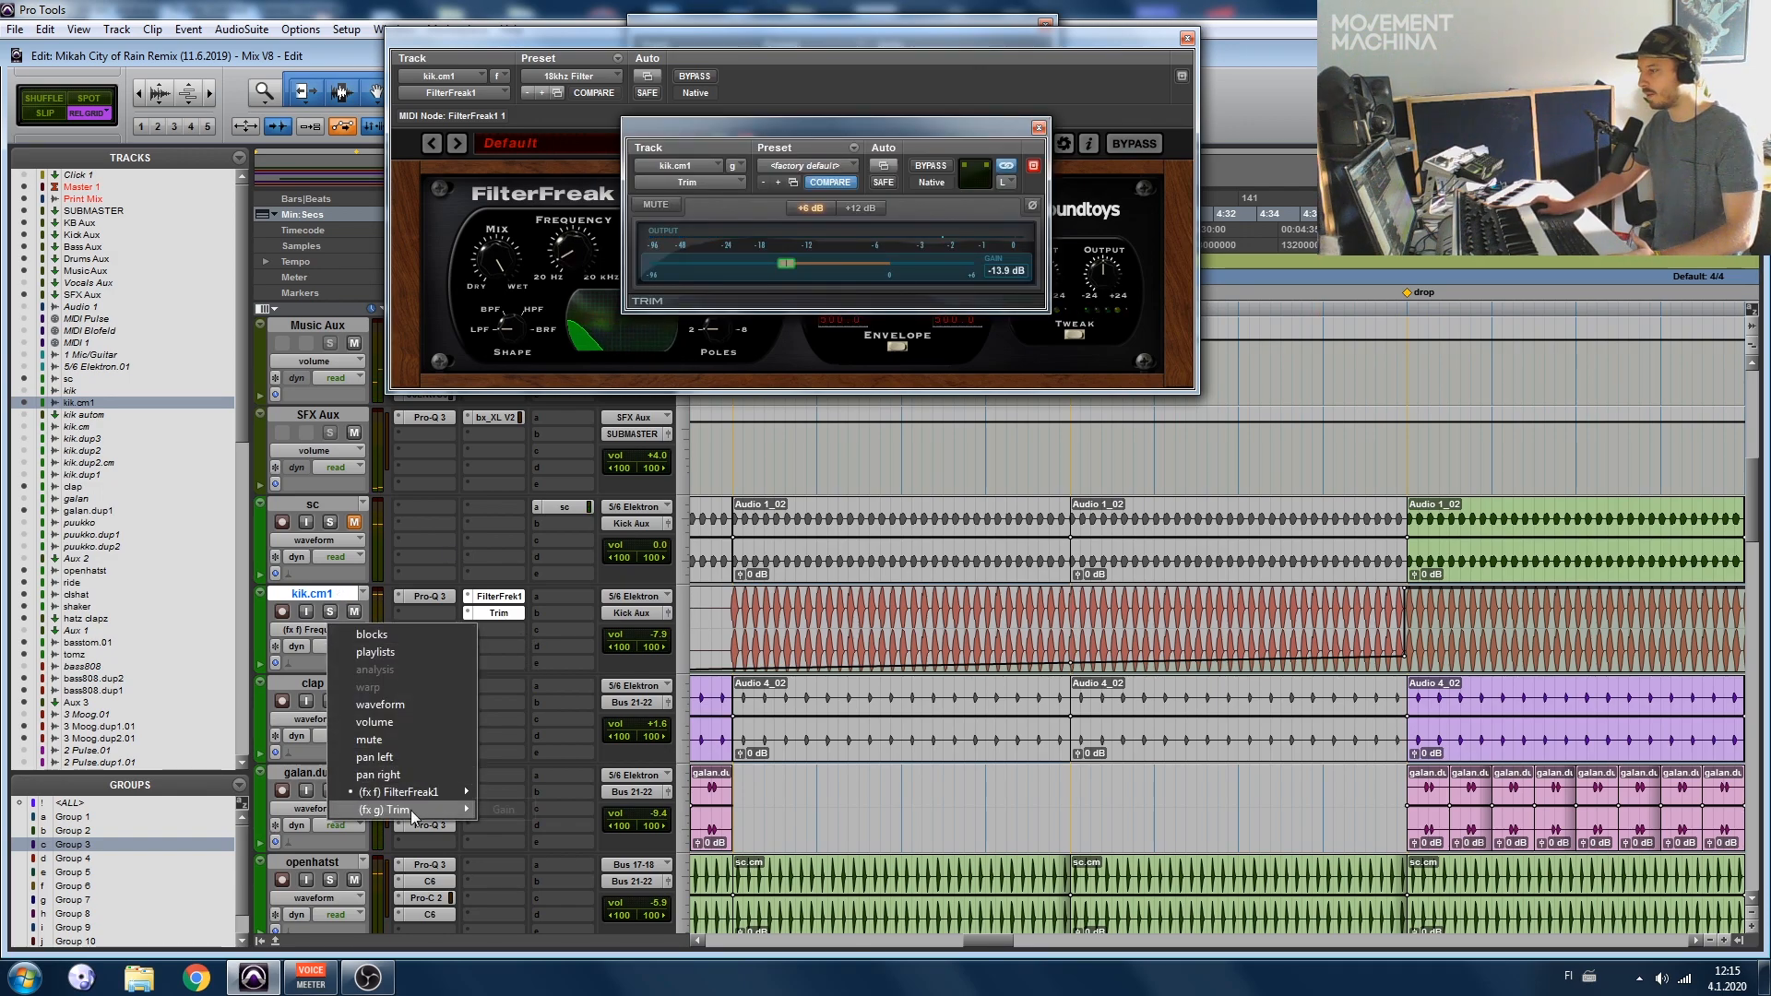
{"action": "left_click", "coordinate": [499, 814]}
{"action": "key", "text": "r"}
{"action": "key", "text": "r"}
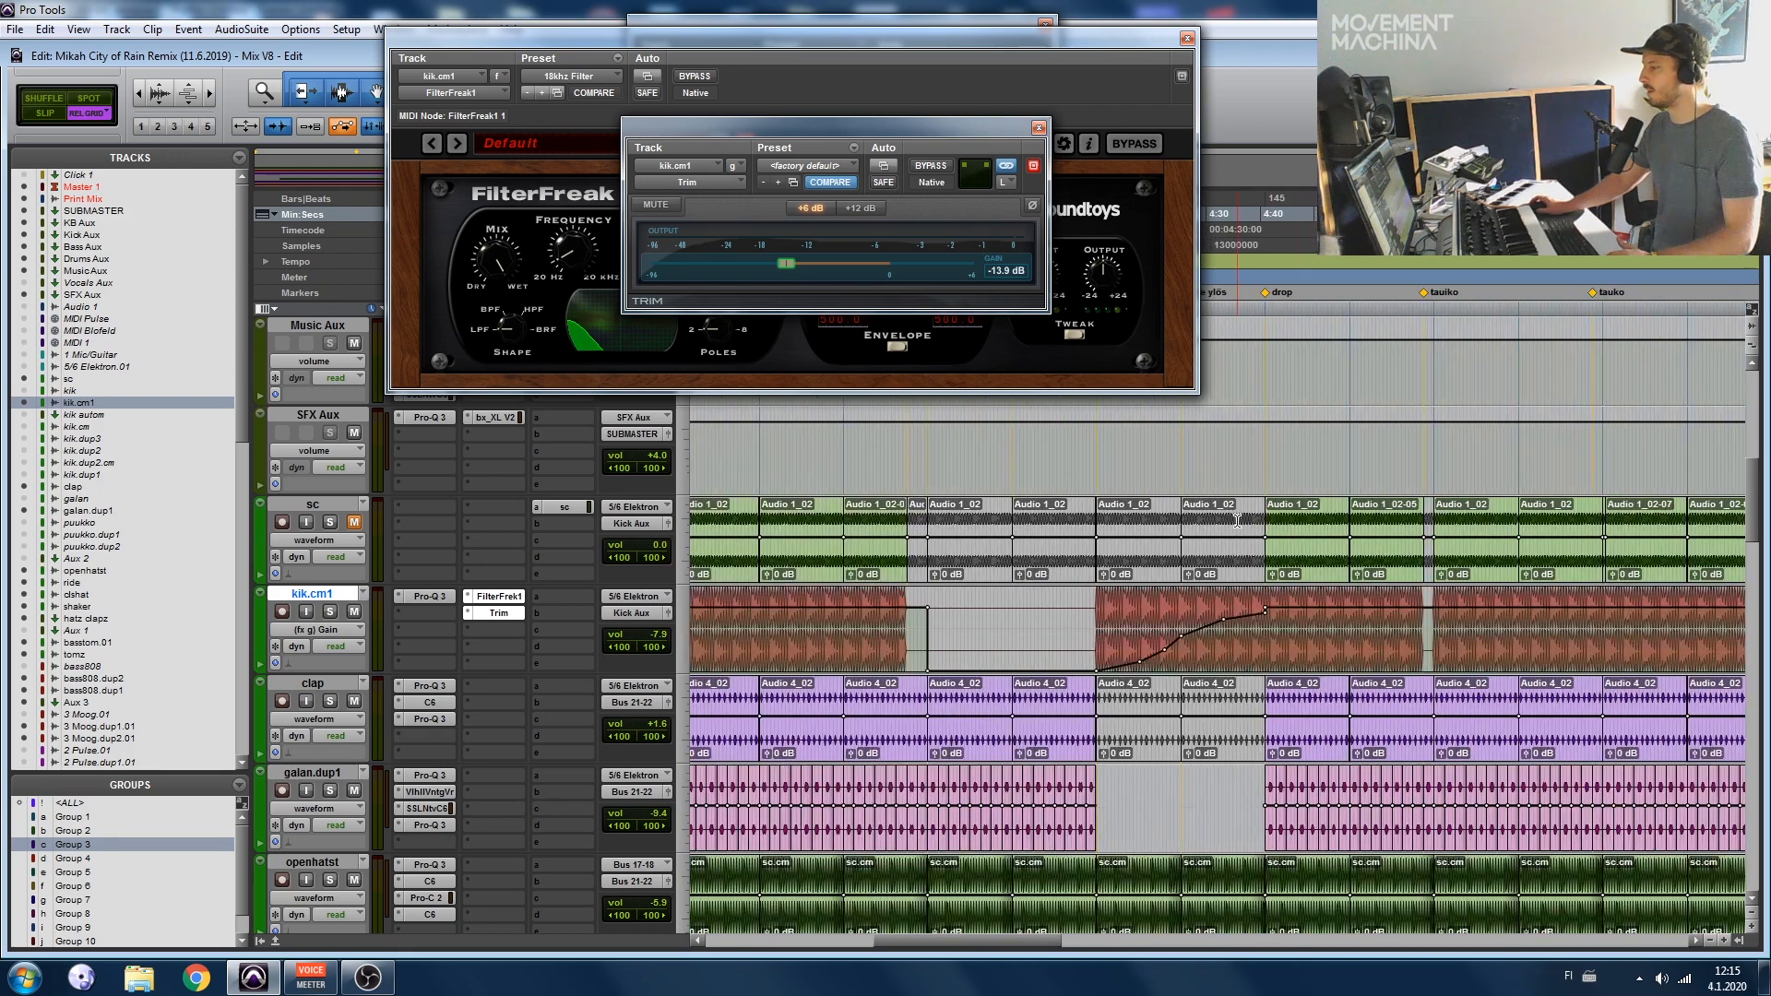
{"action": "scroll", "coordinate": [1238, 628], "scroll_direction": "left", "scroll_amount": 3}
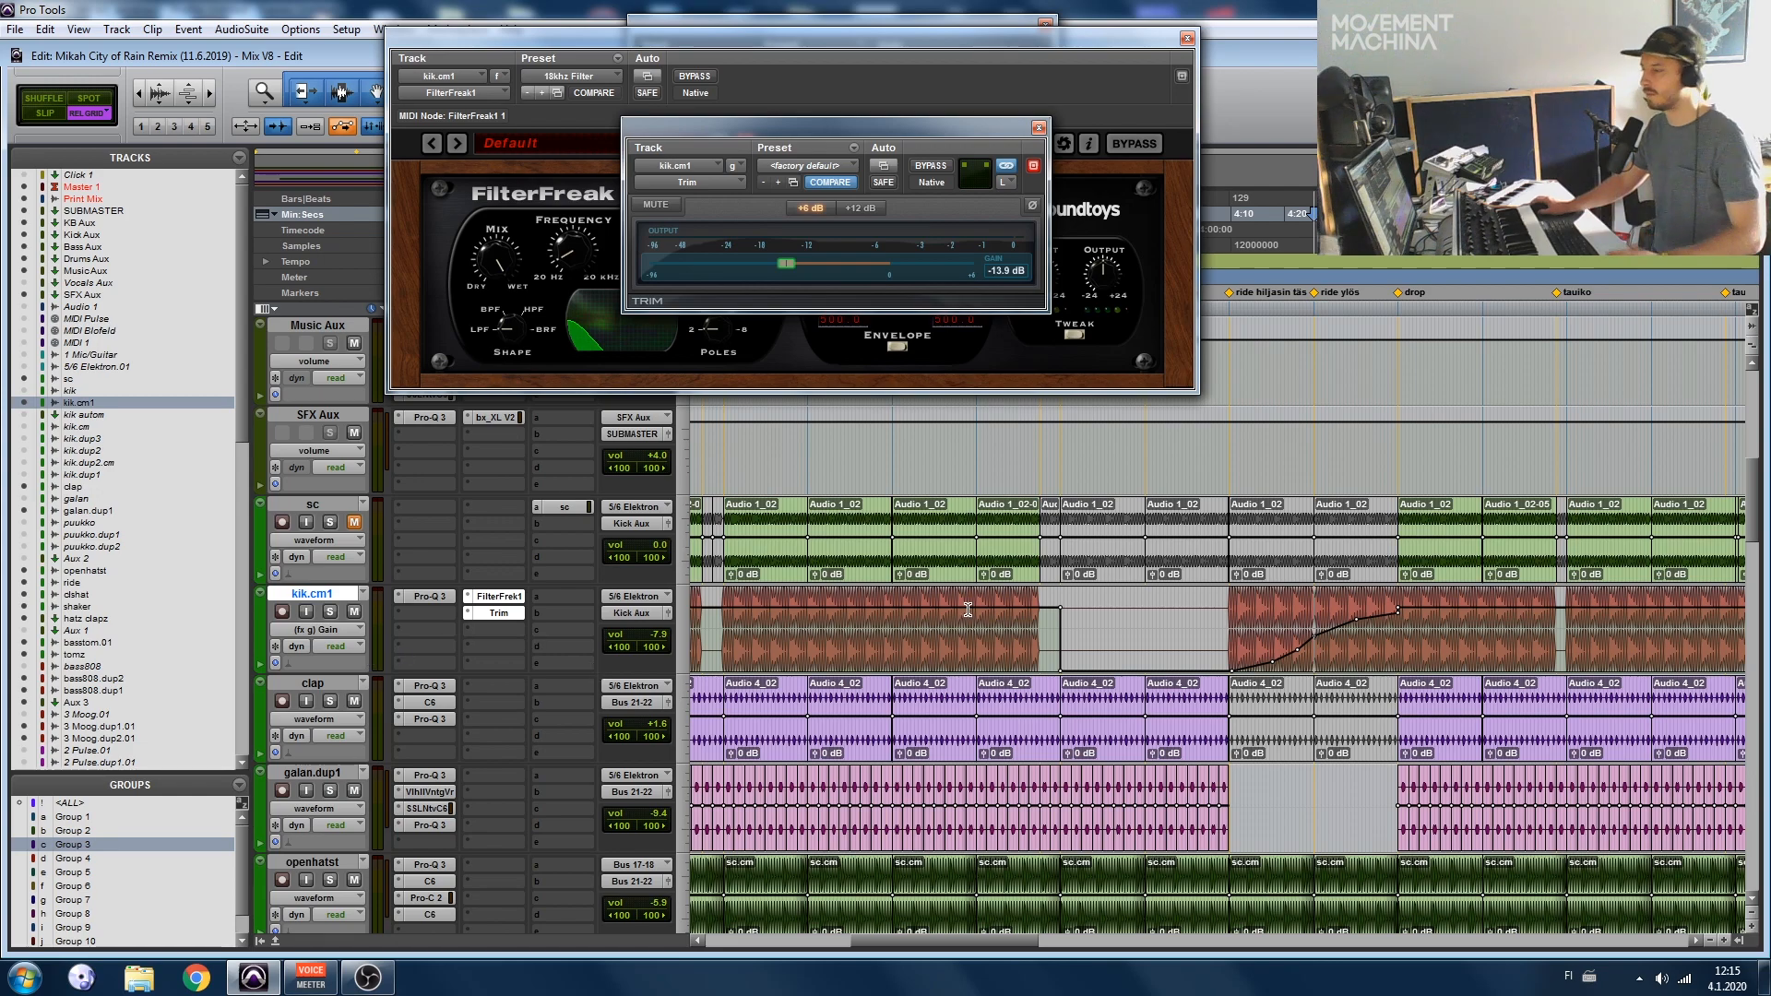
Step: Play from the clap clip at the big marker and solo the clap track
{"action": "scroll", "coordinate": [686, 637], "scroll_direction": "down", "scroll_amount": 1}
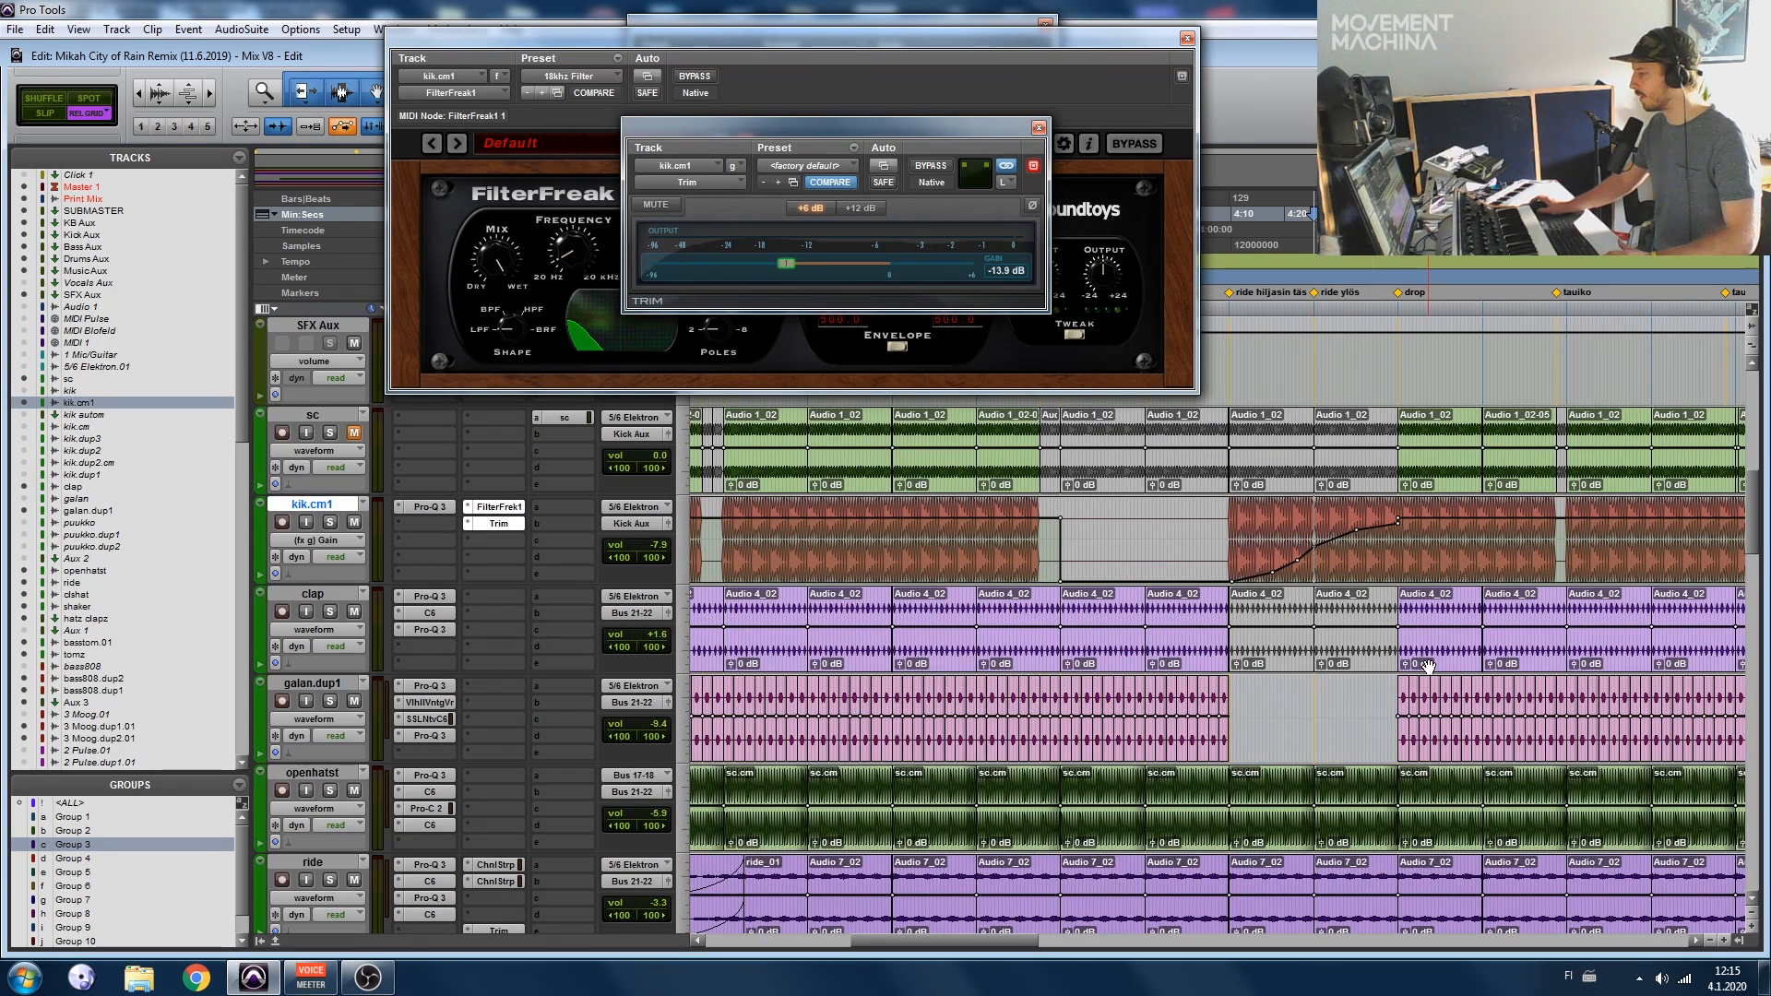
{"action": "scroll", "coordinate": [850, 670], "scroll_direction": "left", "scroll_amount": 1}
{"action": "left_click", "coordinate": [888, 664]}
{"action": "key", "text": "space"}
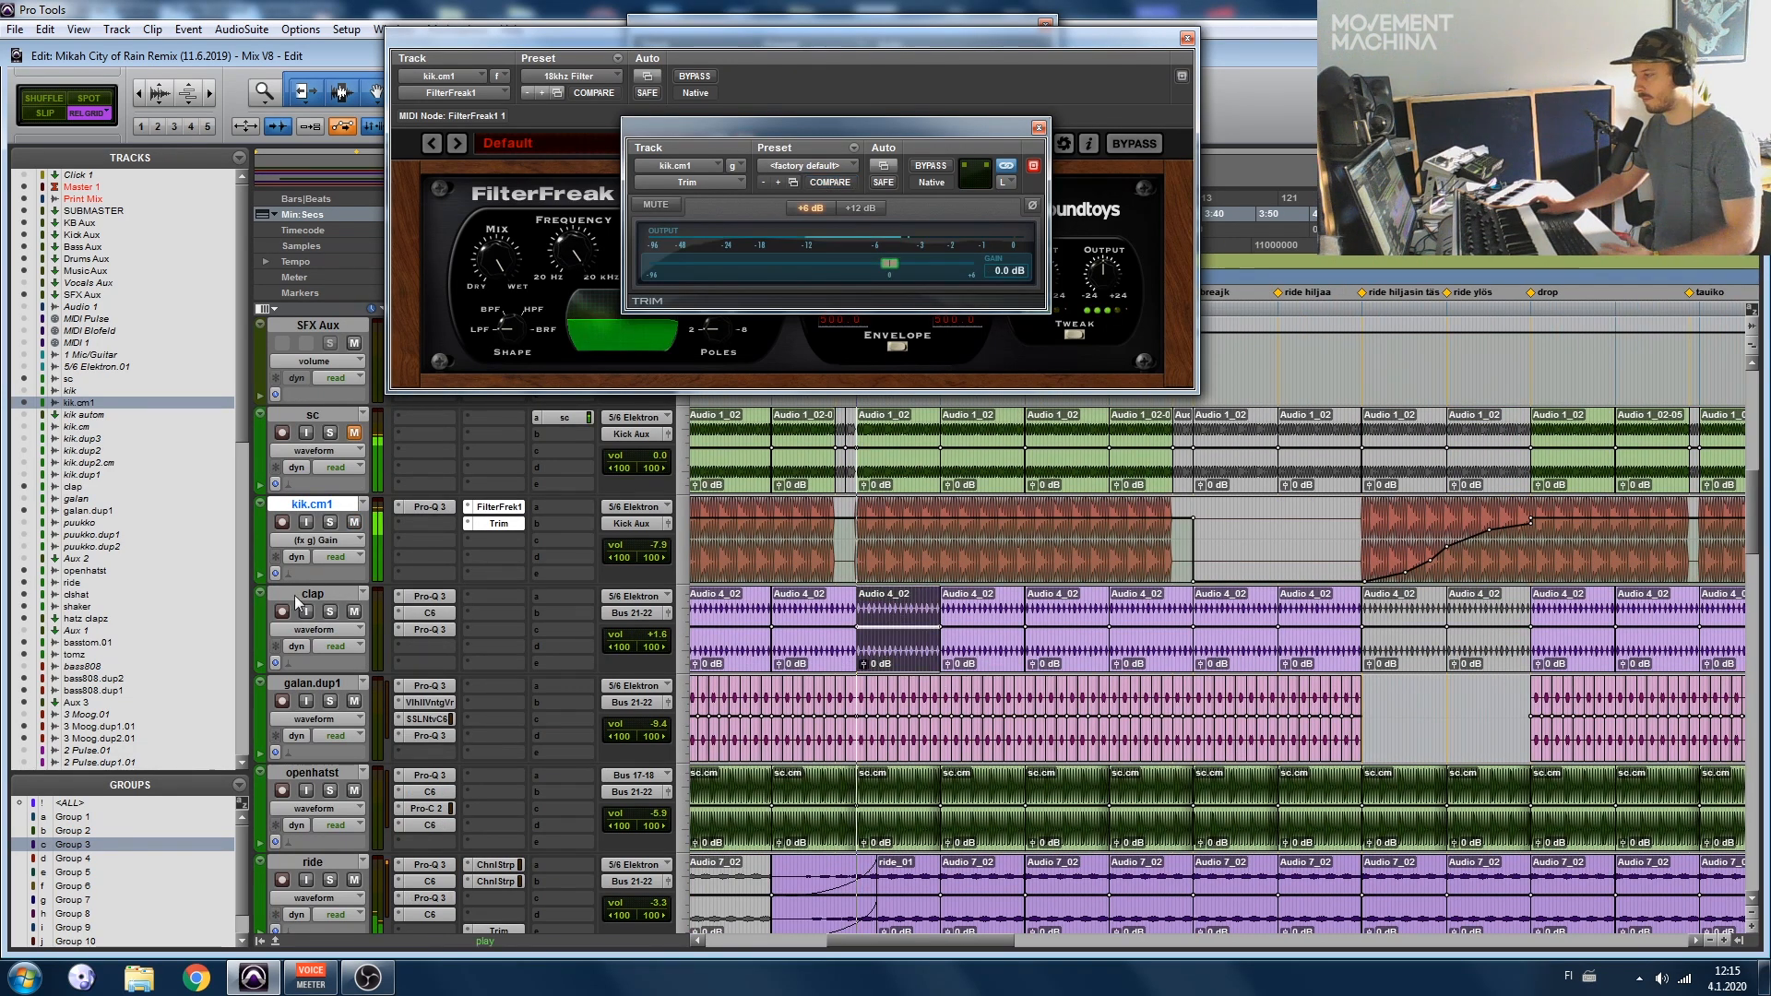
{"action": "left_click", "coordinate": [330, 612]}
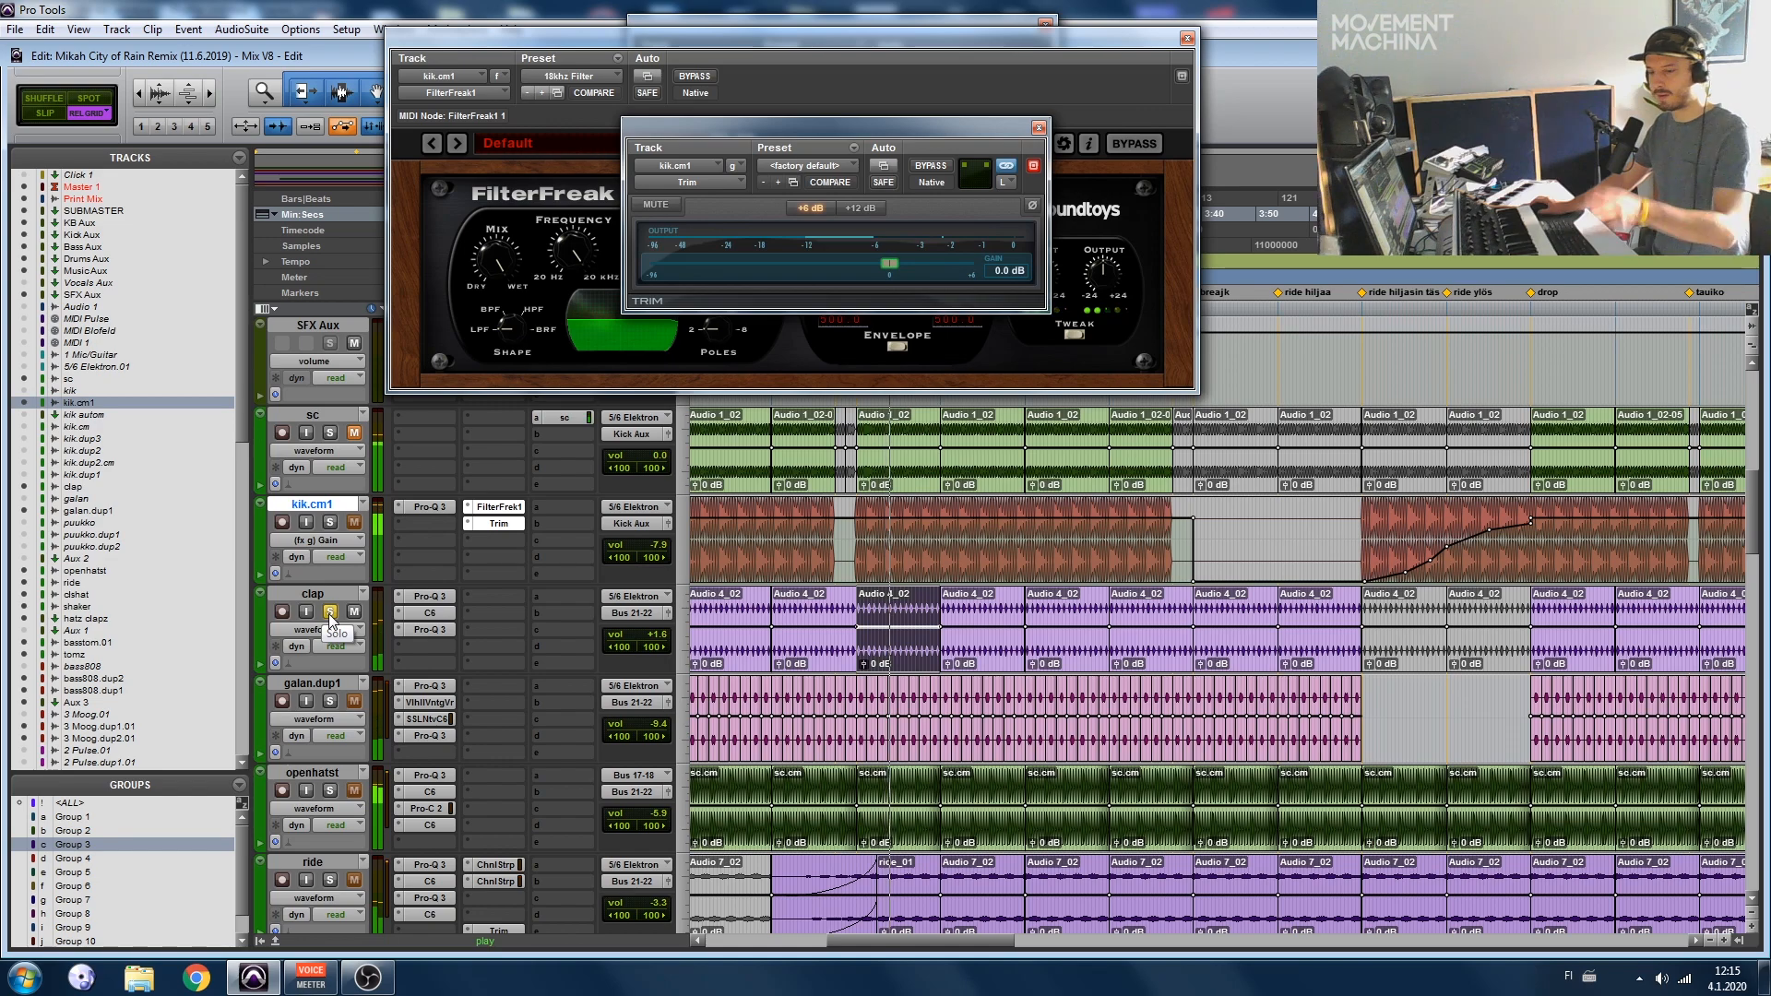
{"action": "scroll", "coordinate": [328, 613], "scroll_direction": "down", "scroll_amount": 1}
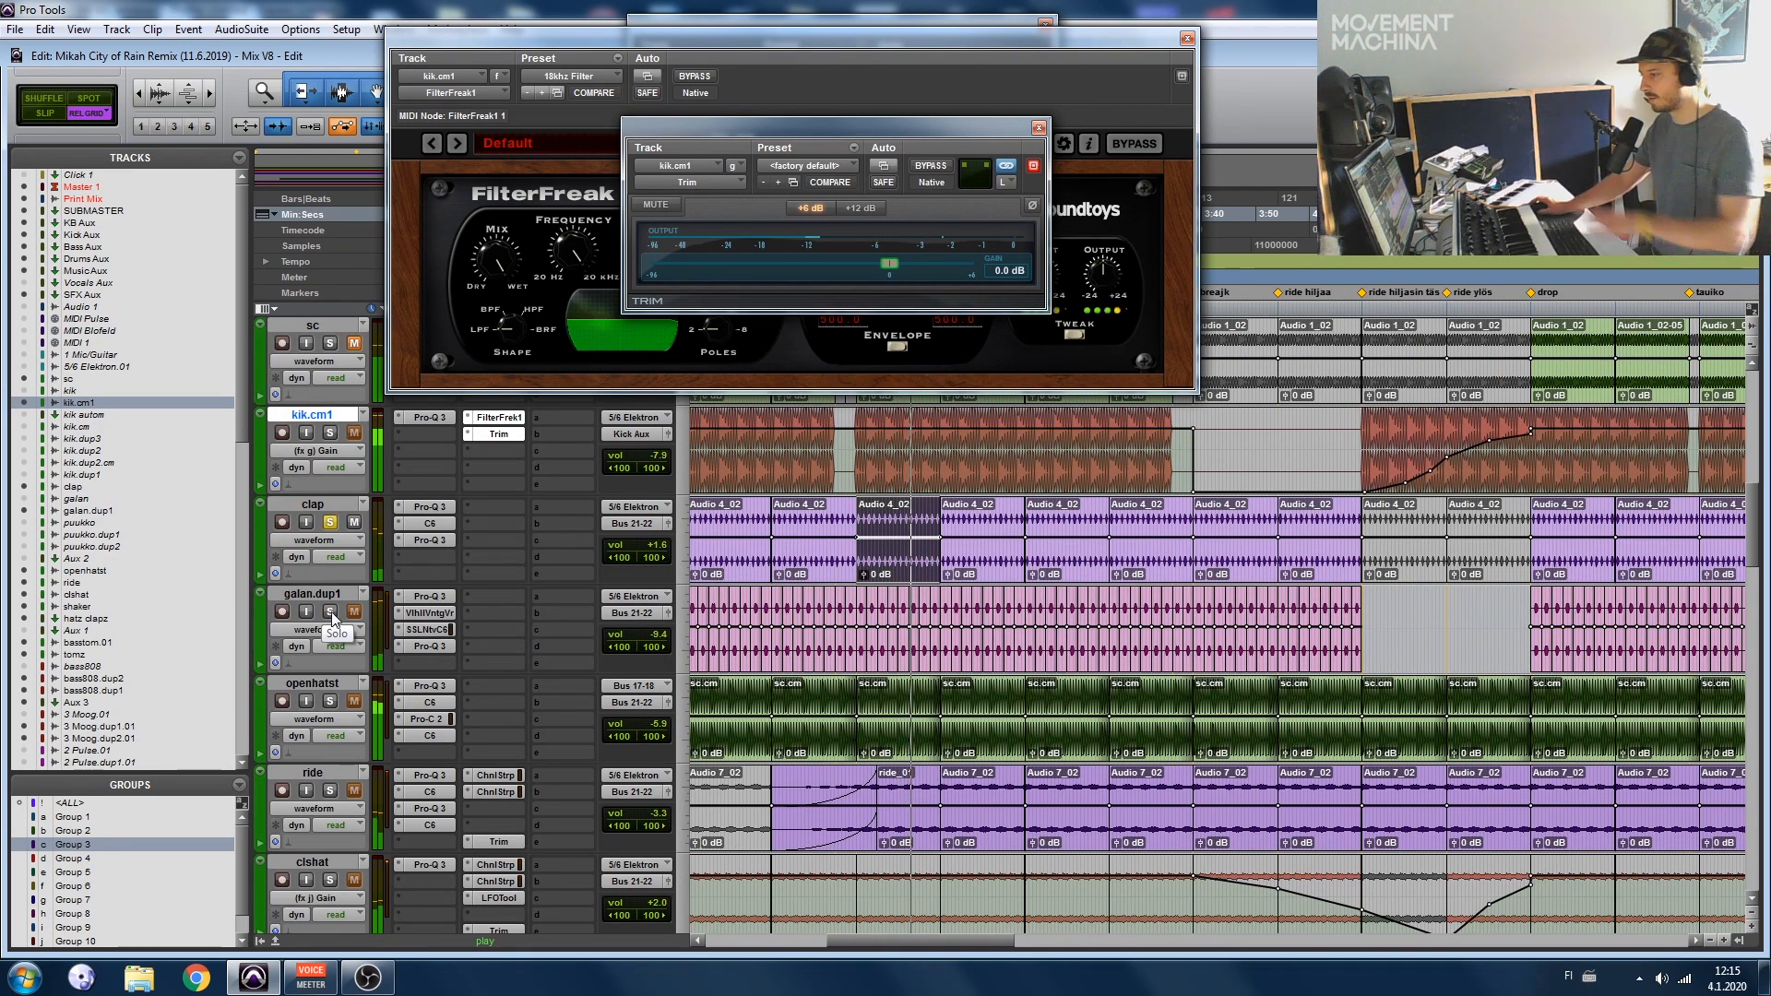
{"action": "scroll", "coordinate": [331, 617], "scroll_direction": "down", "scroll_amount": 1}
{"action": "scroll", "coordinate": [334, 618], "scroll_direction": "down", "scroll_amount": 1}
{"action": "scroll", "coordinate": [338, 615], "scroll_direction": "up", "scroll_amount": 1}
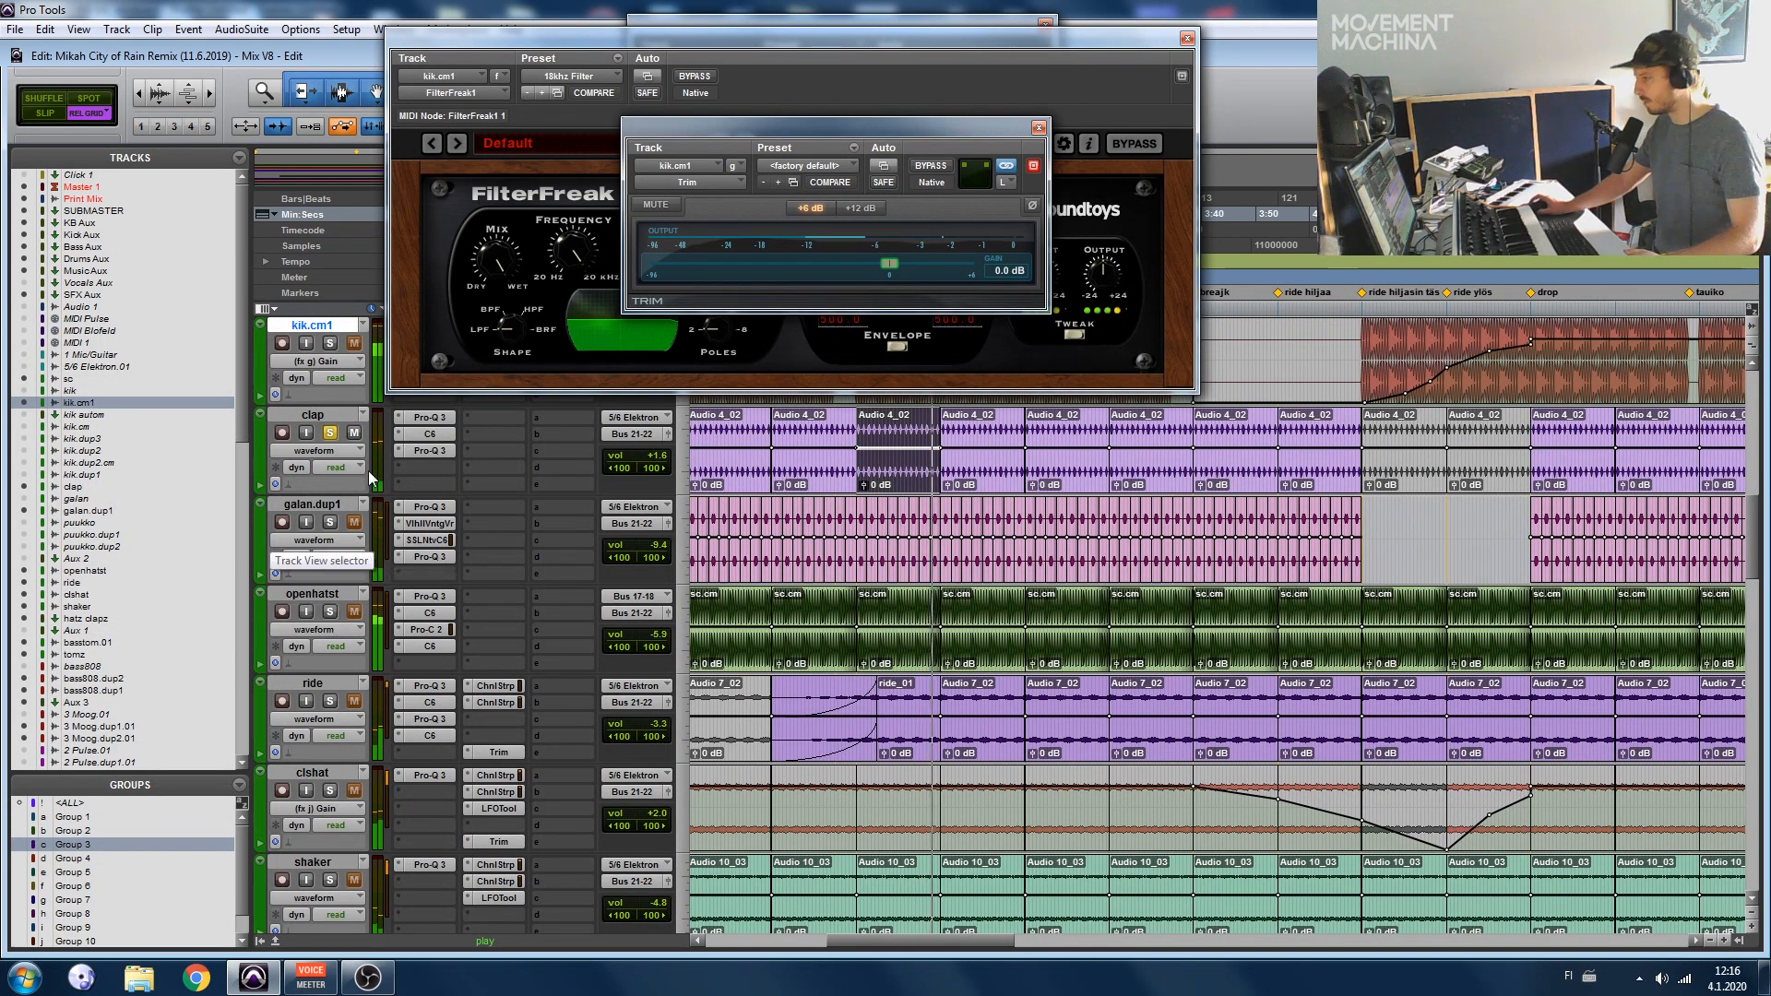
Step: Open the first Pro-Q 3 insert on the clap track and move its window clear of the insert slots
{"action": "scroll", "coordinate": [499, 540], "scroll_direction": "up", "scroll_amount": 1}
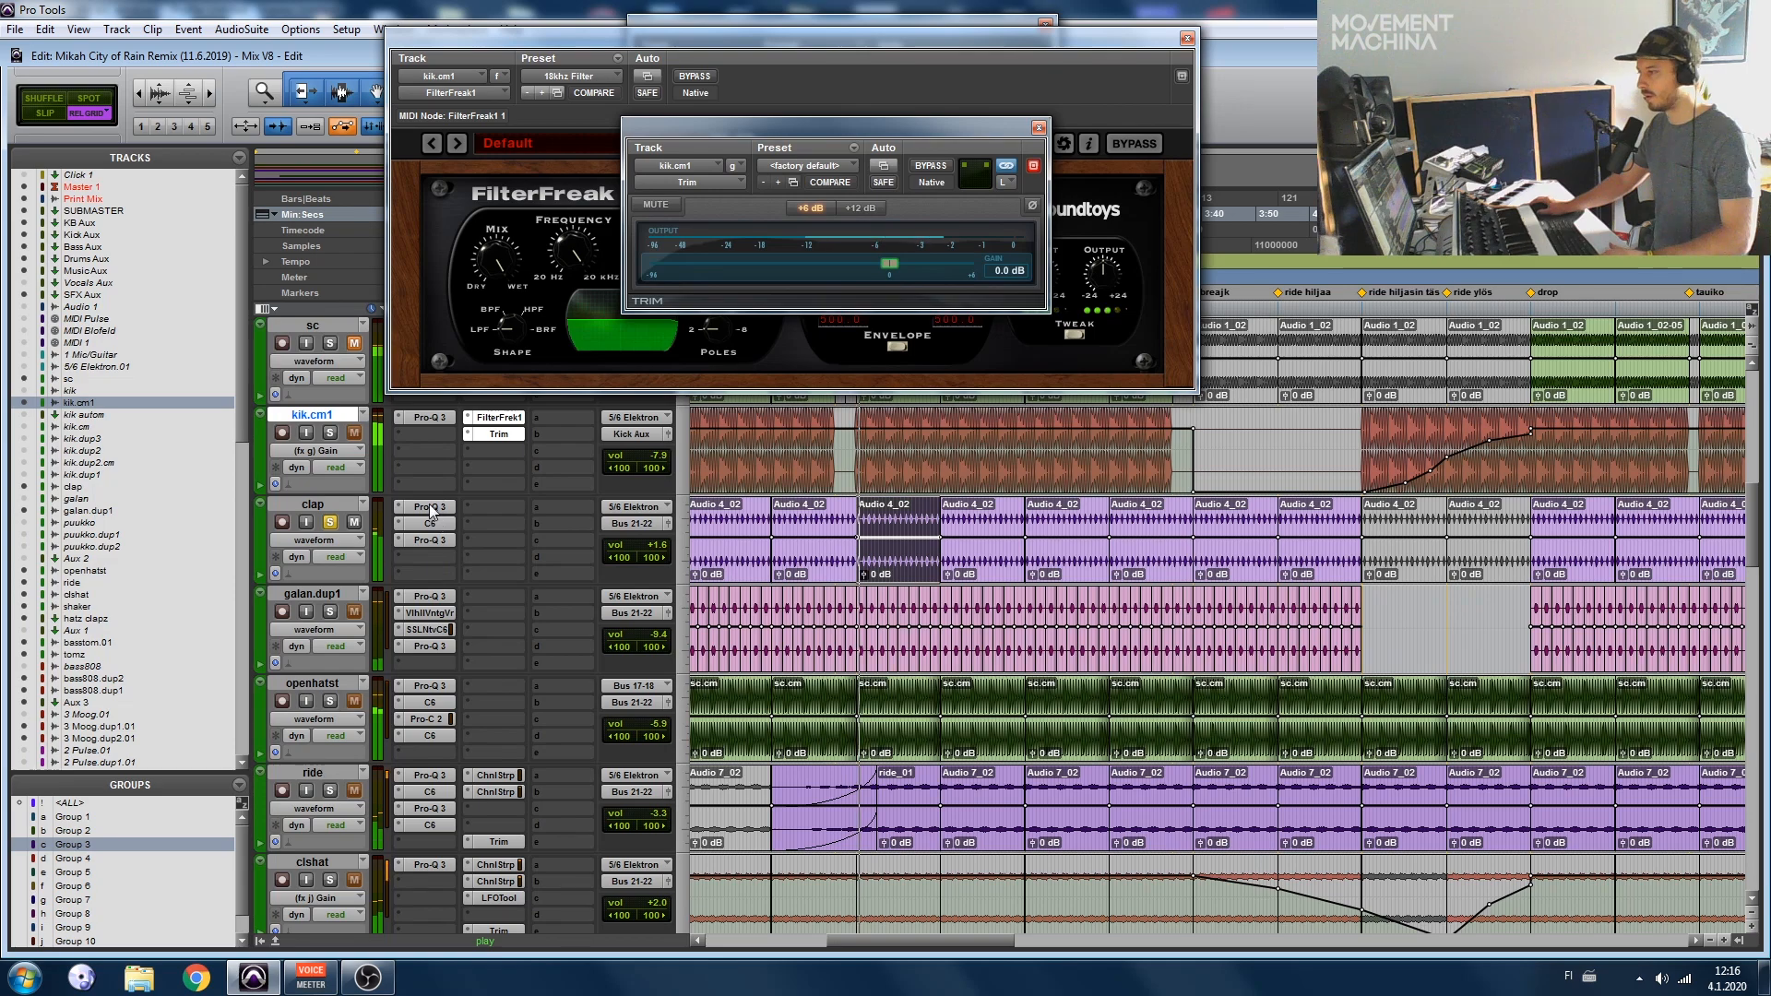
{"action": "left_click", "coordinate": [456, 538]}
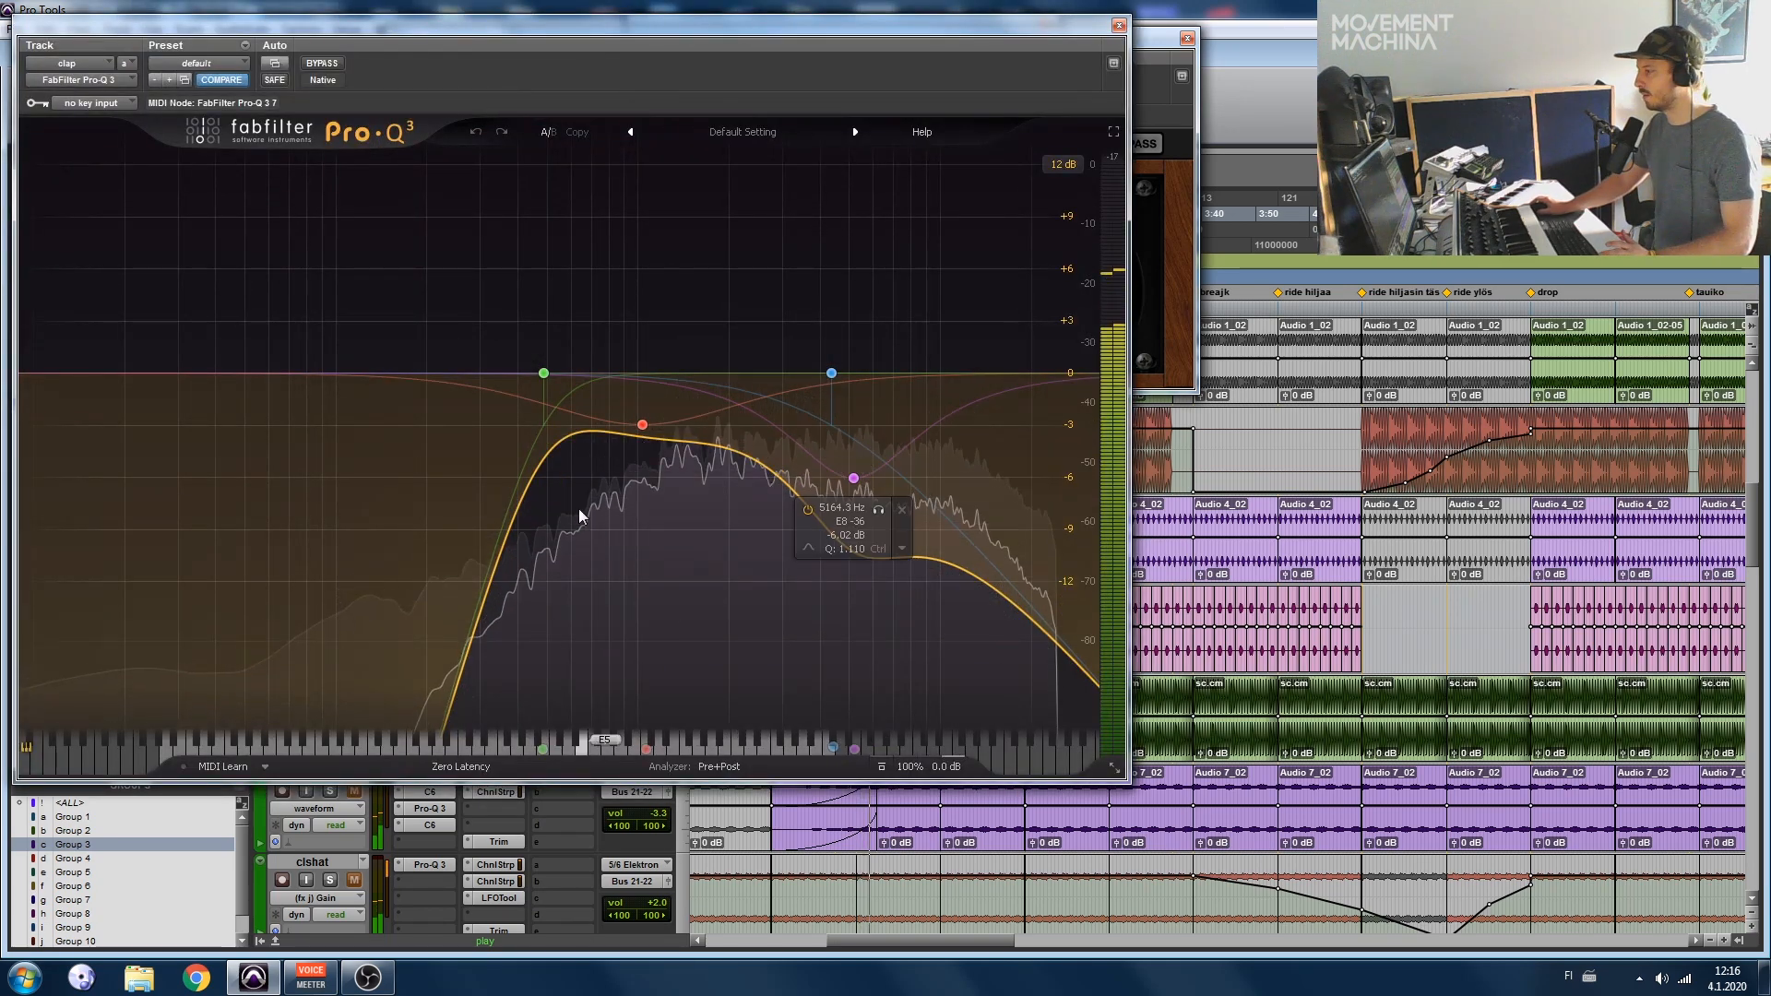
{"action": "left_click_drag", "start_coordinate": [853, 28], "coordinate": [1356, 25]}
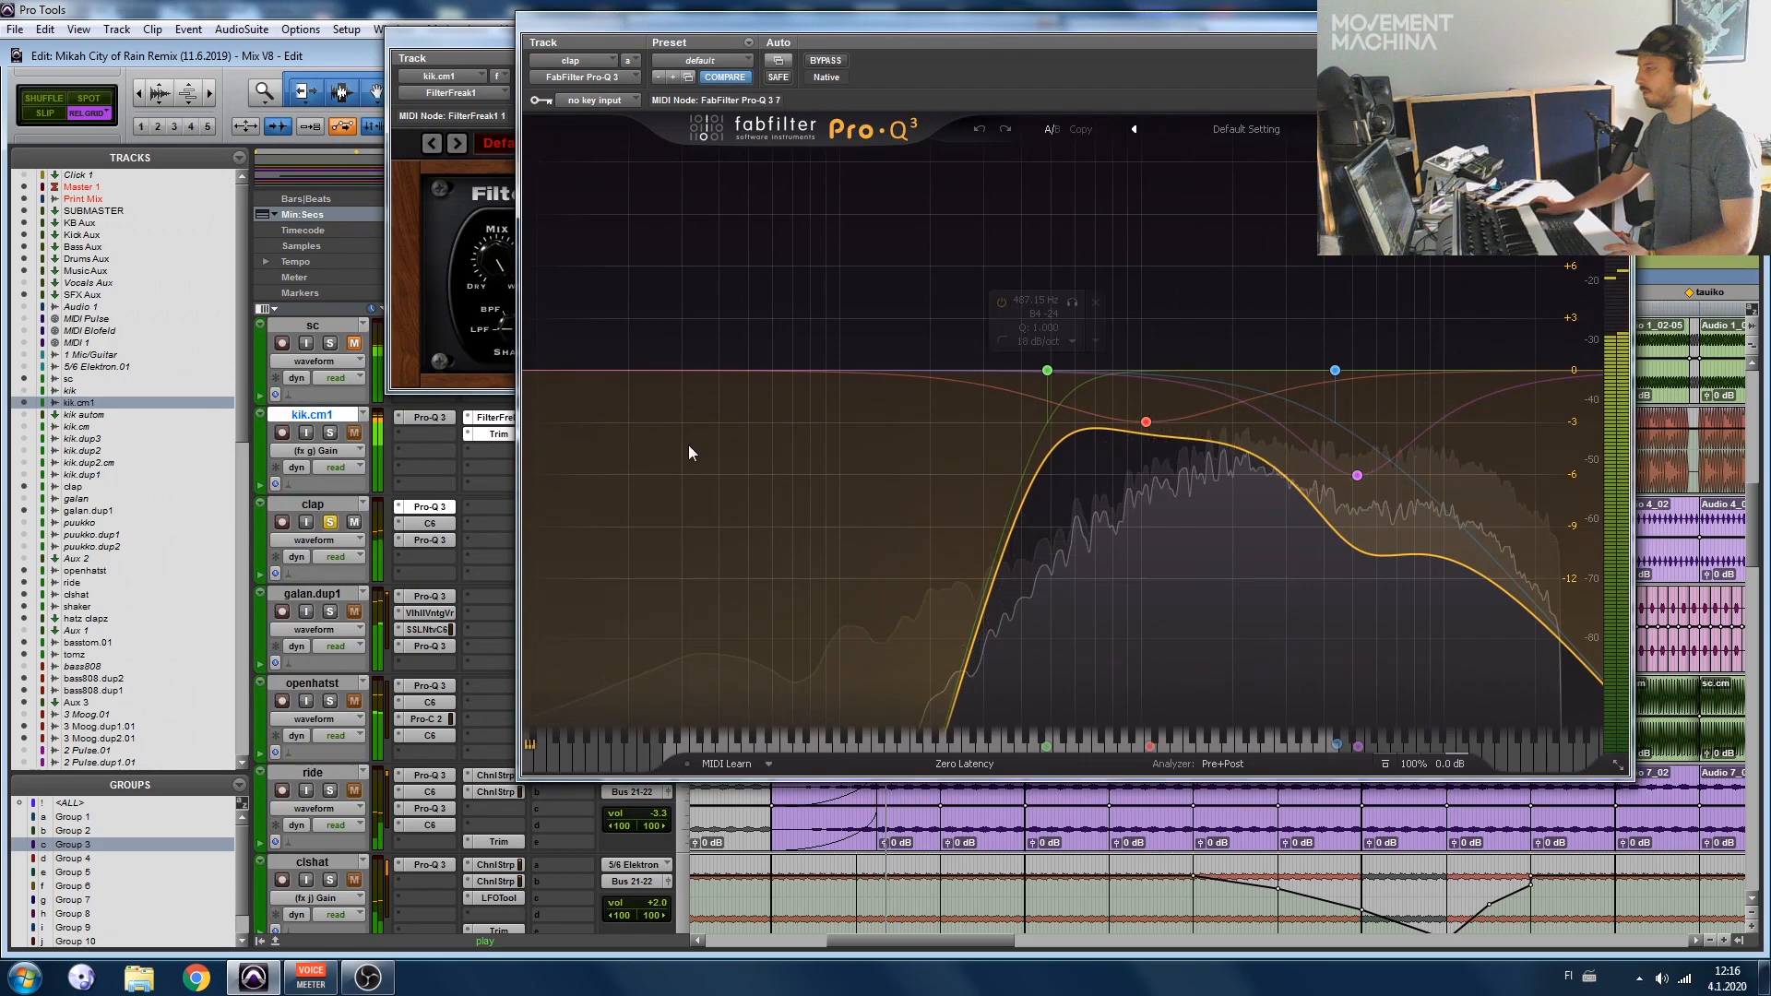
Step: Review the C6 and second Pro-Q 3 inserts on the clap track, closing each plug-in window after viewing it
{"action": "left_click", "coordinate": [430, 523]}
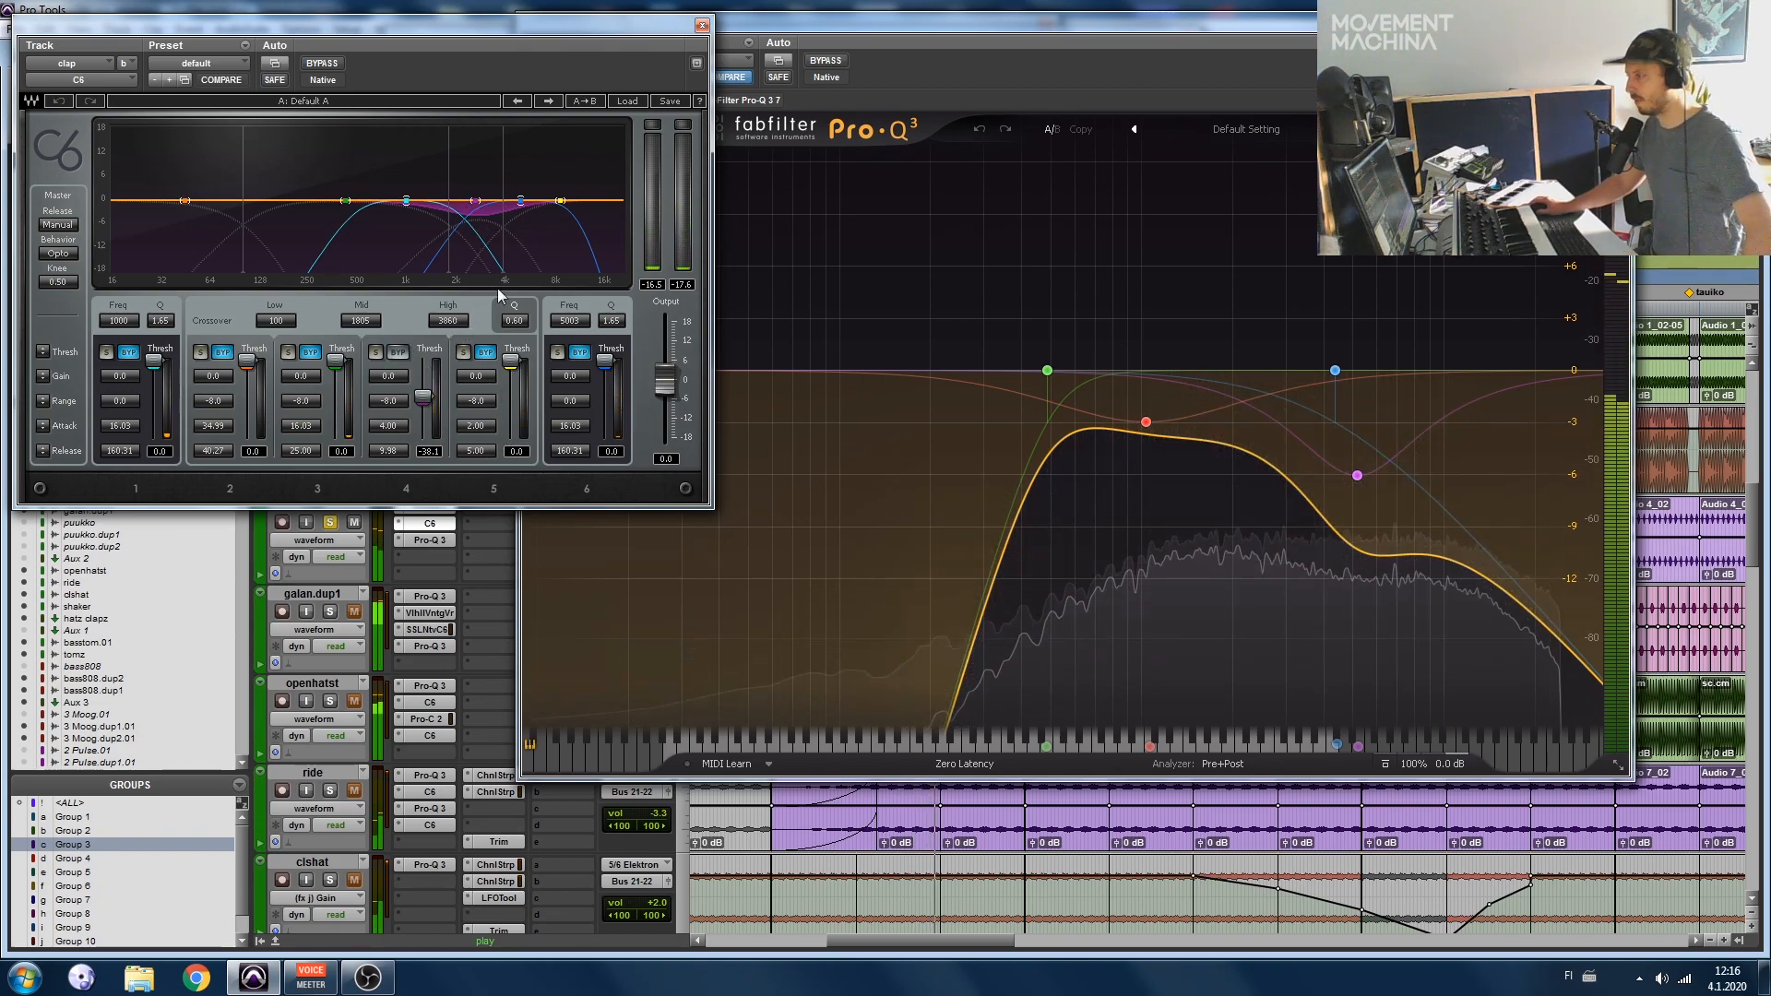
{"action": "left_click", "coordinate": [702, 25]}
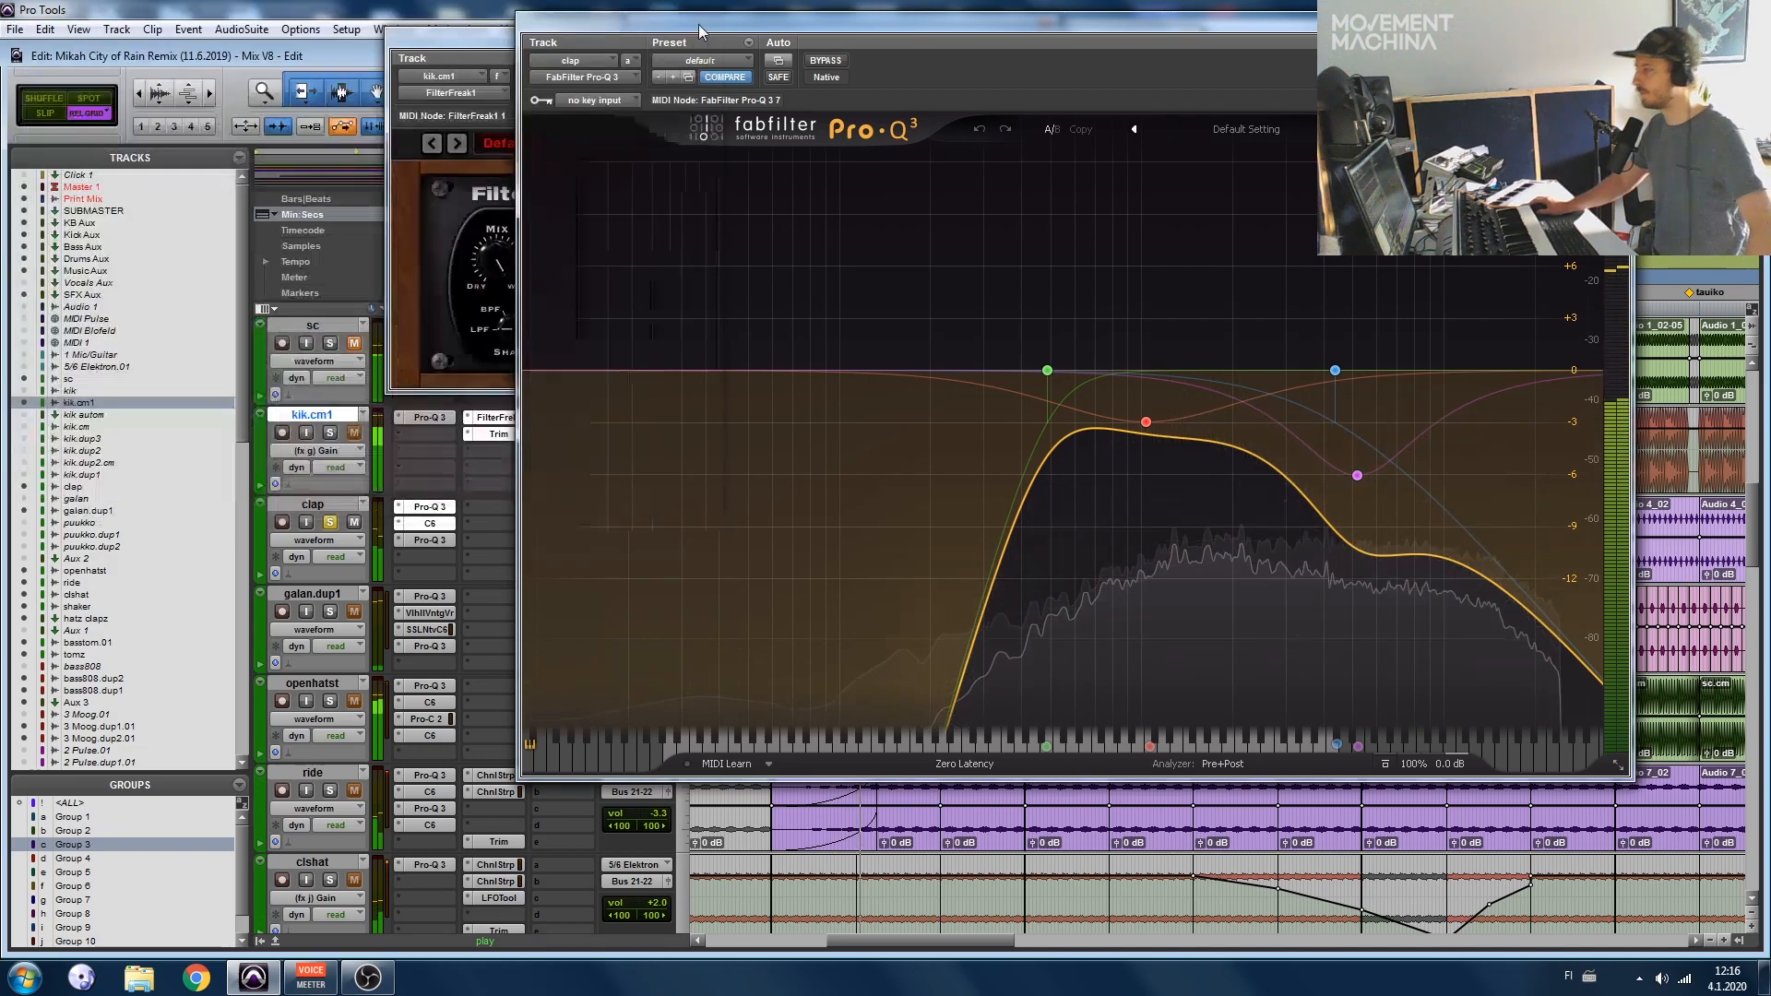
{"action": "left_click", "coordinate": [431, 541]}
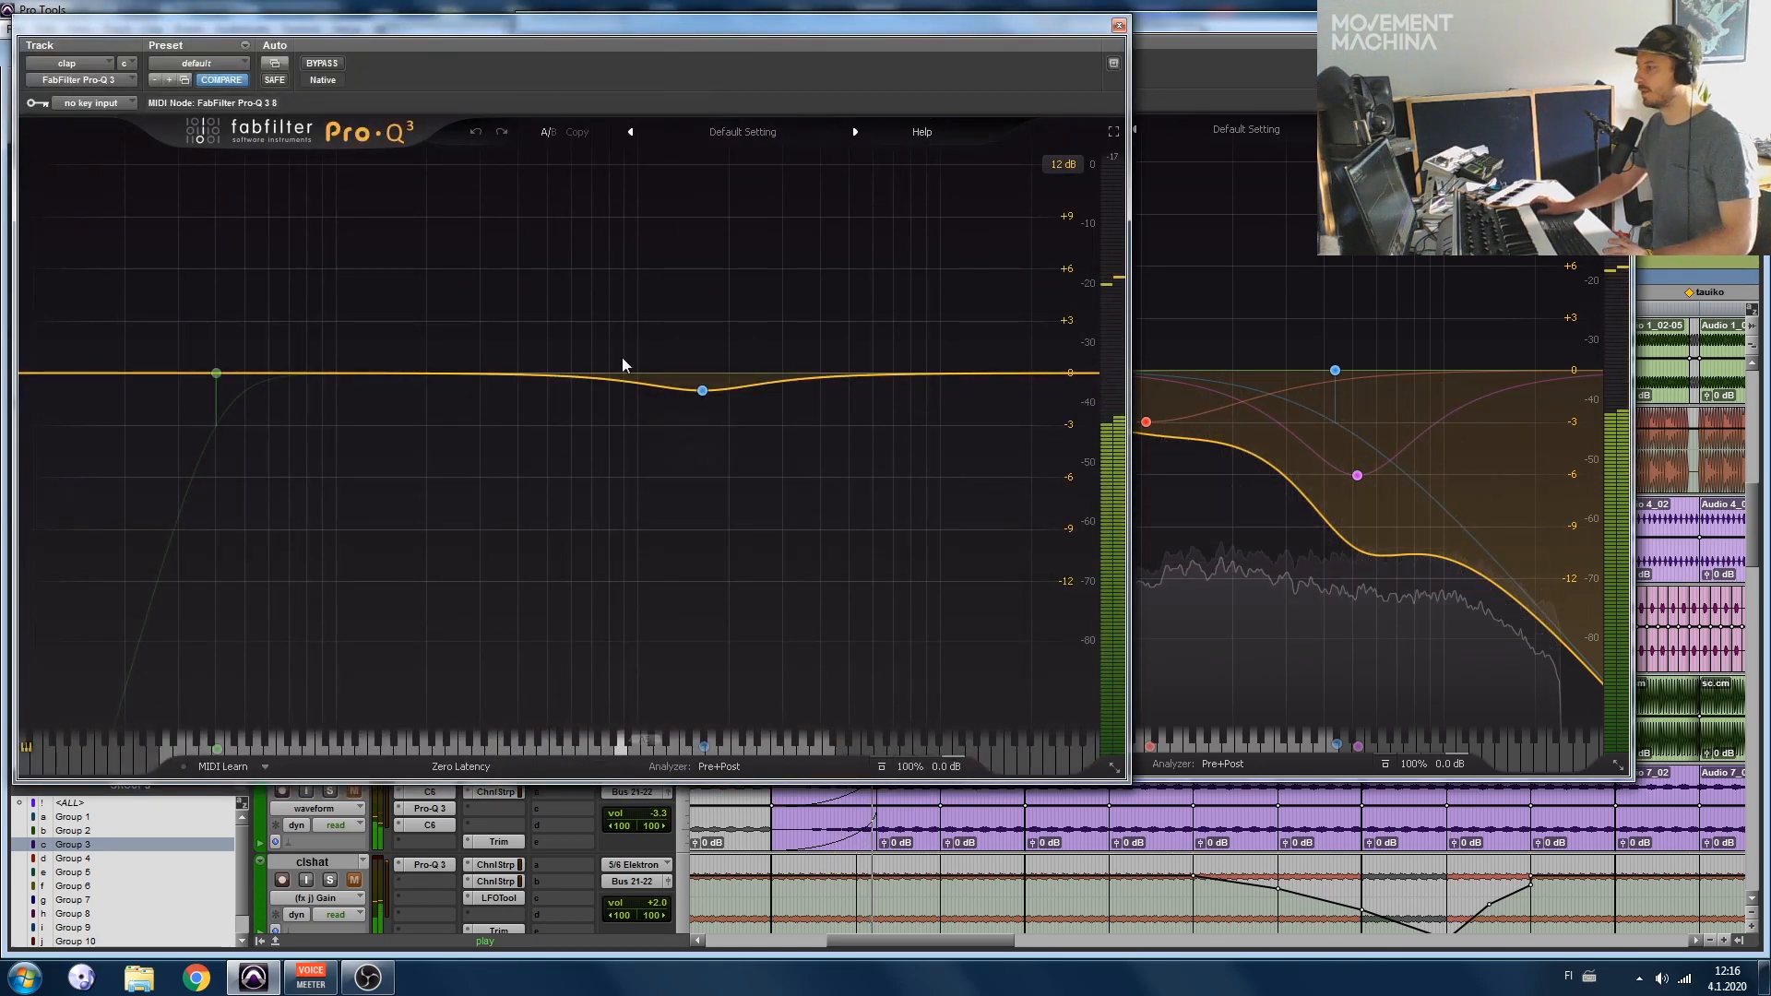
{"action": "left_click", "coordinate": [728, 421]}
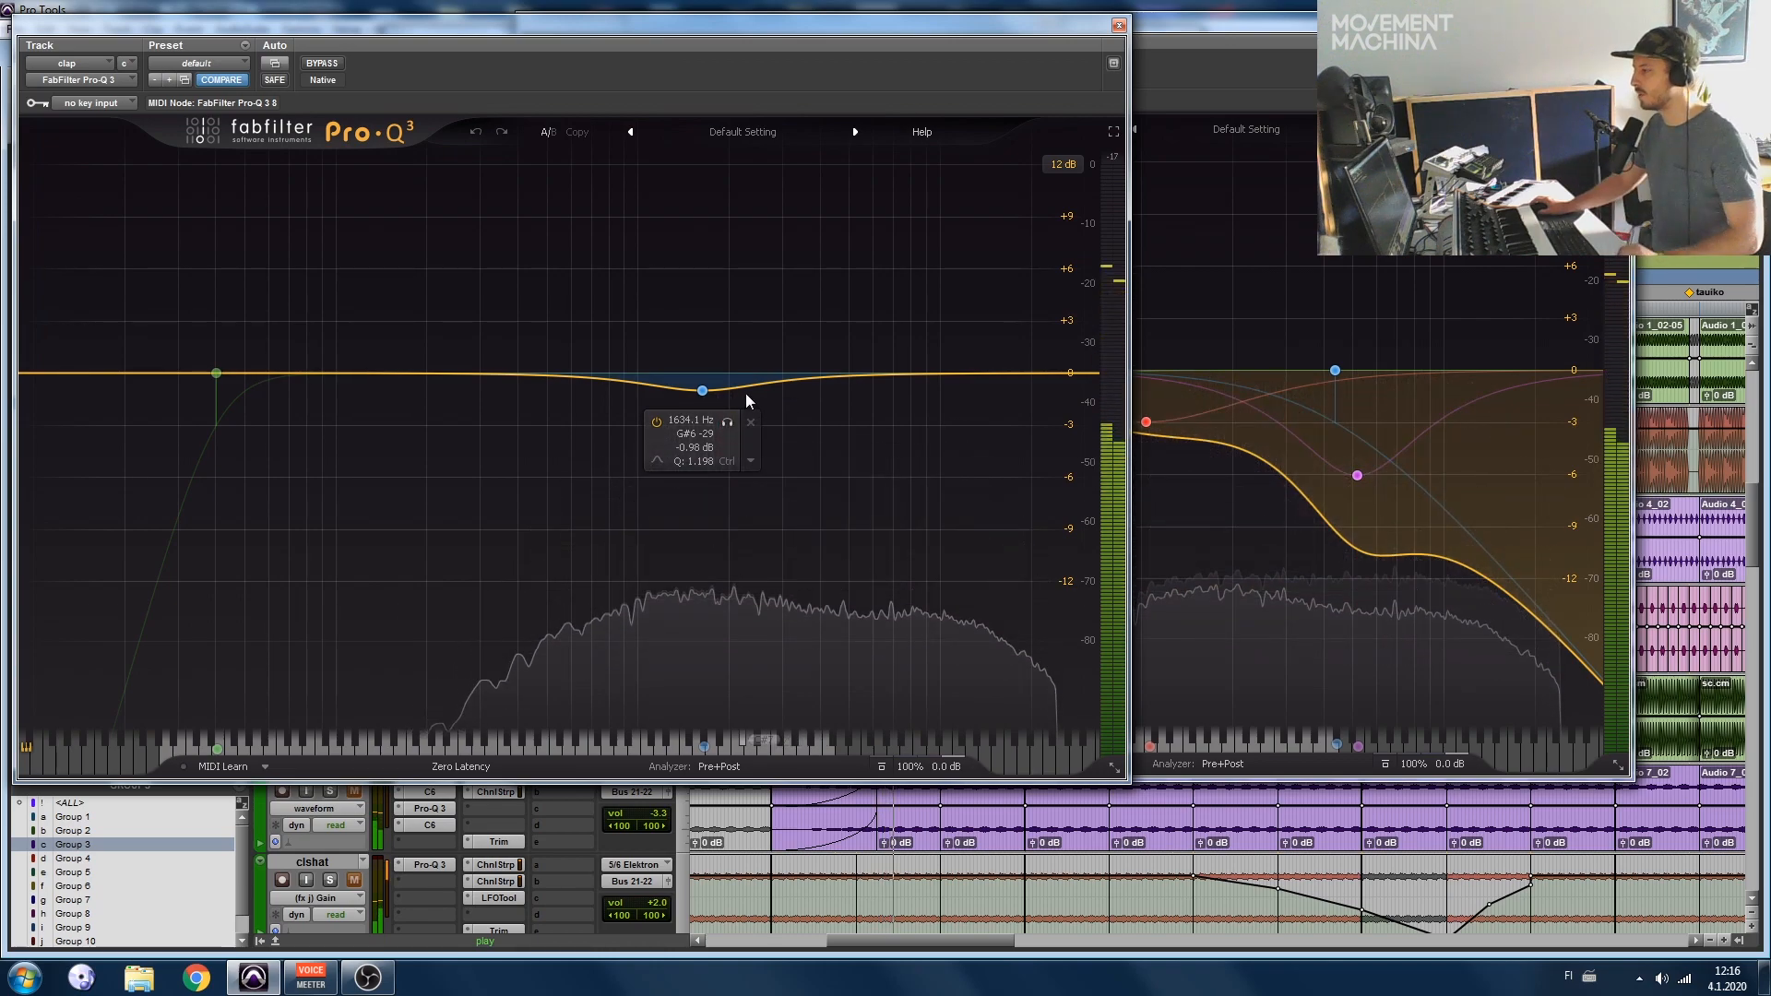
{"action": "left_click", "coordinate": [1119, 26]}
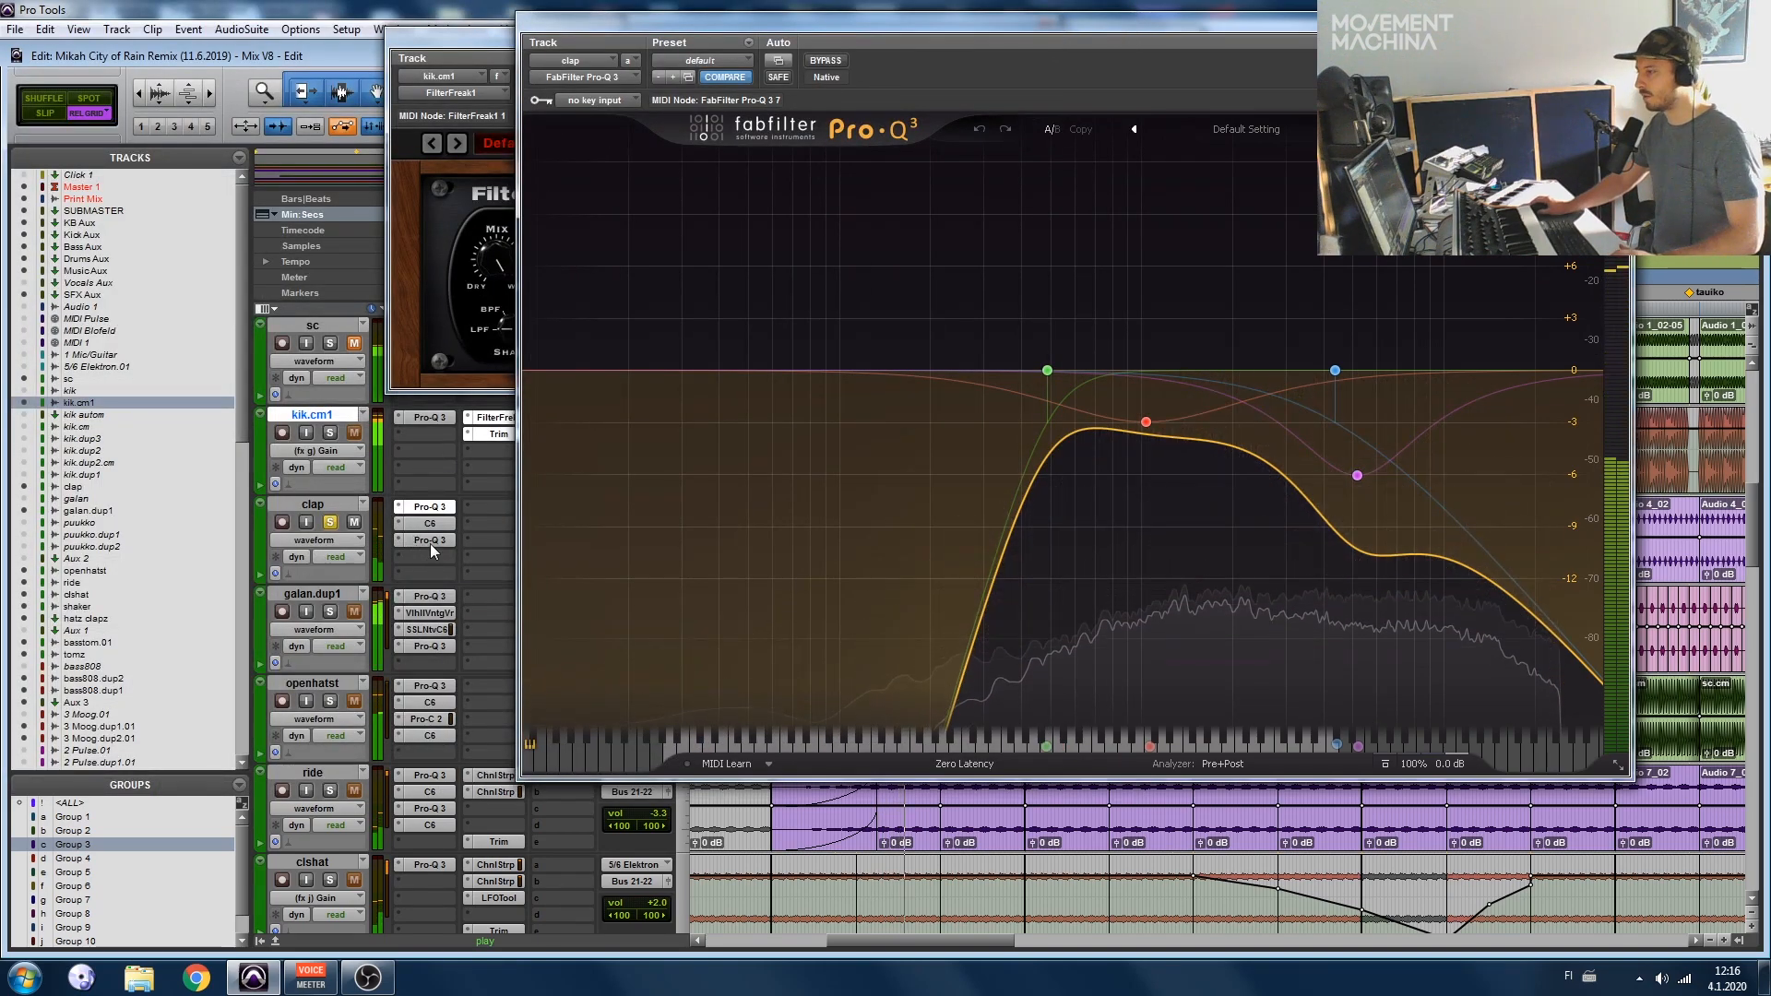
Step: Bypass all three inserts on the soloed clap and re-enable them one after another to hear each one's effect
{"action": "left_click", "coordinate": [430, 507], "text": "ctrl"}
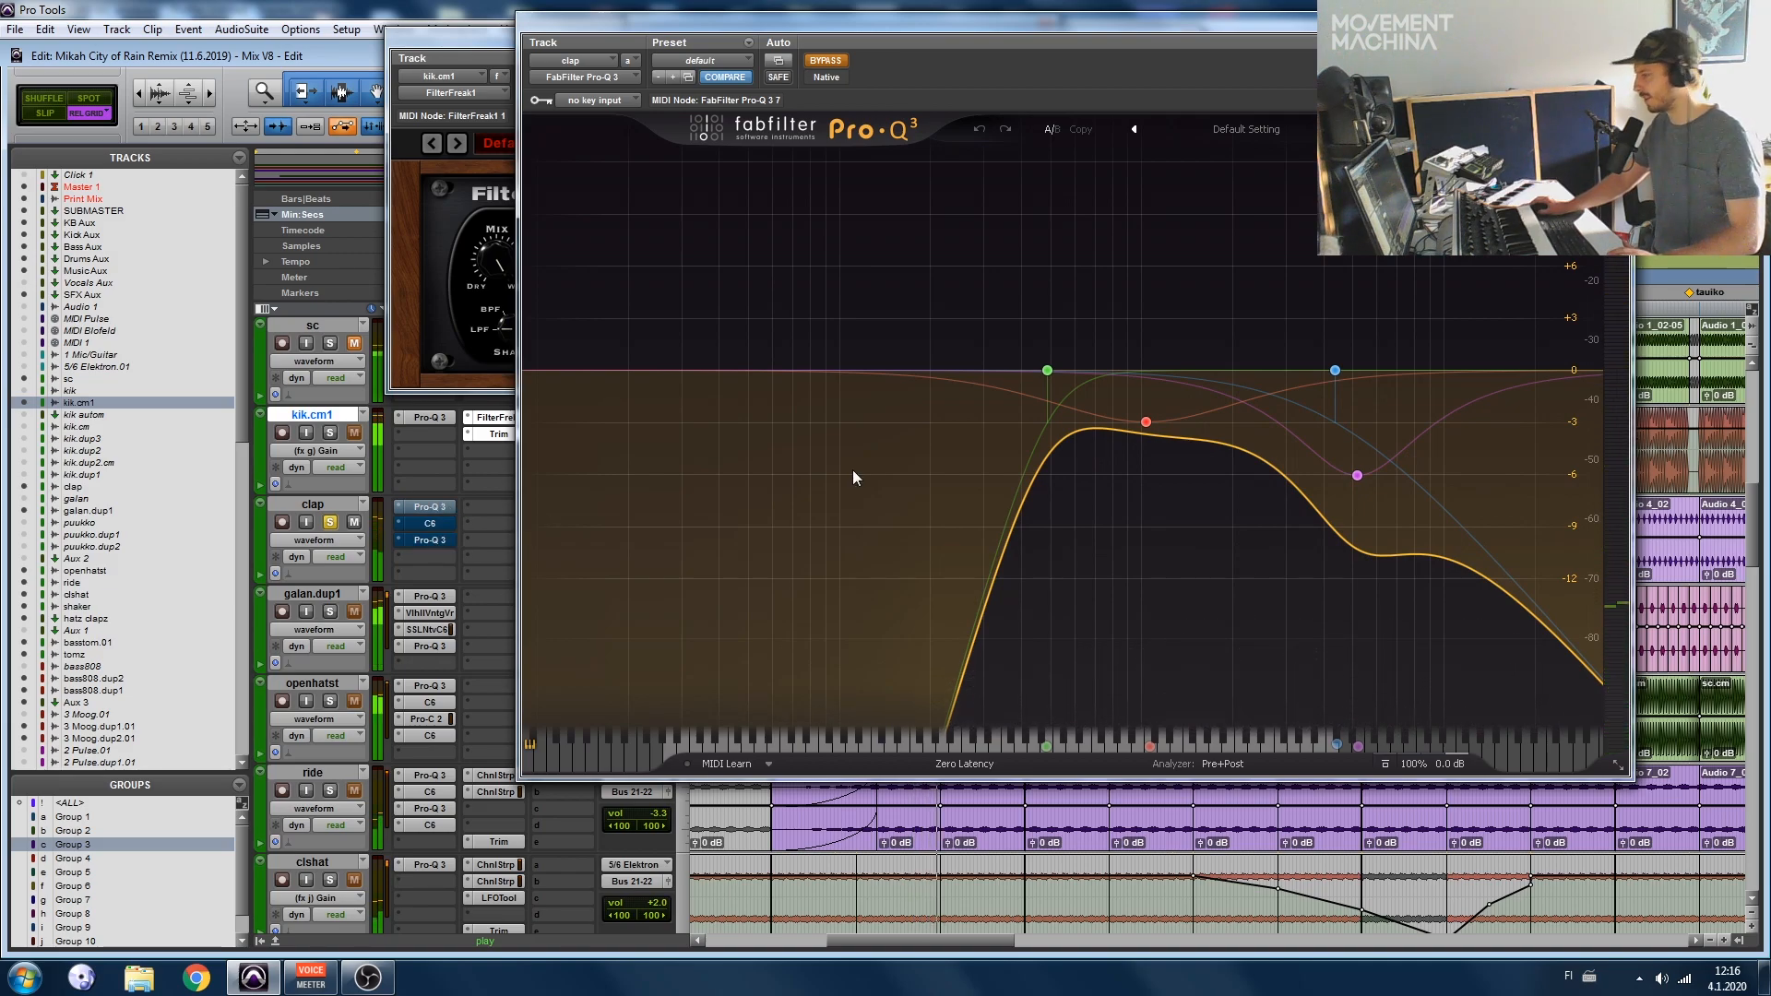
{"action": "left_click", "coordinate": [440, 513], "text": "ctrl"}
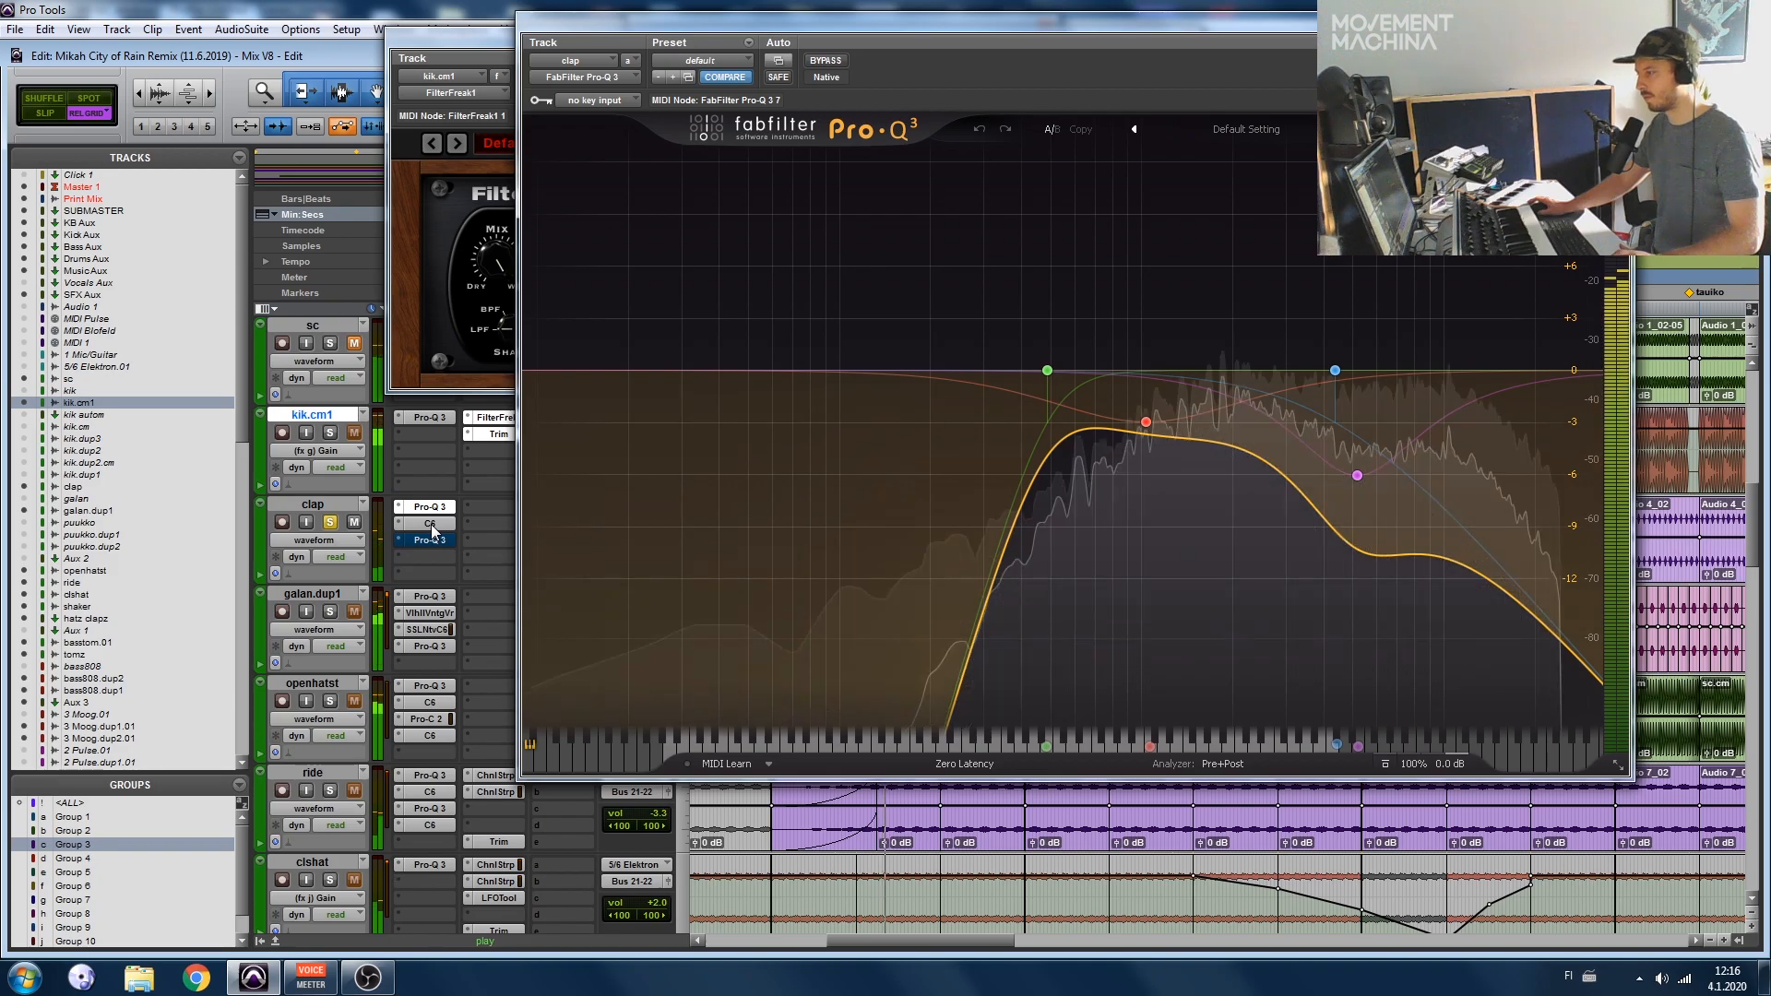
{"action": "left_click", "coordinate": [440, 540], "text": "ctrl"}
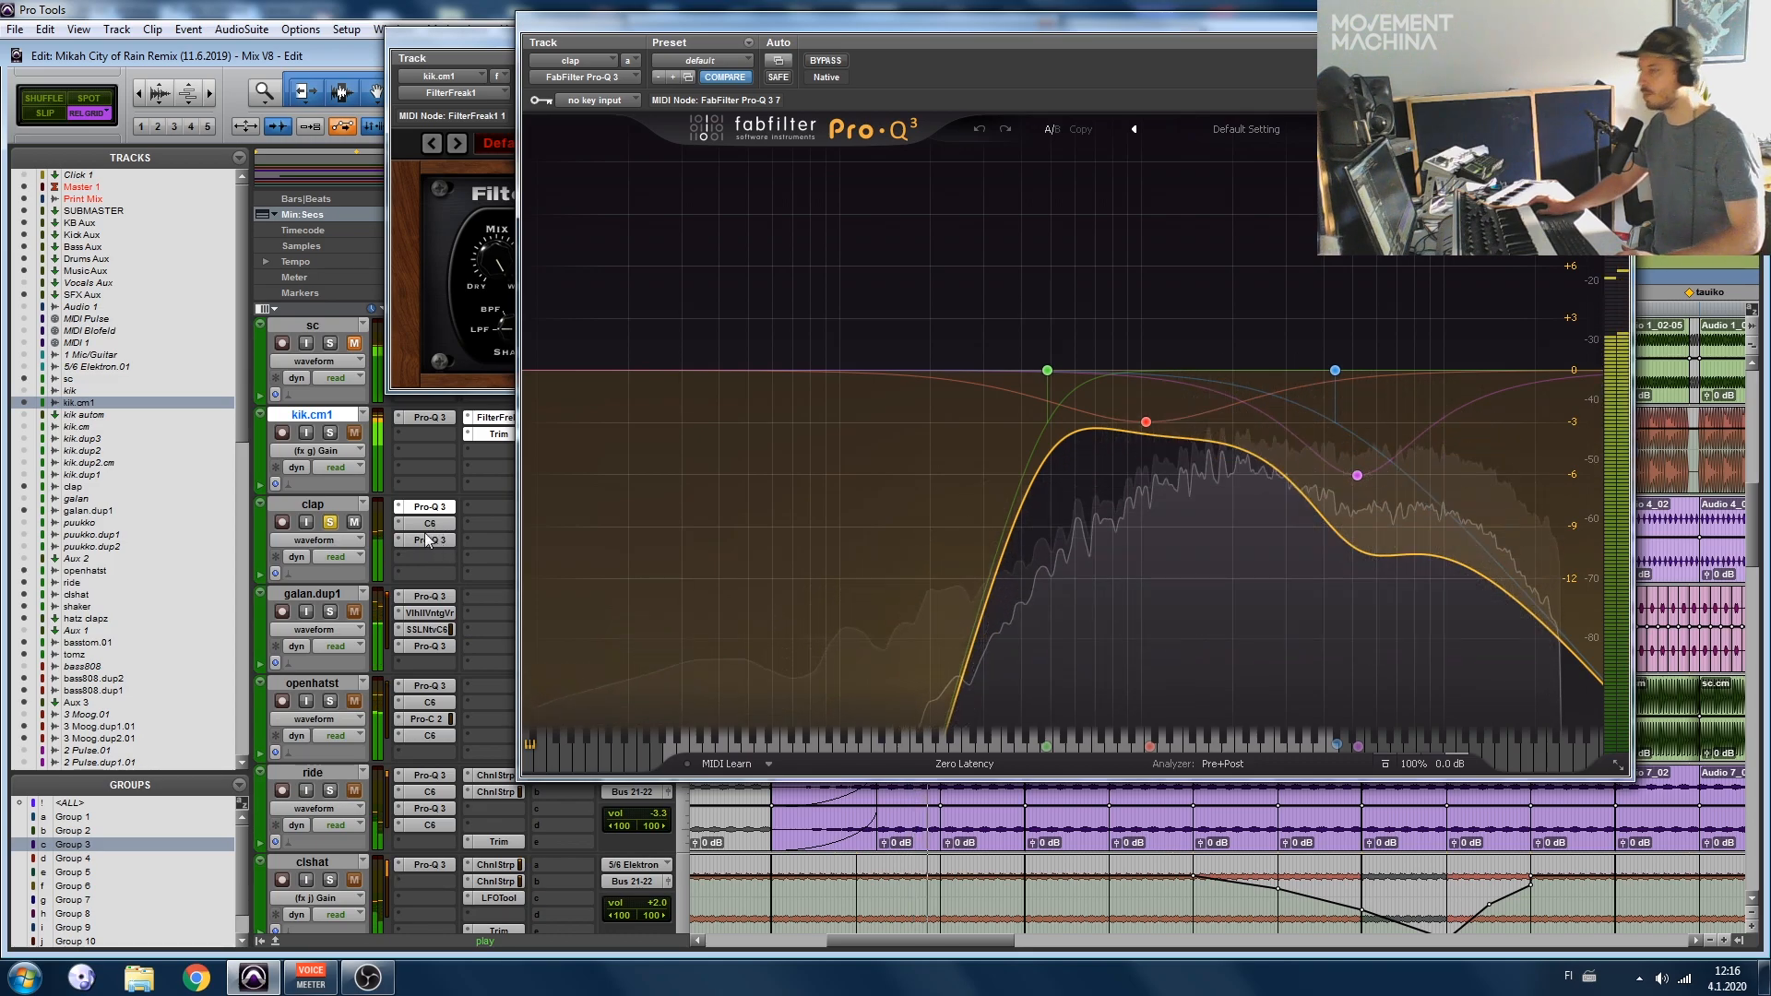
Step: Solo kik.cm1 with the clap, compare the clap inserts bypassed and active, and stop playback, unsolo the kick and close the clap EQ
{"action": "left_click", "coordinate": [329, 433]}
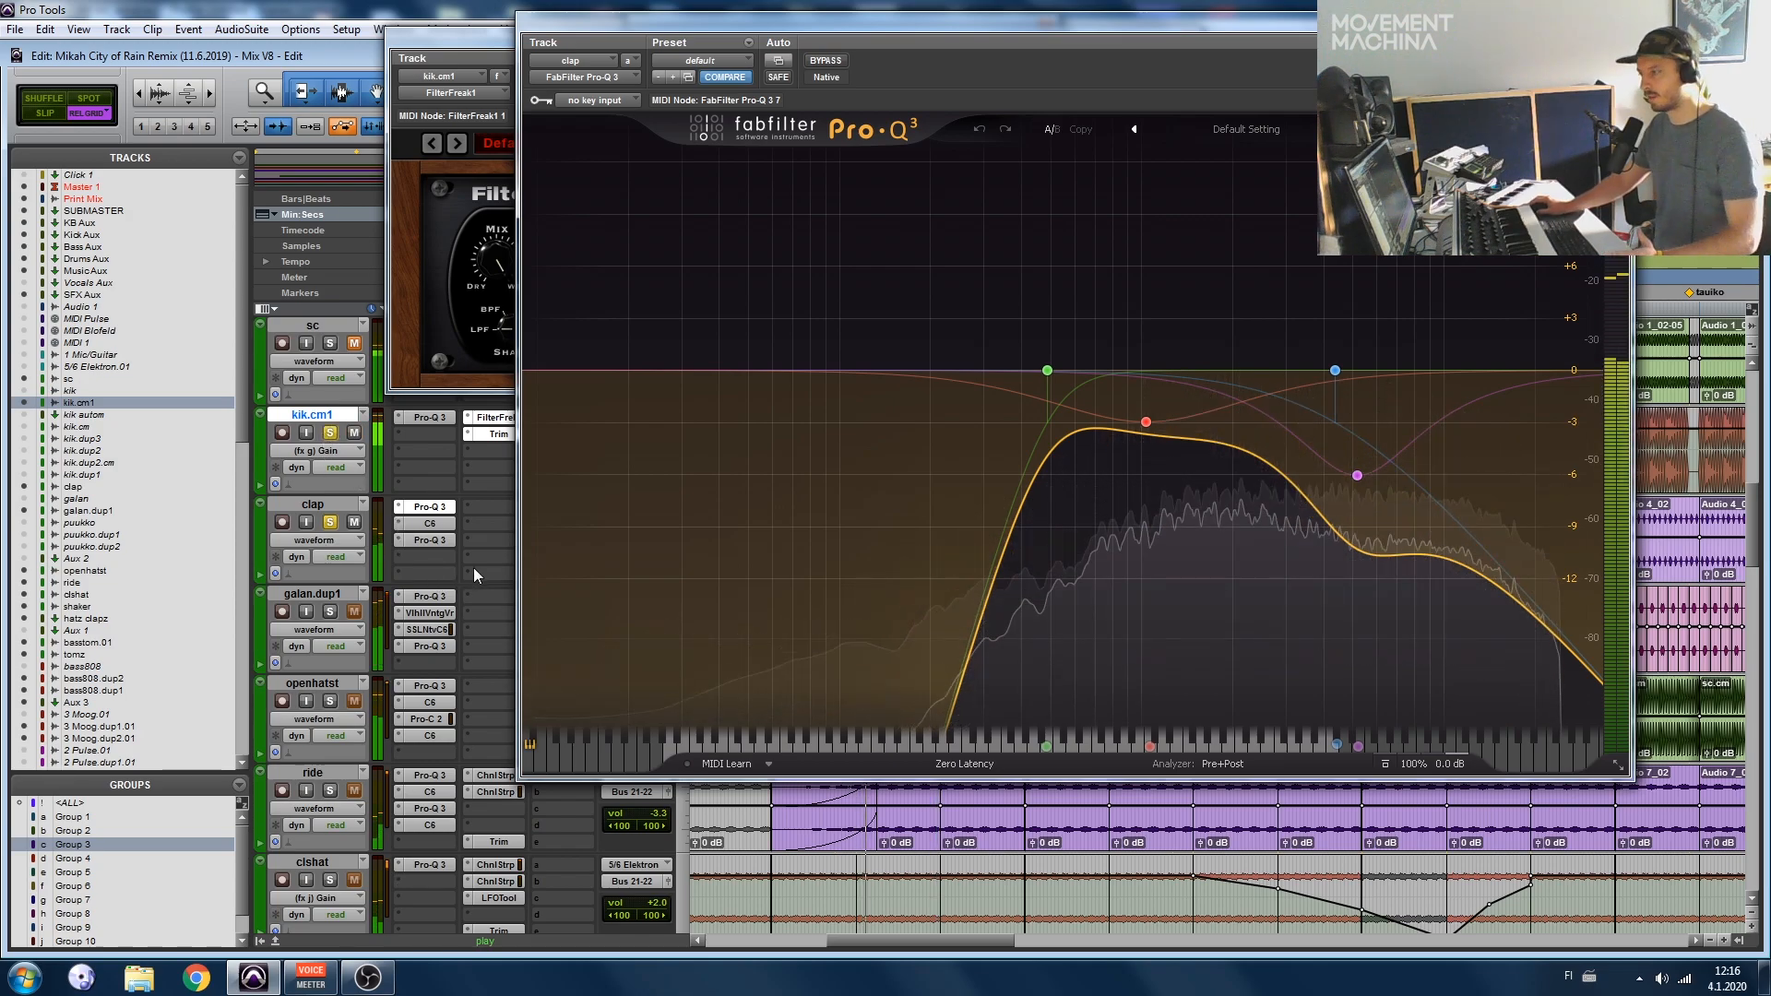
{"action": "left_click", "coordinate": [439, 541], "text": "ctrl"}
{"action": "left_click", "coordinate": [439, 524], "text": "ctrl"}
{"action": "left_click", "coordinate": [439, 508], "text": "ctrl"}
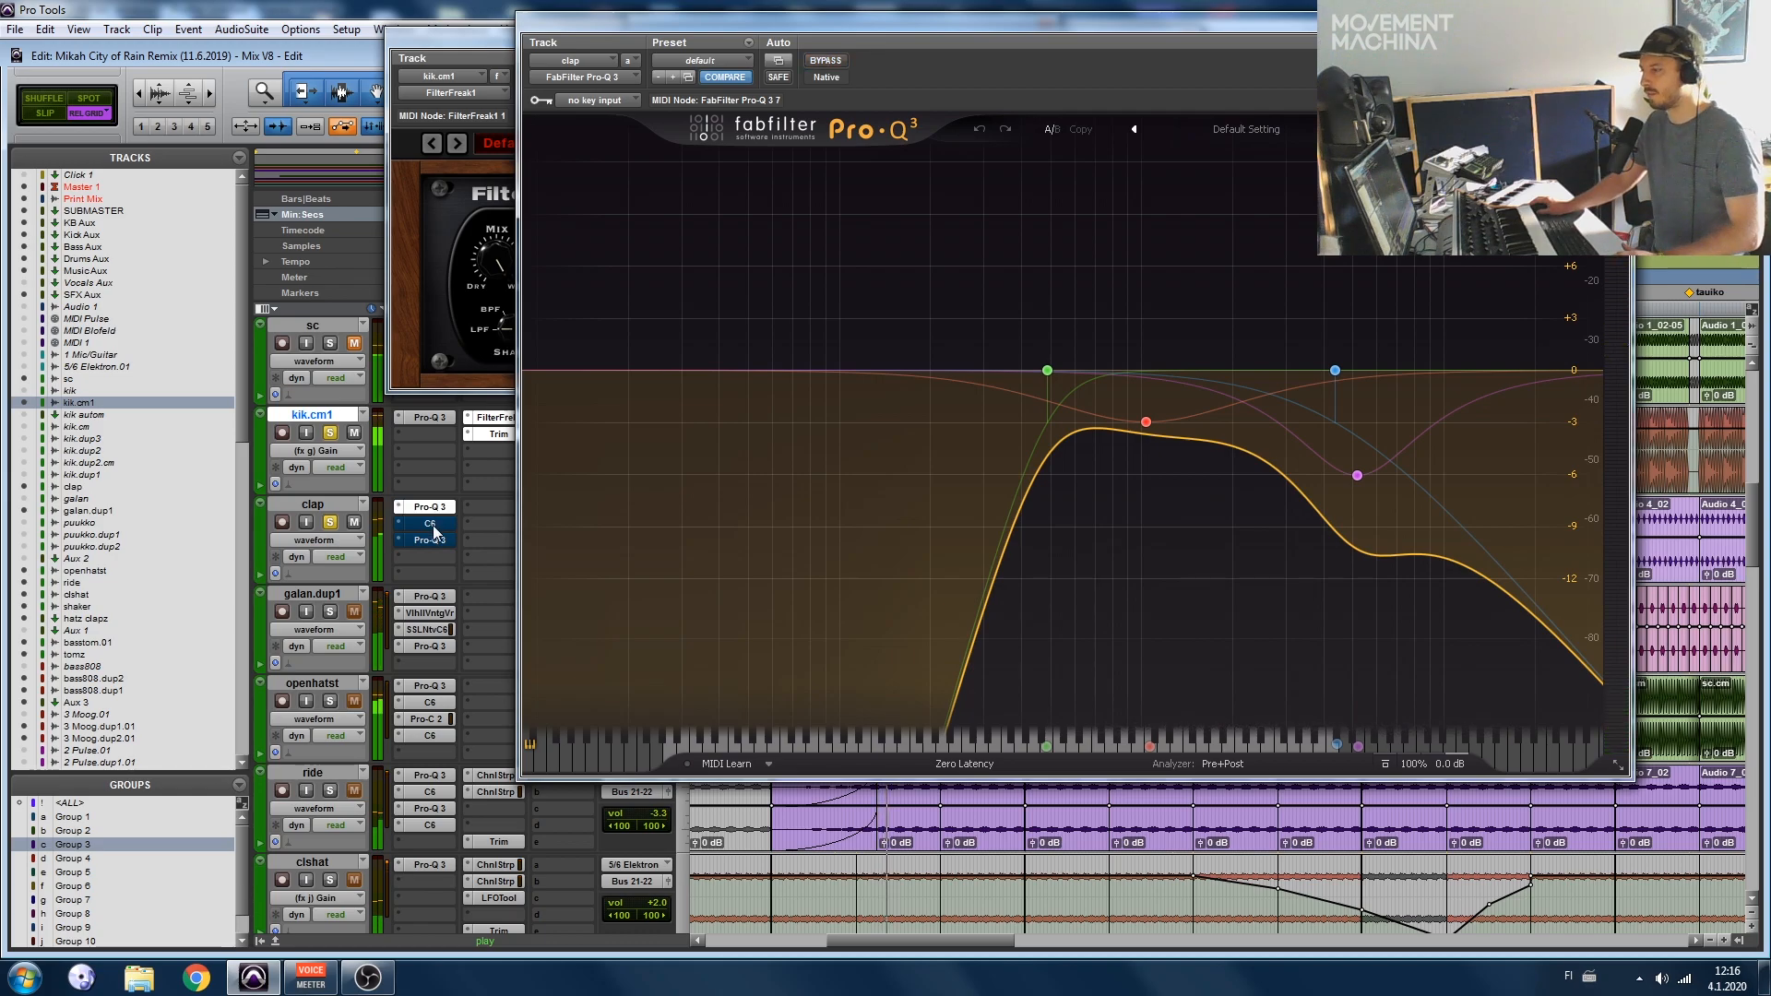
{"action": "left_click", "coordinate": [441, 507], "text": "ctrl"}
{"action": "left_click", "coordinate": [439, 524], "text": "ctrl"}
{"action": "left_click", "coordinate": [439, 541], "text": "ctrl"}
{"action": "key", "text": "space"}
{"action": "left_click", "coordinate": [330, 433]}
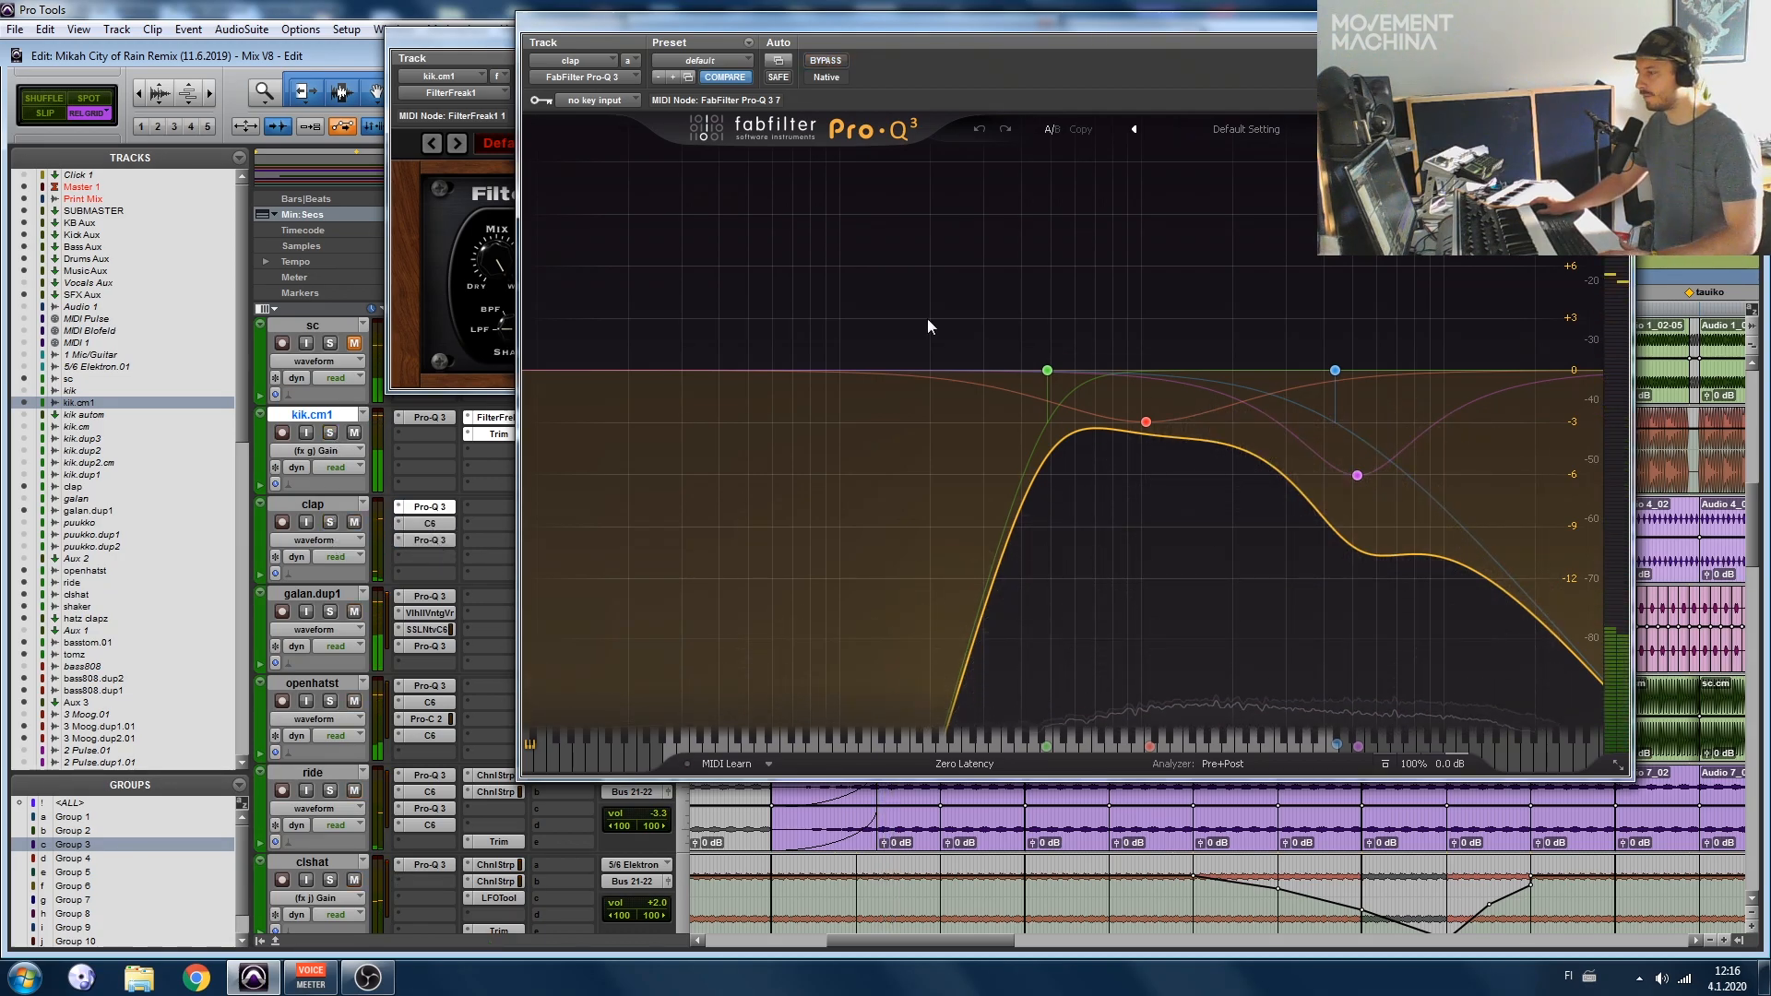
{"action": "left_click", "coordinate": [1621, 23]}
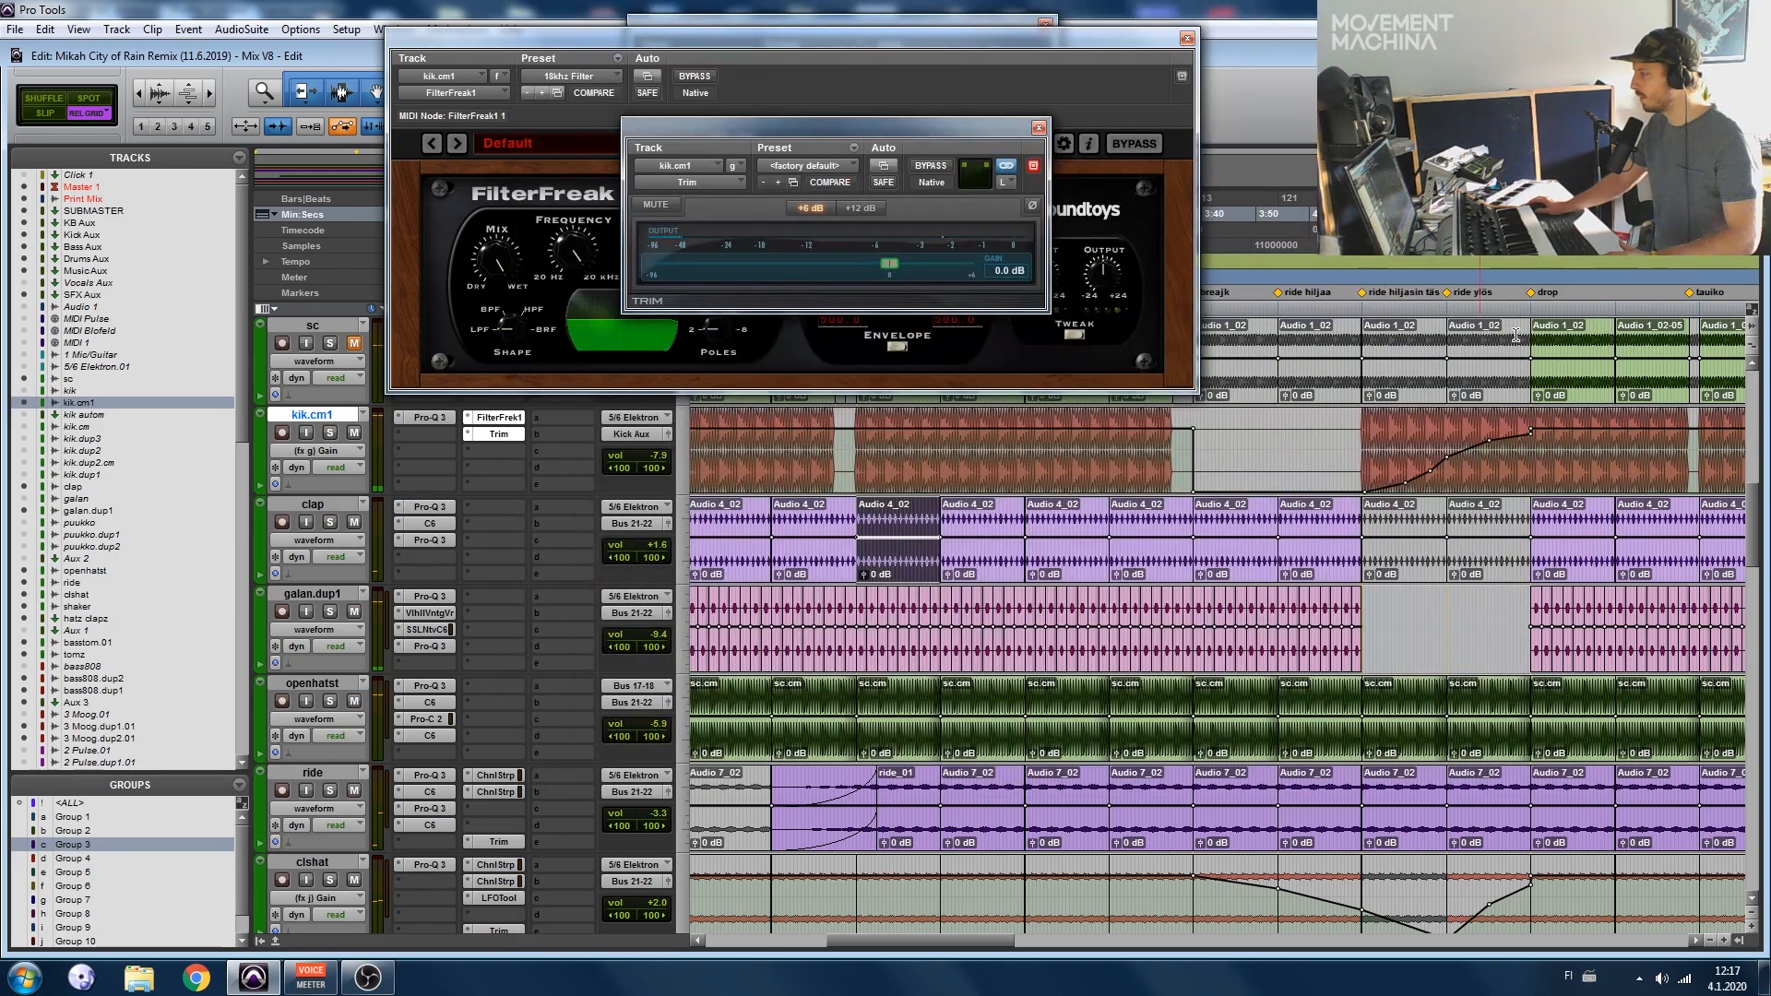
Step: Play galan.dup1 soloed, adding kik.cm1 and clap to the solo to hear the layers together
{"action": "left_click", "coordinate": [330, 612]}
{"action": "key", "text": "space"}
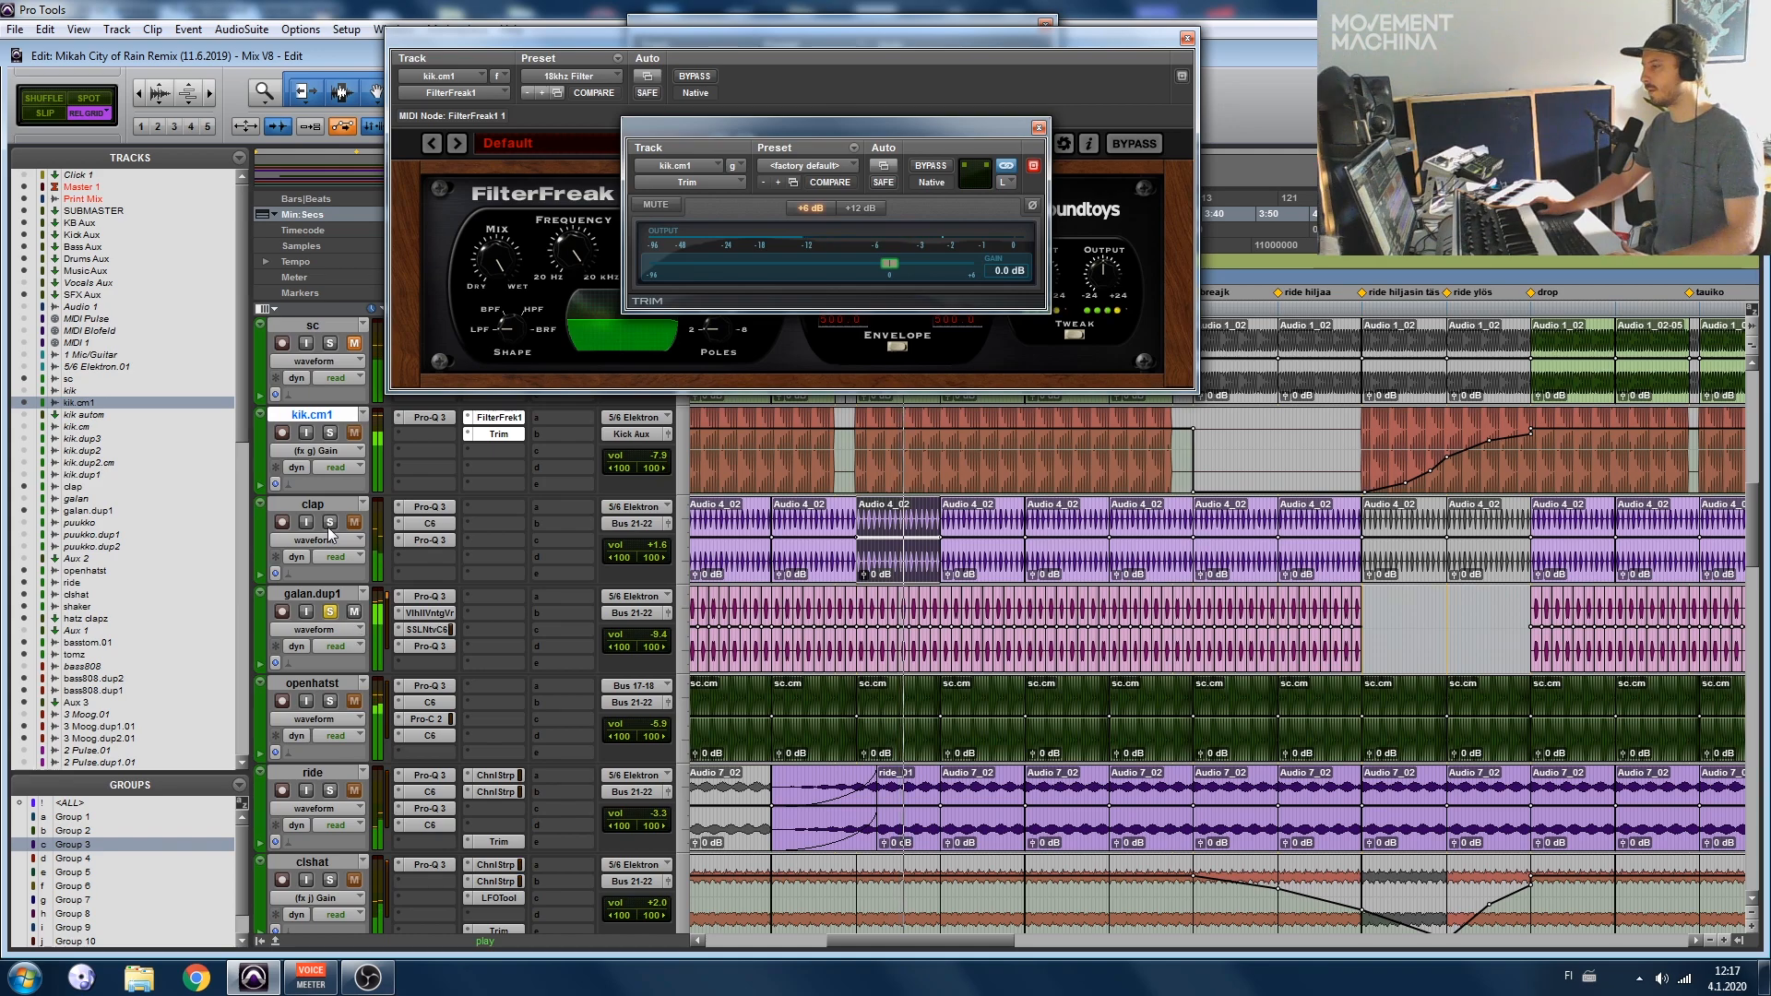
{"action": "left_click", "coordinate": [334, 433]}
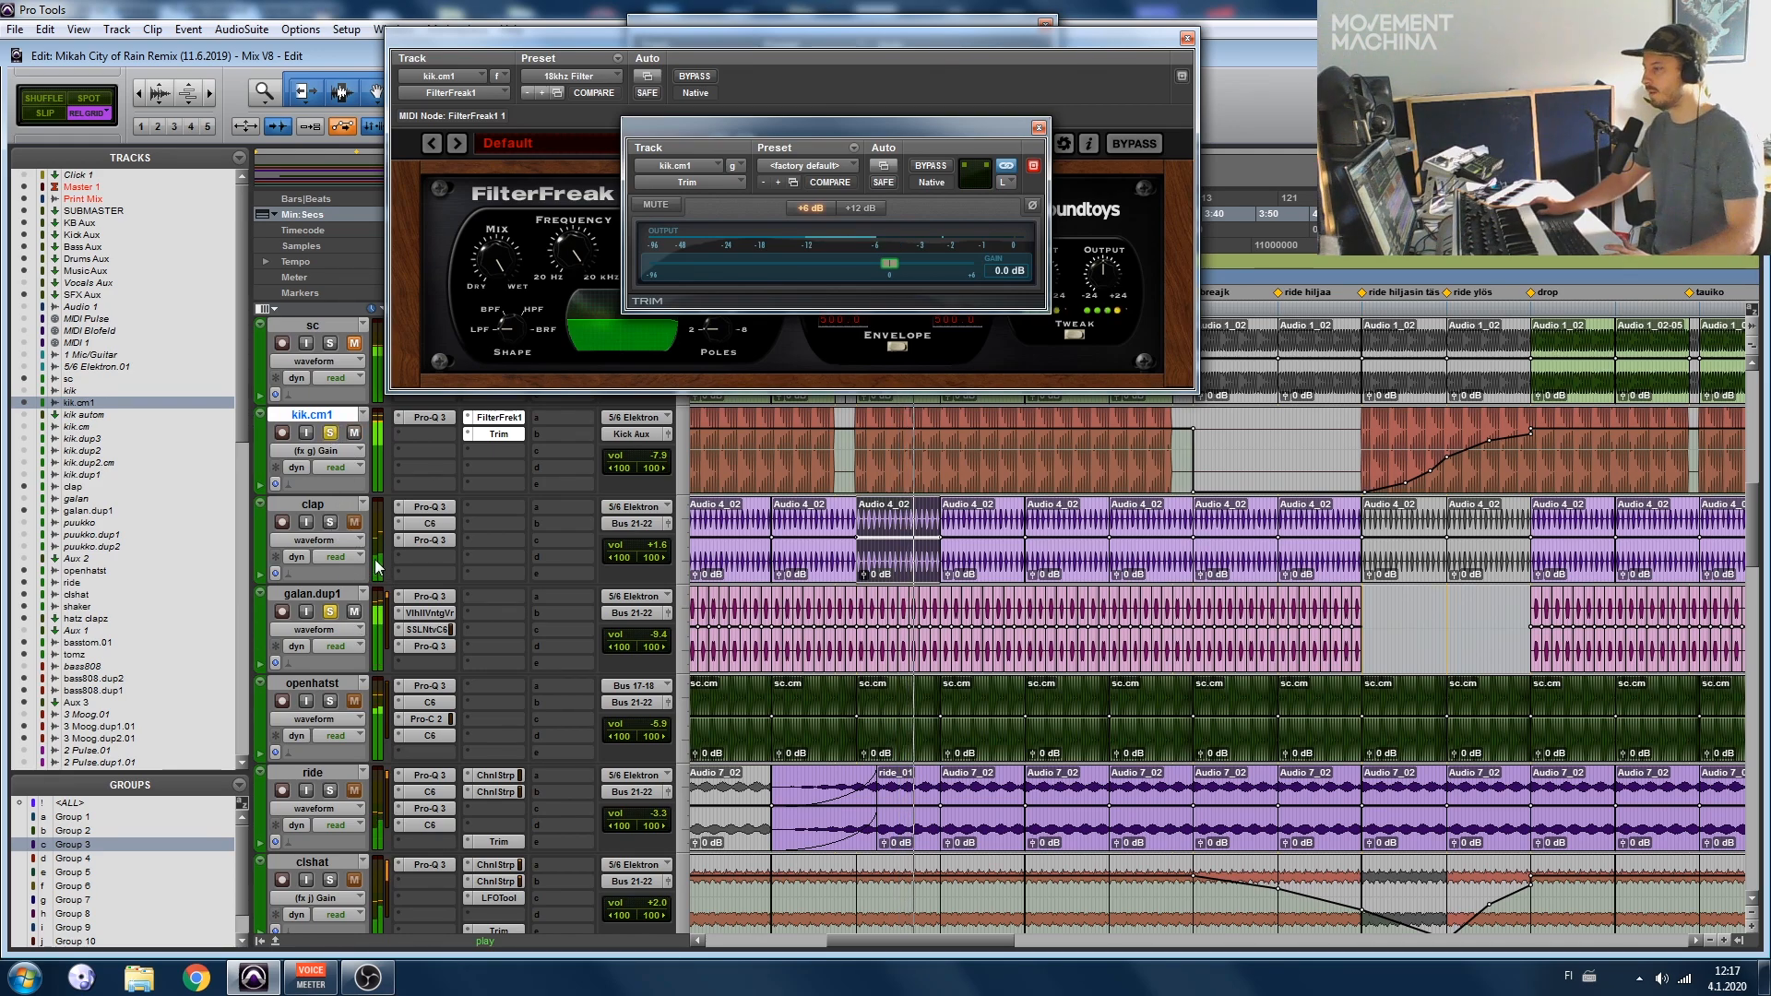
{"action": "left_click", "coordinate": [330, 522]}
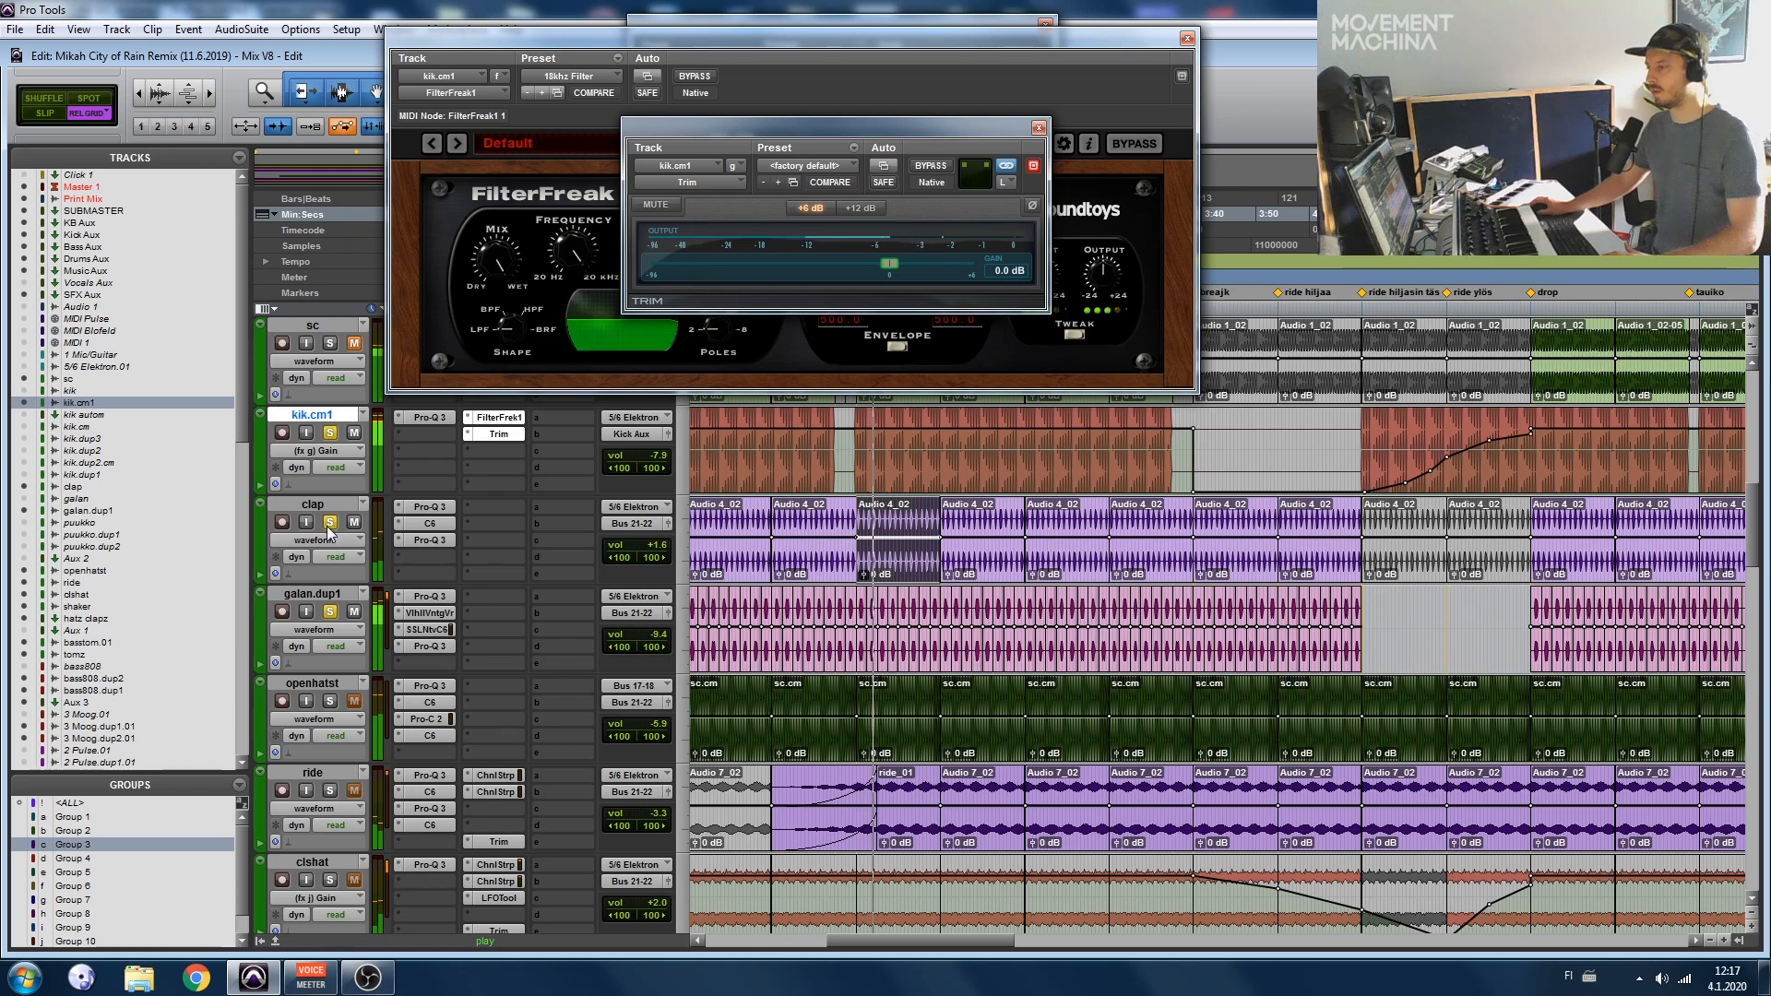
Step: Unsolo clap and kik.cm1 and compare the mix with galan.dup1 muted and unmuted
{"action": "left_click", "coordinate": [330, 523]}
{"action": "left_click", "coordinate": [330, 433]}
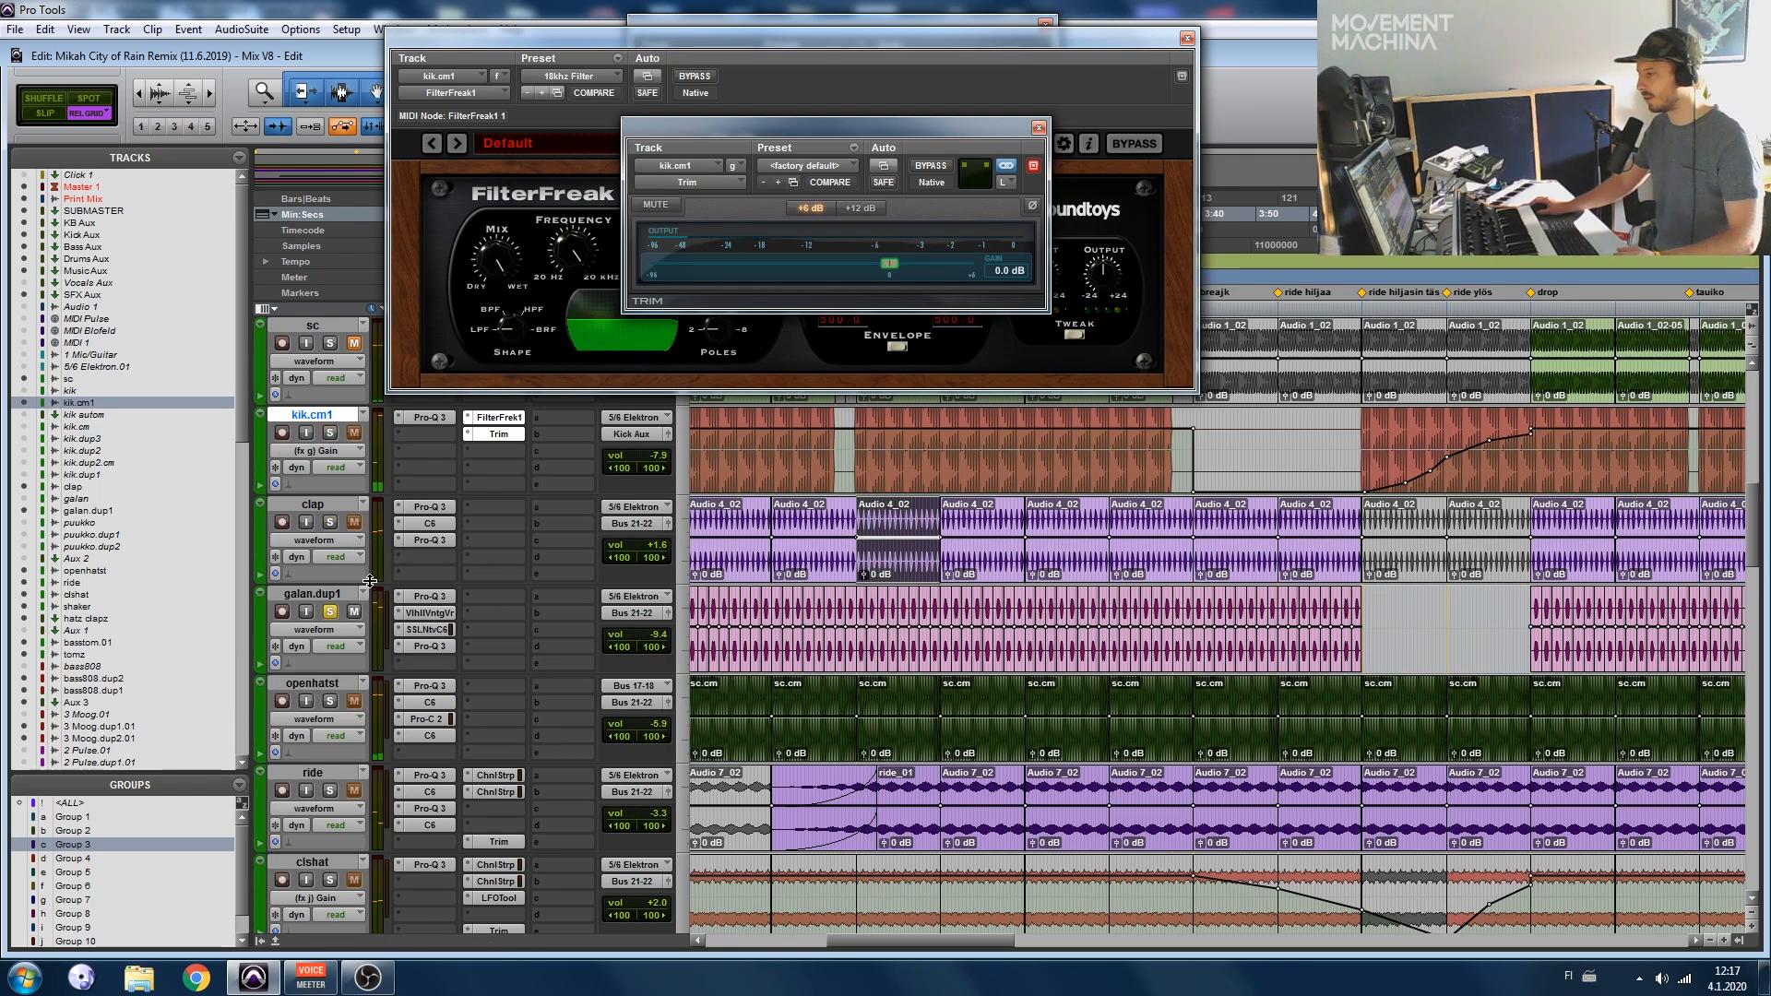
{"action": "left_click", "coordinate": [352, 613]}
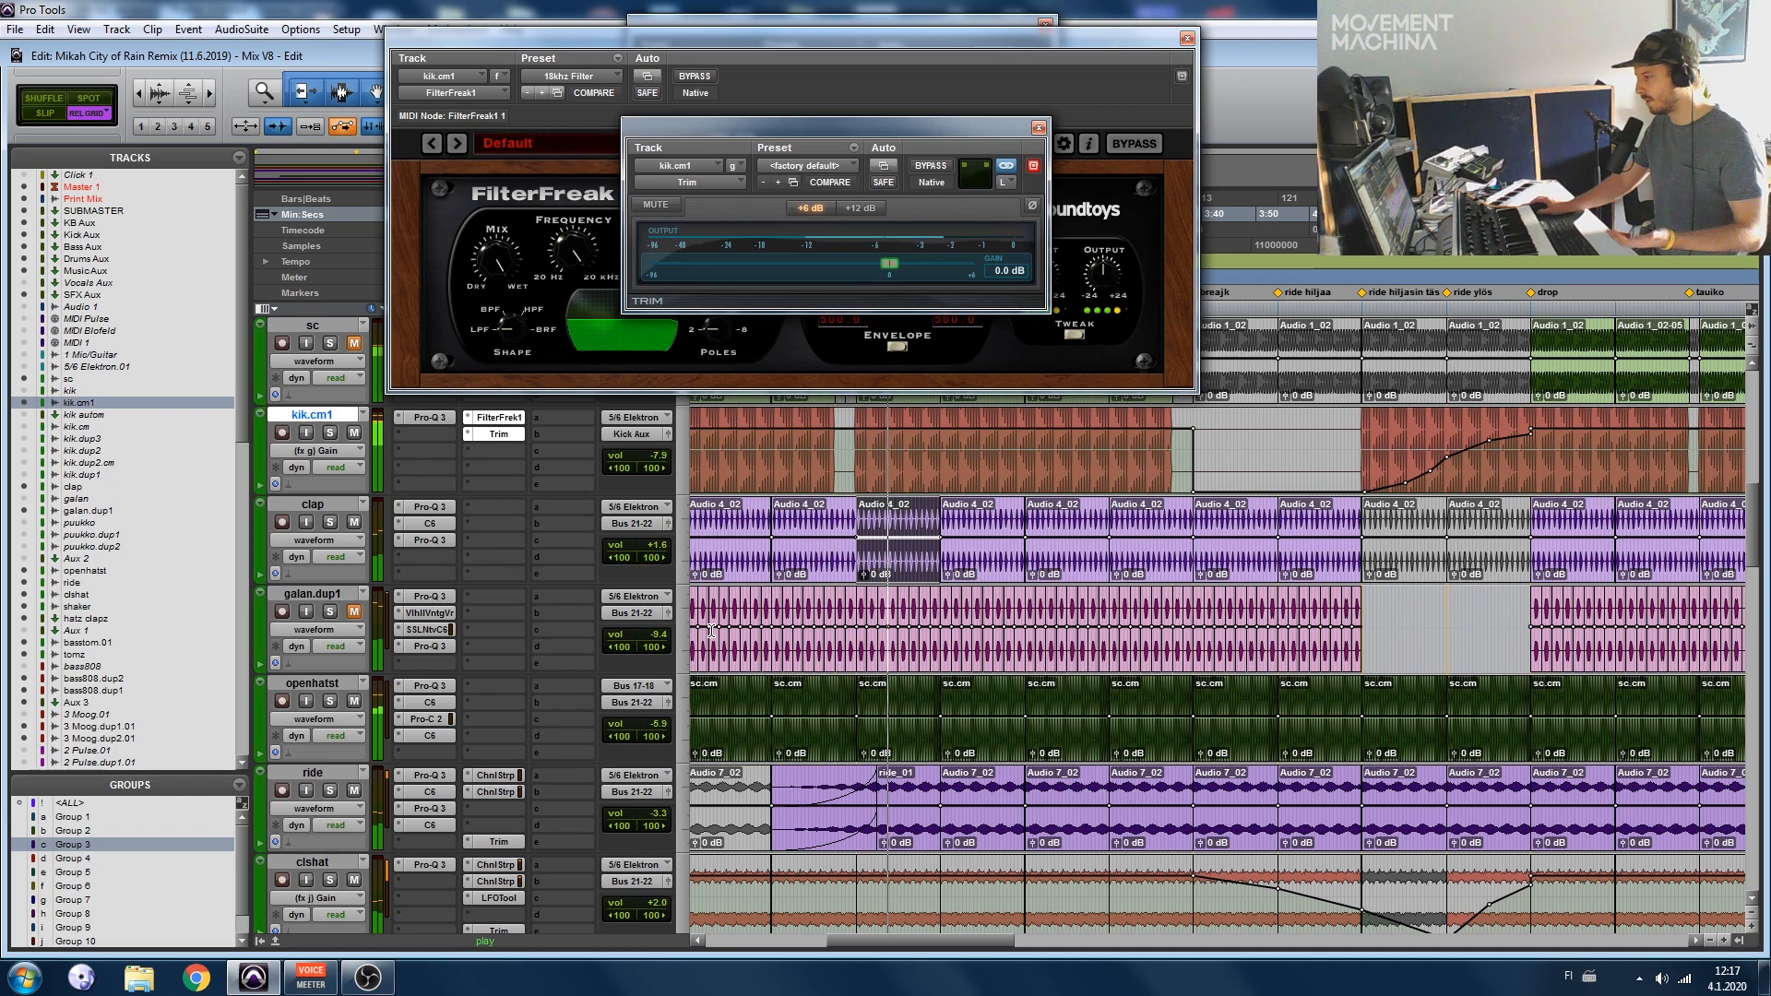
{"action": "left_click", "coordinate": [353, 614]}
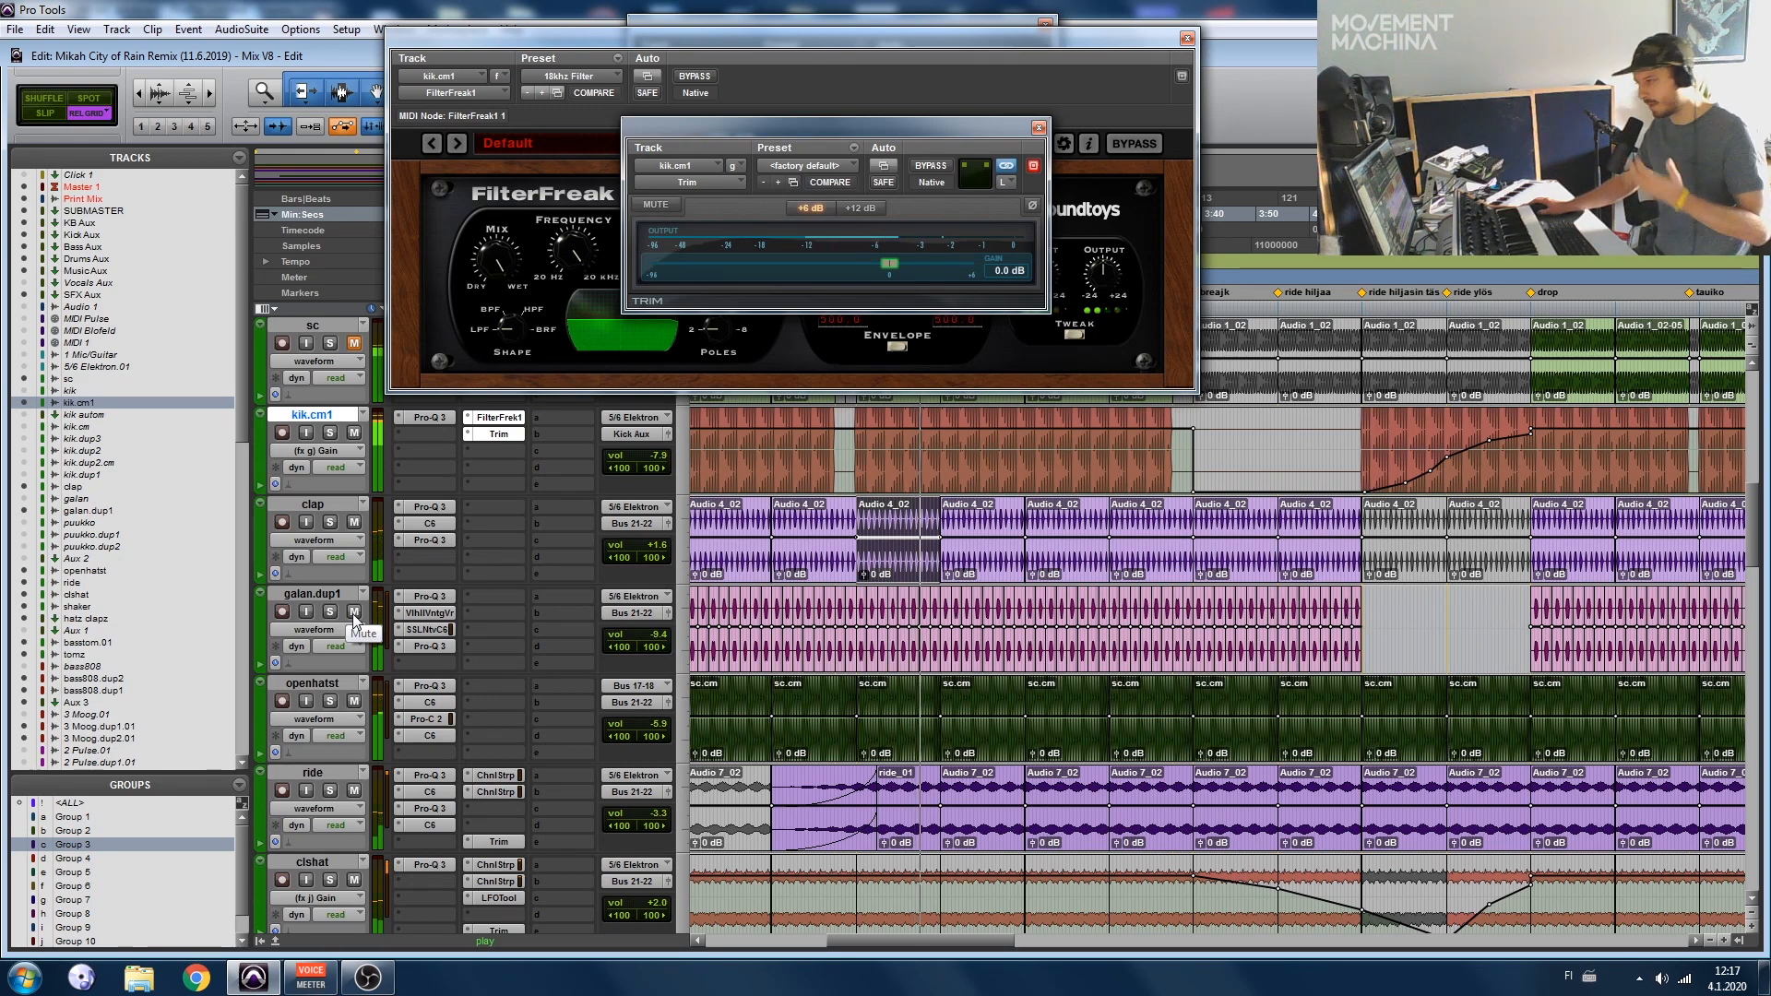
Step: Review the first Pro-Q 3 and the ValhallaVintageVerb inserts on galan.dup1, closing each window after viewing it
{"action": "left_click", "coordinate": [433, 597]}
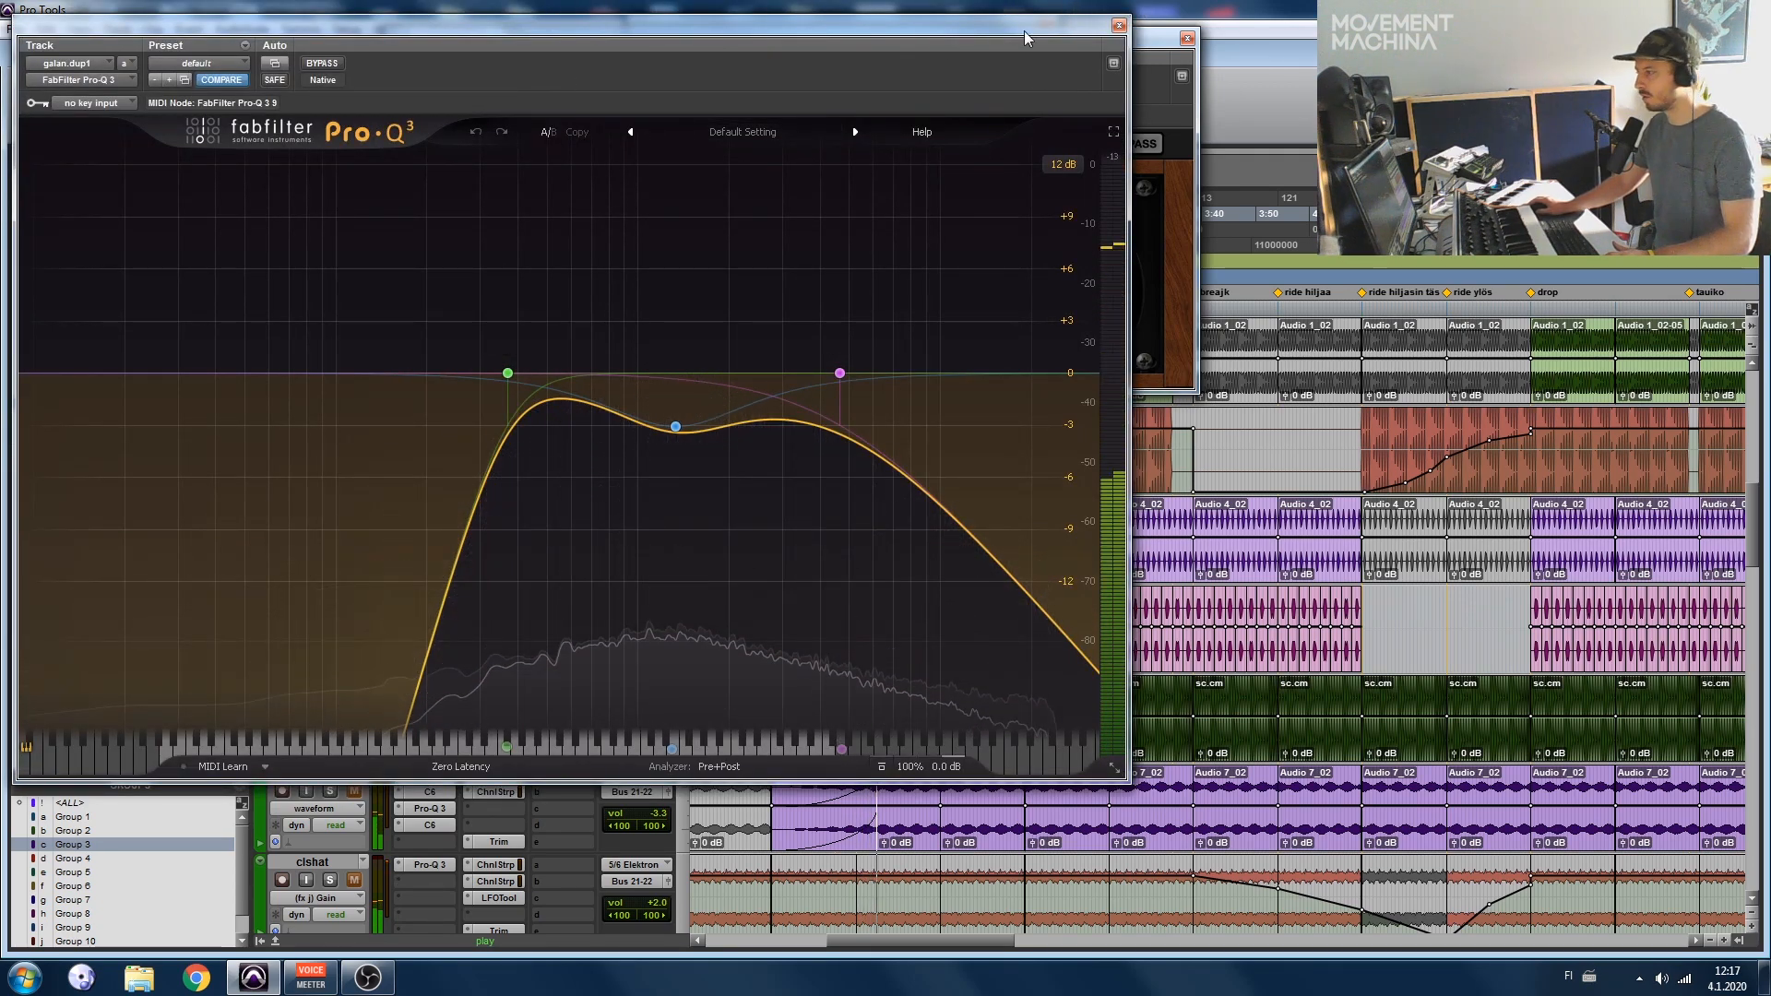
{"action": "left_click", "coordinate": [1117, 28]}
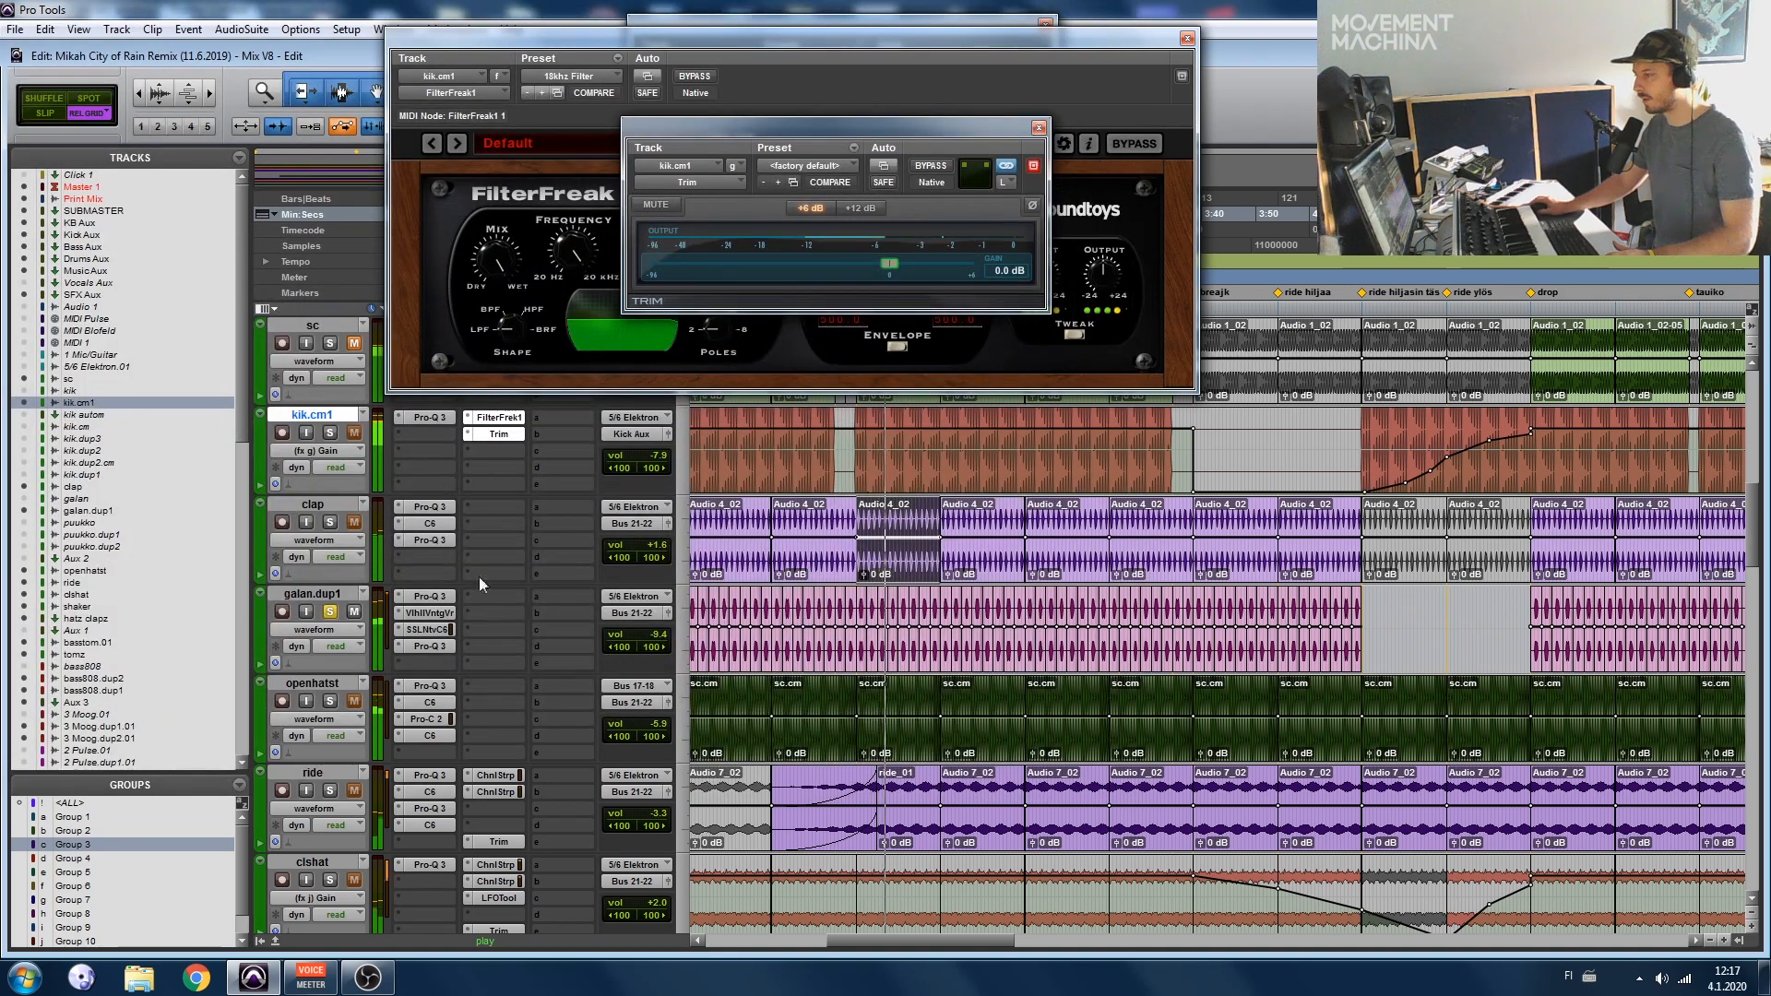
{"action": "left_click", "coordinate": [433, 613]}
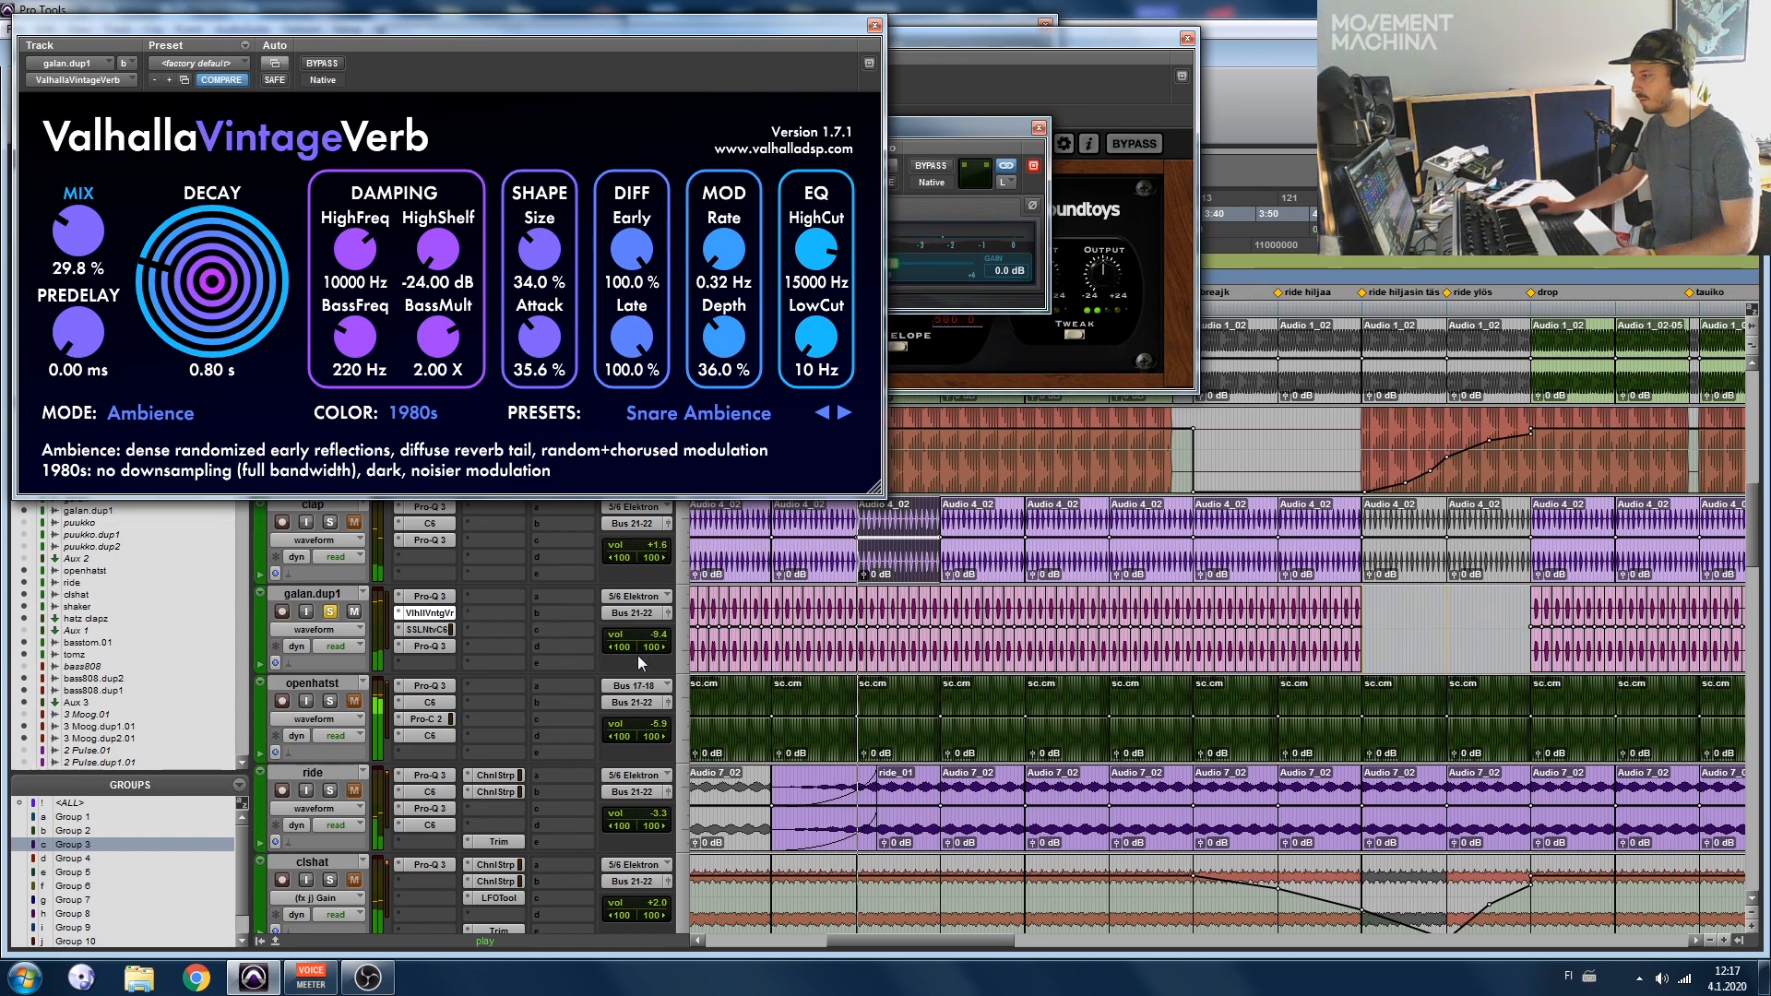
{"action": "left_click", "coordinate": [875, 26]}
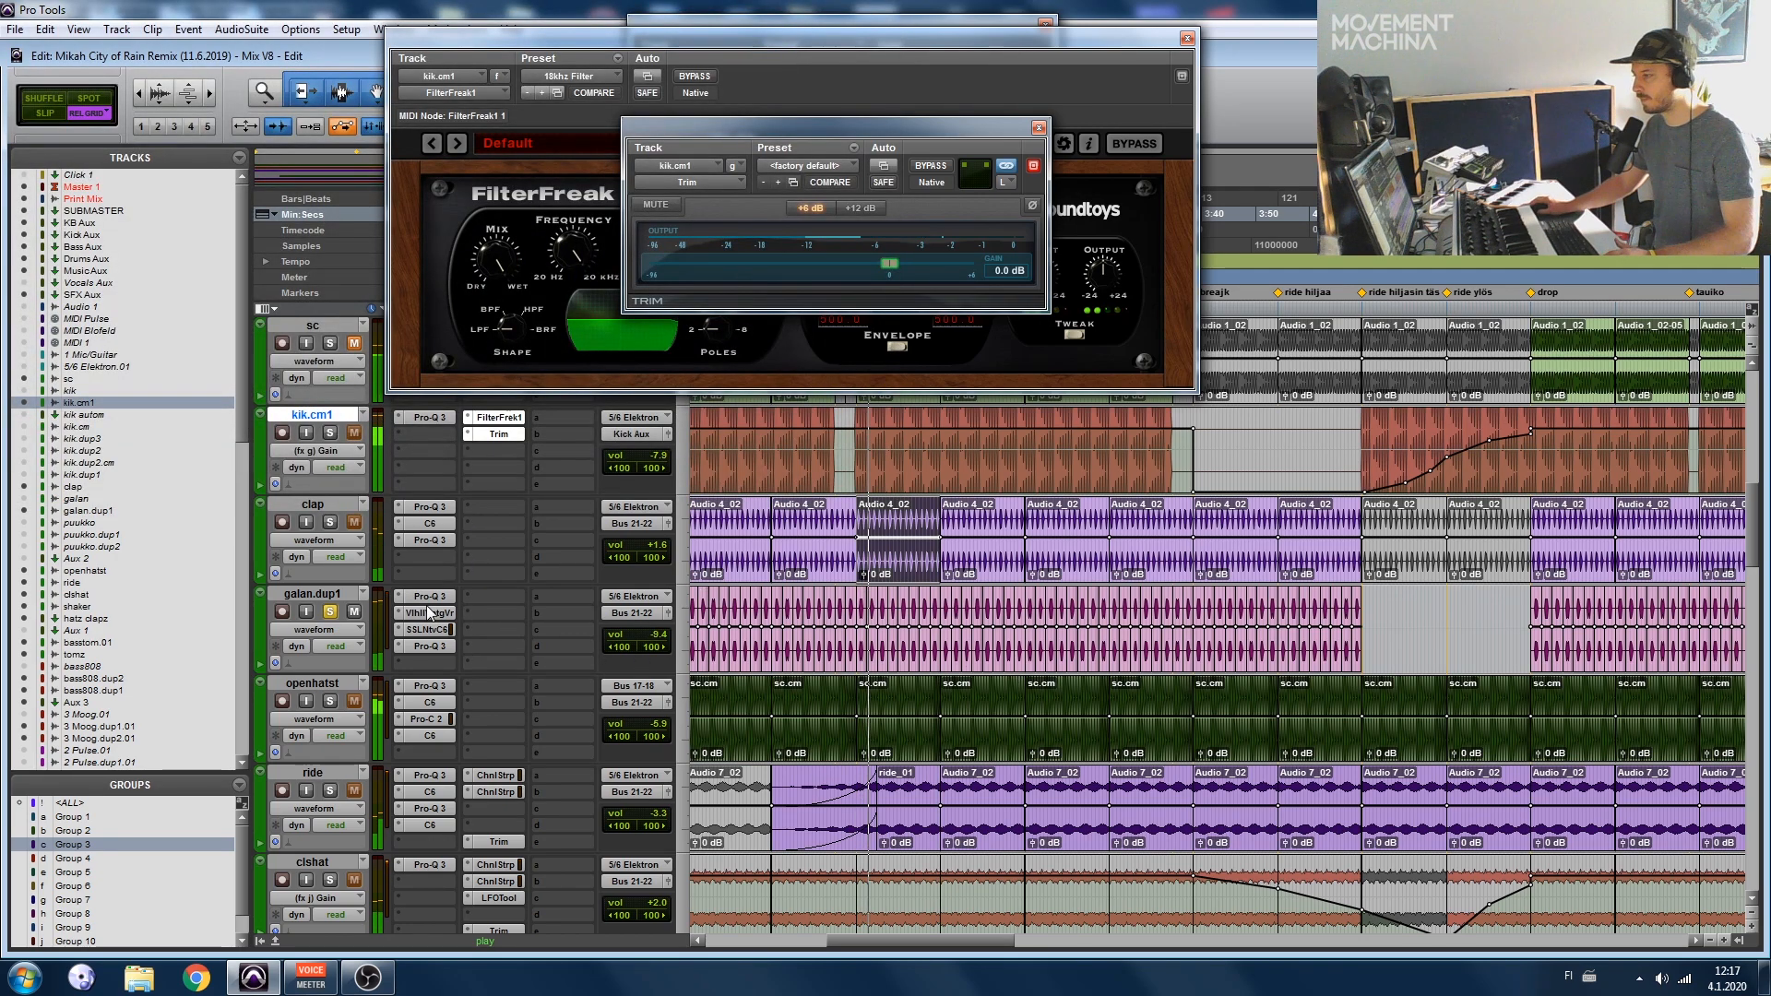
Step: Bypass all four inserts on soloed galan.dup1, and re-enable the first Pro-Q 3 and the ValhallaVintageVerb one by one
{"action": "left_click", "coordinate": [437, 646], "text": "ctrl"}
{"action": "left_click", "coordinate": [440, 630], "text": "ctrl"}
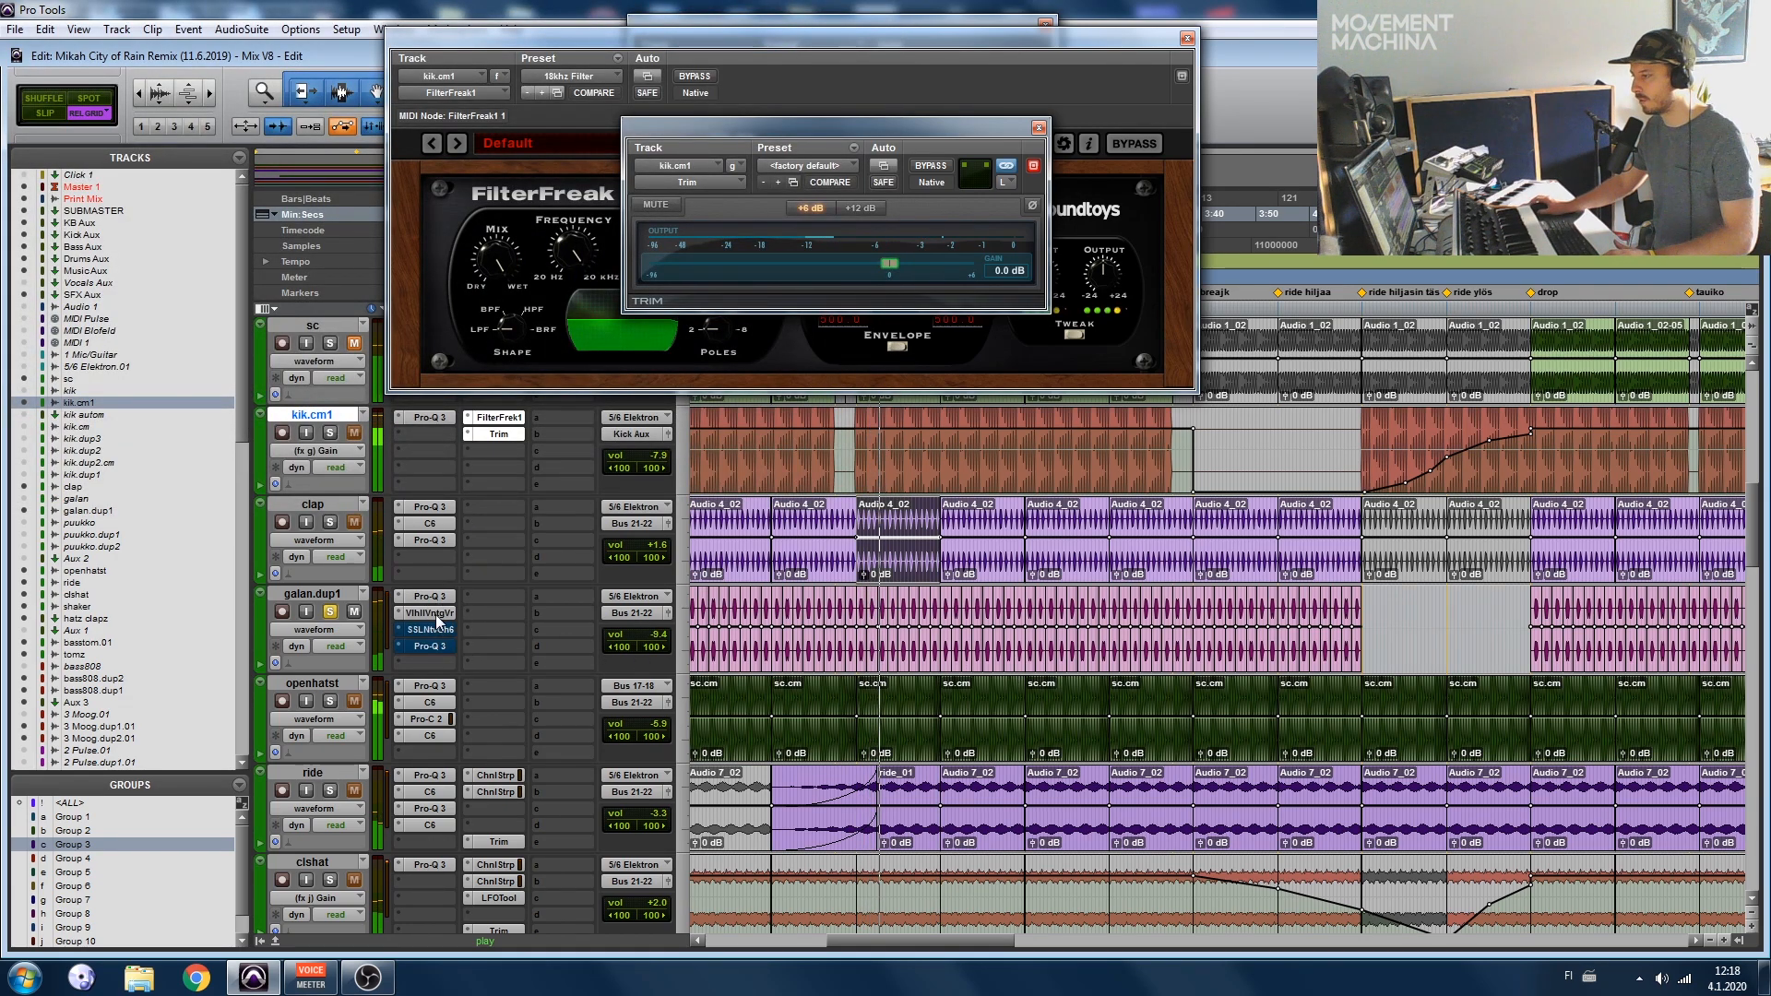
{"action": "left_click", "coordinate": [444, 613], "text": "ctrl"}
{"action": "left_click", "coordinate": [452, 597], "text": "ctrl"}
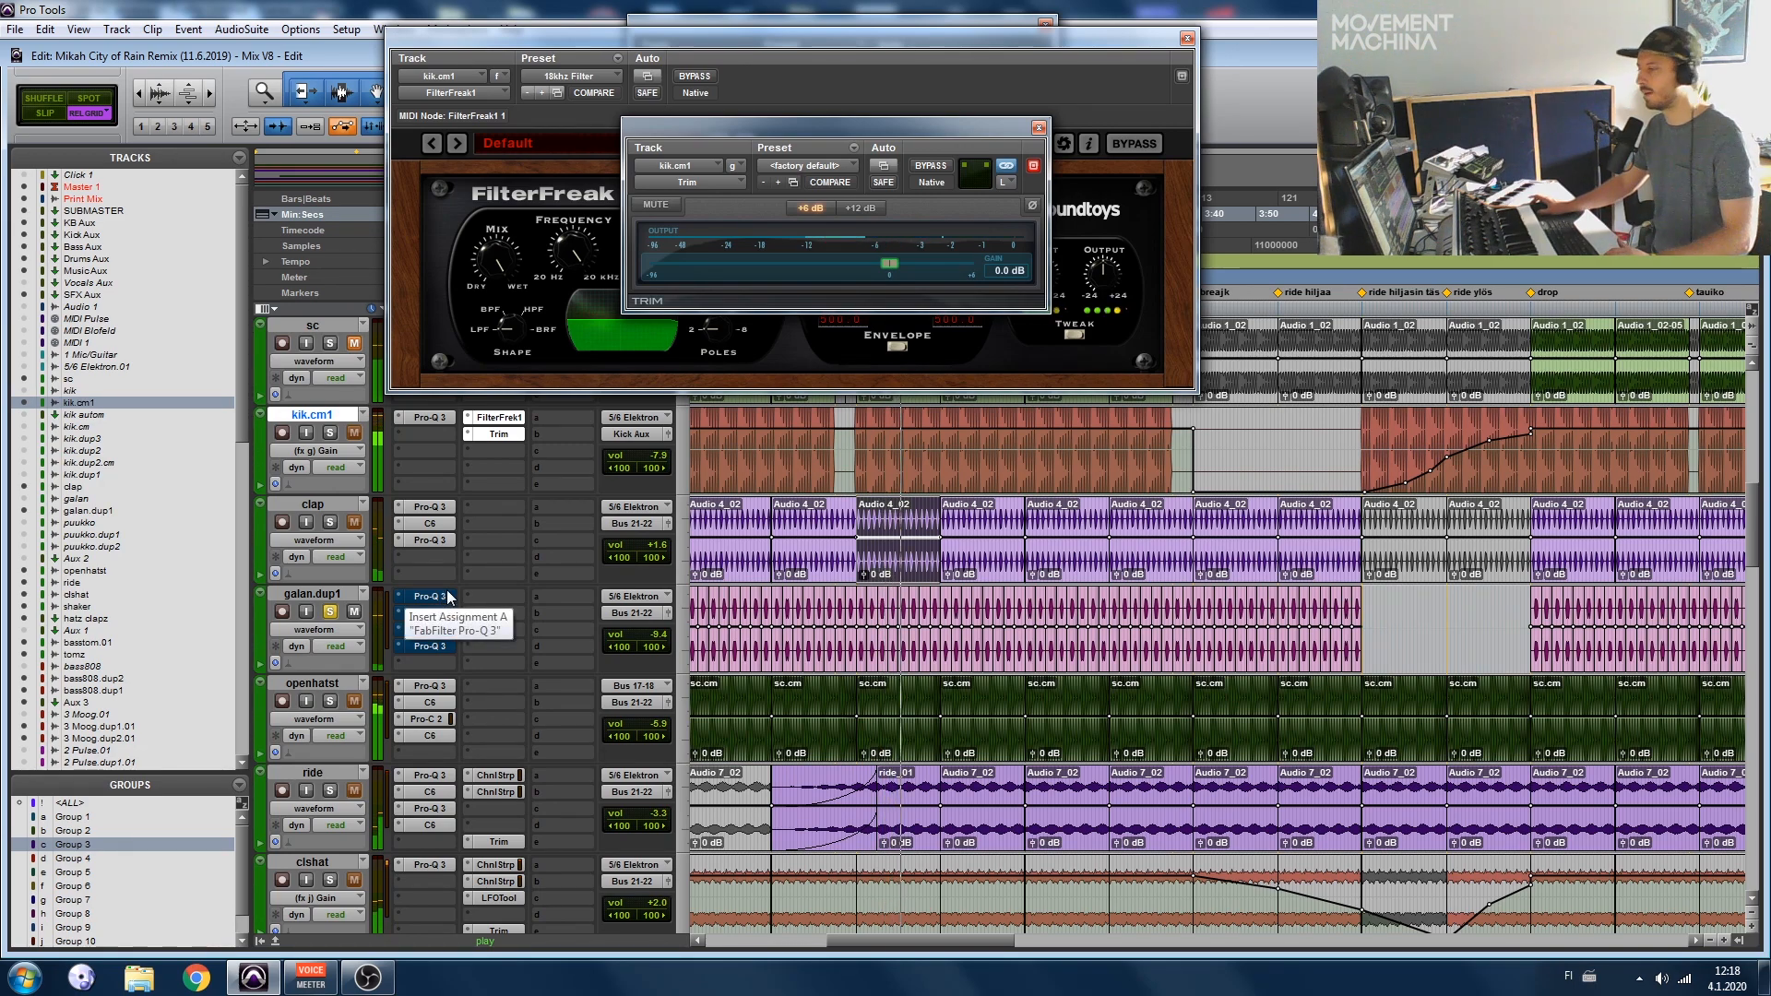
{"action": "left_click", "coordinate": [449, 598], "text": "ctrl"}
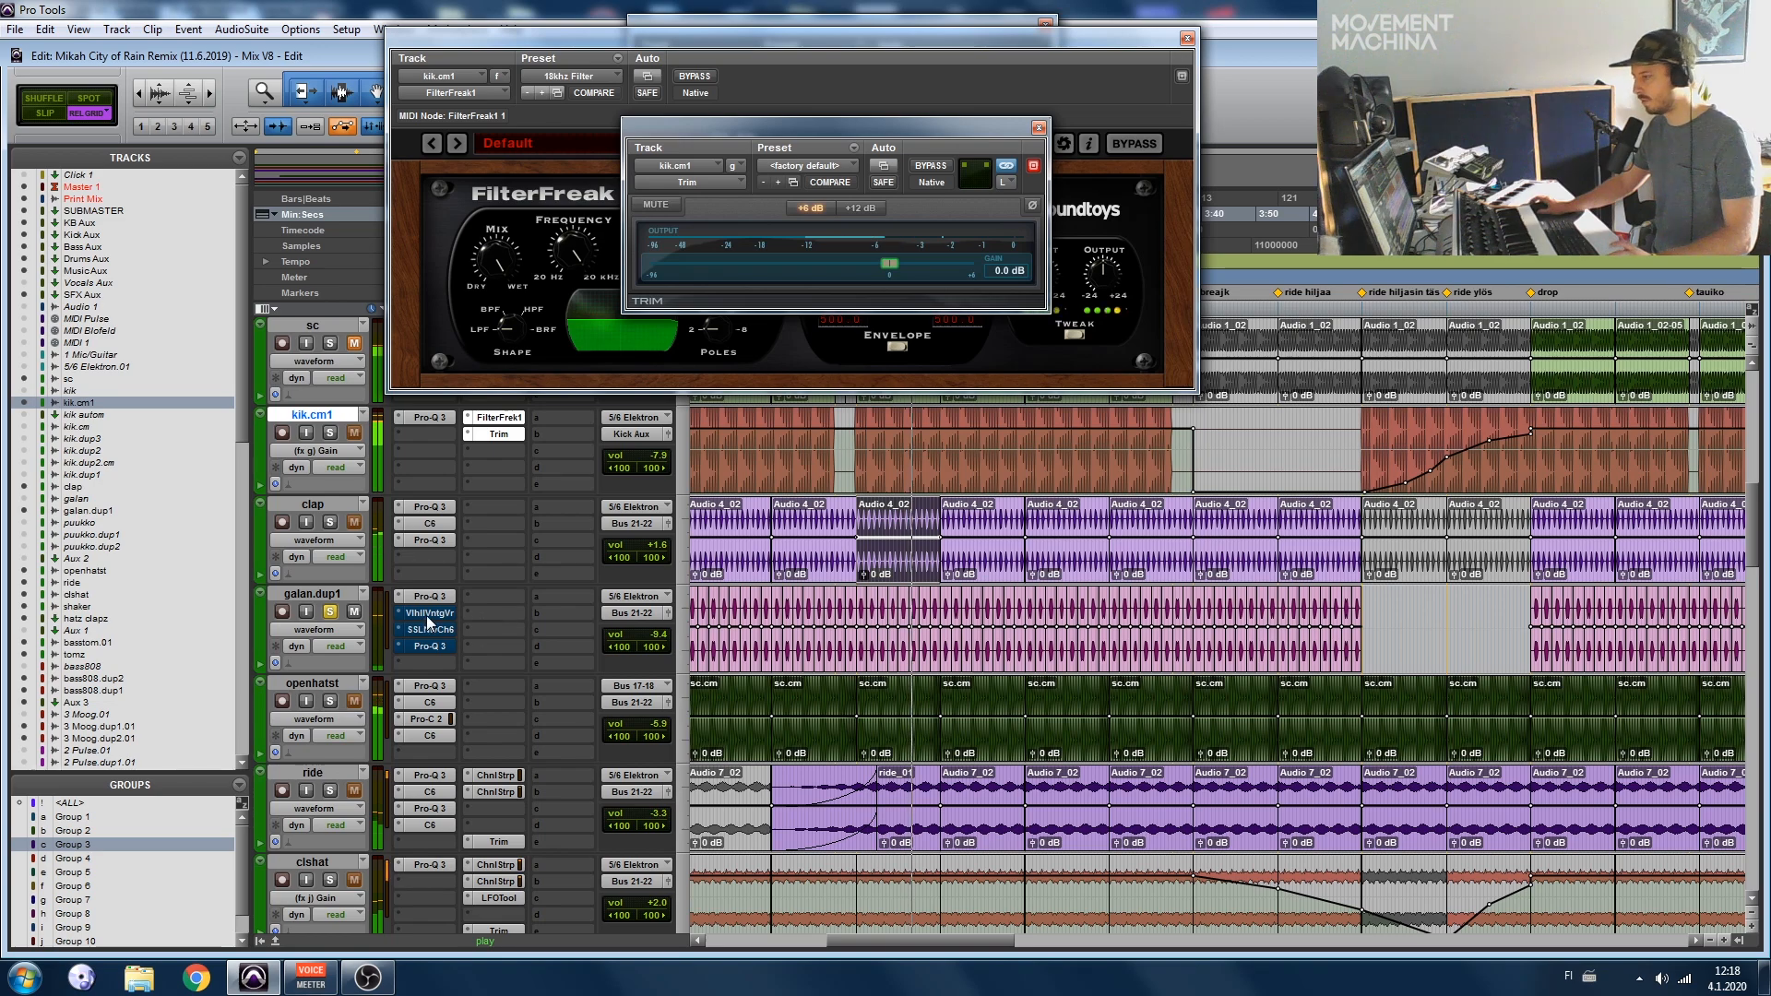
{"action": "left_click", "coordinate": [434, 612], "text": "ctrl"}
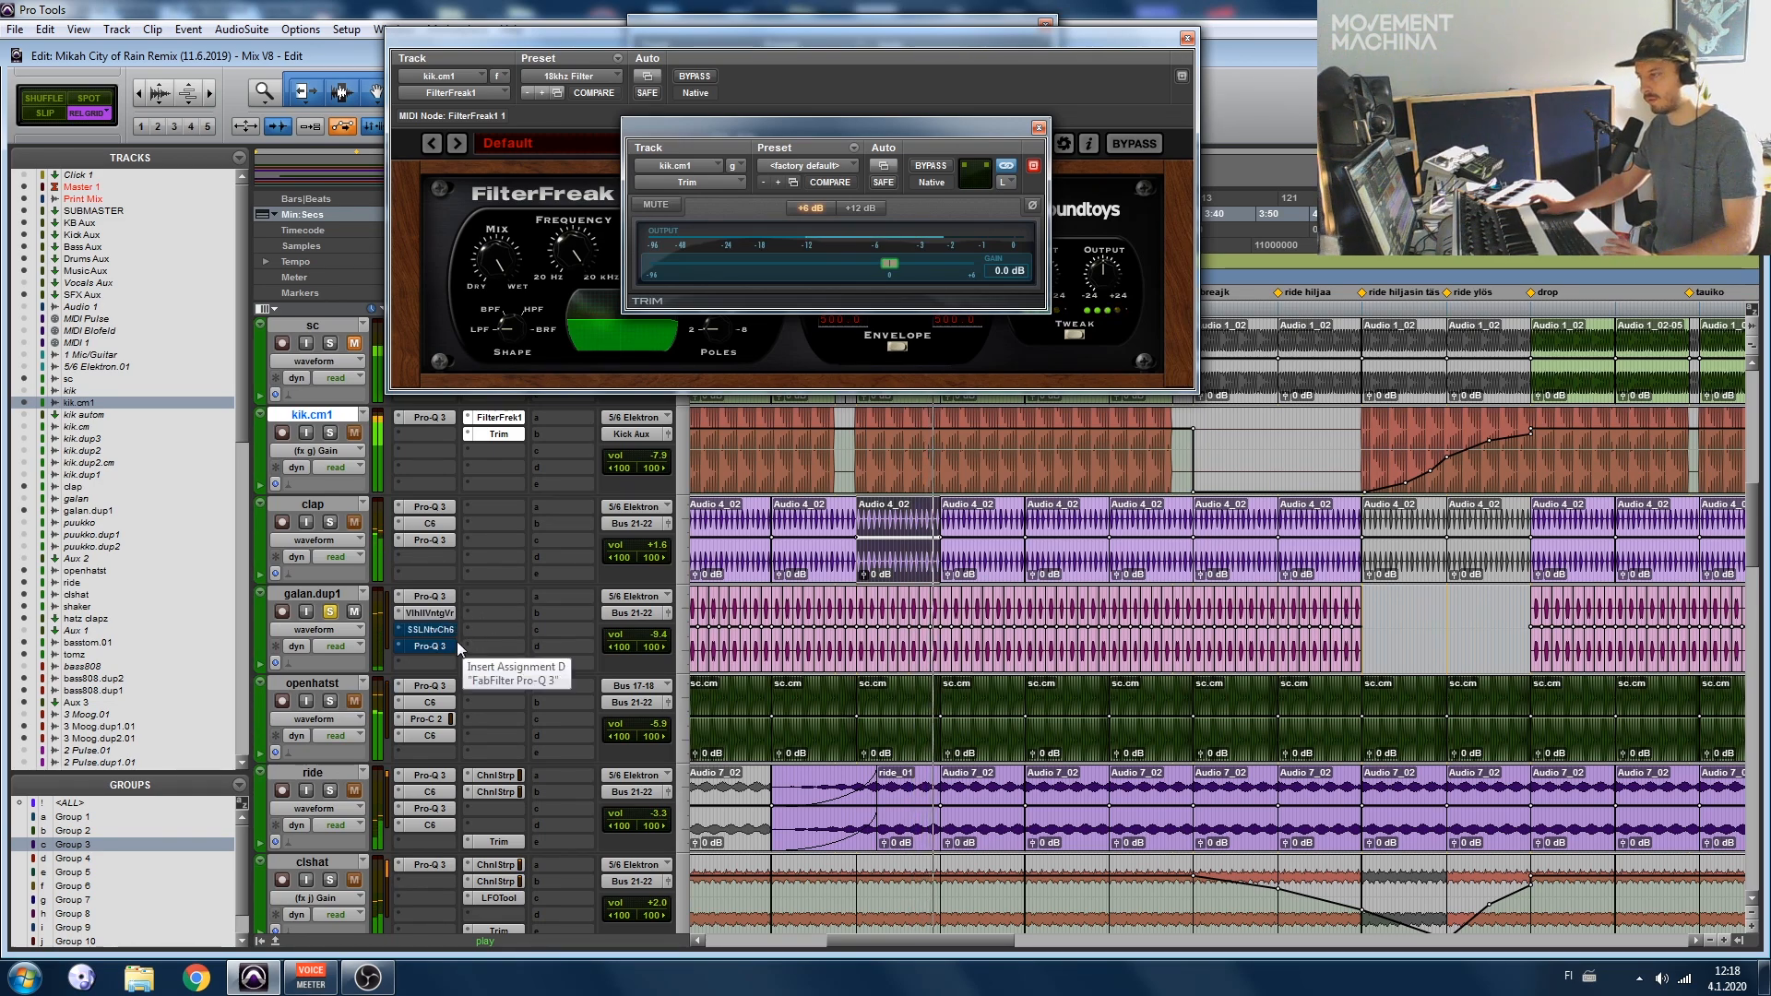
Step: Open the SSL Channel Strip on galan.dup1, compare it bypassed and active, leave it active and check its compressor ratio
{"action": "left_click", "coordinate": [434, 630]}
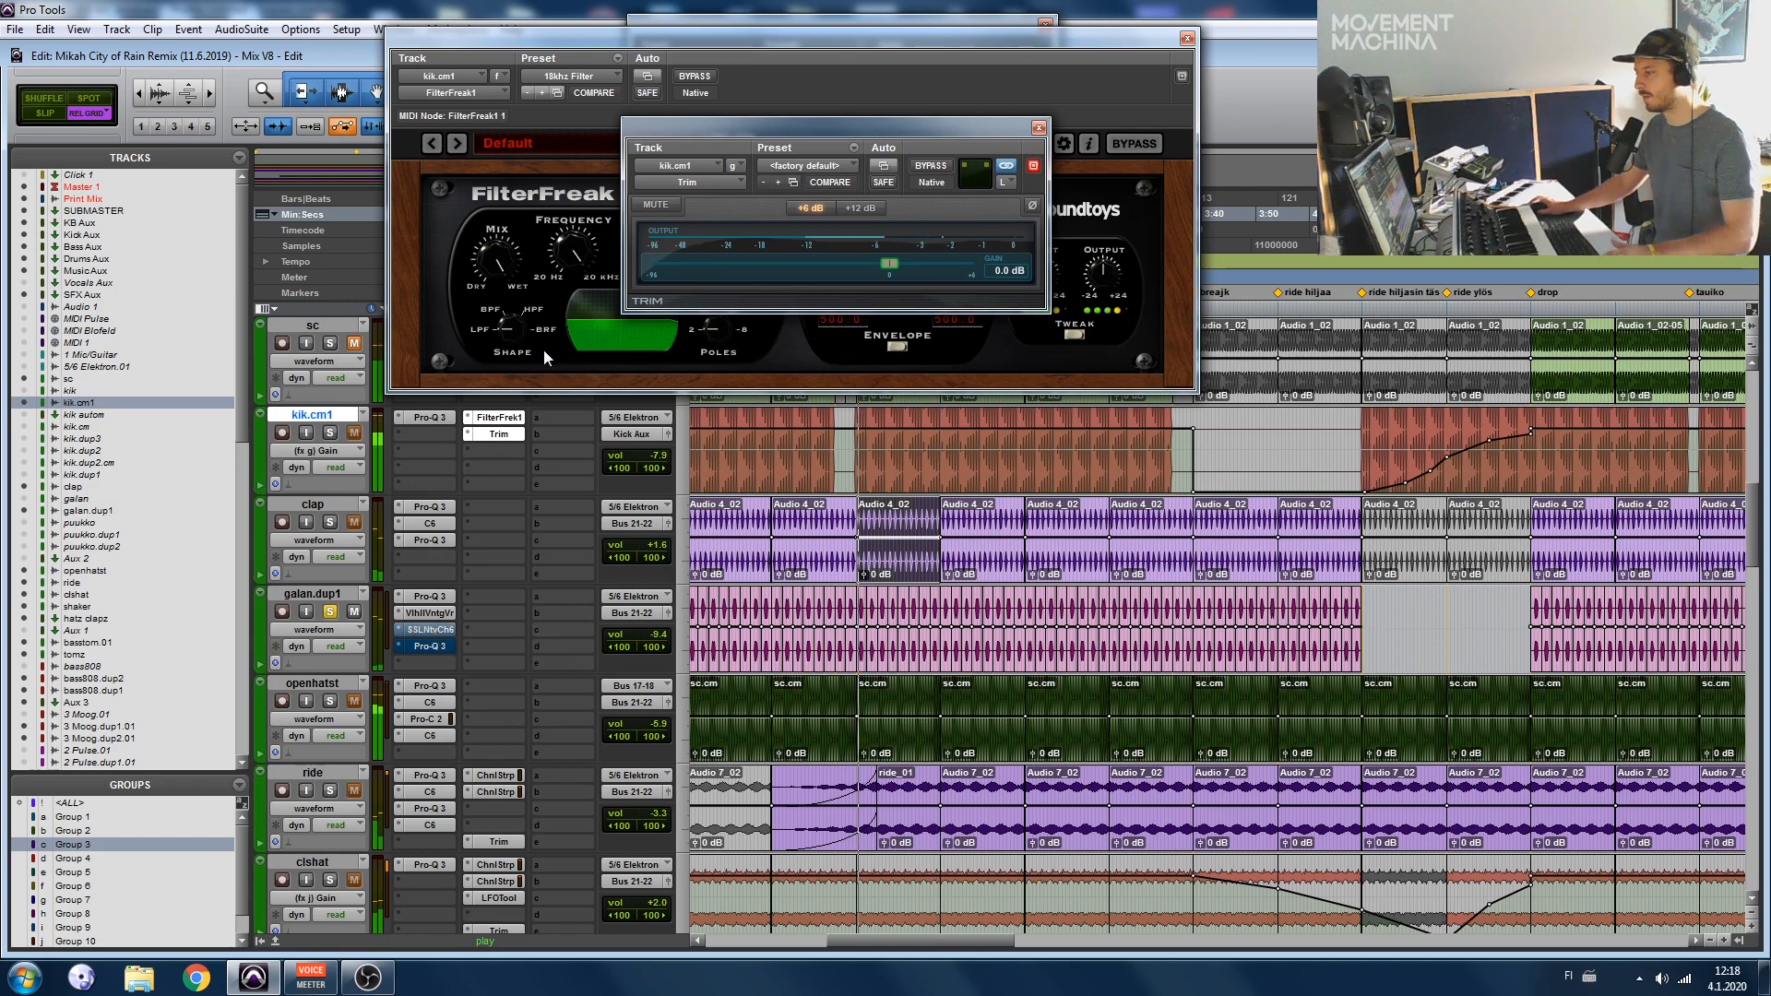
{"action": "left_click_drag", "start_coordinate": [616, 32], "coordinate": [1066, 277]}
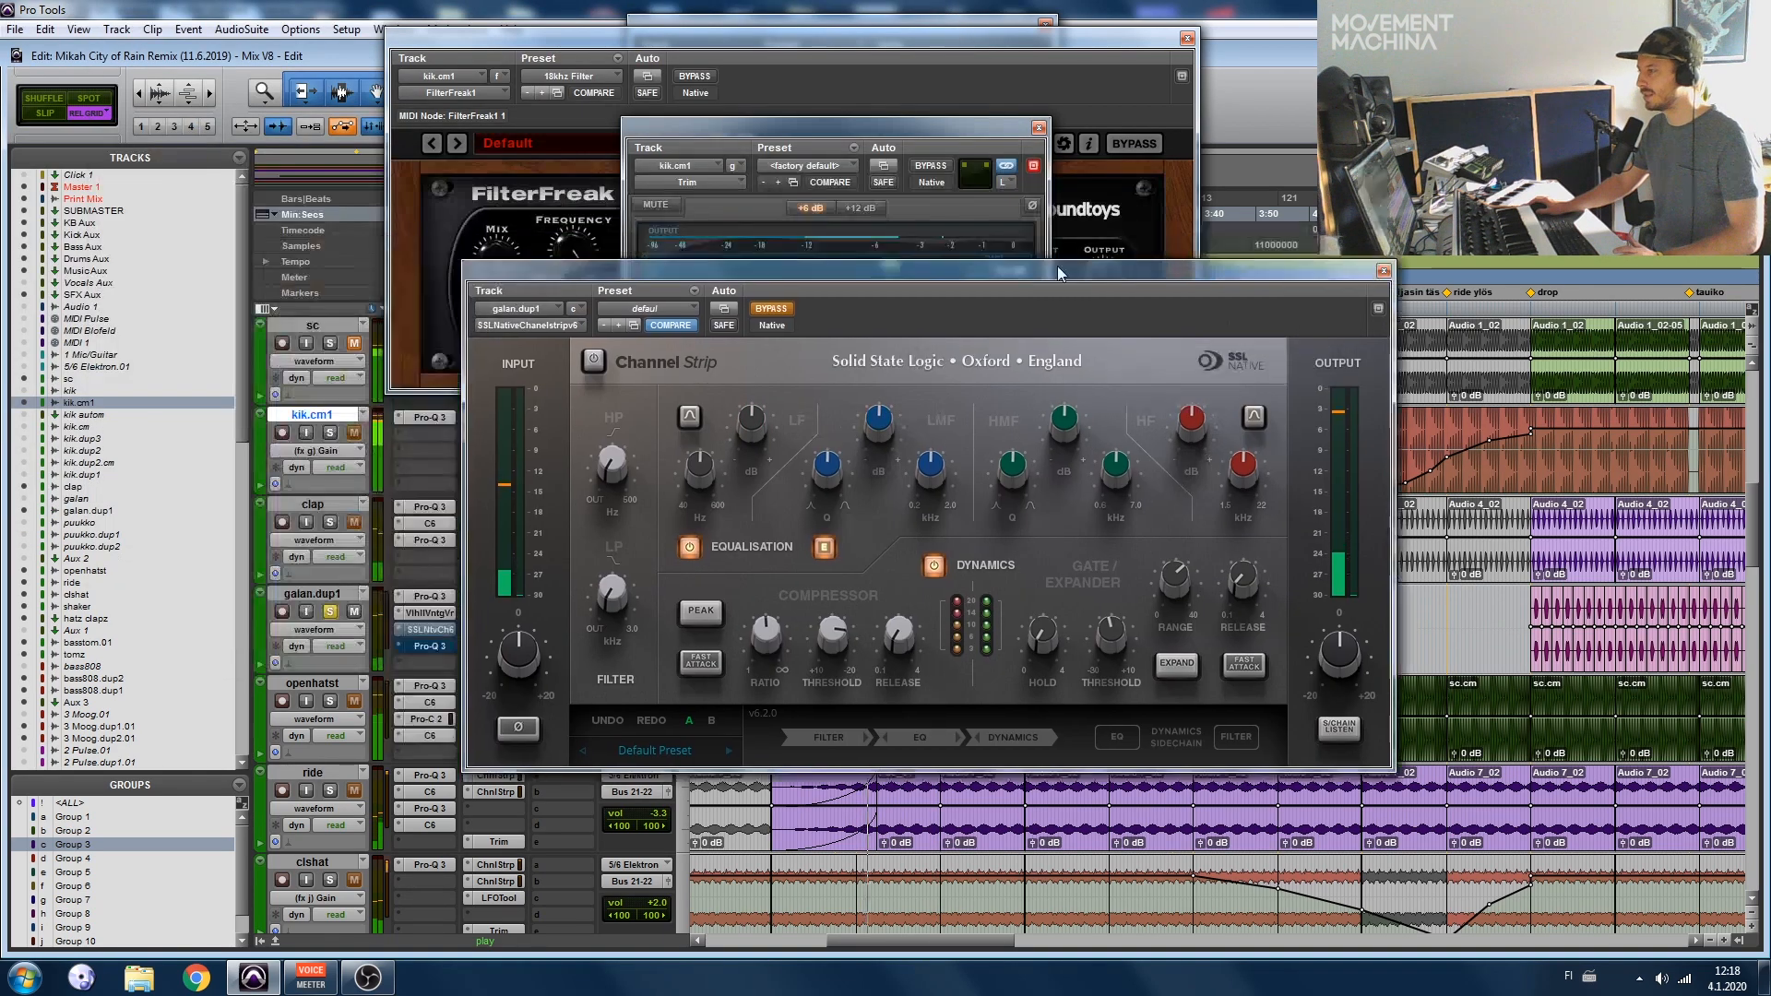
{"action": "left_click", "coordinate": [773, 310]}
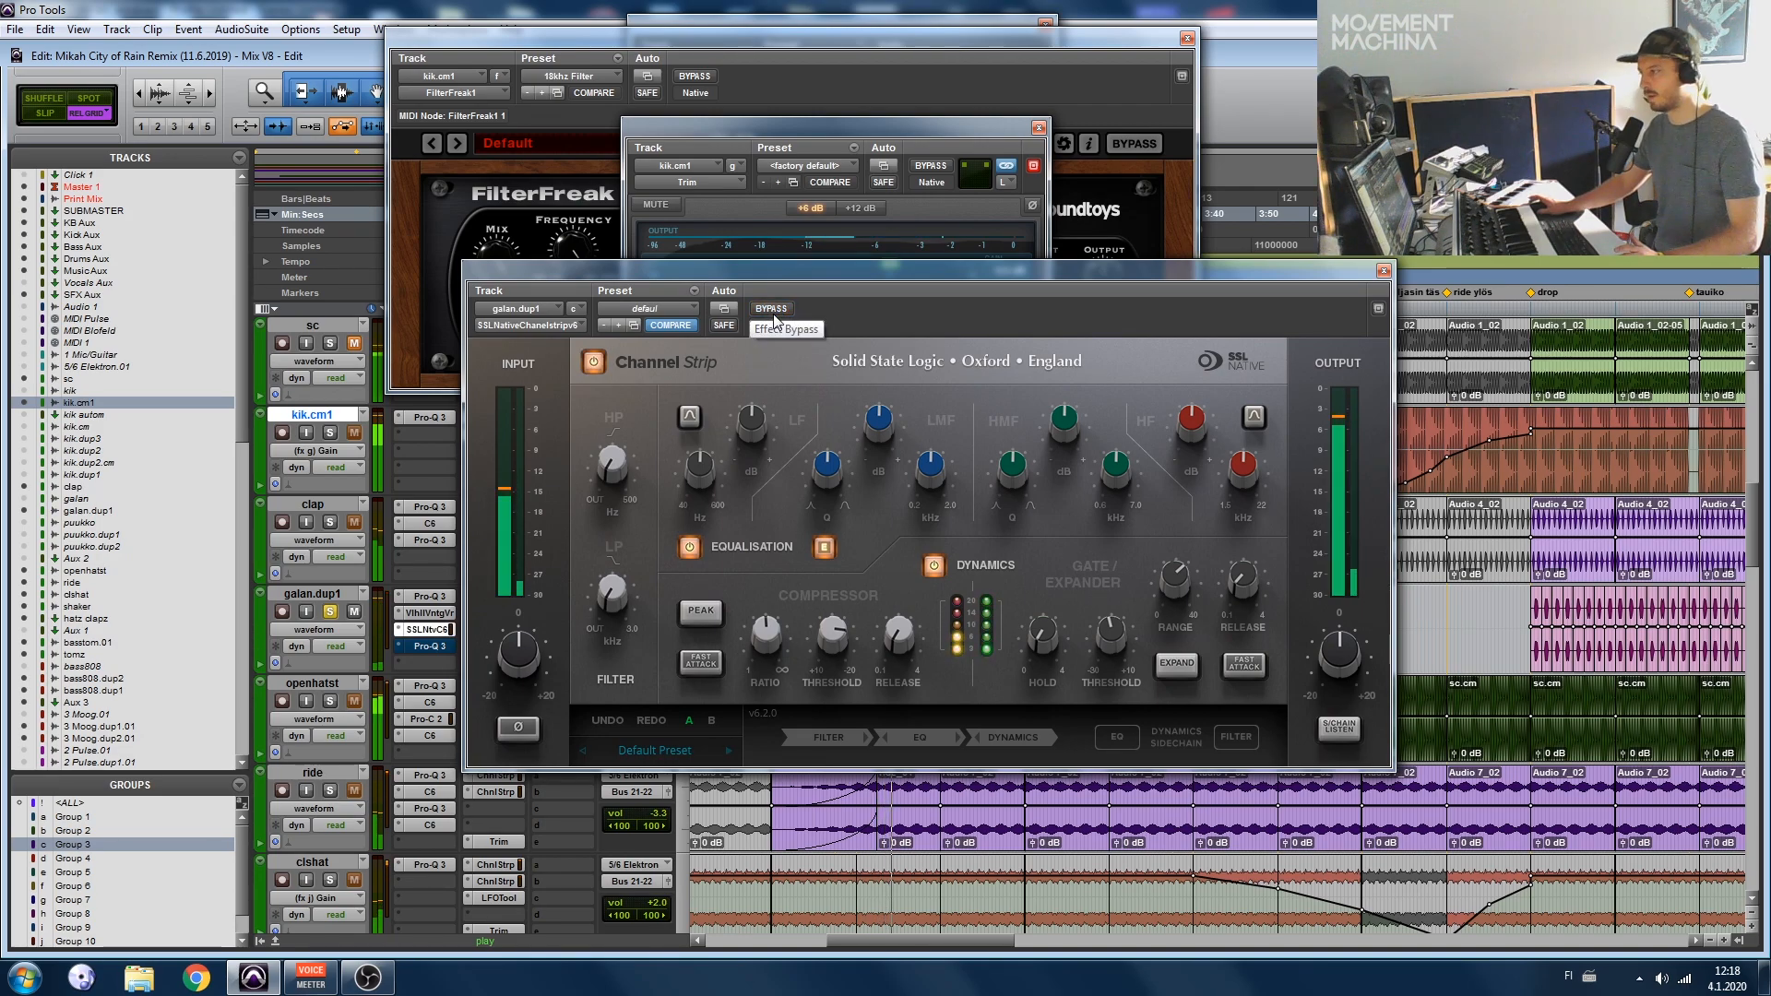
{"action": "left_click", "coordinate": [773, 312]}
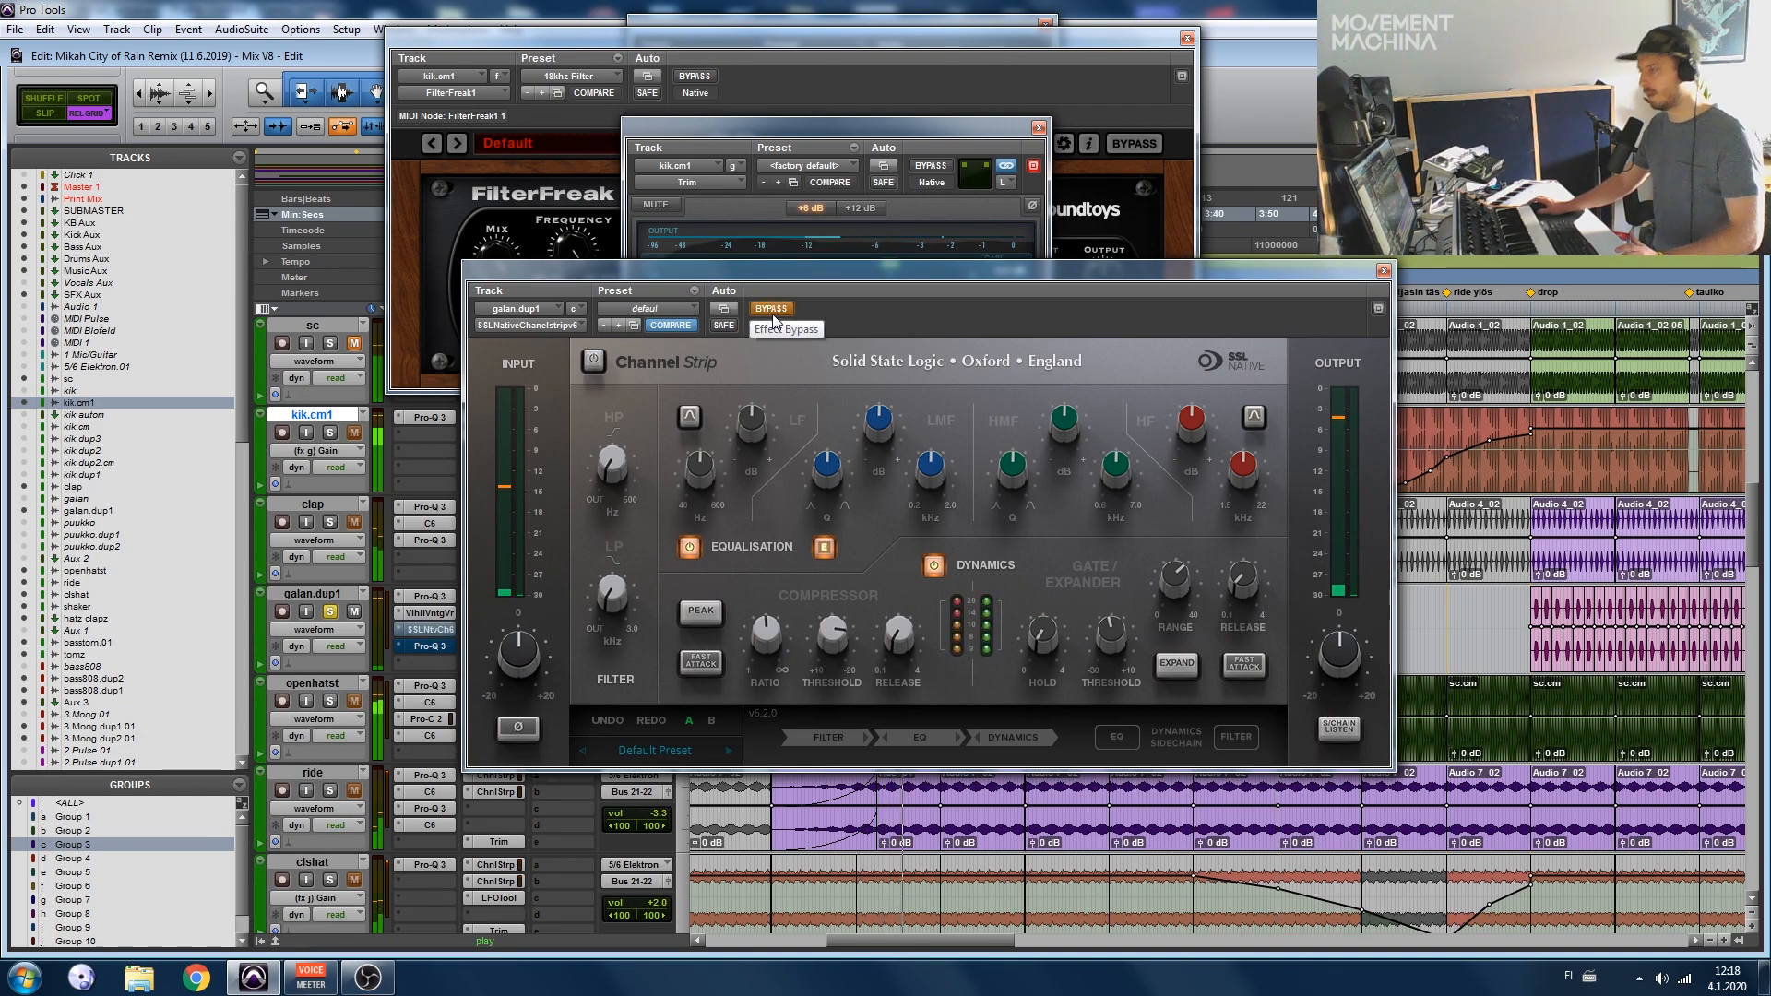
{"action": "left_click", "coordinate": [773, 311]}
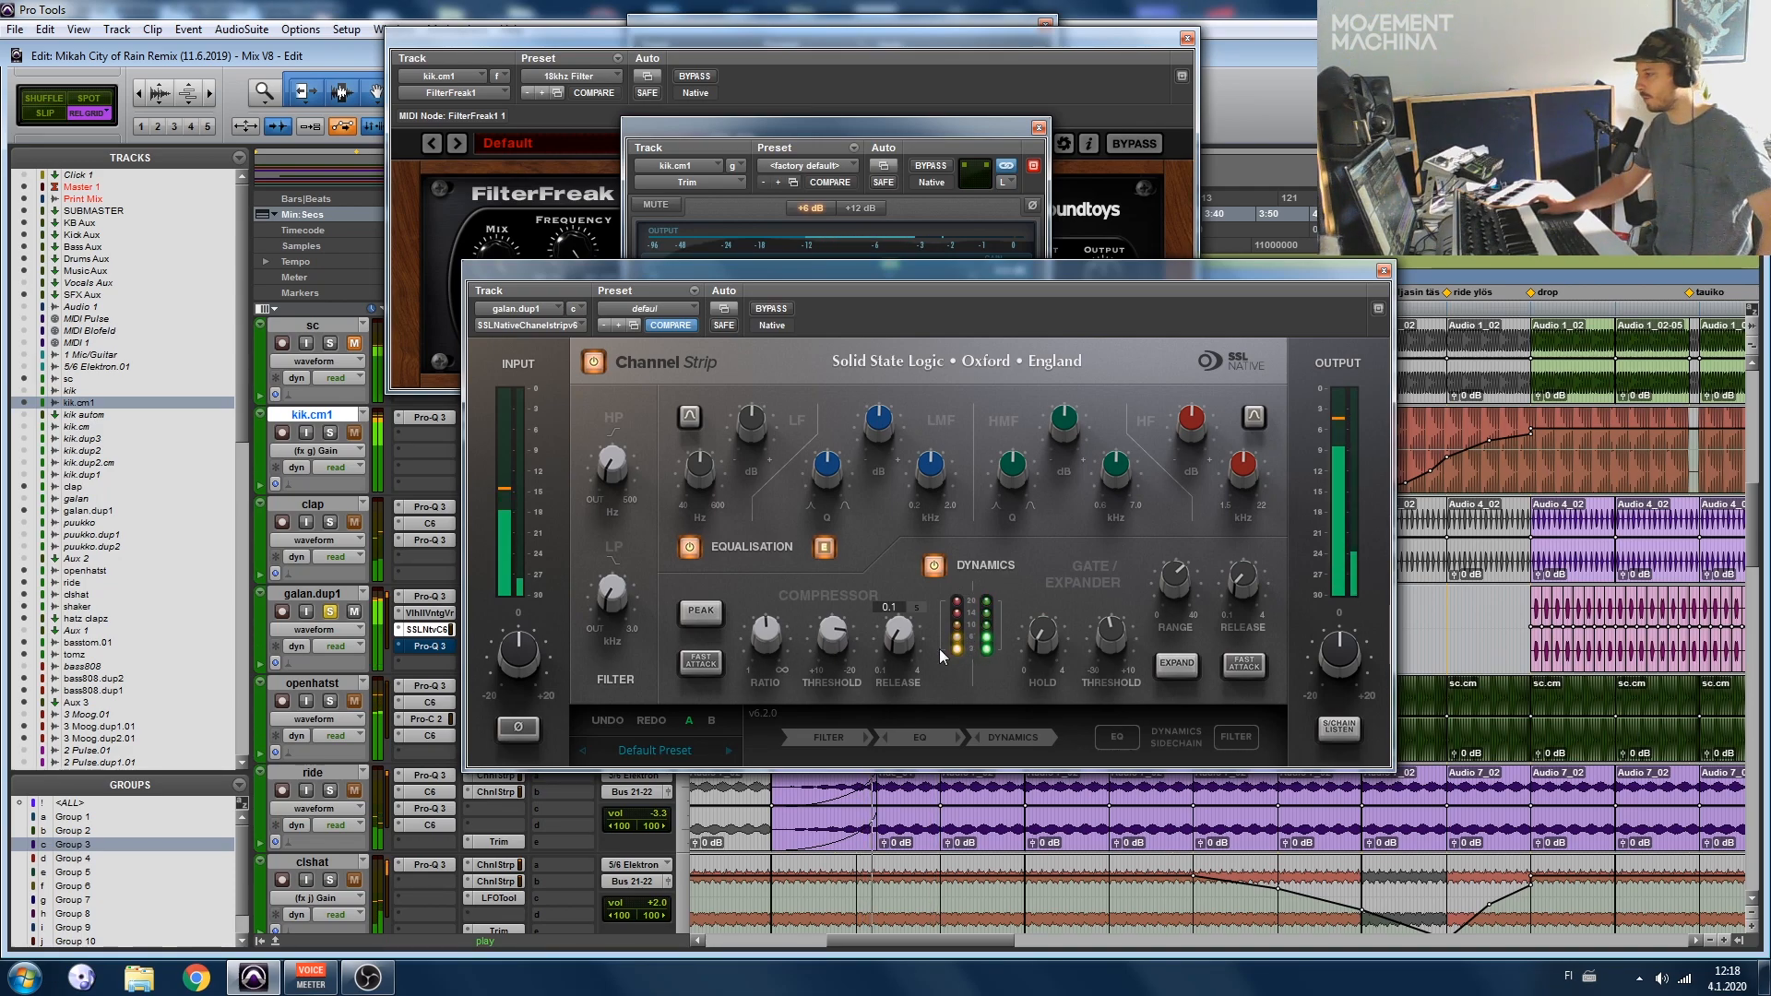
{"action": "mouse_move", "coordinate": [768, 644]}
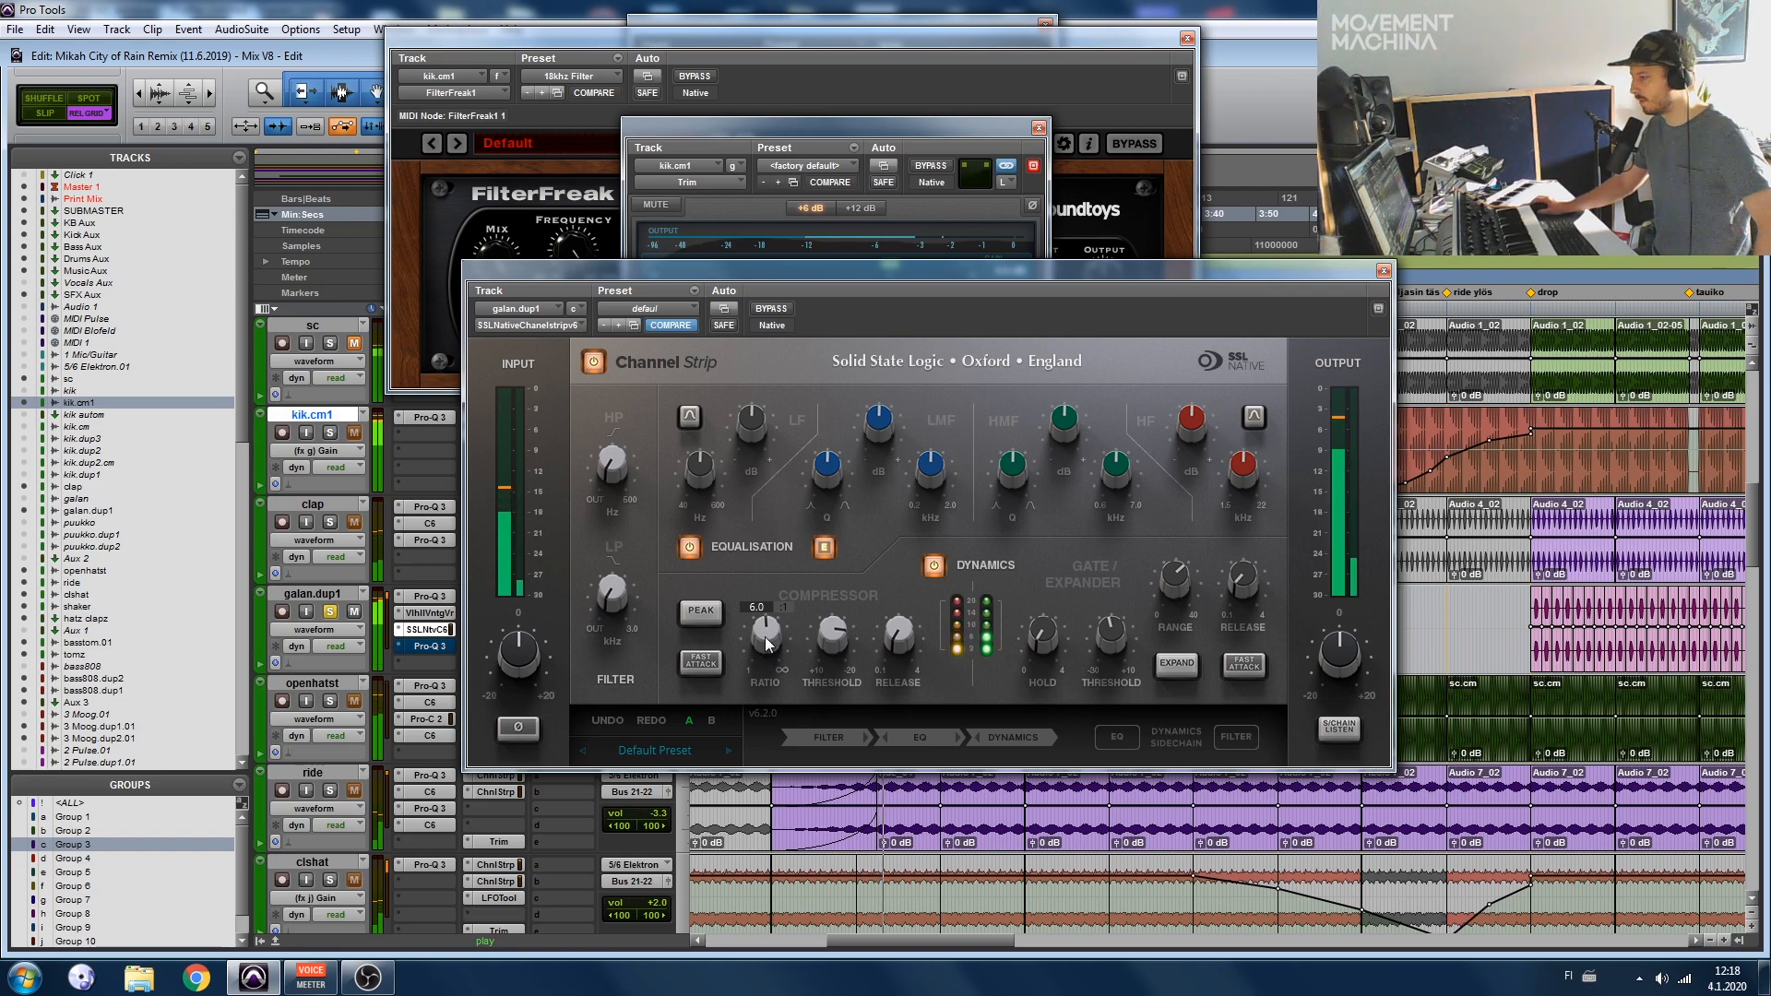
Step: Check the compressor's release and threshold in the SSL Channel Strip on galan.dup1, and close its window
{"action": "mouse_move", "coordinate": [900, 646]}
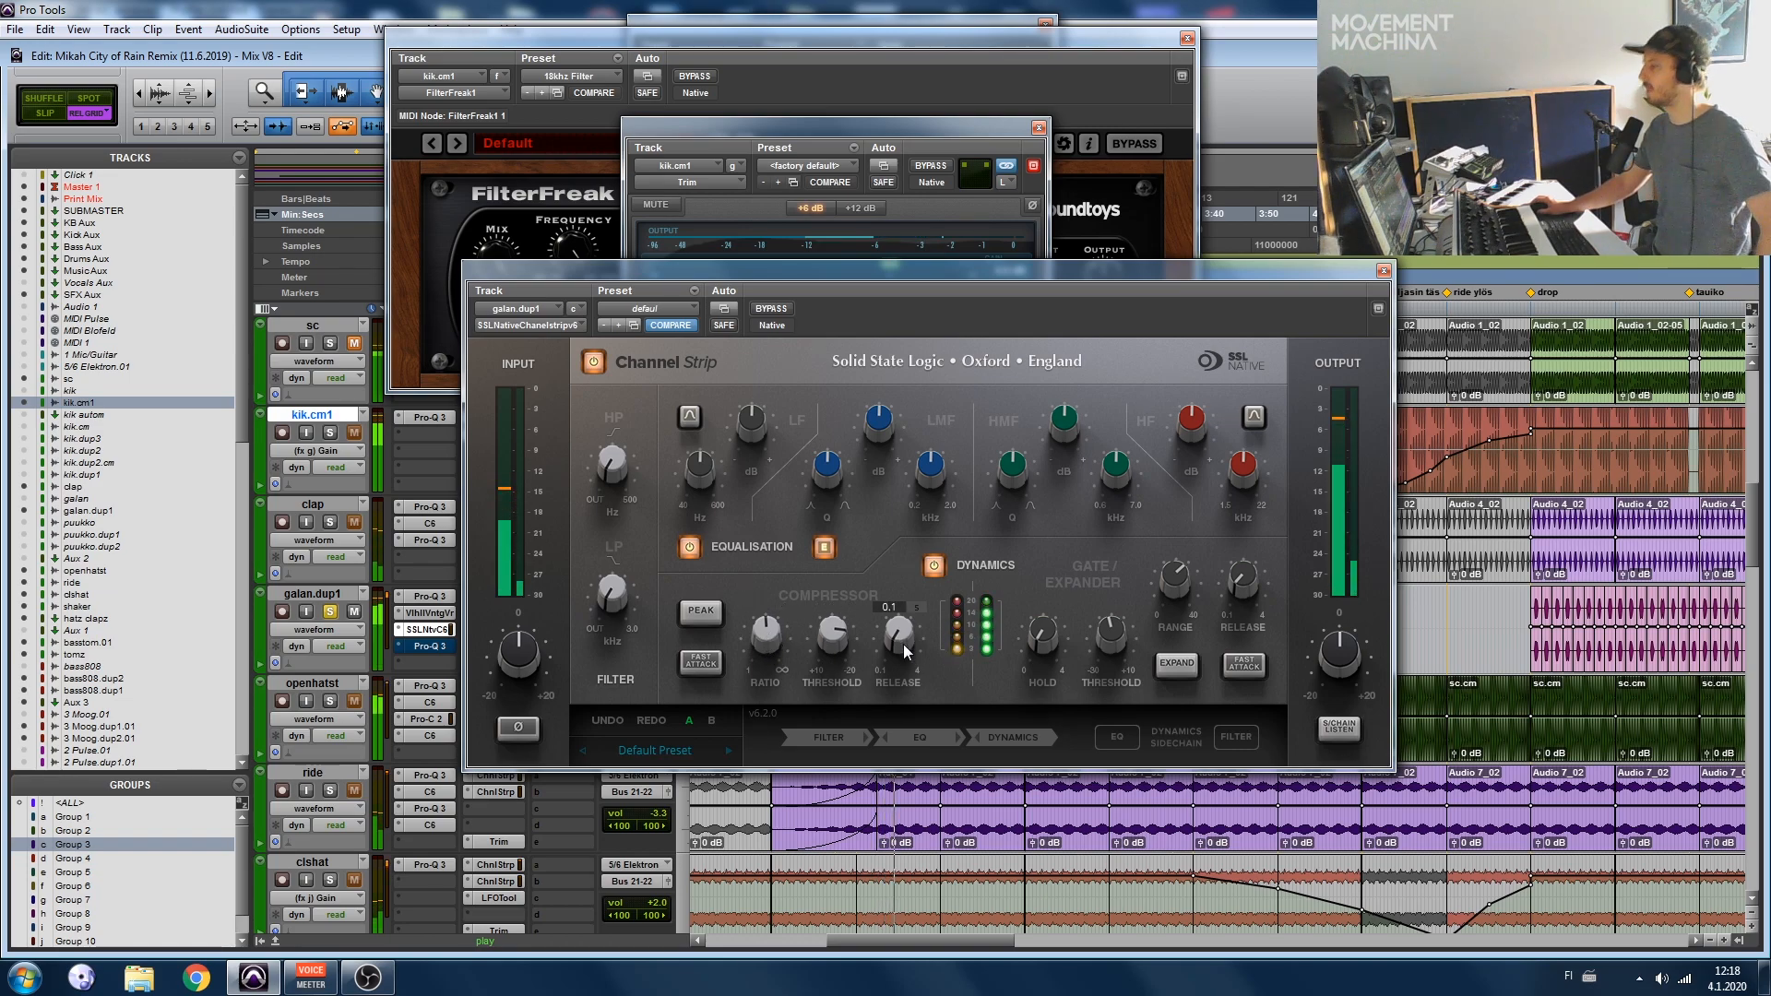
{"action": "mouse_move", "coordinate": [855, 666]}
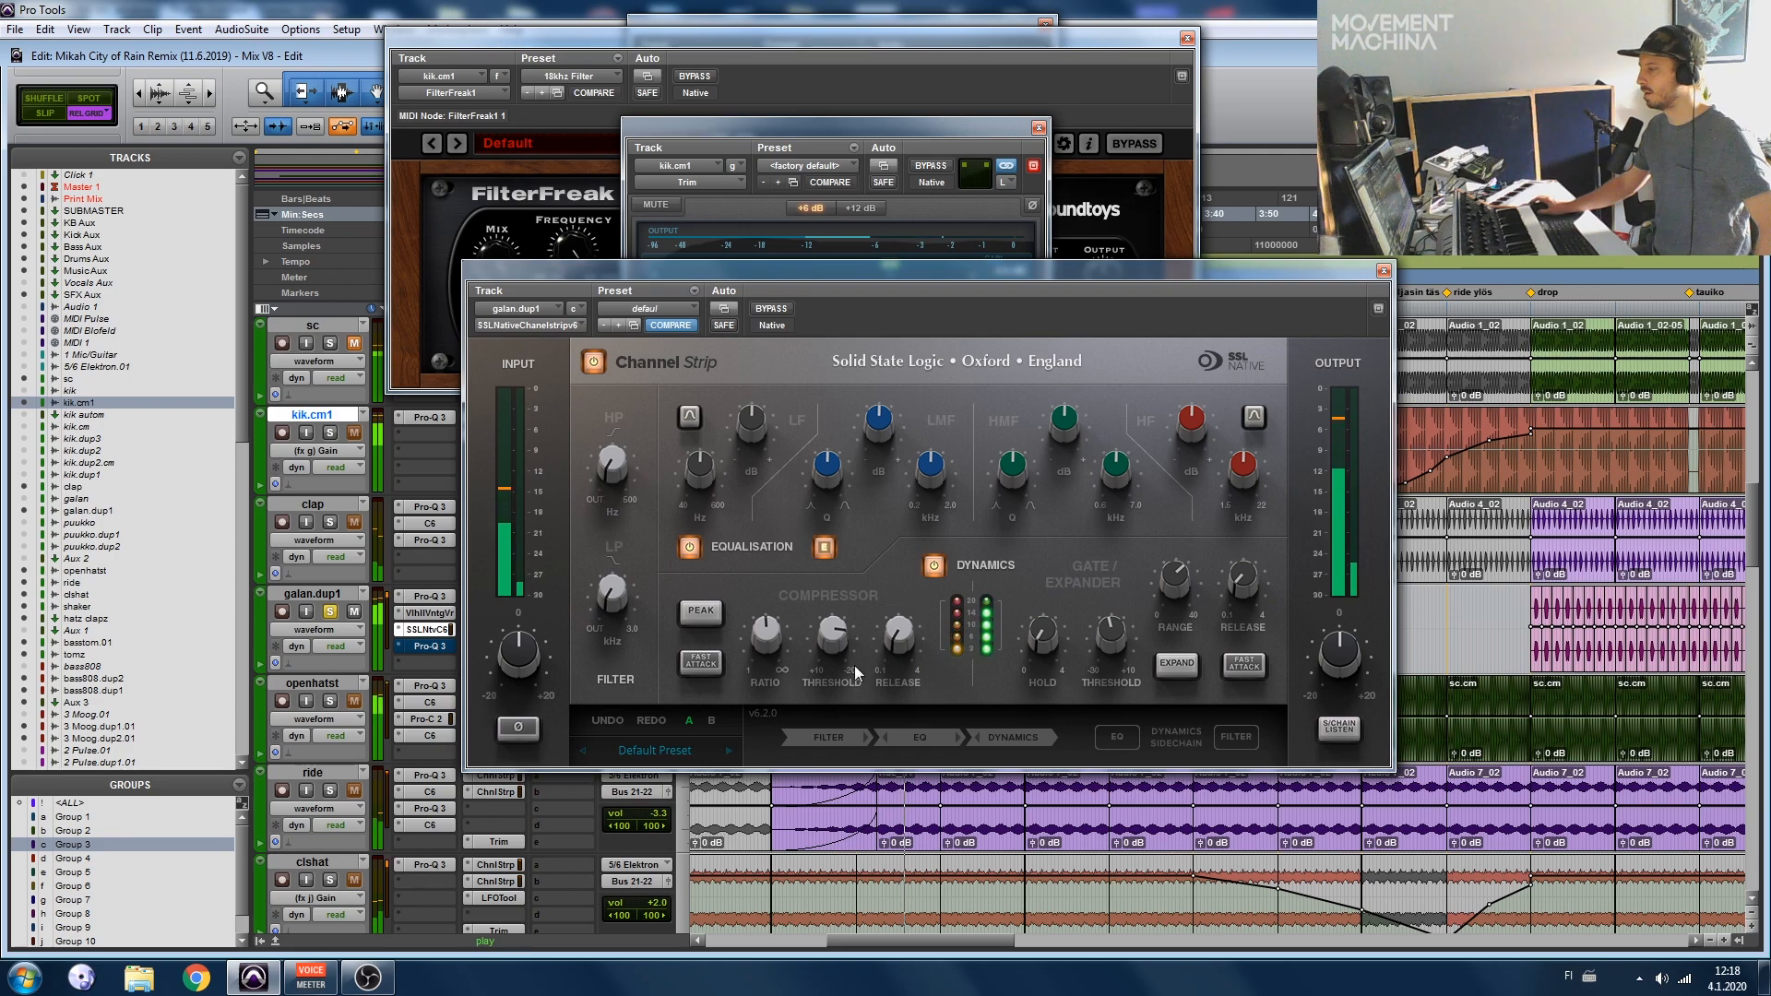
{"action": "left_click", "coordinate": [1383, 270]}
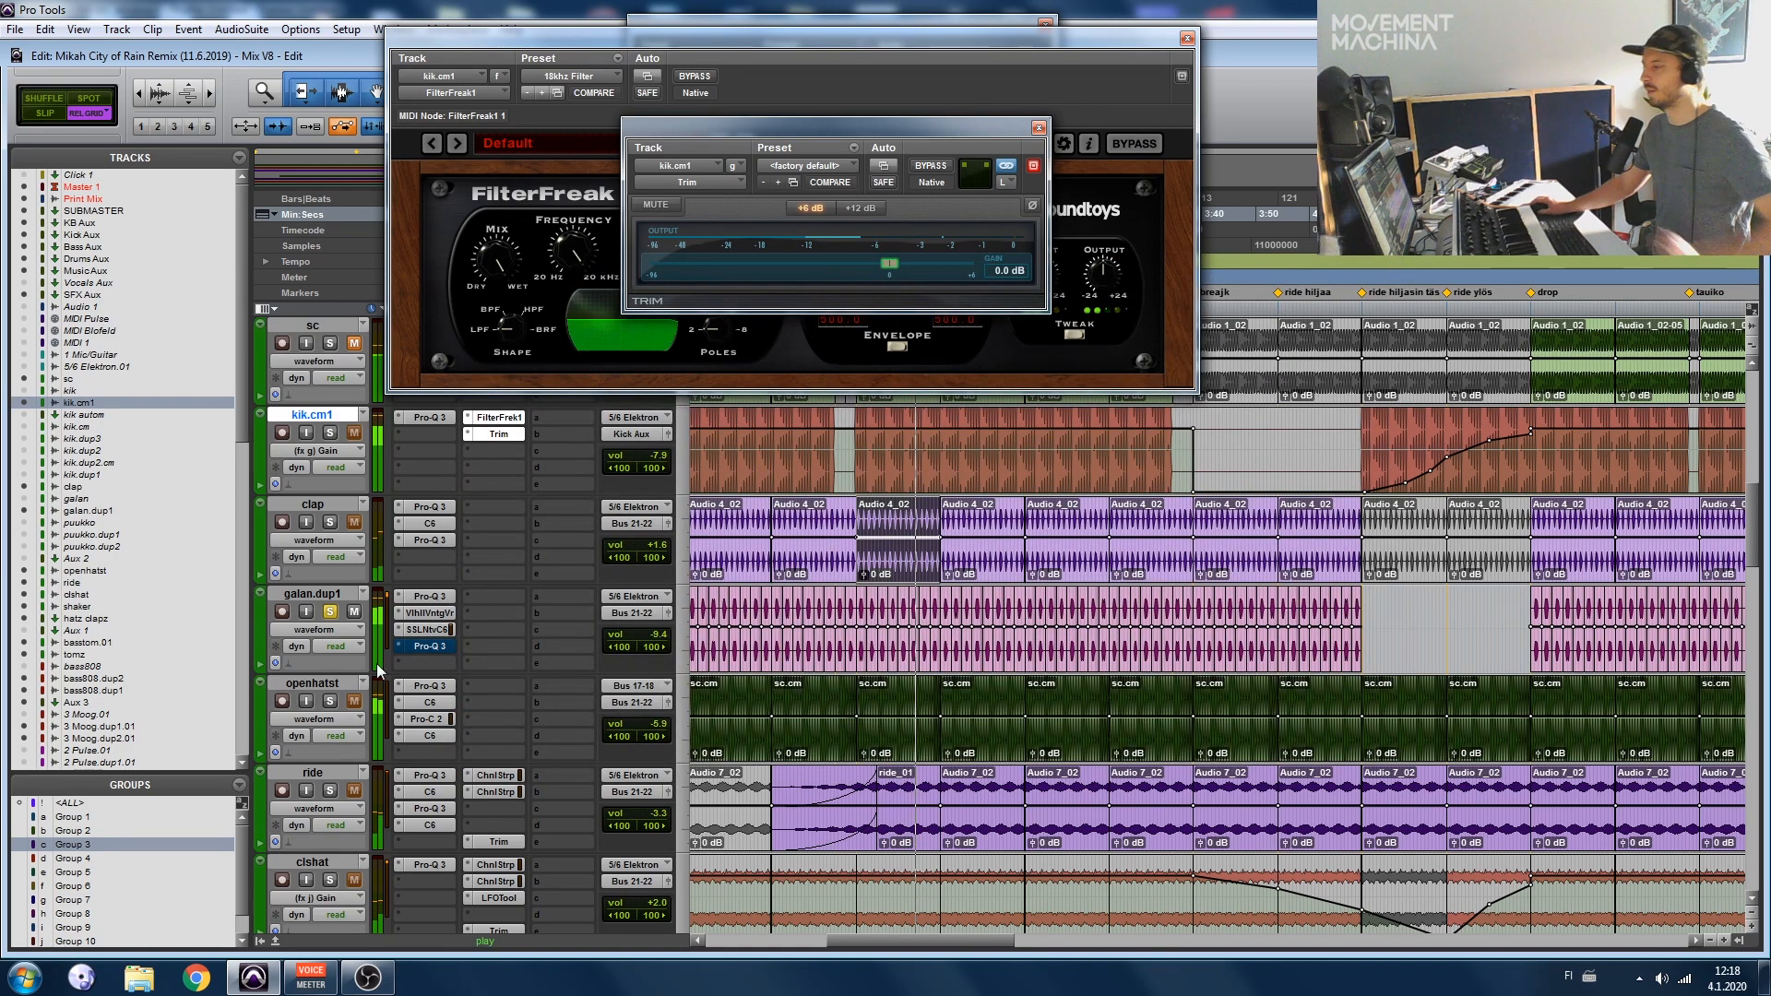
Step: Re-enable the last Pro-Q 3 on galan.dup1, review its EQ curve, unsolo the track and close the plug-in window
{"action": "left_click", "coordinate": [420, 646]}
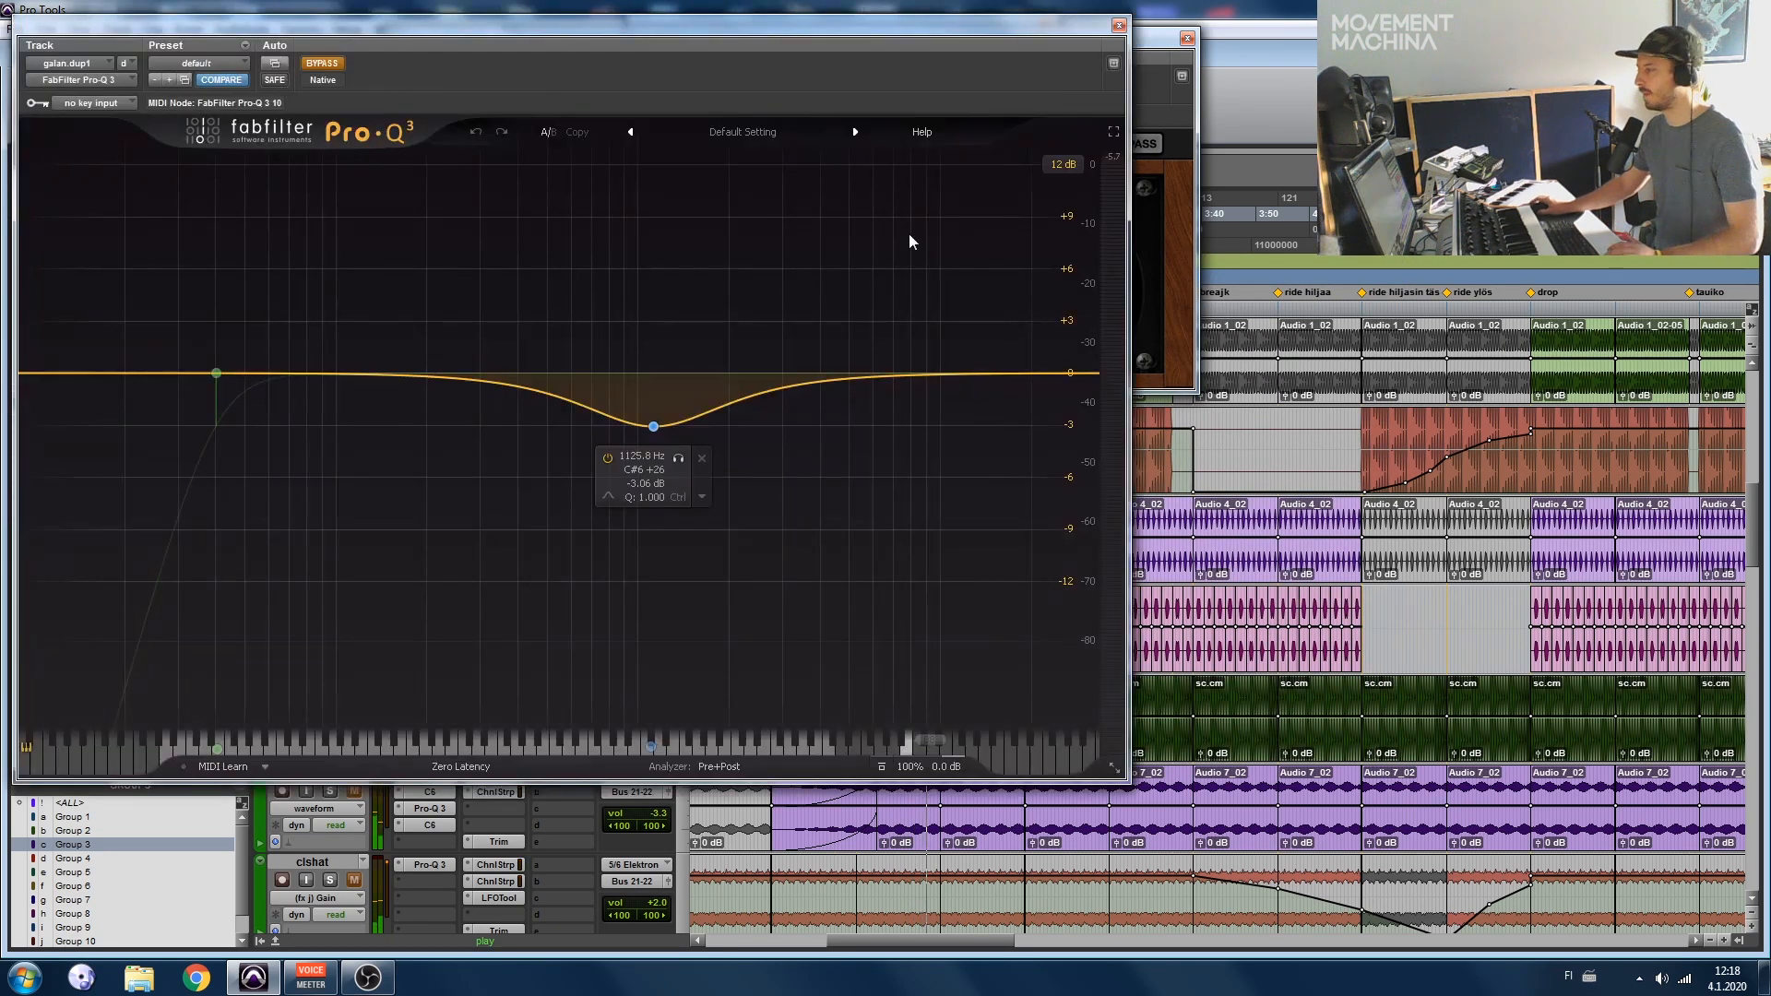
{"action": "left_click_drag", "start_coordinate": [583, 35], "coordinate": [933, 96]}
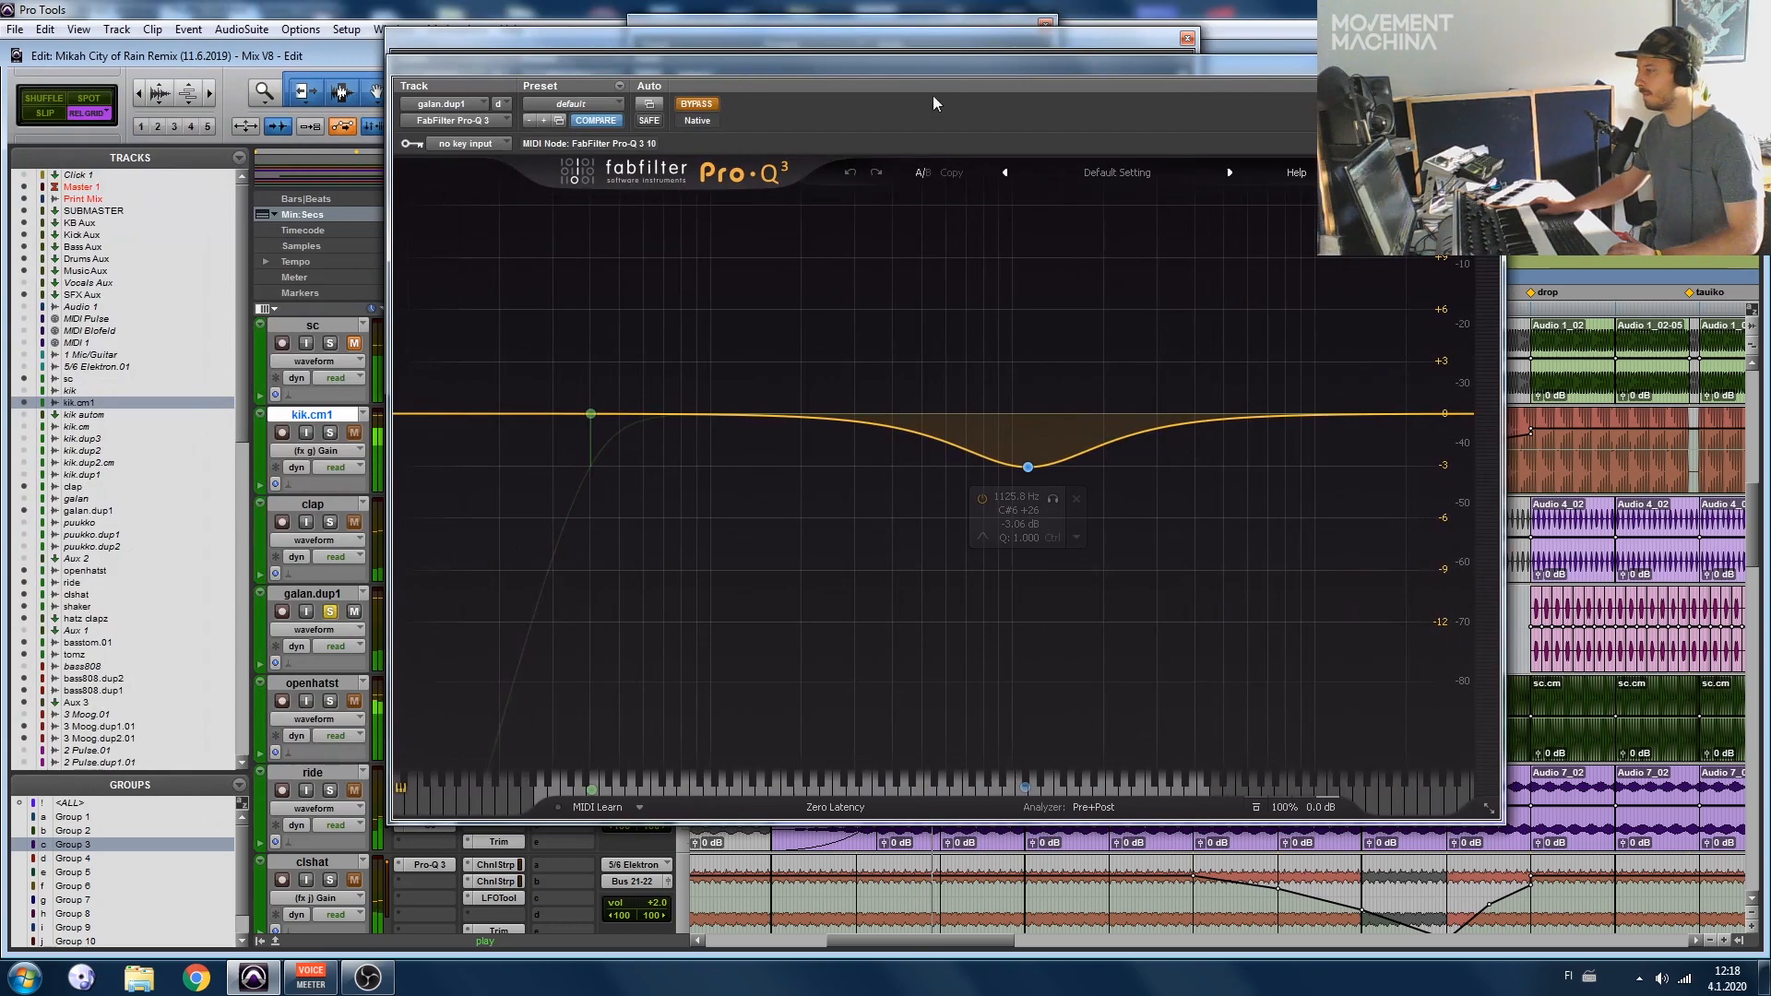
{"action": "left_click", "coordinate": [701, 107]}
{"action": "left_click_drag", "start_coordinate": [716, 69], "coordinate": [767, 81]}
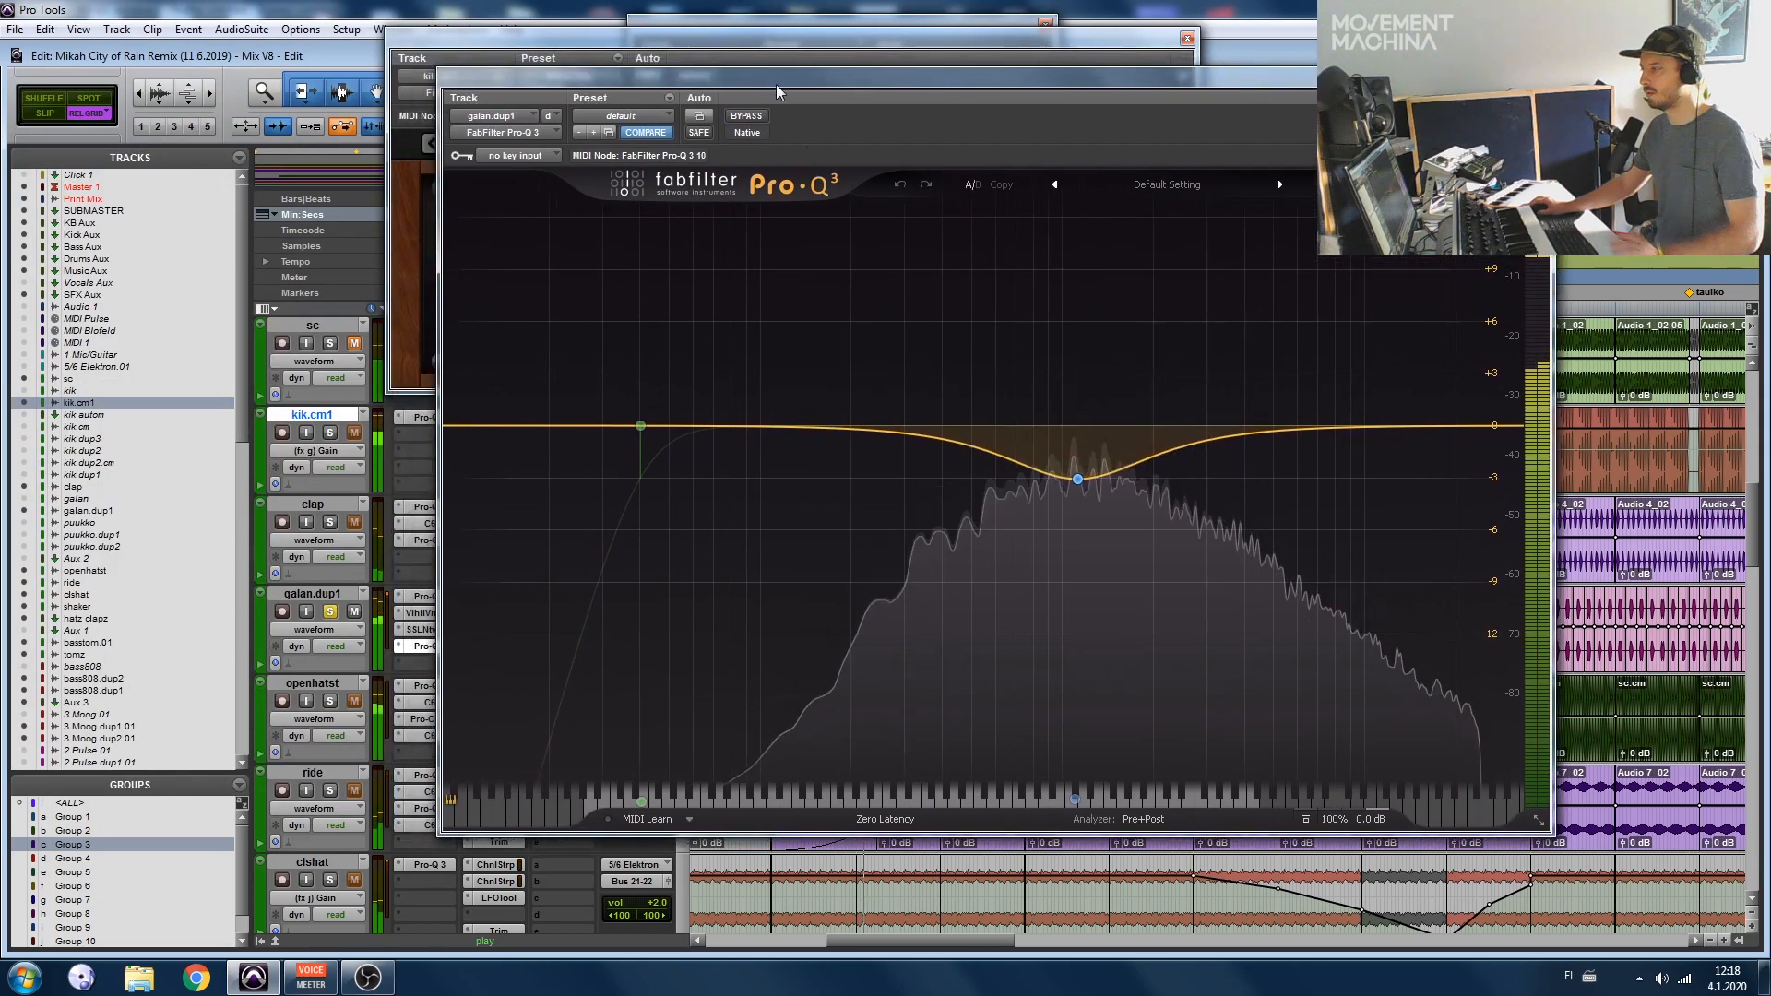
{"action": "left_click", "coordinate": [328, 611]}
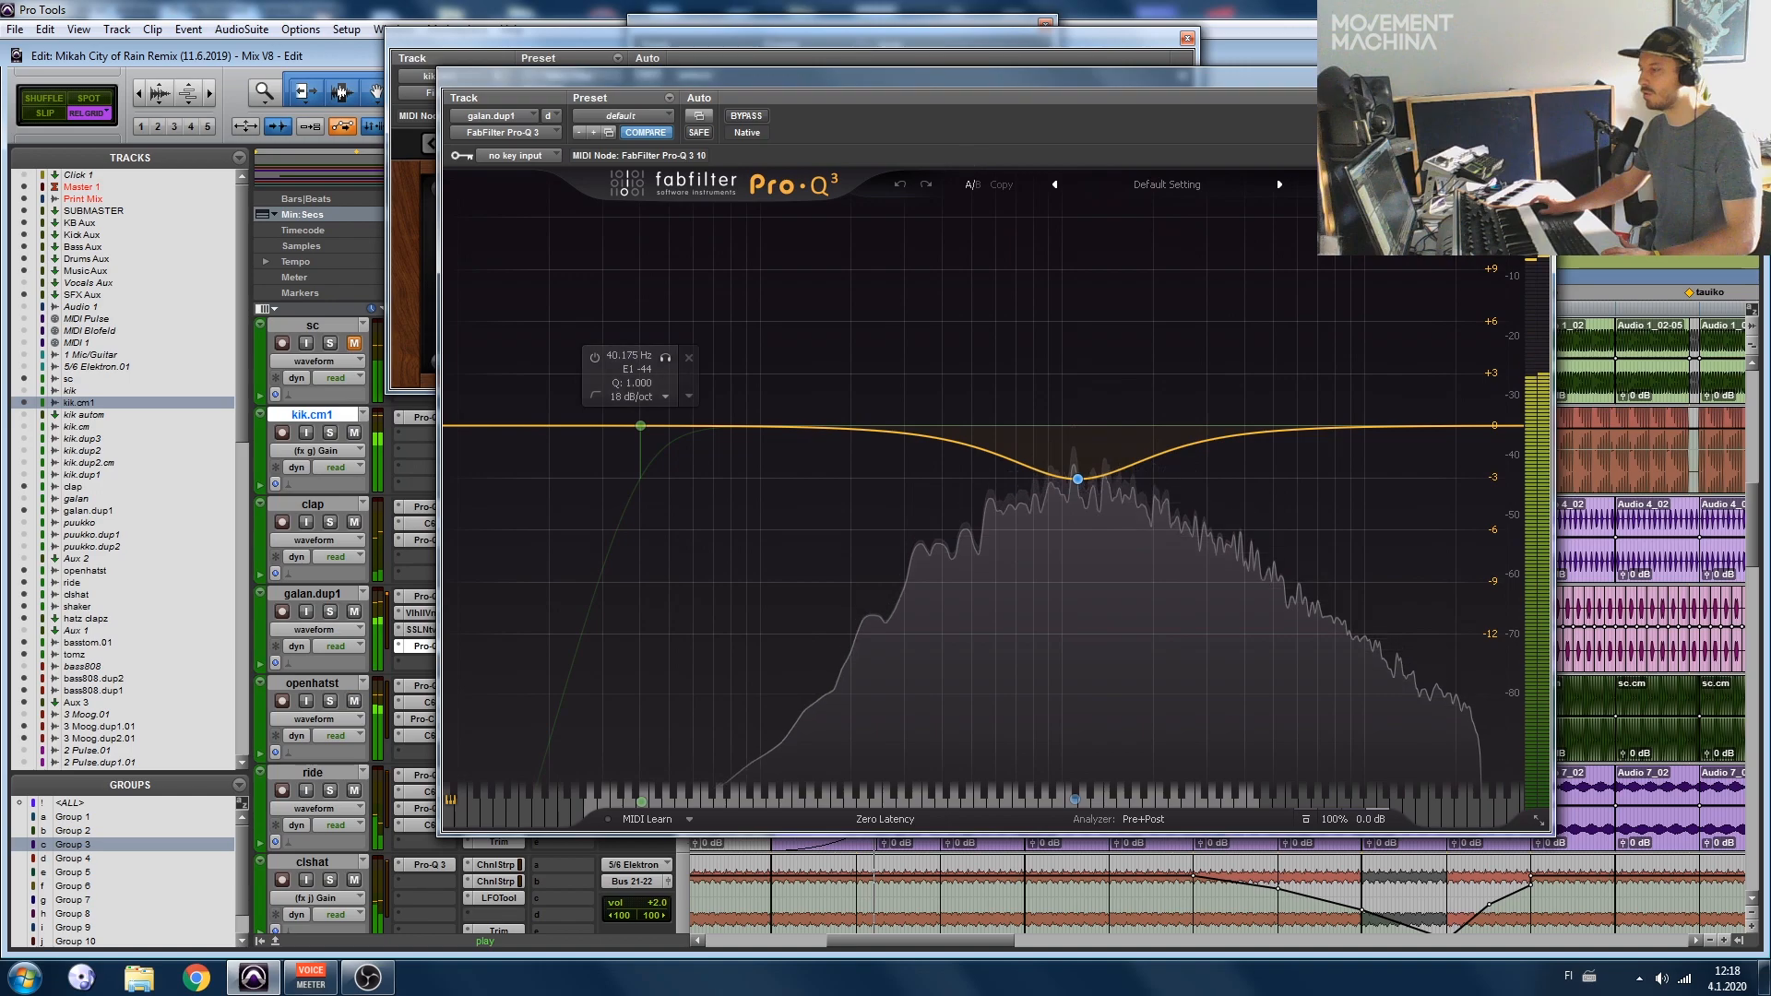
{"action": "left_click", "coordinate": [1542, 79]}
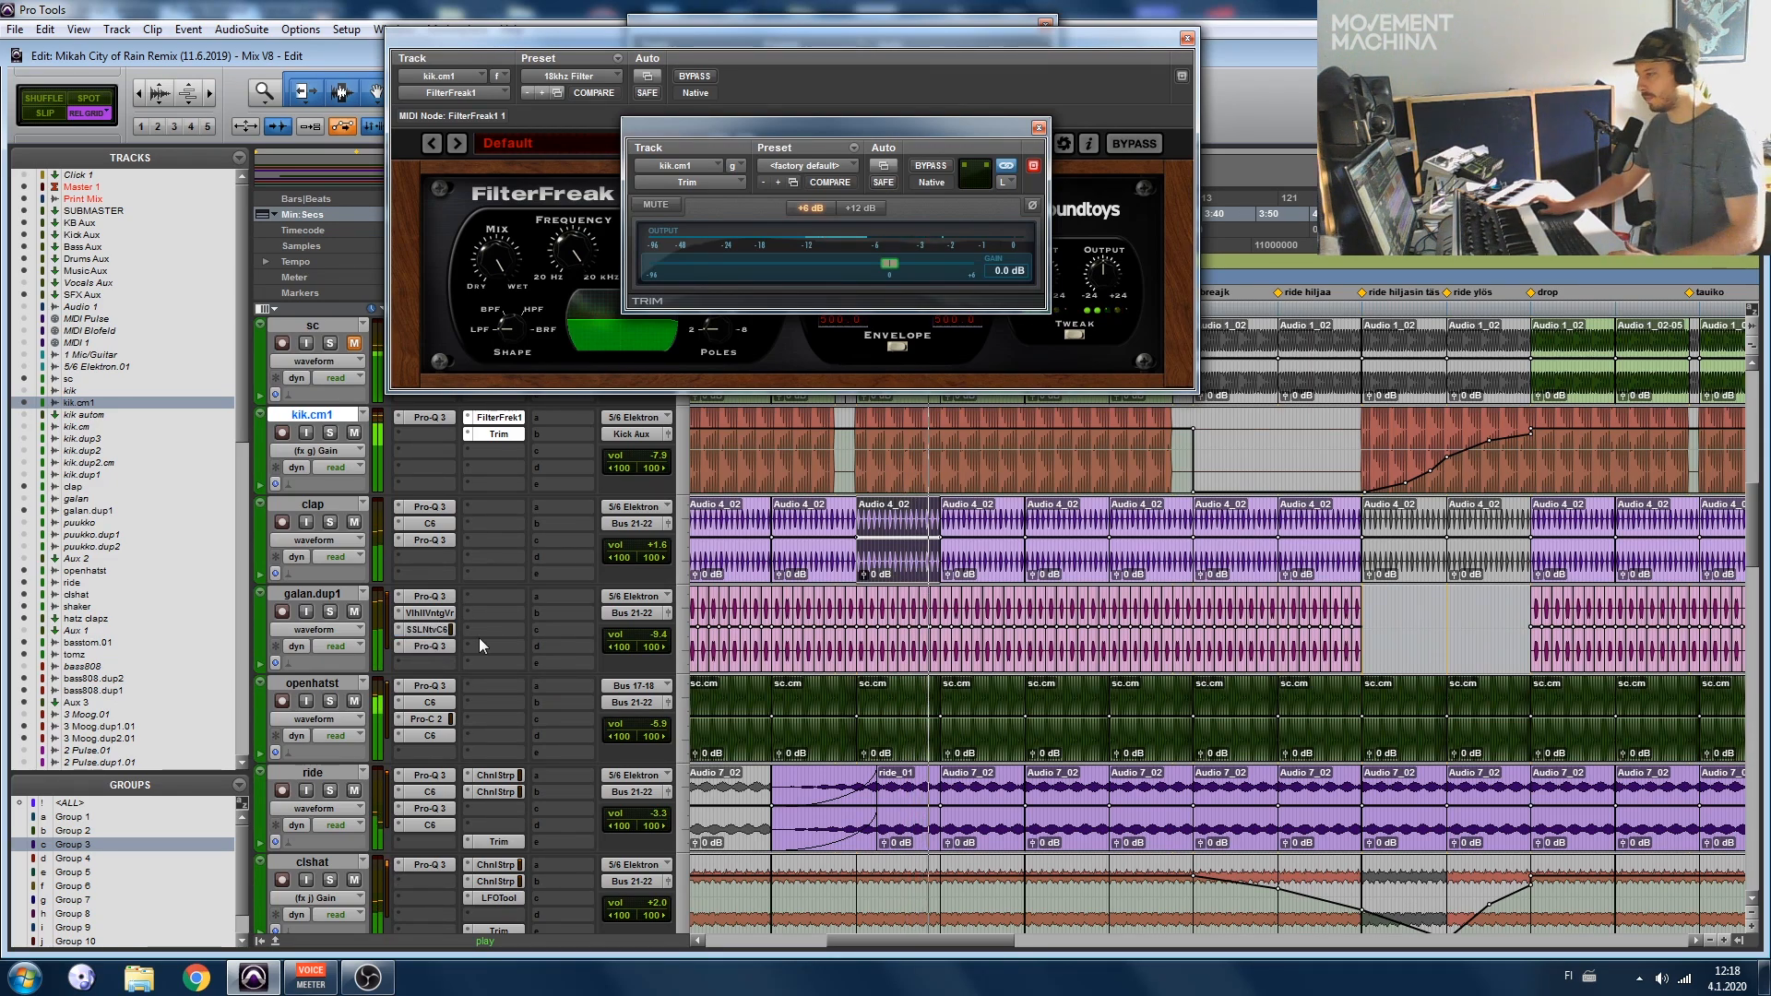
Step: Solo the openhatst track and bypass all four of its inserts
{"action": "left_click", "coordinate": [329, 701]}
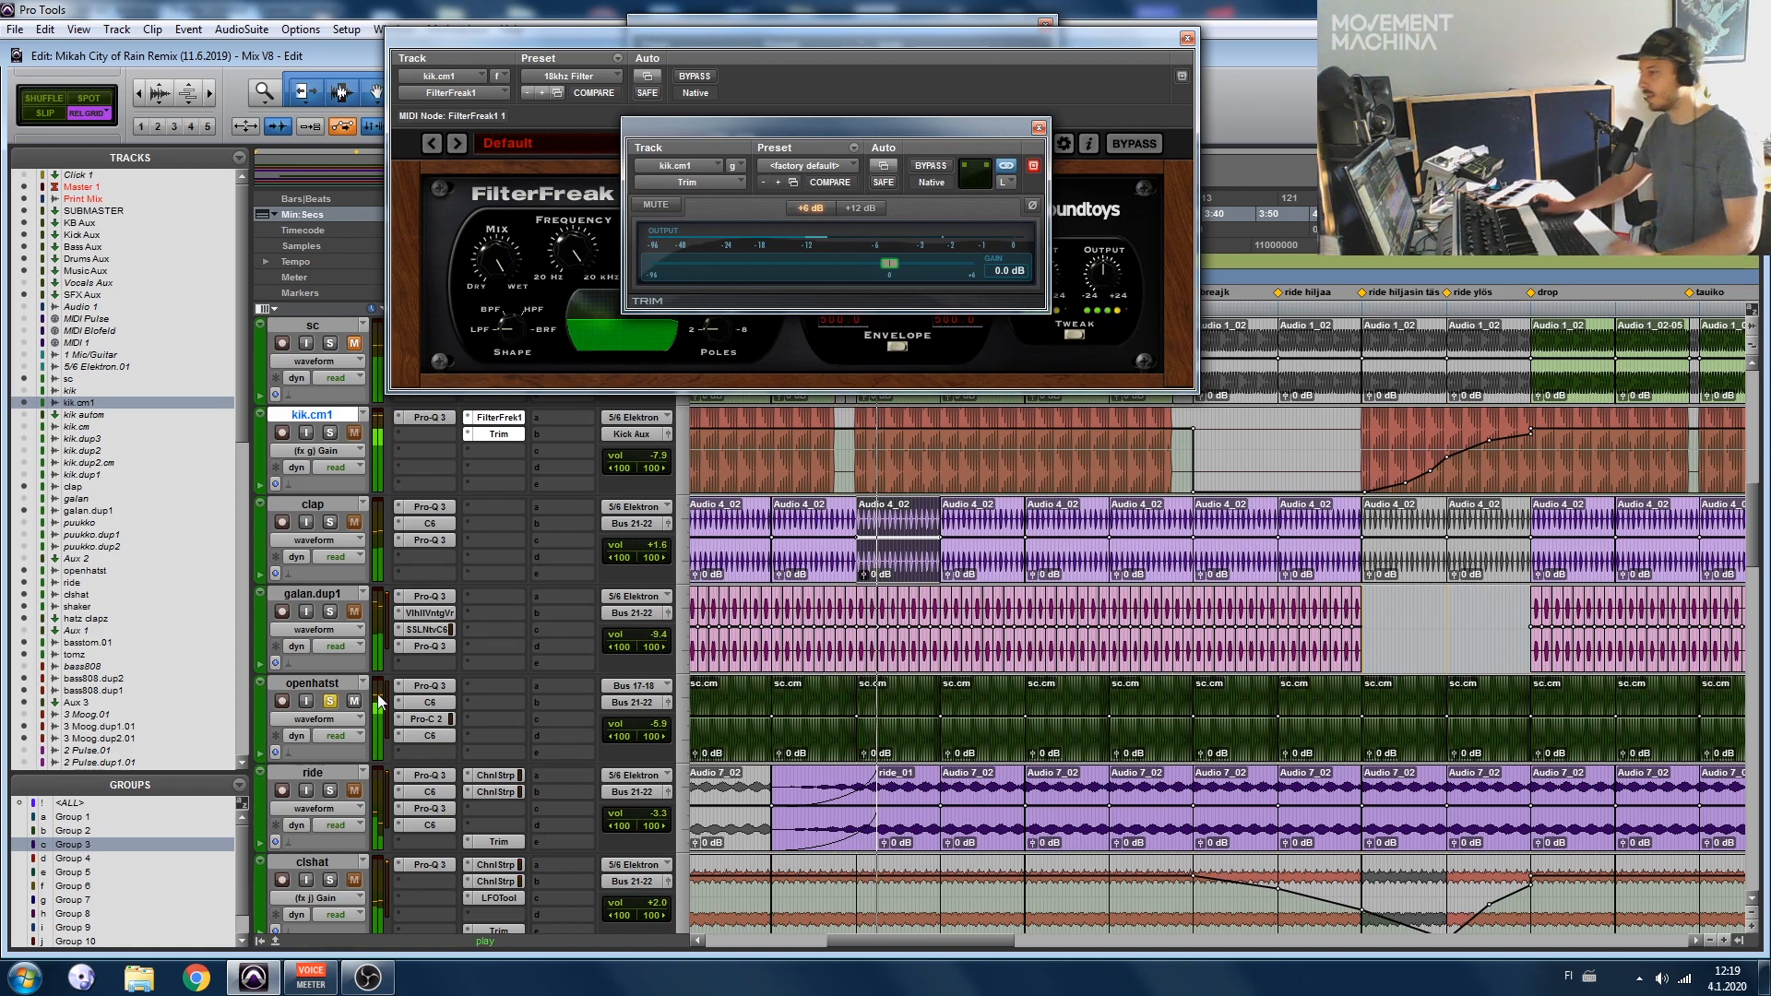
{"action": "left_click", "coordinate": [437, 736], "text": "ctrl"}
{"action": "left_click", "coordinate": [431, 718], "text": "ctrl"}
{"action": "left_click", "coordinate": [432, 703], "text": "ctrl"}
{"action": "left_click", "coordinate": [435, 688], "text": "ctrl"}
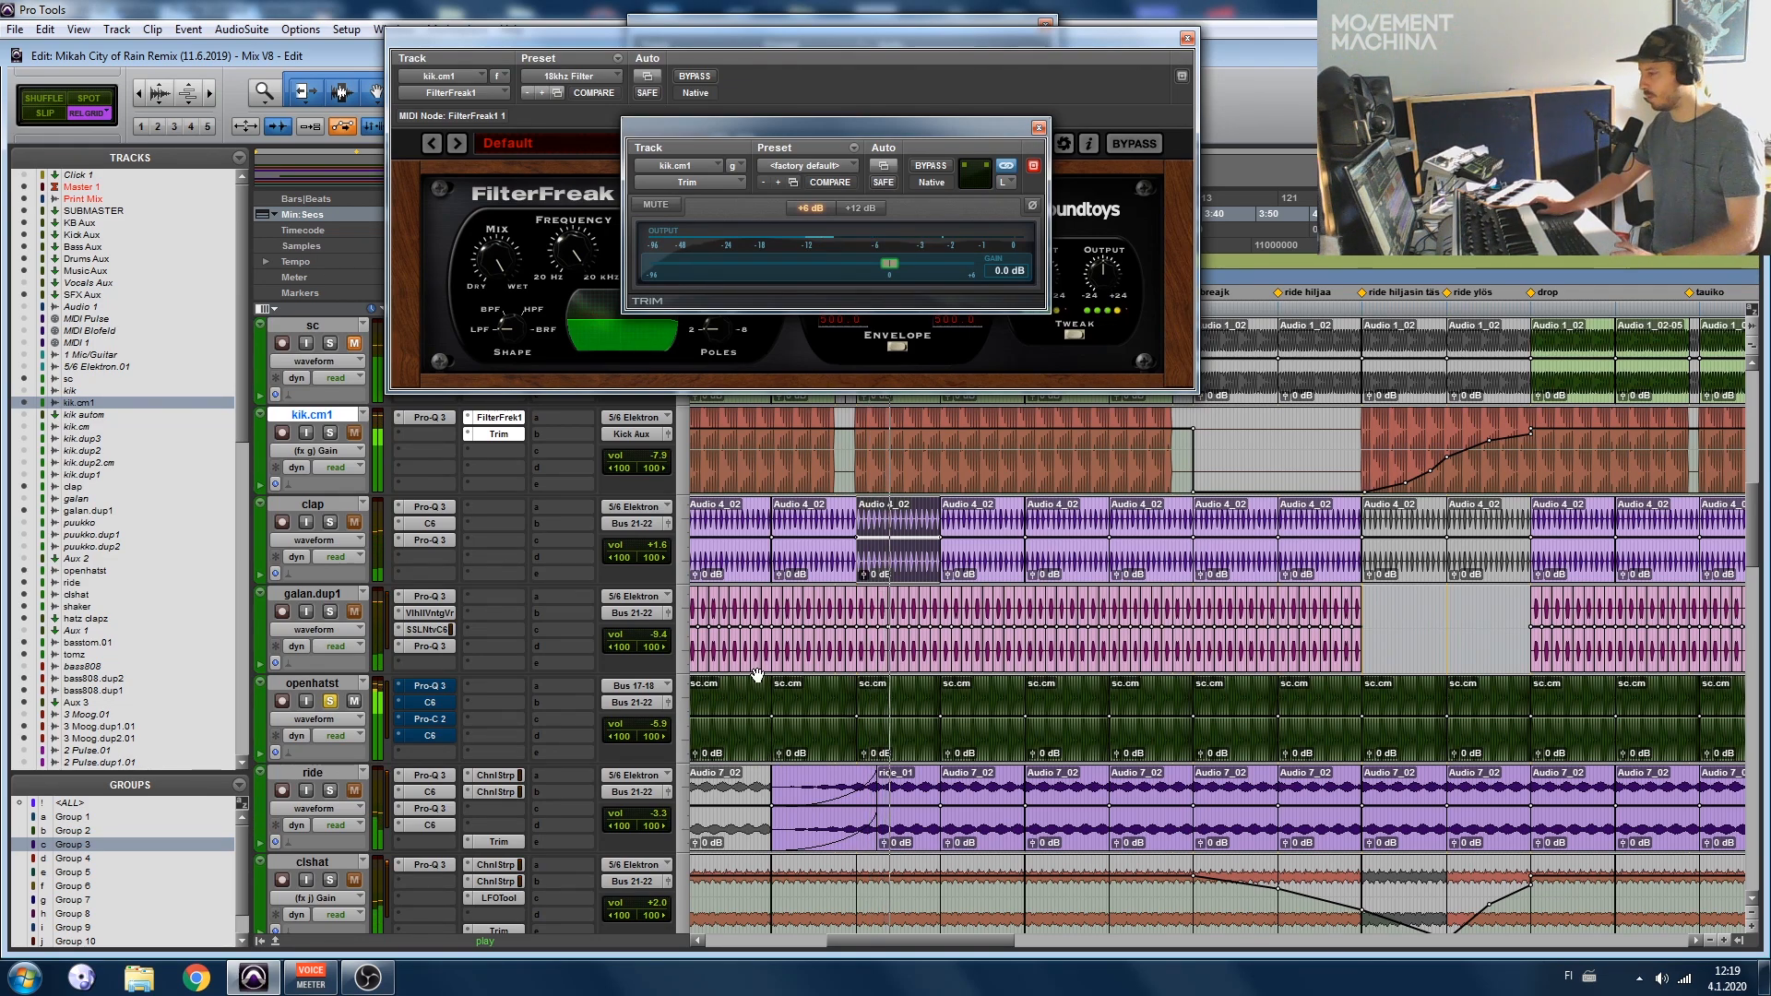
Step: Re-enable the Pro-Q 3 and the first C6 on openhatst and review their settings, closing only the Pro-Q 3 window
{"action": "left_click", "coordinate": [436, 688], "text": "ctrl"}
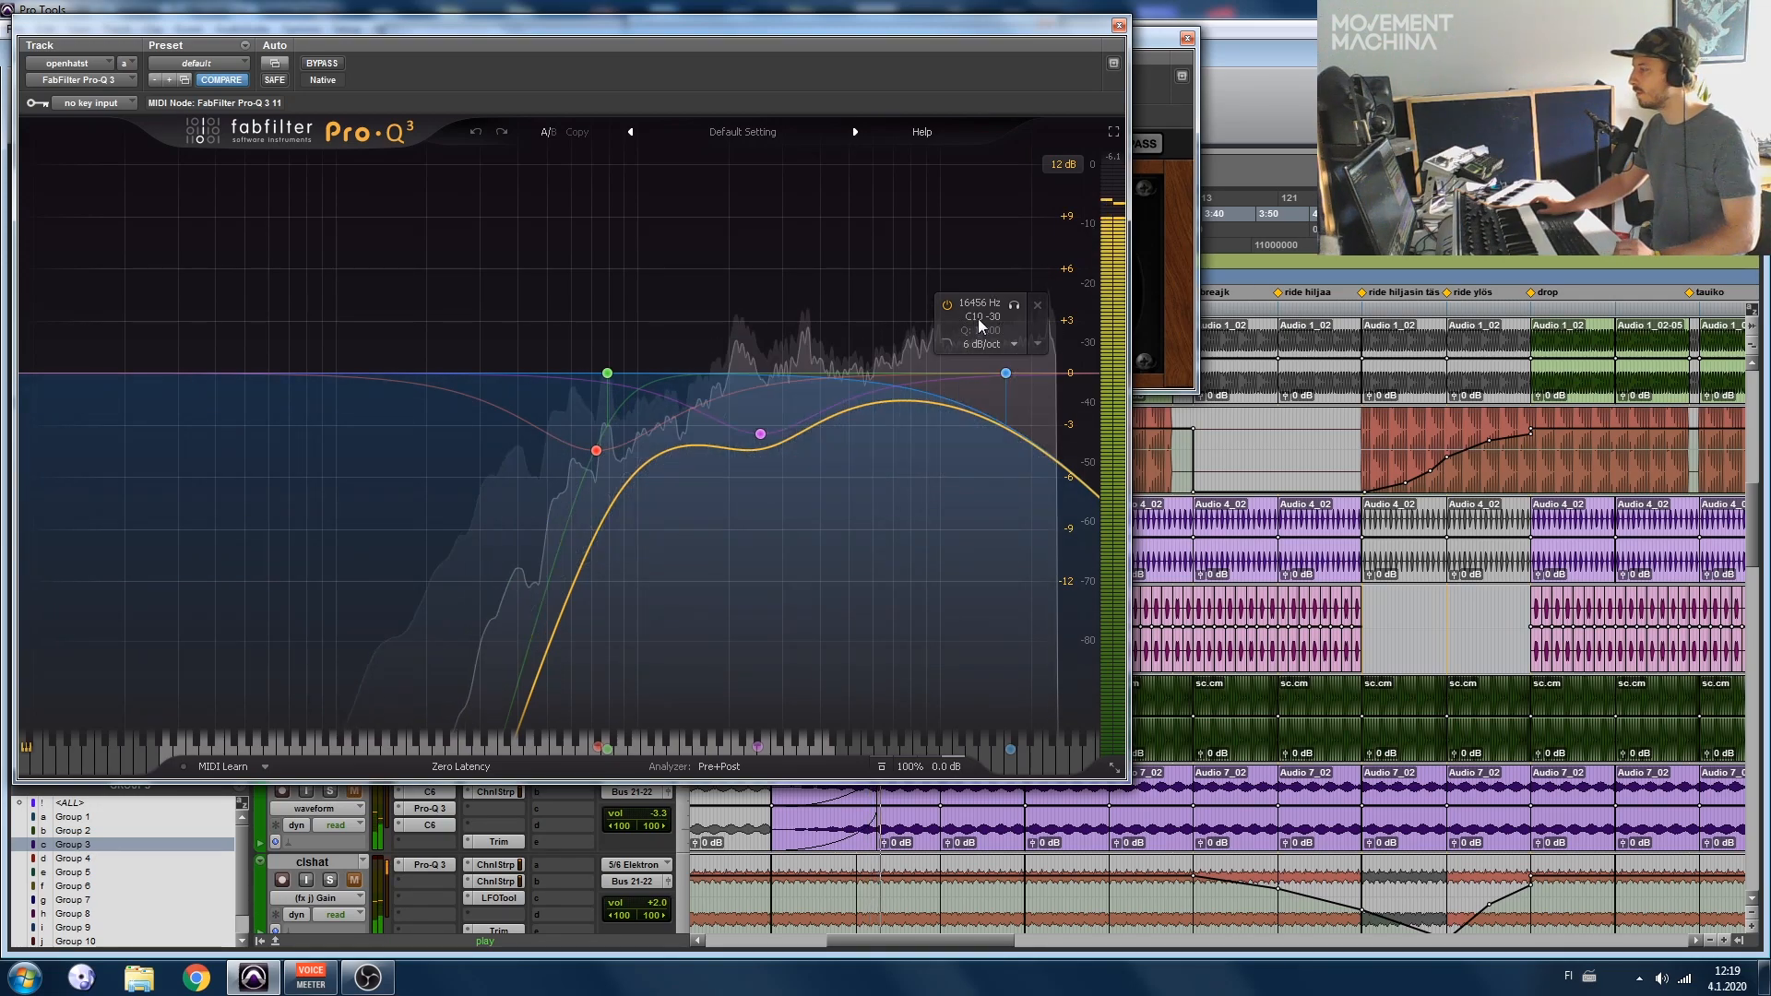
{"action": "key", "text": "ctrl+w"}
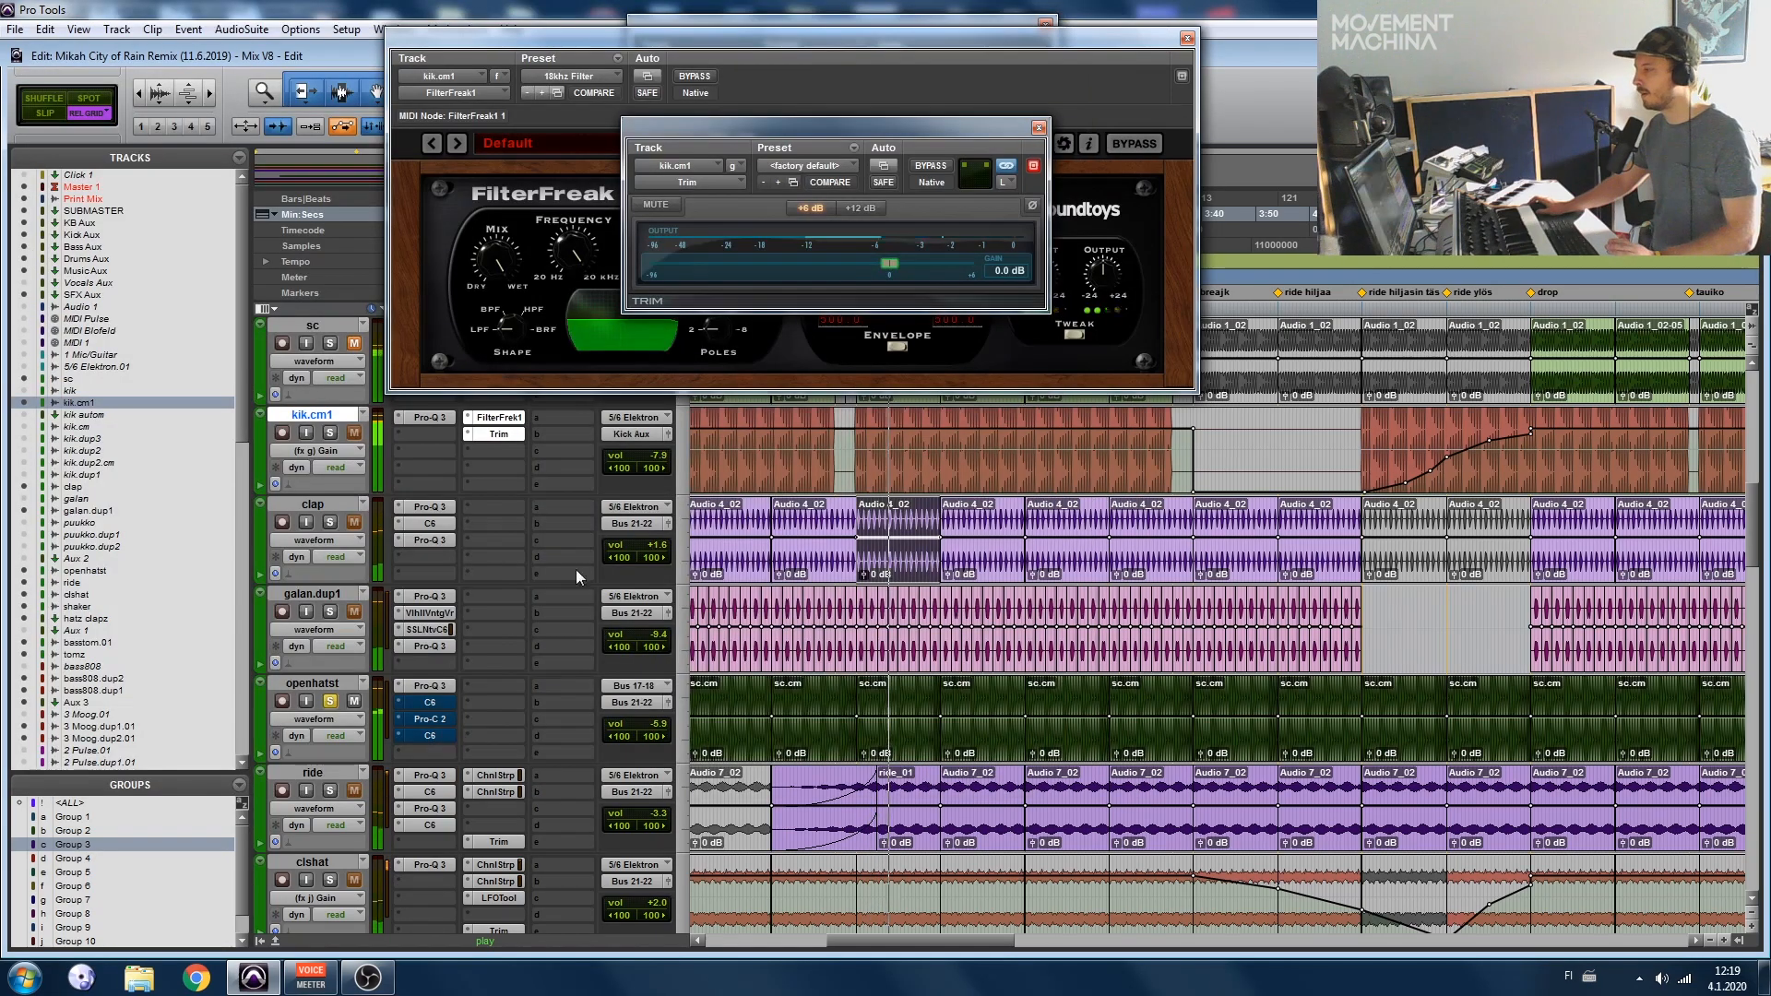
{"action": "left_click", "coordinate": [439, 701]}
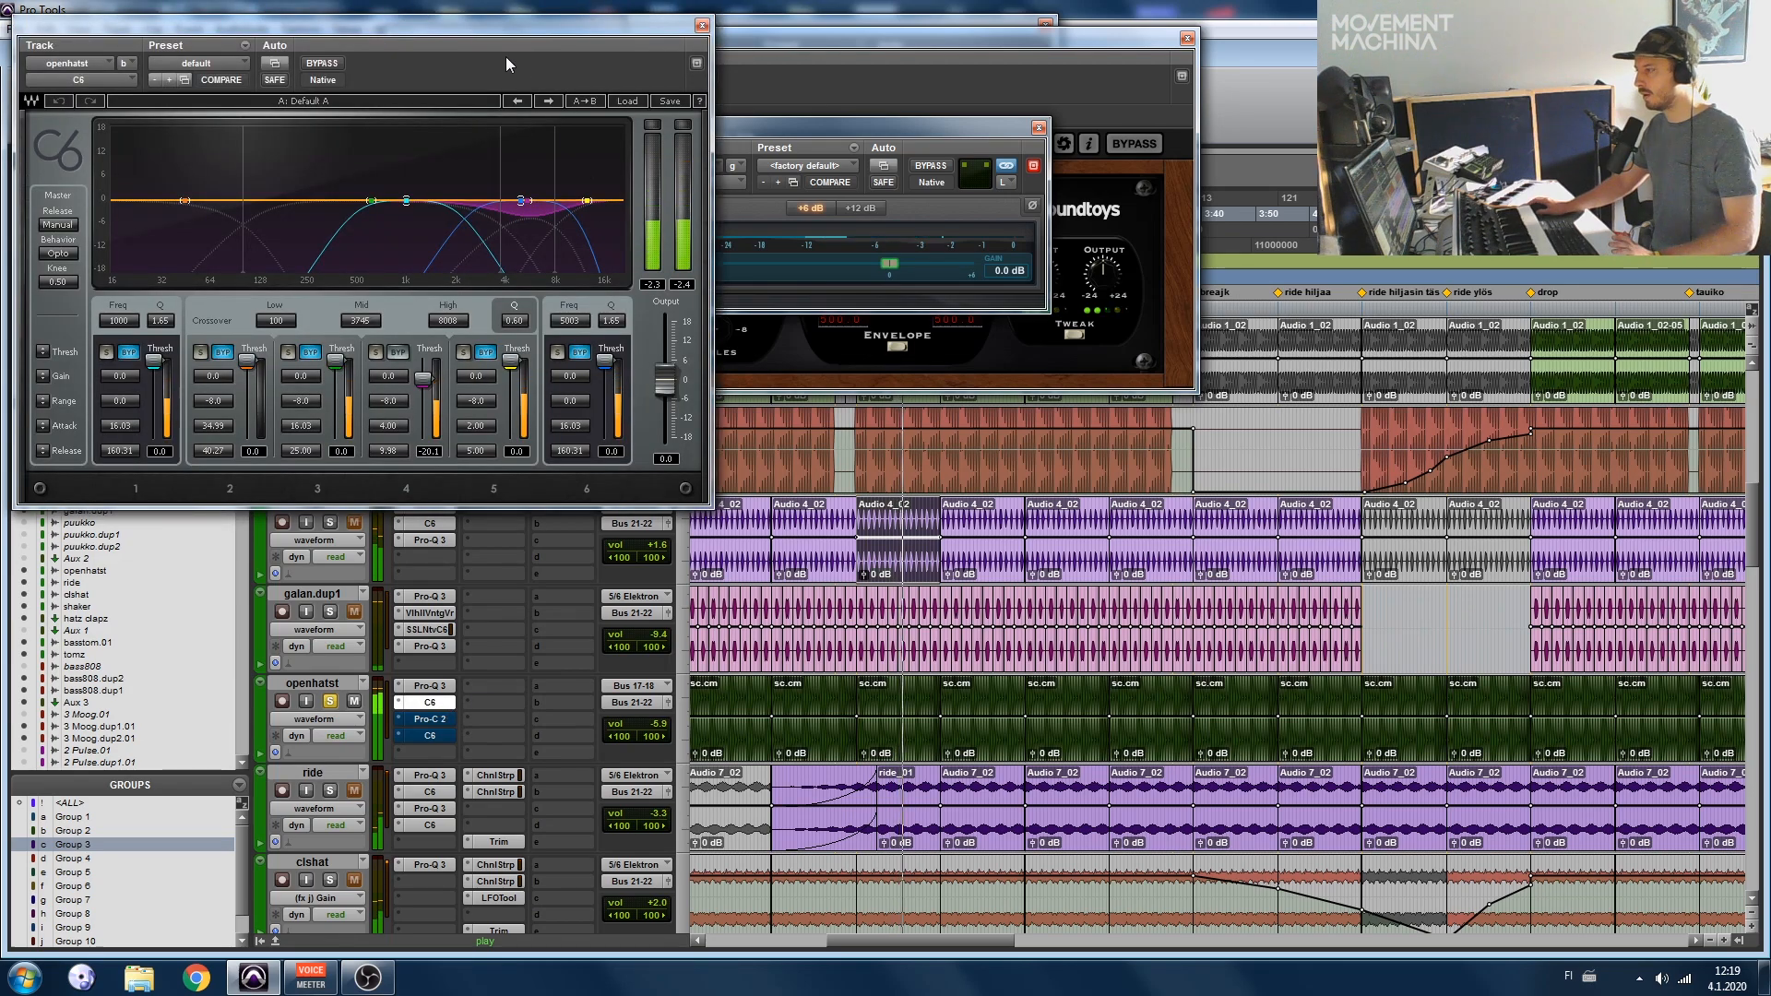
{"action": "left_click_drag", "start_coordinate": [371, 26], "coordinate": [1078, 170]}
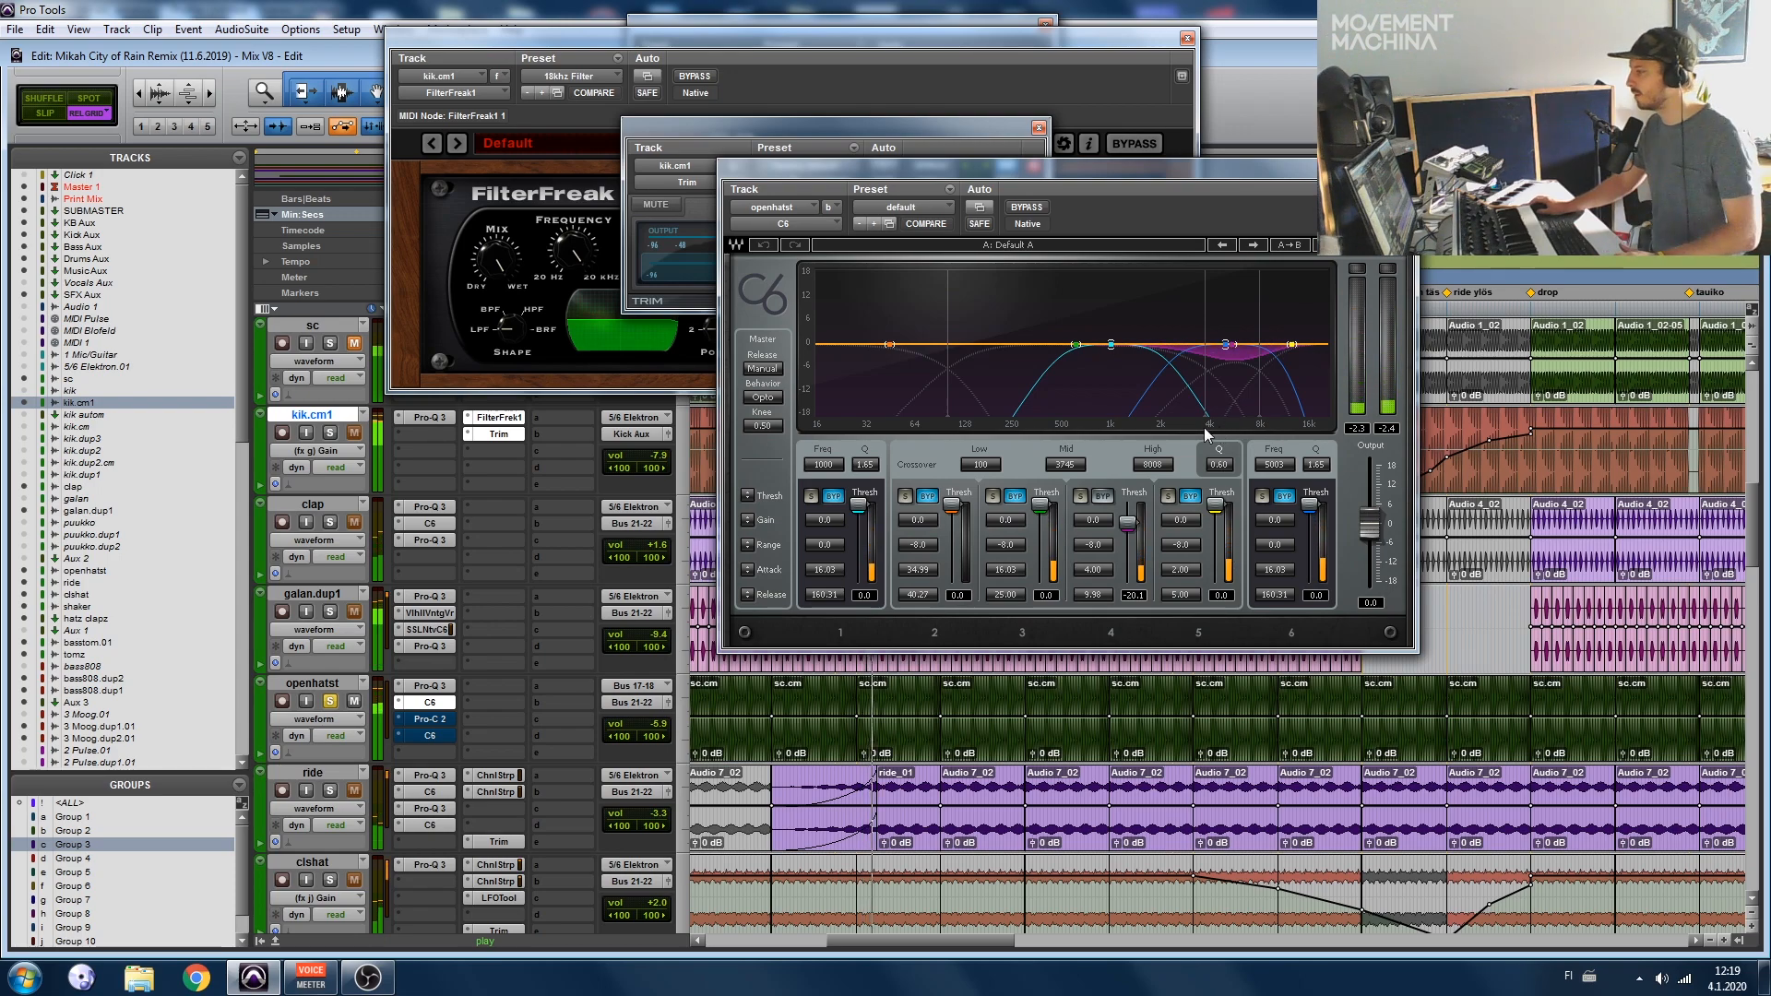
Step: Re-enable the Pro-C 2 on openhatst, arrange its window beside the C6, and examine its side-chain filter
{"action": "left_click", "coordinate": [443, 721]}
{"action": "left_click", "coordinate": [322, 65]}
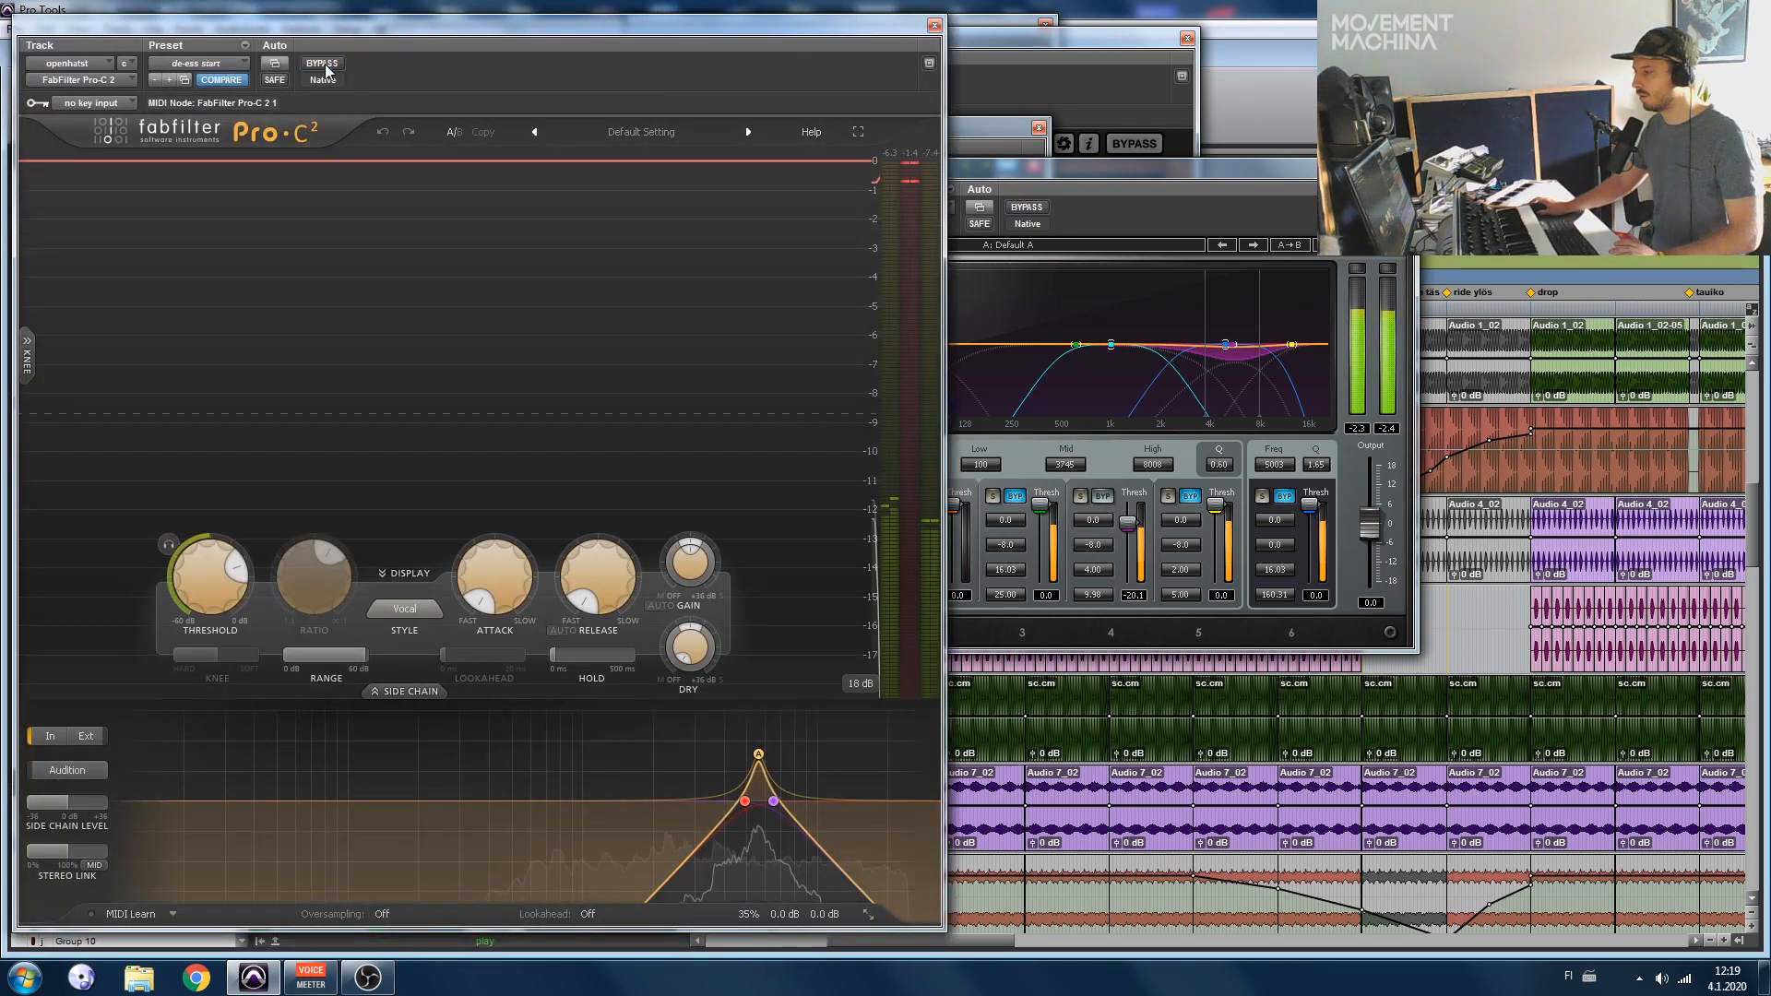
{"action": "left_click_drag", "start_coordinate": [520, 26], "coordinate": [666, 13]}
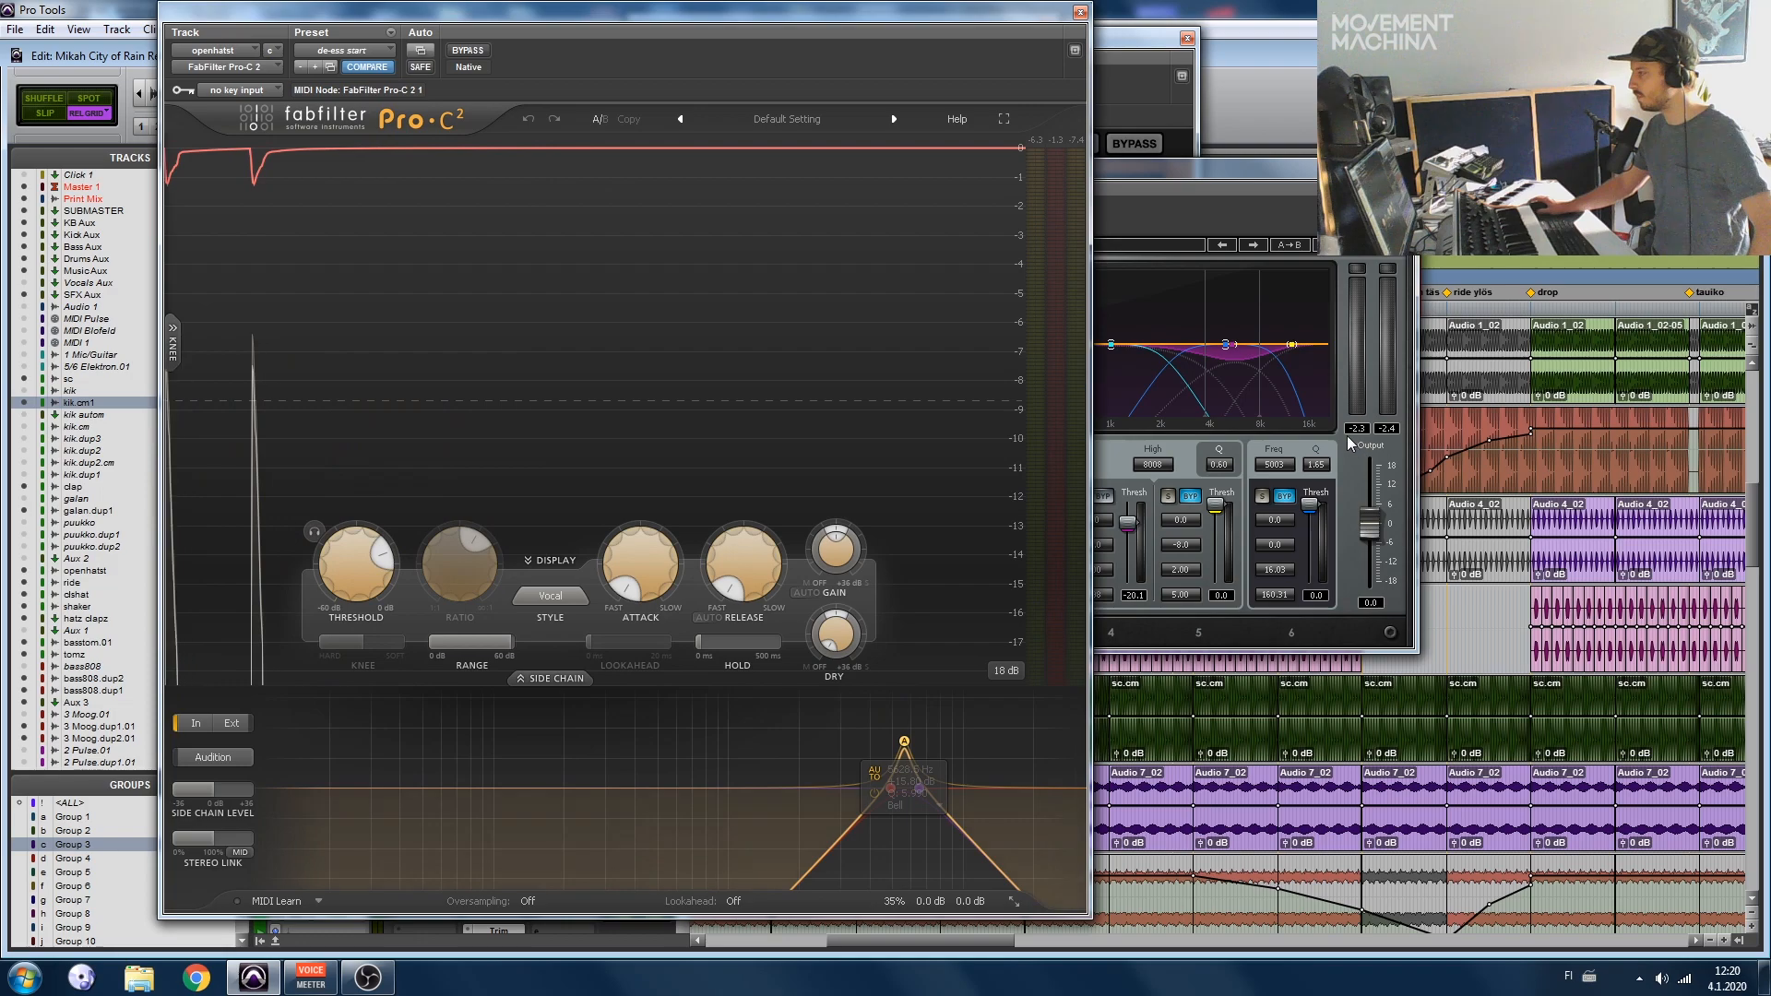
{"action": "left_click_drag", "start_coordinate": [1241, 170], "coordinate": [1621, 116]}
{"action": "left_click_drag", "start_coordinate": [955, 18], "coordinate": [931, 26]}
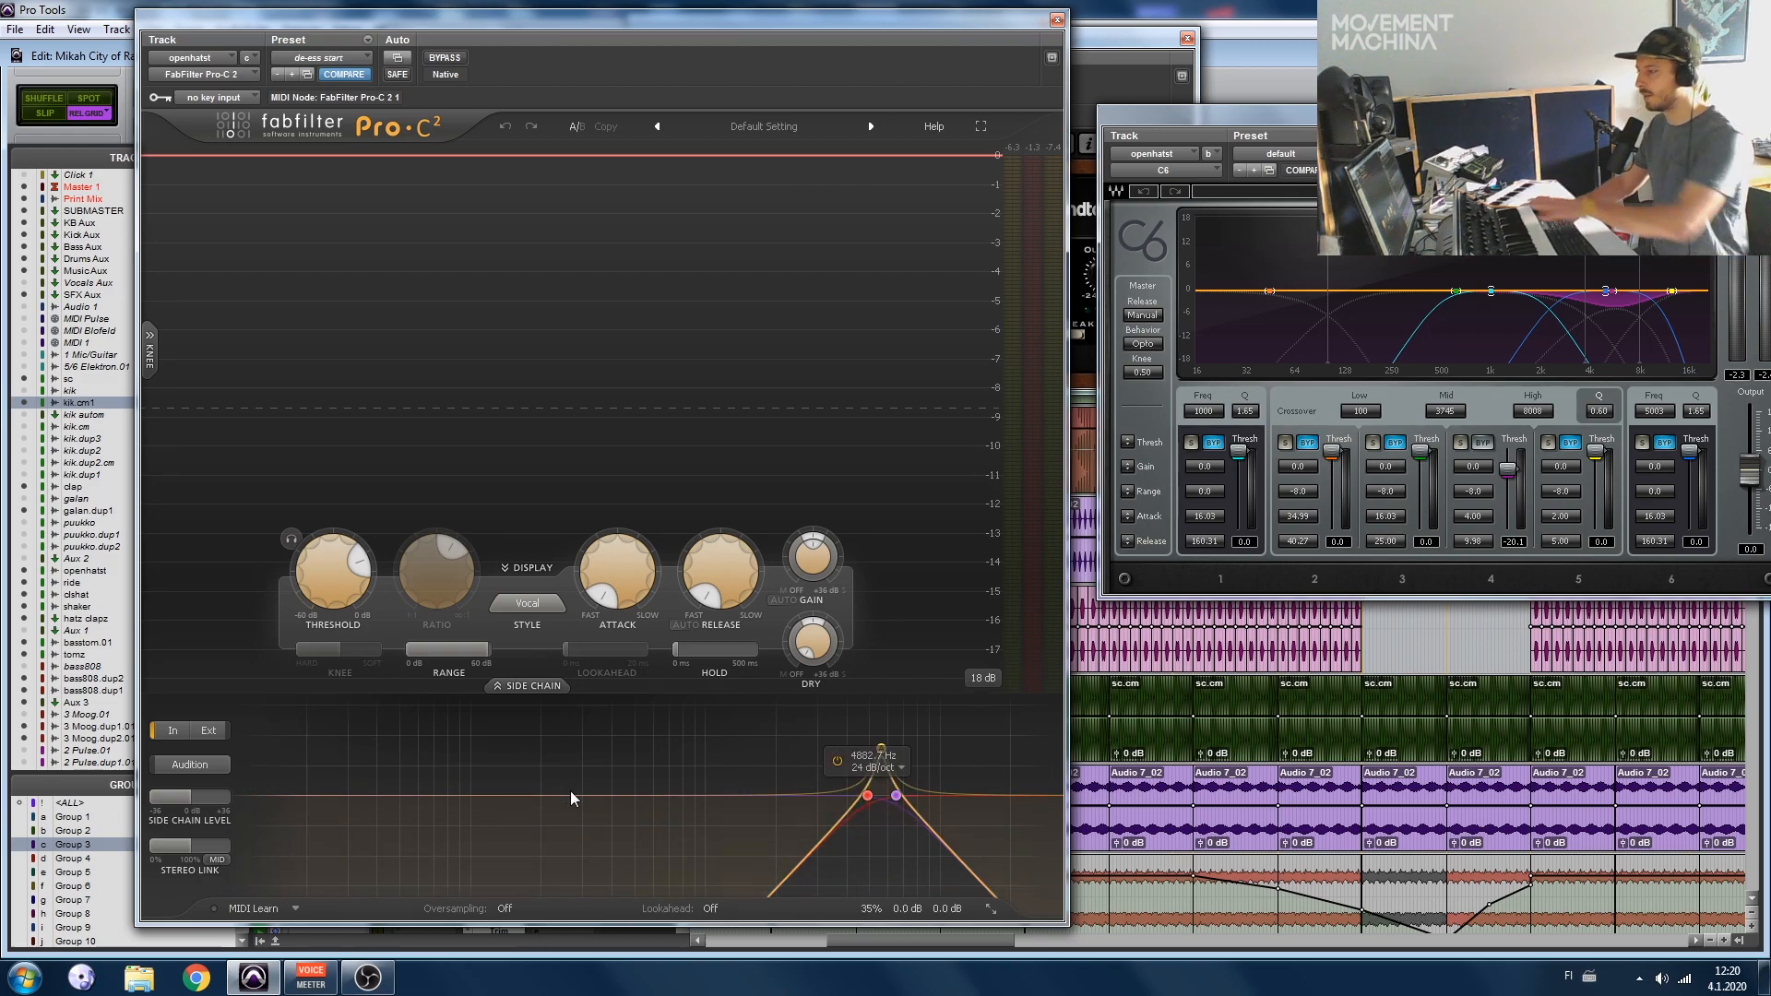
{"action": "left_click", "coordinate": [521, 688]}
{"action": "left_click", "coordinate": [522, 687]}
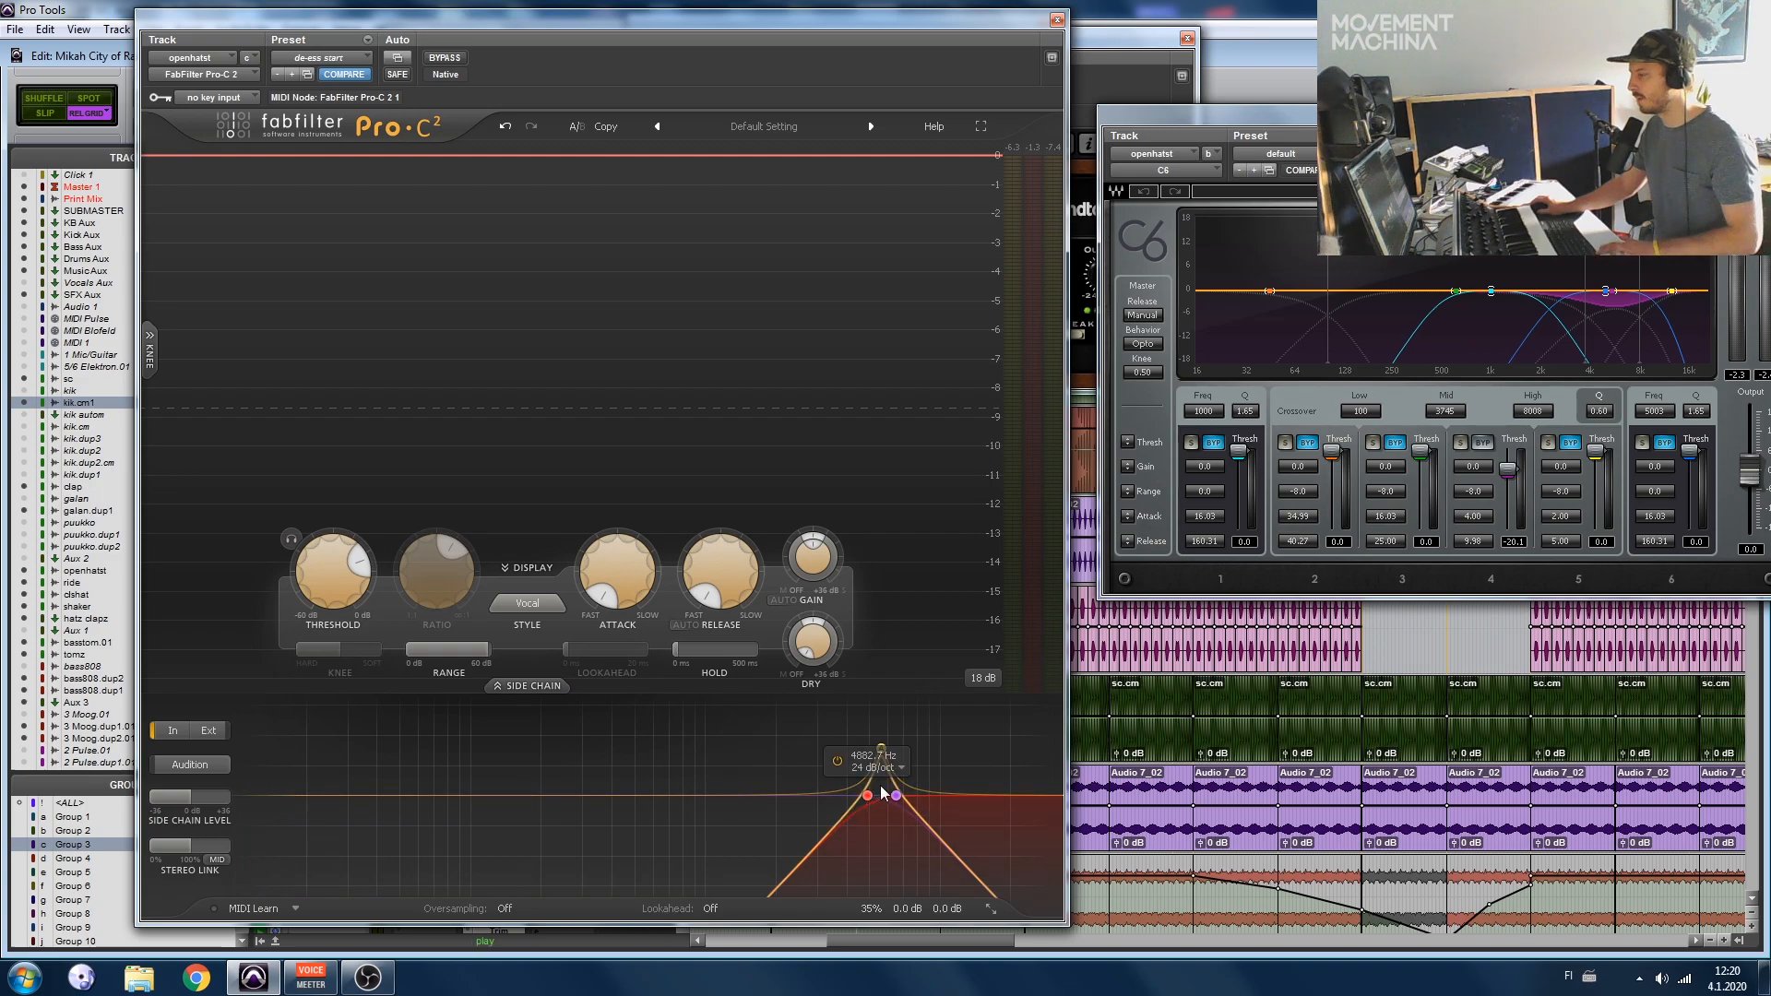
Step: Play the openhatst track with the Pro-C 2 bypassed and active, leave it active and close its window
{"action": "key", "text": "space"}
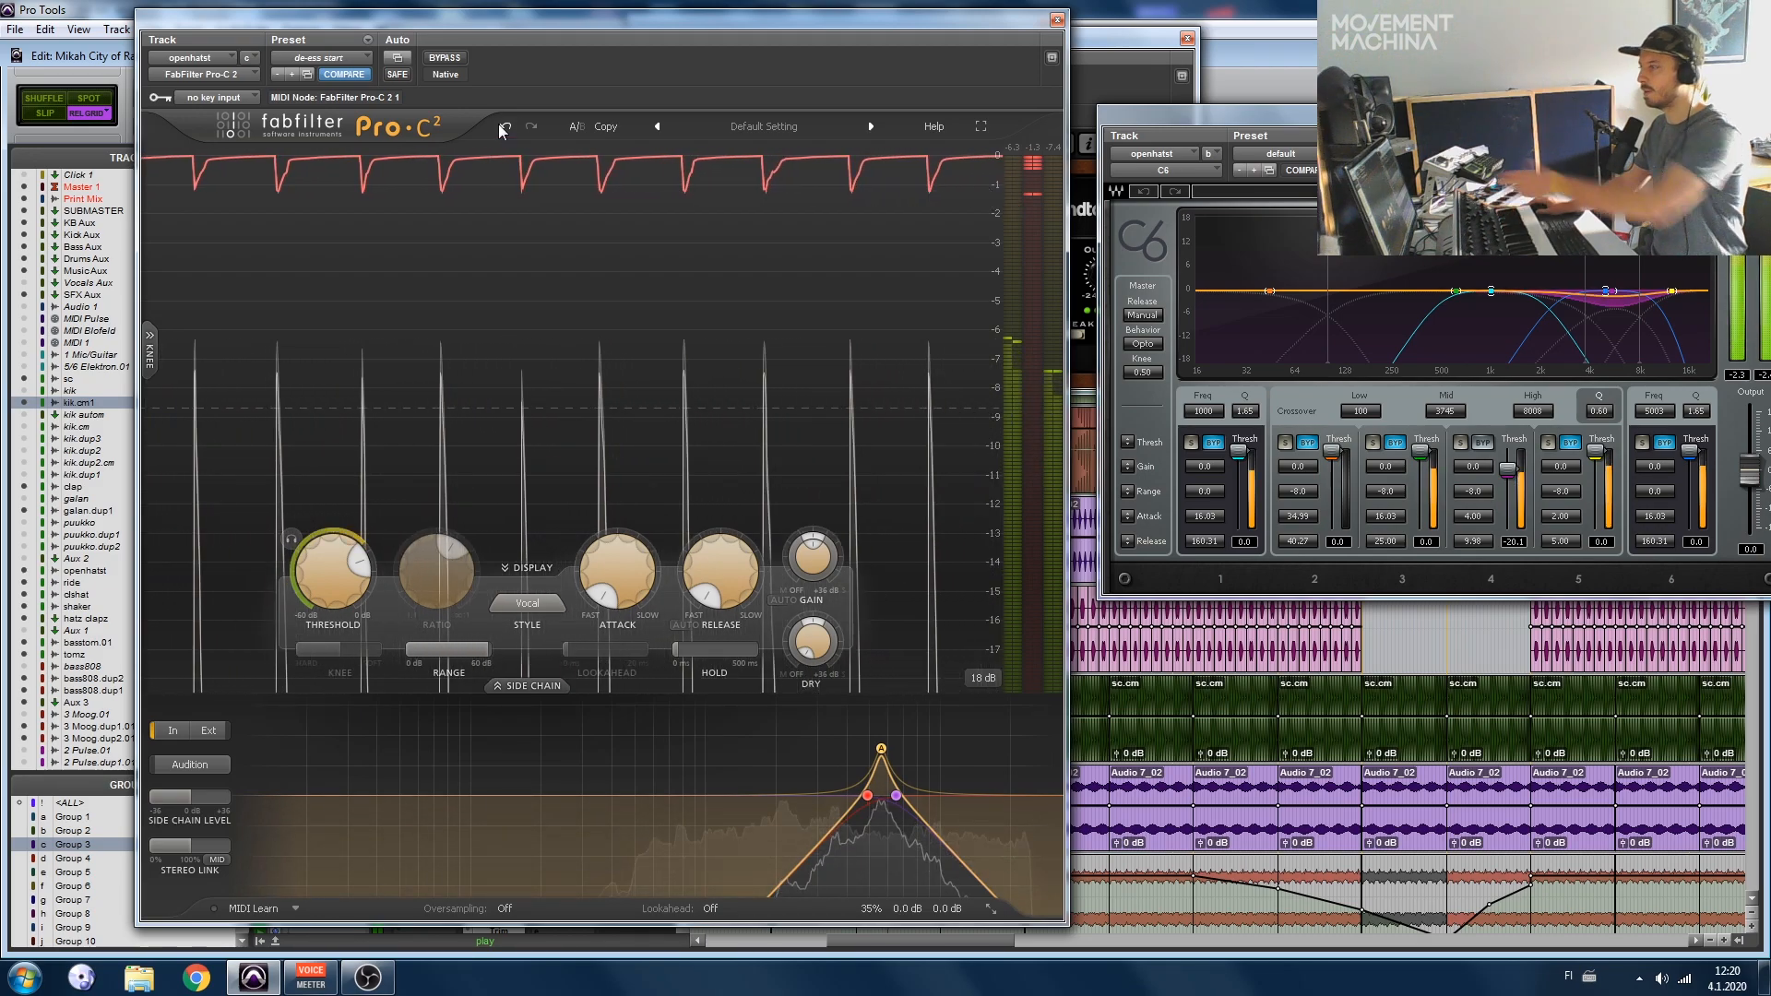
{"action": "left_click", "coordinate": [441, 58]}
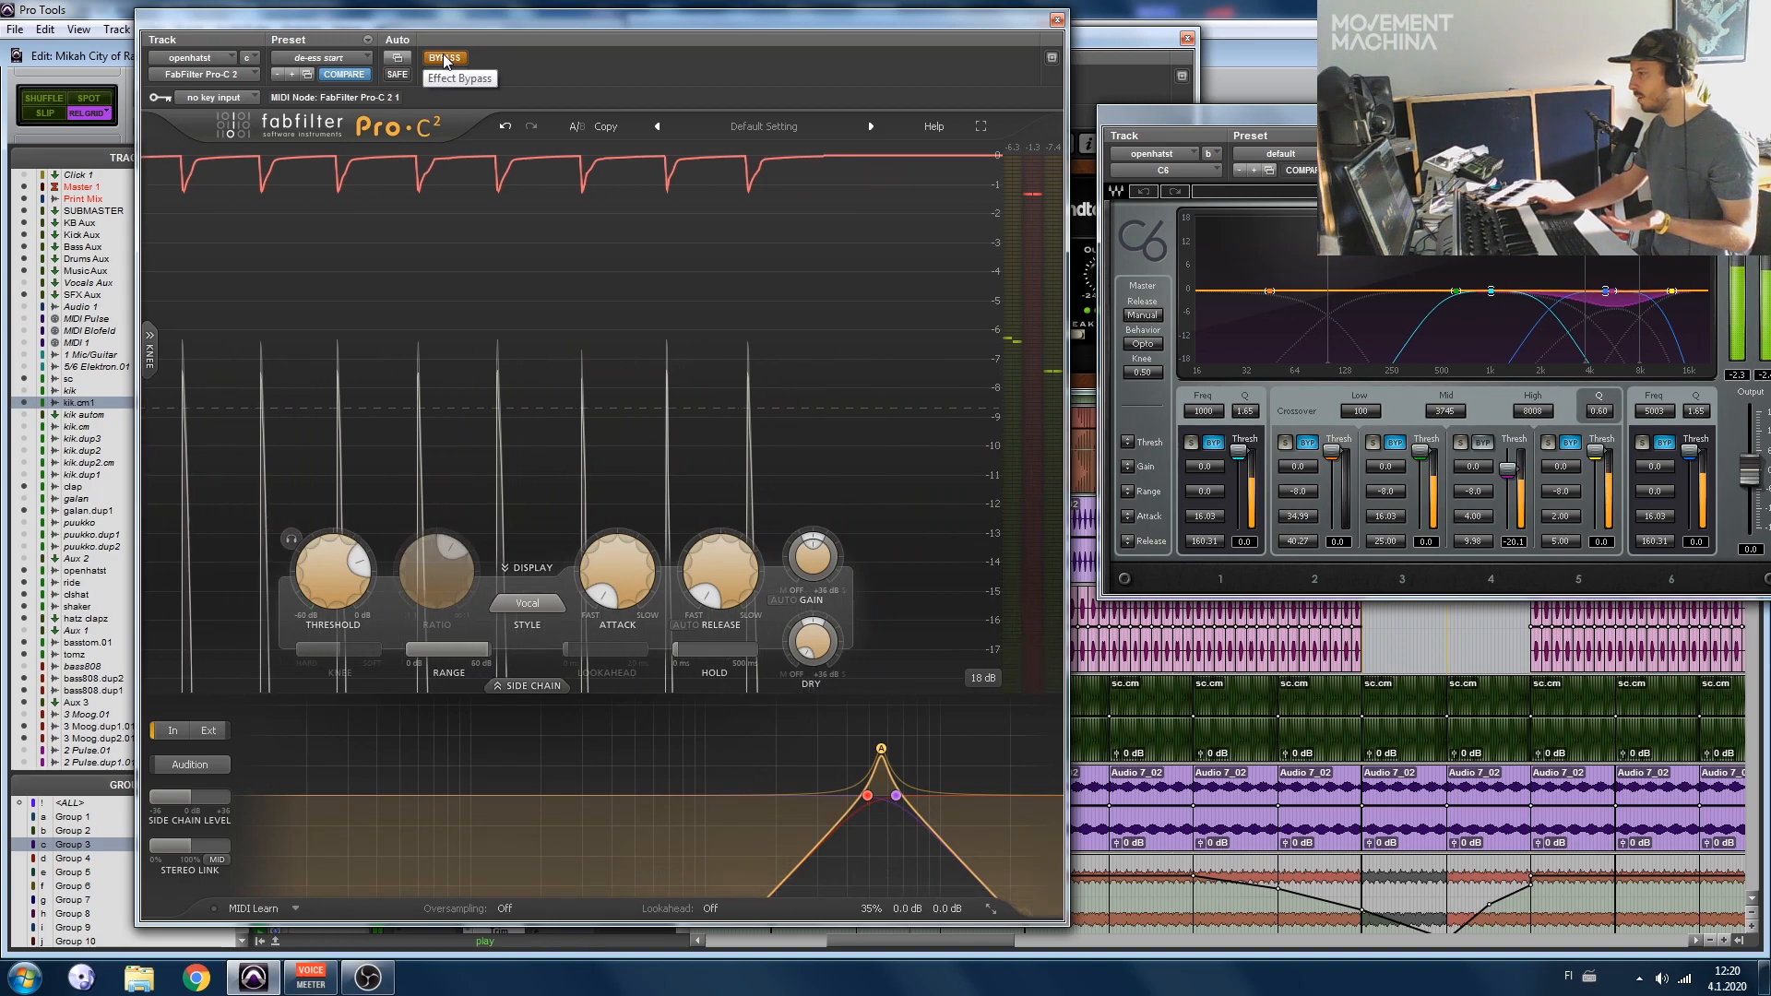
{"action": "left_click", "coordinate": [444, 58]}
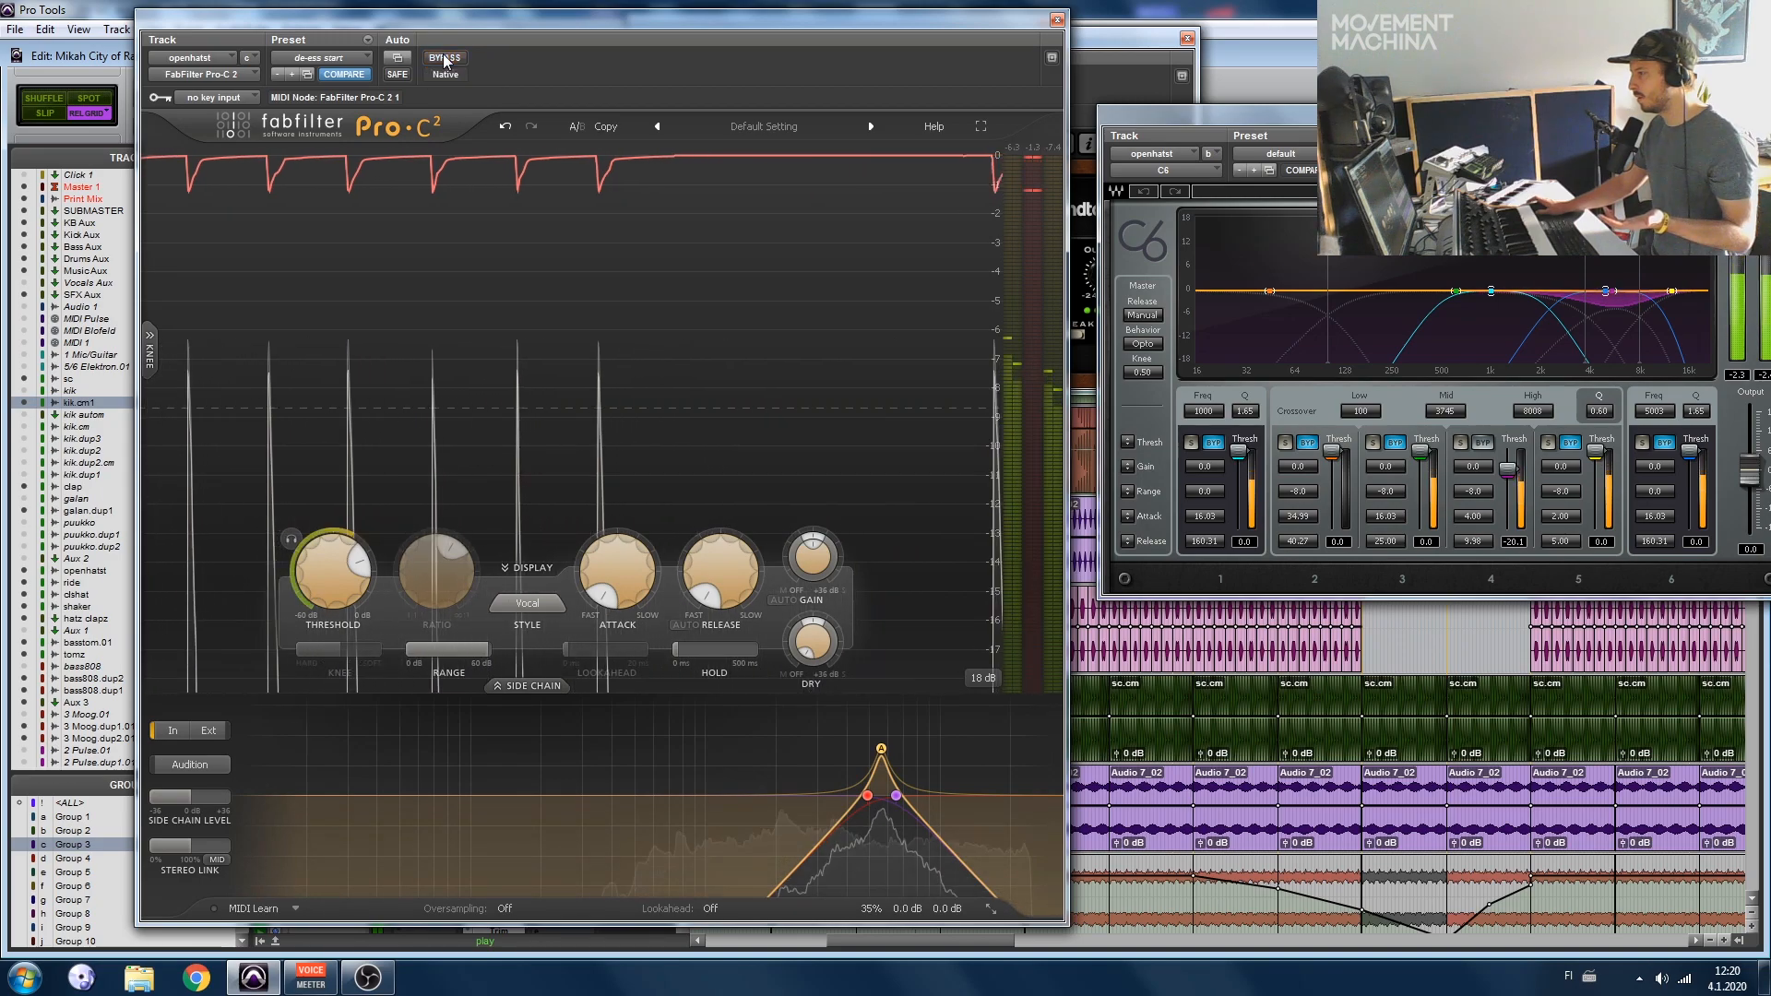
{"action": "left_click", "coordinate": [1057, 20]}
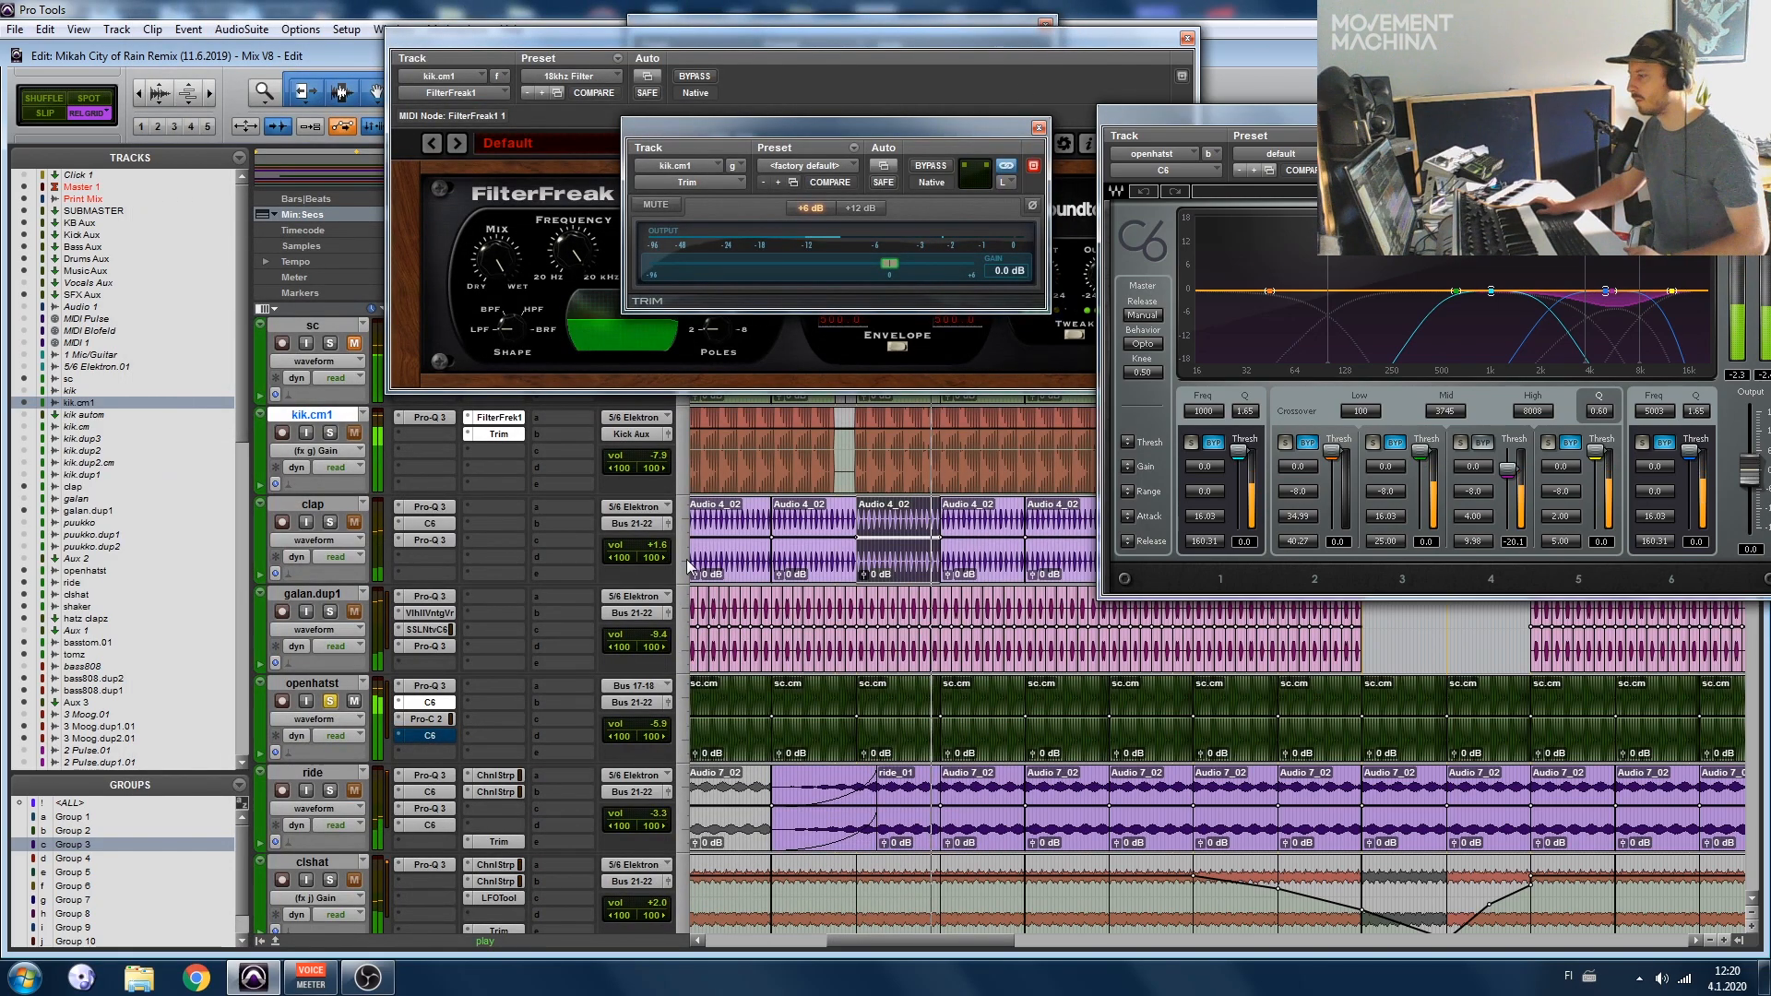
Step: Re-enable the second C6 on openhatst, move its window clear of the inserts, and review its high-frequency band during playback
{"action": "left_click", "coordinate": [430, 737]}
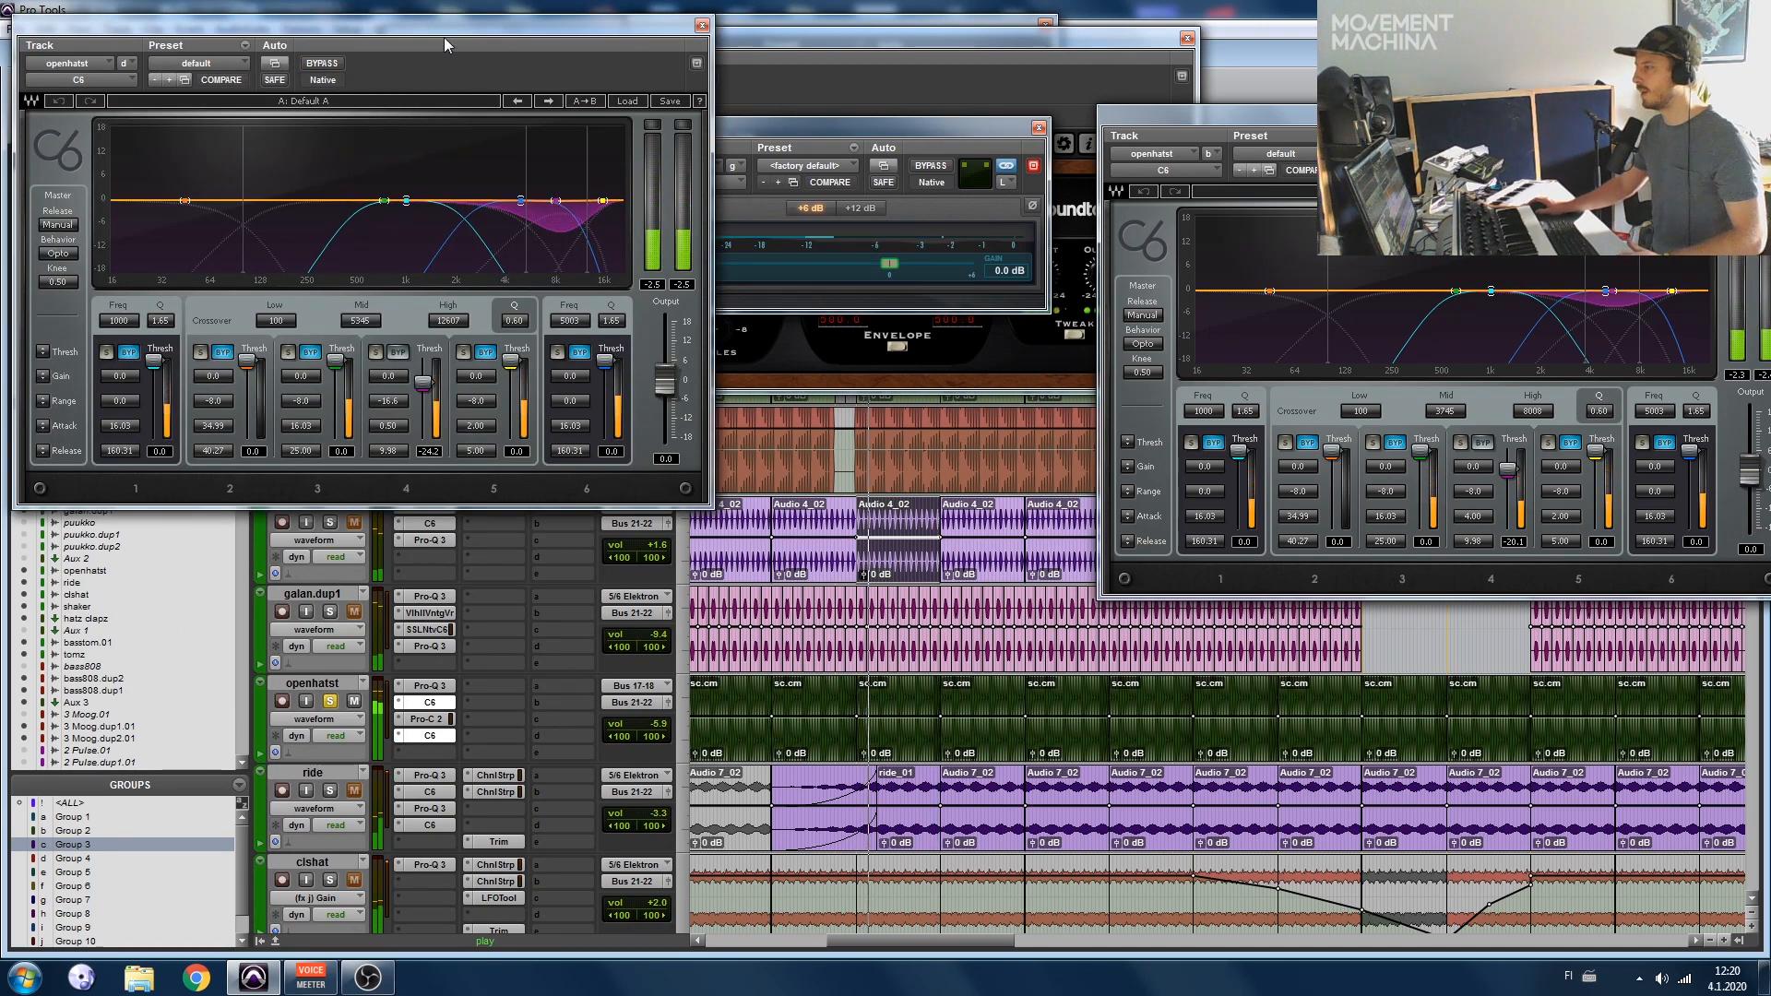
{"action": "left_click_drag", "start_coordinate": [447, 50], "coordinate": [1289, 307]}
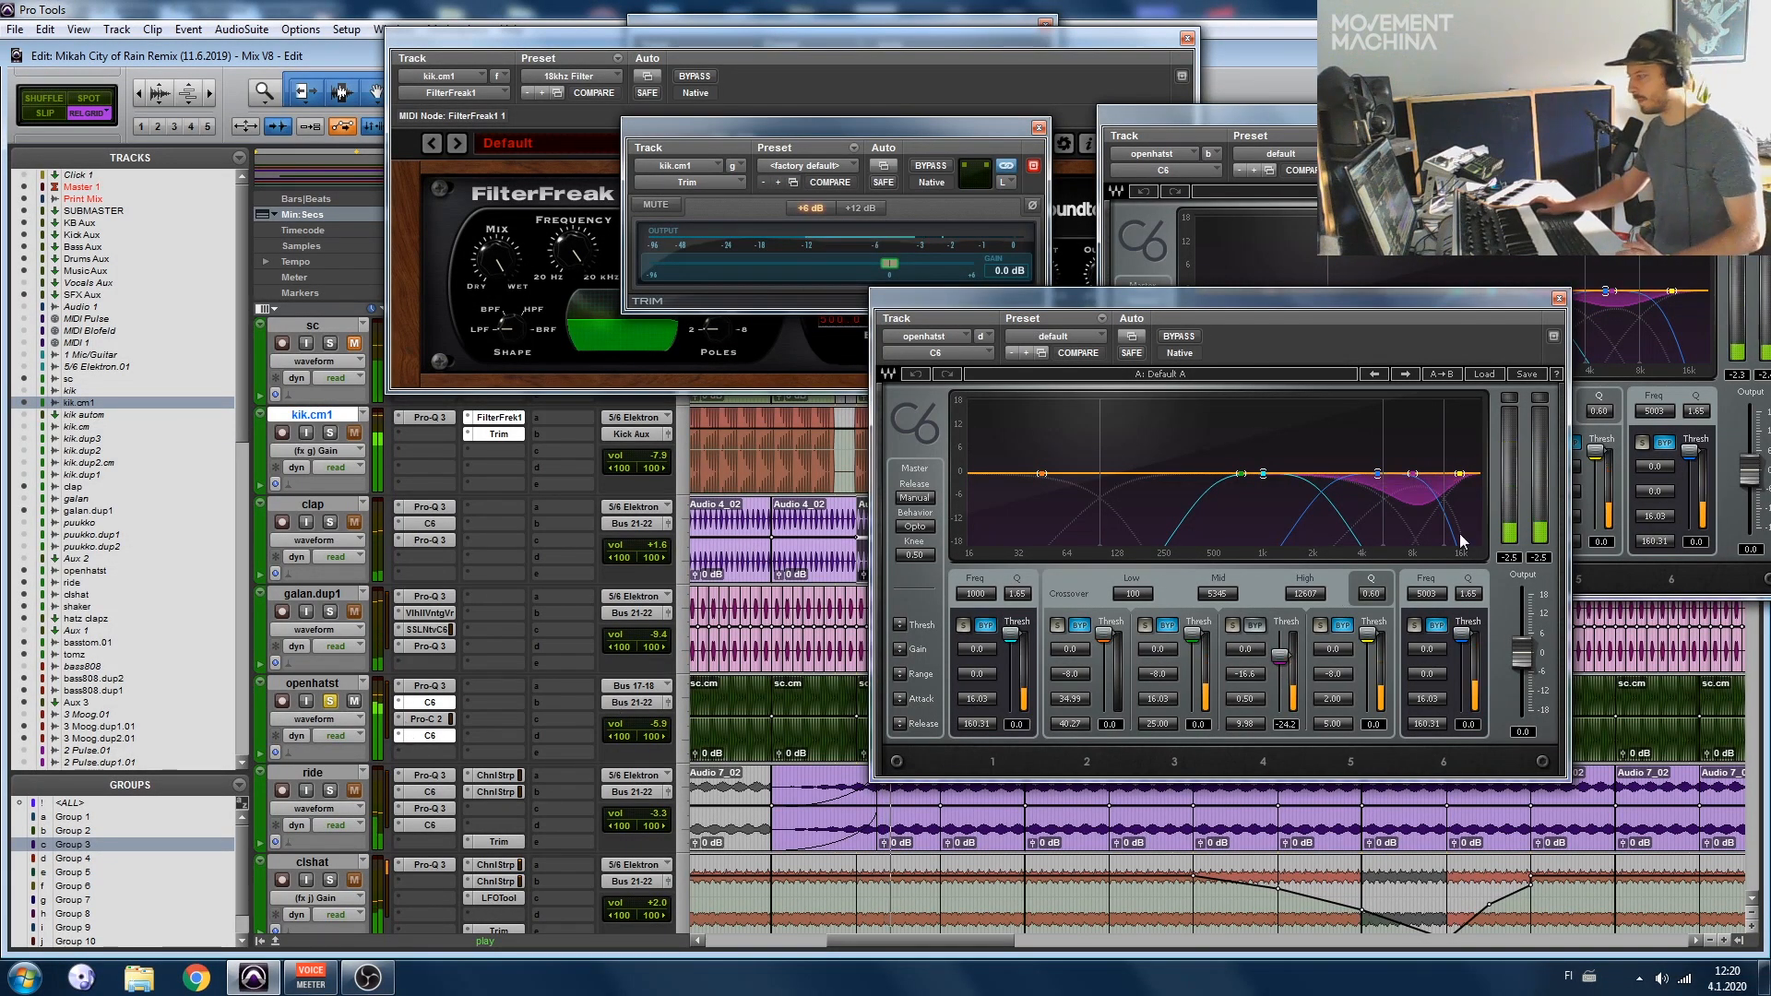
{"action": "left_click", "coordinate": [1050, 398]}
{"action": "key", "text": "space"}
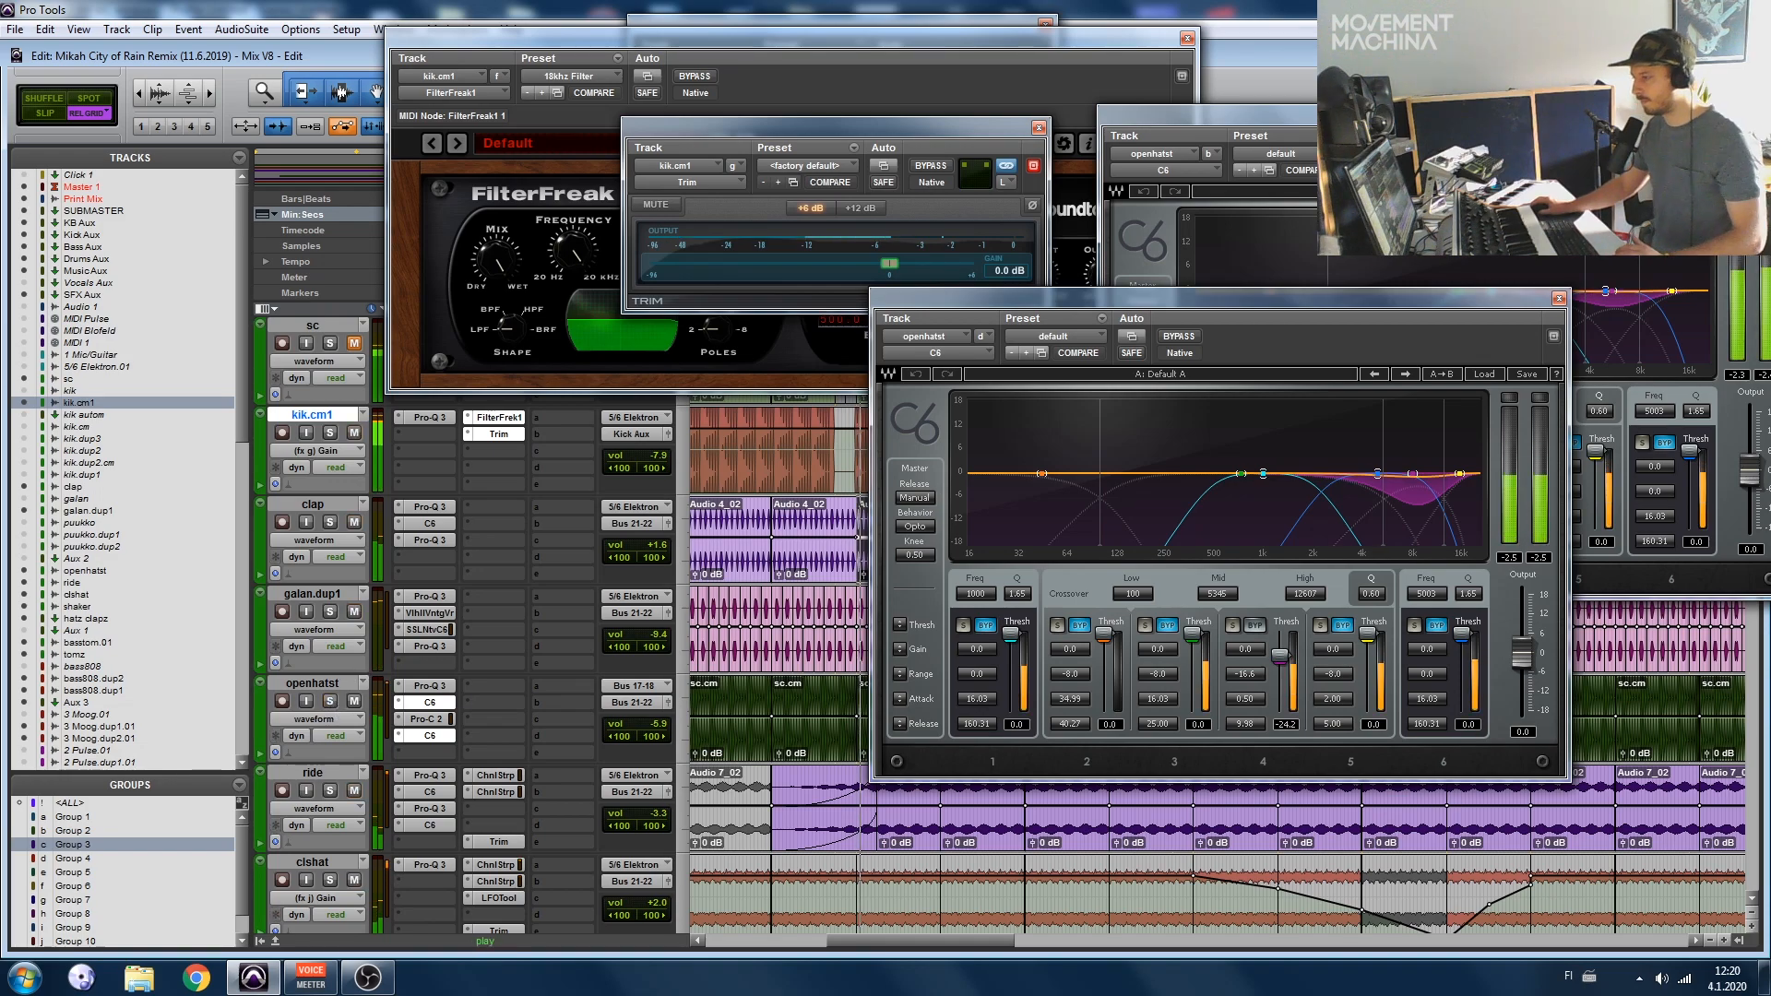
Step: Close both C6 windows and the remaining Trim, FilterFreak and Master 1 plug-in windows
{"action": "left_click", "coordinate": [1560, 299]}
{"action": "left_click_drag", "start_coordinate": [1569, 116], "coordinate": [1454, 129]}
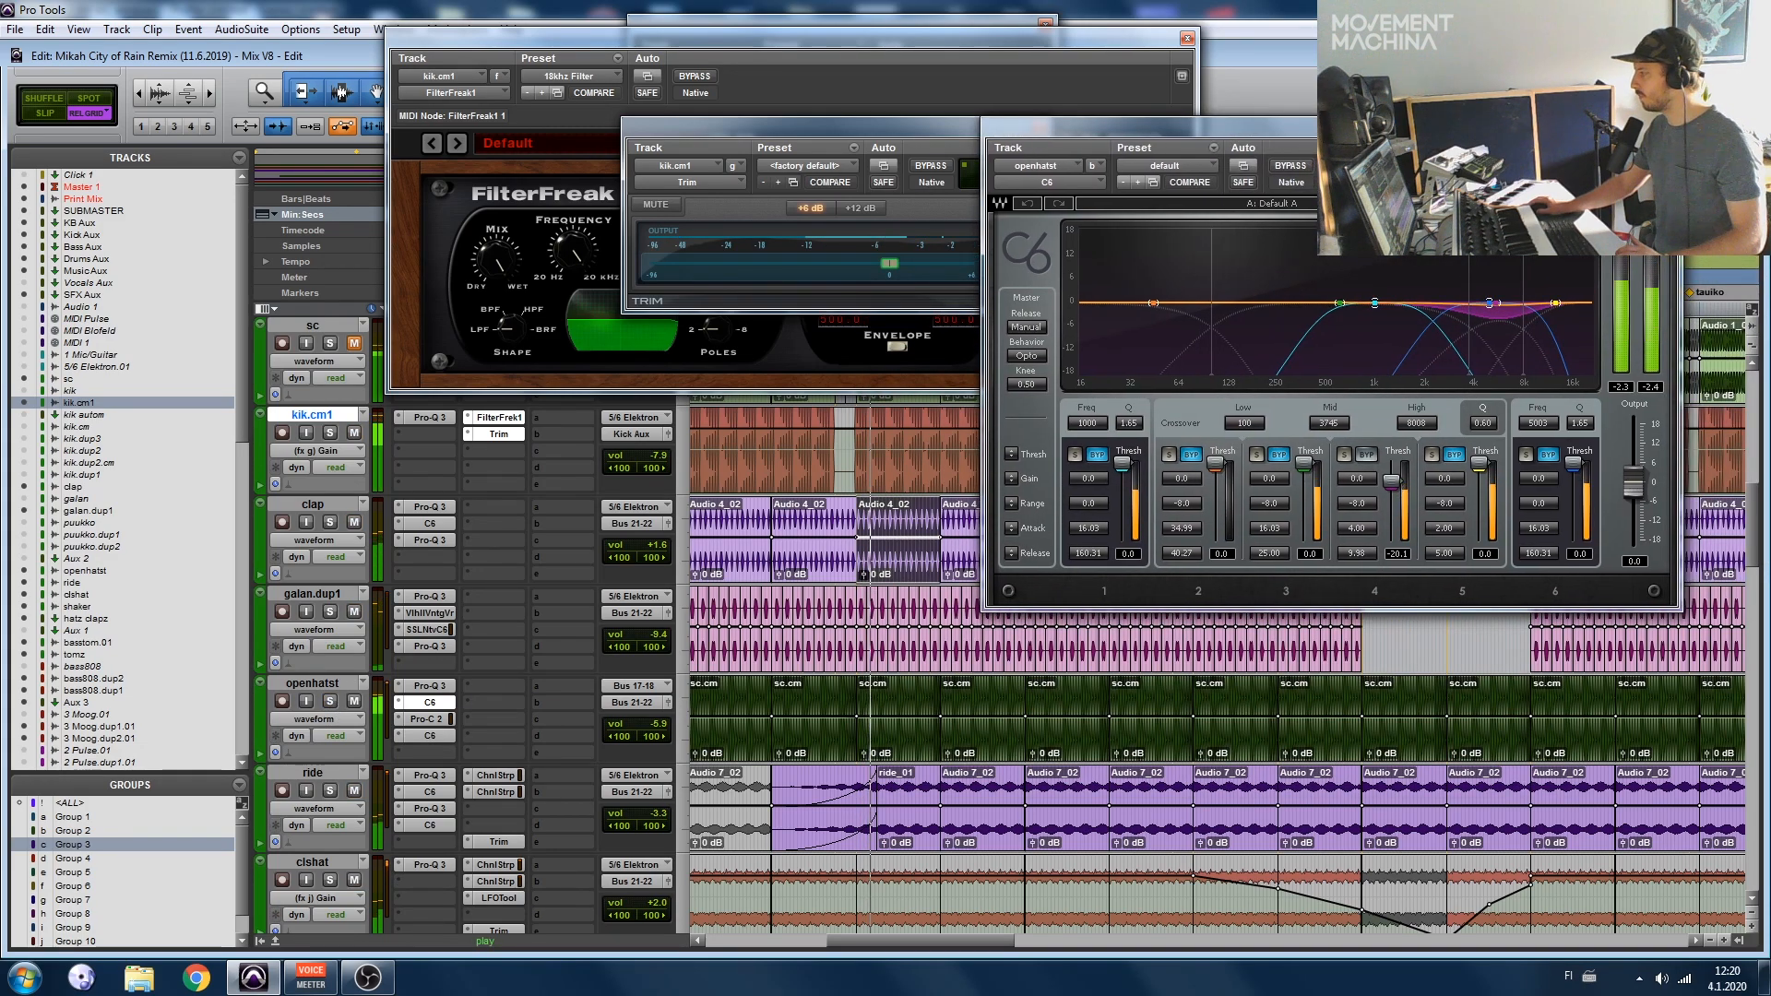
{"action": "left_click", "coordinate": [1674, 129]}
{"action": "left_click", "coordinate": [1039, 128]}
{"action": "left_click", "coordinate": [1188, 38]}
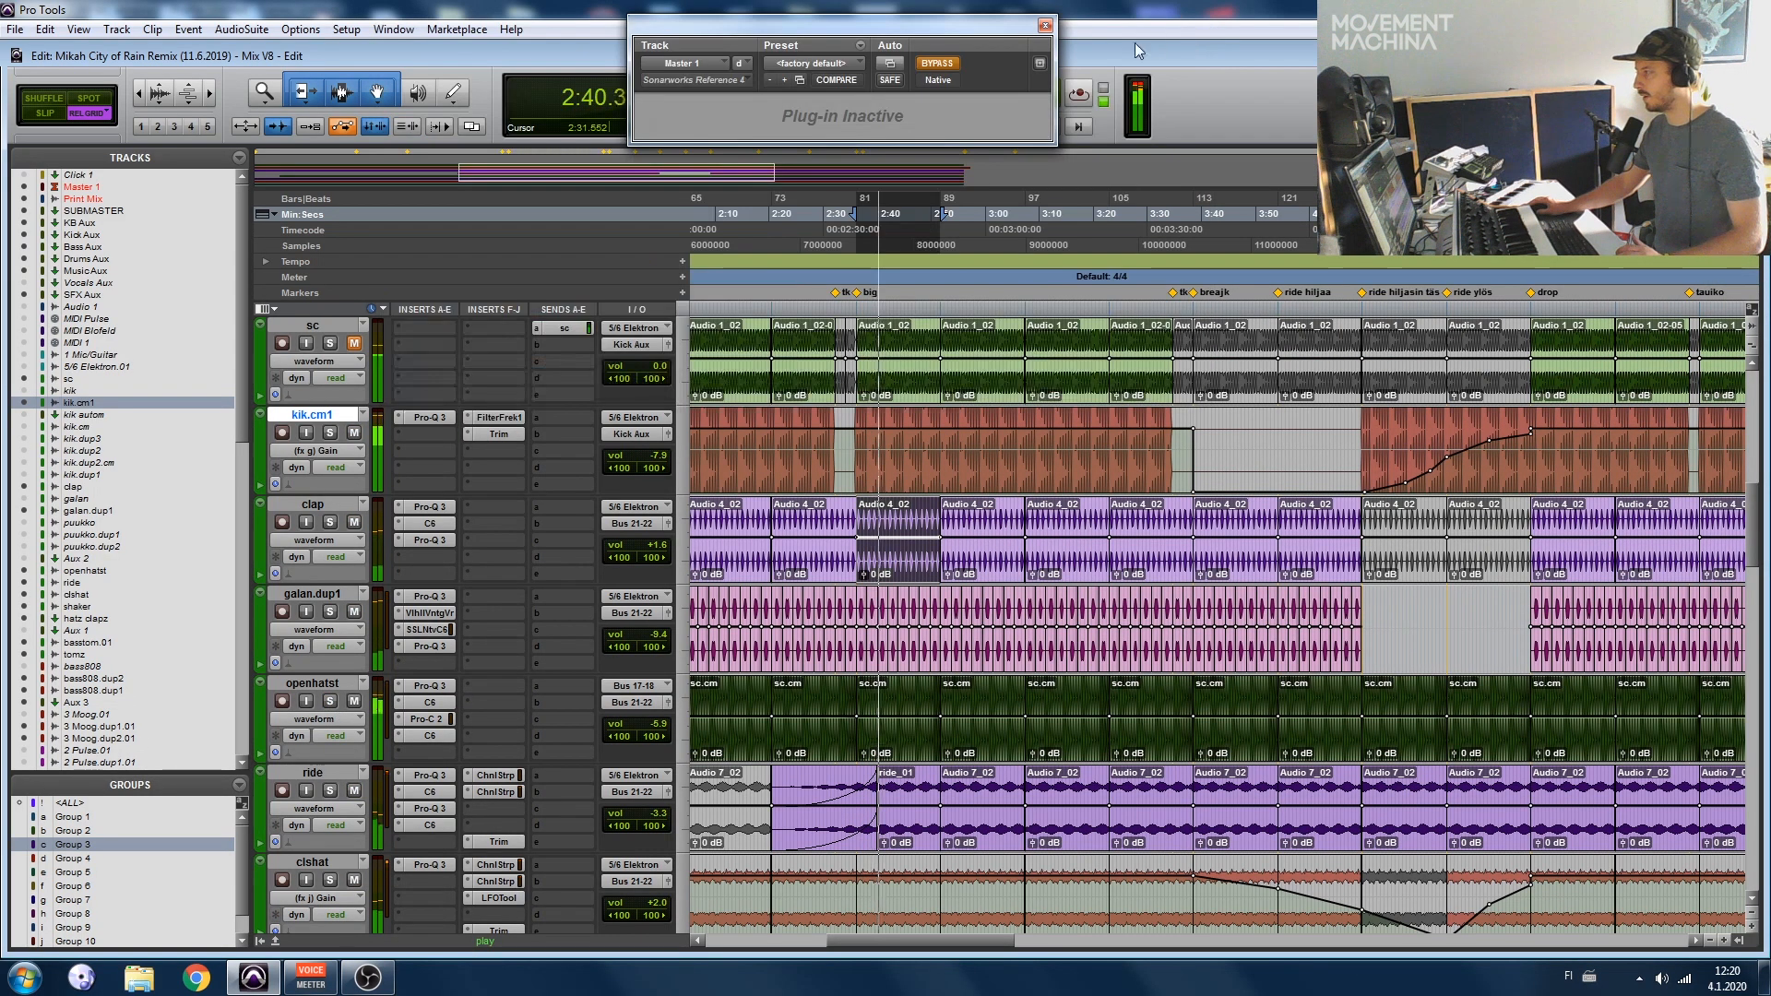
{"action": "left_click", "coordinate": [1044, 26]}
Step: Solo the ride track and add kik.cm1 to the solo to hear them together
{"action": "scroll", "coordinate": [733, 666], "scroll_direction": "down", "scroll_amount": 1}
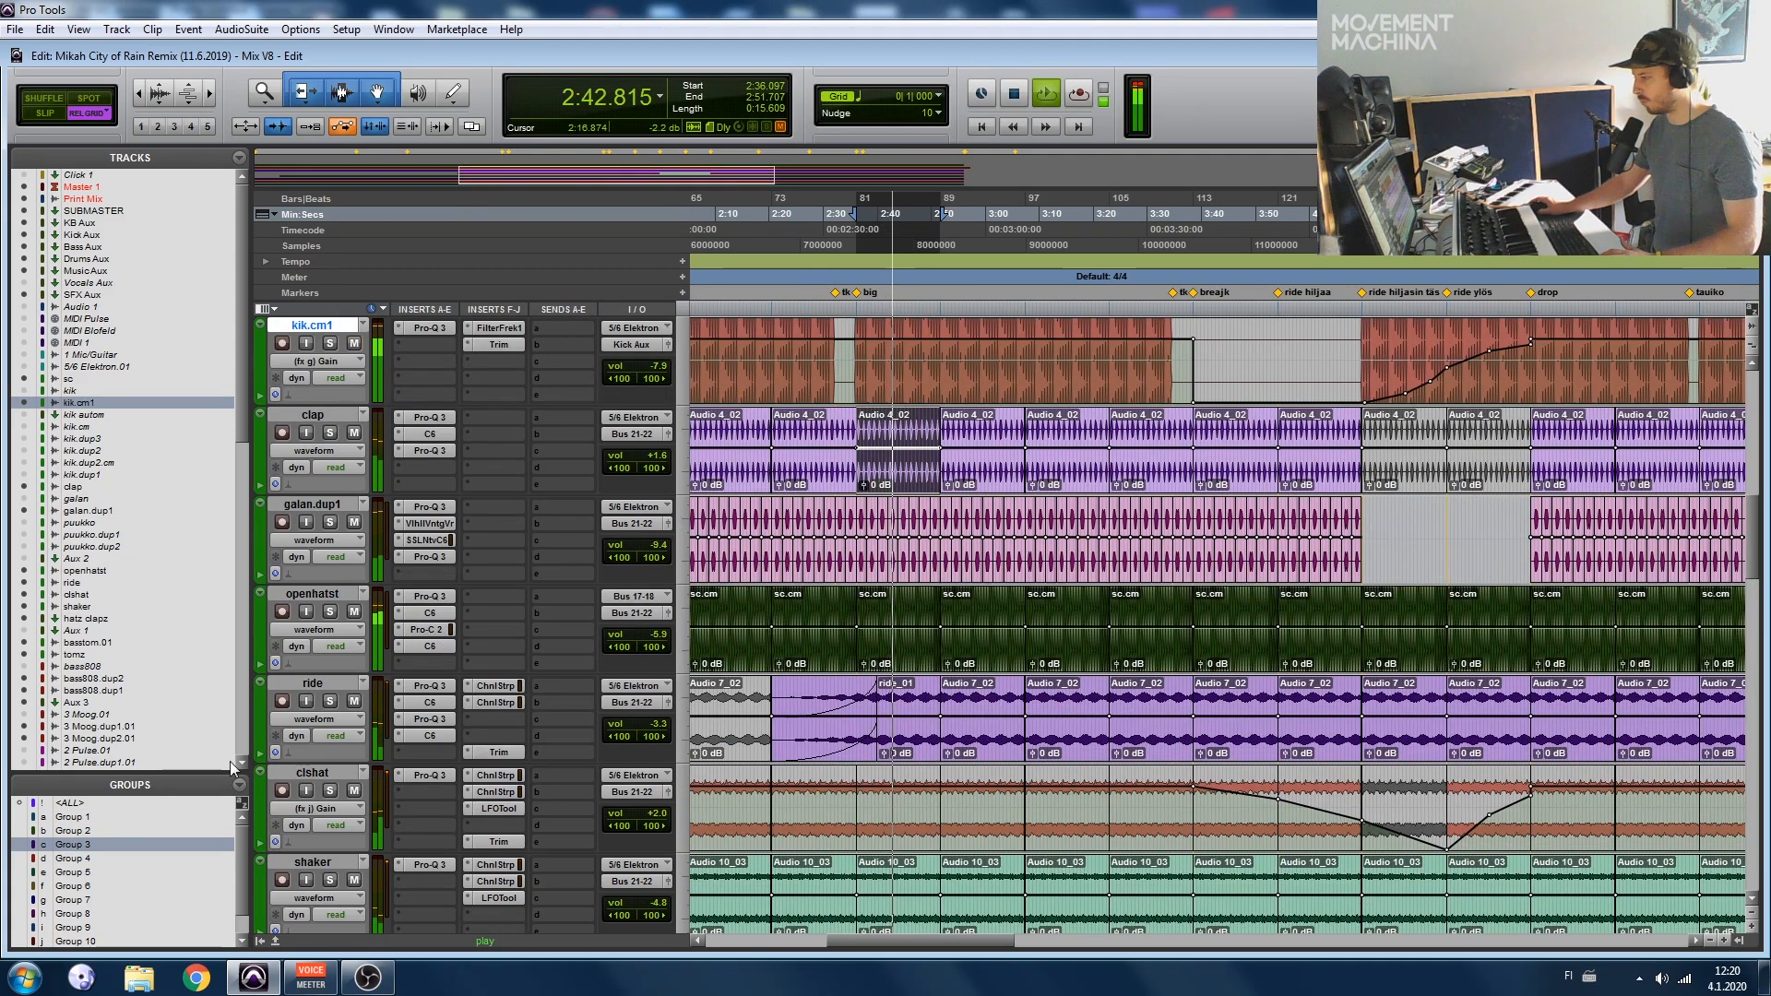
{"action": "left_click", "coordinate": [329, 701]}
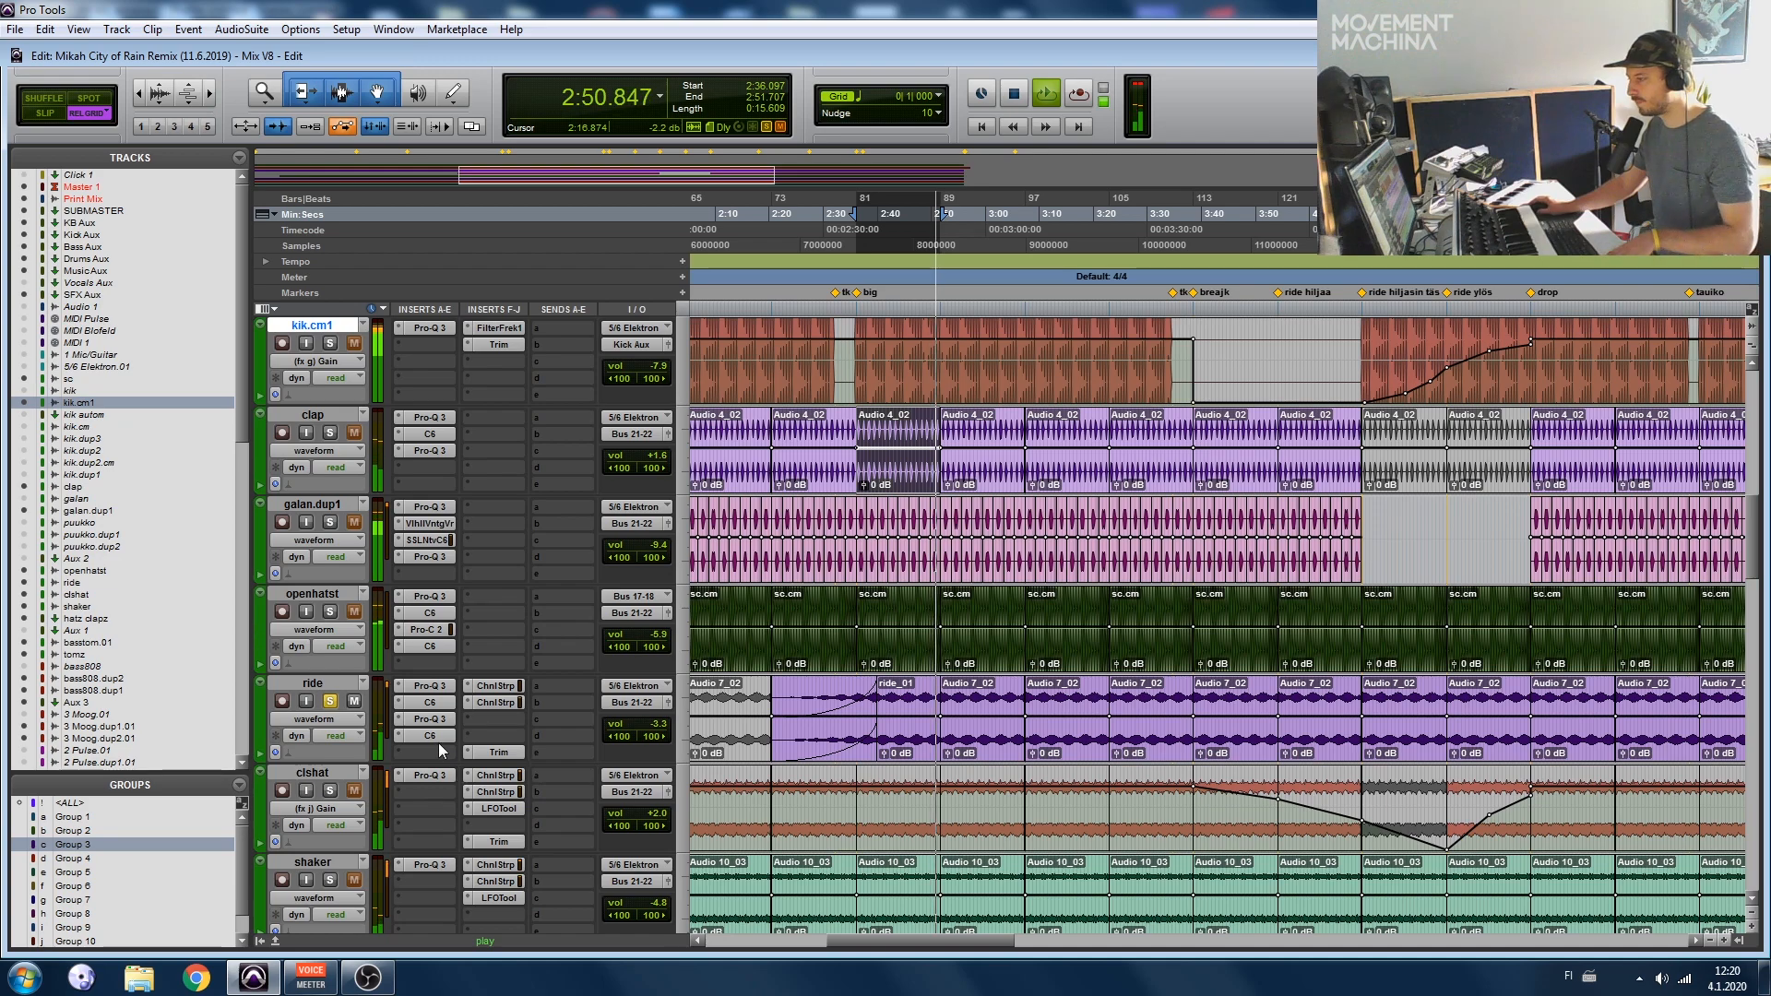
{"action": "scroll", "coordinate": [436, 493], "scroll_direction": "up", "scroll_amount": 1}
{"action": "left_click", "coordinate": [330, 433]}
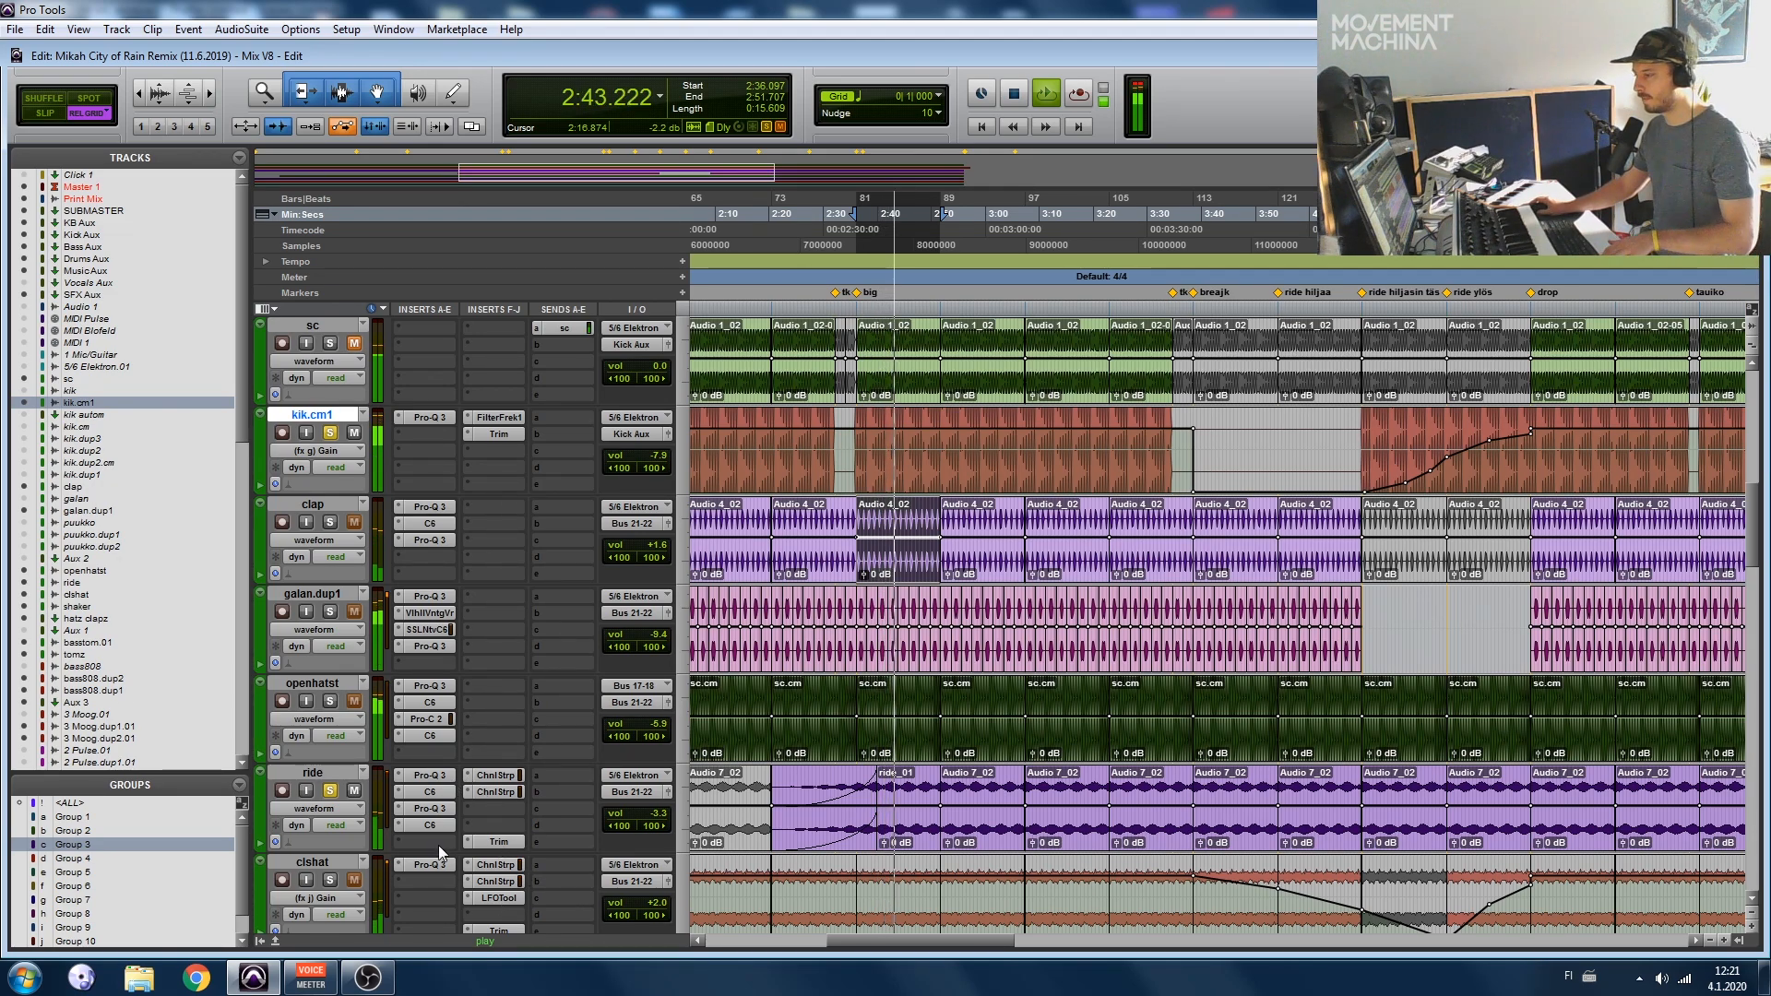
Step: Stop playback and bypass the ride track's inserts, including the Trim and both Channel Strips
{"action": "key", "text": "space"}
{"action": "left_click", "coordinate": [502, 845], "text": "ctrl"}
{"action": "left_click", "coordinate": [514, 793], "text": "ctrl"}
{"action": "left_click", "coordinate": [508, 778], "text": "ctrl"}
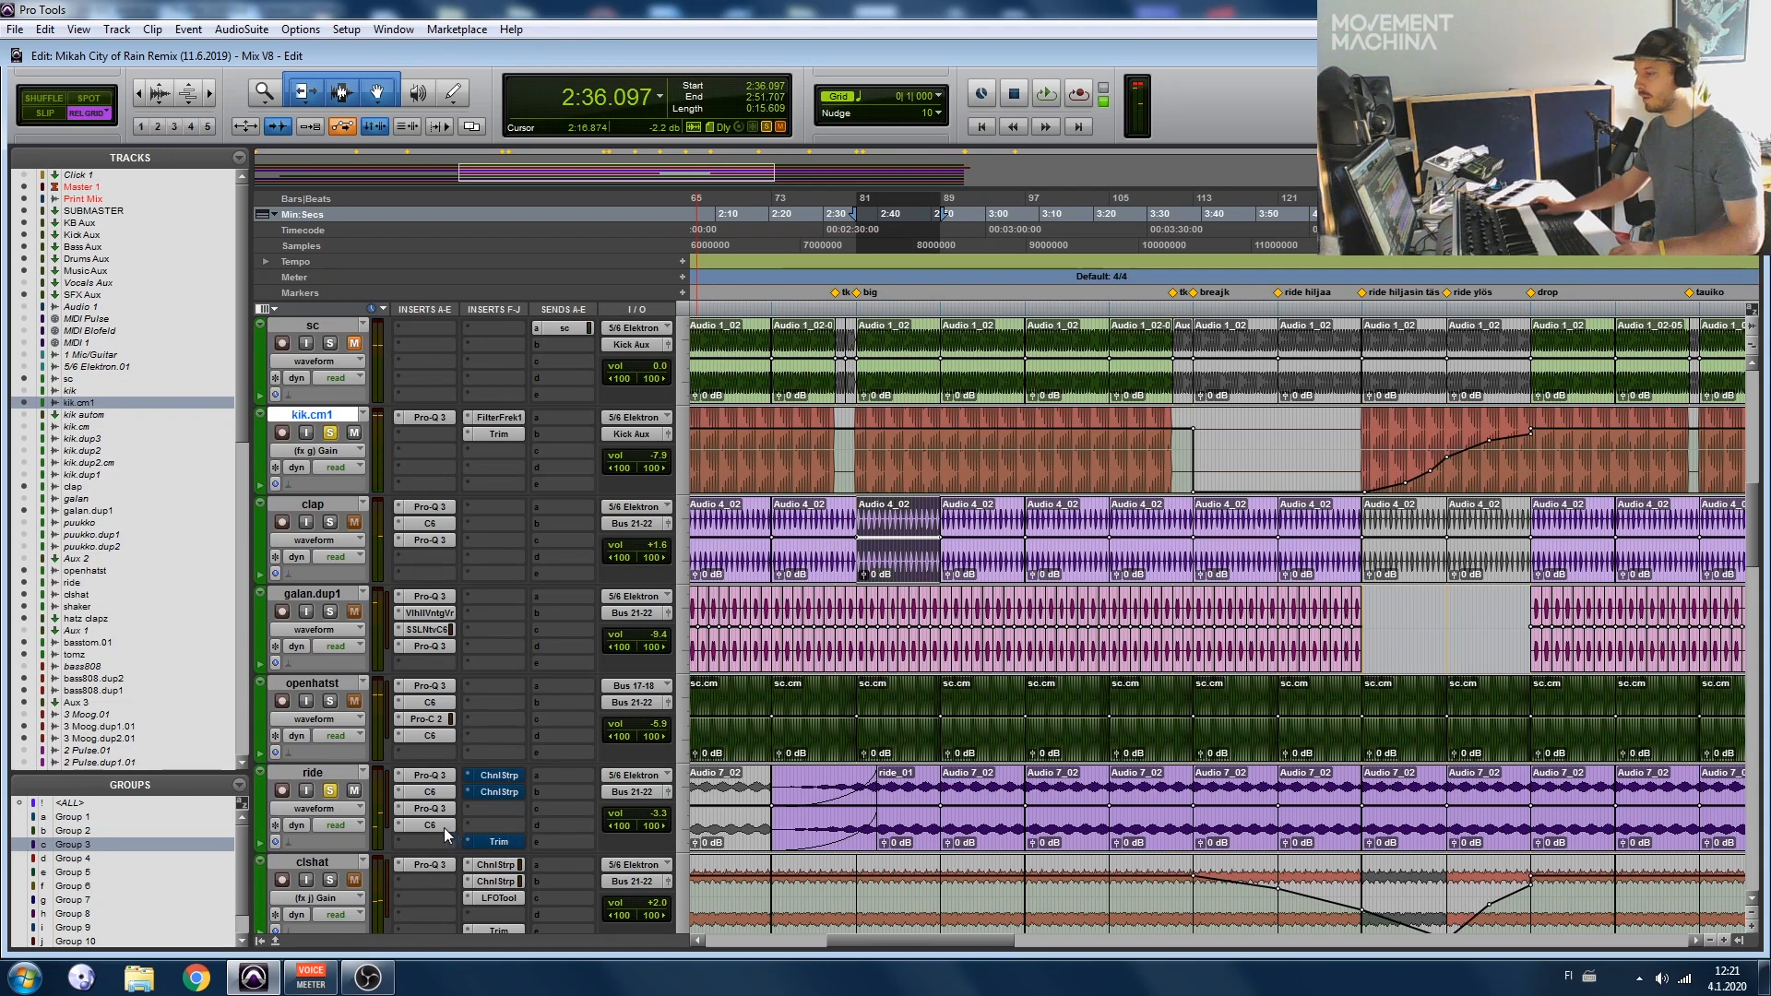
Step: Open the first Pro-Q 3 on the ride track, compare it bypassed and active during playback, and leave it active
{"action": "left_click", "coordinate": [429, 776]}
{"action": "key", "text": "space"}
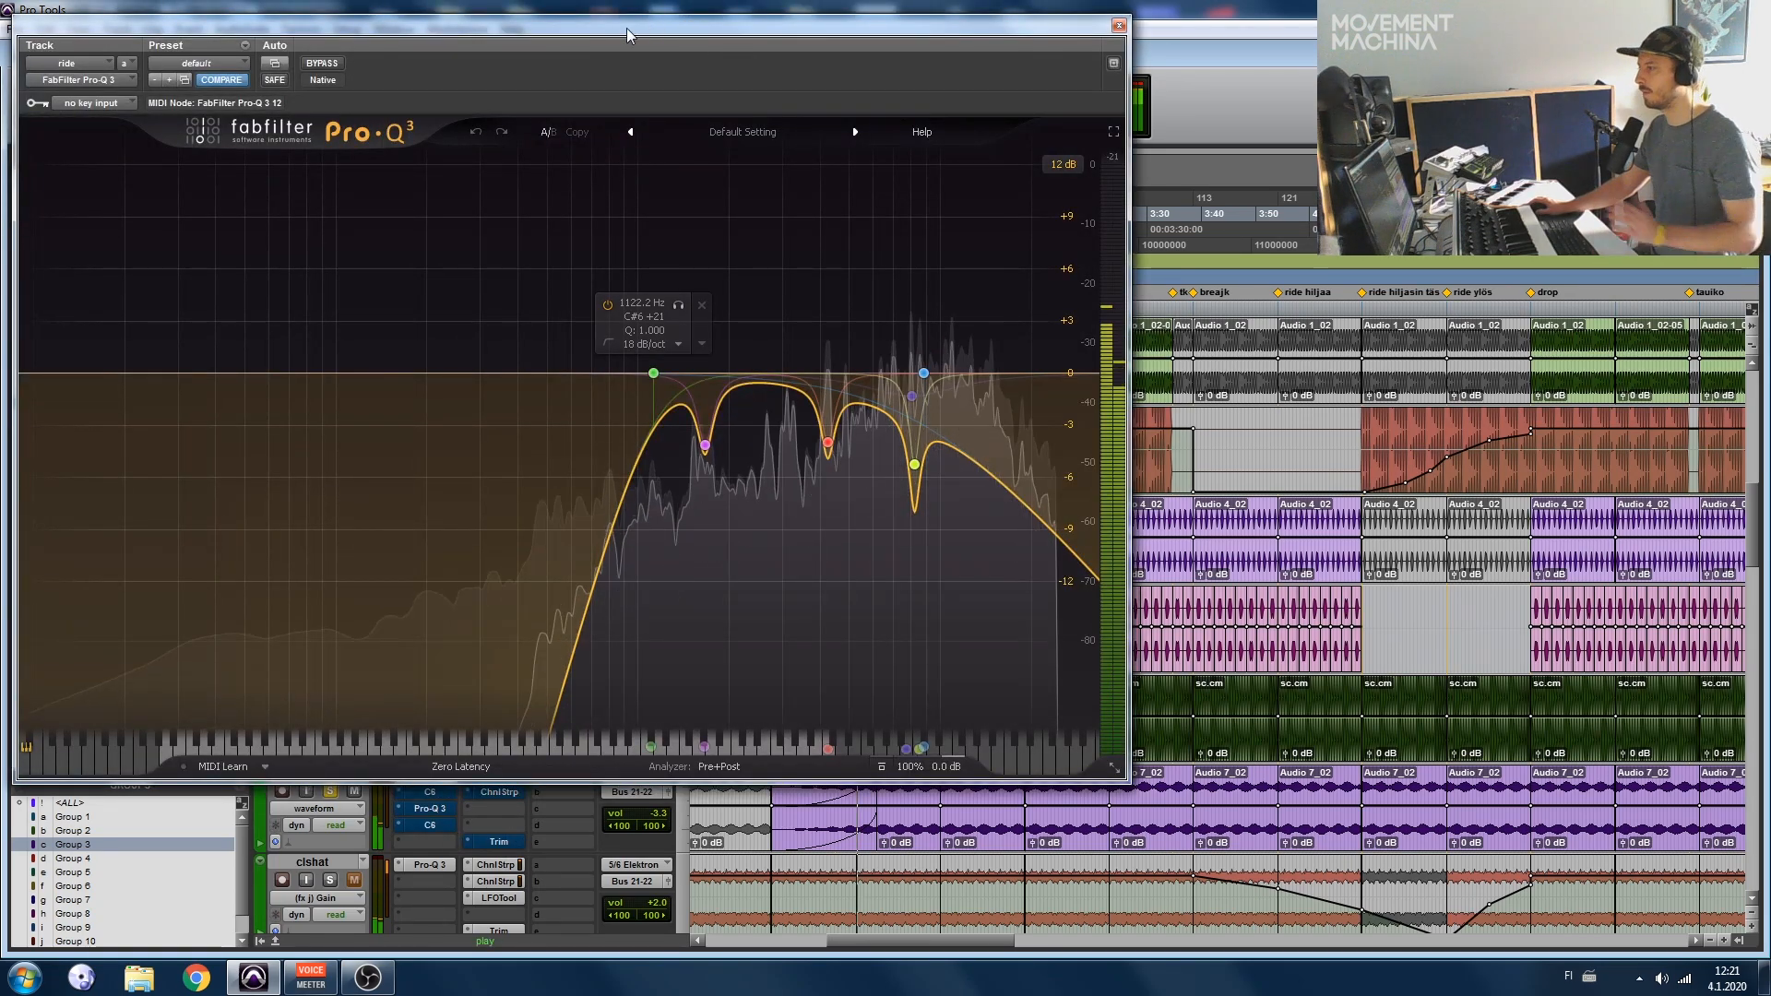
{"action": "left_click", "coordinate": [630, 76]}
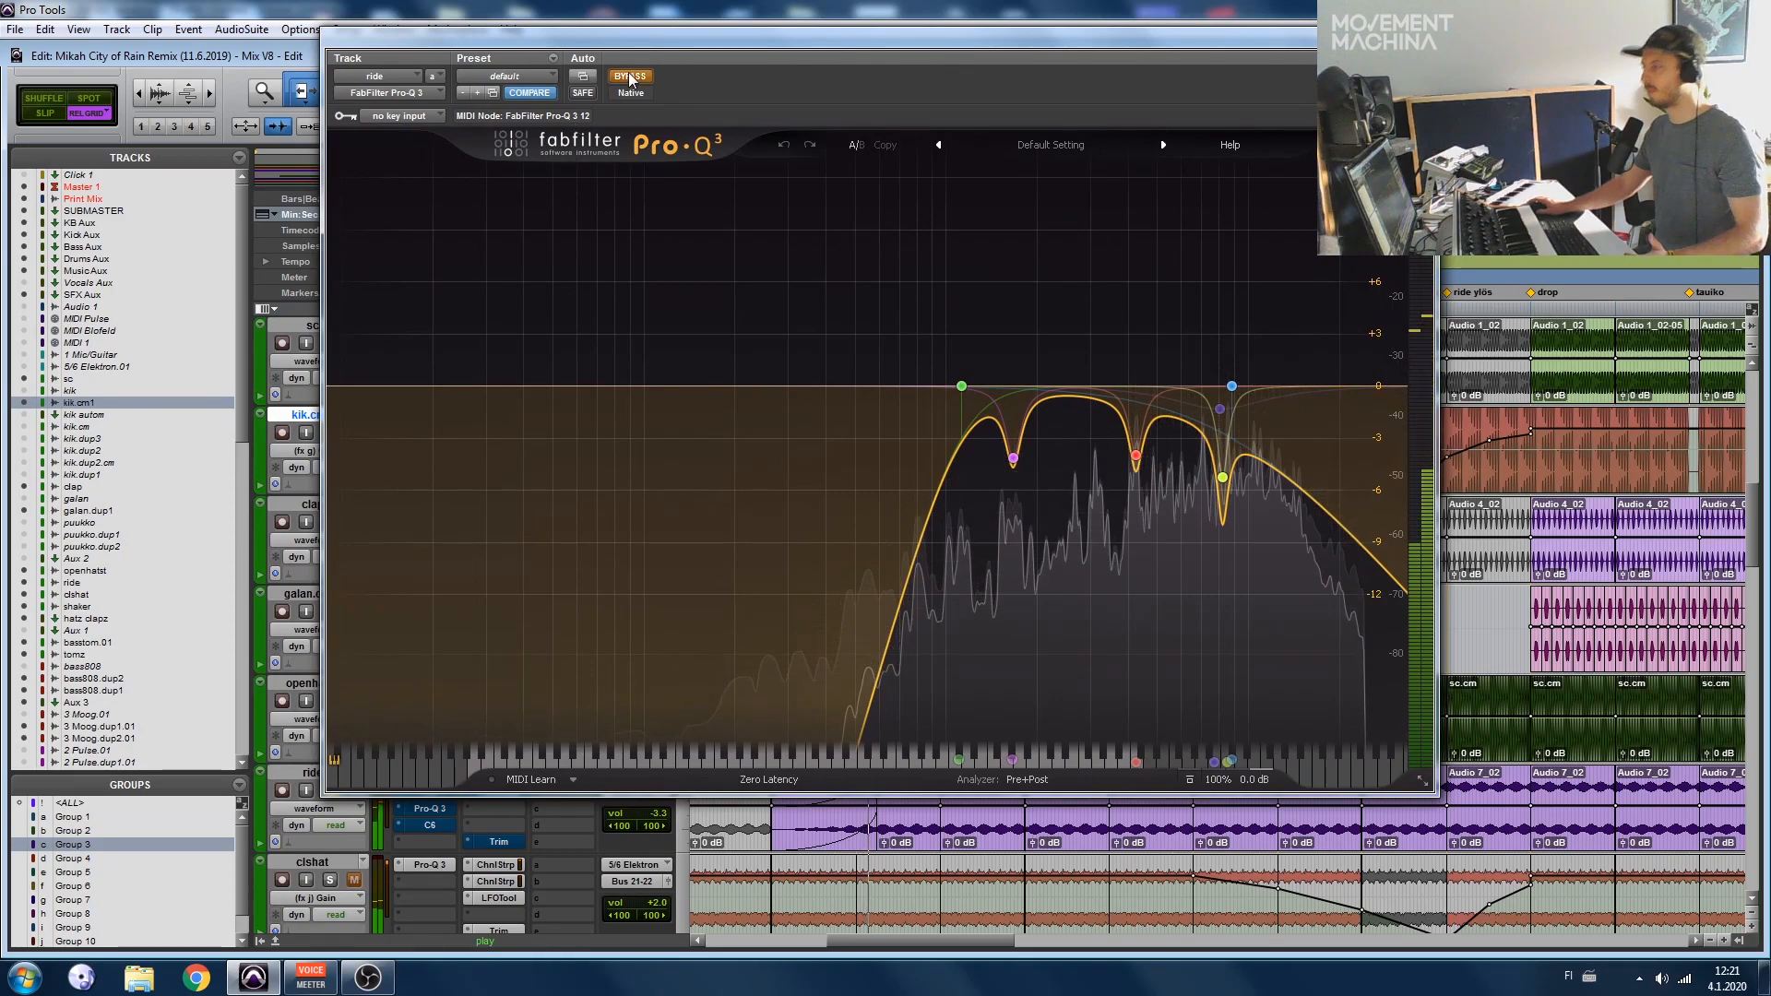
{"action": "left_click_drag", "start_coordinate": [644, 48], "coordinate": [735, 46]}
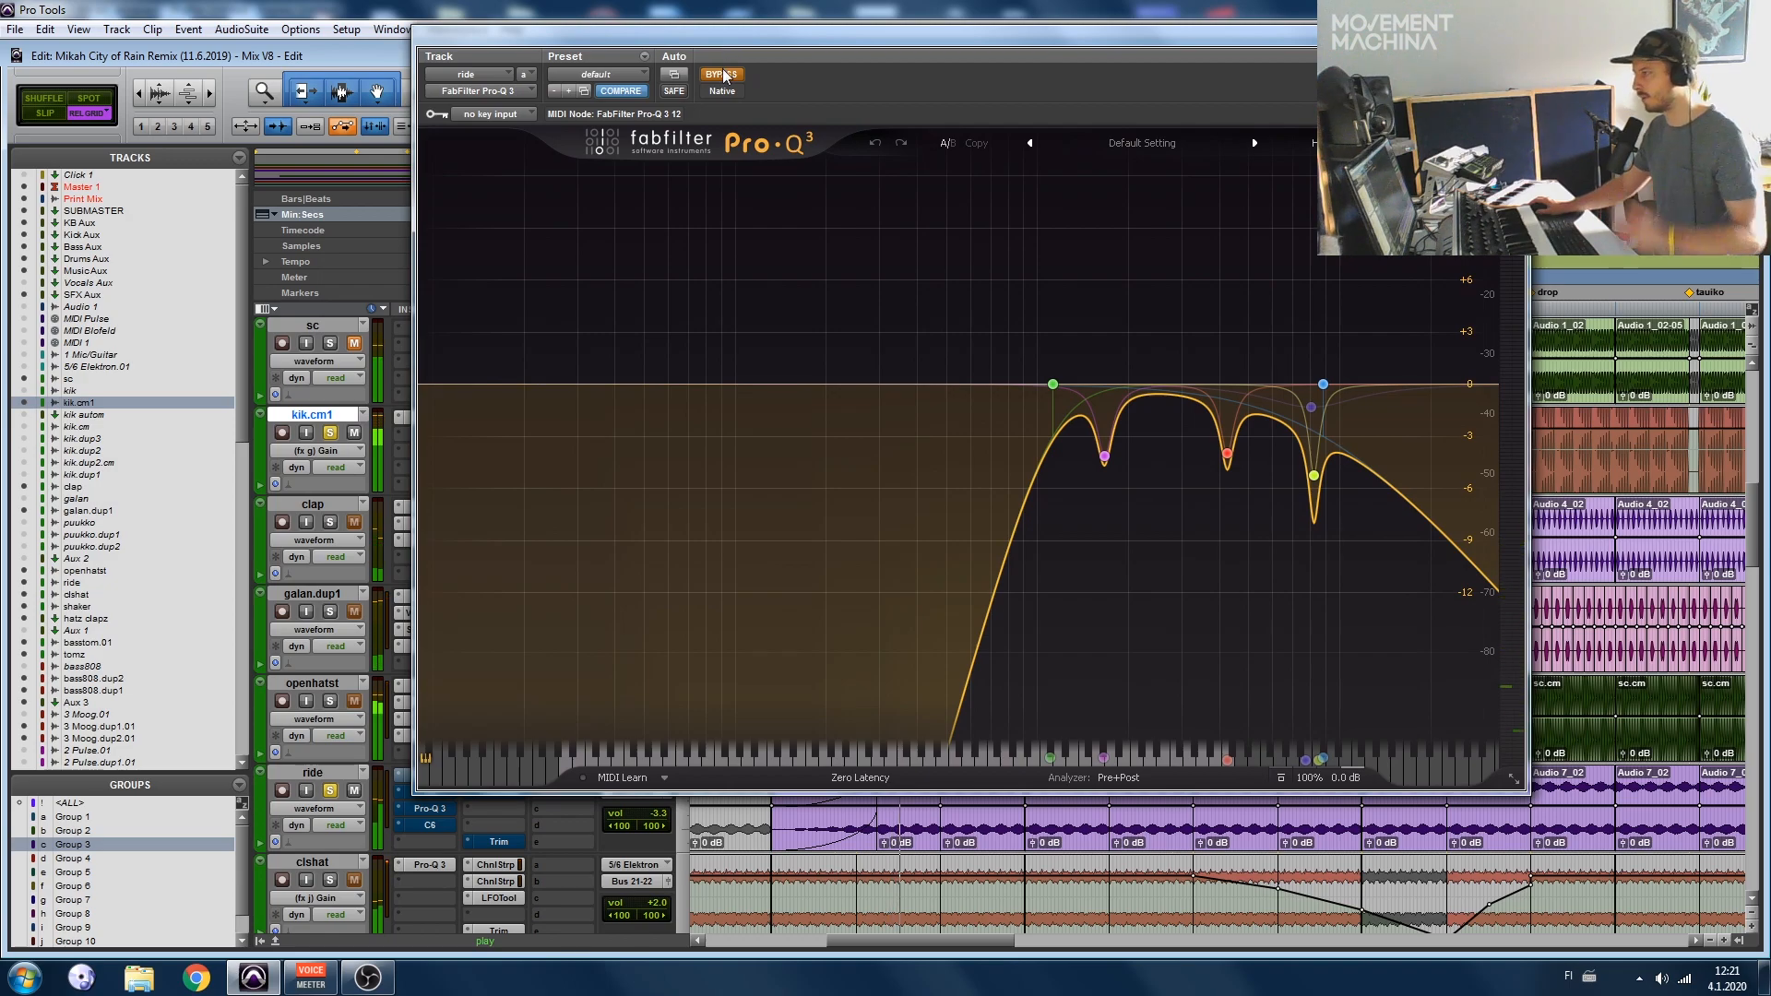
{"action": "left_click", "coordinate": [722, 79]}
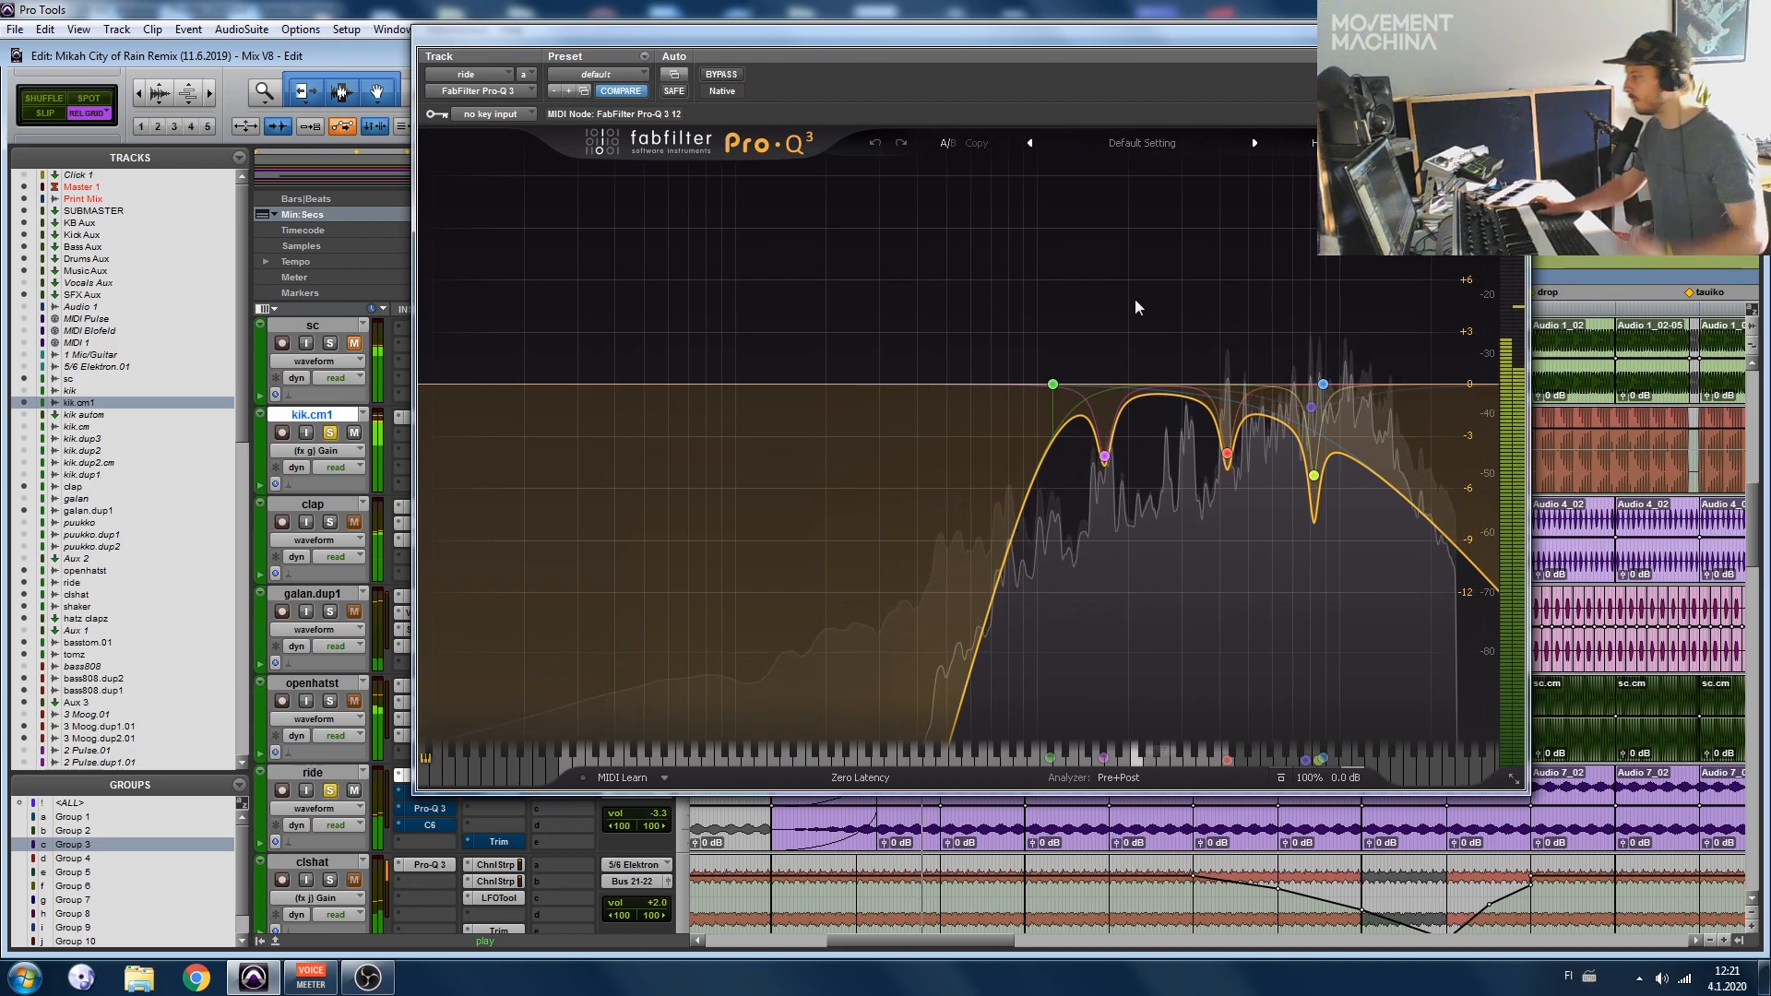
Step: Compare the ride's first Pro-Q 3 with its three narrow bell cuts off and on, then close the plug-in window
{"action": "mouse_move", "coordinate": [1106, 459]}
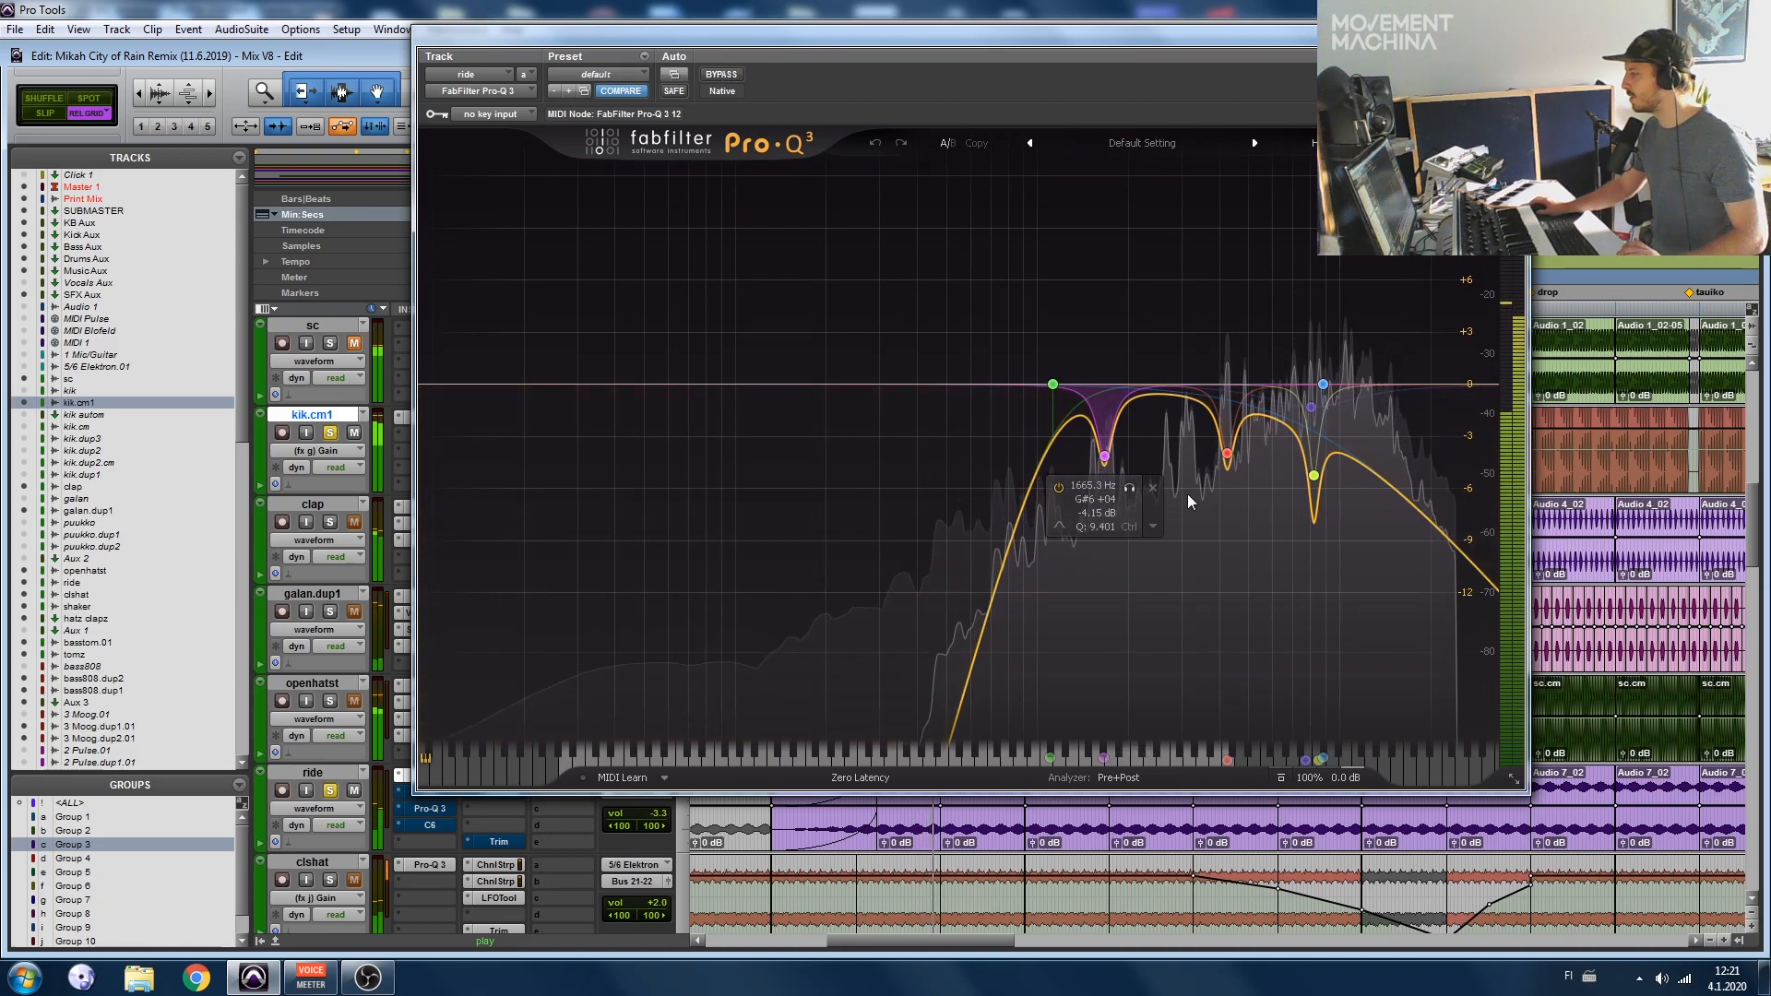
{"action": "left_click", "coordinate": [1313, 475]}
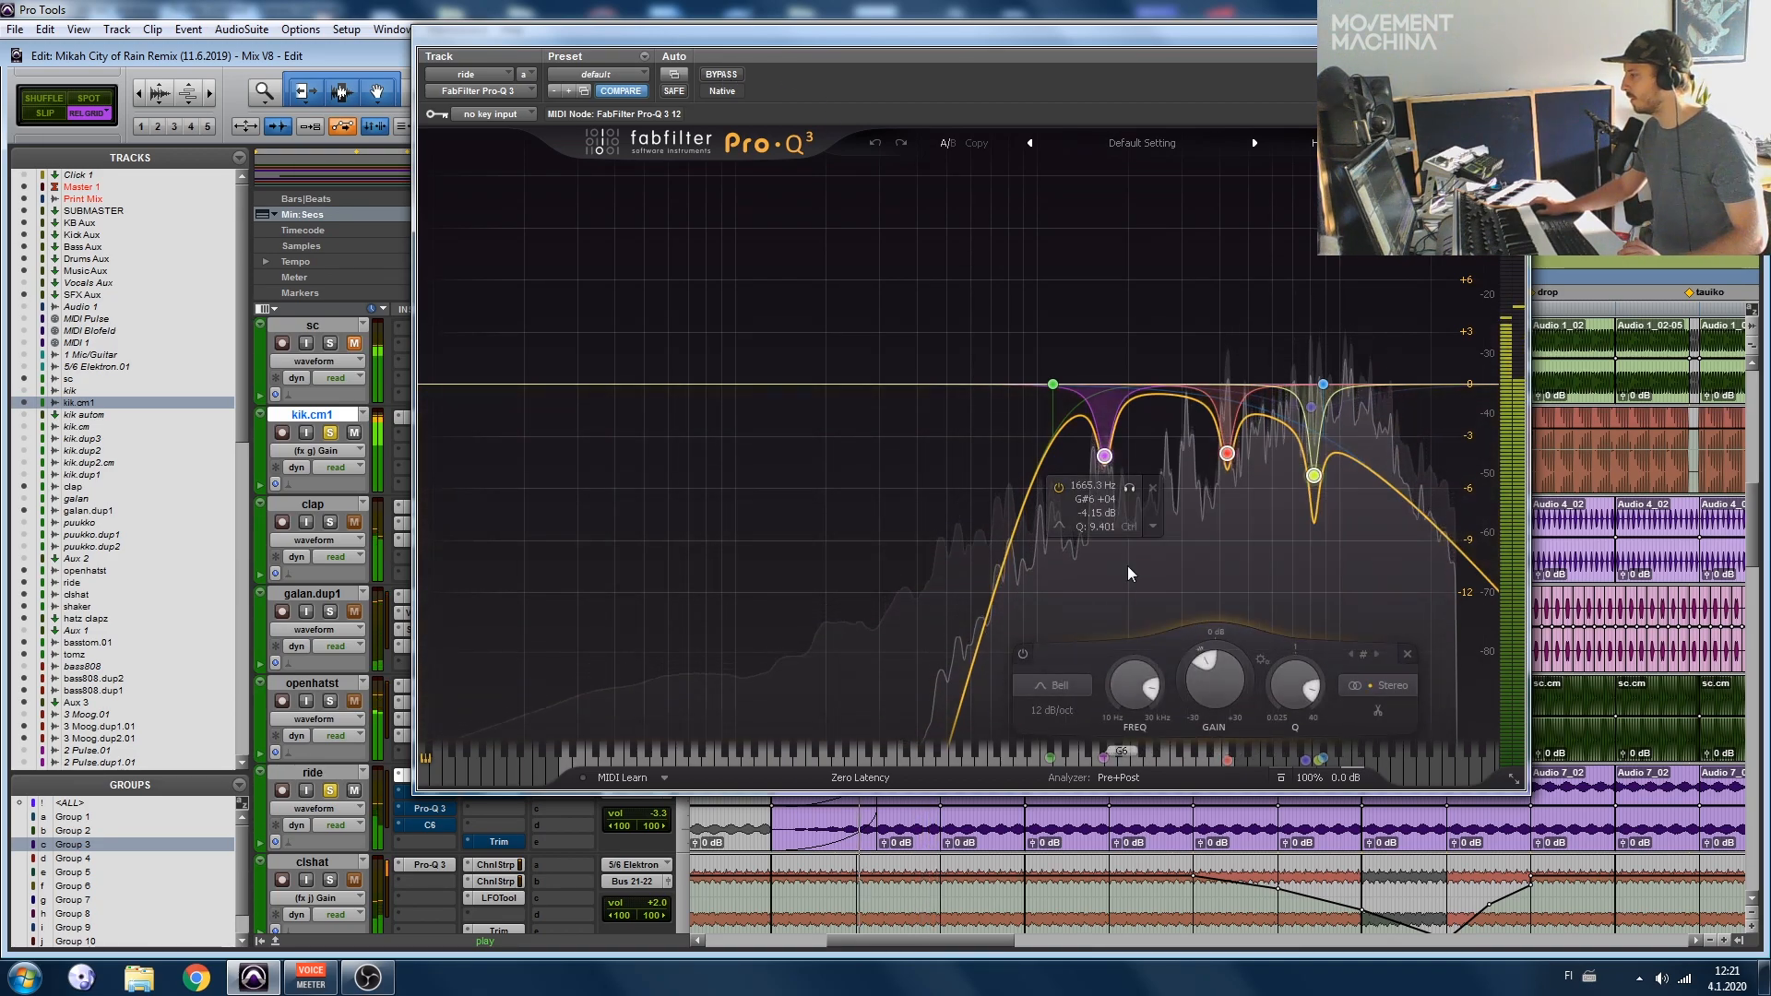
{"action": "left_click", "coordinate": [1025, 654]}
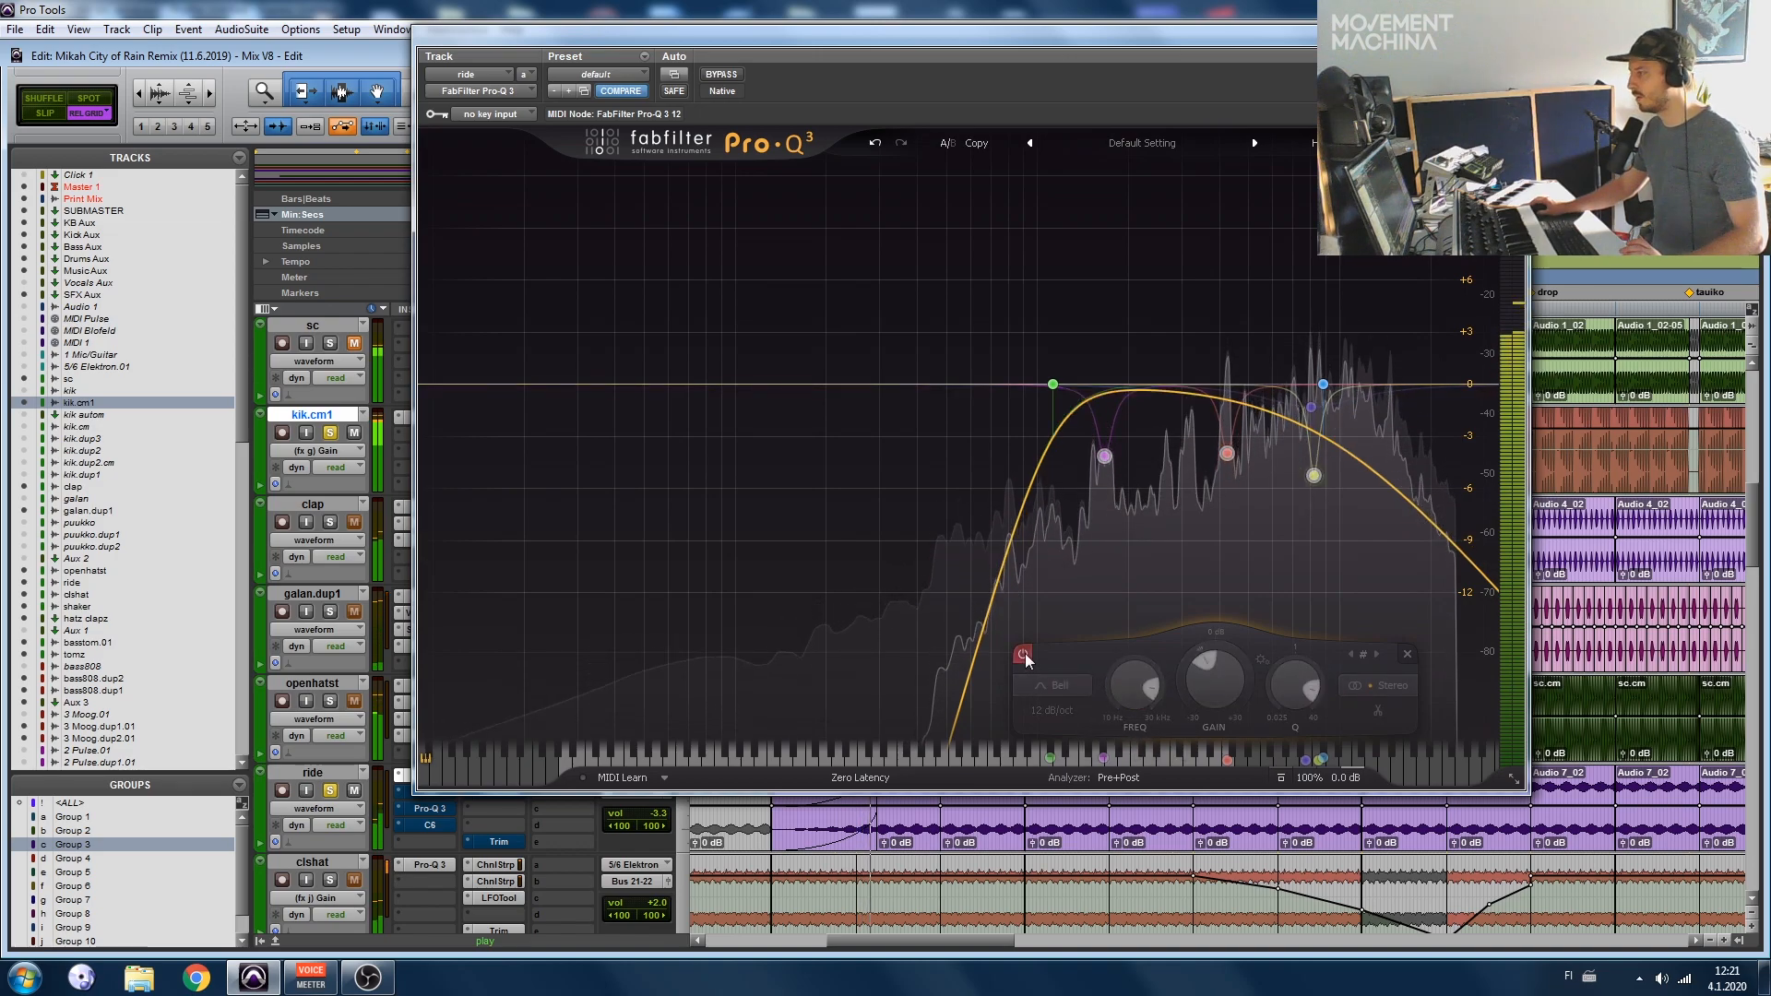
{"action": "left_click", "coordinate": [1026, 655]}
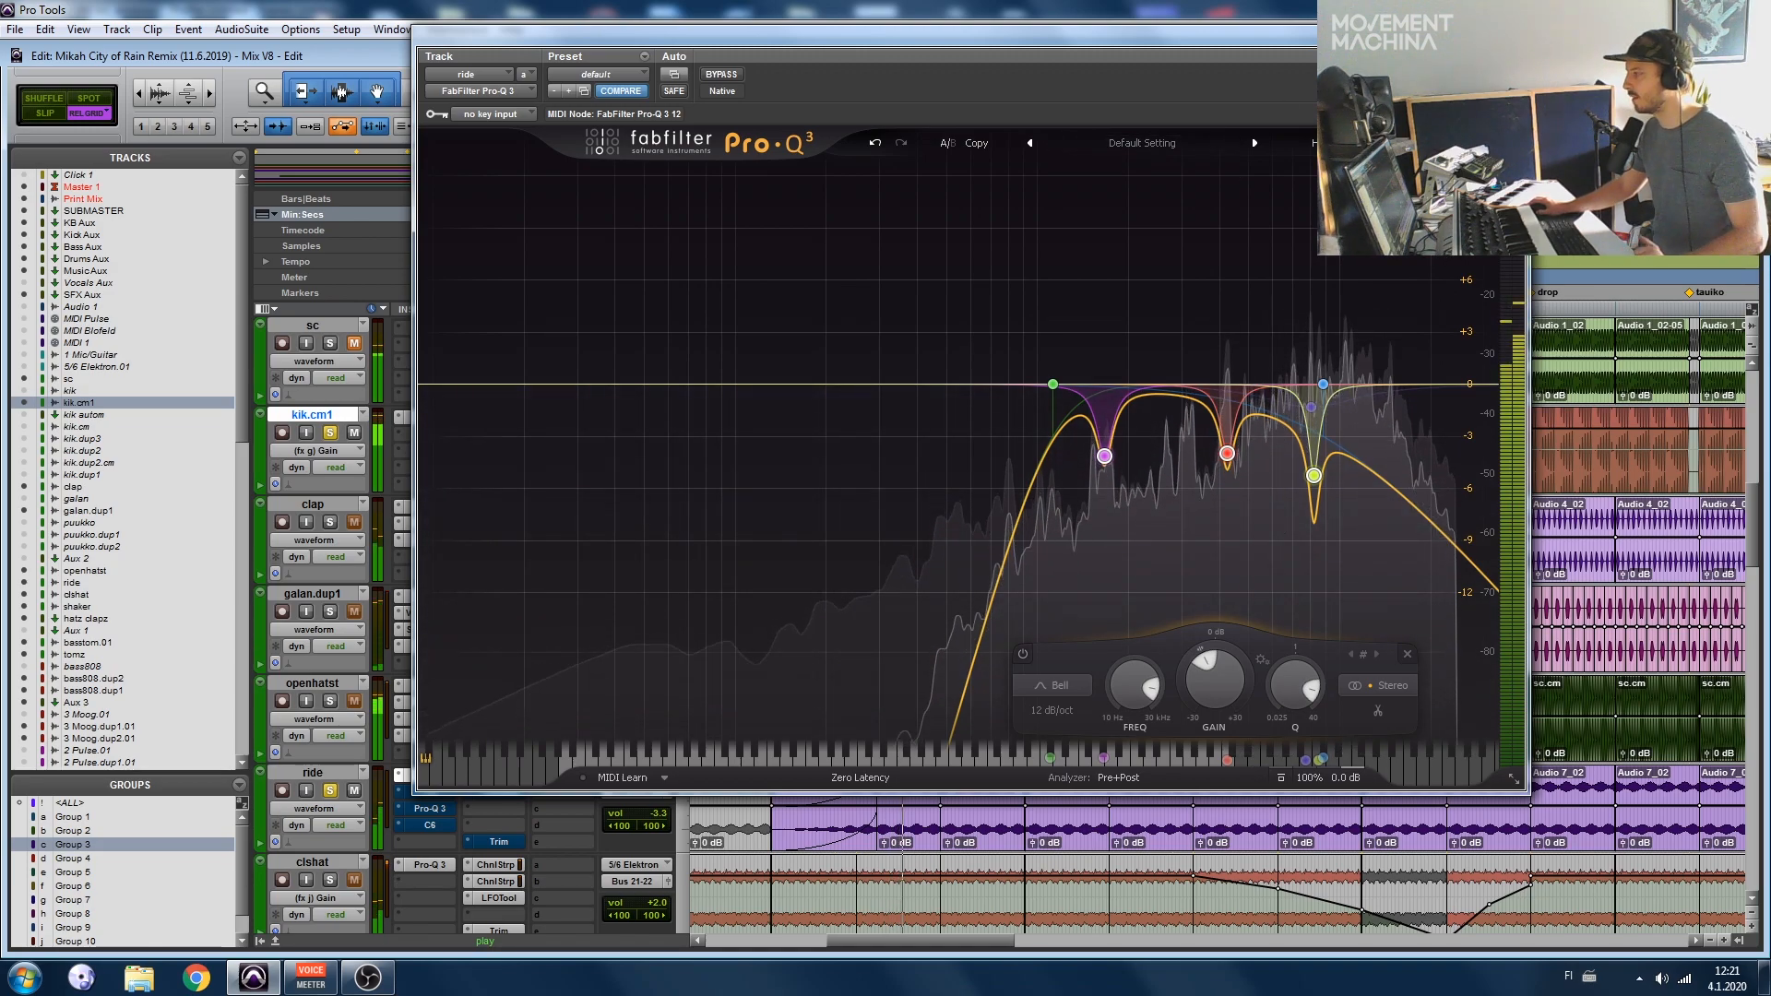
{"action": "left_click", "coordinate": [1512, 34]}
Step: Open the first C6 on the ride track, take it out of bypass, and close its window
{"action": "left_click", "coordinate": [428, 794]}
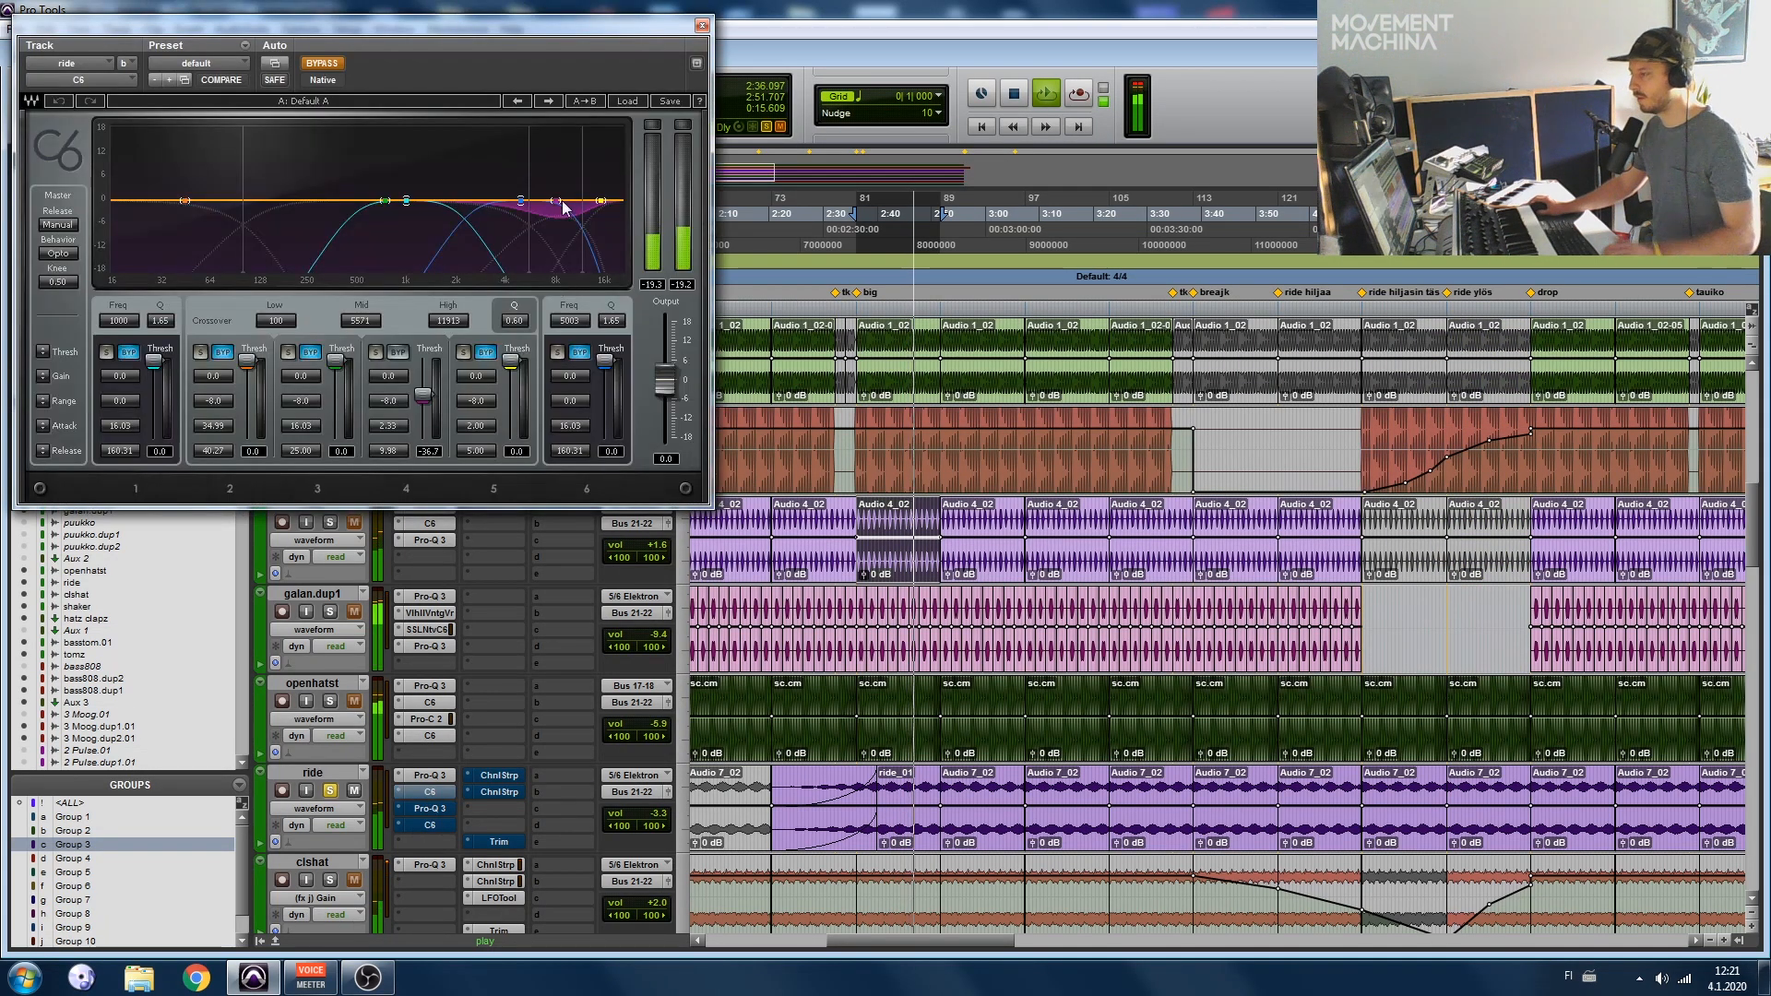
{"action": "left_click", "coordinate": [322, 63]}
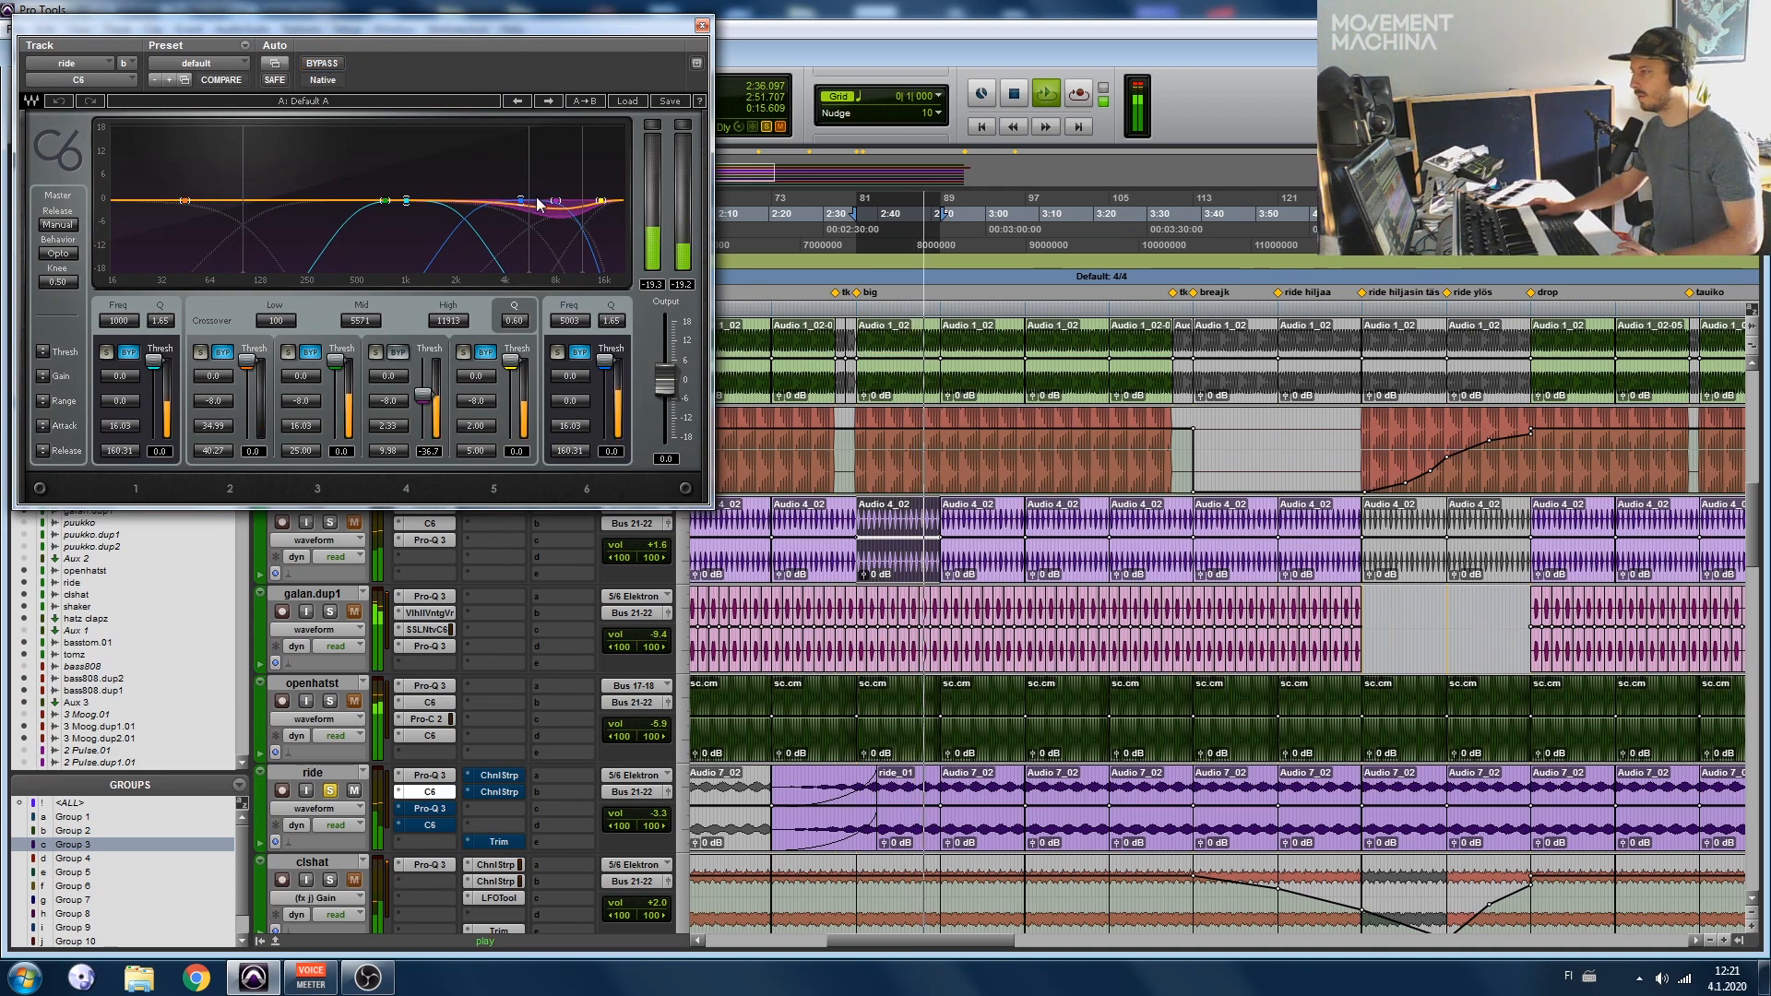
{"action": "left_click", "coordinate": [701, 26]}
Step: Open the second Pro-Q 3 on the ride track, compare it bypassed and active during playback, and close it while active
{"action": "left_click", "coordinate": [432, 809]}
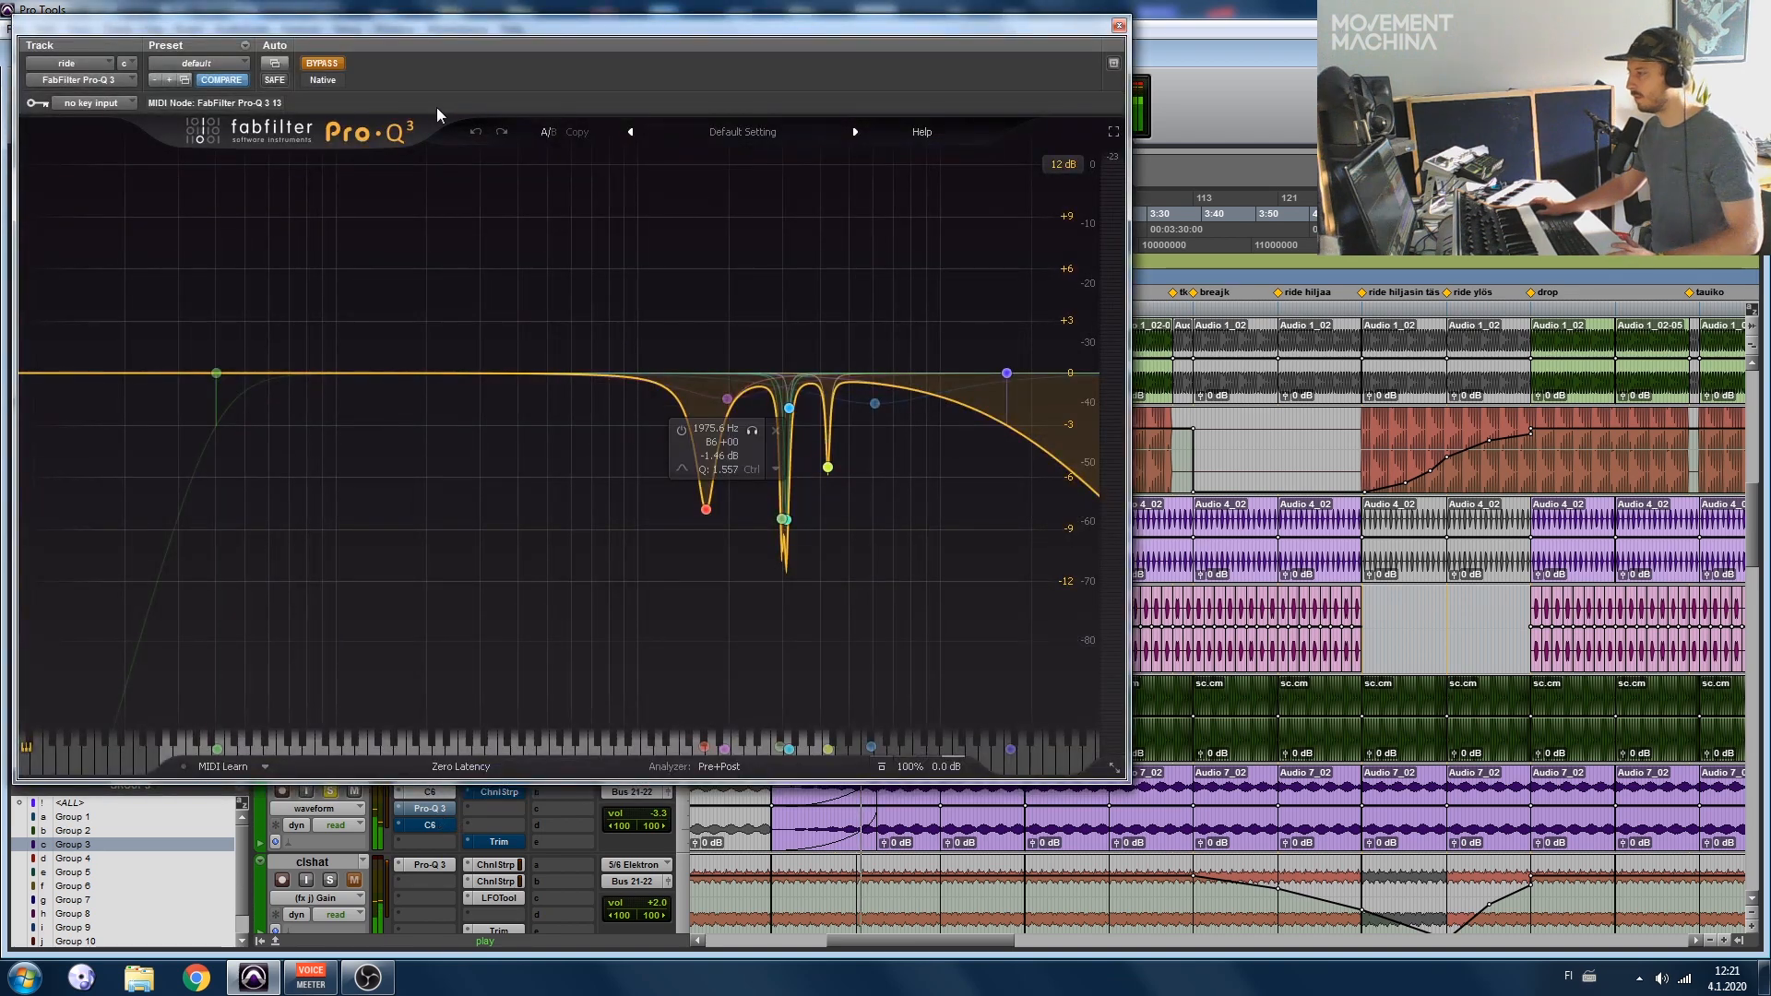
{"action": "left_click_drag", "start_coordinate": [500, 26], "coordinate": [802, 61]}
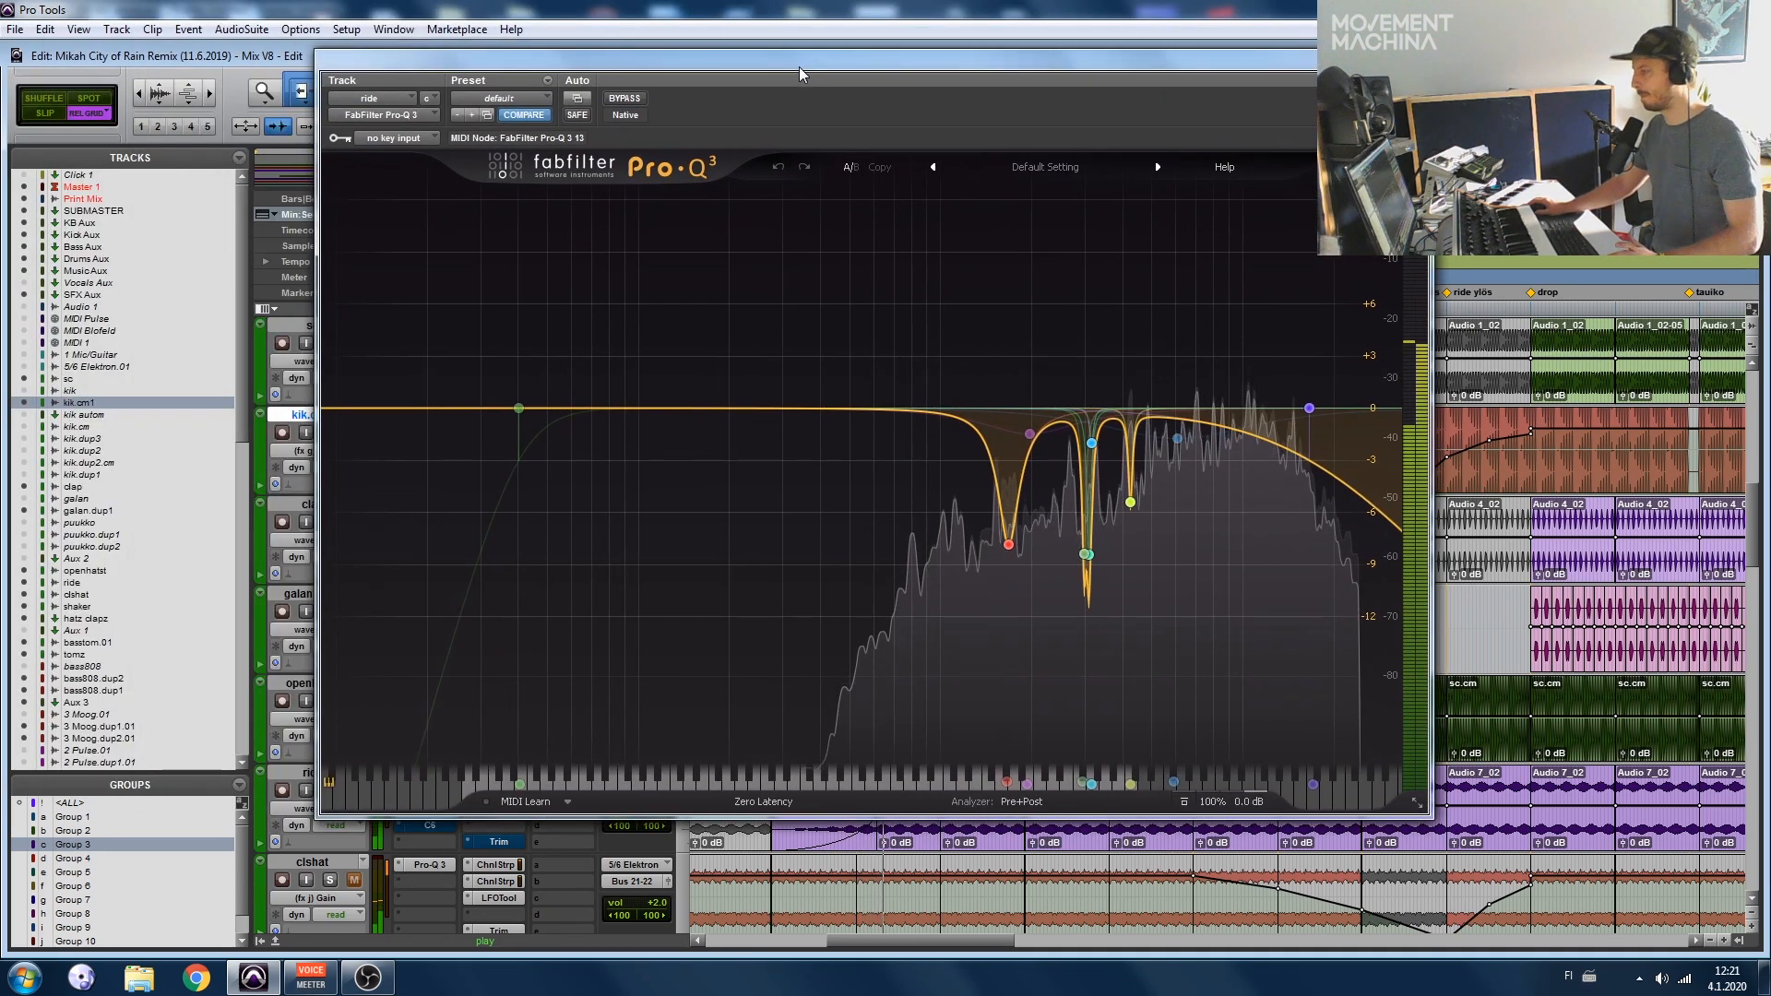
{"action": "left_click", "coordinate": [624, 99]}
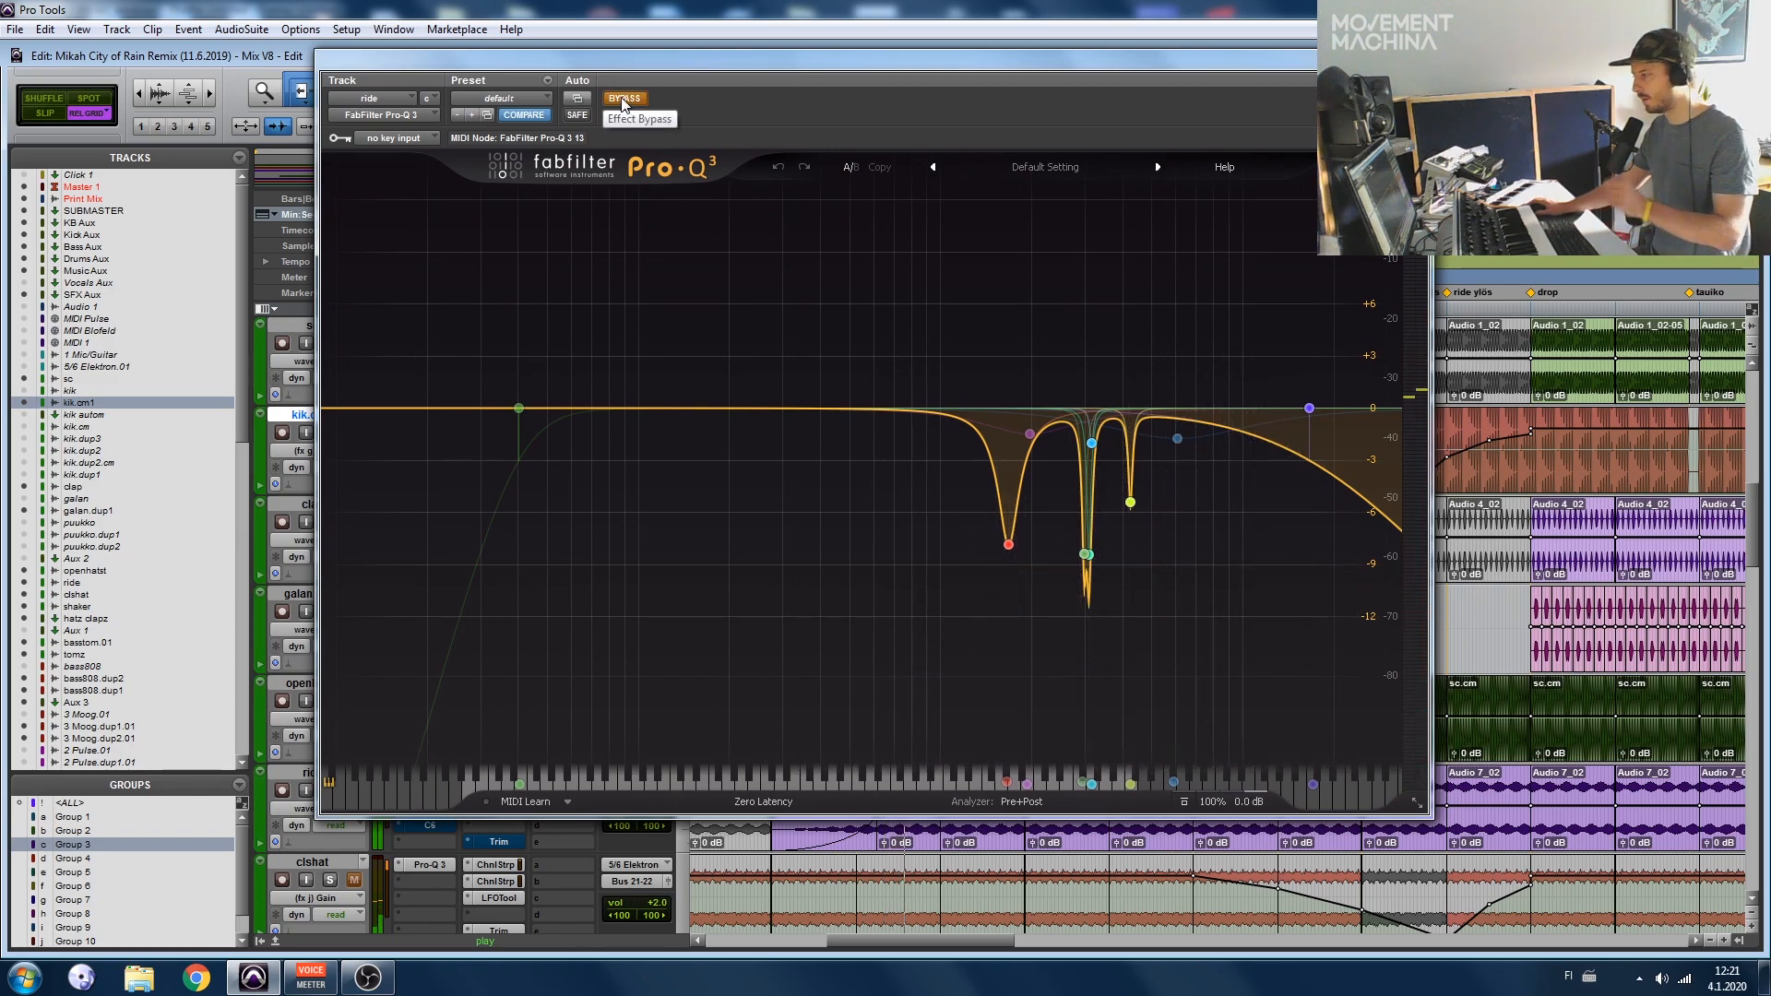
{"action": "left_click", "coordinate": [625, 99]}
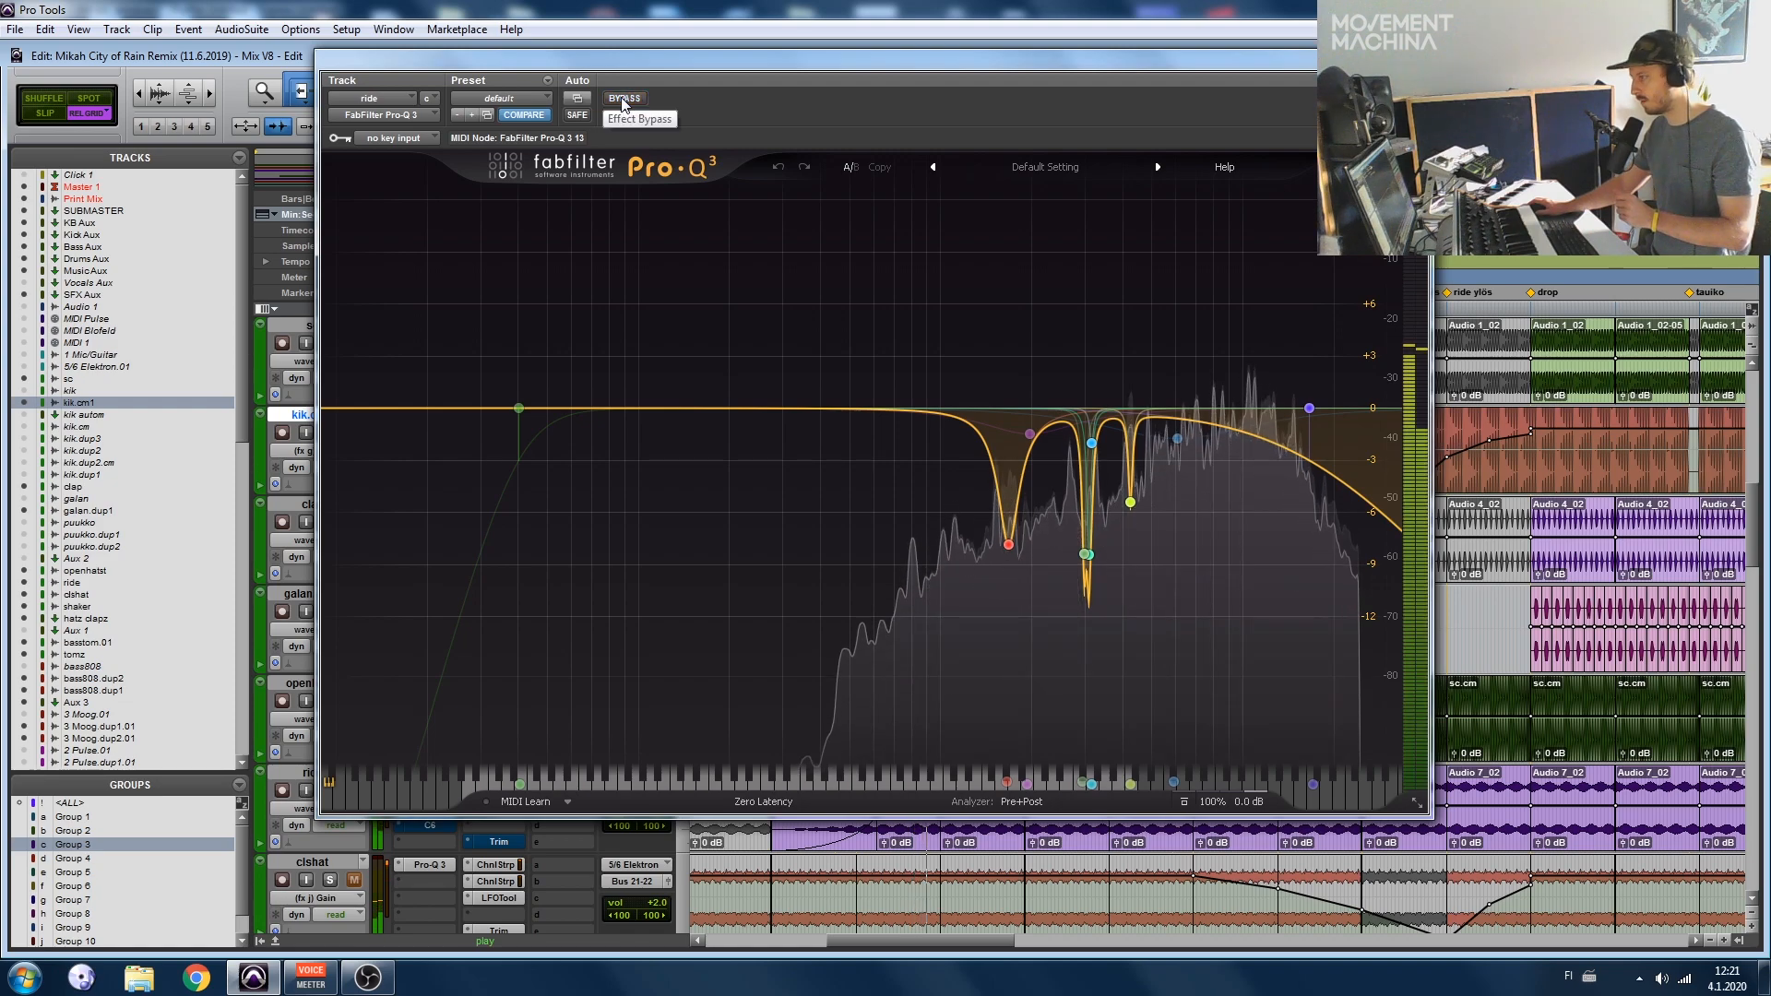
{"action": "left_click", "coordinate": [624, 98]}
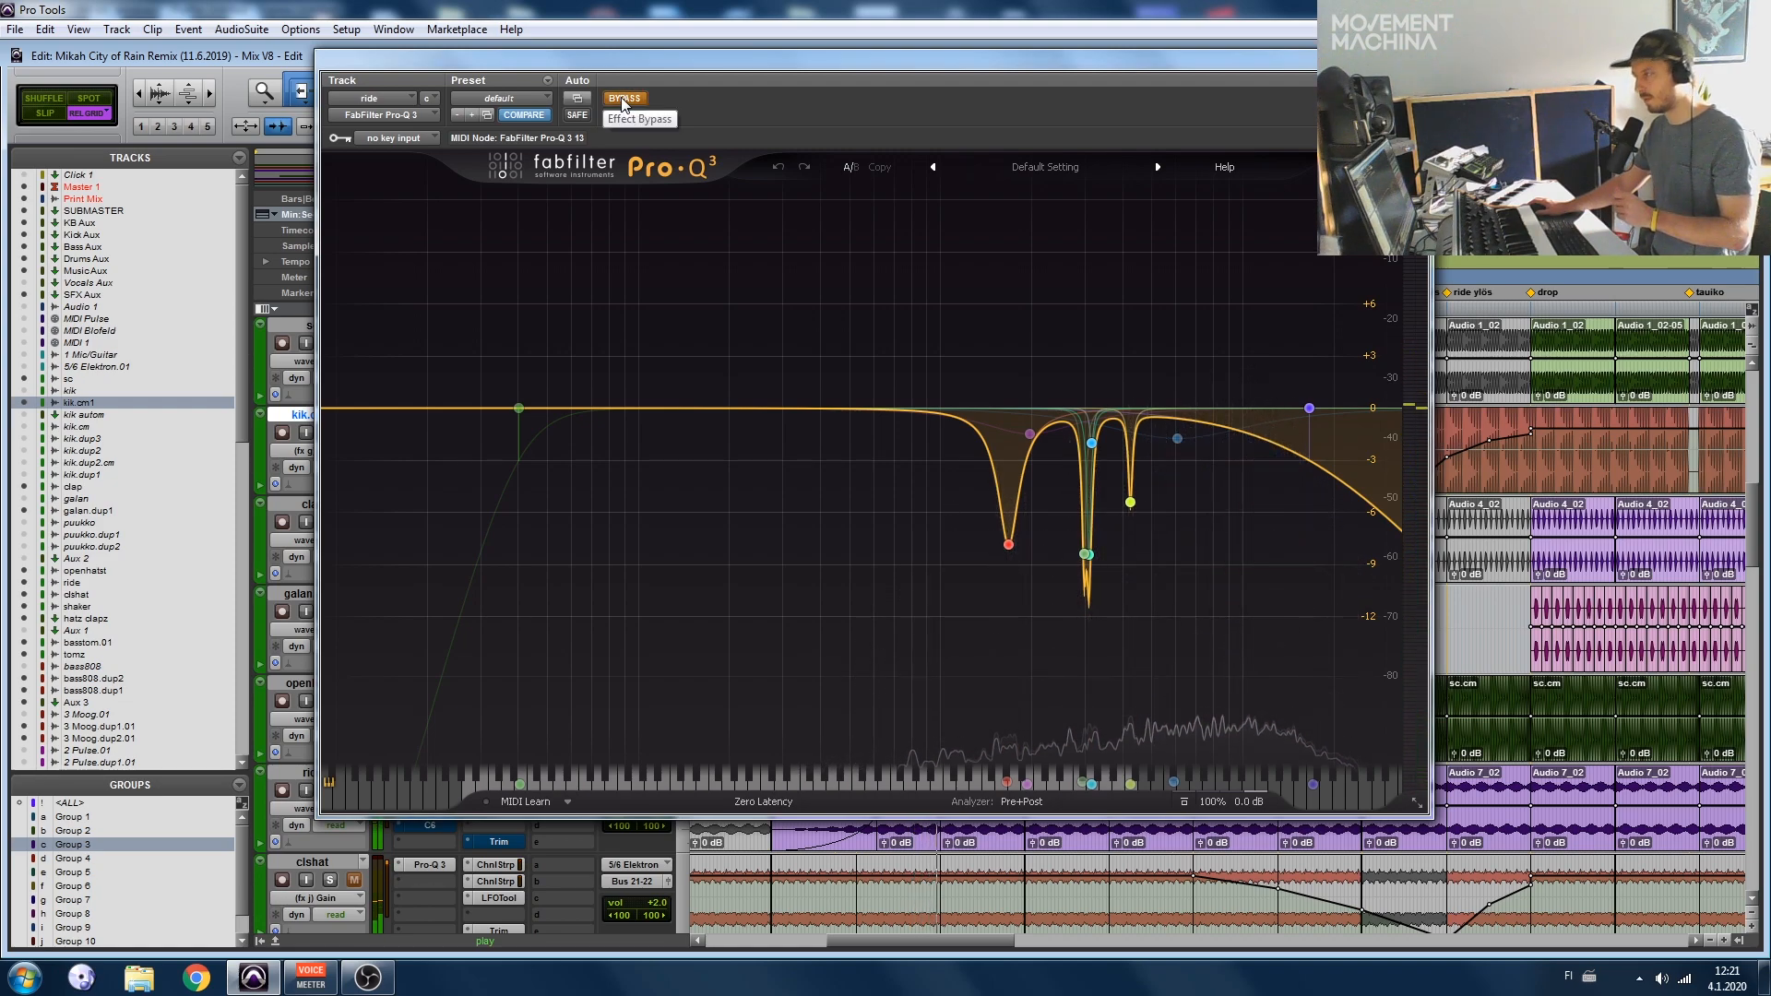
{"action": "left_click", "coordinate": [625, 99]}
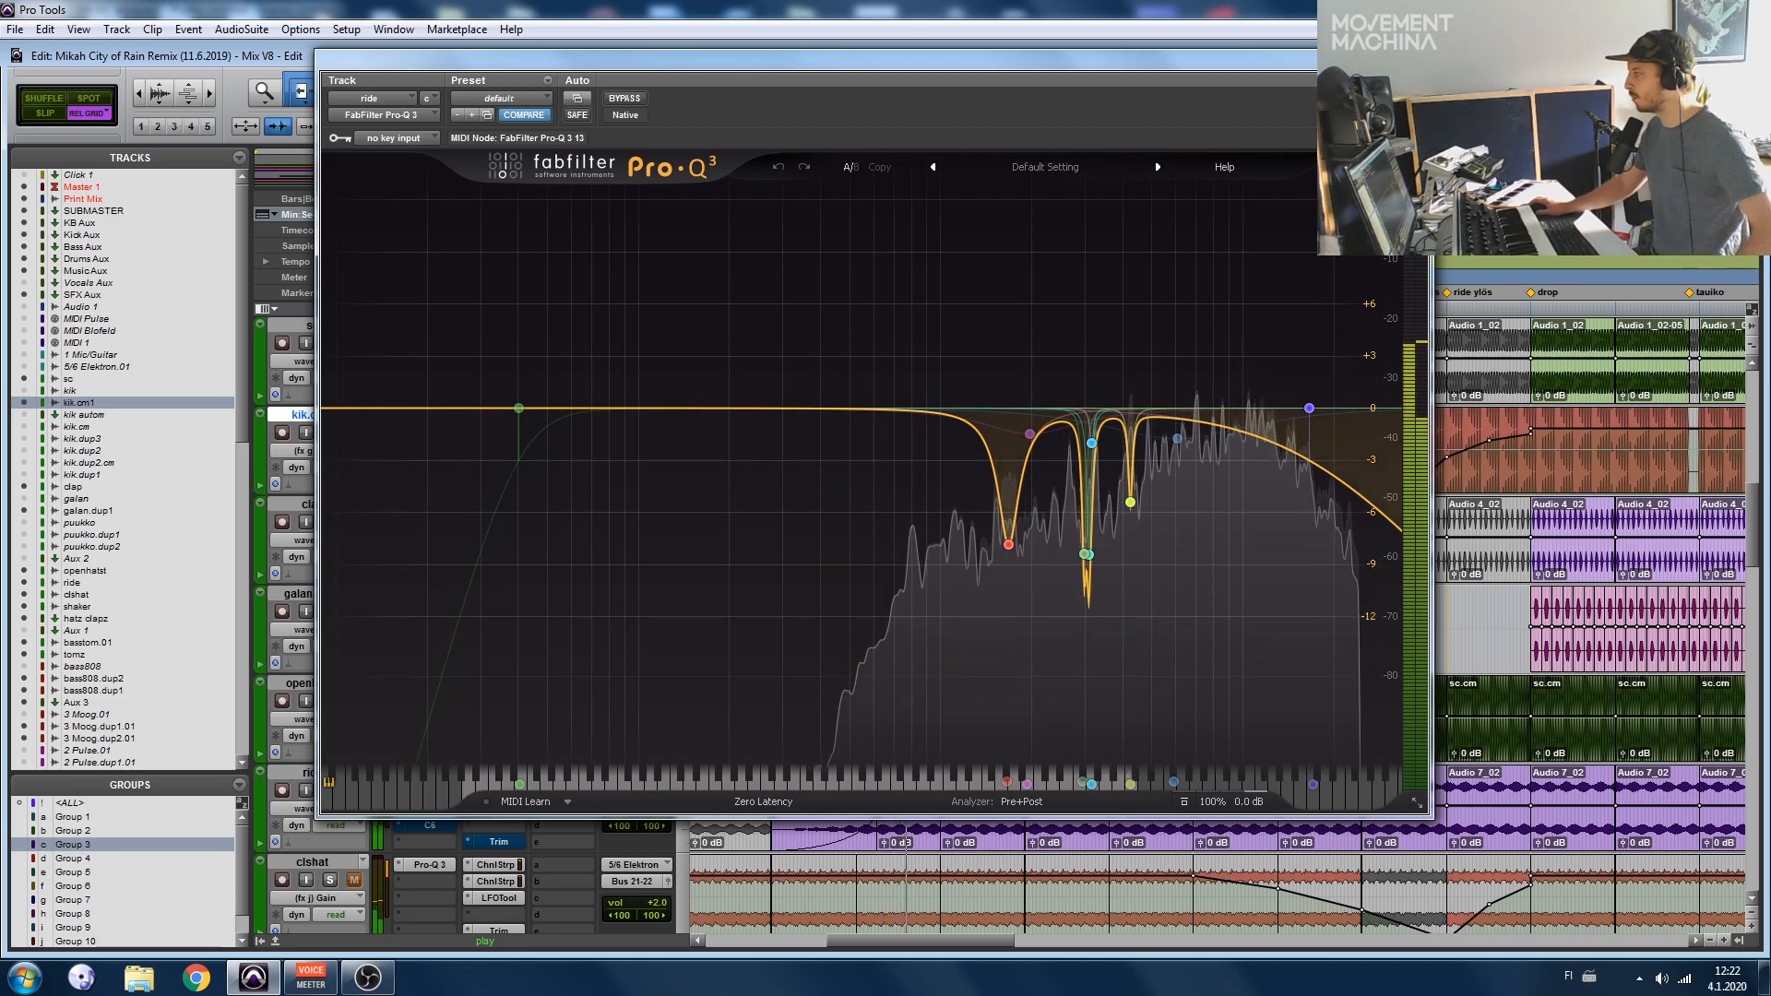
{"action": "left_click", "coordinate": [1416, 58]}
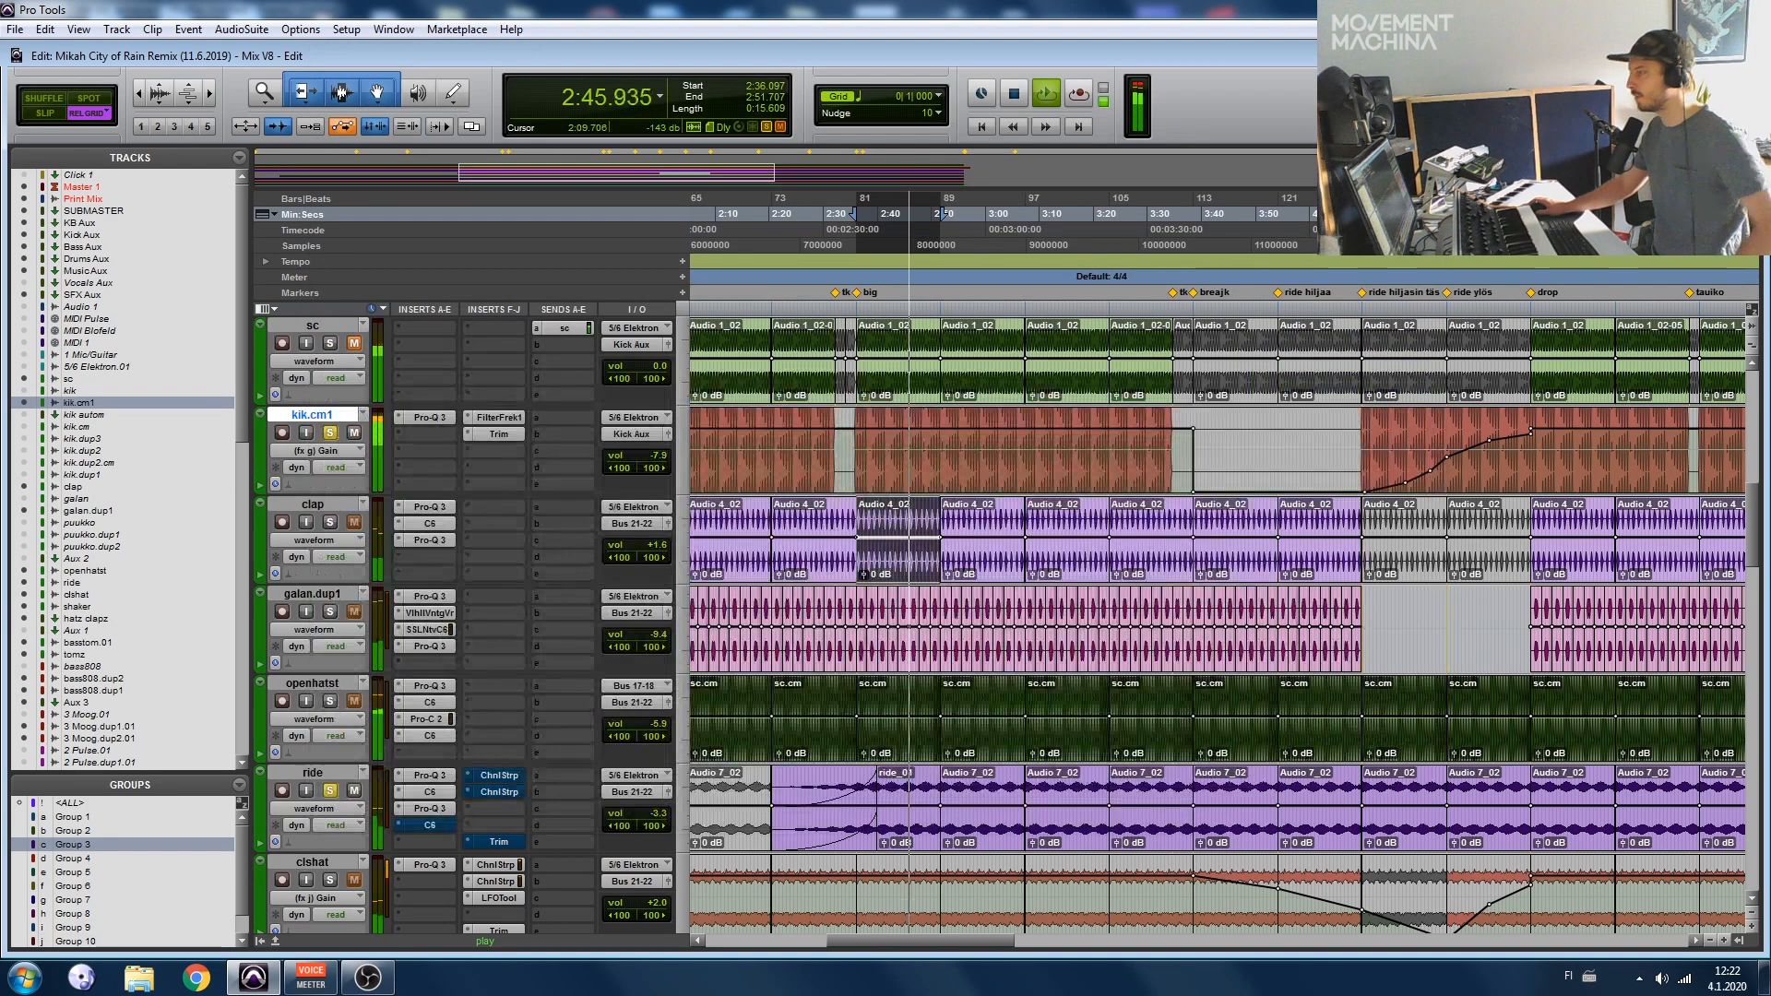
Step: Open the second C6 on the ride track, take it out of bypass, and close its window
{"action": "left_click", "coordinate": [428, 826]}
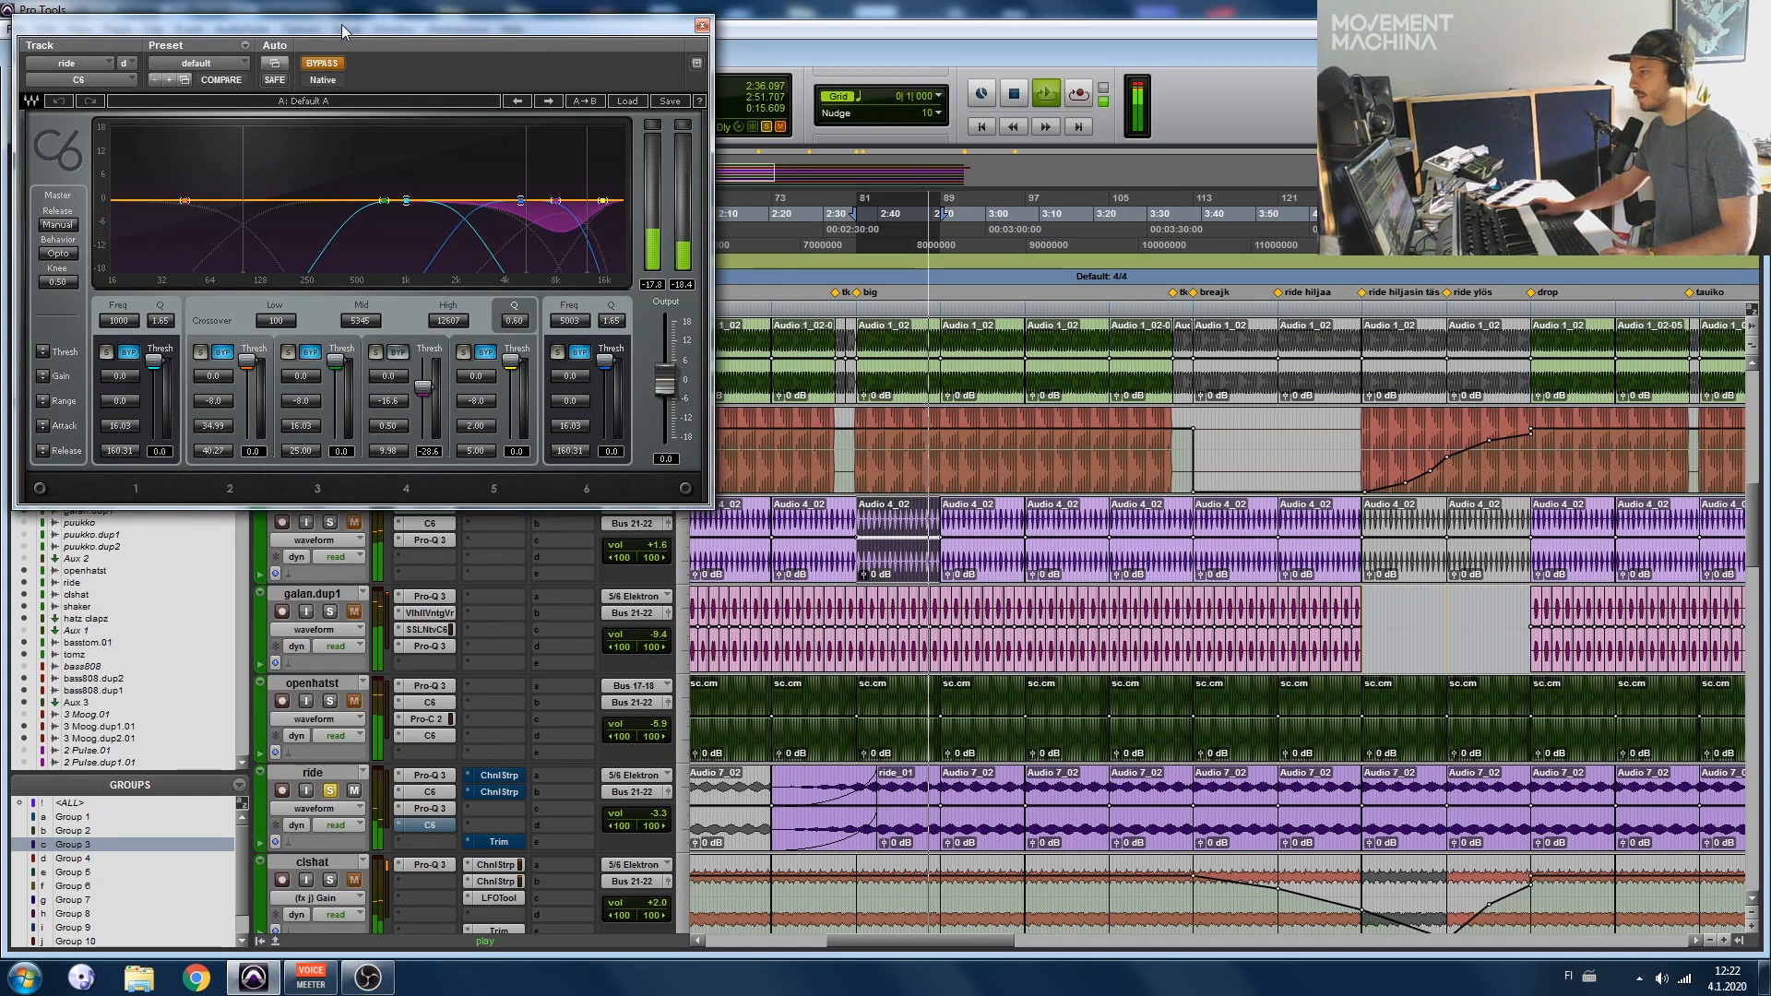
{"action": "left_click_drag", "start_coordinate": [342, 24], "coordinate": [728, 65]}
{"action": "left_click", "coordinate": [703, 103]}
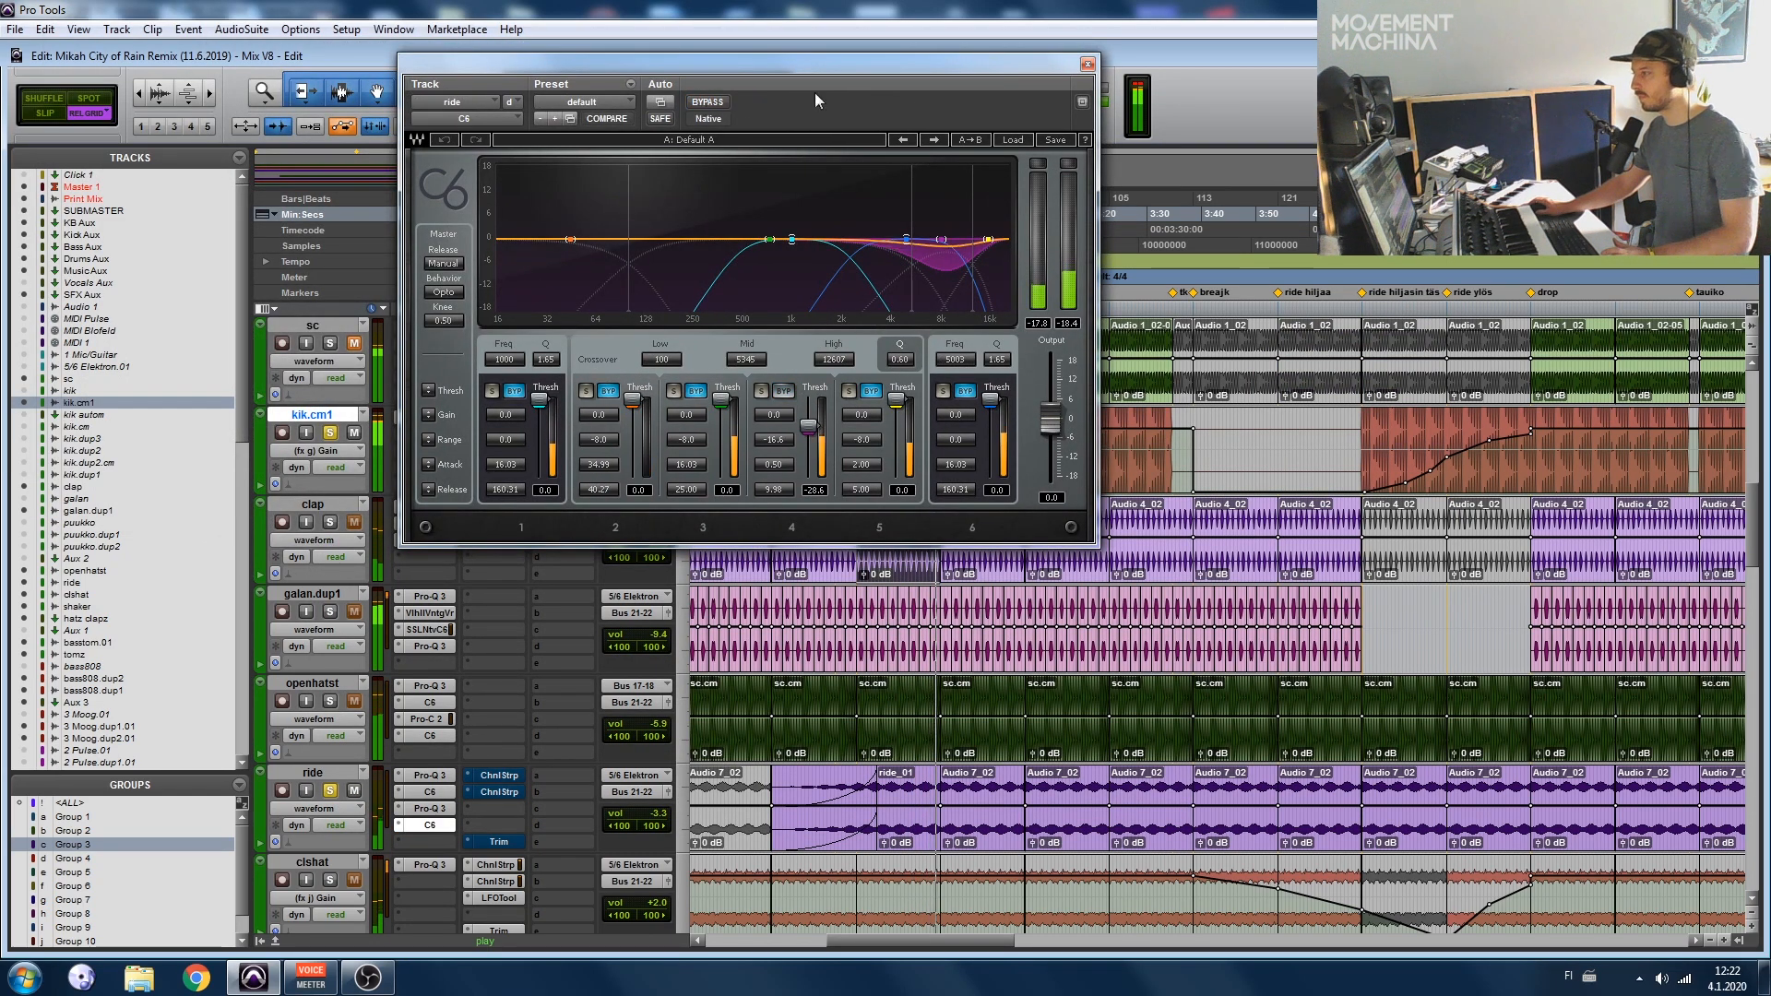
{"action": "left_click", "coordinate": [1087, 65]}
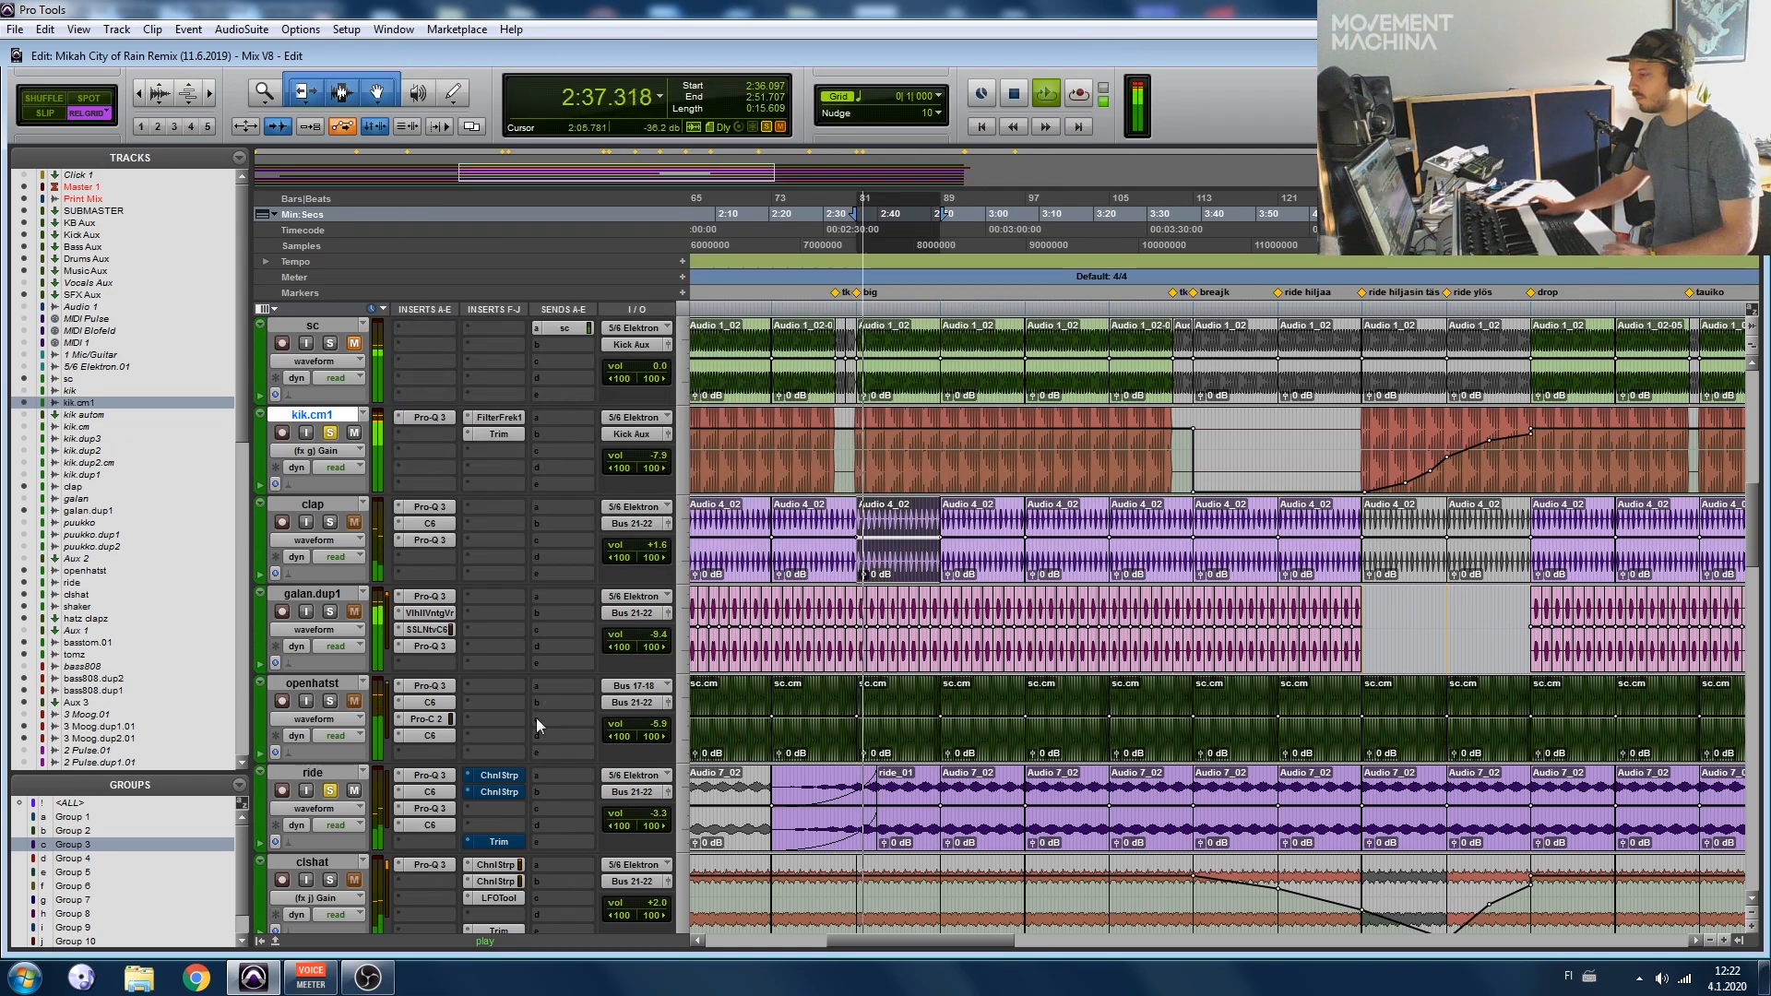
Step: Open both Channel Strips on the ride track, reactivate them to hear their sidechain compression, and close both windows
{"action": "left_click", "coordinate": [498, 791]}
{"action": "left_click_drag", "start_coordinate": [316, 31], "coordinate": [986, 48]}
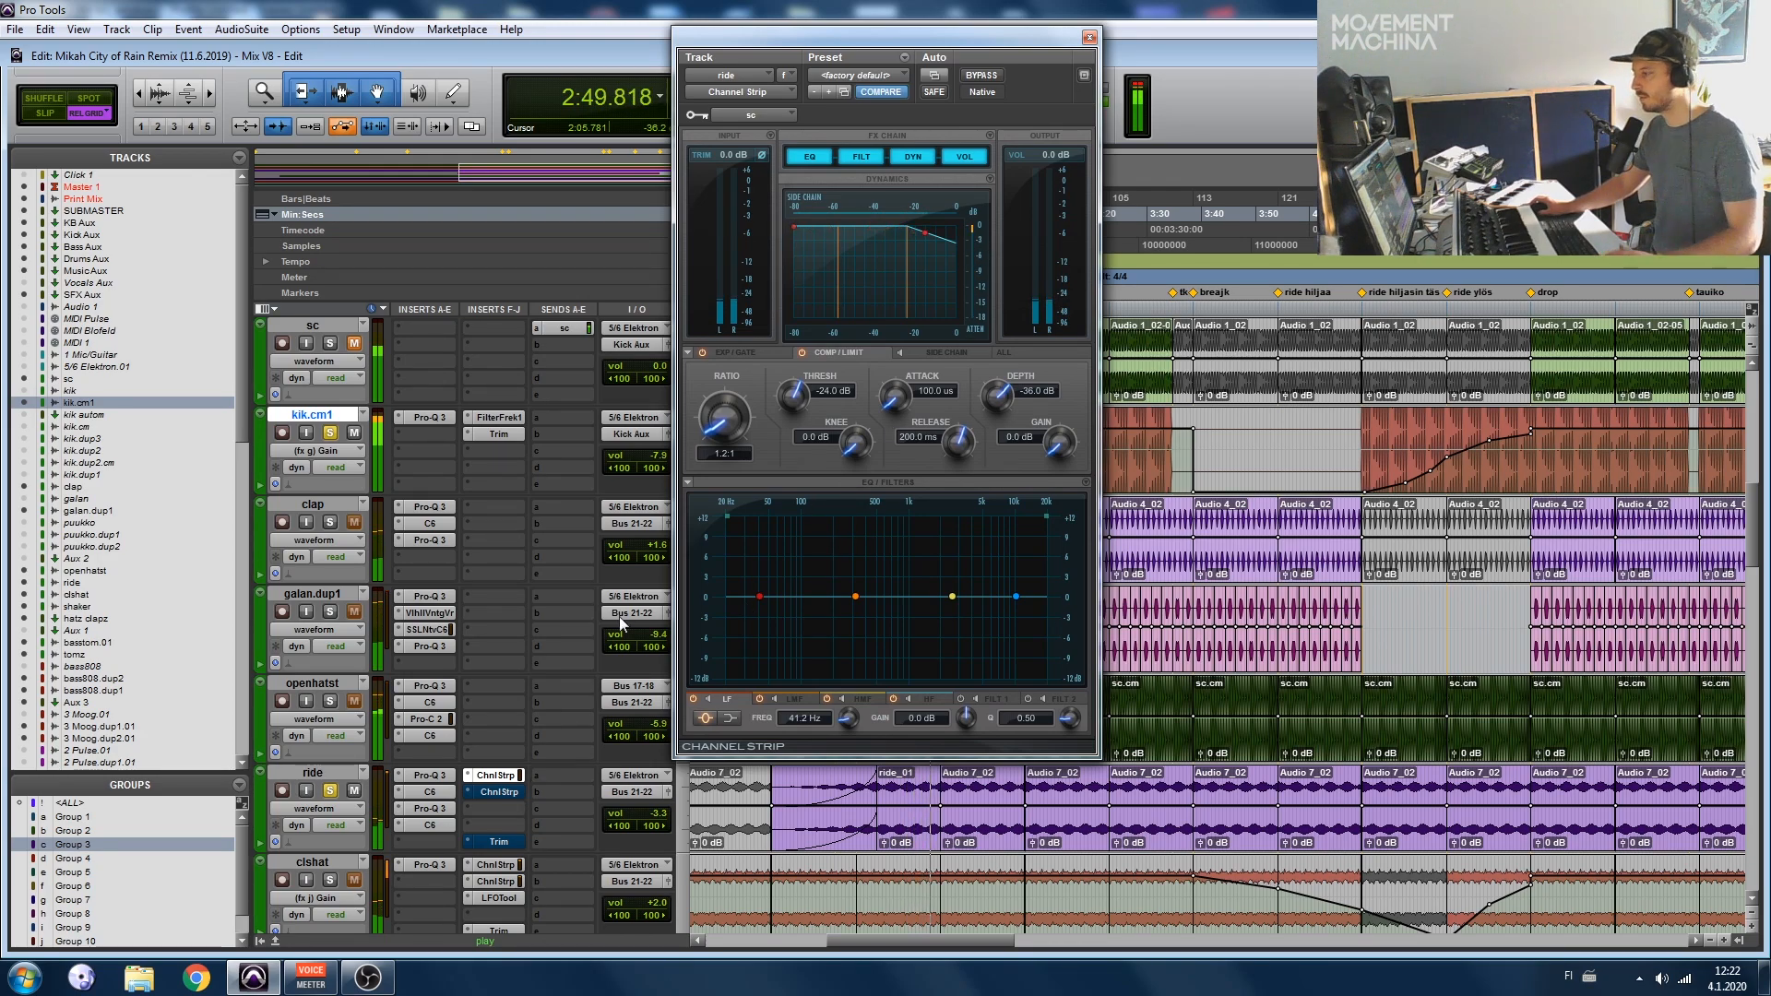
{"action": "left_click", "coordinate": [502, 793]}
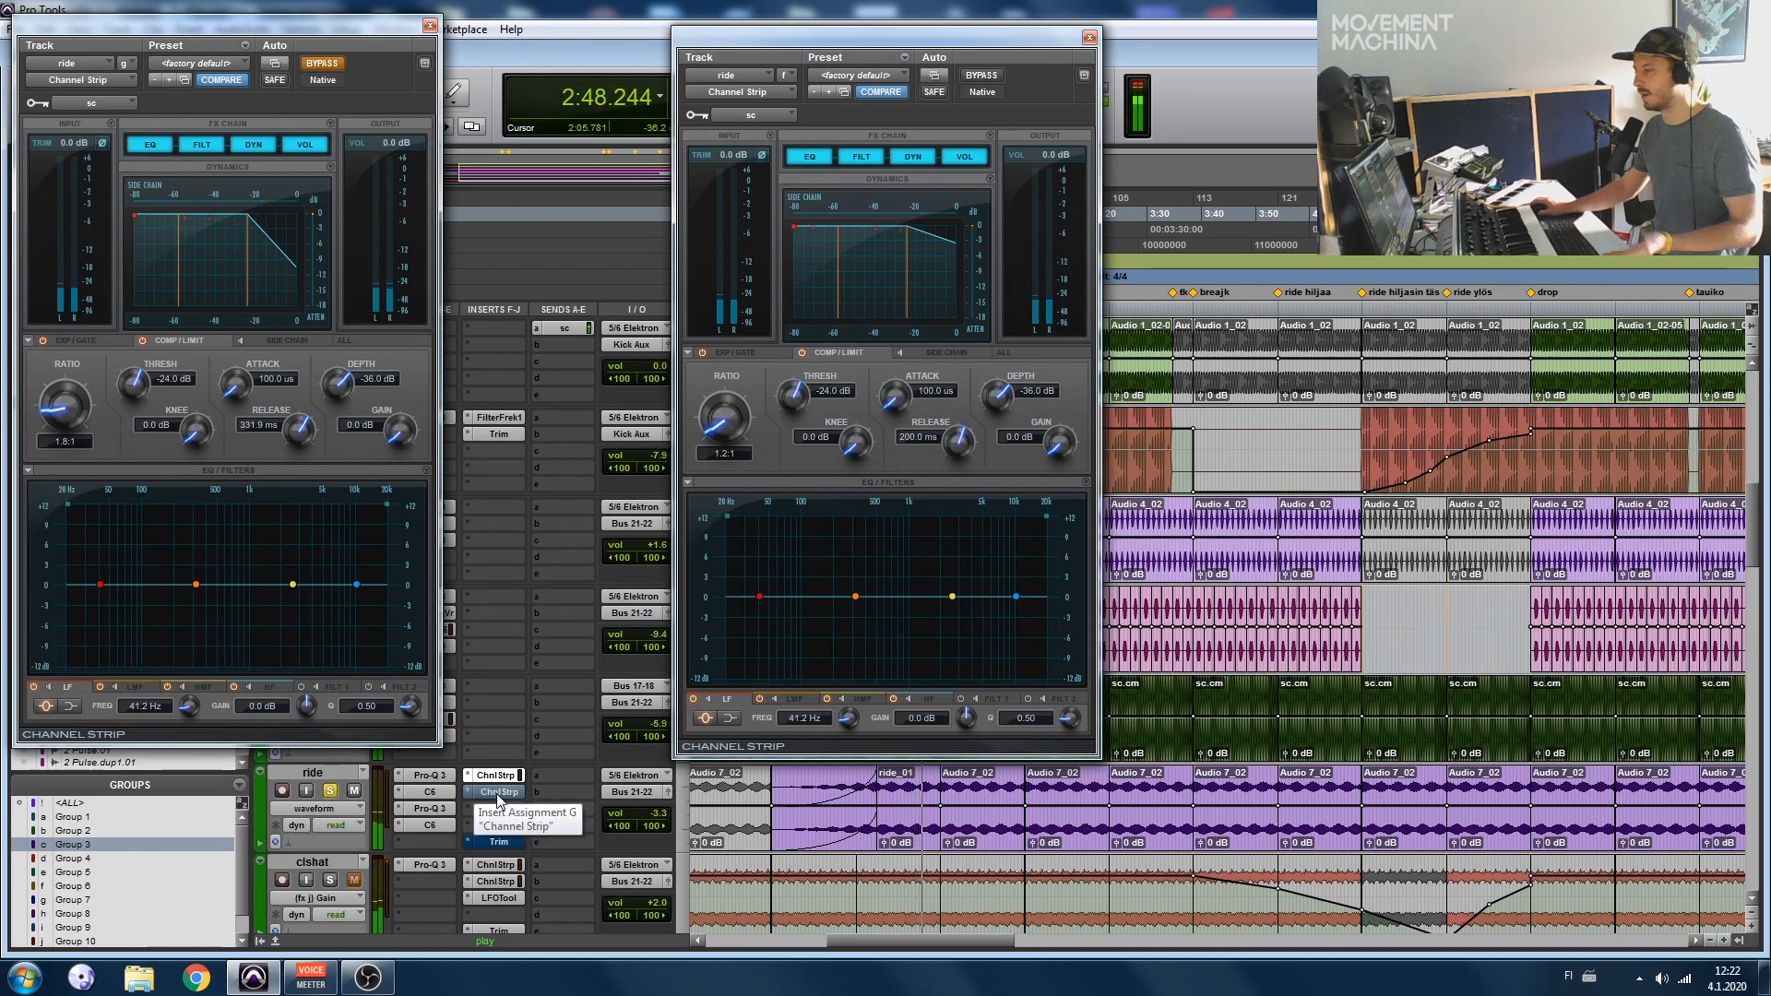
{"action": "left_click", "coordinate": [496, 794], "text": "ctrl"}
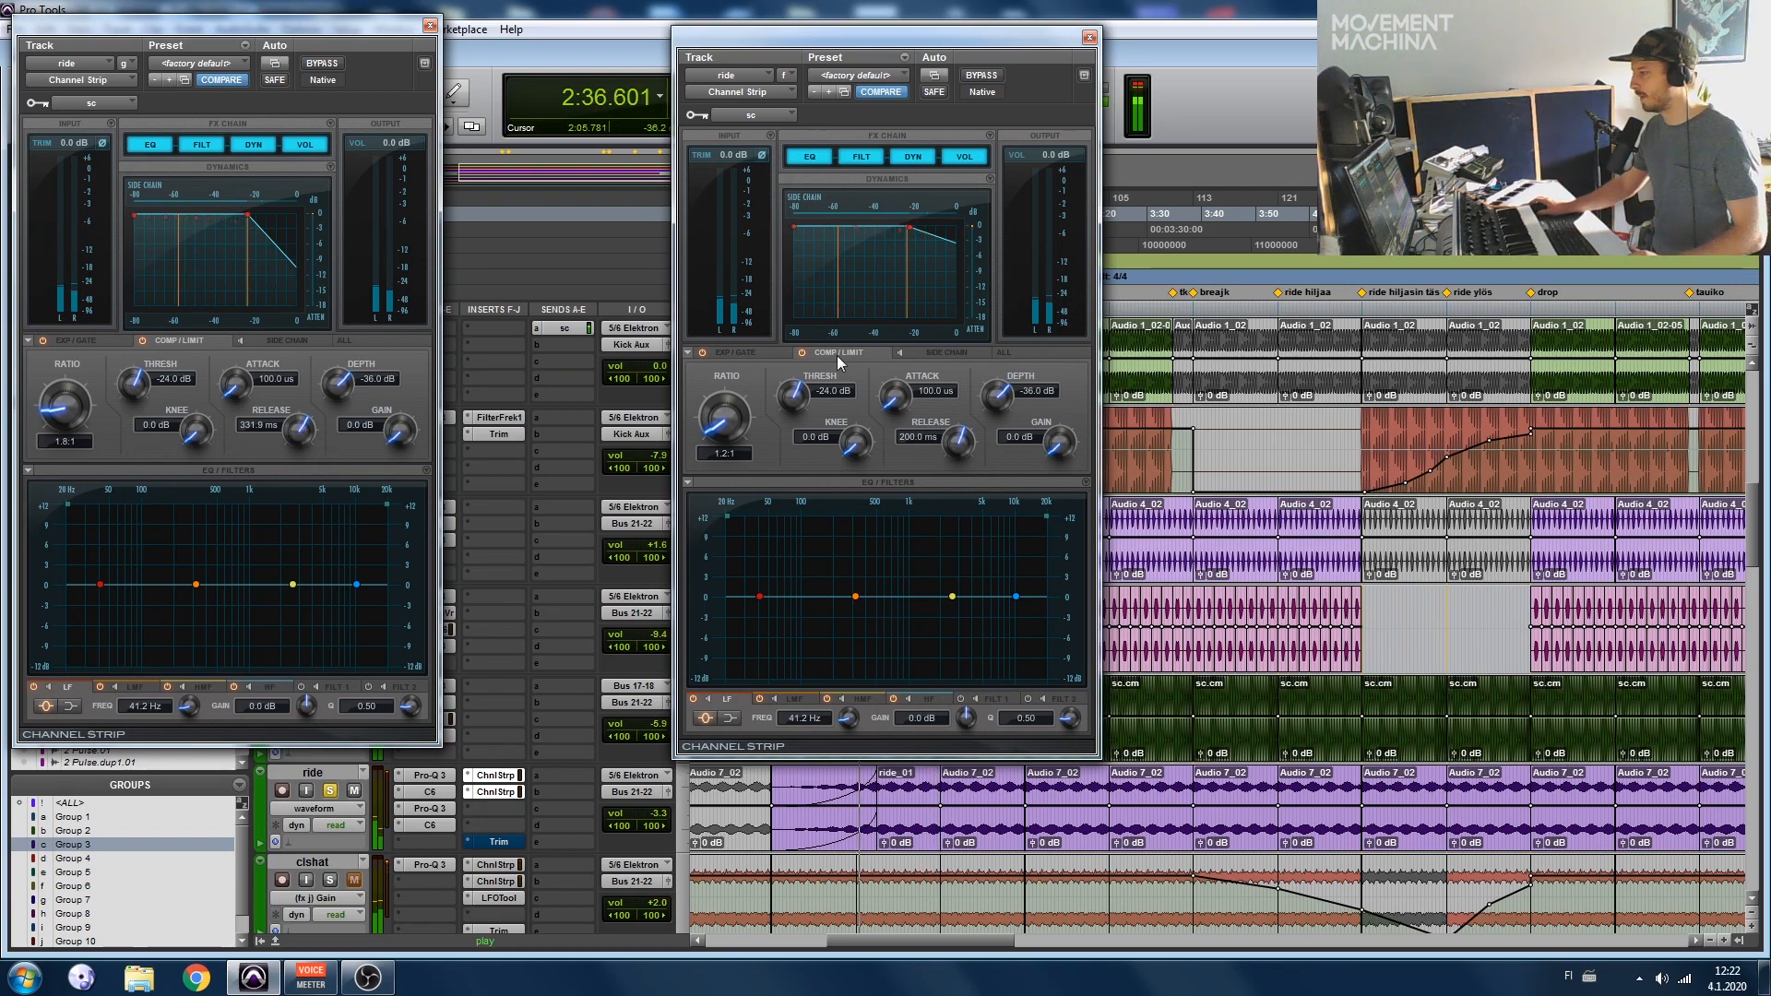
{"action": "left_click", "coordinate": [430, 21]}
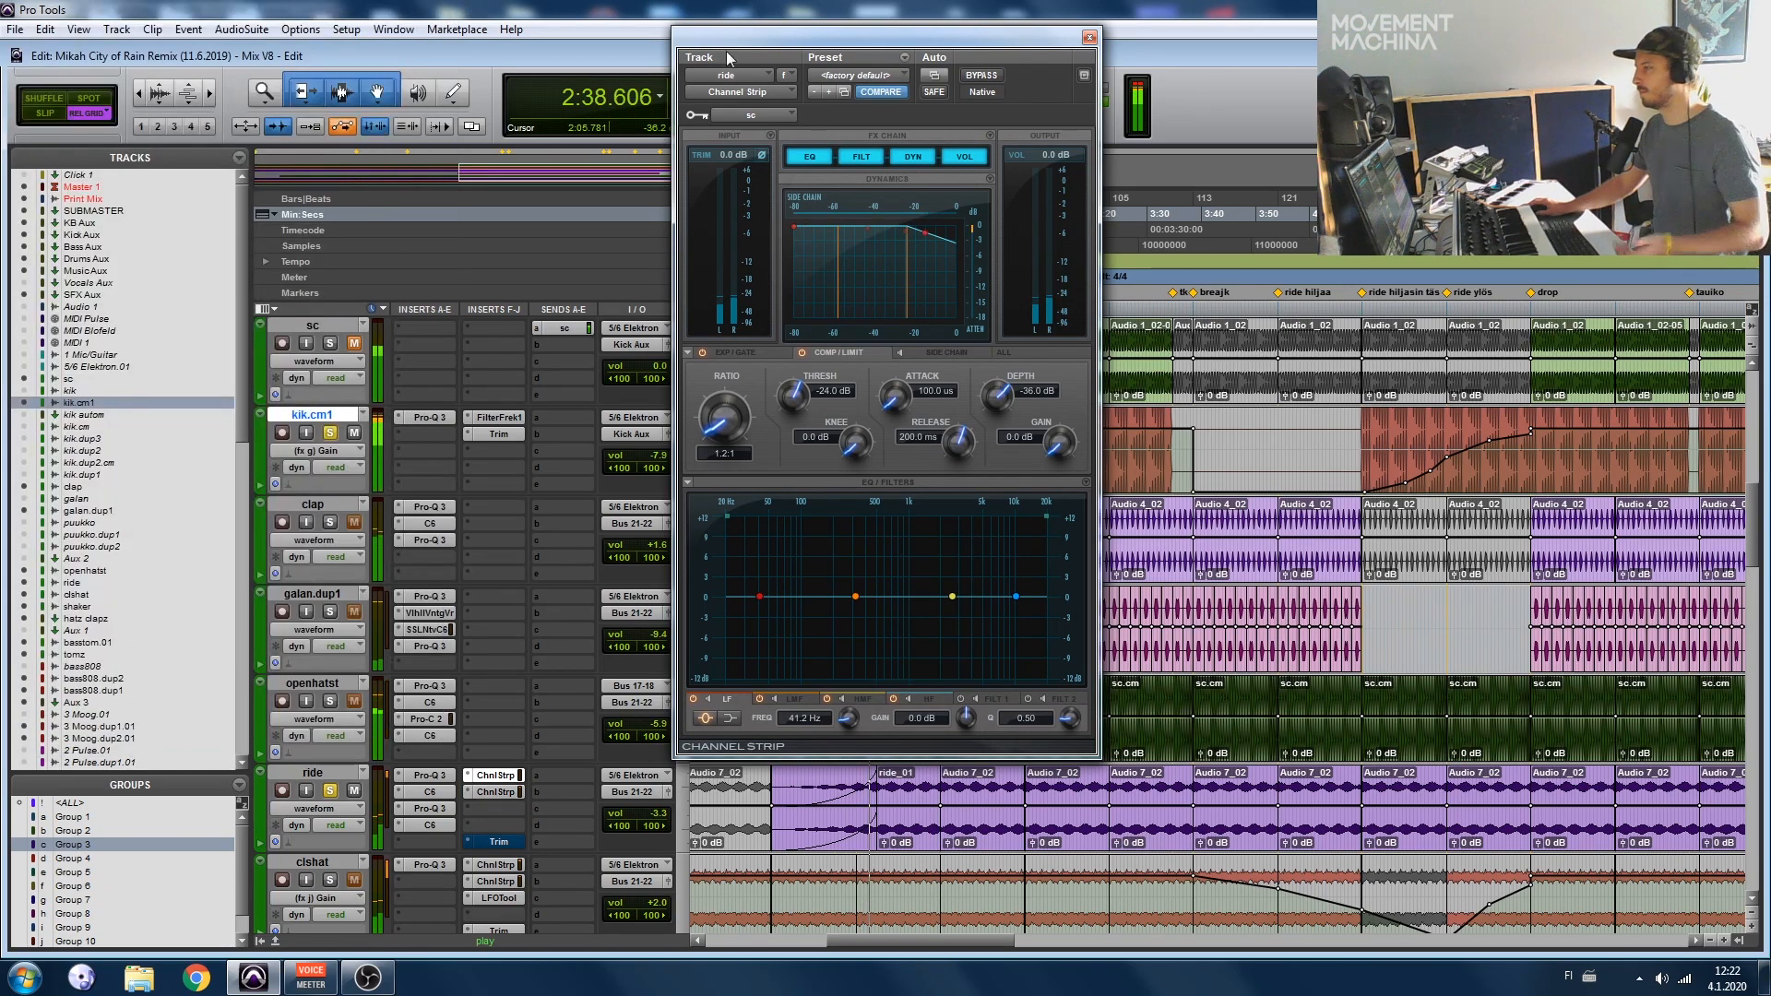
{"action": "left_click", "coordinate": [1089, 38]}
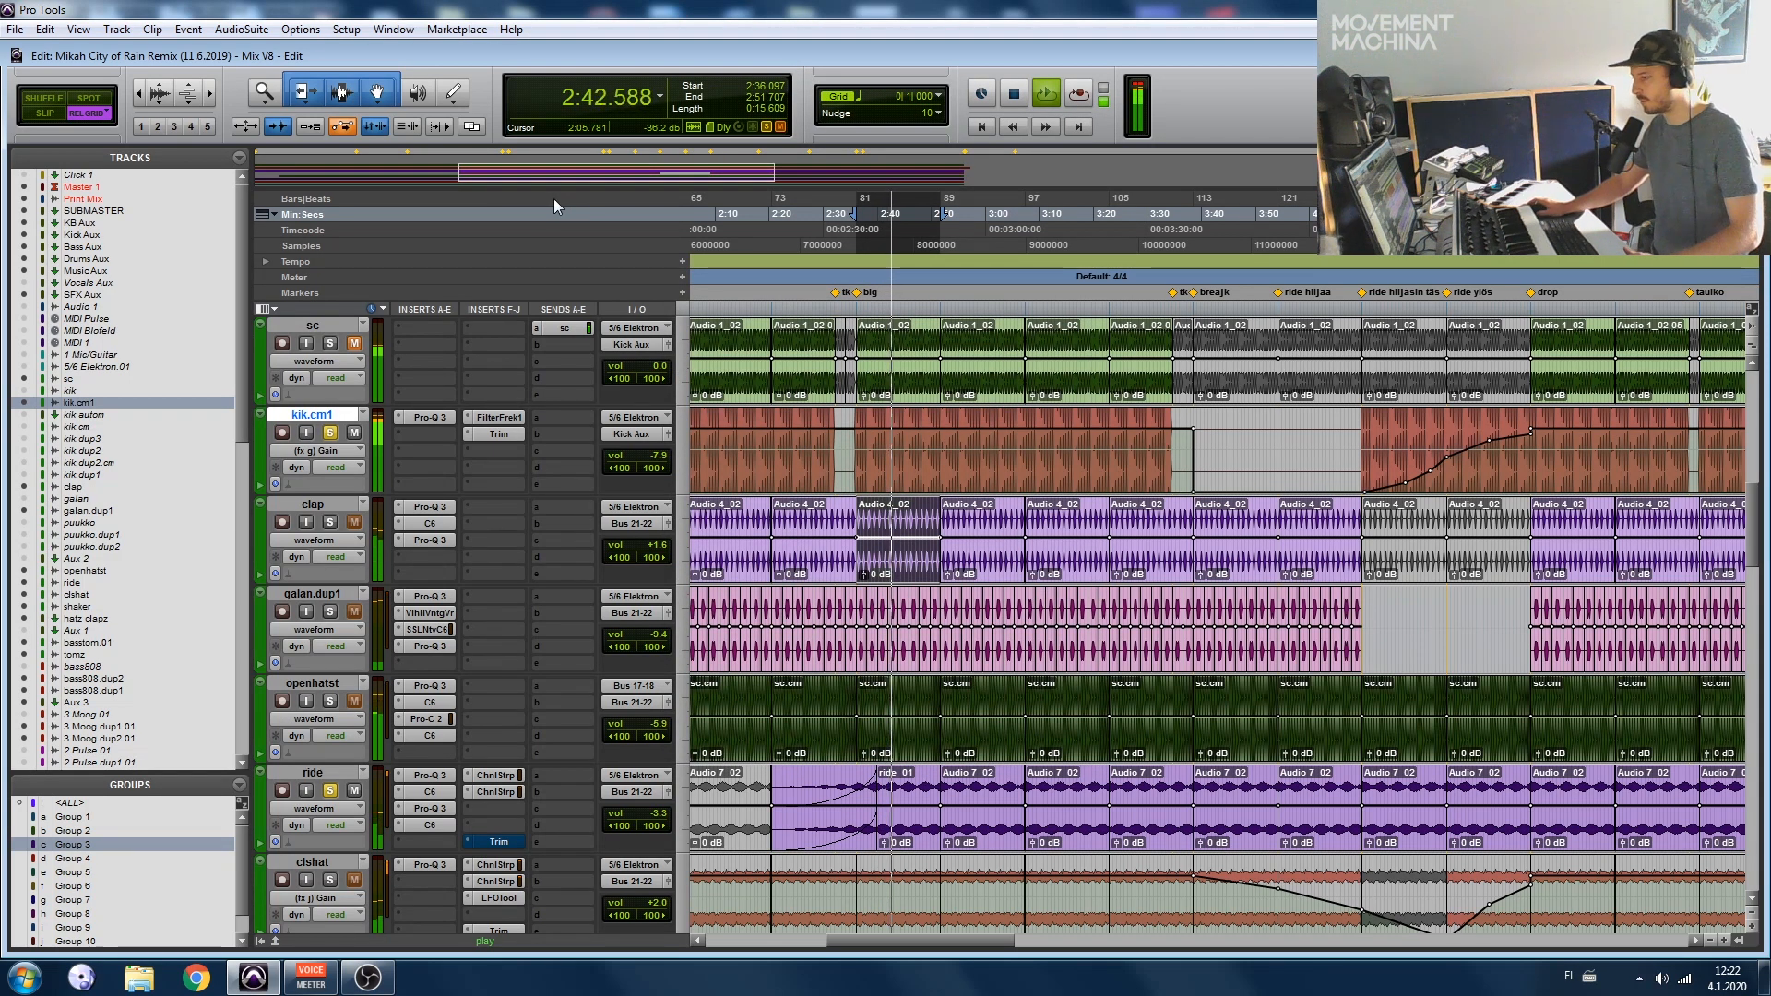
Step: Reactivate the ride's Trim and display the (fx j) Gain automation on the ride track to review it across the arrangement
{"action": "left_click", "coordinate": [323, 809]}
{"action": "mouse_move", "coordinate": [424, 791]}
{"action": "left_click", "coordinate": [489, 791]}
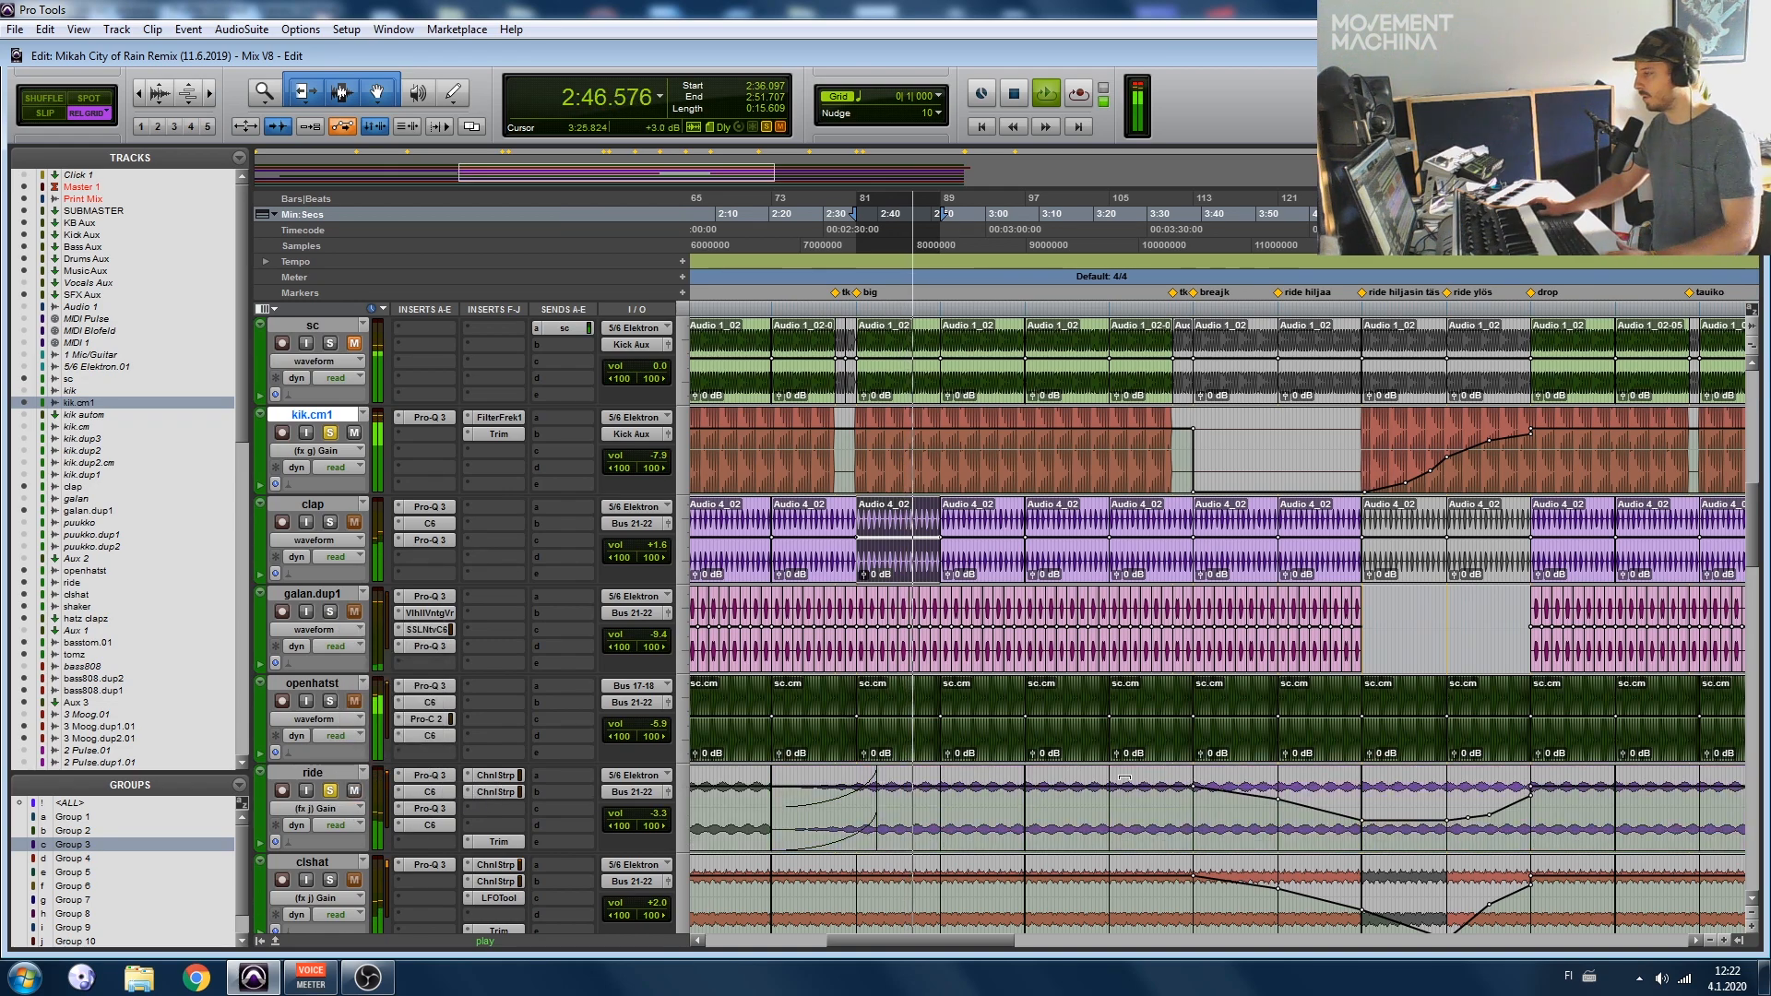
{"action": "scroll", "coordinate": [1082, 678], "scroll_direction": "down", "scroll_amount": 1}
{"action": "scroll", "coordinate": [1082, 678], "scroll_direction": "right", "scroll_amount": 1}
{"action": "scroll", "coordinate": [1082, 678], "scroll_direction": "down", "scroll_amount": 1}
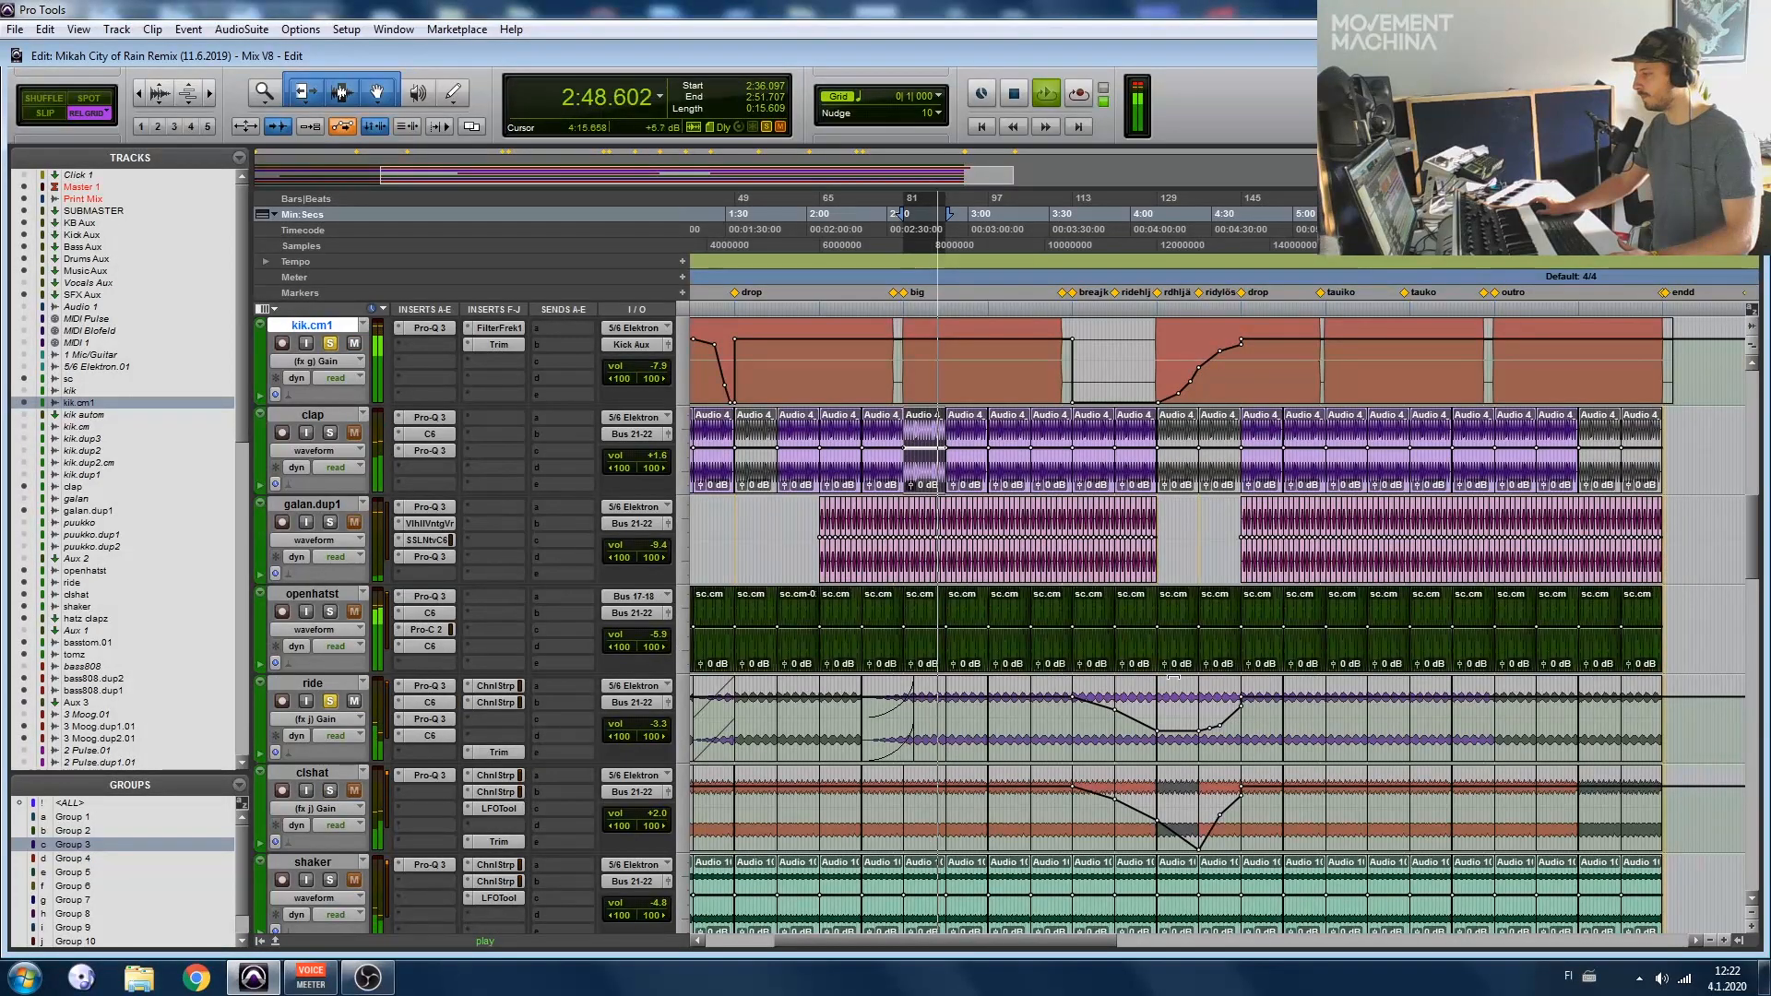
{"action": "scroll", "coordinate": [1167, 710], "scroll_direction": "down", "scroll_amount": 1}
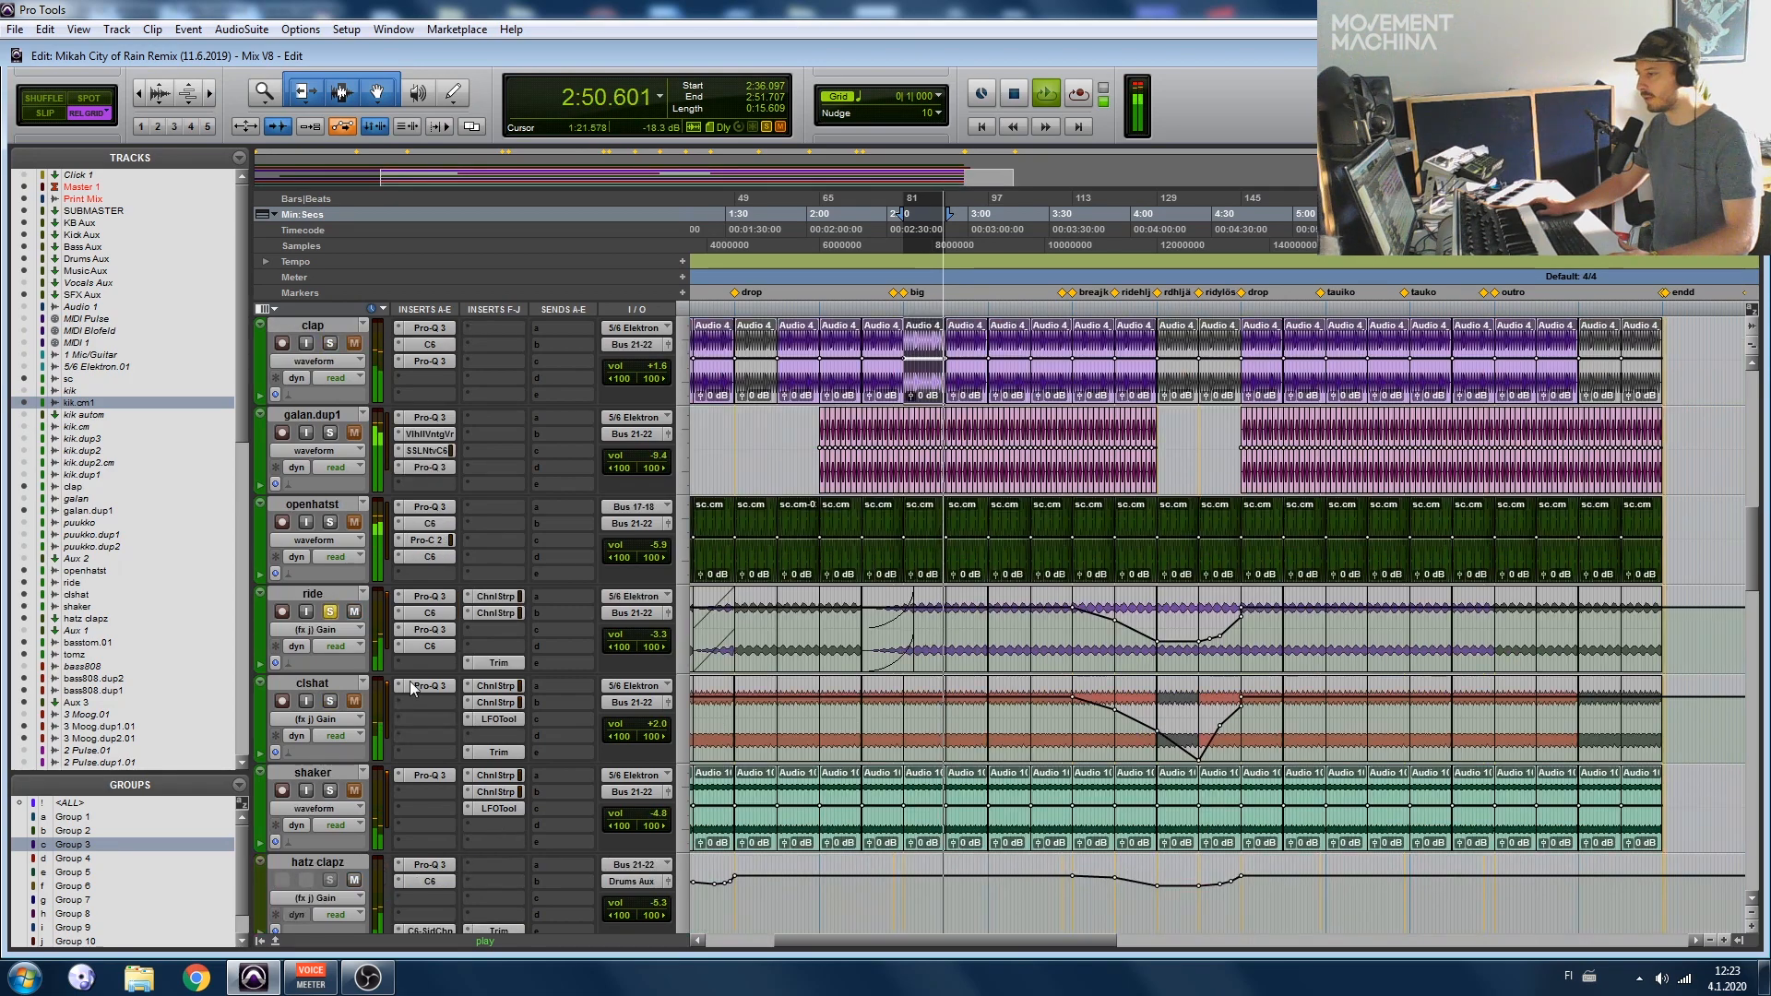
Step: Switch the solo from ride to clshat, keep kik.cm1 soloed, and restart playback to hear them together
{"action": "key", "text": "space"}
{"action": "key", "text": "space"}
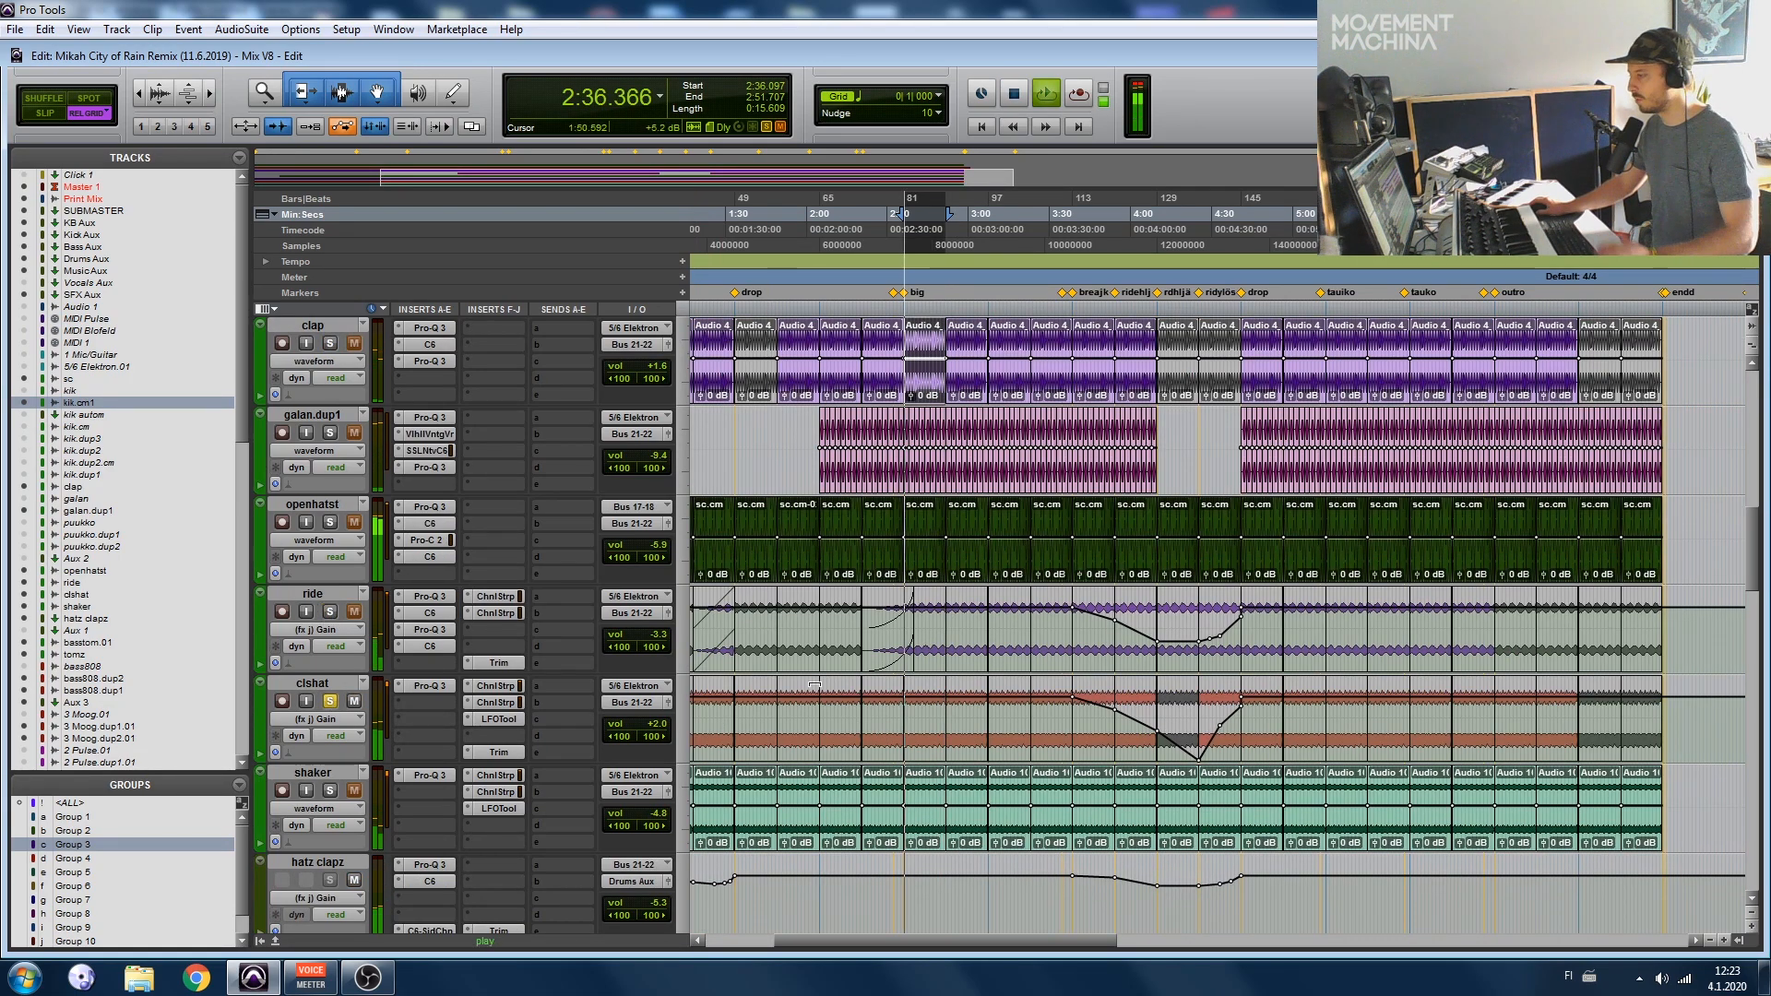
{"action": "scroll", "coordinate": [351, 554], "scroll_direction": "up", "scroll_amount": 2}
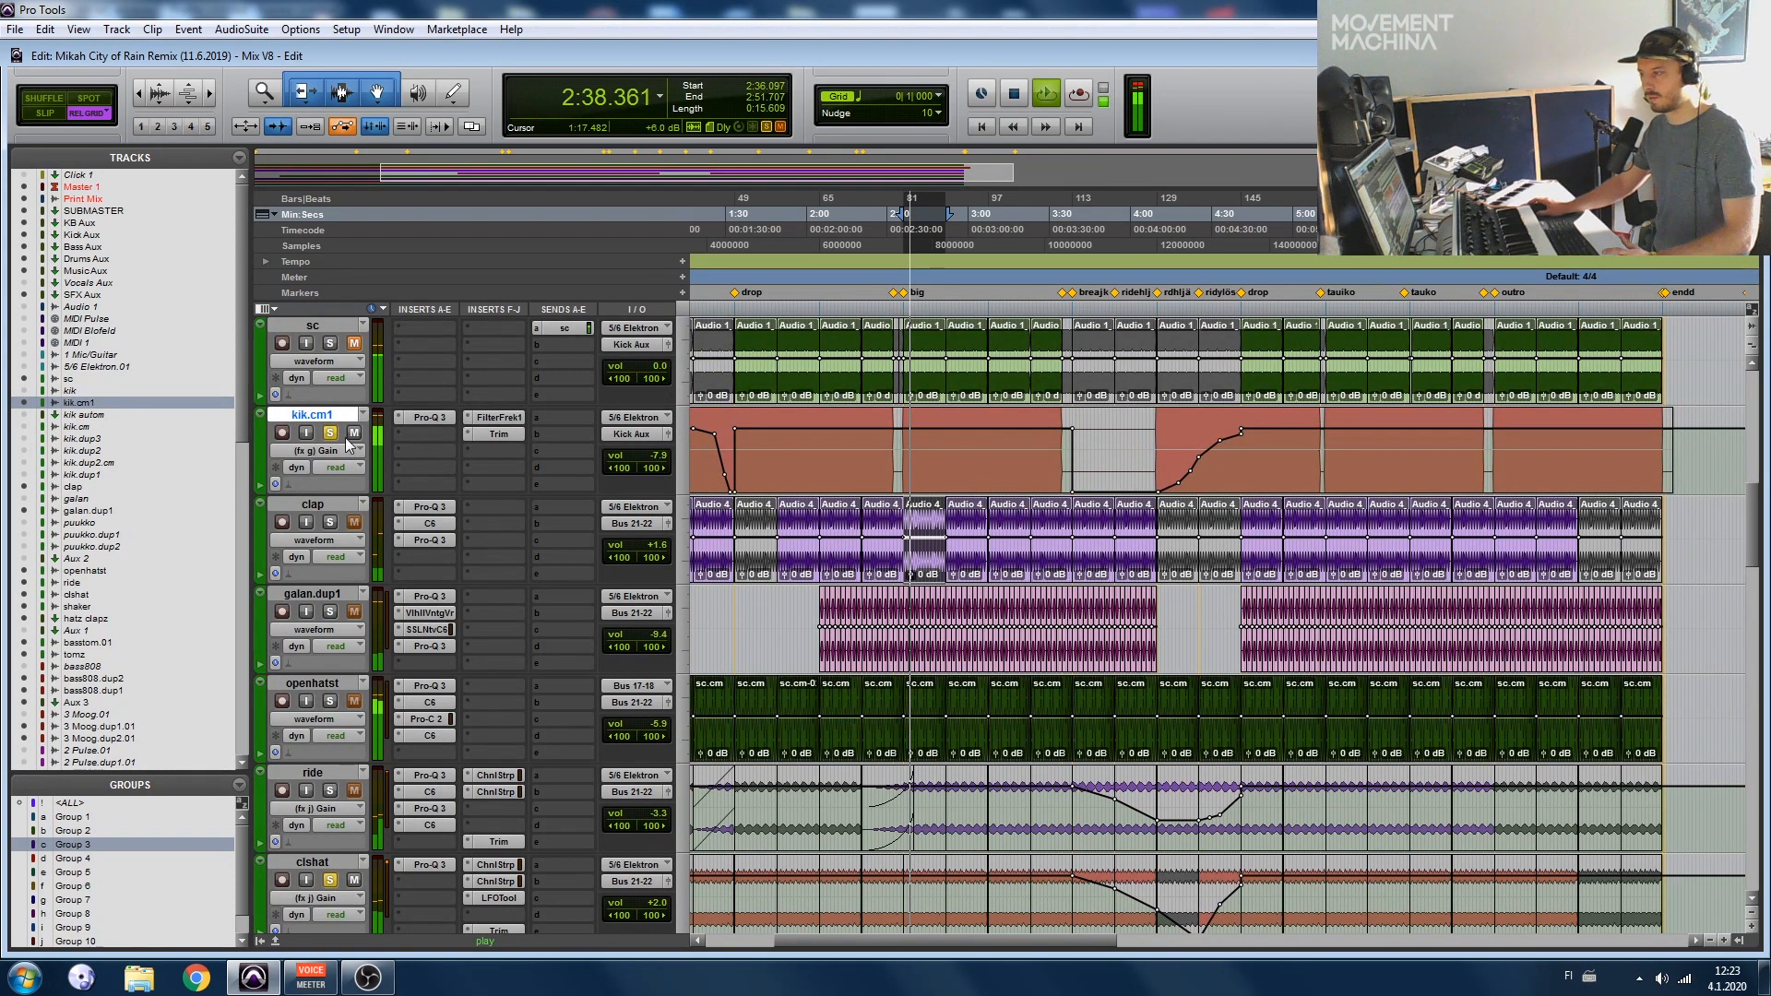
{"action": "scroll", "coordinate": [618, 628], "scroll_direction": "down", "scroll_amount": 3}
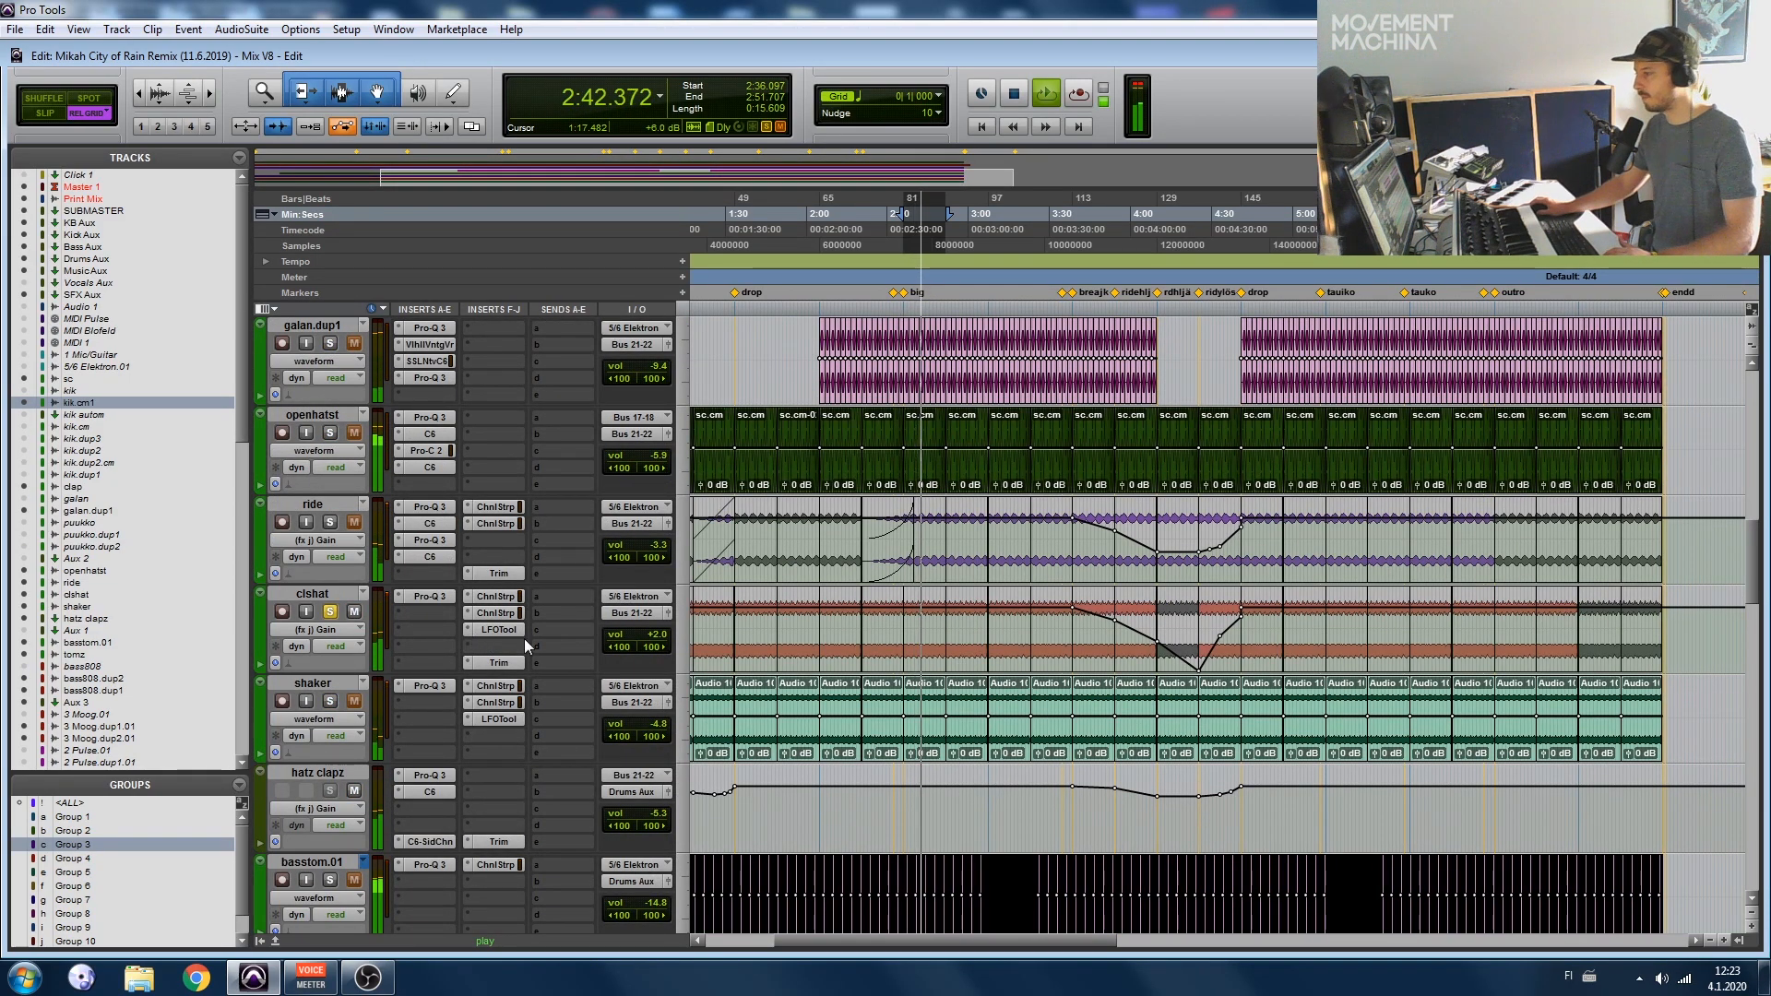
Step: Bypass all of the clshat track's inserts: the Pro-Q 3, both Channel Strips, LFOTool and Trim
{"action": "left_click", "coordinate": [498, 663], "text": "ctrl"}
{"action": "left_click", "coordinate": [500, 629], "text": "ctrl"}
{"action": "left_click", "coordinate": [500, 613], "text": "ctrl"}
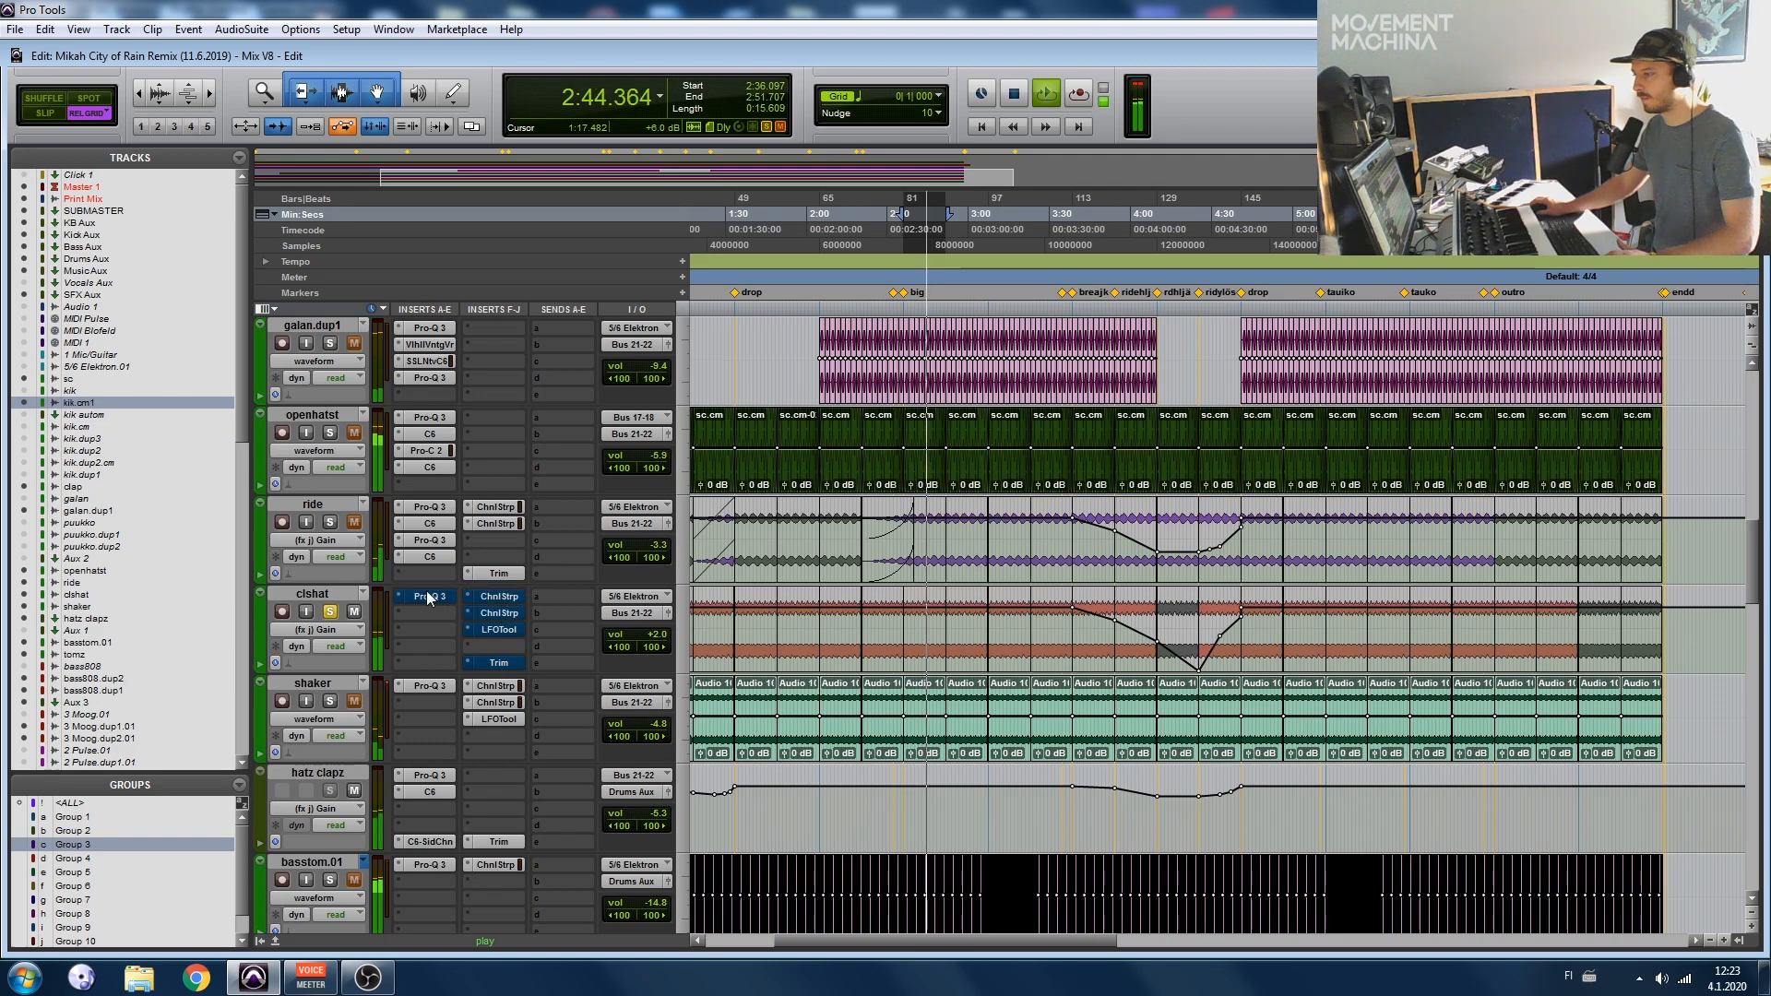
Step: Reactivate the clshat track's Pro-Q 3, review its EQ curve and close it, then reactivate both Channel Strips
{"action": "key", "text": "ctrl+]"}
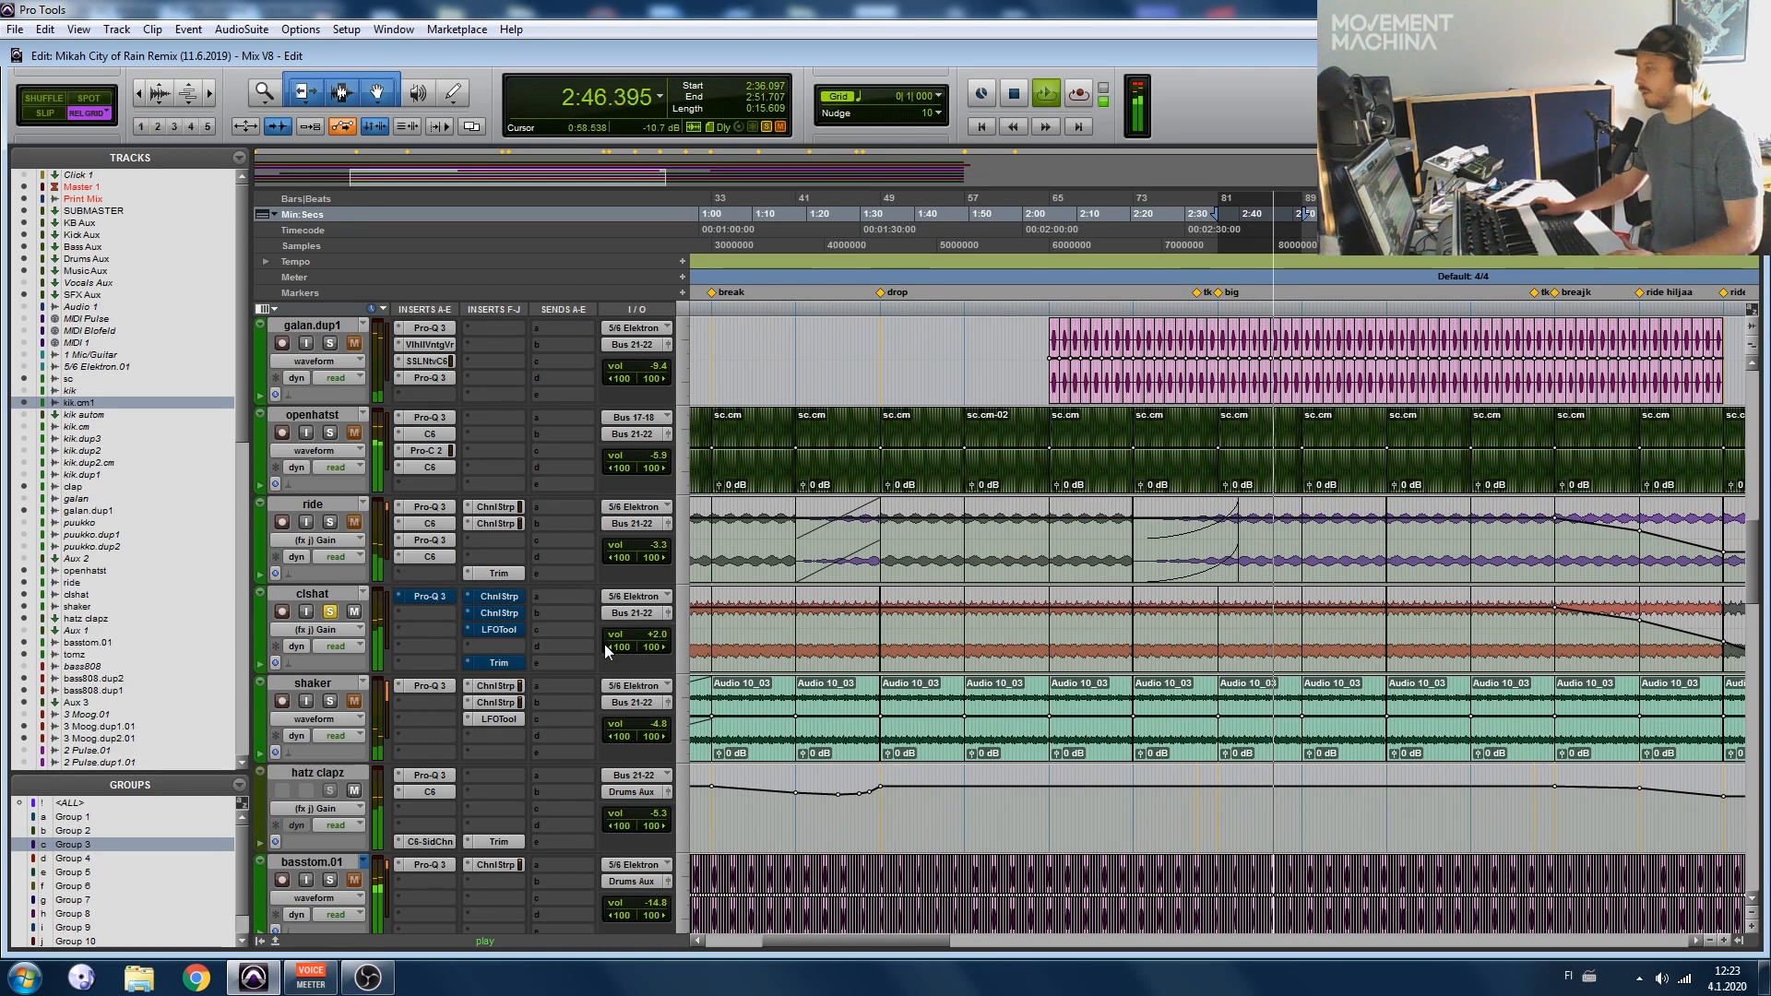
{"action": "scroll", "coordinate": [411, 563], "scroll_direction": "up", "scroll_amount": 2}
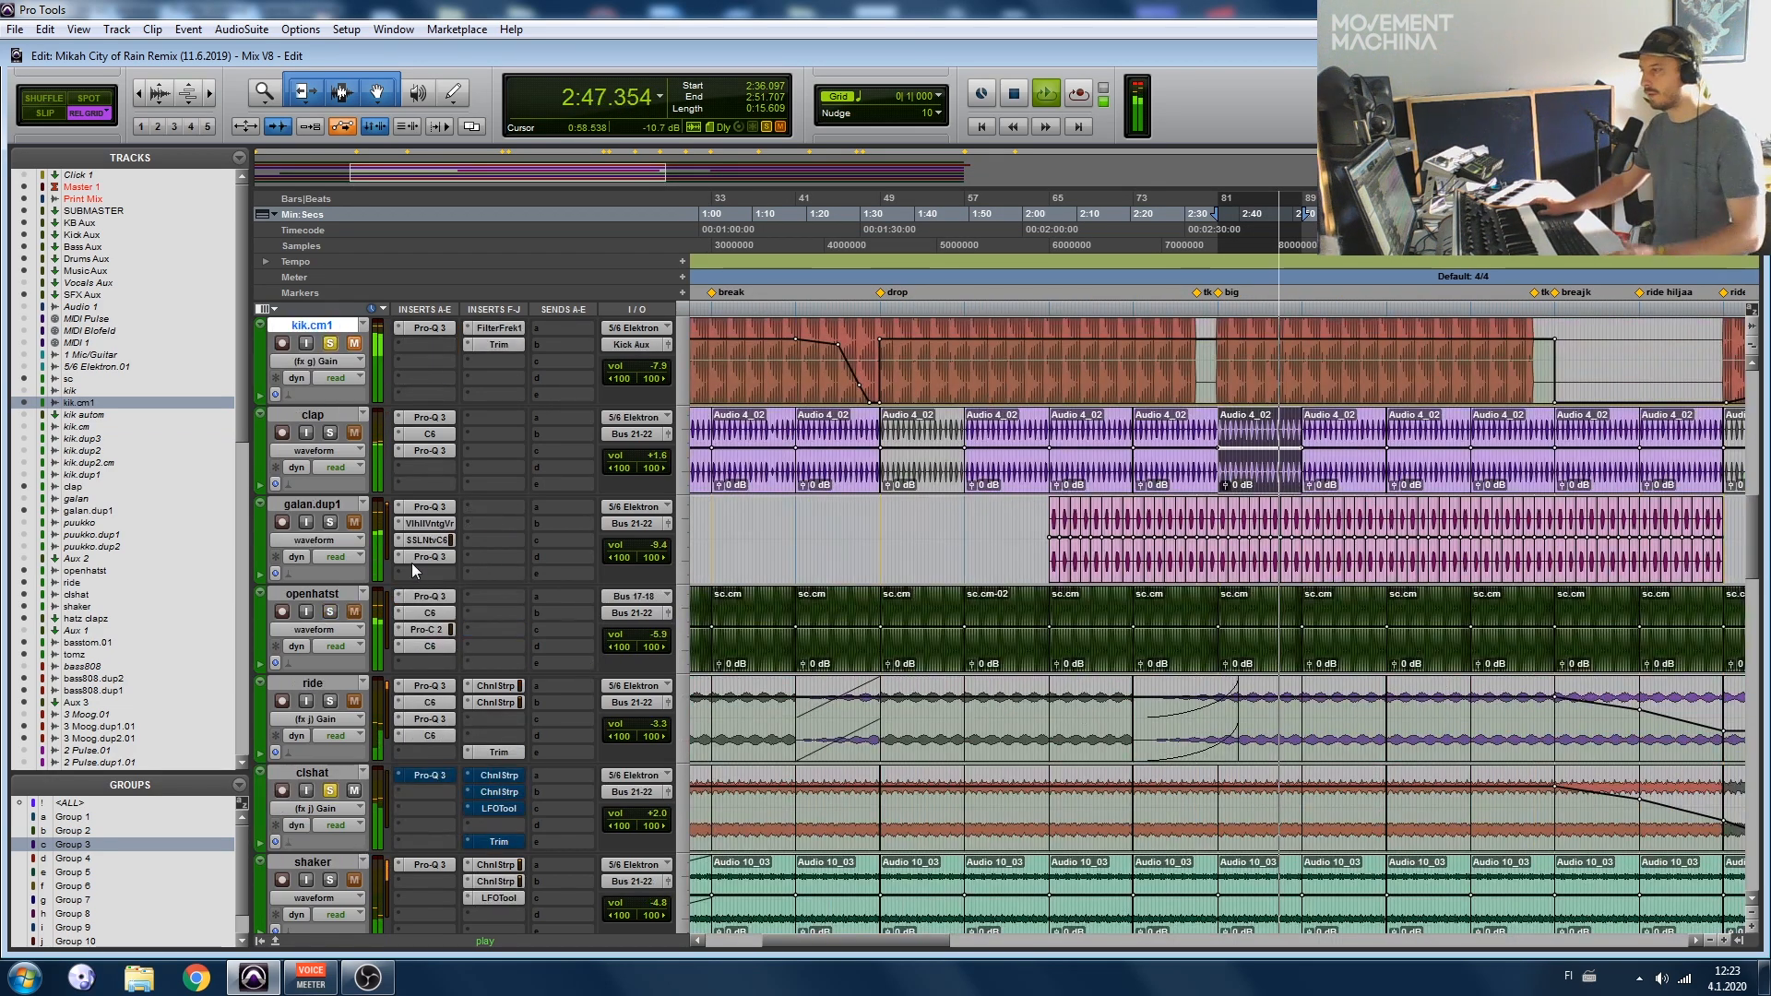
{"action": "left_click", "coordinate": [430, 777]}
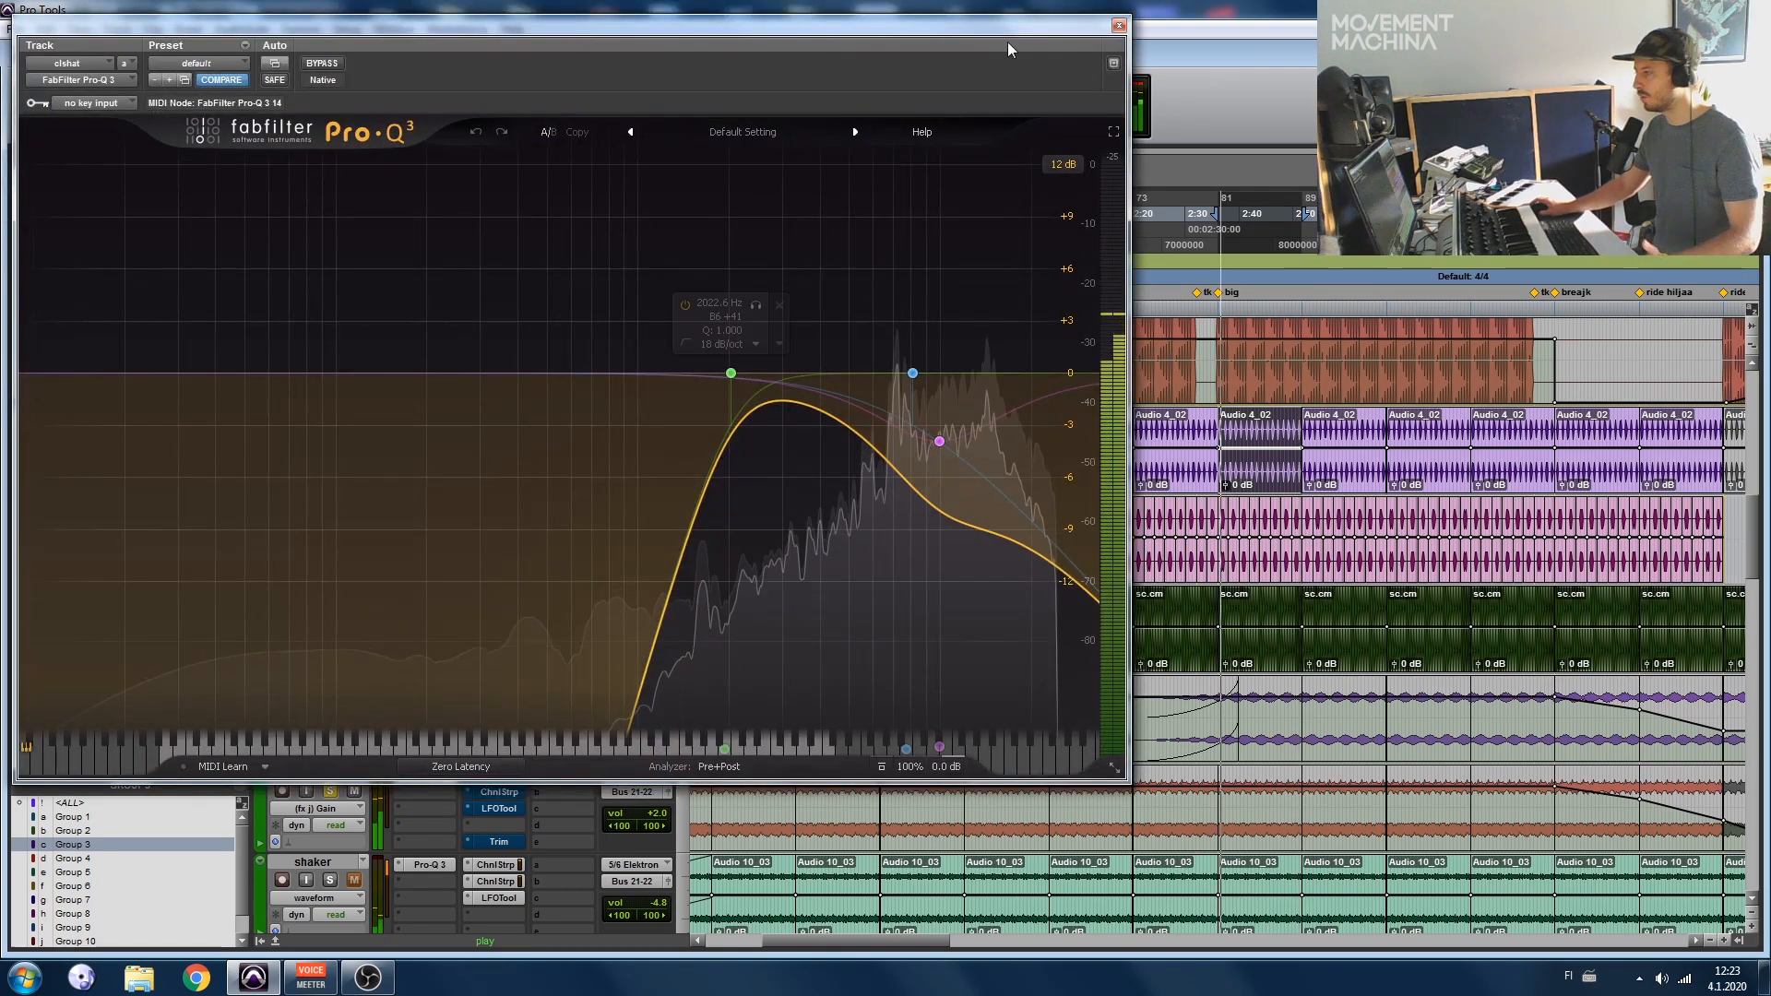
{"action": "left_click", "coordinate": [1118, 20]}
{"action": "left_click", "coordinate": [495, 778], "text": "ctrl"}
{"action": "left_click", "coordinate": [499, 791], "text": "ctrl"}
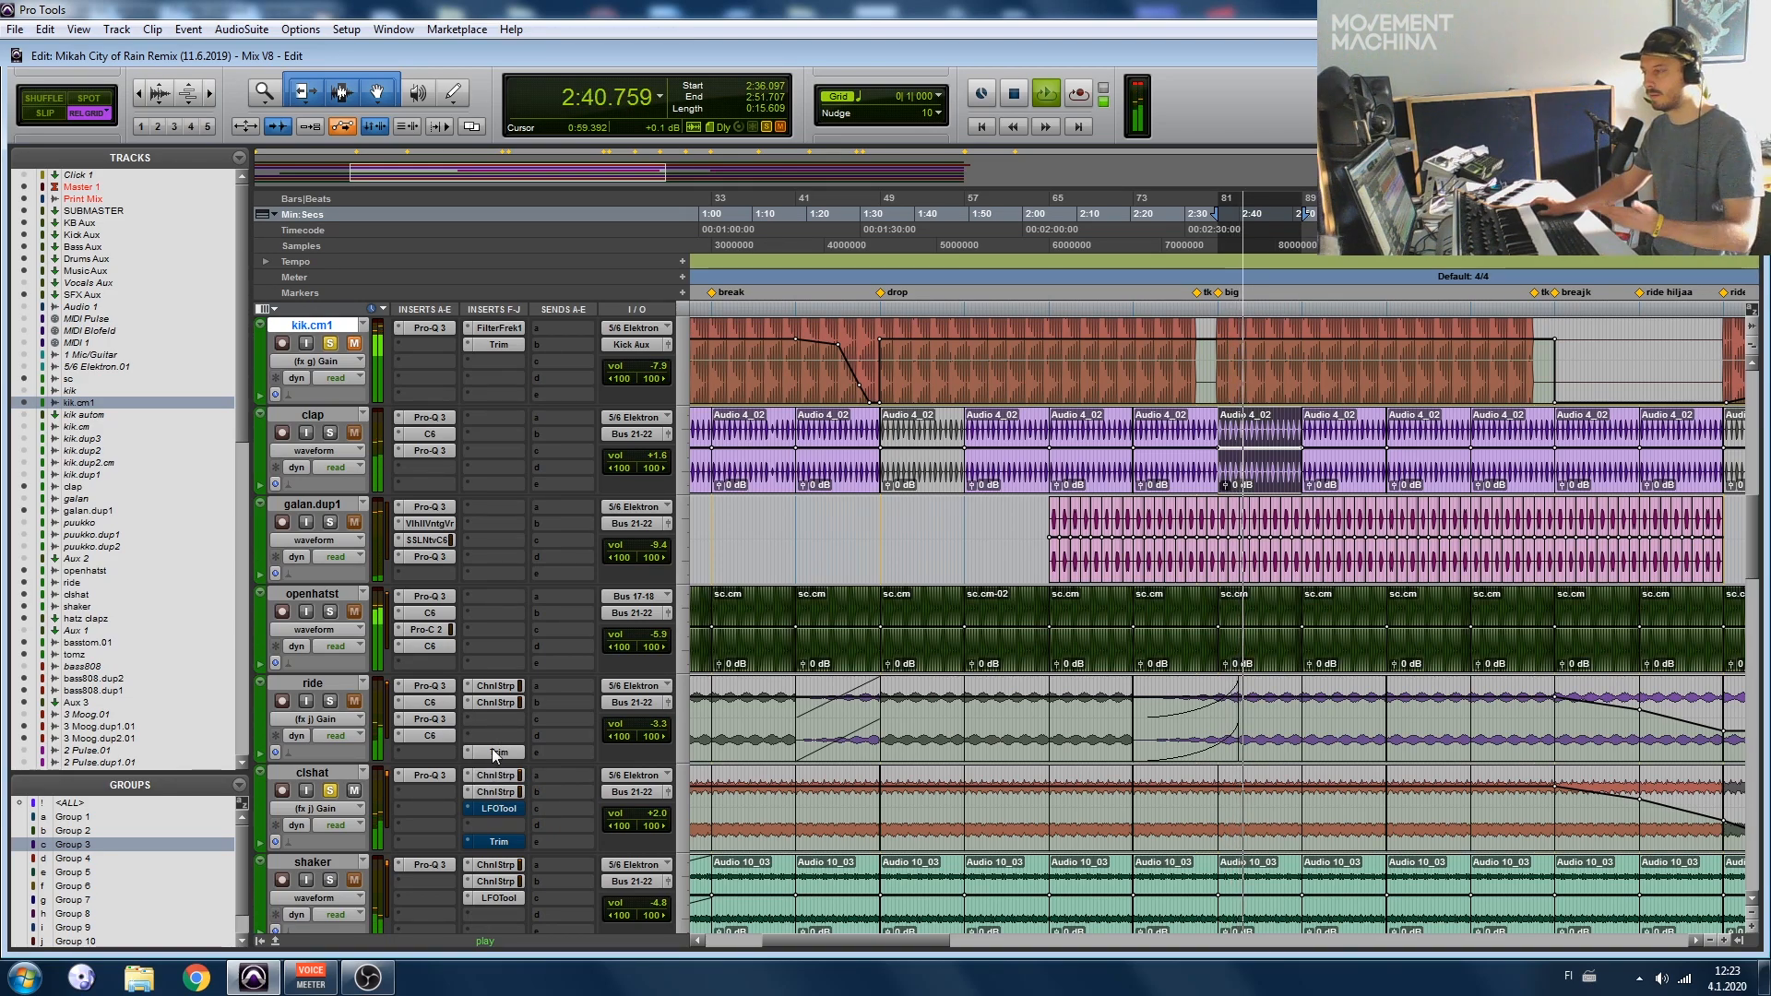
Step: Open LFOTool on the clshat track, take it out of bypass, and move its window clear of the track inserts
{"action": "scroll", "coordinate": [499, 752], "scroll_direction": "down", "scroll_amount": 1}
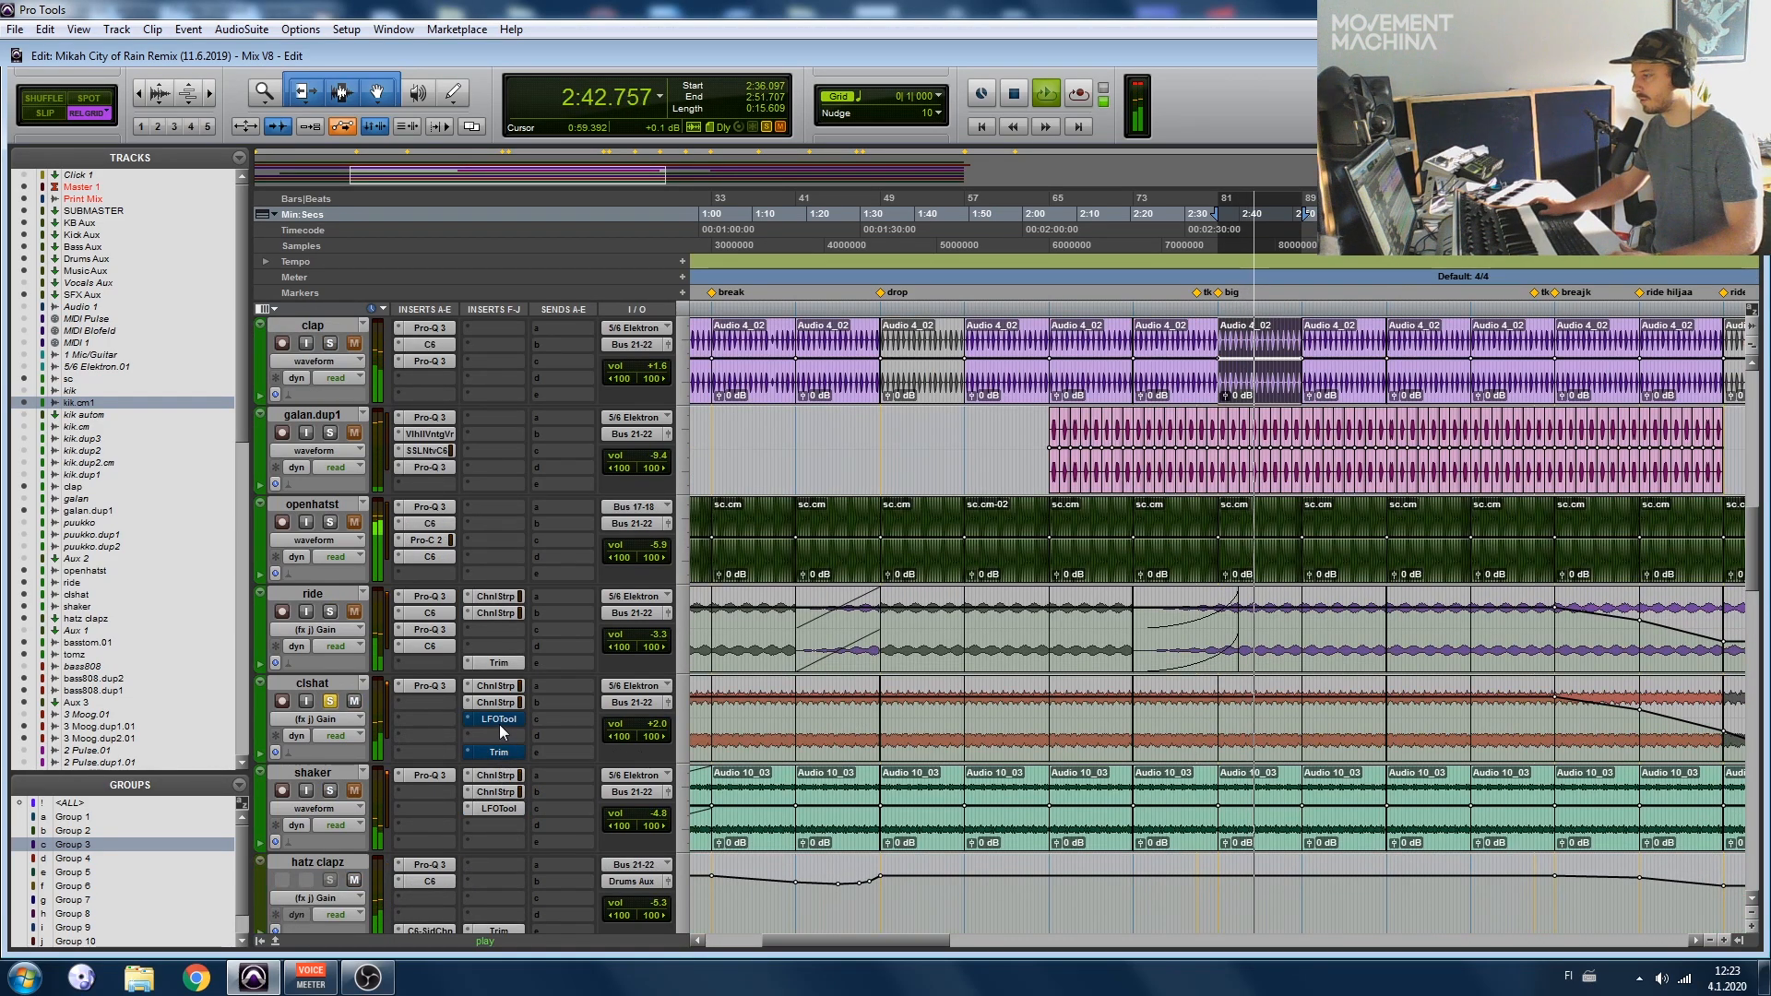
{"action": "left_click", "coordinate": [500, 720]}
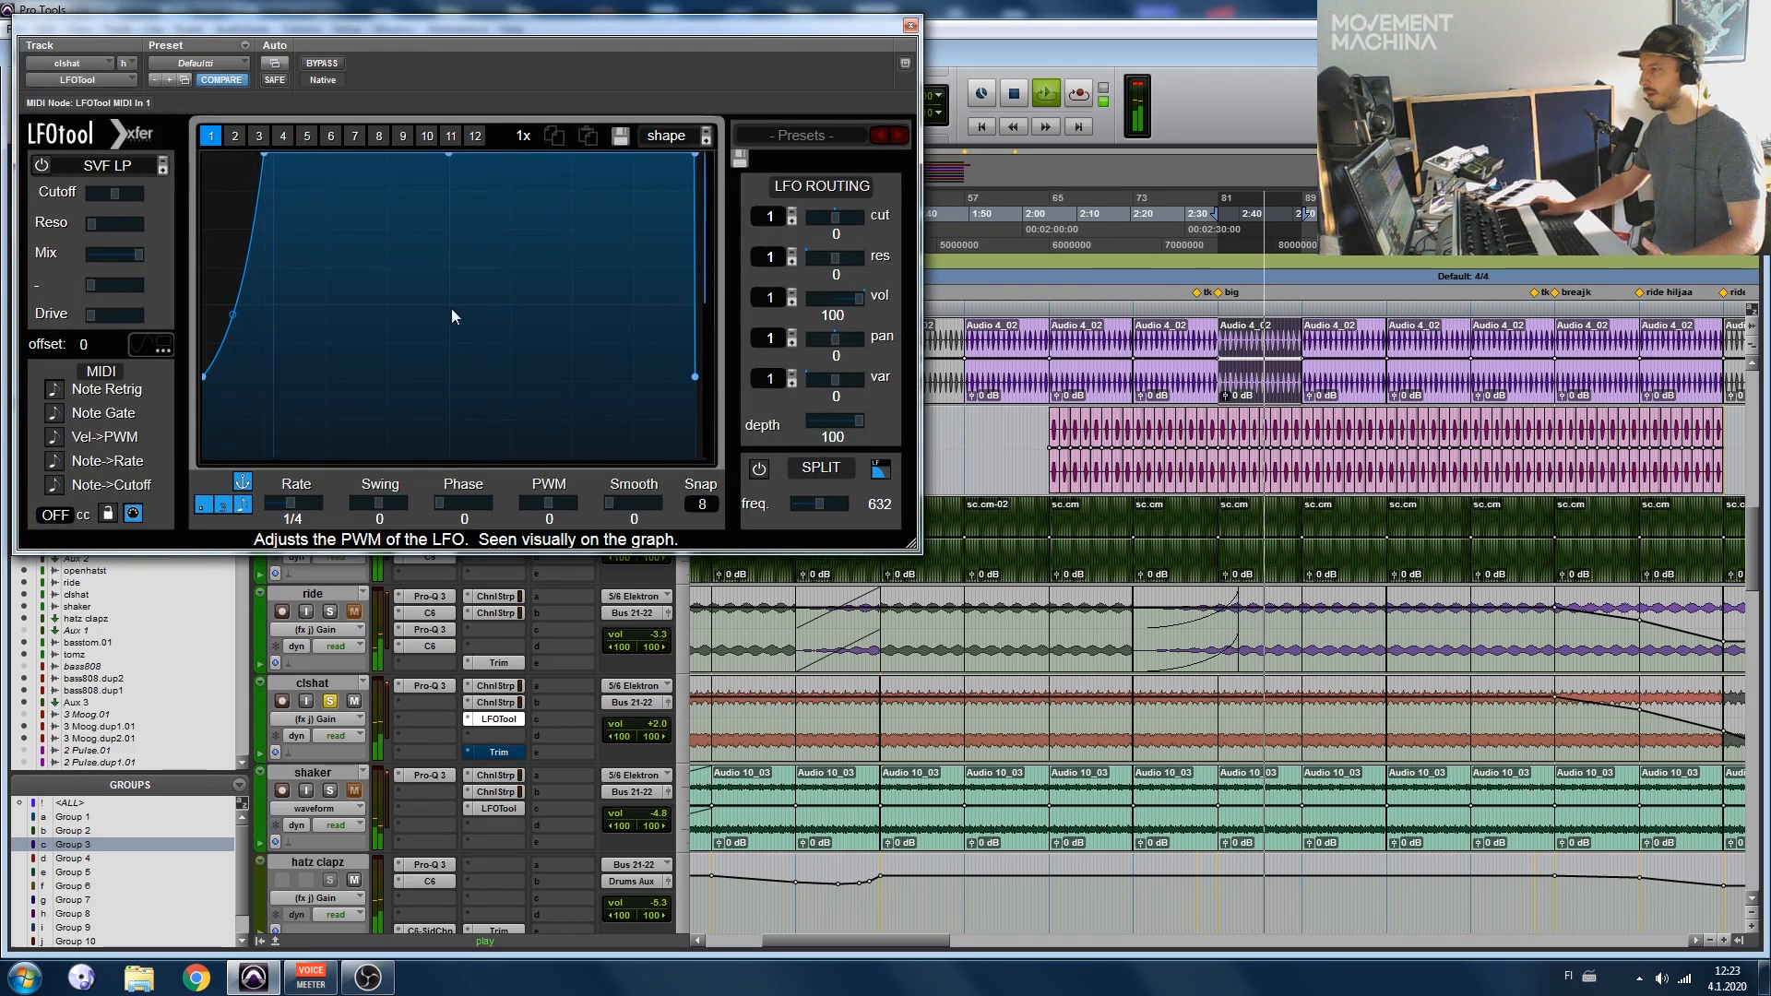
{"action": "left_click", "coordinate": [322, 63]}
{"action": "left_click_drag", "start_coordinate": [325, 43], "coordinate": [789, 73]}
{"action": "left_click", "coordinate": [655, 102]}
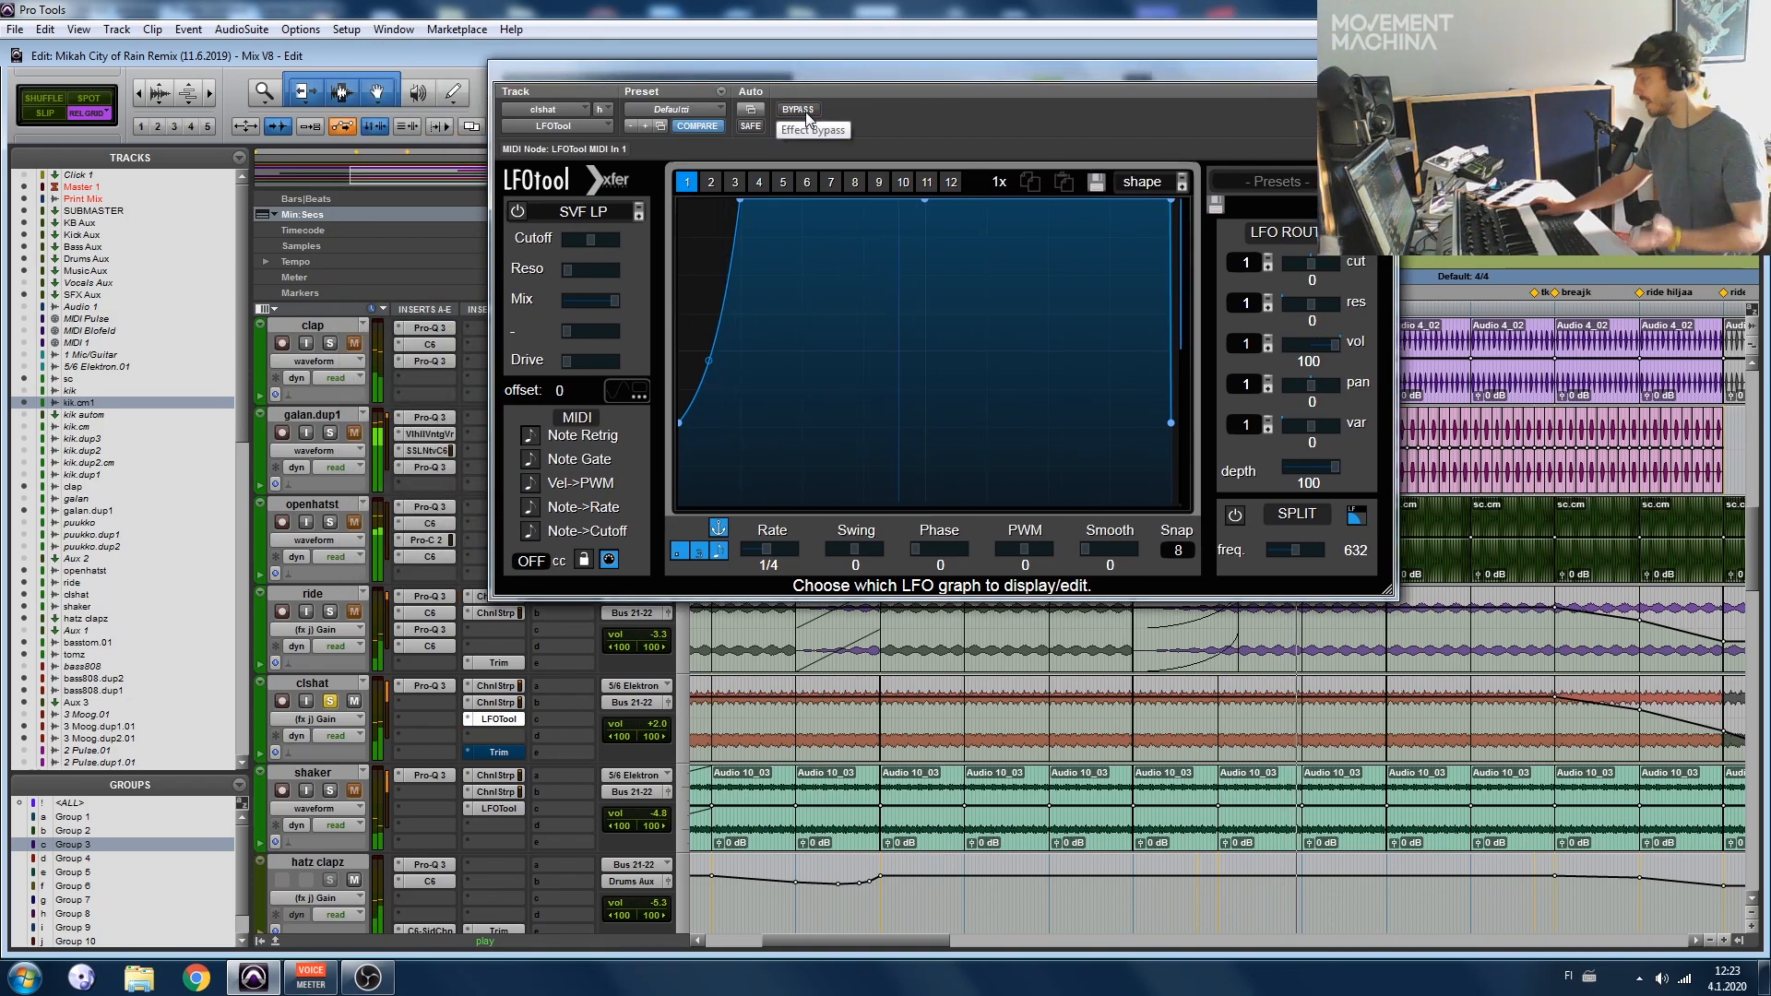
Step: Compare the clshat track's LFOTool bypassed and active against the kick, close it, and reactivate the track's Trim
{"action": "scroll", "coordinate": [364, 520], "scroll_direction": "up", "scroll_amount": 3}
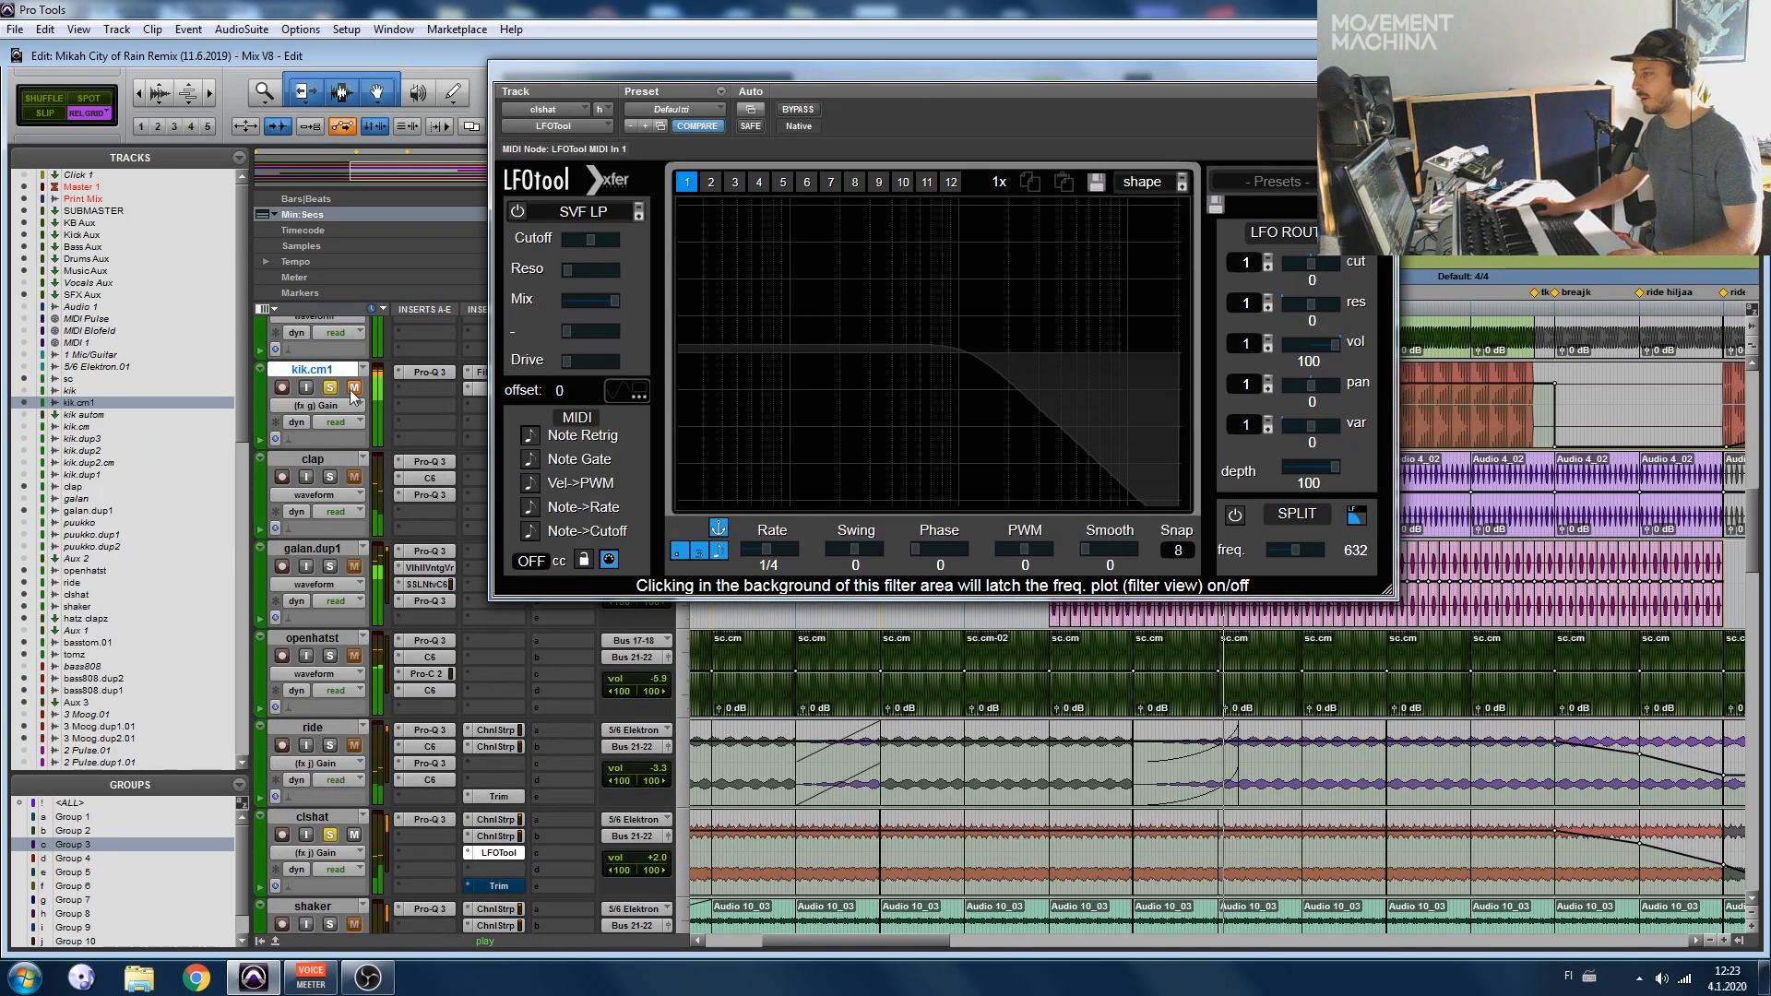
{"action": "left_click", "coordinate": [809, 115]}
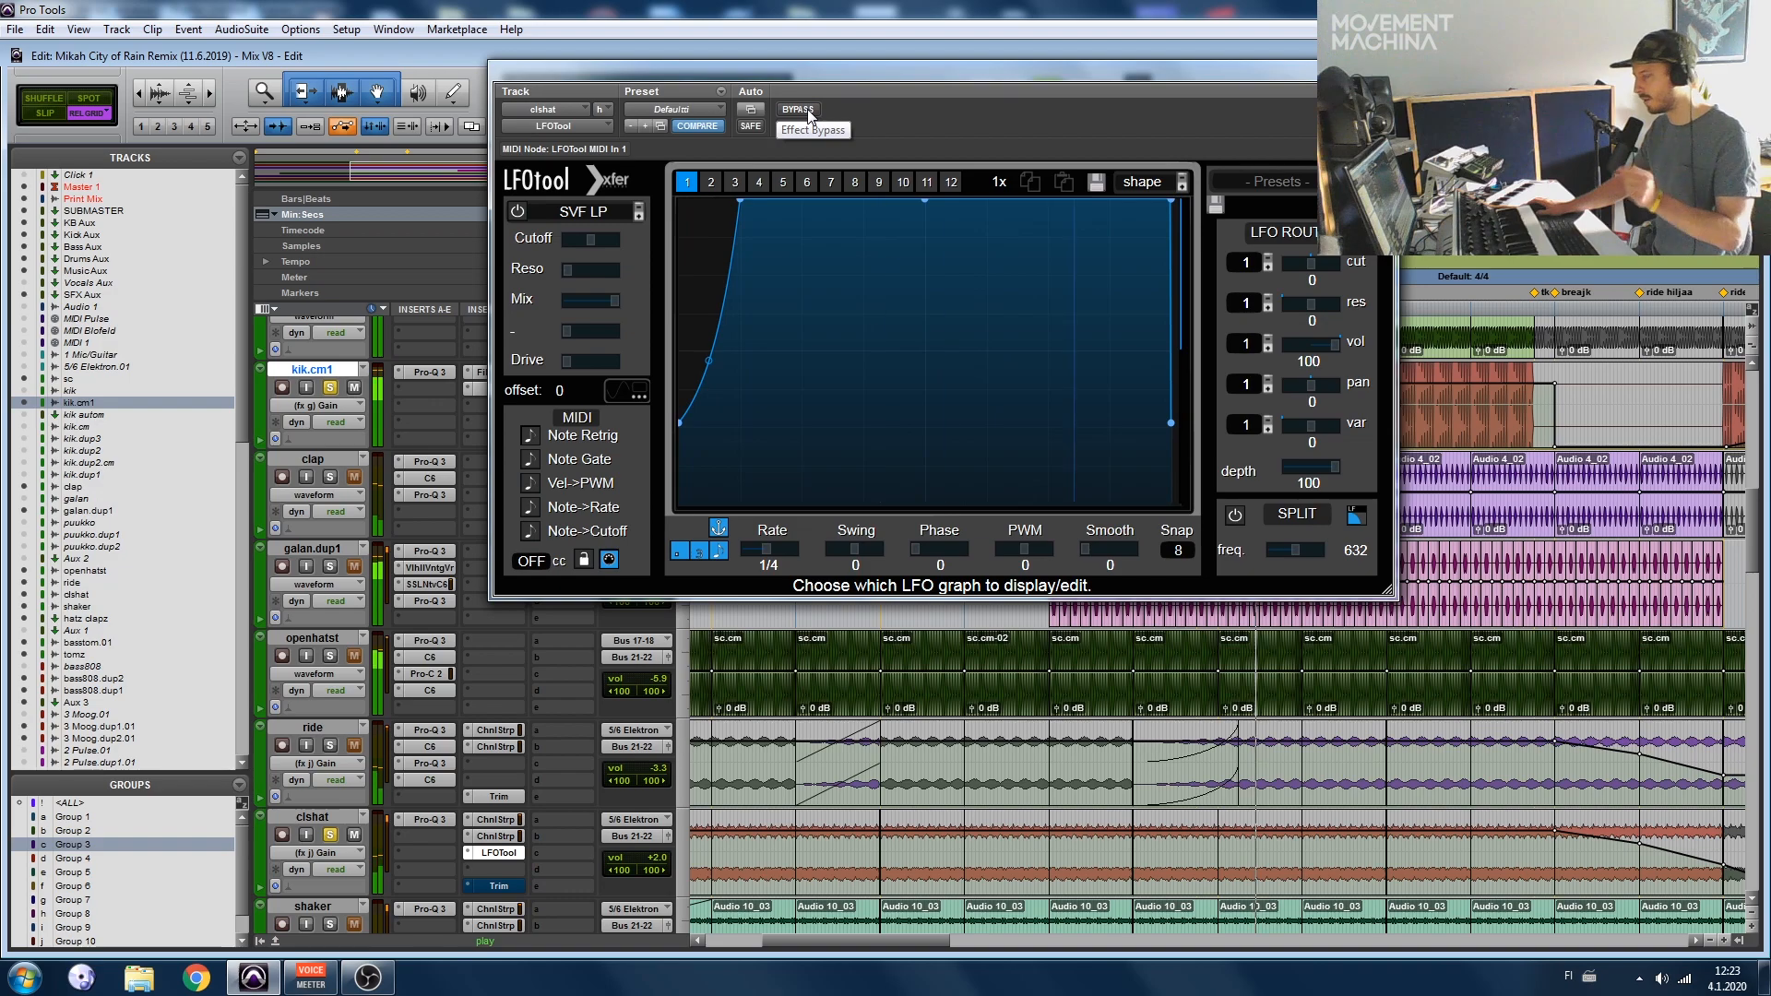
{"action": "left_click", "coordinate": [809, 115]}
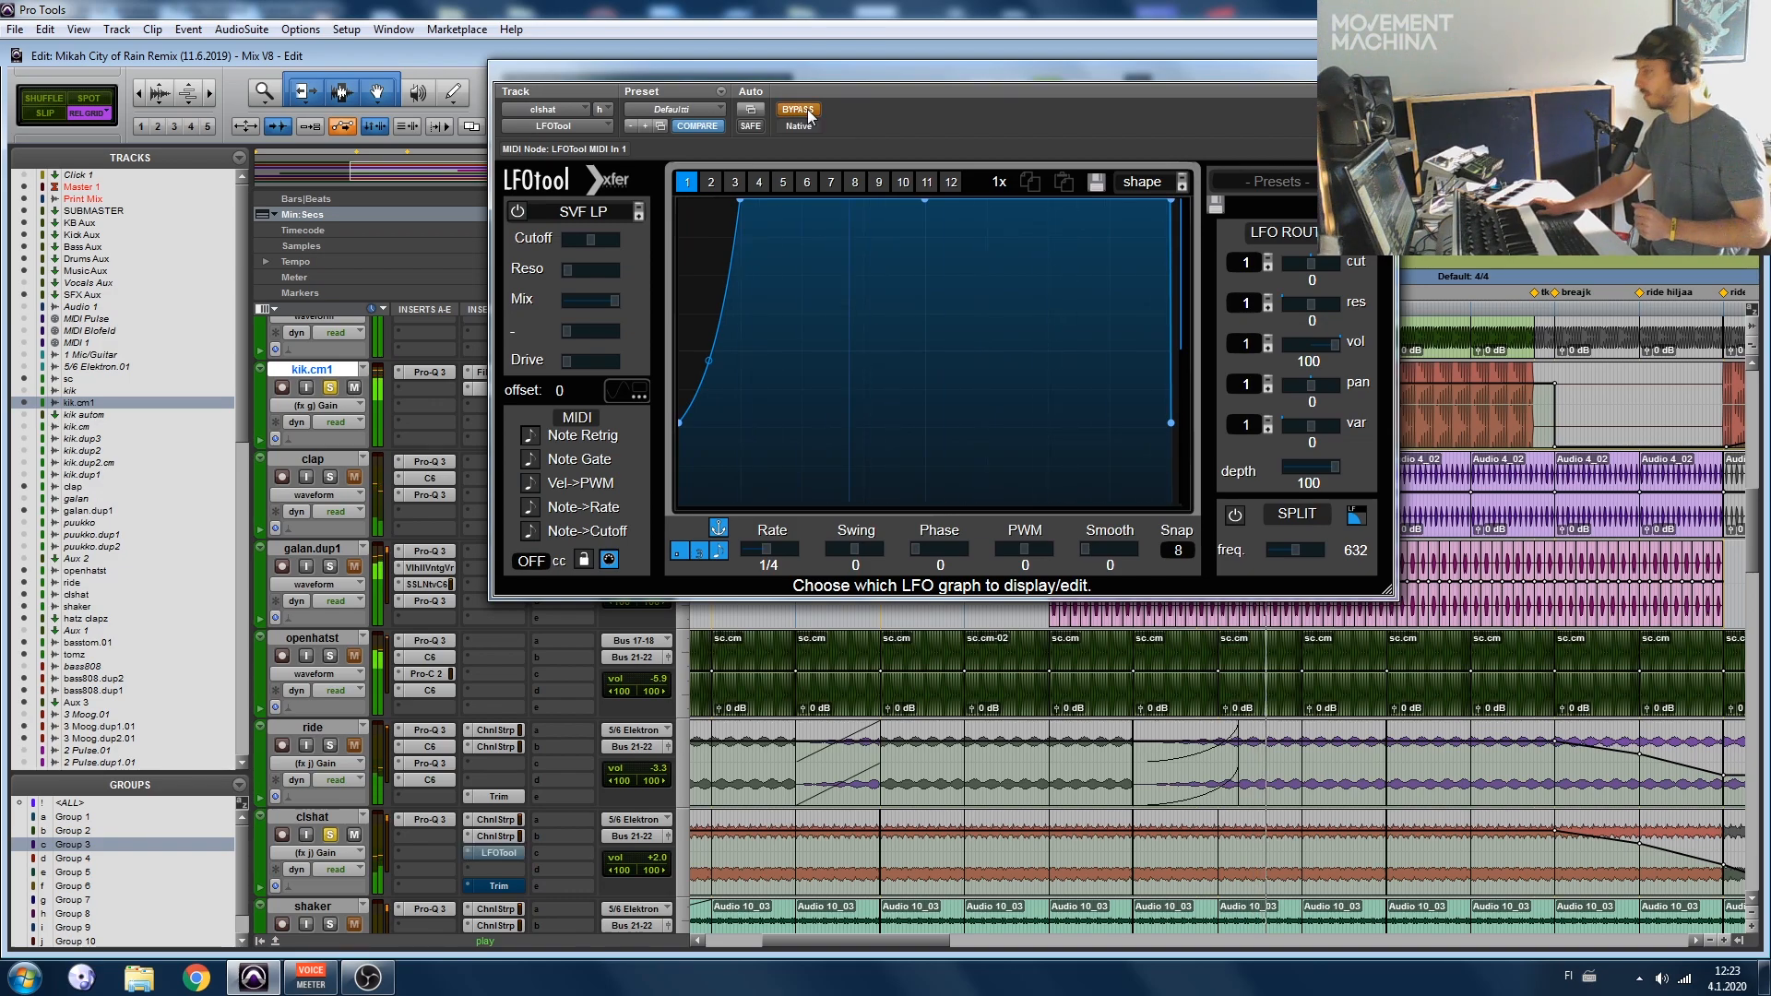
{"action": "left_click", "coordinate": [809, 114]}
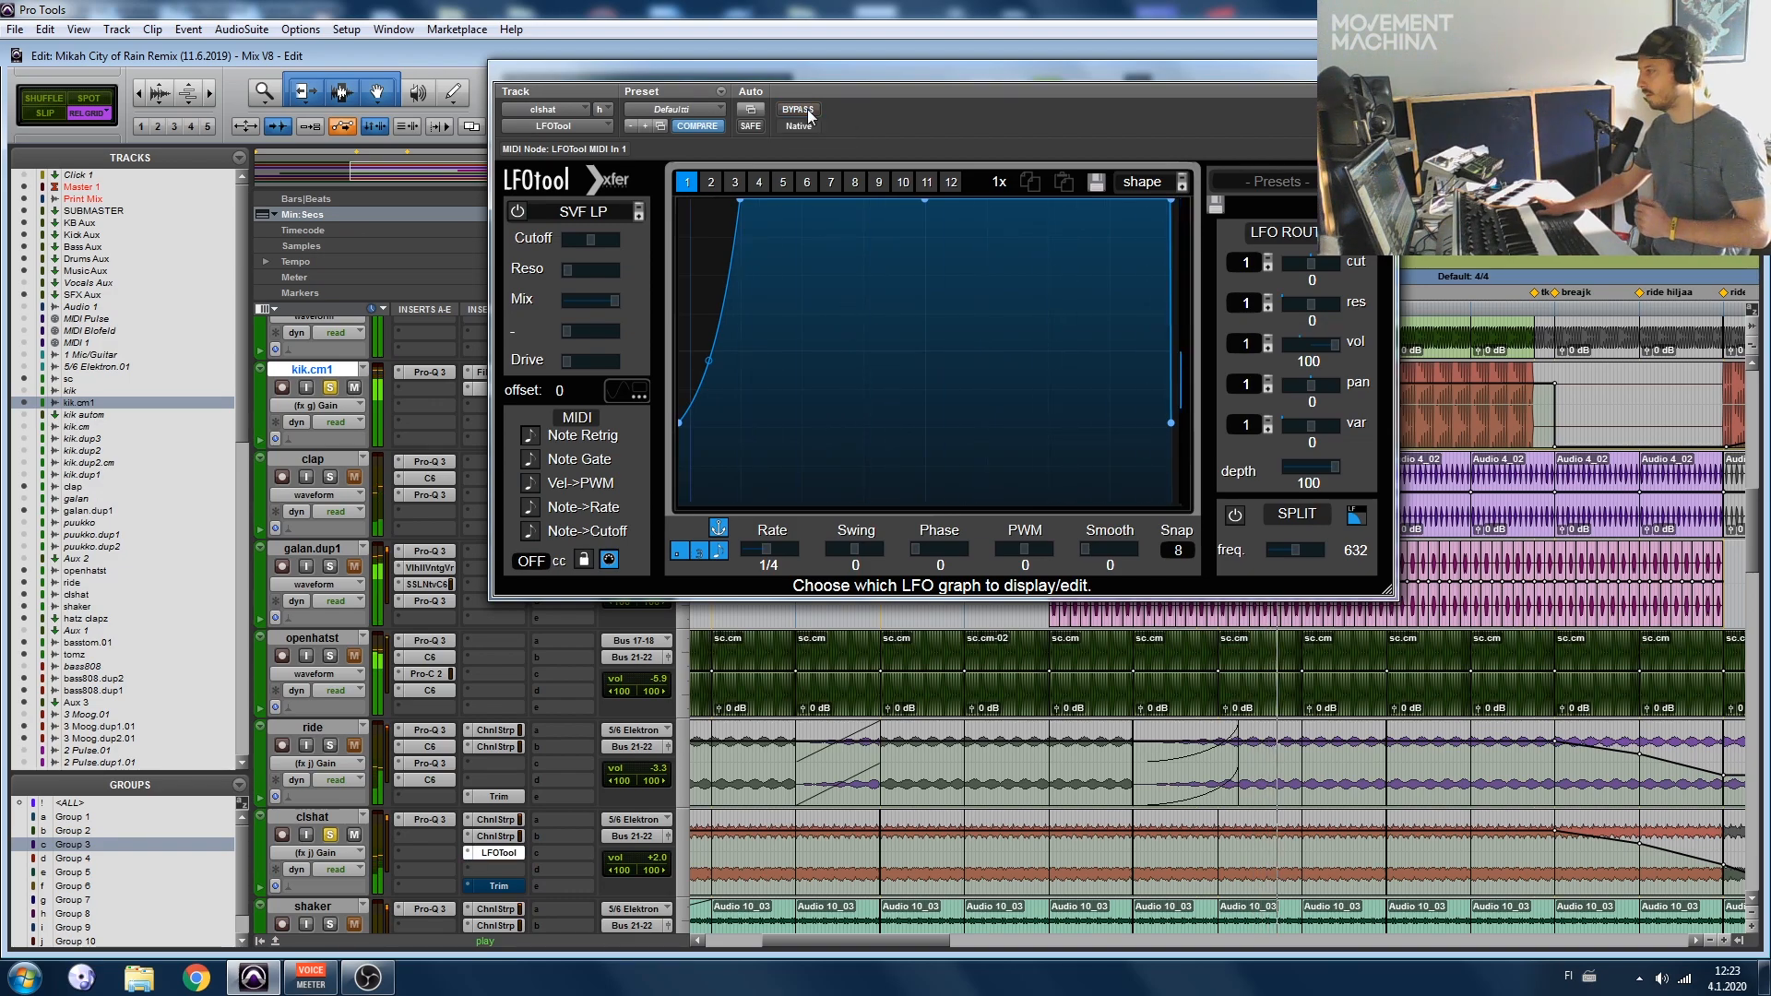
{"action": "left_click", "coordinate": [1376, 69]}
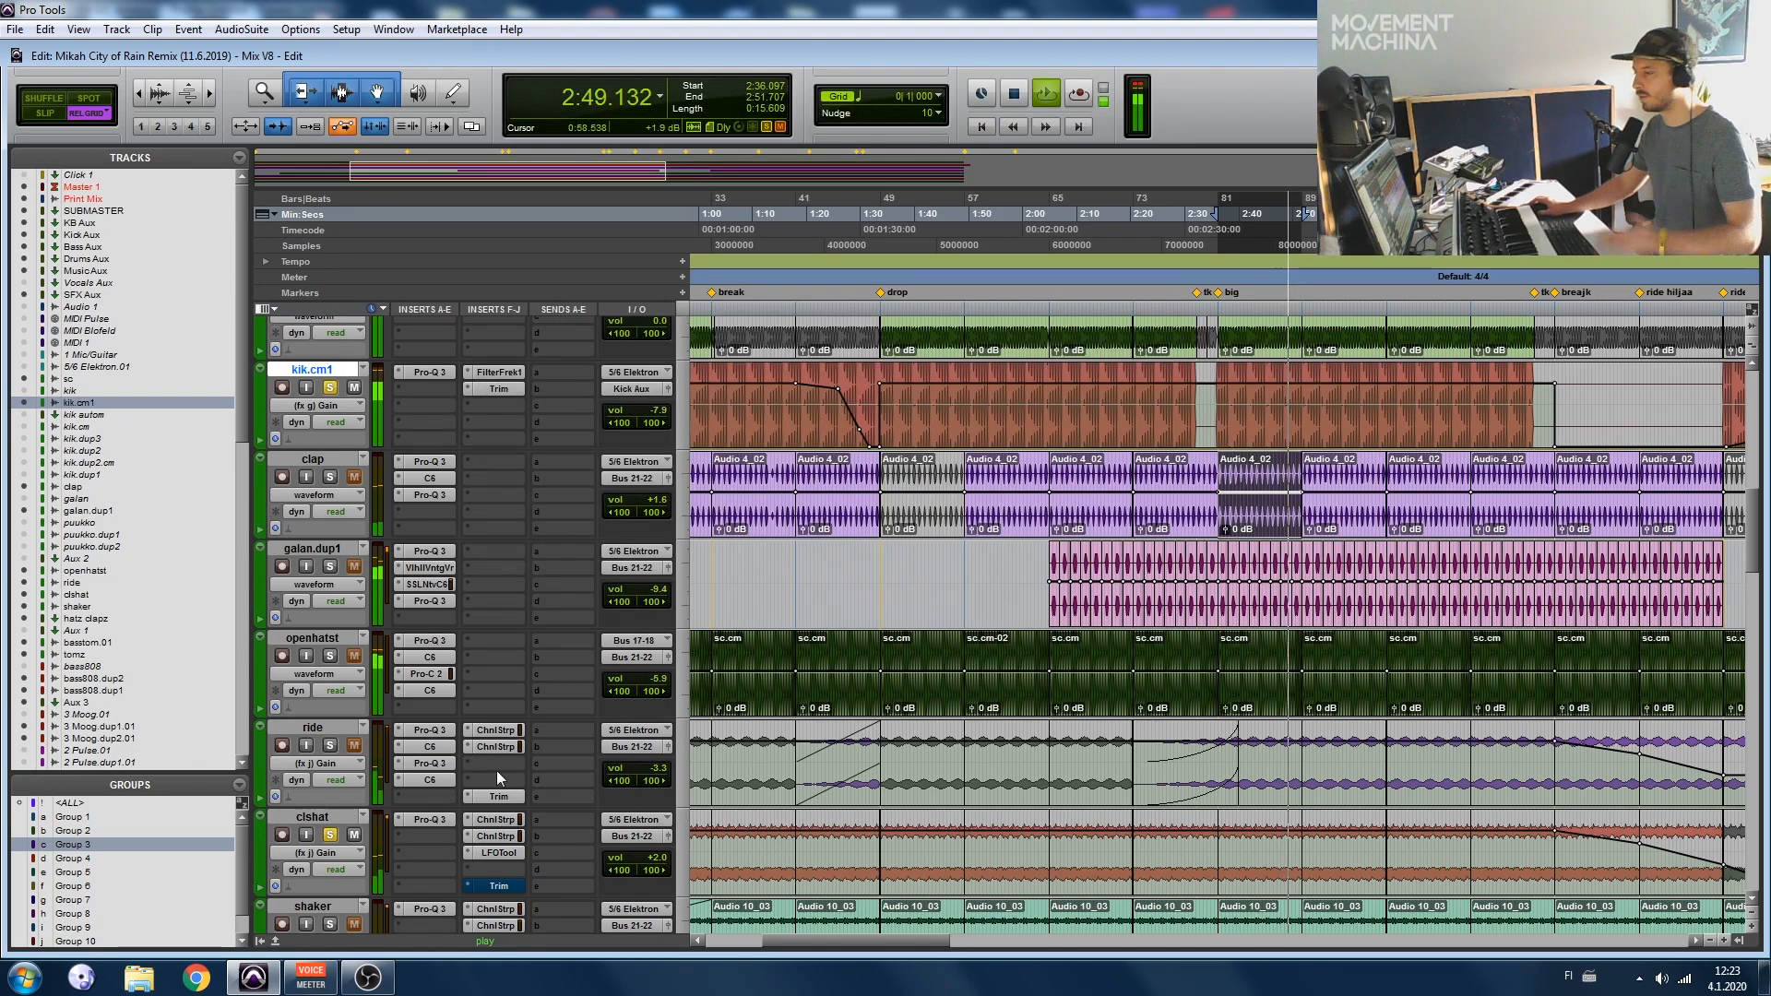
{"action": "left_click", "coordinate": [506, 887], "text": "ctrl"}
Step: Switch the solo from the clshat track to the shaker track and restart playback
{"action": "scroll", "coordinate": [508, 872], "scroll_direction": "down", "scroll_amount": 1}
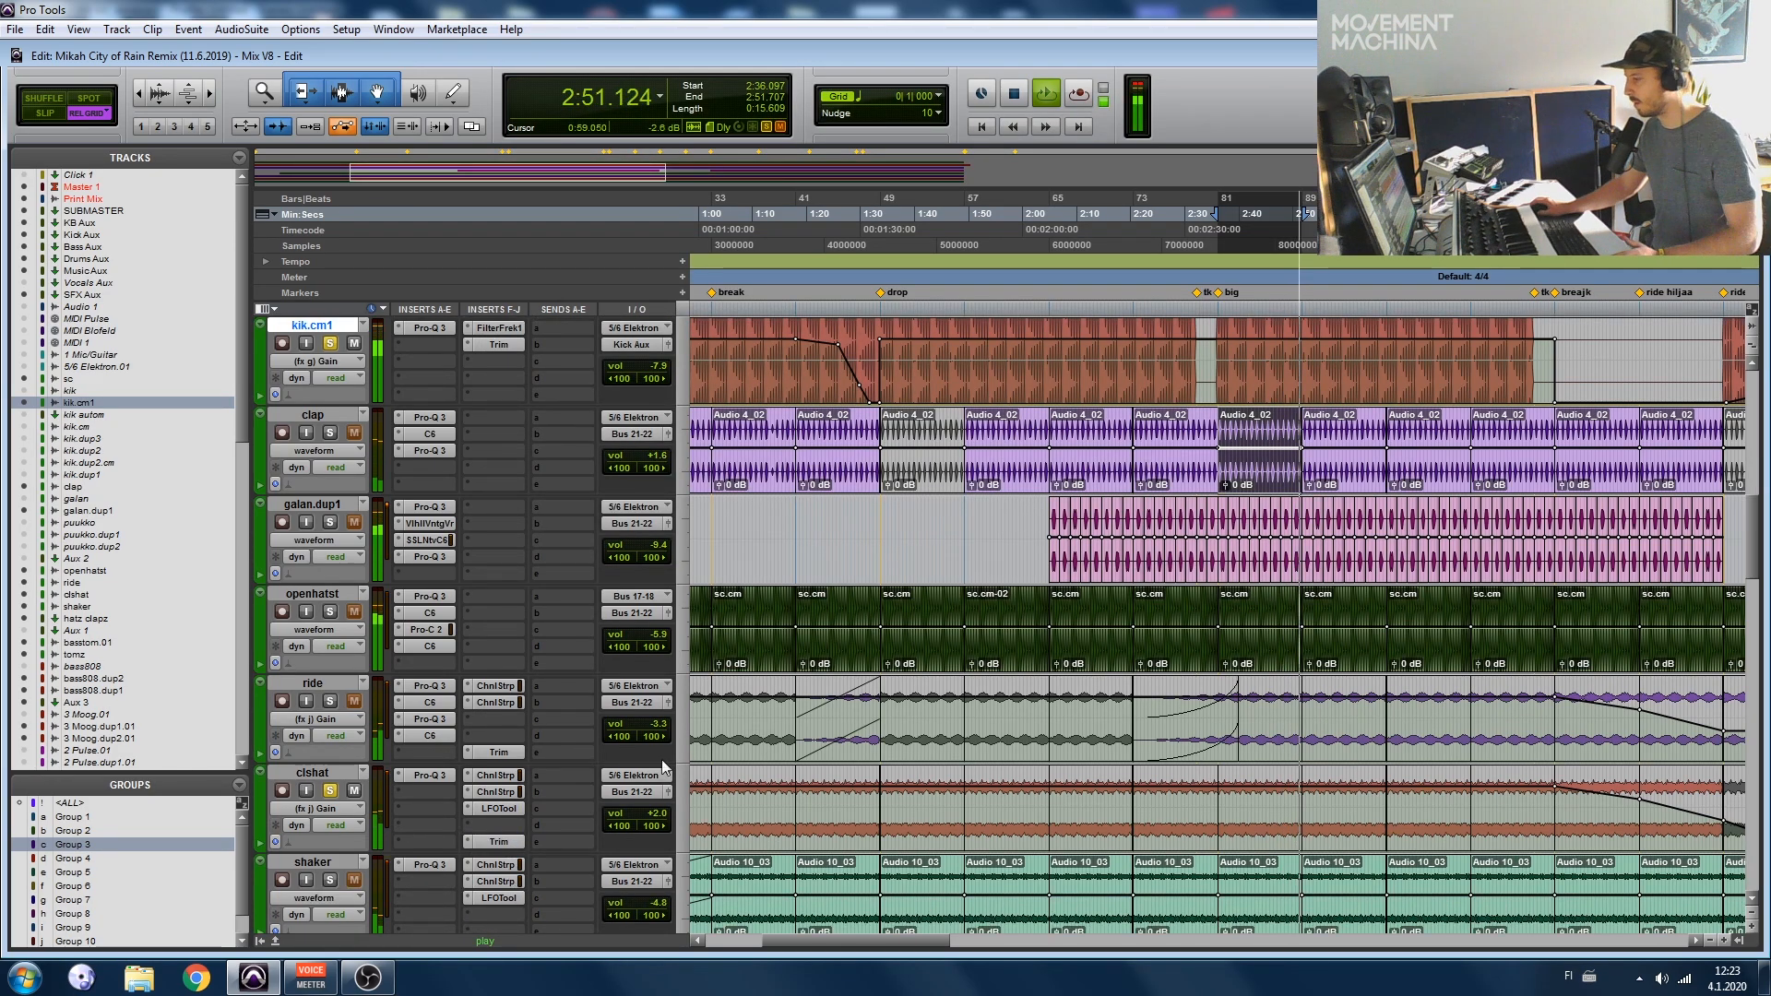
{"action": "left_click", "coordinate": [330, 790]}
{"action": "key", "text": "space"}
{"action": "left_click", "coordinate": [330, 880]}
{"action": "scroll", "coordinate": [415, 812], "scroll_direction": "down", "scroll_amount": 4}
{"action": "key", "text": "space"}
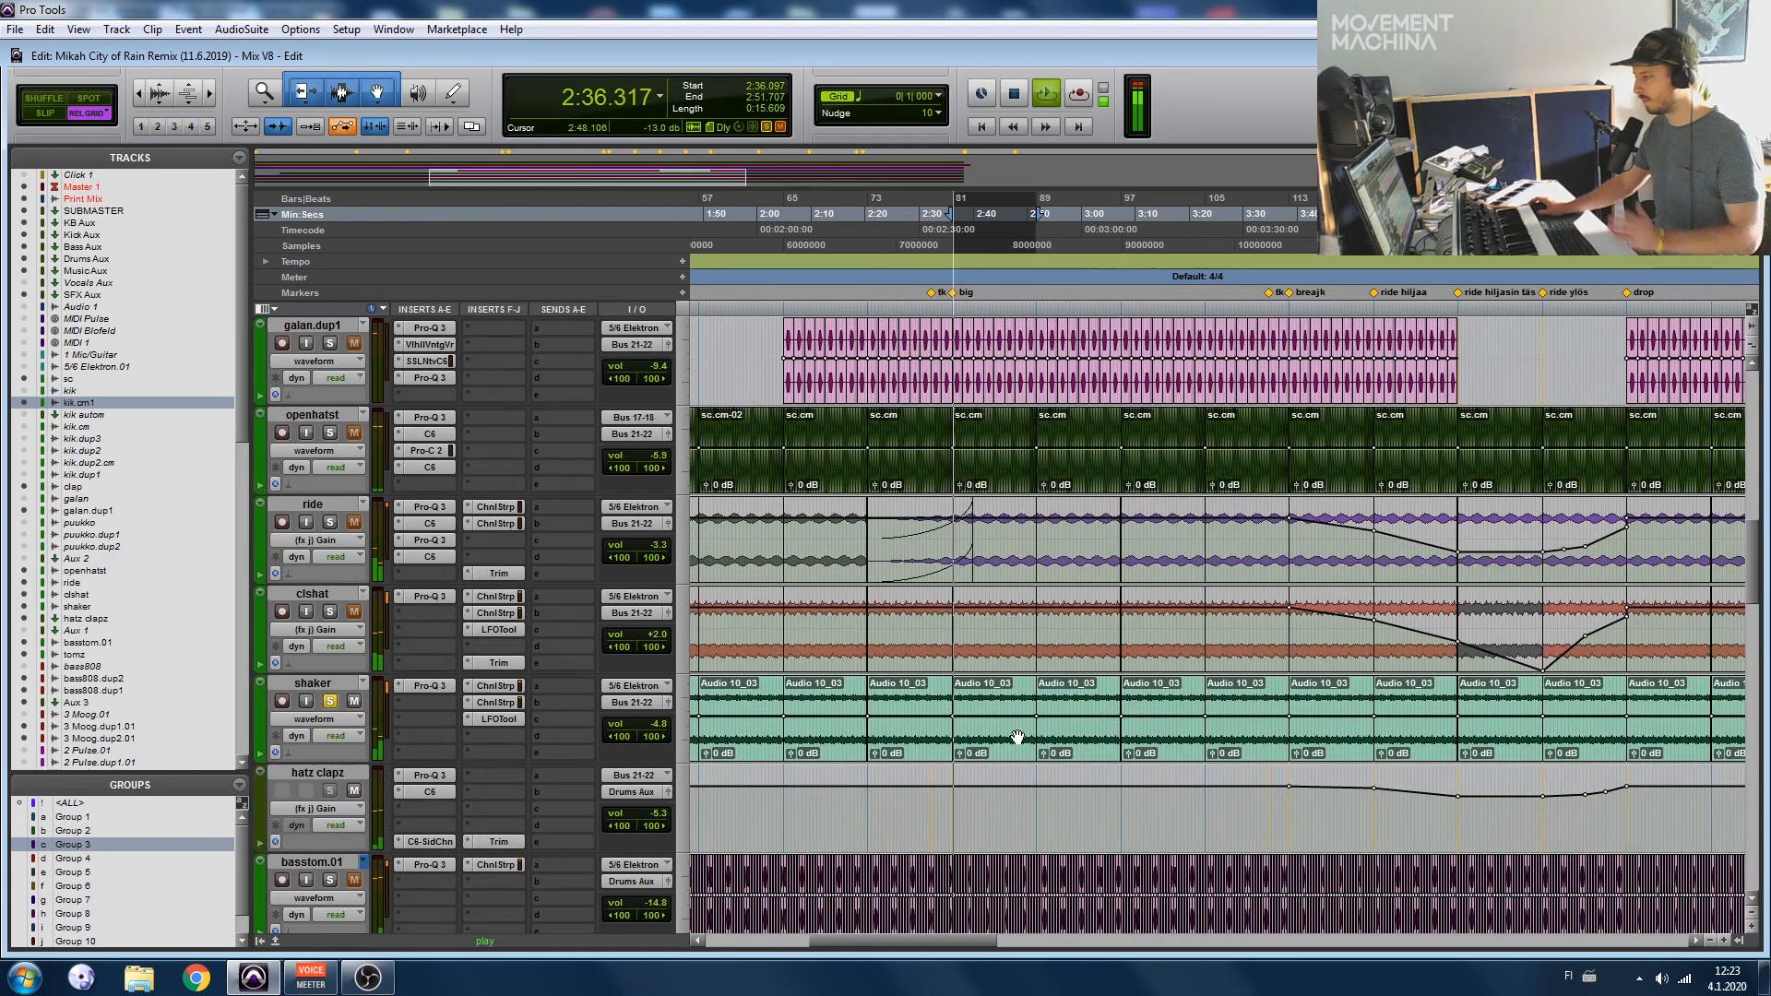
Step: Bypass all of the shaker track's inserts: LFOTool, both Channel Strips and Pro-Q 3
{"action": "left_click", "coordinate": [502, 723], "text": "ctrl"}
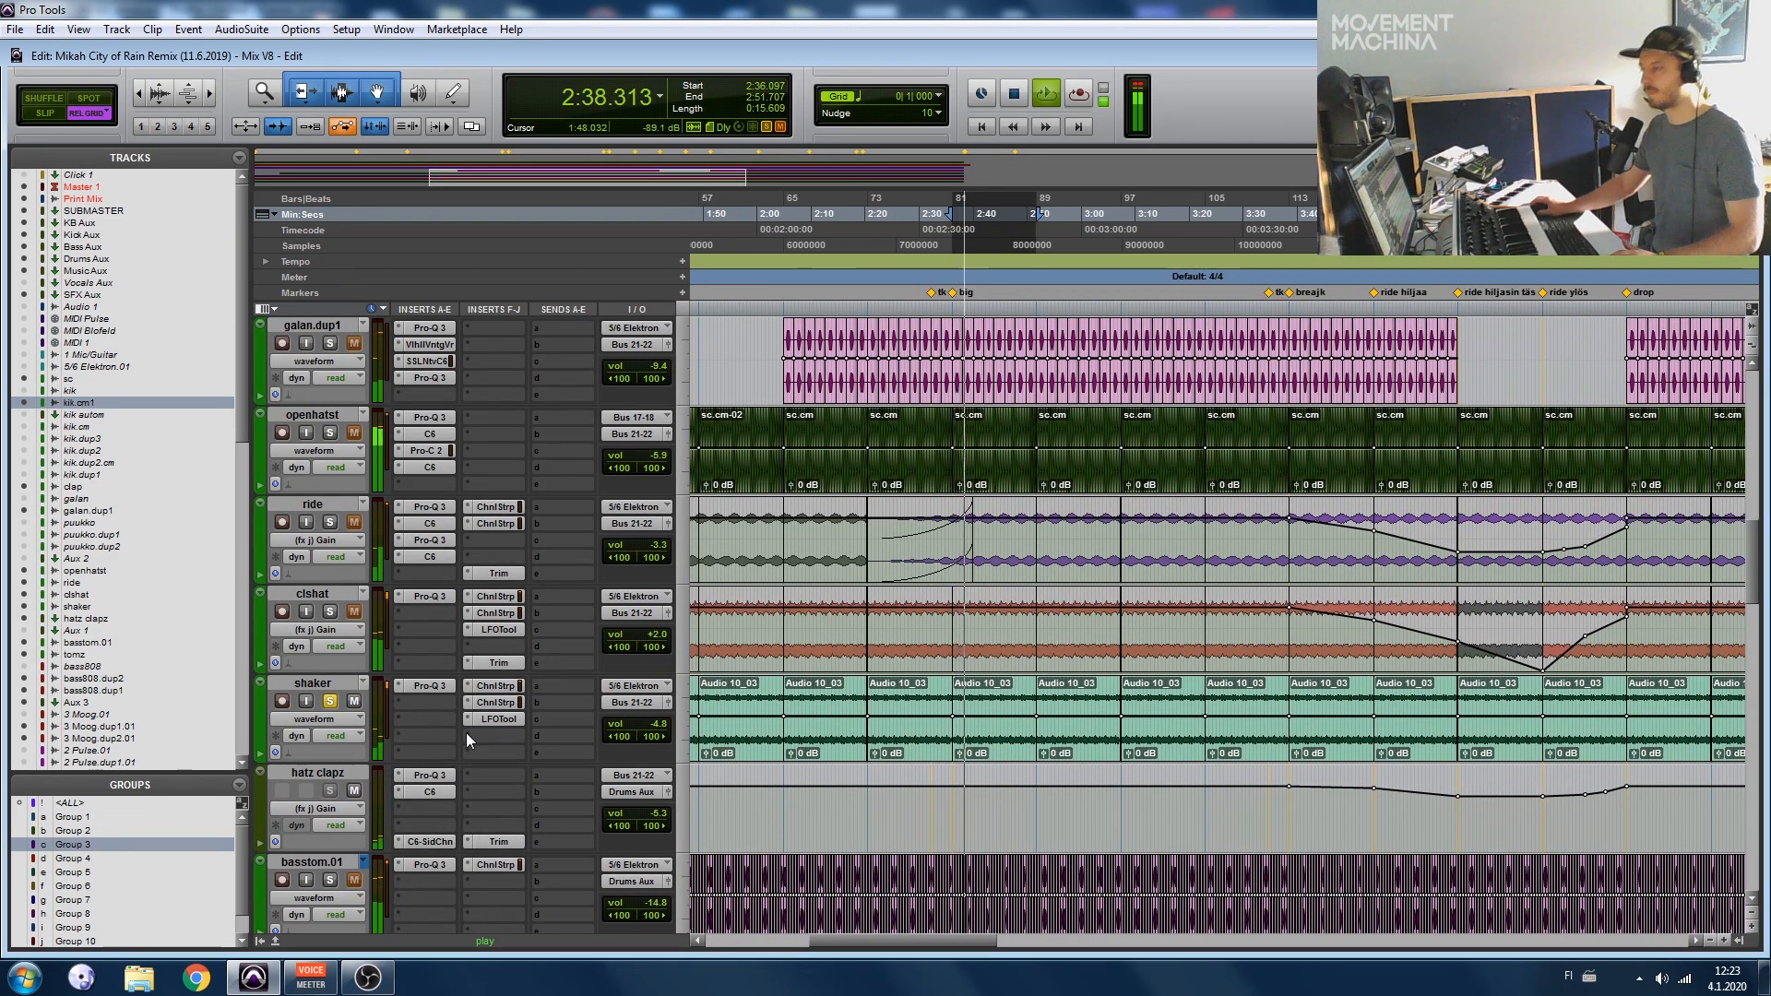
{"action": "left_click", "coordinate": [495, 703], "text": "ctrl"}
{"action": "left_click", "coordinate": [494, 687], "text": "ctrl"}
{"action": "left_click", "coordinate": [427, 687], "text": "ctrl"}
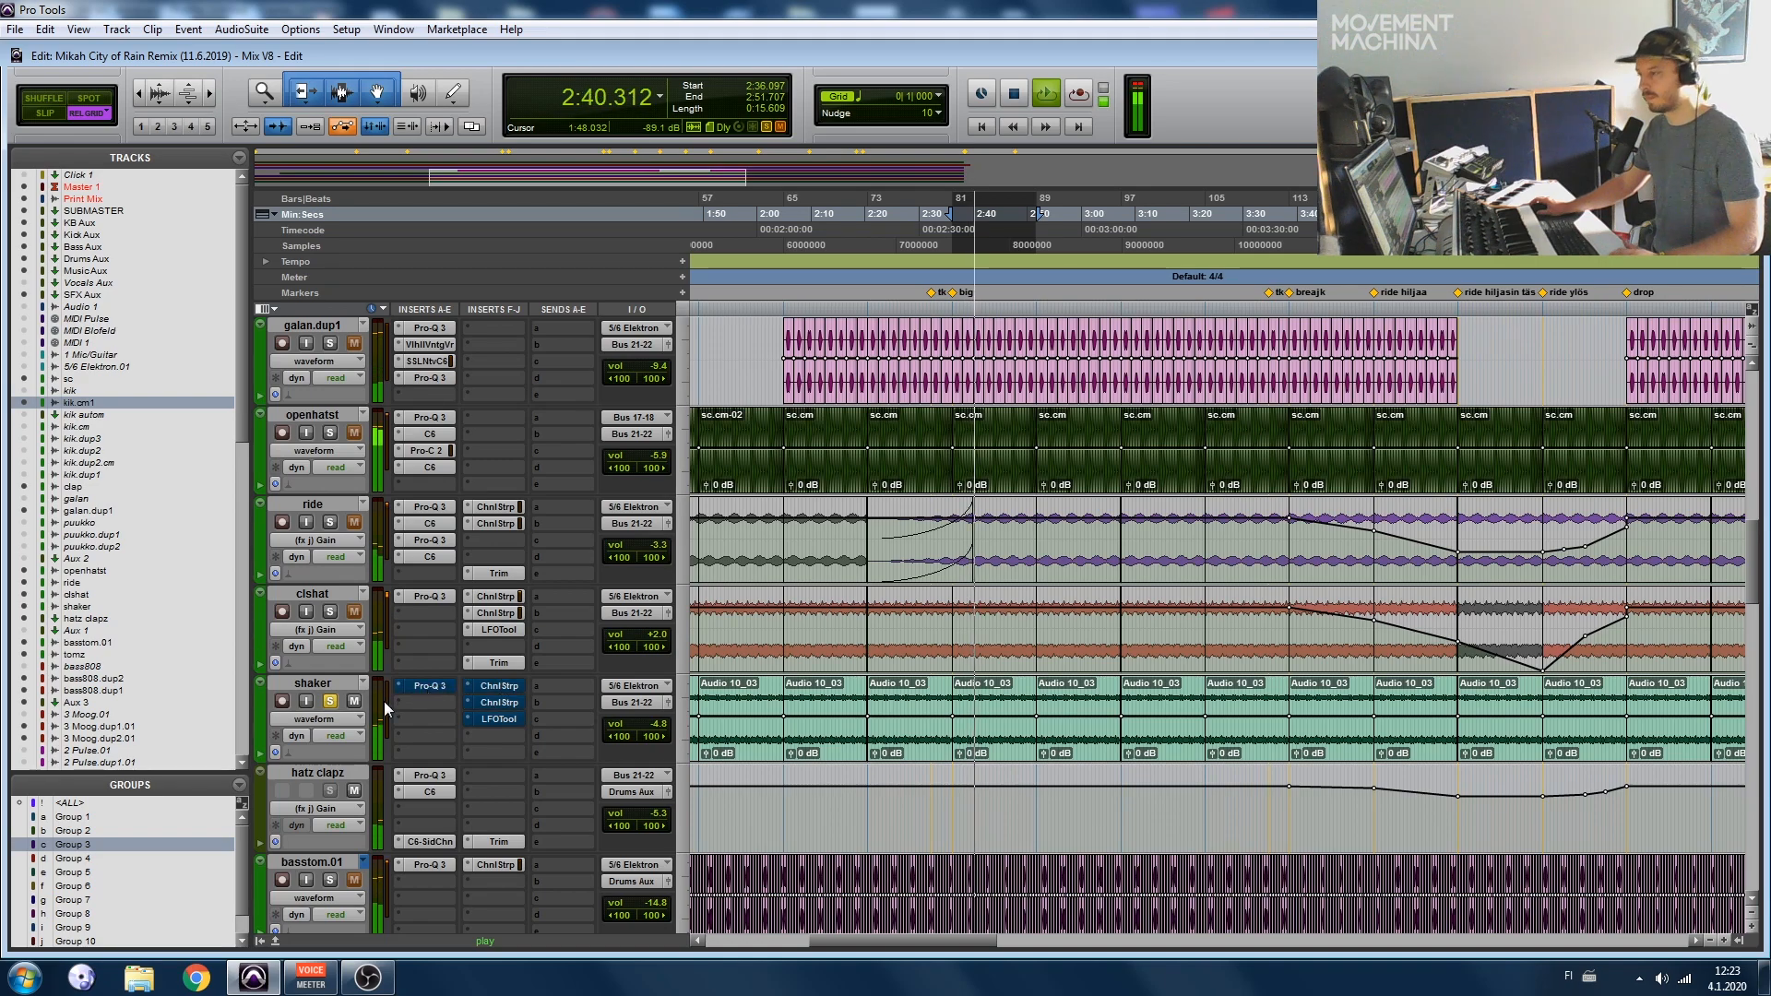
Step: Reactivate the shaker track's Pro-Q 3, review its EQ curve, and close the plug-in
{"action": "scroll", "coordinate": [429, 524], "scroll_direction": "down", "scroll_amount": 2}
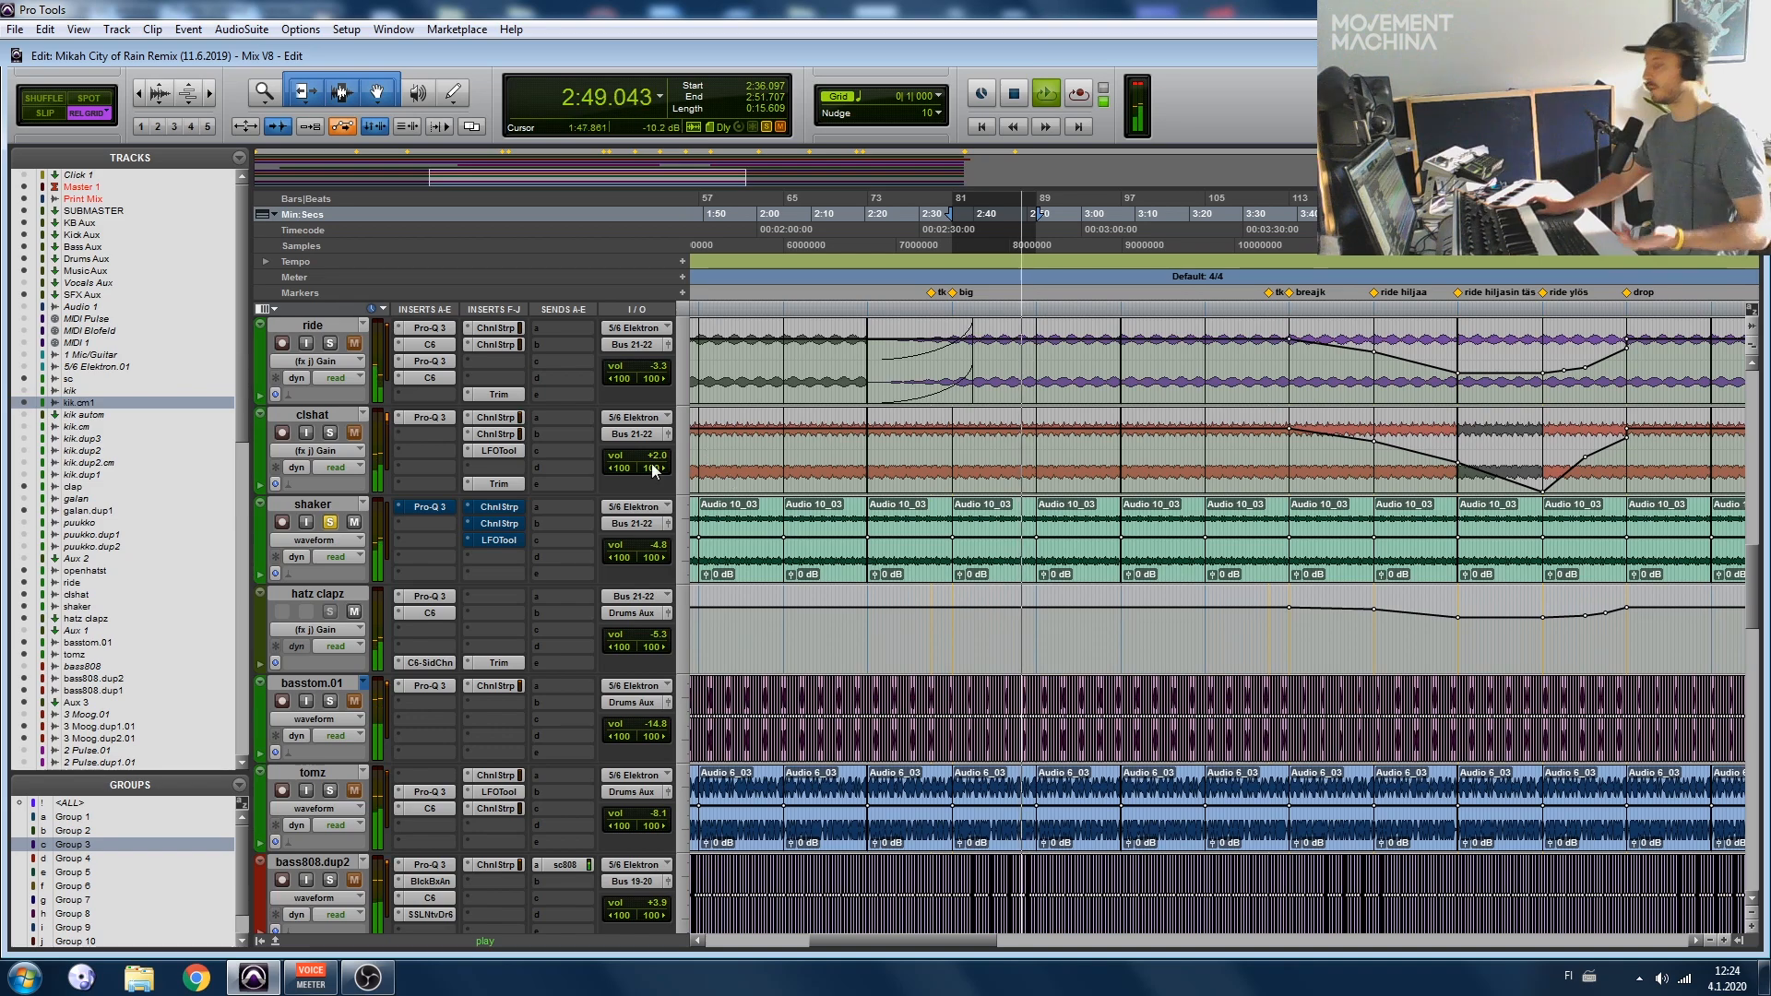
{"action": "left_click", "coordinate": [440, 506], "text": "ctrl"}
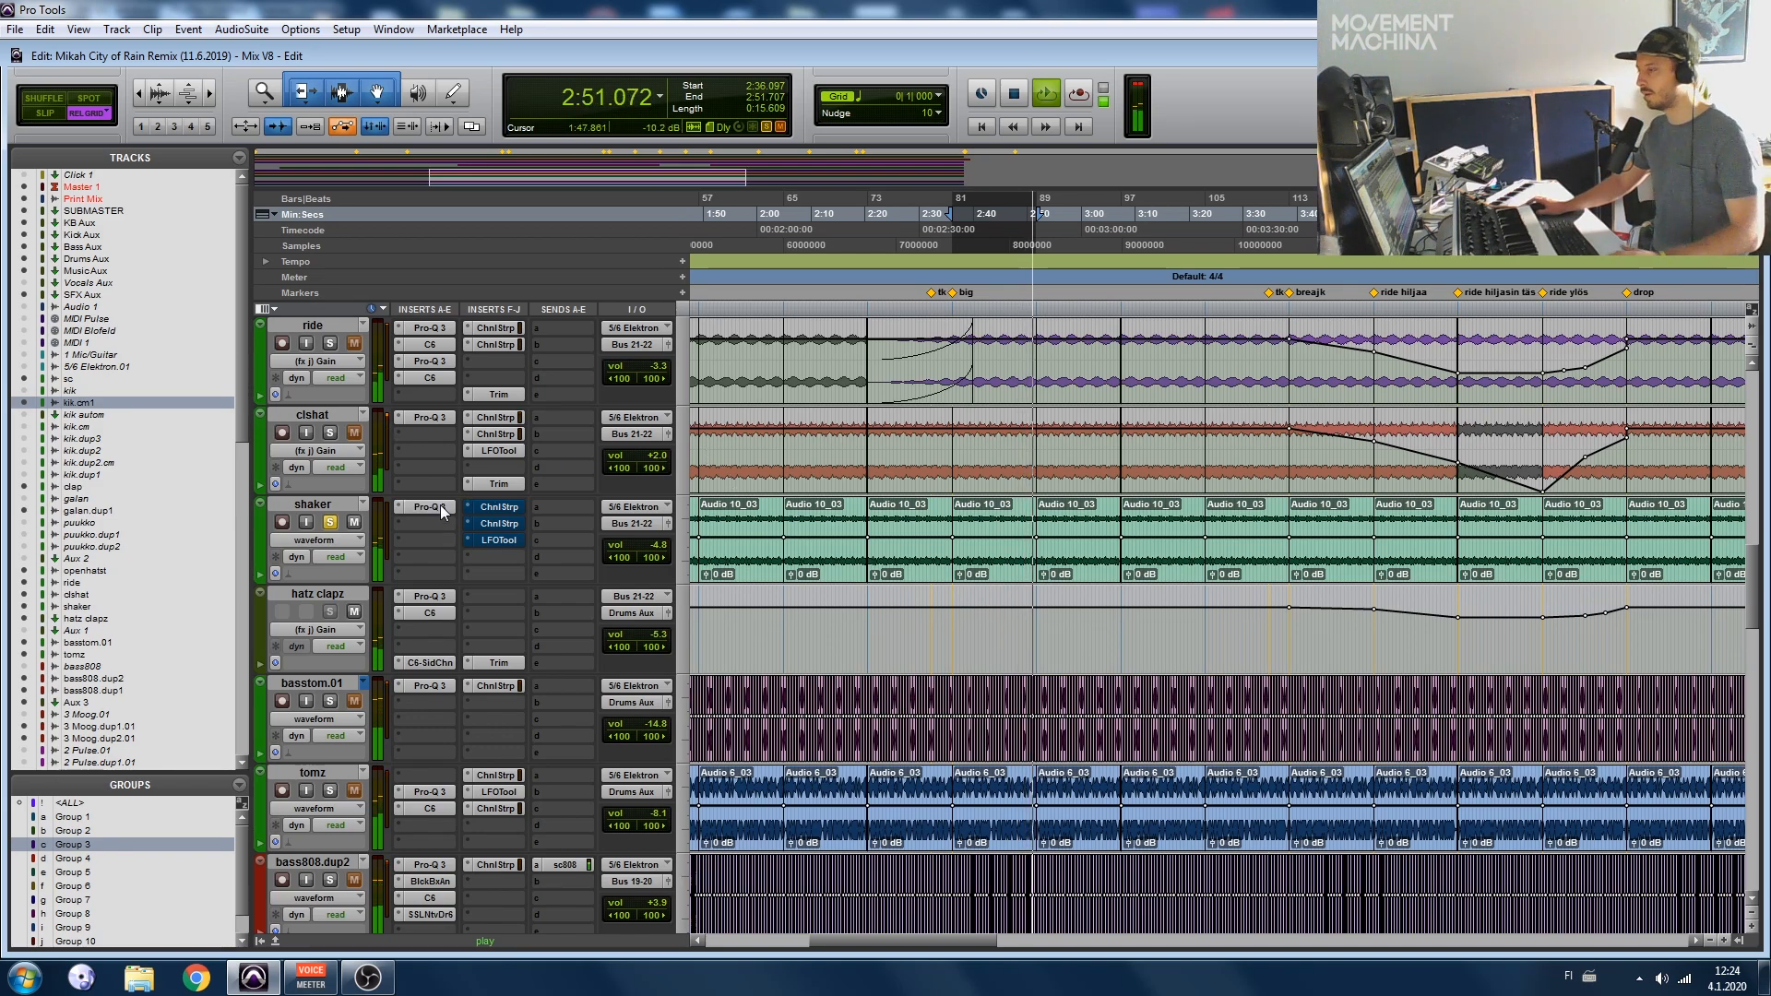
{"action": "left_click", "coordinate": [440, 506]}
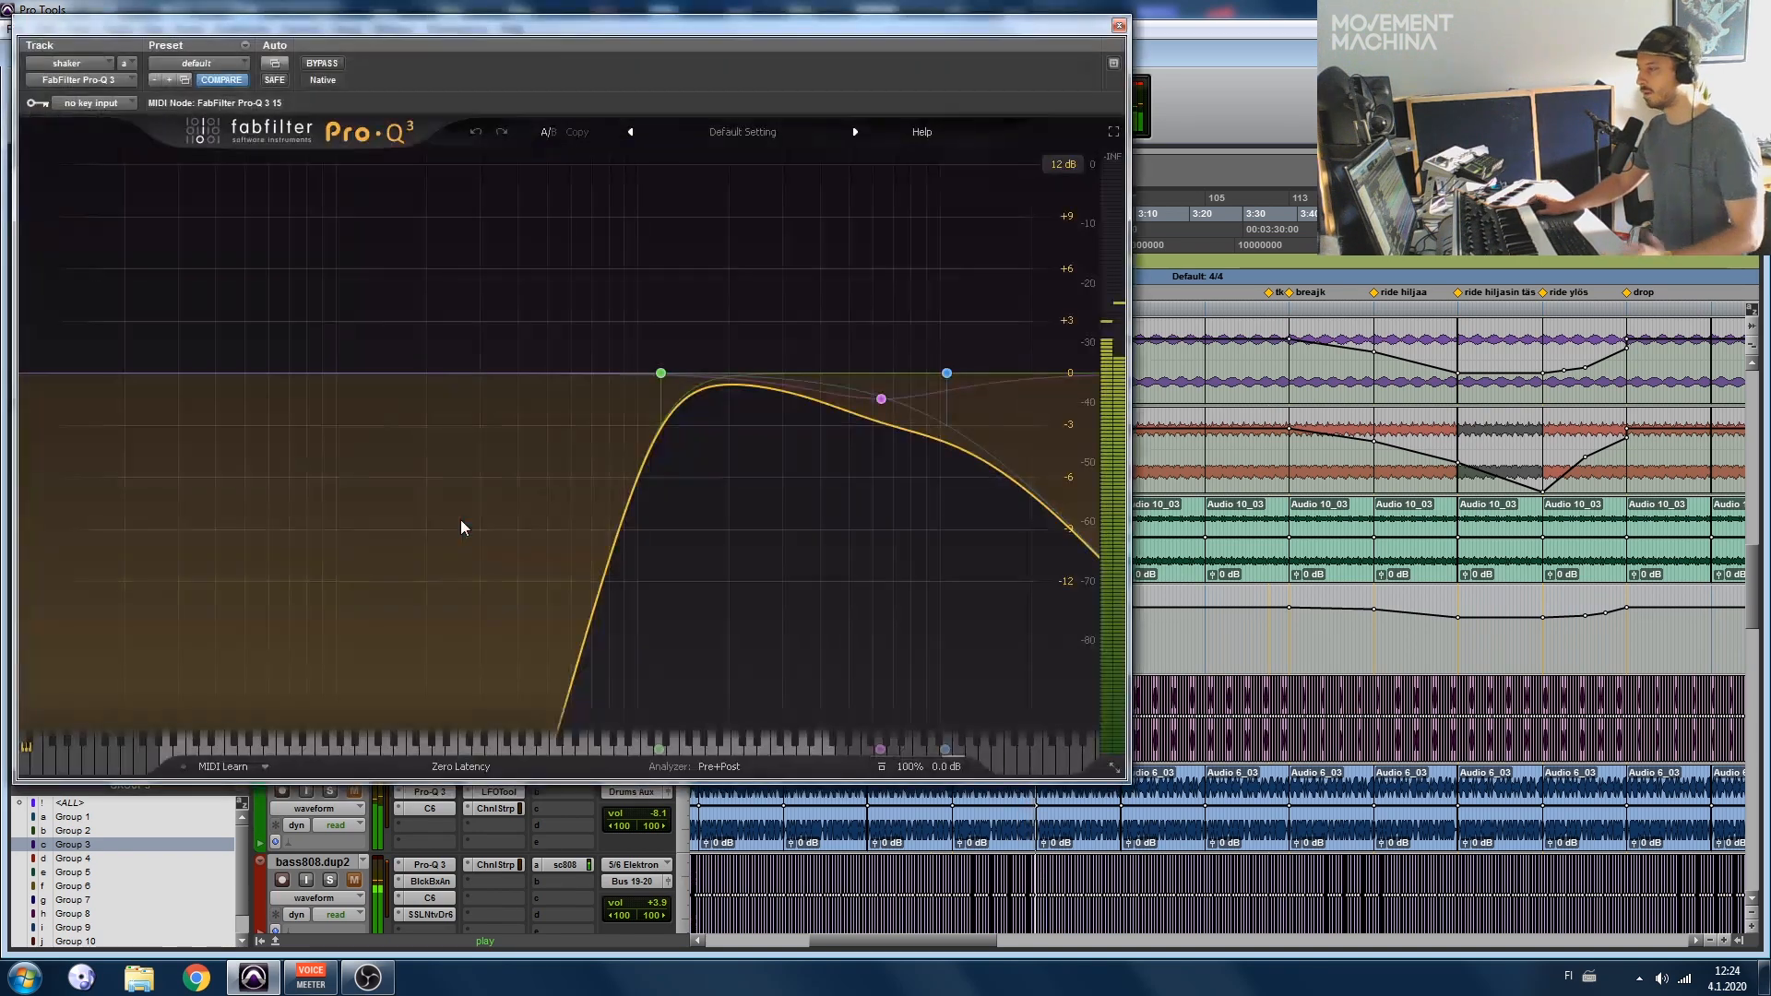
{"action": "left_click", "coordinate": [1119, 27]}
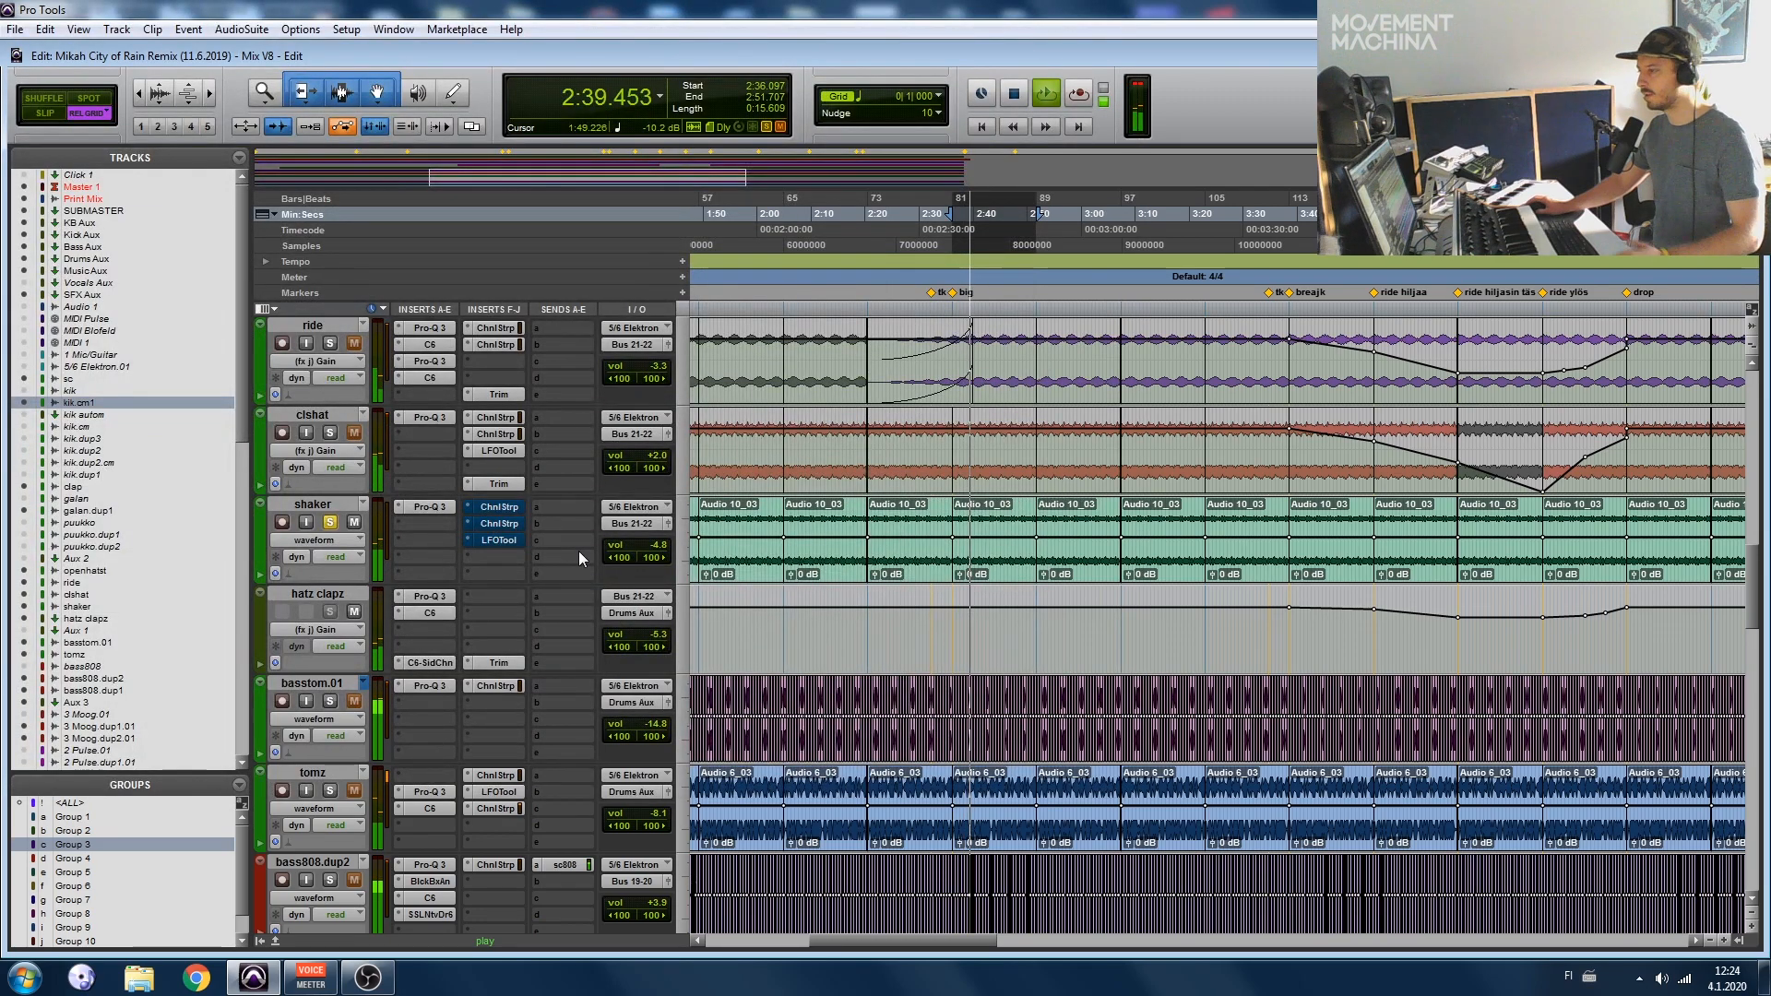
Step: Reactivate both Channel Strips and LFOTool on the shaker track
{"action": "left_click", "coordinate": [499, 508], "text": "ctrl"}
{"action": "left_click", "coordinate": [501, 524], "text": "ctrl"}
{"action": "left_click", "coordinate": [507, 540], "text": "ctrl"}
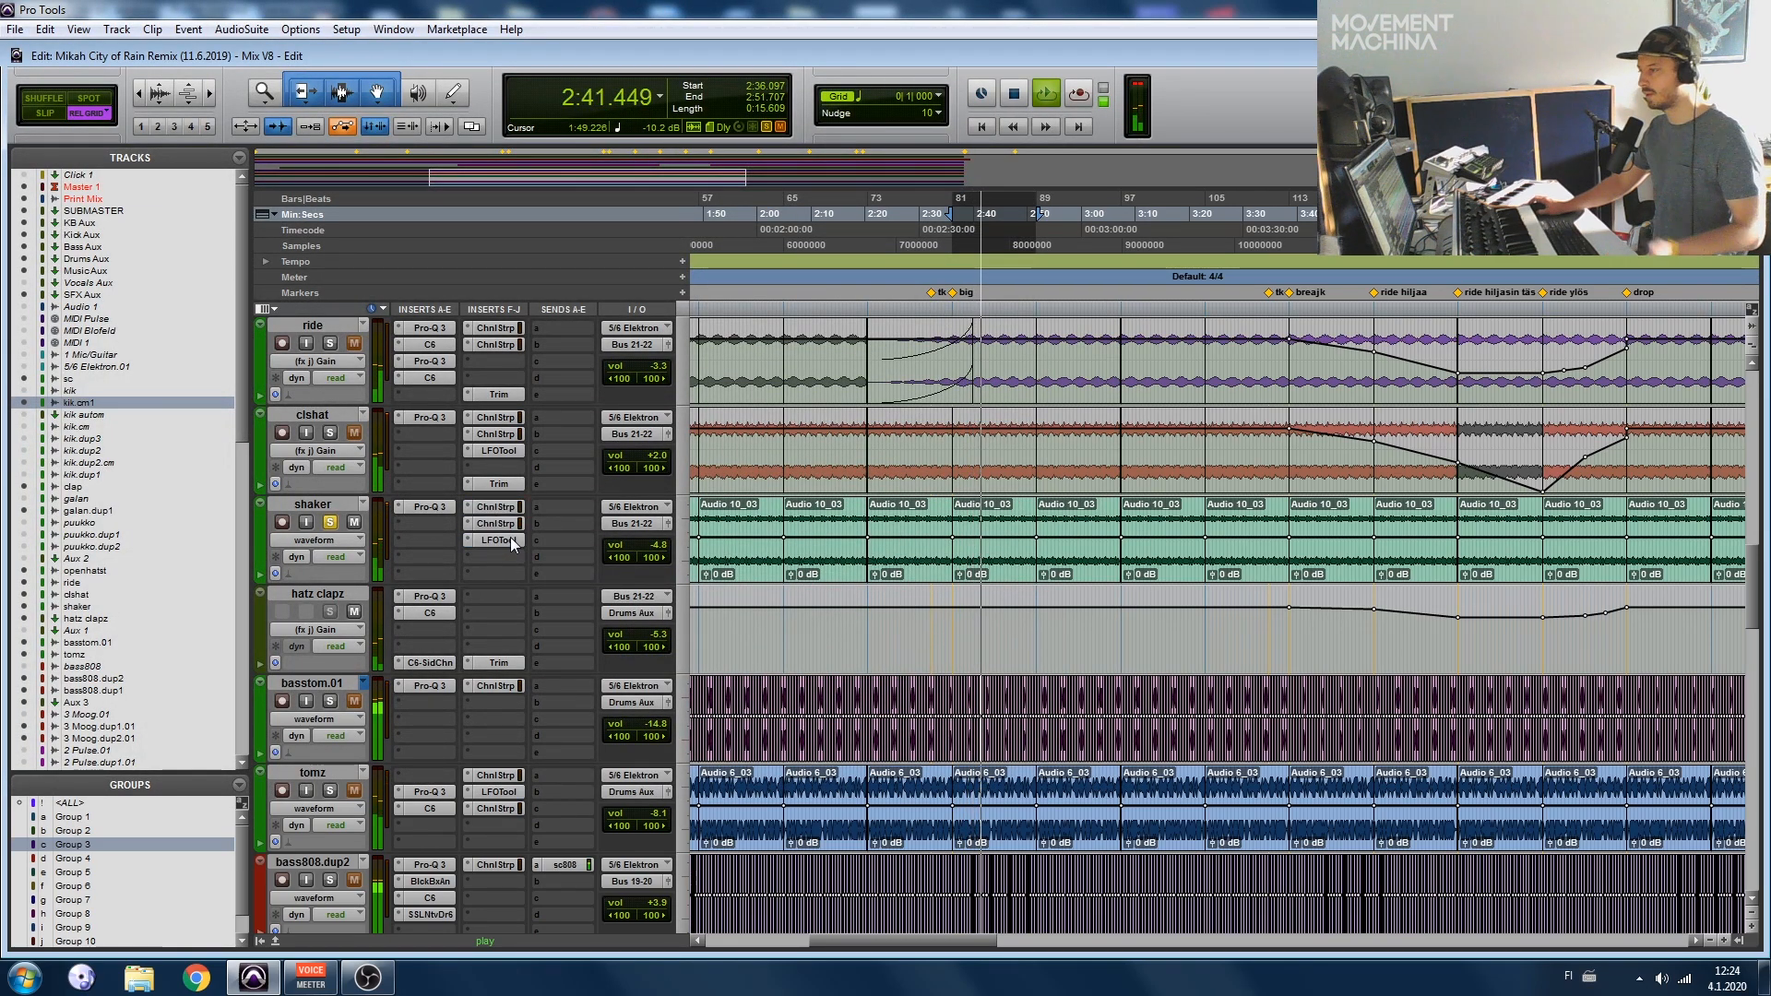
Step: Clear the solos on the shaker and kik.cm1 tracks and restart playback of the full mix
{"action": "left_click", "coordinate": [329, 523]}
{"action": "scroll", "coordinate": [340, 517], "scroll_direction": "up", "scroll_amount": 4}
{"action": "scroll", "coordinate": [340, 507], "scroll_direction": "up", "scroll_amount": 2}
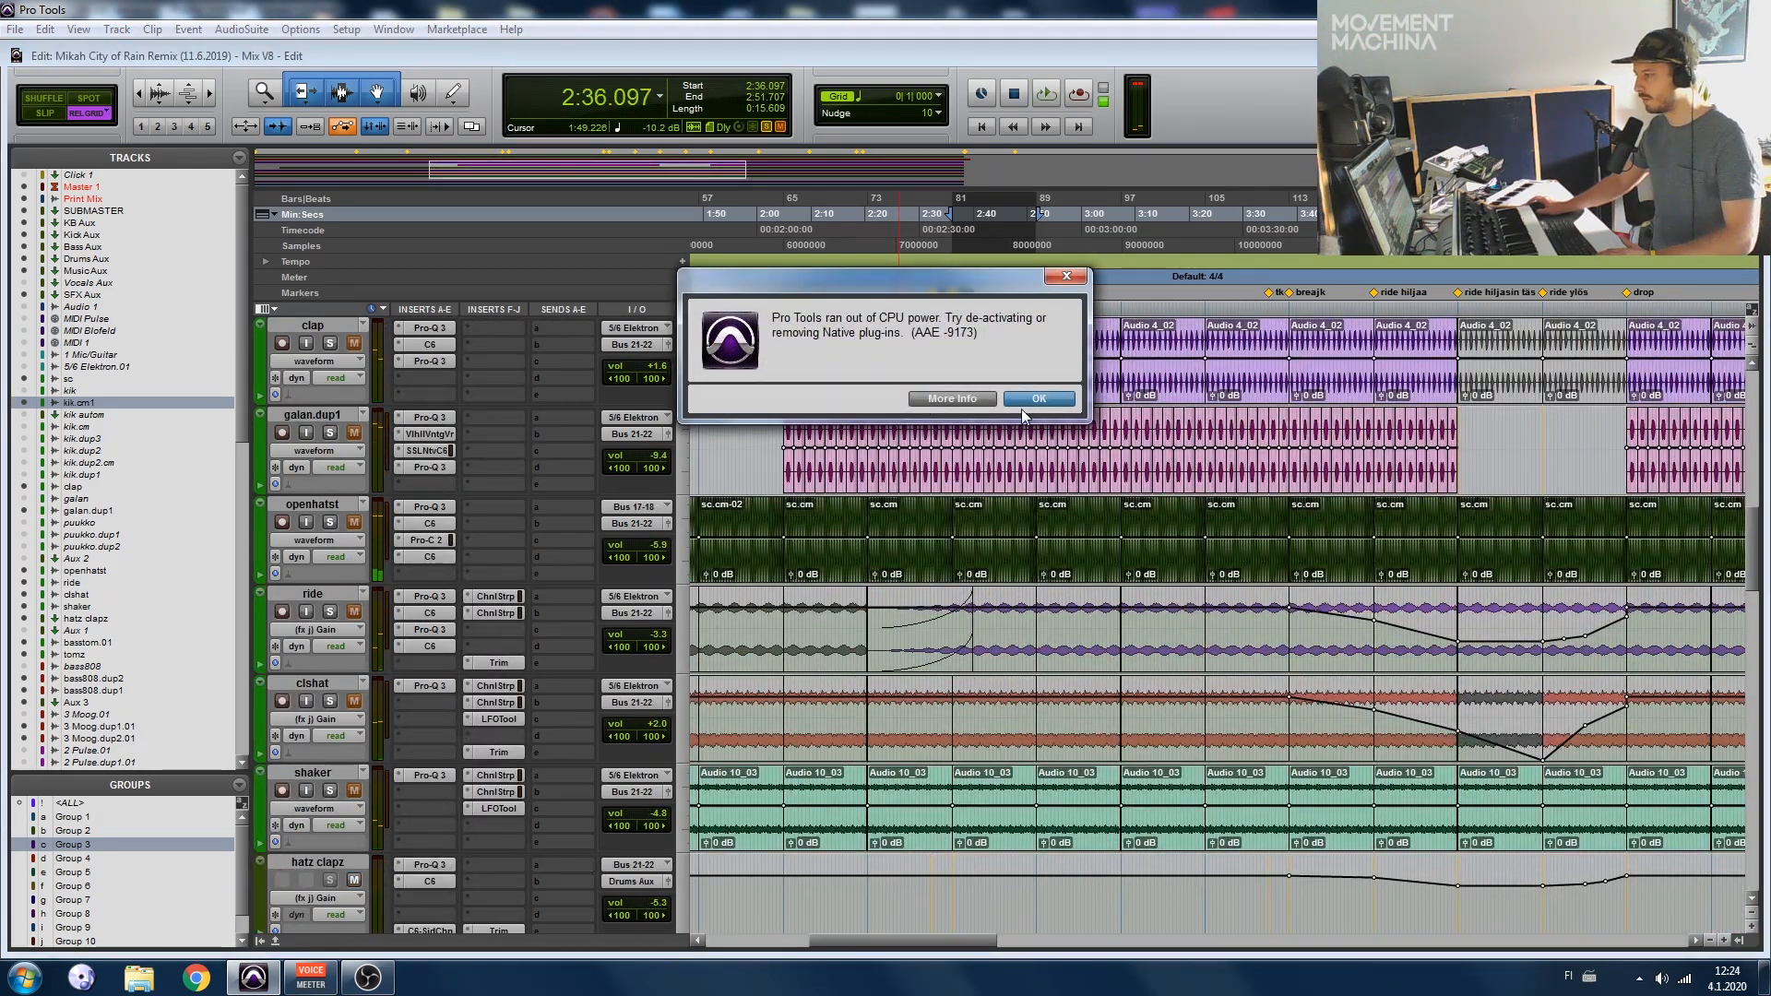
{"action": "left_click", "coordinate": [1037, 401]}
{"action": "scroll", "coordinate": [330, 516], "scroll_direction": "up", "scroll_amount": 6}
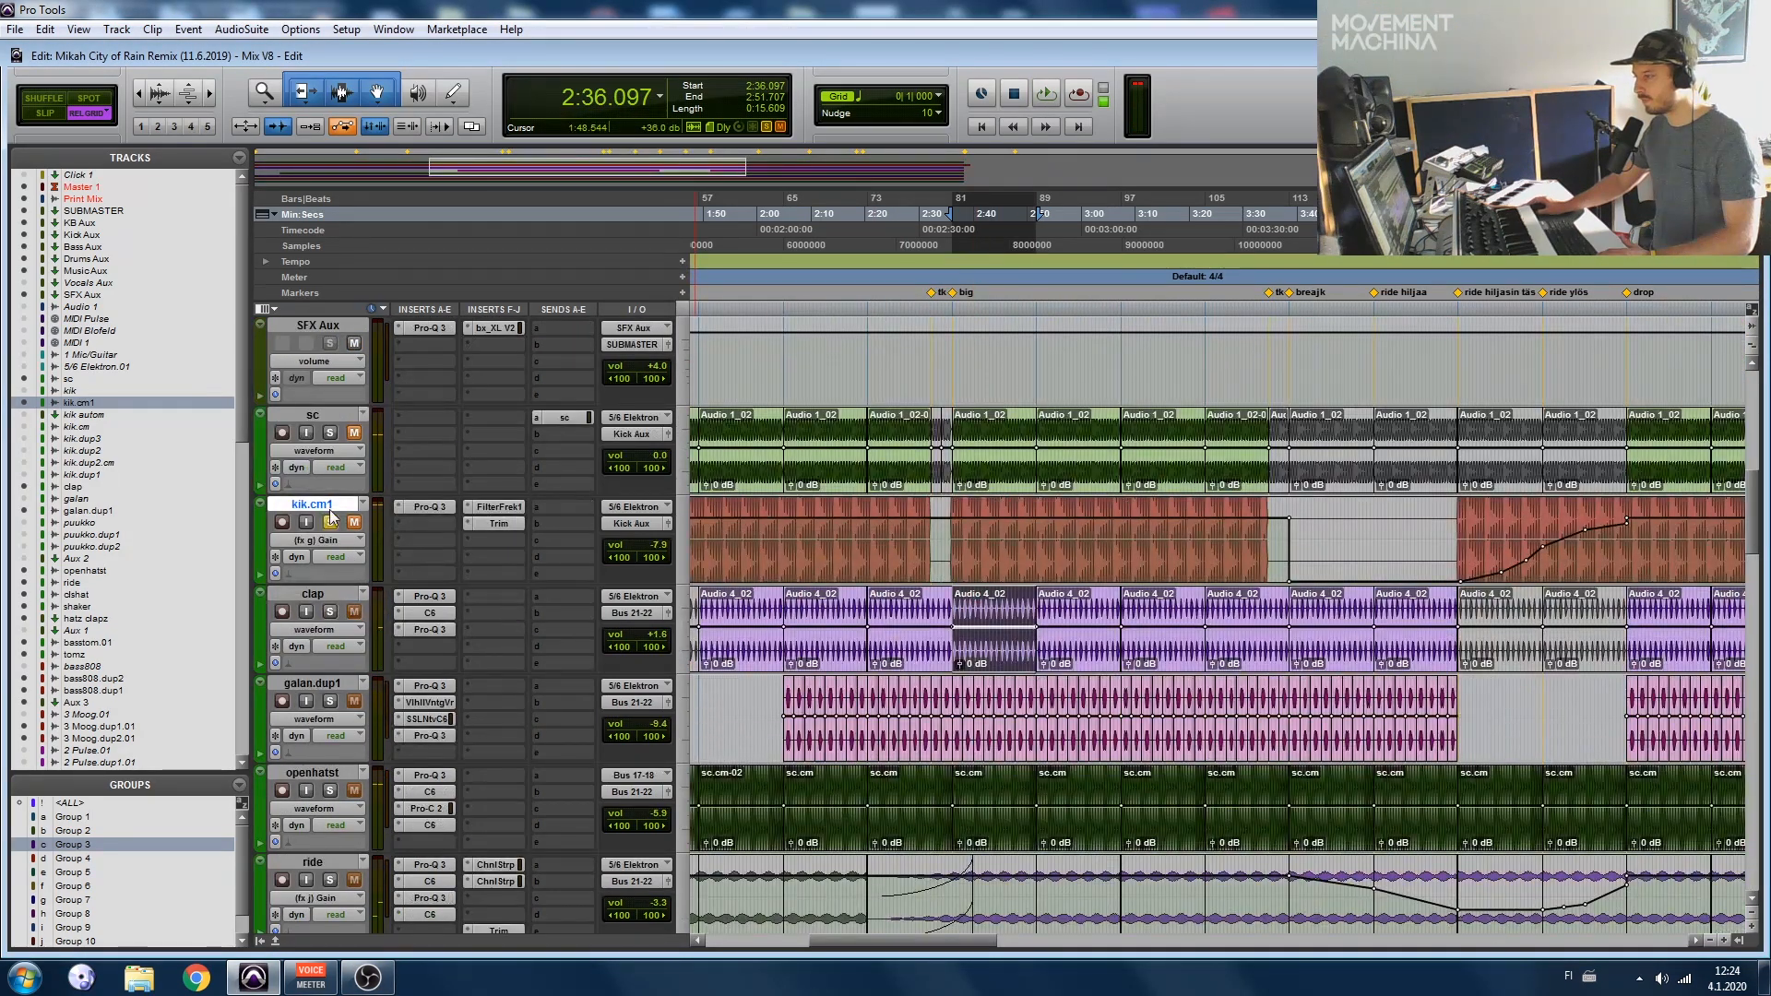
{"action": "scroll", "coordinate": [358, 535], "scroll_direction": "down", "scroll_amount": 10}
{"action": "key", "text": "space"}
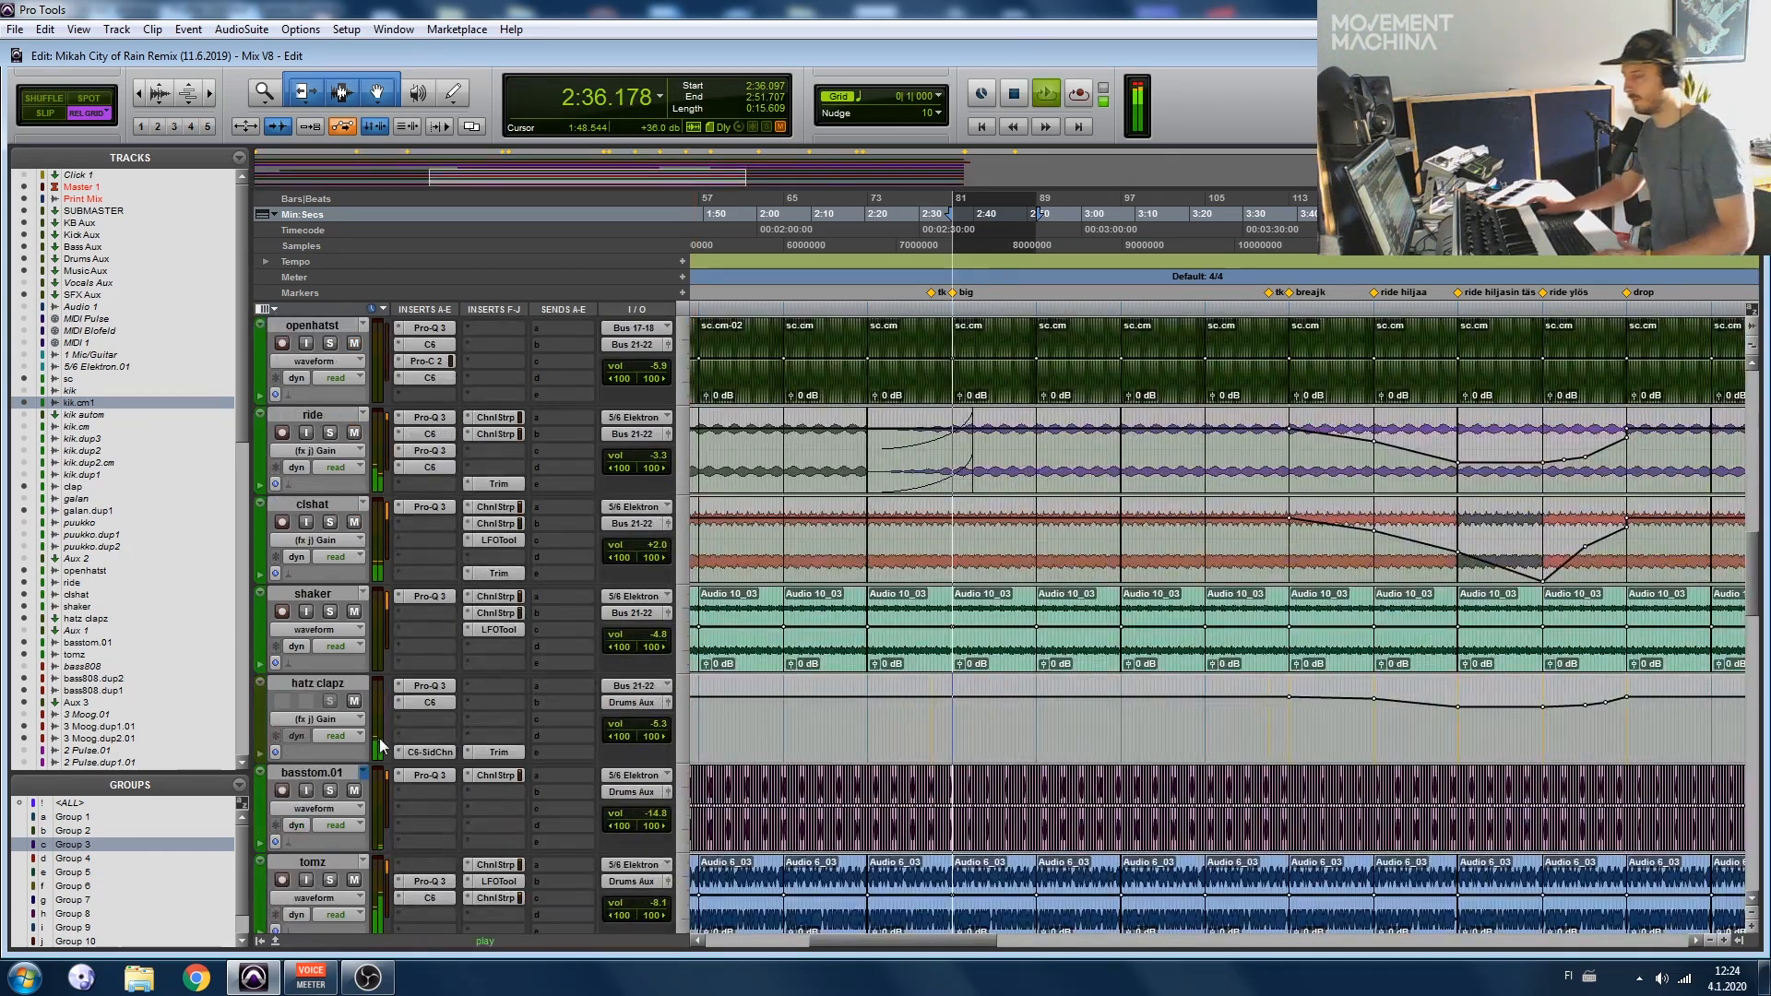
Step: Check the mix with the hatz clapz track muted, and bypass its C6, Trim, C6-SideChain and Pro-Q 3
{"action": "left_click", "coordinate": [310, 688]}
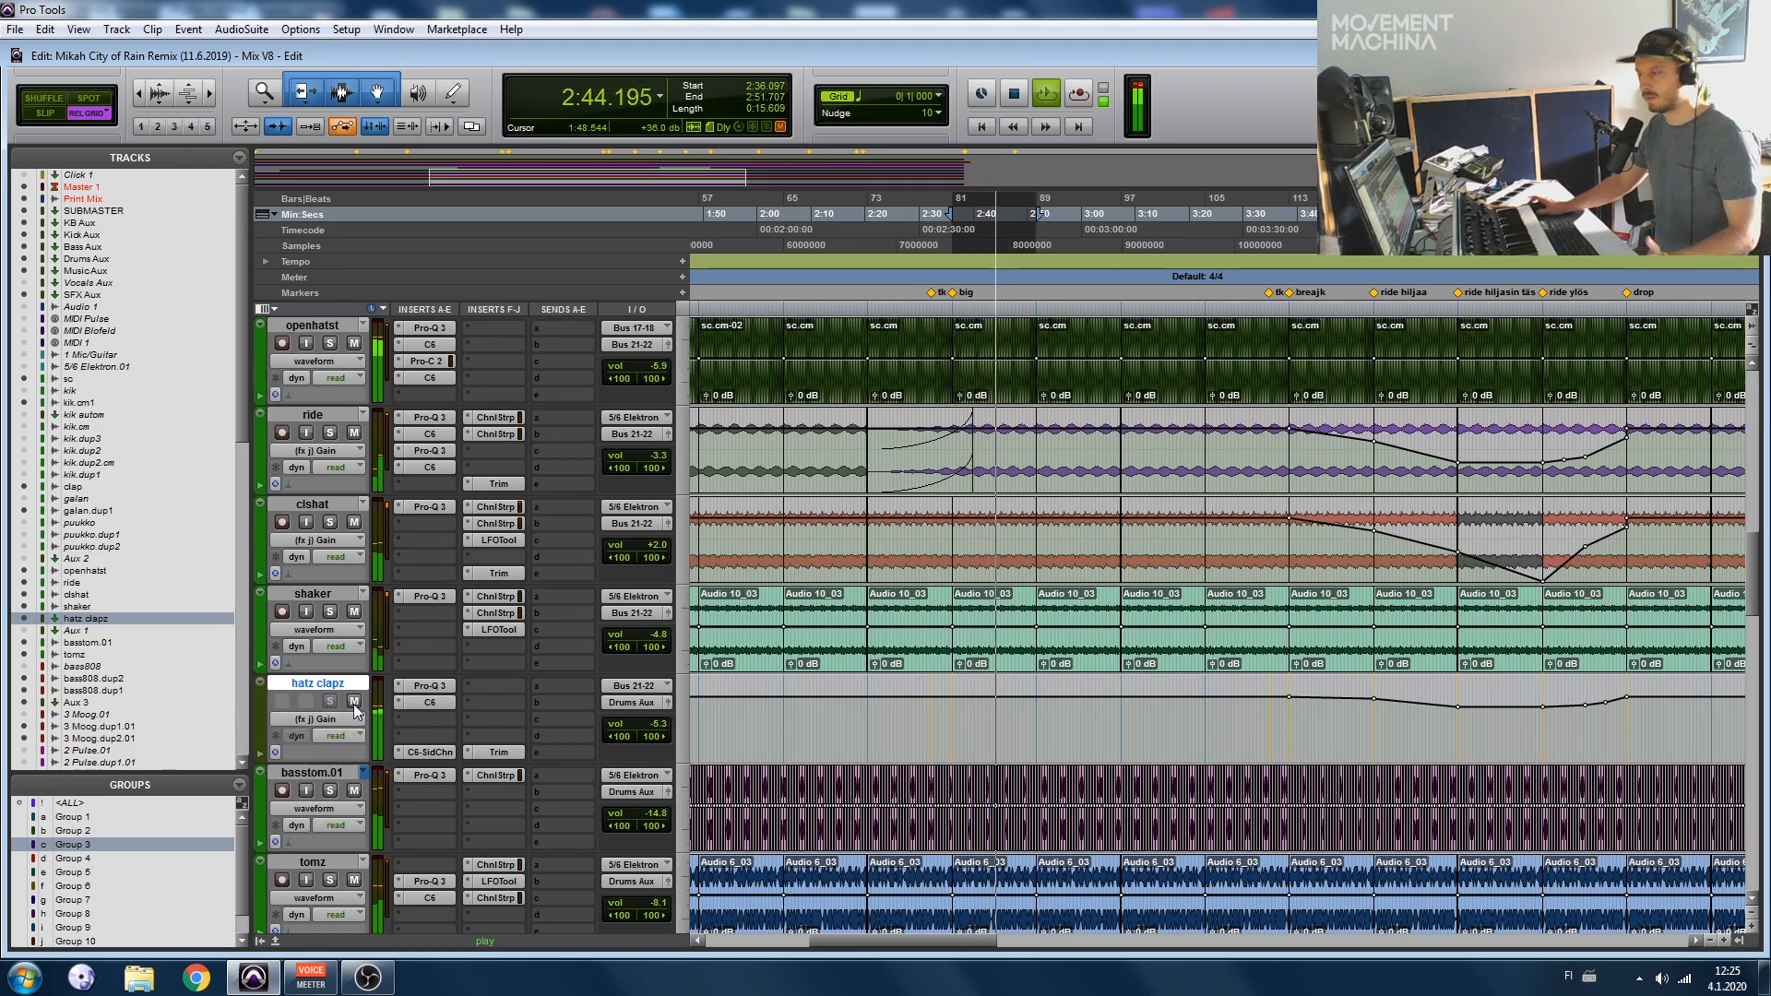
{"action": "left_click", "coordinate": [355, 704]}
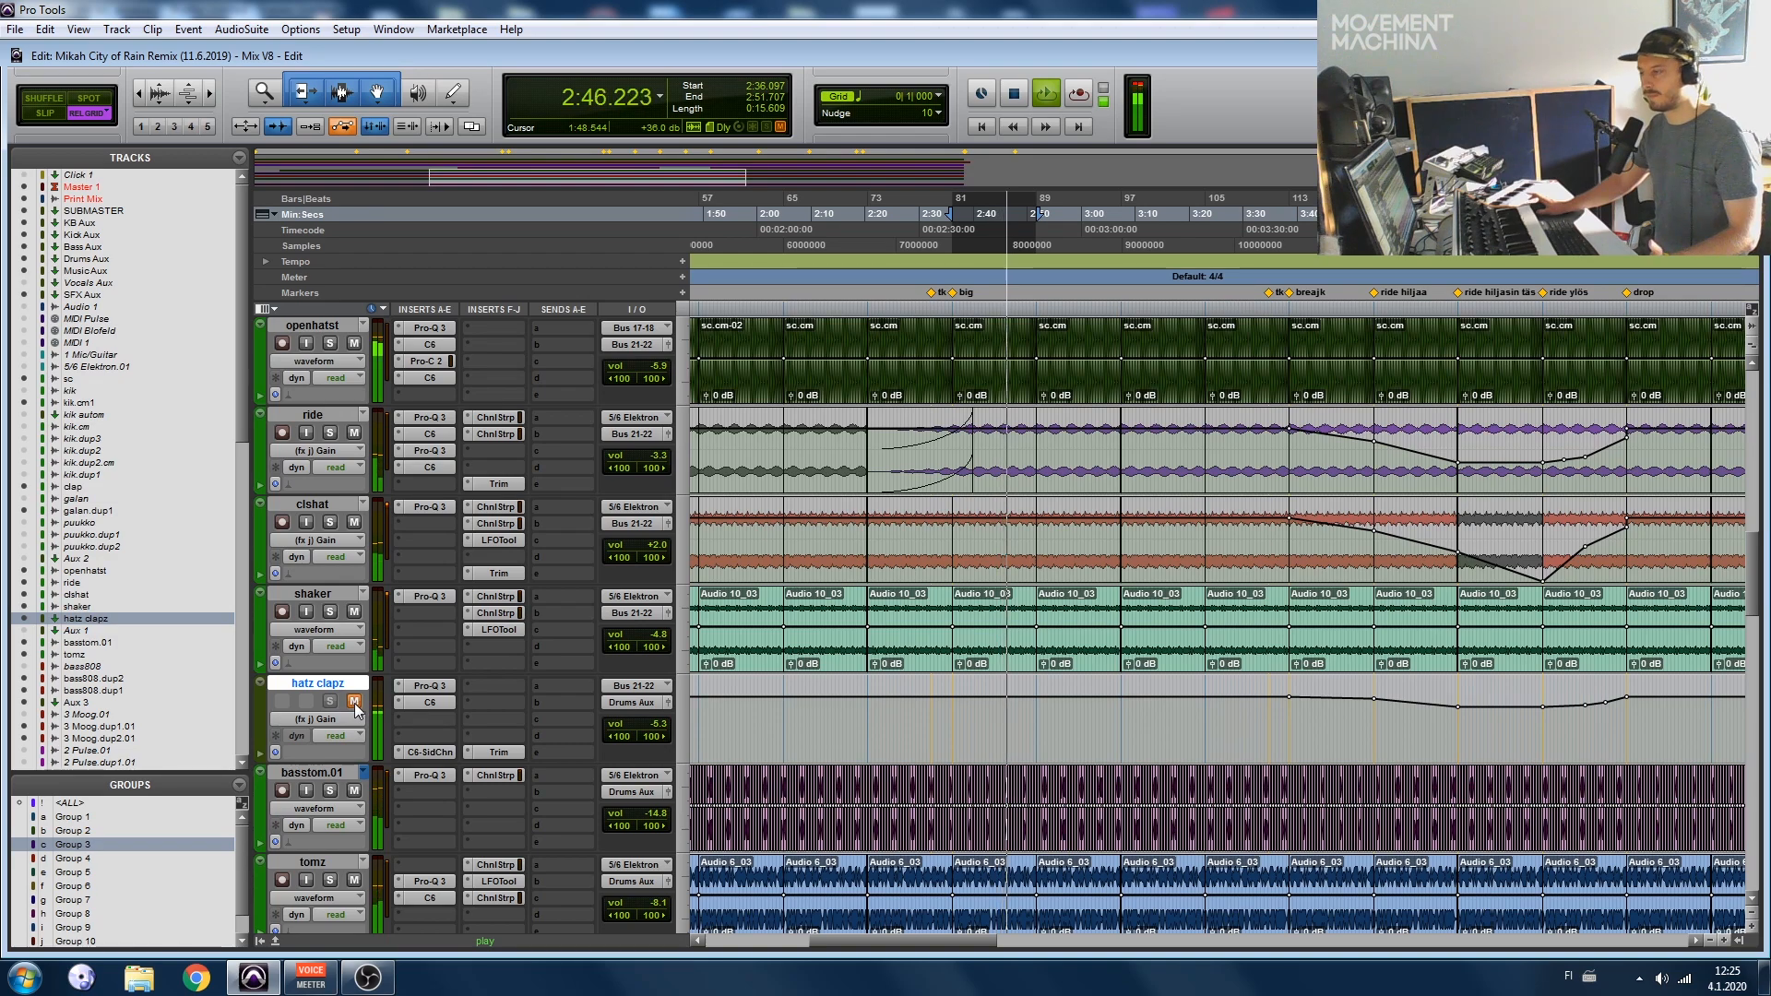
{"action": "left_click", "coordinate": [439, 703]}
{"action": "left_click", "coordinate": [489, 753], "text": "ctrl"}
{"action": "left_click", "coordinate": [432, 754], "text": "ctrl"}
{"action": "left_click", "coordinate": [426, 685], "text": "ctrl"}
Step: Open the hatz clapz track's Pro-Q 3, review its EQ curve, take it out of bypass and close it
{"action": "left_click", "coordinate": [426, 686]}
{"action": "left_click_drag", "start_coordinate": [550, 61], "coordinate": [900, 78]}
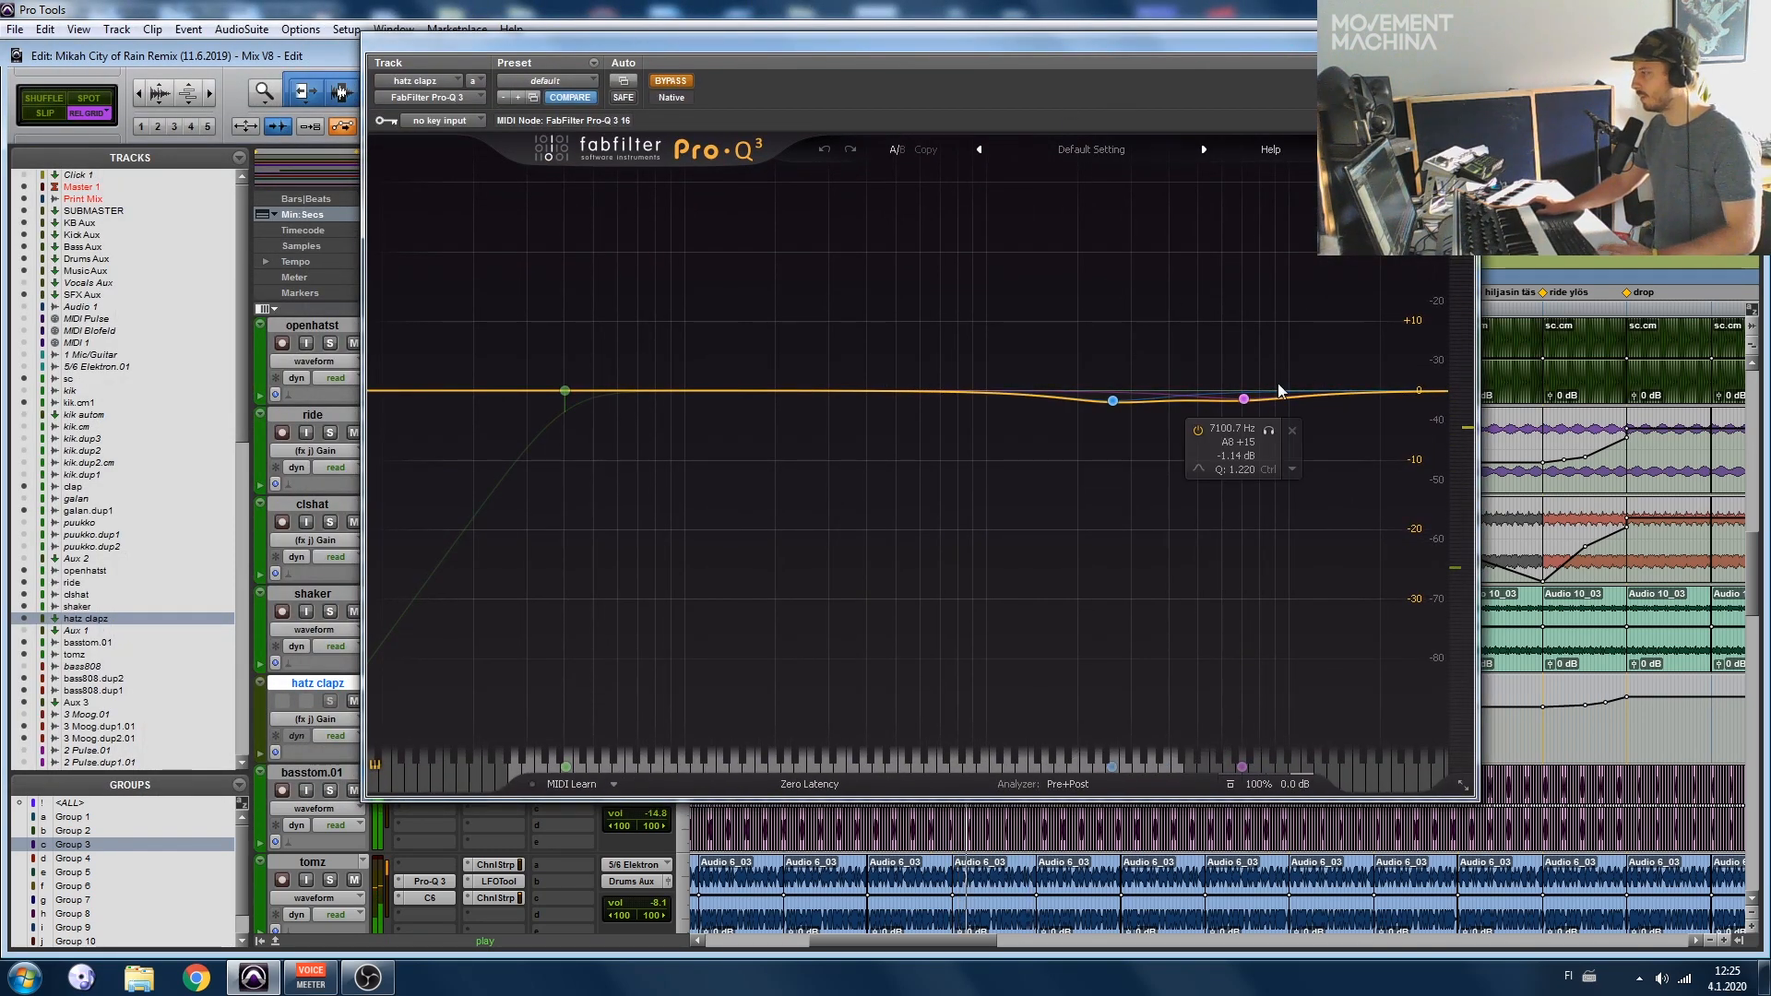
{"action": "key", "text": "space"}
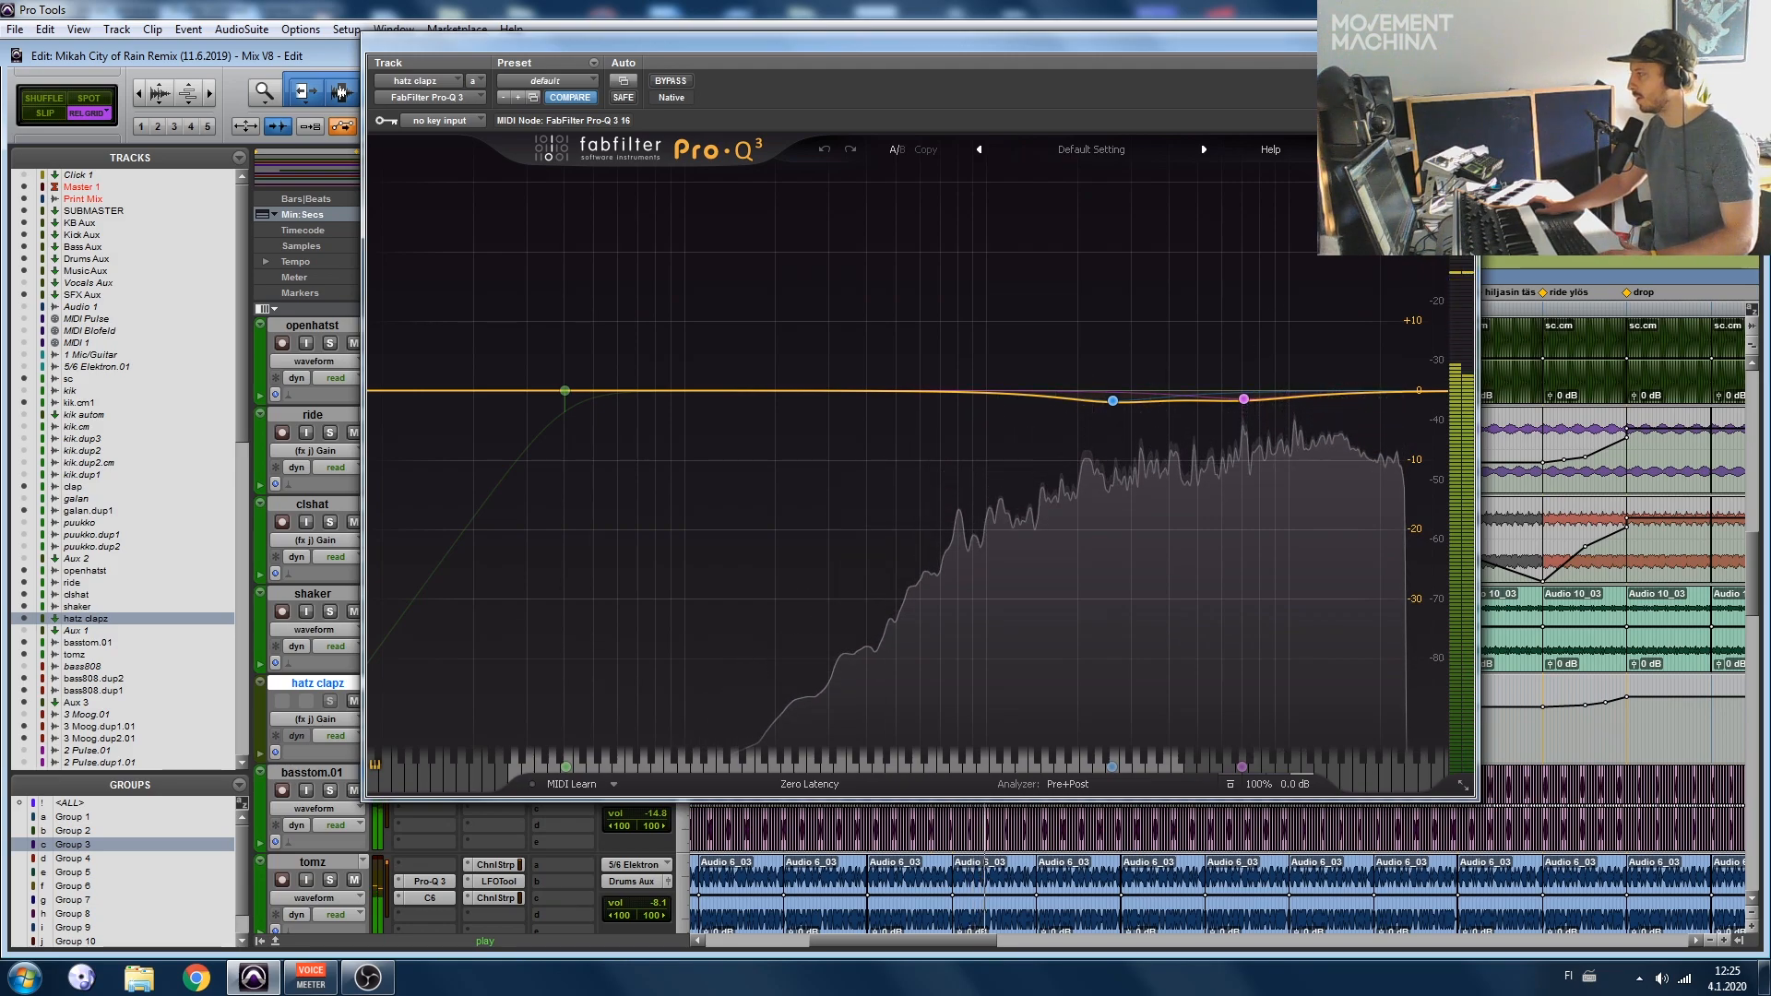
{"action": "left_click", "coordinate": [1461, 41]}
Step: Open the hatz clapz track's C6 with bypass off, clear of the inserts, and compare the mix with the track muted and unmuted
{"action": "left_click", "coordinate": [436, 700]}
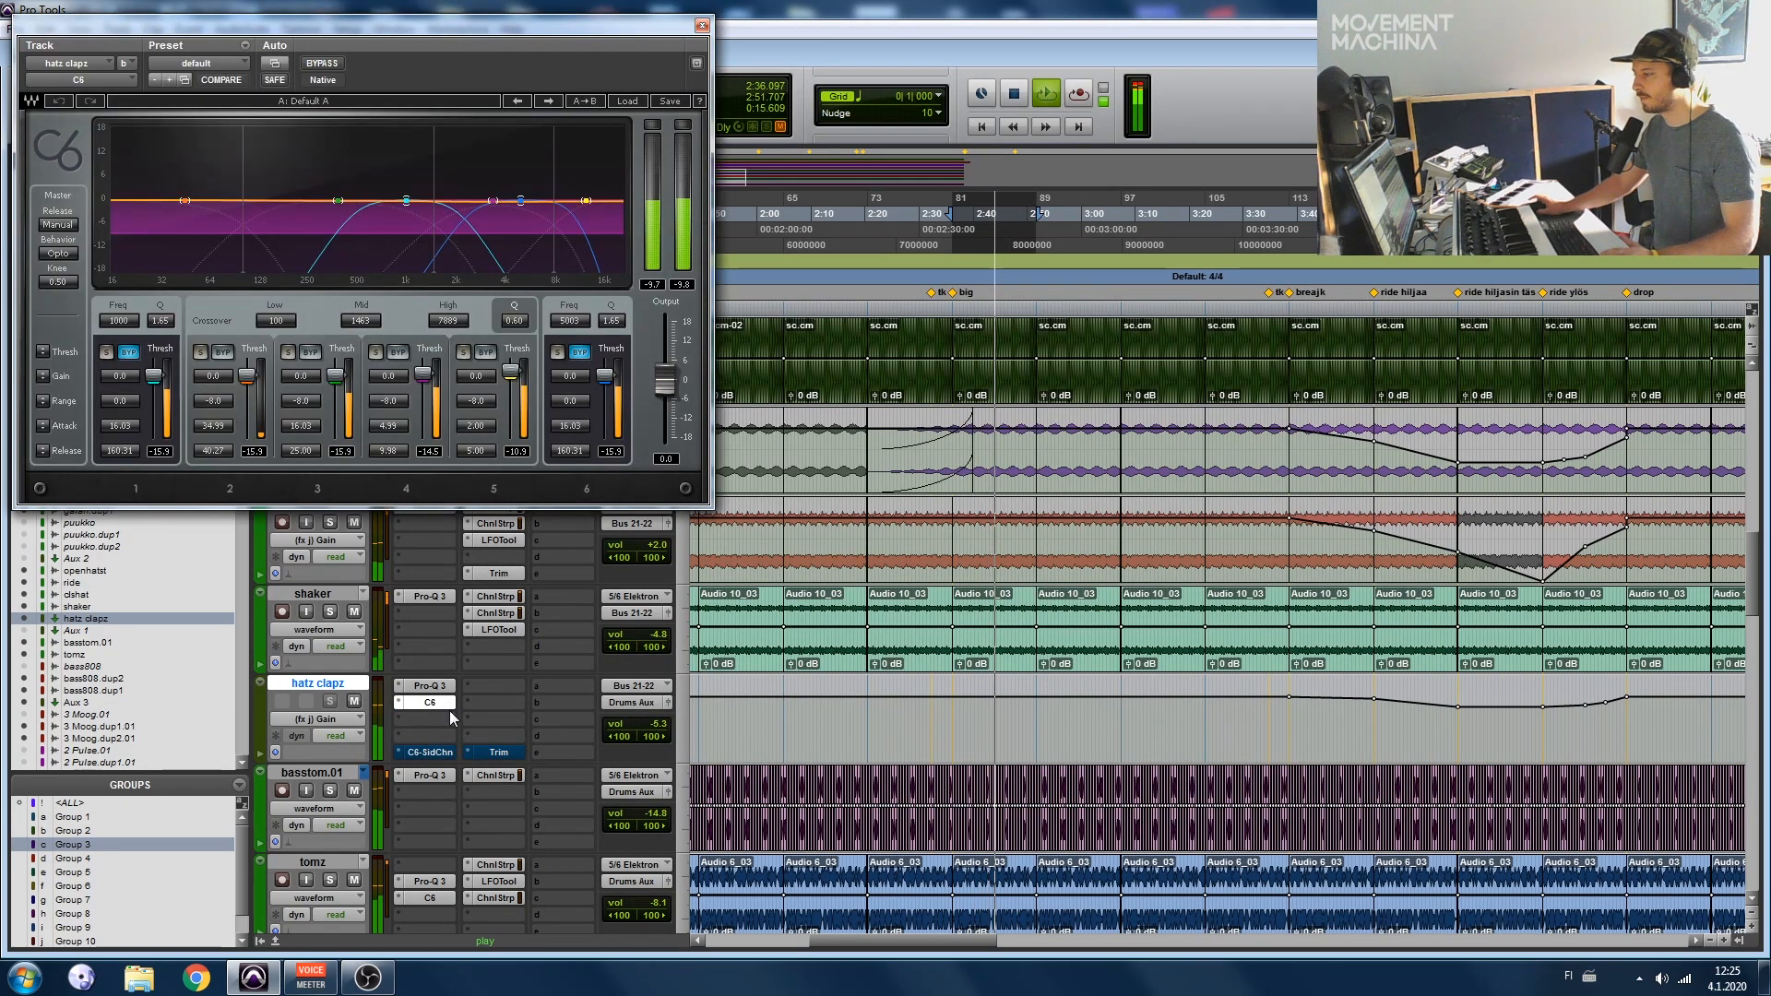
{"action": "left_click_drag", "start_coordinate": [546, 30], "coordinate": [1152, 214]}
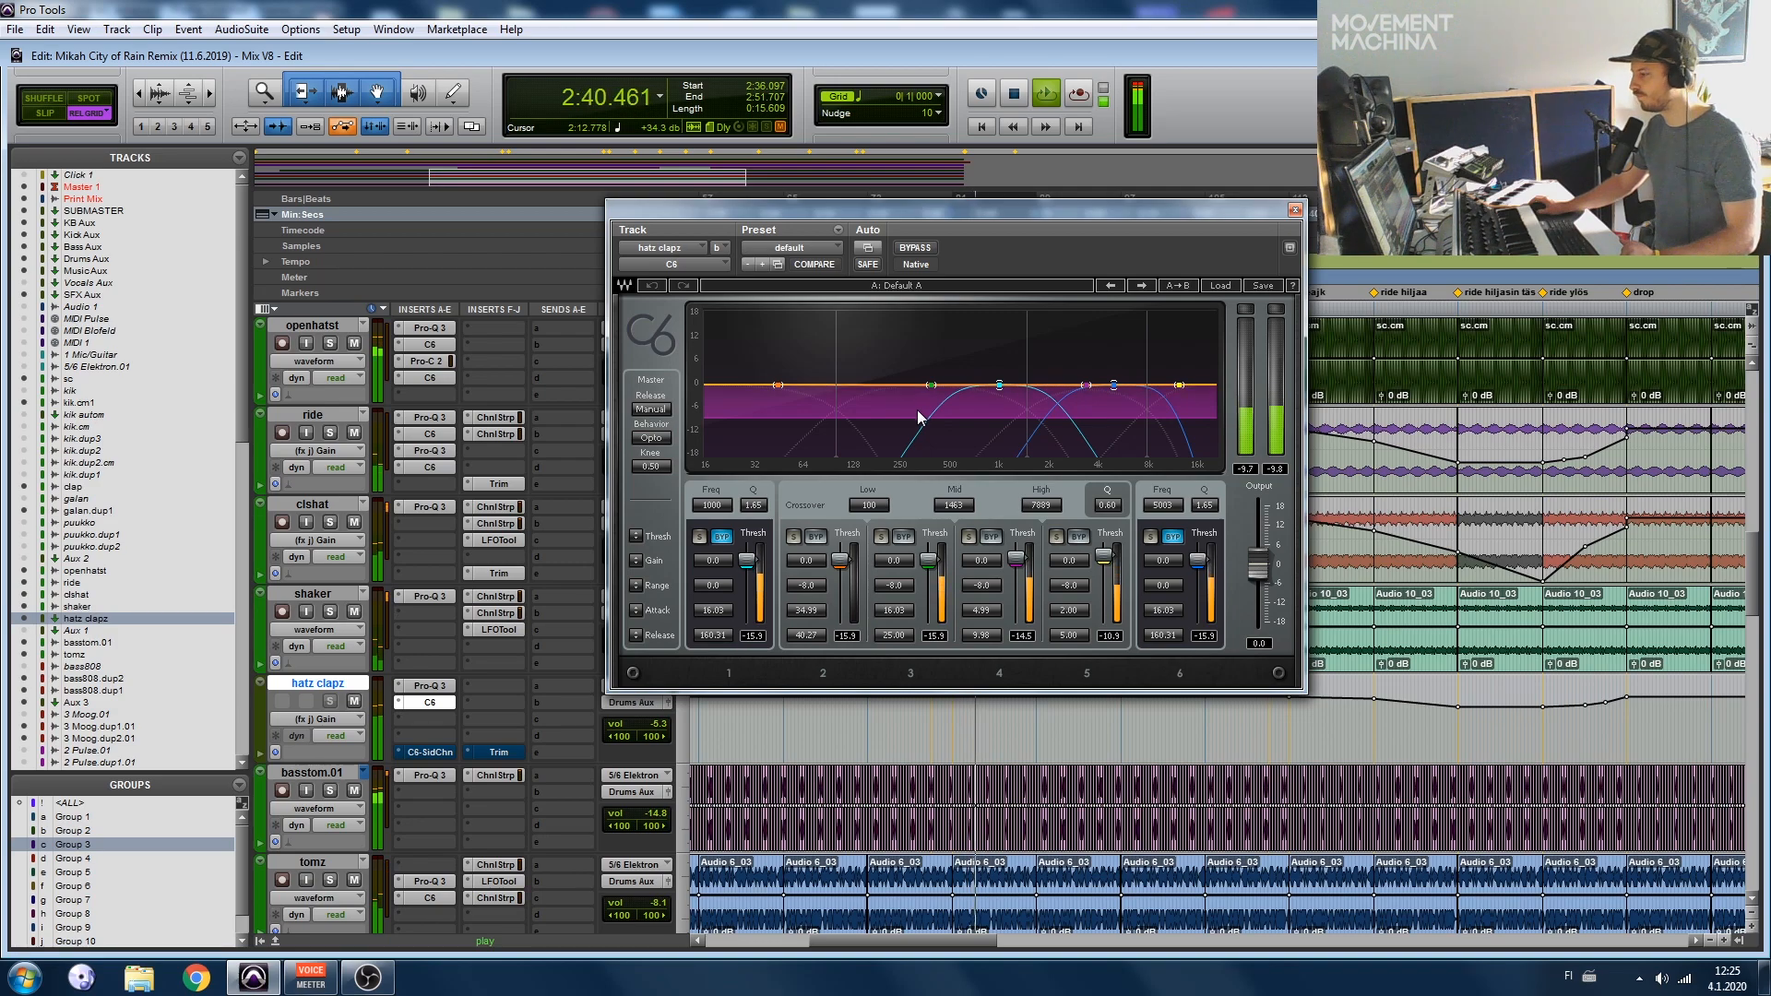
{"action": "left_click", "coordinate": [354, 703]}
{"action": "left_click", "coordinate": [354, 703]}
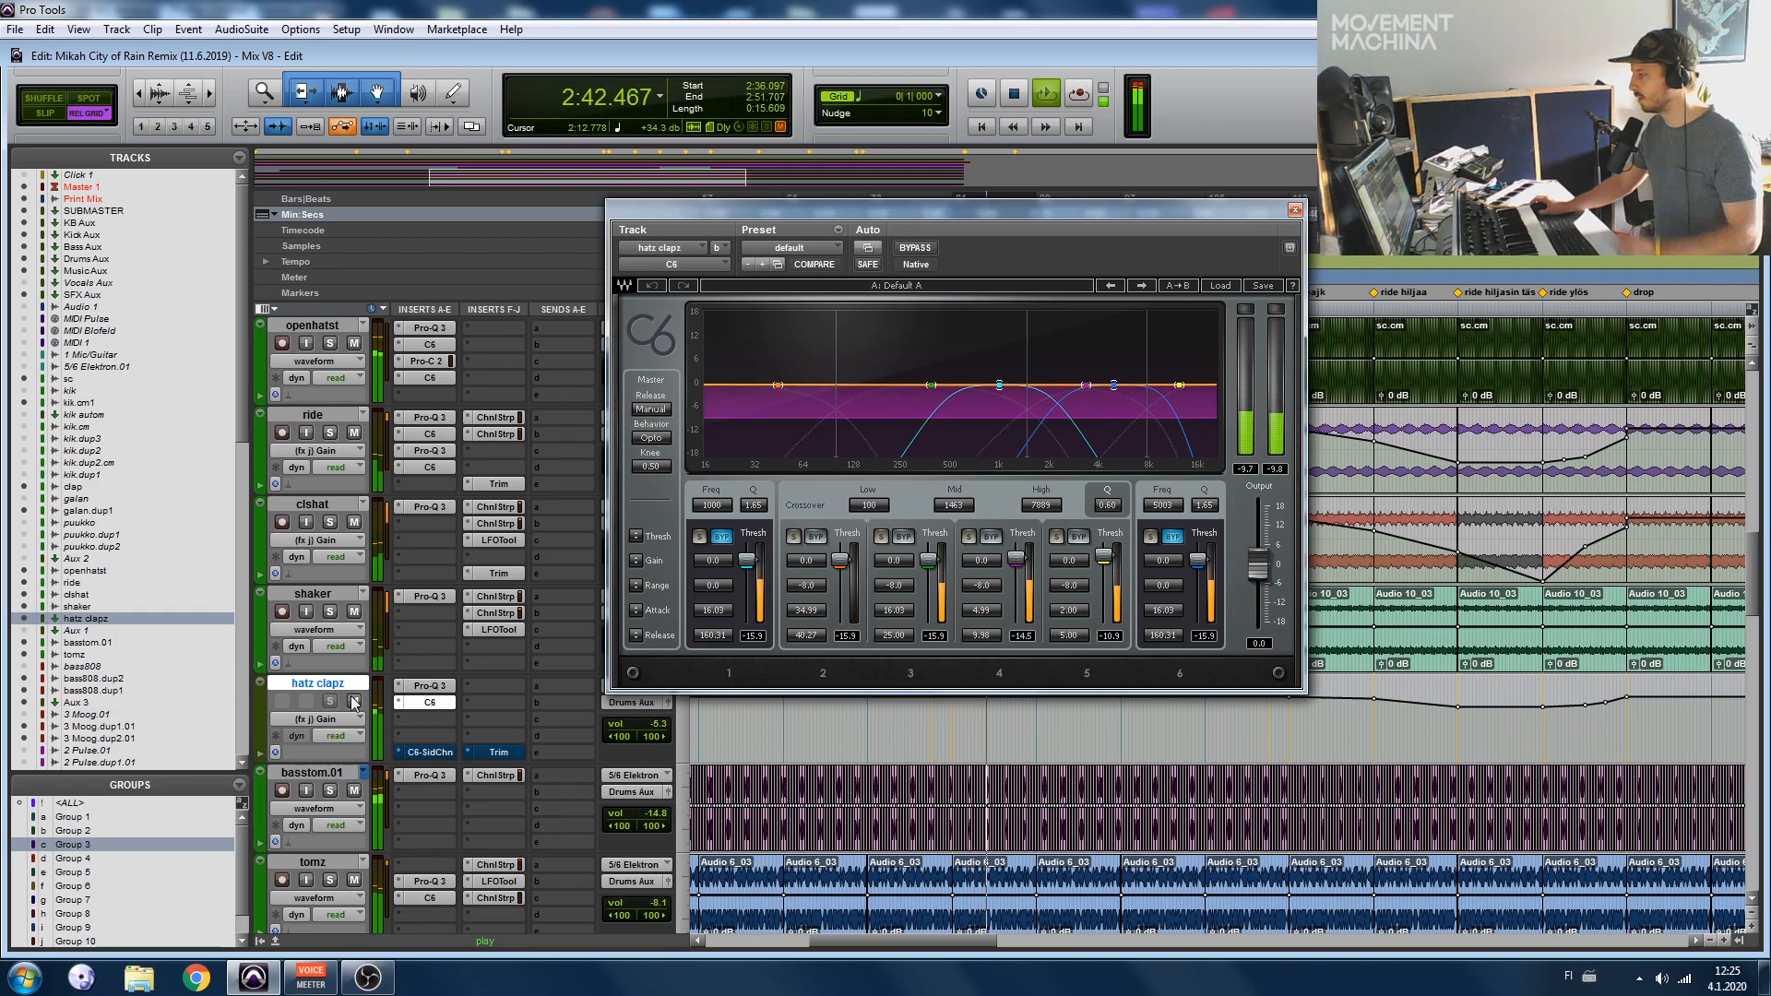
Step: Compare the hatz clapz track's C6 bypassed and active, and close the plug-in
{"action": "left_click", "coordinate": [430, 703], "text": "ctrl"}
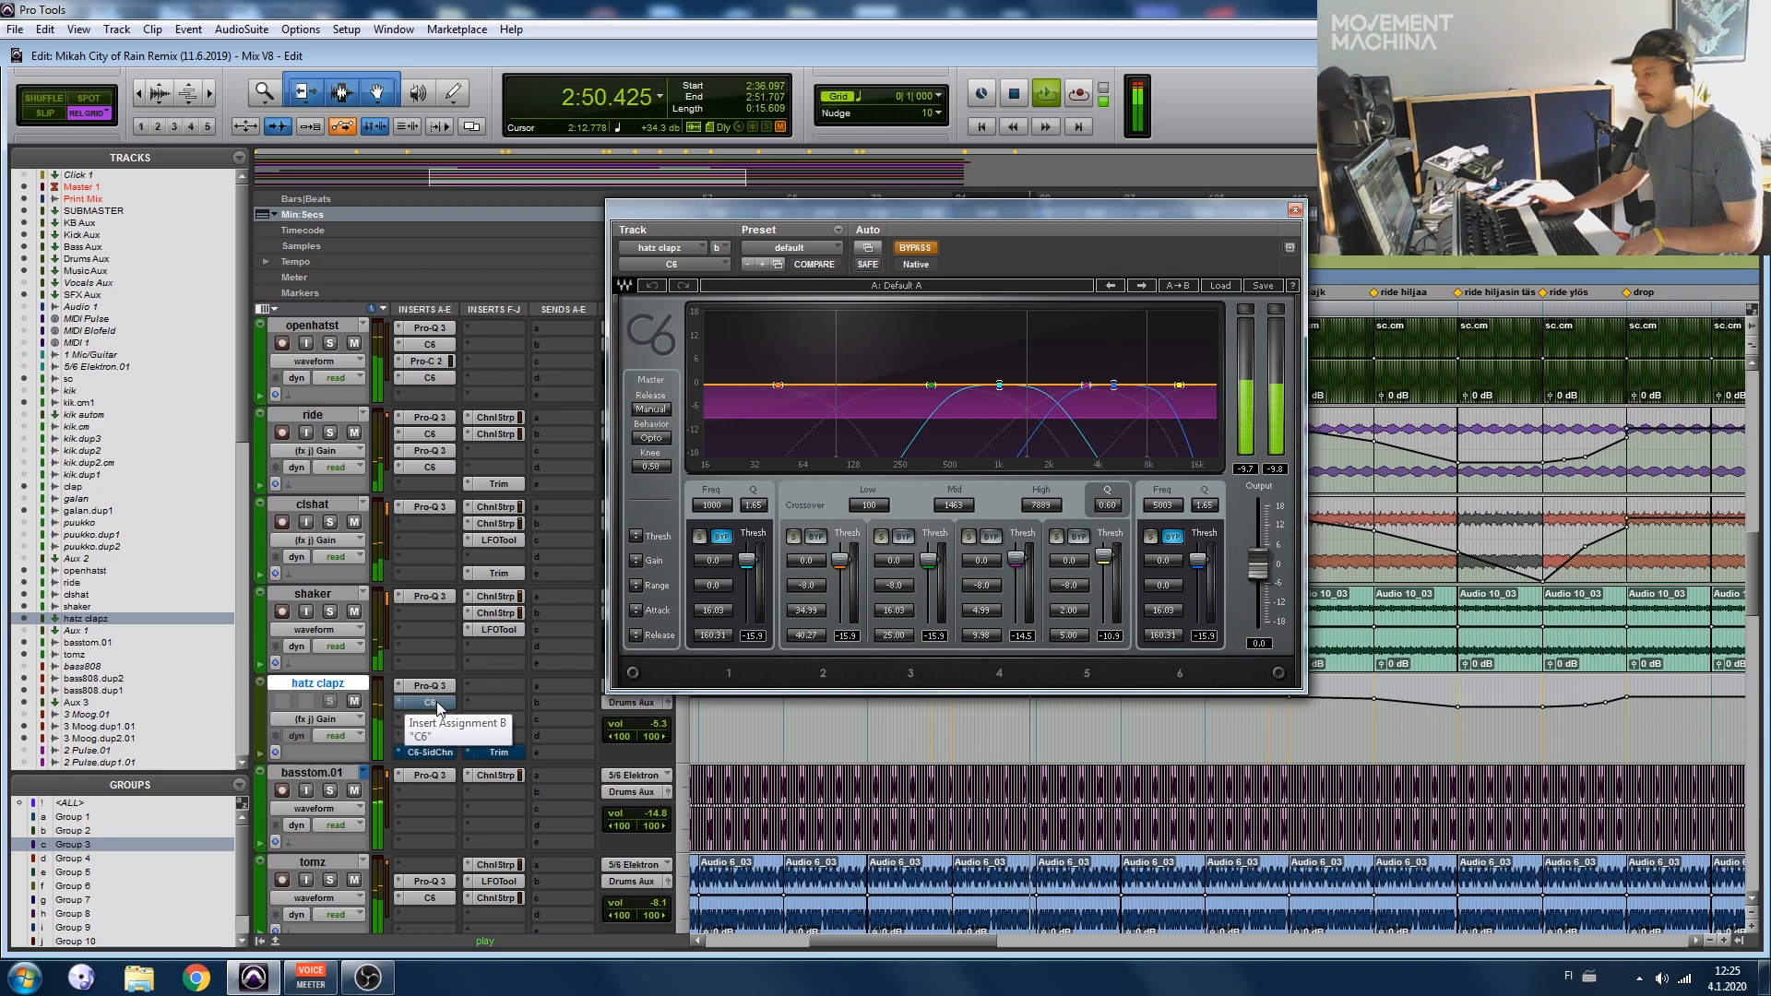
{"action": "left_click", "coordinate": [430, 703], "text": "ctrl"}
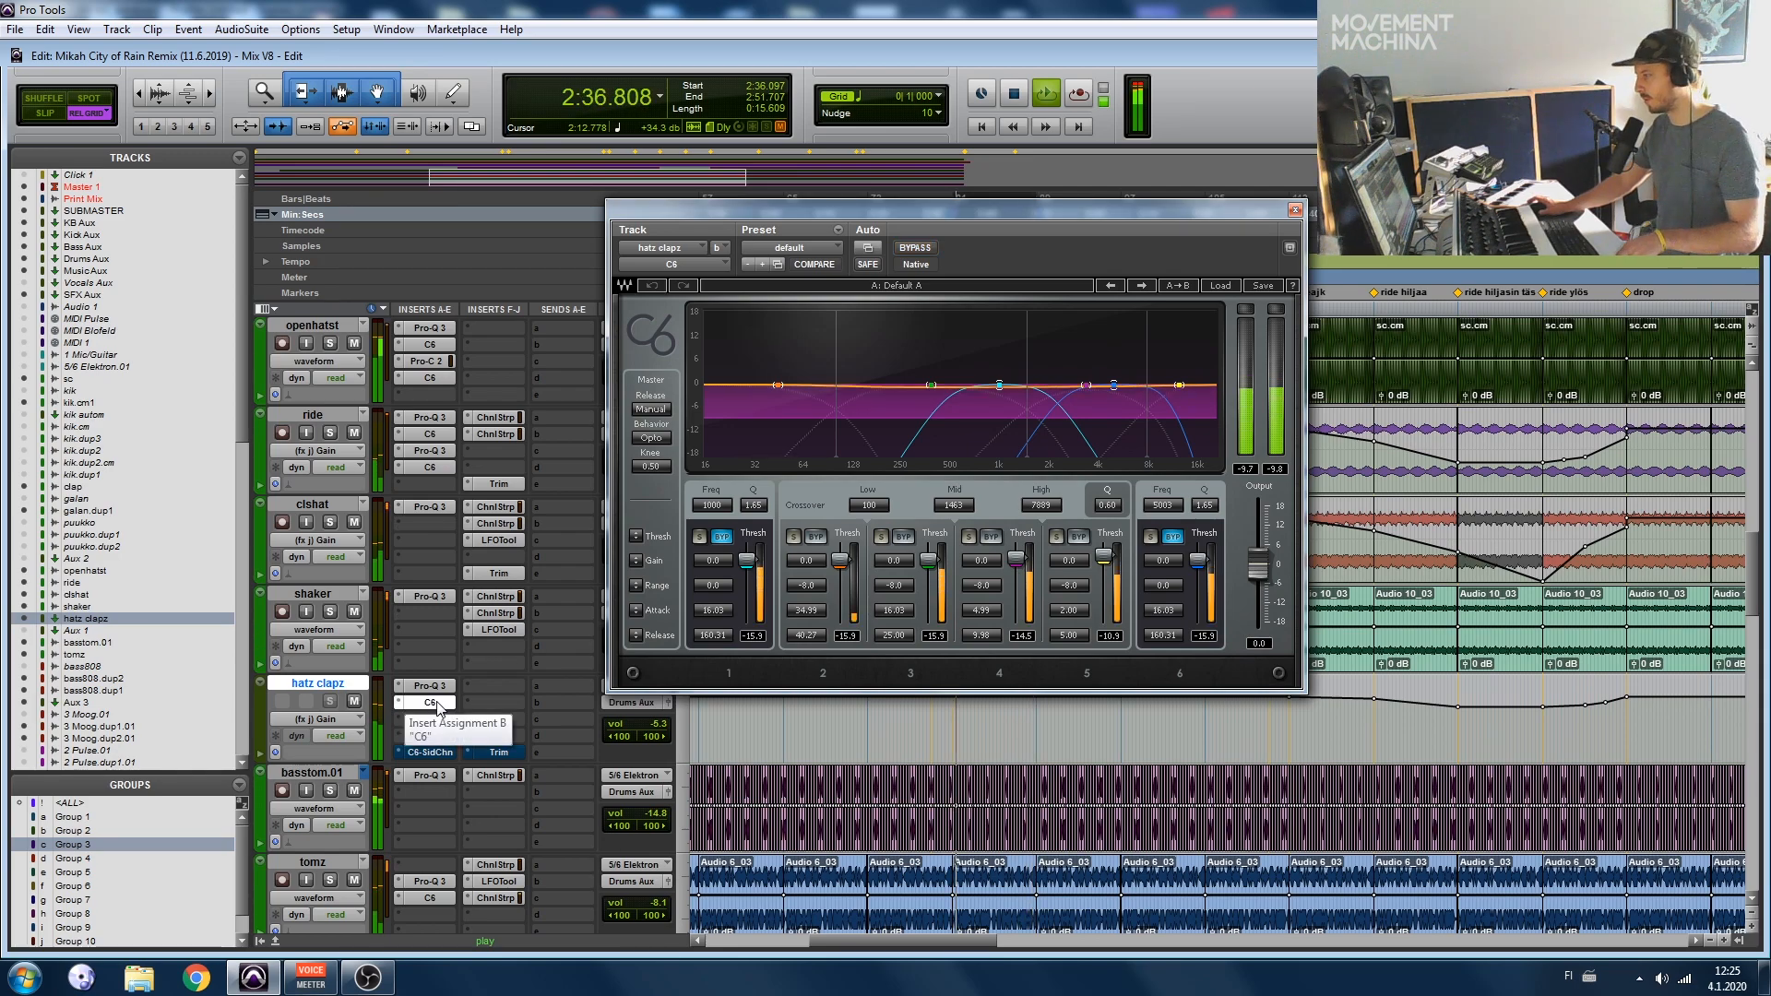
{"action": "left_click", "coordinate": [1294, 212]}
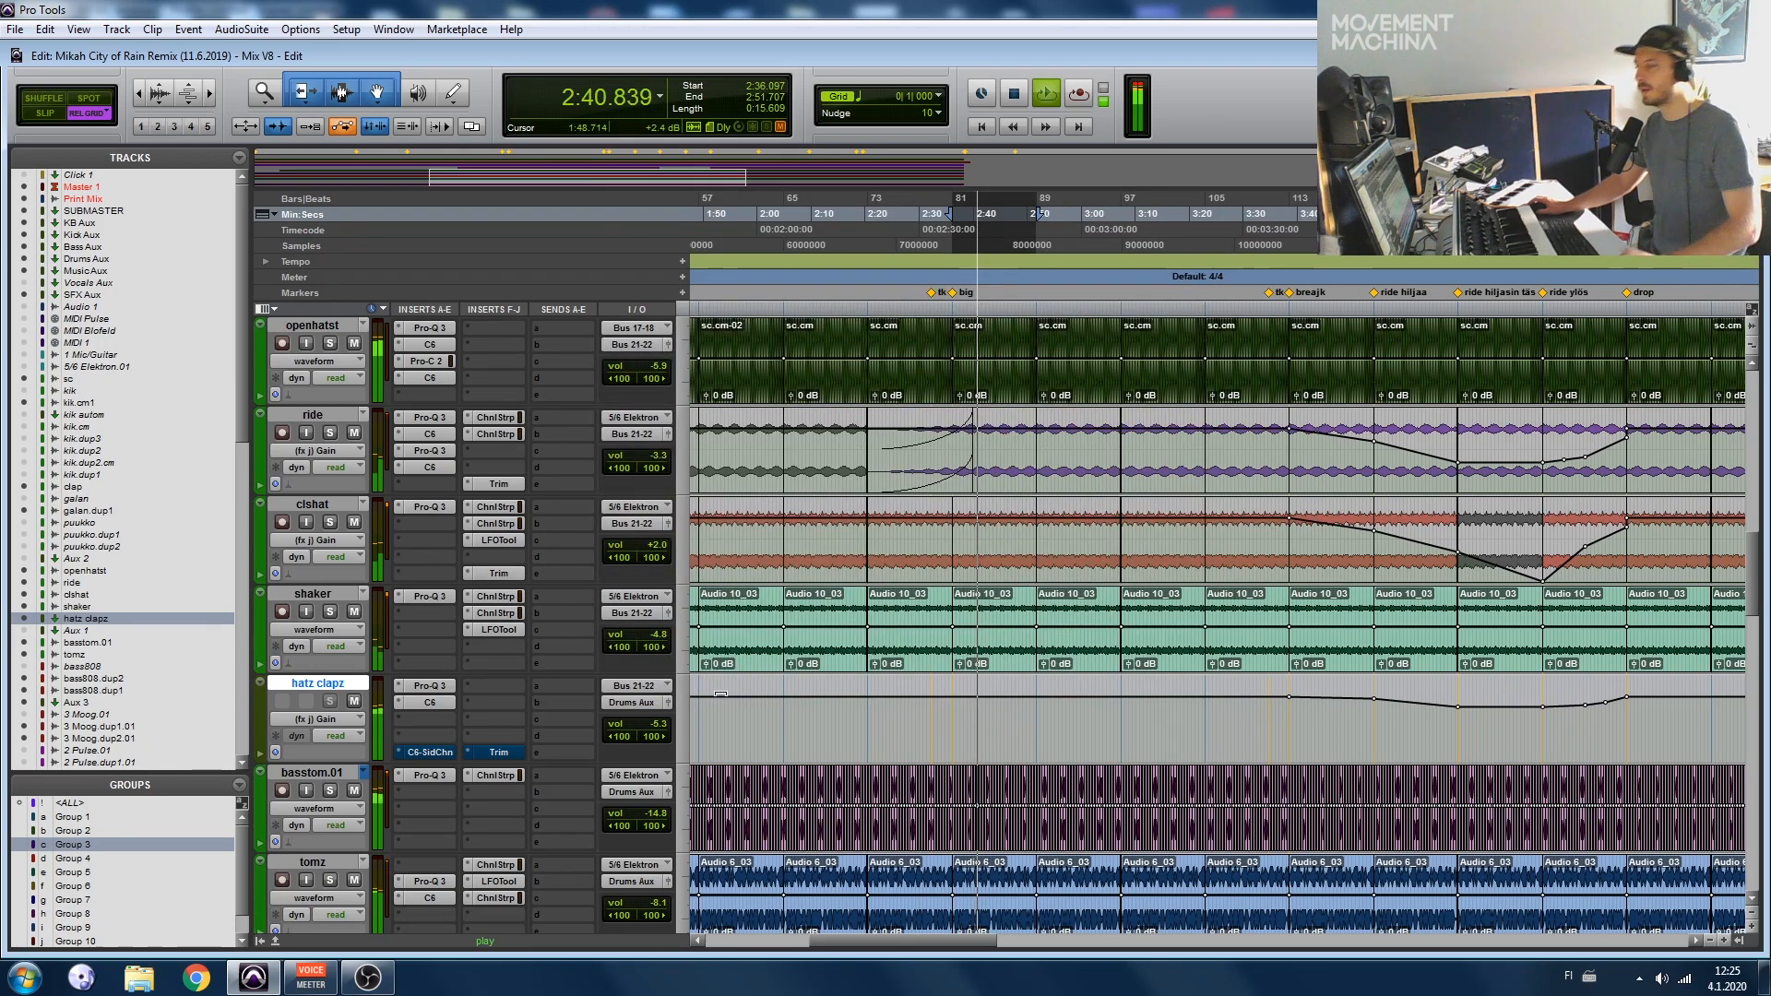
Step: Take the hatz clapz track's C6-SideChain out of bypass, review its externally keyed bands, and reactivate Trim
{"action": "left_click", "coordinate": [428, 751]}
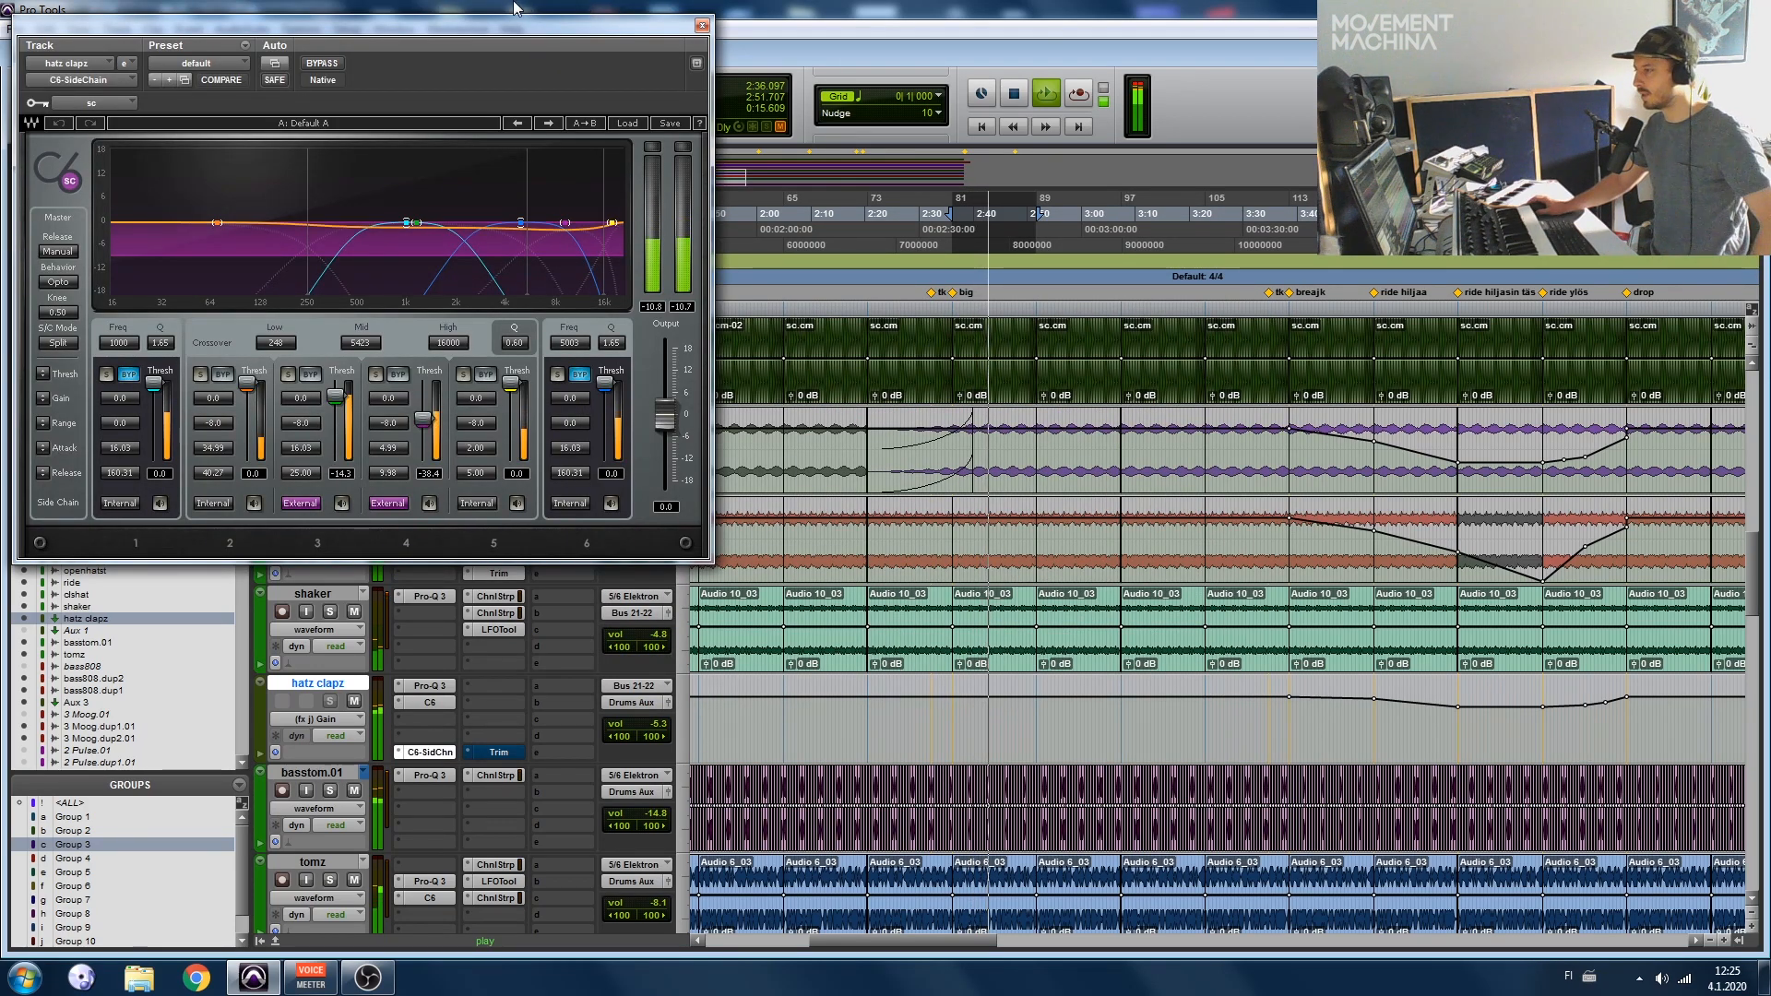
{"action": "left_click_drag", "start_coordinate": [473, 23], "coordinate": [1085, 114]}
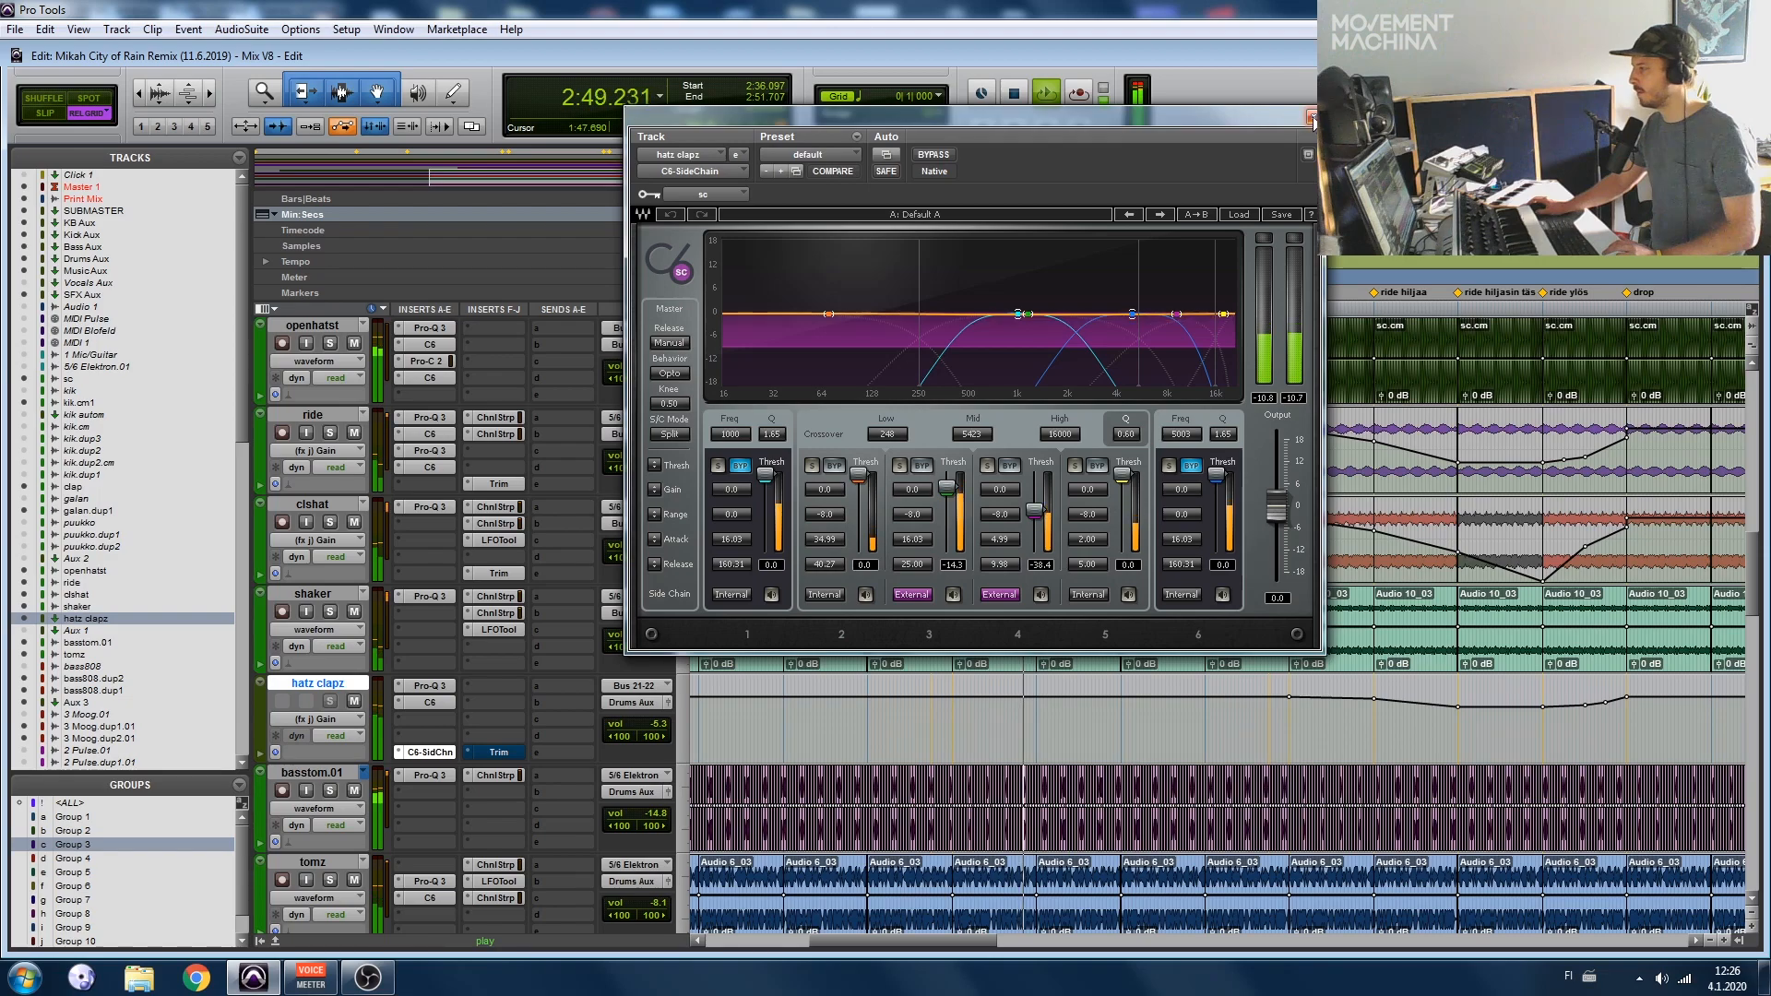
{"action": "left_click", "coordinate": [427, 753]}
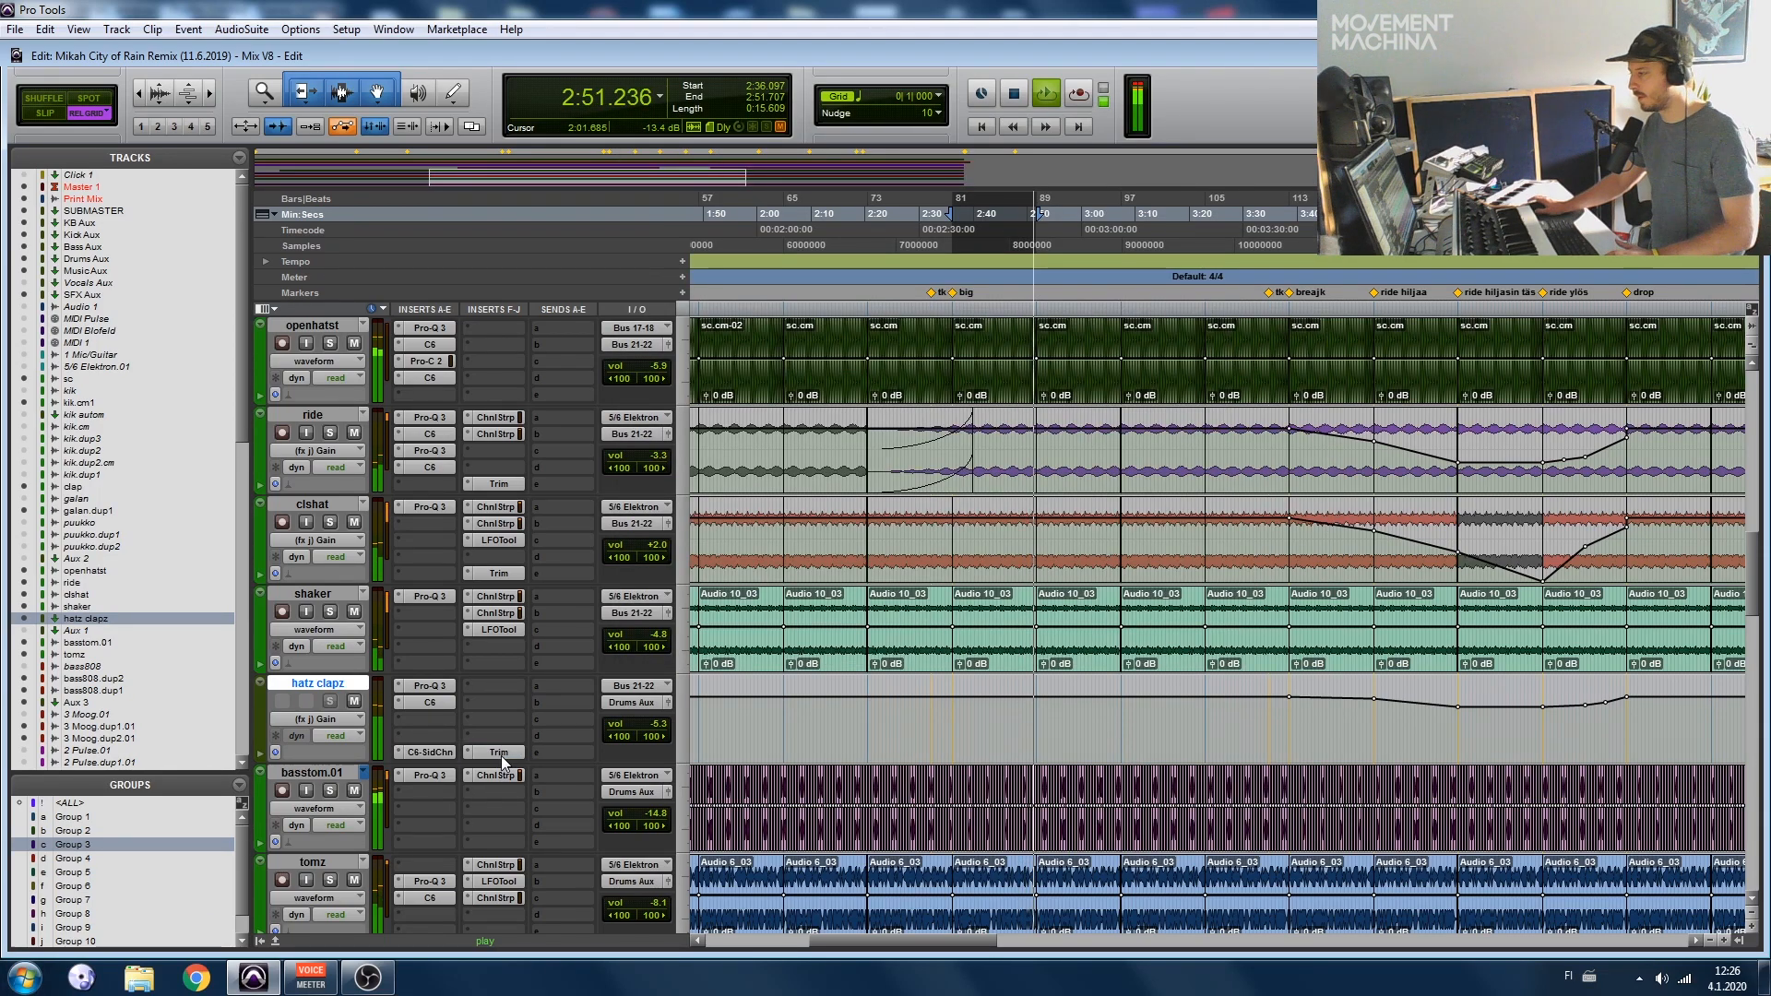
Step: Mute the hatz clapz track and restart playback to hear the mix without it
{"action": "key", "text": "space"}
{"action": "left_click", "coordinate": [354, 704]}
{"action": "key", "text": "space"}
{"action": "scroll", "coordinate": [411, 531], "scroll_direction": "down", "scroll_amount": 3}
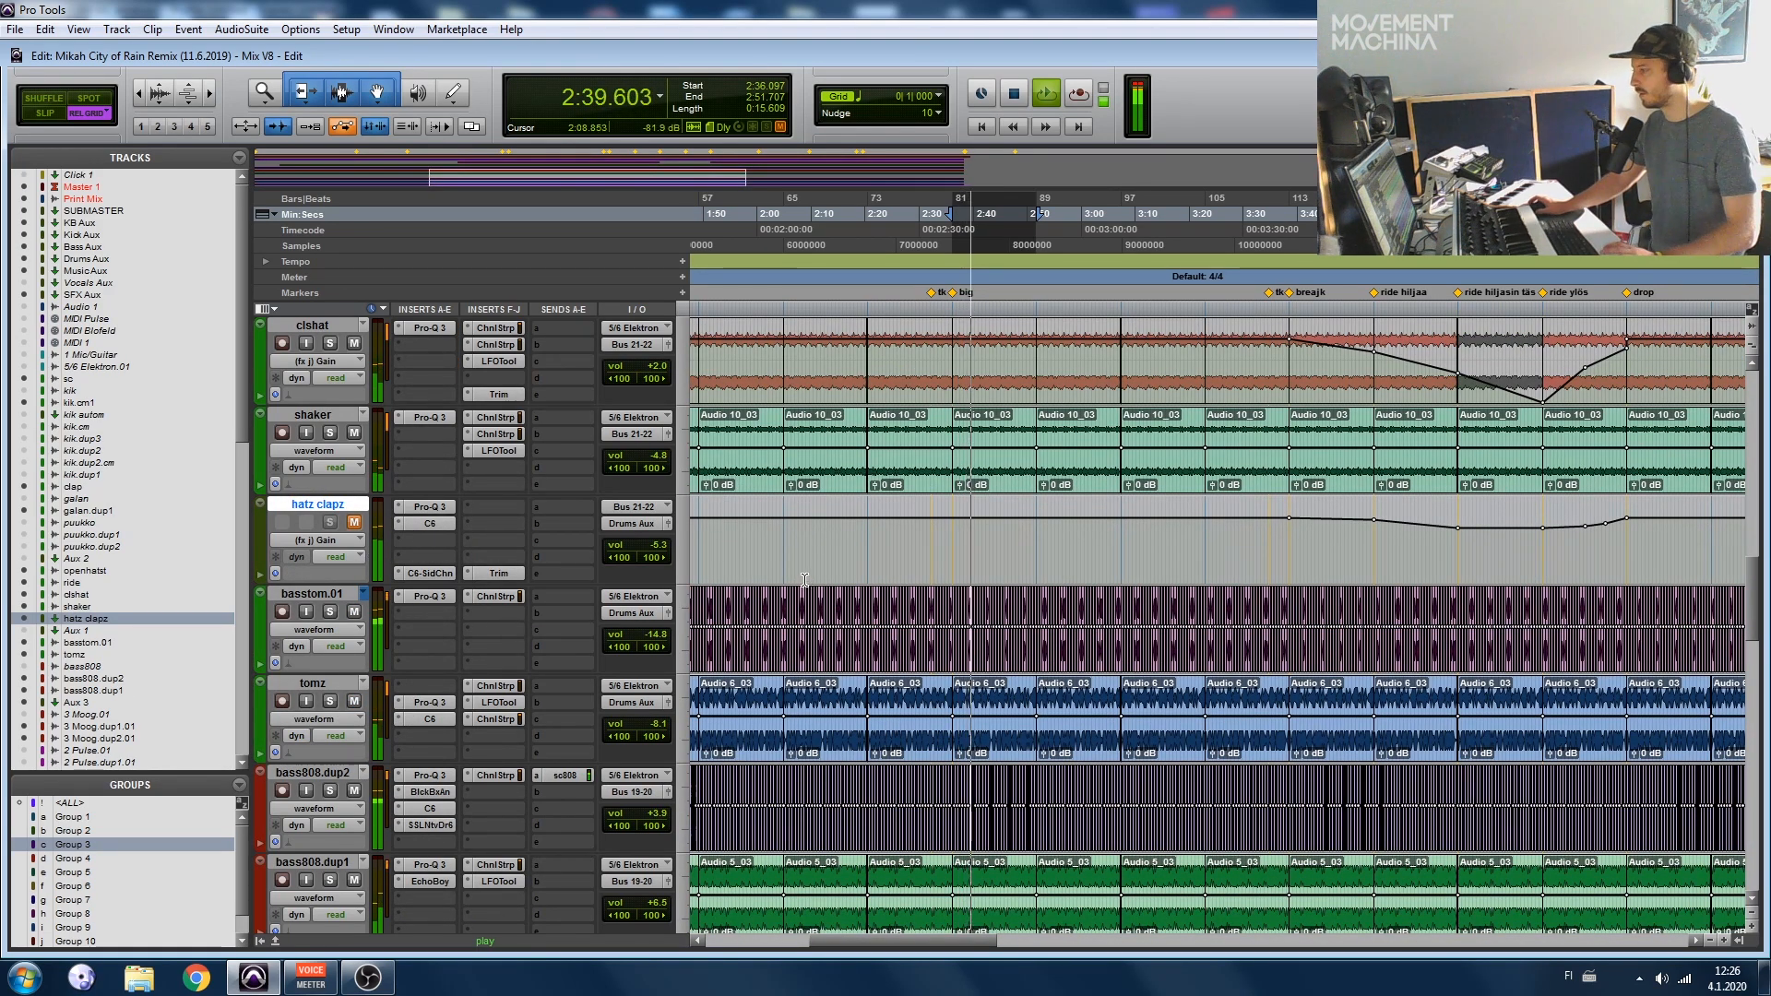
{"action": "scroll", "coordinate": [804, 579], "scroll_direction": "up", "scroll_amount": 3}
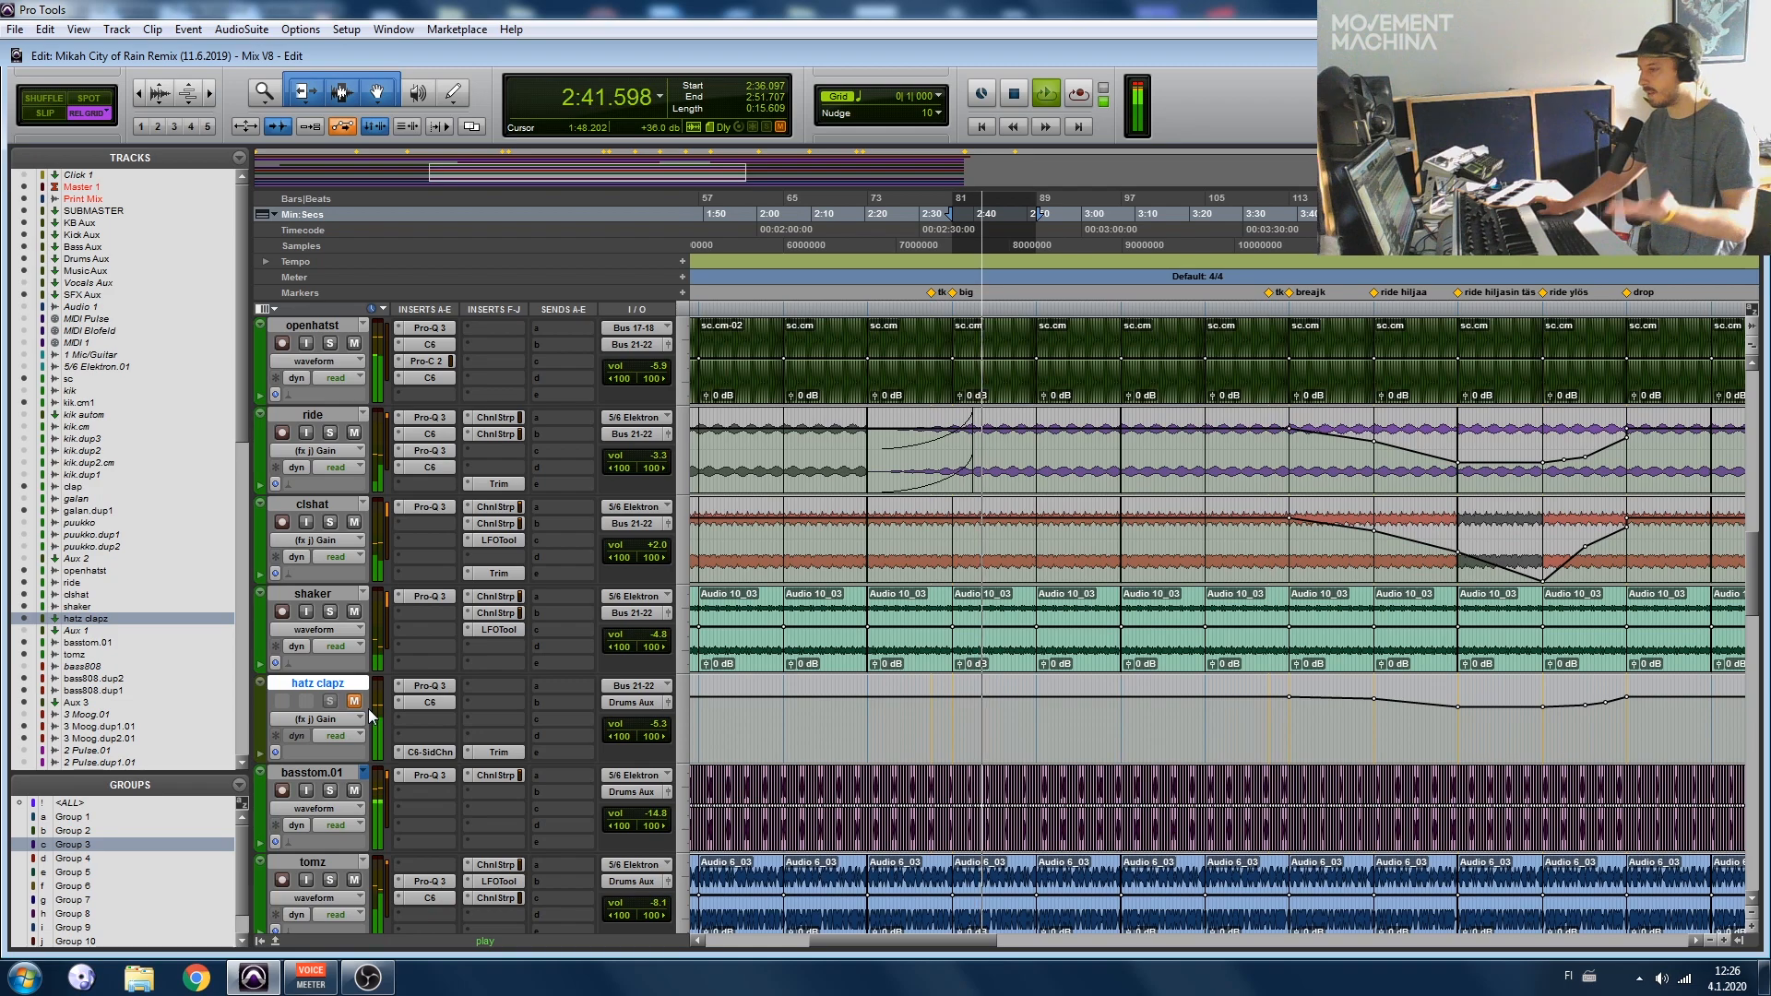
Step: Unmute the hatz clapz track, and solo basstom.01 together with kik.cm1 during restarted playback
{"action": "key", "text": "space"}
{"action": "key", "text": "space"}
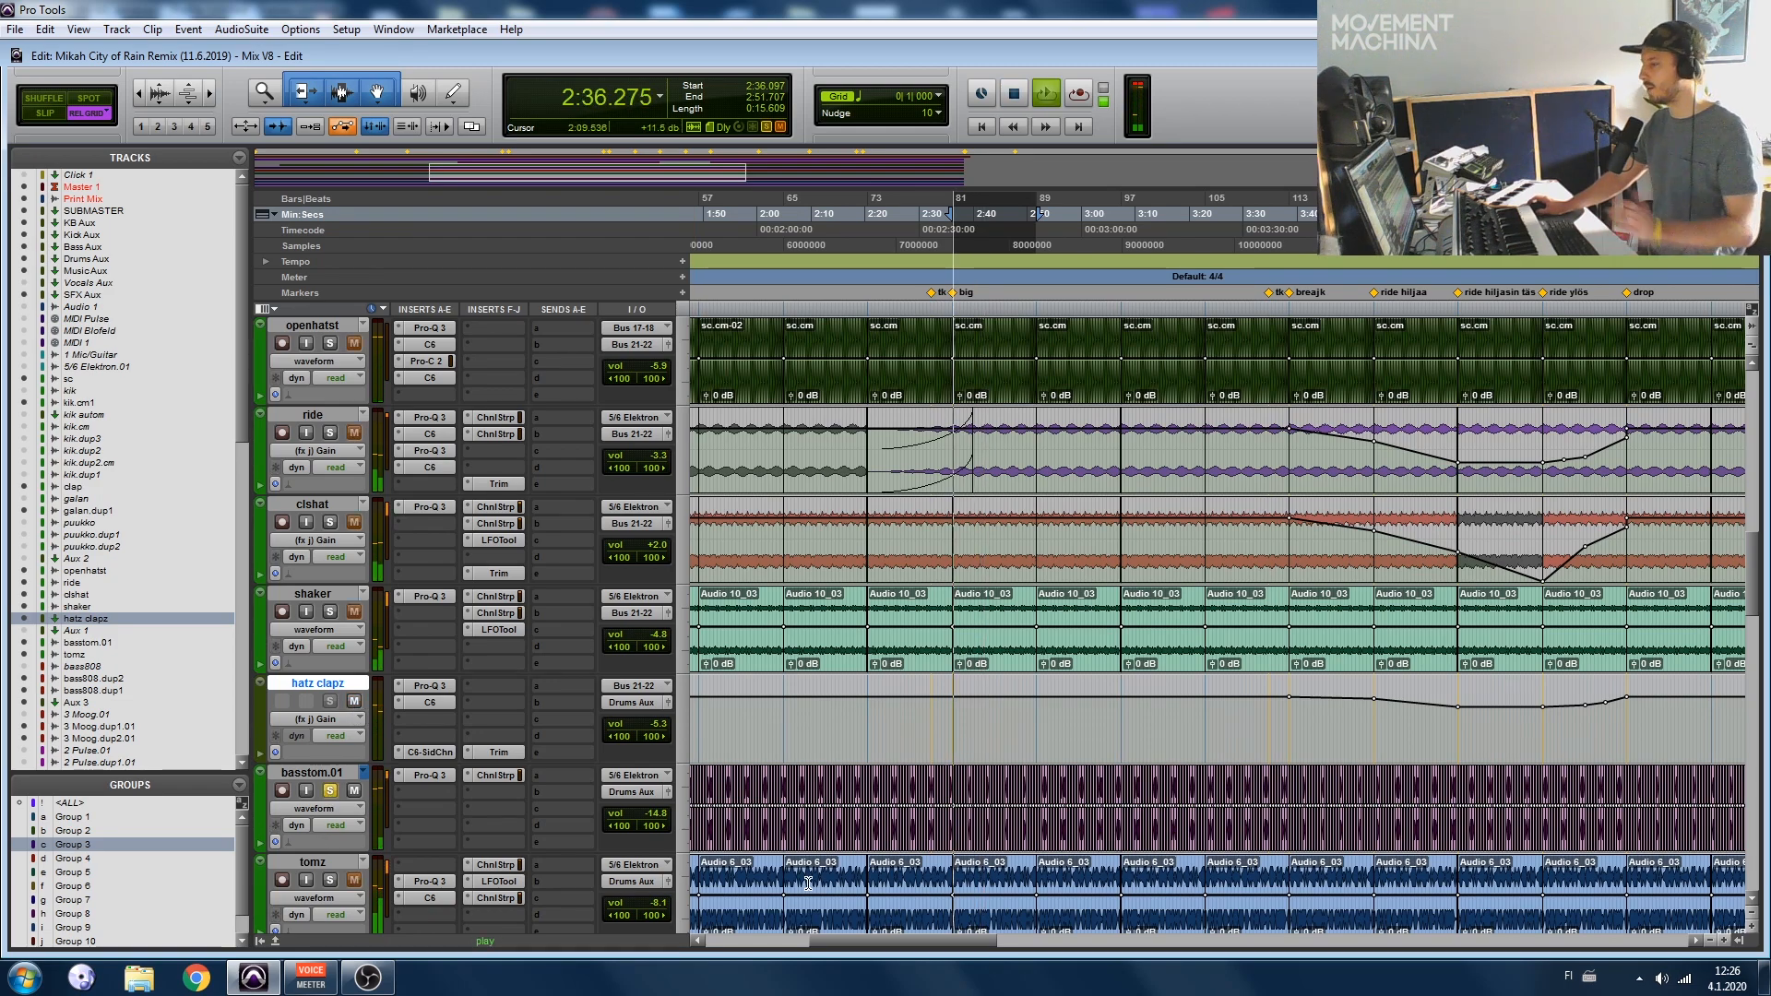
{"action": "scroll", "coordinate": [1190, 828], "scroll_direction": "down", "scroll_amount": 3}
{"action": "key", "text": "t"}
{"action": "key", "text": "t"}
{"action": "key", "text": "t"}
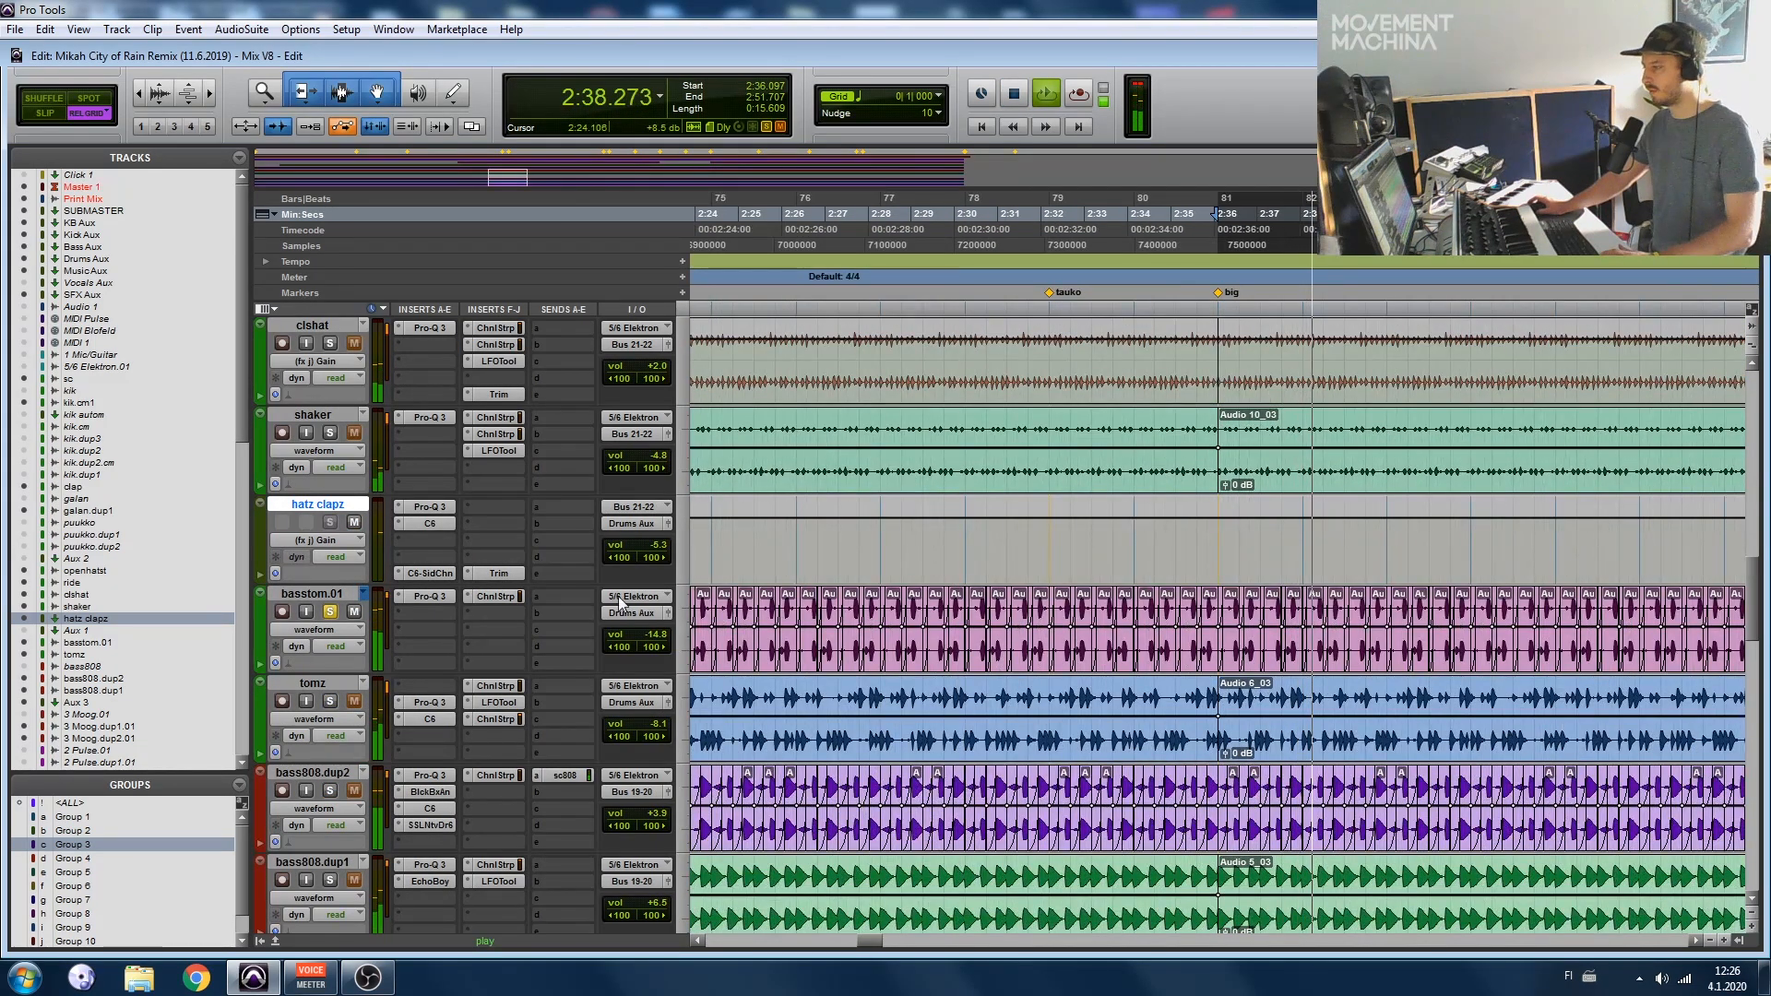
{"action": "scroll", "coordinate": [411, 544], "scroll_direction": "up", "scroll_amount": 6}
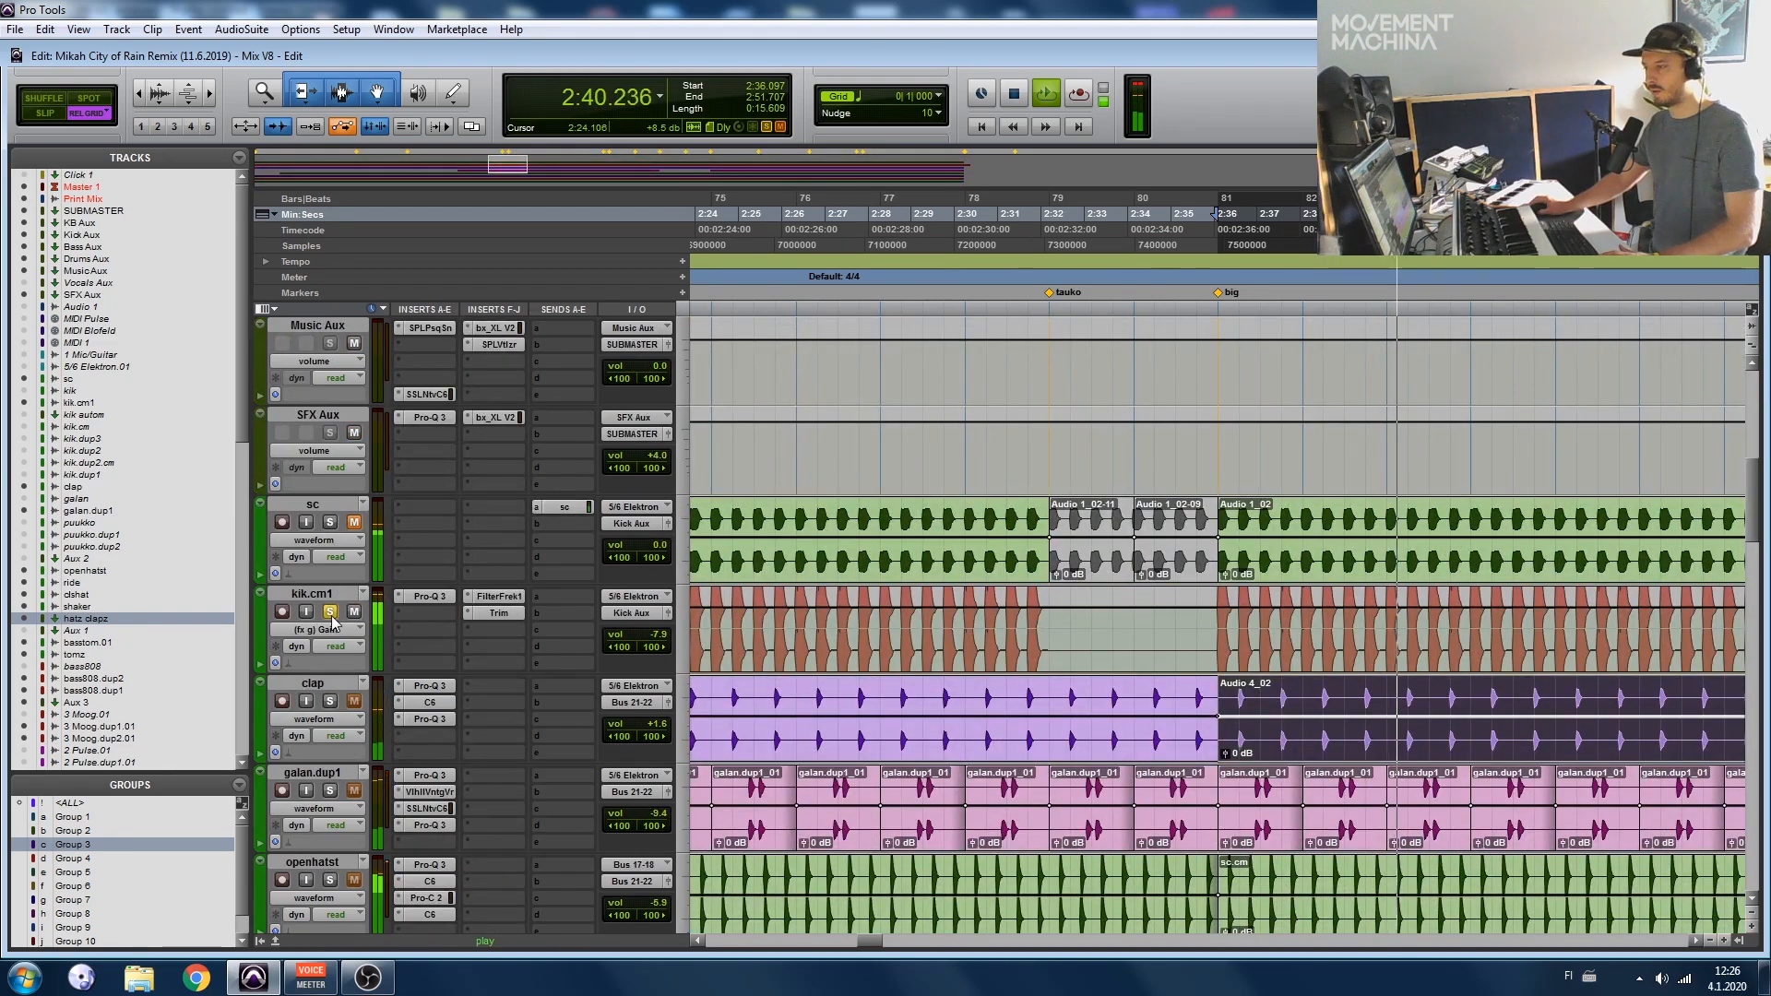
Step: Bypass basstom.01's Channel Strip and Pro-Q 3, open the Pro-Q 3, and make it active again
{"action": "scroll", "coordinate": [535, 633], "scroll_direction": "down", "scroll_amount": 4}
{"action": "scroll", "coordinate": [535, 633], "scroll_direction": "down", "scroll_amount": 4}
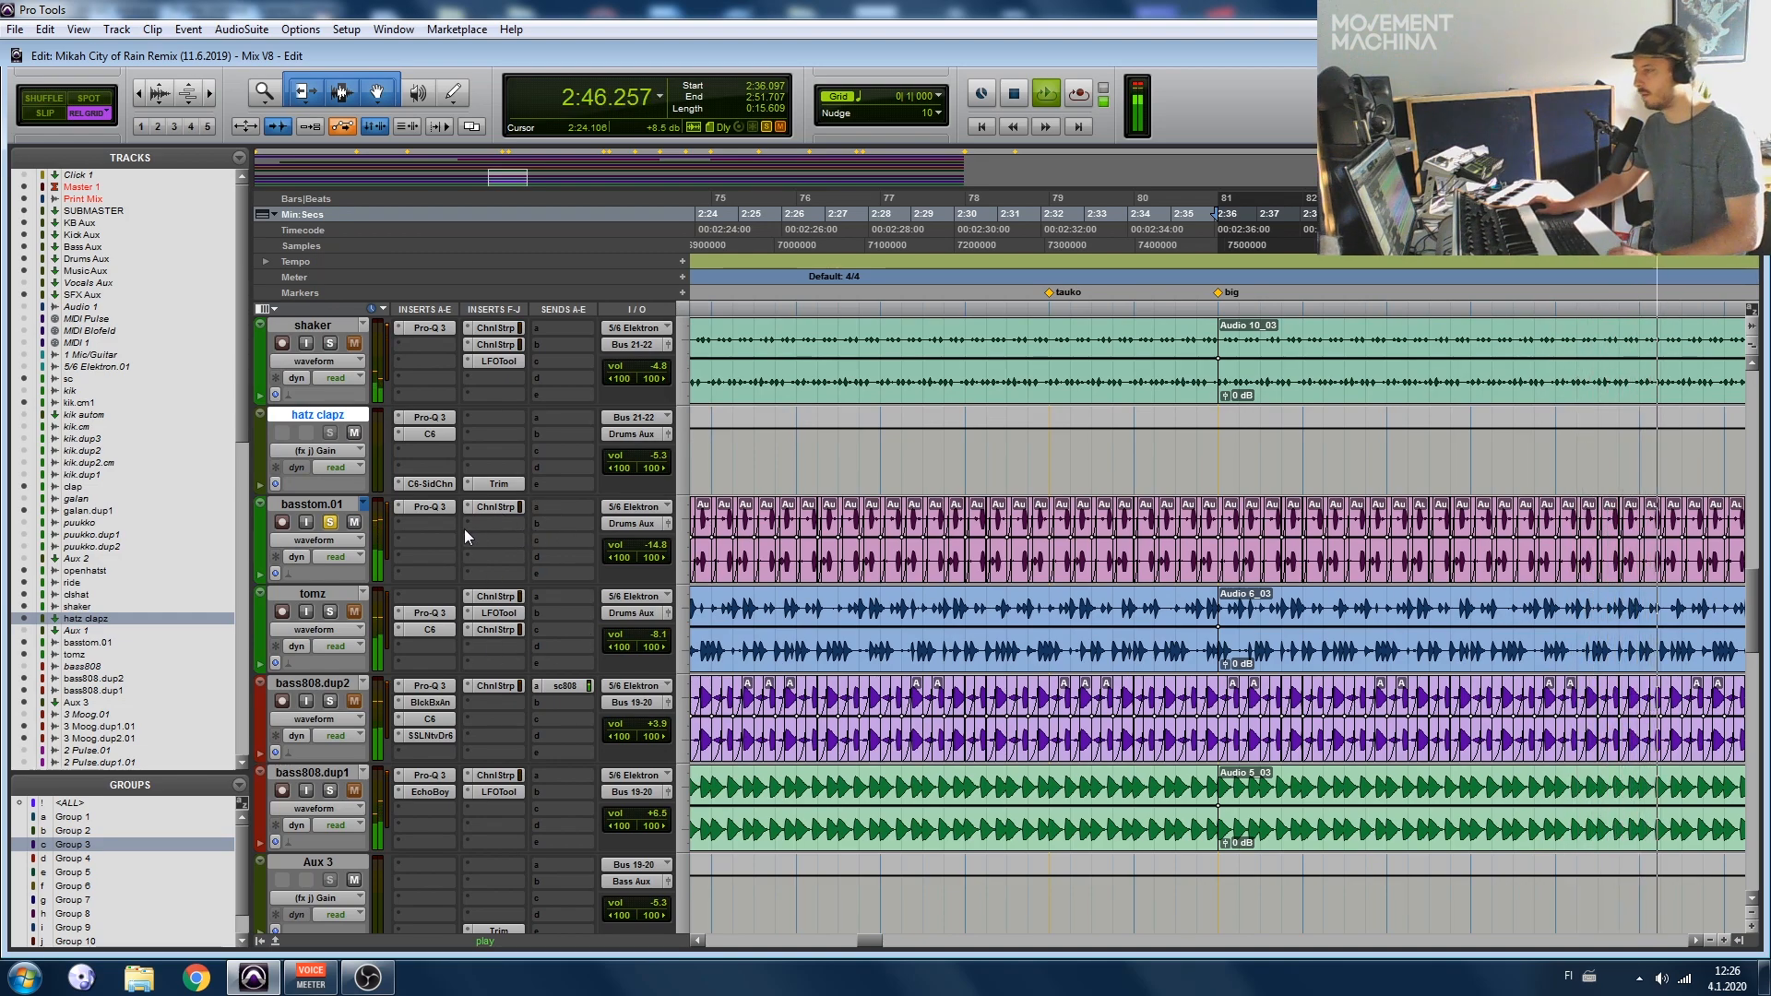
{"action": "left_click", "coordinate": [502, 508], "text": "ctrl"}
{"action": "left_click", "coordinate": [429, 505], "text": "ctrl"}
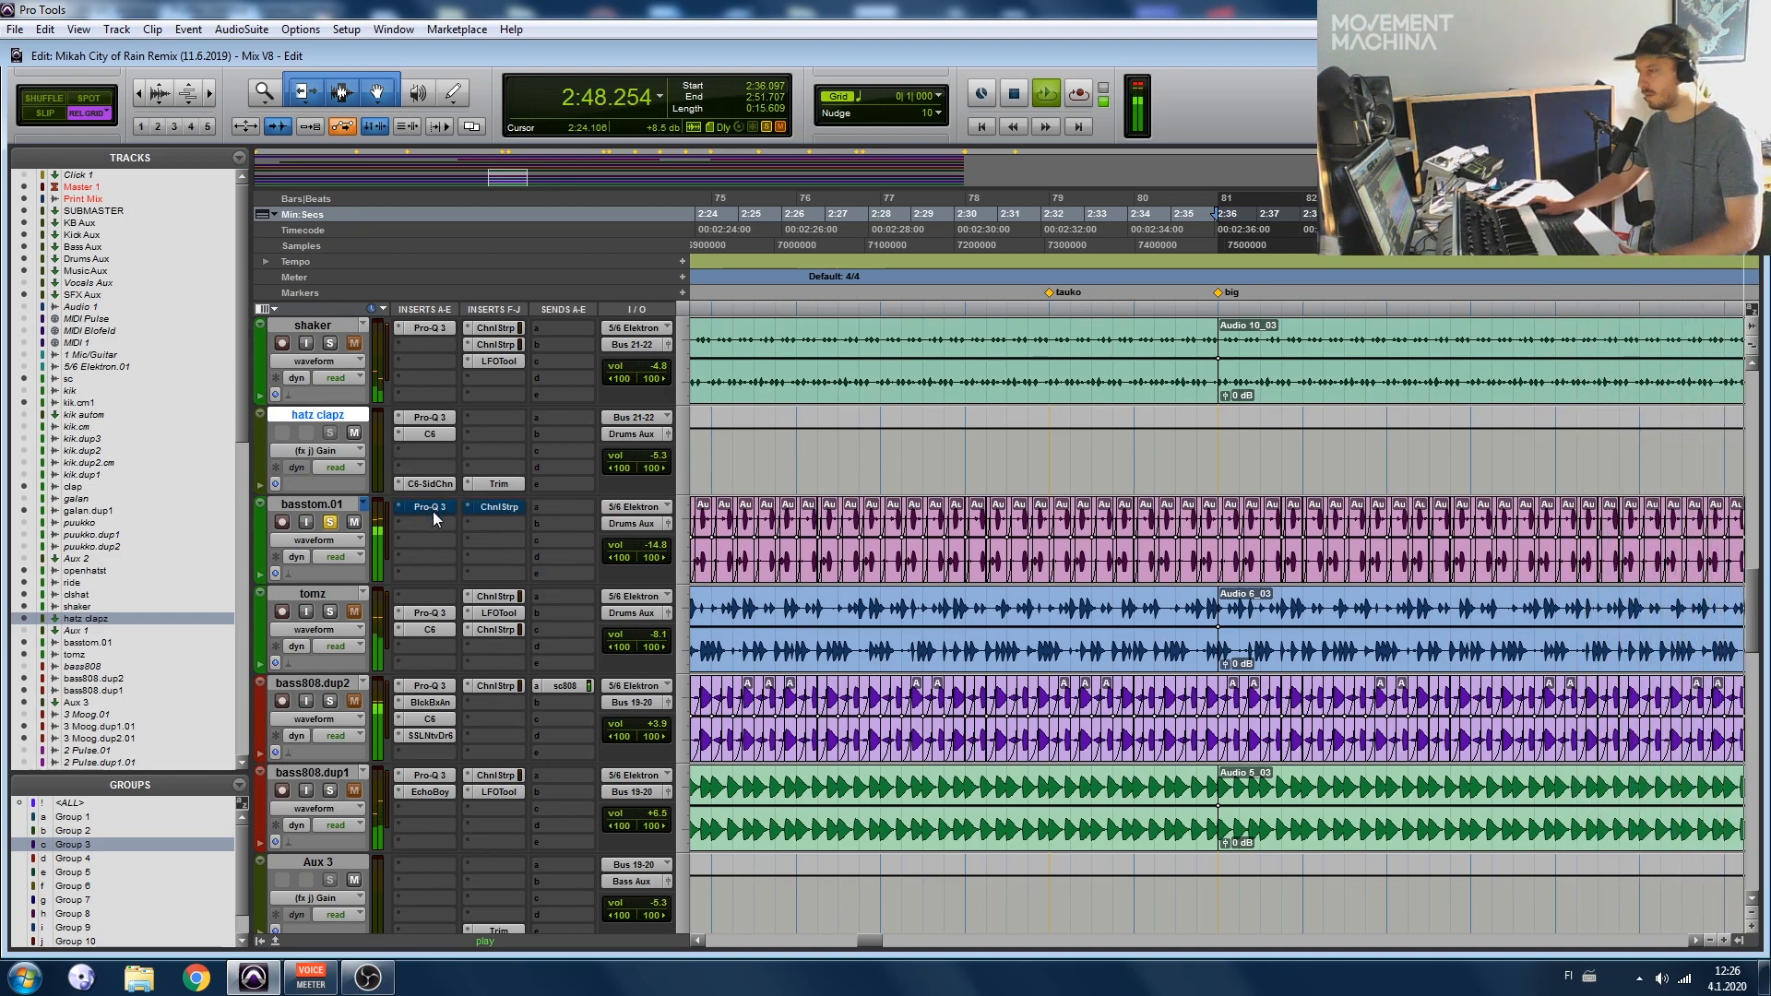
{"action": "left_click", "coordinate": [435, 507]}
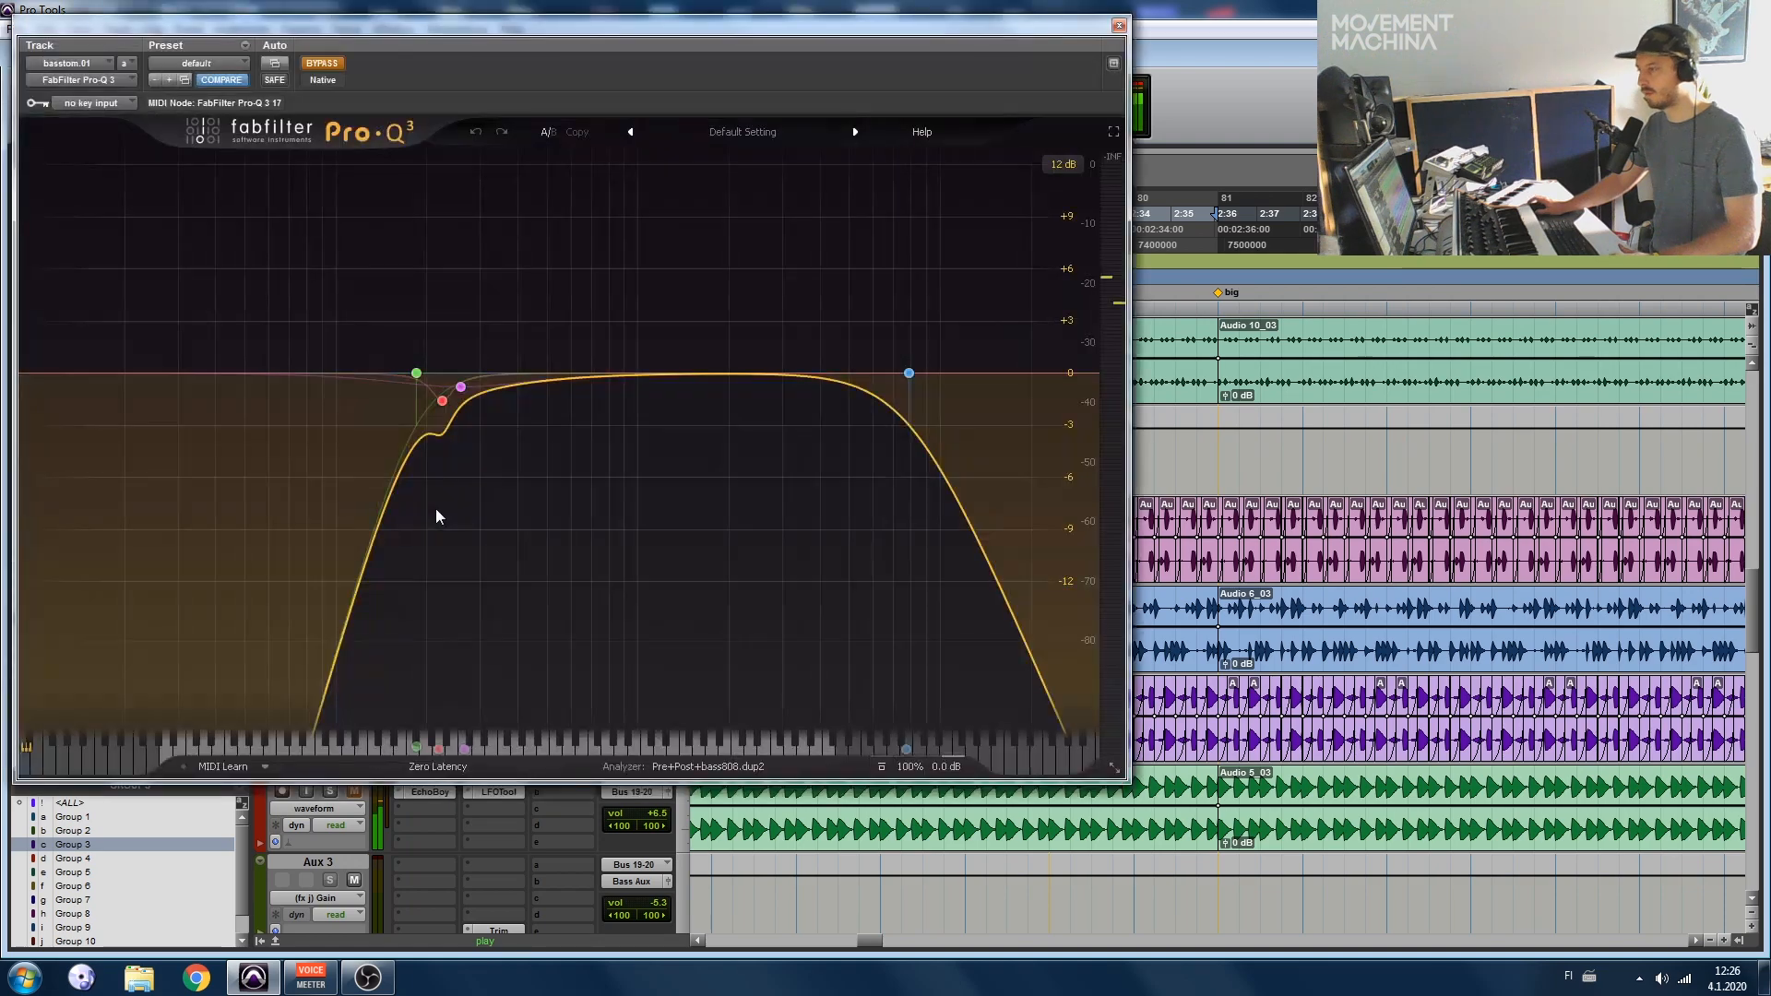
{"action": "left_click", "coordinate": [320, 63]}
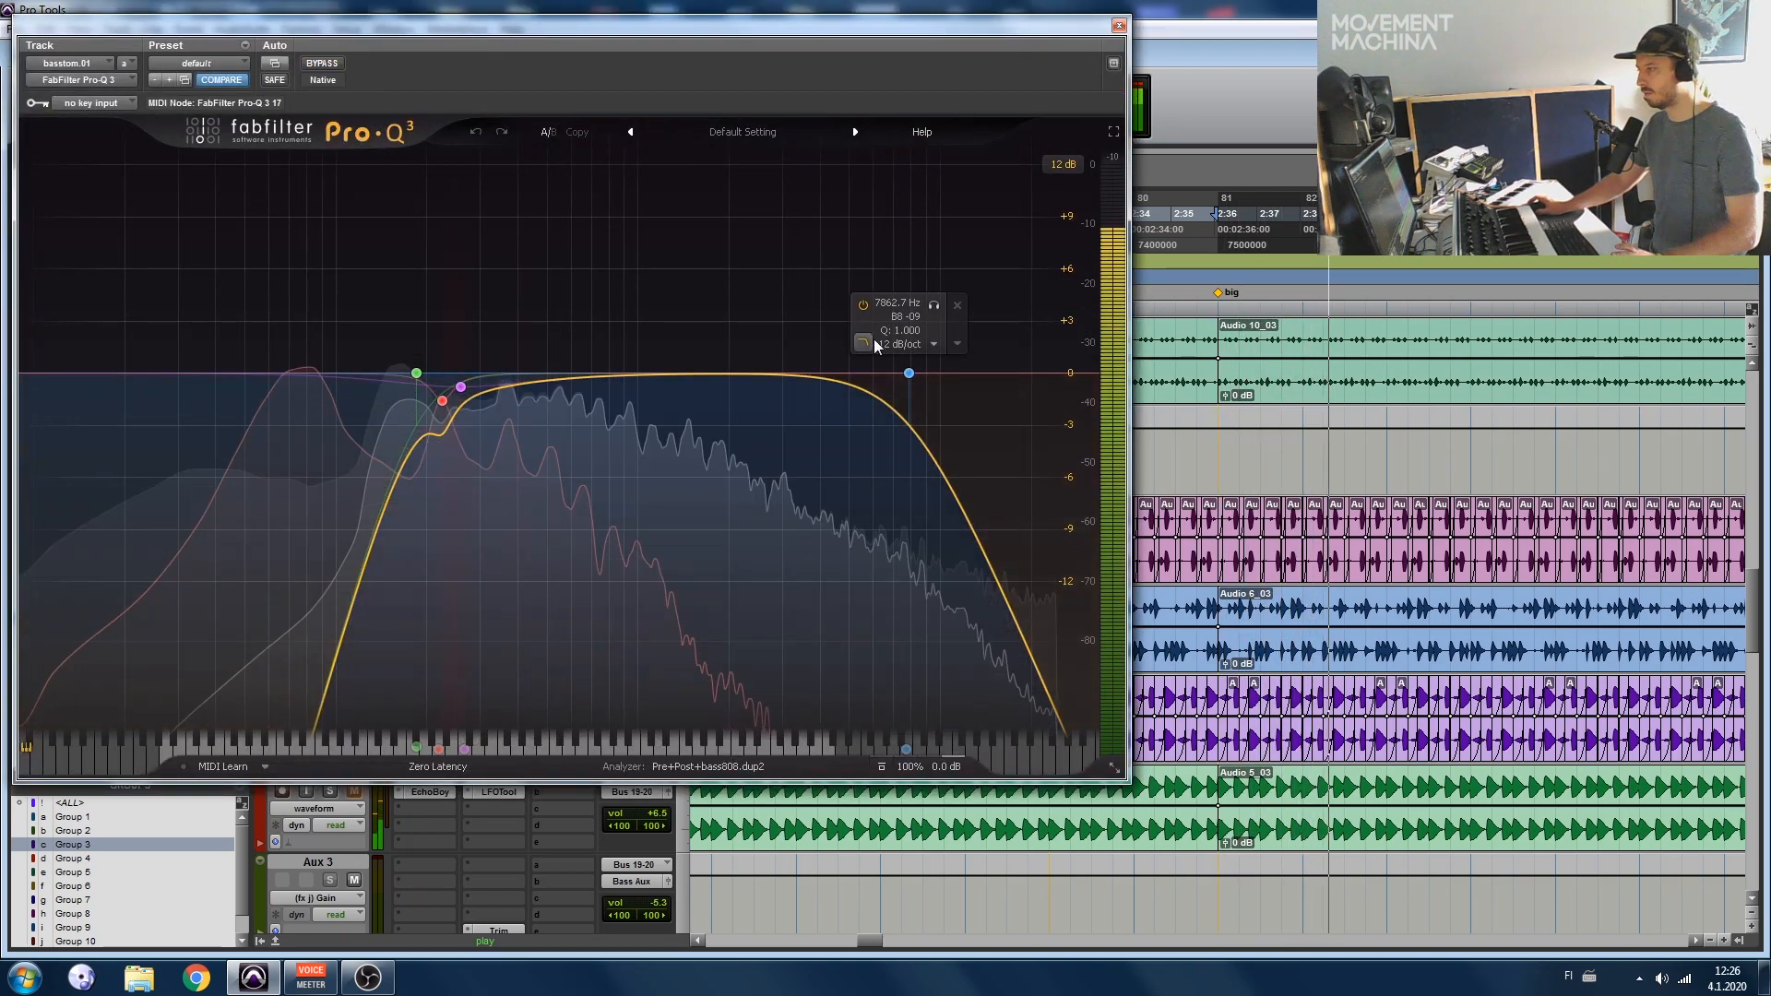
Step: Review basstom.01's Pro-Q 3 bands, compare the EQ bypassed and active, and move its window clear of the inserts
{"action": "mouse_move", "coordinate": [445, 415]}
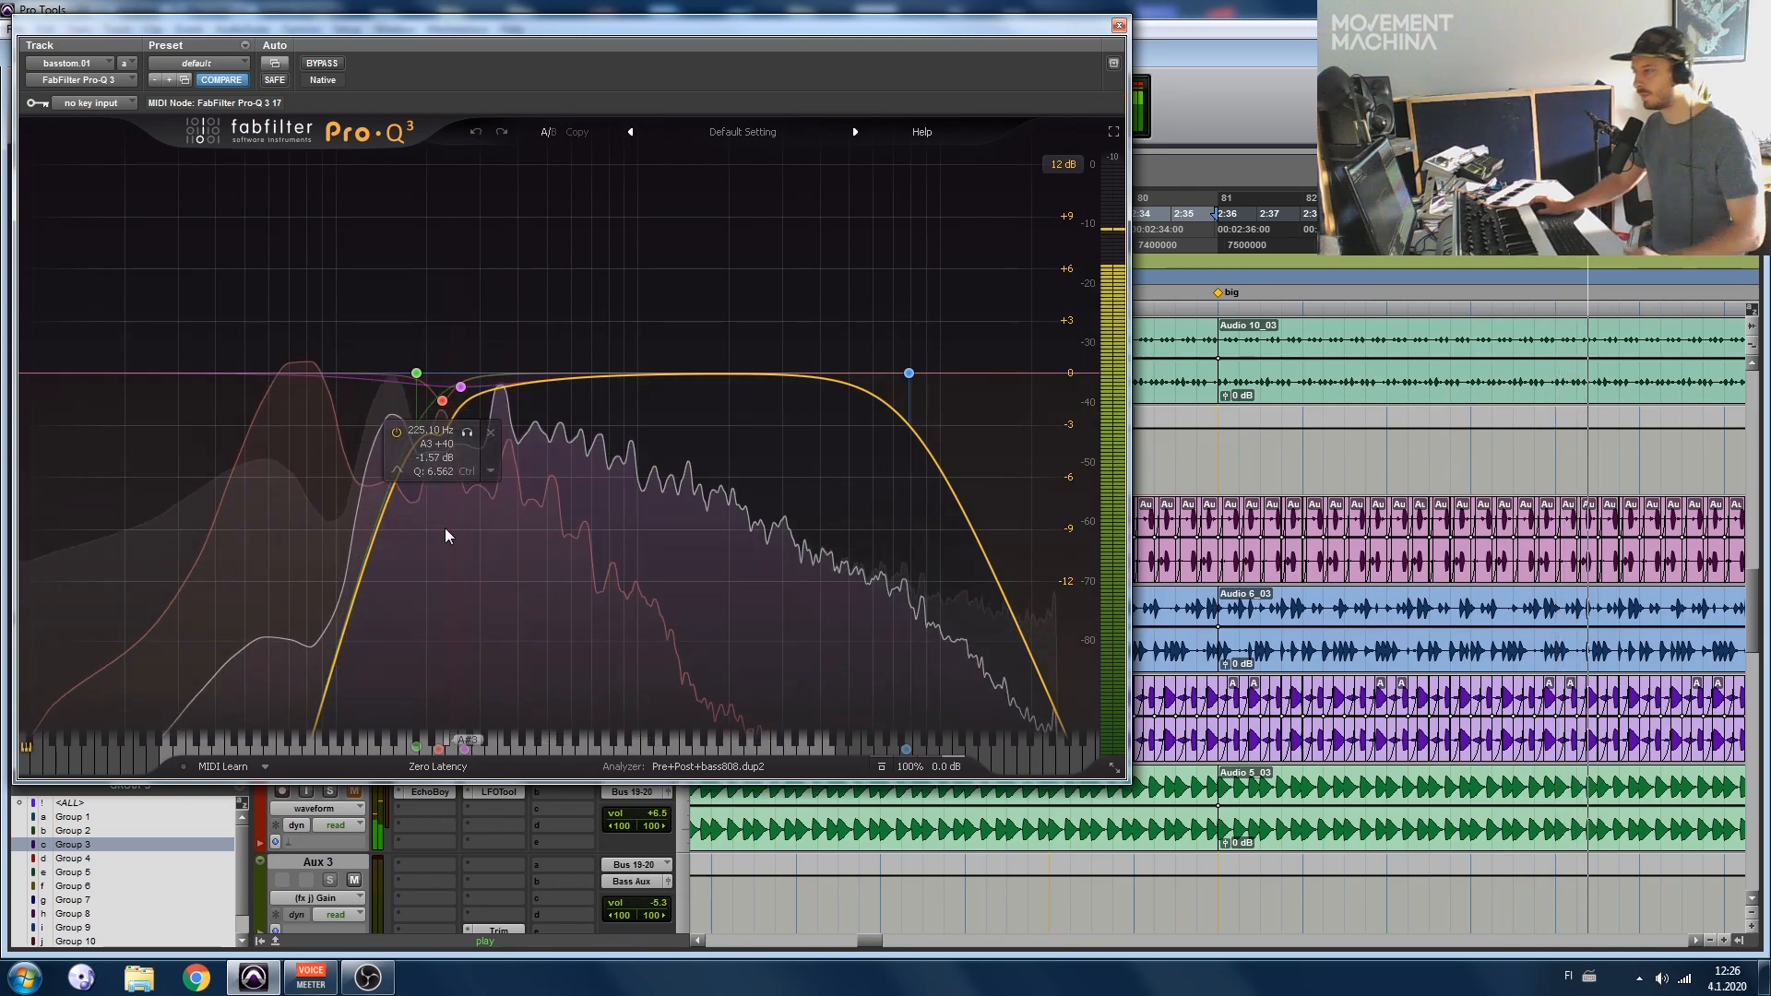
{"action": "left_click", "coordinate": [322, 64]}
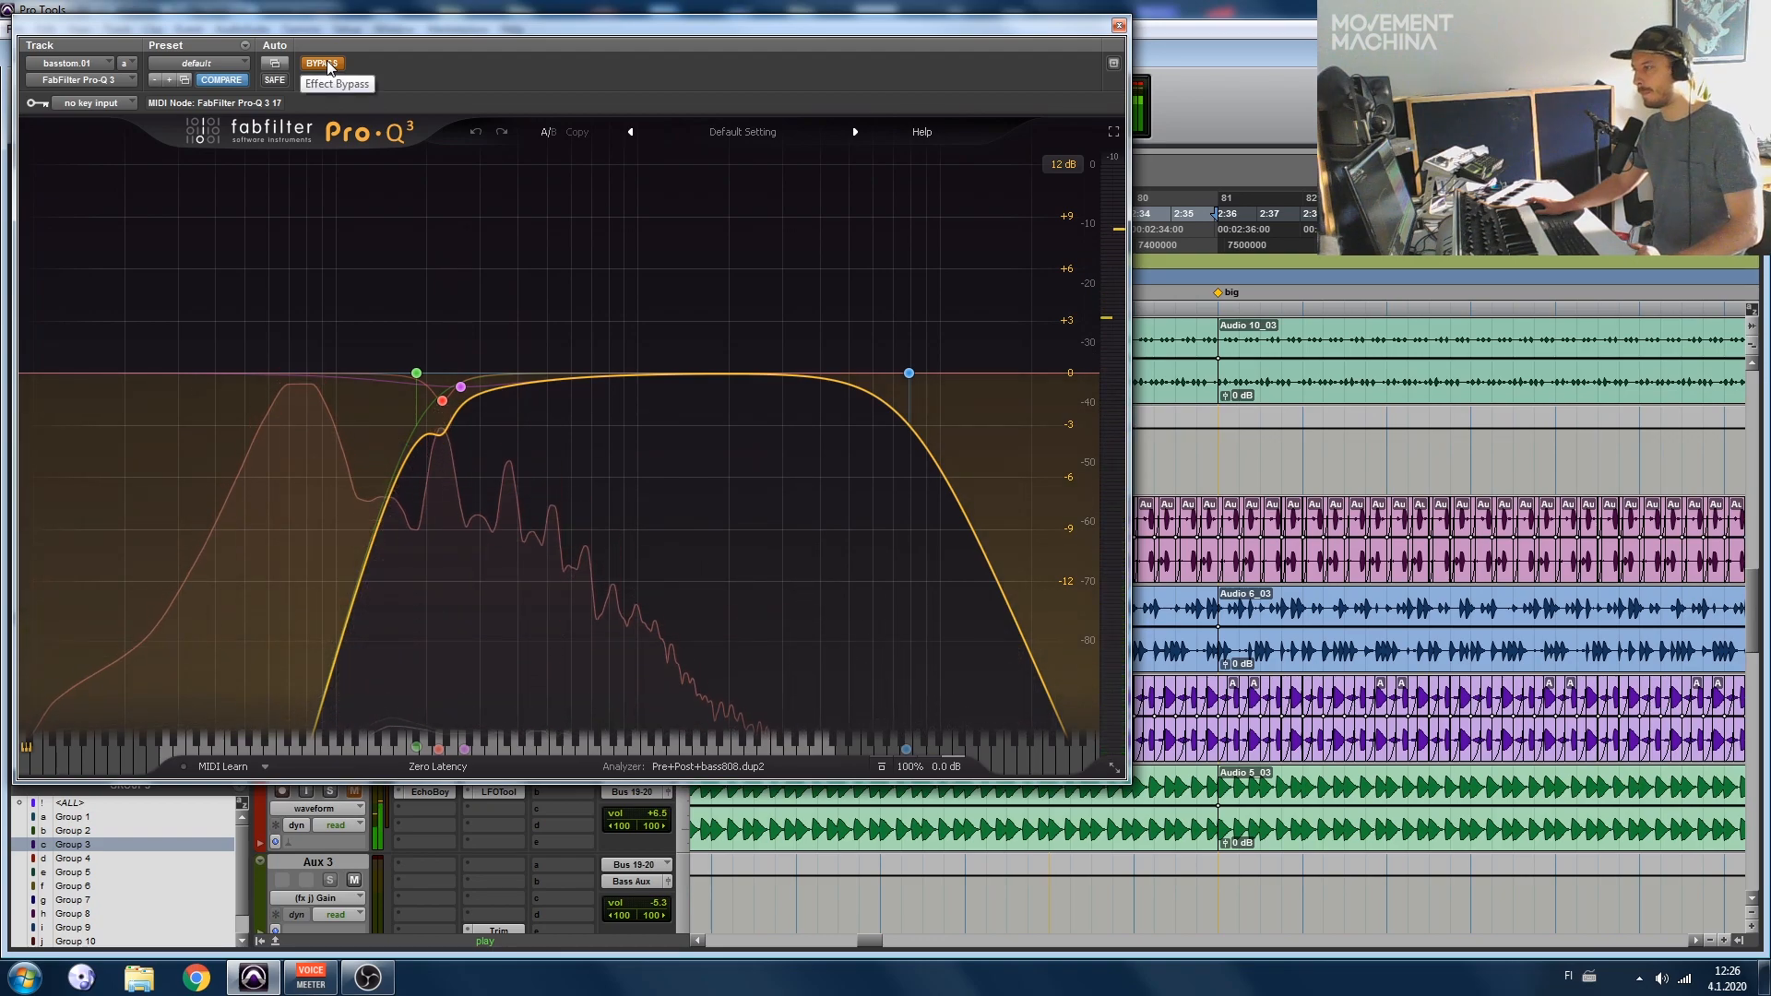
{"action": "left_click", "coordinate": [330, 66]}
{"action": "left_click_drag", "start_coordinate": [367, 28], "coordinate": [911, 20]}
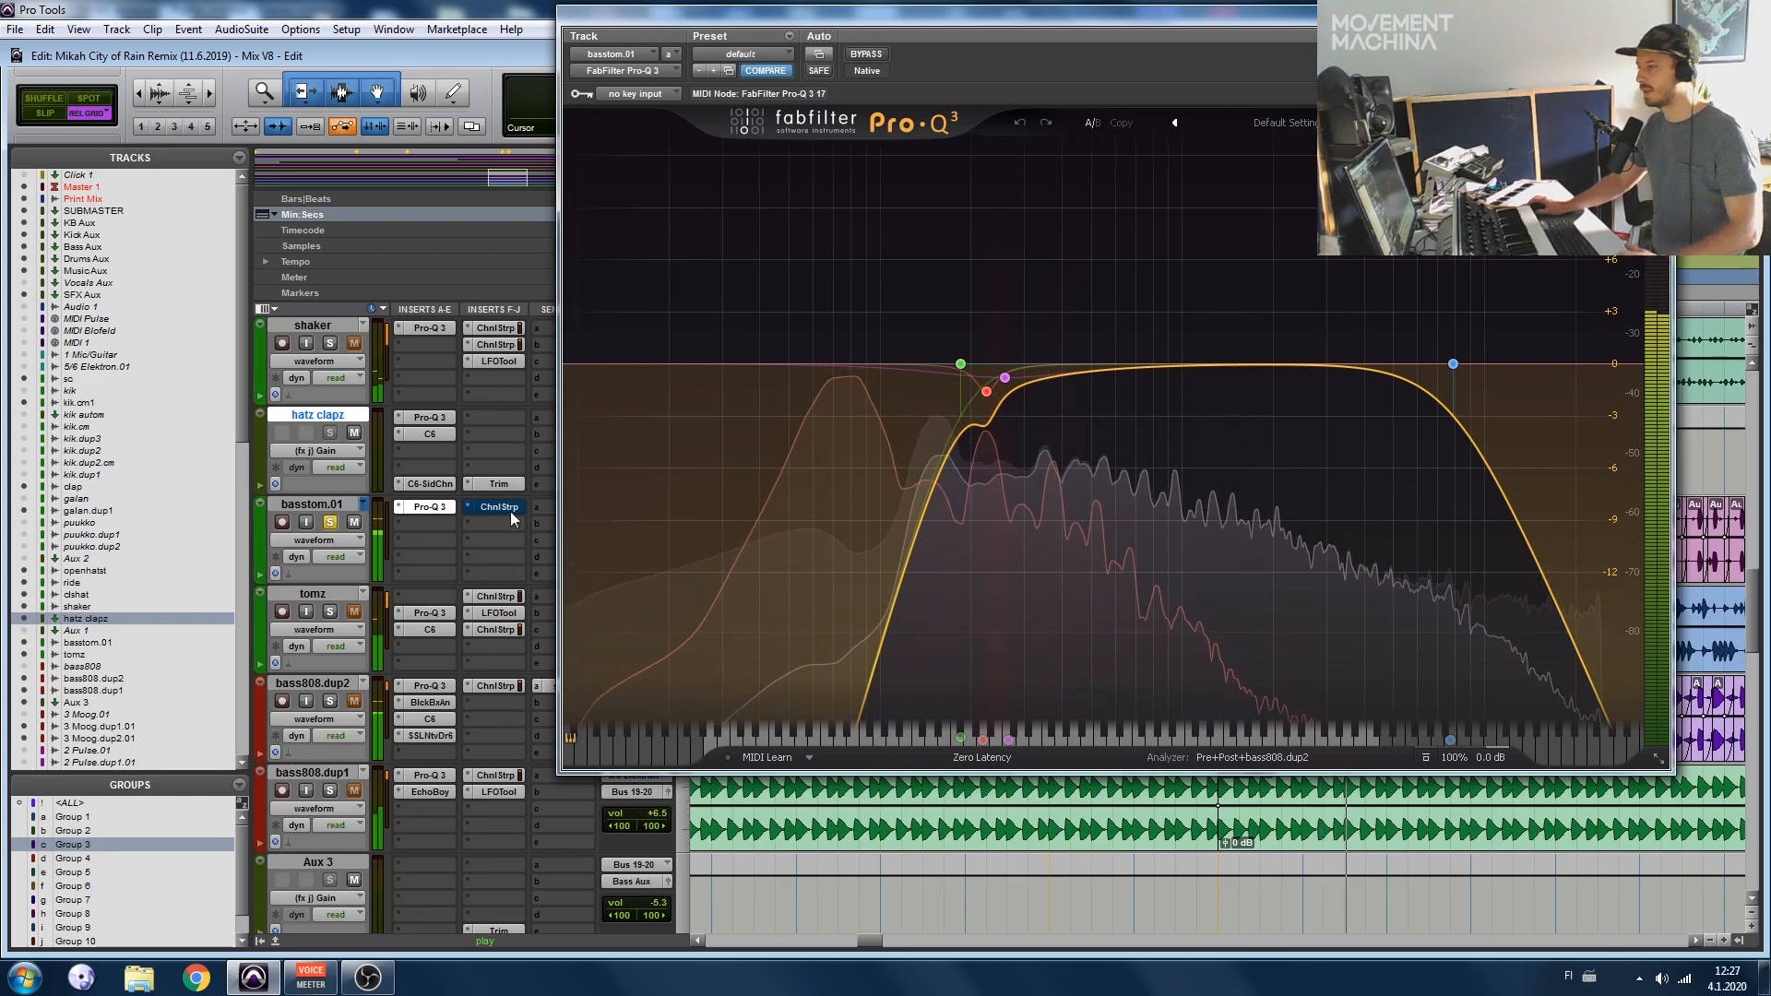
Step: Compare basstom.01's Channel Strip bypassed and active, and close both plug-in windows
{"action": "left_click", "coordinate": [496, 506]}
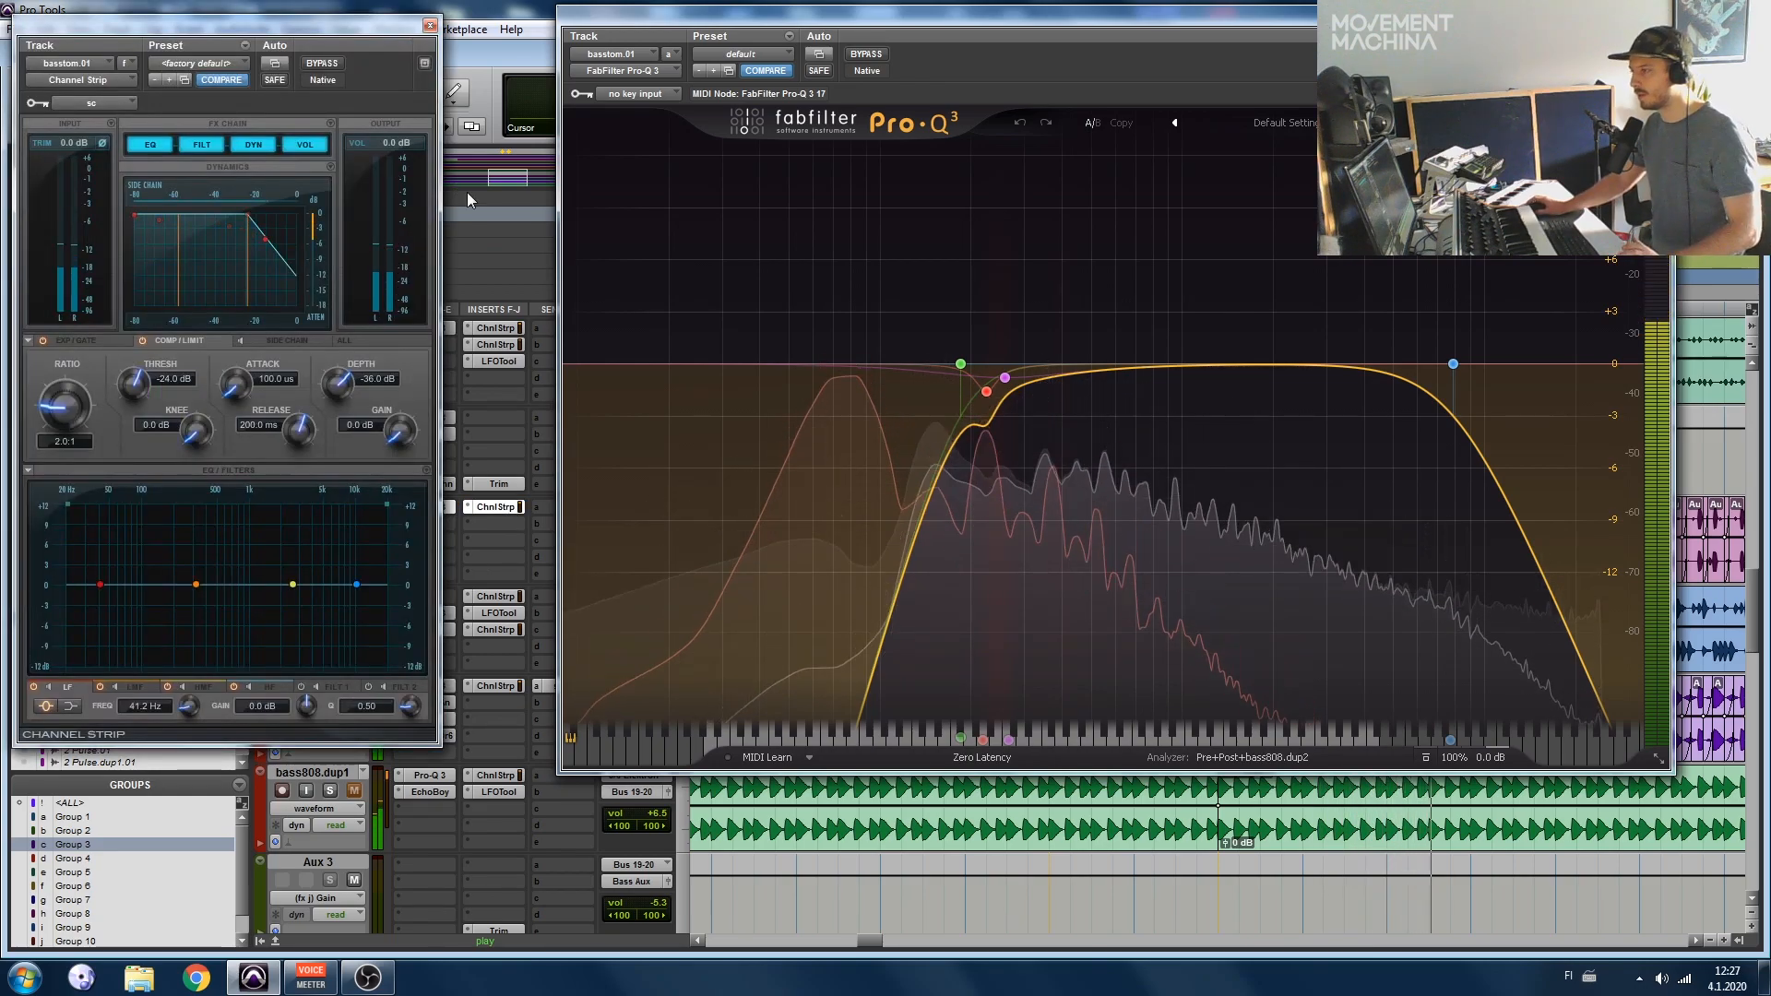
{"action": "left_click", "coordinate": [322, 64]}
{"action": "left_click", "coordinate": [322, 64]}
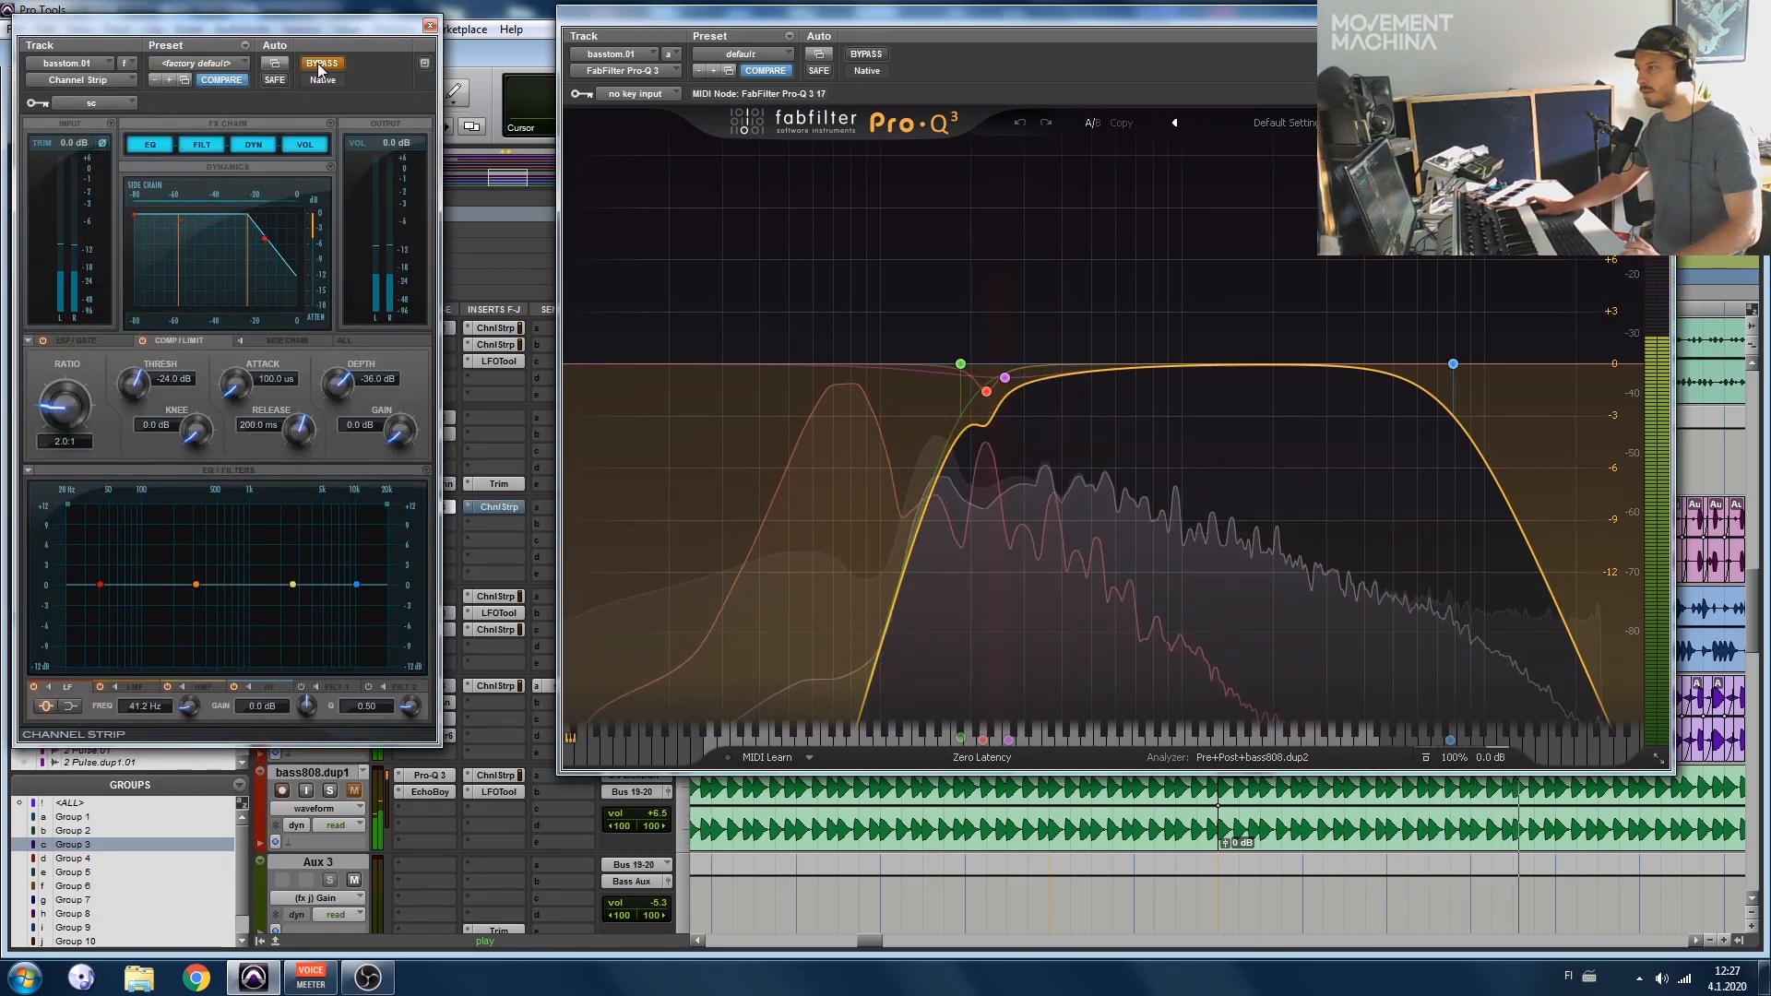
{"action": "left_click", "coordinate": [430, 26]}
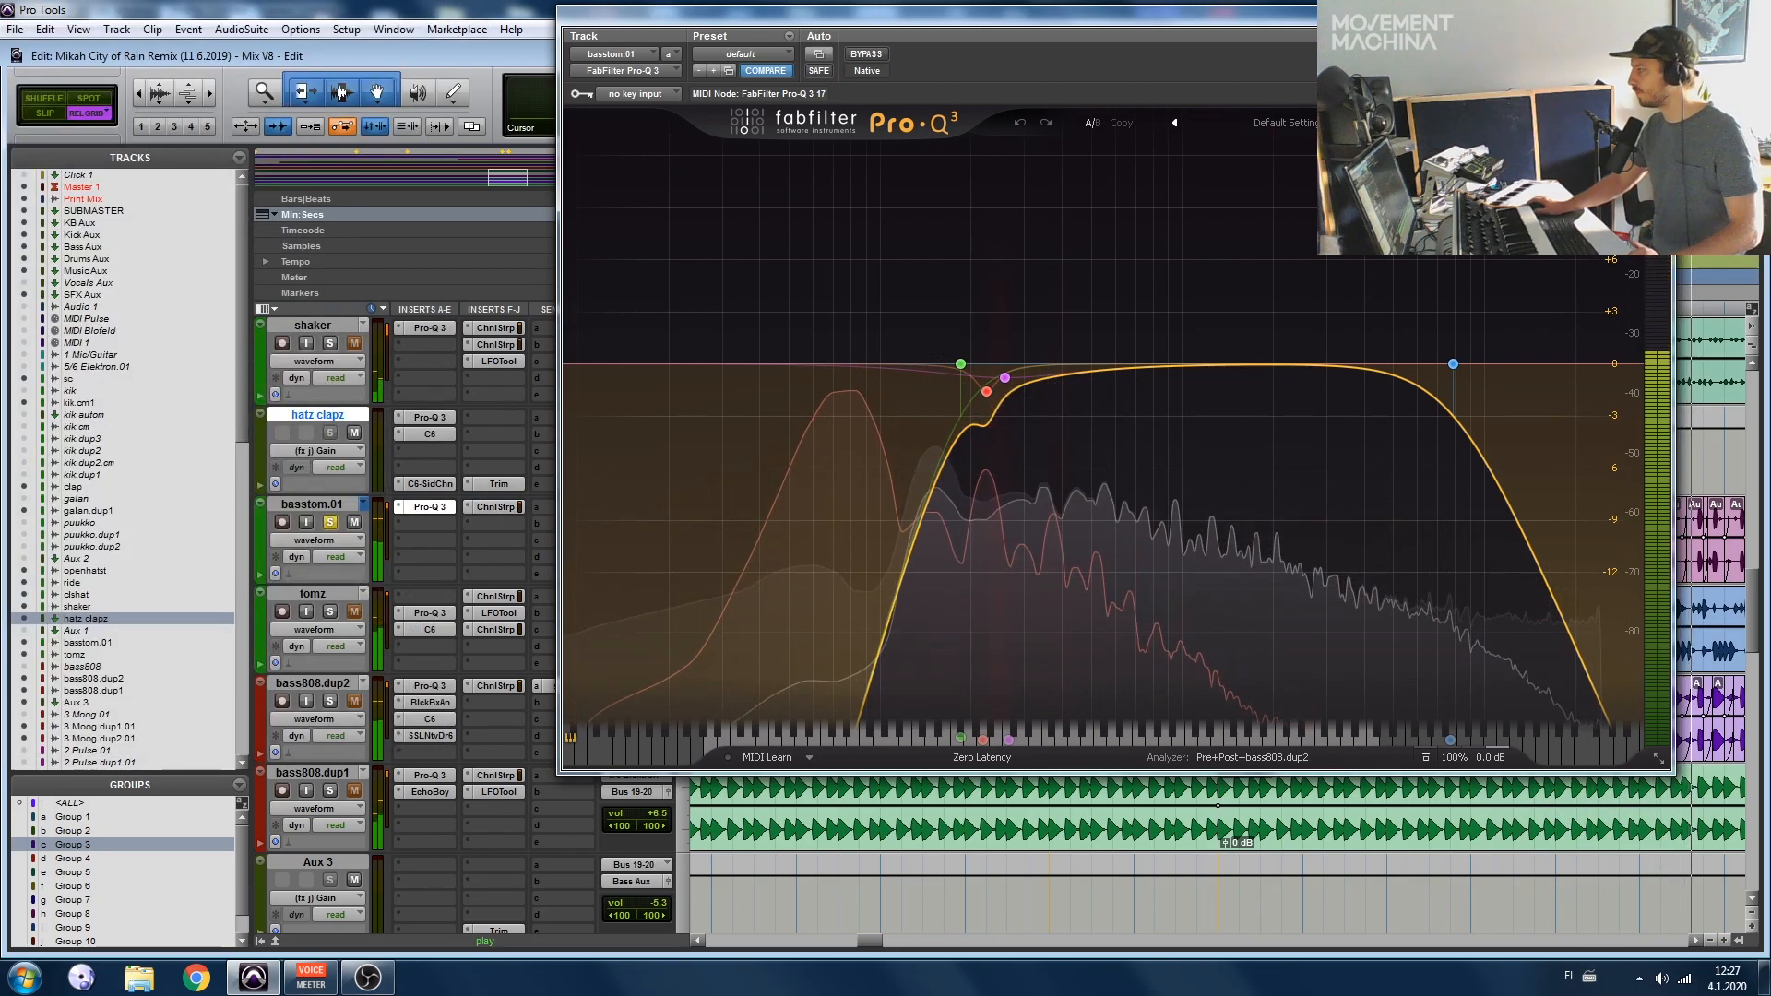
{"action": "left_click", "coordinate": [1651, 13]}
Step: Restart playback, switch the solo from basstom.01 to tomz, and check that kik.cm1 is still soloed
{"action": "key", "text": "space"}
{"action": "left_click", "coordinate": [336, 523]}
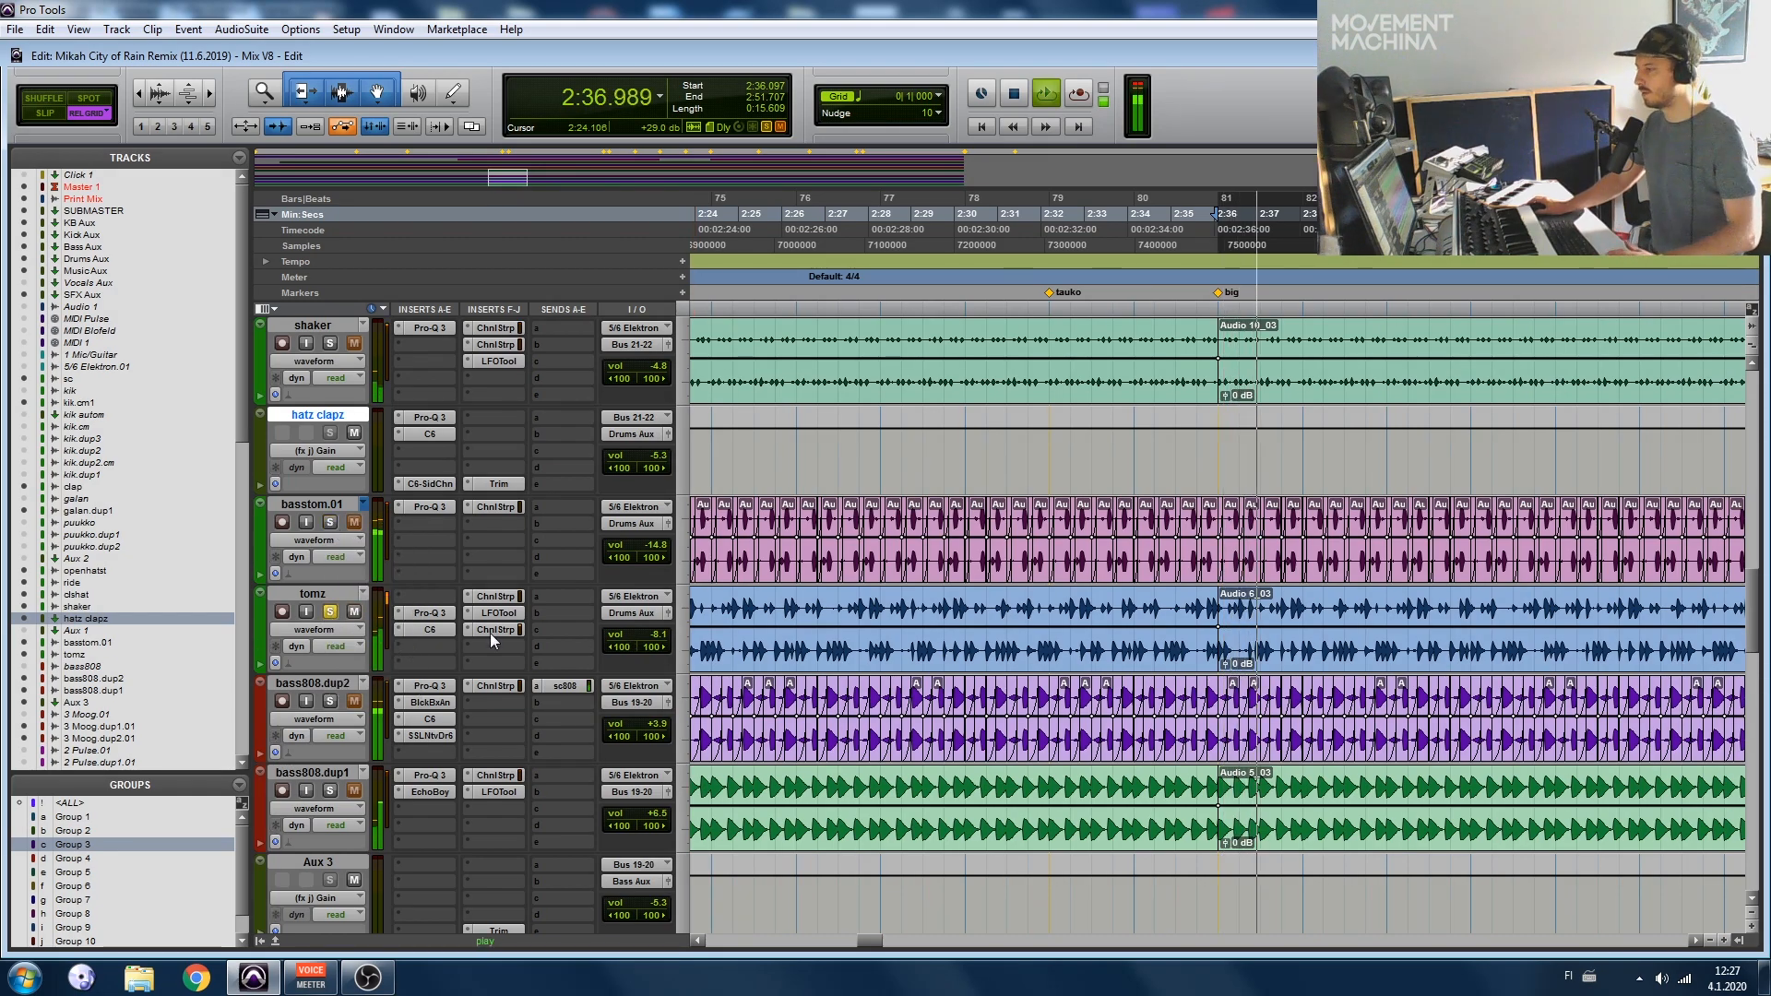
{"action": "scroll", "coordinate": [366, 582], "scroll_direction": "up", "scroll_amount": 3}
{"action": "scroll", "coordinate": [366, 582], "scroll_direction": "up", "scroll_amount": 1}
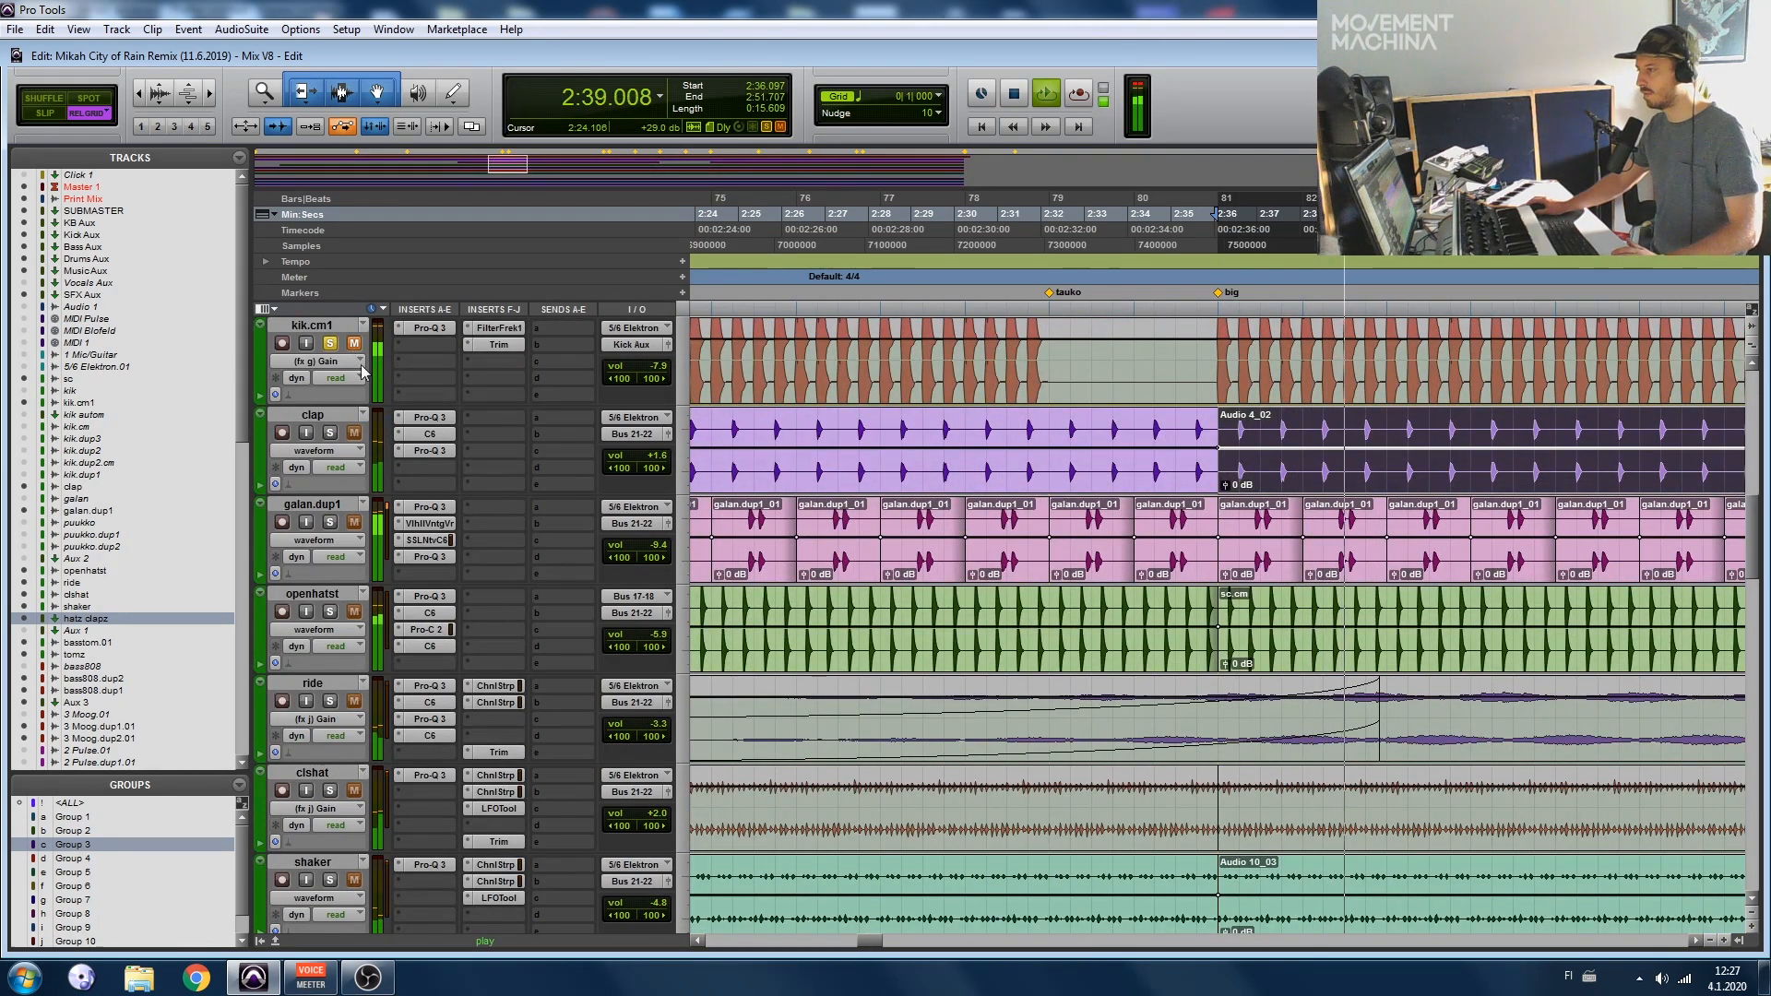
{"action": "scroll", "coordinate": [366, 583], "scroll_direction": "down", "scroll_amount": 2}
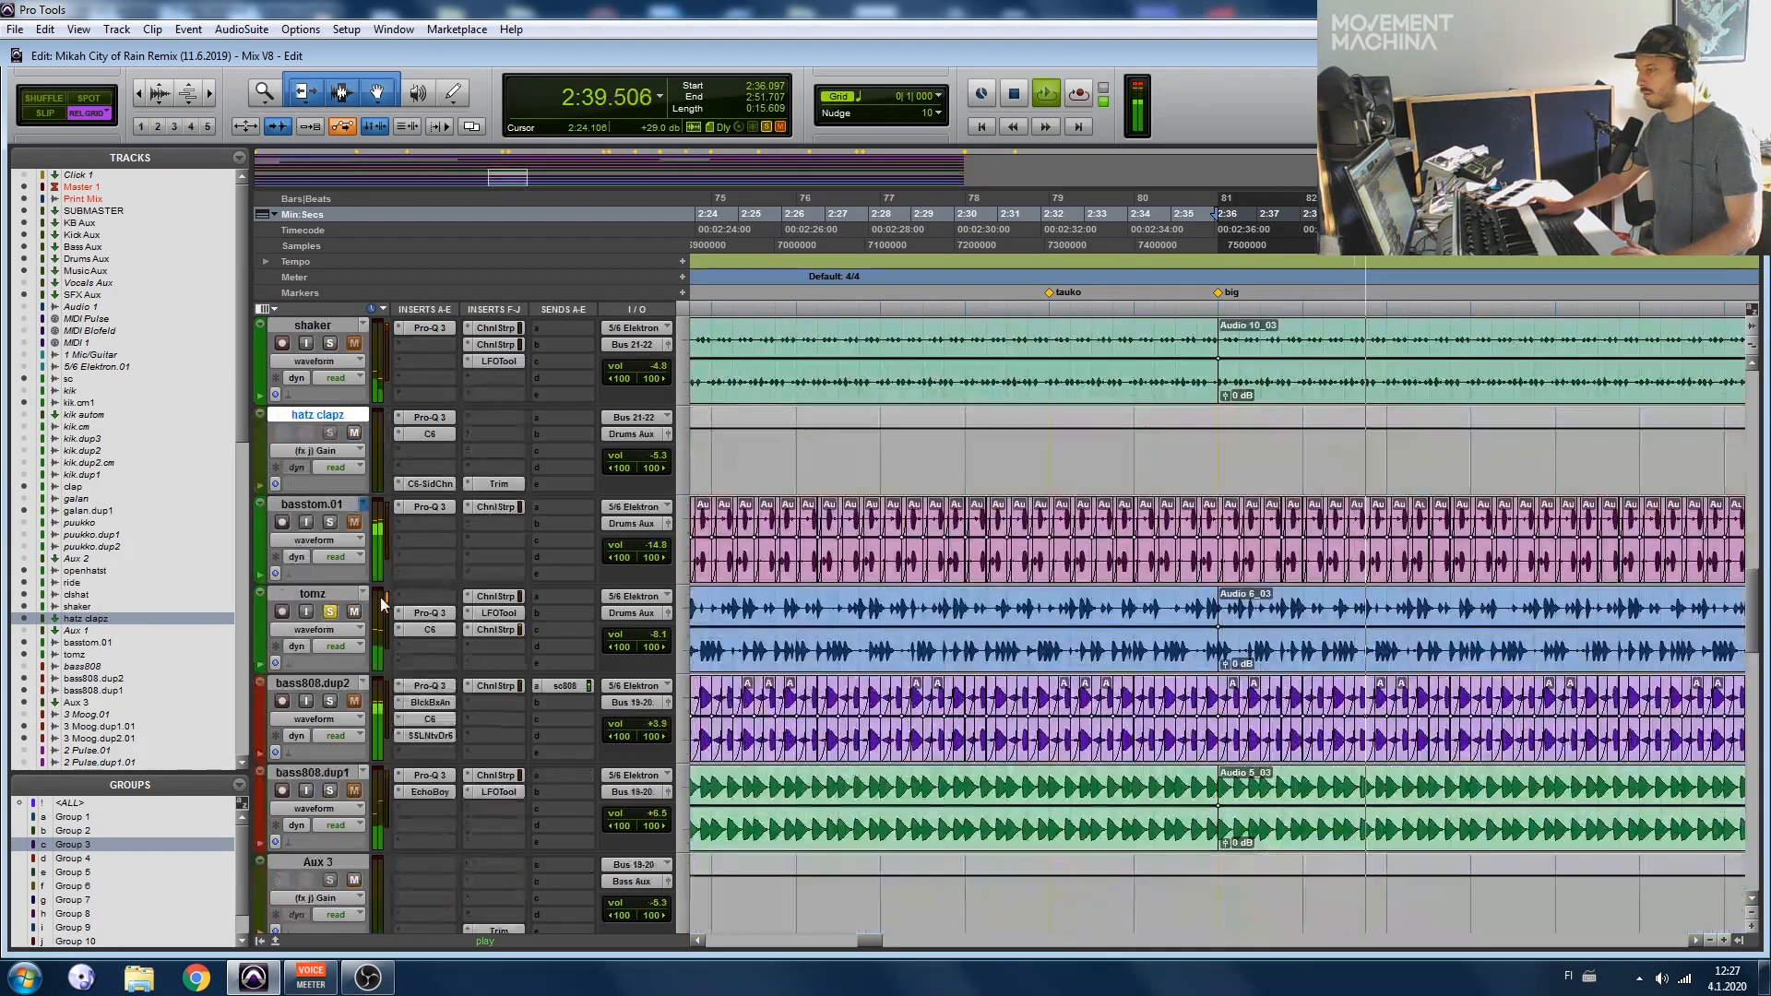
Step: Bypass every insert on the tomz track, dismiss the CPU error, and restart playback to hear the unprocessed sound
{"action": "left_click", "coordinate": [498, 630], "text": "ctrl"}
{"action": "left_click", "coordinate": [501, 613], "text": "ctrl"}
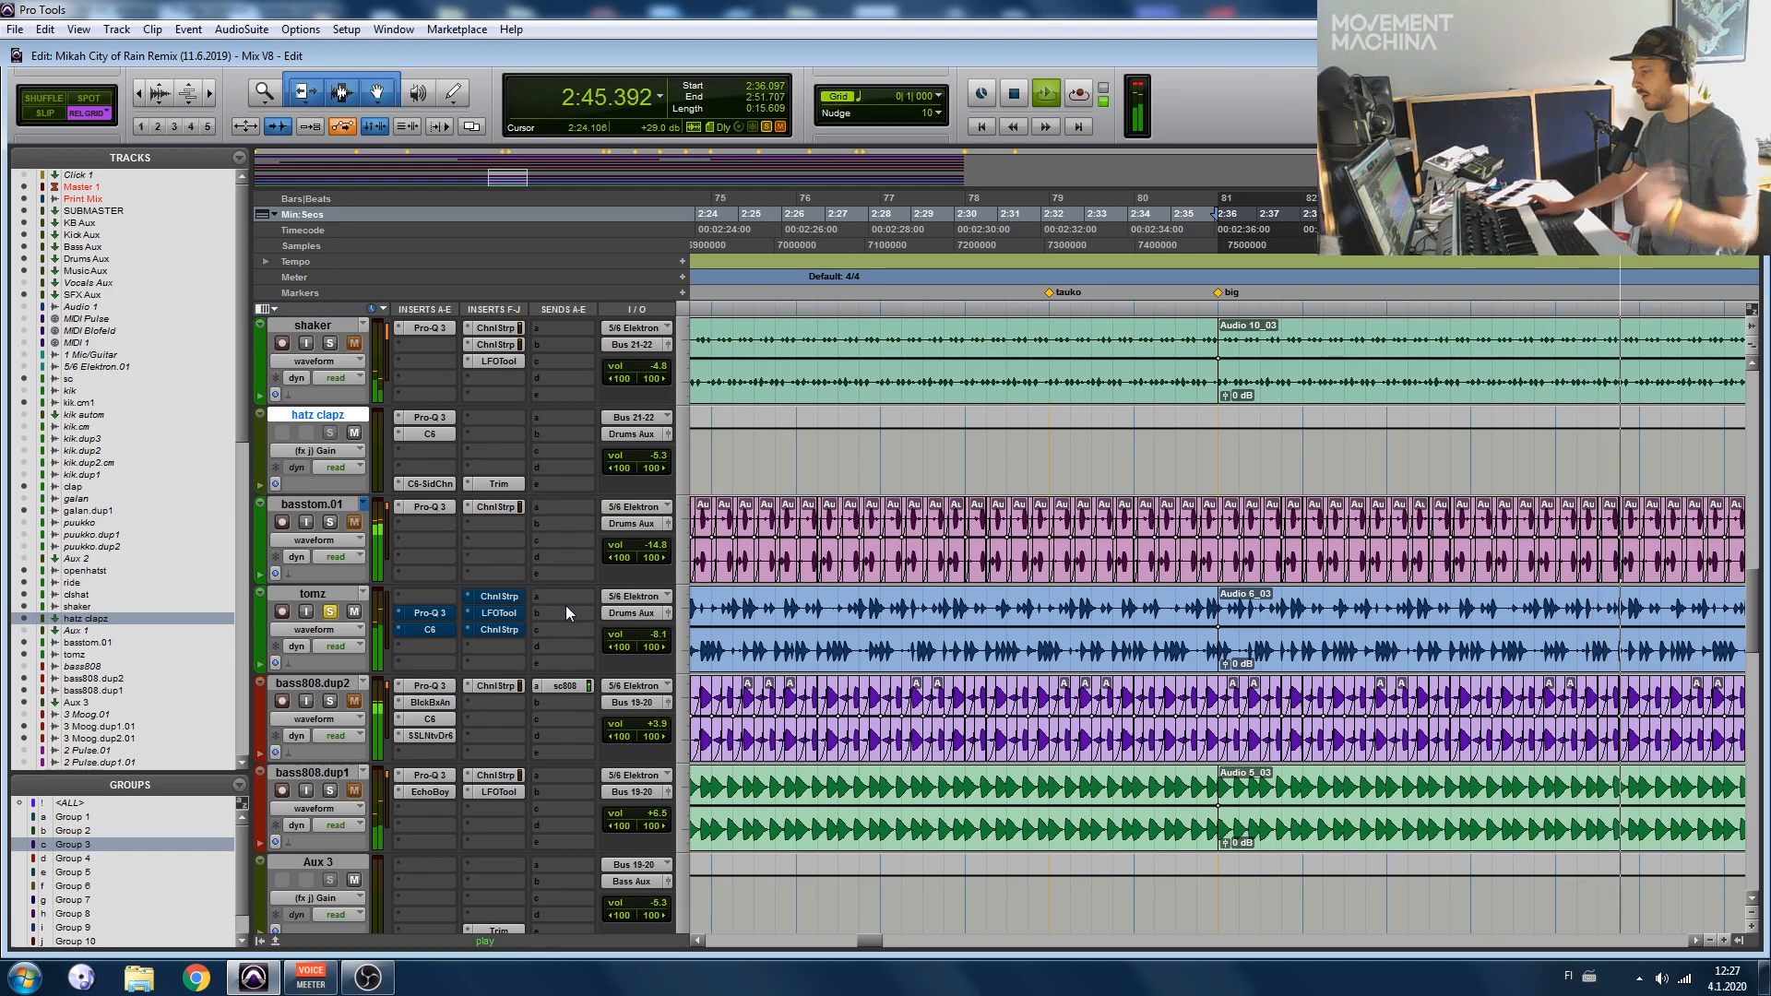
{"action": "left_click", "coordinate": [1047, 402]}
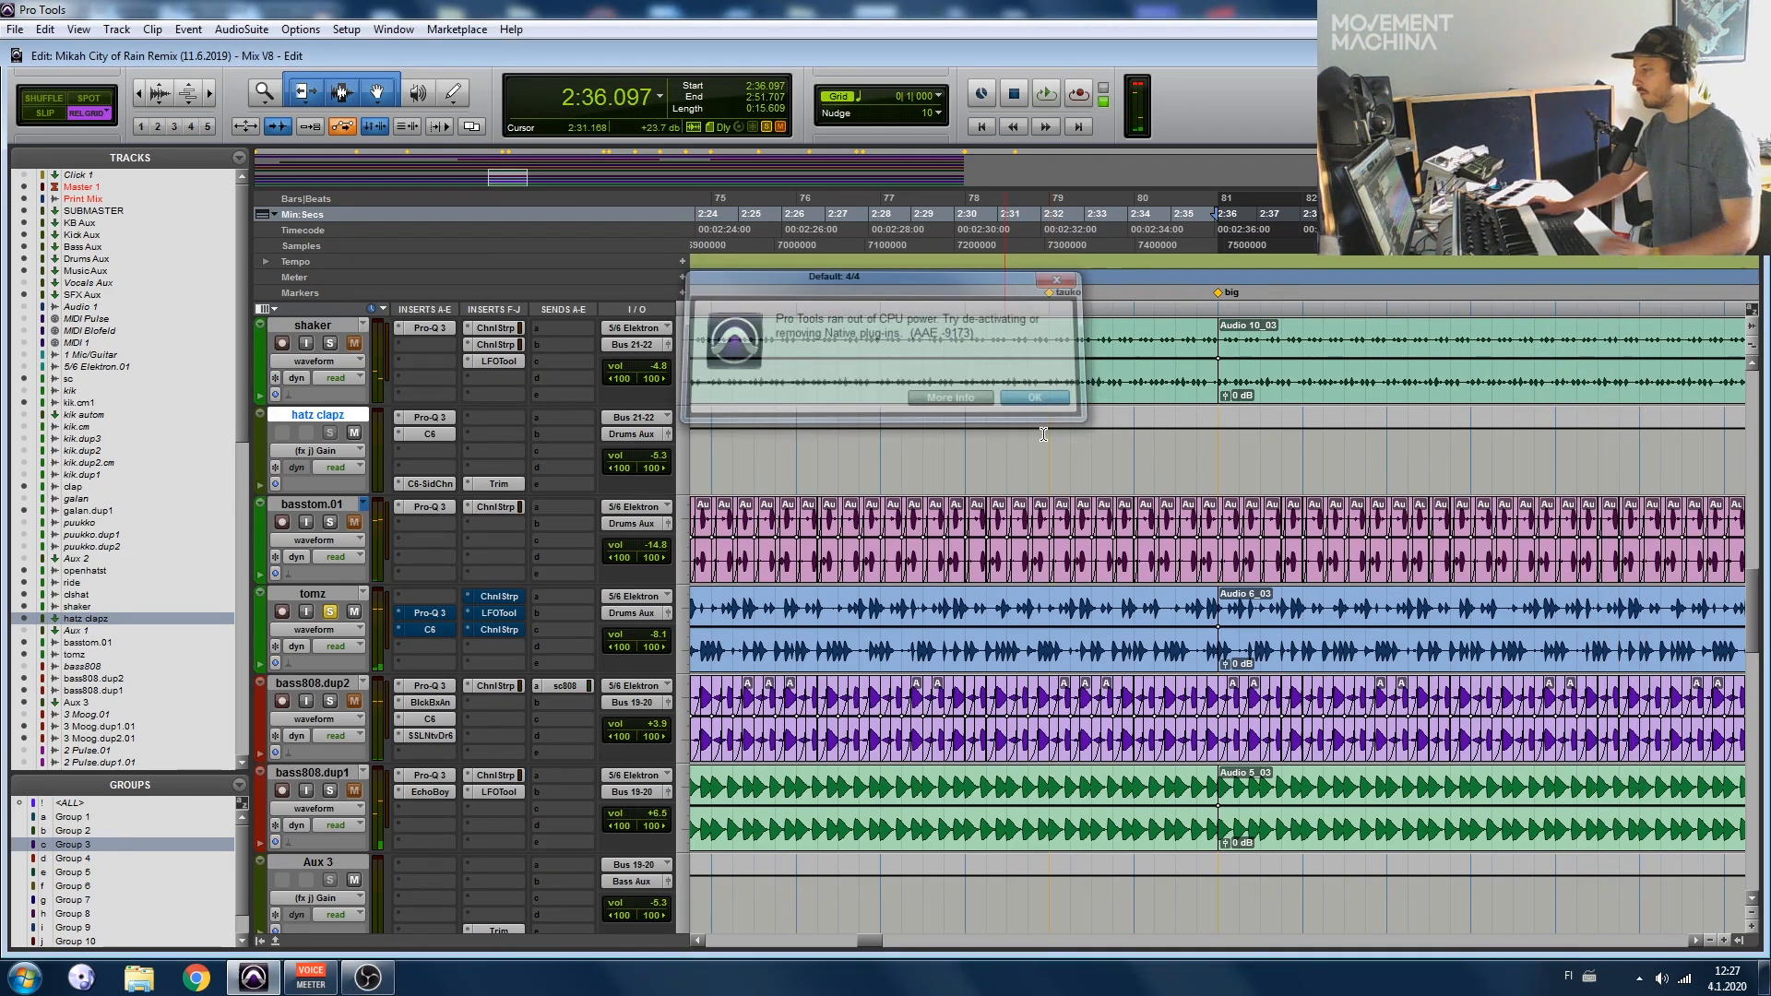
{"action": "key", "text": "space"}
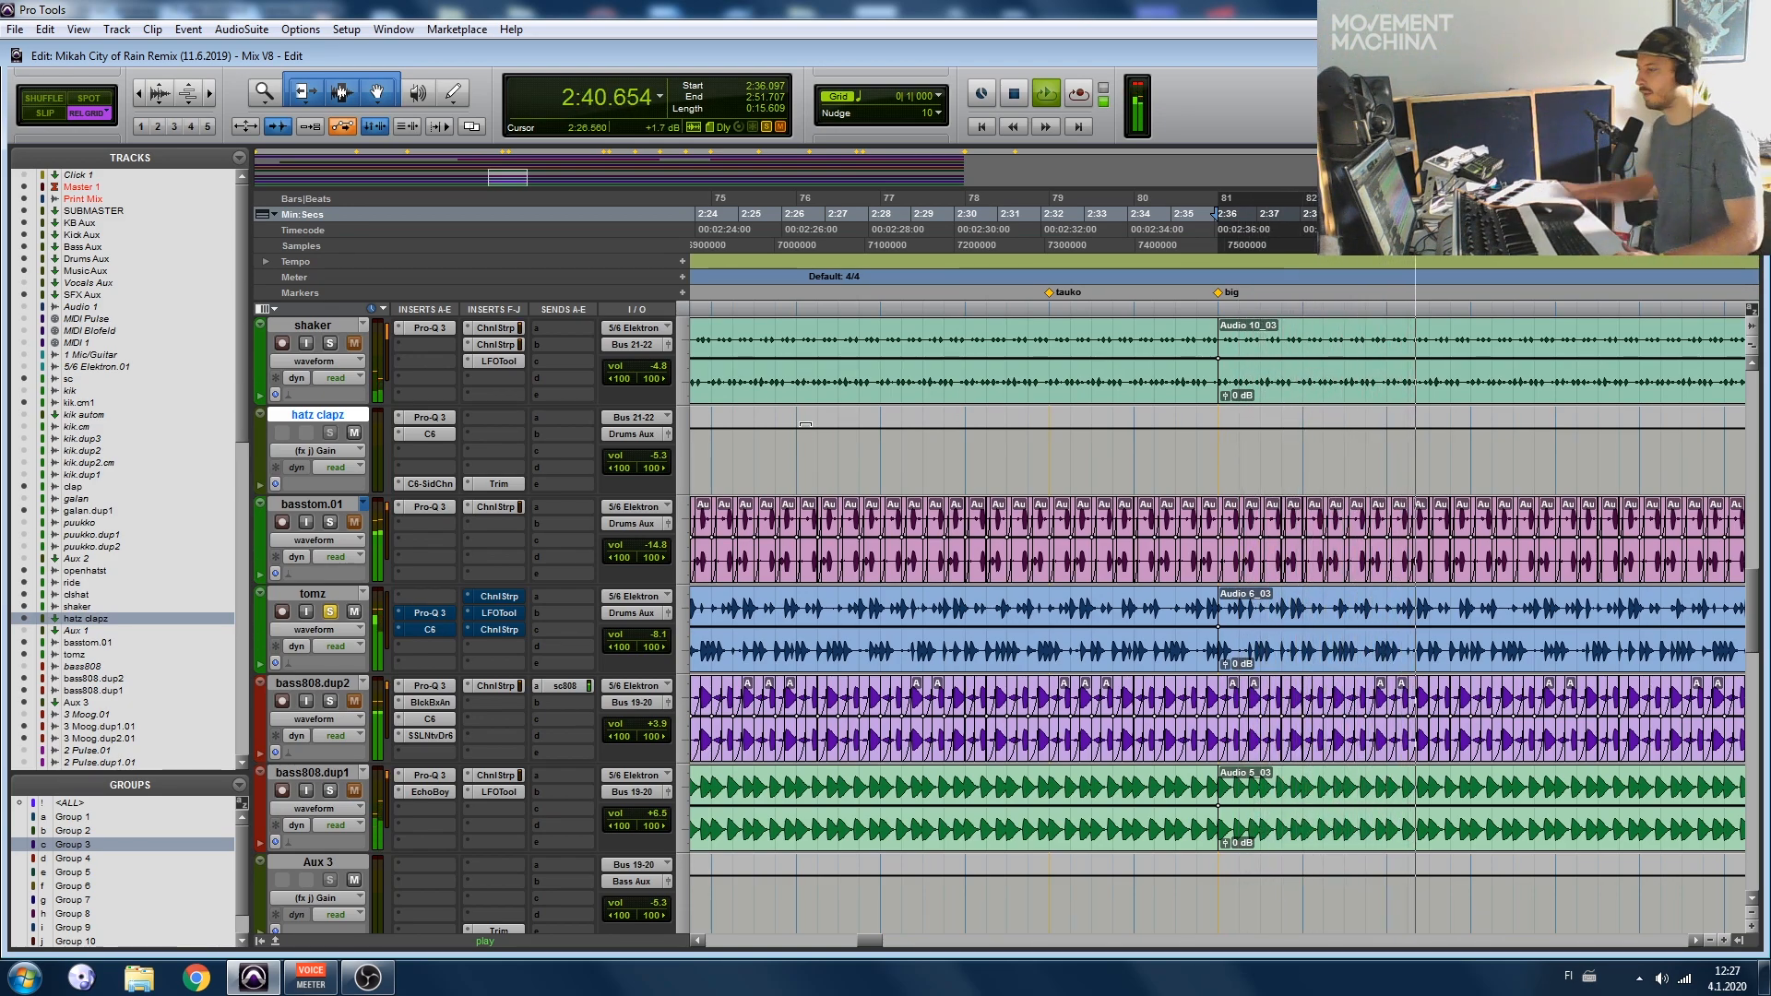
Step: Take tomz's Pro-Q 3 and C6 out of bypass one after the other, review their curves, and close each plug-in
{"action": "left_click", "coordinate": [430, 613]}
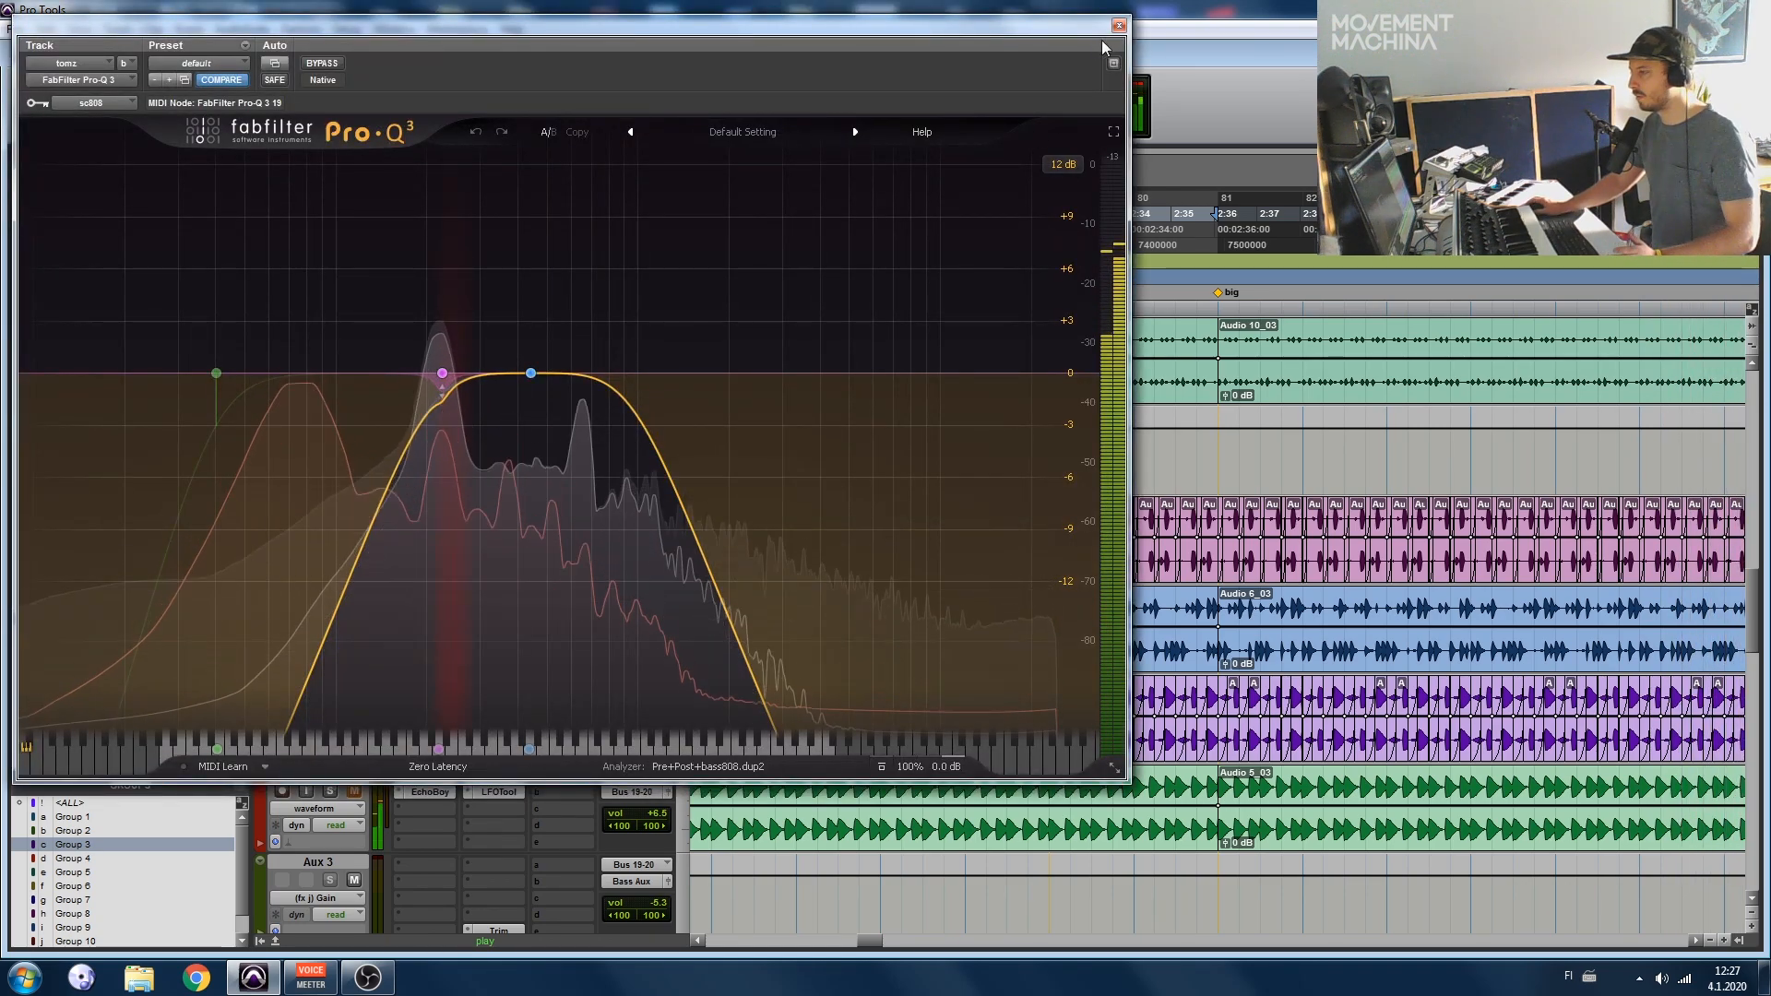
{"action": "left_click_drag", "start_coordinate": [1104, 46], "coordinate": [1342, 53]}
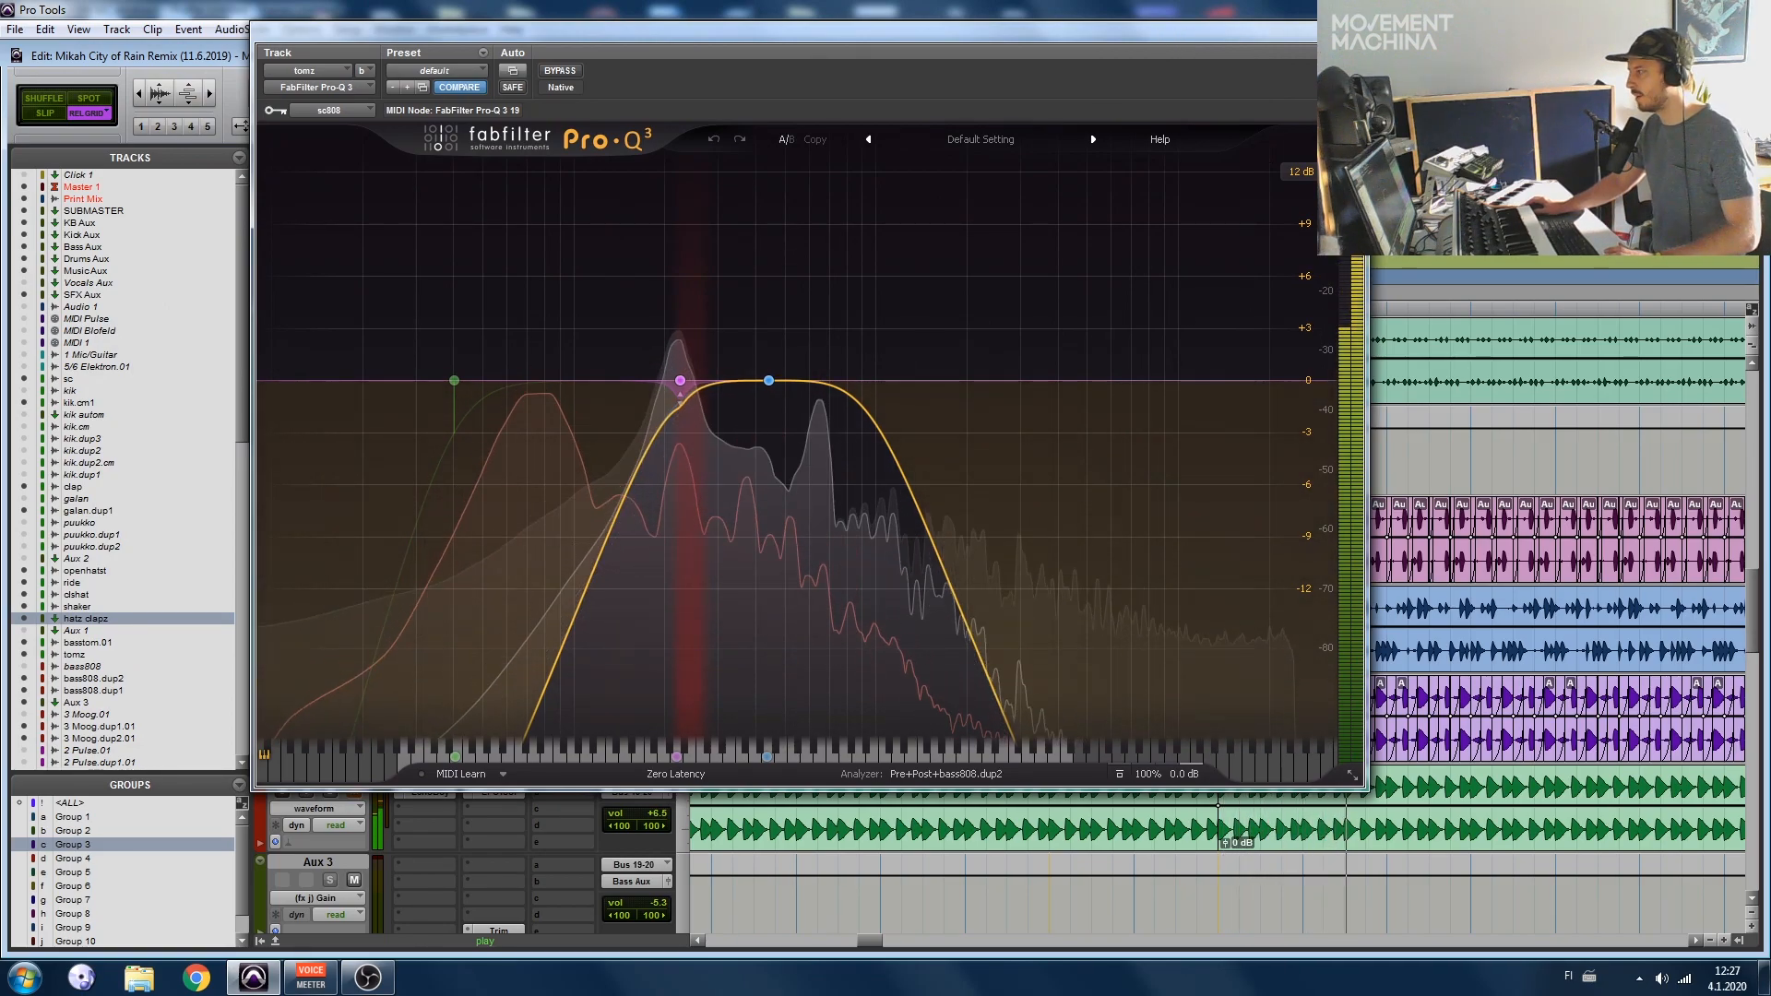
{"action": "left_click", "coordinate": [1354, 32]}
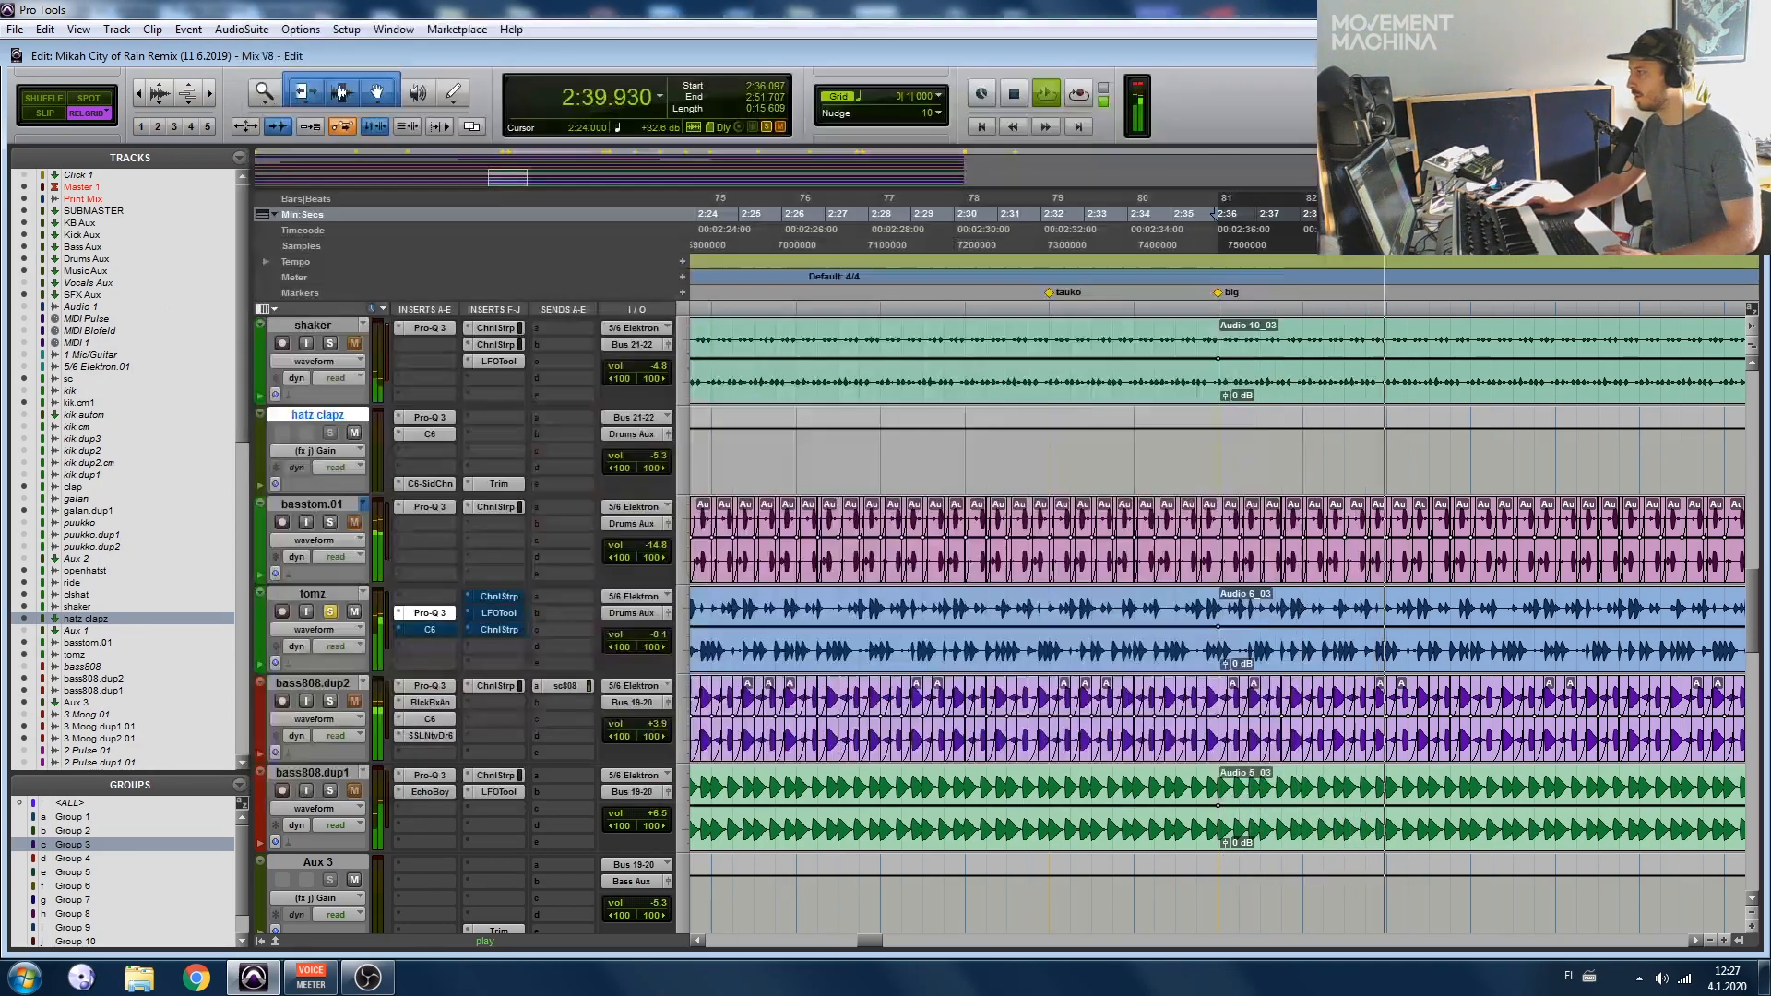
{"action": "left_click", "coordinate": [428, 631]}
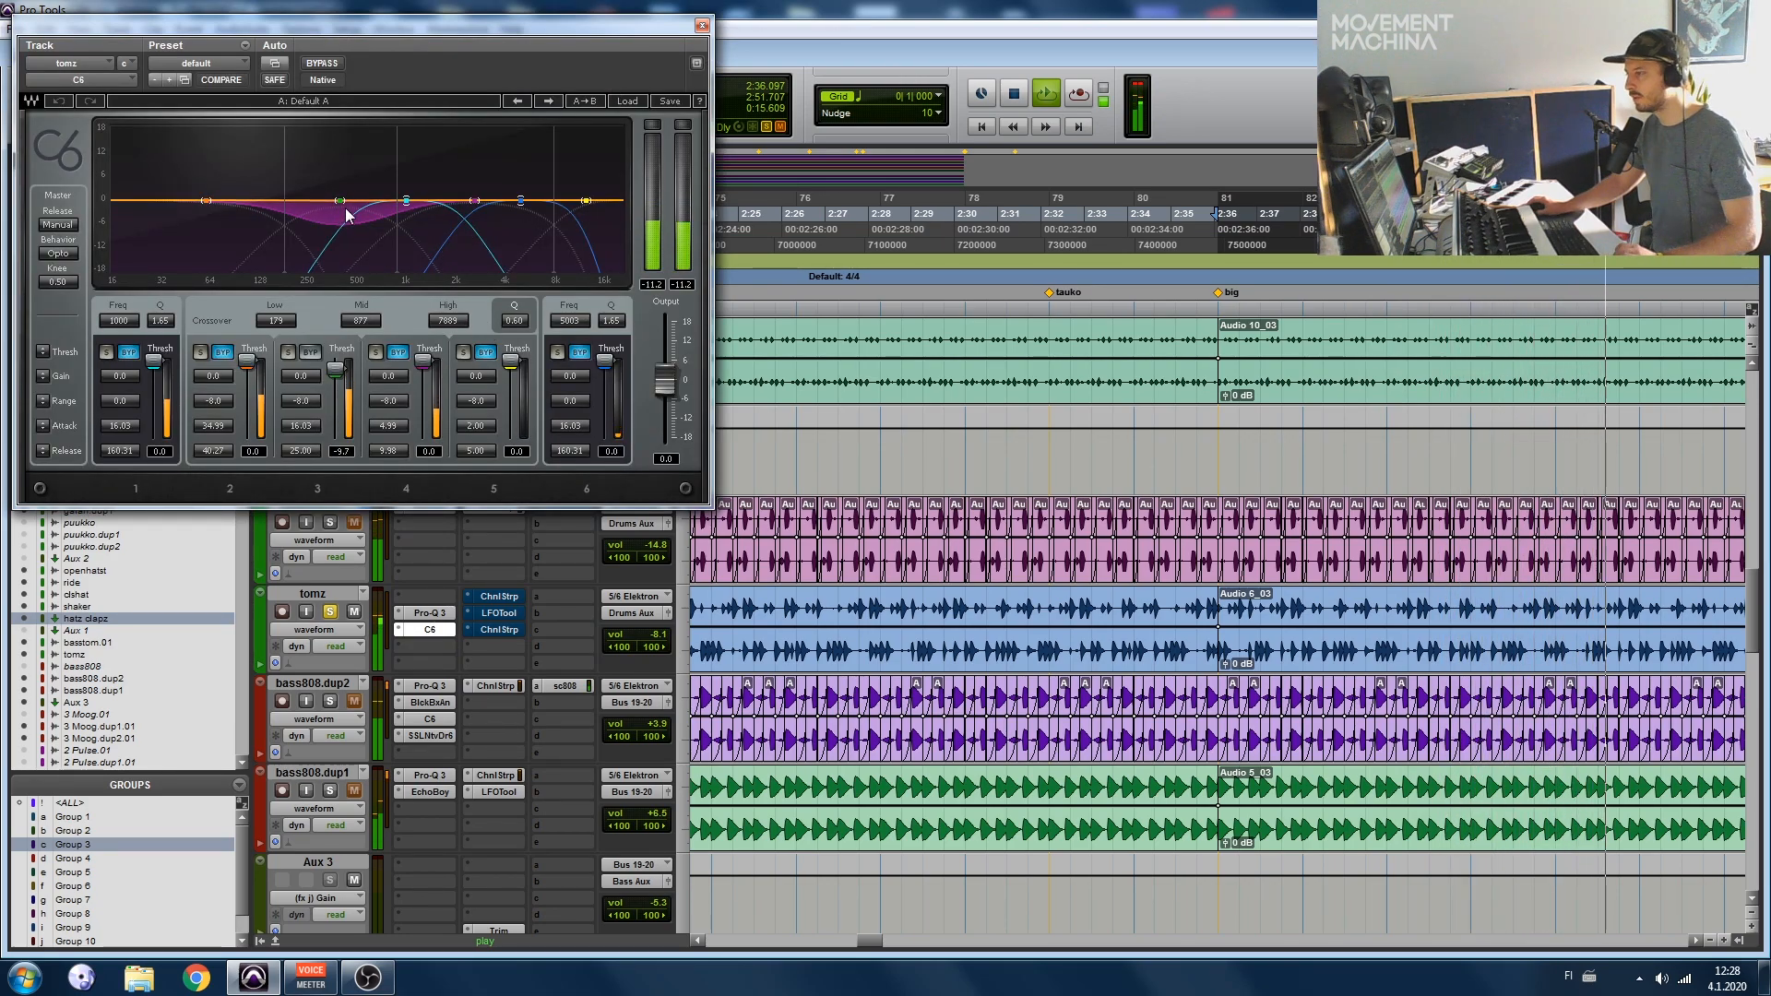
{"action": "left_click", "coordinate": [701, 24]}
Step: Dismiss the CPU errors, reactivate tomz's Channel Strips and LFOTool, and clear the tomz solo
{"action": "left_click", "coordinate": [1037, 398]}
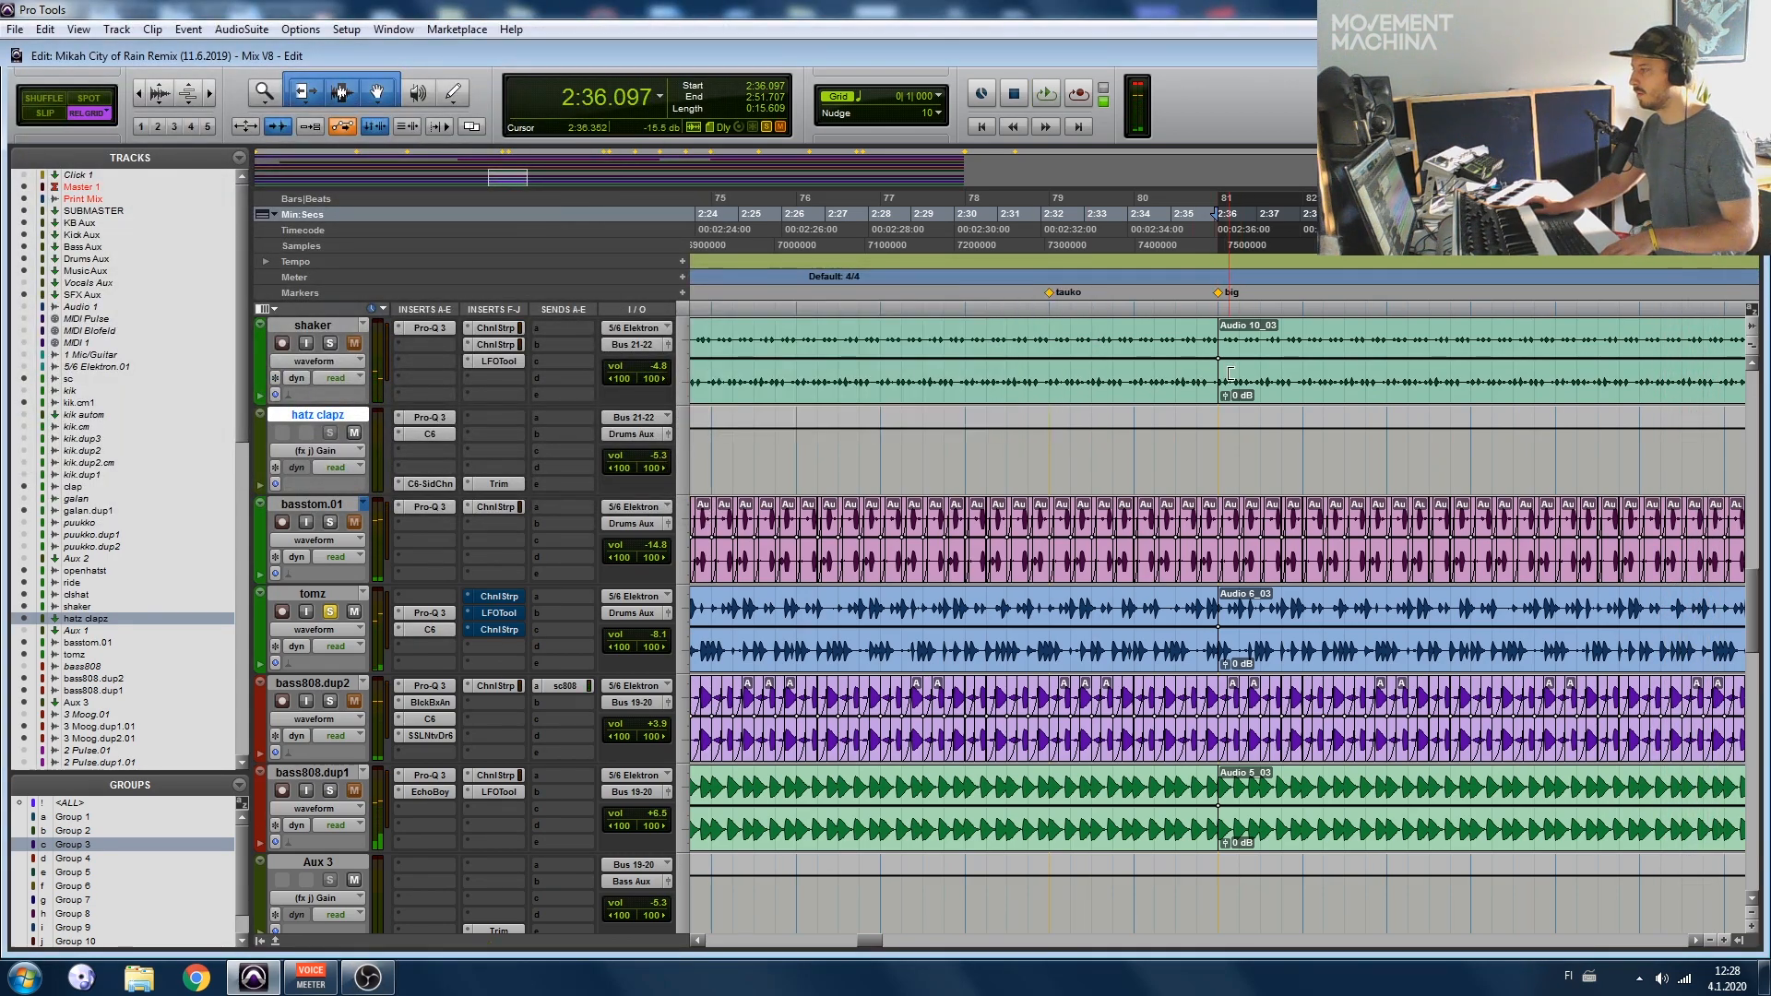
{"action": "key", "text": "r"}
{"action": "key", "text": "r"}
{"action": "key", "text": "space"}
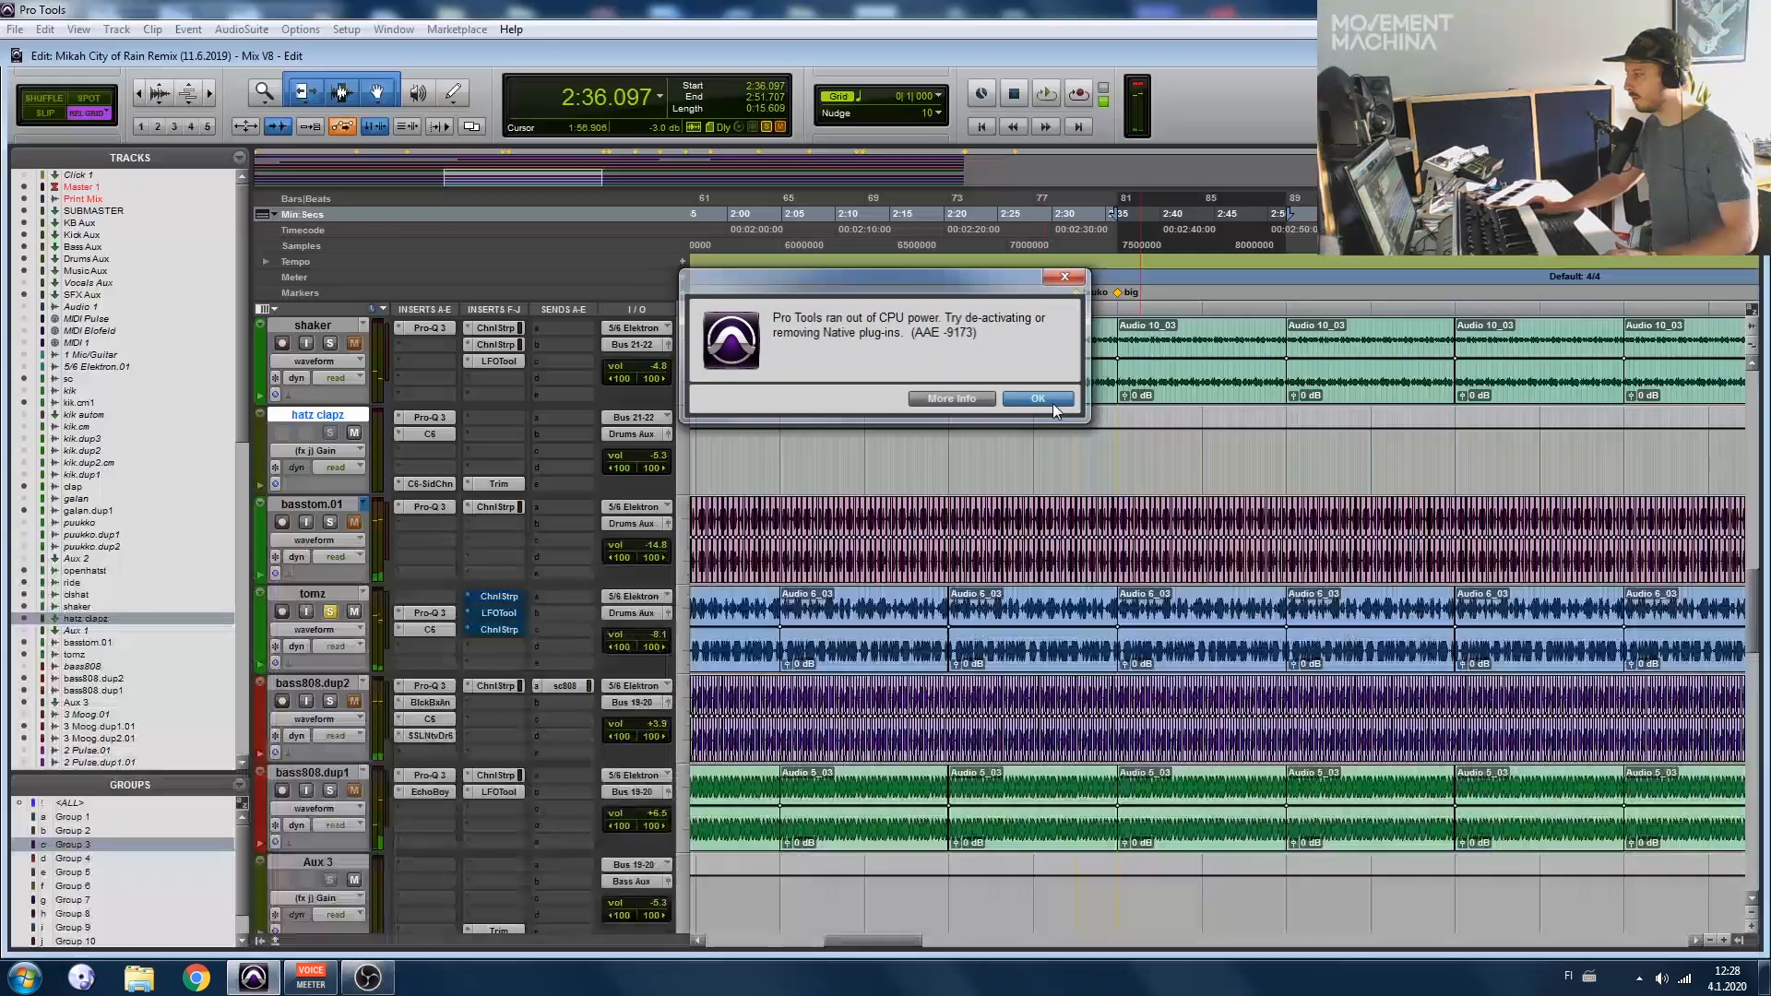
{"action": "key", "text": "Return"}
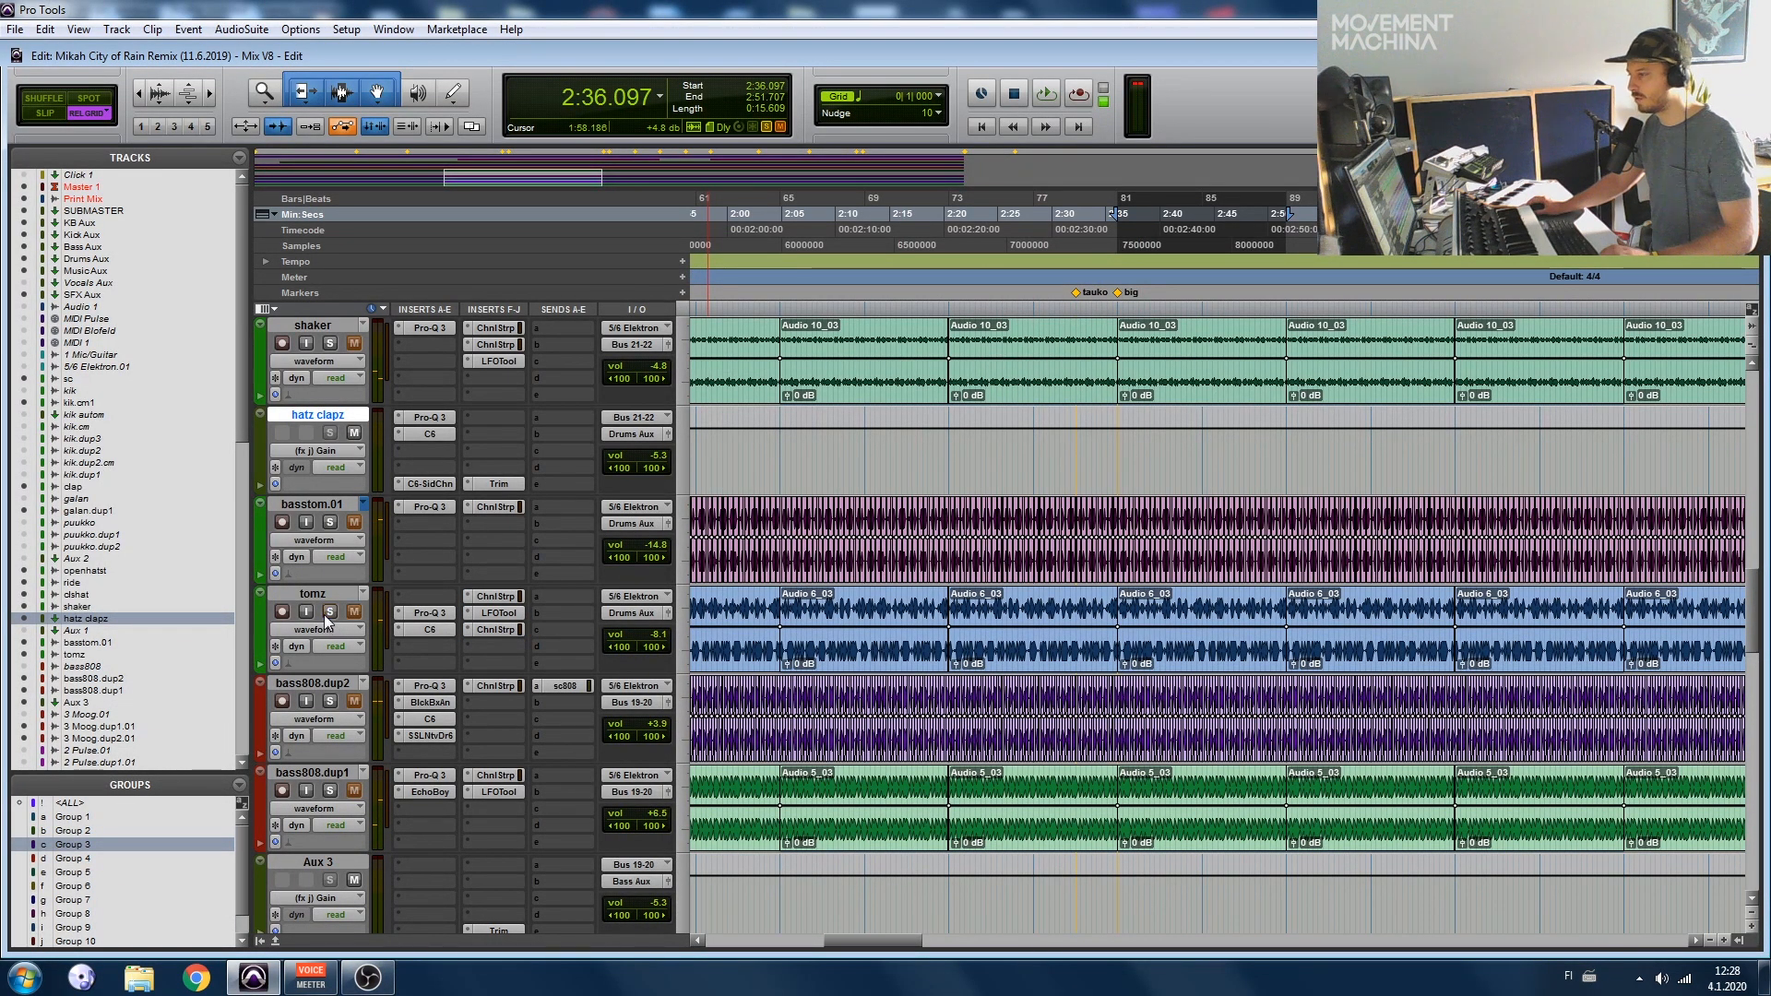
Step: Play the unsoloed mix with the whole arrangement in view, unmute kik.cm1, and stop playback
{"action": "scroll", "coordinate": [373, 620], "scroll_direction": "down", "scroll_amount": 1}
{"action": "key", "text": "r"}
{"action": "key", "text": "space"}
{"action": "scroll", "coordinate": [1004, 509], "scroll_direction": "up", "scroll_amount": 2}
{"action": "key", "text": "r"}
{"action": "key", "text": "r"}
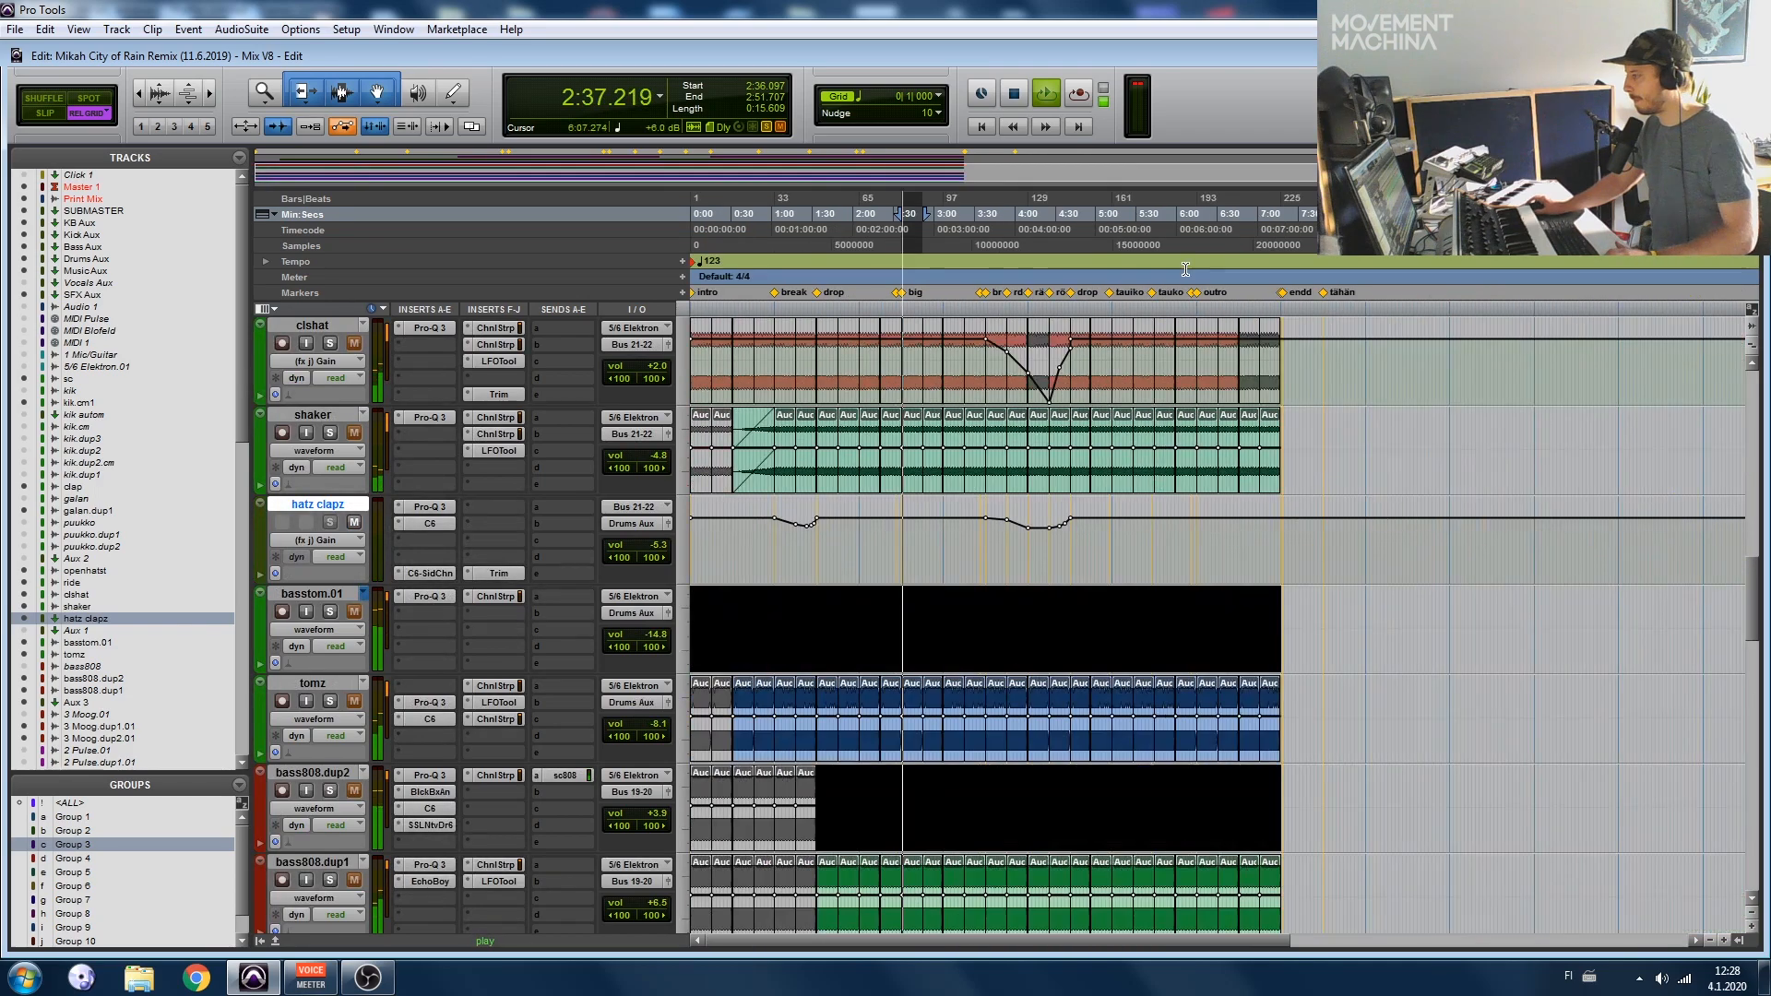
{"action": "scroll", "coordinate": [639, 546], "scroll_direction": "up", "scroll_amount": 1}
{"action": "scroll", "coordinate": [638, 546], "scroll_direction": "up", "scroll_amount": 5}
{"action": "key", "text": "space"}
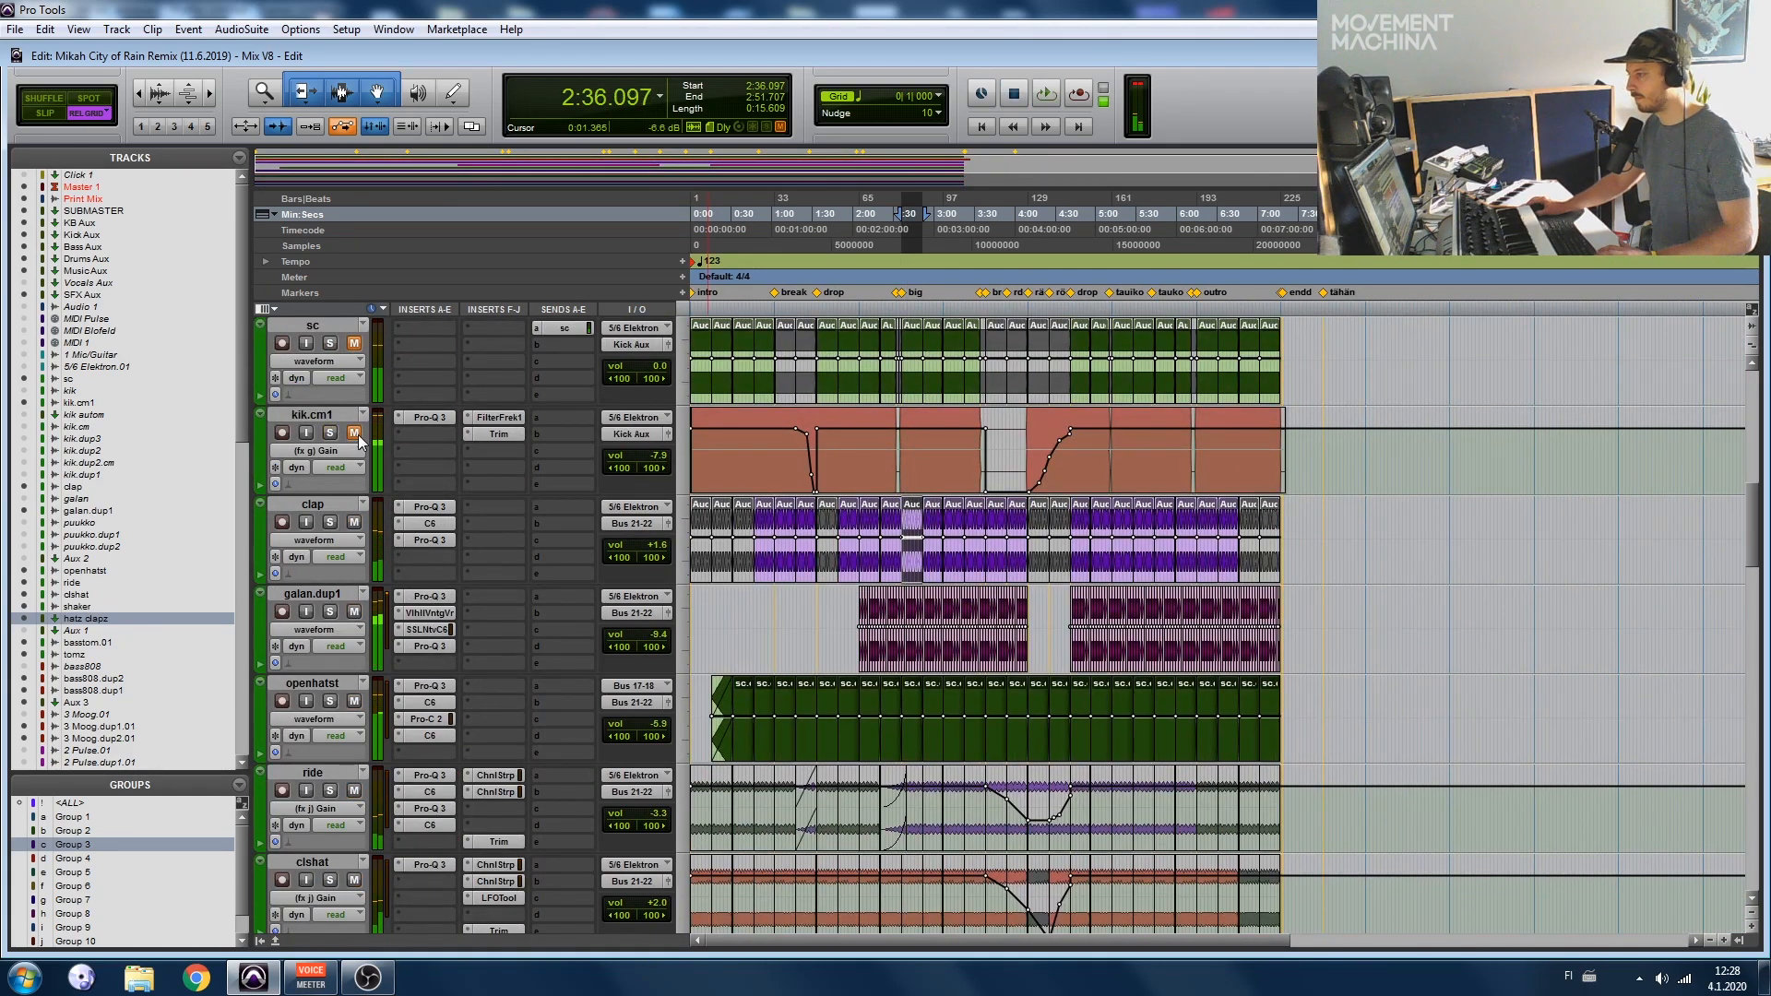
{"action": "key", "text": "space"}
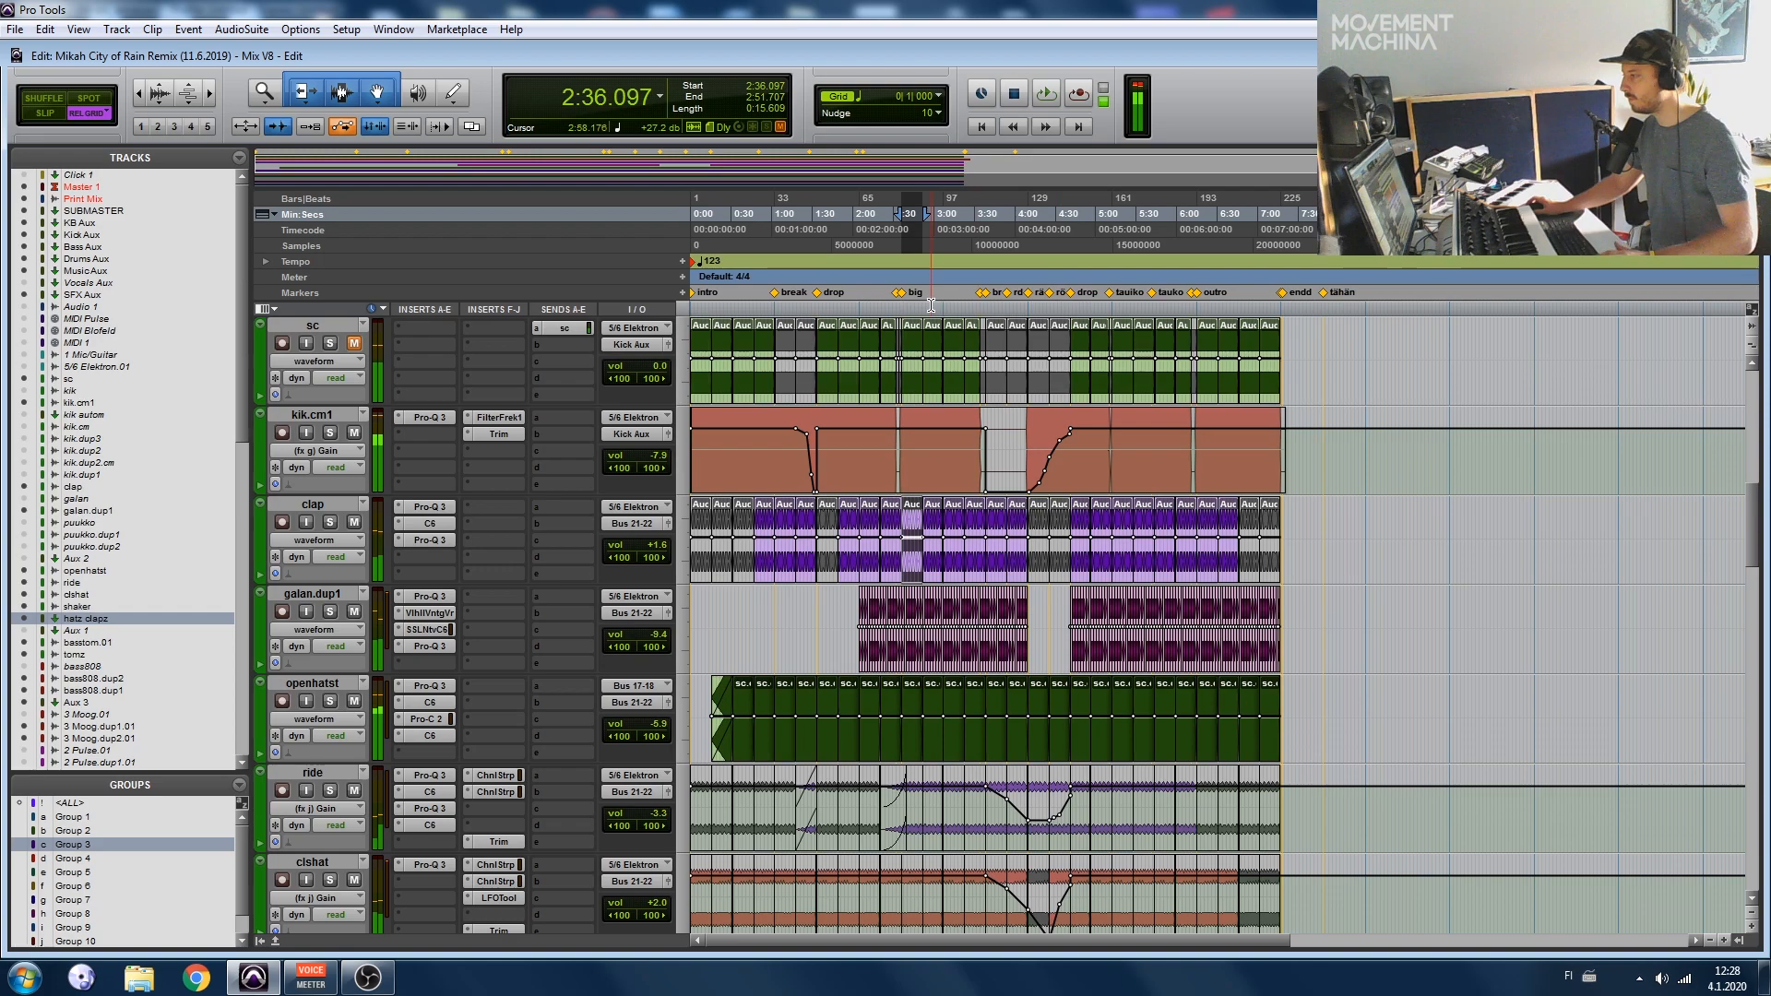
Step: Select the section from the second drop marker to the marker after it, and play it with the timeline zoomed in
{"action": "left_click", "coordinate": [1073, 292]}
{"action": "left_click", "coordinate": [1112, 293], "text": "shift"}
{"action": "key", "text": "space"}
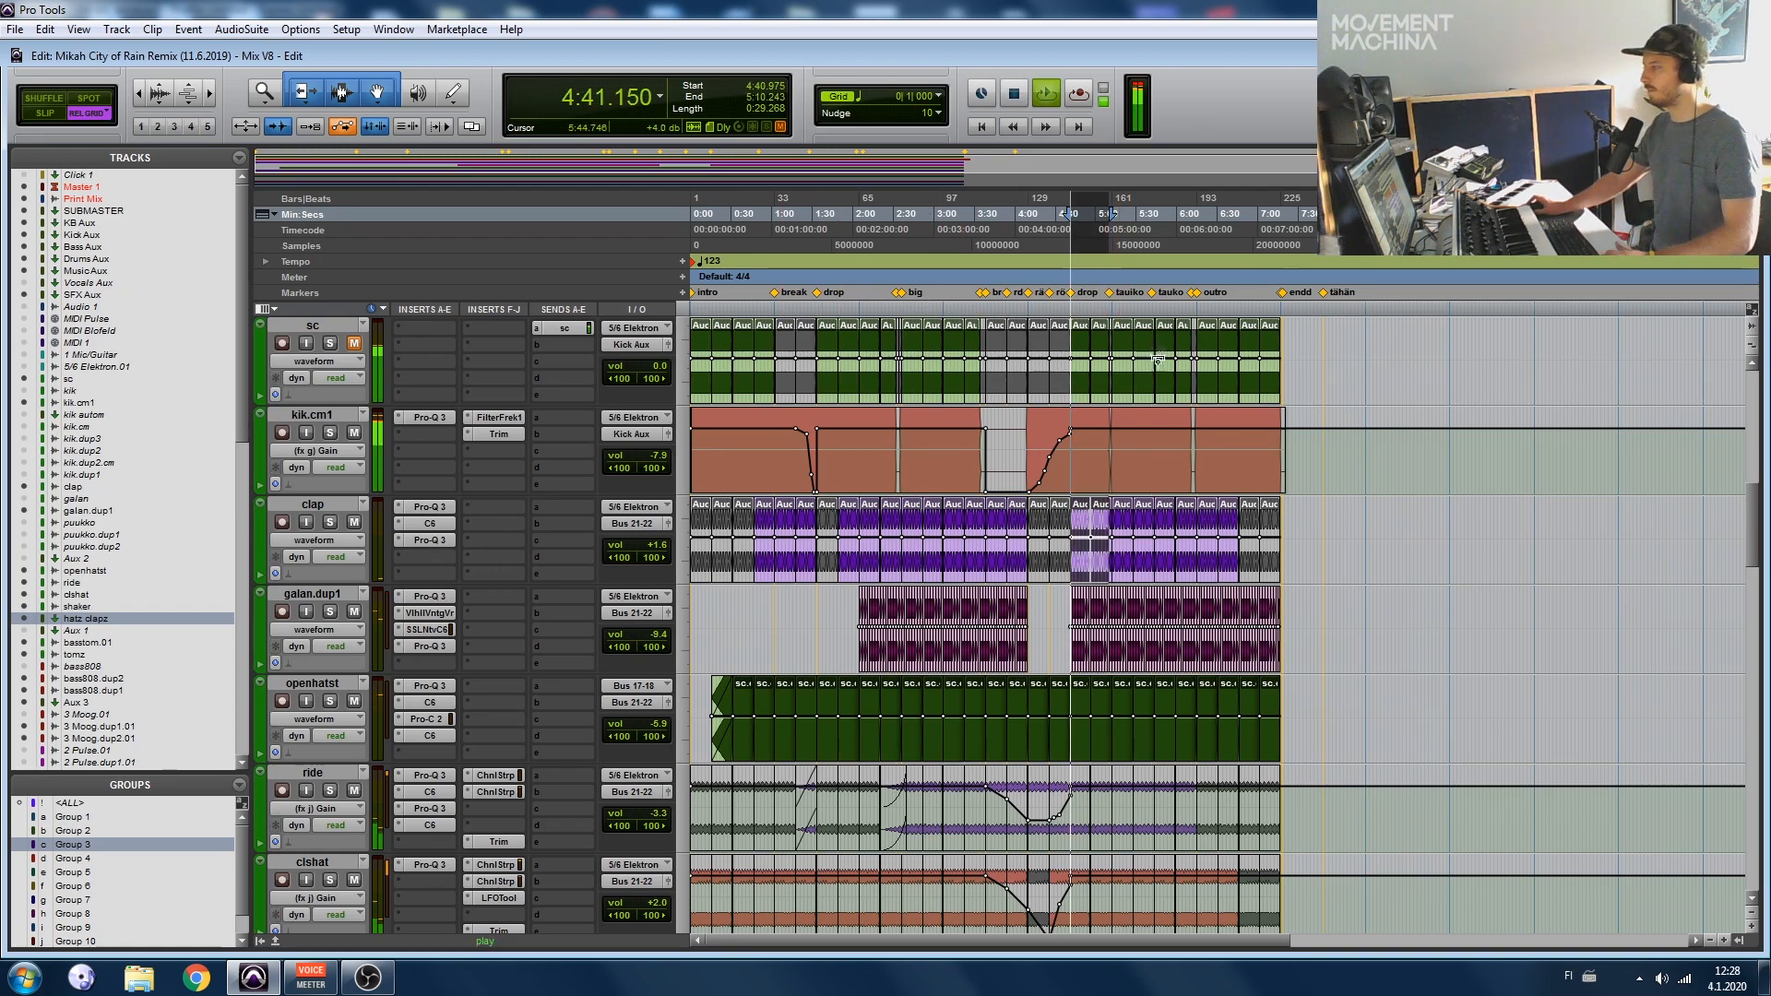
{"action": "key", "text": "t"}
{"action": "key", "text": "t"}
{"action": "scroll", "coordinate": [1157, 360], "scroll_direction": "down", "scroll_amount": 5}
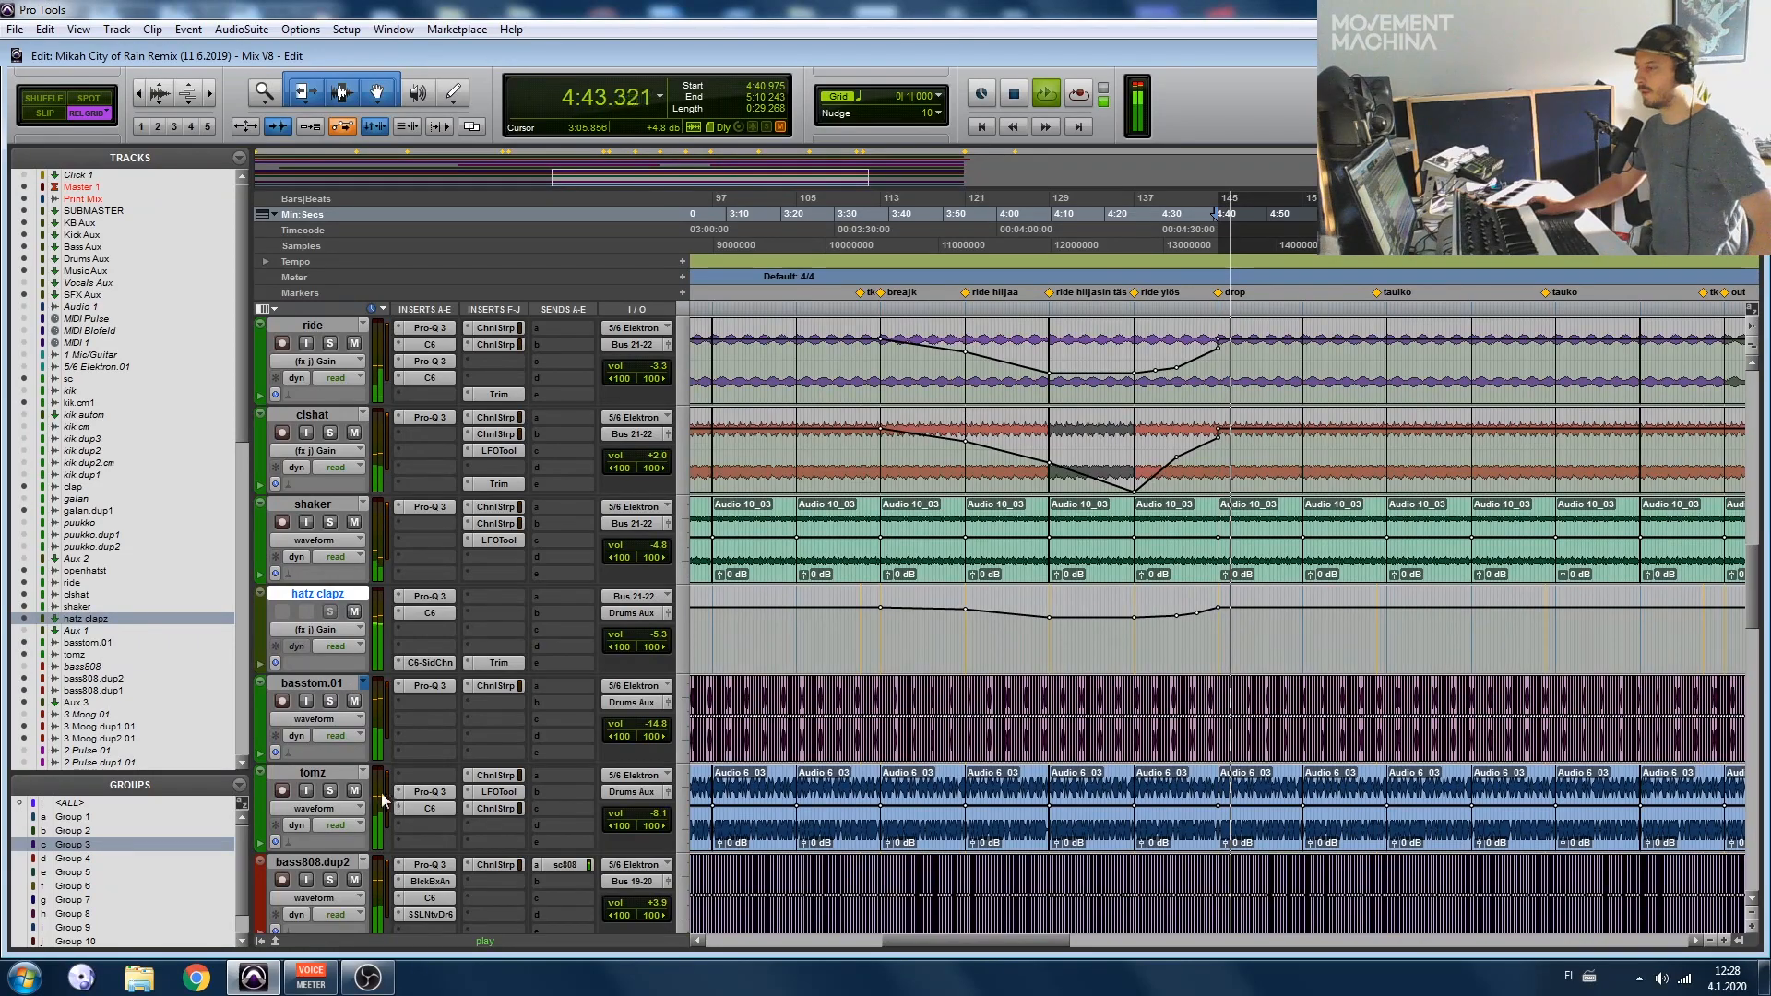
Step: Select all drum tracks from tomz up to kik.cm1, and mute and unmute them together during playback
{"action": "left_click", "coordinate": [315, 773]}
{"action": "scroll", "coordinate": [318, 720], "scroll_direction": "up", "scroll_amount": 6}
{"action": "left_click", "coordinate": [318, 505], "text": "shift"}
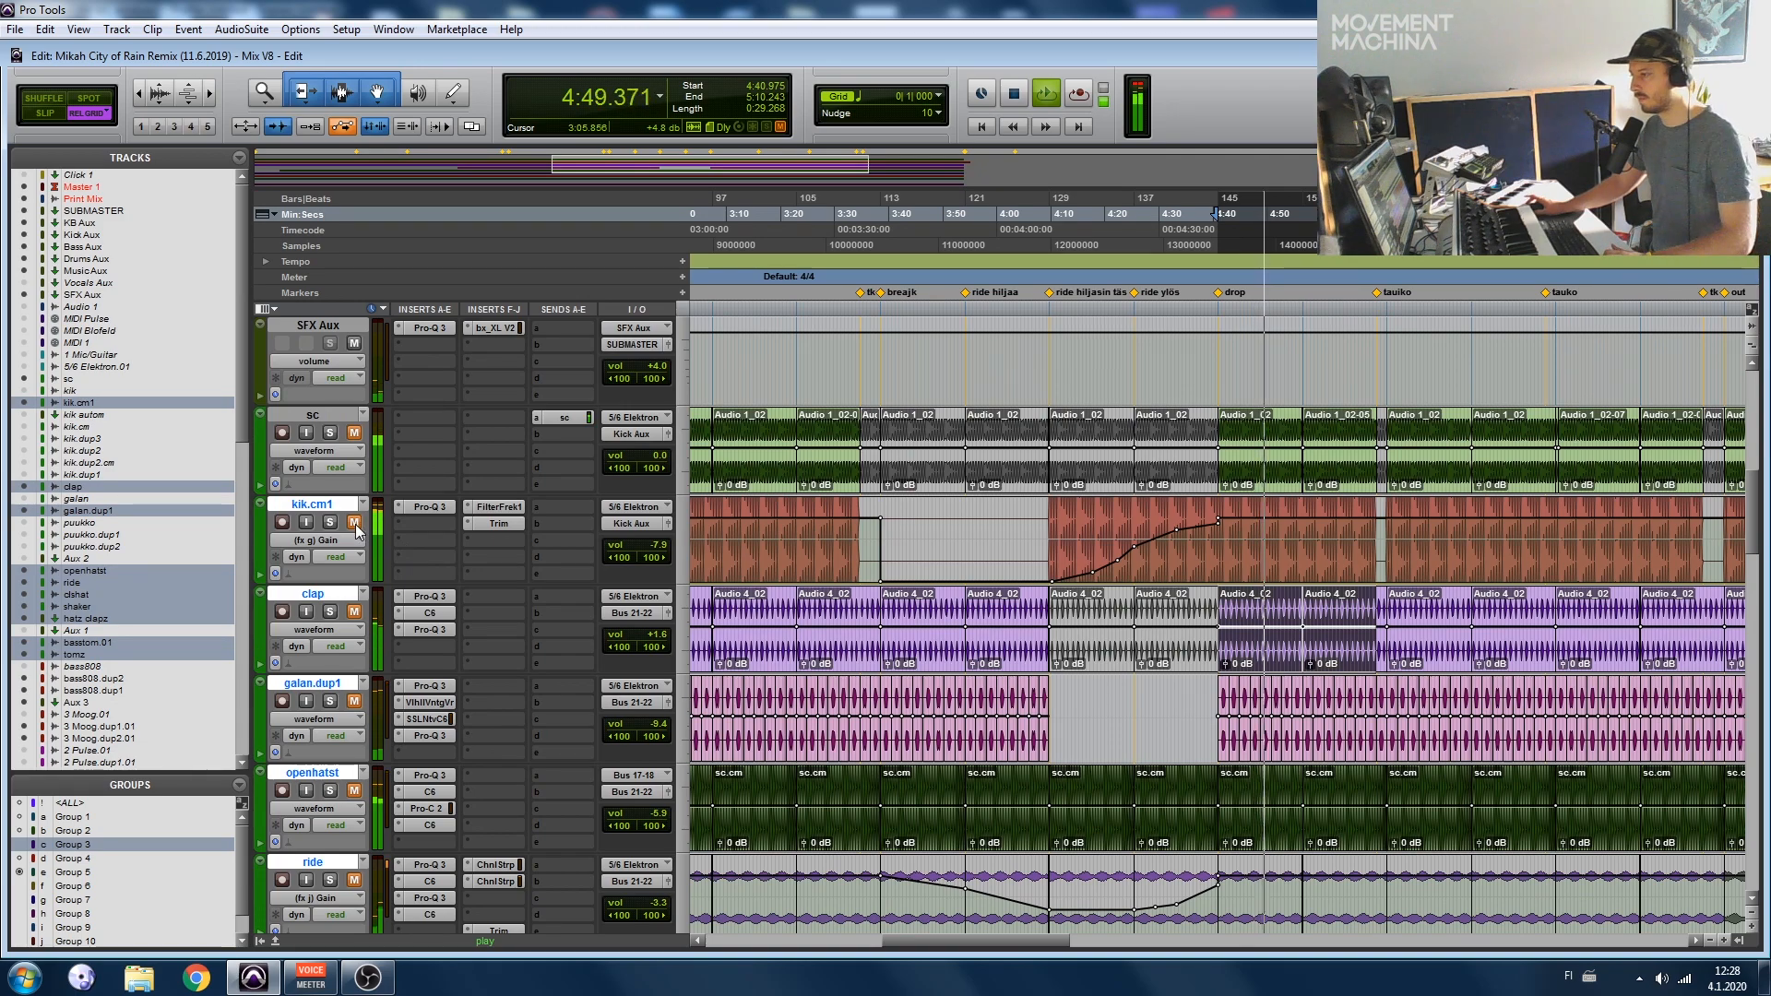
{"action": "scroll", "coordinate": [334, 530], "scroll_direction": "down", "scroll_amount": 2}
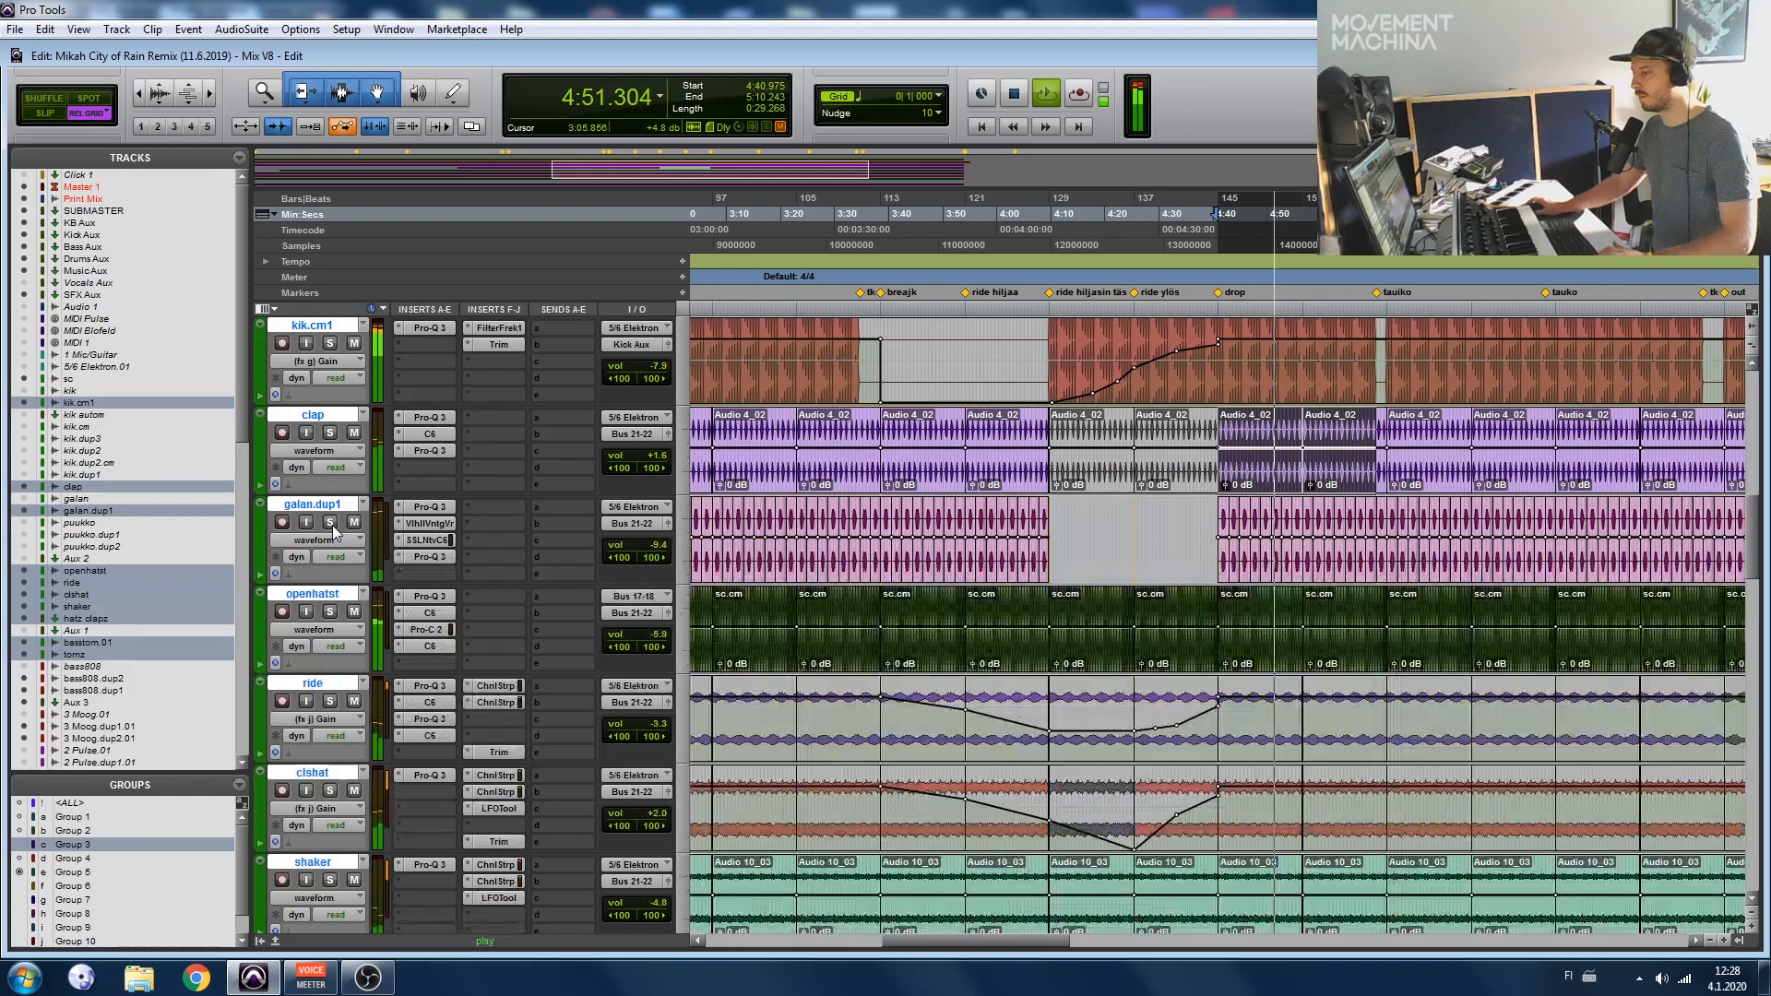
Step: Solo the selected drum tracks together to hear them alone, and clear their solo
{"action": "scroll", "coordinate": [334, 530], "scroll_direction": "down", "scroll_amount": 2}
{"action": "left_click", "coordinate": [330, 701]}
{"action": "scroll", "coordinate": [331, 701], "scroll_direction": "down", "scroll_amount": 1}
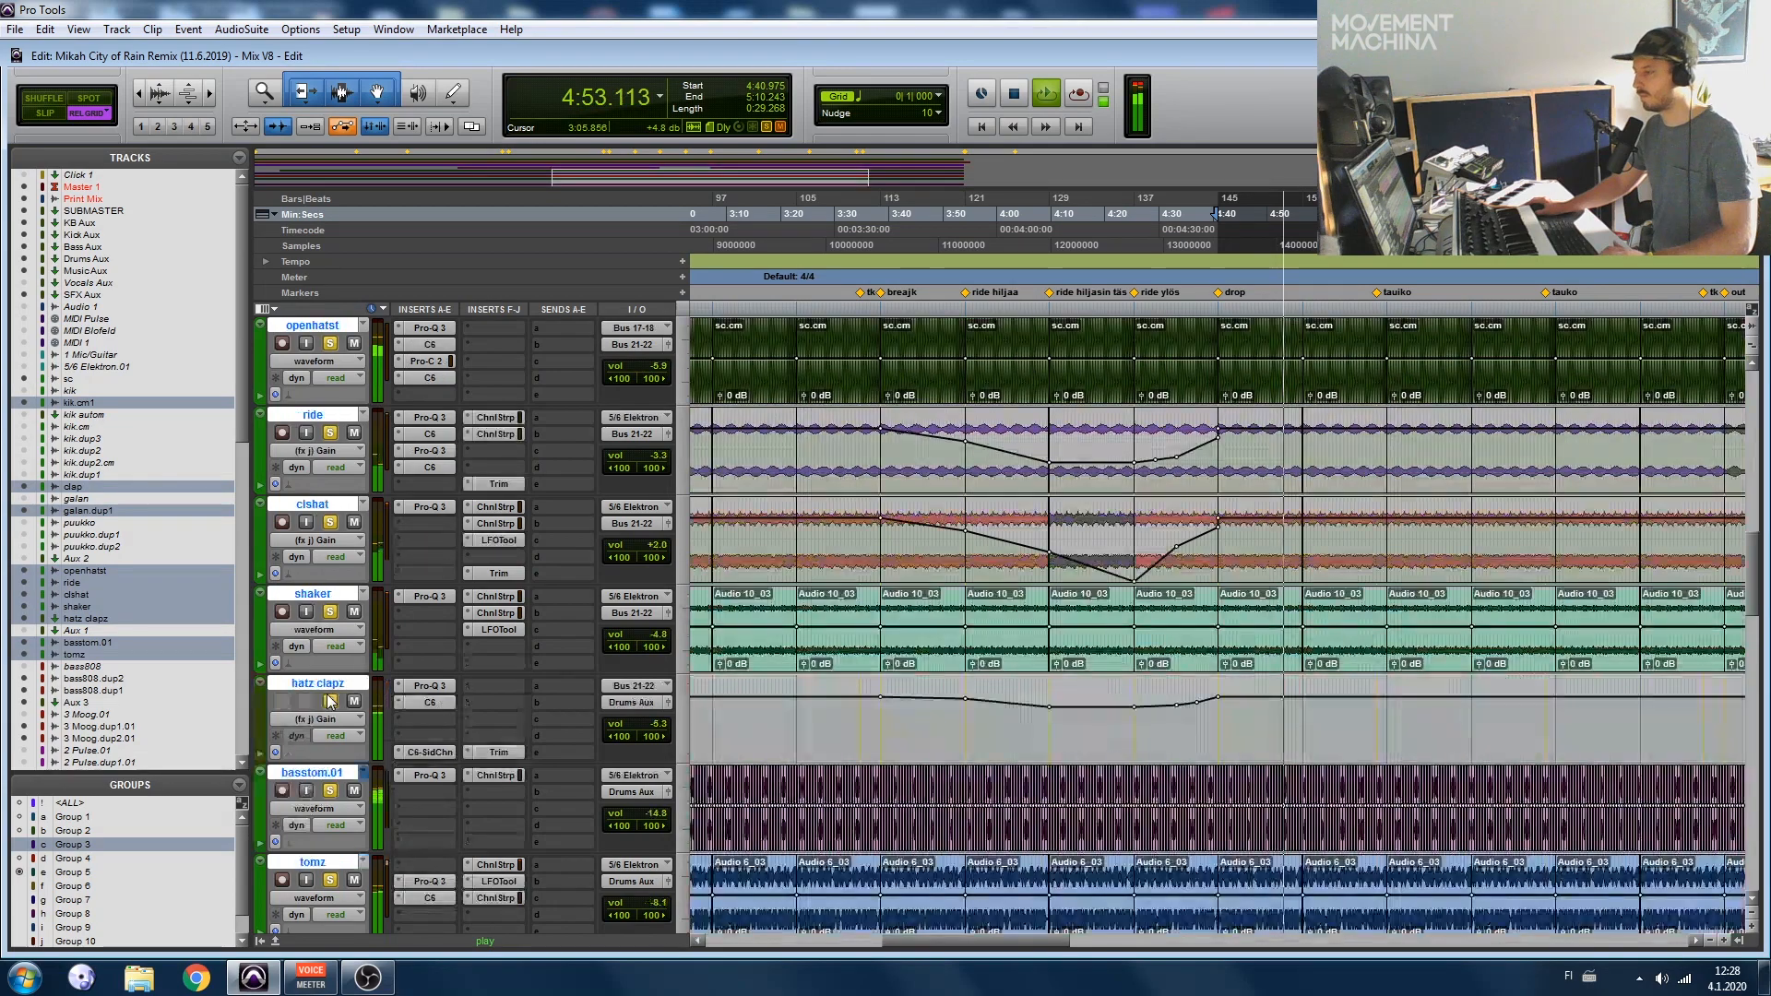
{"action": "scroll", "coordinate": [330, 702], "scroll_direction": "down", "scroll_amount": 1}
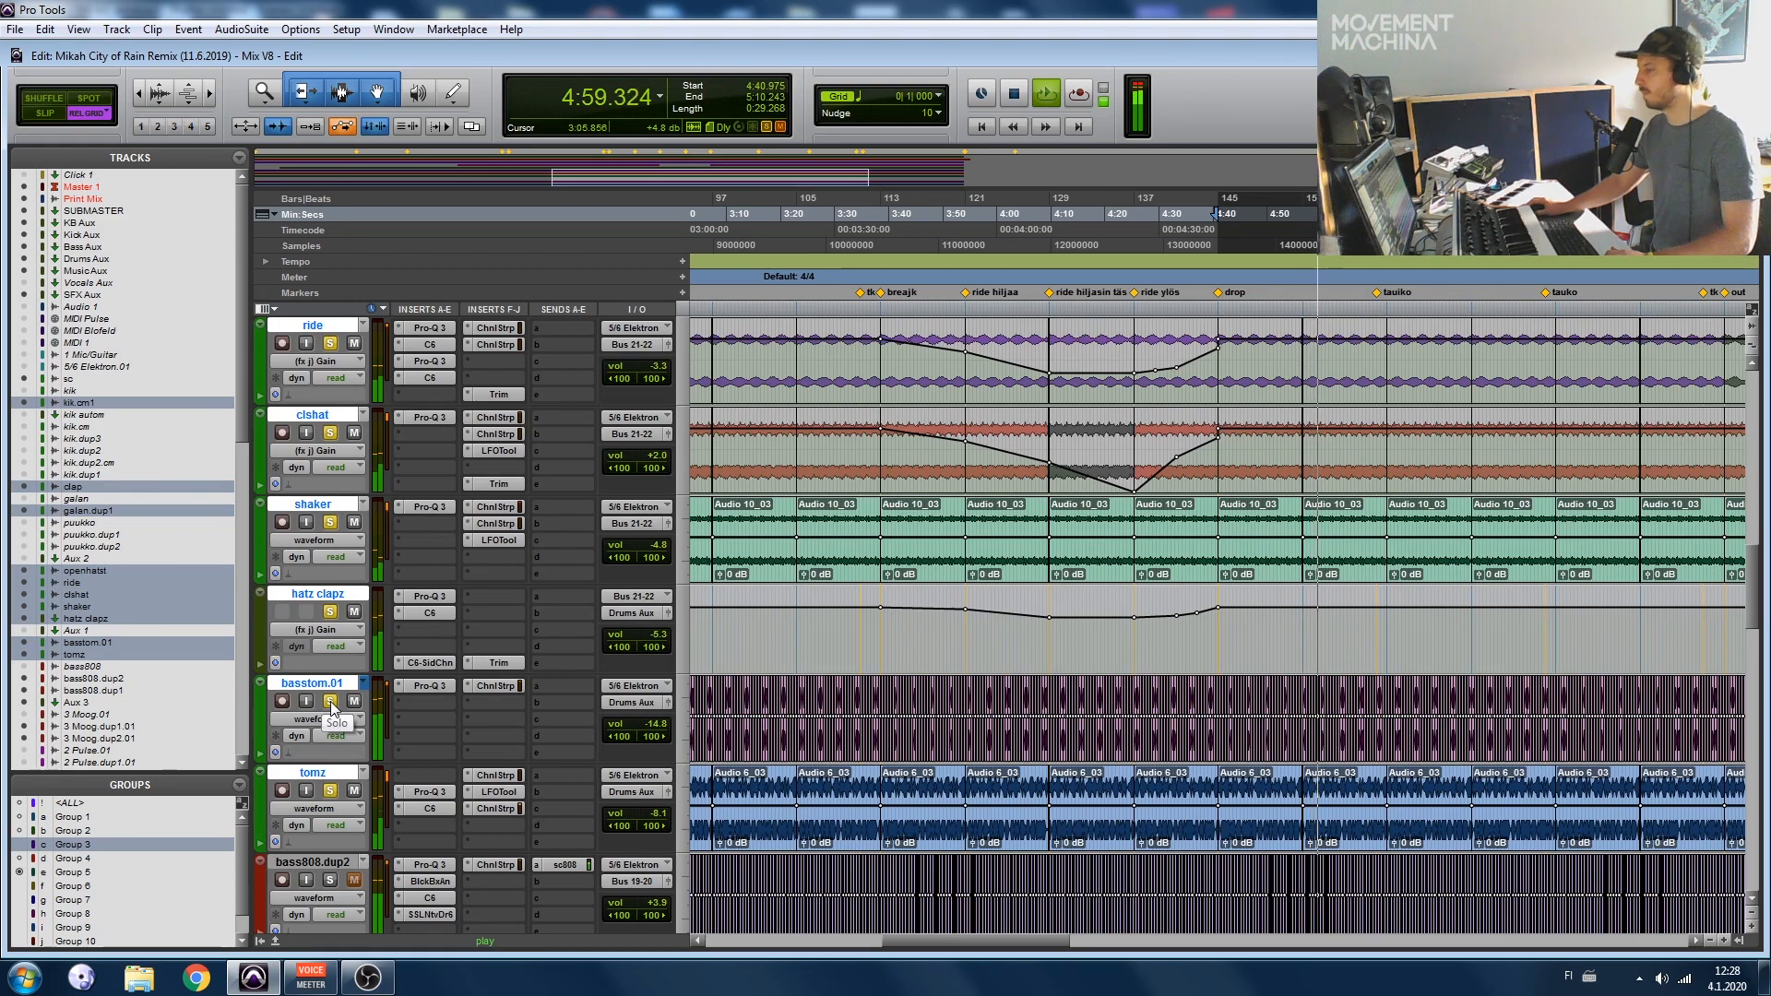
{"action": "left_click", "coordinate": [330, 702]}
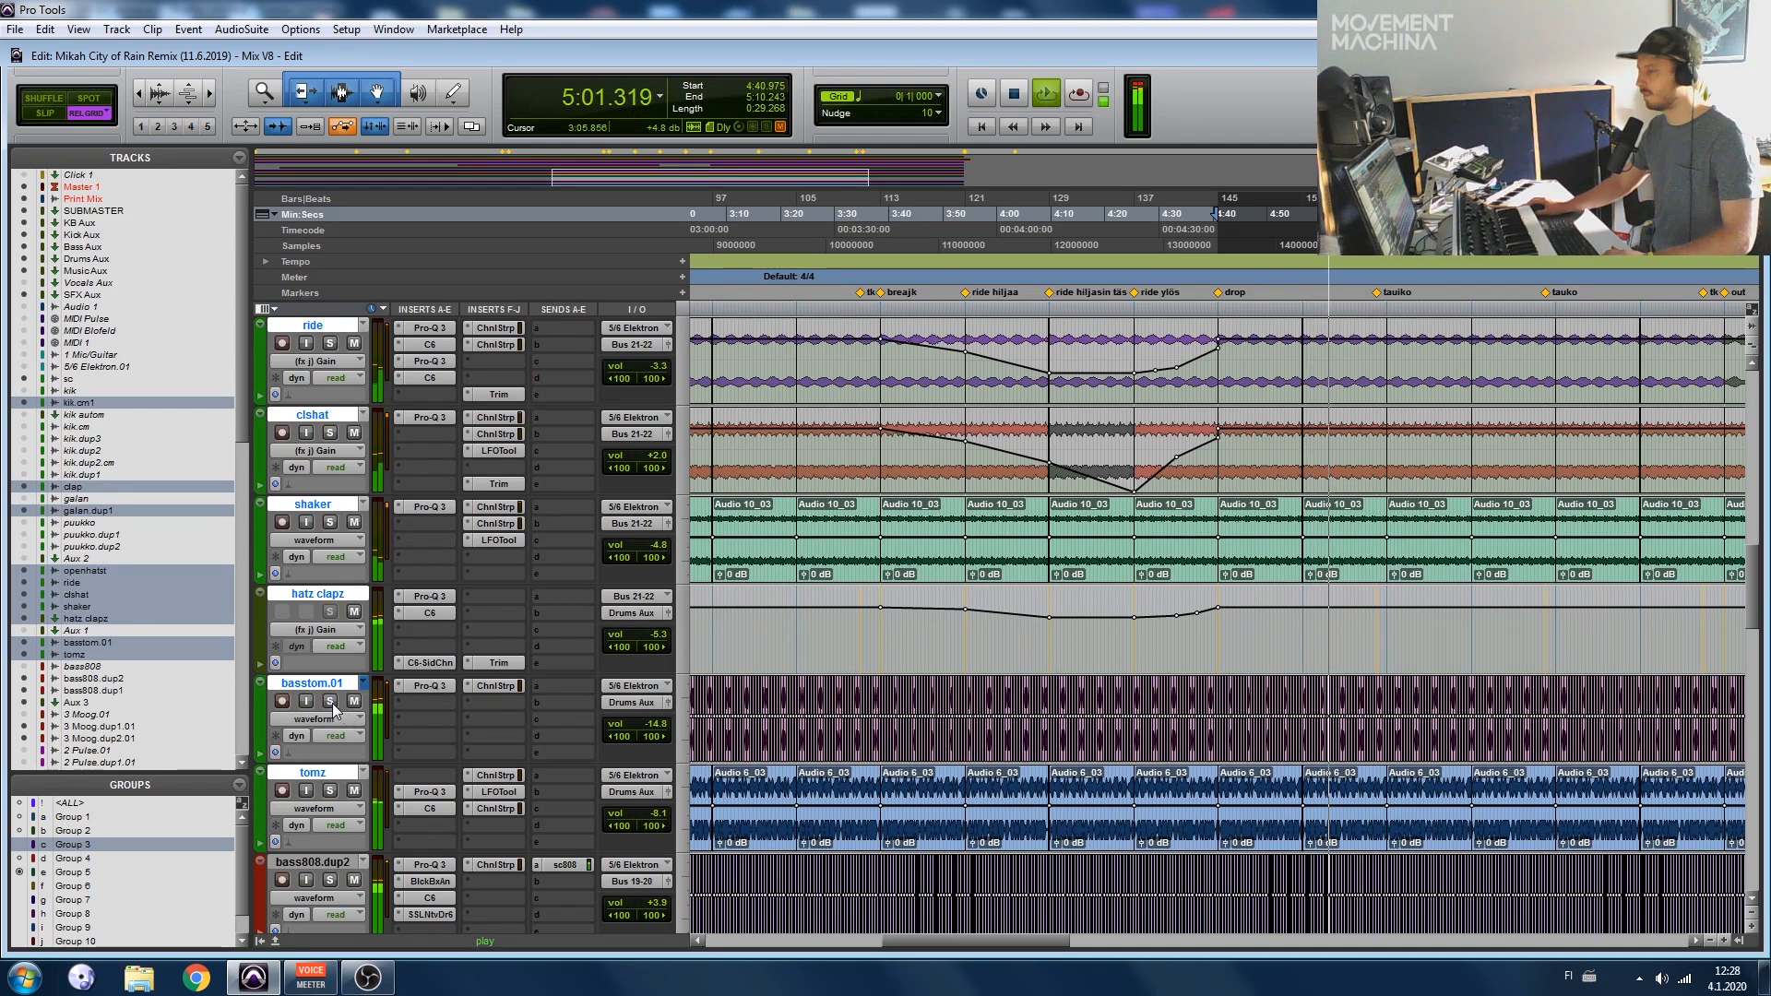
Step: Stop playback and bring the bass tracks into view around the selected drop section
{"action": "scroll", "coordinate": [340, 707], "scroll_direction": "down", "scroll_amount": 5}
{"action": "key", "text": "space"}
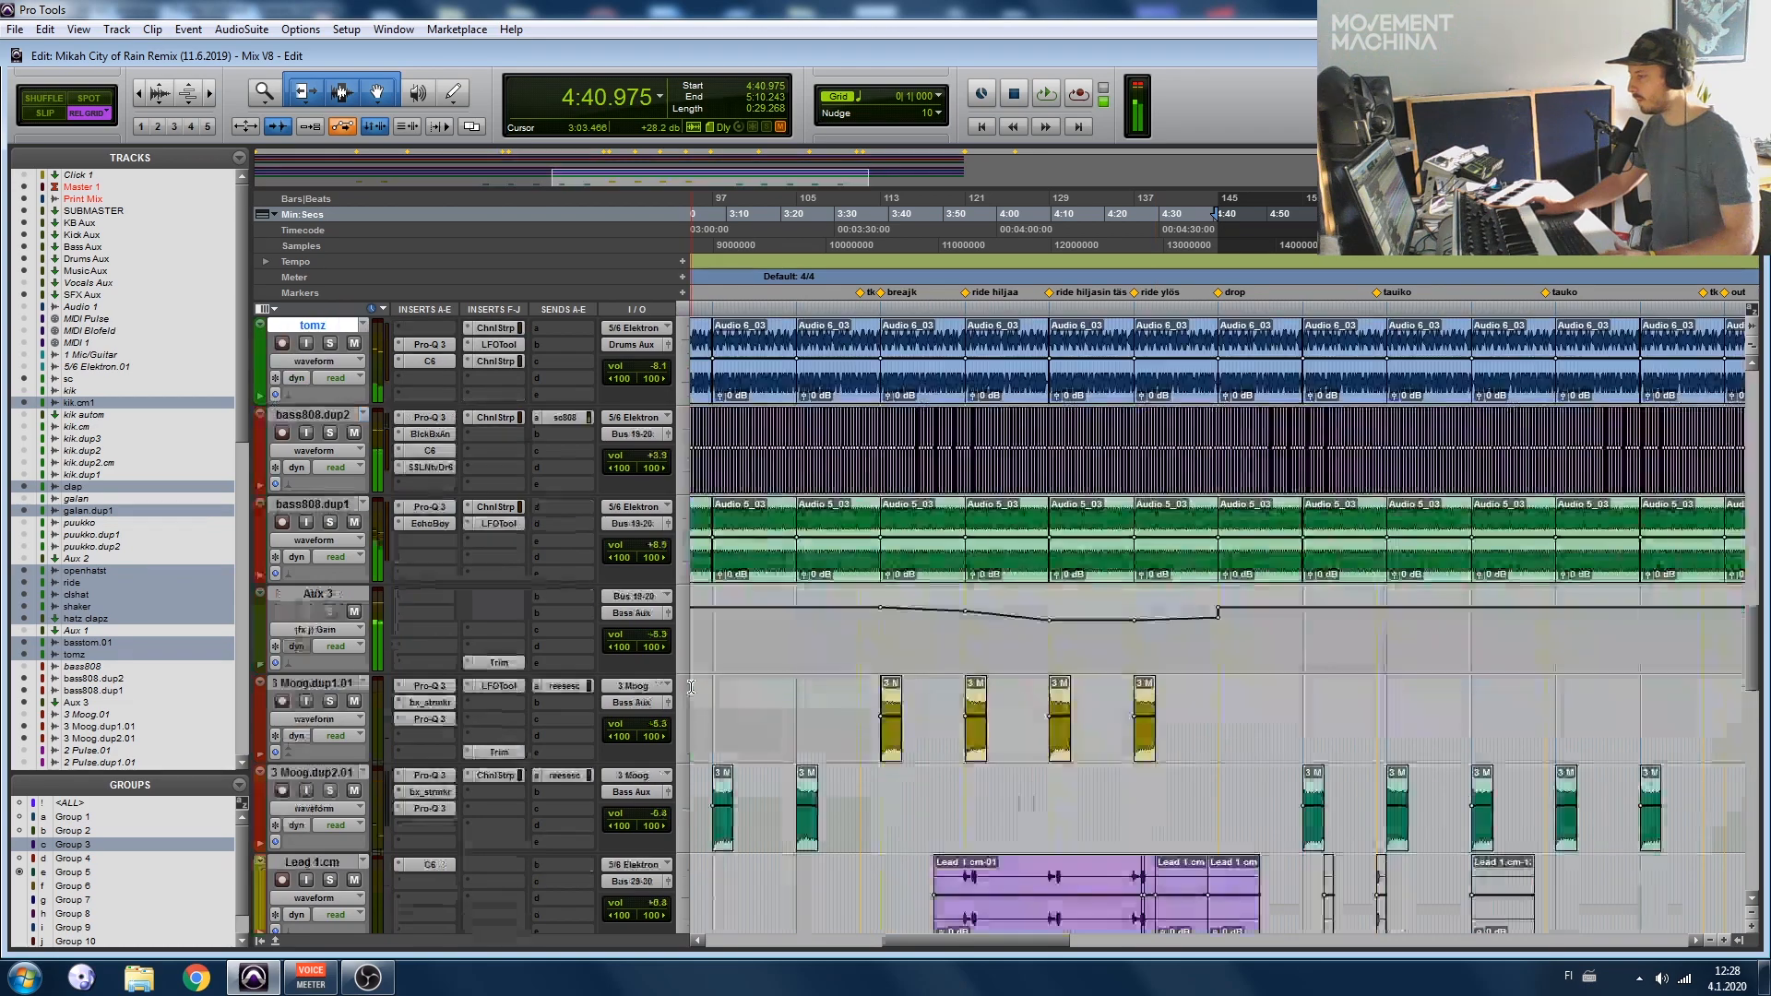
{"action": "scroll", "coordinate": [1033, 563], "scroll_direction": "right", "scroll_amount": 3}
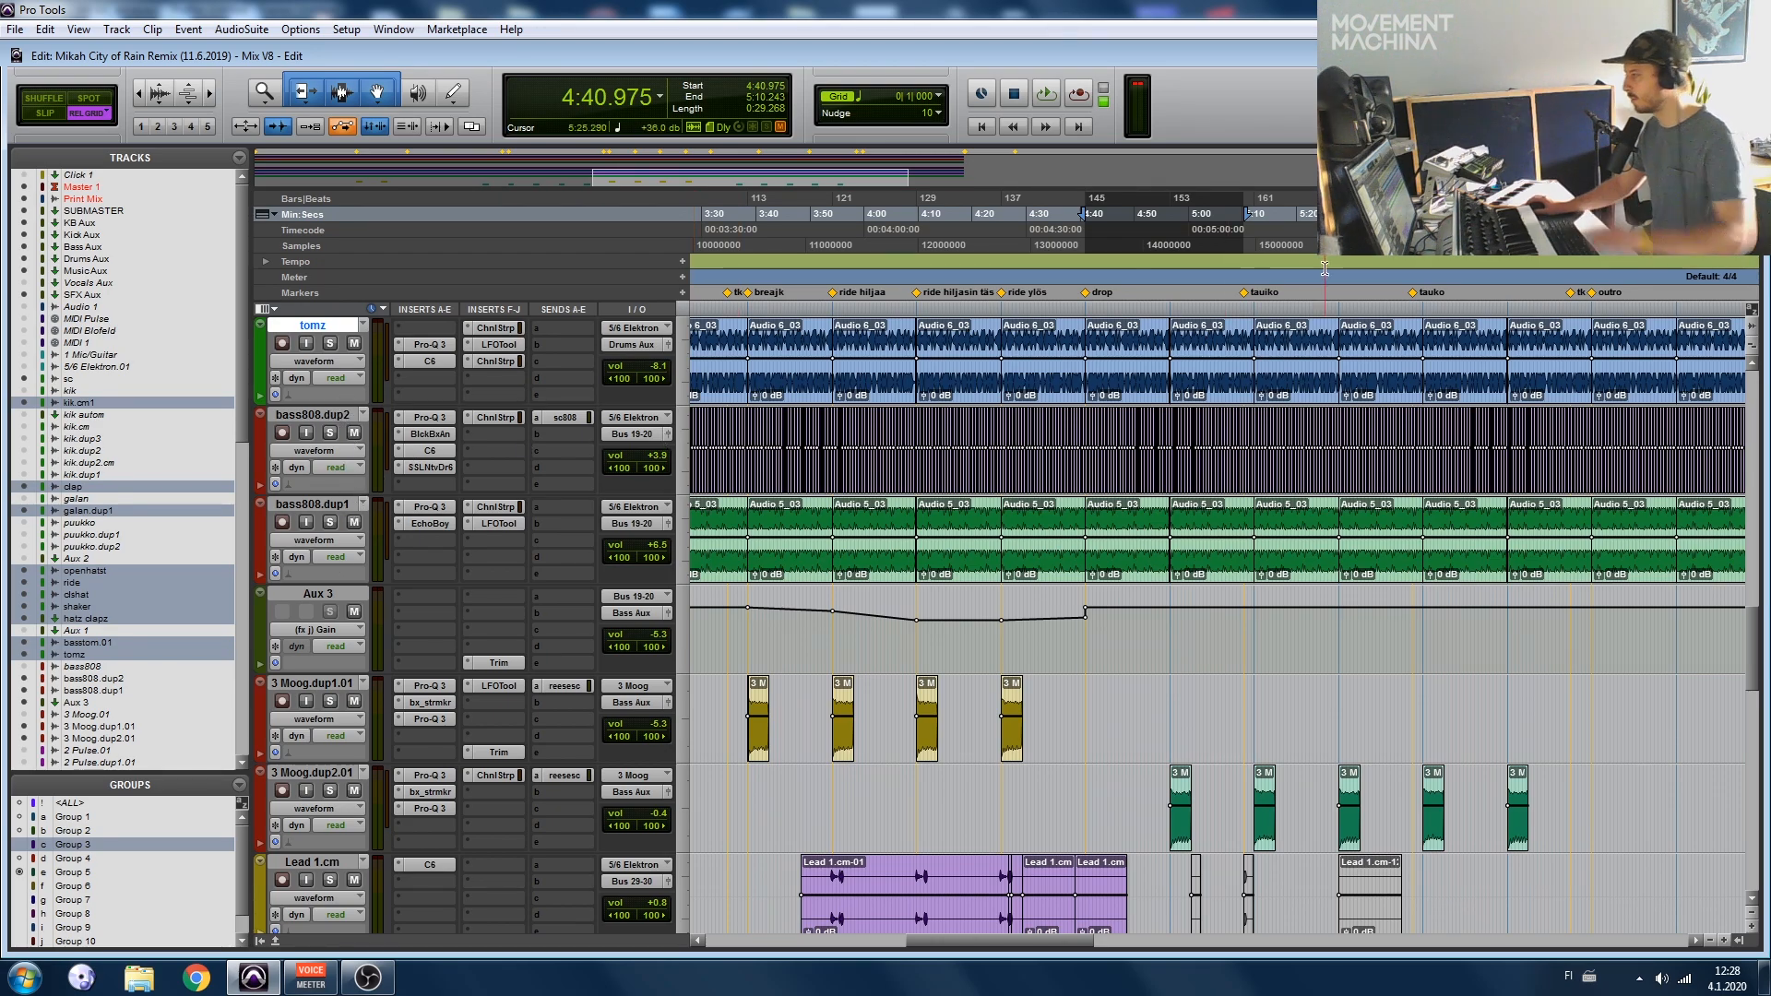
Step: Play the selected drop section with the bass808.dup2 track soloed
{"action": "key", "text": "t"}
{"action": "key", "text": "t"}
{"action": "key", "text": "space"}
{"action": "left_click", "coordinate": [331, 433]}
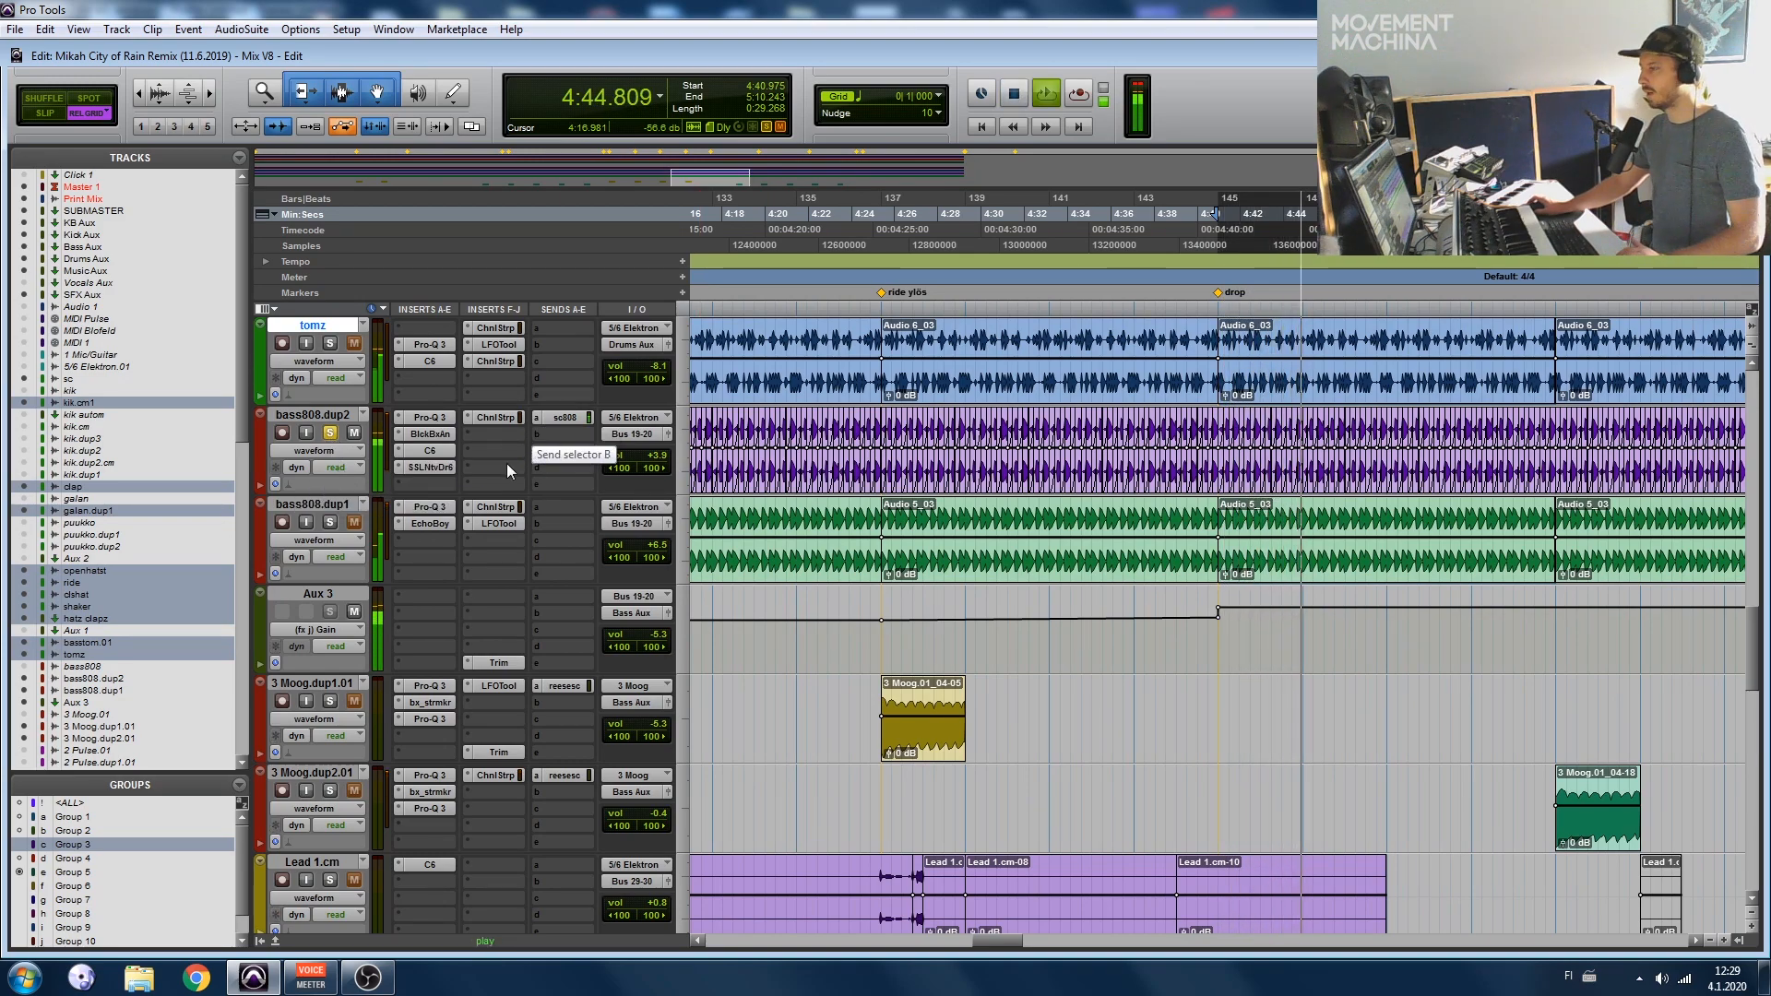
Step: Bypass all five inserts on bass808.dup2 and replay the drop section to hear the bass unprocessed
{"action": "left_click", "coordinate": [491, 419], "text": "ctrl"}
{"action": "left_click", "coordinate": [441, 468], "text": "ctrl"}
{"action": "left_click", "coordinate": [439, 452], "text": "ctrl"}
{"action": "left_click", "coordinate": [438, 436], "text": "ctrl"}
{"action": "left_click", "coordinate": [438, 421], "text": "ctrl"}
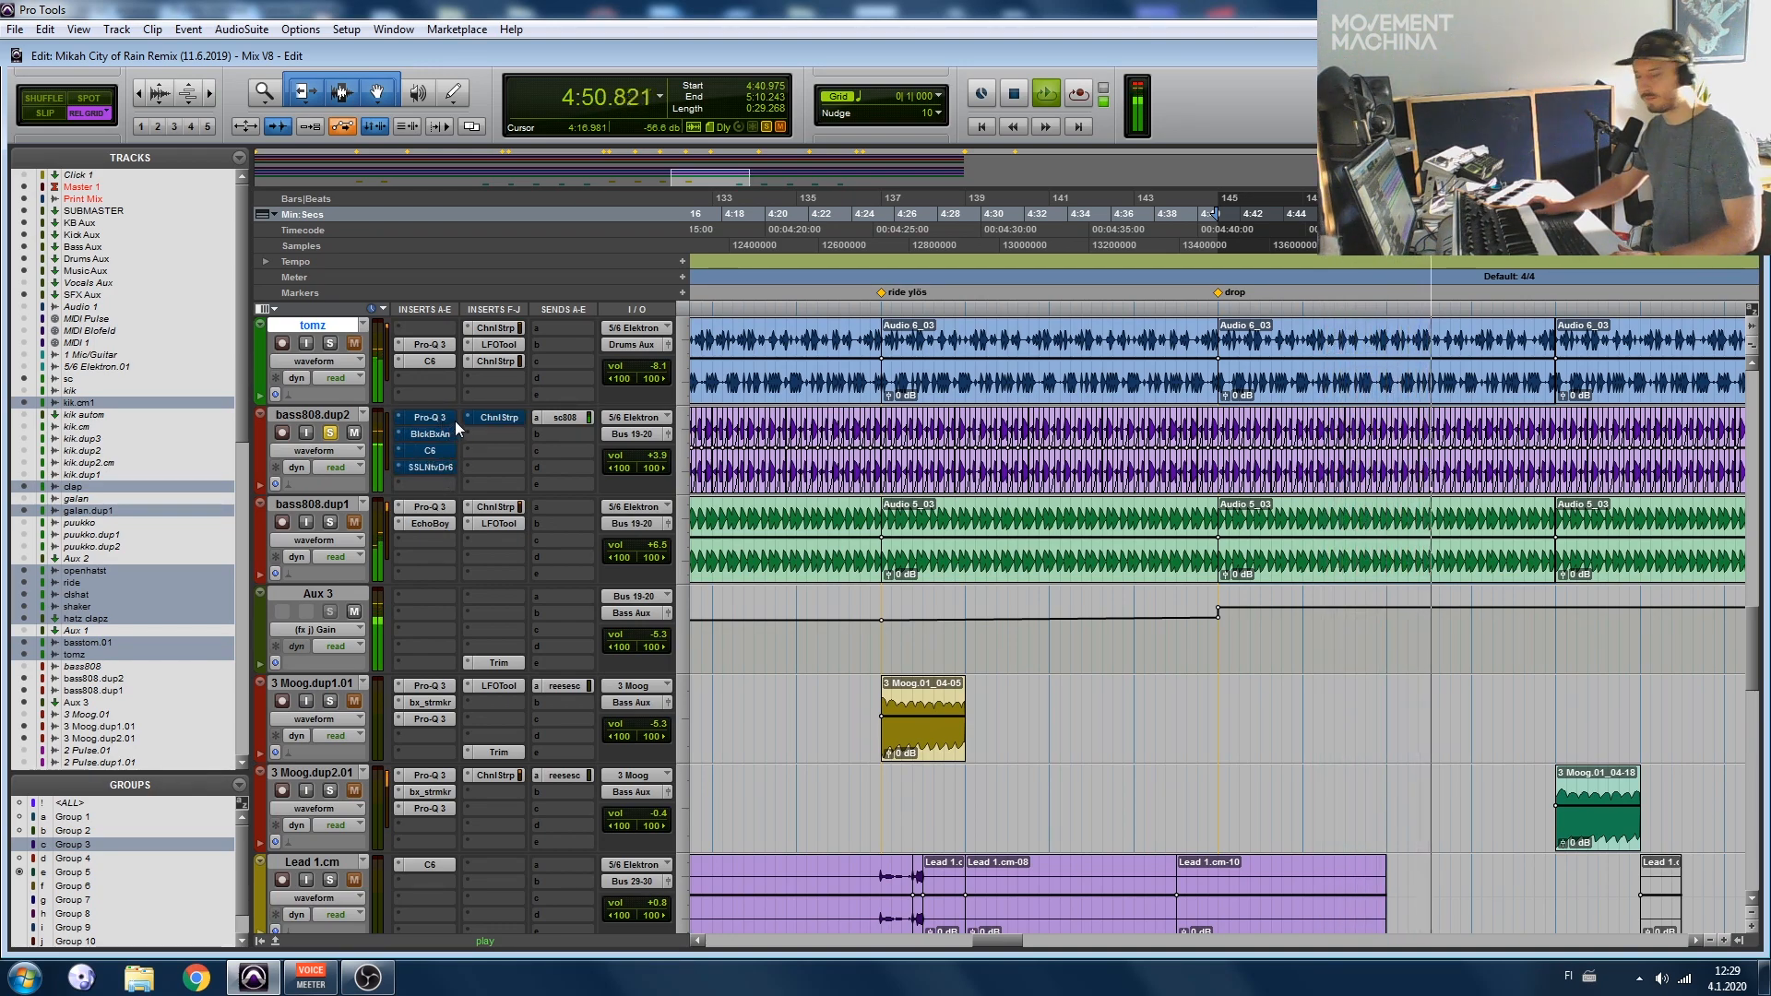
{"action": "key", "text": "space"}
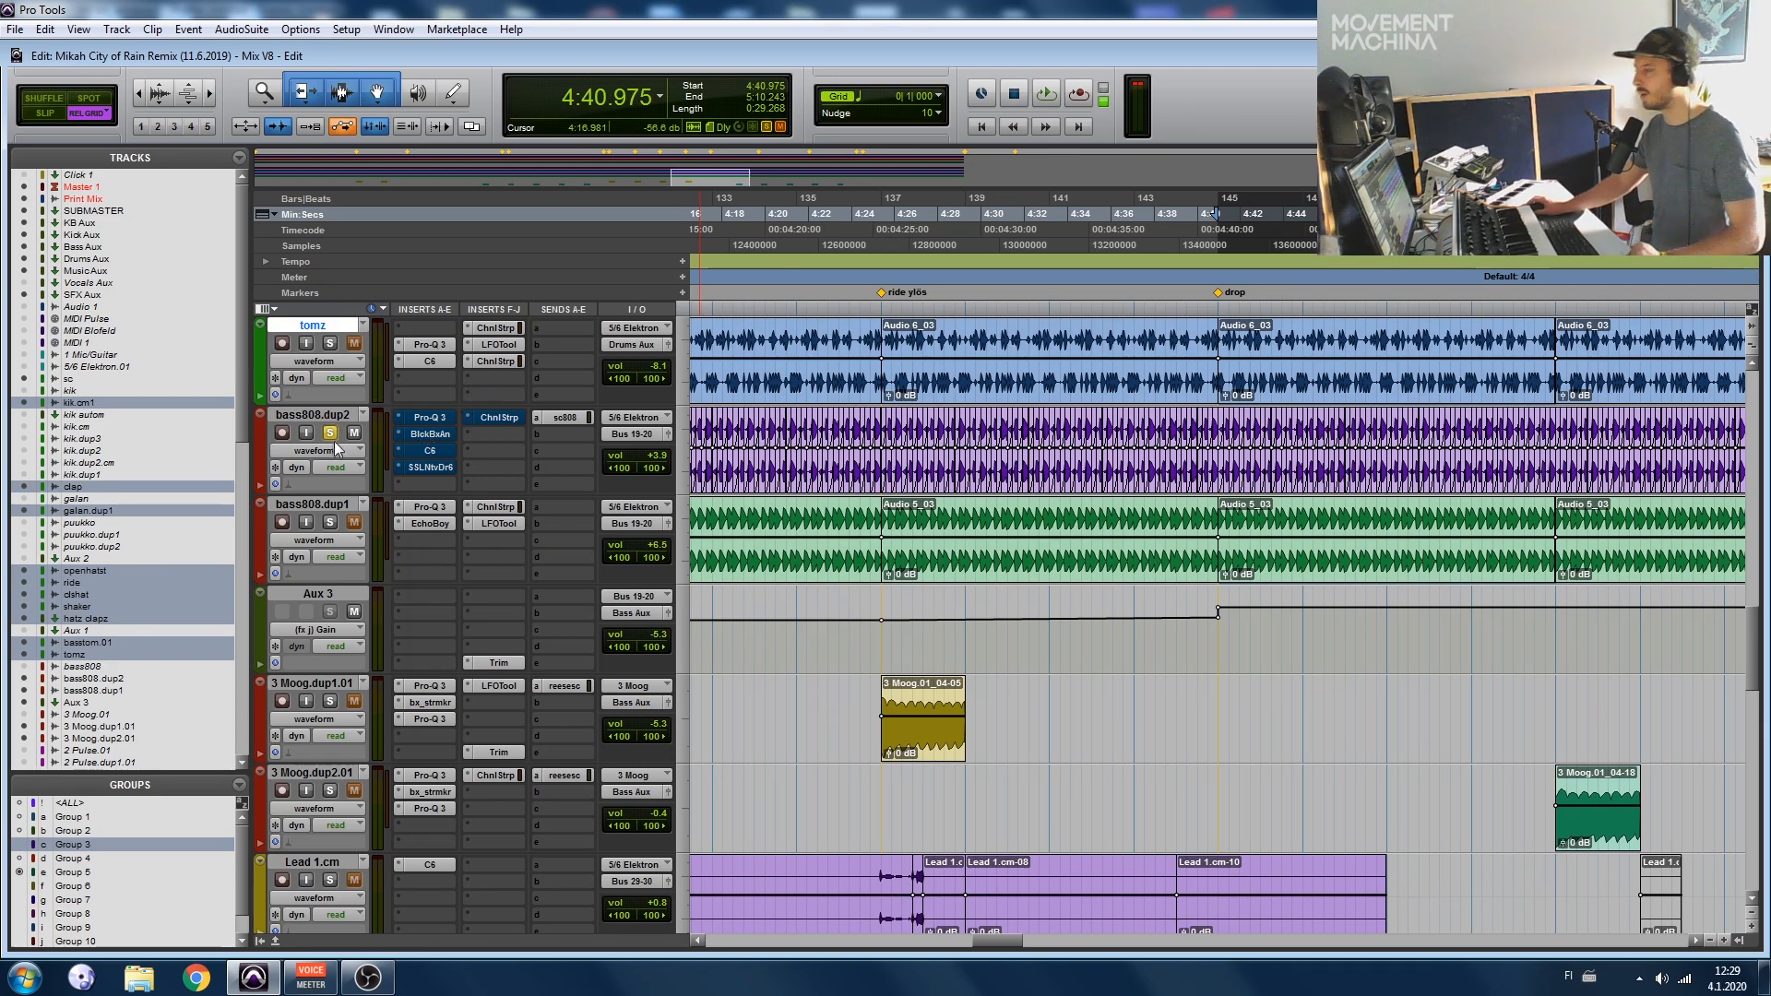
{"action": "key", "text": "space"}
{"action": "scroll", "coordinate": [378, 489], "scroll_direction": "up", "scroll_amount": 10}
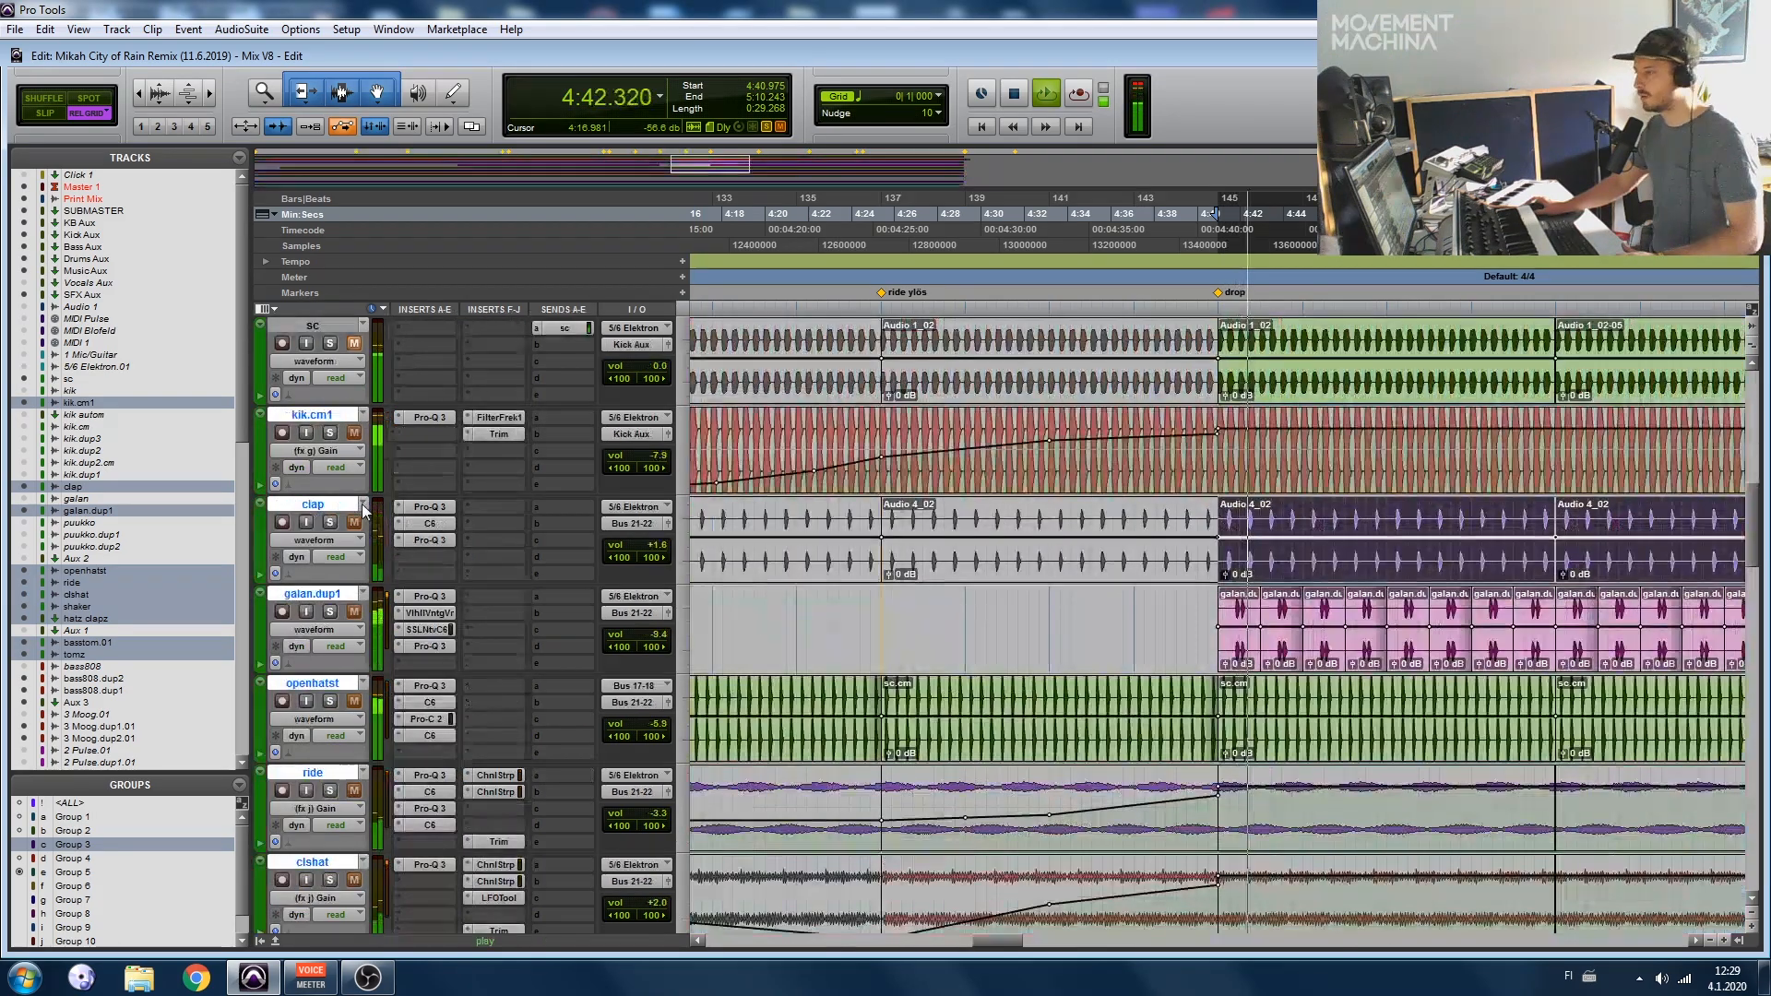
{"action": "scroll", "coordinate": [373, 487], "scroll_direction": "down", "scroll_amount": 10}
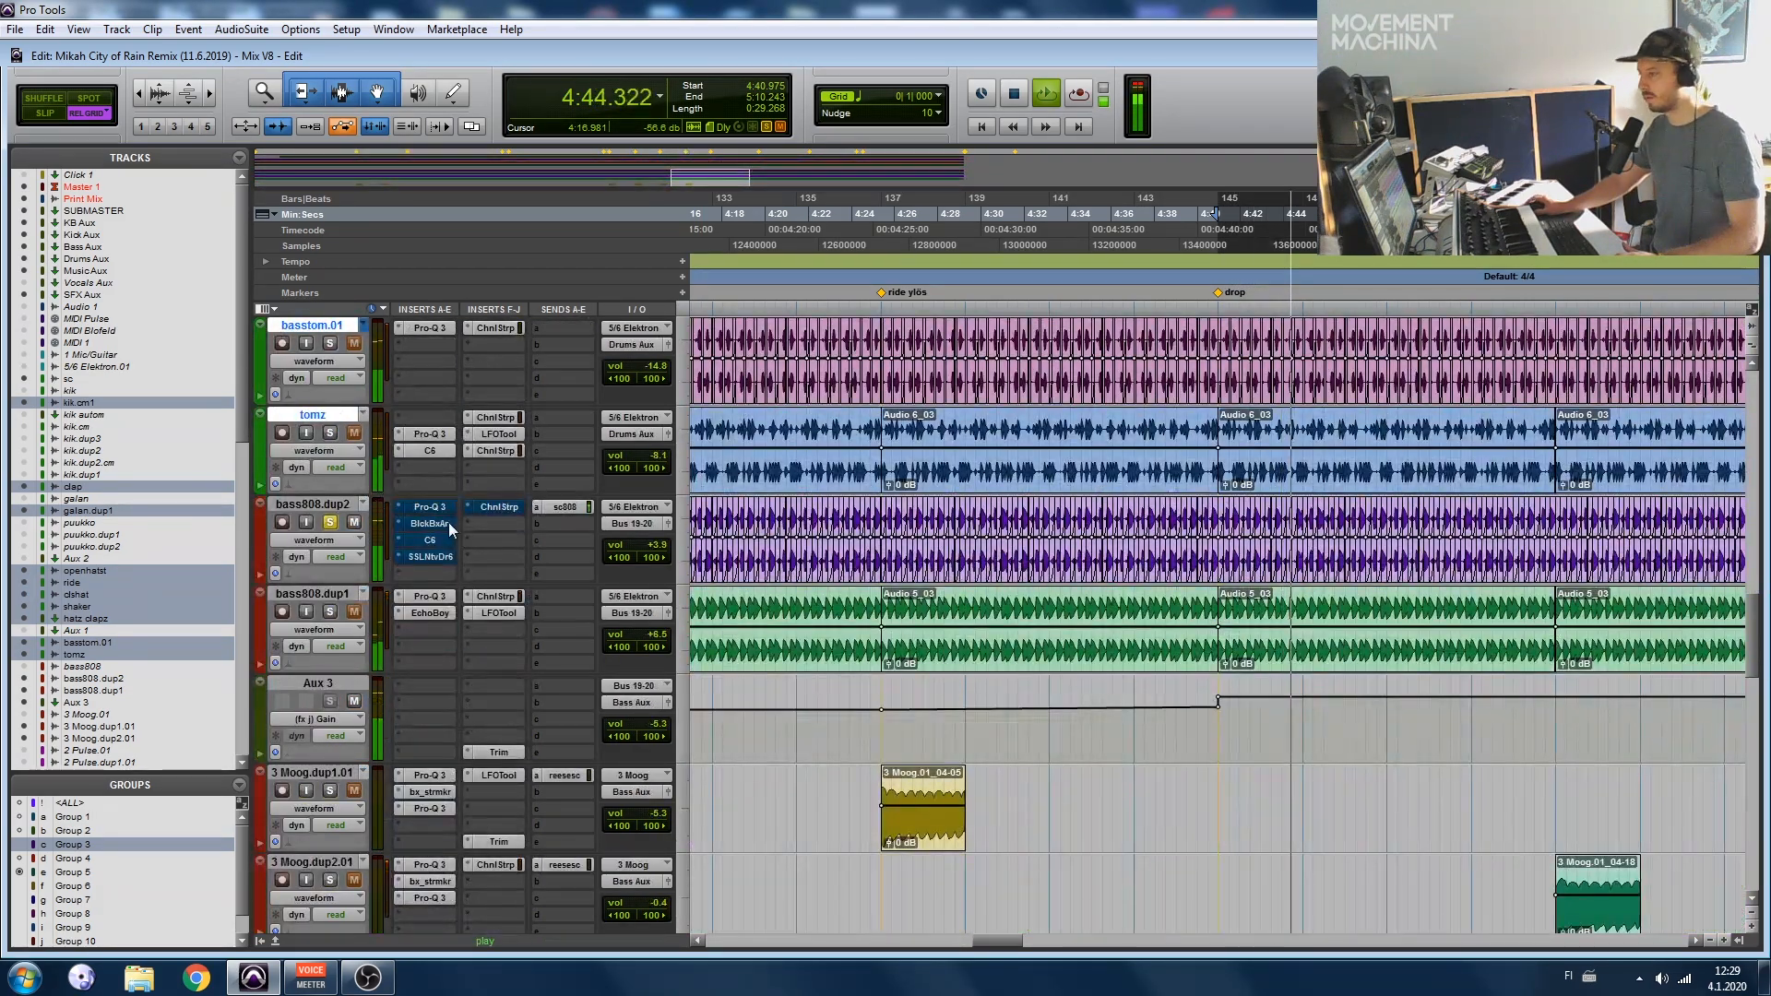
Step: Re-enable the Pro-Q 3 on bass808.dup2 and compare the bass with the EQ bypassed and active
{"action": "left_click", "coordinate": [434, 507]}
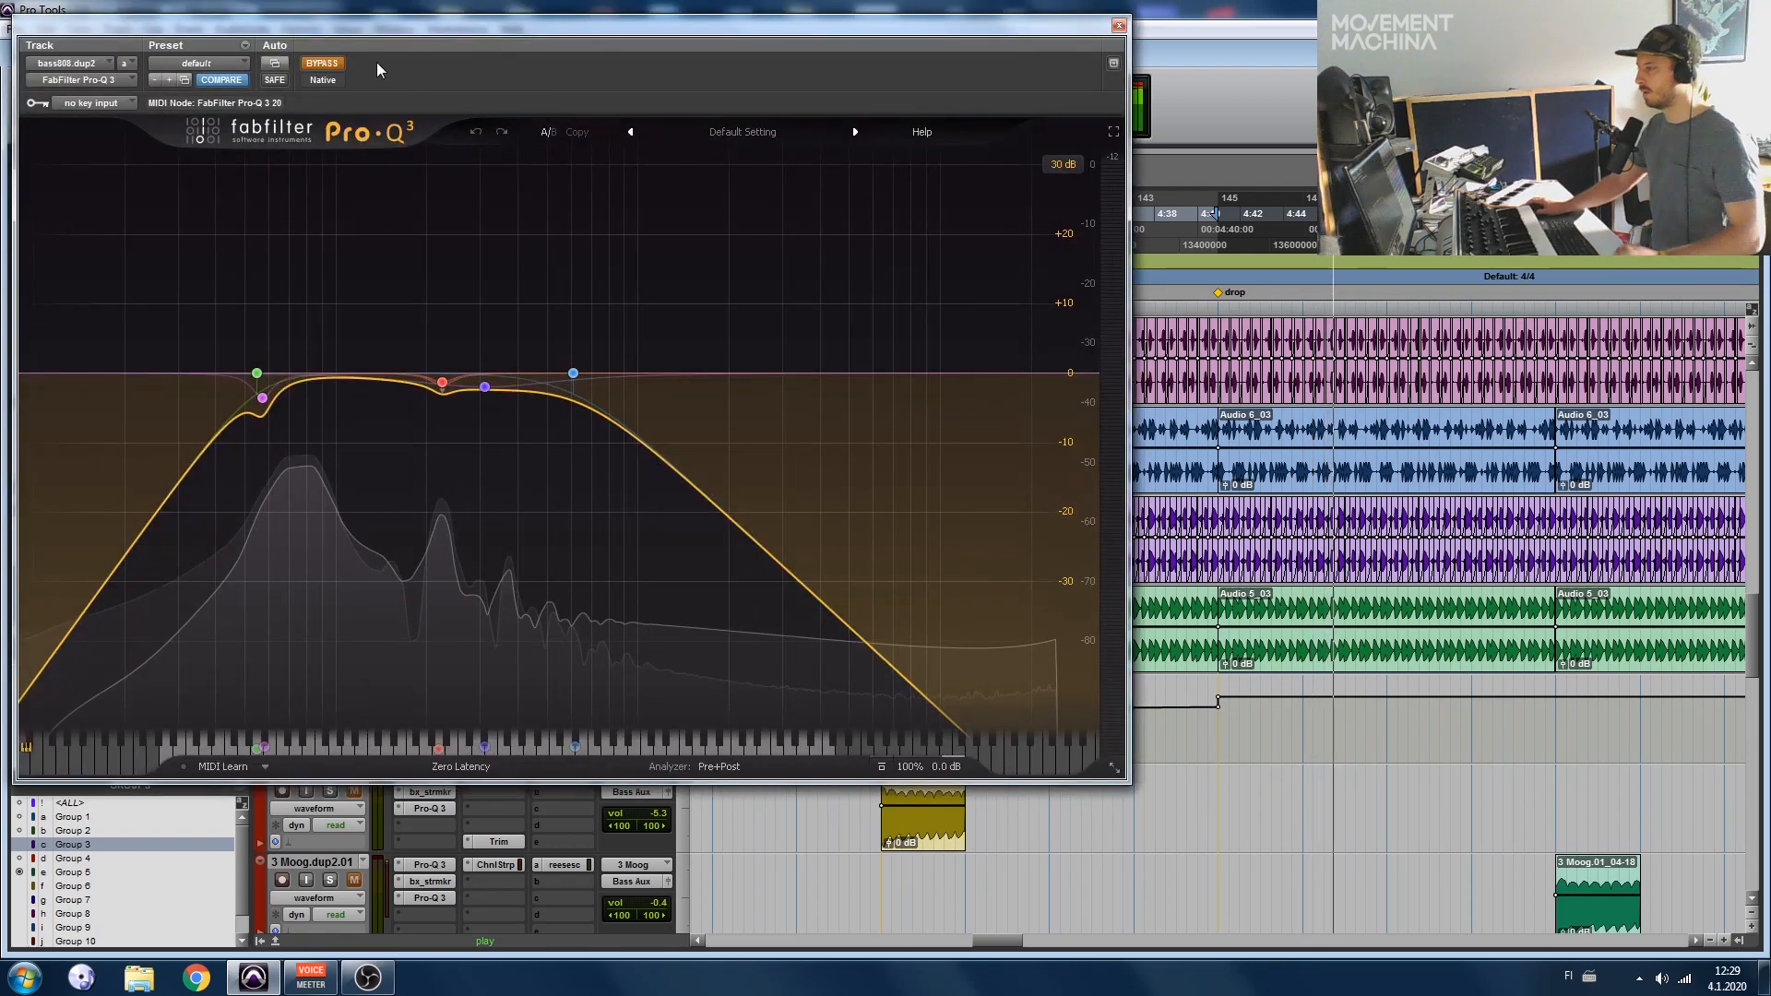
{"action": "left_click_drag", "start_coordinate": [384, 26], "coordinate": [786, 28]}
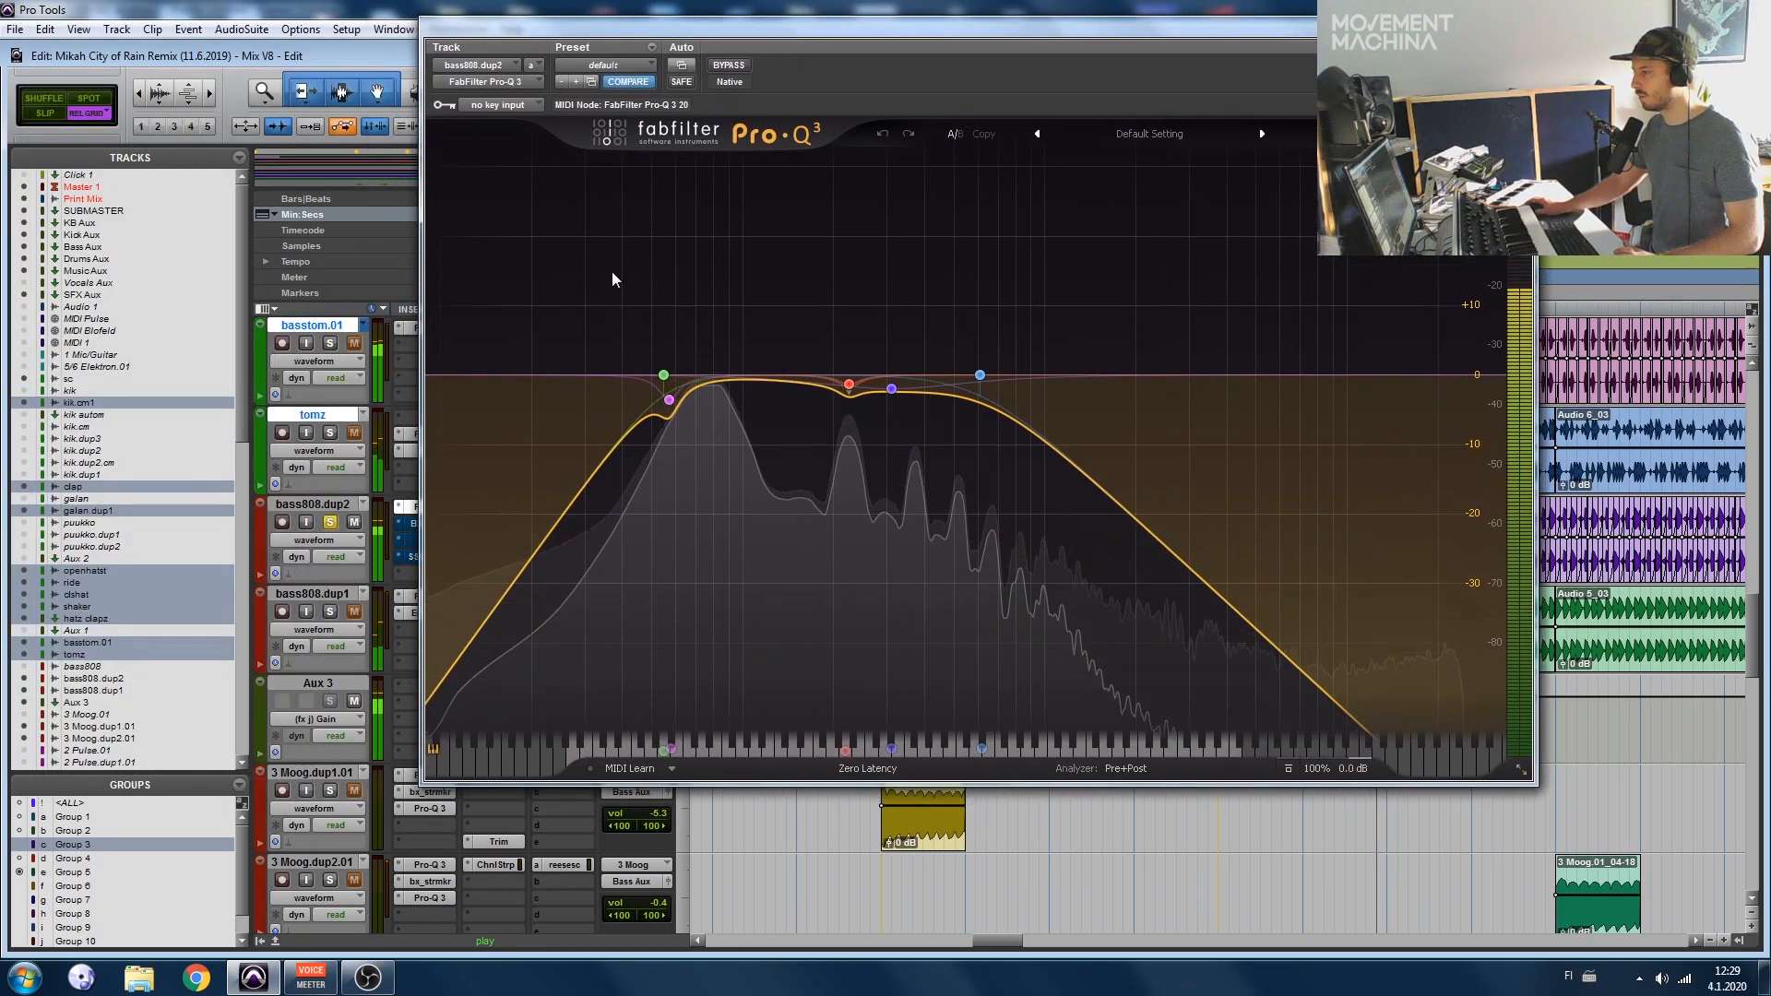
{"action": "left_click", "coordinate": [729, 65]}
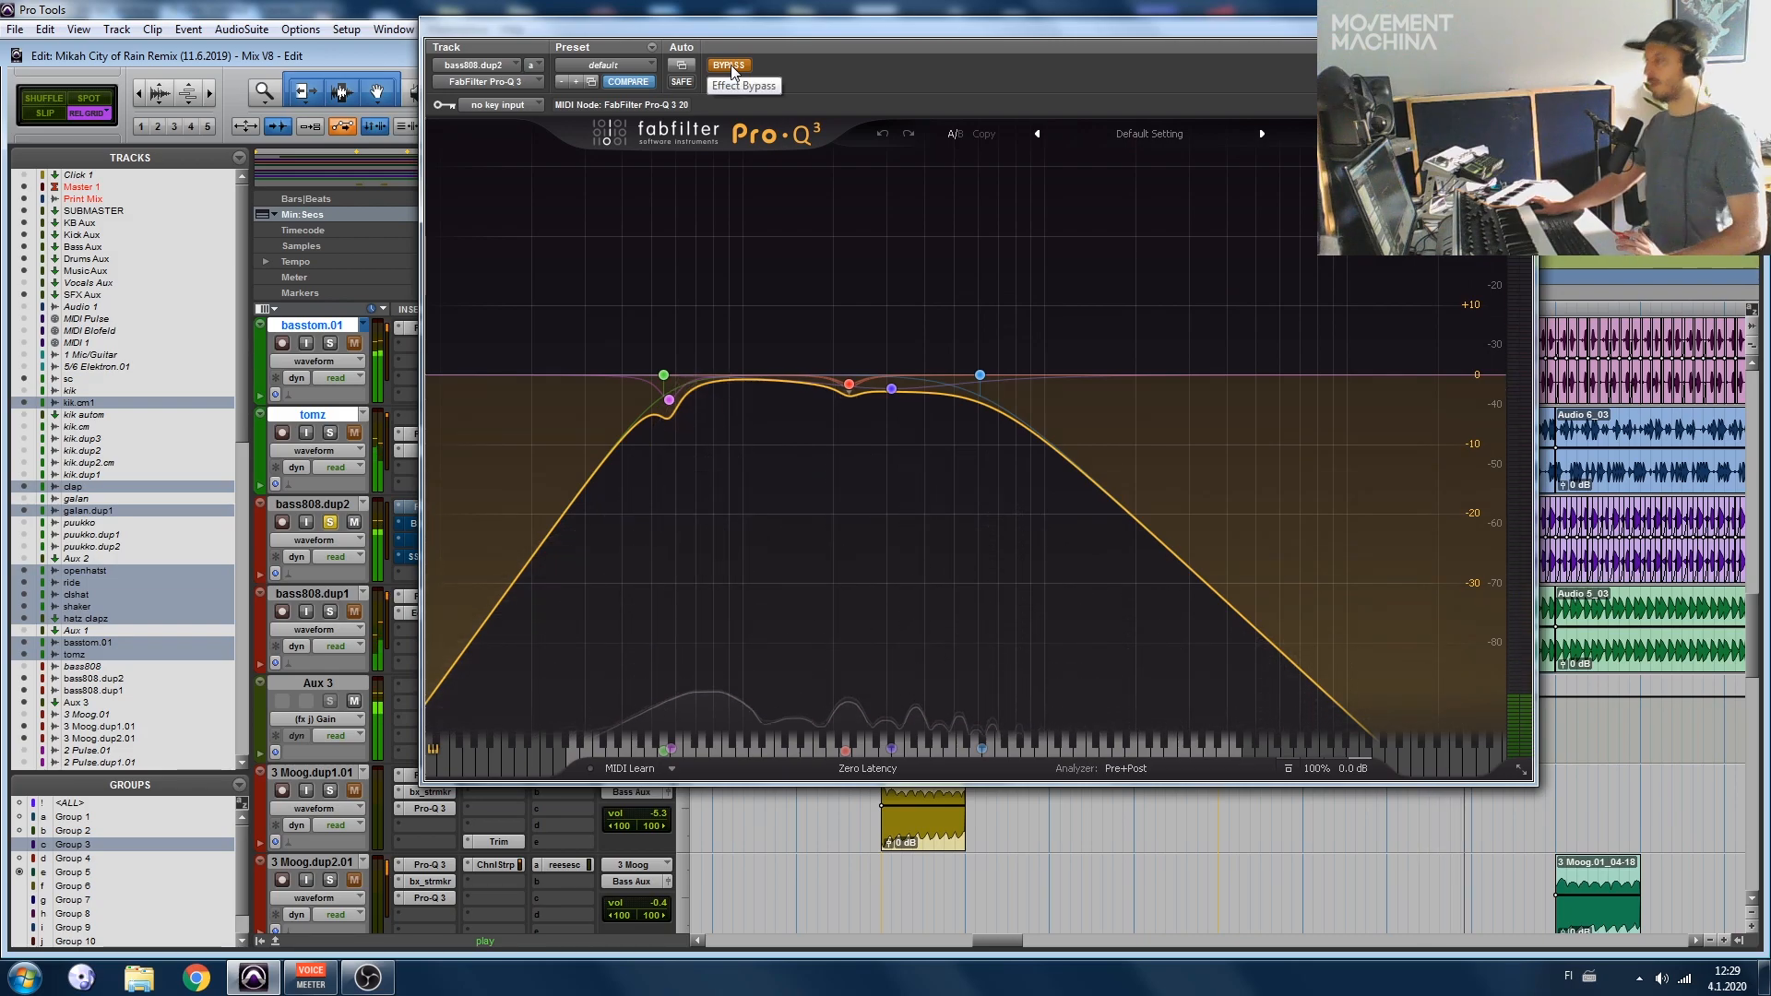
{"action": "left_click", "coordinate": [729, 66]}
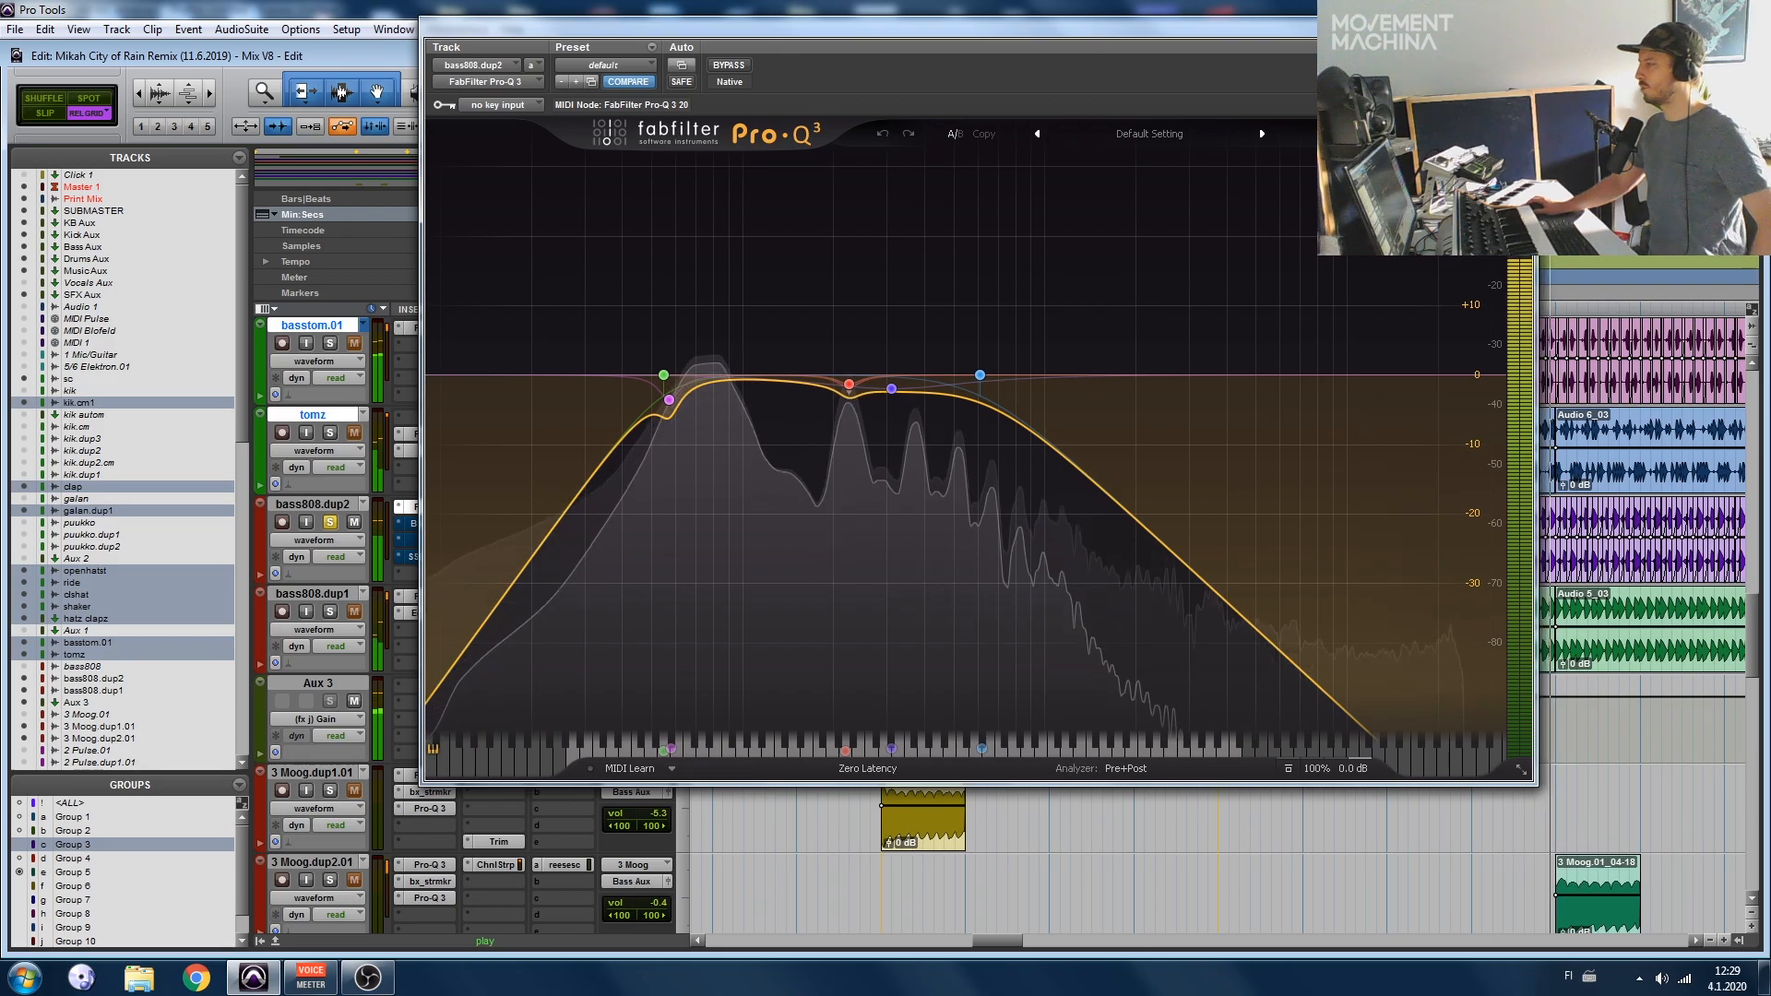
{"action": "left_click", "coordinate": [406, 508]}
Step: Re-enable the Black Box HG-2 on bass808.dup2 and compare the bass with its saturation bypassed and active
{"action": "left_click", "coordinate": [429, 523]}
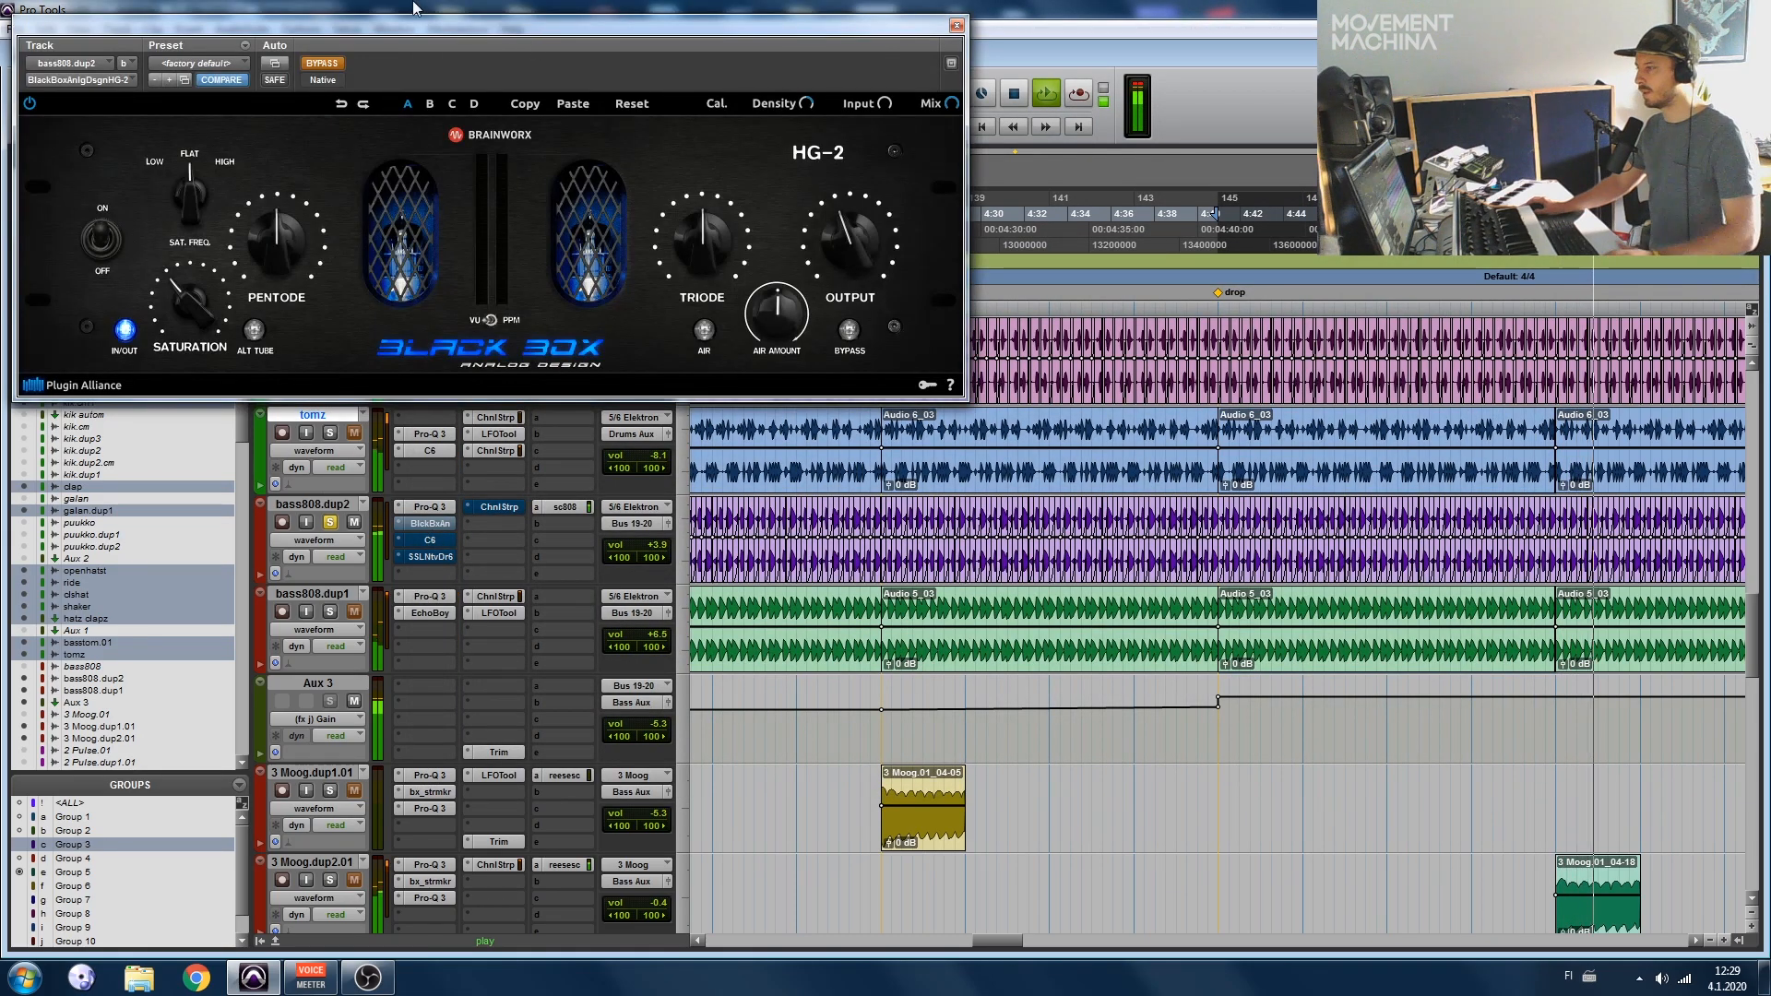
{"action": "left_click_drag", "start_coordinate": [351, 24], "coordinate": [910, 245]}
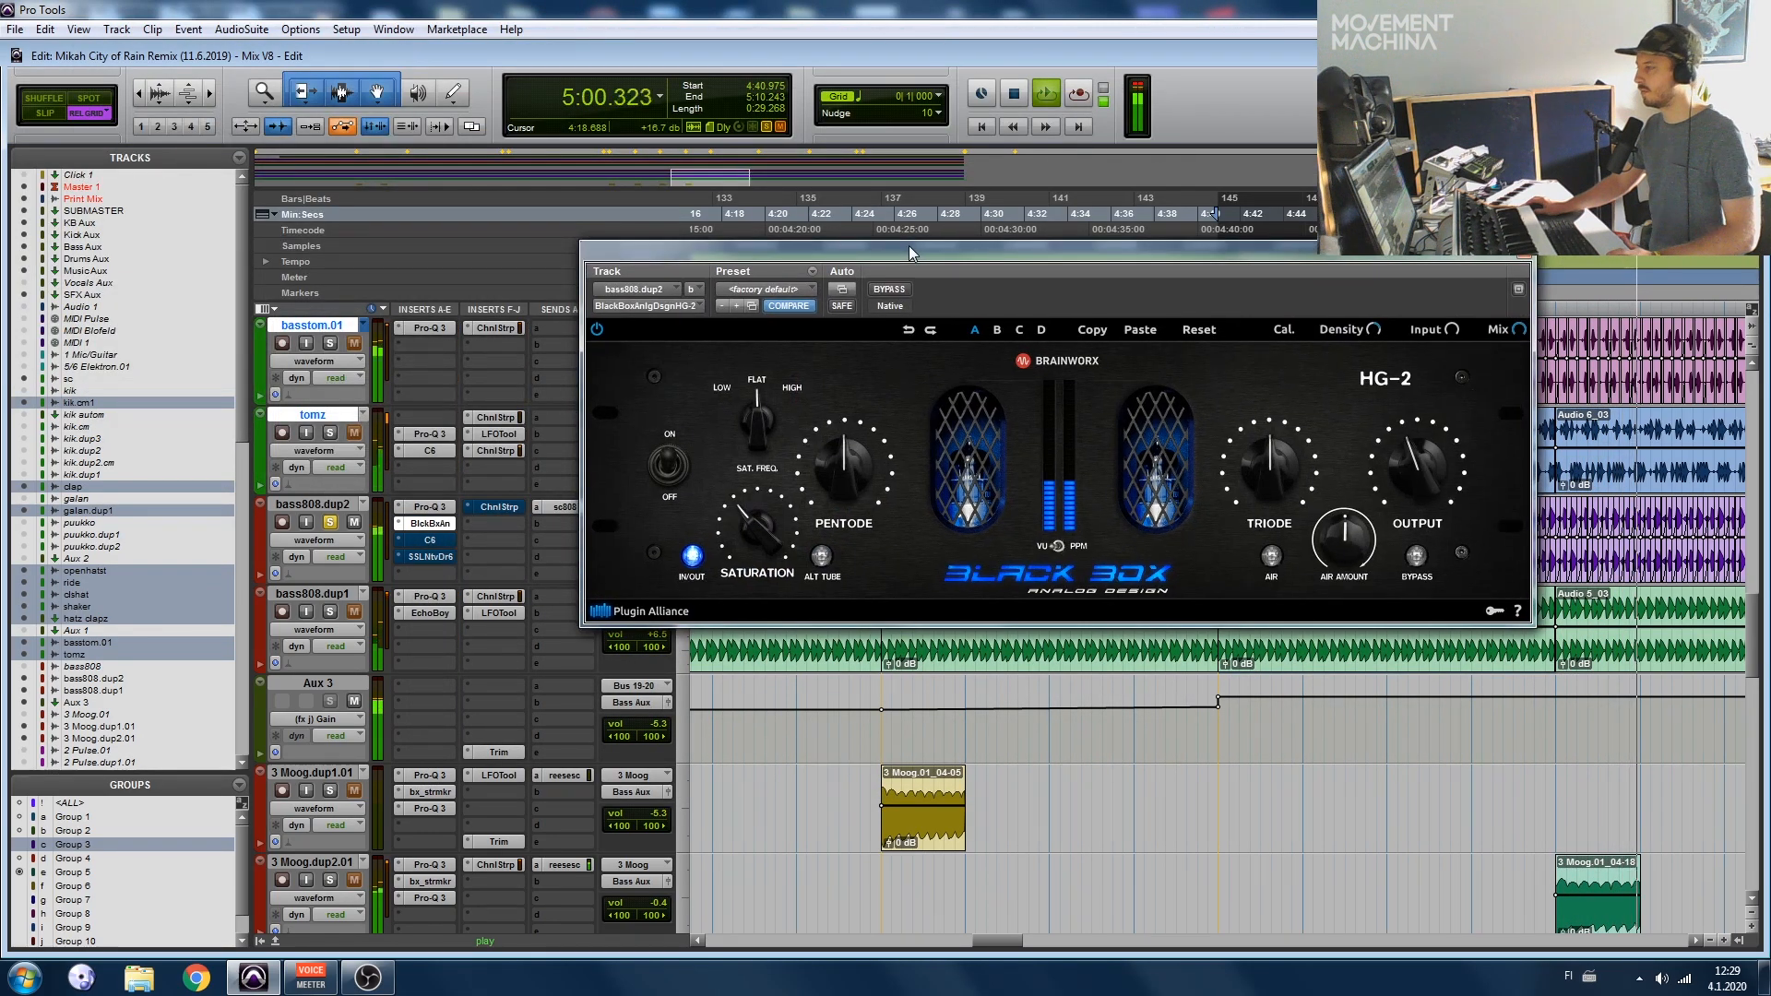
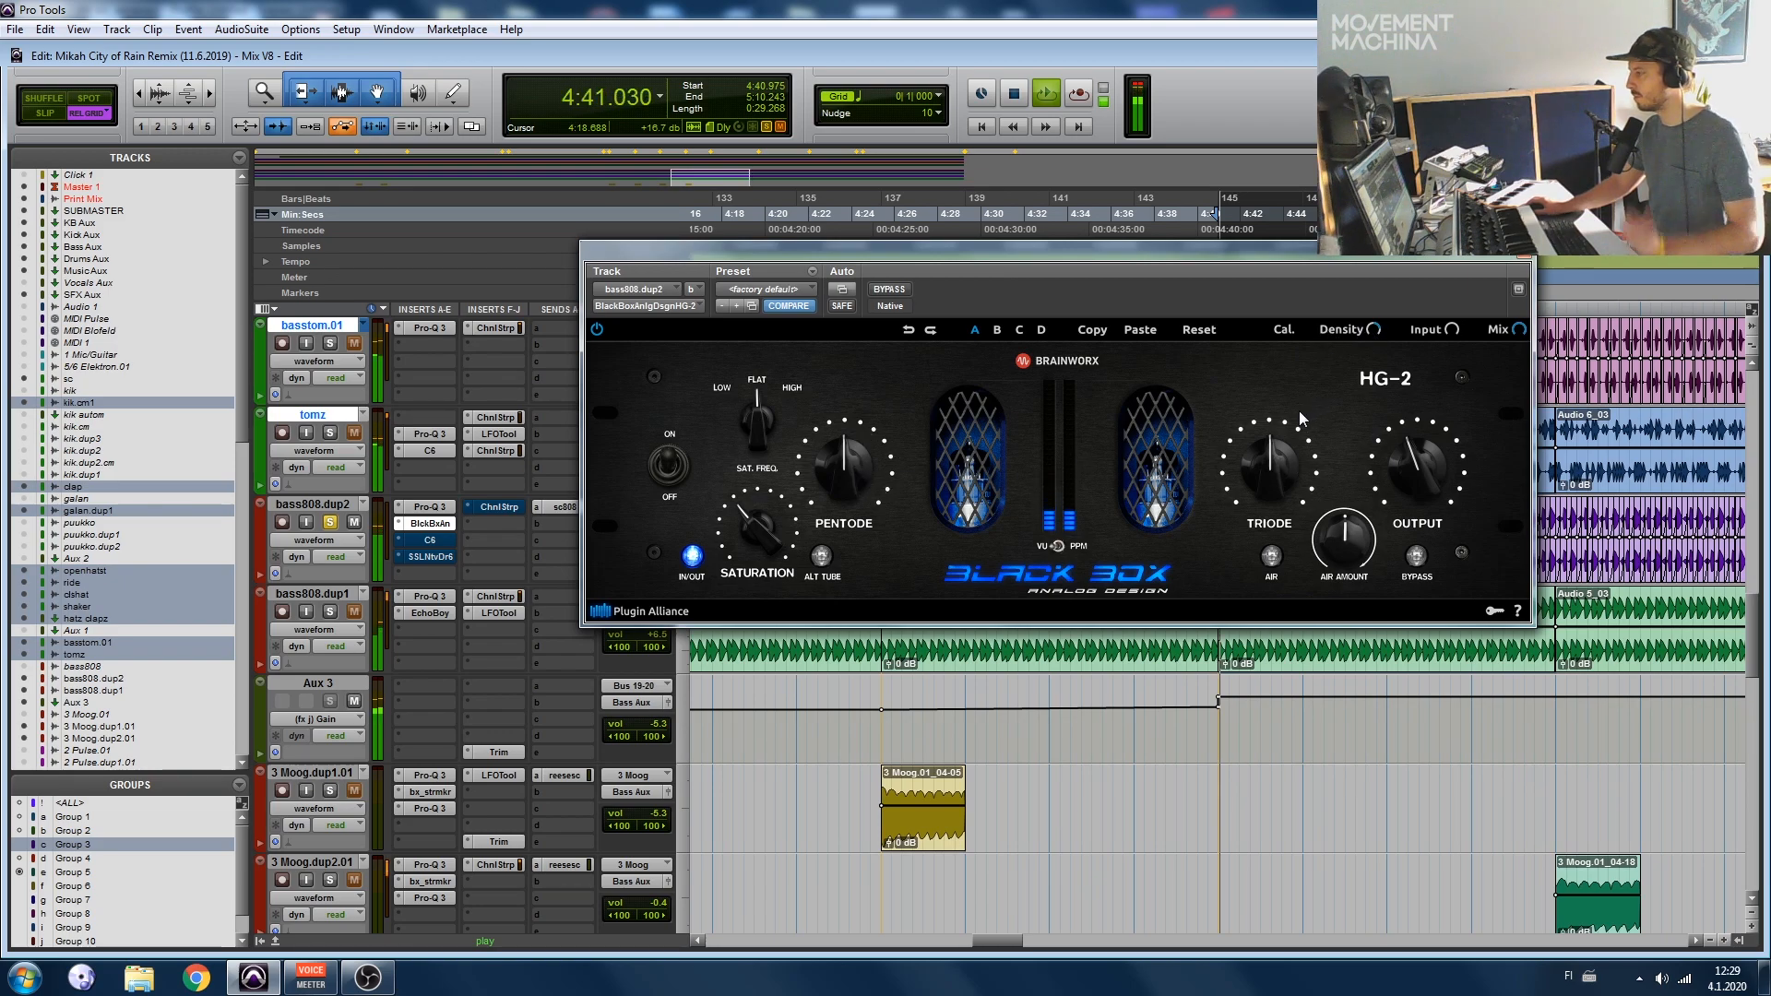
{"action": "left_click", "coordinate": [892, 292]}
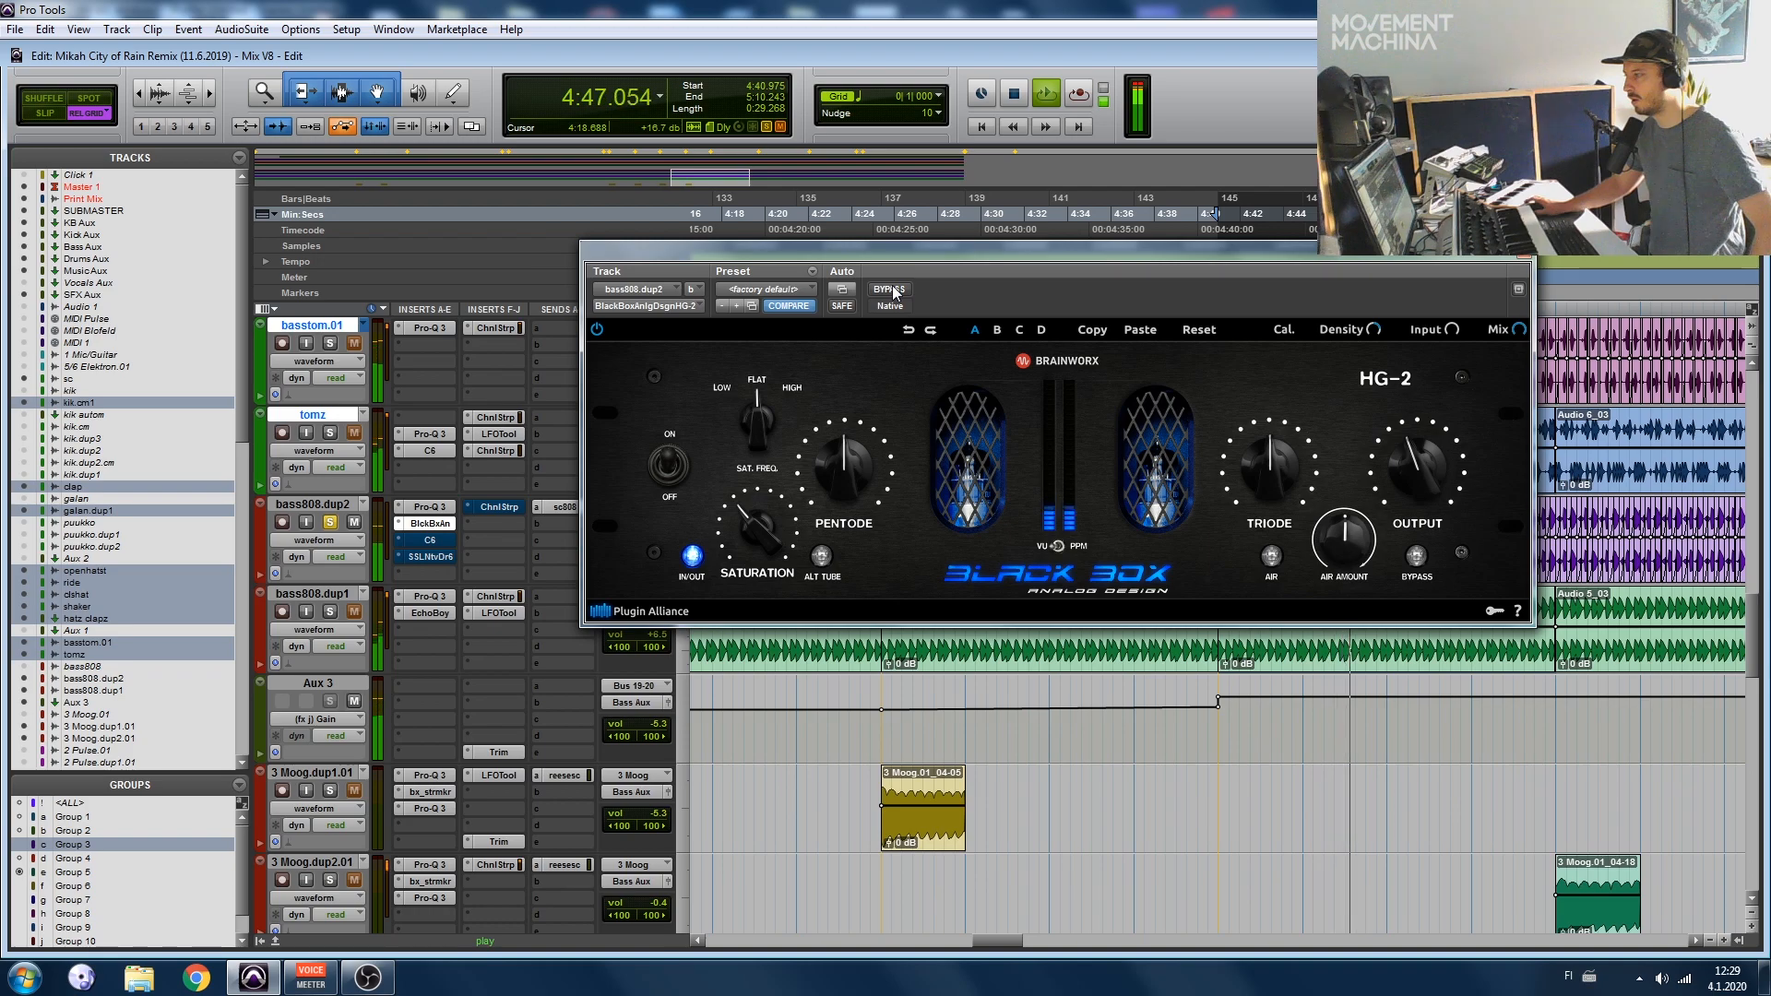
{"action": "left_click", "coordinate": [890, 290]}
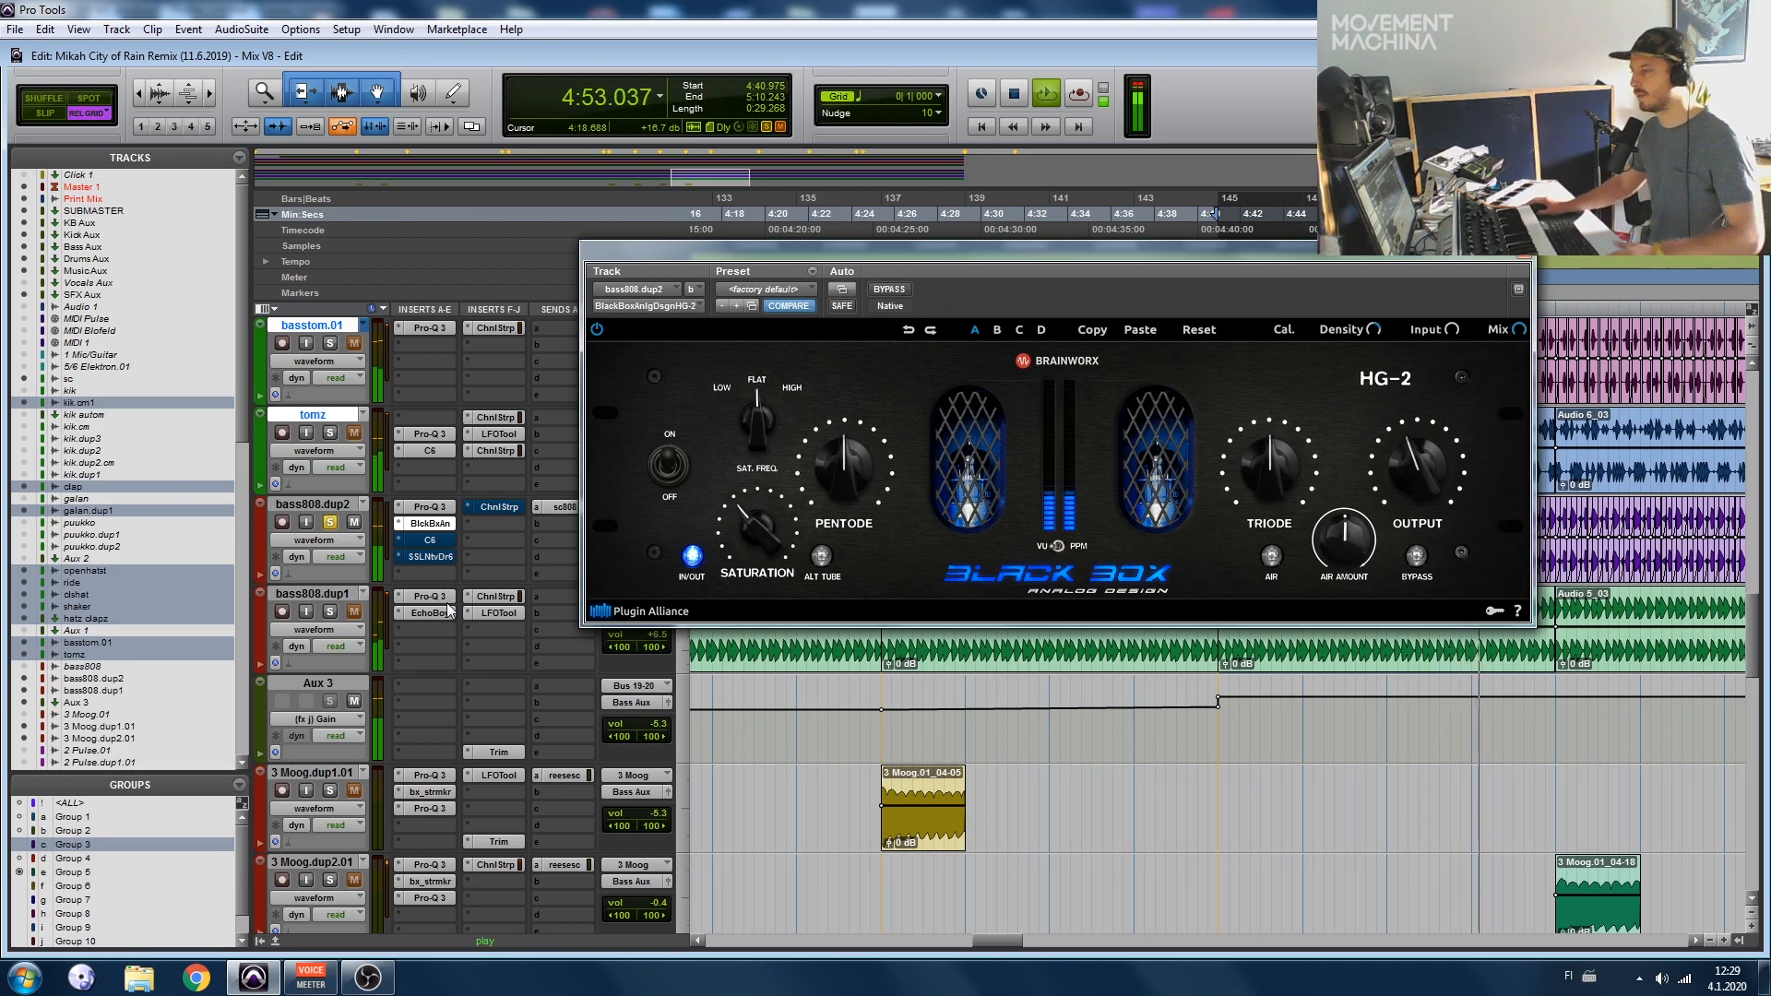
Step: Inspect the C6 compressor on bass808.dup2, solo its third band briefly to hear it, and close the open plug-in windows
{"action": "left_click", "coordinate": [430, 541]}
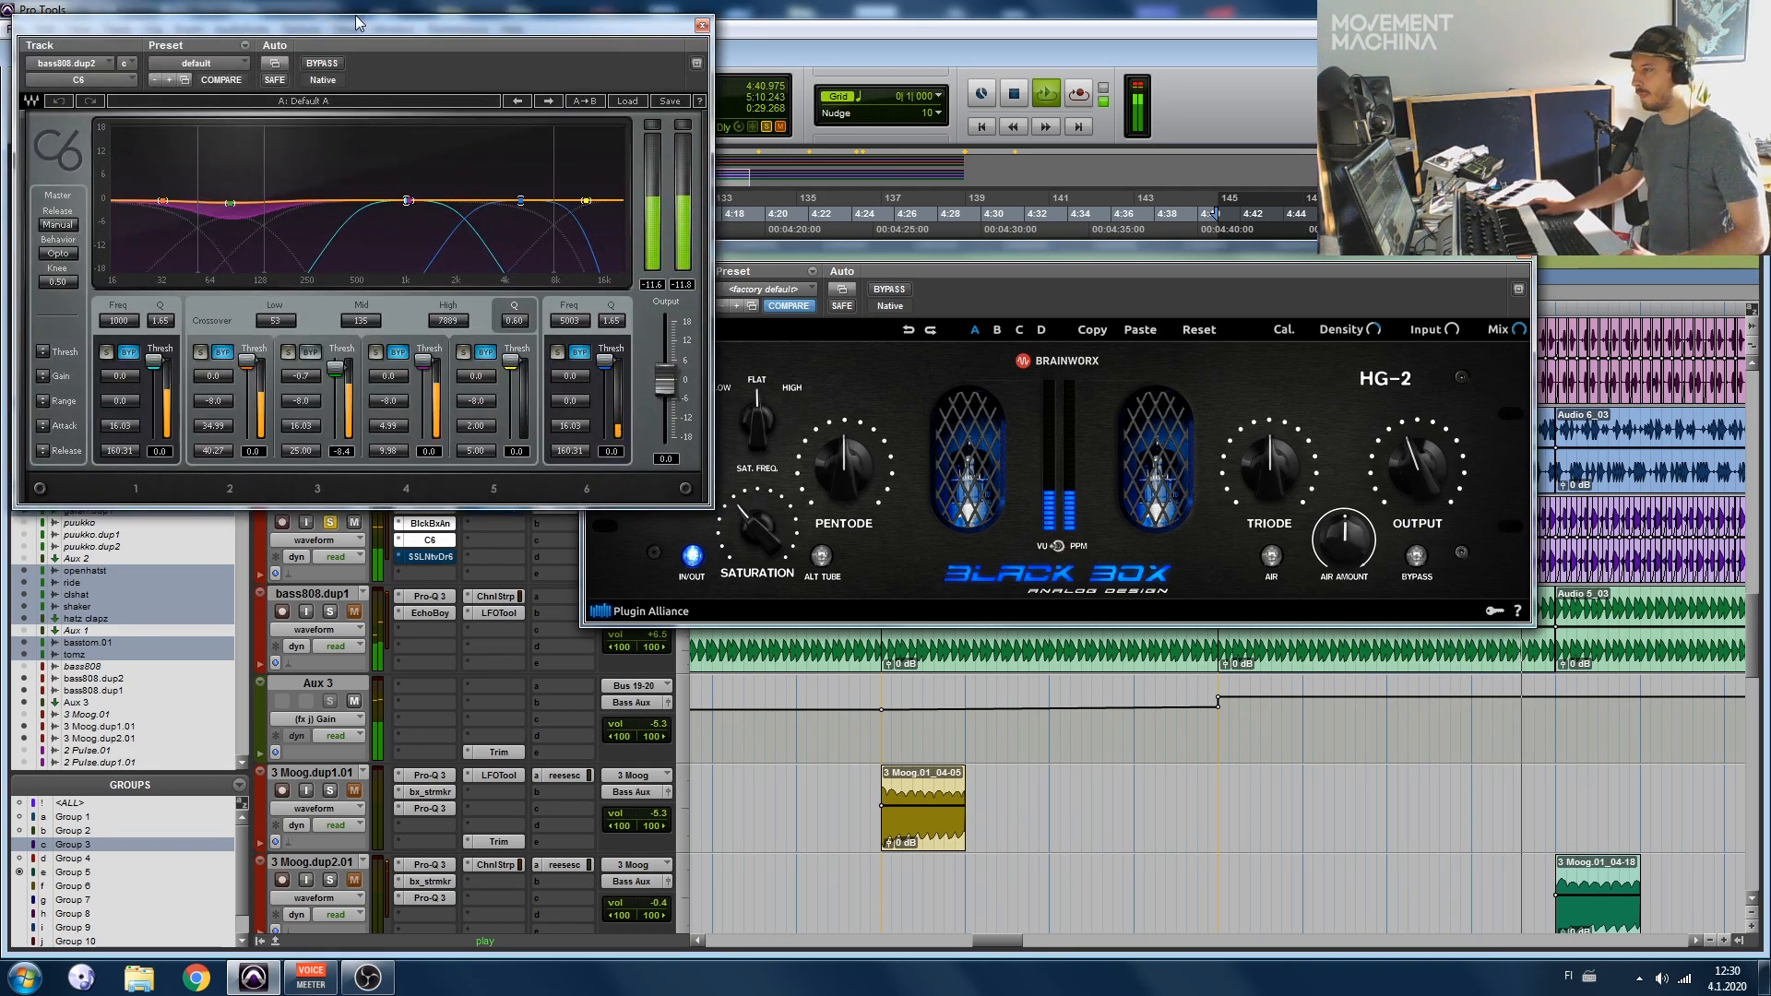
{"action": "left_click_drag", "start_coordinate": [362, 28], "coordinate": [966, 155]}
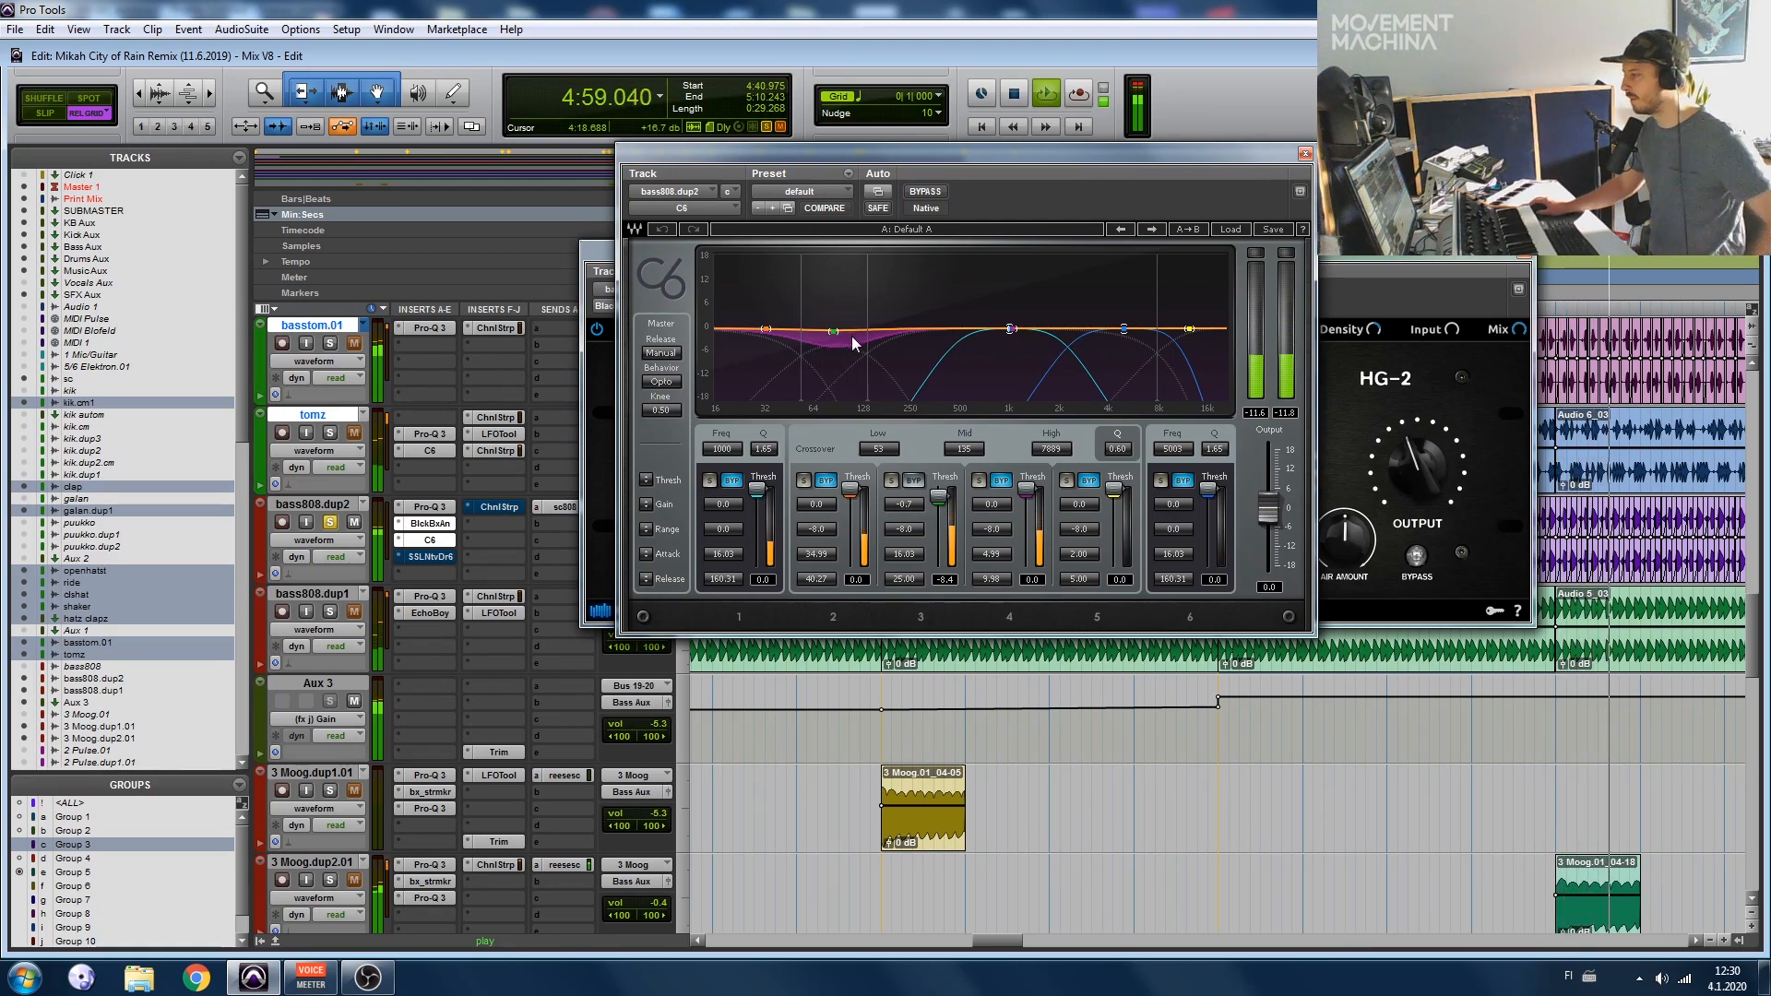
{"action": "left_click", "coordinate": [893, 481]}
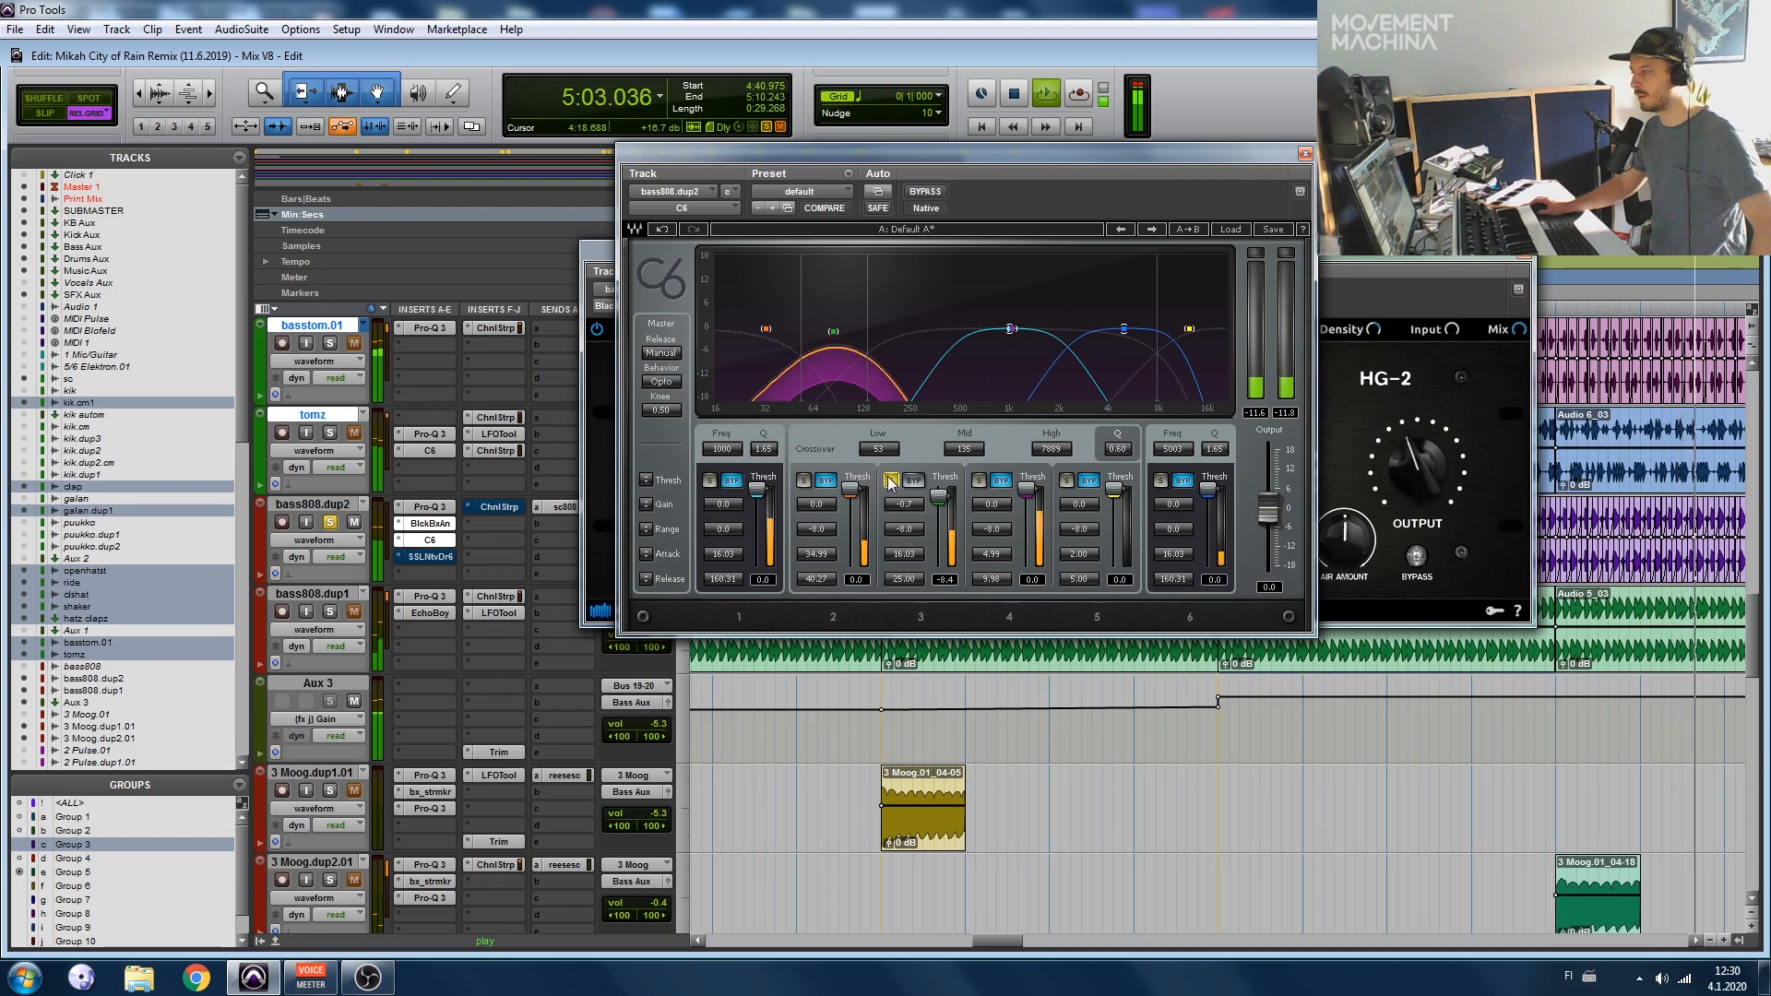
{"action": "left_click", "coordinate": [891, 480]}
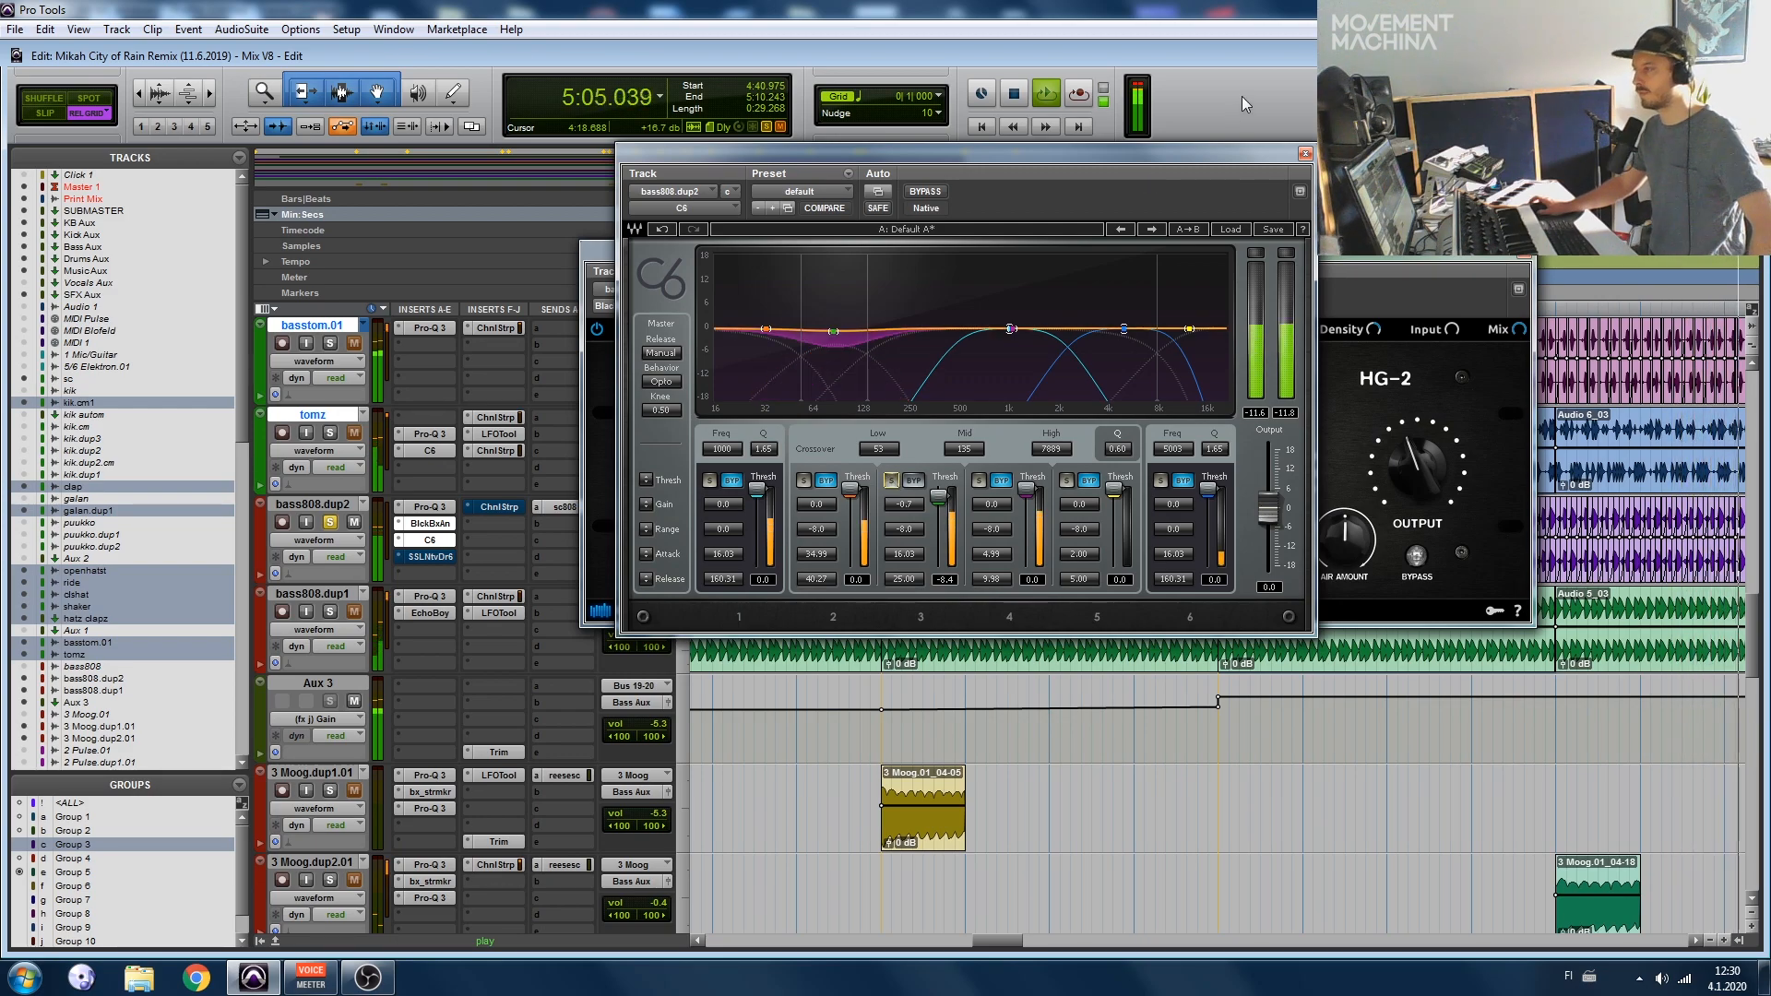
{"action": "left_click", "coordinate": [1306, 155]}
{"action": "left_click", "coordinate": [1524, 252]}
Step: Re-enable the SSL Drumstrip on bass808.dup2, compare its transient shaping bypassed and active, and close the plug-in
{"action": "left_click", "coordinate": [422, 557], "text": "ctrl"}
{"action": "left_click", "coordinate": [428, 557]}
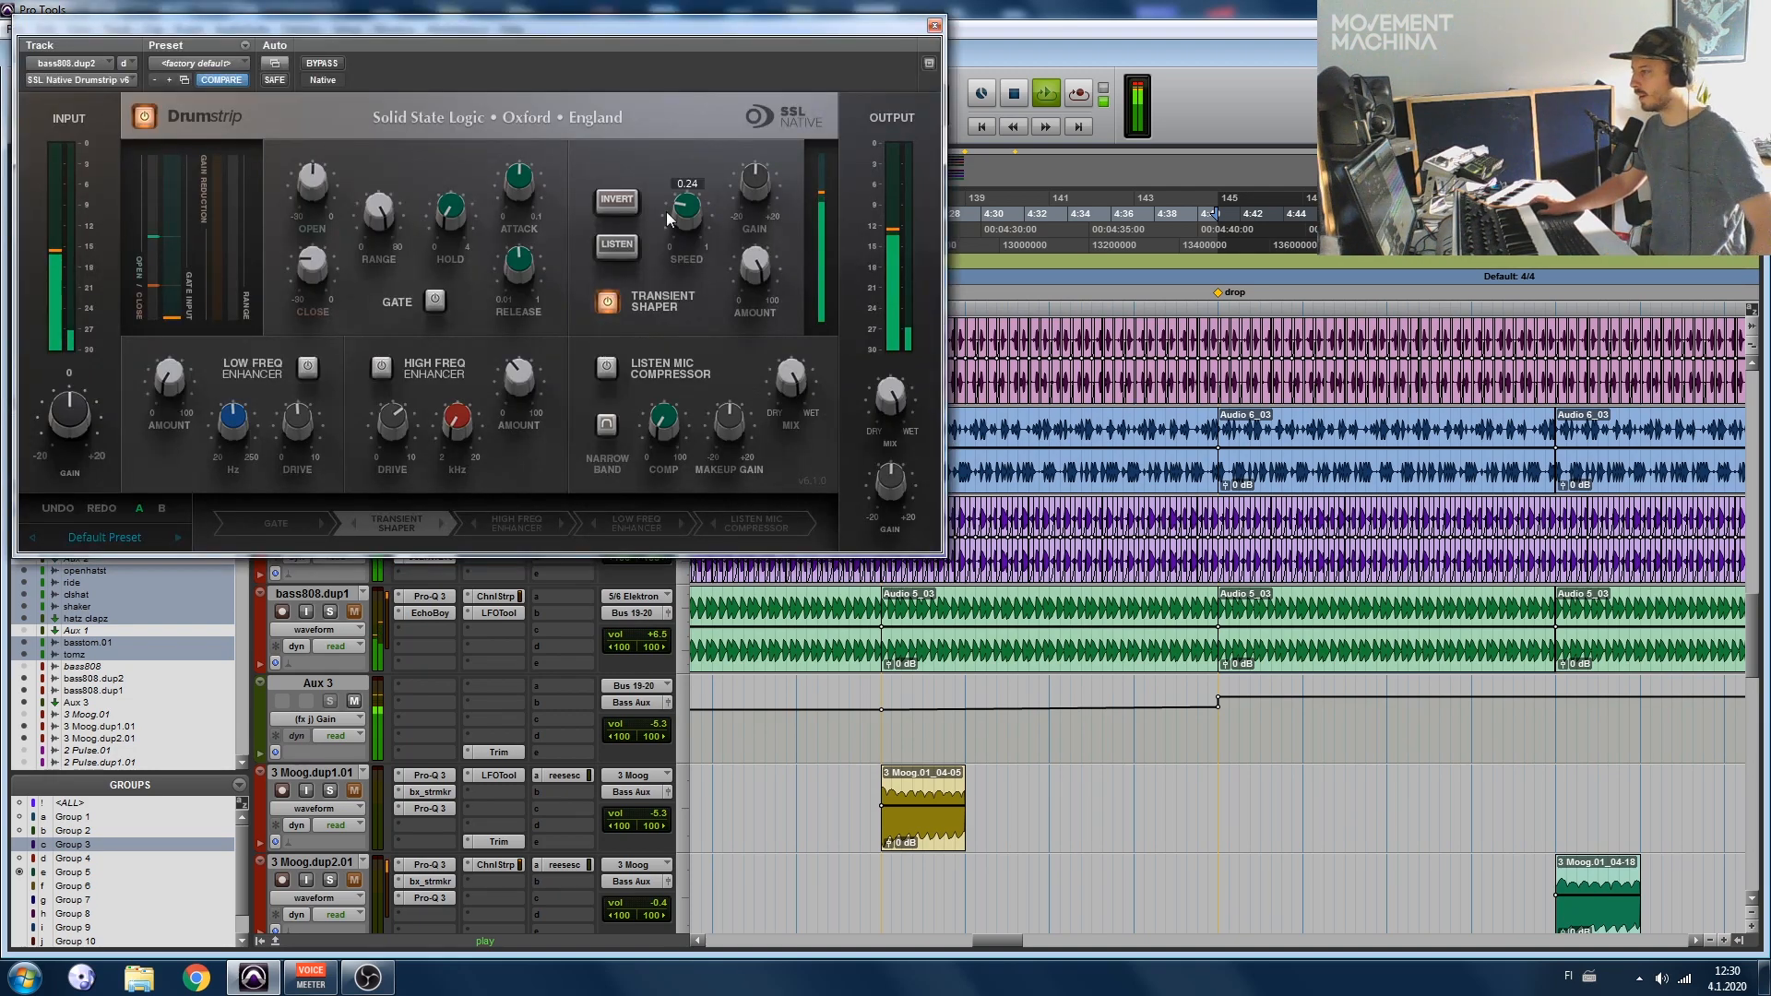
{"action": "left_click_drag", "start_coordinate": [602, 25], "coordinate": [1030, 255]}
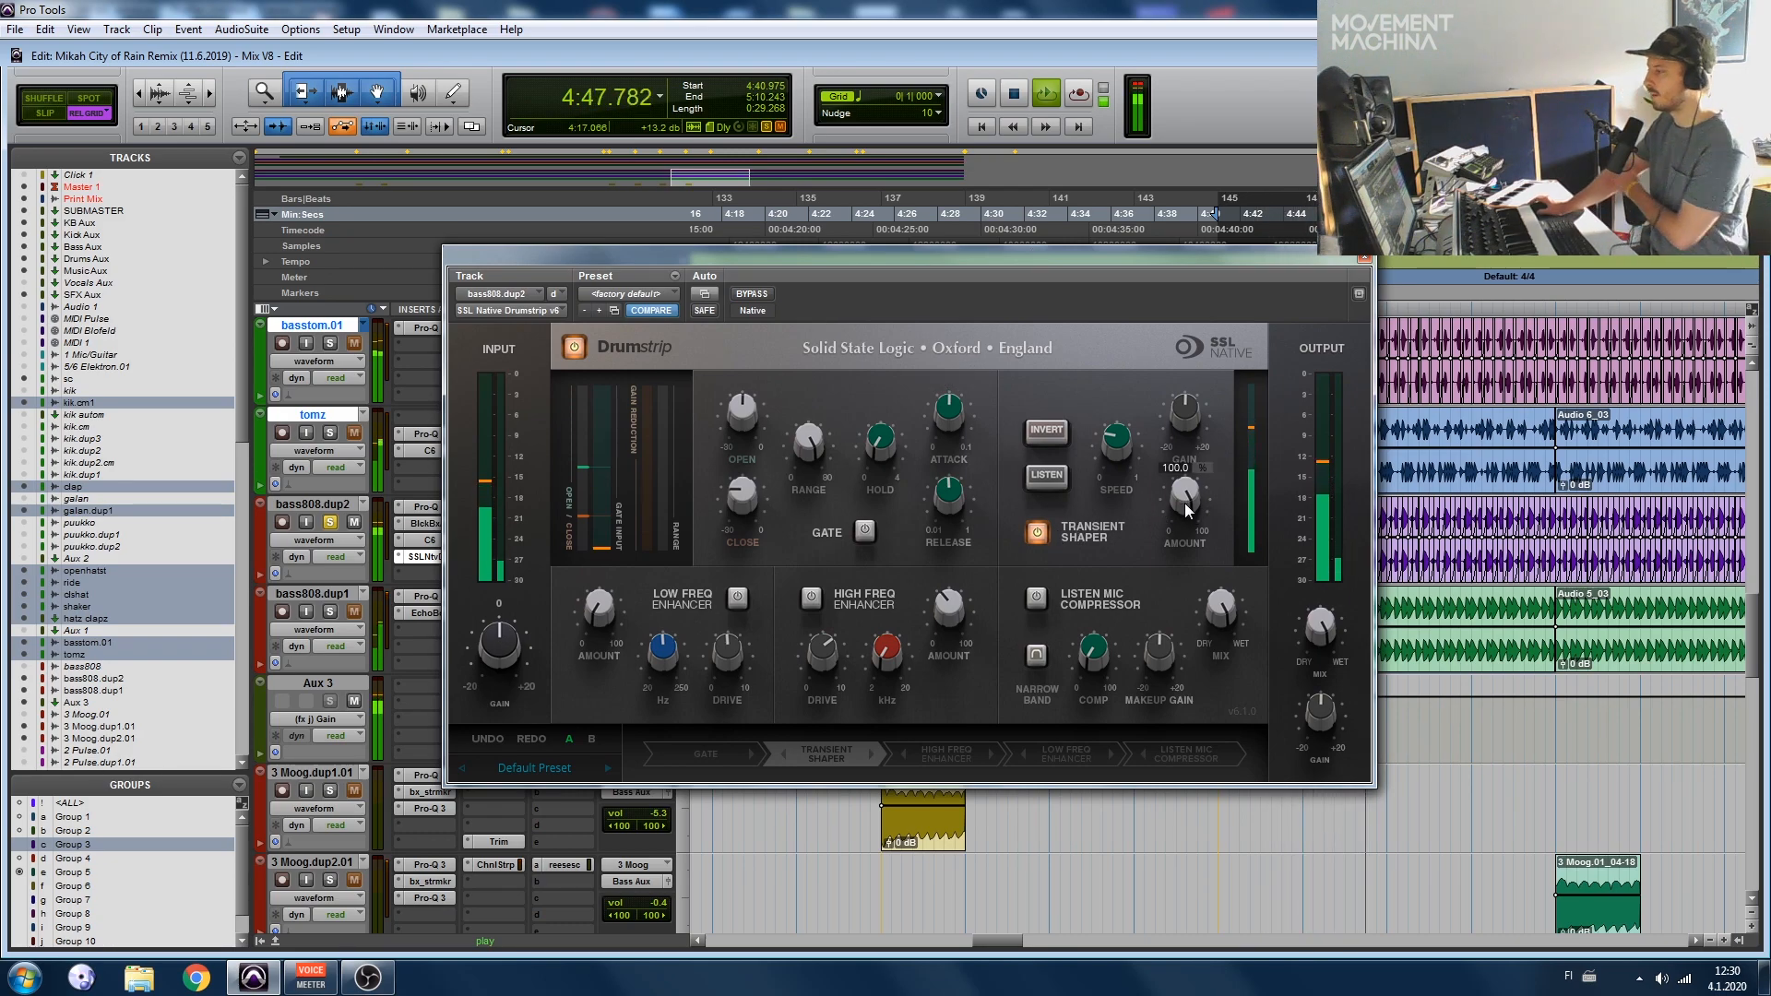
{"action": "left_click", "coordinate": [752, 294]}
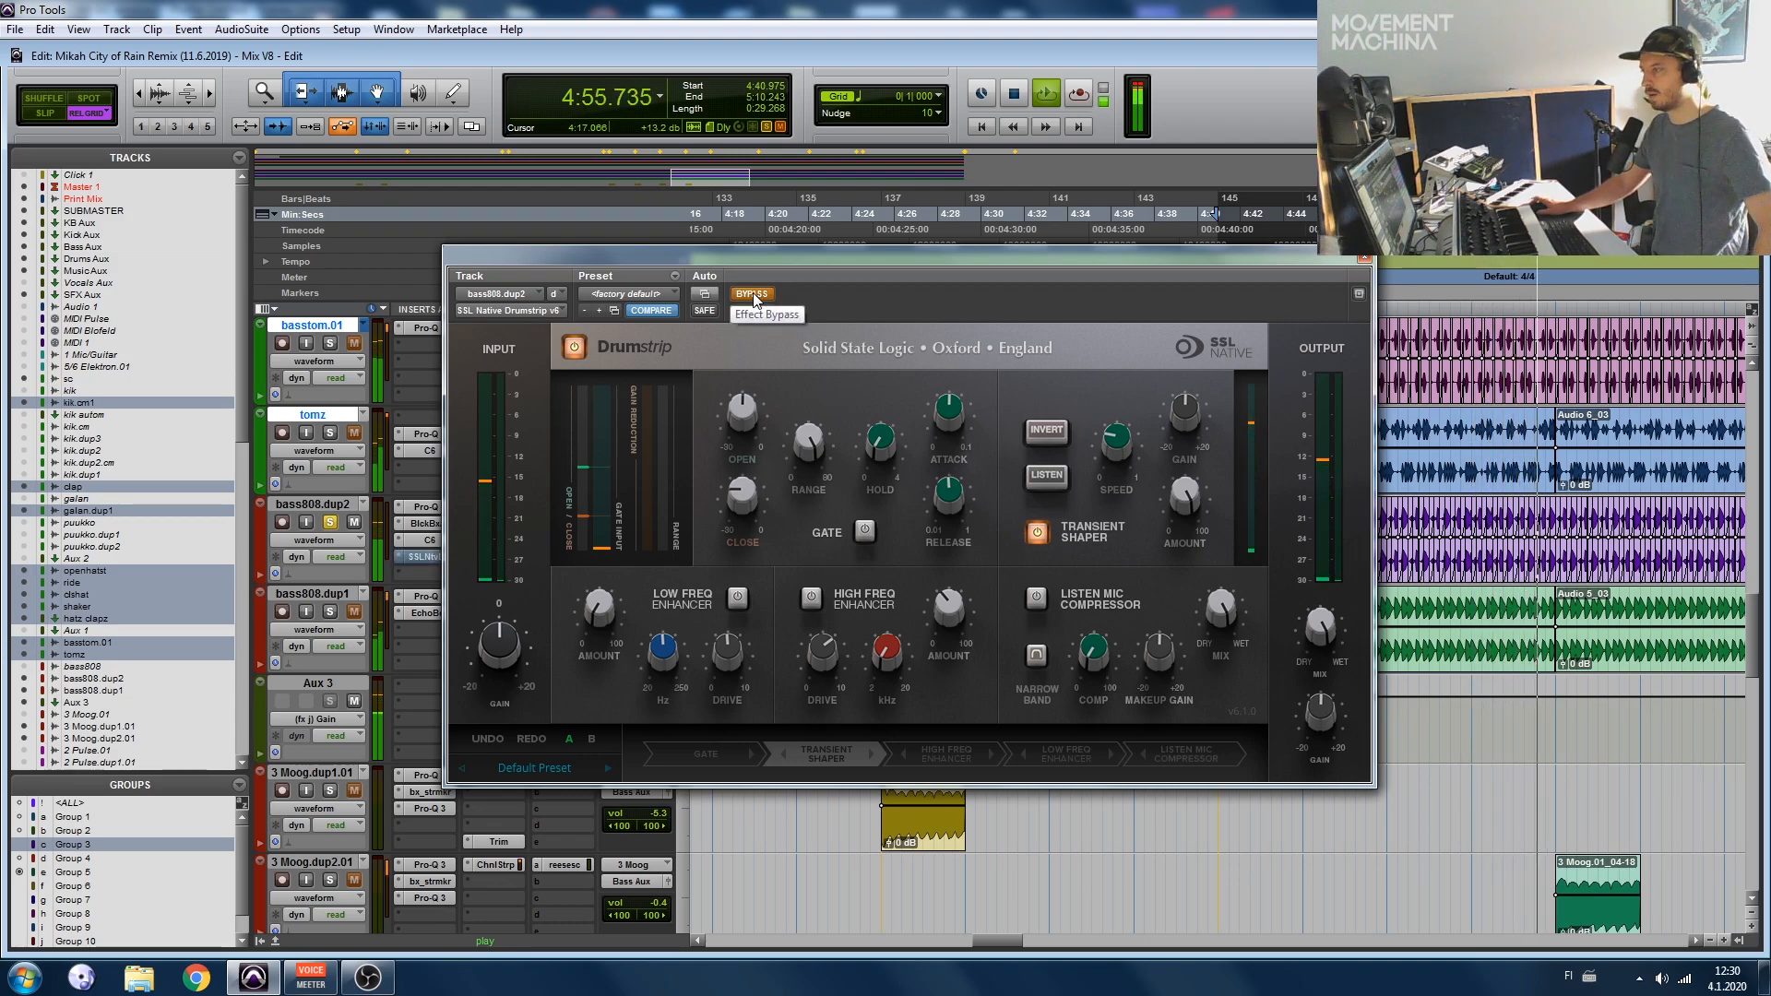
{"action": "left_click", "coordinate": [752, 295]}
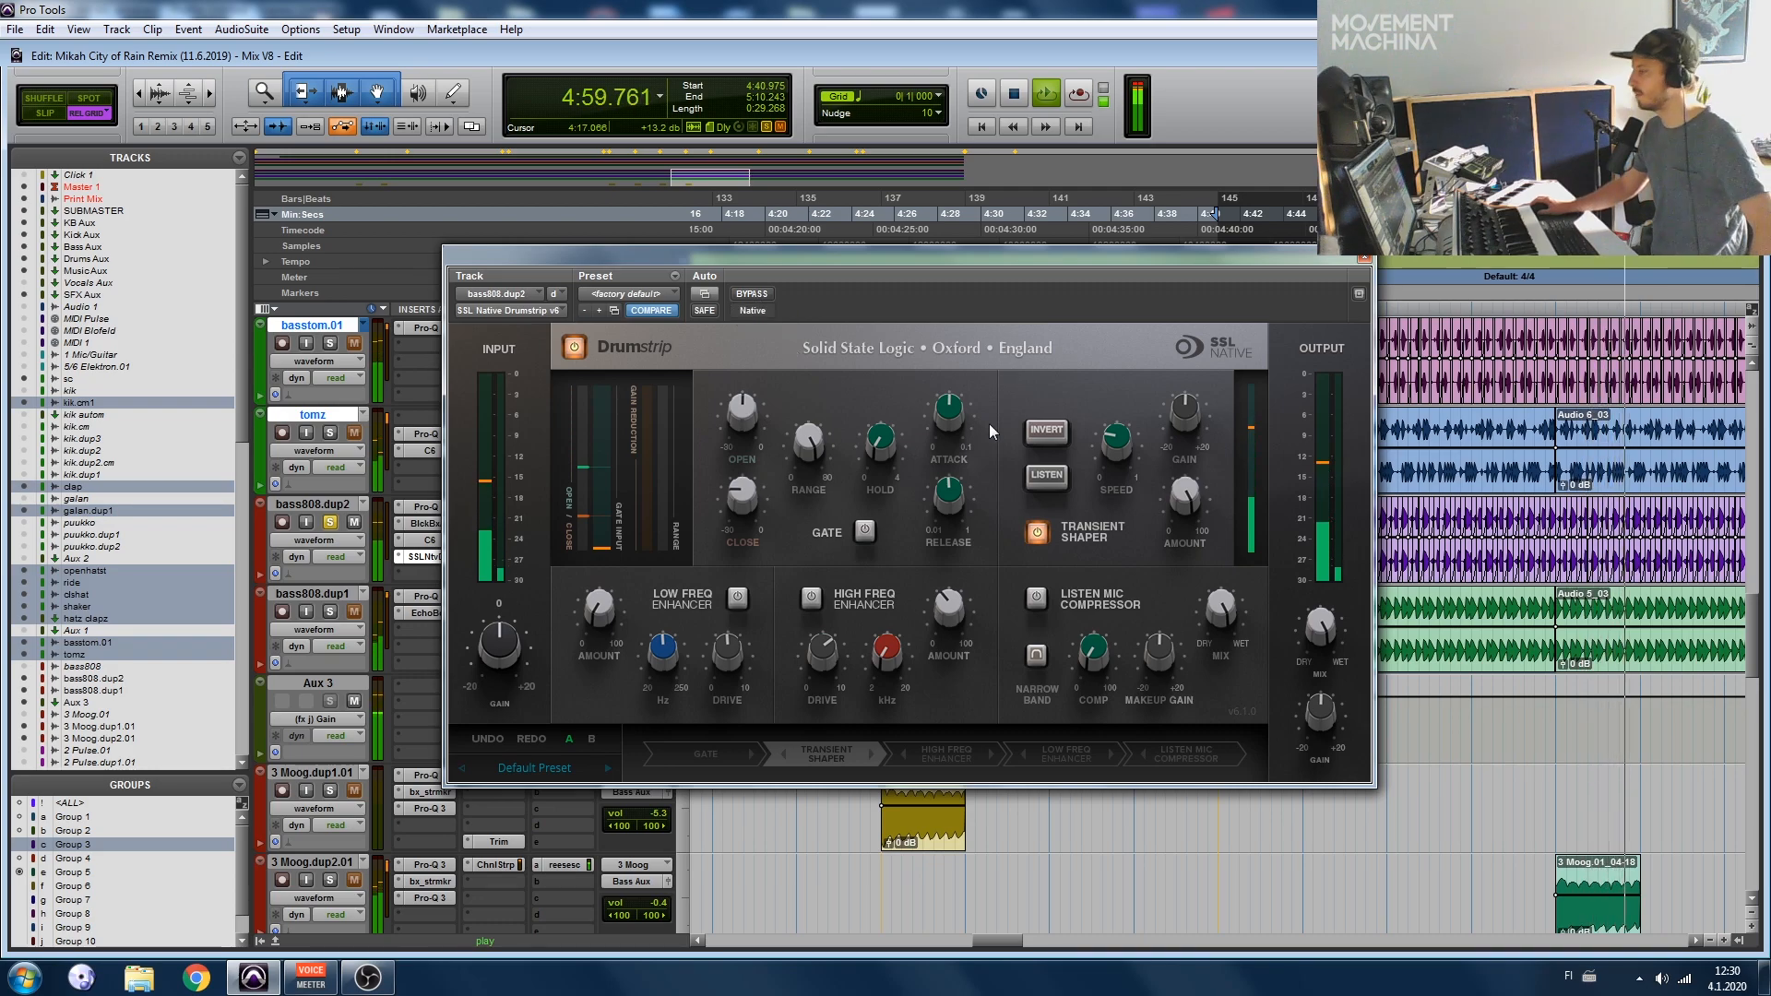
{"action": "left_click", "coordinate": [1363, 260]}
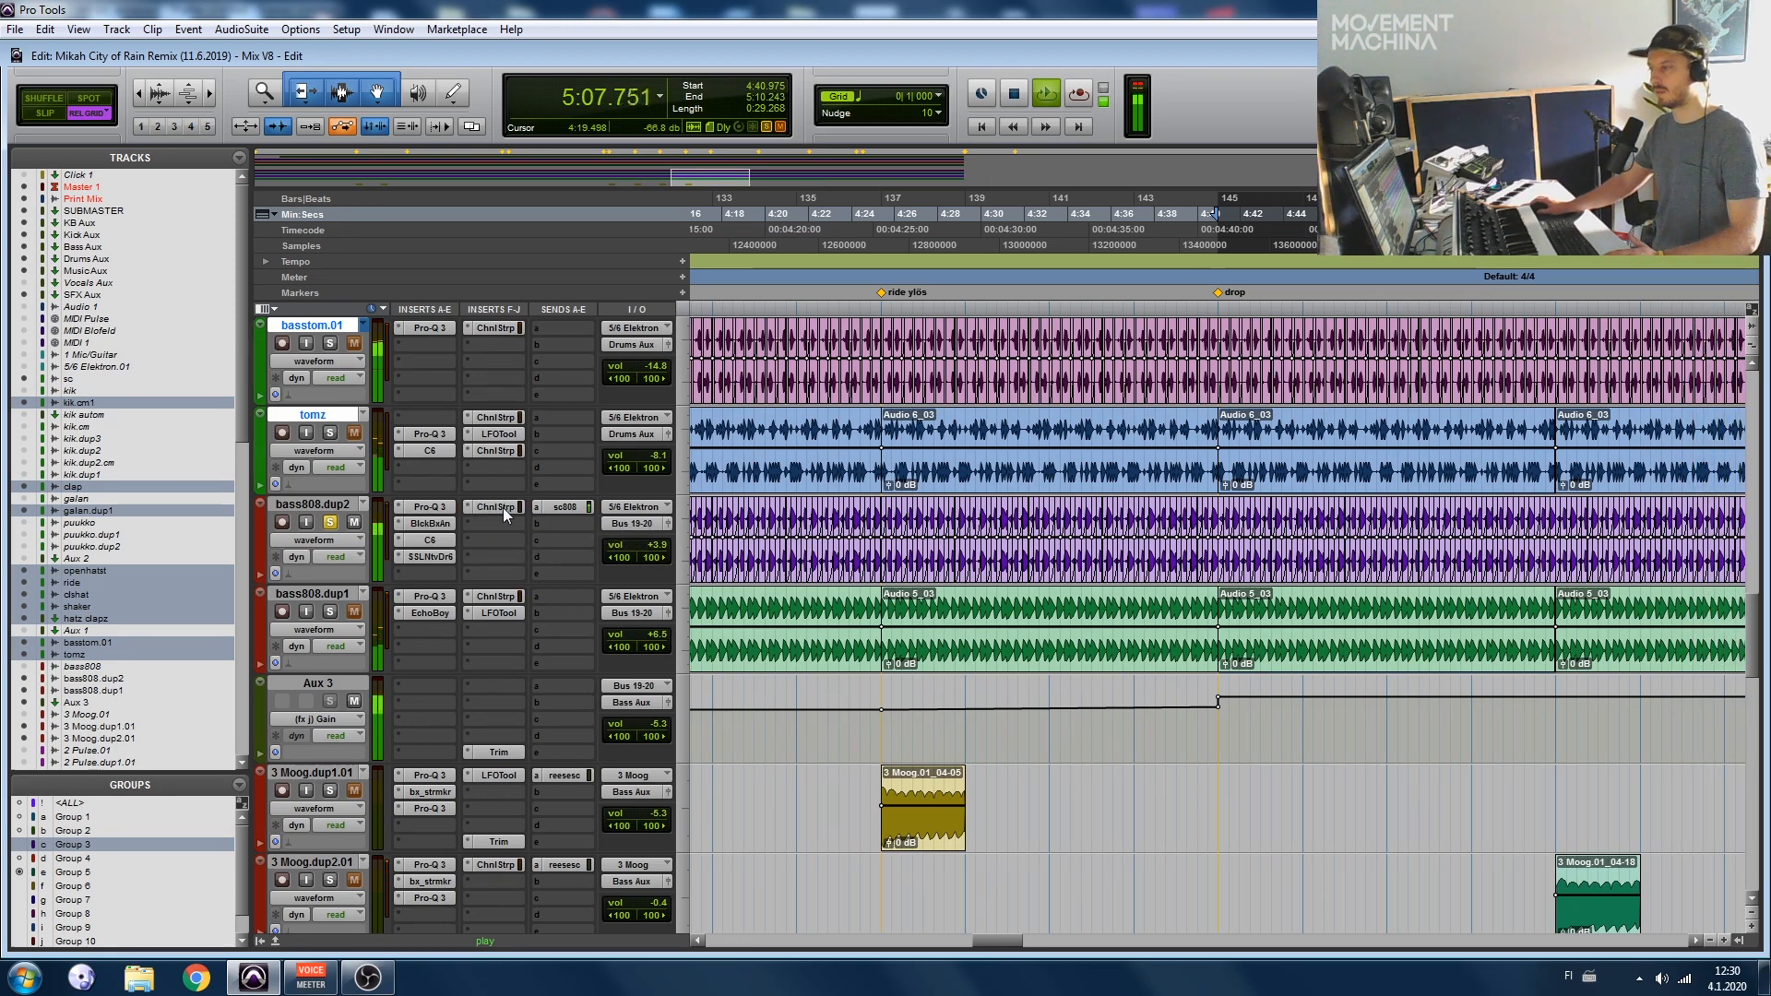
Step: Solo the kik.cm1 kick alongside bass808.dup2 to hear kick and bass together
{"action": "scroll", "coordinate": [366, 599], "scroll_direction": "up", "scroll_amount": 6}
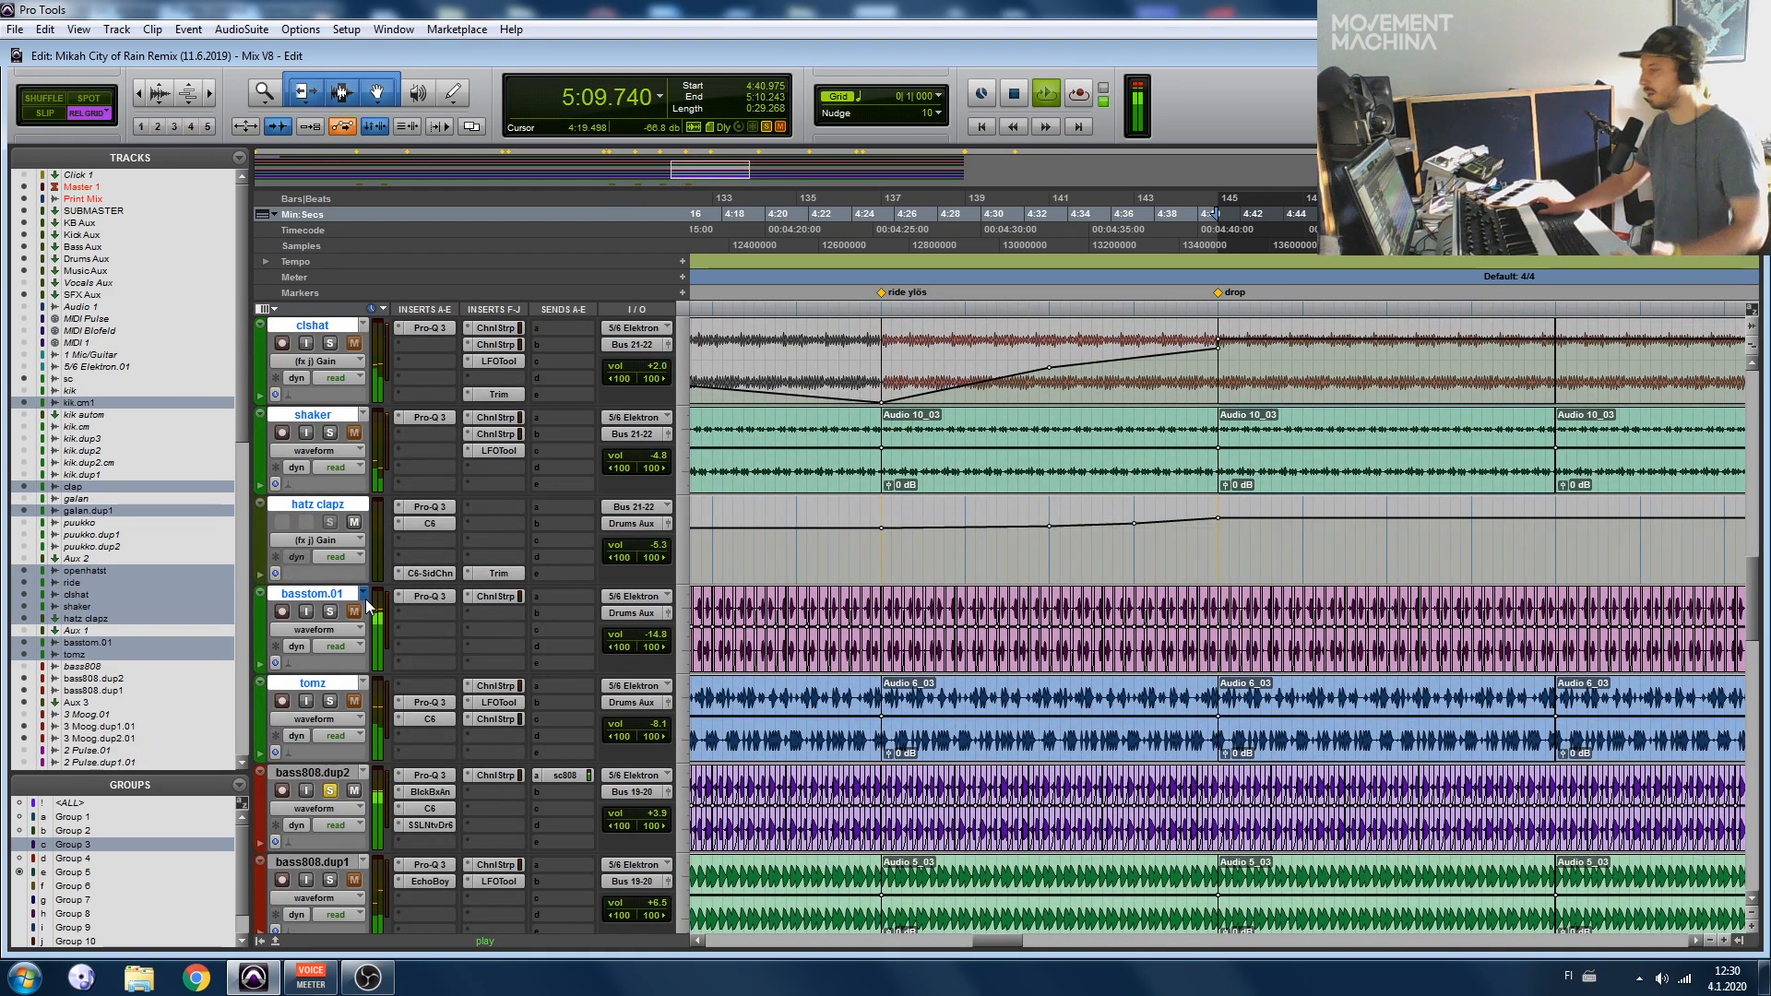
{"action": "scroll", "coordinate": [363, 570], "scroll_direction": "up", "scroll_amount": 3}
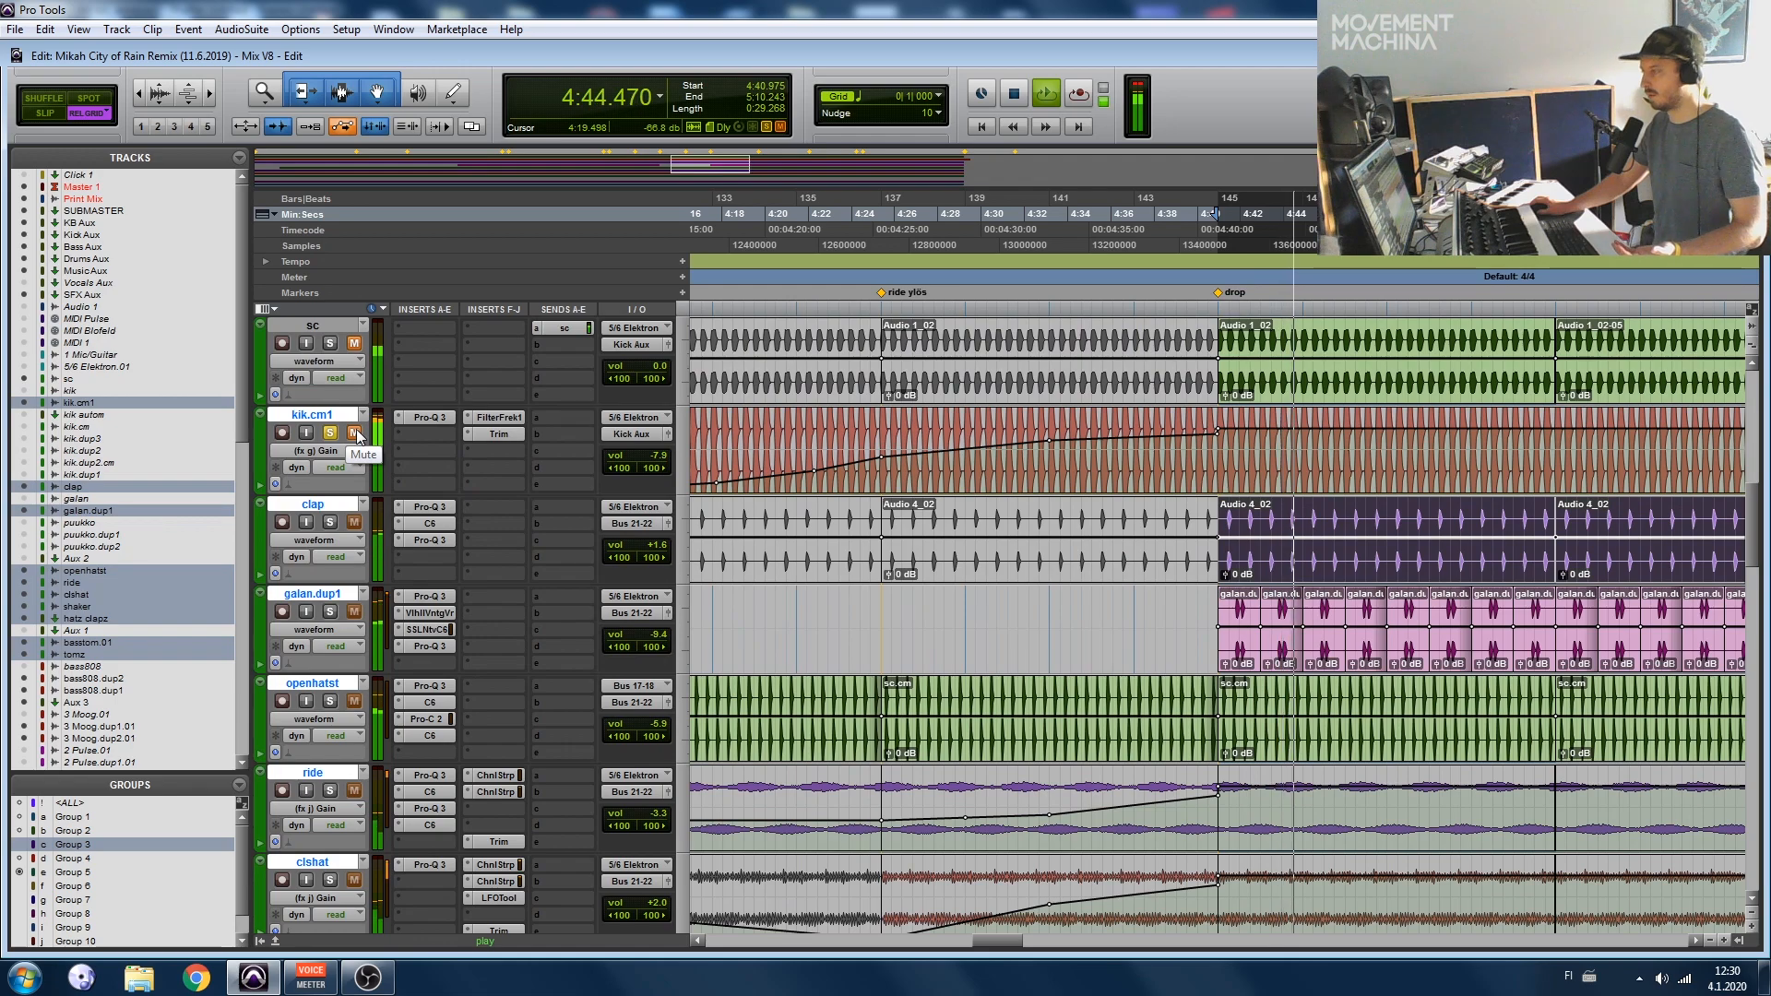
{"action": "scroll", "coordinate": [337, 701], "scroll_direction": "down", "scroll_amount": 7}
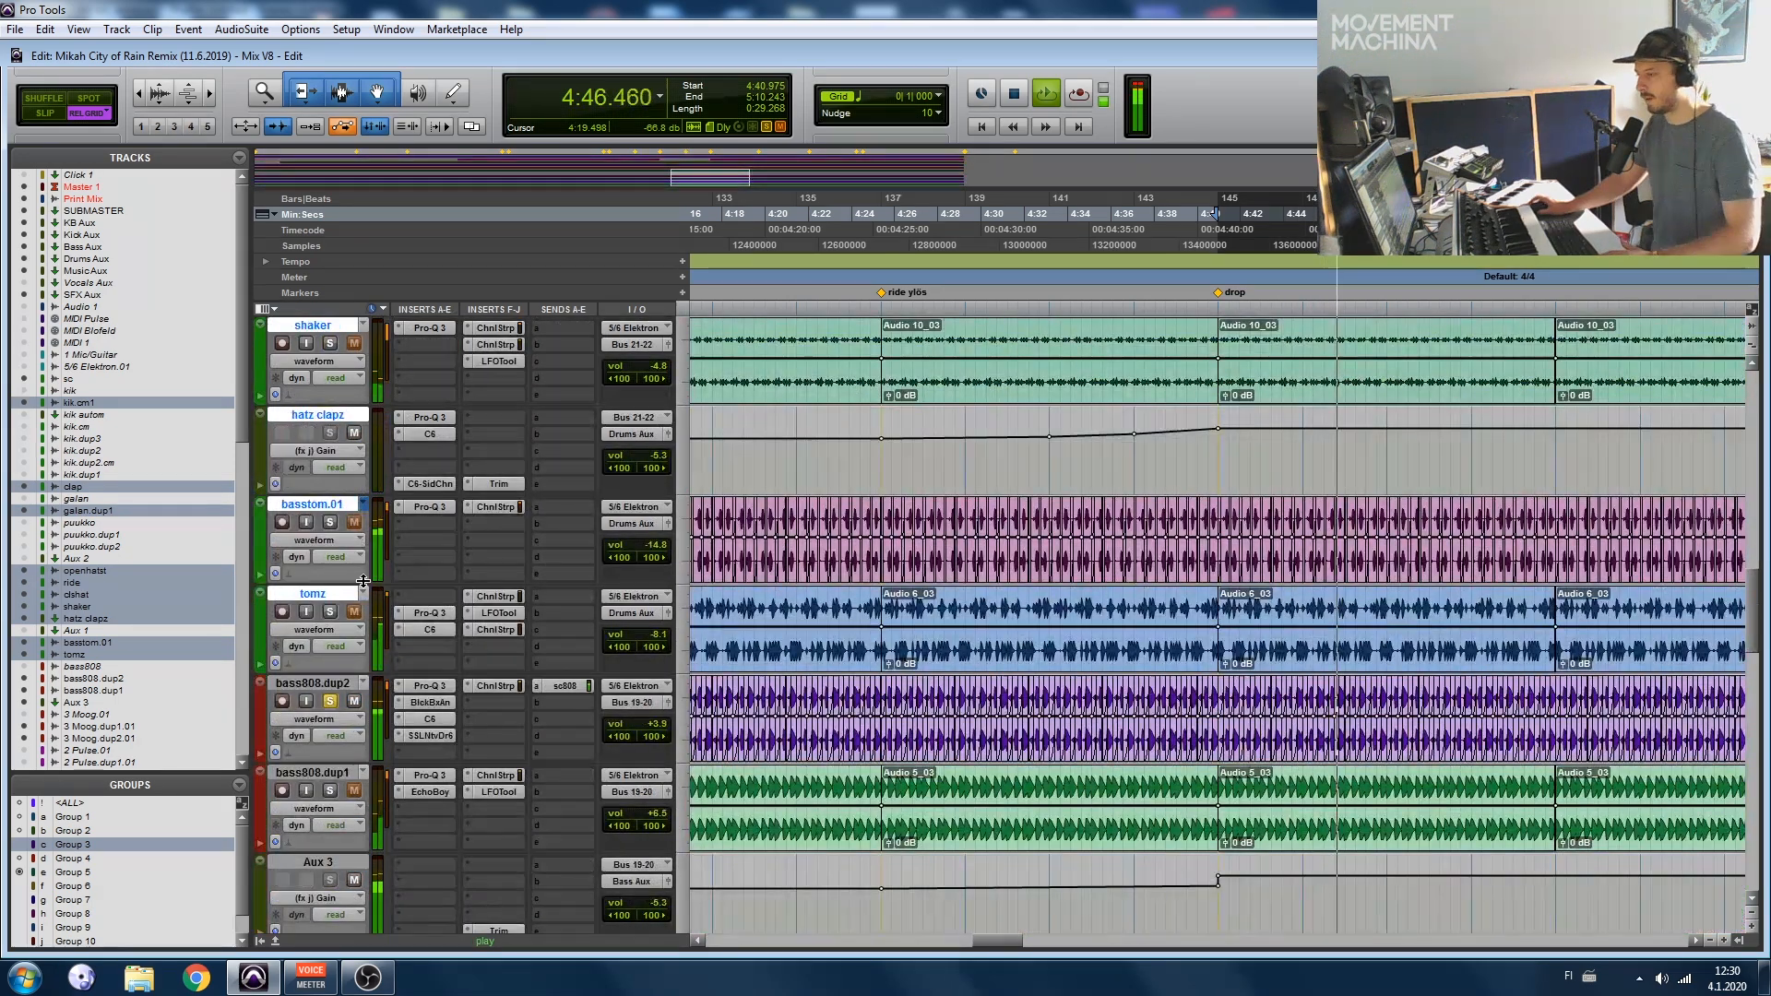
Step: Solo bass808.dup1 in place of bass808.dup2, replay the drop section briefly, and stop playback
{"action": "key", "text": "space"}
{"action": "left_click", "coordinate": [329, 793]}
{"action": "key", "text": "space"}
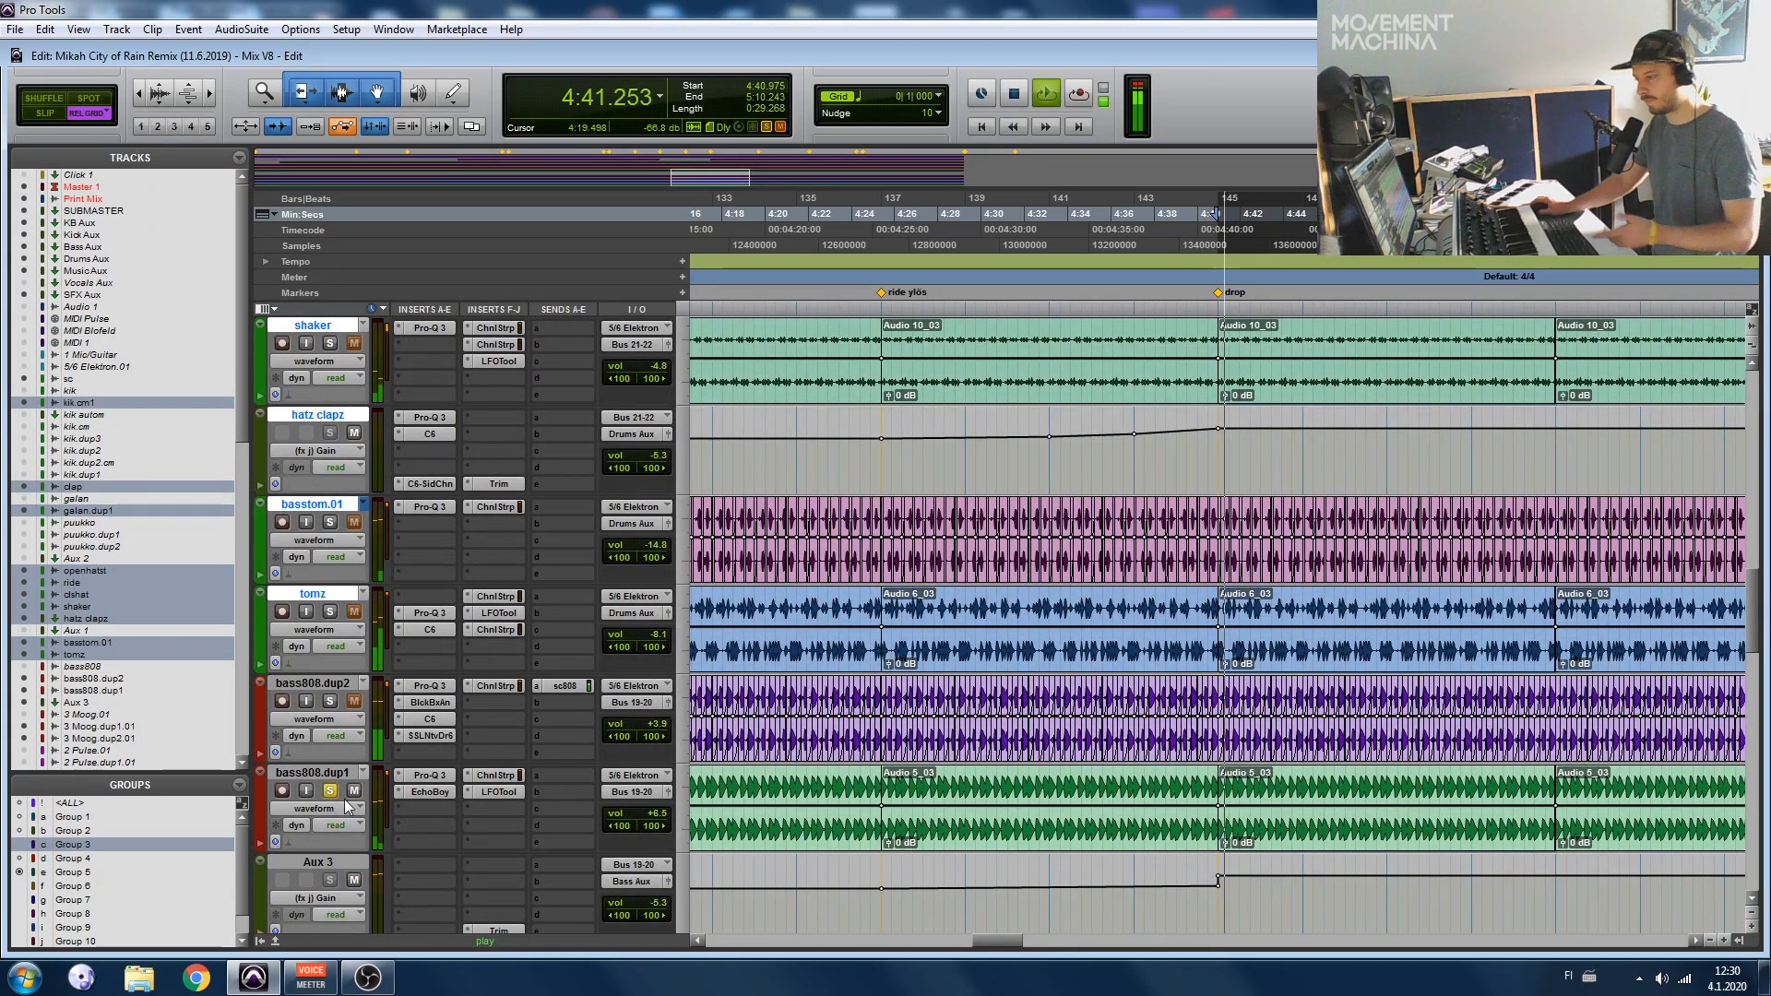
{"action": "scroll", "coordinate": [343, 639], "scroll_direction": "up", "scroll_amount": 6}
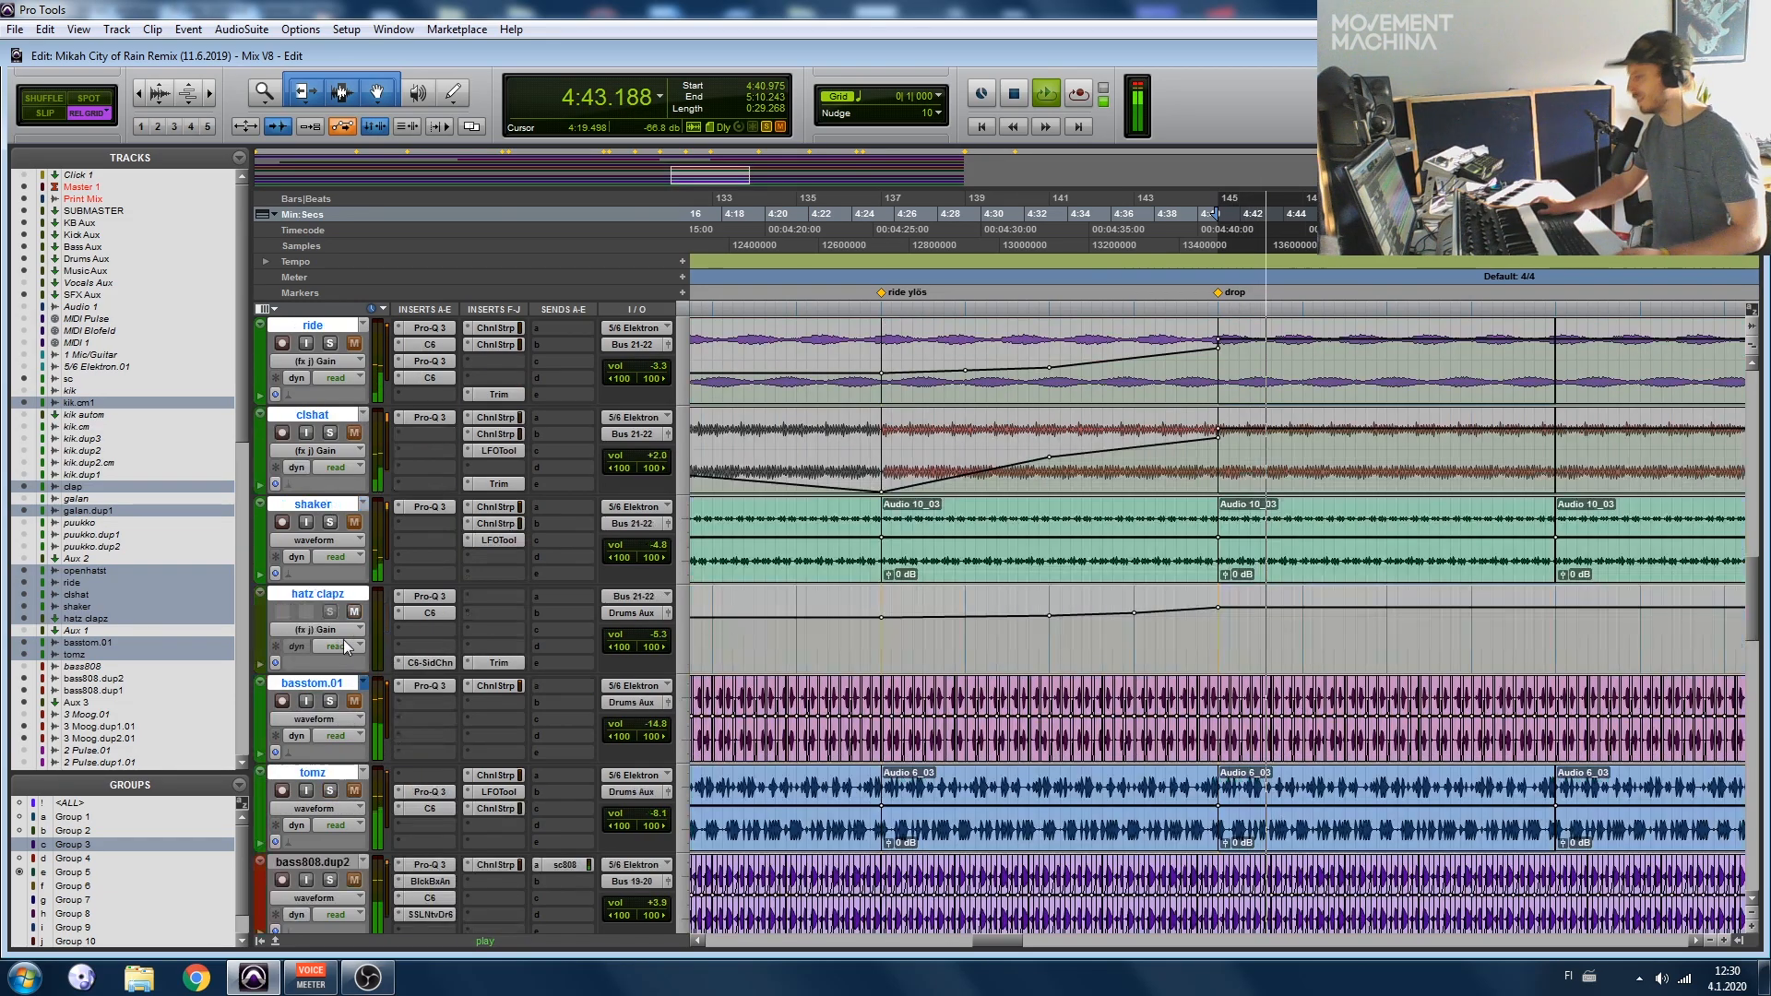
{"action": "key", "text": "space"}
{"action": "scroll", "coordinate": [348, 777], "scroll_direction": "down", "scroll_amount": 8}
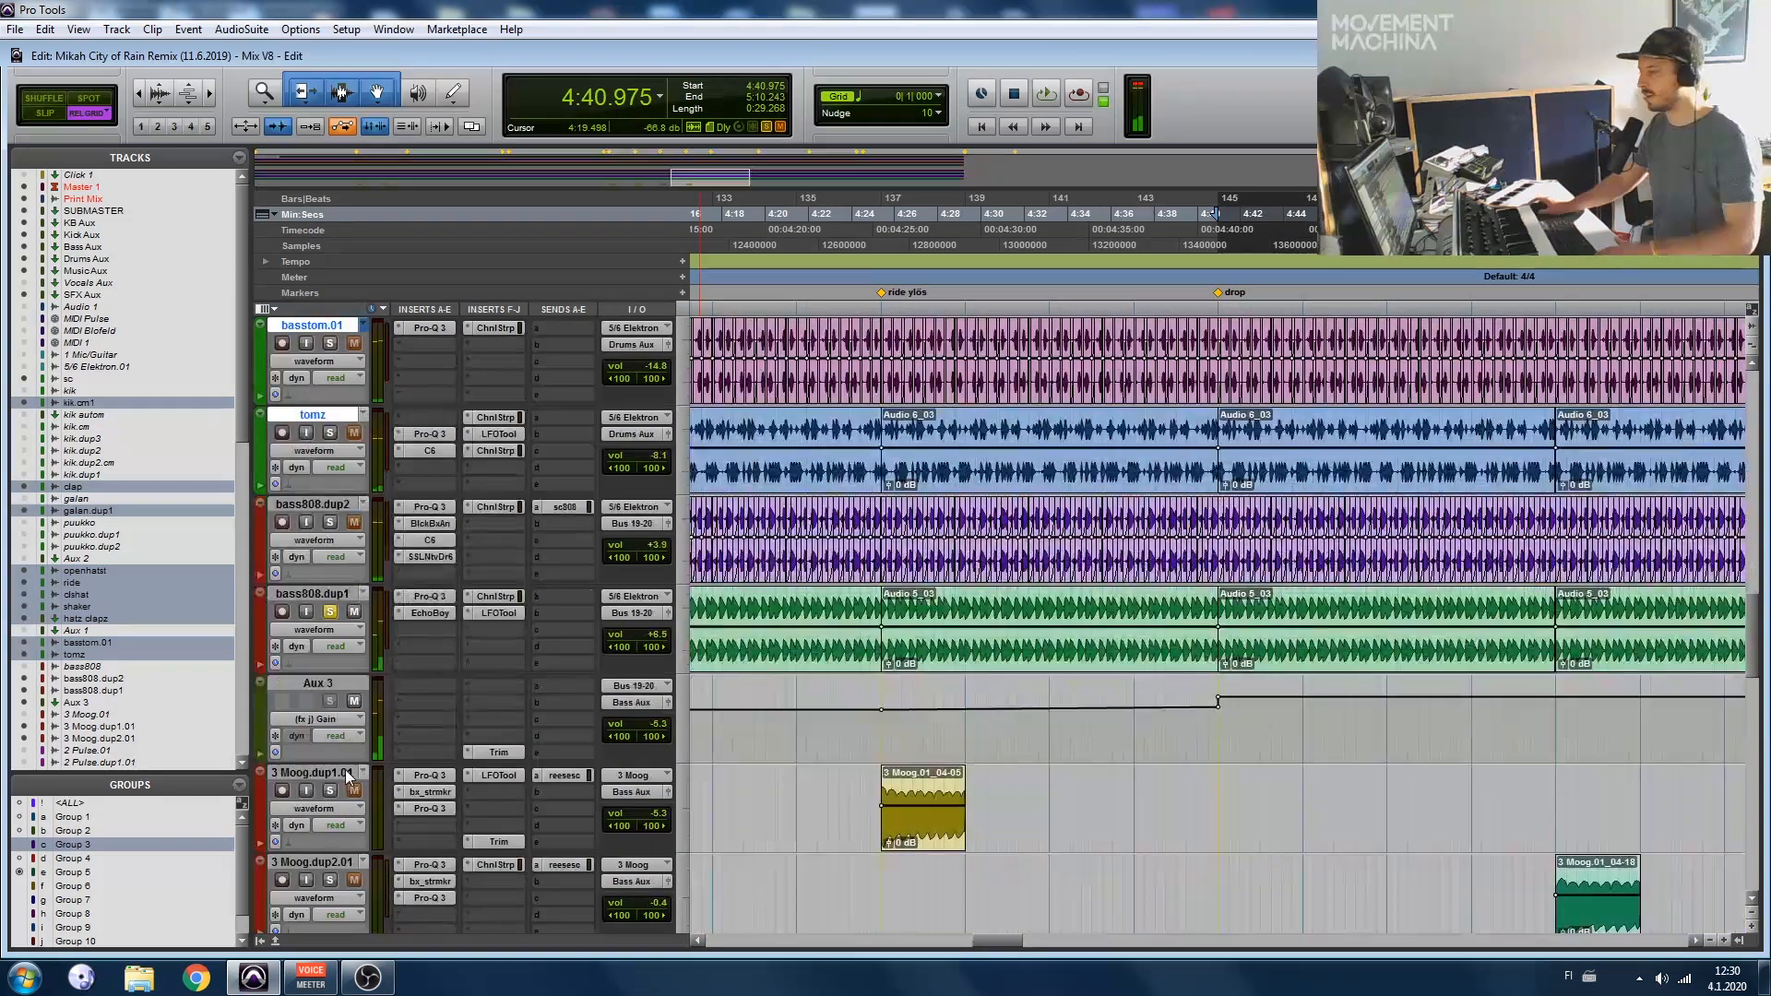
Step: Solo bass808.dup2 together with bass808.dup1 and mute and unmute bass808.dup1 during playback to compare the layered bass
{"action": "left_click", "coordinate": [337, 592]}
{"action": "key", "text": "ctrl+bracketleft"}
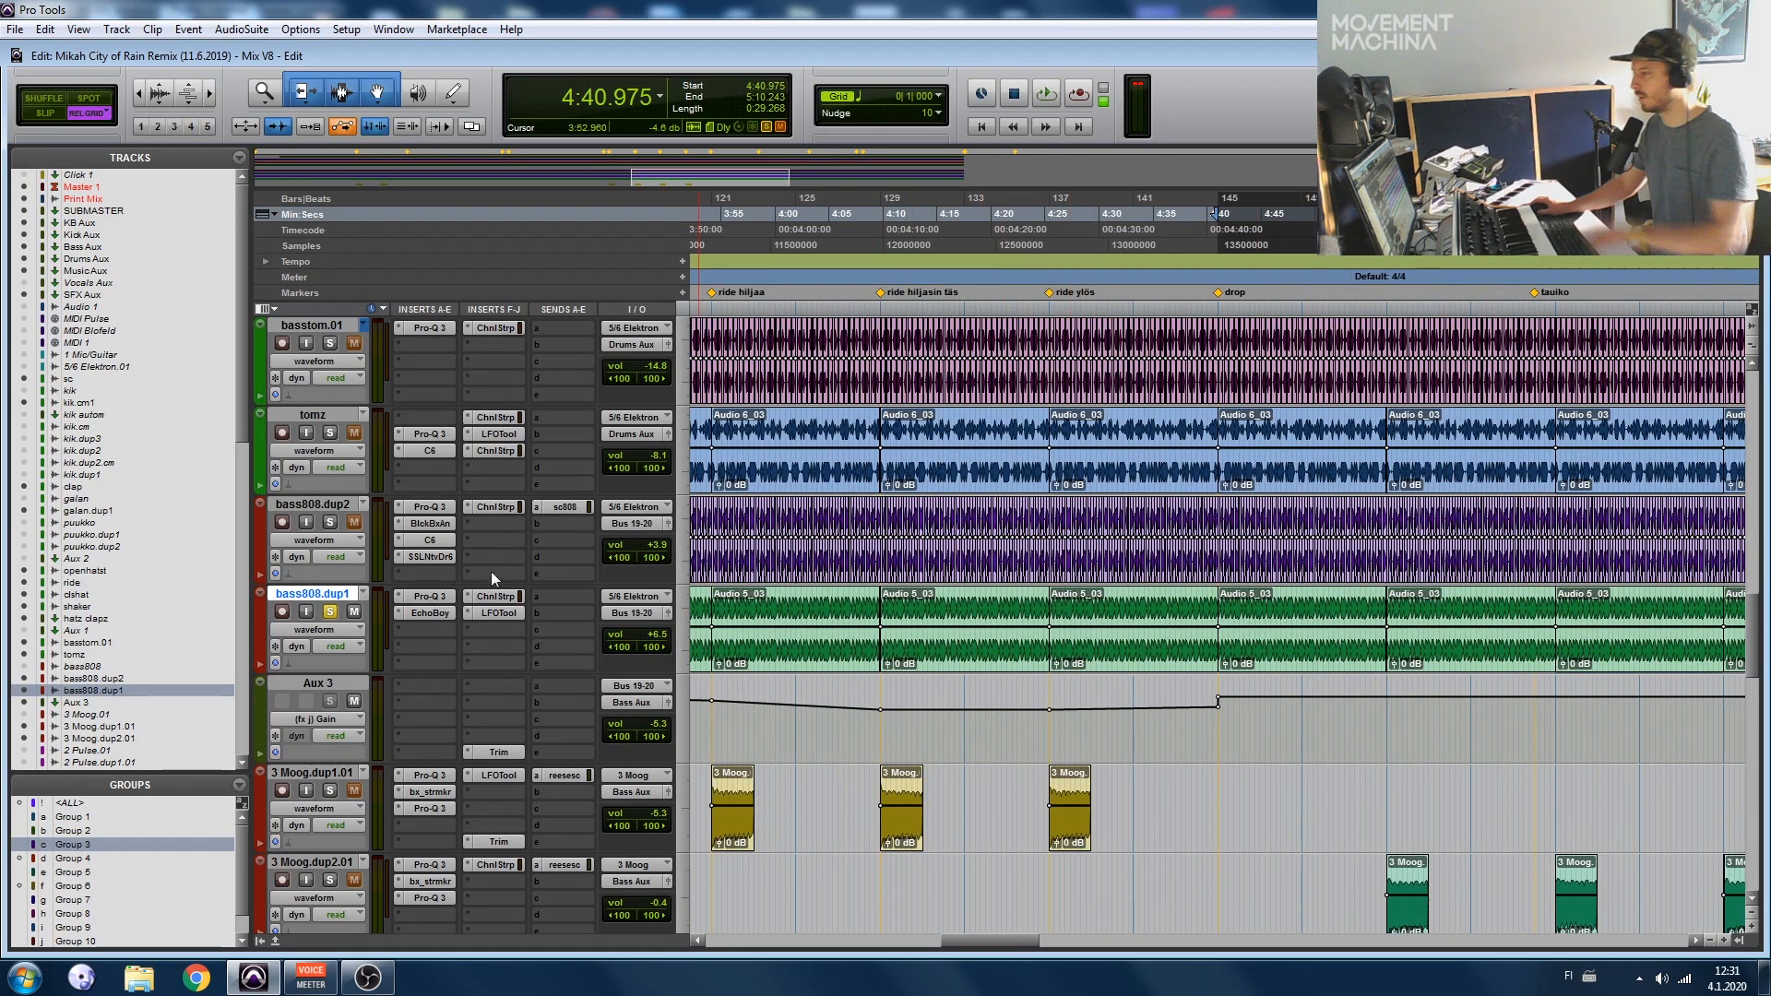
{"action": "left_click", "coordinate": [330, 522]}
{"action": "key", "text": "space"}
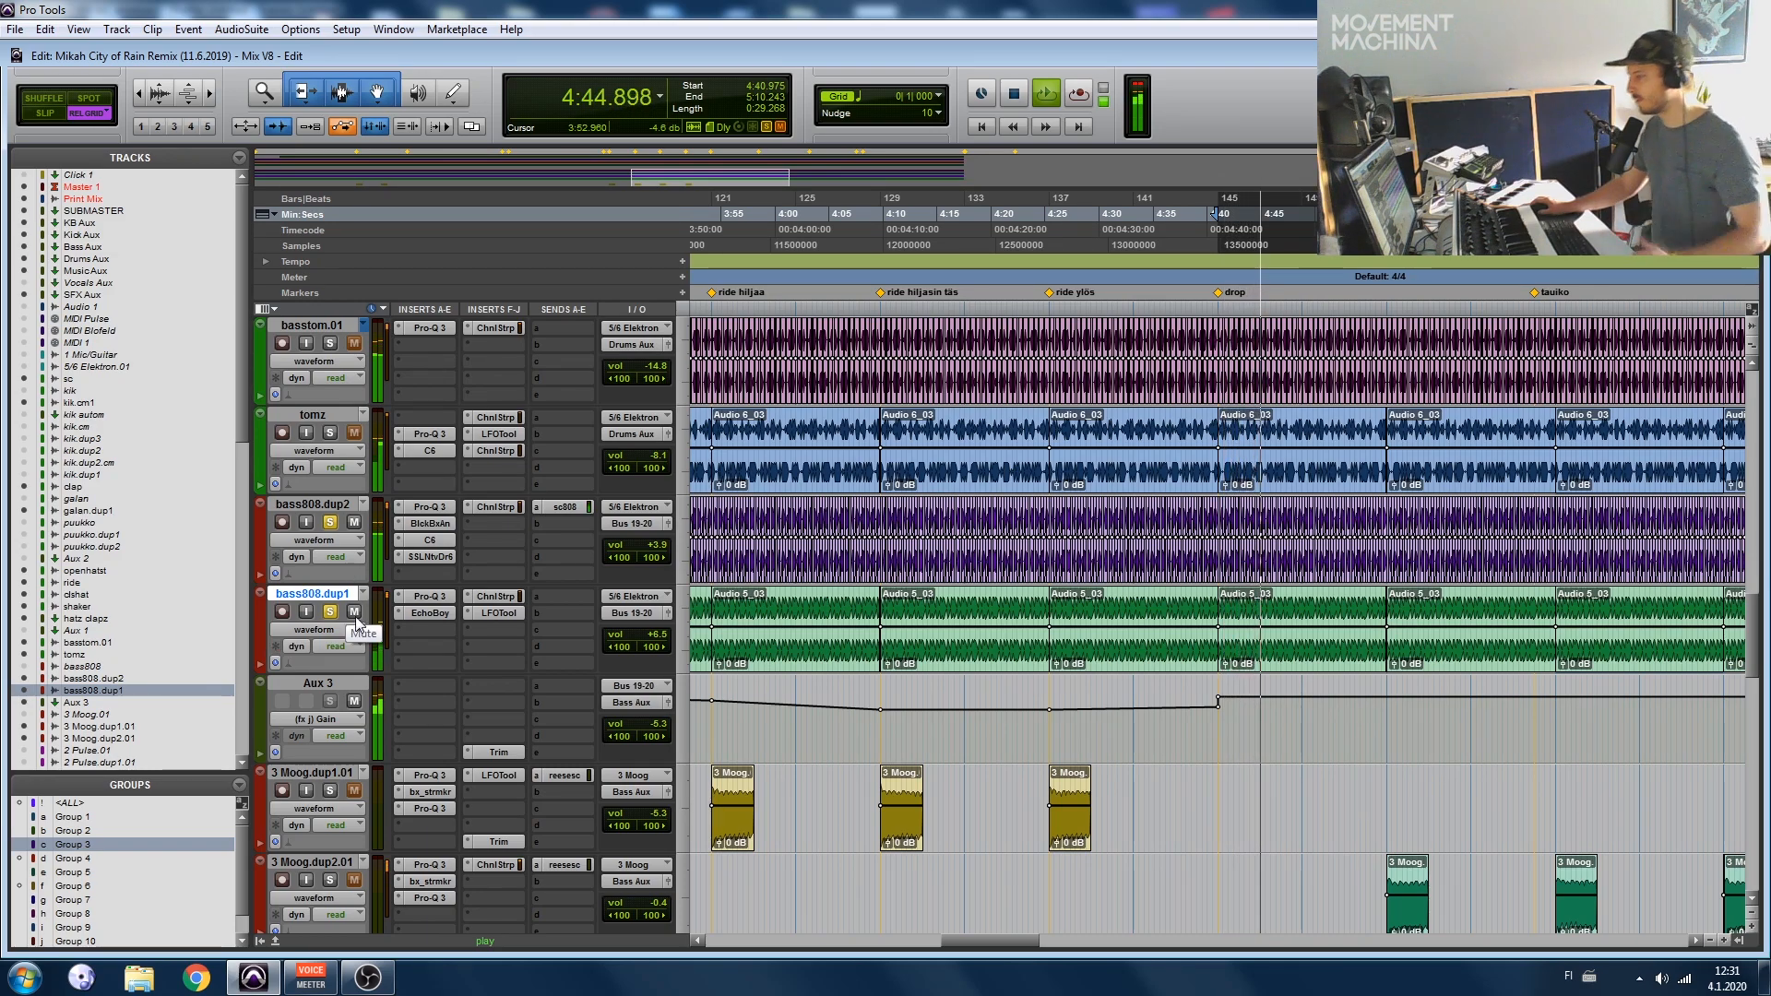
{"action": "left_click", "coordinate": [338, 505]}
{"action": "left_click", "coordinate": [354, 613]}
{"action": "left_click", "coordinate": [354, 614]}
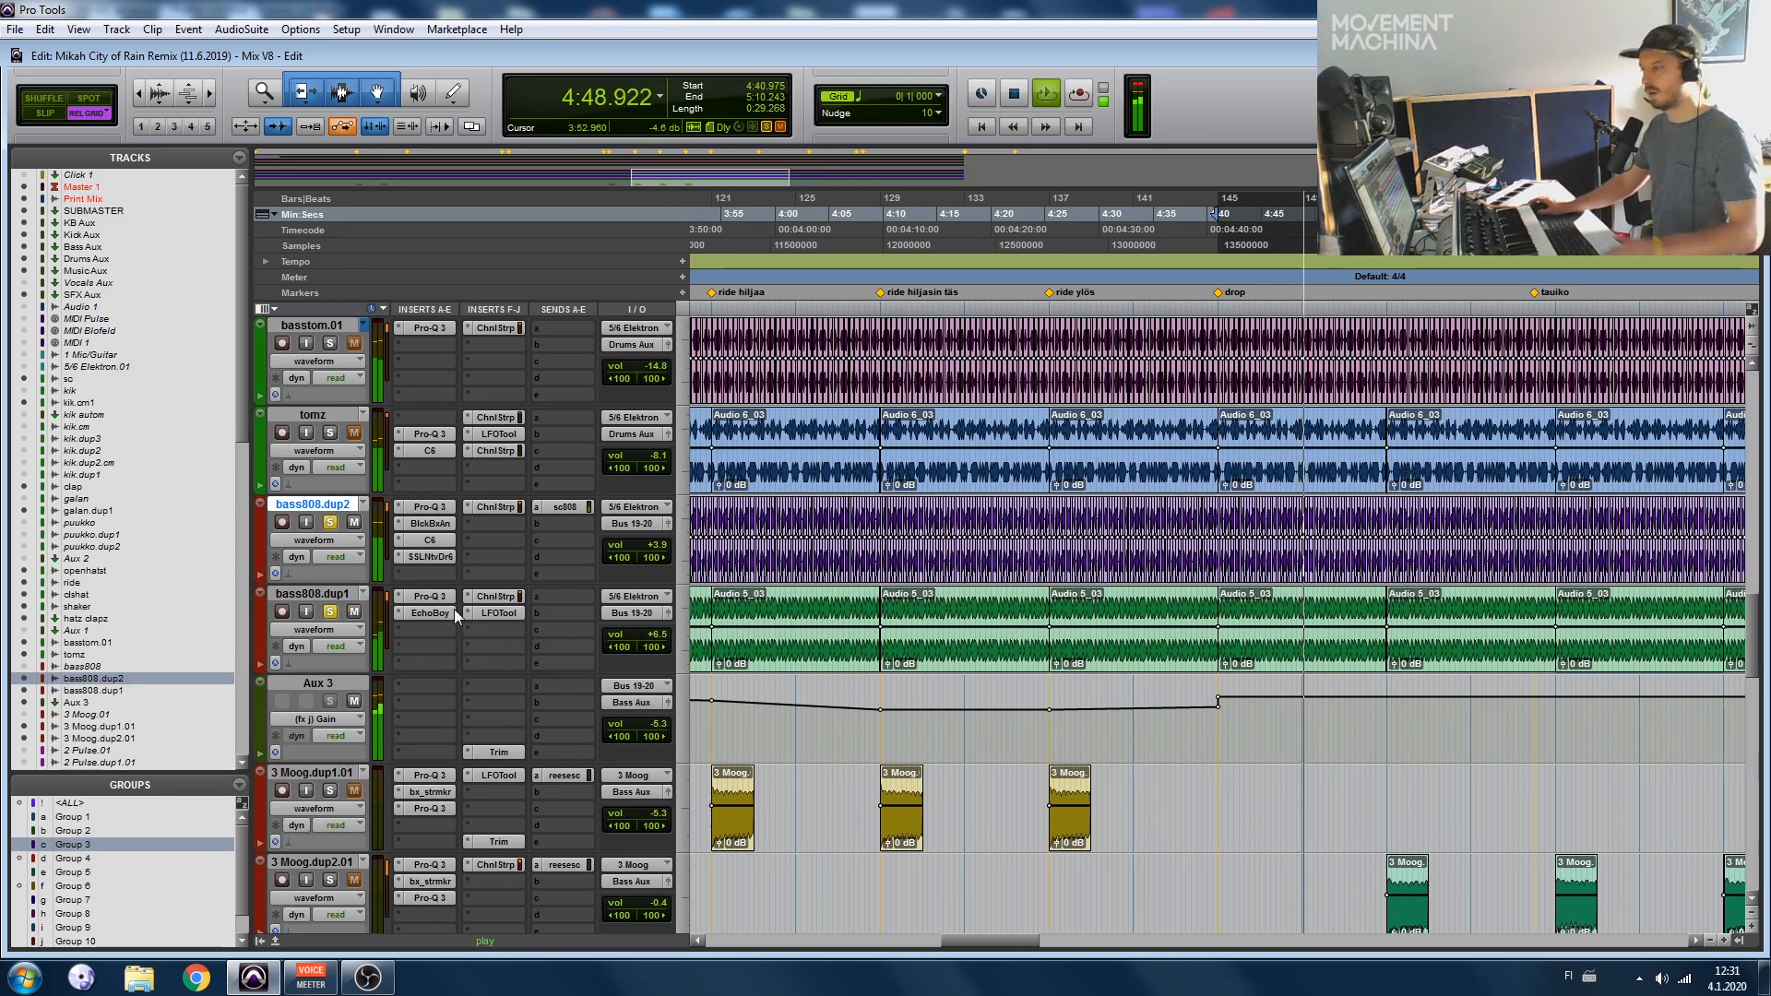
Step: Open the EchoBoy and Pro-Q 3 inserts on bass808.dup1 and examine their settings during playback
{"action": "left_click", "coordinate": [430, 612]}
{"action": "left_click_drag", "start_coordinate": [524, 21], "coordinate": [1228, 229]}
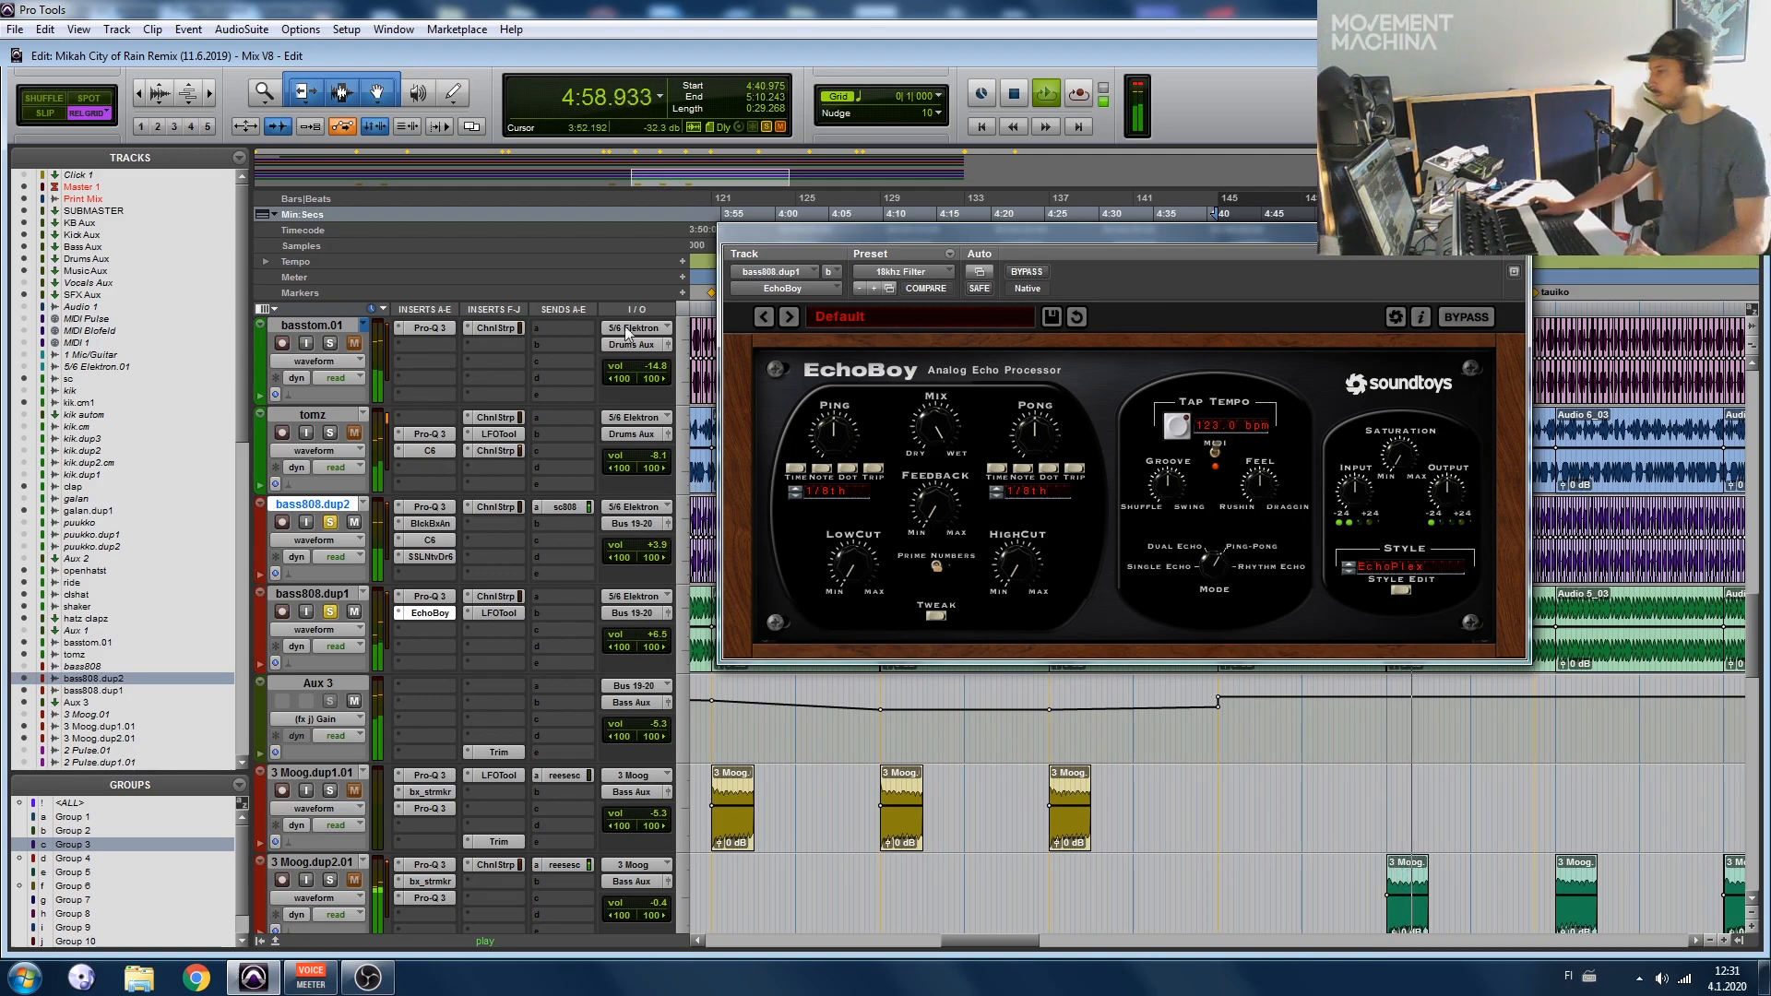
{"action": "left_click", "coordinate": [427, 596]}
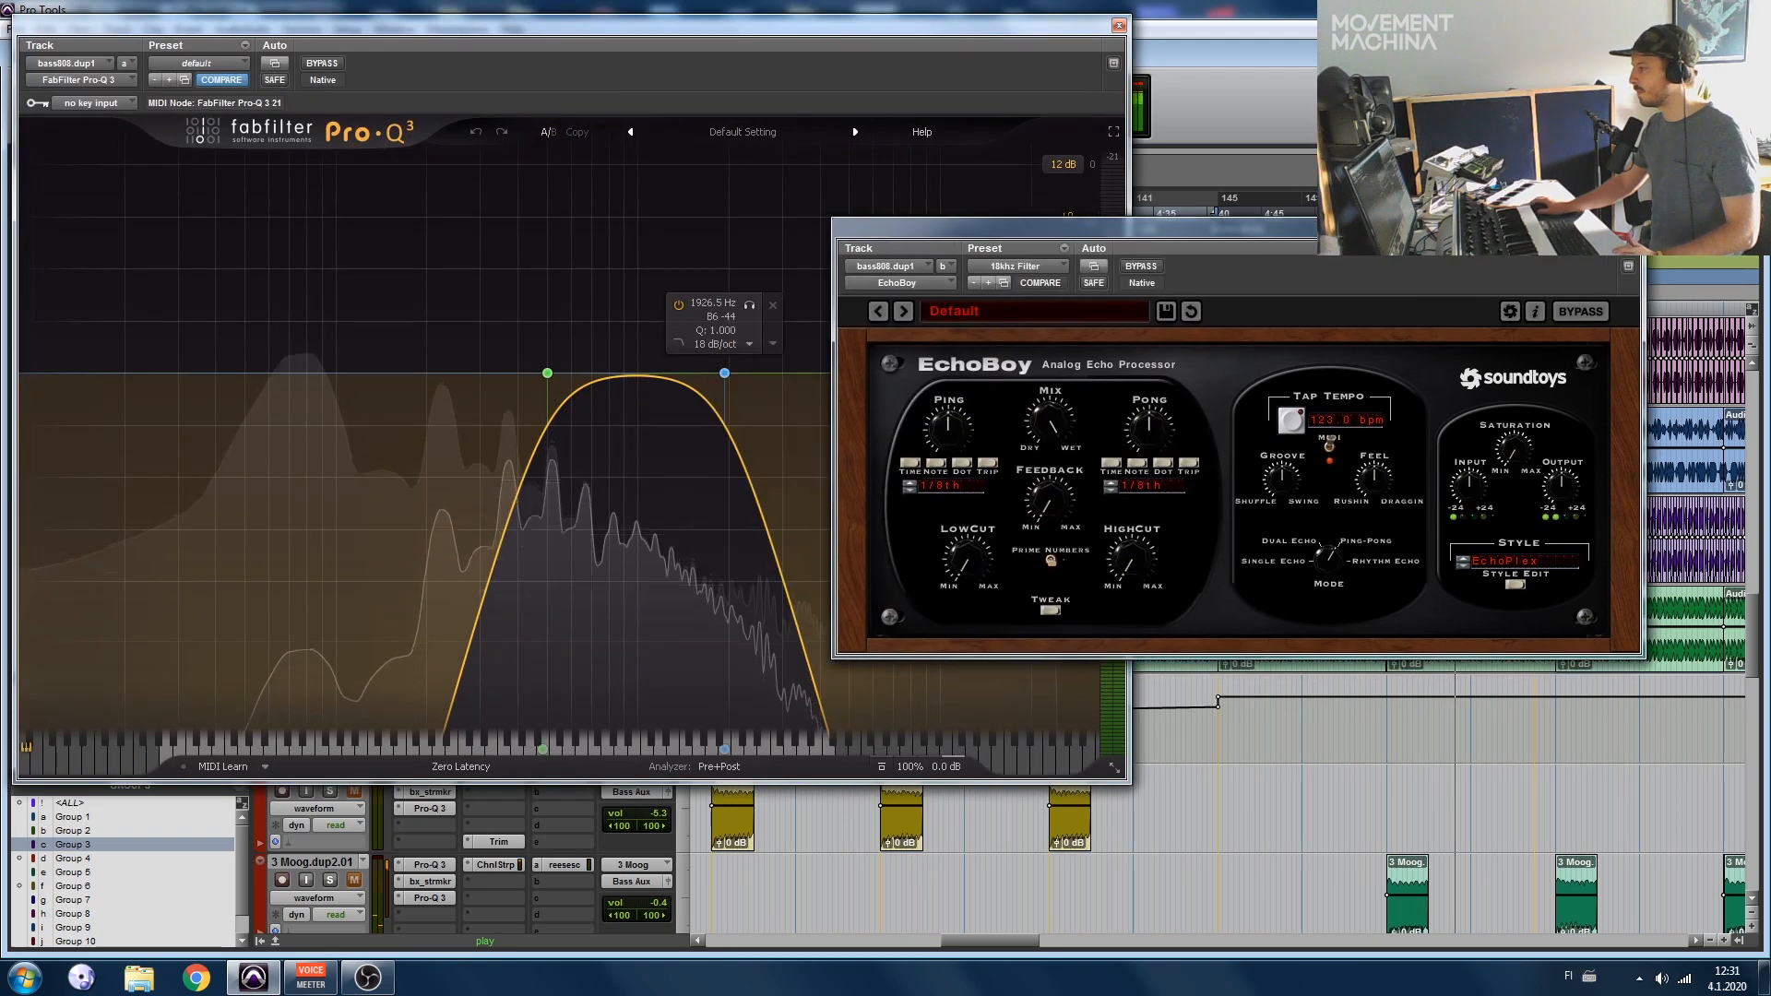
{"action": "left_click", "coordinate": [1003, 75]}
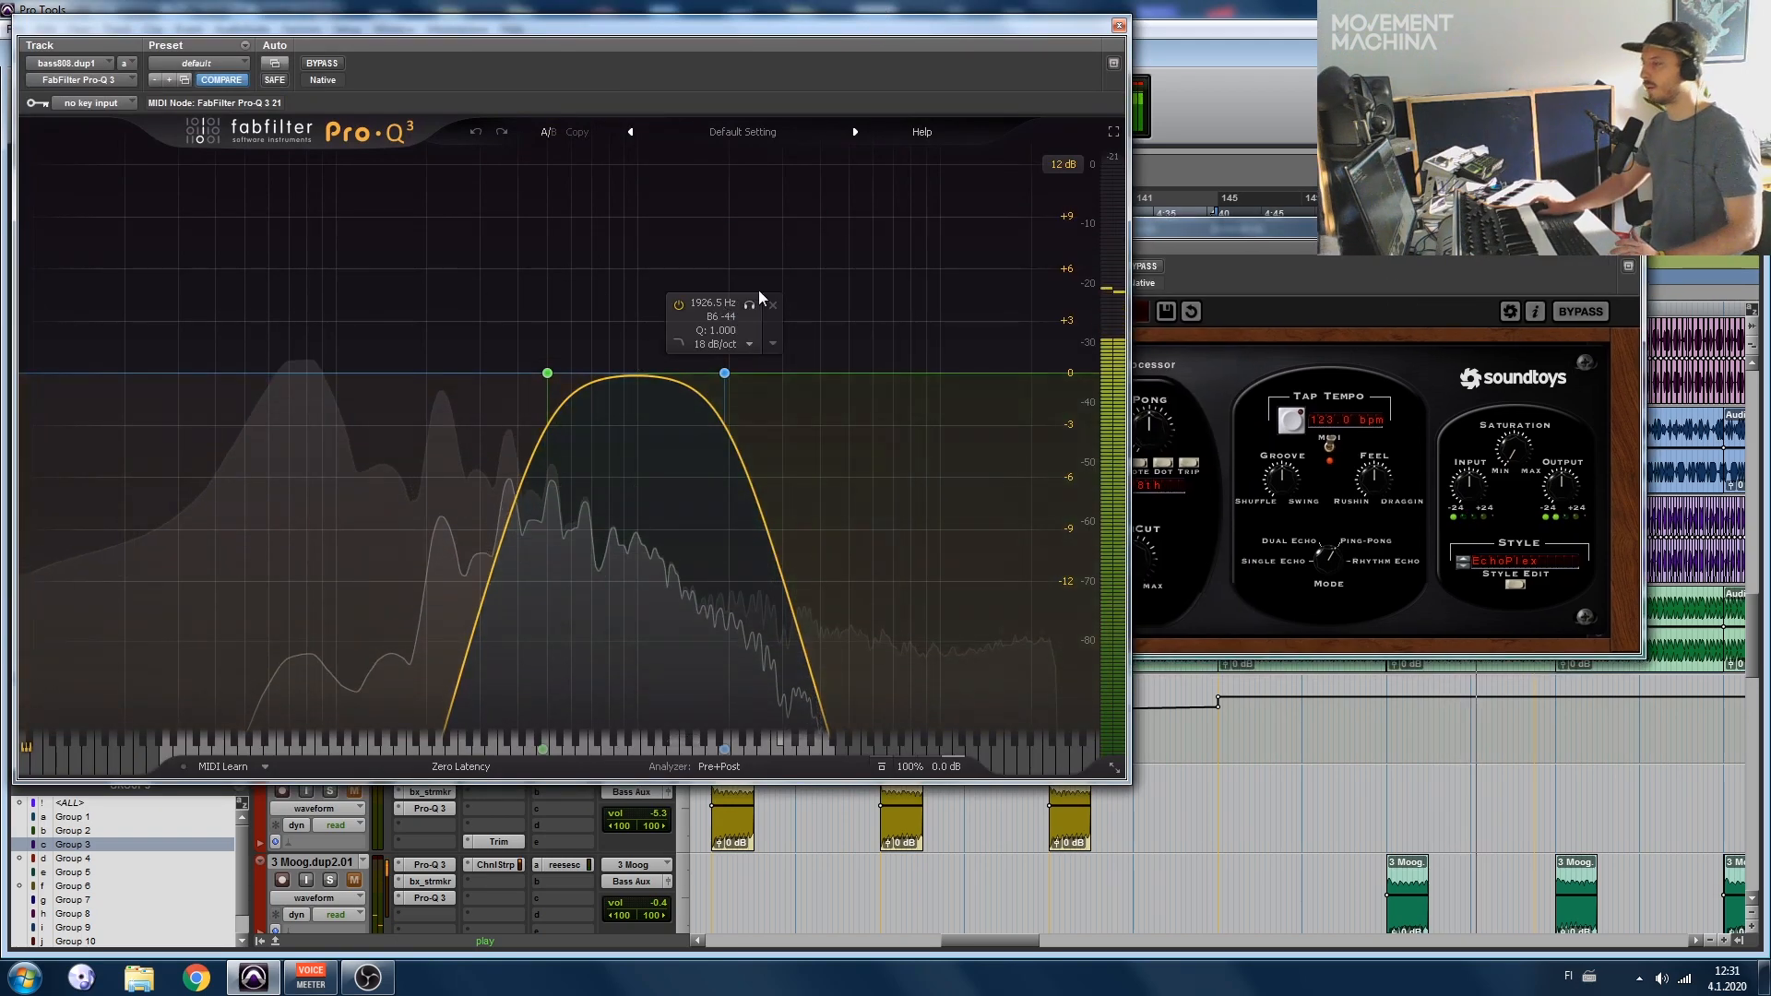
Step: Bypass and re-enable the Pro-Q 3 on bass808.dup1 during playback to compare its filtering, and close the plug-in window
{"action": "left_click", "coordinate": [322, 62]}
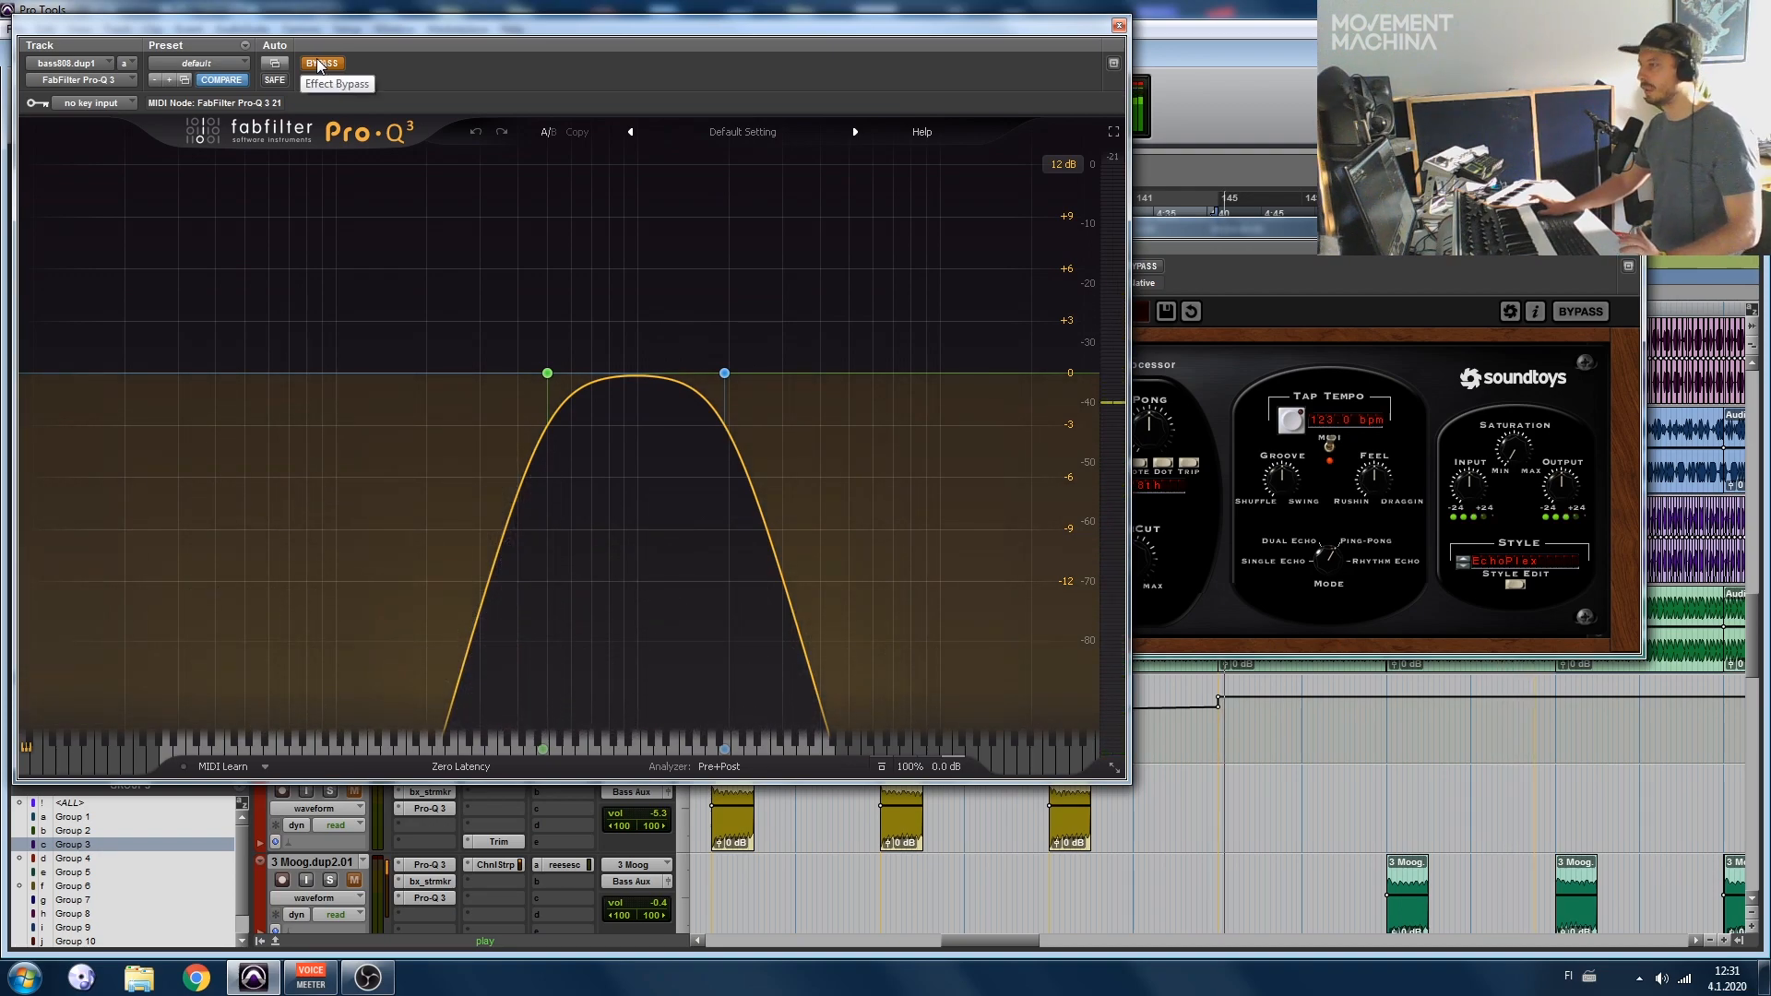
{"action": "left_click", "coordinate": [321, 63]}
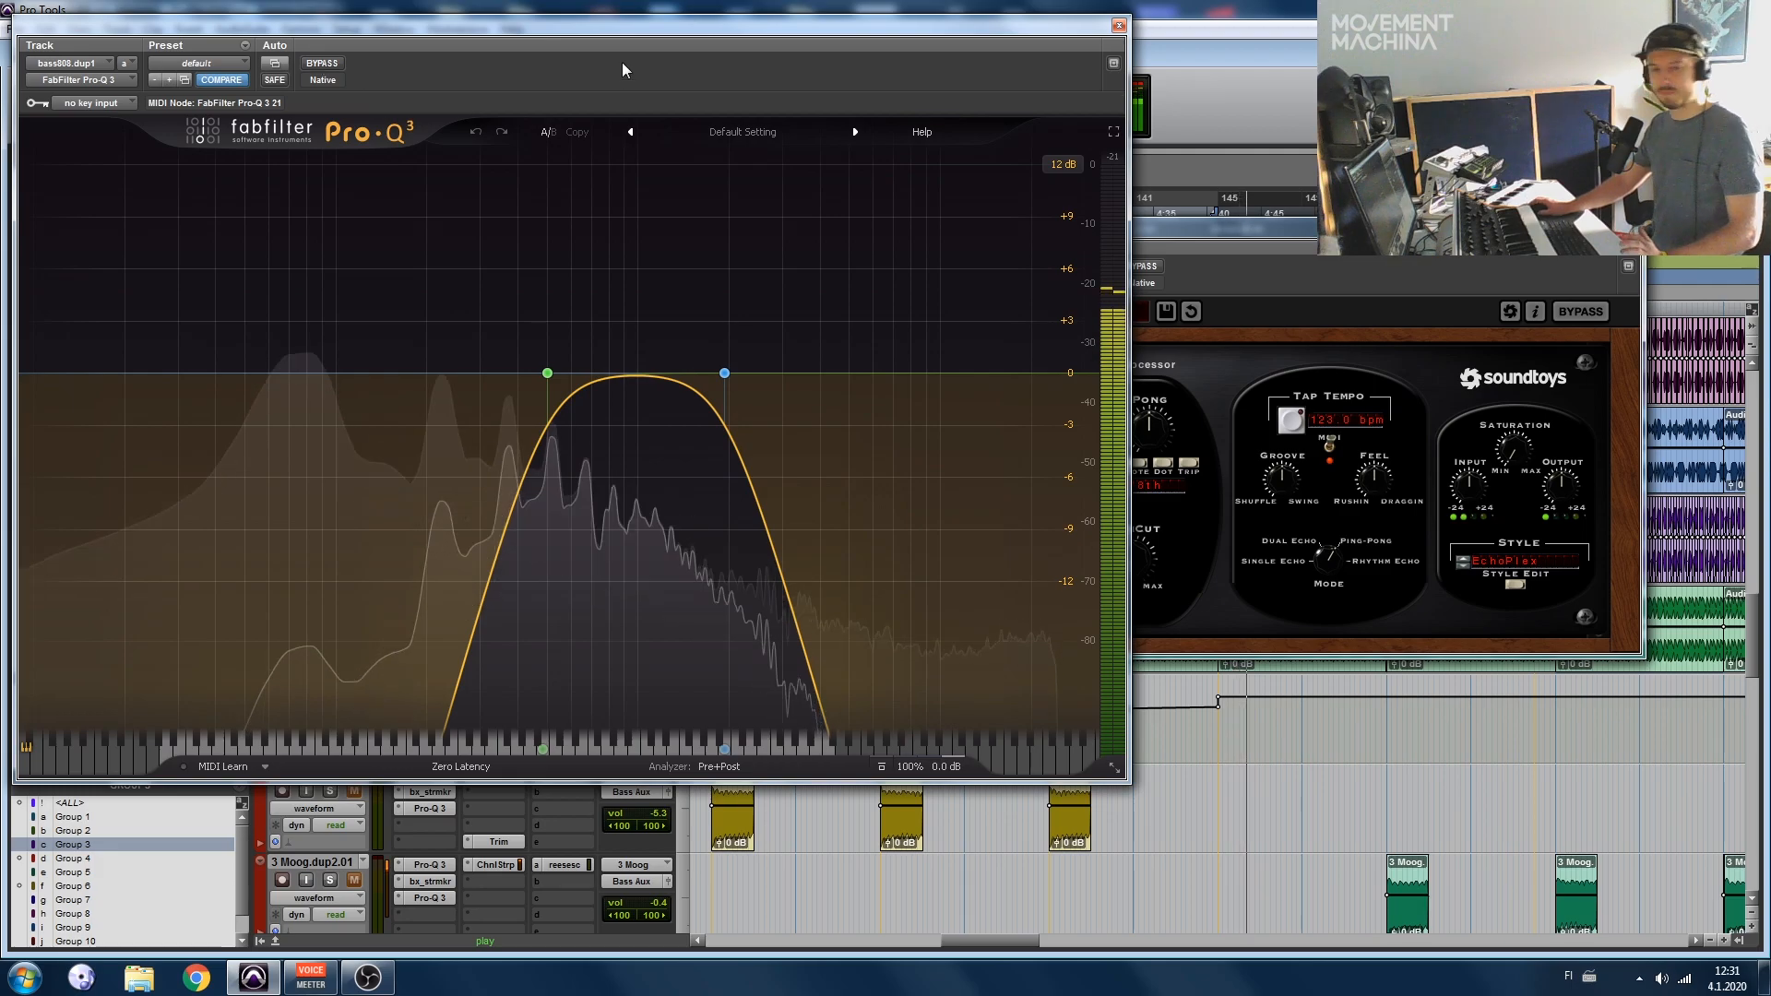
{"action": "left_click", "coordinate": [1119, 24]}
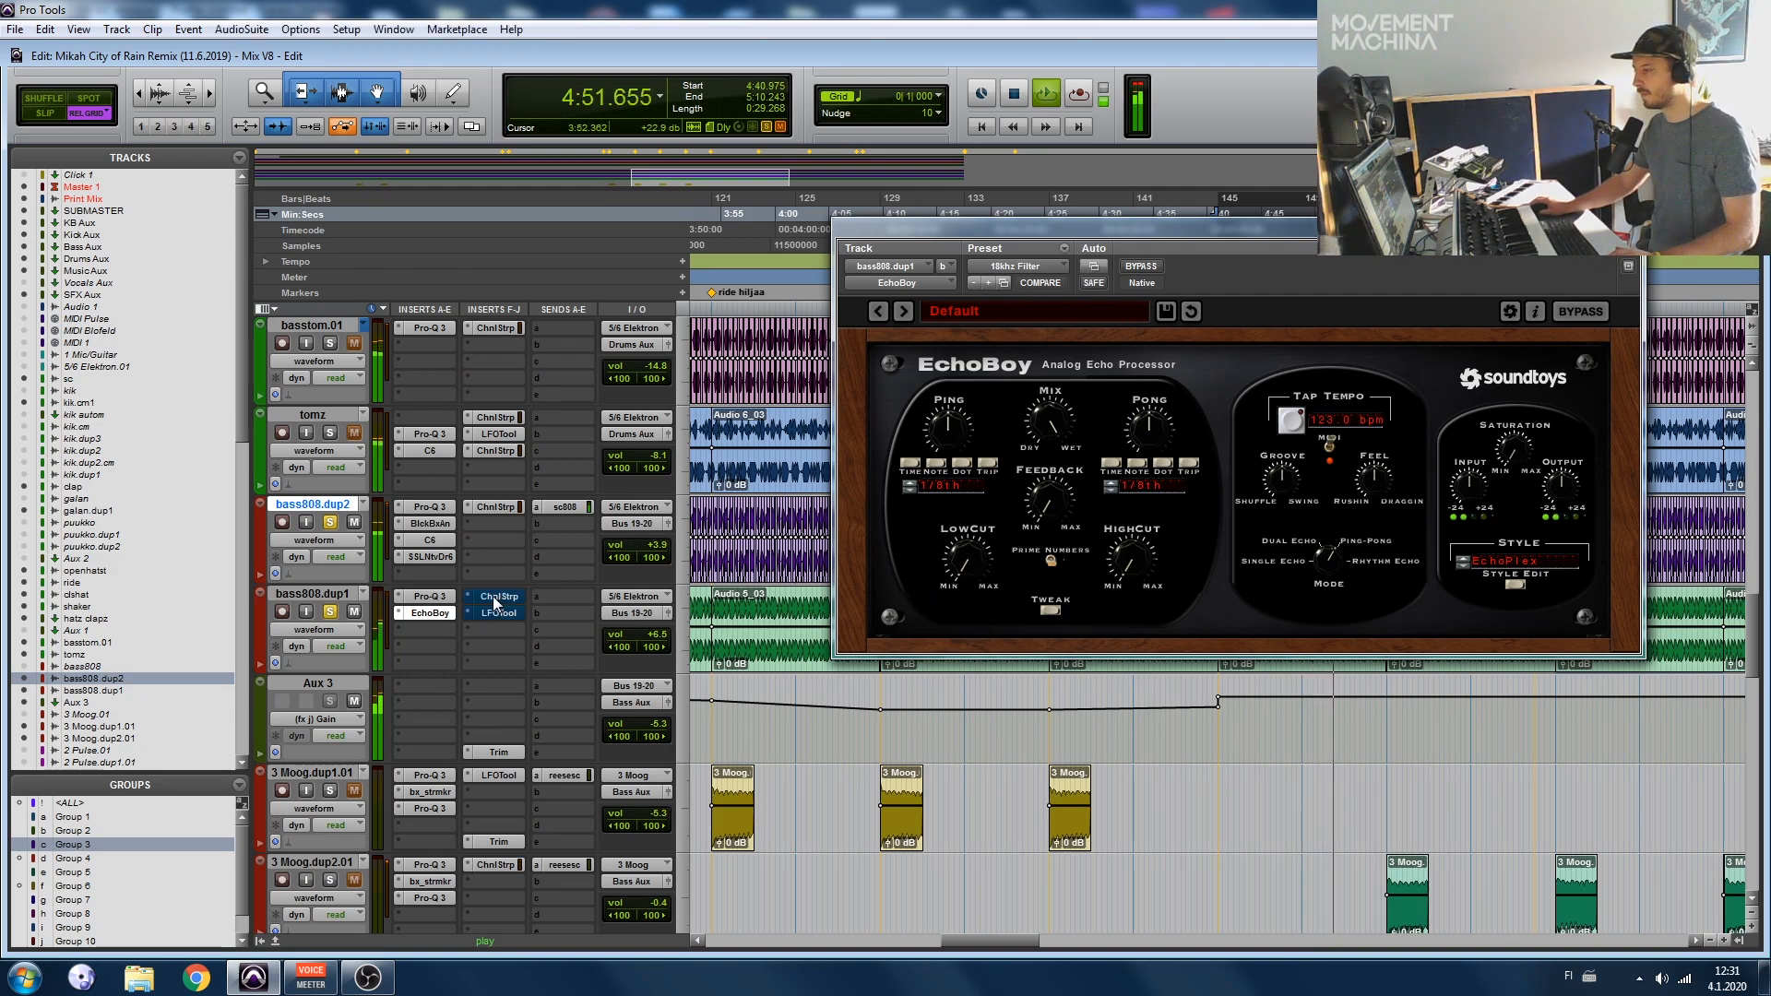
Step: Clear the solos on the kik.cm1, bass808.dup2 and bass808.dup1 tracks during playback to hear the bass in the full mix
{"action": "scroll", "coordinate": [496, 621], "scroll_direction": "up", "scroll_amount": 10}
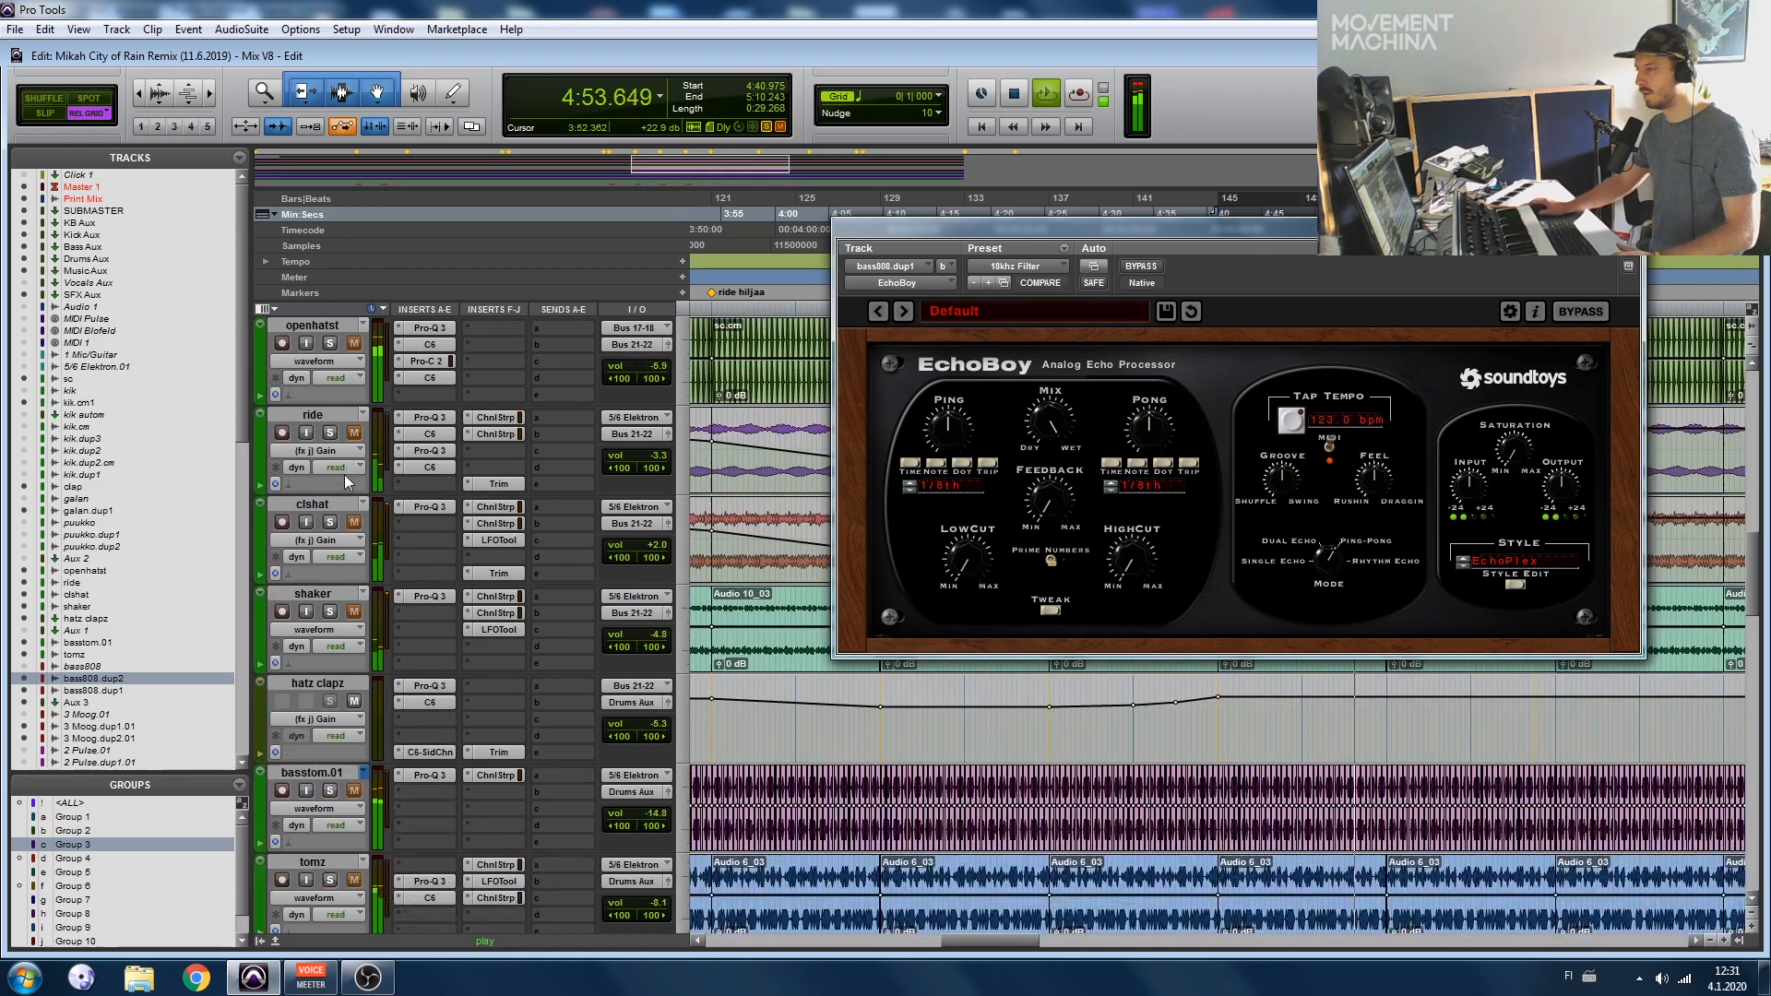
{"action": "scroll", "coordinate": [483, 672], "scroll_direction": "down", "scroll_amount": 10}
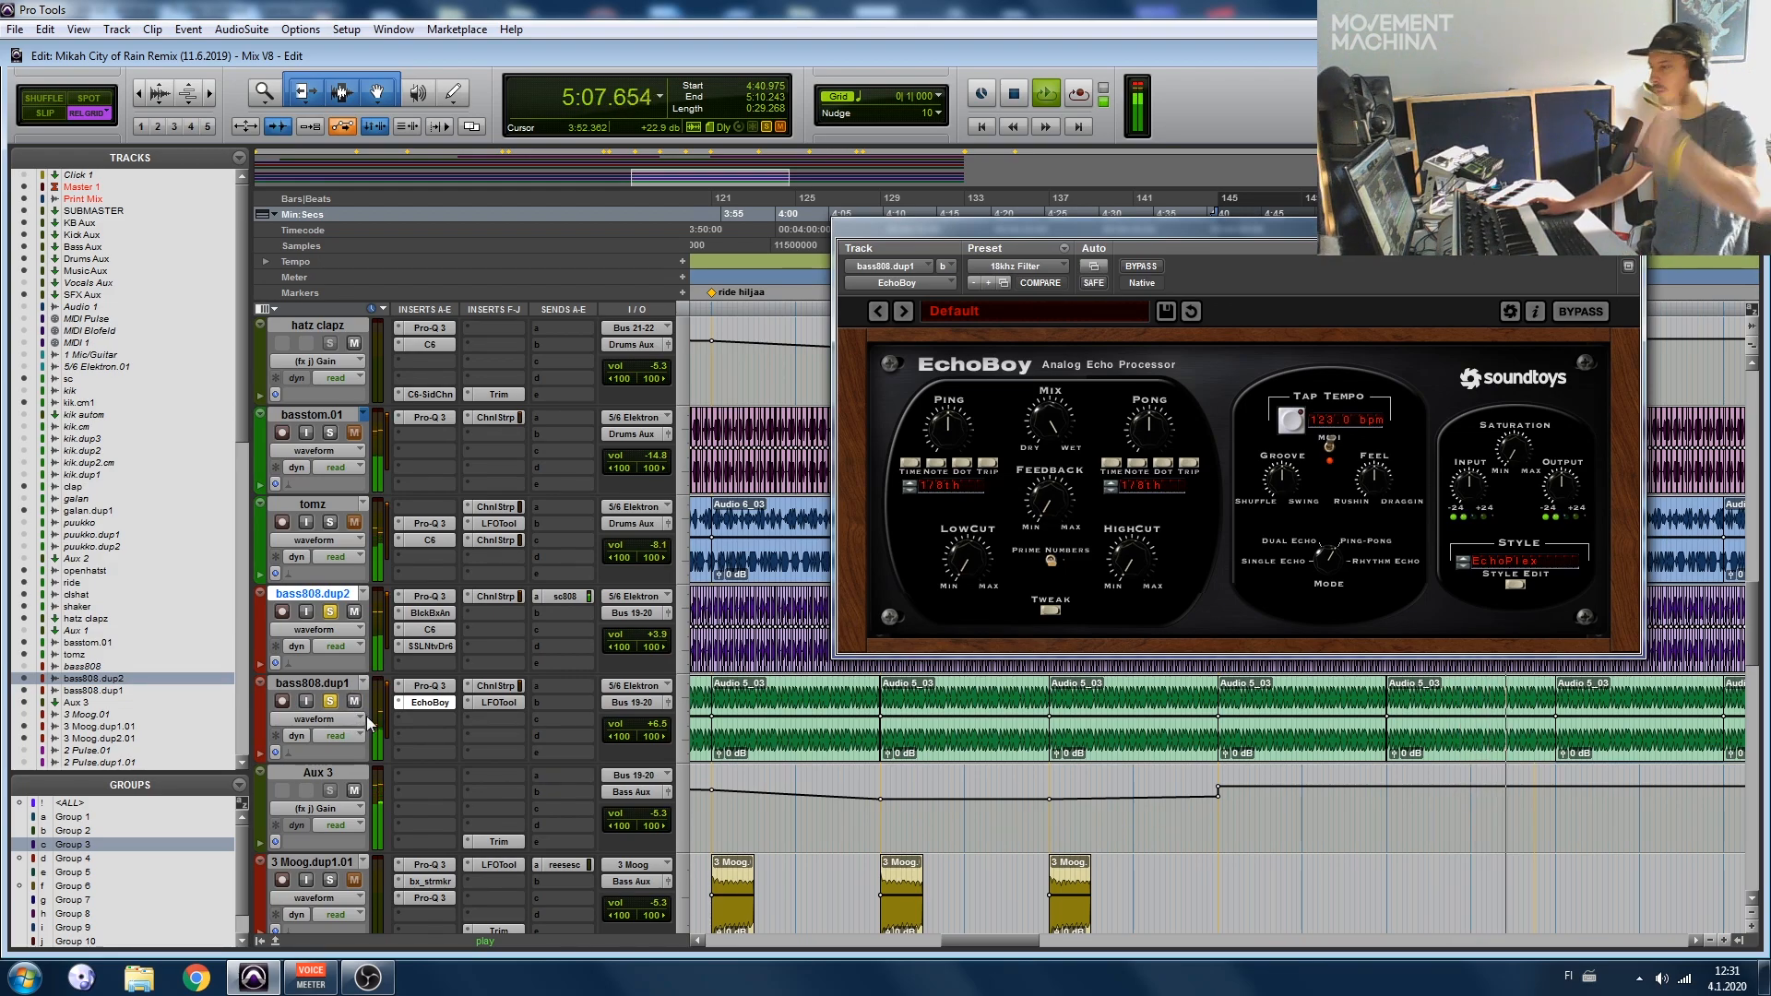
{"action": "scroll", "coordinate": [315, 551], "scroll_direction": "up", "scroll_amount": 10}
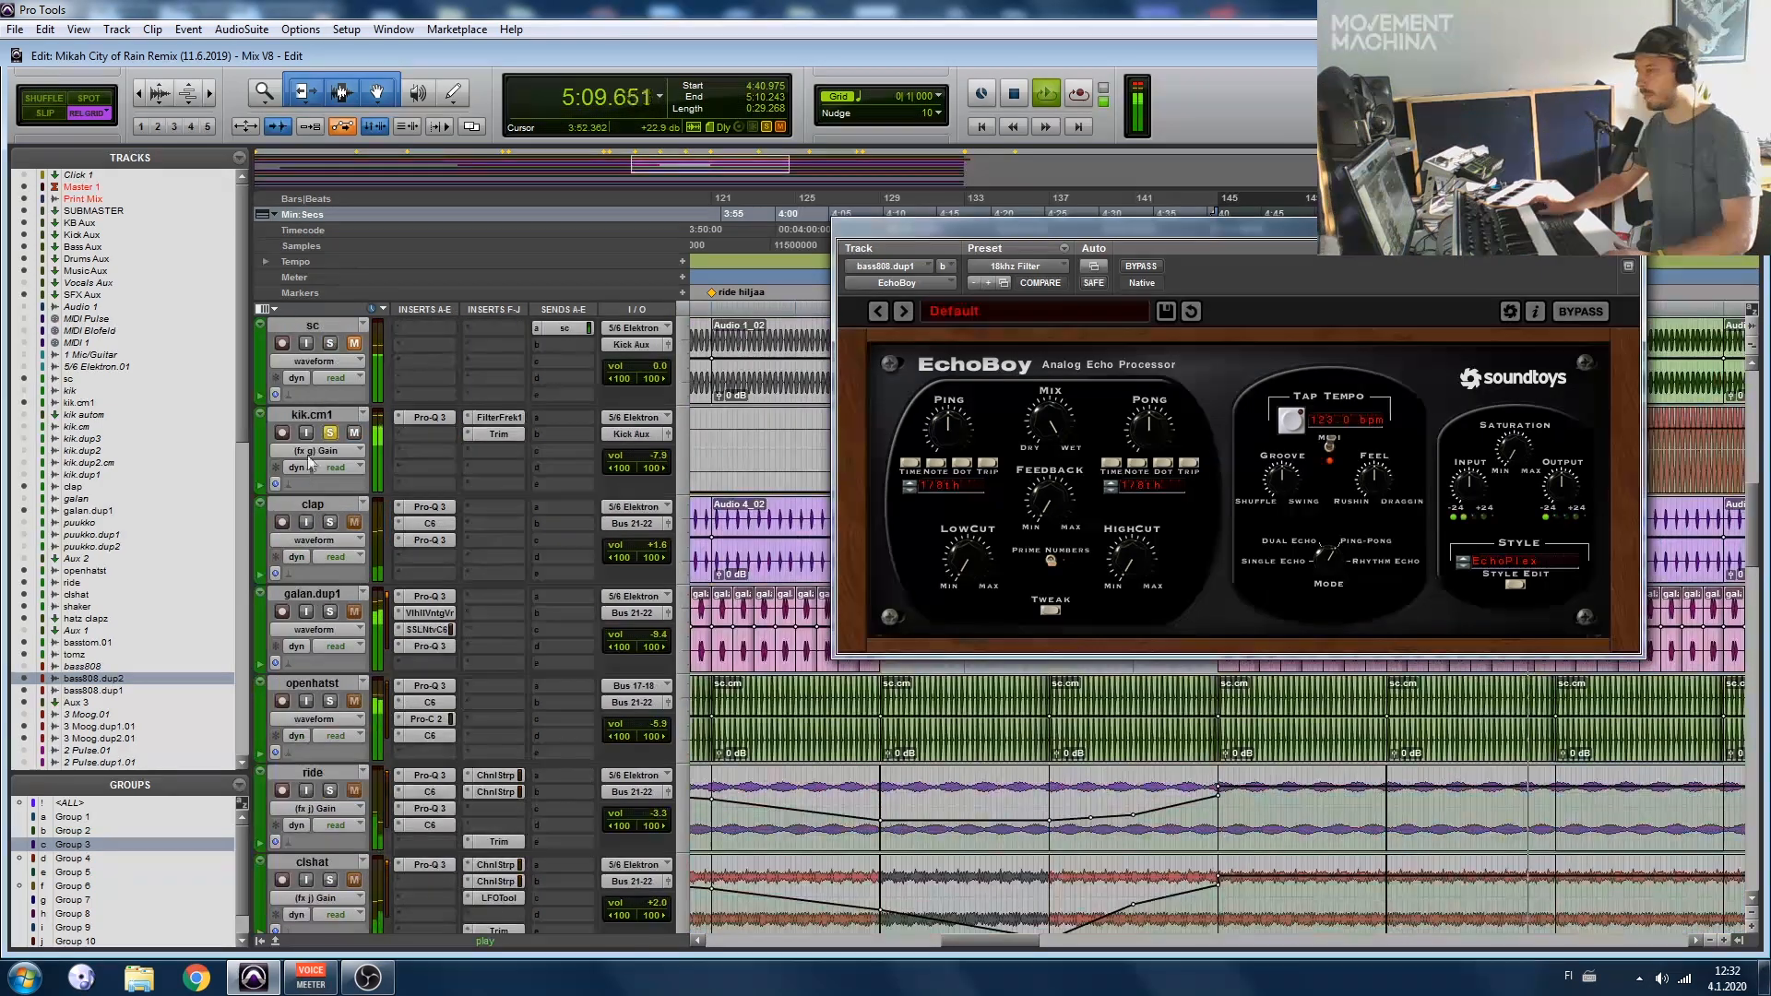
{"action": "scroll", "coordinate": [334, 435], "scroll_direction": "down", "scroll_amount": 7}
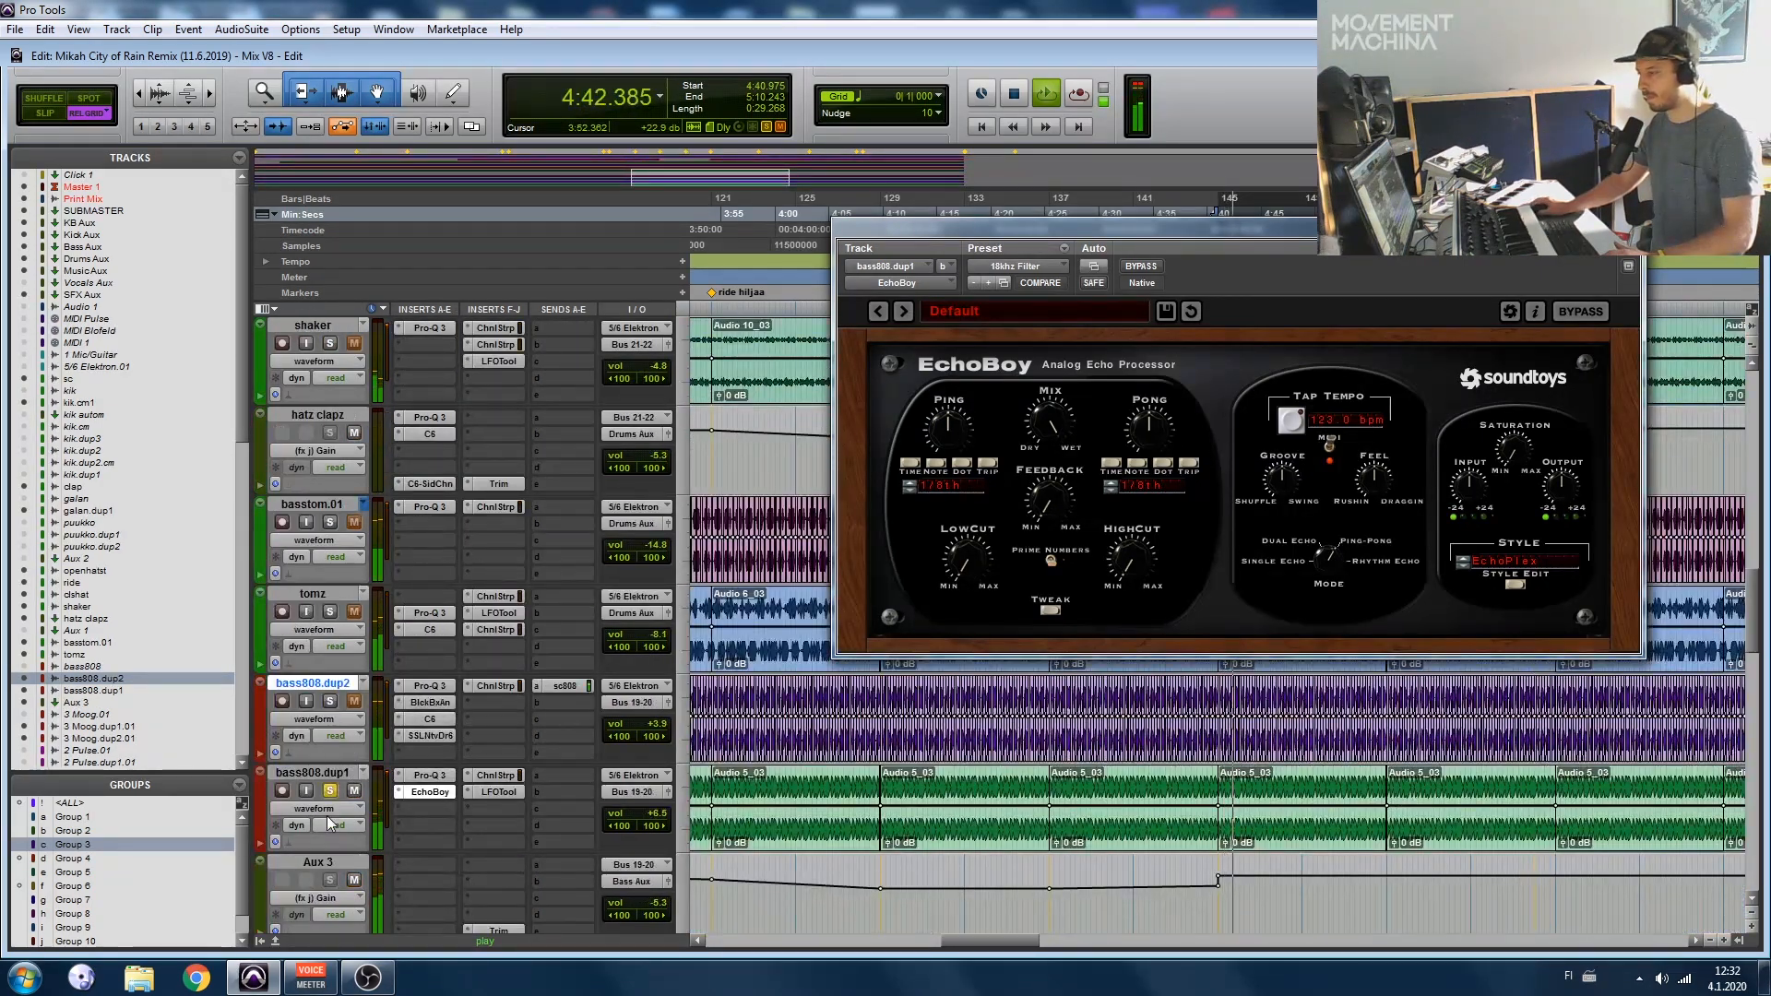
{"action": "scroll", "coordinate": [334, 793], "scroll_direction": "down", "scroll_amount": 3}
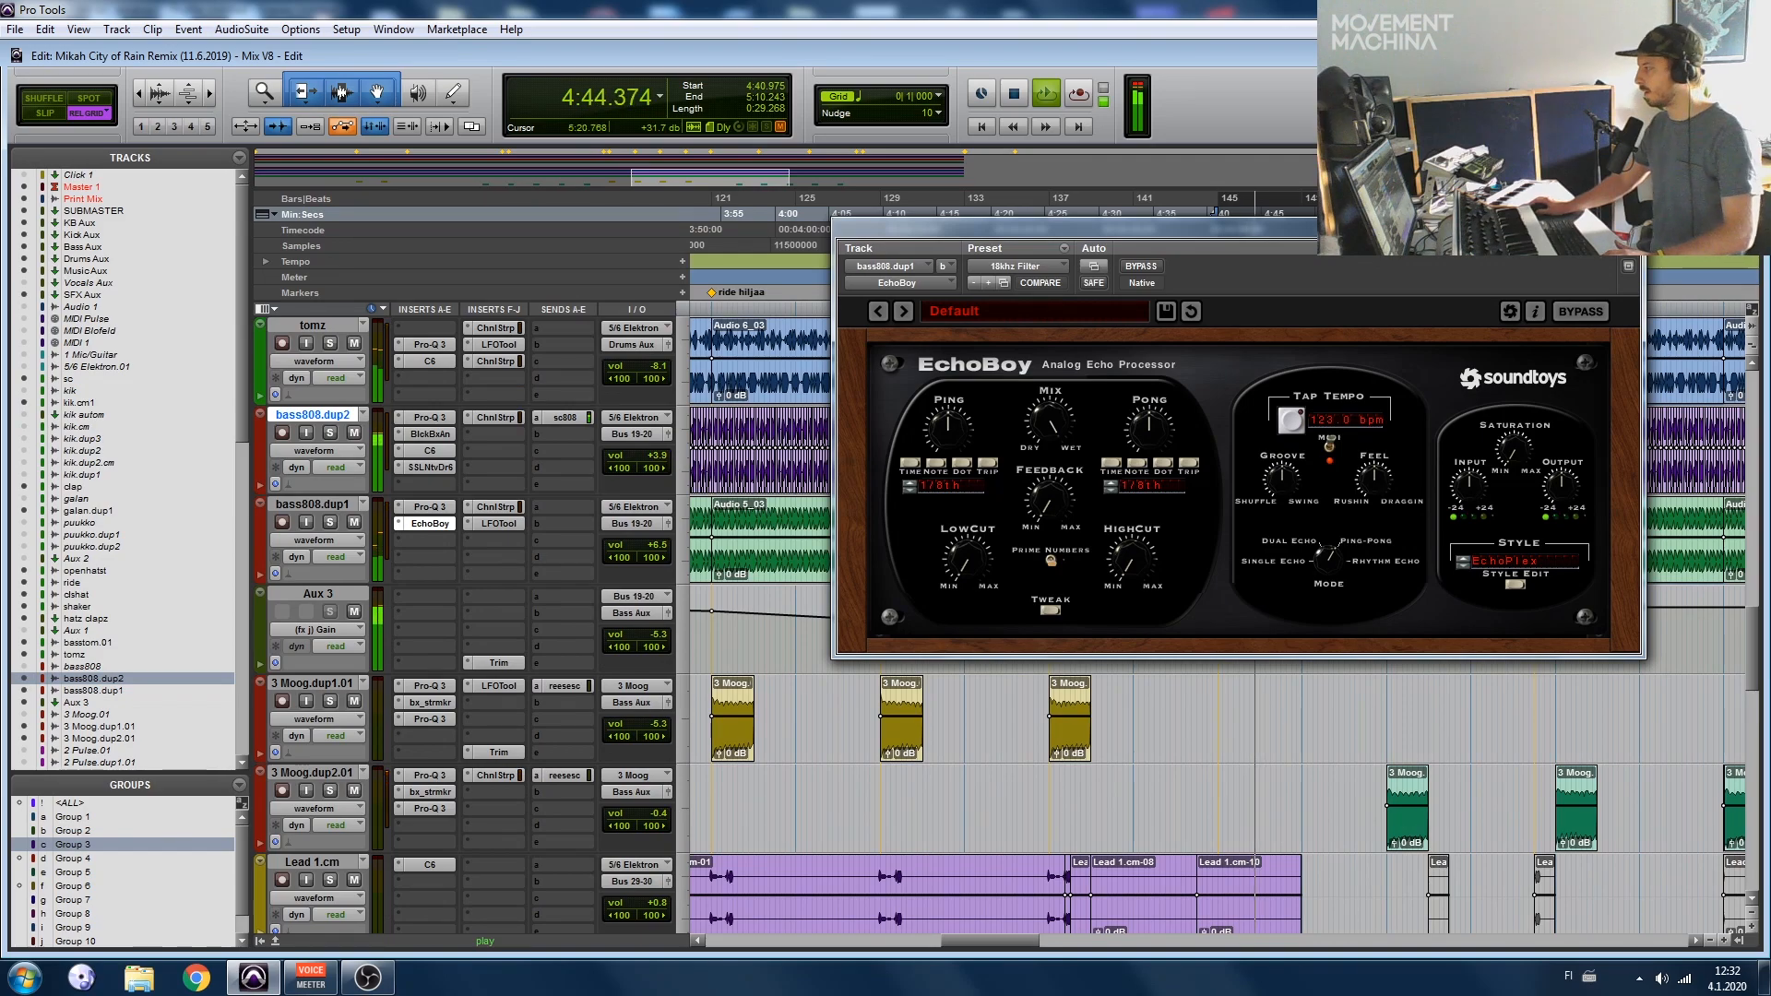
Step: Close the EchoBoy plug-in window, stop playback and select the Aux 3 track
{"action": "left_click", "coordinate": [1630, 227]}
{"action": "key", "text": "r"}
{"action": "key", "text": "space"}
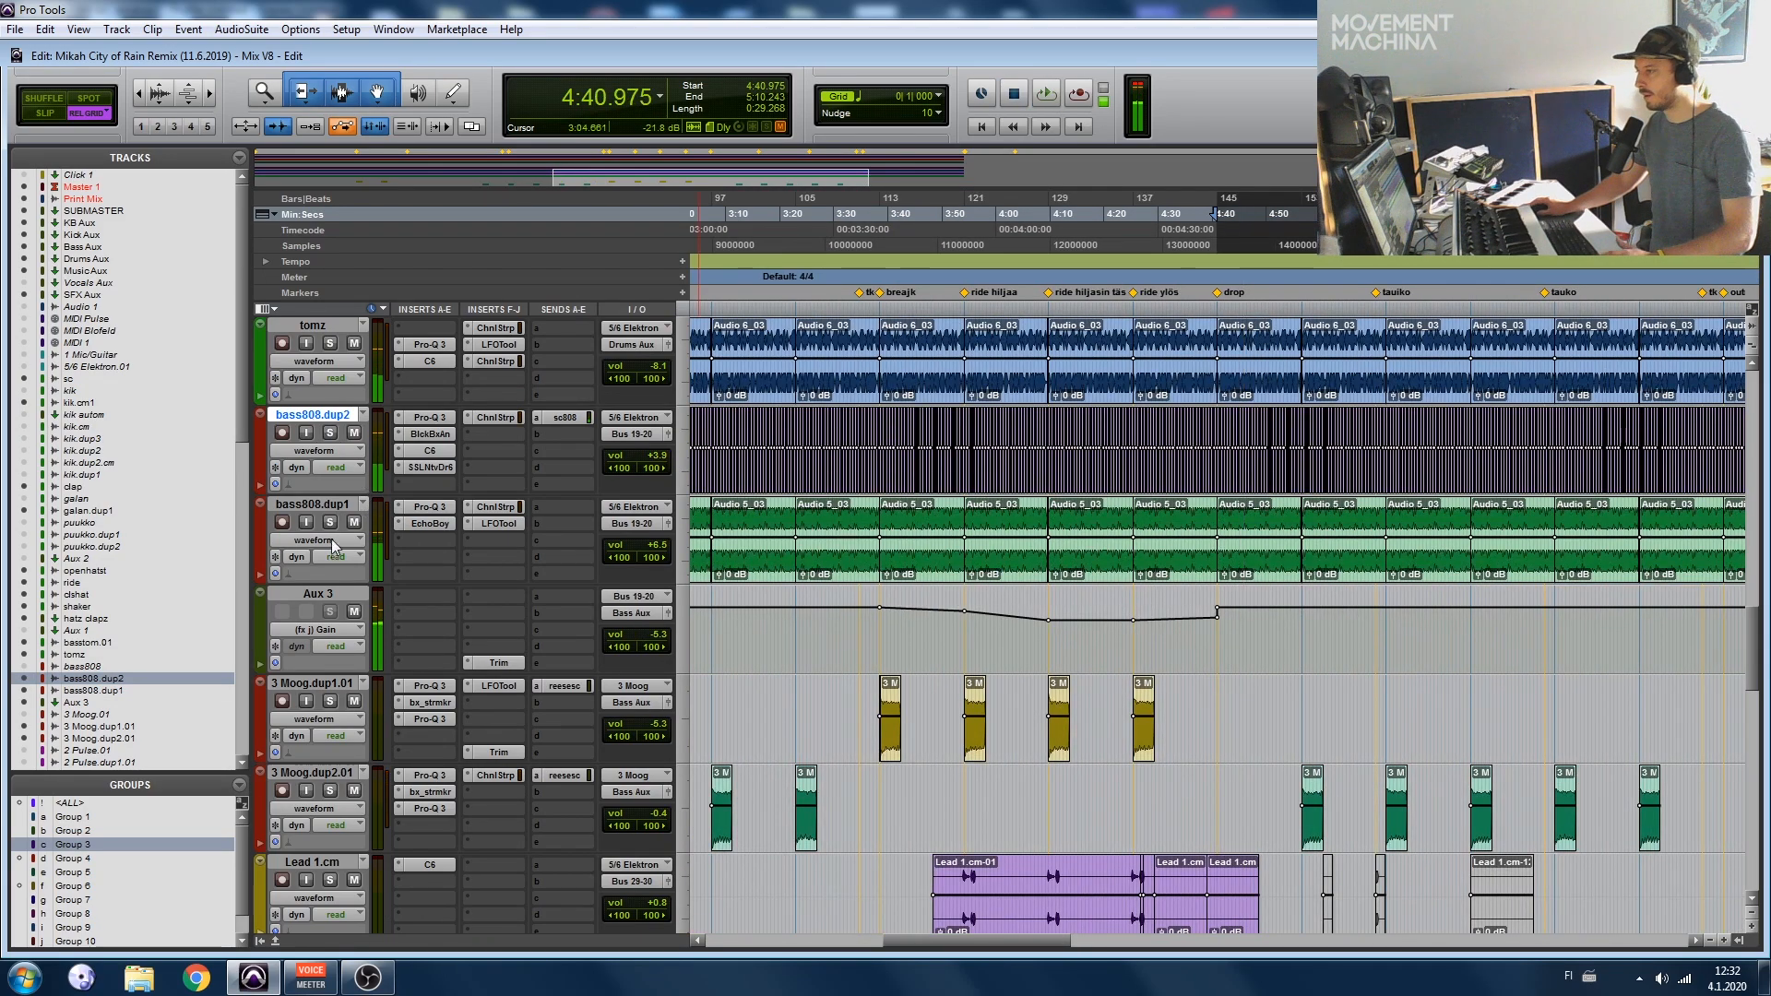
{"action": "left_click", "coordinate": [331, 507], "text": "shift"}
{"action": "left_click", "coordinate": [327, 598]}
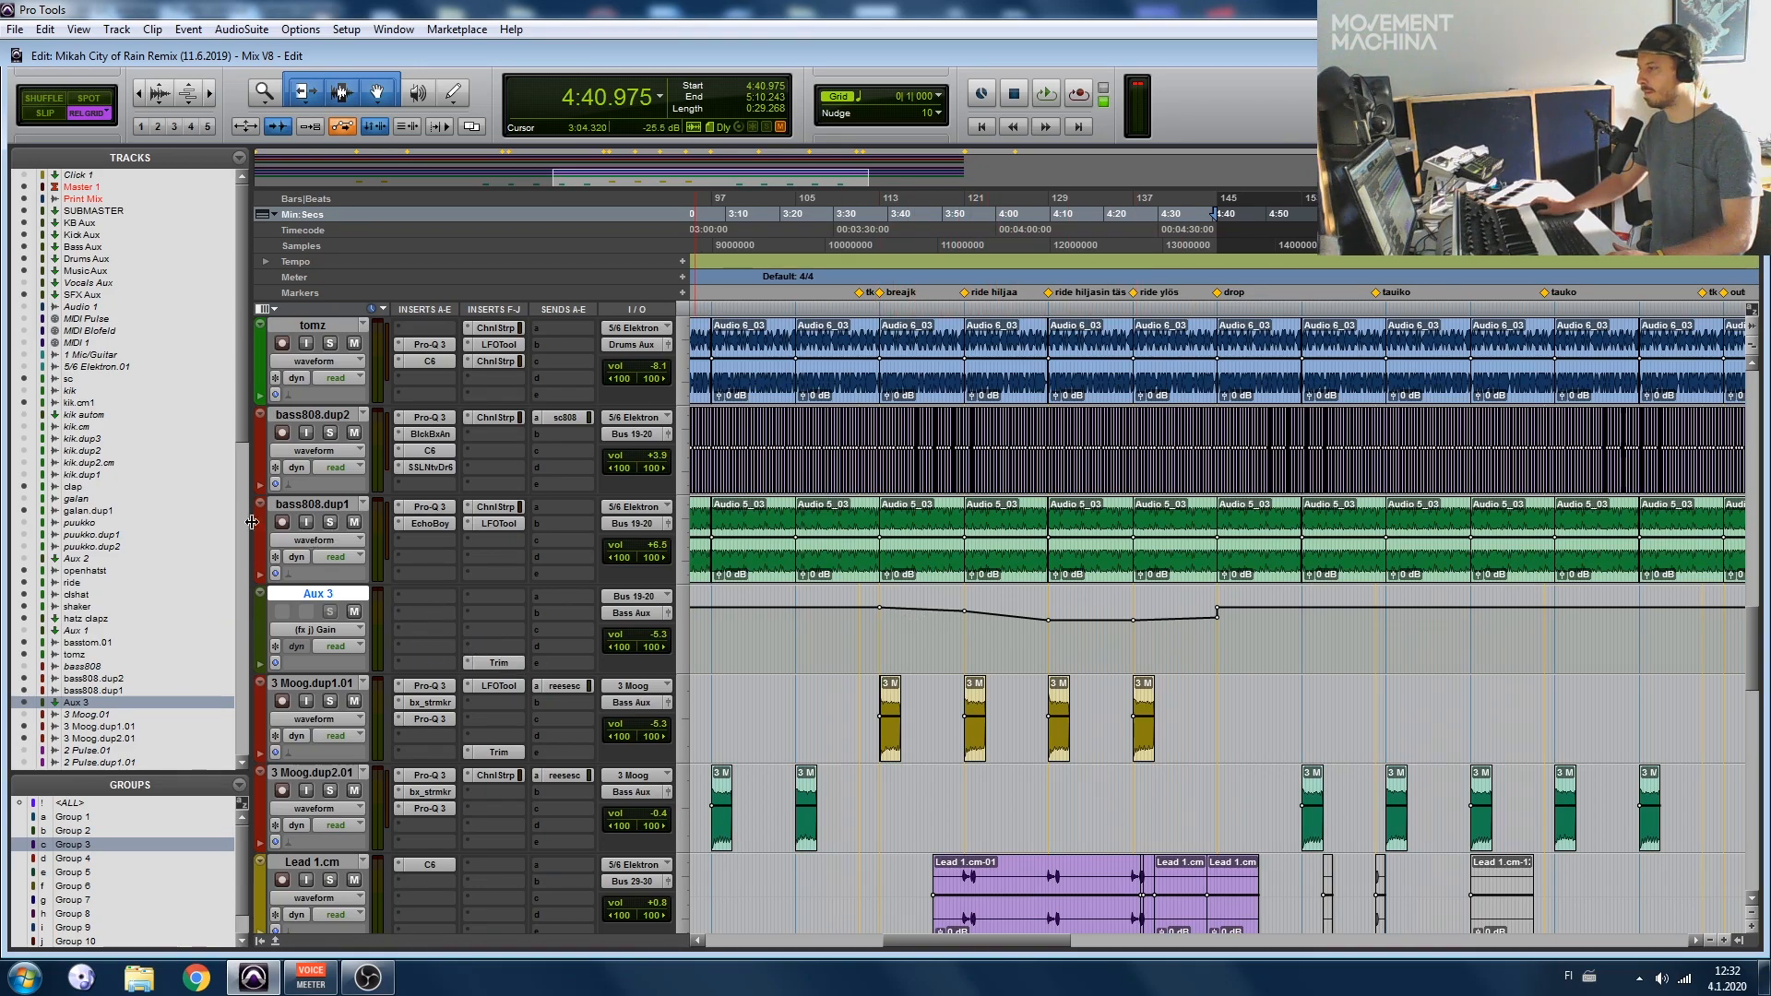
{"action": "scroll", "coordinate": [393, 654], "scroll_direction": "down", "scroll_amount": 1}
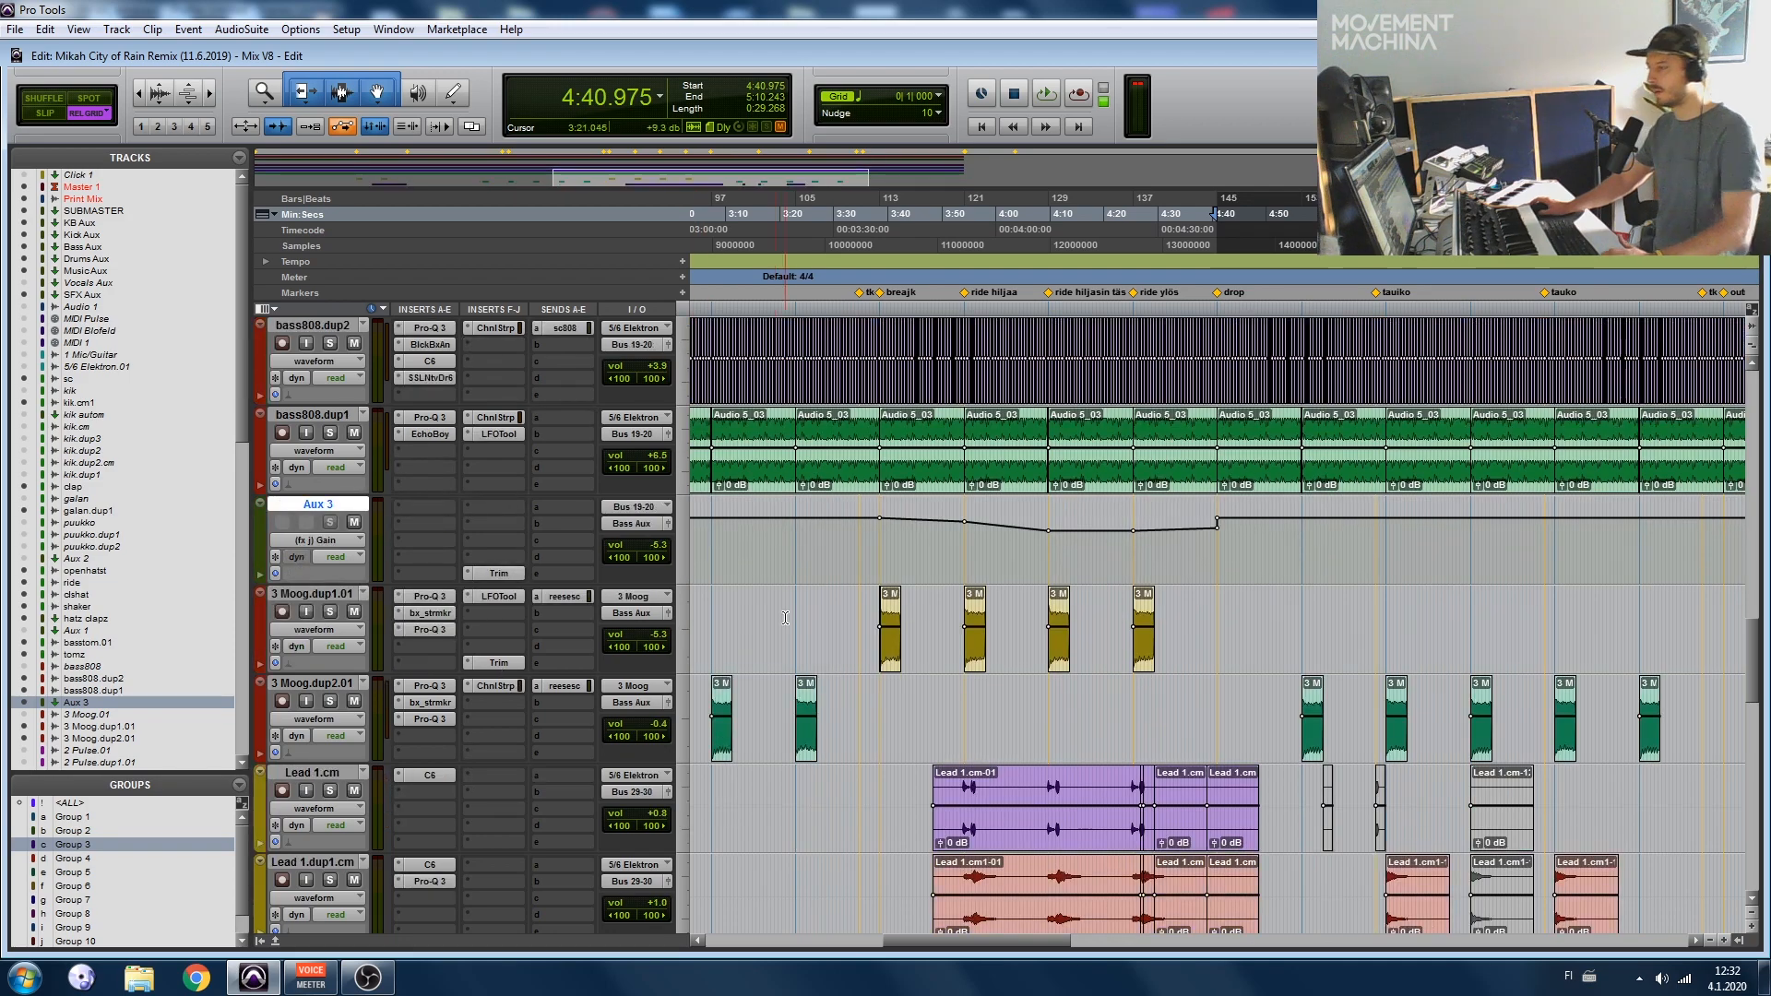
Step: Select the 3 Moog.dup1.01 track and bring its clips around the breajk marker into view
{"action": "scroll", "coordinate": [467, 644], "scroll_direction": "left", "scroll_amount": 2}
{"action": "left_click", "coordinate": [318, 594]}
{"action": "scroll", "coordinate": [832, 623], "scroll_direction": "left", "scroll_amount": 1}
{"action": "scroll", "coordinate": [1194, 595], "scroll_direction": "right", "scroll_amount": 1}
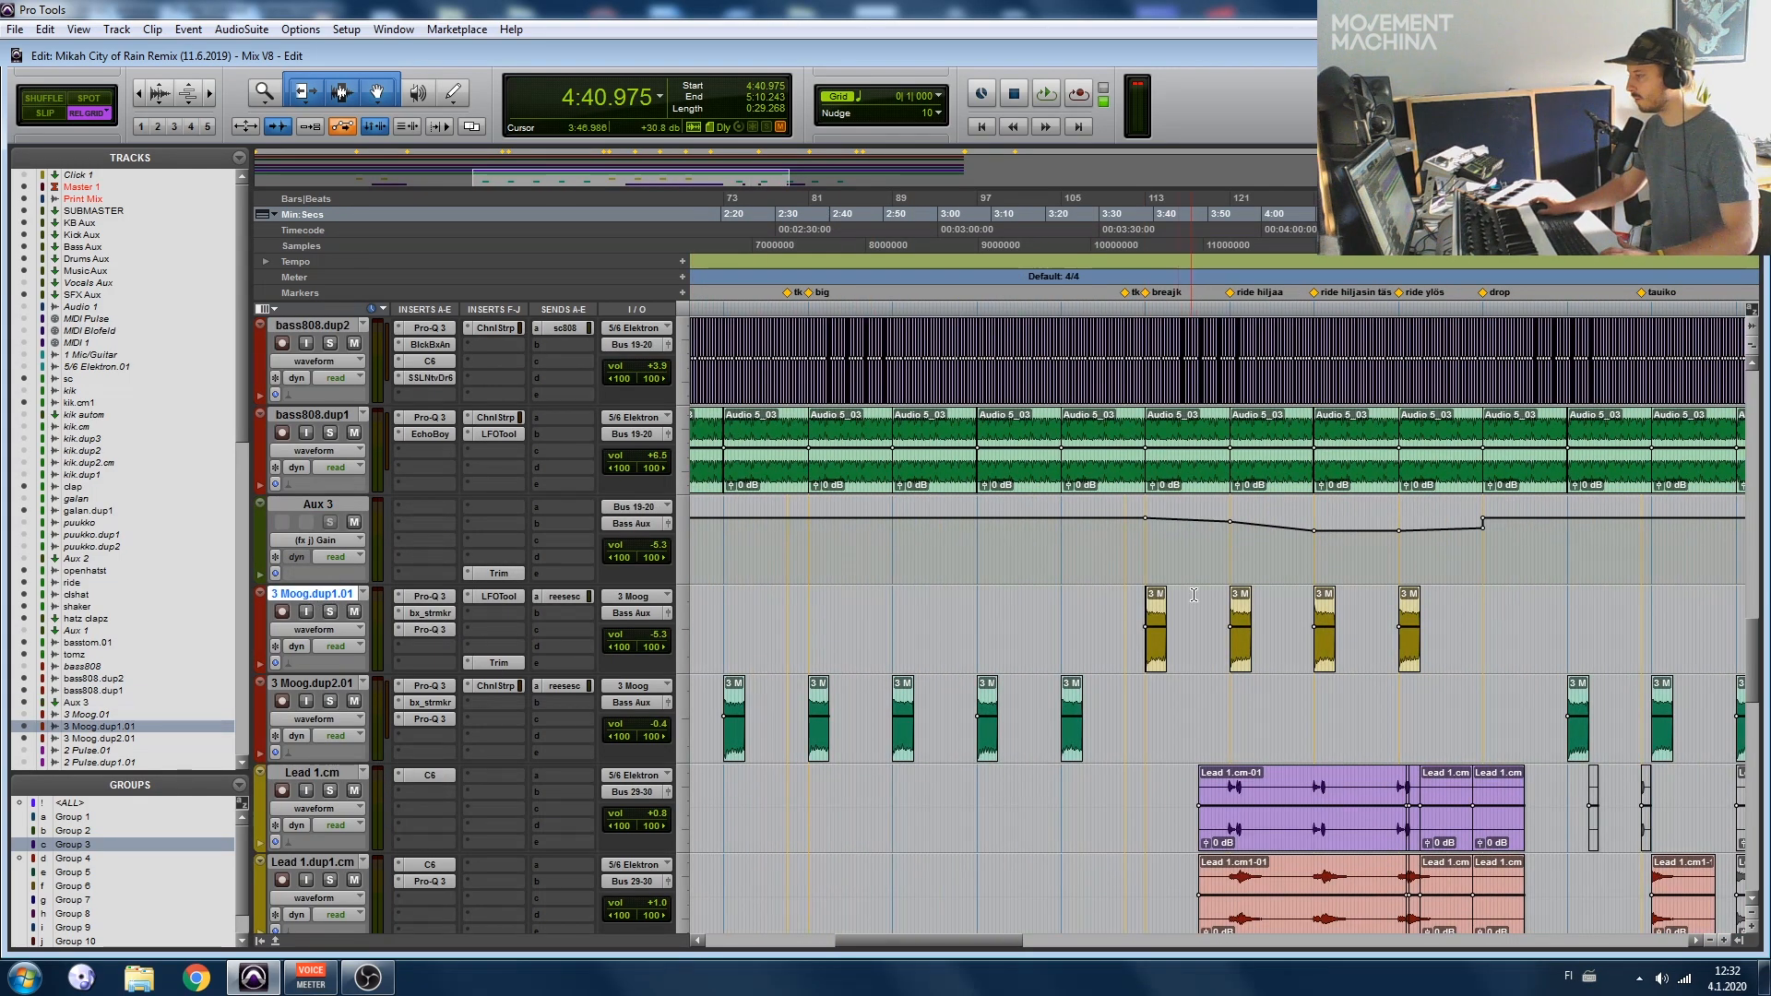
{"action": "scroll", "coordinate": [1107, 626], "scroll_direction": "left", "scroll_amount": 2}
{"action": "scroll", "coordinate": [1057, 644], "scroll_direction": "right", "scroll_amount": 3}
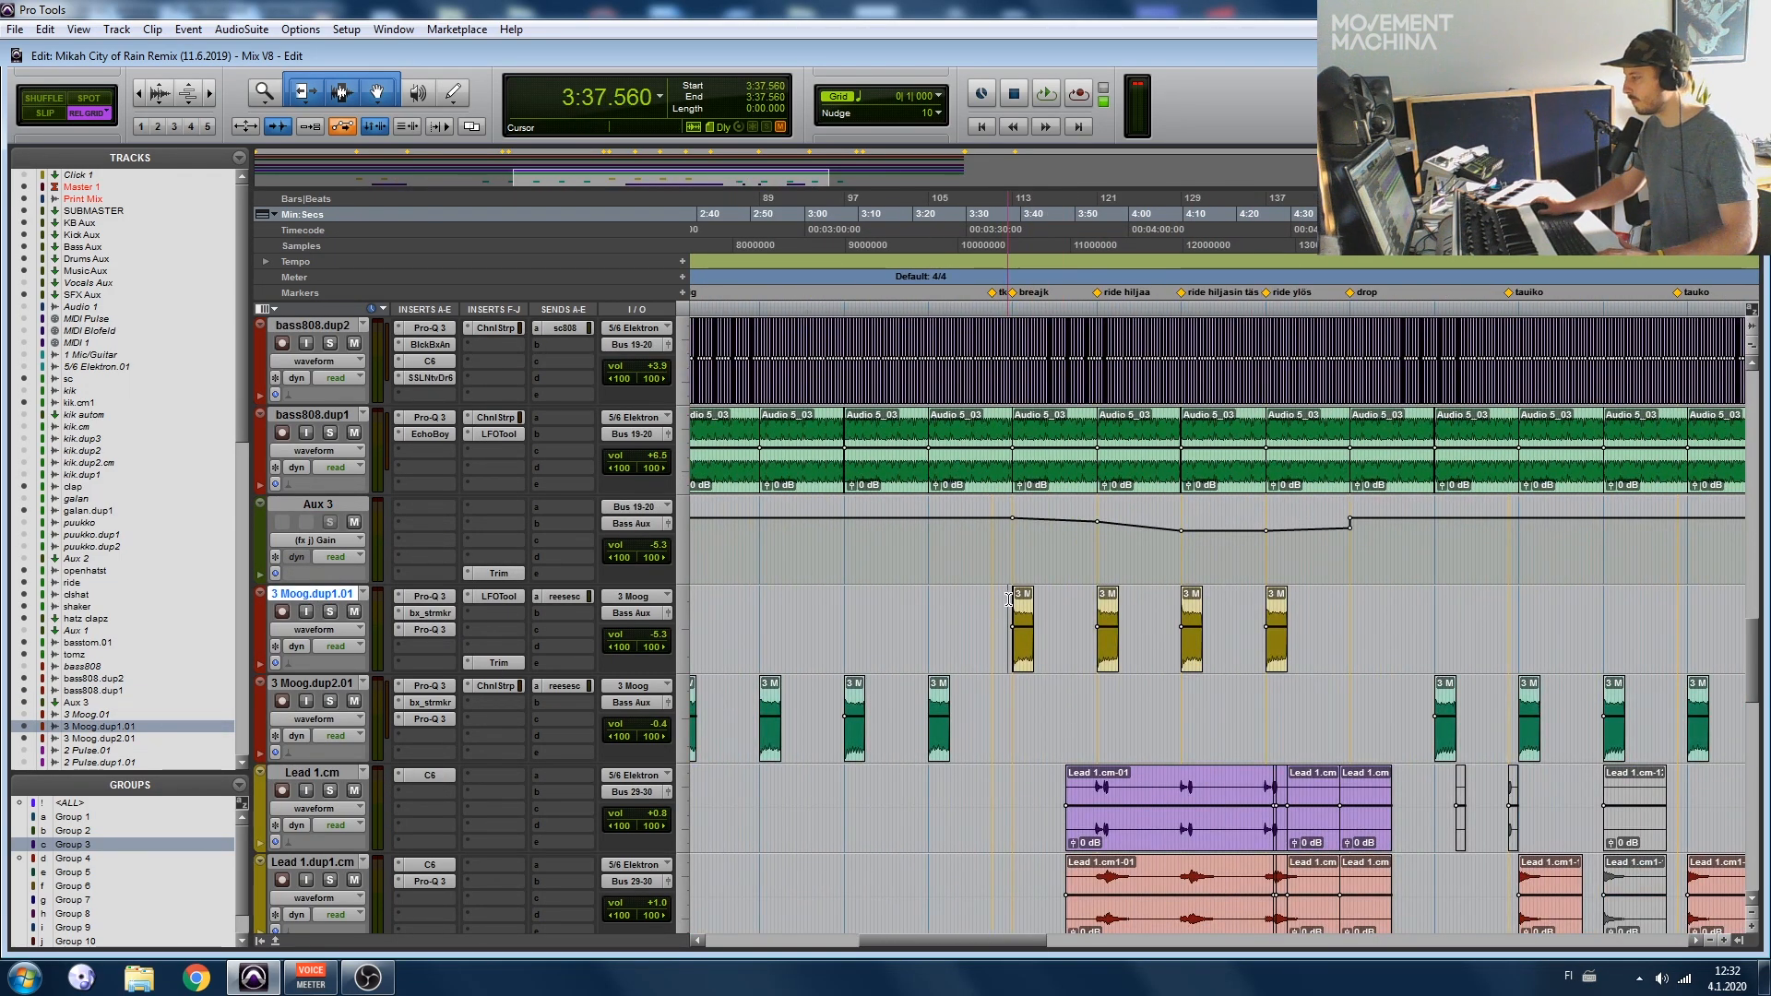
Step: Start playback at about 2:19, just before the first green clip on the 3 Moog.dup2.01 track
{"action": "key", "text": "space"}
{"action": "scroll", "coordinate": [870, 671], "scroll_direction": "left", "scroll_amount": 3}
{"action": "key", "text": "space"}
{"action": "left_click", "coordinate": [983, 641]}
{"action": "key", "text": "space"}
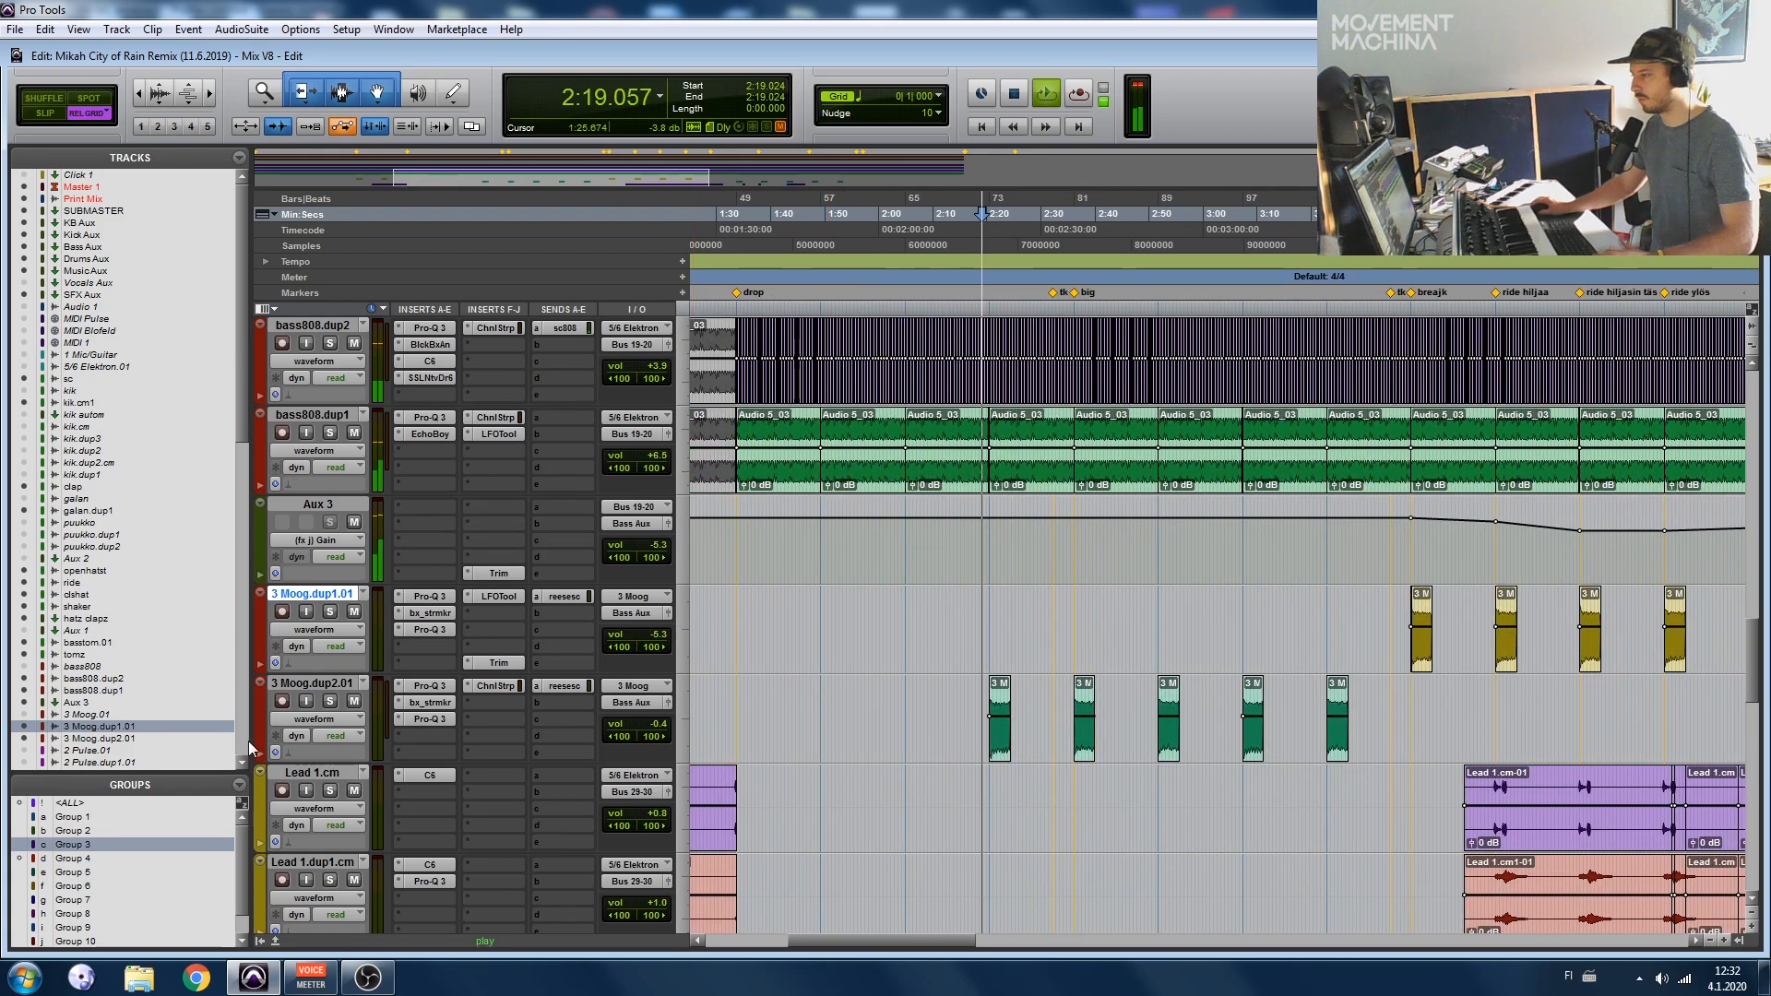
Step: Audition the first 3 Moog.dup2.01 clip in solo and together with the other tracks, with enlarged waveforms
{"action": "left_click", "coordinate": [330, 701]}
{"action": "scroll", "coordinate": [981, 698], "scroll_direction": "up", "scroll_amount": 2}
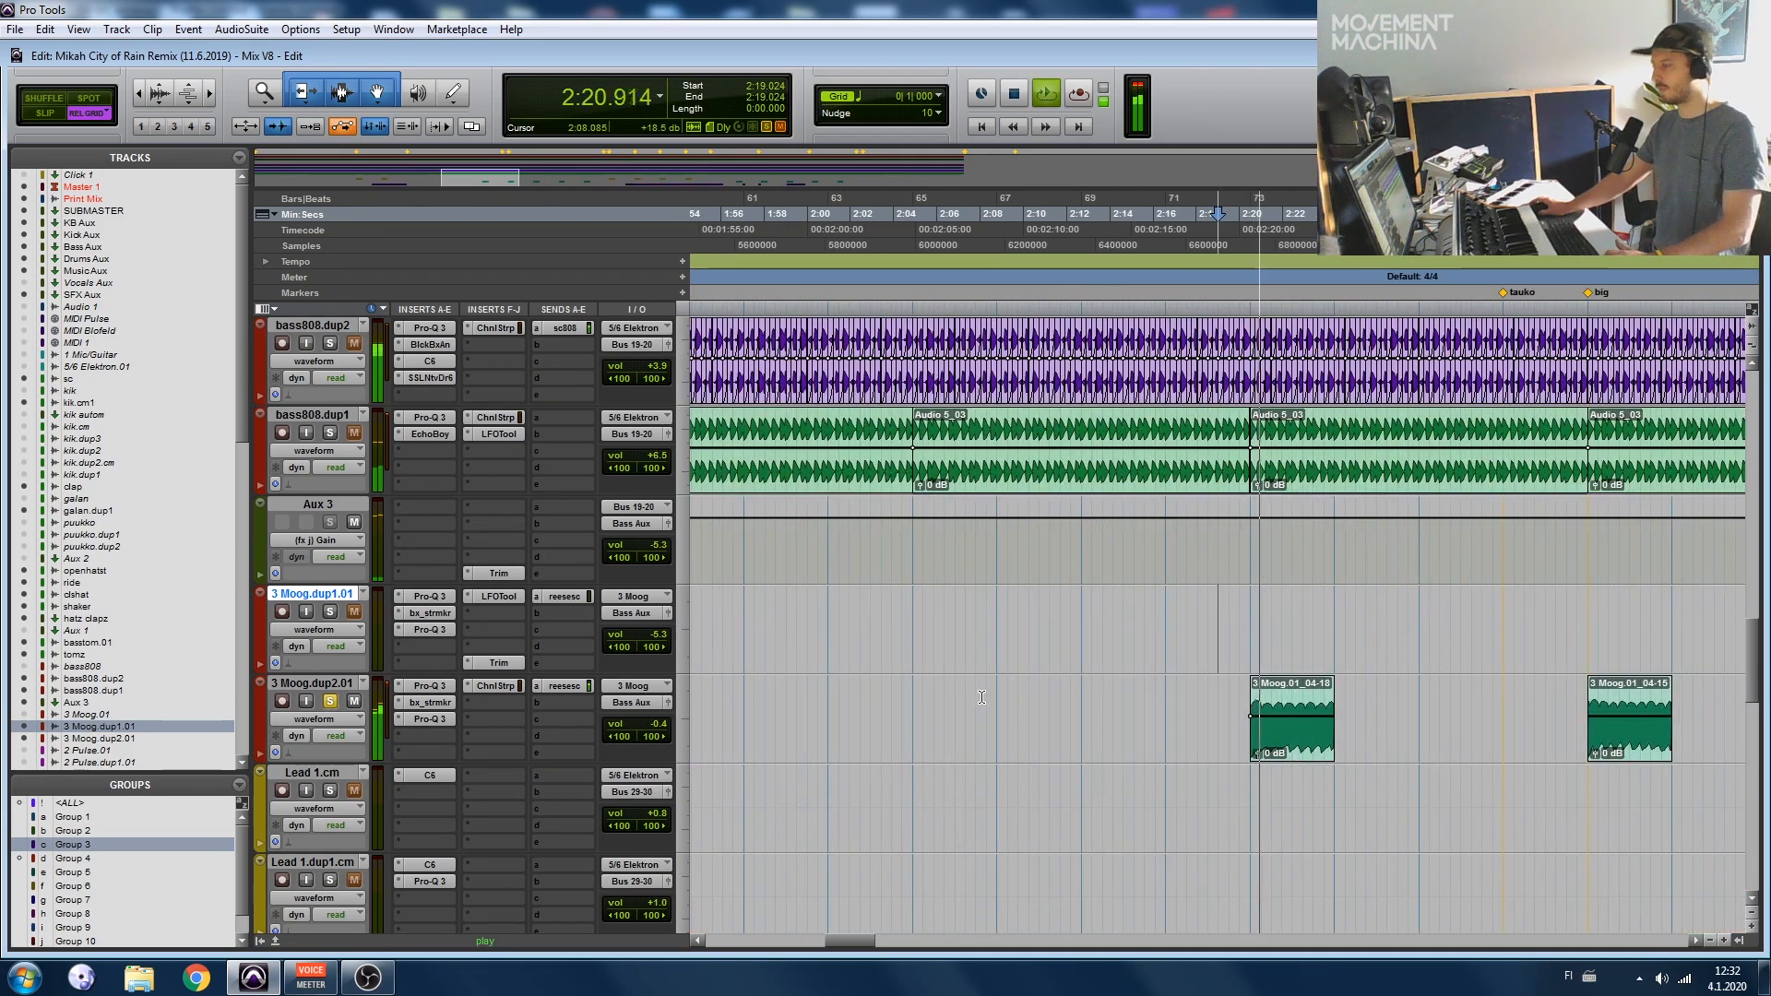
{"action": "scroll", "coordinate": [1085, 685], "scroll_direction": "up", "scroll_amount": 2}
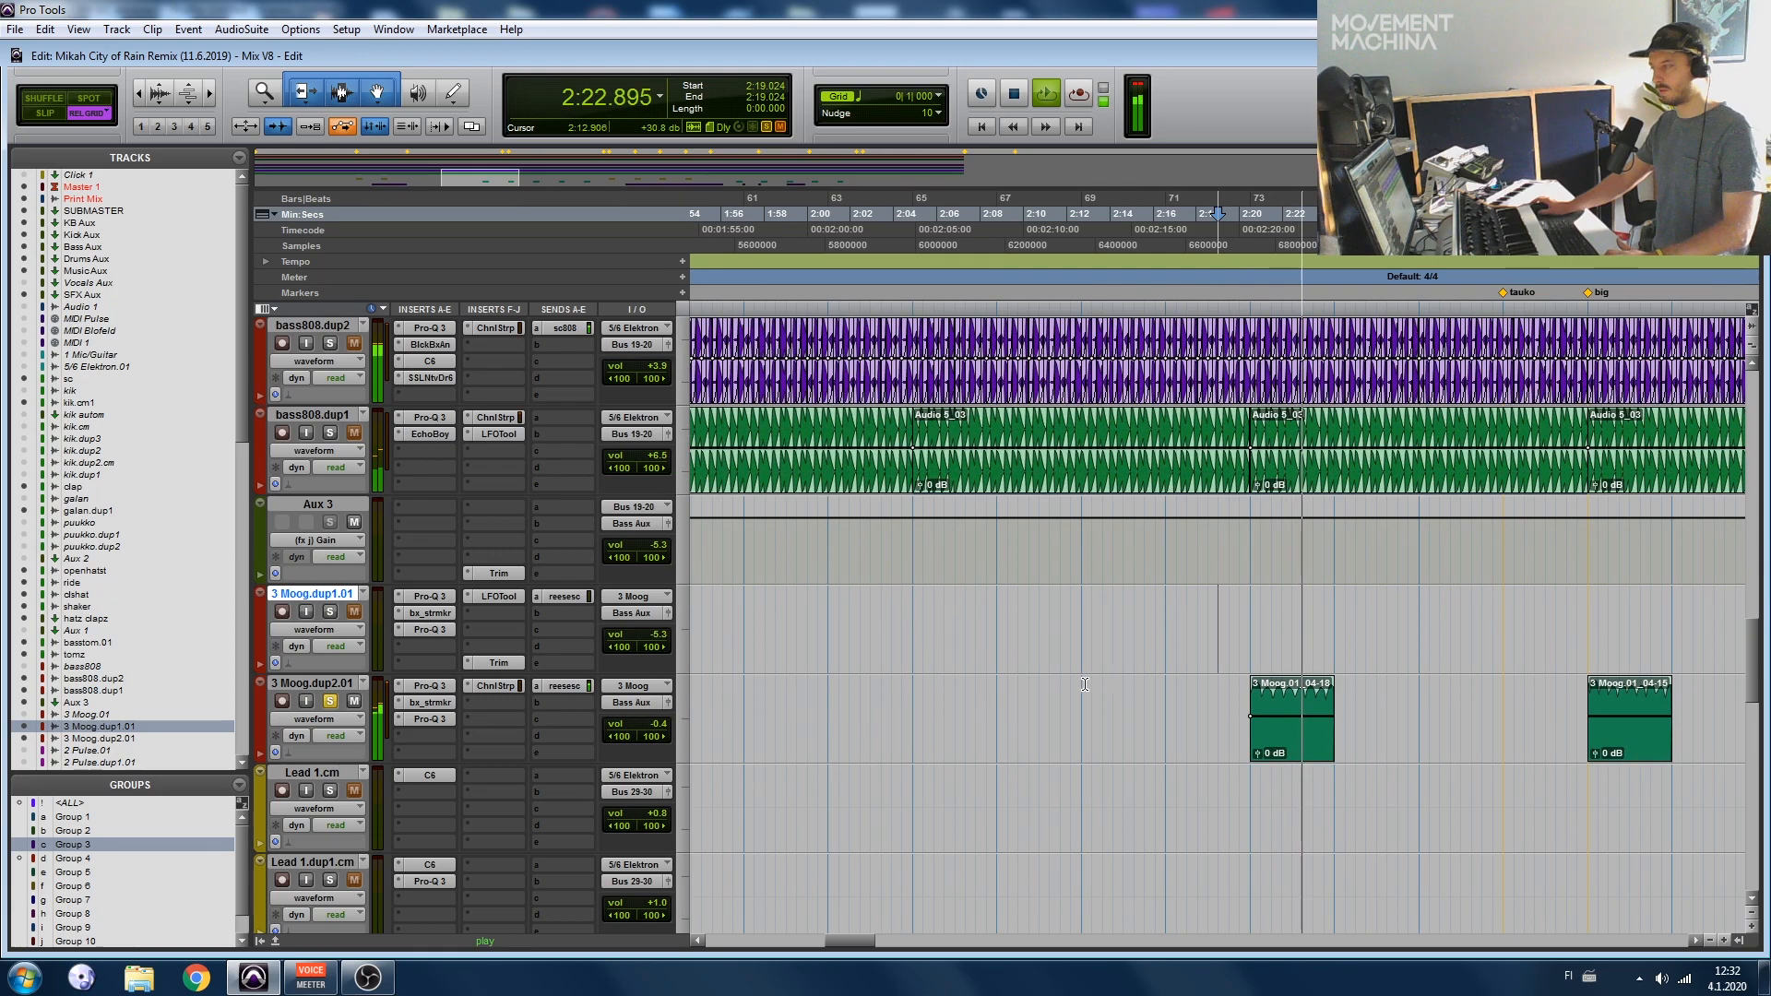
{"action": "left_click", "coordinate": [331, 701]}
{"action": "key", "text": "space"}
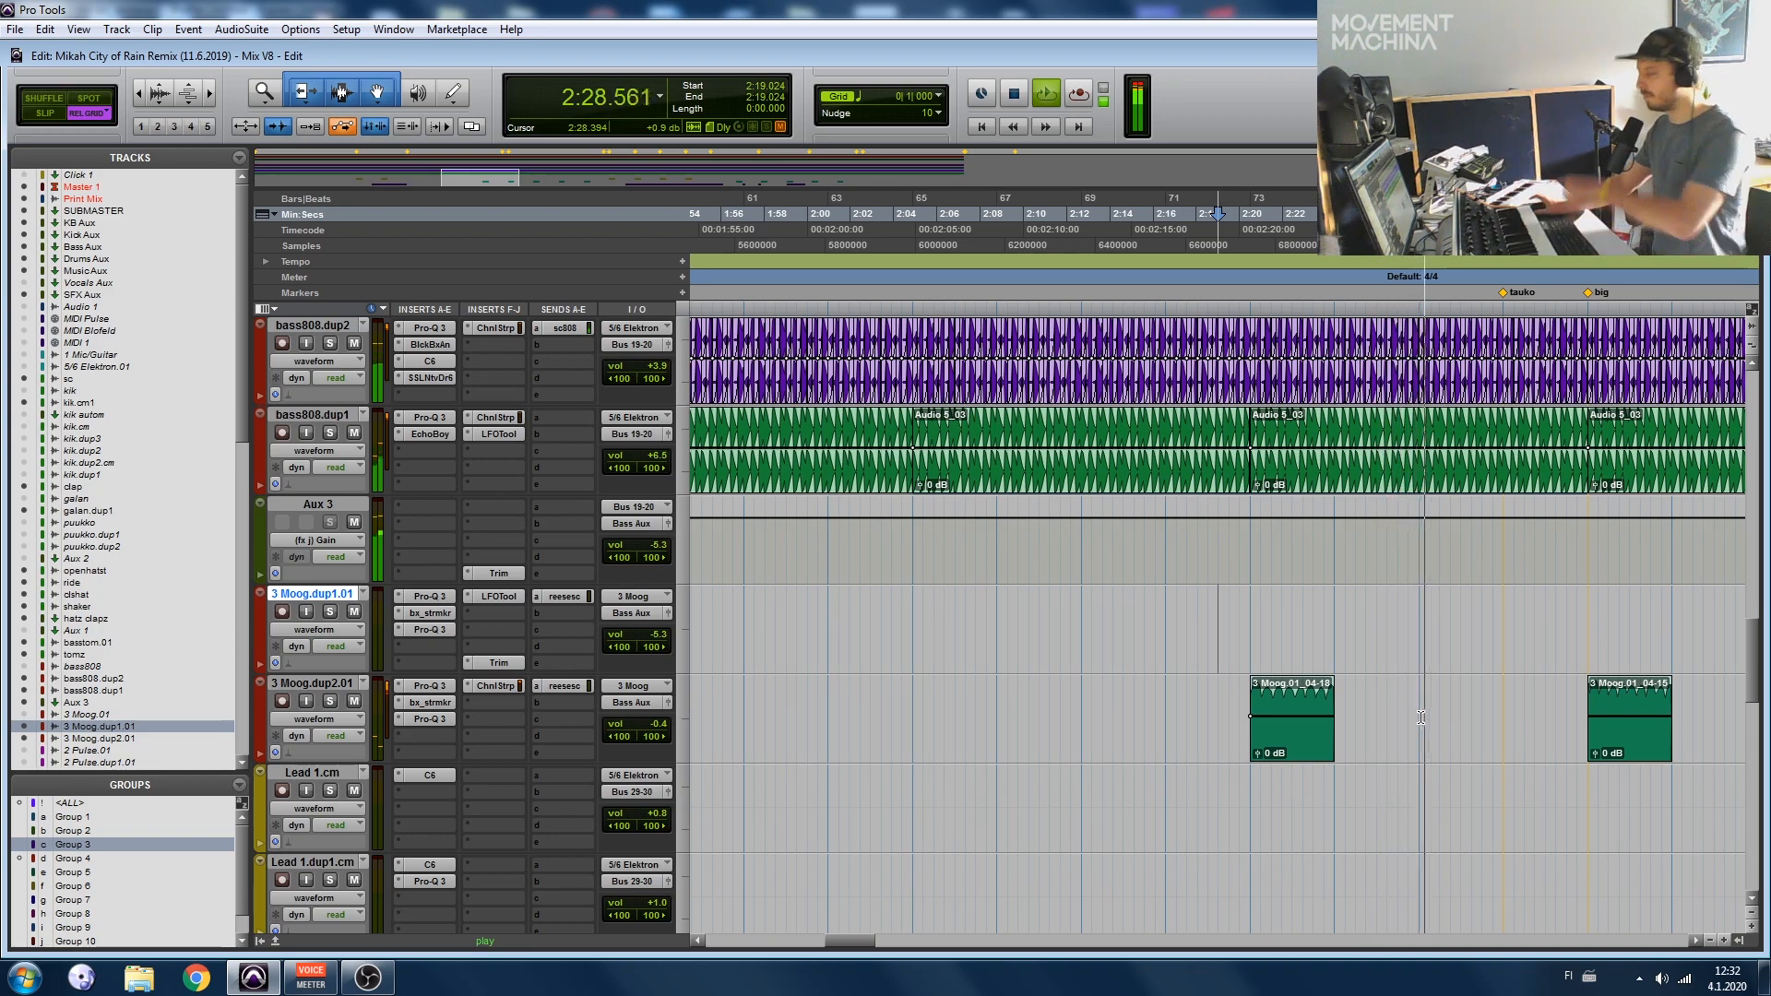
{"action": "key", "text": "space"}
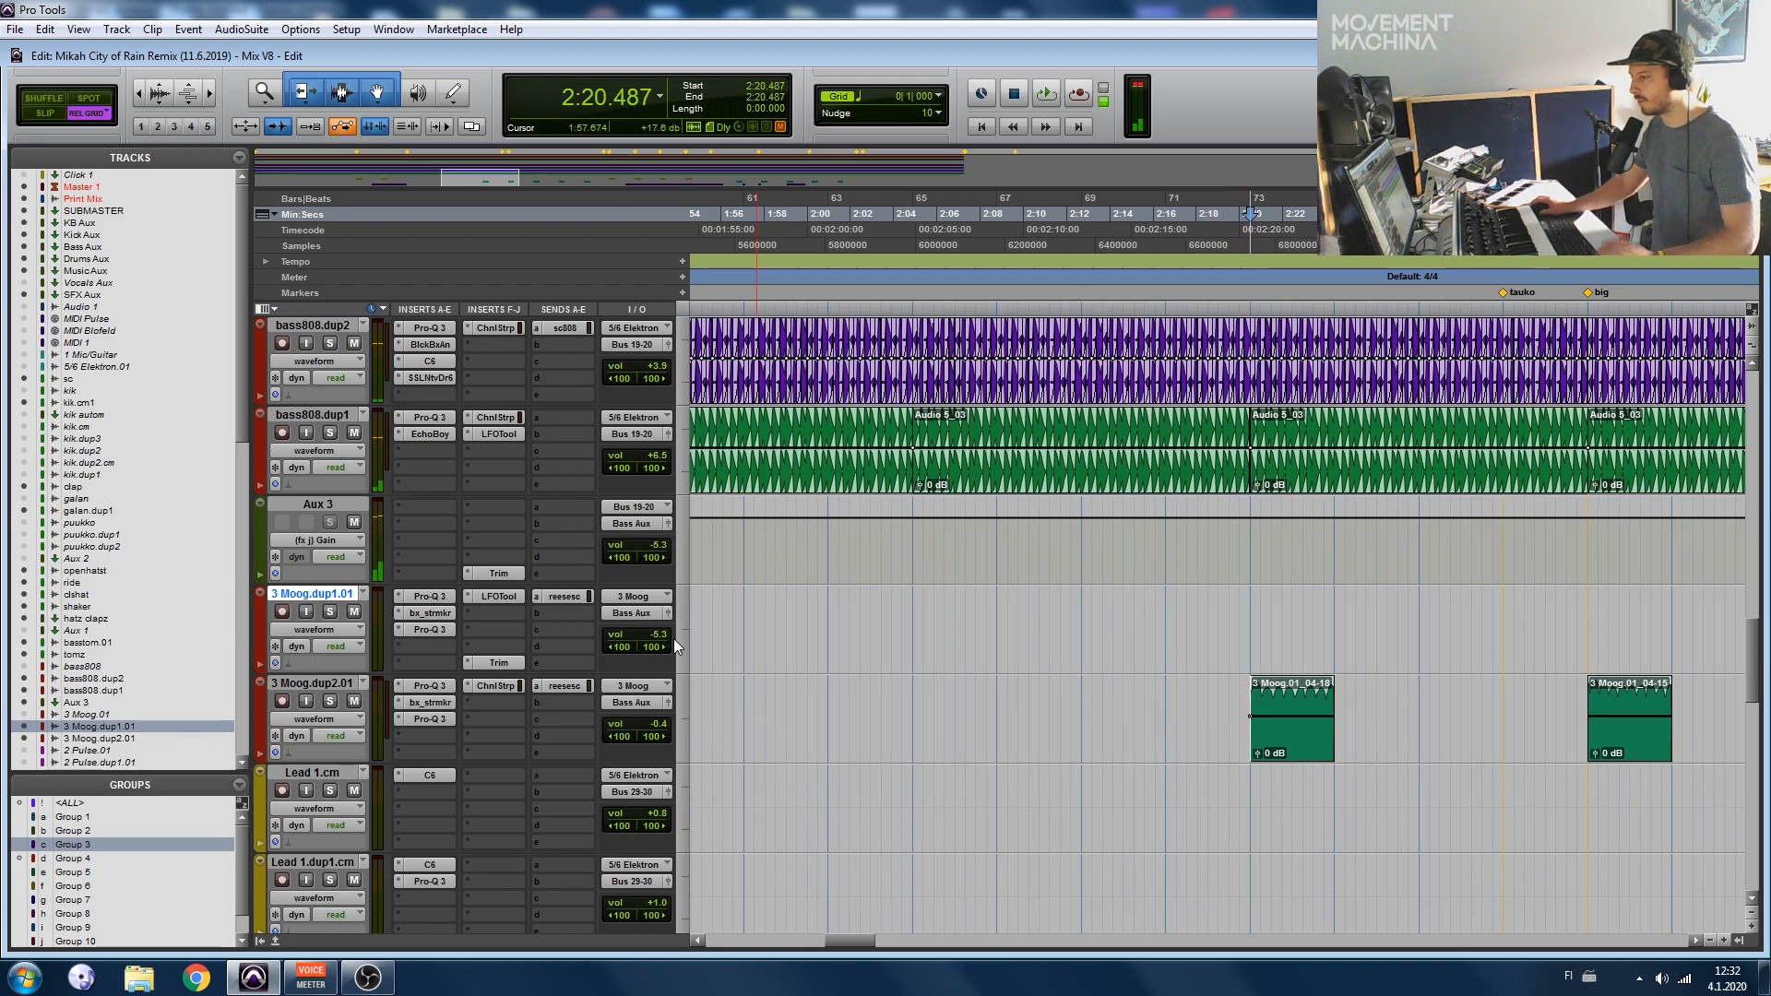
Step: Bypass all inserts on the 3 Moog.dup2.01 track and audition its first clip in solo
{"action": "key", "text": "space"}
{"action": "left_click", "coordinate": [430, 685], "text": "ctrl"}
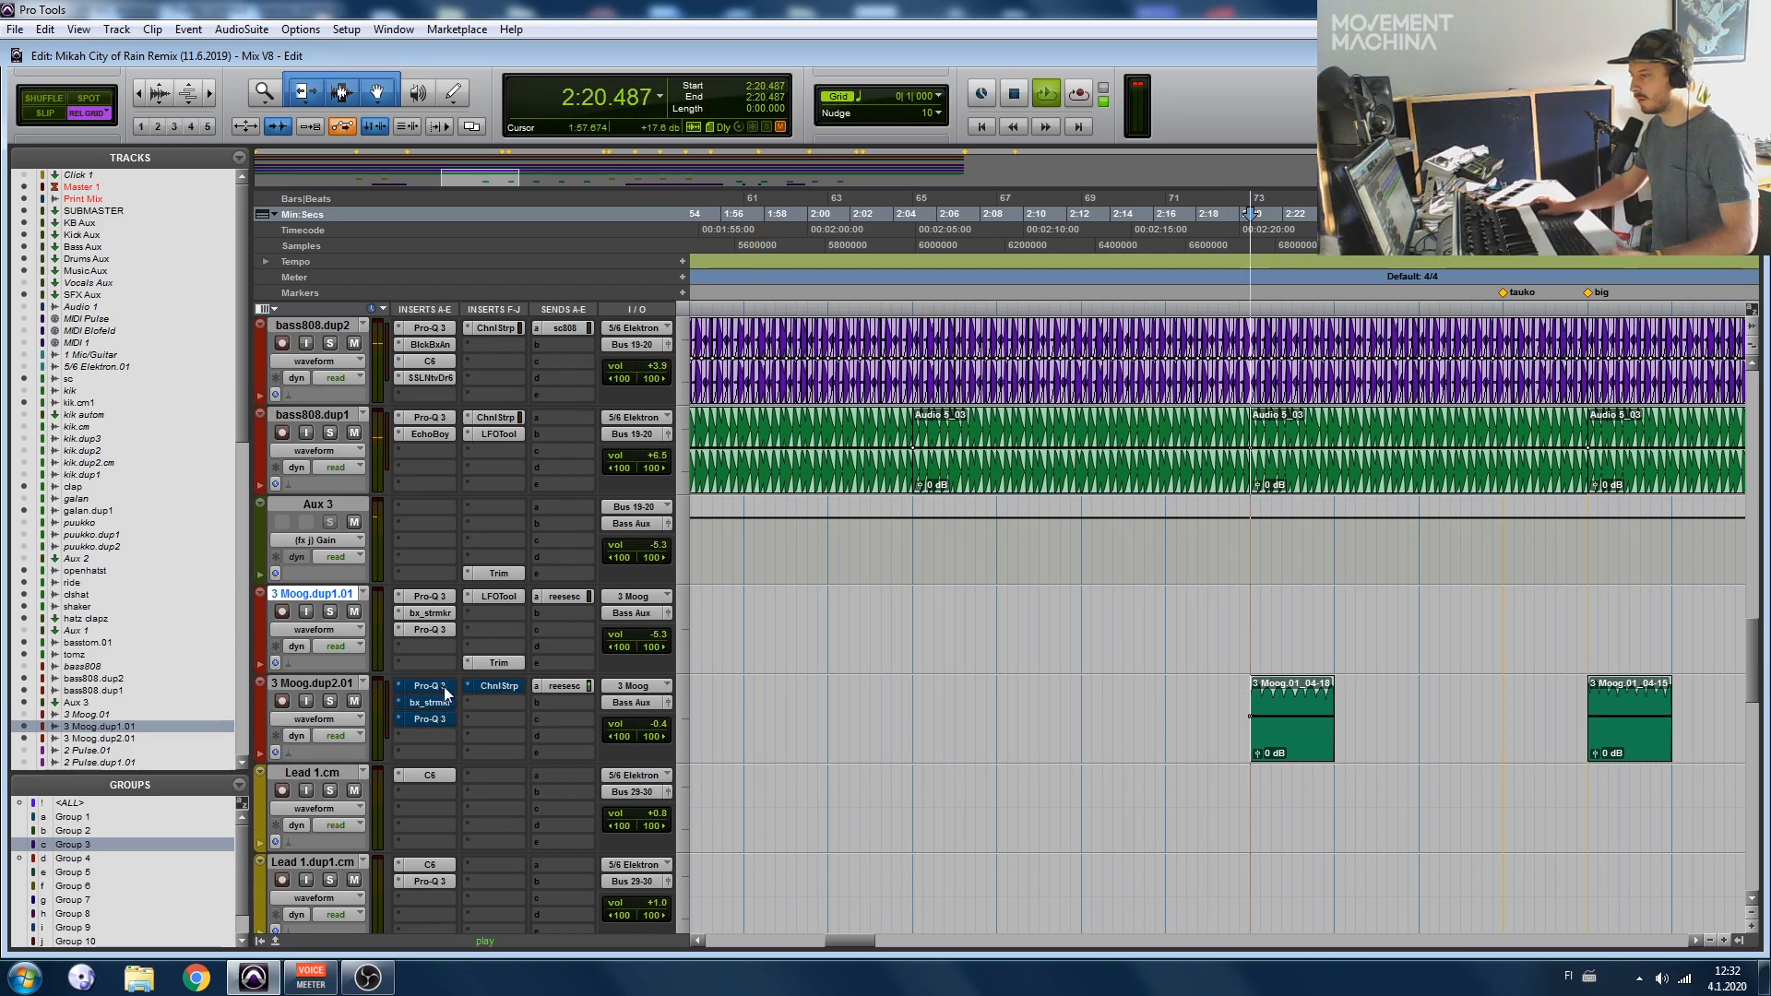
{"action": "left_click", "coordinate": [329, 701]}
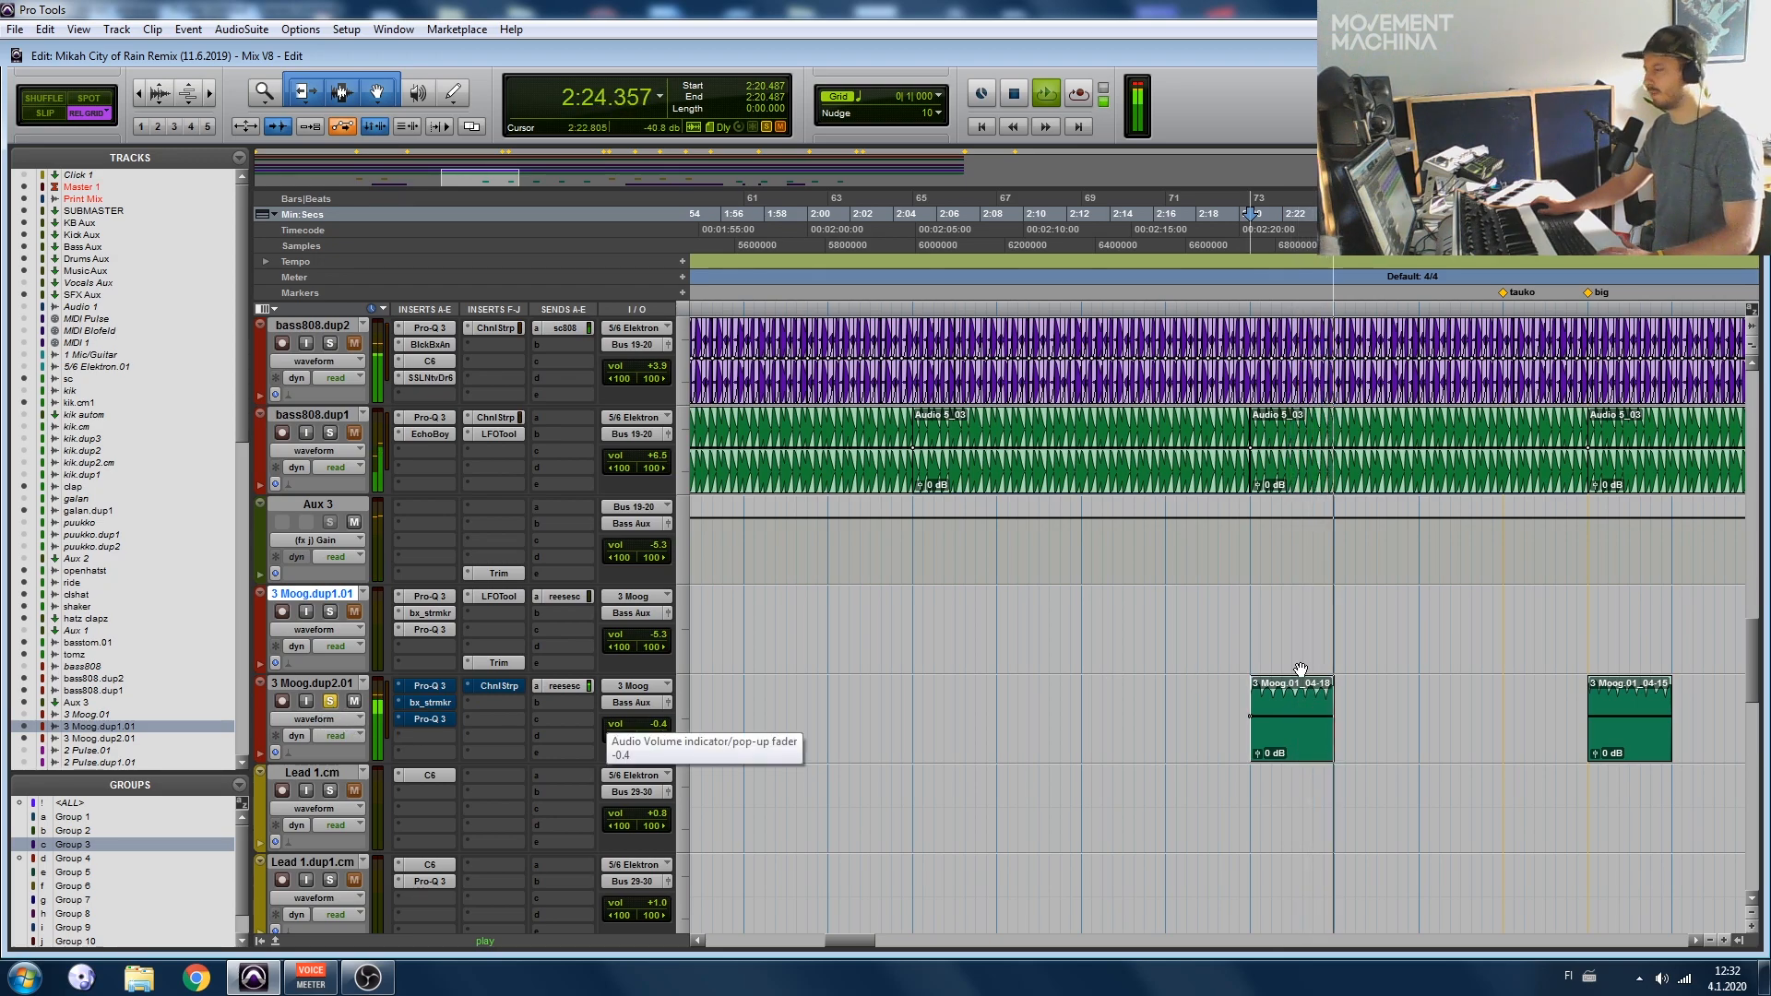
{"action": "left_click", "coordinate": [1241, 697]}
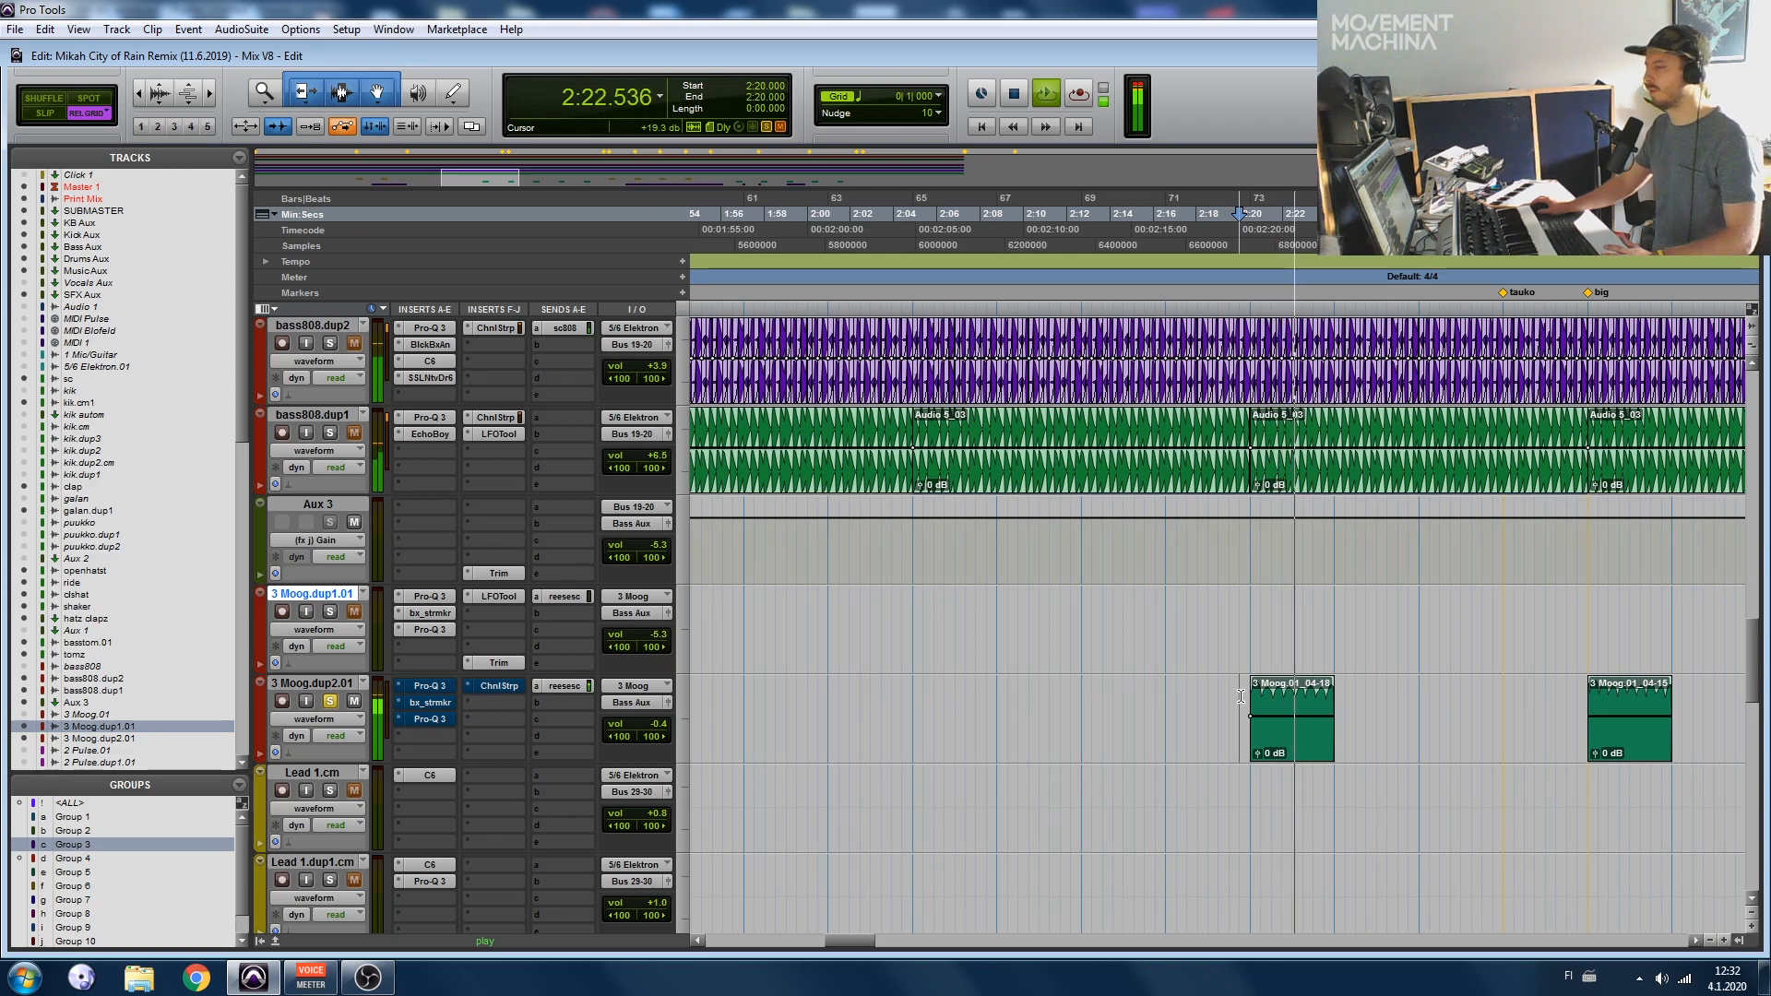
{"action": "key", "text": "space"}
Step: Re-enable the first Pro-Q 3 insert on 3 Moog.dup2.01 and audition the track with its EQ curve open
{"action": "left_click", "coordinate": [447, 688]}
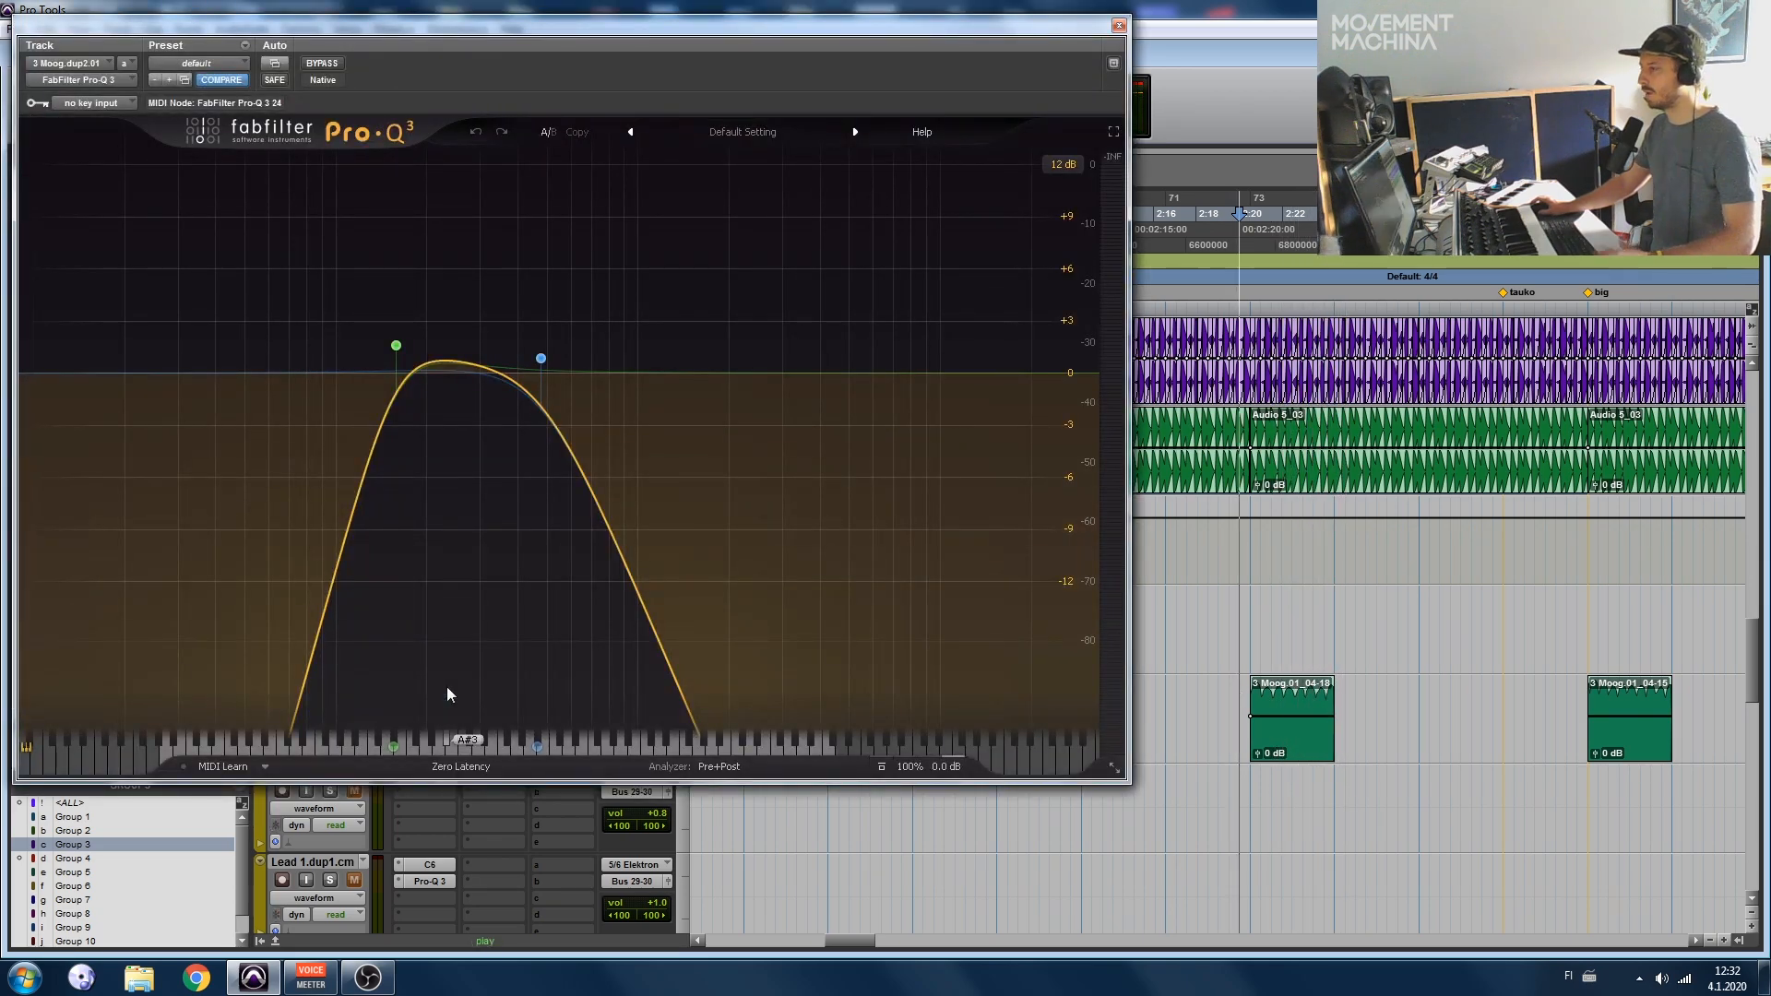
{"action": "key", "text": "space"}
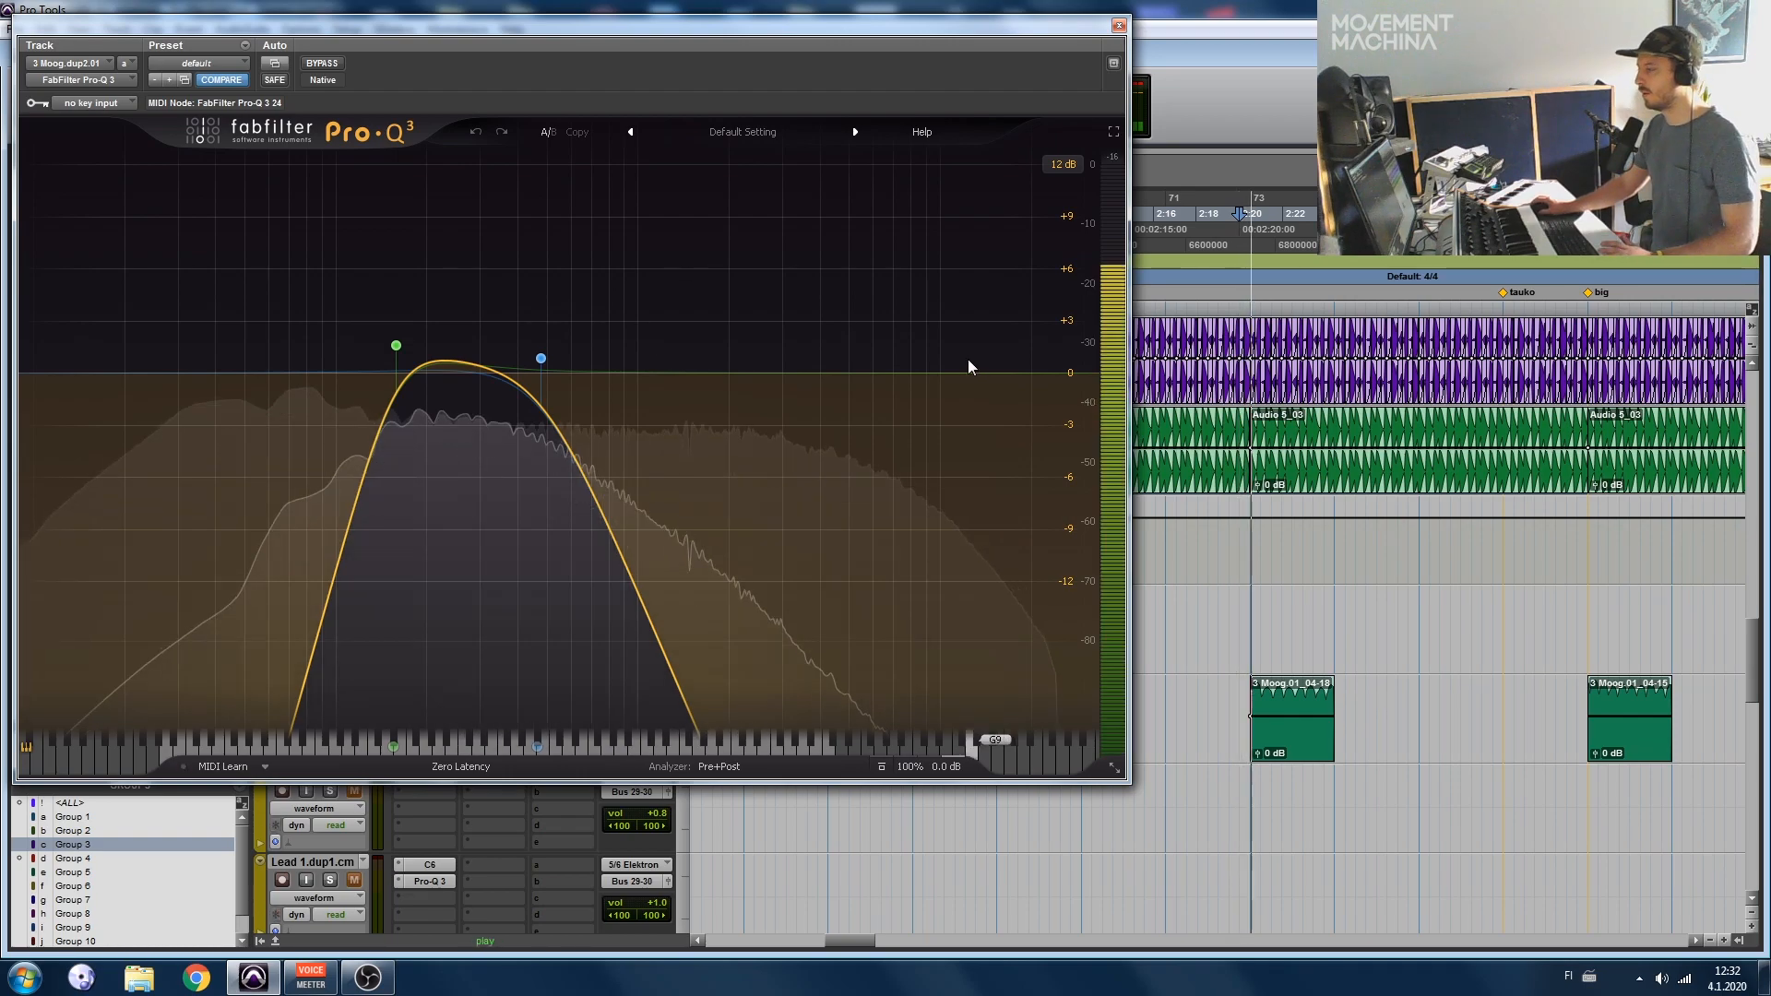
{"action": "left_click", "coordinate": [1119, 28]}
{"action": "key", "text": "space"}
Step: Re-enable the bx_stereomaker insert on 3 Moog.dup2.01, move its window aside and audition the stereo effect
{"action": "left_click", "coordinate": [430, 705]}
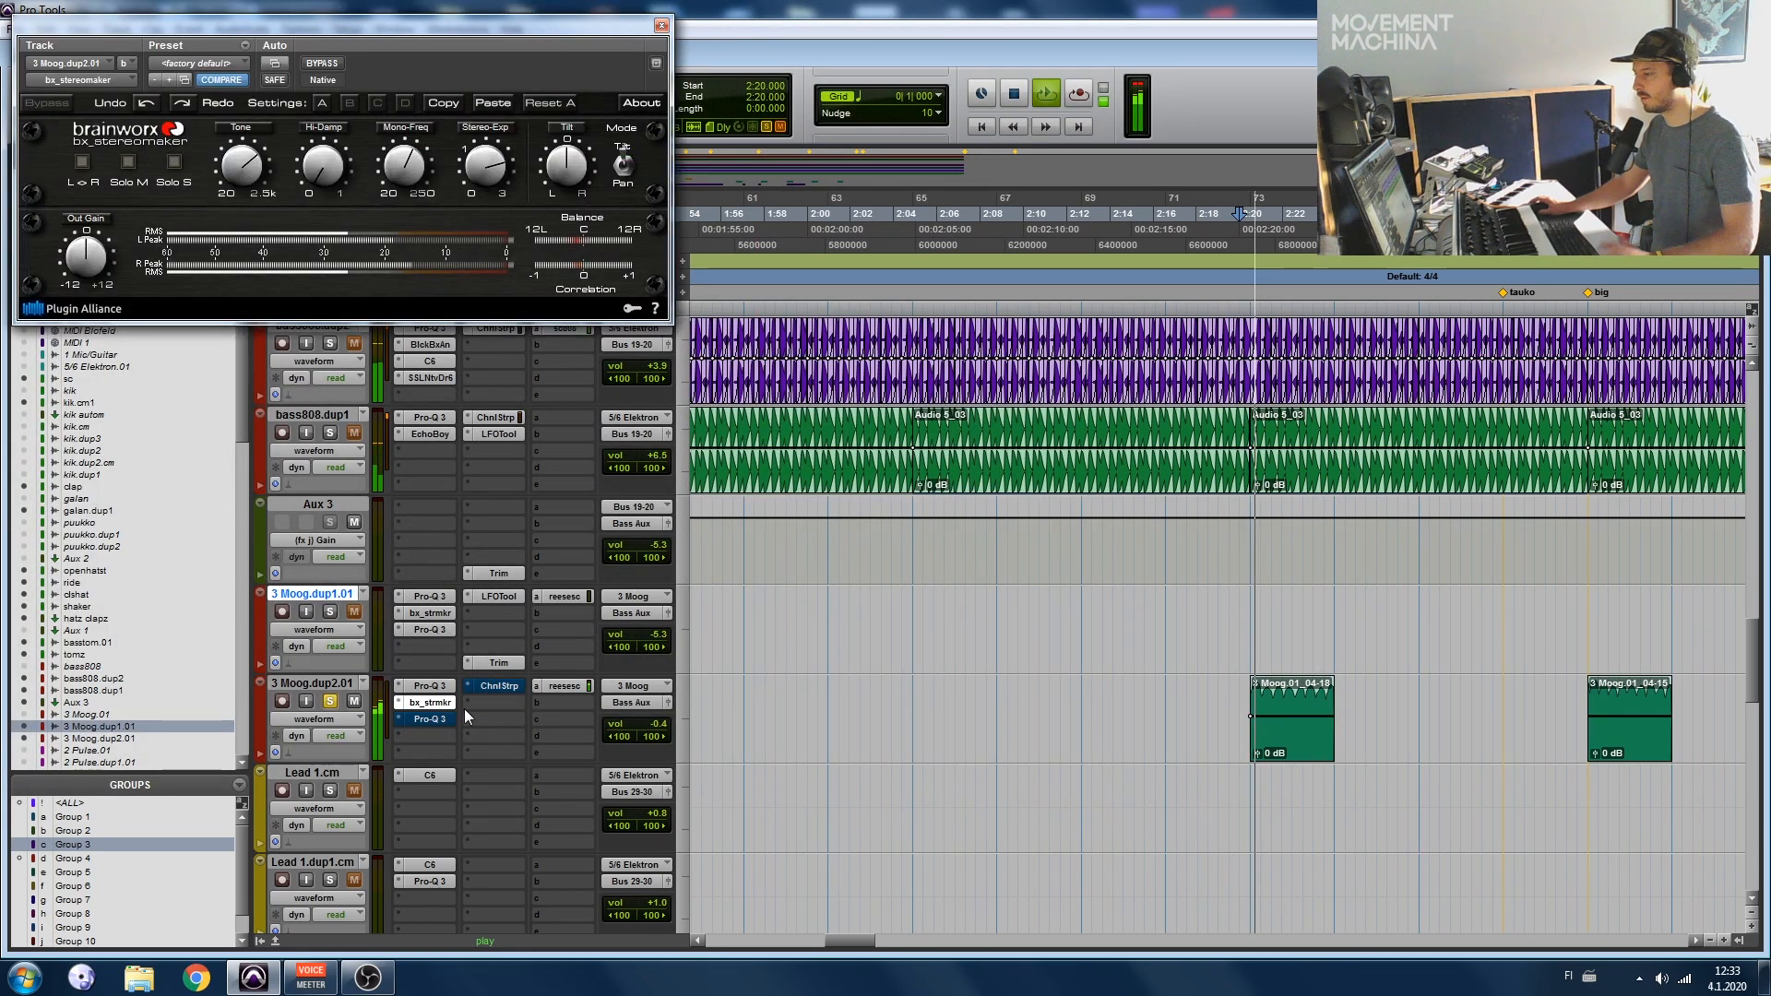
{"action": "left_click_drag", "start_coordinate": [537, 11], "coordinate": [1042, 224]}
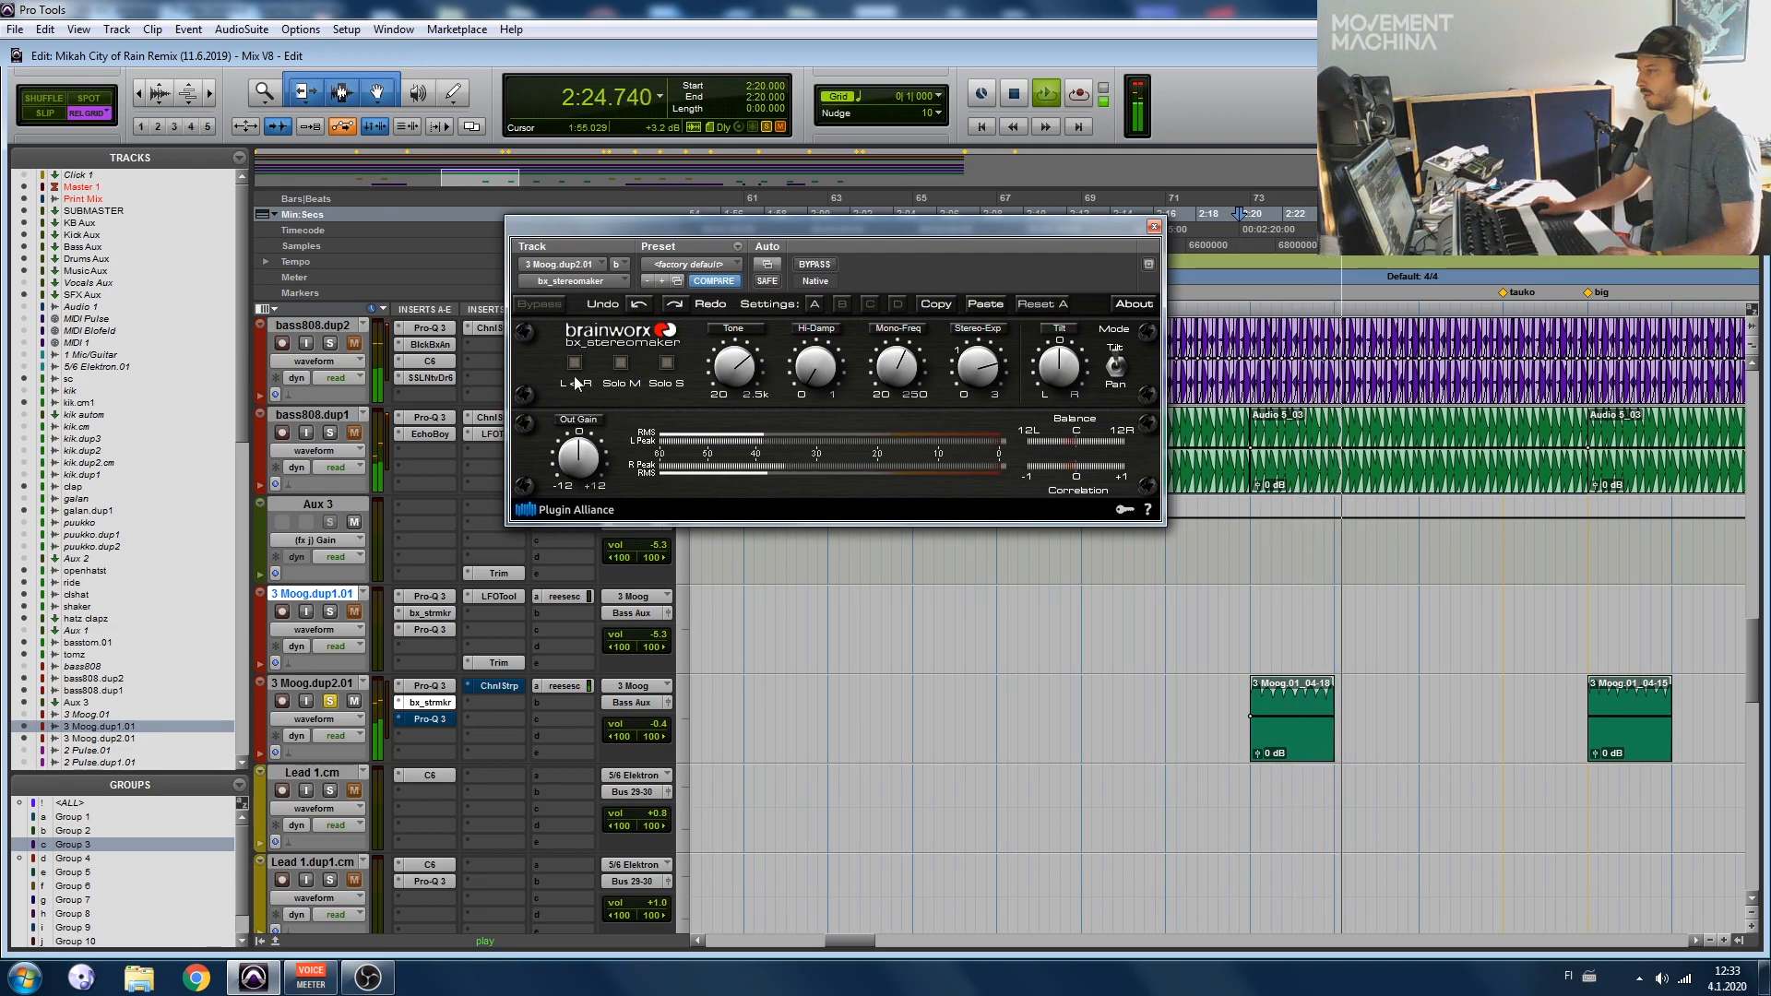
{"action": "key", "text": "space"}
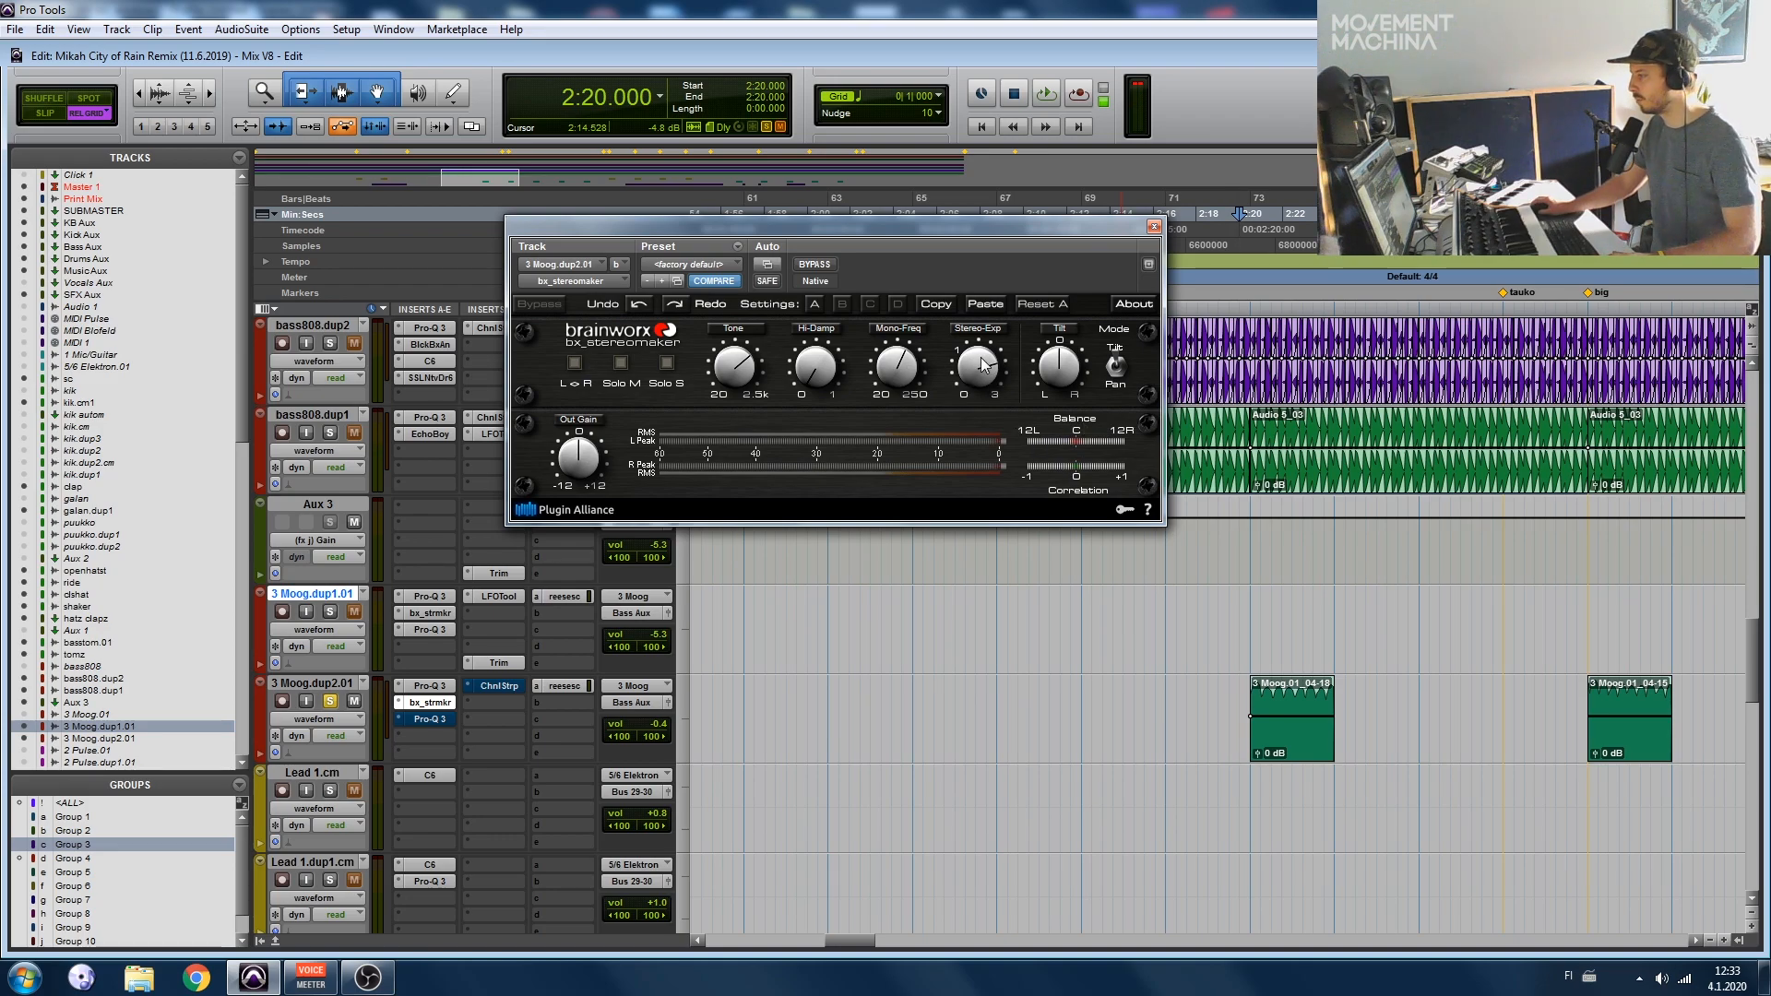
{"action": "key", "text": "space"}
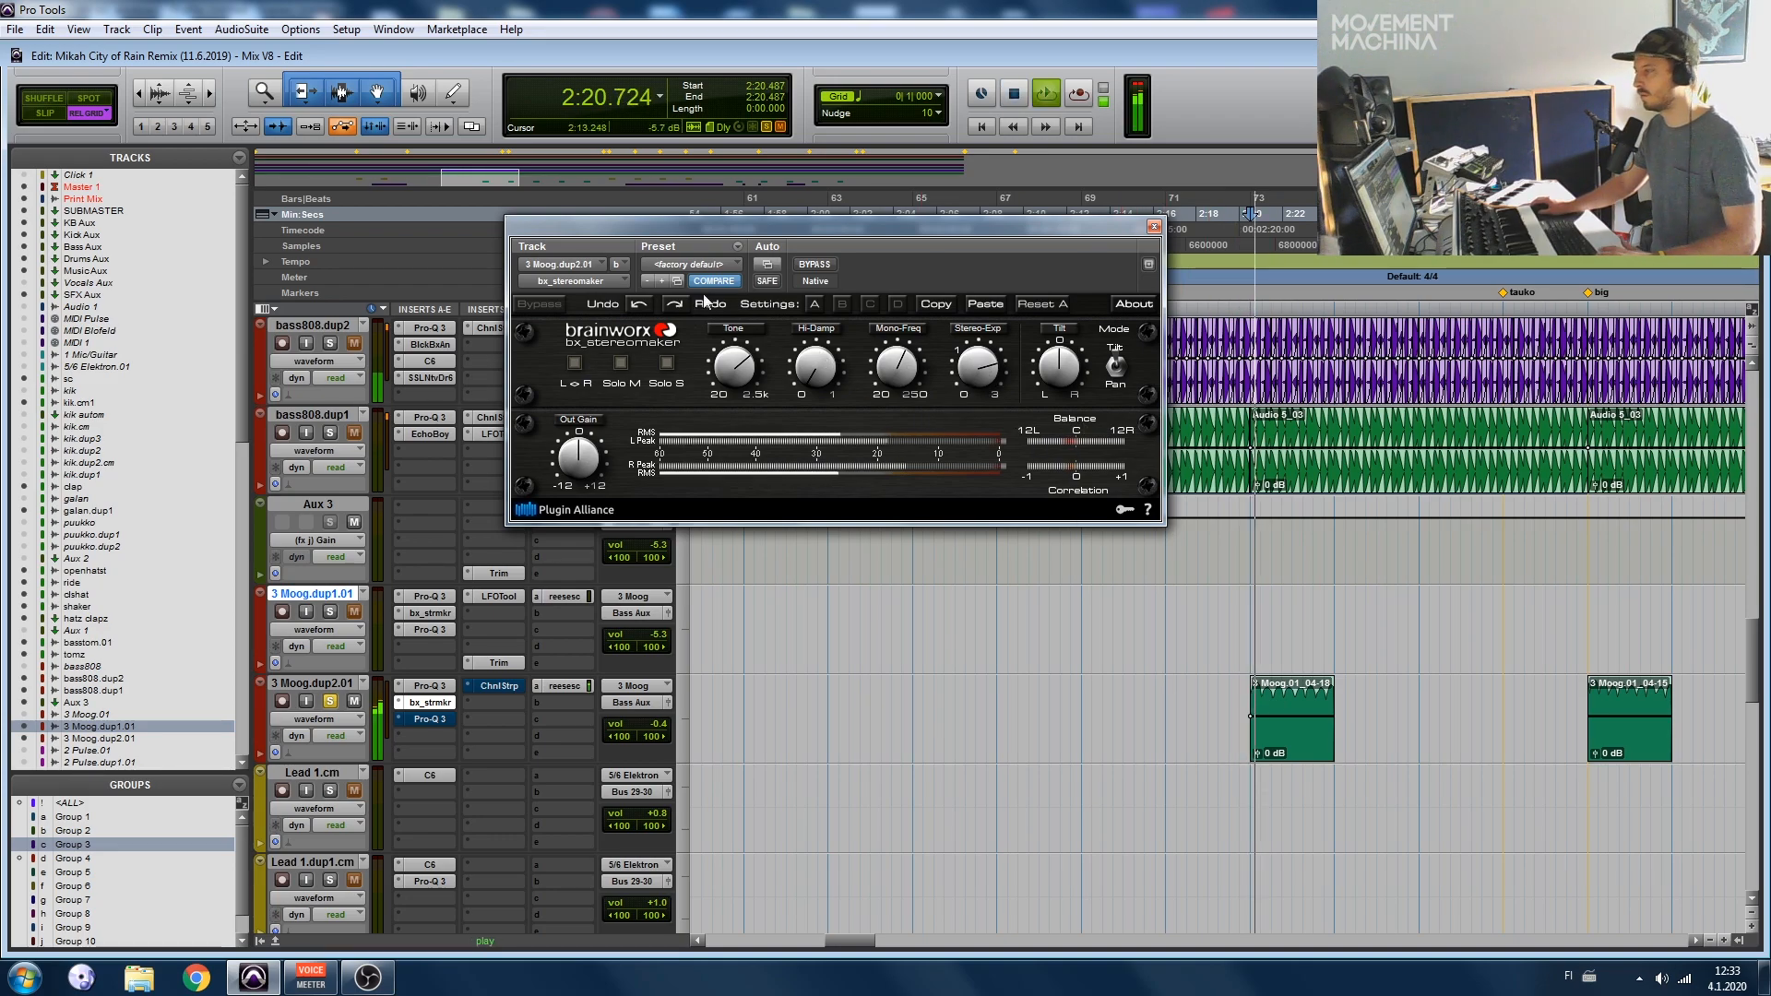
Step: Compare the 3 Moog.dup2.01 sound with bx_stereomaker bypassed and active
{"action": "left_click", "coordinate": [811, 263]}
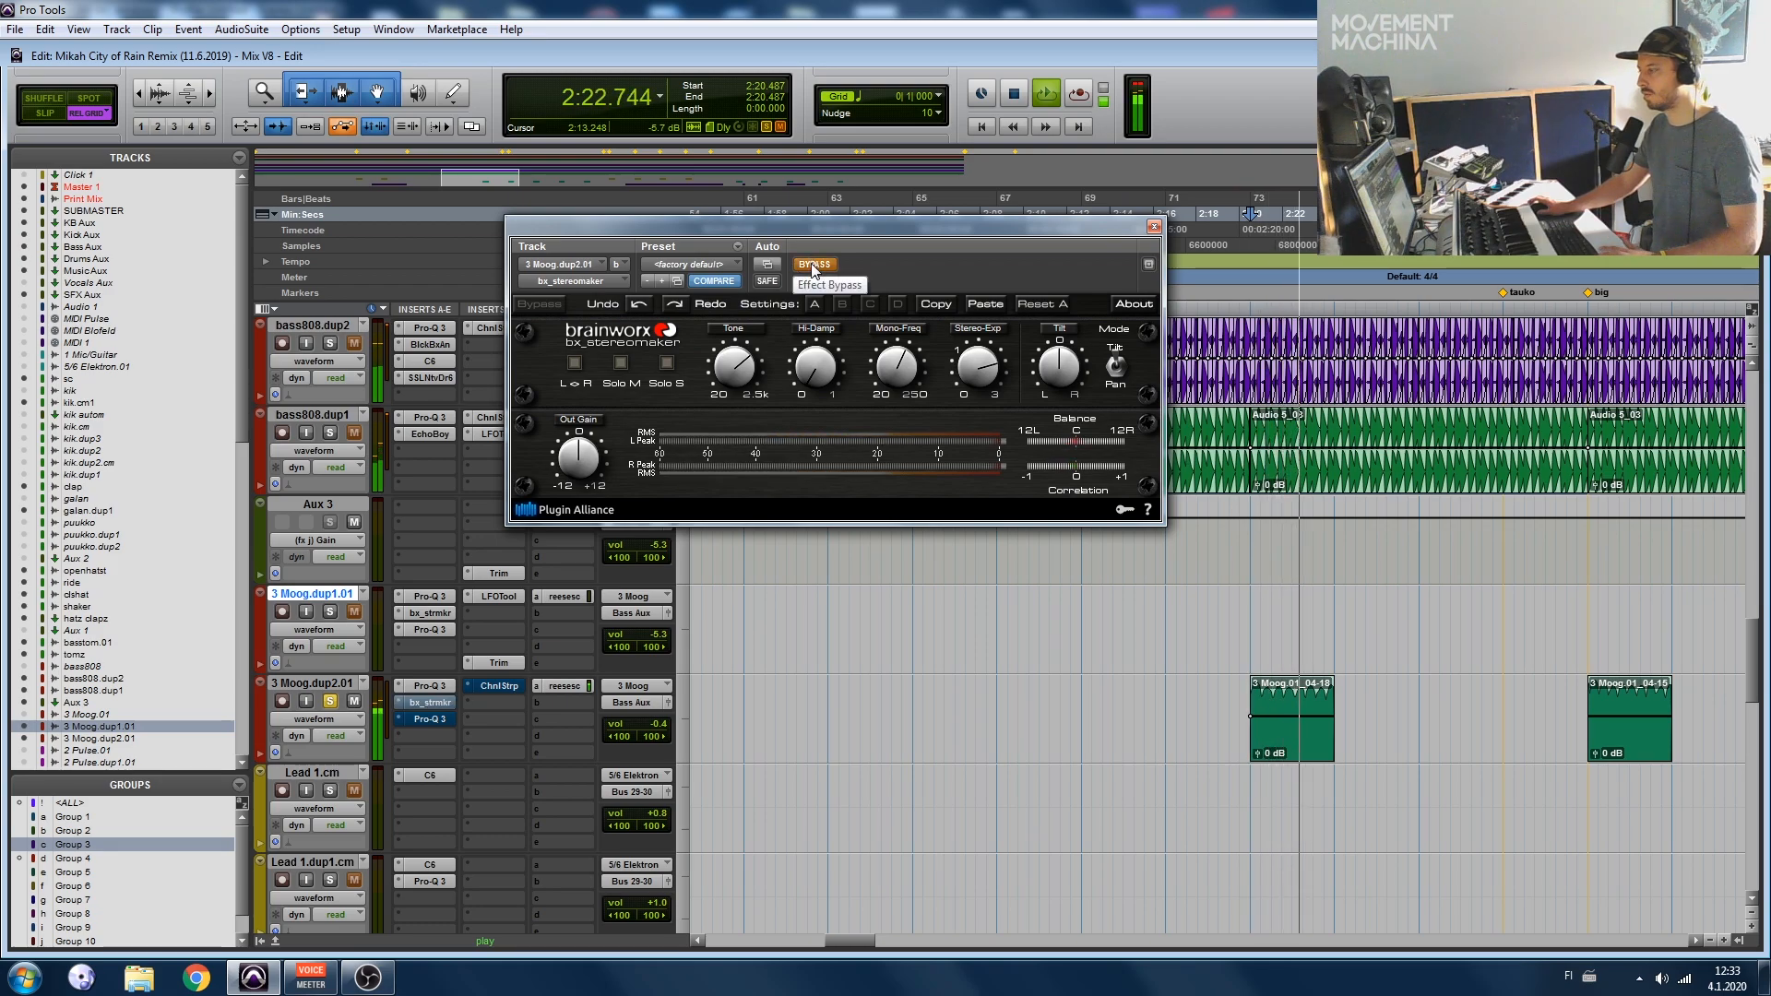
{"action": "key", "text": "space"}
{"action": "key", "text": "space"}
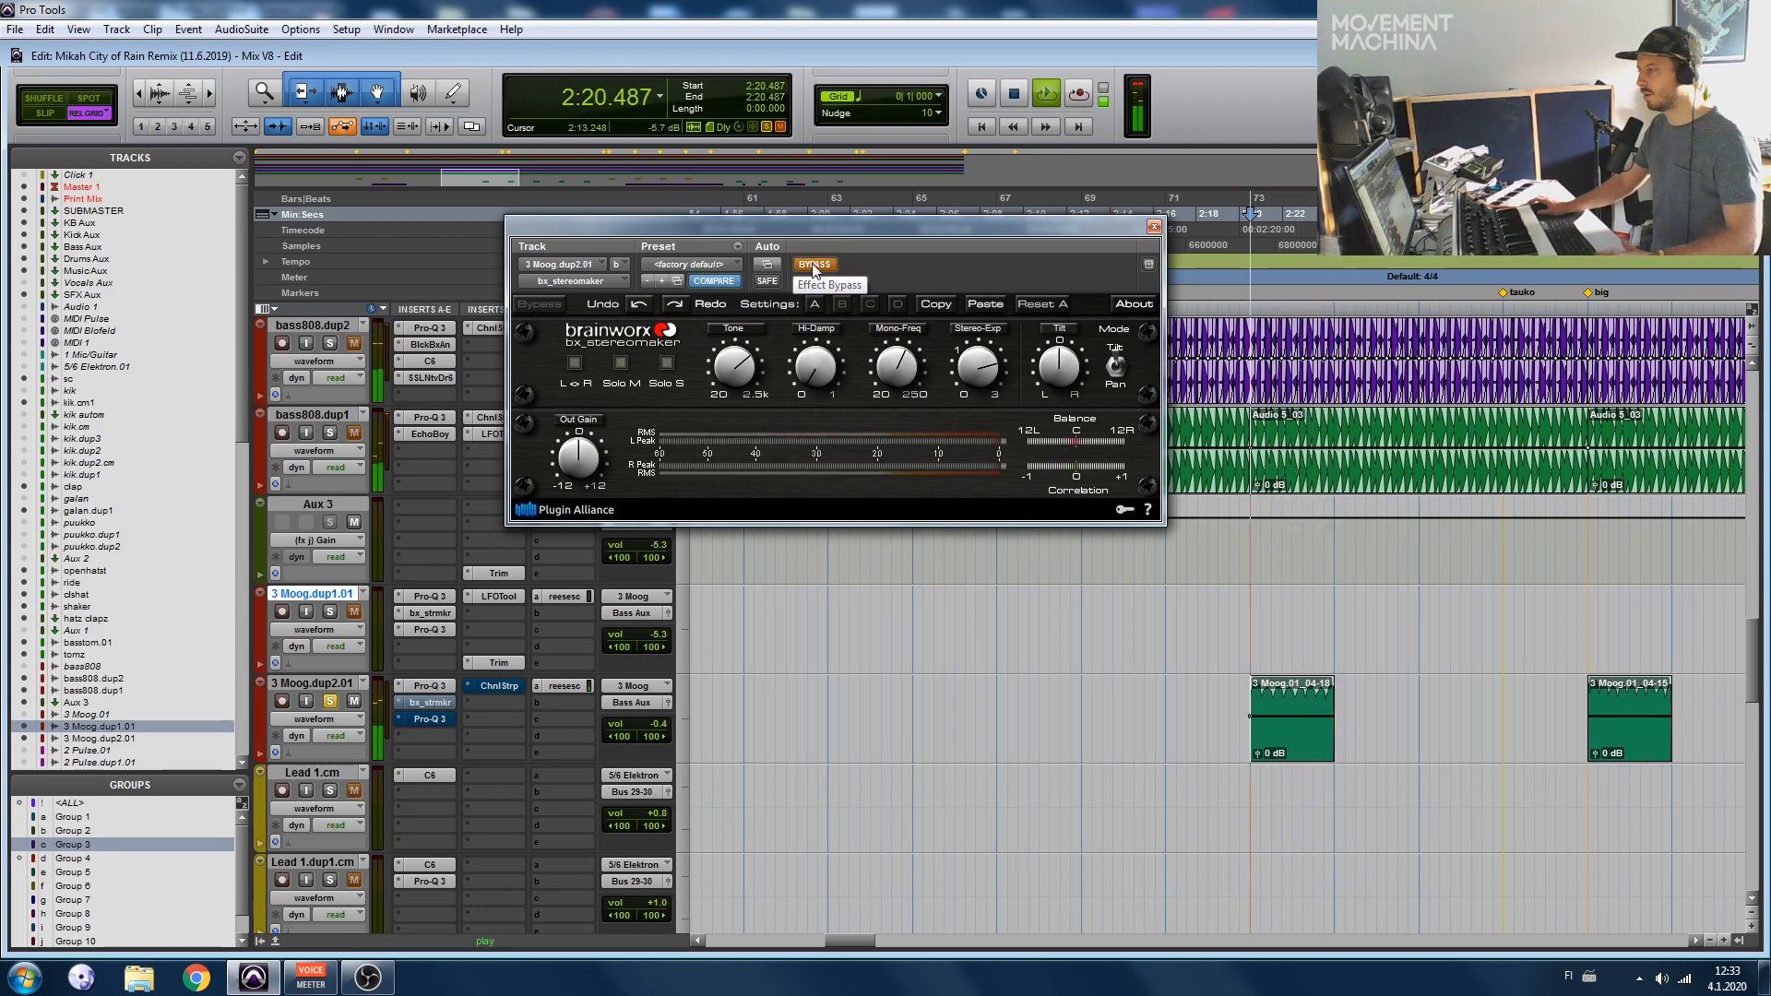
{"action": "left_click", "coordinate": [813, 265]}
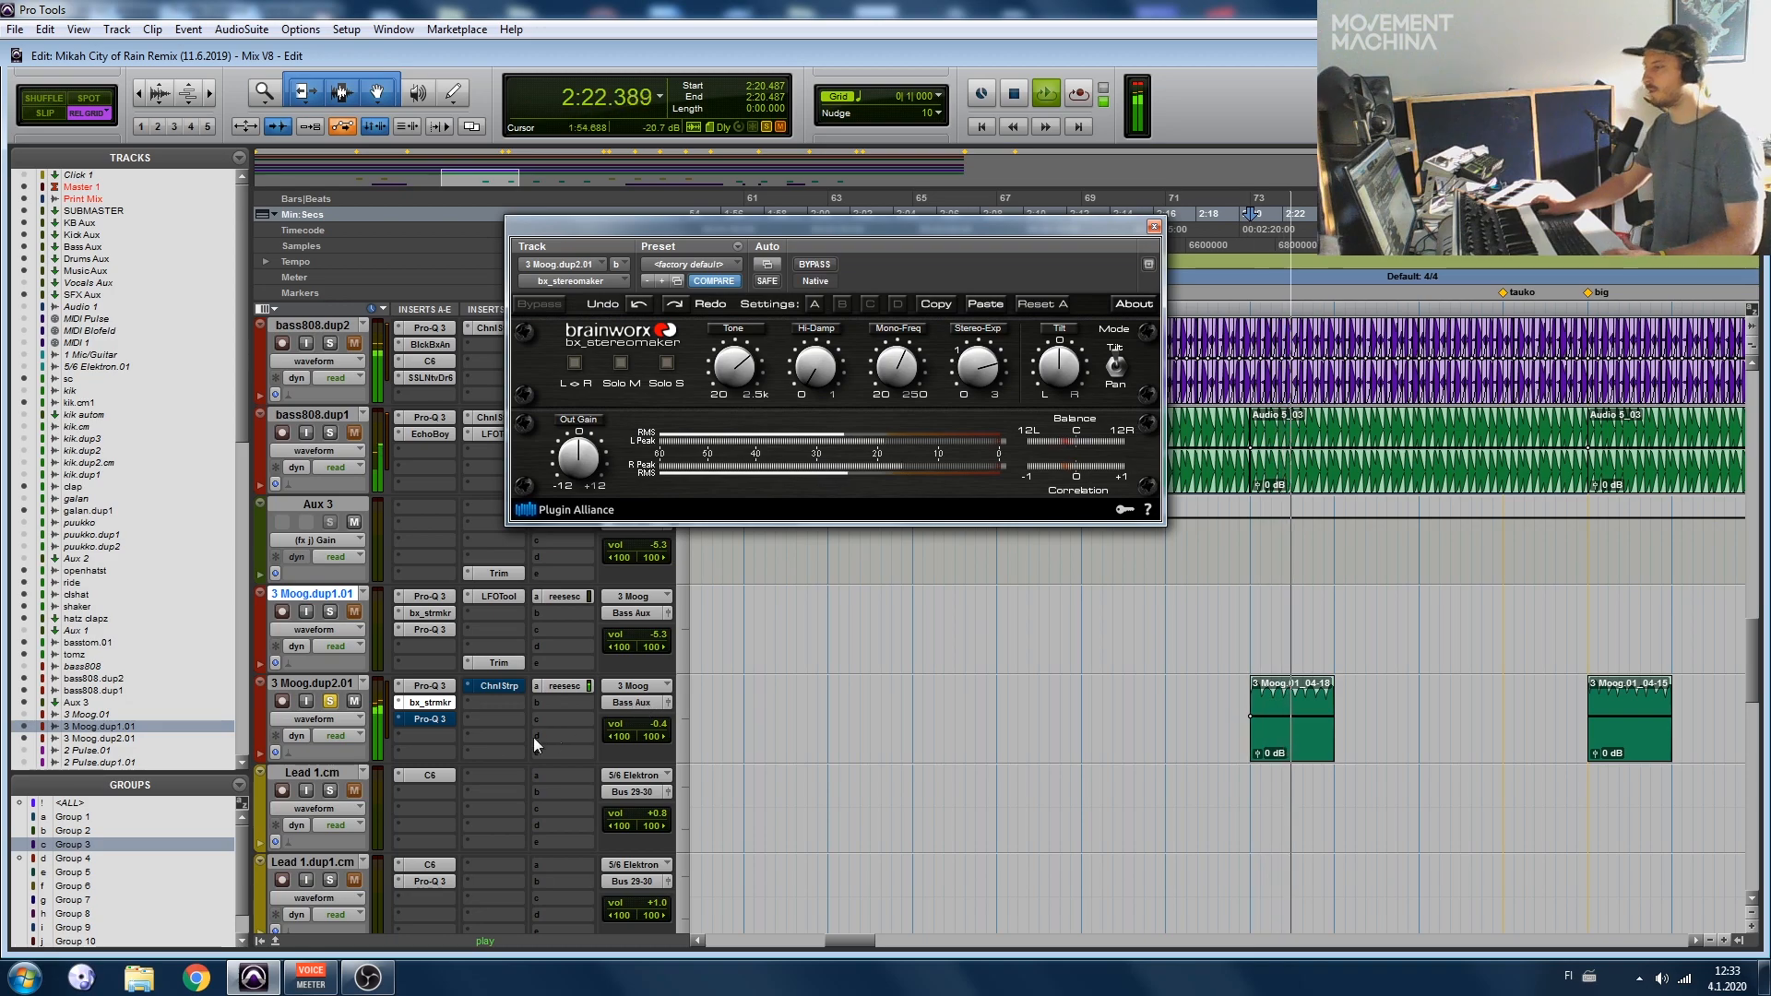
Step: Re-enable the second Pro-Q 3 insert on 3 Moog.dup2.01, examine its EQ bands and close its window
{"action": "left_click", "coordinate": [432, 719]}
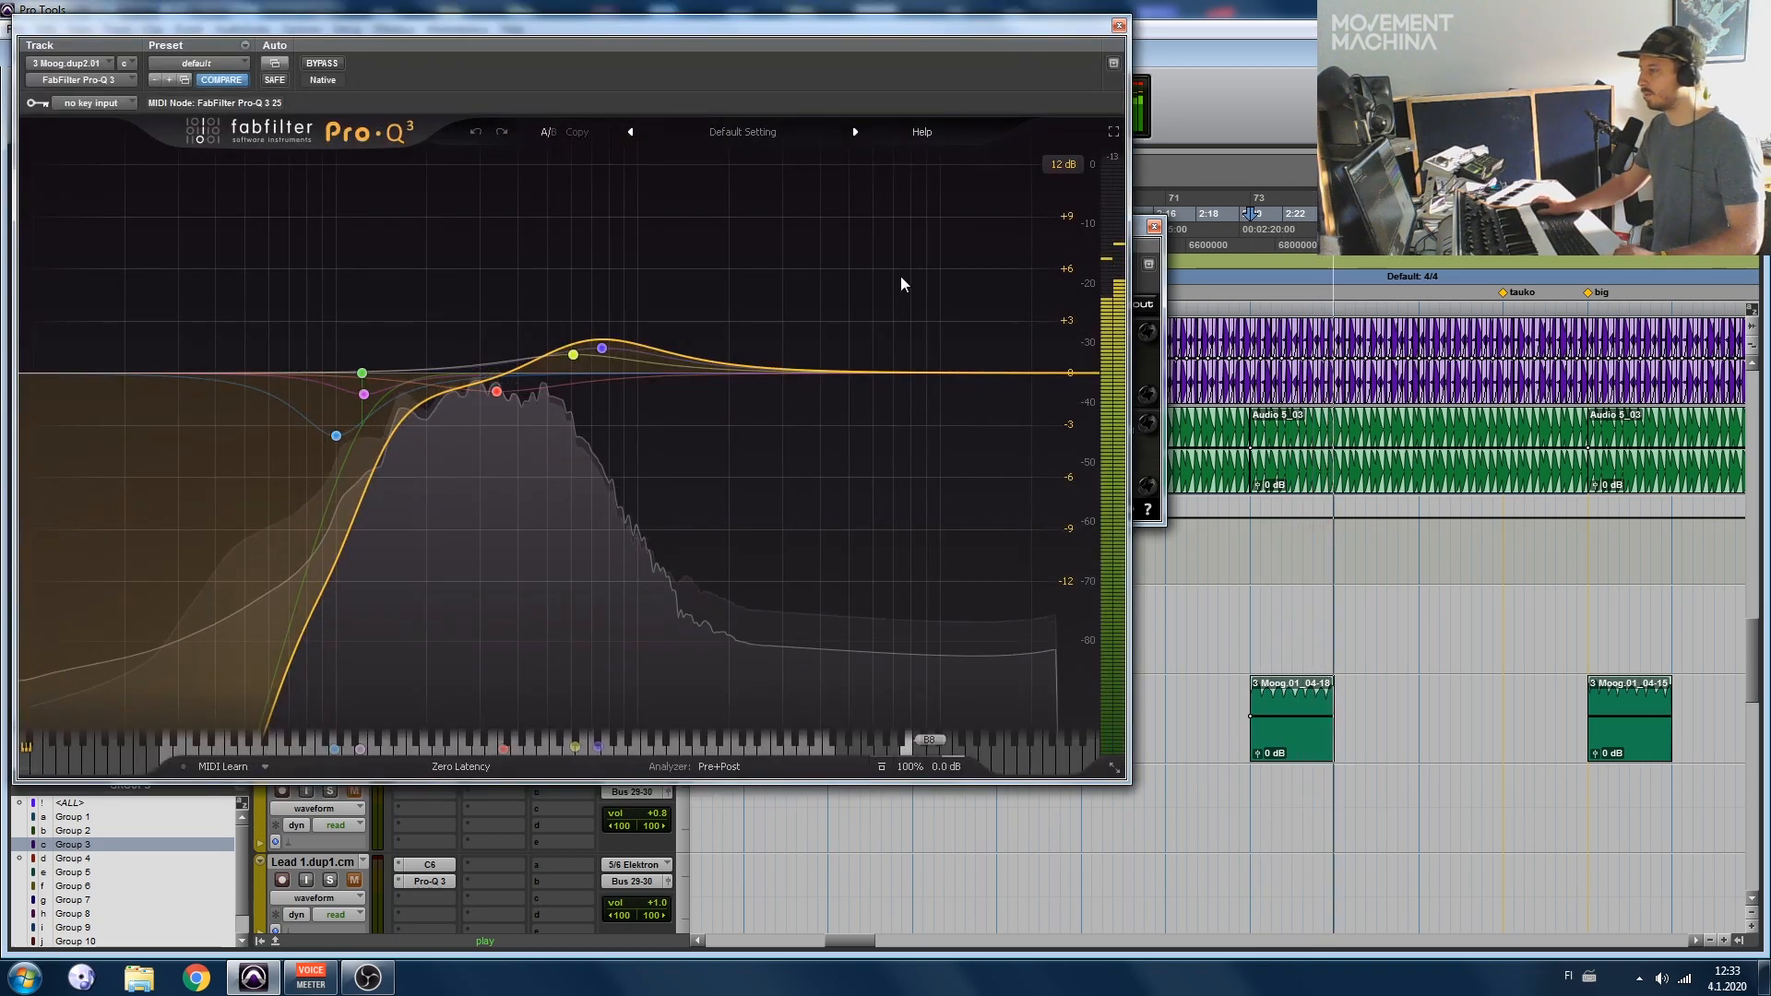
{"action": "mouse_move", "coordinate": [366, 381]}
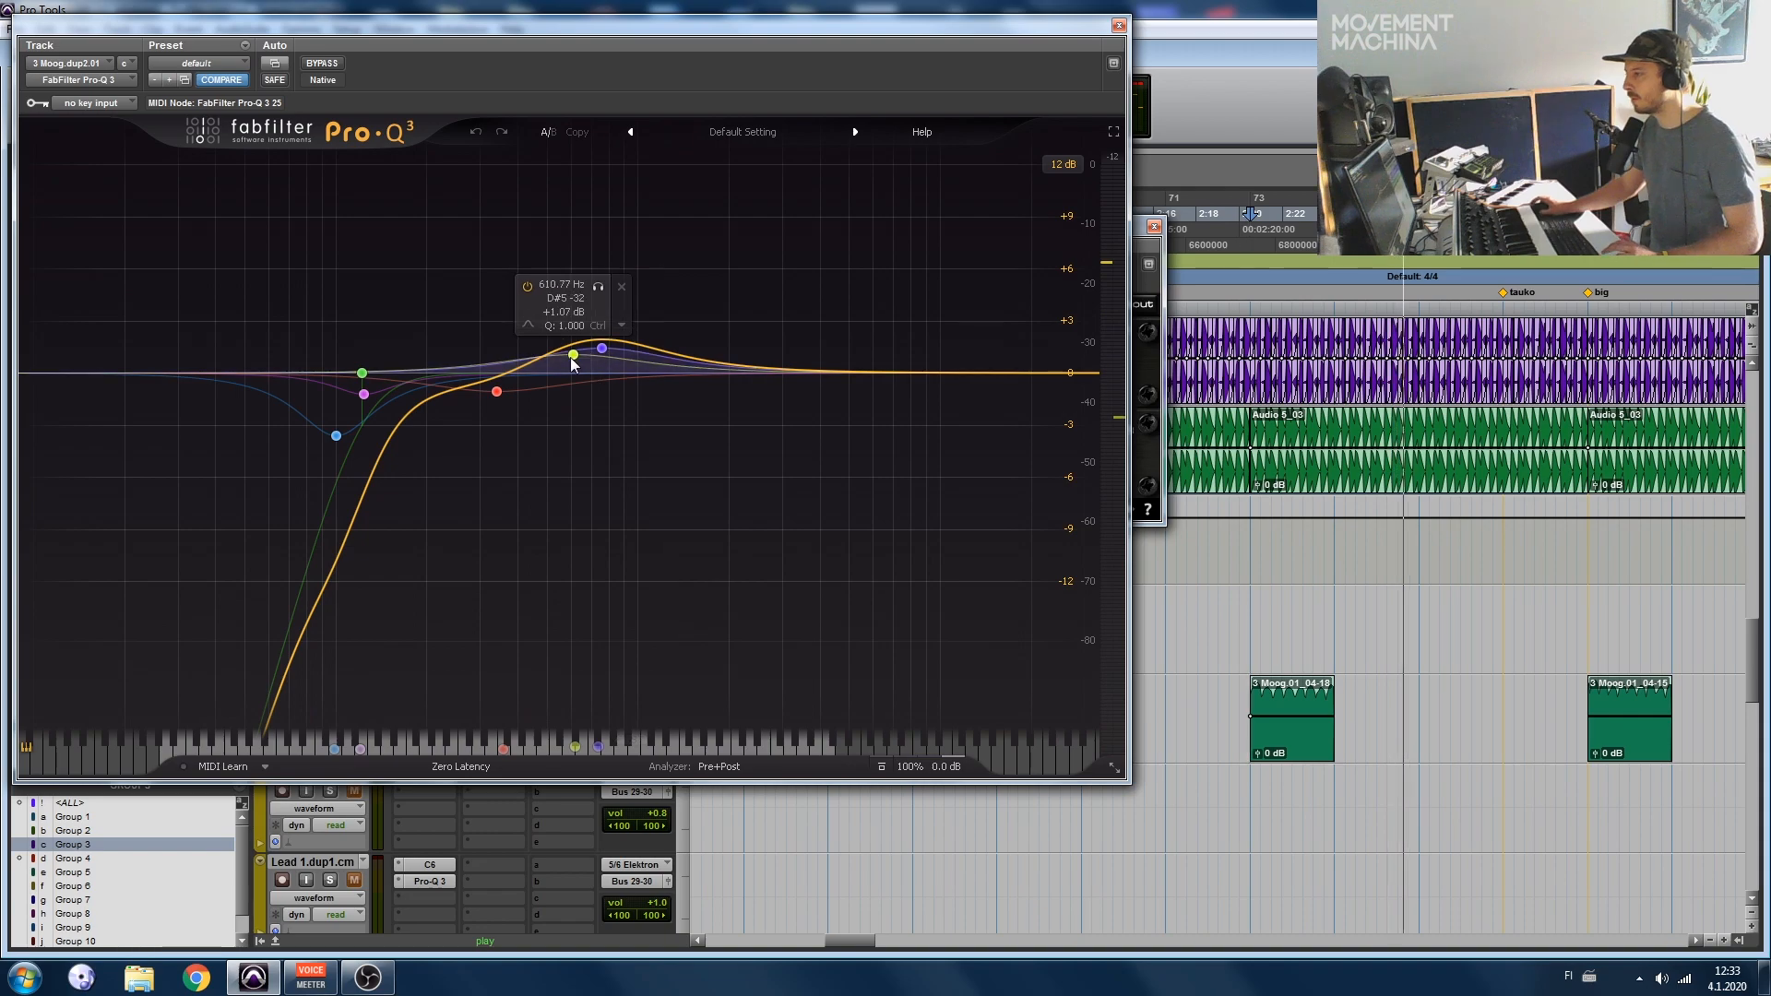
{"action": "left_click", "coordinate": [1119, 25]}
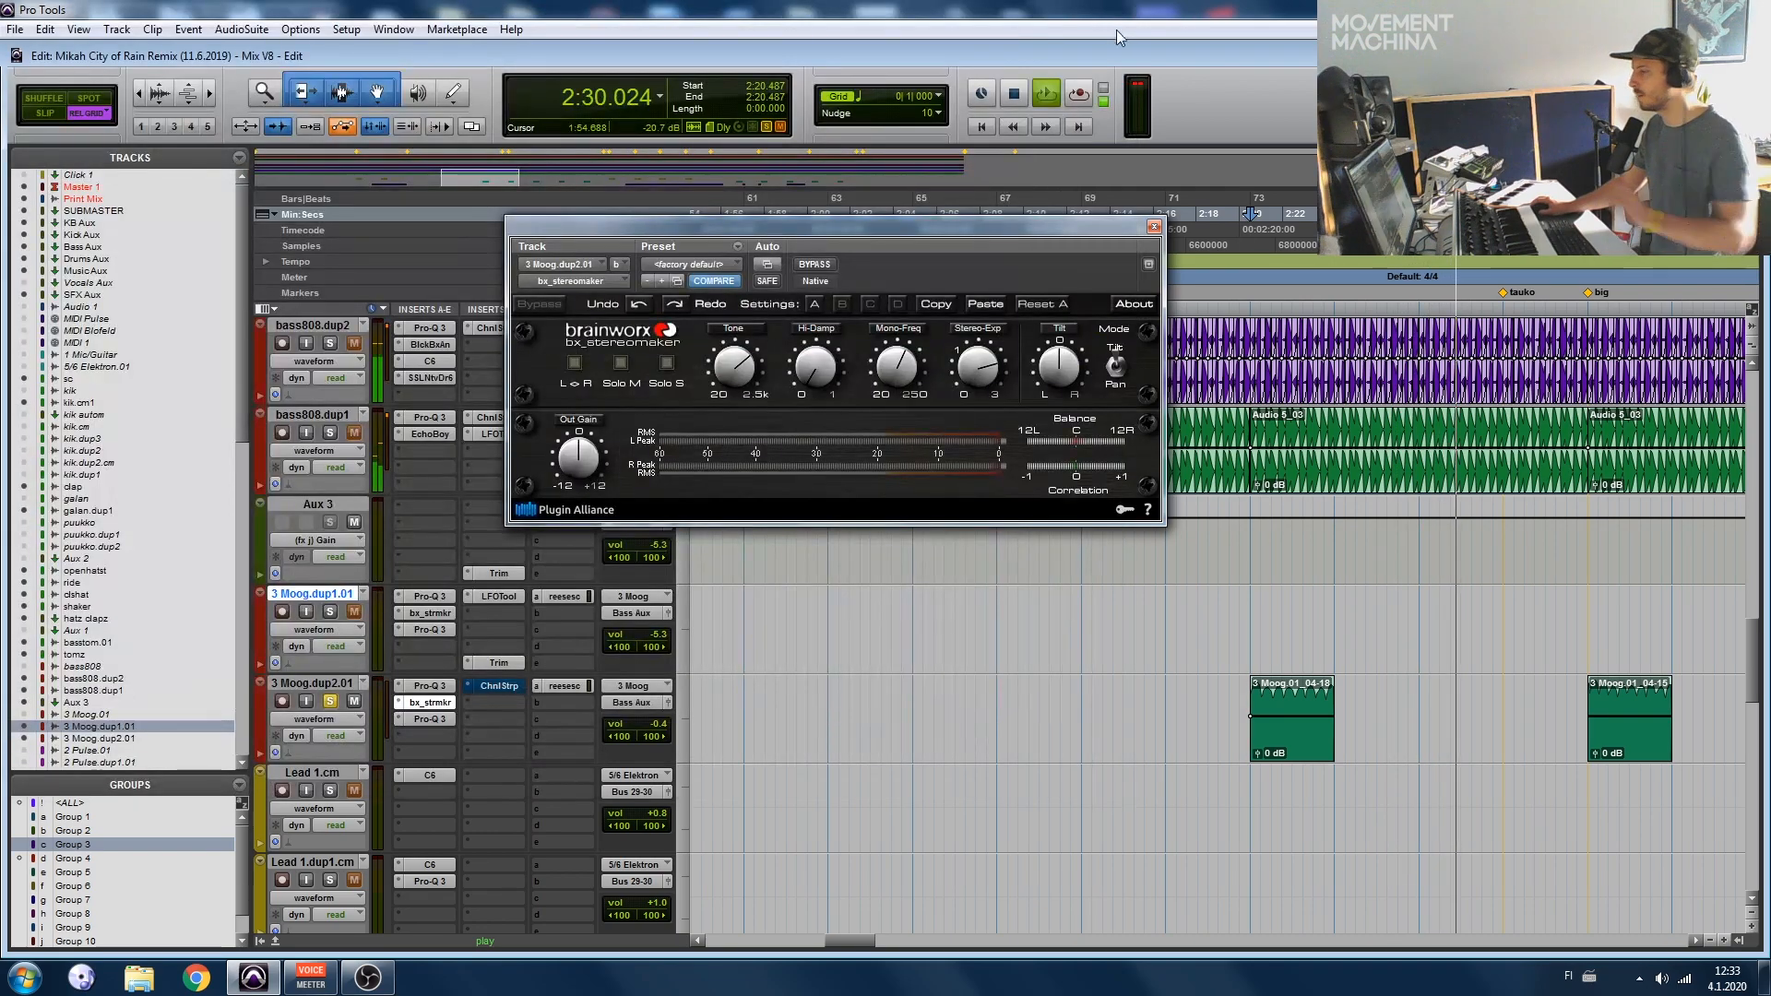
Step: Re-enable the Channel Strip insert on 3 Moog.dup2.01, check its compressor settings and close both open plug-in windows
{"action": "left_click", "coordinate": [509, 684]}
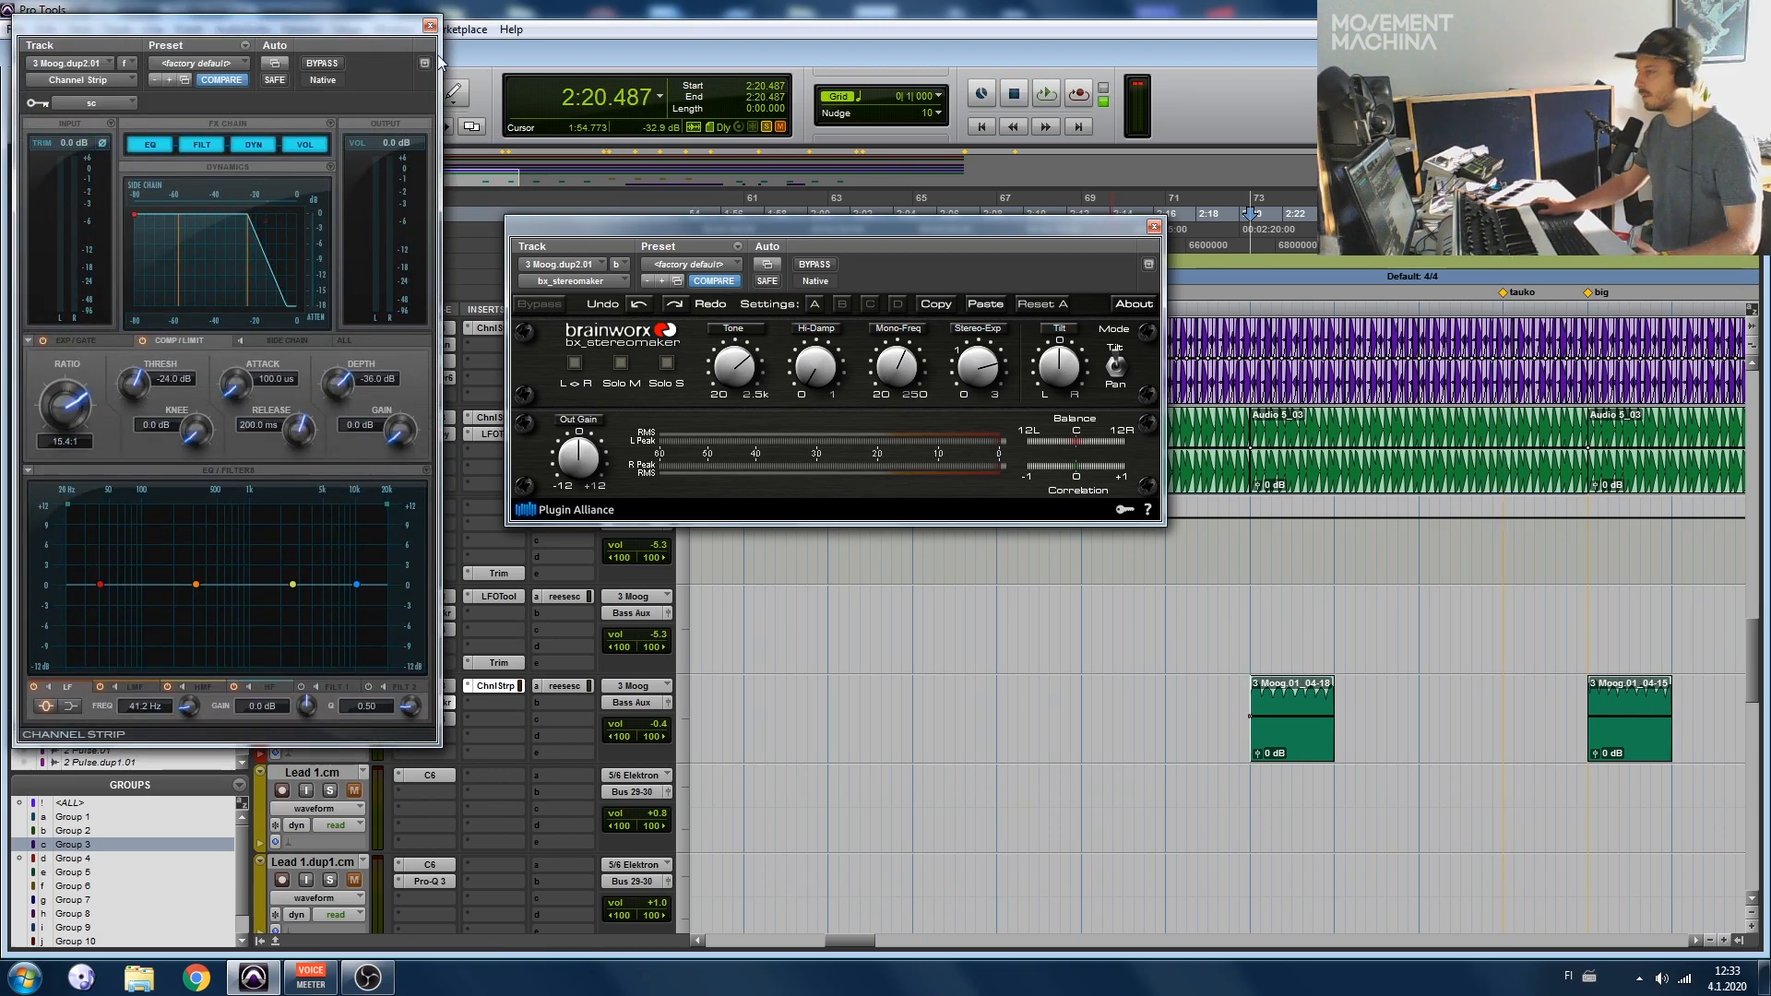
{"action": "key", "text": "space"}
{"action": "left_click", "coordinate": [430, 25]}
{"action": "left_click", "coordinate": [1154, 227]}
{"action": "key", "text": "space"}
Step: Unsolo the 3 Moog.dup2.01 track and play its first clip with the rest of the mix
{"action": "left_click", "coordinate": [332, 702]}
{"action": "scroll", "coordinate": [338, 703], "scroll_direction": "down", "scroll_amount": 2}
{"action": "key", "text": "space"}
{"action": "scroll", "coordinate": [719, 665], "scroll_direction": "up", "scroll_amount": 1}
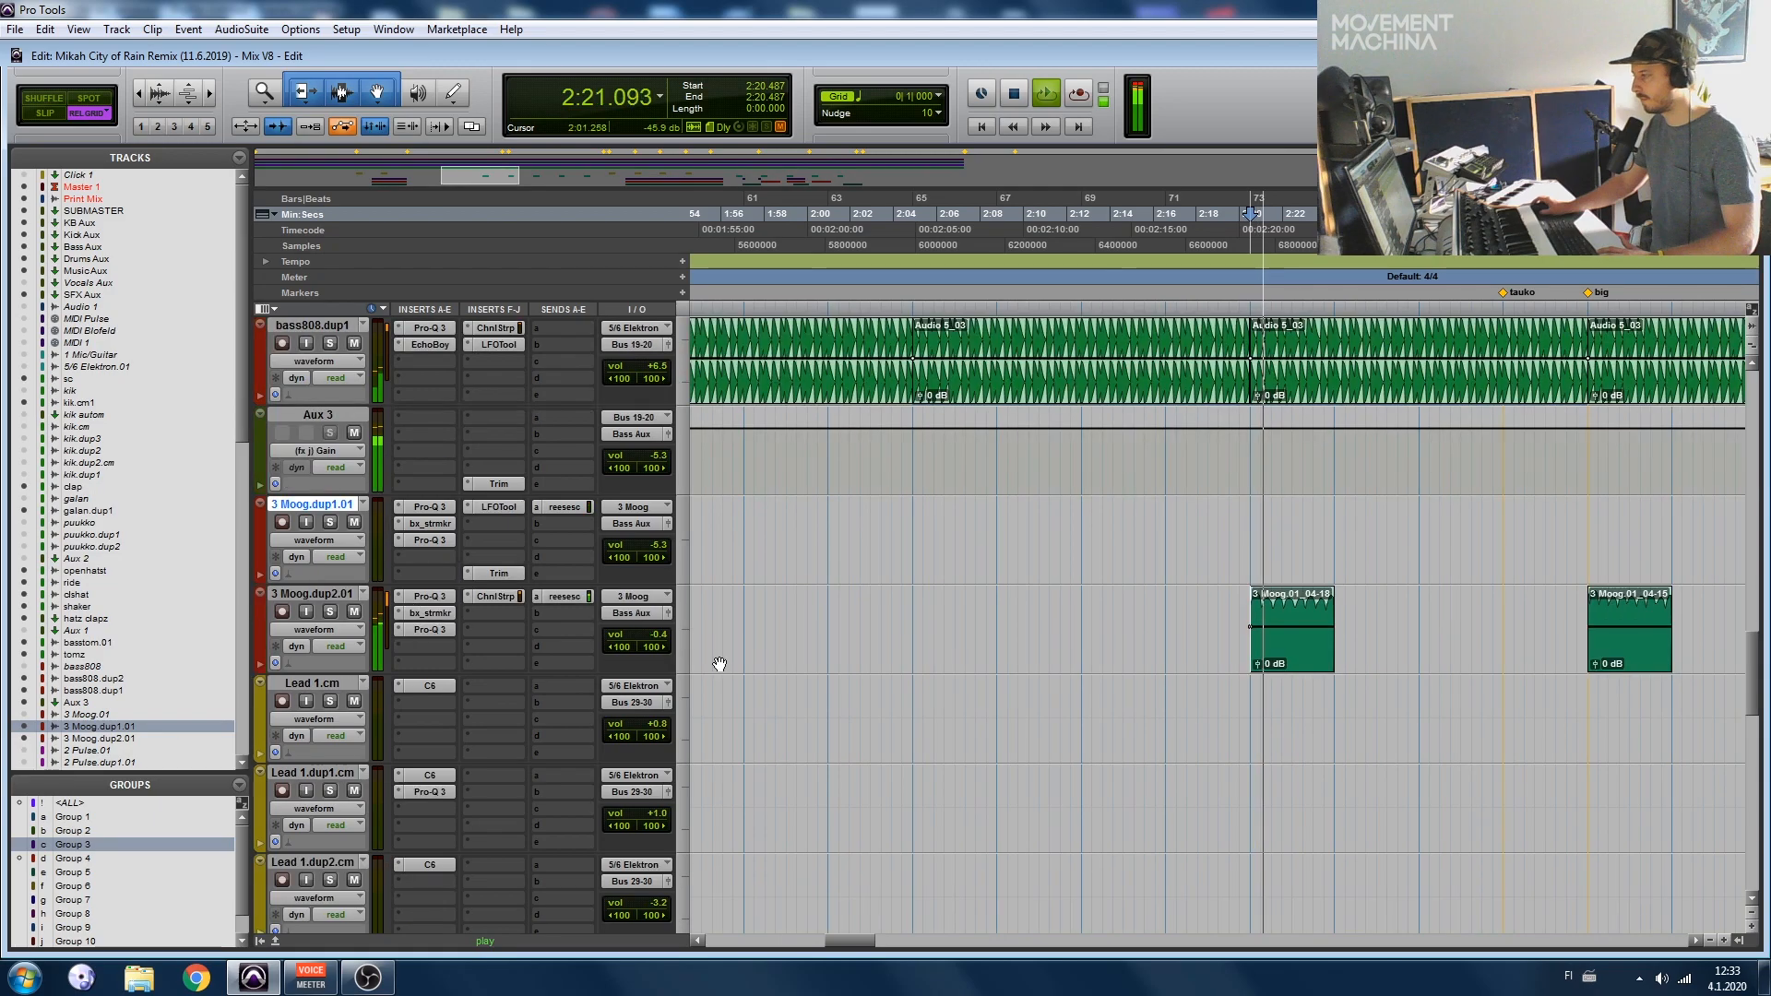
Step: Play from about 3:38, just before the first 3 Moog.dup1.01 clip at the breajk marker
{"action": "key", "text": "r"}
{"action": "scroll", "coordinate": [1184, 731], "scroll_direction": "right", "scroll_amount": 7}
{"action": "key", "text": "space"}
{"action": "scroll", "coordinate": [1179, 598], "scroll_direction": "right", "scroll_amount": 1}
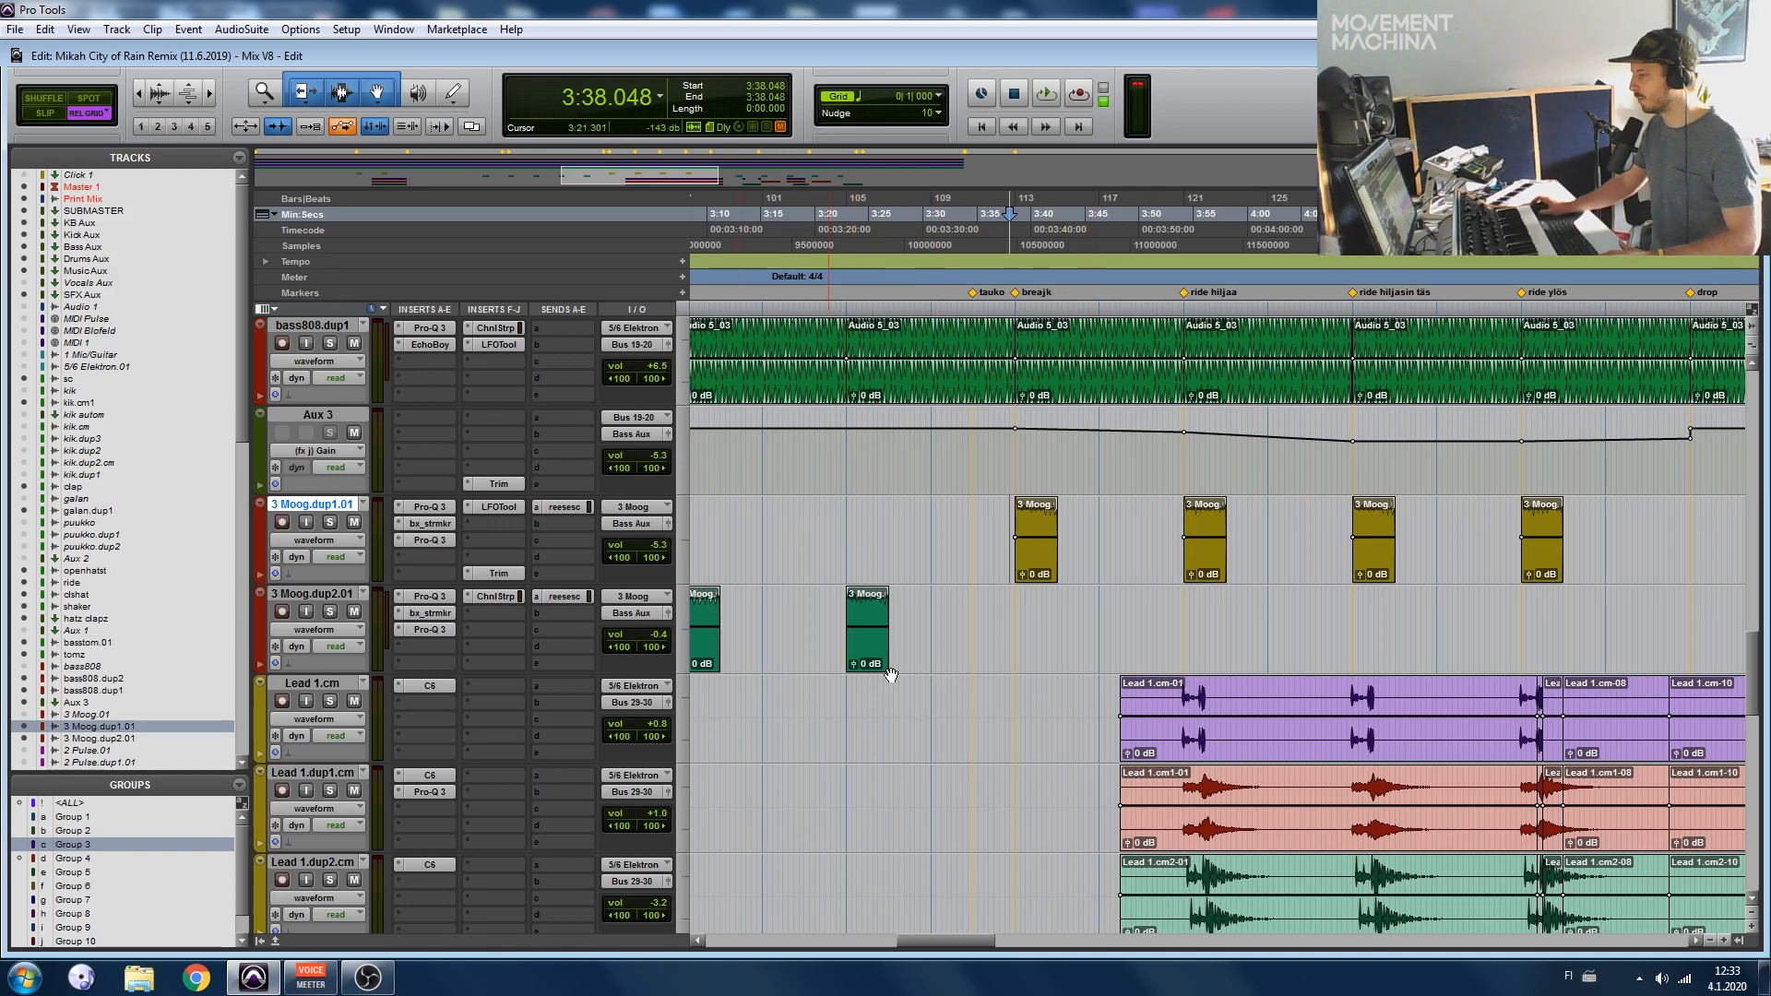
{"action": "key", "text": "space"}
{"action": "key", "text": "t"}
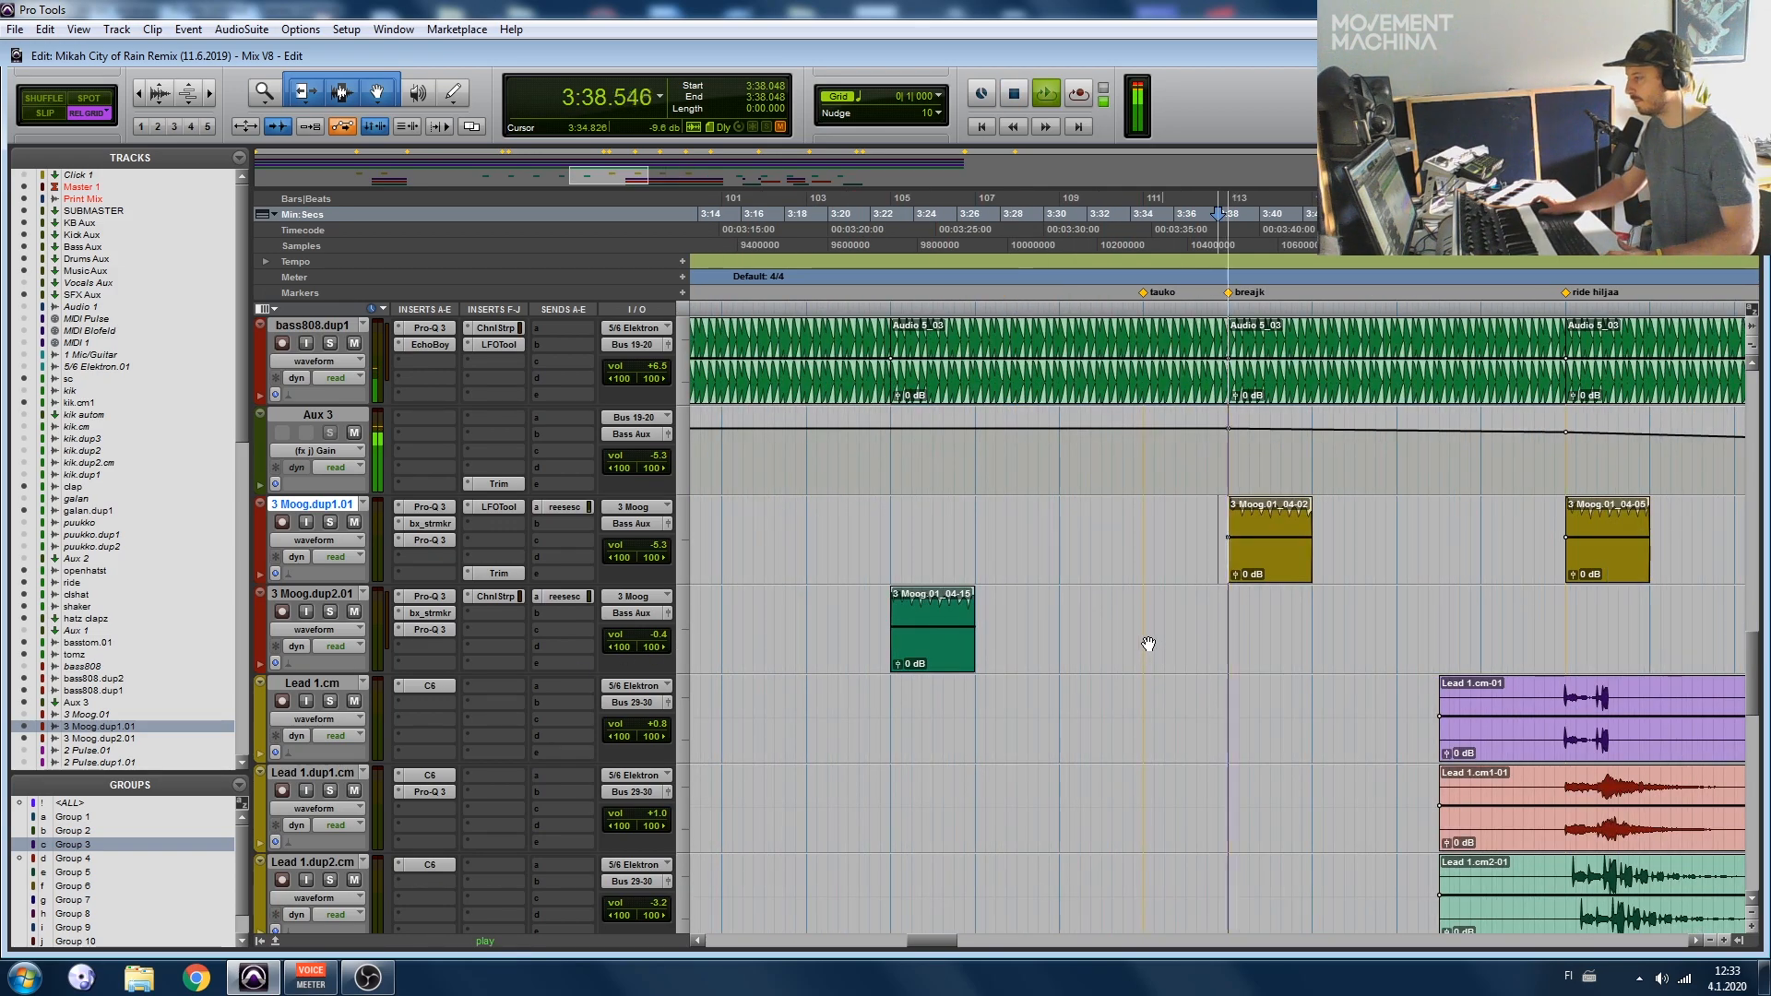
{"action": "scroll", "coordinate": [1147, 644], "scroll_direction": "right", "scroll_amount": 1}
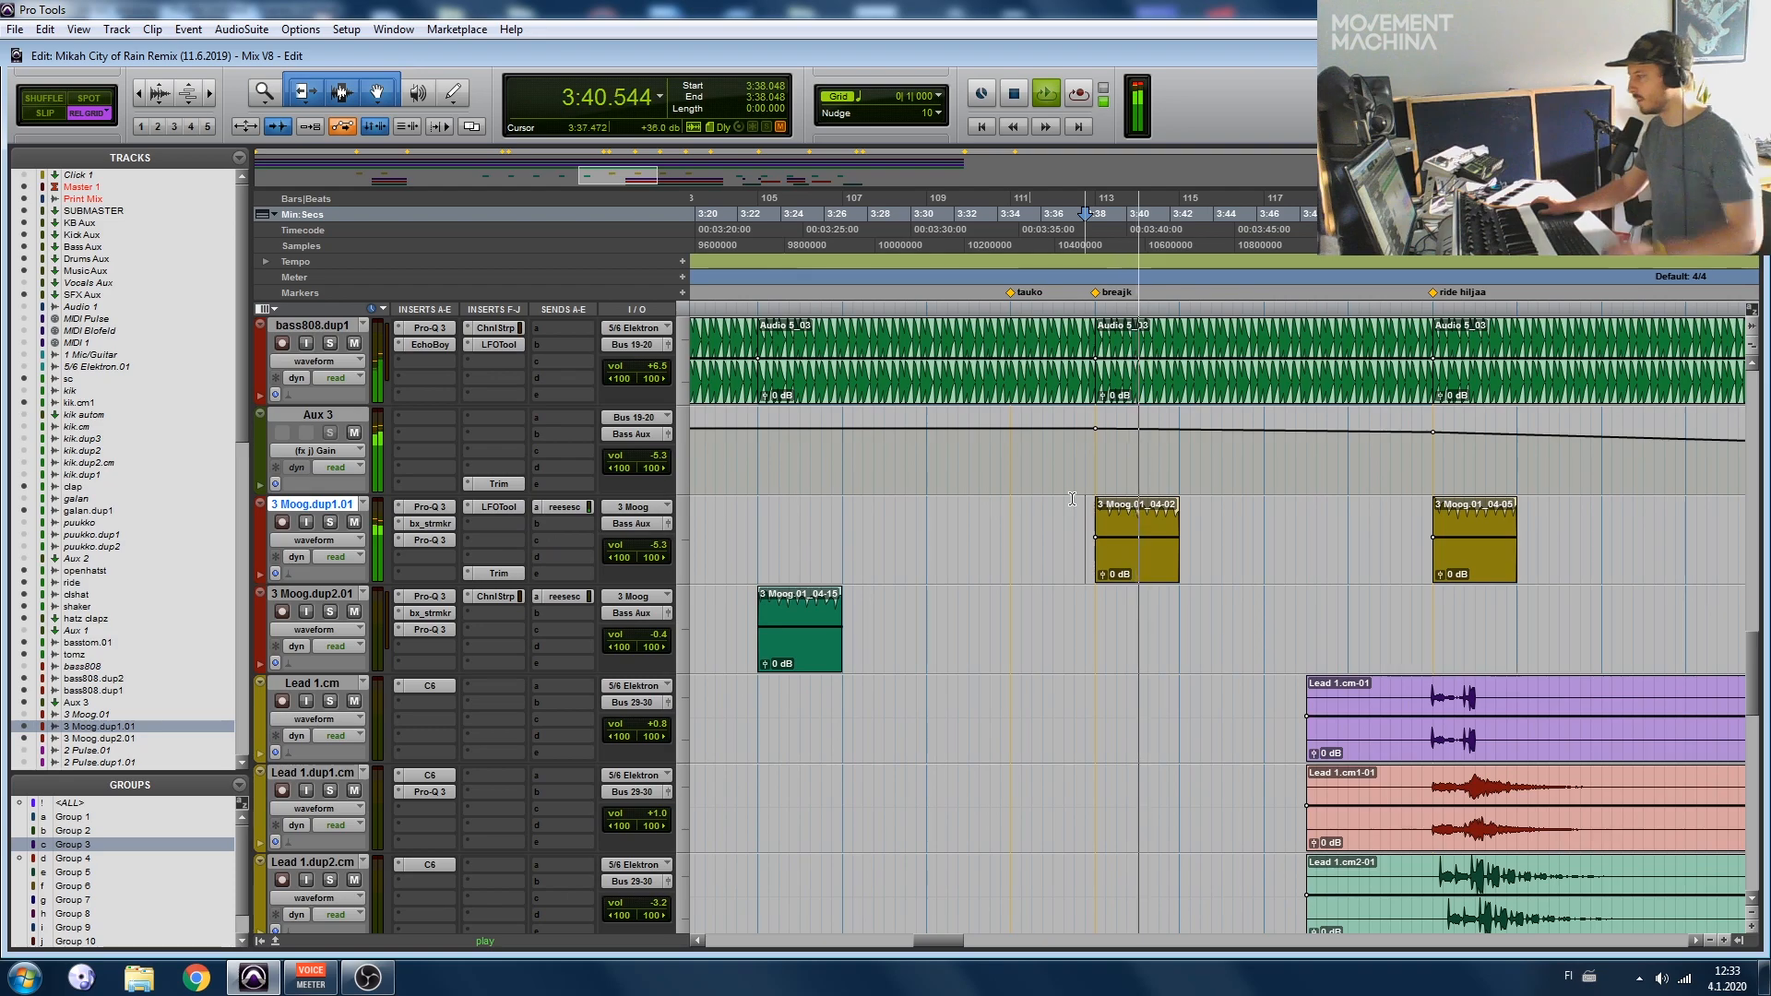
Step: Examine the LFOTool insert on 3 Moog.dup1.01, close it and replay the section from the breajk marker
{"action": "left_click", "coordinate": [1096, 294]}
{"action": "key", "text": "space"}
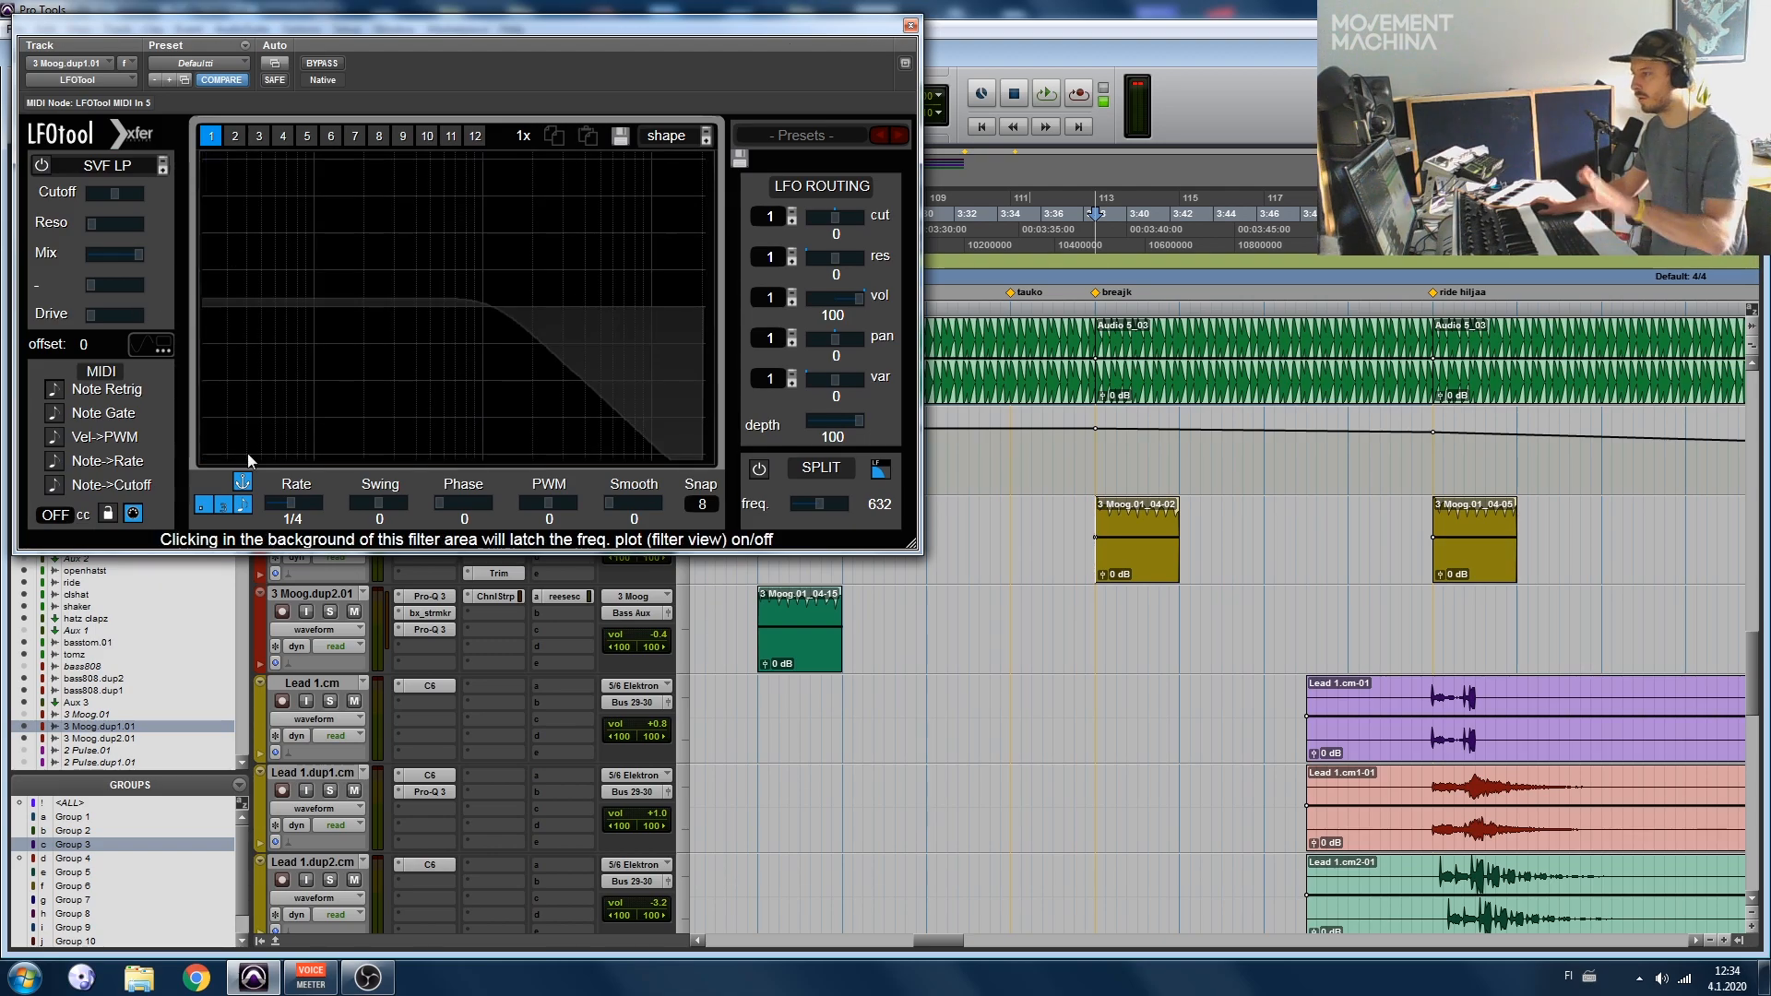
{"action": "left_click", "coordinate": [909, 26]}
{"action": "key", "text": "space"}
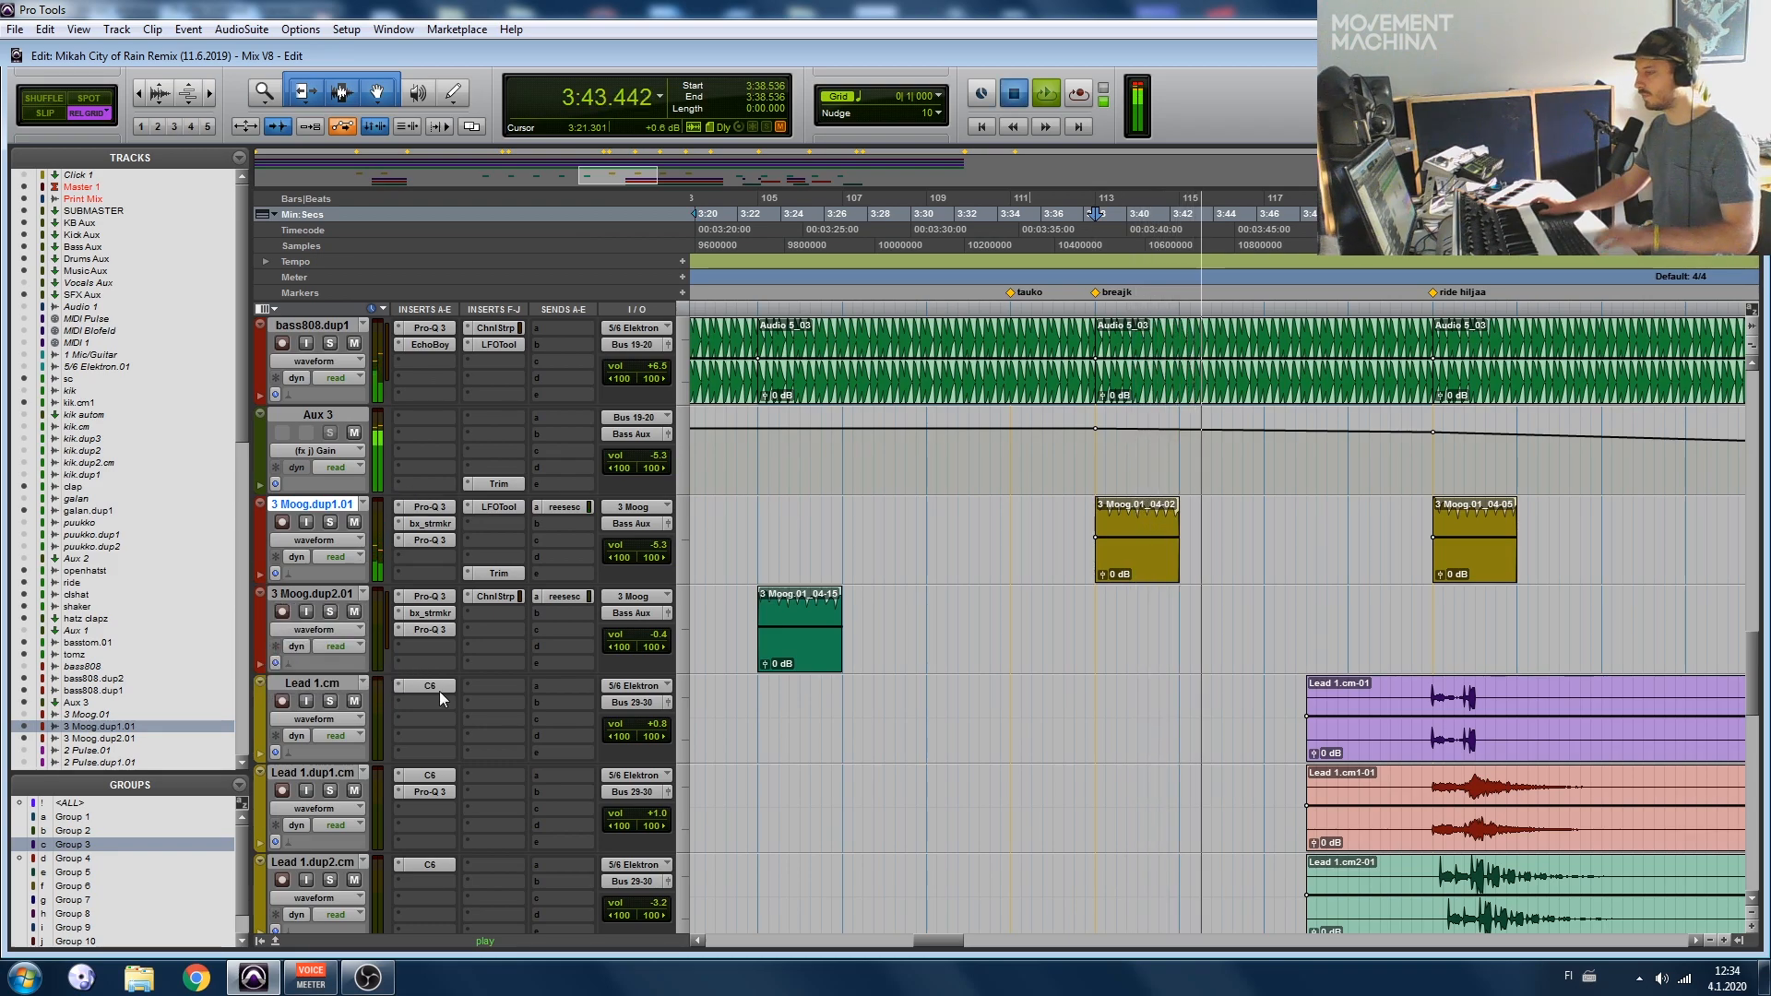
{"action": "key", "text": "space"}
Step: Play the Lead 1 tracks from about 3:53, just before the ride hiljaa marker
{"action": "scroll", "coordinate": [690, 709], "scroll_direction": "down", "scroll_amount": 2}
{"action": "key", "text": "r"}
{"action": "key", "text": "r"}
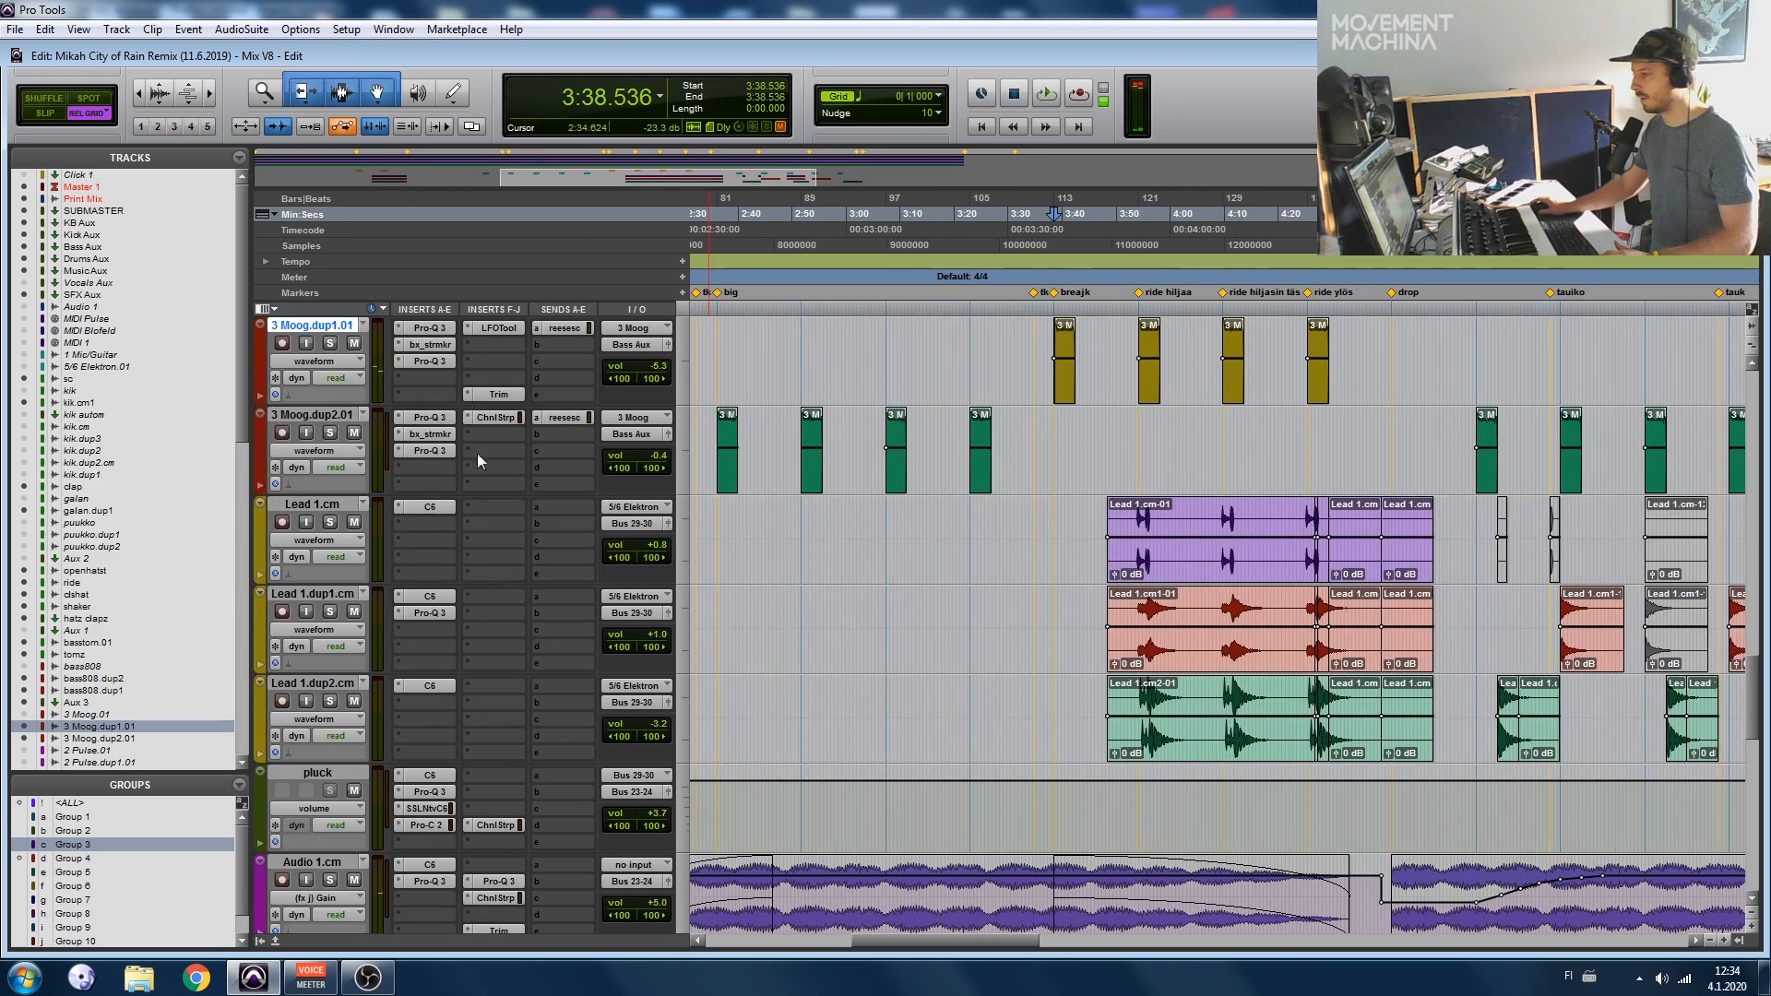
{"action": "scroll", "coordinate": [349, 546], "scroll_direction": "up", "scroll_amount": 1}
{"action": "scroll", "coordinate": [477, 452], "scroll_direction": "down", "scroll_amount": 2}
{"action": "scroll", "coordinate": [478, 452], "scroll_direction": "up", "scroll_amount": 2}
{"action": "key", "text": "t"}
{"action": "key", "text": "t"}
{"action": "key", "text": "t"}
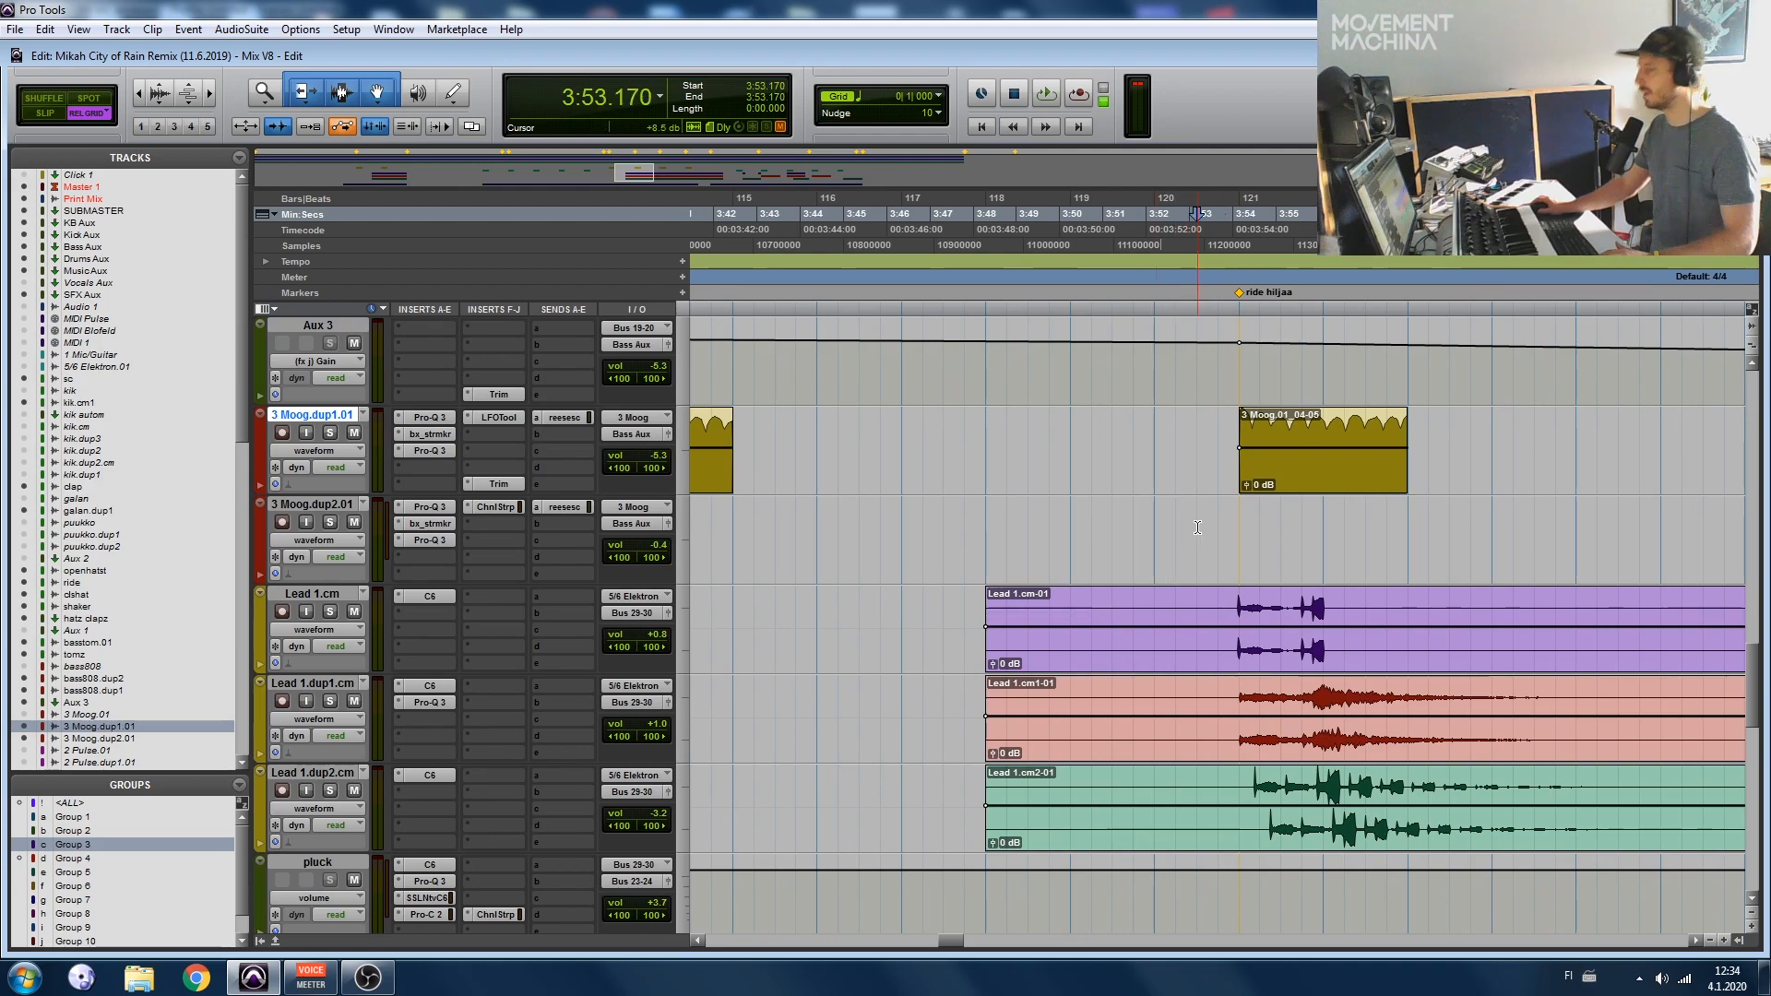
{"action": "key", "text": "space"}
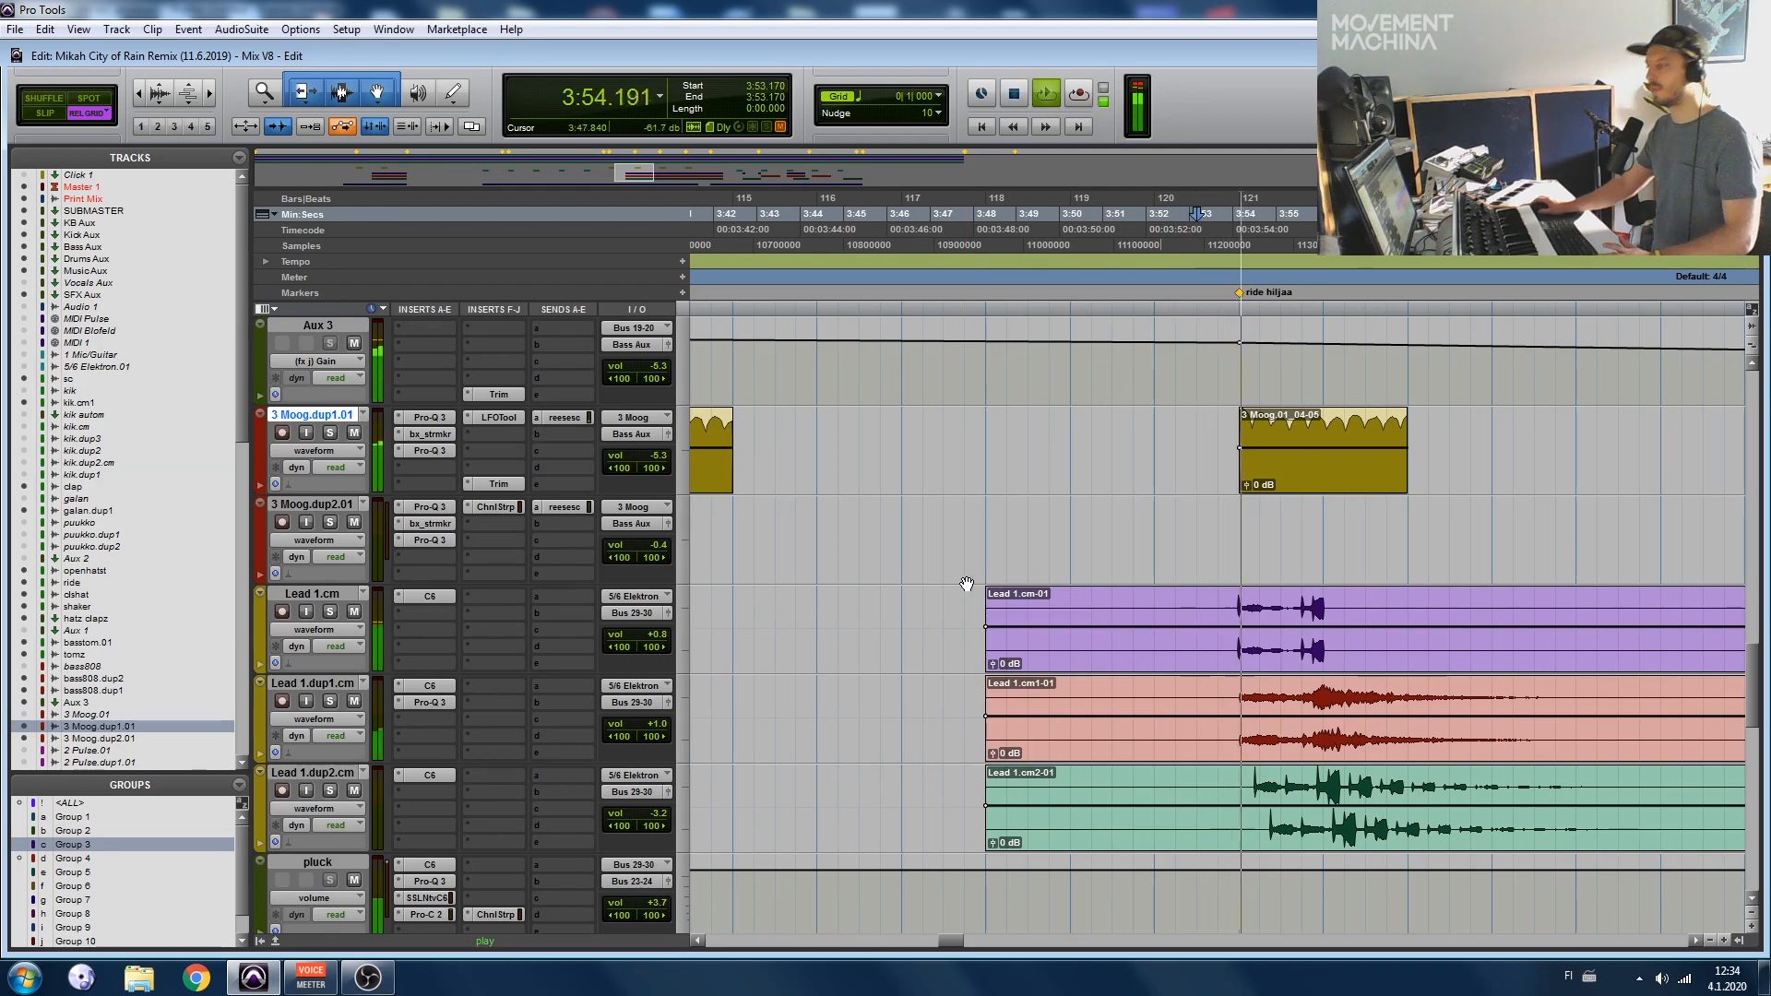
Step: Select the three Lead 1 tracks and pluck, solo them and play them on their own
{"action": "scroll", "coordinate": [967, 586], "scroll_direction": "down", "scroll_amount": 1}
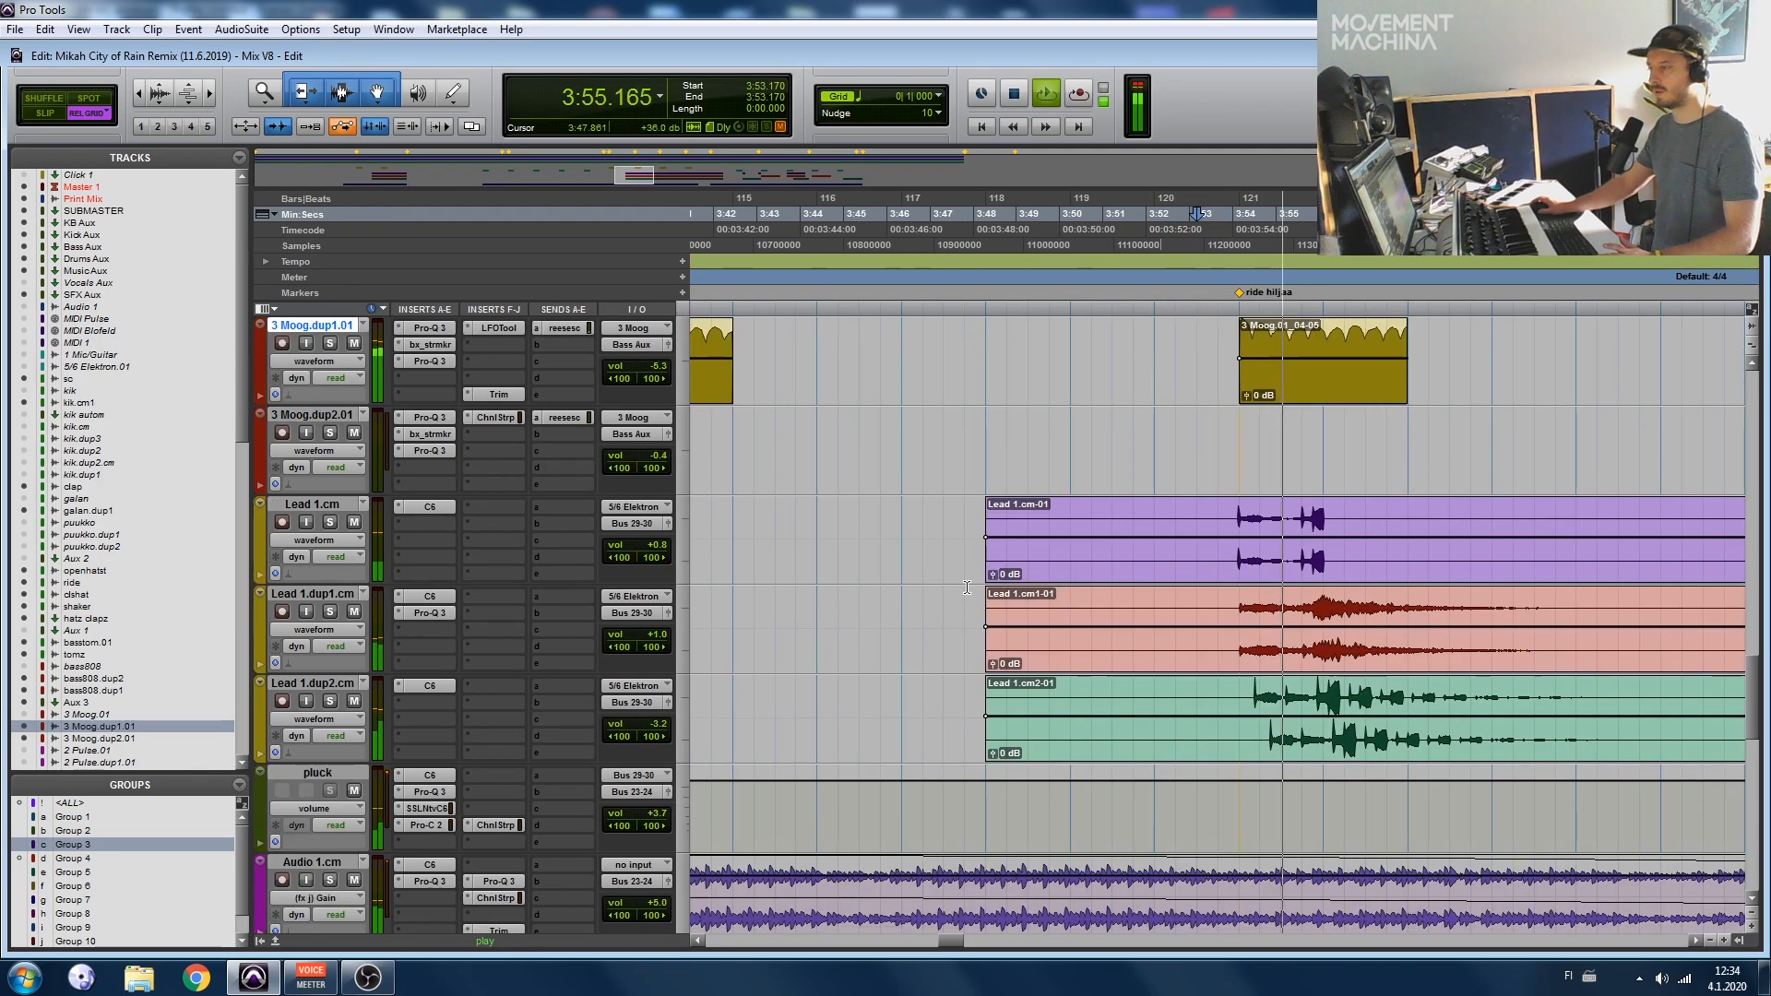
{"action": "left_click", "coordinate": [323, 505]}
{"action": "left_click", "coordinate": [319, 772], "text": "shift"}
{"action": "left_click", "coordinate": [330, 701]}
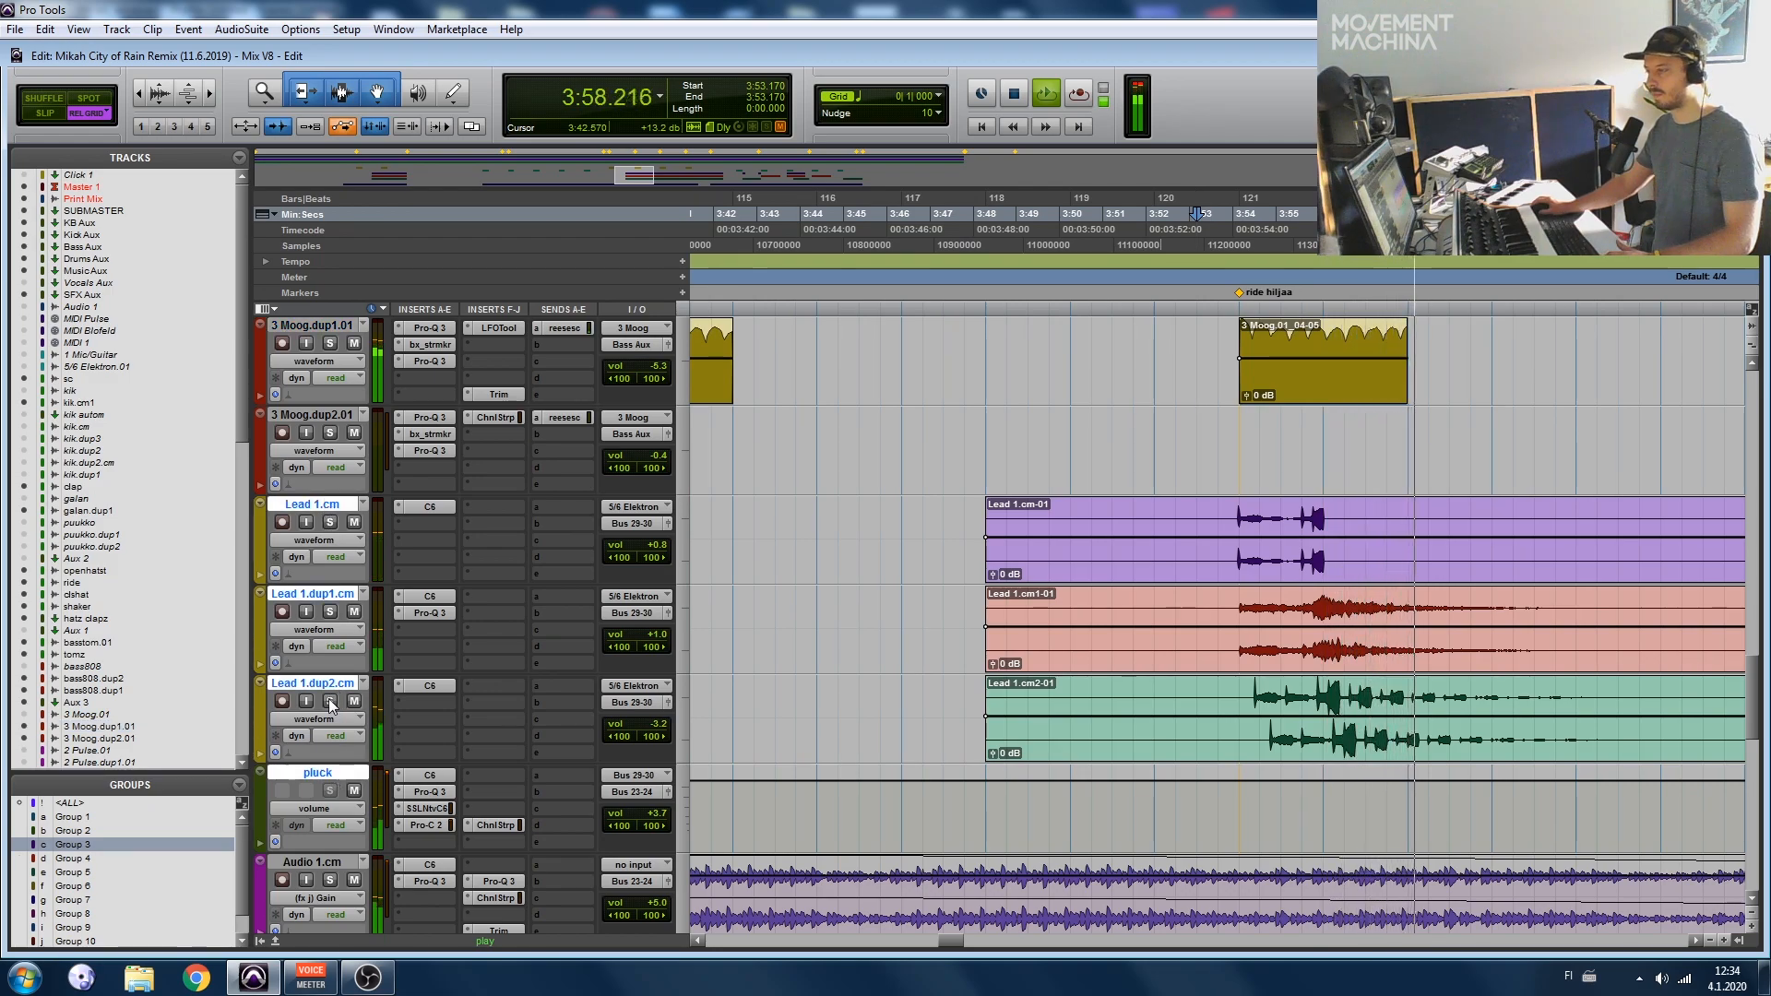
{"action": "key", "text": "space"}
{"action": "key", "text": "space"}
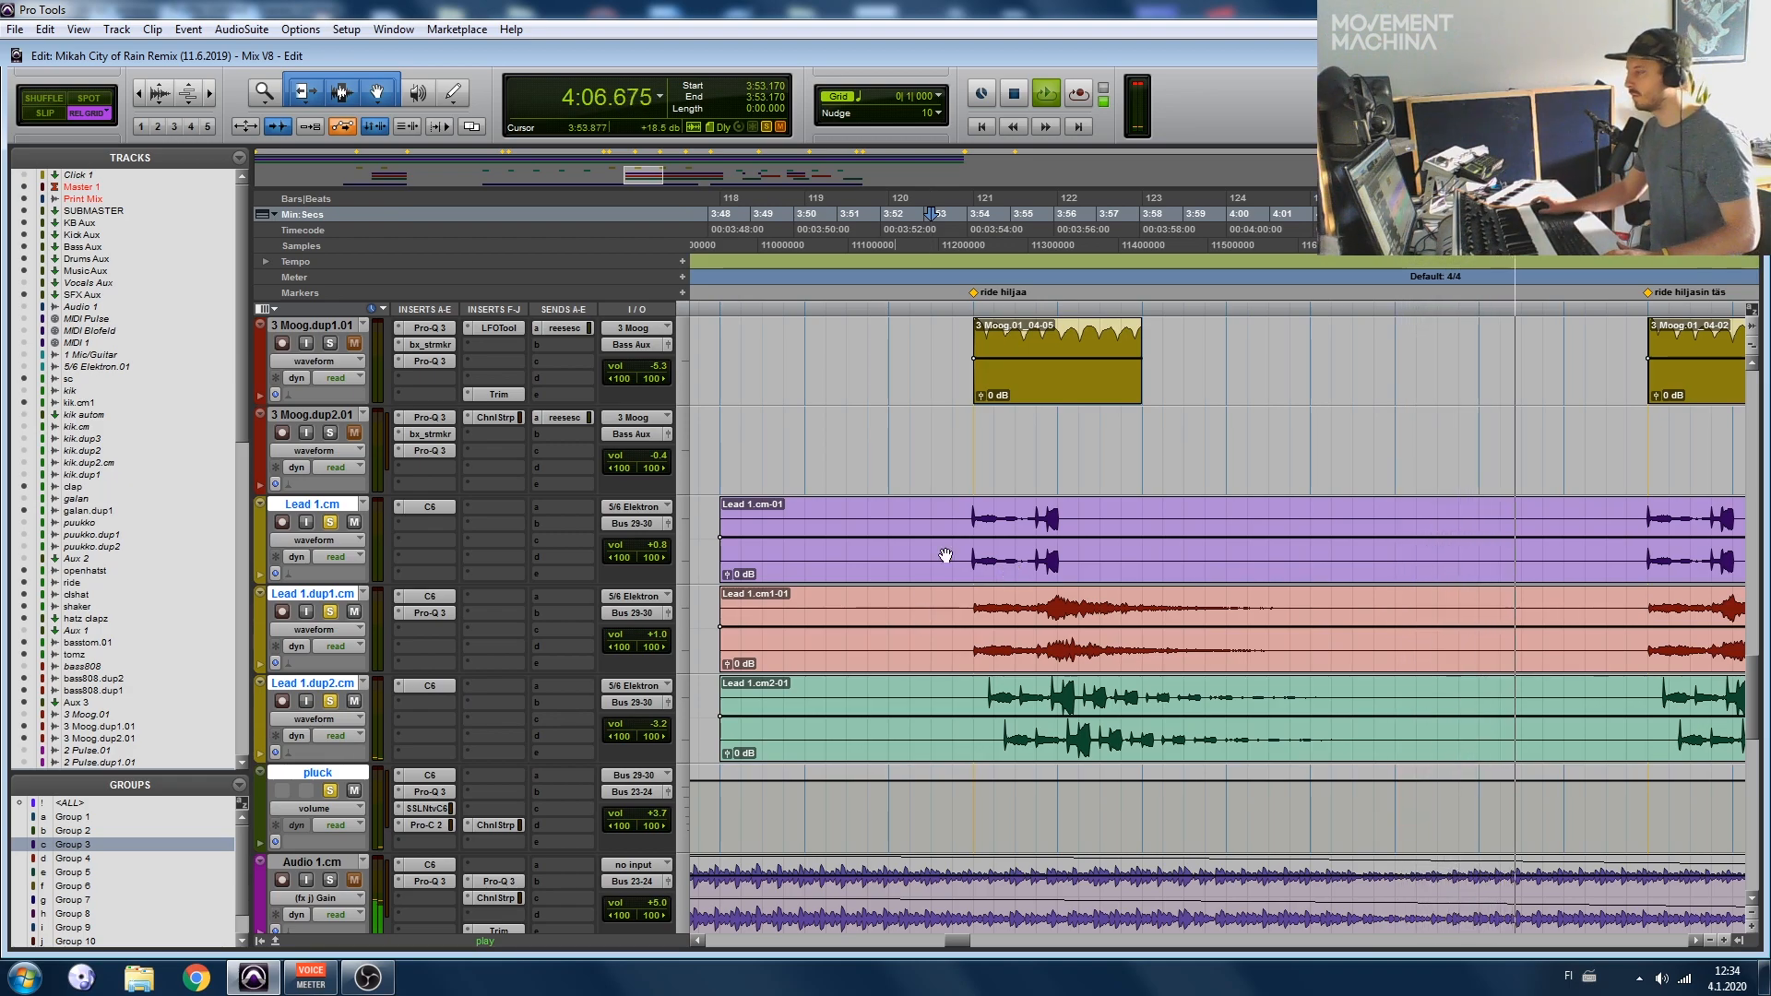
{"action": "key", "text": "space"}
Step: Select about 3:53.7 to 3:57.1 on the Lead 1 tracks and play it with only Lead 1.cm and pluck soloed
{"action": "left_click_drag", "start_coordinate": [952, 508], "coordinate": [1099, 515]}
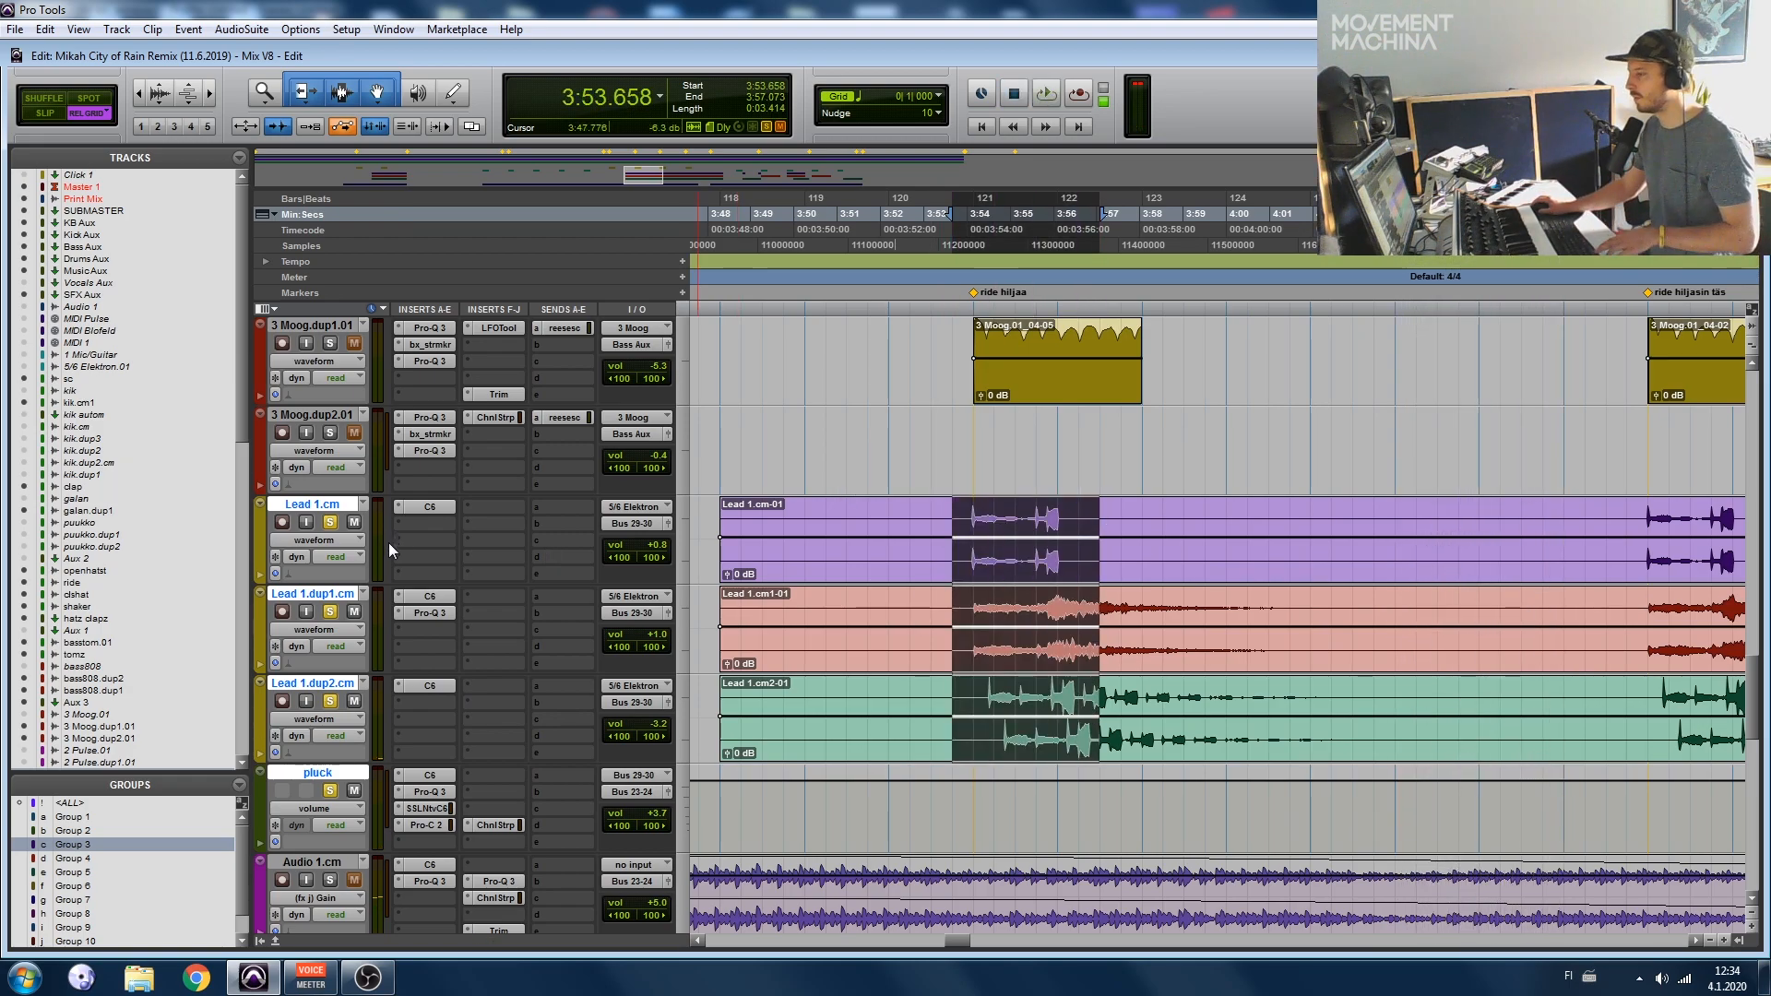
{"action": "left_click", "coordinate": [329, 522]}
{"action": "key", "text": "space"}
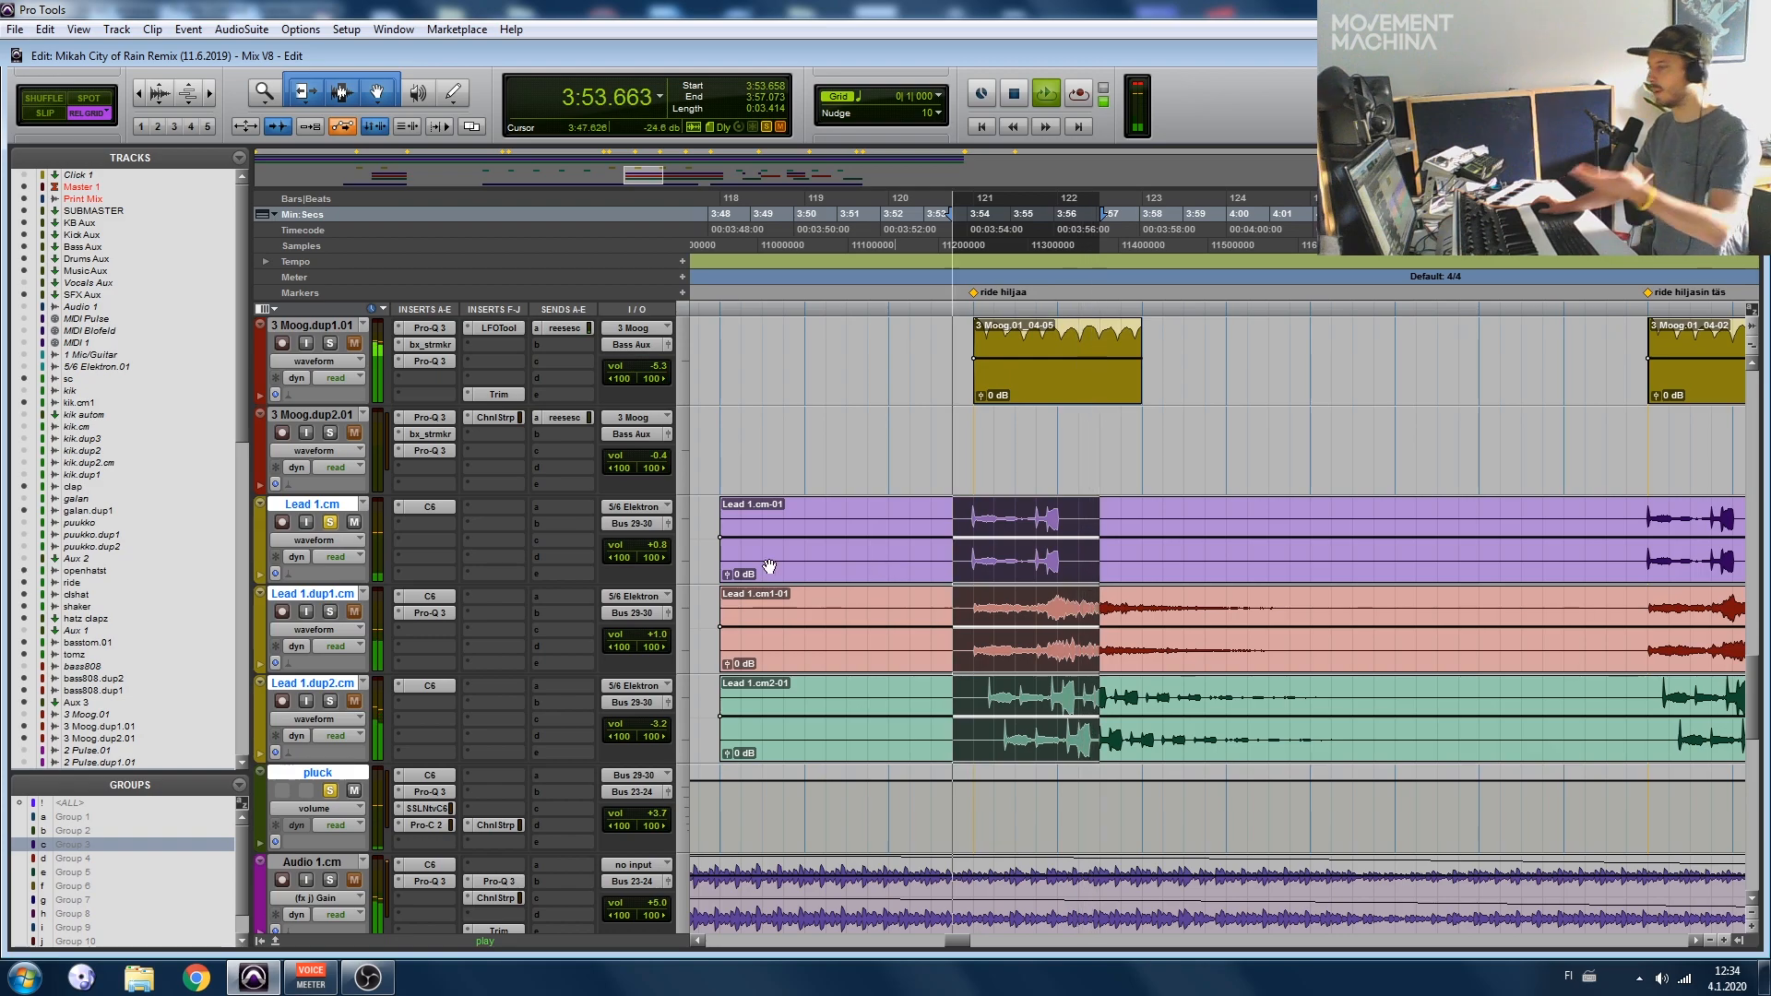
{"action": "key", "text": "space"}
Step: Replay the selected range with Lead 1.dup1.cm soloed in place of Lead 1.cm, adding Lead 1.dup2.cm to the solo
{"action": "left_click", "coordinate": [329, 613]}
{"action": "key", "text": "space"}
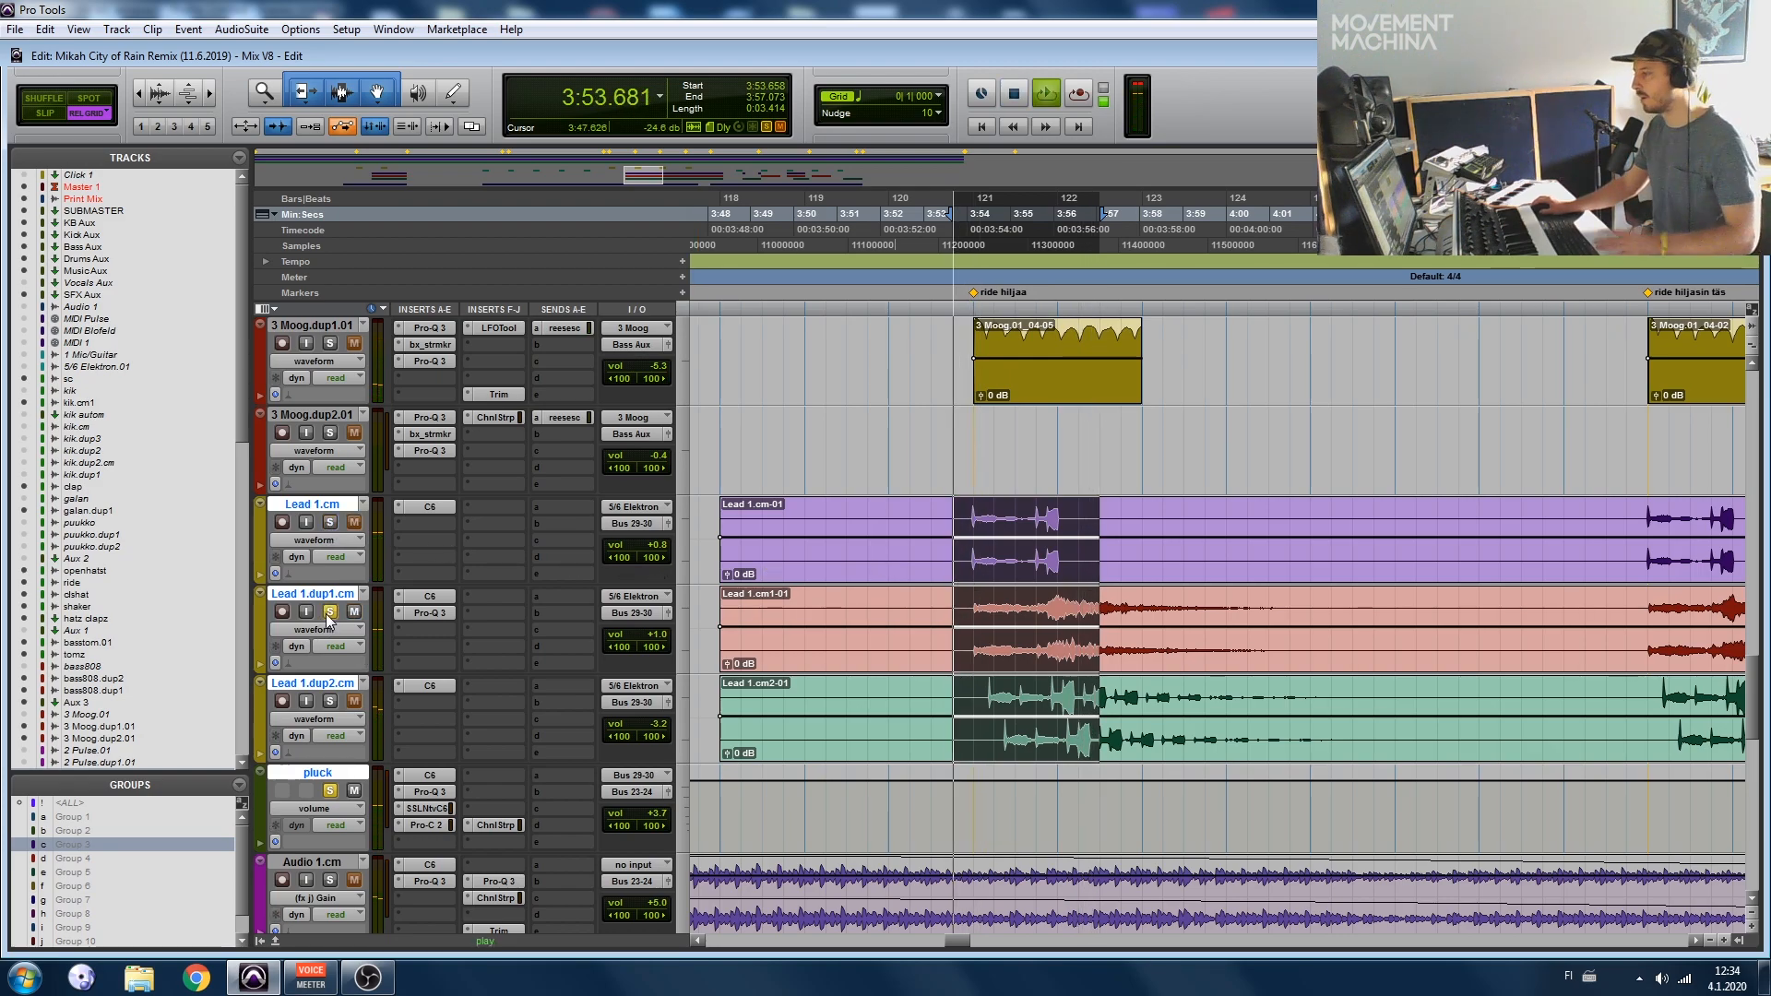
{"action": "left_click", "coordinate": [329, 699]}
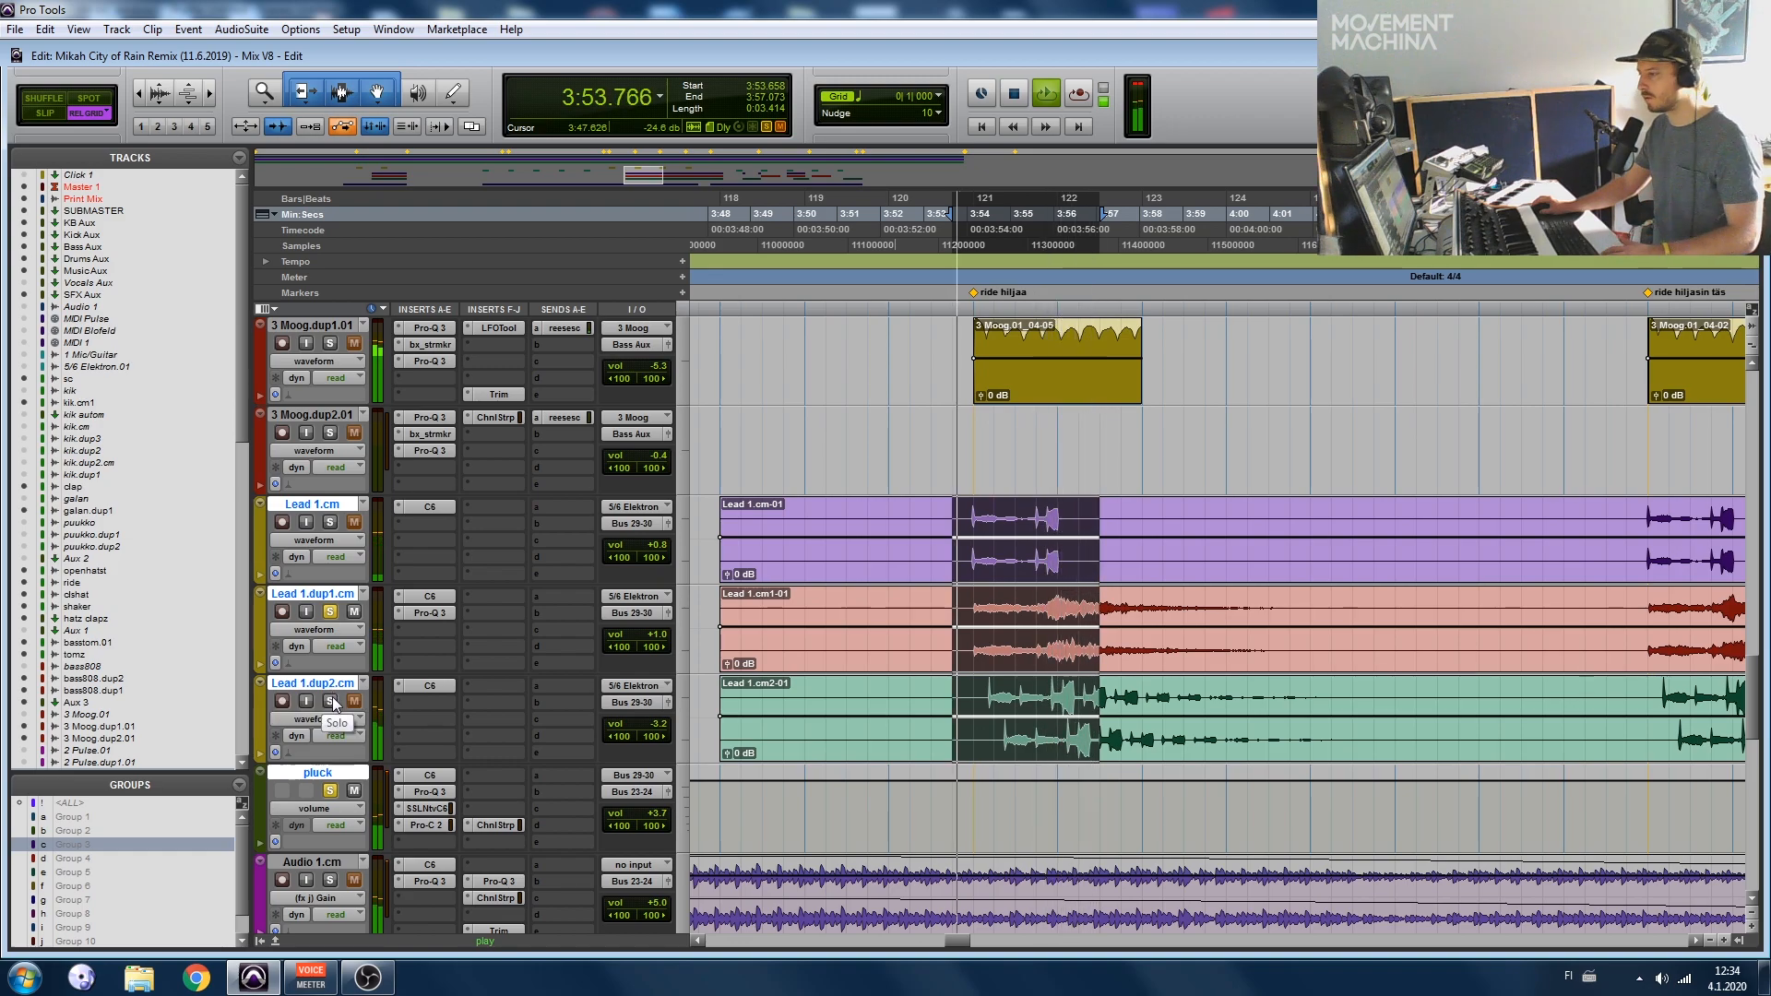
{"action": "key", "text": "space"}
{"action": "key", "text": "space"}
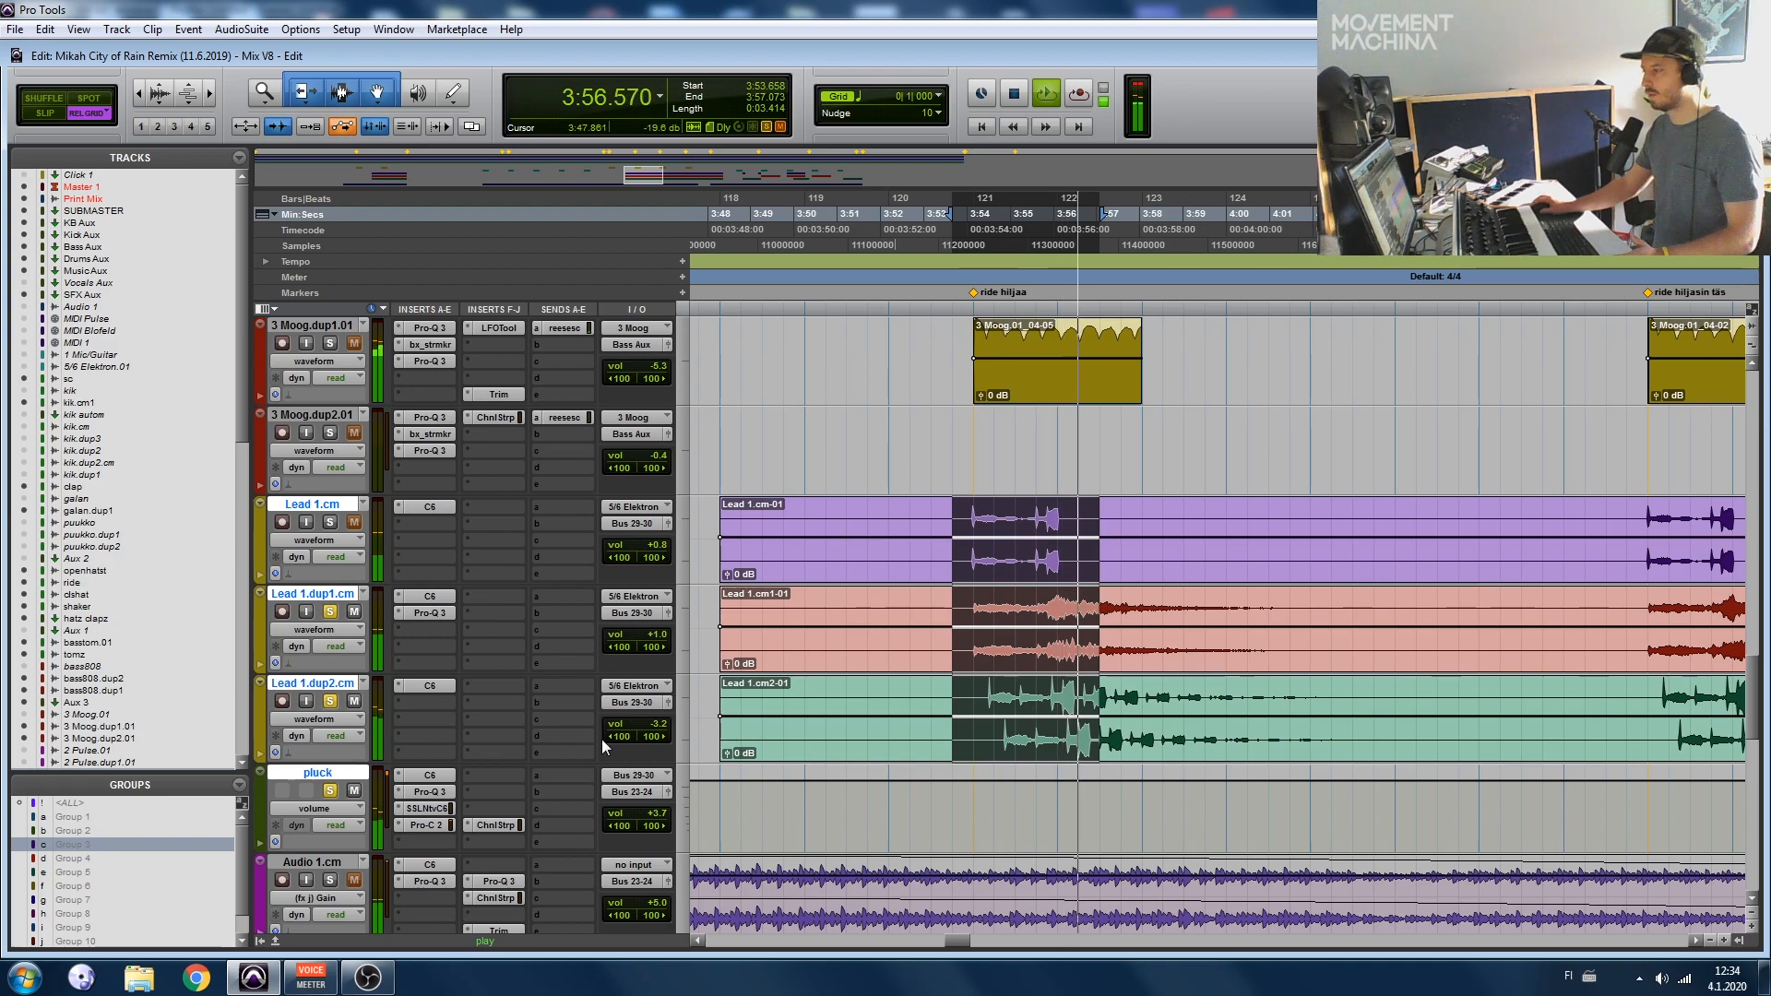
{"action": "key", "text": "space"}
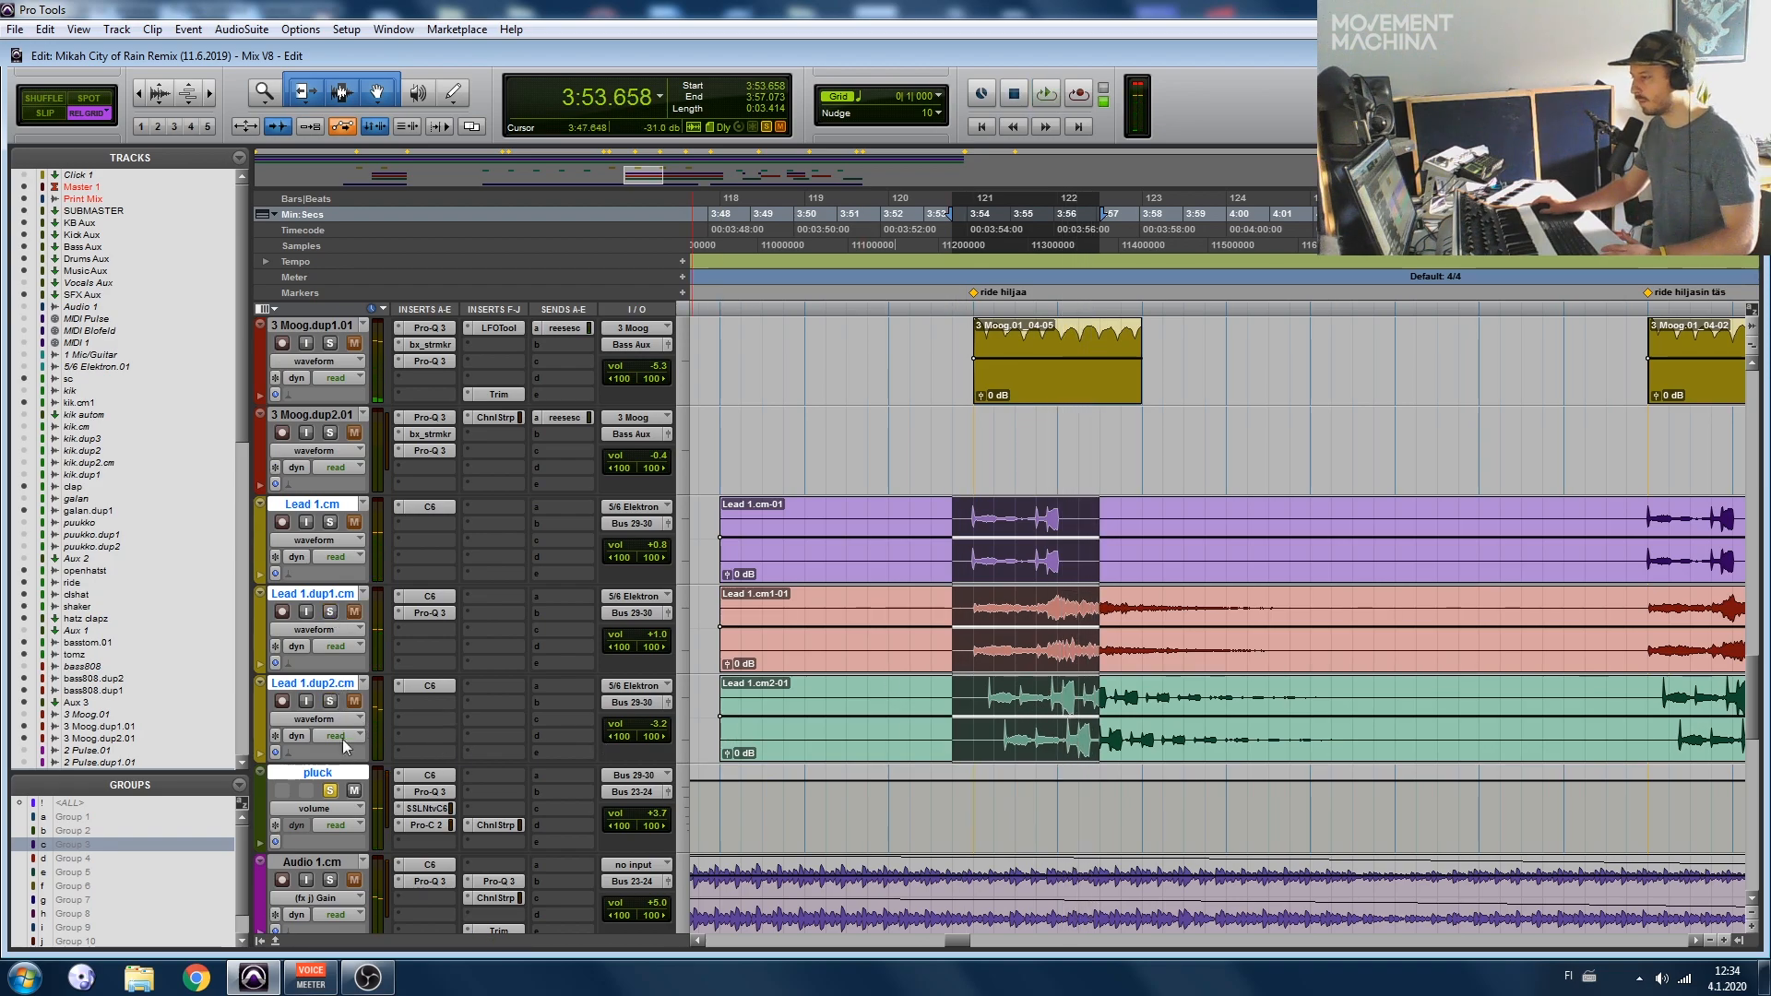
Step: Clear the lead and pluck solos and play the full mix from about 4:24, just before the ride ylös marker
{"action": "left_click", "coordinate": [983, 441]}
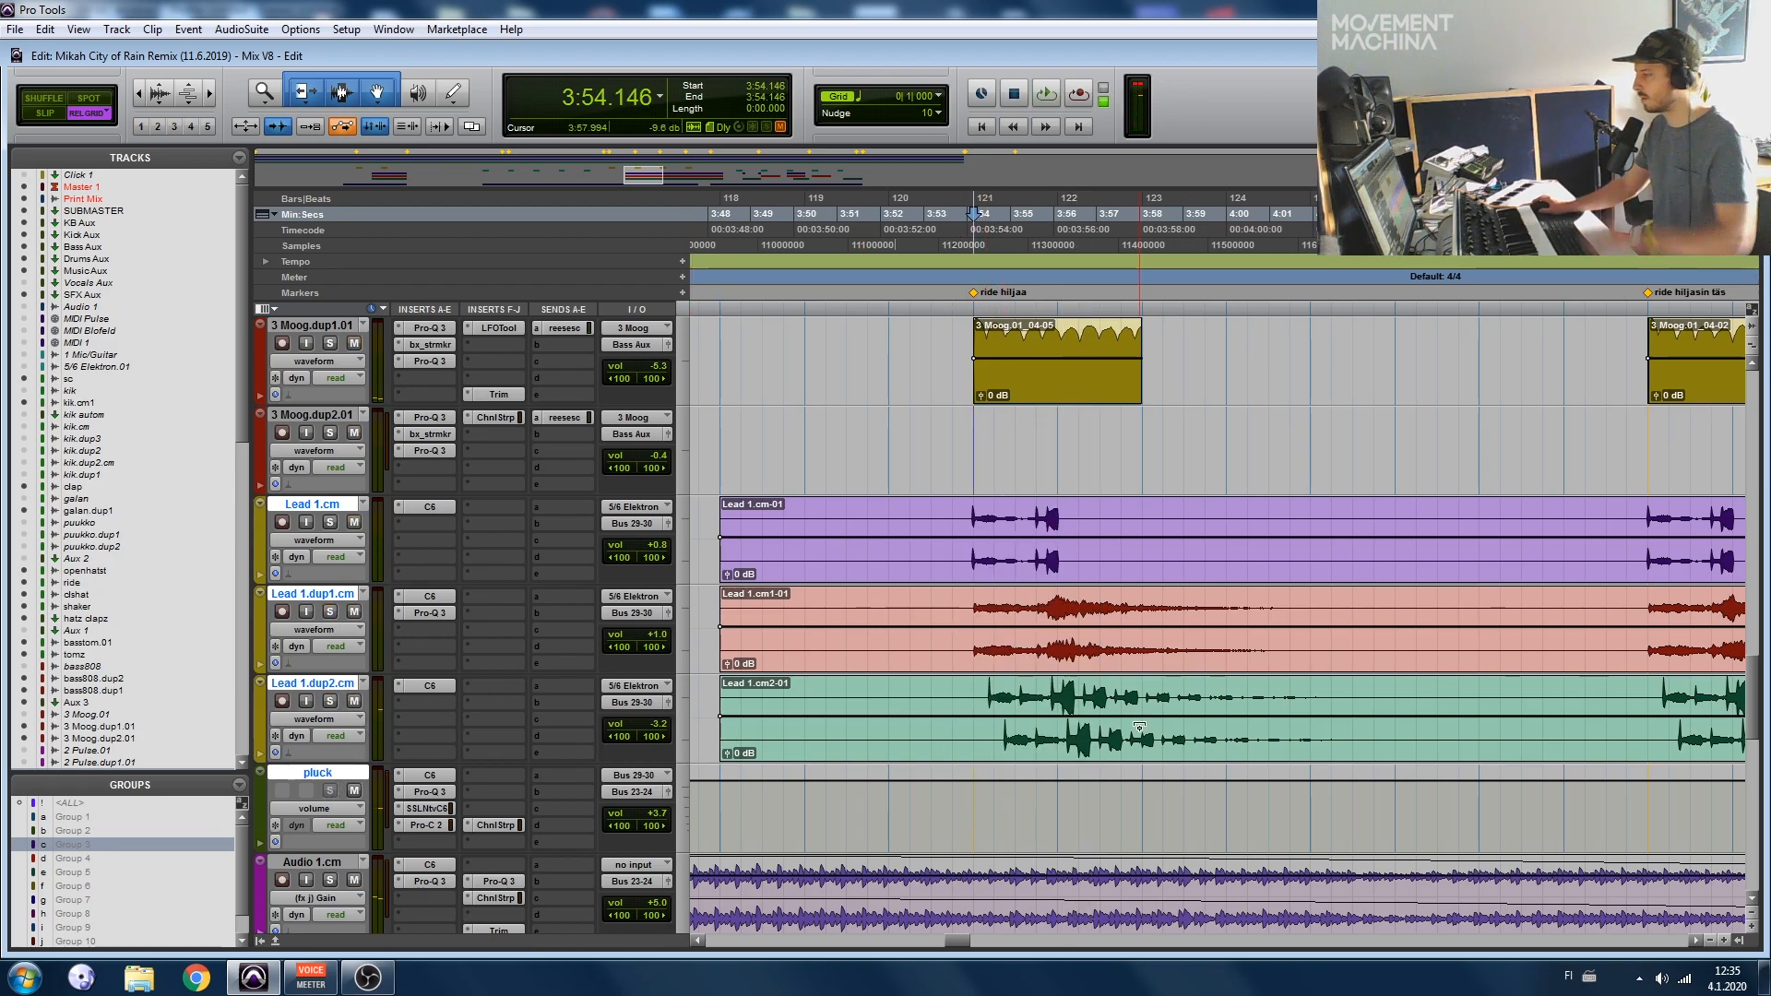
{"action": "scroll", "coordinate": [1061, 713], "scroll_direction": "down", "scroll_amount": 2}
{"action": "scroll", "coordinate": [1052, 653], "scroll_direction": "down", "scroll_amount": 2}
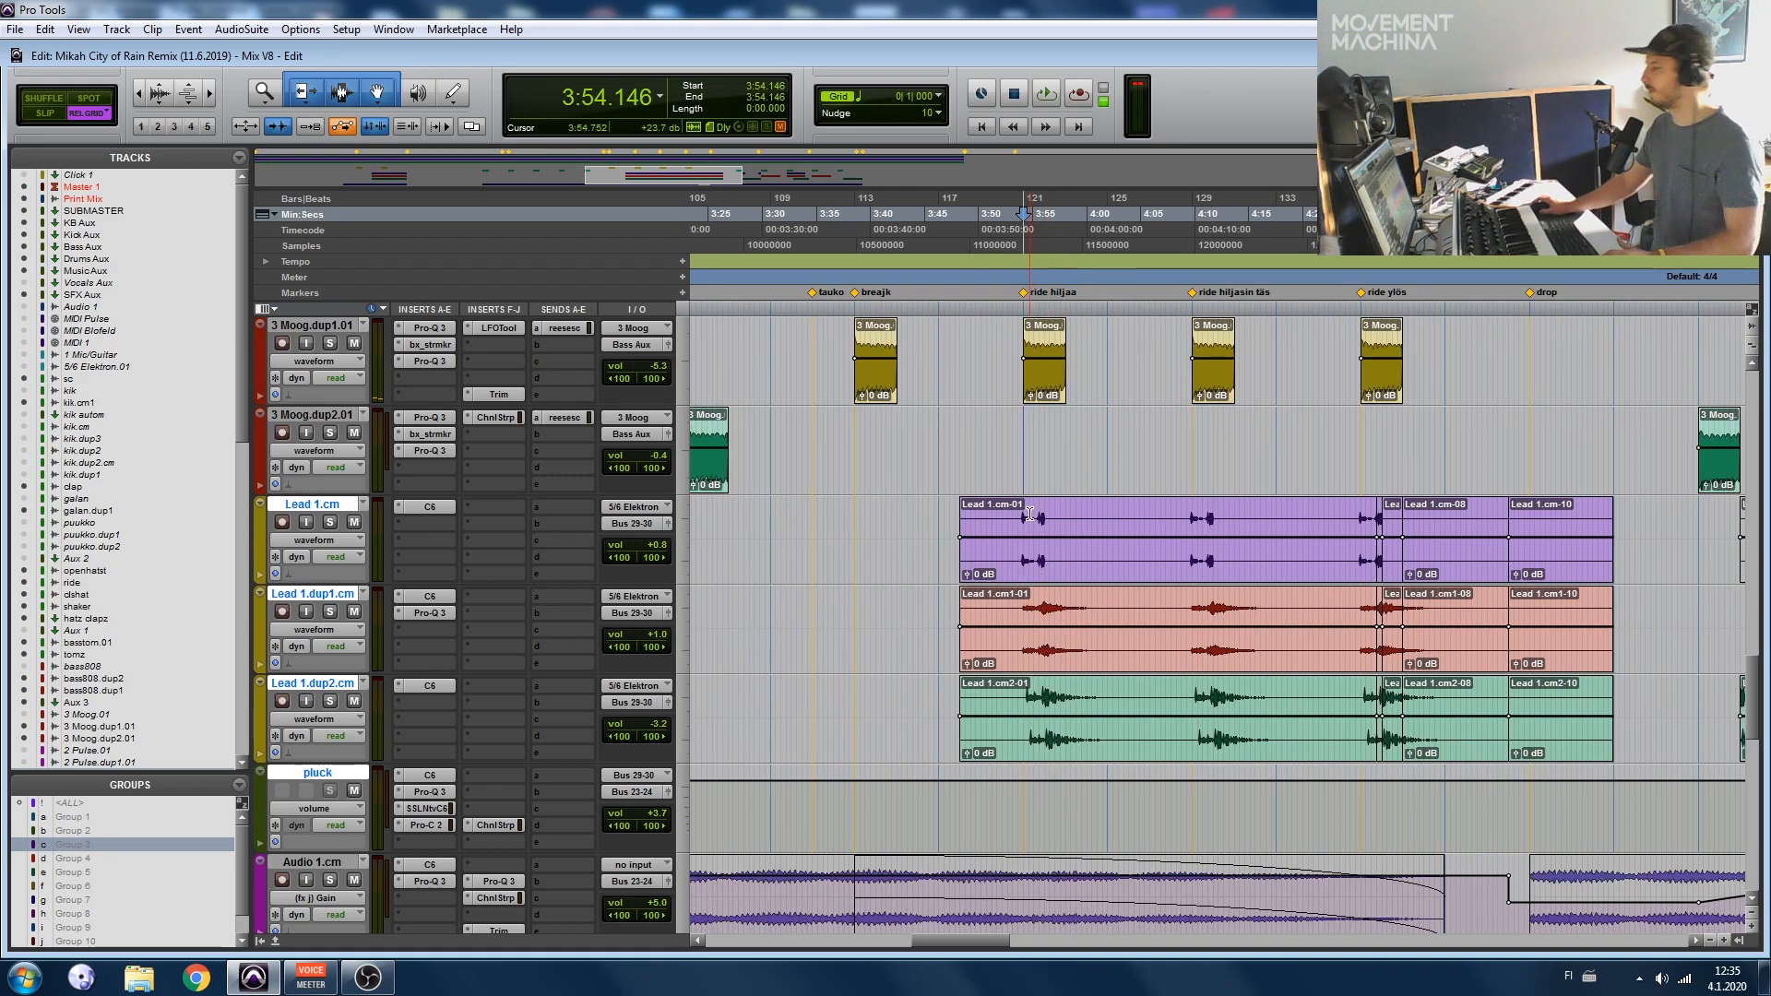
{"action": "scroll", "coordinate": [1059, 534], "scroll_direction": "up", "scroll_amount": 2}
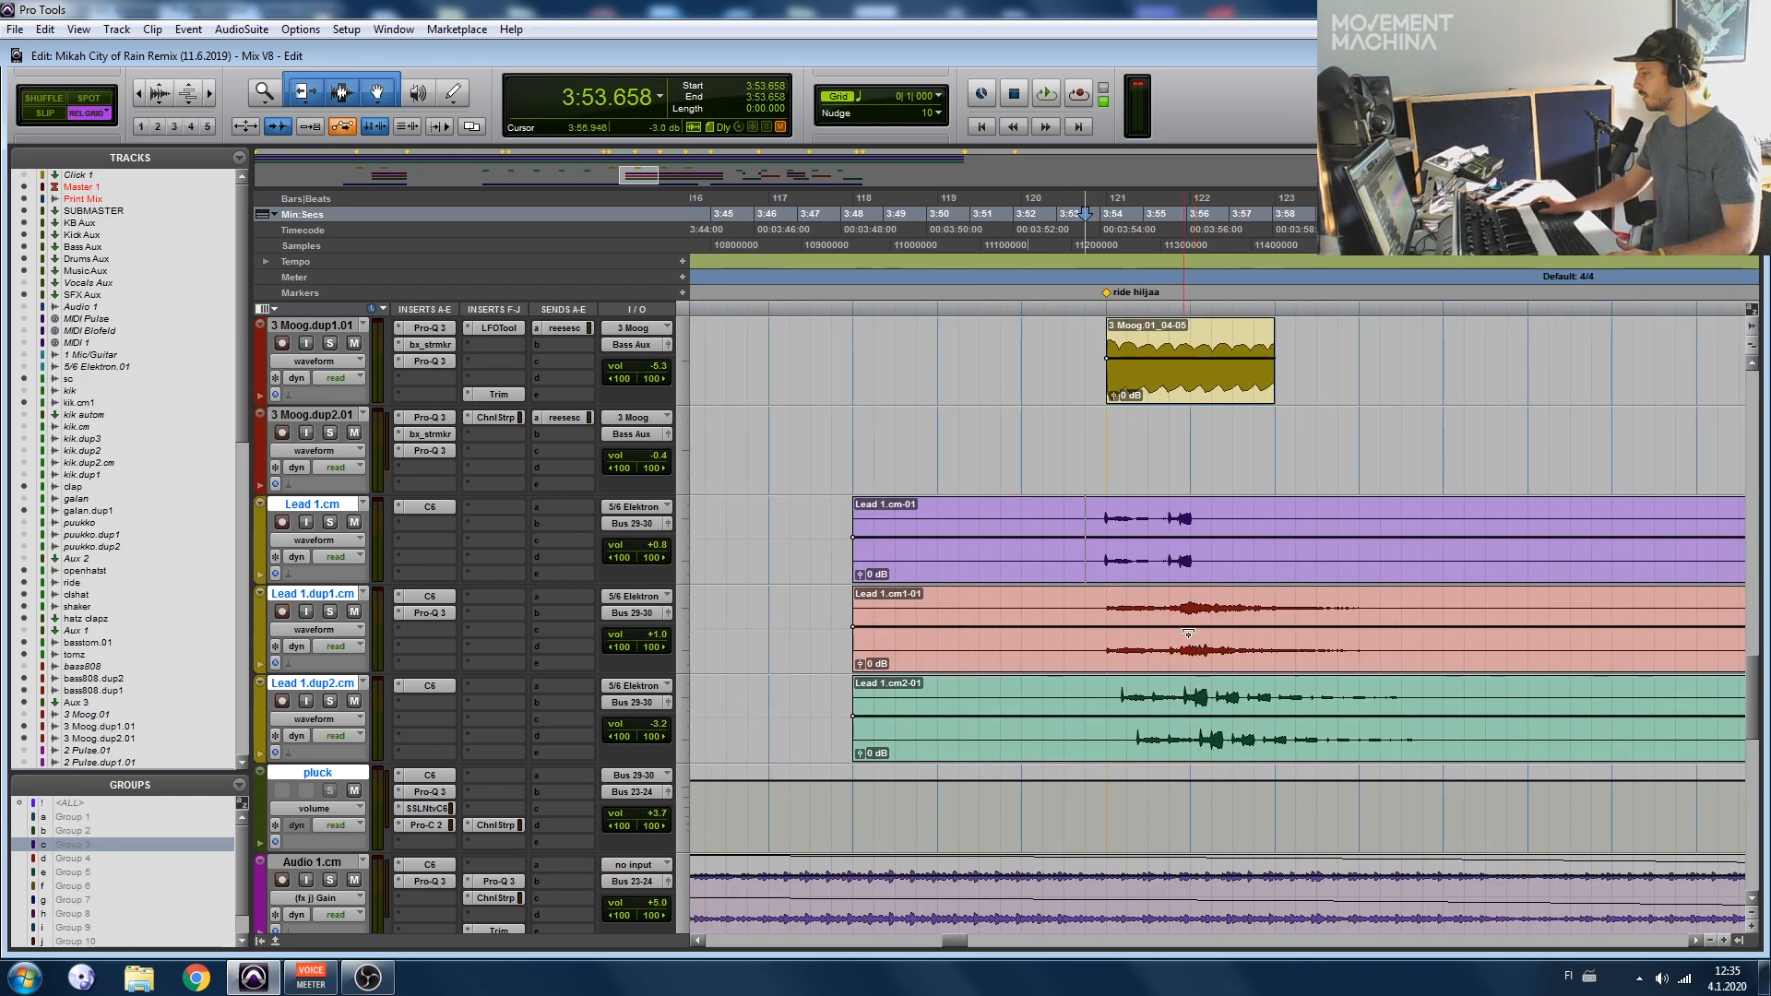
{"action": "scroll", "coordinate": [1171, 687], "scroll_direction": "down", "scroll_amount": 3}
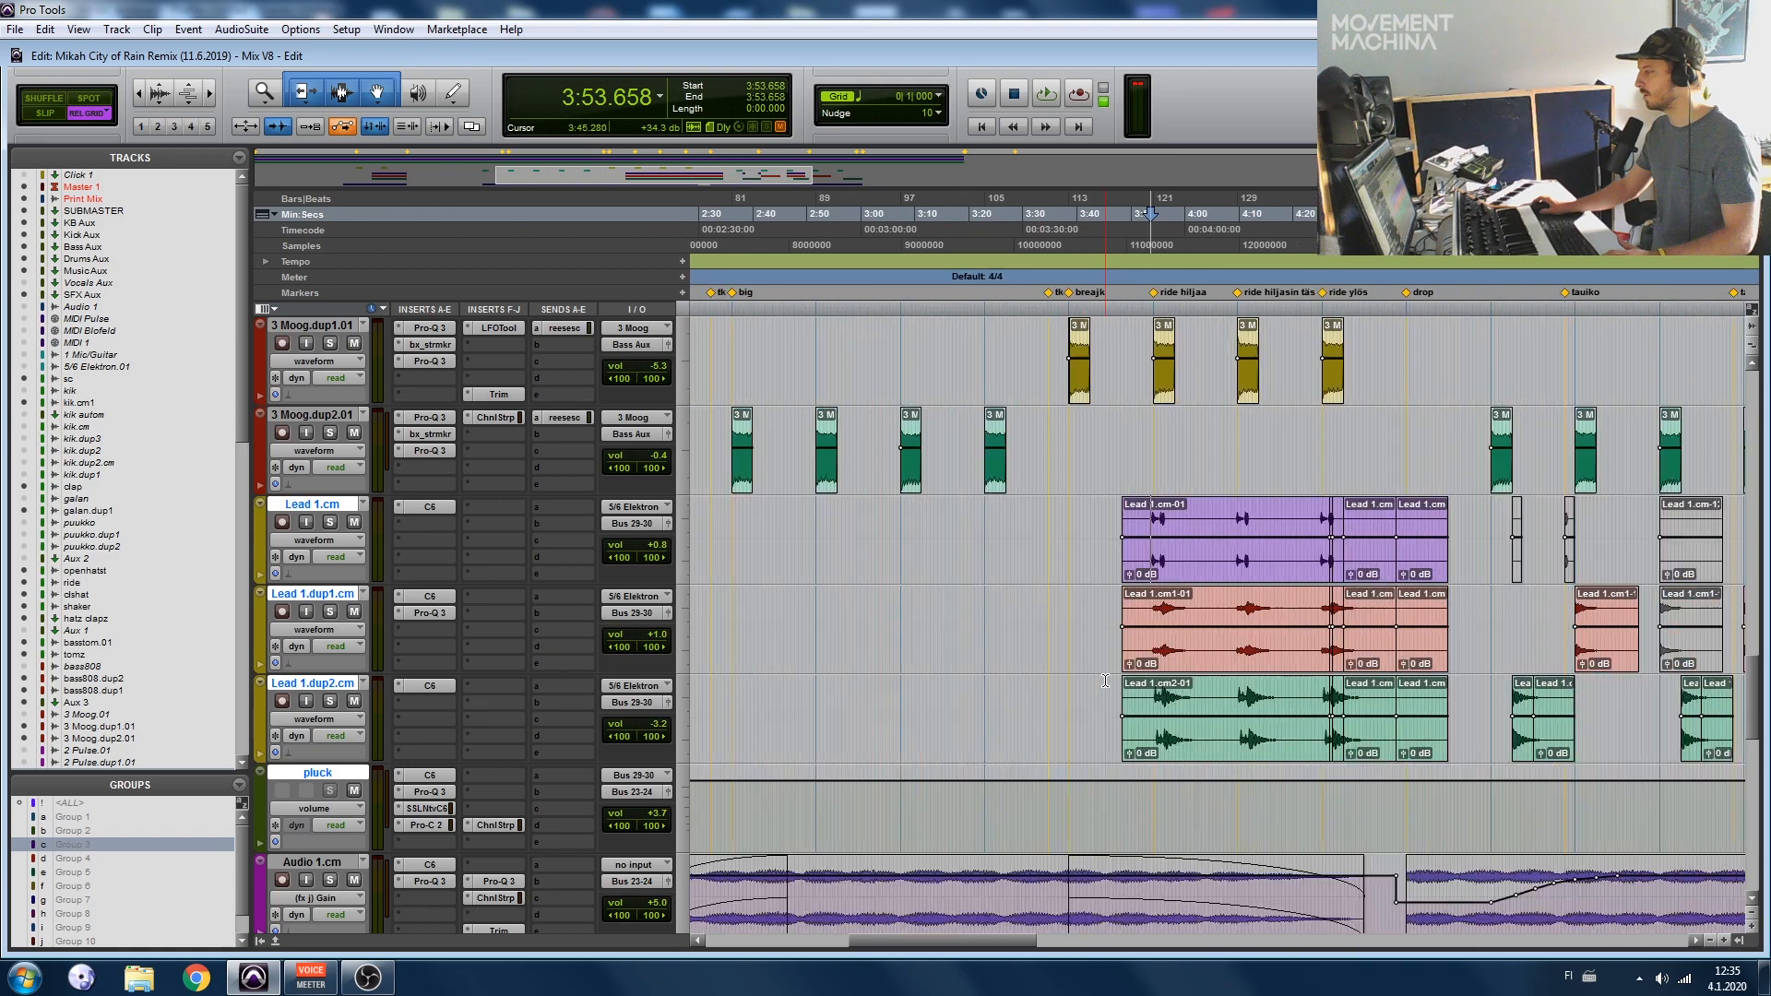
{"action": "scroll", "coordinate": [1106, 682], "scroll_direction": "down", "scroll_amount": 1}
{"action": "scroll", "coordinate": [1226, 514], "scroll_direction": "up", "scroll_amount": 2}
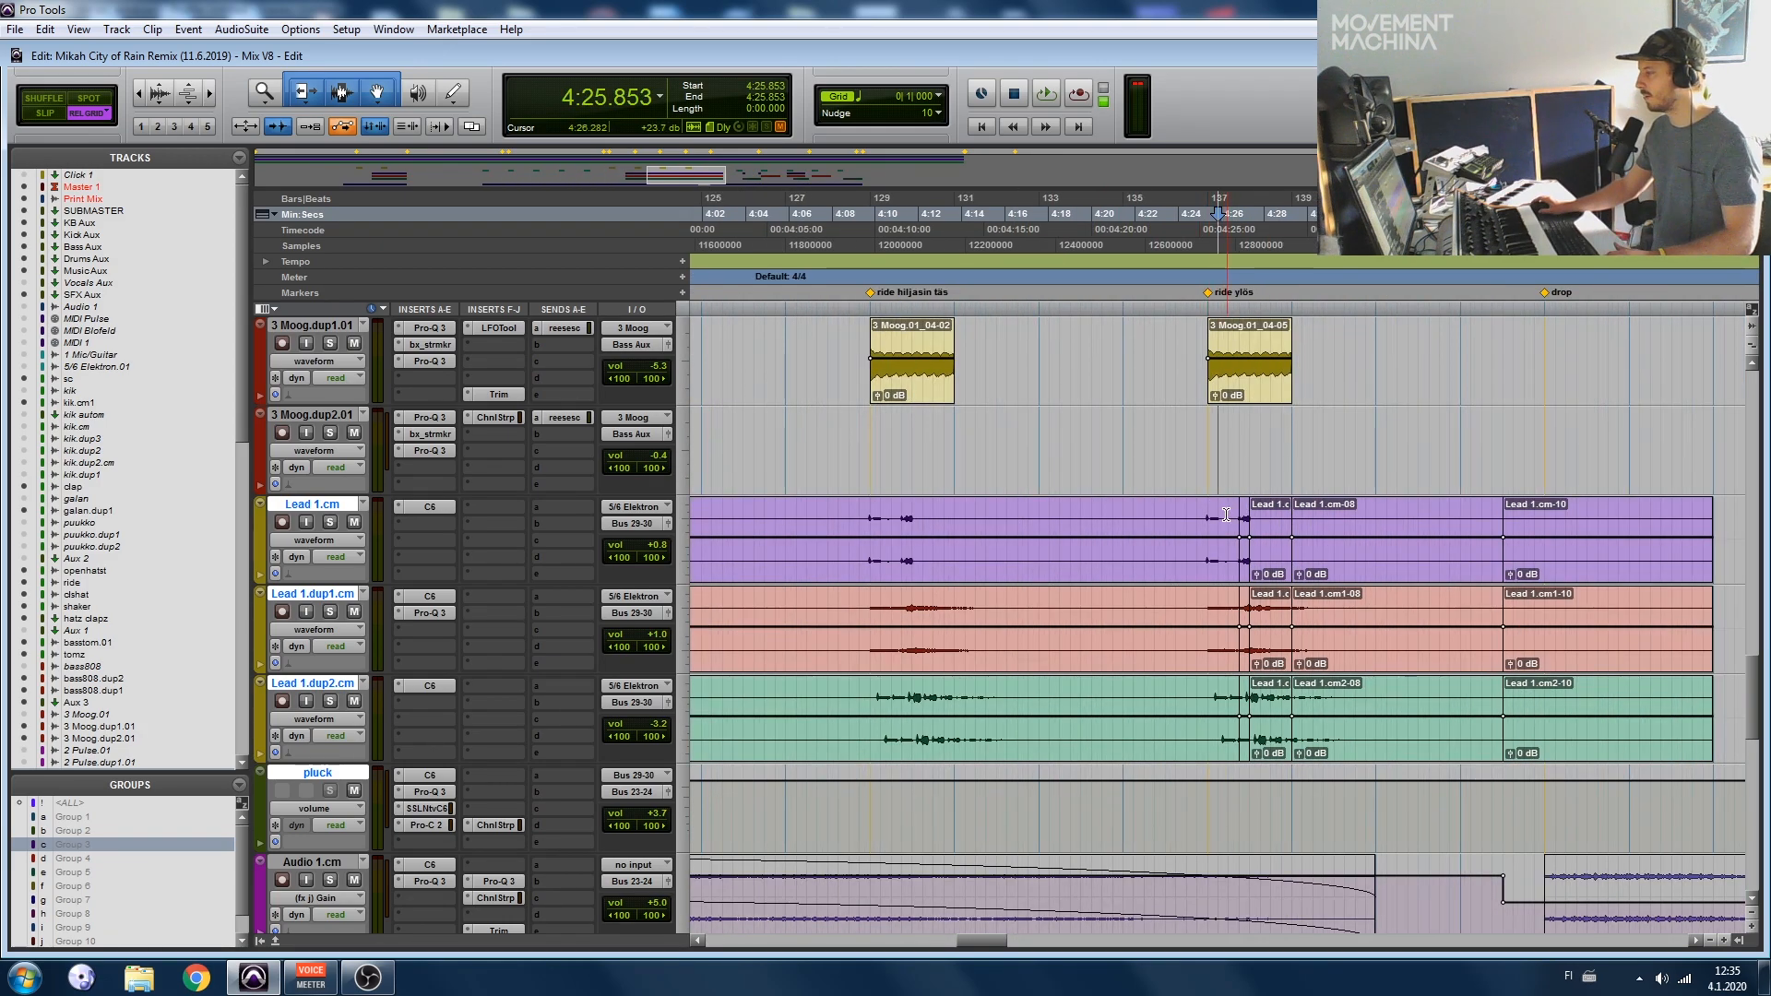
{"action": "scroll", "coordinate": [1212, 541], "scroll_direction": "up", "scroll_amount": 1}
{"action": "left_click", "coordinate": [1184, 443]}
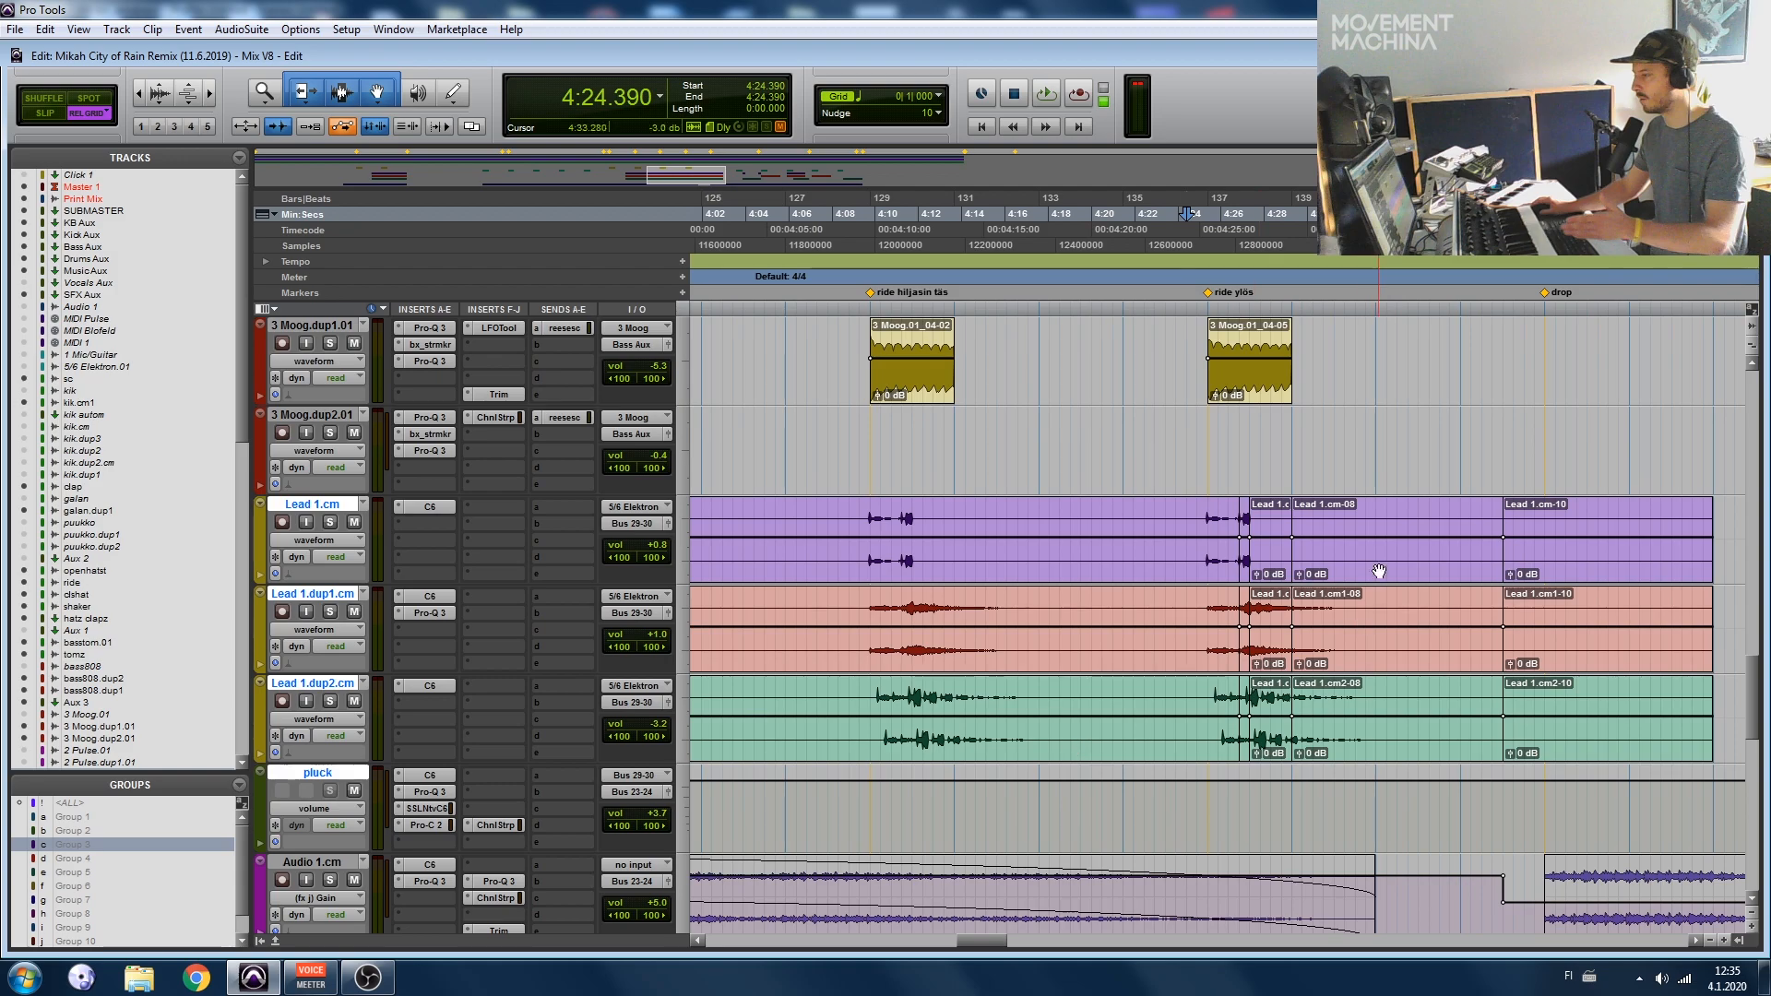
{"action": "key", "text": "space"}
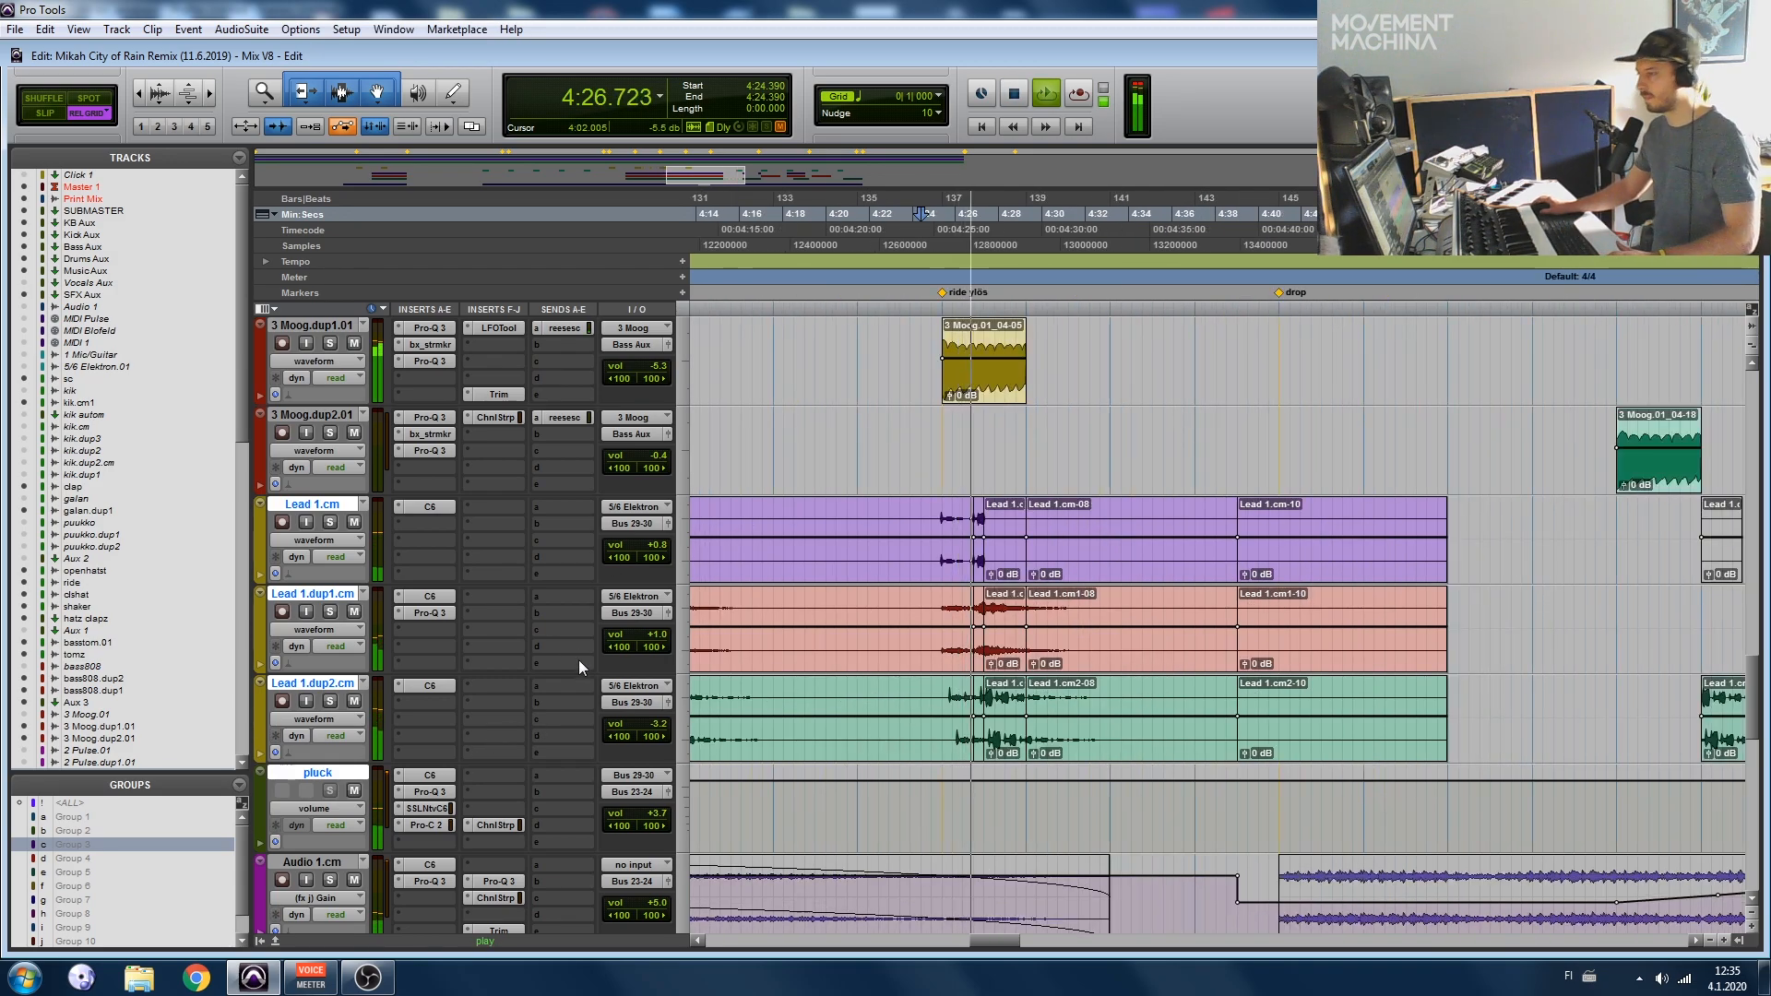
Step: Examine the C6 inserts on Lead 1.cm and Lead 1.dup1.cm and the Pro-Q 3 on Lead 1.dup1.cm, closing each one
{"action": "left_click", "coordinate": [426, 510]}
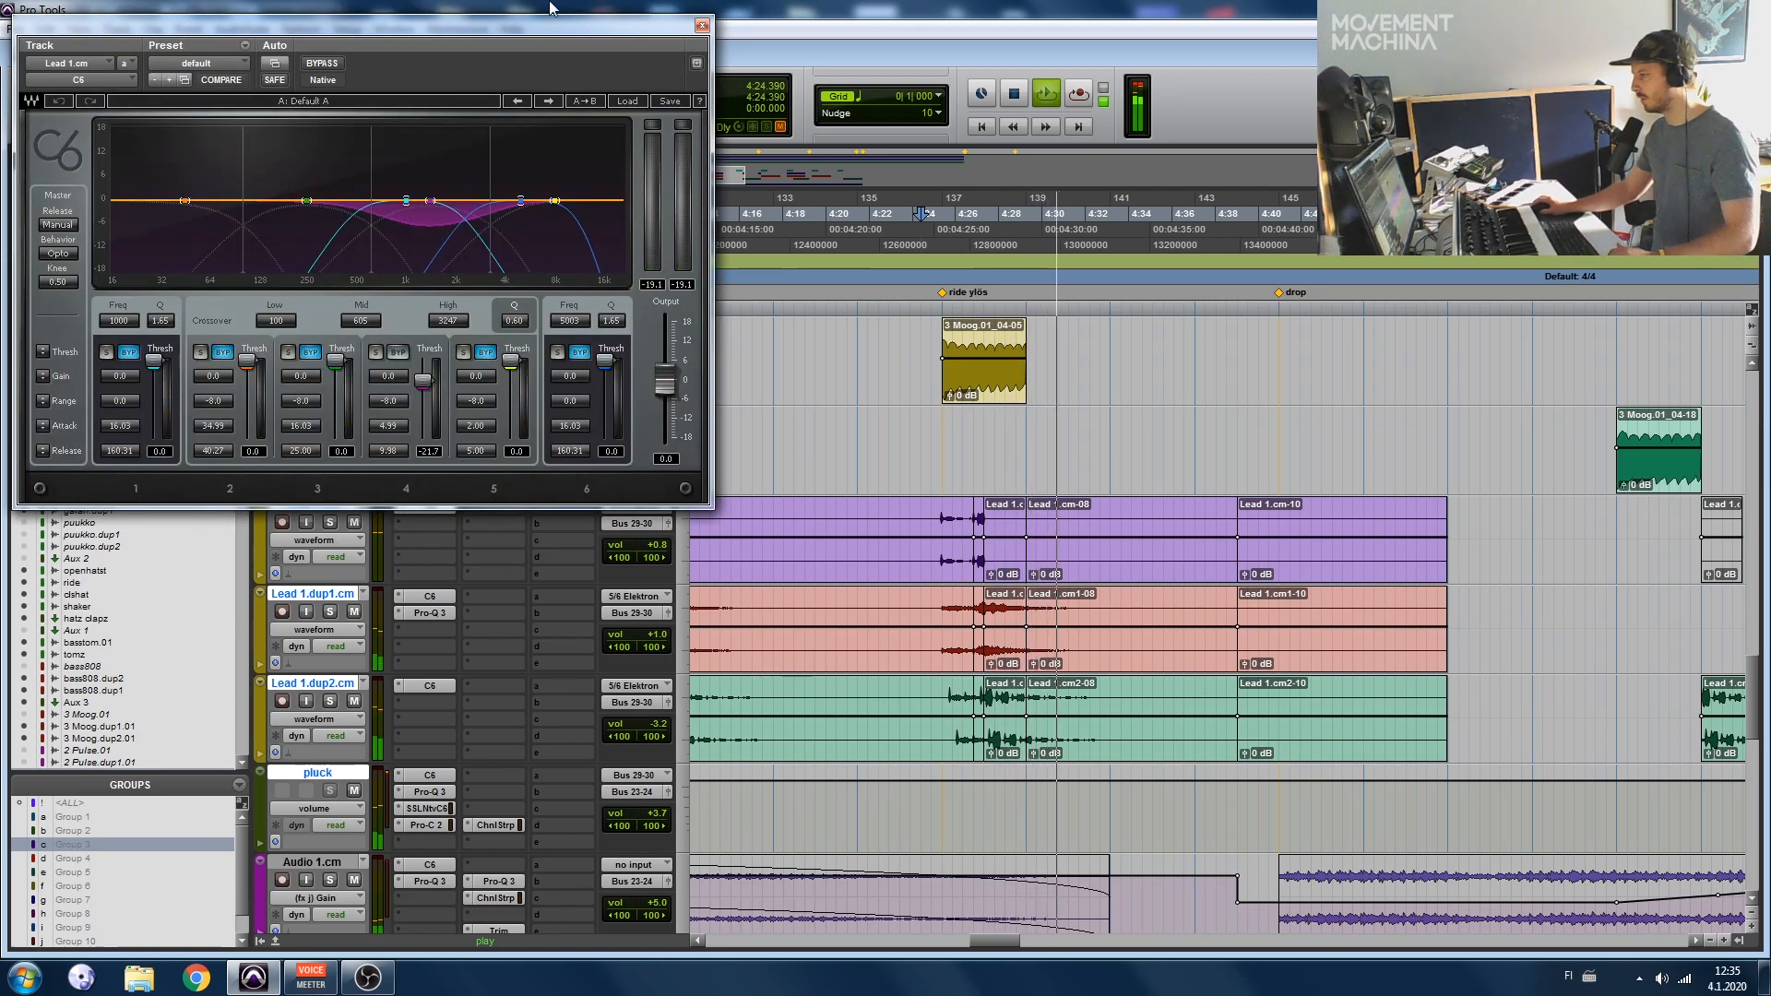
{"action": "left_click", "coordinate": [698, 29]}
{"action": "left_click", "coordinate": [430, 596]}
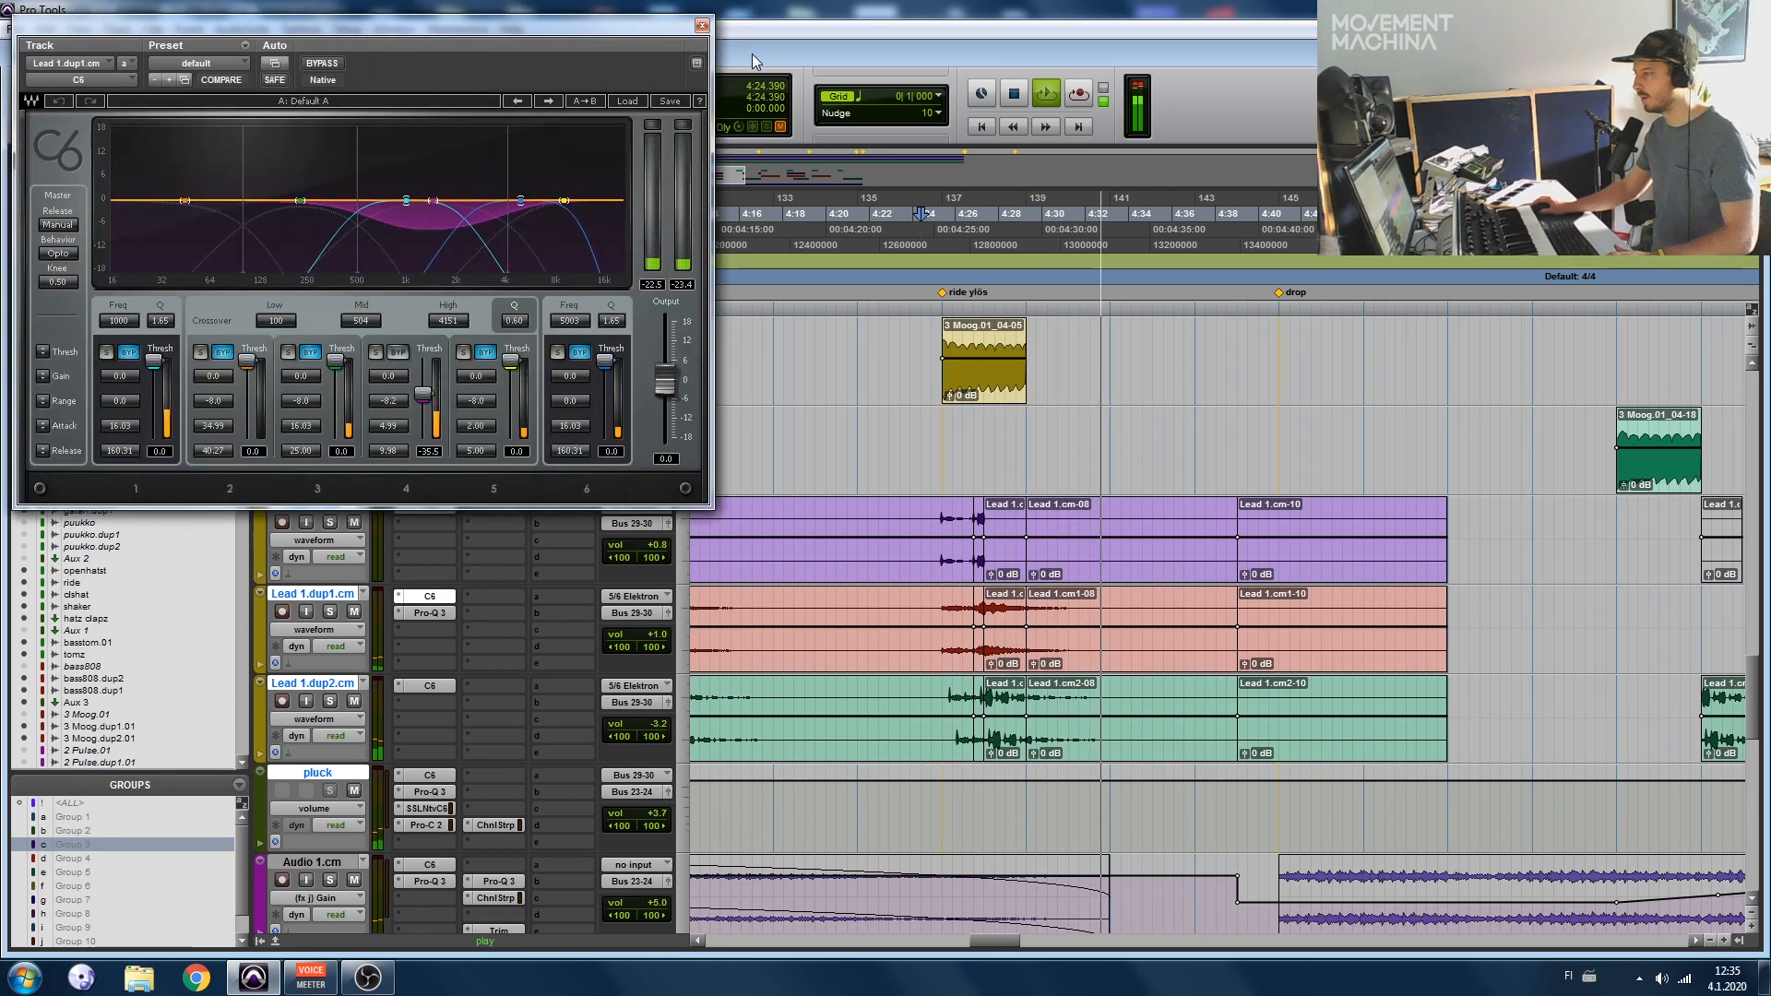
{"action": "left_click", "coordinate": [702, 26]}
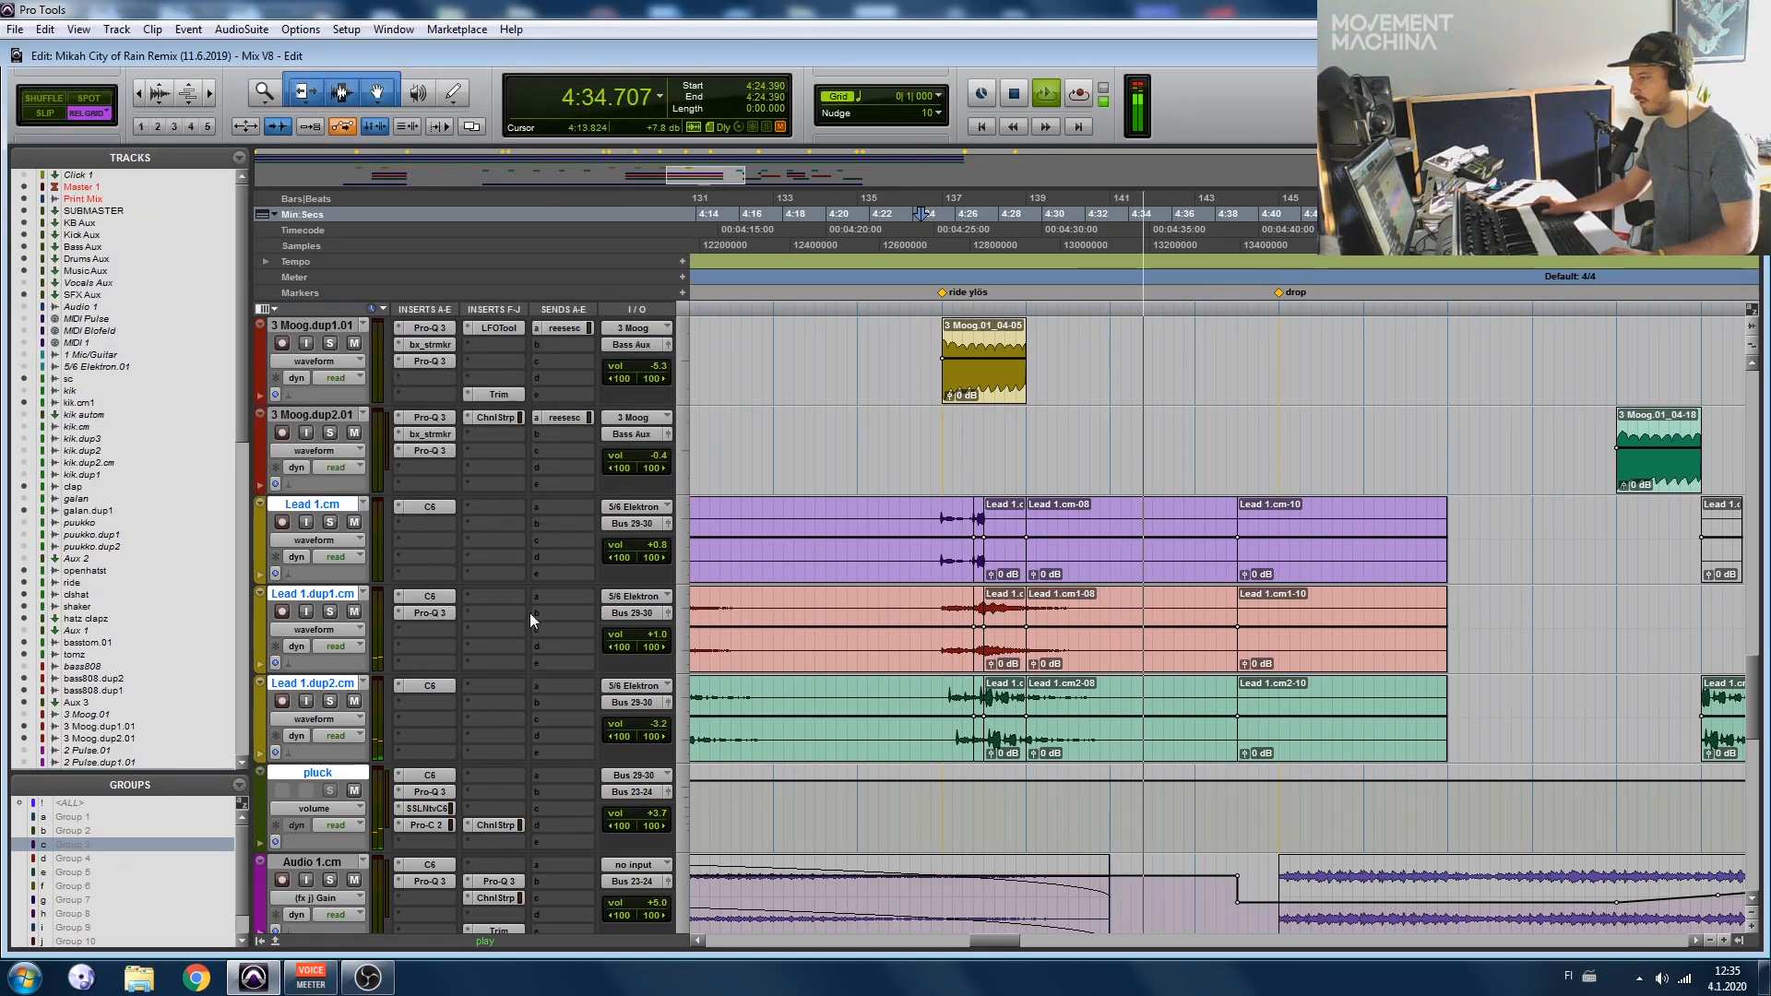
{"action": "left_click", "coordinate": [430, 613]}
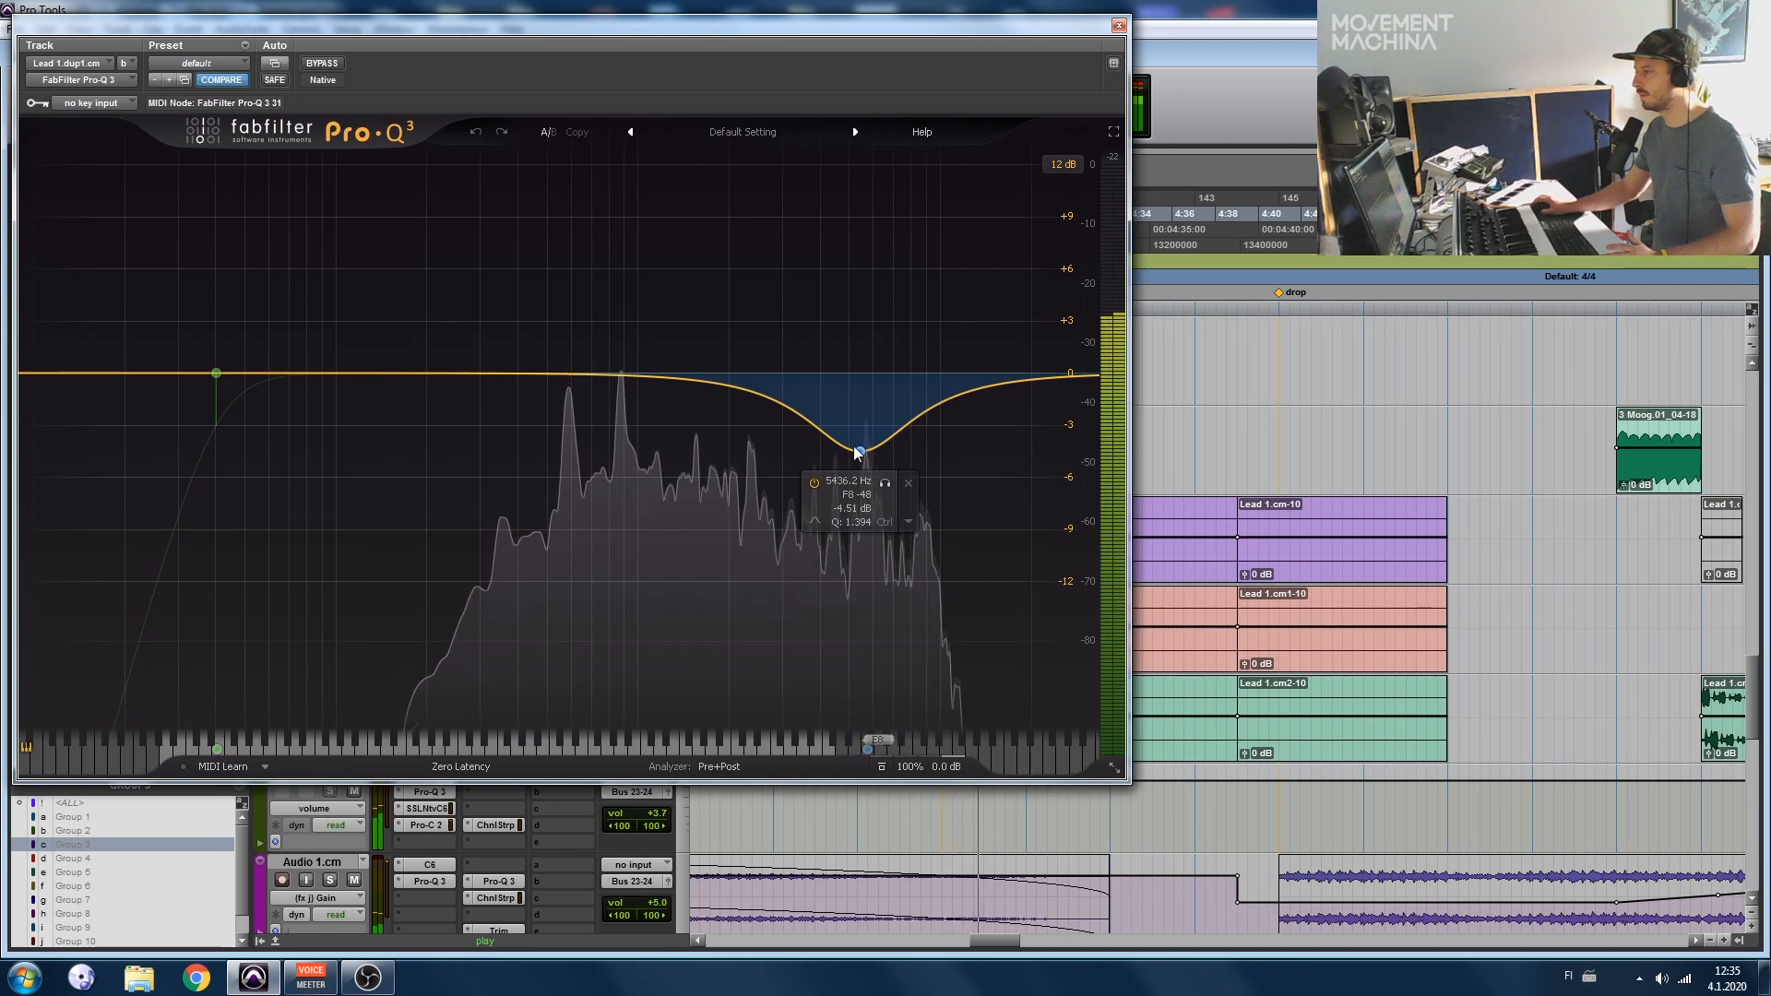
{"action": "left_click", "coordinate": [1120, 26]}
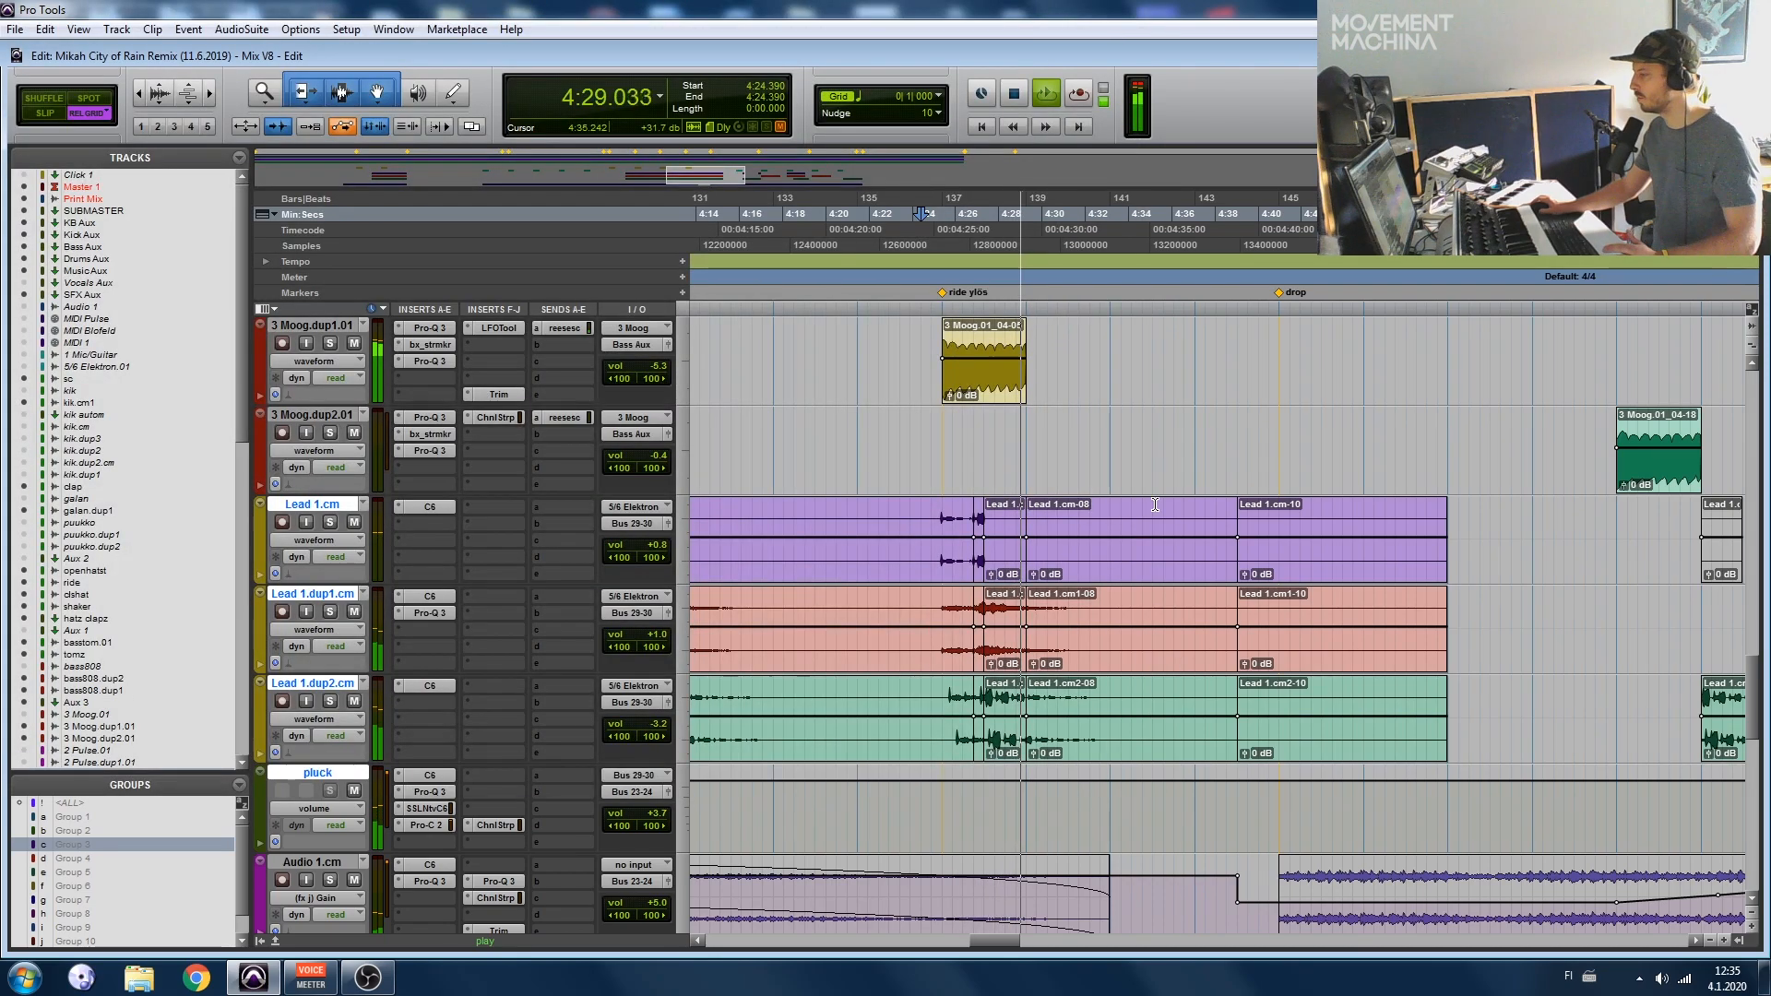
Step: Select only the pluck track and play the mix from about 4:09, just before the ride hiljasin täs marker
{"action": "scroll", "coordinate": [1149, 515], "scroll_direction": "down", "scroll_amount": 1}
{"action": "key", "text": "r"}
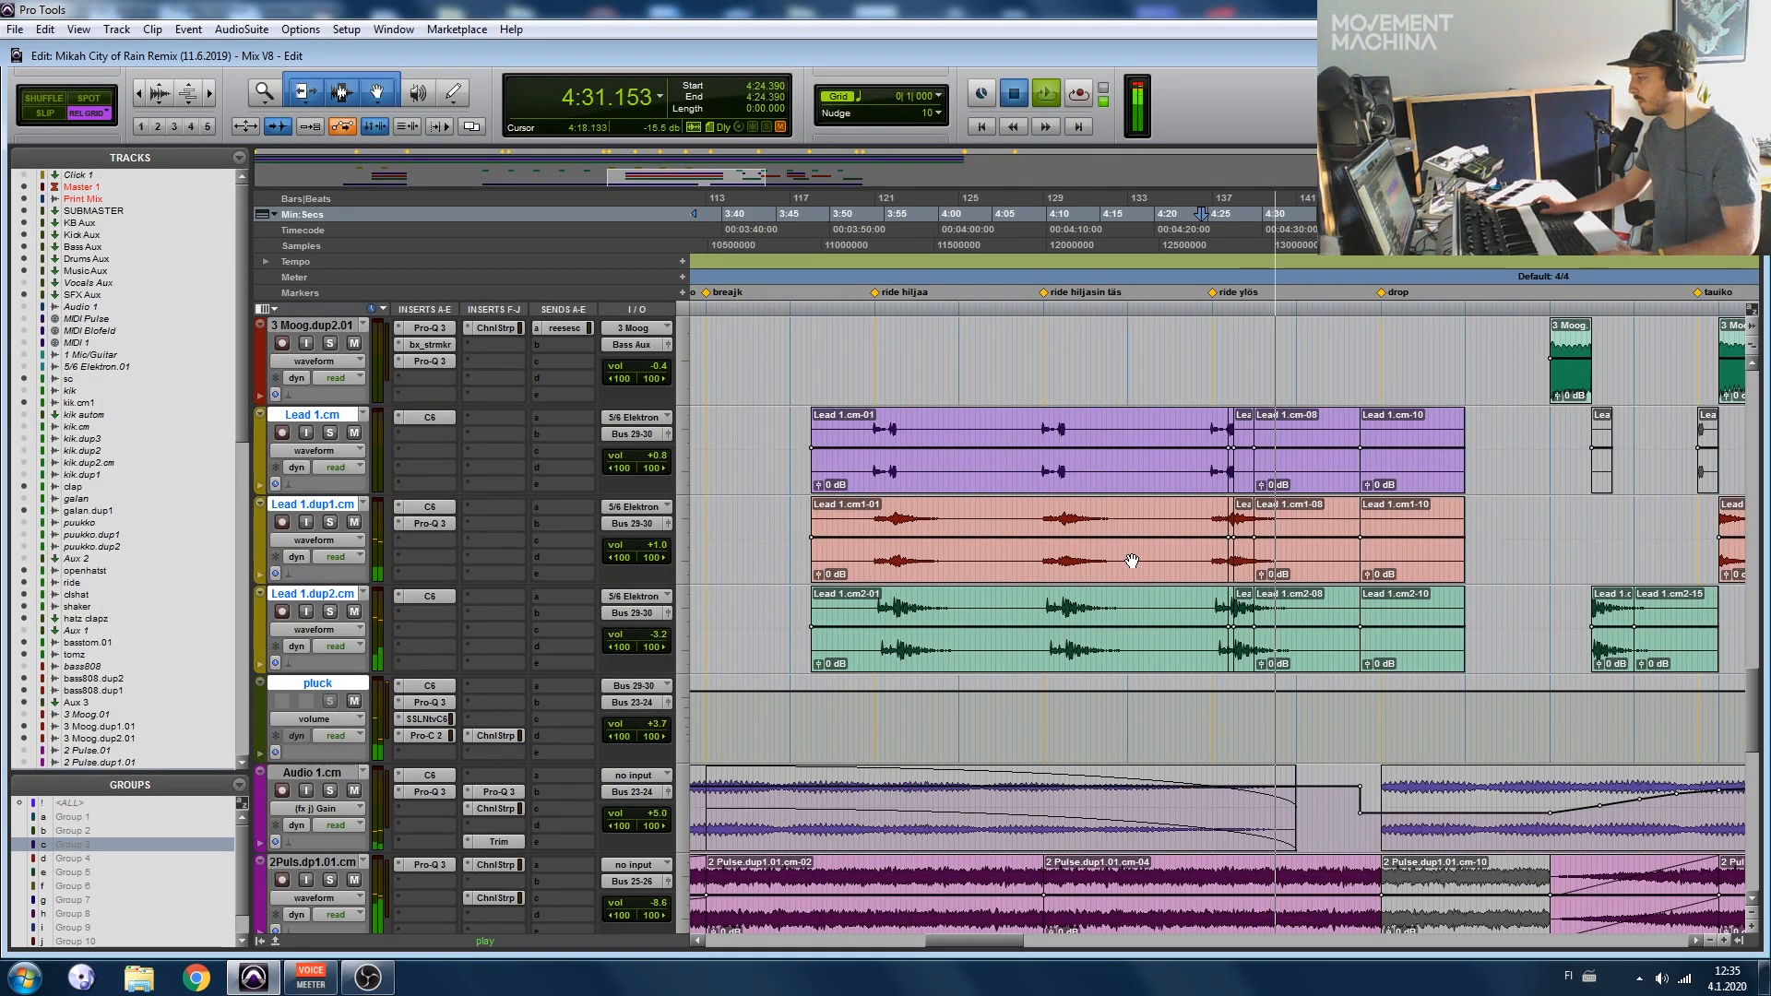
{"action": "key", "text": "space"}
{"action": "scroll", "coordinate": [1135, 560], "scroll_direction": "left", "scroll_amount": 5}
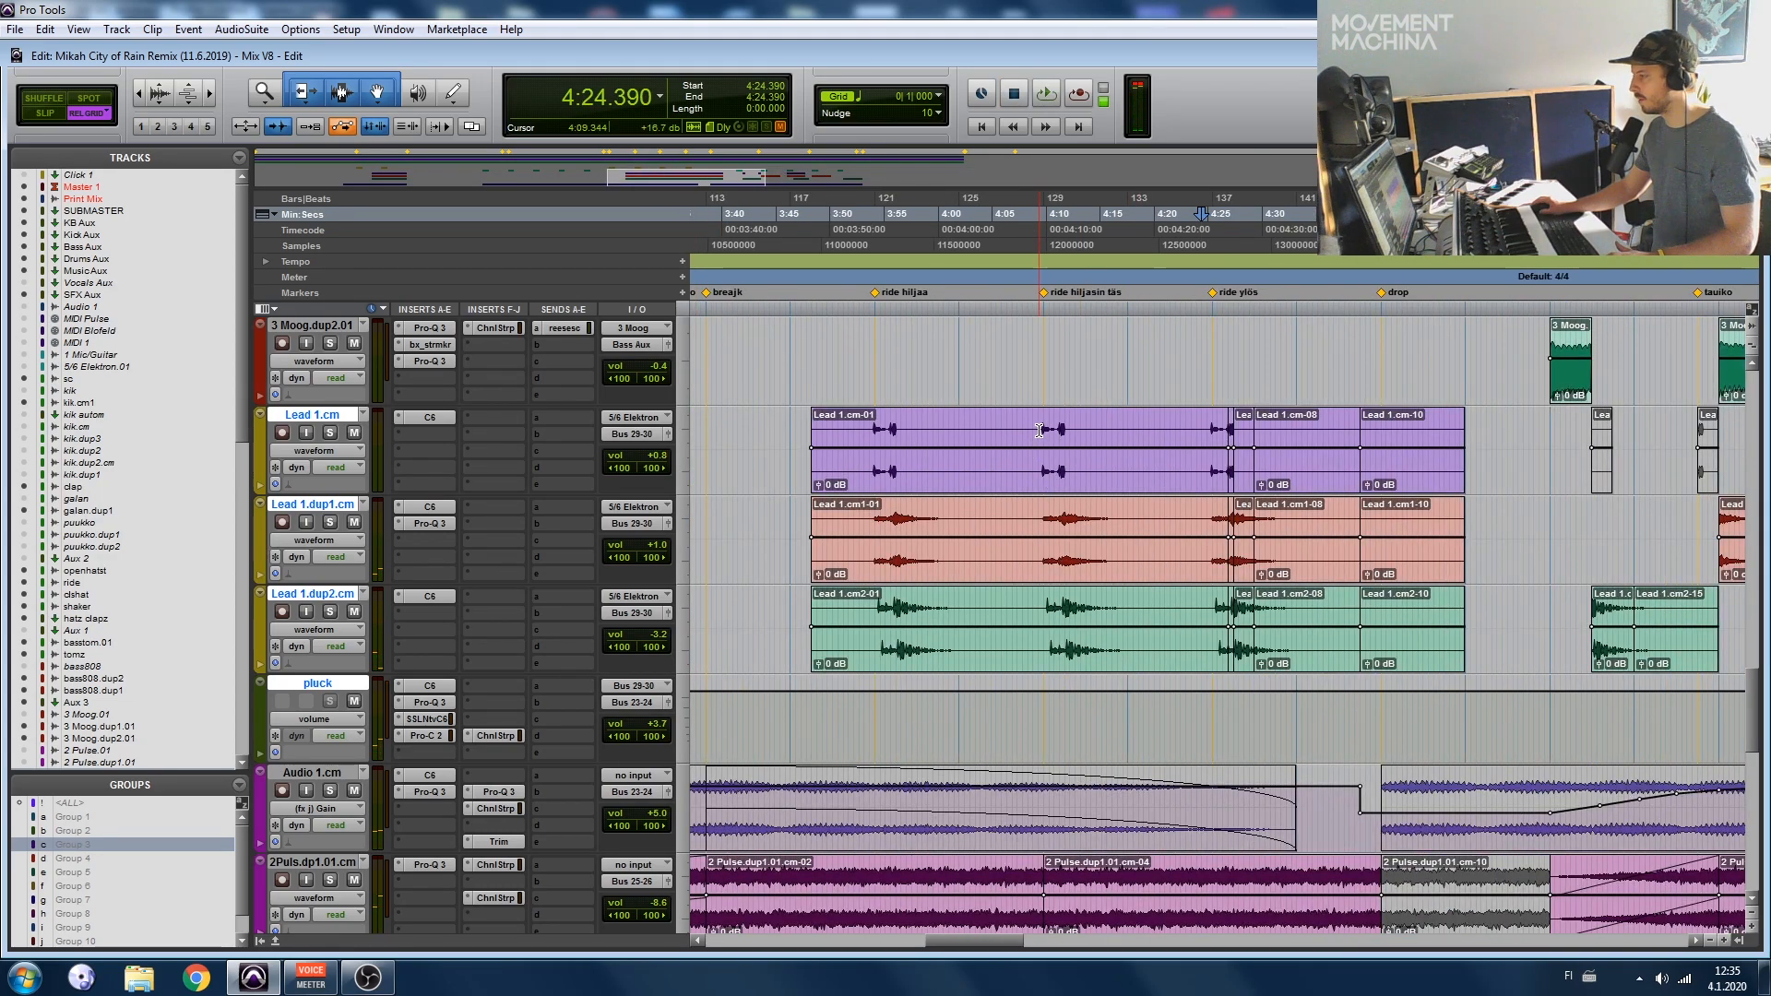
{"action": "left_click", "coordinate": [320, 684]}
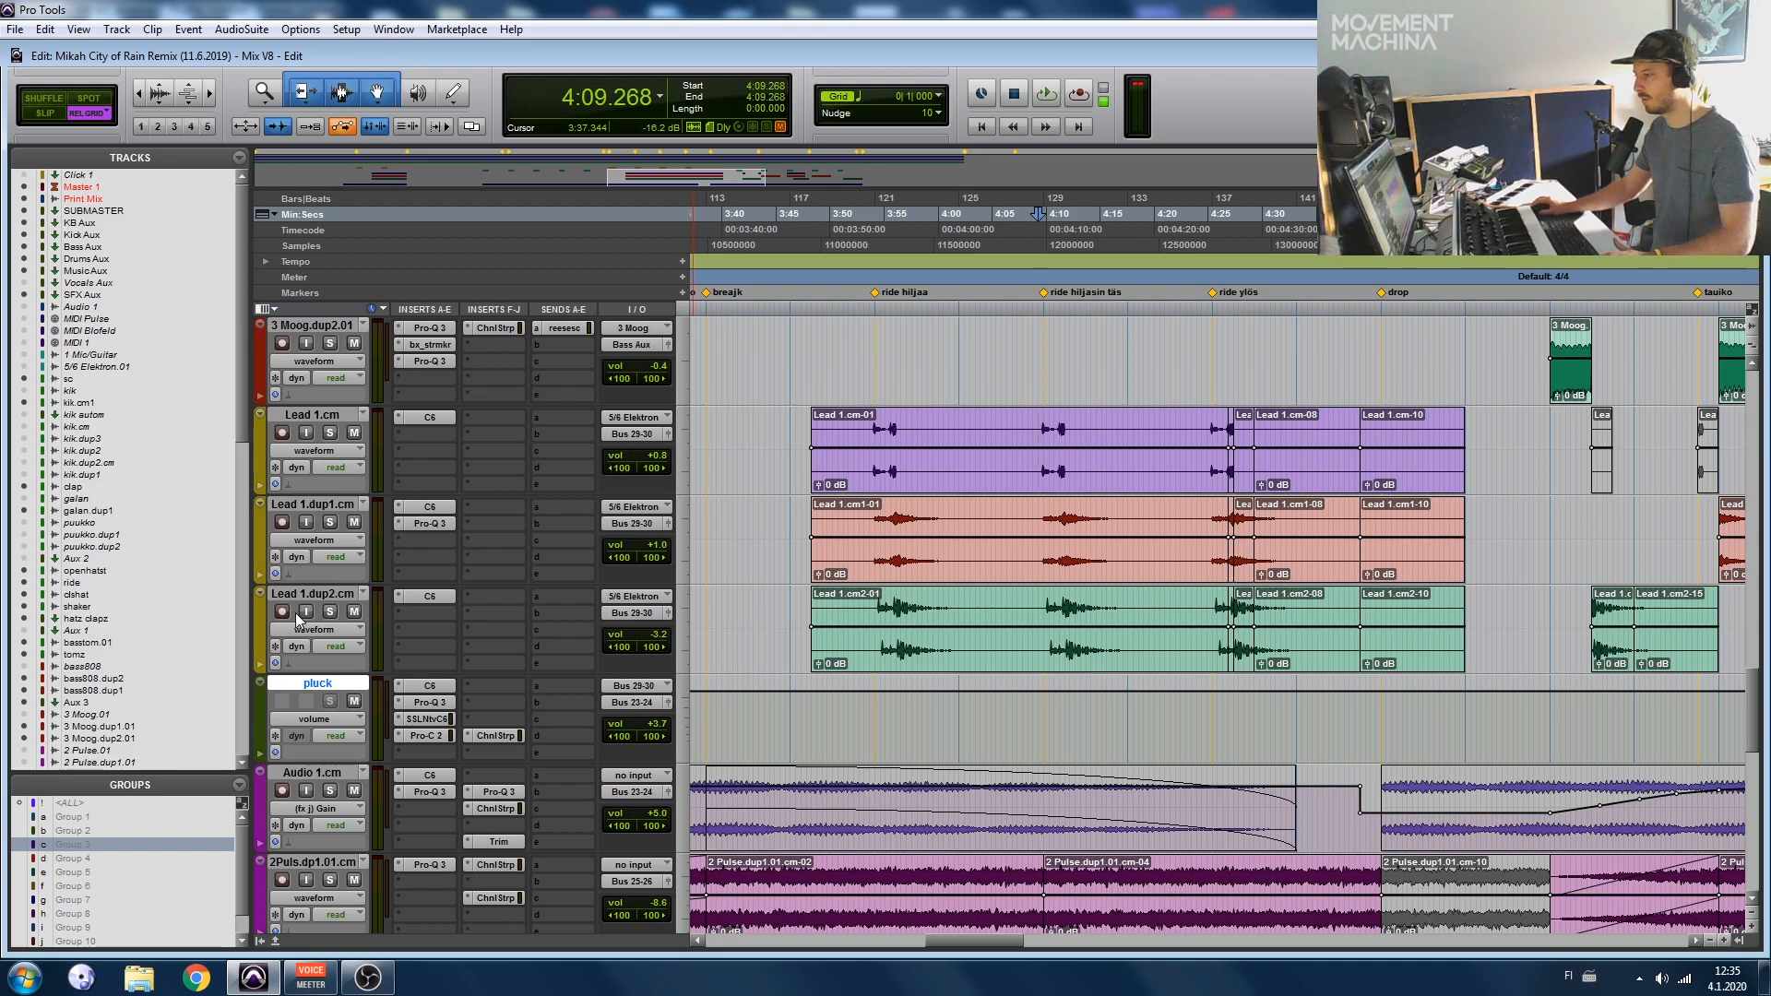
{"action": "key", "text": "space"}
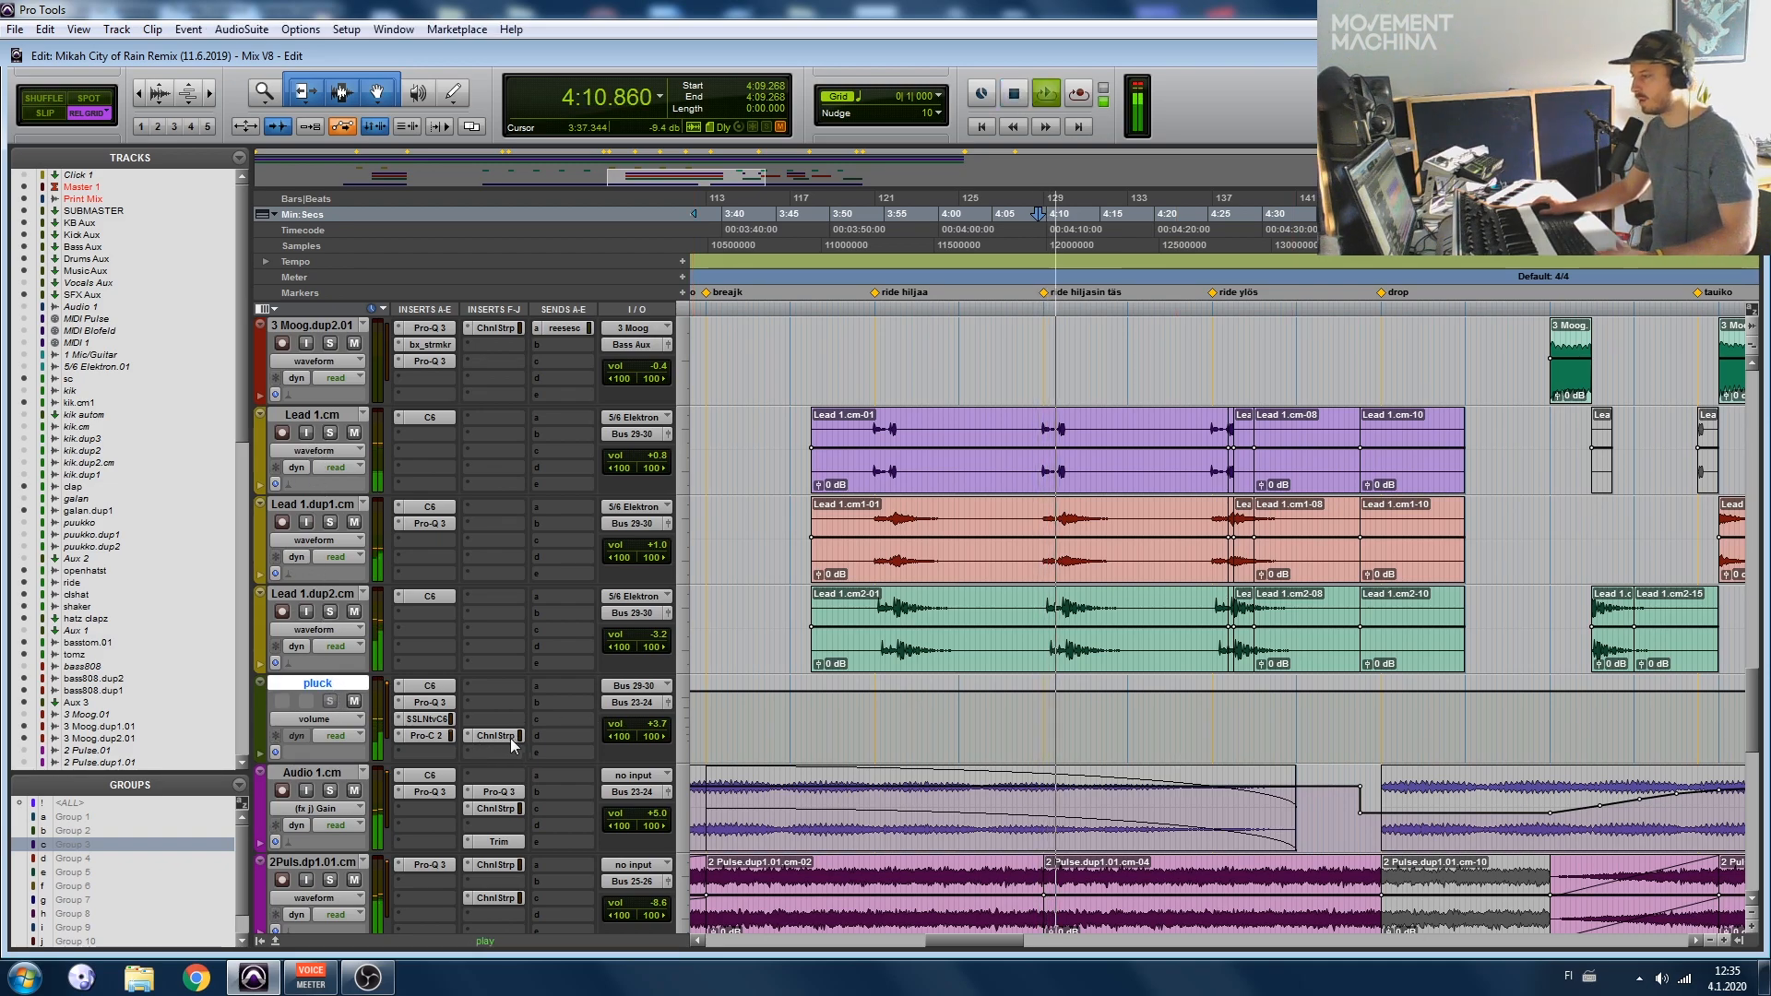
{"action": "key", "text": "space"}
Step: Bypass the C6, Pro-Q 3, SSL channel strip, Pro-C 2 and ChnlStrp inserts on pluck and replay the section
{"action": "left_click", "coordinate": [498, 735], "text": "ctrl"}
{"action": "left_click", "coordinate": [440, 702], "text": "ctrl"}
{"action": "left_click", "coordinate": [440, 690], "text": "ctrl"}
{"action": "key", "text": "space"}
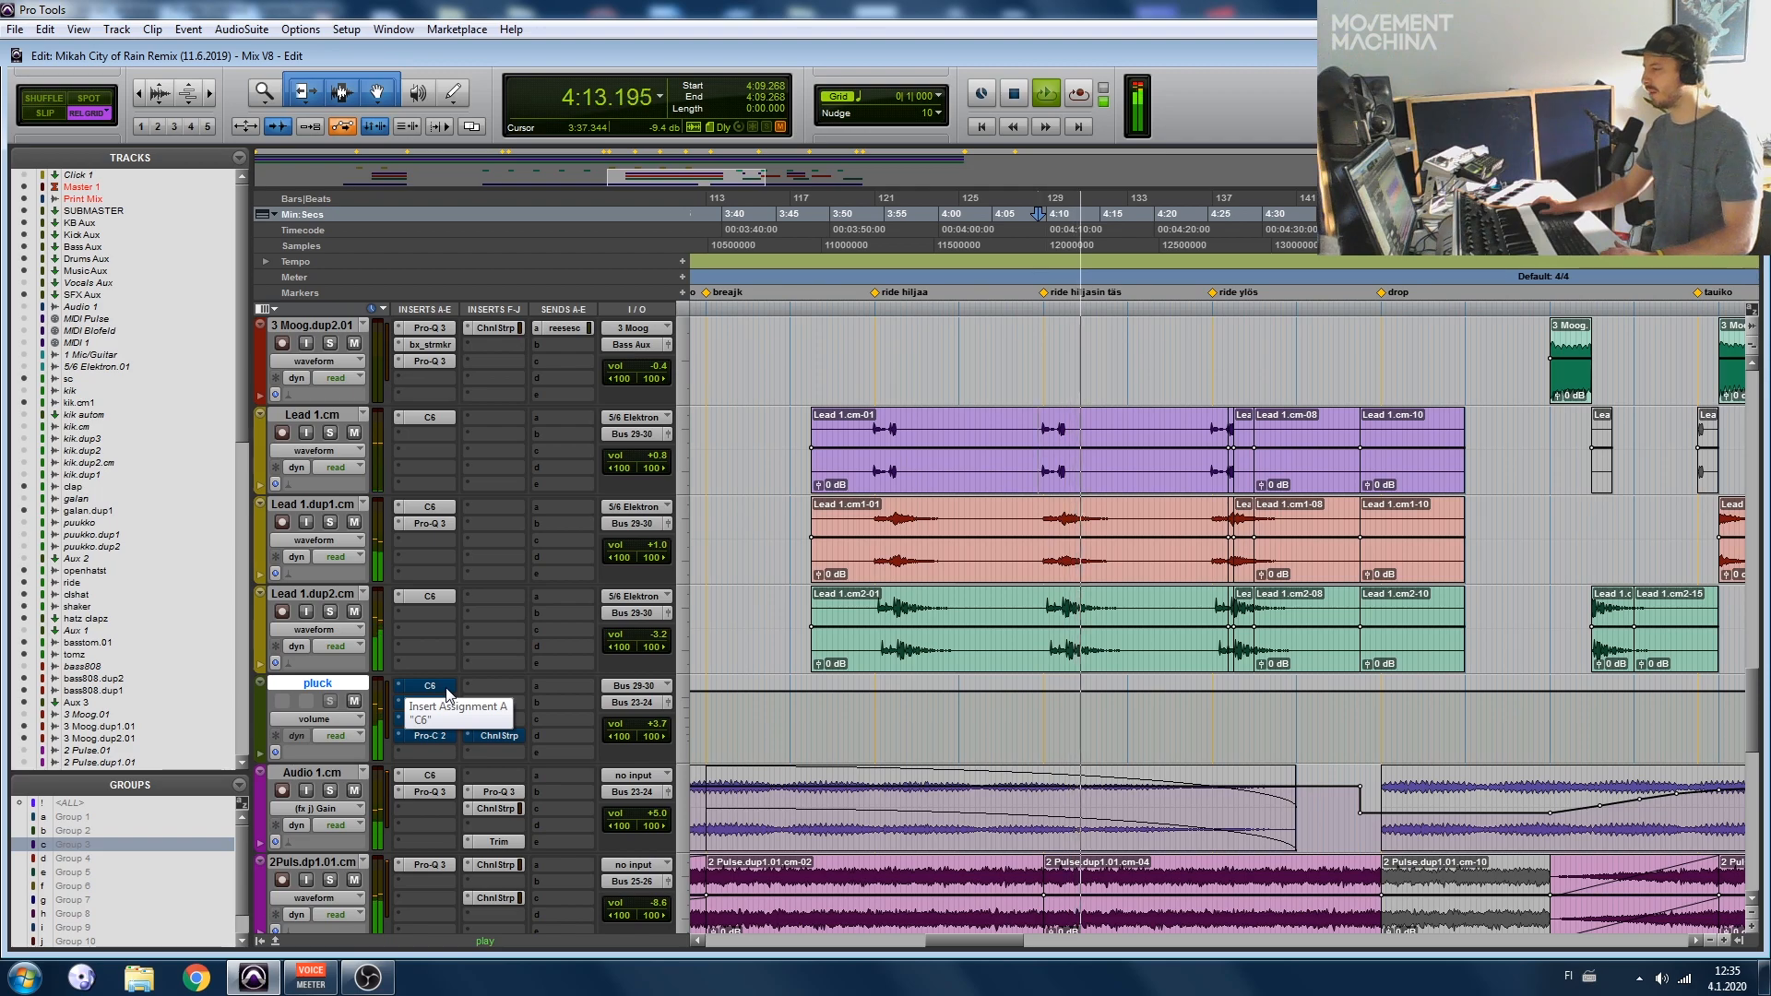
{"action": "key", "text": "space"}
Step: Re-enable the C6 on the pluck track, examine its multiband compression during playback and close it
{"action": "left_click", "coordinate": [448, 690]}
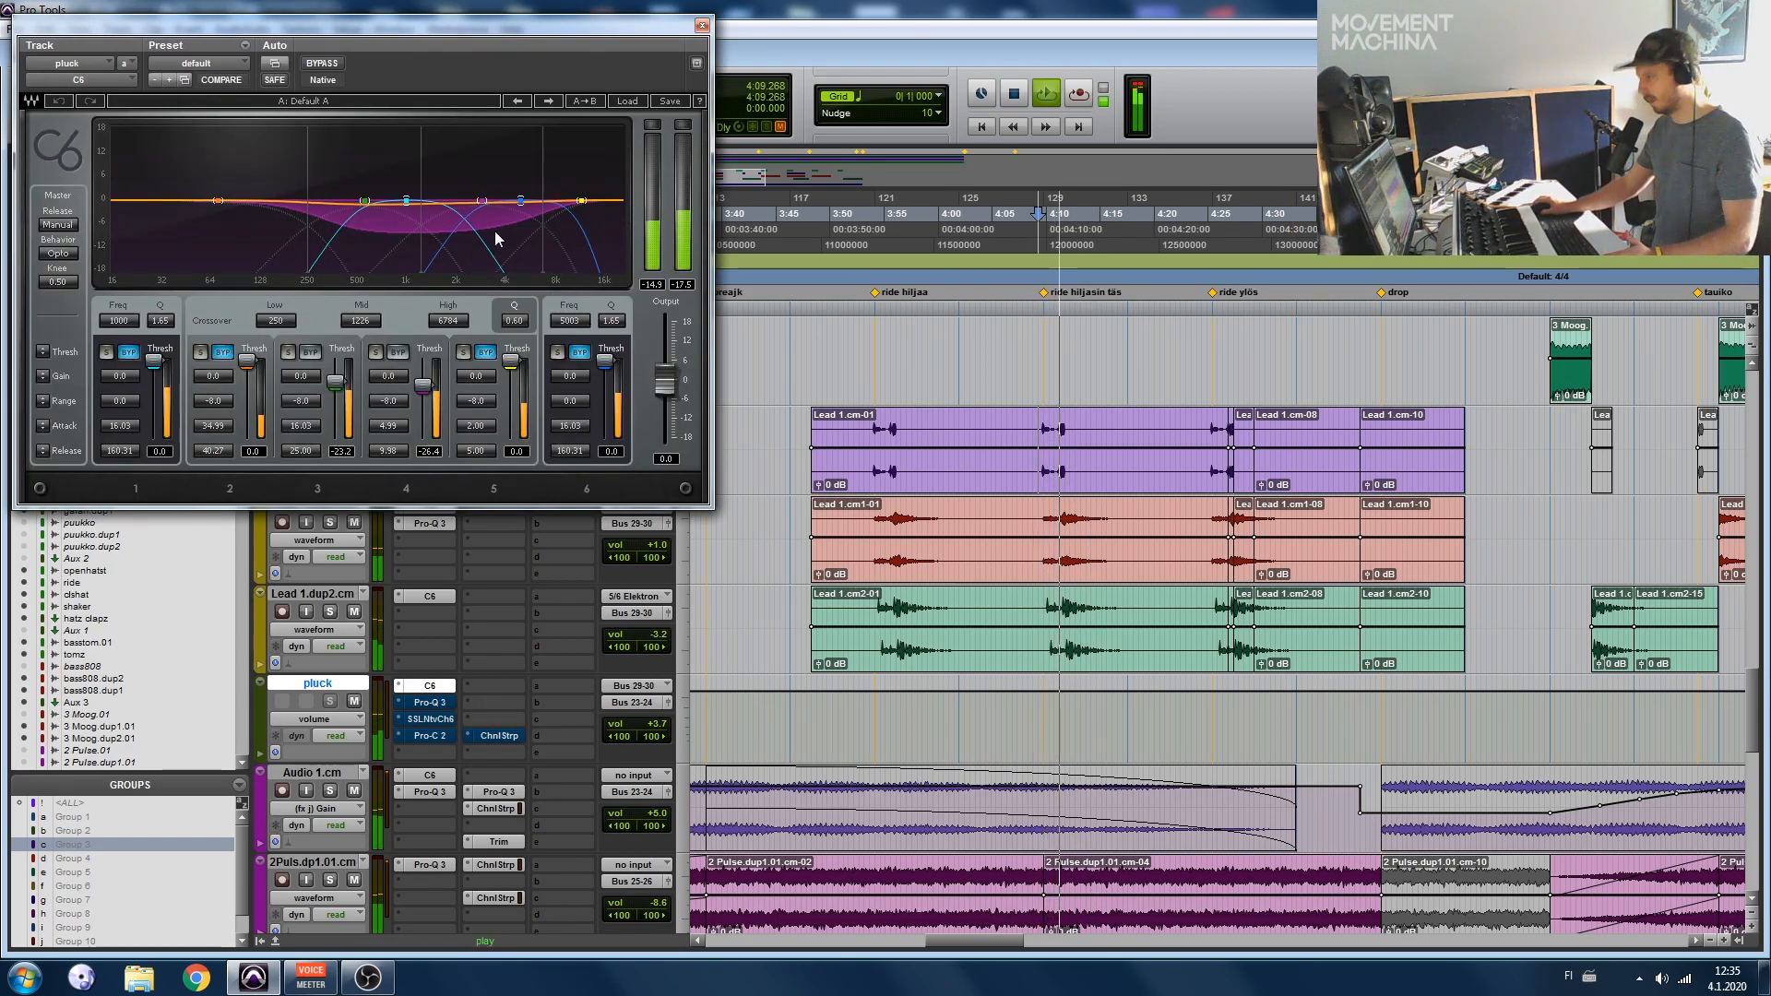
{"action": "left_click", "coordinate": [702, 25]}
{"action": "key", "text": "space"}
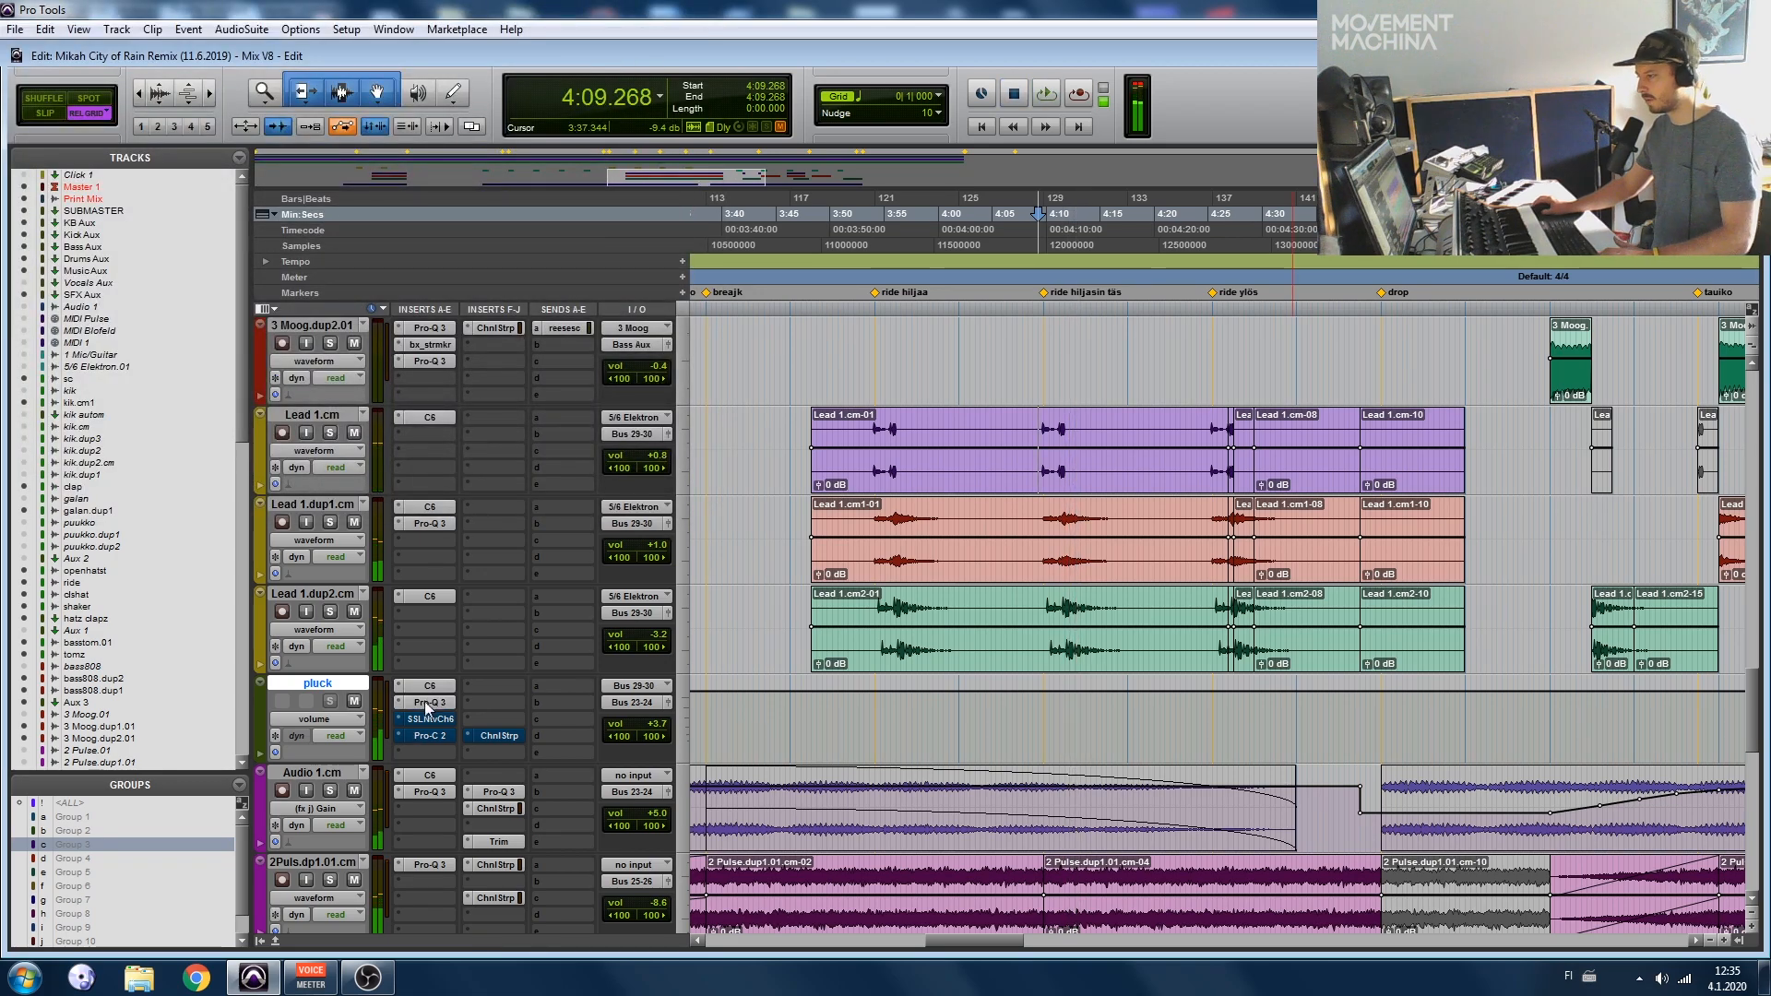
Step: Reactivate the Pro-Q 3 on pluck, select its two narrow dynamic bands to inspect them, and close the plug-in
{"action": "left_click", "coordinate": [429, 702]}
{"action": "key", "text": "space"}
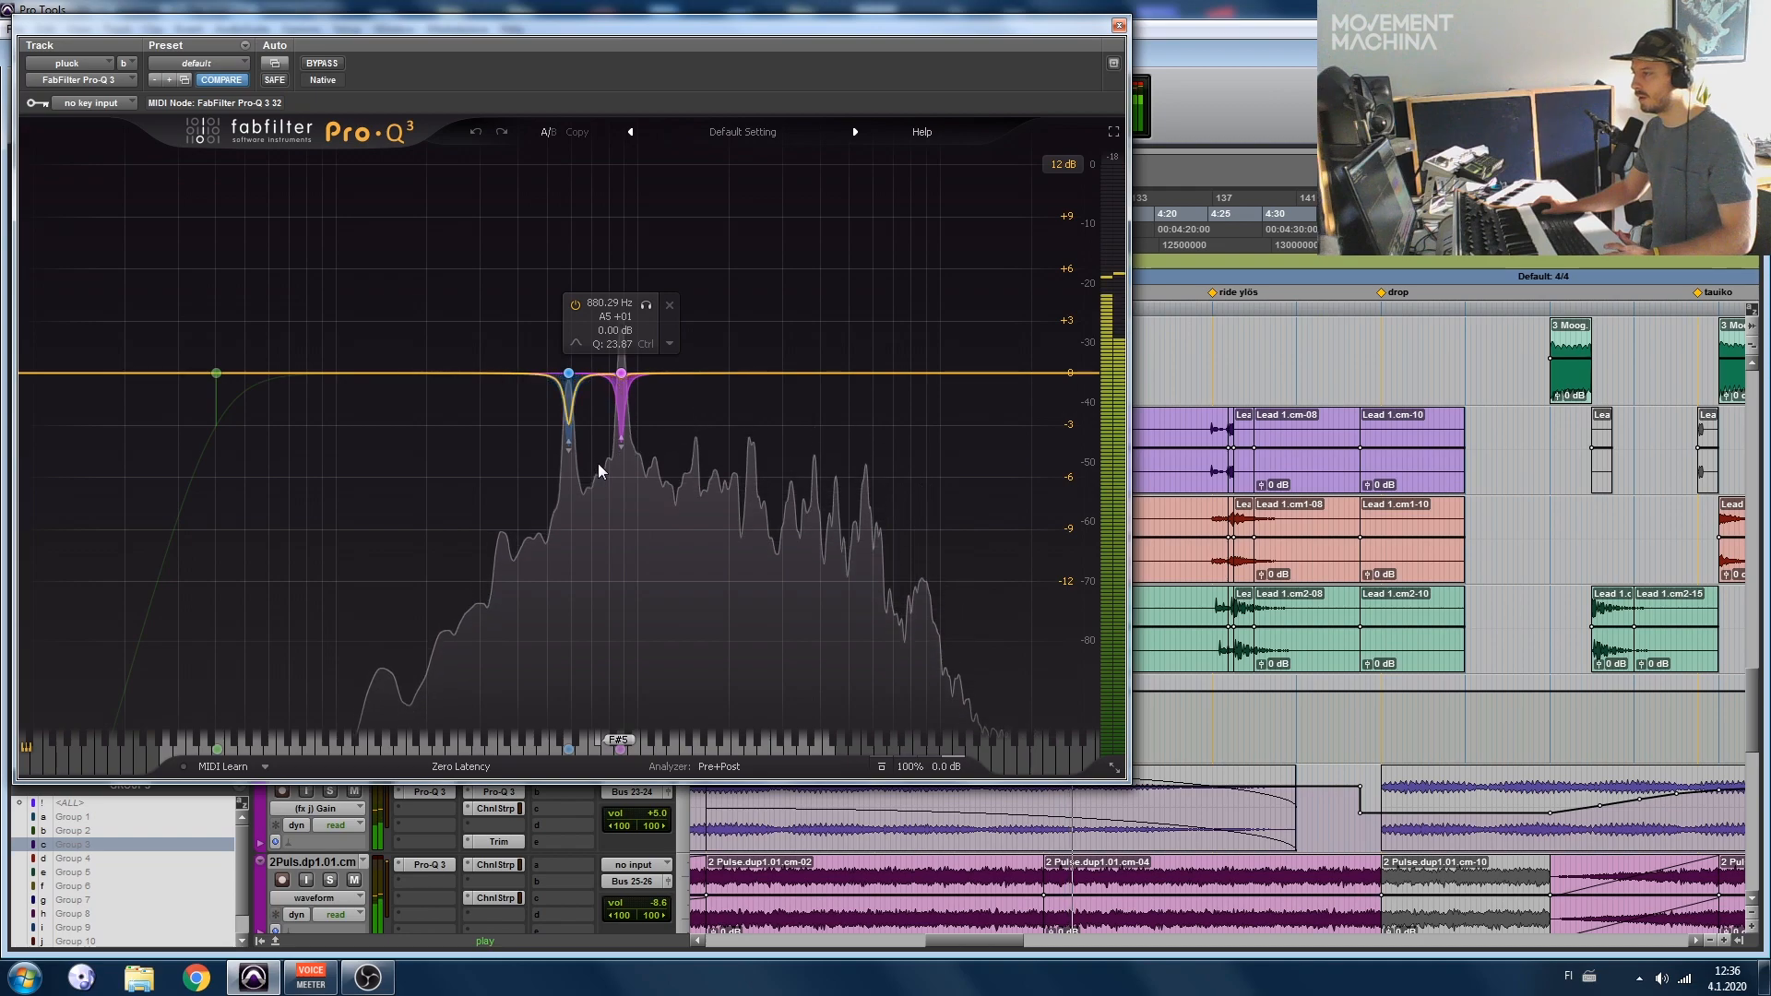
{"action": "left_click_drag", "start_coordinate": [396, 203], "coordinate": [678, 448]}
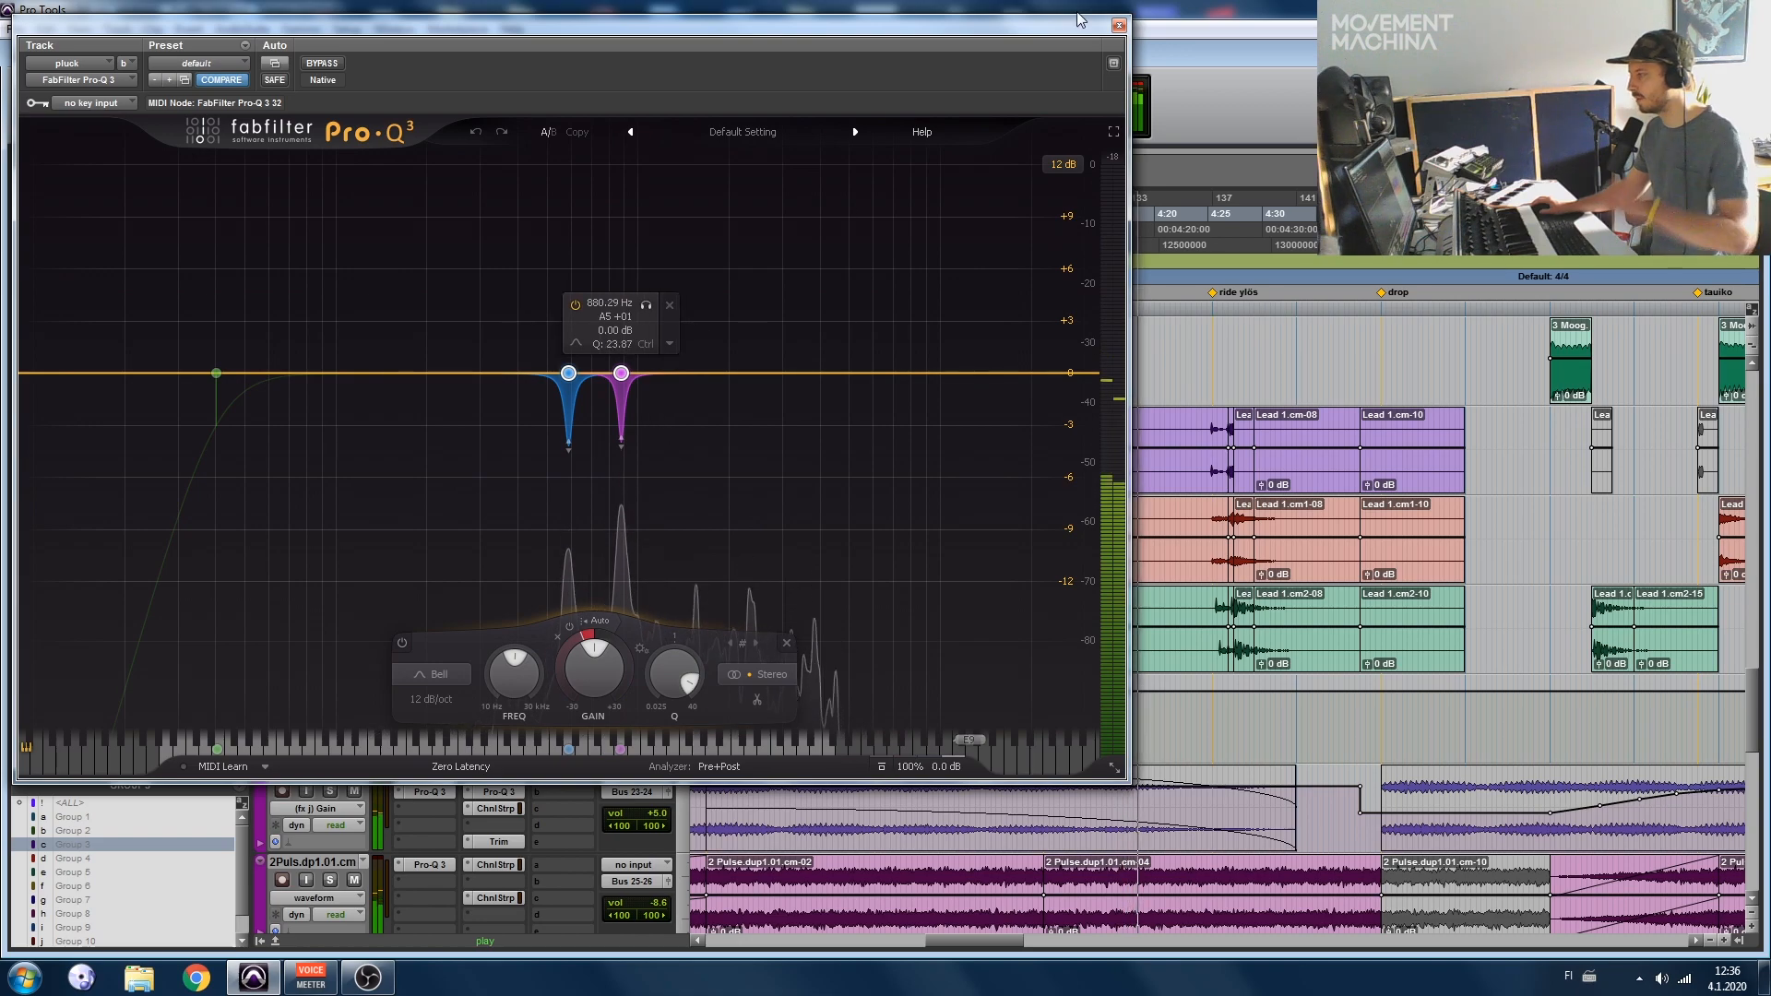
{"action": "left_click", "coordinate": [1119, 26]}
{"action": "key", "text": "space"}
Step: Replay with the SSL channel strip on pluck re-enabled, inspect its HMF gain setting and close it
{"action": "key", "text": "space"}
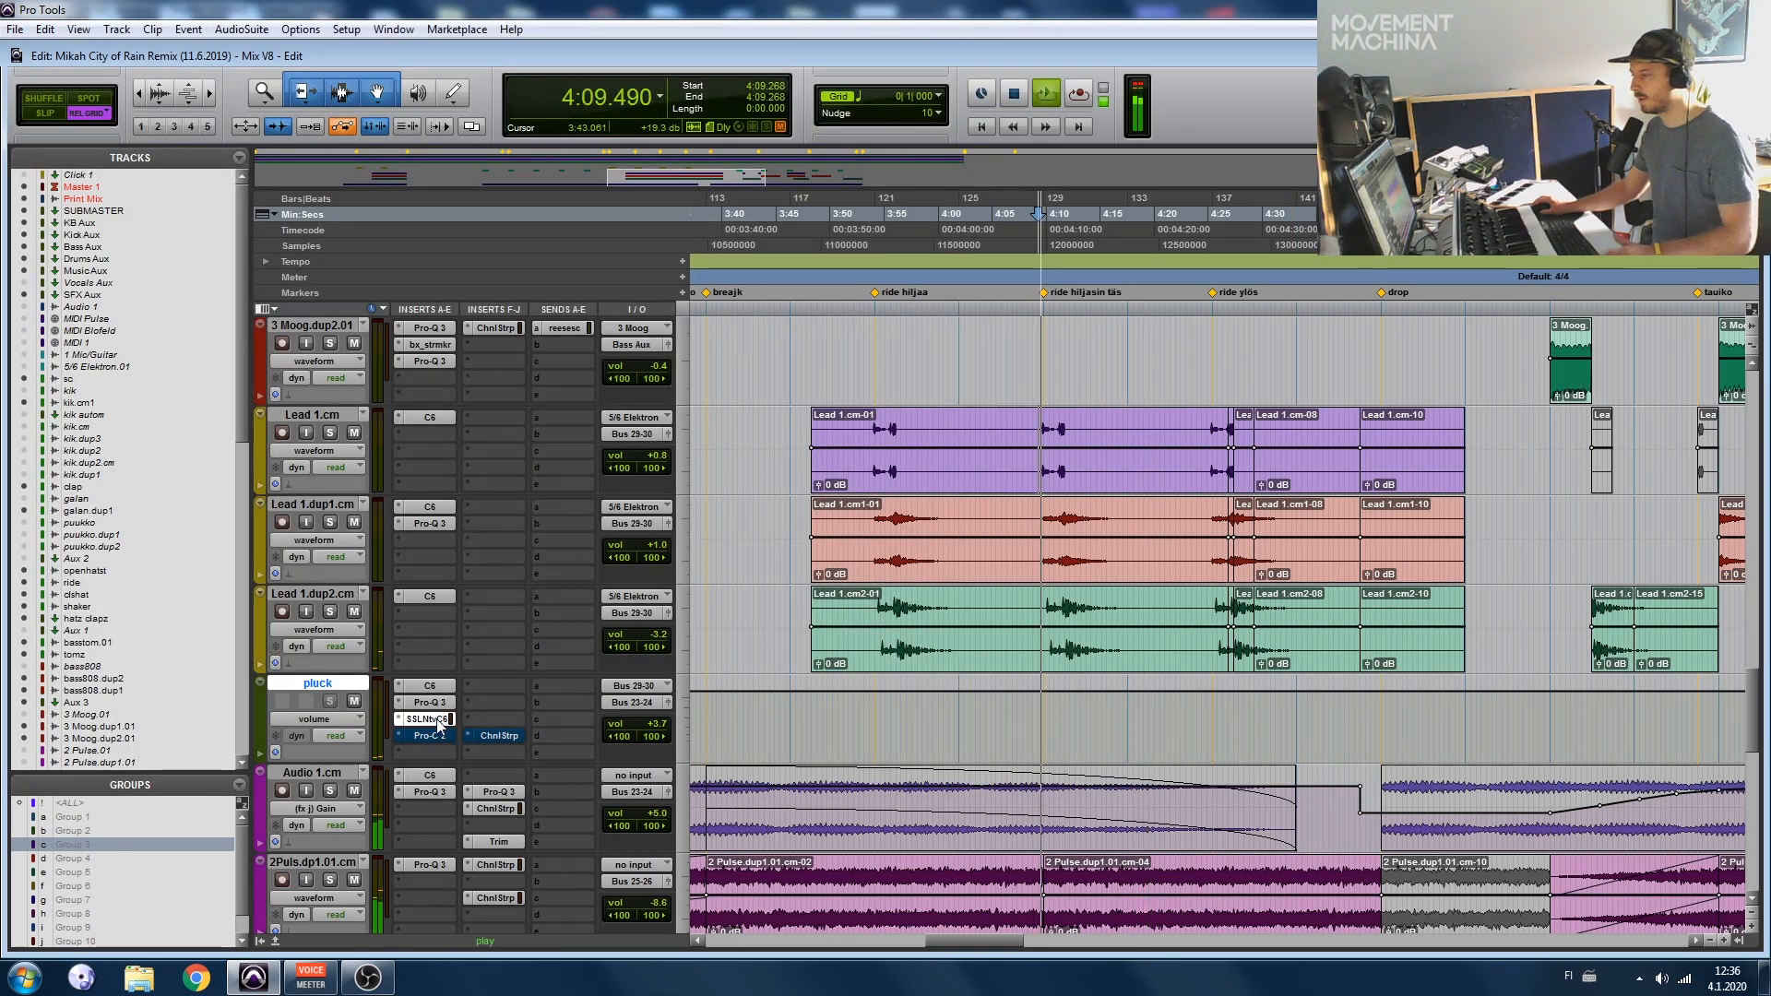
{"action": "left_click", "coordinate": [431, 720]}
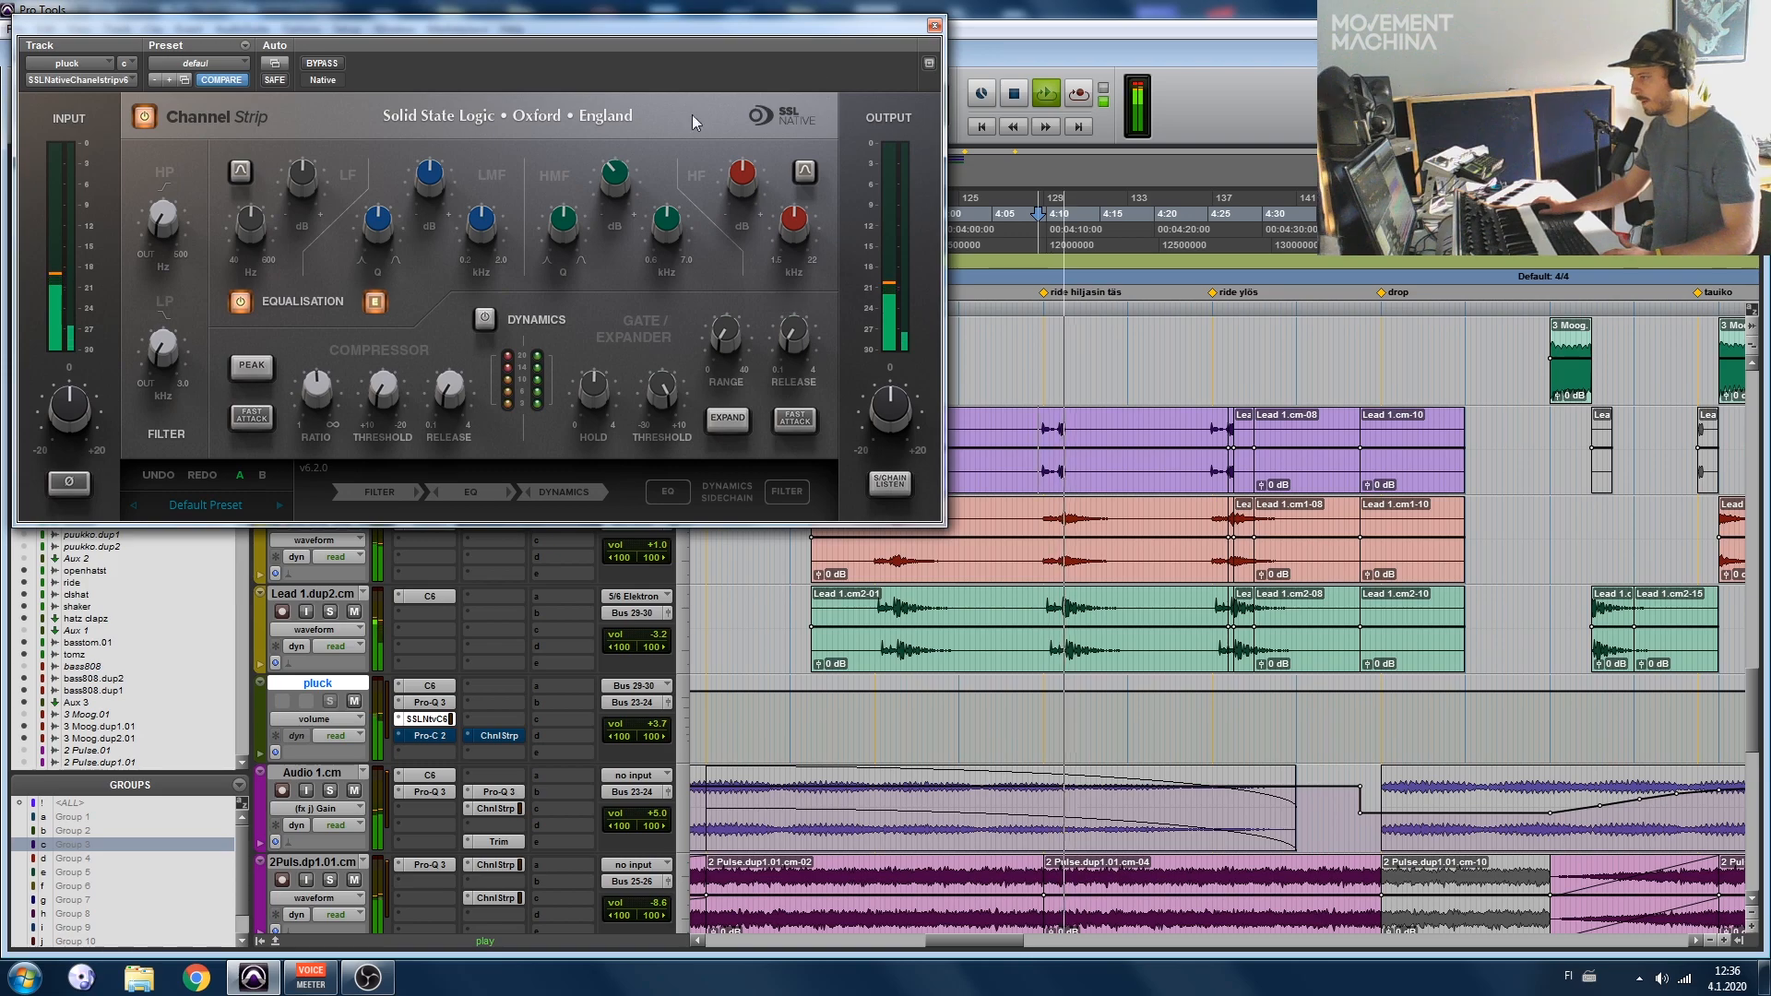
{"action": "left_click_drag", "start_coordinate": [623, 25], "coordinate": [936, 157]}
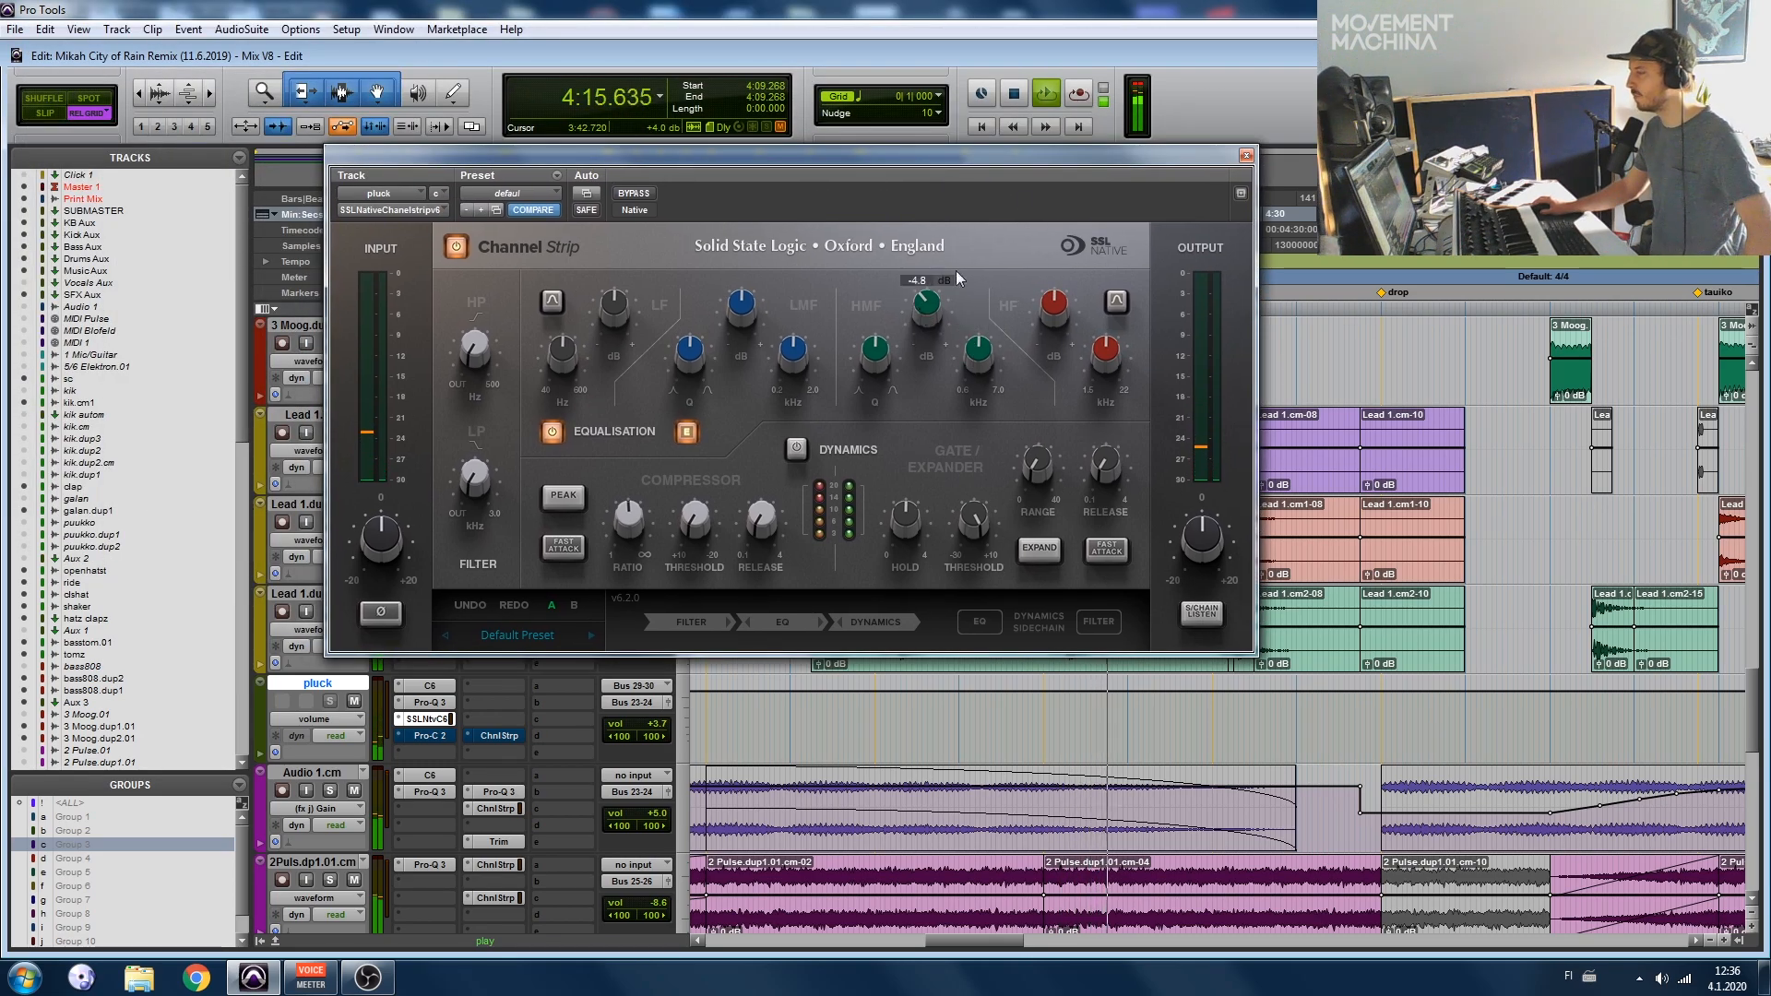
{"action": "left_click", "coordinate": [1244, 157]}
{"action": "key", "text": "space"}
Step: Re-enable the Pro-C 2 on pluck, watch its gain reduction and side-chain filter during playback, and close it
{"action": "left_click", "coordinate": [429, 736]}
{"action": "key", "text": "space"}
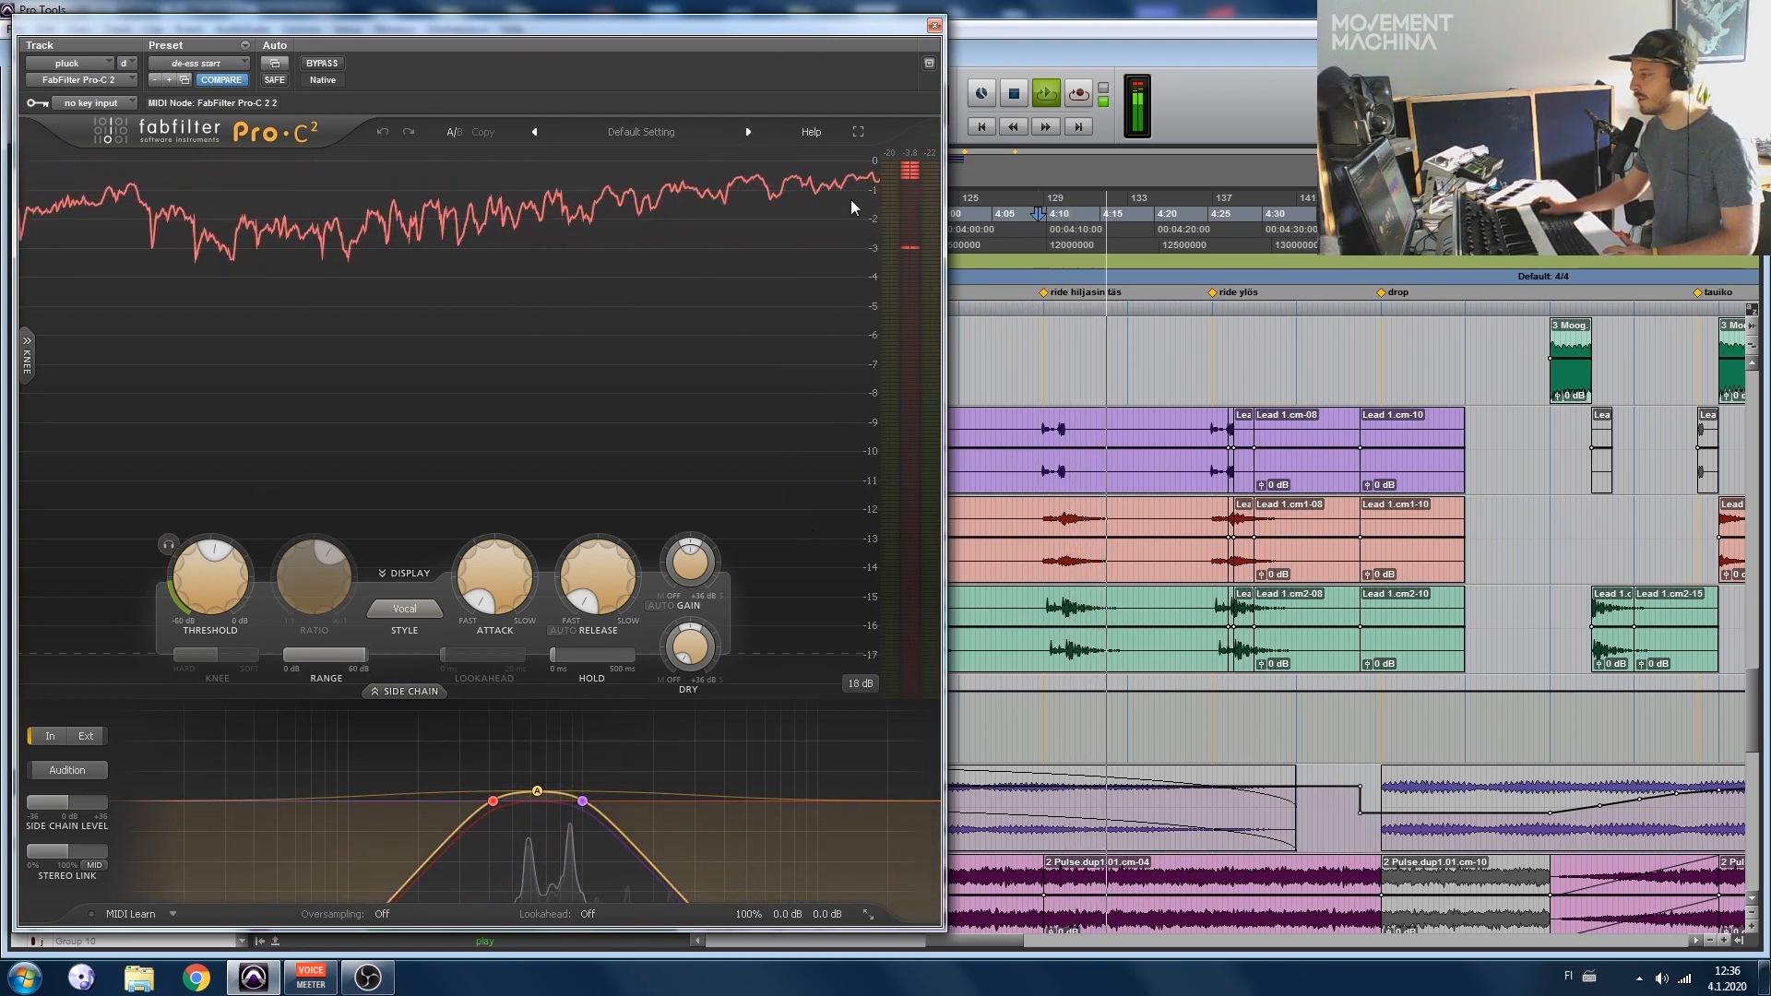
{"action": "left_click", "coordinate": [935, 26]}
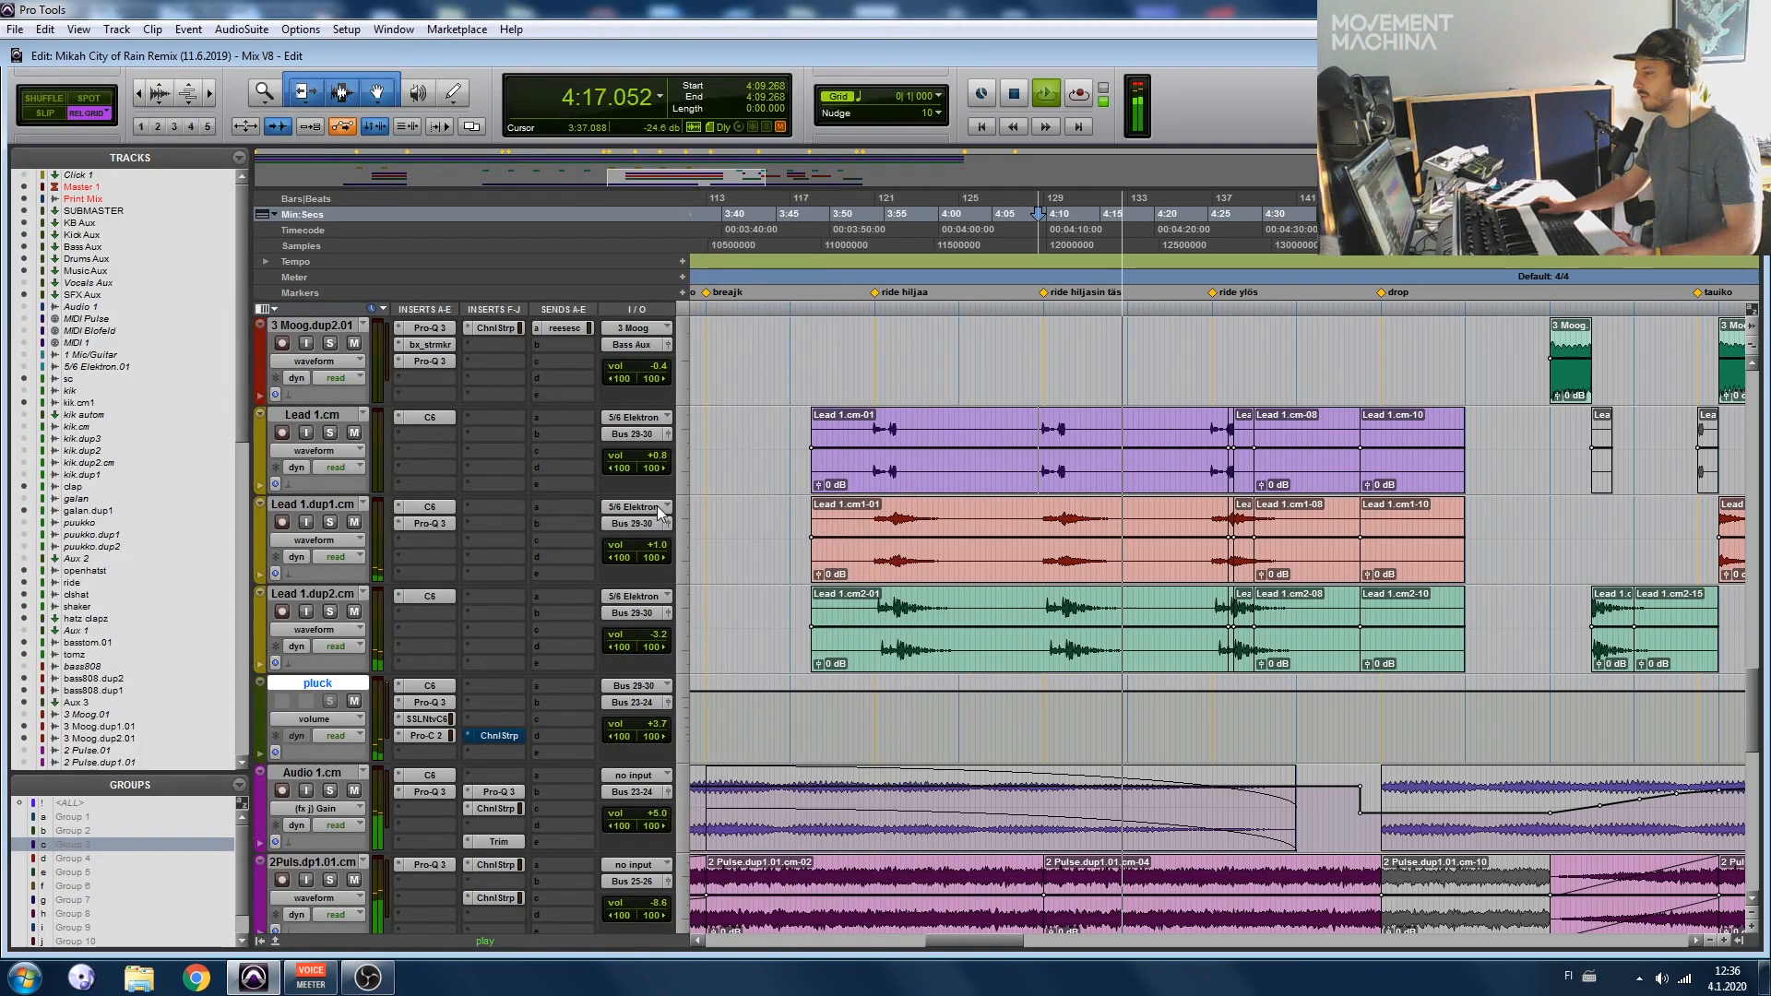
Step: Re-enable the ChnlStrp insert on the pluck track, open it during playback to examine it, and close it
{"action": "left_click", "coordinate": [496, 735], "text": "ctrl"}
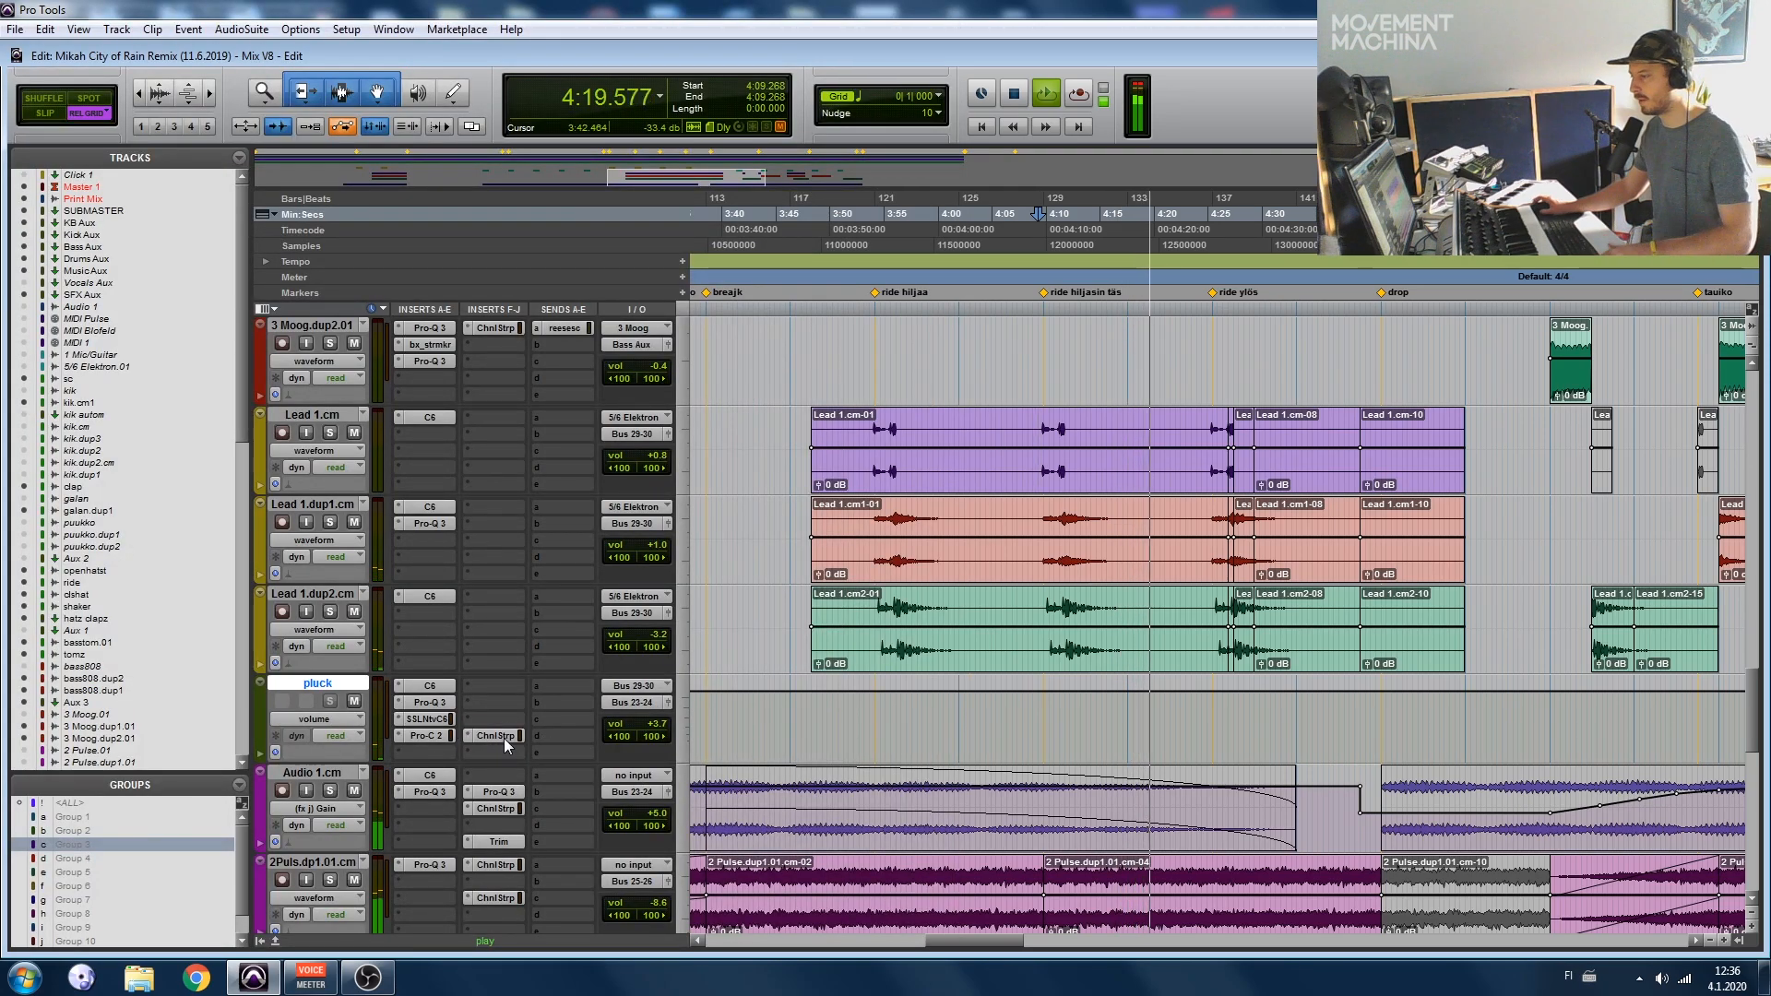
{"action": "left_click", "coordinate": [505, 736]}
{"action": "left_click", "coordinate": [430, 26]}
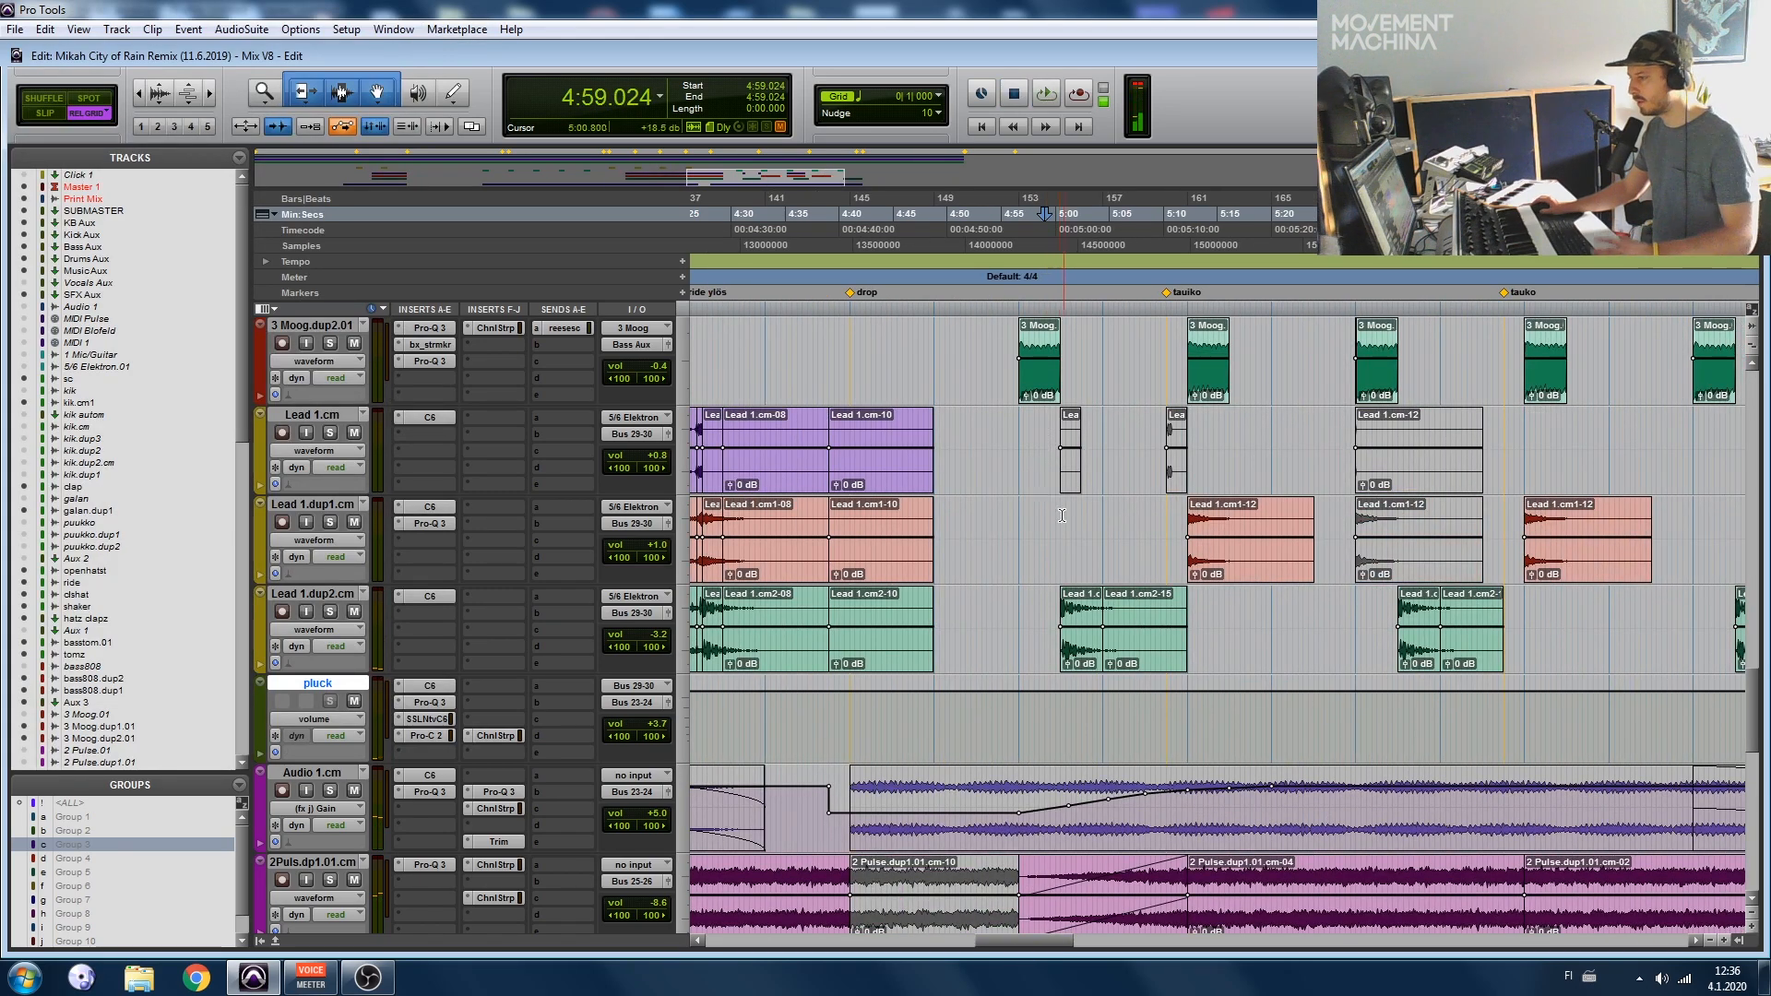
Step: Play from 4:56.585 and follow the Lead 1.dup1.cm and Lead 1.dup2.cm clips around the Moog hits after the drop
{"action": "scroll", "coordinate": [1075, 519], "scroll_direction": "left", "scroll_amount": 2}
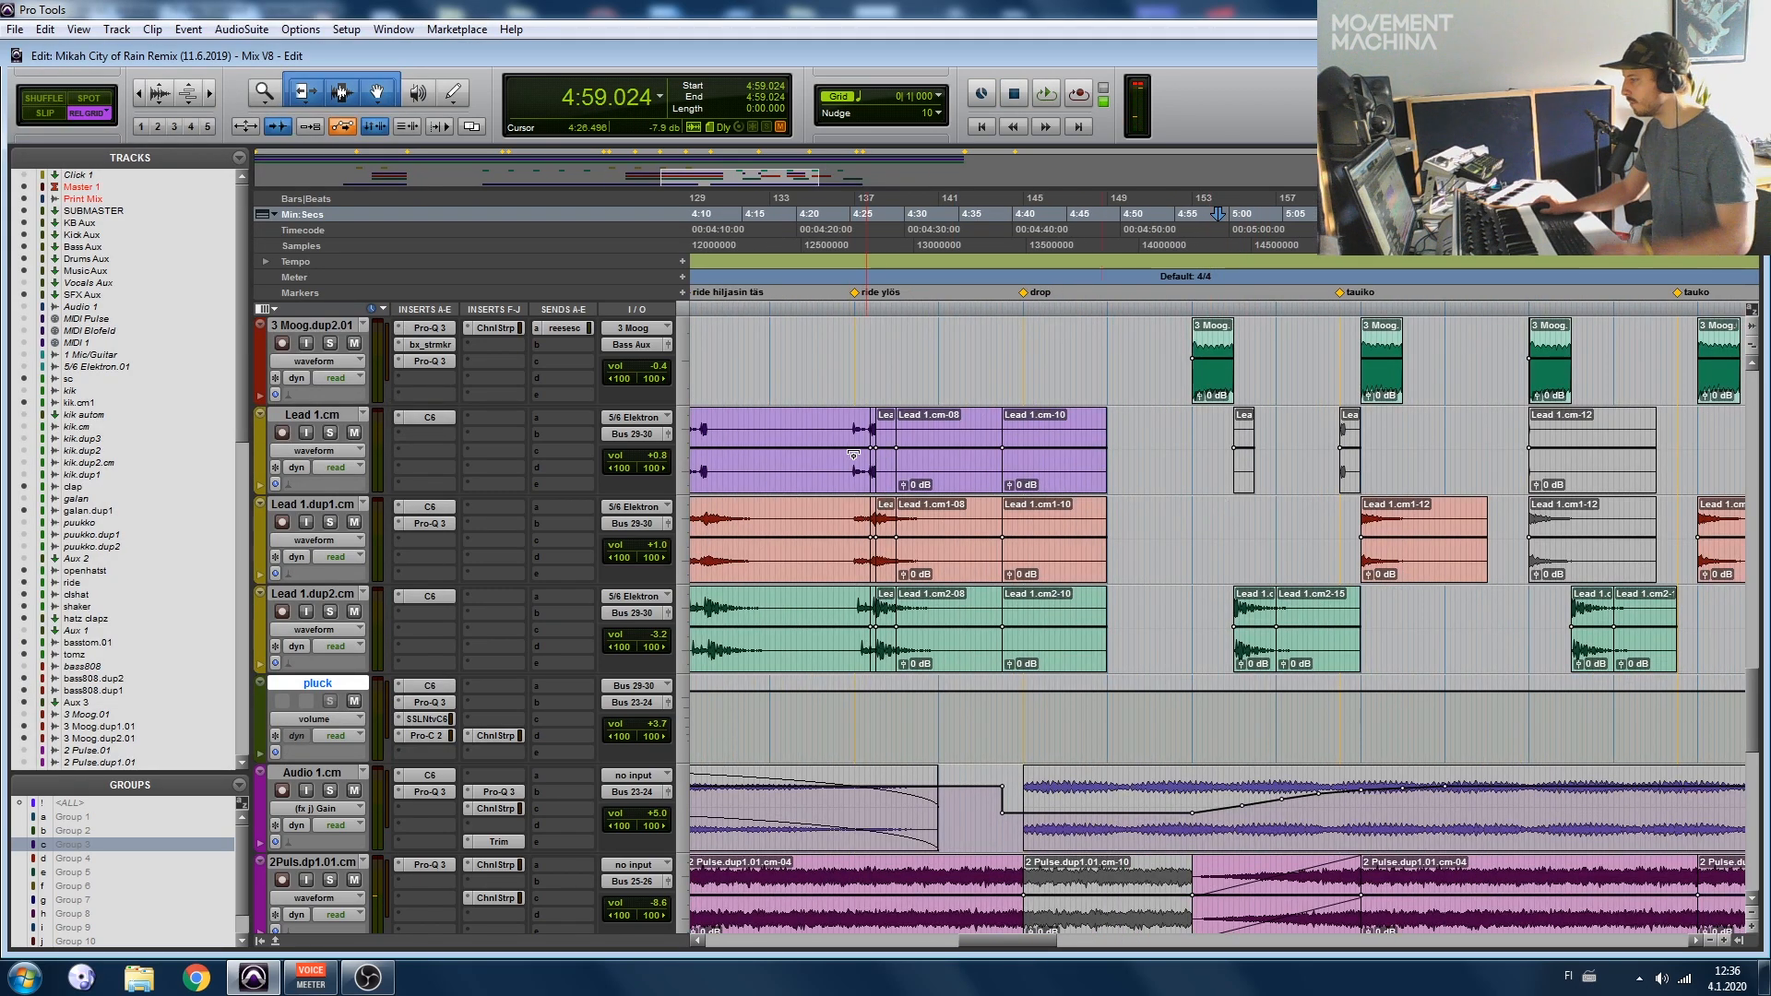
{"action": "scroll", "coordinate": [1331, 601], "scroll_direction": "right", "scroll_amount": 3}
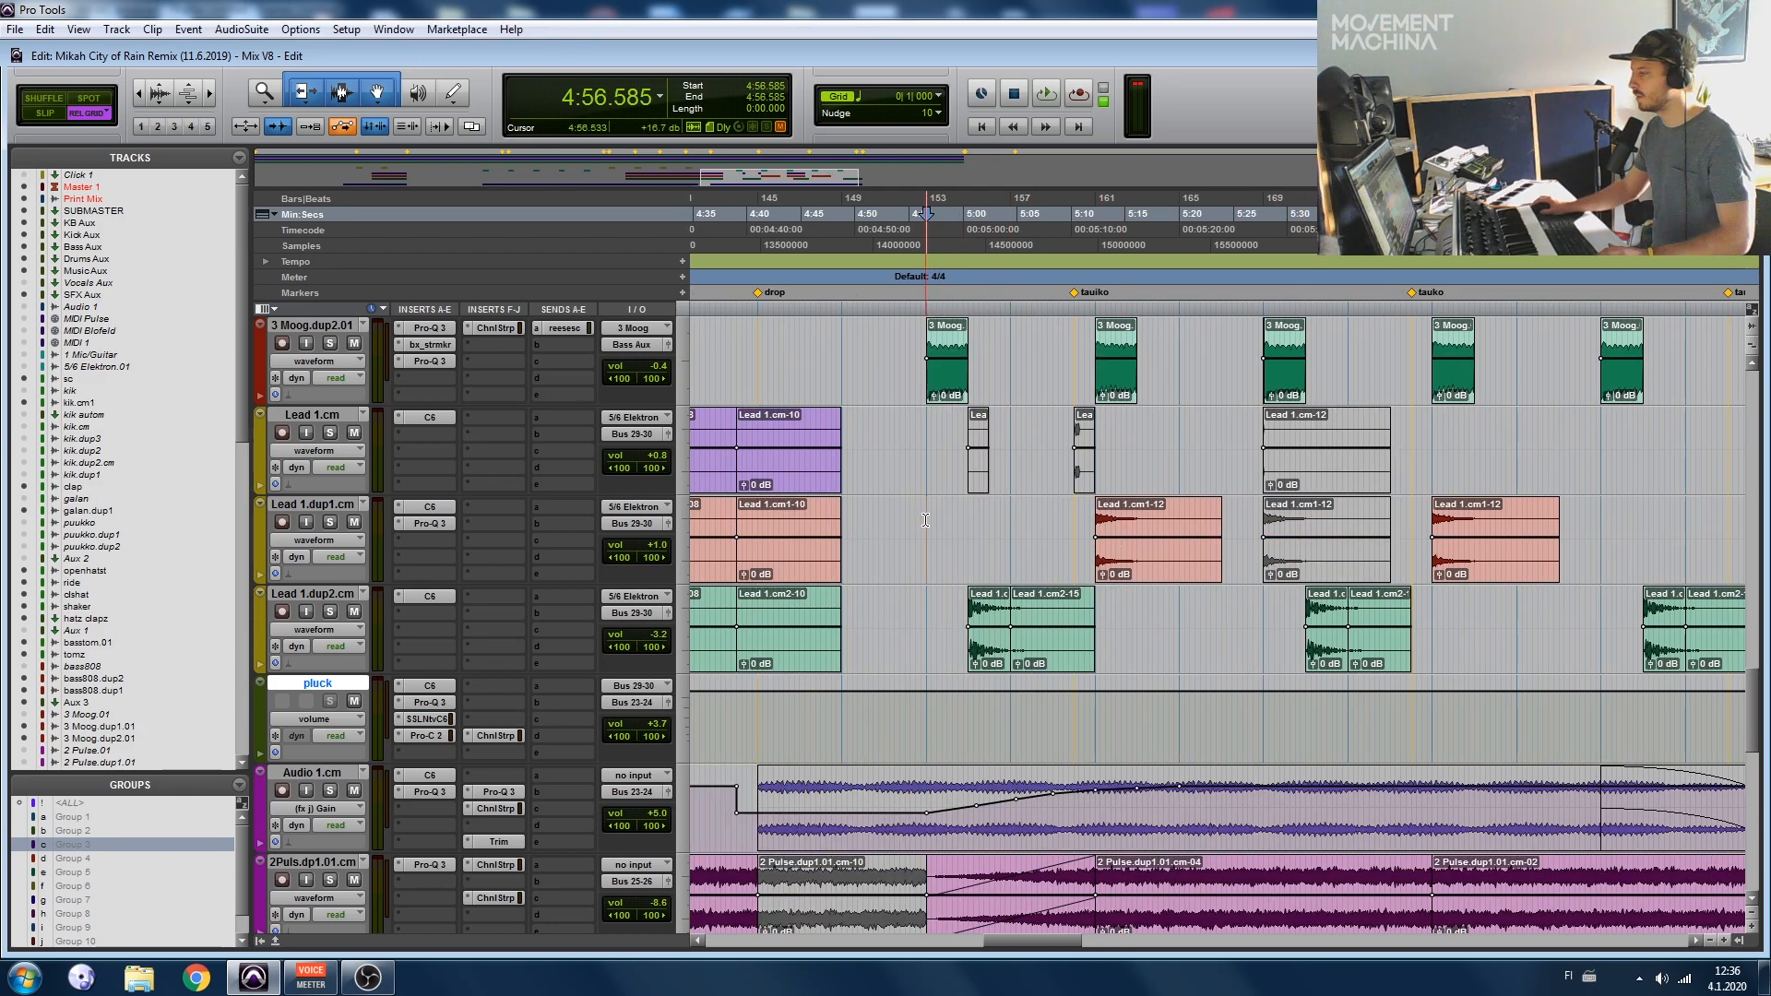
{"action": "key", "text": "t"}
{"action": "key", "text": "t"}
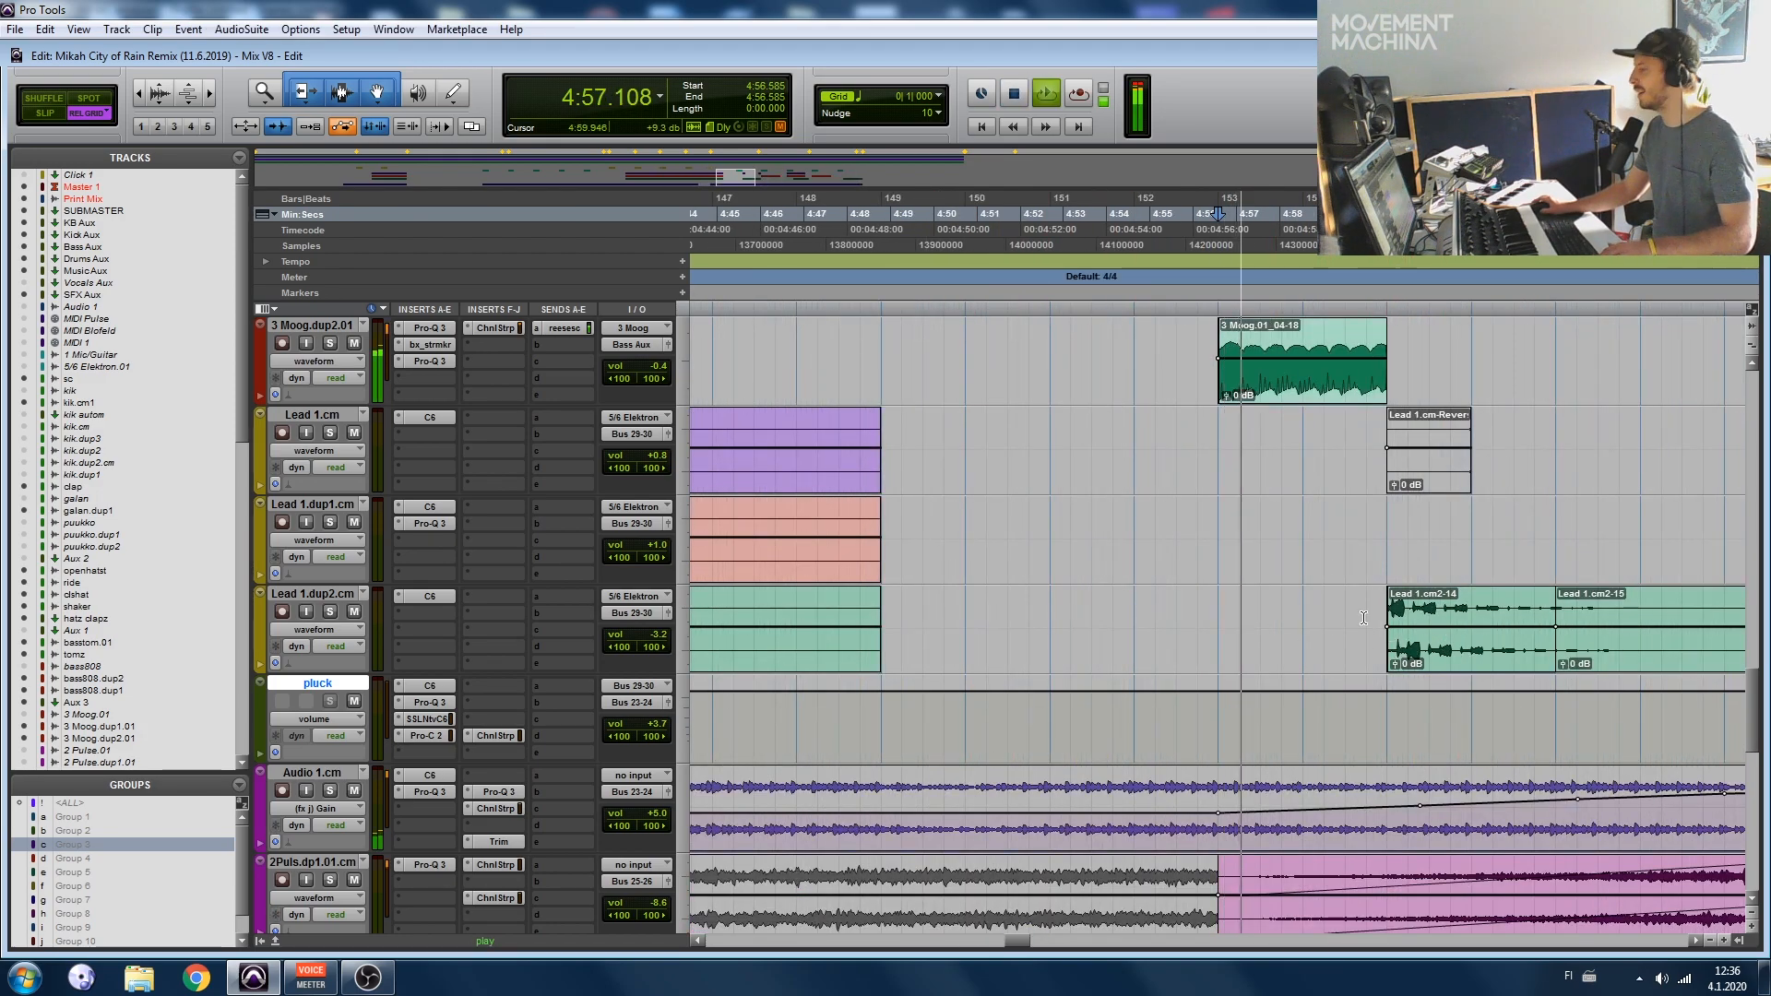
{"action": "scroll", "coordinate": [1364, 618], "scroll_direction": "right", "scroll_amount": 2}
{"action": "scroll", "coordinate": [1363, 617], "scroll_direction": "right", "scroll_amount": 1}
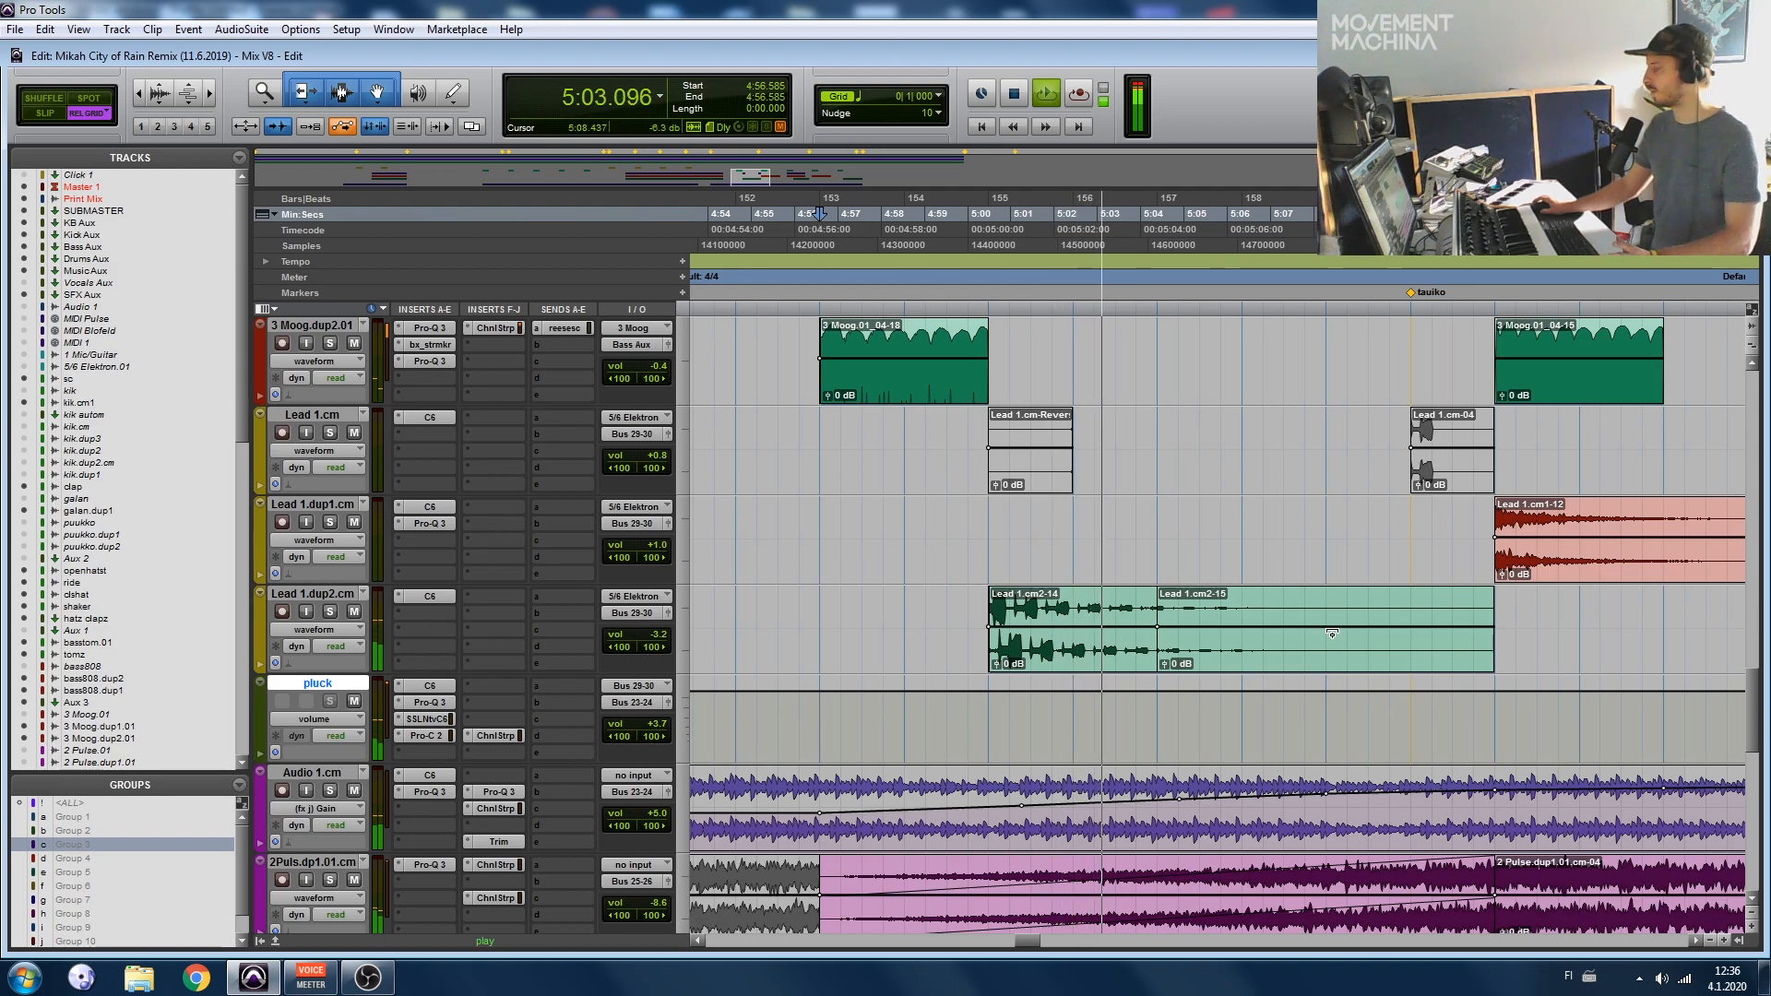
{"action": "key", "text": "r"}
{"action": "key", "text": "r"}
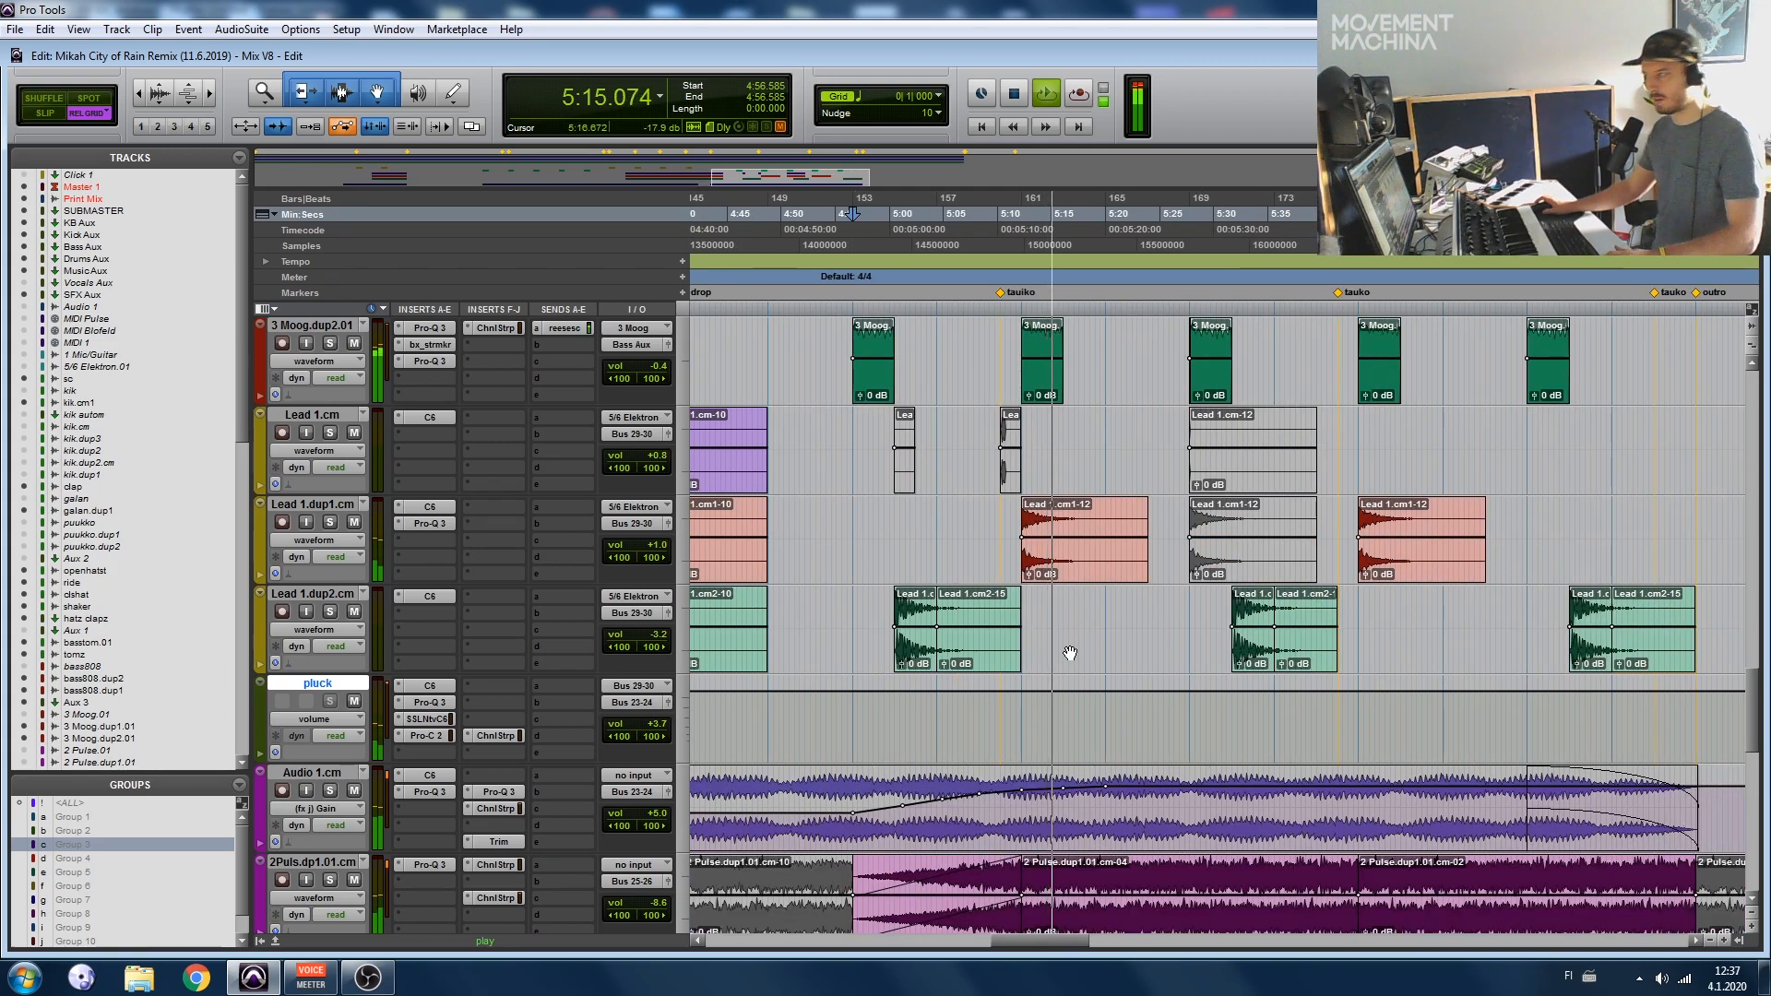
{"action": "scroll", "coordinate": [1070, 654], "scroll_direction": "up", "scroll_amount": 1}
{"action": "scroll", "coordinate": [1084, 669], "scroll_direction": "right", "scroll_amount": 1}
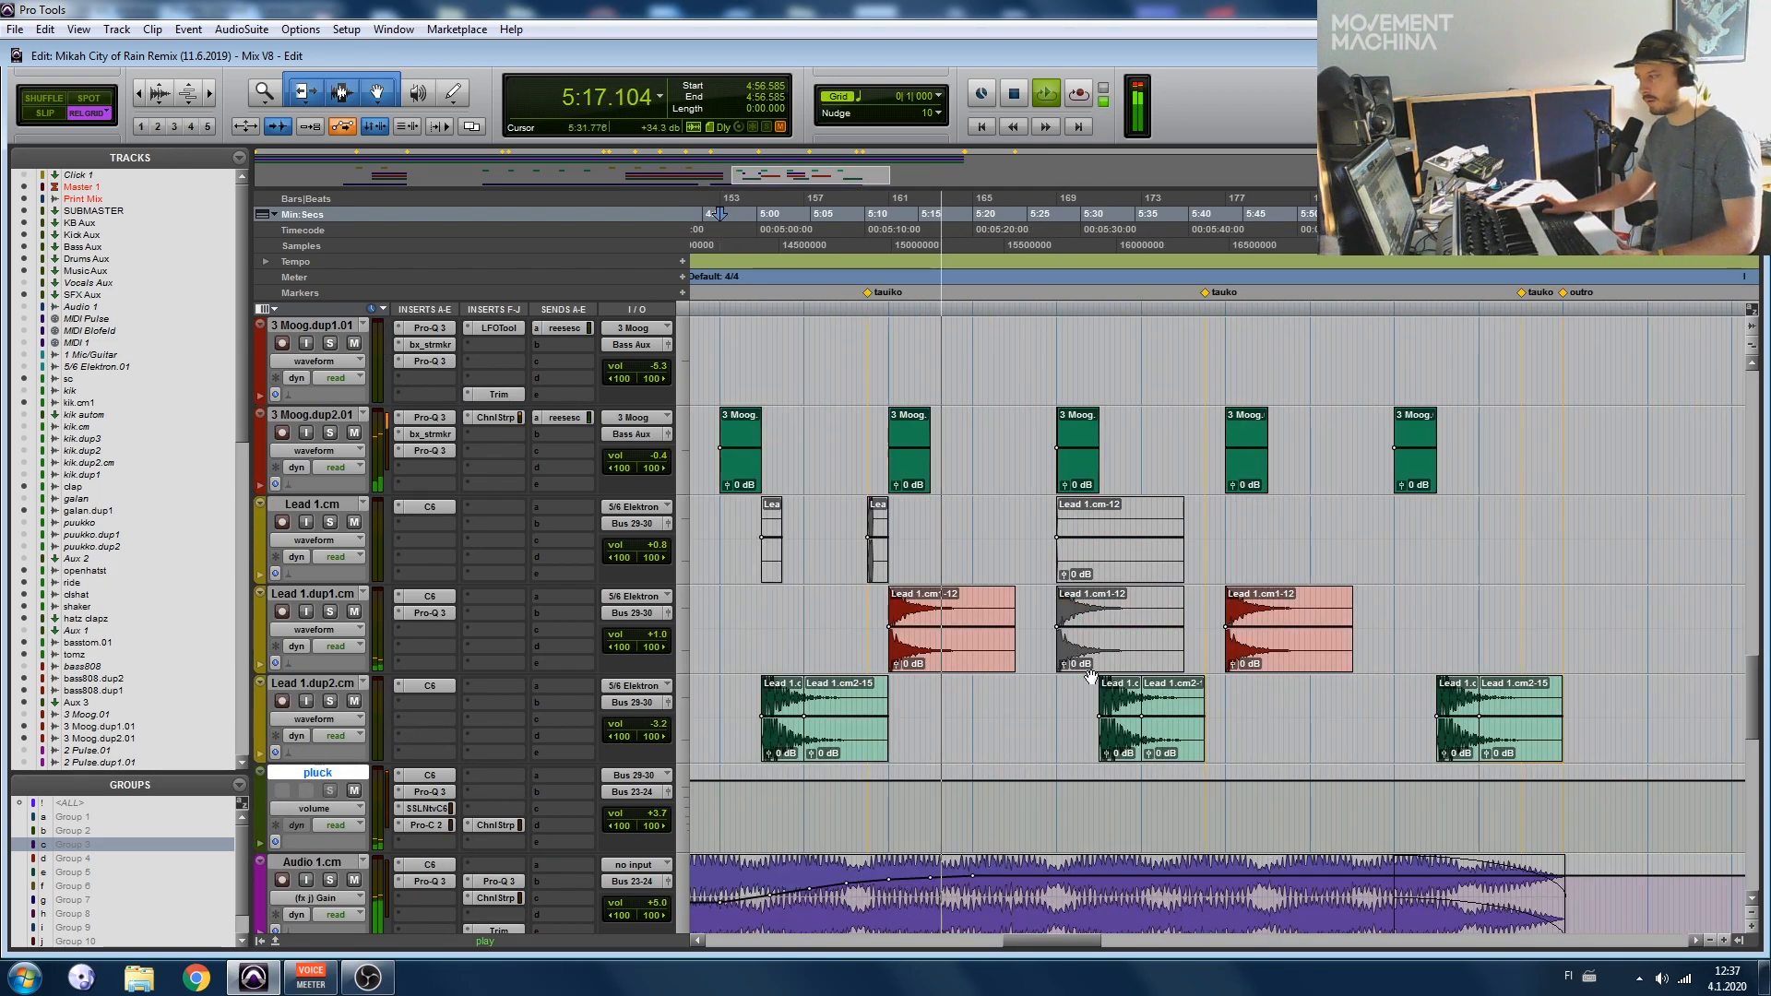
Step: Play from 5:30.243 and examine the echo pattern in the Lead 1.cm2-14 clip's waveform on Lead 1.dup2.cm
{"action": "left_click", "coordinate": [1084, 698]}
{"action": "key", "text": "space"}
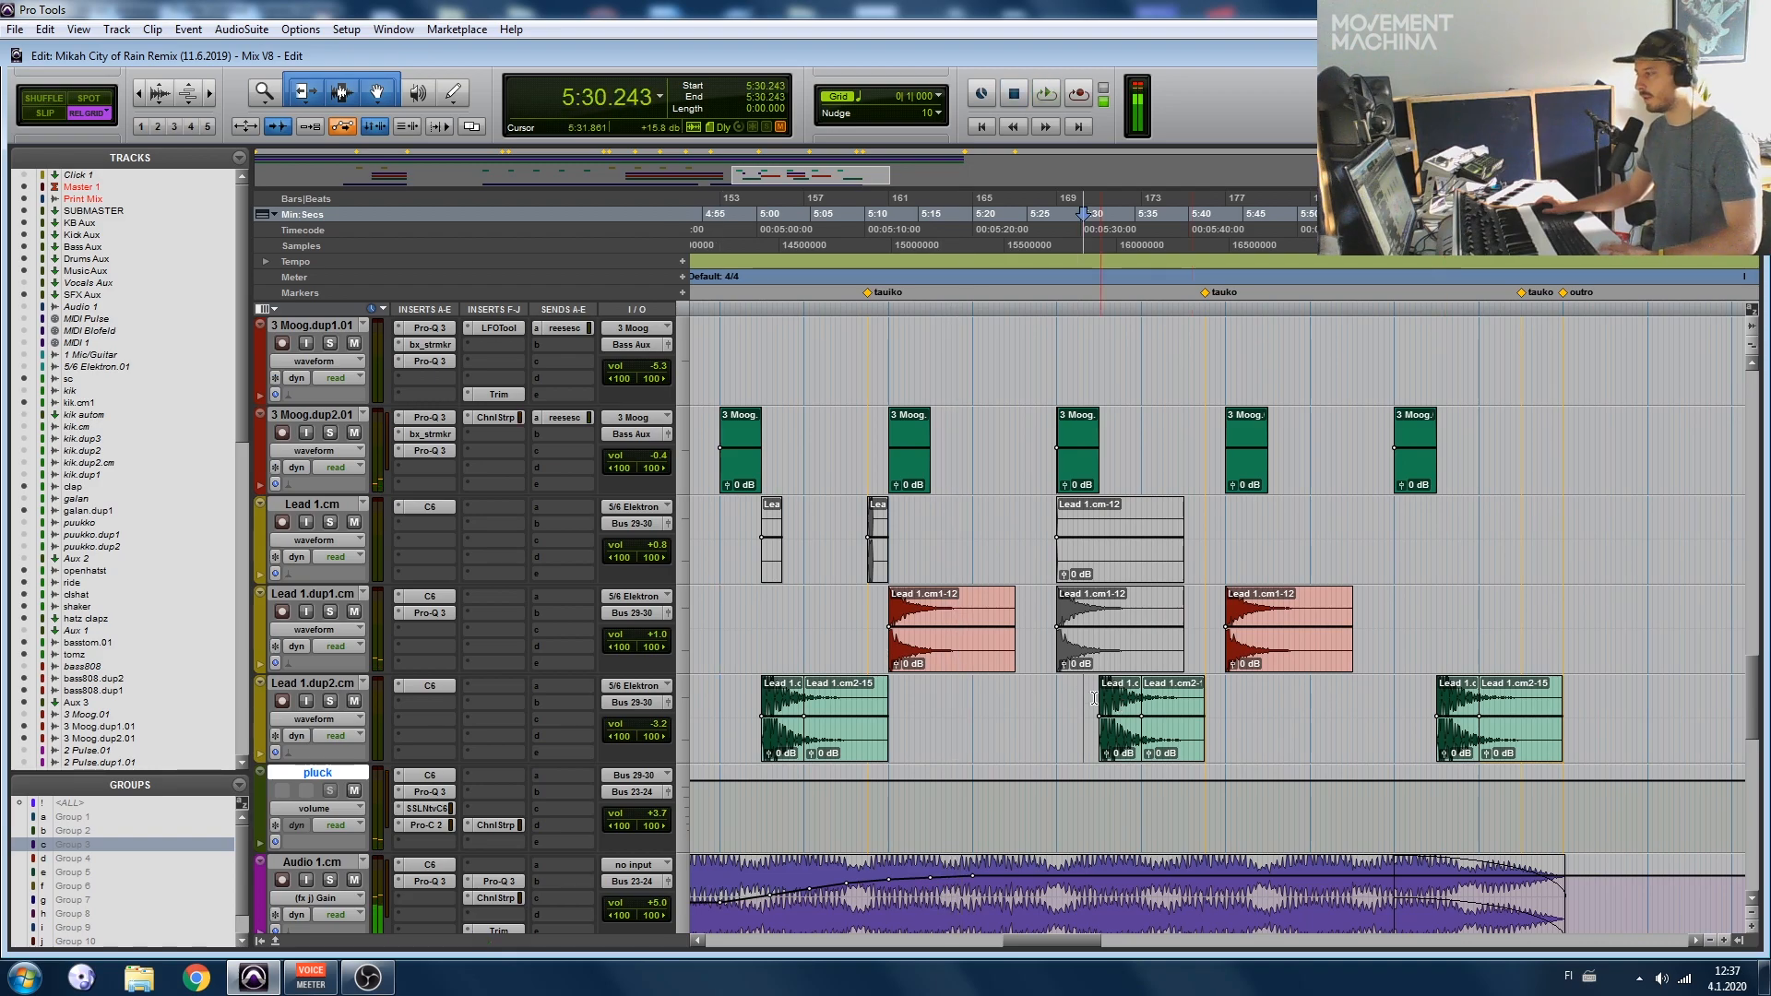
{"action": "key", "text": "space"}
{"action": "key", "text": "t"}
{"action": "key", "text": "t"}
{"action": "key", "text": "t"}
{"action": "key", "text": "t"}
{"action": "scroll", "coordinate": [1245, 771], "scroll_direction": "right", "scroll_amount": 2}
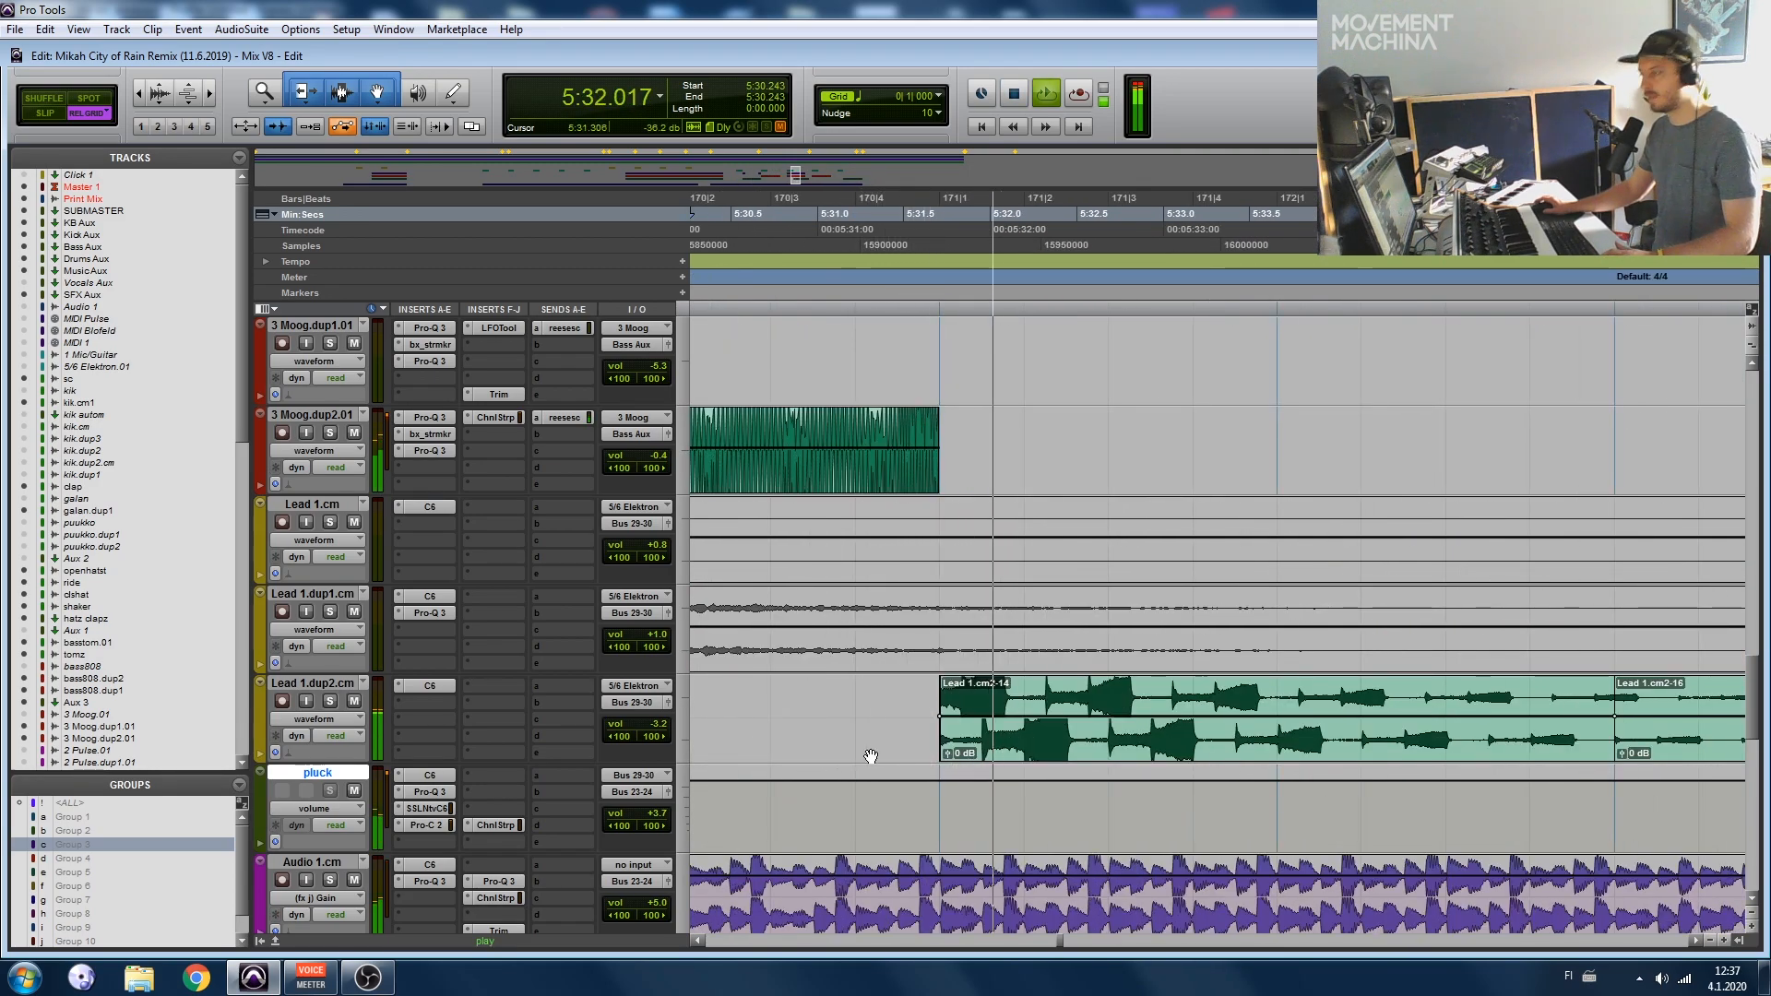
{"action": "scroll", "coordinate": [872, 752], "scroll_direction": "right", "scroll_amount": 1}
Step: Look over how the lead clips alternate between the drop and the outro during playback, and stop
{"action": "key", "text": "r"}
{"action": "key", "text": "r"}
{"action": "key", "text": "r"}
{"action": "key", "text": "r"}
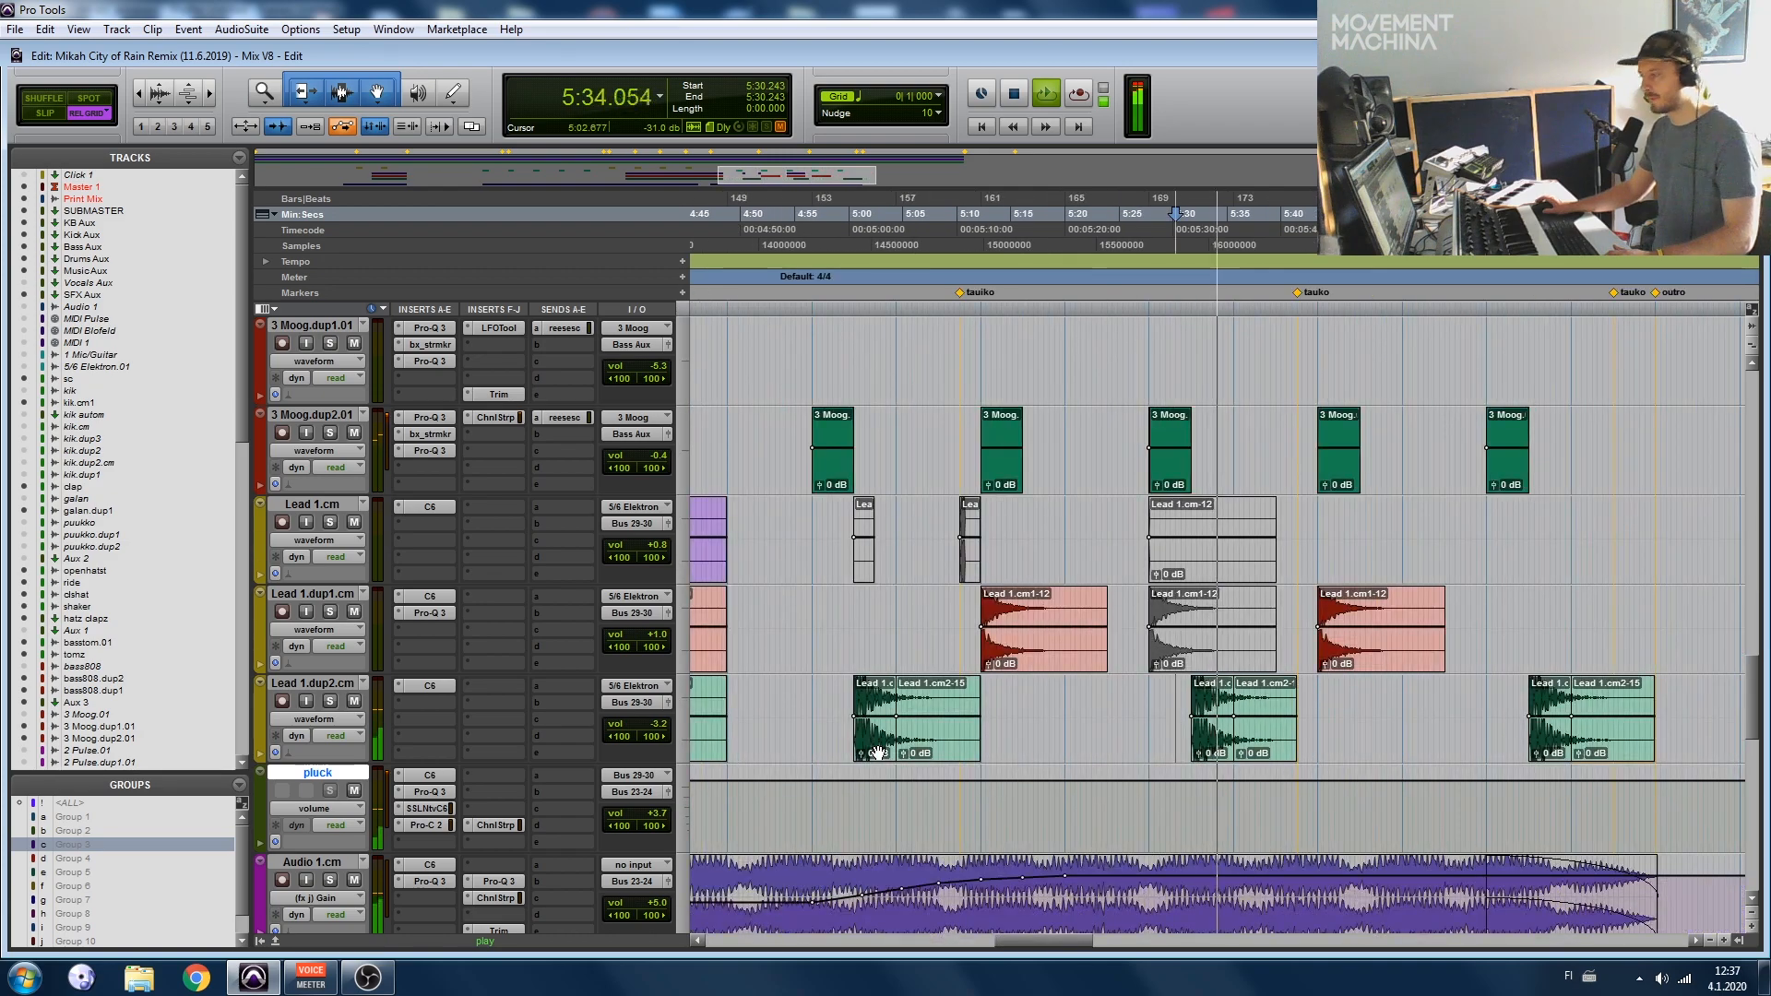
{"action": "scroll", "coordinate": [878, 751], "scroll_direction": "right", "scroll_amount": 1}
{"action": "scroll", "coordinate": [881, 747], "scroll_direction": "left", "scroll_amount": 1}
{"action": "scroll", "coordinate": [881, 748], "scroll_direction": "up", "scroll_amount": 1}
{"action": "scroll", "coordinate": [881, 747], "scroll_direction": "left", "scroll_amount": 1}
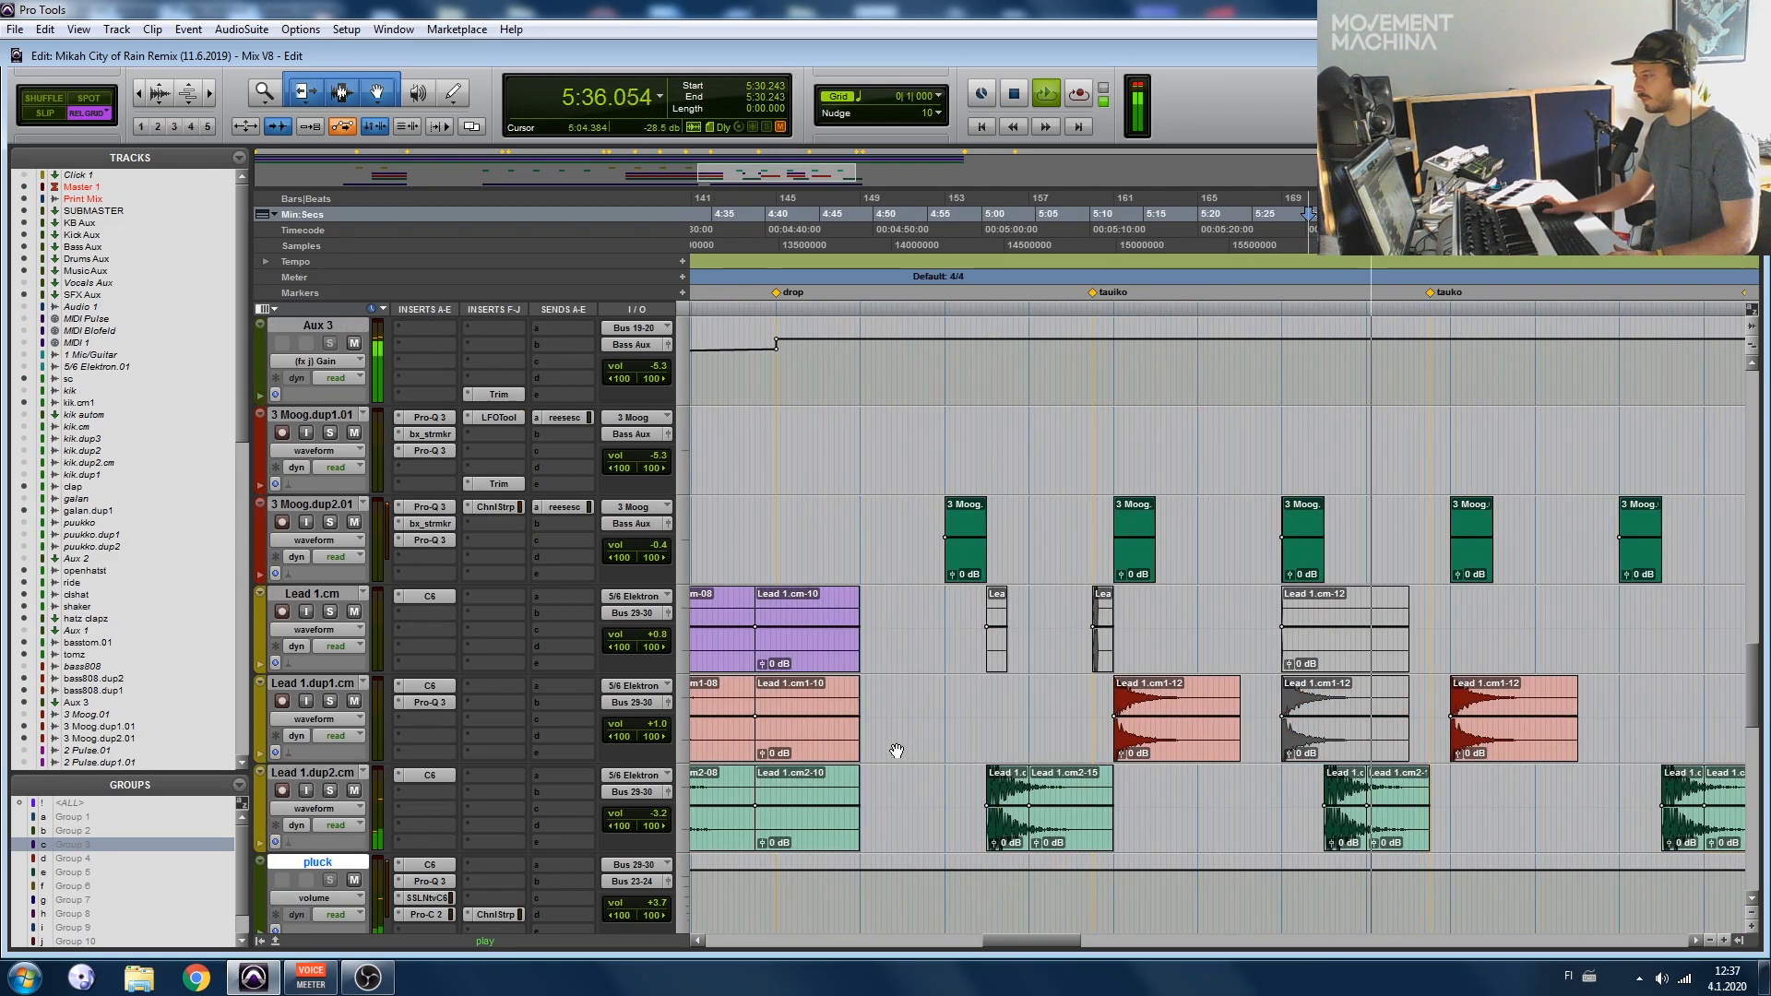
{"action": "scroll", "coordinate": [890, 751], "scroll_direction": "down", "scroll_amount": 2}
{"action": "scroll", "coordinate": [914, 757], "scroll_direction": "left", "scroll_amount": 2}
{"action": "scroll", "coordinate": [922, 758], "scroll_direction": "right", "scroll_amount": 4}
{"action": "key", "text": "space"}
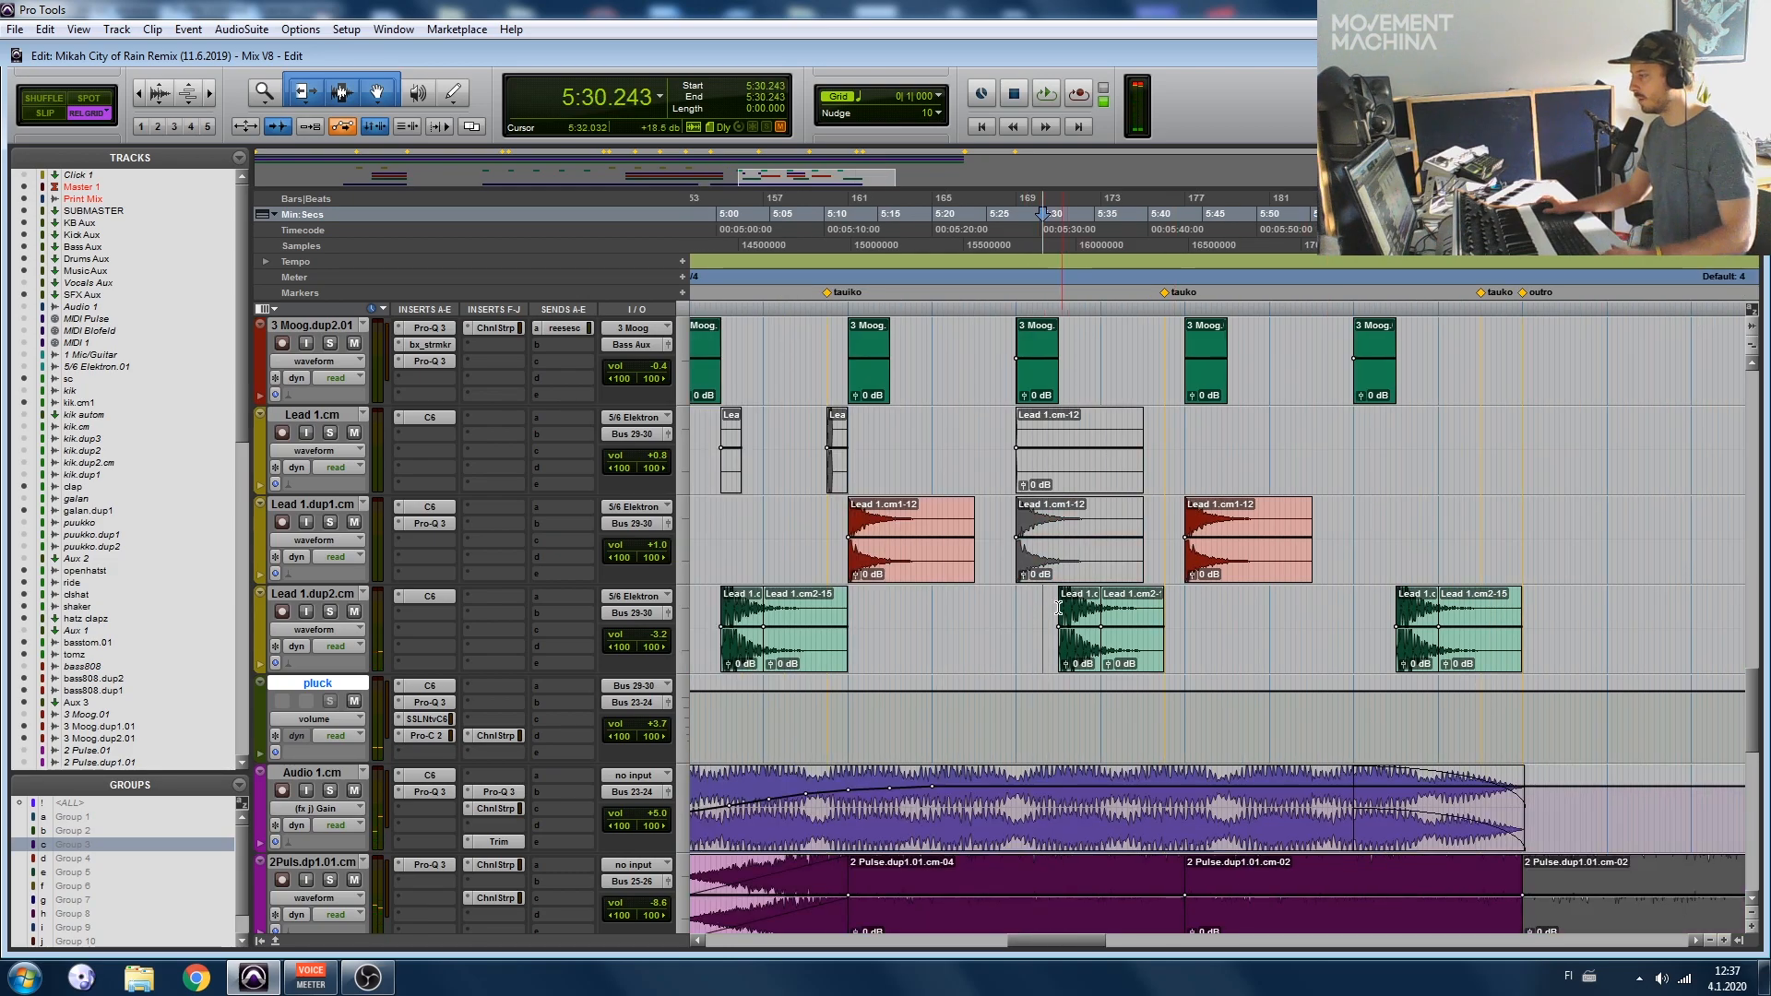
Step: Audition the three lead tracks from the "ride ylös" marker at 4:25.365 and compare their echo waveforms
{"action": "left_click", "coordinate": [1078, 660]}
{"action": "left_click", "coordinate": [879, 531]}
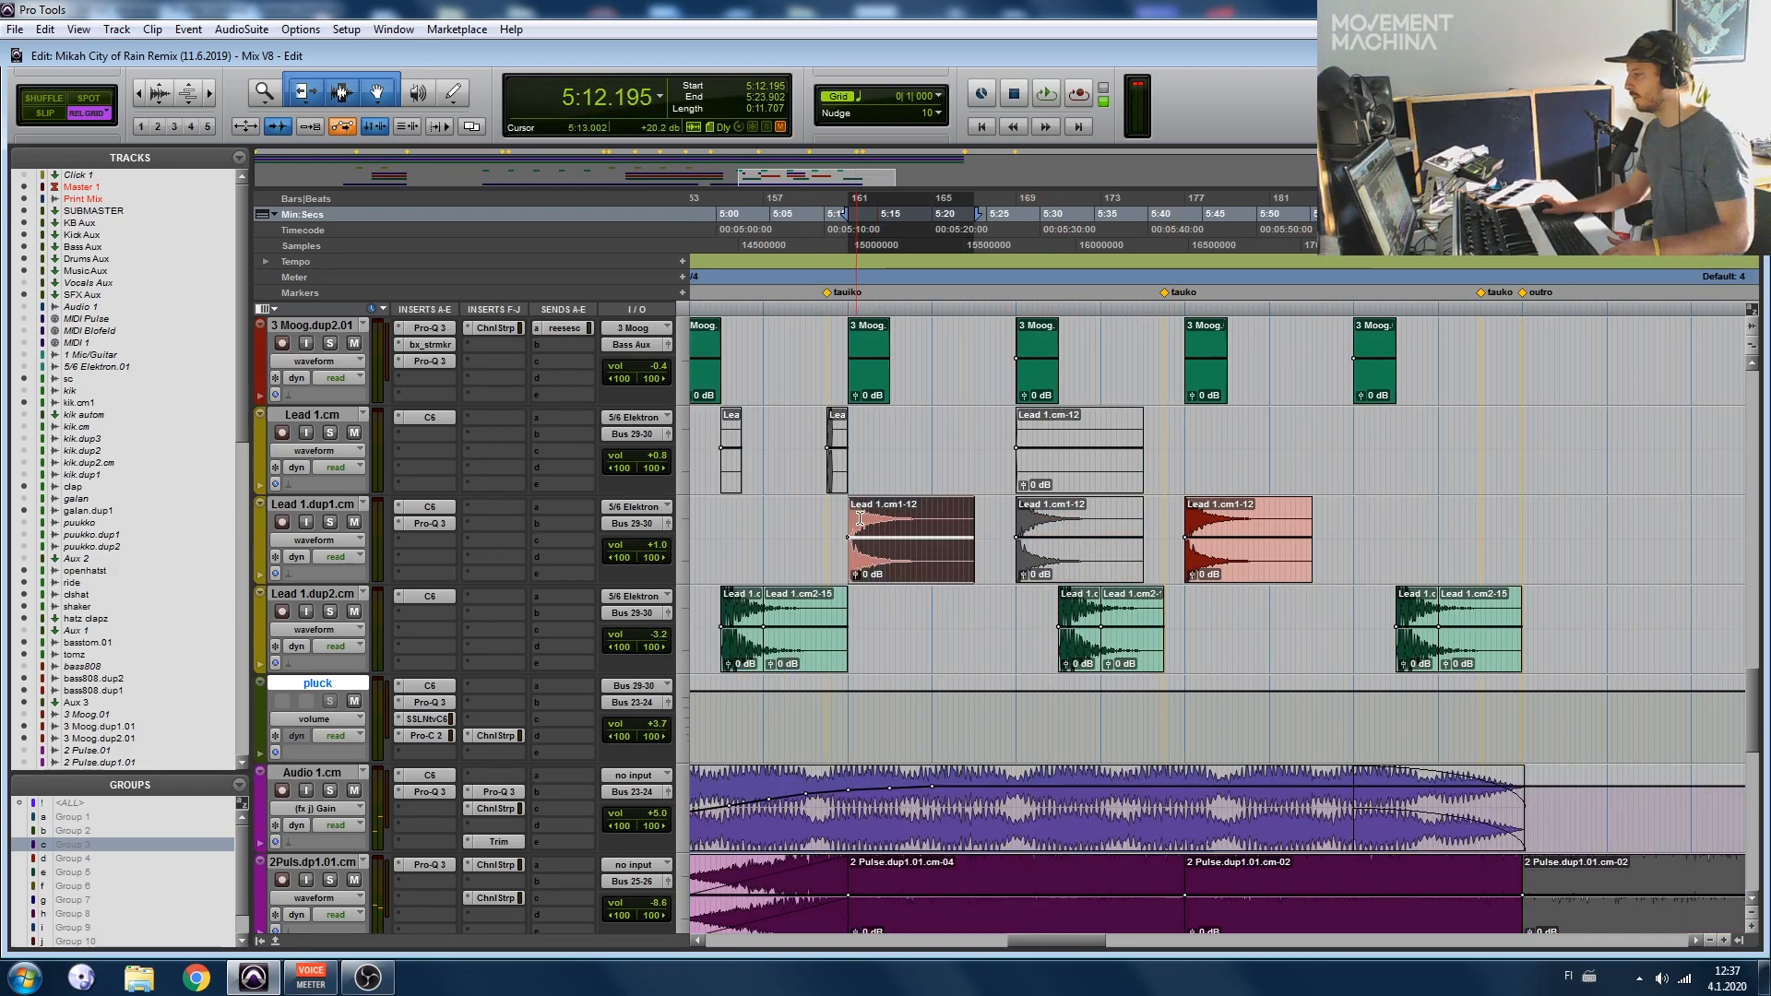
{"action": "scroll", "coordinate": [1065, 581], "scroll_direction": "left", "scroll_amount": 3}
{"action": "scroll", "coordinate": [1061, 538], "scroll_direction": "left", "scroll_amount": 2}
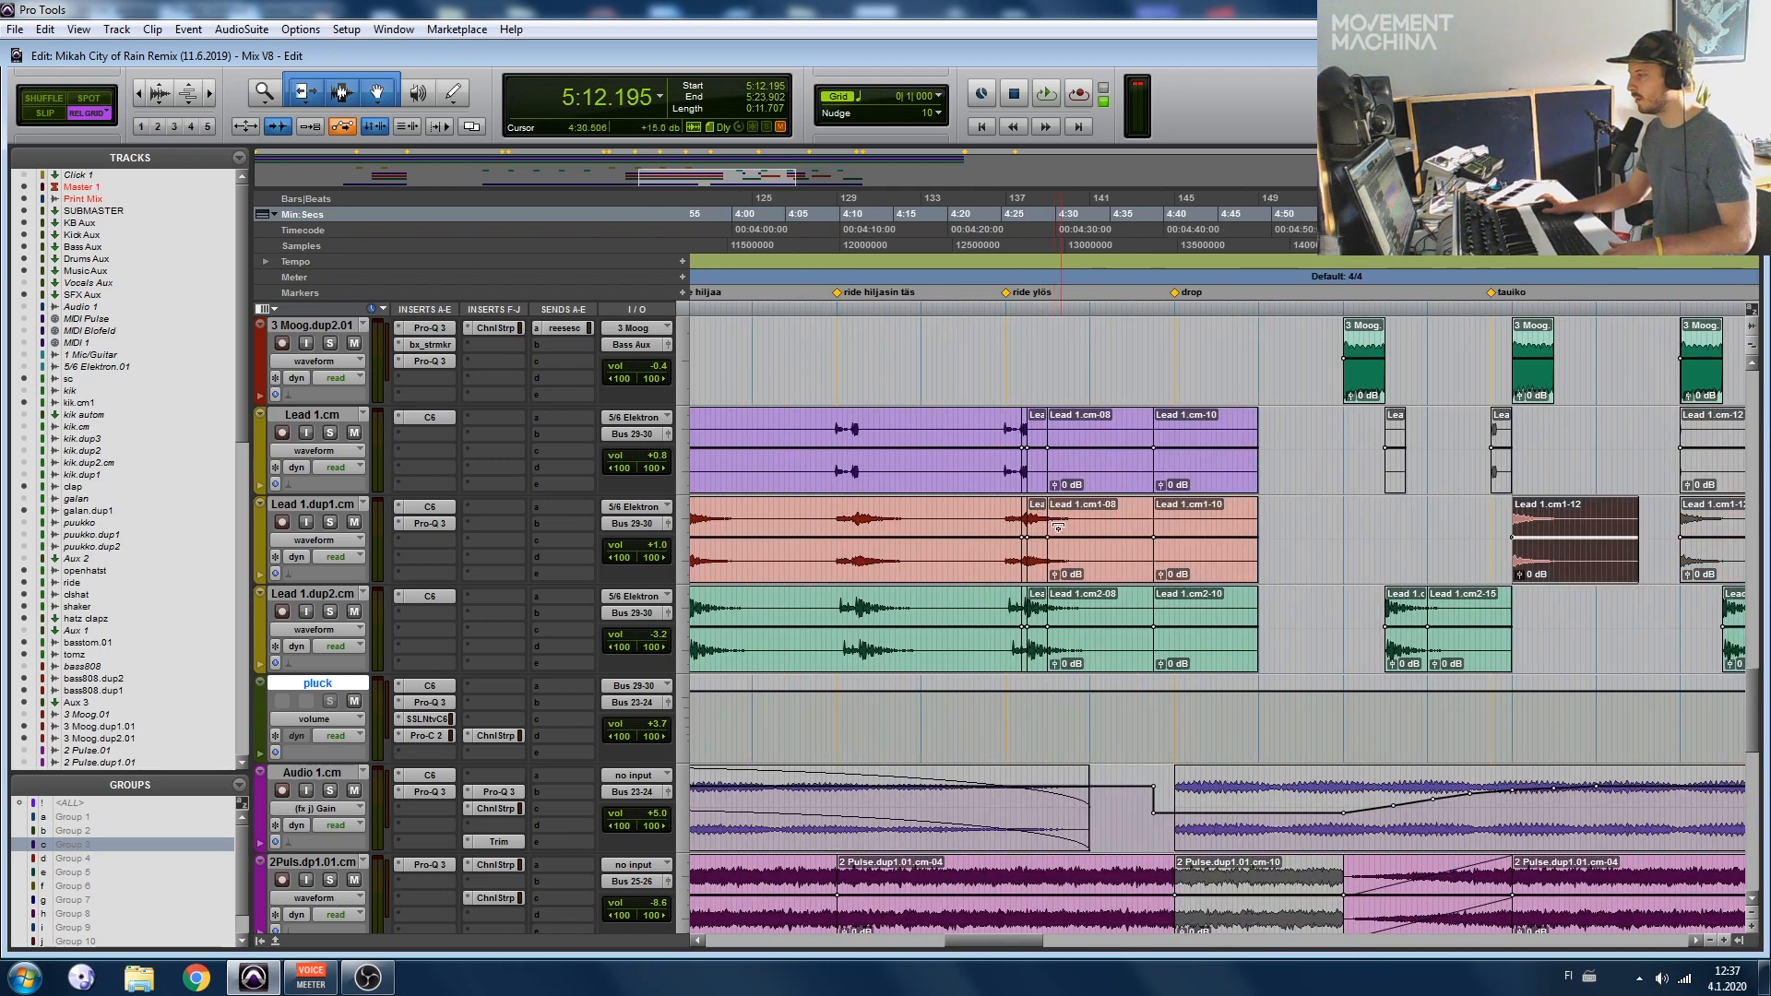
{"action": "left_click", "coordinate": [1007, 433]}
{"action": "key", "text": "ctrl+]"}
{"action": "key", "text": "ctrl+]"}
{"action": "key", "text": "ctrl+]"}
{"action": "key", "text": "space"}
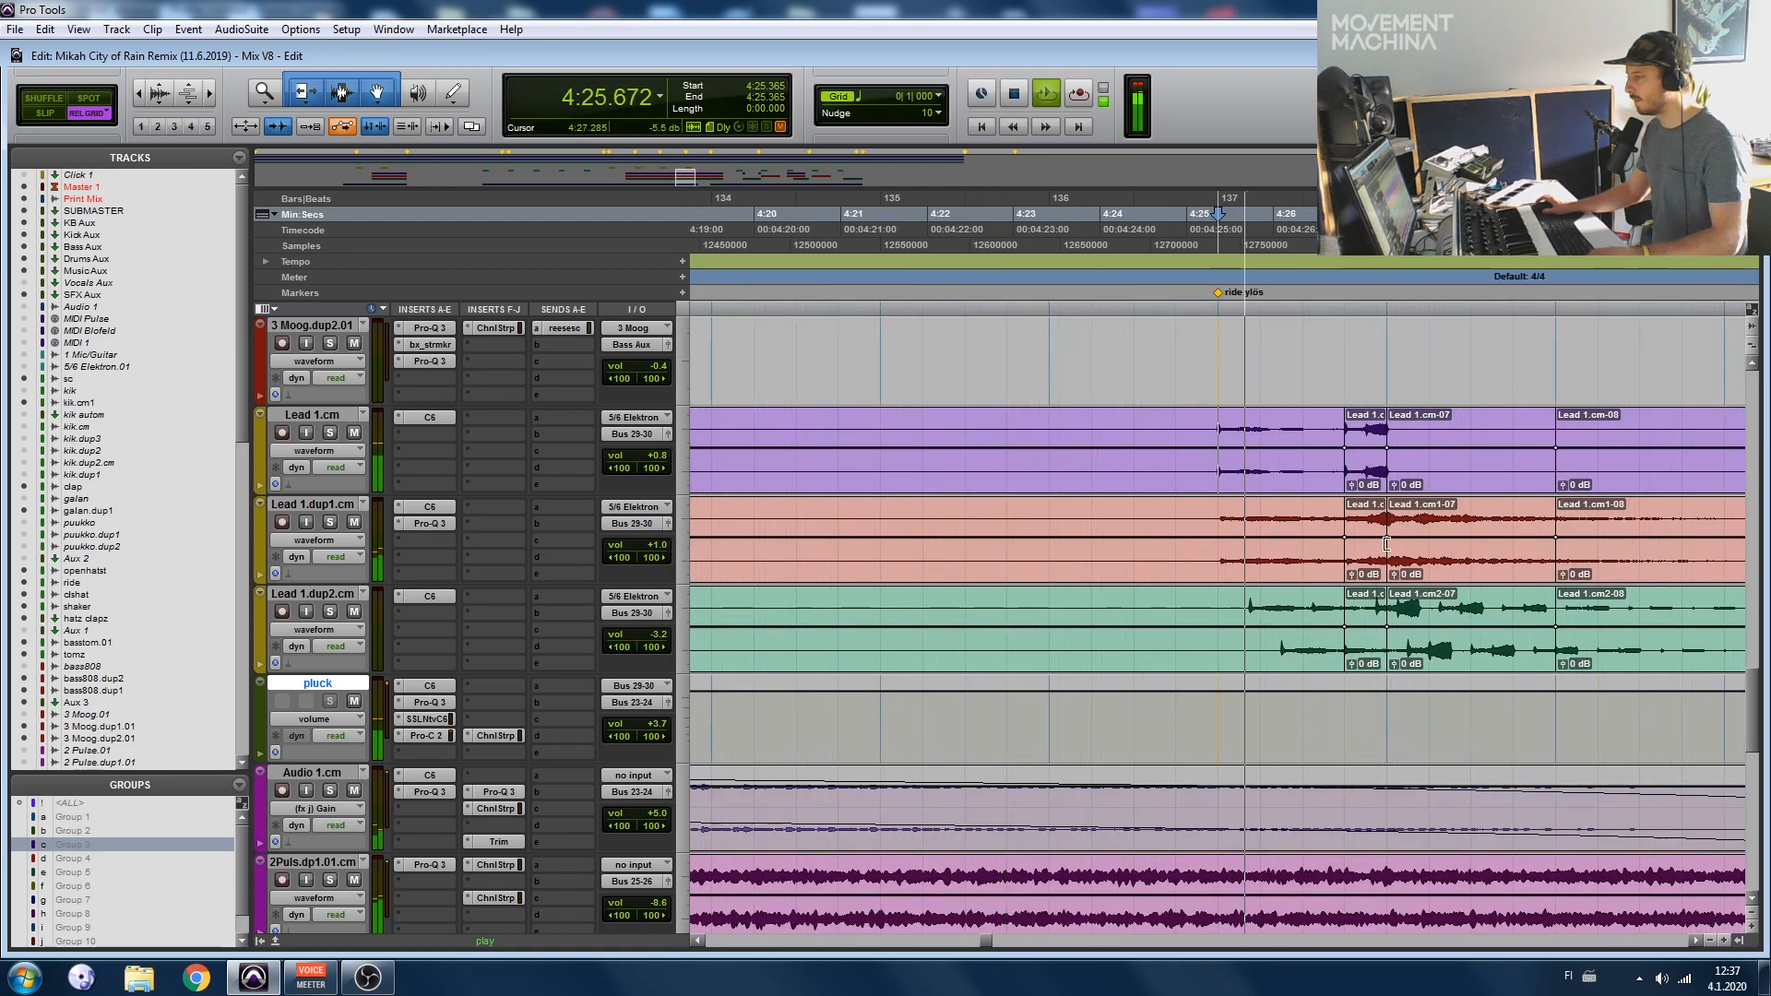
{"action": "key", "text": "space"}
Step: Place a copy of the short Lead 1.cm clip preceding Lead 1.cm-07 at the outro marker, 6:14.634, on the same track
{"action": "left_click", "coordinate": [1374, 475]}
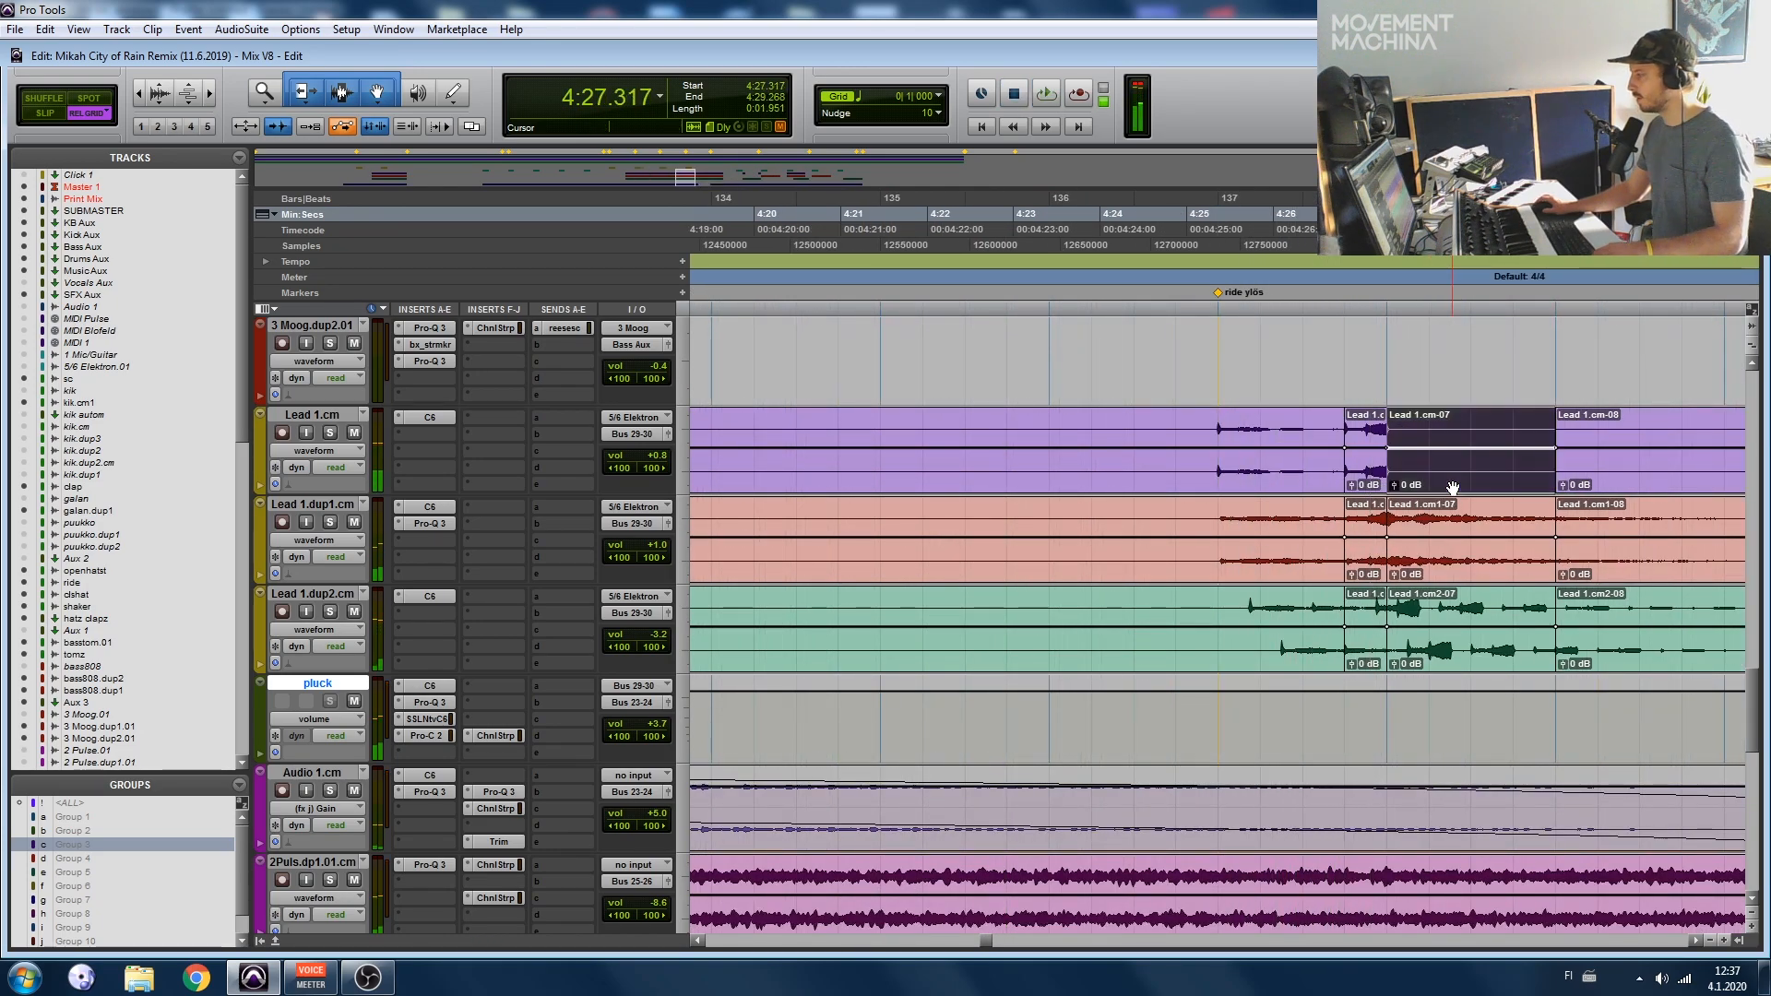
{"action": "key", "text": "ctrl+["}
{"action": "key", "text": "ctrl+["}
{"action": "mouse_move", "coordinate": [1254, 484]}
{"action": "left_mouse_down"}
{"action": "mouse_move", "coordinate": [1753, 443]}
{"action": "mouse_move", "coordinate": [1692, 425]}
{"action": "mouse_move", "coordinate": [1081, 436]}
{"action": "left_mouse_up"}
Step: Solo the Lead 1.cm track and audition the short outro clip several times, starting just before or at the clip
{"action": "key", "text": "space"}
{"action": "key", "text": "space"}
{"action": "left_click", "coordinate": [329, 432]}
{"action": "key", "text": "space"}
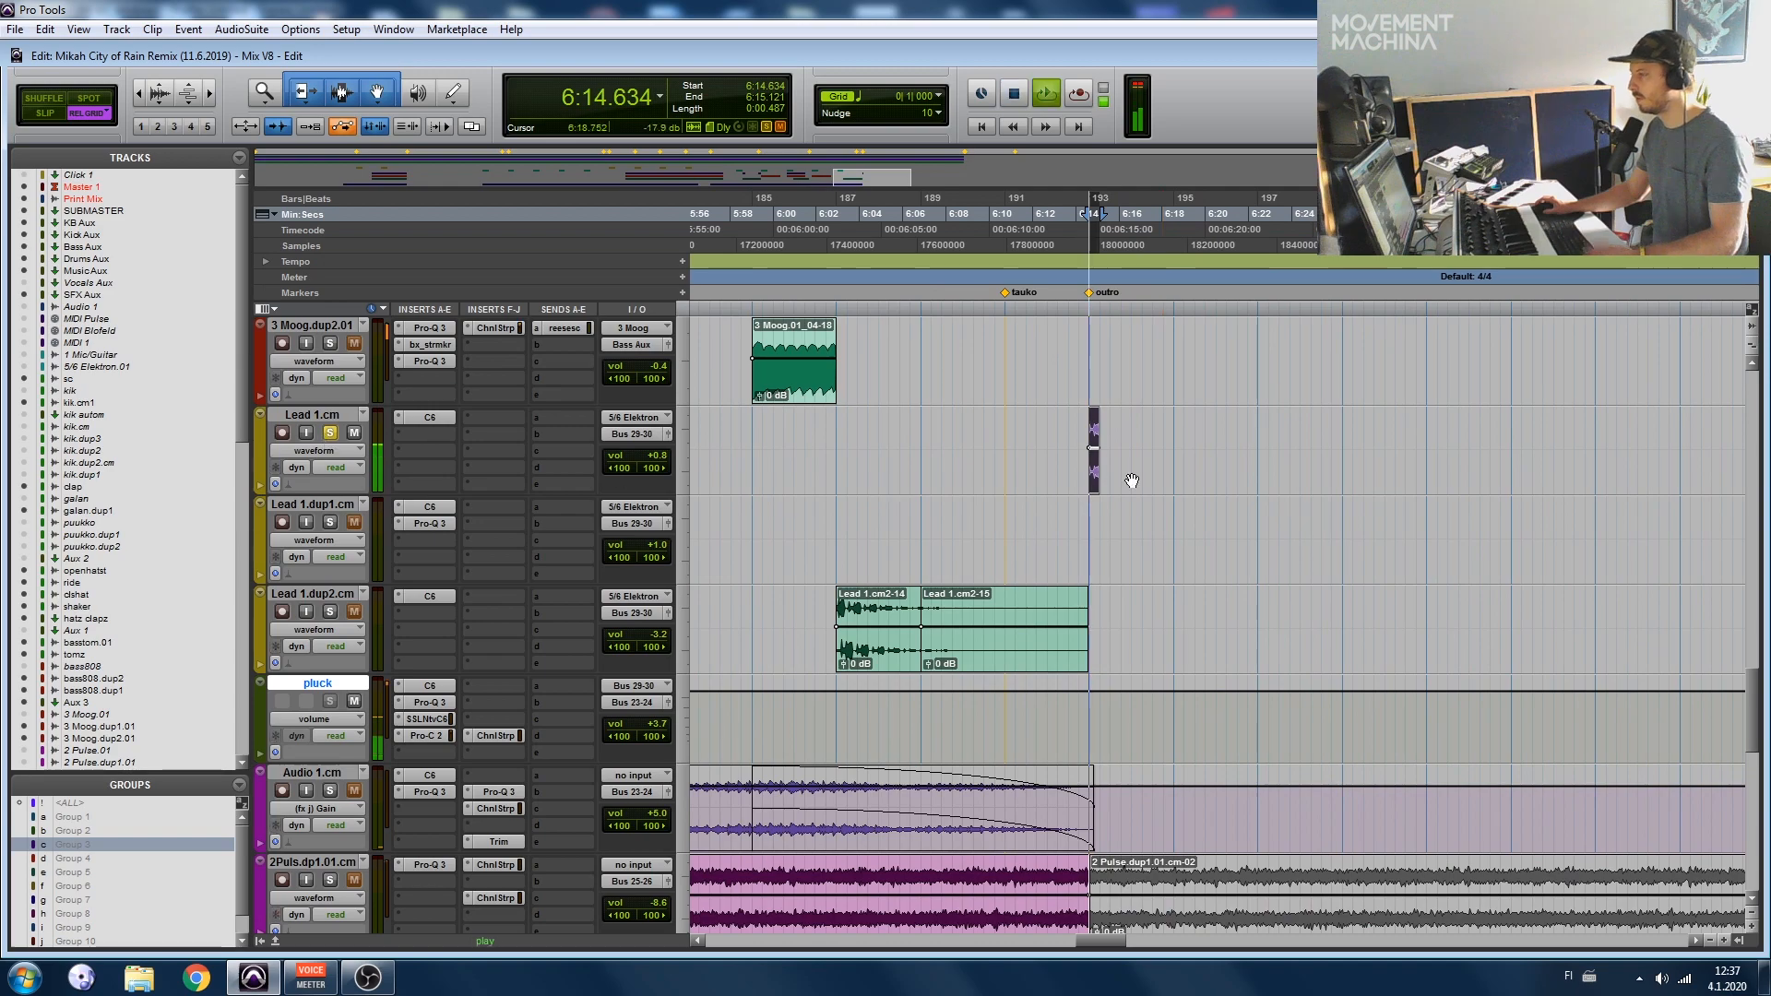
{"action": "key", "text": "space"}
{"action": "left_click", "coordinate": [1069, 434]}
{"action": "left_click", "coordinate": [1045, 421]}
{"action": "key", "text": "space"}
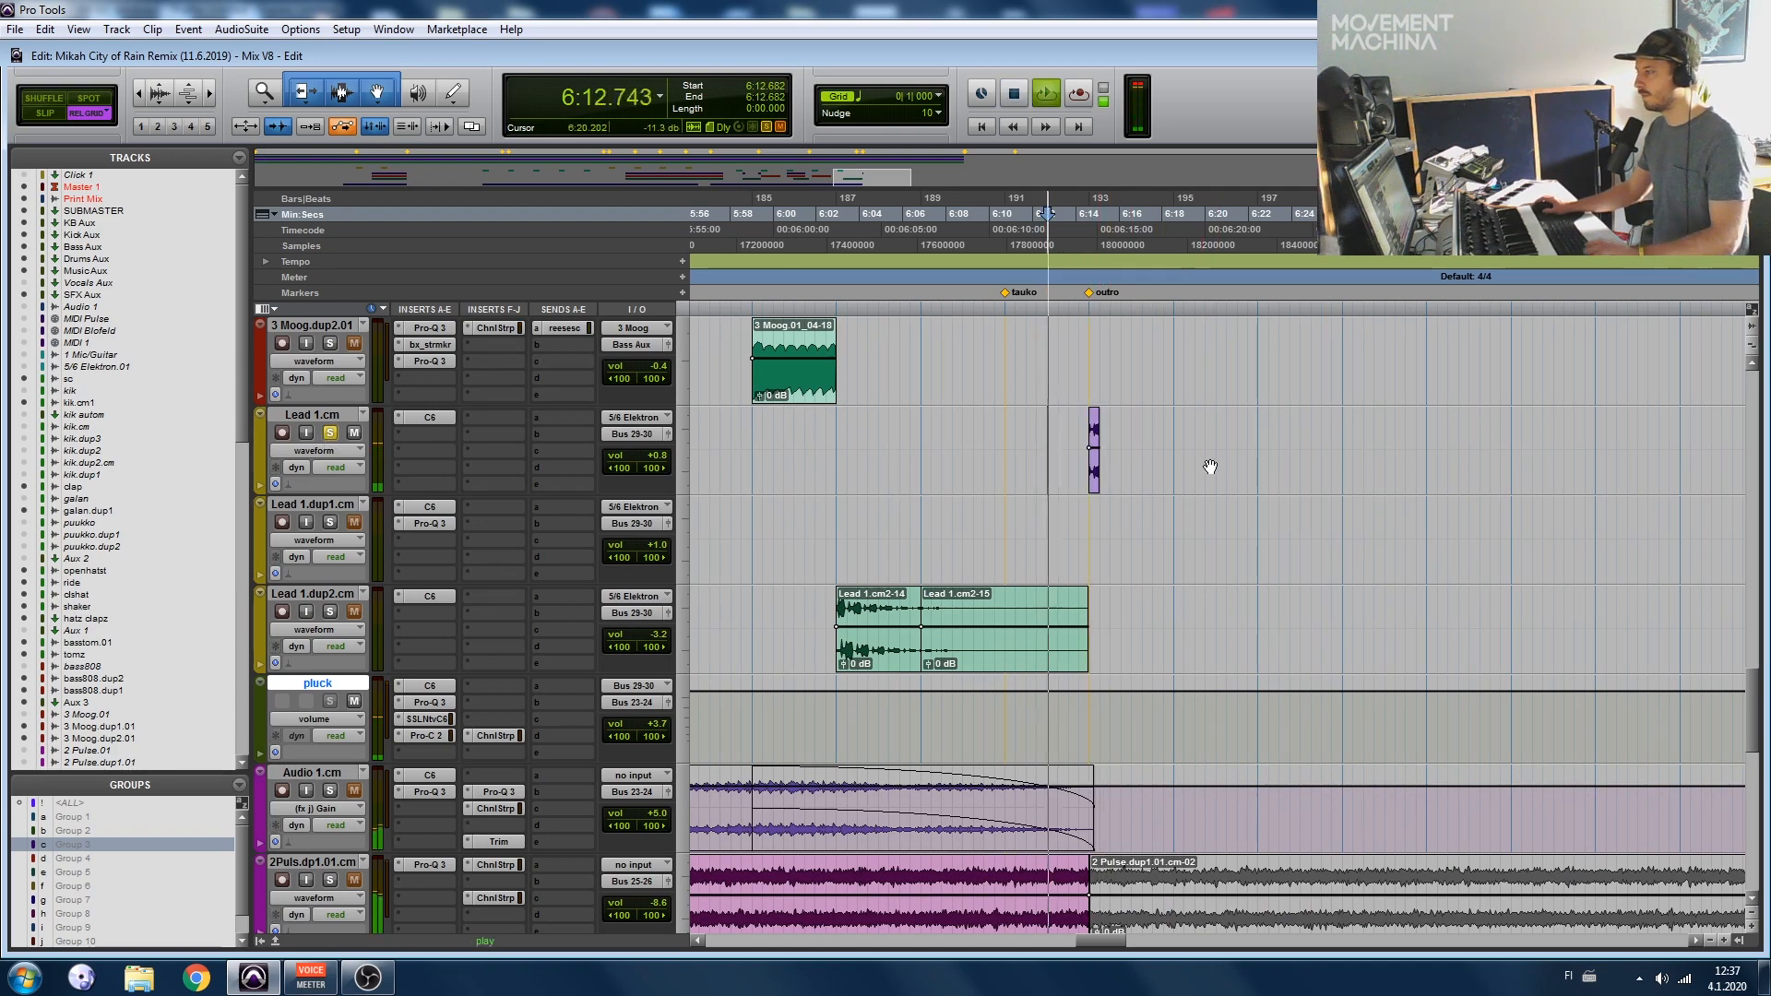
{"action": "key", "text": "space"}
{"action": "left_click", "coordinate": [1068, 429]}
{"action": "left_click", "coordinate": [1078, 429]}
{"action": "key", "text": "space"}
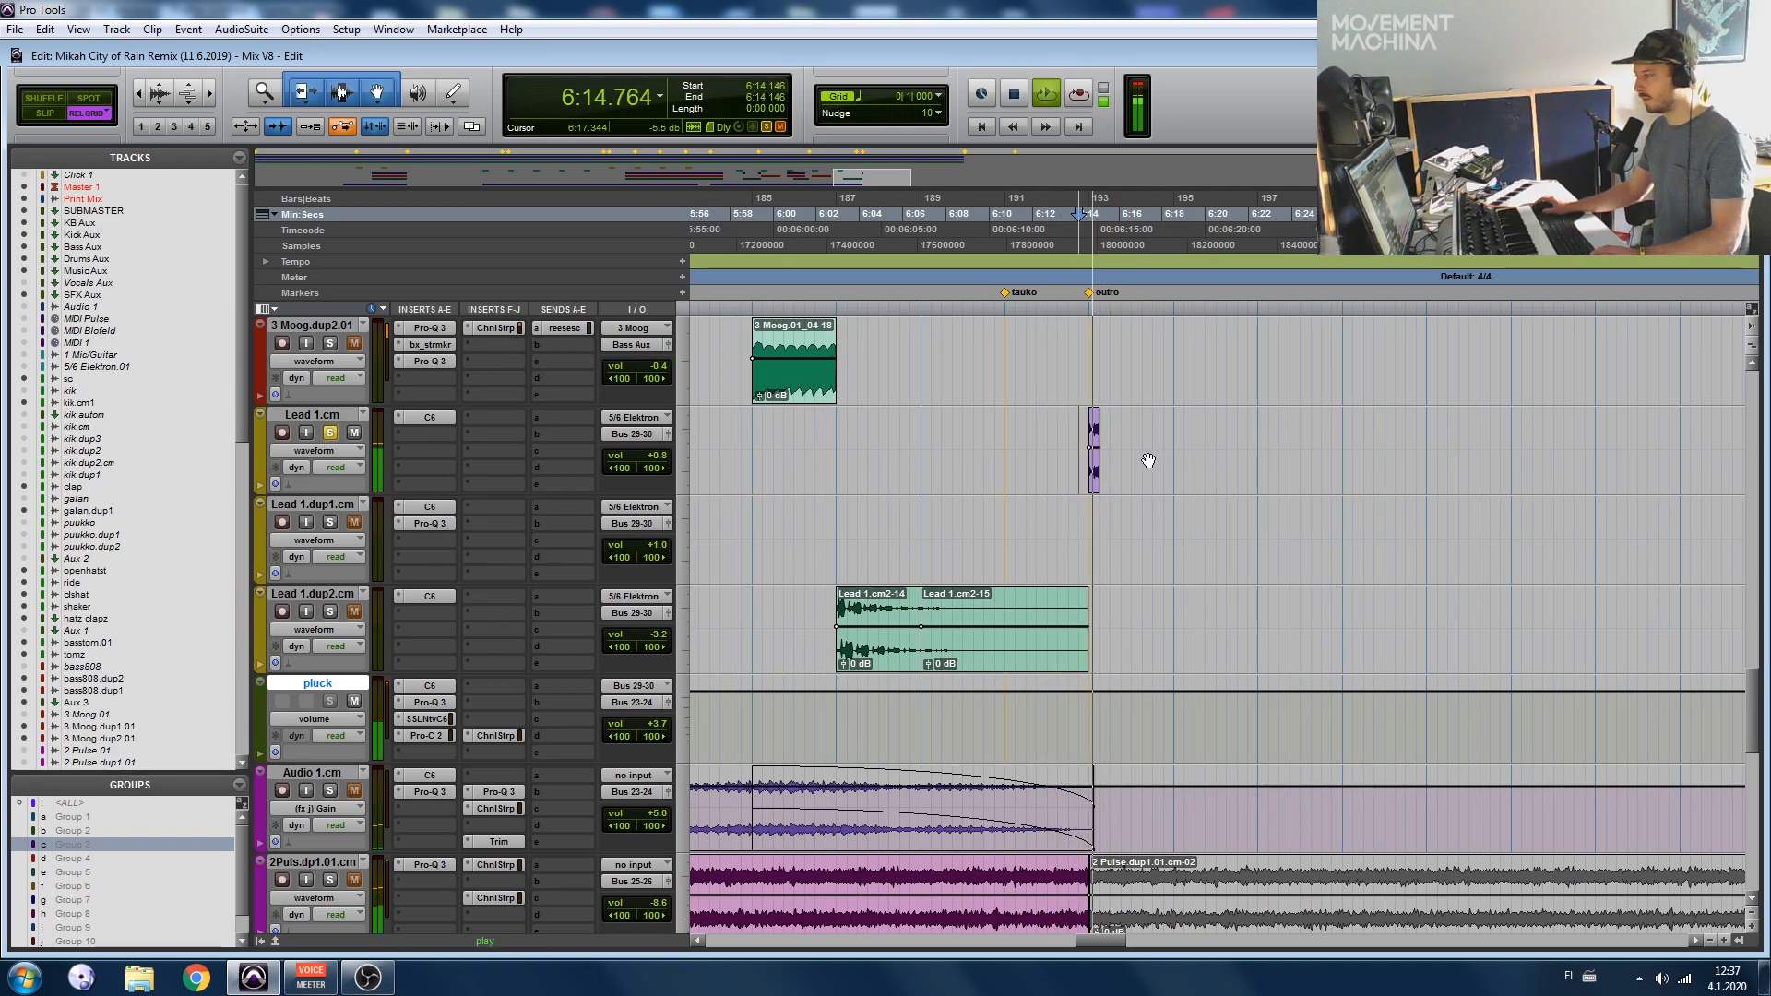
{"action": "key", "text": "space"}
Step: Open the AudioSuite EchoBoy delay, move its window clear of the outro clip, and set the echo time to 1/8 dotted
{"action": "left_click", "coordinate": [233, 28]}
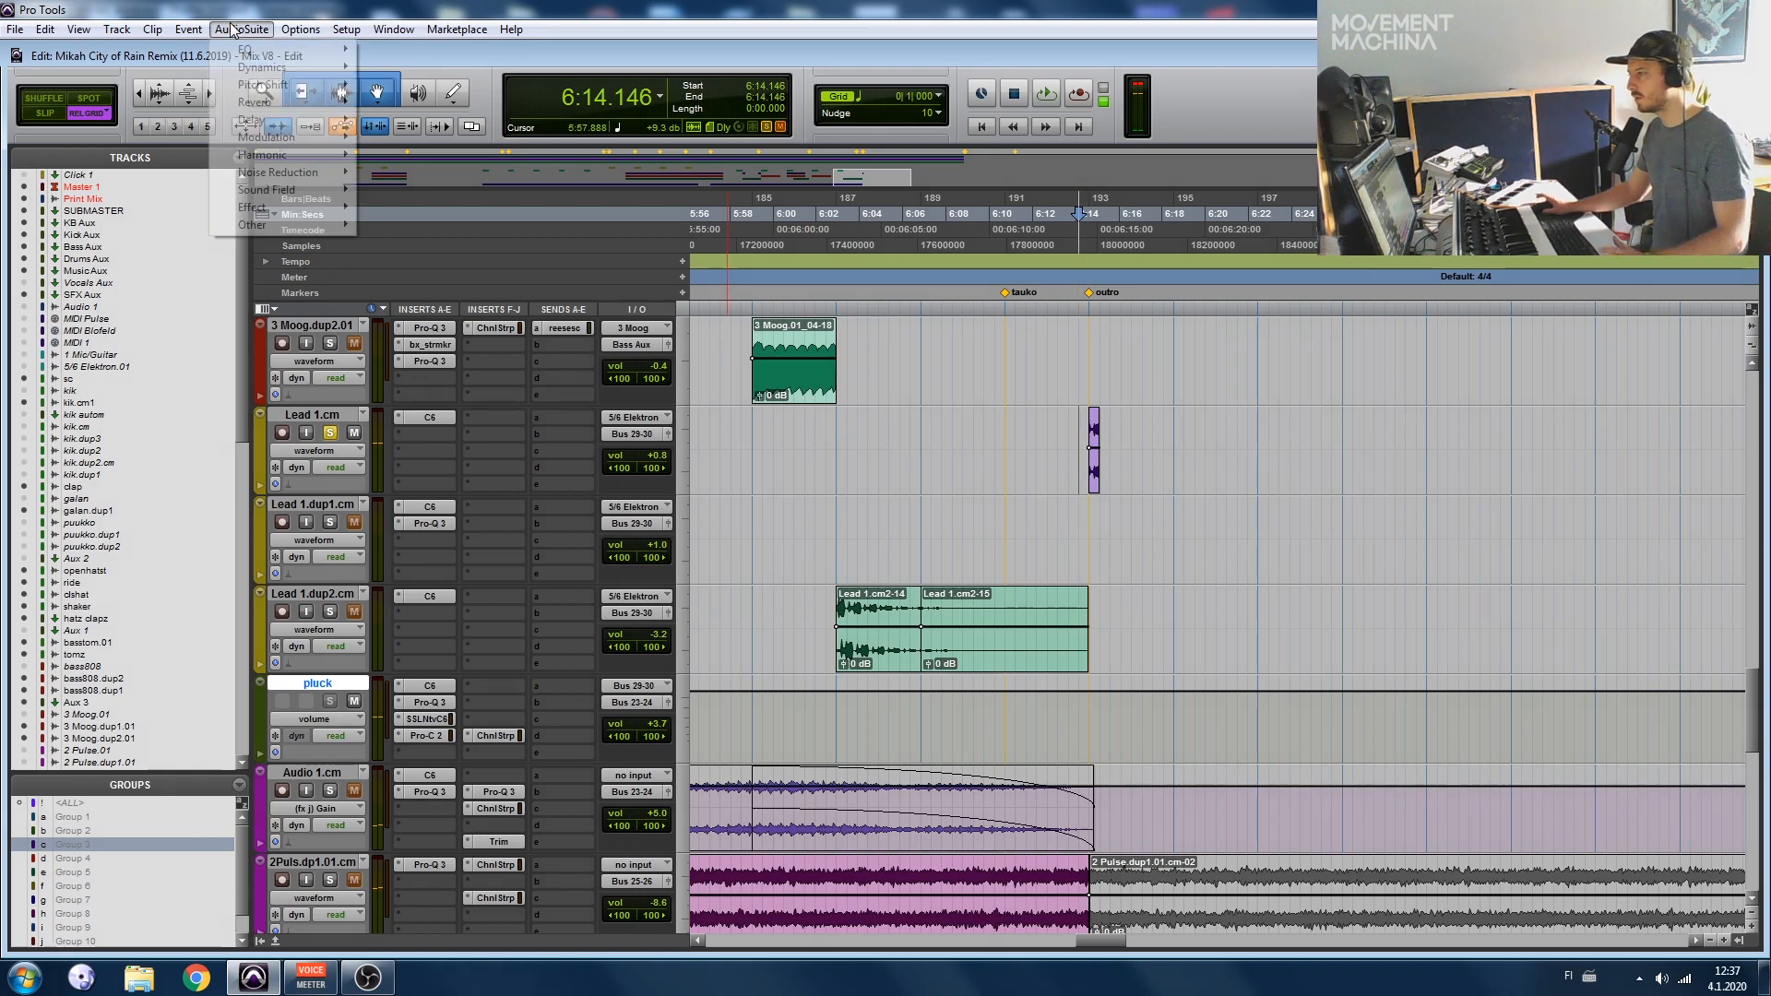
{"action": "mouse_move", "coordinate": [294, 123]}
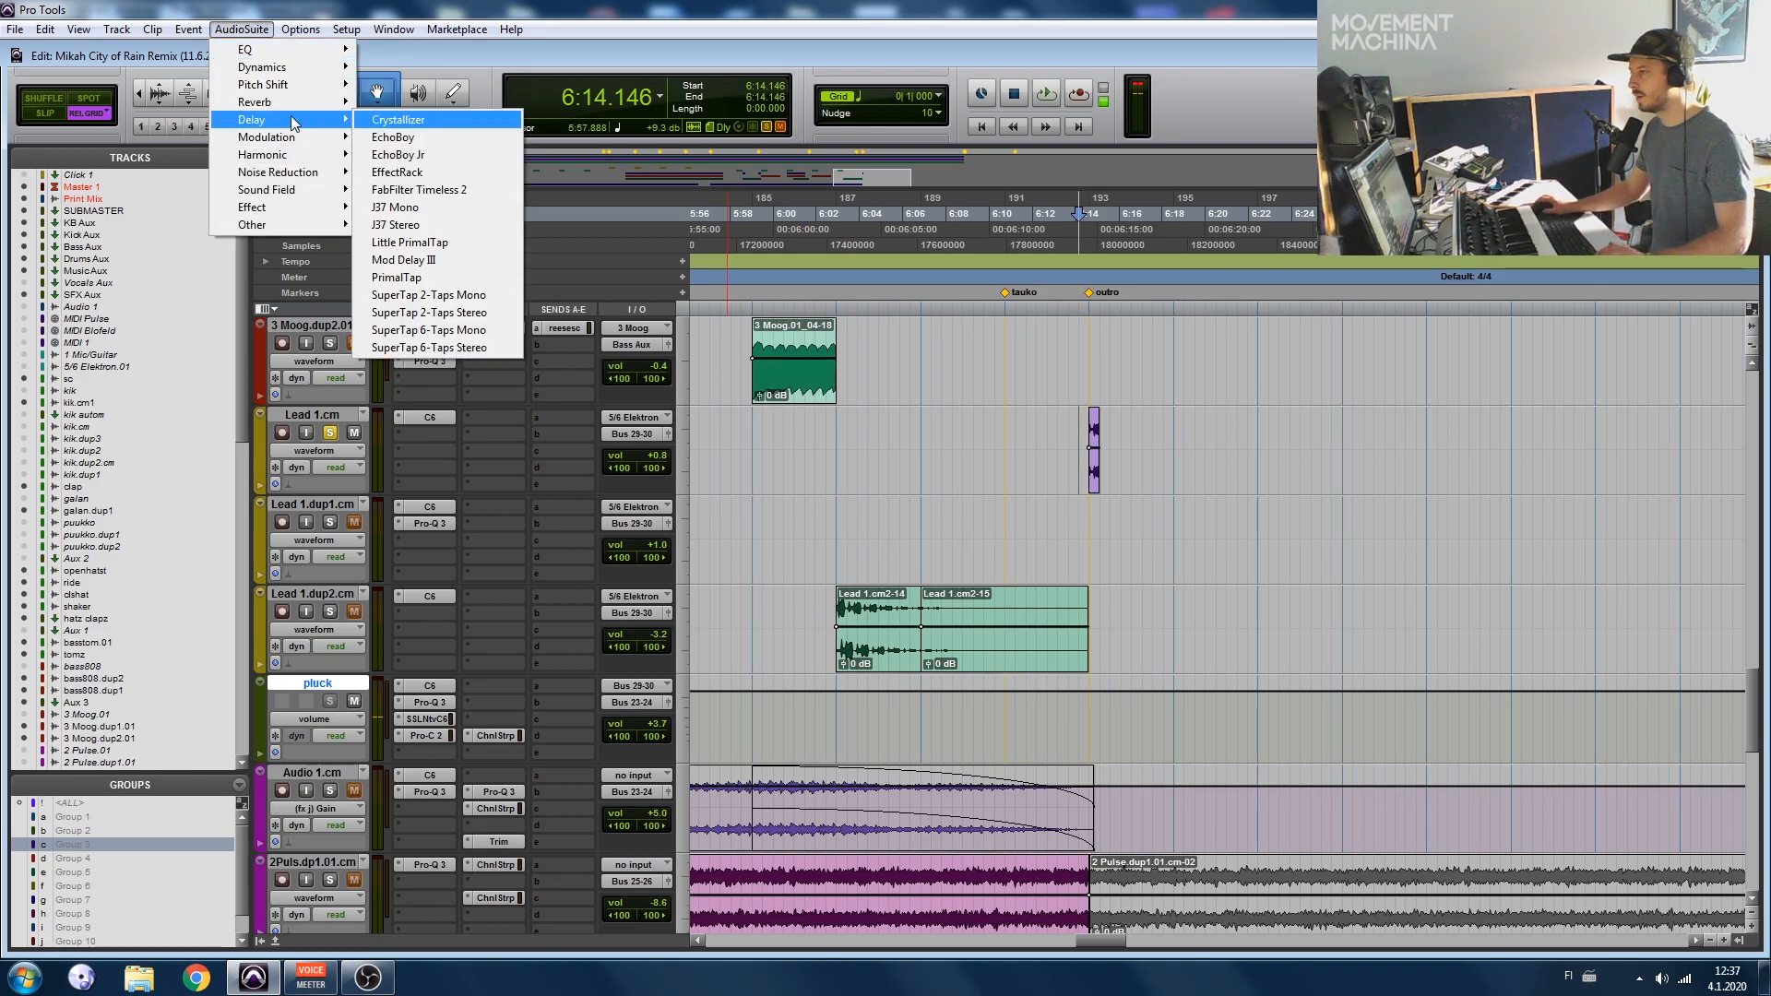
{"action": "left_click", "coordinate": [461, 137]}
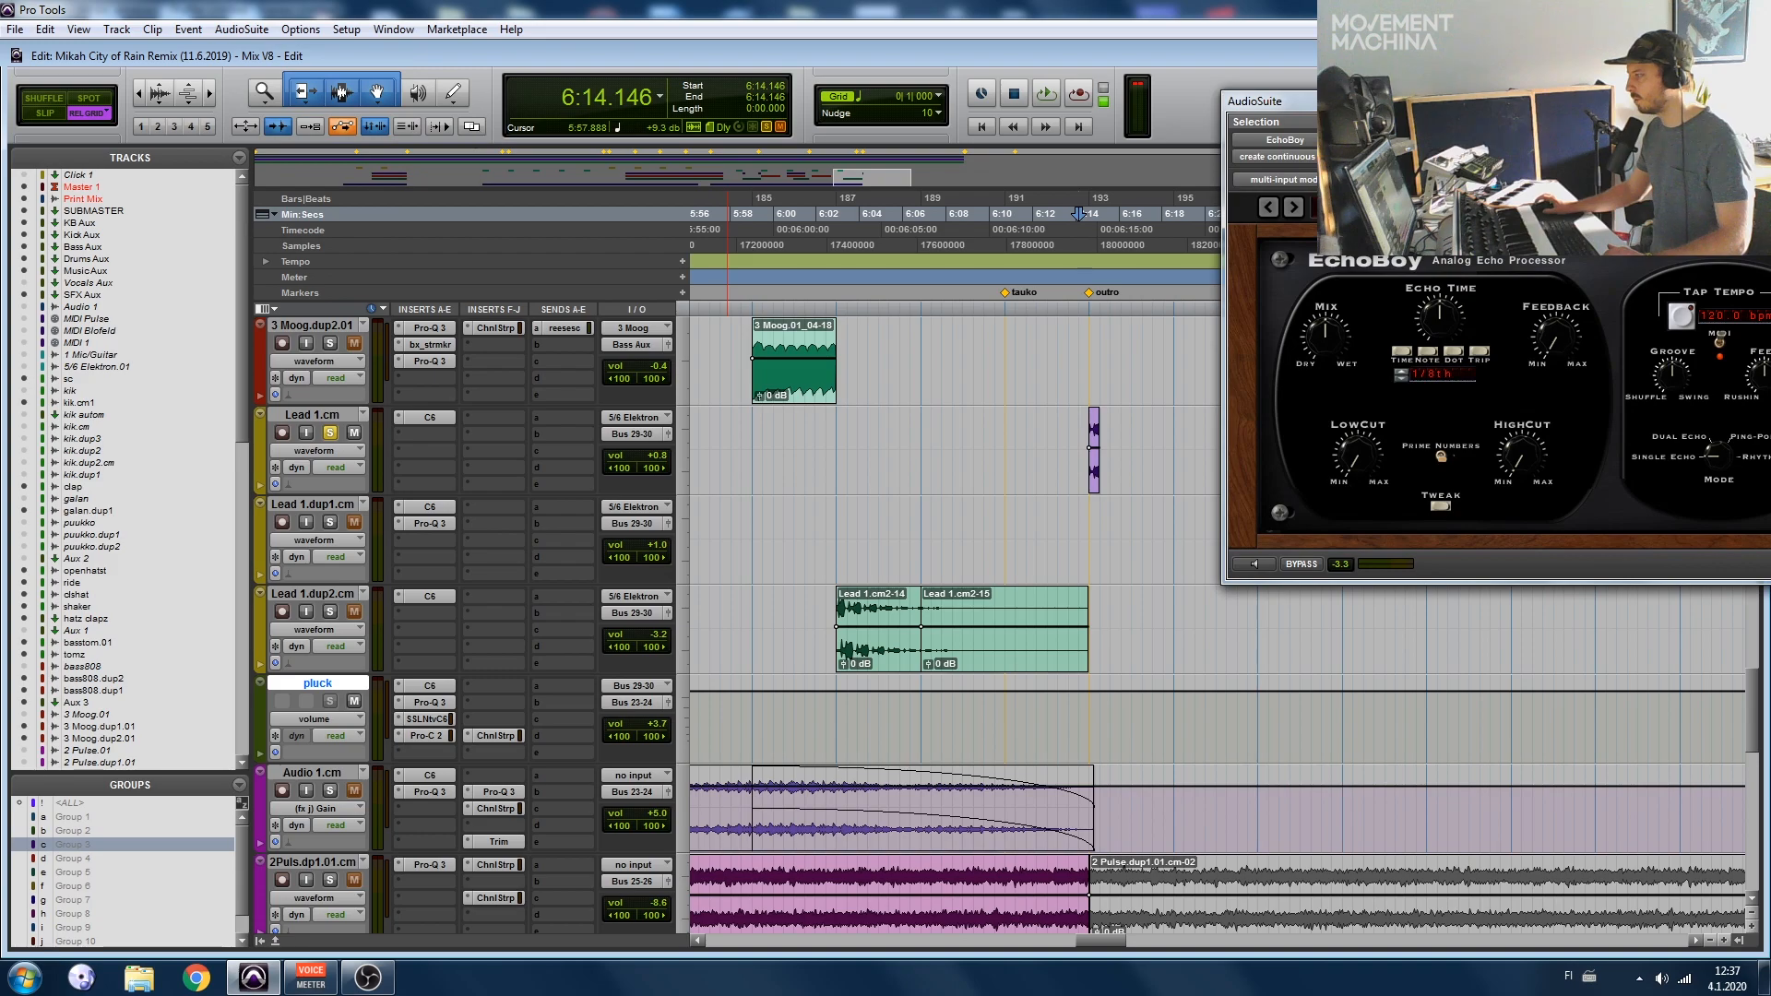
{"action": "left_click_drag", "start_coordinate": [1503, 100], "coordinate": [313, 97]}
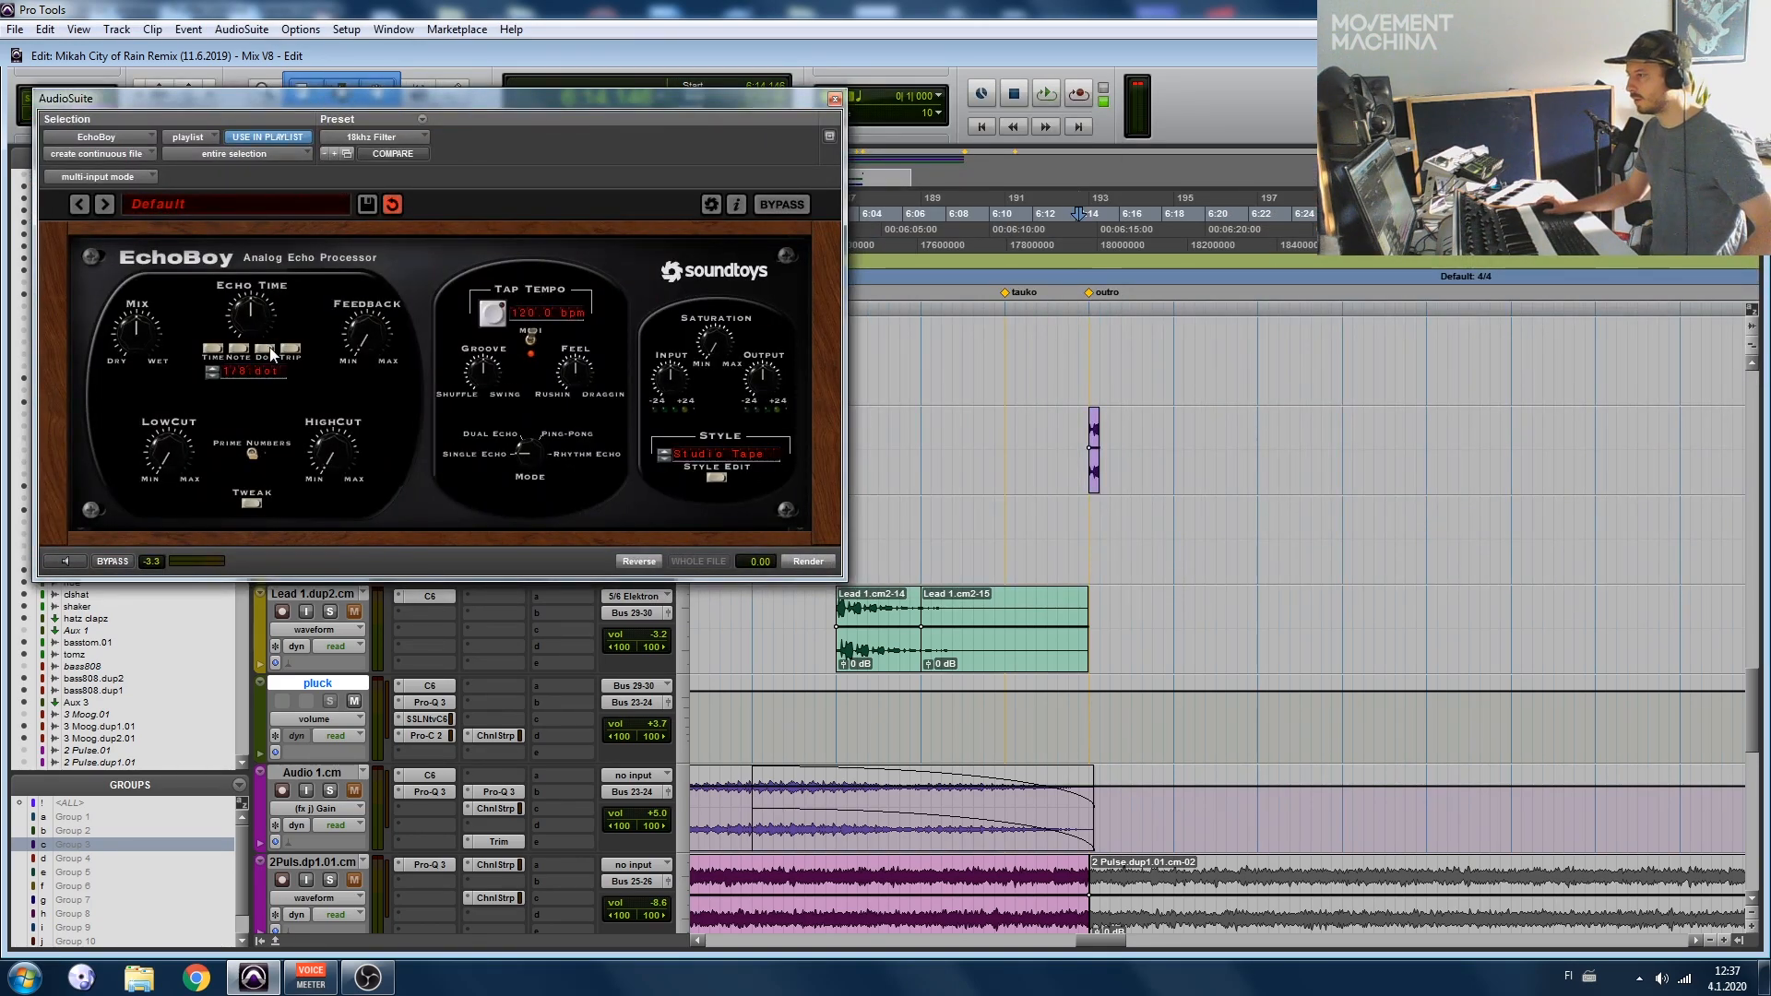
Step: Set EchoBoy to Ping-Pong mode with 1/8 dotted on both sides, Space Echo style, and raised mix and feedback
{"action": "left_click", "coordinate": [566, 436]}
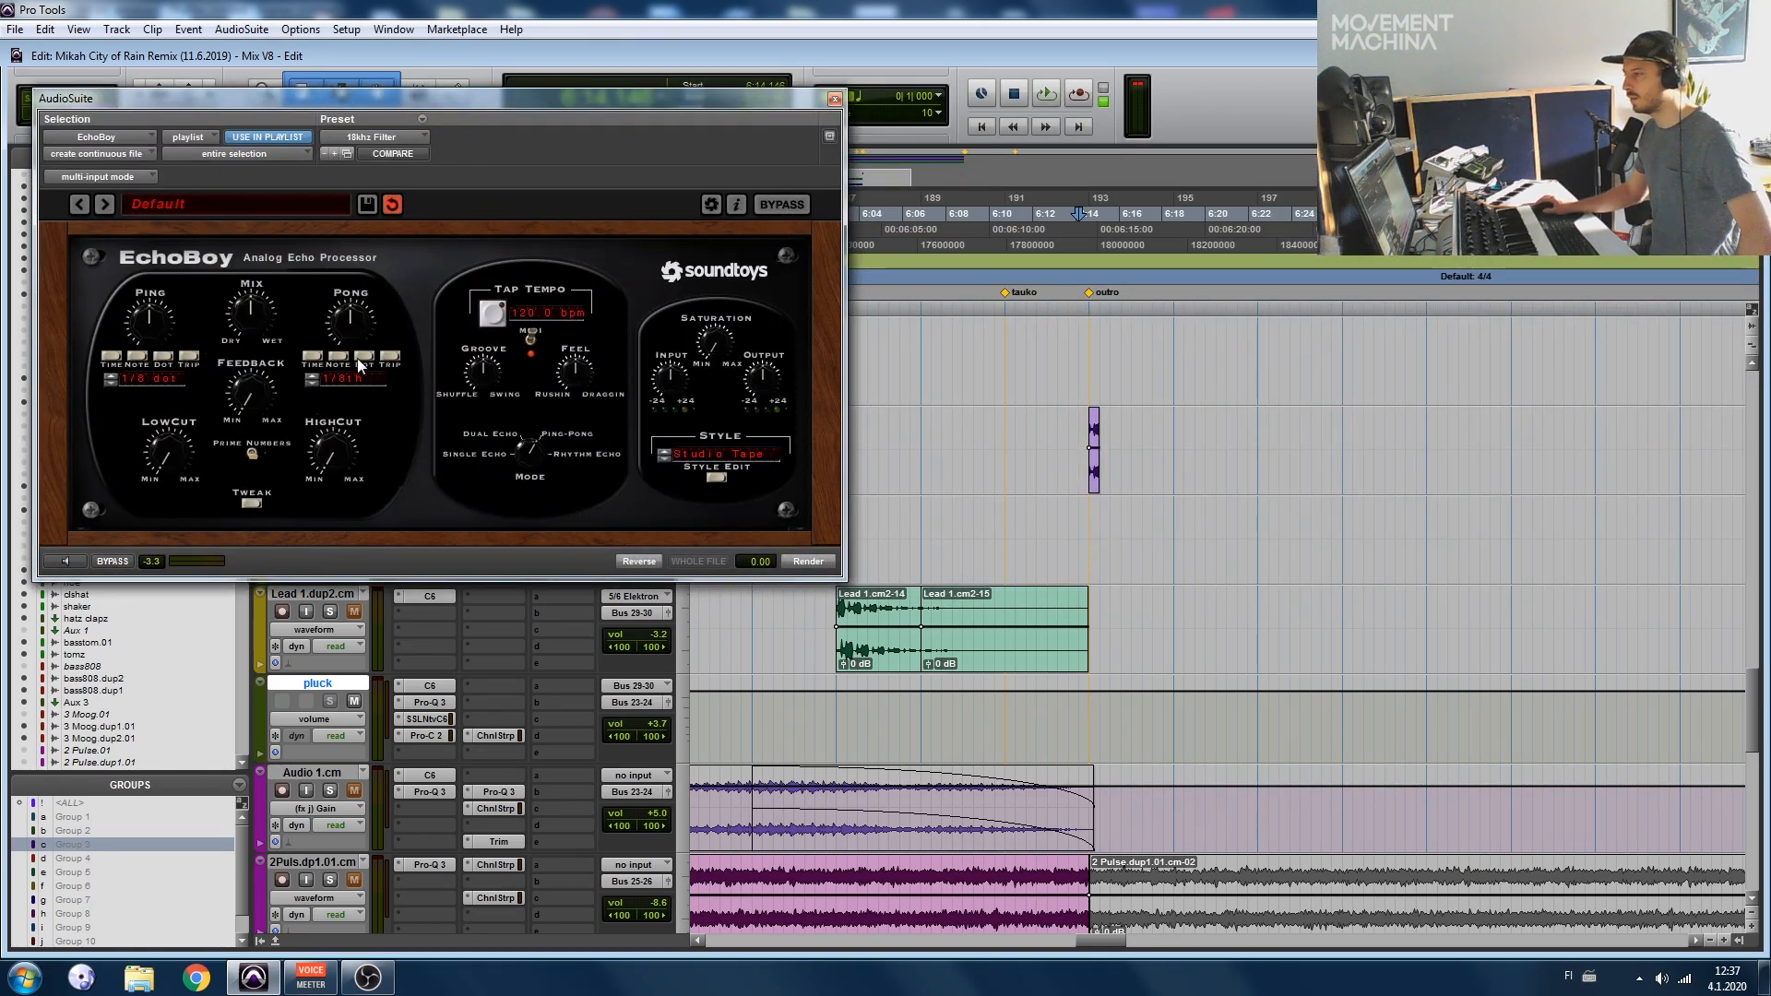
{"action": "left_click", "coordinate": [711, 455]}
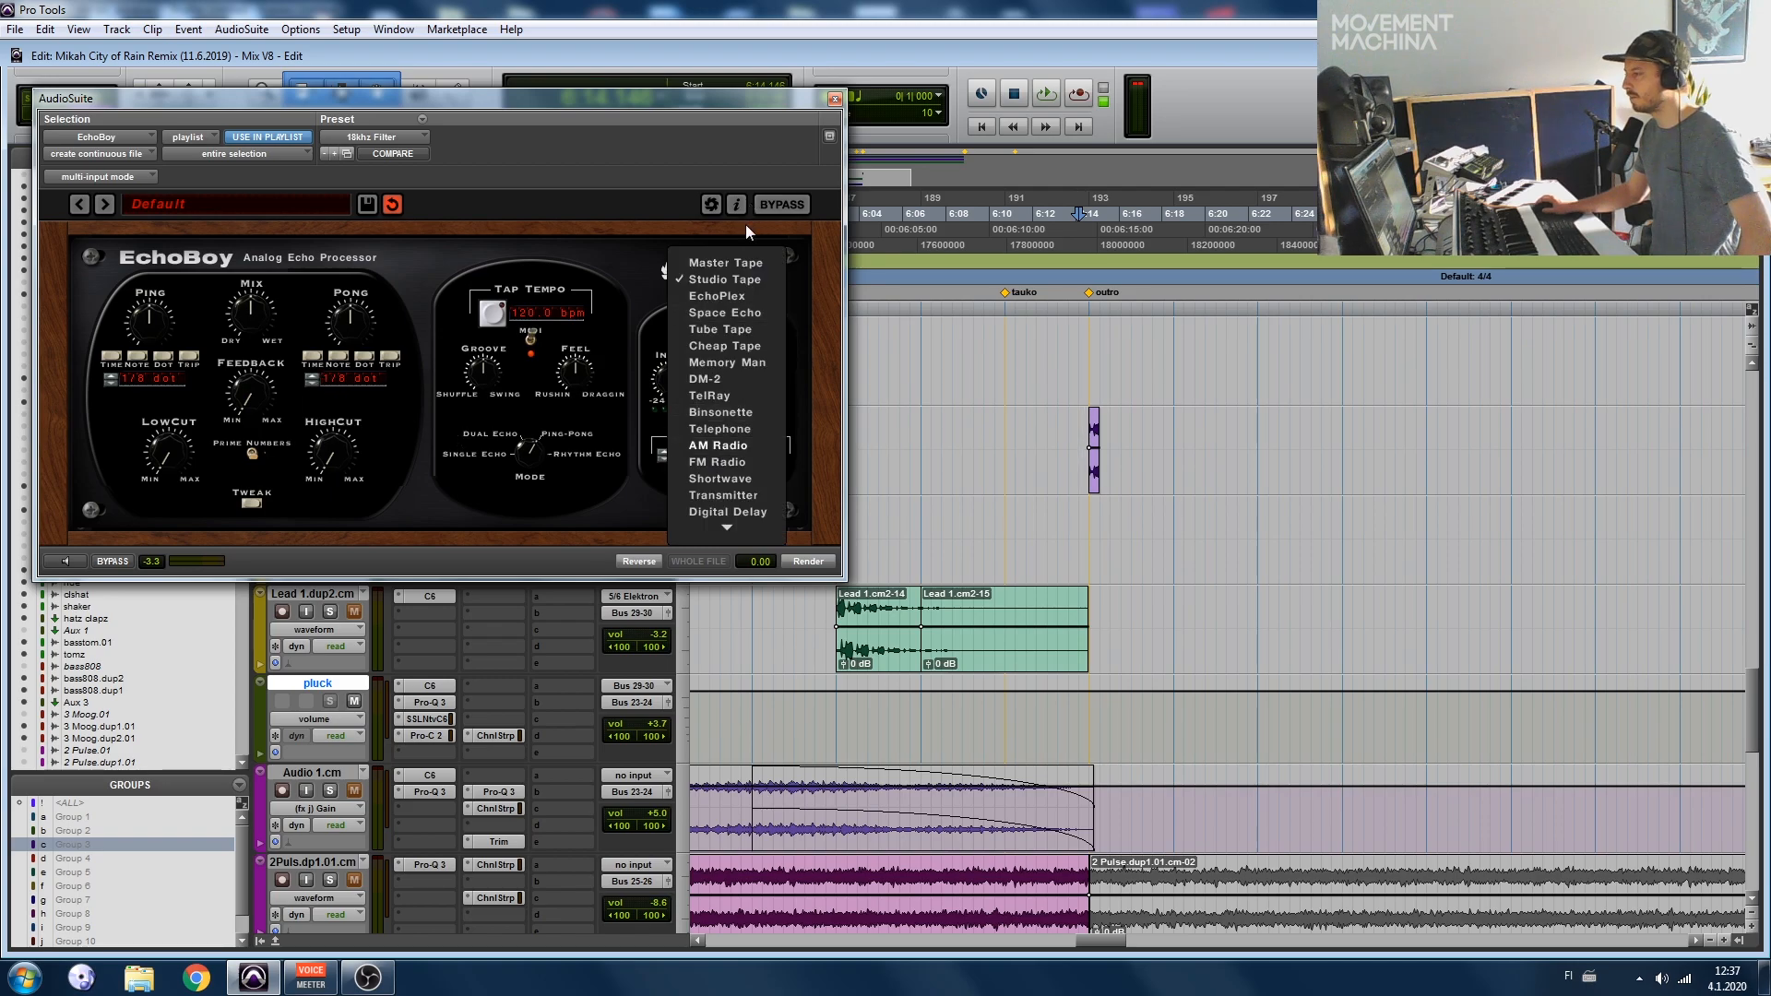
{"action": "left_click", "coordinate": [738, 313]}
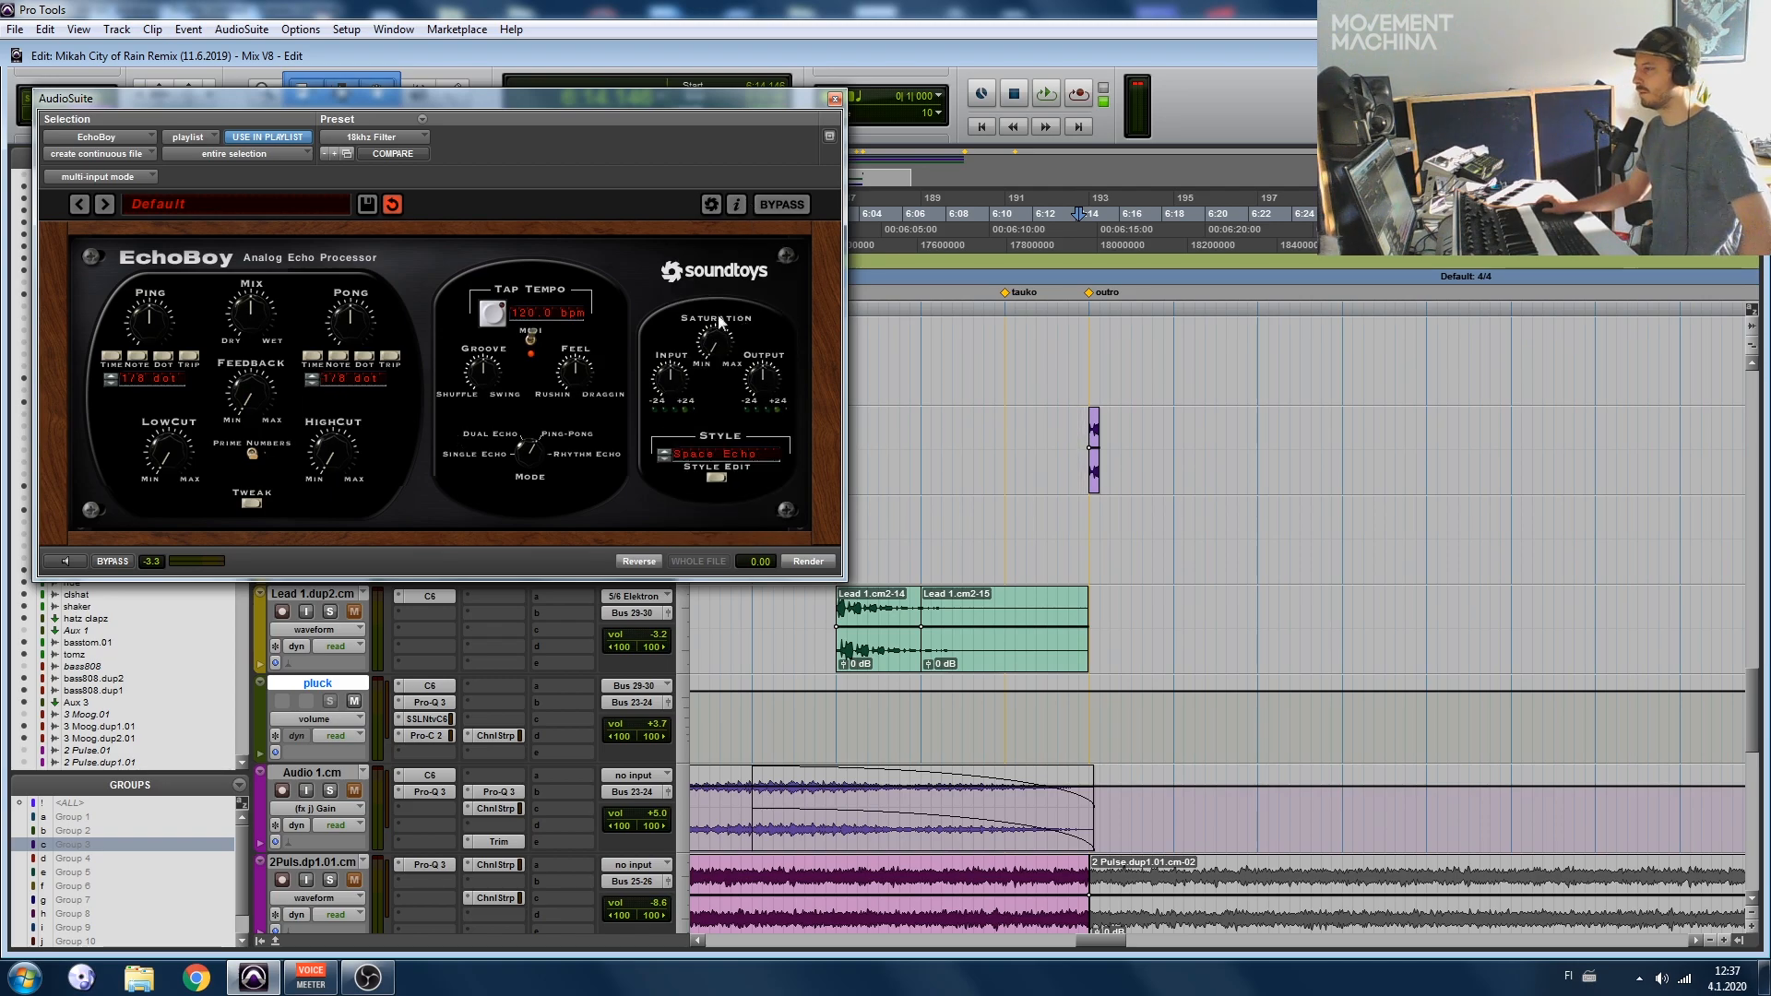
{"action": "left_click_drag", "start_coordinate": [273, 364], "coordinate": [280, 315]}
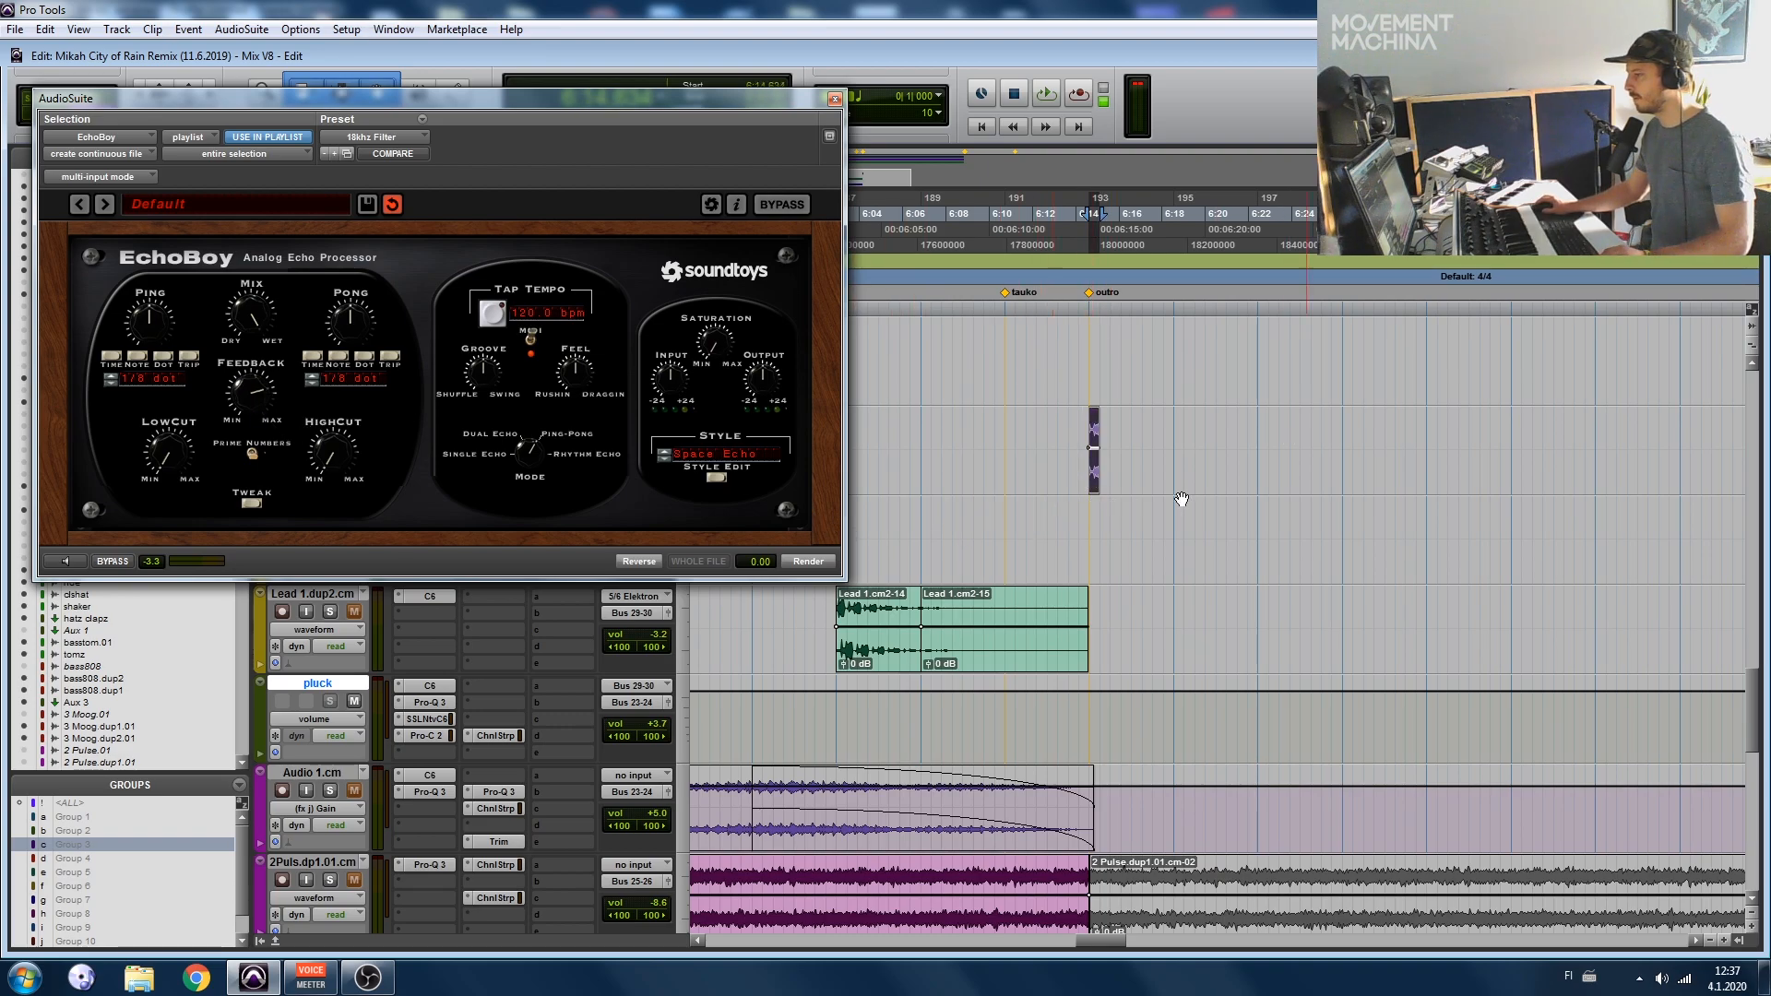
Step: Extend the selection from the outro clip to about 18 s and render it through EchoBoy at 123 bpm
{"action": "key", "text": "r"}
{"action": "key", "text": "r"}
{"action": "left_click", "coordinate": [1282, 462], "text": "shift"}
{"action": "left_click", "coordinate": [807, 562]}
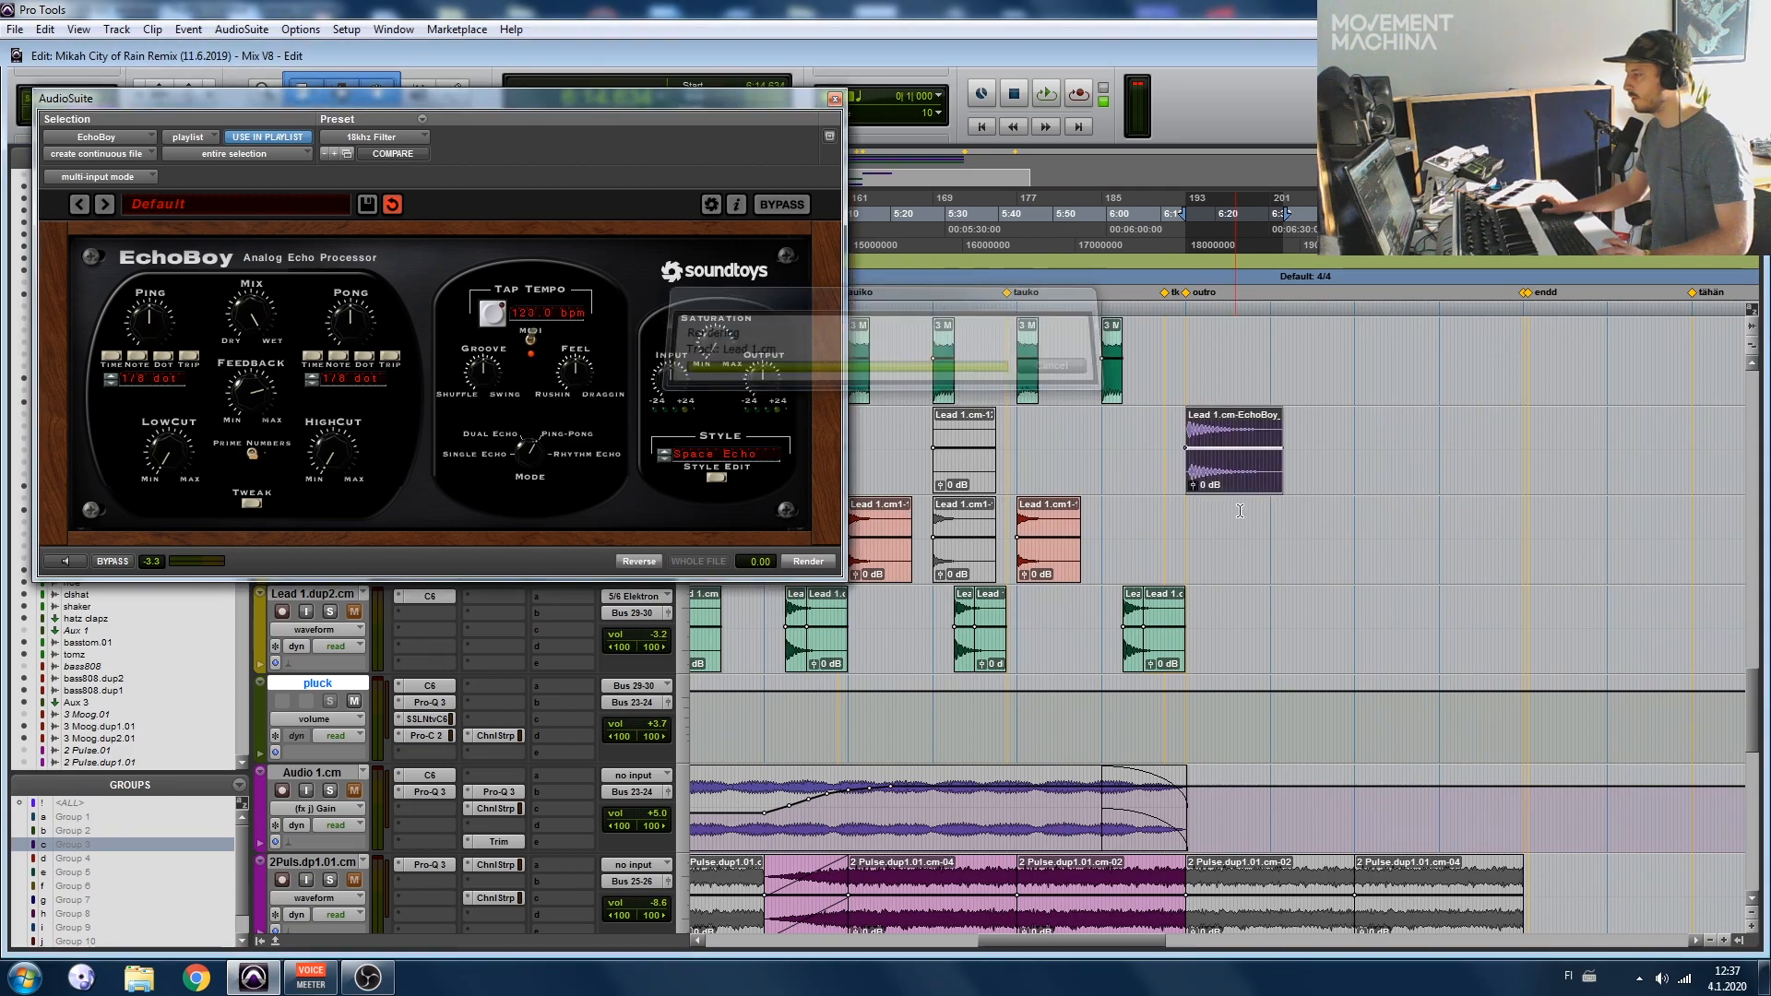
Step: Audition the rendered EchoBoy clip while examining its ping-pong echoes, and close the EchoBoy window
{"action": "key", "text": "space"}
{"action": "key", "text": "t"}
{"action": "key", "text": "t"}
{"action": "key", "text": "t"}
{"action": "key", "text": "t"}
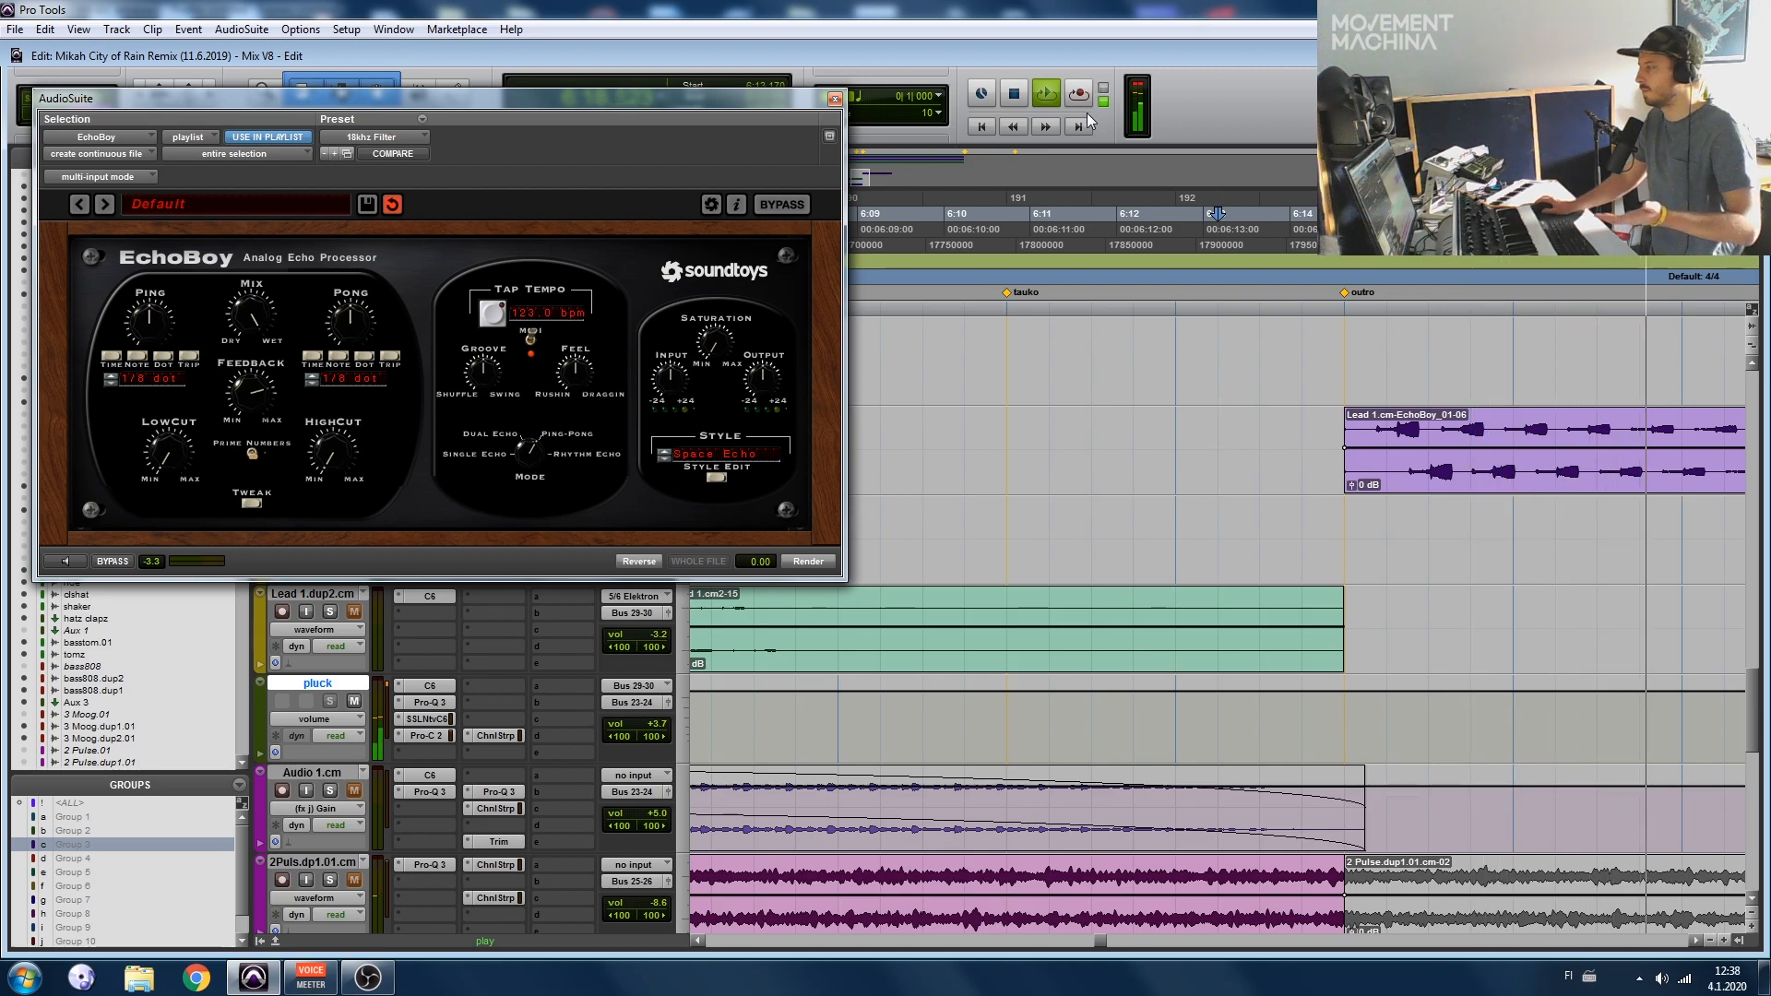
{"action": "left_click", "coordinate": [835, 99]}
Step: Replay the rendered echo clip from the outro marker with Lead 1.cm's solo turned off, following its full decay
{"action": "key", "text": "Tab"}
{"action": "key", "text": "space"}
{"action": "key", "text": "space"}
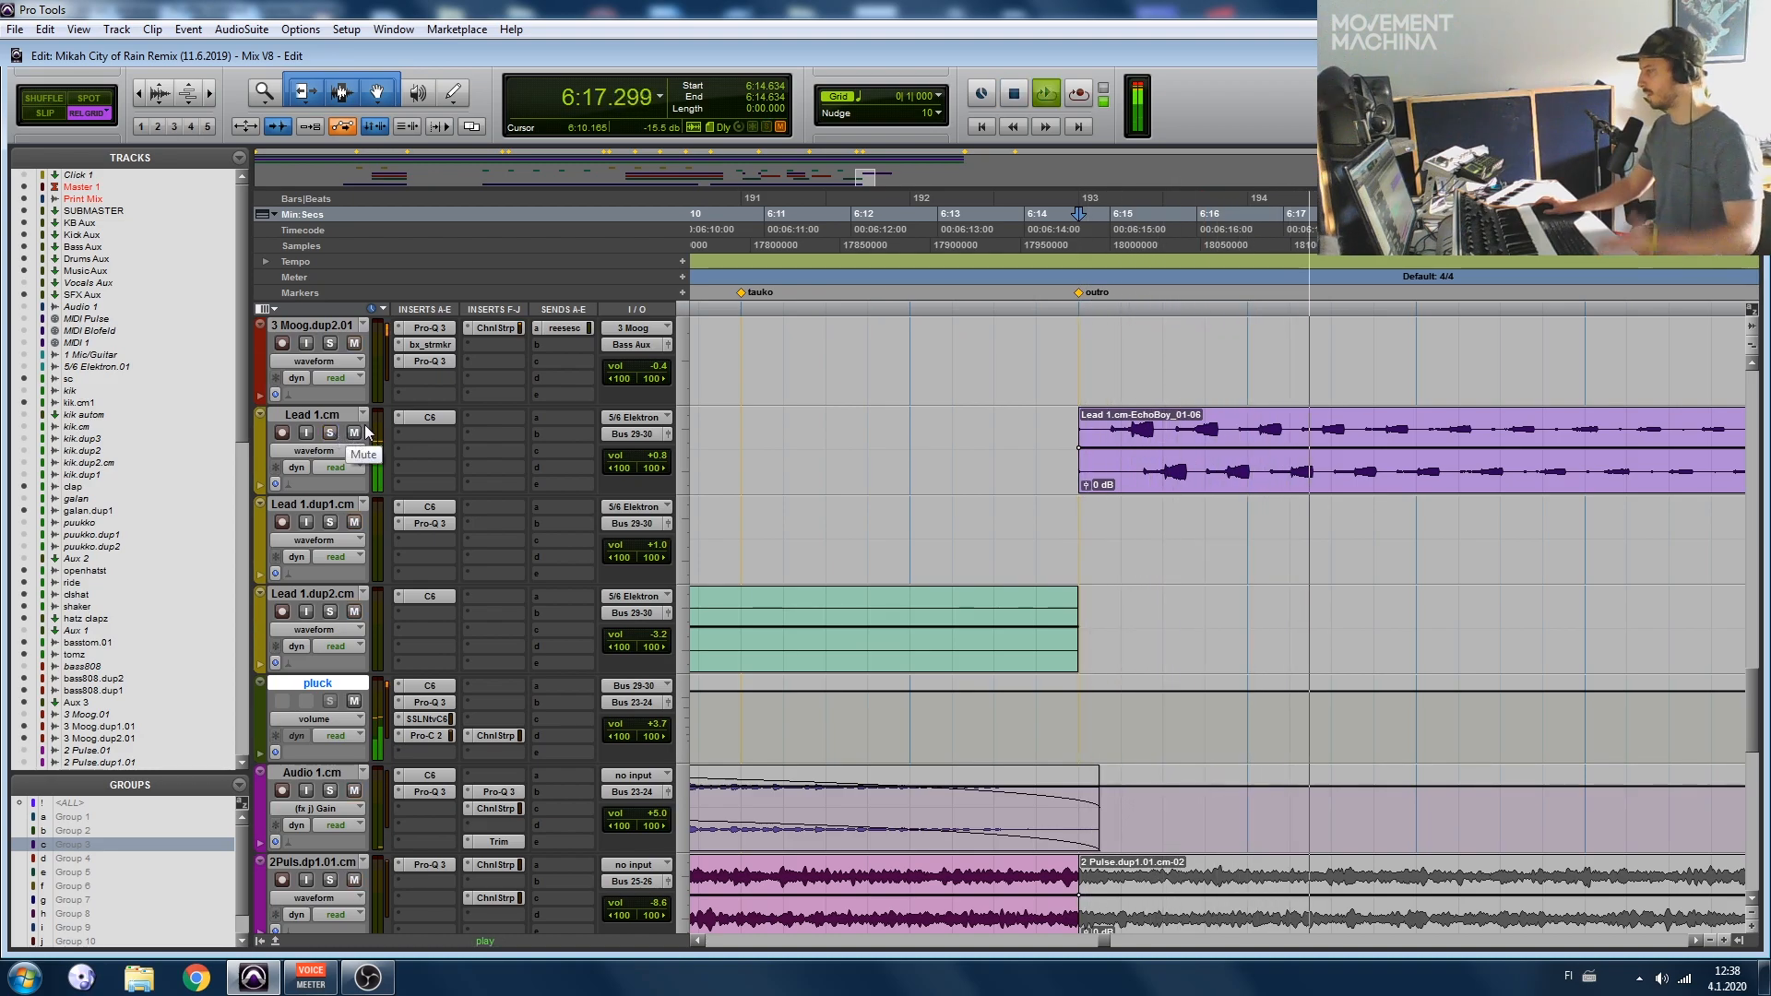
{"action": "key", "text": "ctrl+bracketleft"}
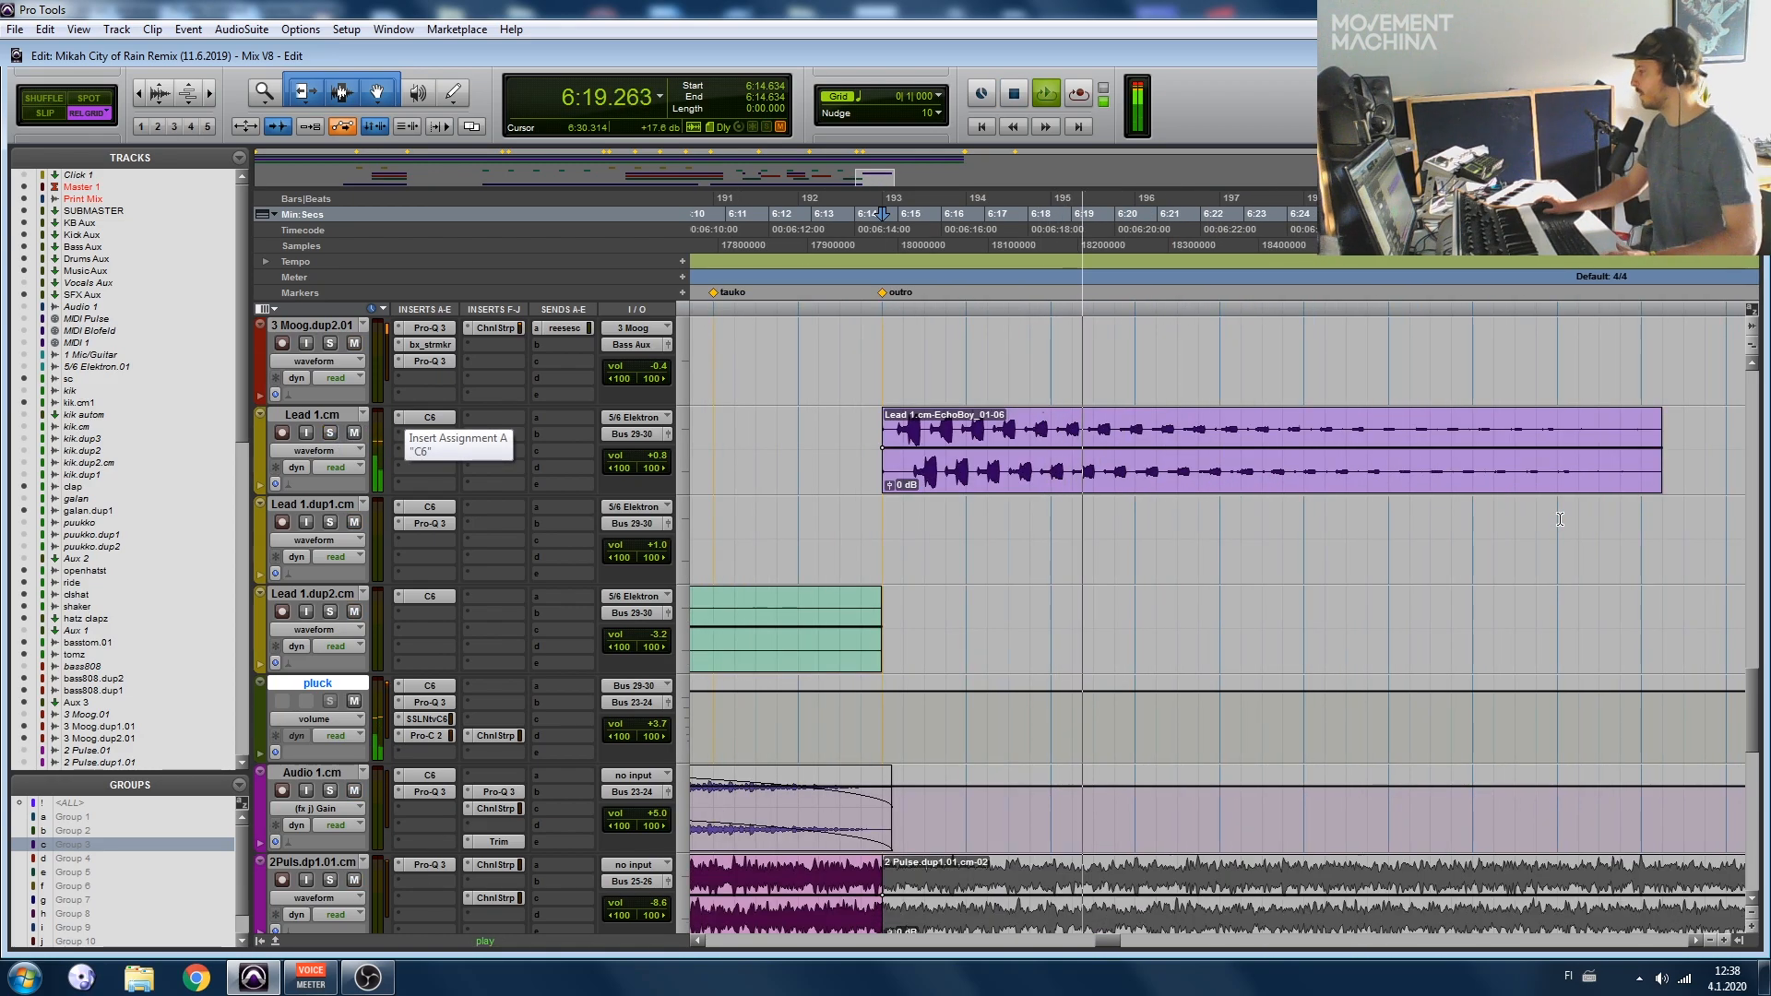
{"action": "key", "text": "ctrl+bracketleft"}
{"action": "key", "text": "ctrl+bracketleft"}
Step: Stop playback and undo the EchoBoy render on the outro clip
{"action": "key", "text": "space"}
{"action": "left_click", "coordinate": [1325, 488]}
{"action": "key", "text": "Delete"}
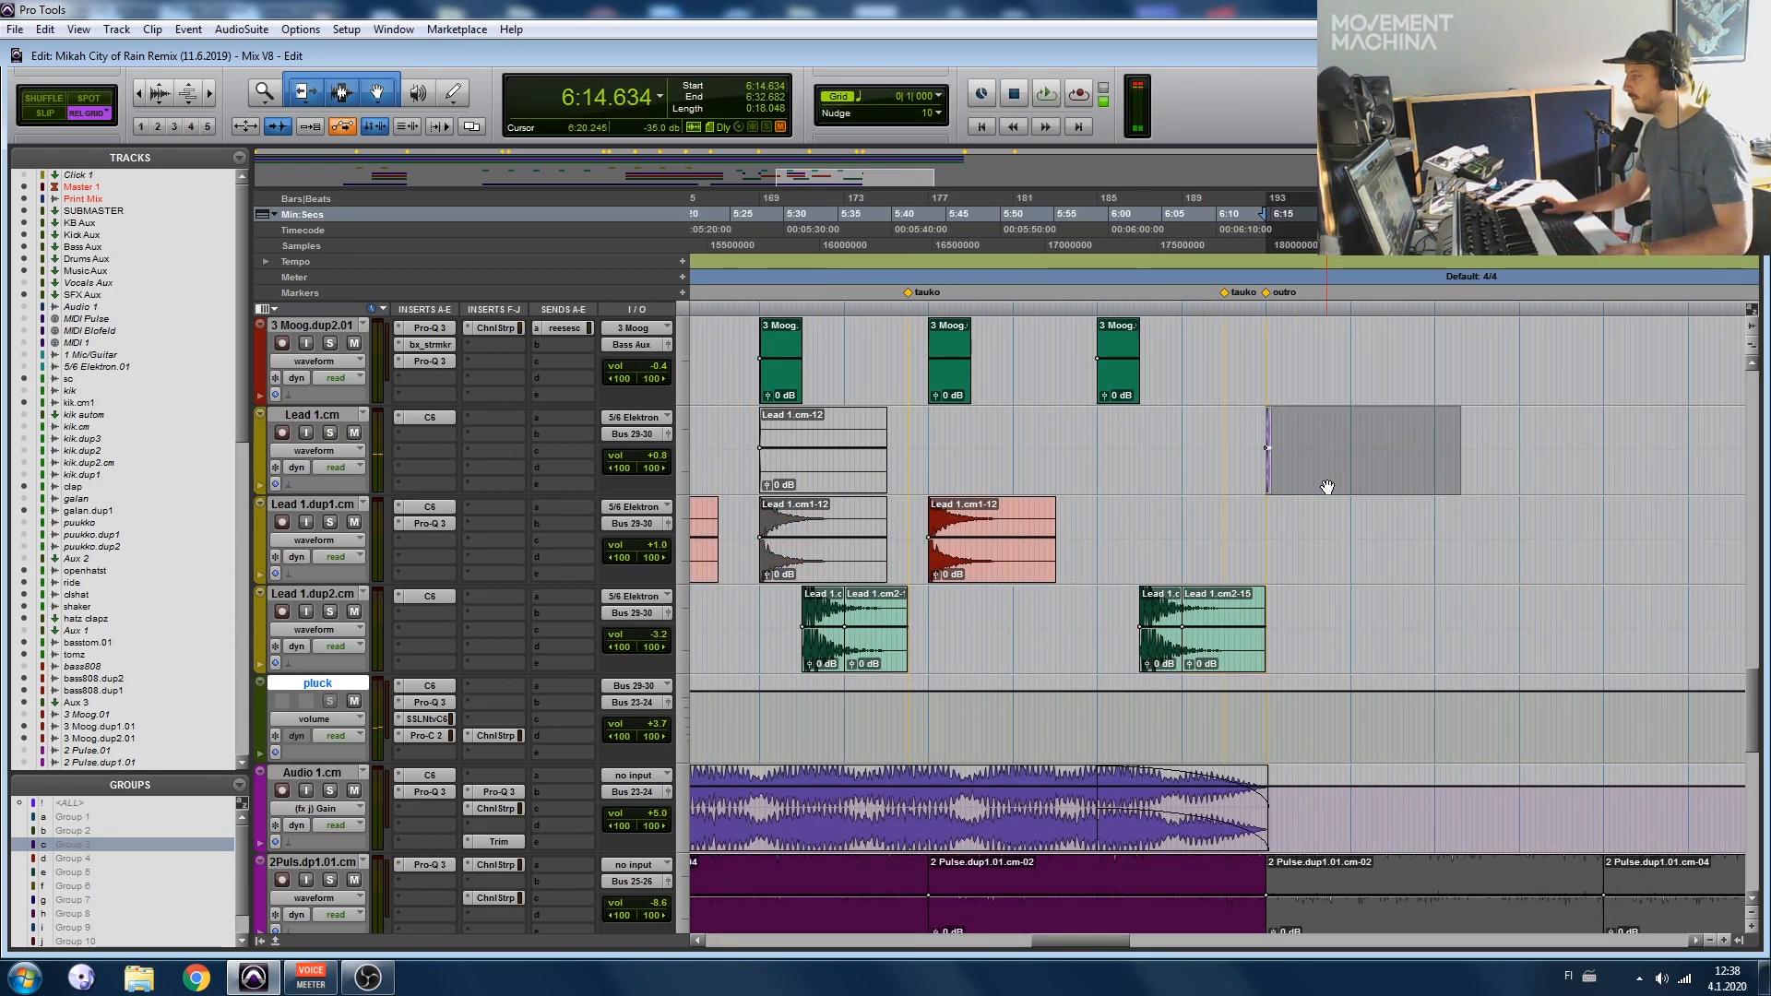
Step: Open the Little Plate reverb as an AudioSuite effect and raise its decay to about 8 seconds
{"action": "key", "text": "ctrl+bracketright"}
{"action": "key", "text": "ctrl+bracketright"}
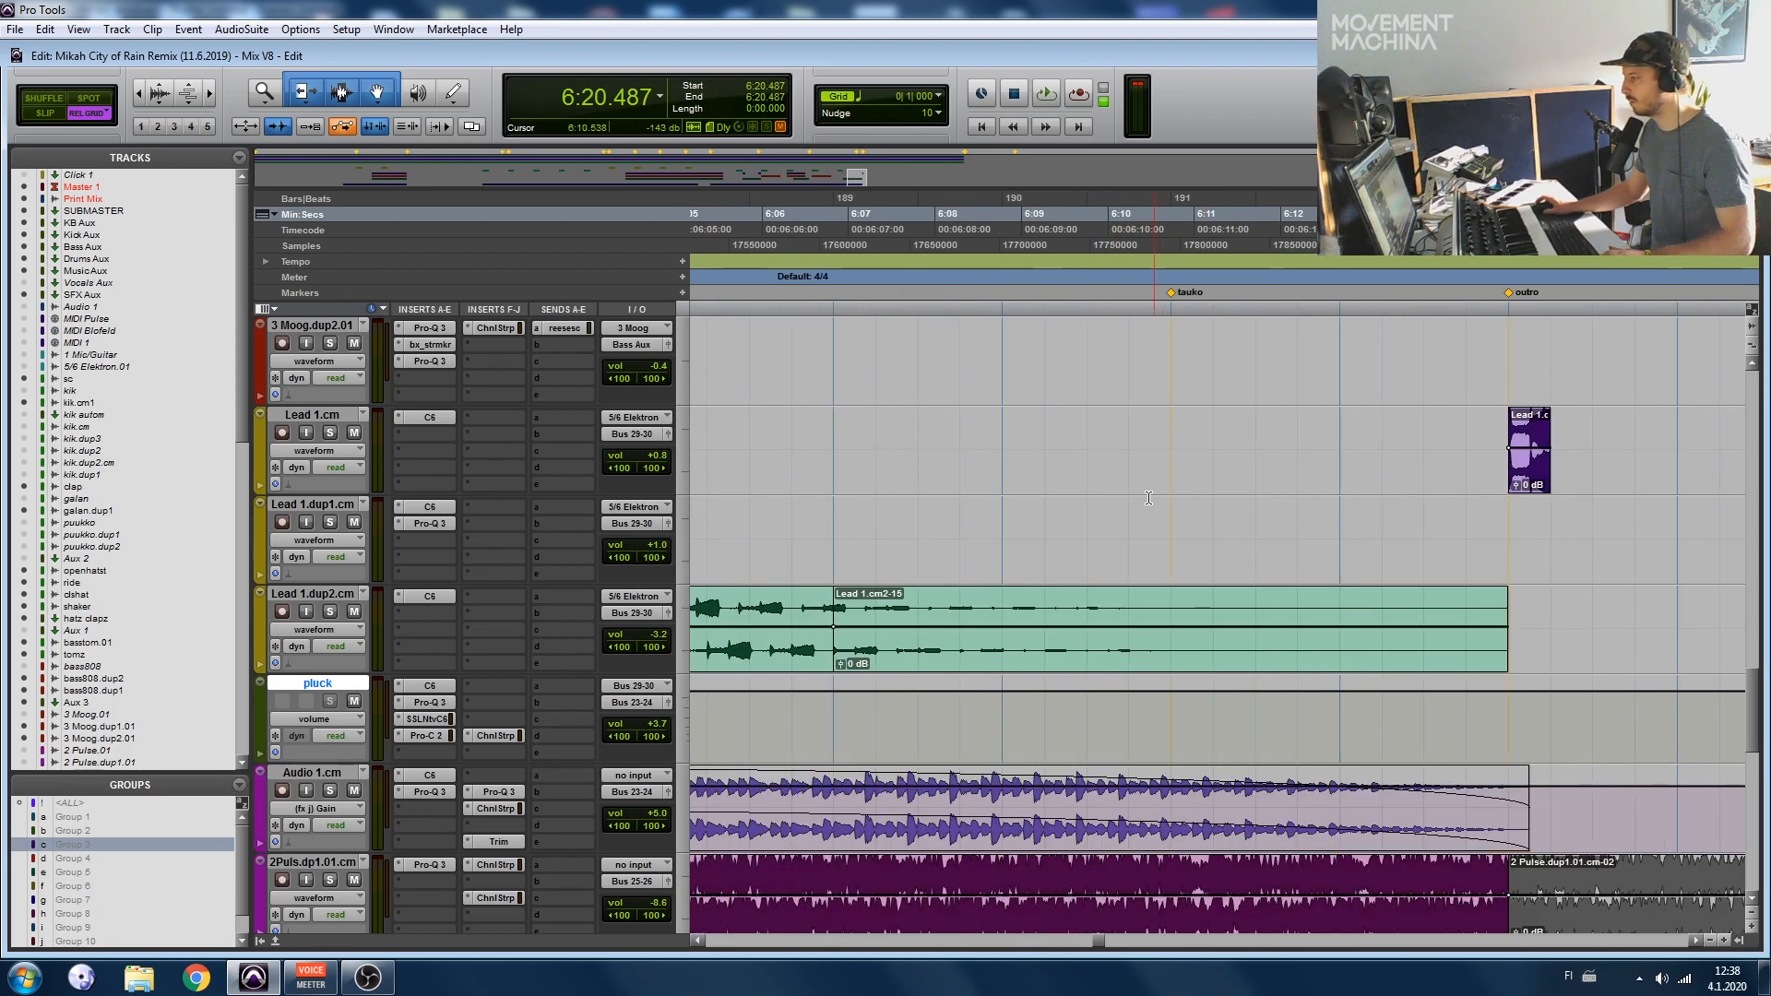
{"action": "left_click", "coordinate": [242, 29]}
{"action": "mouse_move", "coordinate": [299, 103]}
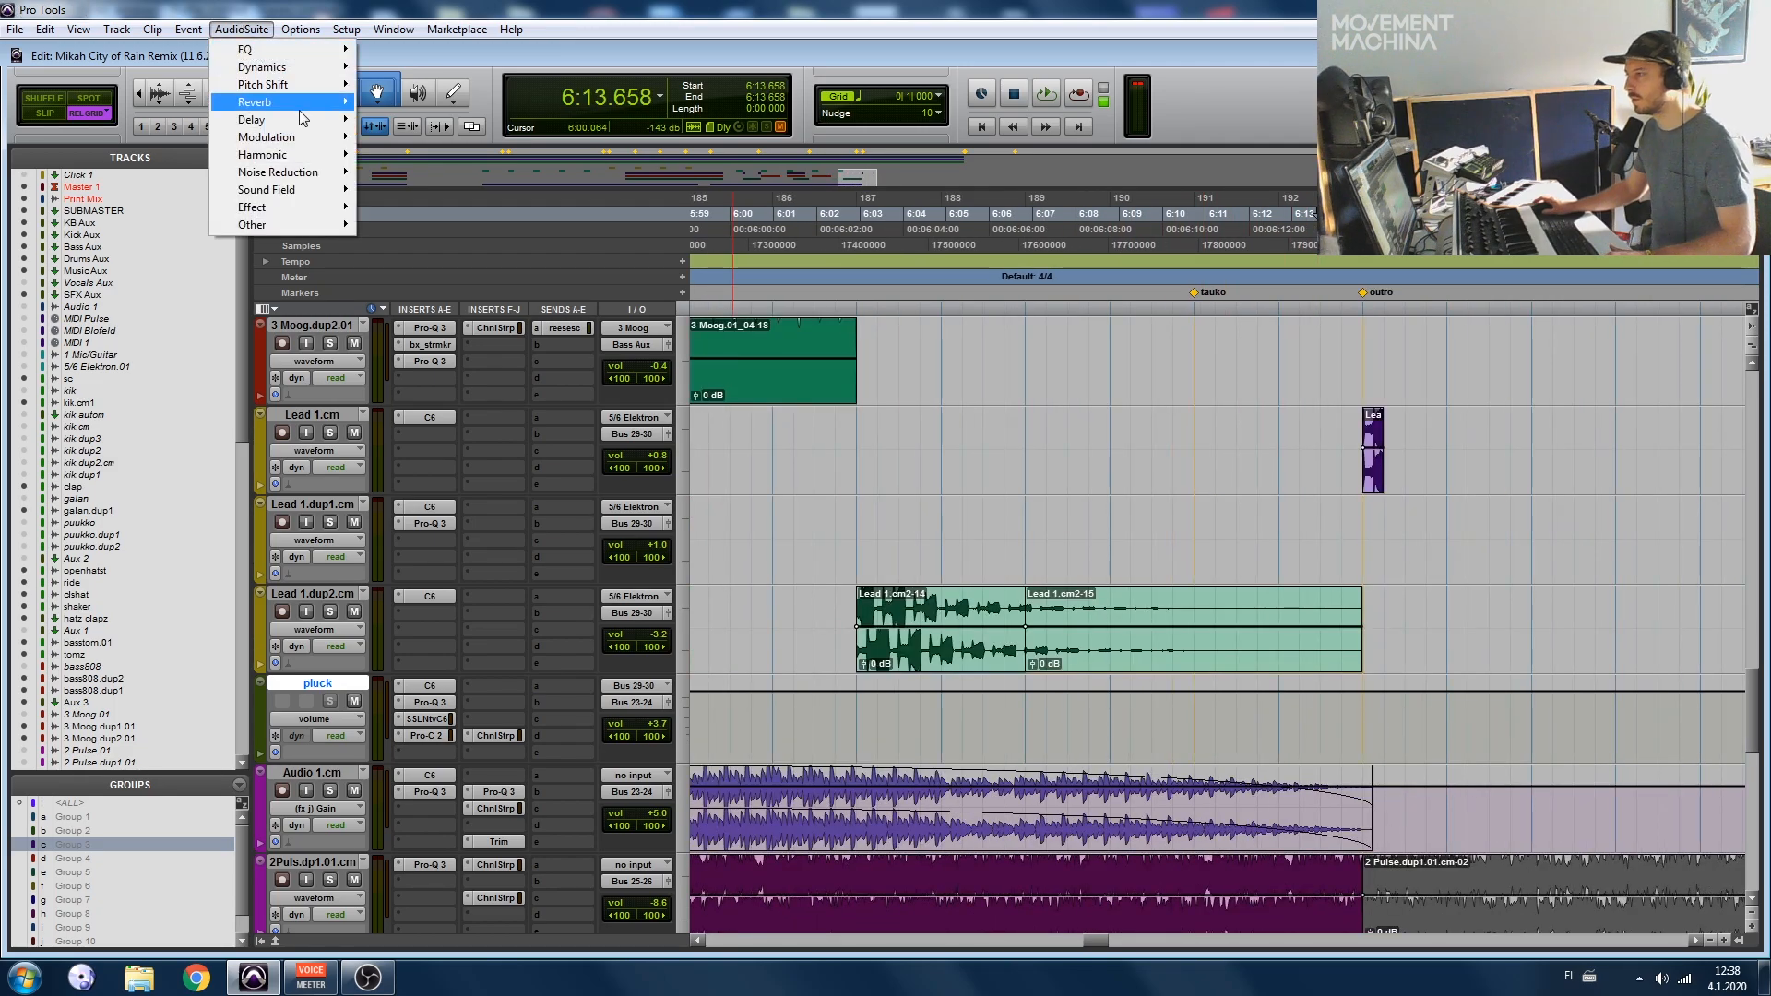
{"action": "left_click", "coordinate": [419, 137]}
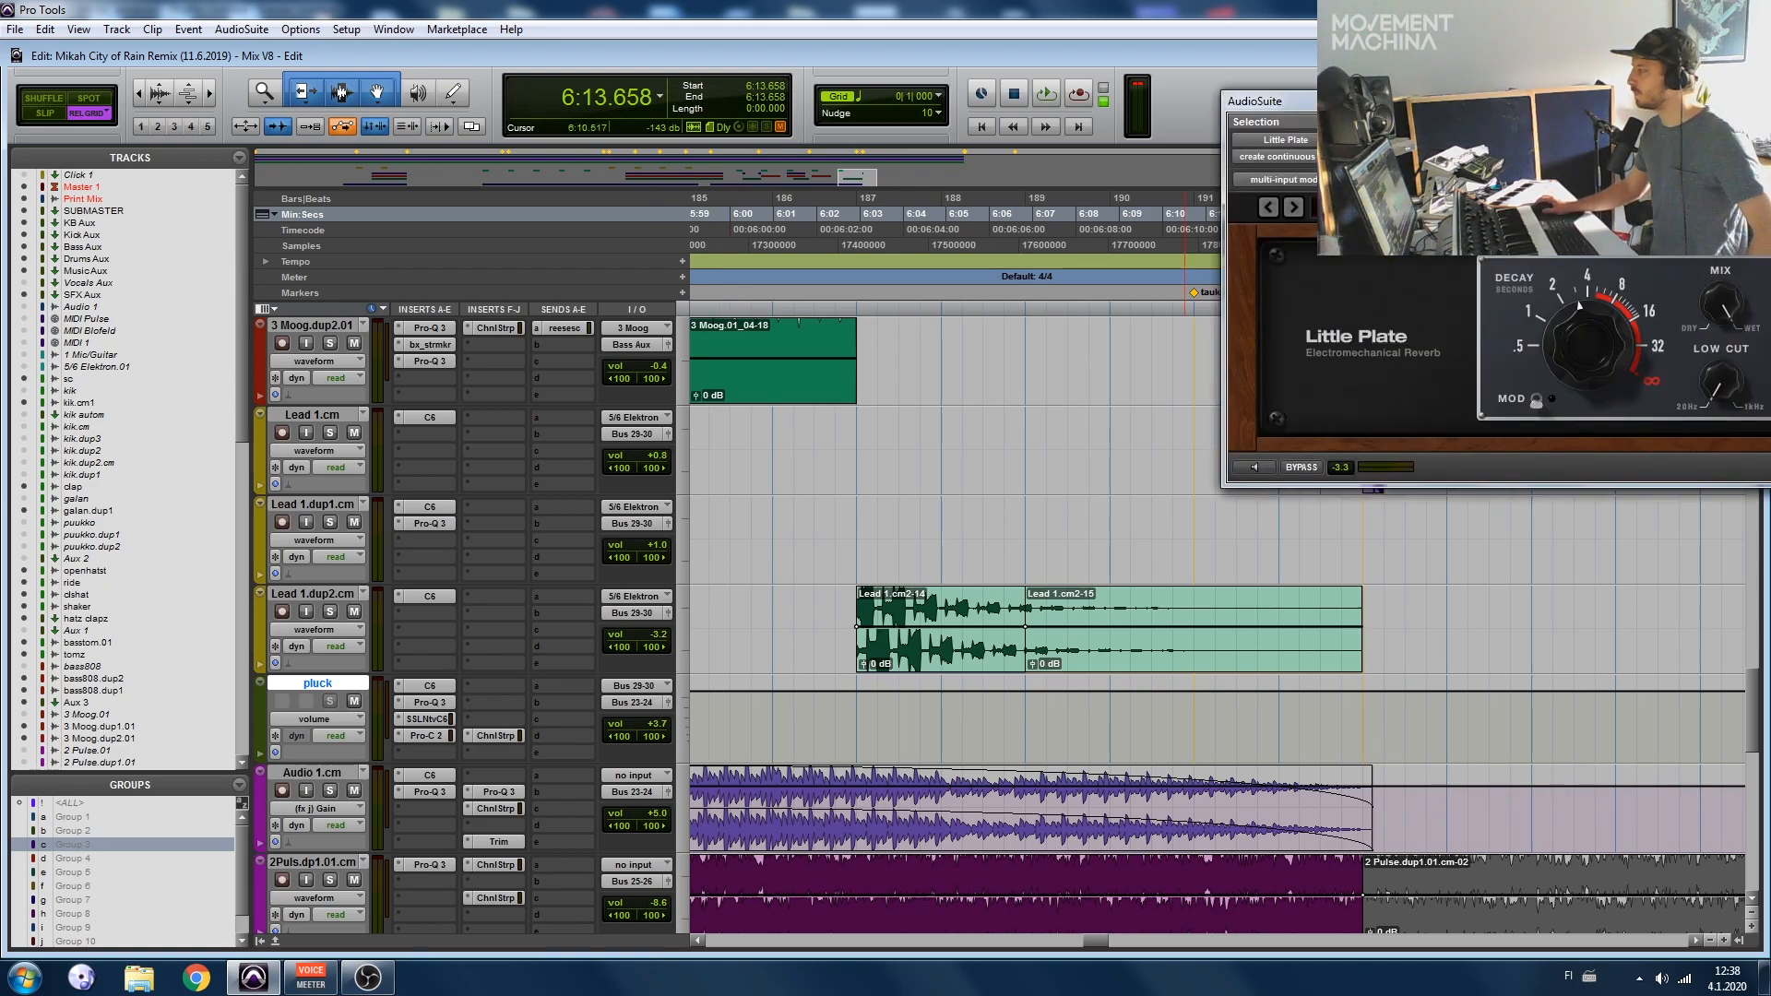
{"action": "left_click_drag", "start_coordinate": [1648, 105], "coordinate": [624, 116]}
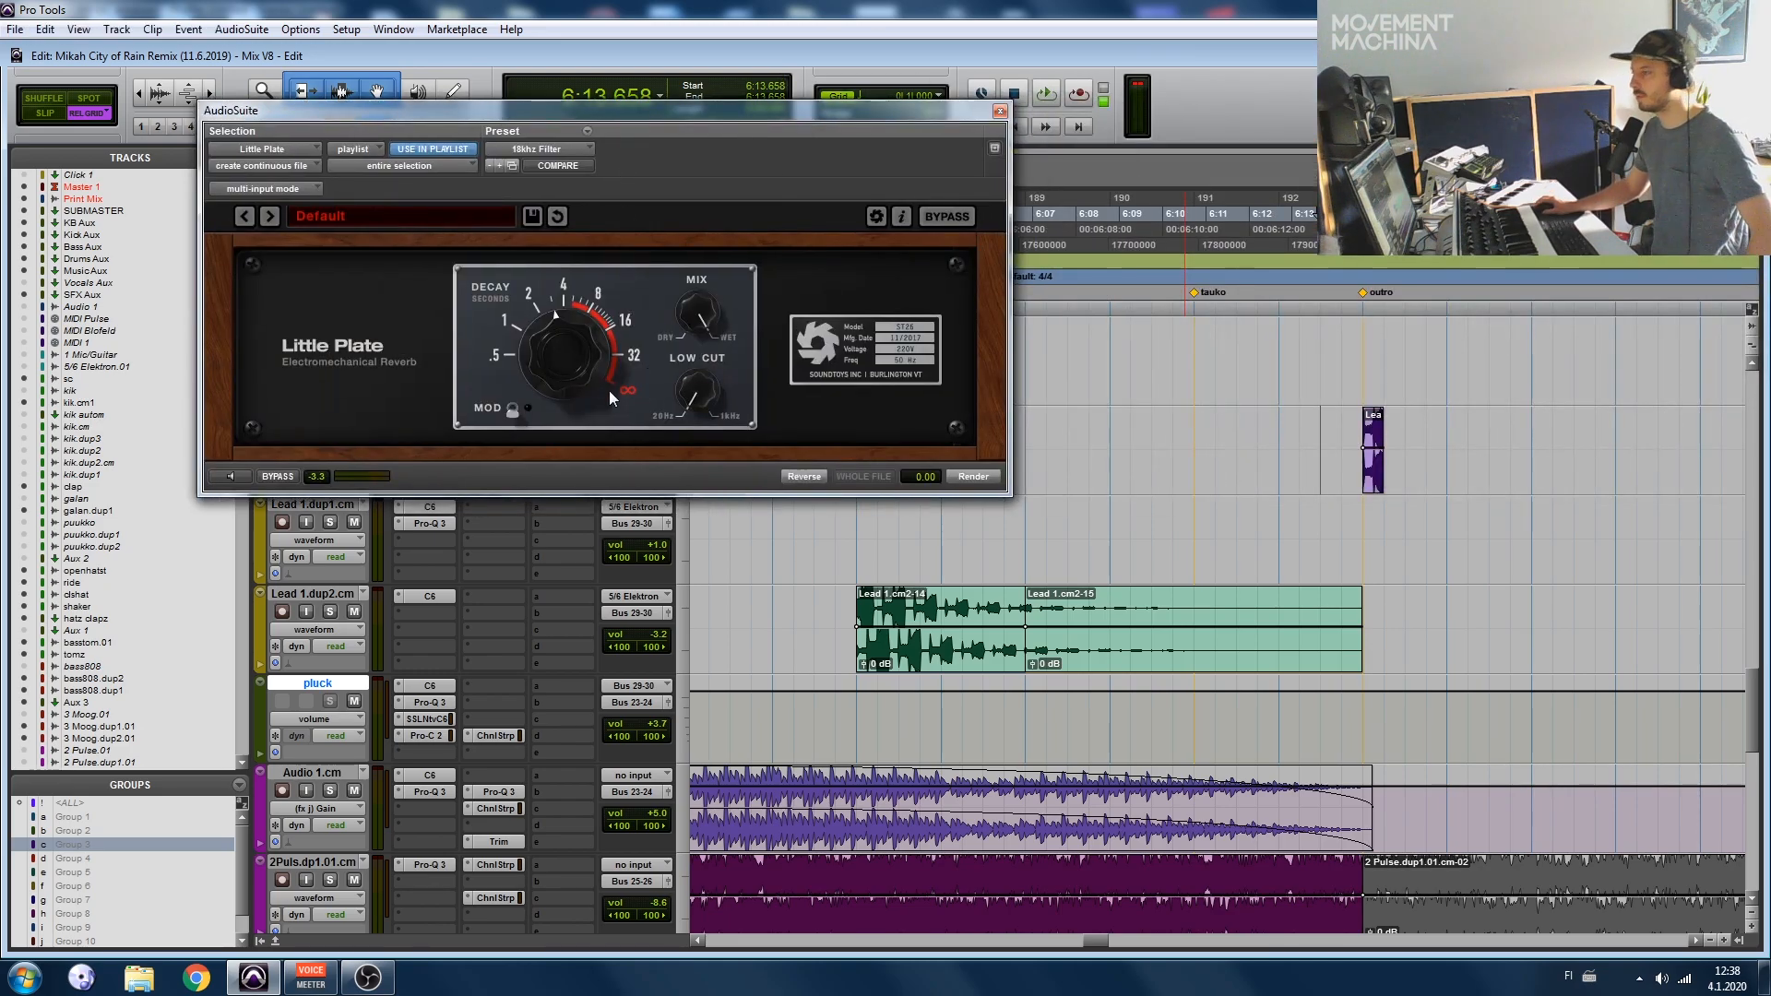
{"action": "left_click_drag", "start_coordinate": [609, 335], "coordinate": [609, 360]}
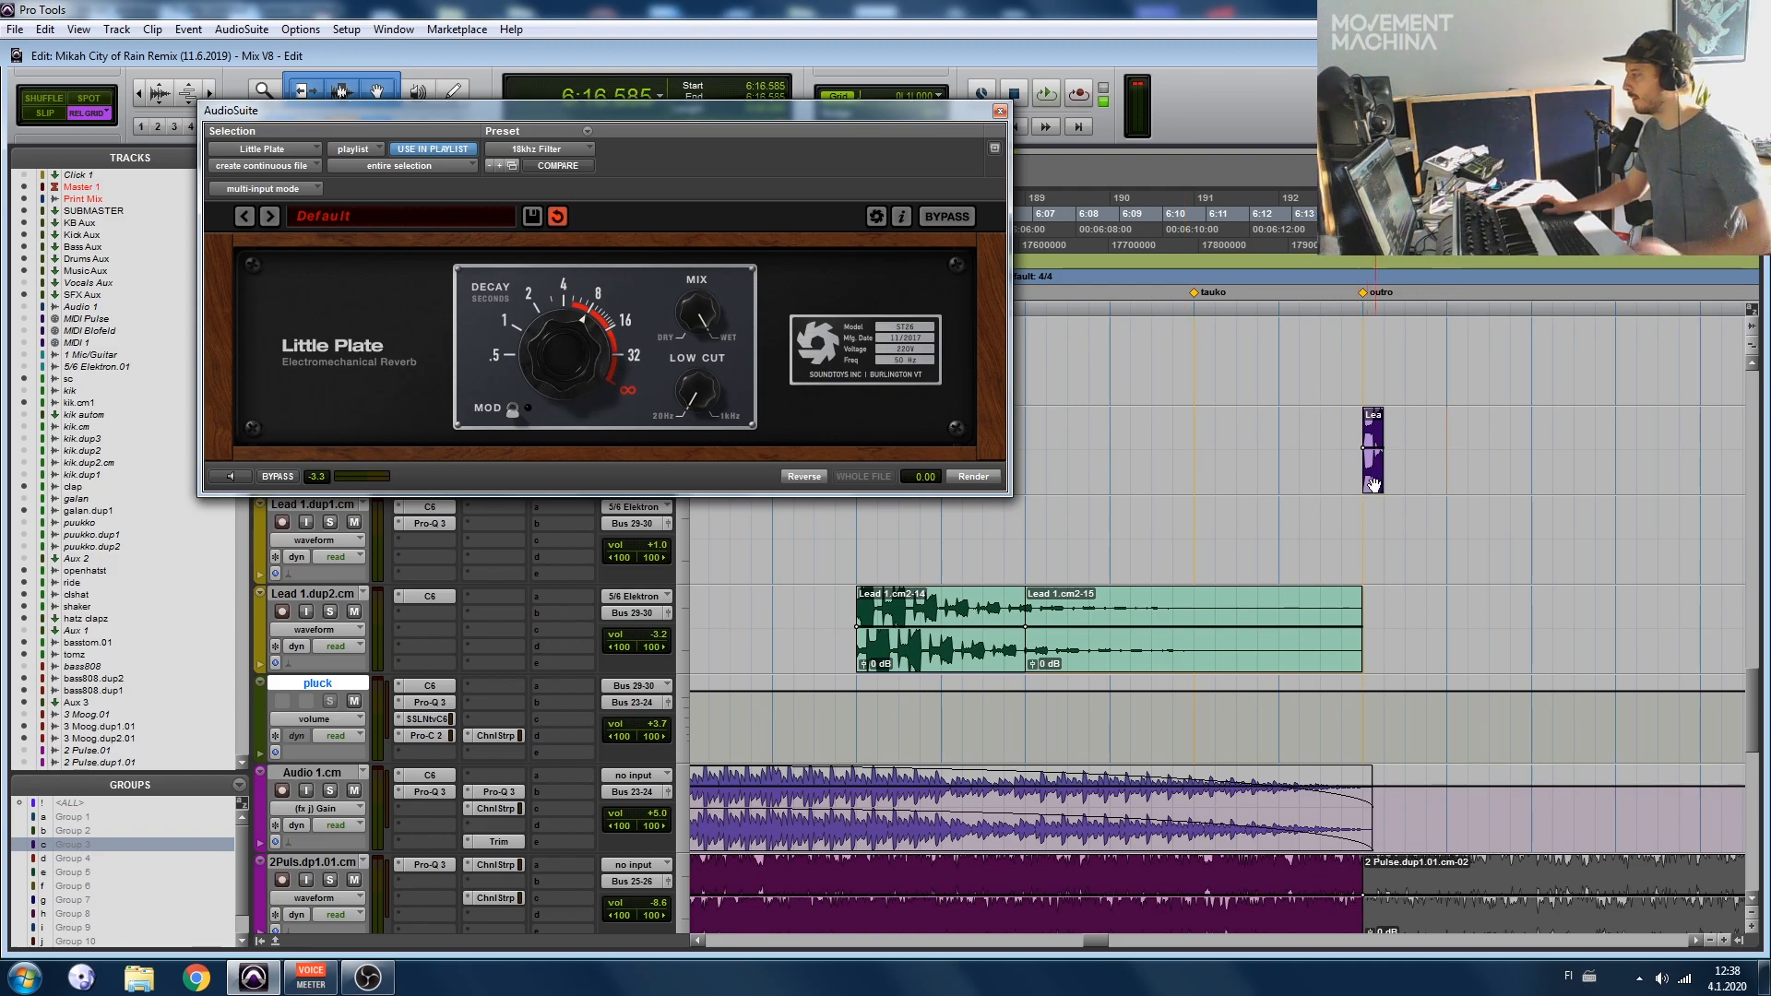
Step: Render the outro lead clip and the empty space after it through Little Plate, audition the reverb tail, and close the effect
{"action": "left_click_drag", "start_coordinate": [1475, 432], "coordinate": [1764, 438]}
{"action": "left_click", "coordinate": [974, 477]}
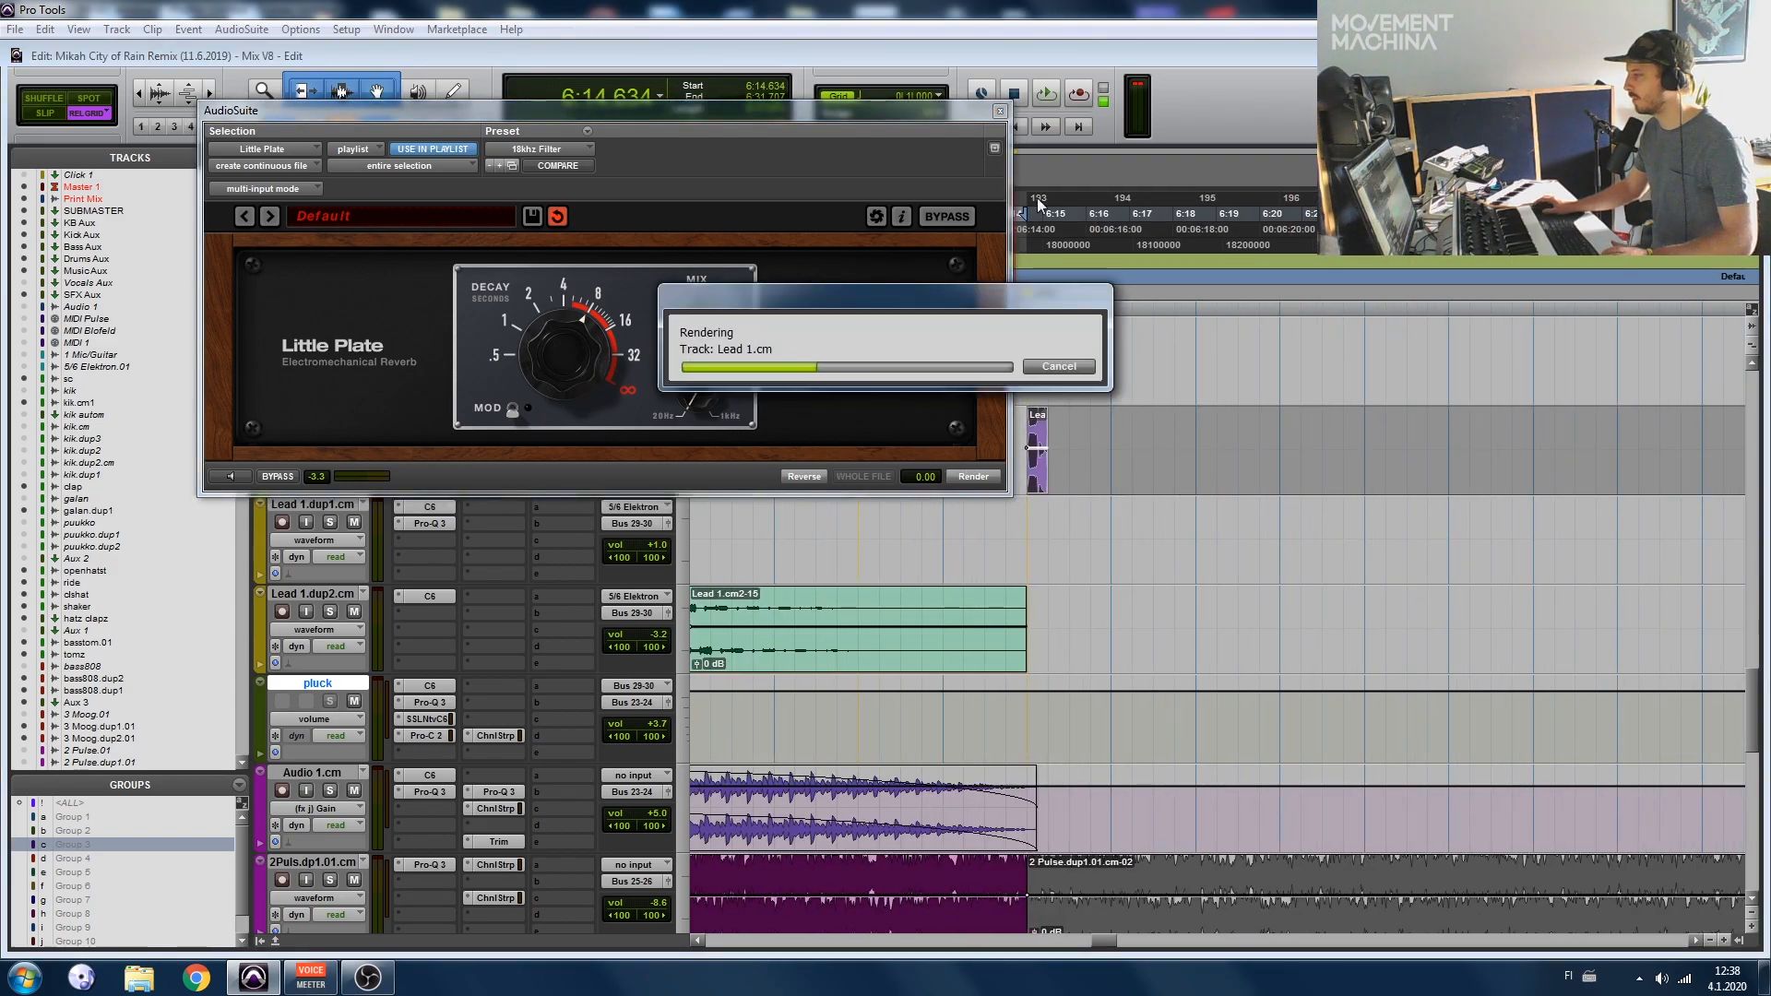
{"action": "left_click_drag", "start_coordinate": [900, 114], "coordinate": [764, 116]}
{"action": "key", "text": "space"}
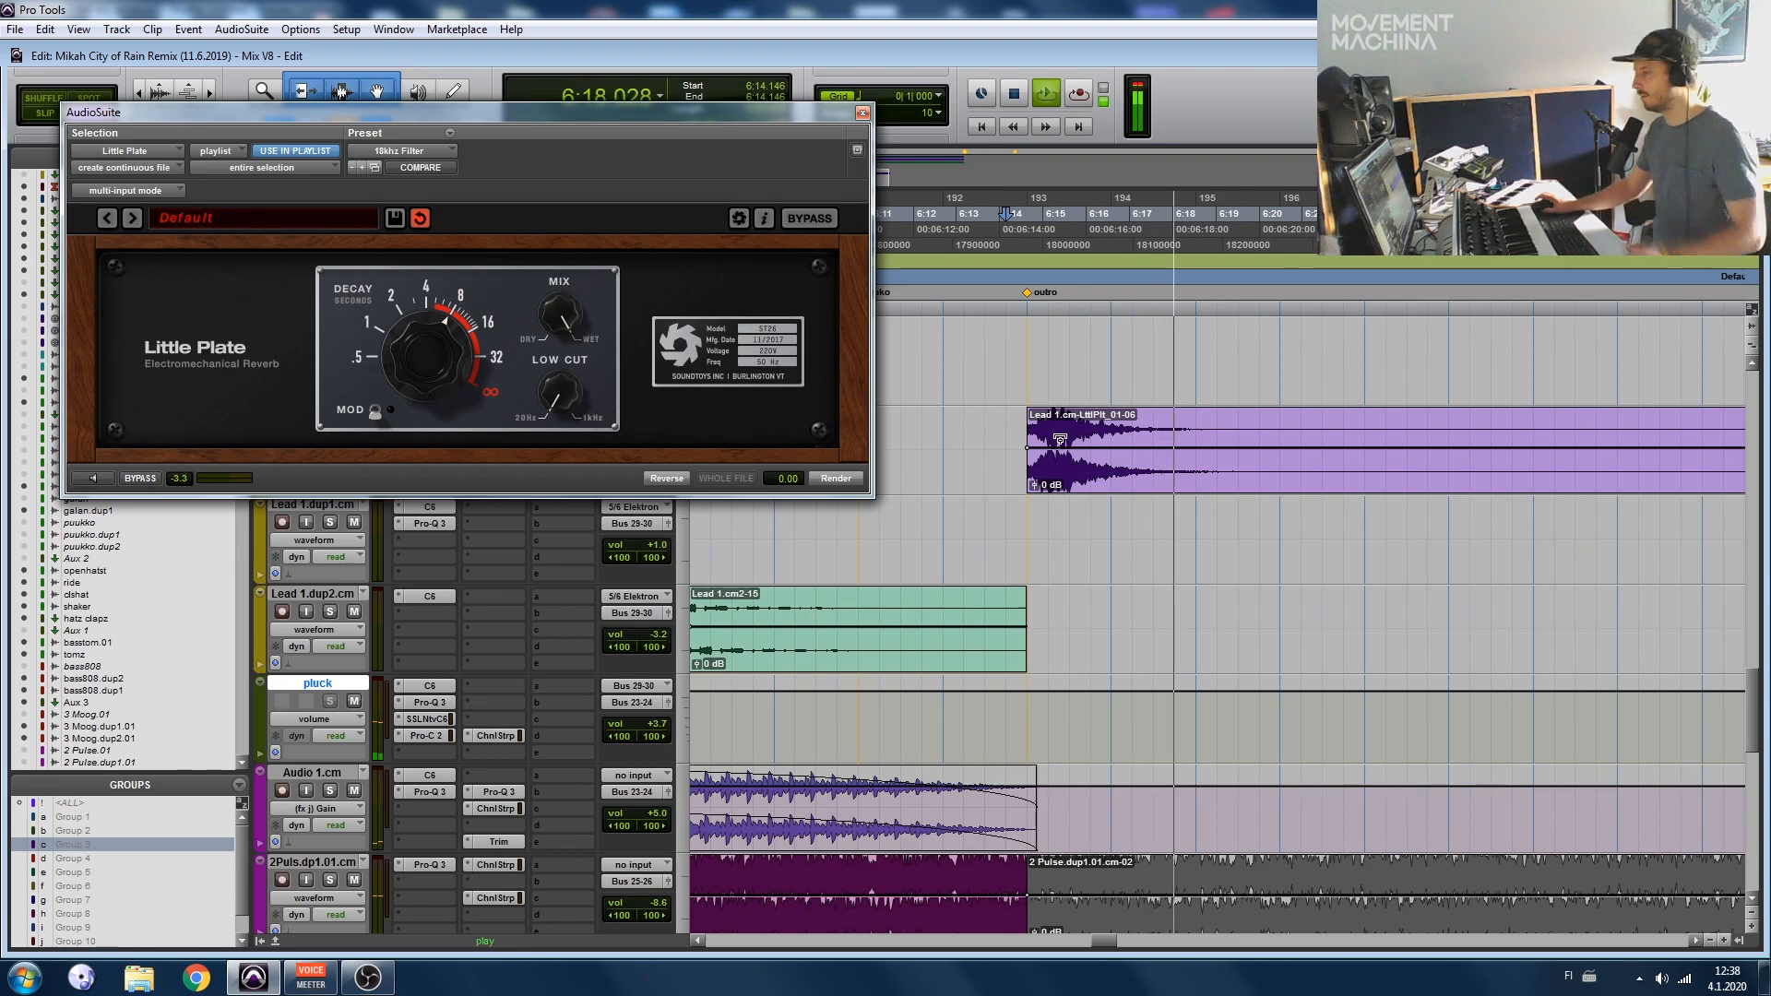
{"action": "left_click", "coordinate": [863, 114]}
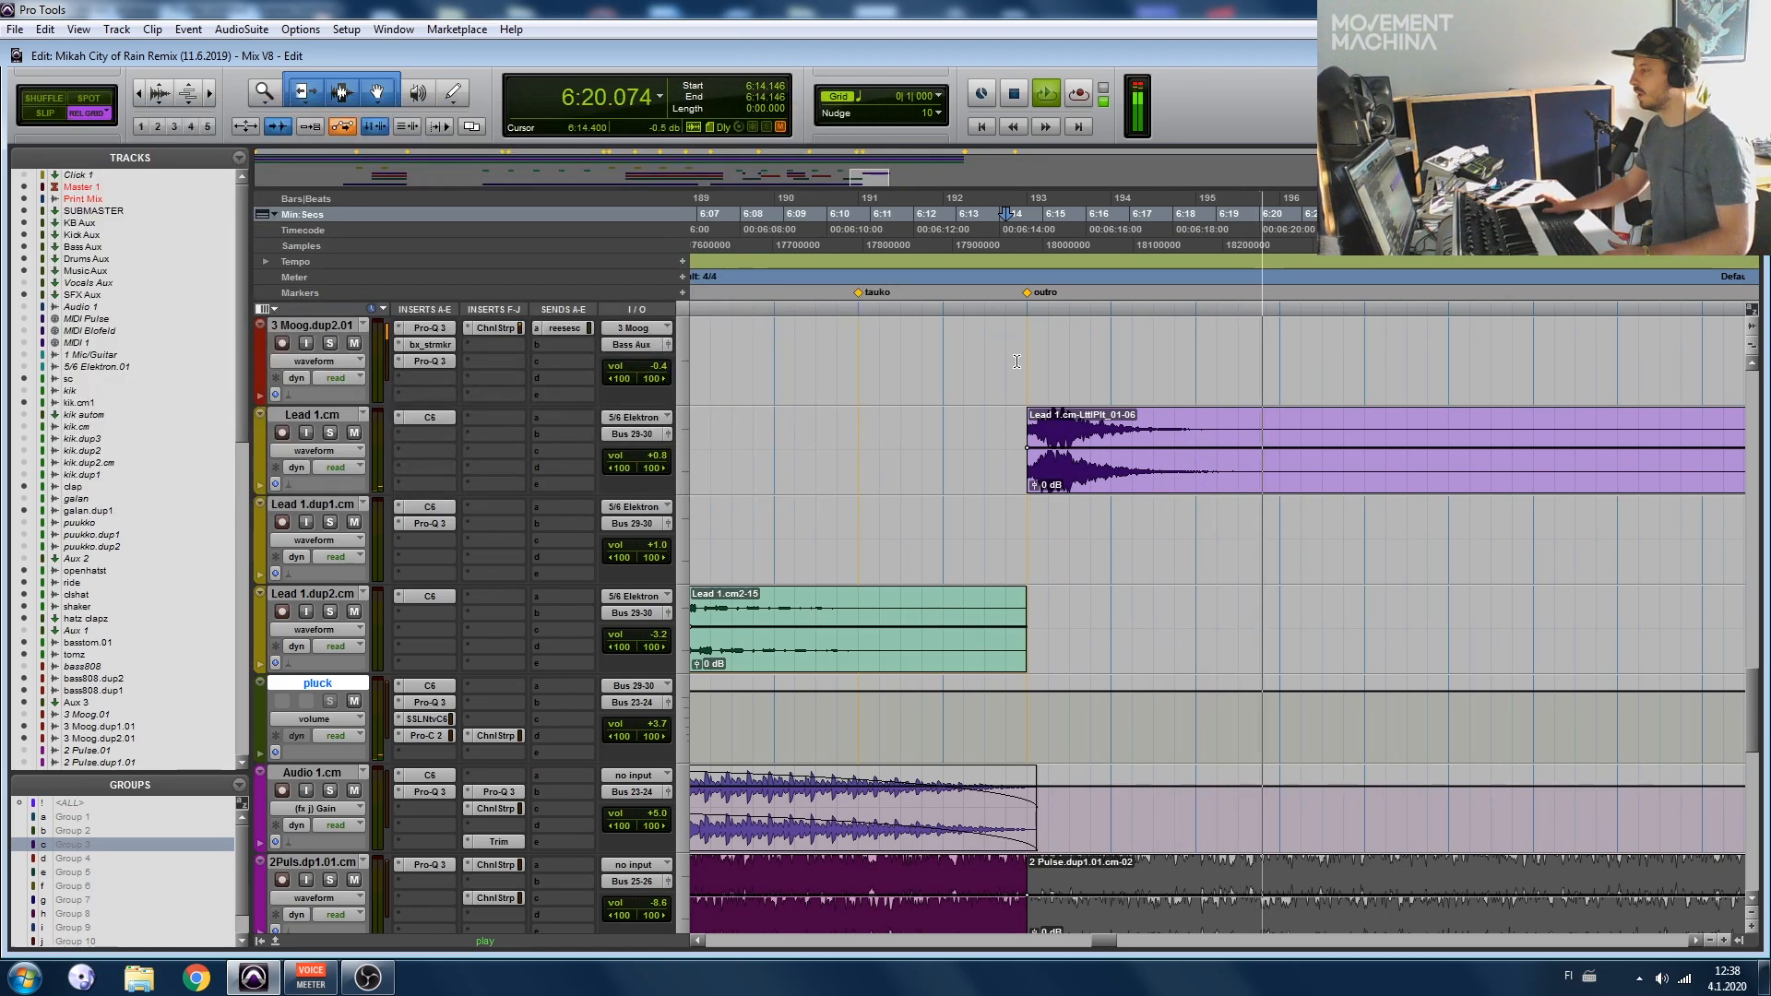
Step: Undo the Little Plate render and the placement of the demonstration lead clip at the outro
{"action": "key", "text": "ctrl+z"}
{"action": "key", "text": "r"}
{"action": "key", "text": "r"}
{"action": "key", "text": "ctrl+z"}
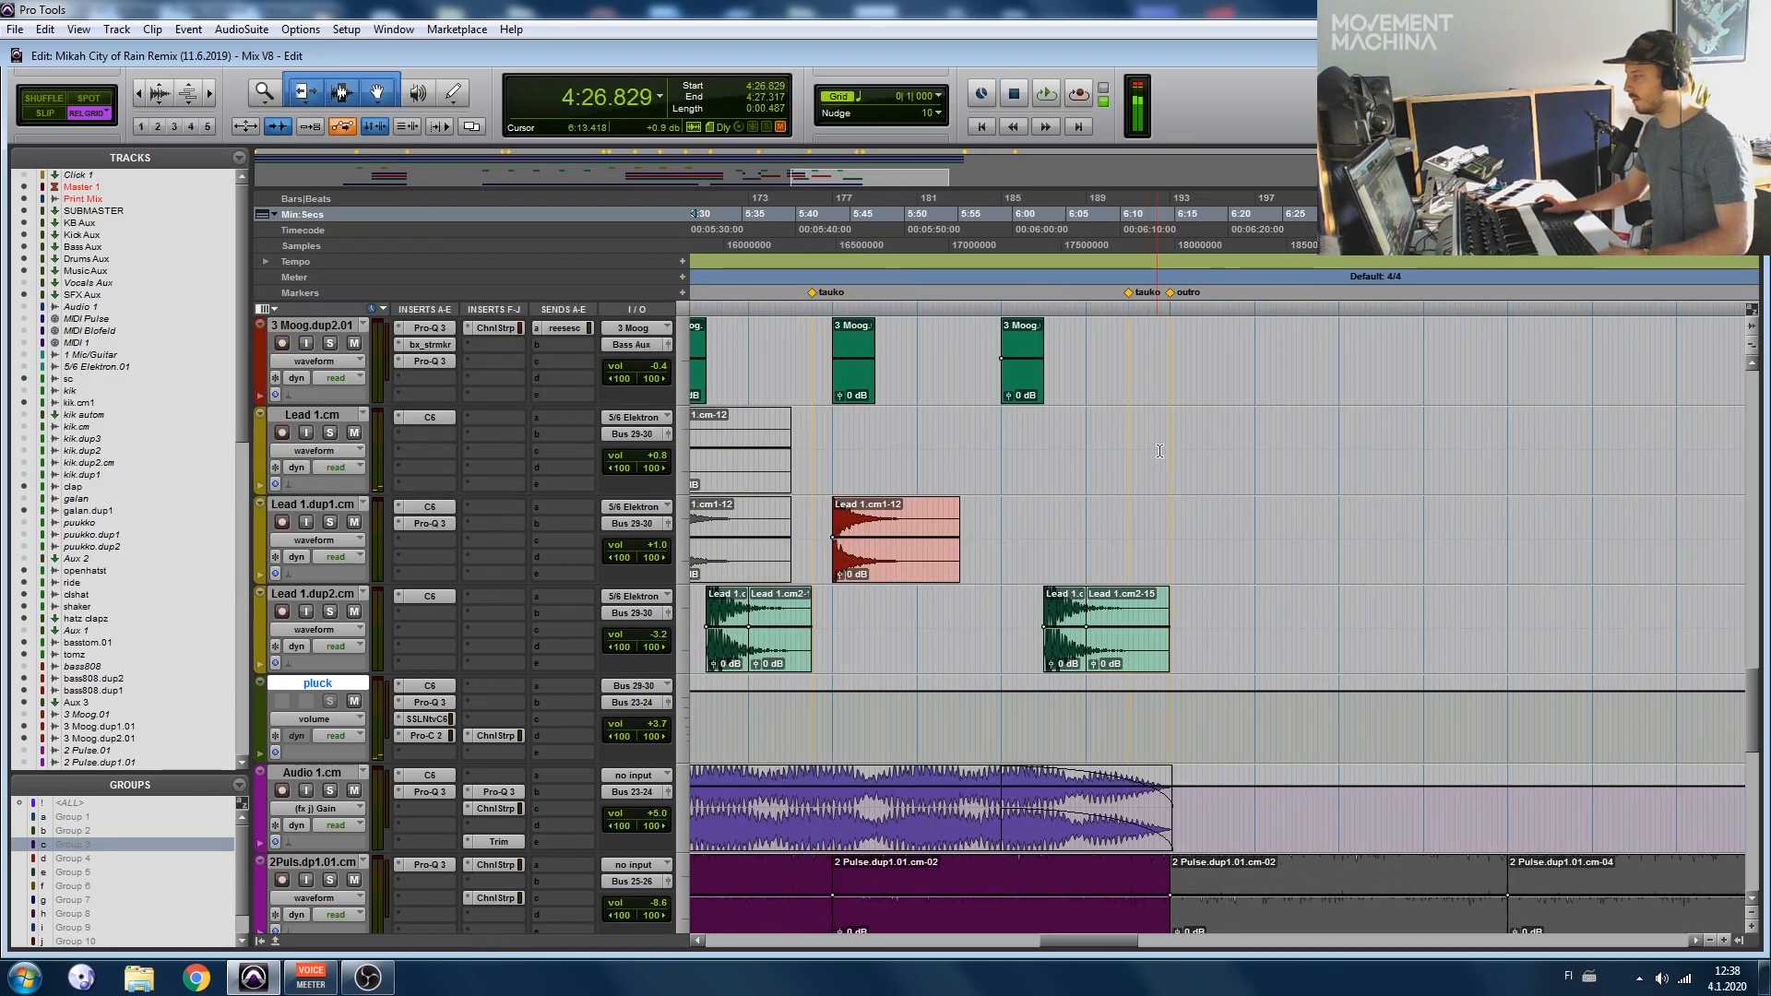
Step: Look over the lead clips around the drop and the tracks below pluck, from Audio 1.cm down to the spacefx tracks
{"action": "scroll", "coordinate": [821, 389], "scroll_direction": "left", "scroll_amount": 5}
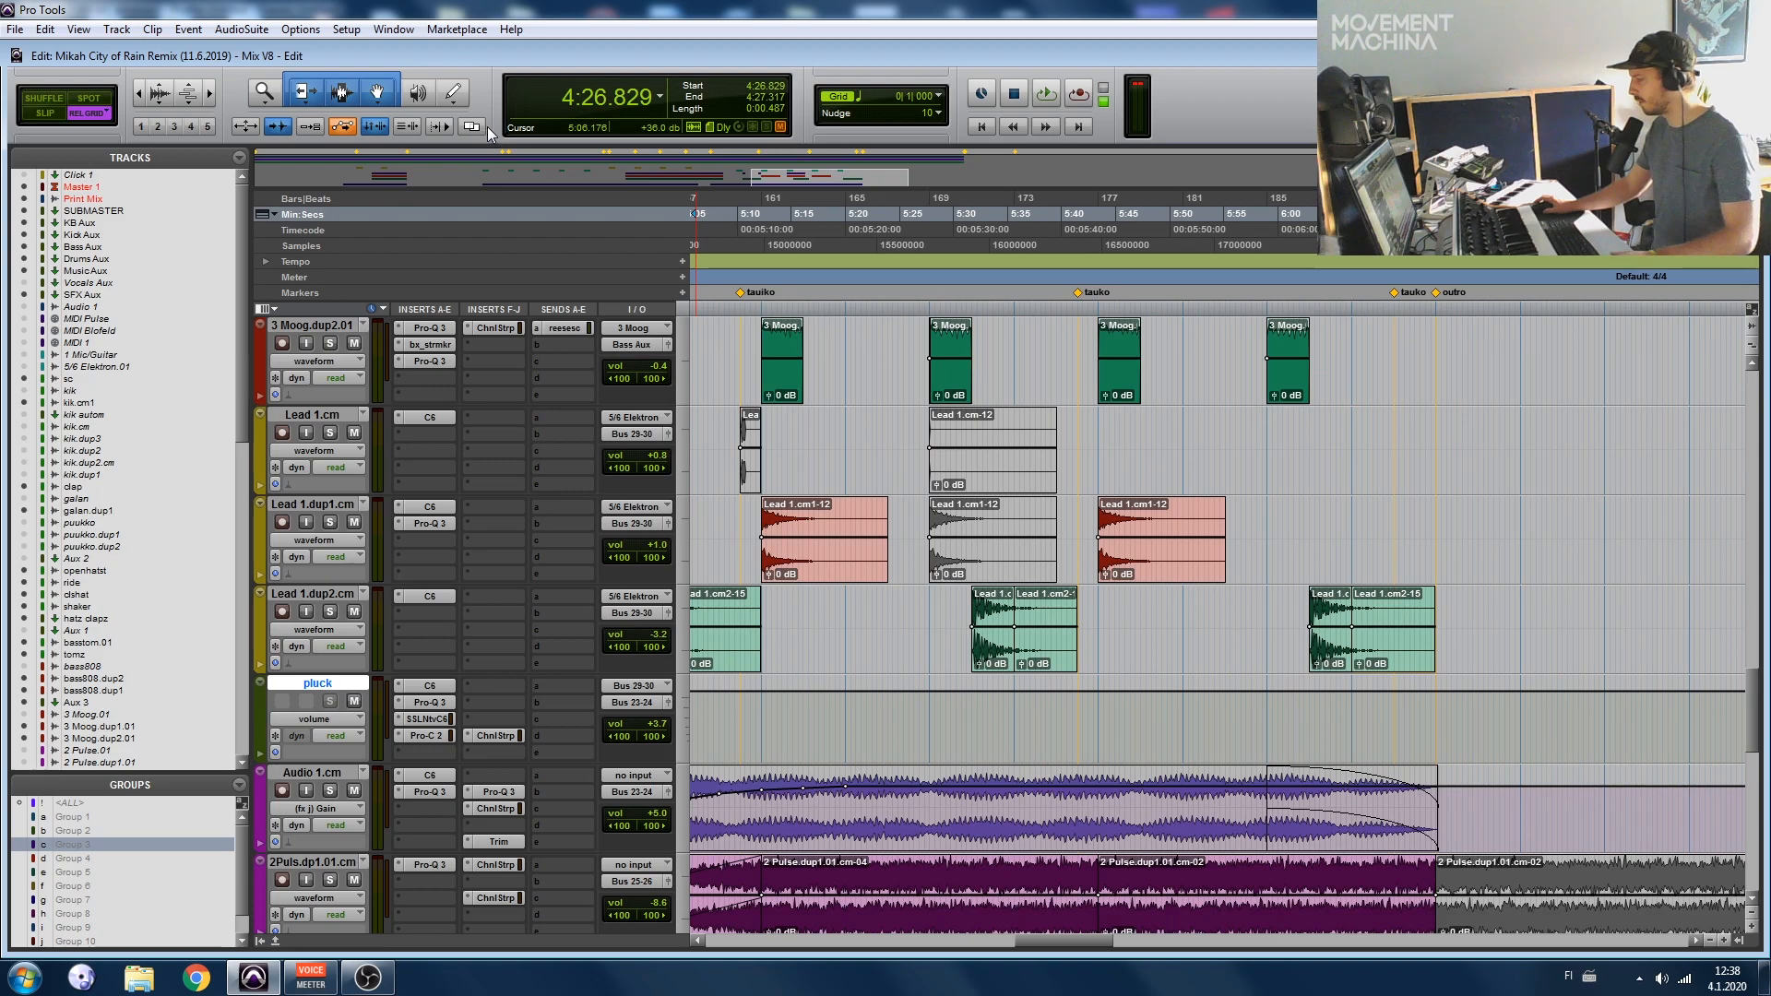
{"action": "scroll", "coordinate": [509, 109], "scroll_direction": "down", "scroll_amount": 1}
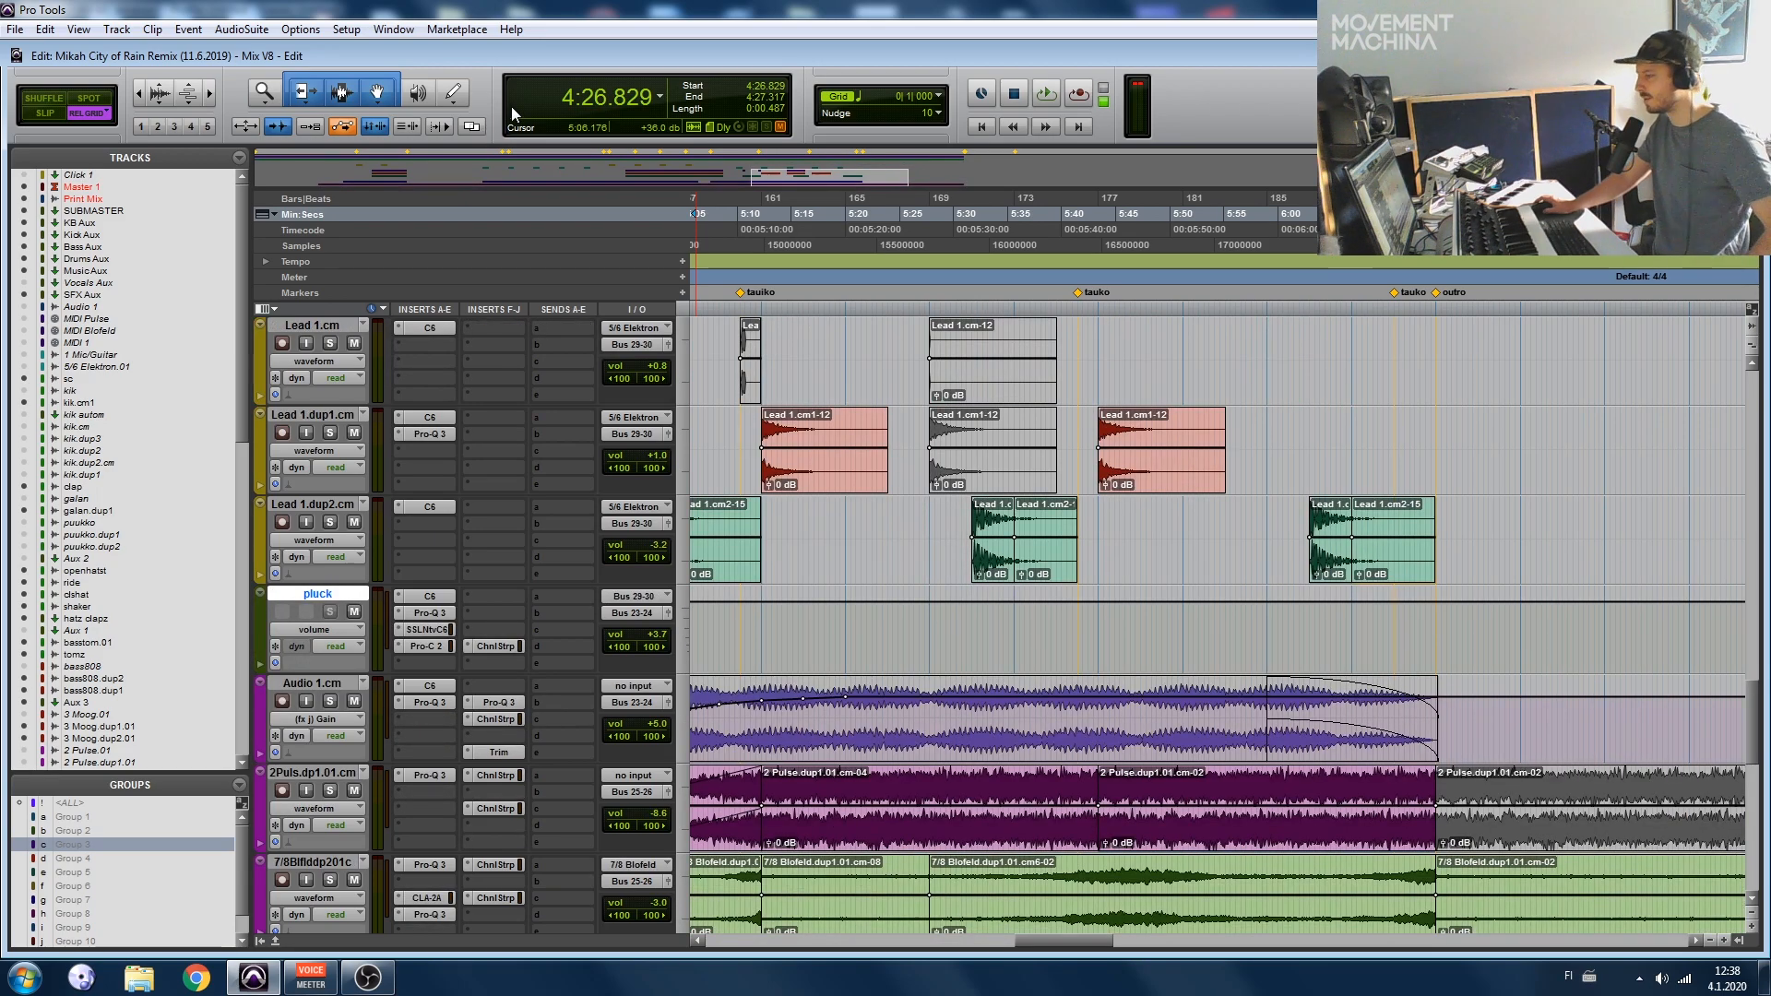
{"action": "scroll", "coordinate": [1041, 517], "scroll_direction": "up", "scroll_amount": 2}
{"action": "scroll", "coordinate": [1040, 517], "scroll_direction": "left", "scroll_amount": 2}
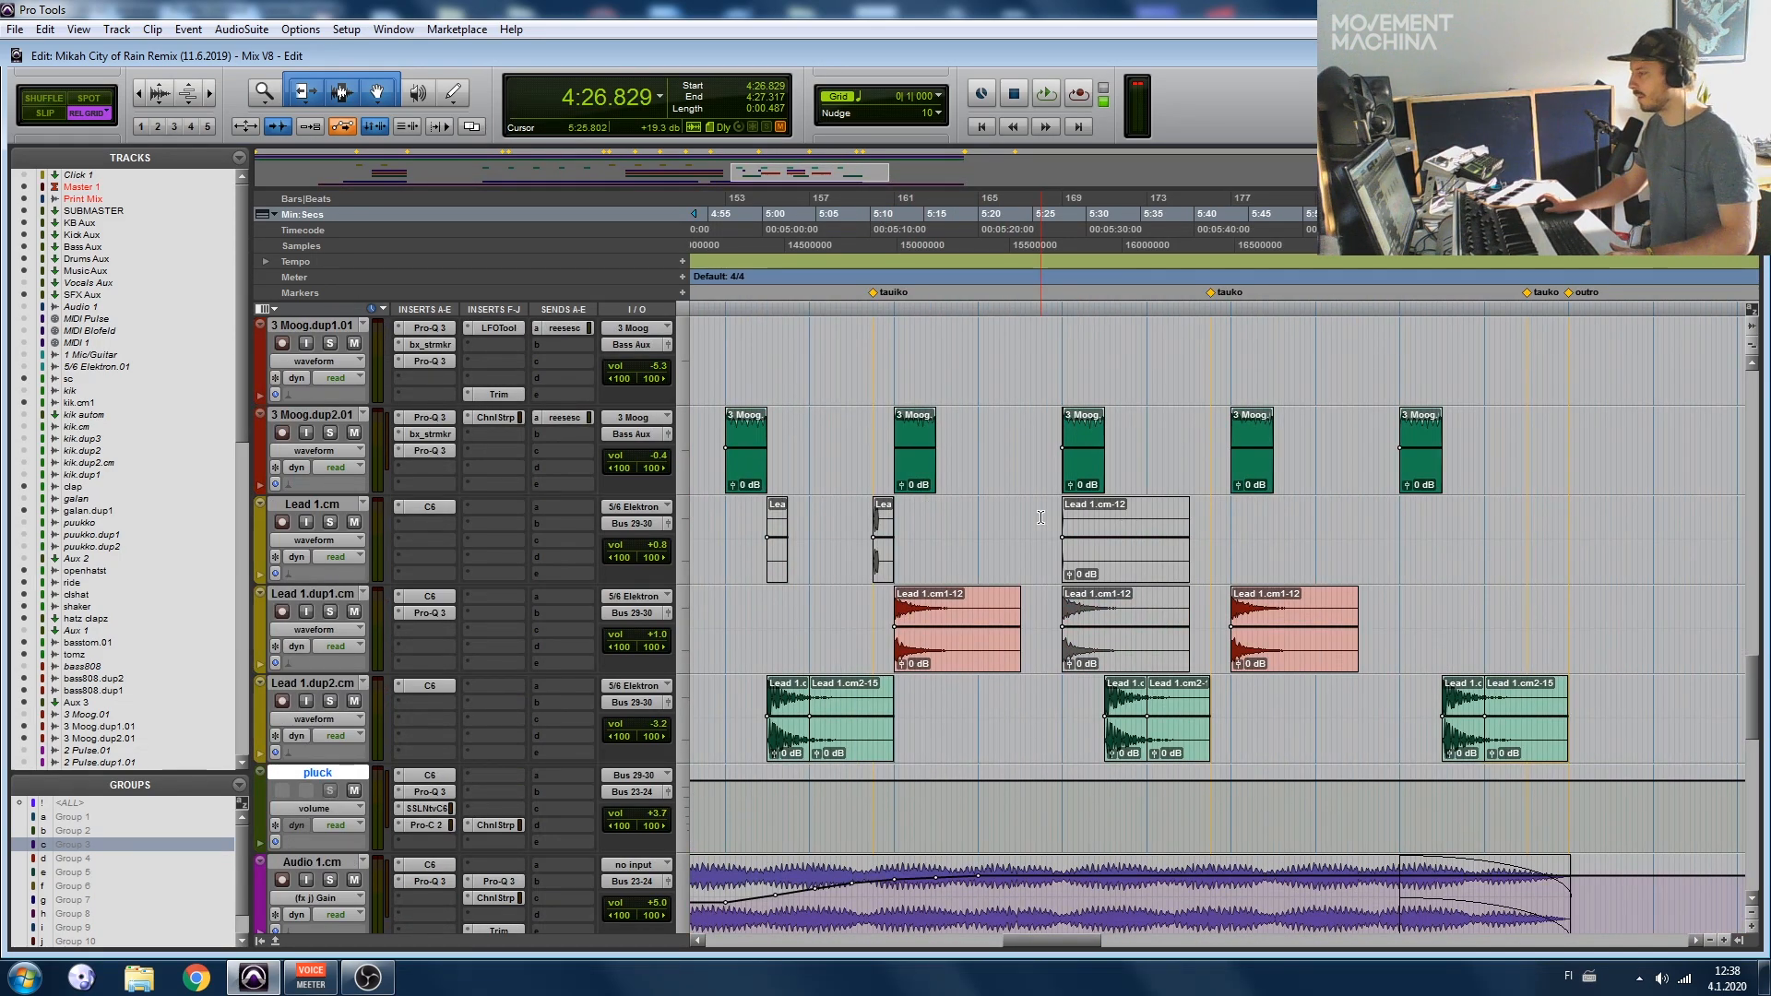
{"action": "scroll", "coordinate": [1040, 517], "scroll_direction": "left", "scroll_amount": 10}
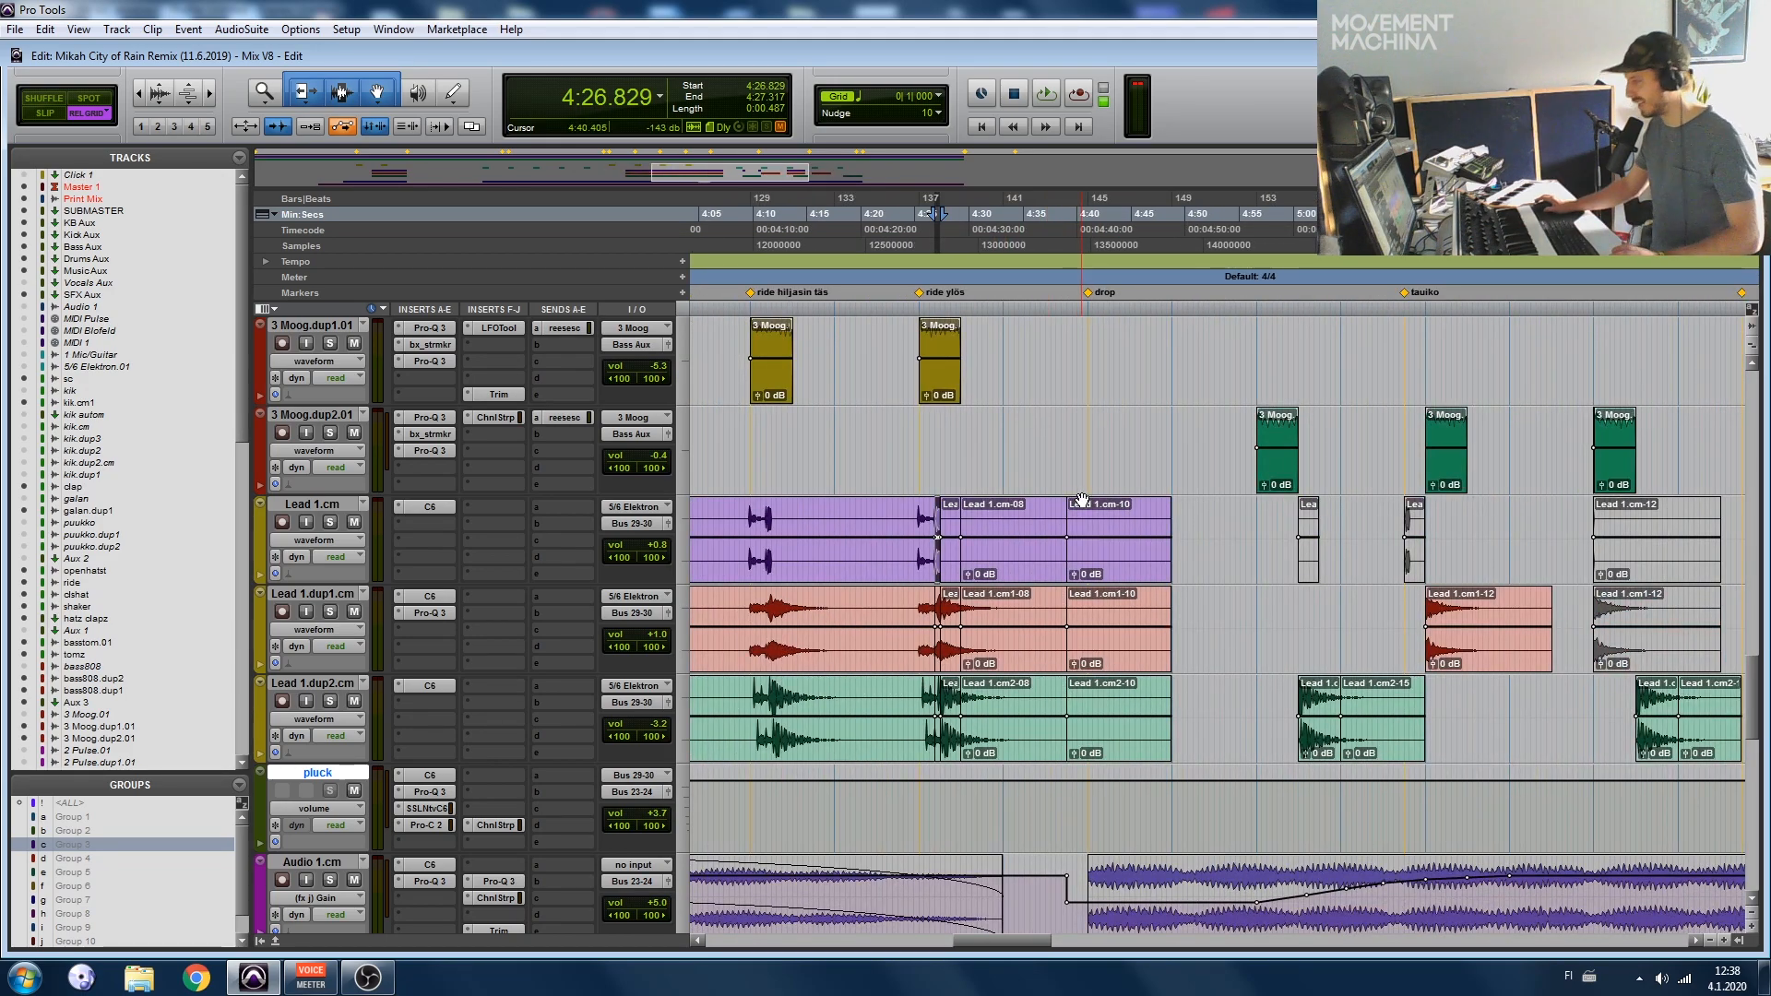
{"action": "scroll", "coordinate": [1099, 485], "scroll_direction": "down", "scroll_amount": 2}
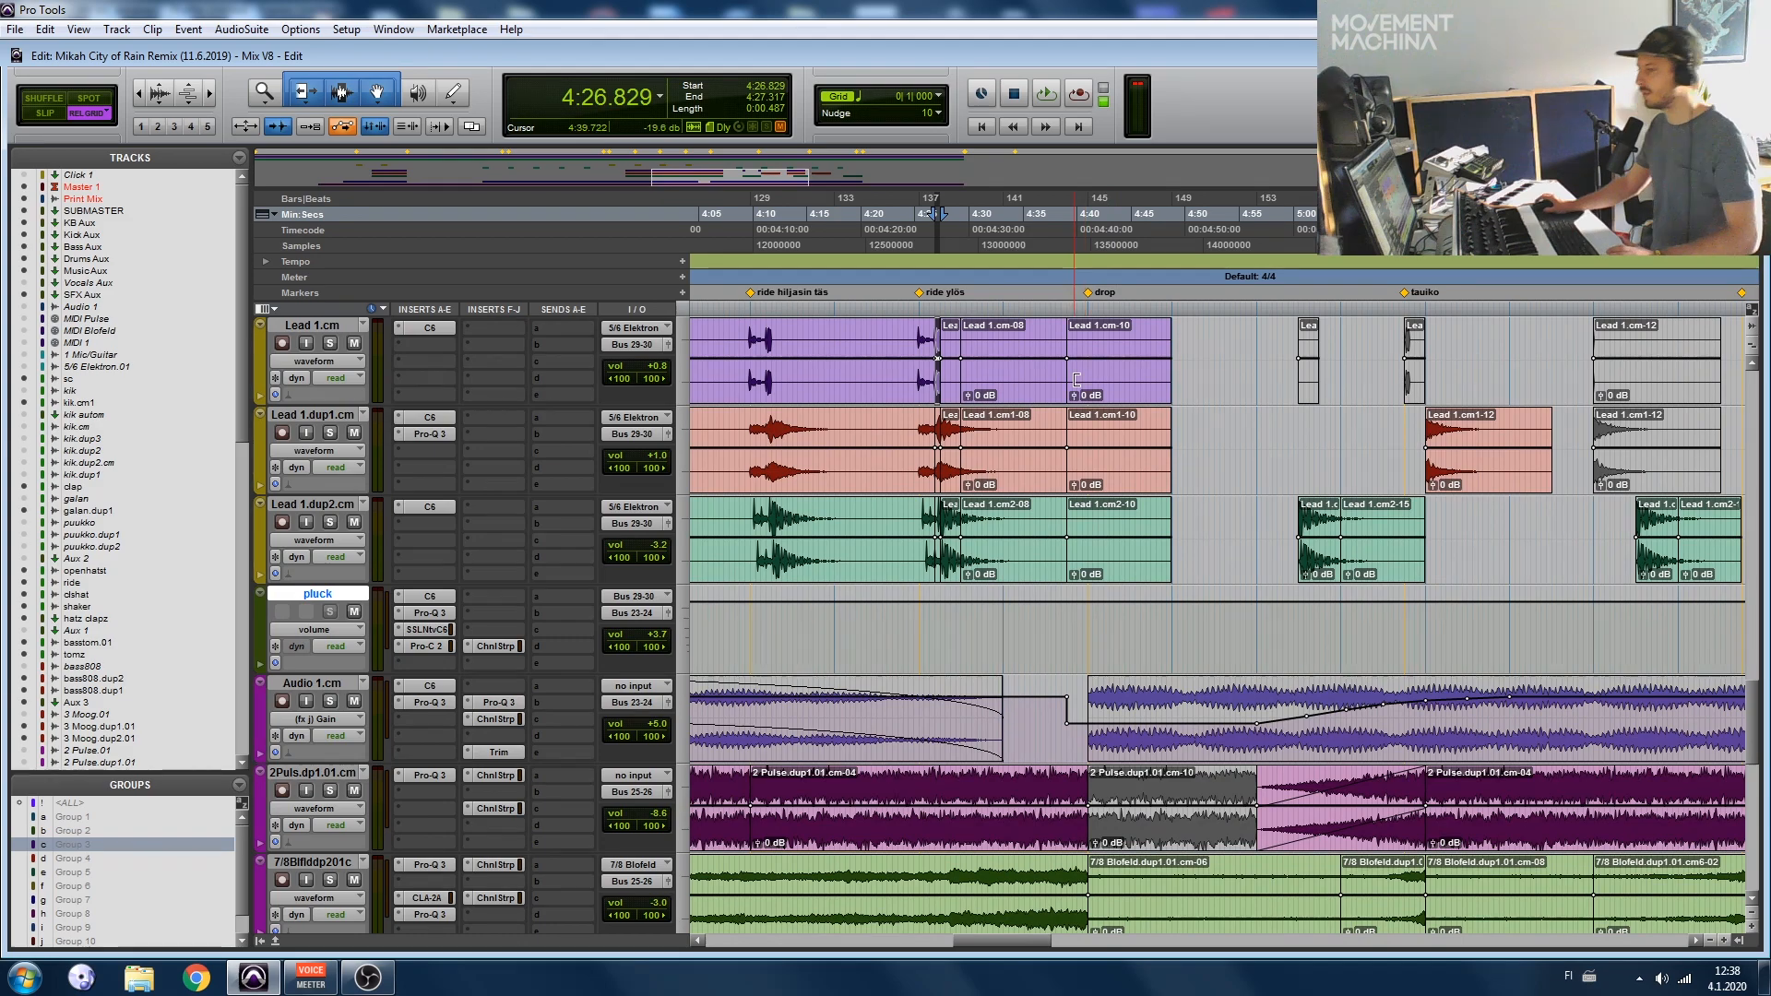
{"action": "scroll", "coordinate": [1056, 383], "scroll_direction": "down", "scroll_amount": 2}
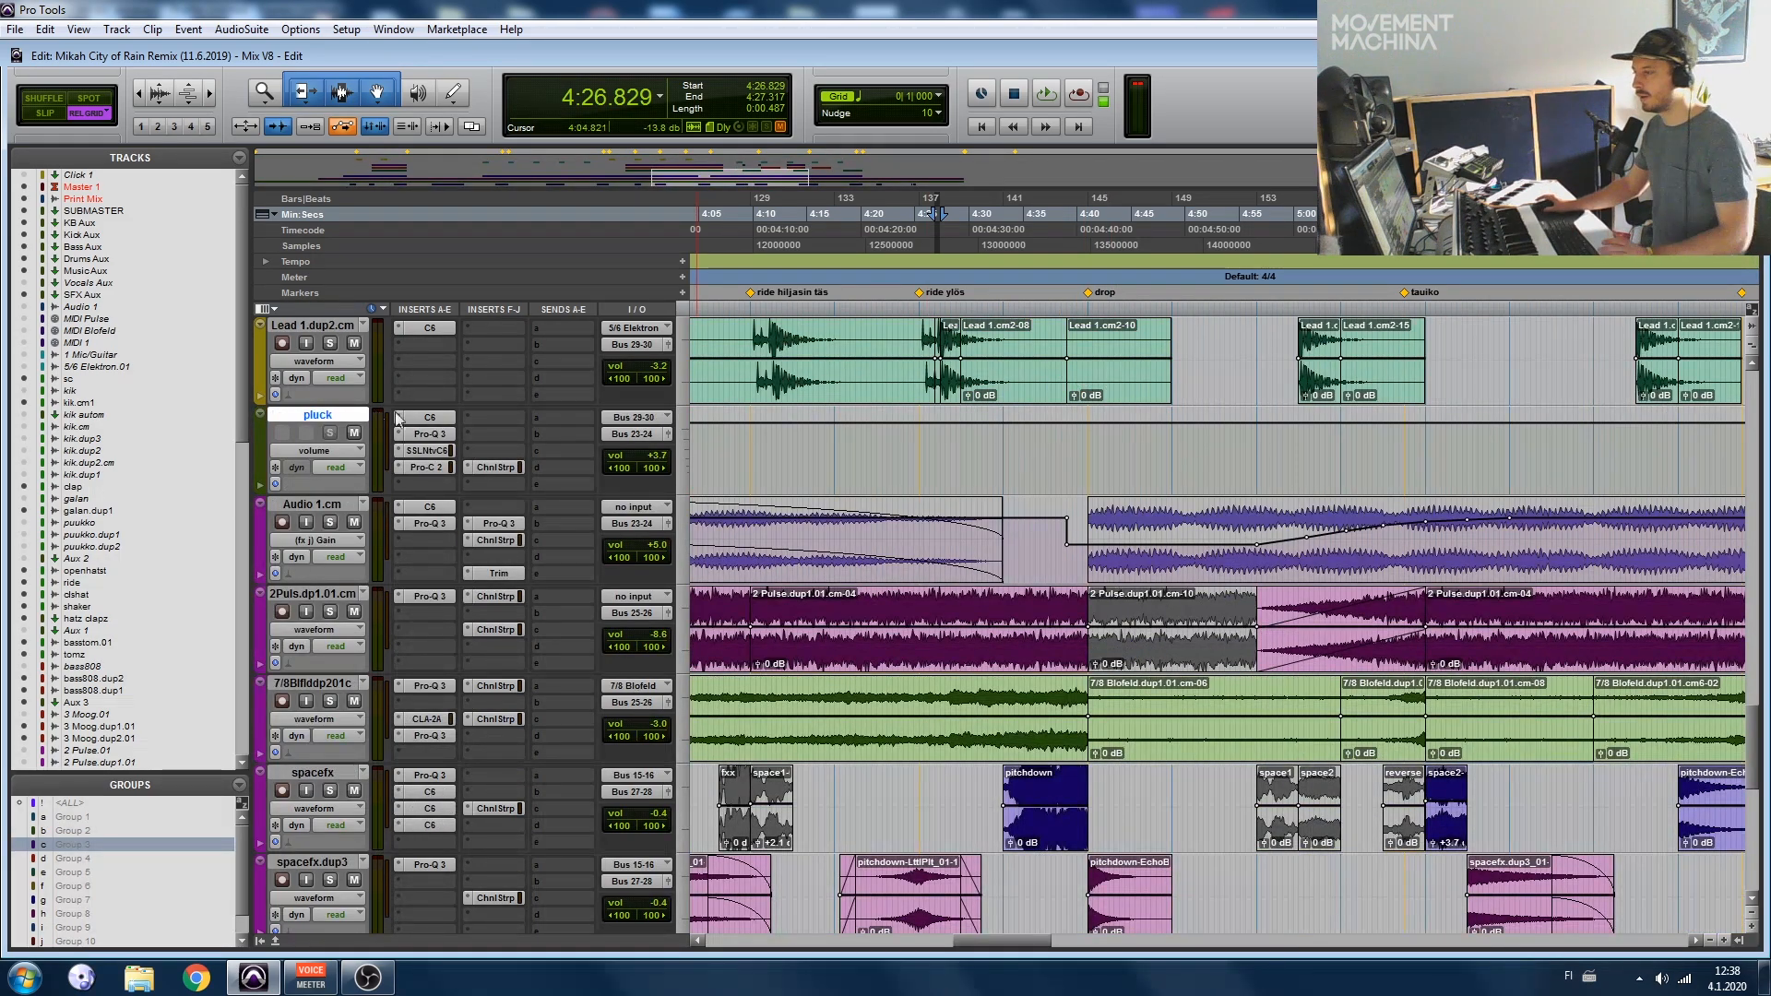
{"action": "scroll", "coordinate": [450, 417], "scroll_direction": "down", "scroll_amount": 1}
{"action": "key", "text": "r"}
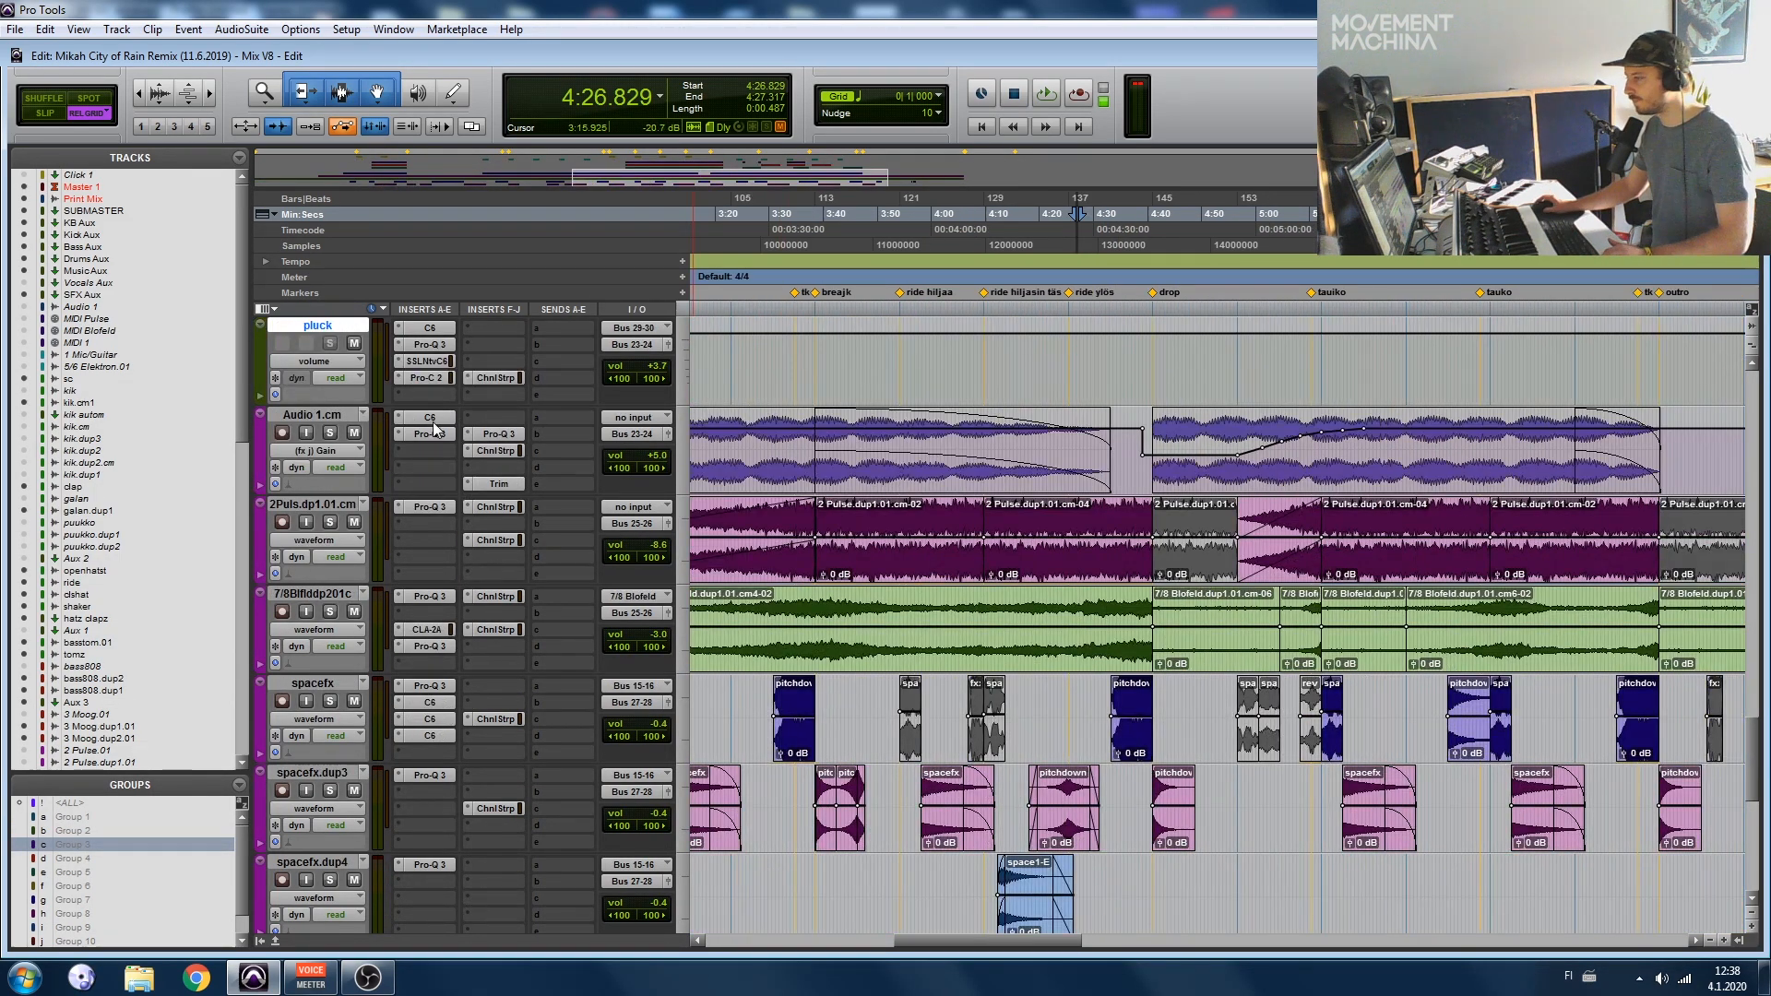
{"action": "scroll", "coordinate": [352, 436], "scroll_direction": "down", "scroll_amount": 2}
{"action": "scroll", "coordinate": [353, 436], "scroll_direction": "up", "scroll_amount": 4}
{"action": "scroll", "coordinate": [352, 435], "scroll_direction": "down", "scroll_amount": 3}
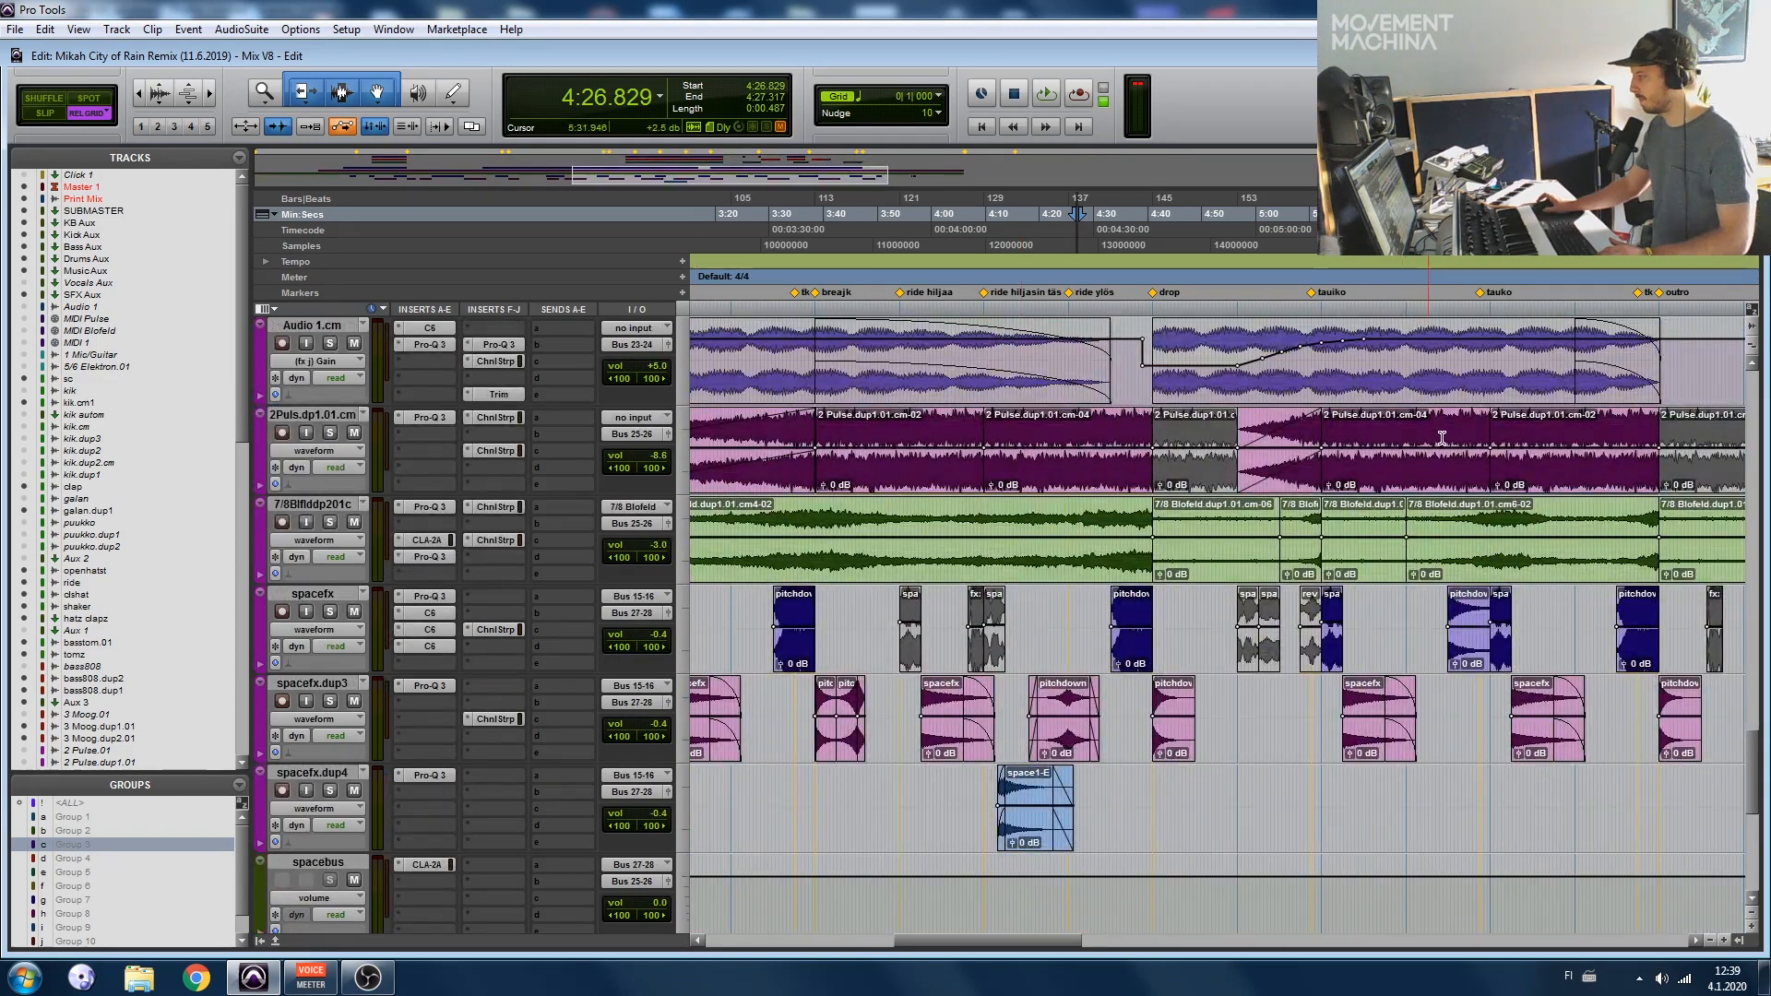
Step: Solo Audio 1.cm and play it from about 2:58.5 while following its waveform toward the breakdown
{"action": "scroll", "coordinate": [1207, 455], "scroll_direction": "left", "scroll_amount": 4}
{"action": "left_click", "coordinate": [1132, 210]}
{"action": "key", "text": "space"}
{"action": "left_click", "coordinate": [330, 344]}
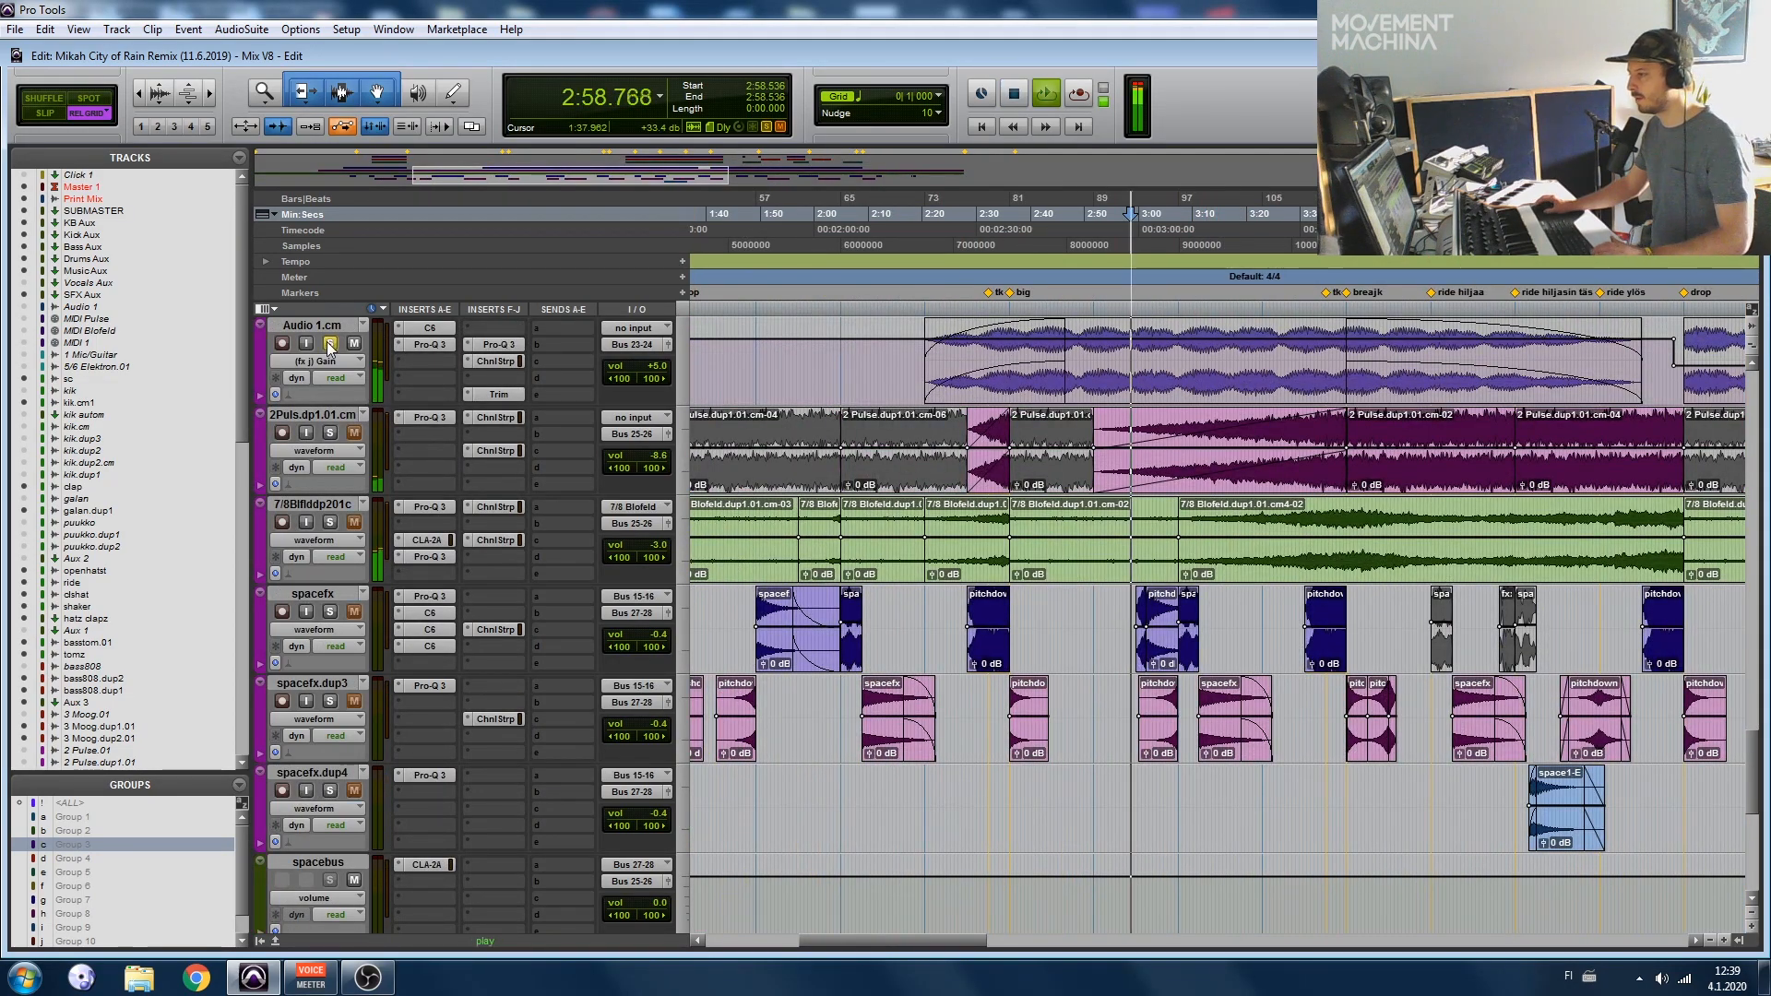
{"action": "scroll", "coordinate": [332, 351], "scroll_direction": "up", "scroll_amount": 3}
{"action": "key", "text": "t"}
{"action": "key", "text": "t"}
{"action": "key", "text": "r"}
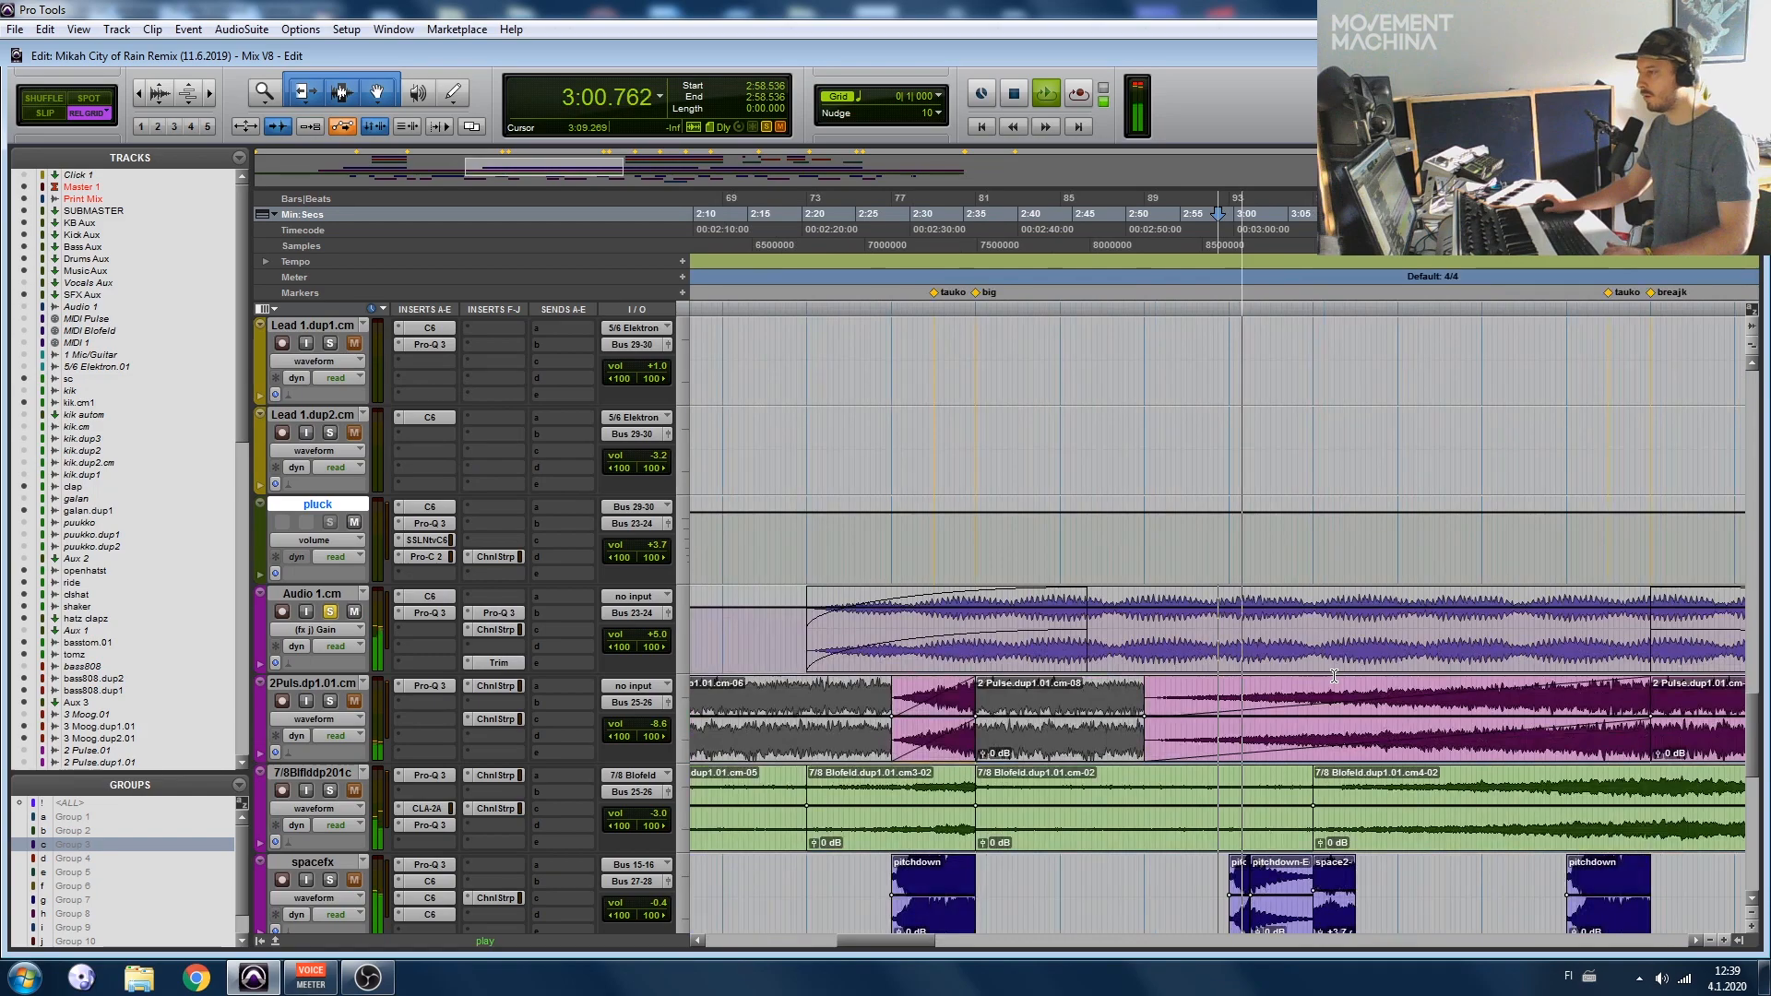
{"action": "scroll", "coordinate": [1337, 660], "scroll_direction": "right", "scroll_amount": 1}
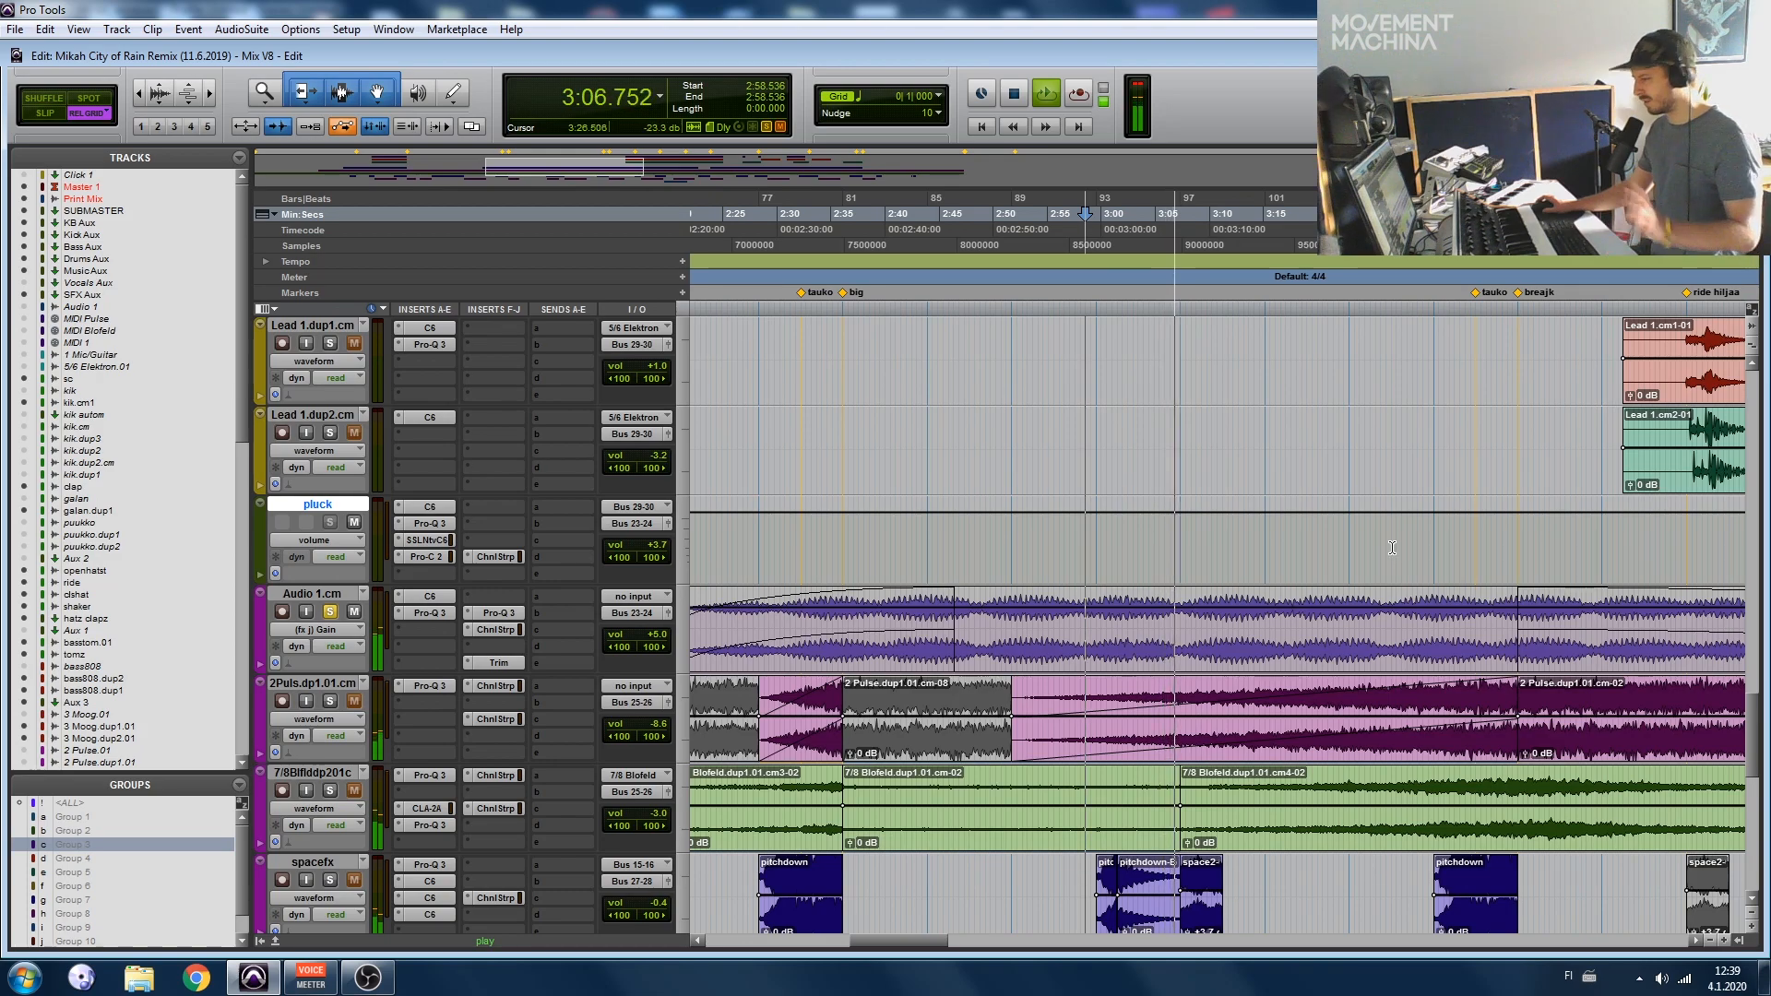
Step: Restart playback from about 2:58.5 and bypass all inserts on Audio 1.cm to hear the unprocessed sound
{"action": "key", "text": "space"}
{"action": "key", "text": "space"}
{"action": "left_click", "coordinate": [503, 665], "text": "ctrl"}
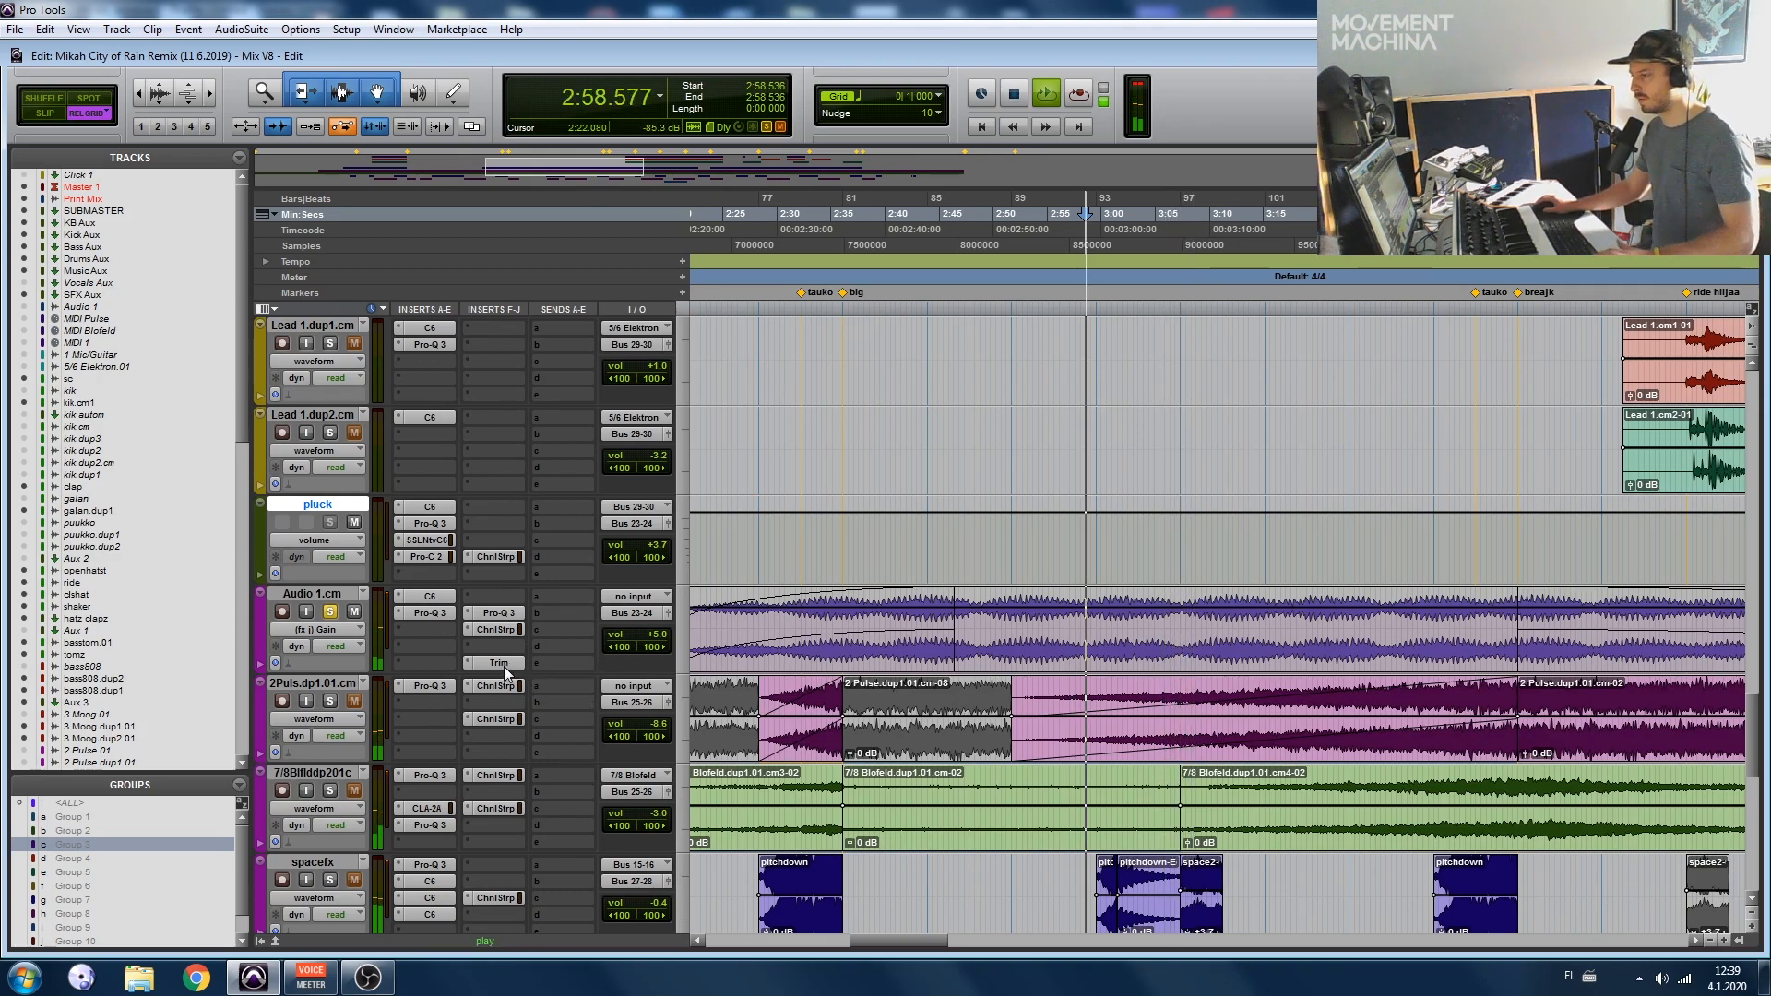
{"action": "left_click", "coordinate": [505, 628], "text": "ctrl"}
{"action": "left_click", "coordinate": [498, 613], "text": "ctrl"}
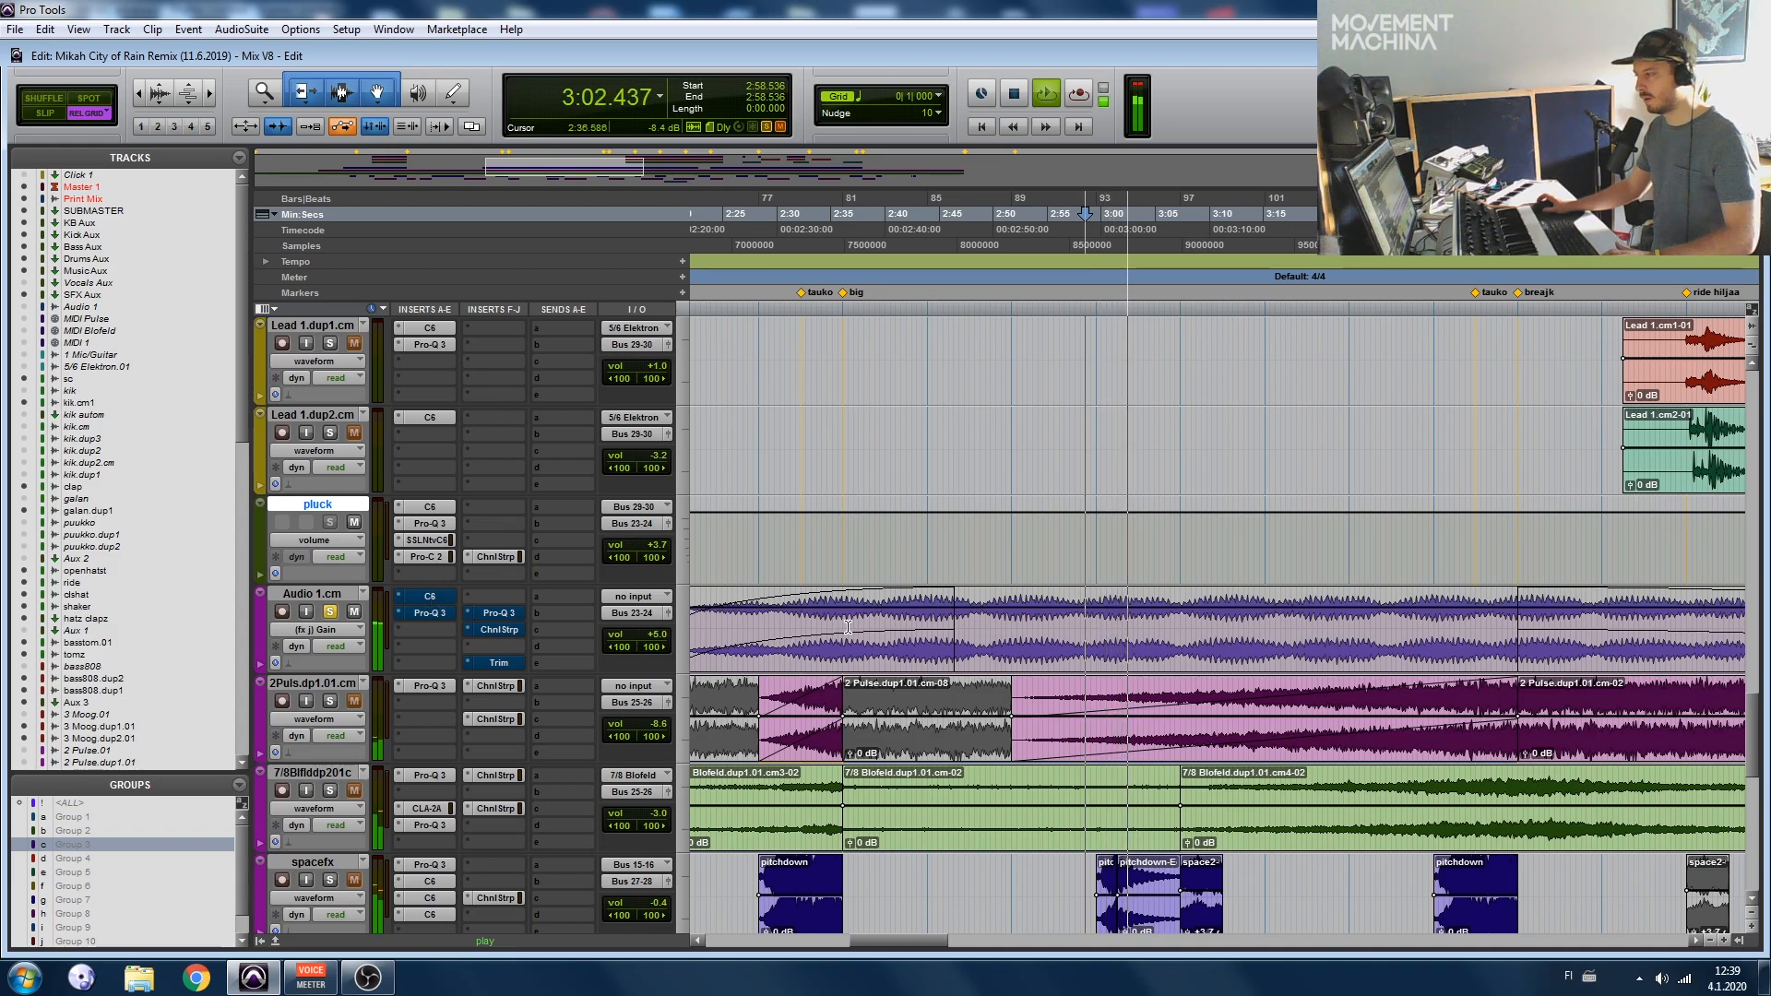
{"action": "scroll", "coordinate": [848, 627], "scroll_direction": "left", "scroll_amount": 4}
{"action": "scroll", "coordinate": [848, 628], "scroll_direction": "right", "scroll_amount": 5}
{"action": "scroll", "coordinate": [853, 631], "scroll_direction": "down", "scroll_amount": 3}
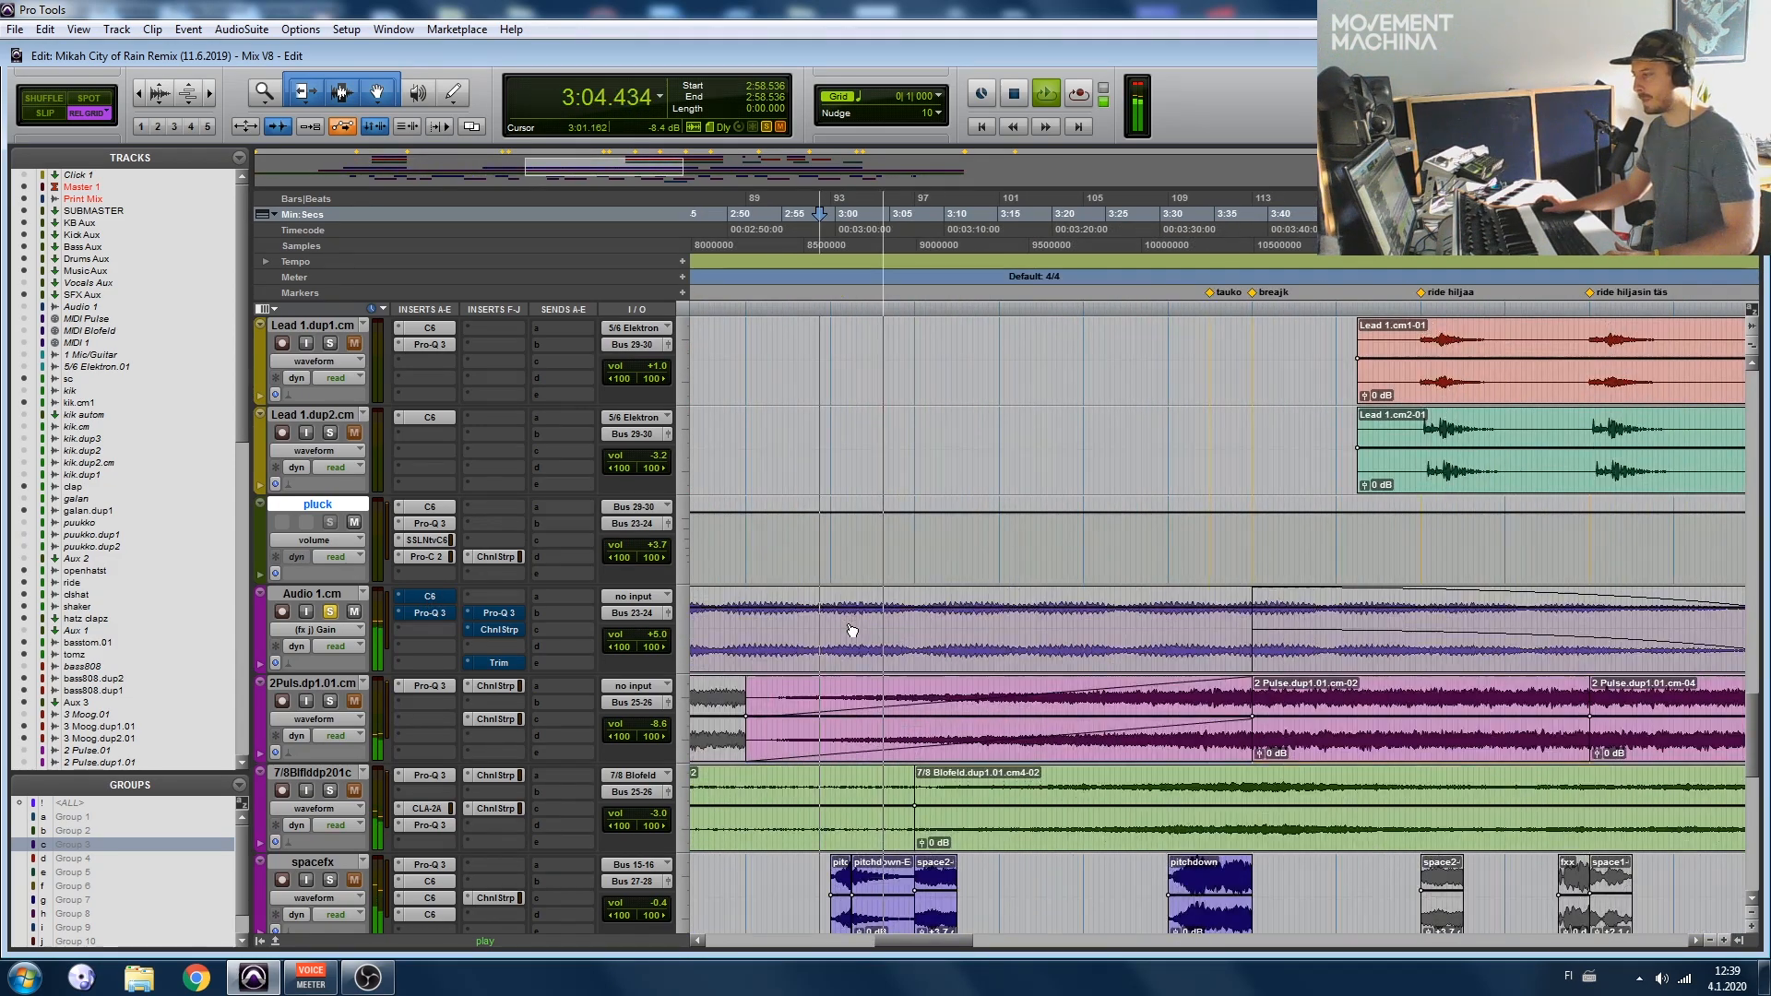
{"action": "scroll", "coordinate": [835, 596], "scroll_direction": "up", "scroll_amount": 3}
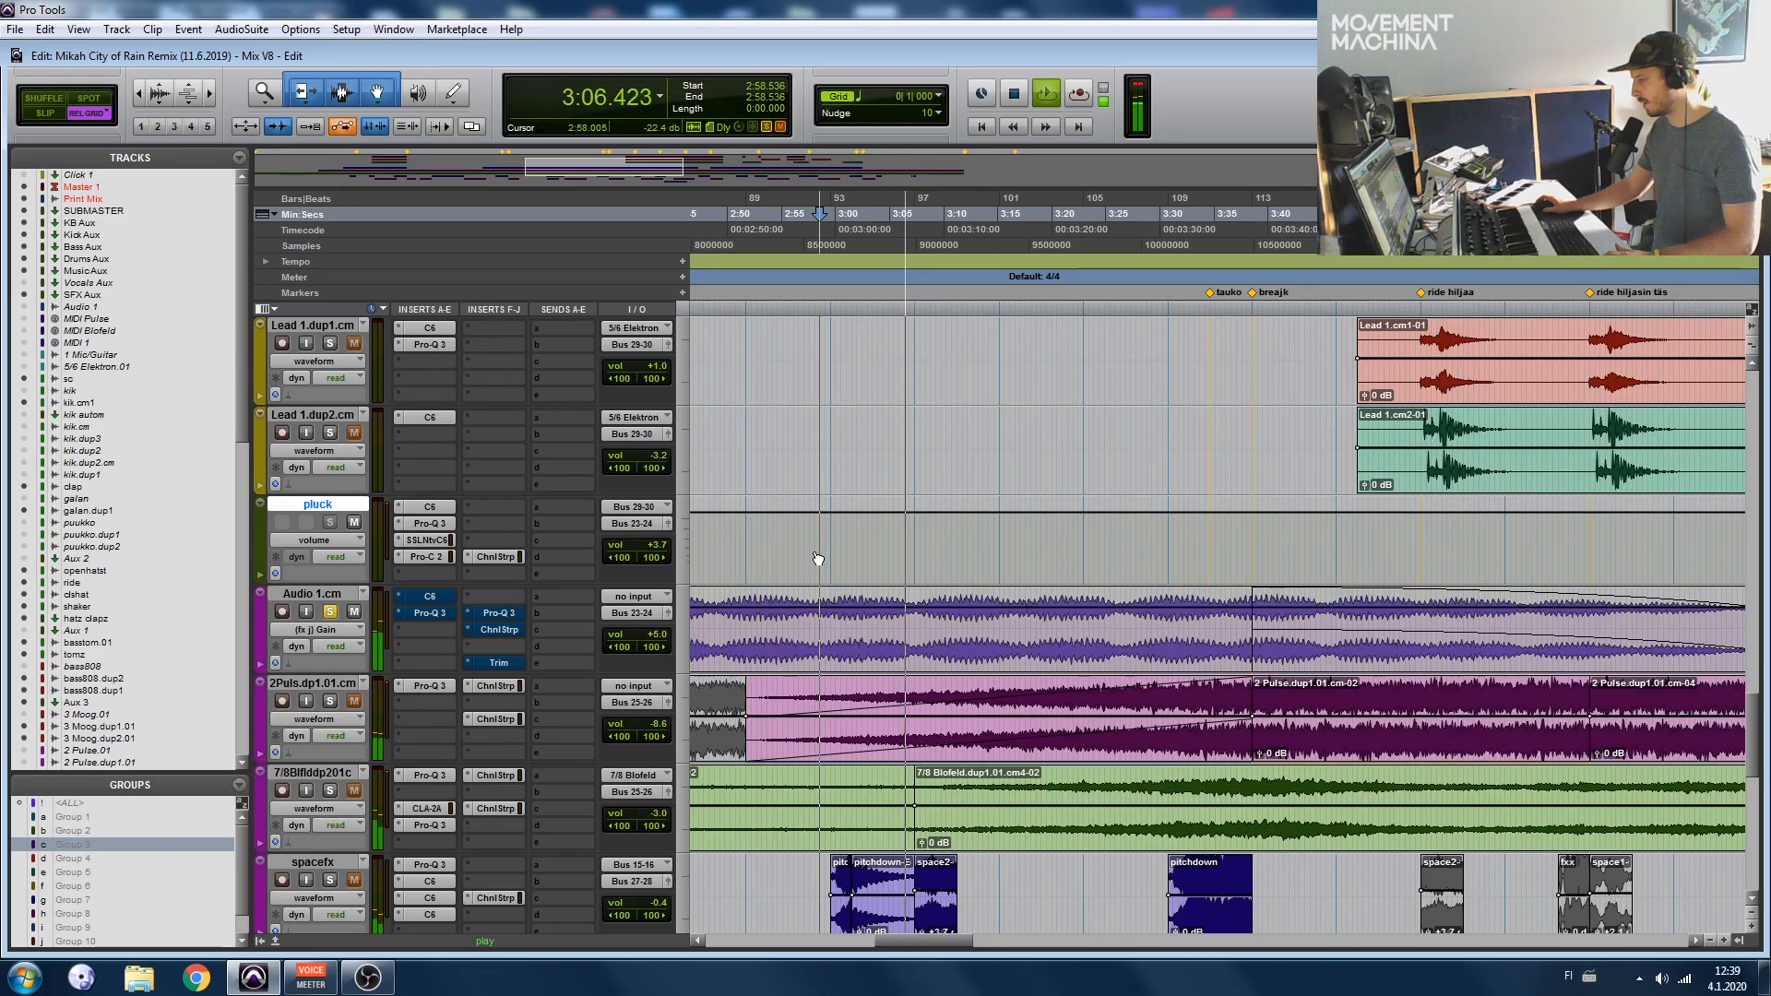
{"action": "scroll", "coordinate": [803, 600], "scroll_direction": "left", "scroll_amount": 3}
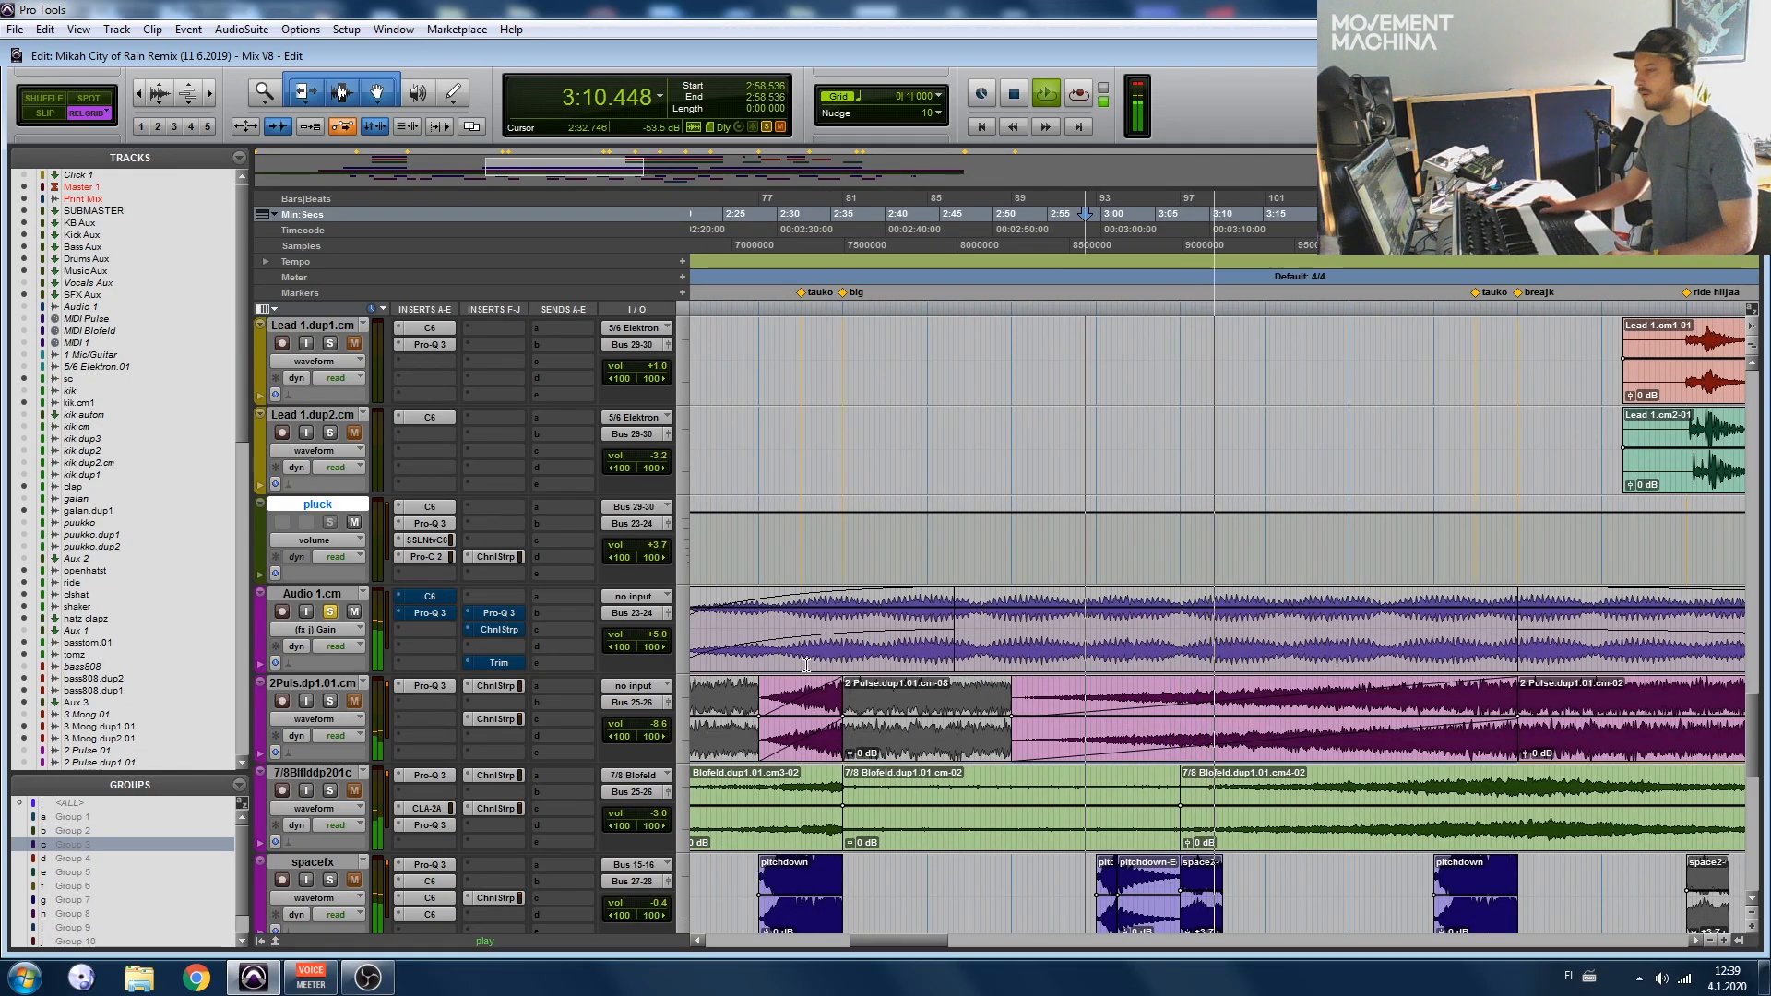
Step: Re-enable the C6 and first Pro-Q 3 on Audio 1.cm, examining each plugin's bands during playback
{"action": "left_click", "coordinate": [428, 598]}
{"action": "left_click_drag", "start_coordinate": [647, 35], "coordinate": [1013, 101]}
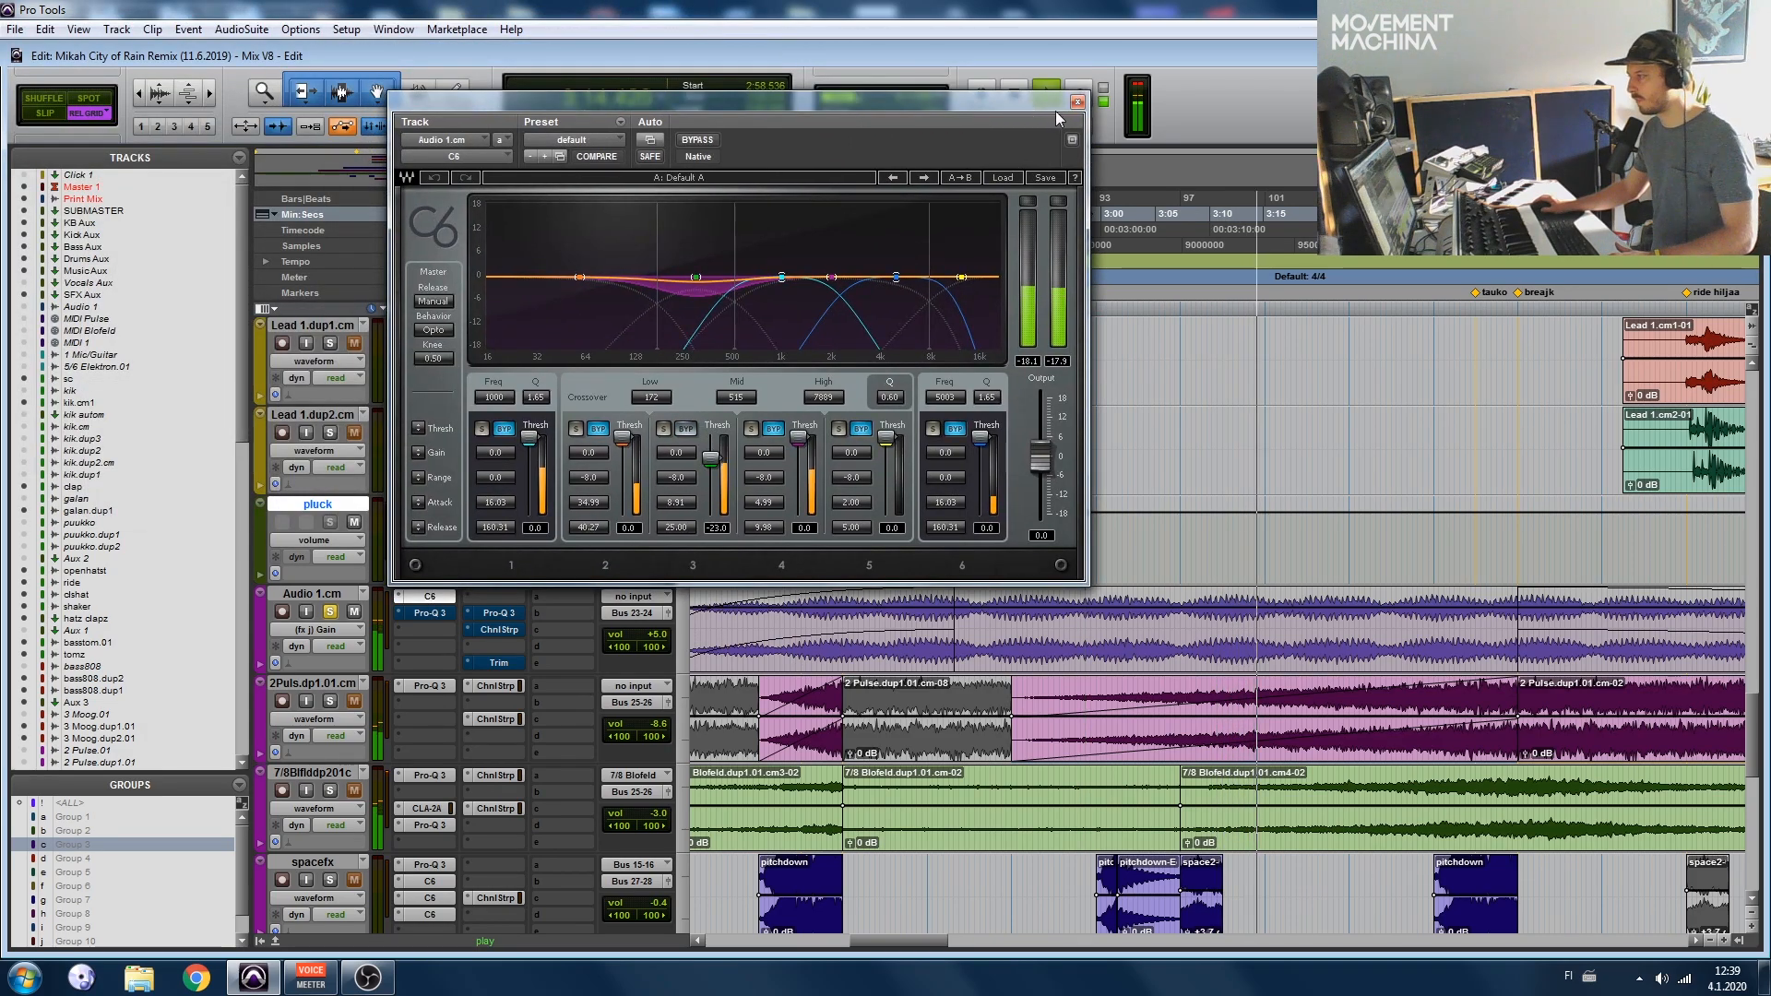
{"action": "left_click", "coordinate": [1077, 103]}
{"action": "left_click", "coordinate": [429, 613]}
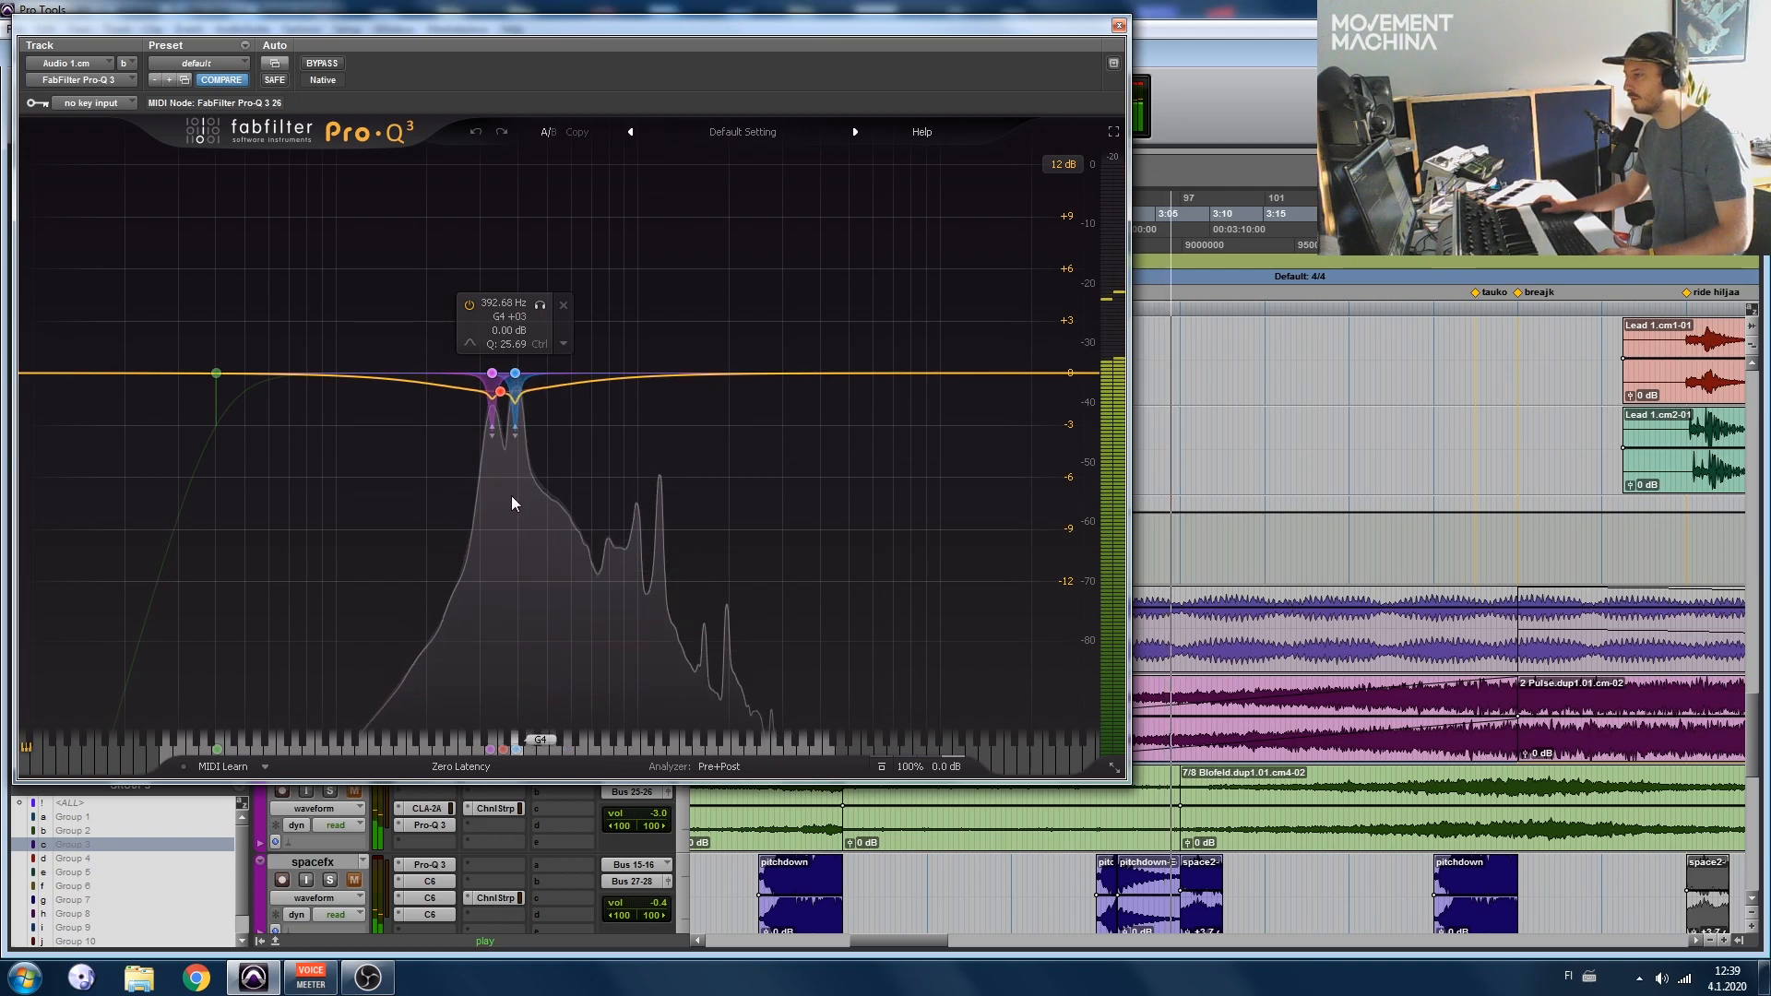
{"action": "left_click", "coordinate": [1119, 27]}
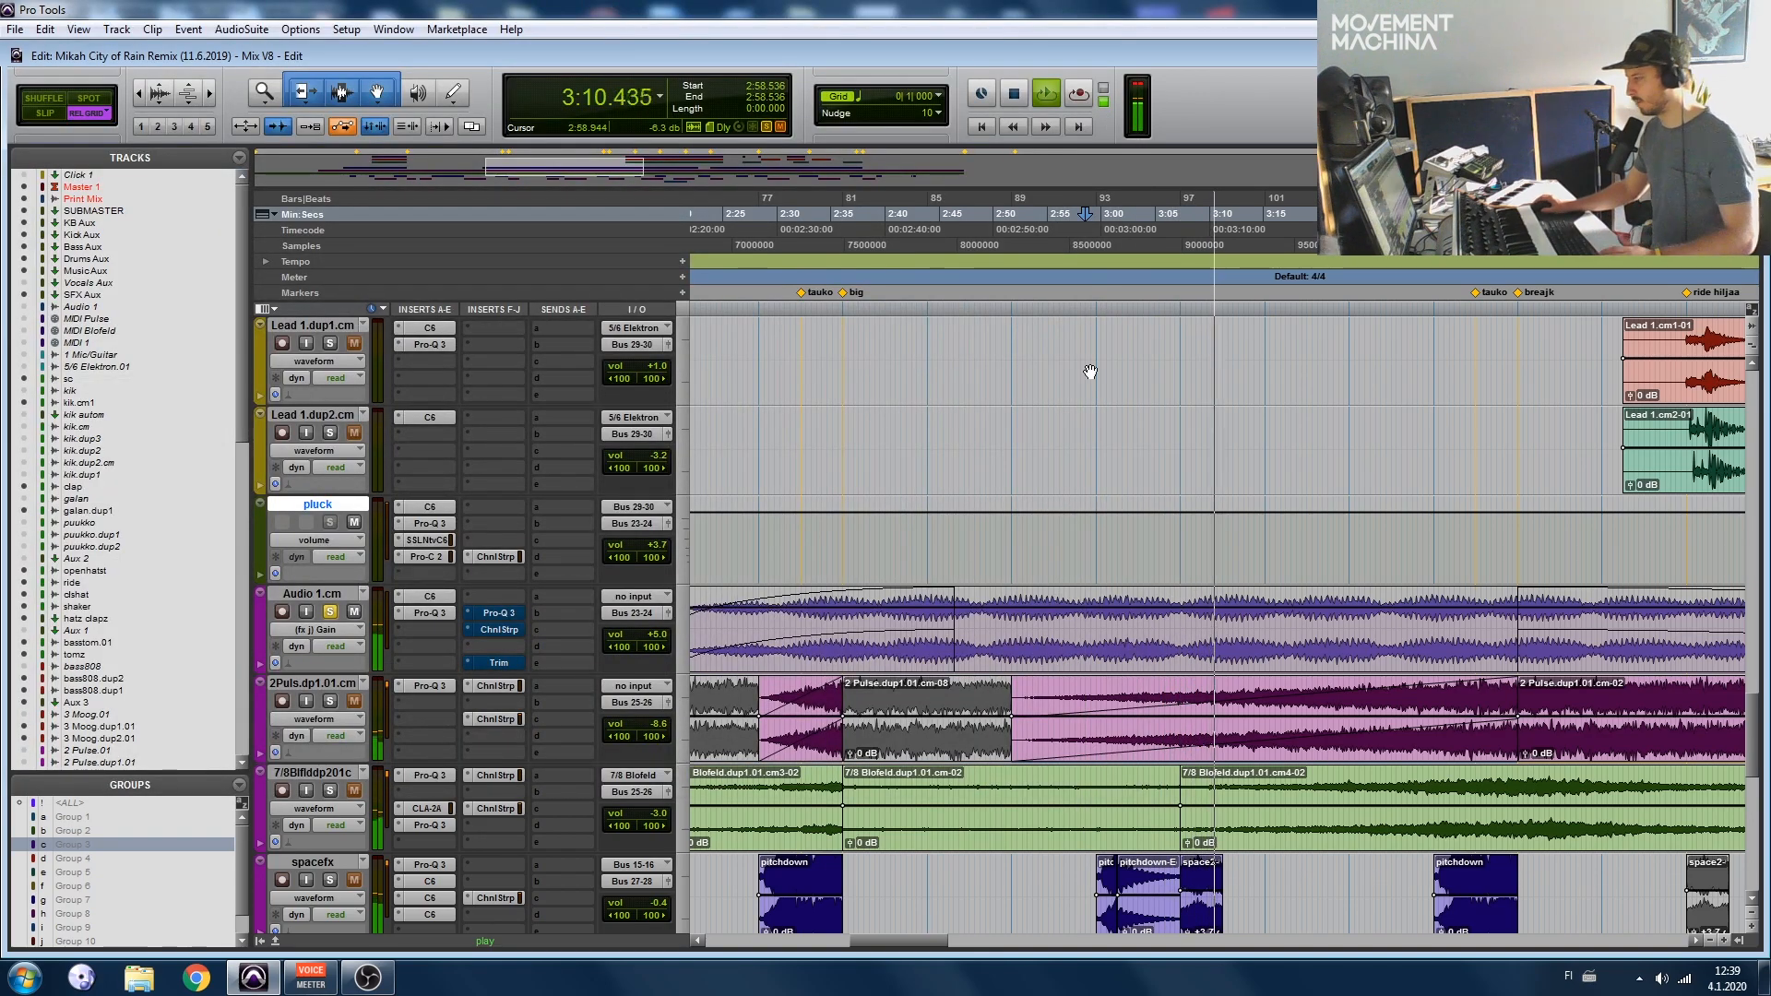
Step: Re-enable the second Pro-Q 3 on Audio 1.cm and examine its dynamic 364.75 Hz band and reesesc sidechain input
{"action": "left_click", "coordinate": [502, 614], "text": "ctrl"}
{"action": "left_click", "coordinate": [502, 612]}
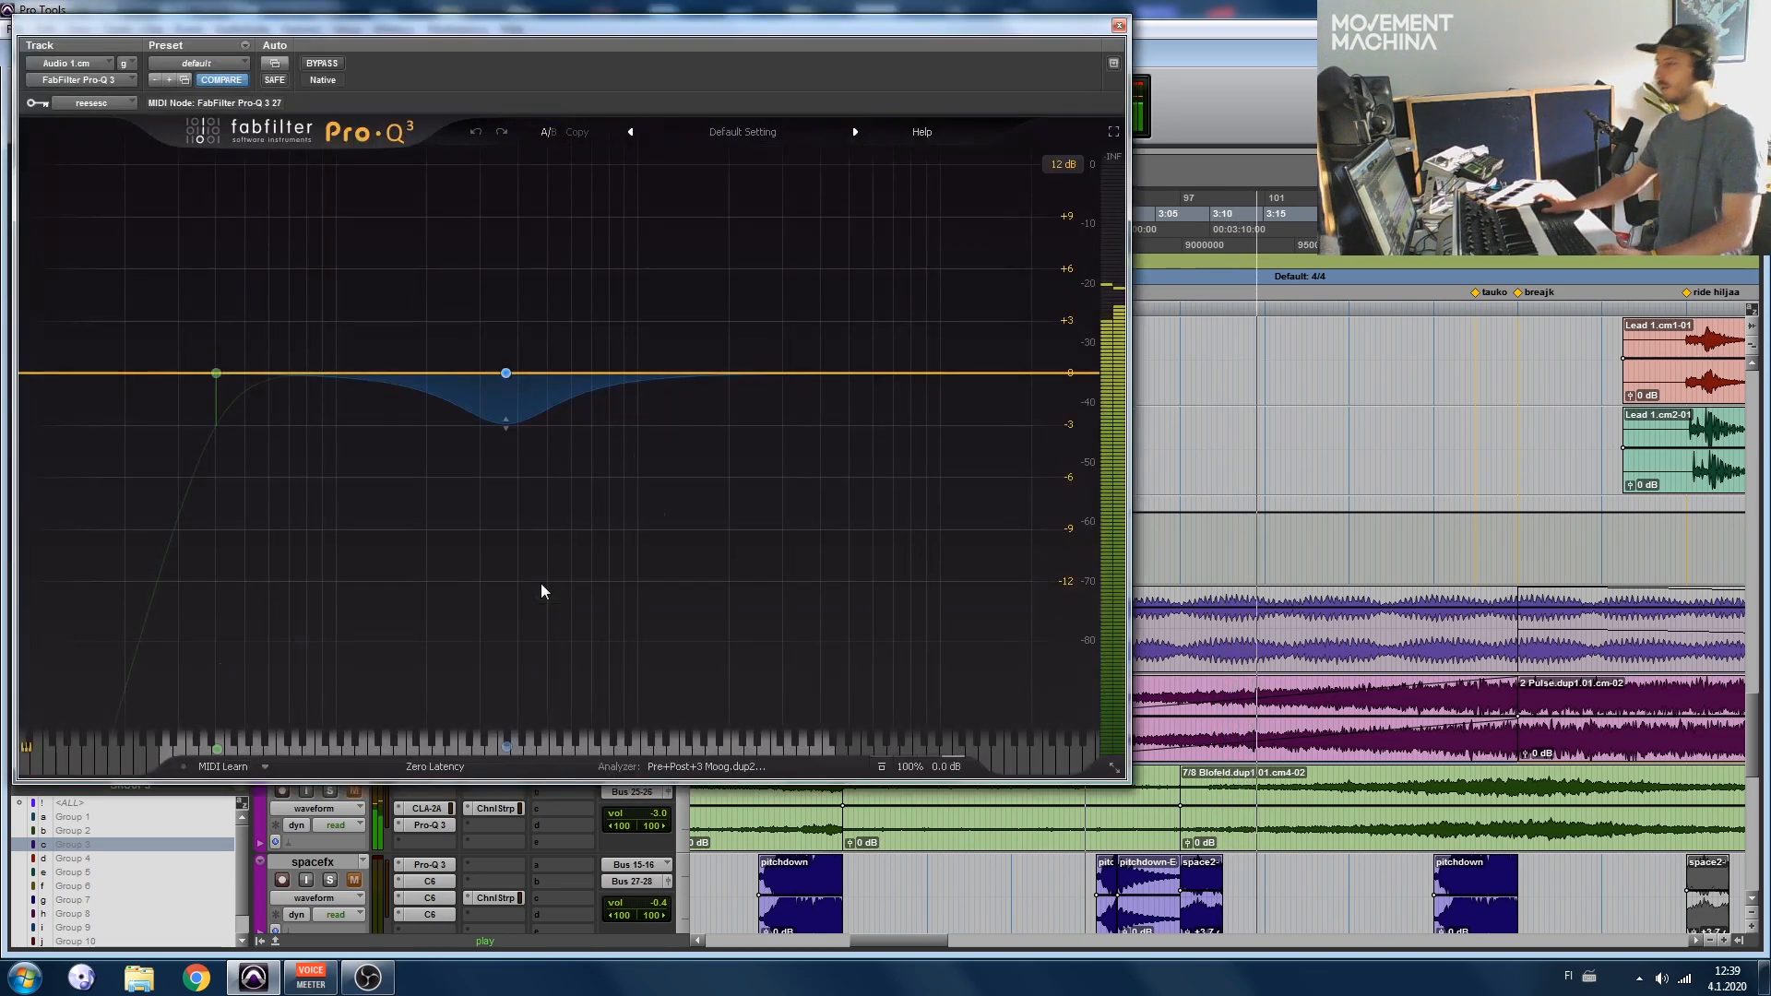
{"action": "left_click_drag", "start_coordinate": [1081, 28], "coordinate": [1201, 53]}
{"action": "left_click", "coordinate": [629, 406]}
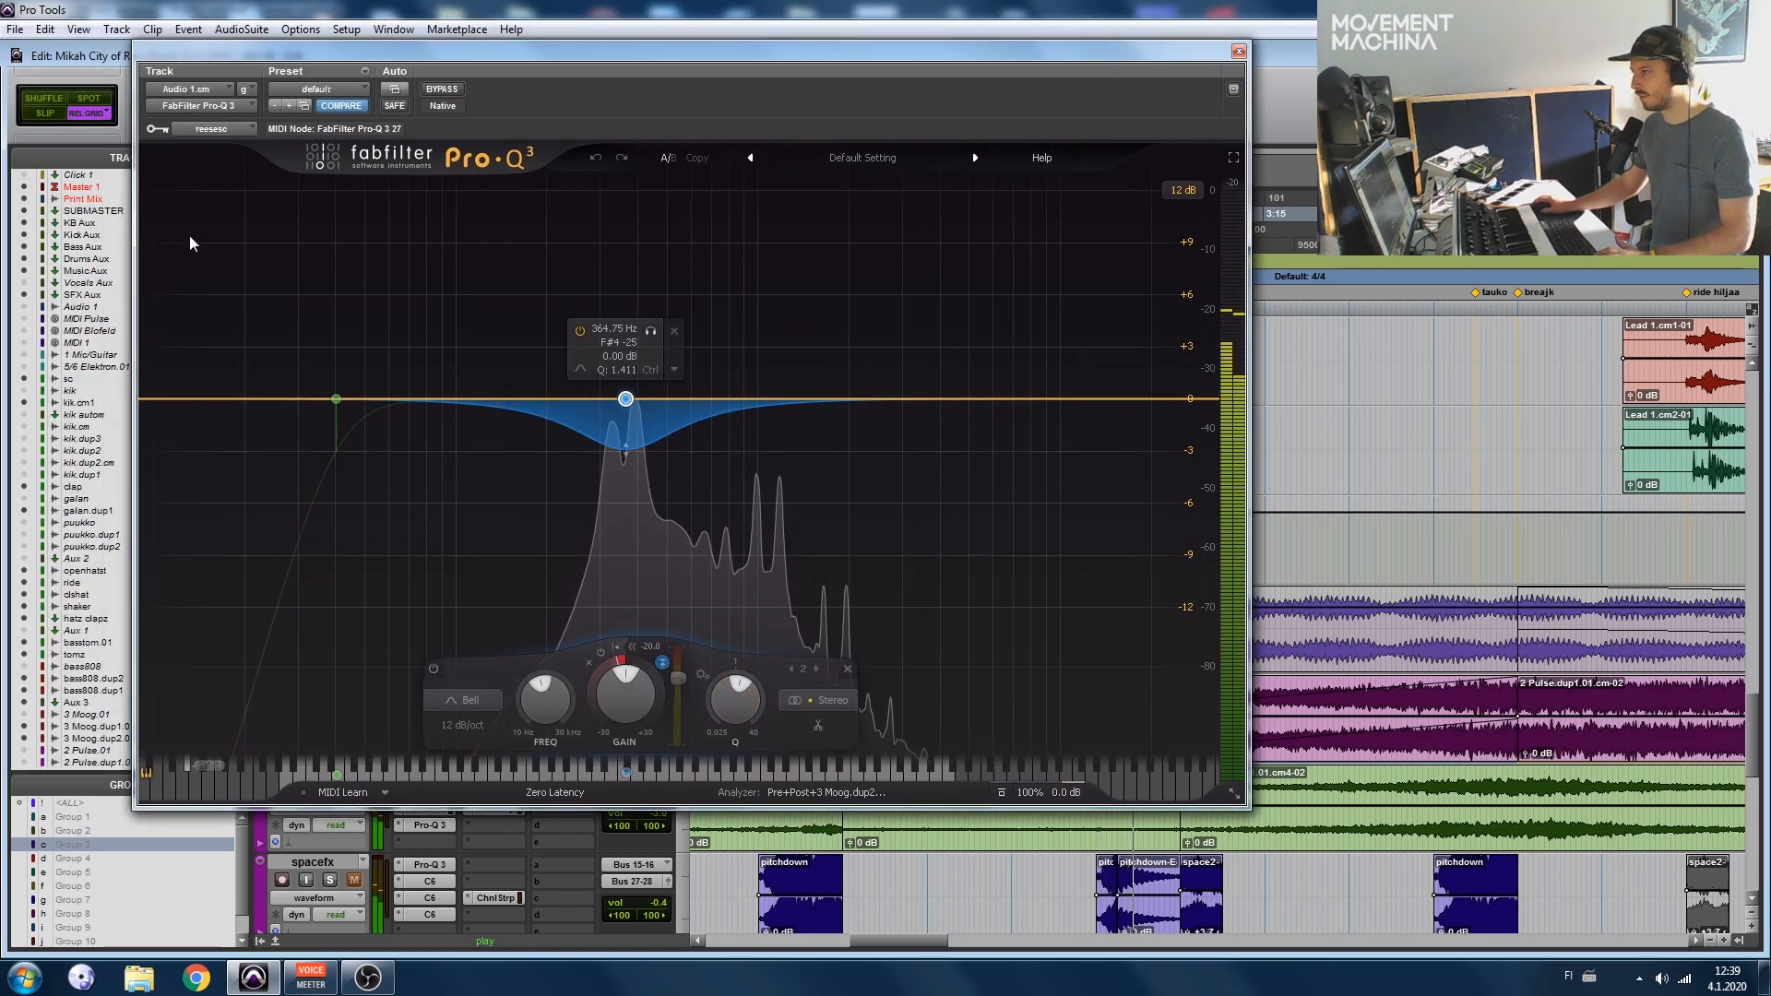
{"action": "left_click_drag", "start_coordinate": [598, 58], "coordinate": [1089, 96]}
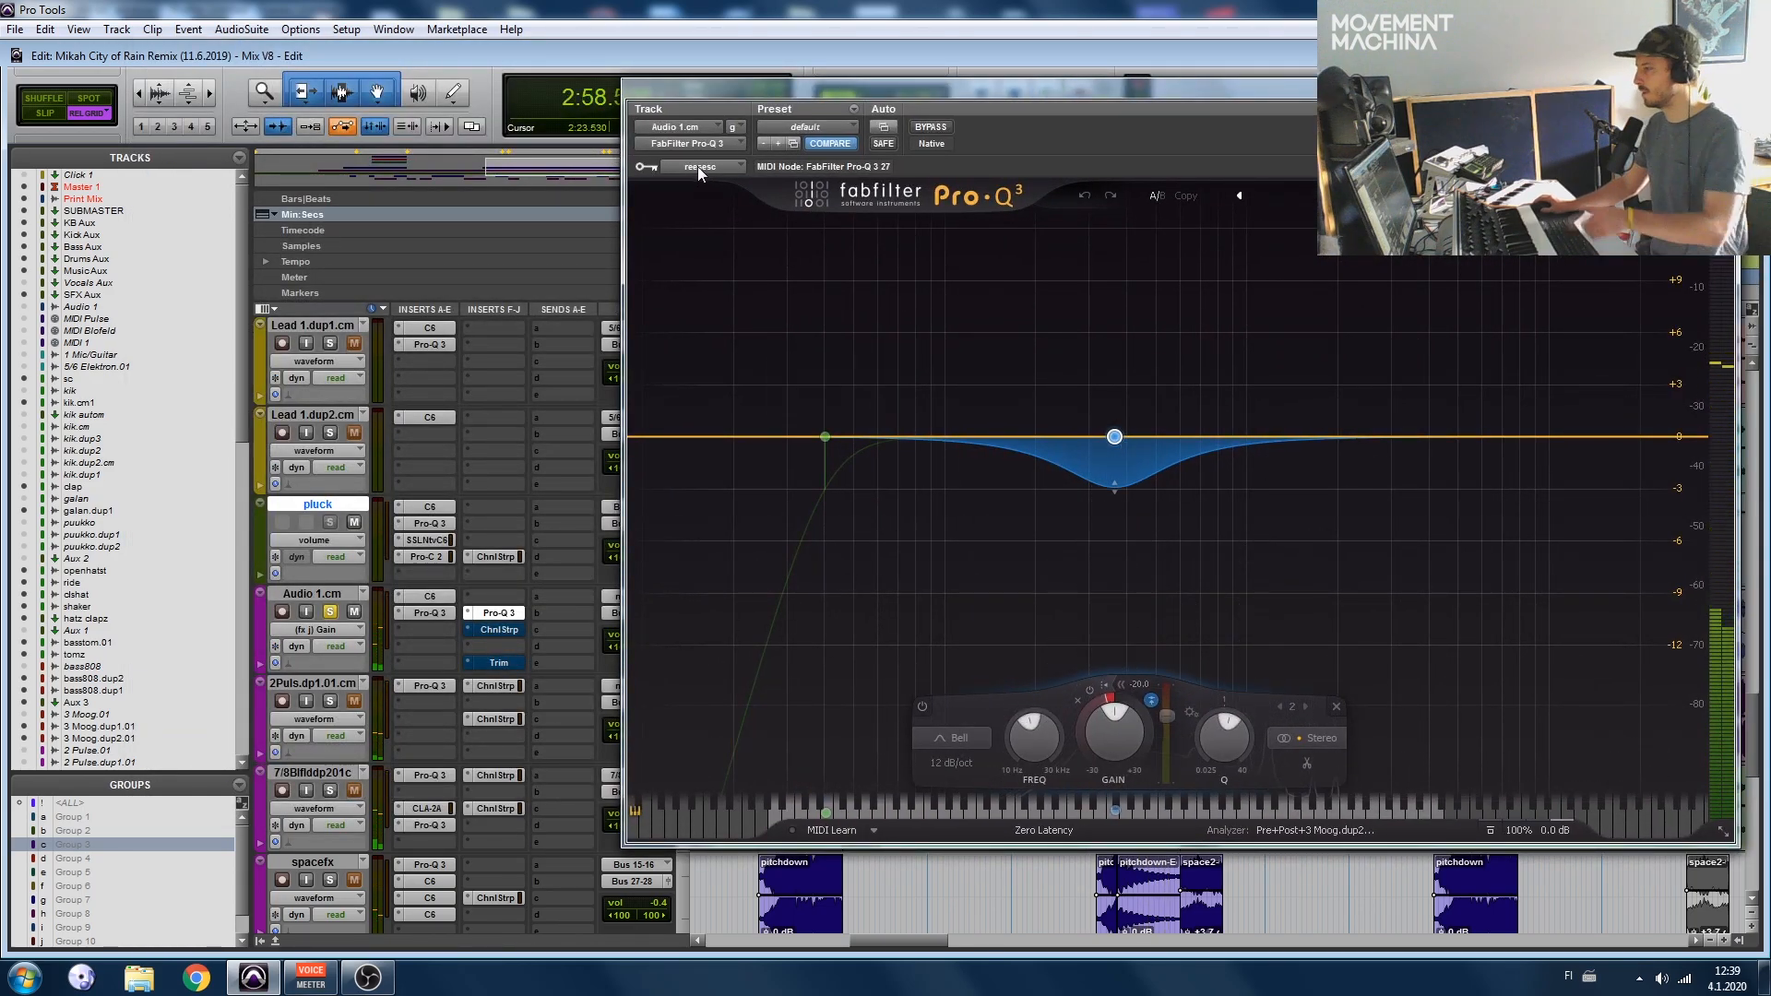
{"action": "left_click_drag", "start_coordinate": [799, 87], "coordinate": [1029, 106]}
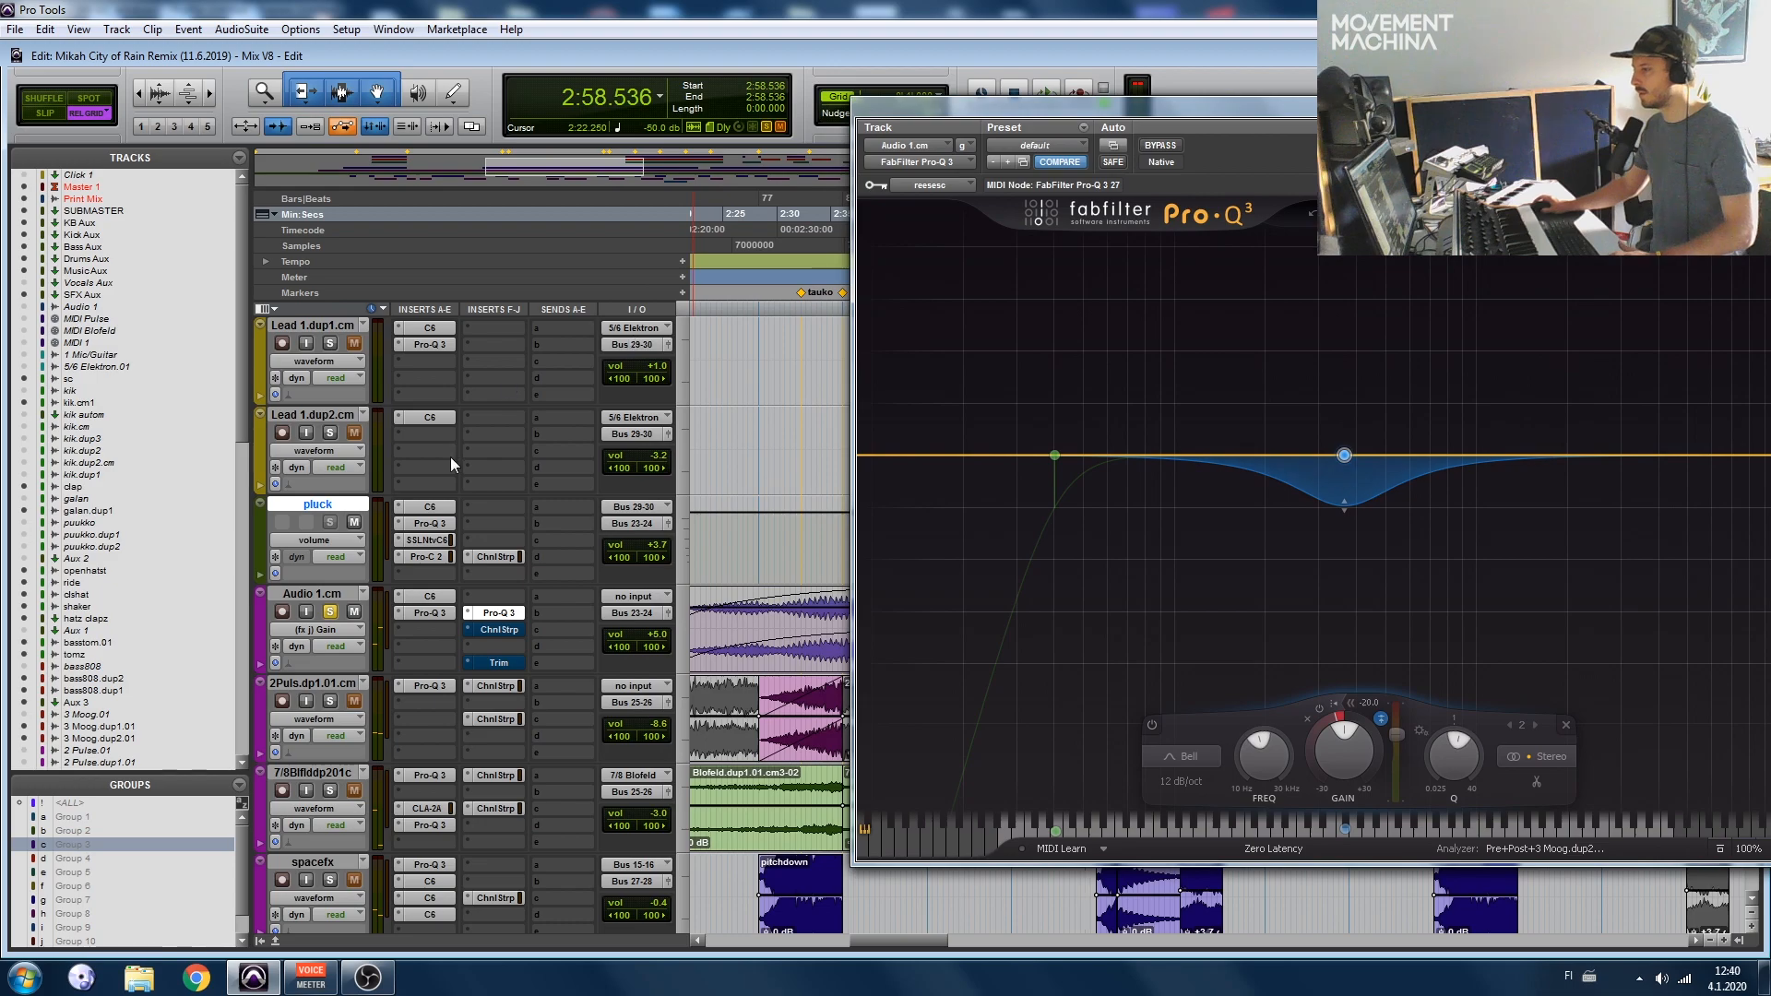
Step: Solo both 3 Moog tracks and play from about 3:06.8 while watching the sidechained Pro-Q 3 band on Audio 1.cm
{"action": "scroll", "coordinate": [572, 598], "scroll_direction": "up", "scroll_amount": 10}
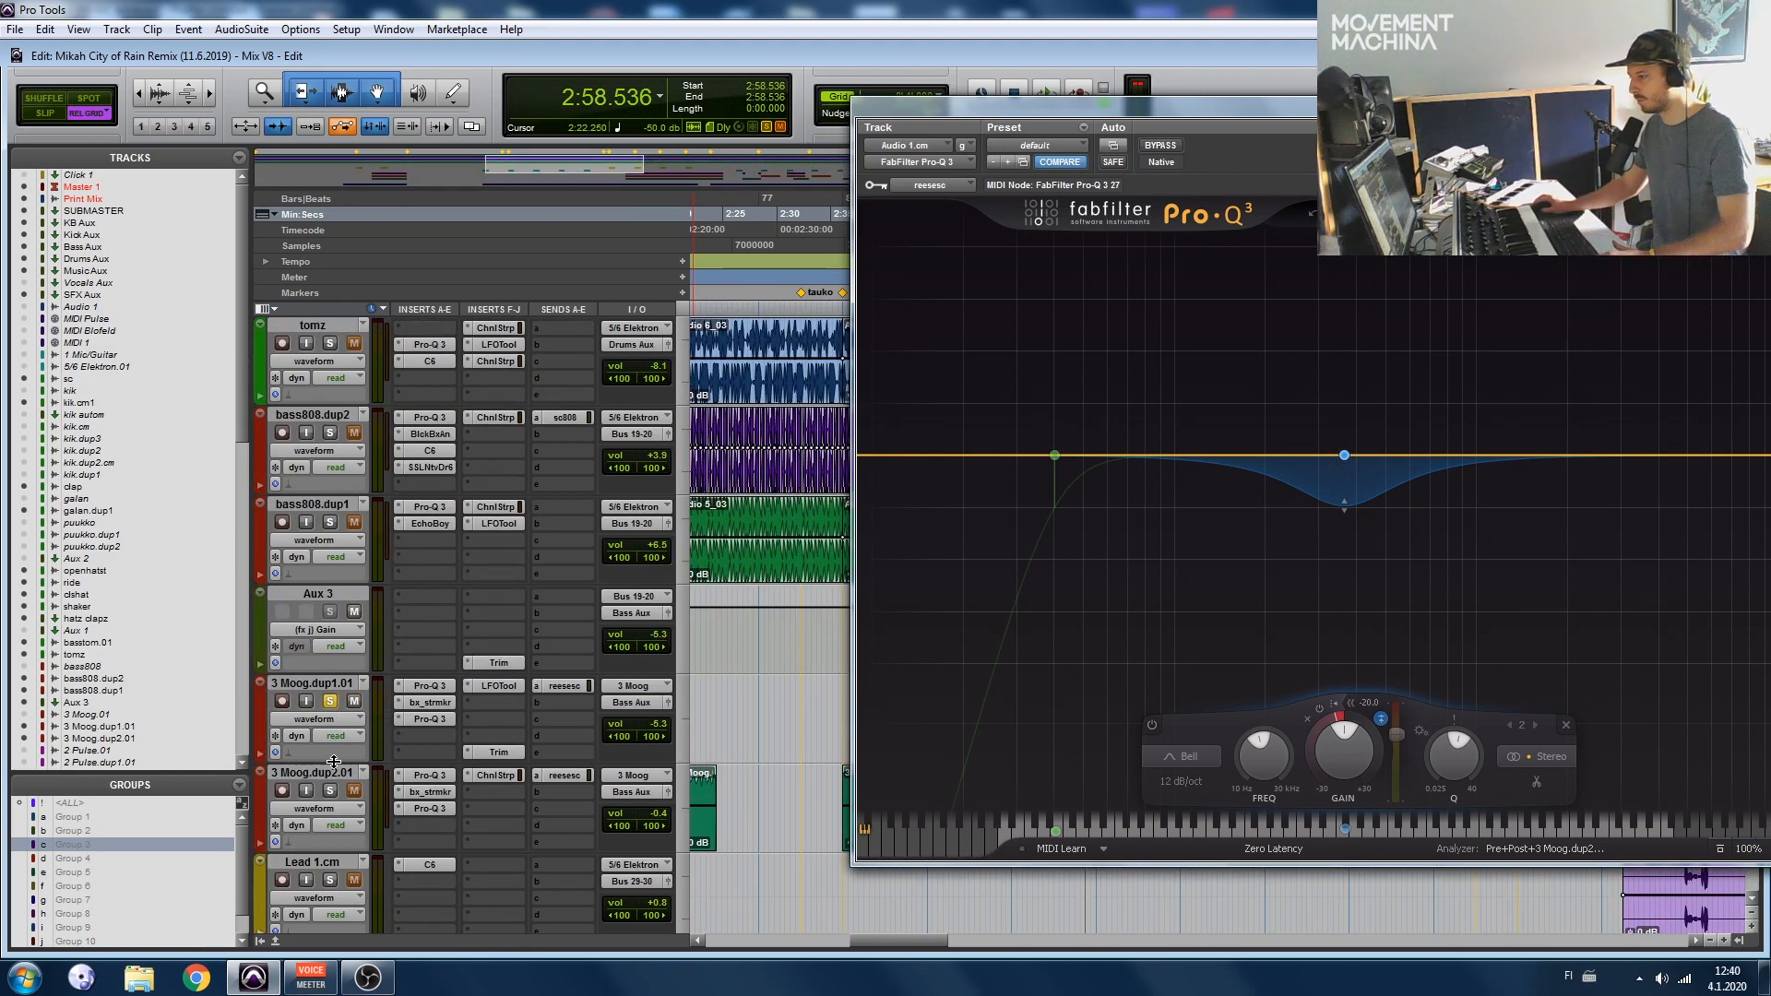
{"action": "key", "text": "space"}
{"action": "key", "text": "space"}
{"action": "left_click", "coordinate": [777, 687]}
{"action": "key", "text": "space"}
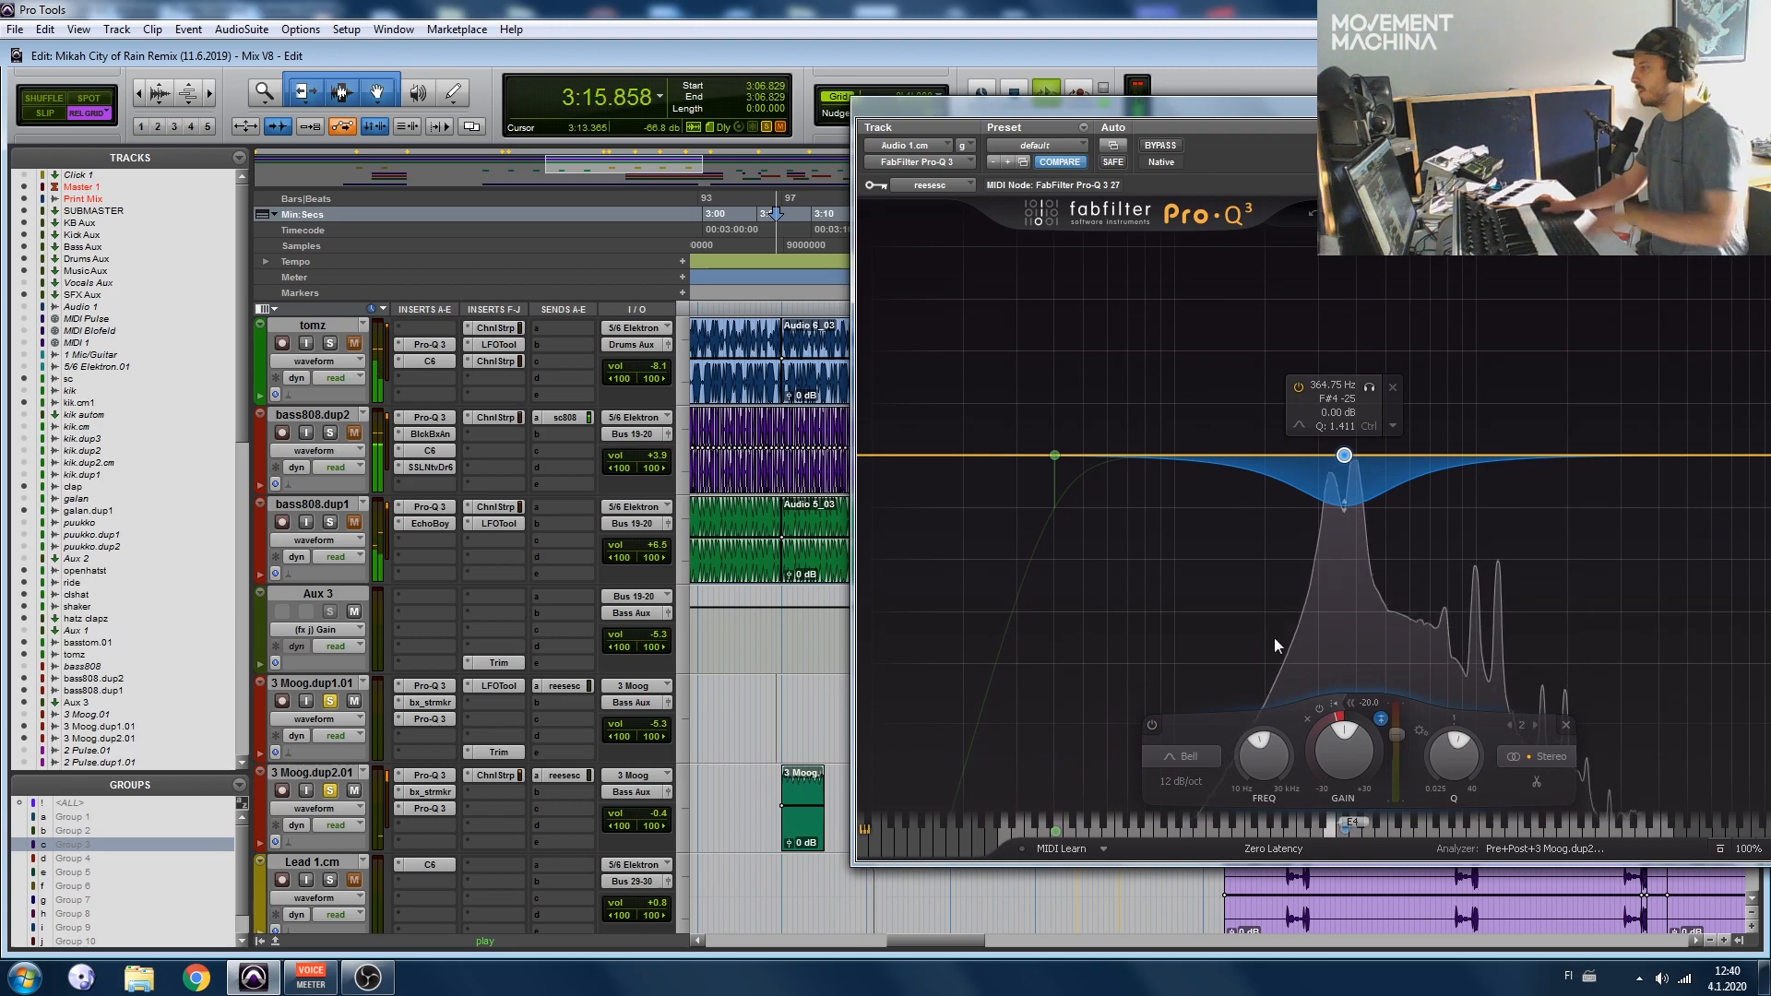
{"action": "key", "text": "space"}
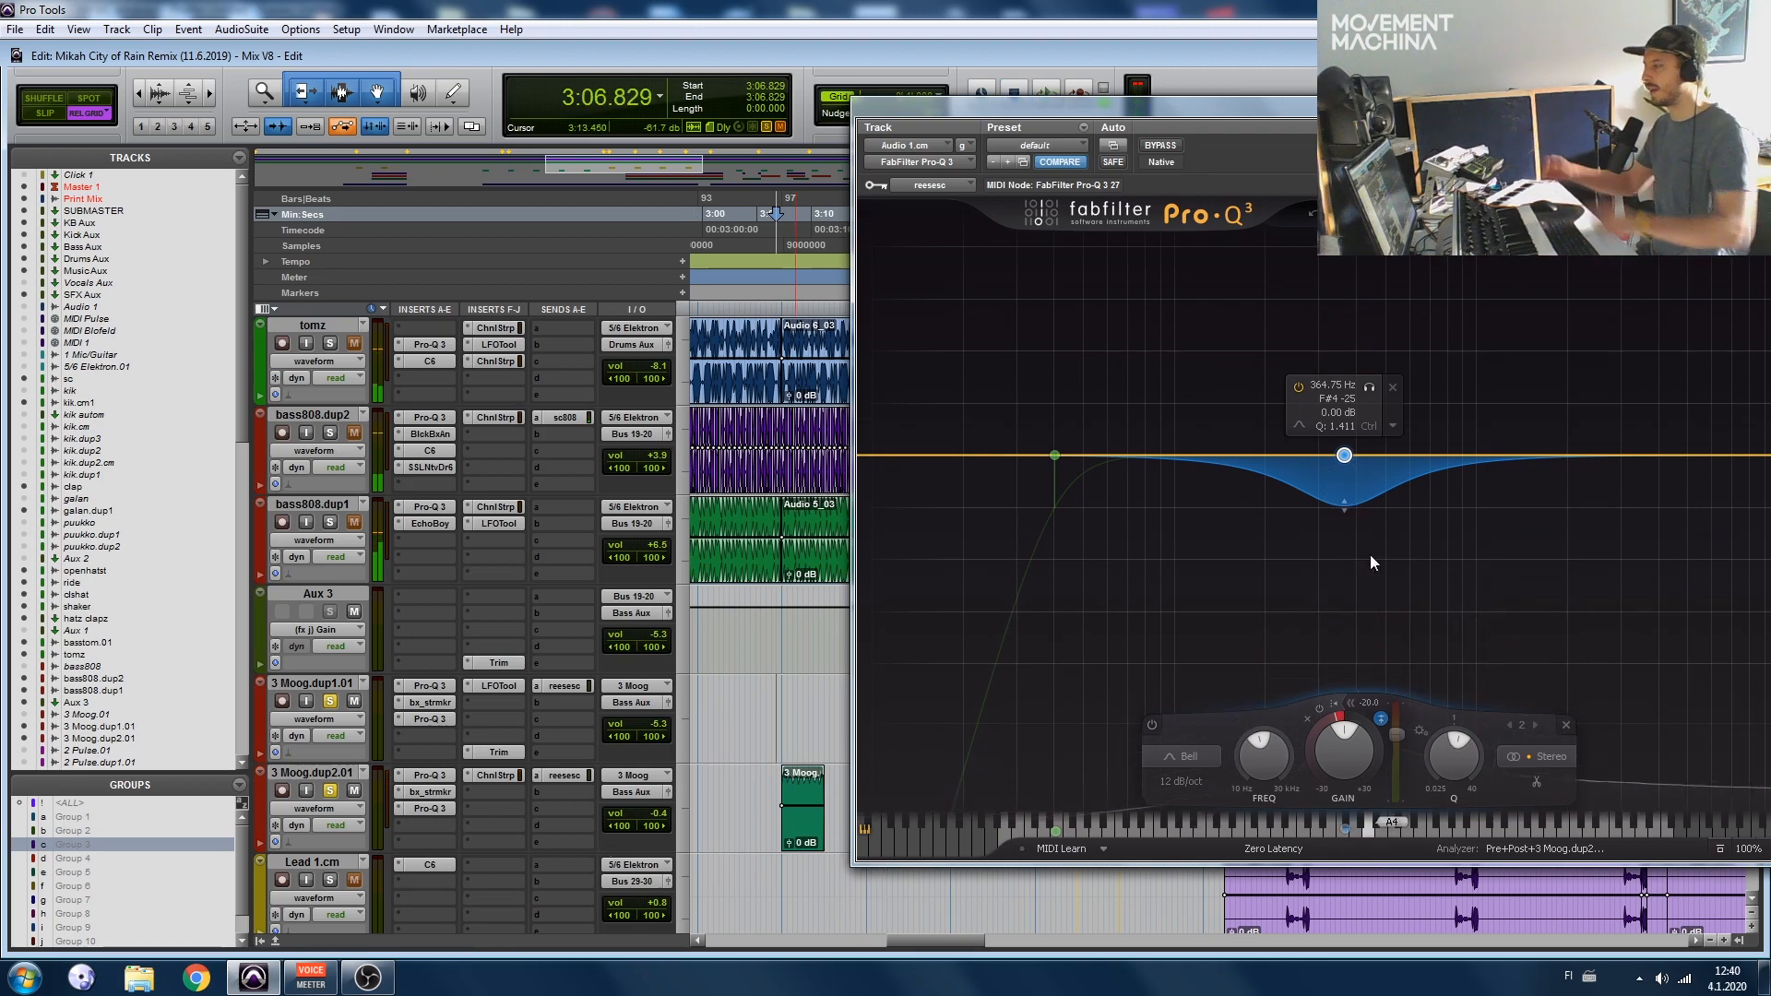
Step: Play the Moog section from about 3:06.8 with the sidechained Pro-Q 3 on Audio 1.cm active and bypassed to compare the sound
{"action": "key", "text": "space"}
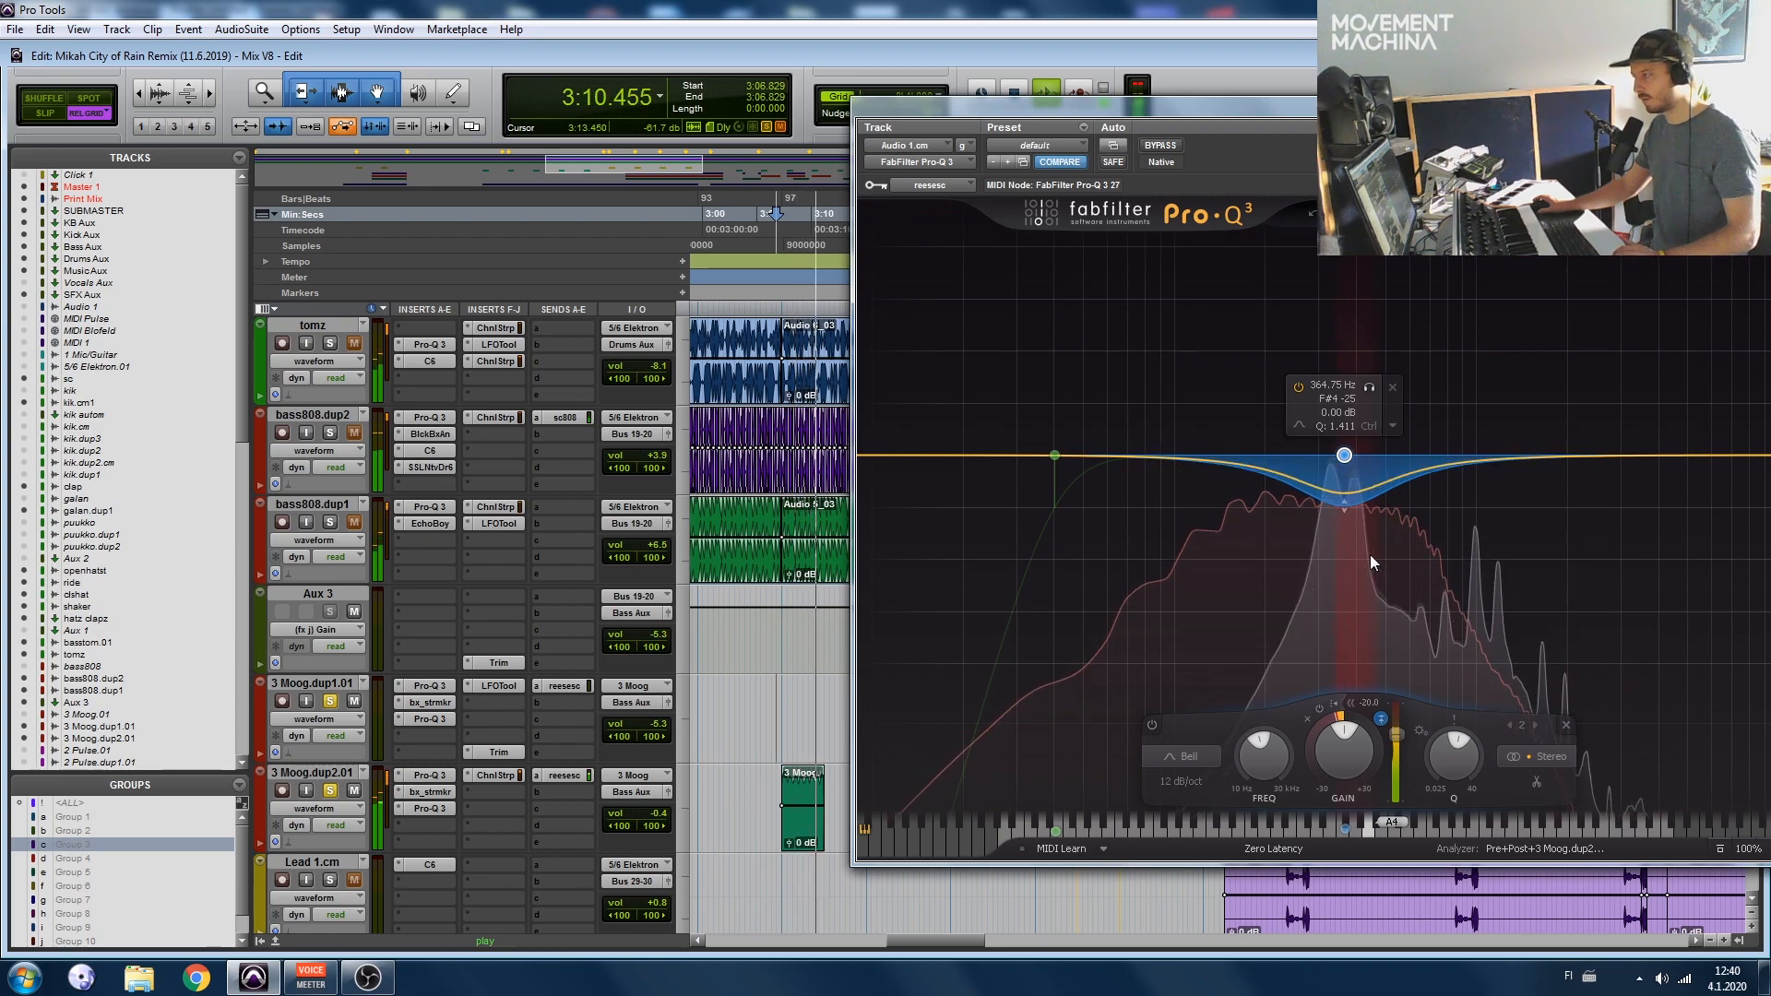
{"action": "key", "text": "space"}
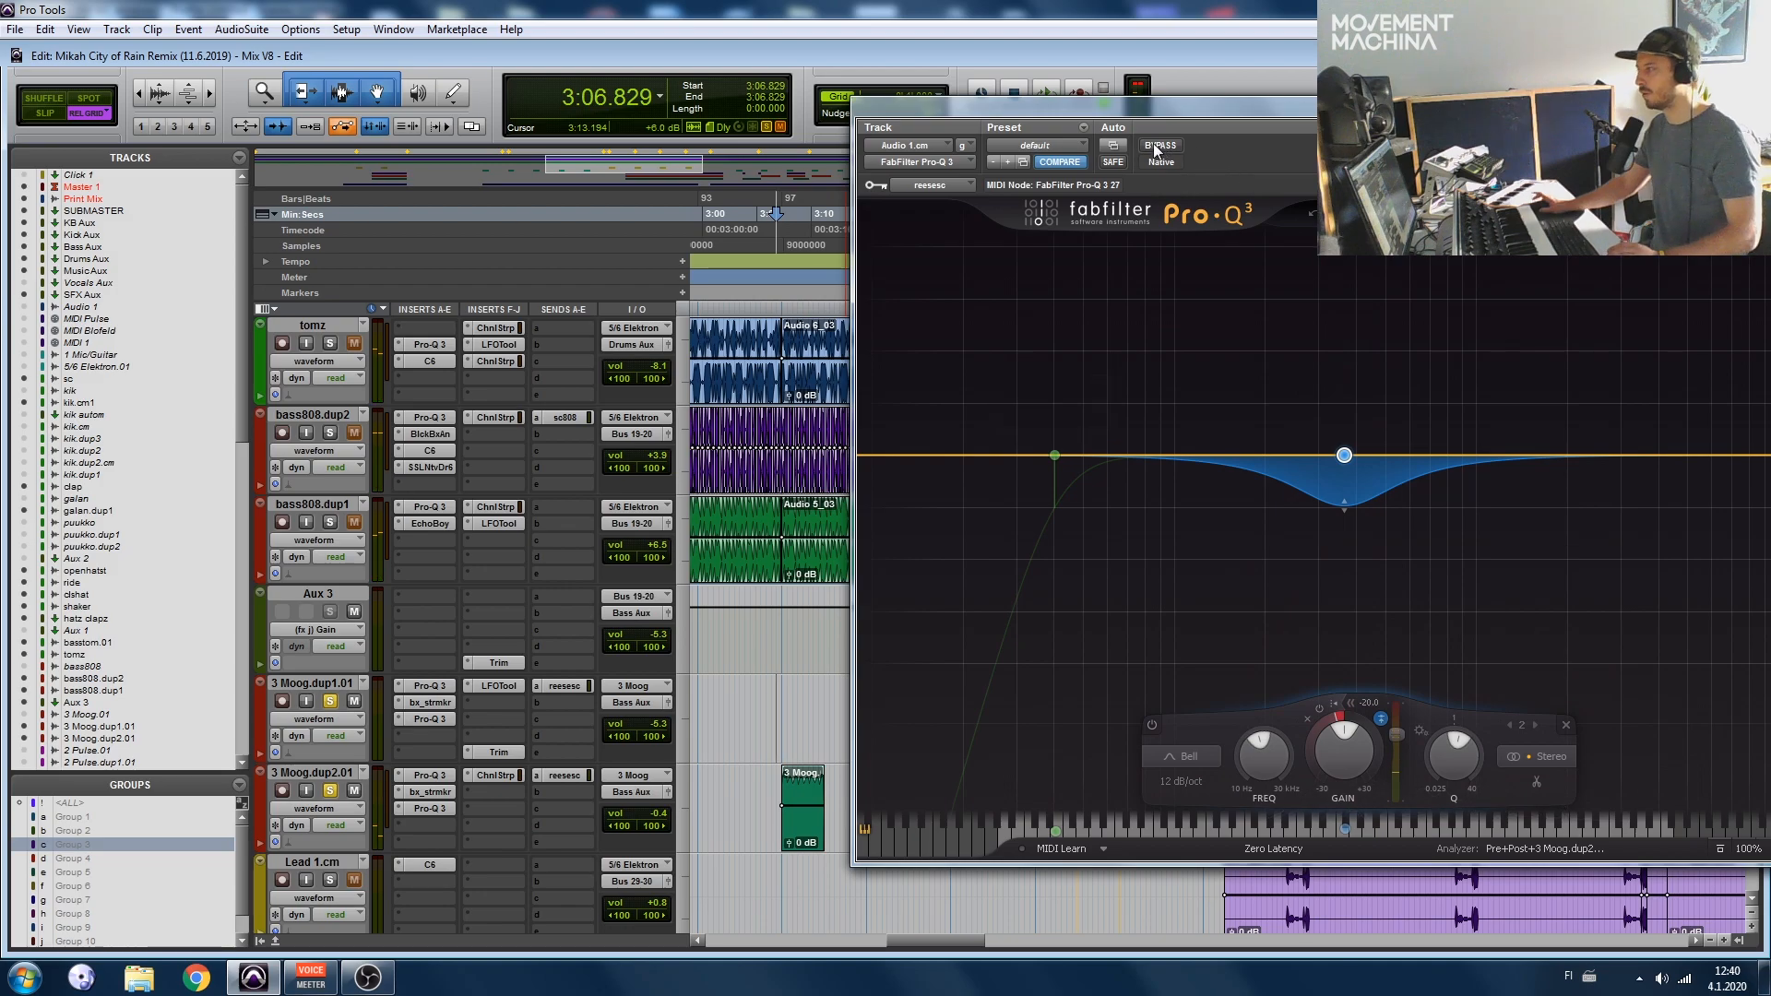
{"action": "key", "text": "space"}
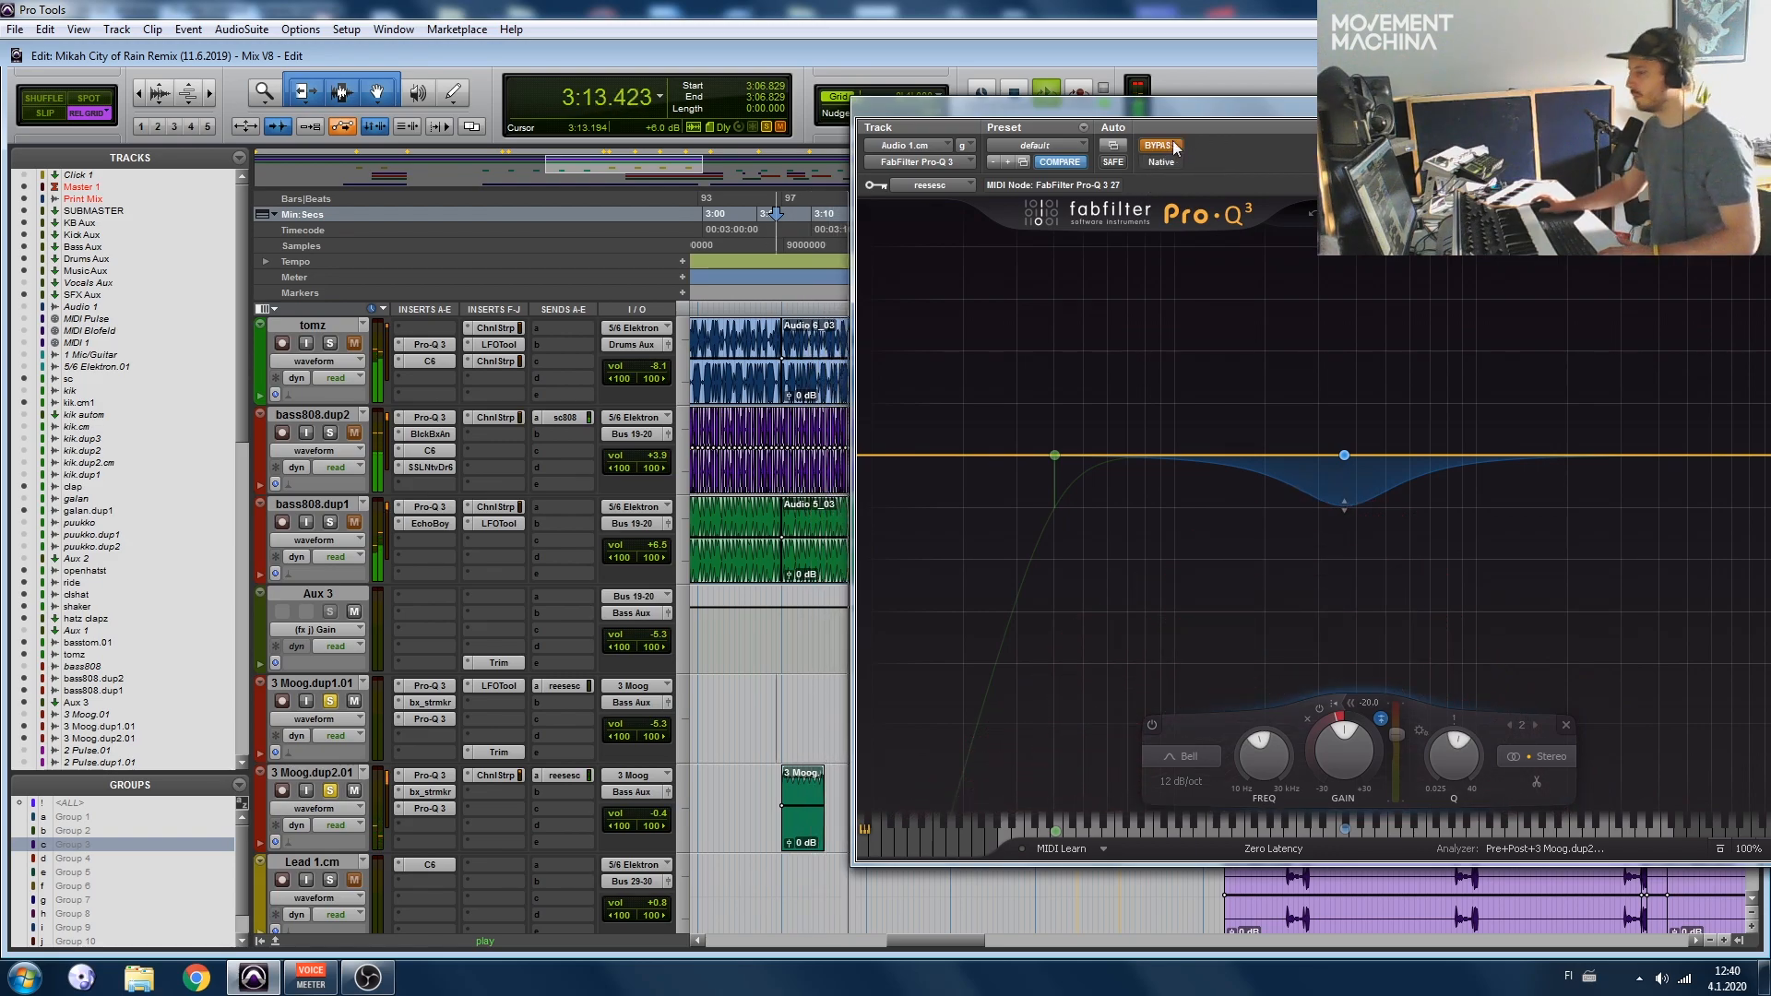
{"action": "key", "text": "space"}
{"action": "left_click", "coordinate": [1160, 146]}
Step: Unsolo the Moog tracks and re-enable the Channel Strip on Audio 1.cm, examining its reesesc-sidechained compressor during playback
{"action": "left_click", "coordinate": [330, 702]}
{"action": "scroll", "coordinate": [332, 788], "scroll_direction": "down", "scroll_amount": 10}
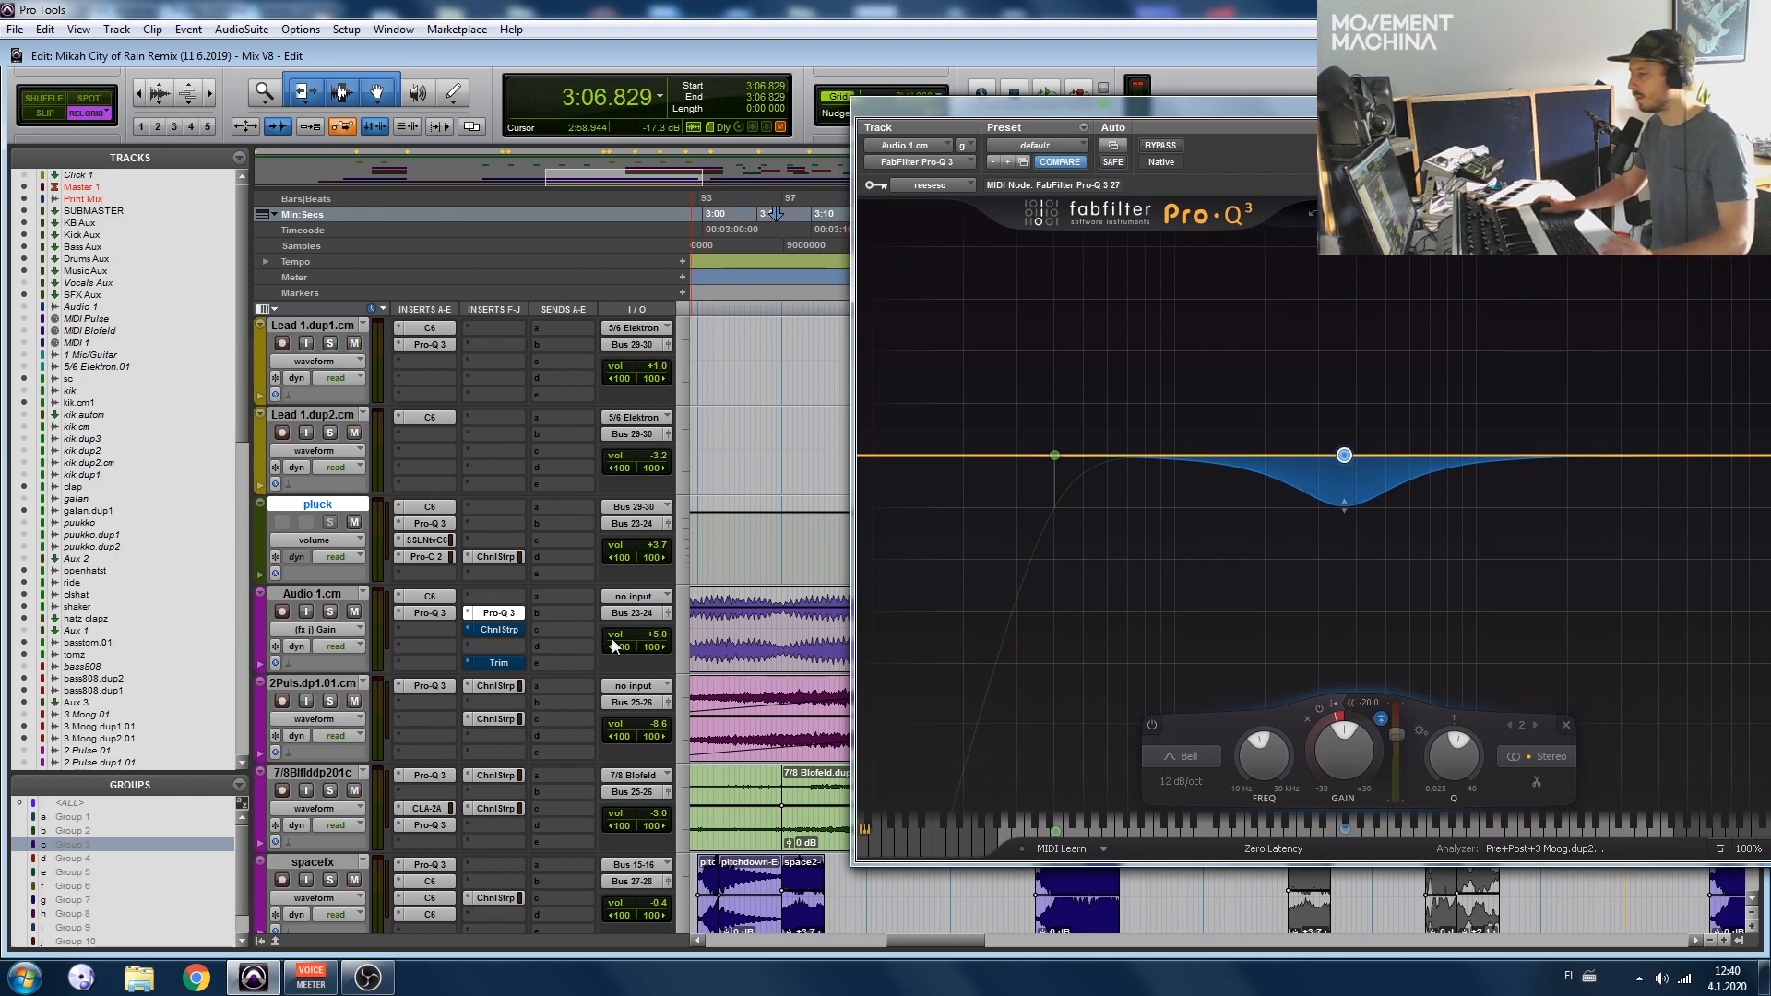
{"action": "left_click", "coordinate": [524, 629]}
{"action": "key", "text": "space"}
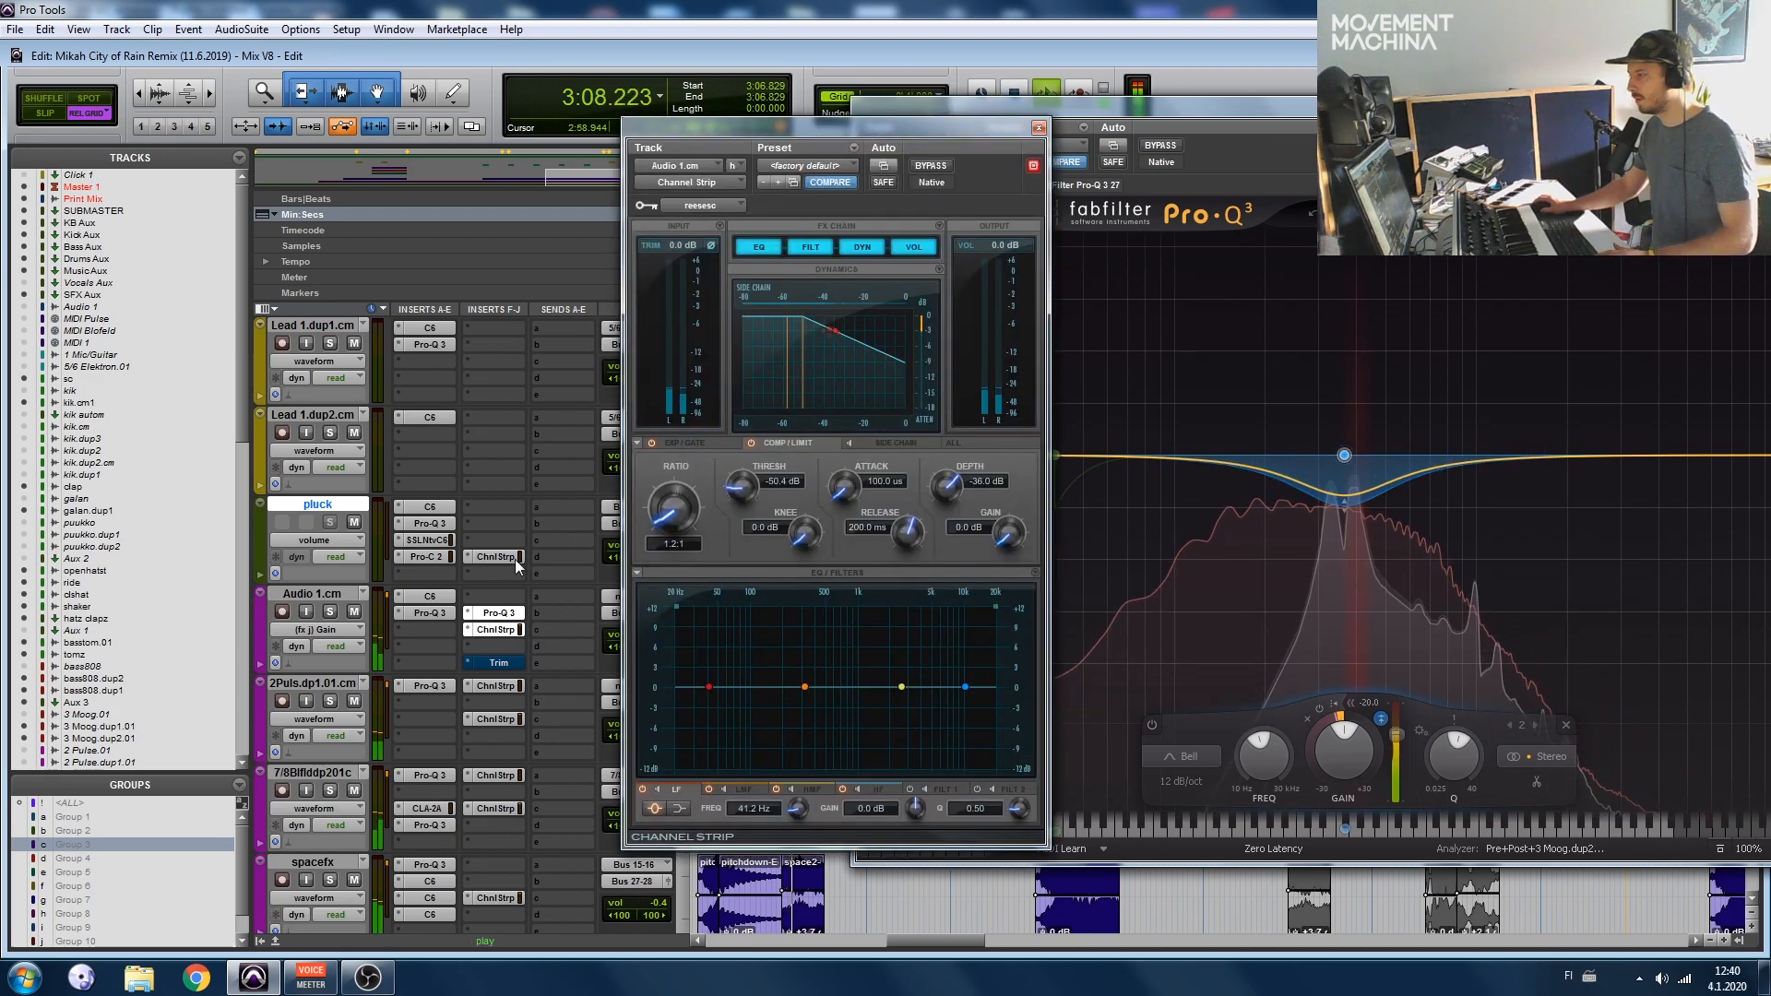
{"action": "left_click", "coordinate": [323, 595]}
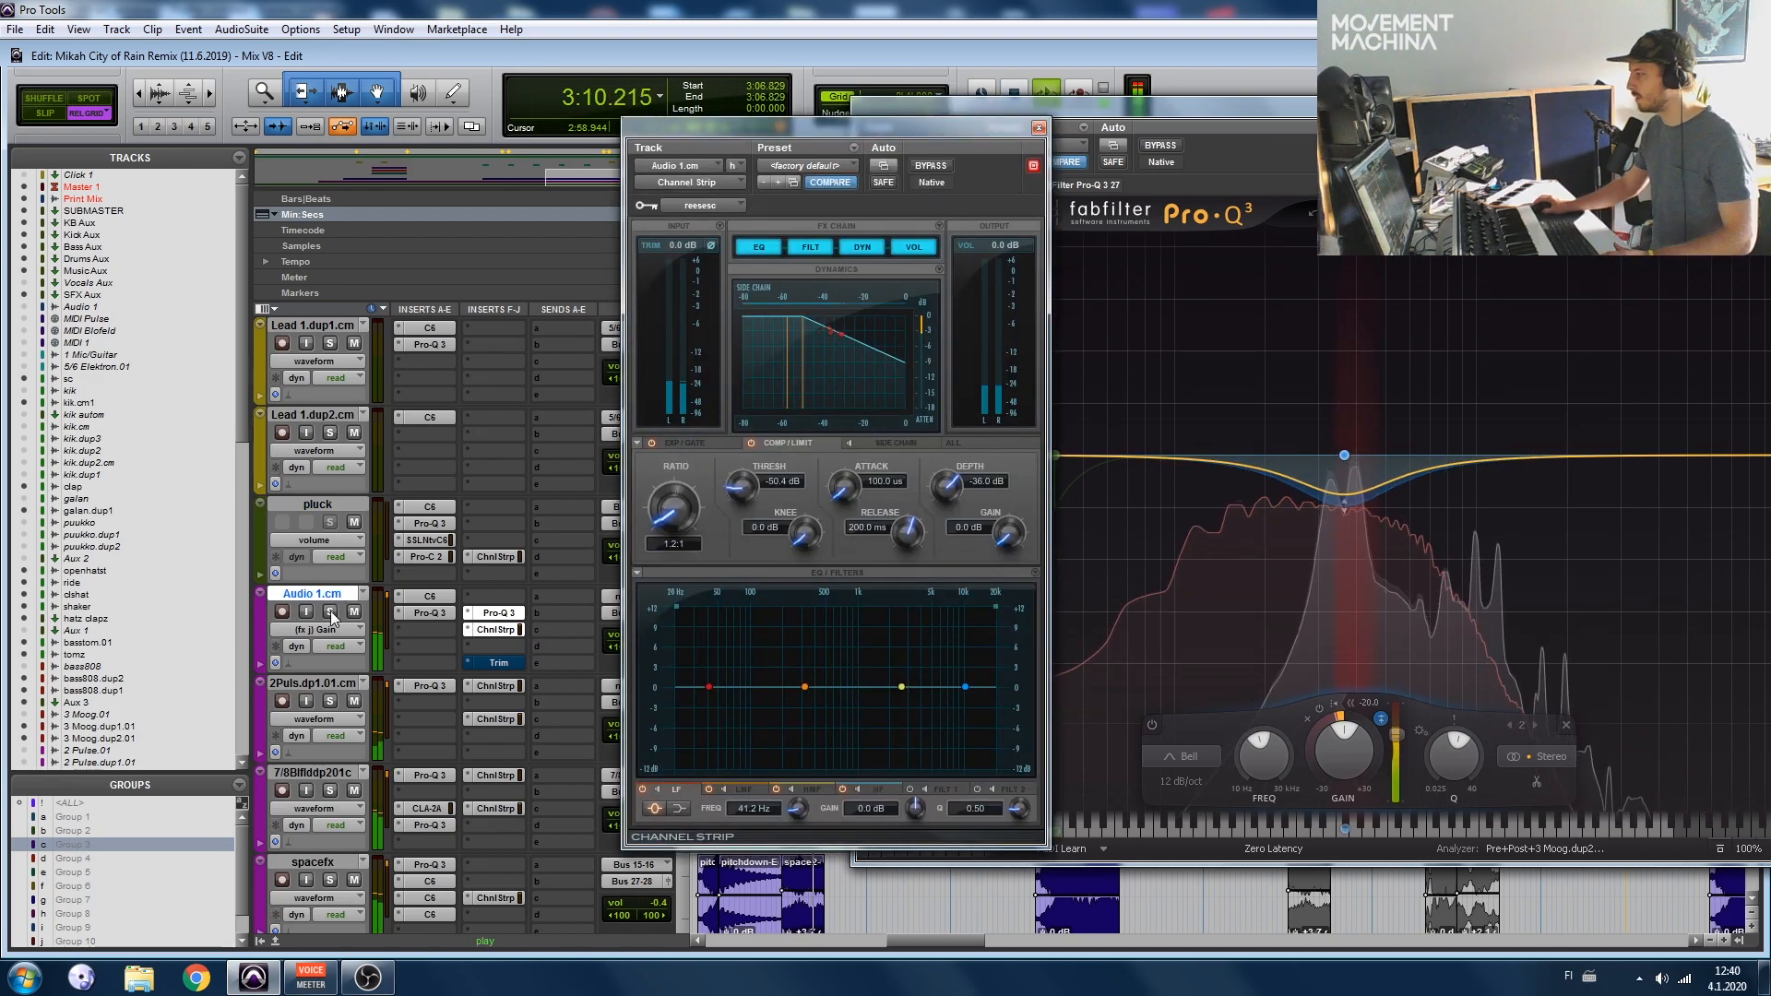
{"action": "left_click", "coordinate": [1039, 128]}
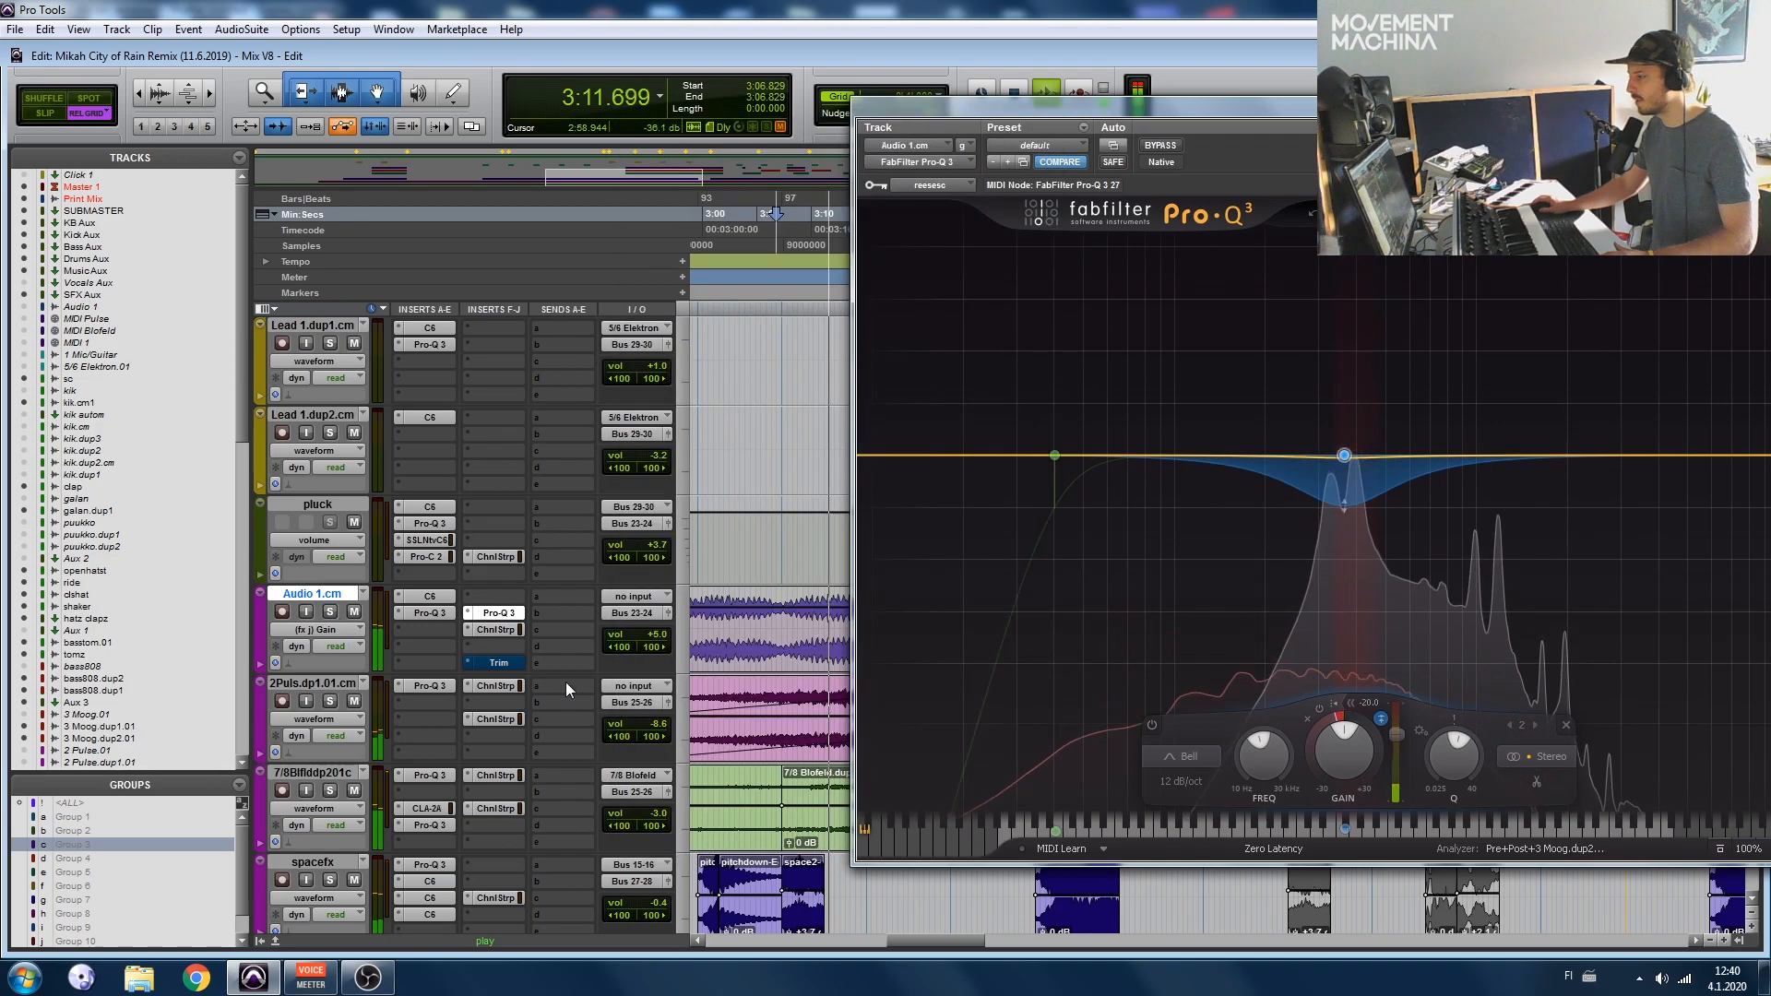
Step: Re-enable the Trim insert on Audio 1.cm, close the plugin windows and show the track's whole arrangement
{"action": "left_click", "coordinate": [488, 661]}
{"action": "left_click", "coordinate": [437, 14]}
{"action": "left_click_drag", "start_coordinate": [1284, 106], "coordinate": [867, 109]}
{"action": "left_click", "coordinate": [1548, 101]}
{"action": "scroll", "coordinate": [578, 628], "scroll_direction": "down", "scroll_amount": 2}
{"action": "key", "text": "r"}
{"action": "key", "text": "r"}
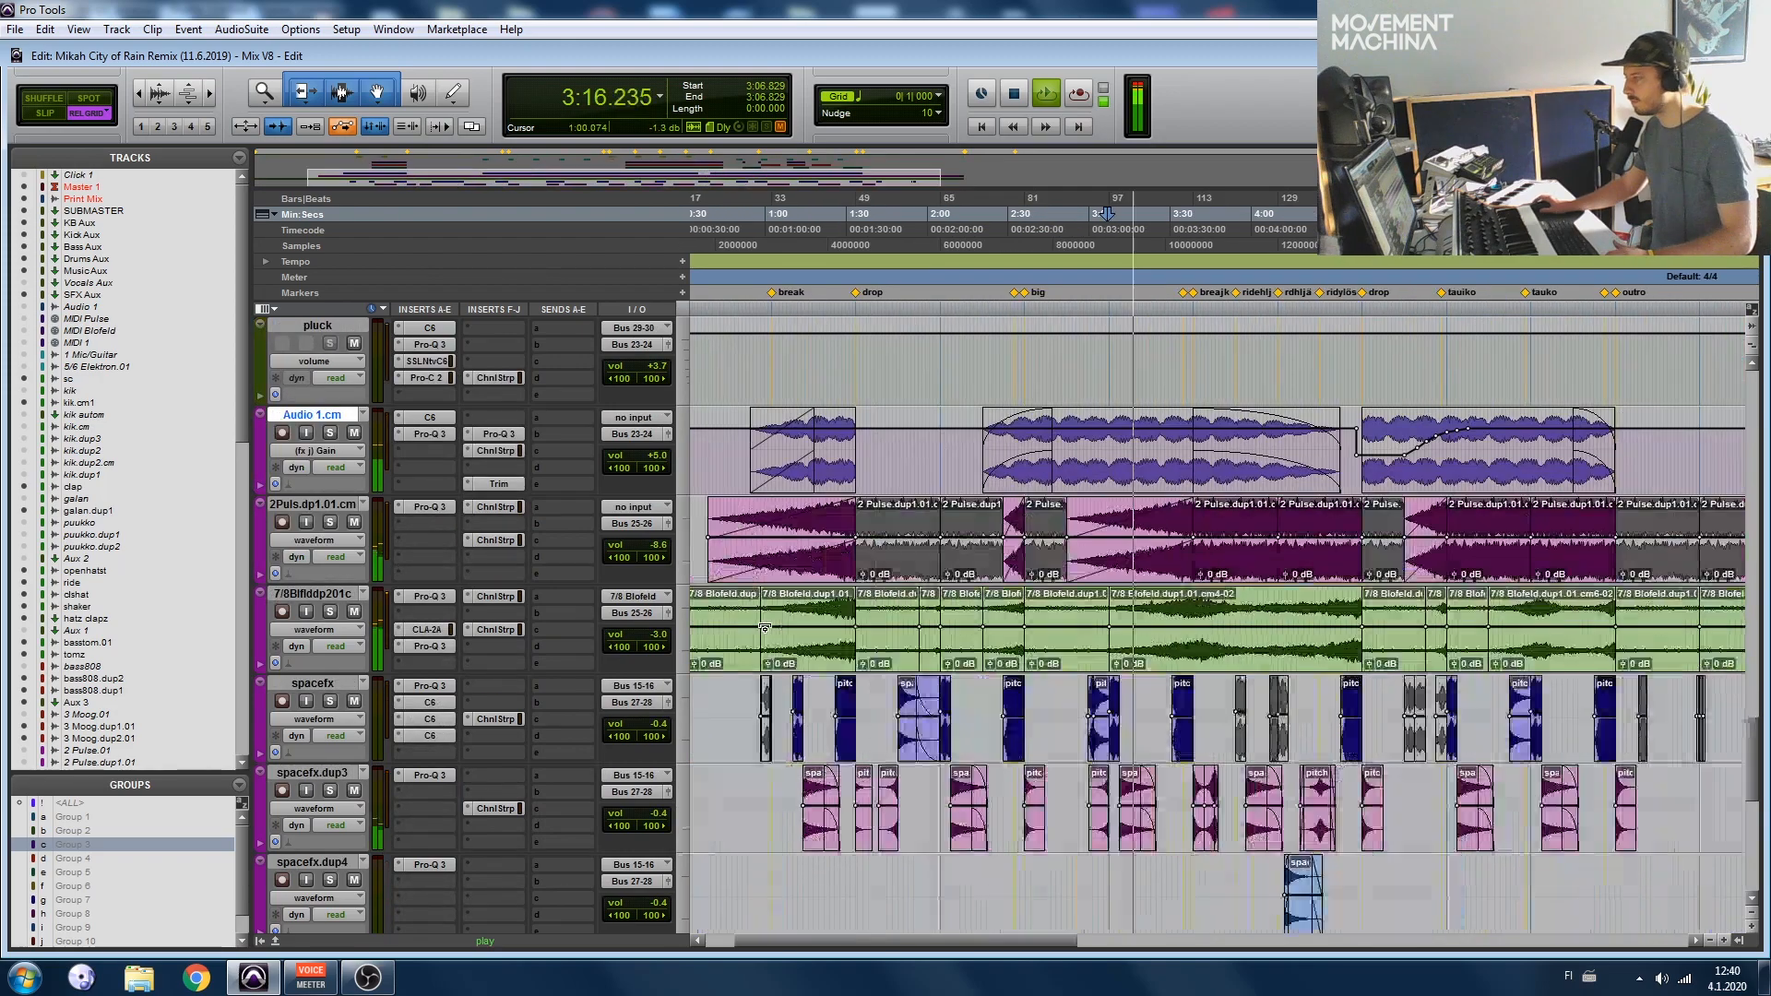
Step: Play from about 4:39.5, just before the drop, to hear the gain automation on Audio 1.cm, toggling the track's solo
{"action": "key", "text": "space"}
{"action": "left_click", "coordinate": [1359, 372]}
{"action": "key", "text": "t"}
{"action": "key", "text": "t"}
{"action": "key", "text": "space"}
{"action": "key", "text": "t"}
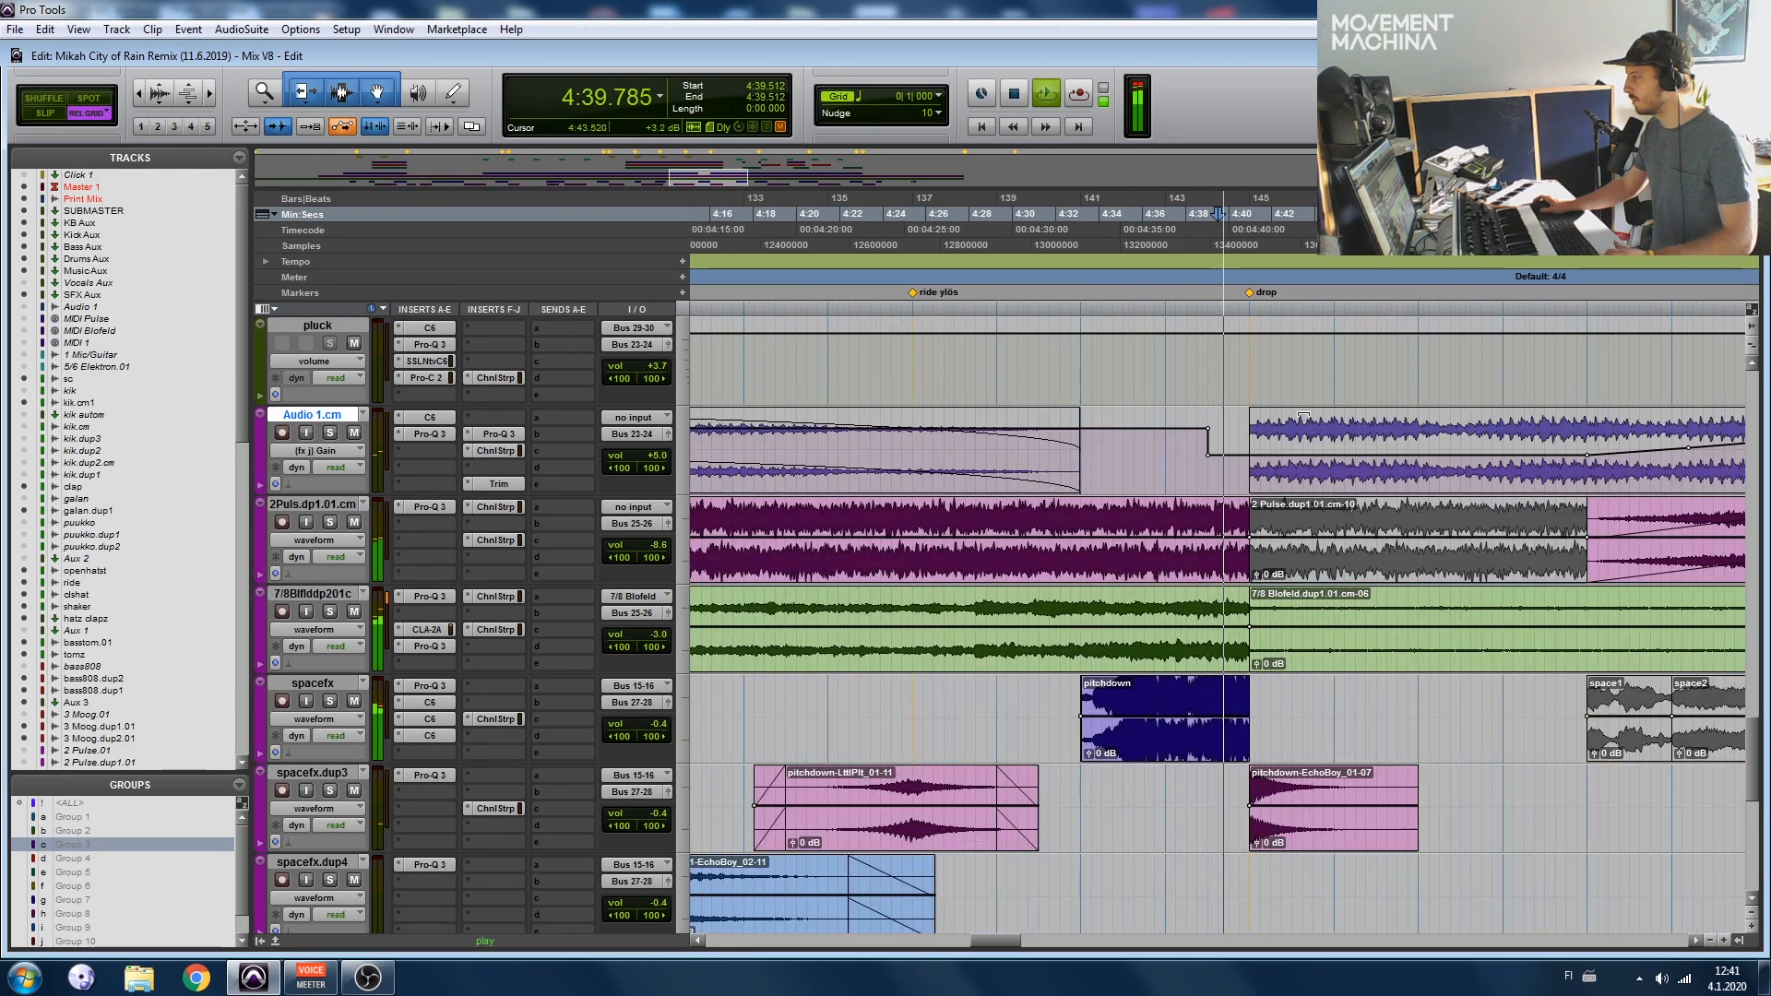
{"action": "left_click", "coordinate": [330, 432]}
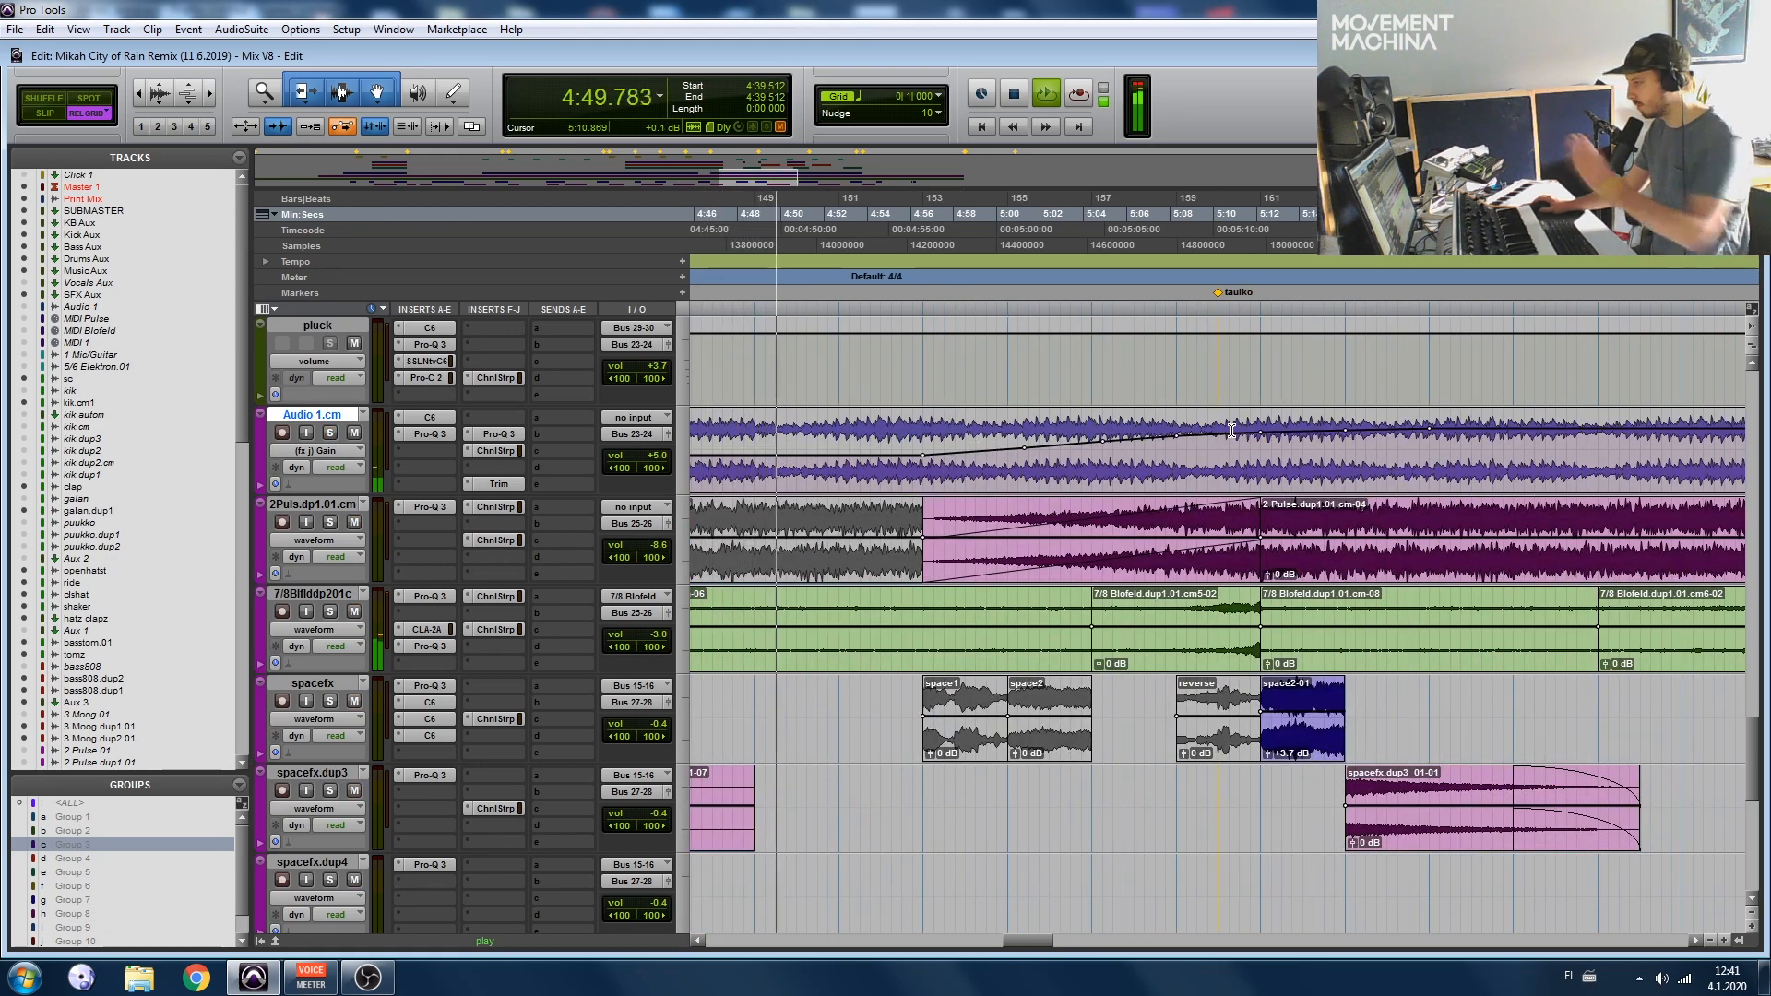
Step: Solo 2Puls.dp1.01.cm and play it from about 5:09.3
{"action": "scroll", "coordinate": [1212, 430], "scroll_direction": "down", "scroll_amount": 1}
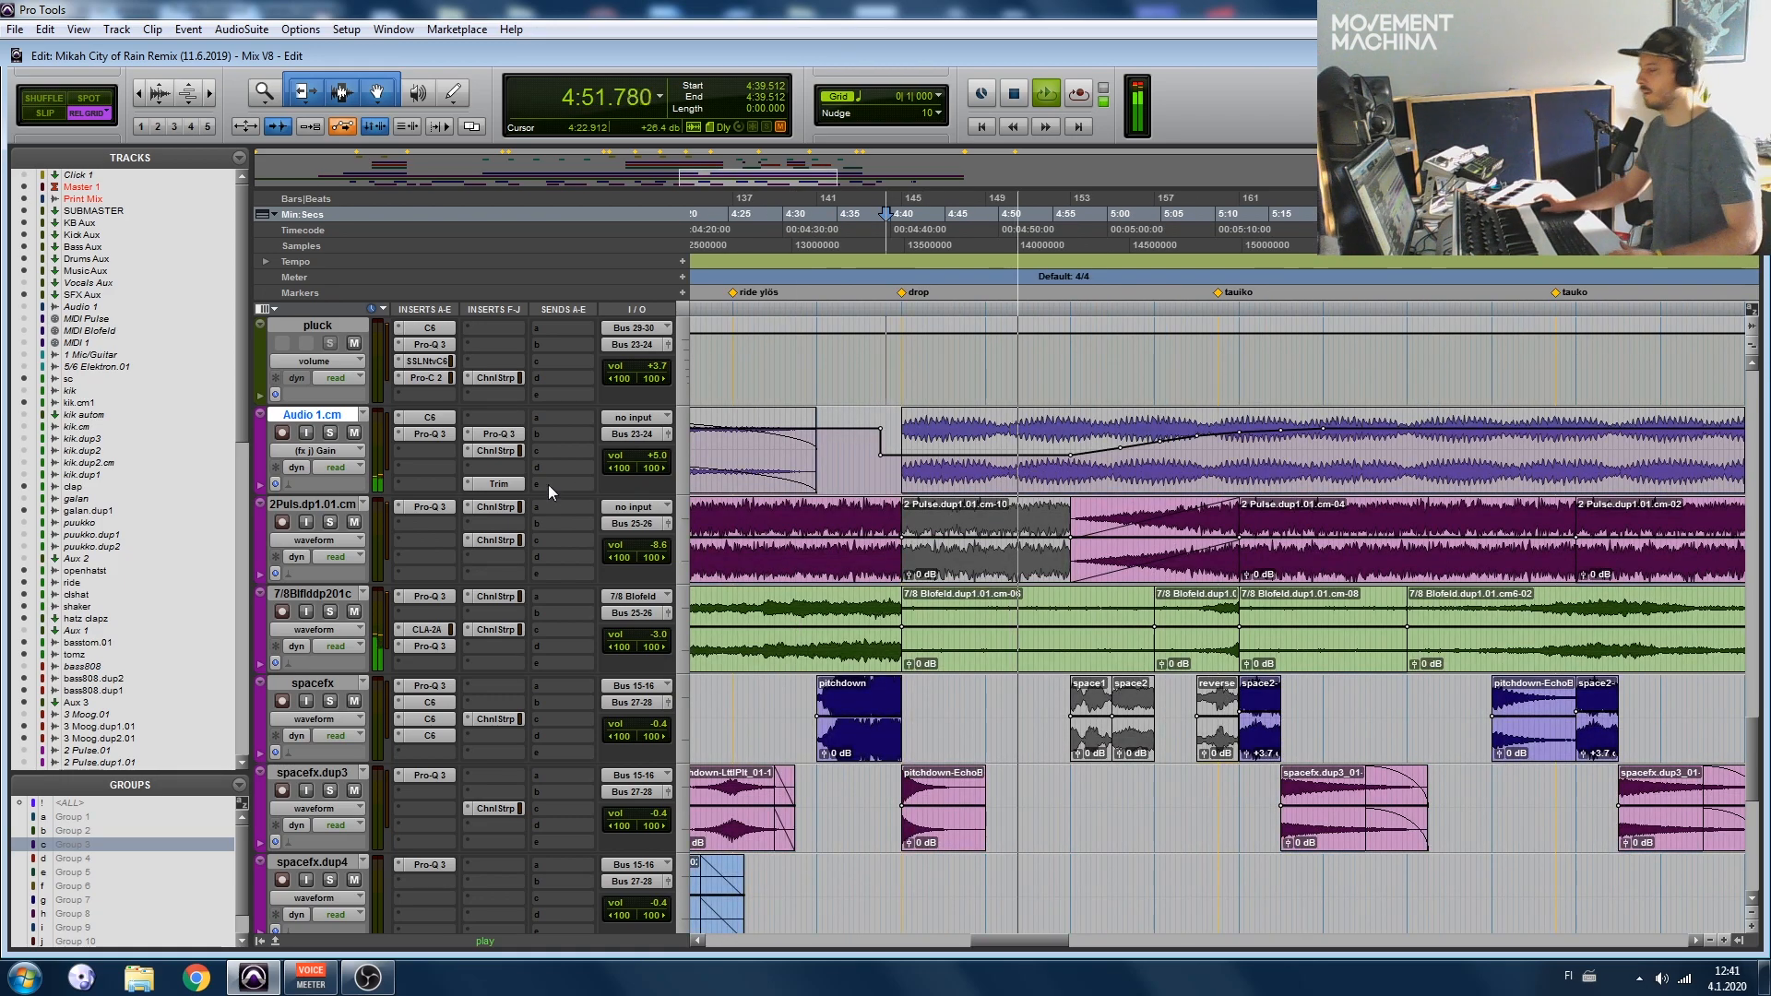
{"action": "left_click", "coordinate": [1206, 459]}
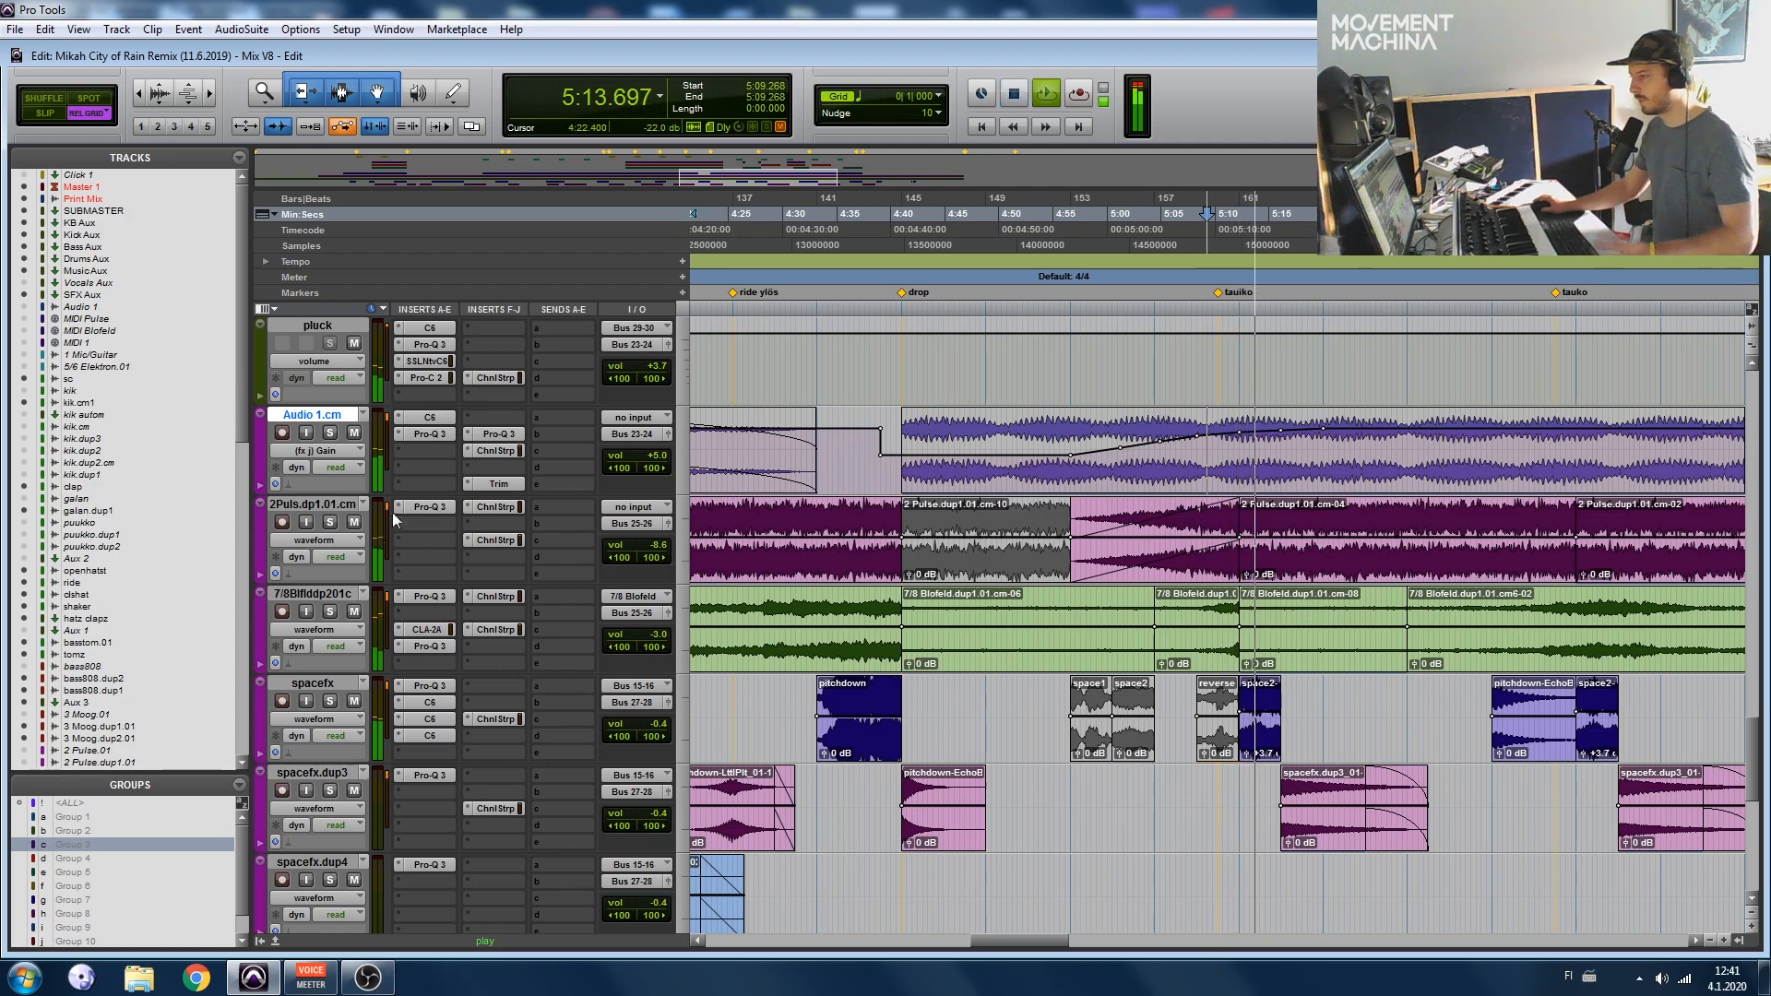
{"action": "key", "text": "space"}
{"action": "left_click", "coordinate": [332, 522]}
{"action": "key", "text": "space"}
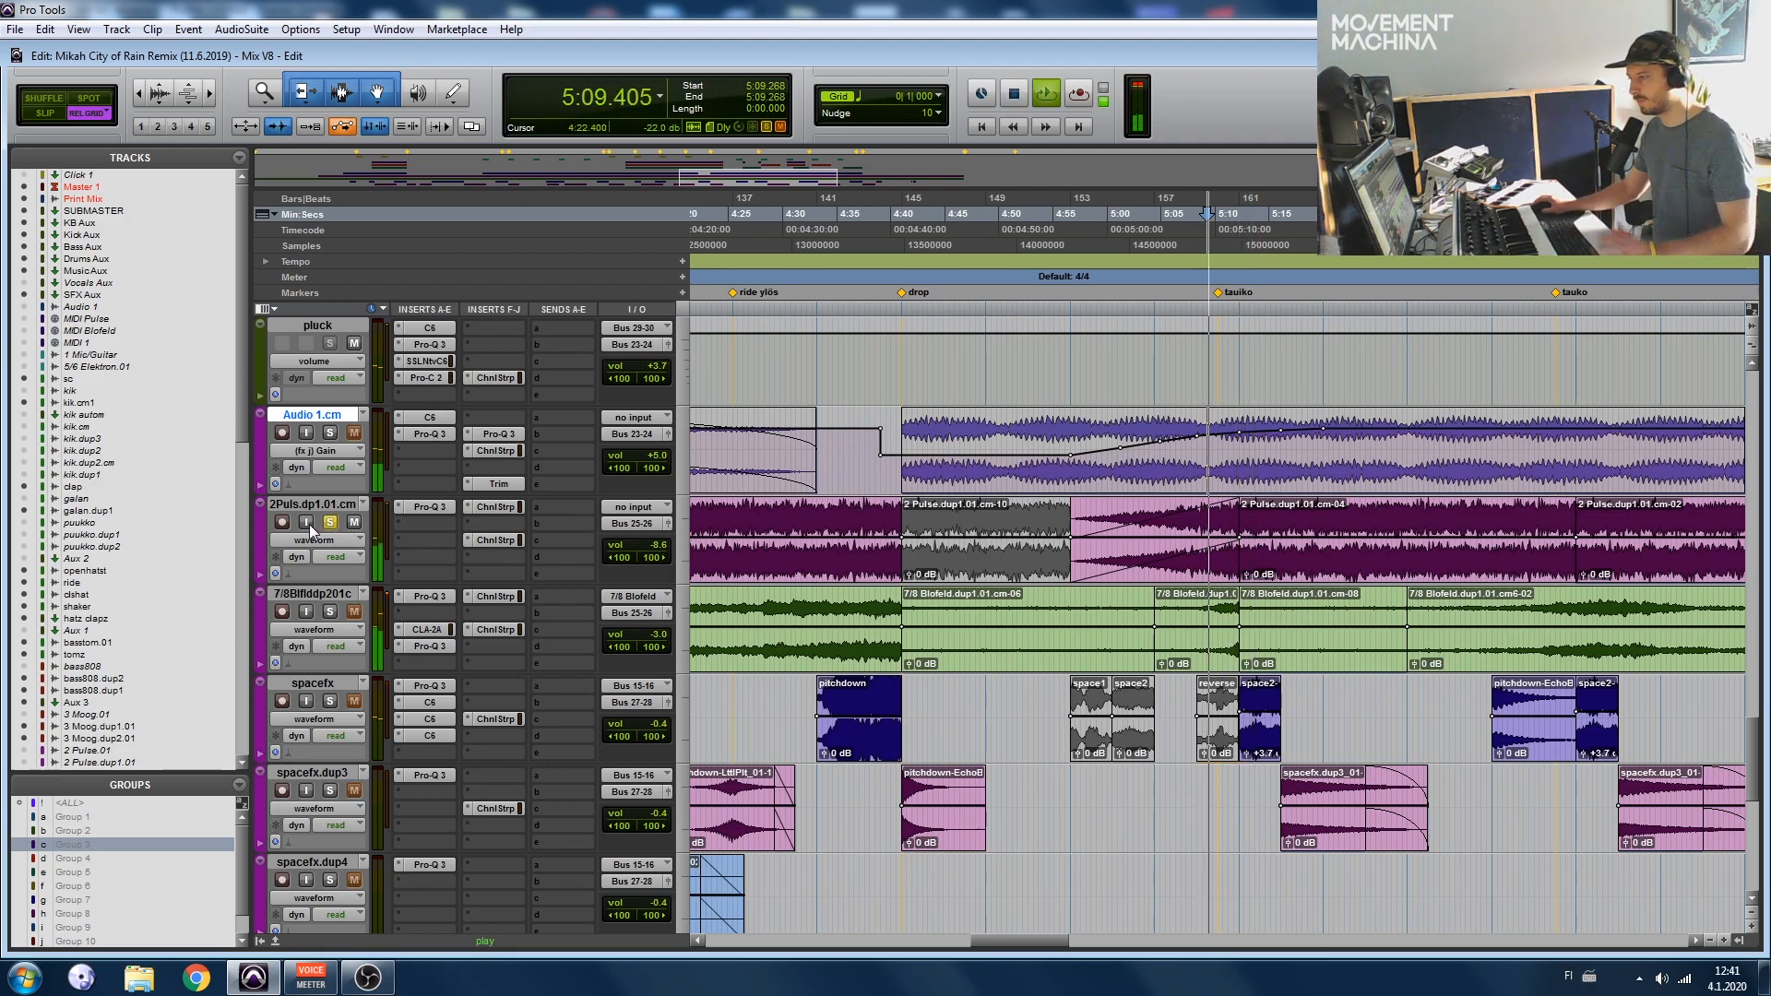
{"action": "left_click", "coordinate": [297, 506]}
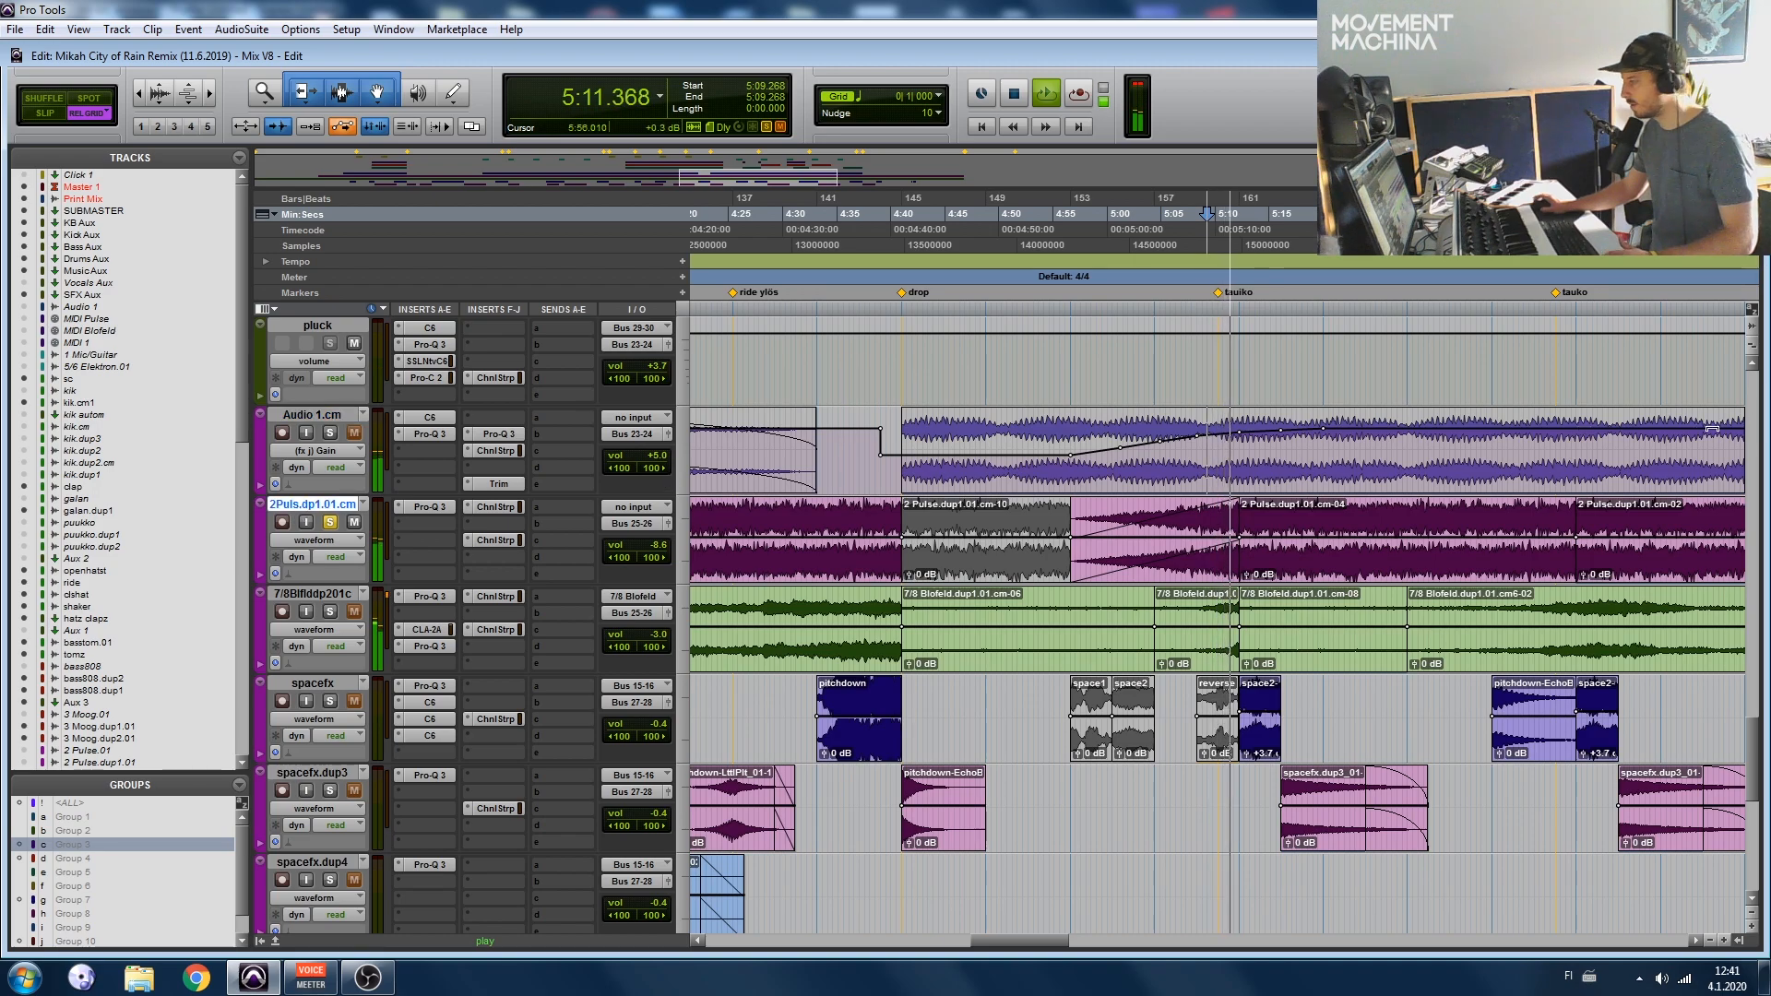
Step: Bypass all inserts on 2Puls.dp1.01.cm to hear its unprocessed sound
{"action": "key", "text": "r"}
{"action": "key", "text": "r"}
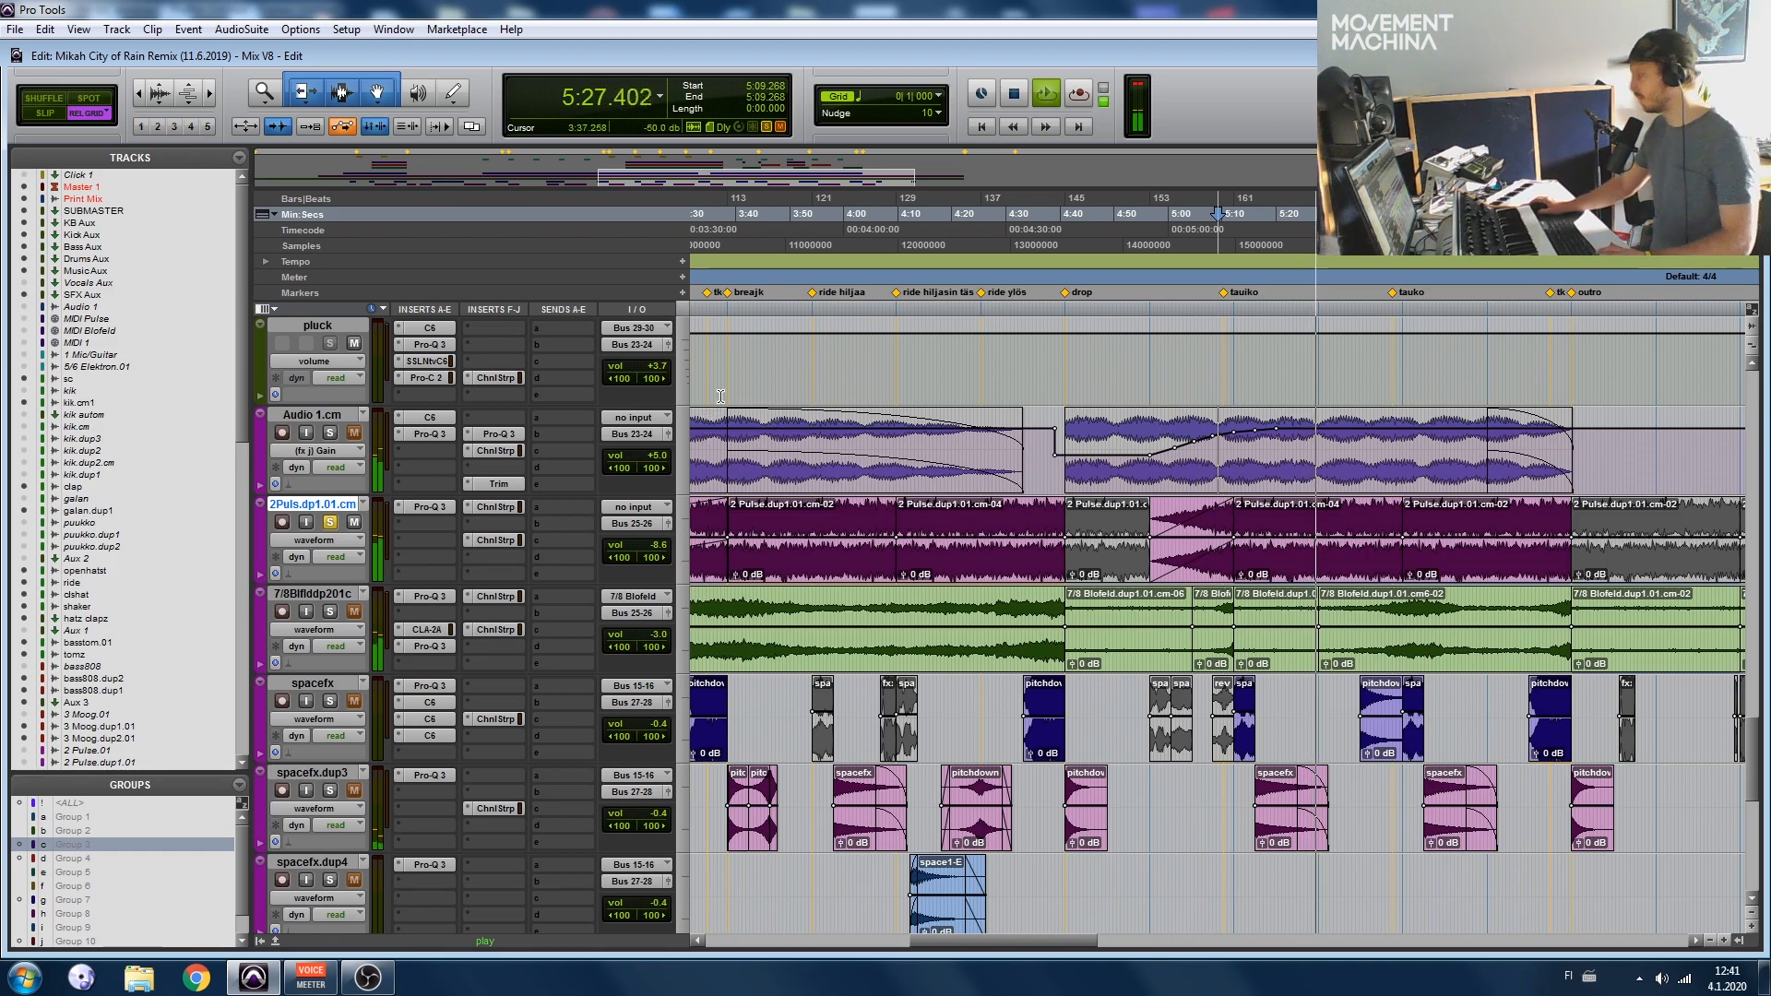
{"action": "left_click", "coordinate": [481, 523]}
{"action": "left_click", "coordinate": [487, 540]}
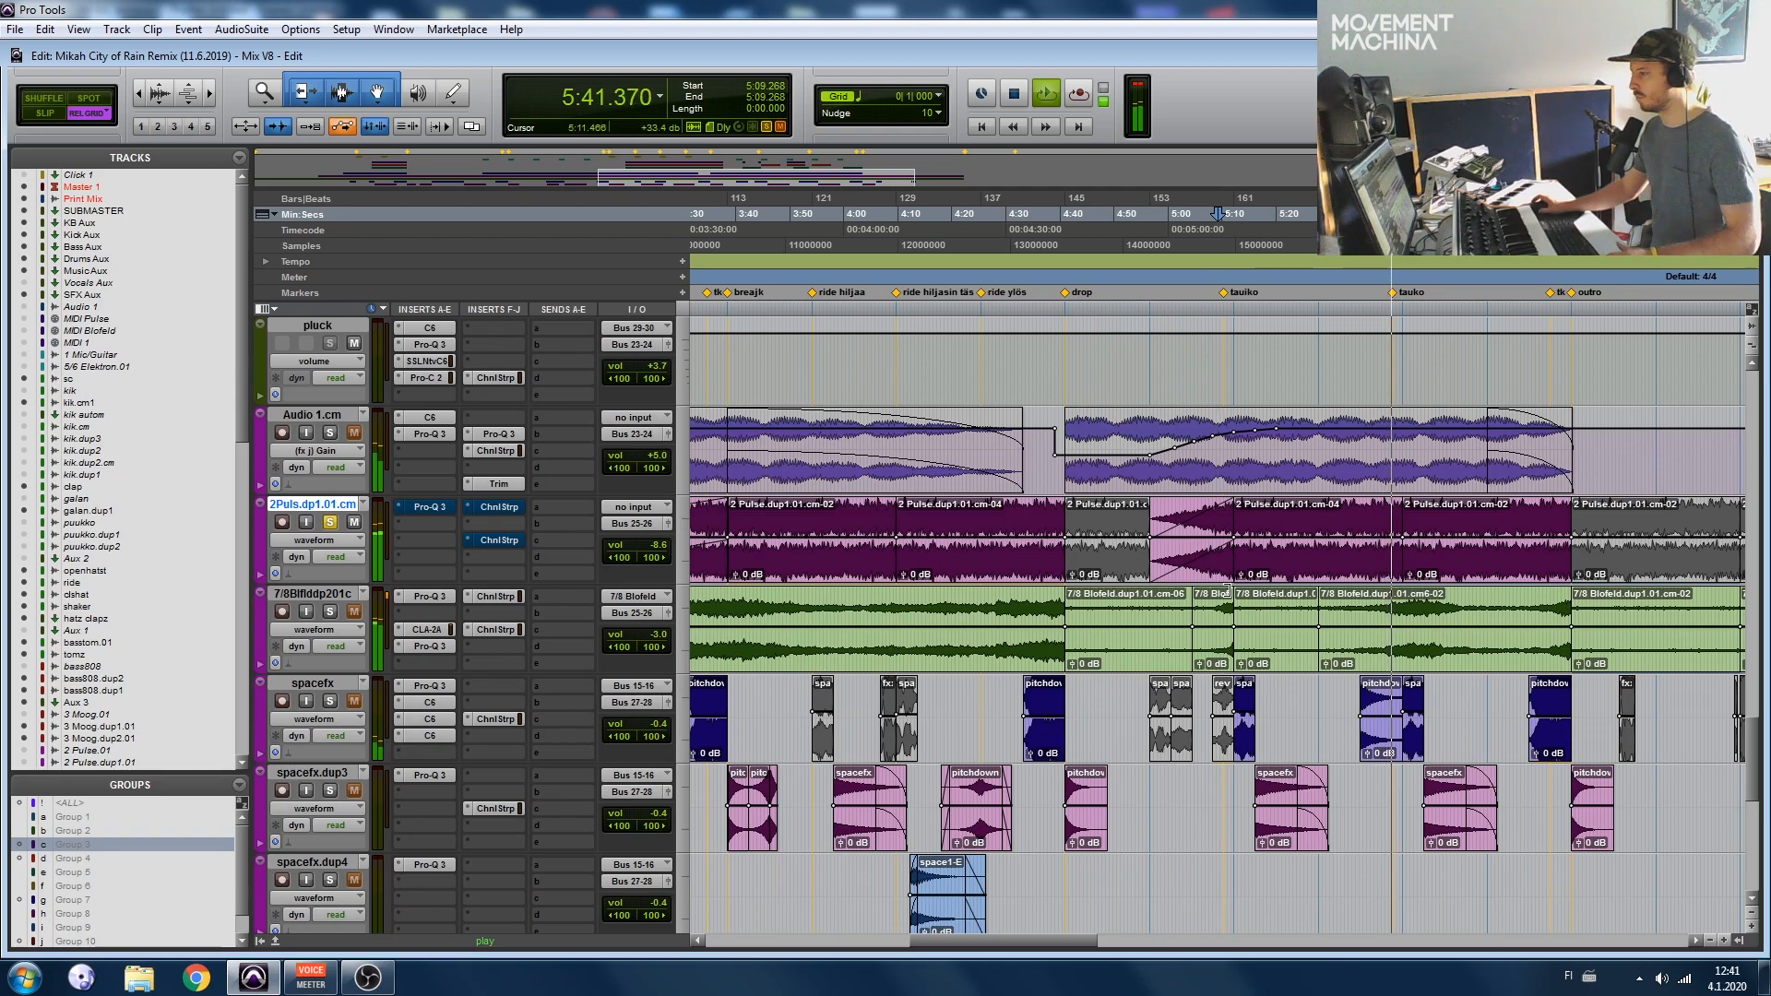
Step: Re-enable the Pro-Q 3 and first Channel Strip on 2Puls.dp1.01.cm, examining the EQ curve and the sc-sidechained compressor
{"action": "left_click", "coordinate": [432, 511]}
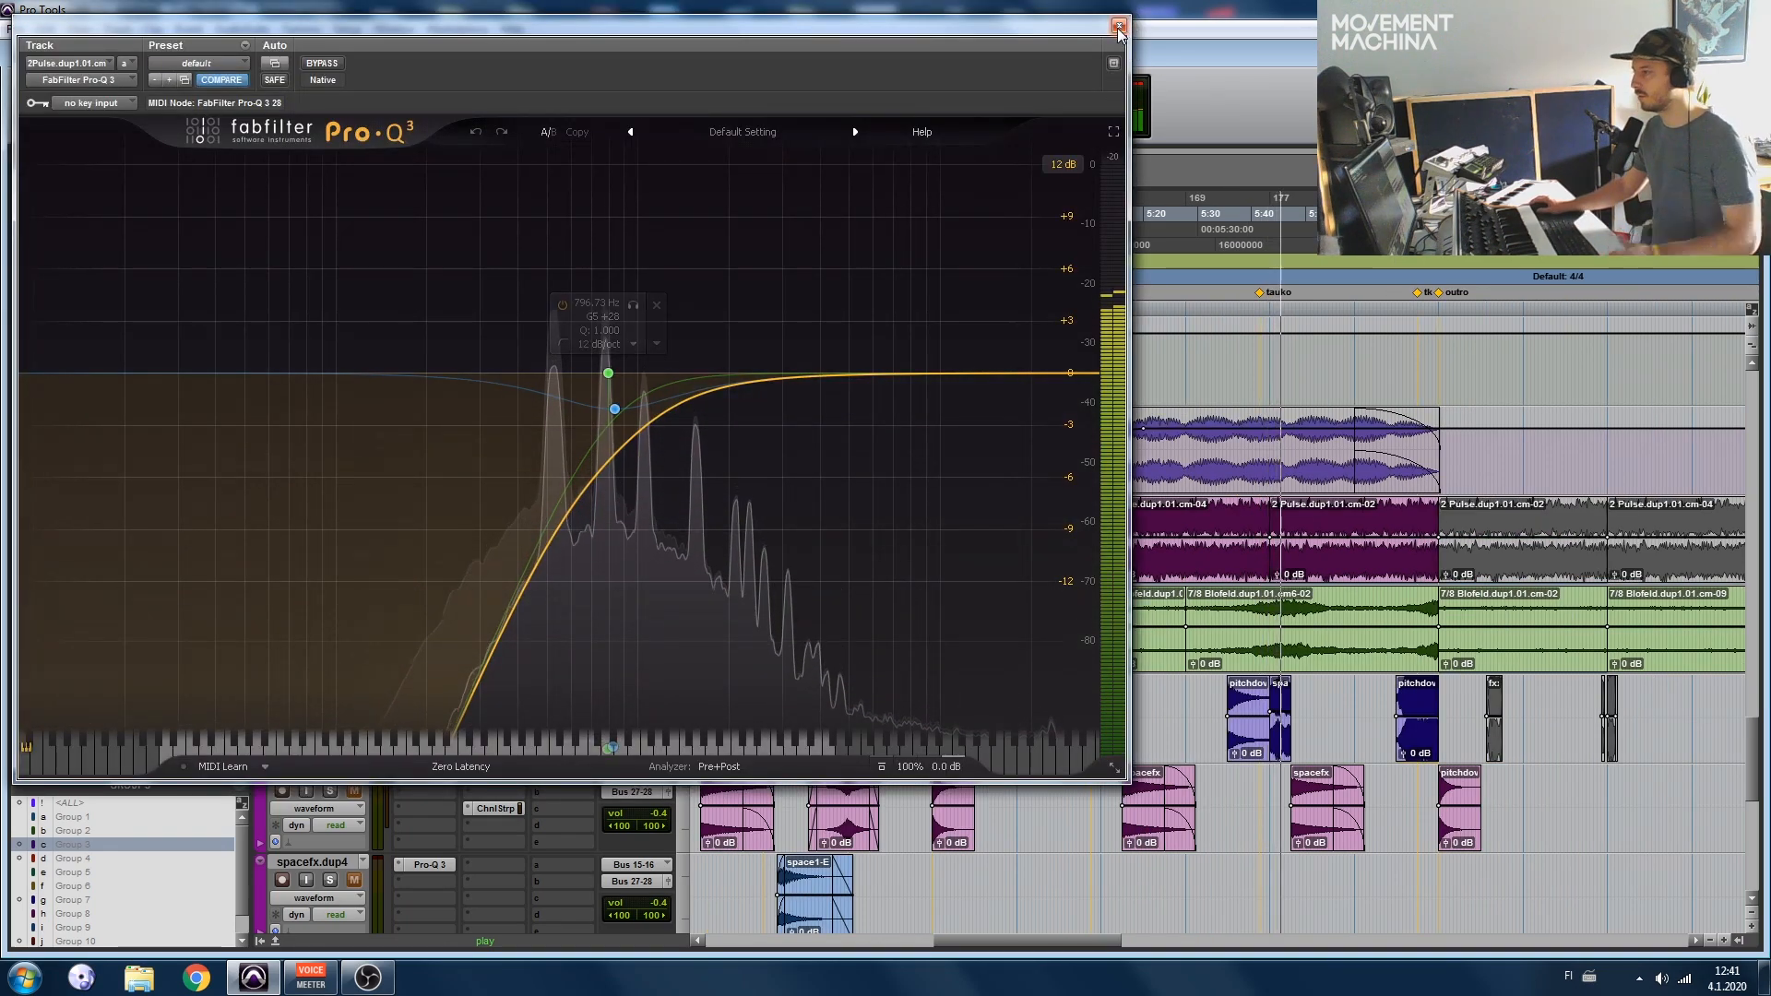
{"action": "left_click", "coordinate": [1118, 26]}
{"action": "left_click", "coordinate": [499, 506]}
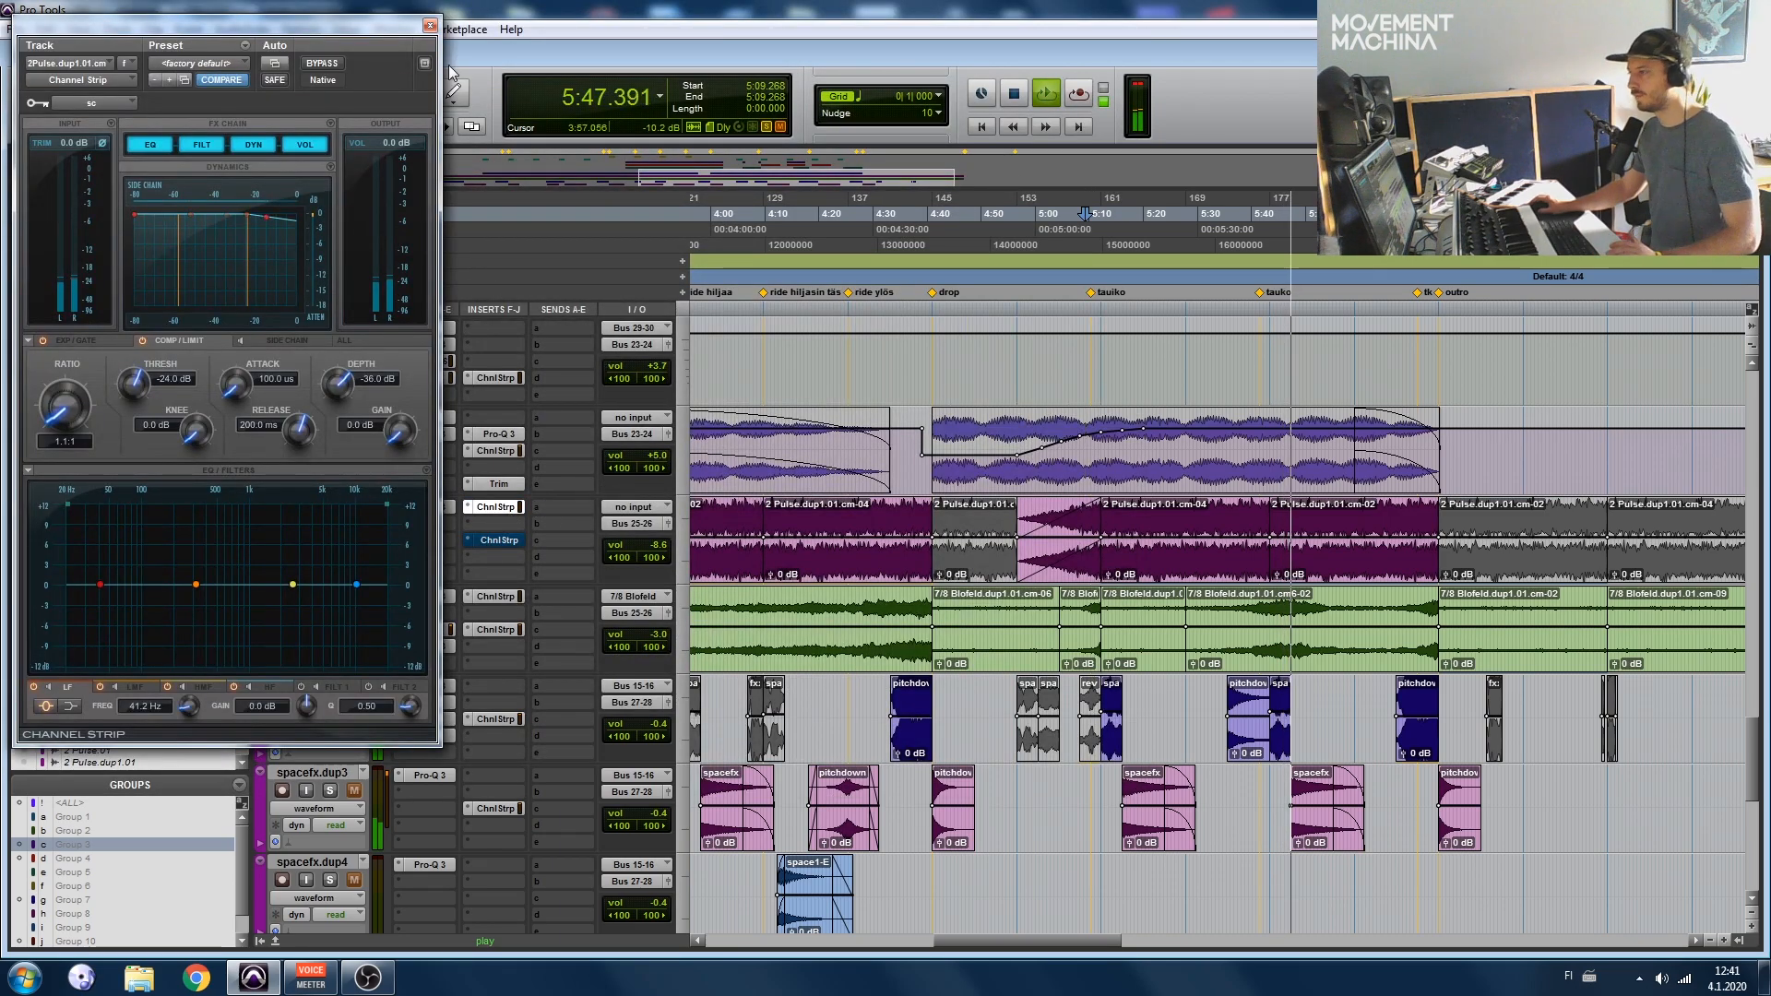
{"action": "left_click", "coordinate": [430, 25]}
Step: Re-enable the second Channel Strip on 2Puls.dp1.01.cm and solo 3 Moog.dup2.01, watching the reesesc-sidechained compression from about 5:27.3
{"action": "left_click", "coordinate": [496, 540]}
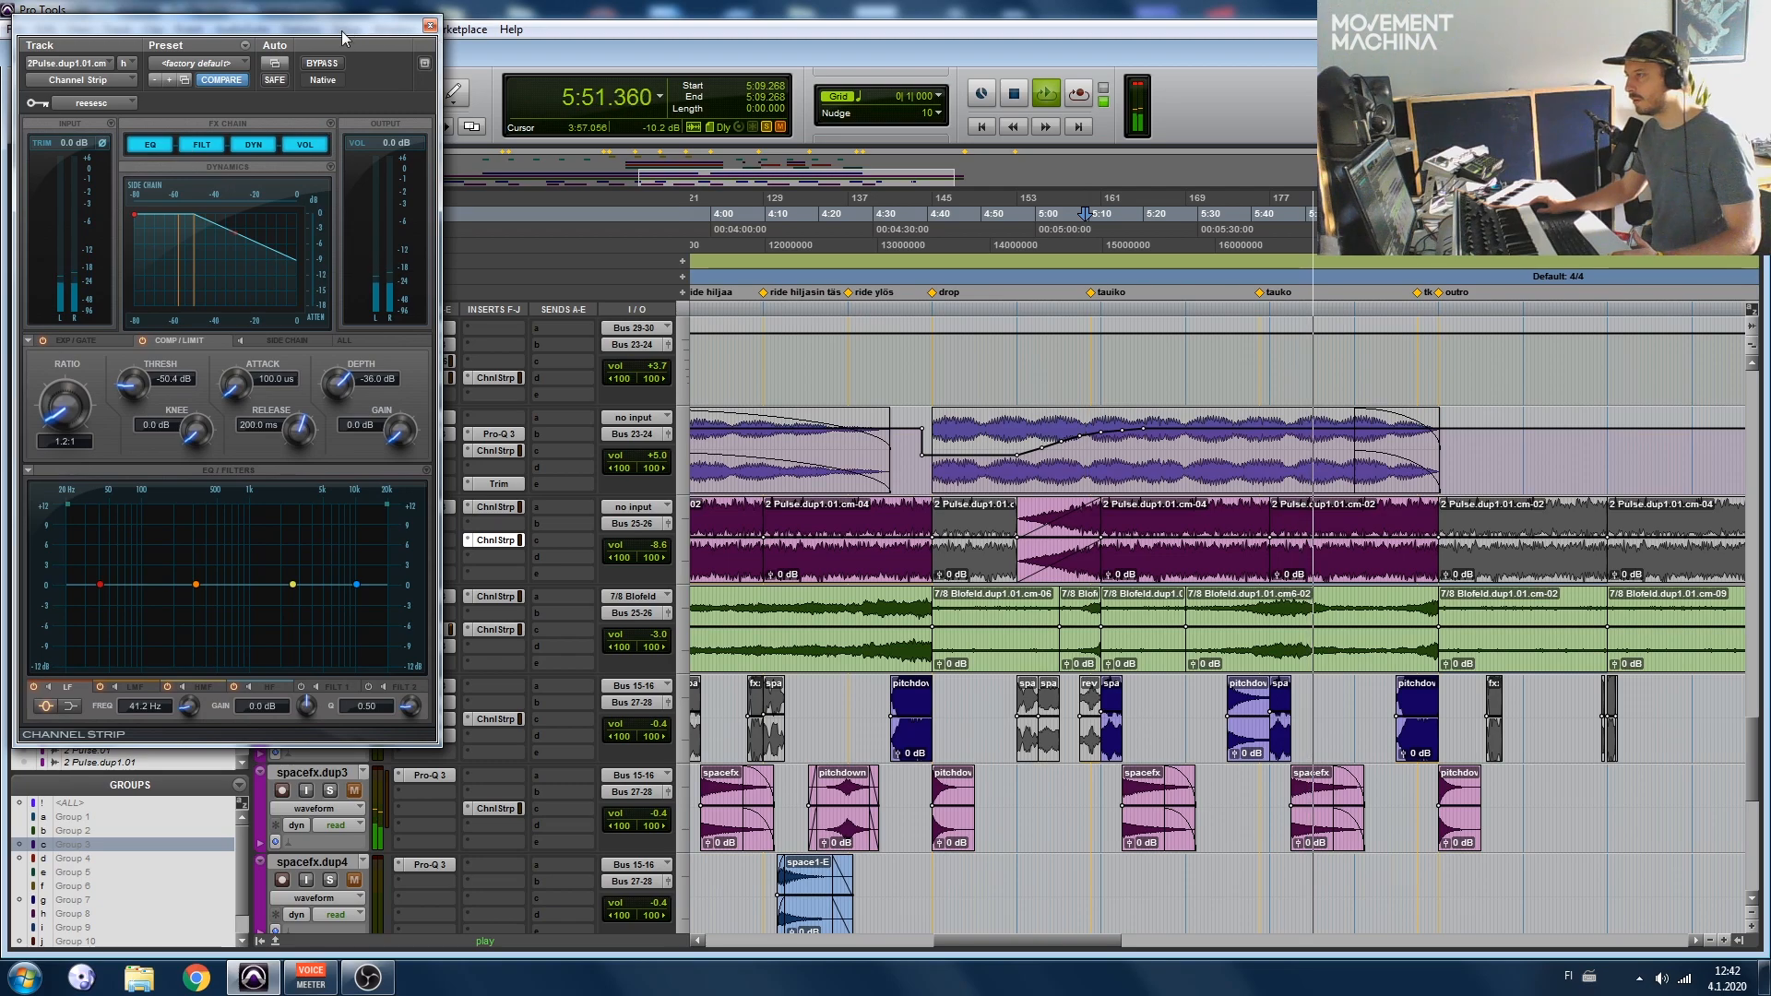
{"action": "left_click_drag", "start_coordinate": [402, 25], "coordinate": [719, 48]}
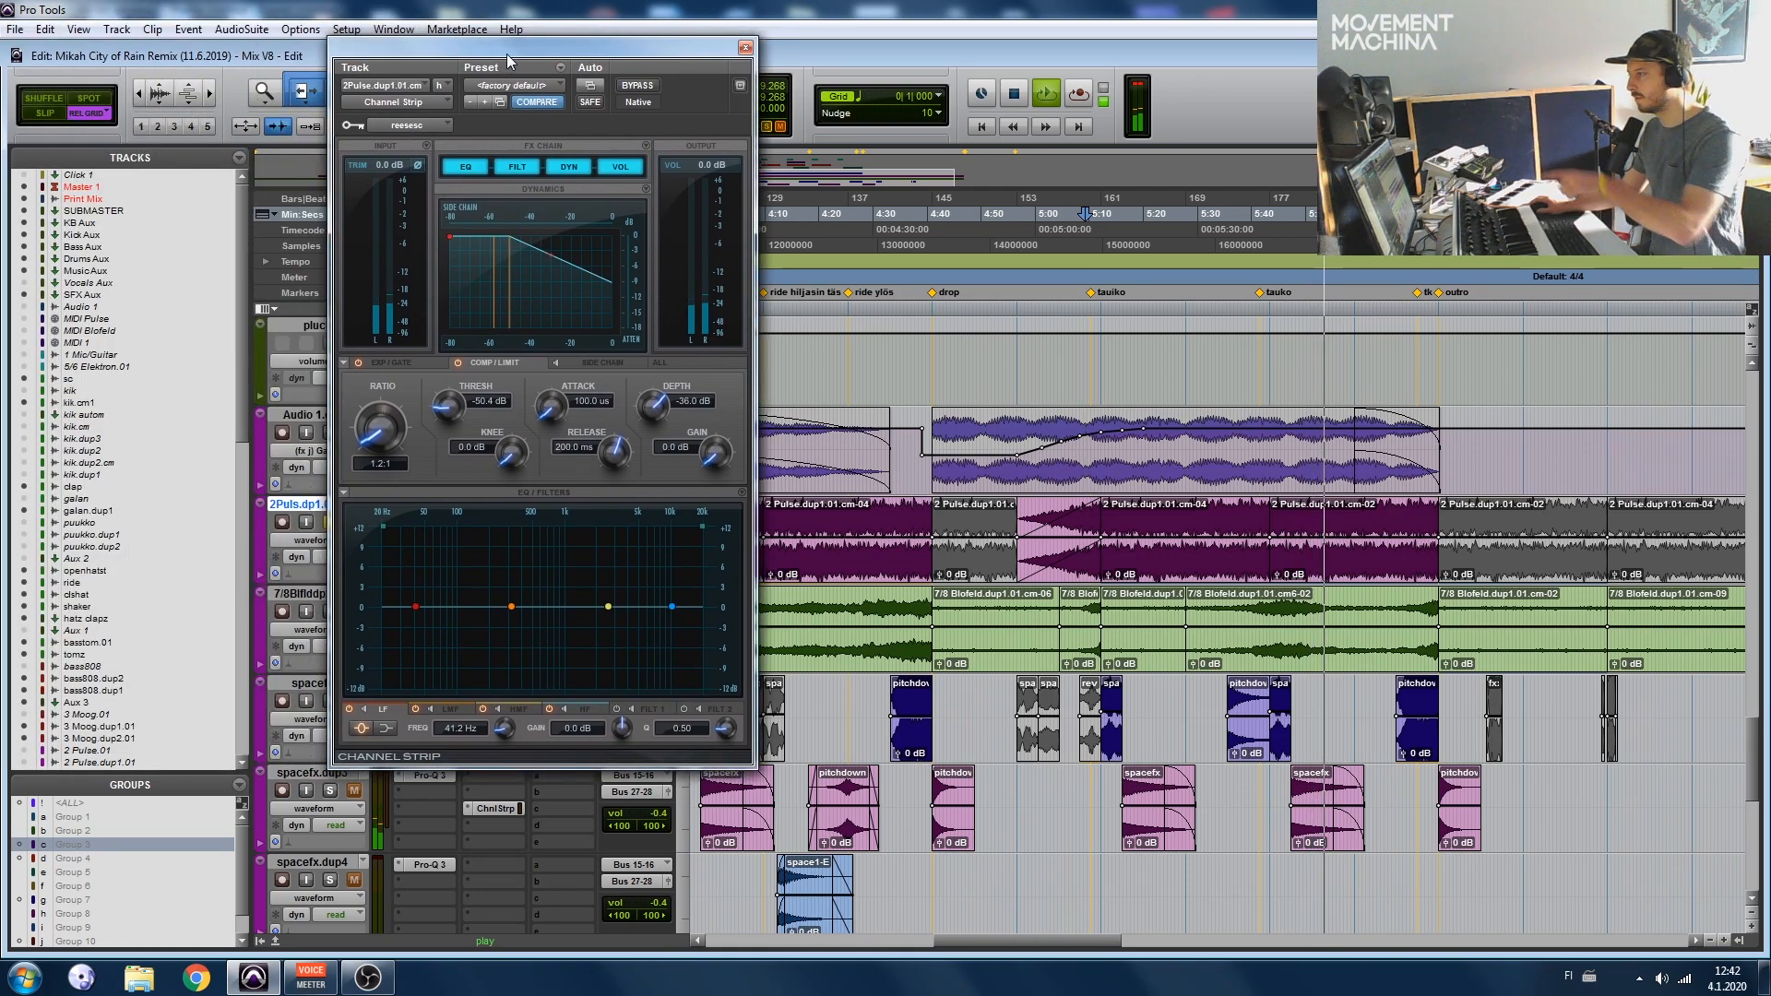
{"action": "left_click_drag", "start_coordinate": [507, 52], "coordinate": [519, 79]}
{"action": "scroll", "coordinate": [1043, 575], "scroll_direction": "up", "scroll_amount": 3}
{"action": "scroll", "coordinate": [1043, 575], "scroll_direction": "up", "scroll_amount": 5}
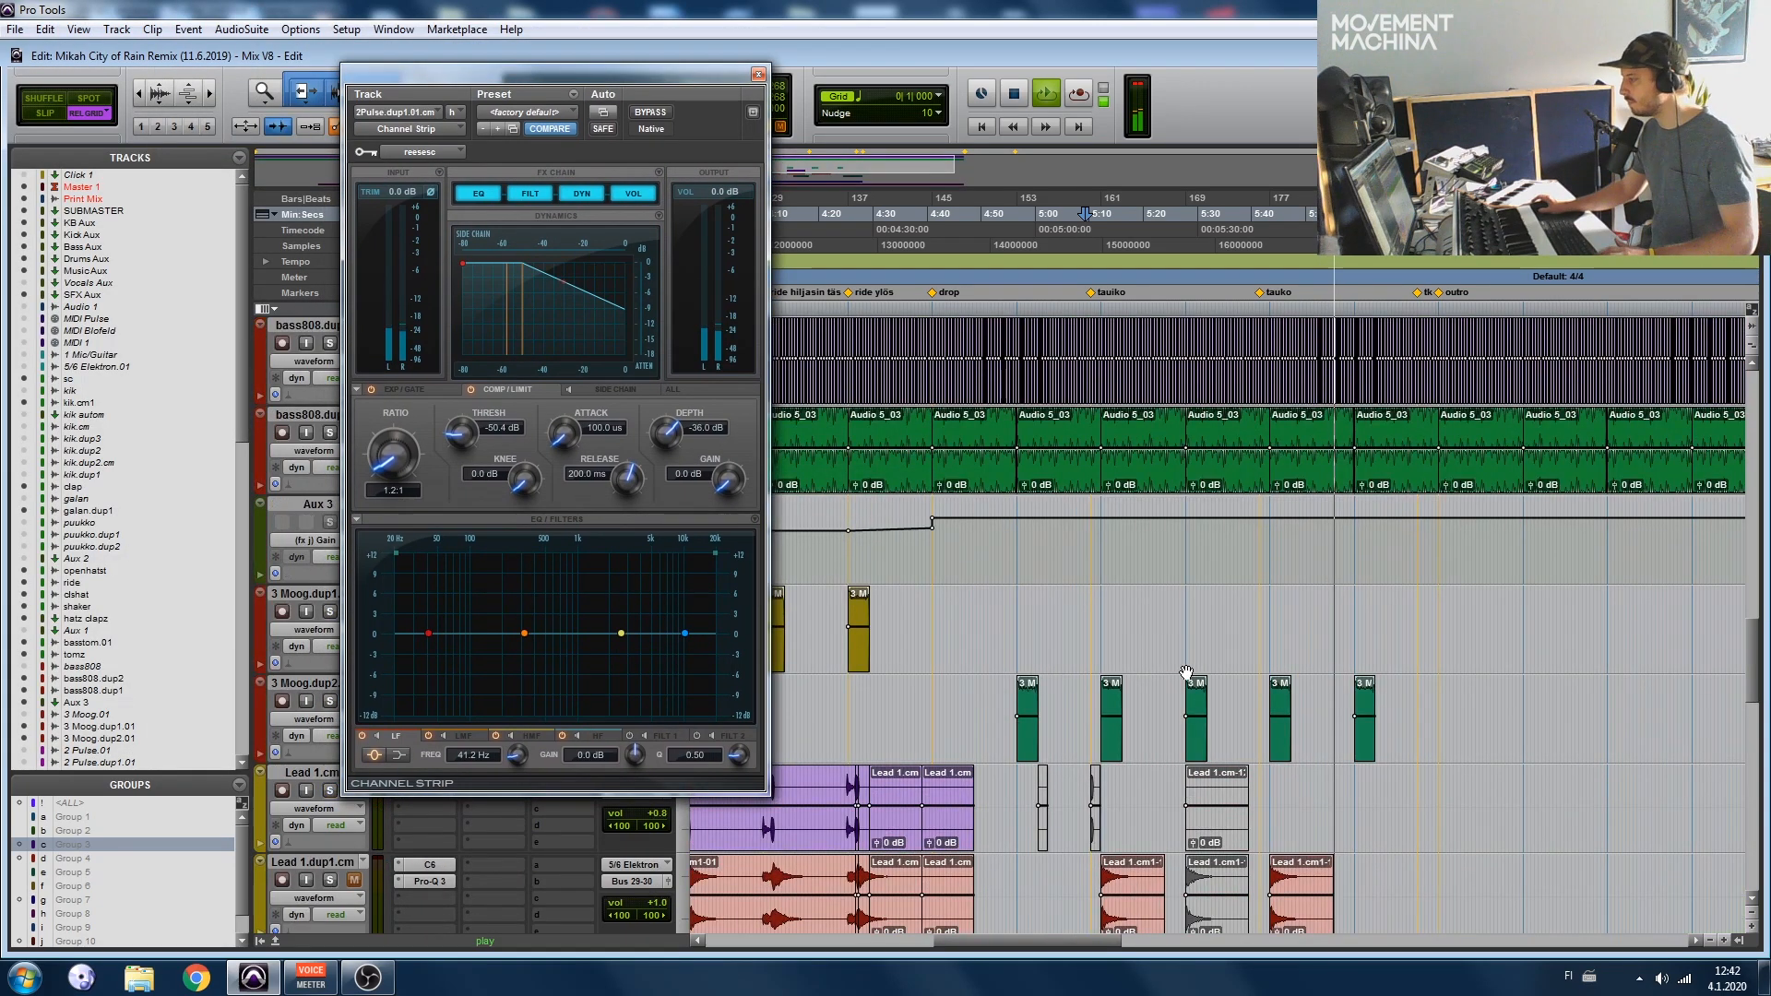
{"action": "left_click", "coordinate": [322, 701]}
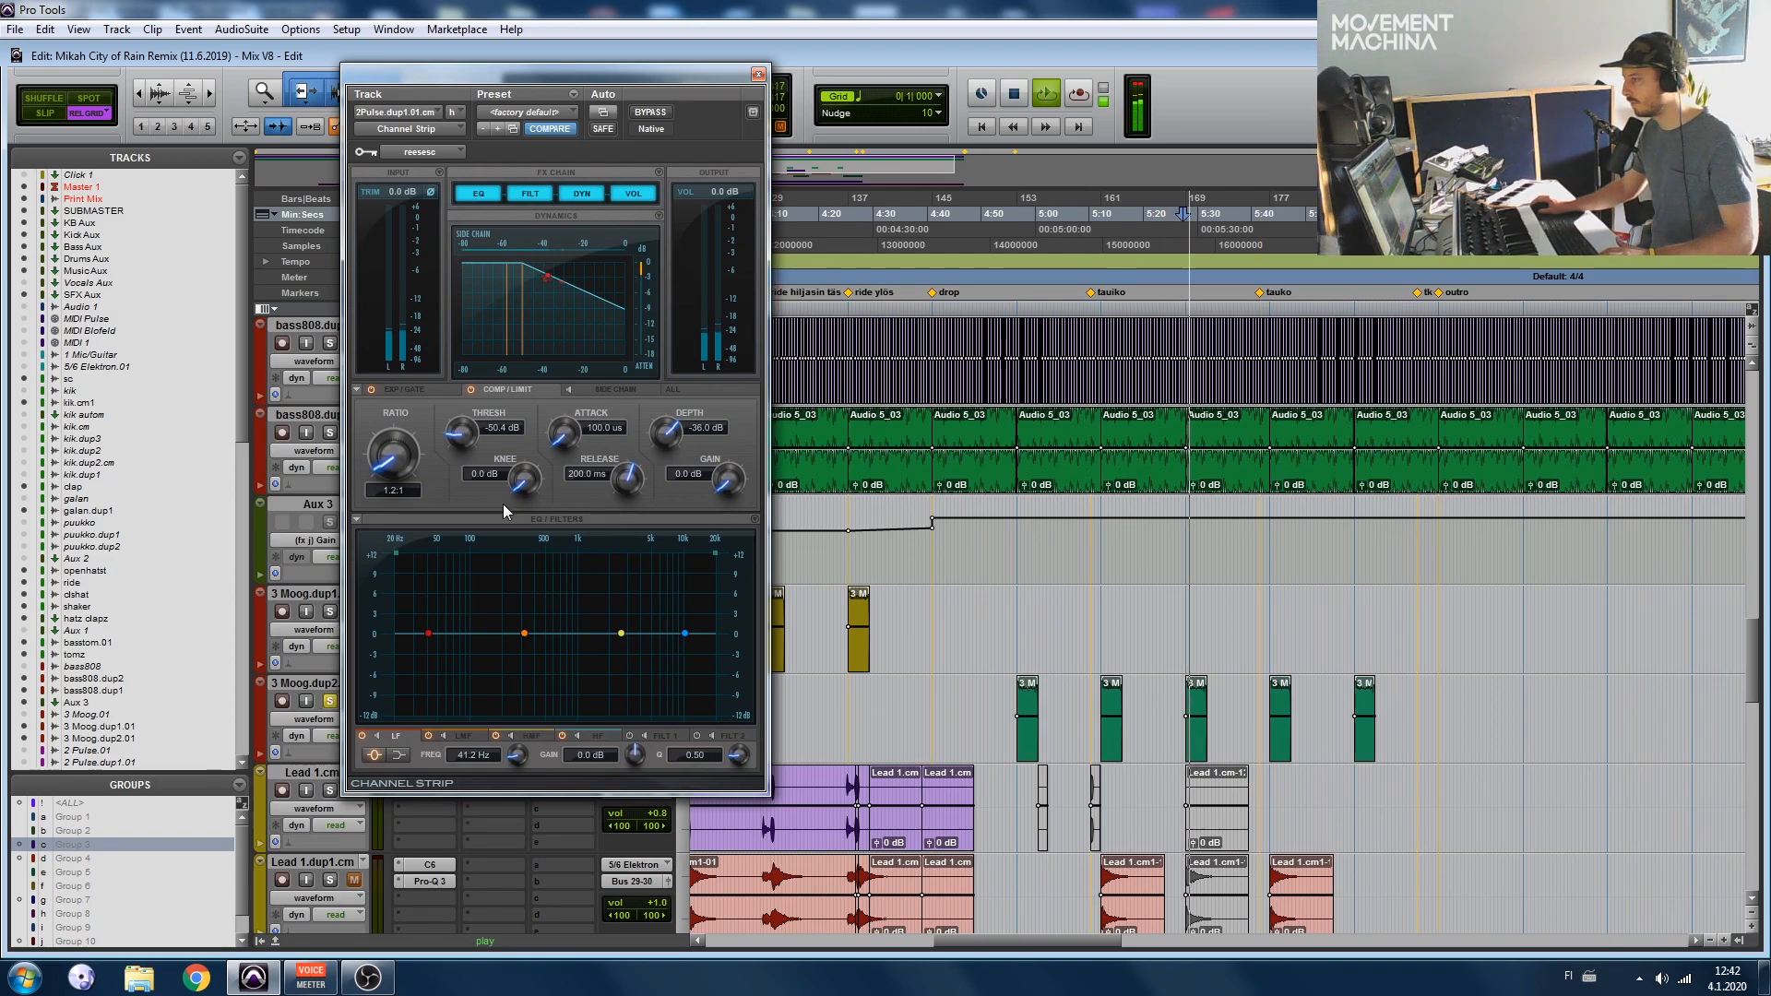
{"action": "left_click_drag", "start_coordinate": [657, 71], "coordinate": [705, 68]}
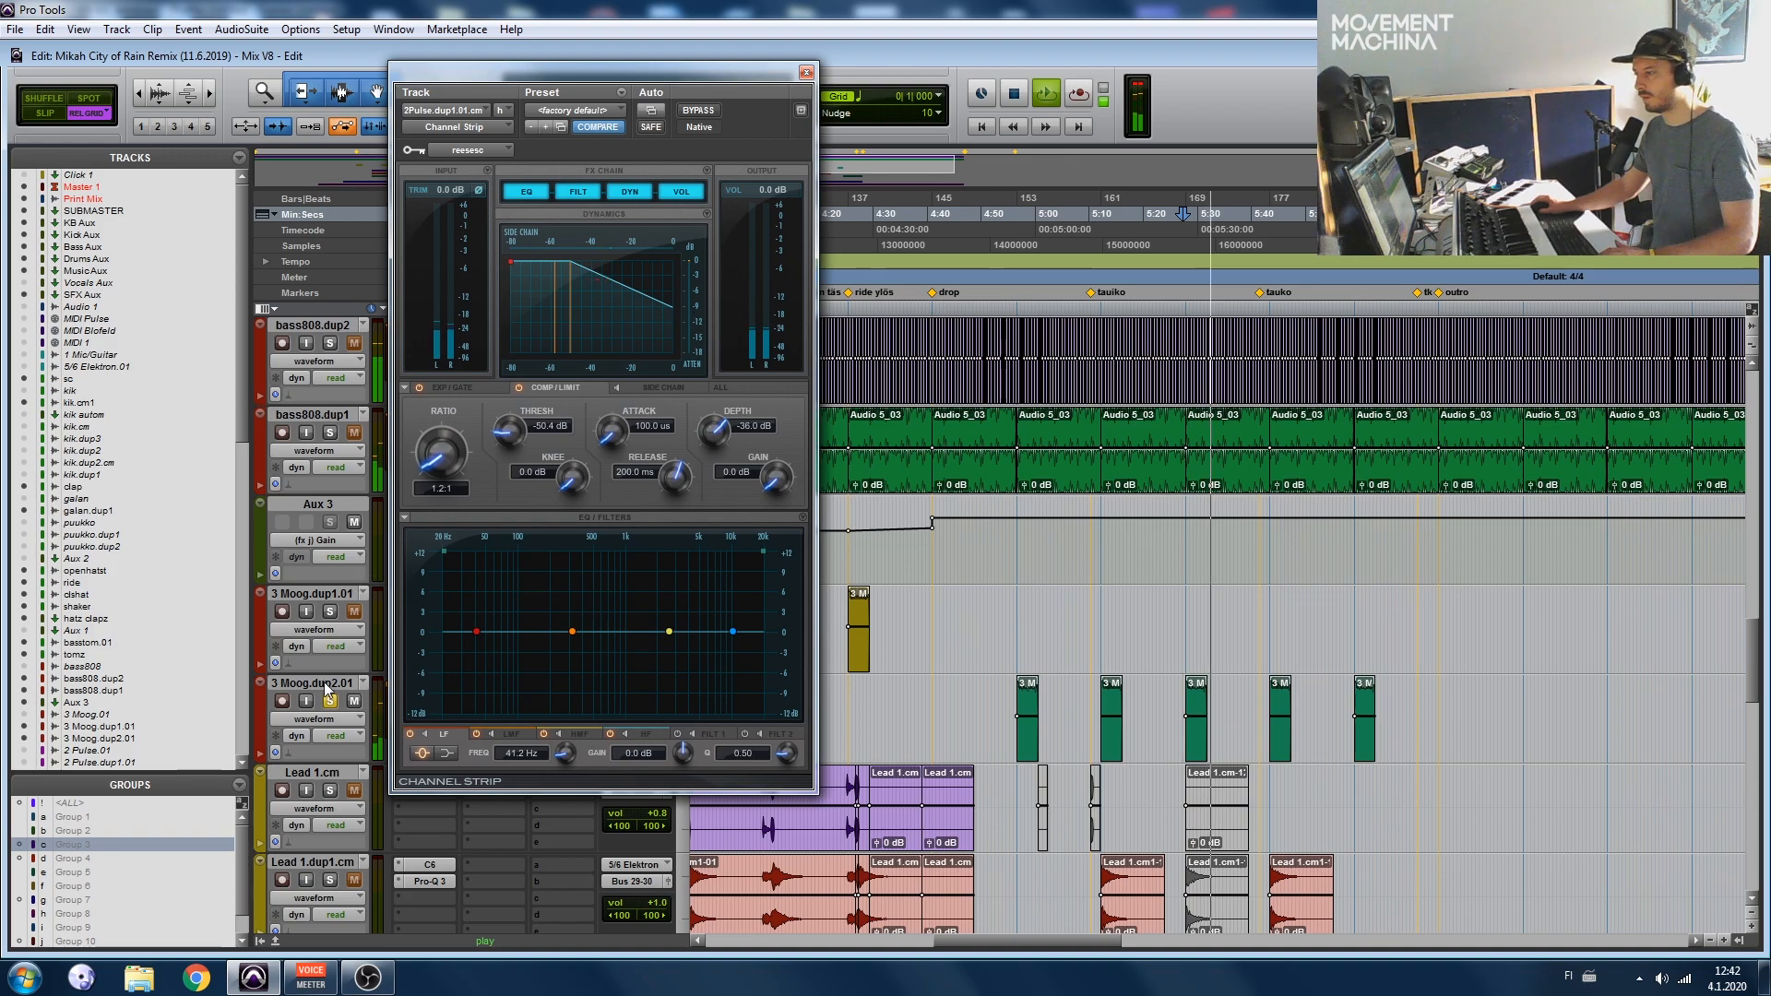
Step: Close the Channel Strip, switch the solo to the 7/8 Blofeld track and view its full name
{"action": "scroll", "coordinate": [341, 646], "scroll_direction": "down", "scroll_amount": 10}
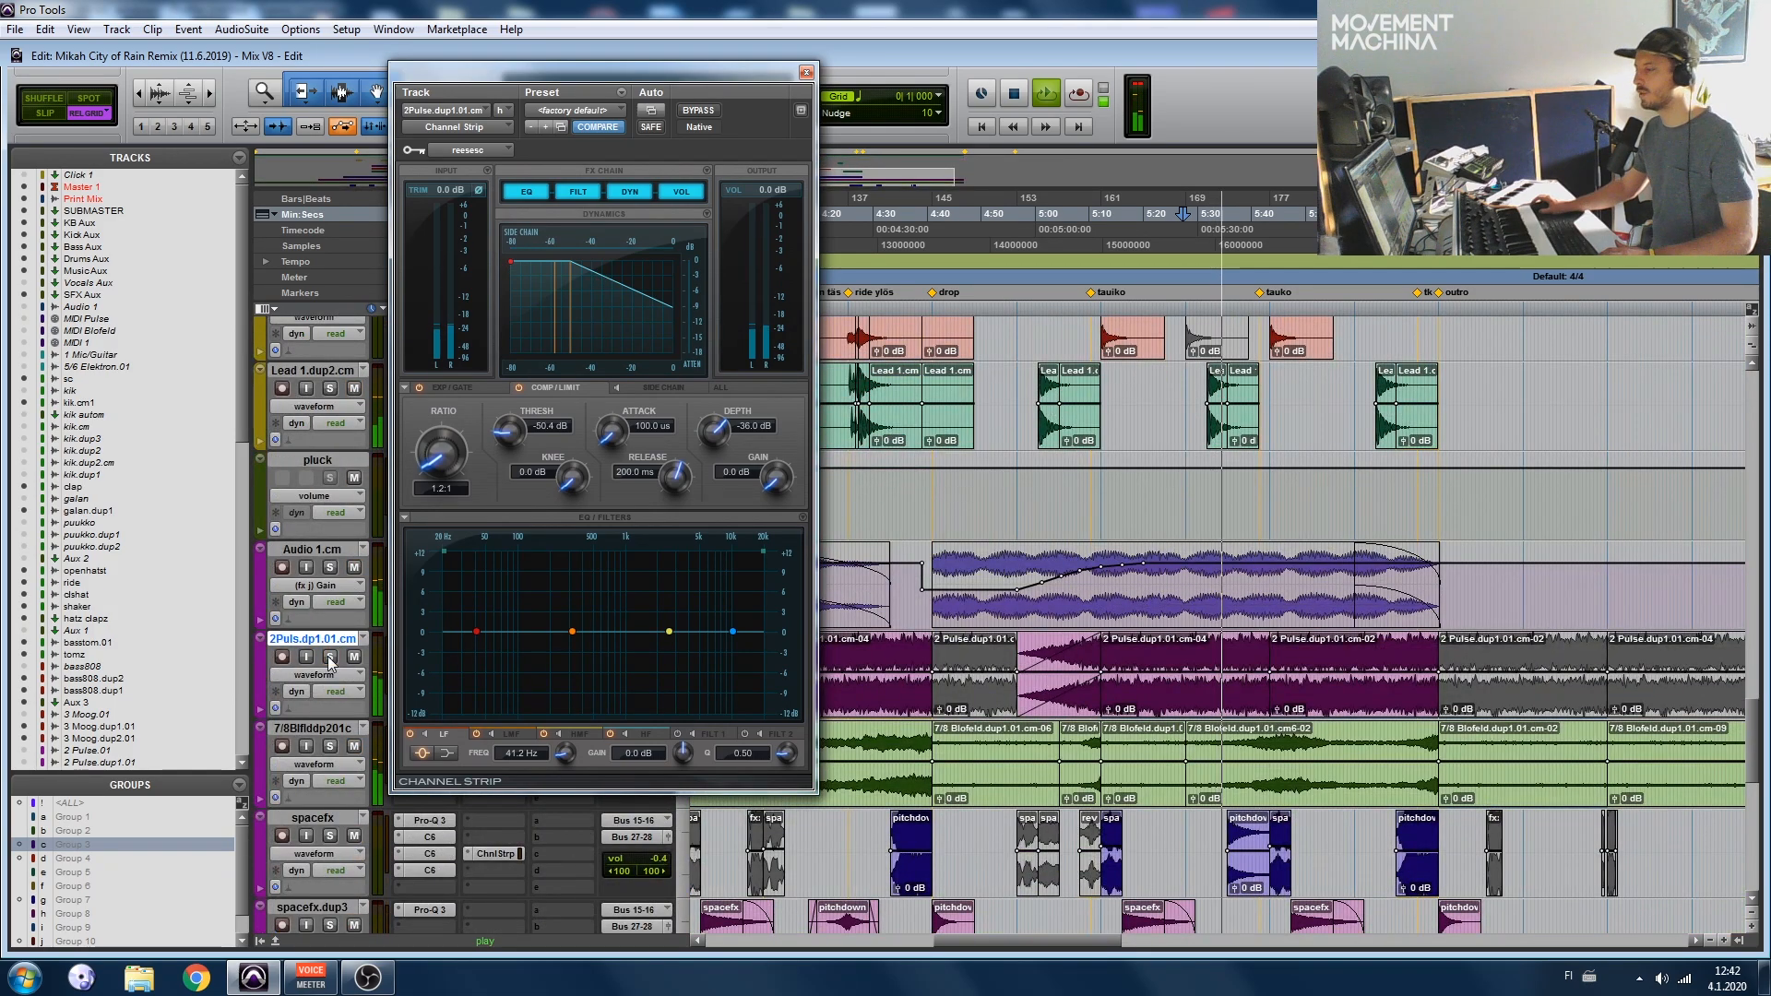
{"action": "left_click", "coordinate": [332, 750]}
{"action": "left_click", "coordinate": [807, 72]}
{"action": "scroll", "coordinate": [318, 614], "scroll_direction": "down", "scroll_amount": 3}
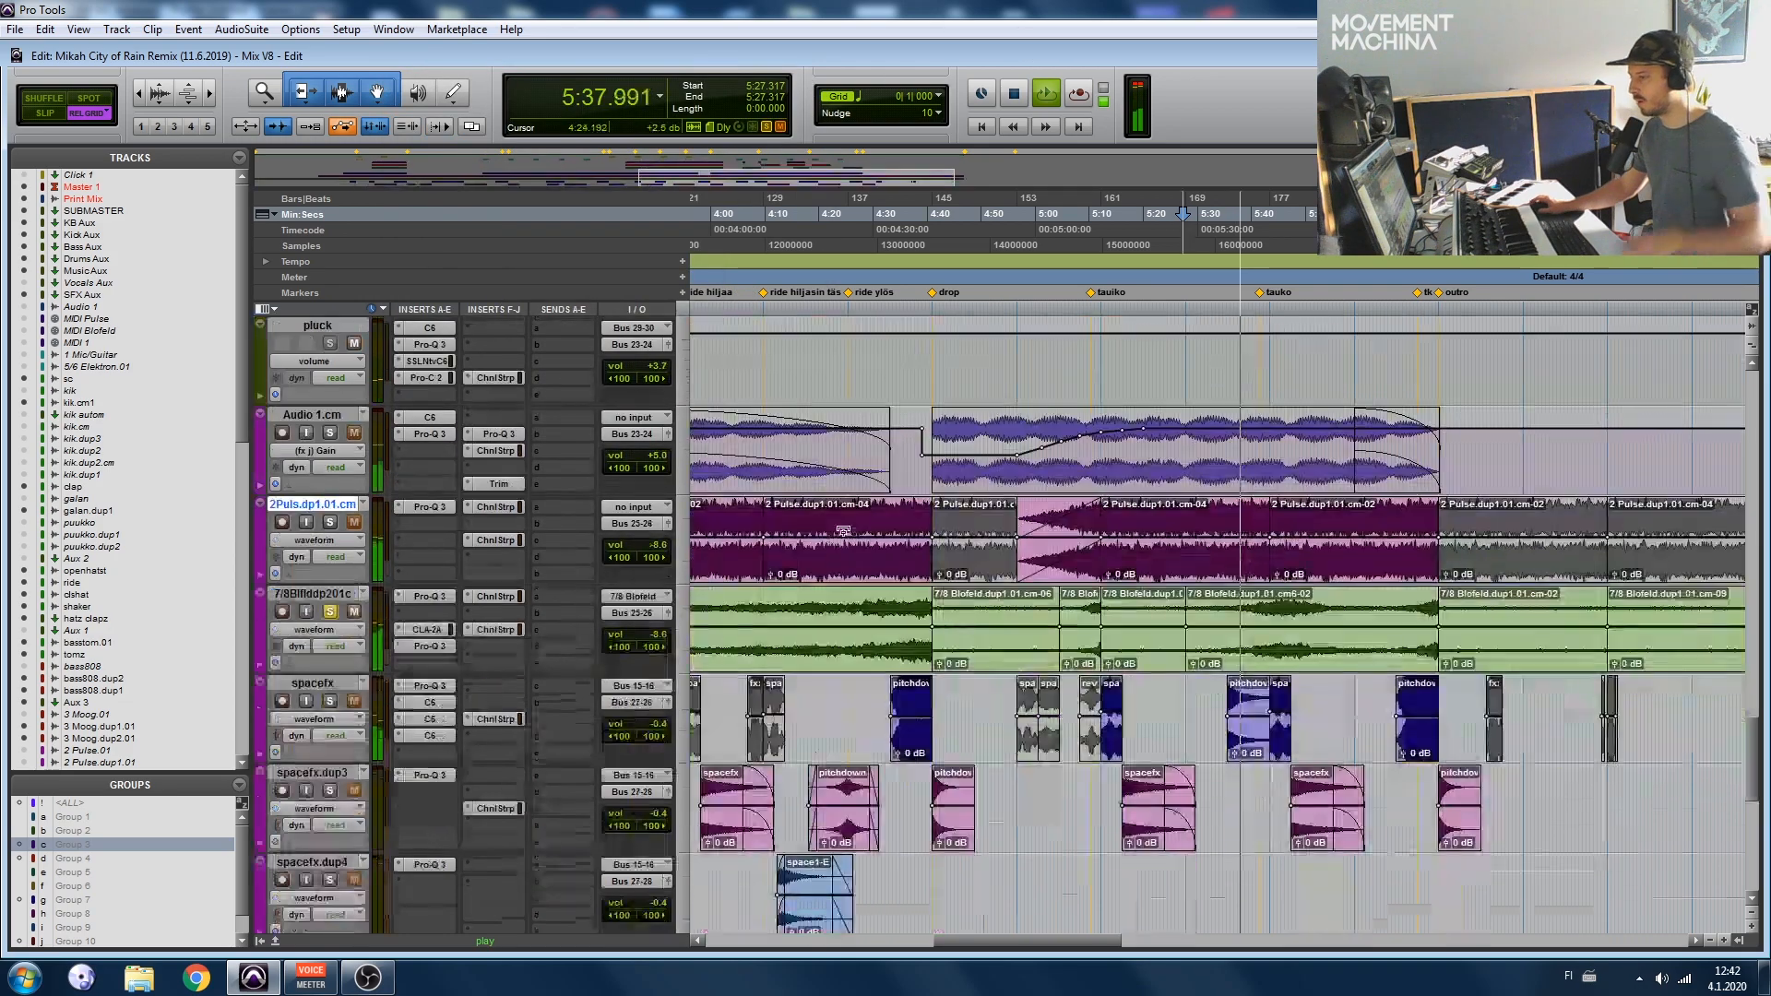
{"action": "double_click", "coordinate": [312, 593]}
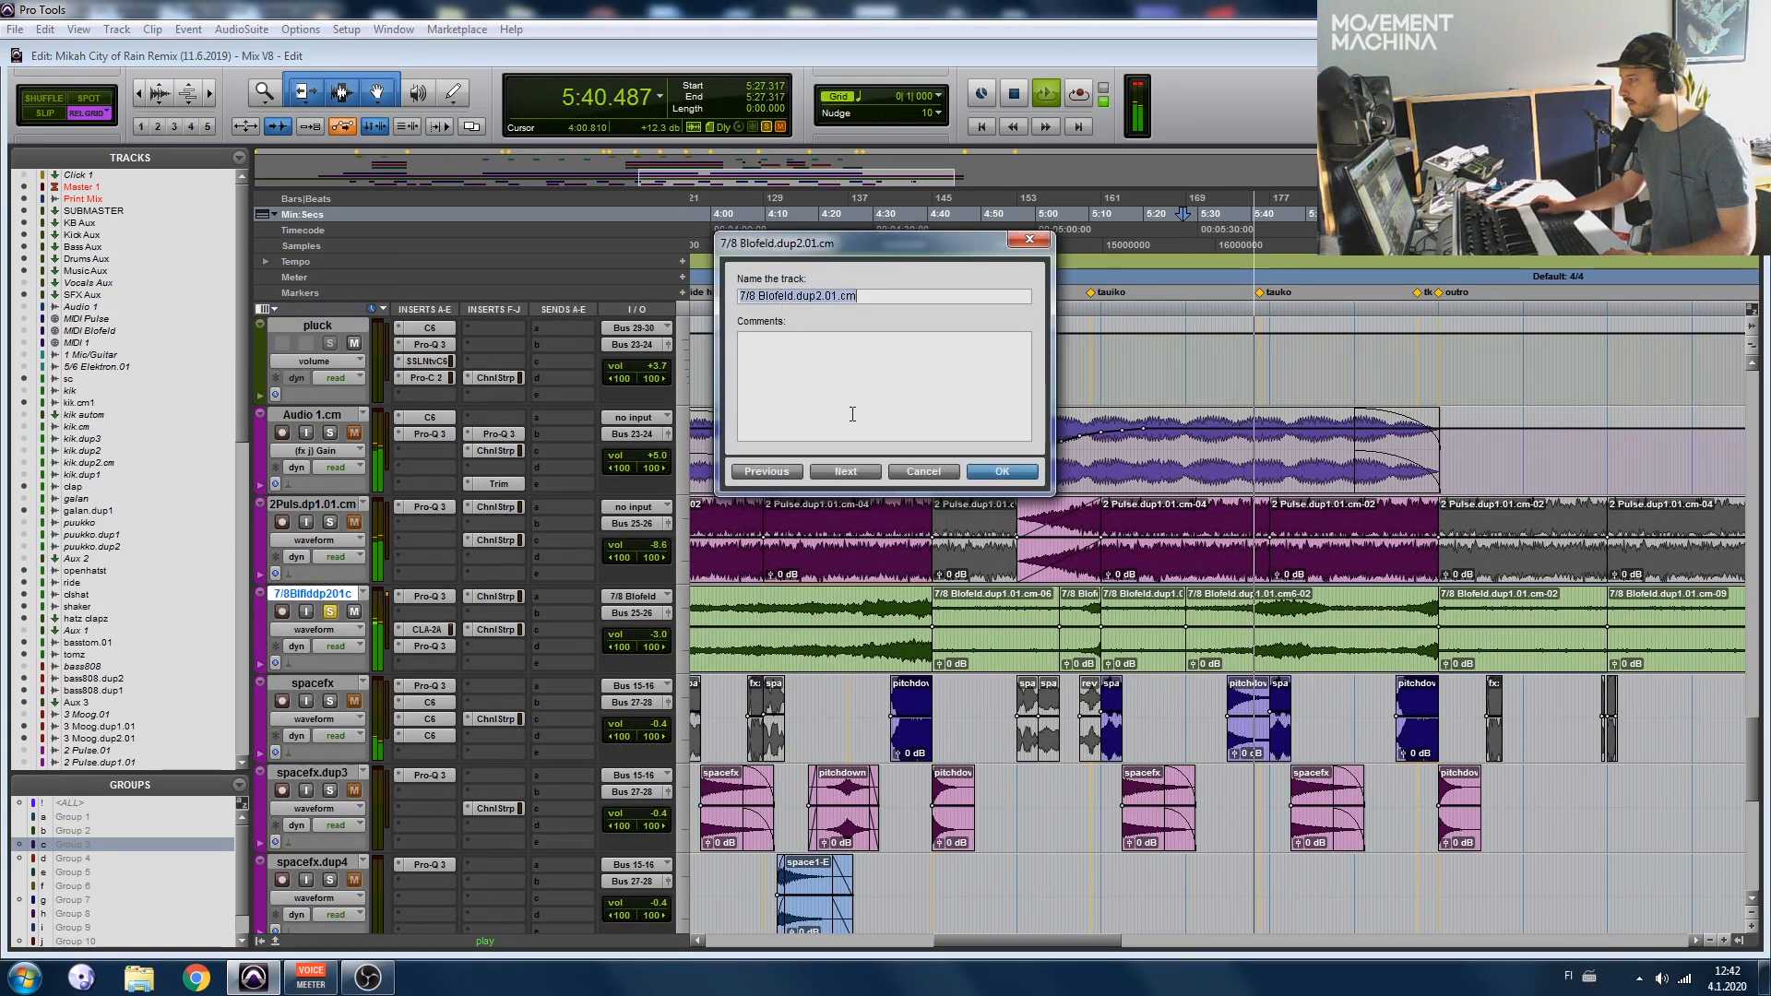
{"action": "left_click", "coordinate": [926, 473]}
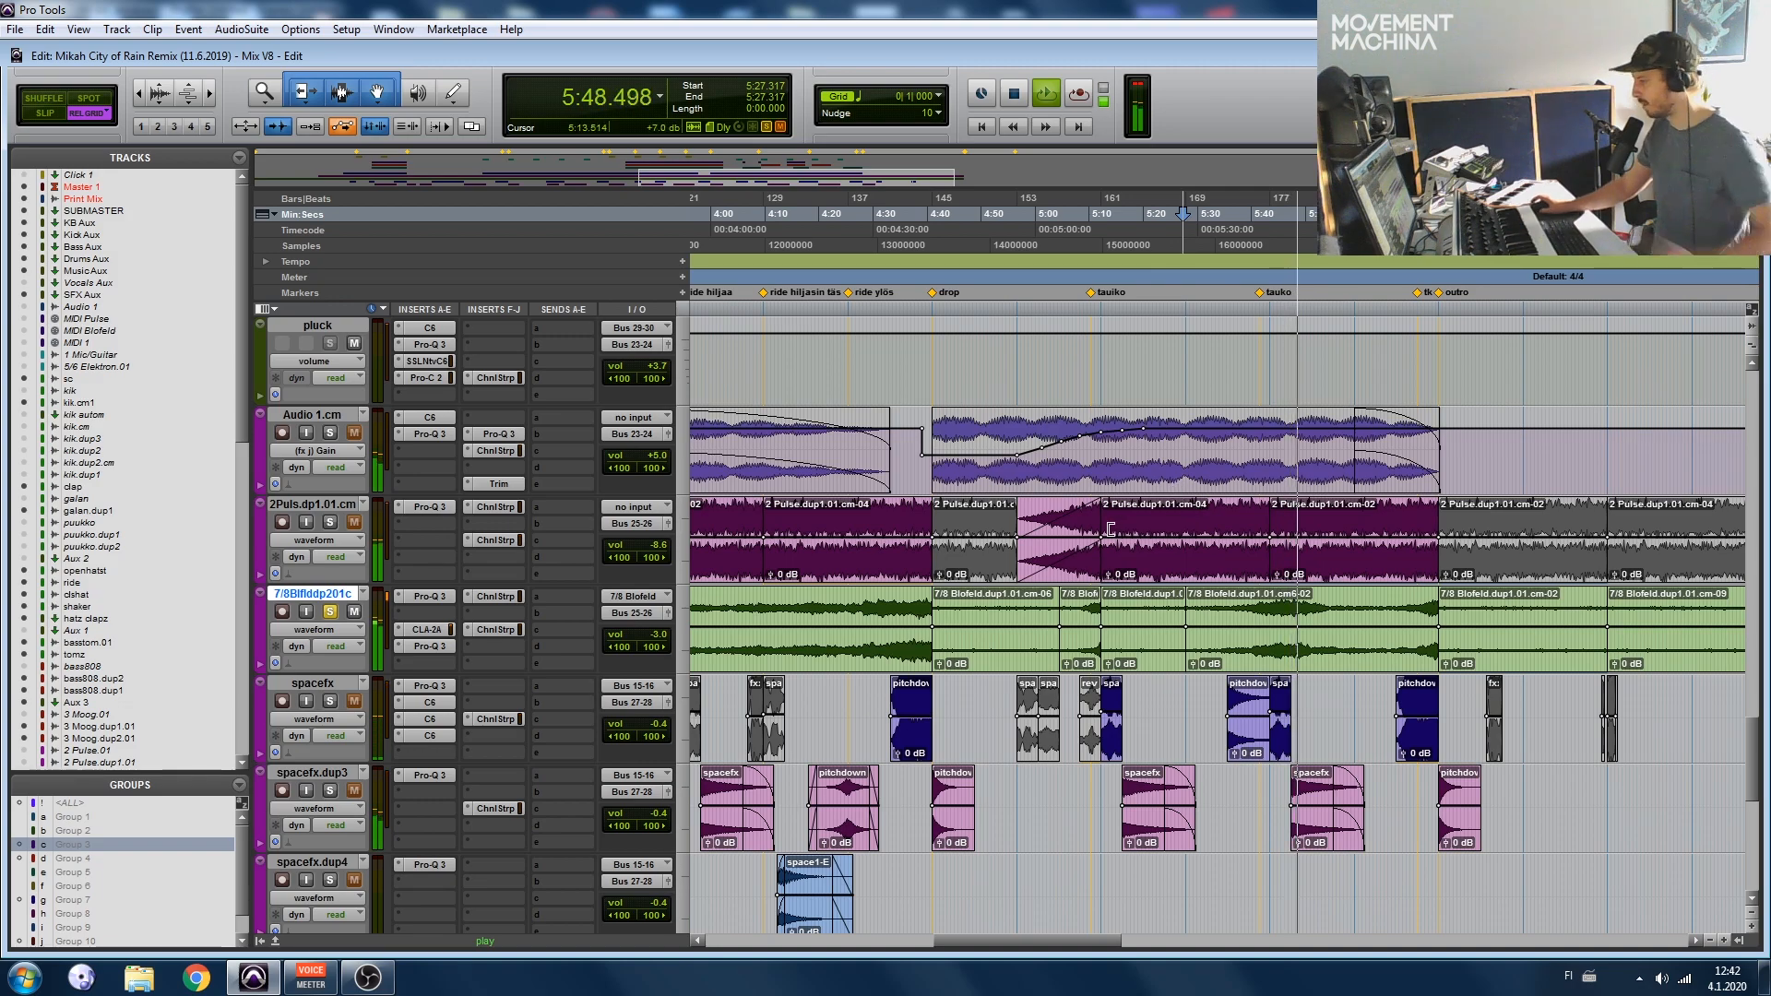
Step: Bypass all inserts on the 7/8 Blofeld track and play its unprocessed sound from about 5:43.4
{"action": "left_click", "coordinate": [495, 628], "text": "ctrl"}
{"action": "left_click", "coordinate": [494, 596], "text": "ctrl"}
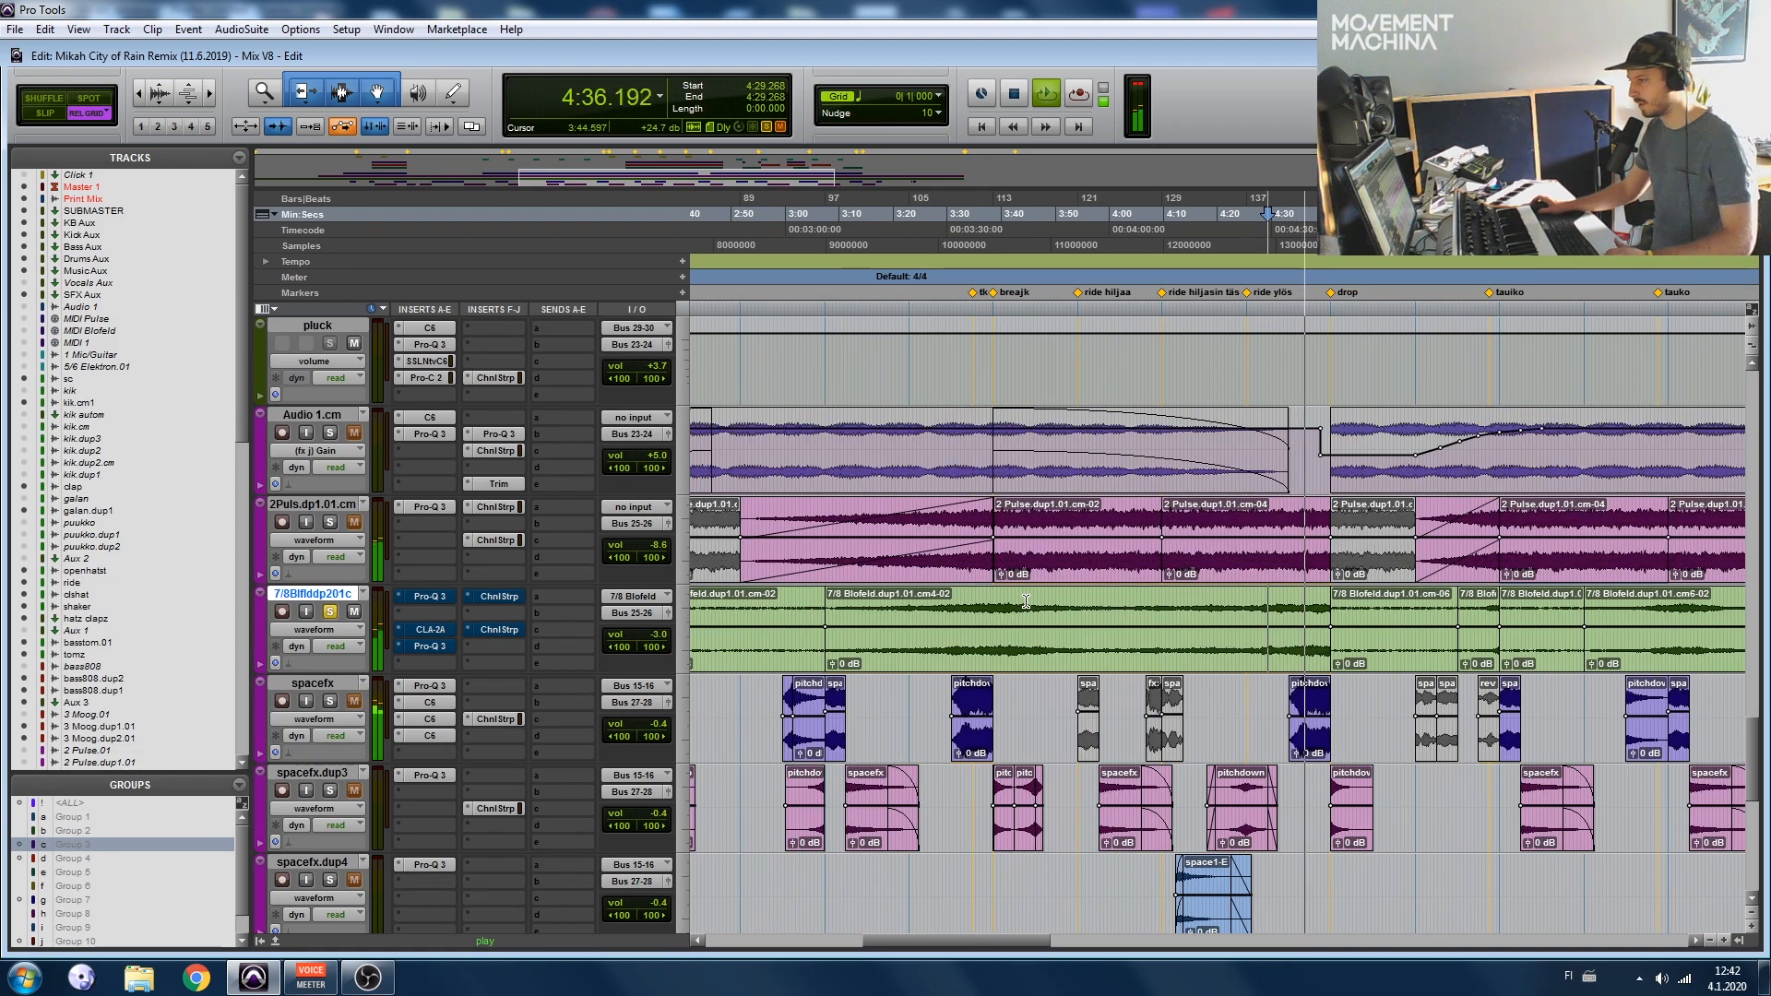
{"action": "scroll", "coordinate": [1026, 601], "scroll_direction": "up", "scroll_amount": 4}
{"action": "scroll", "coordinate": [1026, 602], "scroll_direction": "down", "scroll_amount": 3}
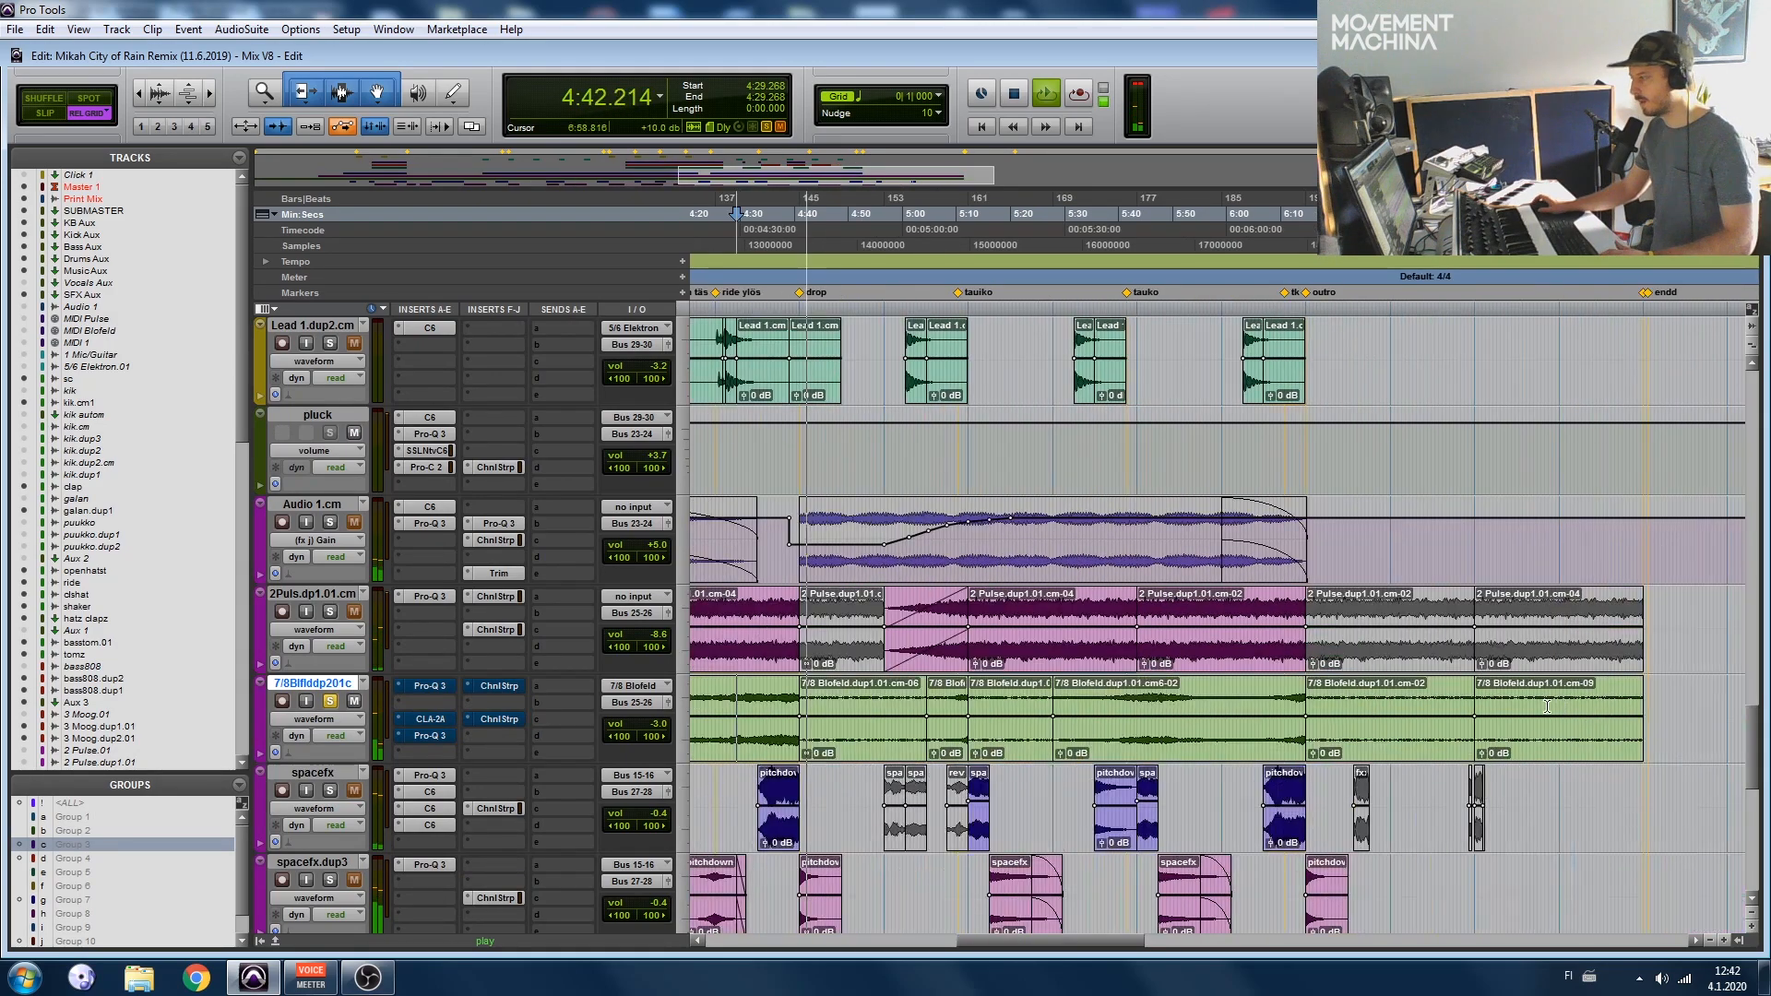
{"action": "left_click", "coordinate": [1120, 673]}
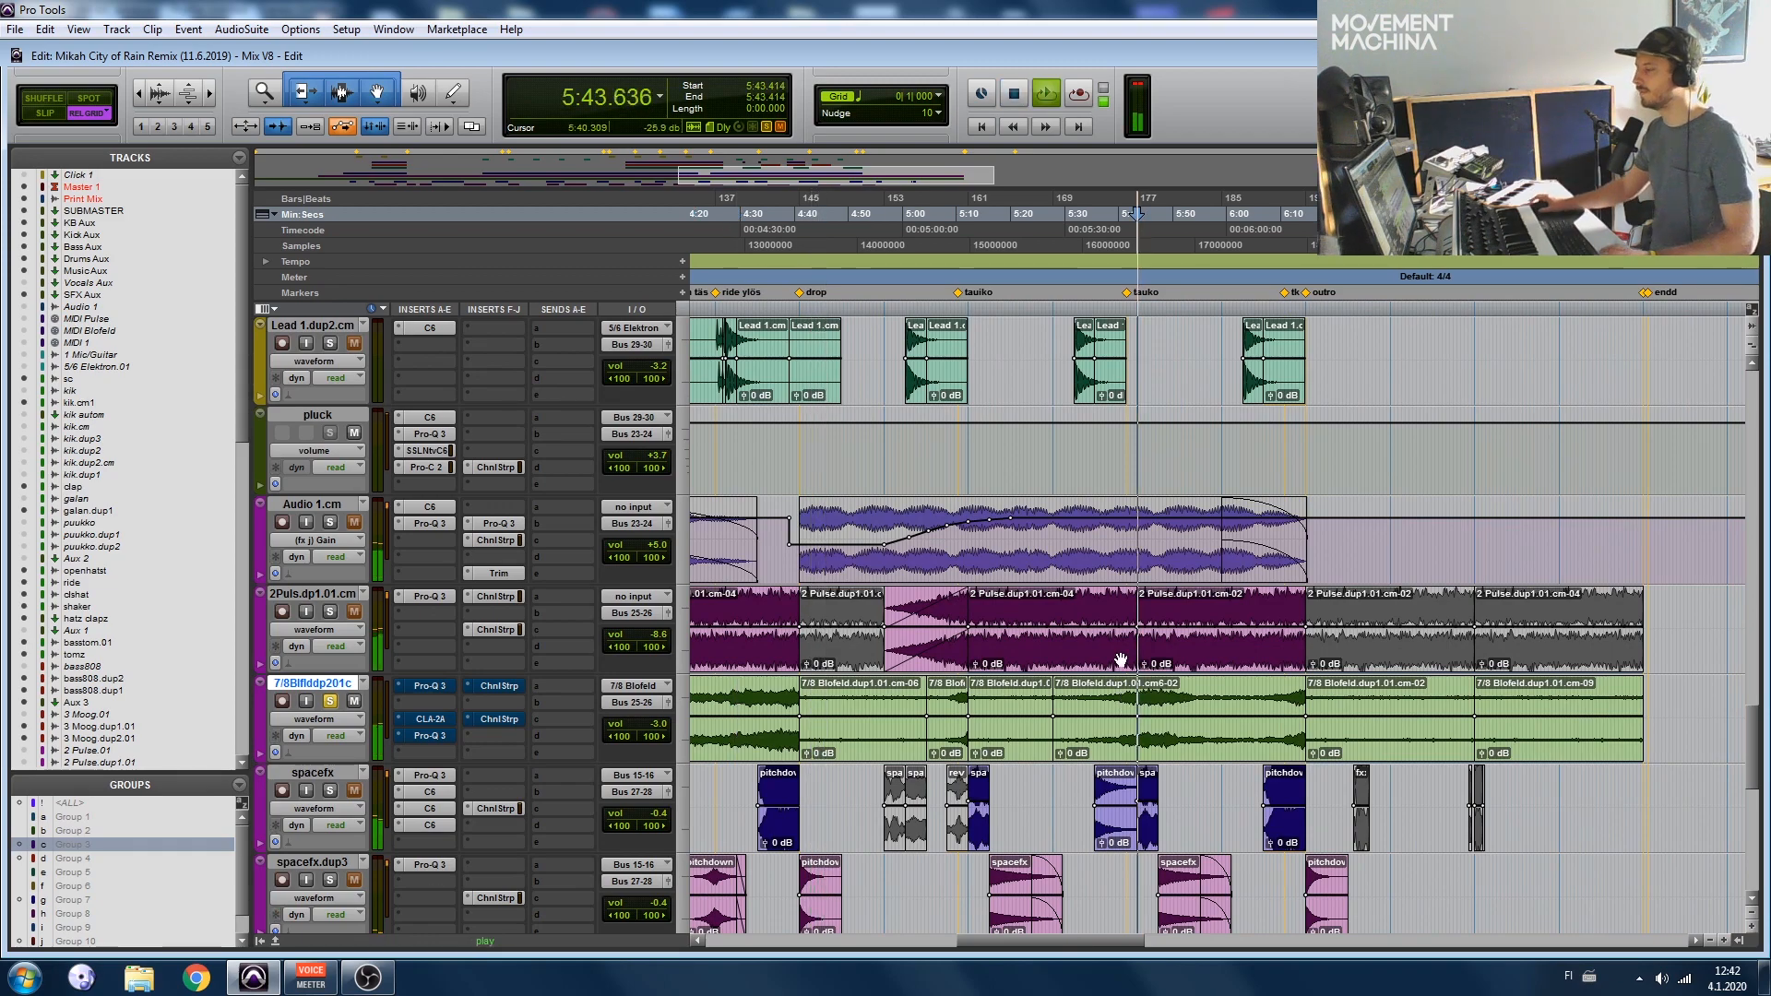
Step: Re-enable both Pro-Q 3 inserts and the CLA-2A on the 7/8 Blofeld track, examining each plugin during playback from about 5:41.5
{"action": "left_click", "coordinate": [434, 688]}
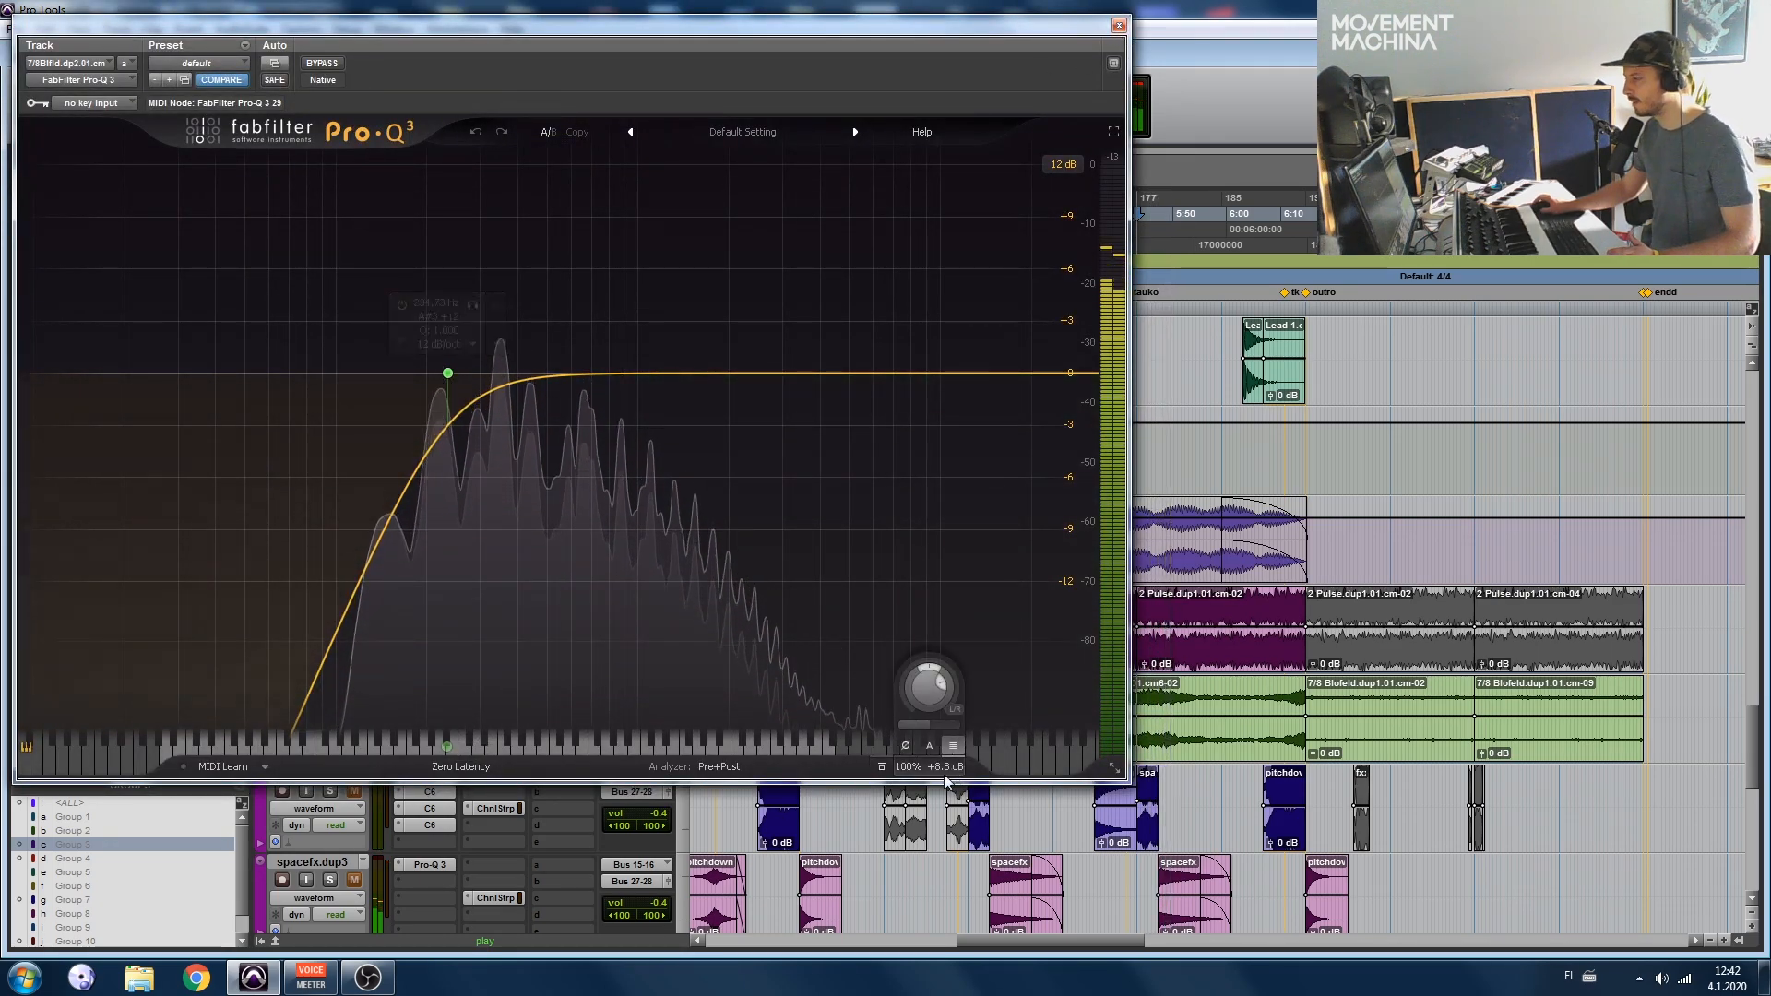
{"action": "left_click", "coordinate": [1119, 24]}
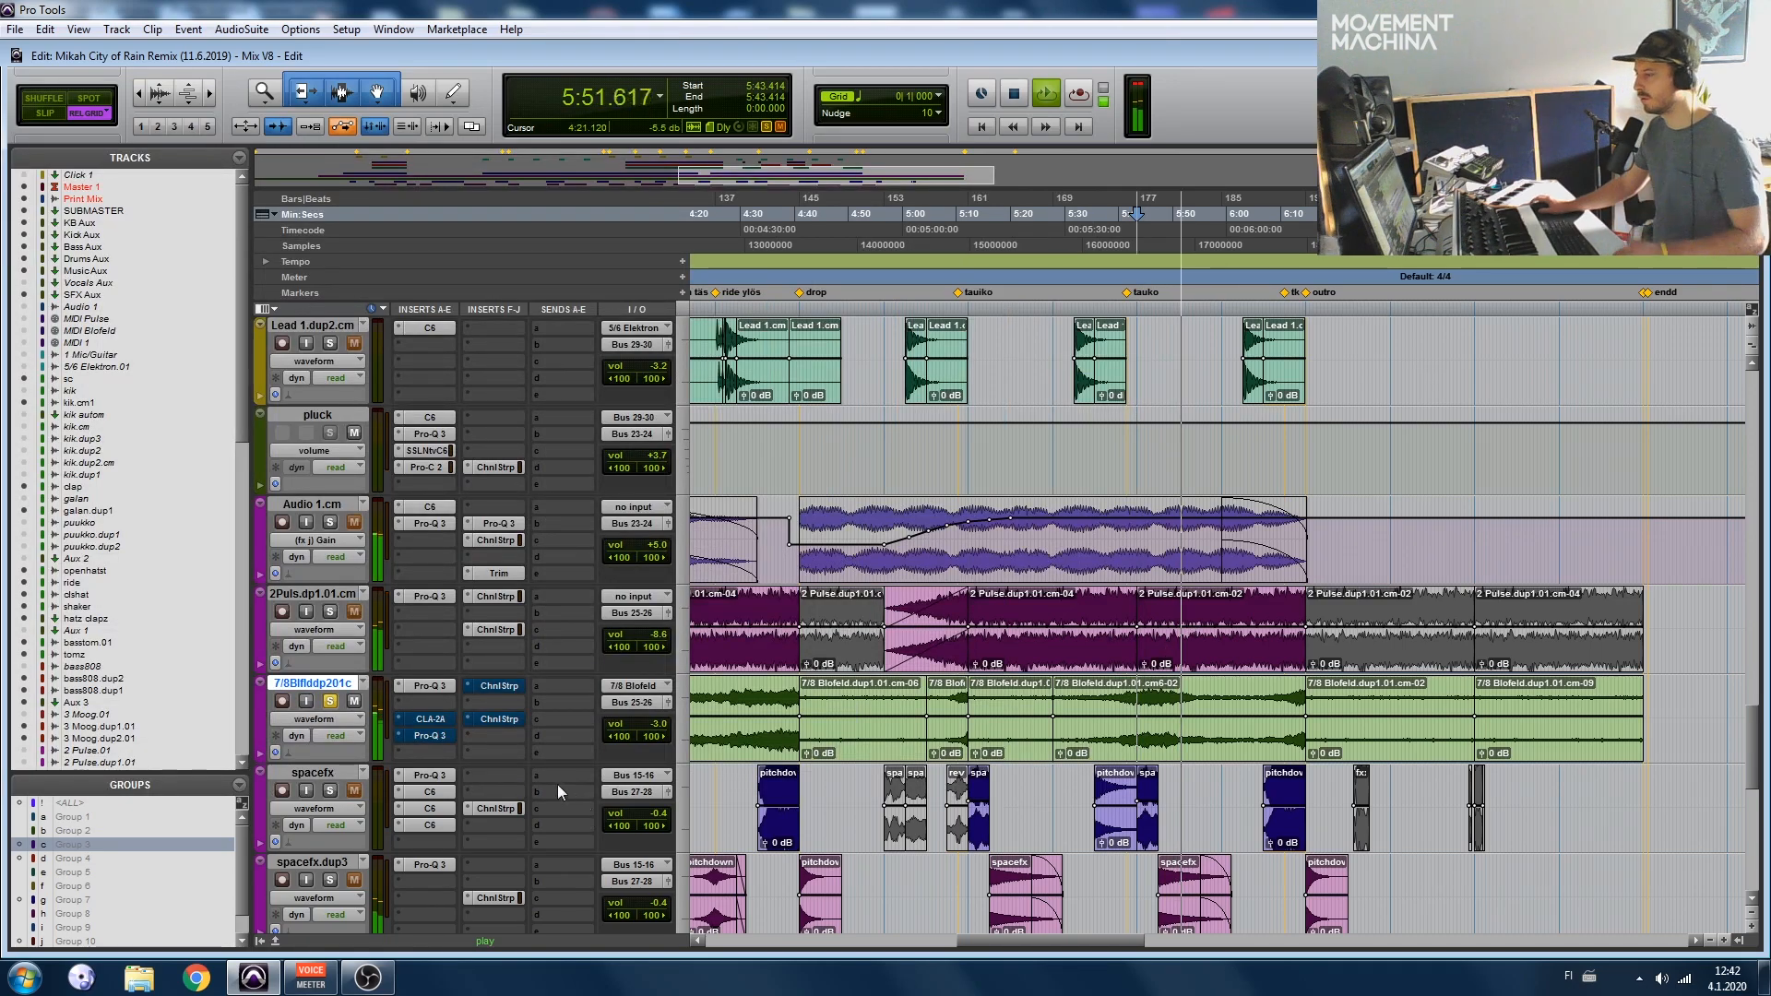
{"action": "left_click", "coordinate": [434, 722]}
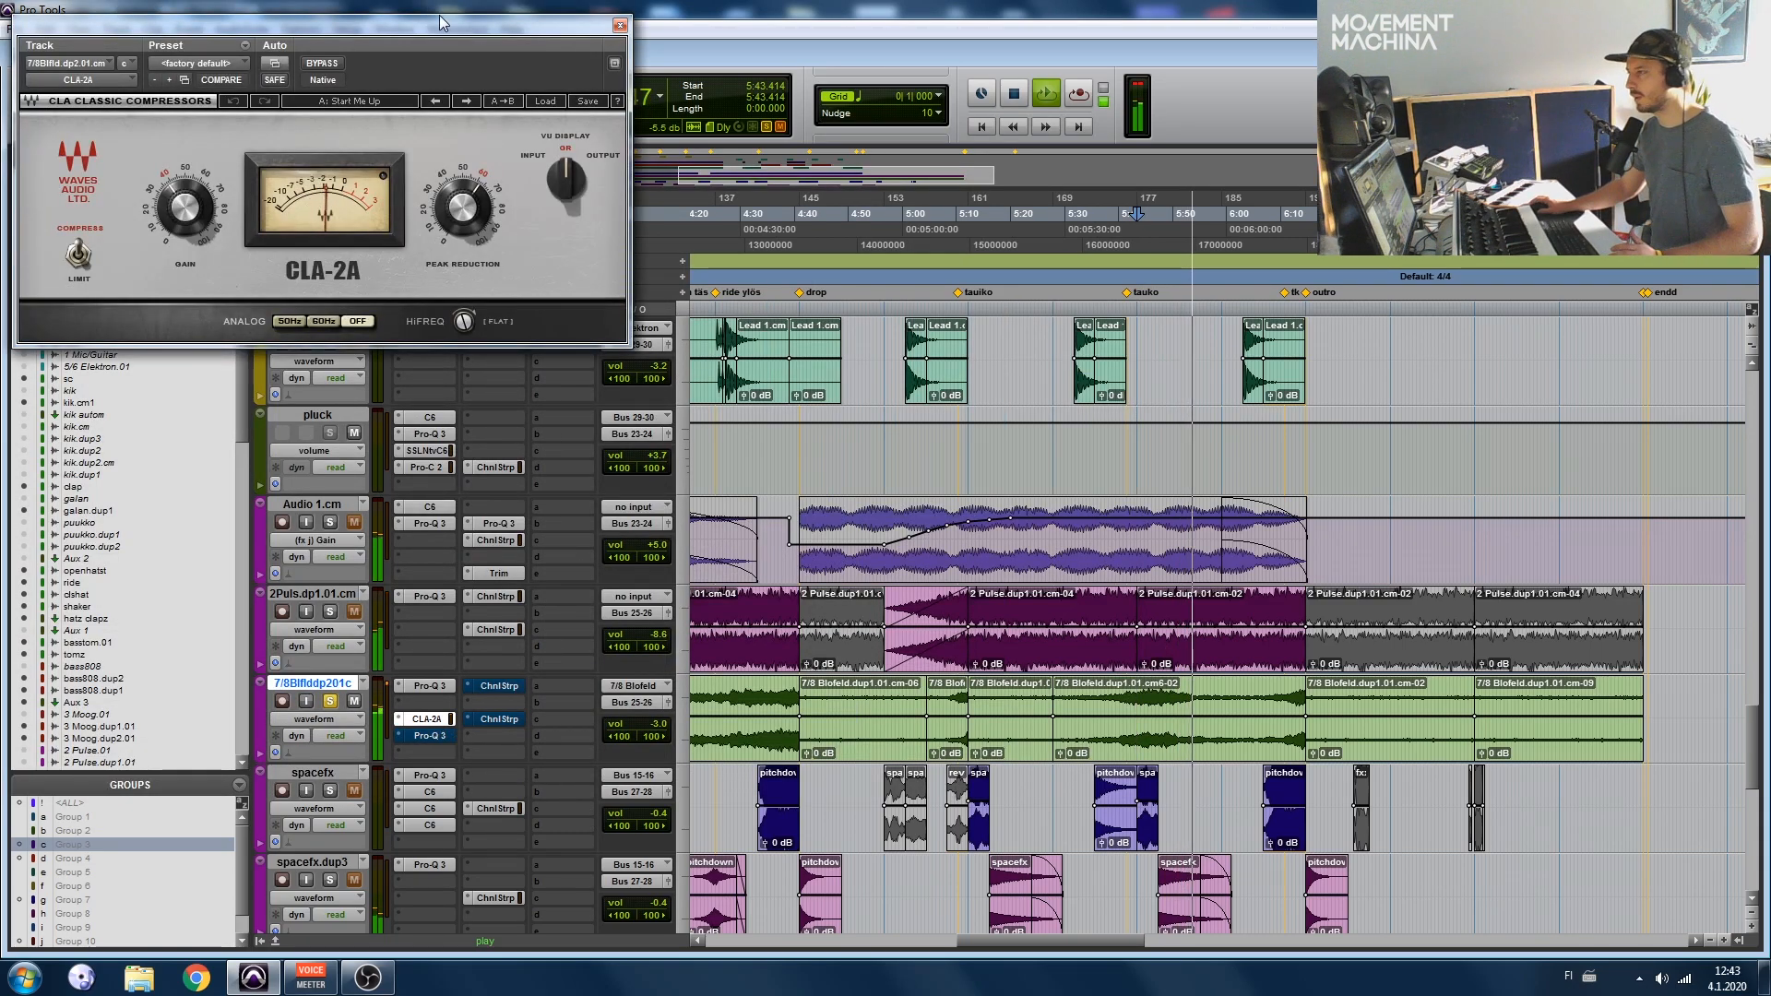
{"action": "left_click_drag", "start_coordinate": [418, 30], "coordinate": [1056, 269]}
{"action": "left_click", "coordinate": [1126, 703]}
{"action": "key", "text": "space"}
{"action": "key", "text": "space"}
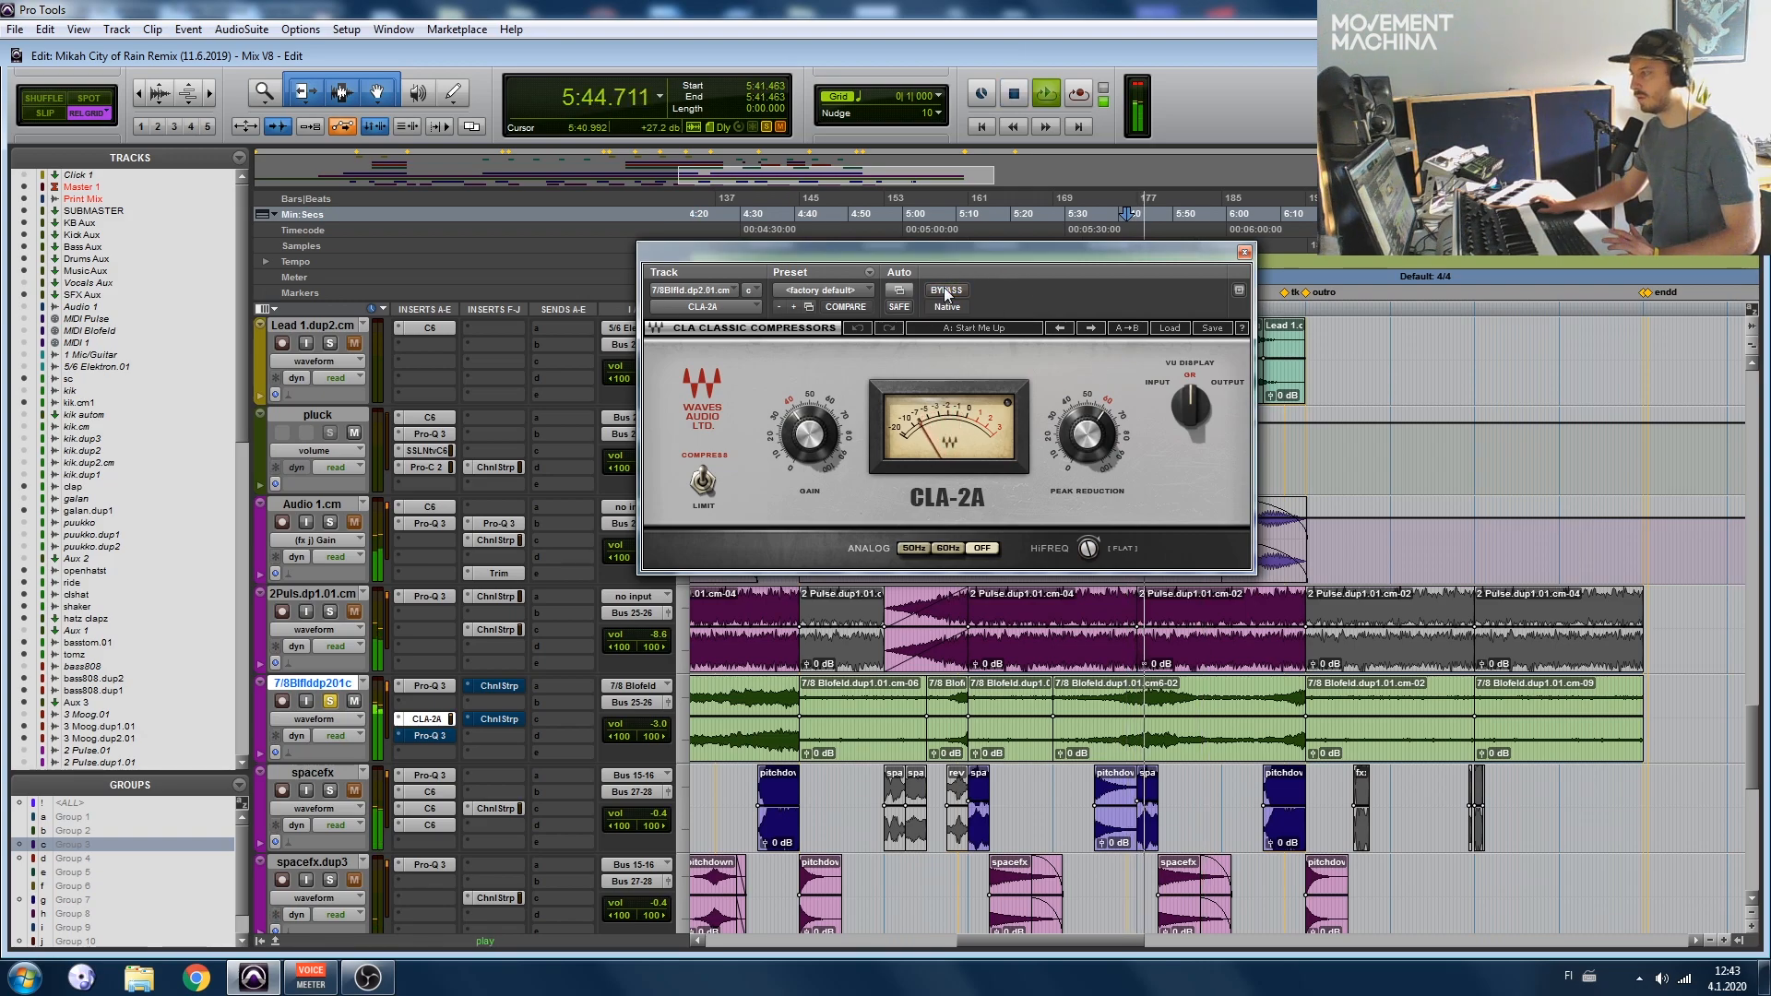
{"action": "left_click", "coordinate": [435, 735]}
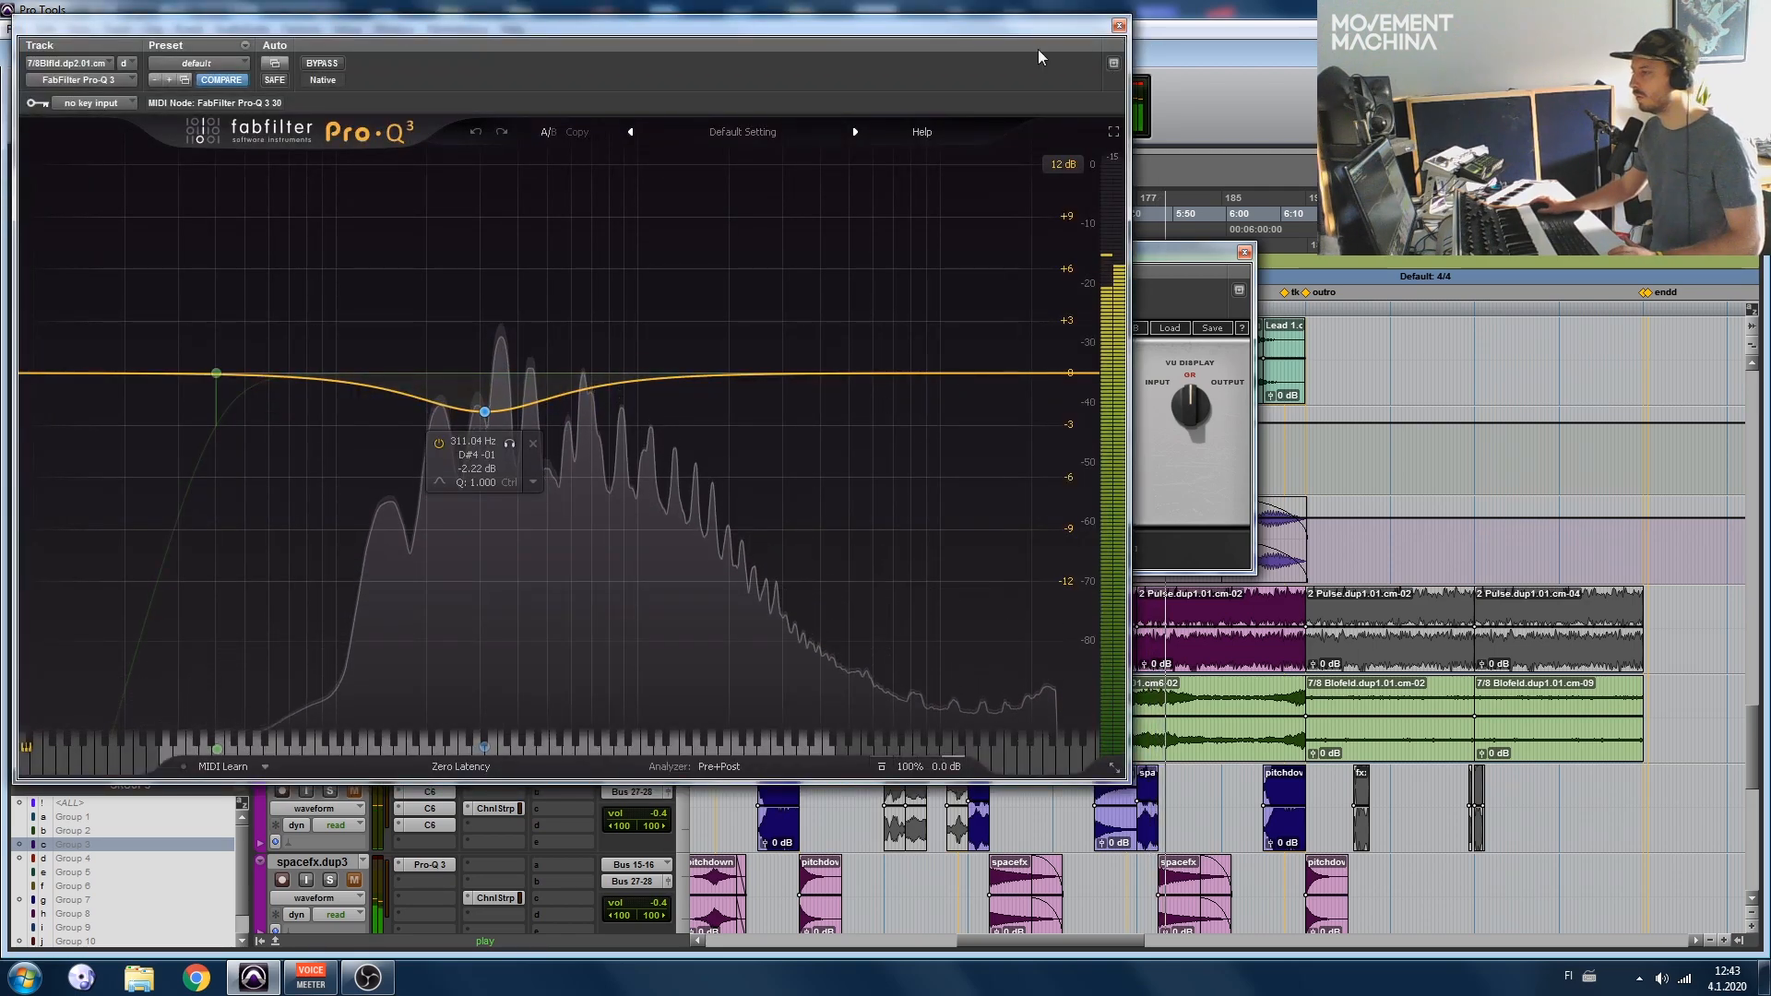
Step: Close the Pro-Q 3 and CLA-2A windows, stop playback and unsolo the 7/8 Blofeld track
{"action": "left_click", "coordinate": [1119, 25]}
{"action": "left_click", "coordinate": [1245, 251]}
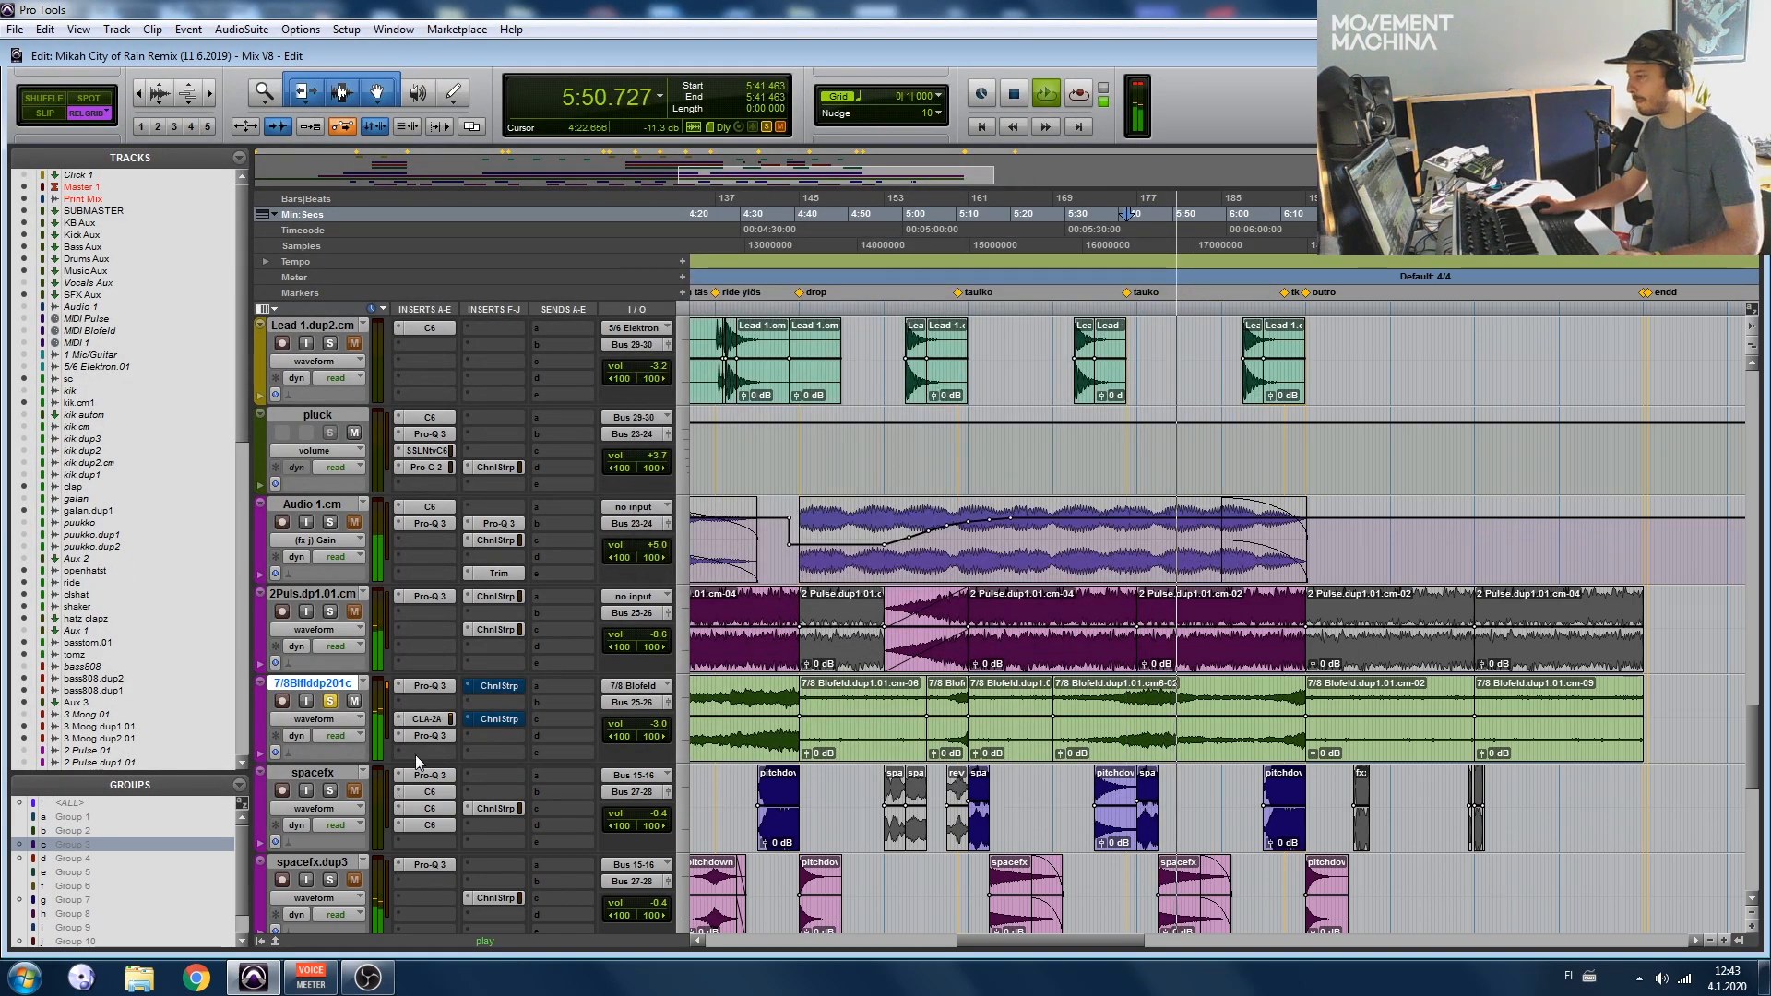
{"action": "scroll", "coordinate": [557, 723], "scroll_direction": "down", "scroll_amount": 2}
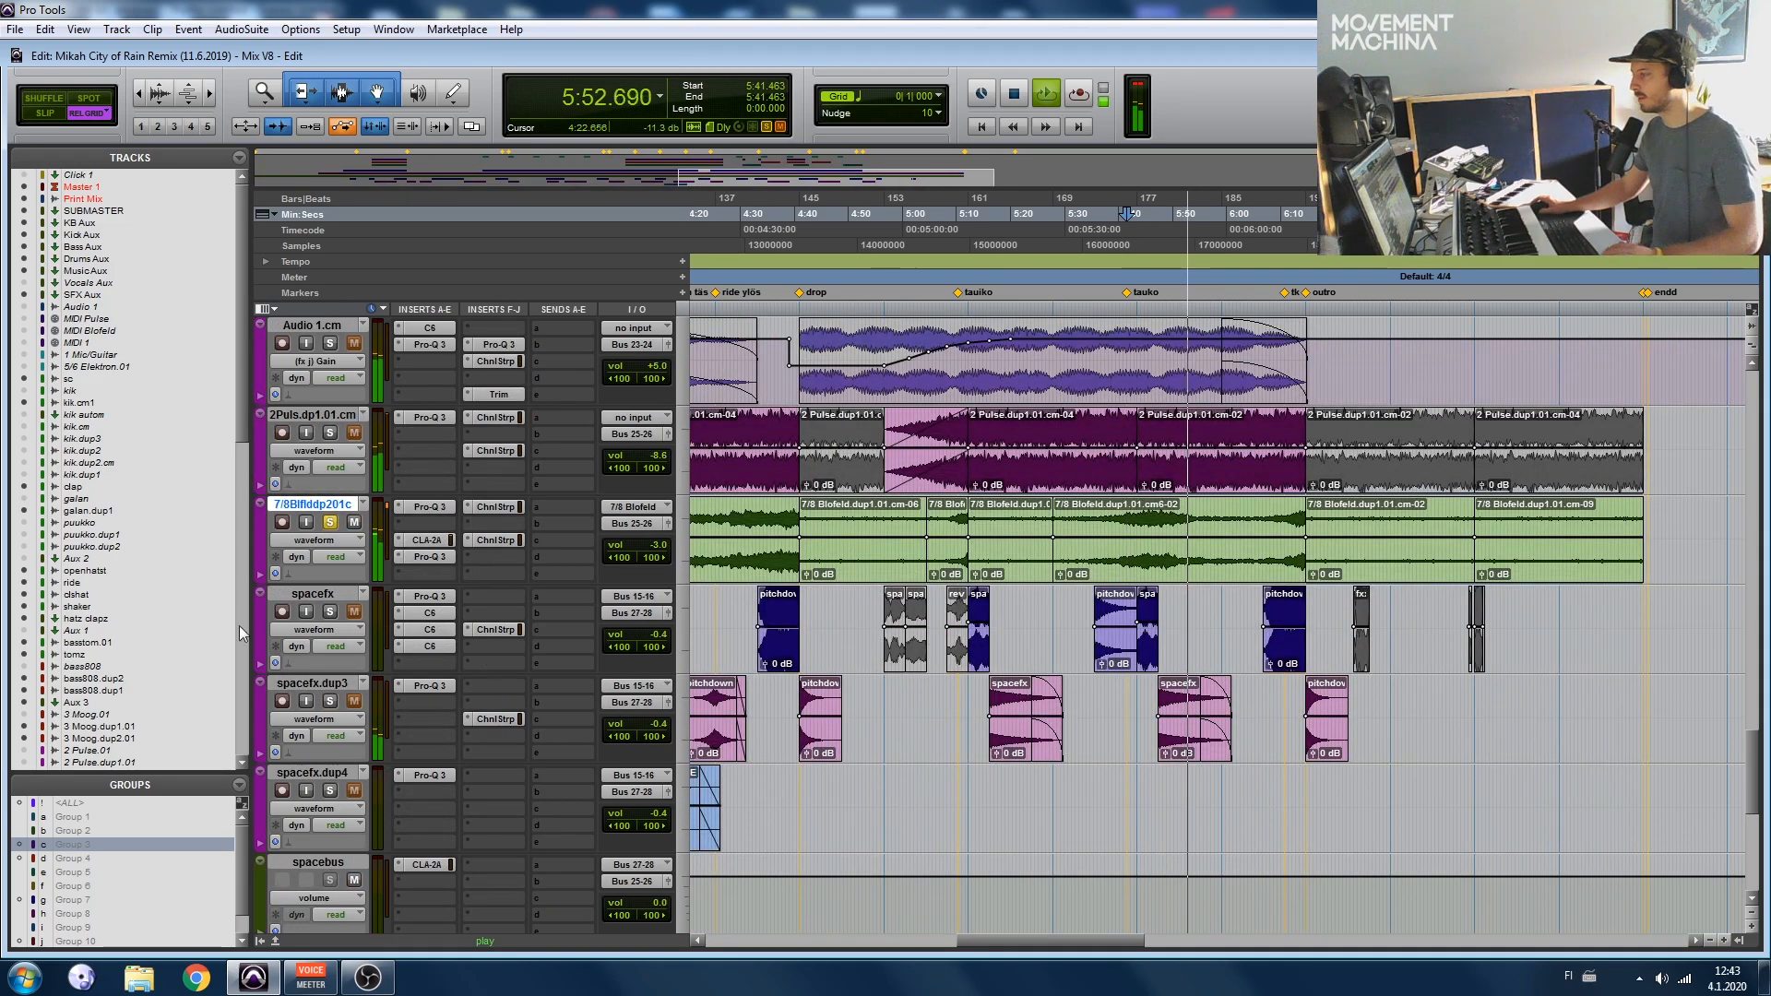
{"action": "key", "text": "space"}
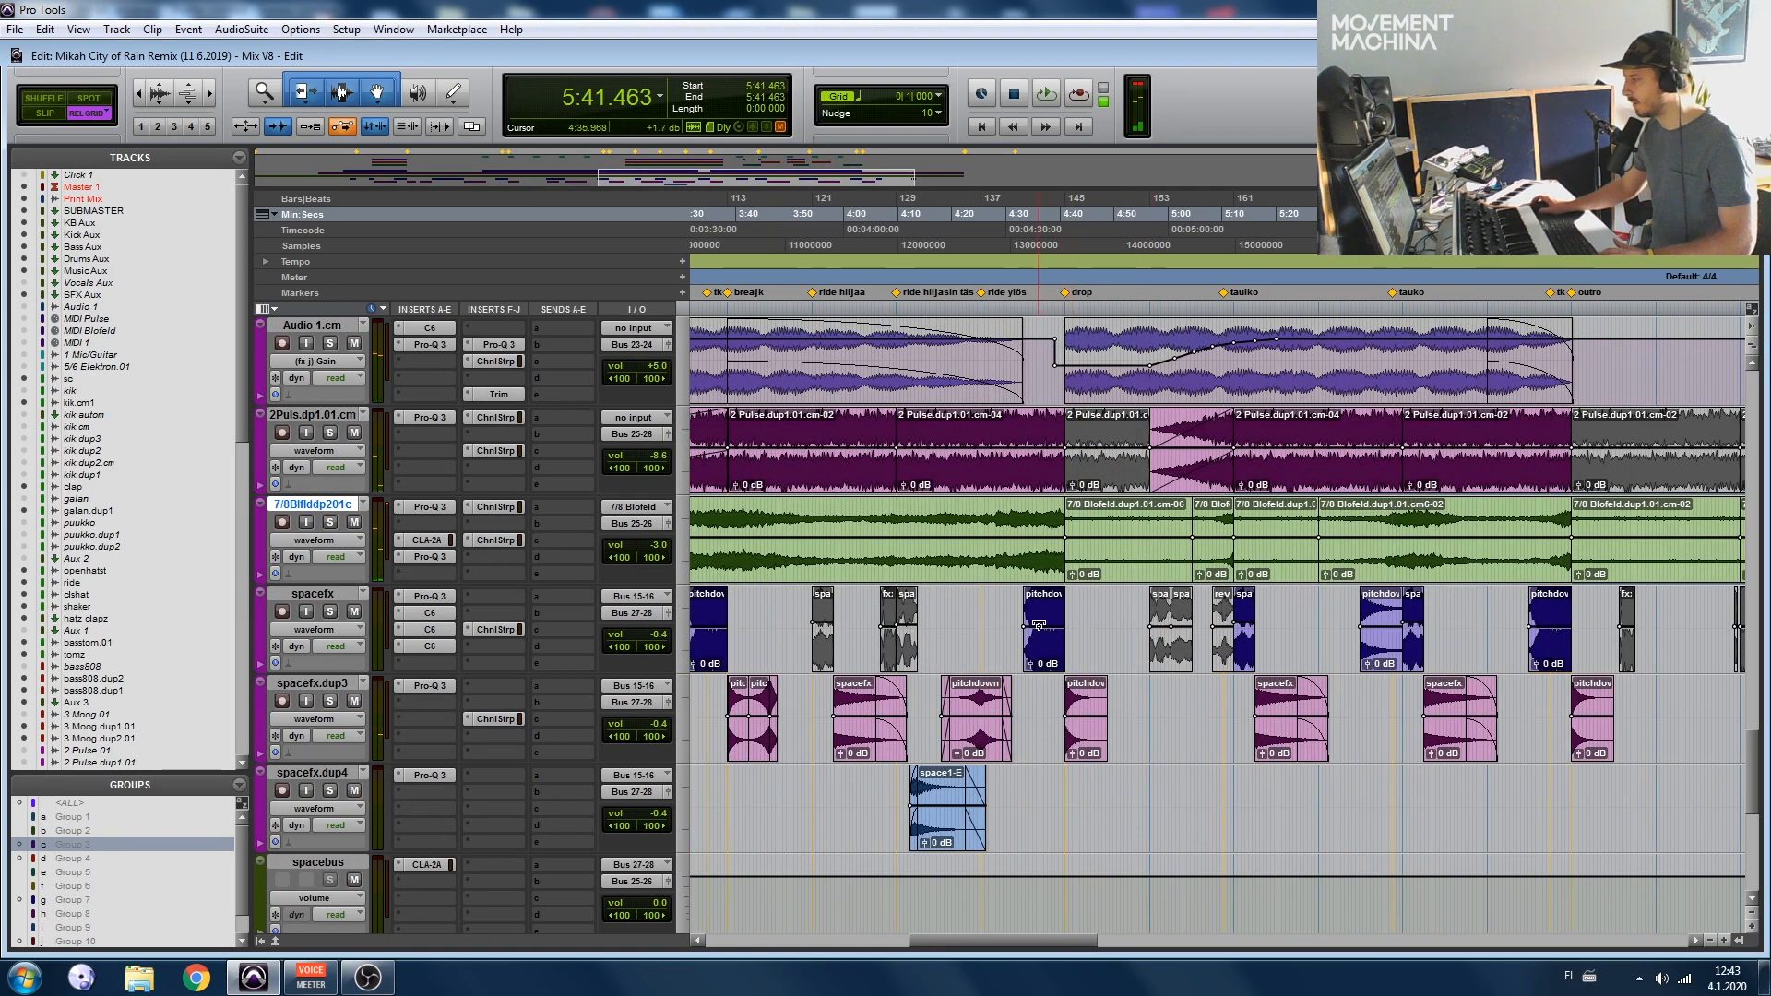
Step: Solo the spacefx track and play its space2-01 clip from about 1:10.7
{"action": "scroll", "coordinate": [1050, 634], "scroll_direction": "left", "scroll_amount": 10}
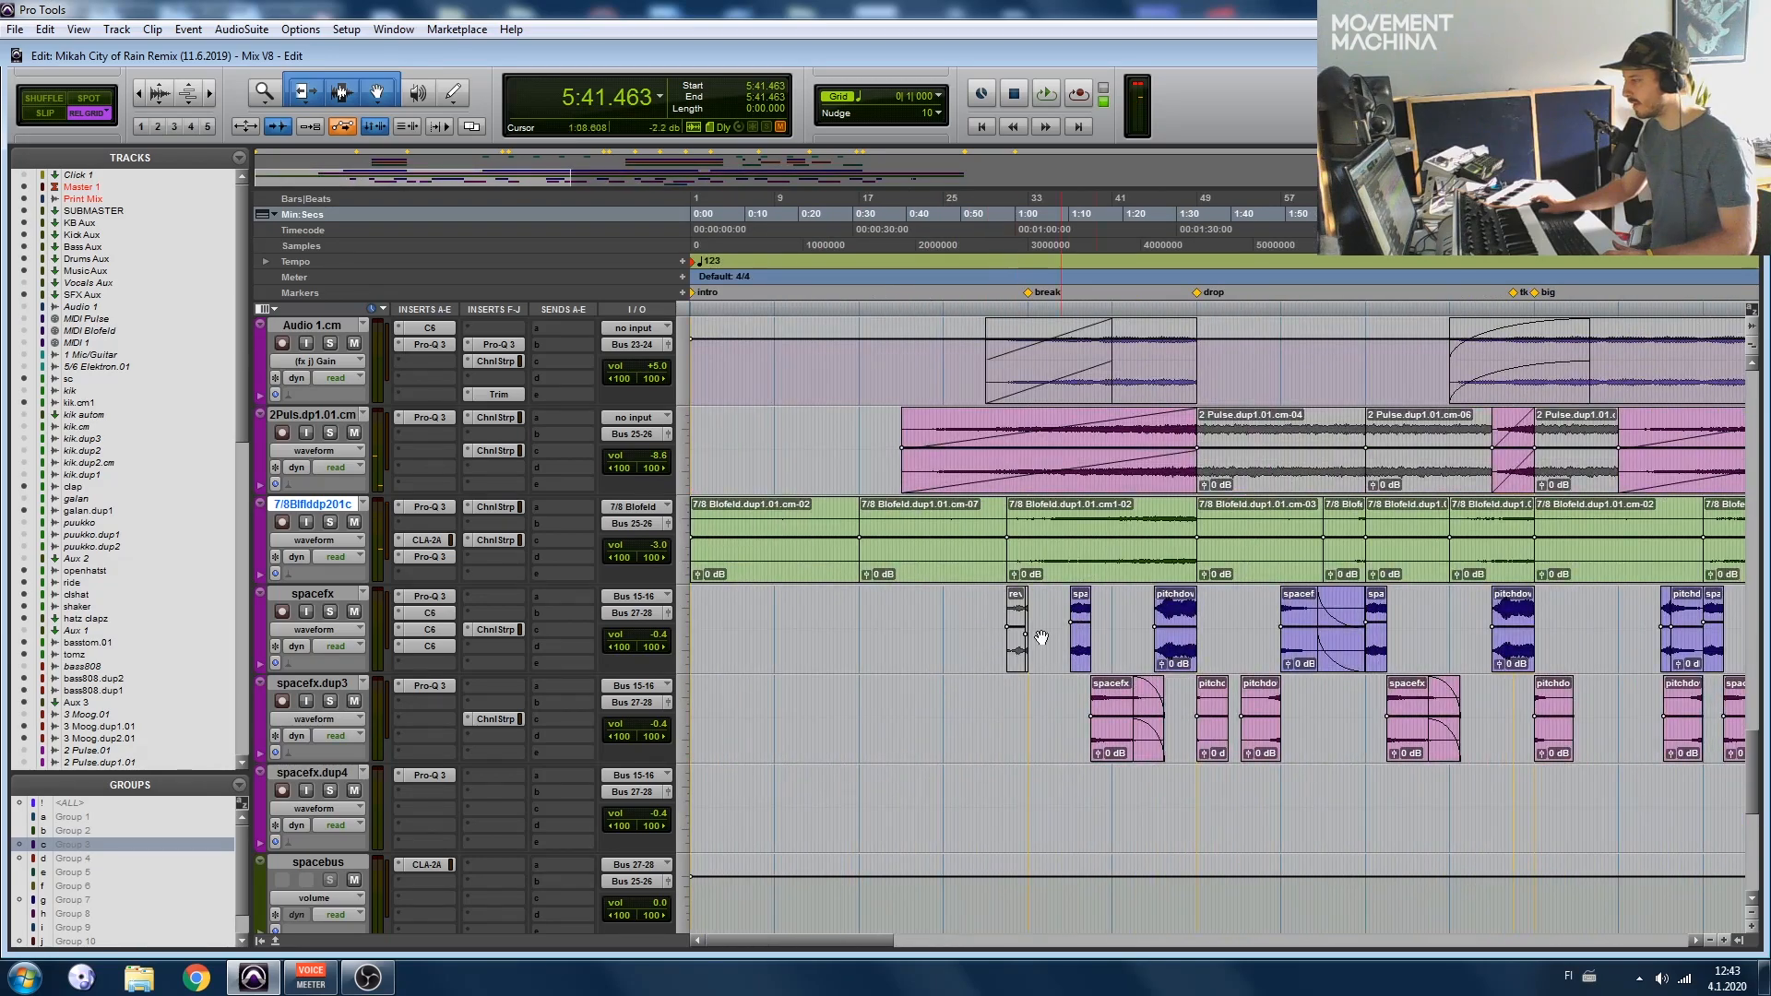
{"action": "left_click", "coordinate": [1072, 704]}
{"action": "key", "text": "space"}
{"action": "left_click", "coordinate": [330, 612]}
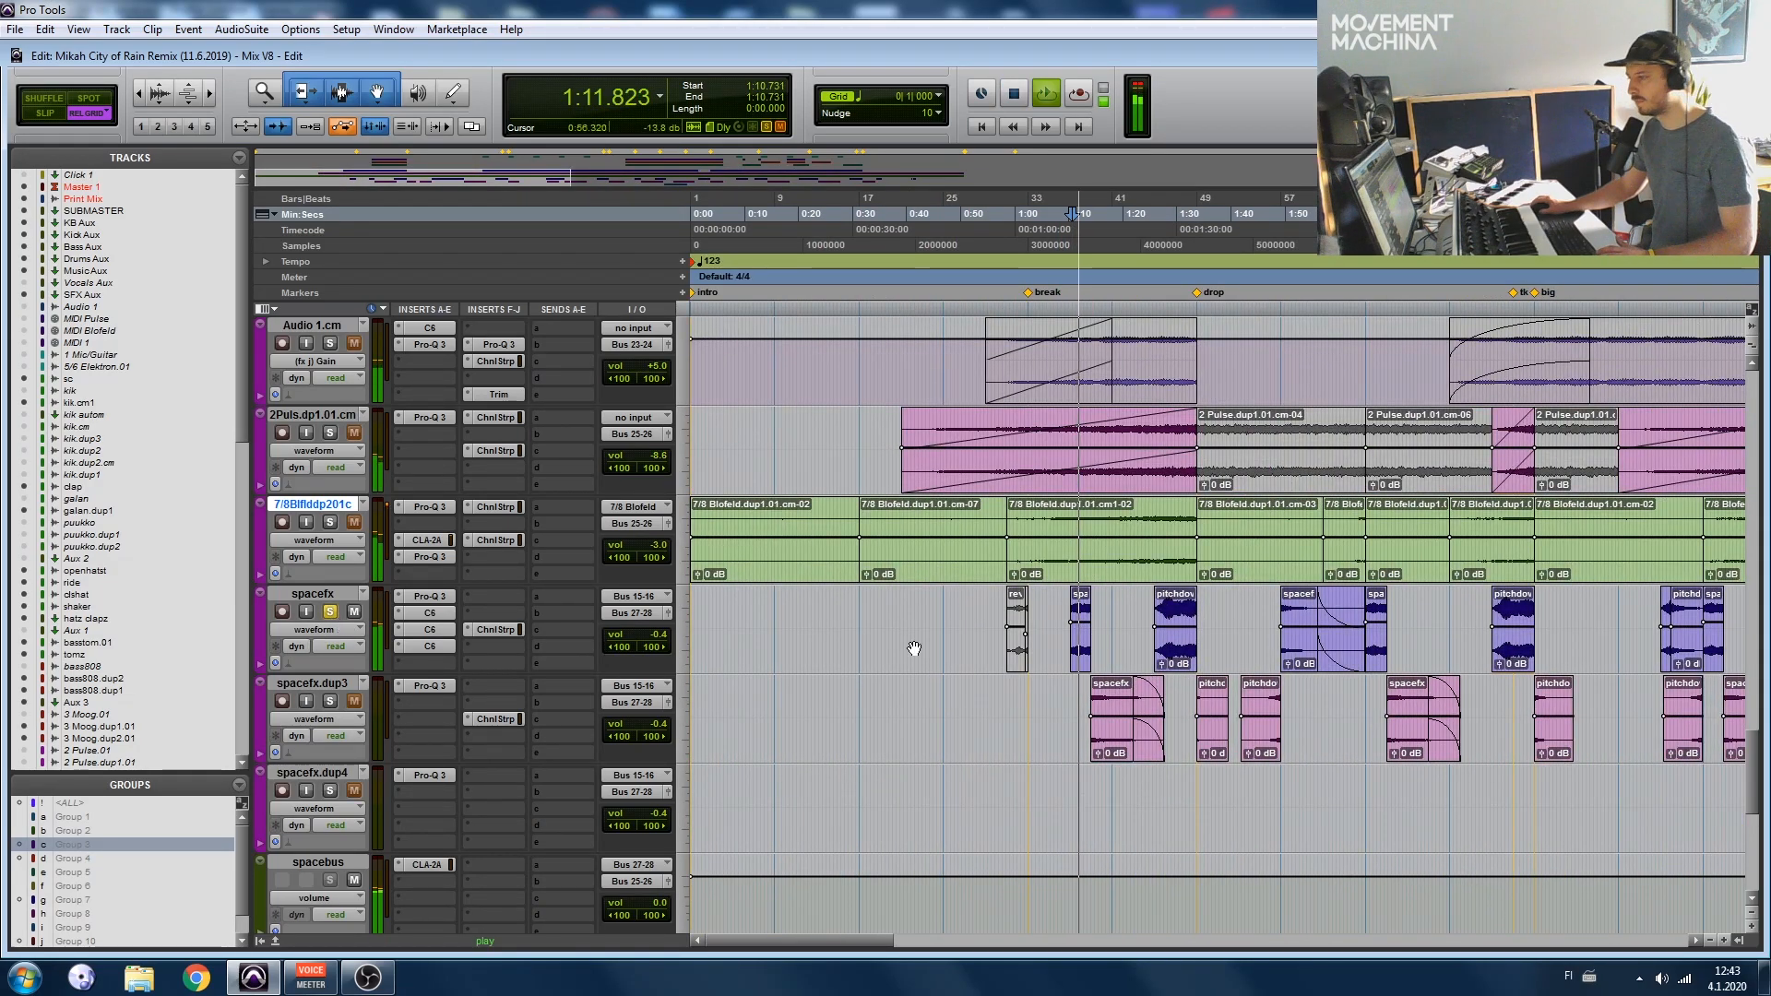
{"action": "key", "text": "t"}
{"action": "key", "text": "t"}
{"action": "key", "text": "t"}
{"action": "scroll", "coordinate": [1165, 655], "scroll_direction": "up", "scroll_amount": 2}
{"action": "scroll", "coordinate": [1166, 656], "scroll_direction": "right", "scroll_amount": 3}
{"action": "scroll", "coordinate": [1166, 656], "scroll_direction": "up", "scroll_amount": 2}
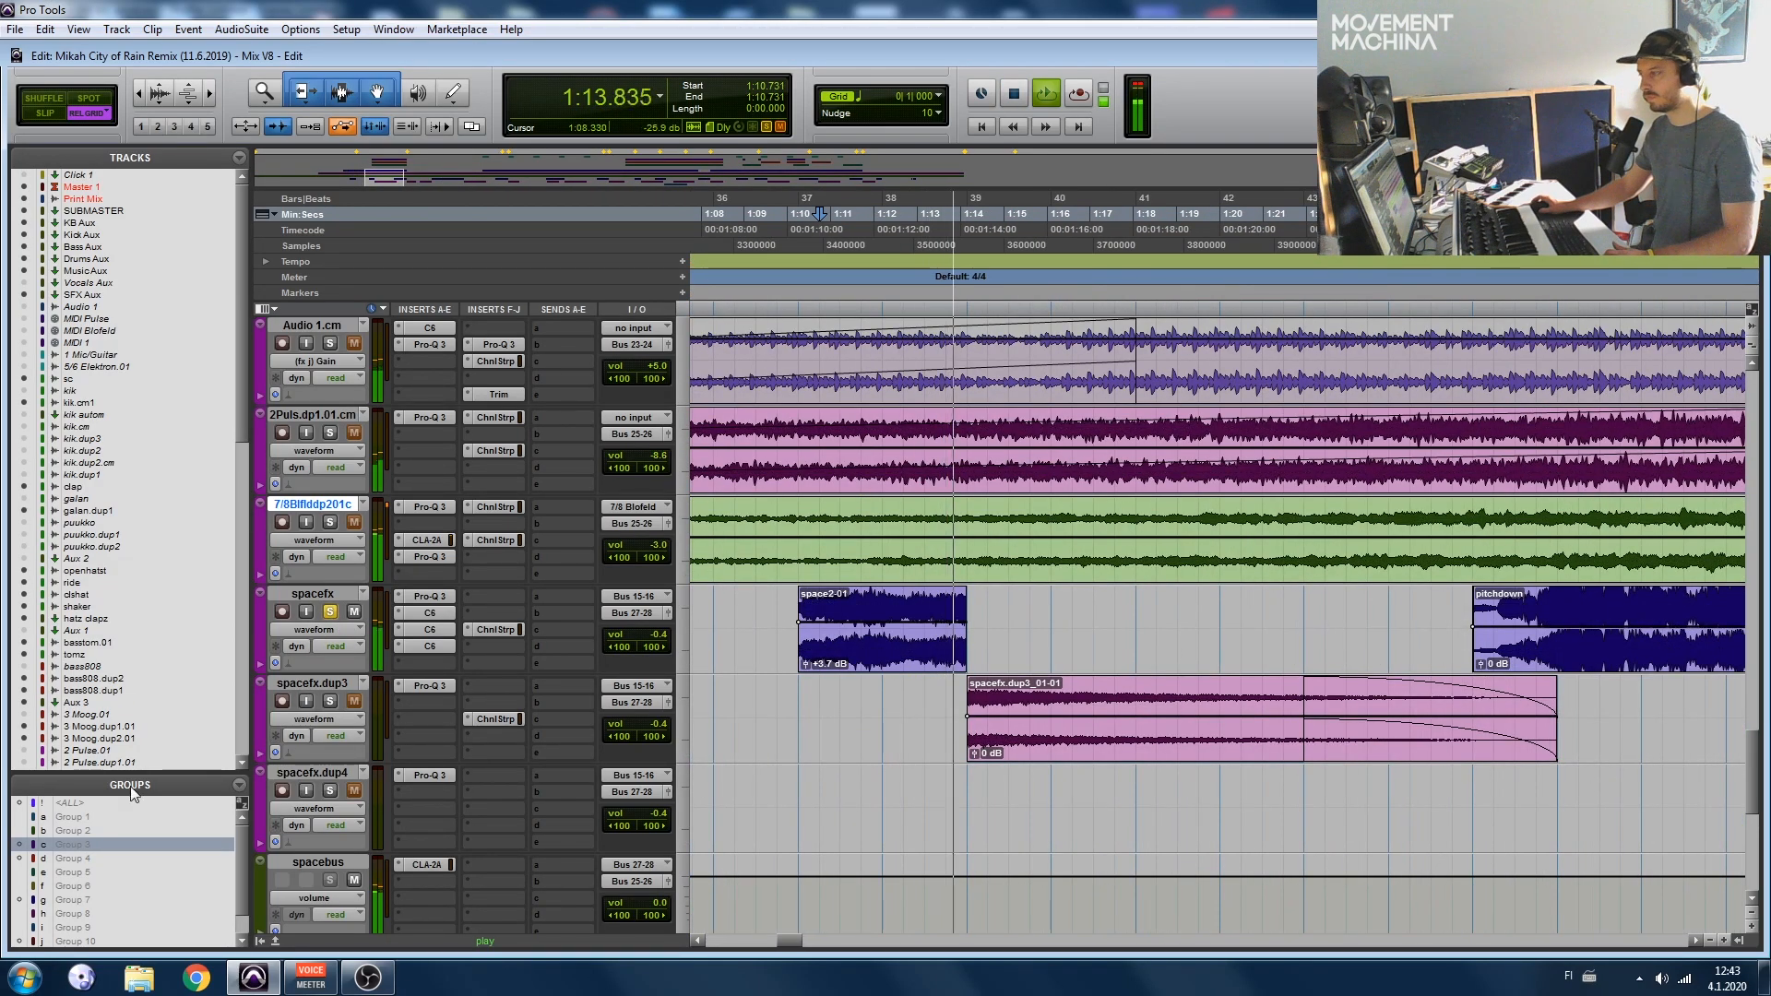
Step: Add spacefx.dup3 and spacefx.dup4 to the solo and play the three effect tracks from about 1:25.4
{"action": "left_click", "coordinate": [330, 702]}
{"action": "left_click", "coordinate": [330, 791]}
{"action": "key", "text": "r"}
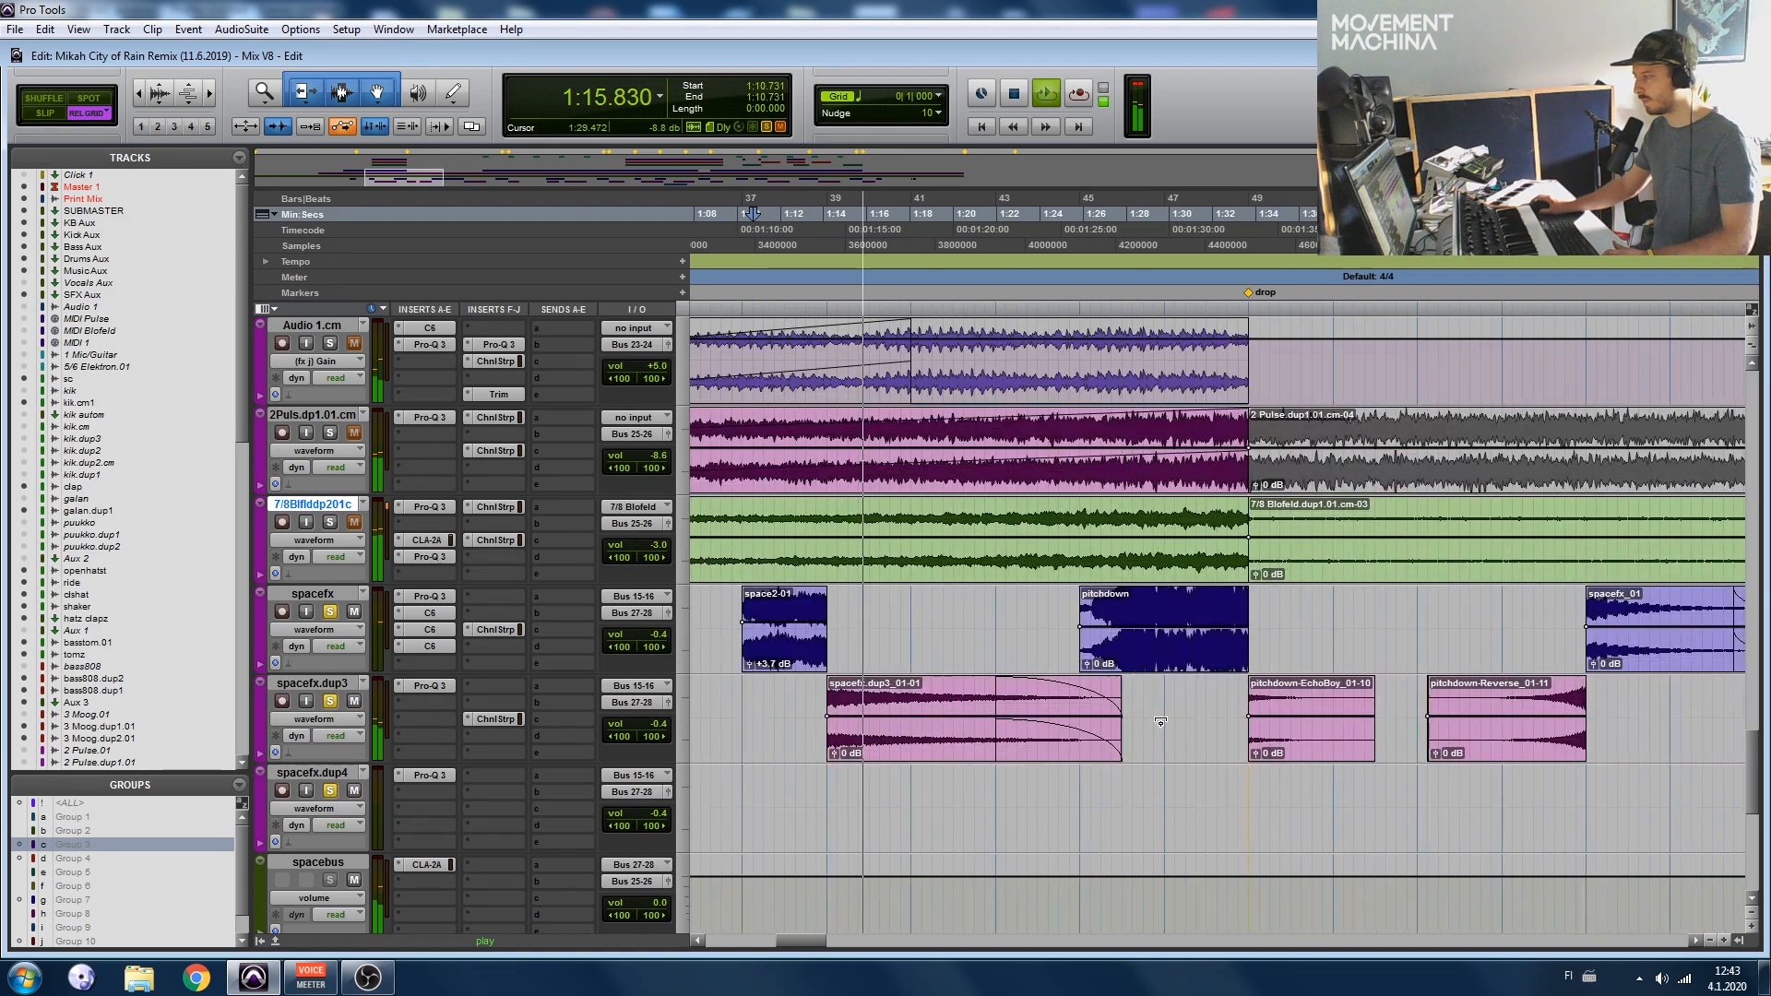
{"action": "key", "text": "r"}
{"action": "scroll", "coordinate": [1292, 729], "scroll_direction": "right", "scroll_amount": 3}
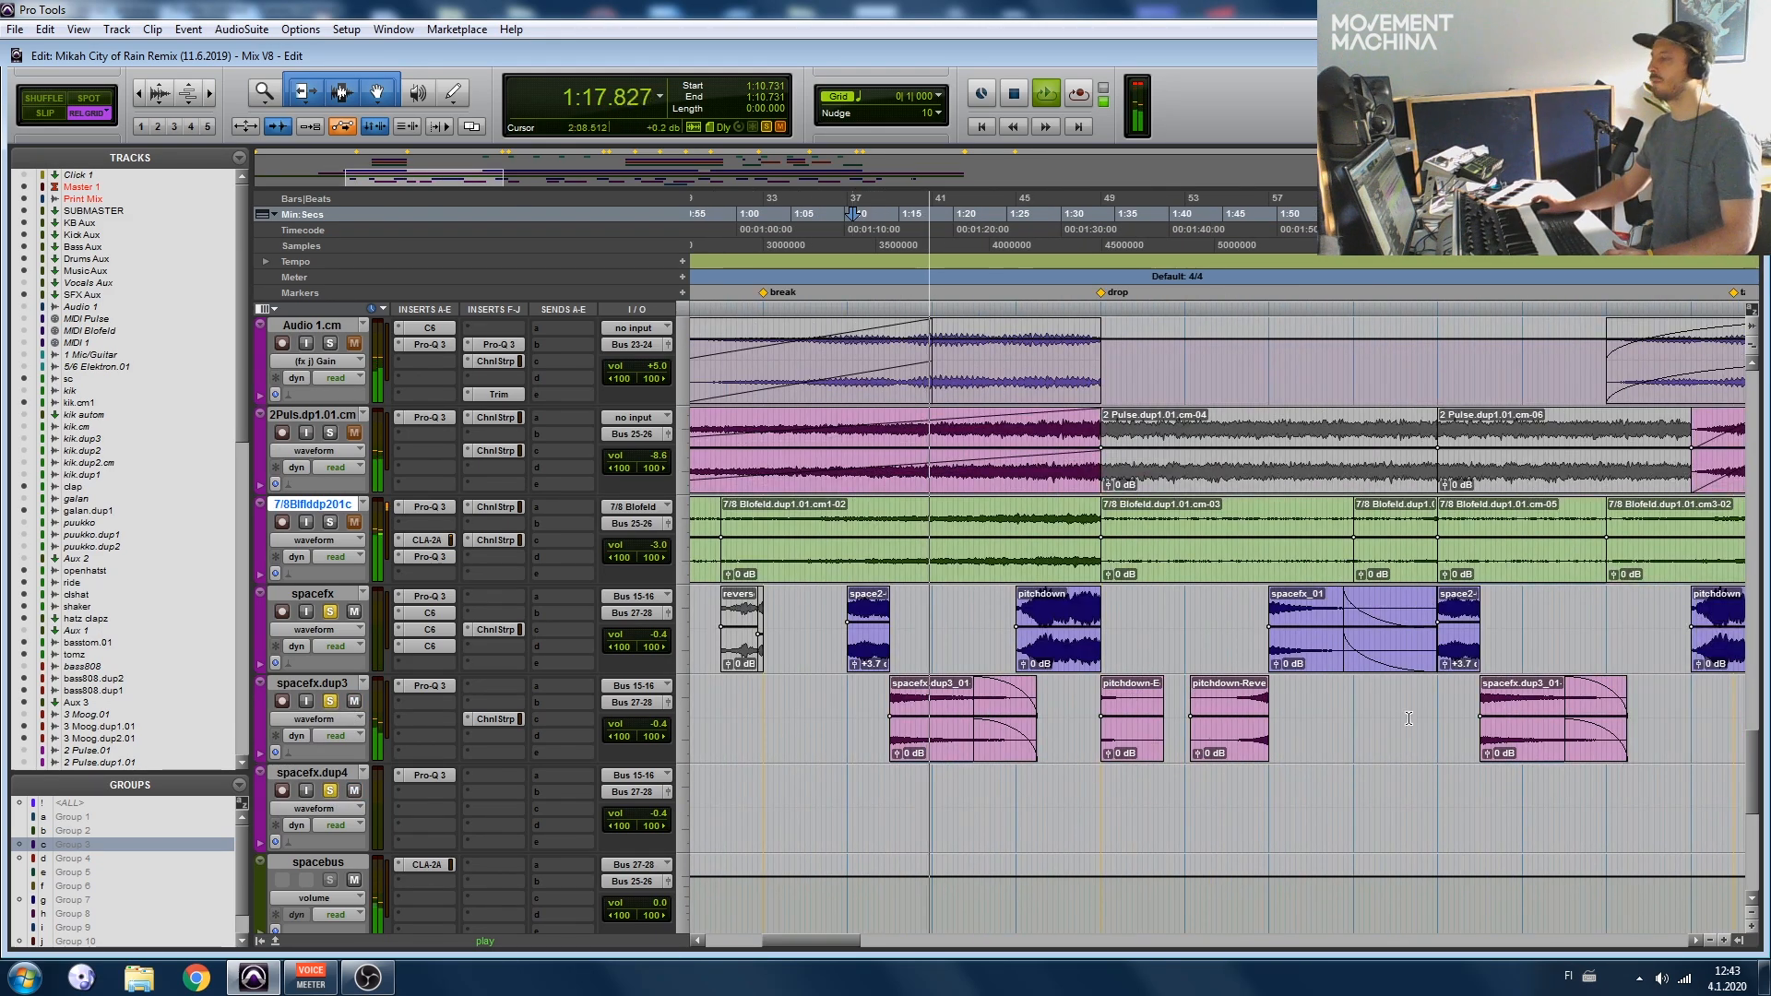
{"action": "scroll", "coordinate": [1292, 724], "scroll_direction": "up", "scroll_amount": 6}
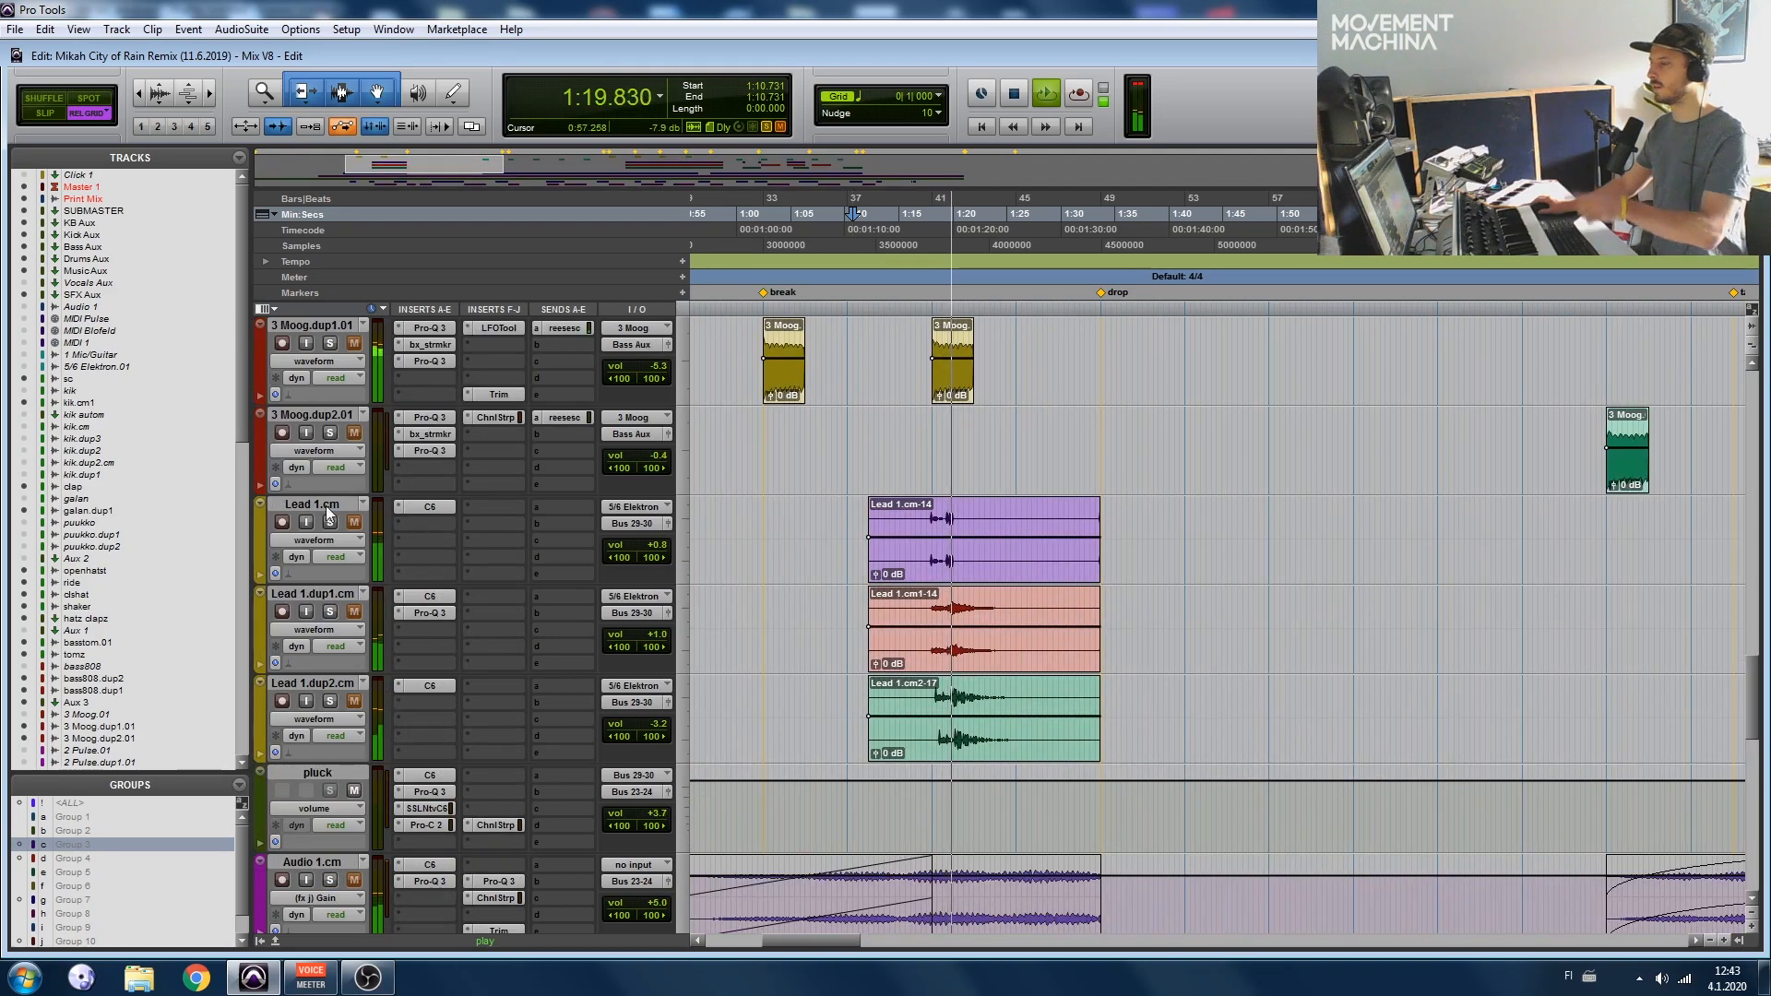
{"action": "scroll", "coordinate": [1046, 650], "scroll_direction": "down", "scroll_amount": 2}
{"action": "scroll", "coordinate": [1046, 650], "scroll_direction": "down", "scroll_amount": 4}
{"action": "scroll", "coordinate": [1013, 694], "scroll_direction": "down", "scroll_amount": 1}
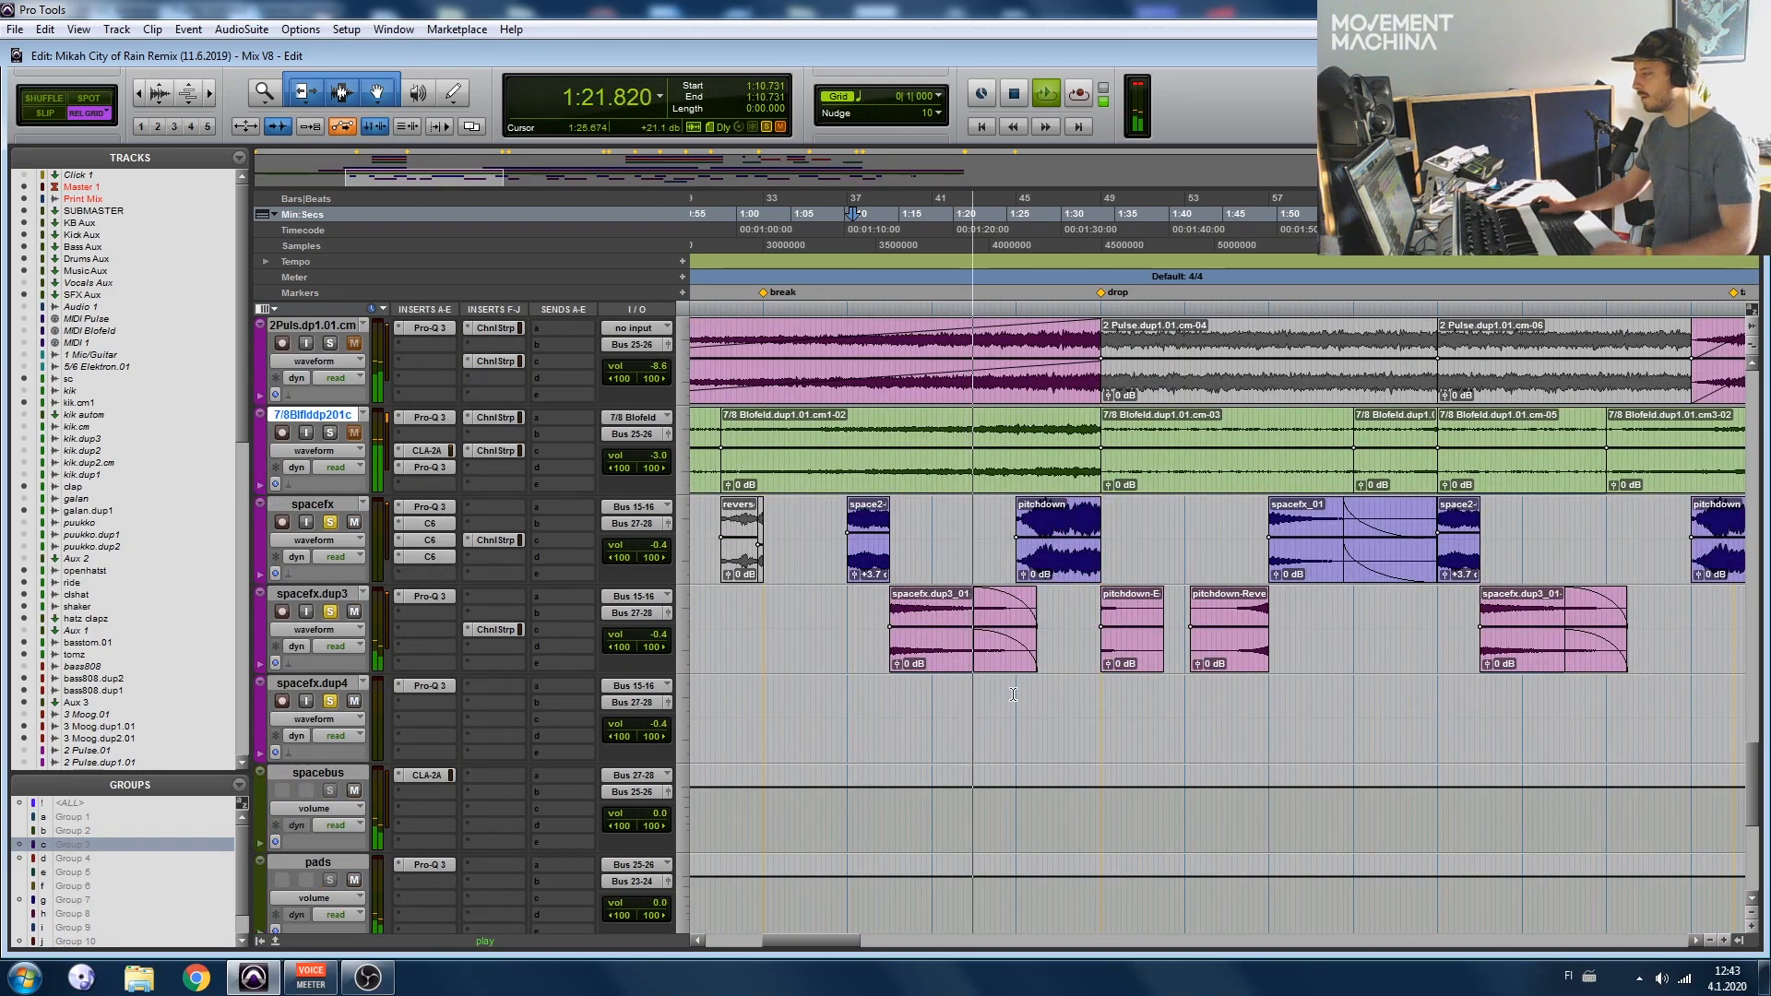
{"action": "left_click", "coordinate": [1012, 697]}
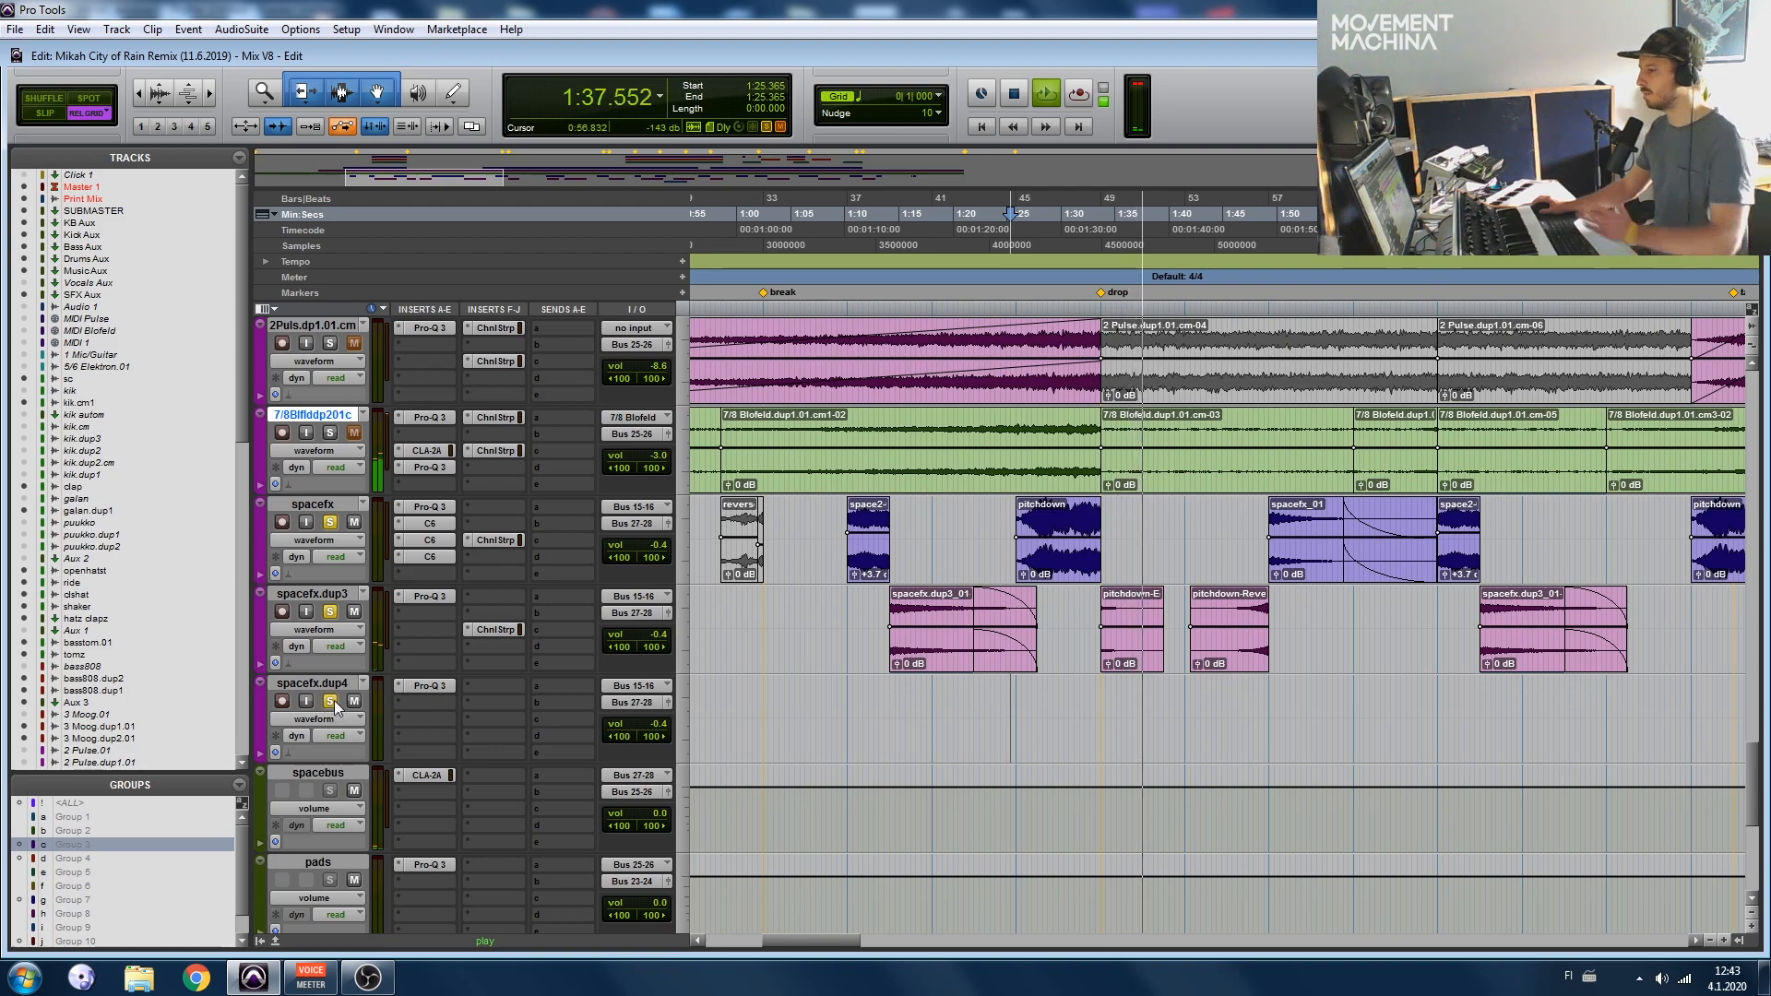
Step: Unsolo the three spacefx tracks, play the full mix from about 1:46.8 over the pitchdown-Reverse and spacefx_01 clips, and stop
{"action": "left_click", "coordinate": [330, 612]}
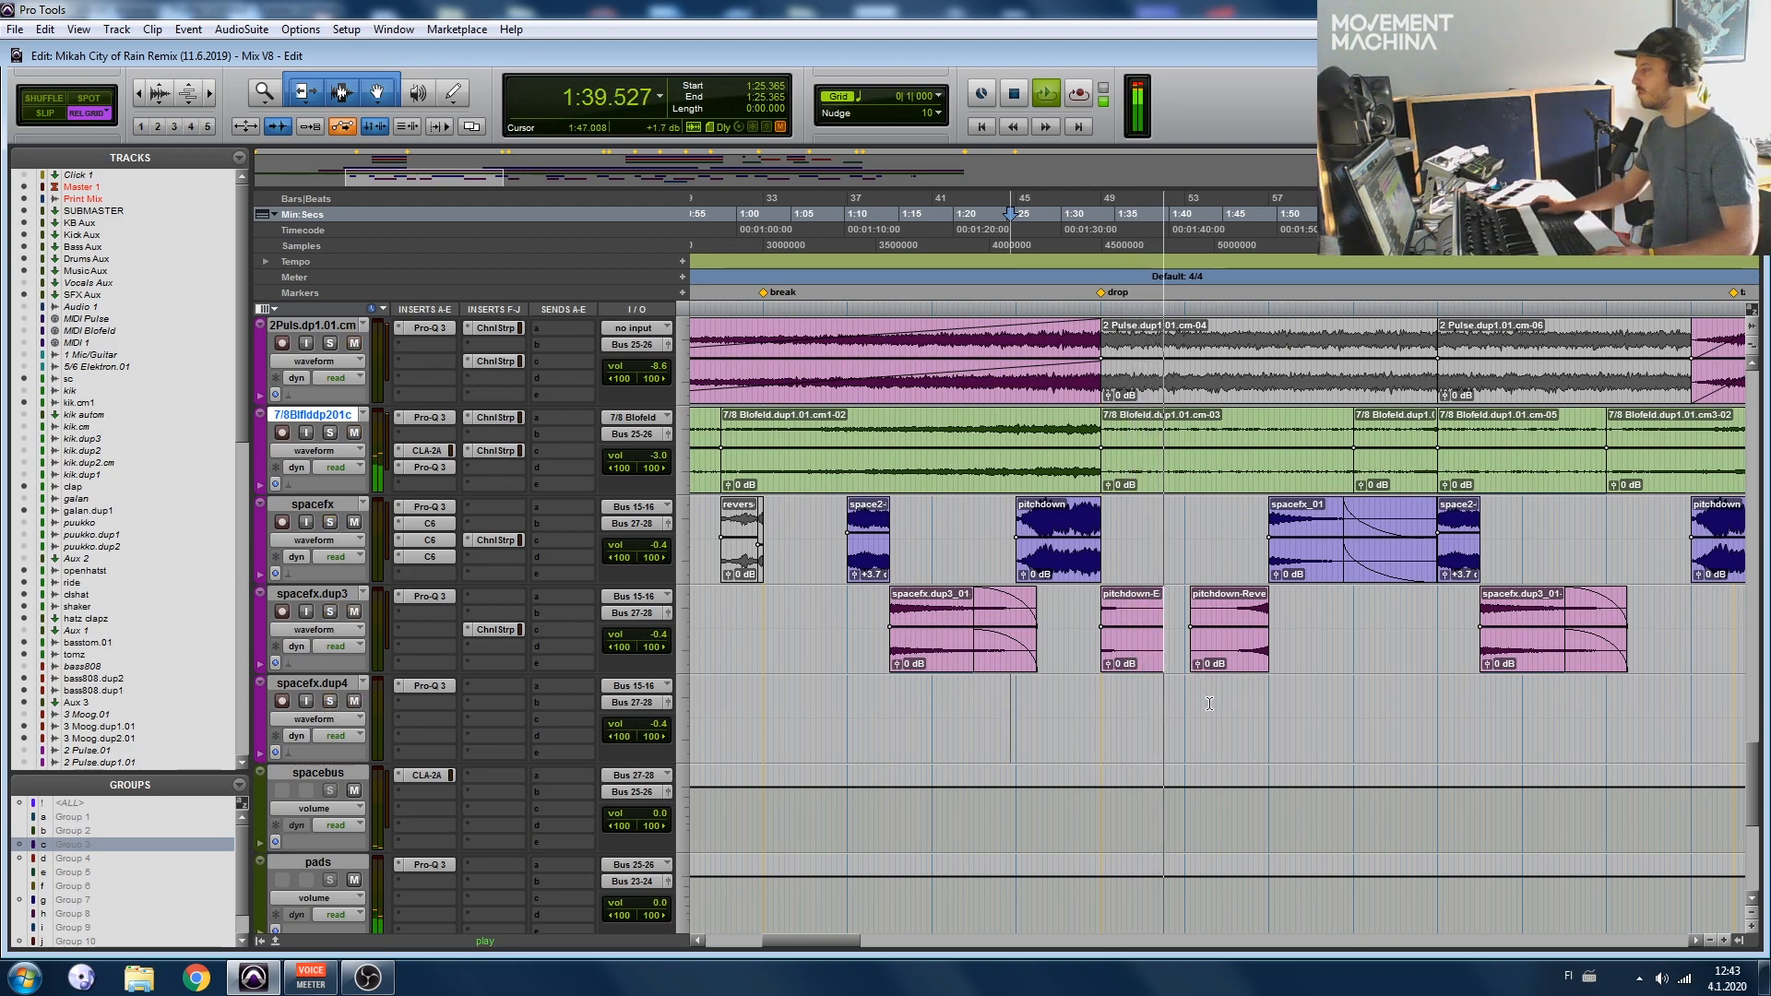
{"action": "left_click", "coordinate": [1244, 708]}
{"action": "scroll", "coordinate": [1244, 709], "scroll_direction": "right", "scroll_amount": 1}
{"action": "key", "text": "t"}
{"action": "key", "text": "t"}
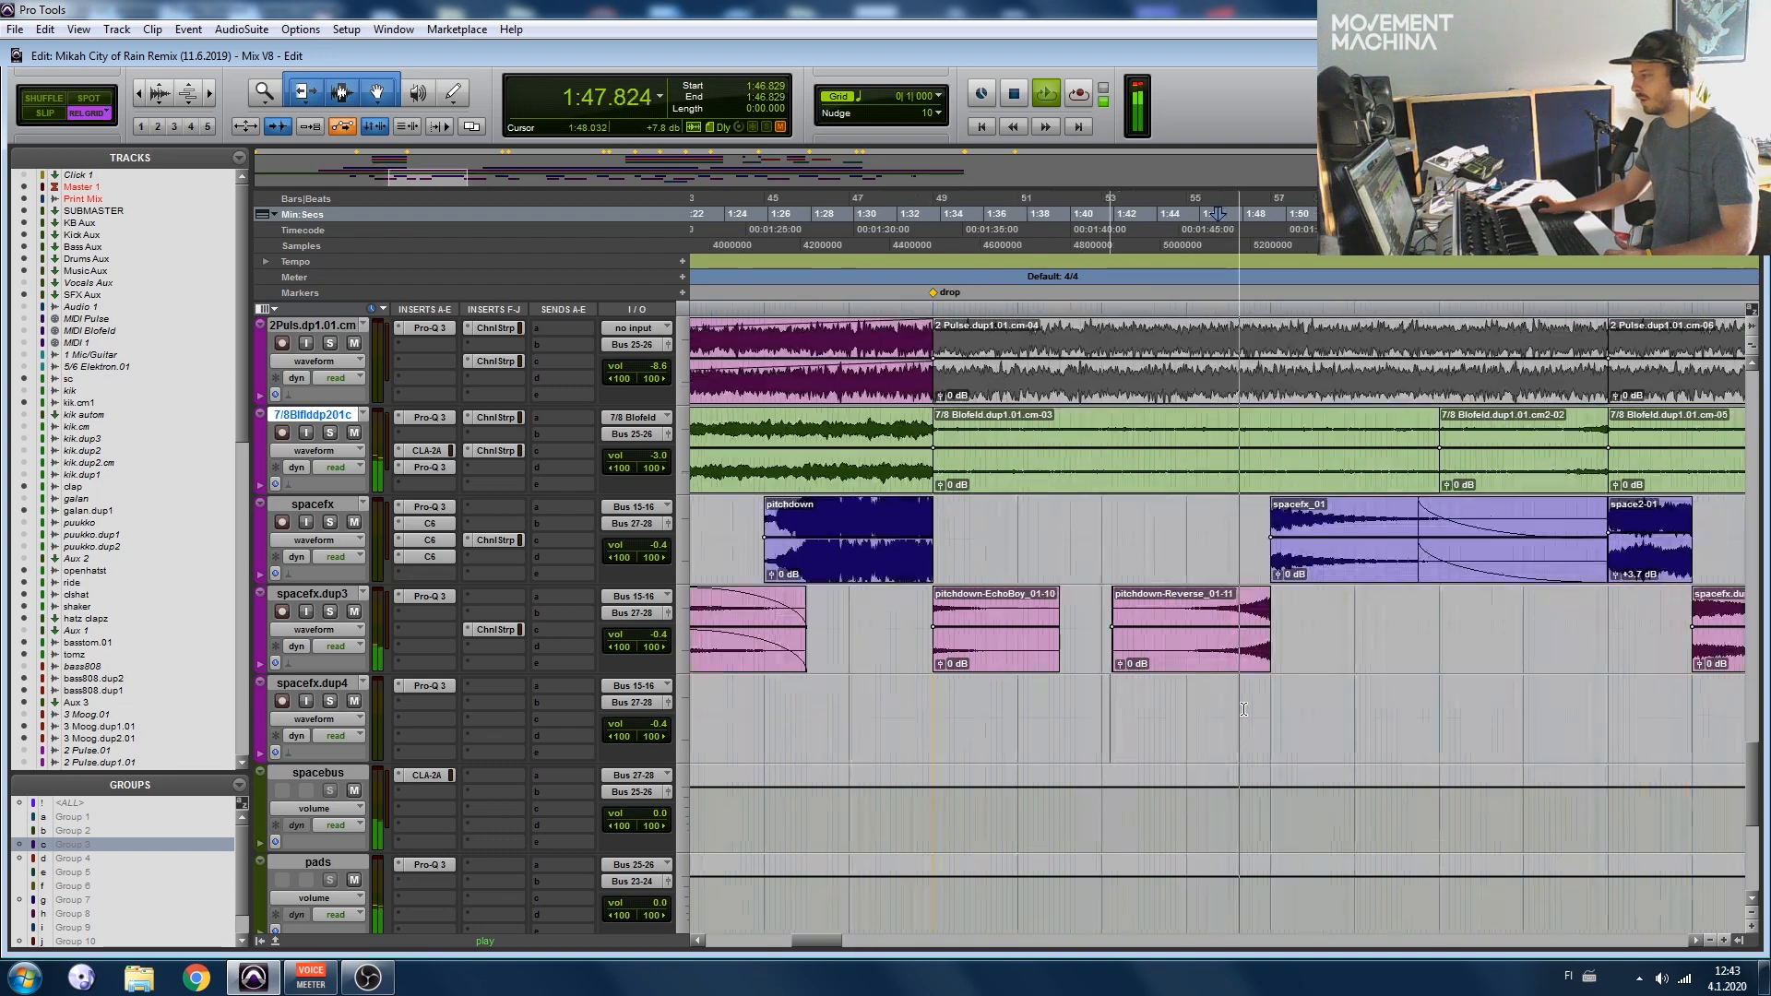
{"action": "scroll", "coordinate": [1244, 709], "scroll_direction": "right", "scroll_amount": 3}
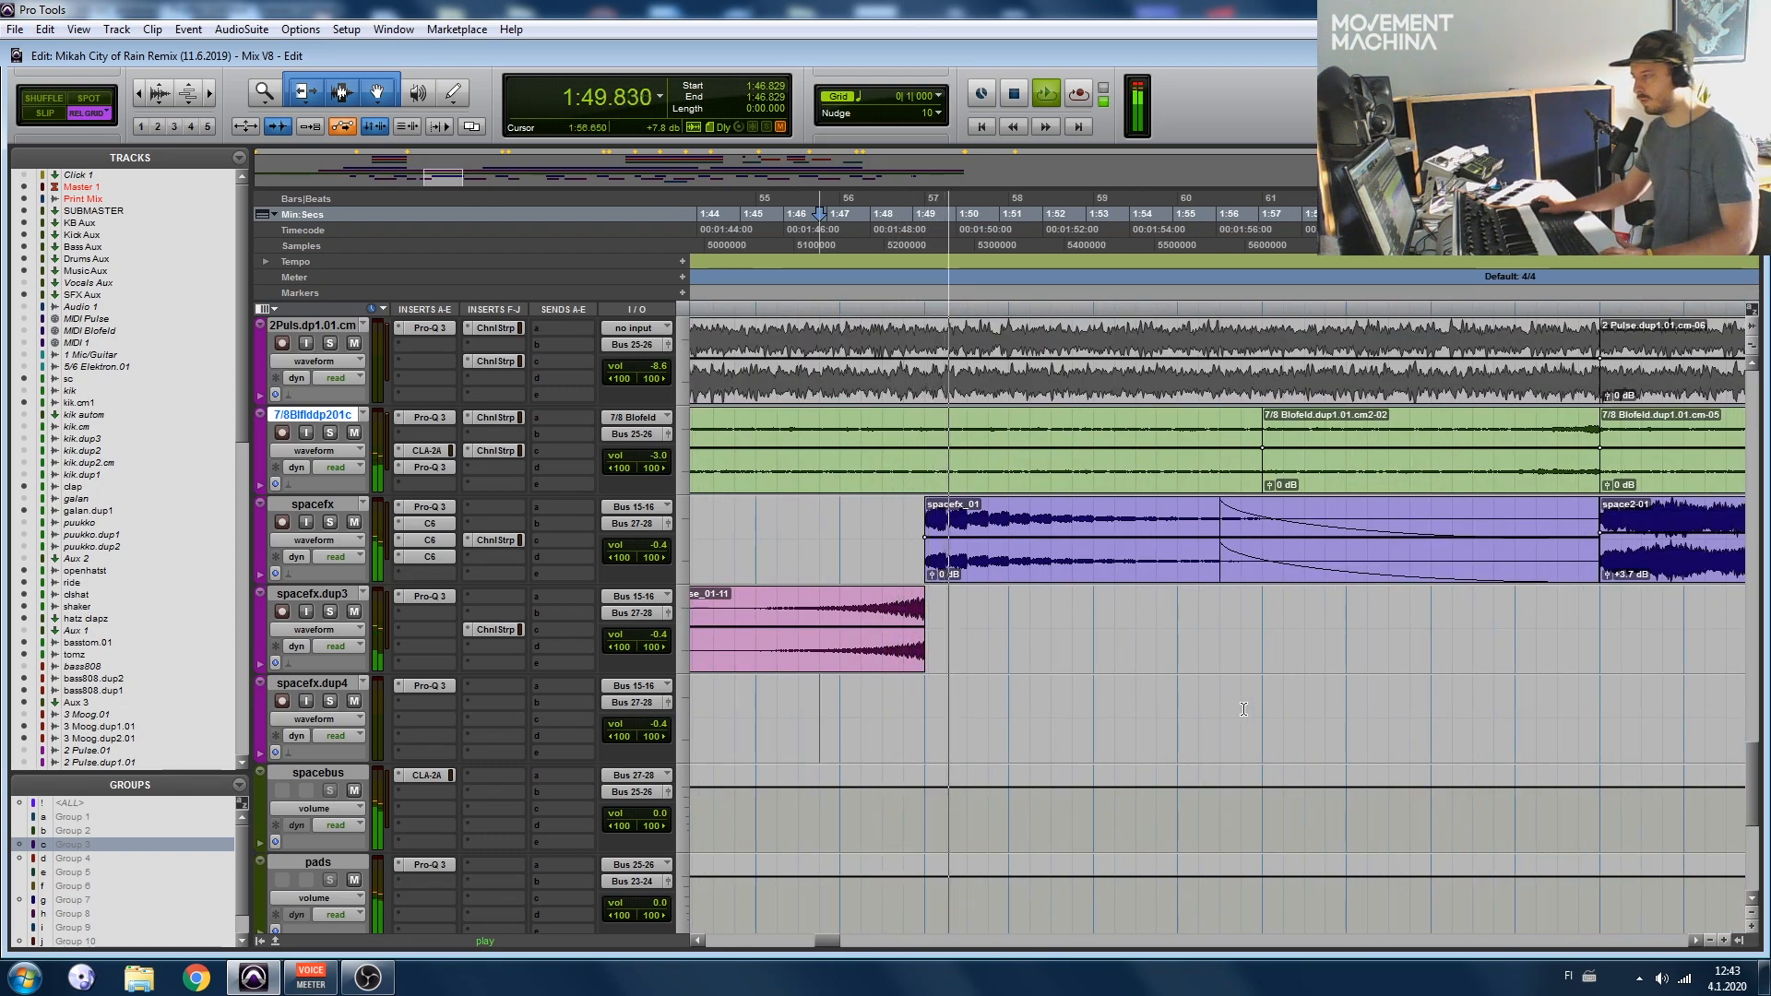
{"action": "key", "text": "r"}
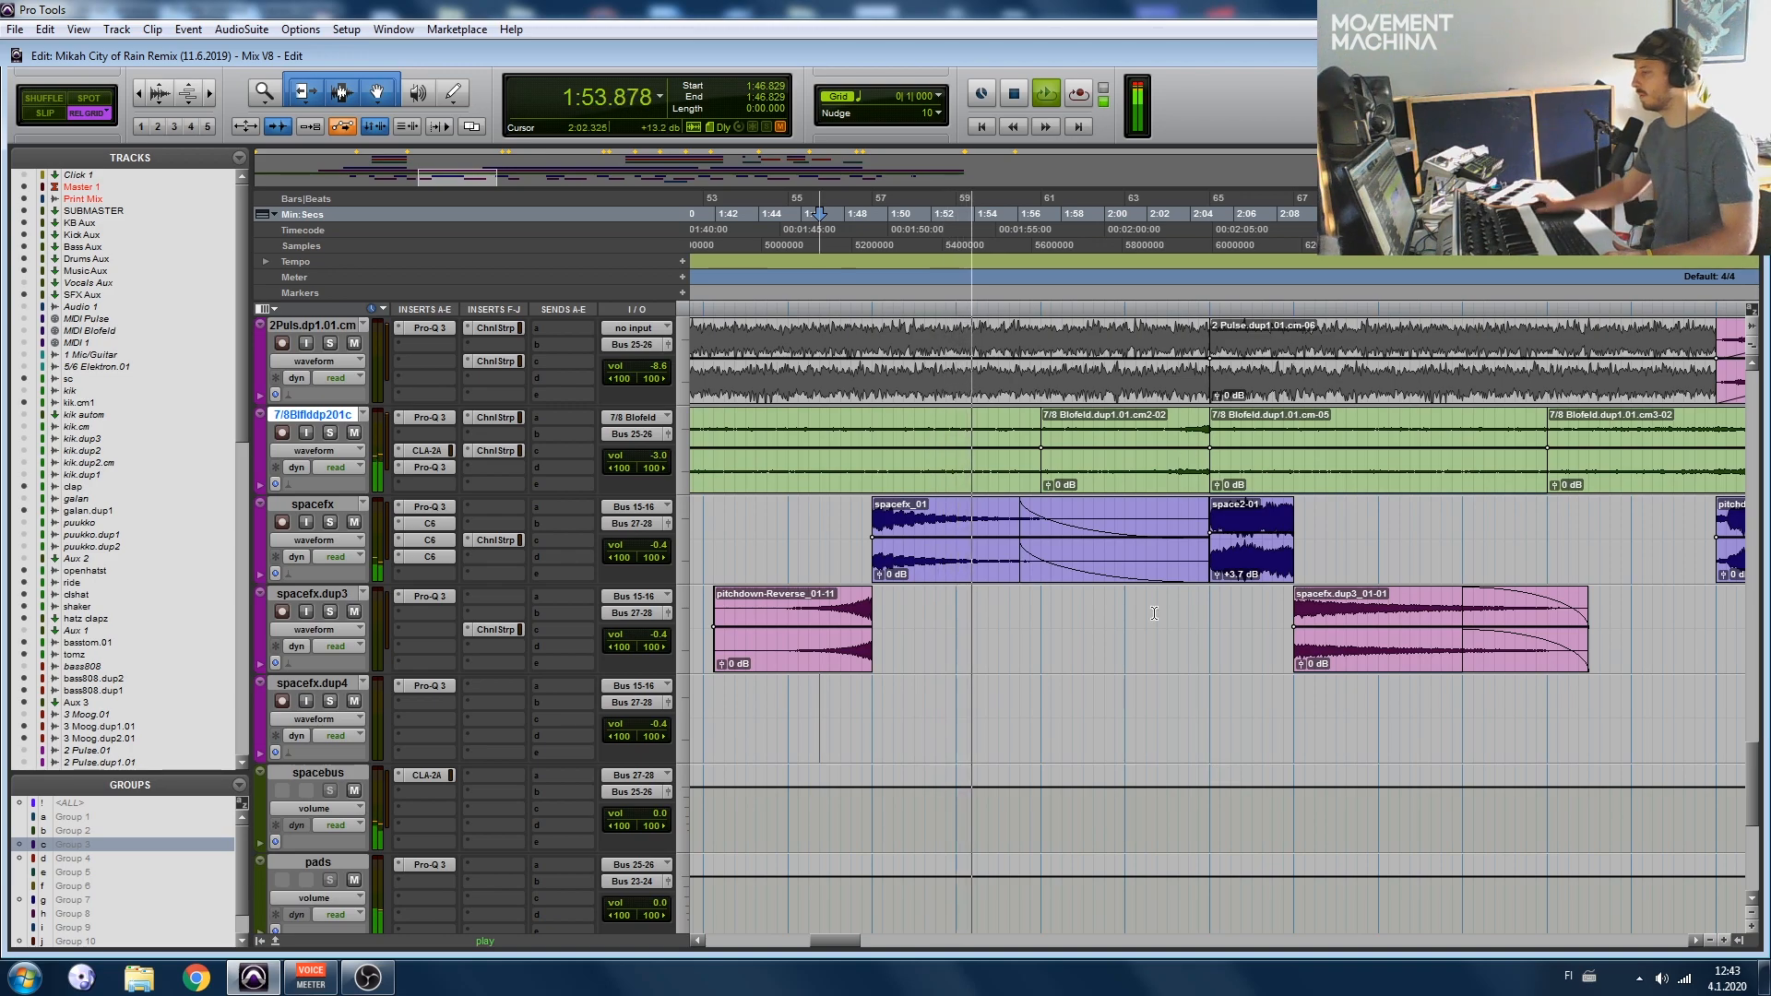
{"action": "key", "text": "r"}
{"action": "key", "text": "r"}
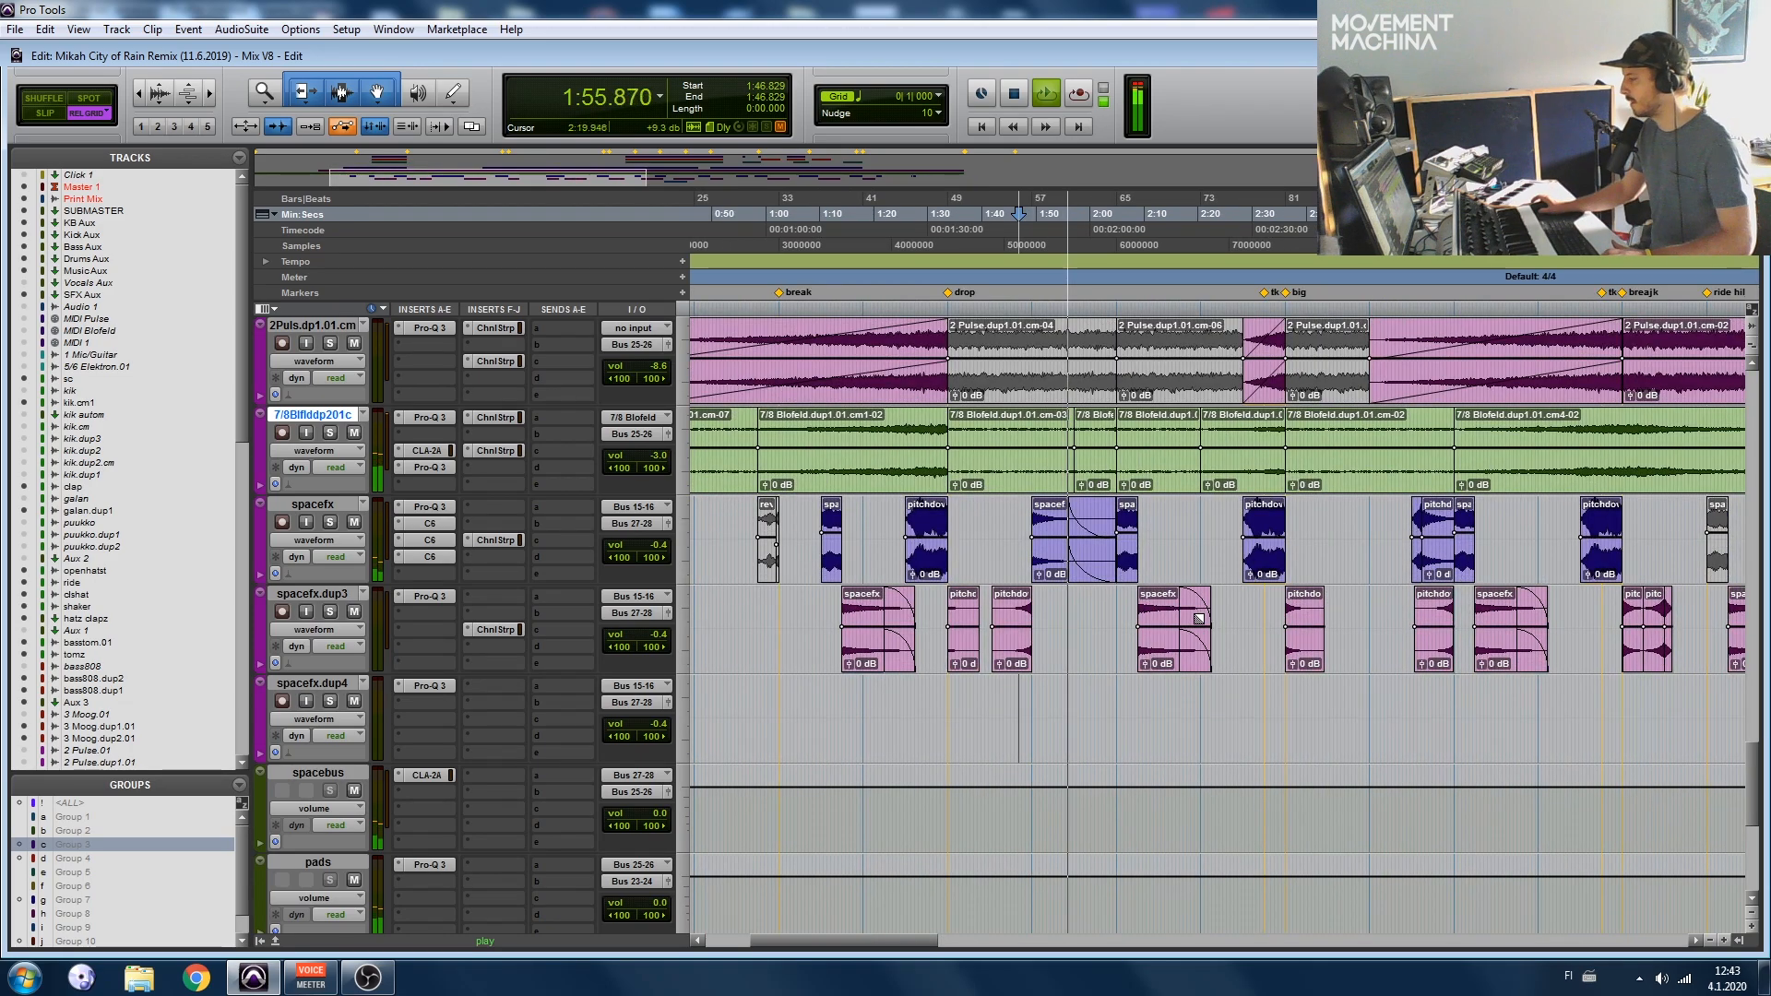
{"action": "key", "text": "space"}
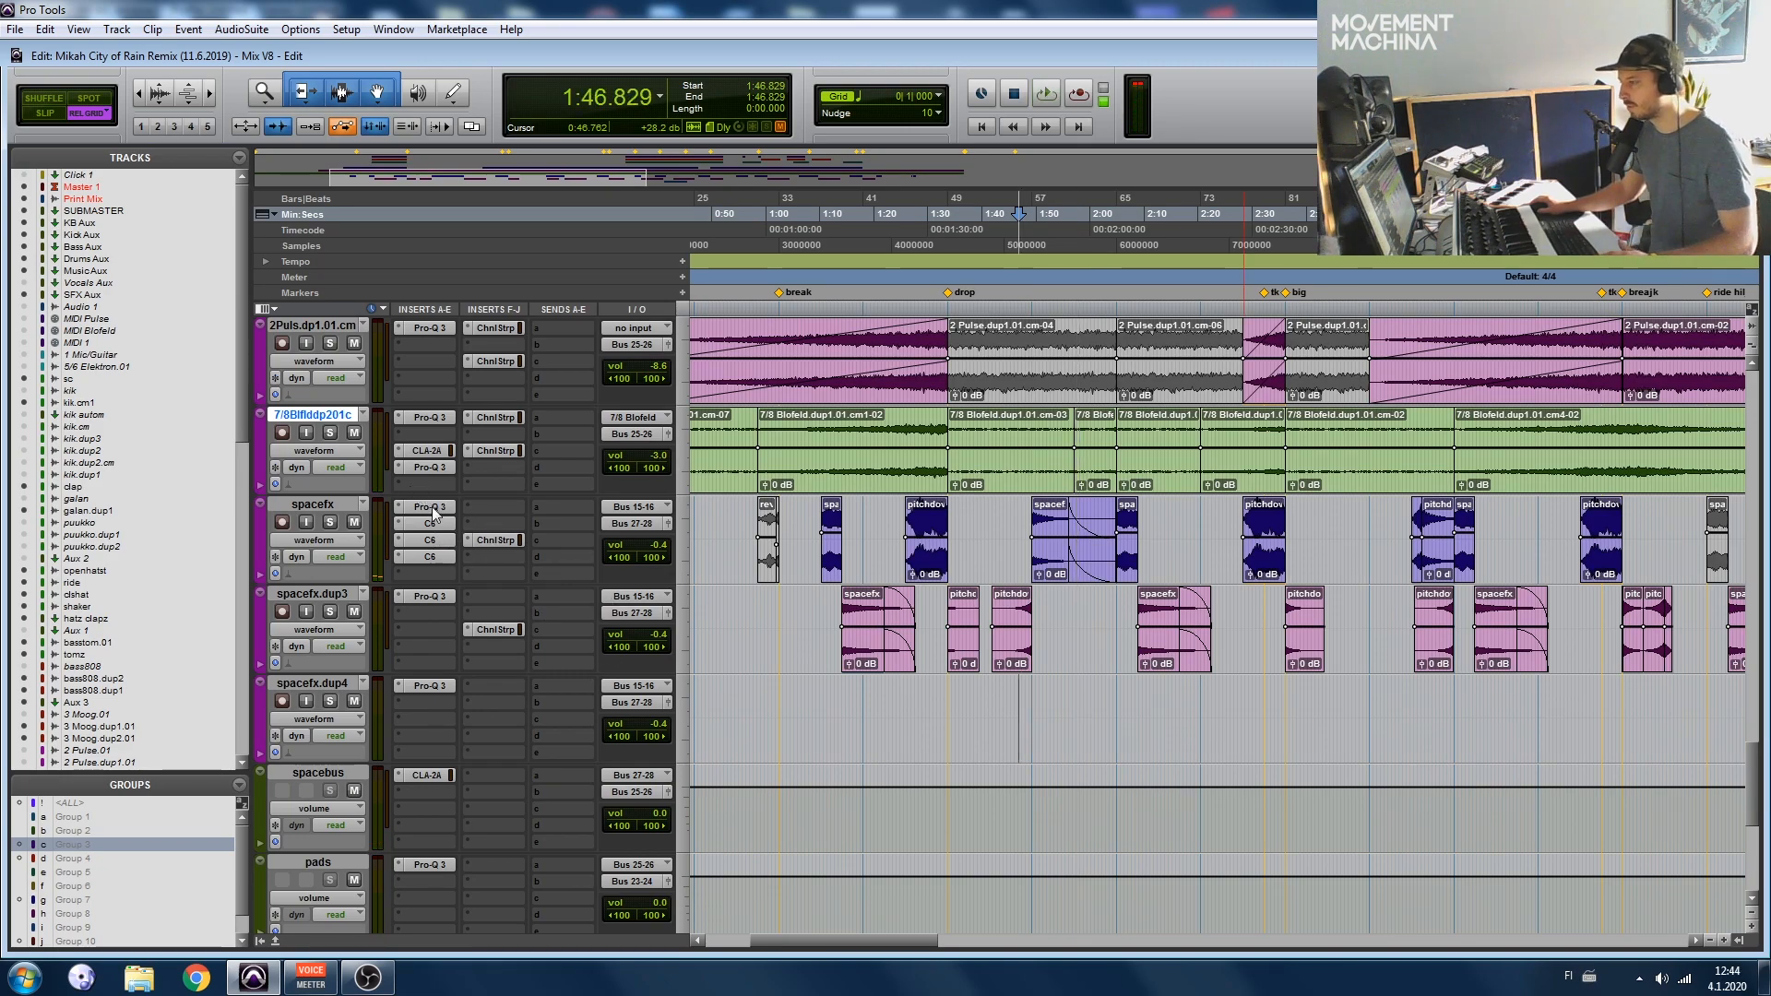
Step: Examine the Pro-Q 3 curve and the first C6's multiband settings on the spacefx track
{"action": "left_click", "coordinate": [433, 510]}
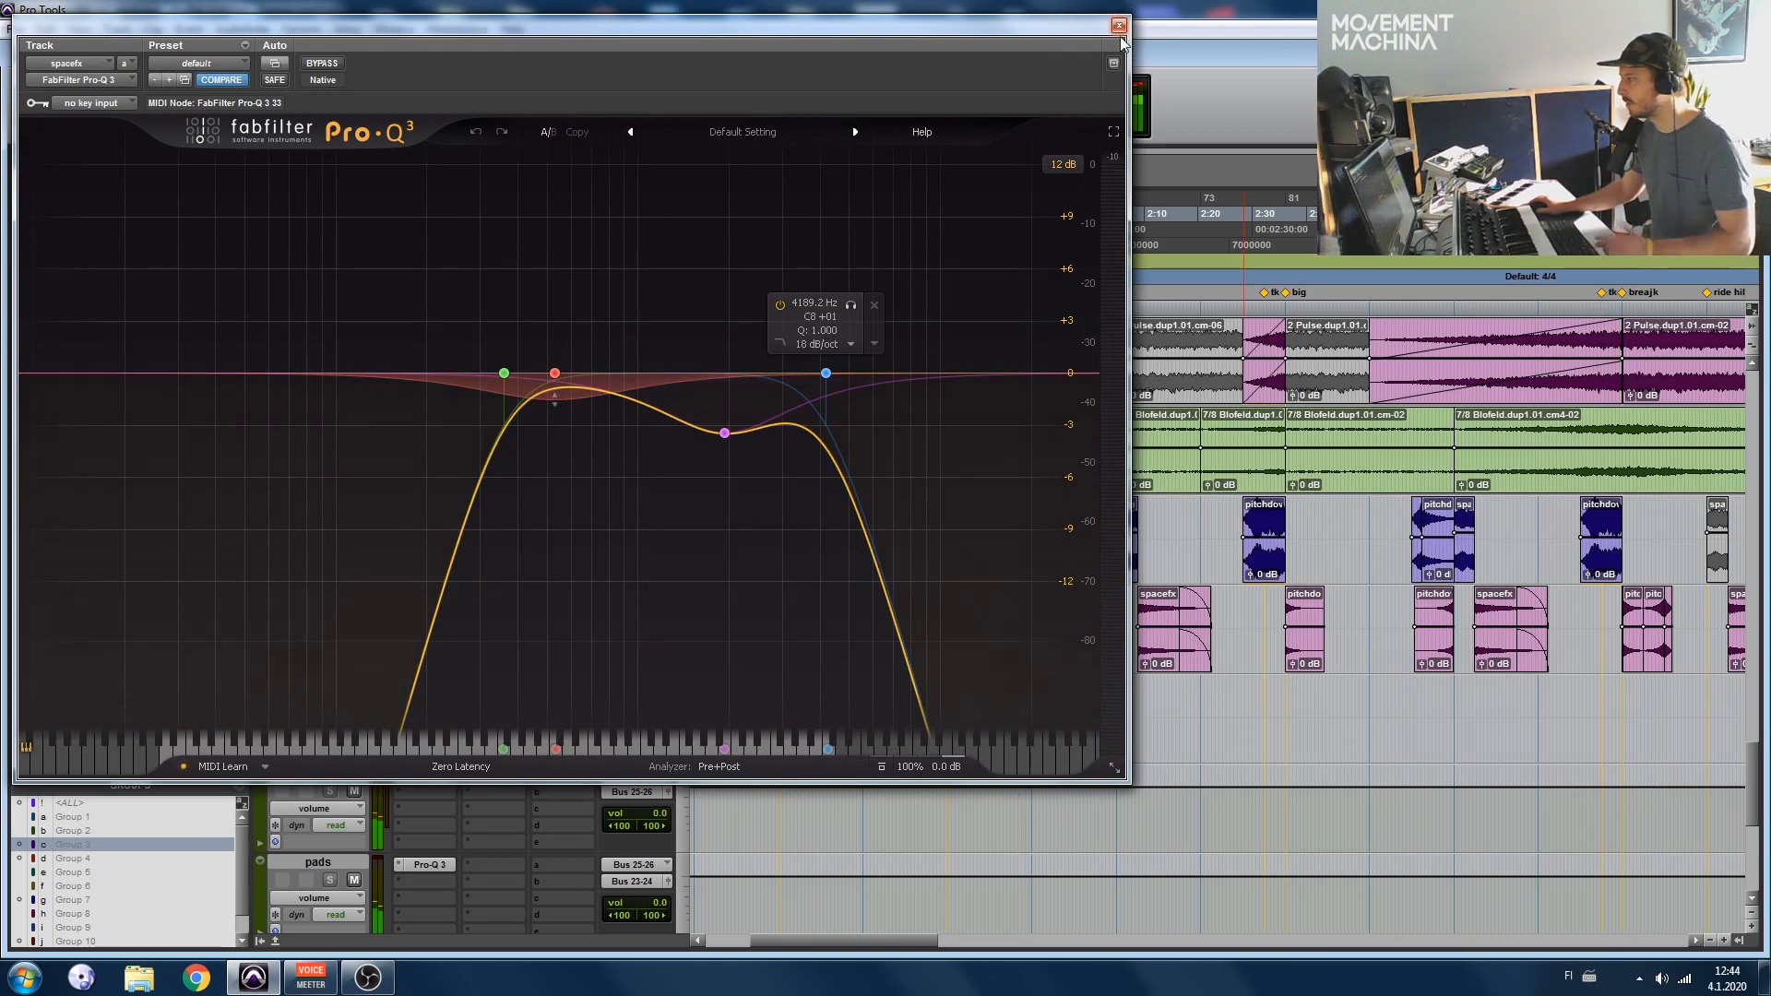
{"action": "left_click", "coordinate": [1119, 26]}
{"action": "left_click", "coordinate": [445, 525]}
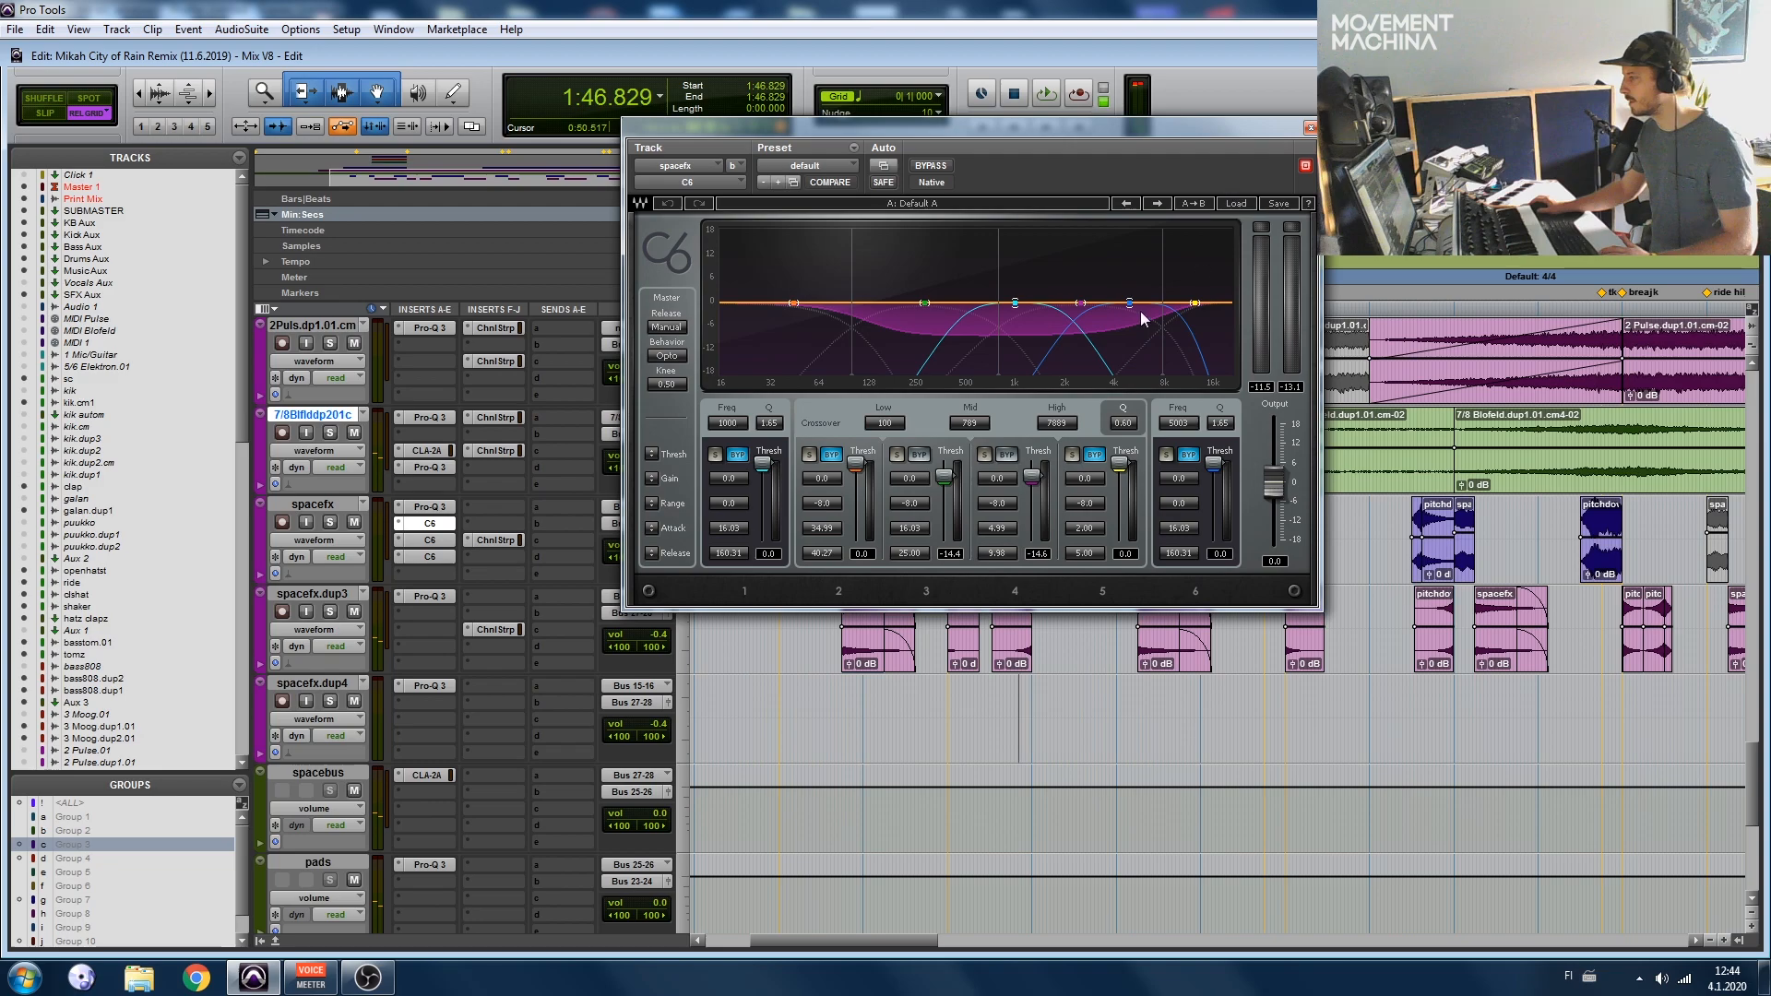
{"action": "left_click", "coordinate": [1310, 130]}
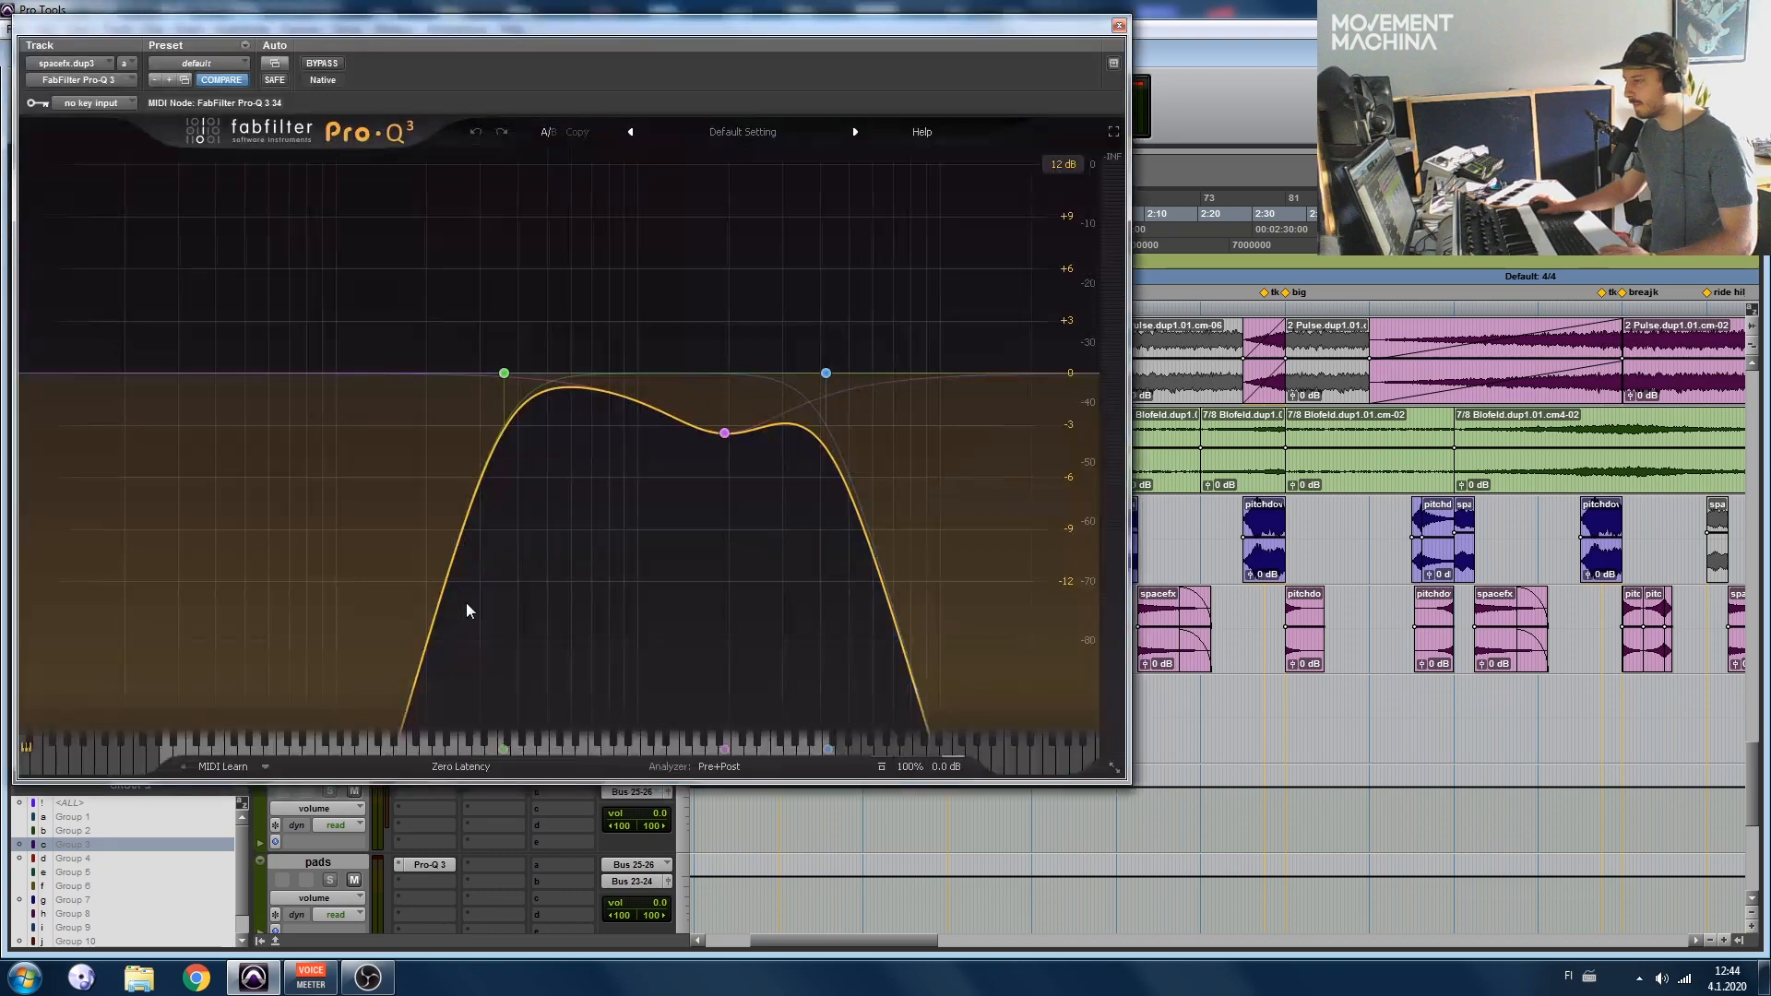
Step: Examine the Pro-Q 3 curves on spacefx.dup3 and spacefx.dup4, closing each plugin window
{"action": "left_click", "coordinate": [433, 596]}
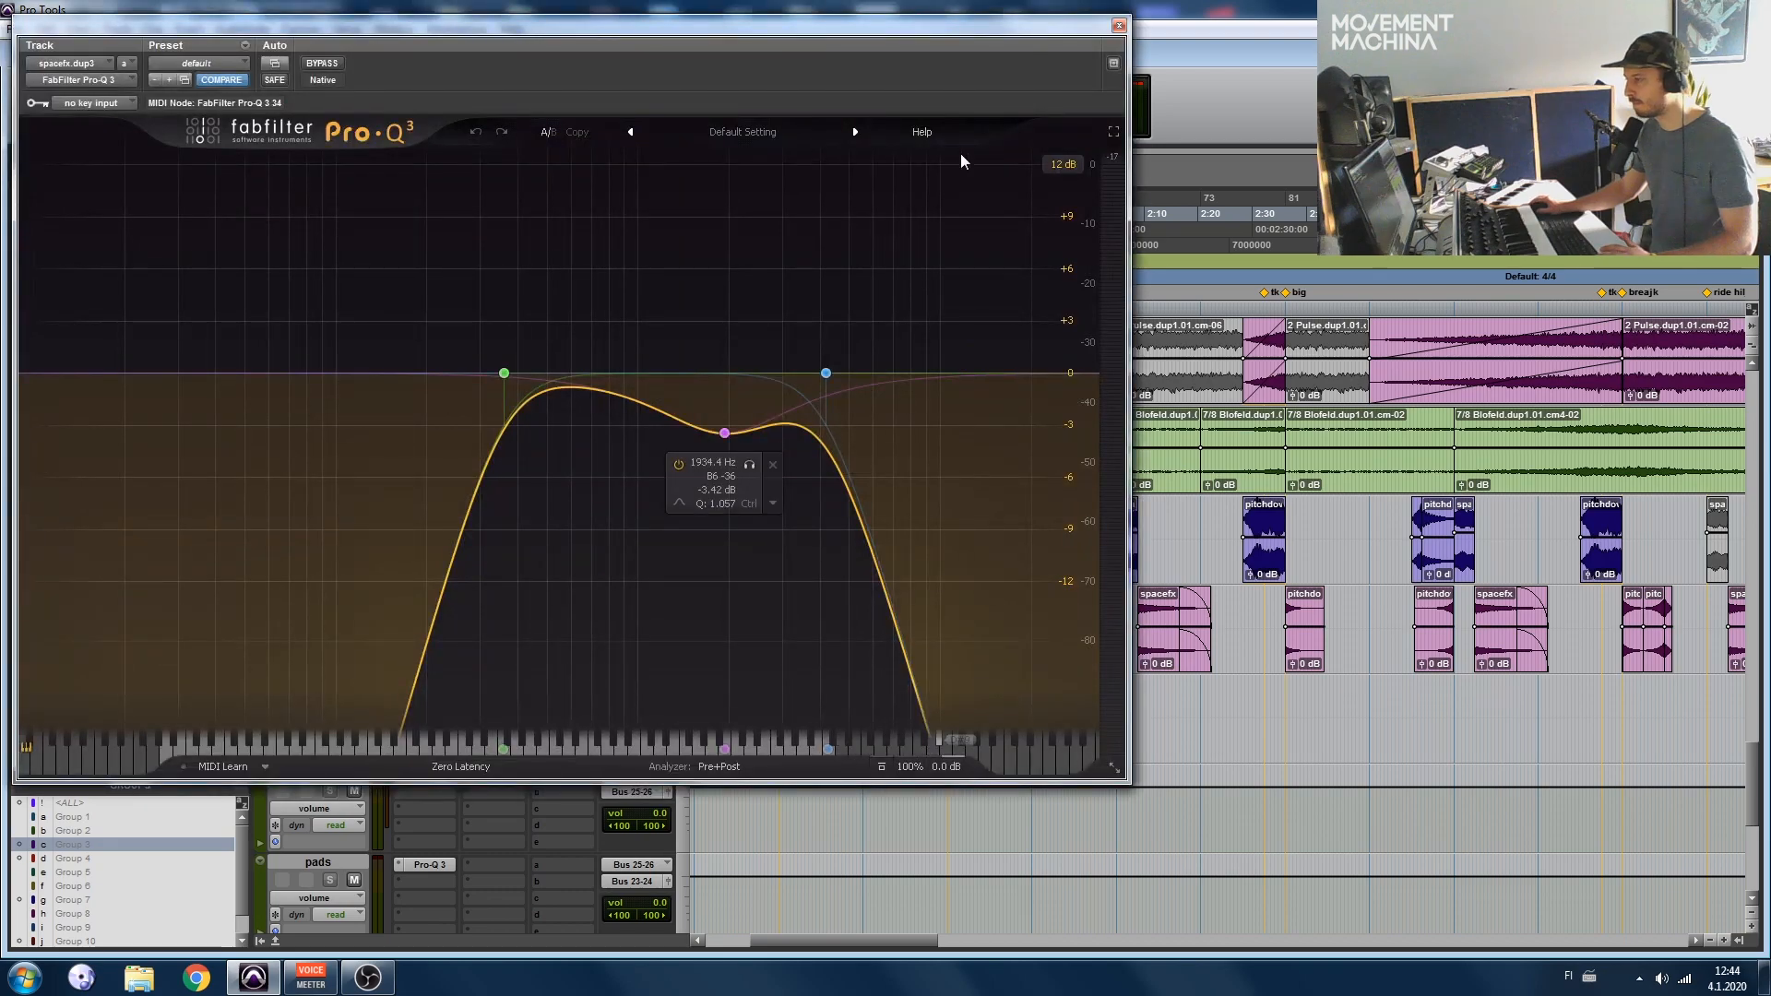
{"action": "left_click", "coordinate": [1118, 27]}
{"action": "left_click", "coordinate": [428, 686]}
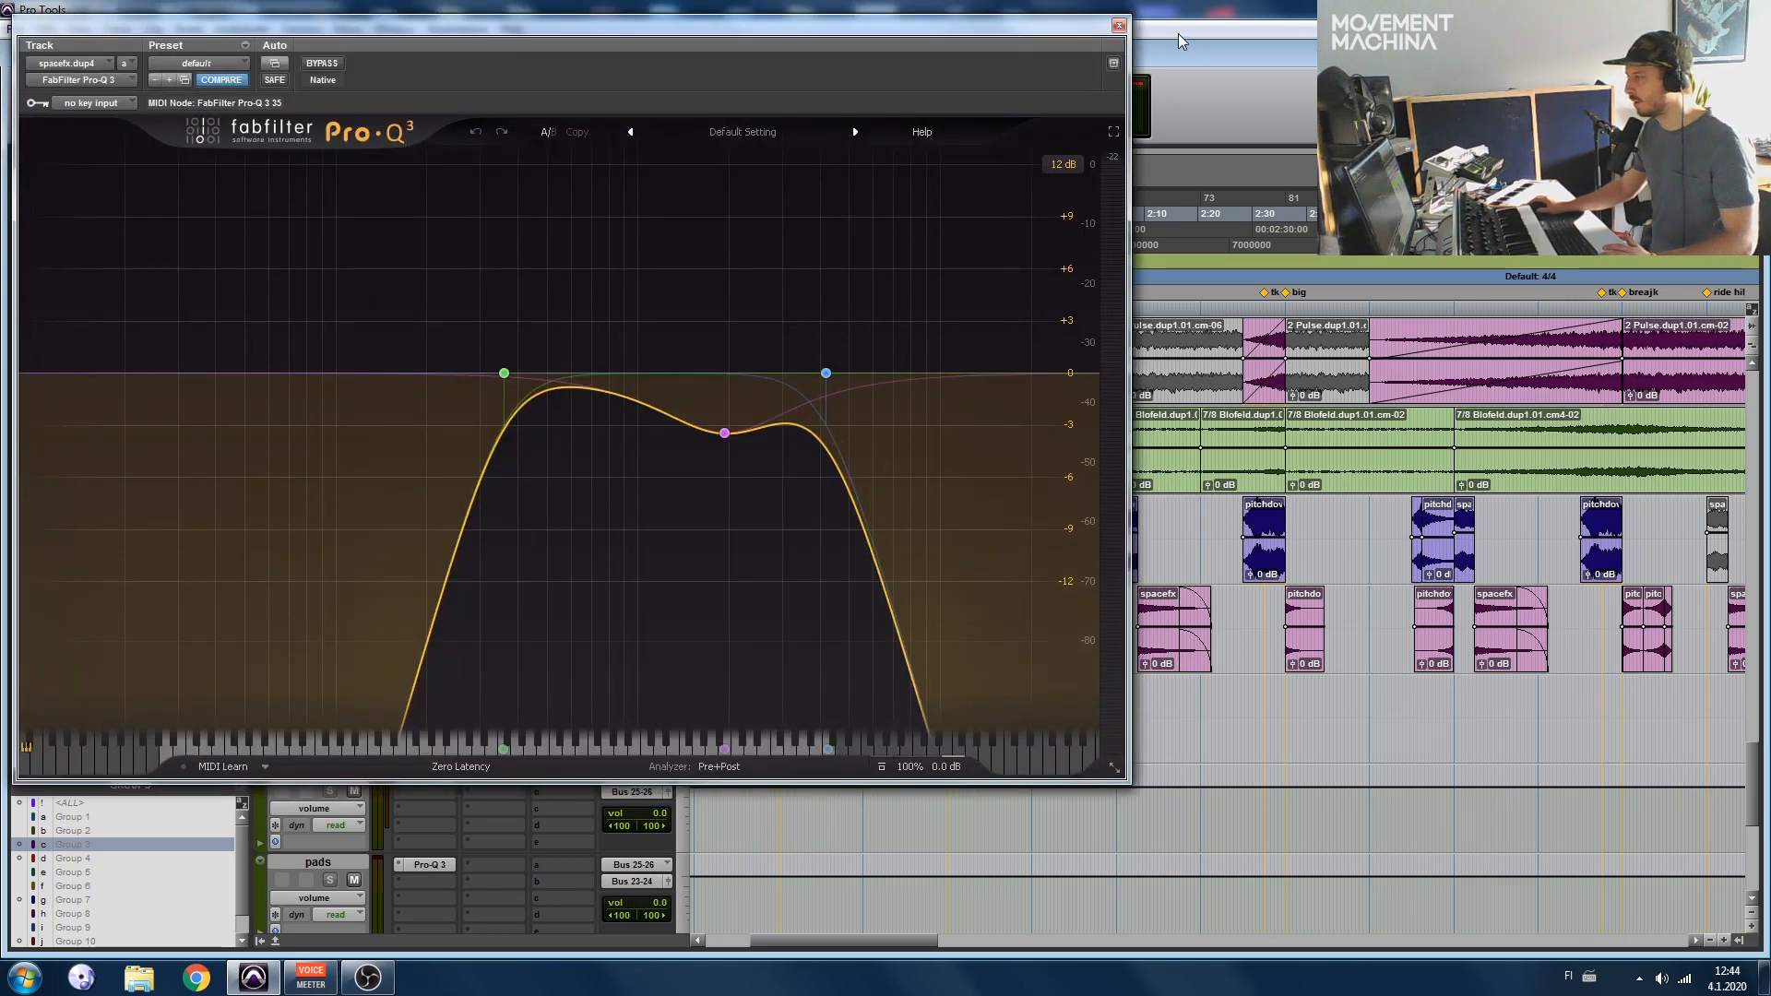
{"action": "left_click", "coordinate": [1119, 28]}
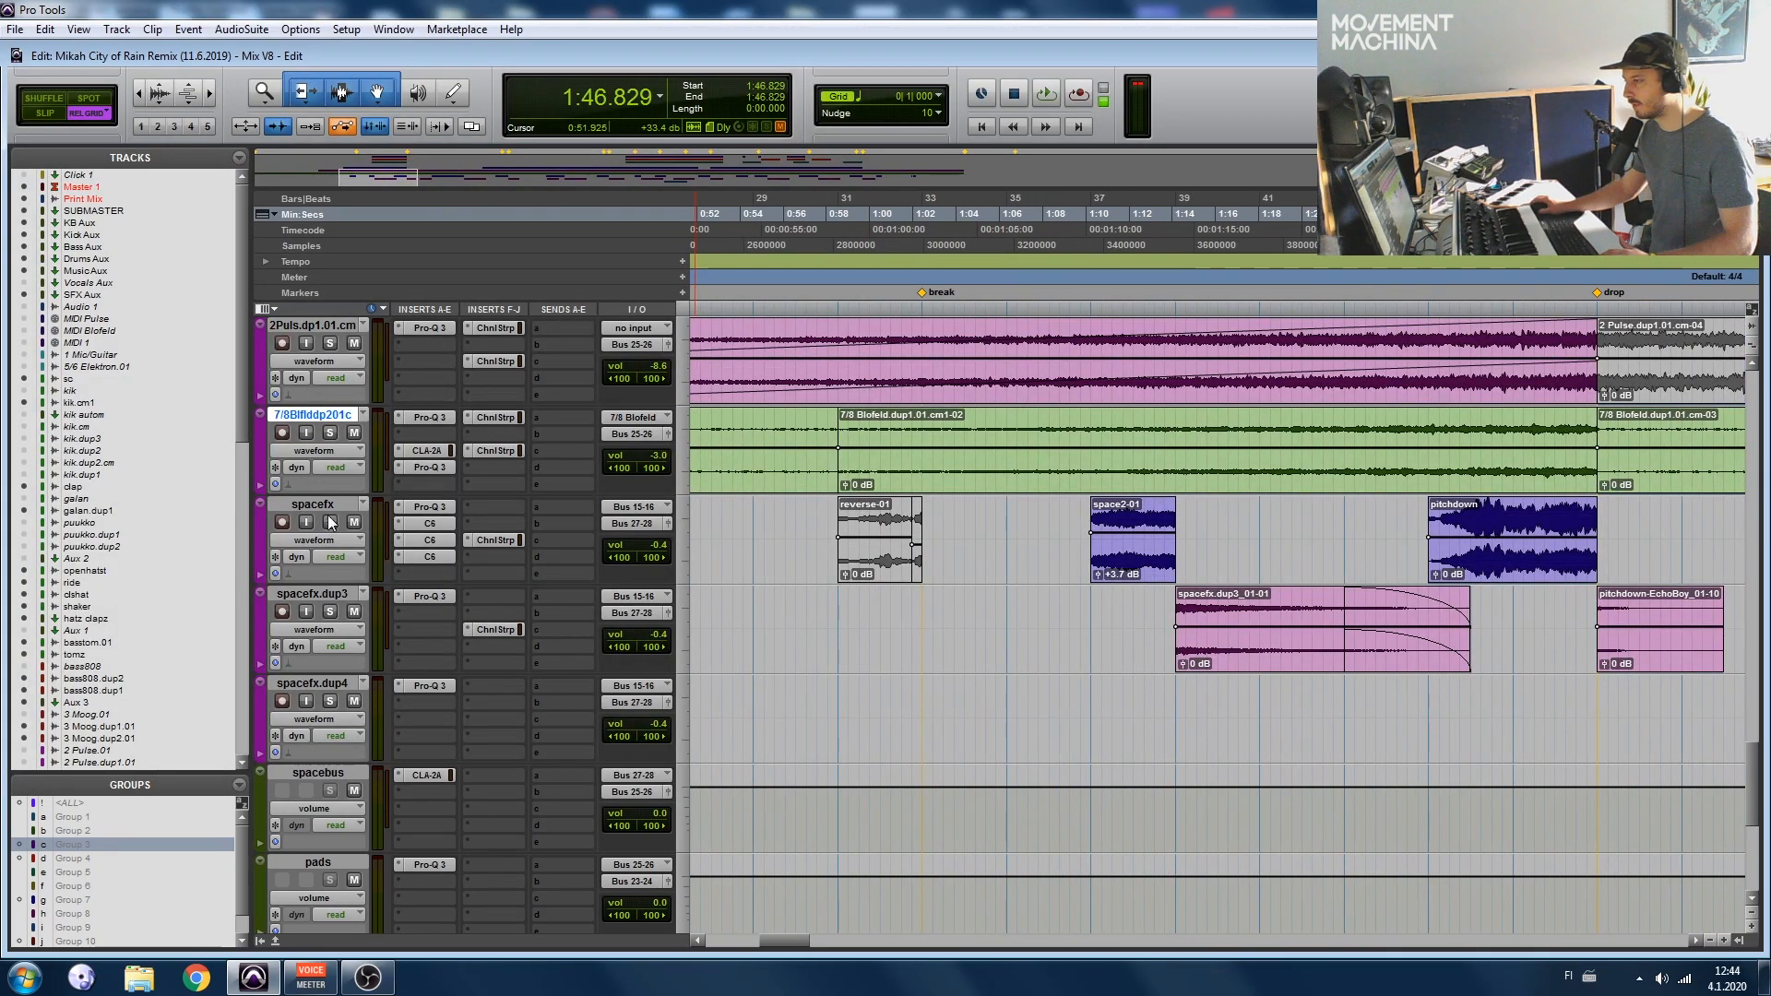
Step: Select the spacebus track, play soloed spacefx from about 1:11.7, and switch the solo to spacefx.dup3 from about 1:14.1
{"action": "left_click", "coordinate": [275, 775]}
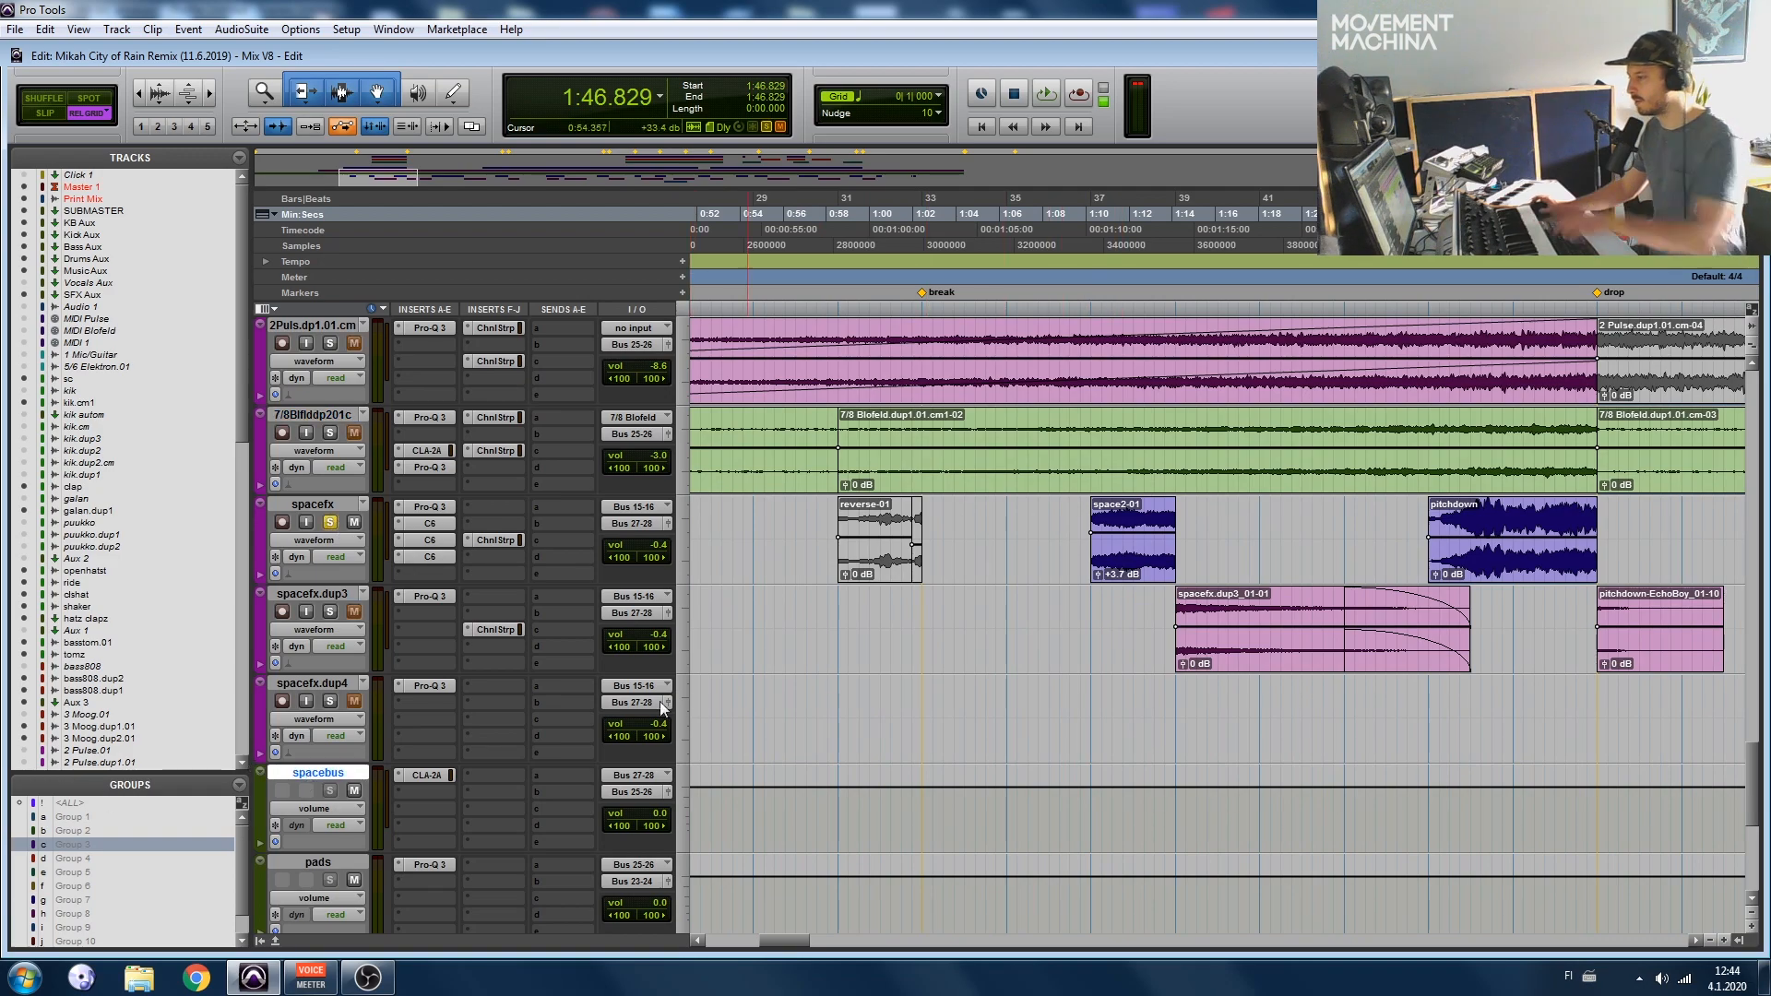
{"action": "key", "text": "space"}
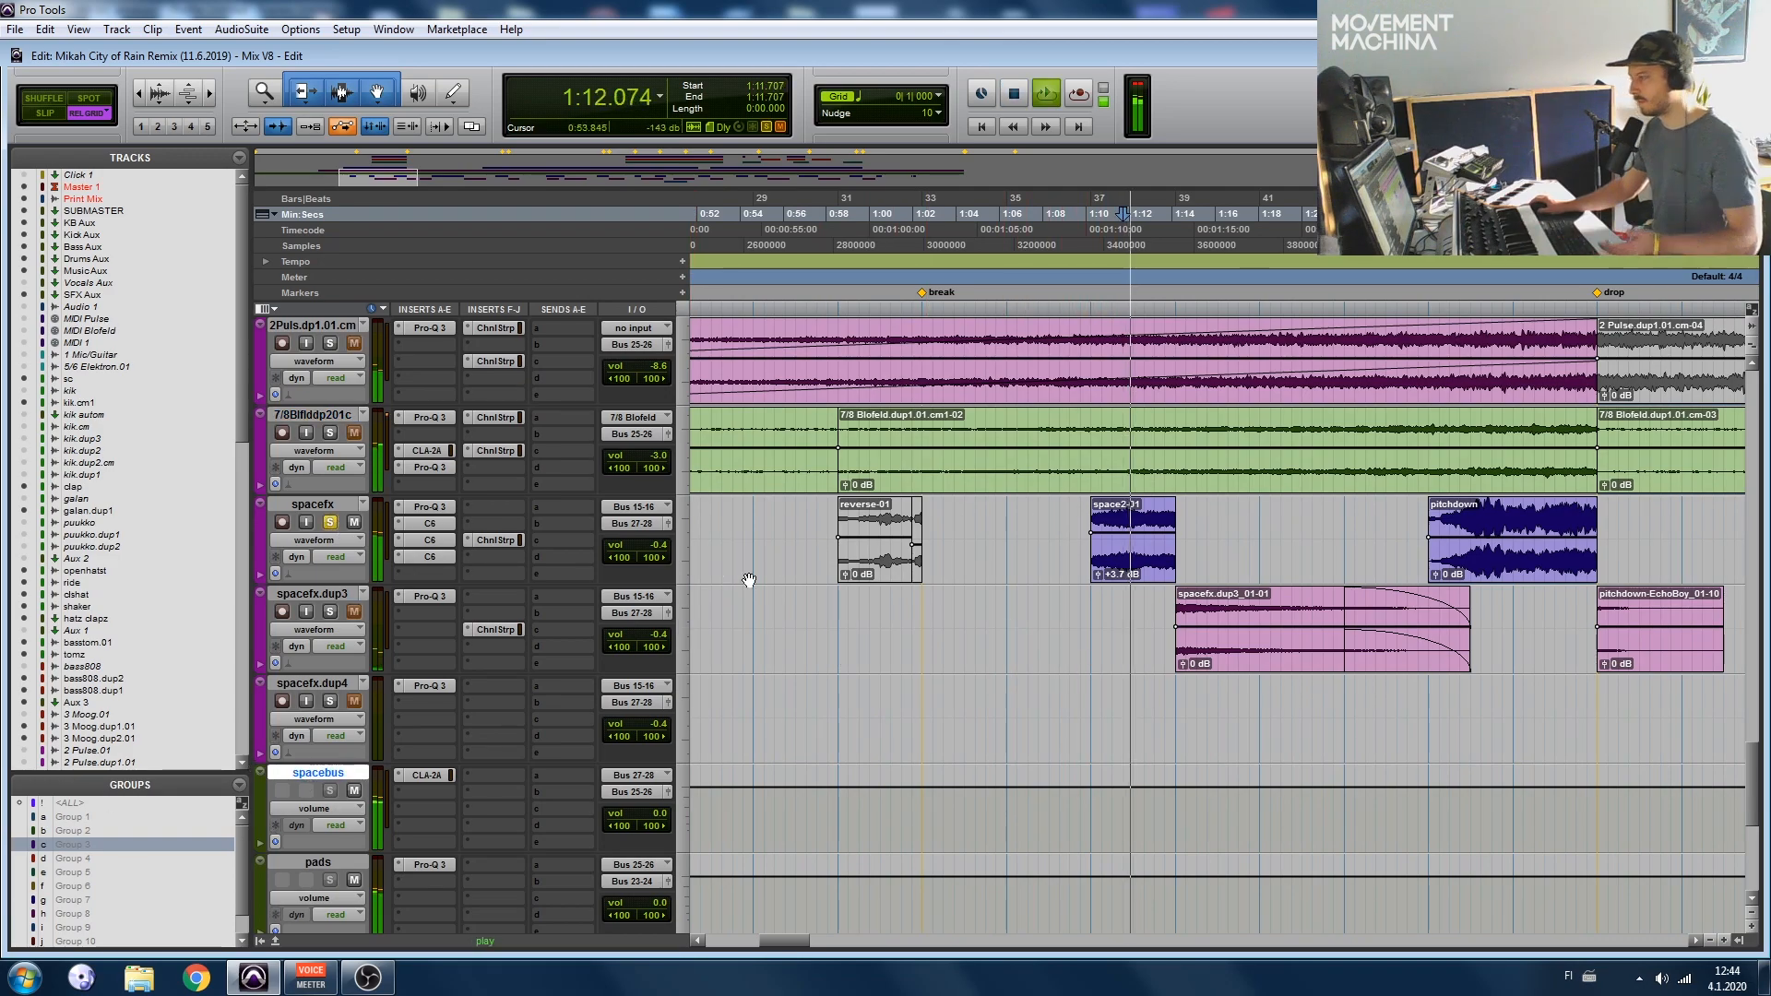
{"action": "key", "text": "space"}
{"action": "left_click", "coordinate": [331, 525]}
{"action": "key", "text": "space"}
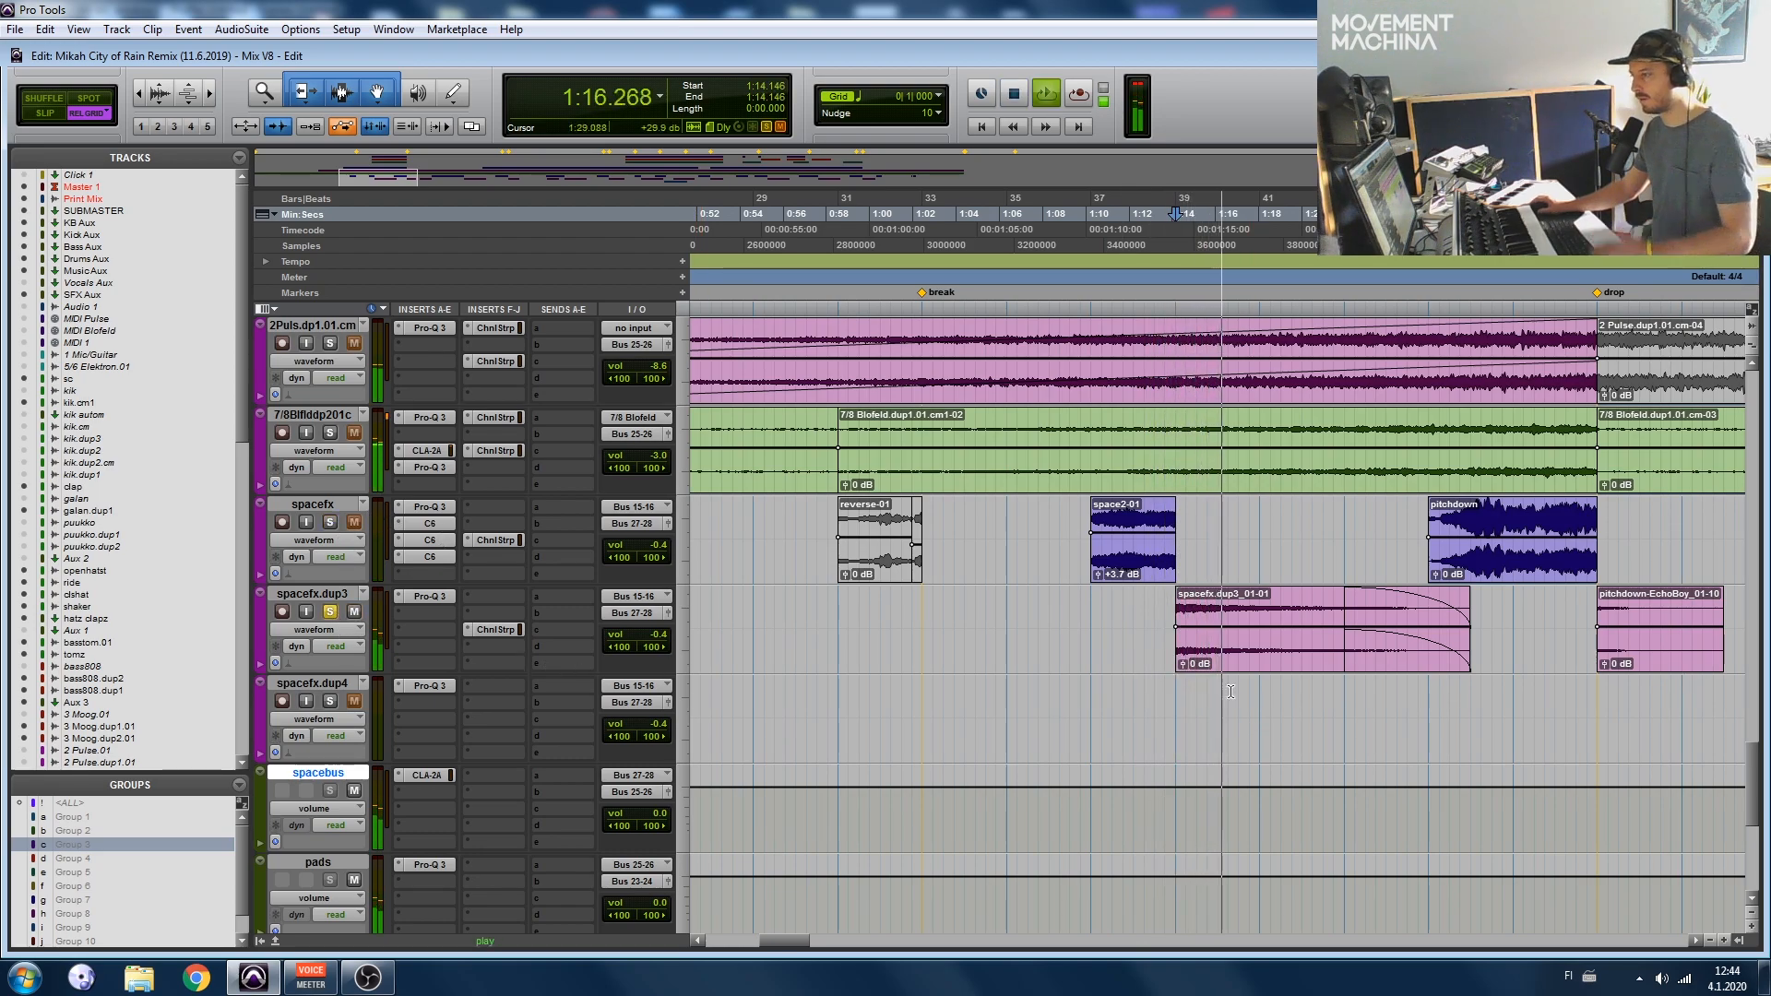
Step: Switch the solo to spacefx.dup4 and play its space1-EchoBoy clip from about 4:11.7
{"action": "scroll", "coordinate": [1707, 678], "scroll_direction": "right", "scroll_amount": 5}
{"action": "key", "text": "r"}
{"action": "key", "text": "r"}
{"action": "scroll", "coordinate": [1707, 678], "scroll_direction": "right", "scroll_amount": 5}
{"action": "key", "text": "space"}
{"action": "left_click", "coordinate": [1299, 695]}
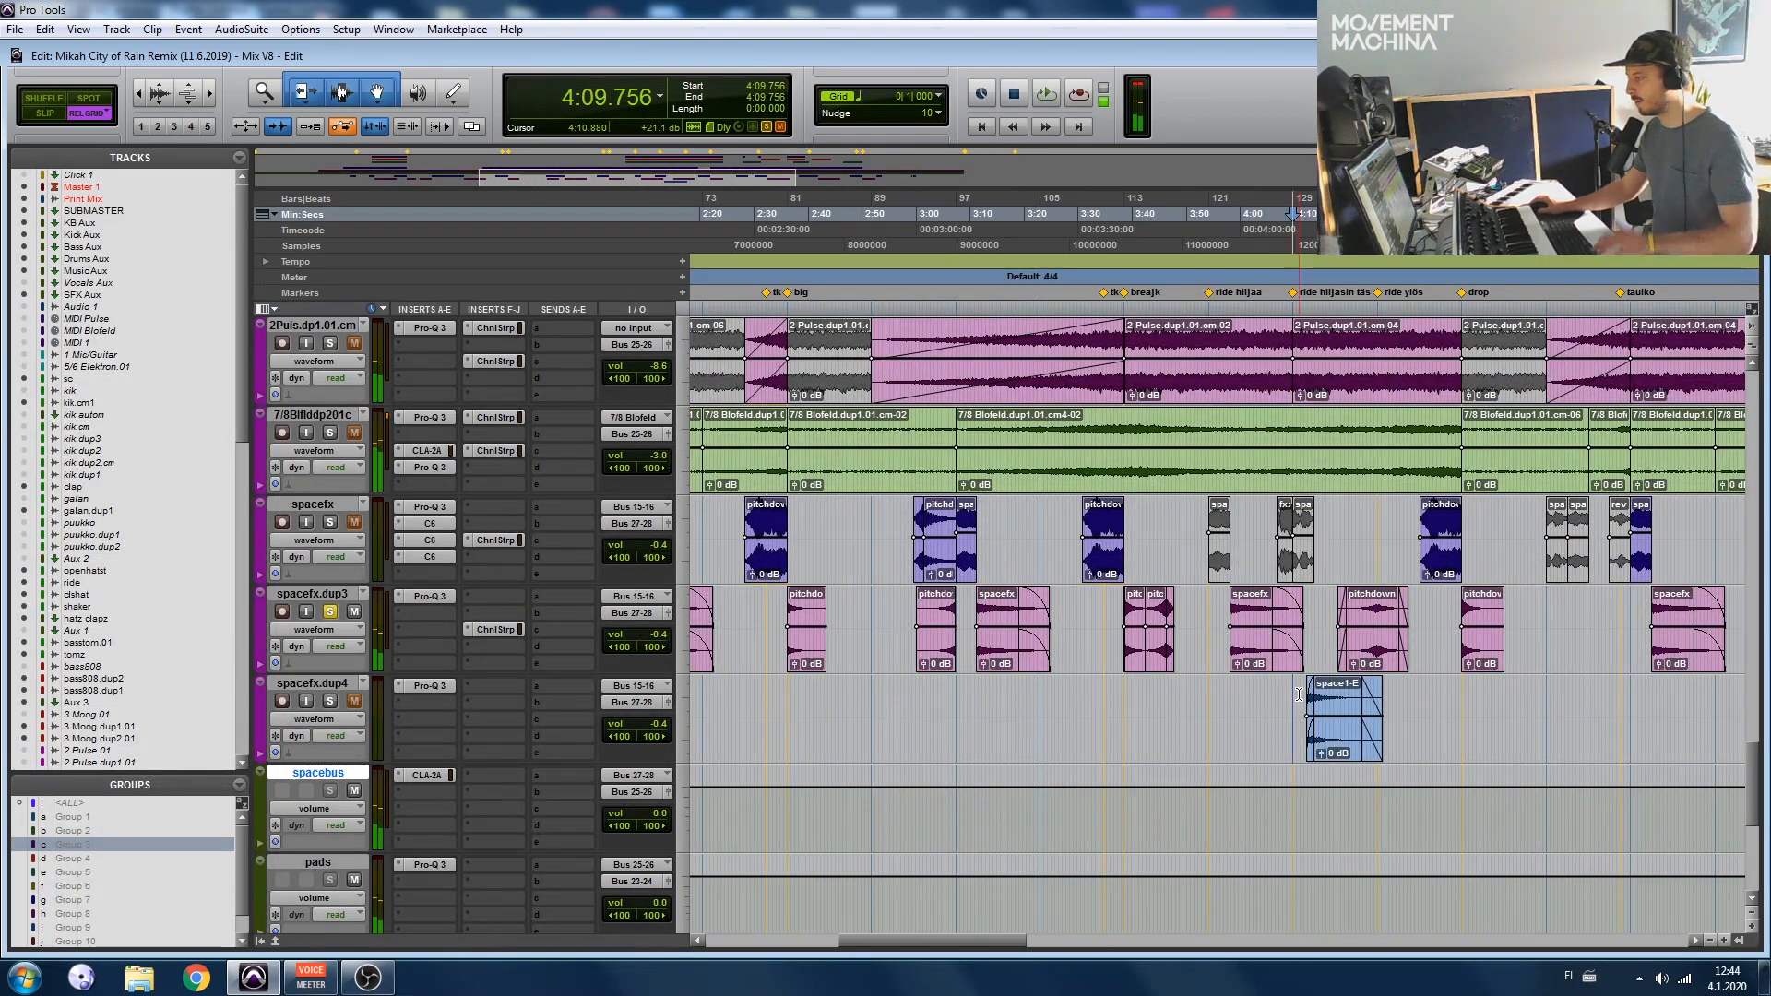
{"action": "key", "text": "t"}
{"action": "key", "text": "t"}
{"action": "key", "text": "t"}
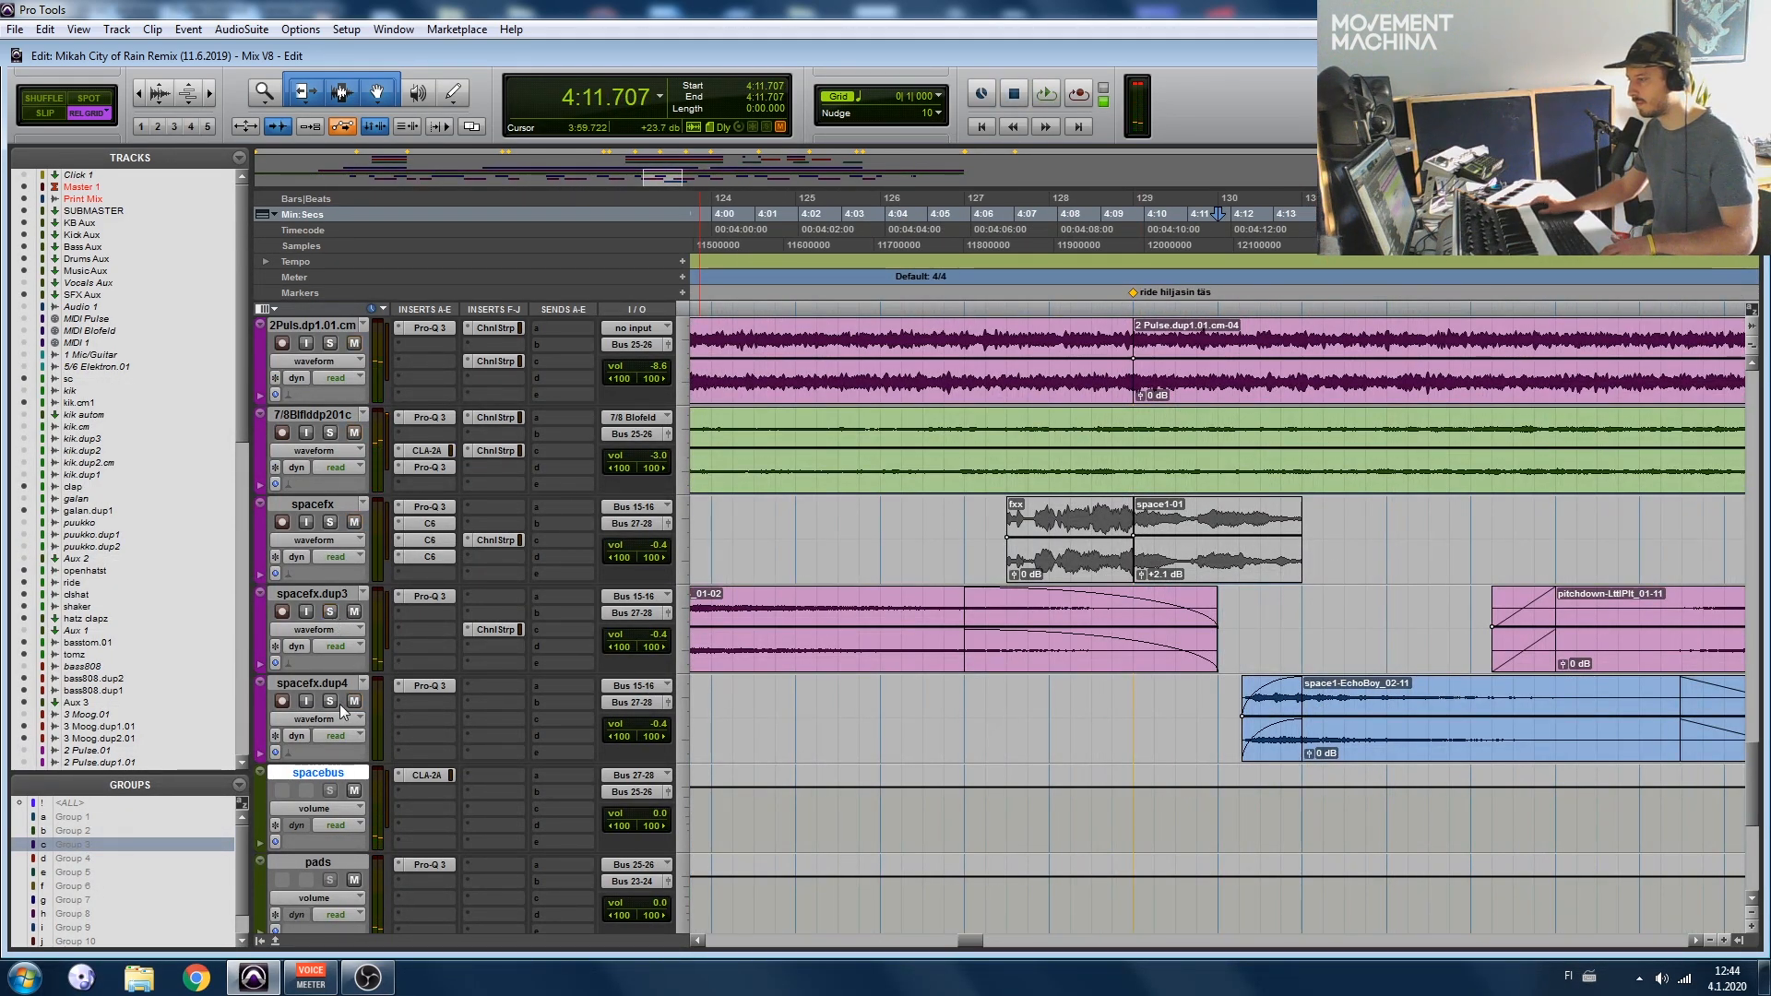
{"action": "key", "text": "space"}
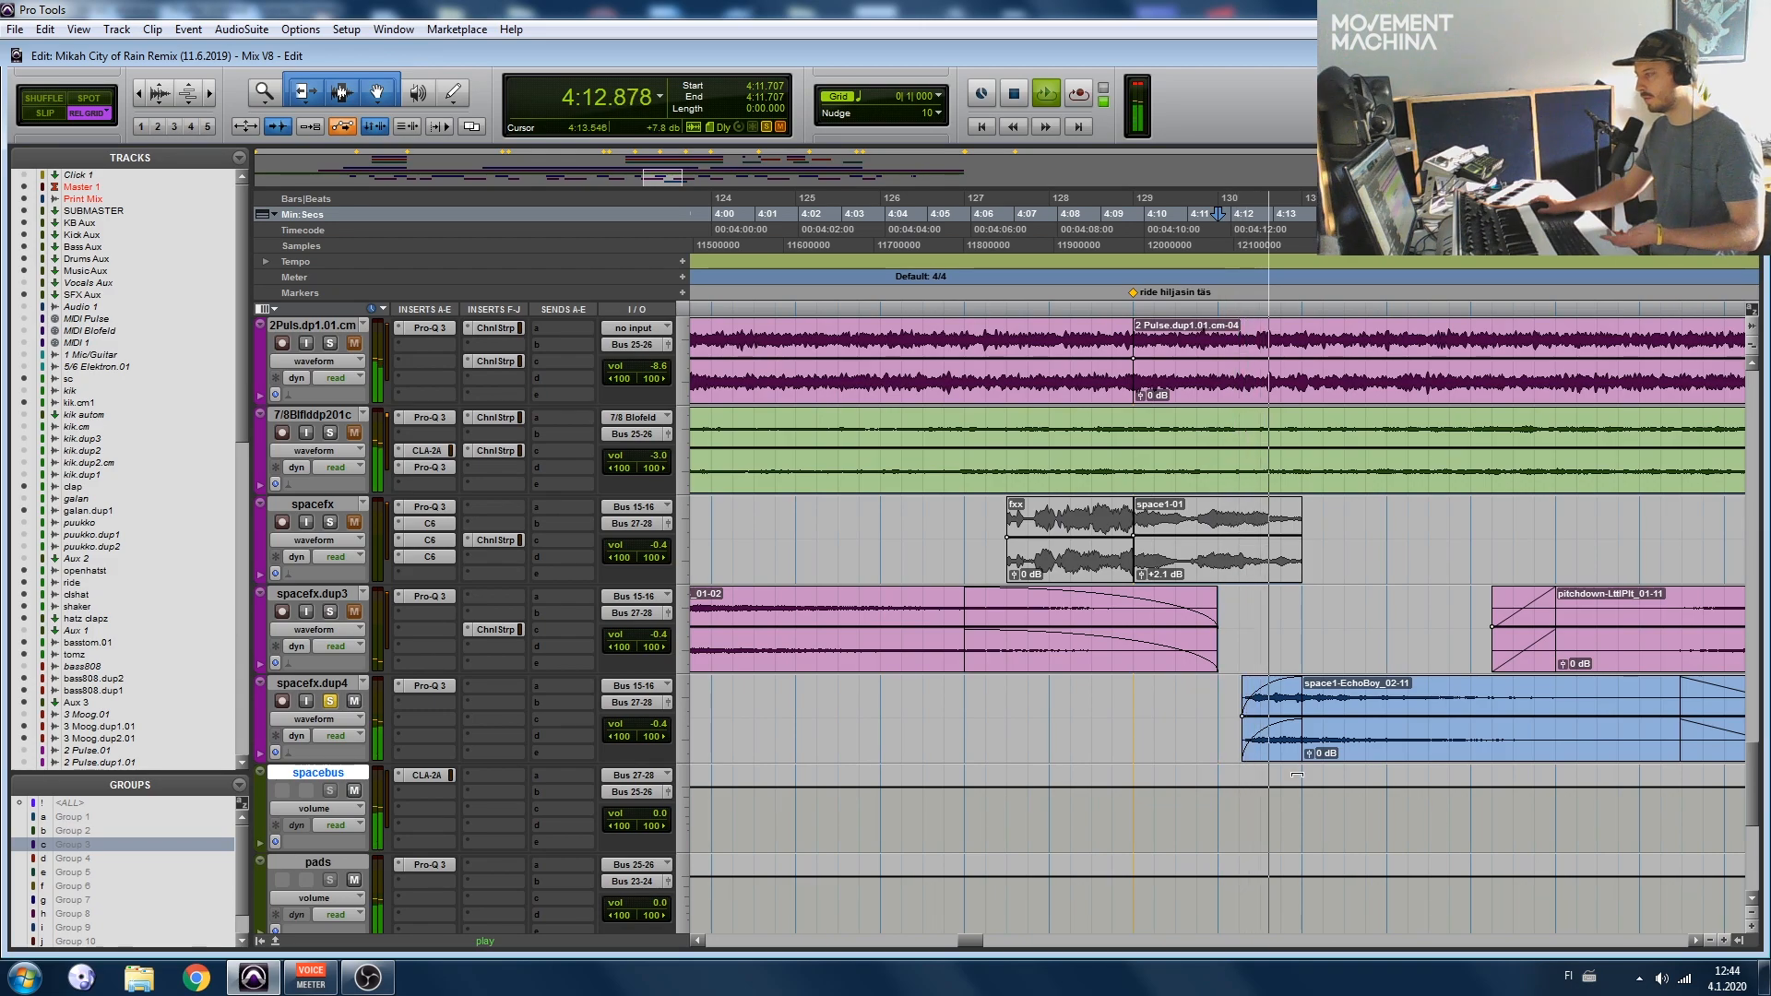
{"action": "key", "text": "r"}
{"action": "key", "text": "r"}
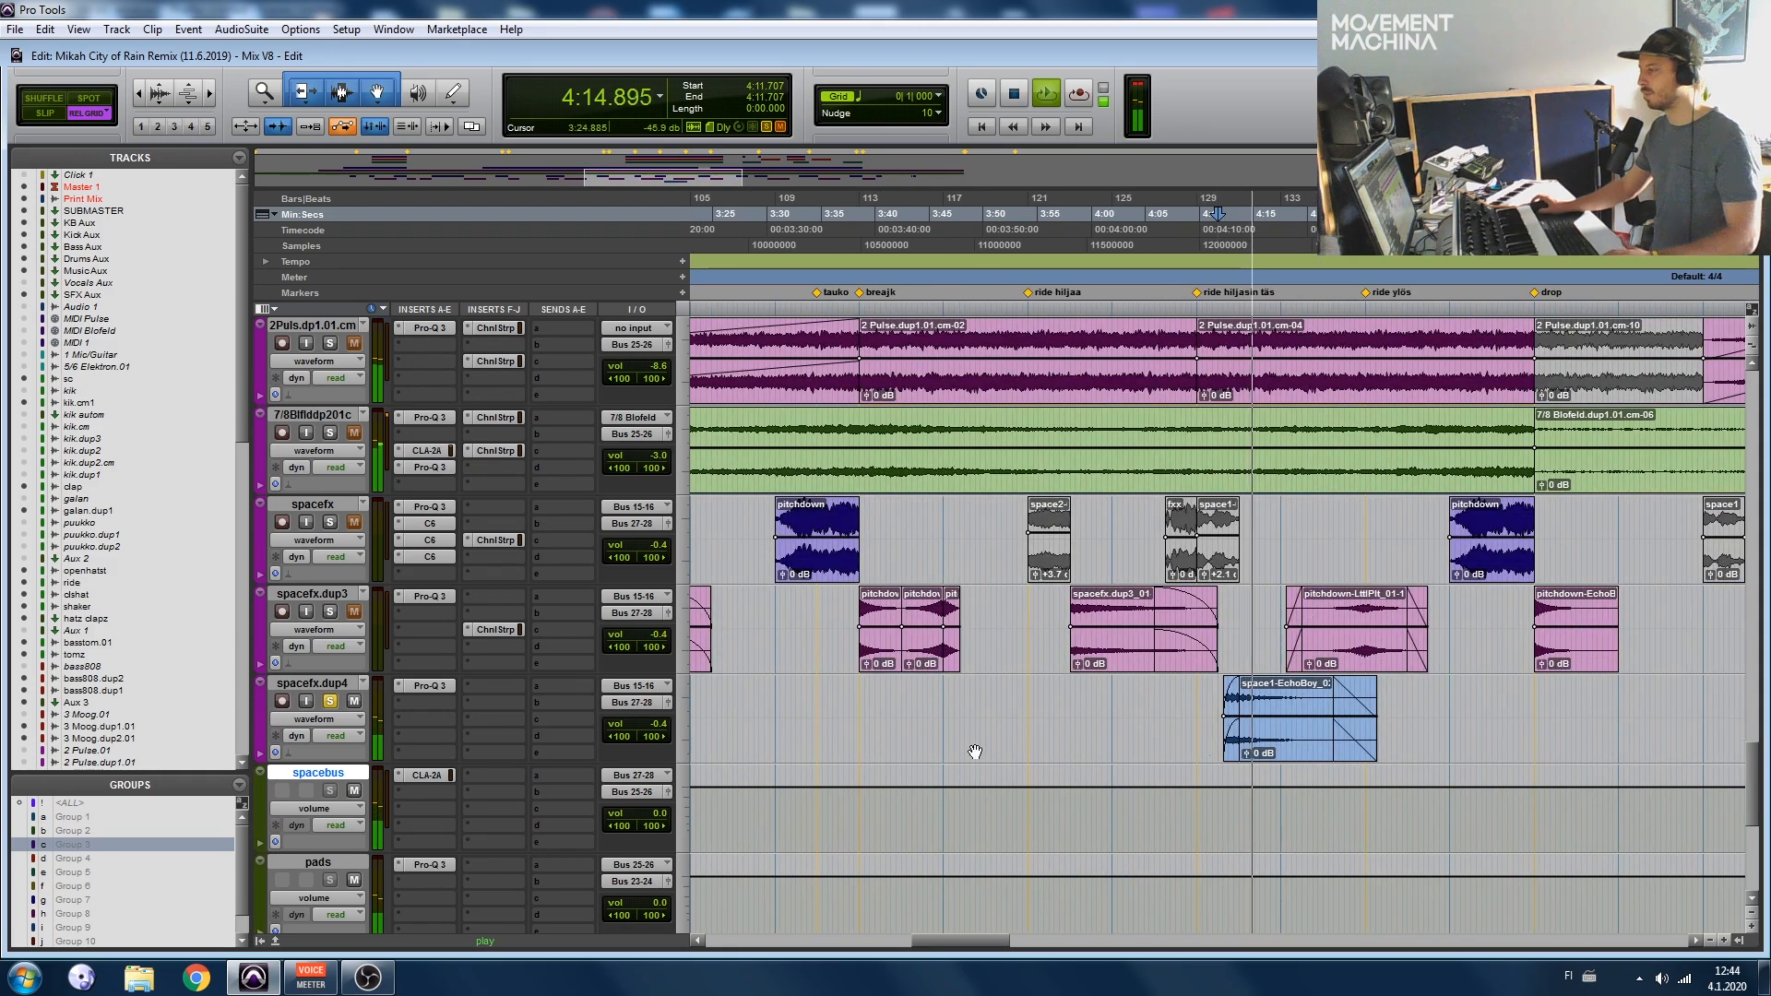
Step: Unsolo spacefx.dup4, stop playback and select the three spacefx tracks with the arrangement in view from the intro
{"action": "left_click", "coordinate": [330, 702]}
{"action": "key", "text": "space"}
{"action": "key", "text": "r"}
{"action": "key", "text": "r"}
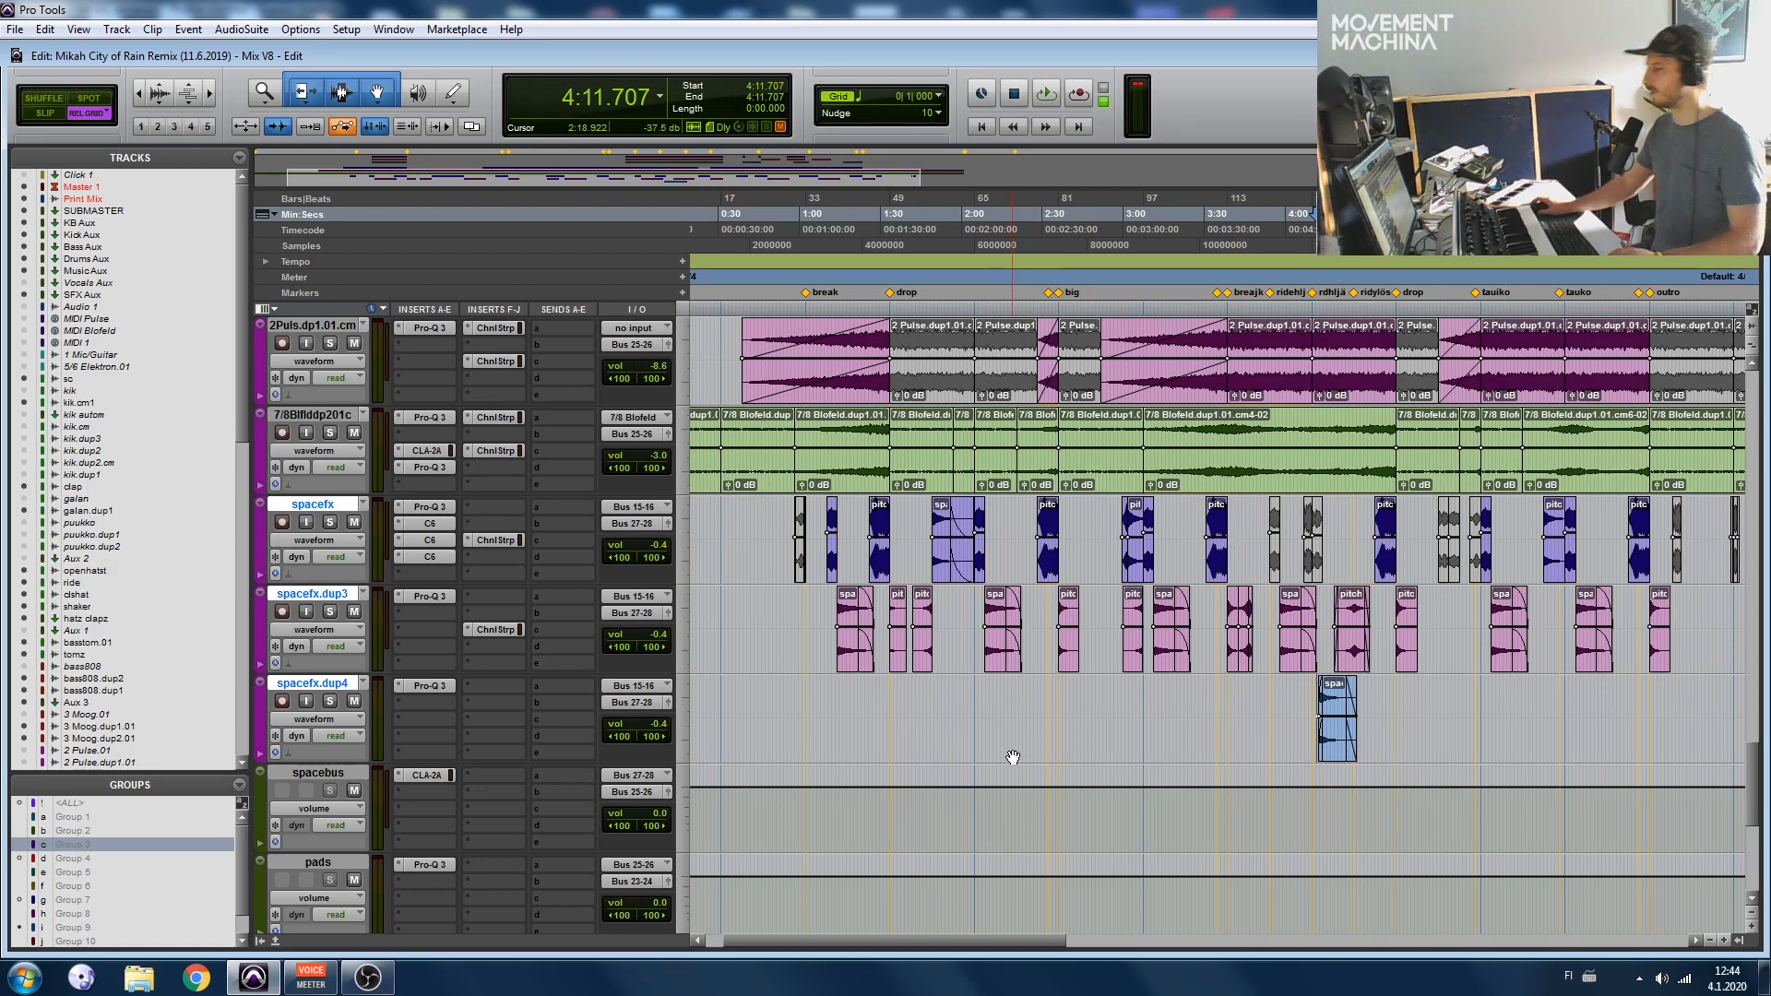
{"action": "scroll", "coordinate": [1003, 680], "scroll_direction": "left", "scroll_amount": 2}
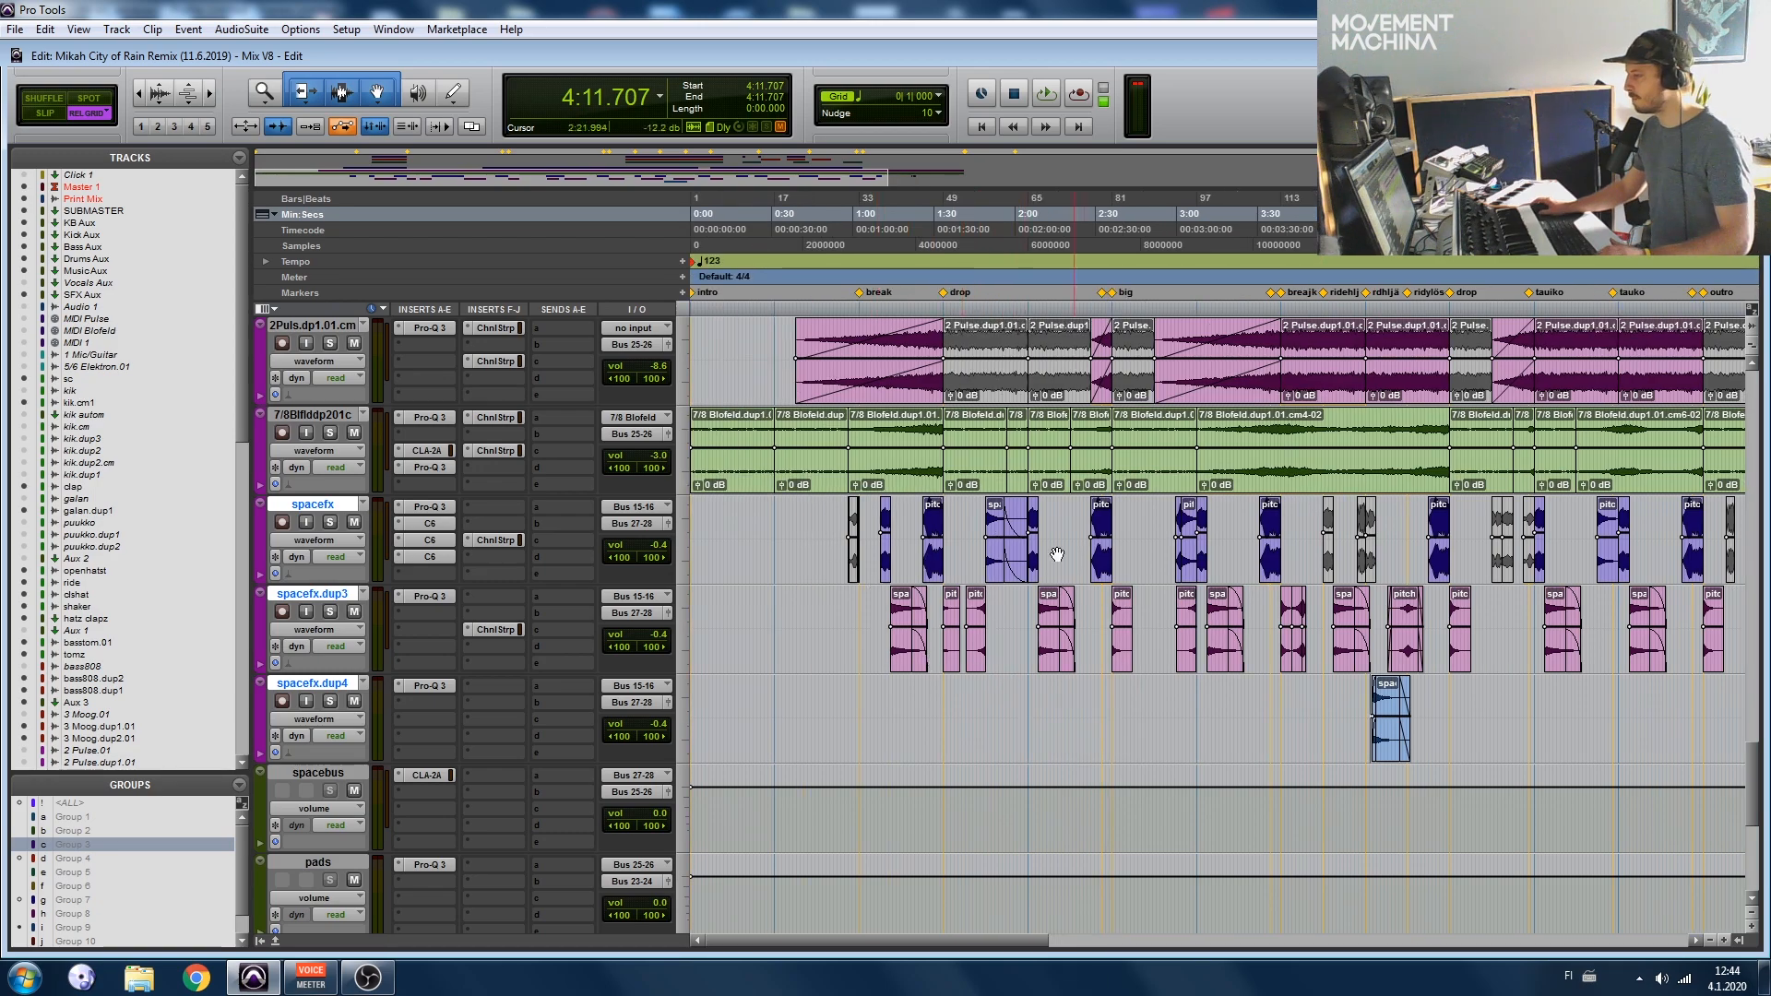
Step: Play the full mix from about 1:08.3 to hear the space2 effect after the break marker
{"action": "left_click", "coordinate": [875, 516]}
{"action": "key", "text": "space"}
{"action": "key", "text": "t"}
{"action": "key", "text": "t"}
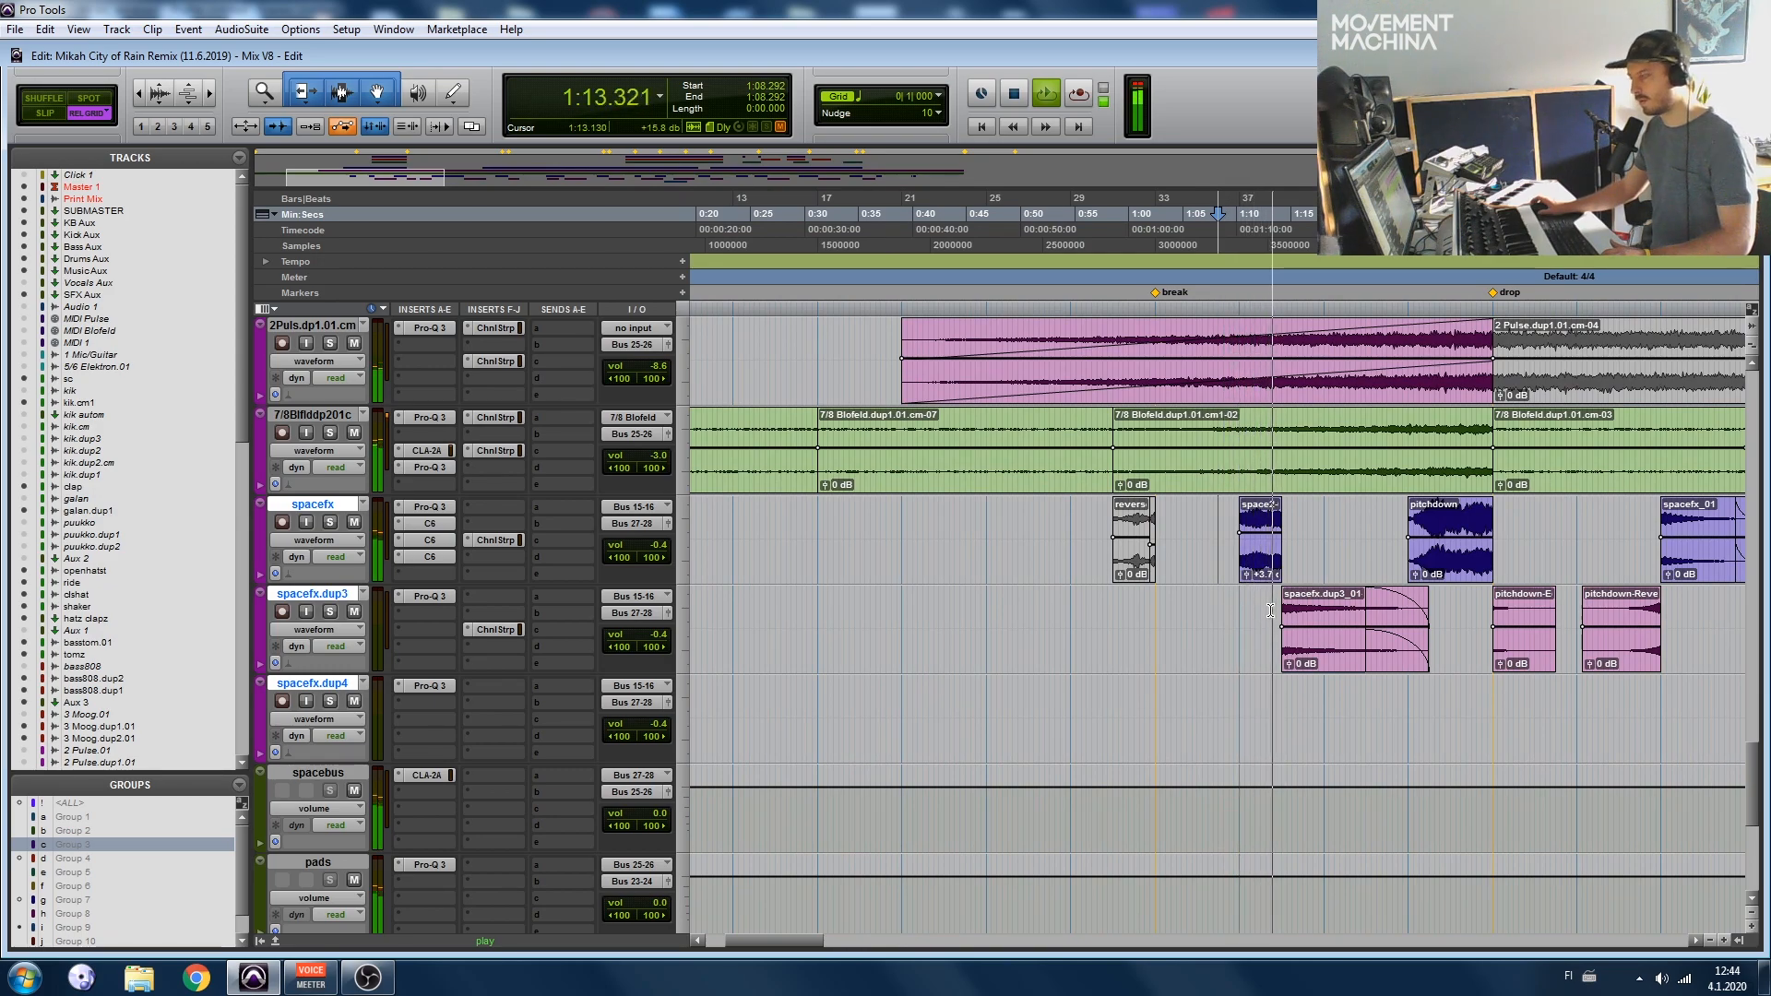
{"action": "key", "text": "space"}
Step: Play the full mix from about 1:25.4 through the pitchdown clip, stop playback and bring the Moog and Lead tracks into view
{"action": "left_click", "coordinate": [1409, 503]}
{"action": "key", "text": "space"}
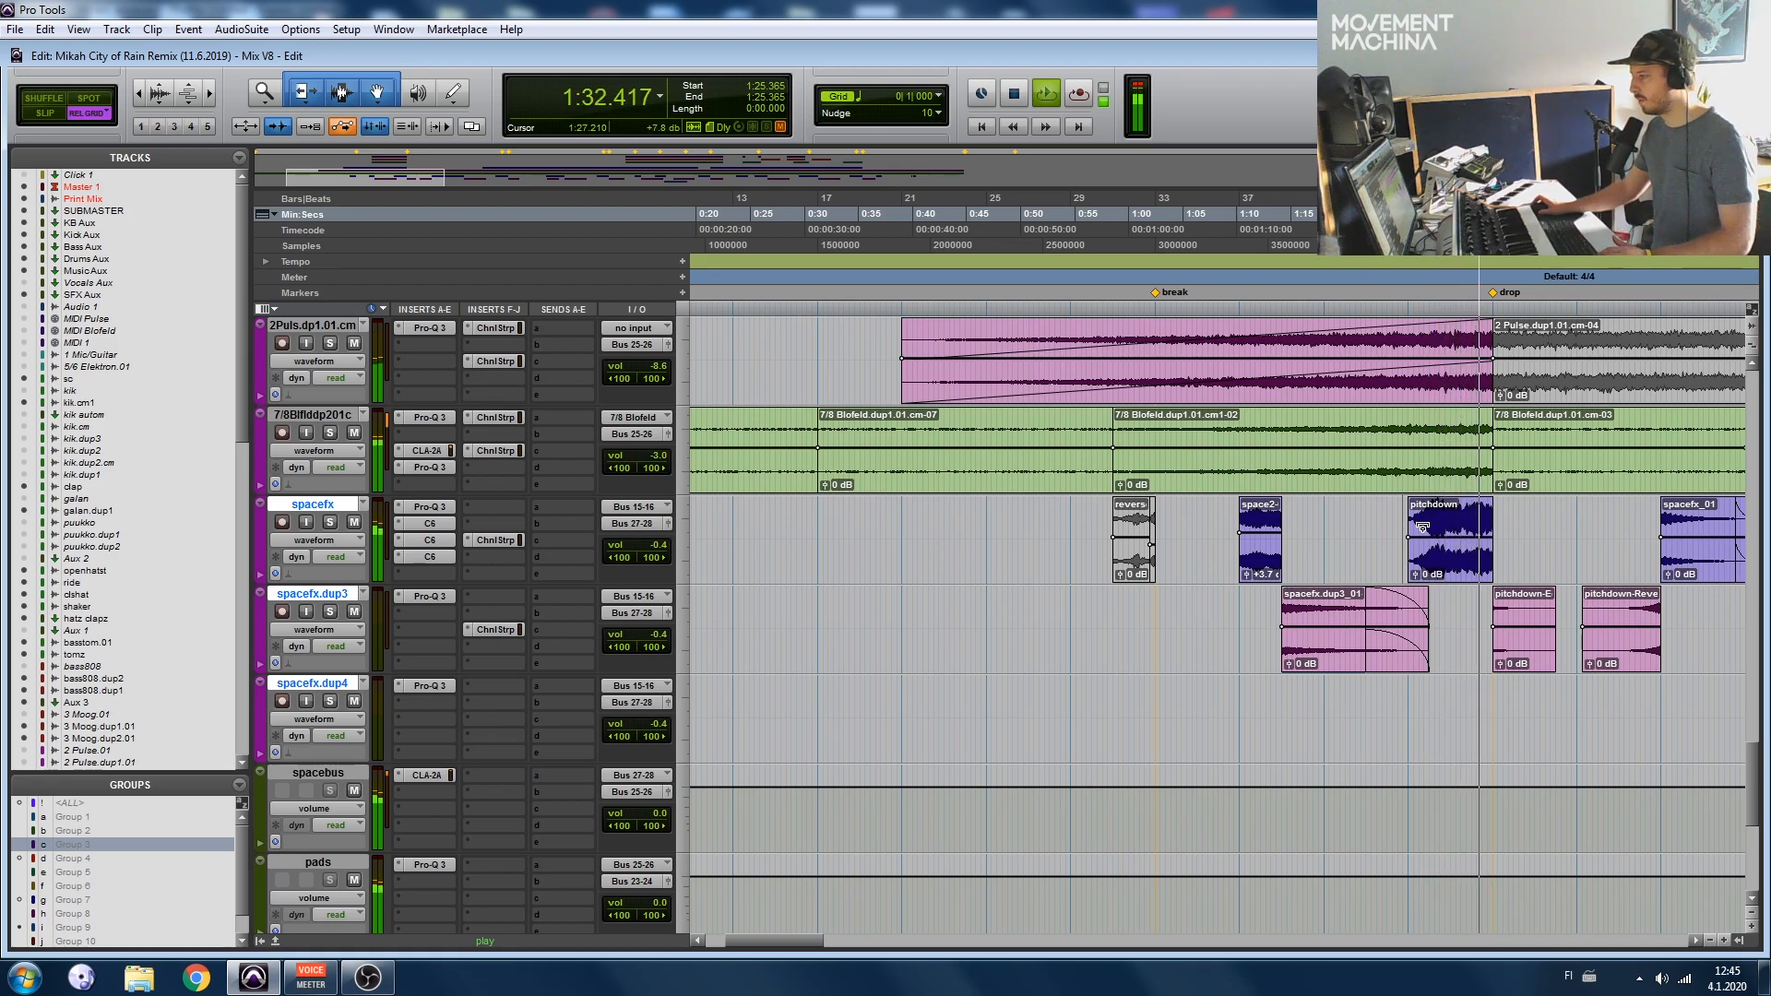
{"action": "scroll", "coordinate": [923, 600], "scroll_direction": "up", "scroll_amount": 10}
{"action": "key", "text": "space"}
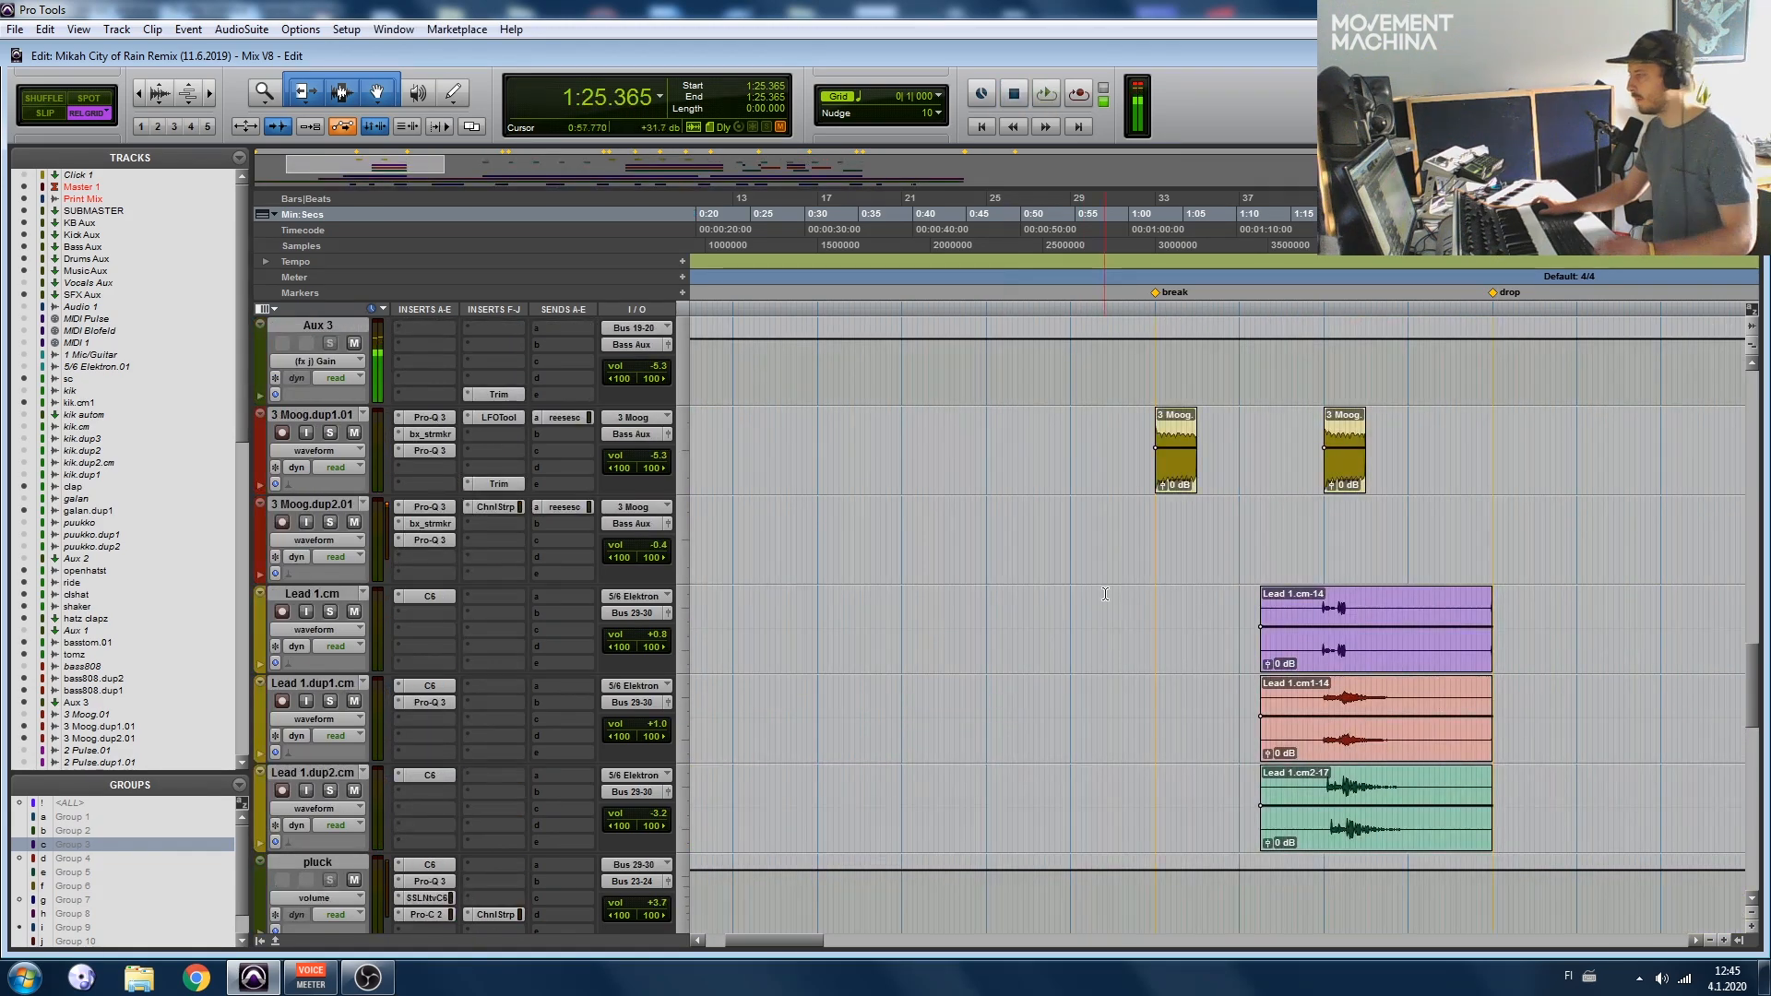
Step: Place the Lead 1.cm-14 clip on the spacefx track near the song's end, starting at about 6:55.6, and play it from 7:01.463
{"action": "scroll", "coordinate": [895, 555], "scroll_direction": "down", "scroll_amount": 2}
{"action": "key", "text": "r"}
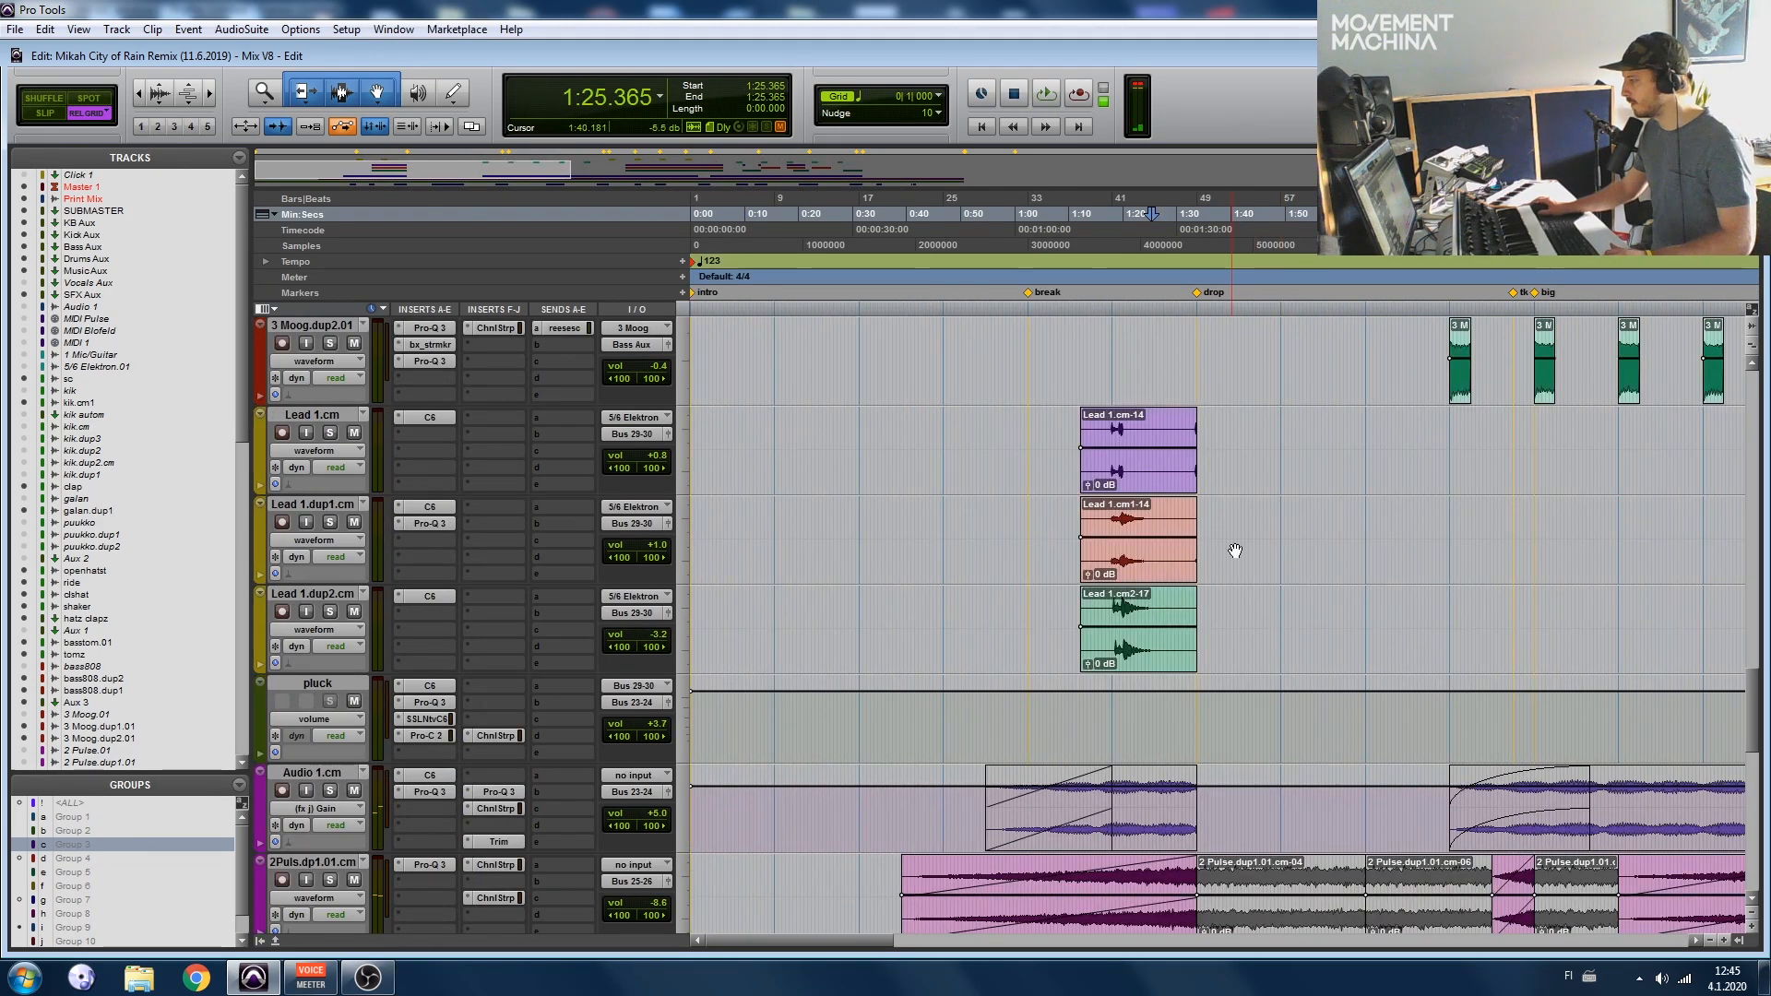
{"action": "left_click", "coordinate": [1130, 479]}
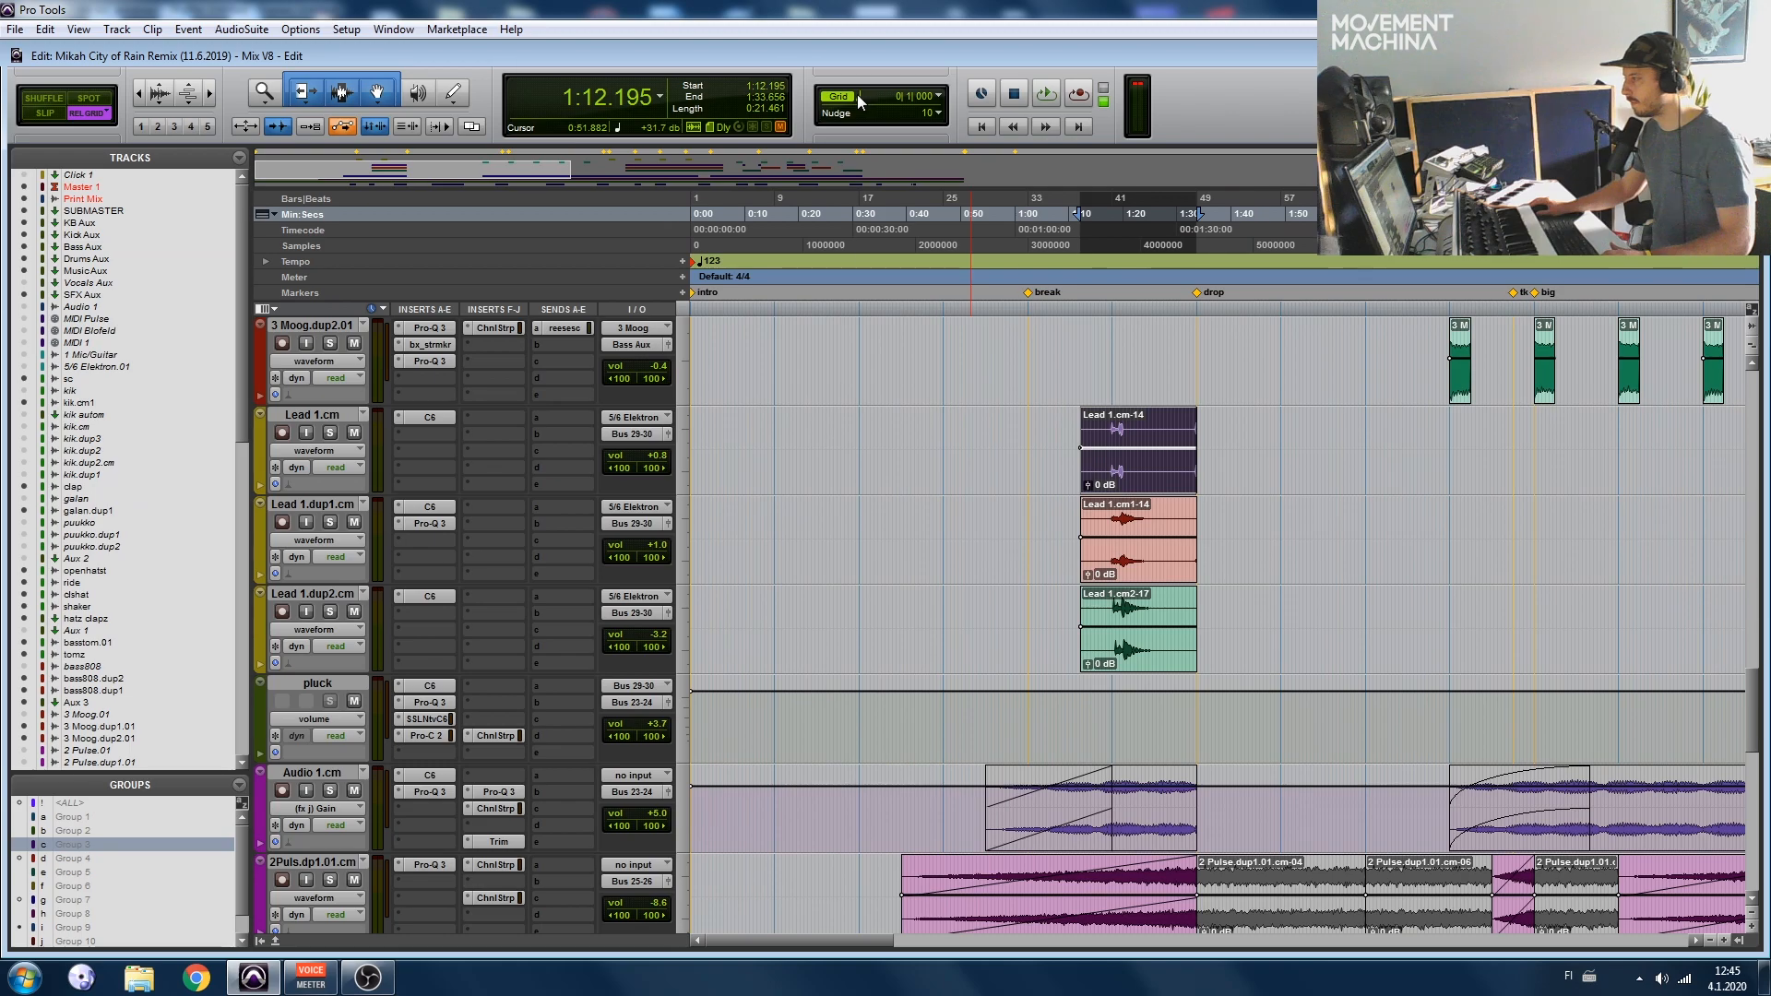
{"action": "left_click_drag", "start_coordinate": [1135, 441], "coordinate": [1380, 434]}
{"action": "key", "text": "space"}
{"action": "left_click", "coordinate": [1379, 435]}
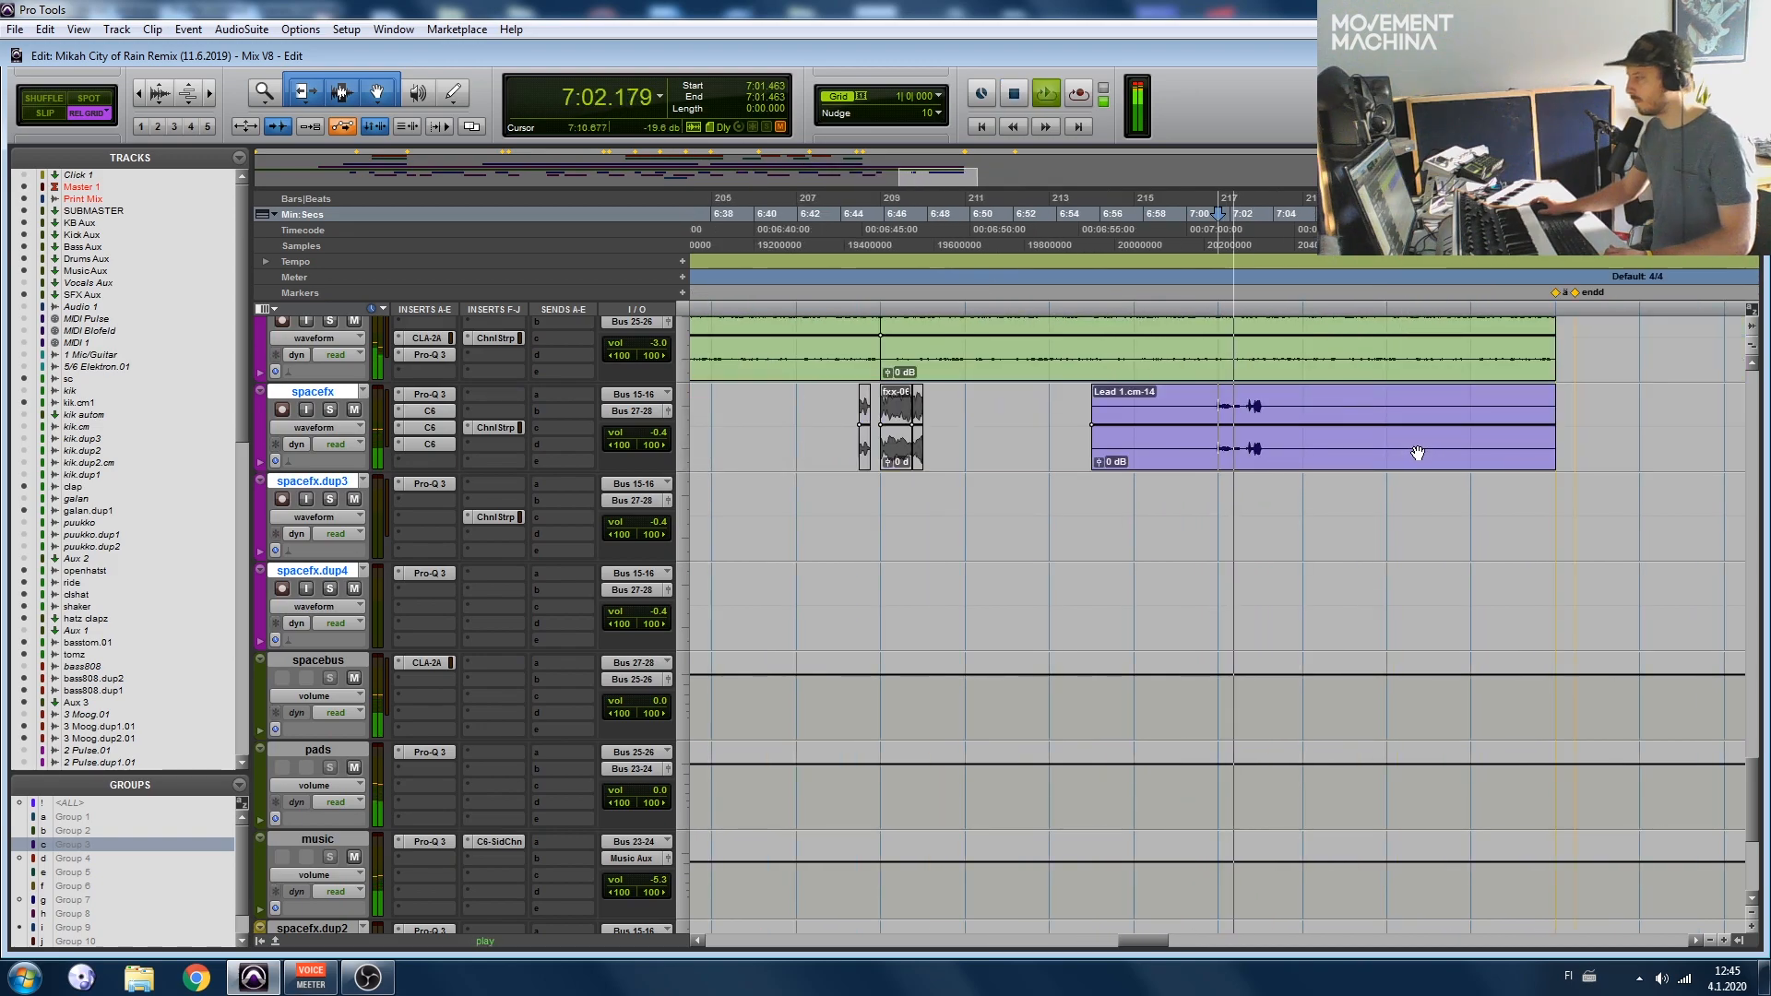
Step: Compare the mix from 6:08.780 in the pitchdown clip with the placed Lead clip played from 7:01.463
{"action": "key", "text": "space"}
{"action": "key", "text": "space"}
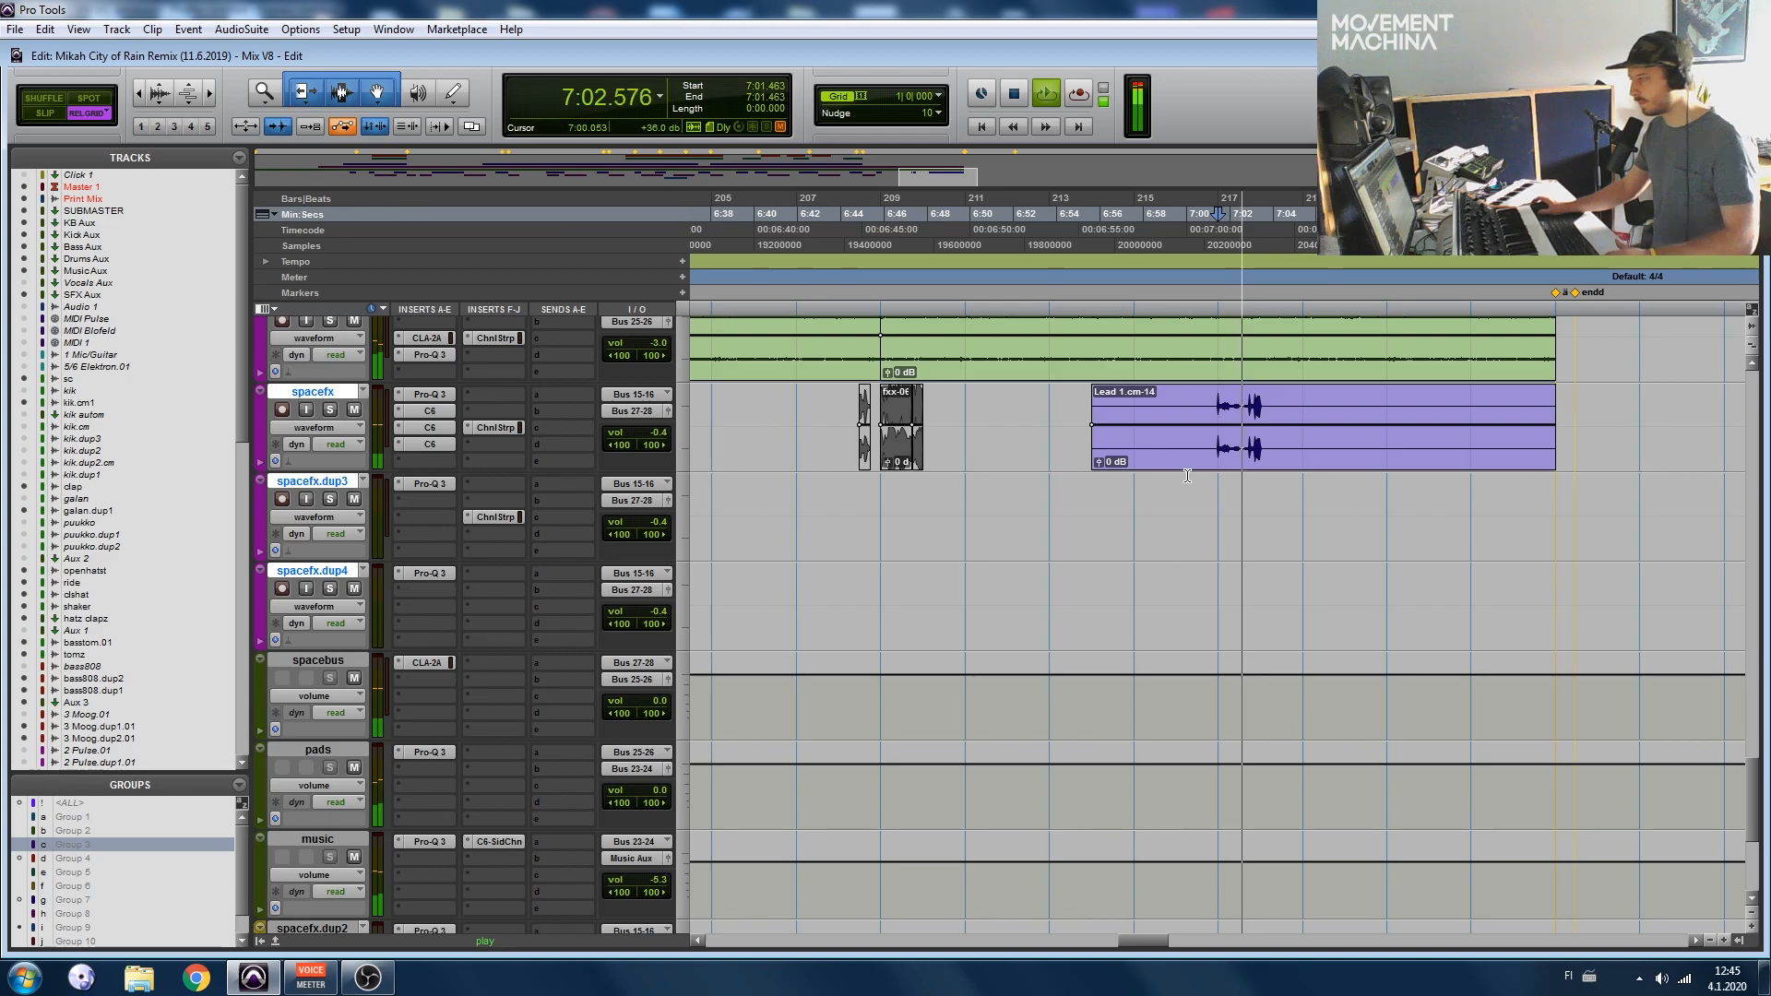
{"action": "key", "text": "r"}
{"action": "scroll", "coordinate": [1188, 476], "scroll_direction": "left", "scroll_amount": 3}
{"action": "left_click", "coordinate": [1047, 420]}
{"action": "key", "text": "ctrl+alt+["}
{"action": "key", "text": "ctrl+alt+["}
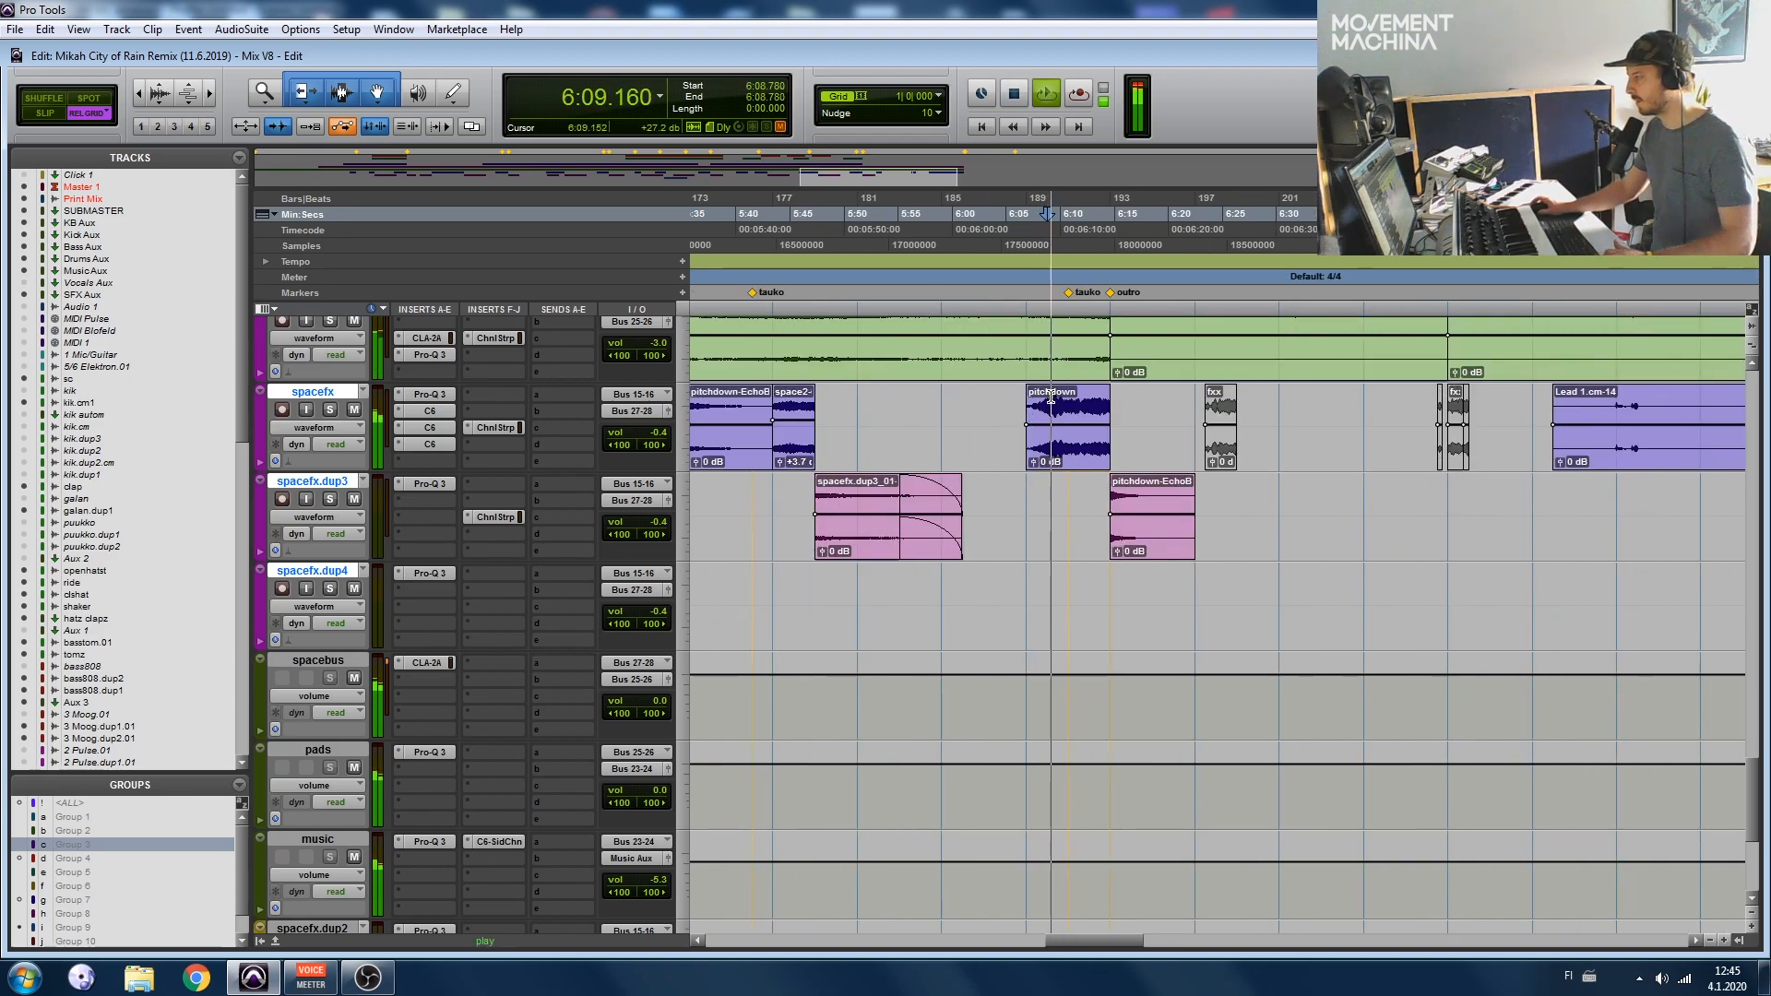
{"action": "scroll", "coordinate": [1395, 411], "scroll_direction": "right", "scroll_amount": 3}
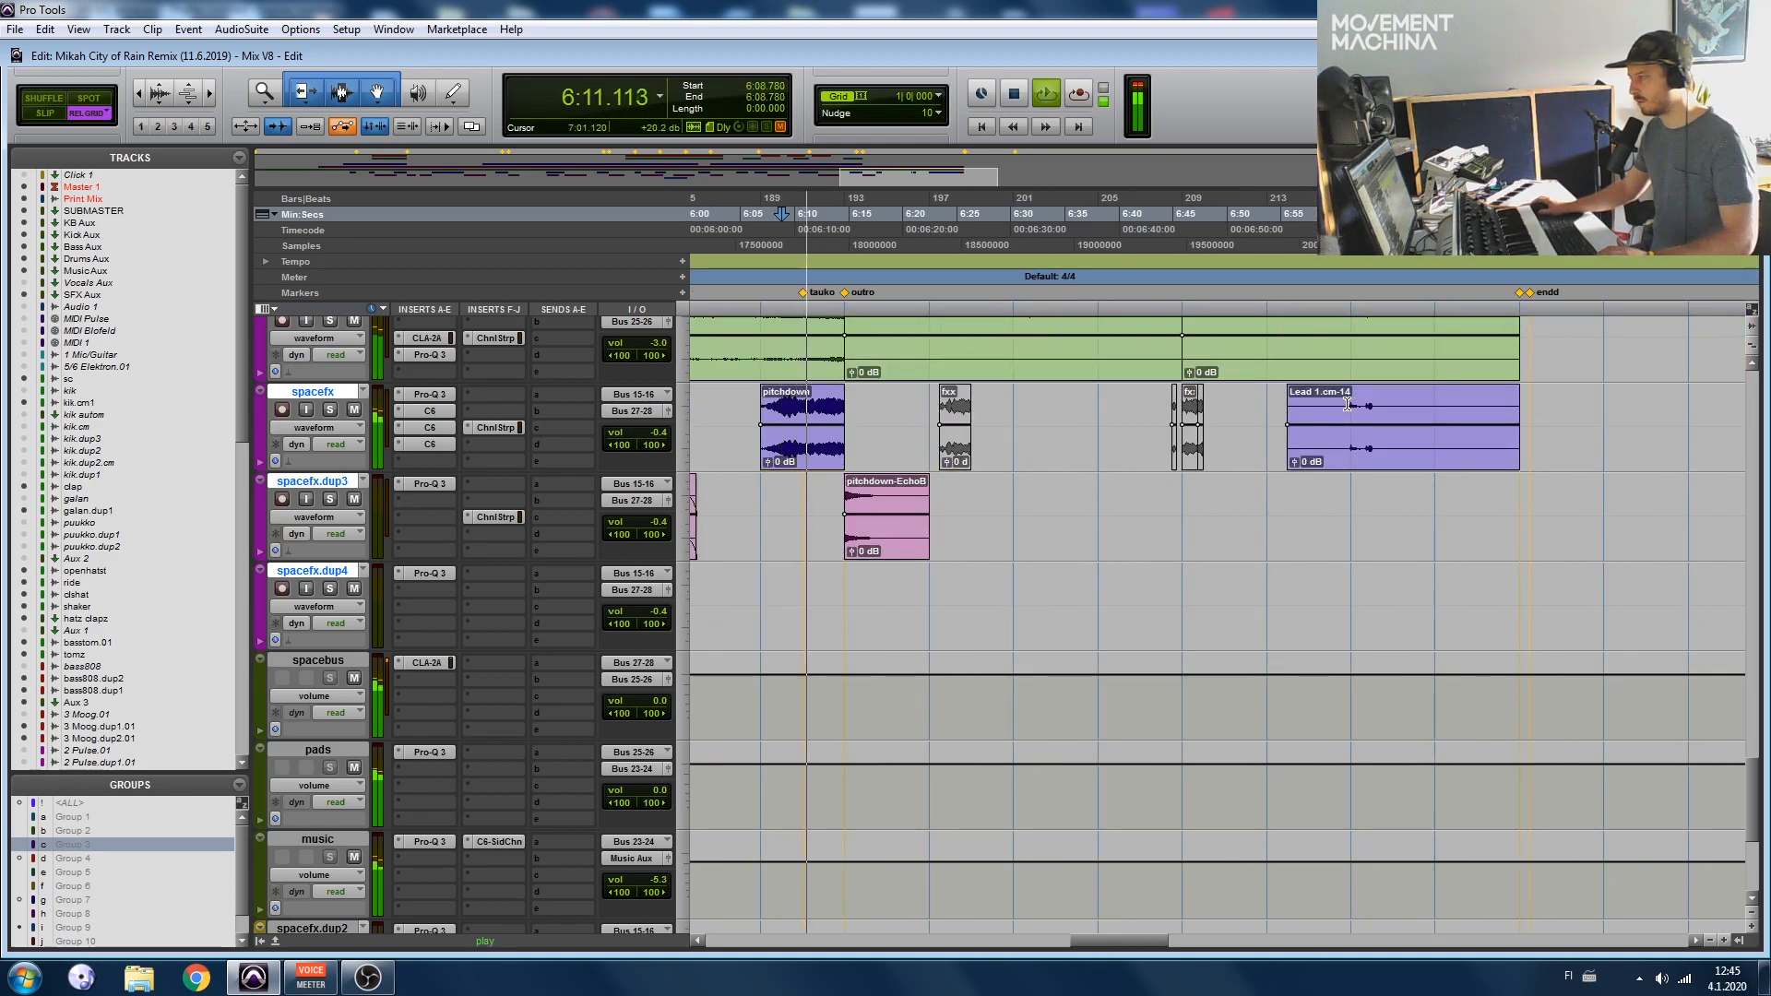
{"action": "left_click", "coordinate": [1352, 406]}
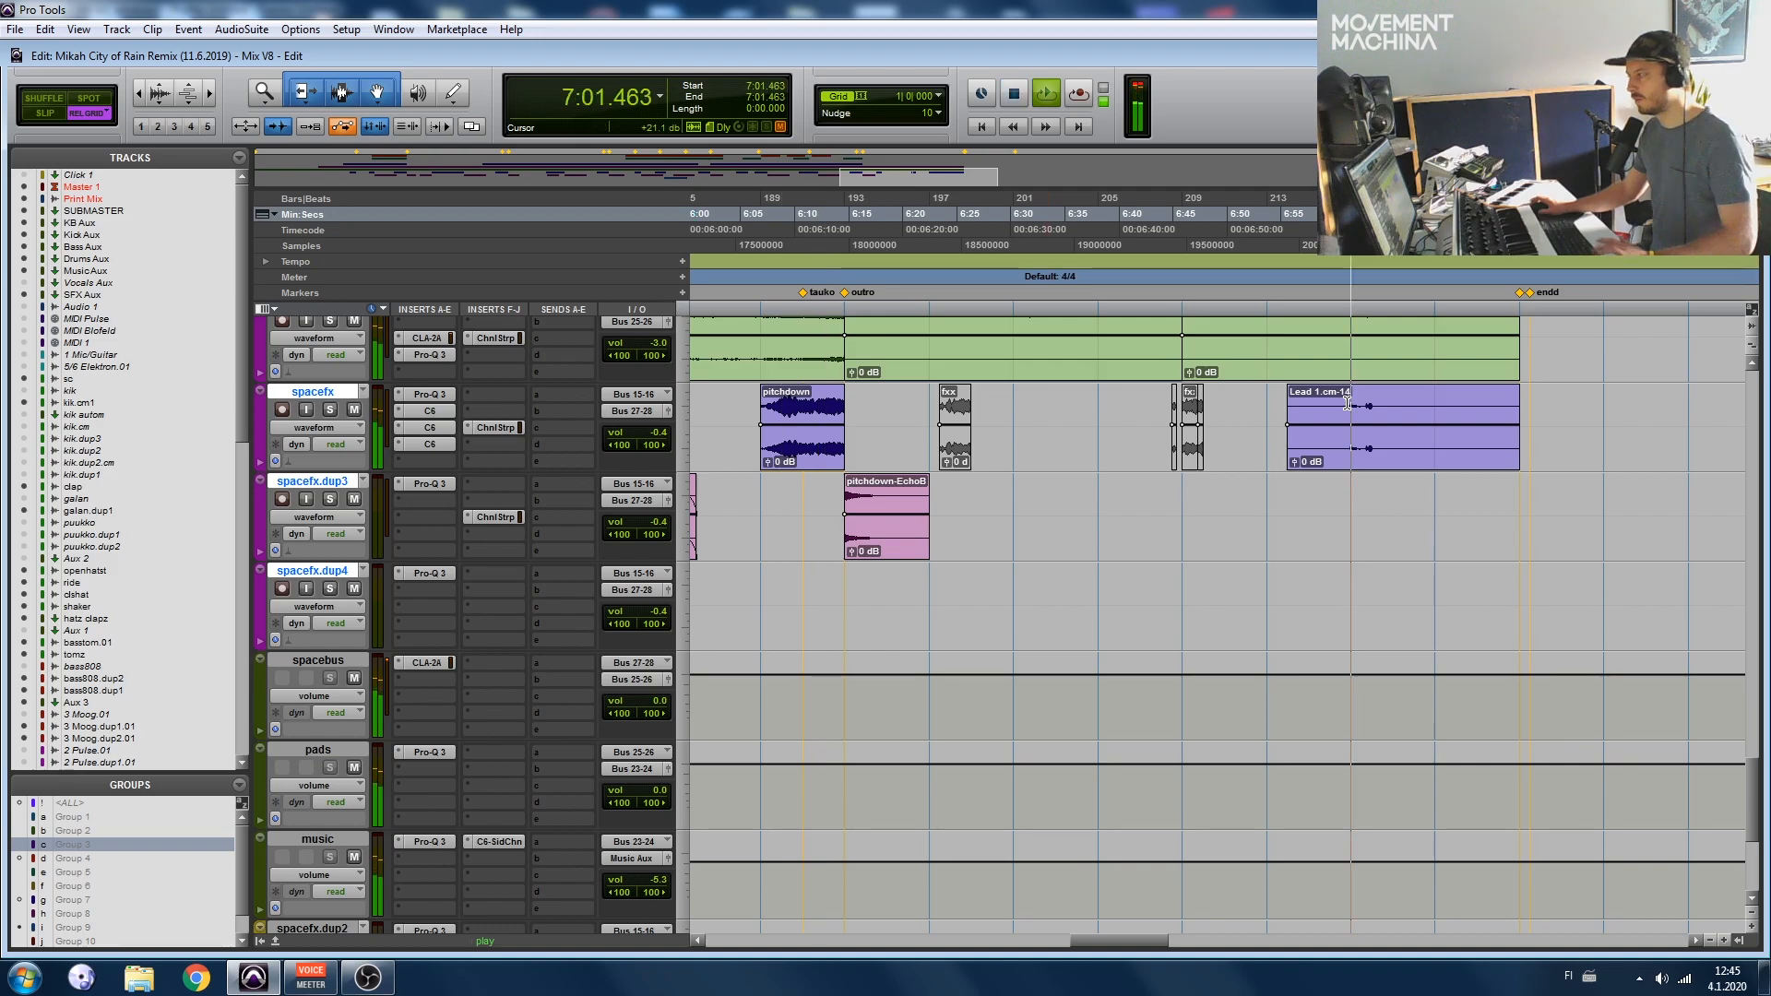
Step: Stop playback and render the EchoBoy AudioSuite delay with the Space Echo style onto the Lead clip on spacefx
{"action": "key", "text": "space"}
{"action": "left_click", "coordinate": [242, 29]}
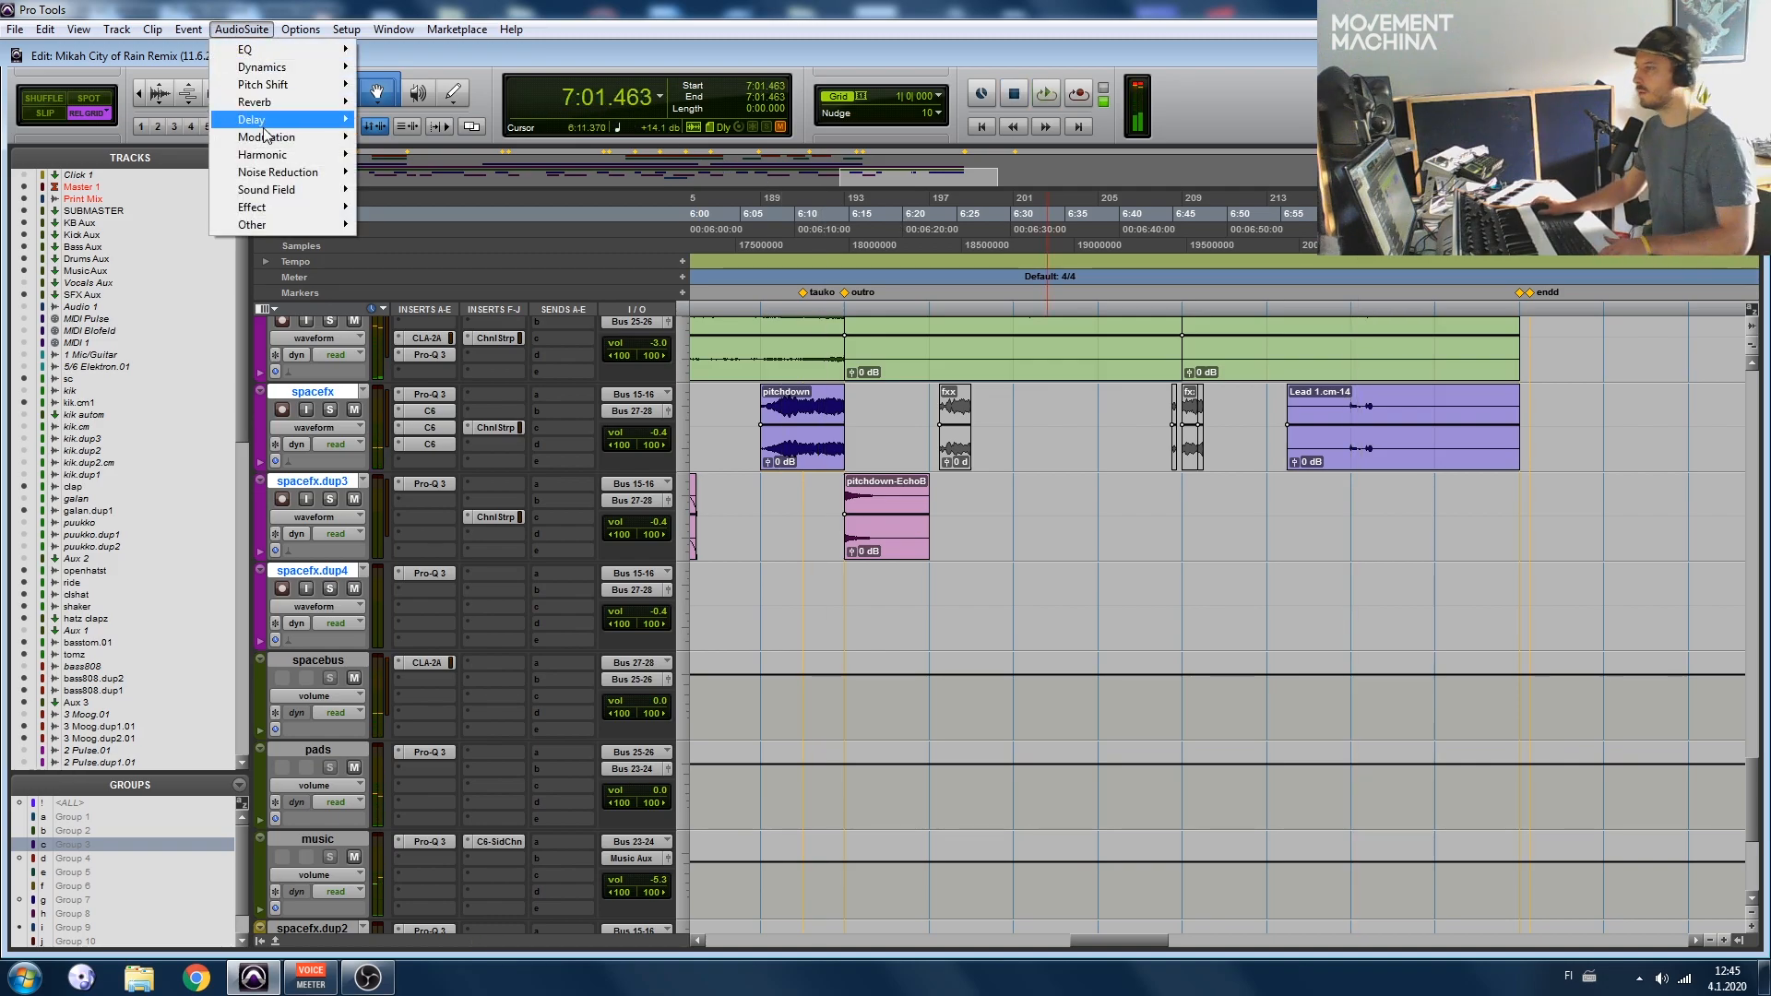
{"action": "mouse_move", "coordinate": [277, 119]}
{"action": "left_click", "coordinate": [461, 138]}
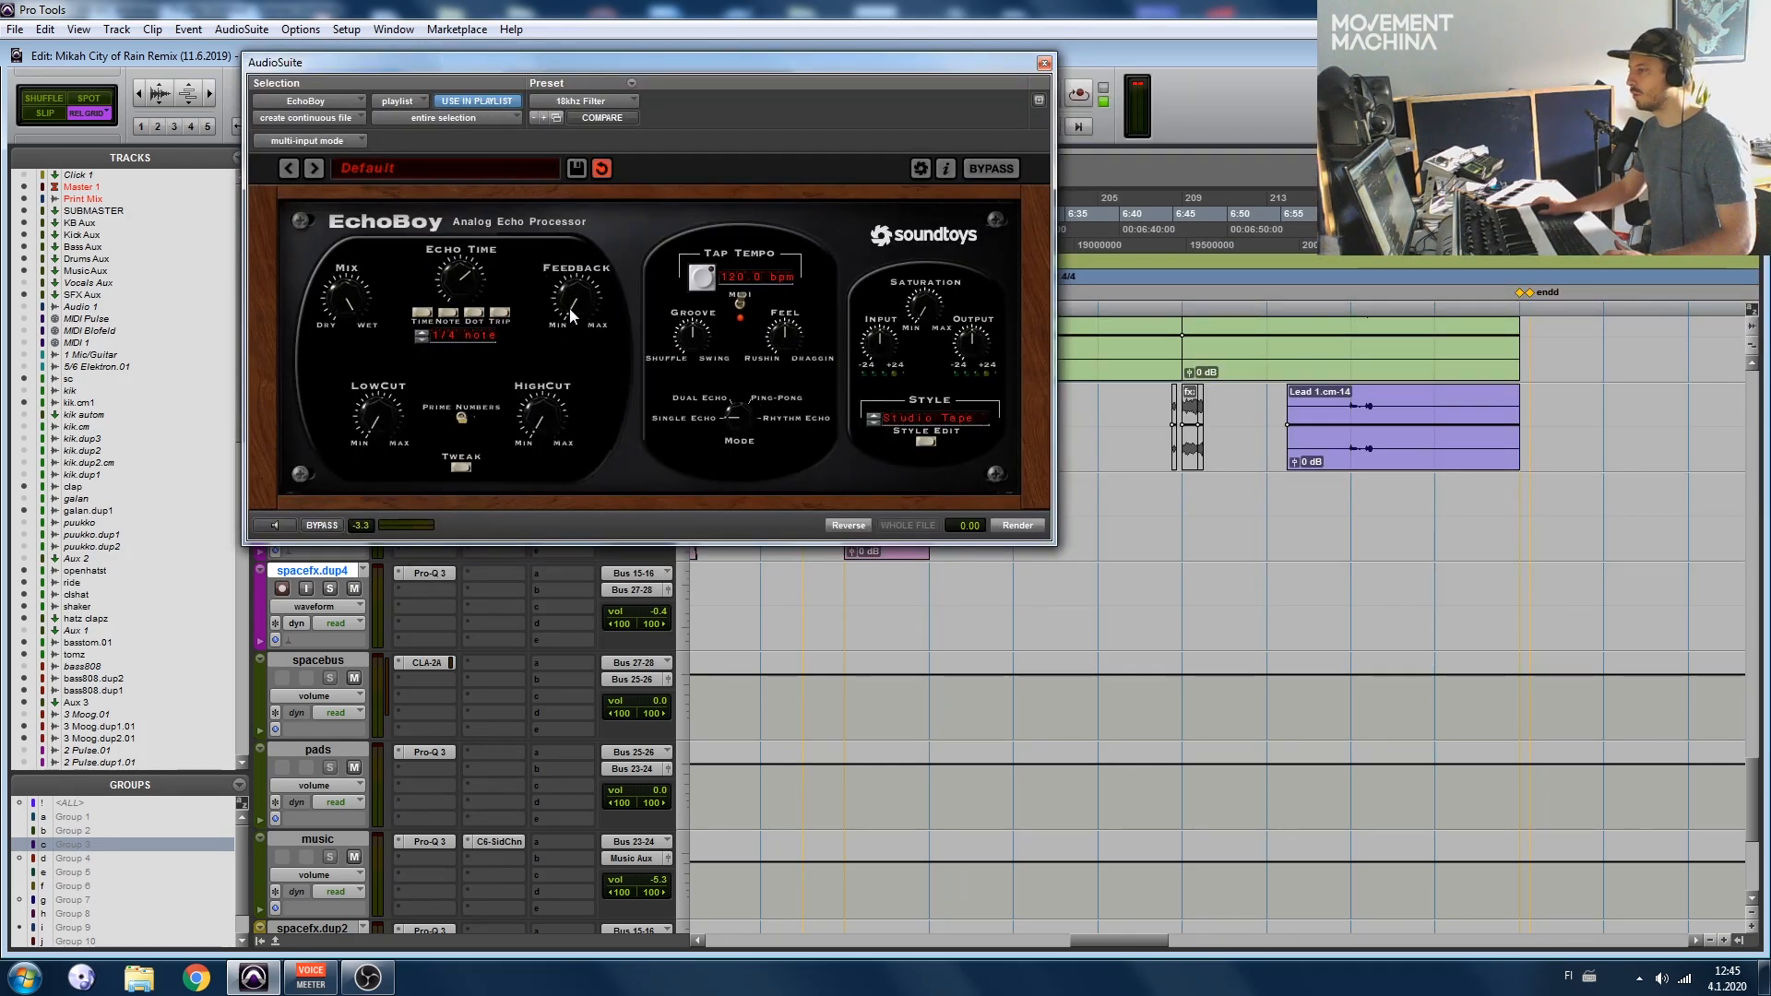
{"action": "left_click", "coordinate": [927, 418]}
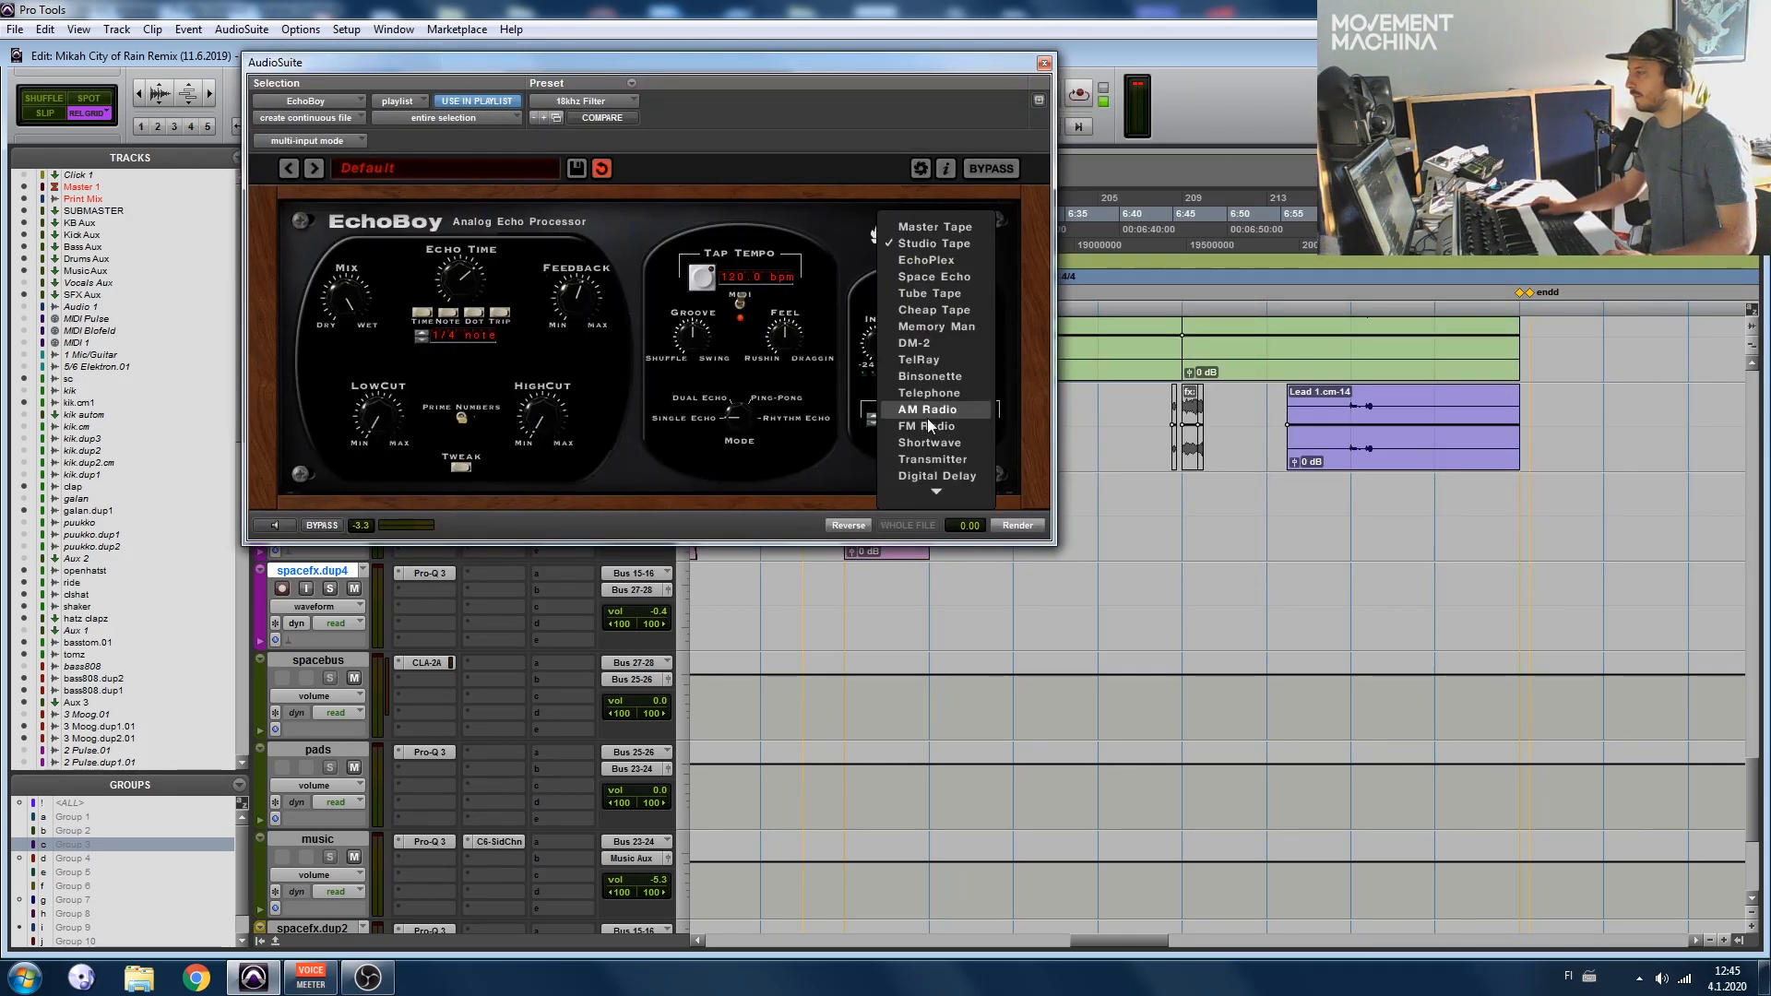
{"action": "left_click", "coordinate": [943, 275]}
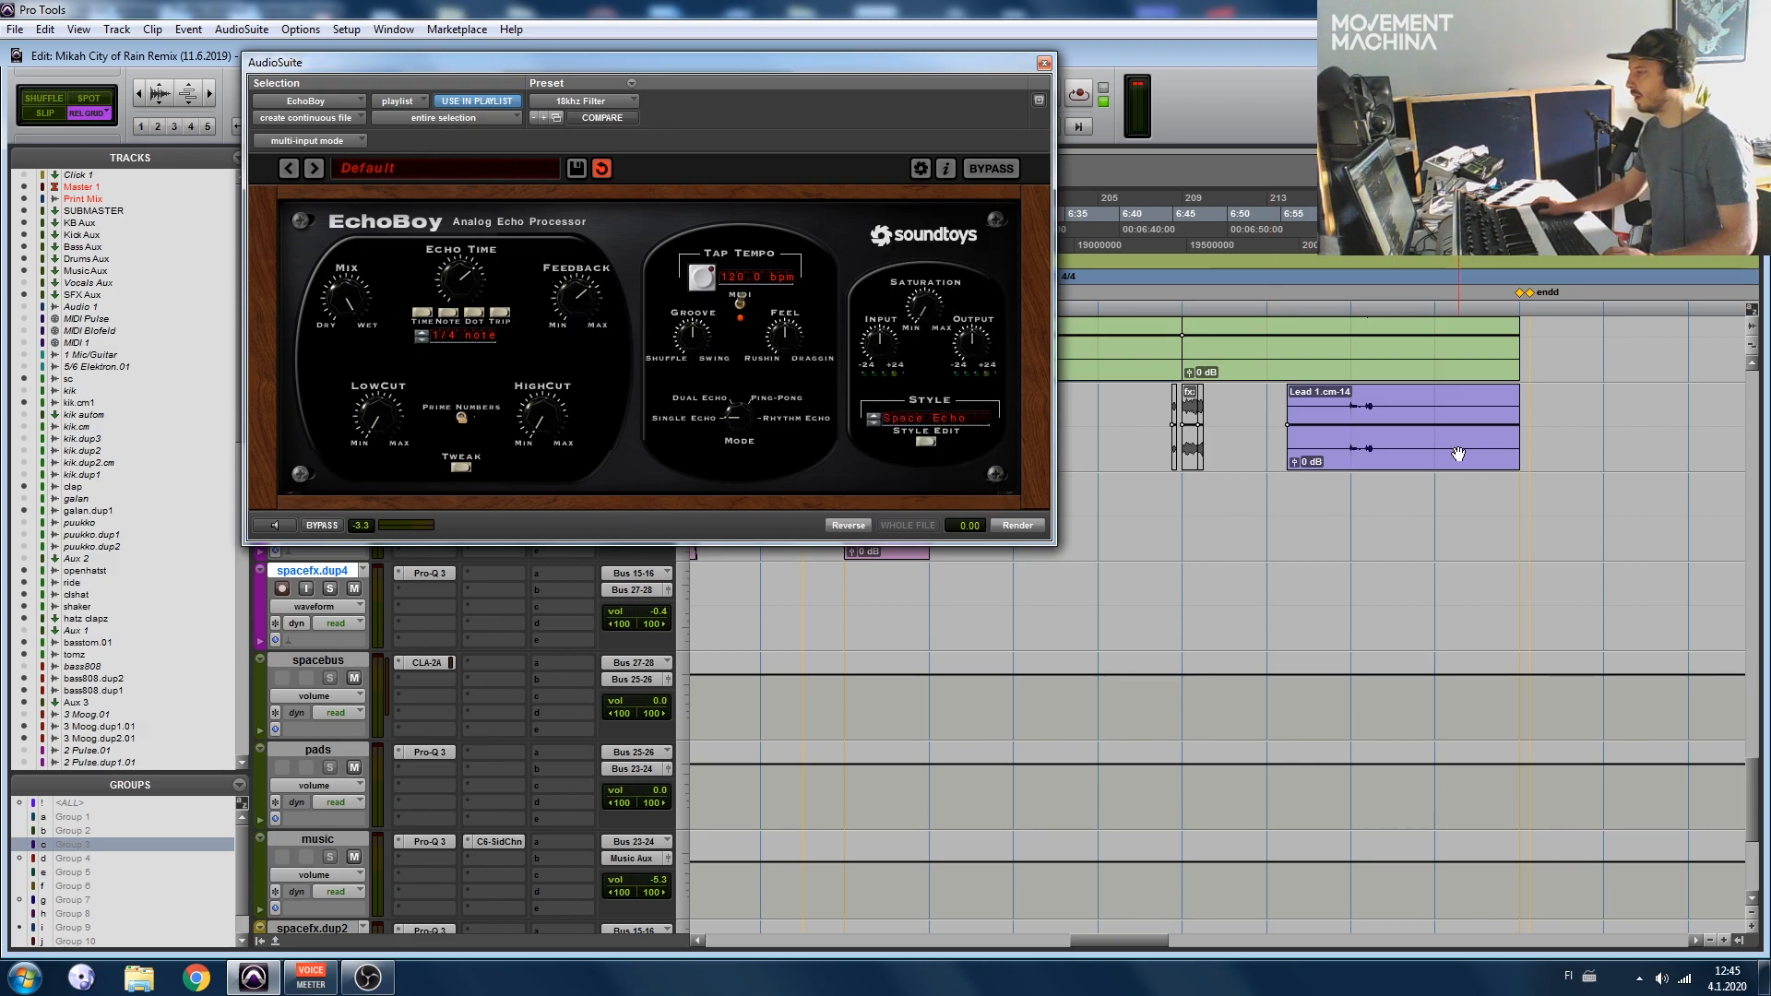
{"action": "left_click", "coordinate": [1373, 427]}
{"action": "left_click", "coordinate": [1012, 526]}
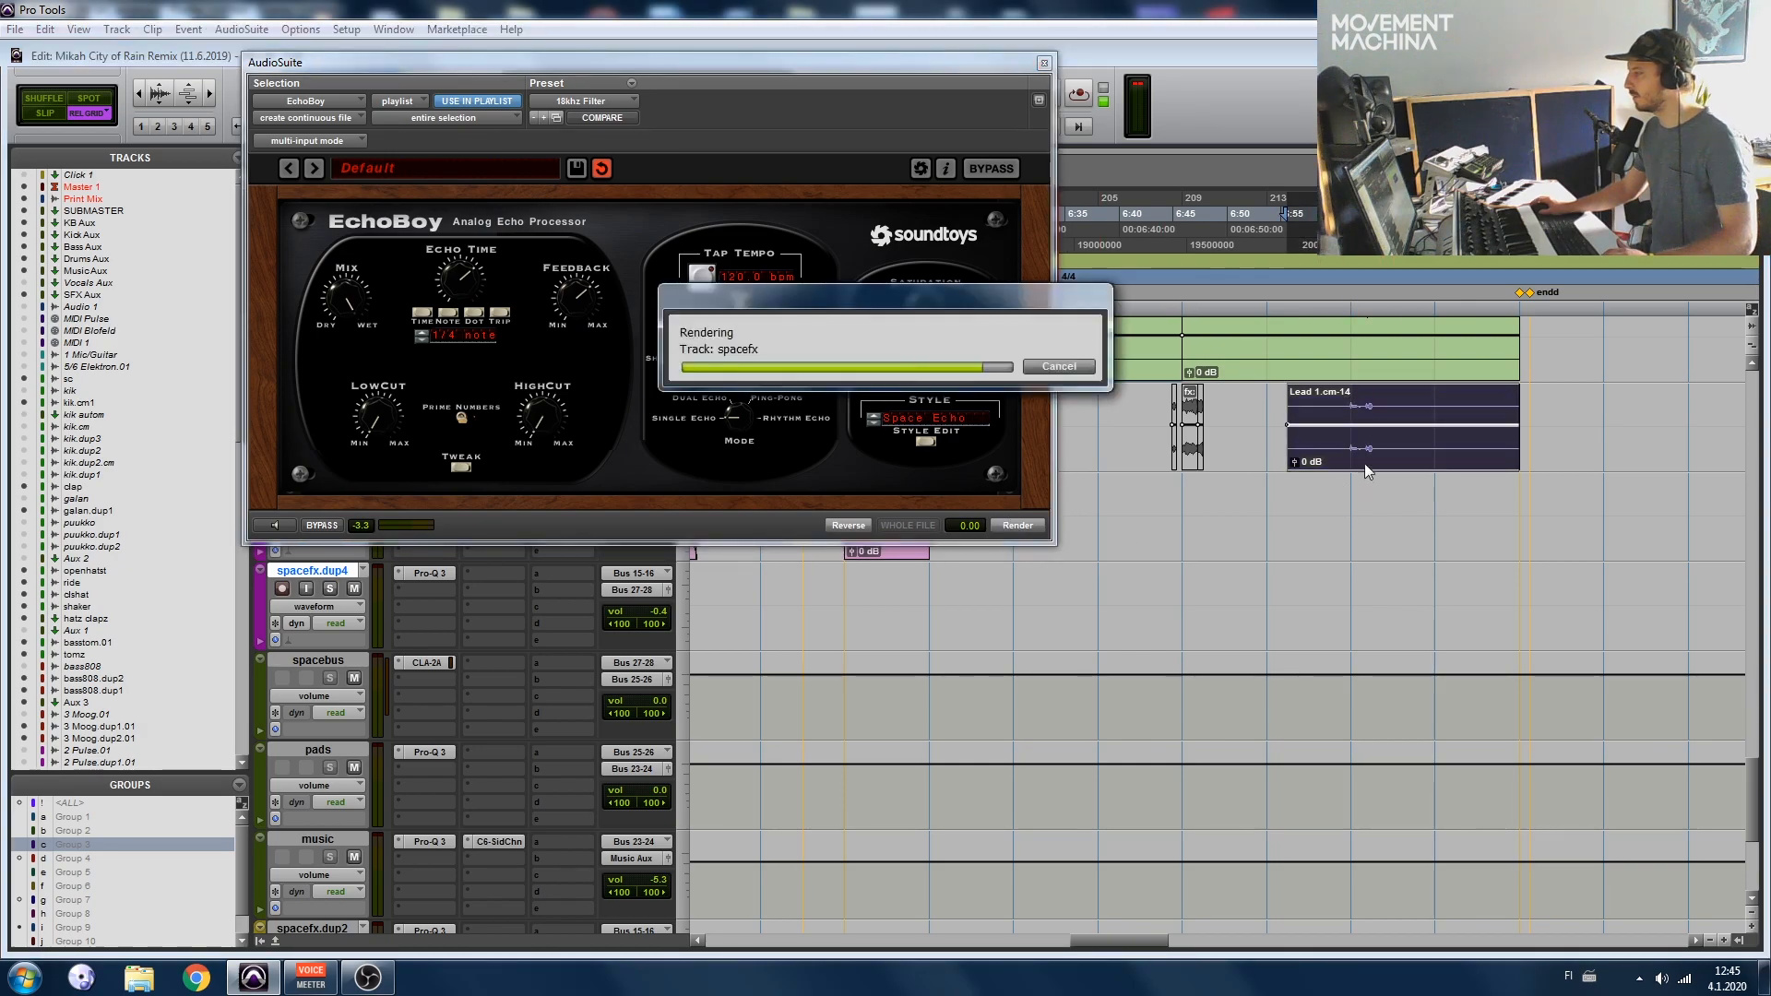
Step: Audition the echoed Lead clip, undo the render, render EchoBoy again at 123.0 bpm and close its window
{"action": "key", "text": "space"}
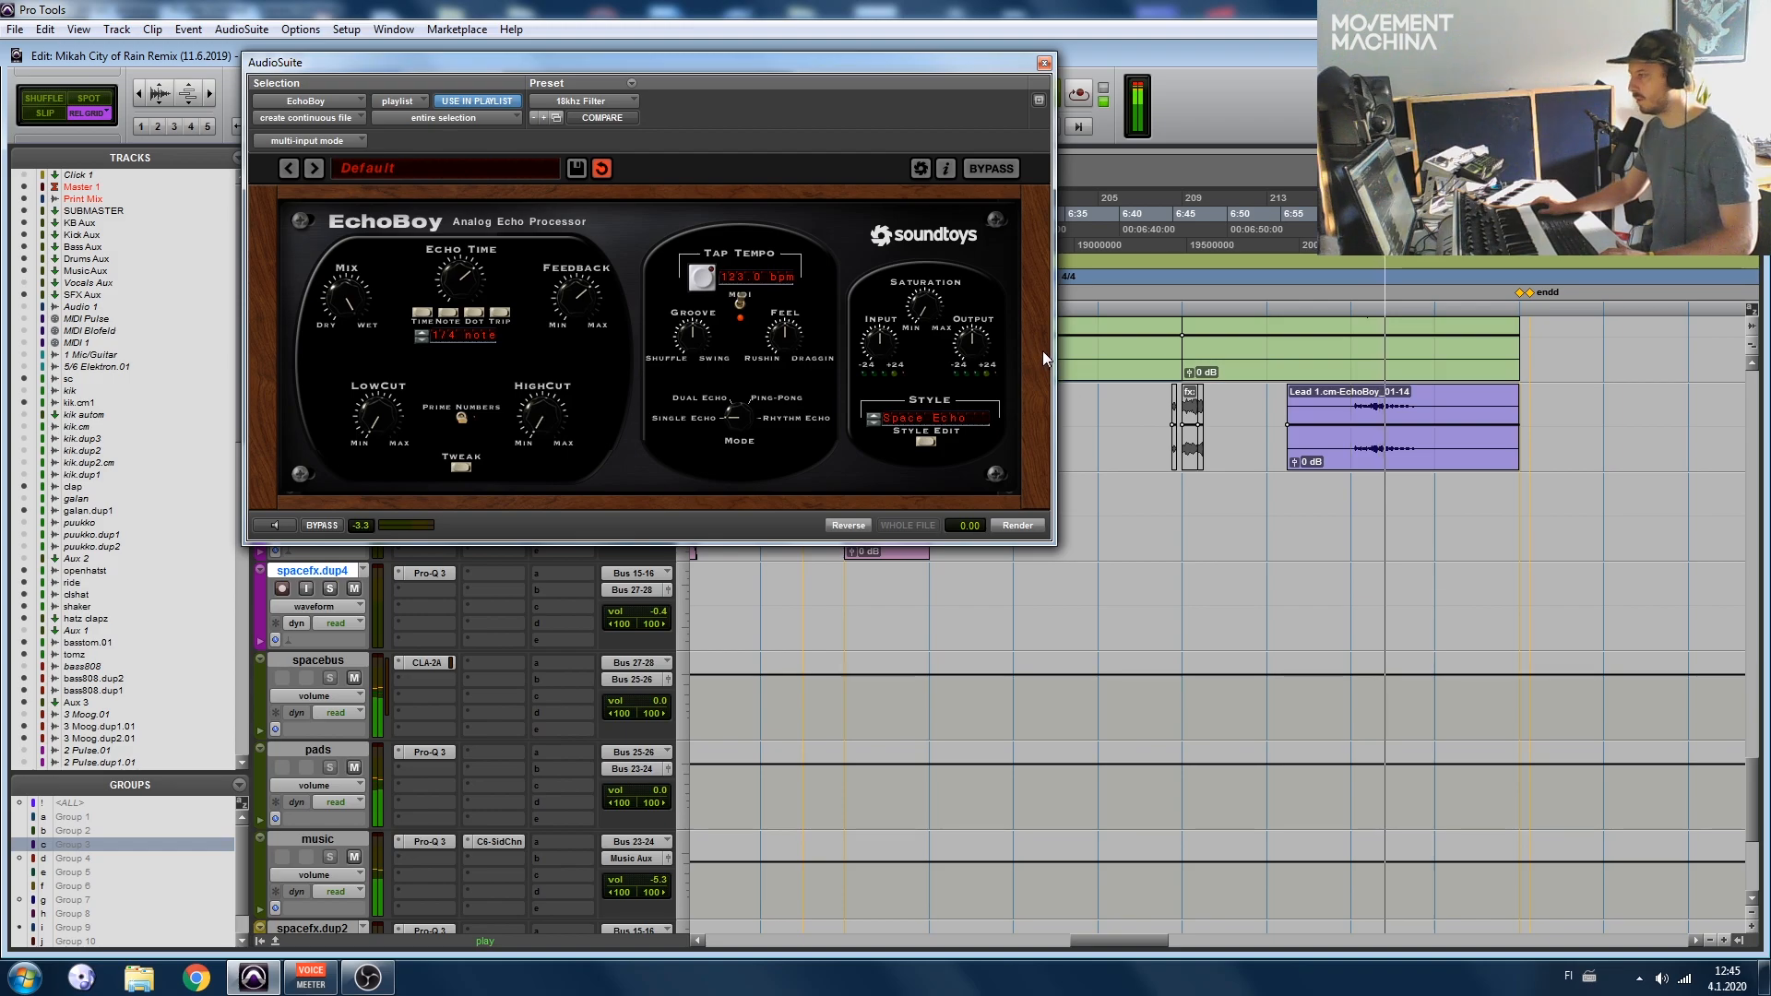
{"action": "key", "text": "space"}
{"action": "key", "text": "ctrl+z"}
{"action": "left_click", "coordinate": [1026, 526]}
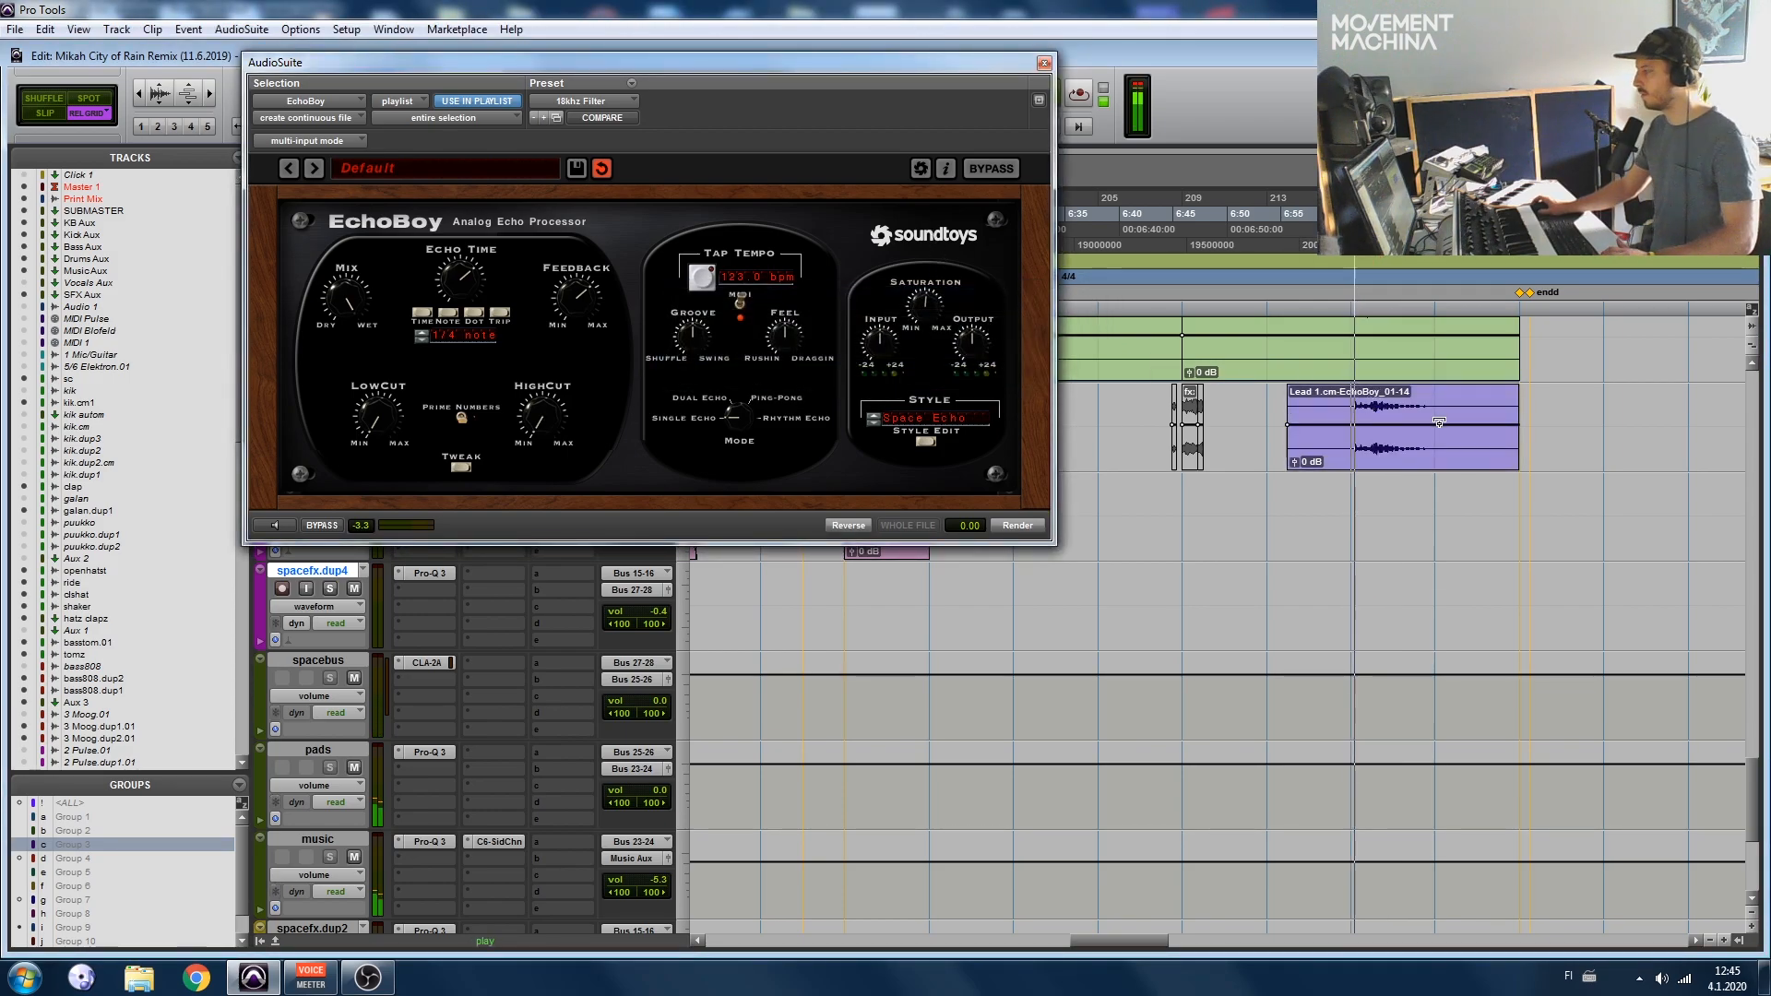
{"action": "left_click", "coordinate": [1044, 64]}
Step: Listen to the rendered echo tail, stop, and play the mix from 6:06.829 through the pitchdown clip for comparison
{"action": "key", "text": "ctrl+alt+]"}
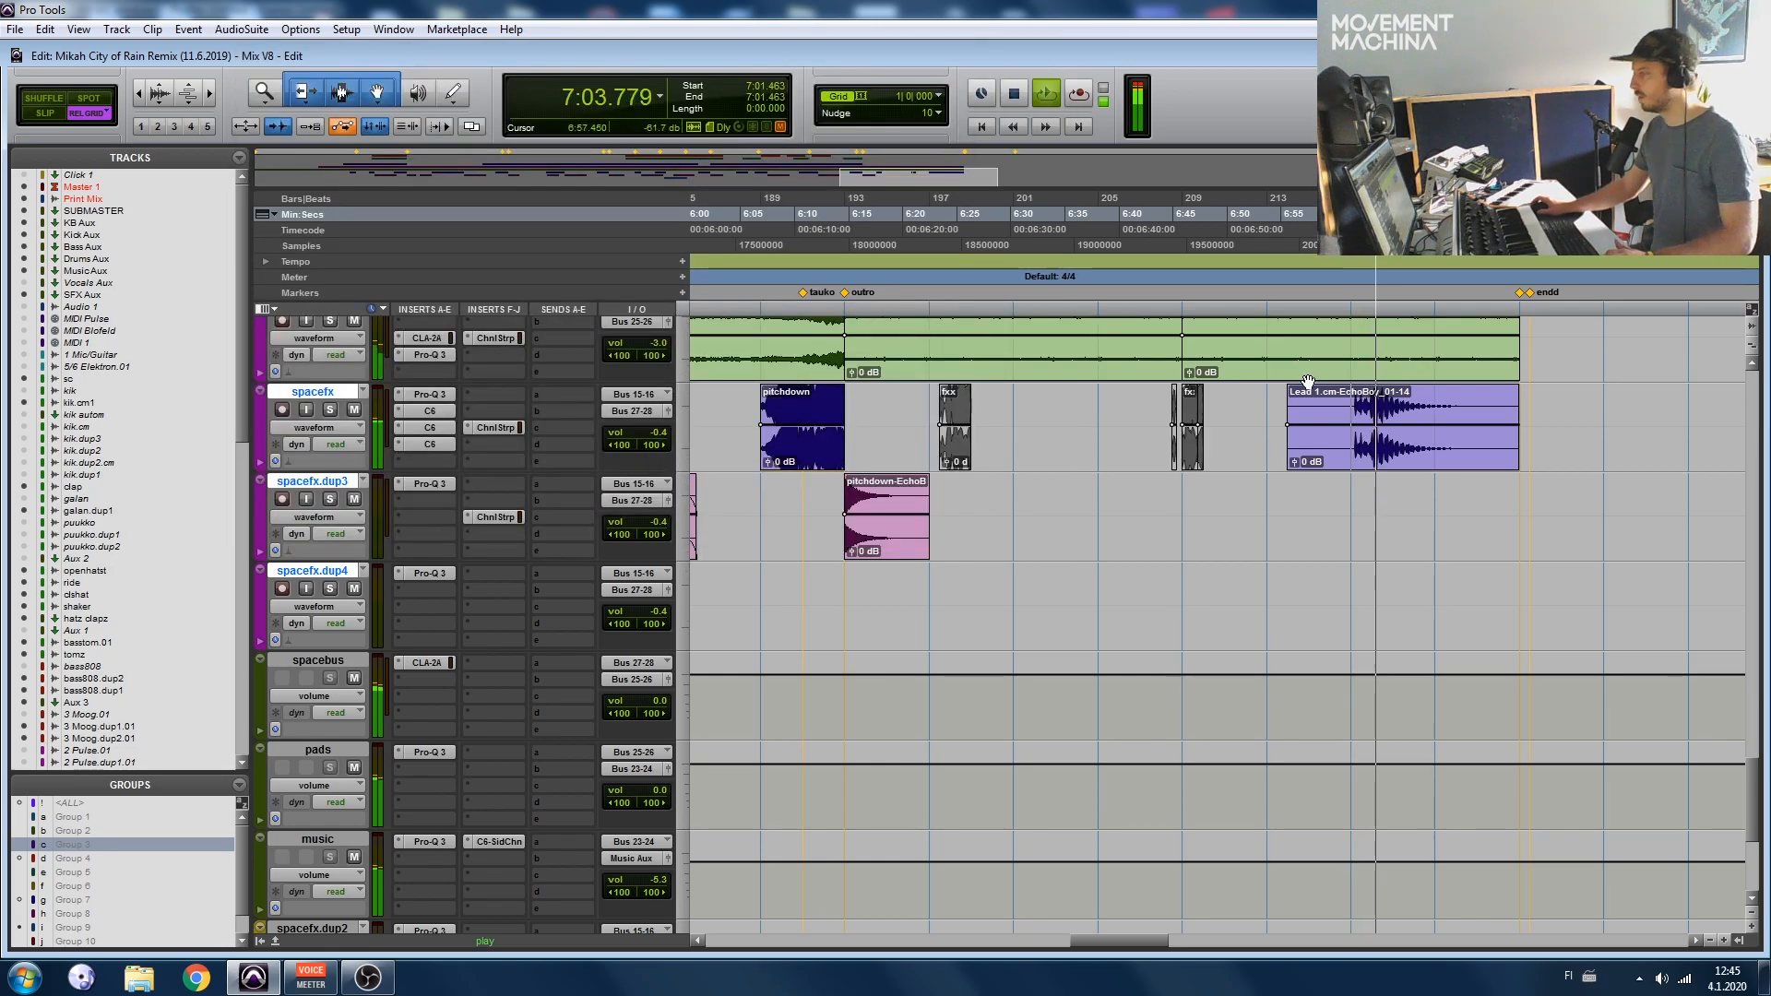
{"action": "key", "text": "ctrl+]"}
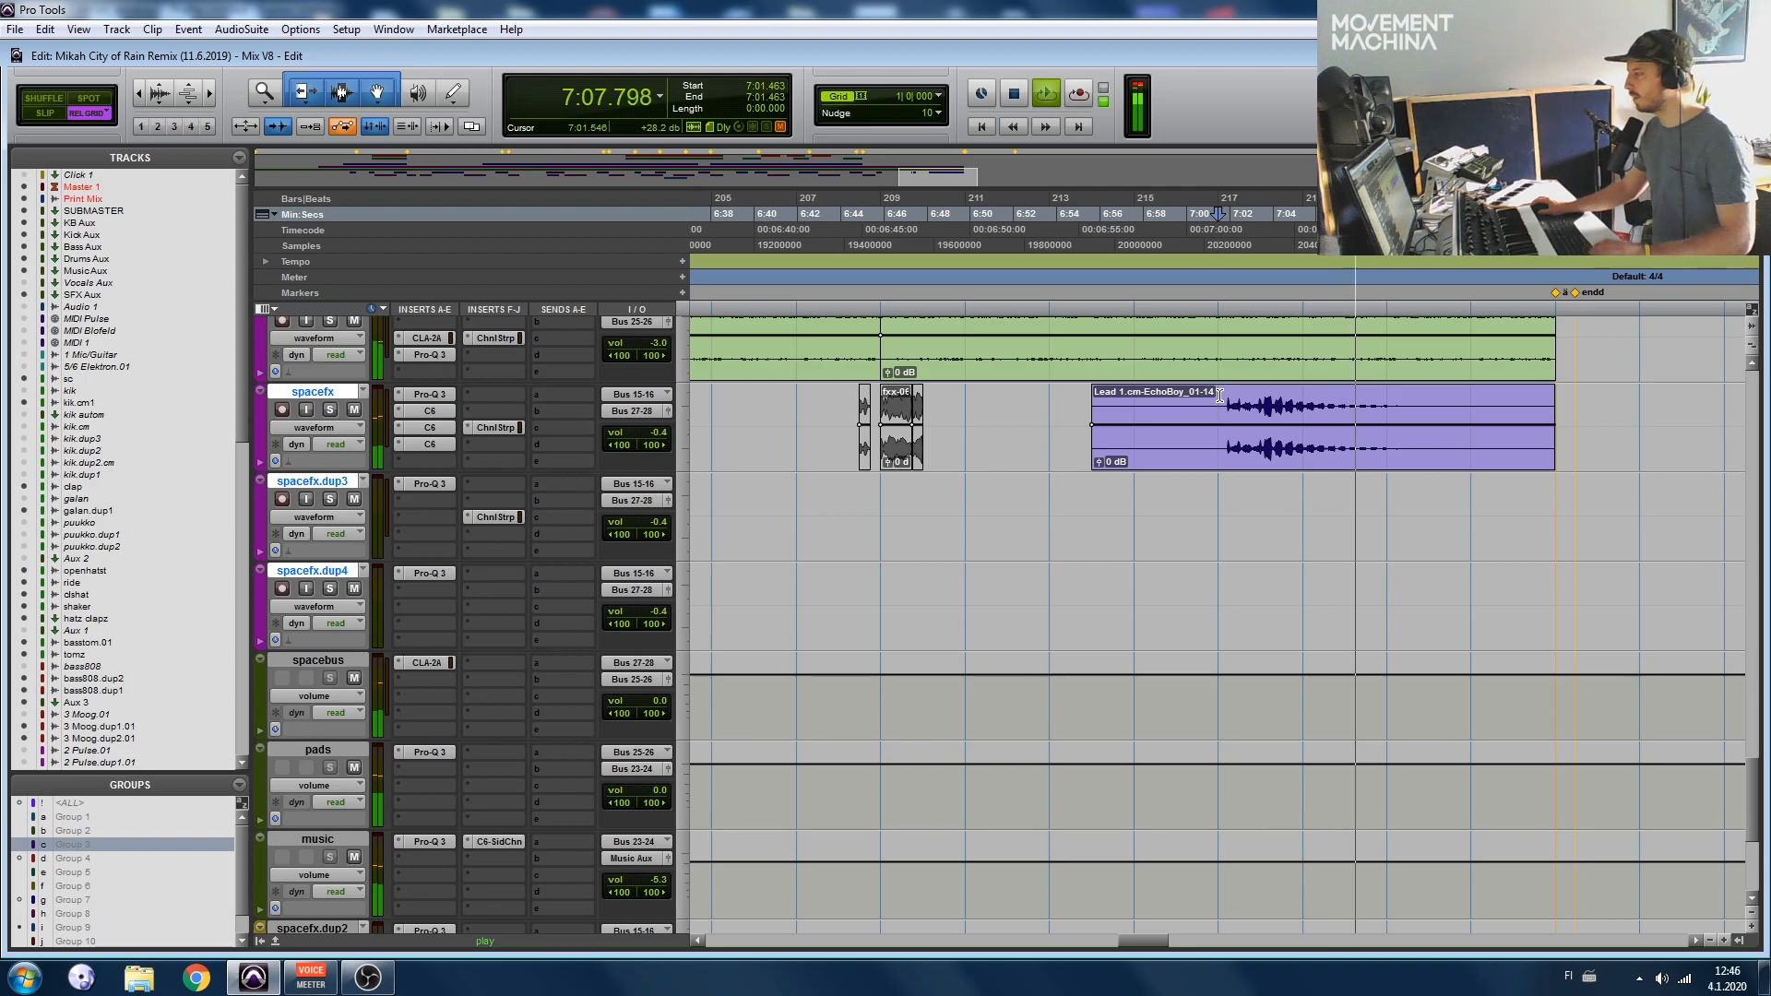
{"action": "key", "text": "space"}
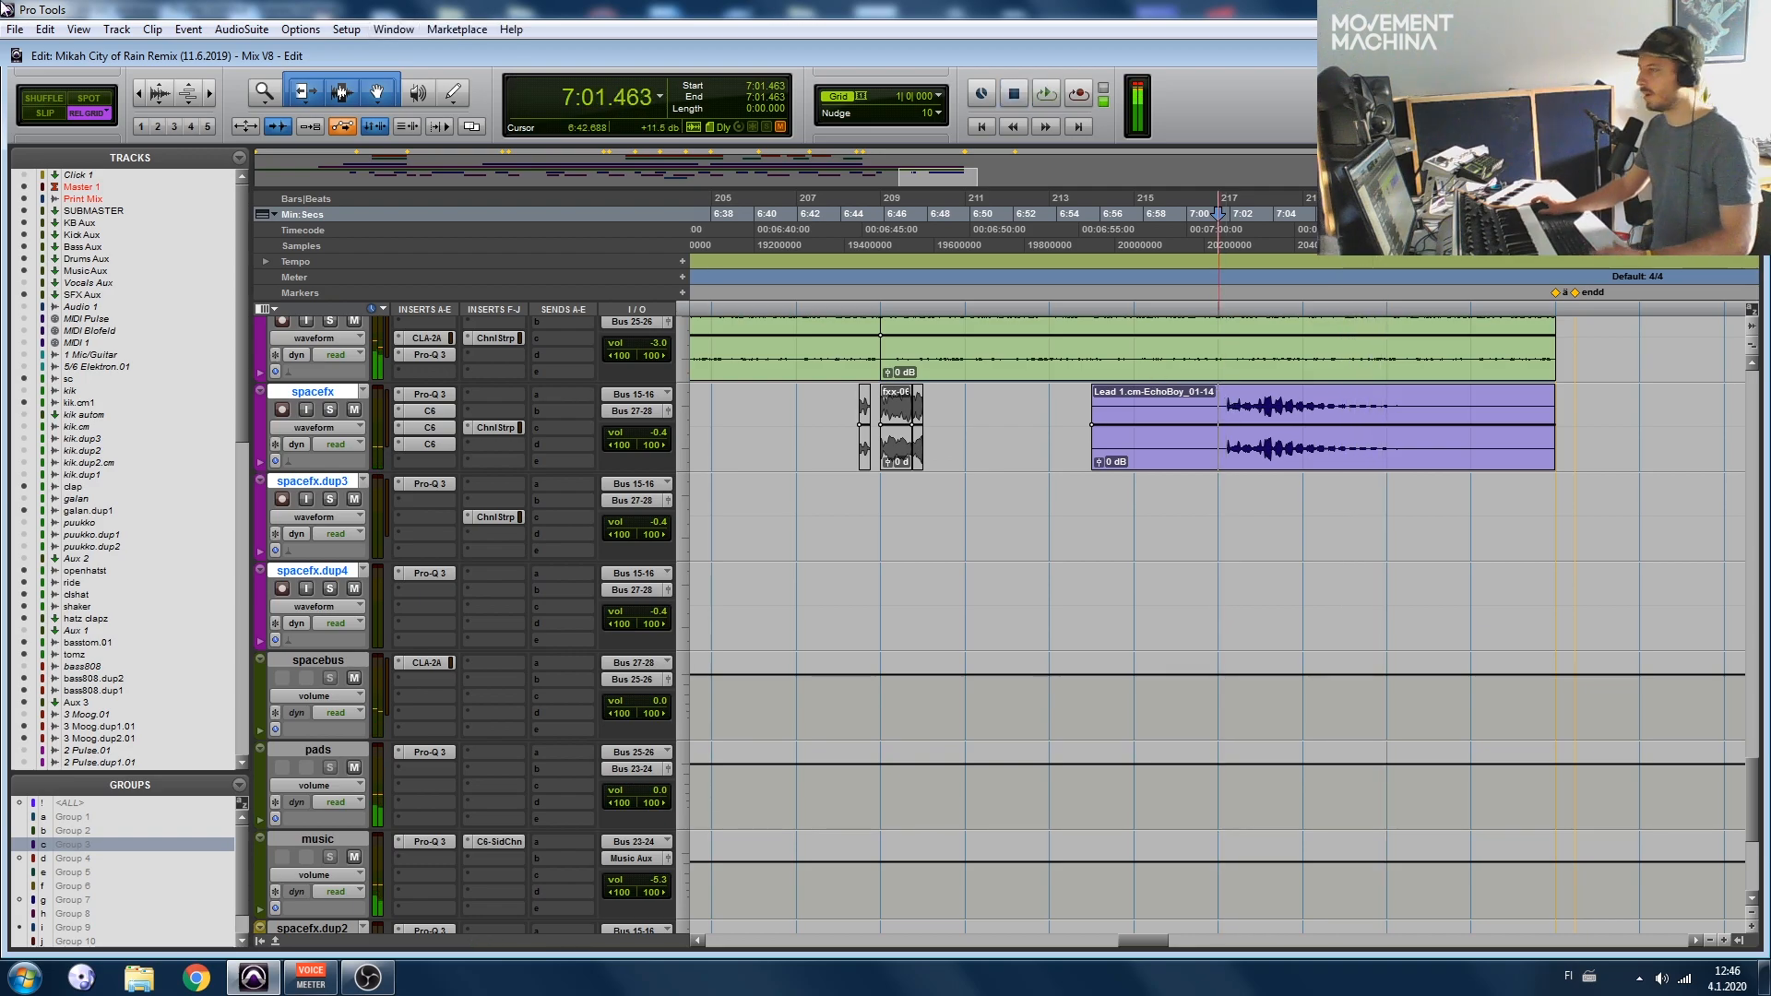
{"action": "scroll", "coordinate": [875, 414], "scroll_direction": "left", "scroll_amount": 6}
{"action": "left_click", "coordinate": [835, 408]}
{"action": "key", "text": "space"}
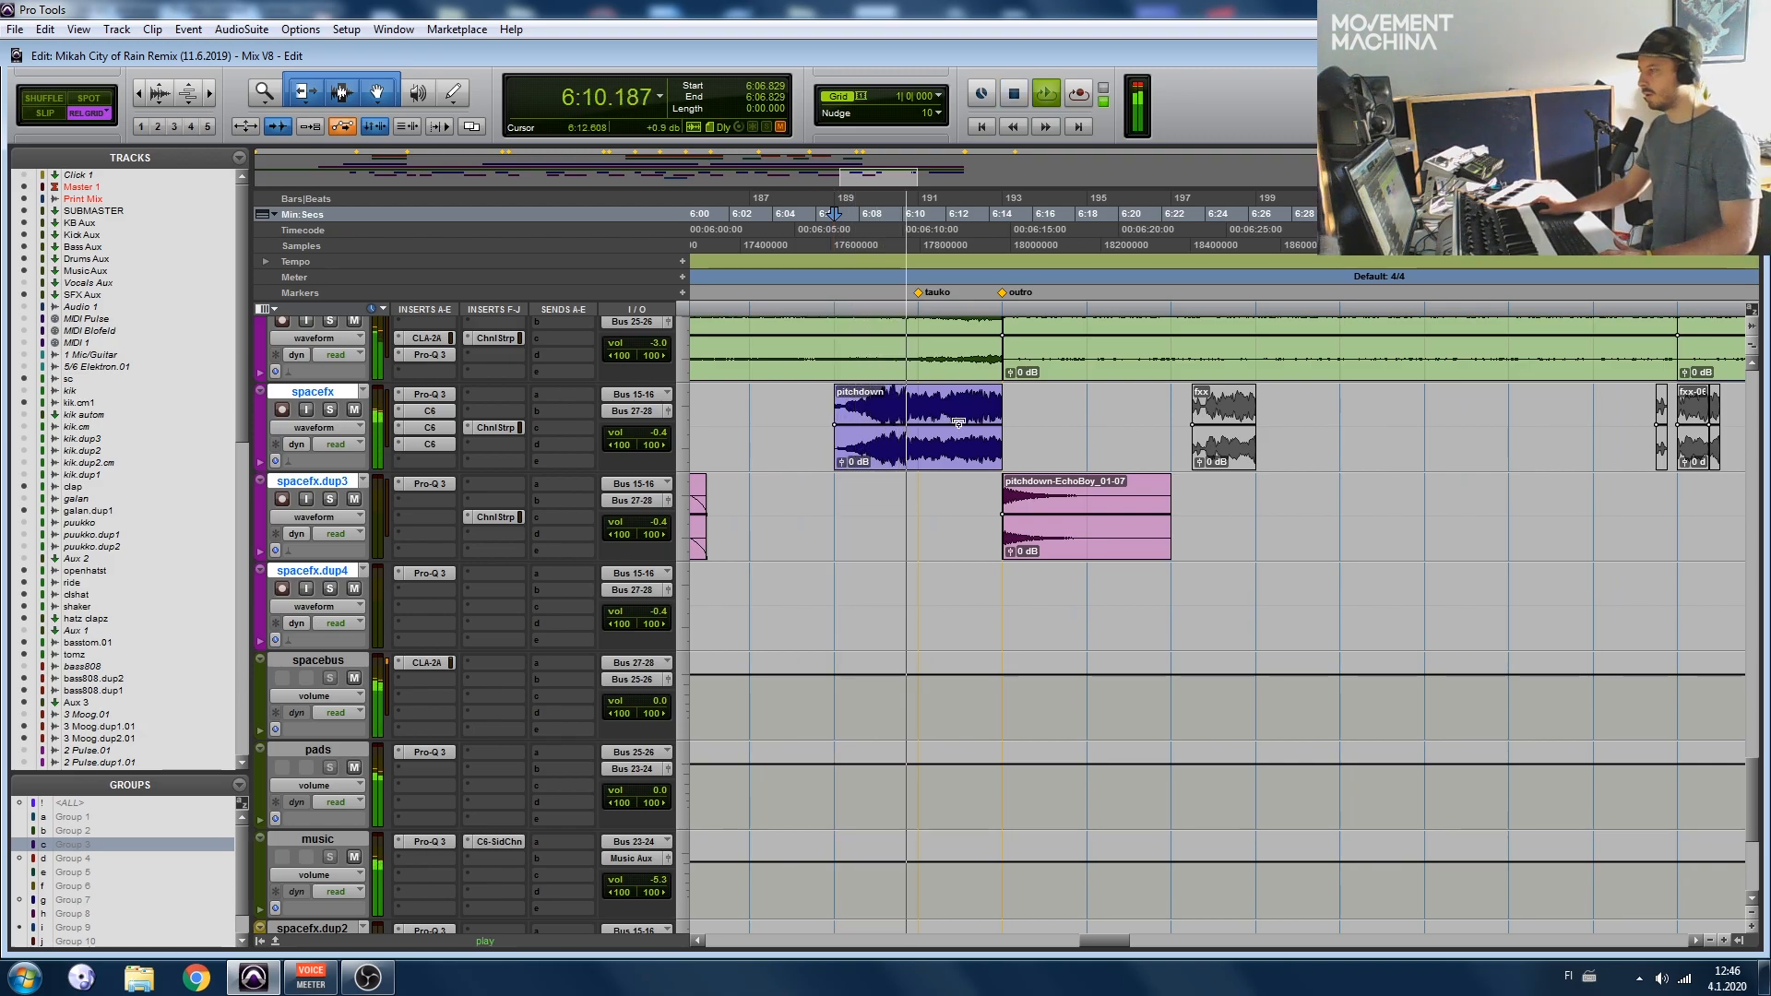
{"action": "scroll", "coordinate": [957, 423], "scroll_direction": "right", "scroll_amount": 1}
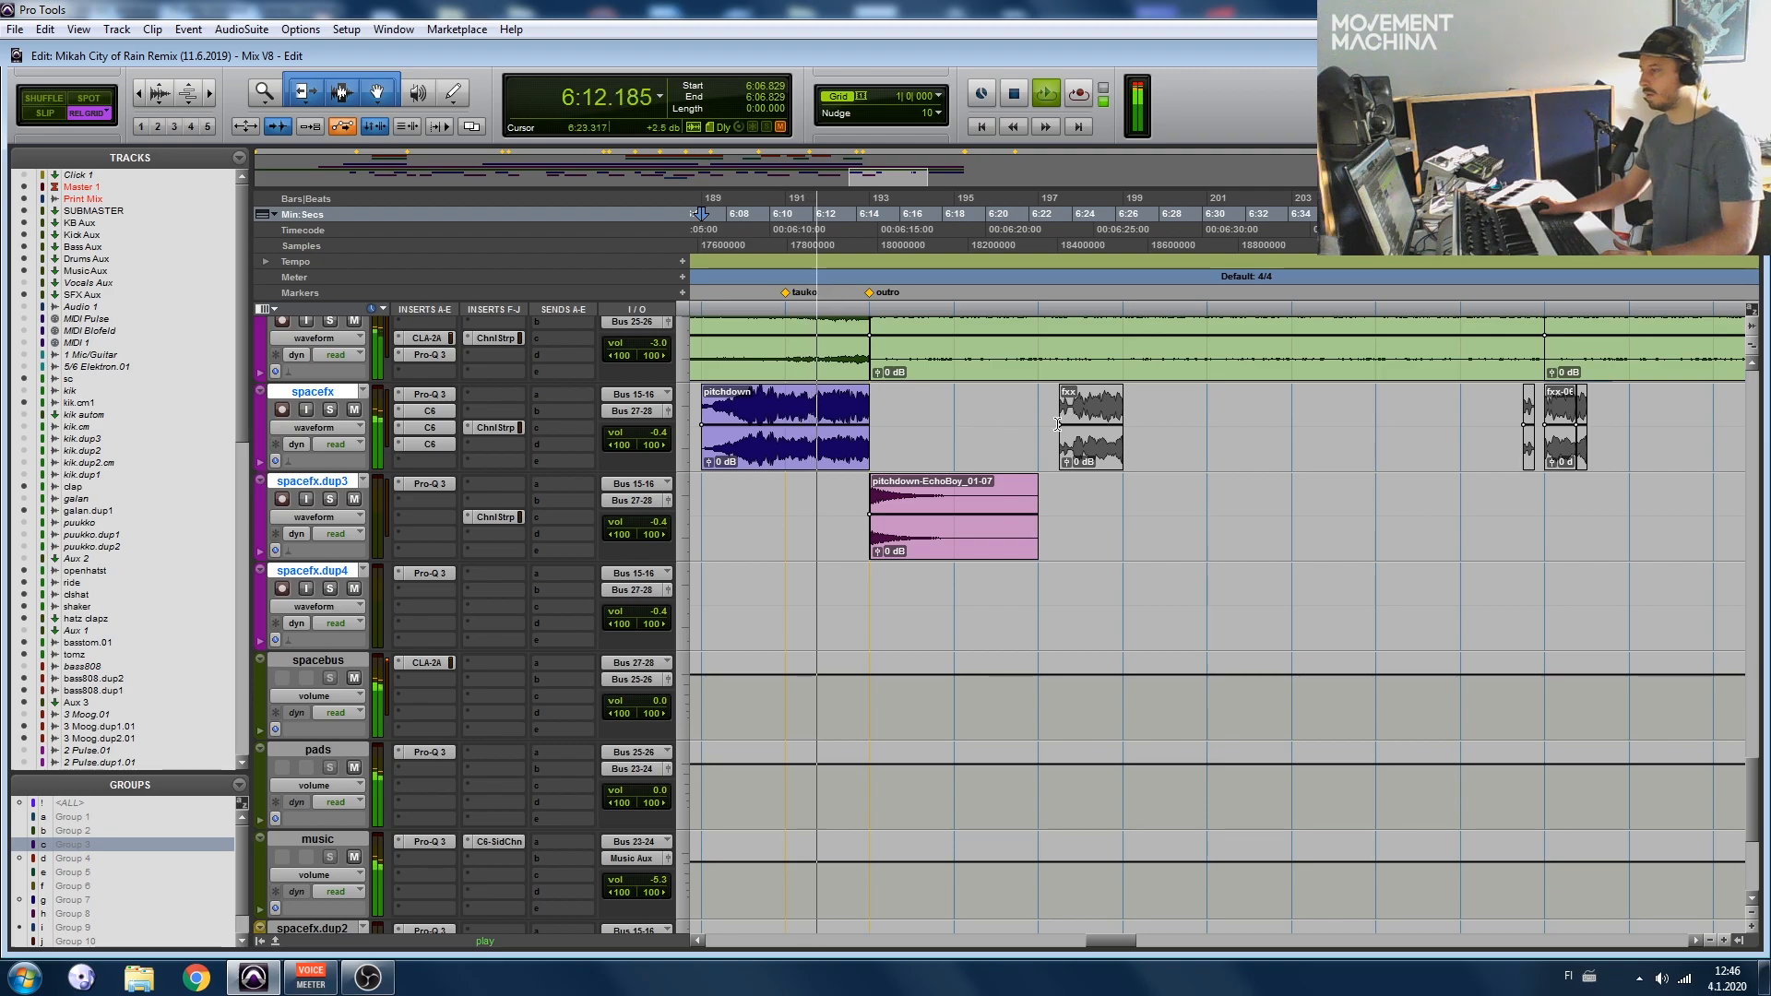
Step: Replay the echoed Lead clip on spacefx from 7:01.463 with its waveform enlarged
{"action": "scroll", "coordinate": [1158, 406], "scroll_direction": "right", "scroll_amount": 5}
{"action": "key", "text": "space"}
{"action": "scroll", "coordinate": [1228, 395], "scroll_direction": "up", "scroll_amount": 2}
{"action": "scroll", "coordinate": [1228, 406], "scroll_direction": "up", "scroll_amount": 2}
{"action": "scroll", "coordinate": [1209, 429], "scroll_direction": "down", "scroll_amount": 2}
{"action": "scroll", "coordinate": [1218, 433], "scroll_direction": "down", "scroll_amount": 1}
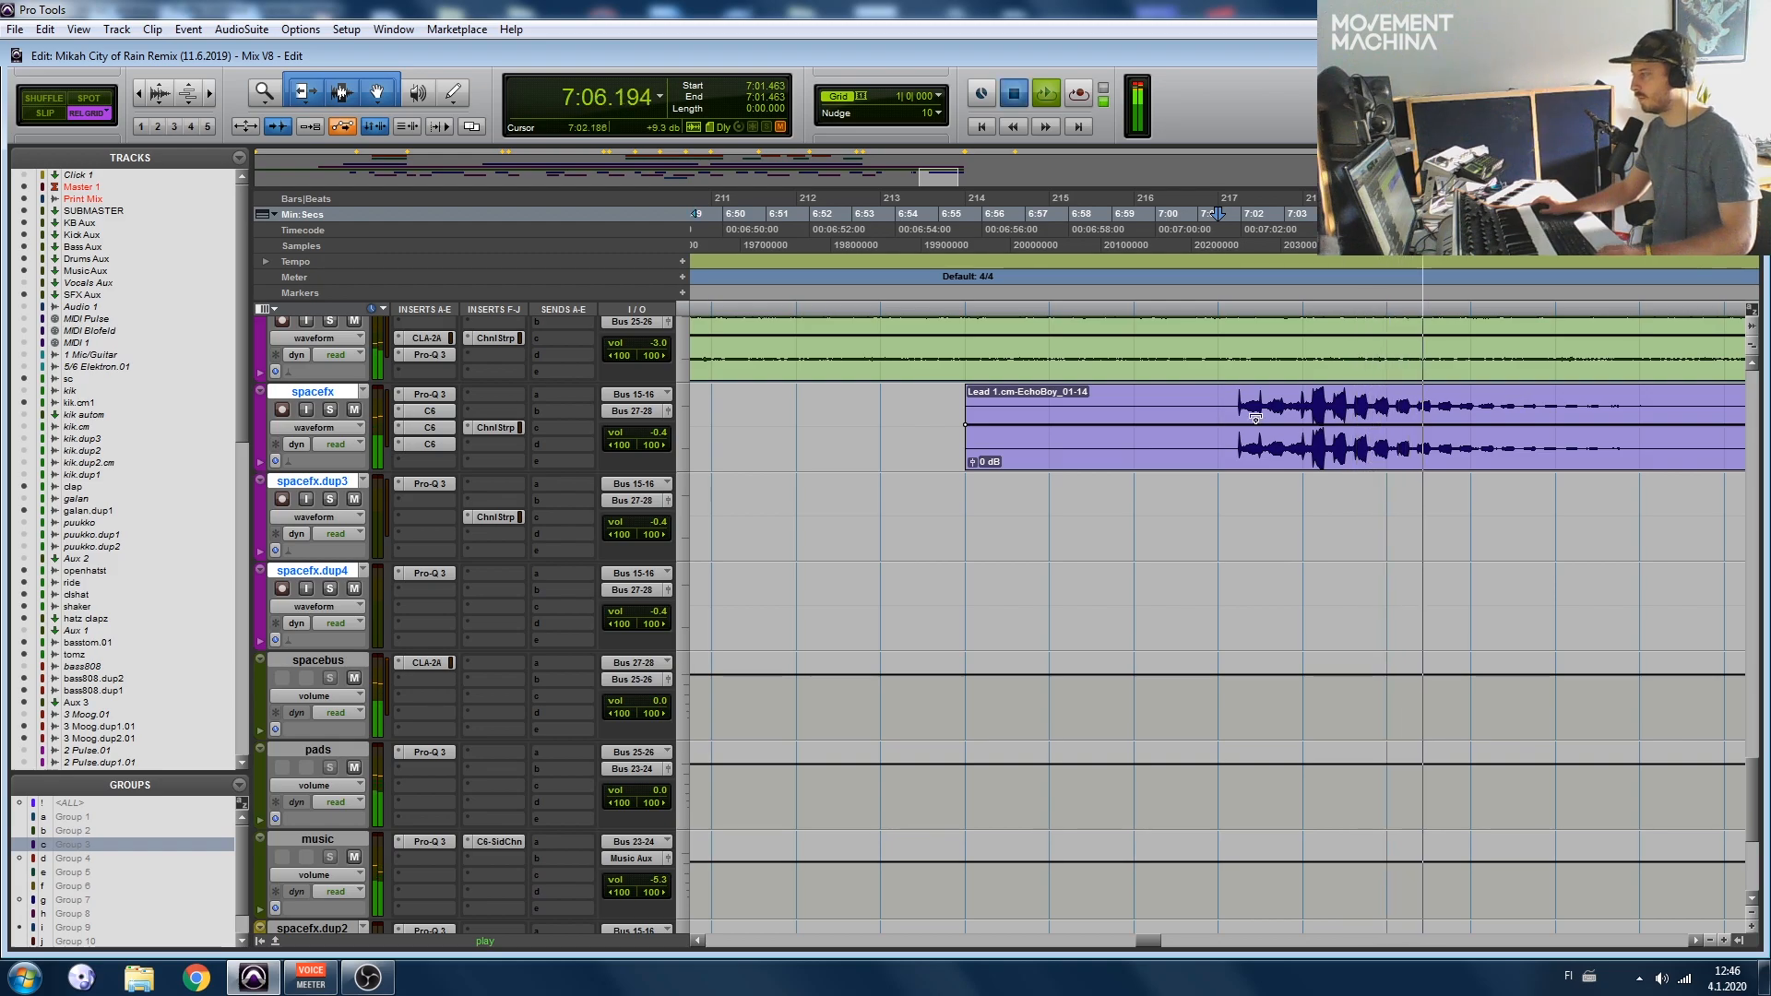
{"action": "key", "text": "space"}
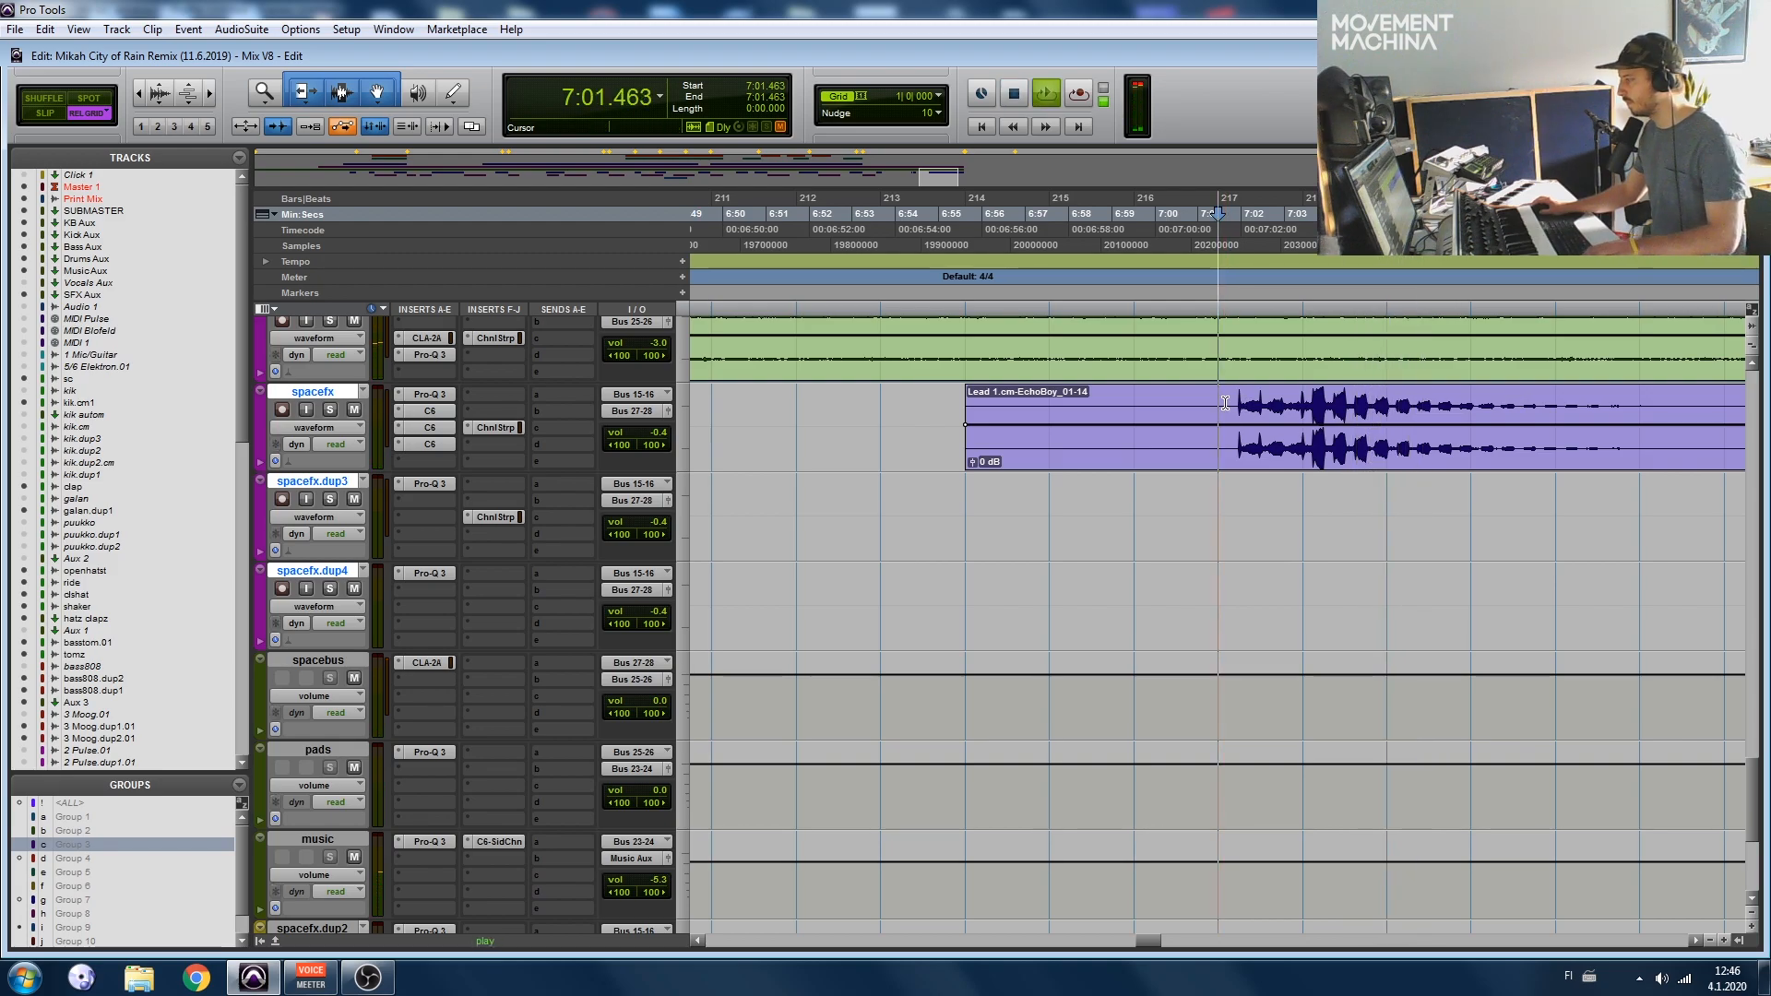
{"action": "key", "text": "space"}
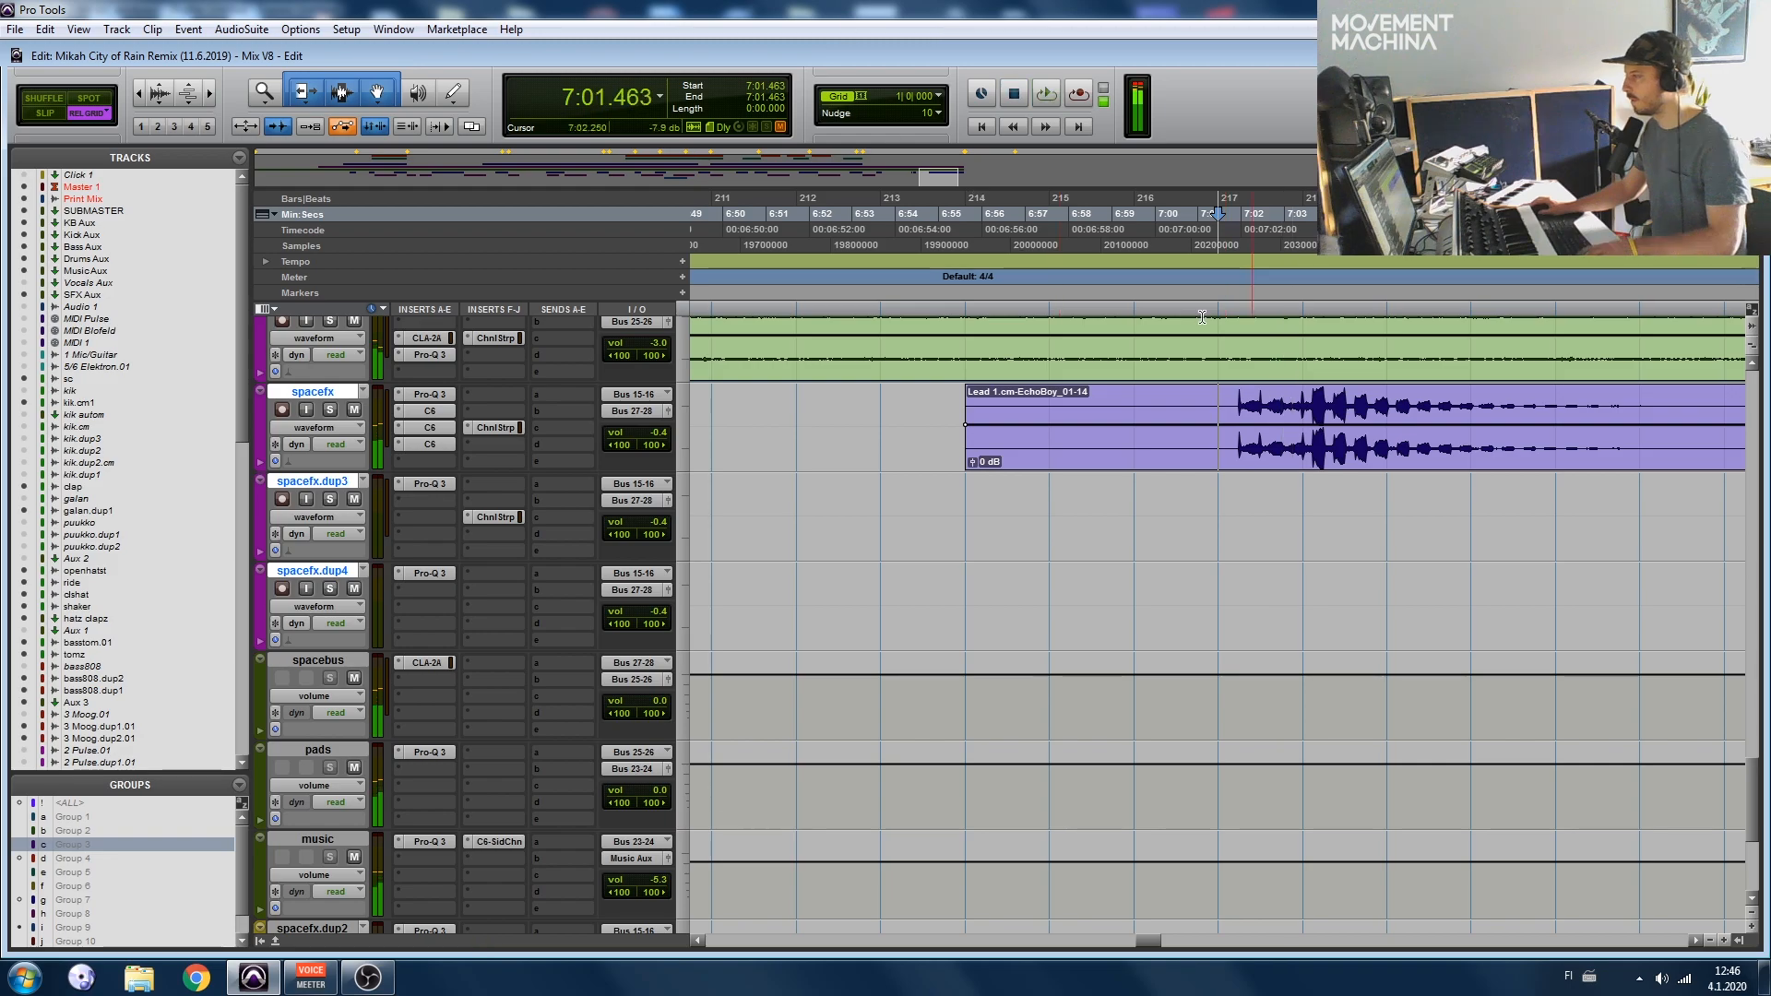
Step: Set the grid to one beat, split the echoed Lead clip at 7:01.951, move its second part one beat earlier and audition it
{"action": "left_click", "coordinate": [923, 96]}
{"action": "left_click", "coordinate": [886, 129]}
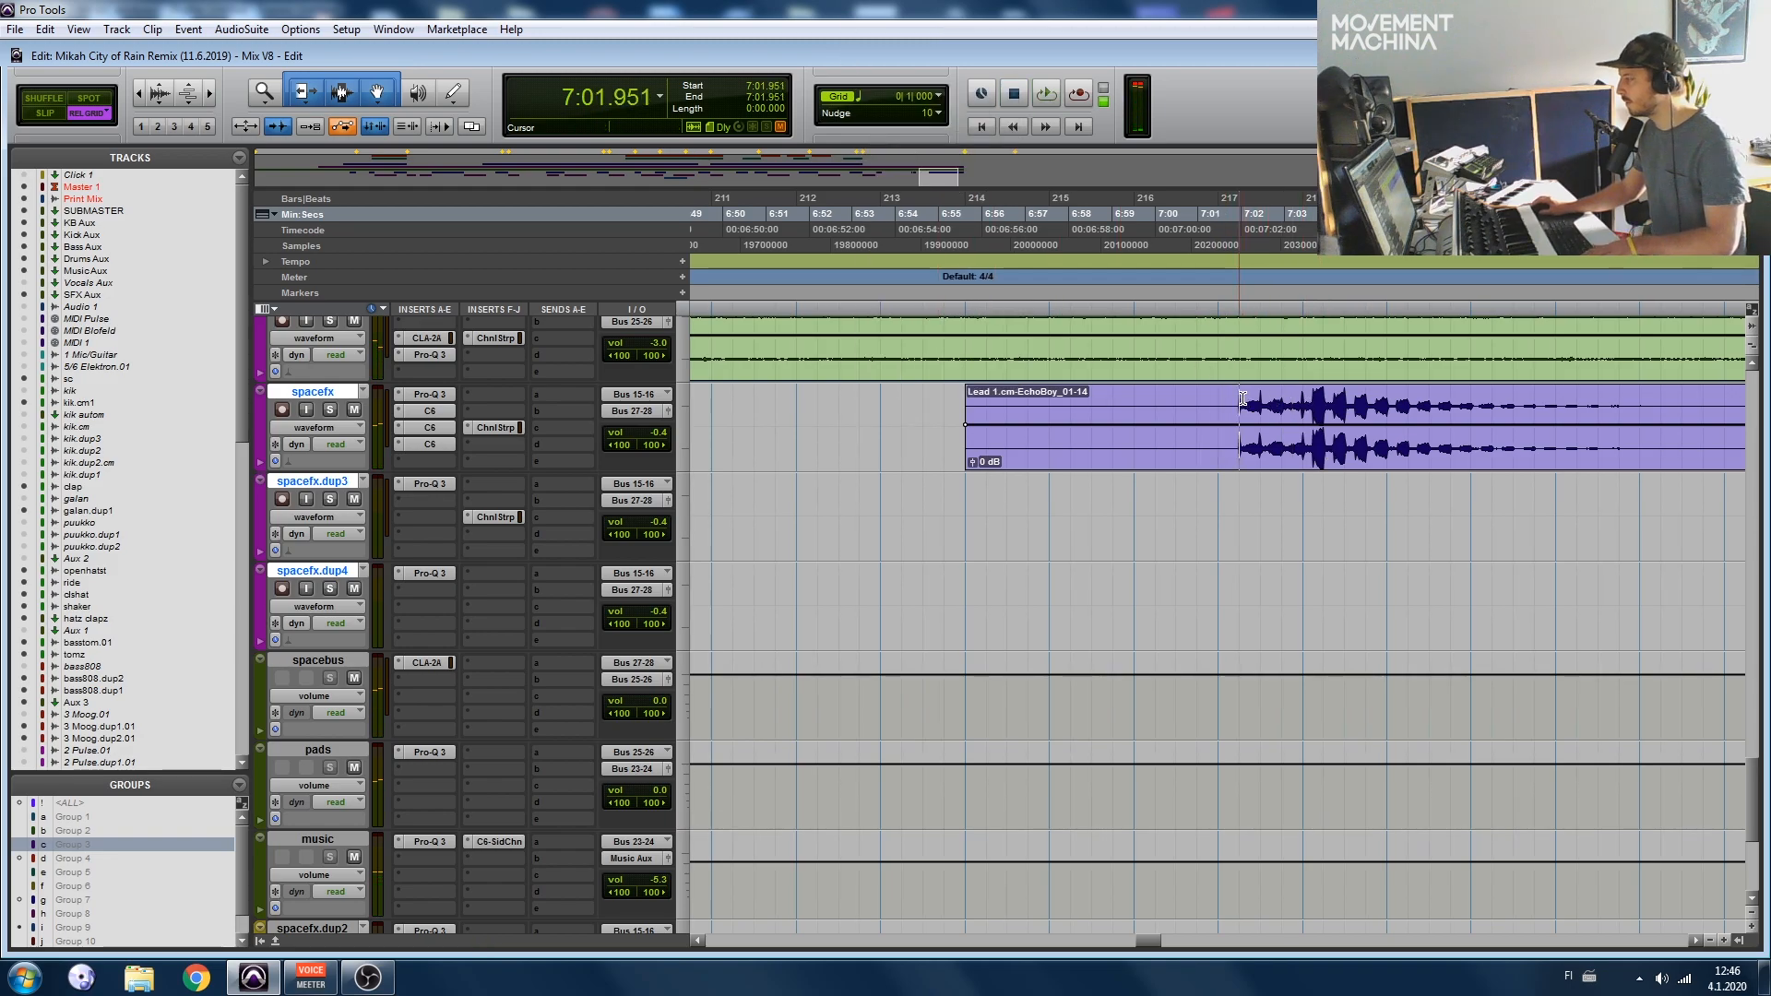
{"action": "key", "text": "ctrl+e"}
{"action": "left_click_drag", "start_coordinate": [1361, 467], "coordinate": [1336, 463]}
{"action": "left_click", "coordinate": [1210, 406]}
{"action": "key", "text": "space"}
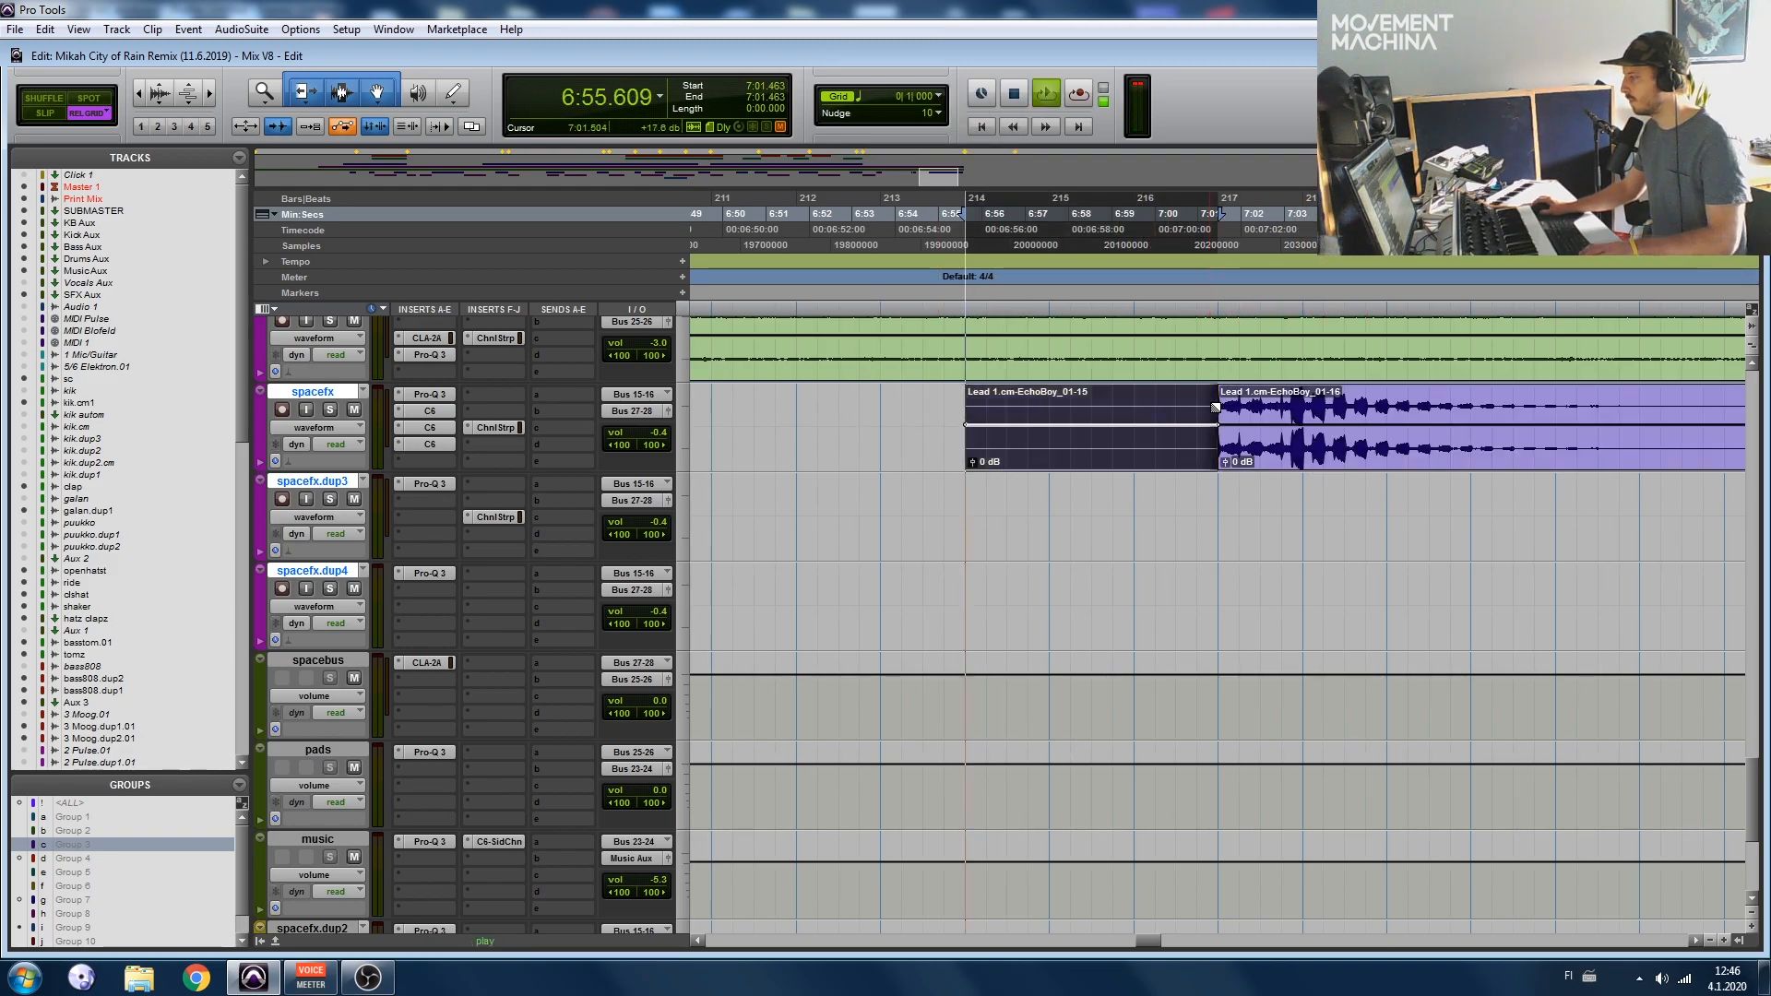
{"action": "key", "text": "space"}
Step: Duplicate the two-bar section of the echoed Lead clip starting at 7:01.463 so the copy begins at 7:05.365
{"action": "left_click_drag", "start_coordinate": [1220, 422], "coordinate": [1393, 391]}
{"action": "key", "text": "space"}
{"action": "key", "text": "ctrl+d"}
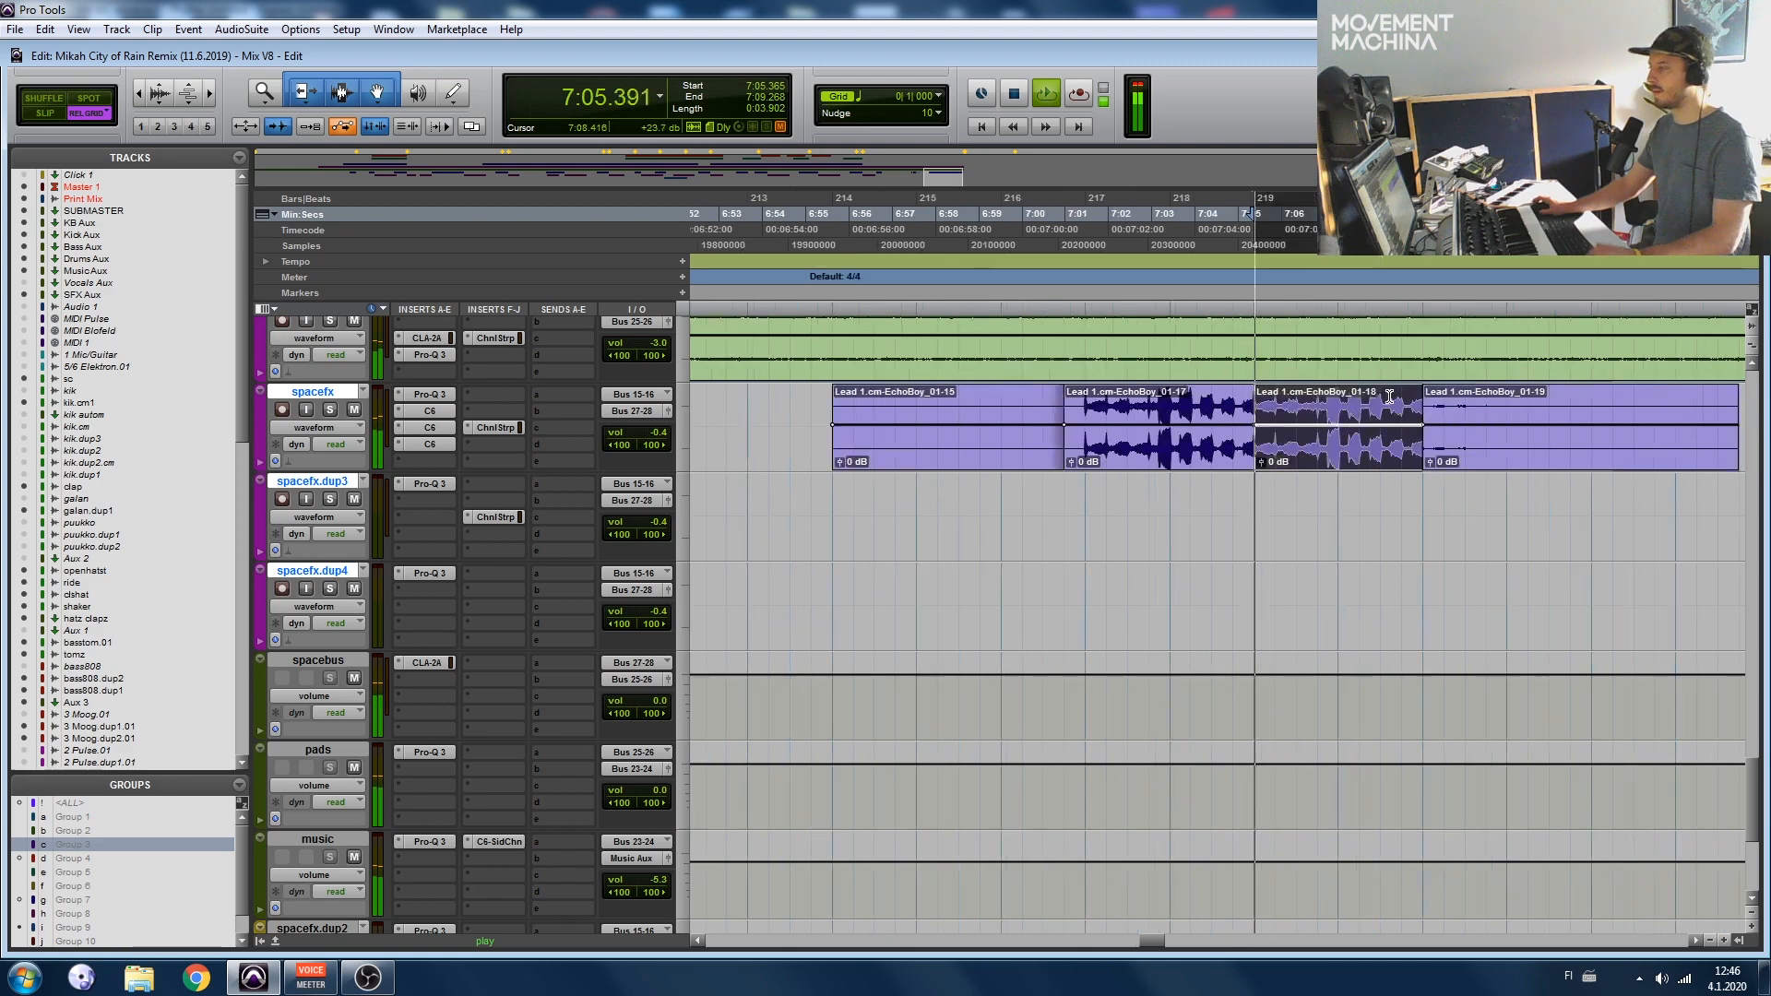
{"action": "key", "text": "space"}
{"action": "left_click", "coordinate": [1085, 403]}
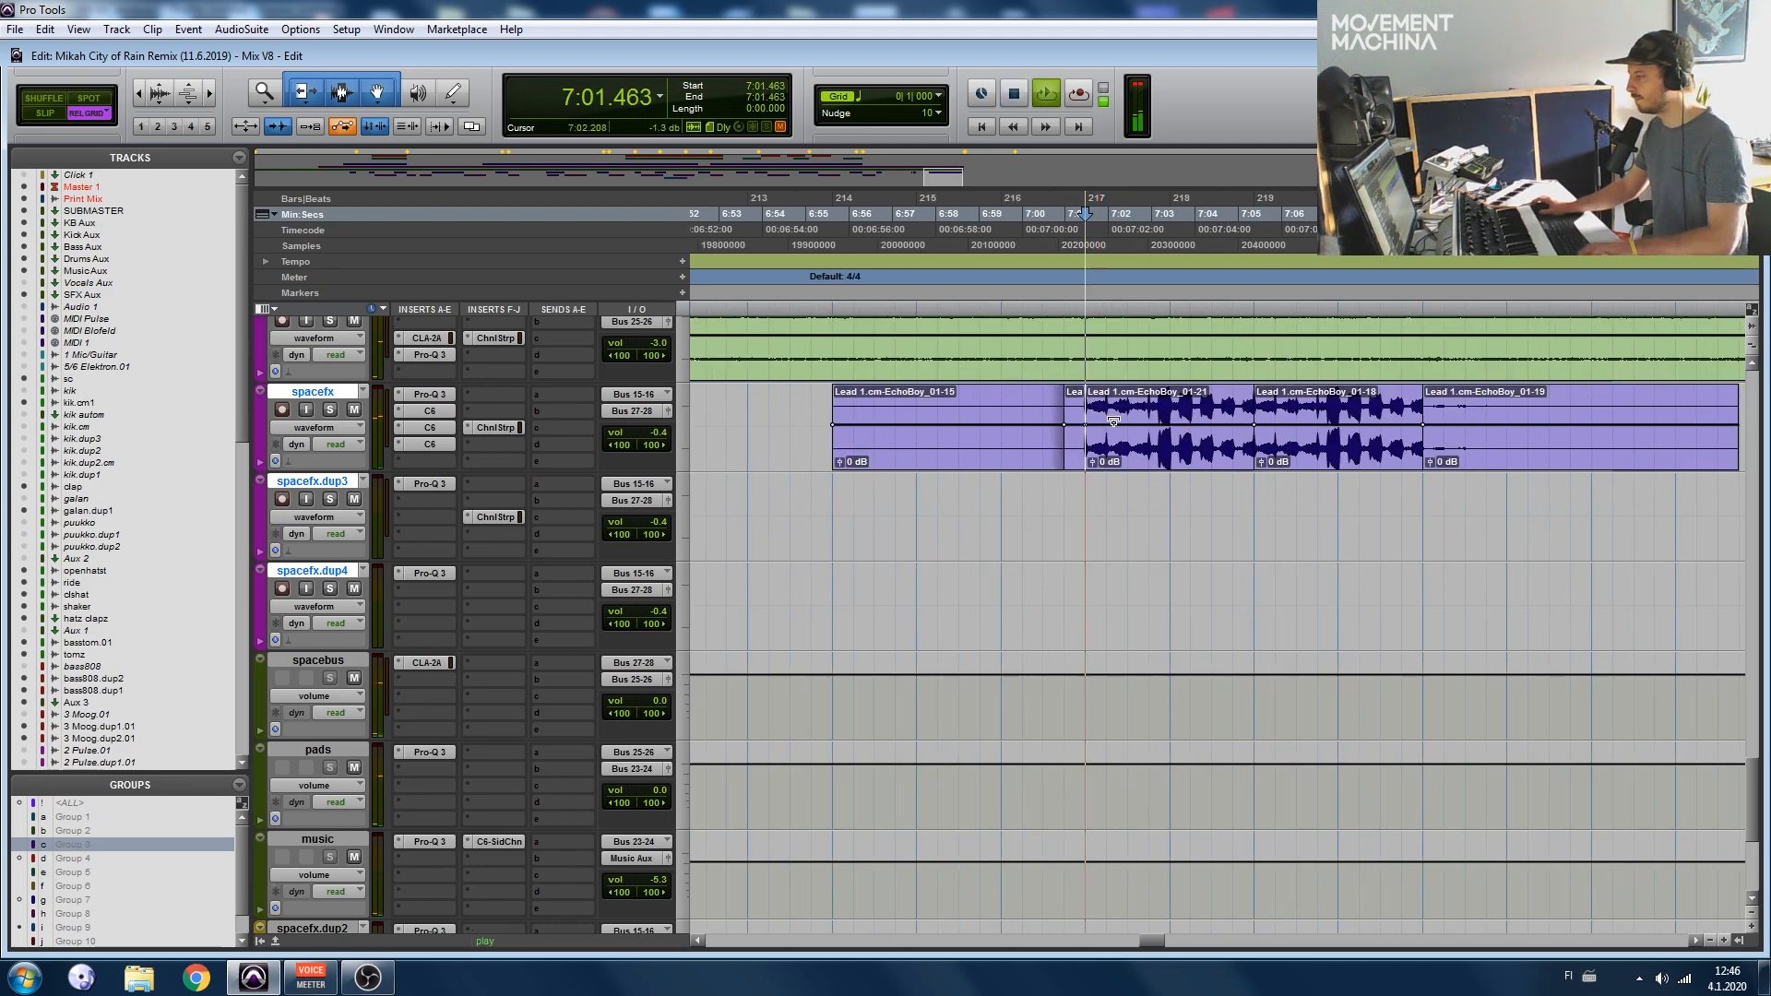
Step: Select the echoed Lead audio from 7:03.414 to 7:05.365 on spacefx and open the Vari-Fi AudioSuite processor
{"action": "left_click_drag", "start_coordinate": [1171, 404], "coordinate": [1250, 406]}
{"action": "left_click", "coordinate": [255, 26]}
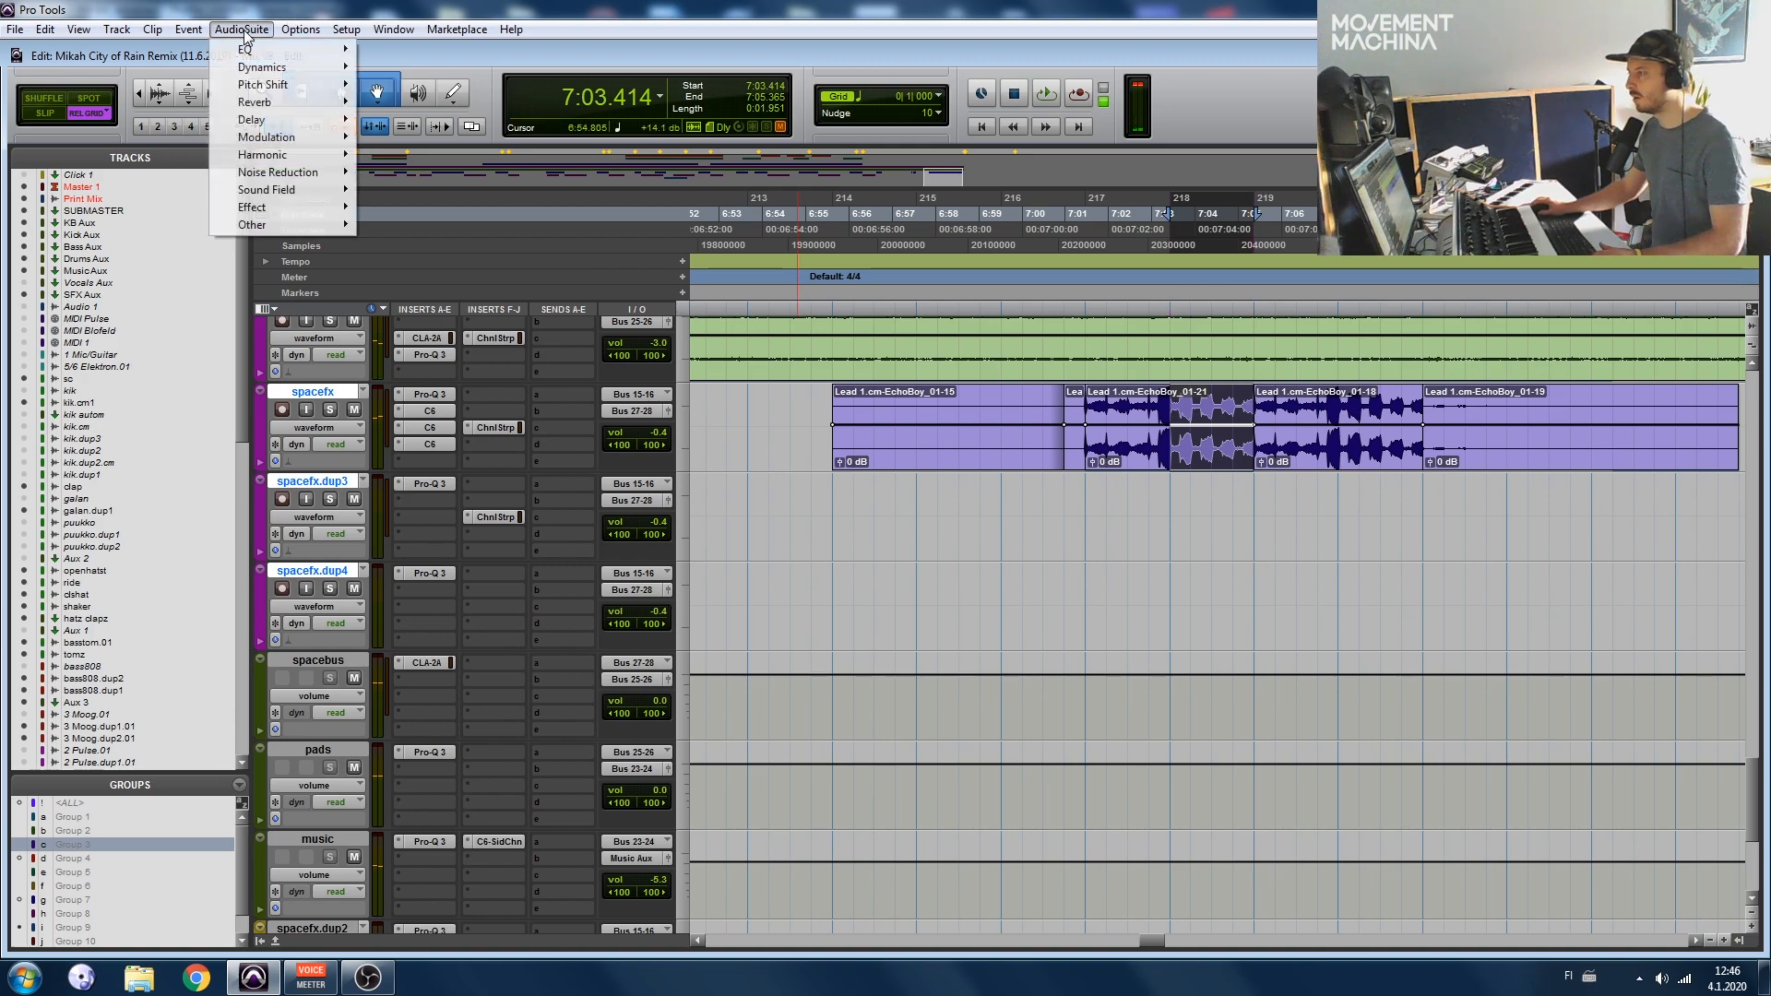
{"action": "mouse_move", "coordinate": [321, 93]}
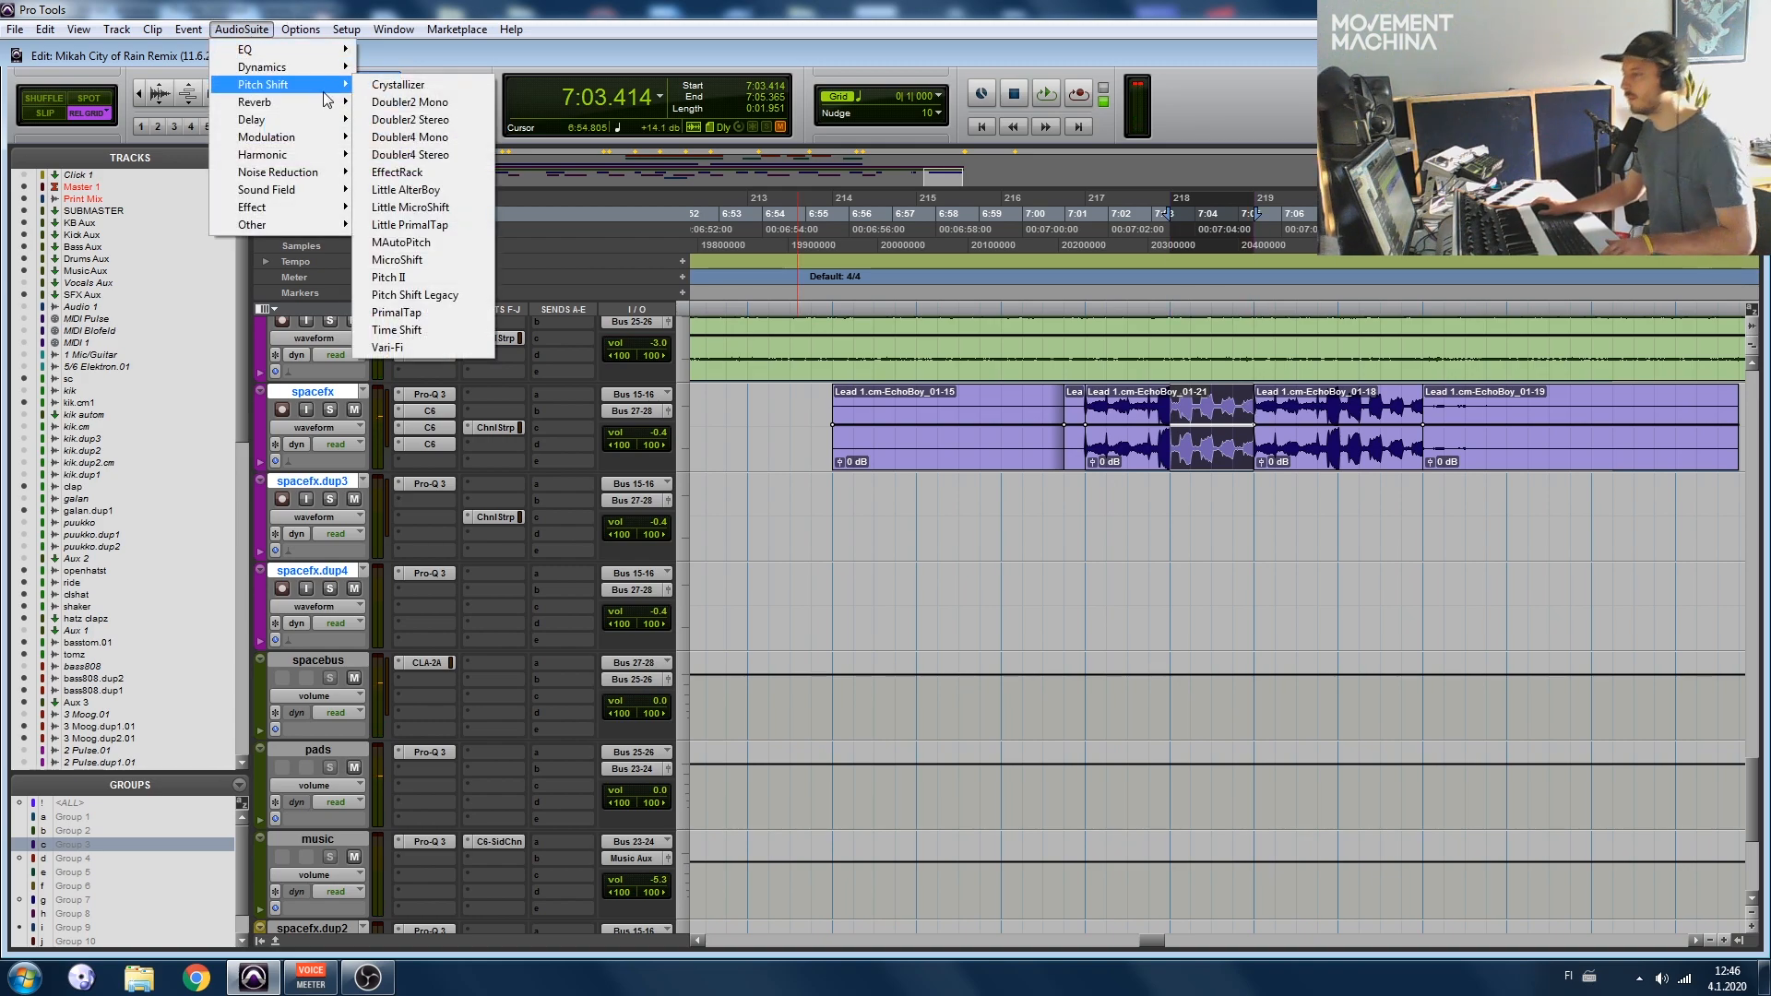
{"action": "left_click", "coordinate": [402, 347]}
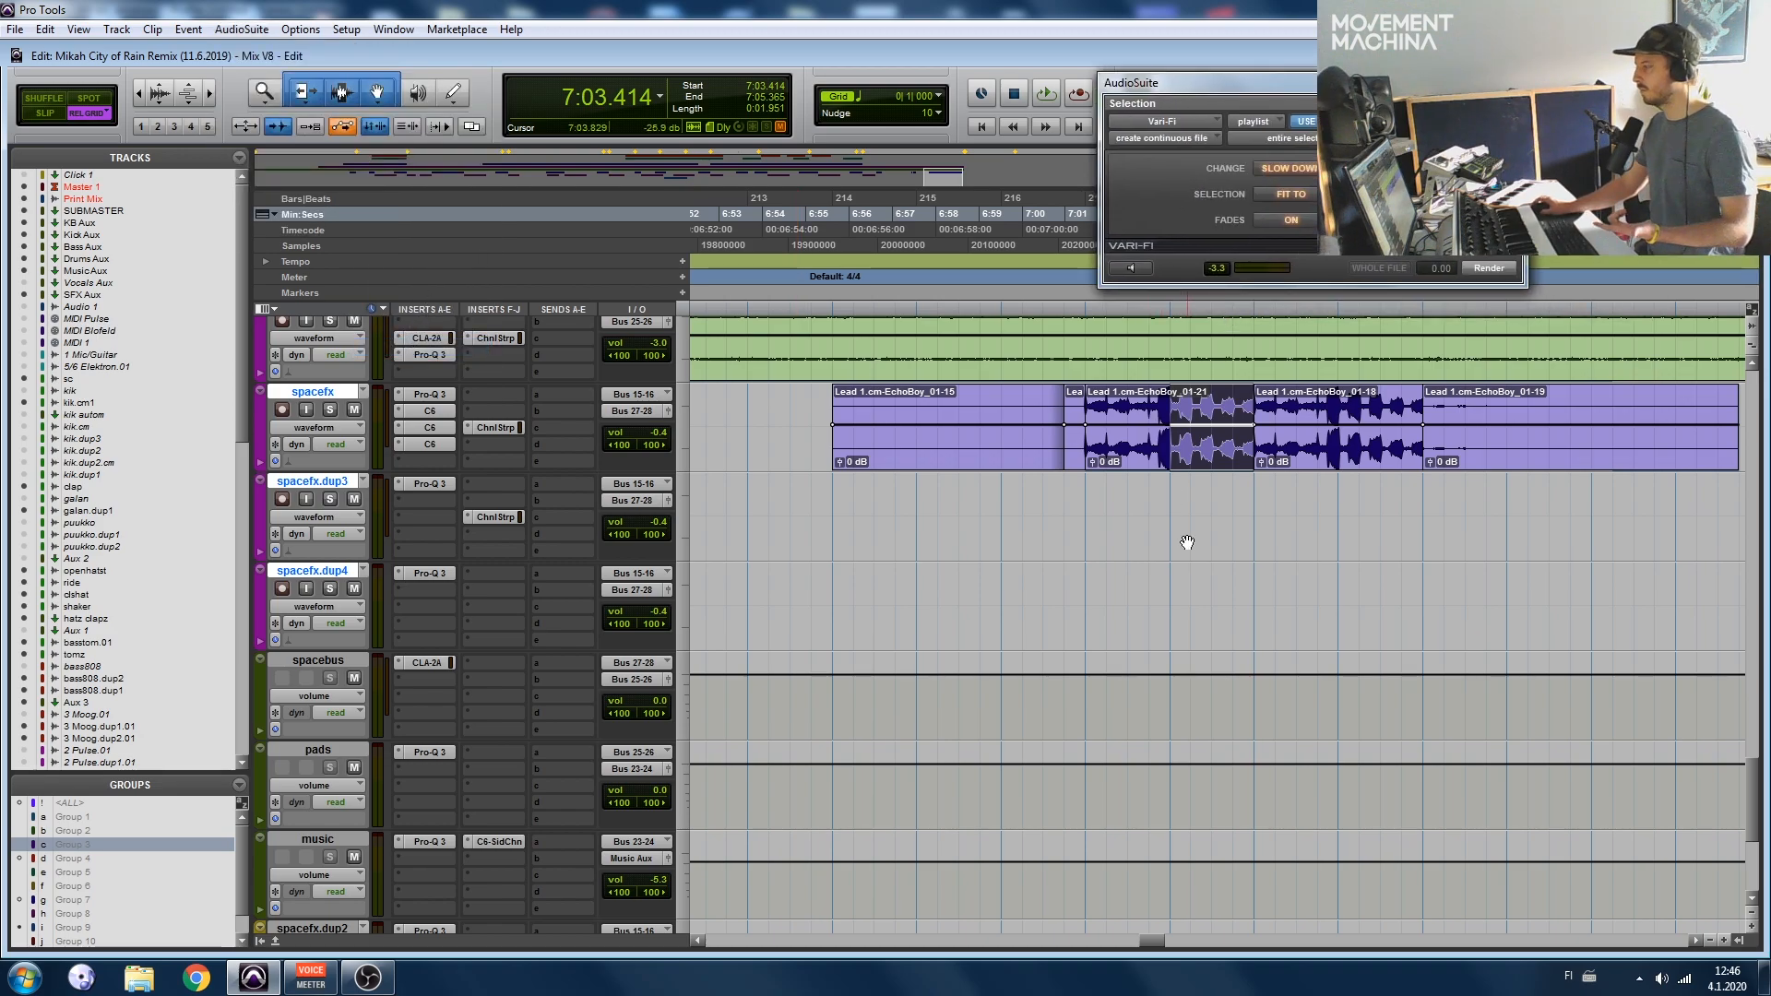
Step: Try rendering Vari-Fi Slow Down on the section from 7:03.414 to 7:05.365, audition it from 7:00.975, and undo the render
{"action": "left_click", "coordinate": [1169, 394]}
{"action": "left_click", "coordinate": [1209, 460]}
{"action": "left_click", "coordinate": [1204, 528]}
{"action": "left_click_drag", "start_coordinate": [1175, 410], "coordinate": [1279, 408]}
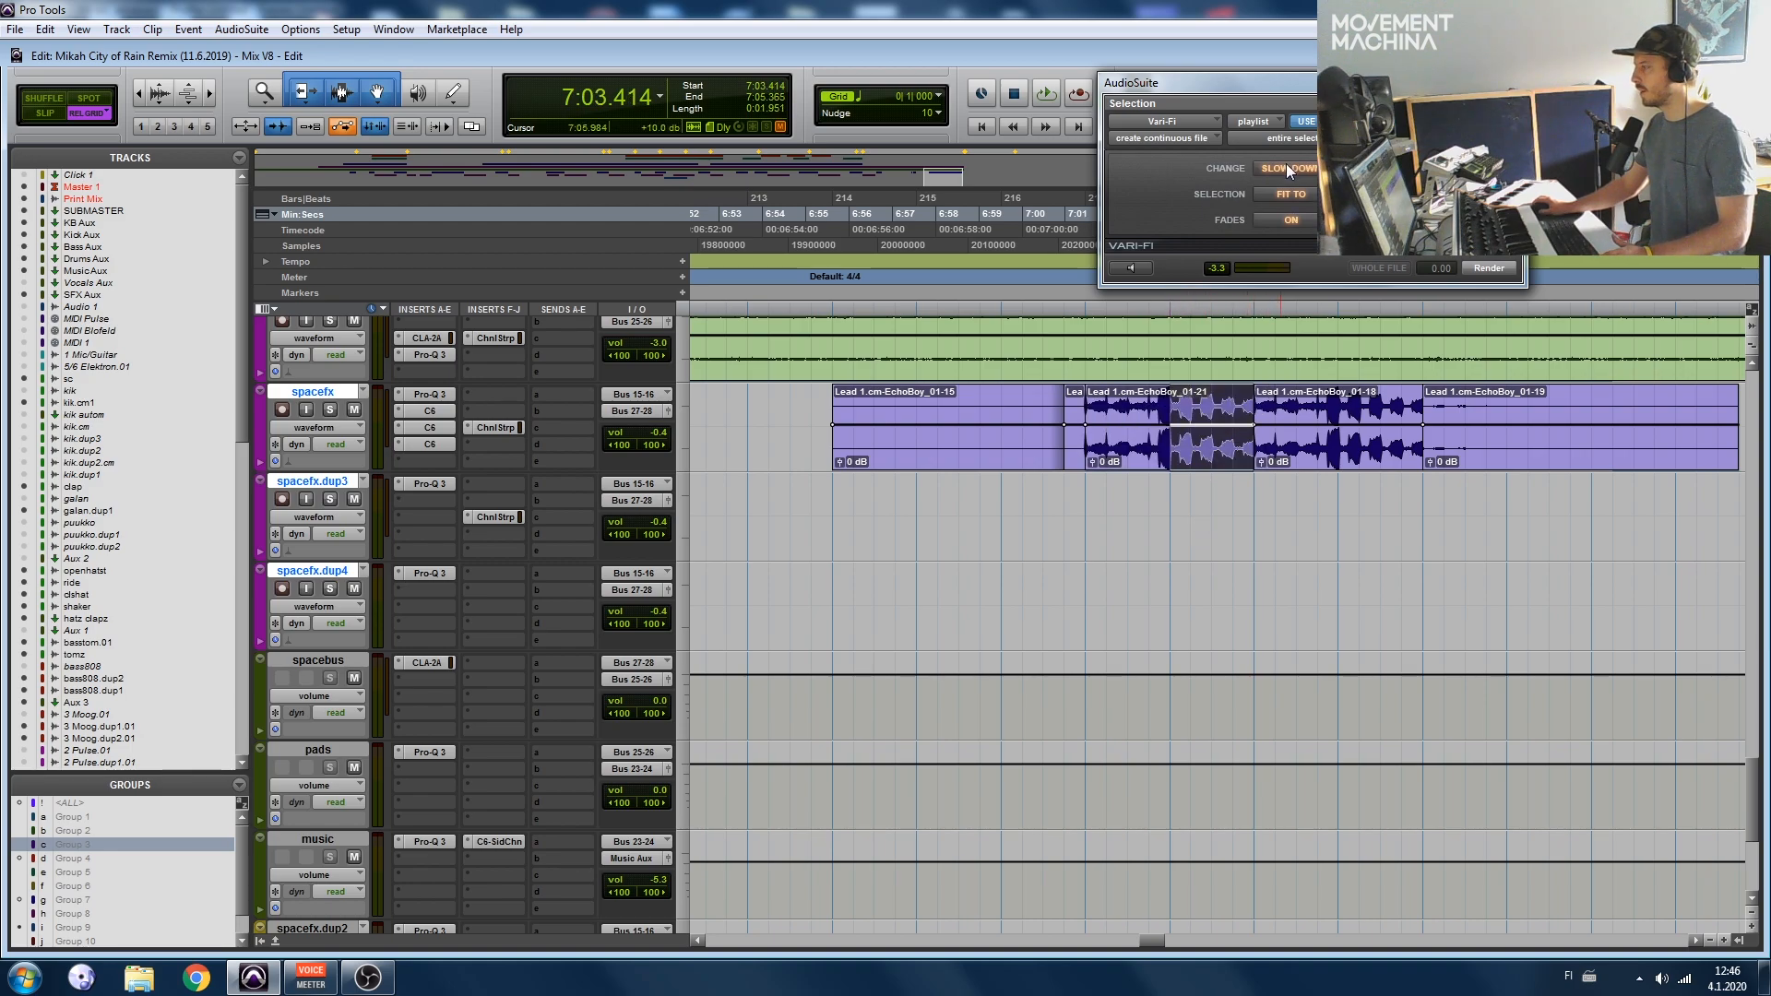
{"action": "left_click", "coordinate": [1501, 277]}
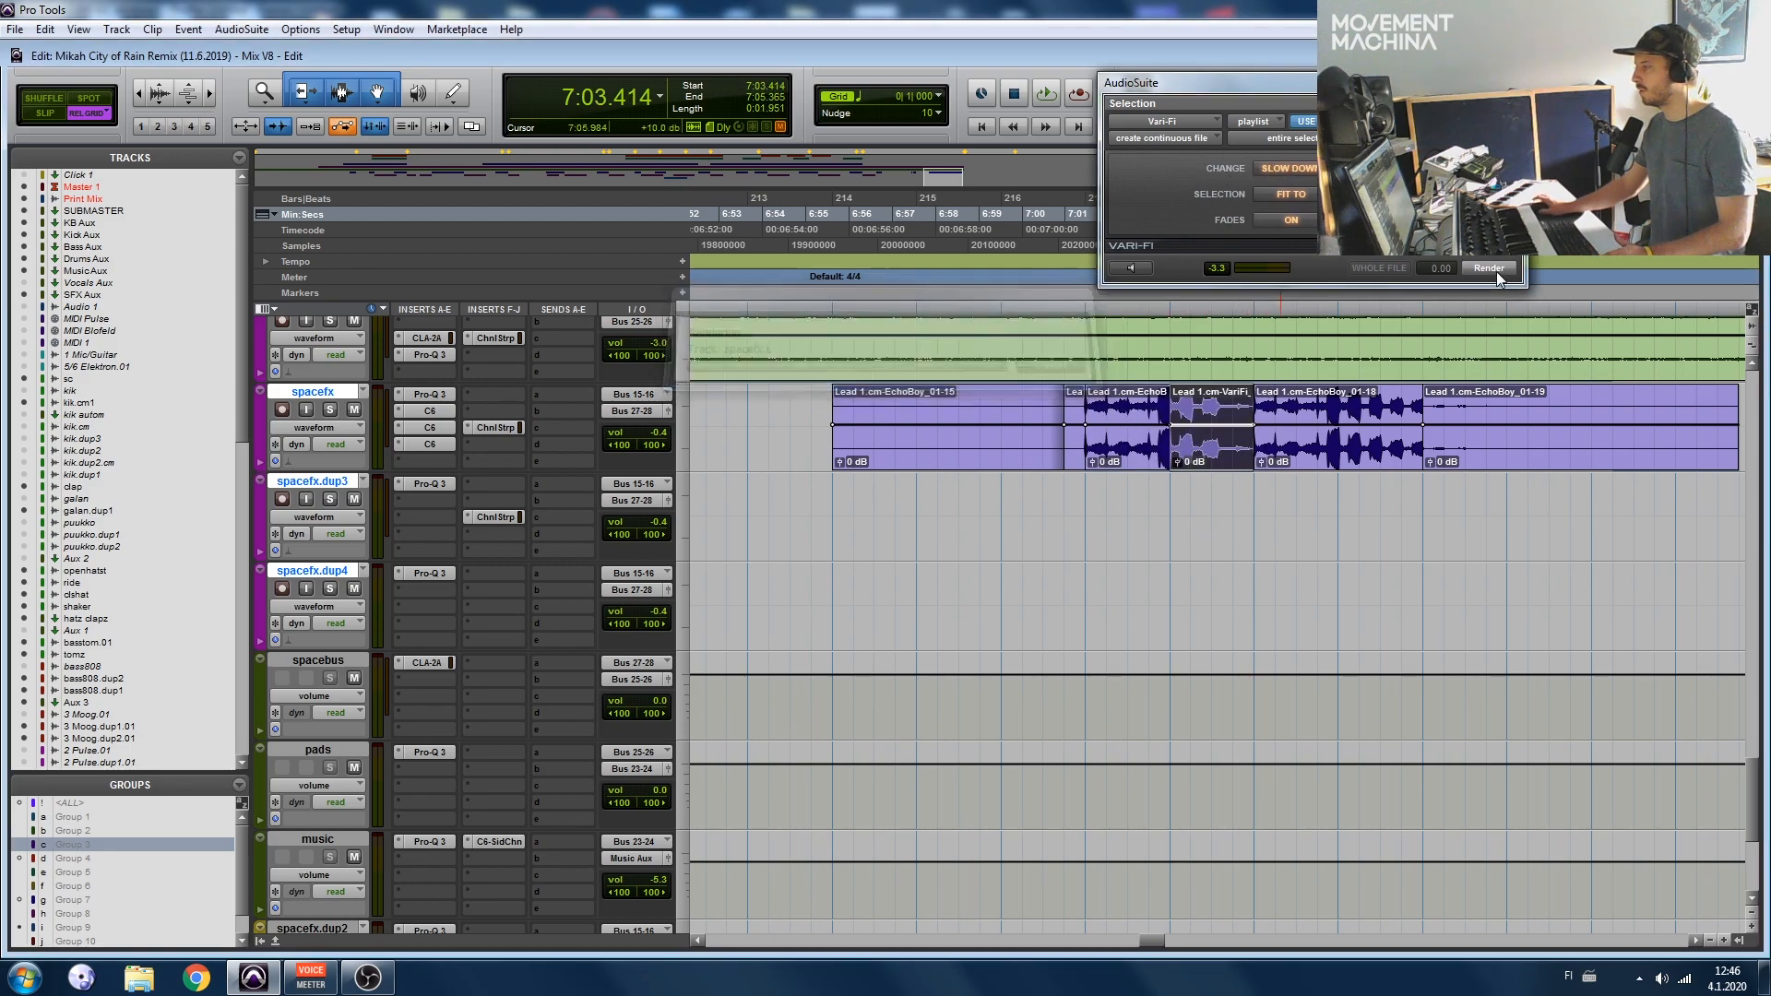
{"action": "left_click", "coordinate": [1106, 477]}
{"action": "key", "text": "space"}
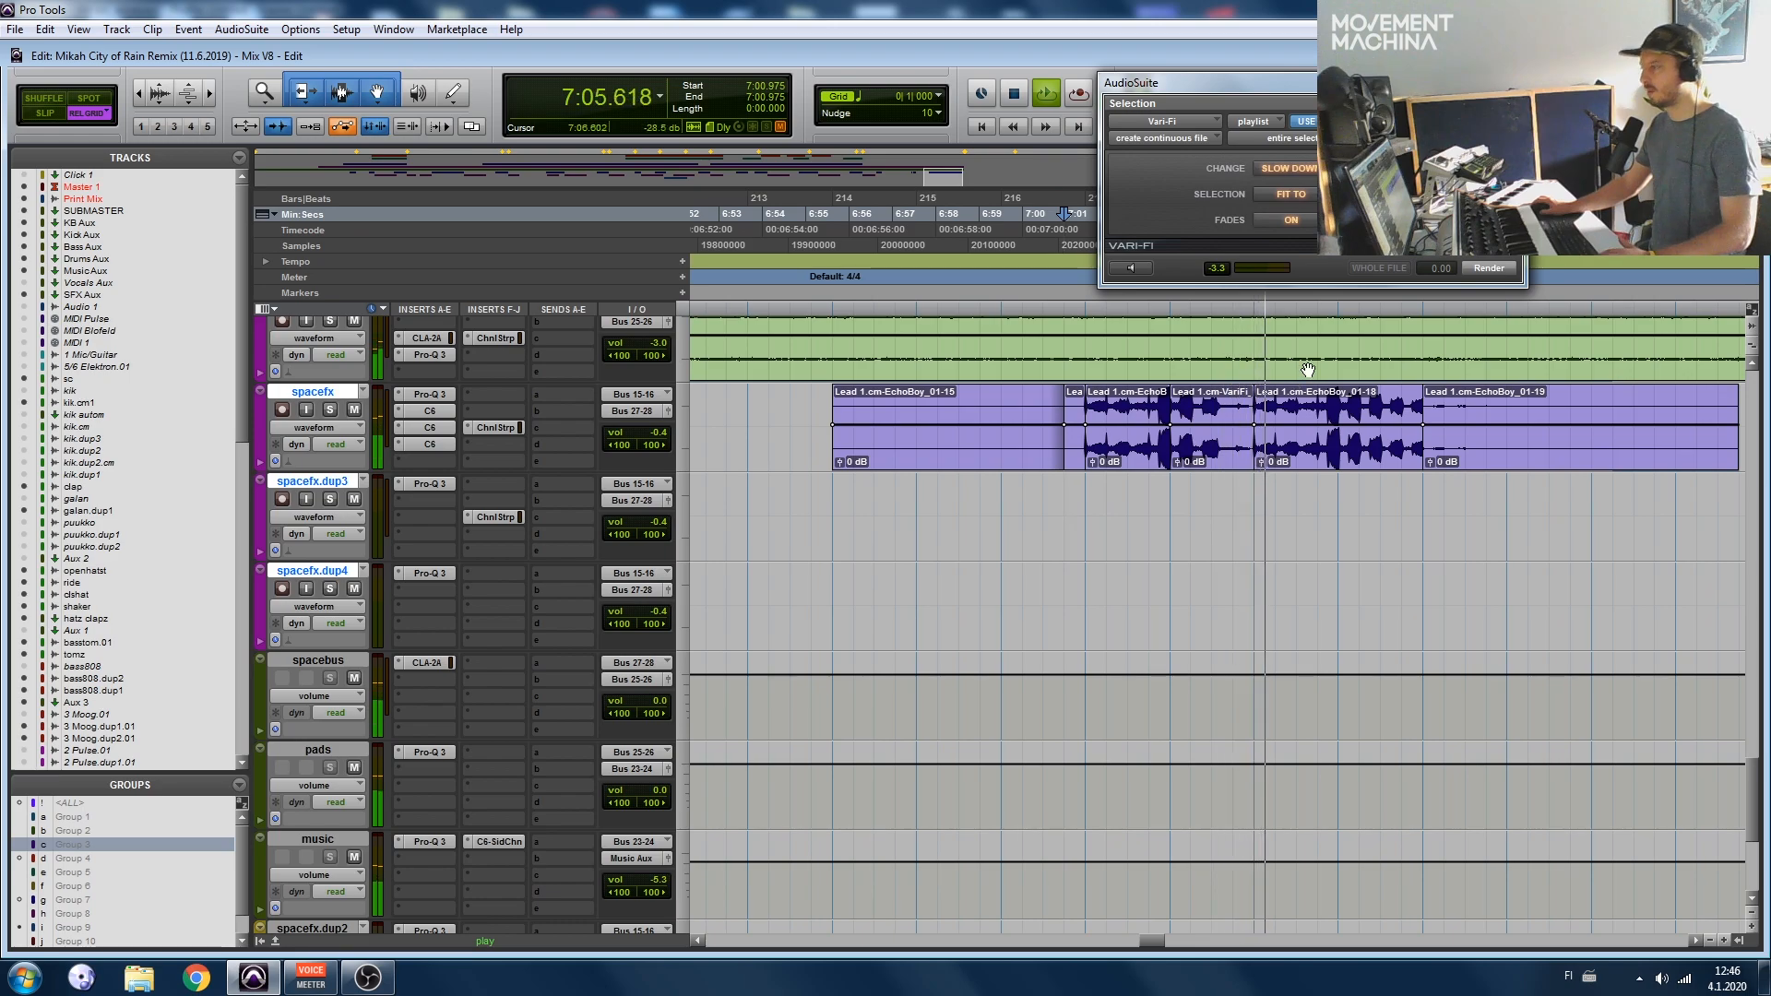
{"action": "key", "text": "space"}
{"action": "key", "text": "ctrl+z"}
Step: Move the last two echoed Lead clips, starting at 7:05.365, from spacefx down to spacefx.dup3 at the same time position
{"action": "left_click", "coordinate": [1319, 461]}
{"action": "left_click", "coordinate": [1518, 463], "text": "shift"}
{"action": "left_click_drag", "start_coordinate": [1389, 473], "coordinate": [1388, 563]}
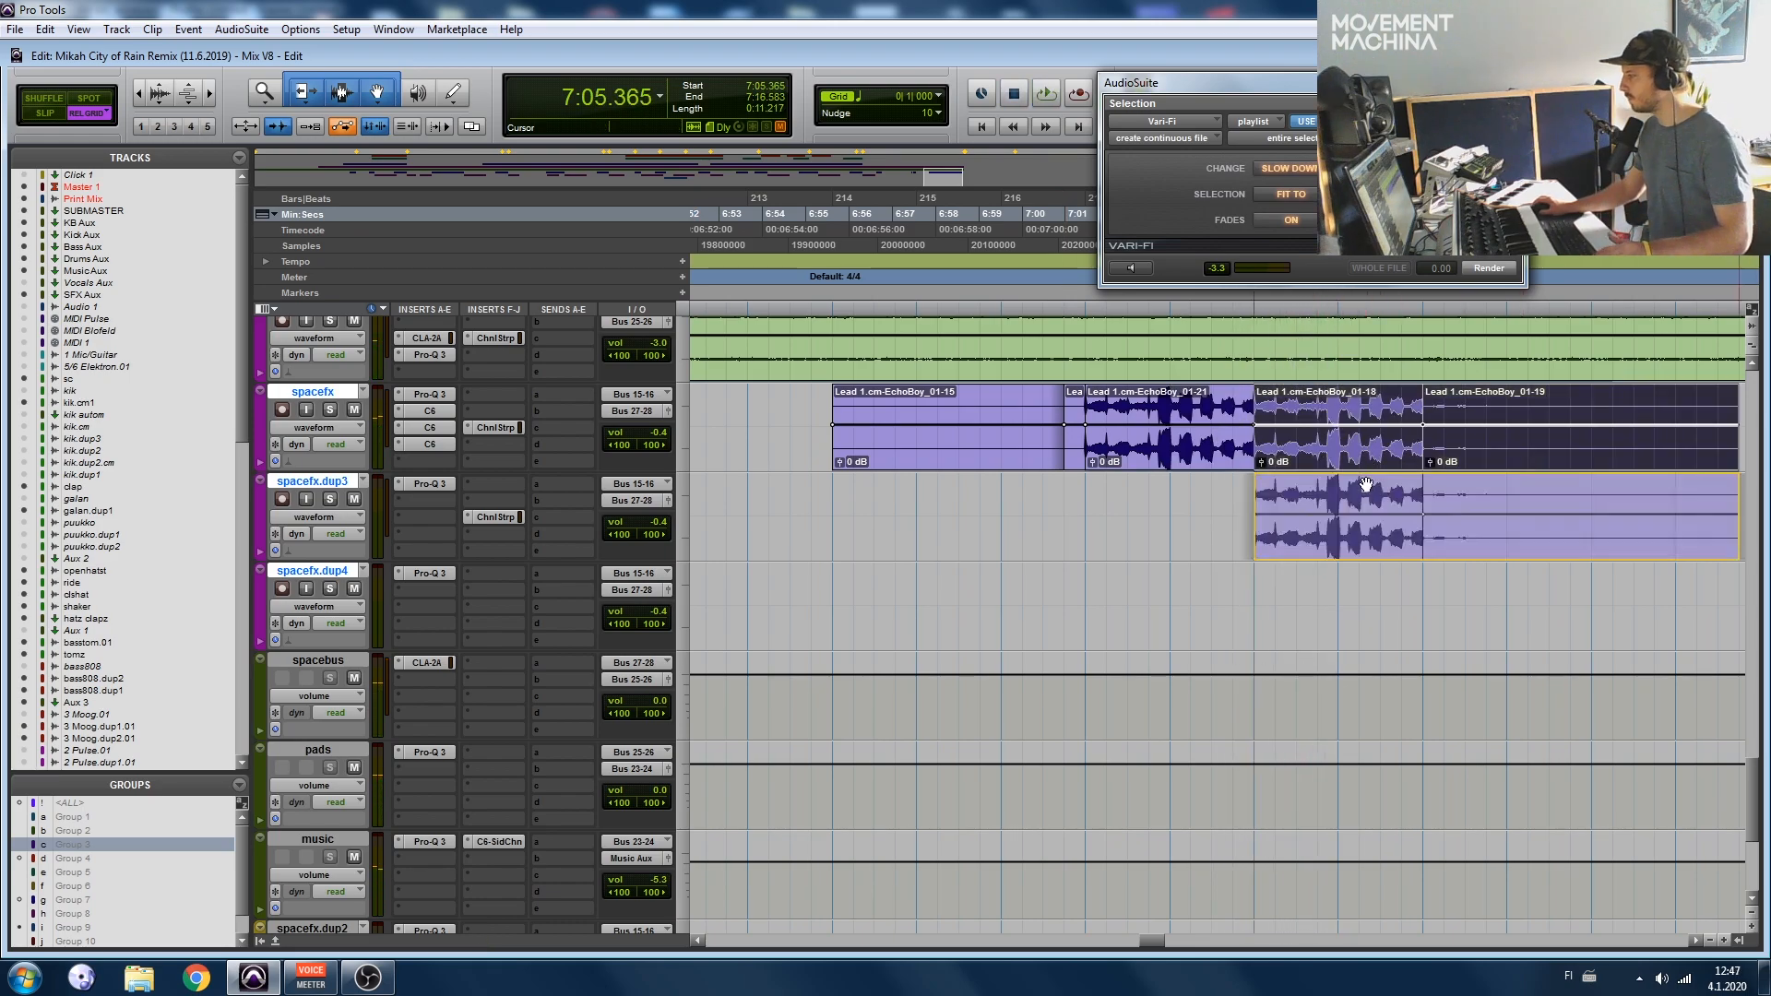
Step: Render Vari-Fi Slow Down on spacefx from 7:03.414 into the empty space after the clip, and play from 7:02.926
{"action": "left_click_drag", "start_coordinate": [1170, 403], "coordinate": [1373, 404]}
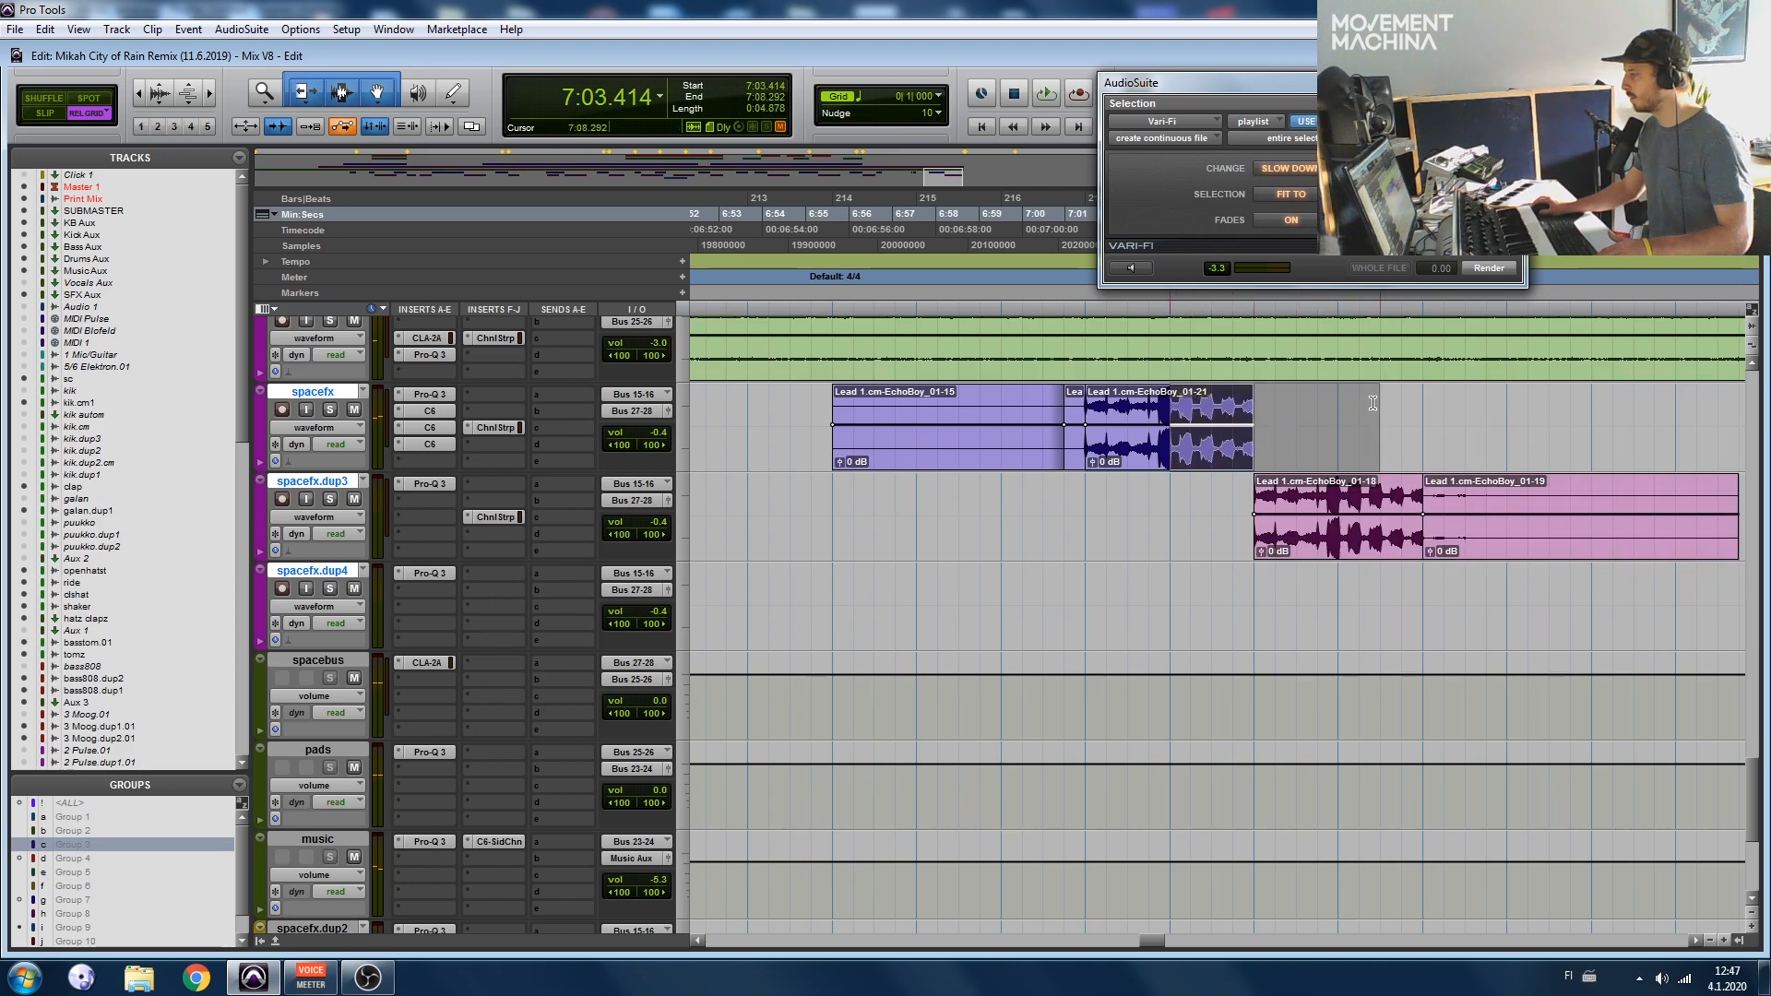
{"action": "left_click", "coordinate": [1489, 268]}
{"action": "left_click", "coordinate": [1155, 403]}
{"action": "key", "text": "space"}
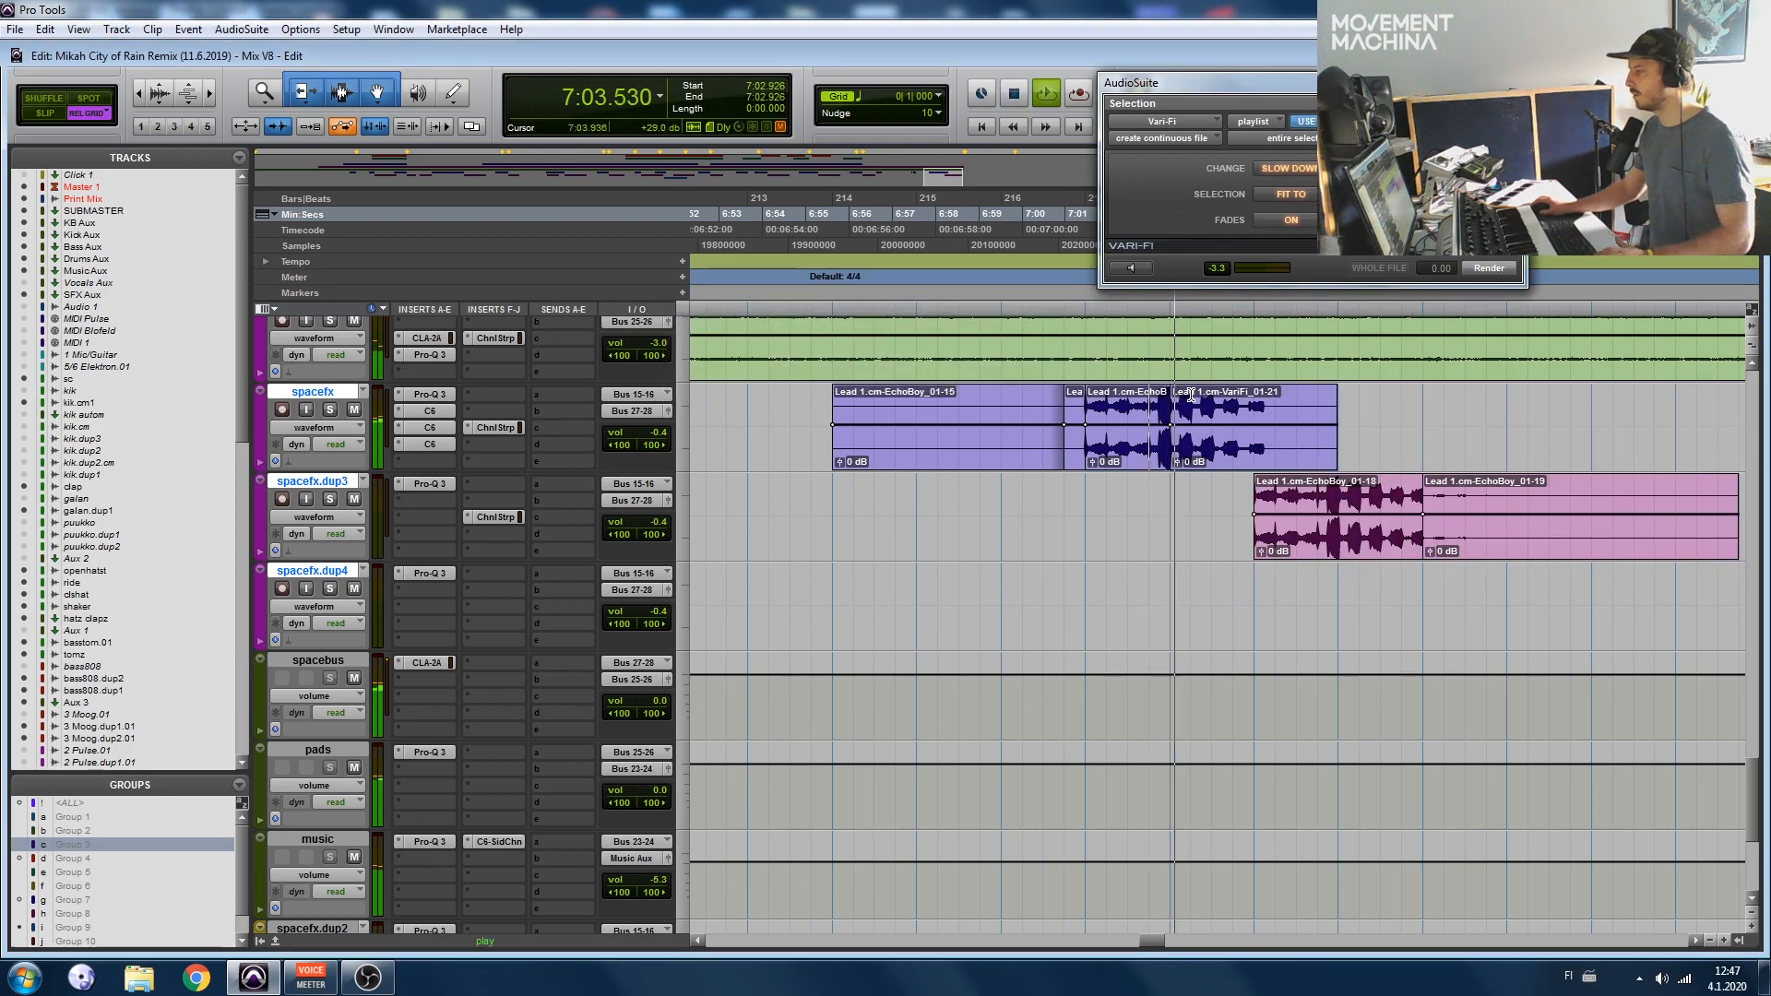
Step: Move the two echoed Lead clips from spacefx.dup3 back up to spacefx, and select the section from 7:07.317 to 7:11.219
{"action": "left_click", "coordinate": [1305, 544]}
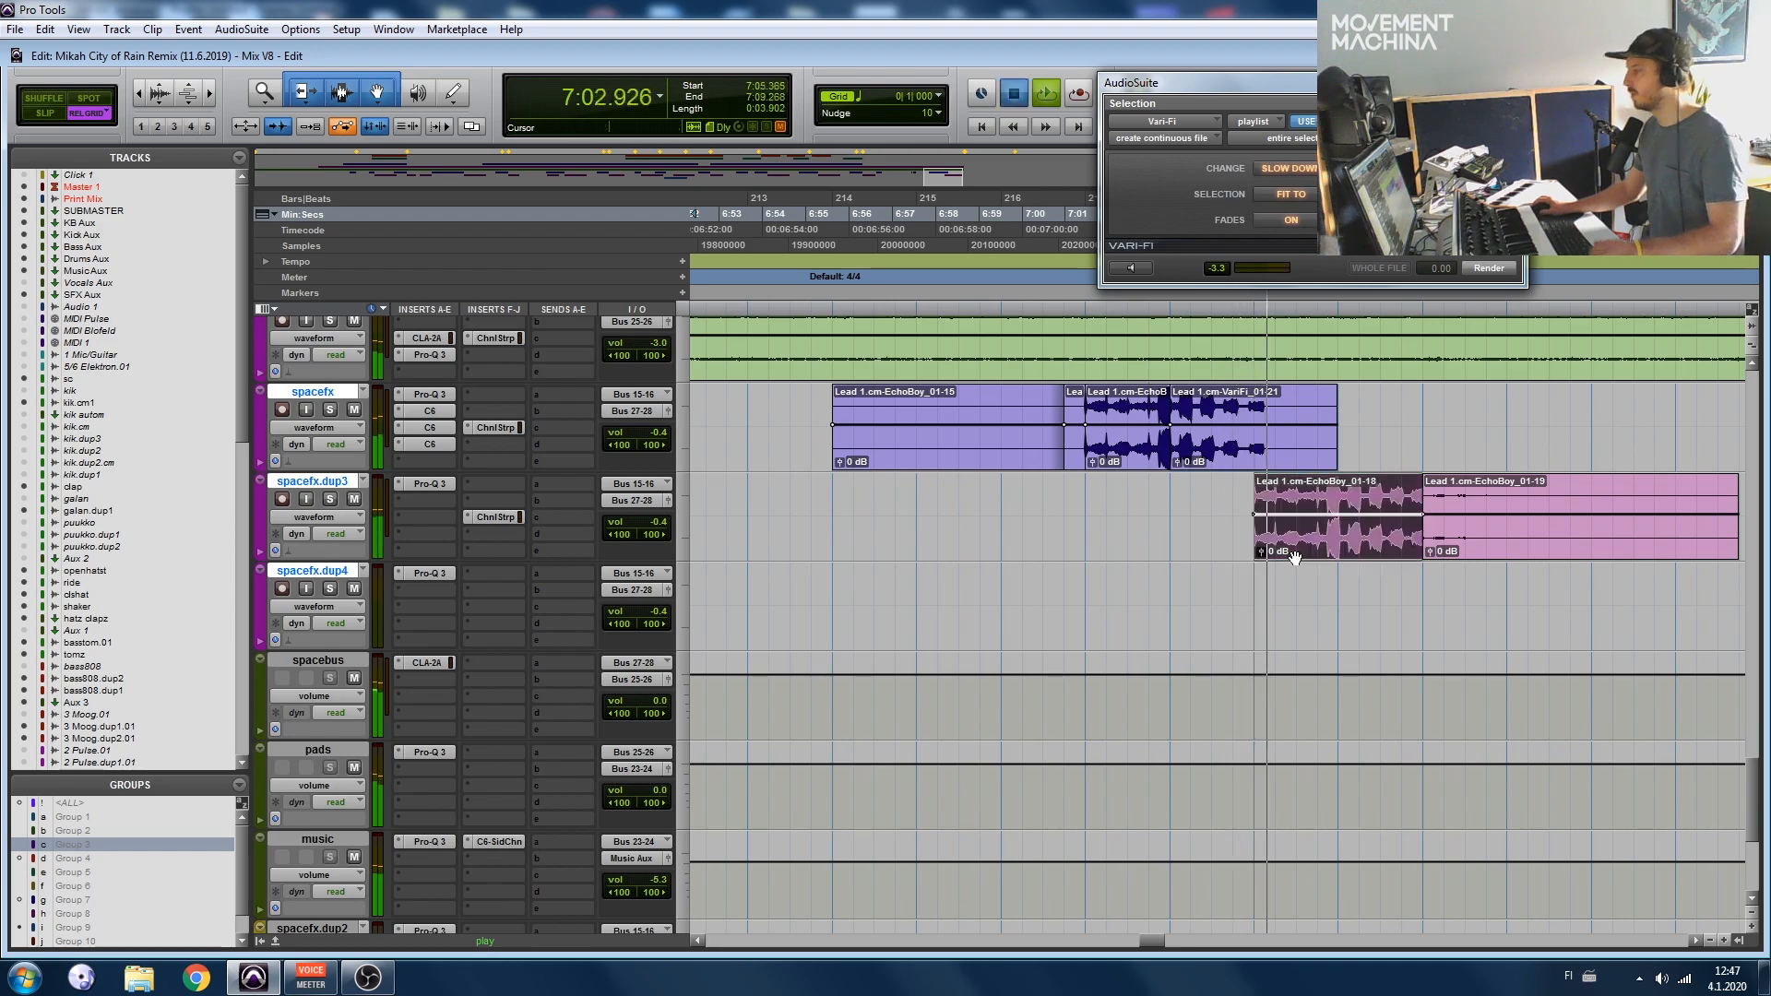
{"action": "left_click", "coordinate": [1531, 546], "text": "shift"}
{"action": "left_click_drag", "start_coordinate": [1341, 481], "coordinate": [1499, 407]}
Step: Try rendering Vari-Fi Slow Down on spacefx from 7:07.317 to 7:11.219, audition it from 7:01.463, and undo the render
{"action": "left_click", "coordinate": [1490, 269]}
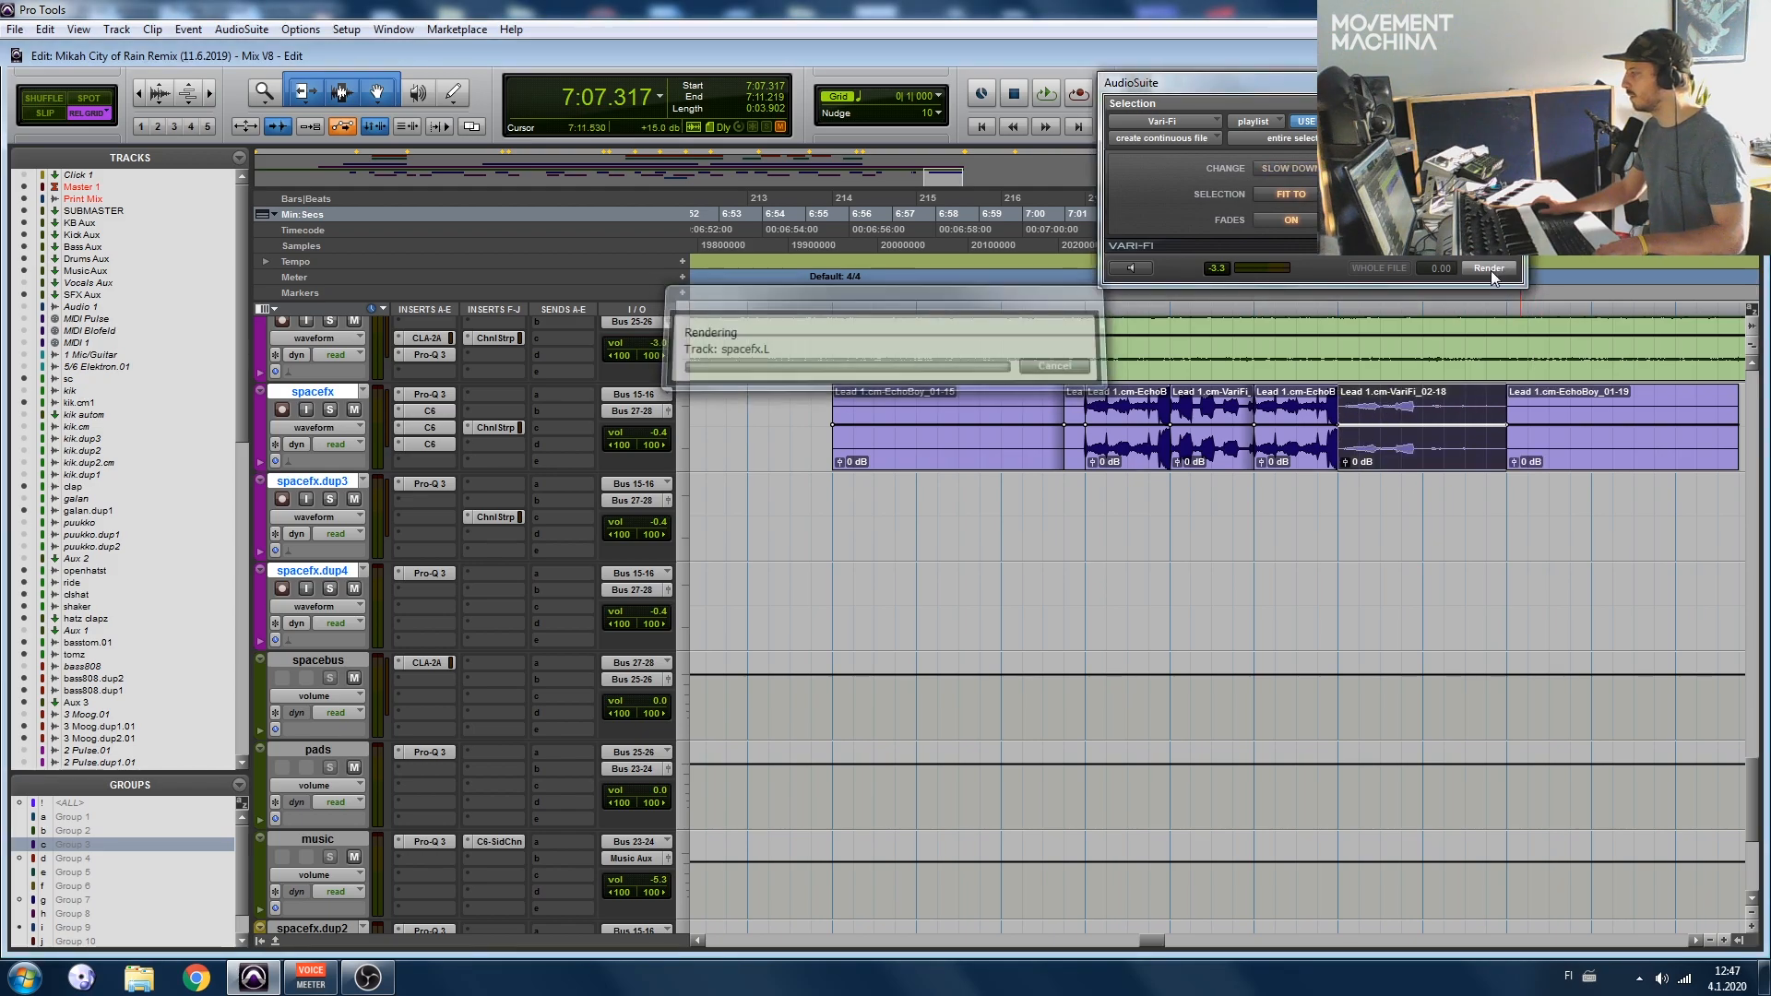
{"action": "left_click", "coordinate": [1043, 509]}
{"action": "key", "text": "space"}
{"action": "key", "text": "ctrl+z"}
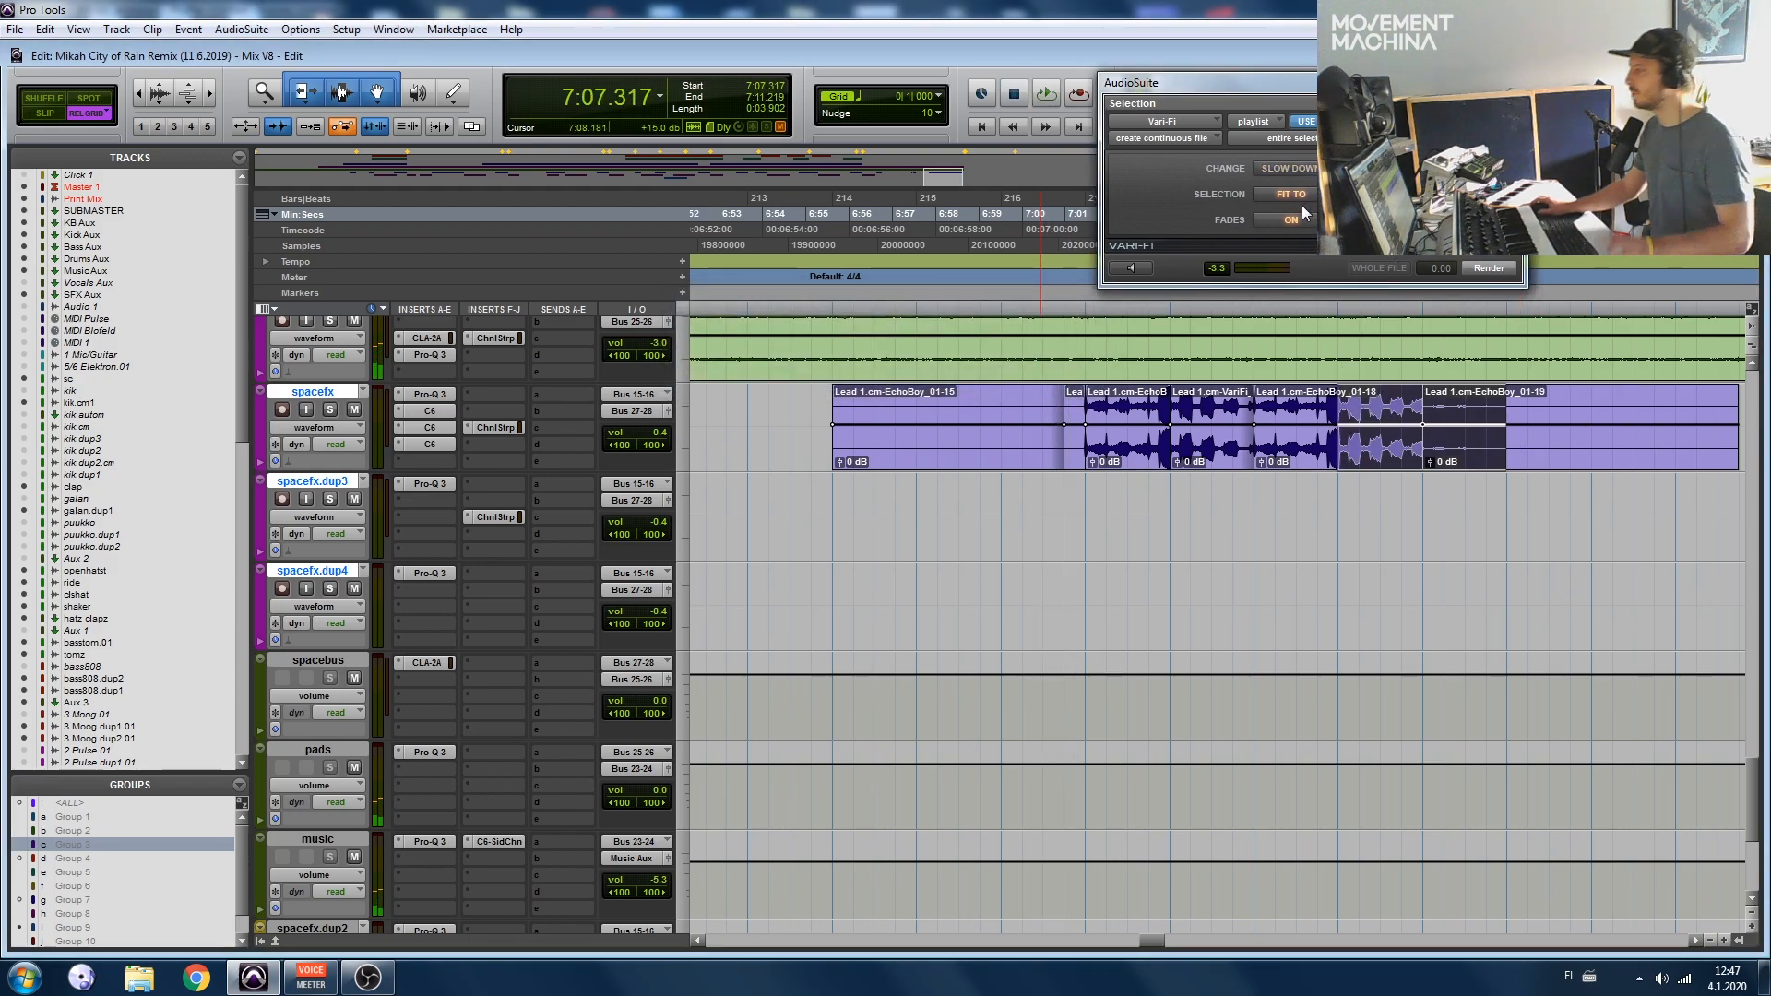
{"action": "left_click", "coordinate": [1487, 268]}
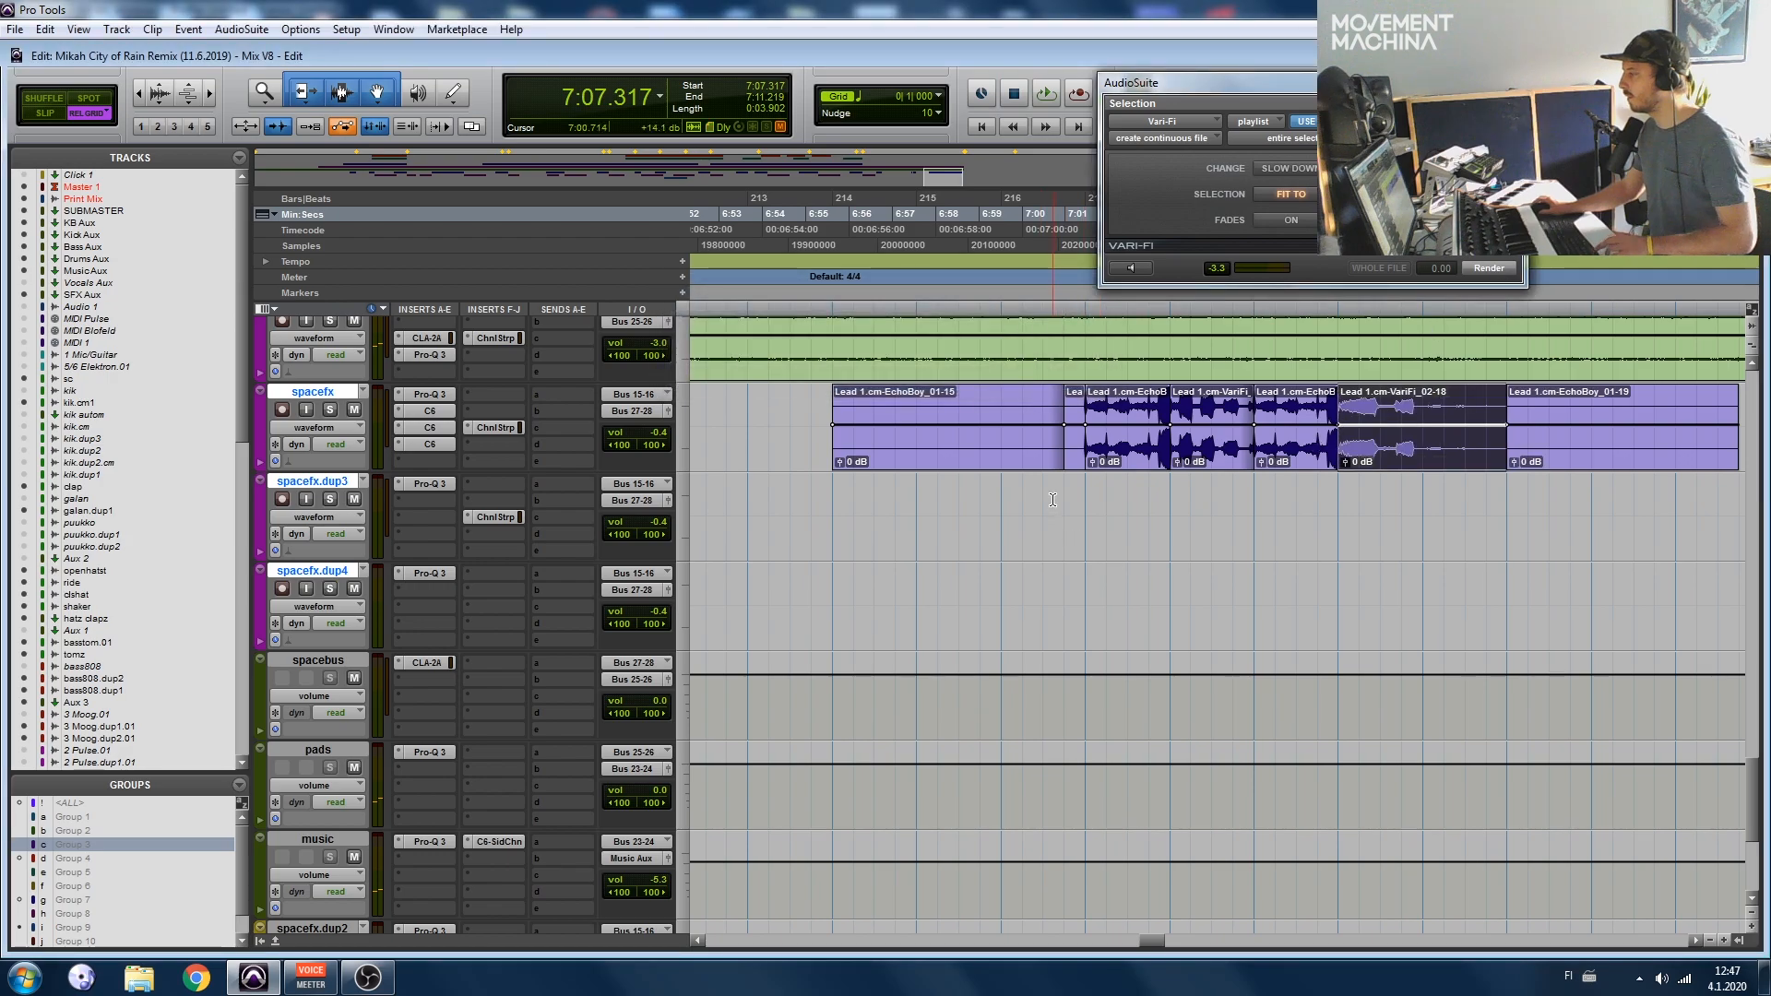
{"action": "left_click", "coordinate": [1087, 503]}
{"action": "key", "text": "space"}
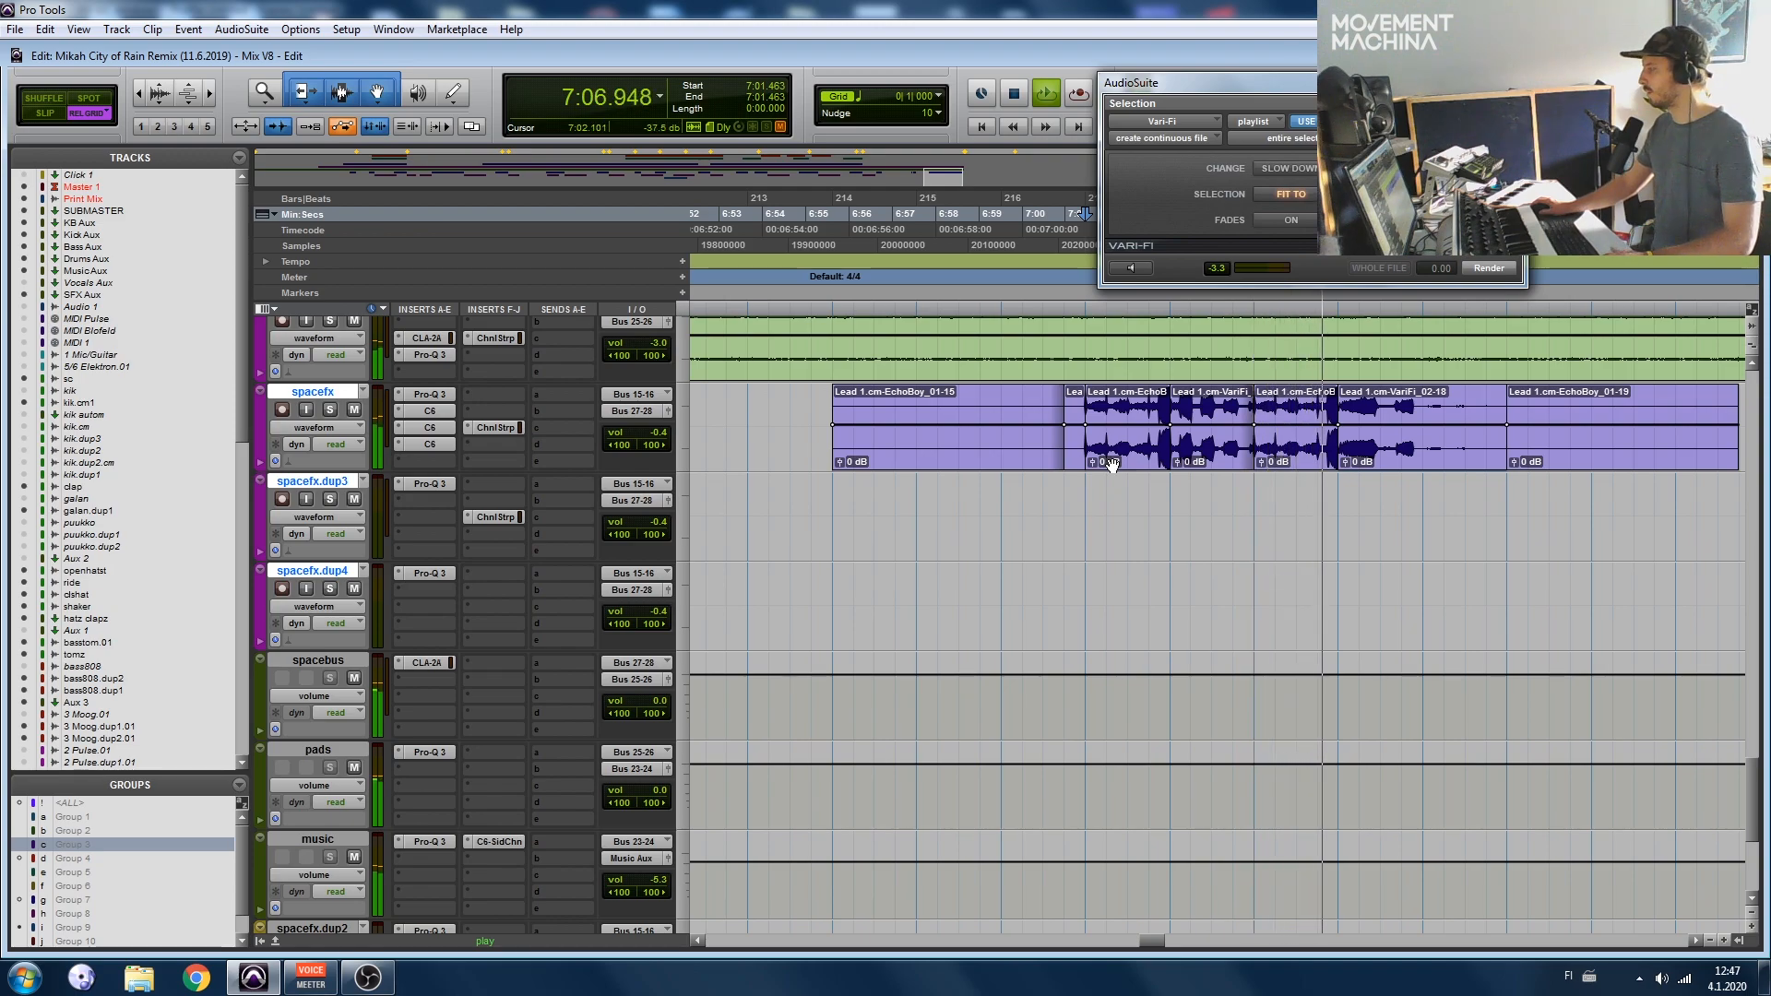
{"action": "key", "text": "ctrl+z"}
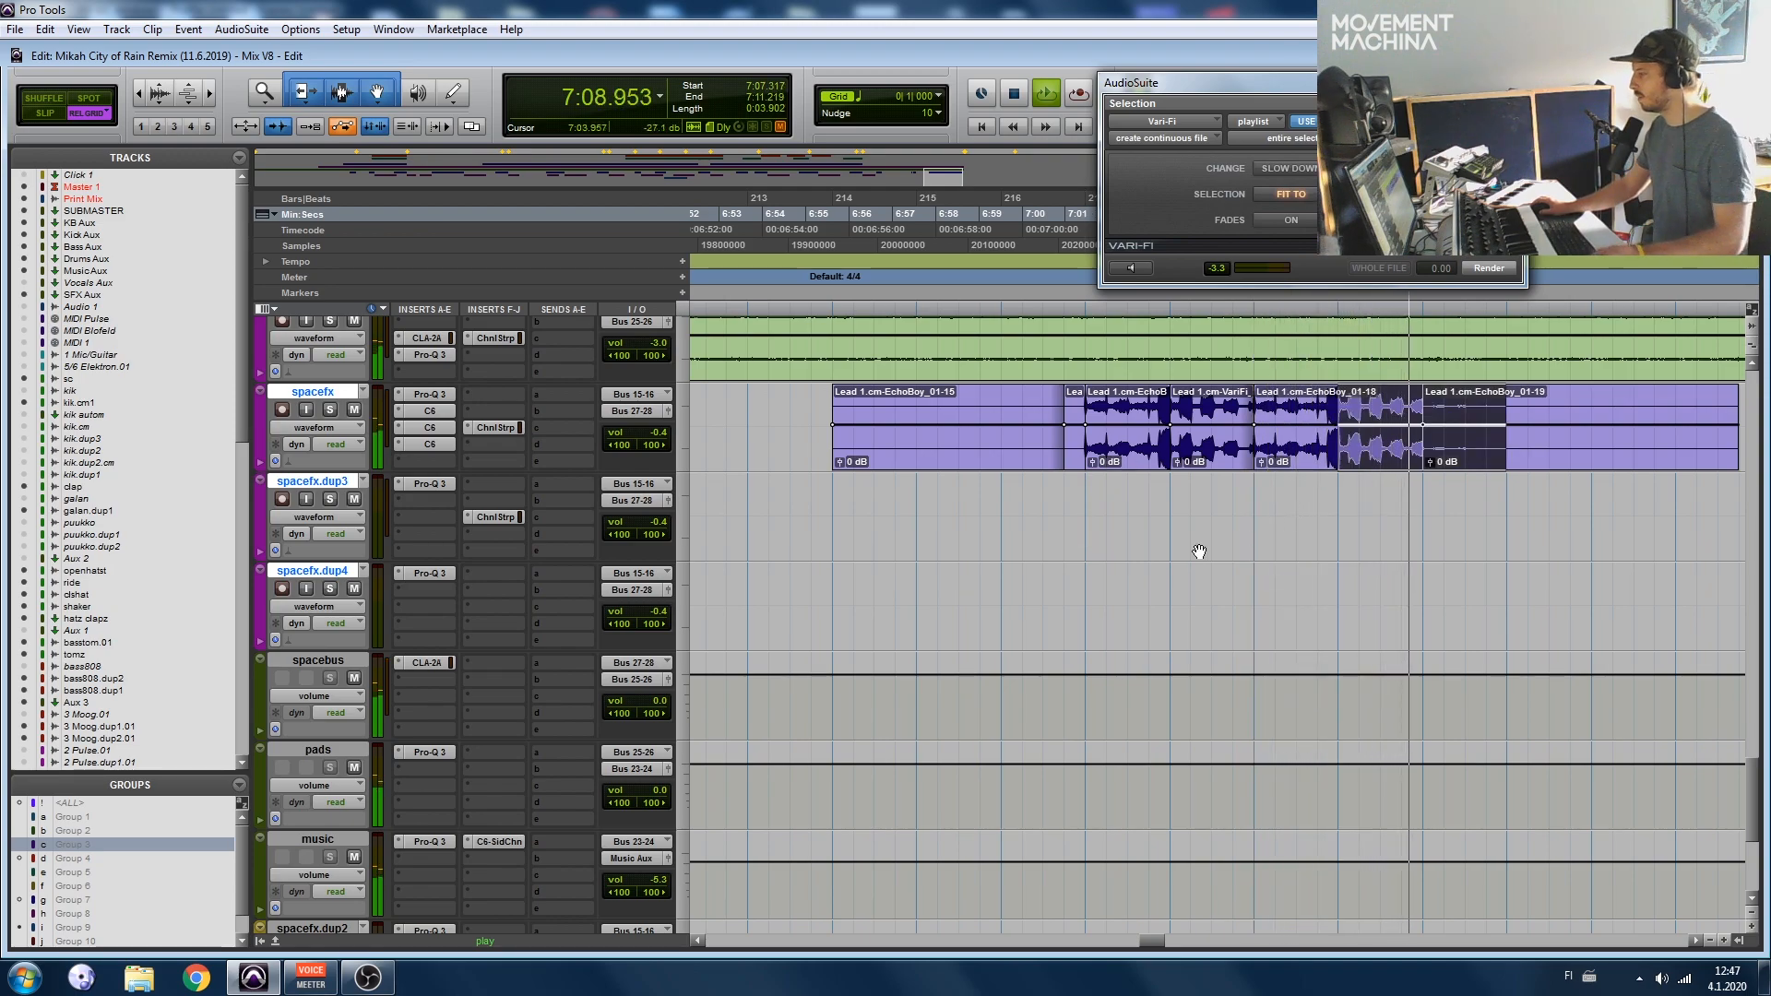
Step: Play from 7:03.414 and render Vari-Fi Slow Down on the spacefx section from 7:07.317 to 7:09.268
{"action": "left_click", "coordinate": [1190, 498]}
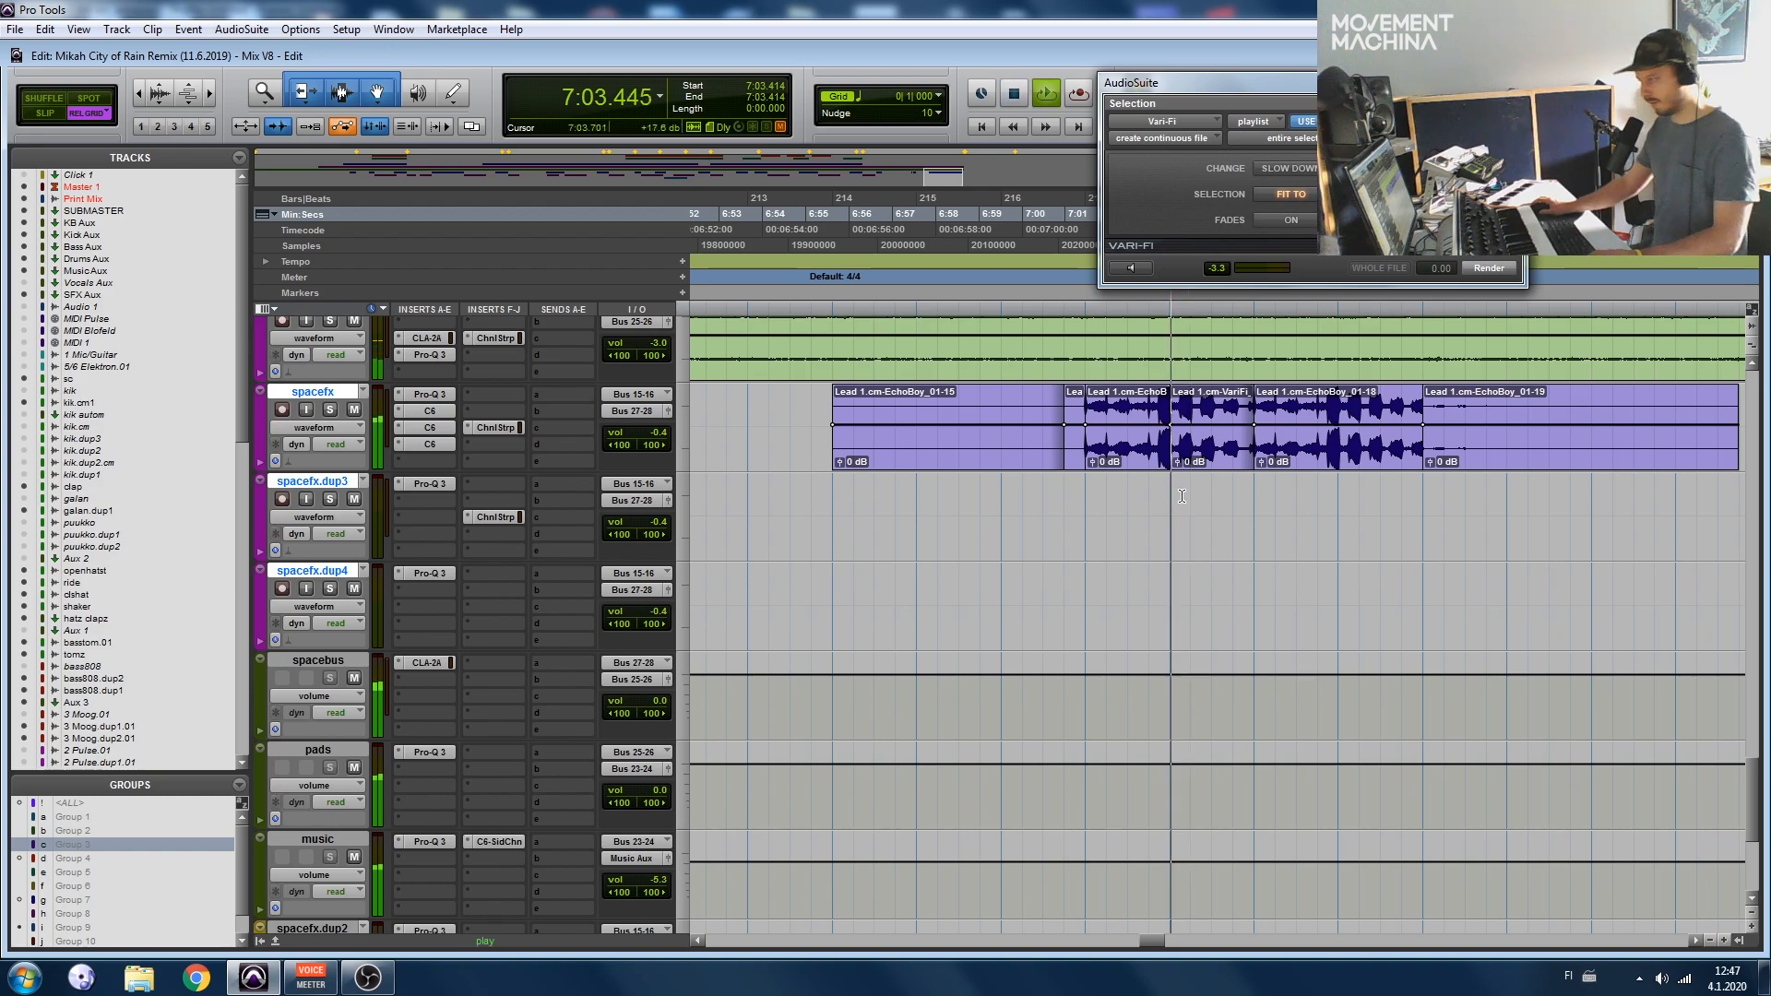
{"action": "key", "text": "space"}
{"action": "left_click_drag", "start_coordinate": [1197, 467], "coordinate": [1358, 441]}
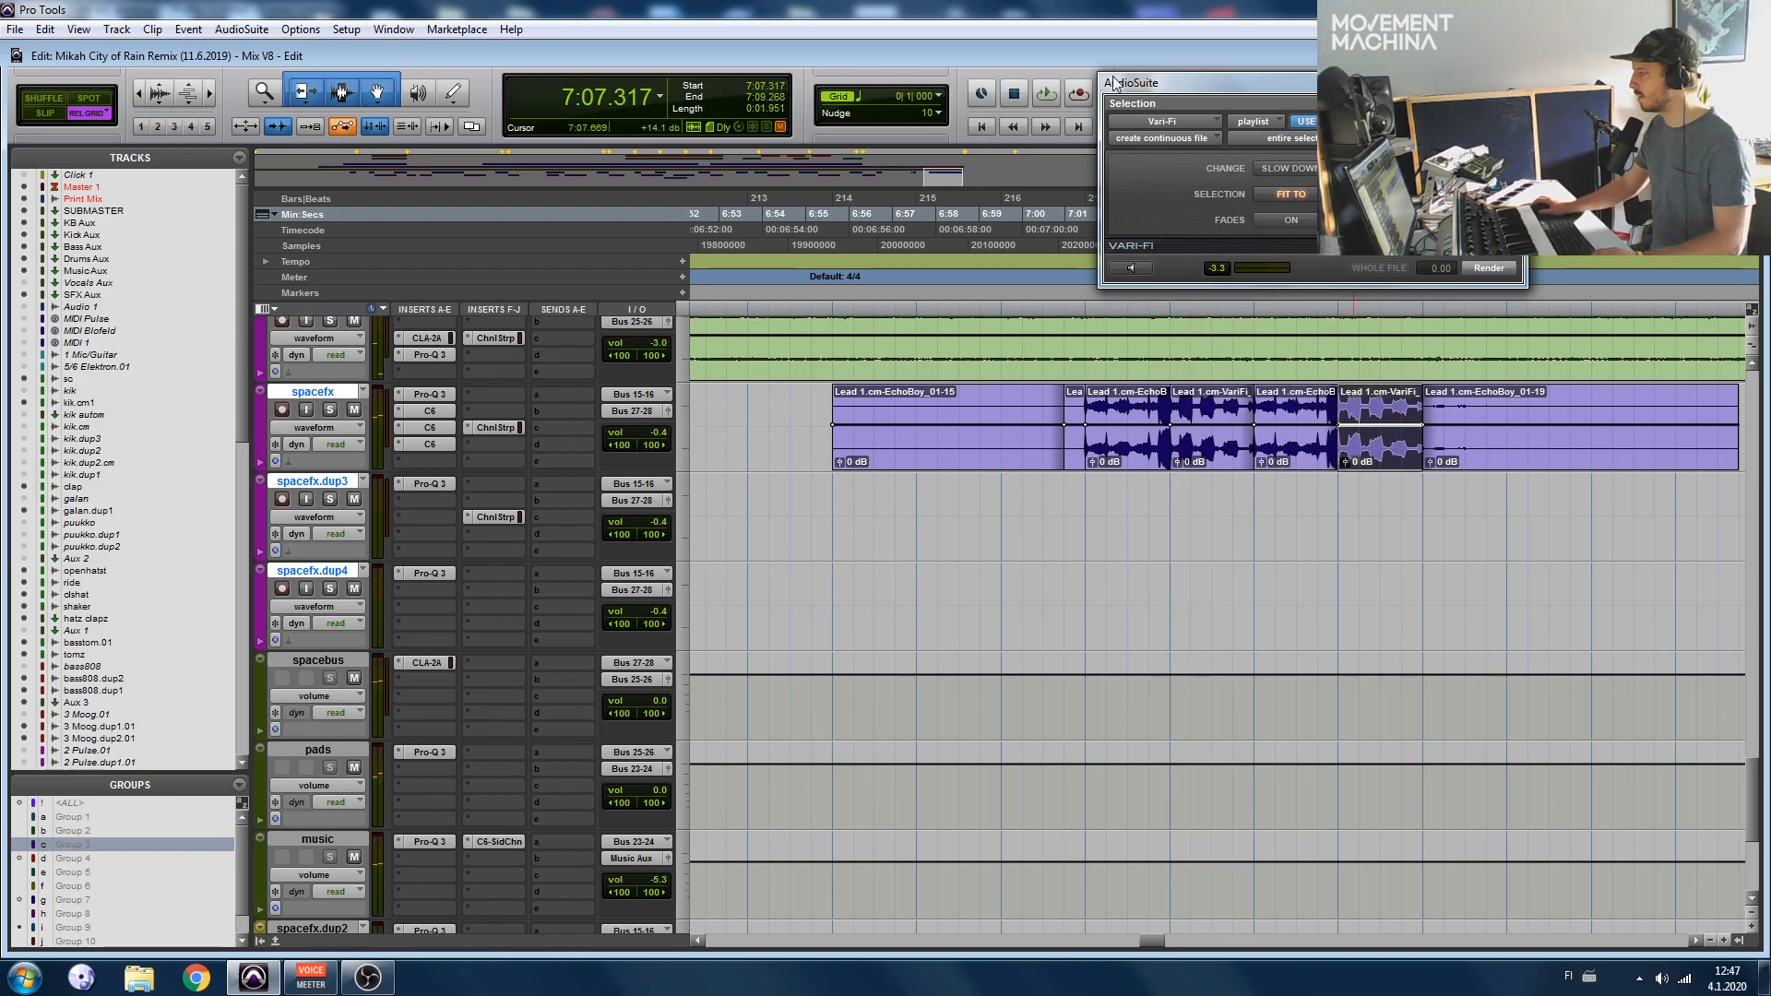
Step: Render the Reverse AudioSuite effect on the slowed clip from 7:07.317 to 7:09.268, and audition the sequence from 7:01.463
{"action": "left_click", "coordinate": [248, 33]}
{"action": "mouse_move", "coordinate": [284, 232]}
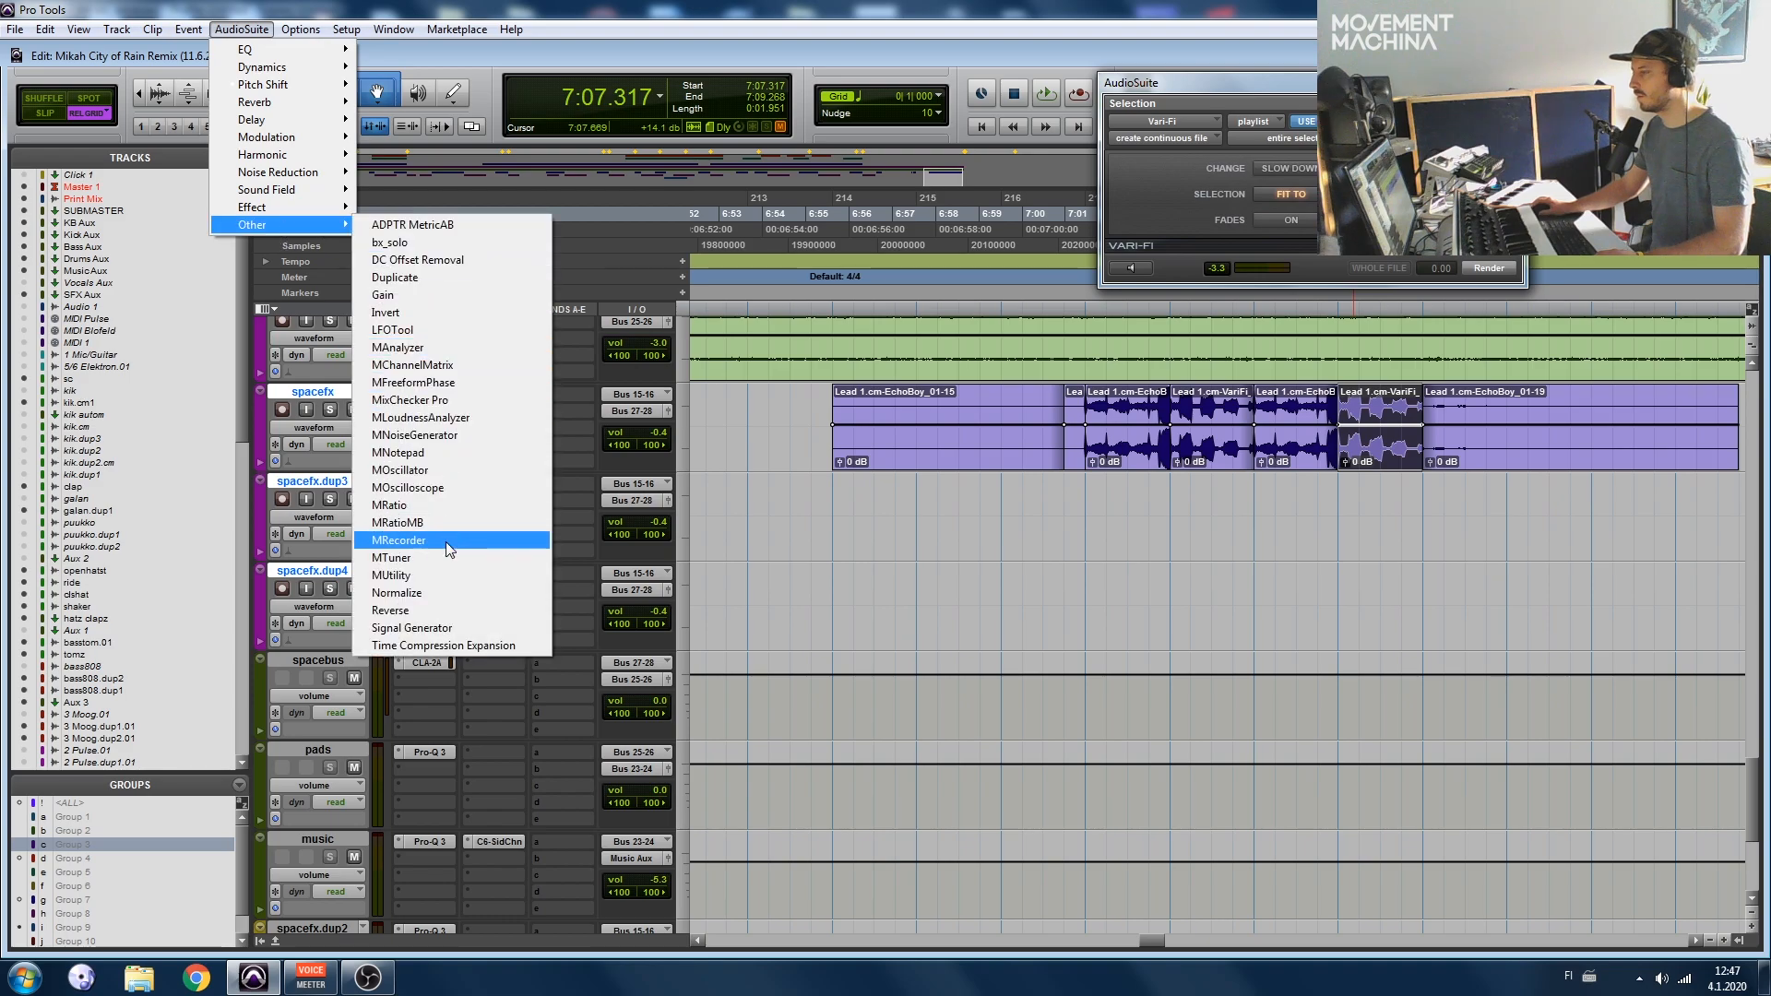
{"action": "left_click", "coordinate": [436, 610]}
{"action": "left_click", "coordinate": [1613, 205]}
{"action": "left_click", "coordinate": [1092, 503]}
{"action": "key", "text": "space"}
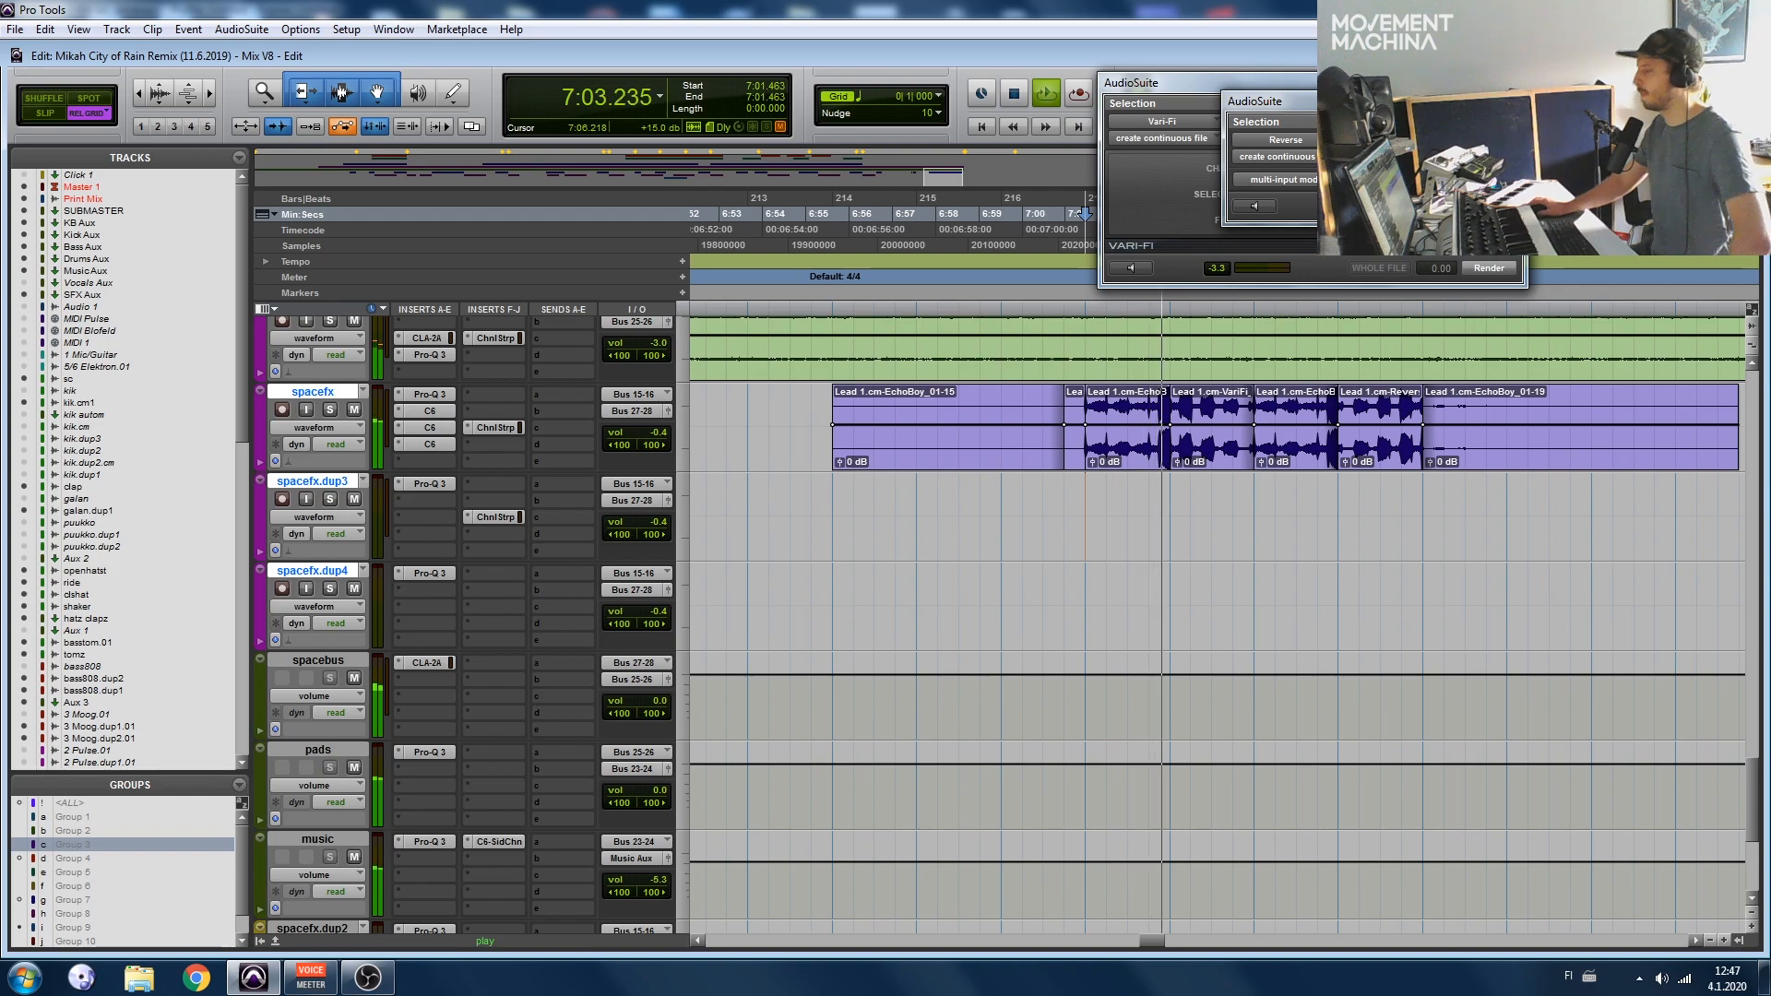
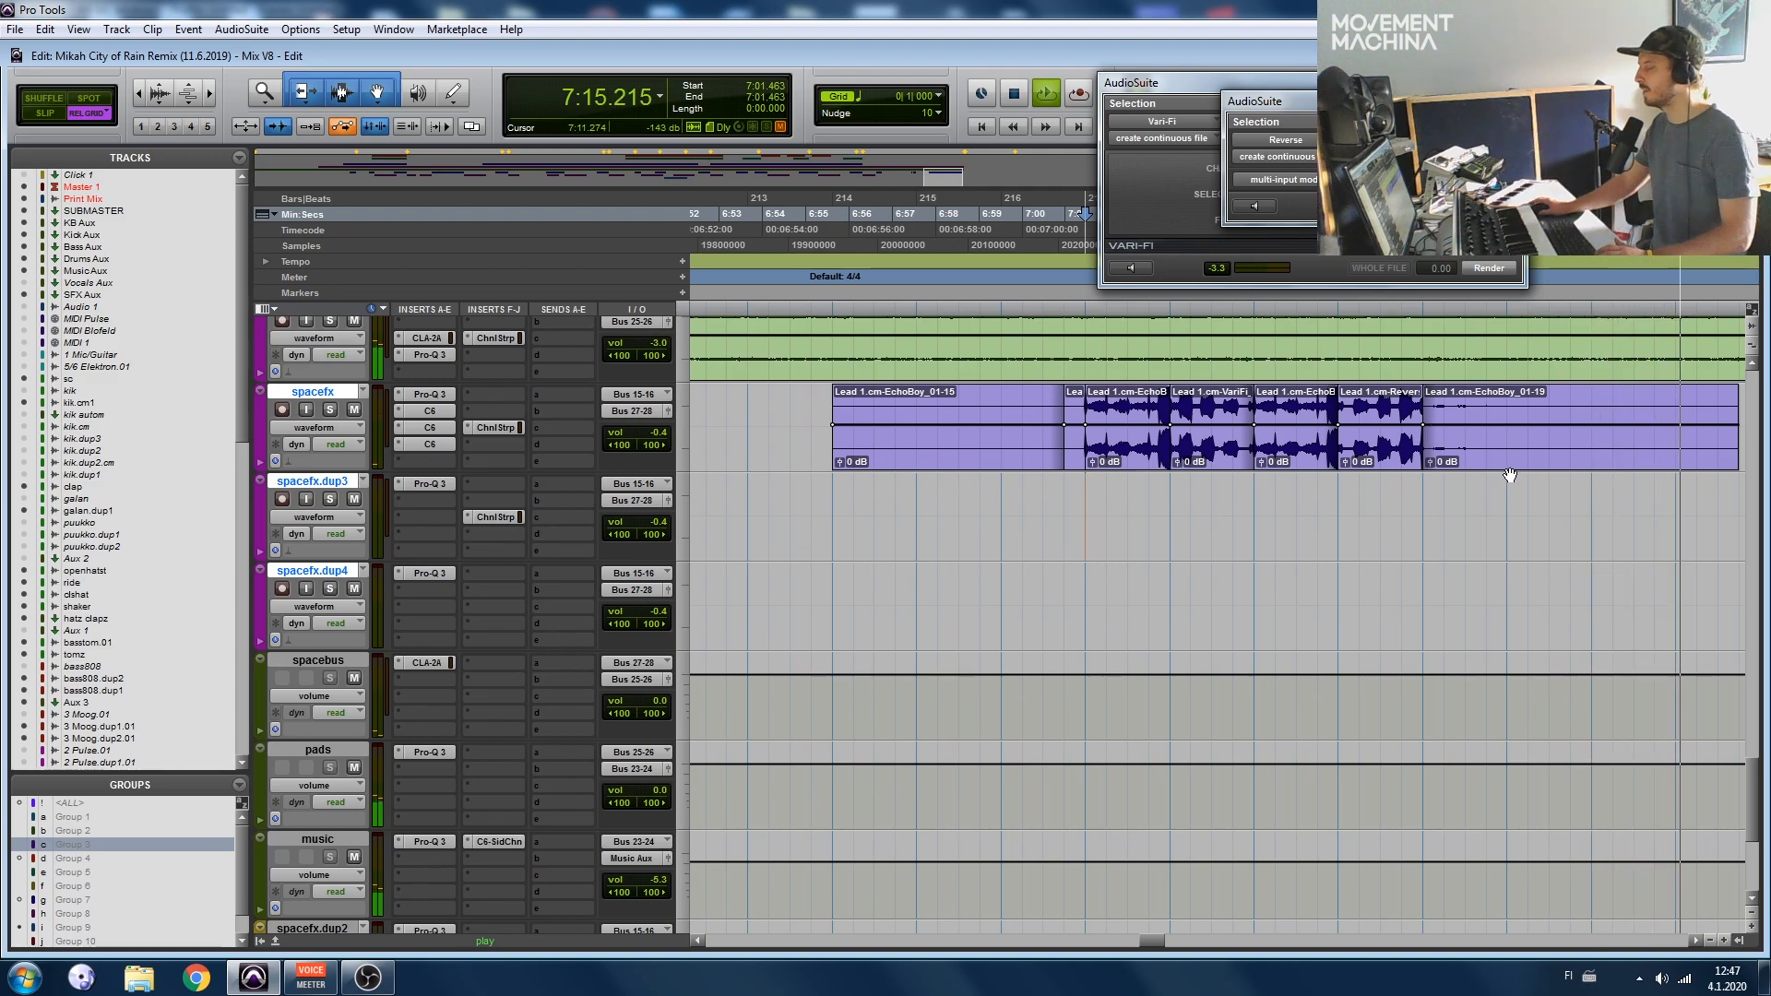
{"action": "key", "text": "space"}
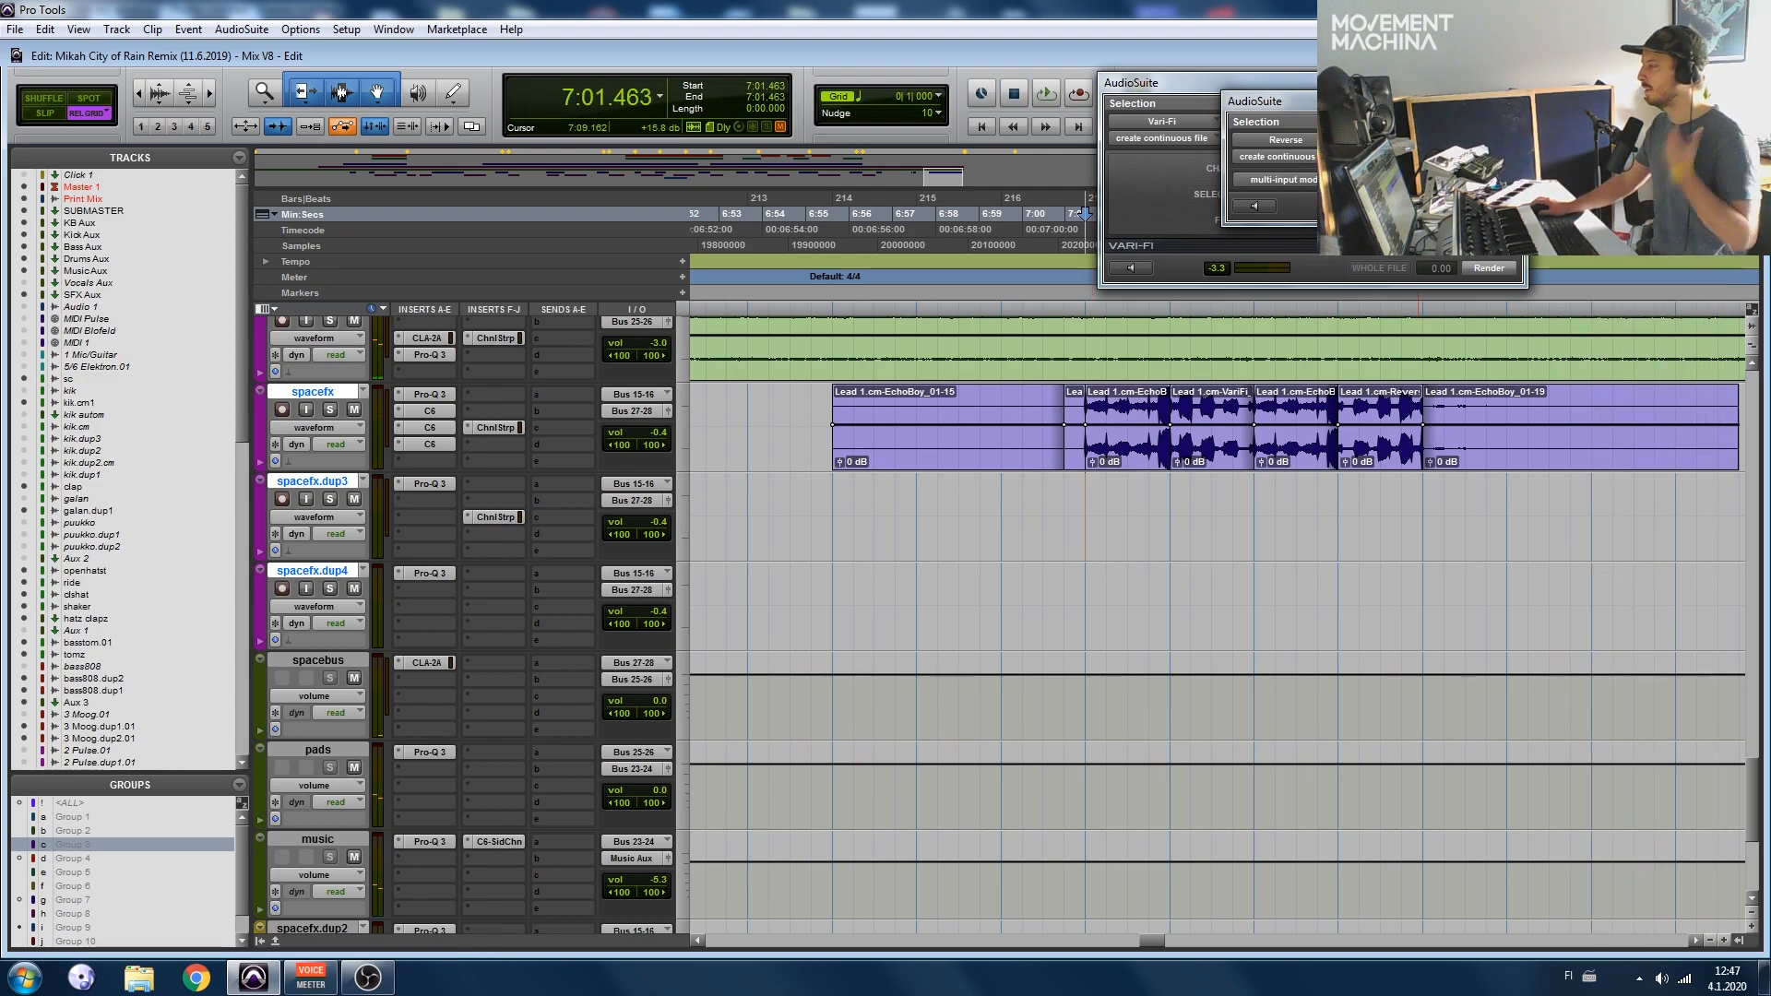
Step: Move the Vari-Fi and Reverse processor windows apart
{"action": "left_click_drag", "start_coordinate": [1437, 101], "coordinate": [1437, 137]}
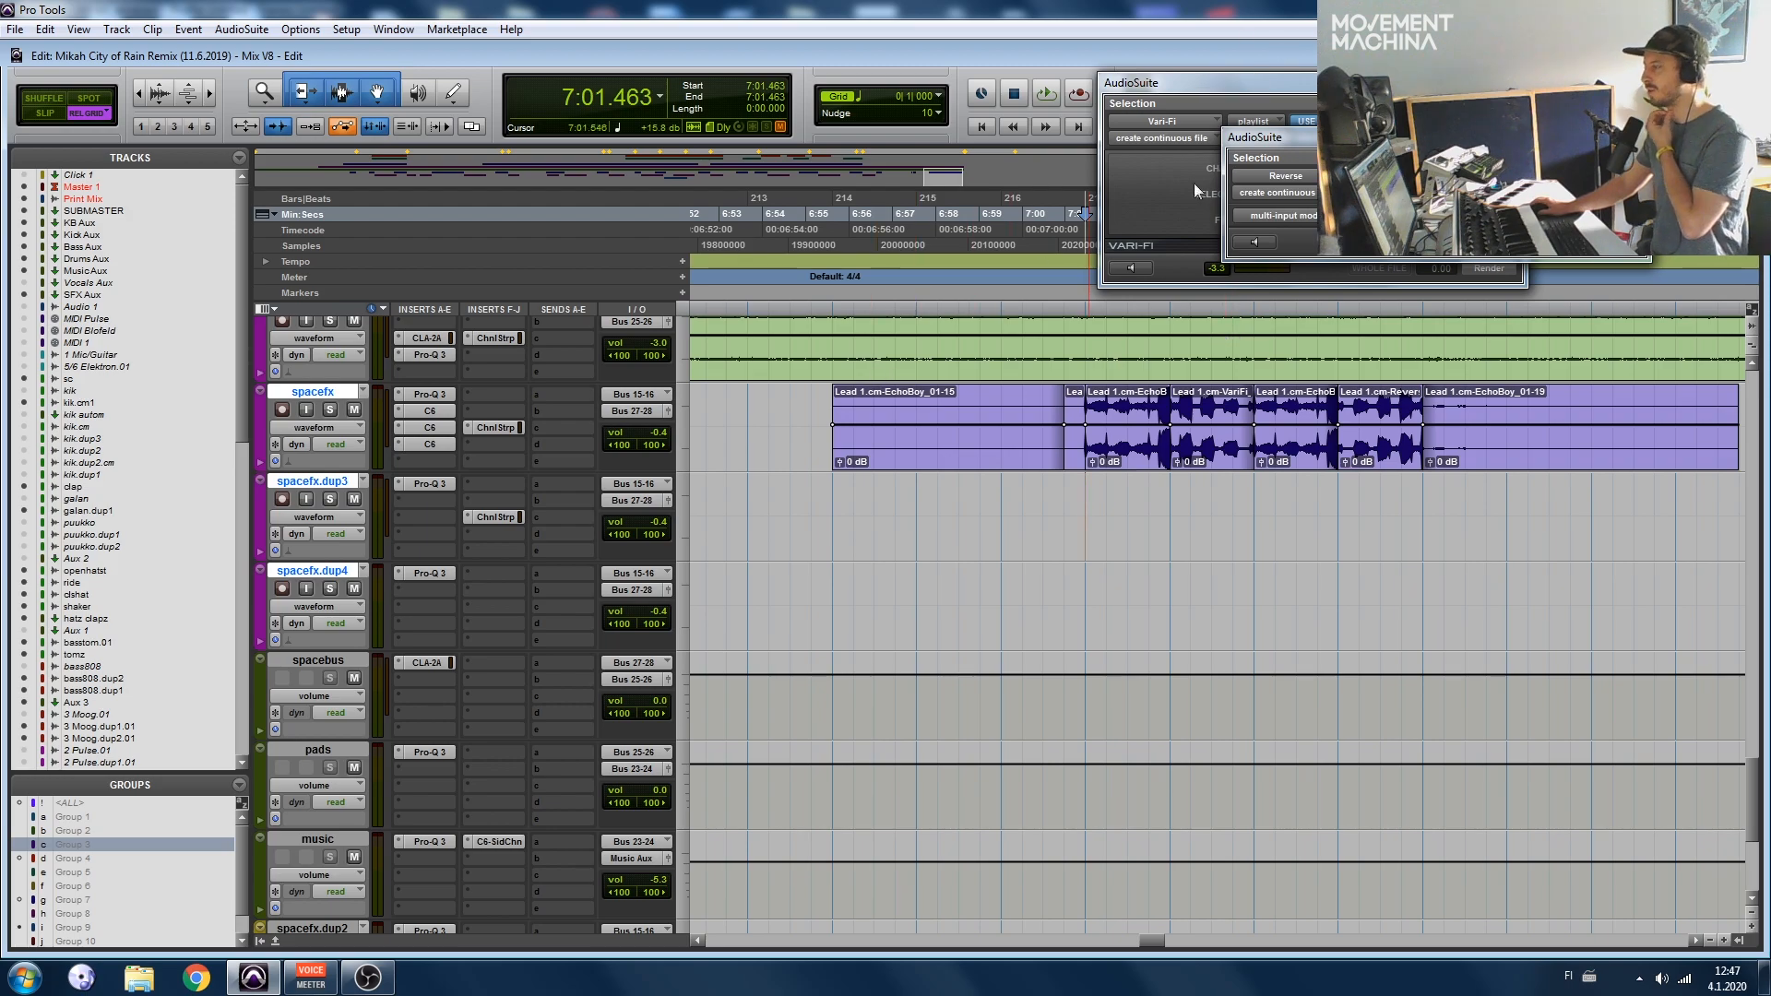
{"action": "left_click_drag", "start_coordinate": [1259, 87], "coordinate": [1261, 62]}
{"action": "left_click_drag", "start_coordinate": [1582, 138], "coordinate": [1639, 180]}
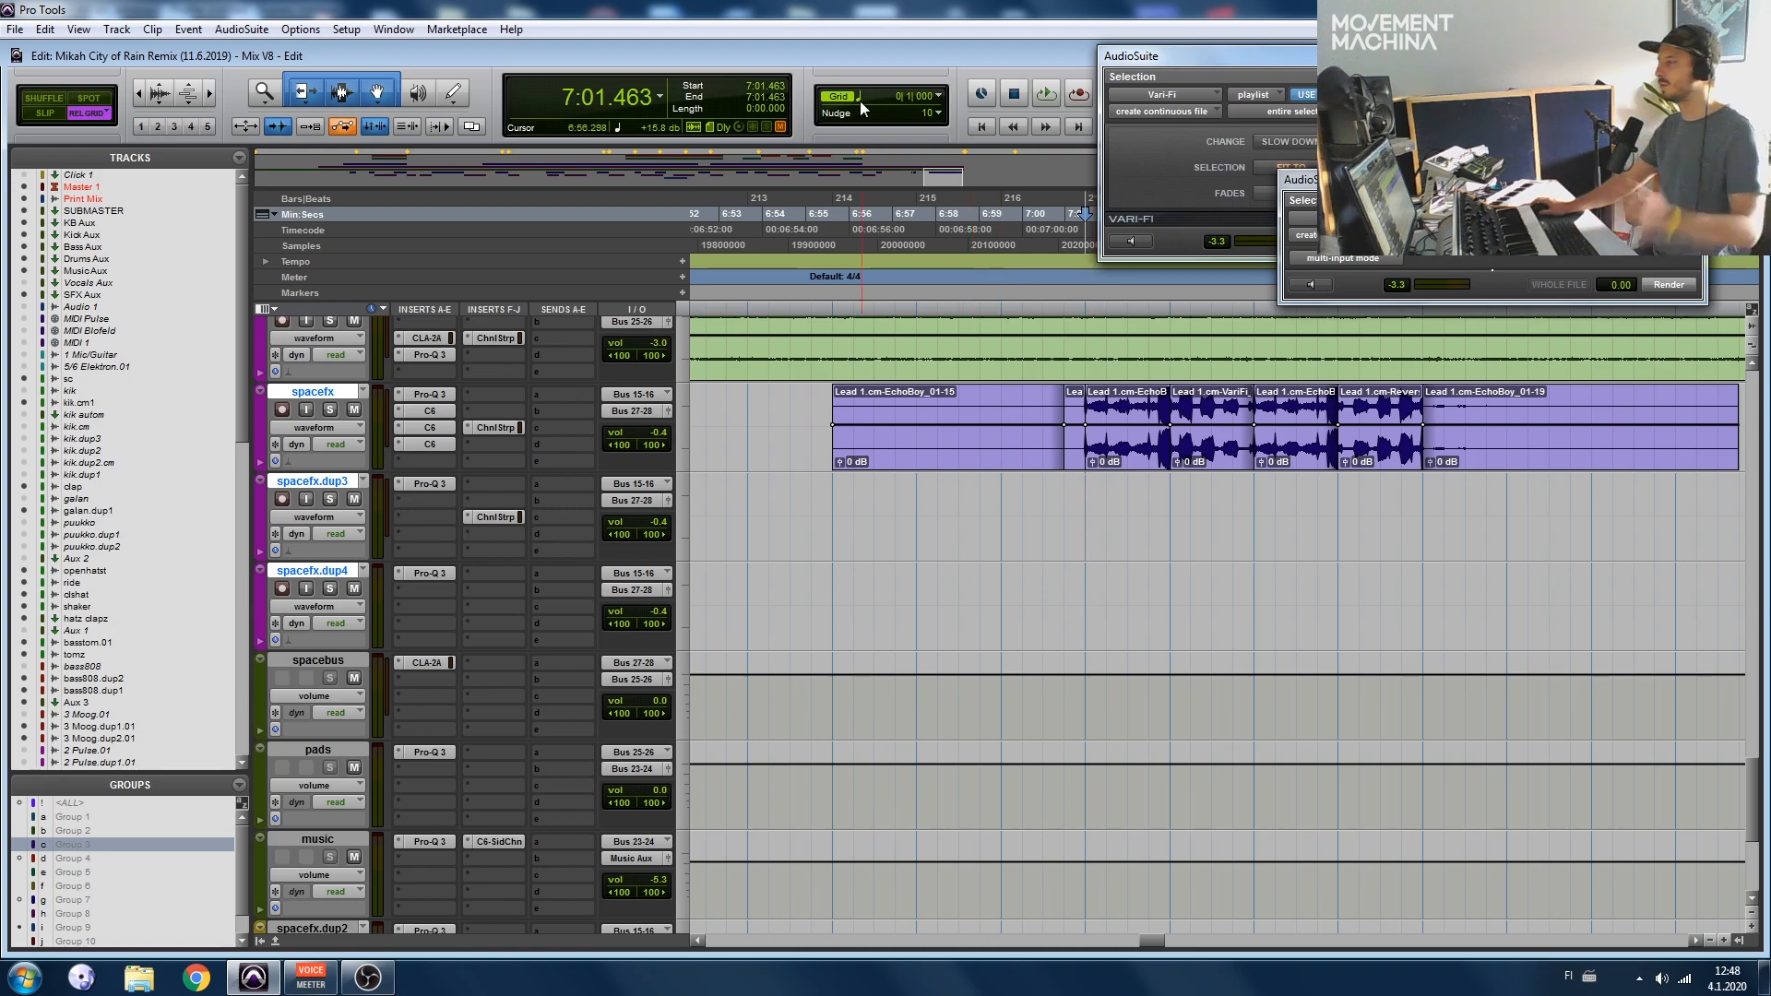
Step: Play the pitchdown clip on spacefx before the outro marker and its echo tail on spacefx.dup3 from 6:08.292
{"action": "scroll", "coordinate": [1044, 449], "scroll_direction": "left", "scroll_amount": 9}
{"action": "scroll", "coordinate": [1045, 448], "scroll_direction": "down", "scroll_amount": 2}
{"action": "scroll", "coordinate": [1045, 449], "scroll_direction": "left", "scroll_amount": 1}
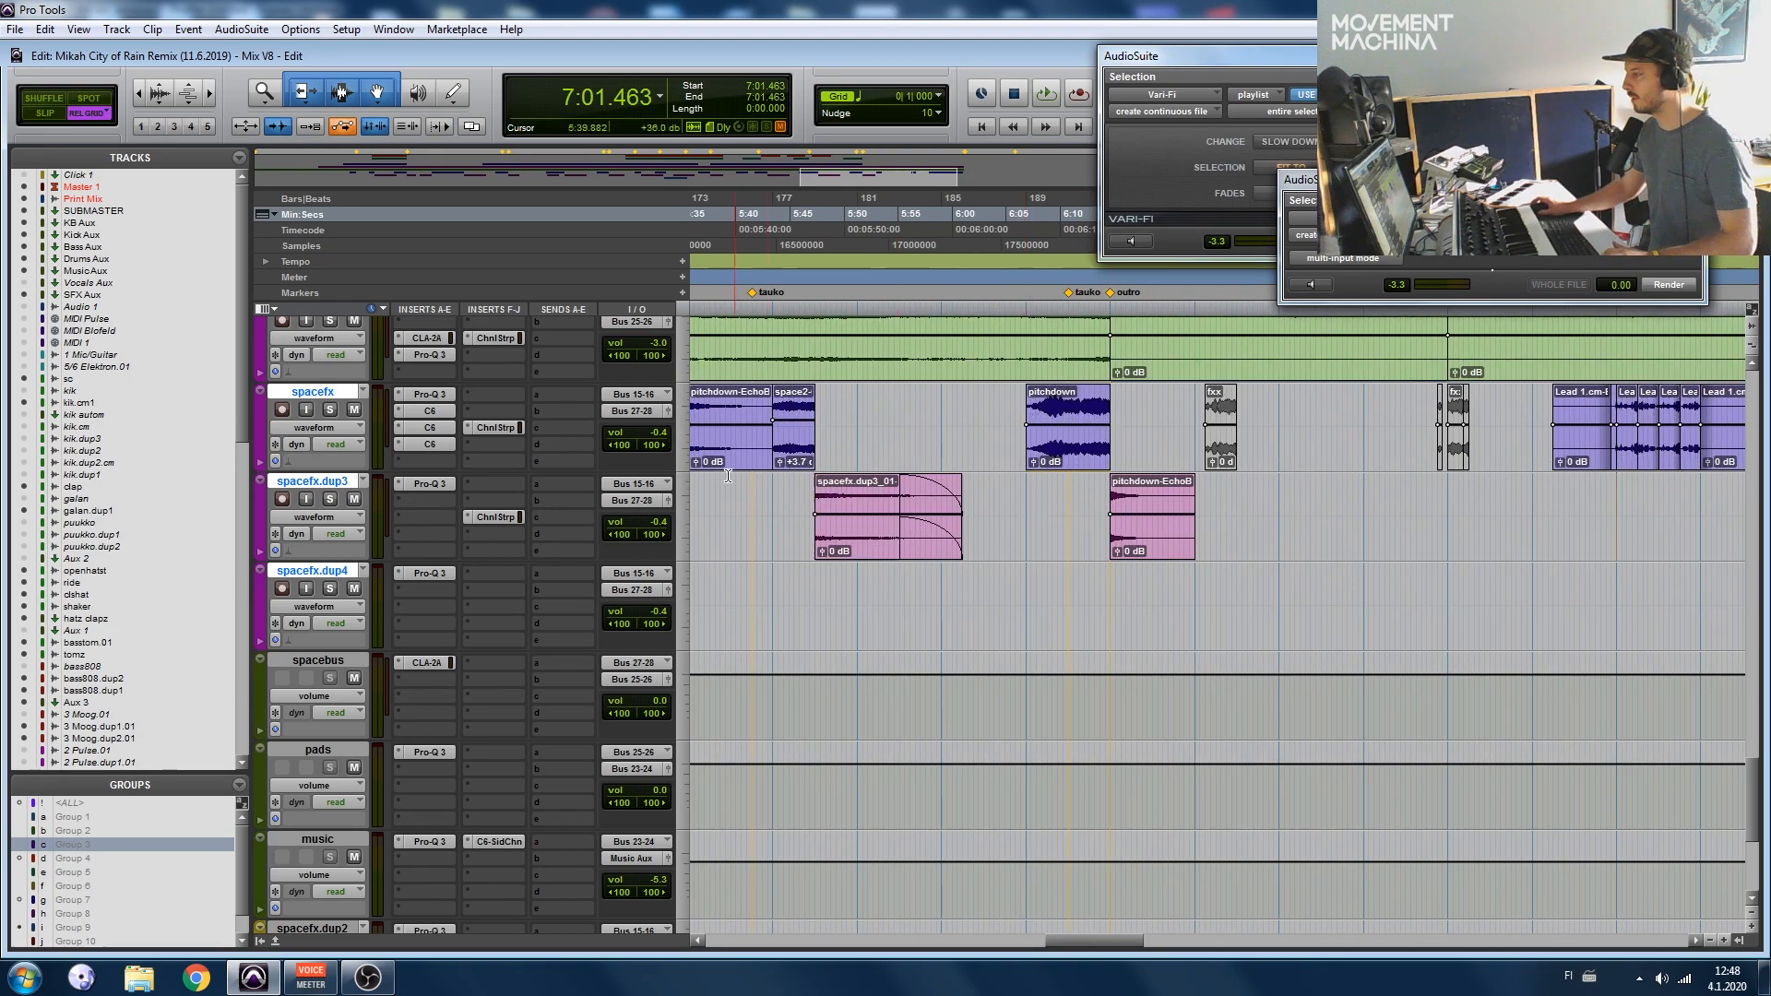
{"action": "left_click", "coordinate": [1040, 509]}
{"action": "key", "text": "space"}
{"action": "key", "text": "t"}
{"action": "key", "text": "t"}
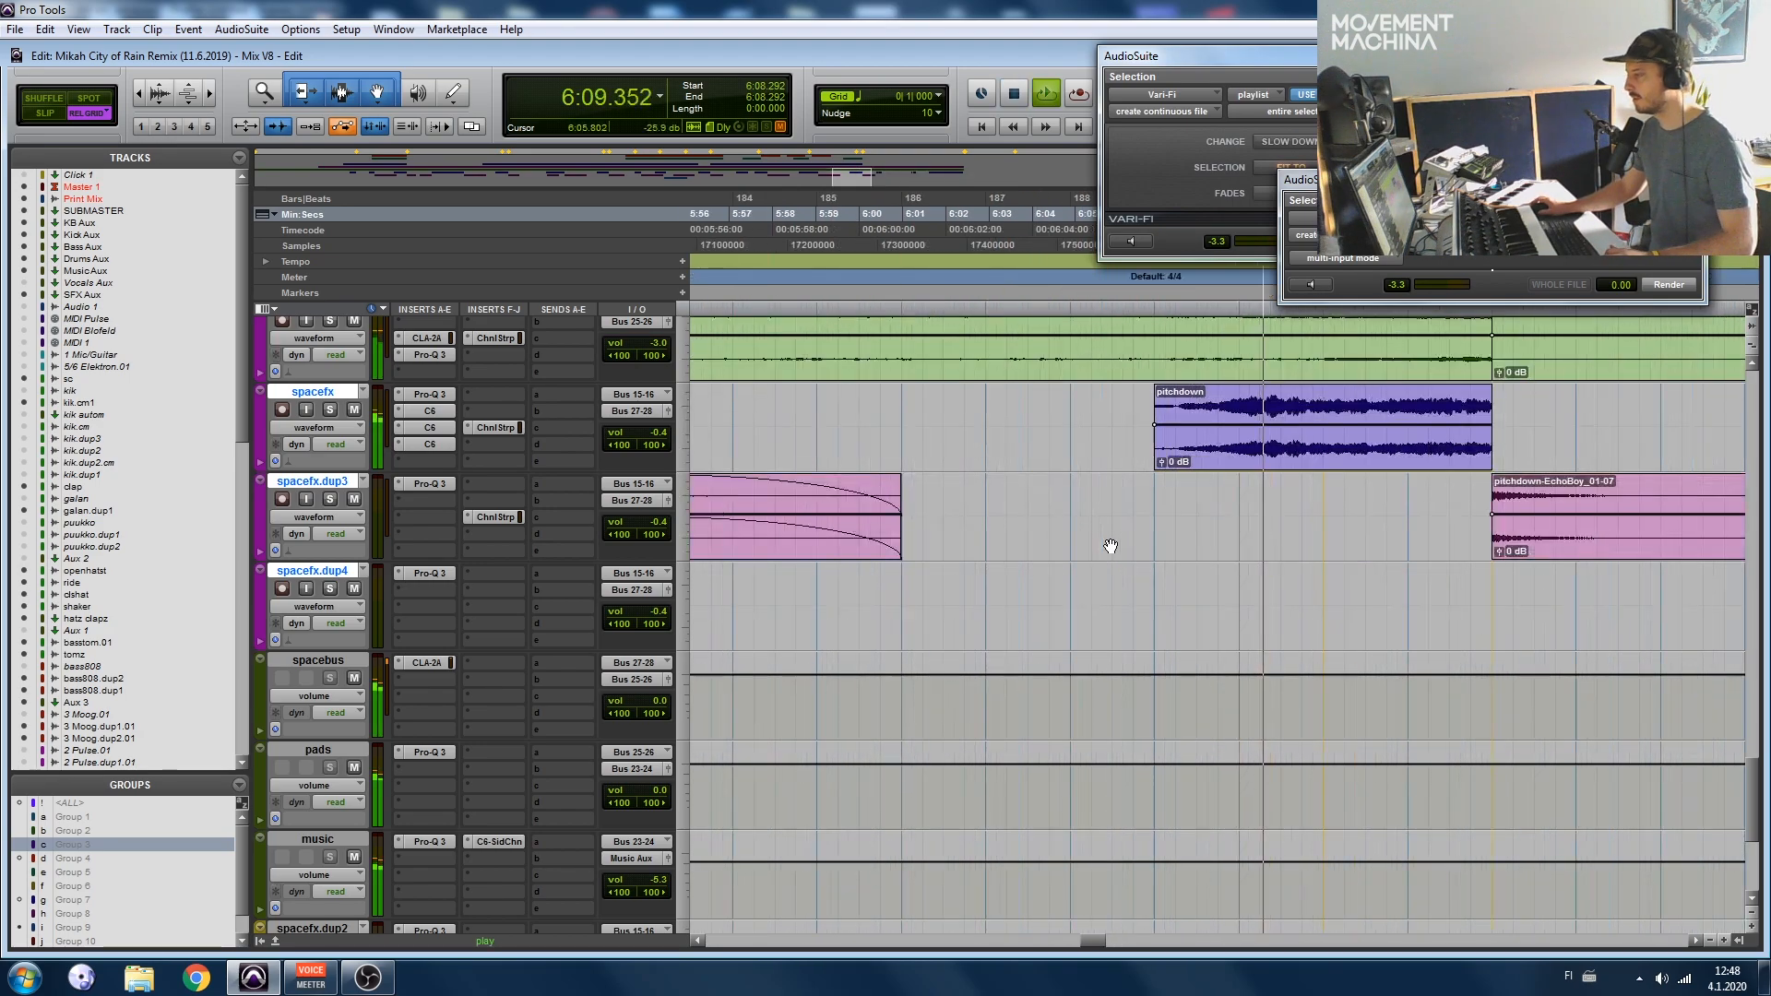
{"action": "scroll", "coordinate": [1110, 549], "scroll_direction": "right", "scroll_amount": 1}
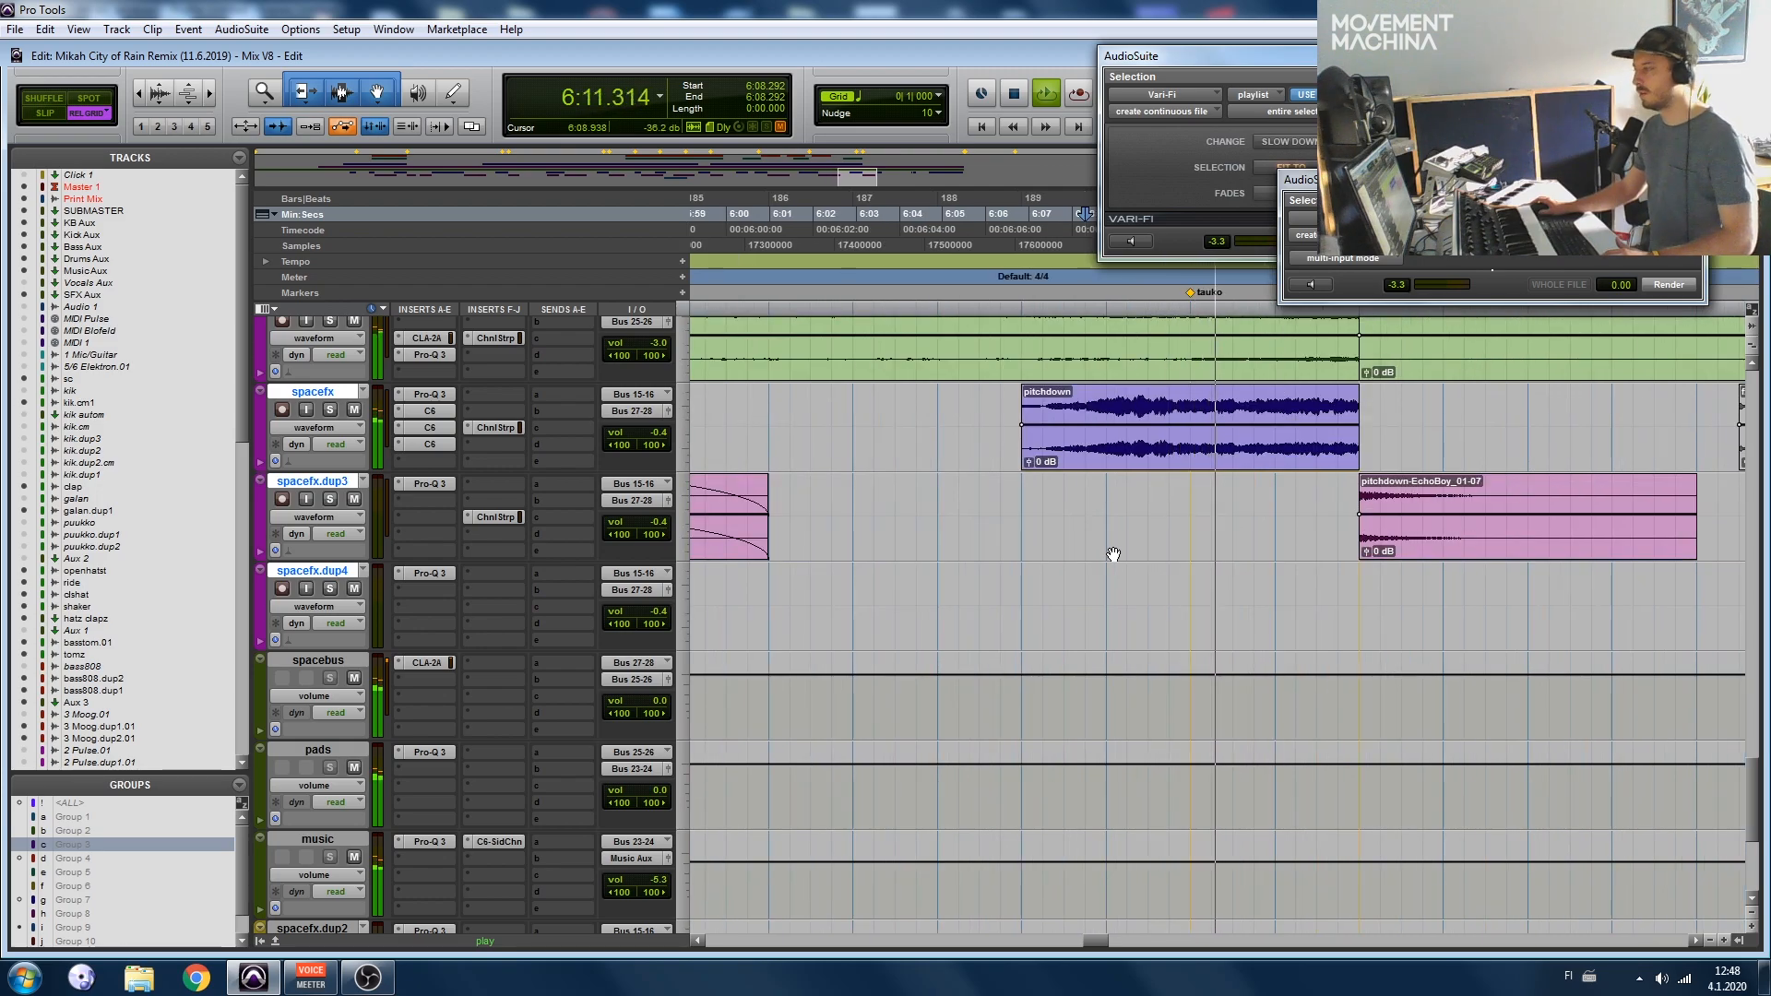
{"action": "key", "text": "r"}
{"action": "key", "text": "r"}
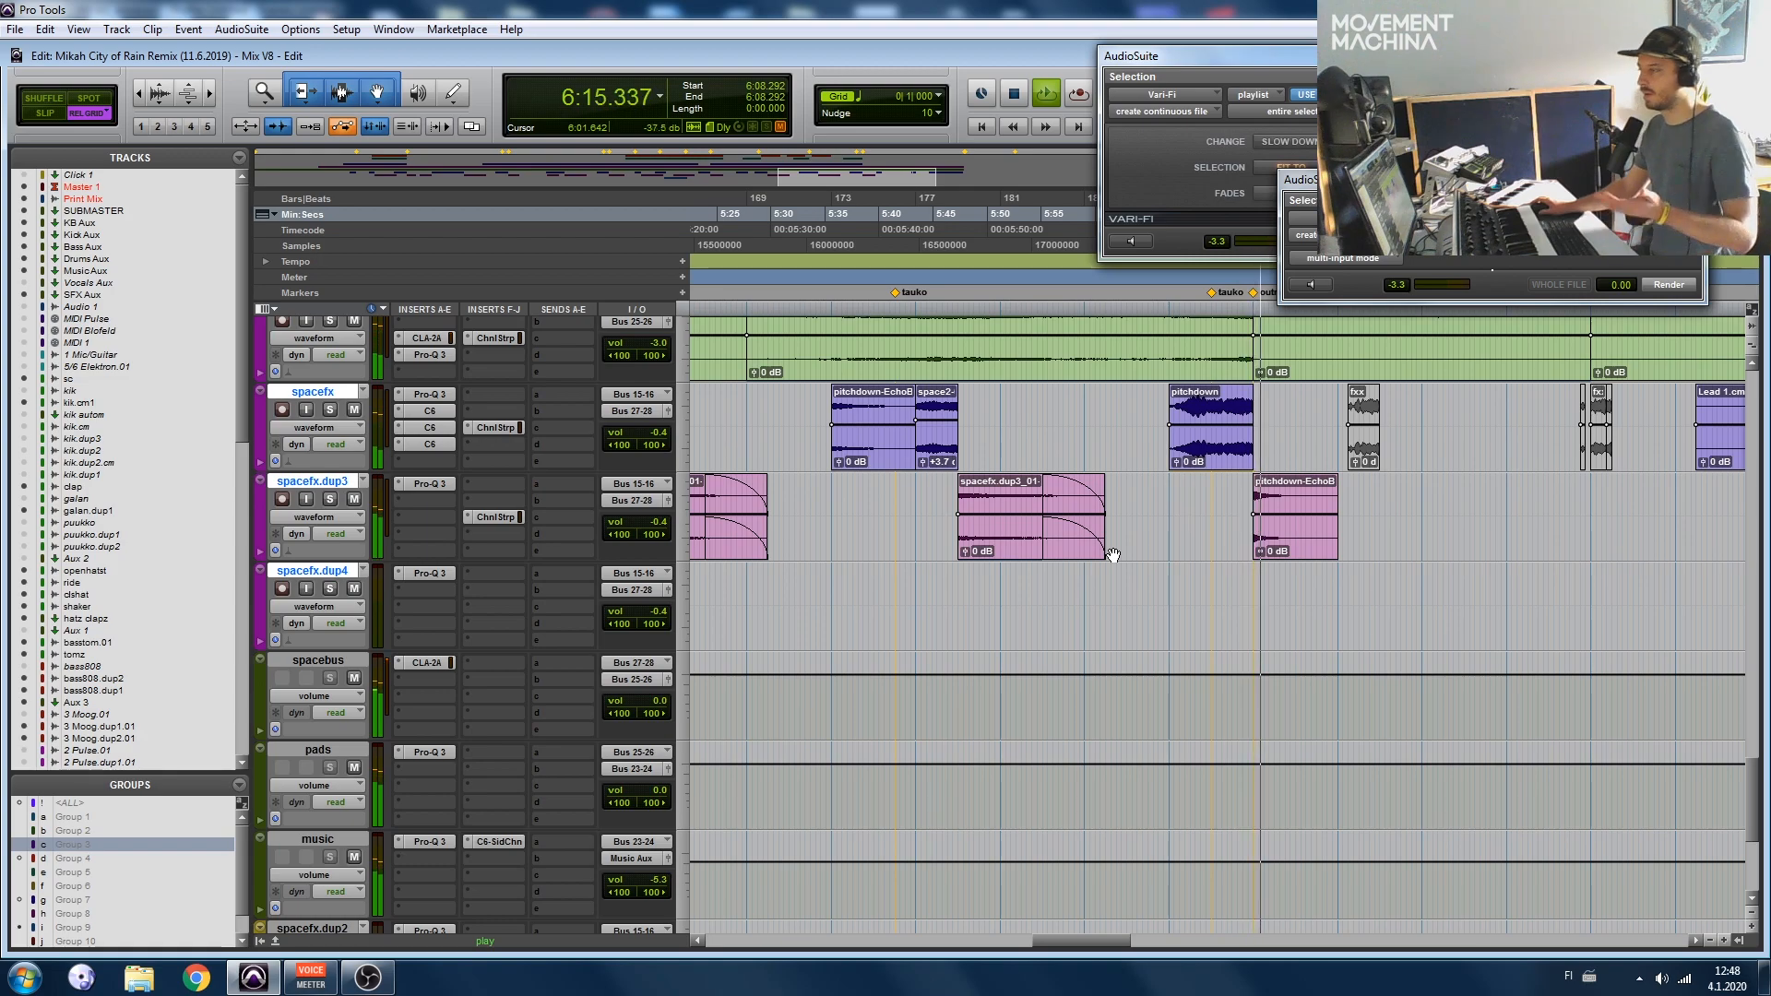
Step: Mute spacefx.dup3 and play the end of the pitchdown clip from 6:12.195 without its echo tail
{"action": "key", "text": "t"}
{"action": "key", "text": "t"}
{"action": "key", "text": "t"}
{"action": "left_click", "coordinate": [1190, 506]}
{"action": "key", "text": "space"}
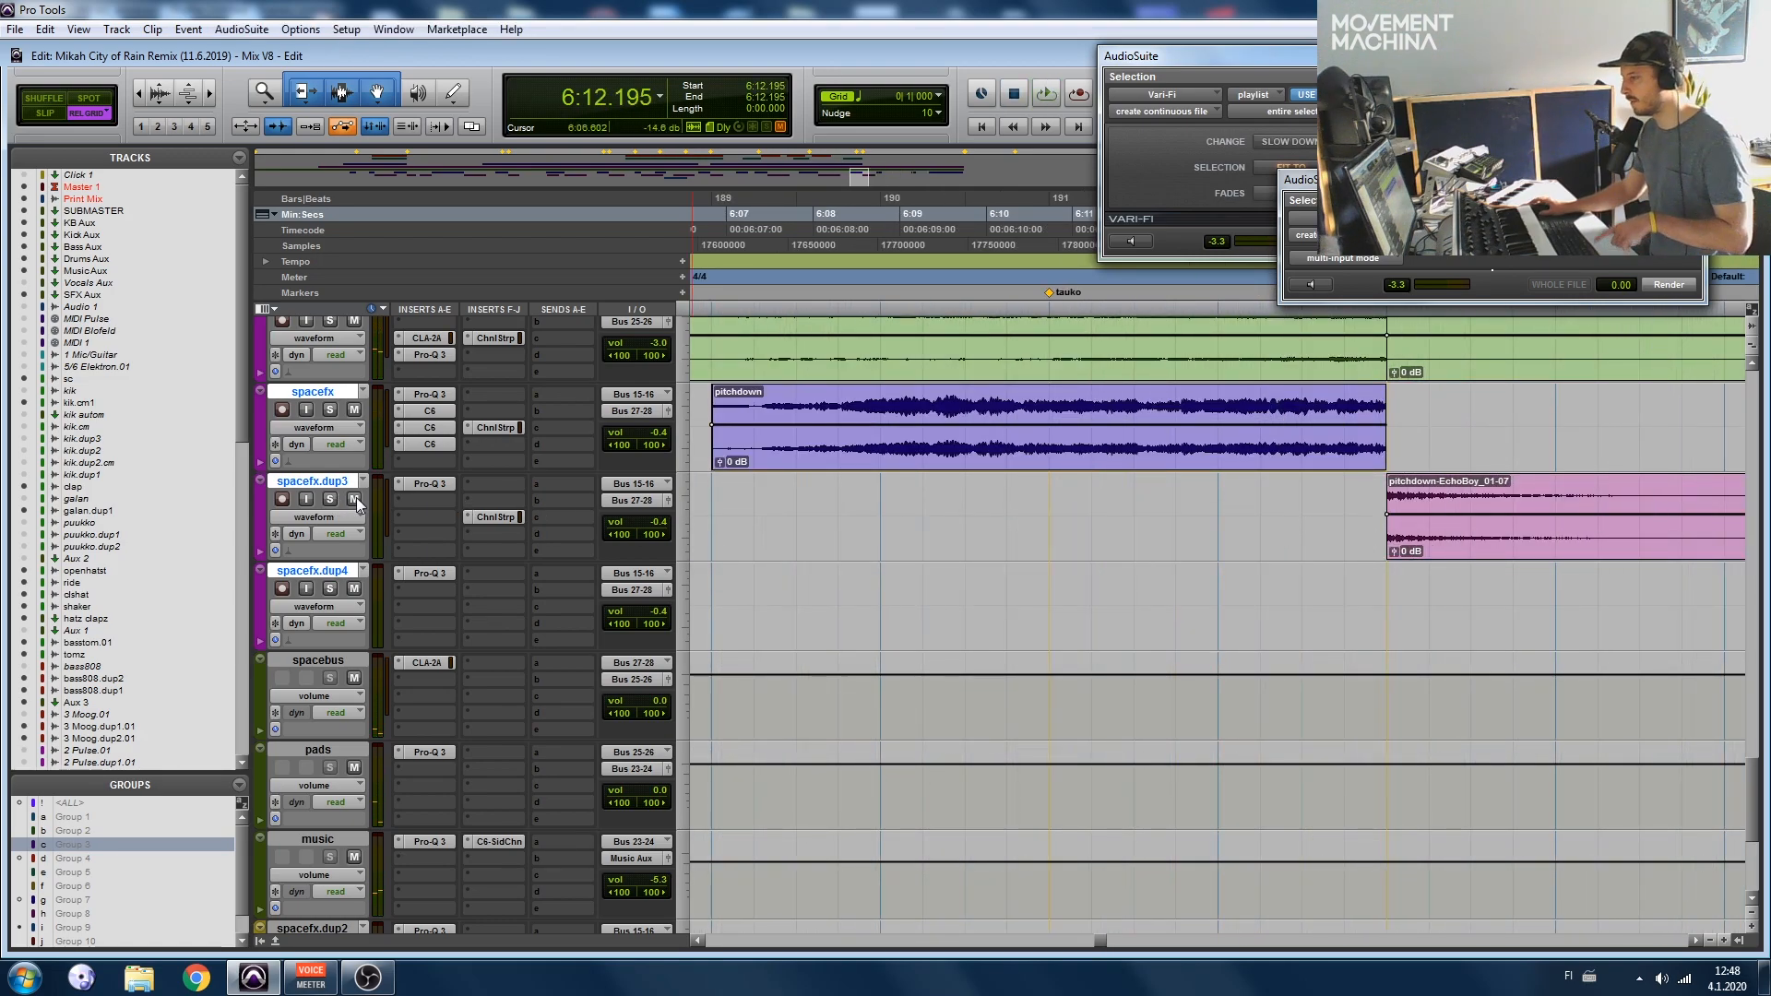
{"action": "key", "text": "space"}
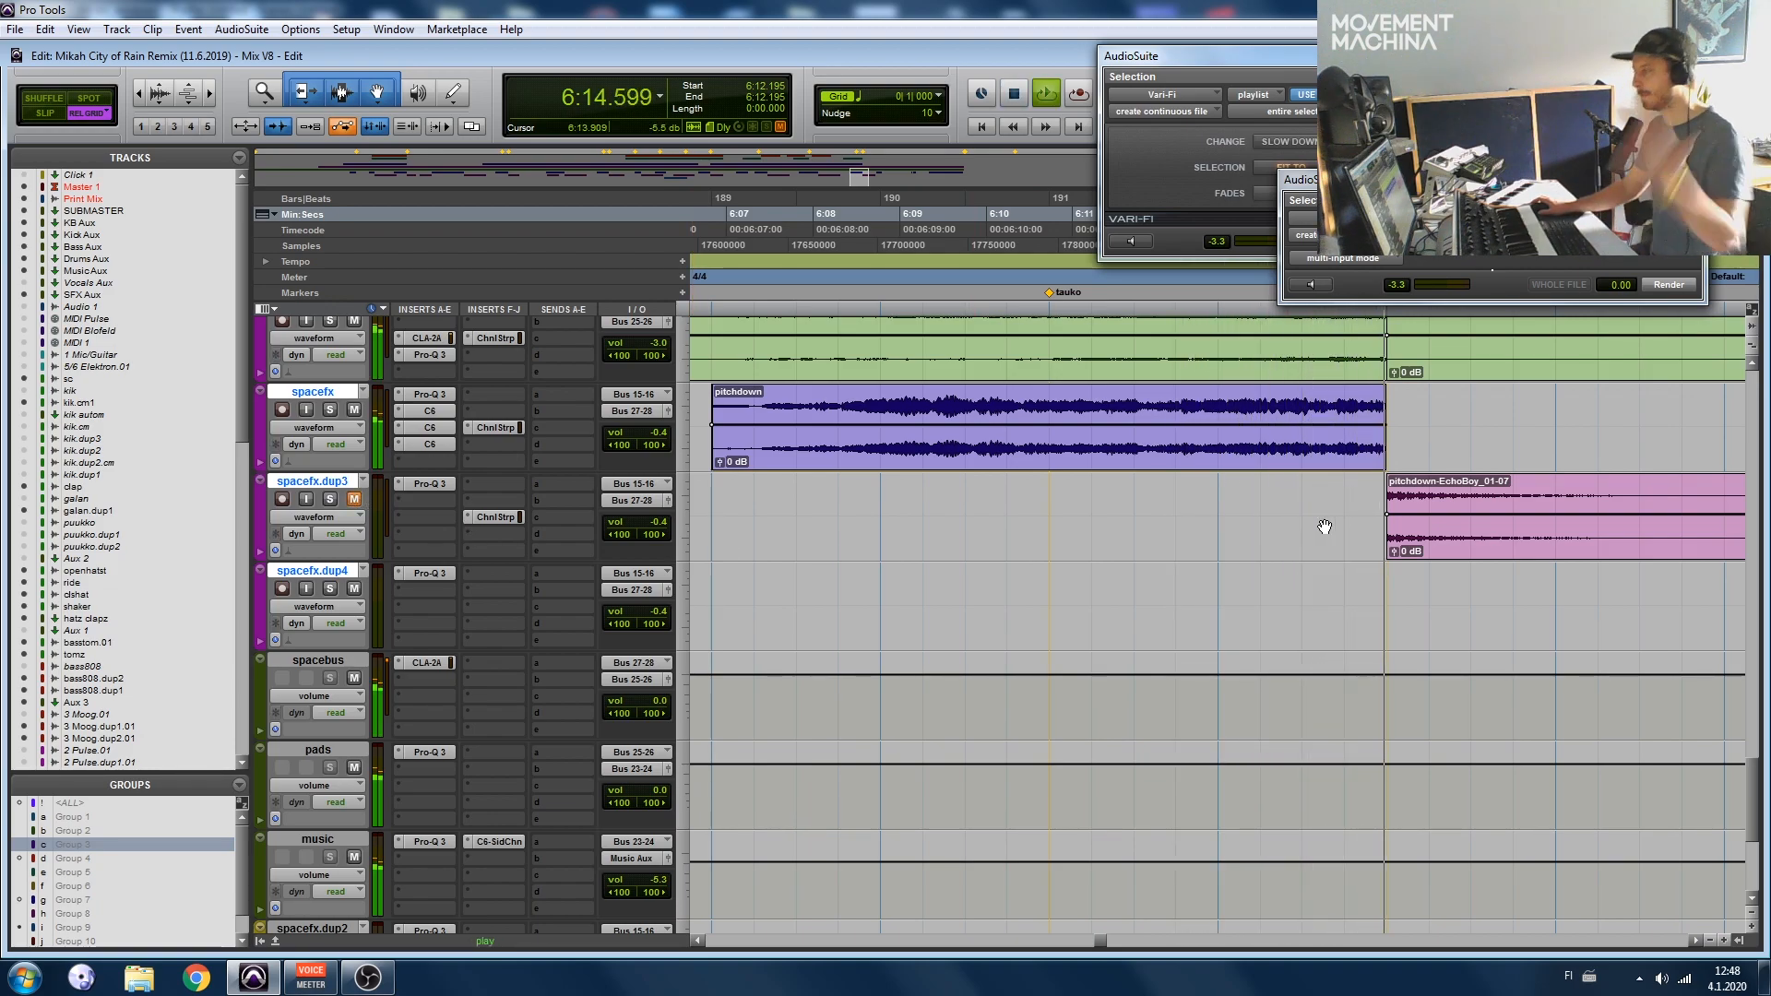
{"action": "scroll", "coordinate": [1319, 531], "scroll_direction": "right", "scroll_amount": 3}
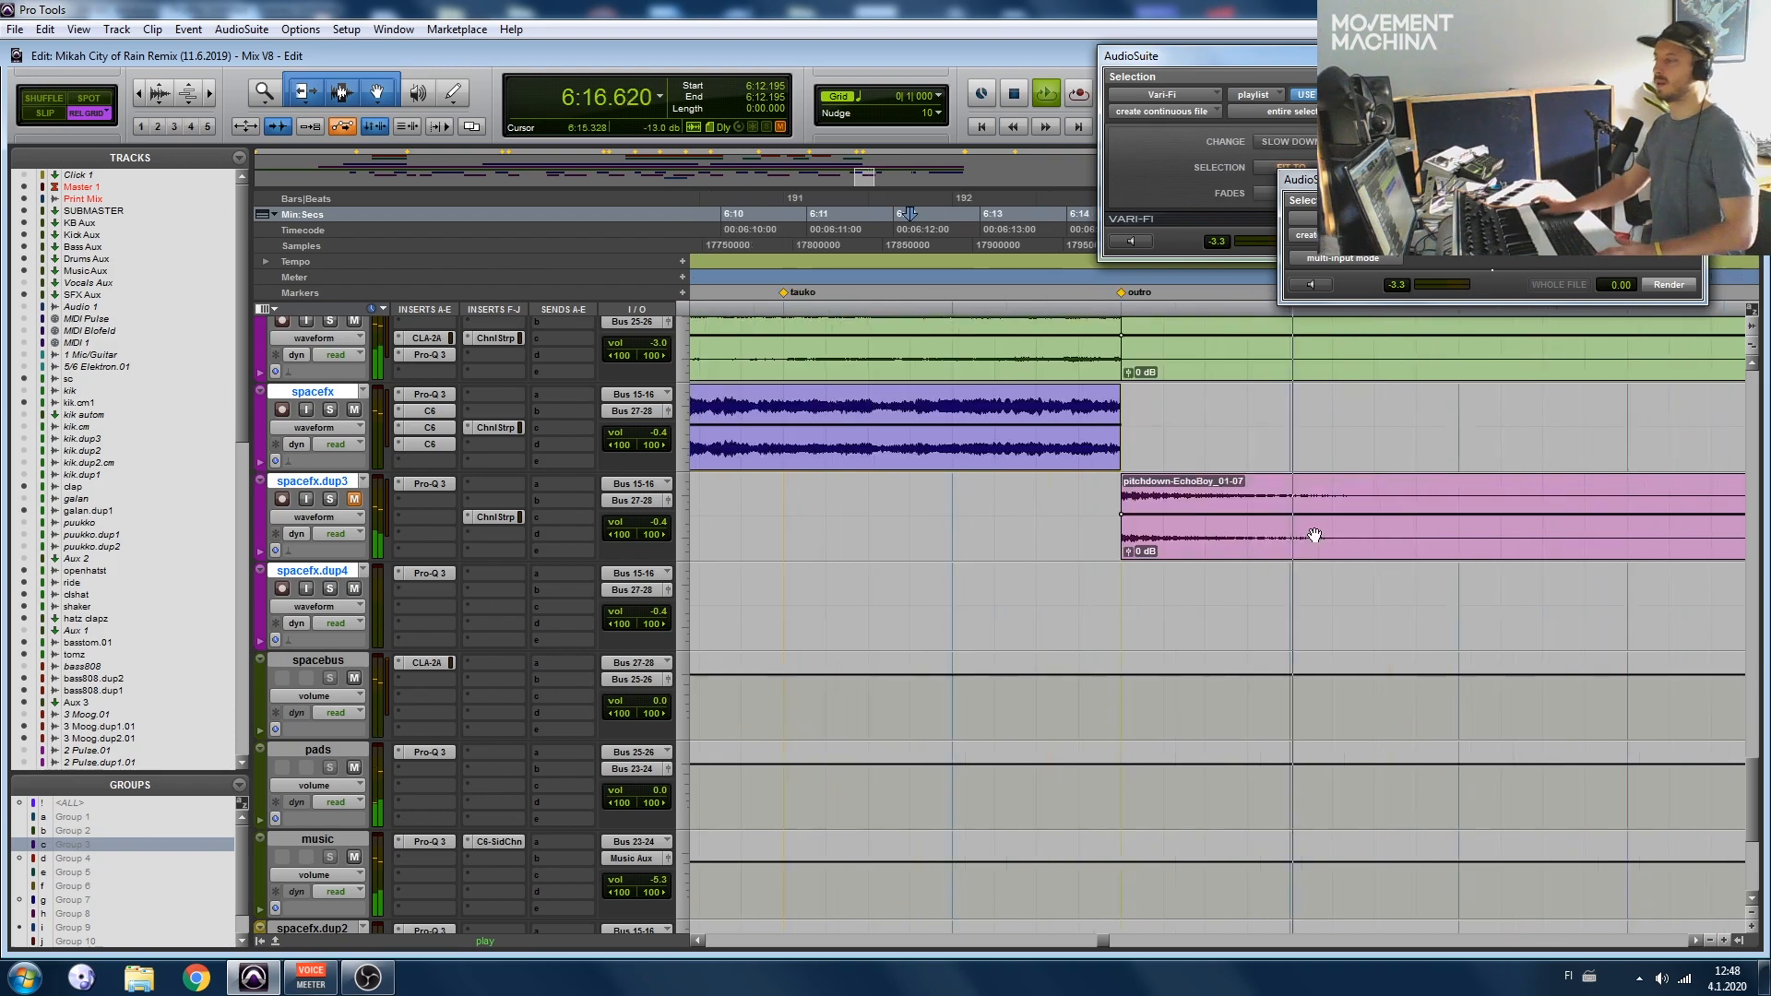
Step: Replay the pitchdown ending from 6:12.682 with spacefx.dup3 unmuted
{"action": "left_click", "coordinate": [828, 500]}
{"action": "key", "text": "space"}
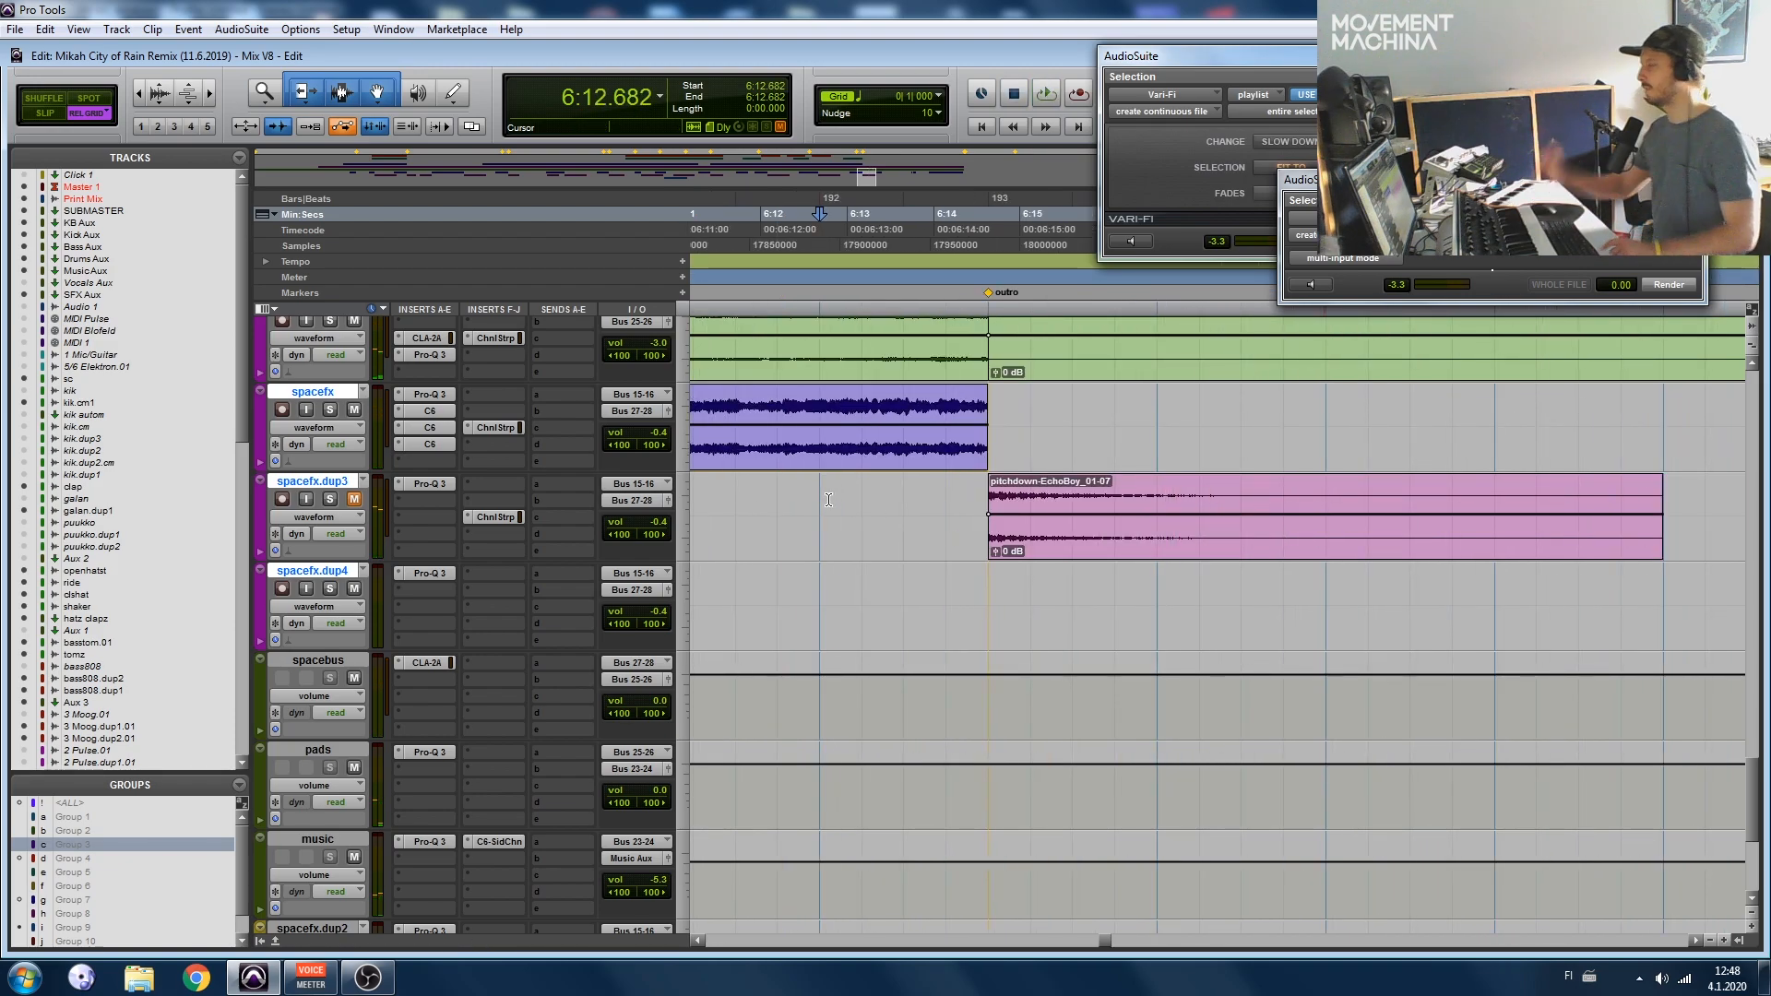
{"action": "key", "text": "space"}
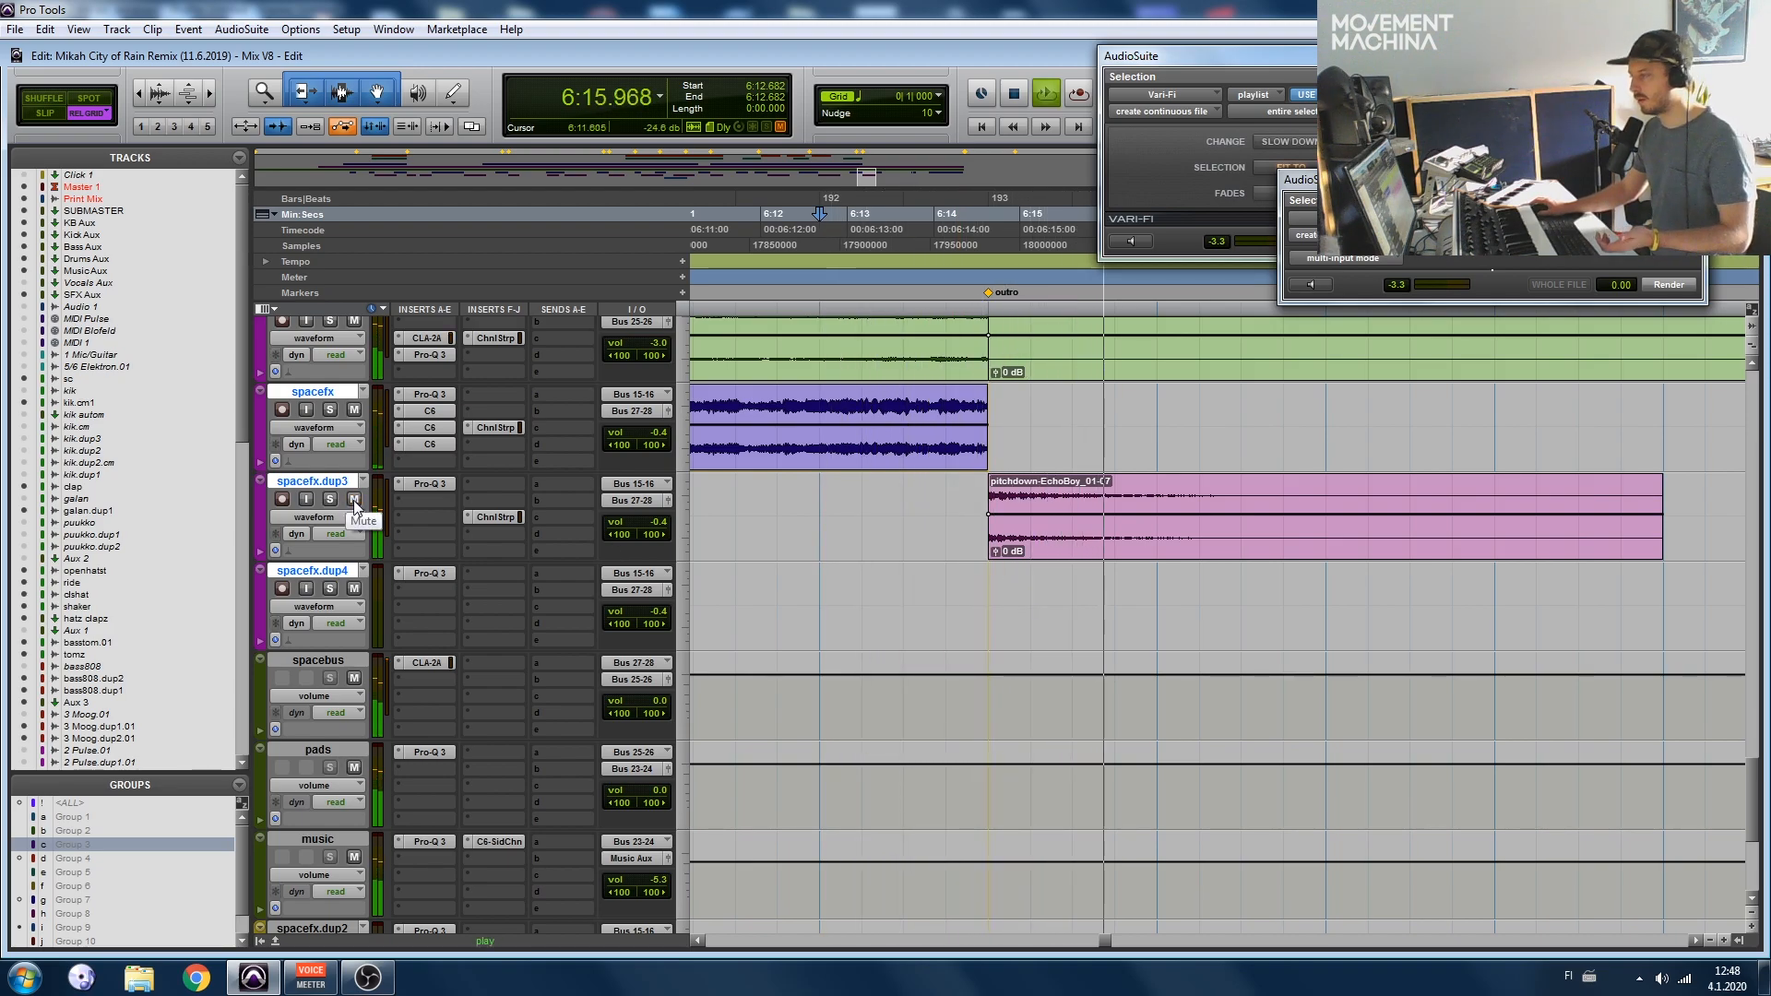
Step: Delete the pitchdown EchoBoy tail clip after the outro marker on spacefx.dup3, and stop playback
{"action": "left_click", "coordinate": [1178, 550]}
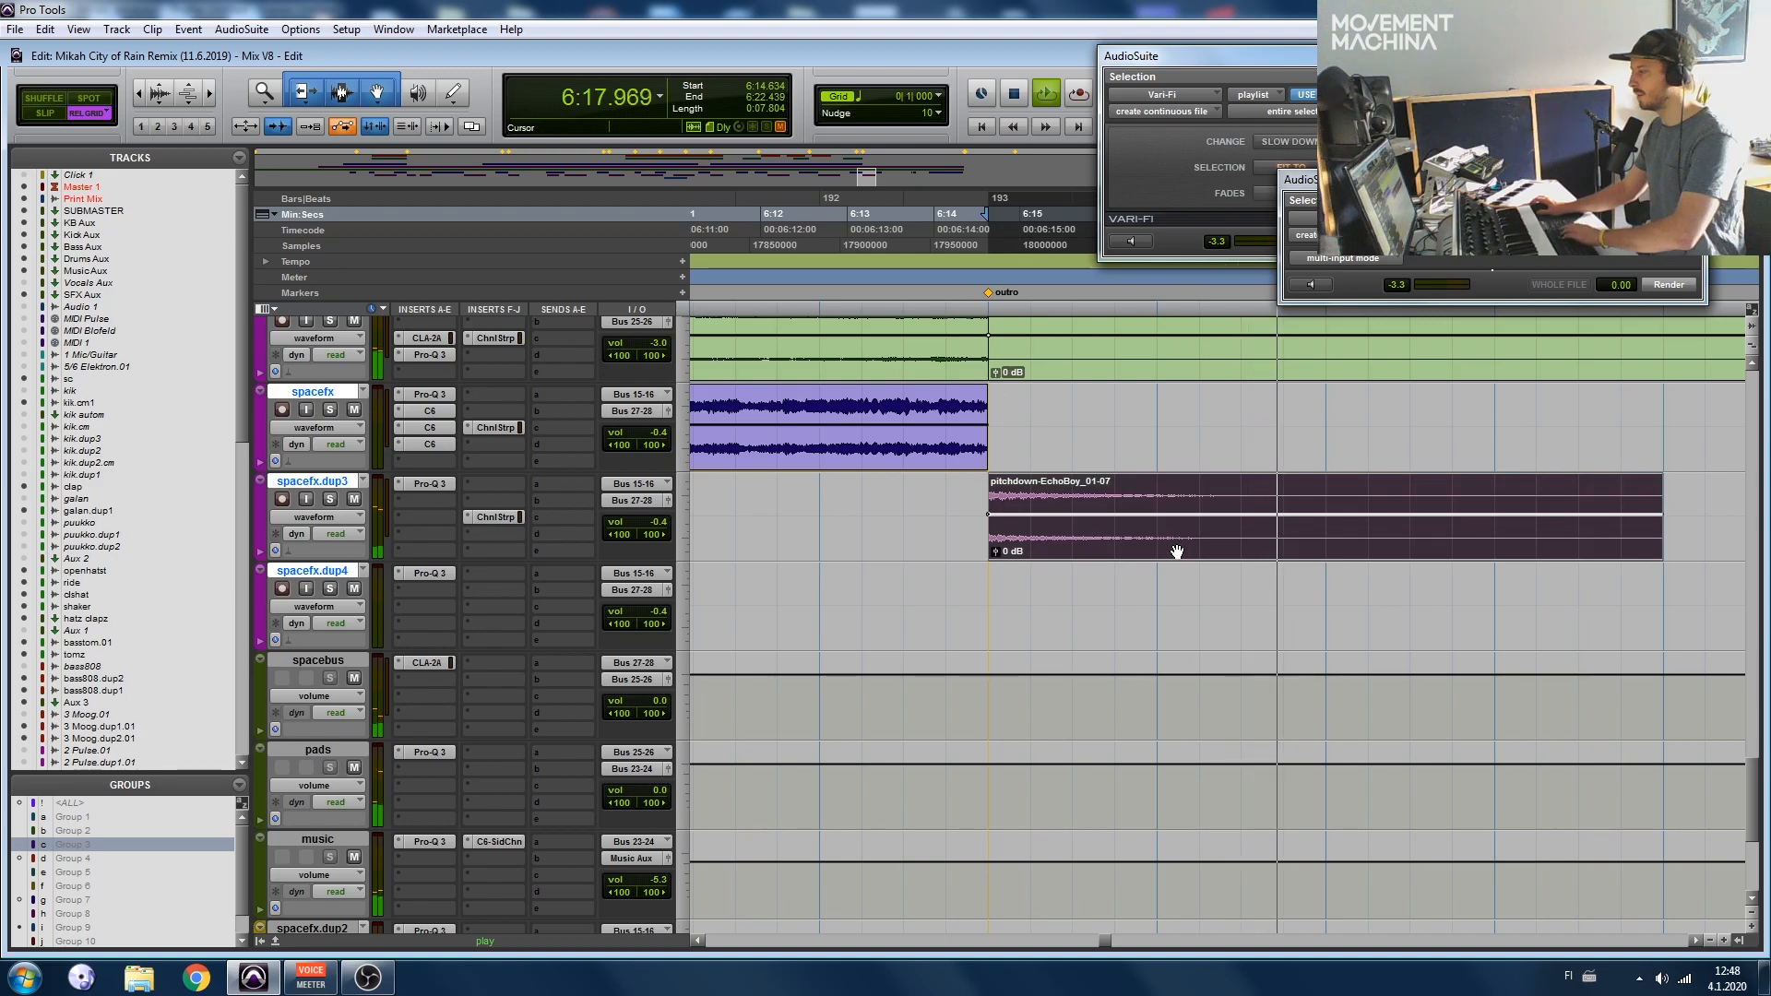
{"action": "key", "text": "Delete"}
{"action": "key", "text": "space"}
Step: Separate the pitchdown clip's ending from 6:14.146 to 6:14.634, copy it down to spacefx.dup3, and open the EchoBoy AudioSuite processor
{"action": "left_click", "coordinate": [950, 414]}
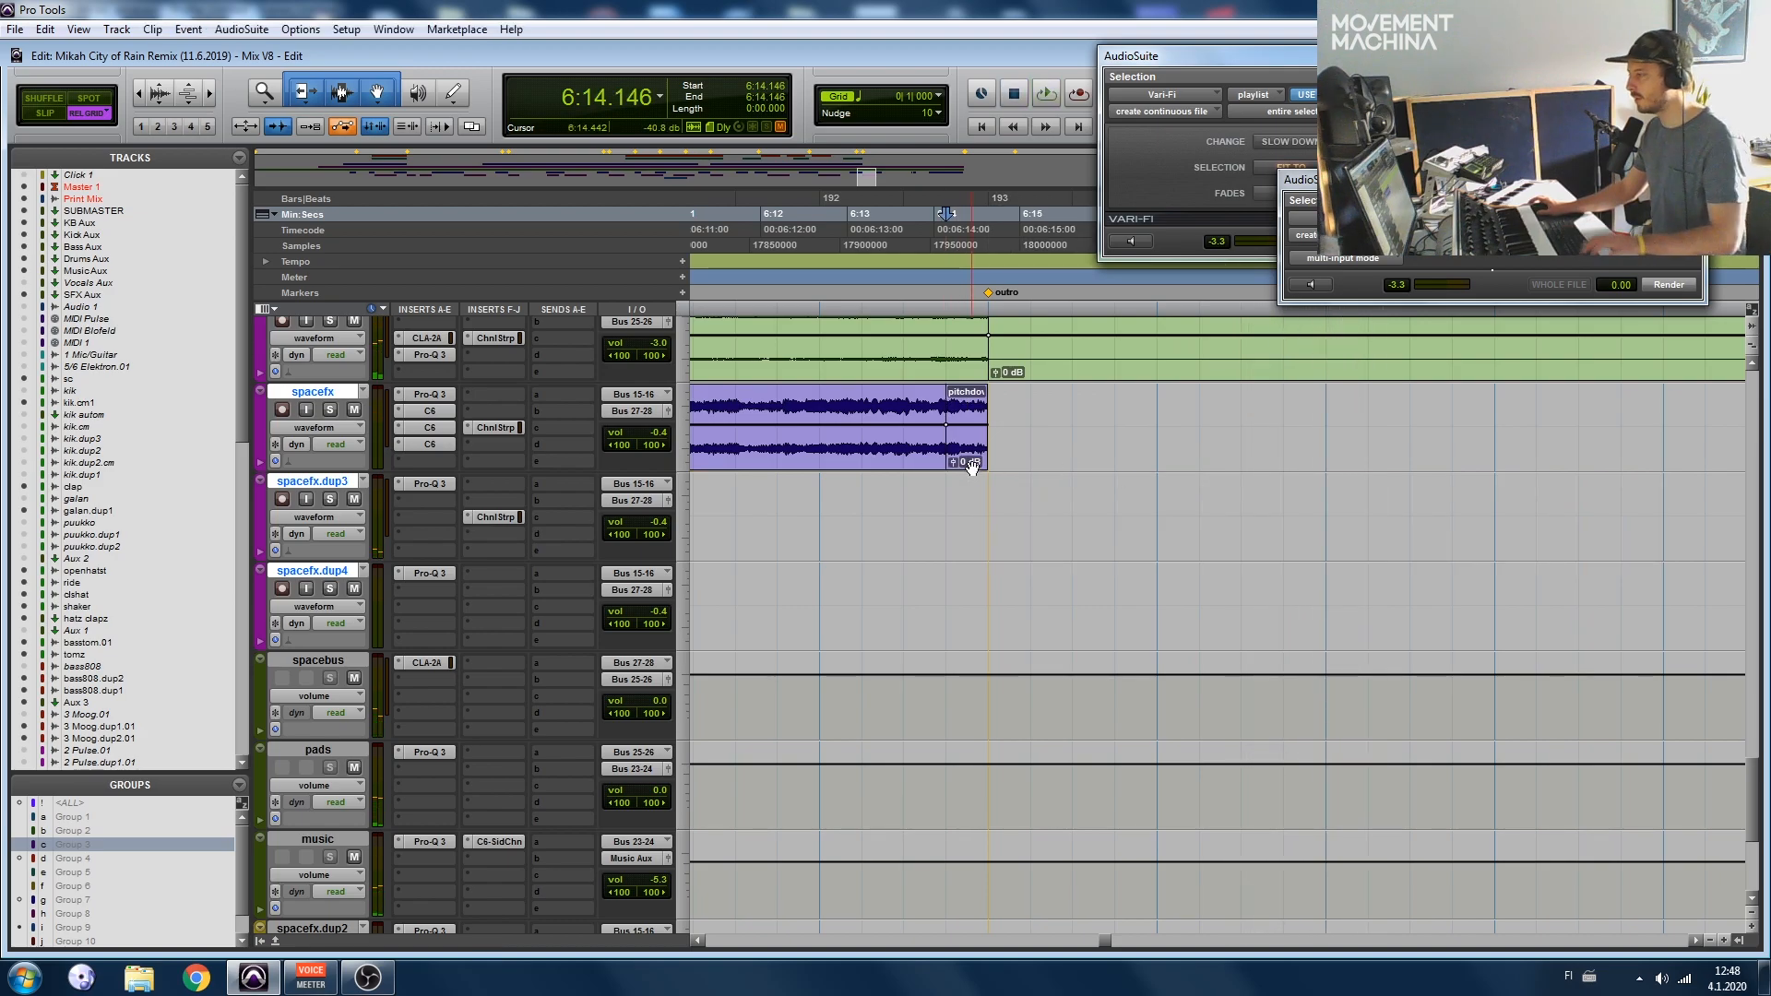
{"action": "left_click_drag", "start_coordinate": [972, 466], "coordinate": [972, 556]}
{"action": "left_click", "coordinate": [251, 28]}
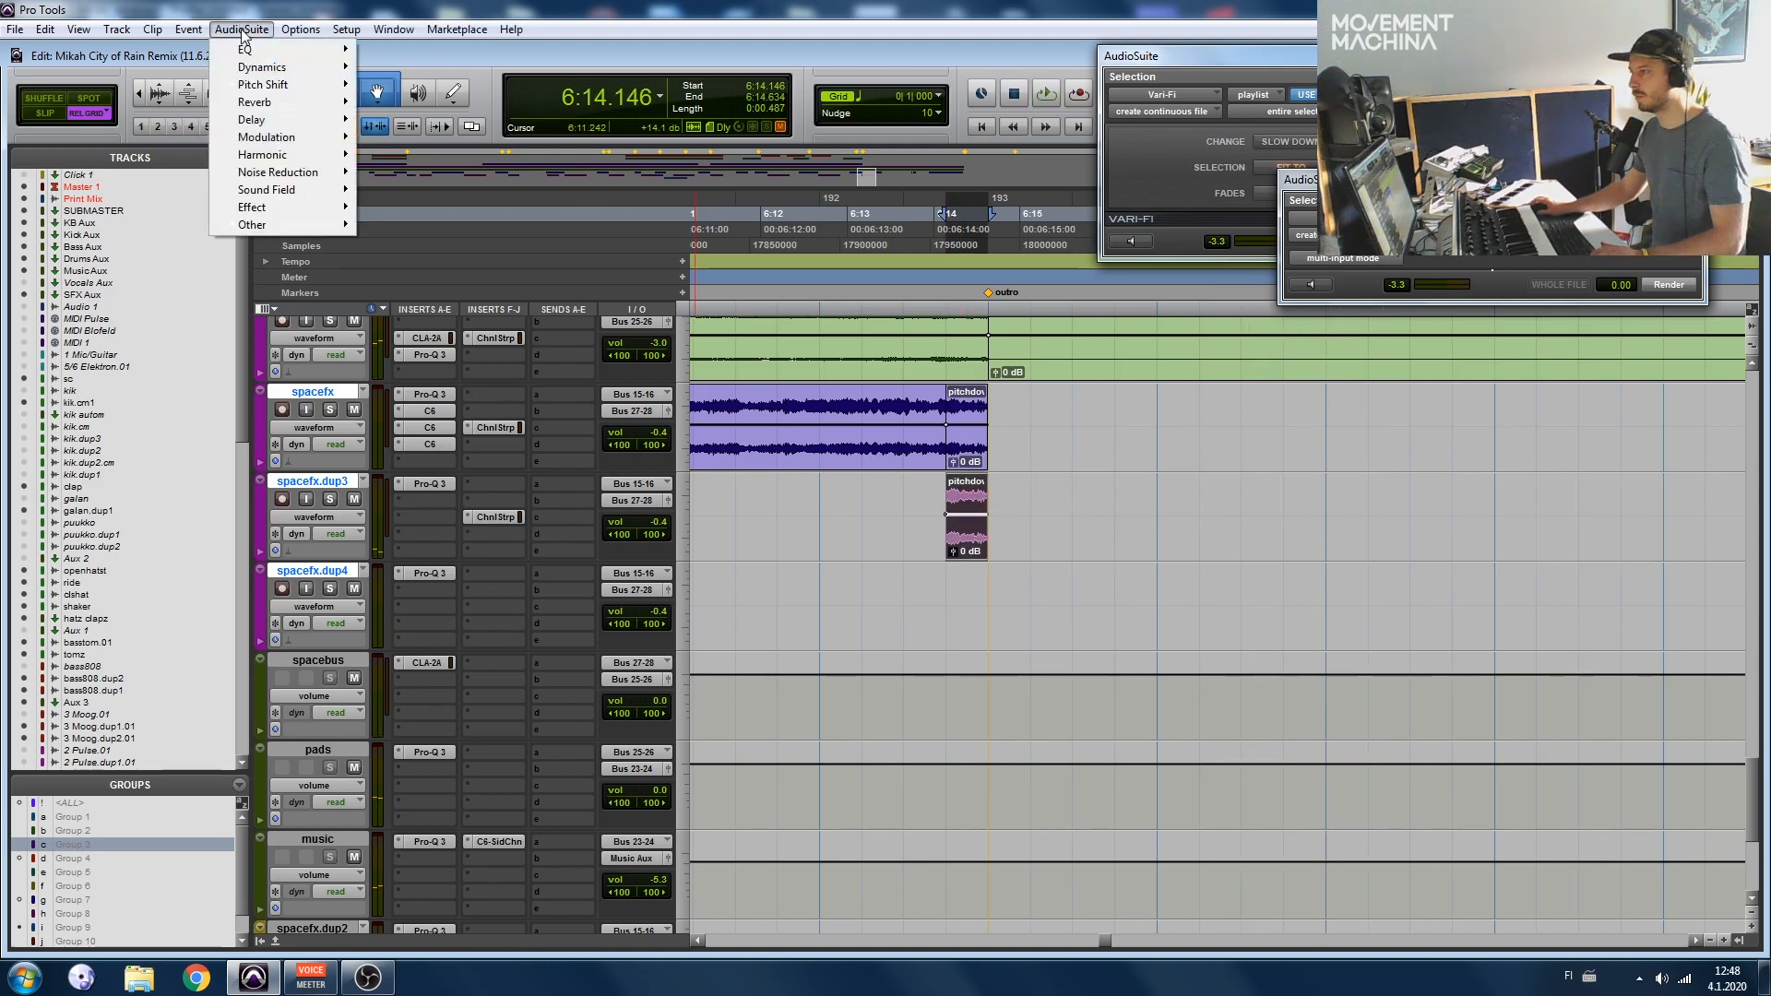
{"action": "mouse_move", "coordinate": [277, 119]}
{"action": "left_click", "coordinate": [460, 138]}
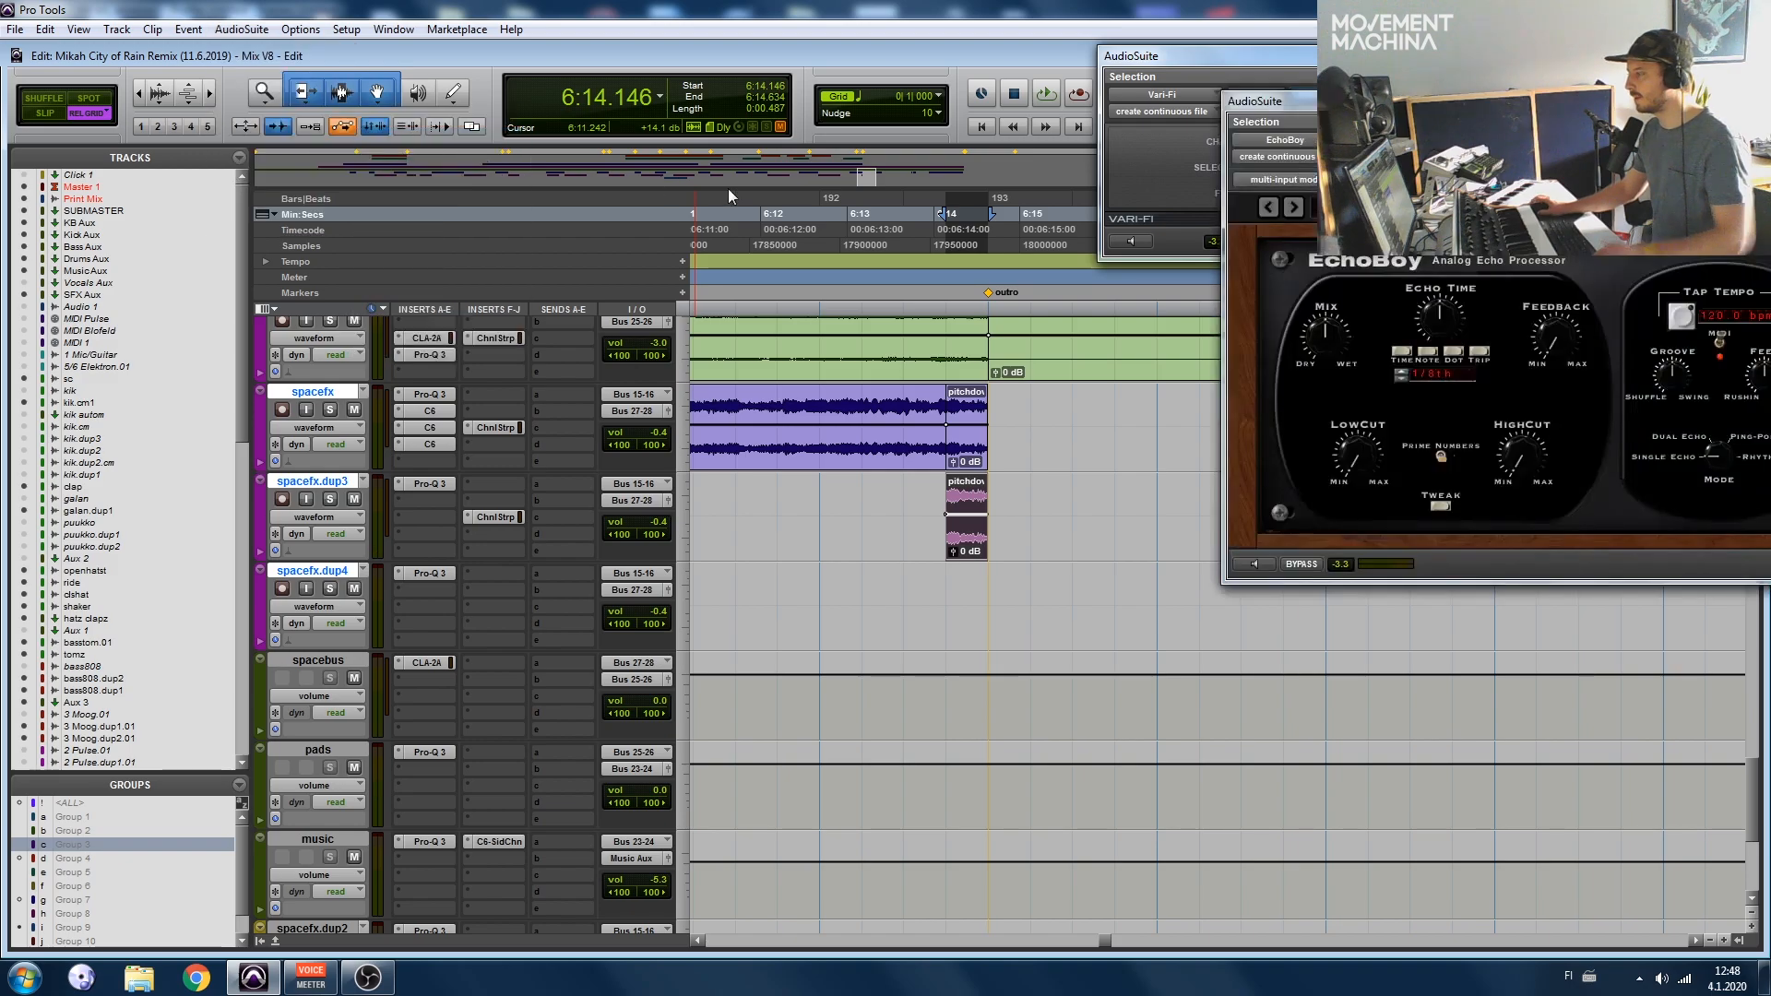
Step: Set EchoBoy's echo time to 1/16th and its tempo to 123.0 bpm
{"action": "left_click", "coordinate": [1401, 380]}
{"action": "left_click", "coordinate": [1400, 380]}
{"action": "left_click", "coordinate": [1401, 380]}
{"action": "left_click_drag", "start_coordinate": [1476, 101], "coordinate": [588, 49]}
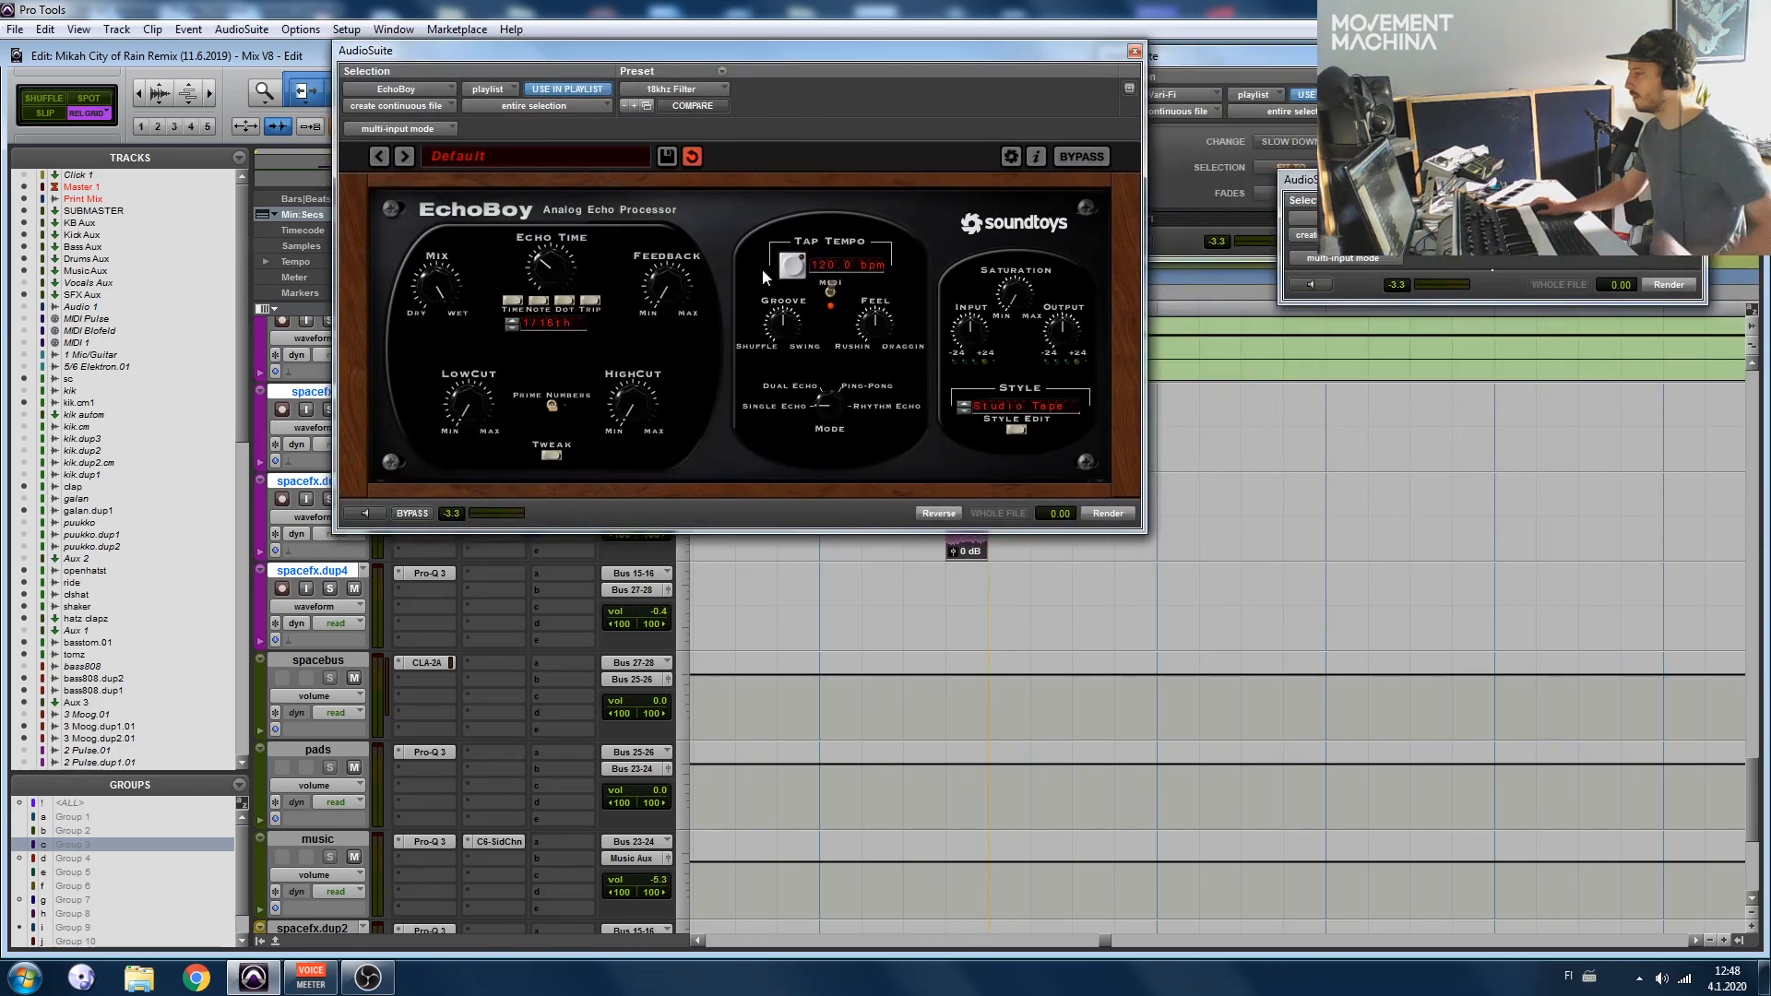
{"action": "left_click_drag", "start_coordinate": [712, 205], "coordinate": [716, 192]}
{"action": "left_click_drag", "start_coordinate": [849, 46], "coordinate": [557, 36]}
Step: Render EchoBoy on spacefx.dup3 to leave a new echo tail starting at the outro marker, and play from 6:11.707
{"action": "left_click_drag", "start_coordinate": [1085, 484], "coordinate": [1727, 504]}
{"action": "left_click", "coordinate": [817, 505]}
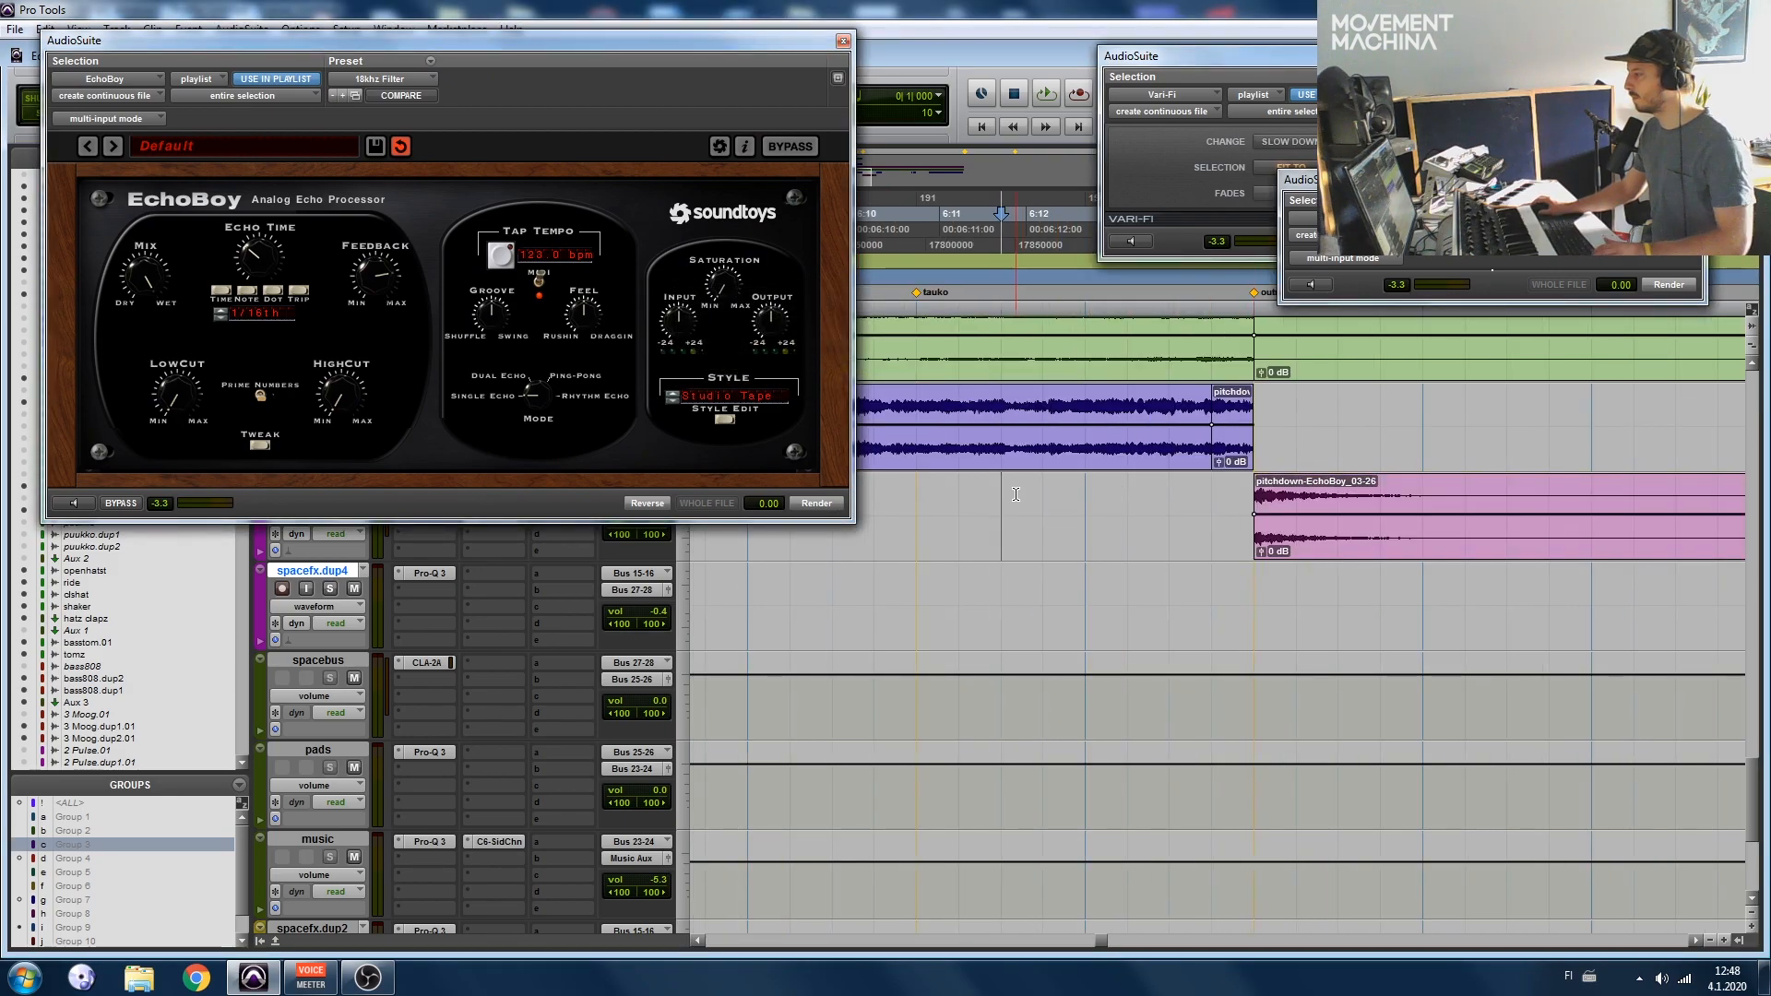
{"action": "key", "text": "space"}
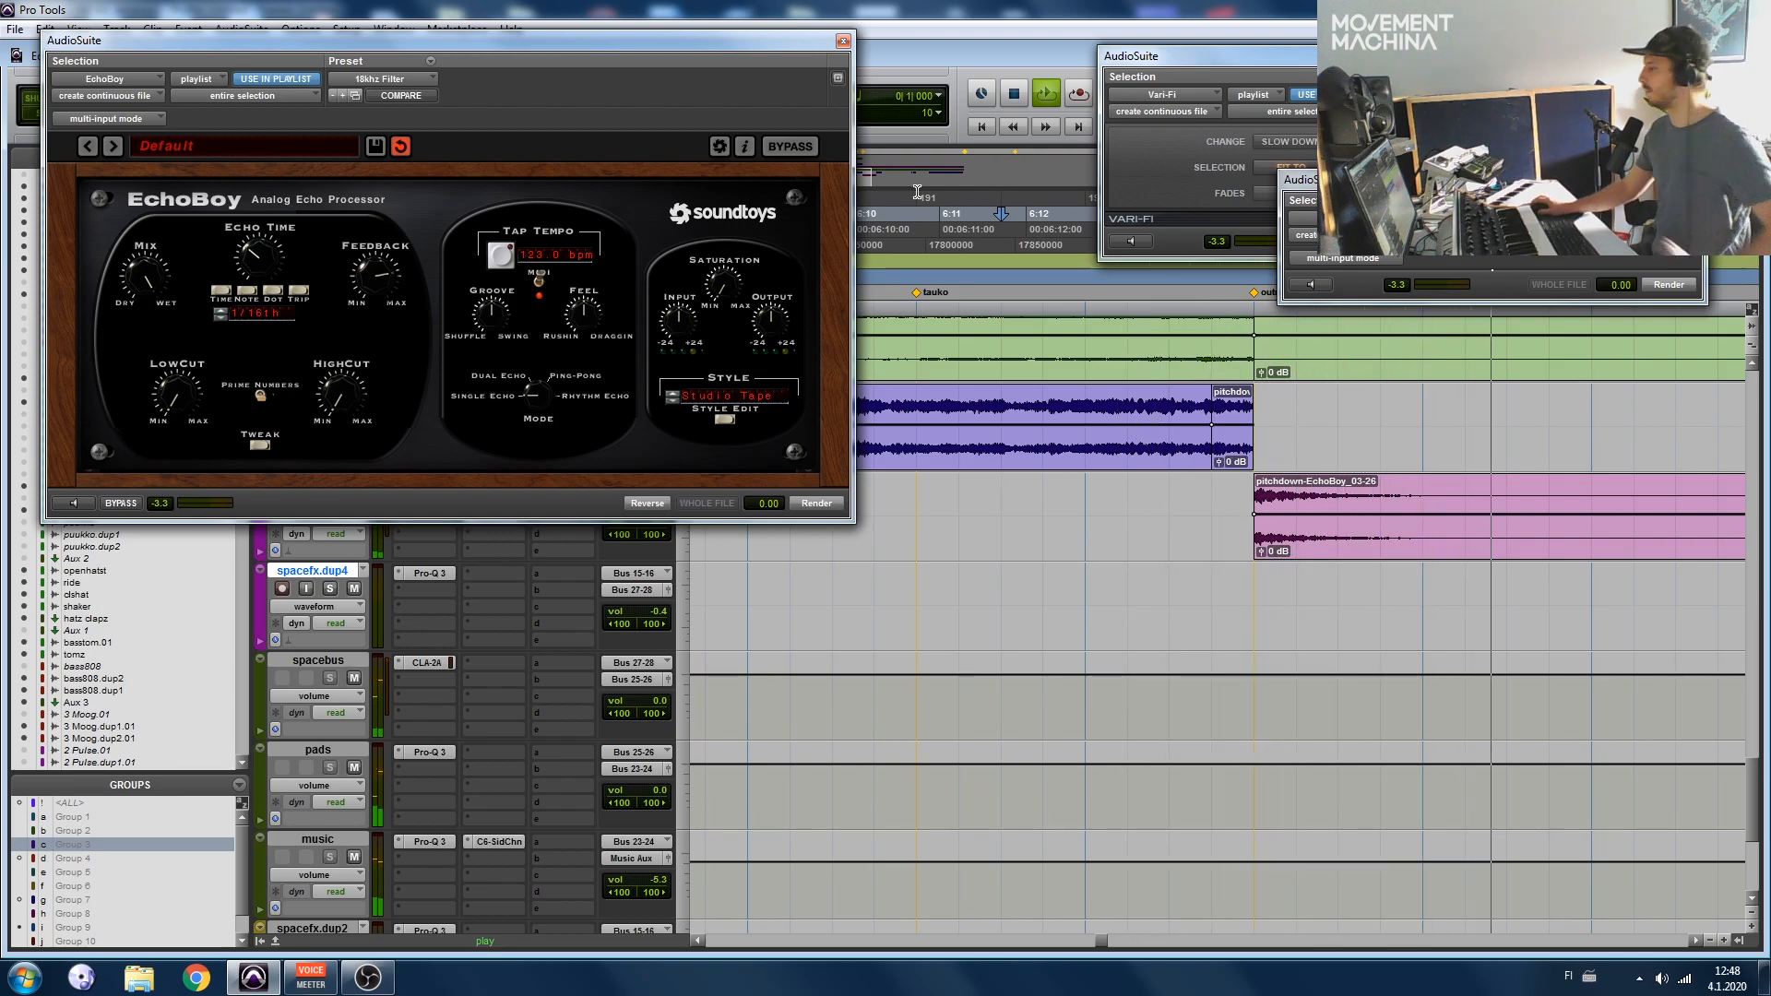
Step: Close the EchoBoy processor and stop playback
{"action": "left_click", "coordinate": [843, 40]}
{"action": "key", "text": "r"}
{"action": "key", "text": "r"}
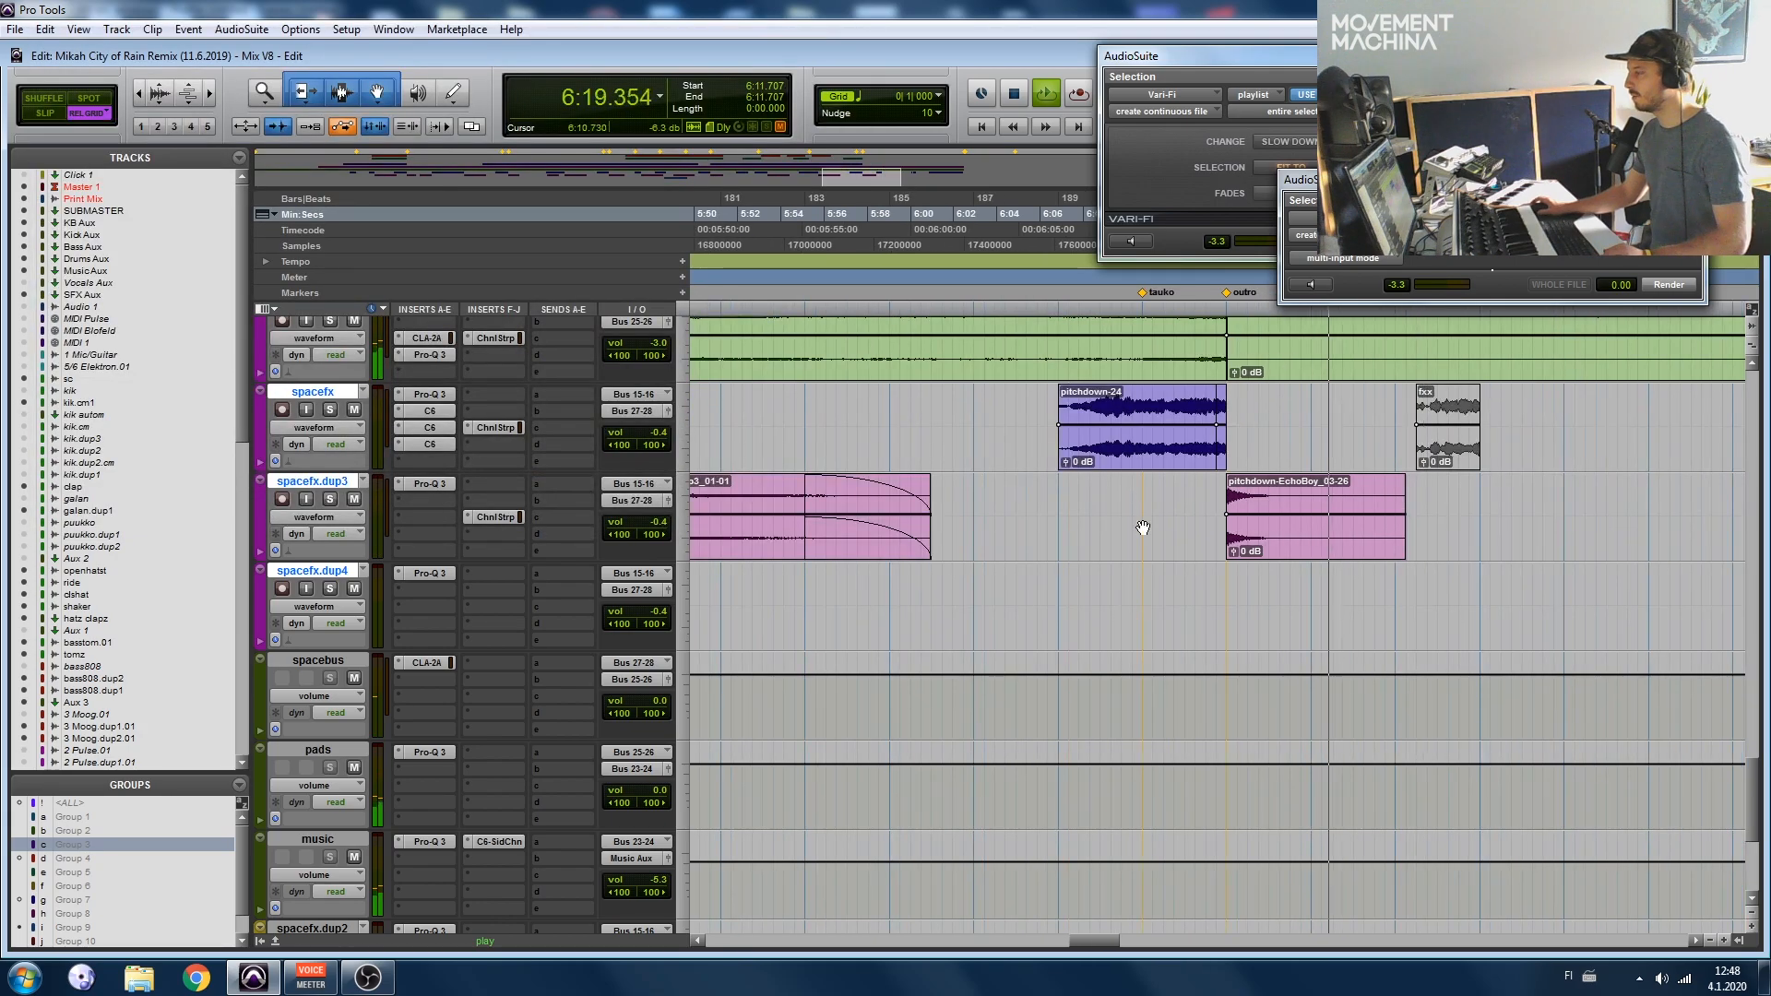
{"action": "key", "text": "r"}
{"action": "key", "text": "r"}
{"action": "key", "text": "space"}
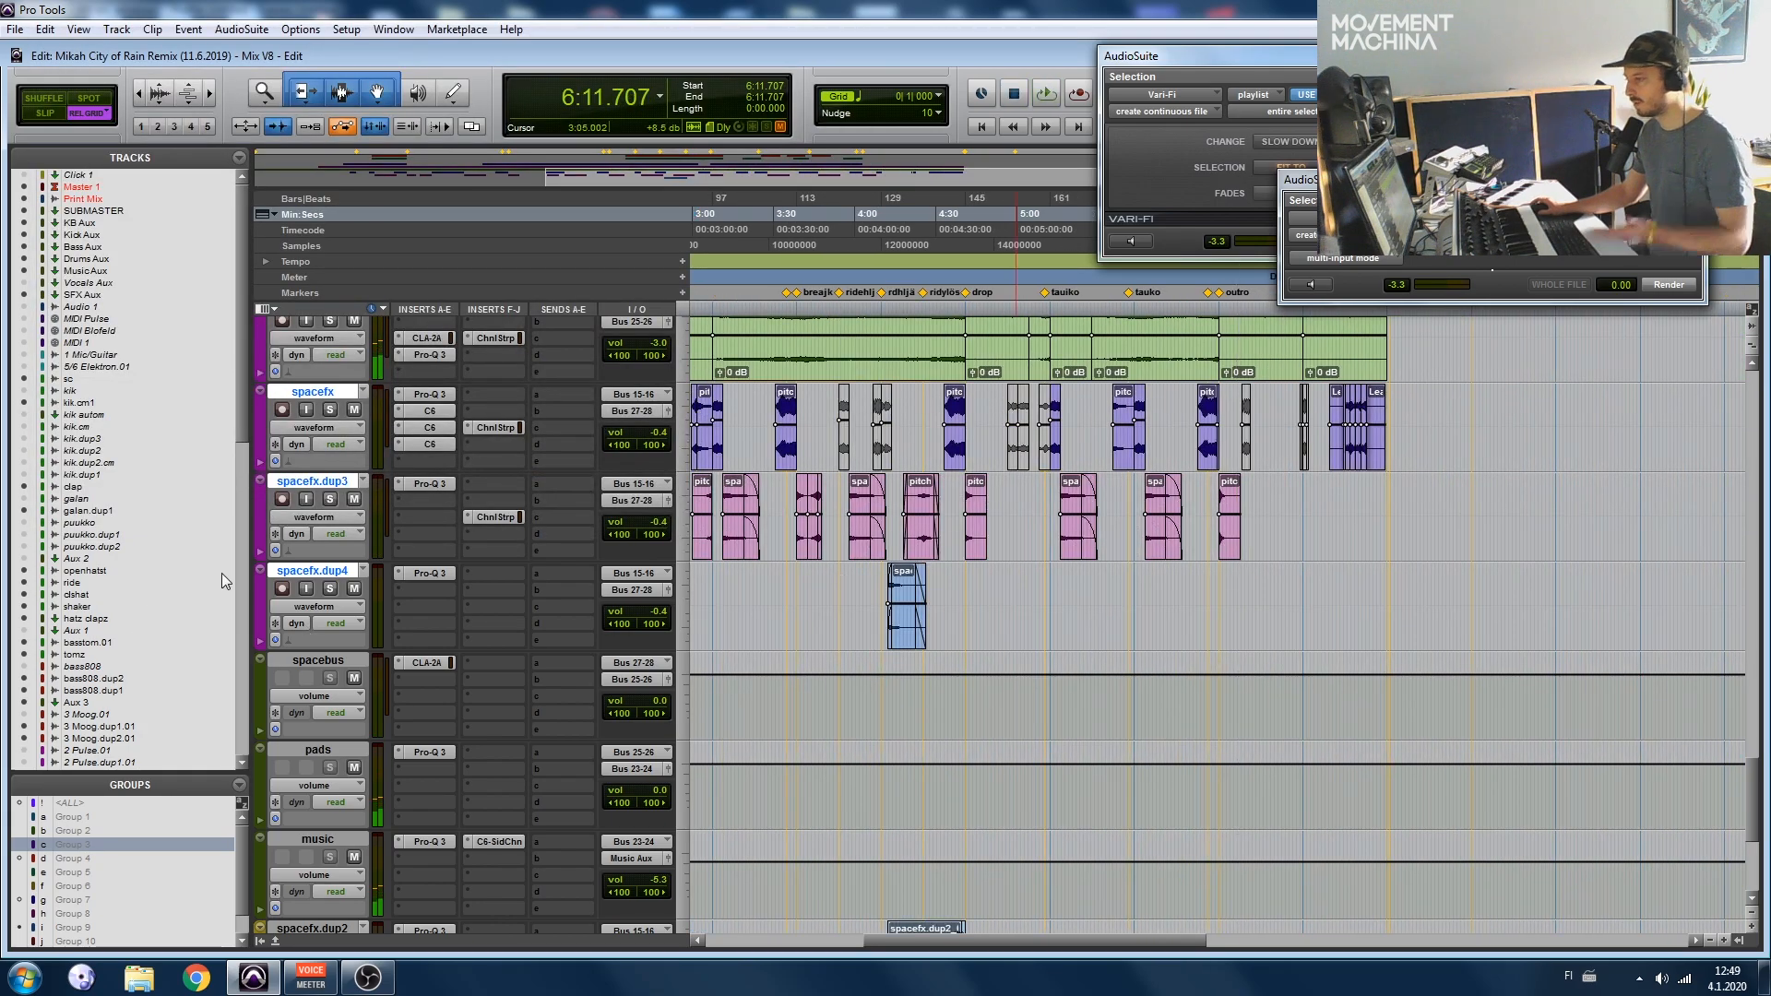
Step: Examine the CLA-2A compressor on the spacebus track while playing from 3:58.048, and close it
{"action": "left_click", "coordinate": [329, 662]}
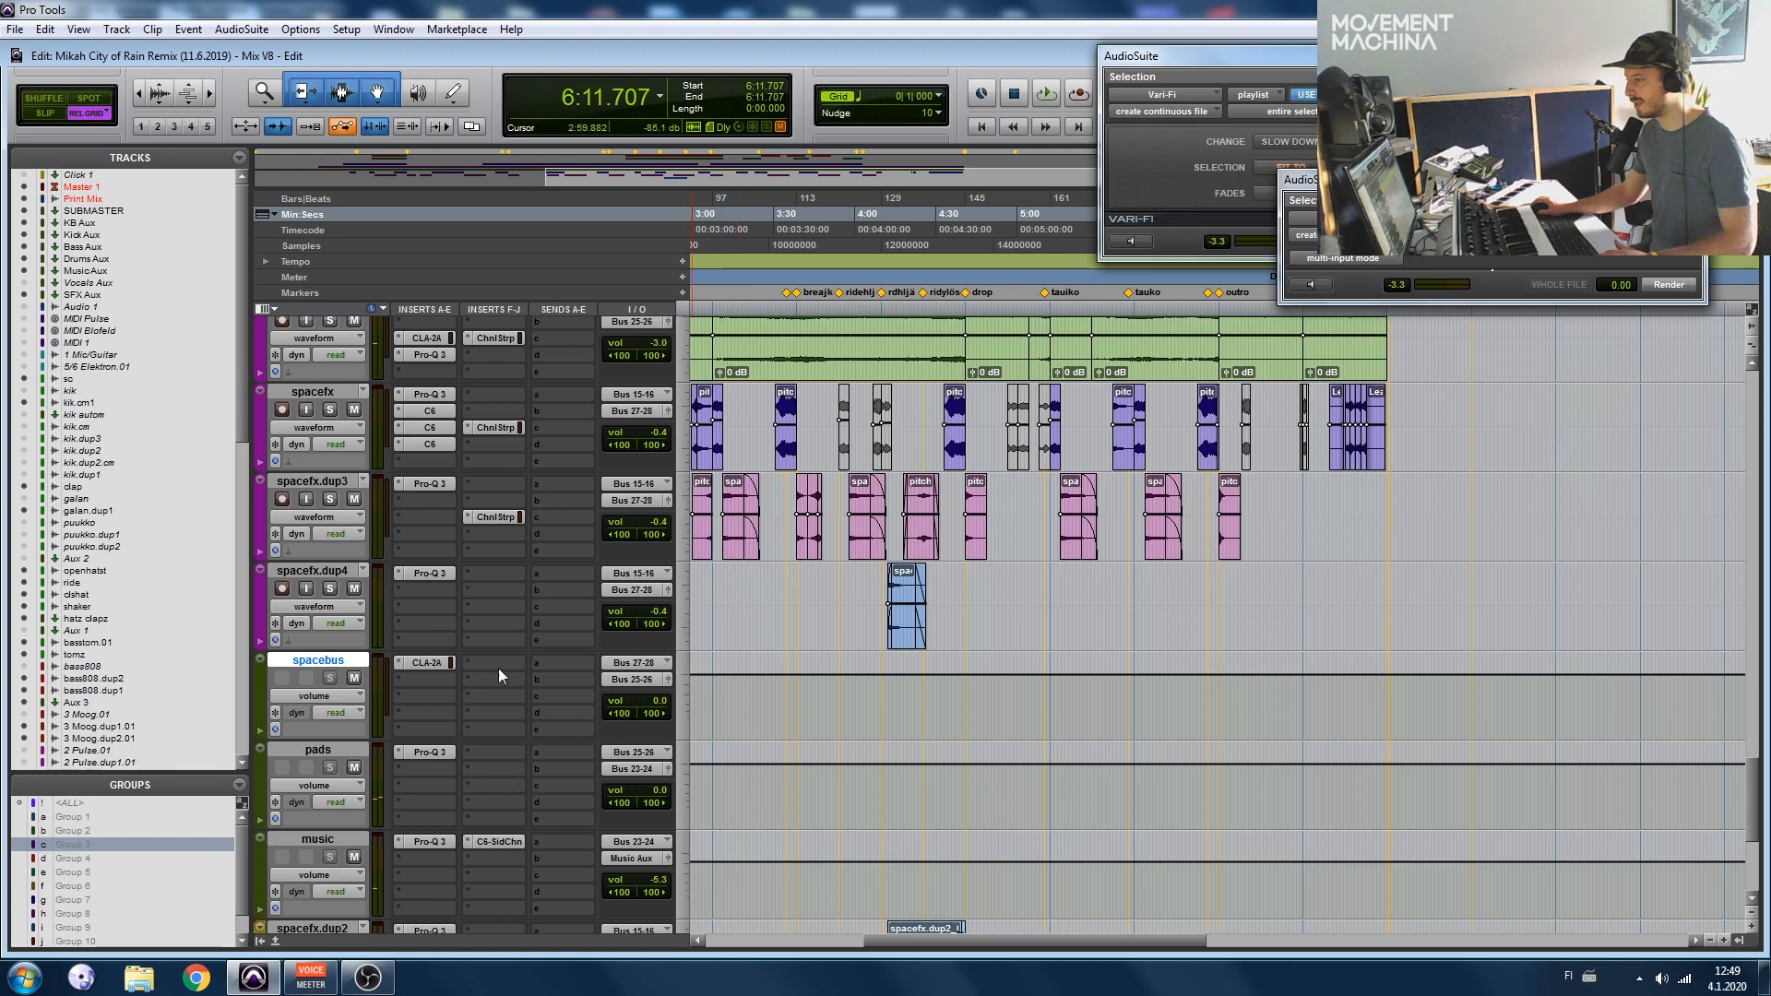
{"action": "left_click", "coordinate": [434, 662]}
{"action": "left_click", "coordinate": [849, 576]}
{"action": "key", "text": "space"}
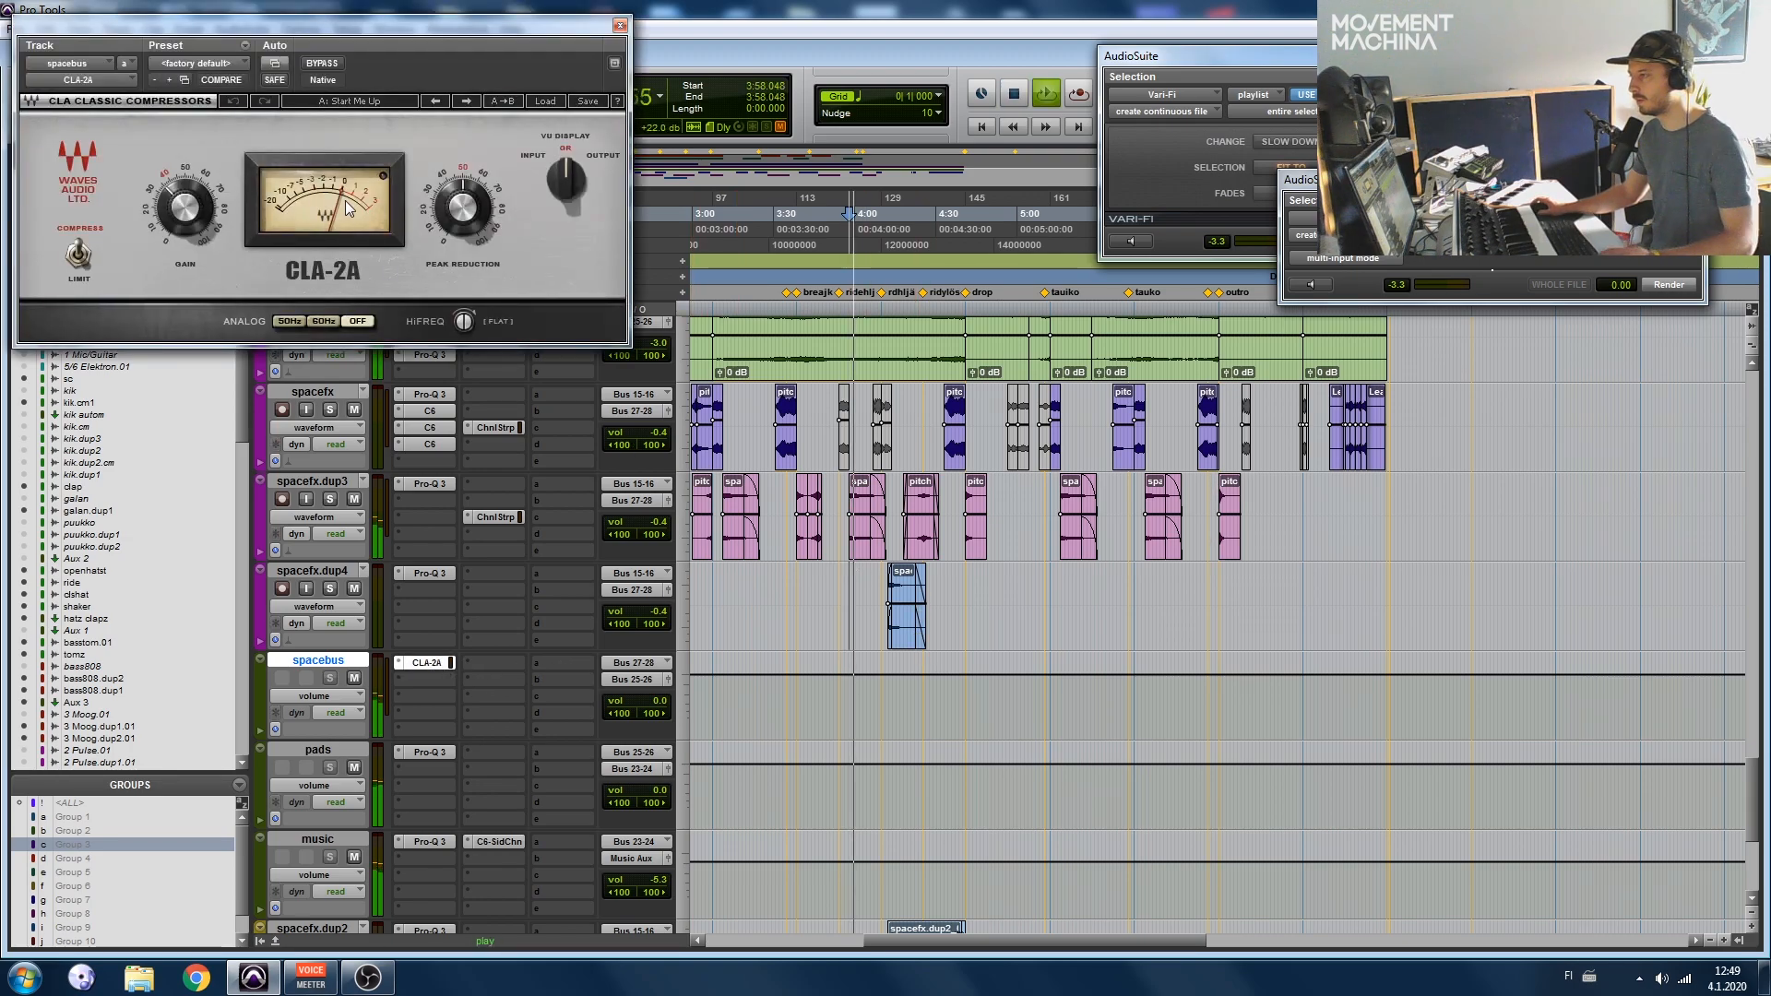
{"action": "left_click", "coordinate": [619, 24]}
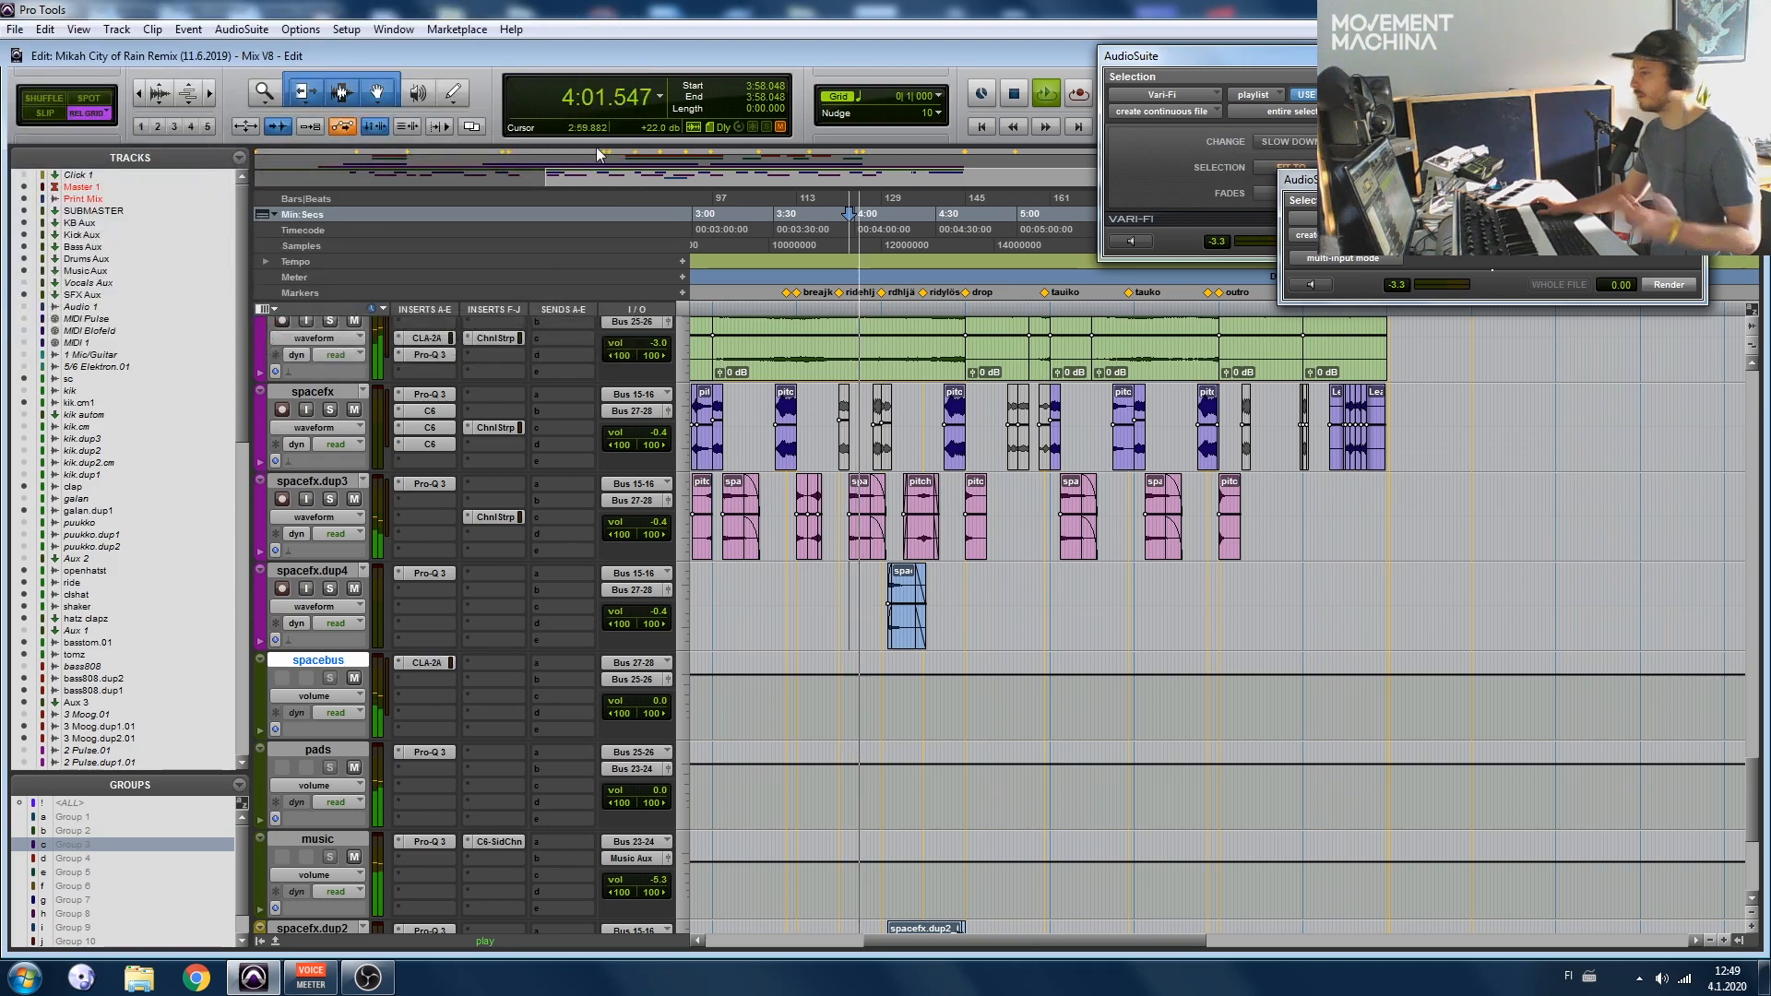
Step: Stop playback and examine the tracks feeding the music bus, from the Lead and pluck tracks through spacefx to pads
{"action": "scroll", "coordinate": [500, 684], "scroll_direction": "down", "scroll_amount": 1}
{"action": "scroll", "coordinate": [500, 684], "scroll_direction": "left", "scroll_amount": 6}
{"action": "key", "text": "r"}
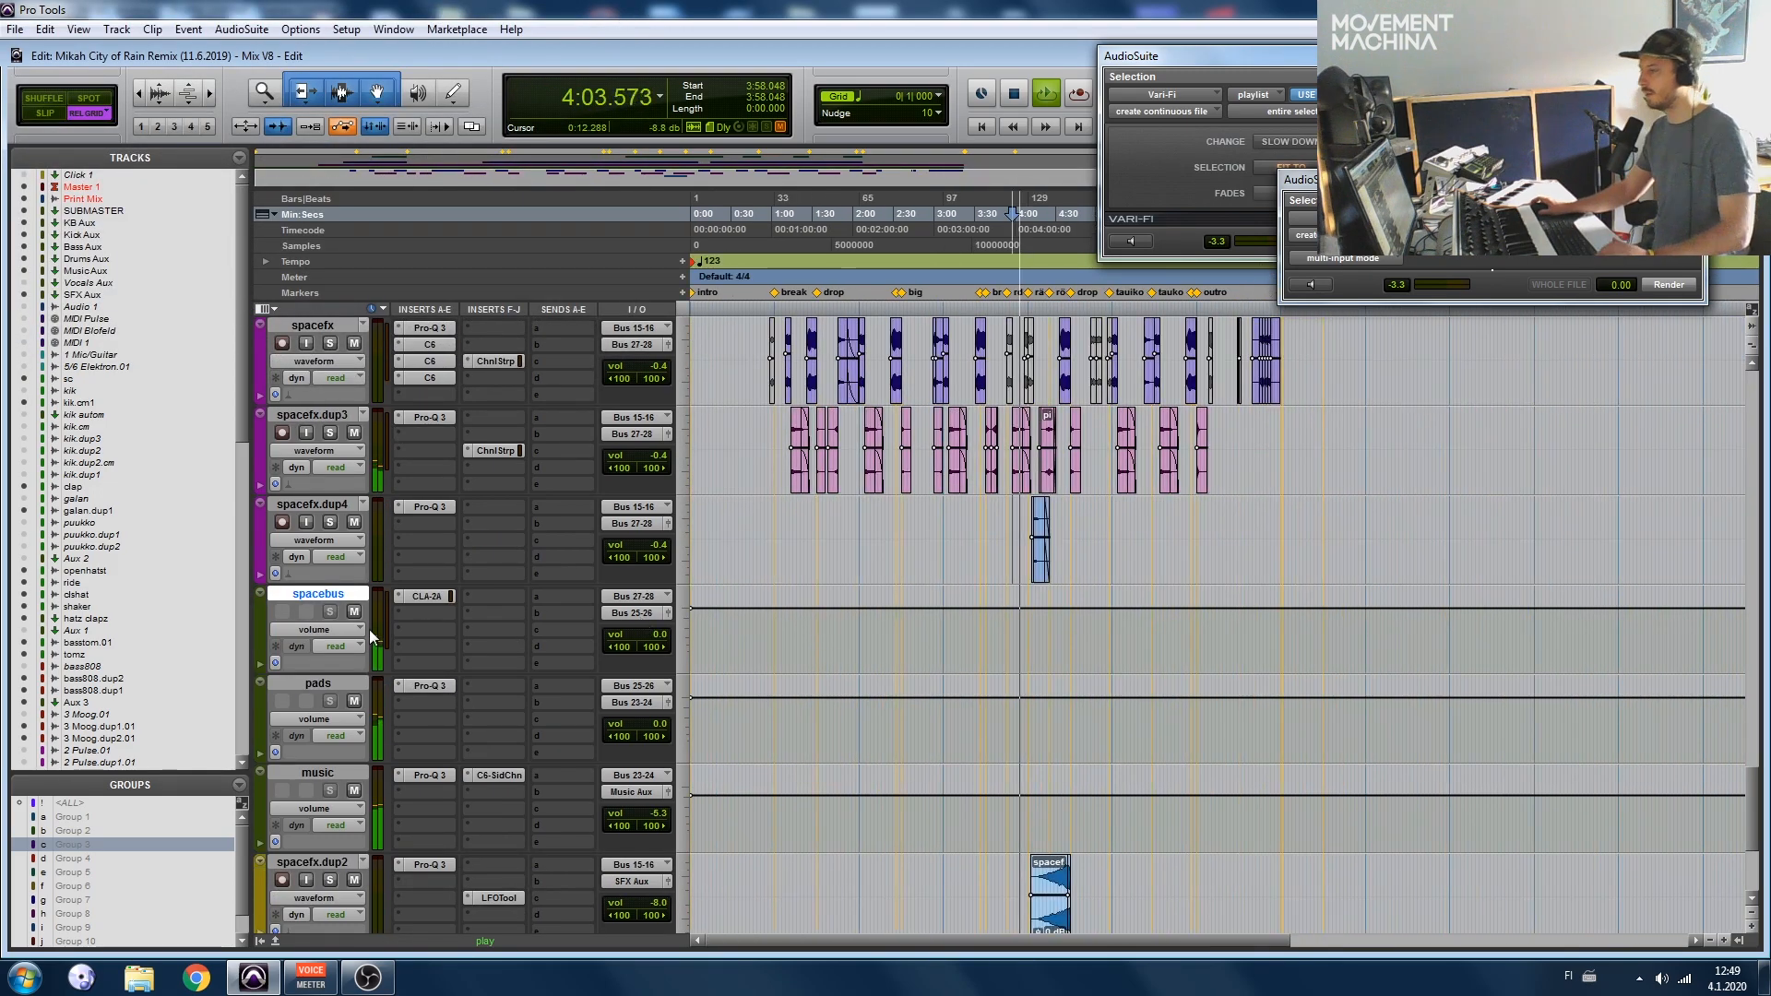
{"action": "scroll", "coordinate": [362, 629], "scroll_direction": "down", "scroll_amount": 1}
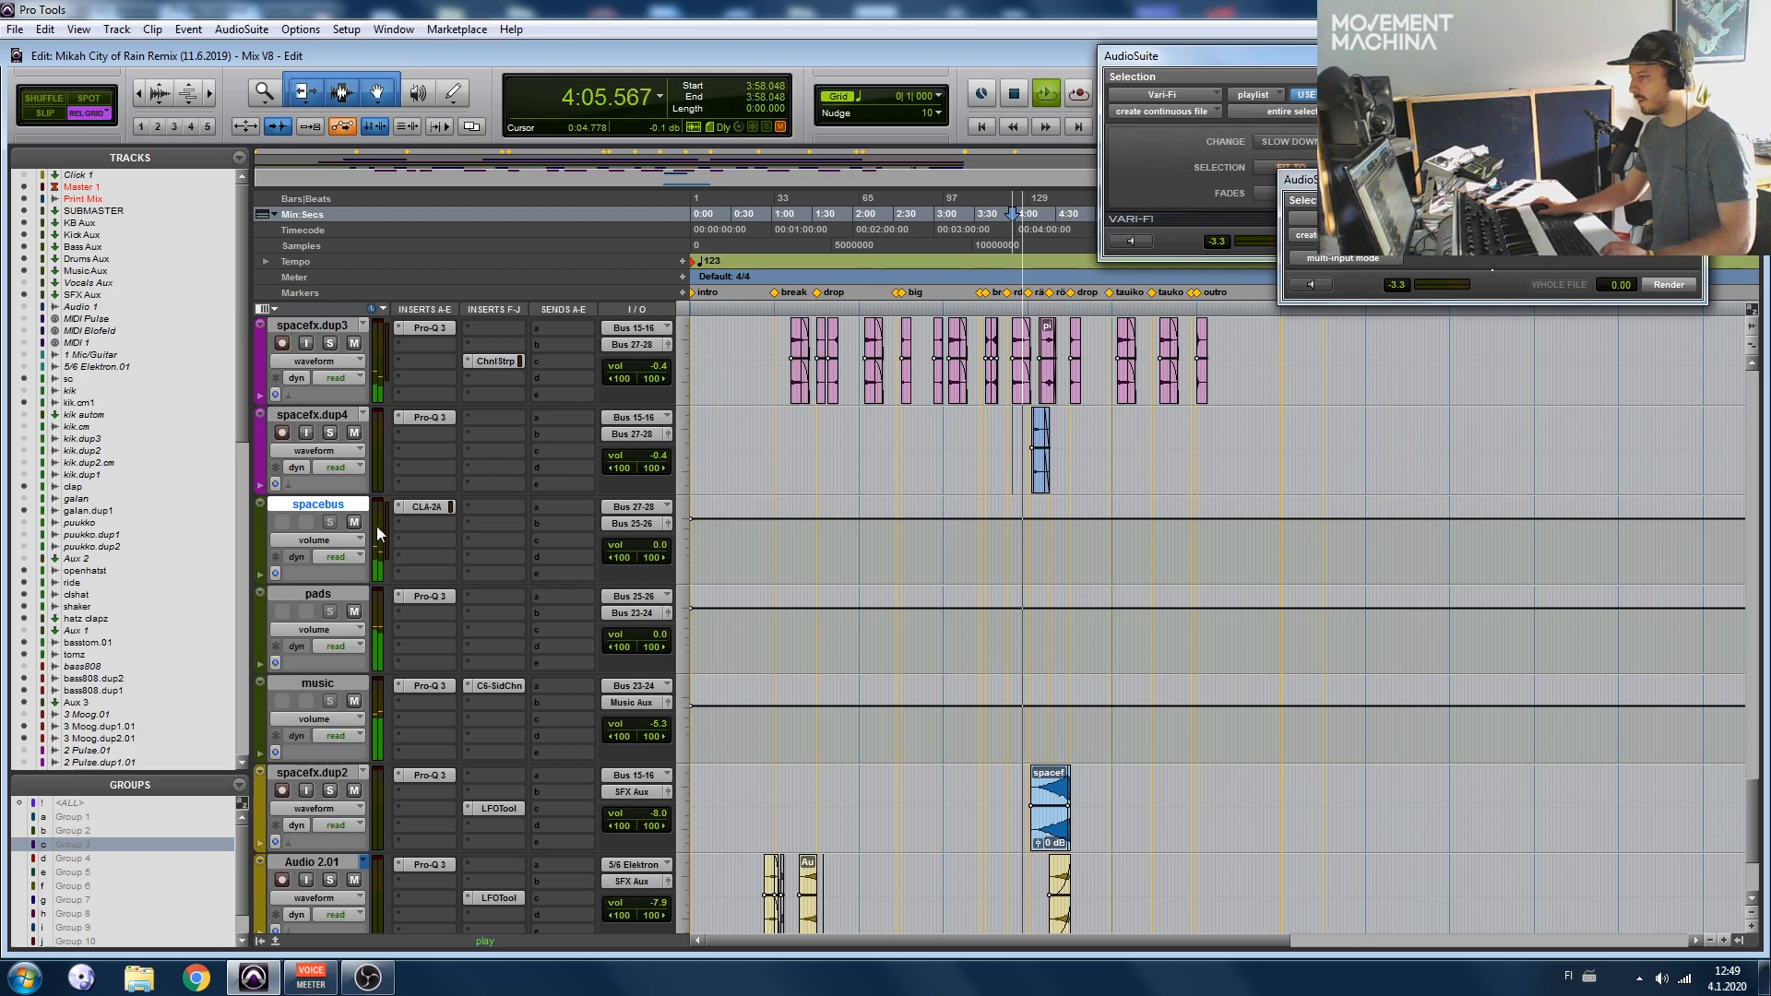
{"action": "key", "text": "space"}
{"action": "scroll", "coordinate": [359, 535], "scroll_direction": "up", "scroll_amount": 7}
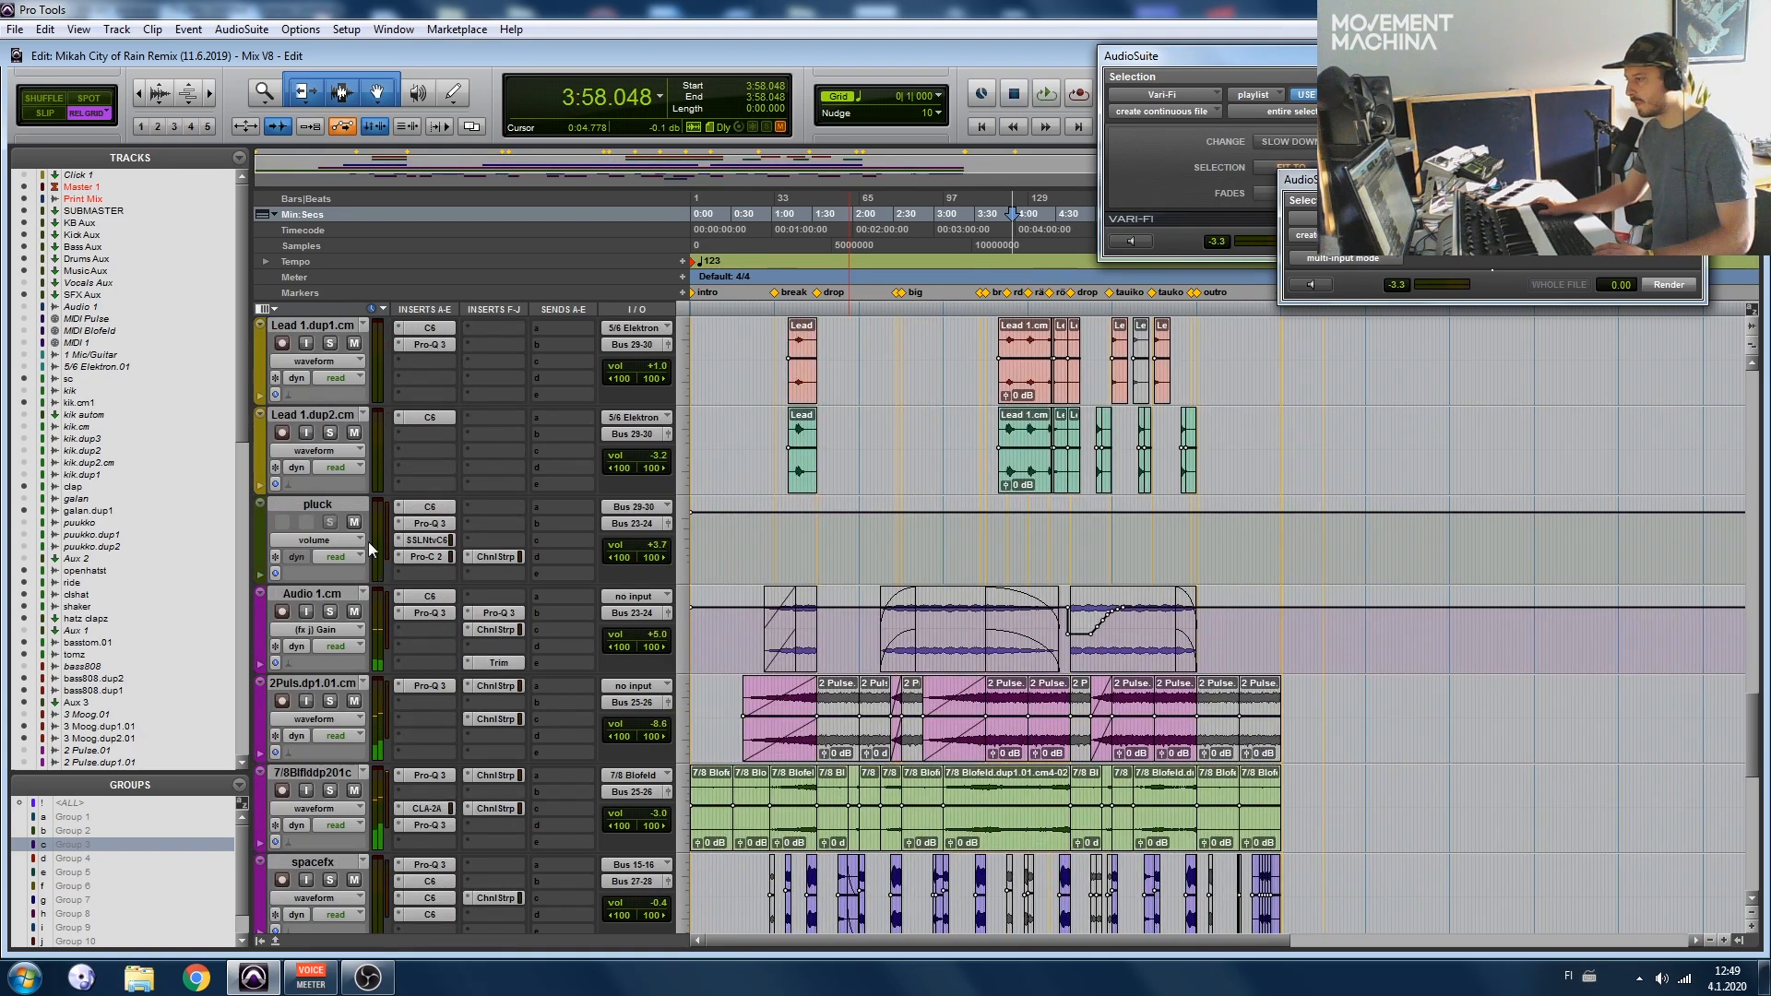
{"action": "scroll", "coordinate": [333, 515], "scroll_direction": "down", "scroll_amount": 5}
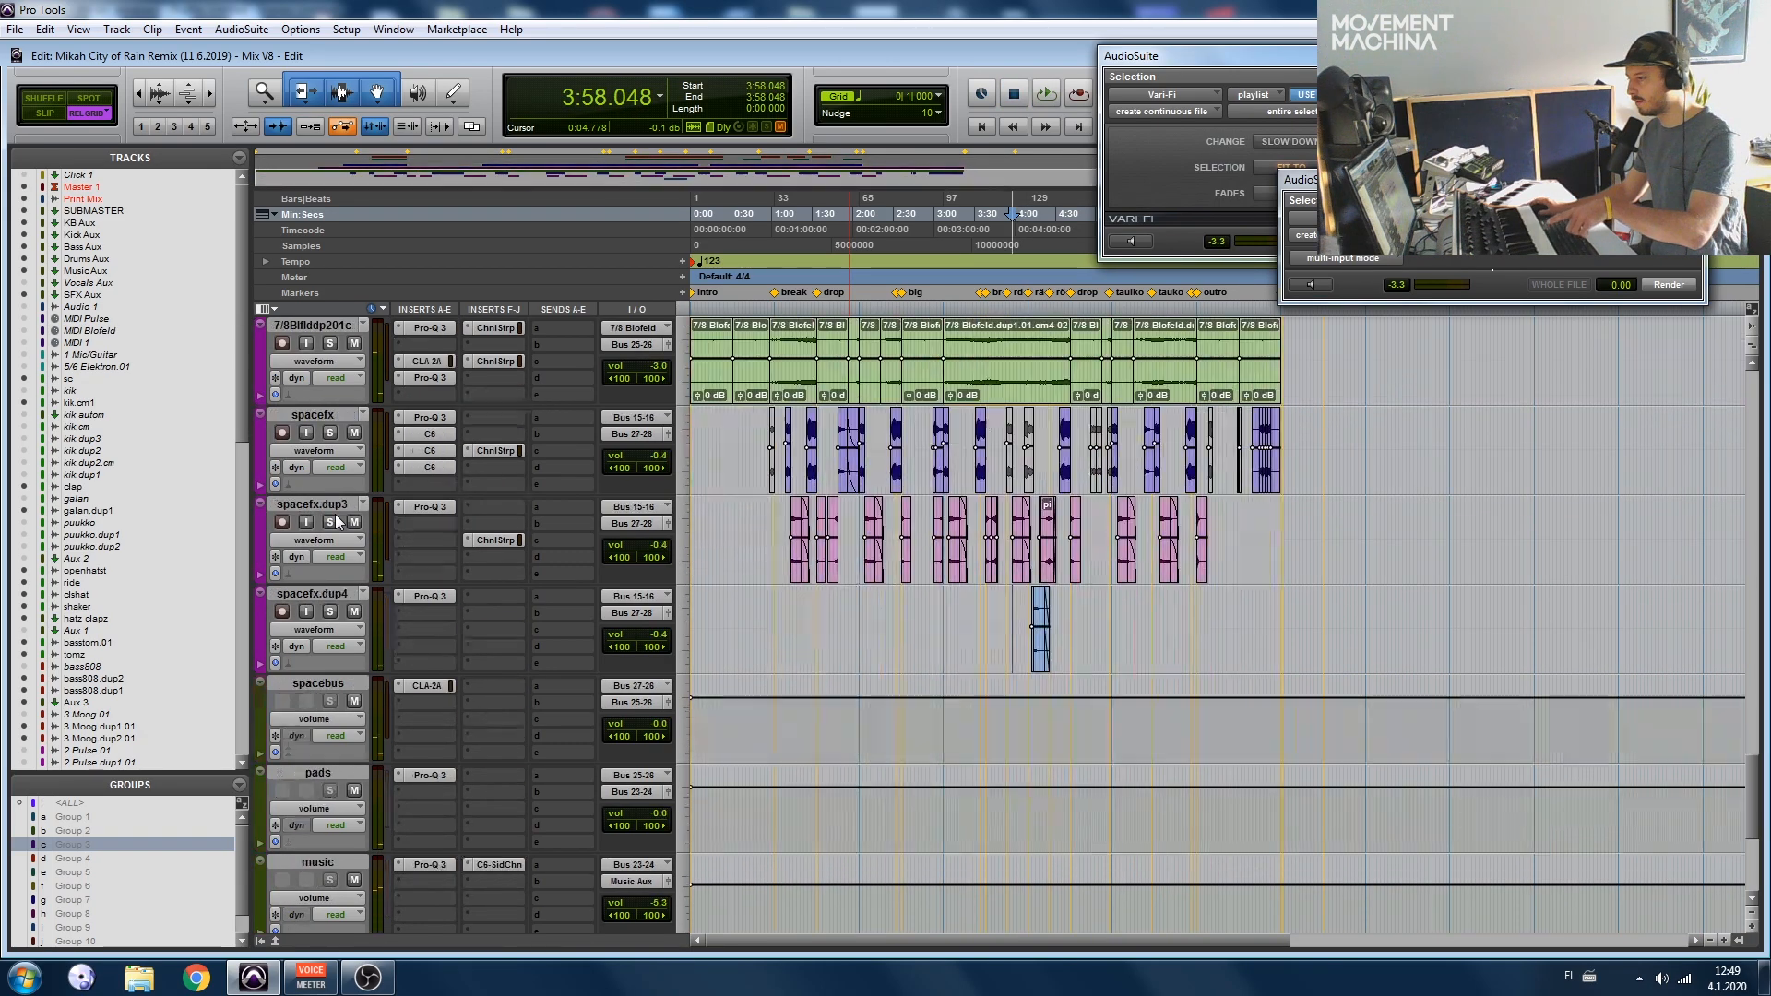
{"action": "scroll", "coordinate": [337, 446], "scroll_direction": "up", "scroll_amount": 3}
{"action": "scroll", "coordinate": [357, 624], "scroll_direction": "down", "scroll_amount": 1}
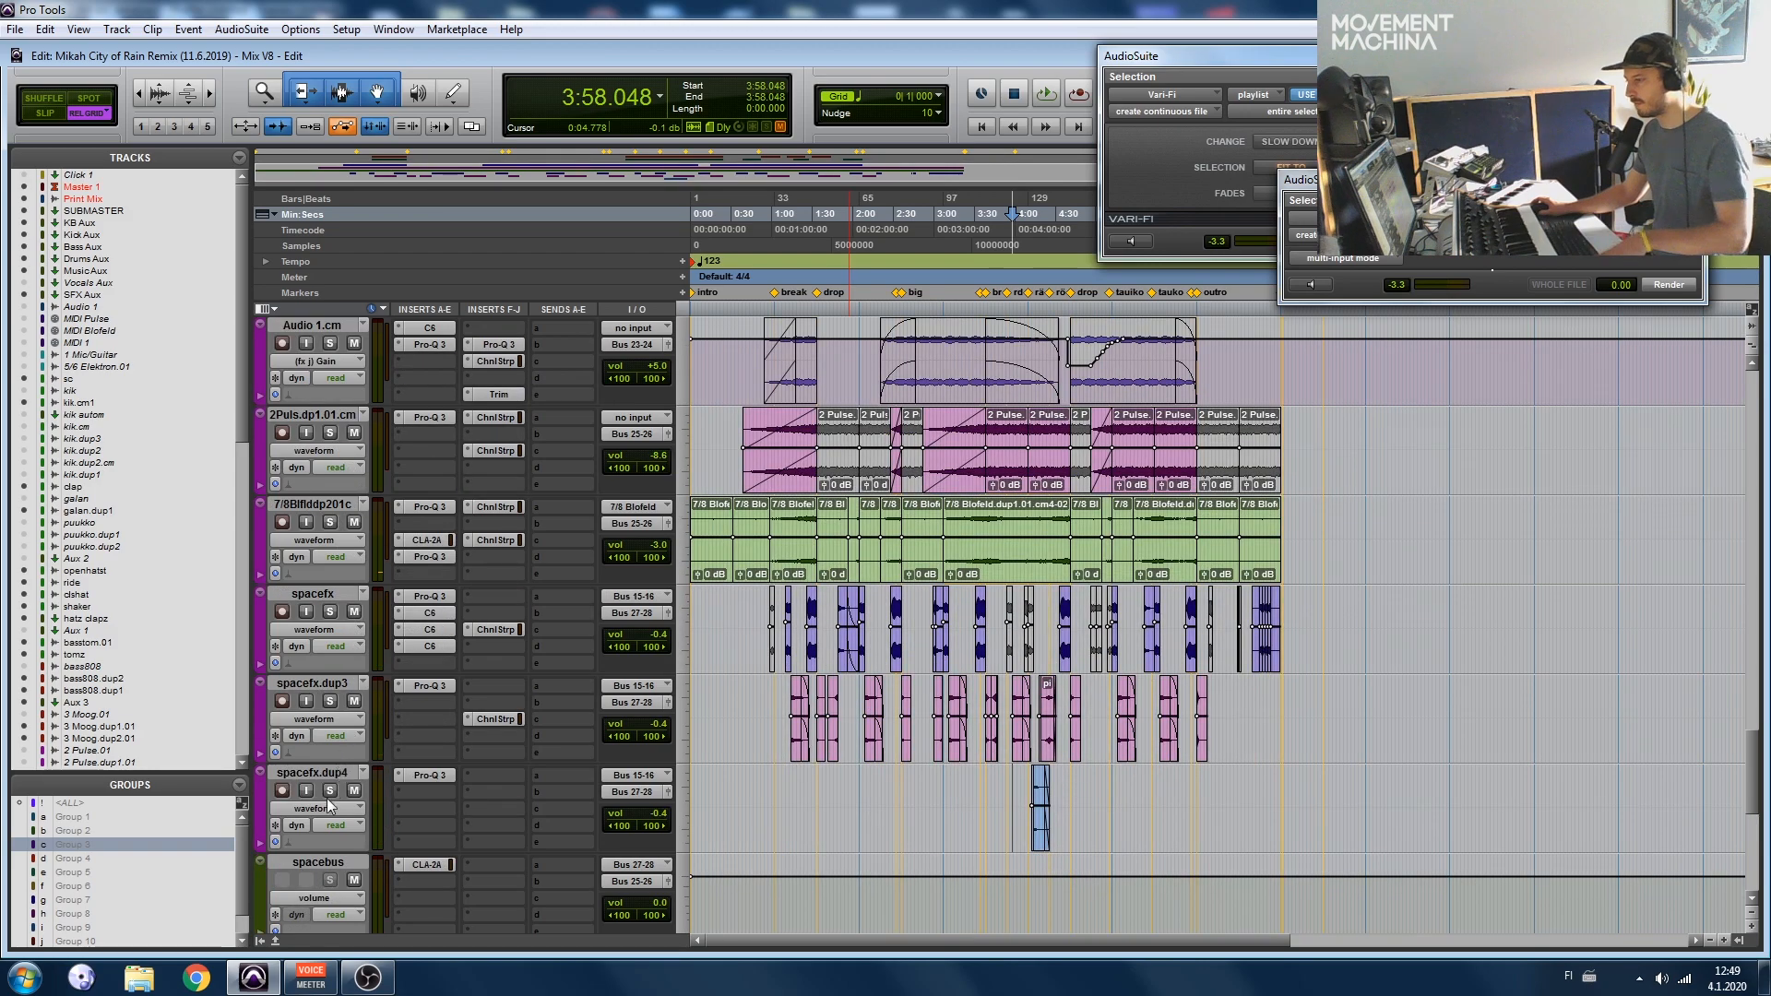
{"action": "scroll", "coordinate": [321, 526], "scroll_direction": "up", "scroll_amount": 1}
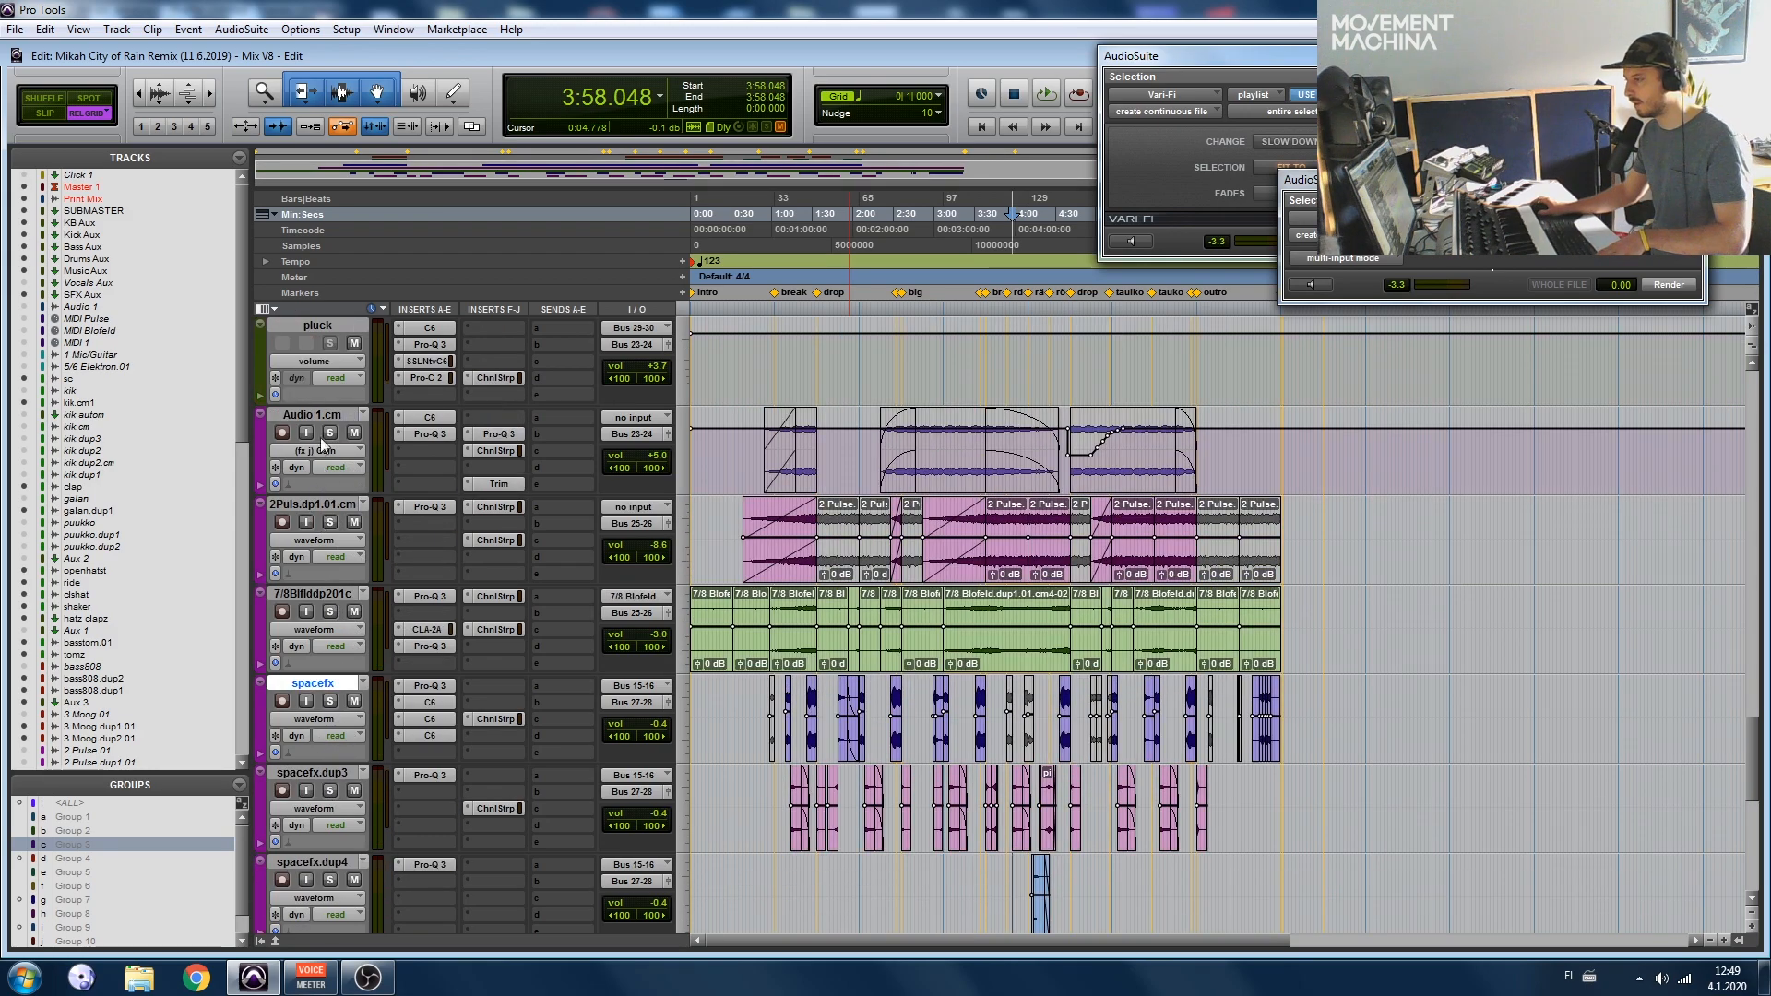
{"action": "scroll", "coordinate": [317, 583], "scroll_direction": "down", "scroll_amount": 4}
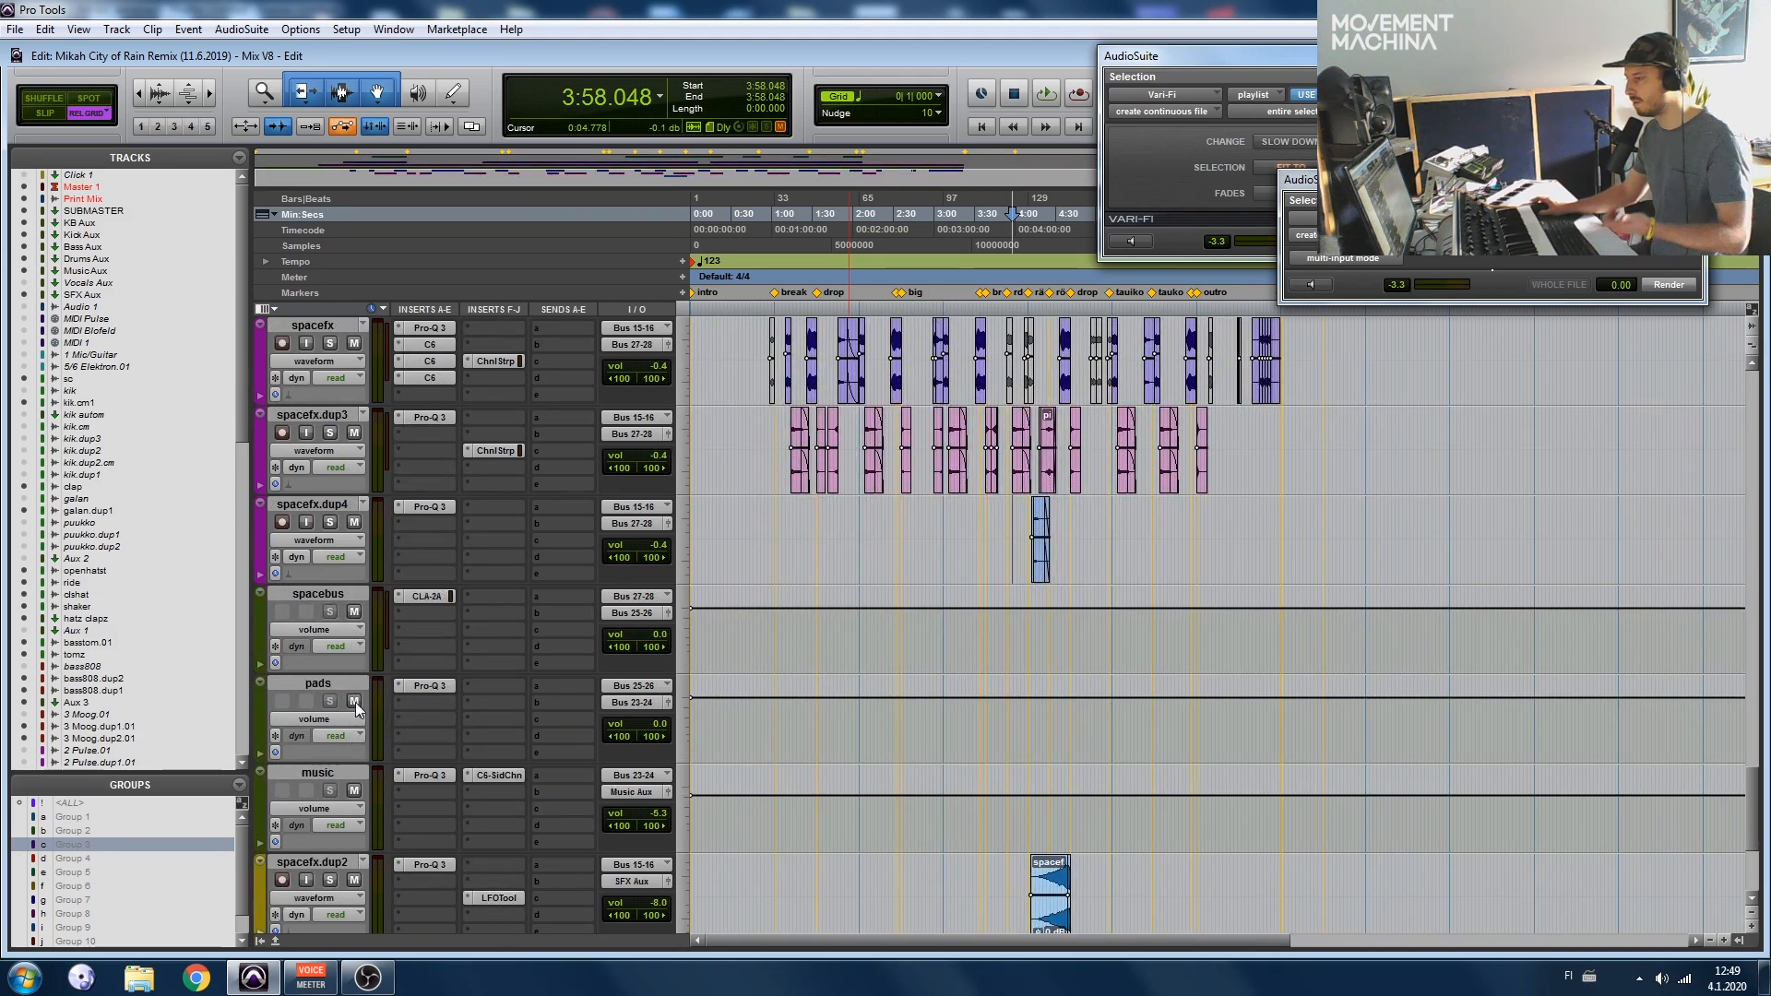
Step: Mute the pads track and play the arrangement from 3:02.926 to listen without it
{"action": "left_click", "coordinate": [941, 637]}
{"action": "key", "text": "space"}
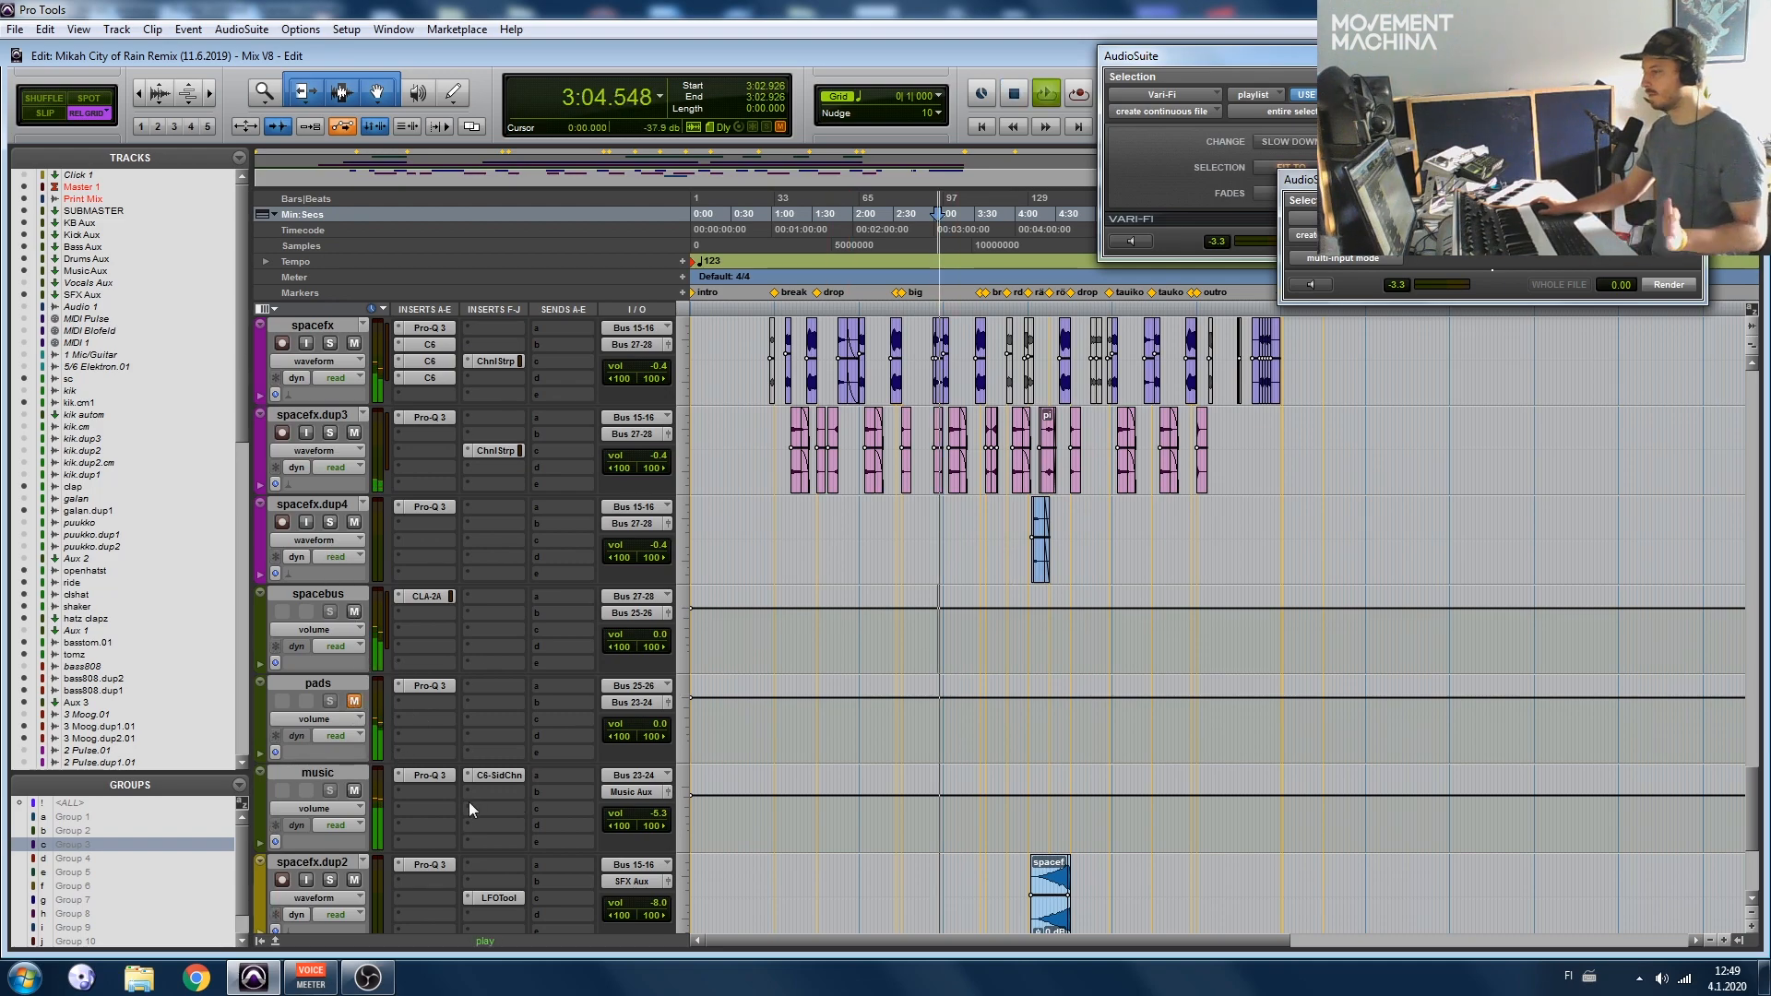
{"action": "scroll", "coordinate": [355, 797], "scroll_direction": "down", "scroll_amount": 10}
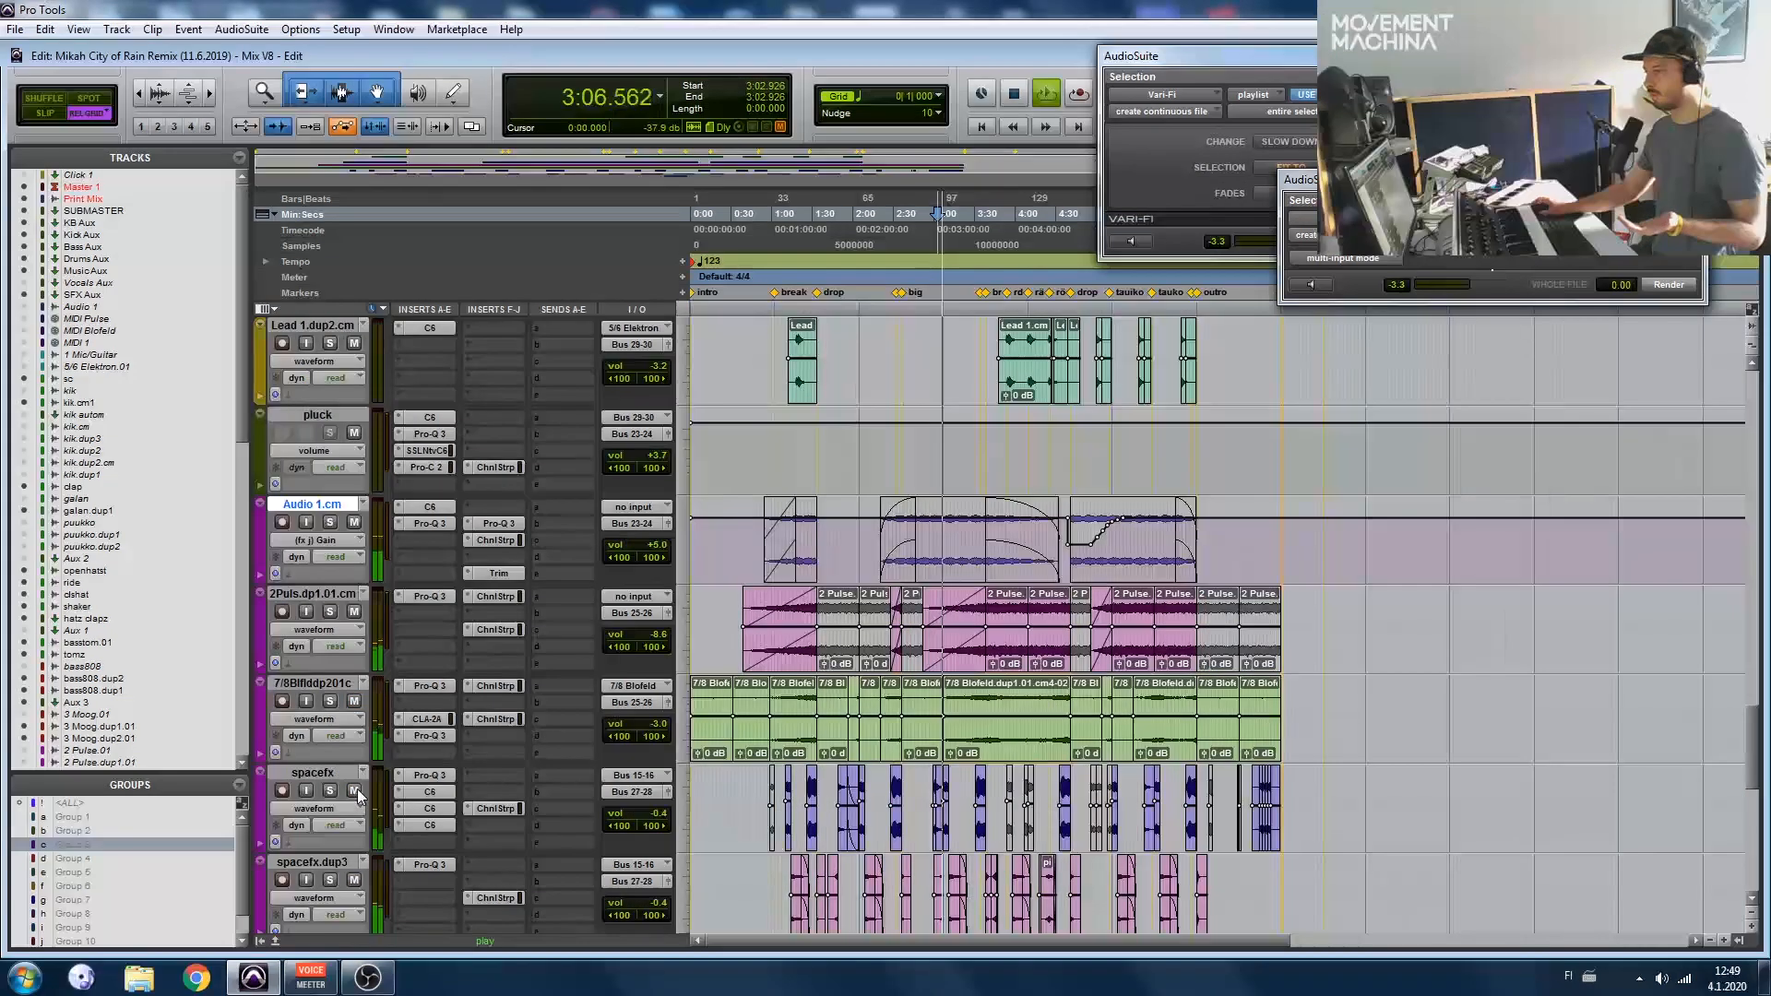
Step: Audition the playing mix while toggling the mutes of the Audio 1.cm, pads and music tracks
{"action": "scroll", "coordinate": [374, 796], "scroll_direction": "down", "scroll_amount": 6}
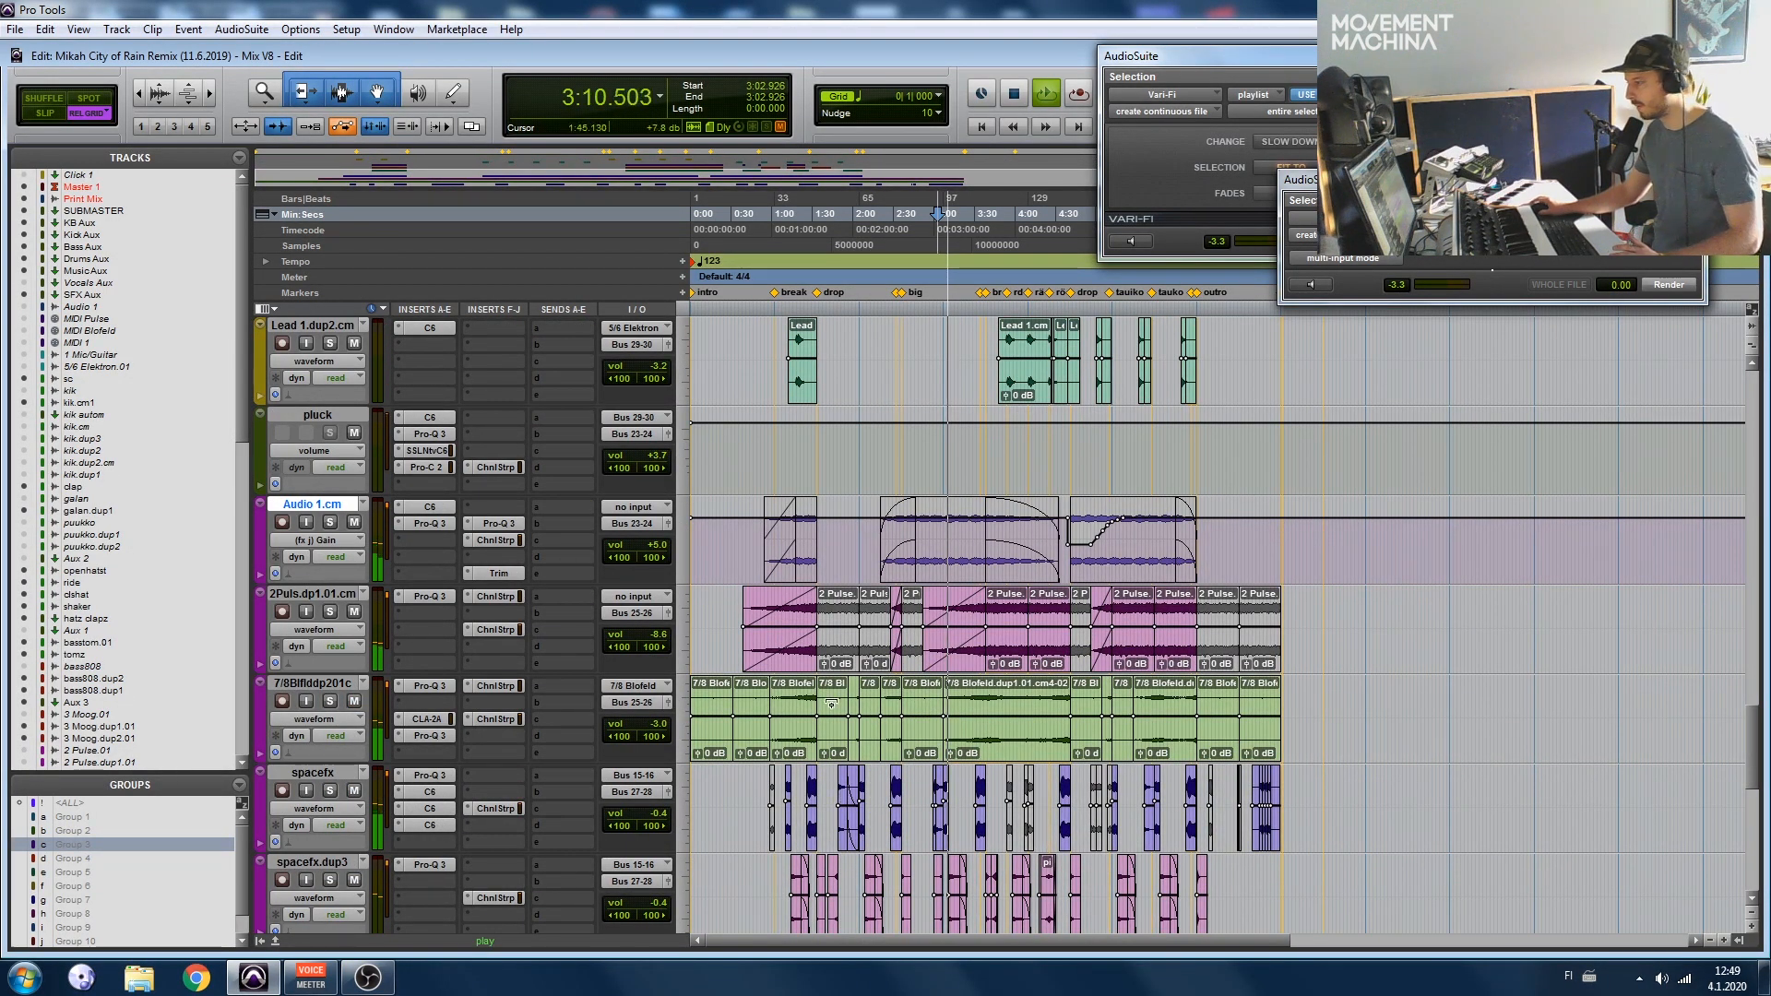
{"action": "scroll", "coordinate": [805, 607], "scroll_direction": "down", "scroll_amount": 5}
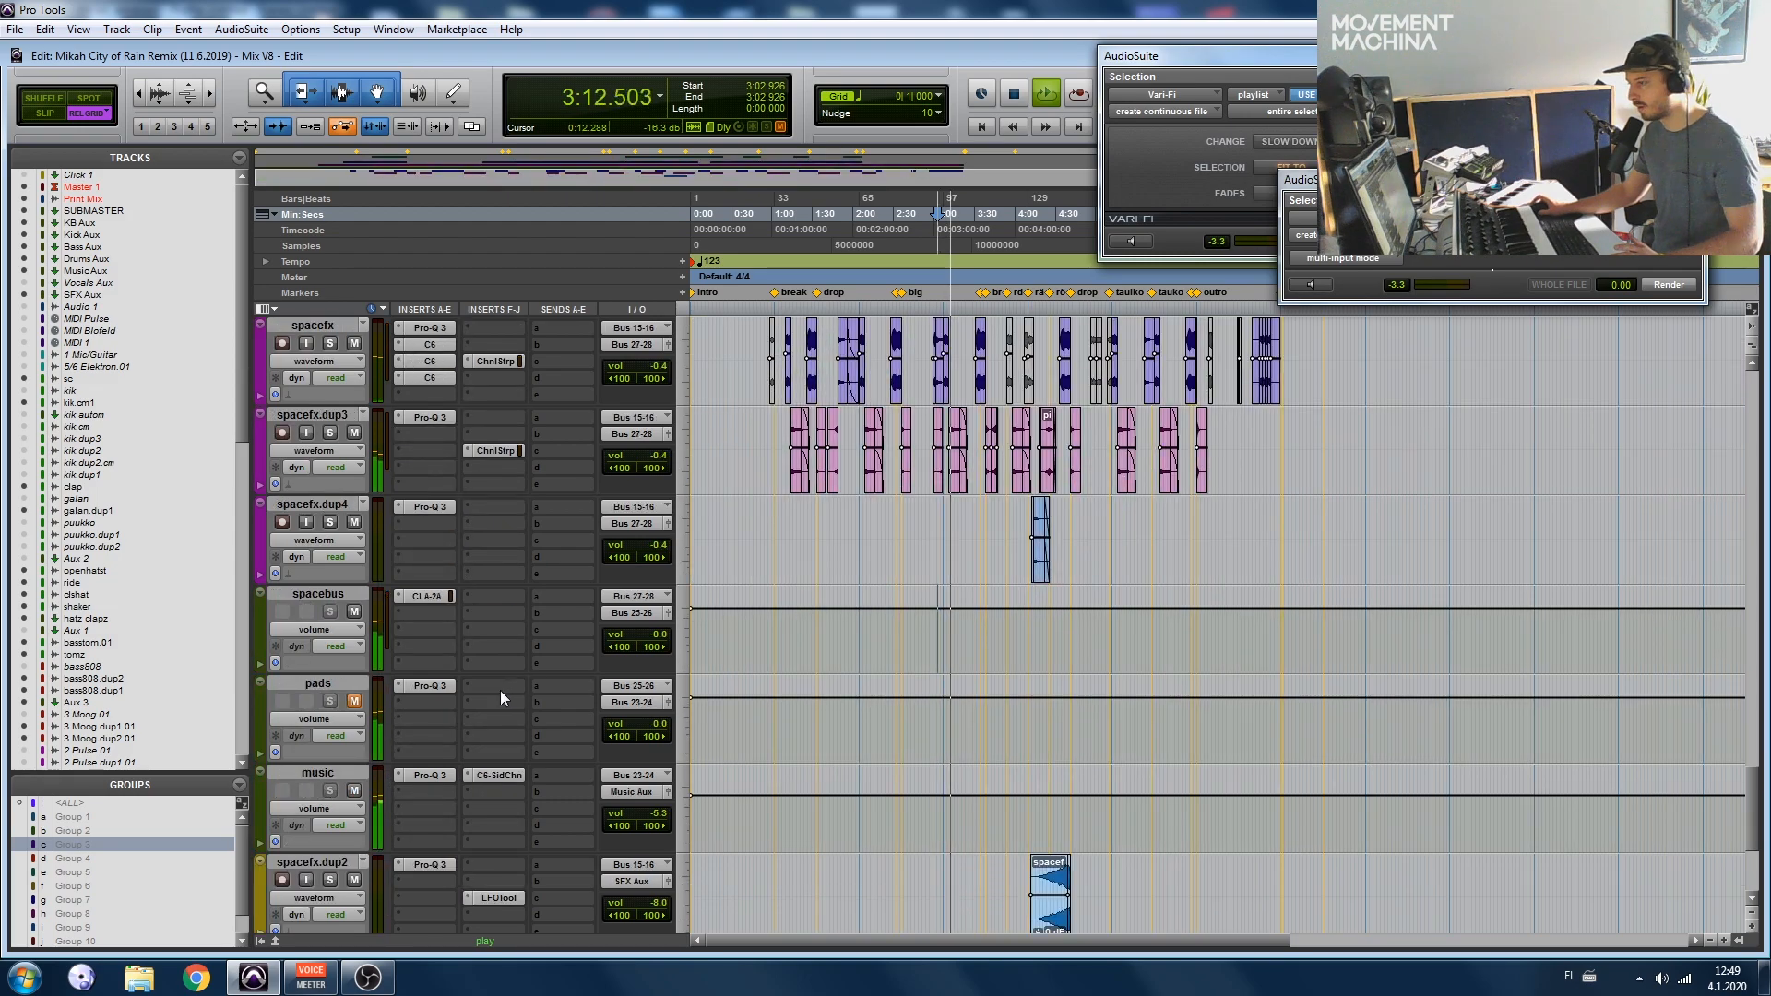
{"action": "scroll", "coordinate": [491, 677], "scroll_direction": "up", "scroll_amount": 6}
{"action": "left_click", "coordinate": [354, 523]}
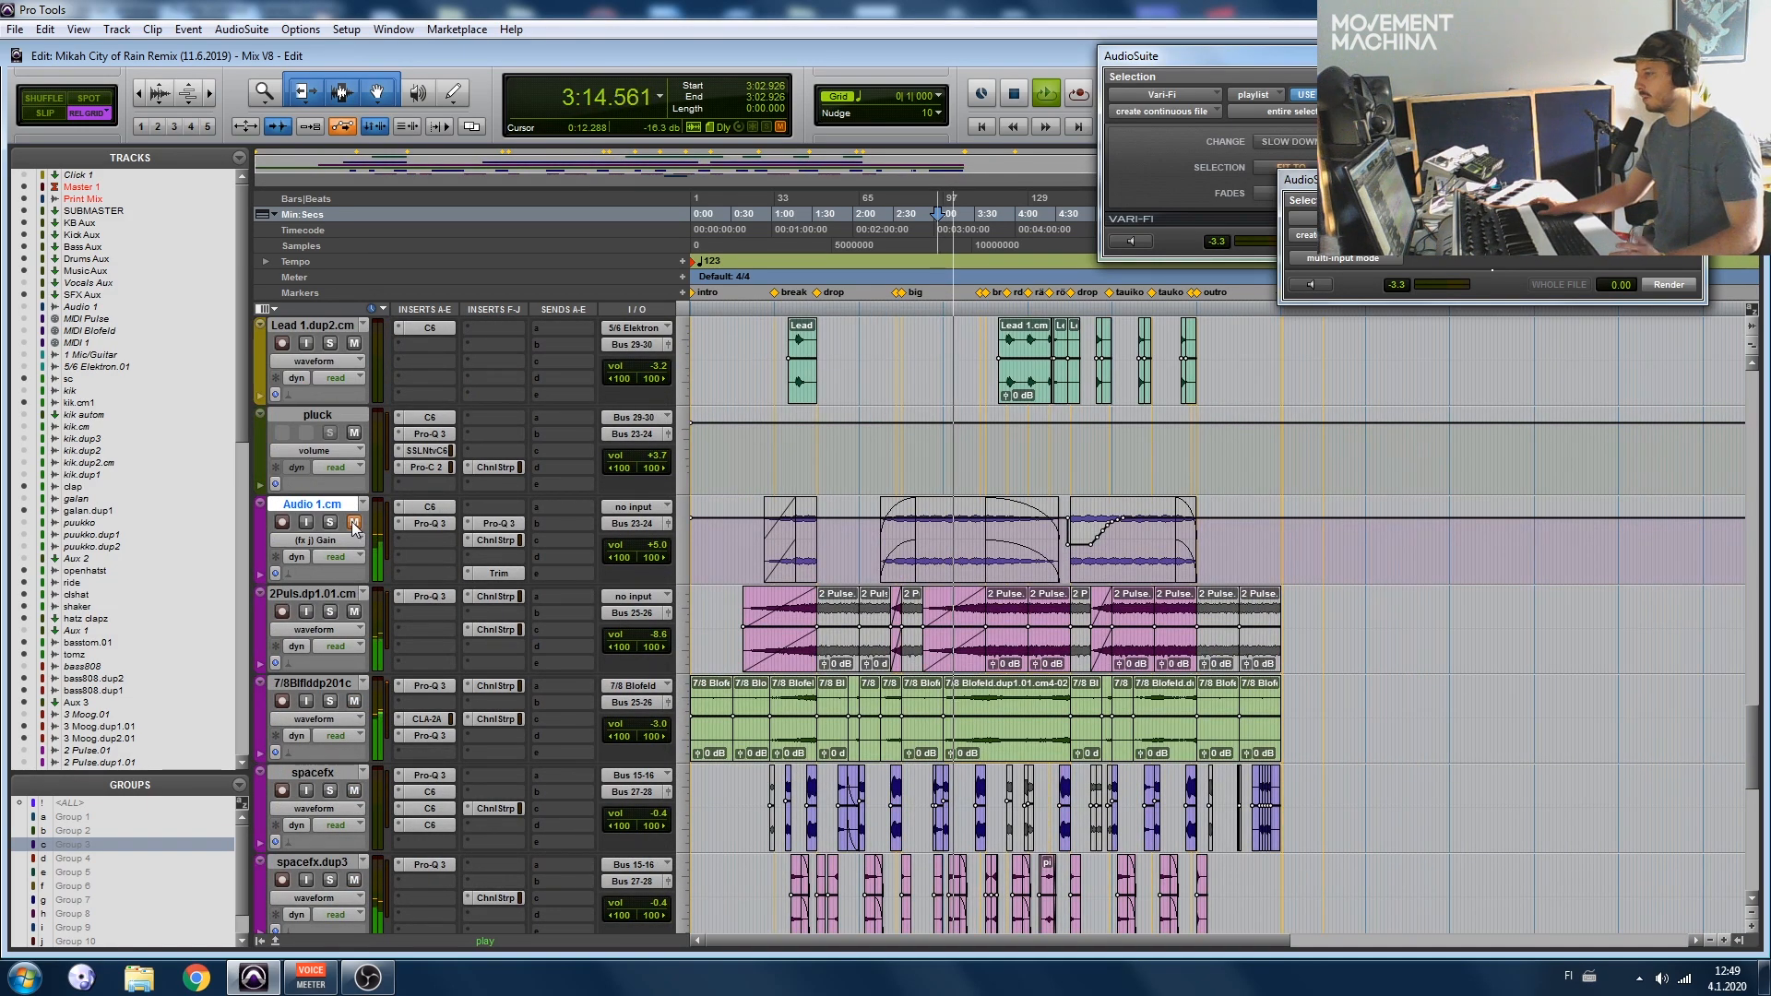
{"action": "scroll", "coordinate": [398, 597], "scroll_direction": "down", "scroll_amount": 5}
{"action": "left_click", "coordinate": [353, 701]}
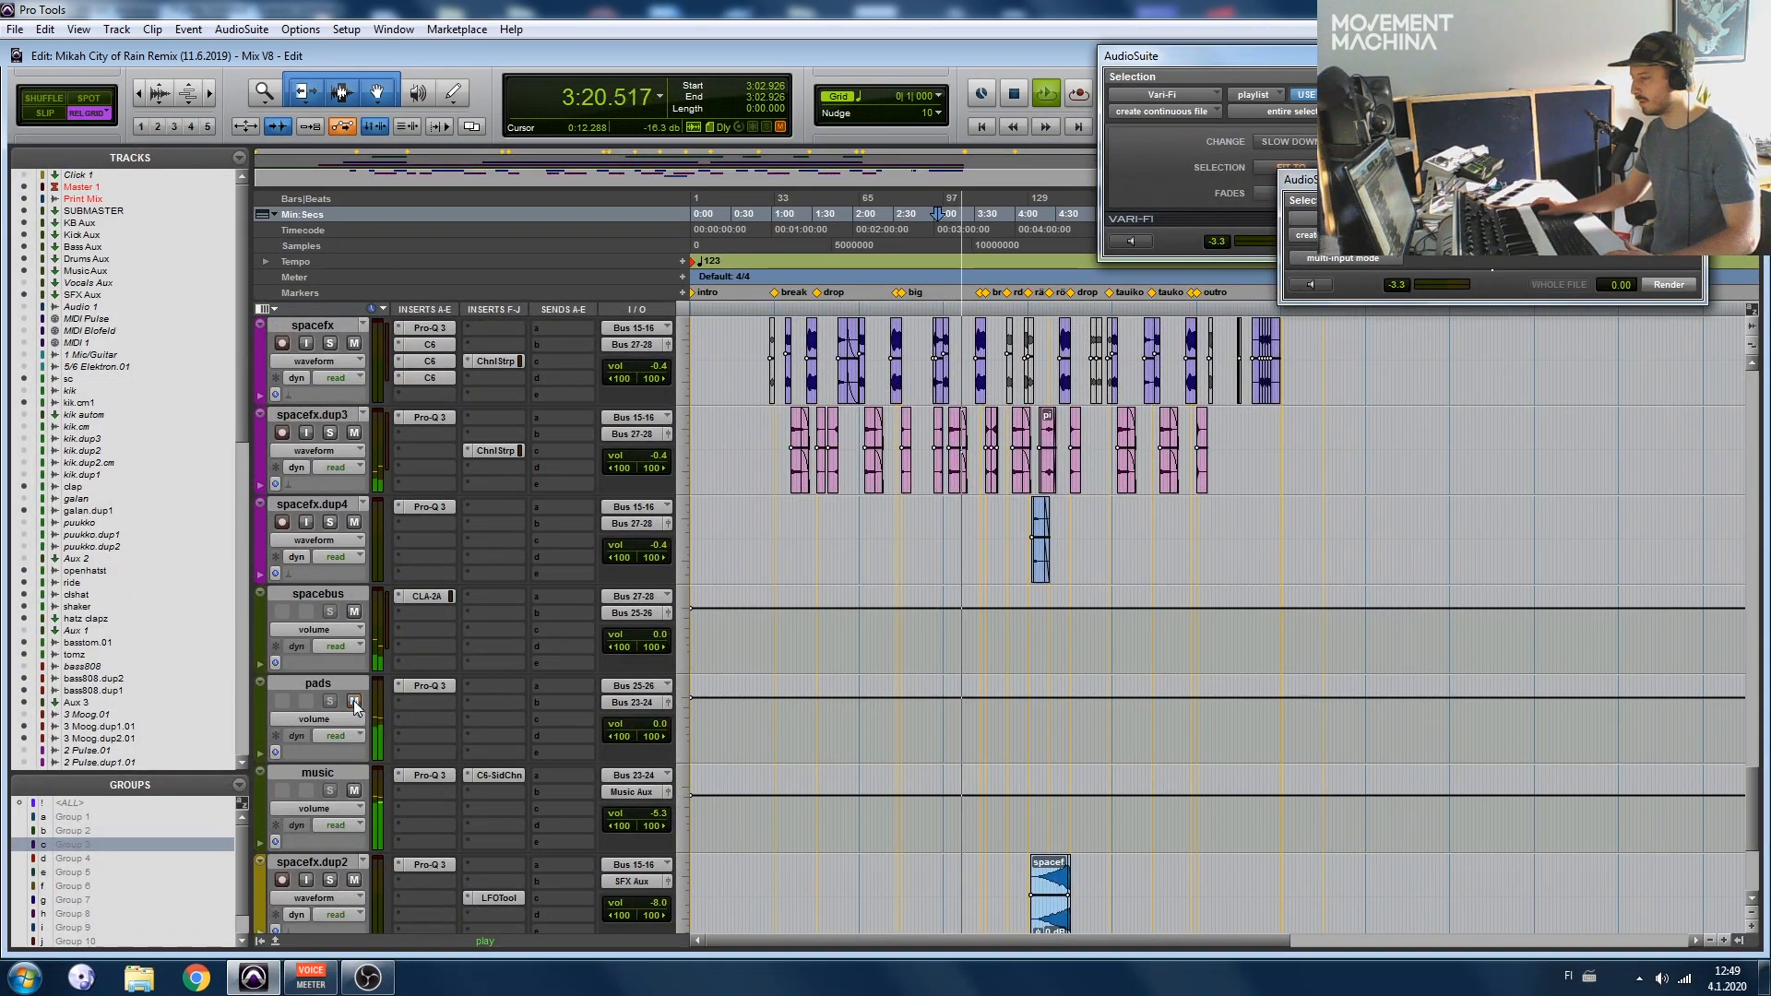
{"action": "left_click", "coordinate": [354, 791]}
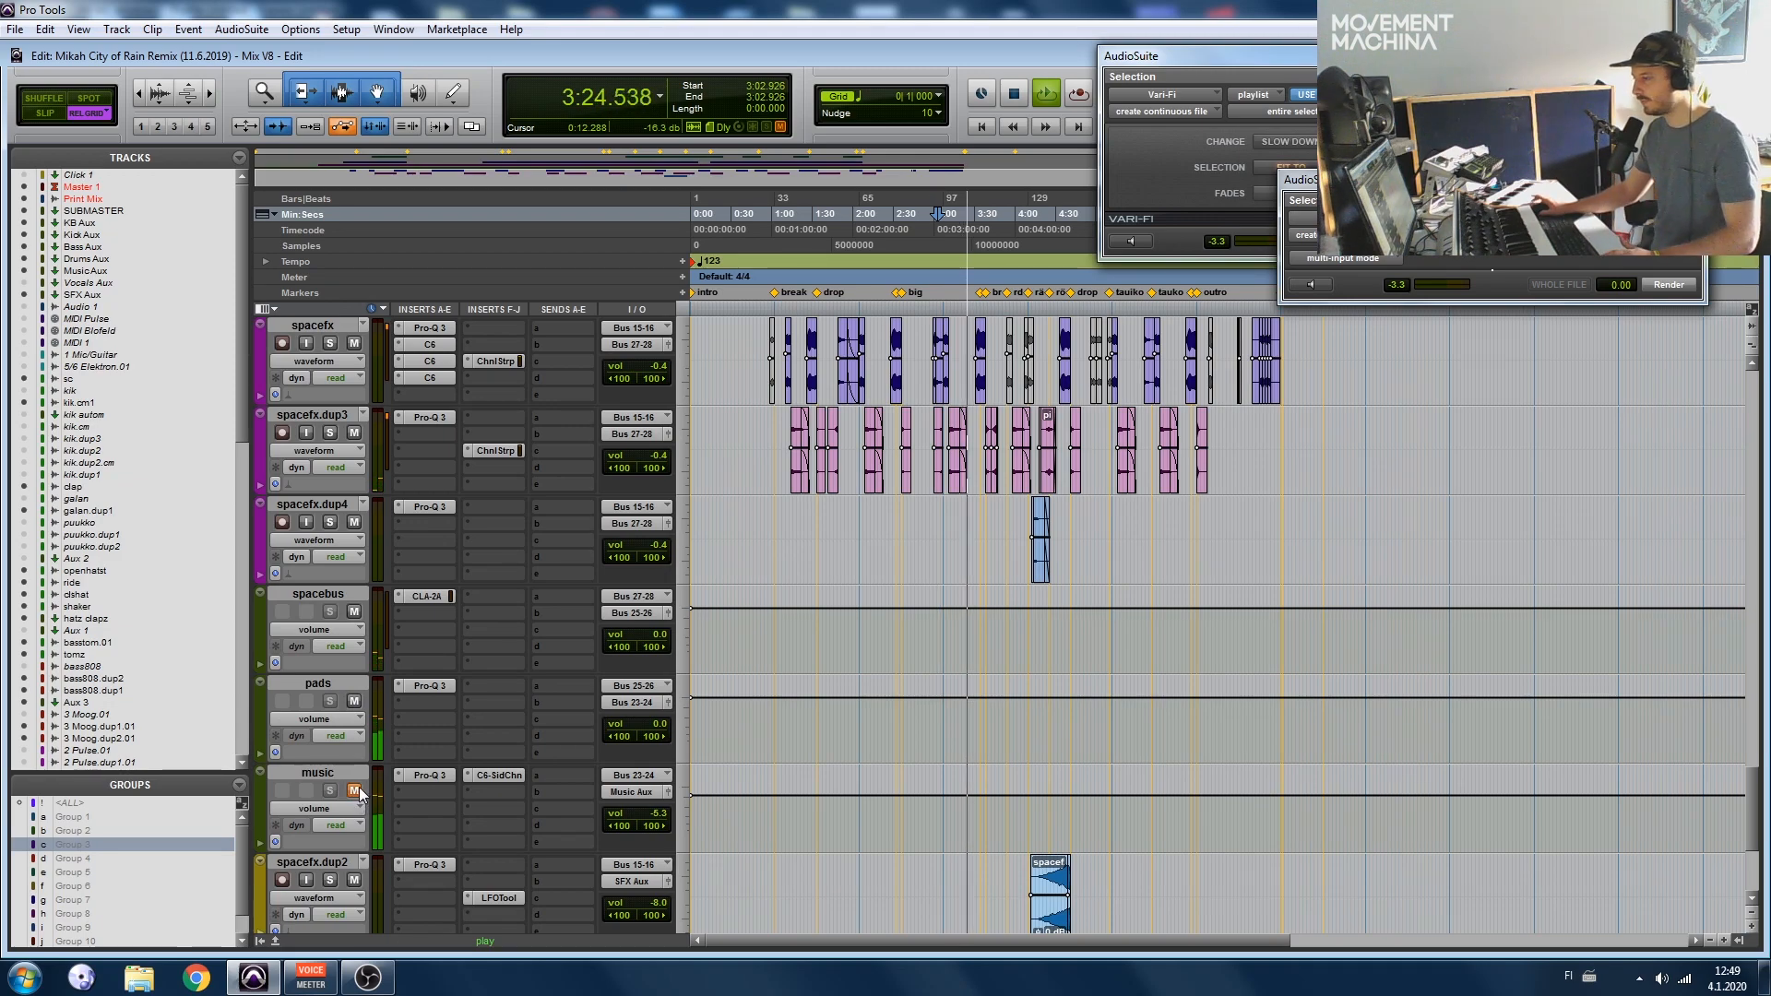
{"action": "scroll", "coordinate": [509, 641], "scroll_direction": "down", "scroll_amount": 3}
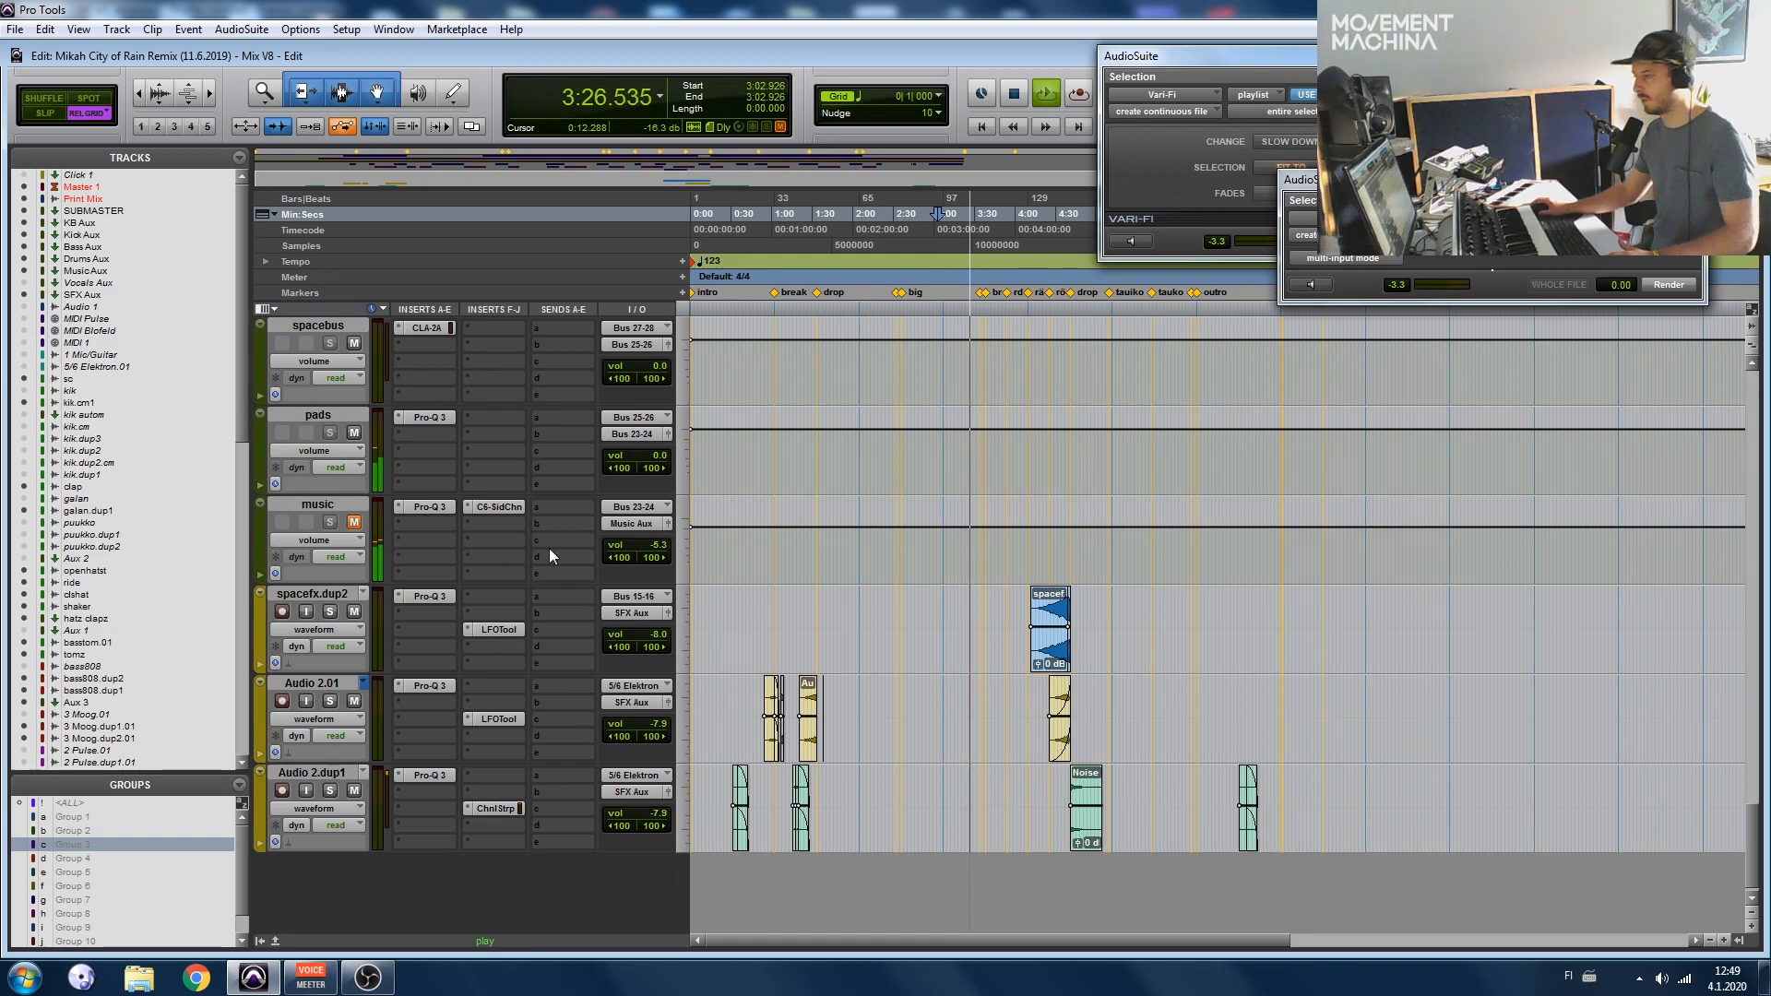
{"action": "key", "text": "space"}
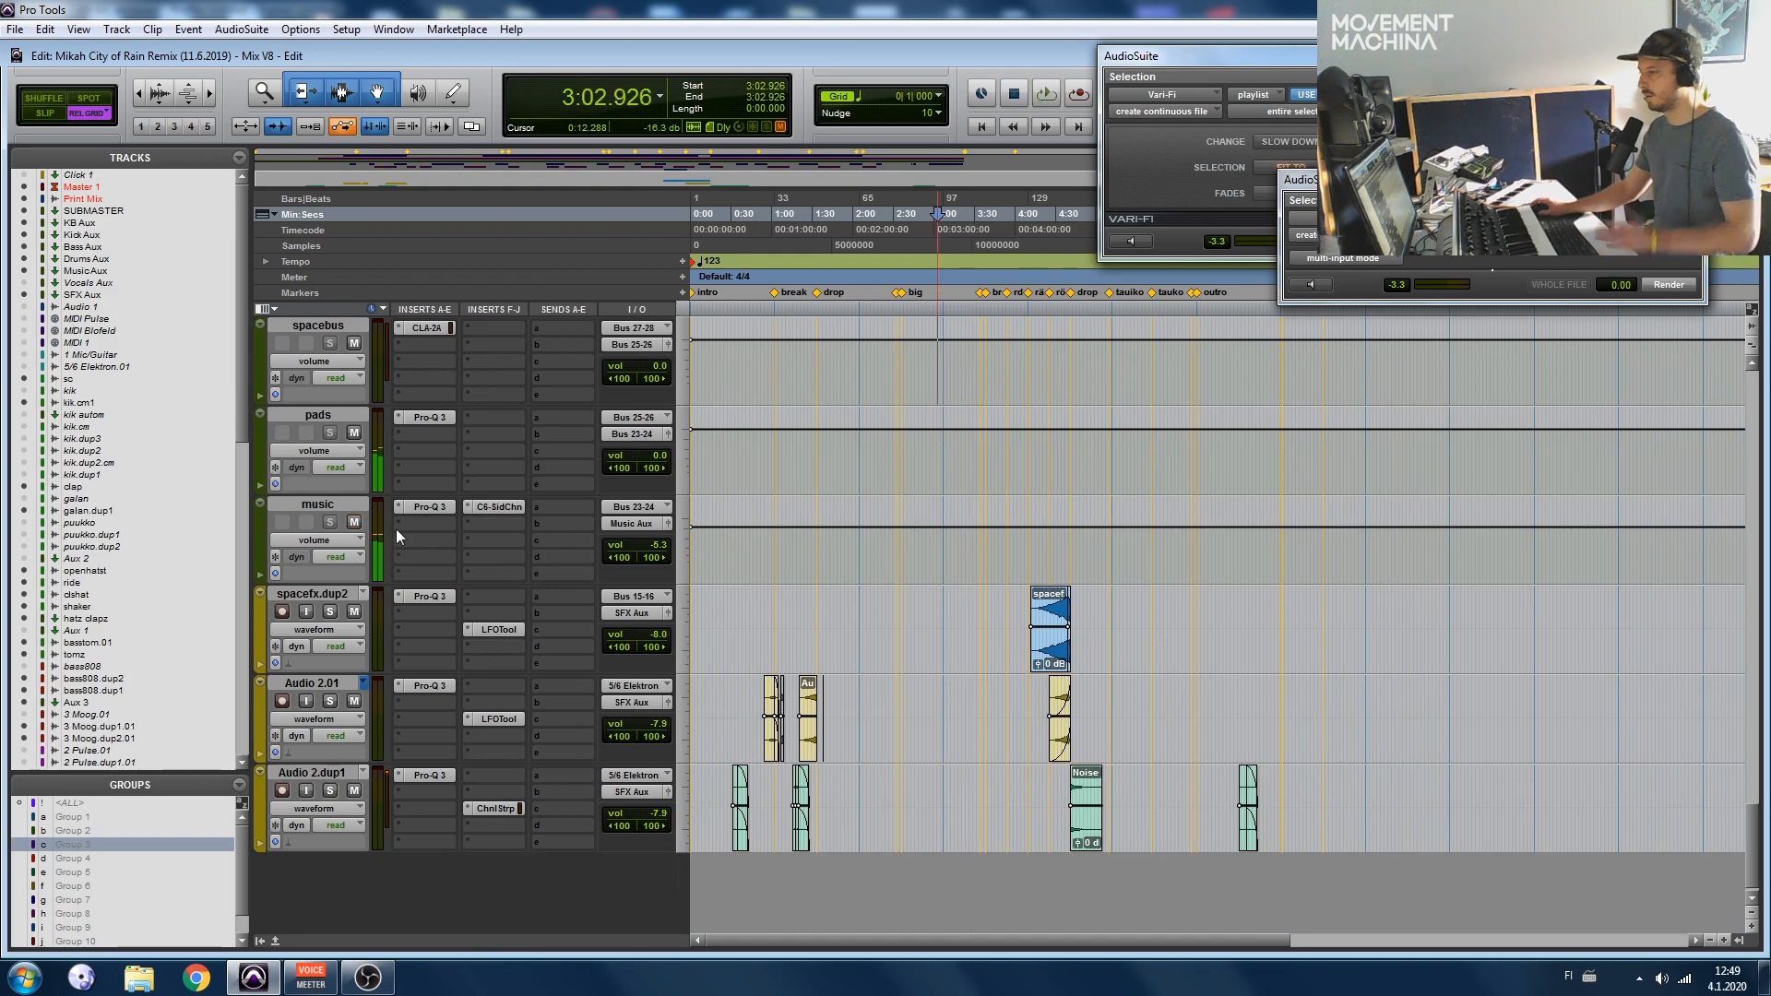
Step: Solo the spacefx.dup2, Audio 2.01 and Audio 2.dup1 tracks and play them from 4:33.170 into the drop
{"action": "left_click", "coordinate": [1049, 561]}
{"action": "key", "text": "ctrl+bracketright"}
{"action": "key", "text": "ctrl+bracketright"}
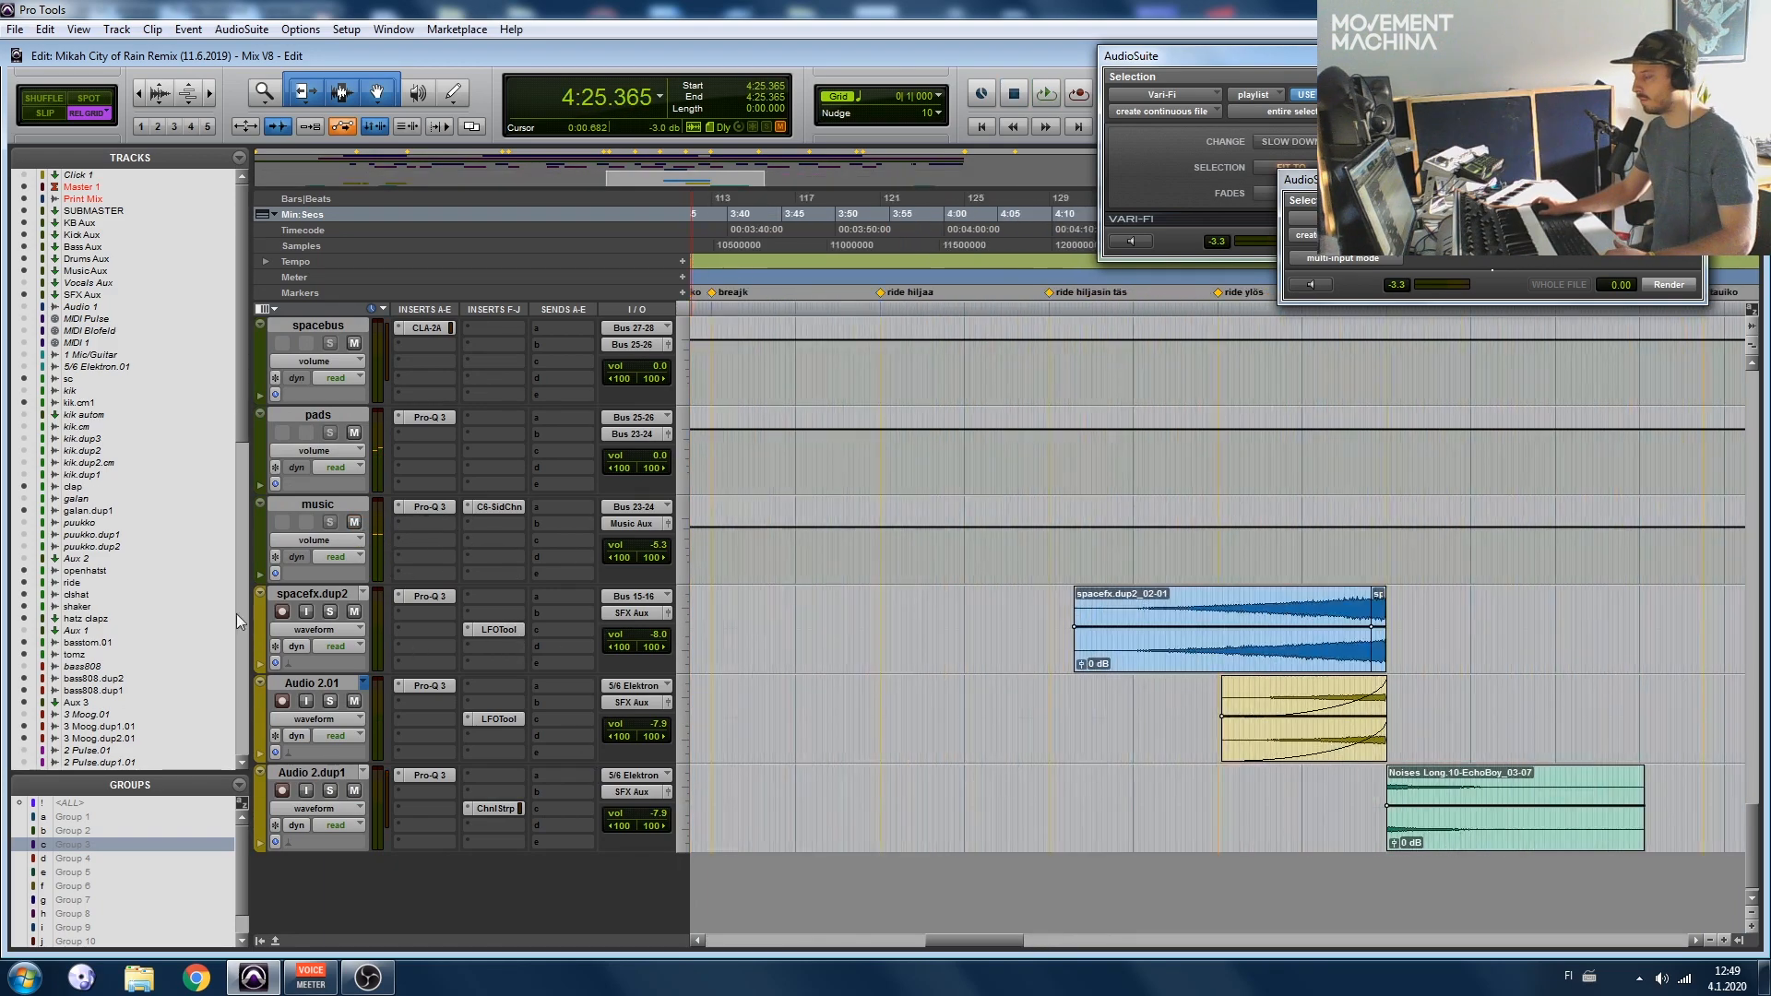
{"action": "scroll", "coordinate": [369, 695], "scroll_direction": "right", "scroll_amount": 2}
{"action": "scroll", "coordinate": [831, 582], "scroll_direction": "right", "scroll_amount": 3}
{"action": "key", "text": "space"}
{"action": "left_click", "coordinate": [331, 612]}
{"action": "left_click", "coordinate": [330, 703]}
{"action": "left_click", "coordinate": [330, 792]}
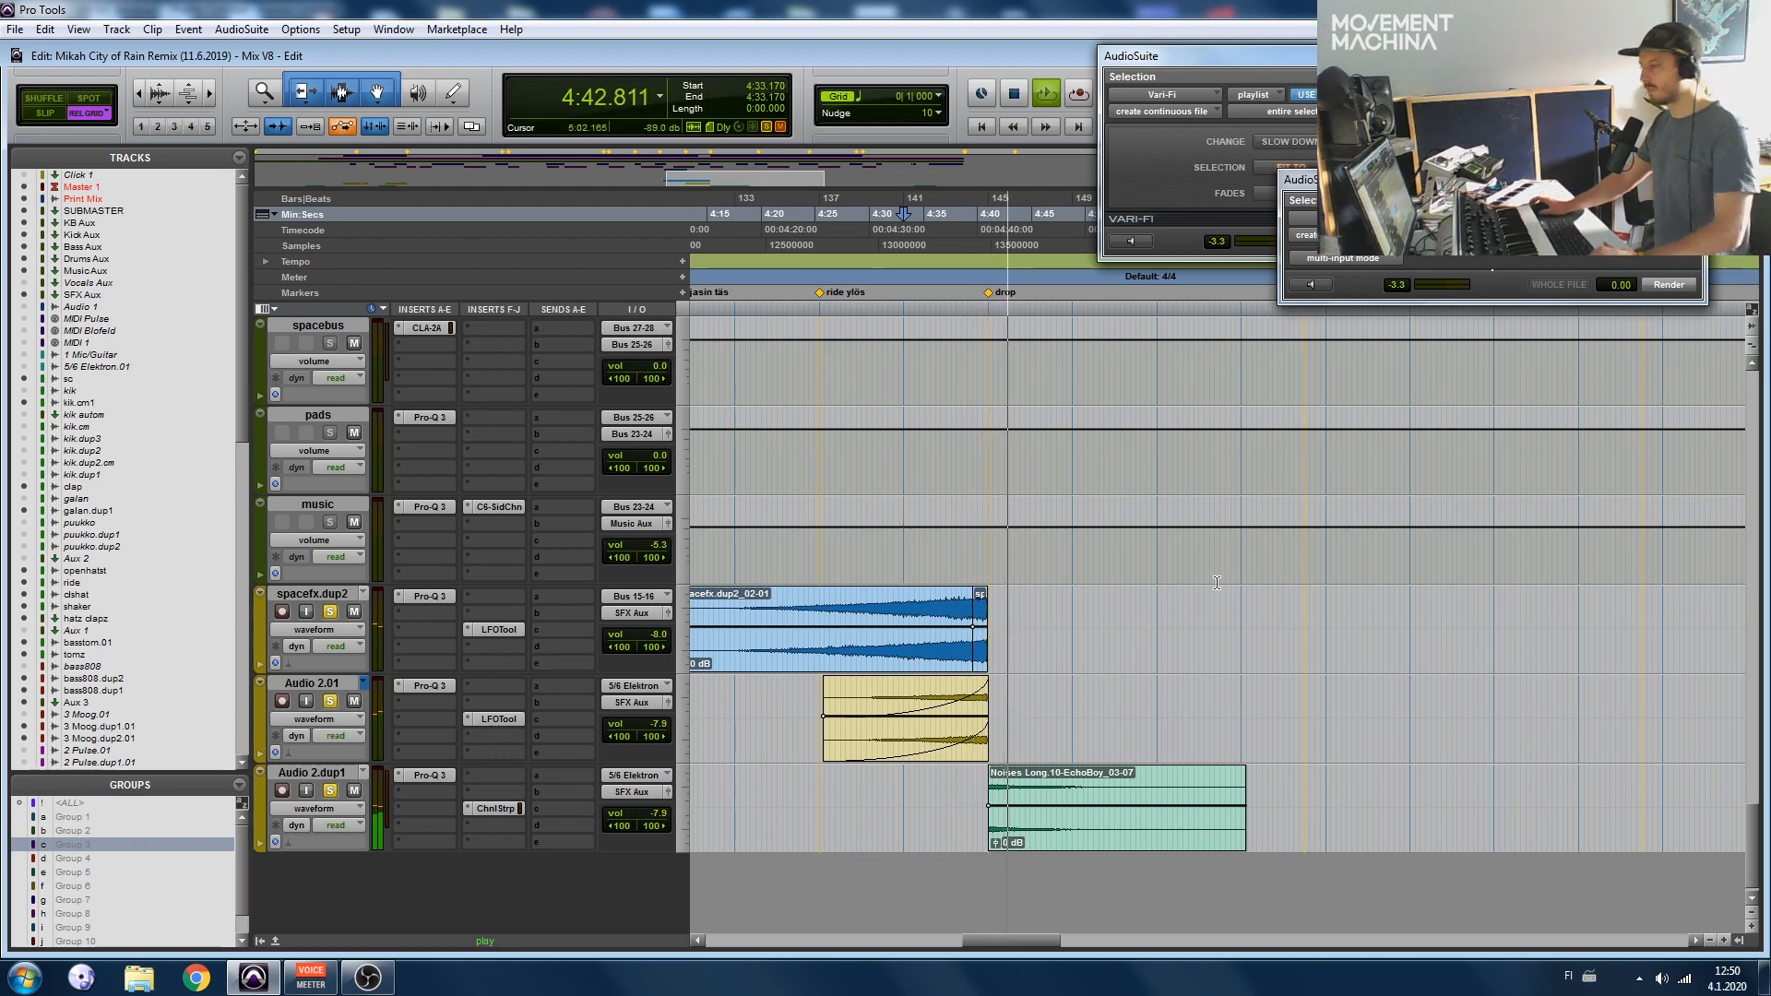
Step: Listen to the soloed effects tracks from 1:14.146, through the clips between the break and the first drop
{"action": "scroll", "coordinate": [1159, 623], "scroll_direction": "up", "scroll_amount": 2}
{"action": "scroll", "coordinate": [1158, 623], "scroll_direction": "left", "scroll_amount": 4}
{"action": "scroll", "coordinate": [1215, 601], "scroll_direction": "down", "scroll_amount": 2}
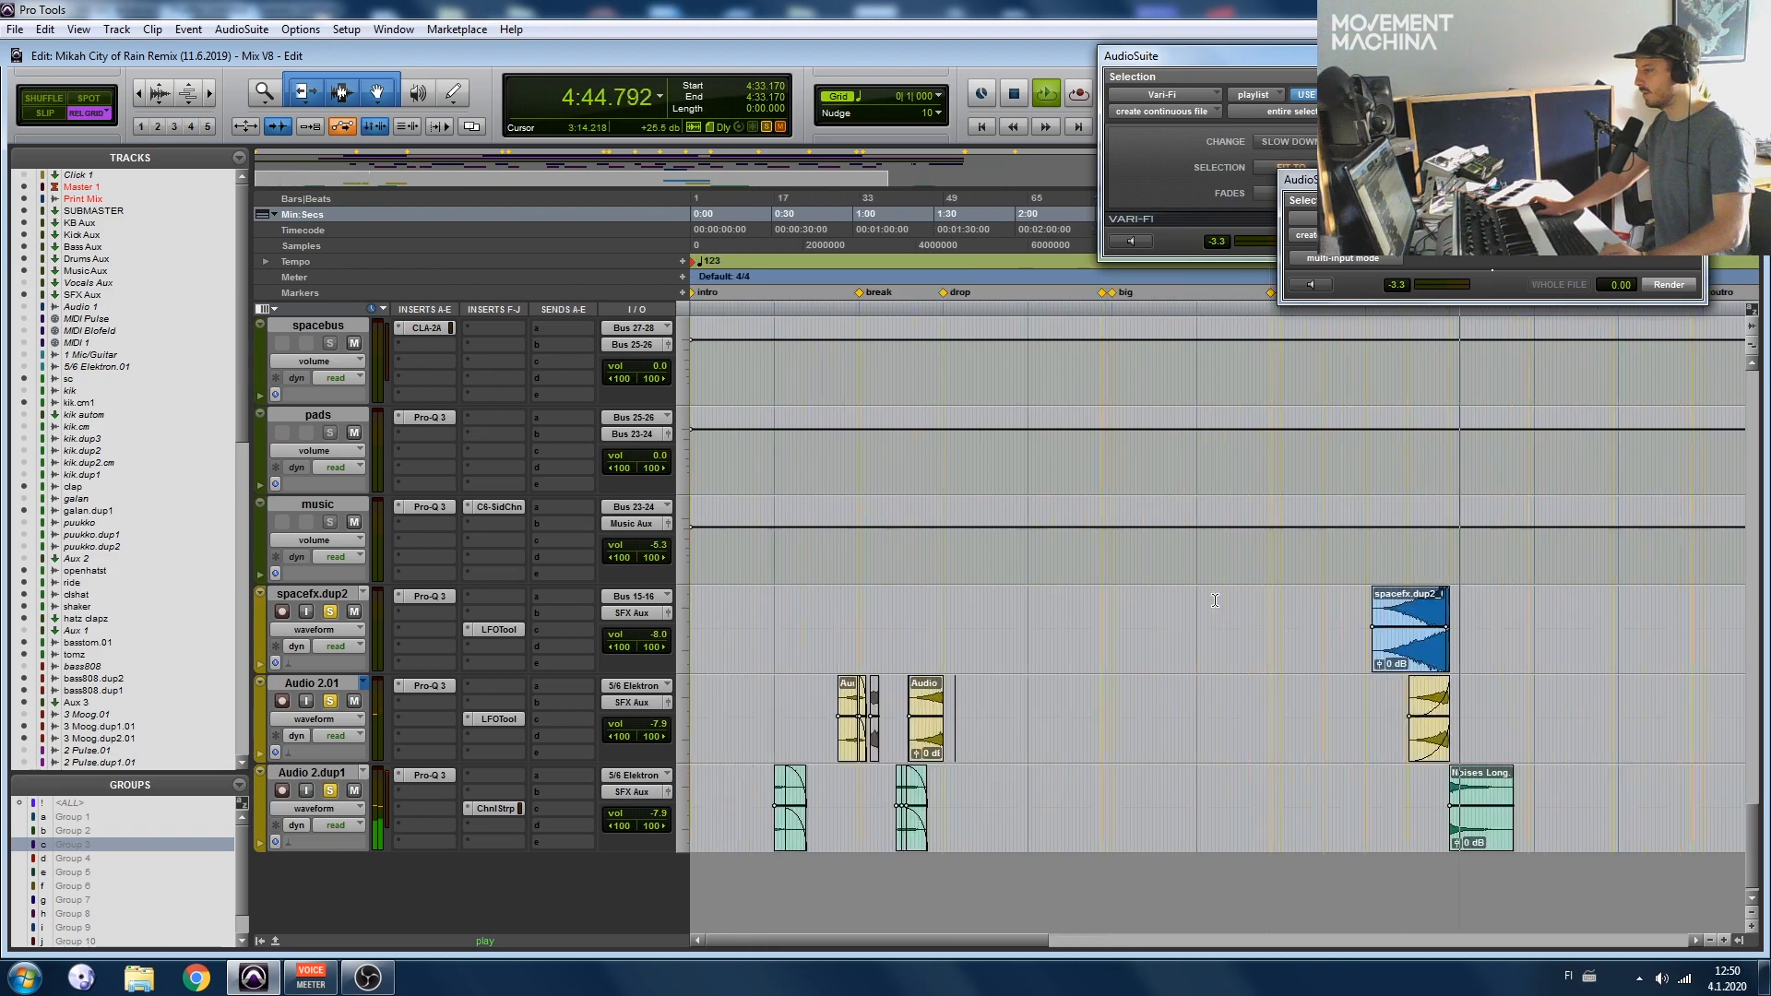
{"action": "scroll", "coordinate": [1215, 600], "scroll_direction": "right", "scroll_amount": 2}
{"action": "scroll", "coordinate": [1215, 600], "scroll_direction": "left", "scroll_amount": 2}
{"action": "scroll", "coordinate": [1215, 601], "scroll_direction": "right", "scroll_amount": 4}
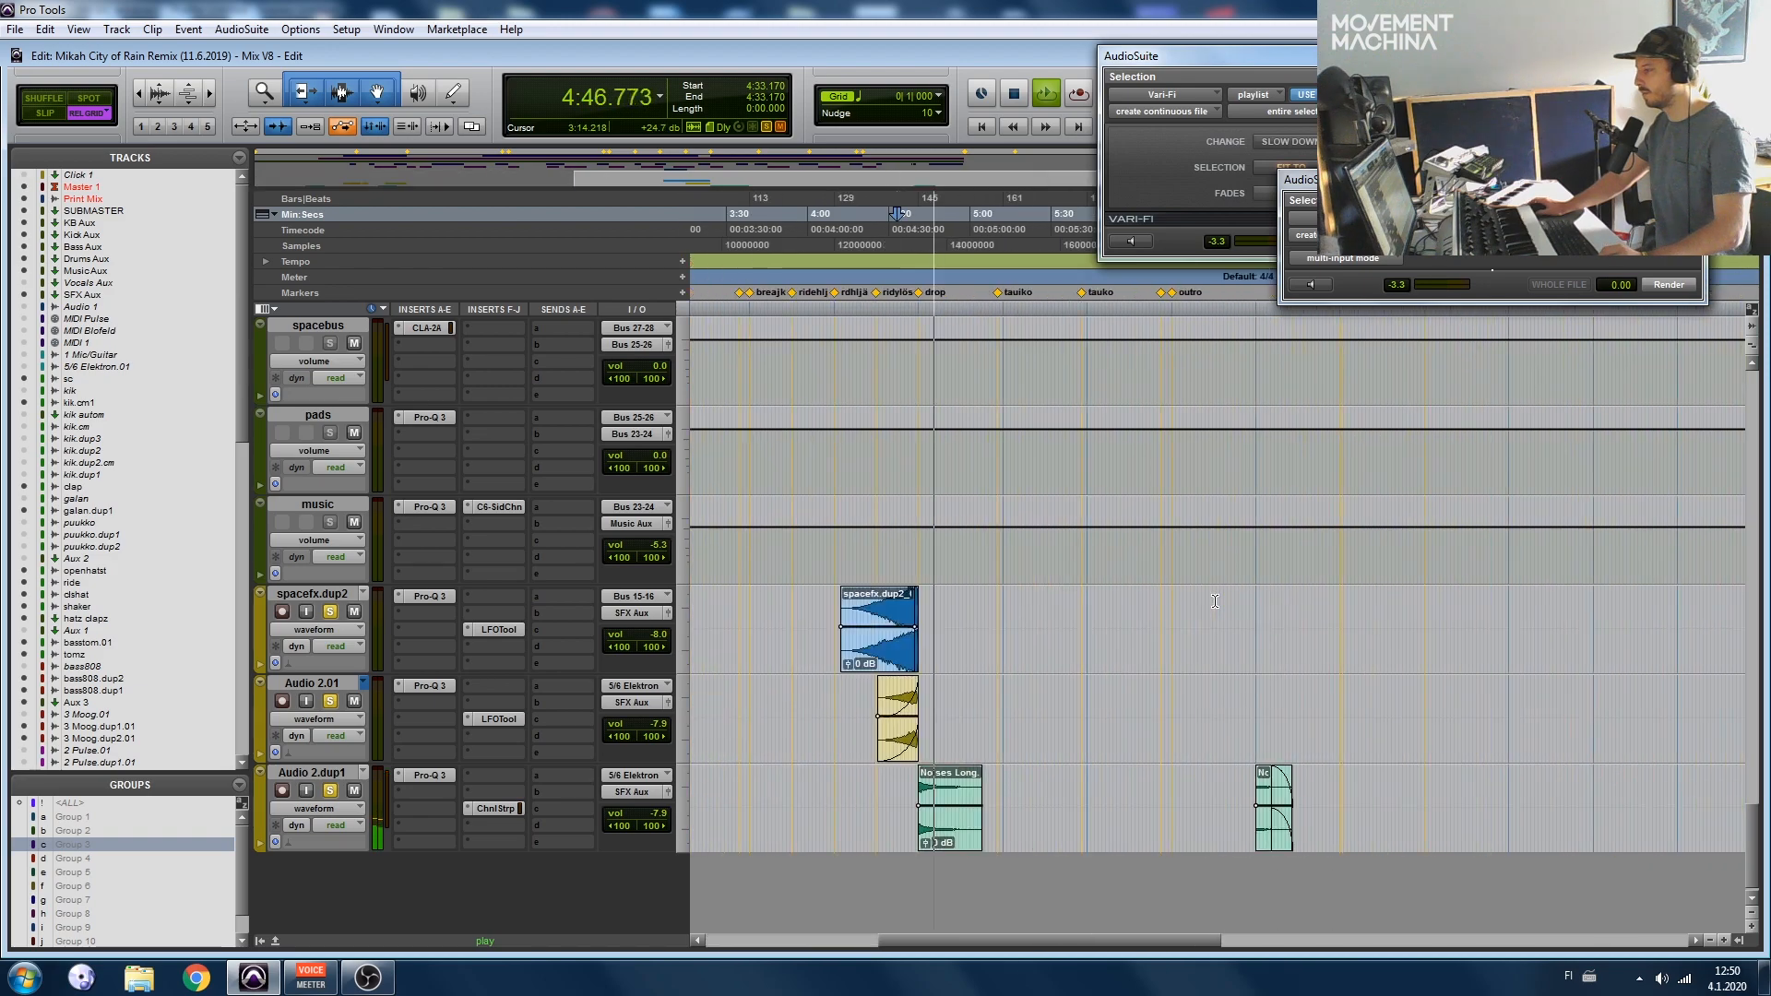
{"action": "scroll", "coordinate": [1116, 613], "scroll_direction": "left", "scroll_amount": 4}
{"action": "left_click", "coordinate": [909, 606]}
{"action": "key", "text": "space"}
{"action": "key", "text": "space"}
{"action": "left_click", "coordinate": [893, 609]}
{"action": "scroll", "coordinate": [892, 609], "scroll_direction": "up", "scroll_amount": 4}
{"action": "key", "text": "space"}
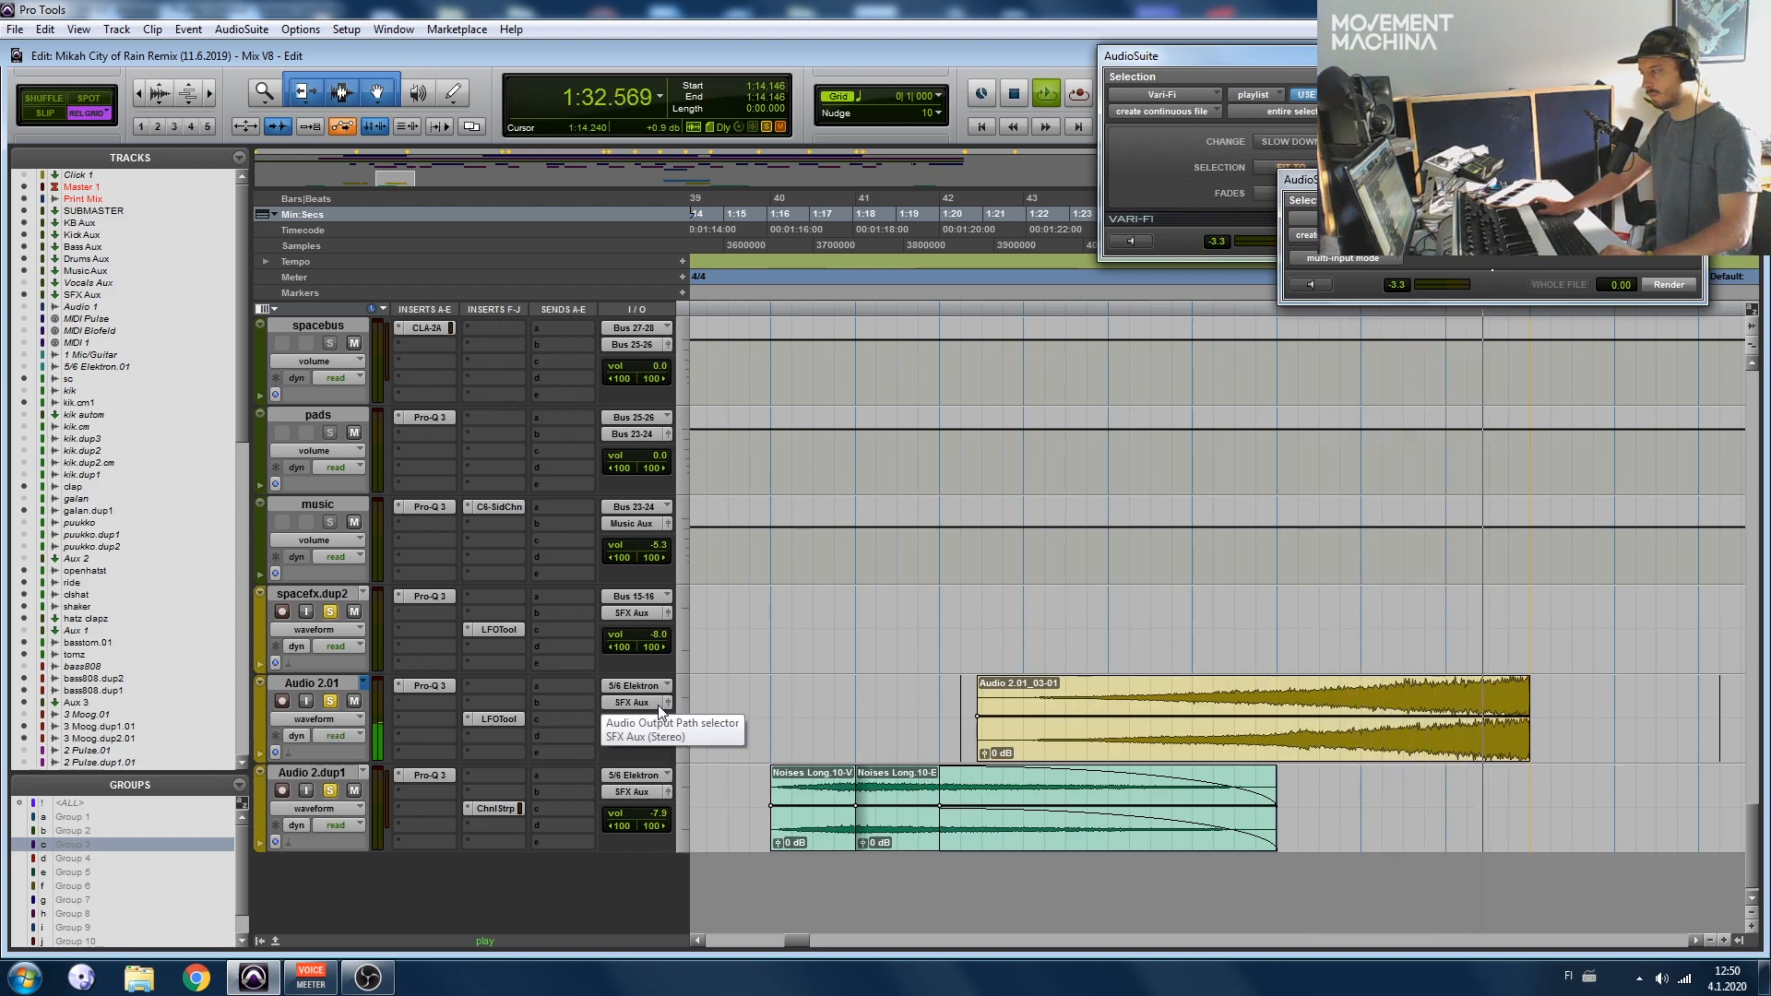
{"action": "key", "text": "space"}
Step: Clear the solos on the effects tracks and audition only Audio 2.dup1 from 1:16.585
{"action": "left_click", "coordinate": [331, 791]}
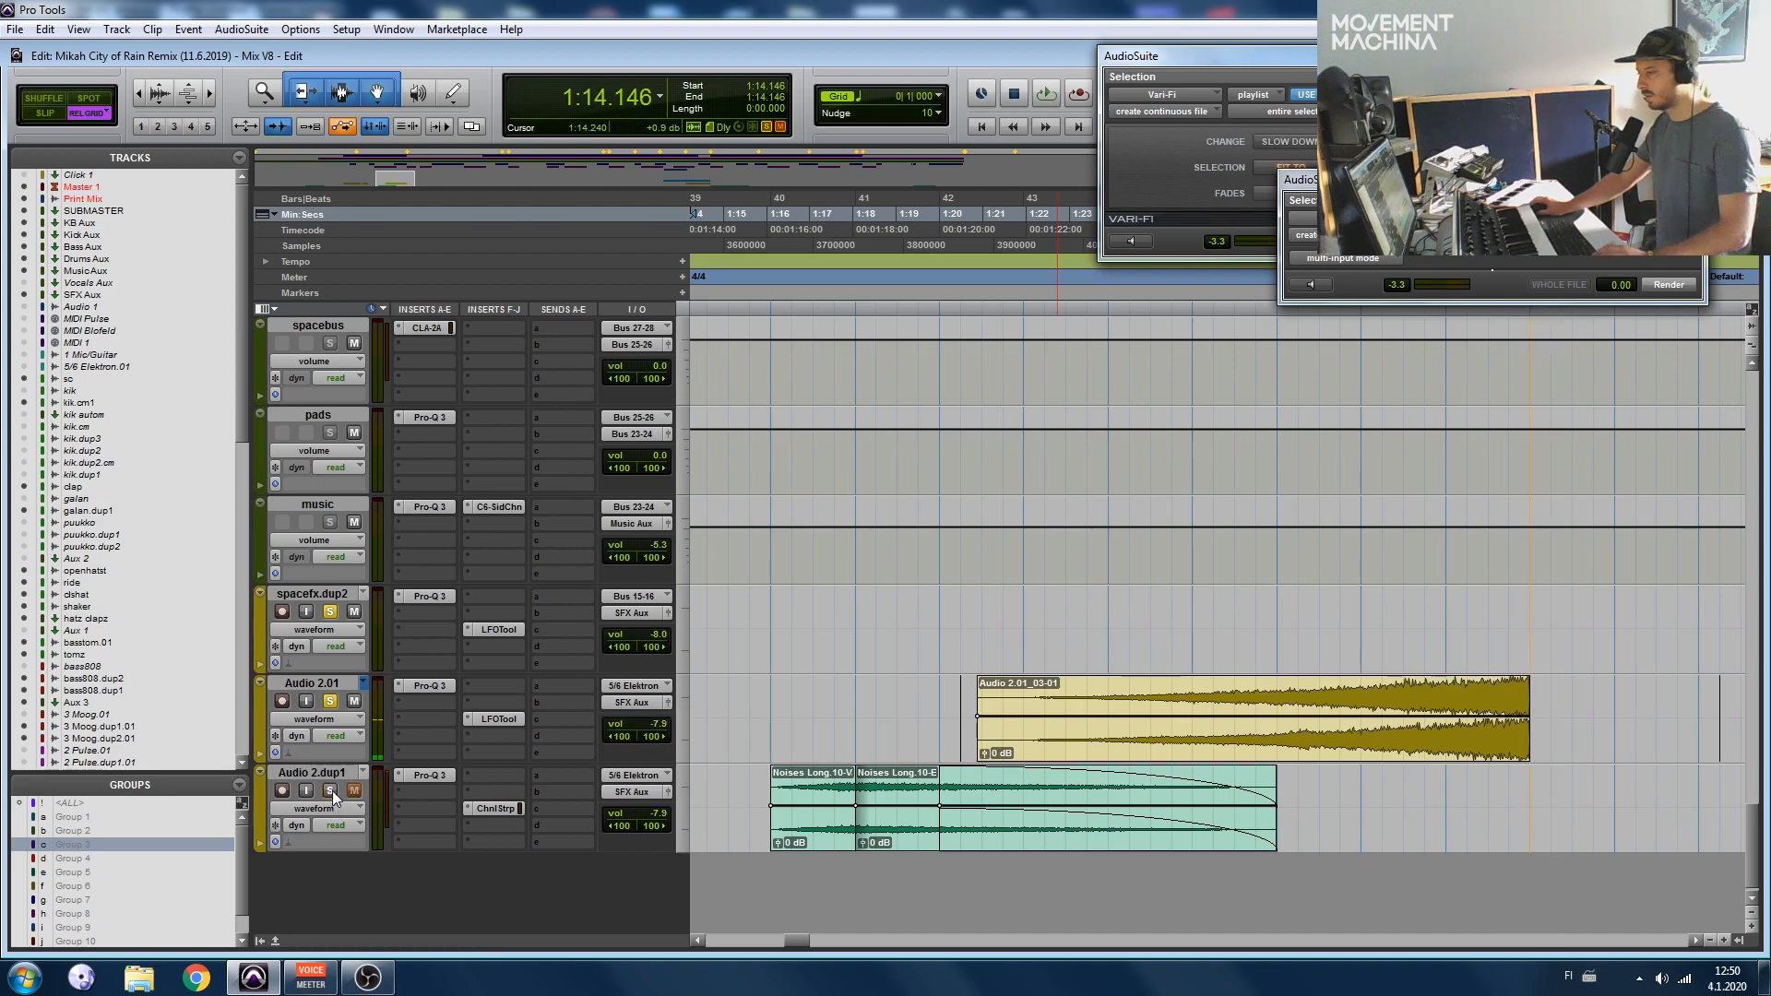
{"action": "left_click", "coordinate": [333, 703]}
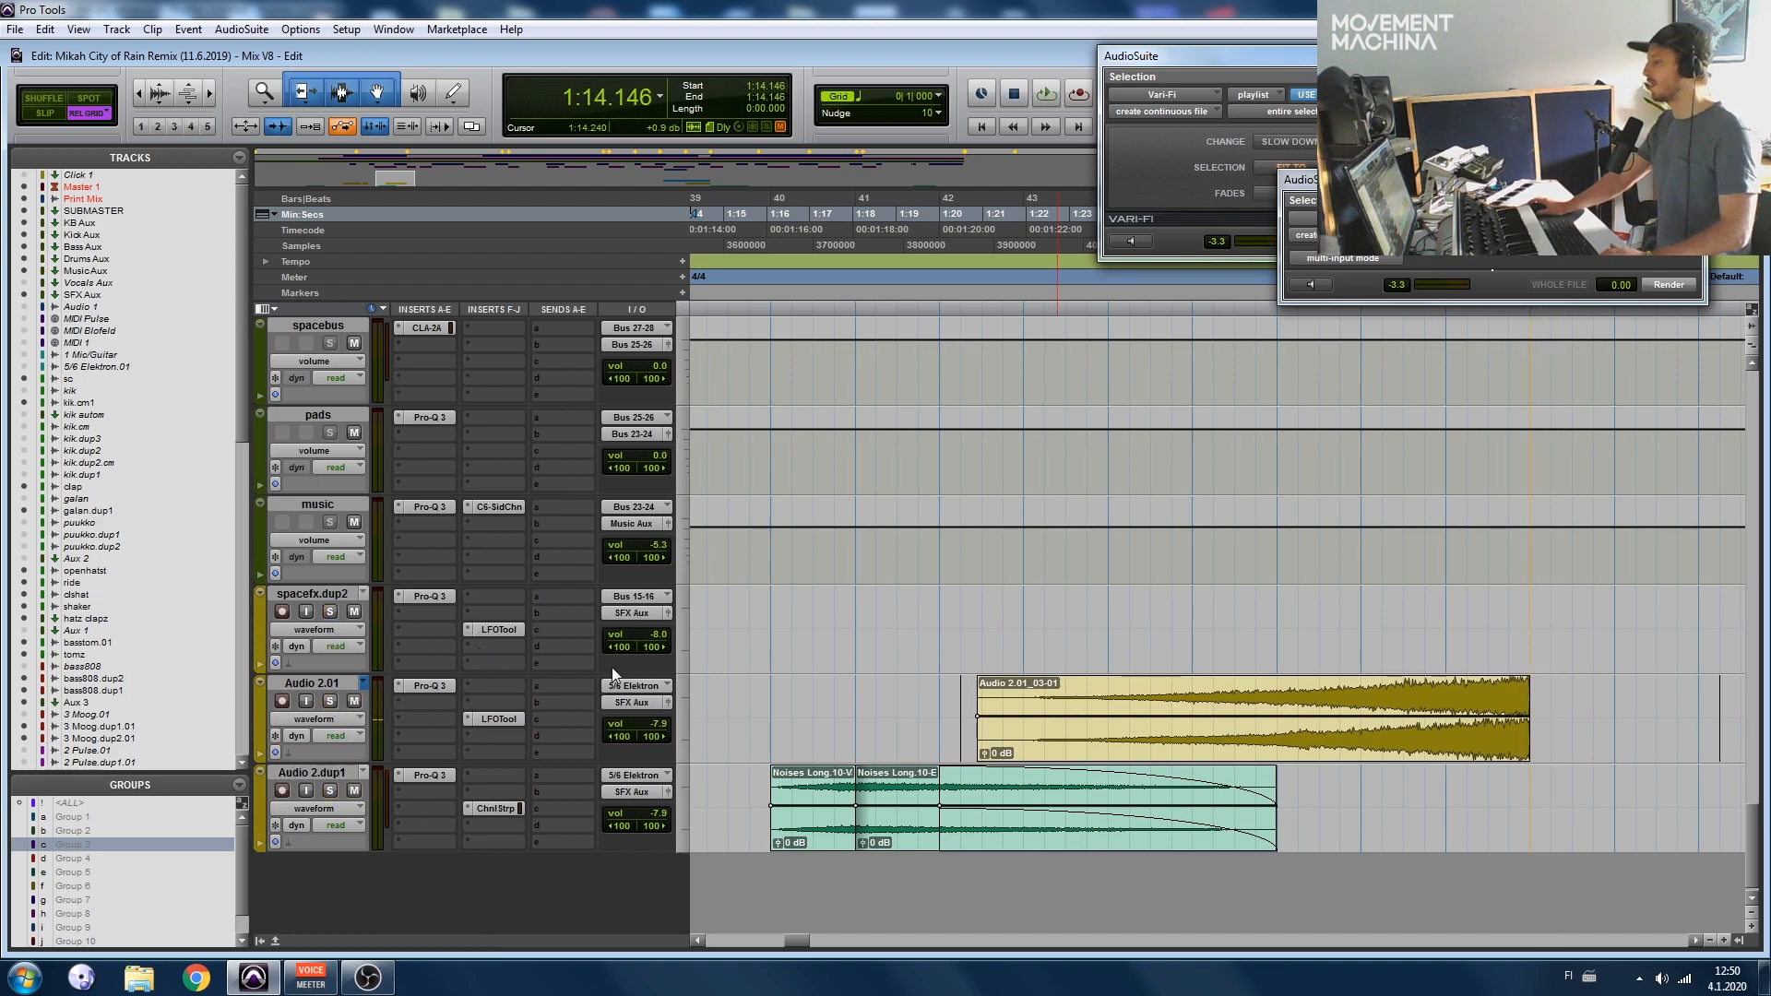
{"action": "left_click", "coordinate": [329, 791]}
{"action": "key", "text": "space"}
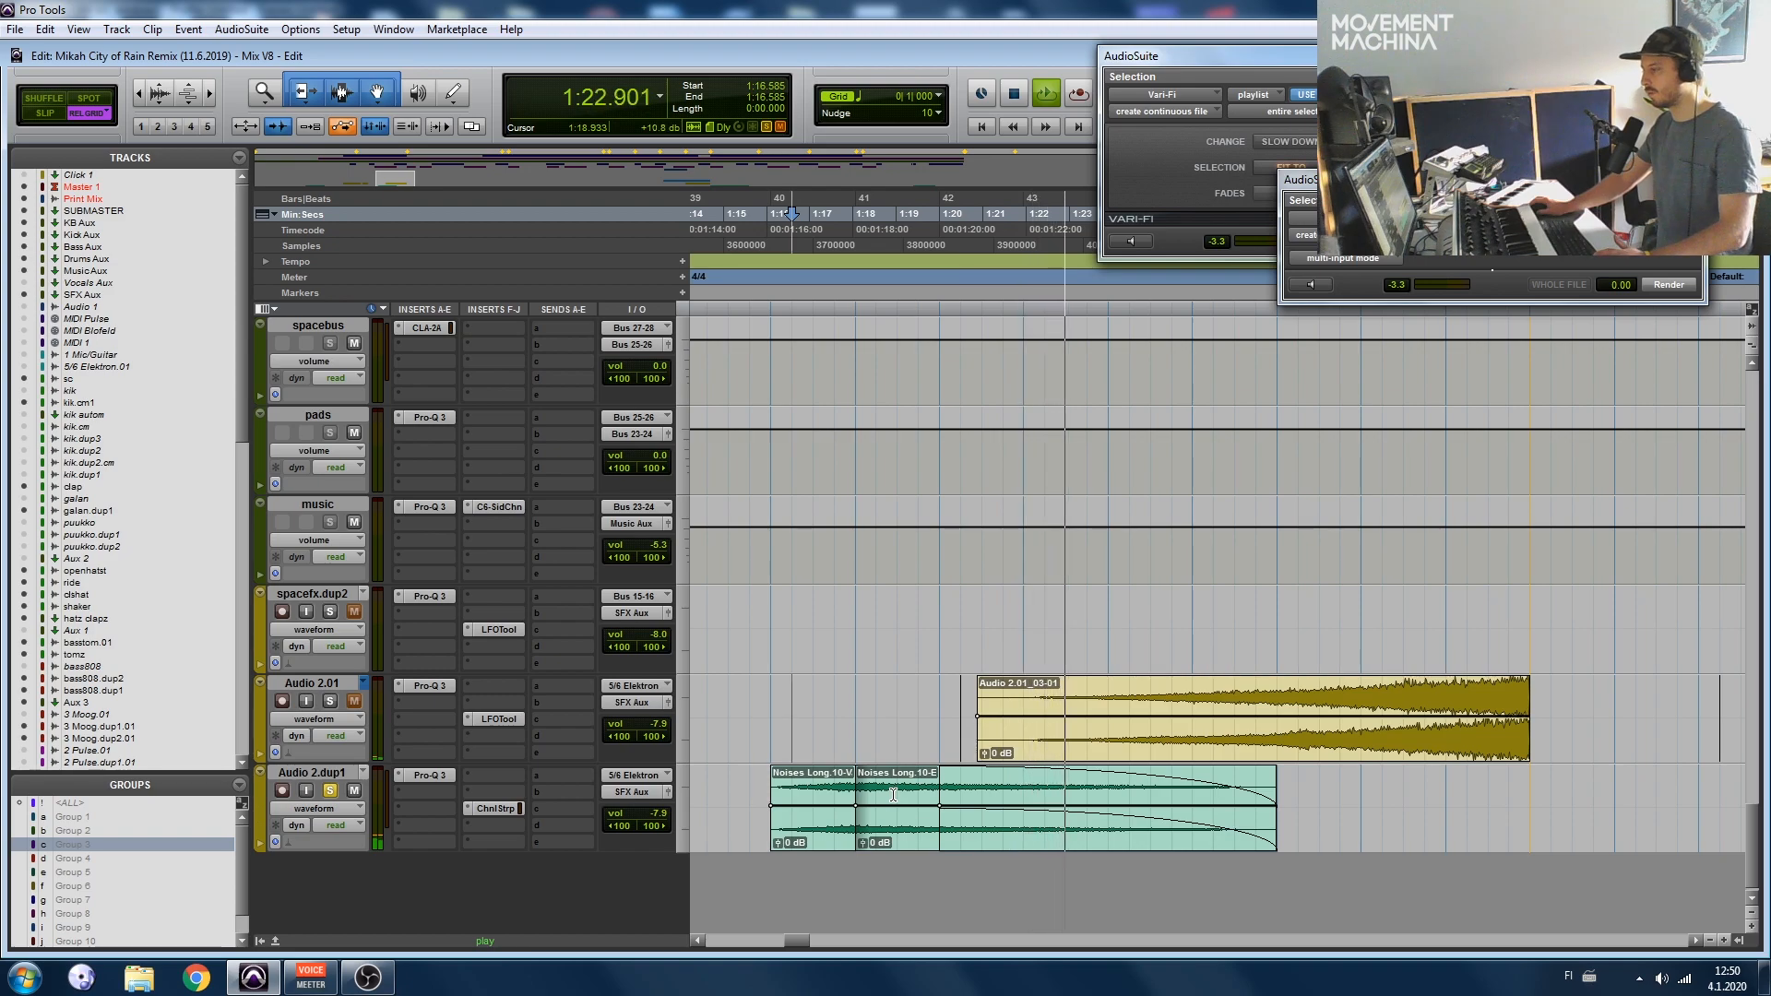
{"action": "left_click", "coordinate": [329, 791]}
{"action": "key", "text": "space"}
Step: Solo the Audio 2.01 track and listen to its riser from 1:28.292
{"action": "left_click", "coordinate": [328, 701]}
{"action": "key", "text": "space"}
{"action": "left_click", "coordinate": [1293, 589]}
{"action": "key", "text": "space"}
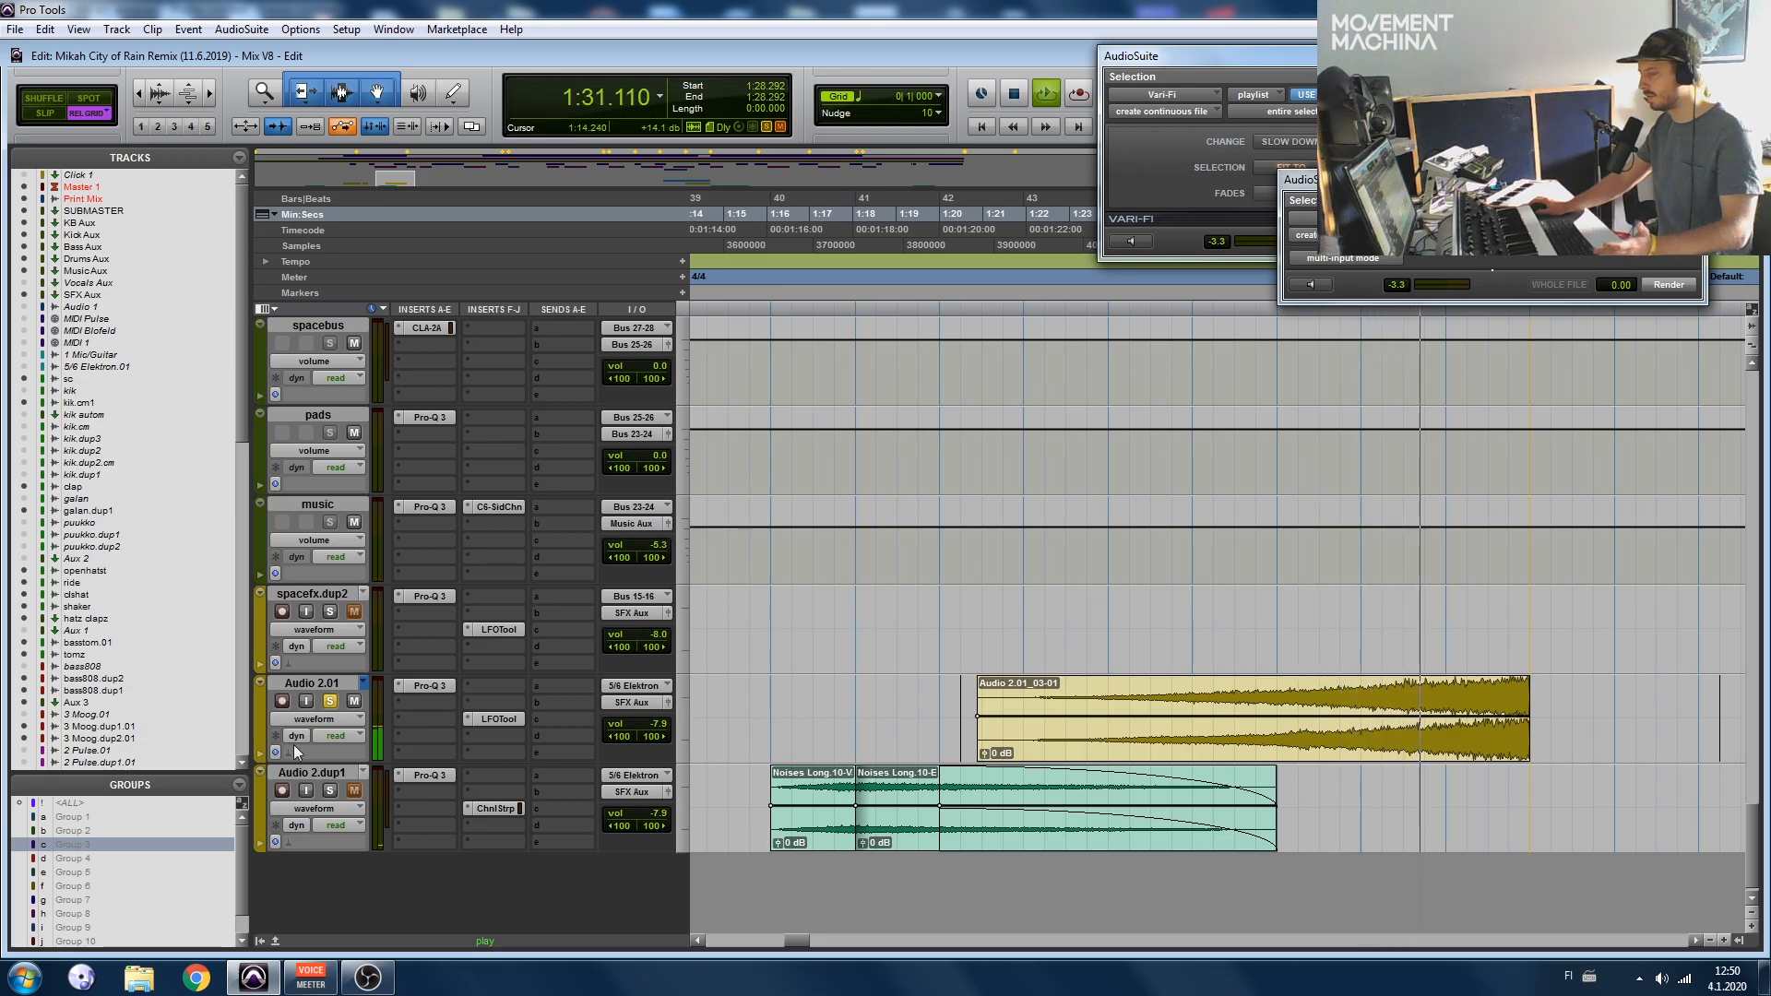
{"action": "key", "text": "ctrl+alt+["}
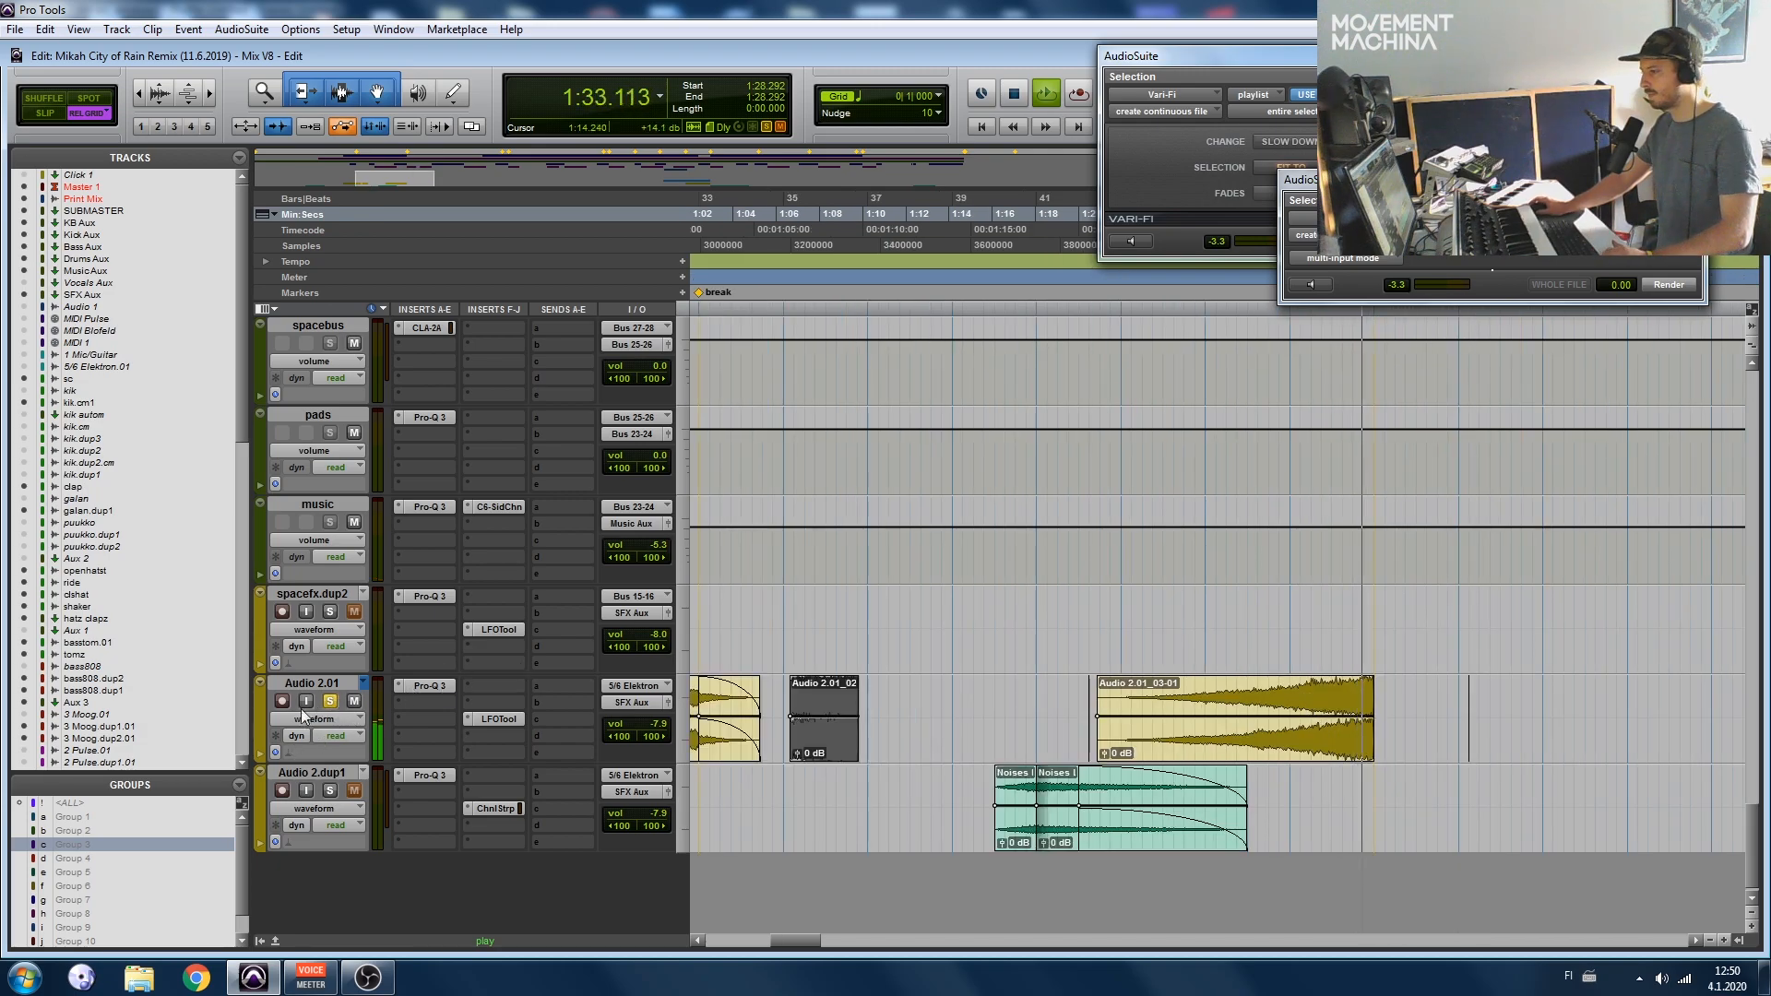
{"action": "key", "text": "space"}
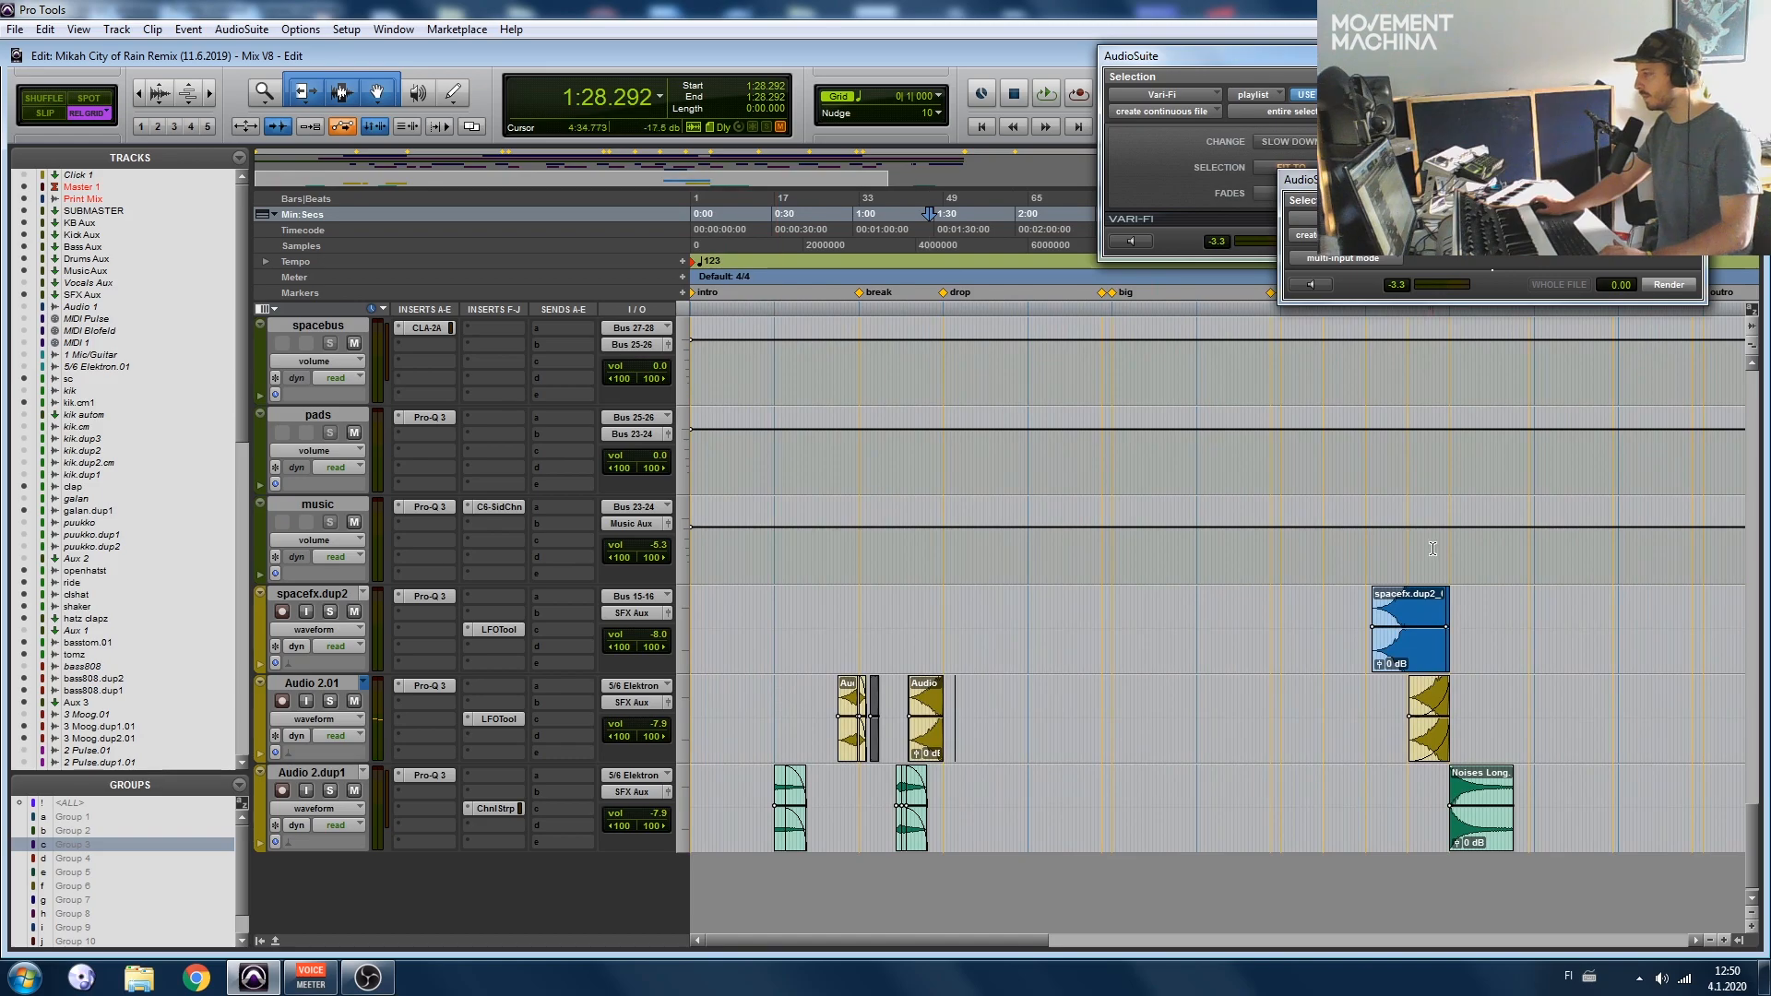
Step: Solo spacefx.dup2 and play its riser from 4:34.634 towards the drop, clearing the solo at the end
{"action": "left_click", "coordinate": [329, 612]}
{"action": "key", "text": "space"}
{"action": "key", "text": "t"}
{"action": "key", "text": "t"}
{"action": "key", "text": "t"}
{"action": "key", "text": "t"}
{"action": "key", "text": "r"}
{"action": "key", "text": "r"}
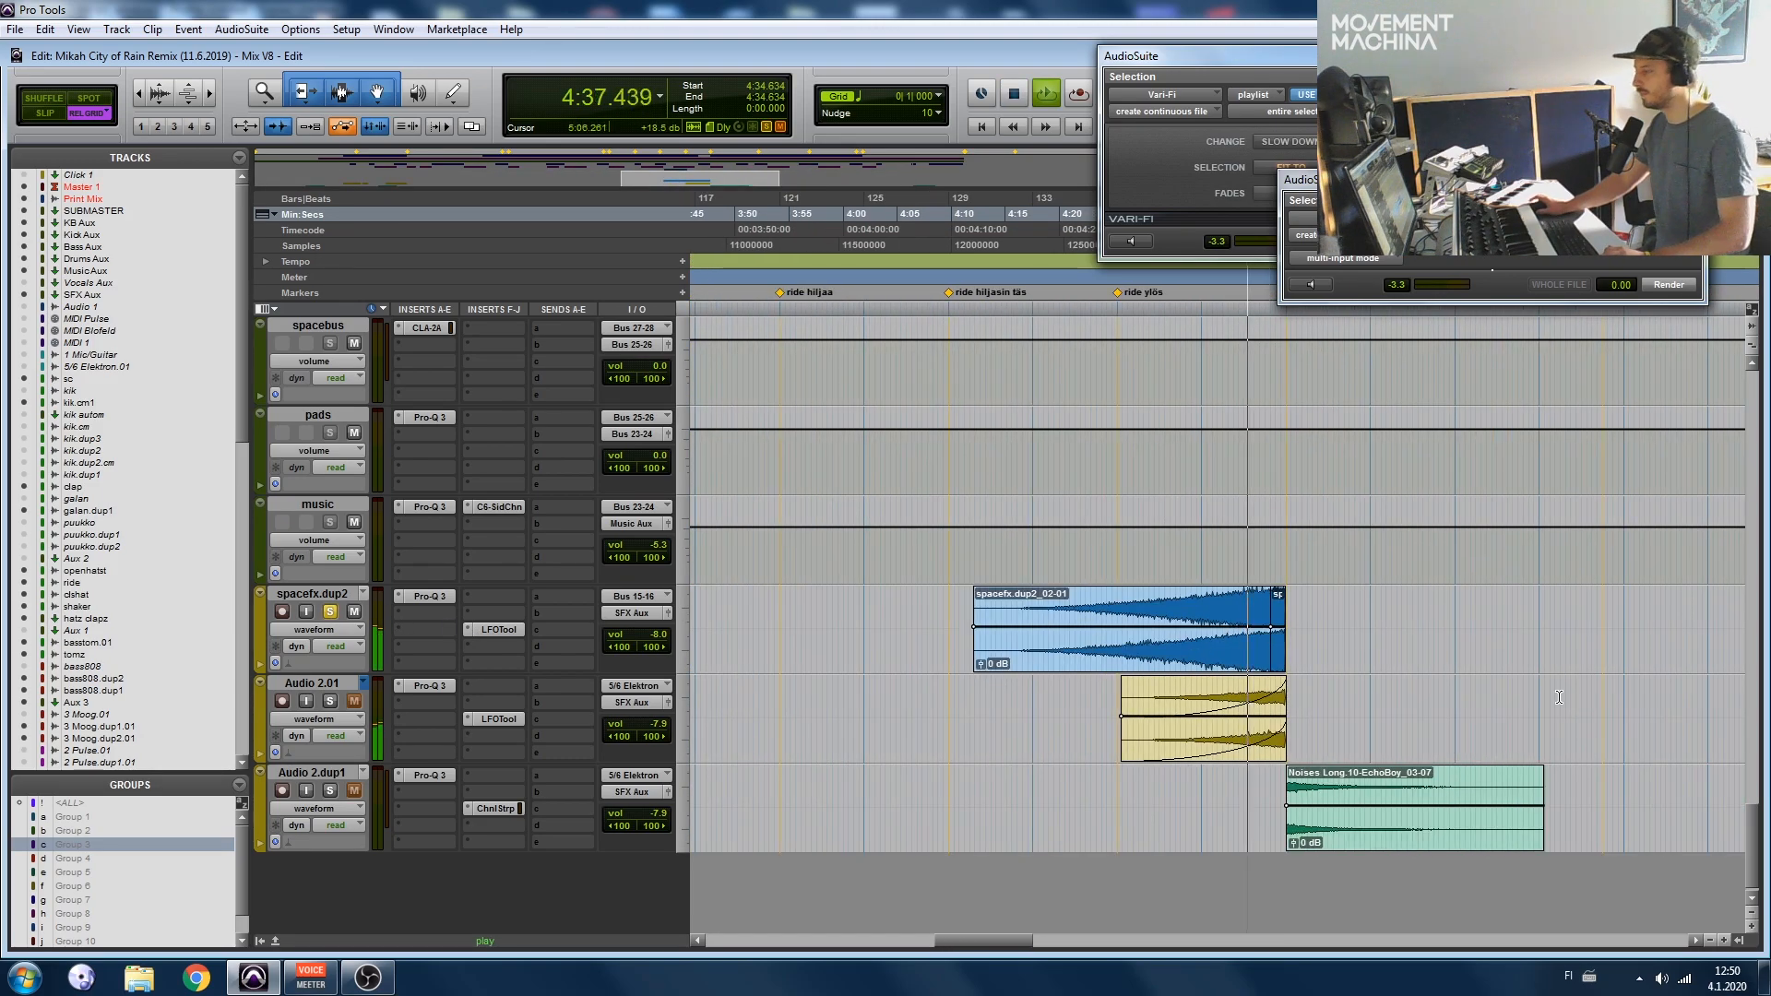
{"action": "key", "text": "t"}
{"action": "key", "text": "t"}
{"action": "key", "text": "t"}
{"action": "scroll", "coordinate": [1428, 606], "scroll_direction": "right", "scroll_amount": 3}
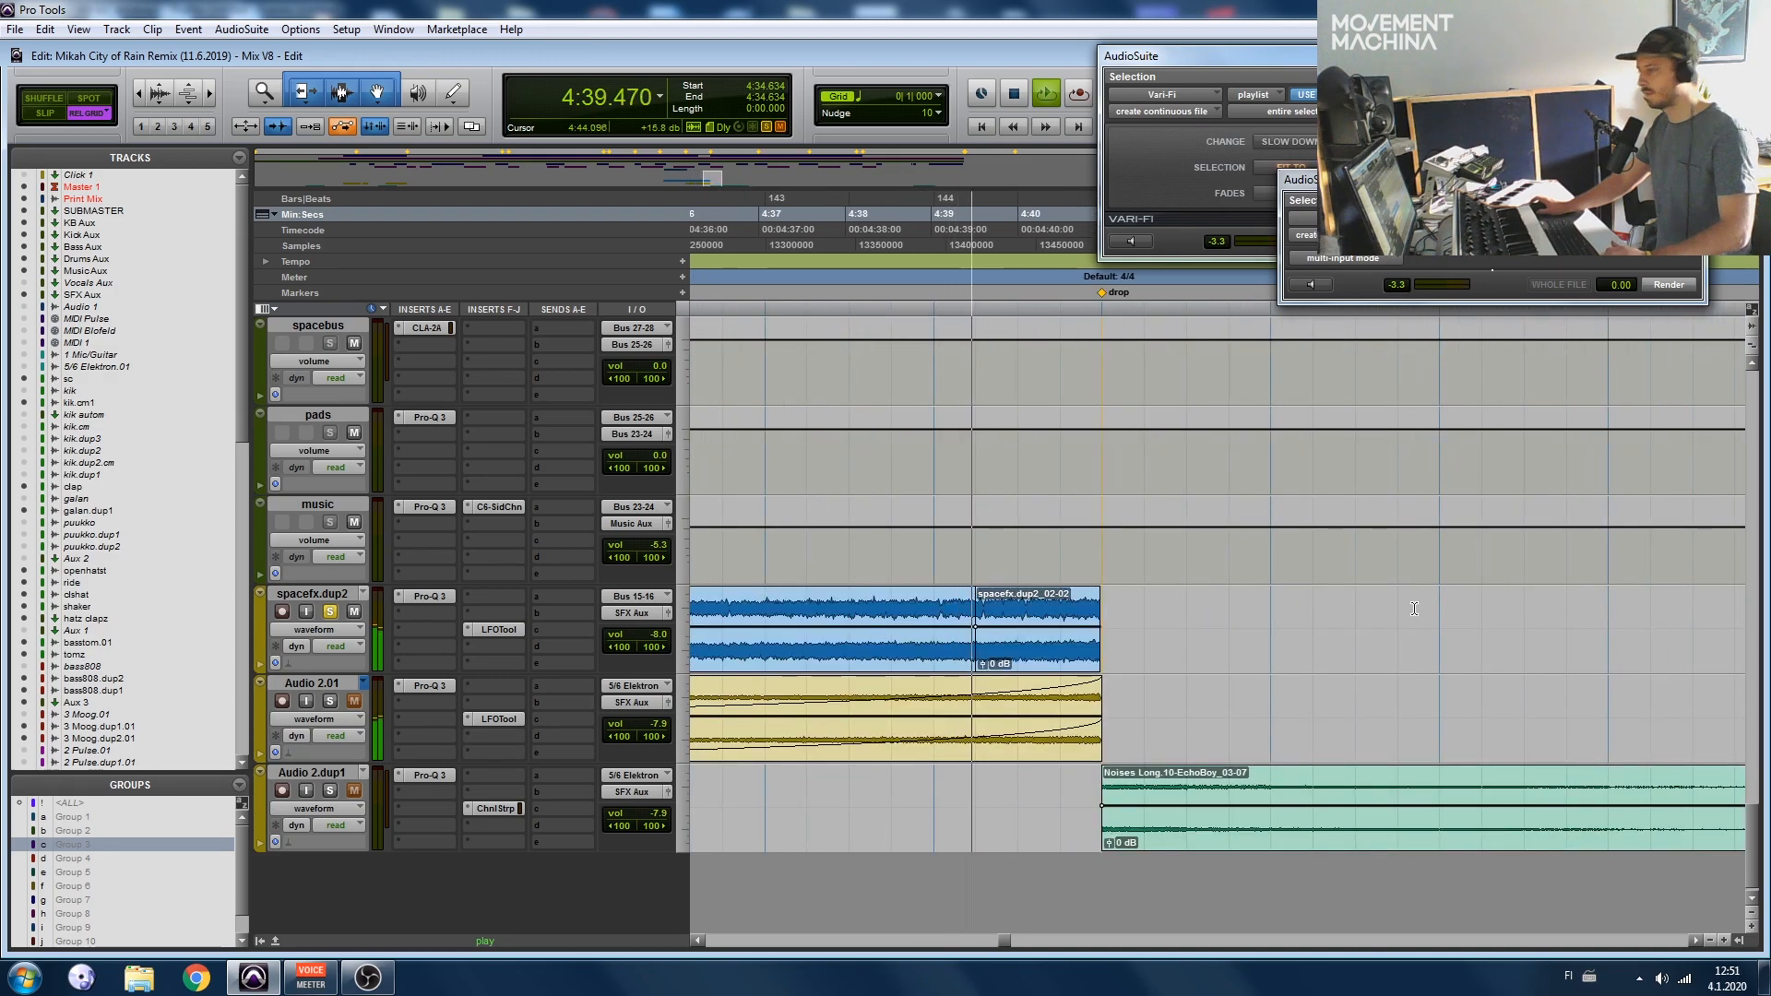
{"action": "left_click", "coordinate": [329, 611]}
{"action": "key", "text": "space"}
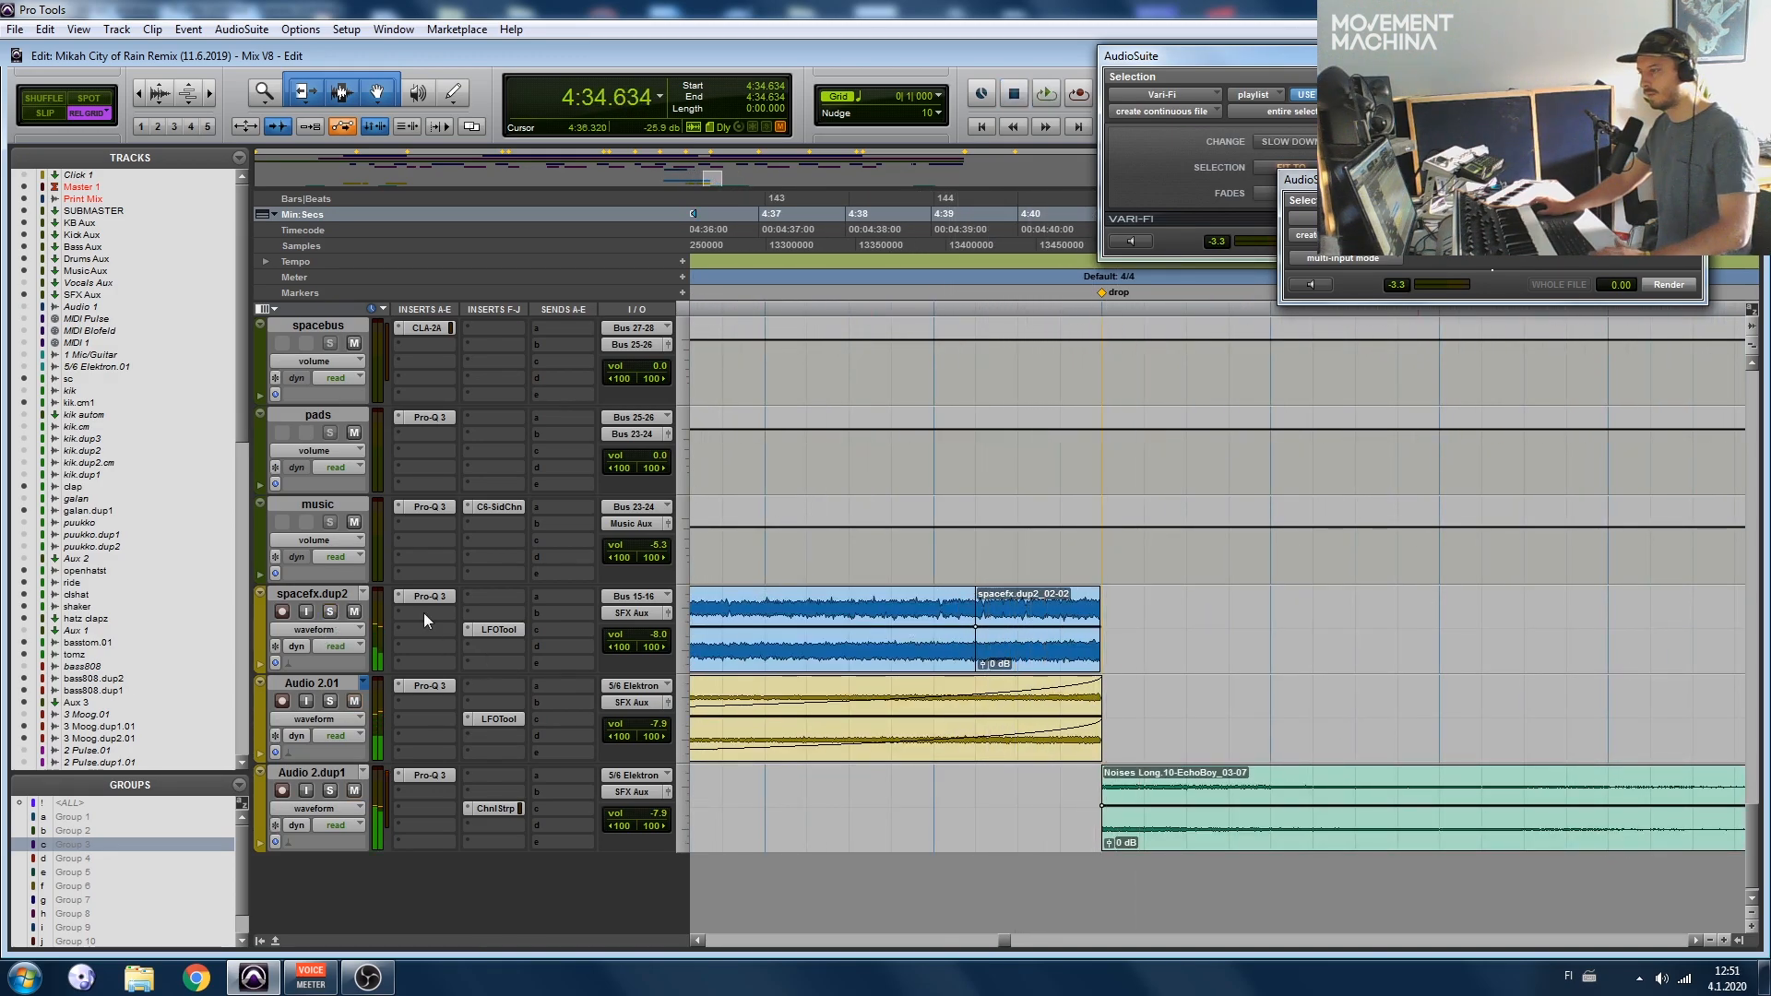
Step: Solo spacefx.dup2 again and compare its riser from 4:29.268 with its ending from 4:40.000
{"action": "left_click", "coordinate": [1012, 541]}
{"action": "key", "text": "space"}
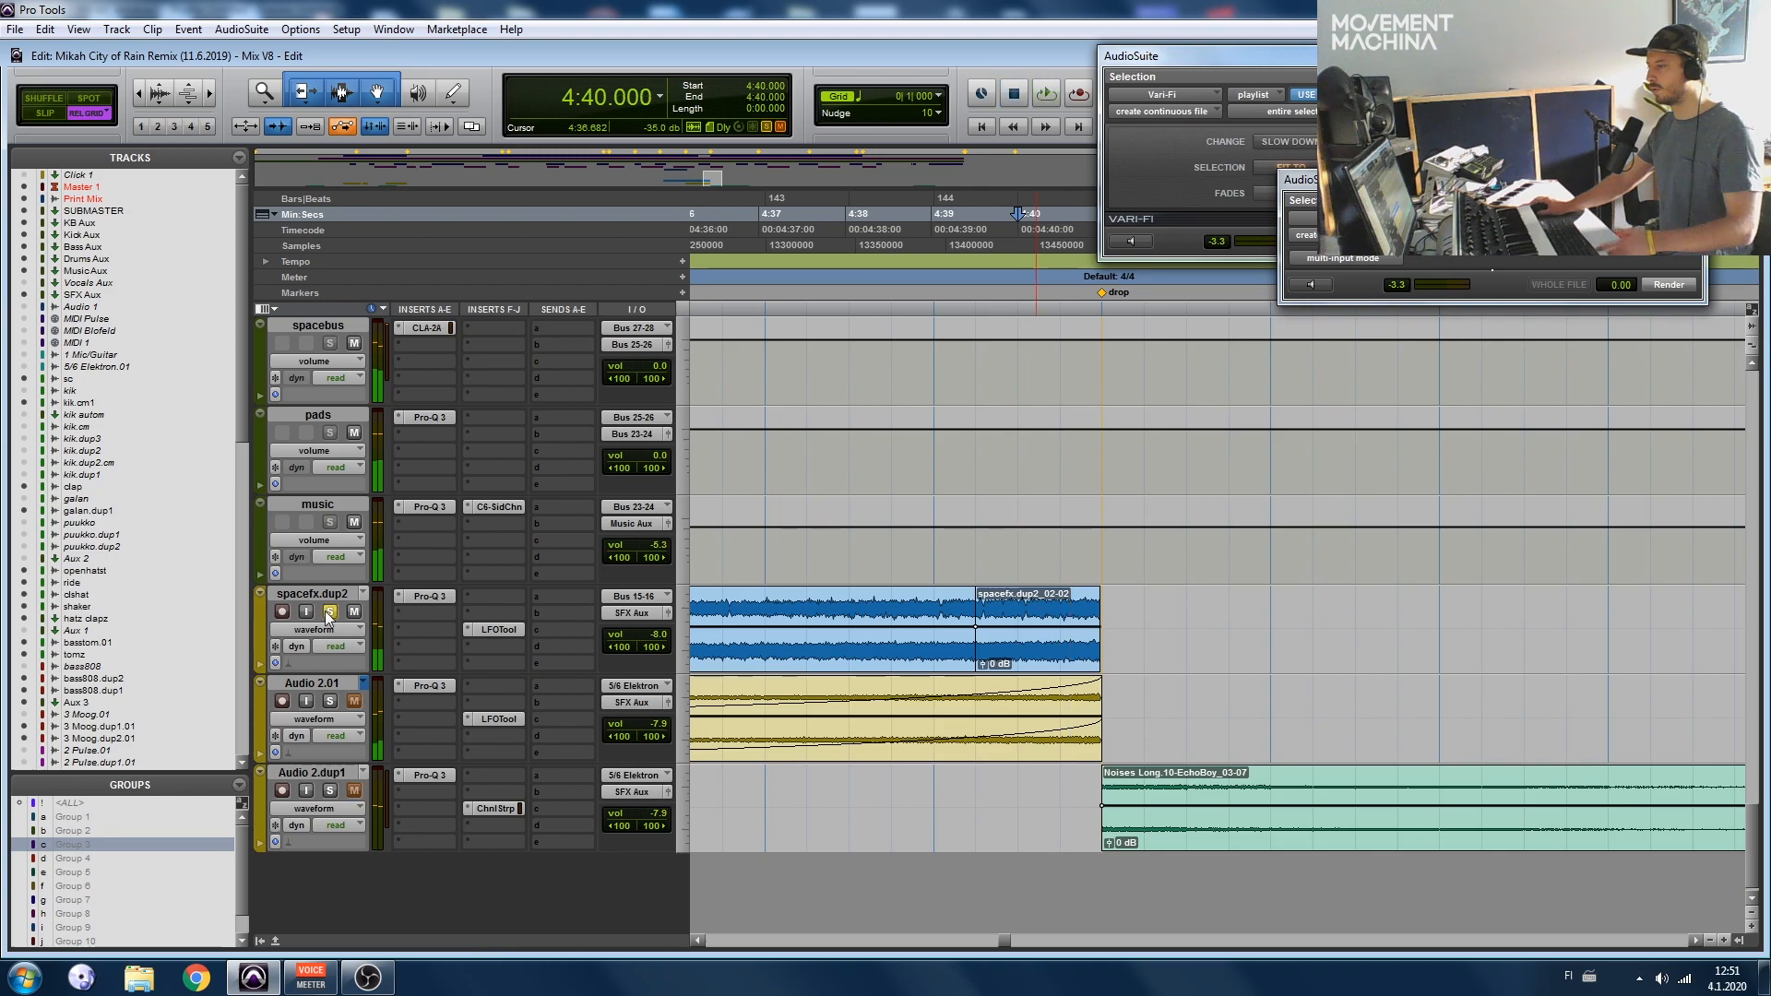
{"action": "key", "text": "r"}
{"action": "key", "text": "r"}
{"action": "left_click", "coordinate": [936, 632]}
{"action": "key", "text": "space"}
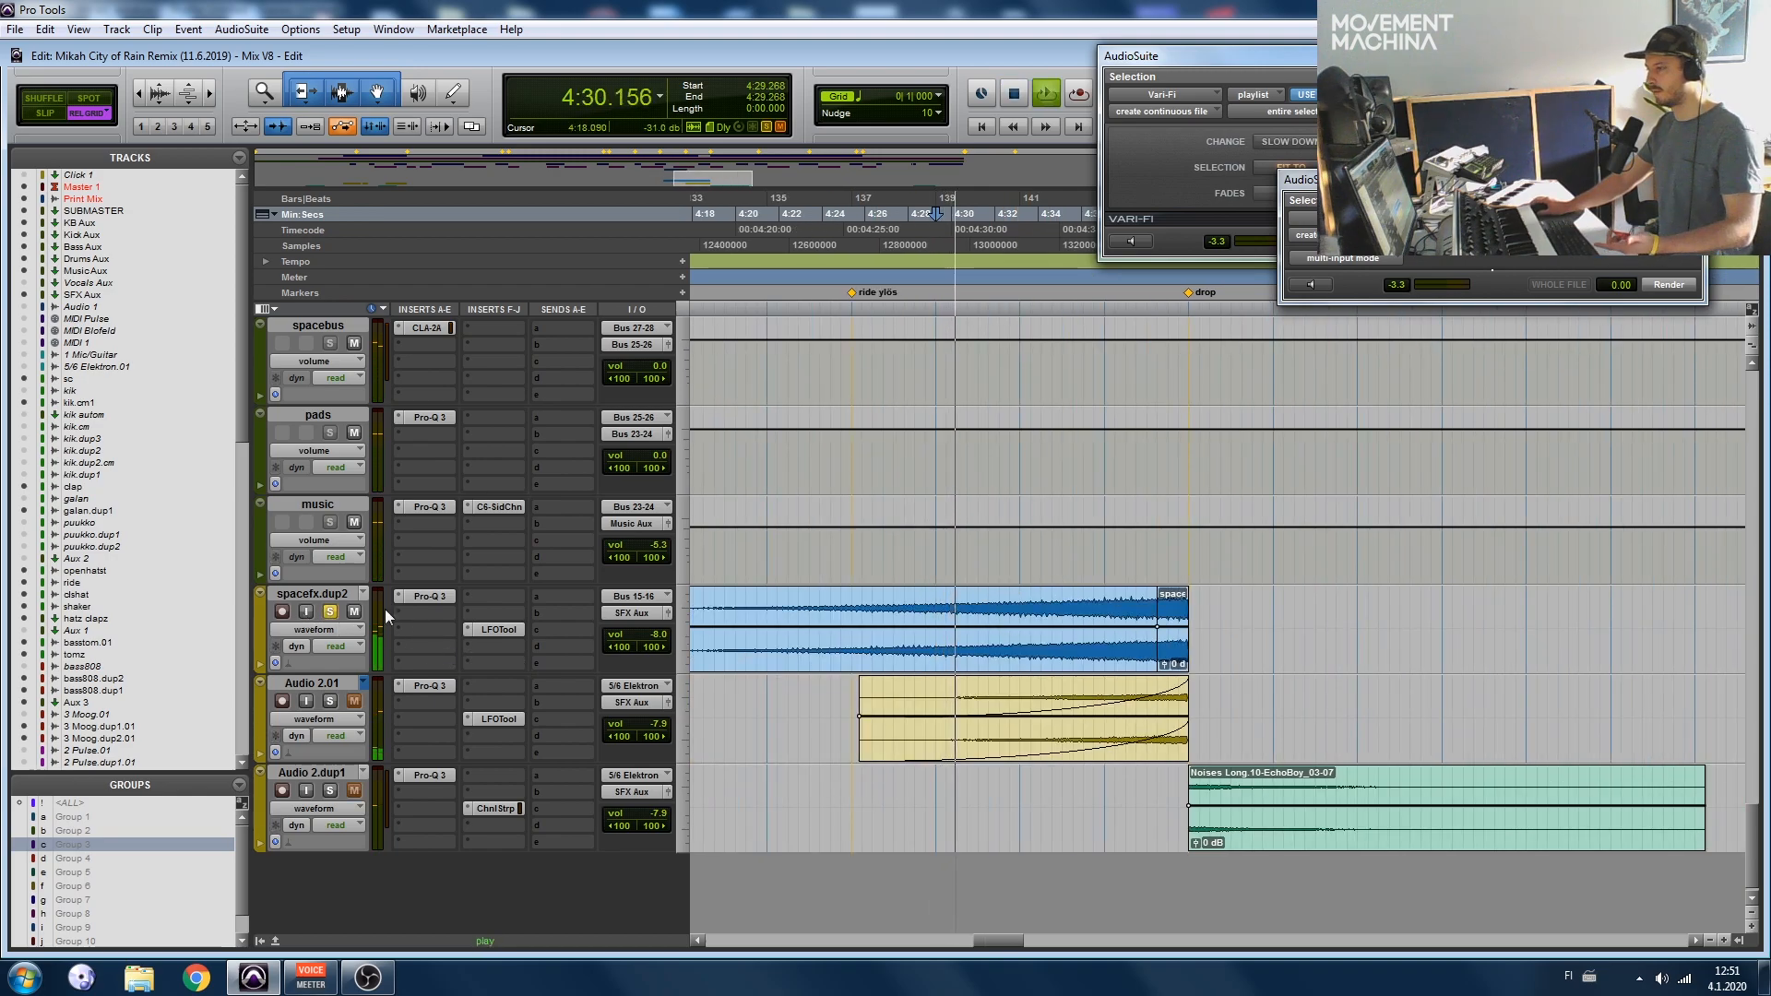
{"action": "key", "text": "space"}
{"action": "left_click", "coordinate": [1168, 546]}
{"action": "key", "text": "t"}
{"action": "key", "text": "t"}
{"action": "key", "text": "space"}
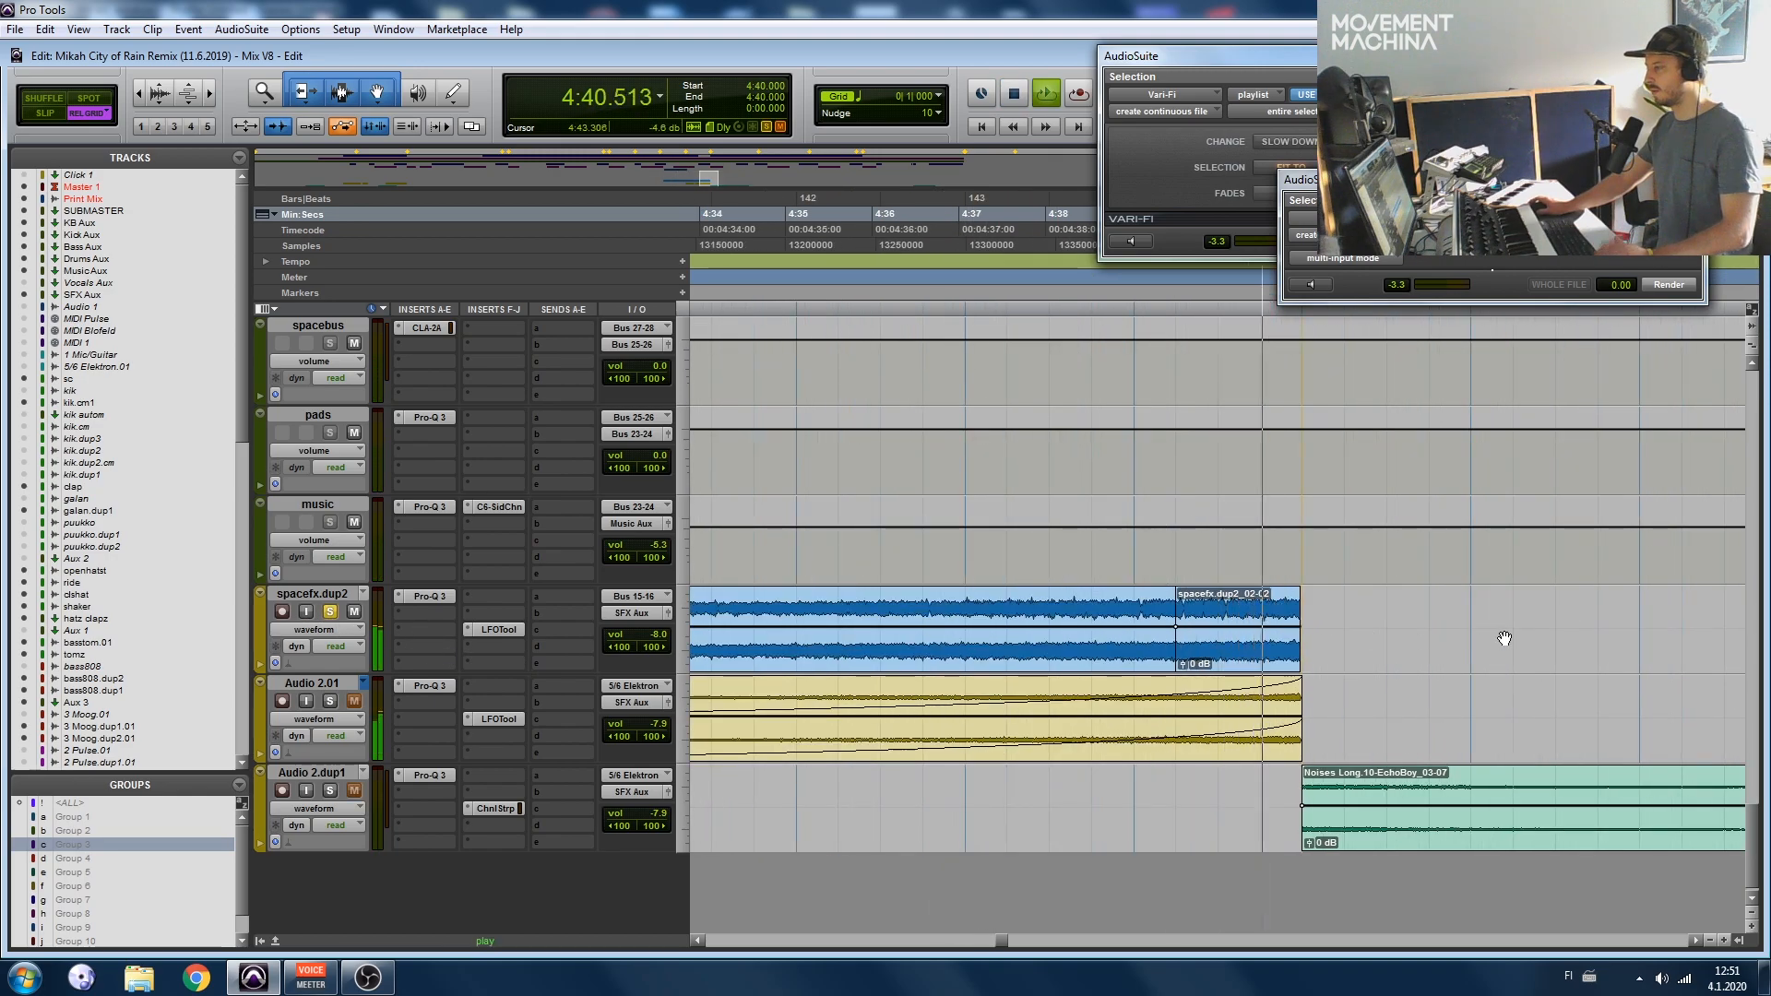
{"action": "key", "text": "space"}
Step: Copy a 0.466-second piece of the spacefx.dup2 riser's ending to 4:42.926, just after the drop
{"action": "key", "text": "r"}
{"action": "left_click_drag", "start_coordinate": [981, 661], "coordinate": [1116, 653]}
{"action": "key", "text": "r"}
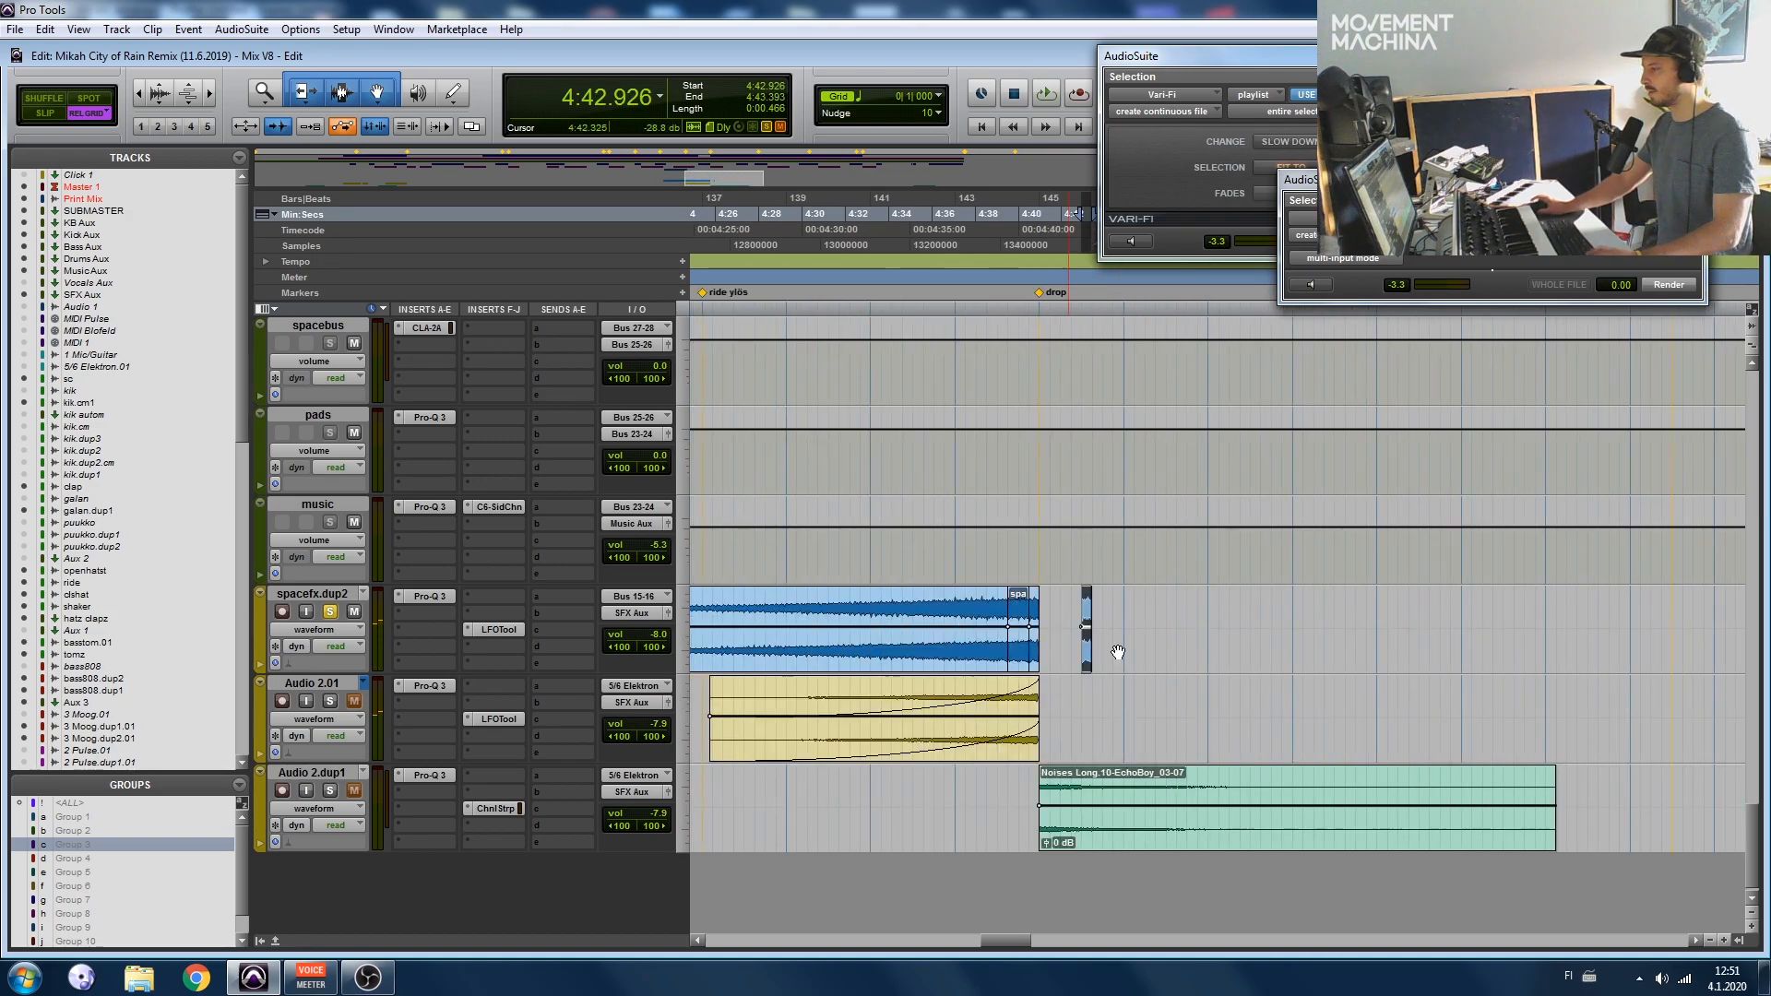
Step: Open the EchoBoy AudioSuite processor and set its style to Space Echo with a feedback of 1.05
{"action": "left_click", "coordinate": [241, 29]}
{"action": "mouse_move", "coordinate": [273, 114]}
{"action": "left_click", "coordinate": [447, 136]}
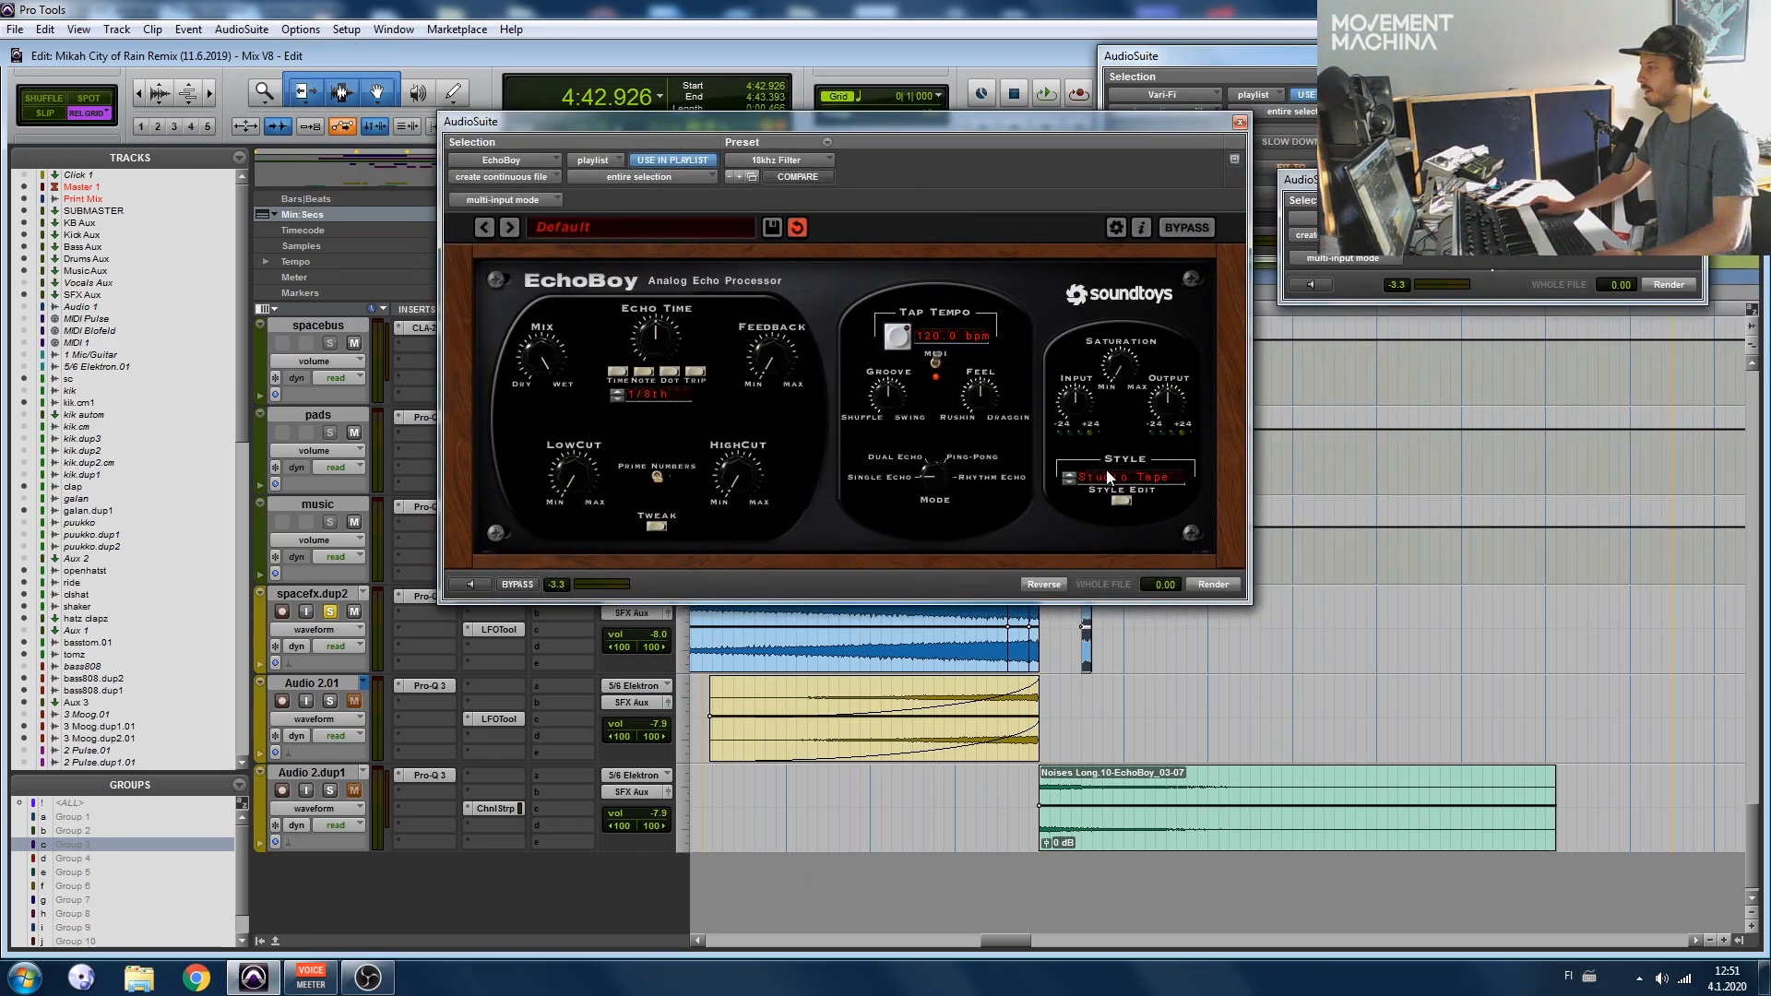
{"action": "left_click", "coordinate": [1107, 476]}
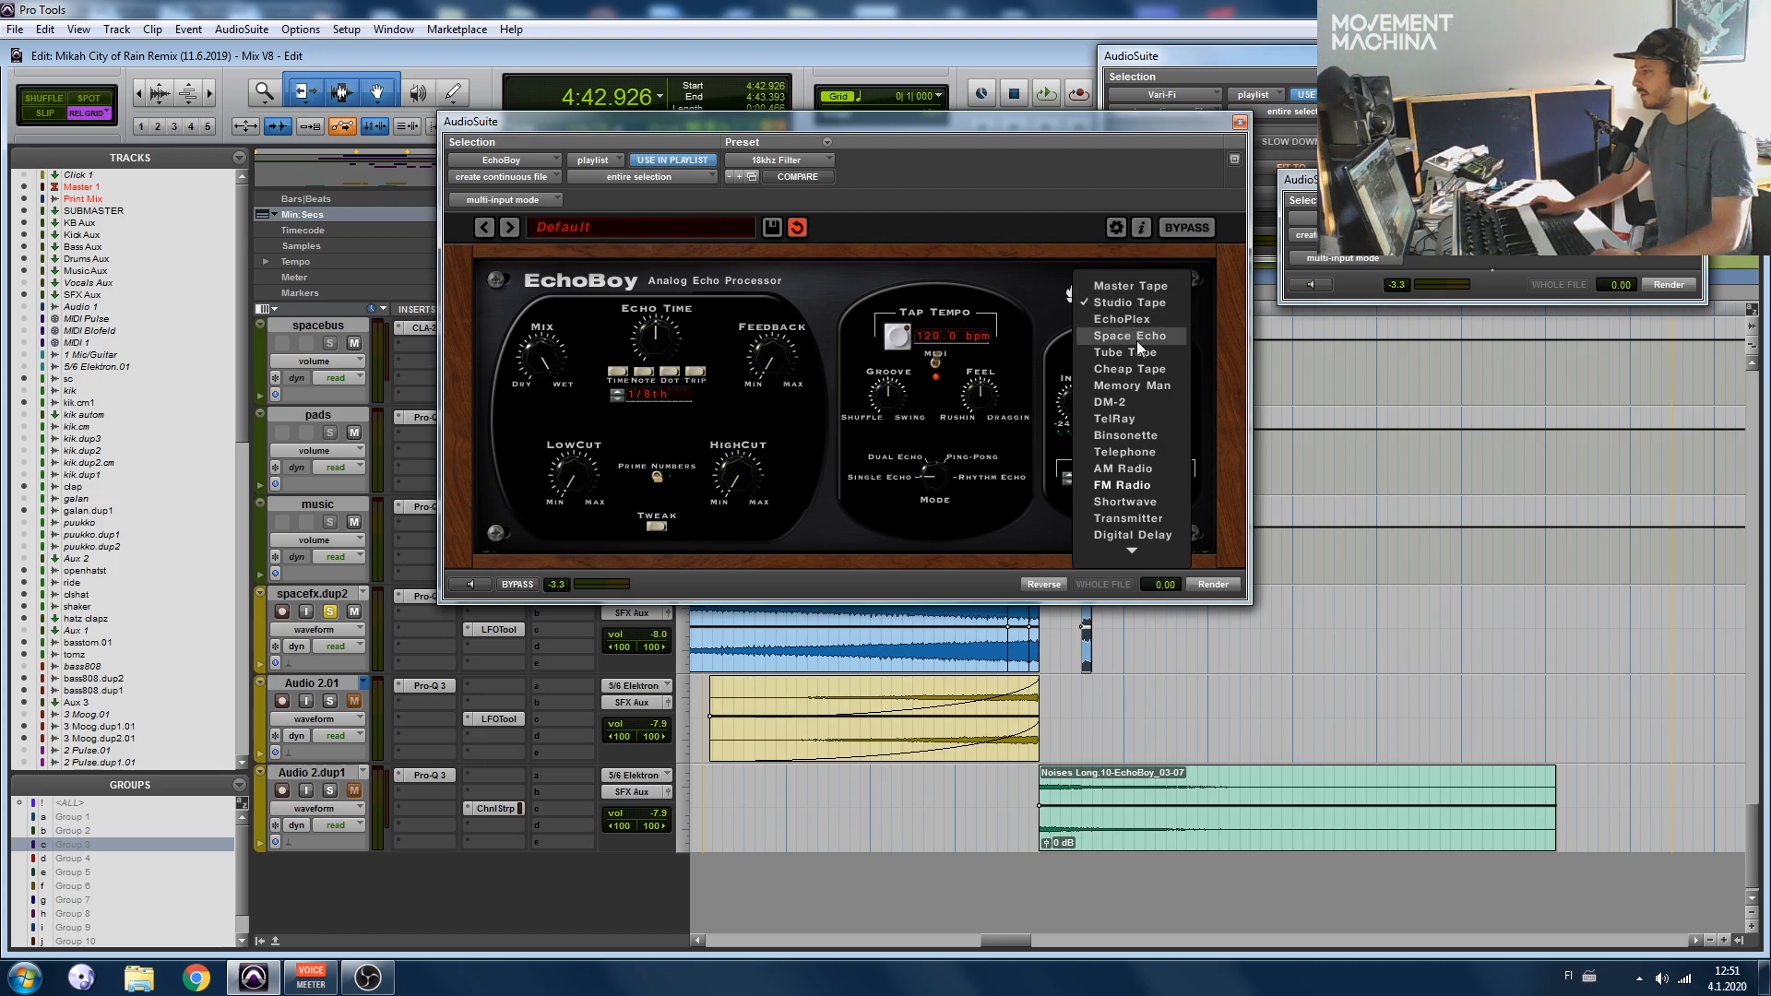
{"action": "left_click", "coordinate": [1130, 336]}
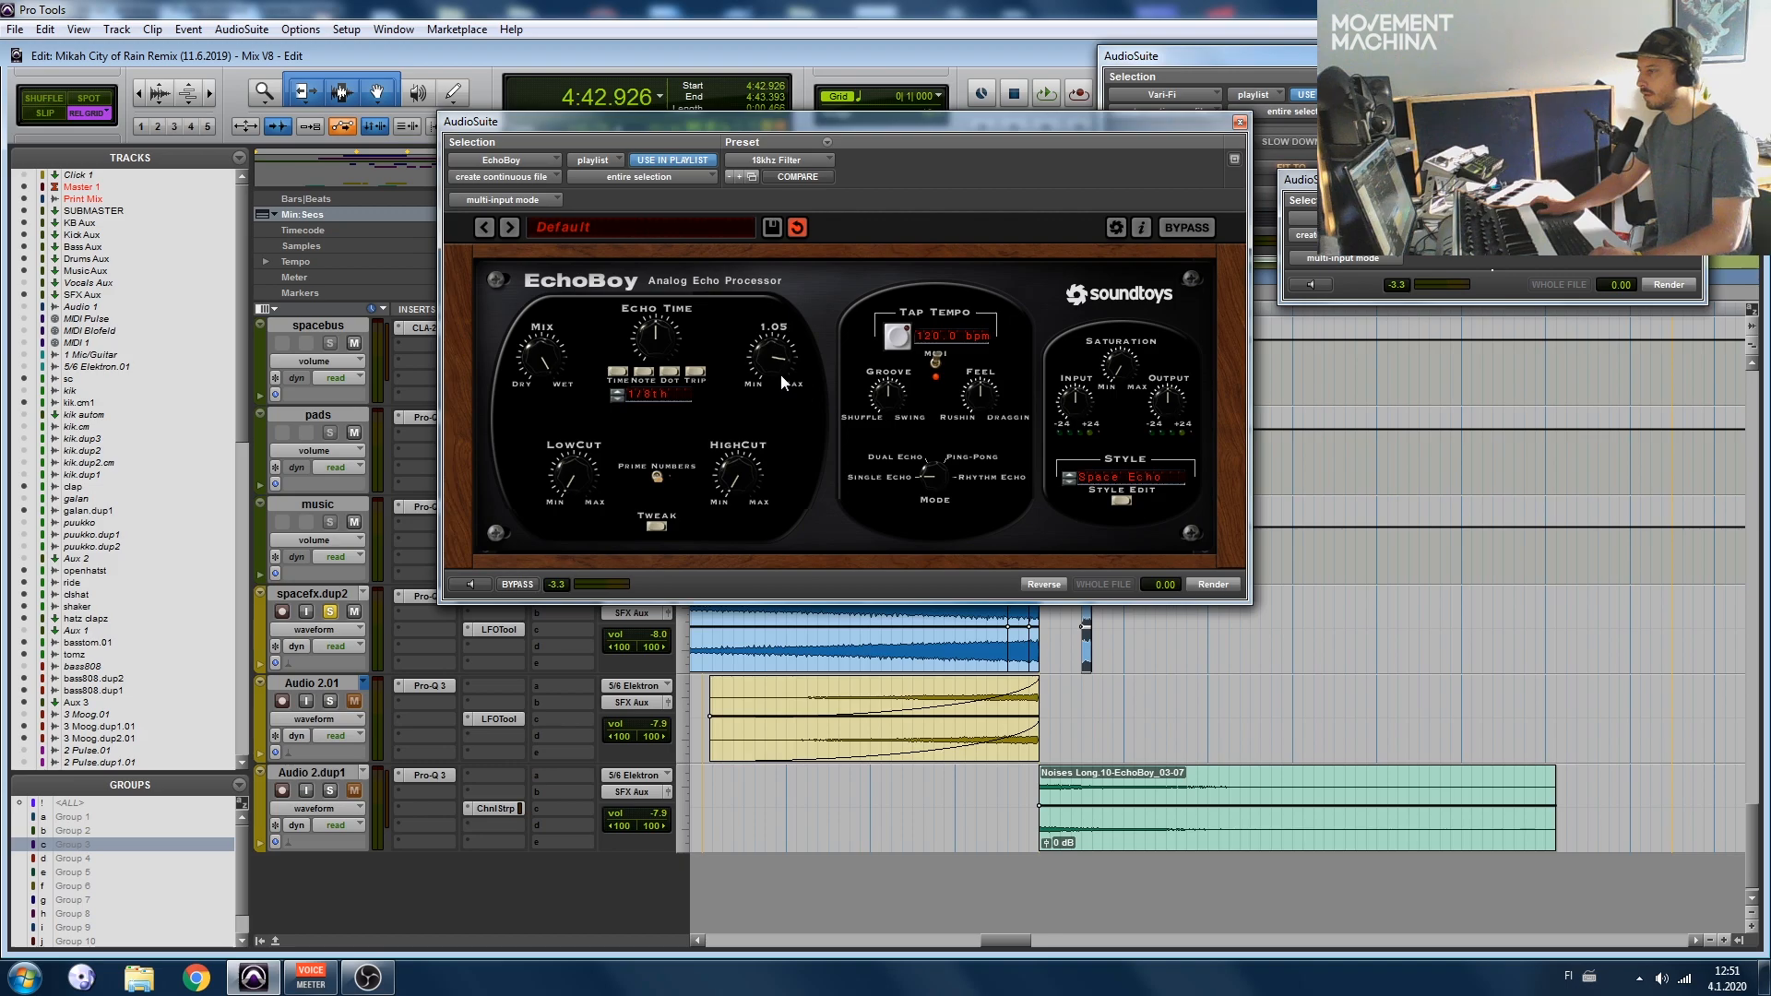
Step: Extend the selection well past the short copied clip, render EchoBoy across it and audition the echo tail
{"action": "left_click_drag", "start_coordinate": [989, 123], "coordinate": [725, 84]}
{"action": "left_click_drag", "start_coordinate": [1093, 628], "coordinate": [1476, 609]}
{"action": "left_click", "coordinate": [949, 544]}
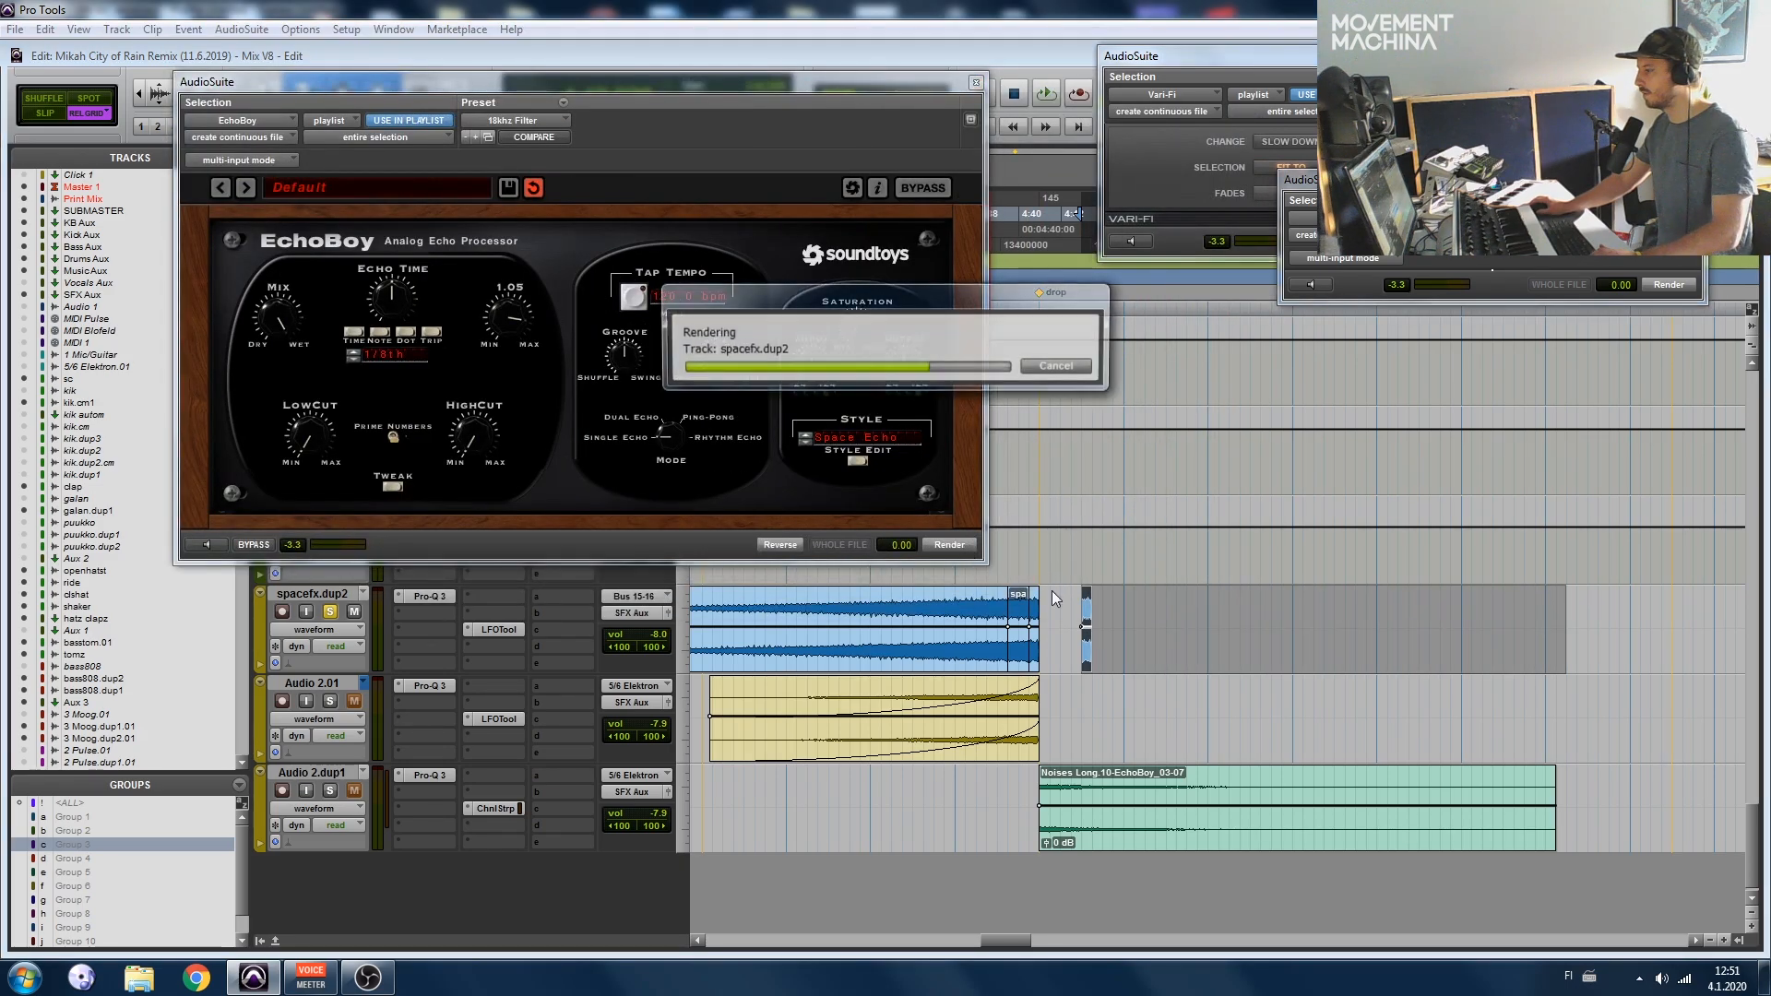
{"action": "key", "text": "space"}
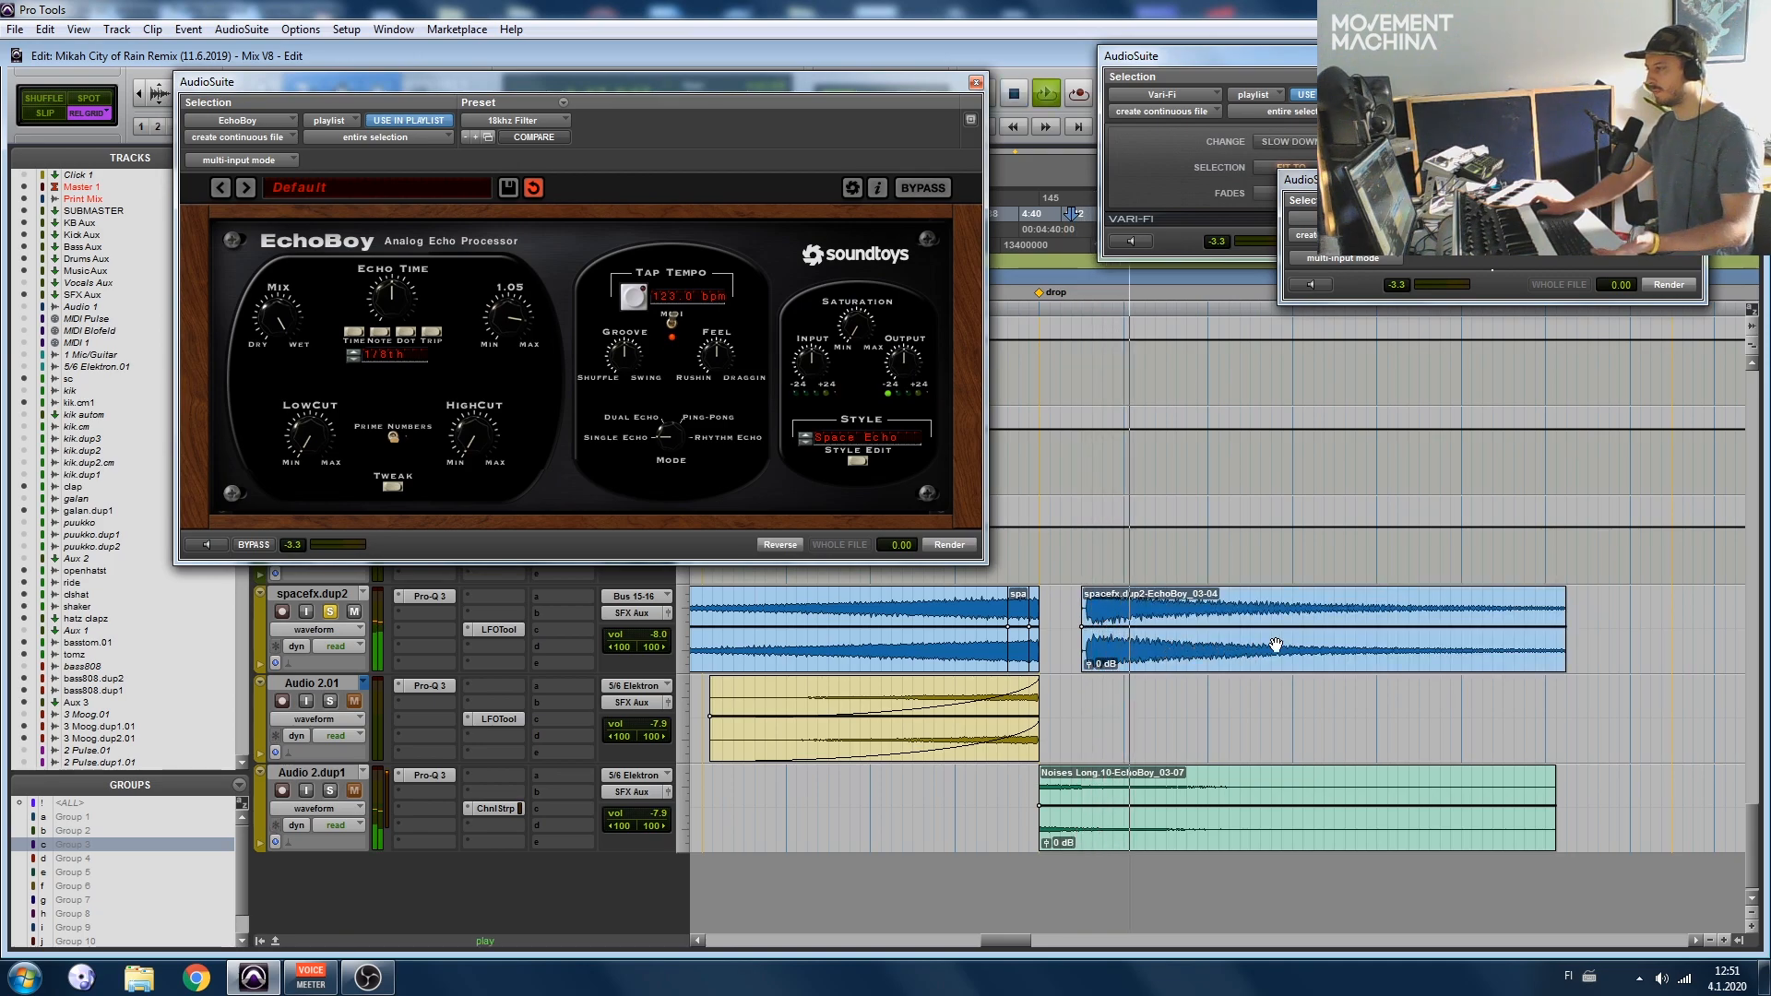
{"action": "key", "text": "space"}
Step: Undo the Space Echo render and render the same selection with the EchoPlex style, playing the result
{"action": "key", "text": "ctrl+z"}
{"action": "left_click", "coordinate": [865, 440]}
{"action": "left_click", "coordinate": [875, 274]}
{"action": "left_click", "coordinate": [941, 547]}
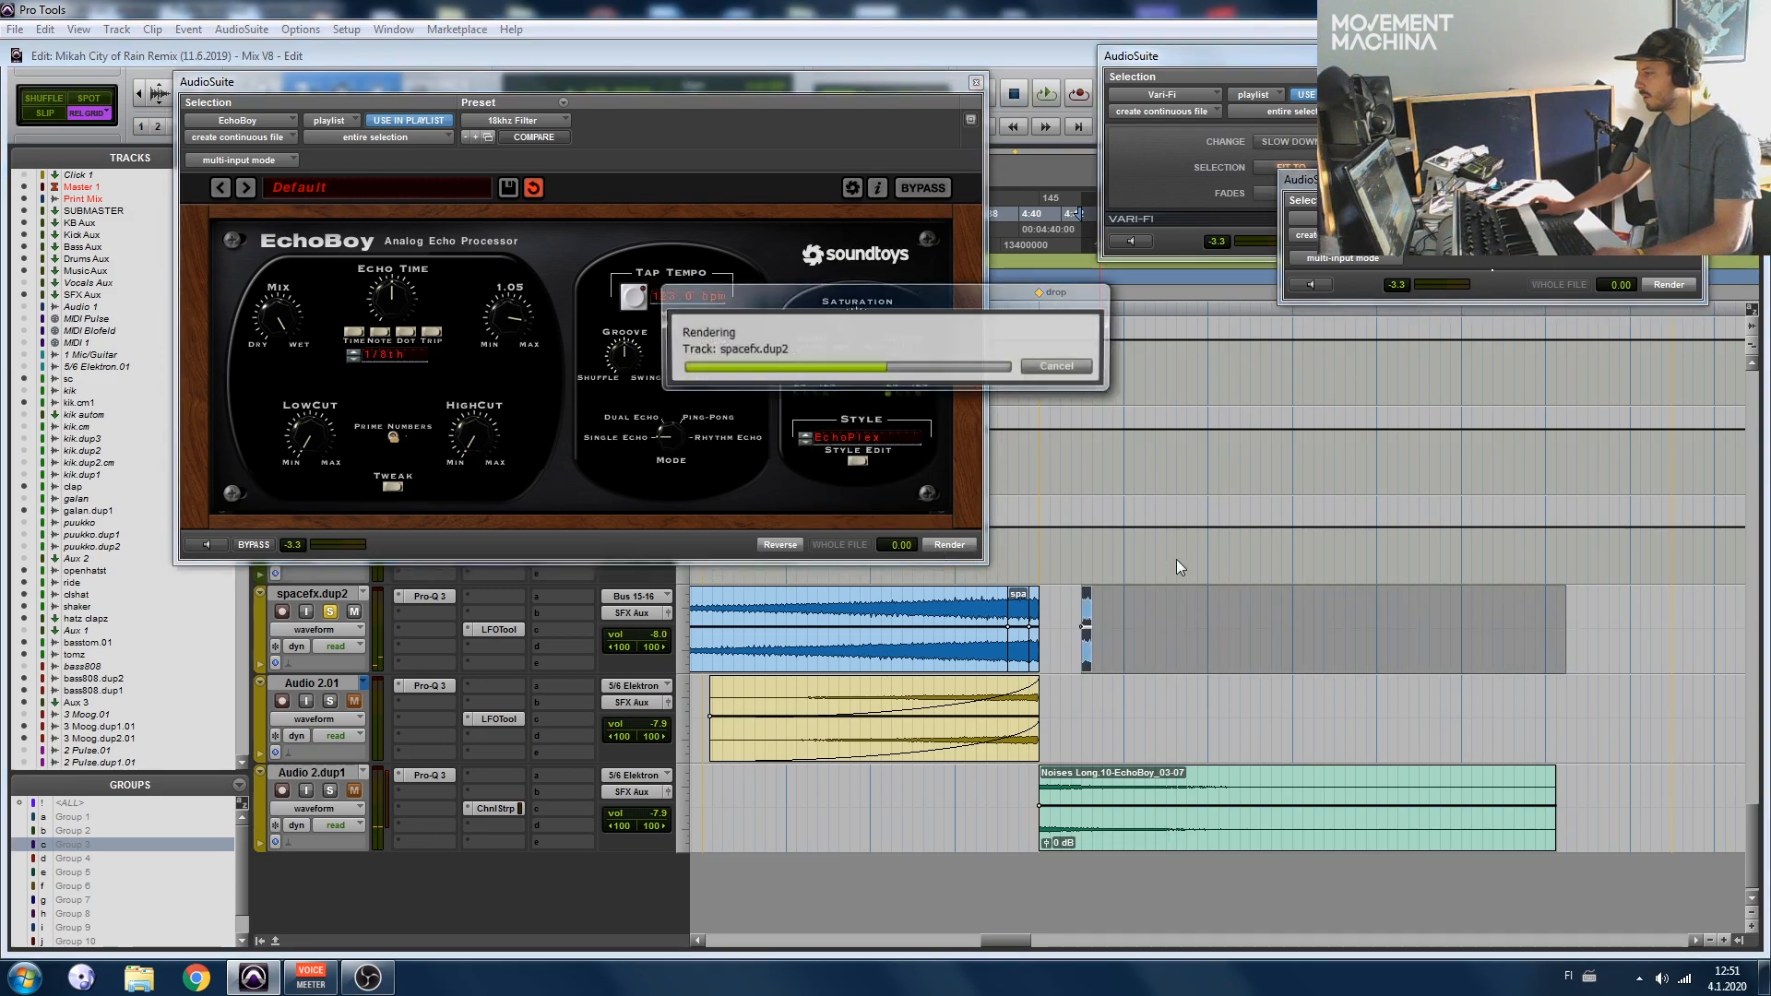
{"action": "key", "text": "space"}
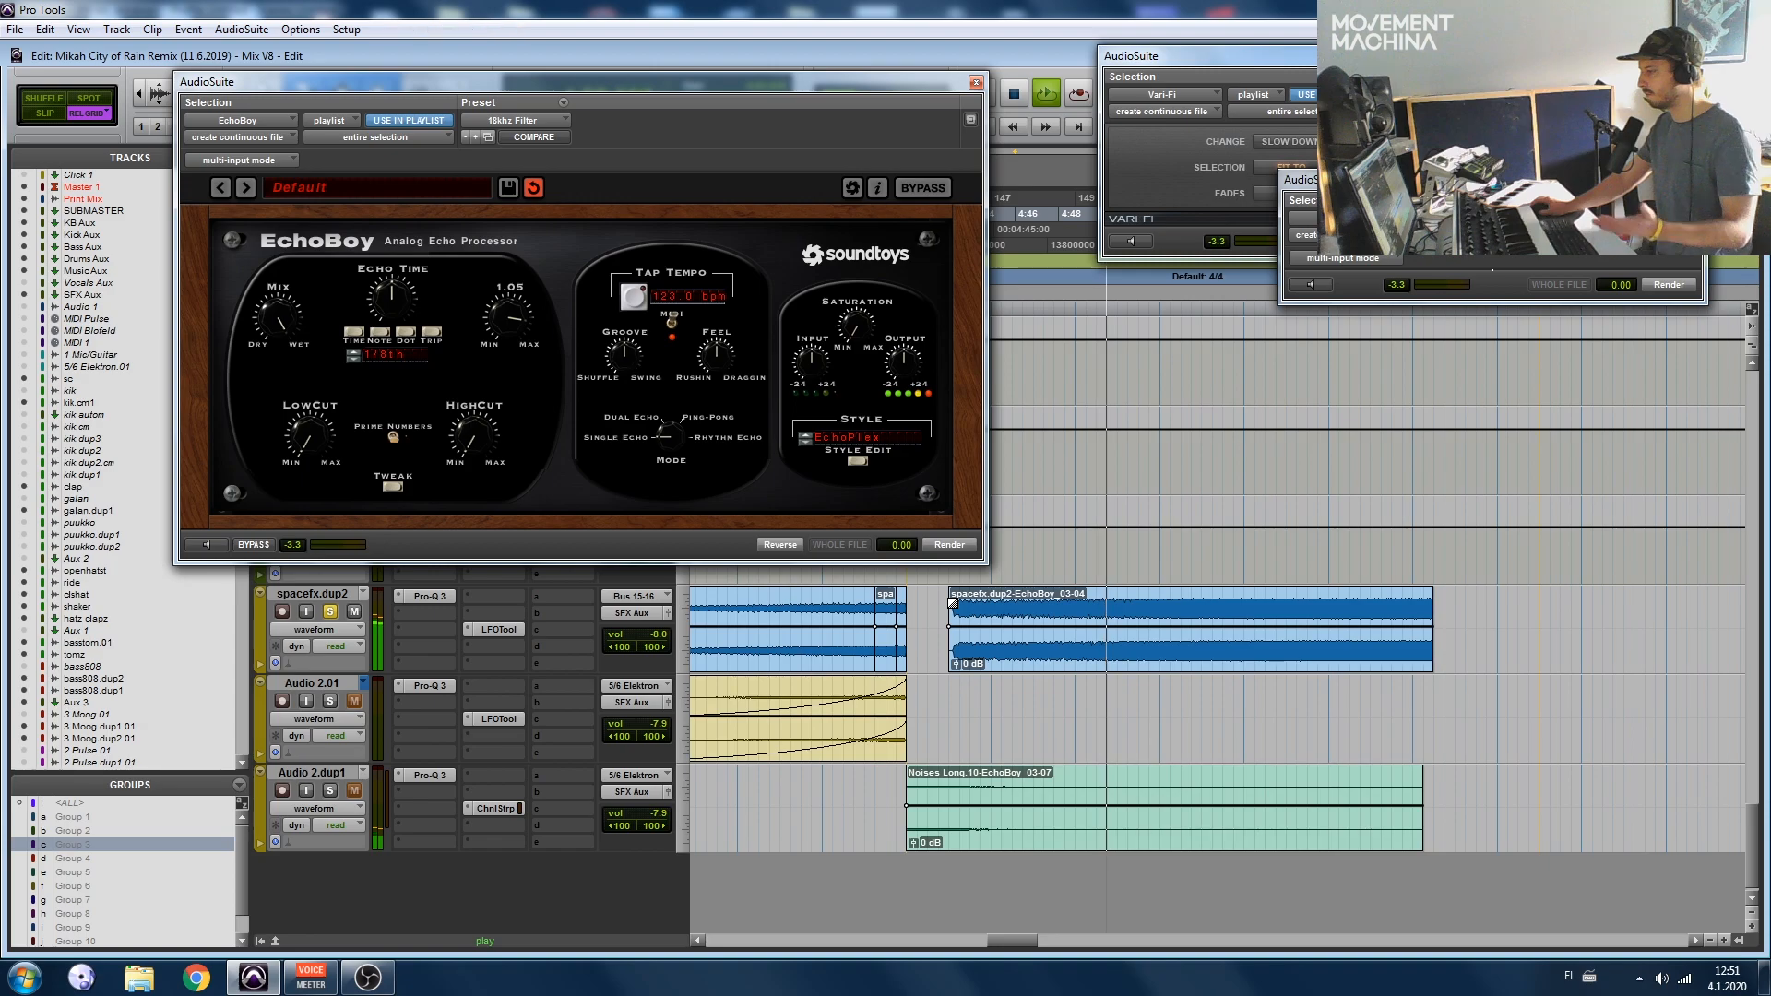
Step: Cut away the rear part of the rendered echo clip, fade in the remainder and audition it
{"action": "double_click", "coordinate": [972, 613]}
{"action": "left_click_drag", "start_coordinate": [1429, 614], "coordinate": [1125, 618]}
{"action": "left_click", "coordinate": [1353, 648]}
{"action": "key", "text": "Delete"}
{"action": "key", "text": "space"}
{"action": "key", "text": "space"}
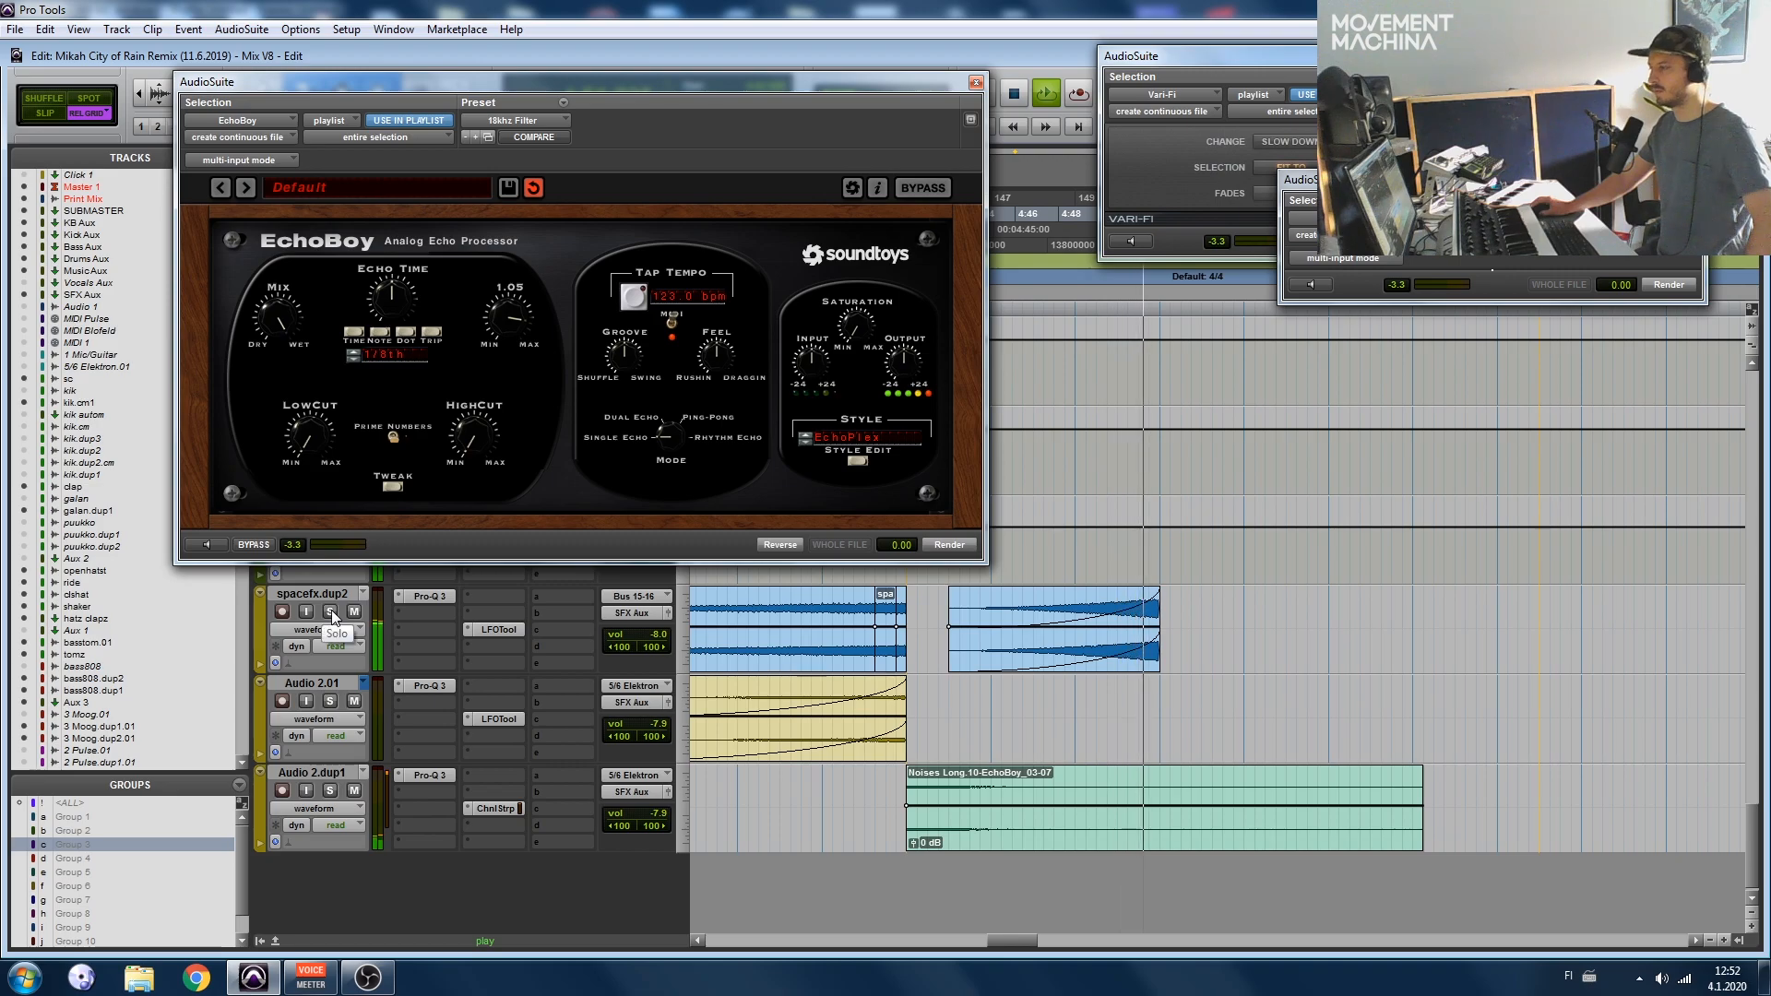
Step: Delete the processed echo clip after the drop on the spacefx.dup2 track
{"action": "left_click_drag", "start_coordinate": [1254, 613], "coordinate": [921, 635]}
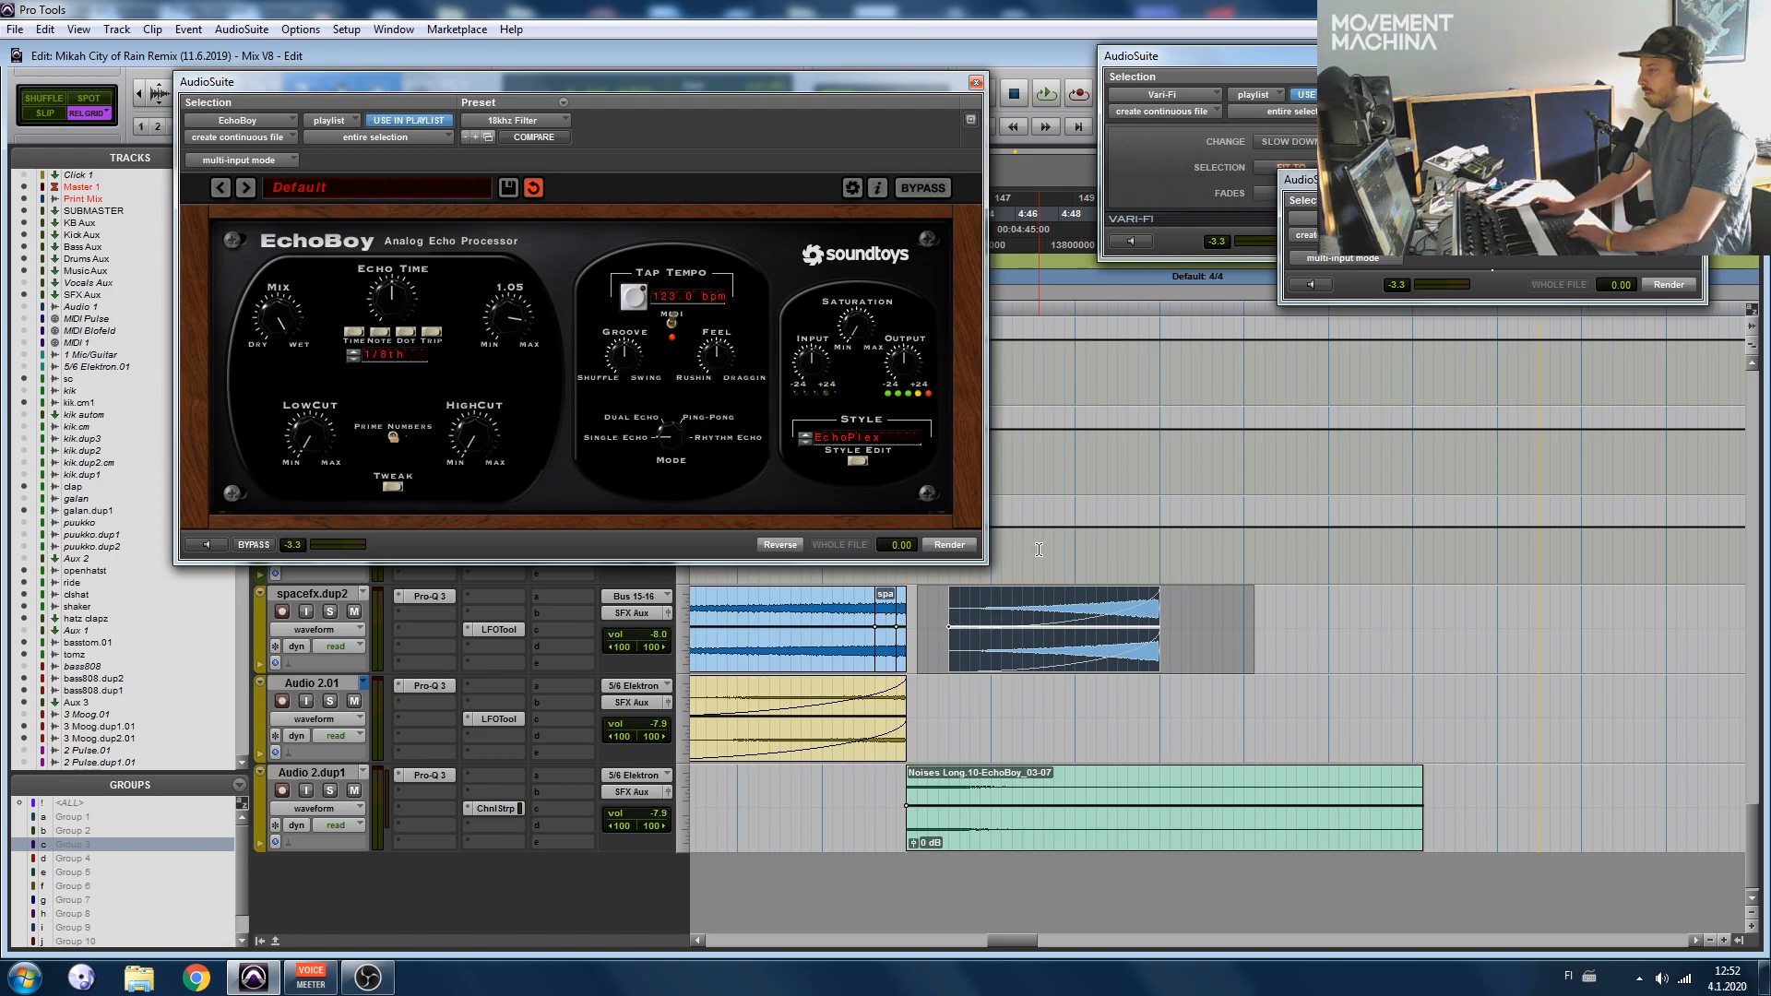
{"action": "key", "text": "Delete"}
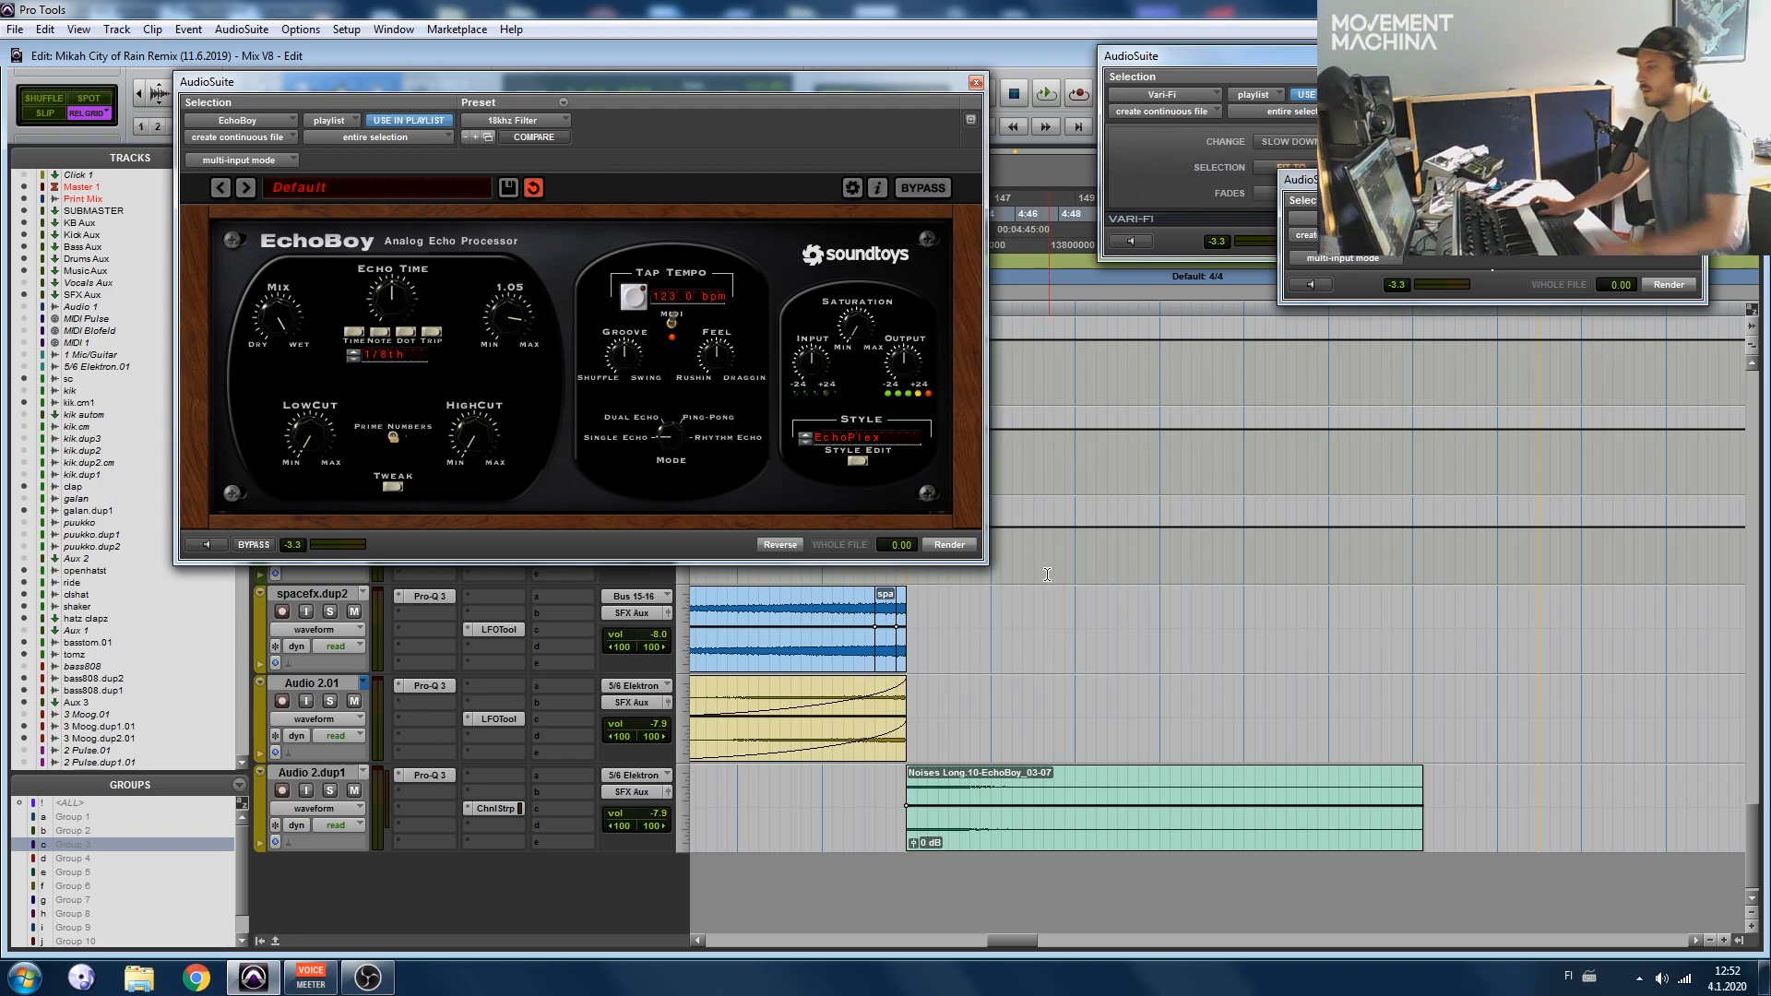
Step: Solo the Audio 2.01 track to audition its riser into the drop, and close the EchoBoy window
{"action": "scroll", "coordinate": [1144, 674], "scroll_direction": "left", "scroll_amount": 3}
{"action": "left_click", "coordinate": [330, 701]}
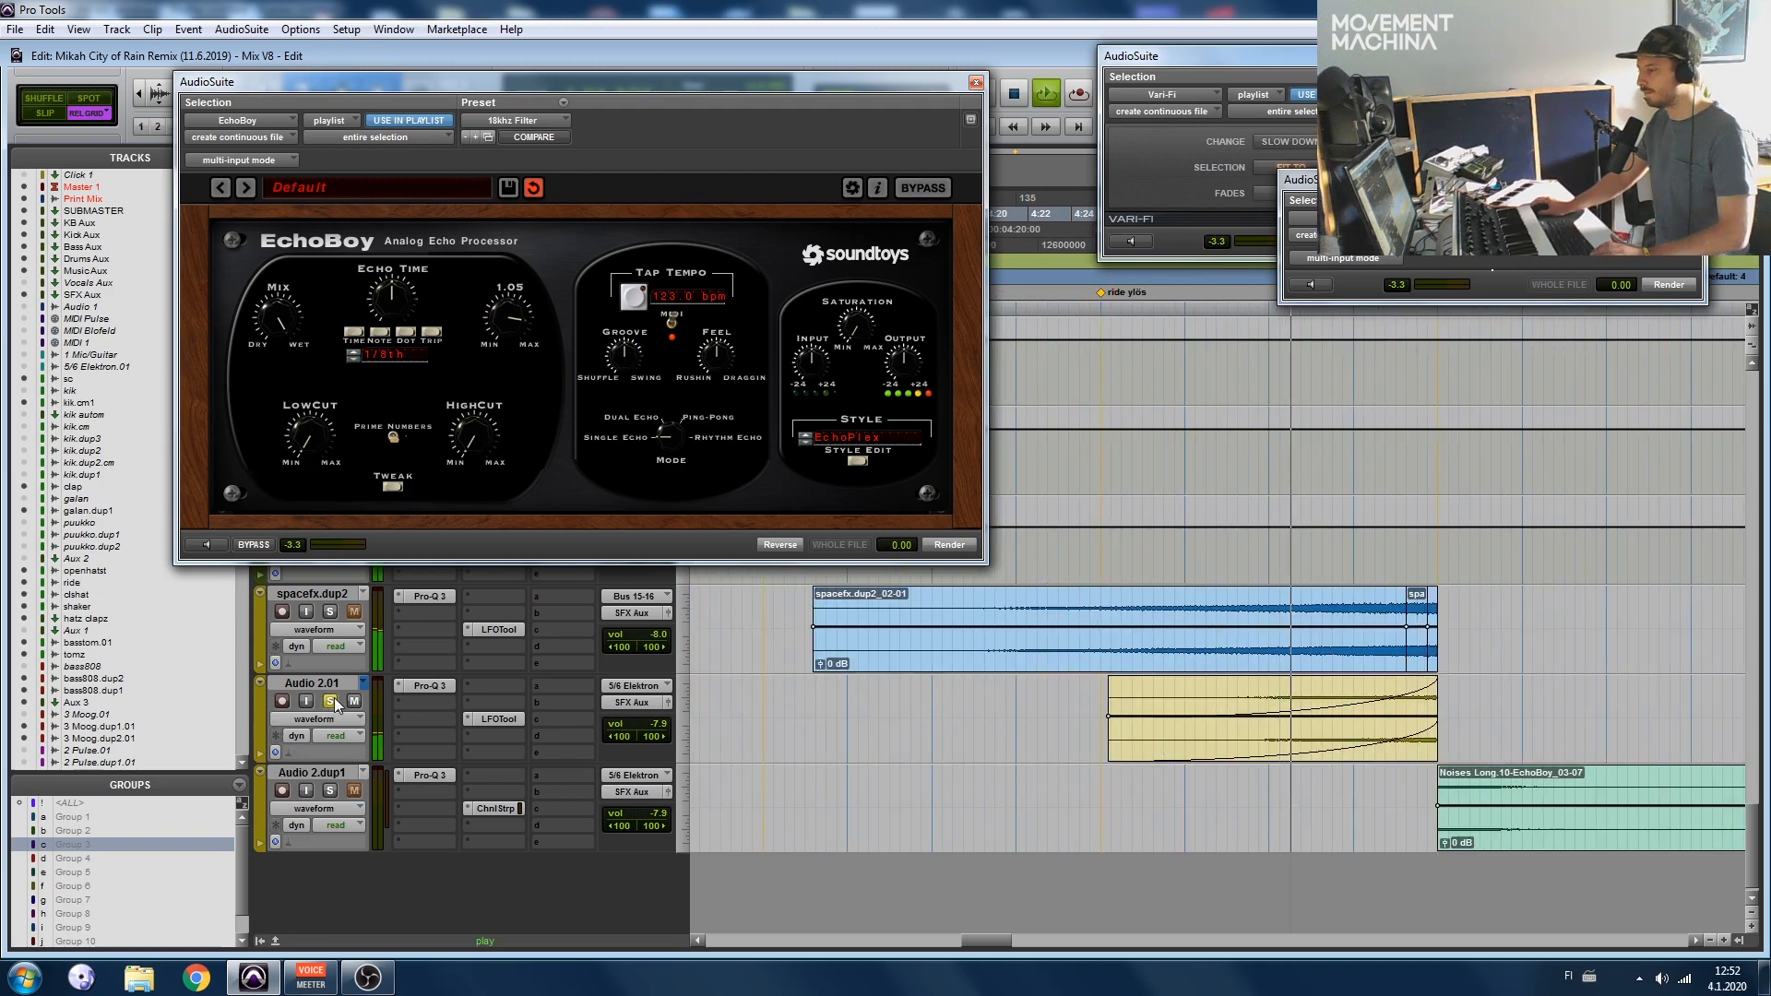
{"action": "left_click", "coordinate": [976, 82]}
{"action": "scroll", "coordinate": [1329, 683], "scroll_direction": "right", "scroll_amount": 3}
{"action": "scroll", "coordinate": [1332, 699], "scroll_direction": "down", "scroll_amount": 2}
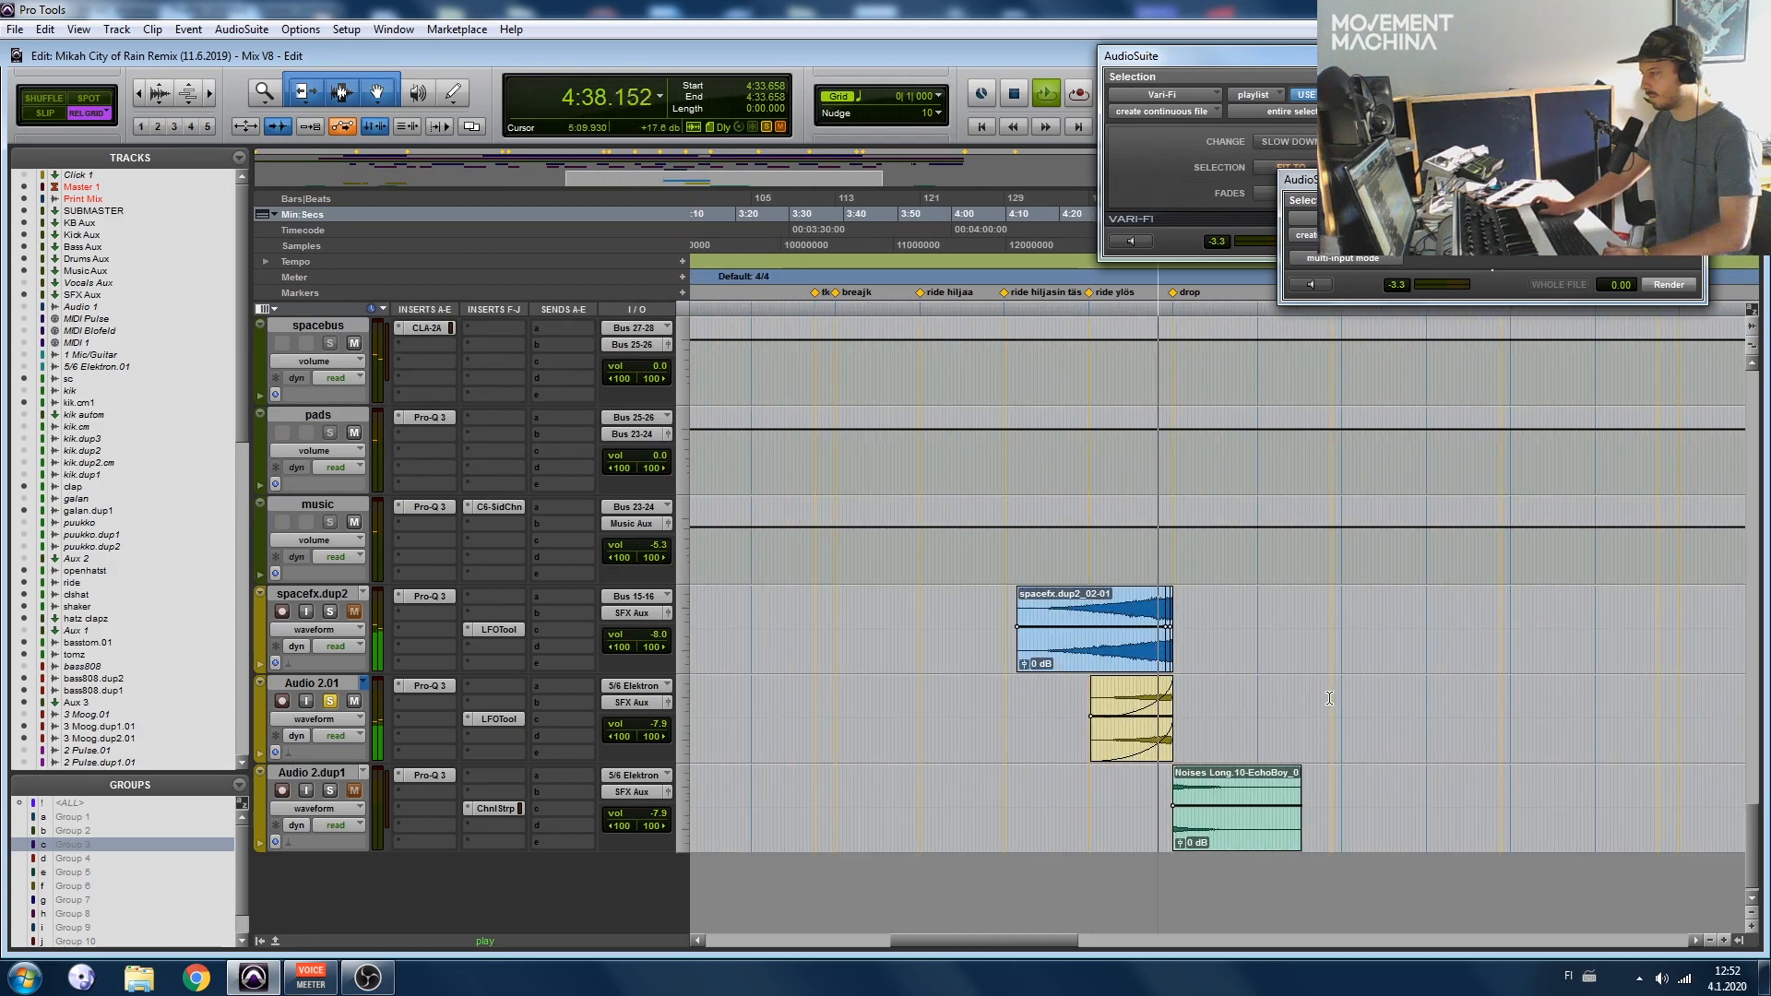
{"action": "scroll", "coordinate": [1332, 699], "scroll_direction": "left", "scroll_amount": 6}
{"action": "scroll", "coordinate": [1328, 699], "scroll_direction": "right", "scroll_amount": 7}
{"action": "scroll", "coordinate": [1318, 700], "scroll_direction": "up", "scroll_amount": 1}
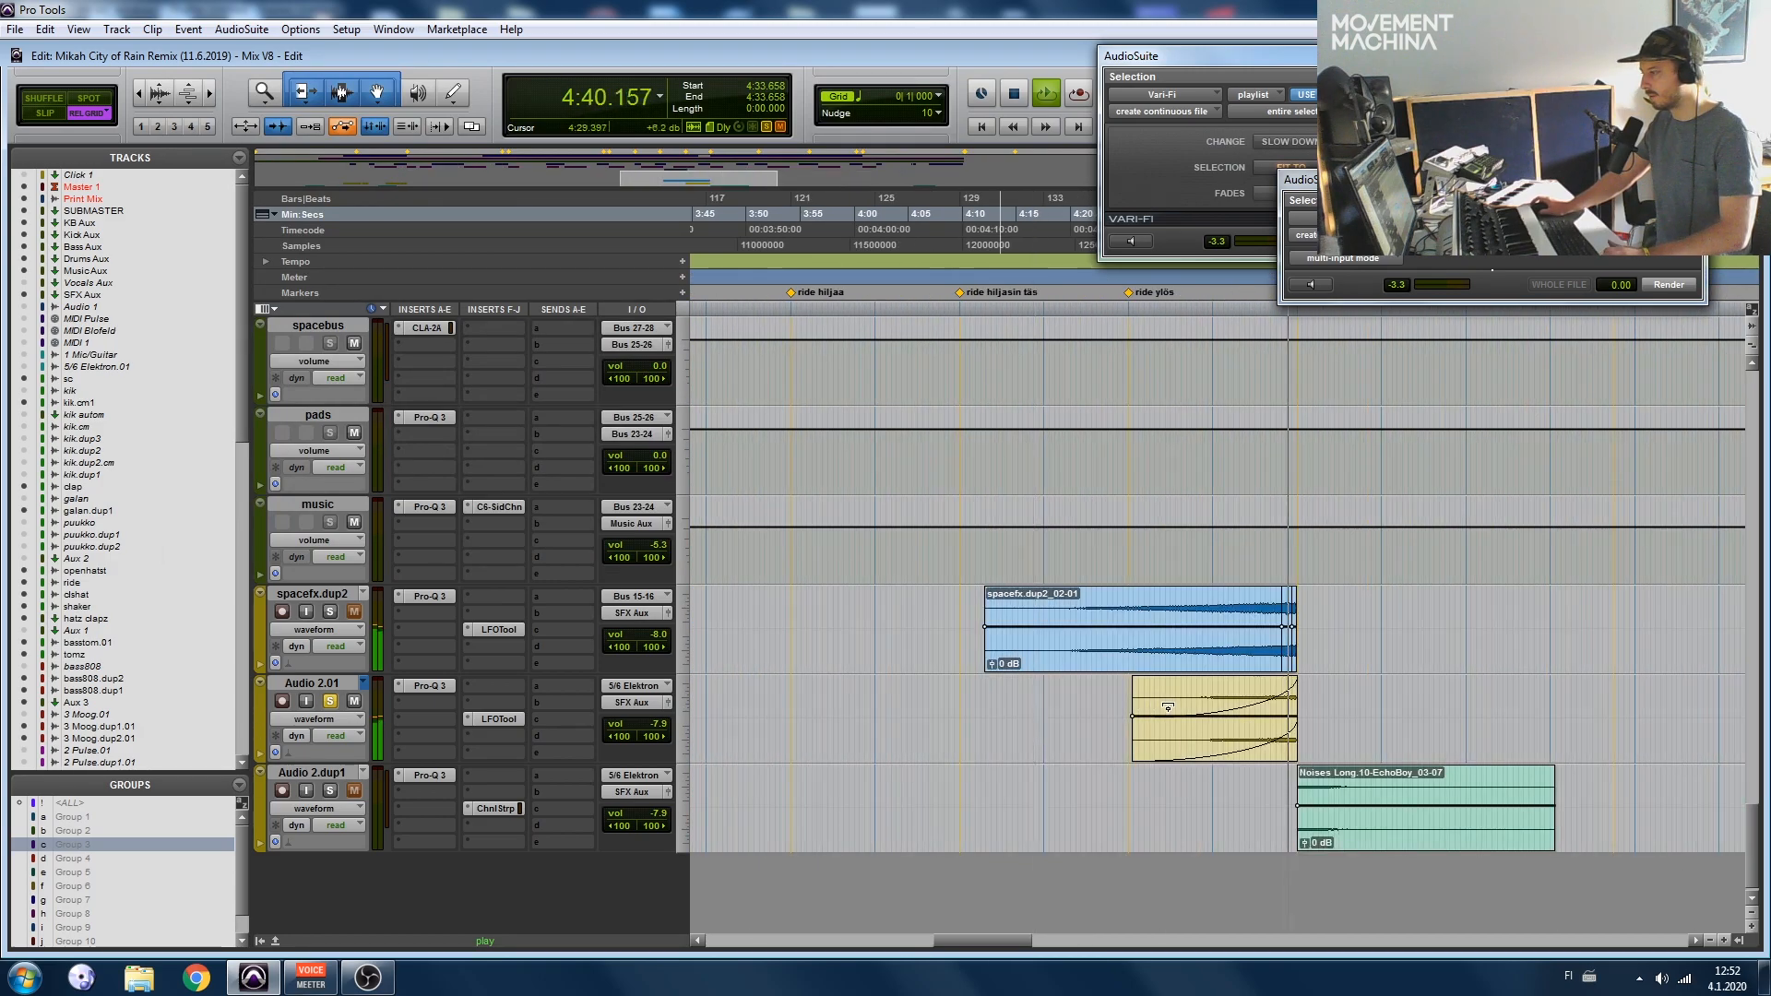
{"action": "scroll", "coordinate": [1292, 674], "scroll_direction": "right", "scroll_amount": 2}
Step: Copy the spacefx.dup2 riser to just past the drop and load ValhallaSpaceModulator with the DeepFlangeDown preset
{"action": "left_click", "coordinate": [1157, 662]}
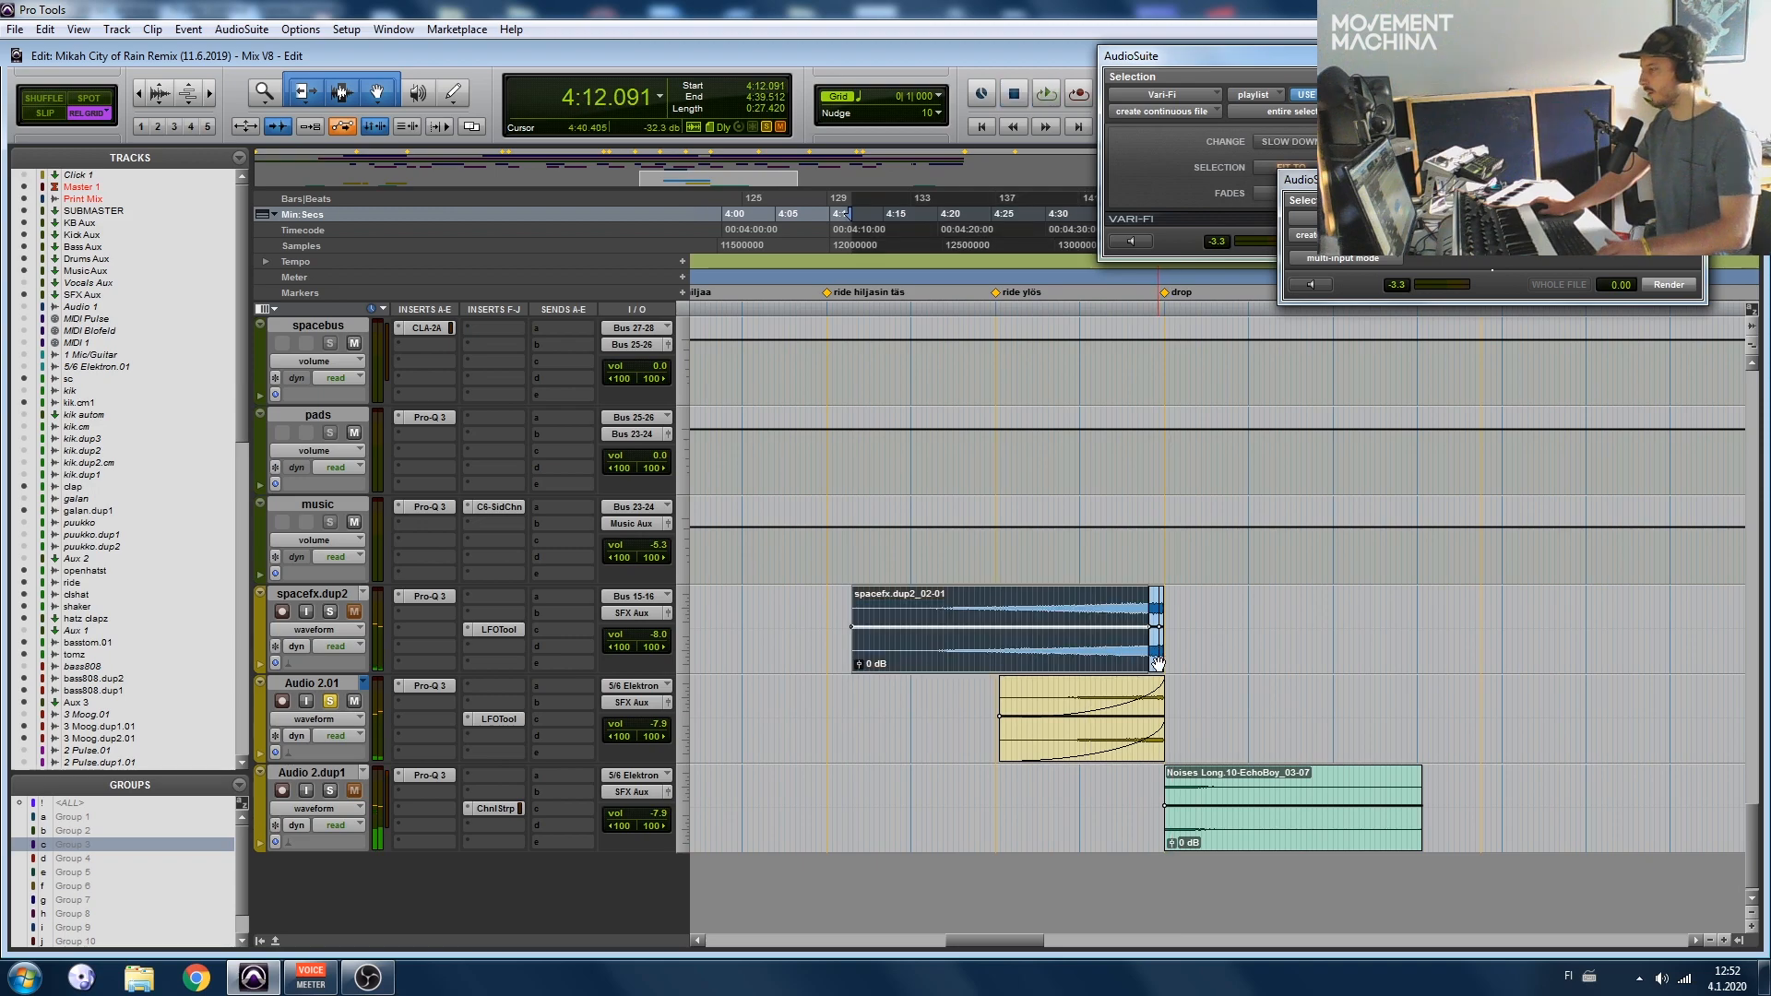
{"action": "left_click_drag", "start_coordinate": [1085, 658], "coordinate": [1393, 621]}
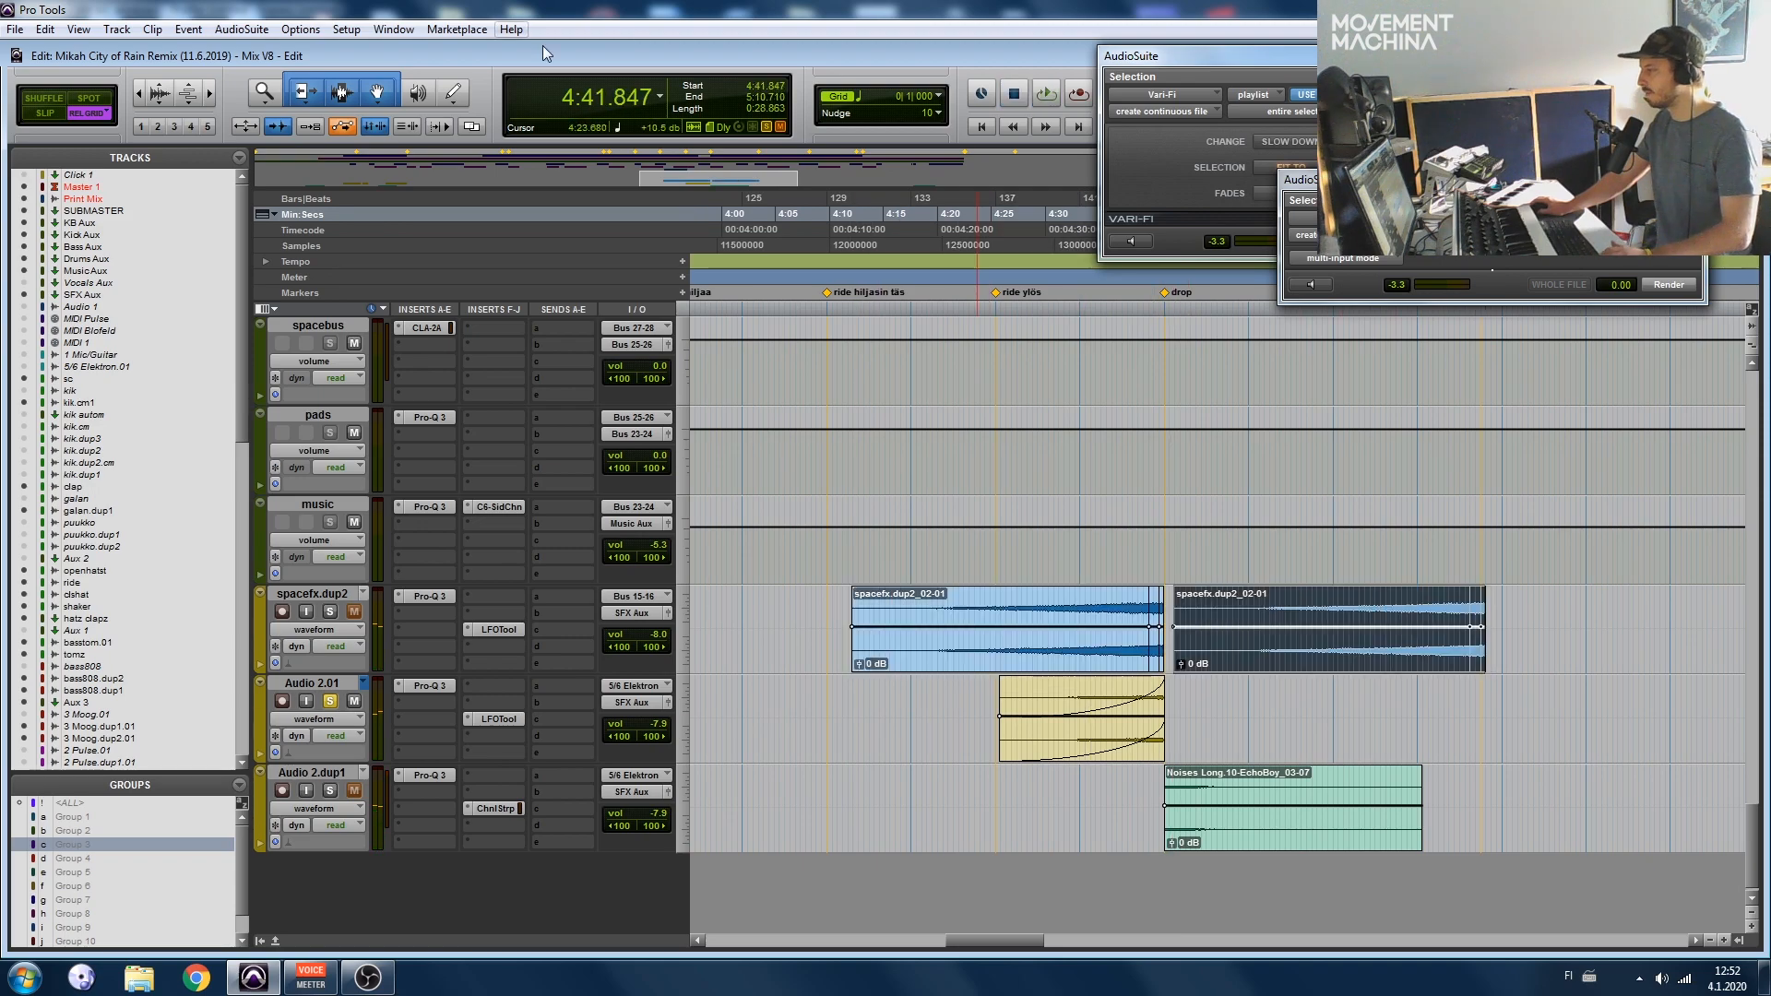
{"action": "left_click", "coordinate": [241, 28]}
{"action": "mouse_move", "coordinate": [277, 137]}
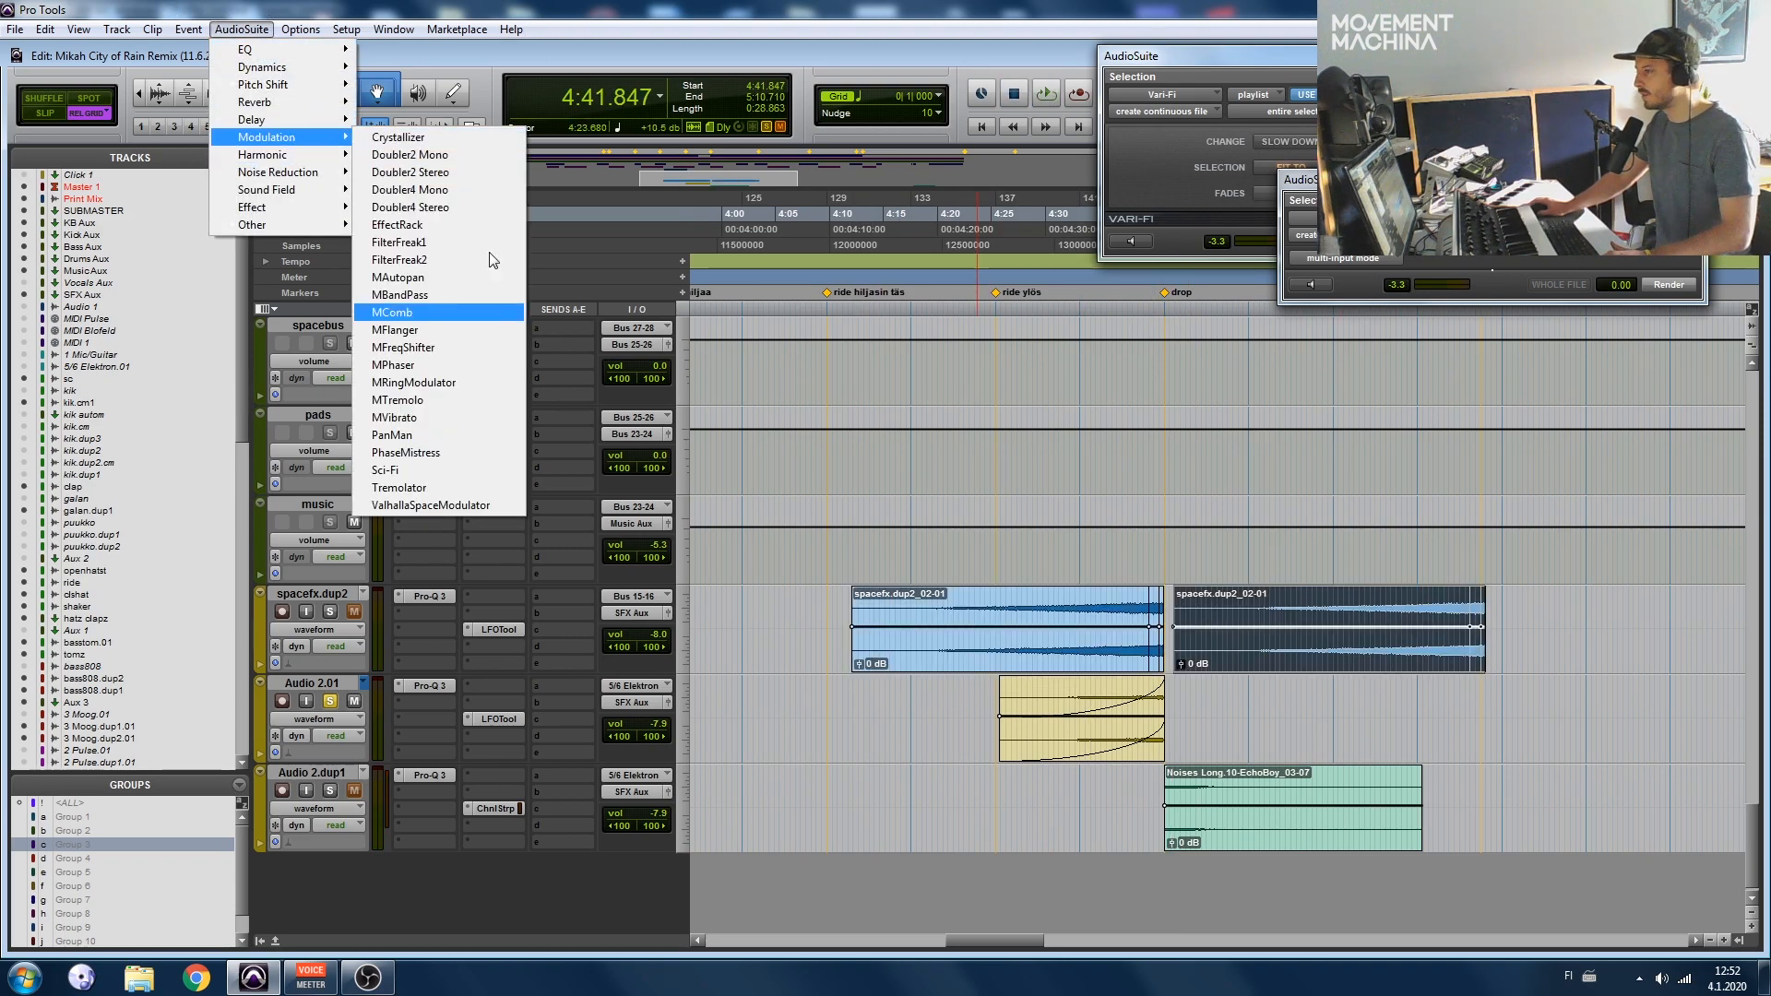
{"action": "left_click", "coordinate": [445, 506]}
{"action": "left_click", "coordinate": [1632, 363]}
{"action": "left_click", "coordinate": [1613, 365]}
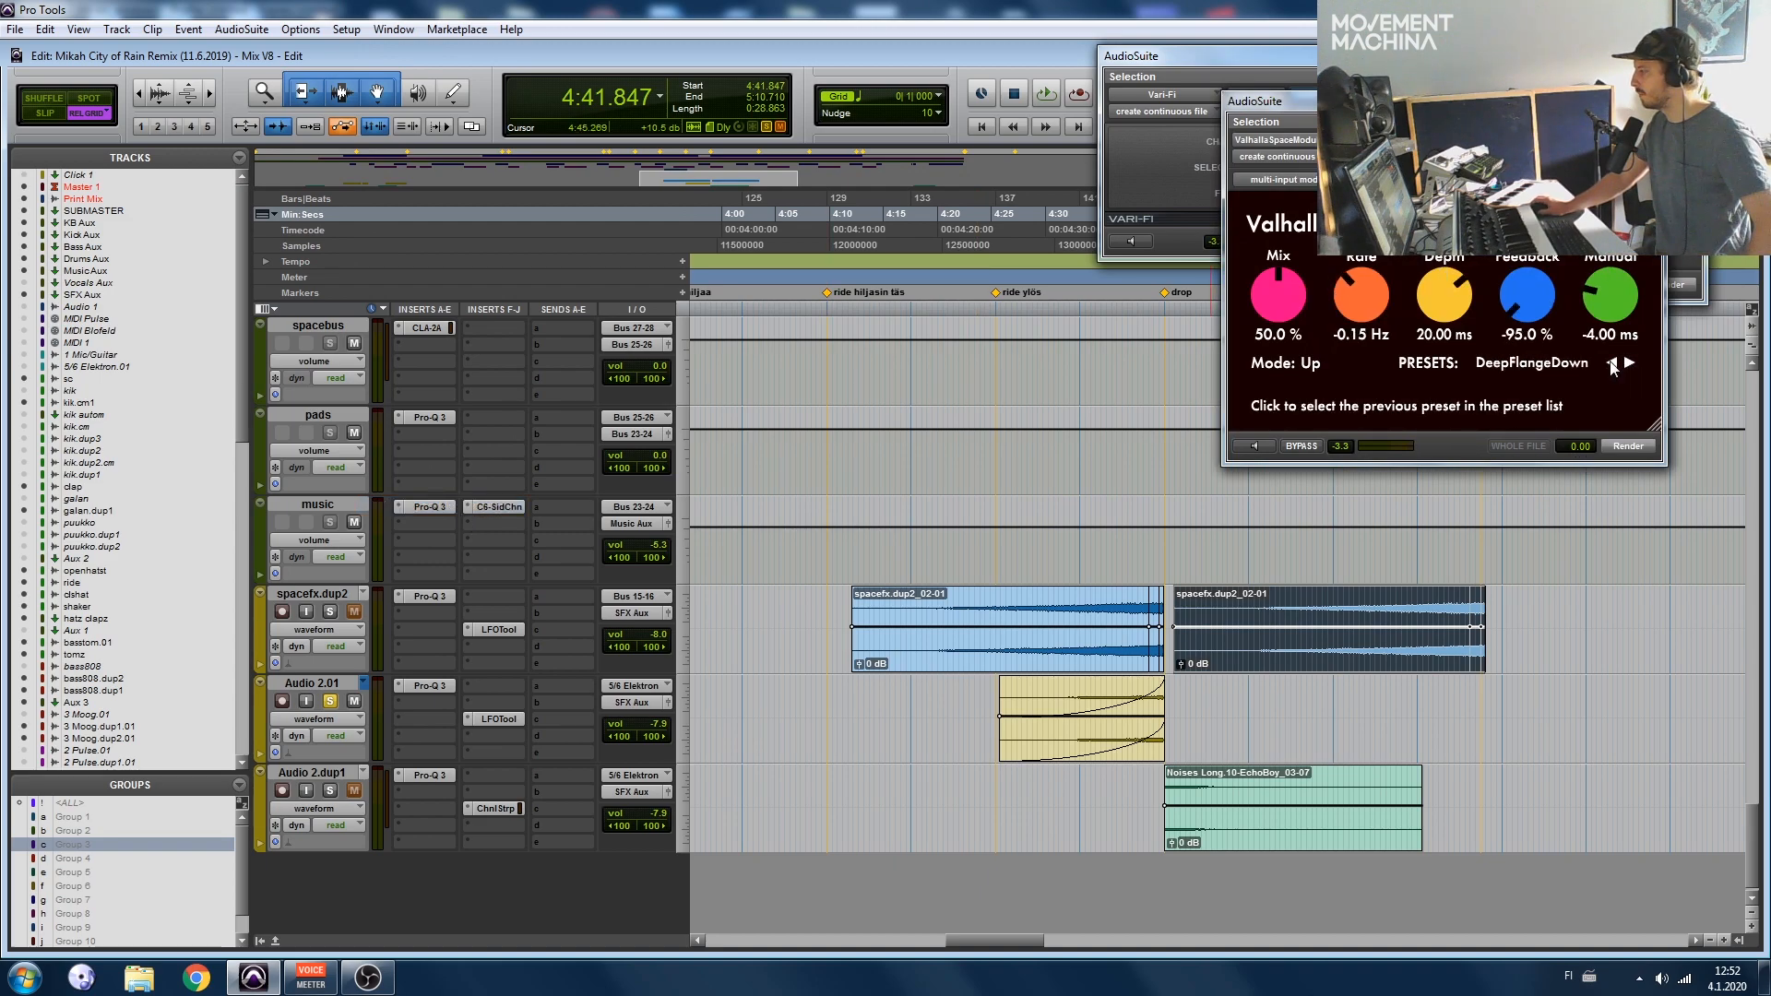
Step: Preview DeepFlangeDown on the copied riser and set the preview volume to -2.6
{"action": "left_click", "coordinate": [1256, 447]}
{"action": "left_click", "coordinate": [1344, 446]}
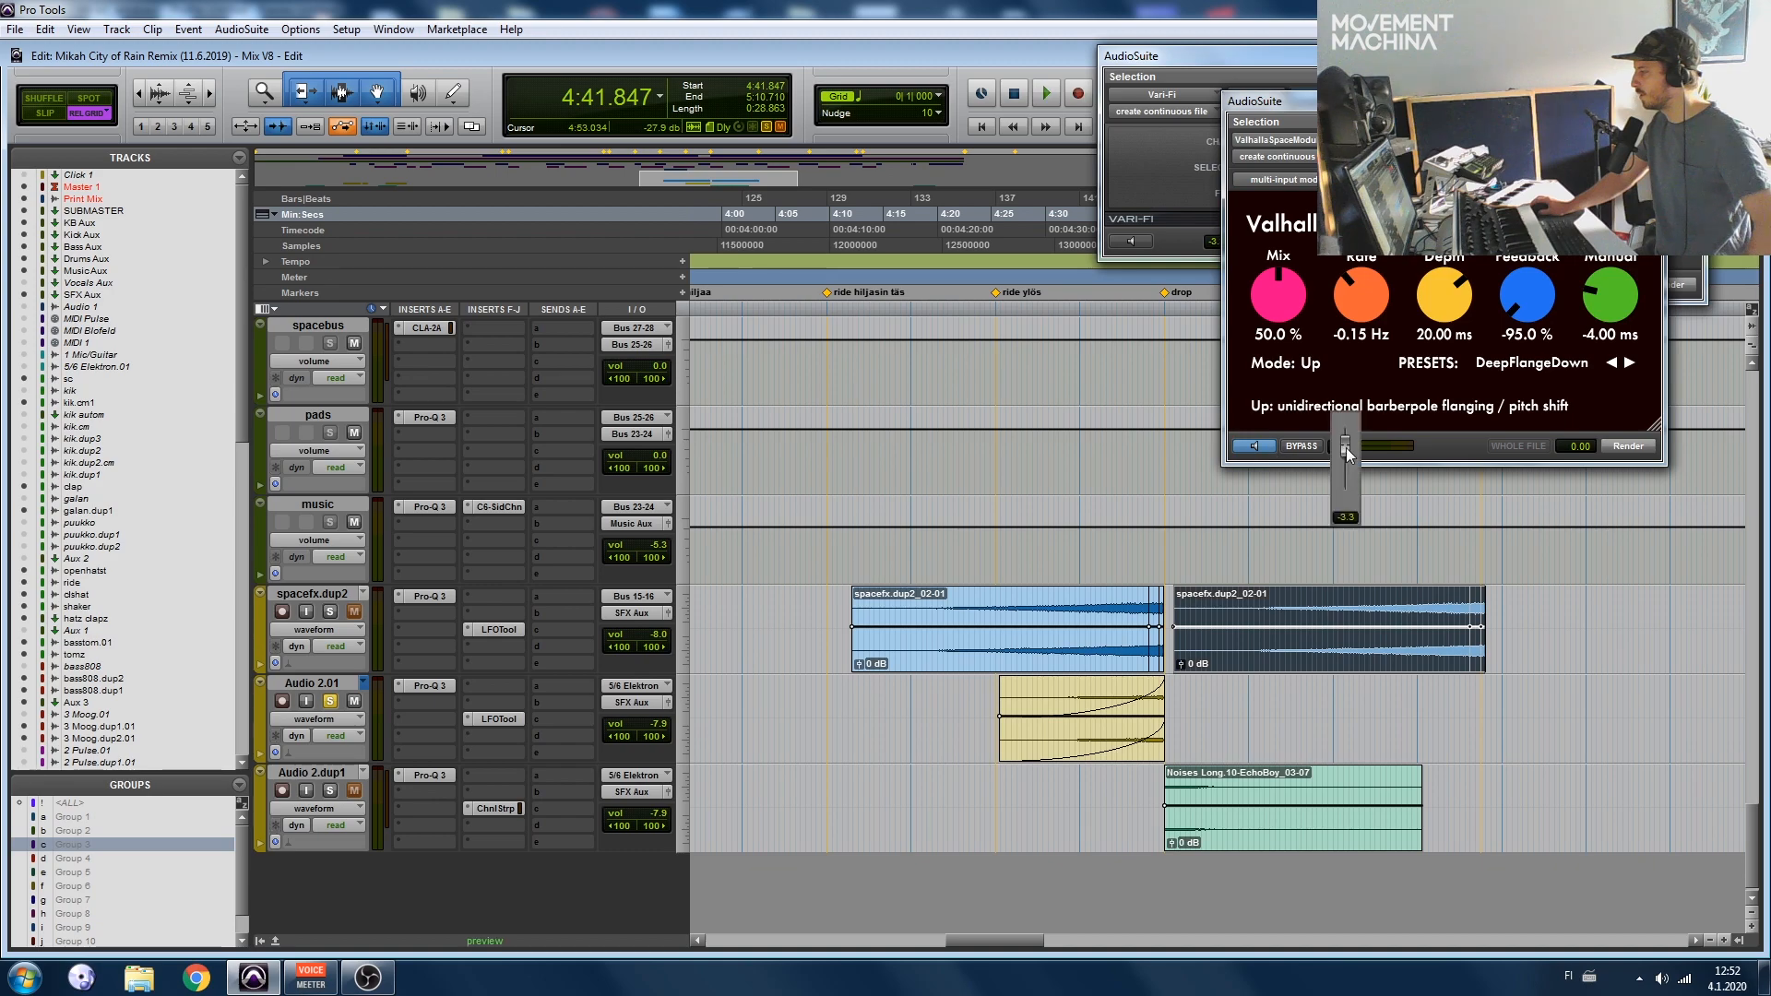
{"action": "left_click", "coordinate": [1429, 605]}
{"action": "left_click", "coordinate": [1256, 447]}
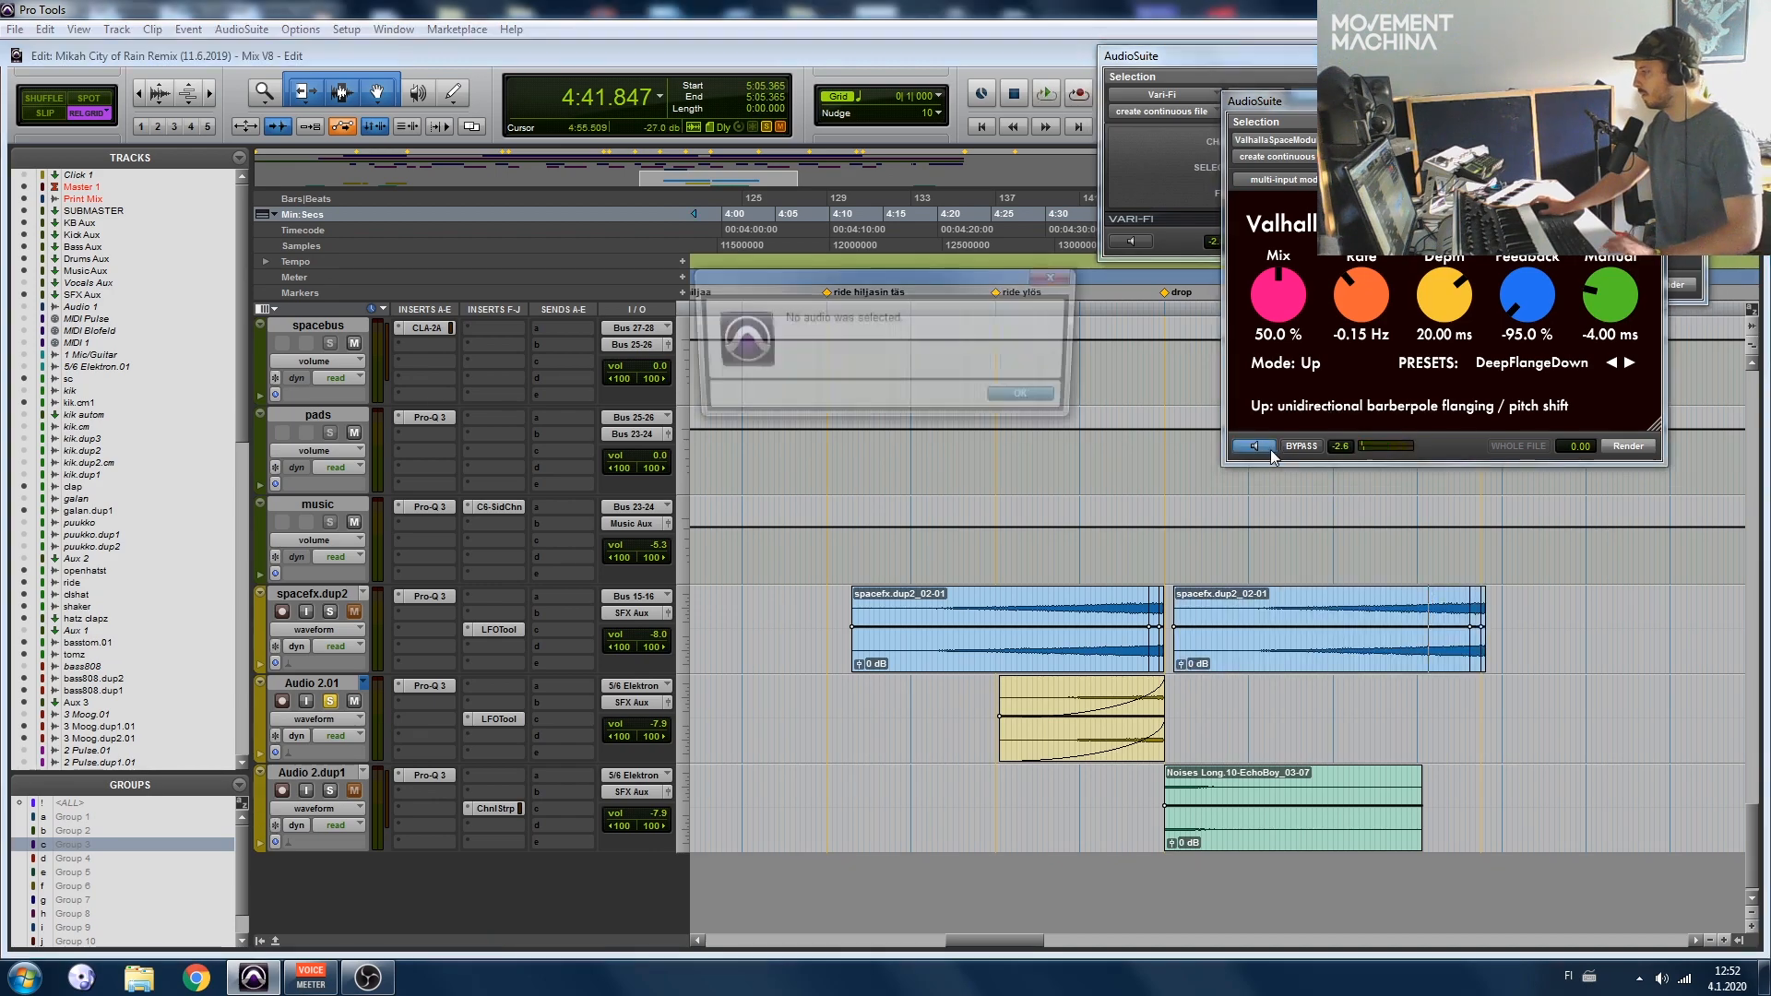
{"action": "left_click", "coordinate": [1031, 399]}
Step: Select a short section near the copied riser's end and preview the FlangeDown and FlangeUp presets, raising the mix to 100%
{"action": "left_click_drag", "start_coordinate": [1417, 604], "coordinate": [1465, 597]}
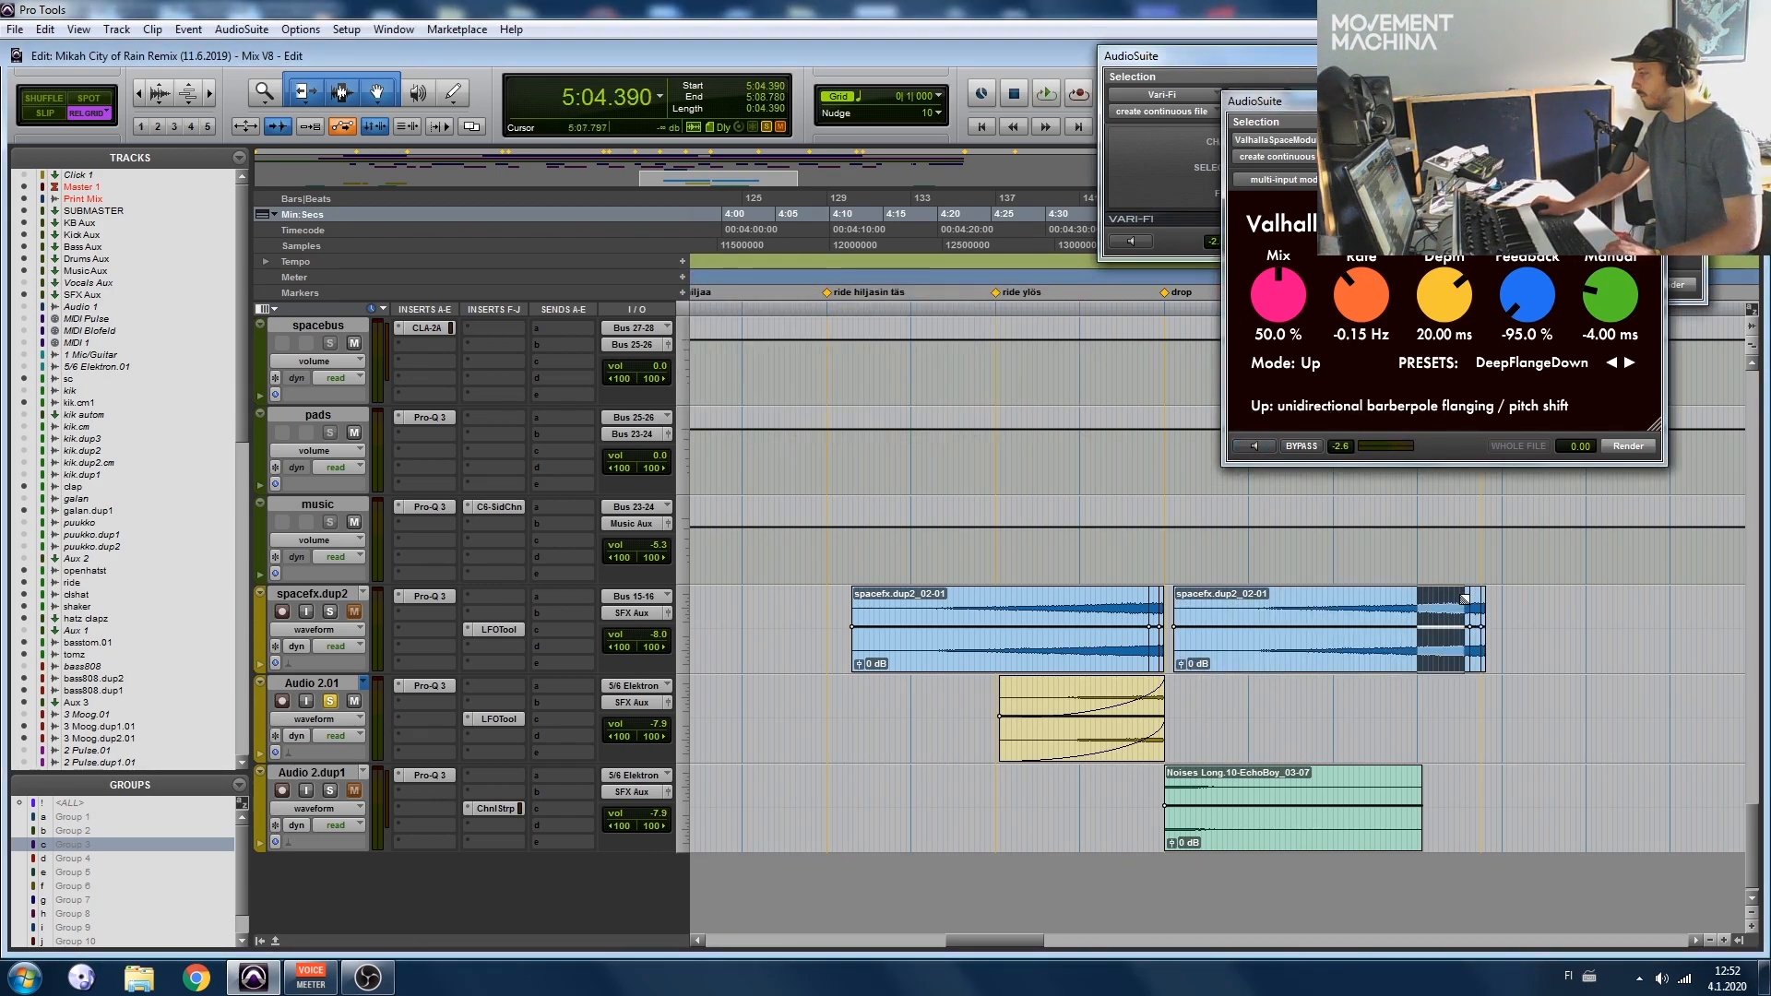
{"action": "left_click_drag", "start_coordinate": [1279, 307], "coordinate": [1278, 303]}
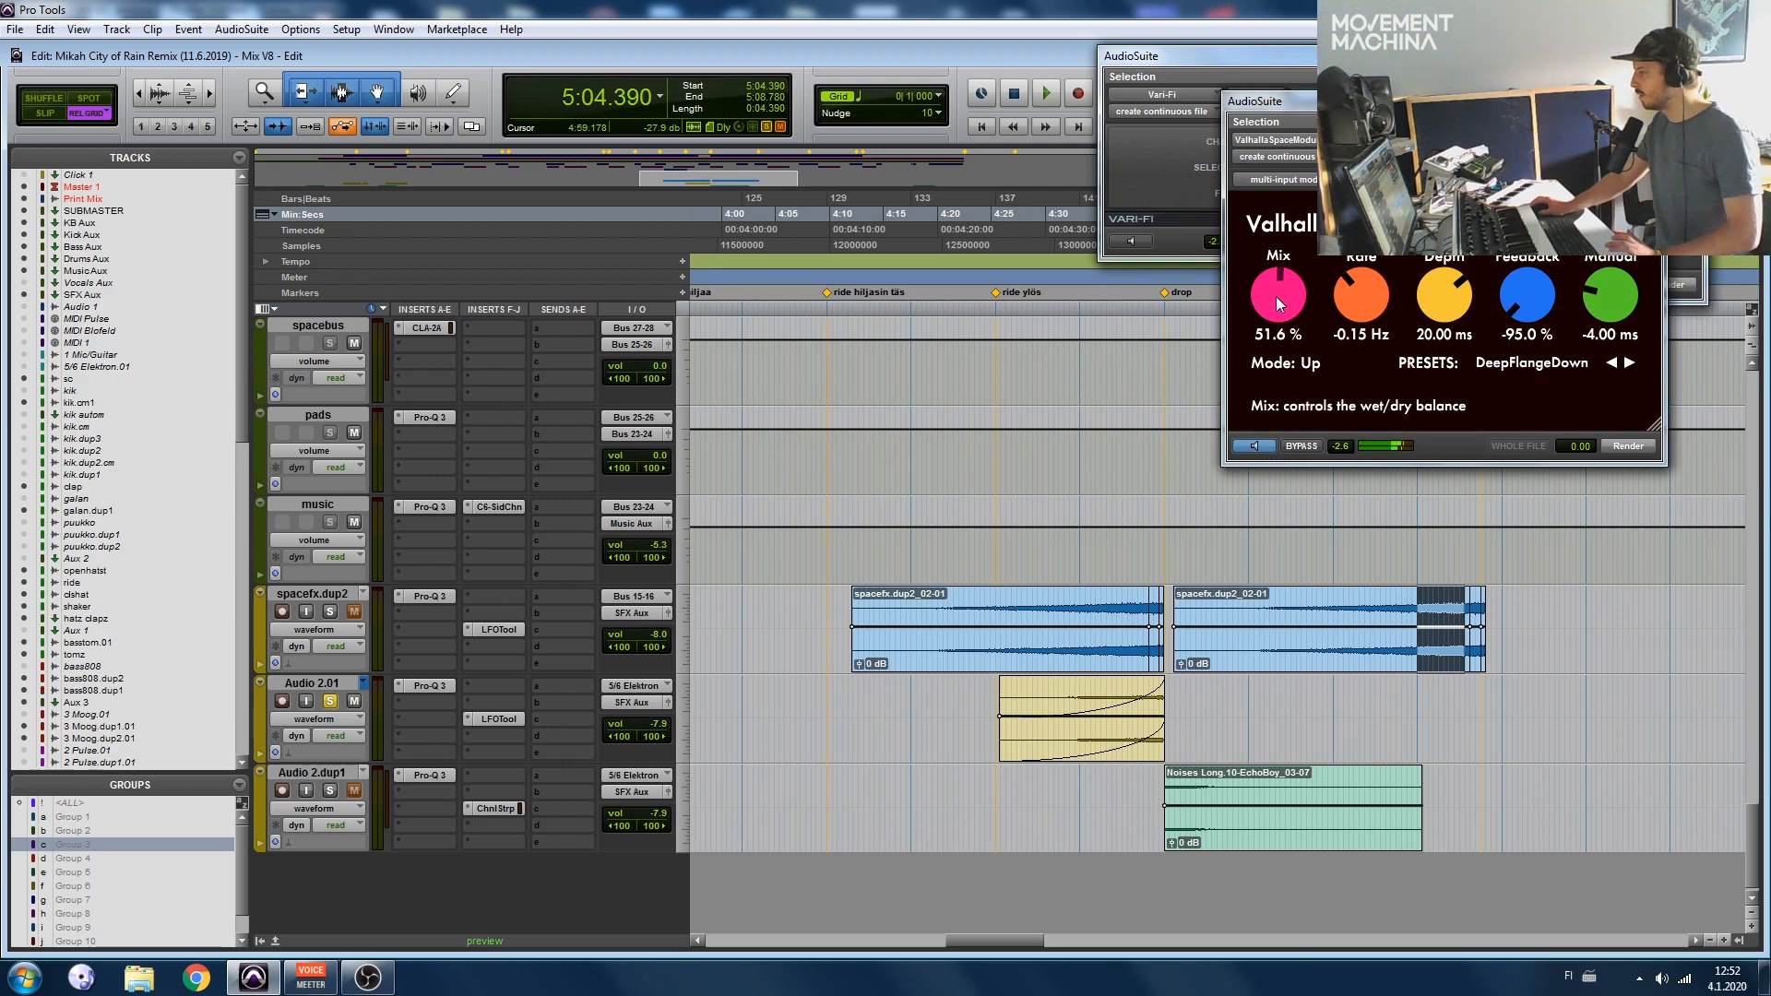
{"action": "left_click", "coordinate": [1629, 363]}
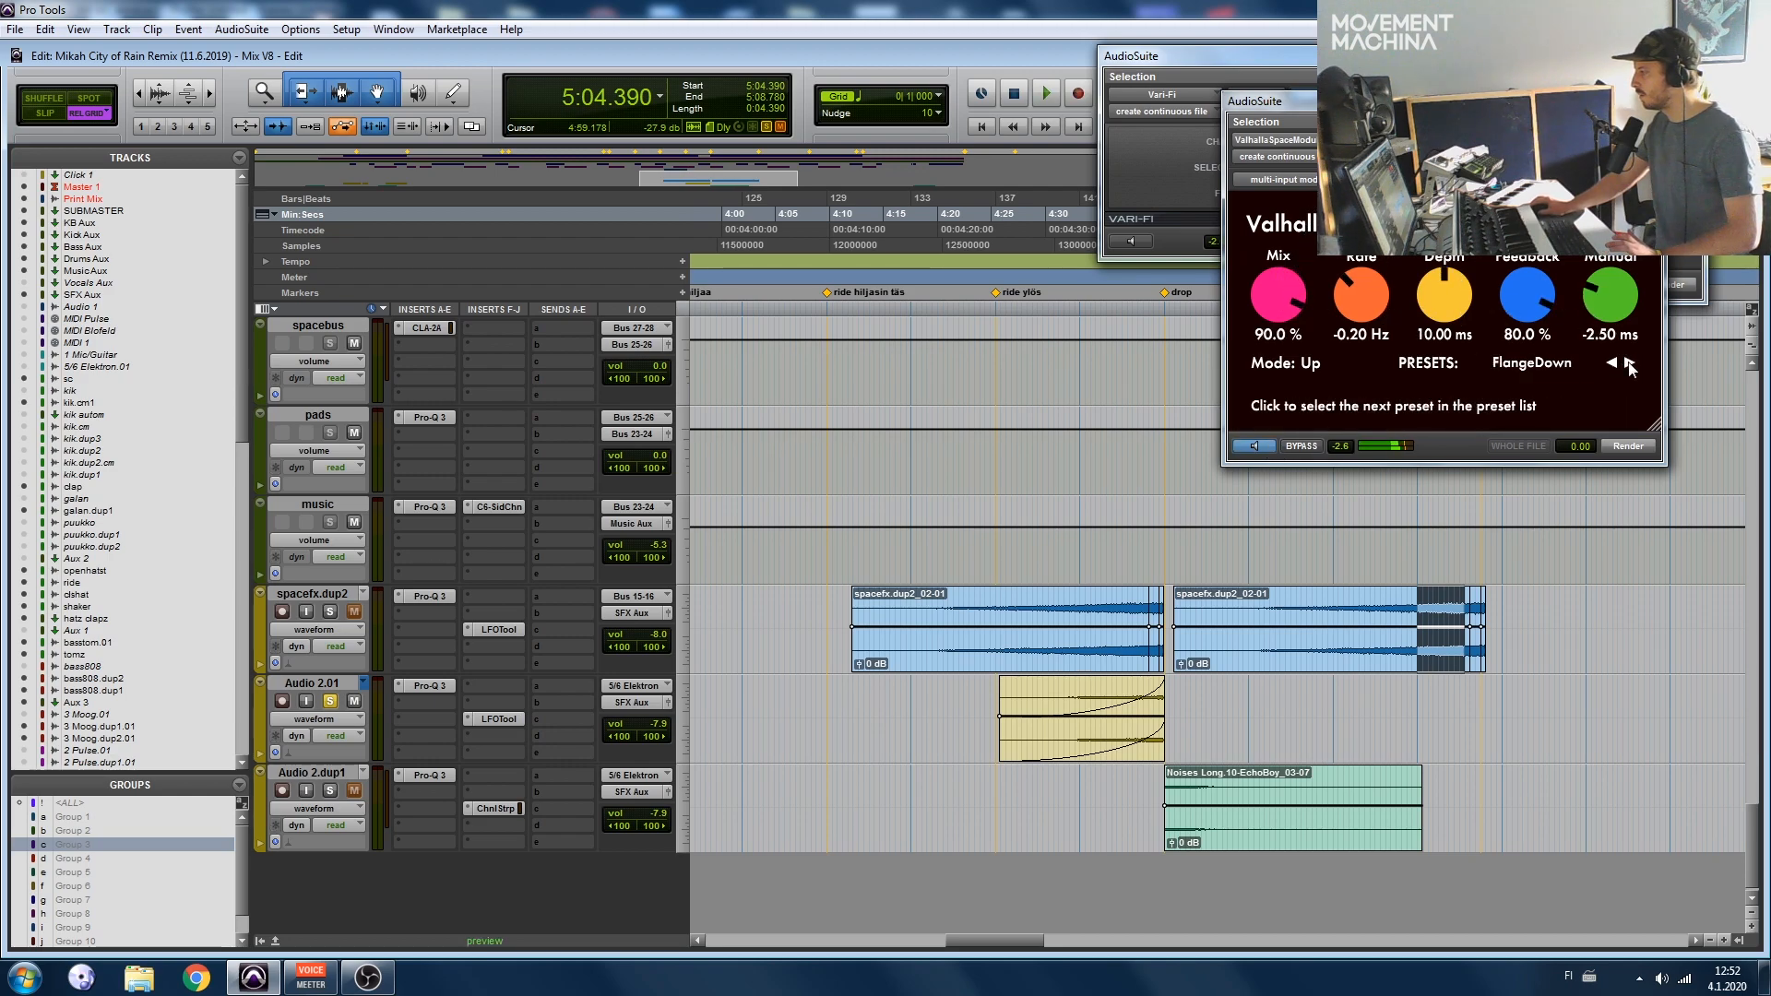
{"action": "left_click_drag", "start_coordinate": [1285, 319], "coordinate": [1292, 276]}
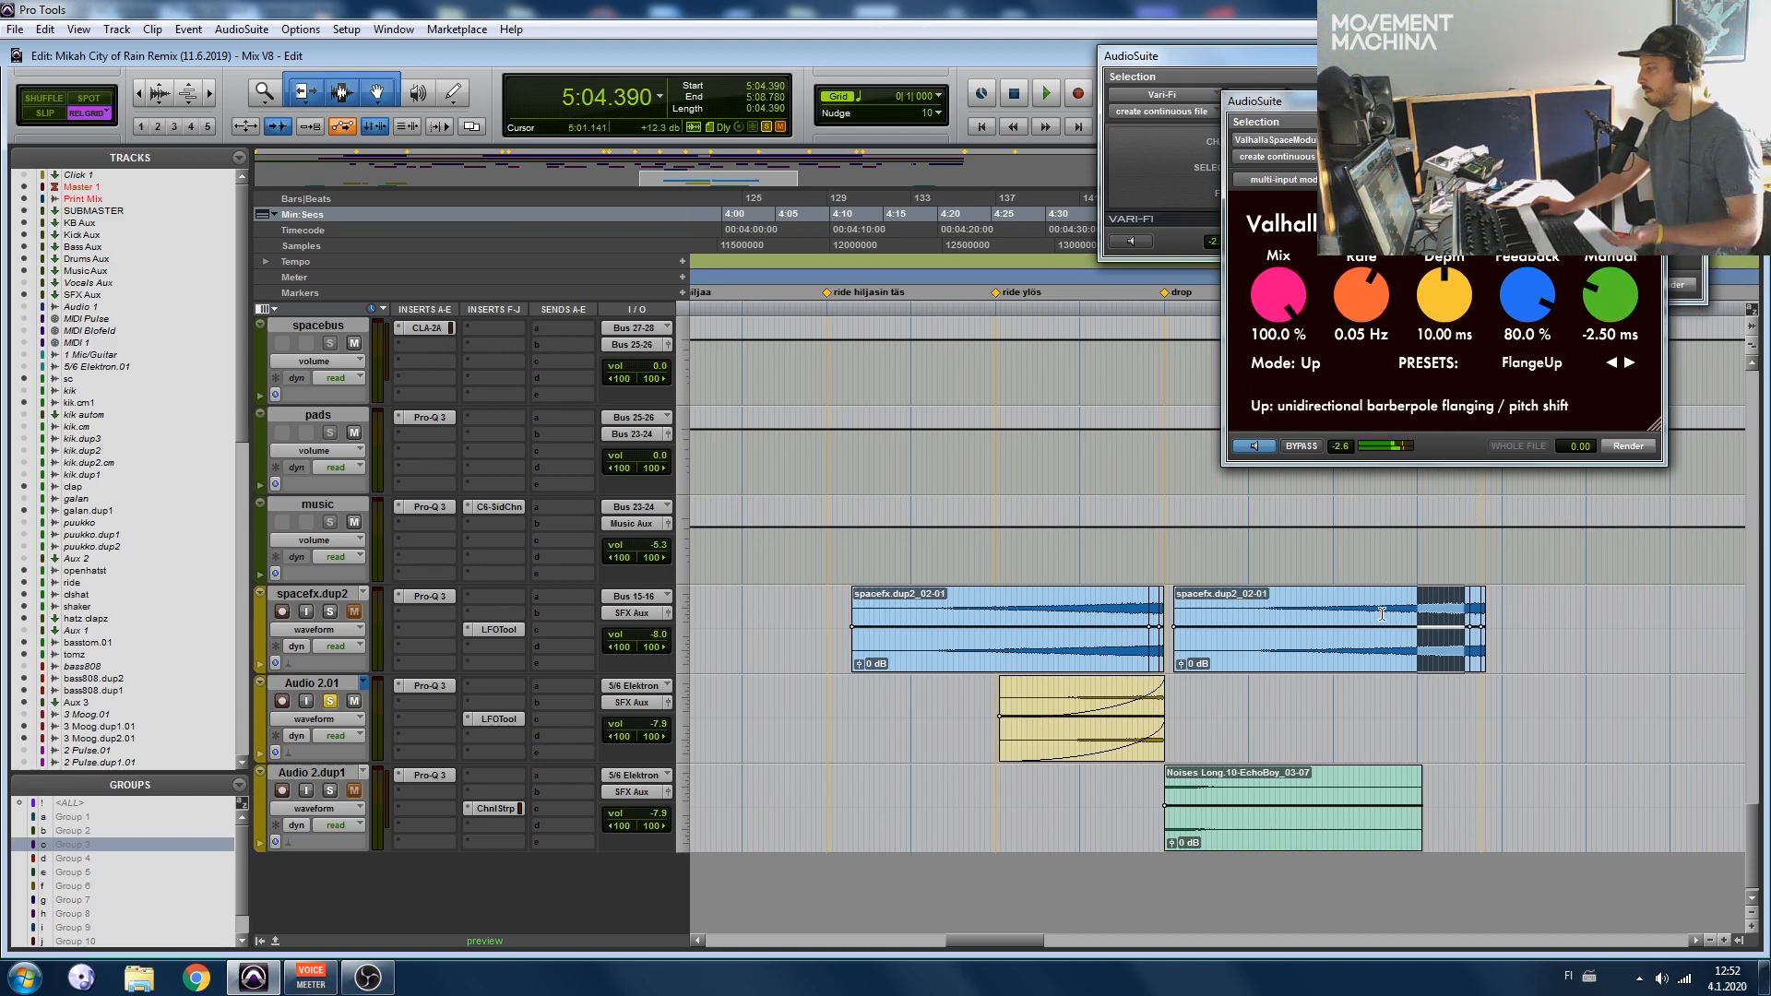
Step: Select the final part of the copied riser and render ValhallaSpaceModulator's FlangeUp preset onto it
{"action": "left_click_drag", "start_coordinate": [1363, 604], "coordinate": [1368, 604]}
{"action": "left_click_drag", "start_coordinate": [1474, 604], "coordinate": [1480, 604]}
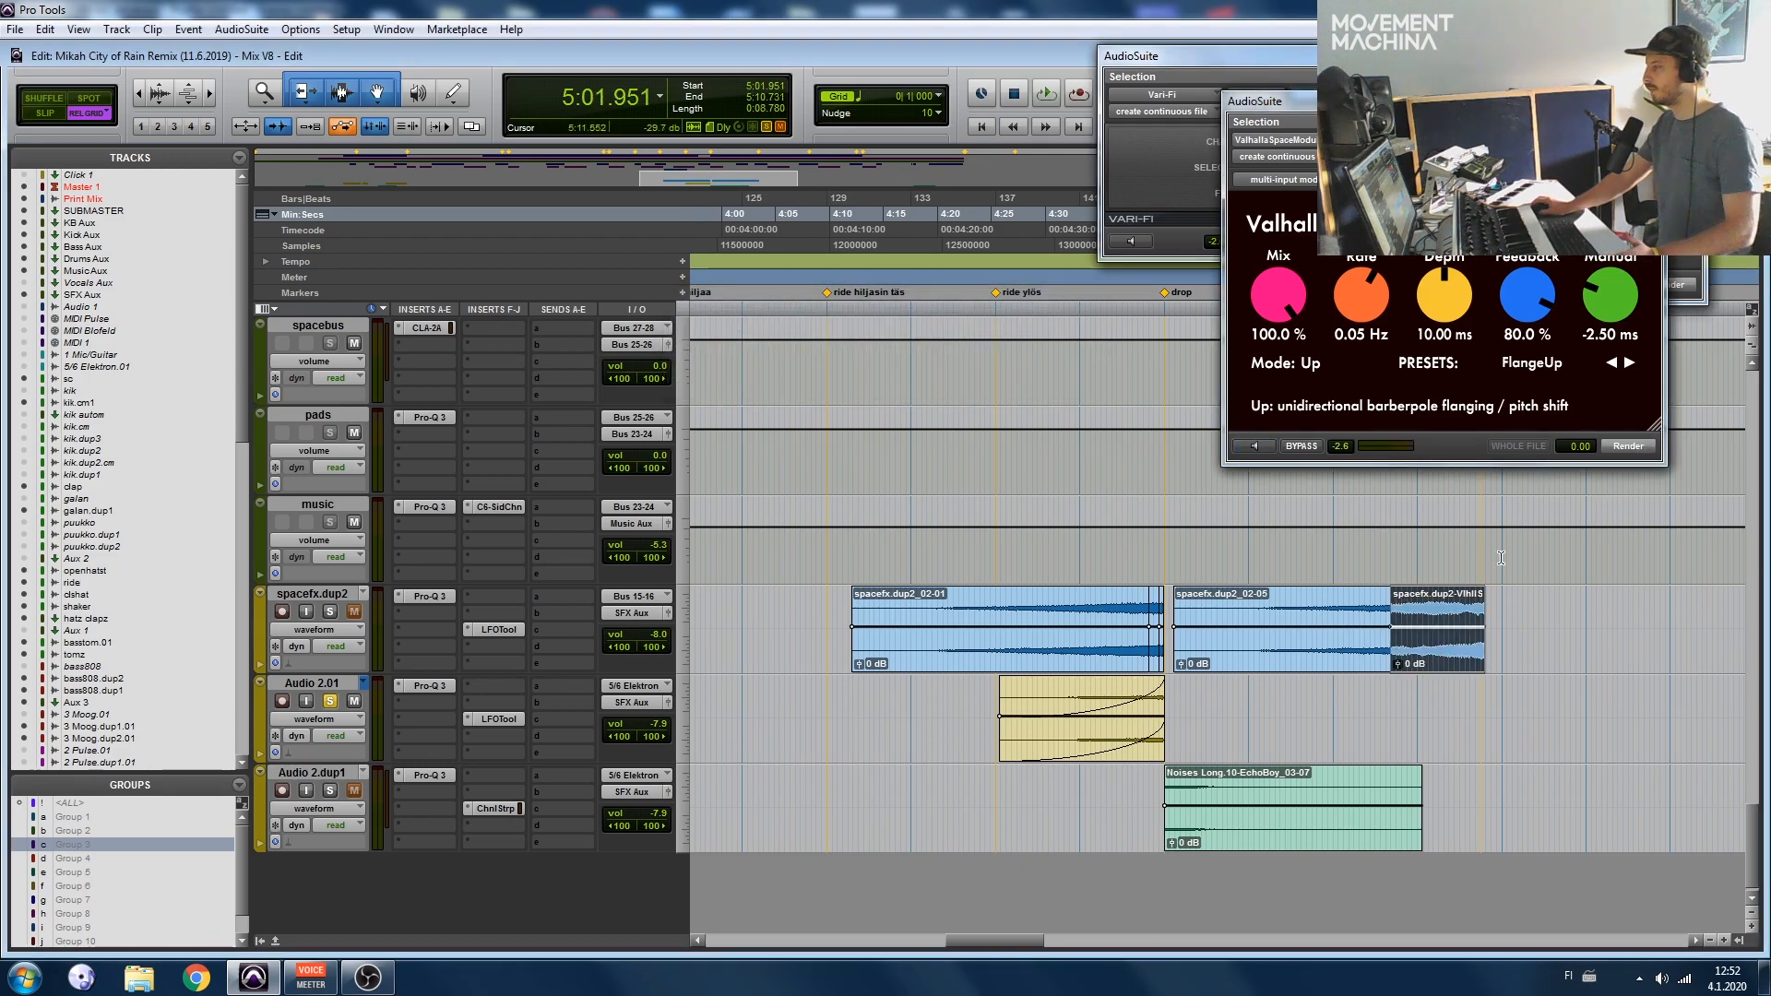
{"action": "left_click", "coordinate": [1441, 540]}
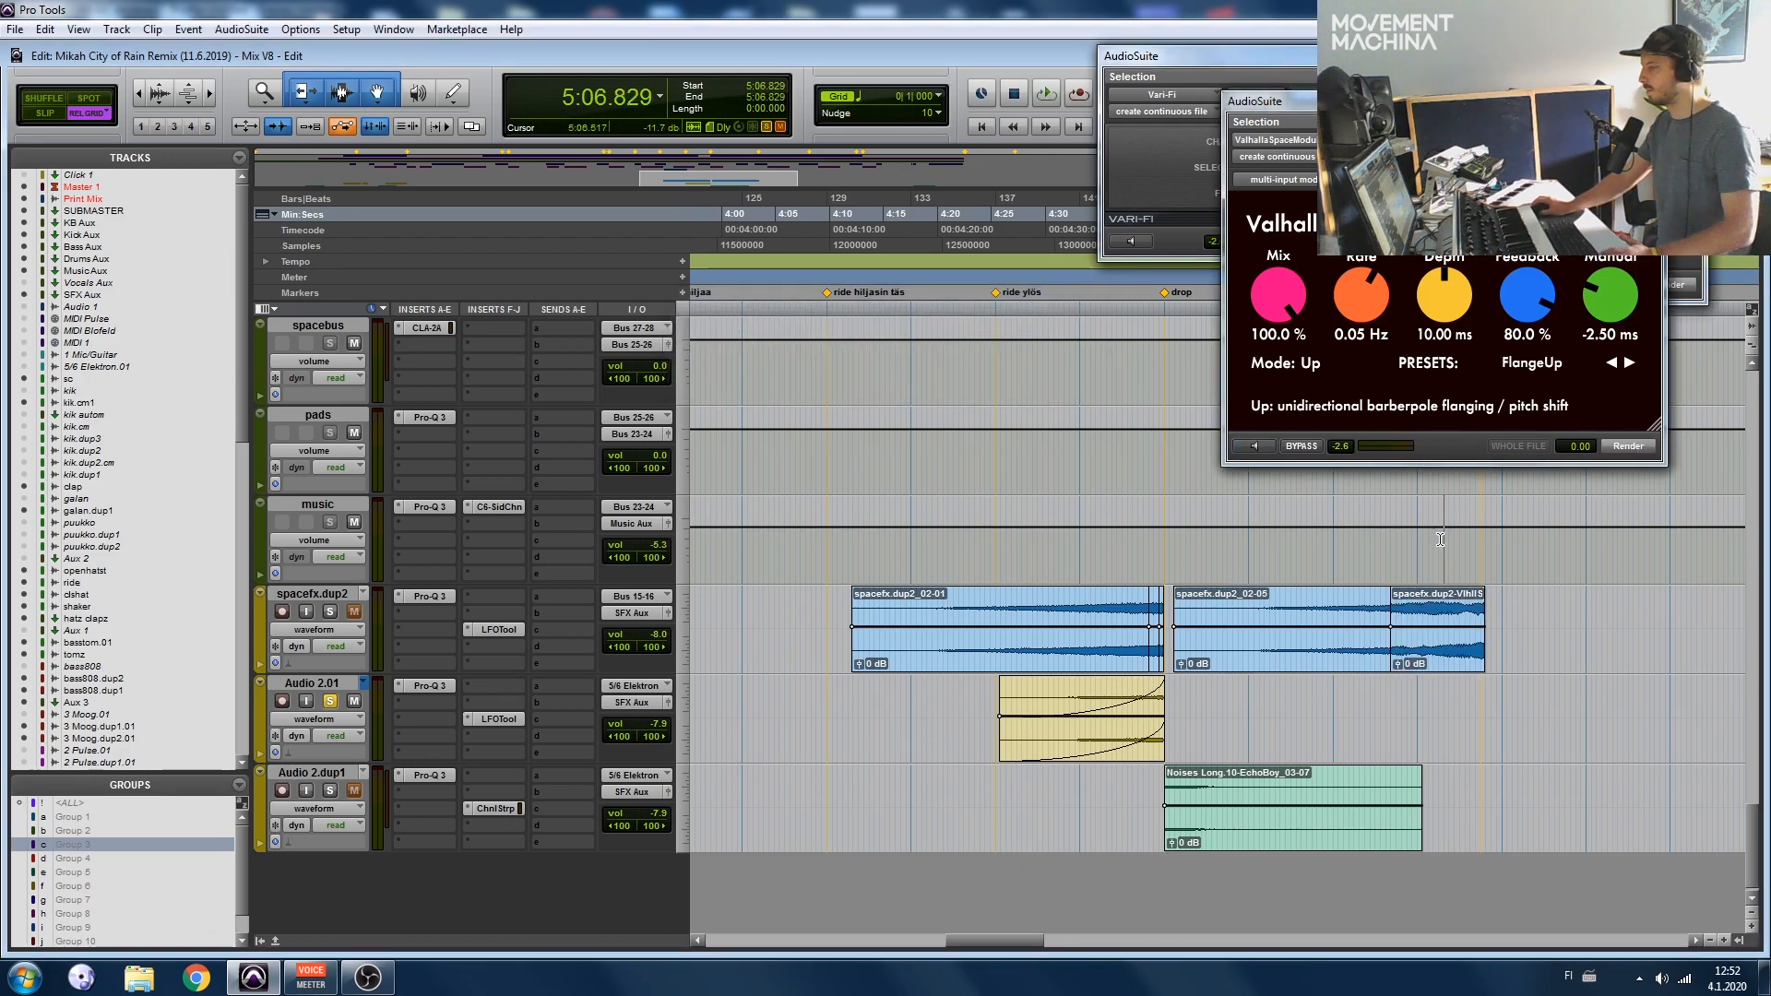
Step: Unsolo Audio 2.01 and play the flanged ending of the copied riser
{"action": "left_click", "coordinate": [330, 703]}
{"action": "key", "text": "space"}
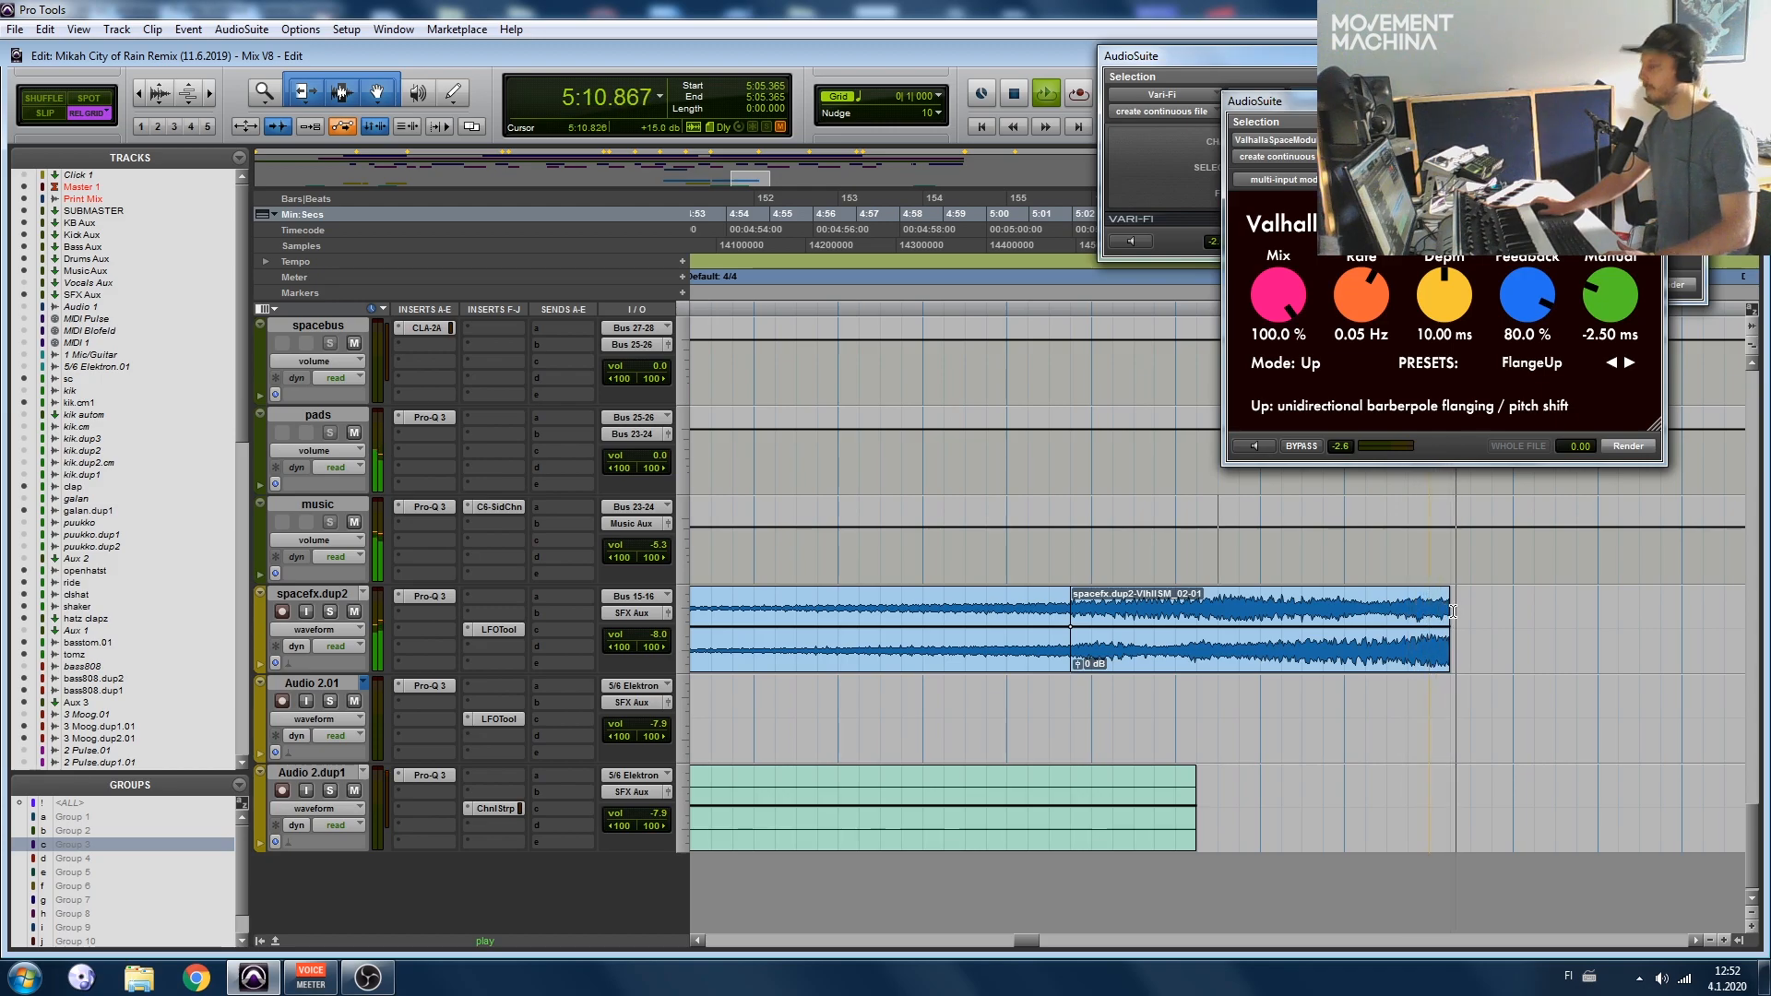
{"action": "key", "text": "r"}
{"action": "key", "text": "r"}
{"action": "key", "text": "space"}
Step: Delete the copied riser and its flanged ending after the drop on spacefx.dup2, and play the transition into the drop
{"action": "left_click_drag", "start_coordinate": [1344, 616], "coordinate": [950, 655]}
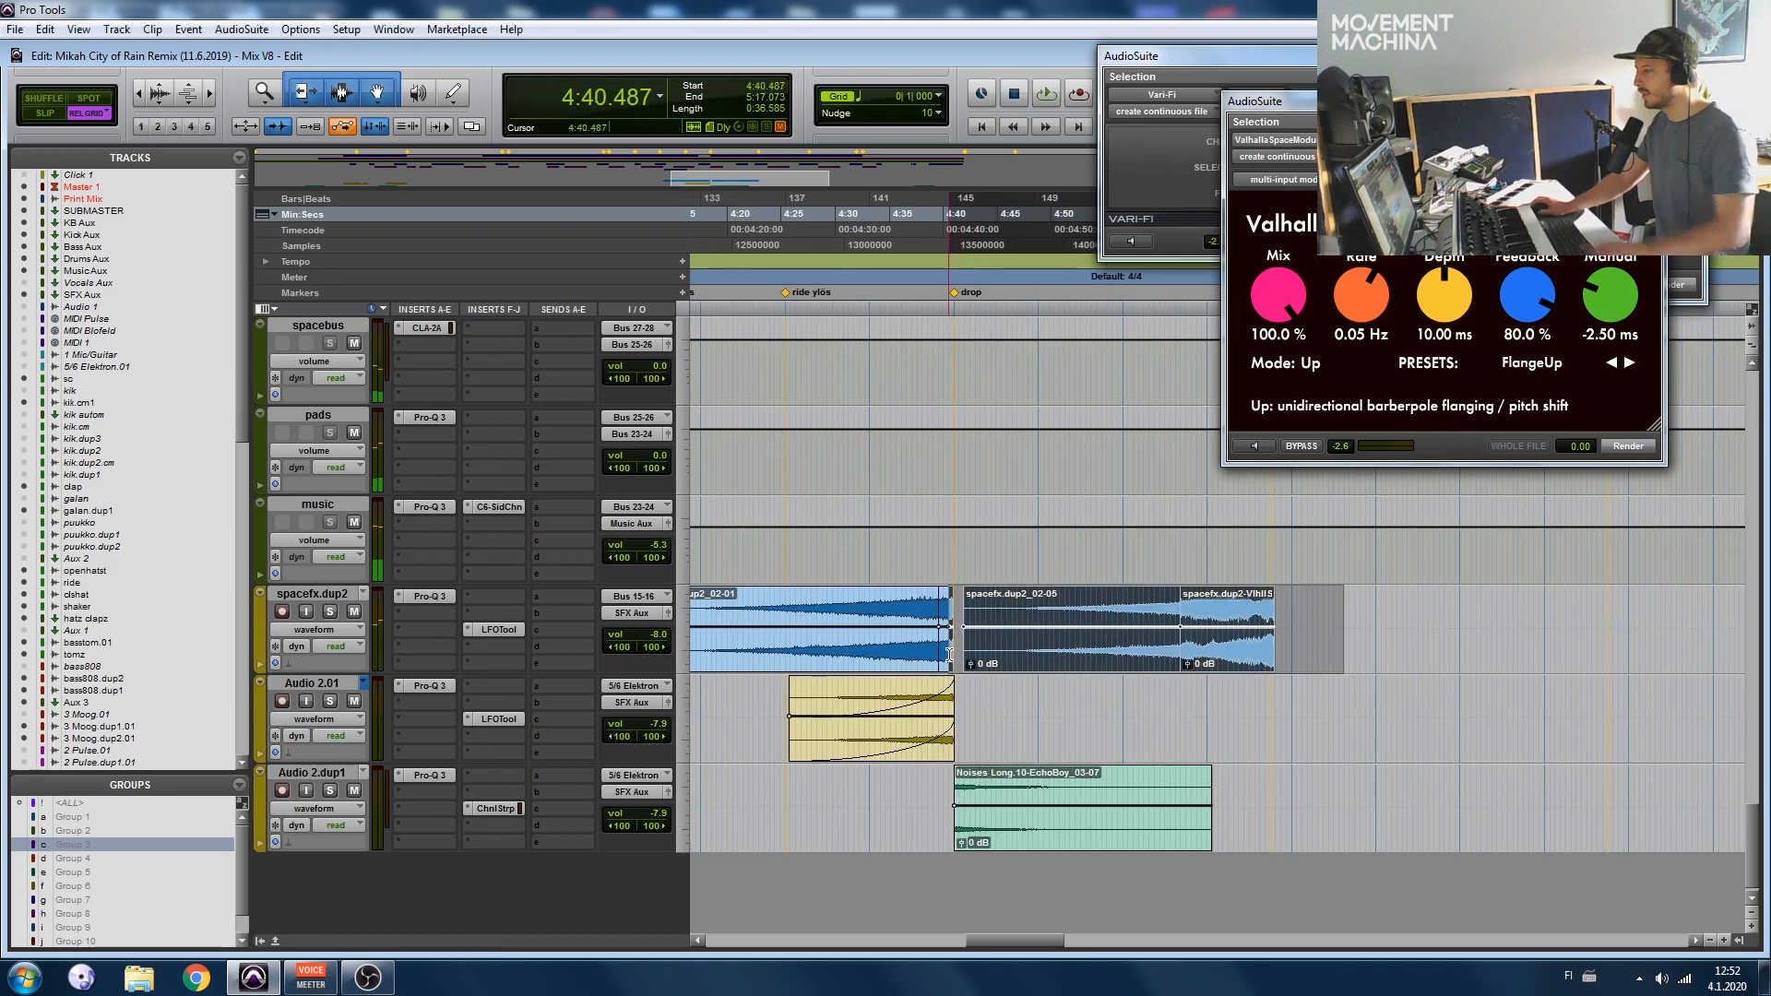
{"action": "key", "text": "Delete"}
{"action": "left_click", "coordinate": [960, 701]}
{"action": "key", "text": "space"}
{"action": "key", "text": "t"}
{"action": "key", "text": "t"}
{"action": "key", "text": "t"}
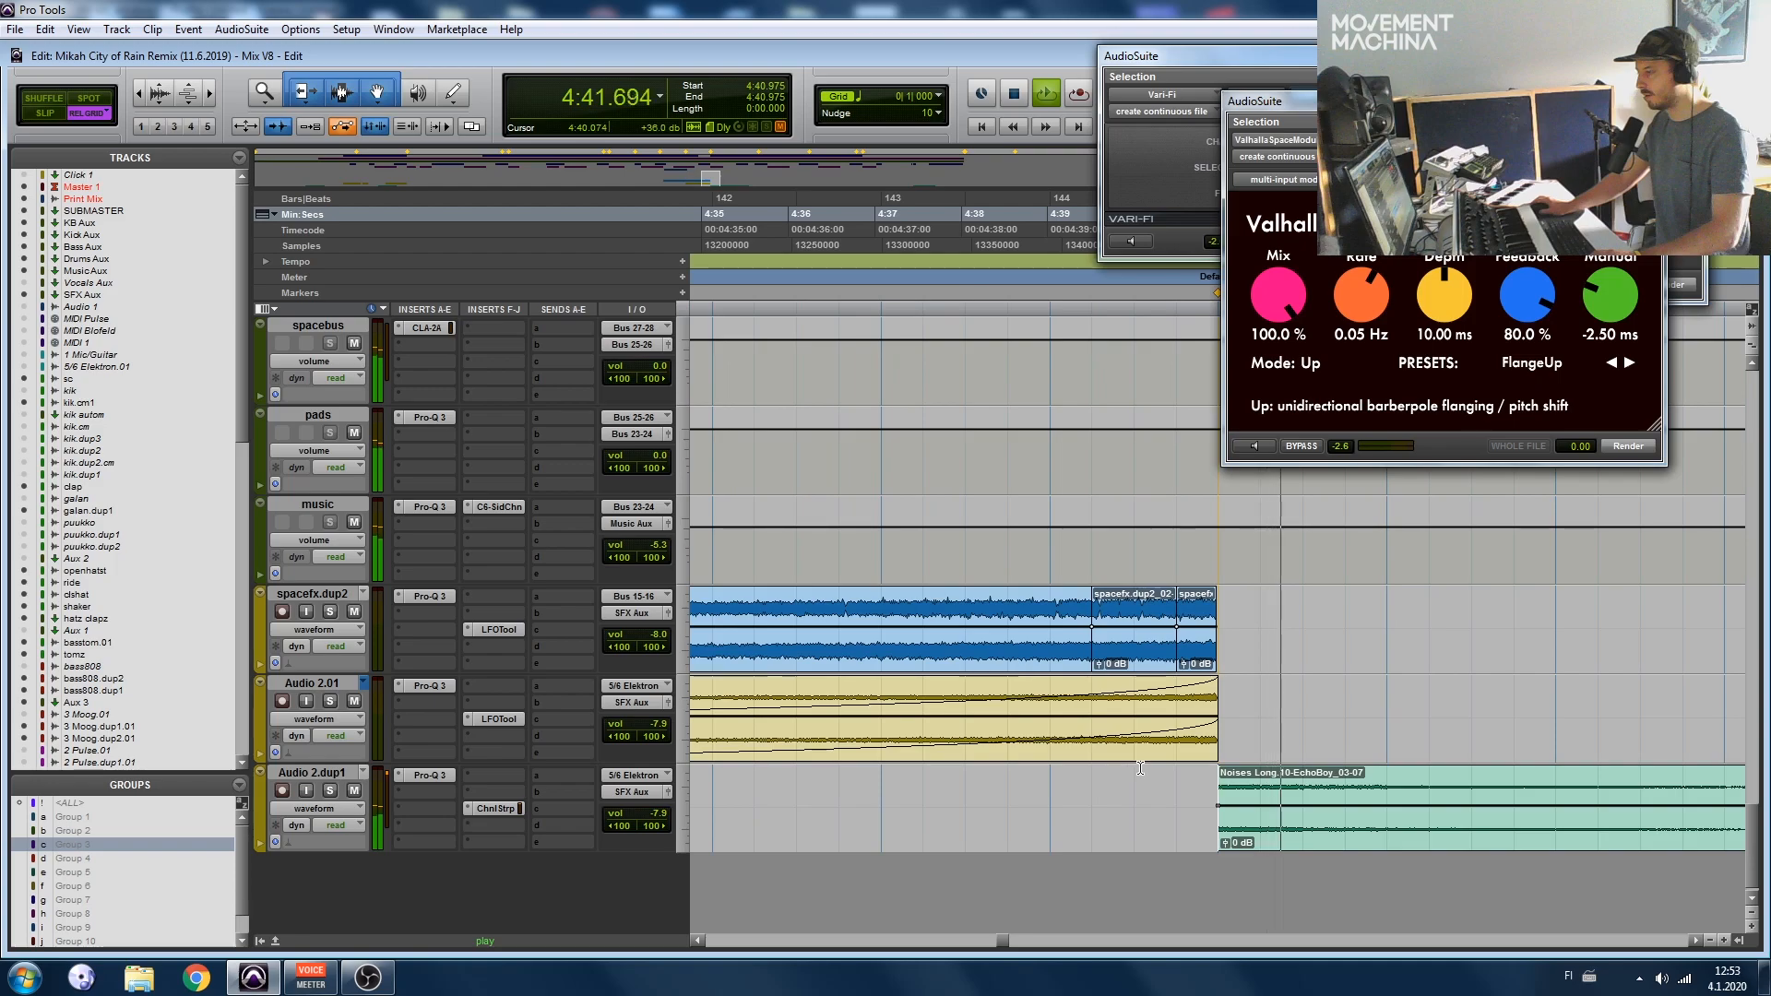
{"action": "left_click", "coordinate": [1134, 782]}
{"action": "key", "text": "space"}
{"action": "key", "text": "space"}
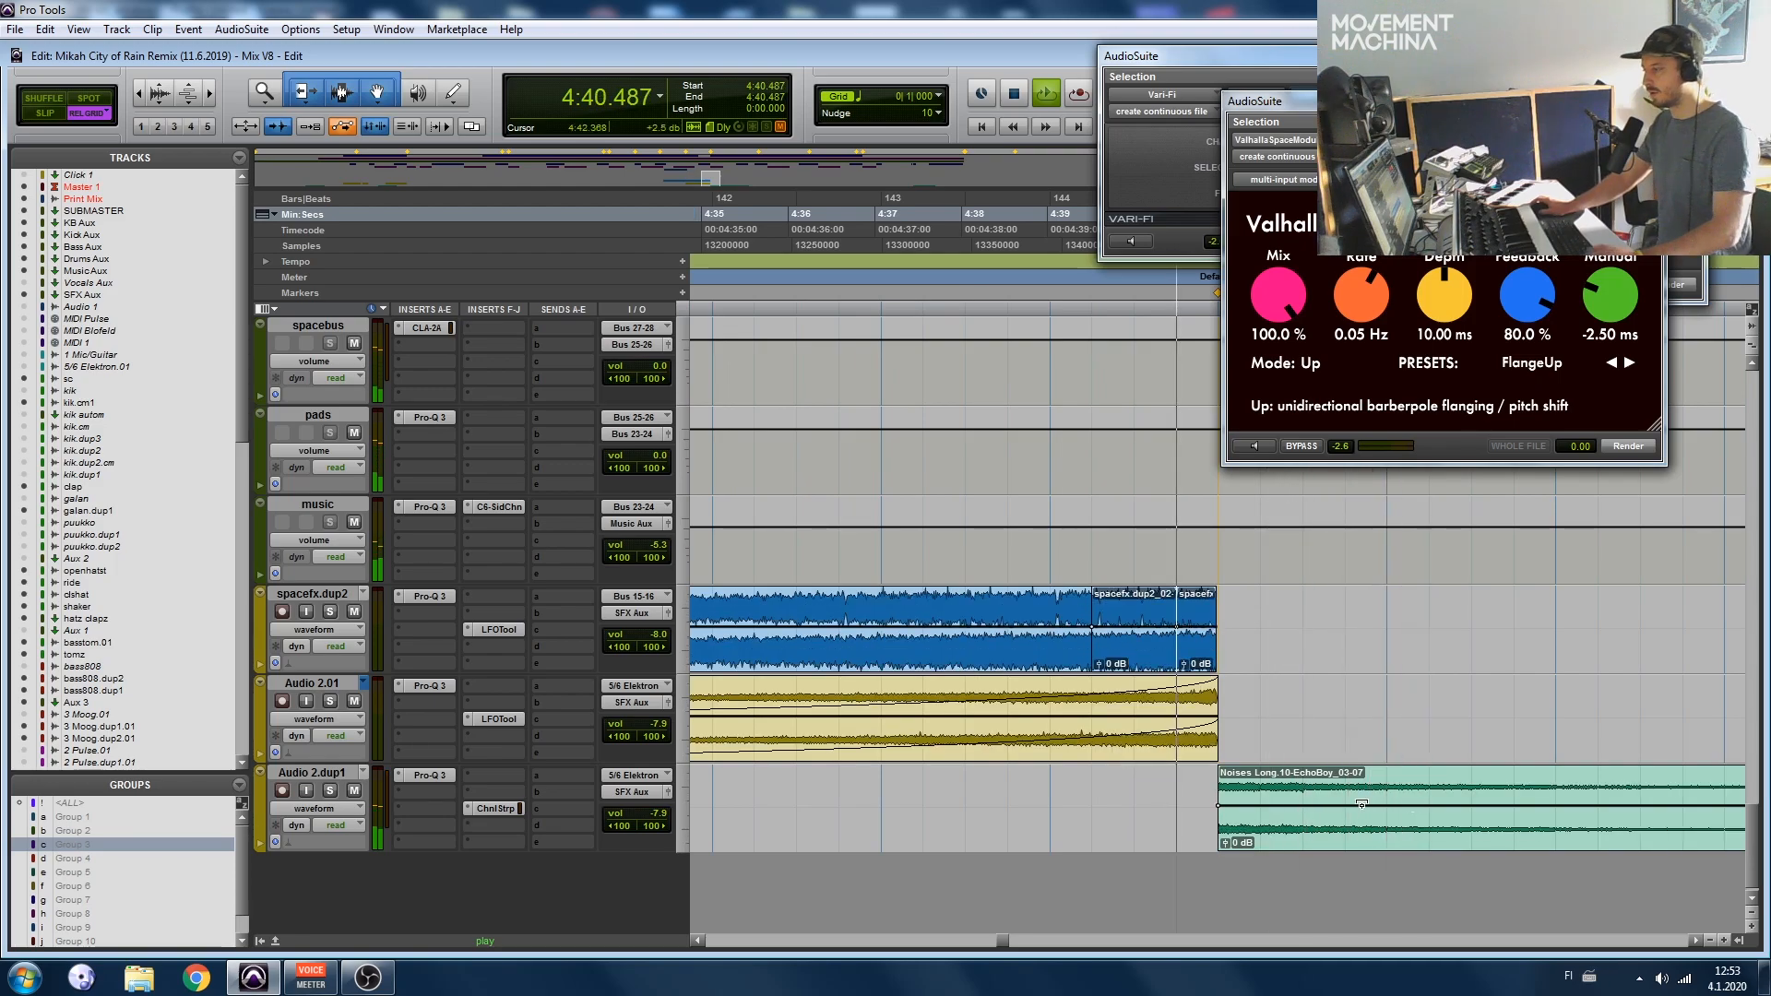
Step: Split the Noises Long echo clip on Audio 2.dup1 shortly after the drop and delete the rear part
{"action": "left_click", "coordinate": [1262, 794]}
{"action": "key", "text": "b"}
{"action": "left_click", "coordinate": [1290, 837]}
{"action": "key", "text": "Delete"}
Step: Audition the shortened noise clip at the drop, including with Audio 2.dup1 soloed, and release the solo
{"action": "left_click", "coordinate": [1179, 799]}
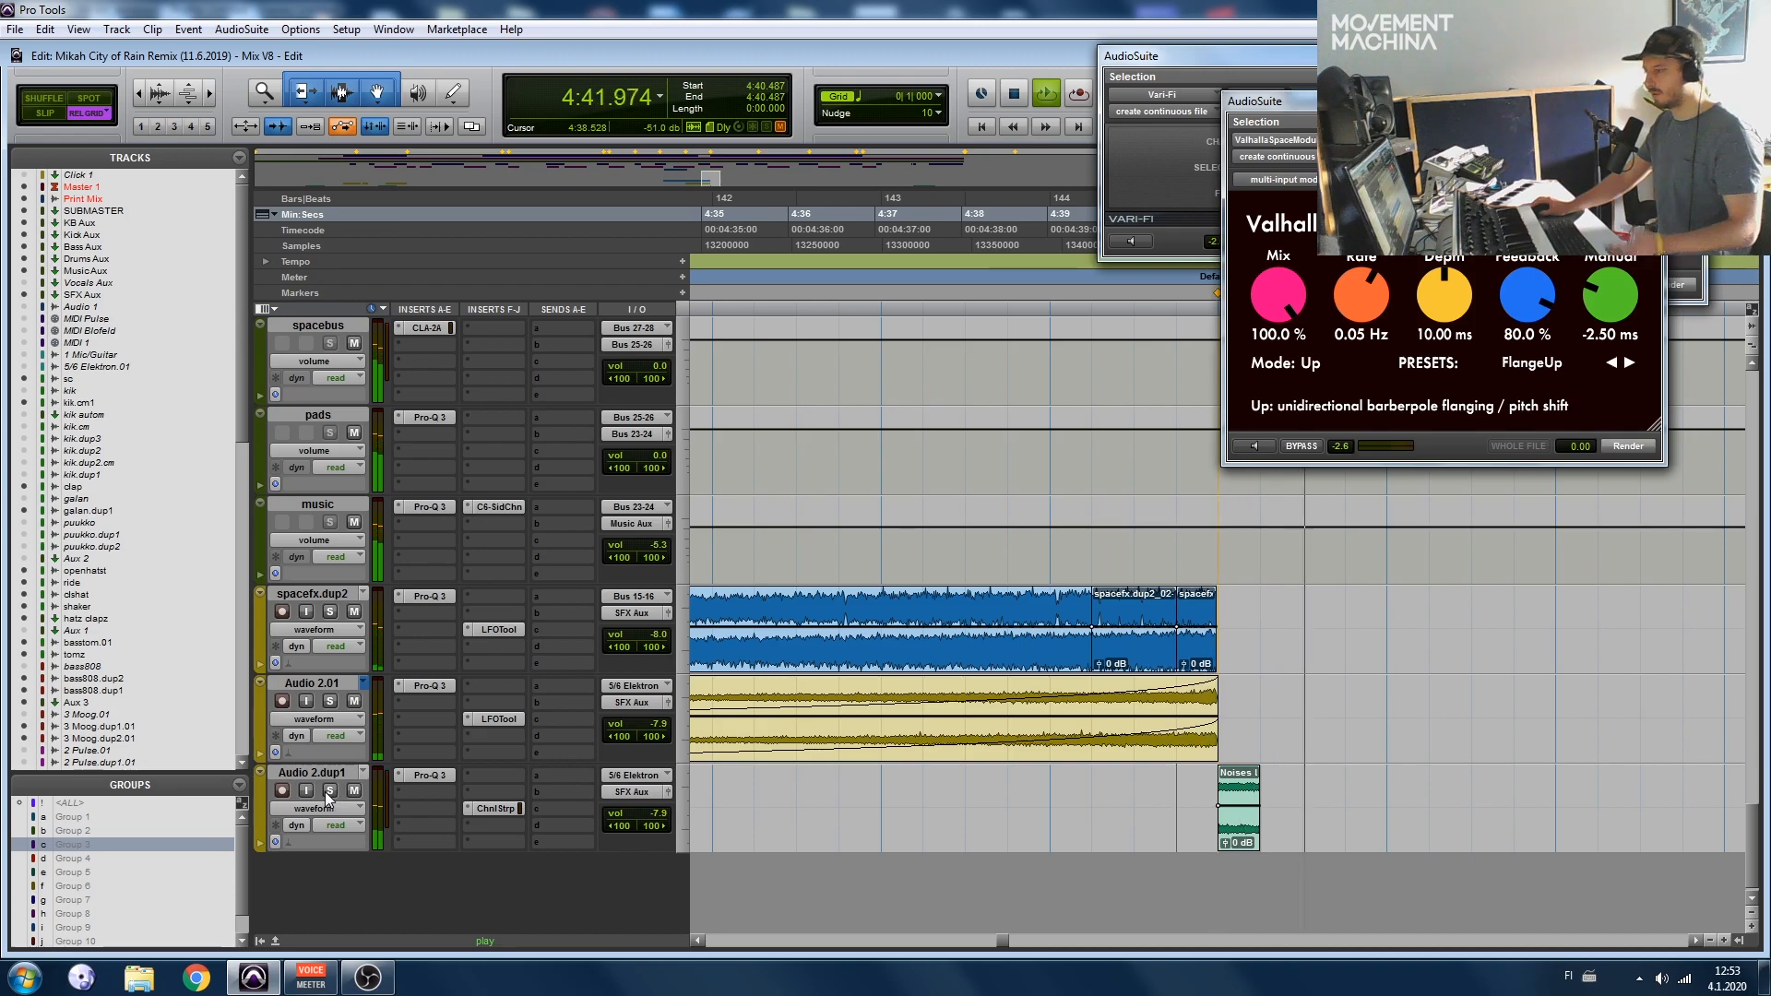
{"action": "key", "text": "space"}
{"action": "left_click", "coordinate": [242, 28]}
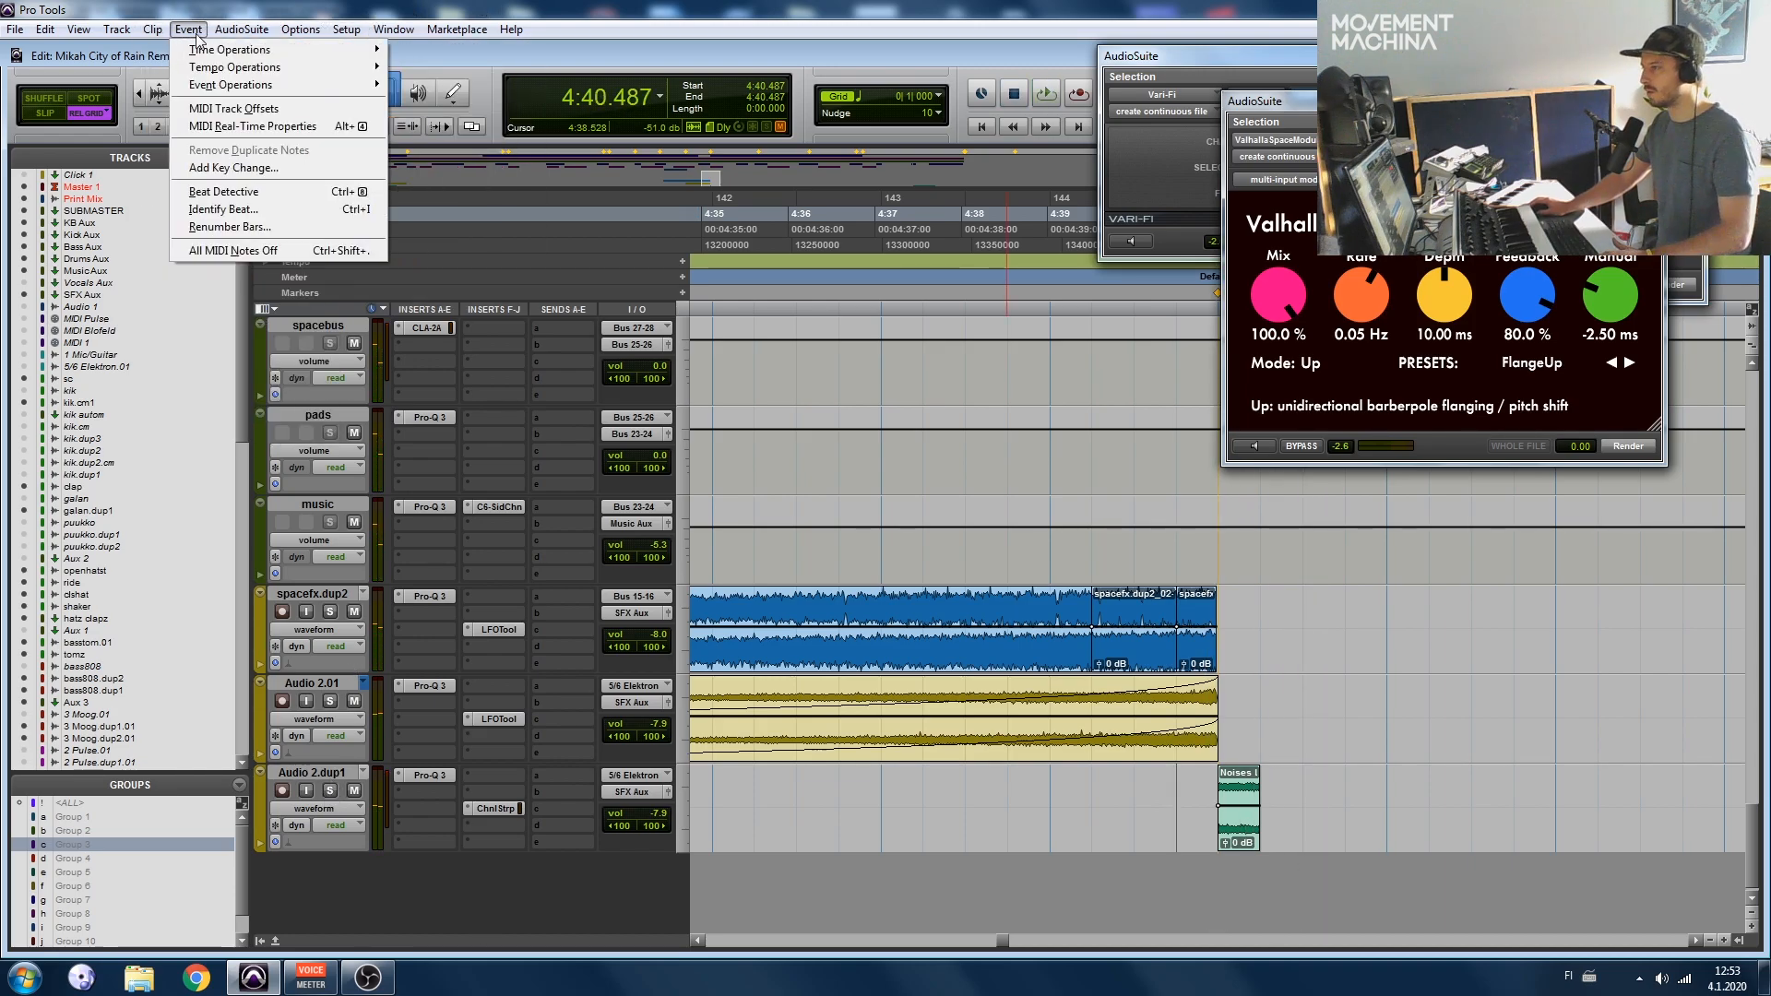
{"action": "left_click", "coordinate": [273, 762]}
{"action": "key", "text": "space"}
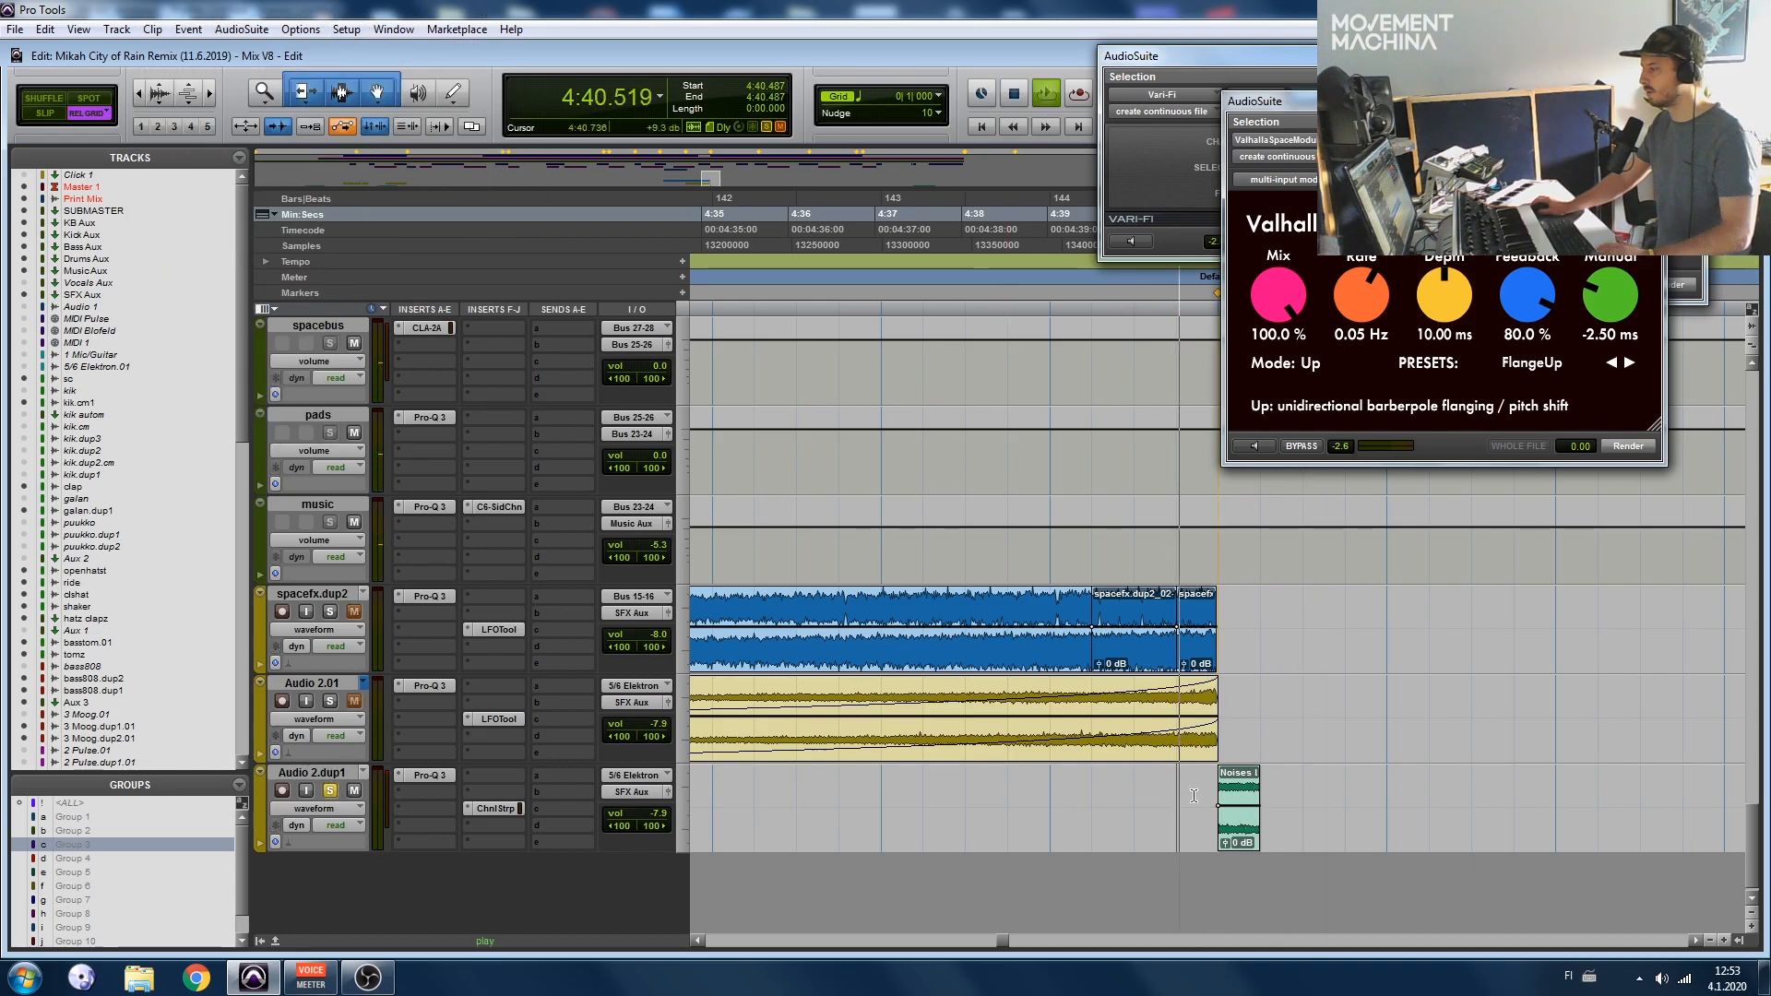
{"action": "key", "text": "space"}
{"action": "left_click", "coordinate": [336, 790]}
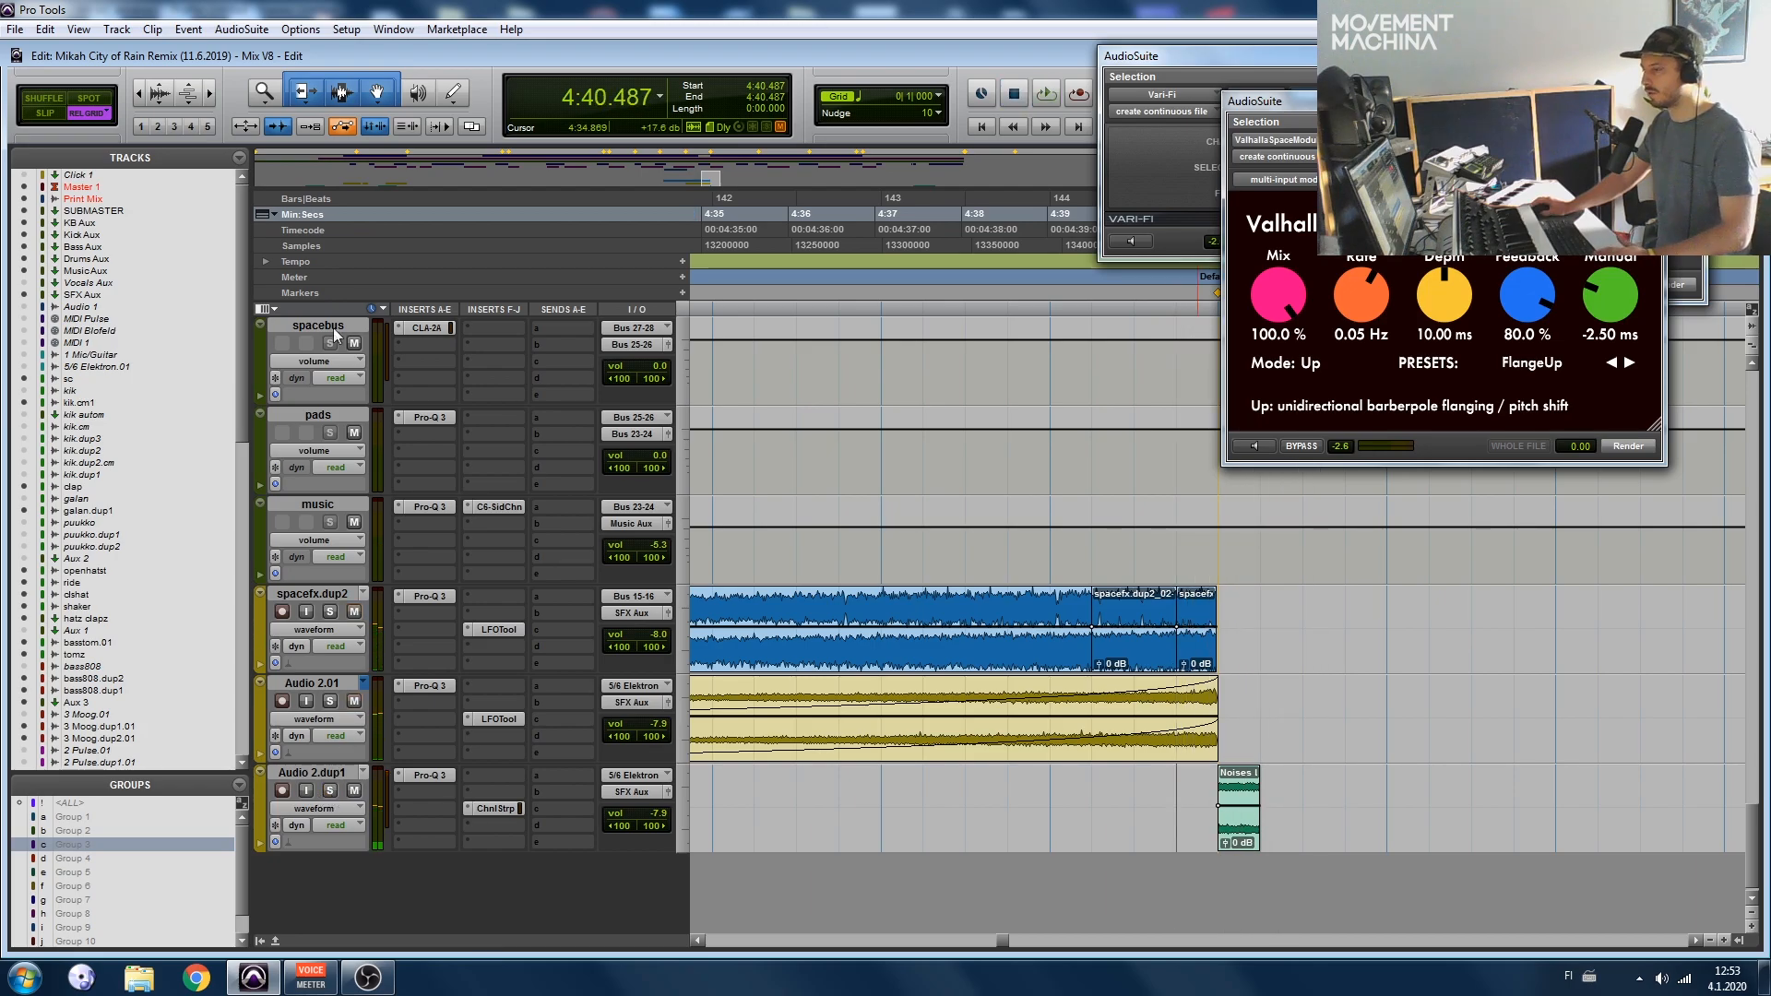
Step: Open EchoBoy from the delay effects, set its echo time to a 1/4 note and move its window aside
{"action": "left_click", "coordinate": [229, 29]}
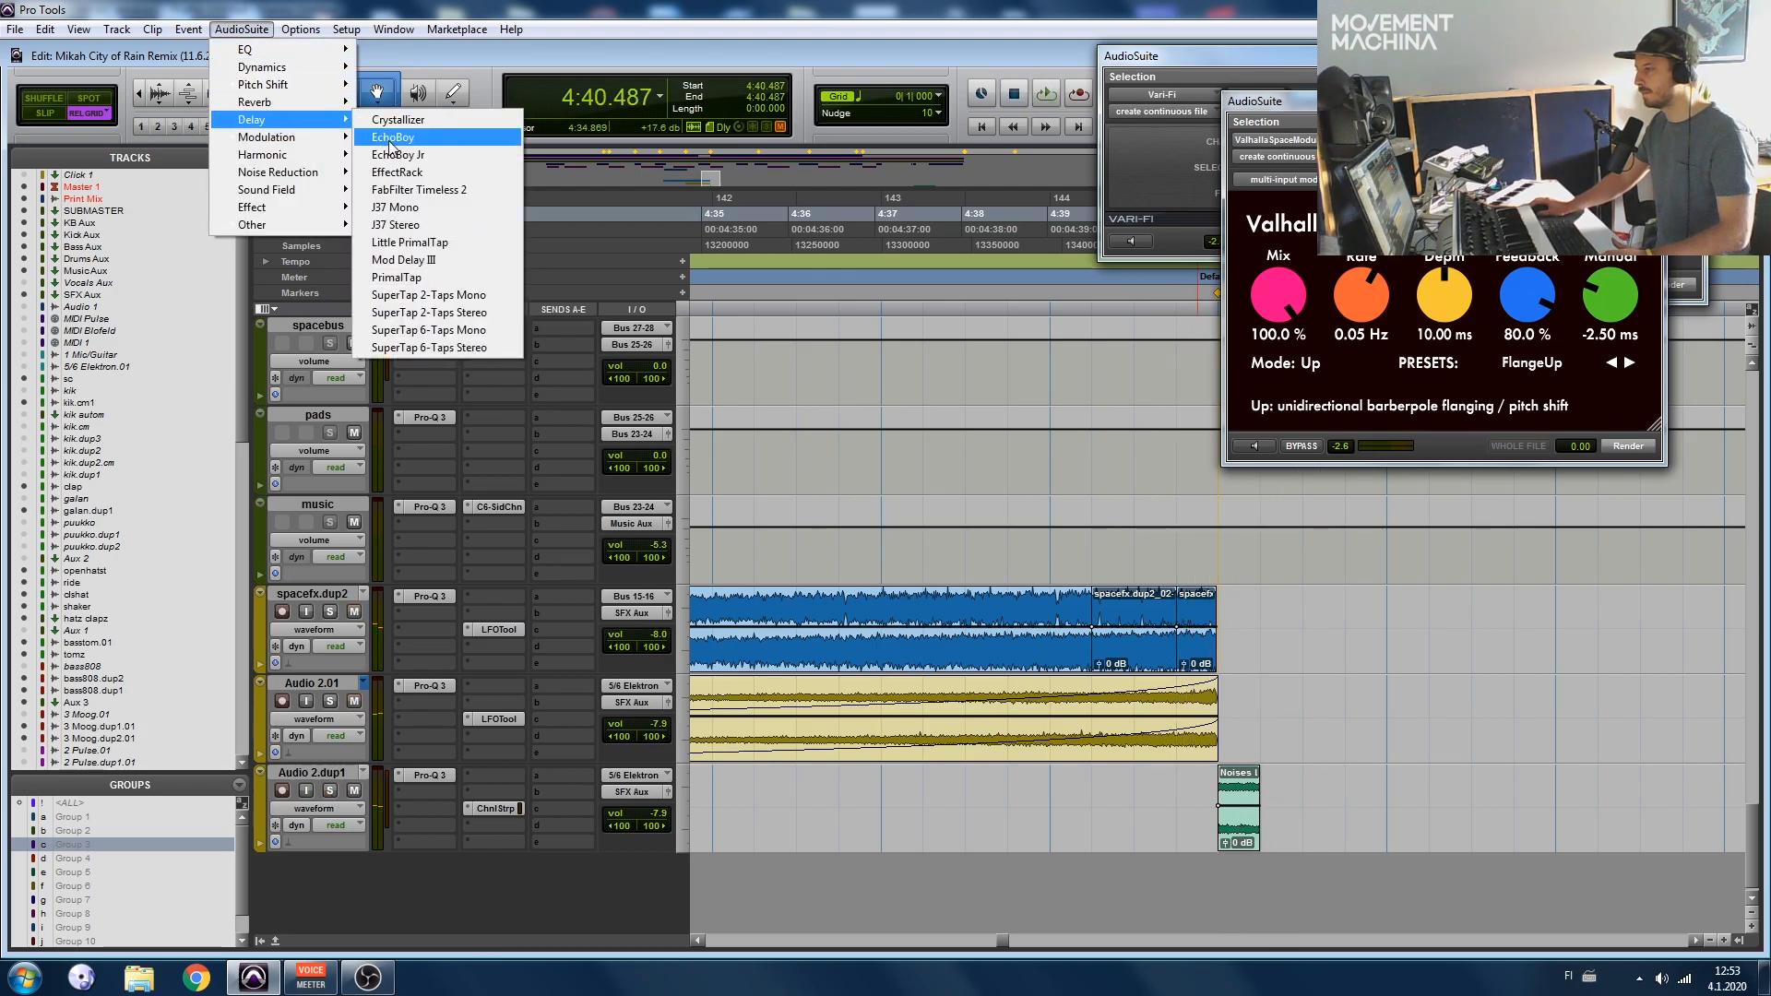
{"action": "left_click", "coordinate": [397, 139]}
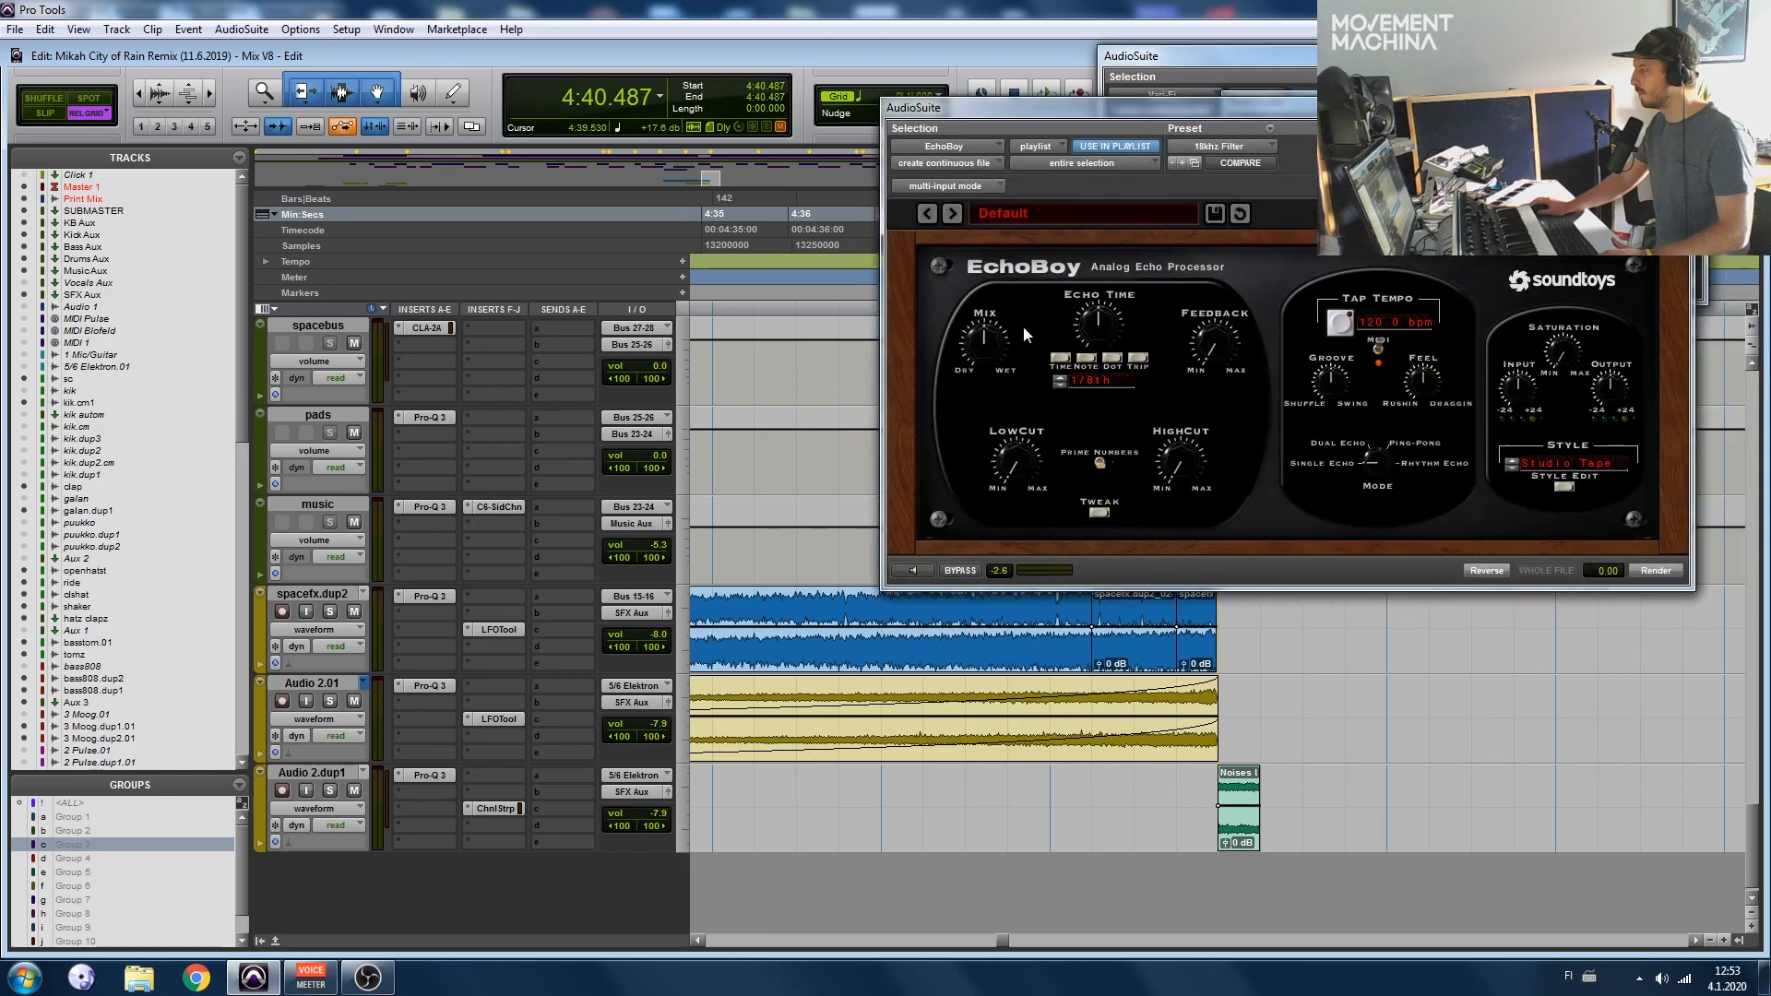
{"action": "left_click", "coordinate": [1060, 380]}
{"action": "left_click", "coordinate": [1061, 377]}
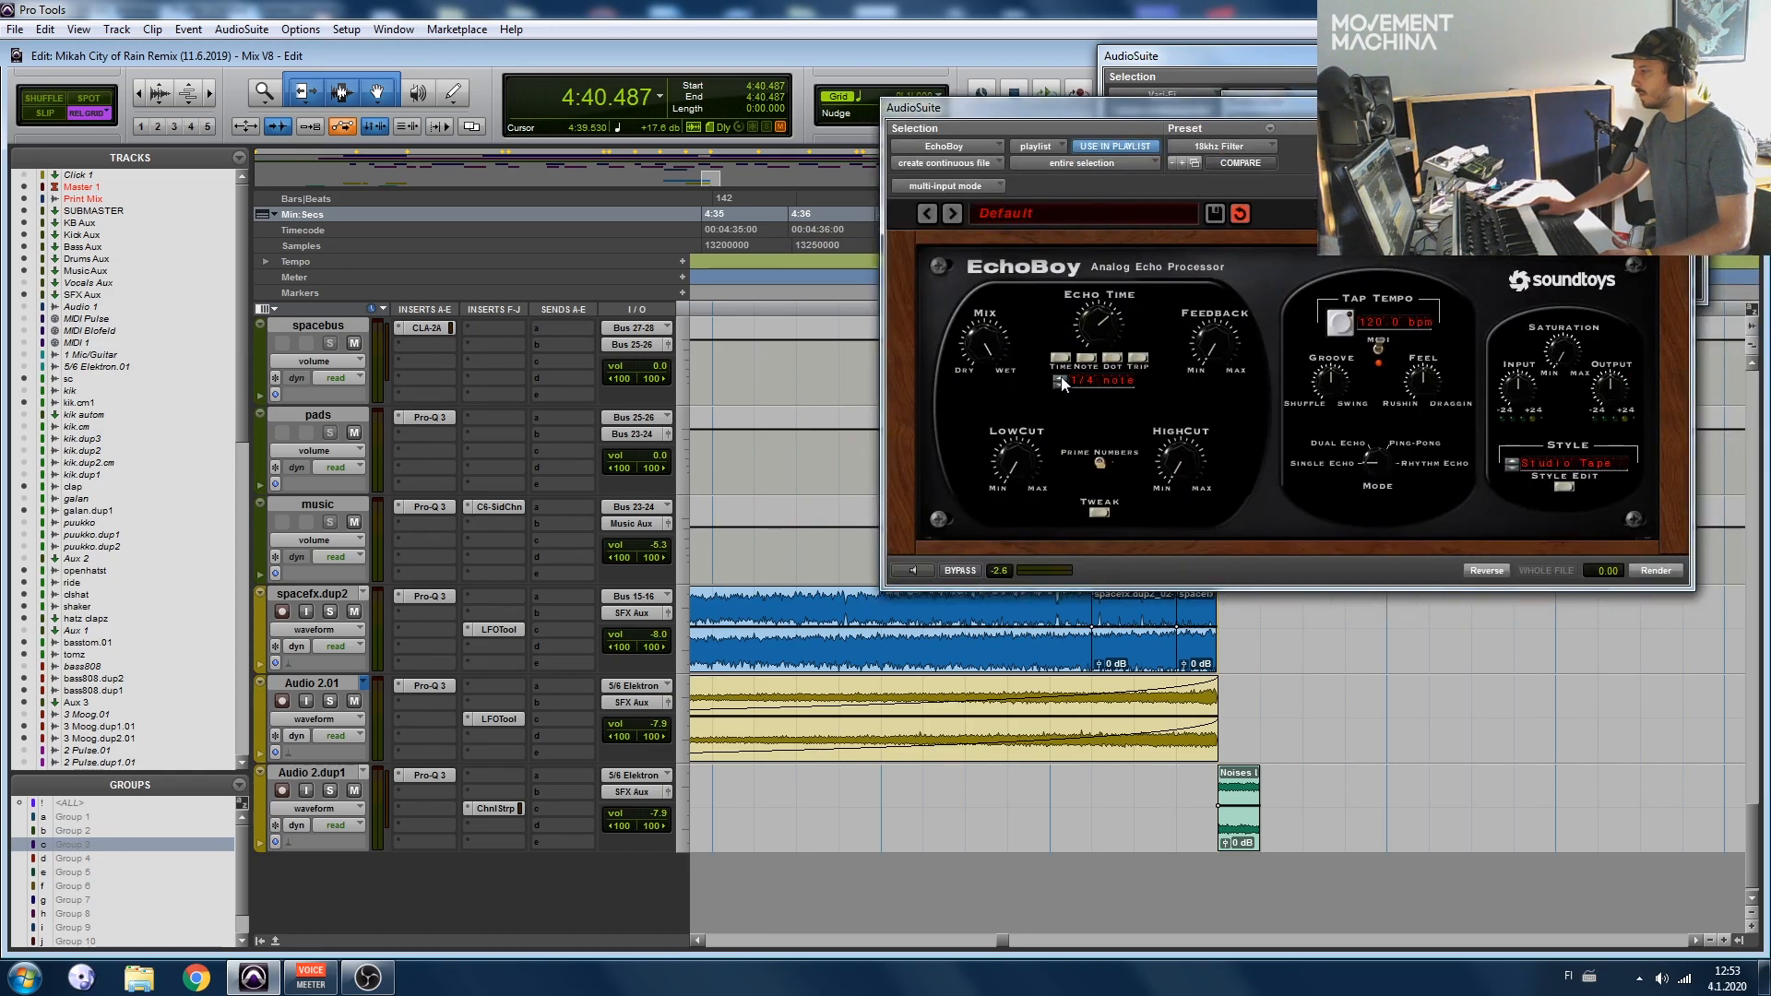
{"action": "left_click_drag", "start_coordinate": [1357, 108], "coordinate": [1280, 48]}
Step: Select about 18.5 s from the drop across Audio 2.01 and Audio 2.dup1, and render EchoBoy over it
{"action": "left_click", "coordinate": [1251, 827]}
{"action": "key", "text": "r"}
{"action": "key", "text": "r"}
{"action": "left_click_drag", "start_coordinate": [1250, 827], "coordinate": [1620, 729]}
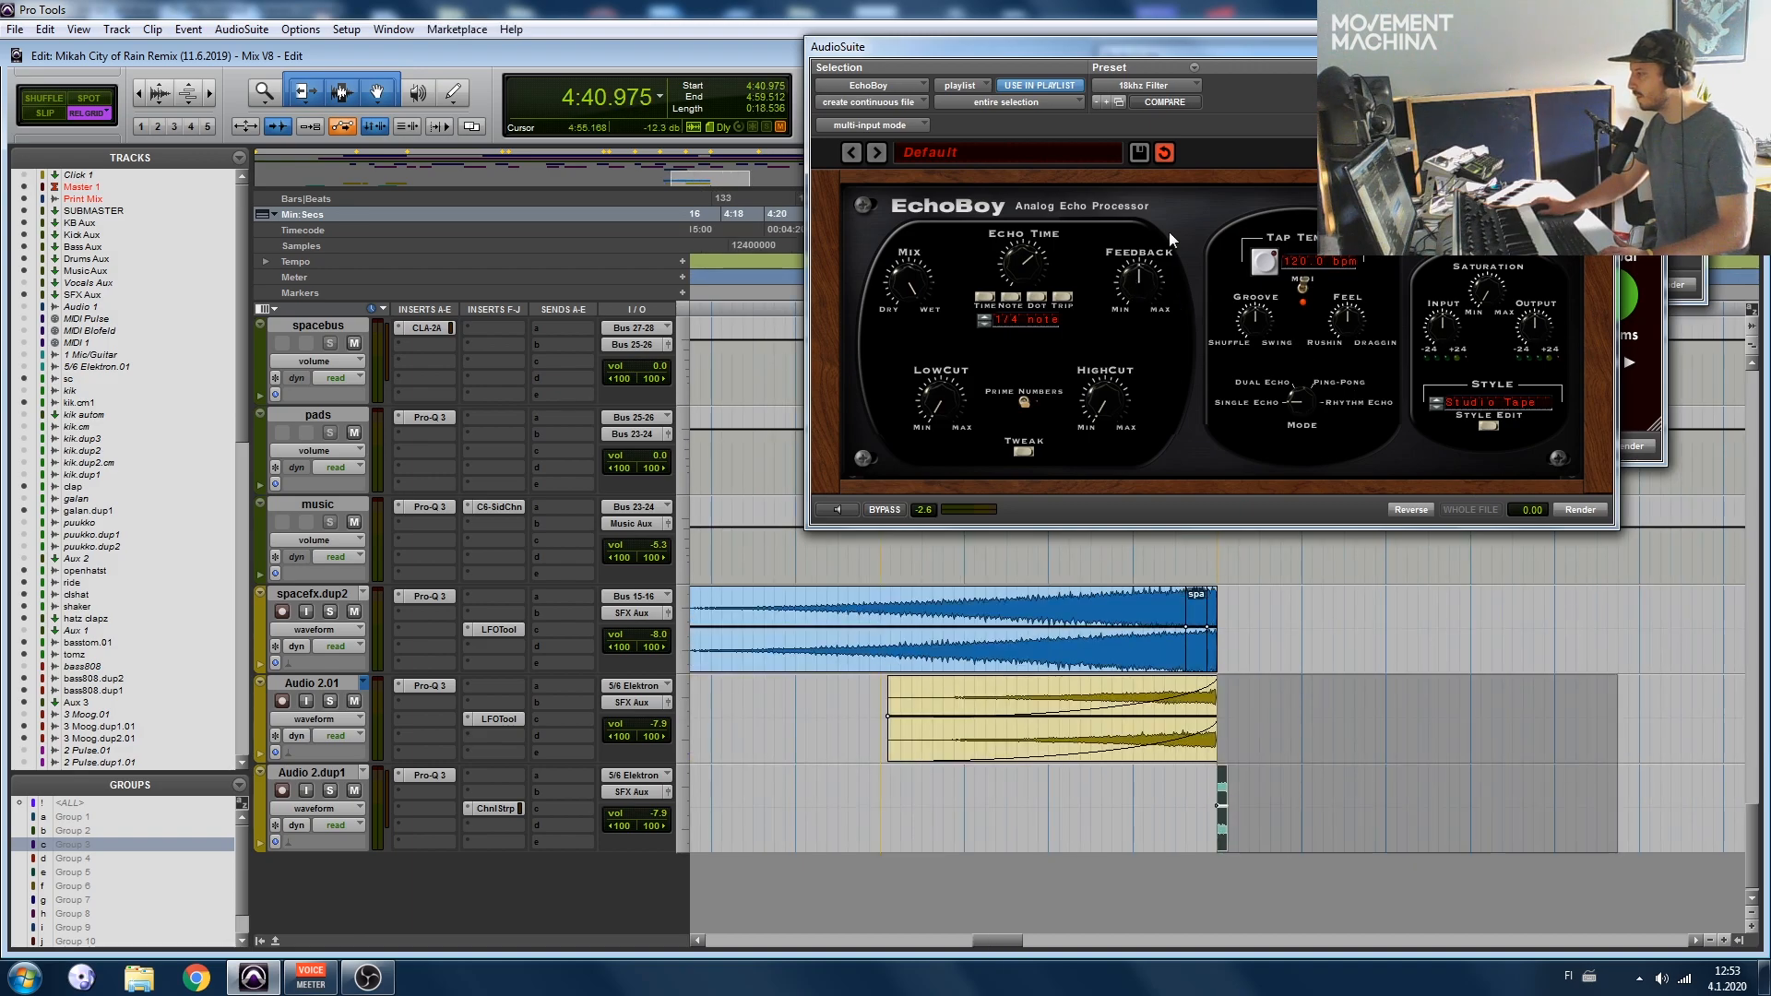
{"action": "left_click", "coordinate": [1568, 513]}
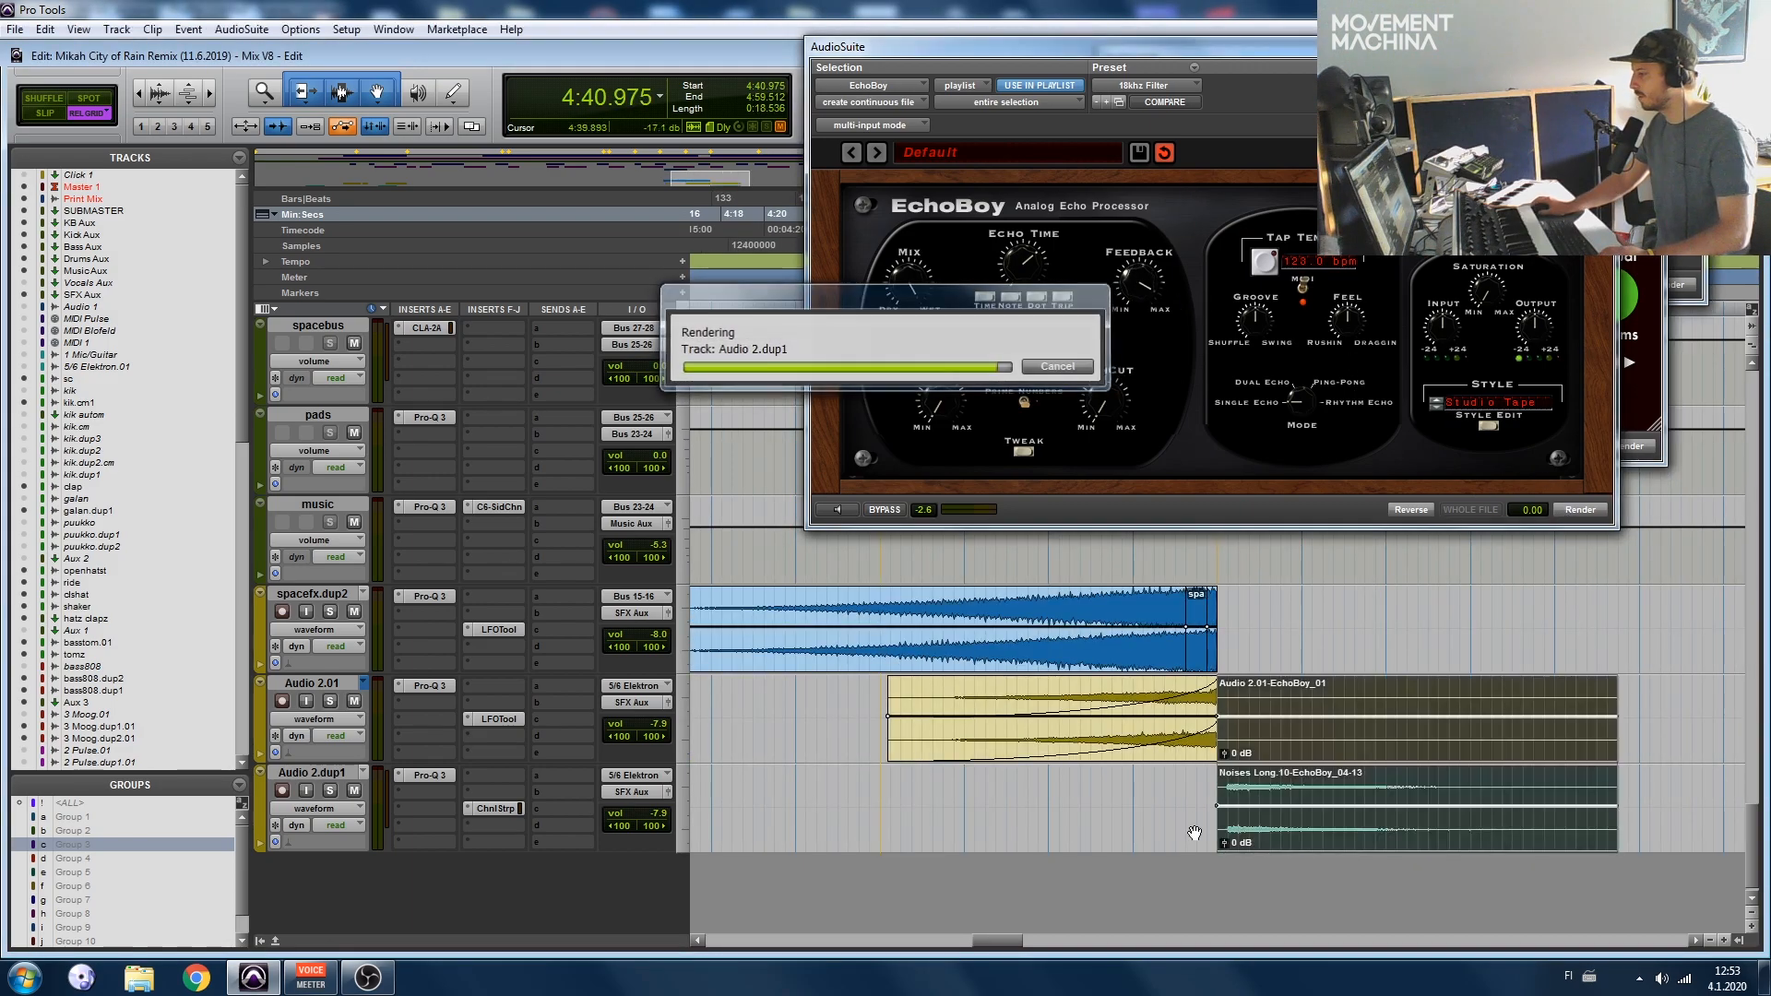
Step: Play across the drop to audition the rendered EchoBoy tail and examine its waveform up close
{"action": "left_click", "coordinate": [1202, 783]}
{"action": "key", "text": "space"}
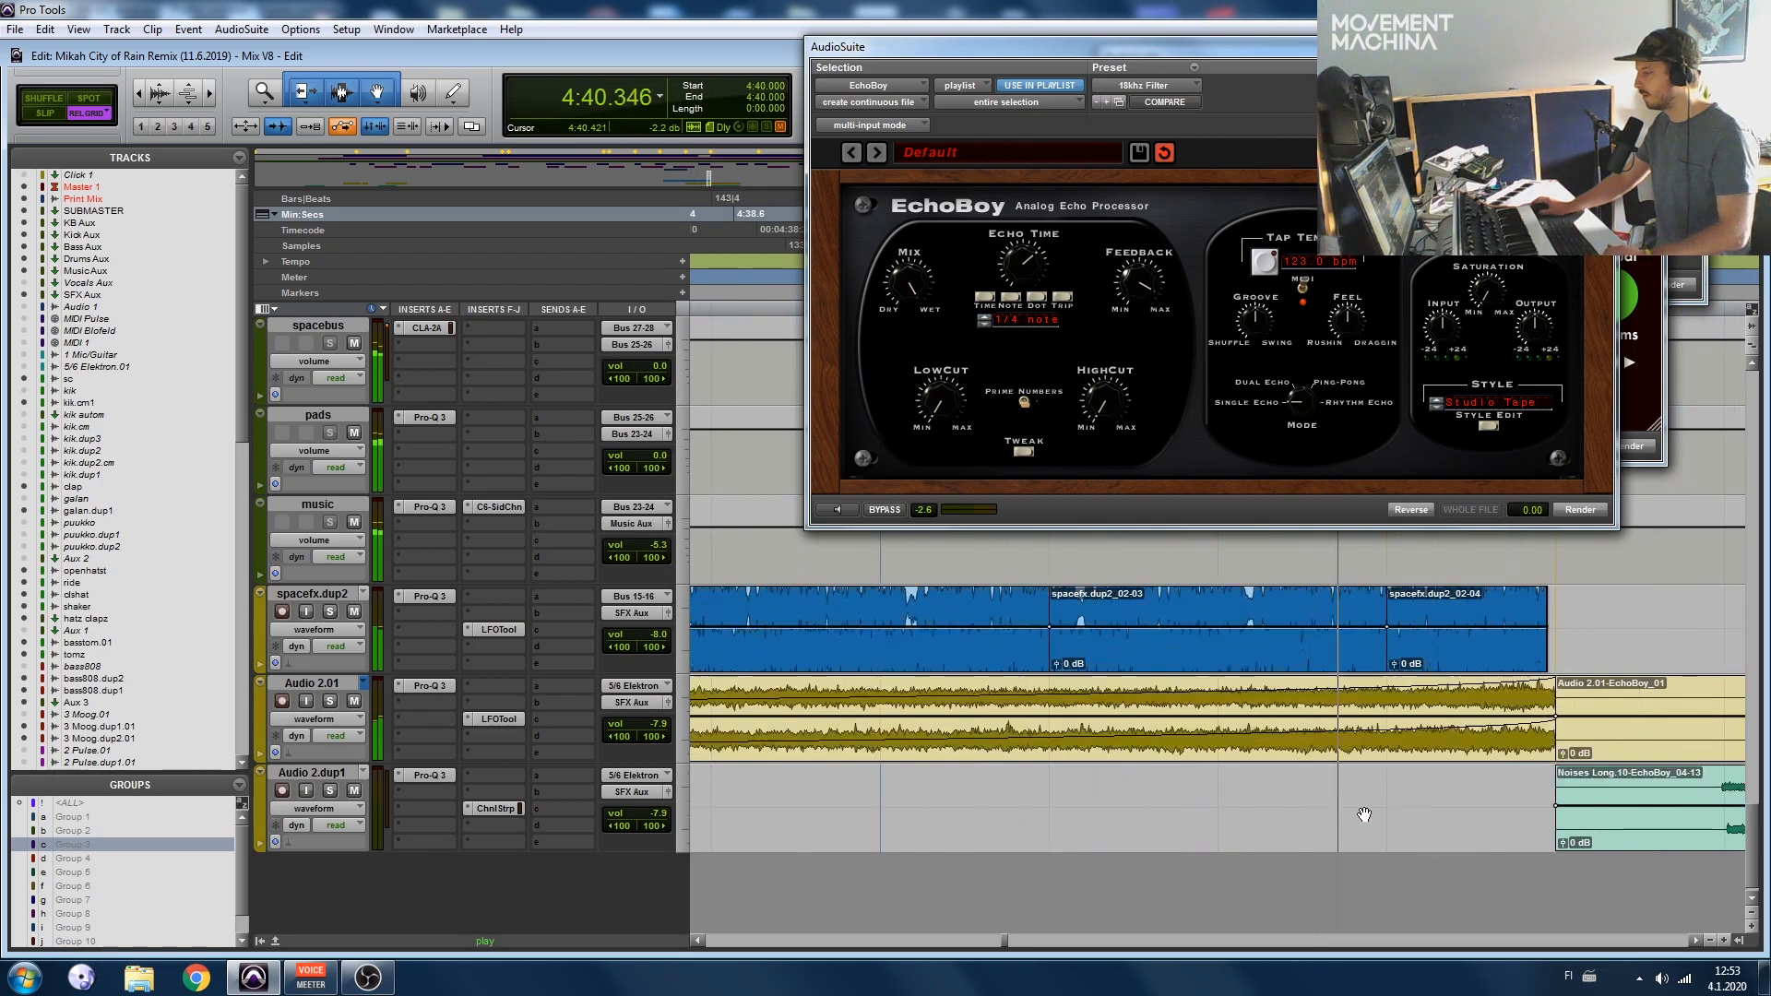
{"action": "key", "text": "t"}
{"action": "key", "text": "t"}
{"action": "key", "text": "t"}
{"action": "key", "text": "t"}
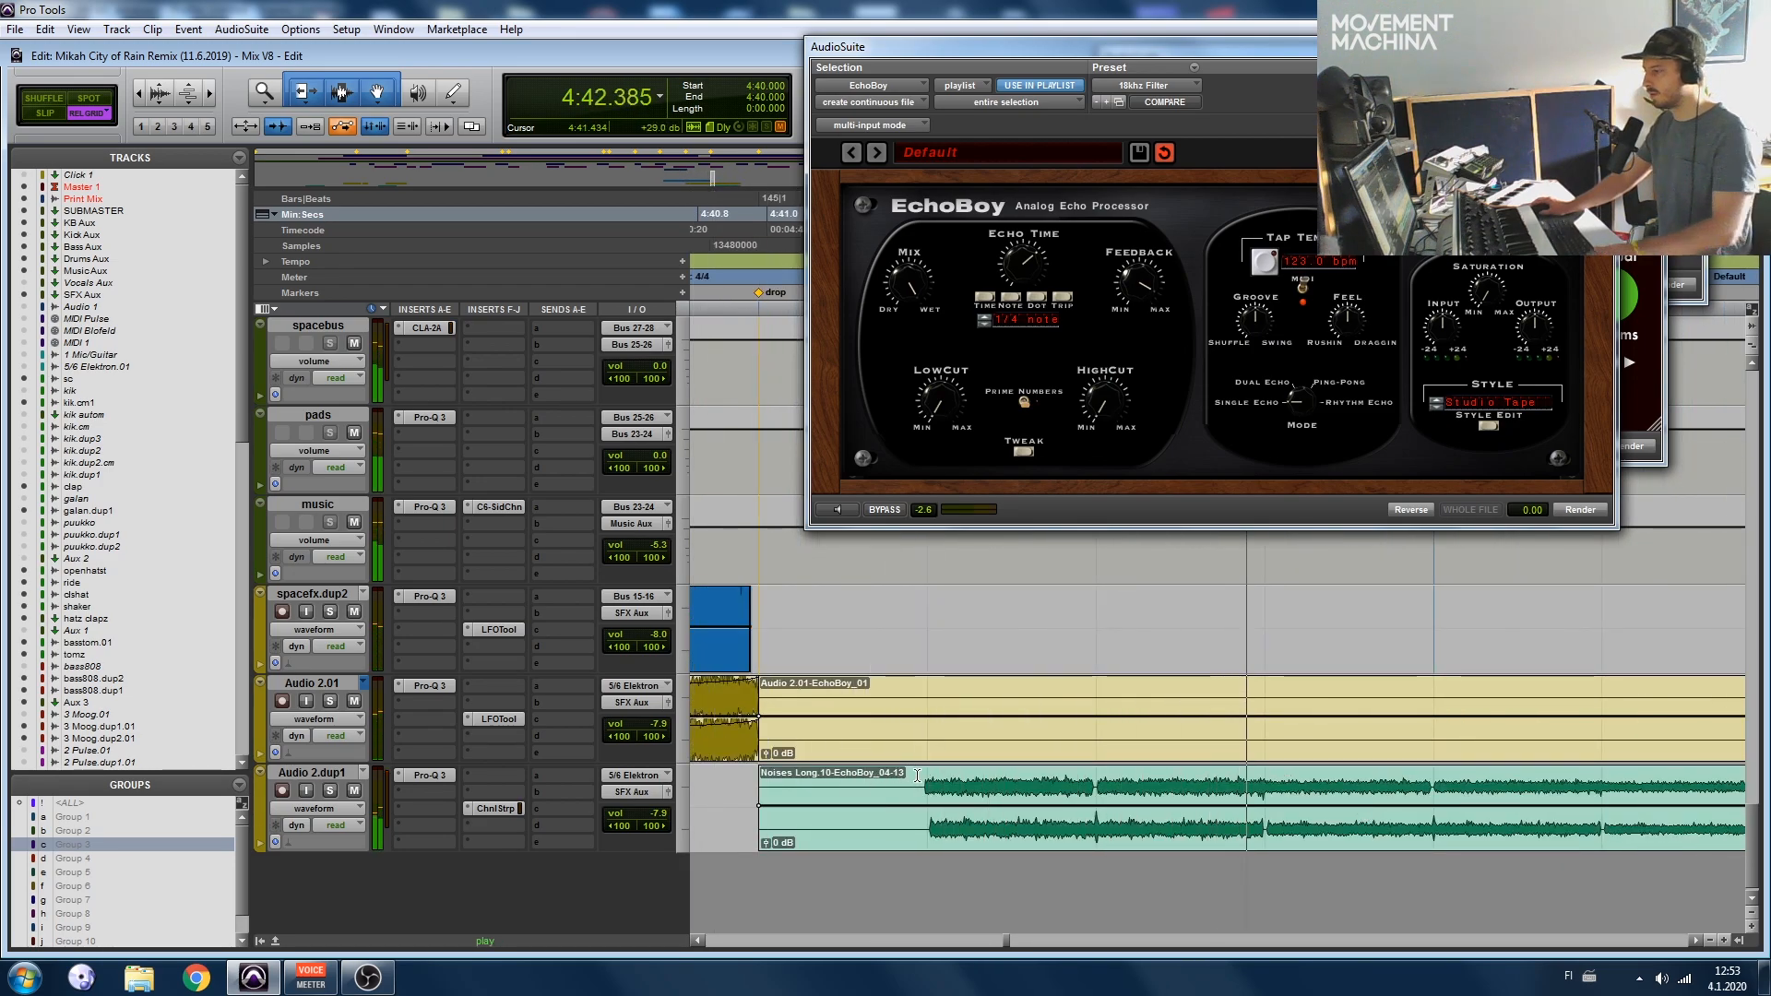
{"action": "key", "text": "r"}
{"action": "key", "text": "space"}
Step: Cut away the front part of the Audio 2.dup1 echo clip, shift the remainder back to the drop and audition it
{"action": "left_click", "coordinate": [1081, 784]}
{"action": "key", "text": "b"}
{"action": "left_click_drag", "start_coordinate": [1145, 842], "coordinate": [1058, 842]}
{"action": "left_click", "coordinate": [824, 791]}
{"action": "key", "text": "space"}
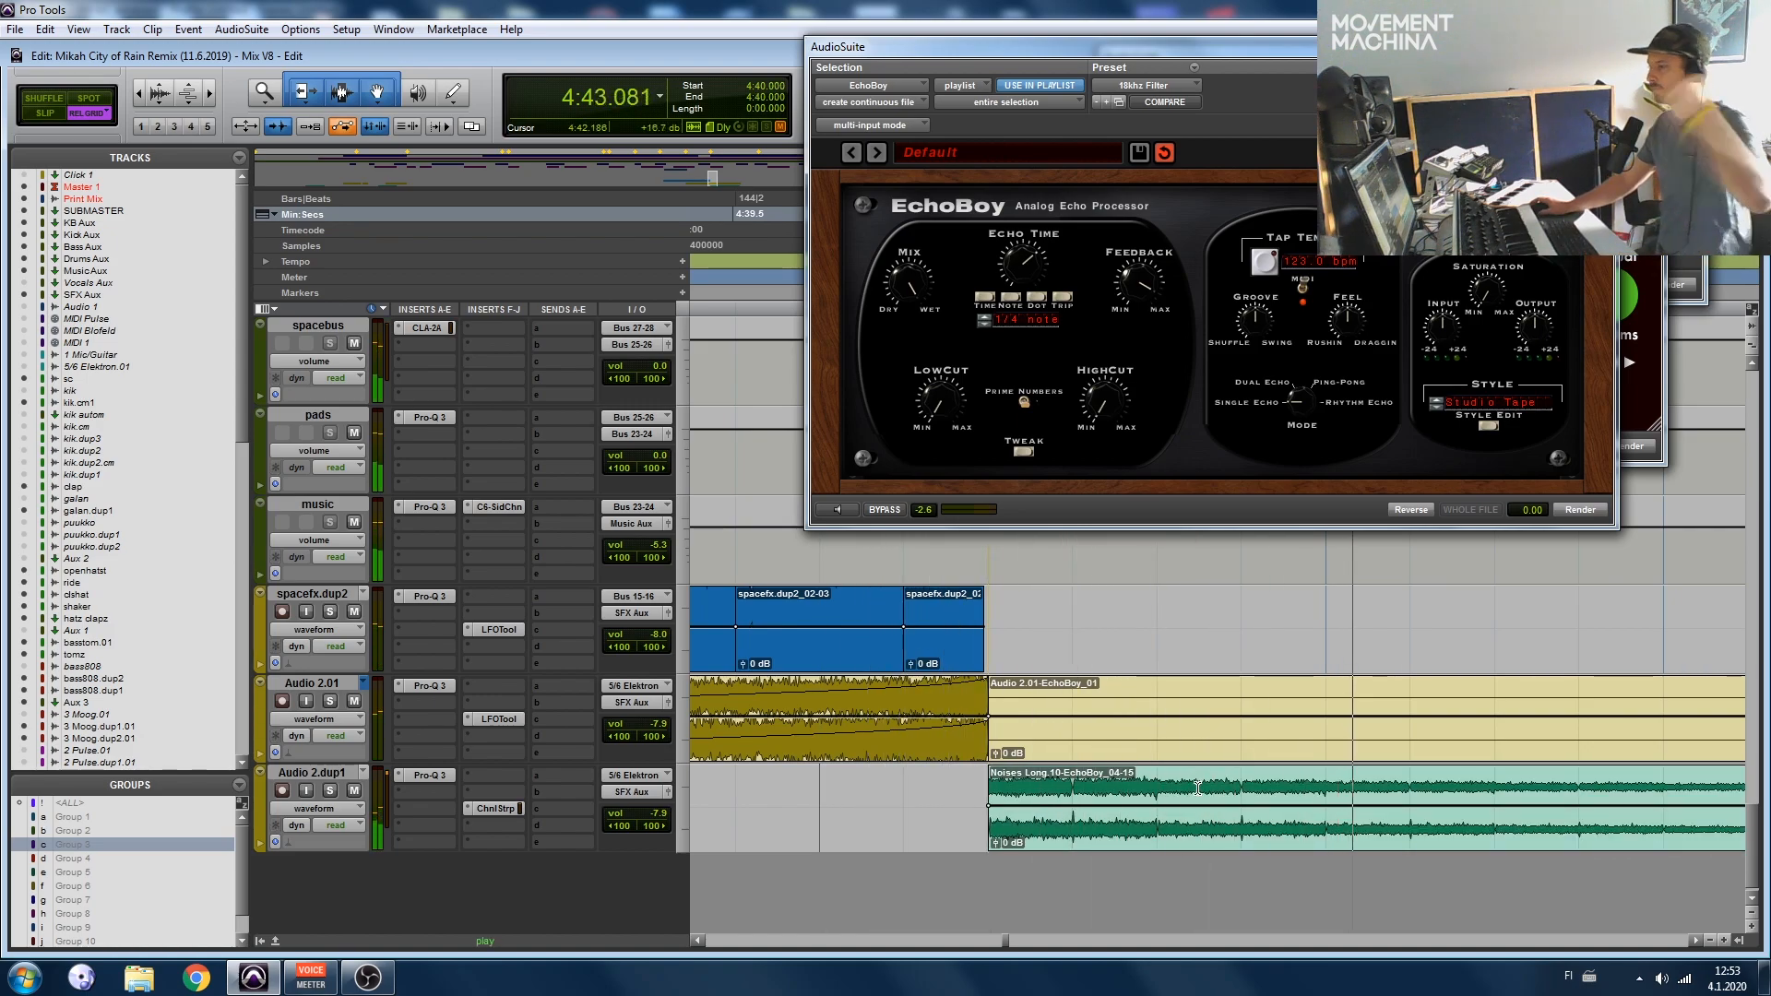
{"action": "key", "text": "r"}
{"action": "key", "text": "r"}
{"action": "key", "text": "ctrl+alt+bracketleft"}
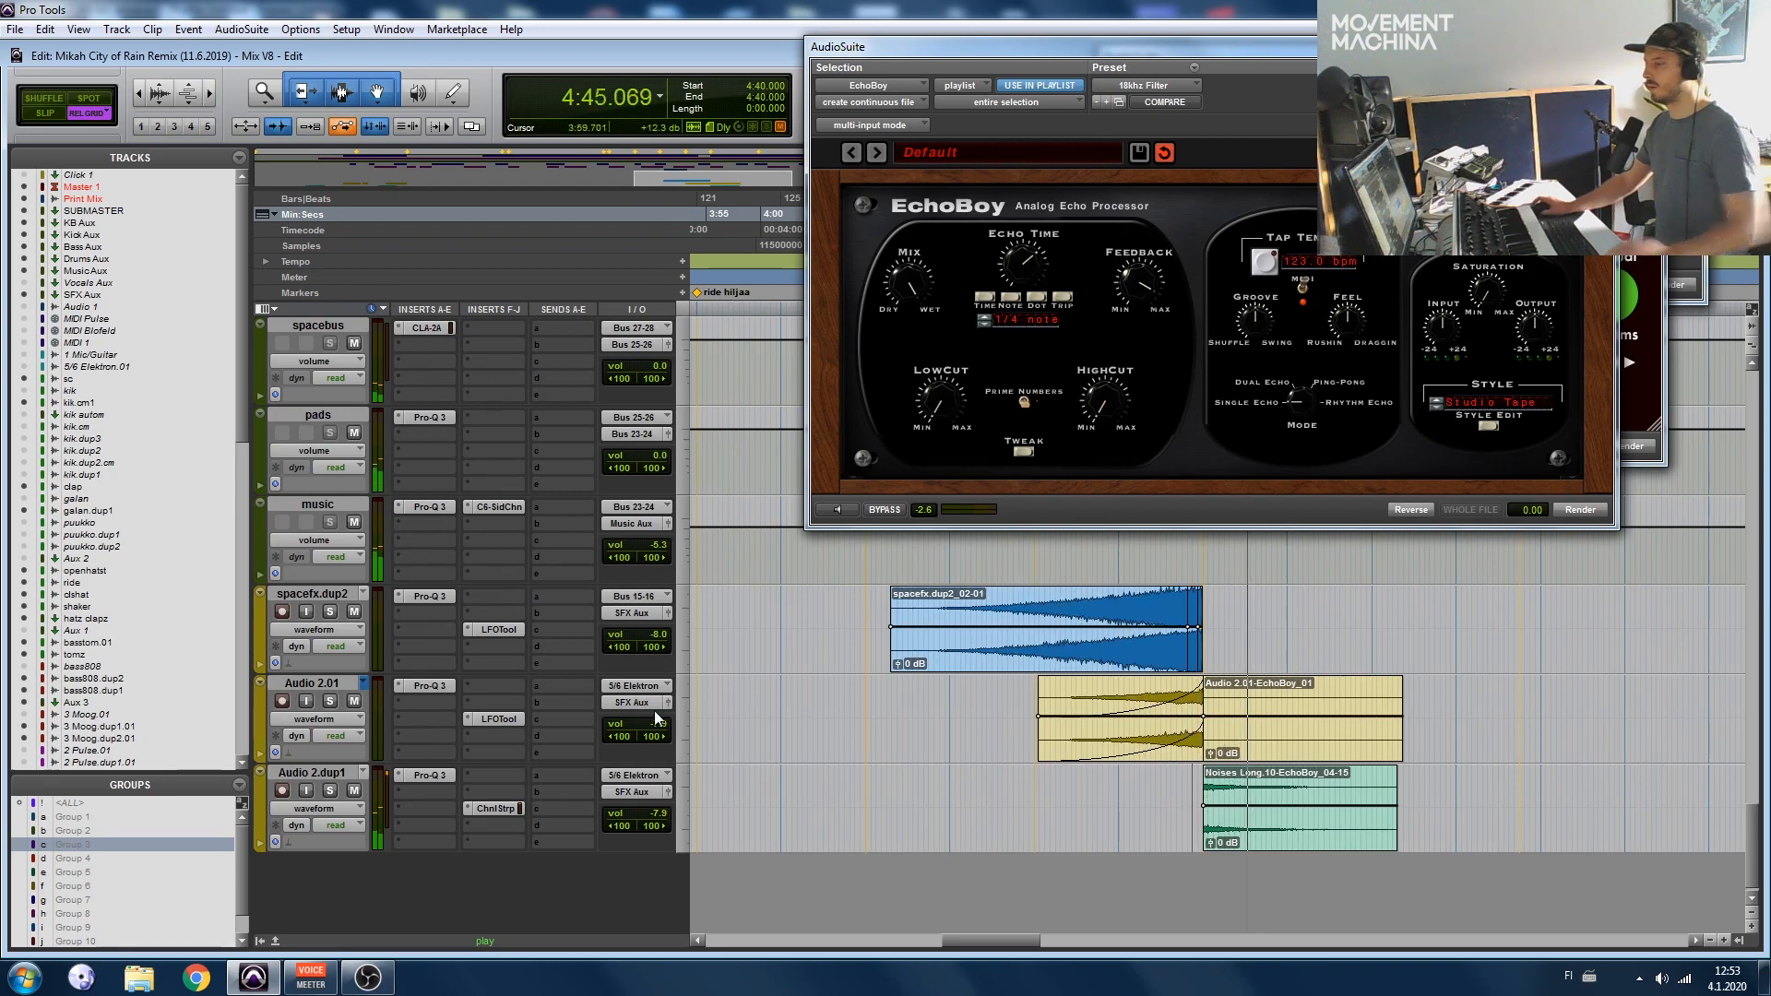
Step: Close the EchoBoy, ValhallaSpaceModulator, Vari-Fi and remaining AudioSuite windows
{"action": "left_click", "coordinate": [1602, 46]}
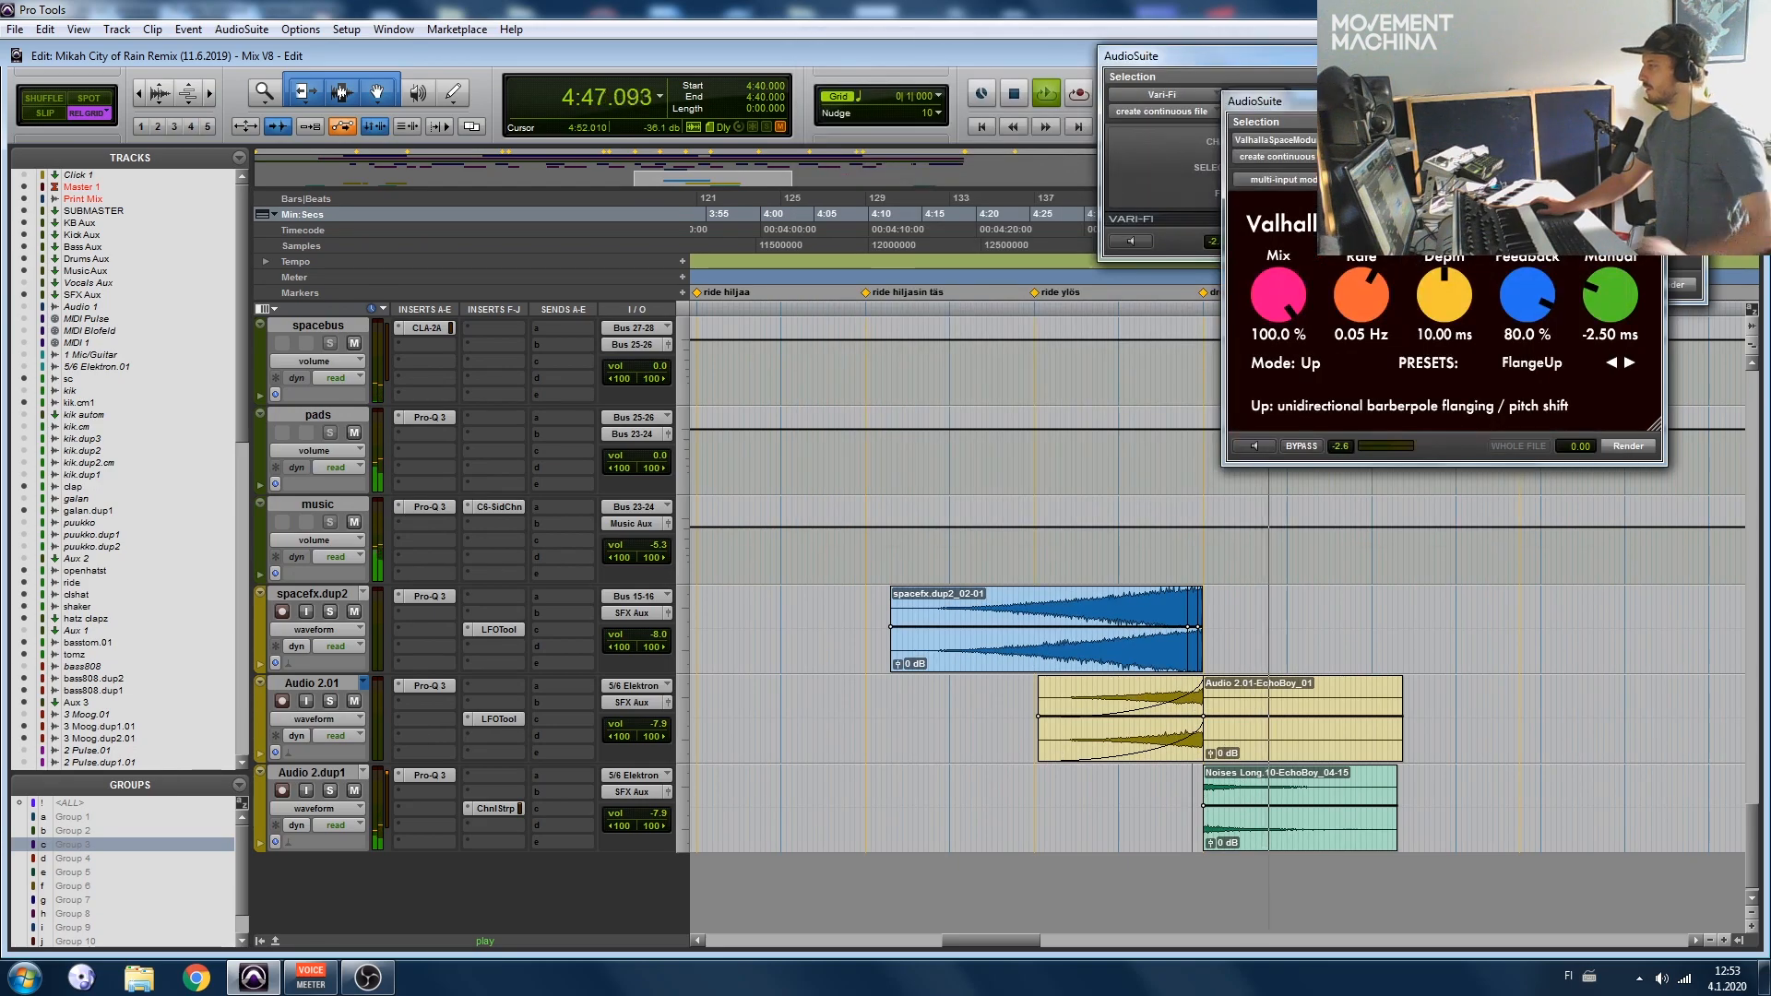
{"action": "left_click", "coordinate": [1651, 100]}
{"action": "left_click", "coordinate": [1512, 55]}
{"action": "left_click", "coordinate": [1694, 179]}
Step: Stop playback and bring the Kick, Bass, Drums, Music and SFX aux tracks into view
{"action": "scroll", "coordinate": [1603, 623], "scroll_direction": "up", "scroll_amount": 12}
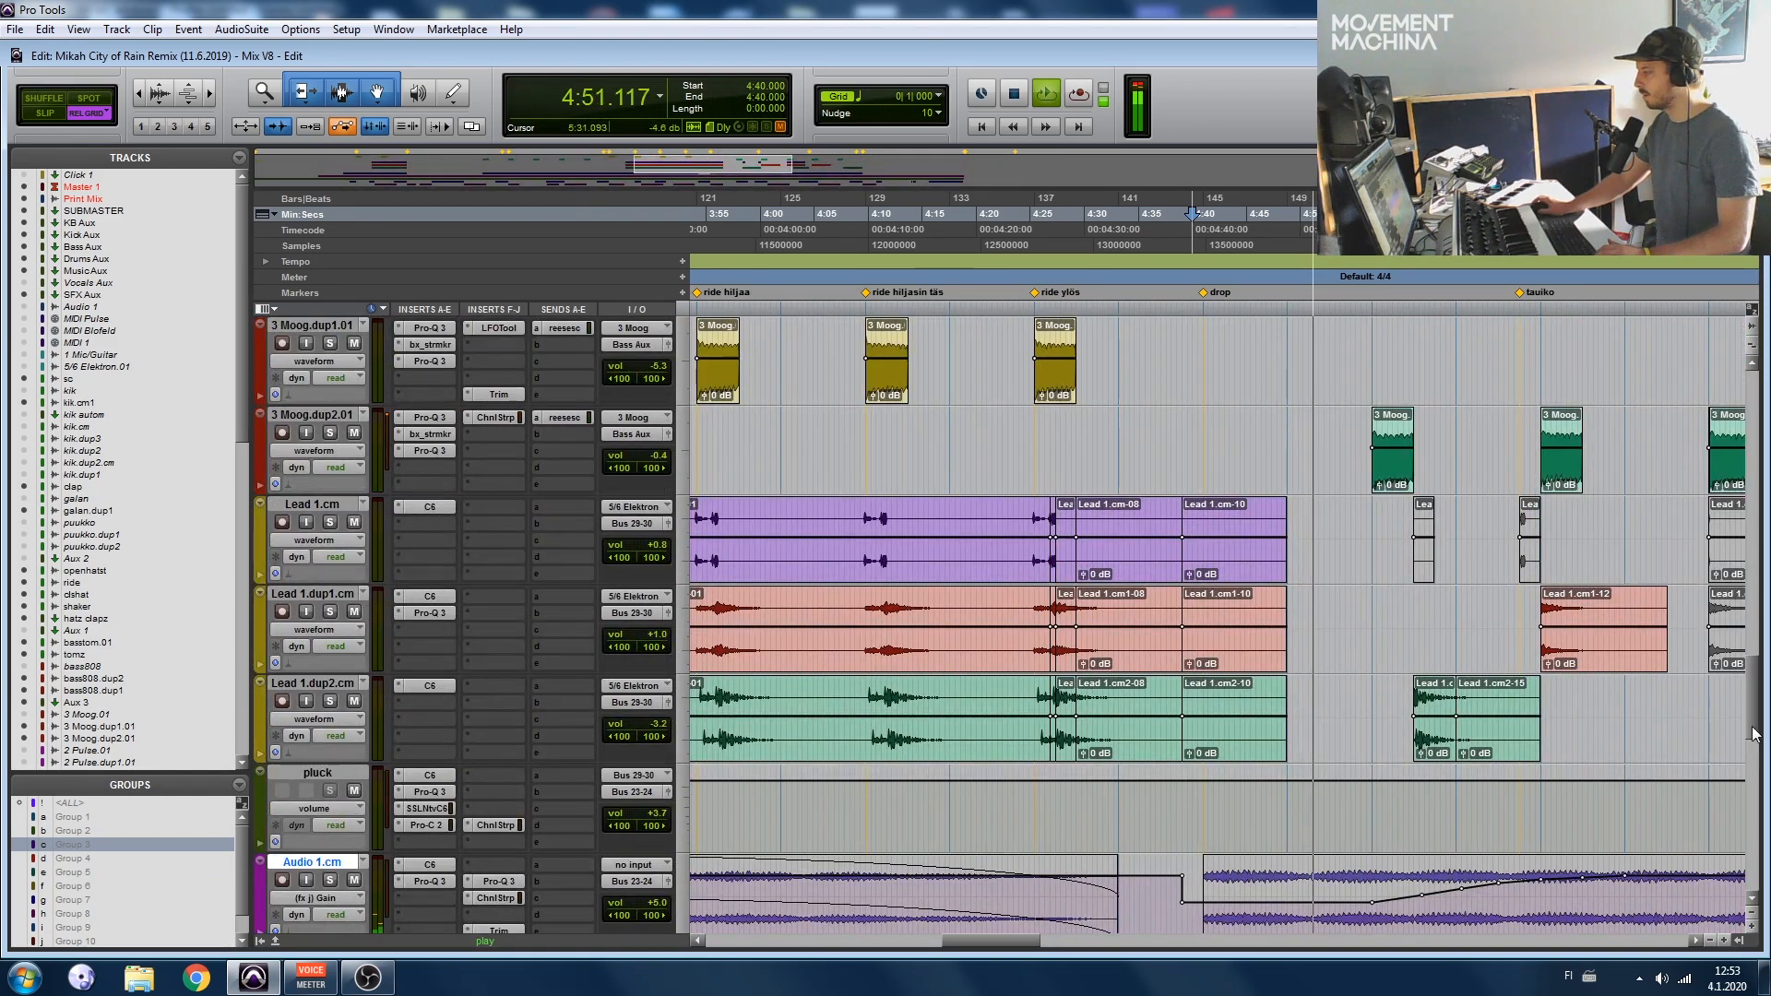
{"action": "scroll", "coordinate": [1073, 582], "scroll_direction": "up", "scroll_amount": 15}
{"action": "key", "text": "space"}
{"action": "scroll", "coordinate": [1073, 582], "scroll_direction": "down", "scroll_amount": 3}
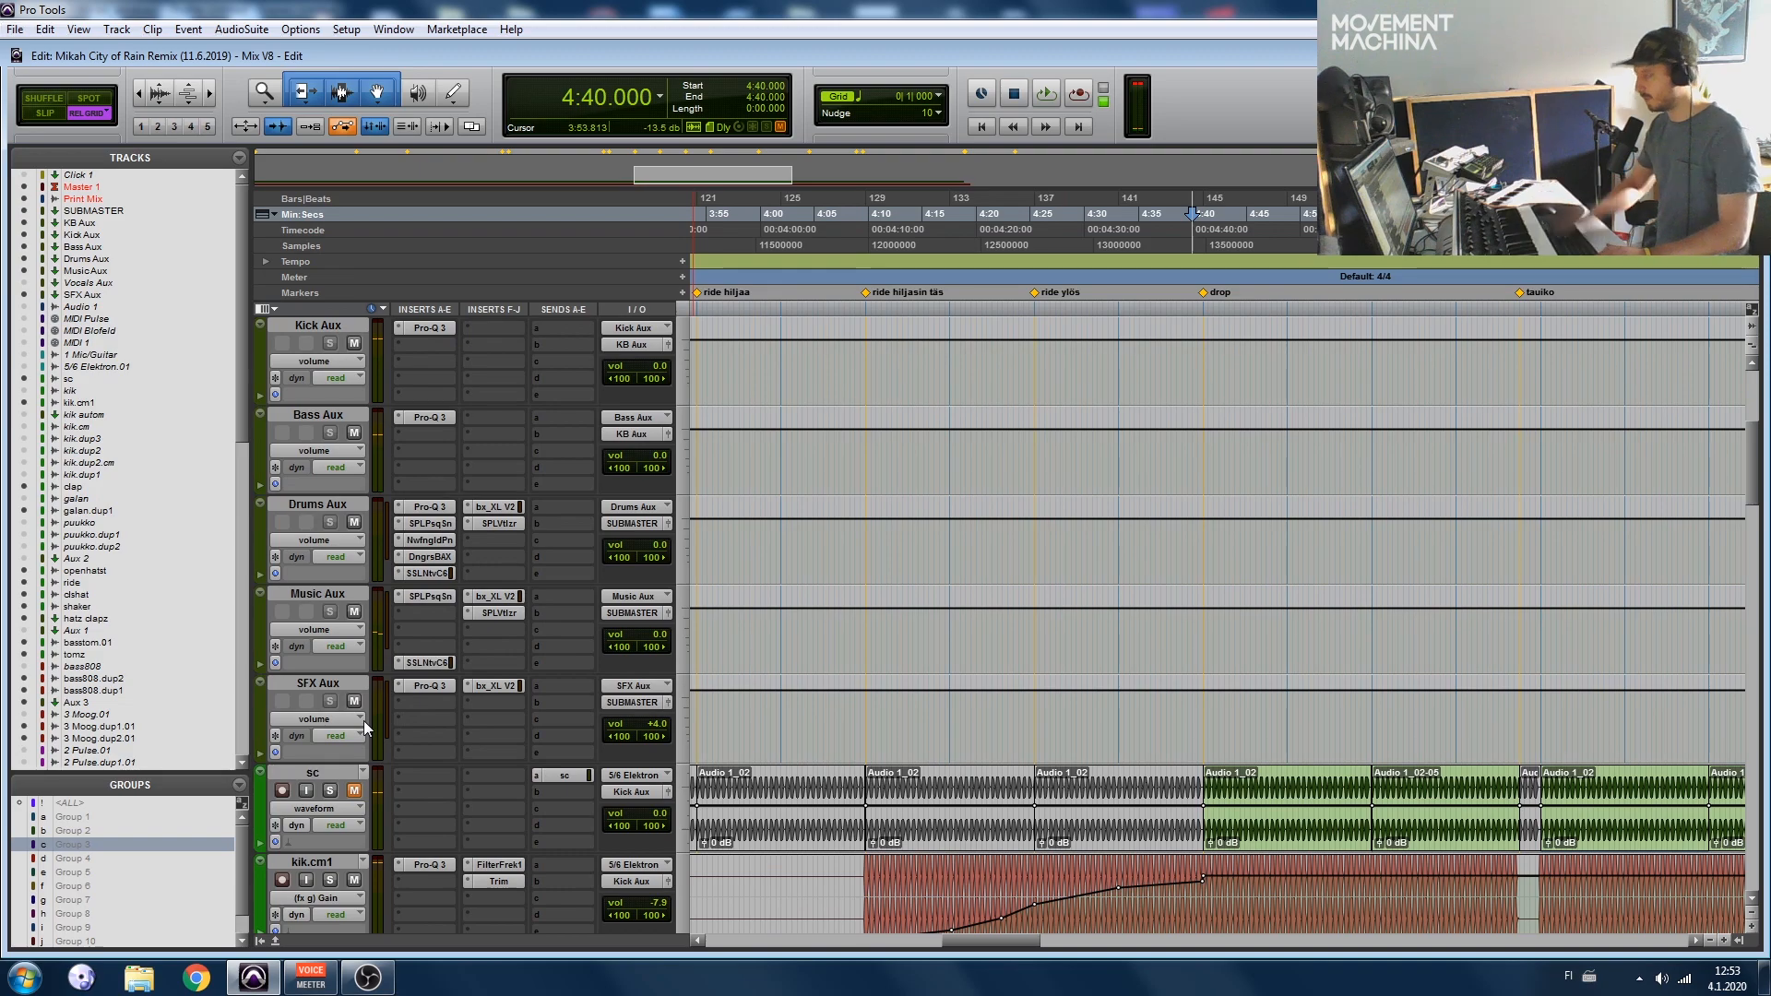
Step: Play from the drop, extend the selection to the tauko marker and show the mixer
{"action": "key", "text": "space"}
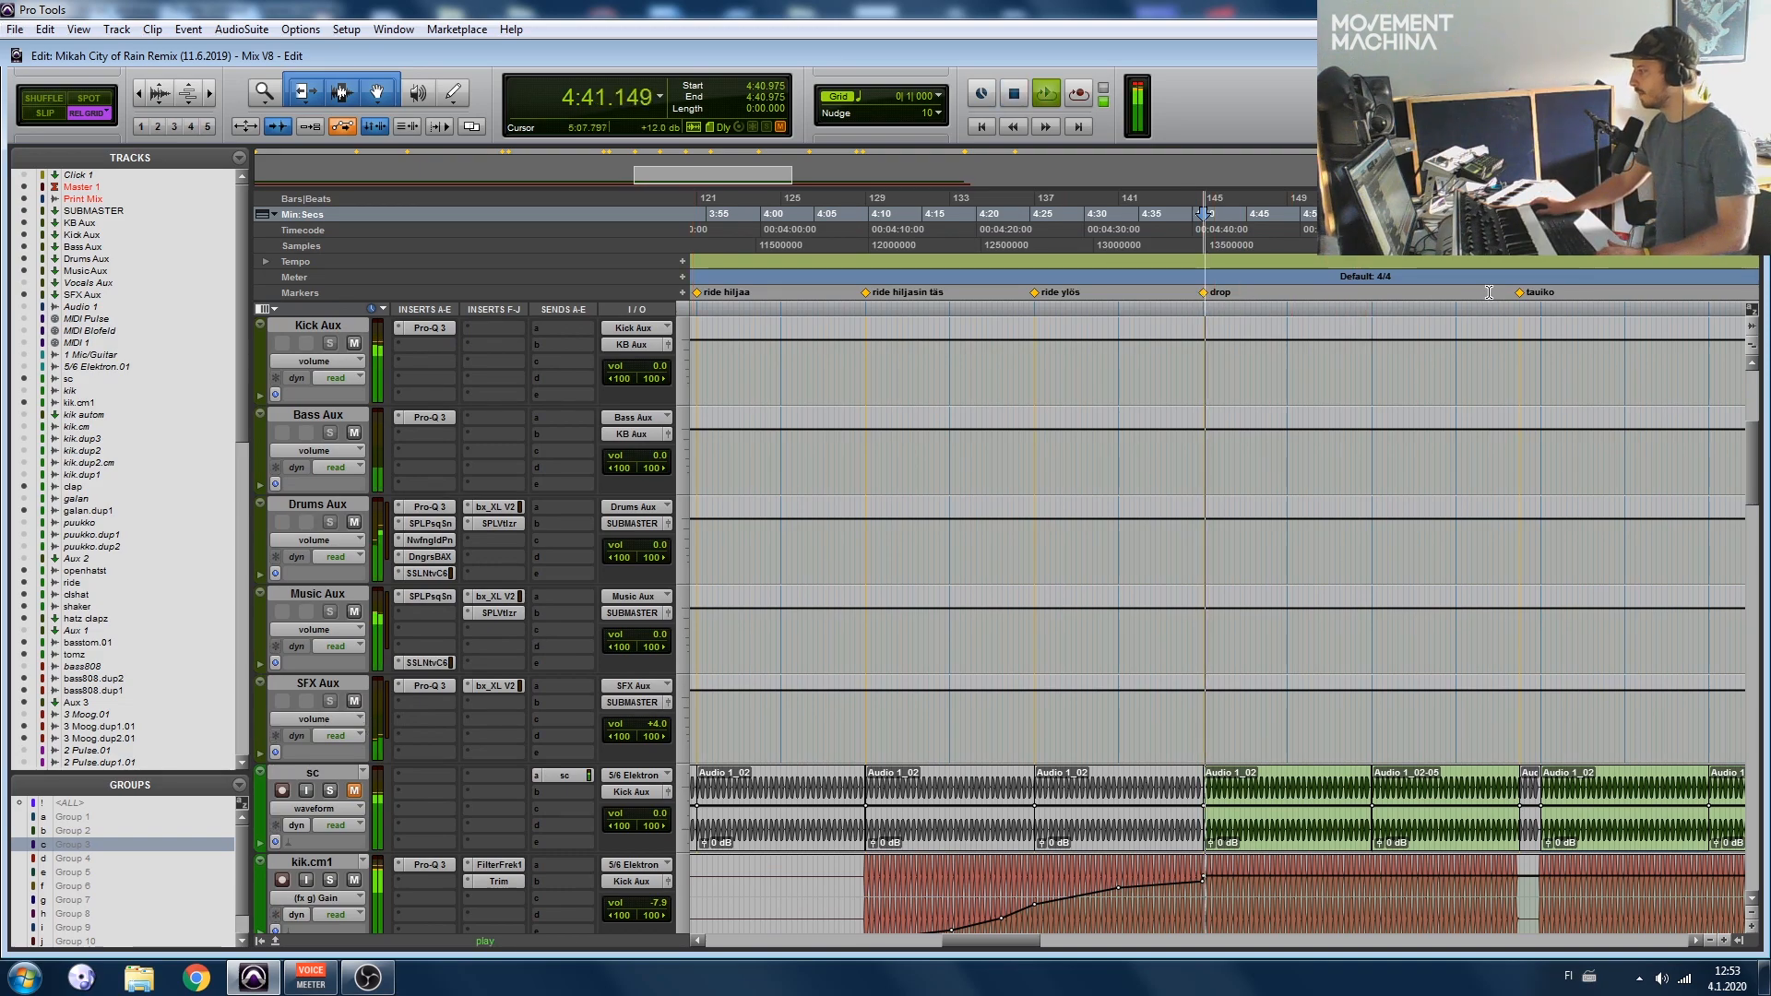
{"action": "left_click", "coordinate": [1520, 293], "text": "shift"}
{"action": "key", "text": "ctrl+equal"}
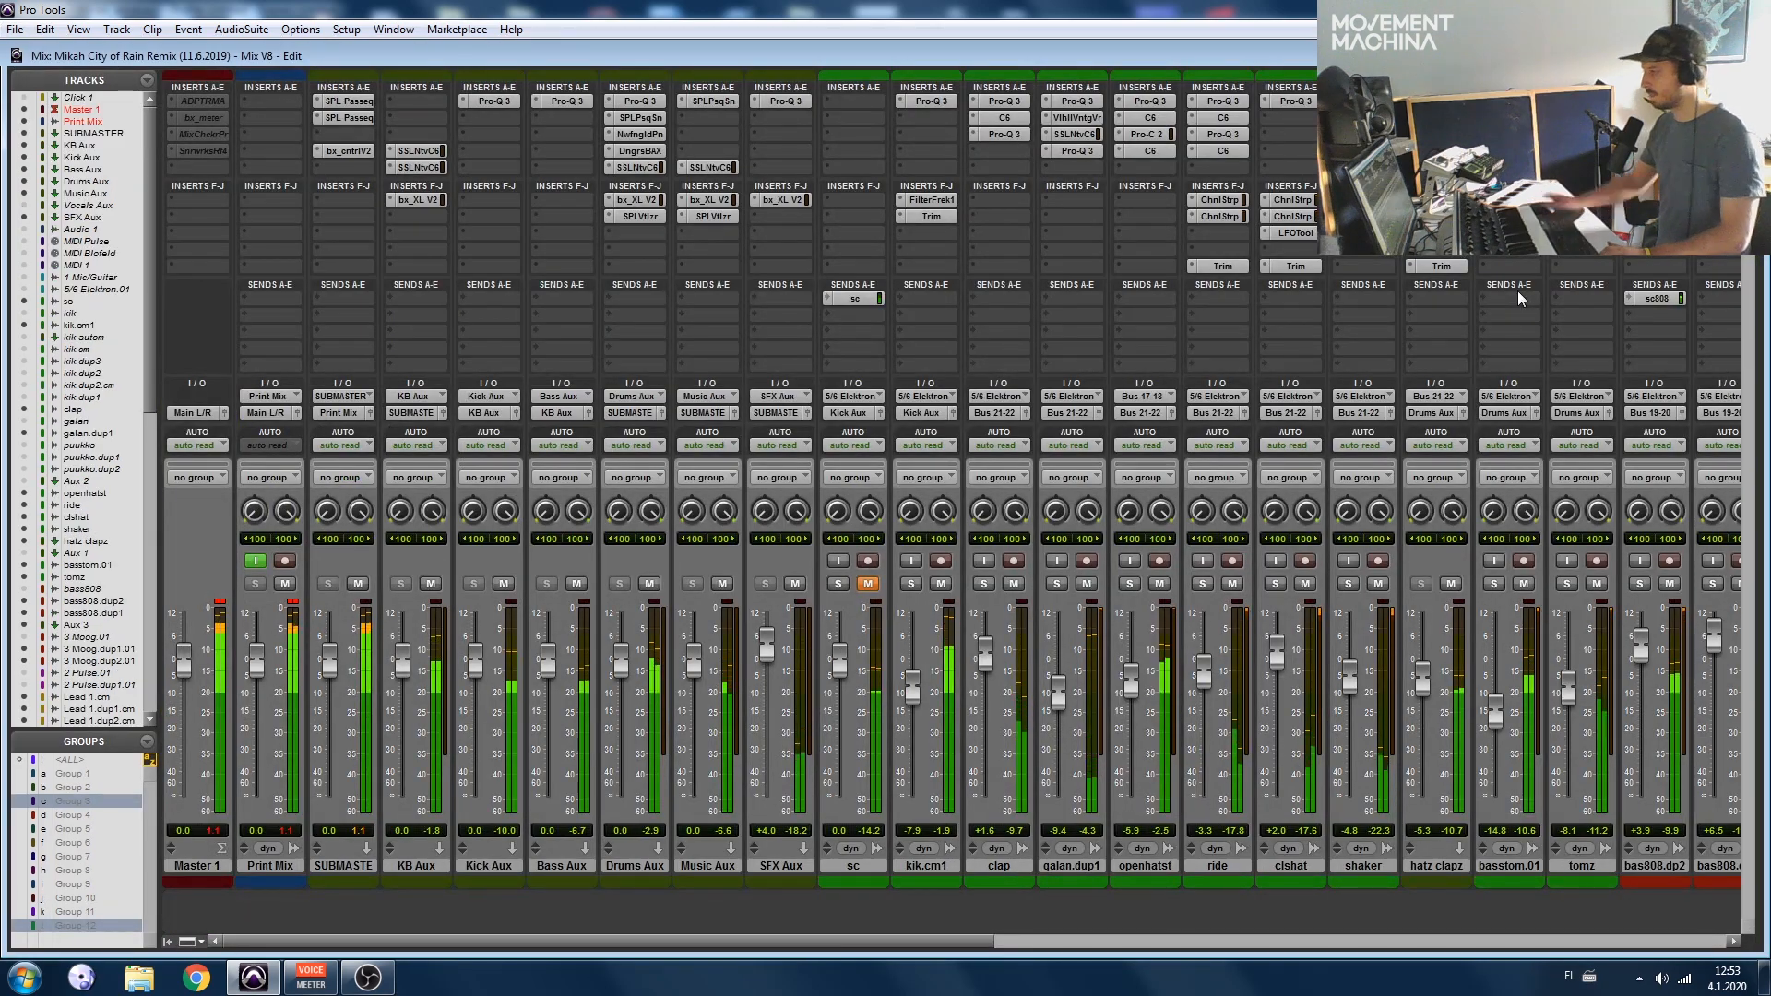
Step: Mute the KB, Kick, Bass, Drums, Music and SFX aux tracks during playback
{"action": "left_click", "coordinate": [723, 584]}
{"action": "left_click", "coordinate": [650, 584]}
{"action": "left_click", "coordinate": [577, 584]}
{"action": "left_click", "coordinate": [503, 584]}
{"action": "left_click", "coordinate": [430, 584]}
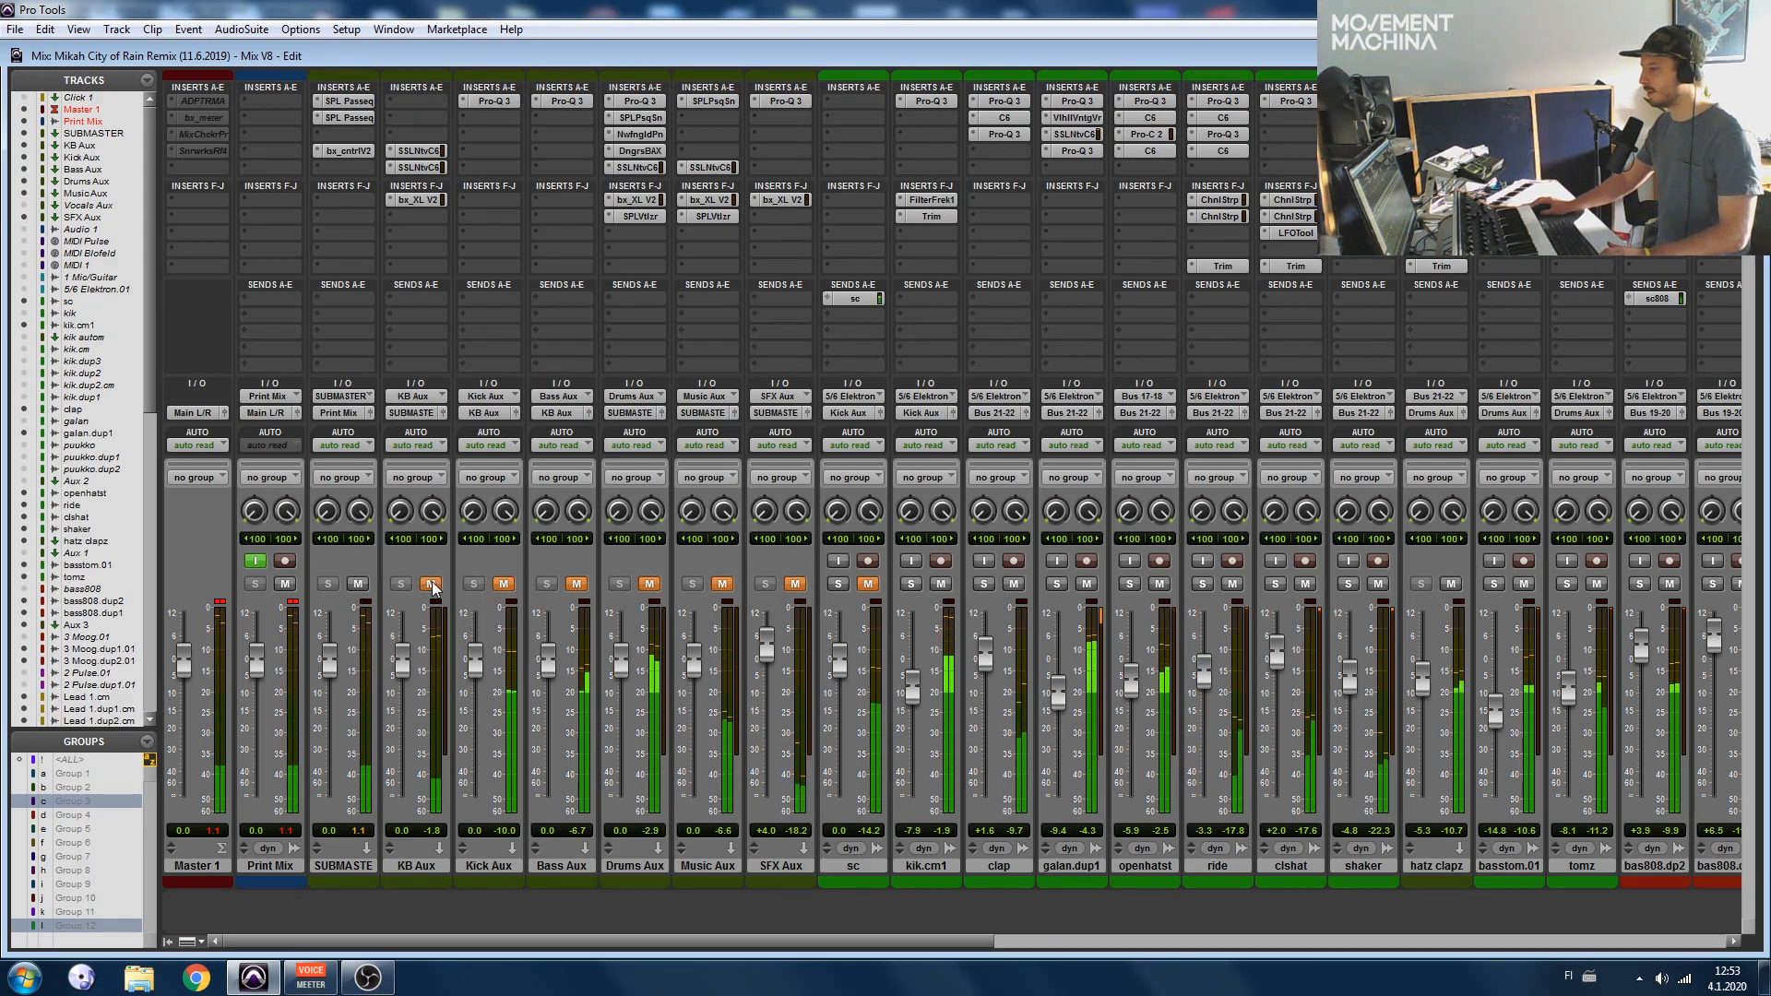
Step: Select the aux tracks from KB Aux through SFX Aux and unmute KB Aux and Kick Aux
{"action": "left_click_drag", "start_coordinate": [939, 939], "coordinate": [808, 933]}
{"action": "left_click", "coordinate": [416, 866]}
{"action": "left_click", "coordinate": [792, 867], "text": "shift"}
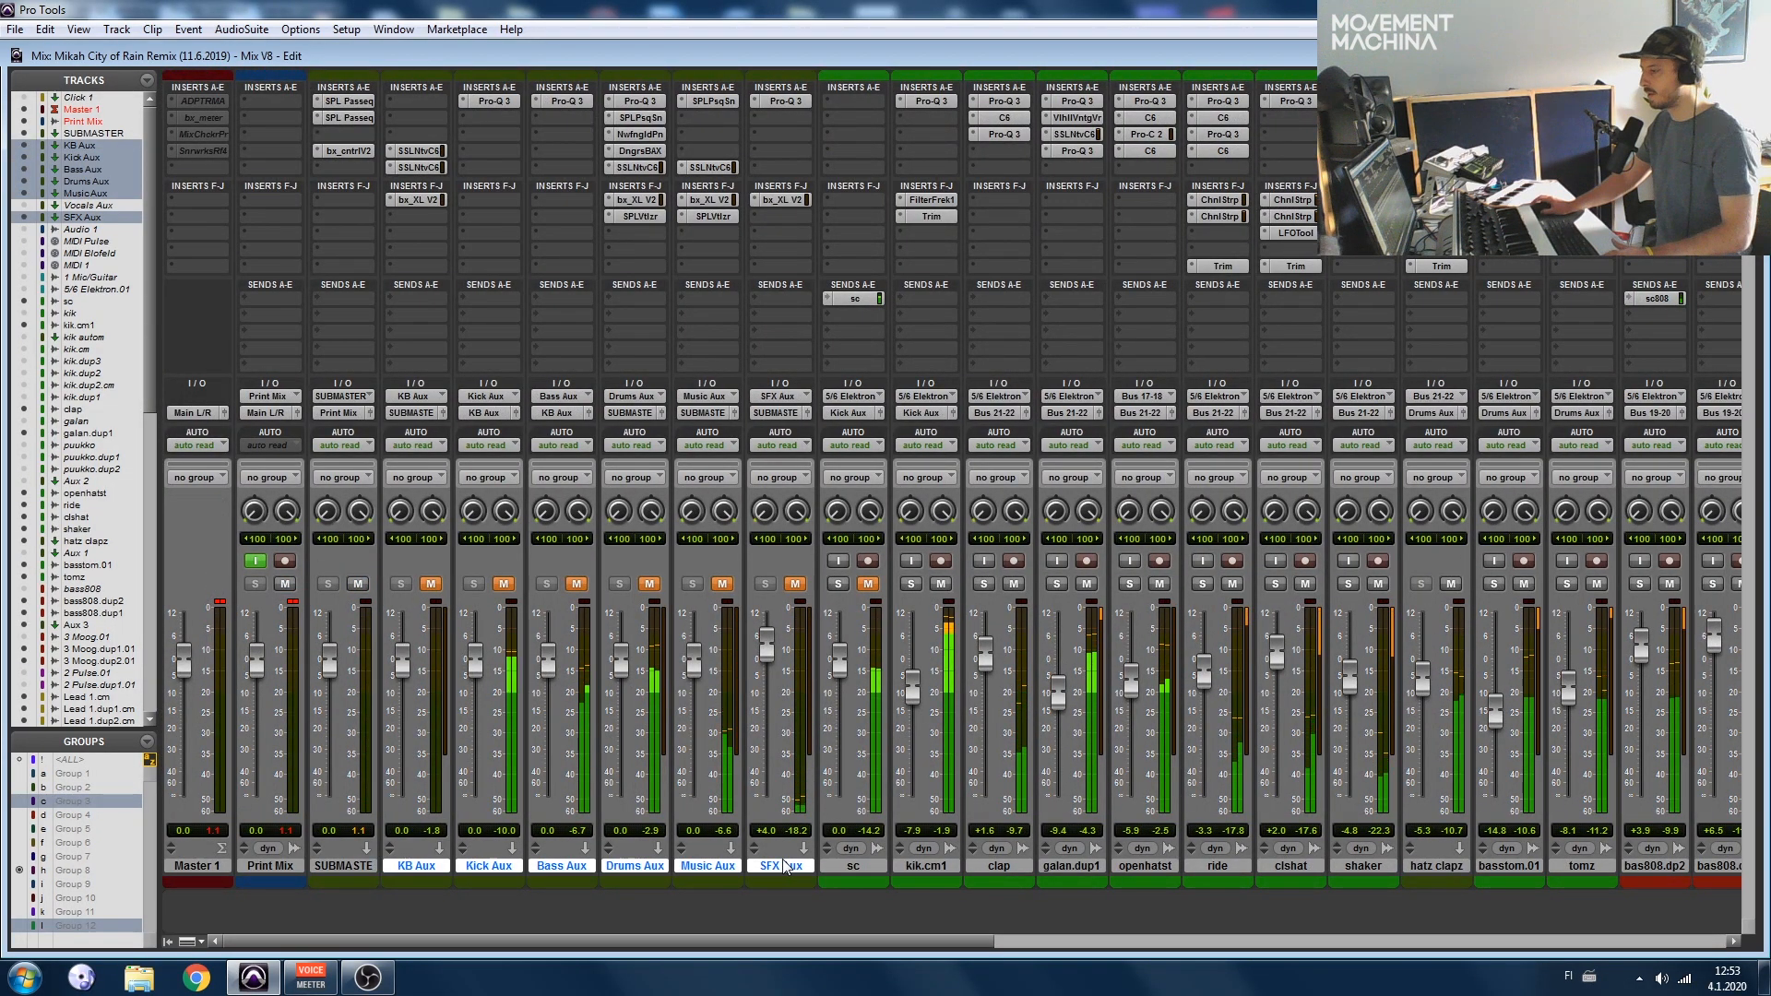
{"action": "left_click", "coordinate": [430, 585]}
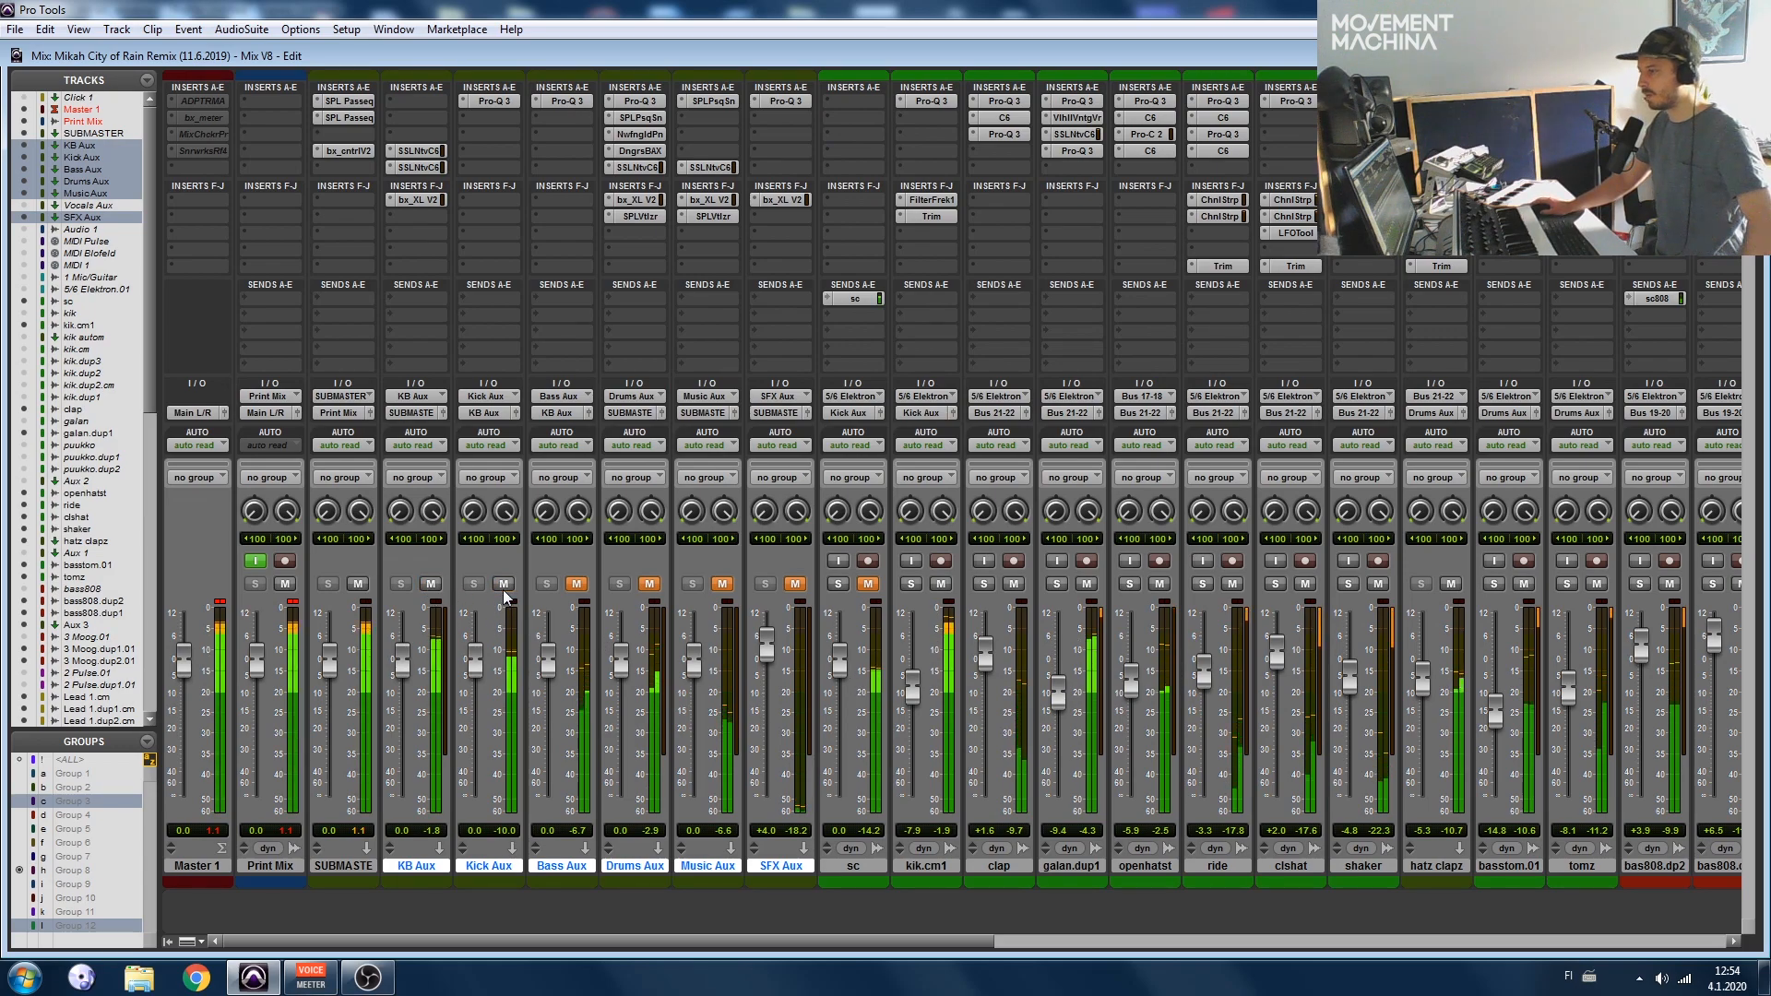
Step: Audition the Bass, Drums, Music and SFX aux tracks one at a time by unmuting each and muting the others
{"action": "left_click", "coordinate": [577, 585]}
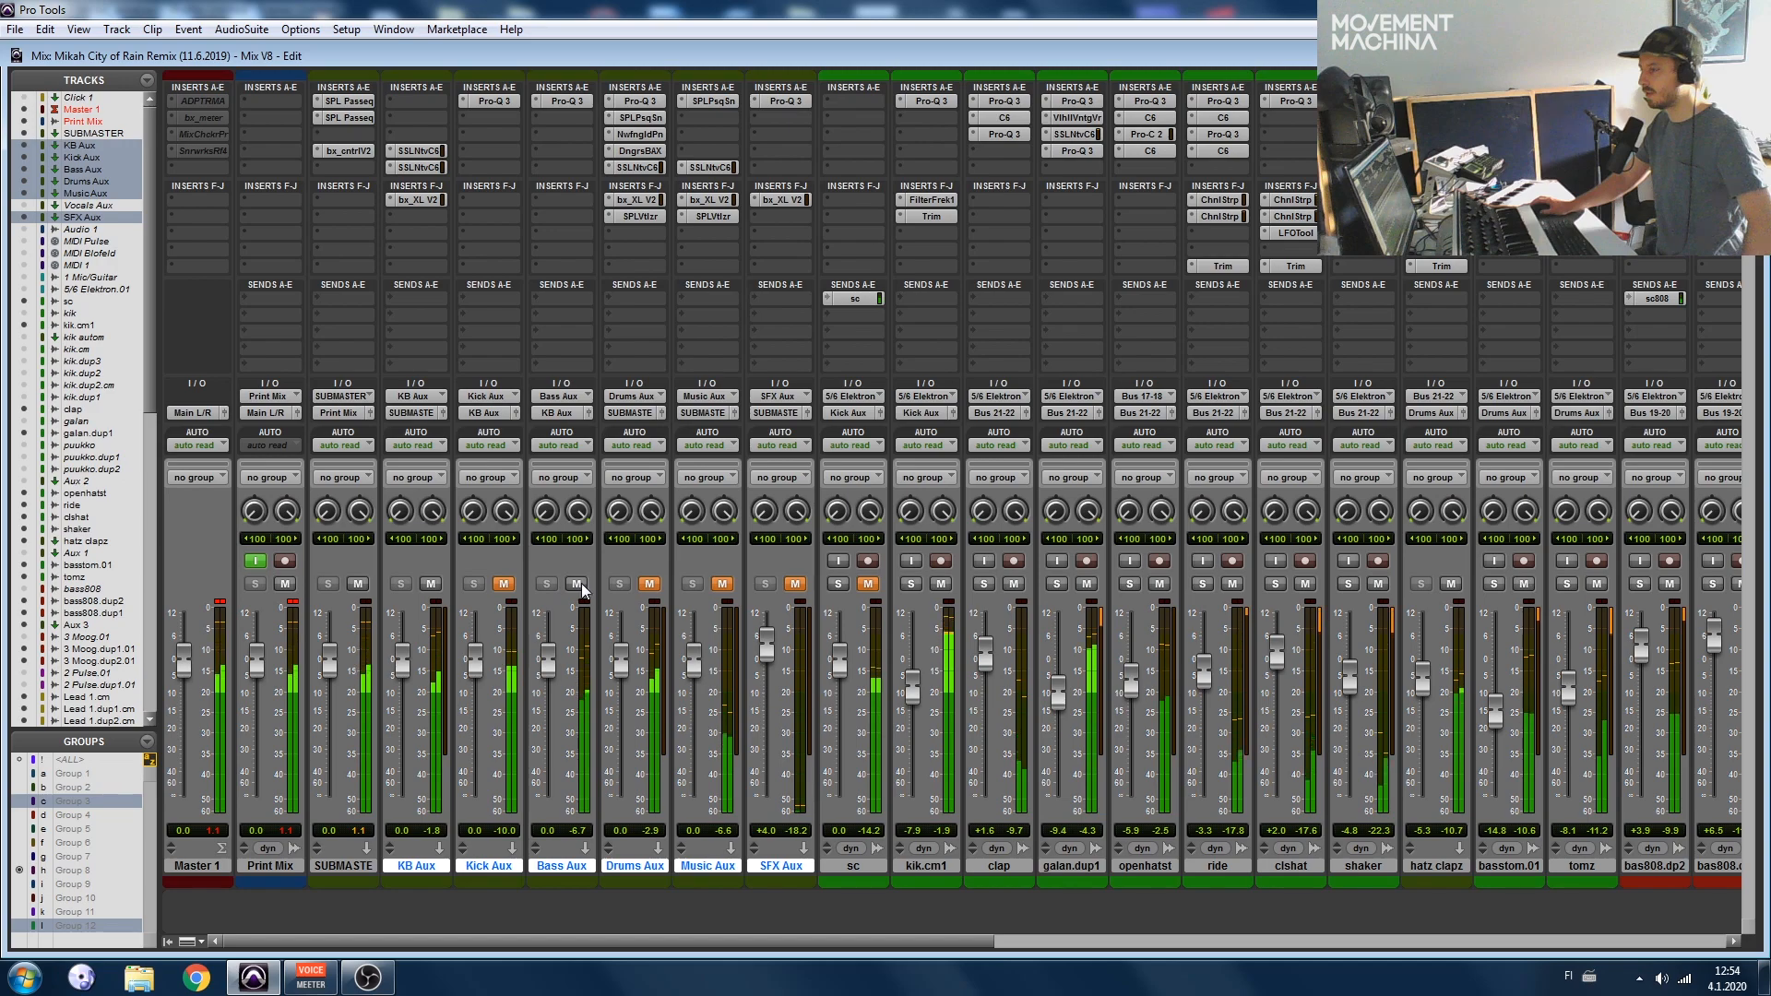
{"action": "left_click", "coordinate": [577, 585]}
{"action": "left_click", "coordinate": [649, 585]}
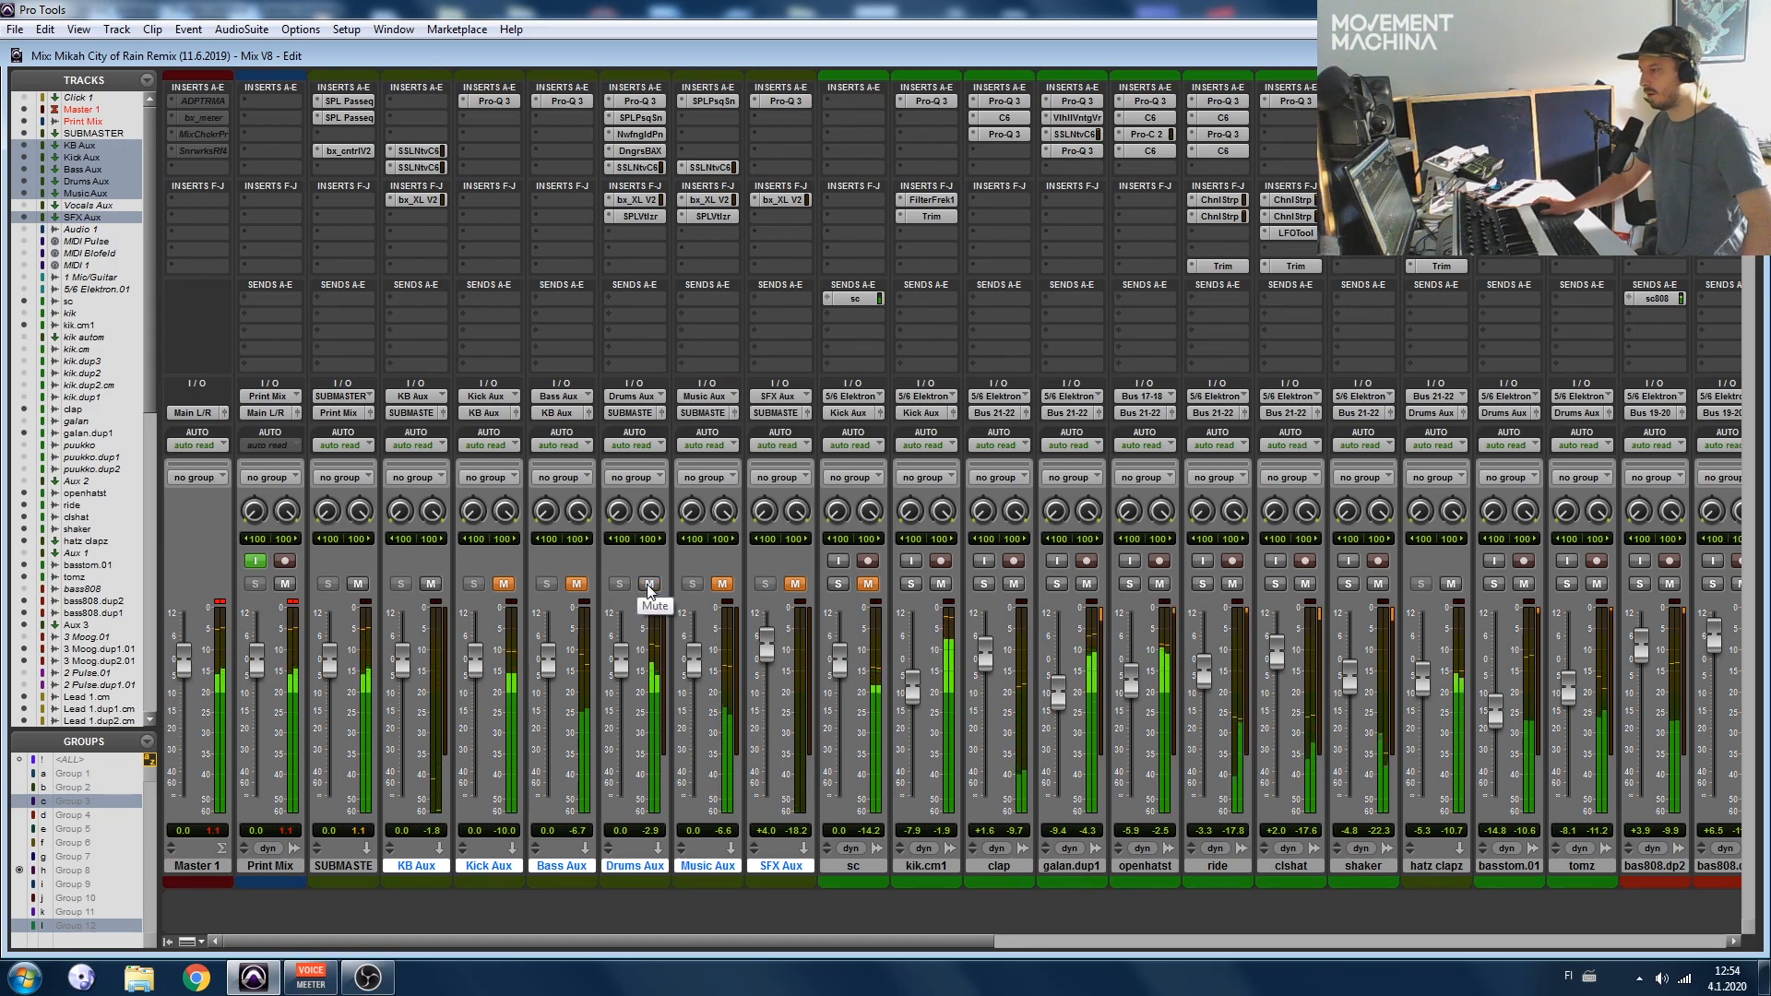
{"action": "left_click", "coordinate": [649, 585]}
{"action": "left_click", "coordinate": [722, 584]}
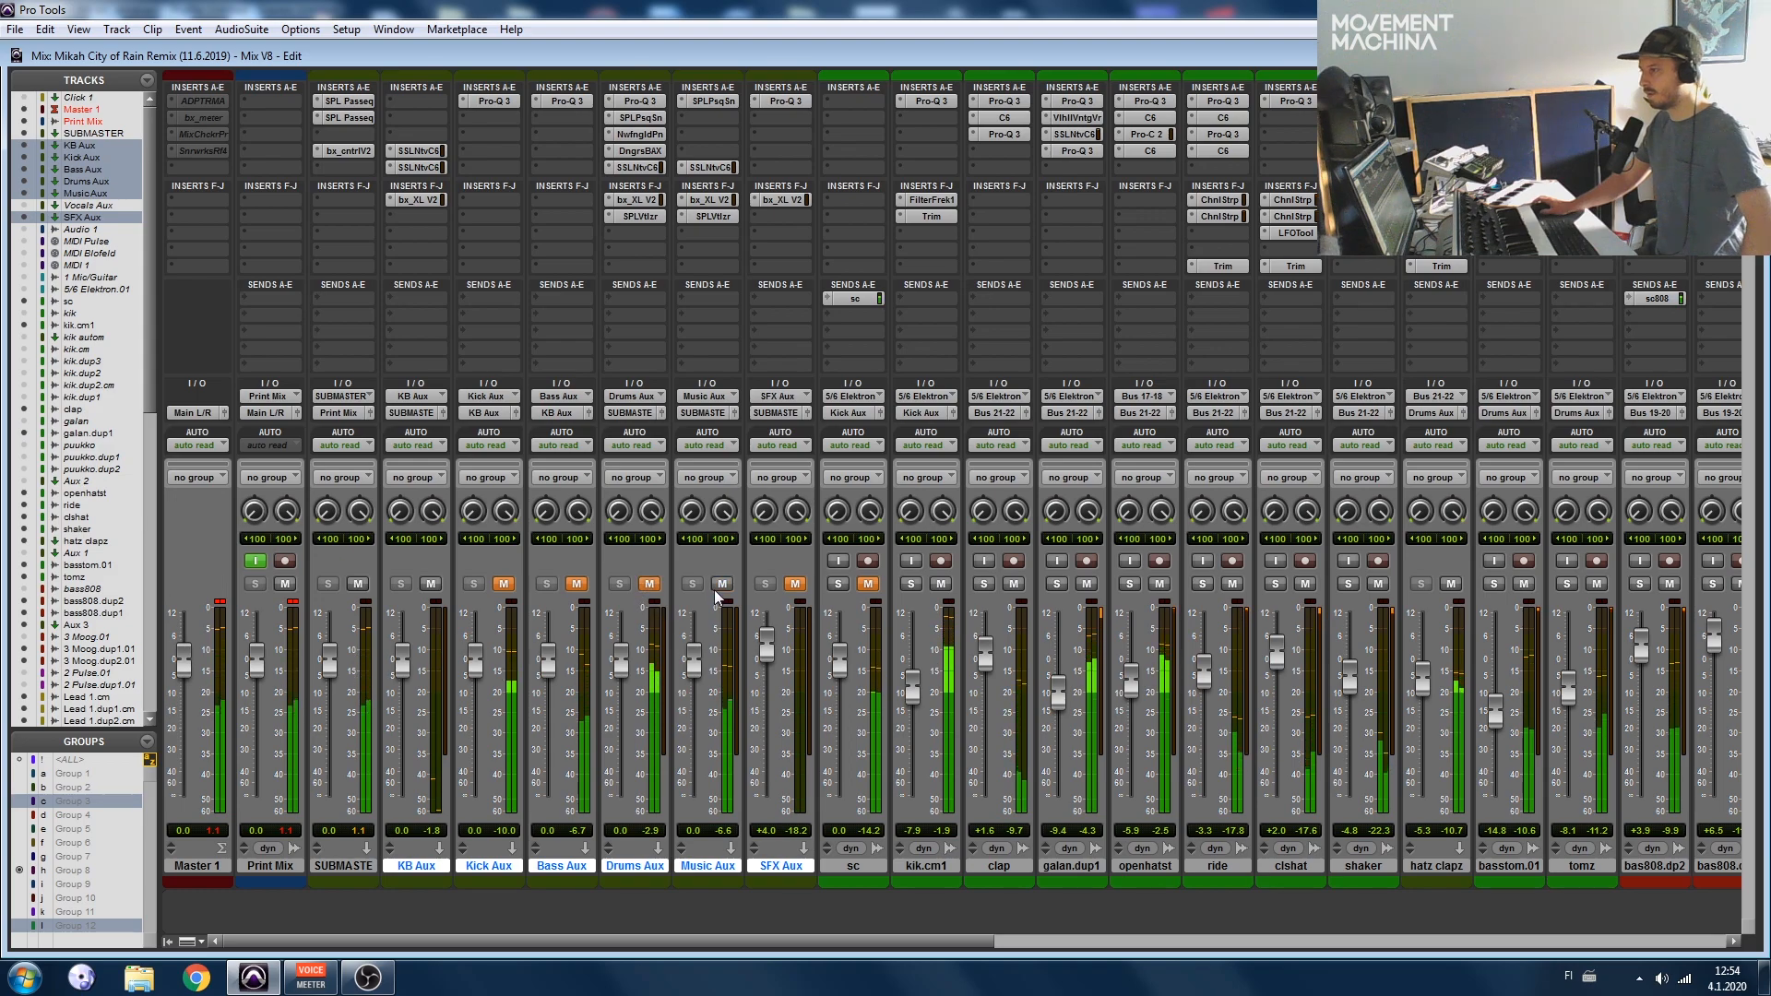
{"action": "left_click", "coordinate": [795, 585]}
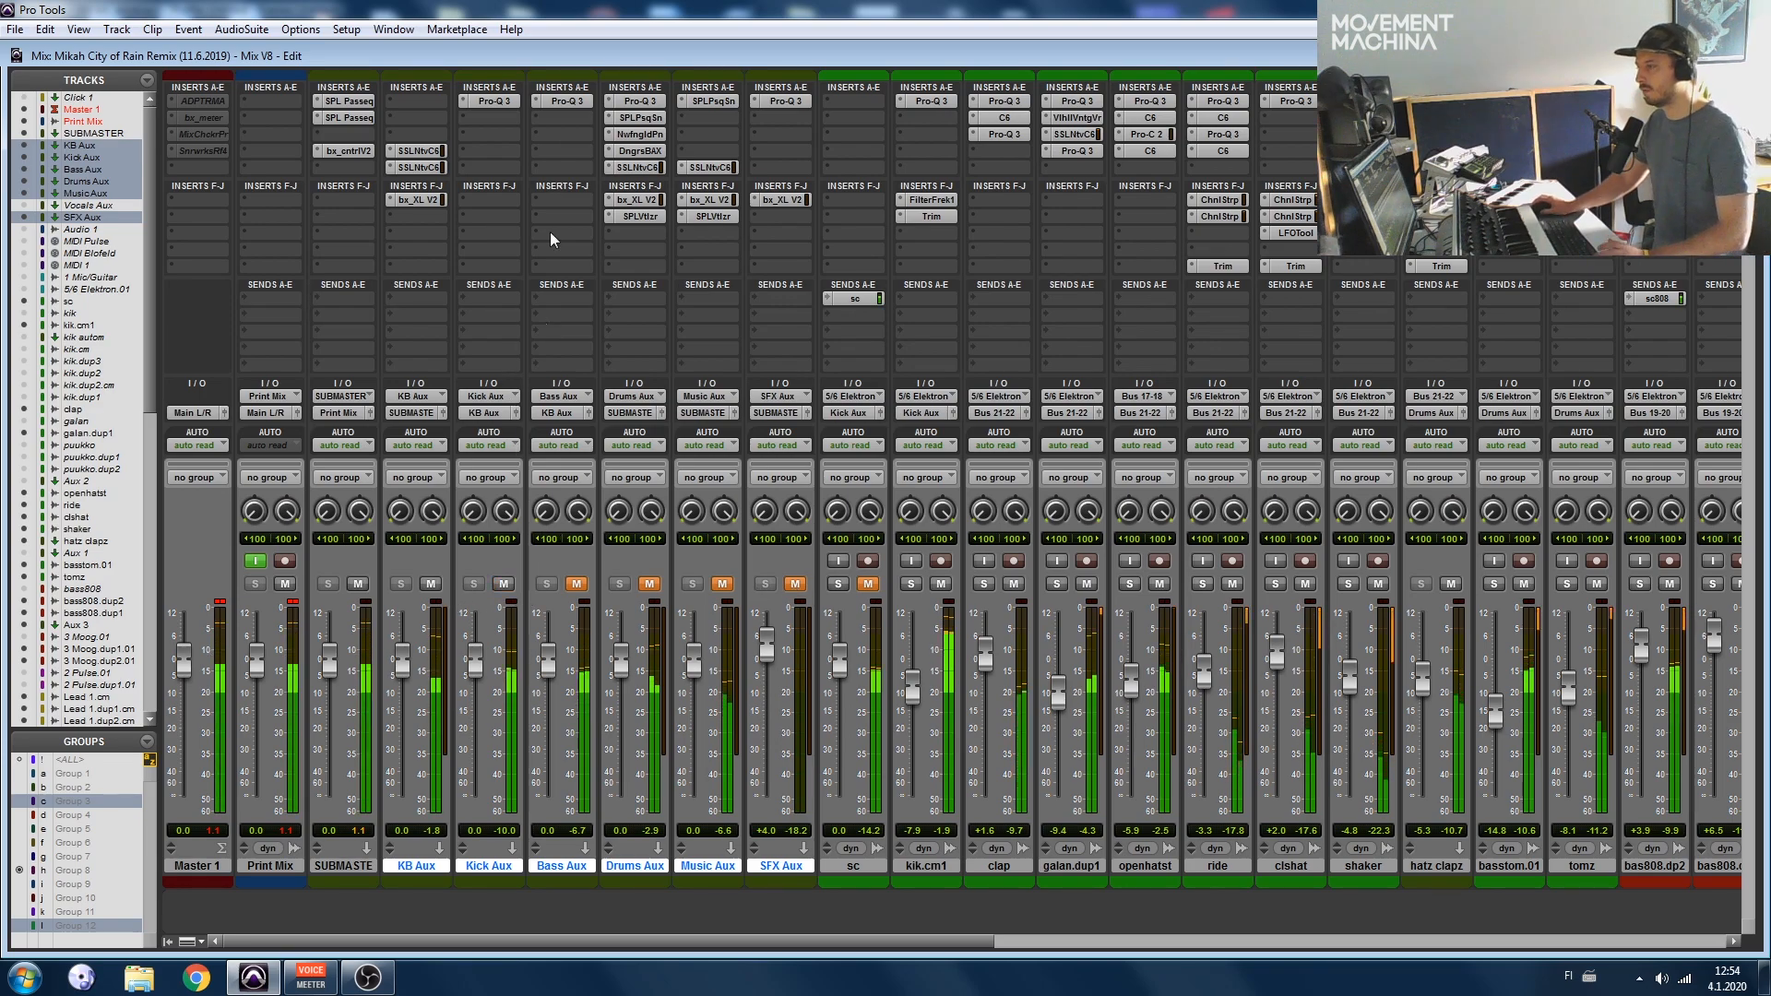
Step: Listen to Kick Aux on its own and examine the curve of its Pro-Q 3 equalizer
{"action": "left_click", "coordinate": [504, 585]}
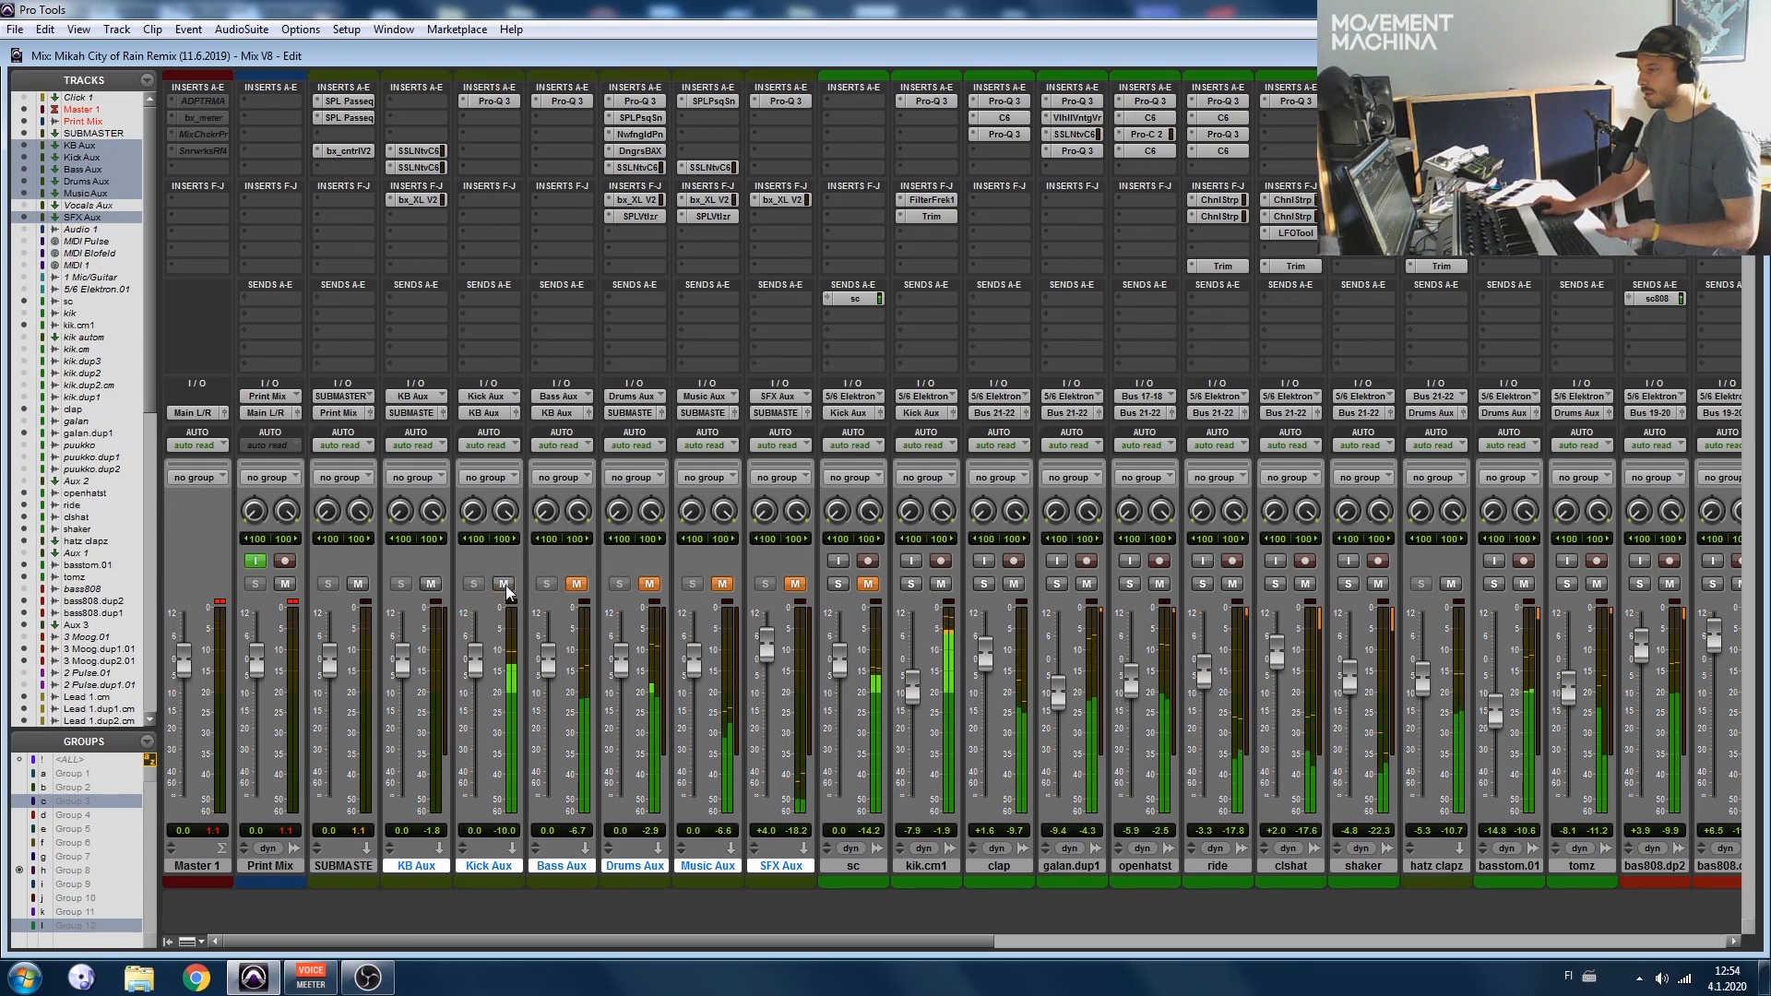
{"action": "left_click", "coordinate": [495, 101]}
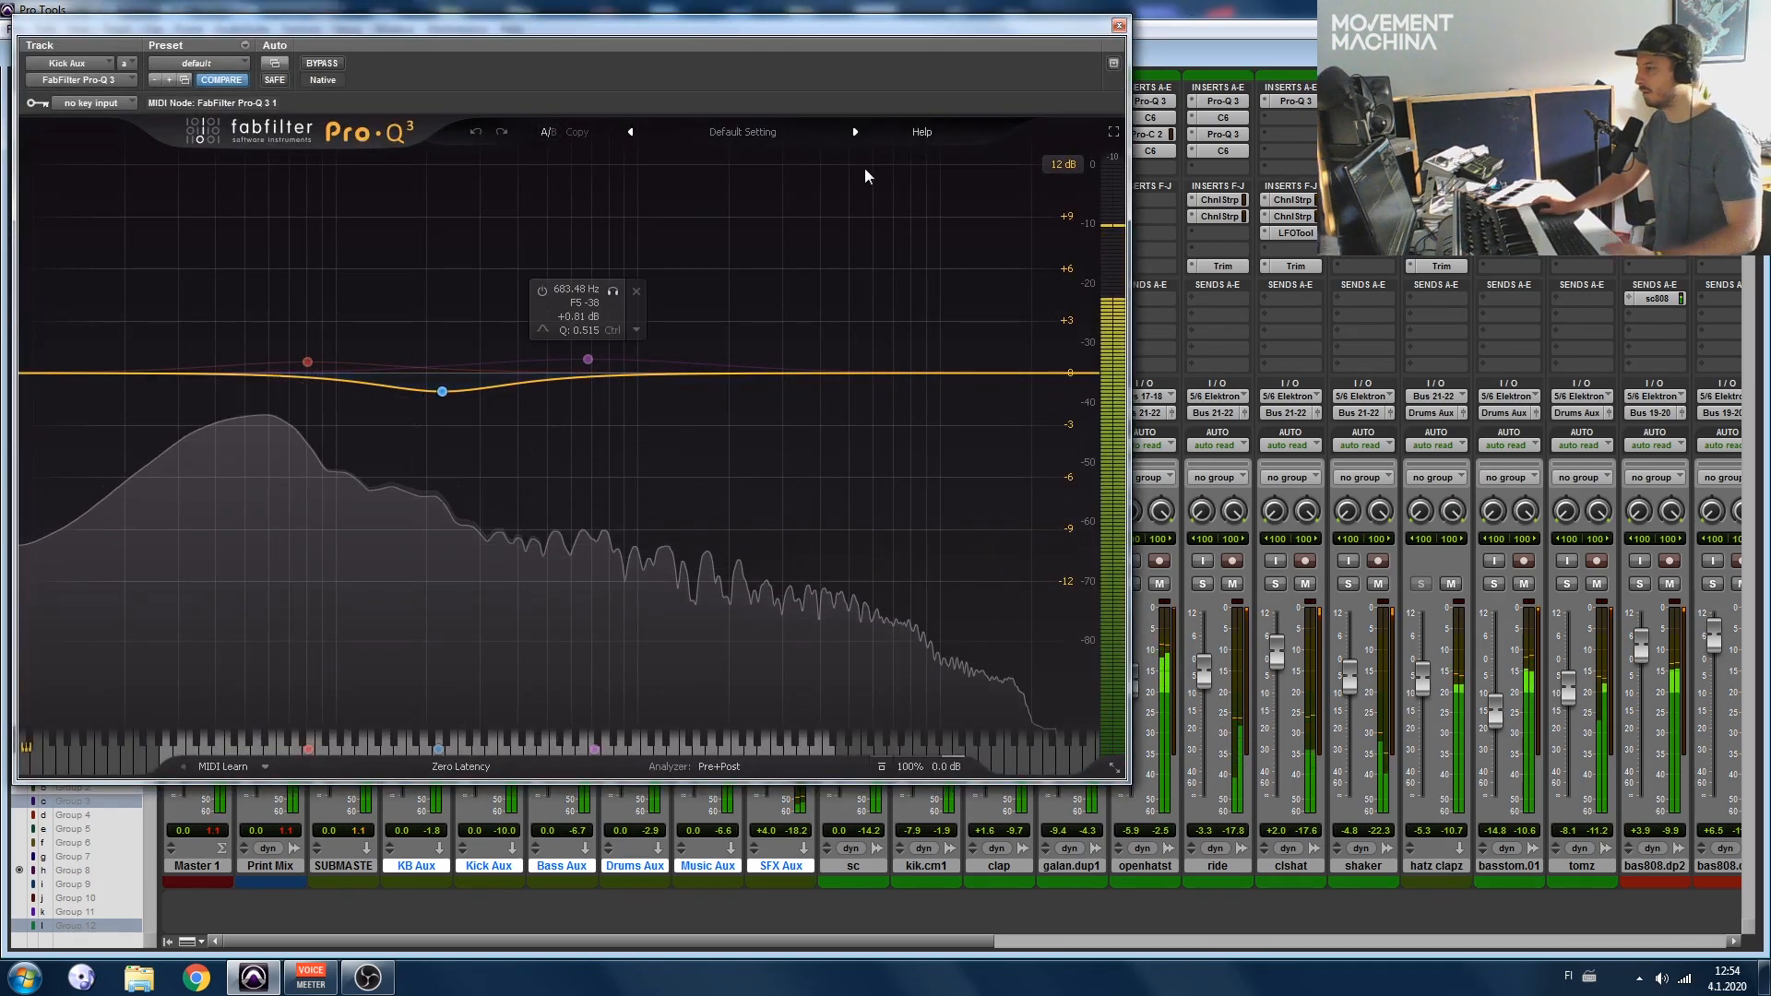
{"action": "left_click", "coordinate": [1119, 25]}
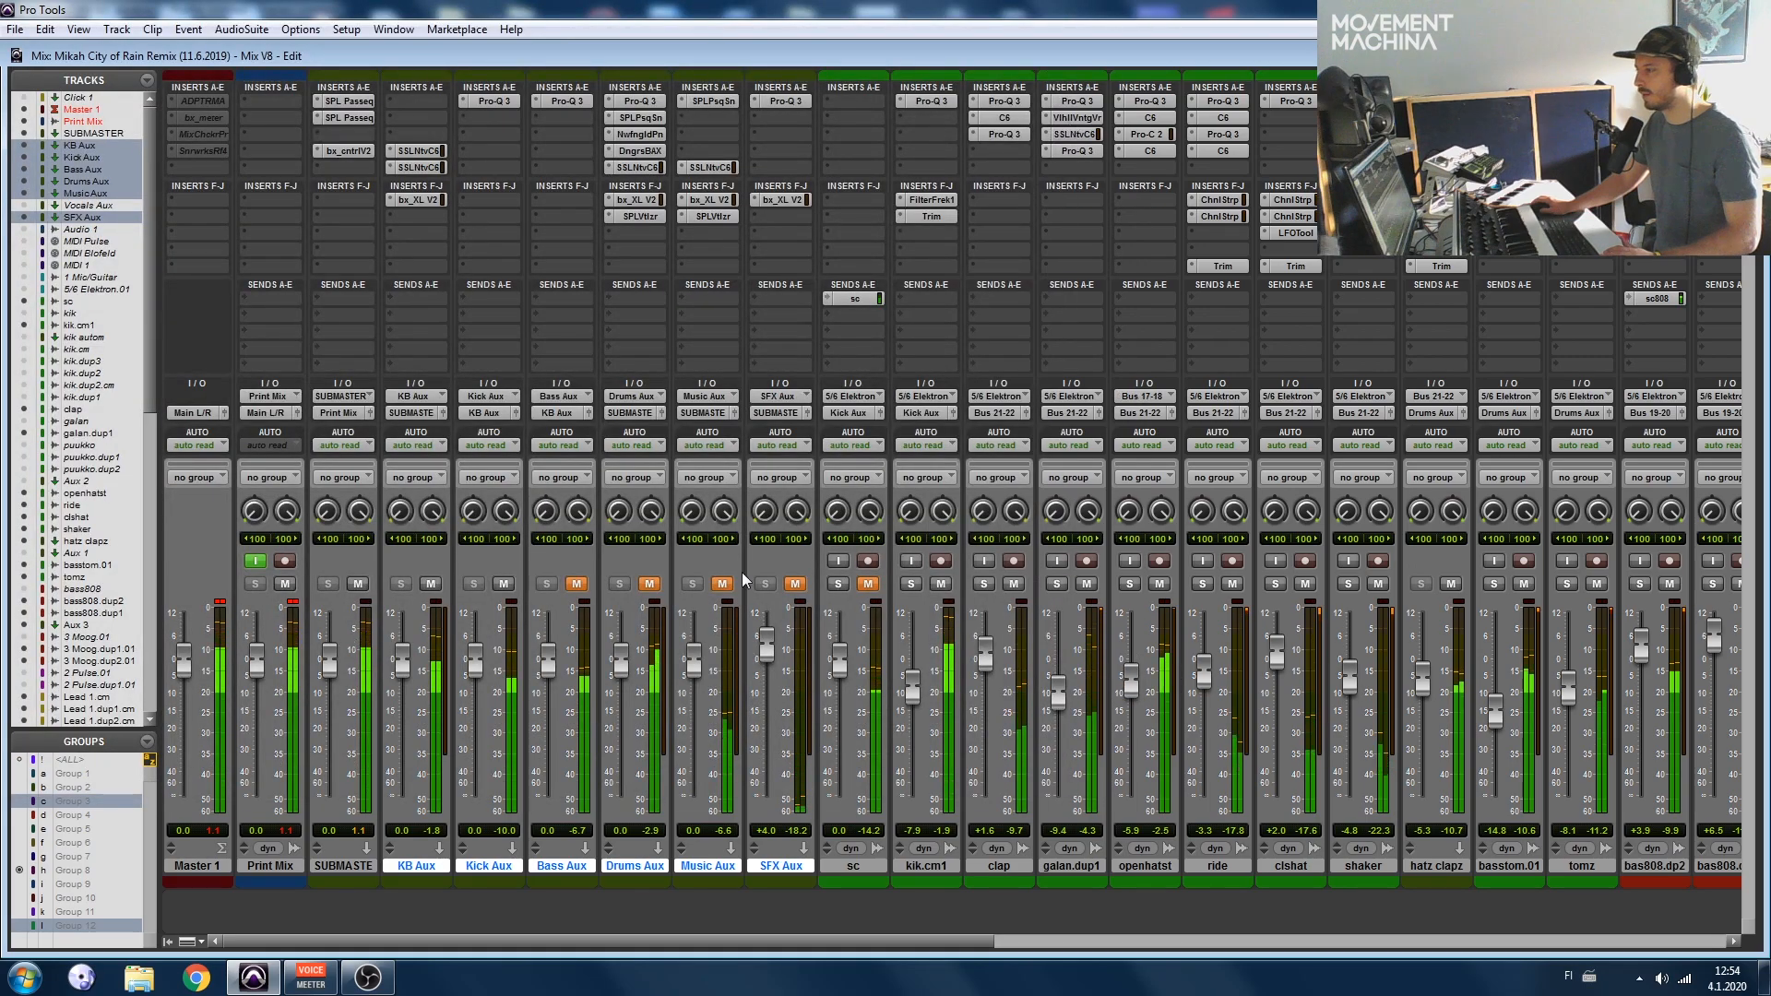
Step: With only KB Aux selected, audition Bass Aux without the kick and examine the bands of its Pro-Q 3 equalizer
{"action": "left_click", "coordinate": [417, 866]}
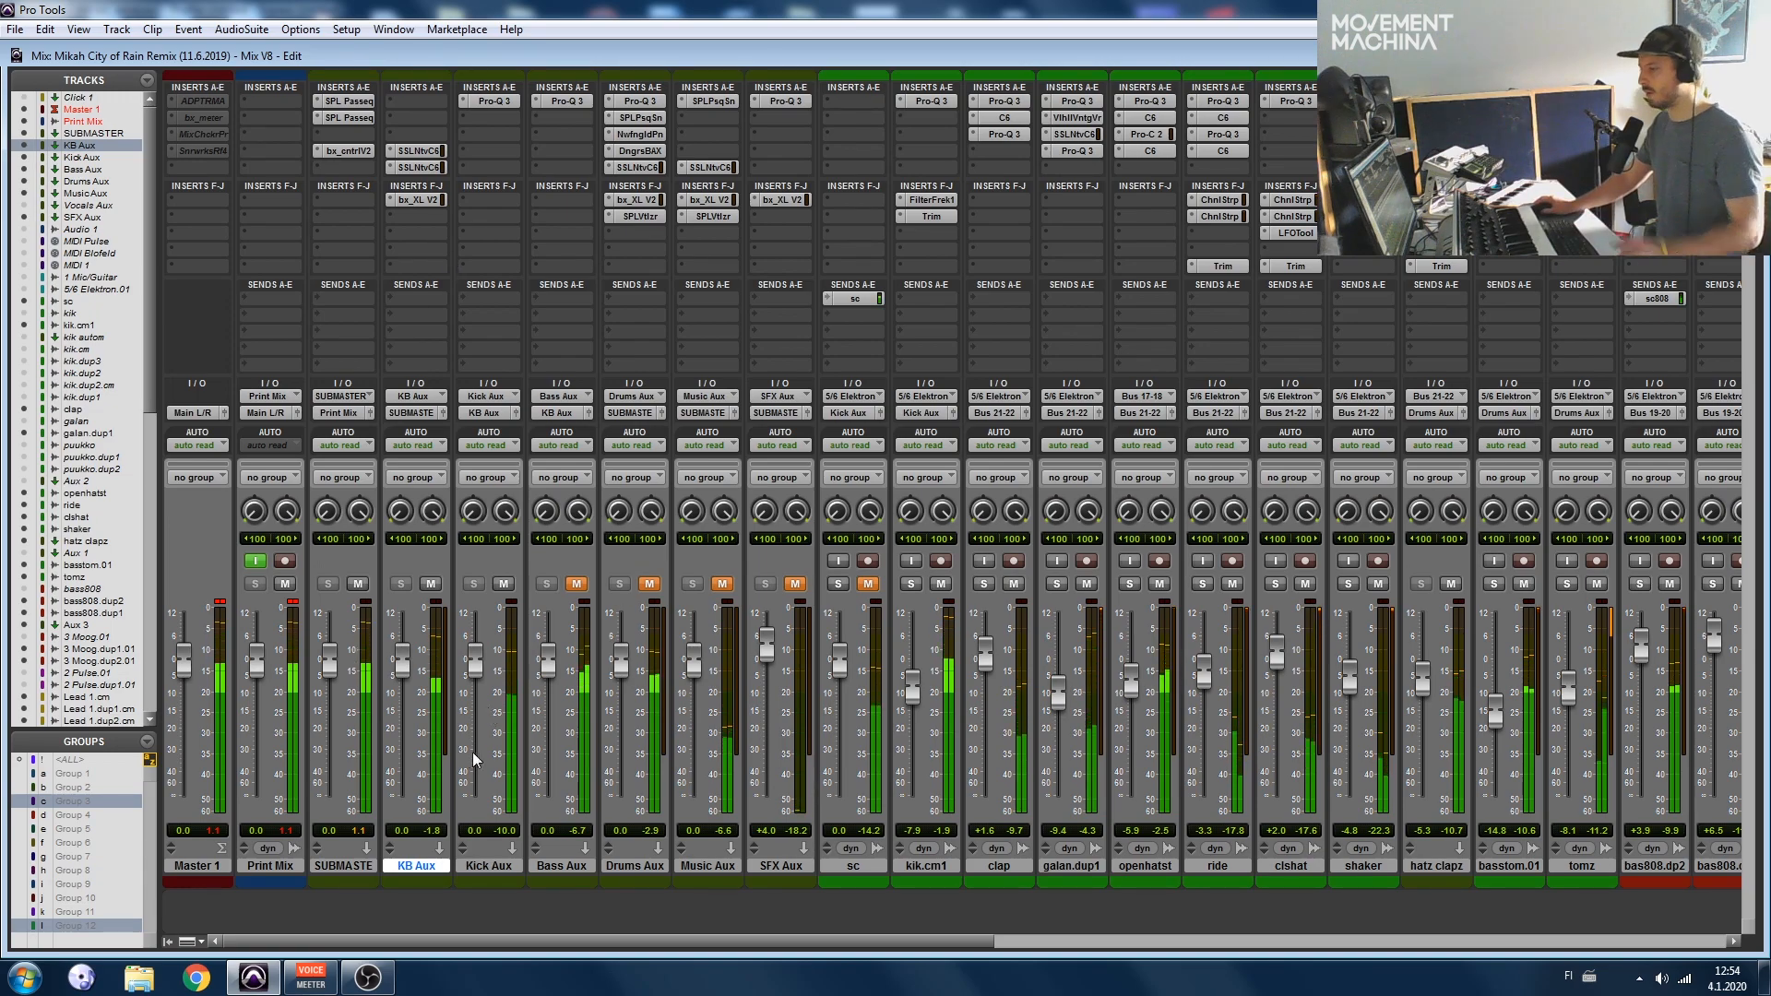
{"action": "left_click", "coordinate": [576, 587]}
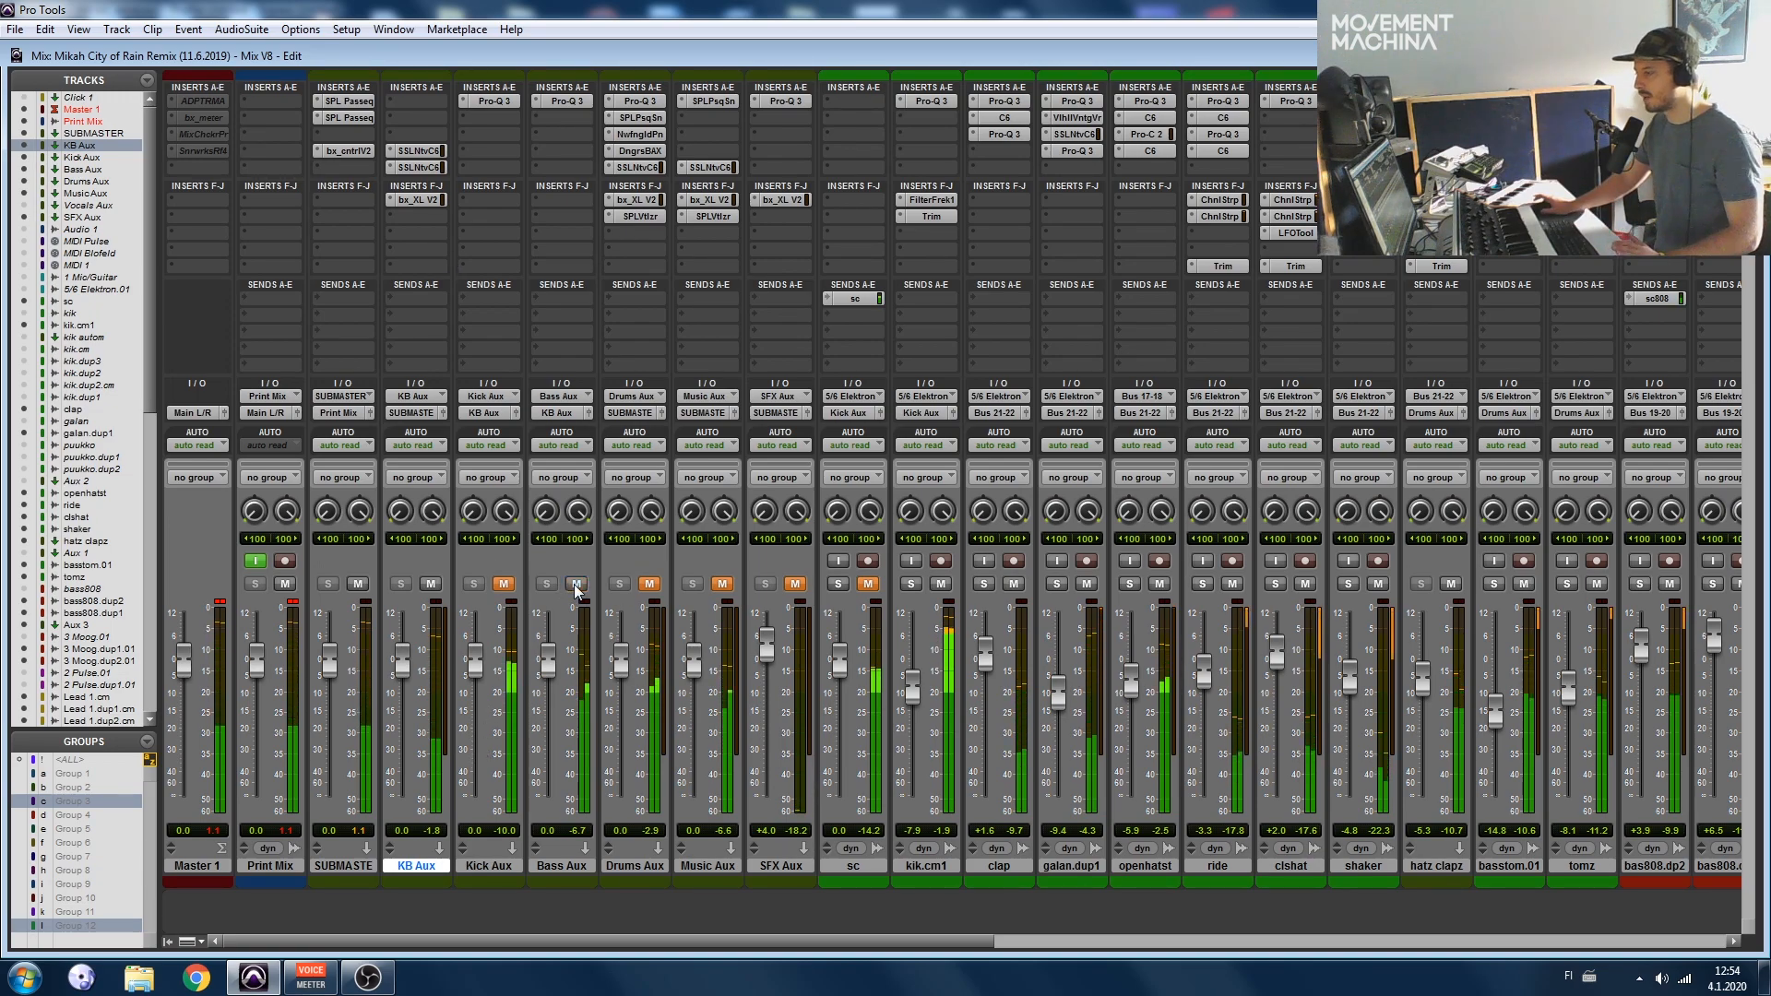
{"action": "left_click", "coordinate": [565, 103]}
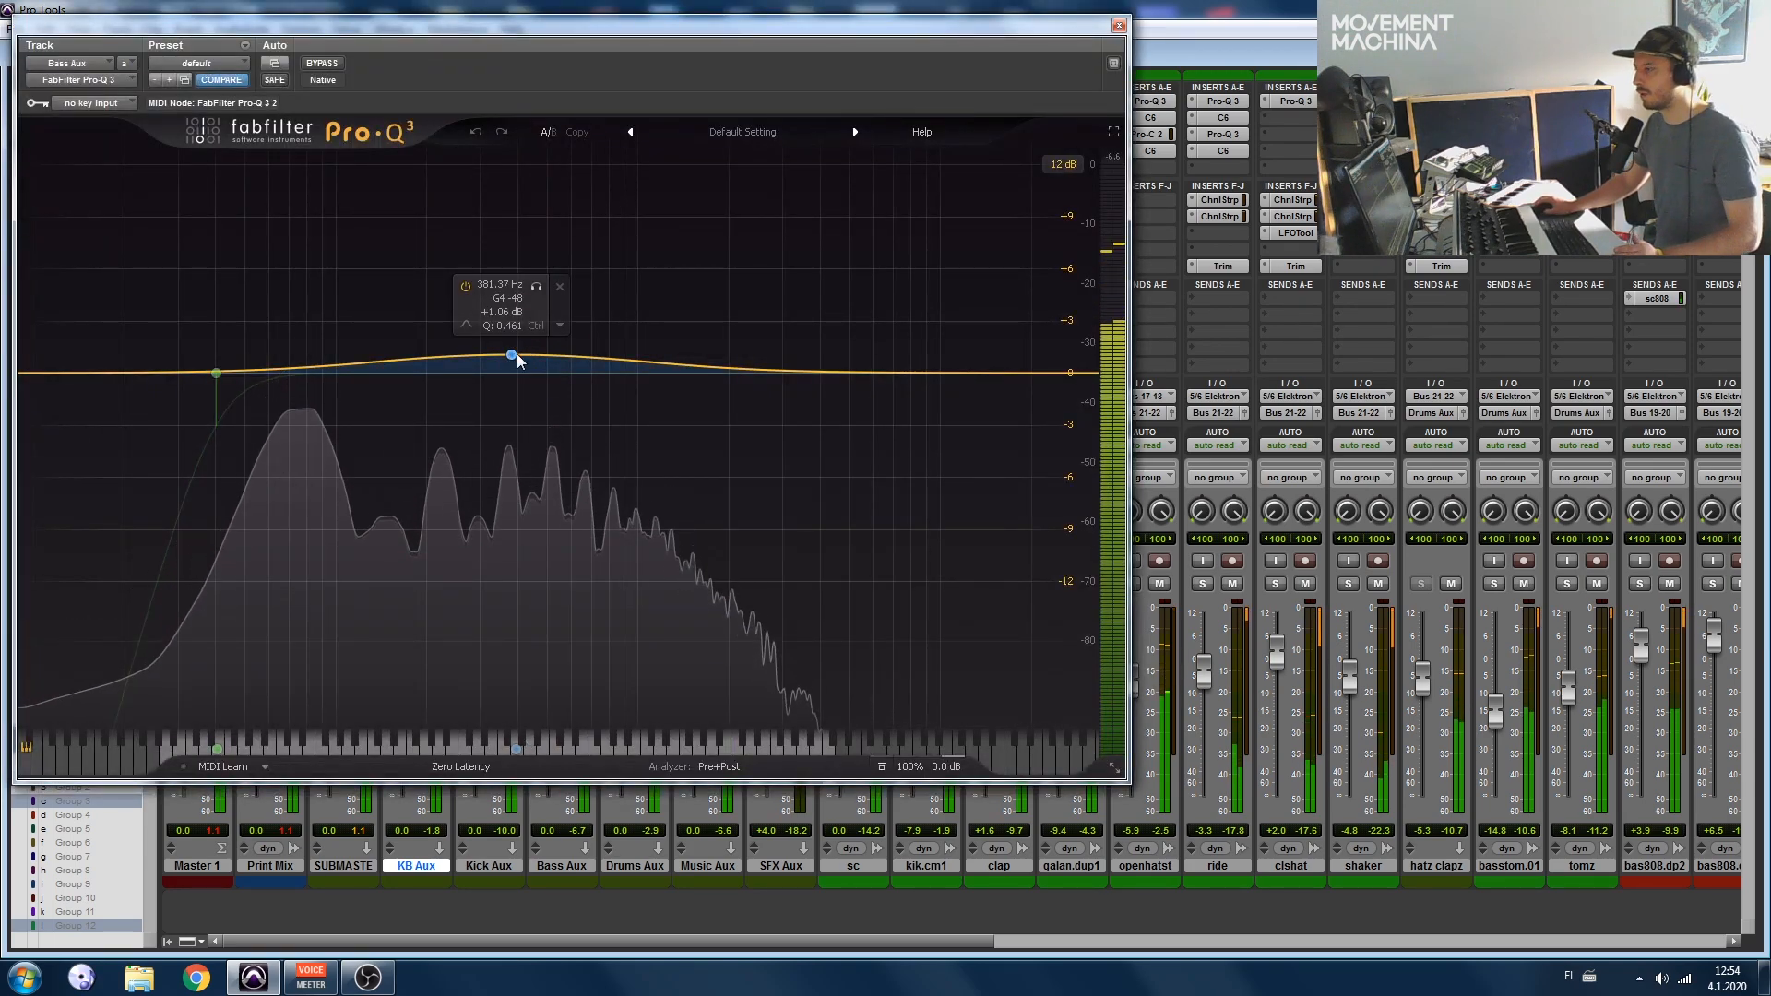
{"action": "left_click", "coordinate": [1119, 28]}
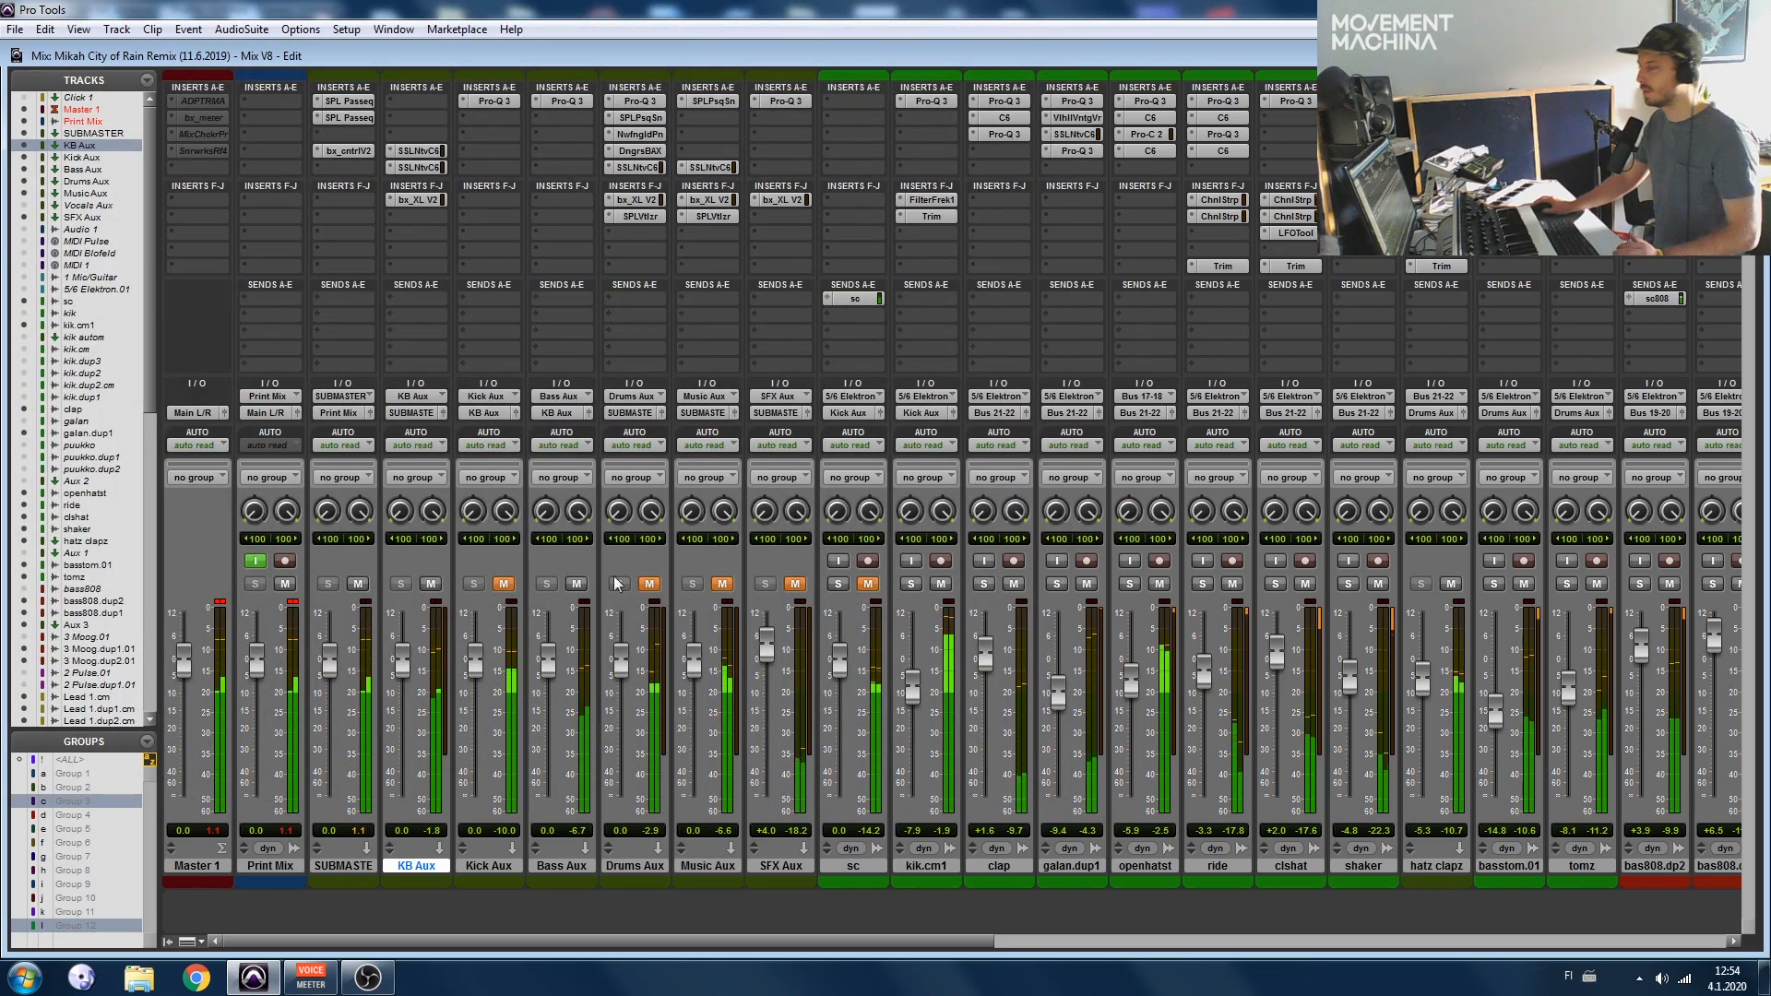
Step: Unmute Kick Aux alongside Bass Aux and compare KB Aux with its three inserts bypassed and active
{"action": "left_click", "coordinate": [505, 585]}
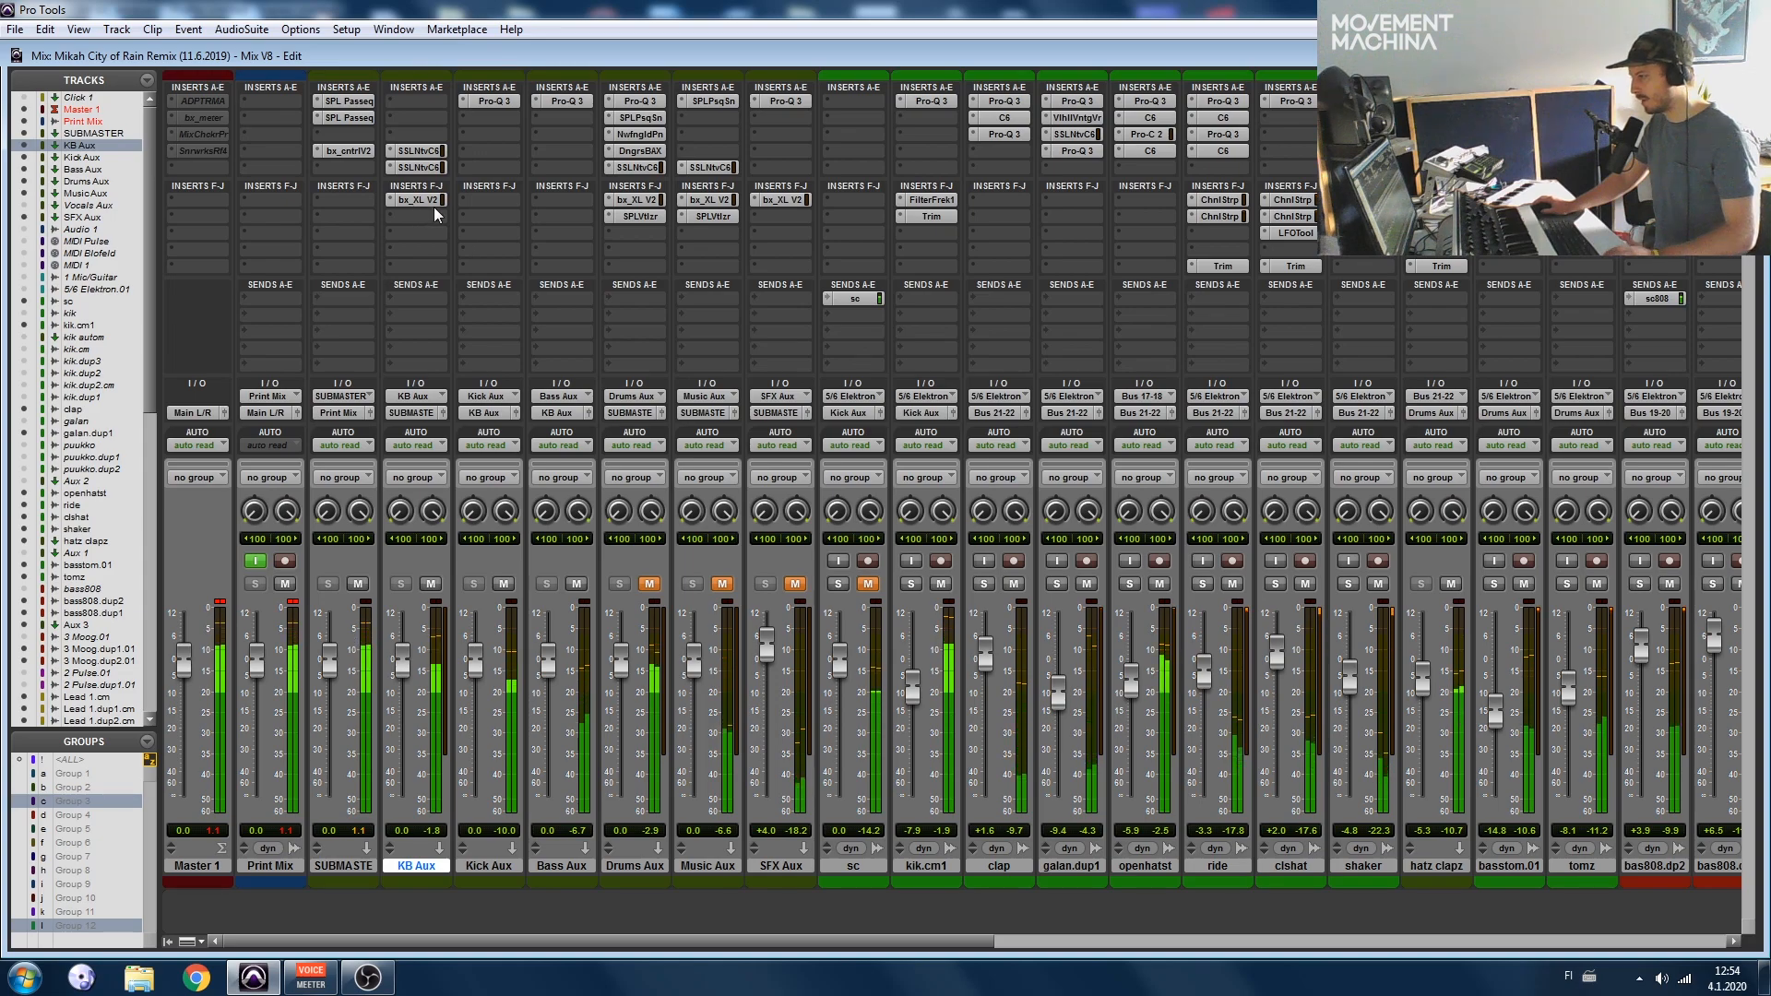
{"action": "left_click_drag", "start_coordinate": [421, 207], "coordinate": [425, 177]}
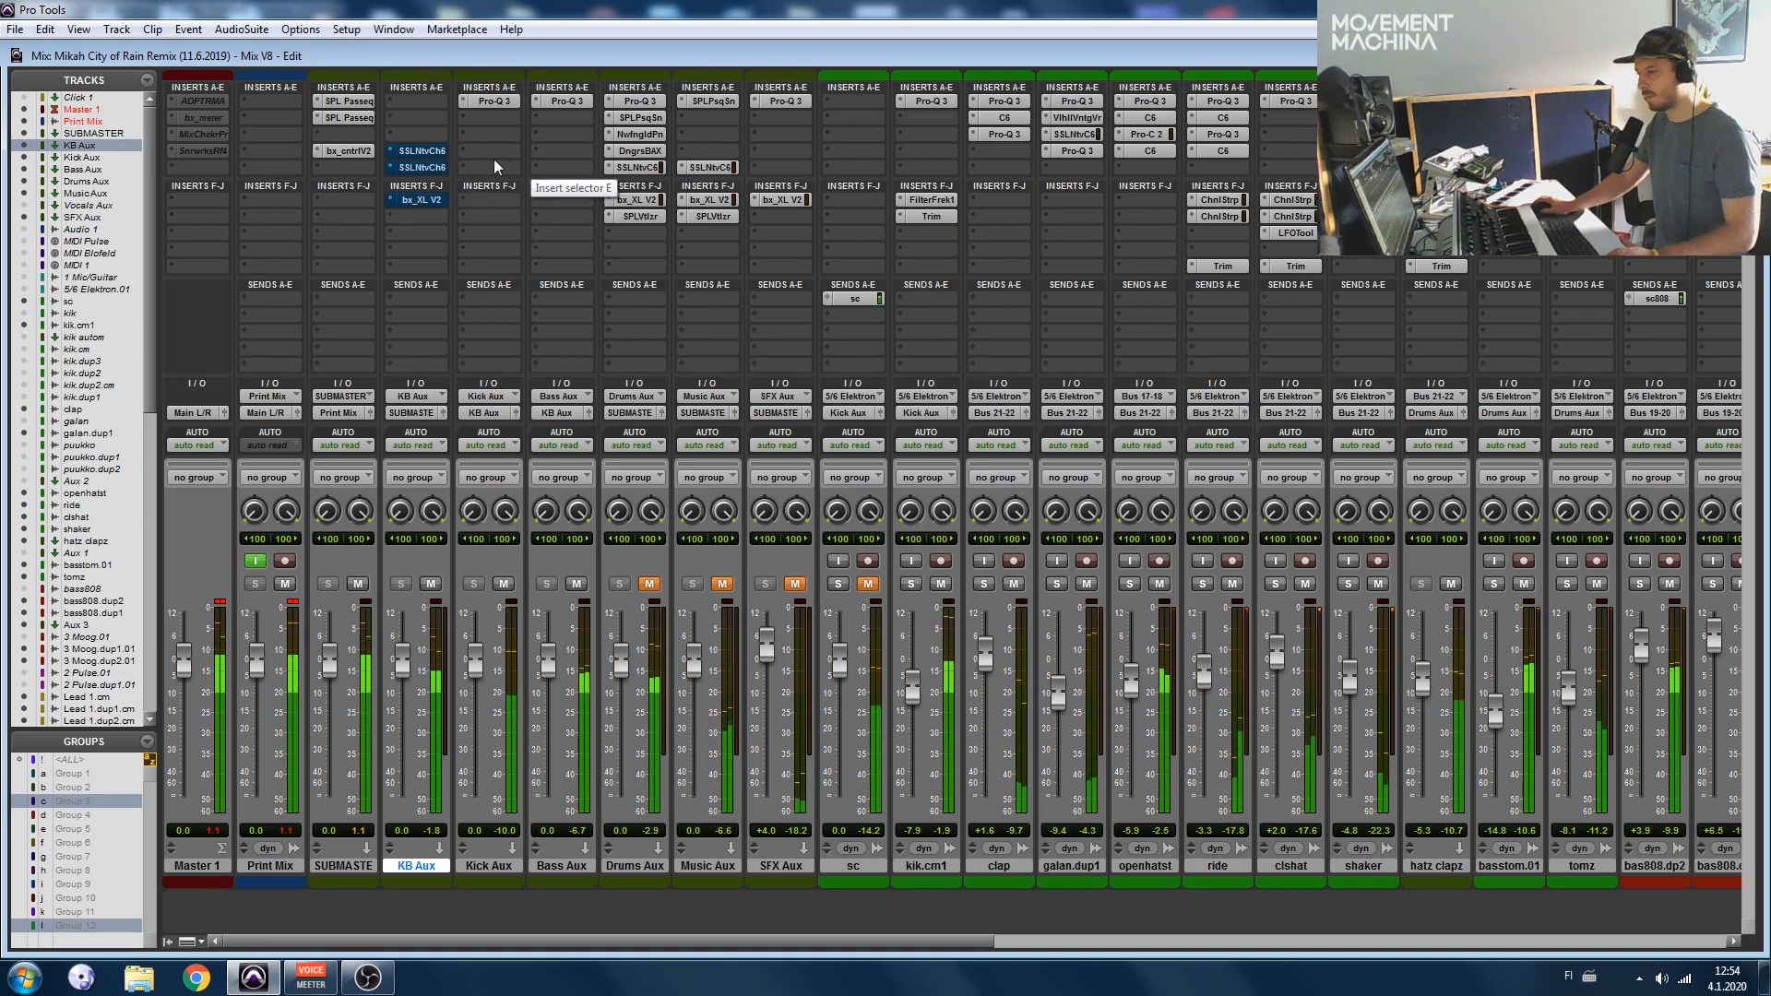
{"action": "left_click", "coordinate": [434, 197]}
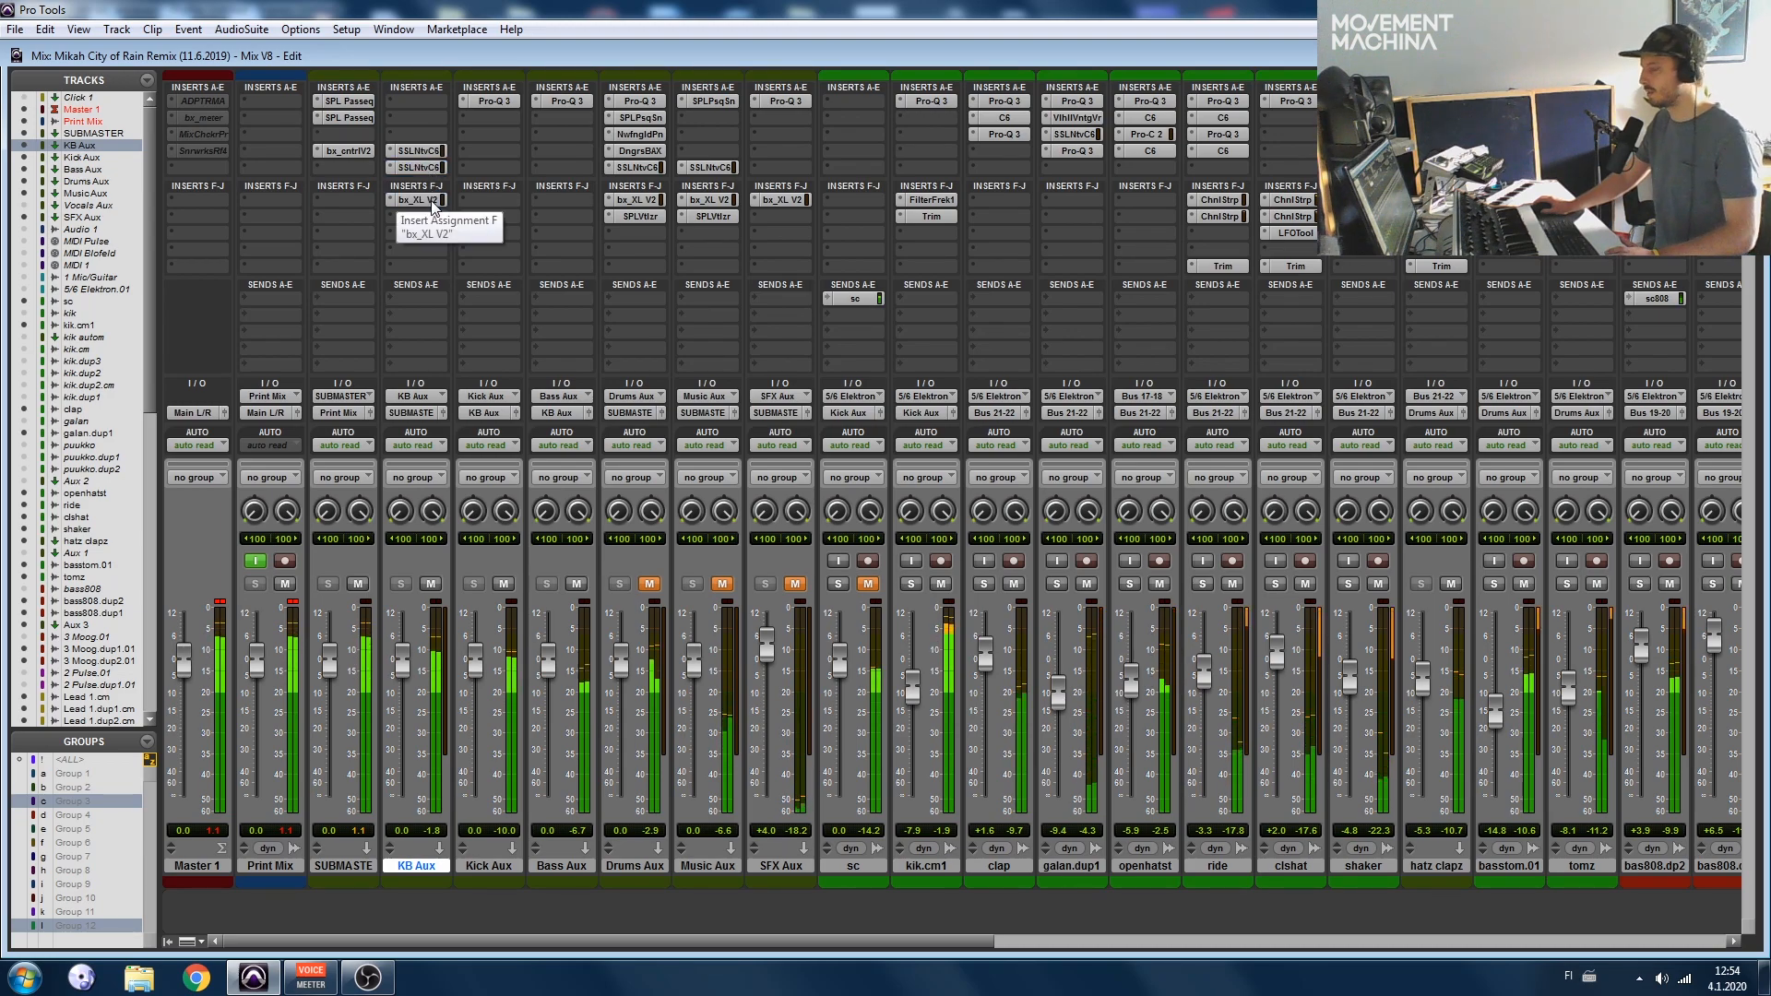
Step: Audition KB Aux with only the first SSL Channel Strip active and examine its low-frequency EQ settings
{"action": "left_click_drag", "start_coordinate": [434, 203], "coordinate": [422, 161]}
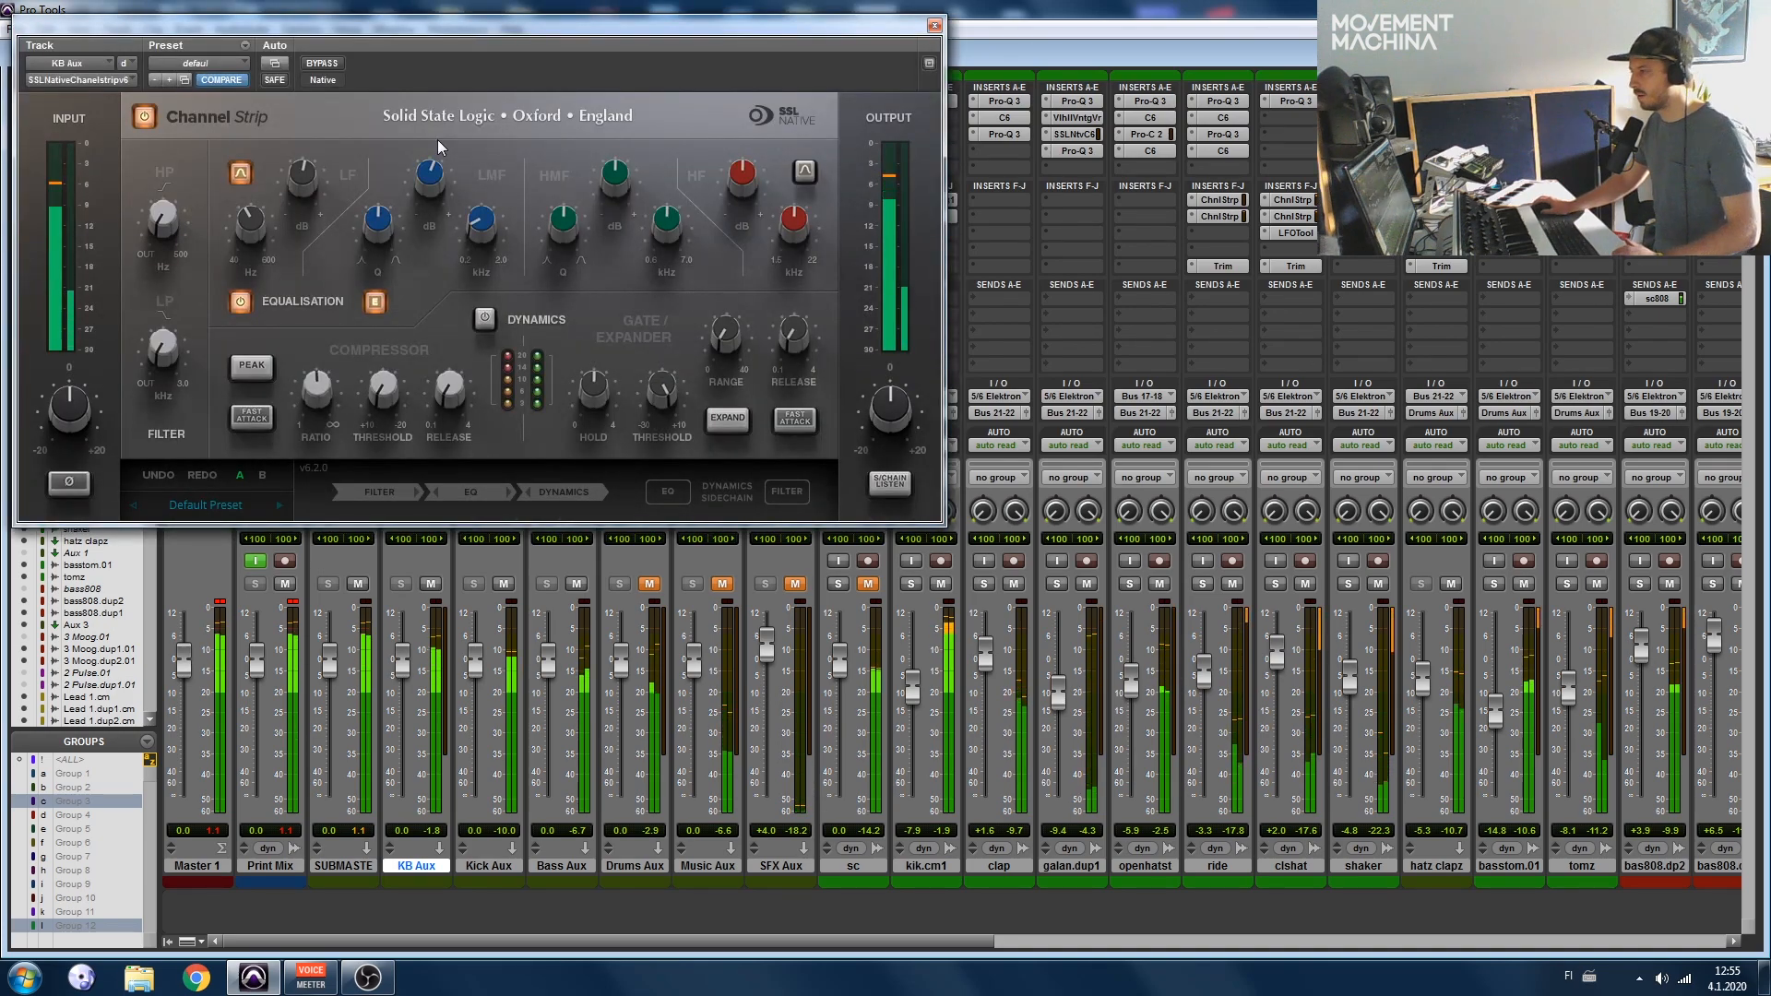
{"action": "left_click_drag", "start_coordinate": [440, 41], "coordinate": [860, 138]}
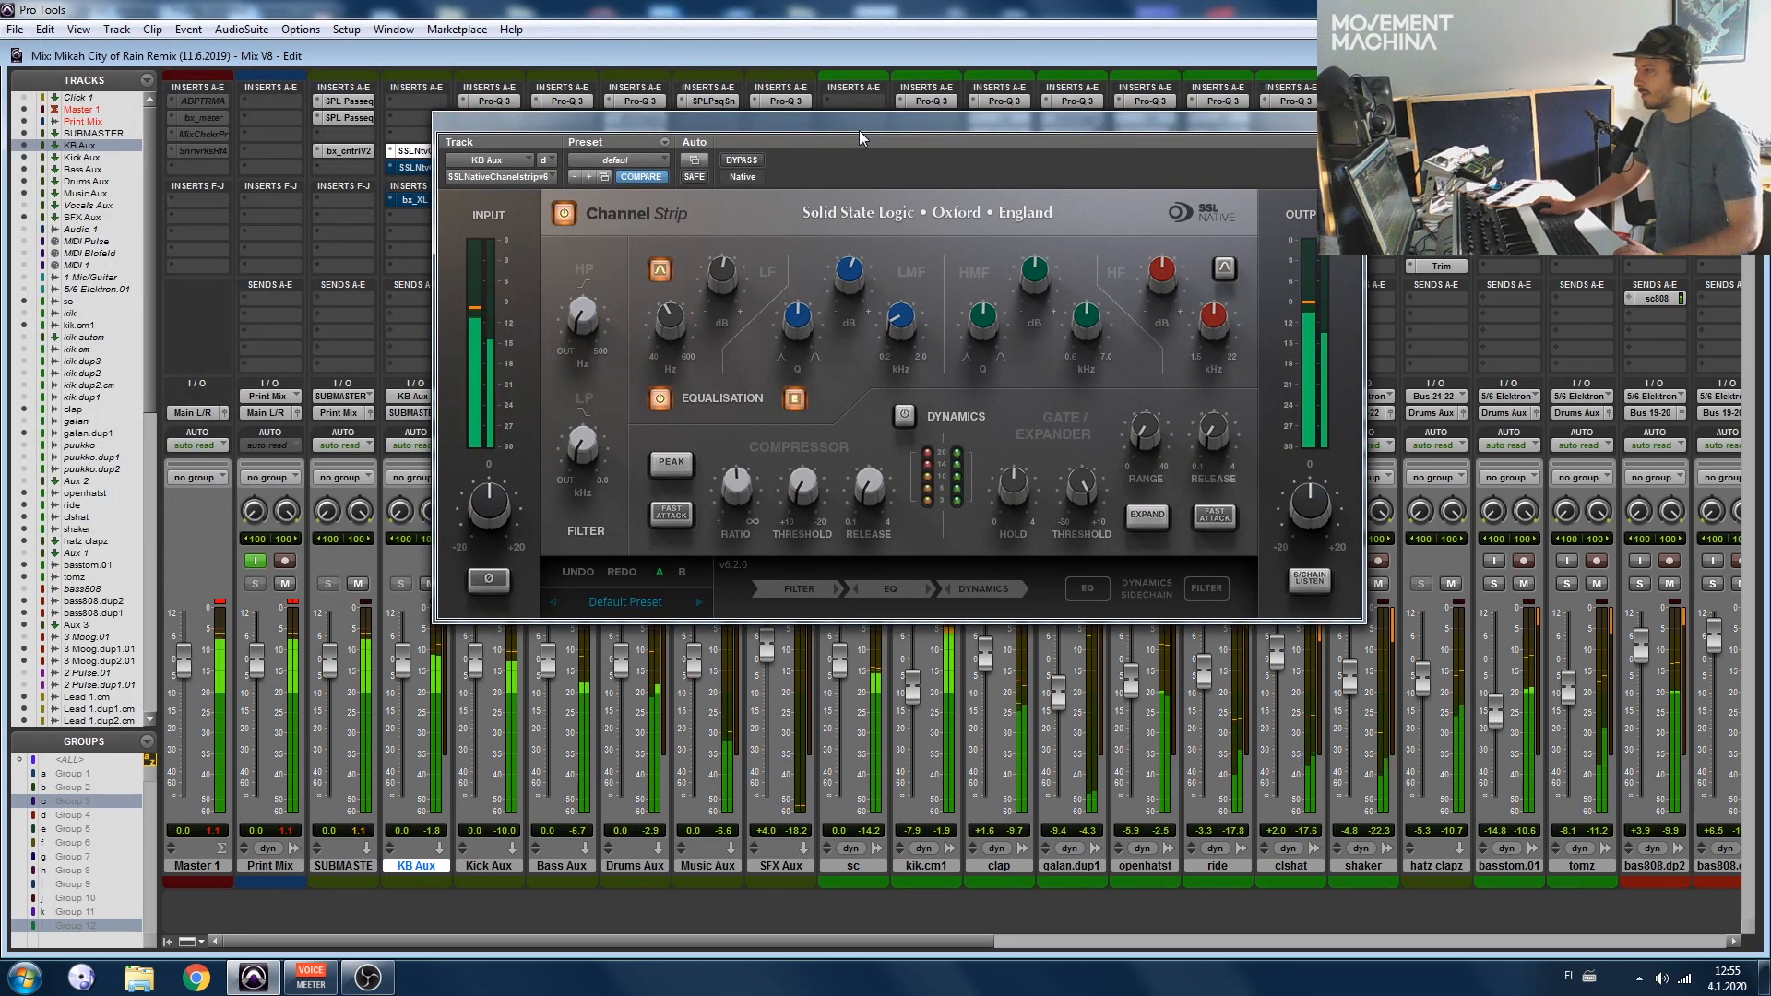
{"action": "mouse_move", "coordinate": [904, 326]}
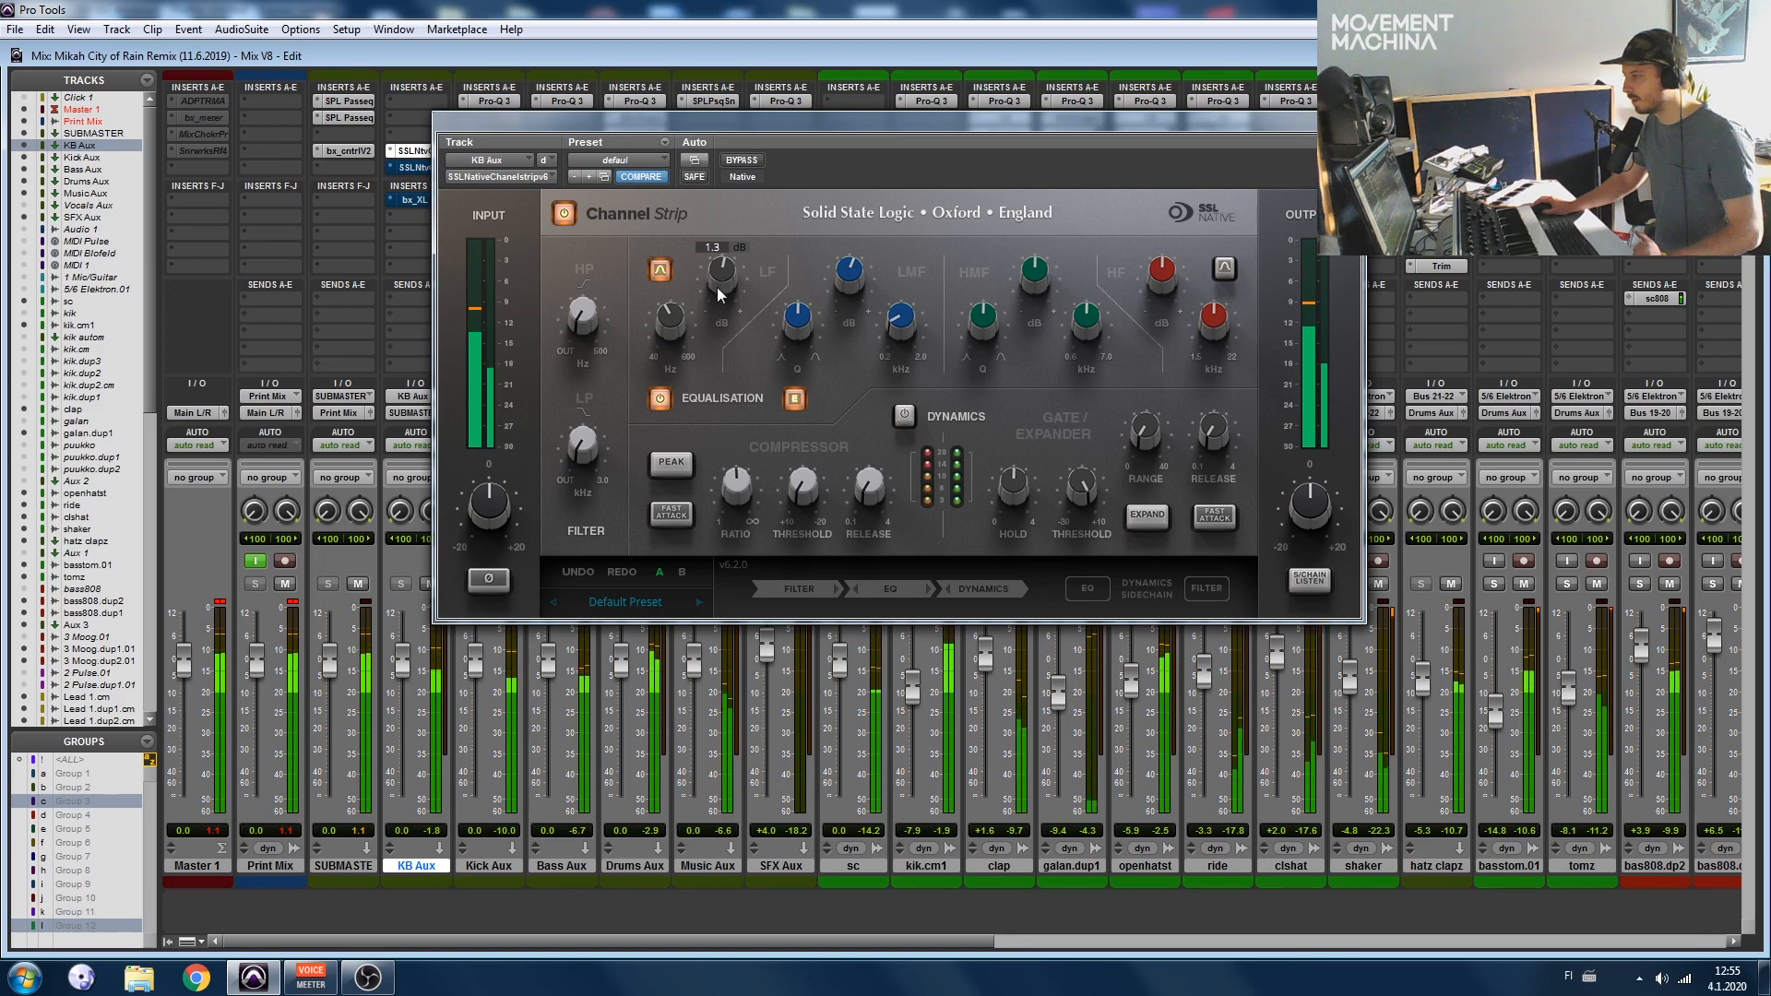
{"action": "mouse_move", "coordinate": [721, 287]}
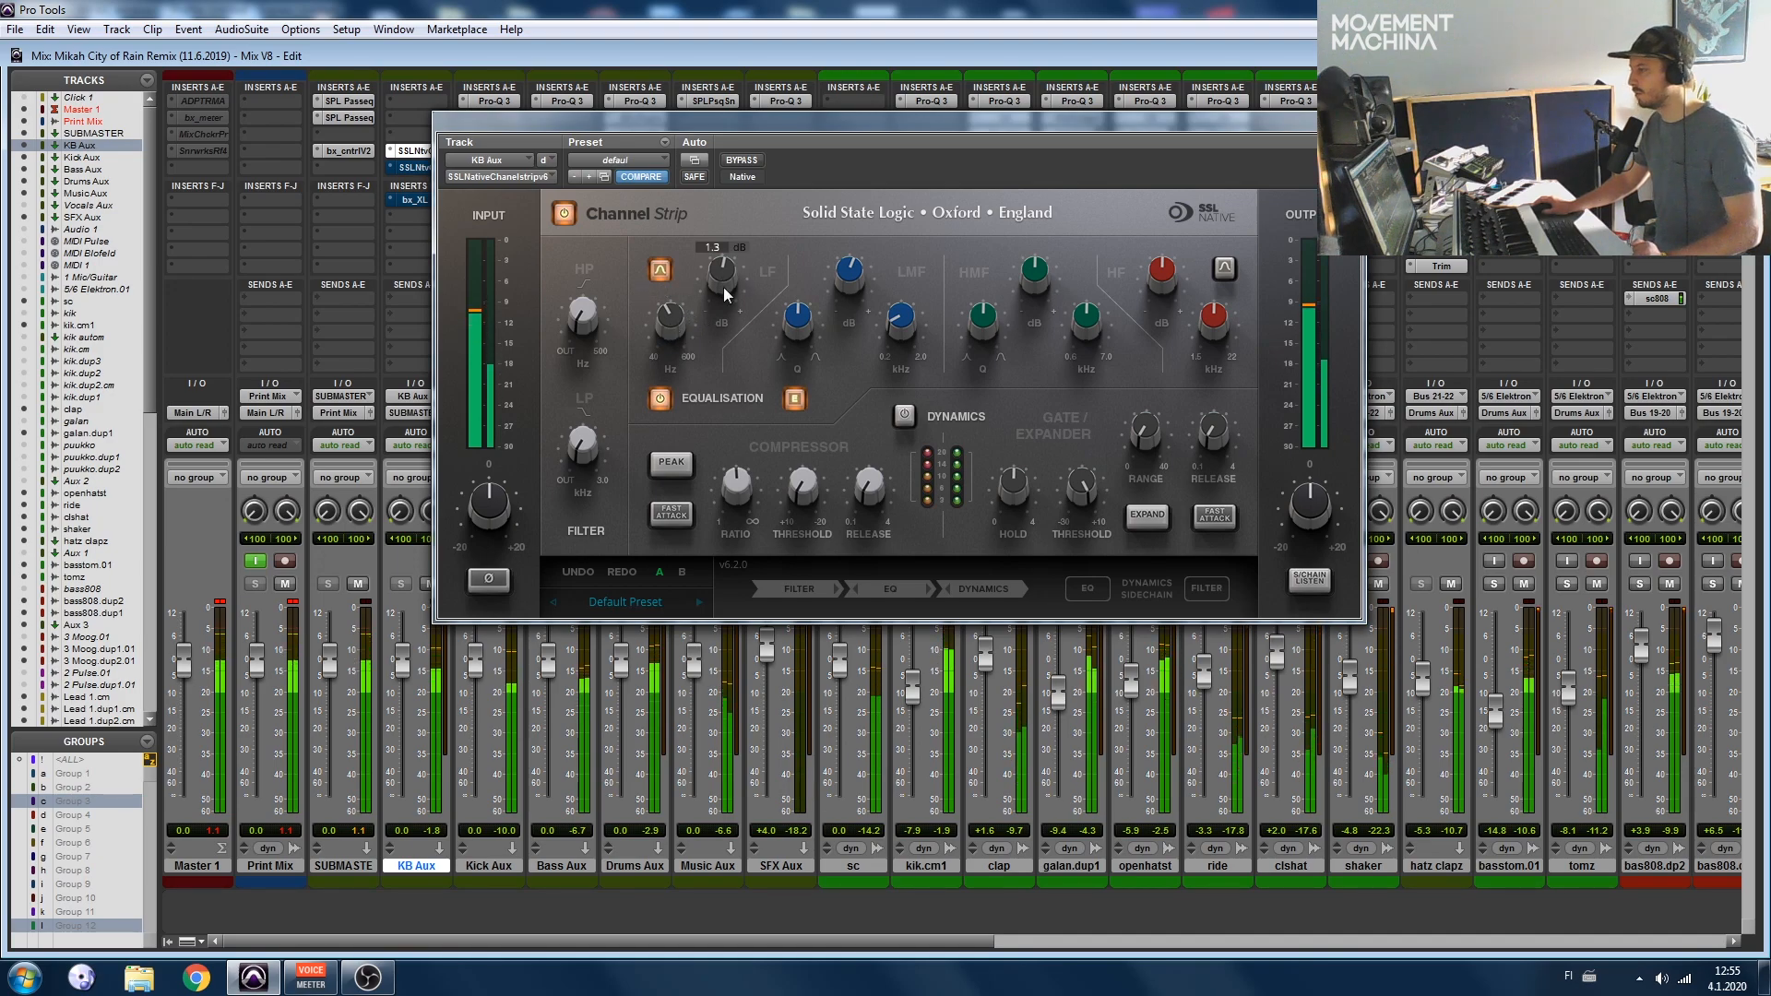
{"action": "left_click", "coordinate": [413, 152]}
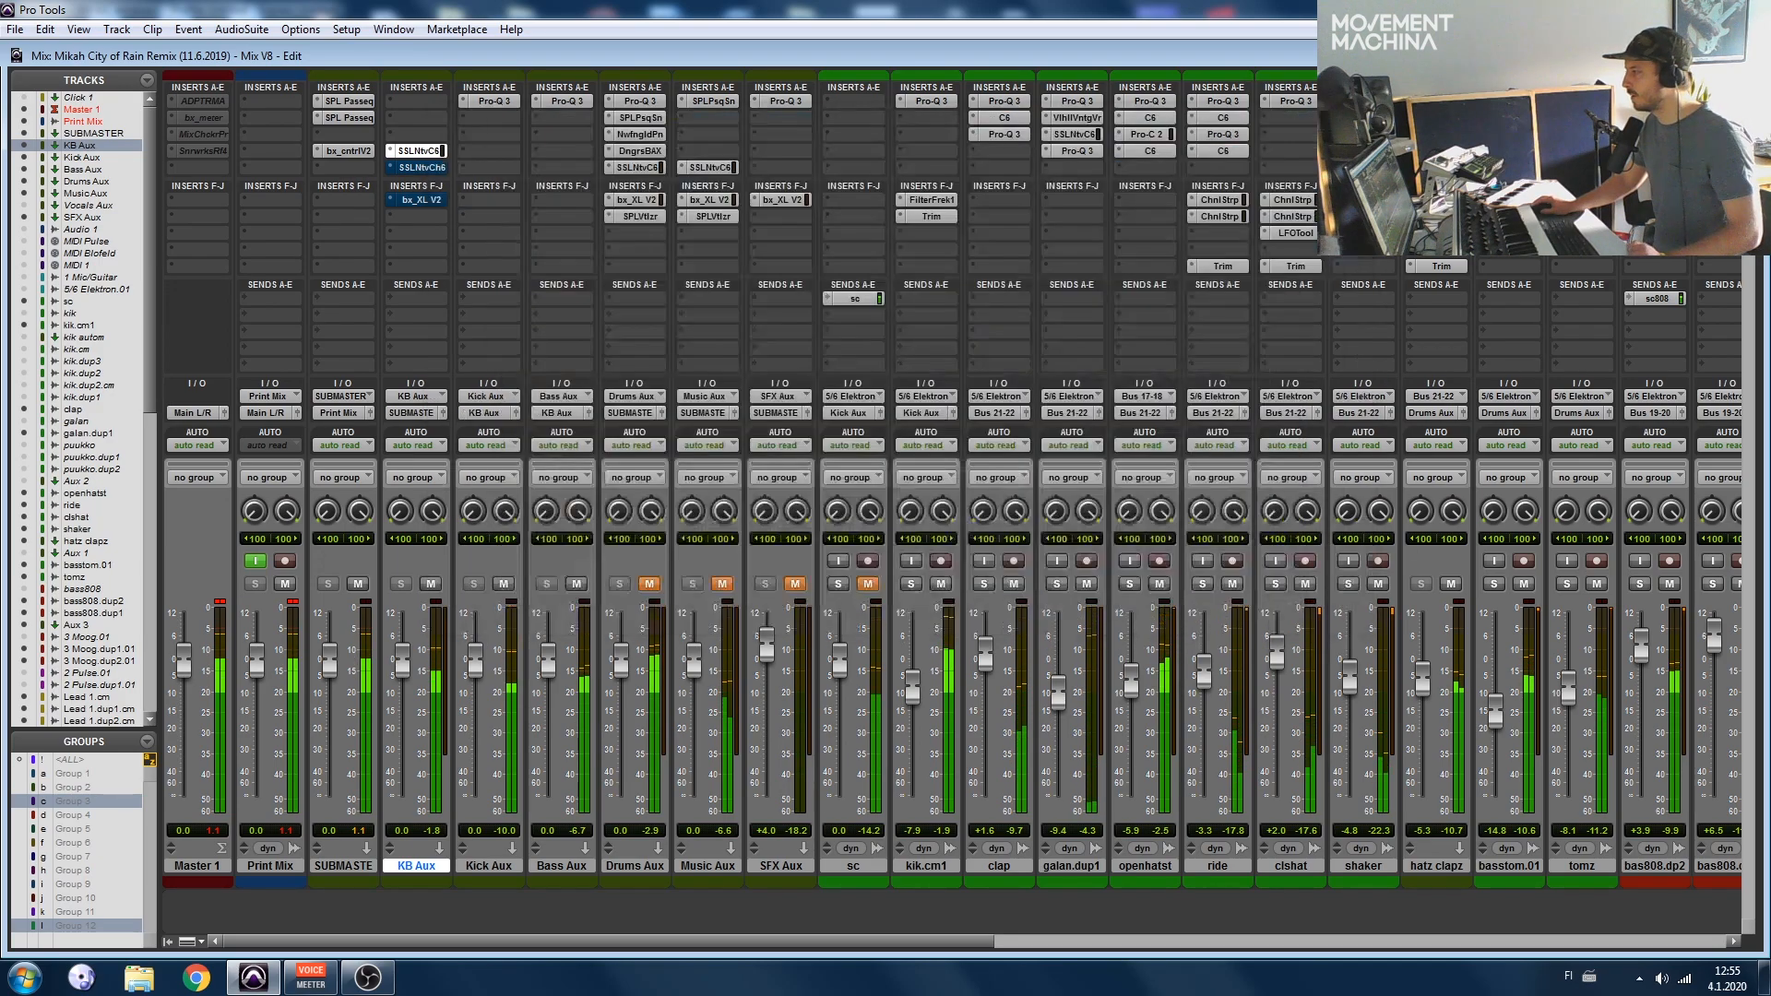
{"action": "left_click", "coordinate": [420, 152], "text": "ctrl"}
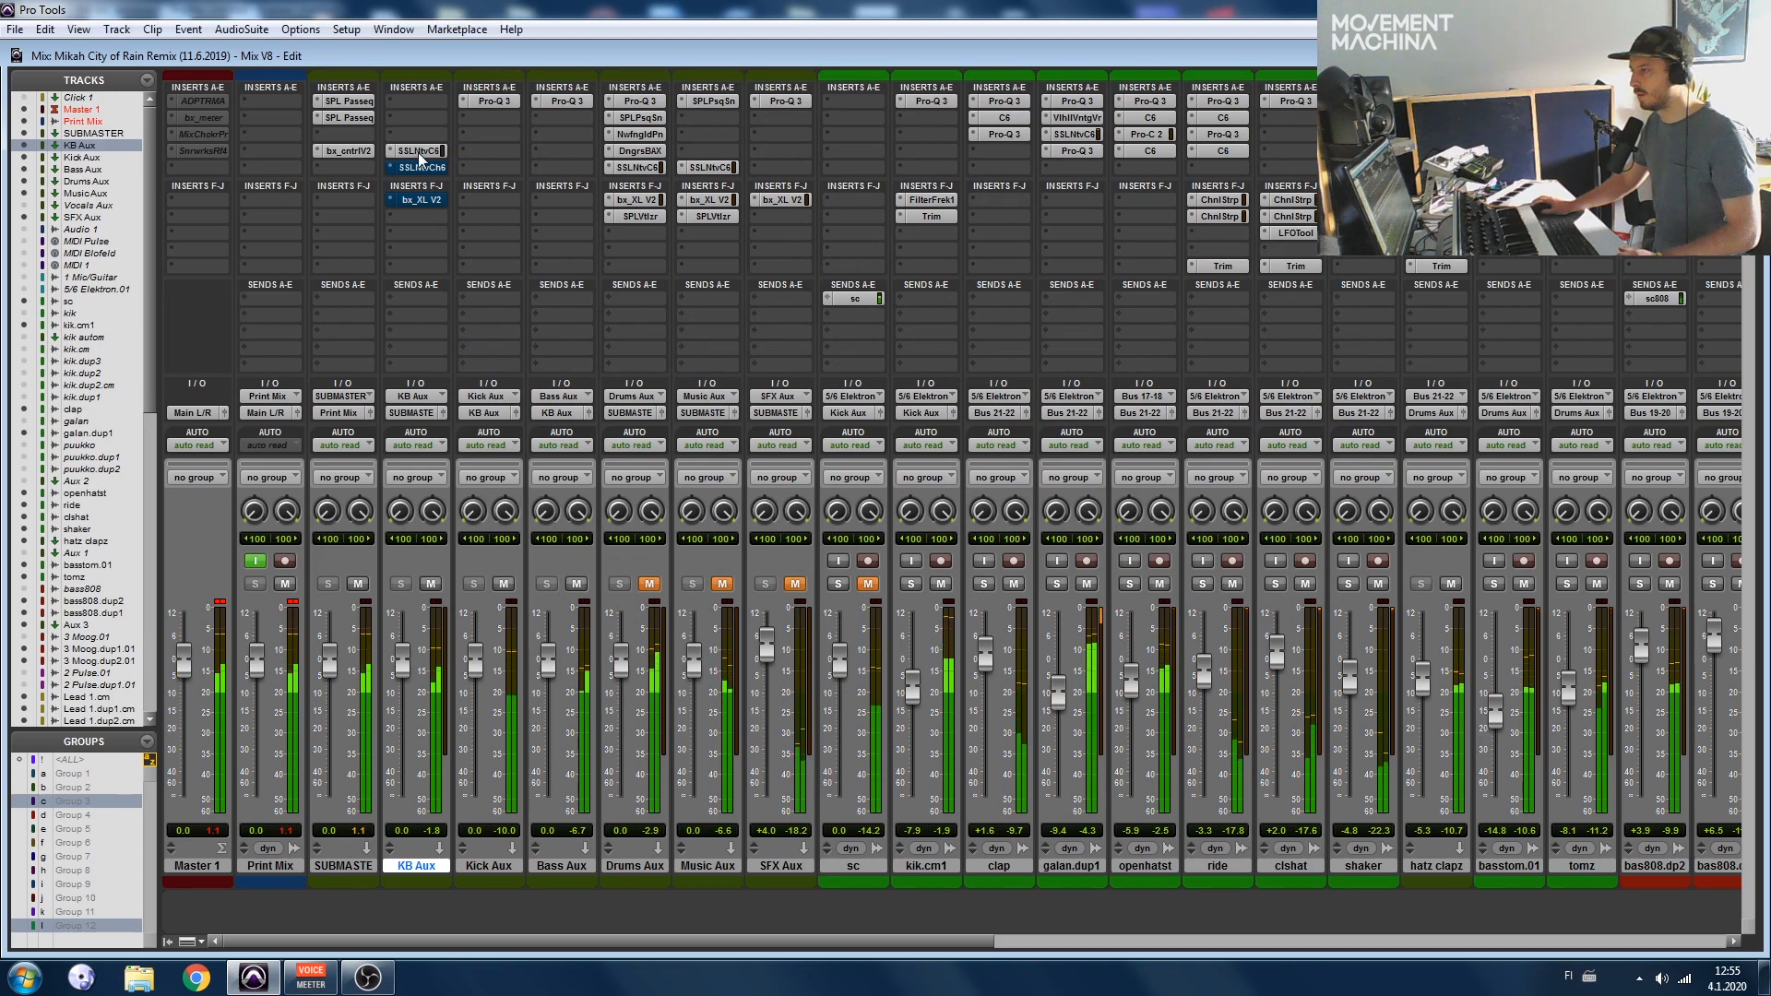
Step: Take the second SSL Channel Strip on KB Aux out of bypass and examine its LF, HMF and HF settings
{"action": "left_click", "coordinate": [422, 167]}
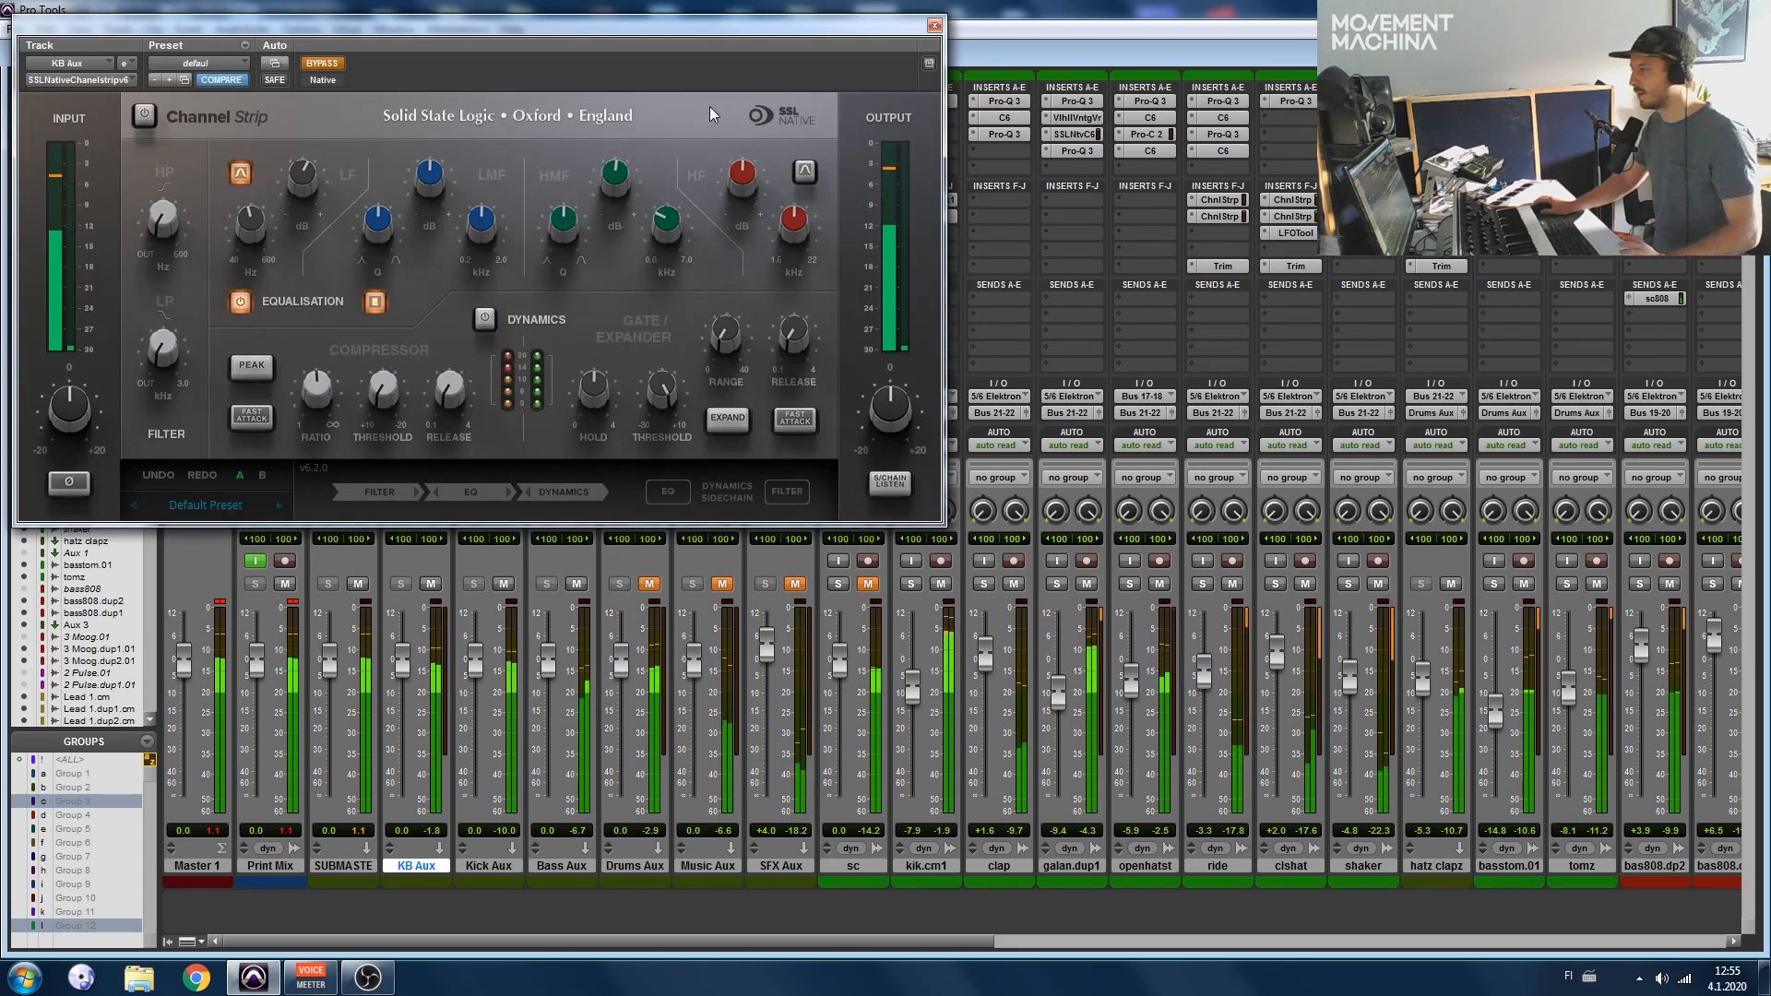
{"action": "left_click", "coordinate": [323, 64]}
{"action": "left_click_drag", "start_coordinate": [461, 25], "coordinate": [1017, 149]}
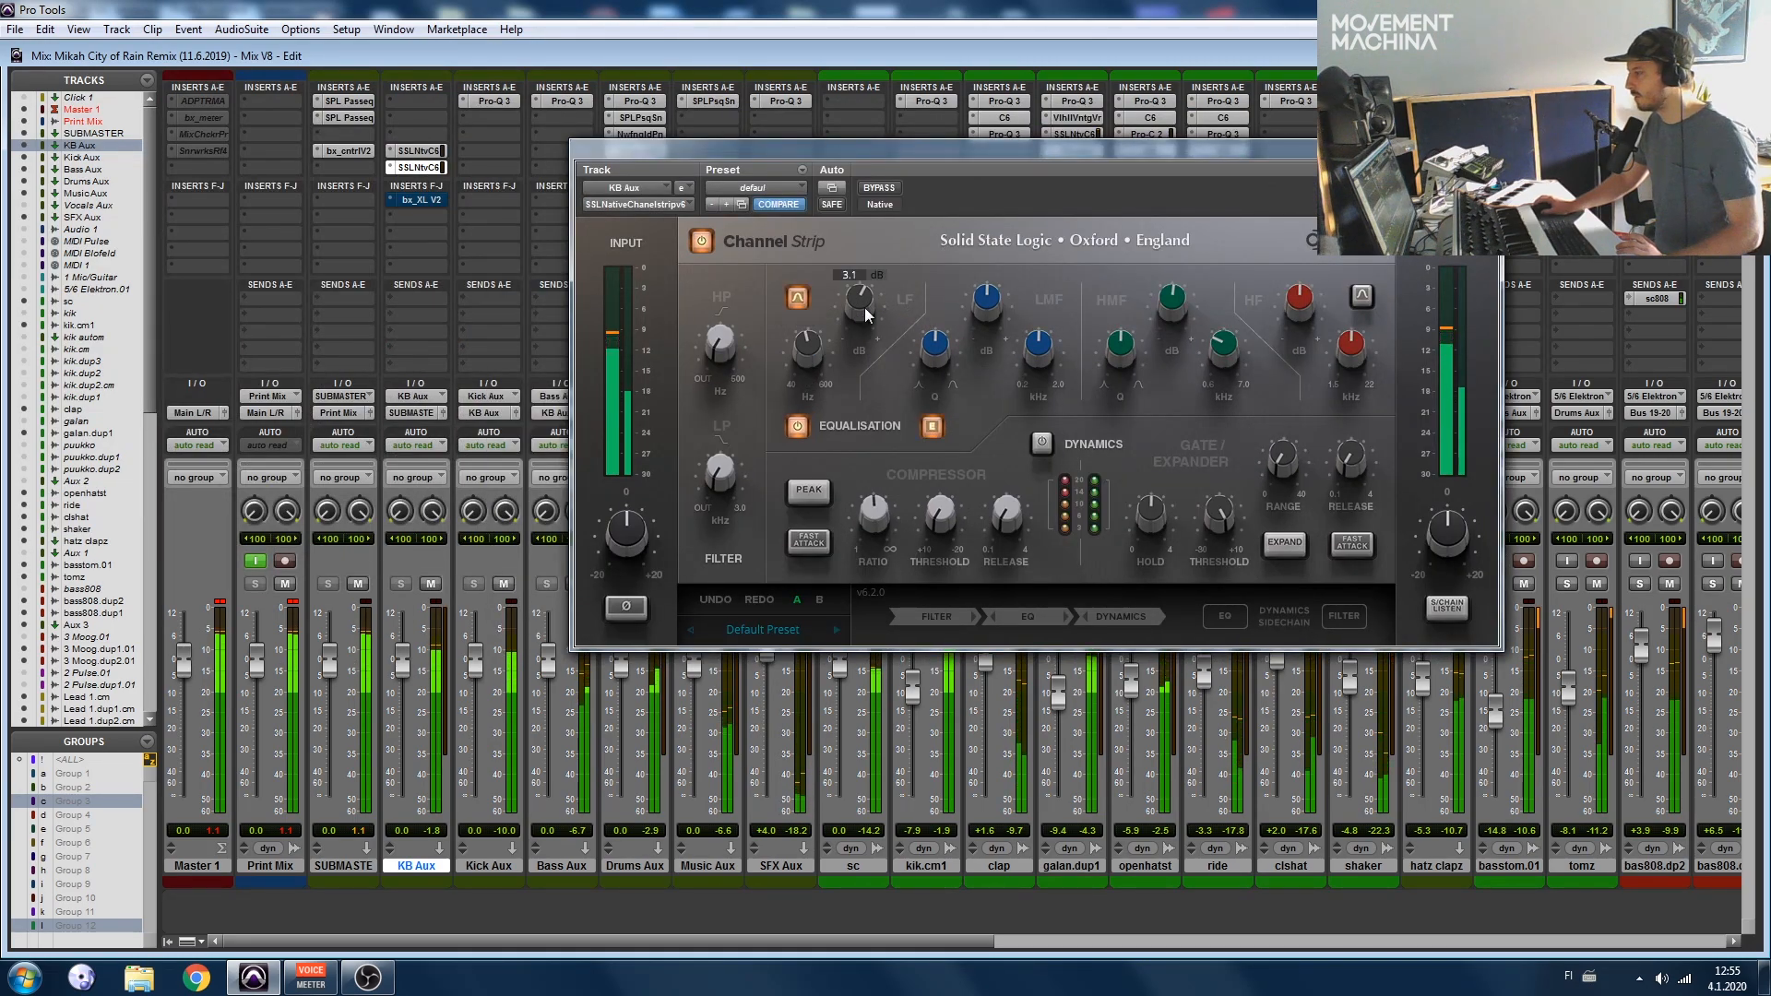
{"action": "mouse_move", "coordinate": [1181, 317]}
{"action": "mouse_move", "coordinate": [1221, 357]}
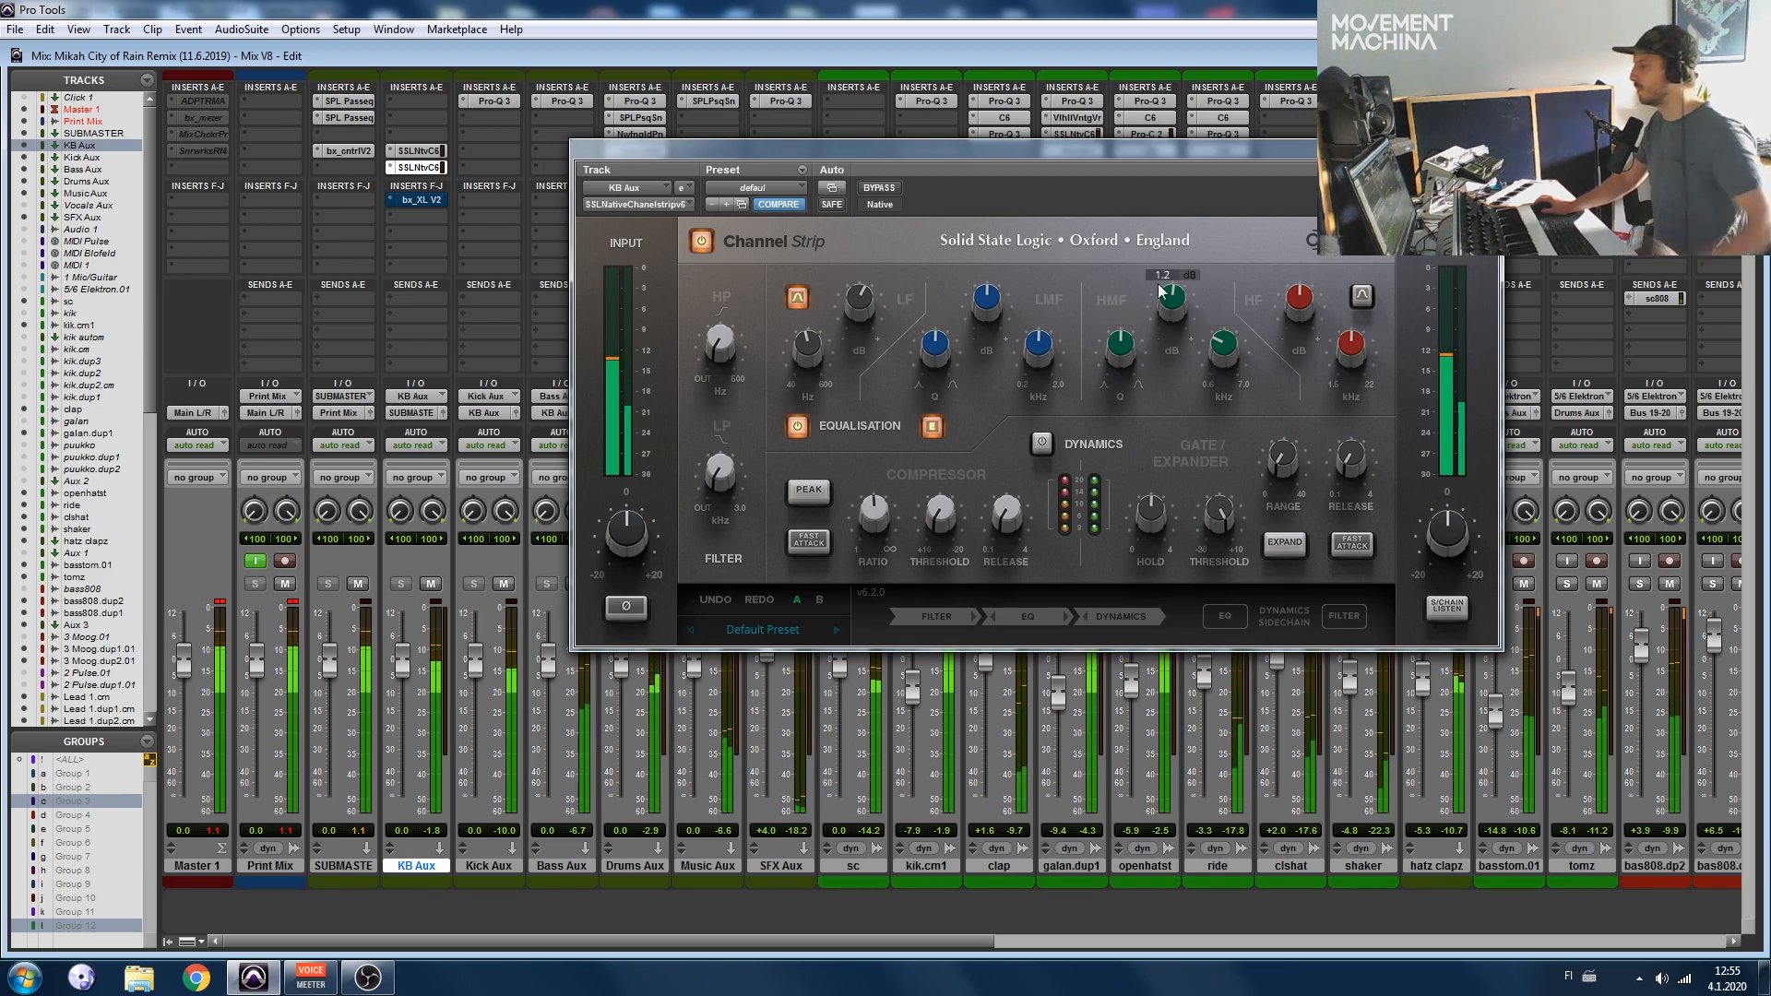
{"action": "mouse_move", "coordinate": [1300, 295]}
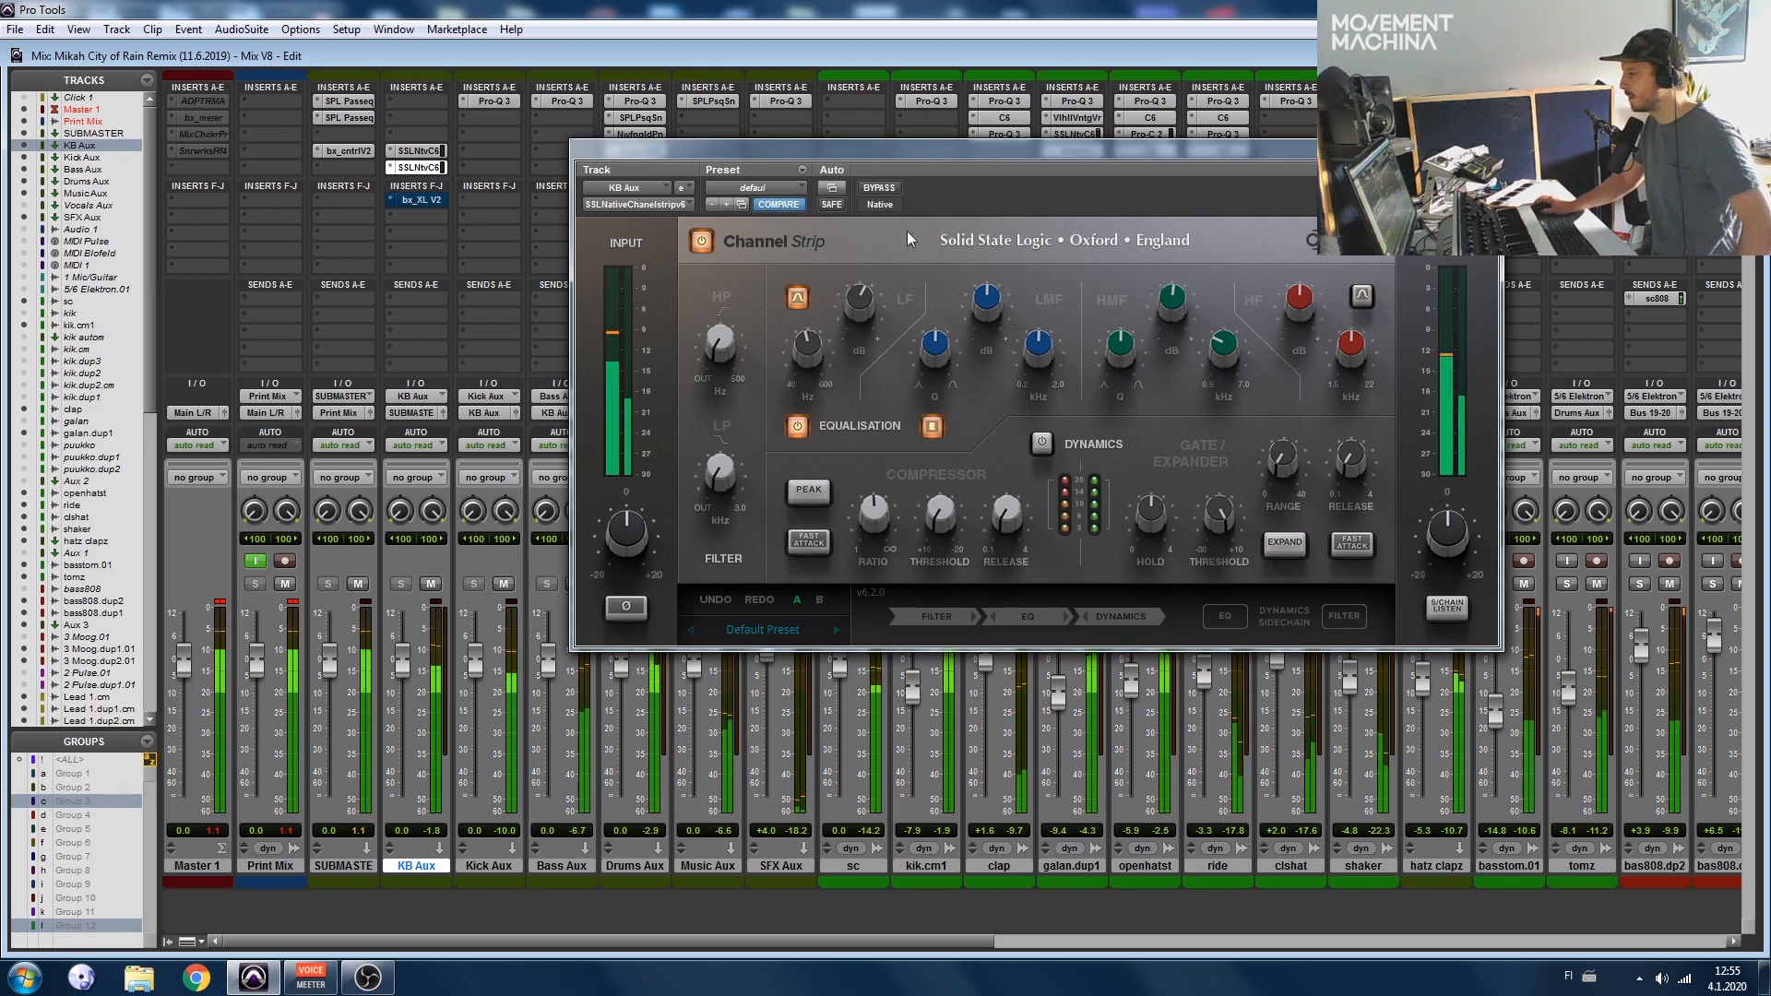
Step: Compare KB Aux with the SSL Channel Strips bypassed and active, closing the second strip's window
{"action": "left_click", "coordinate": [884, 188]}
{"action": "left_click", "coordinate": [886, 189]}
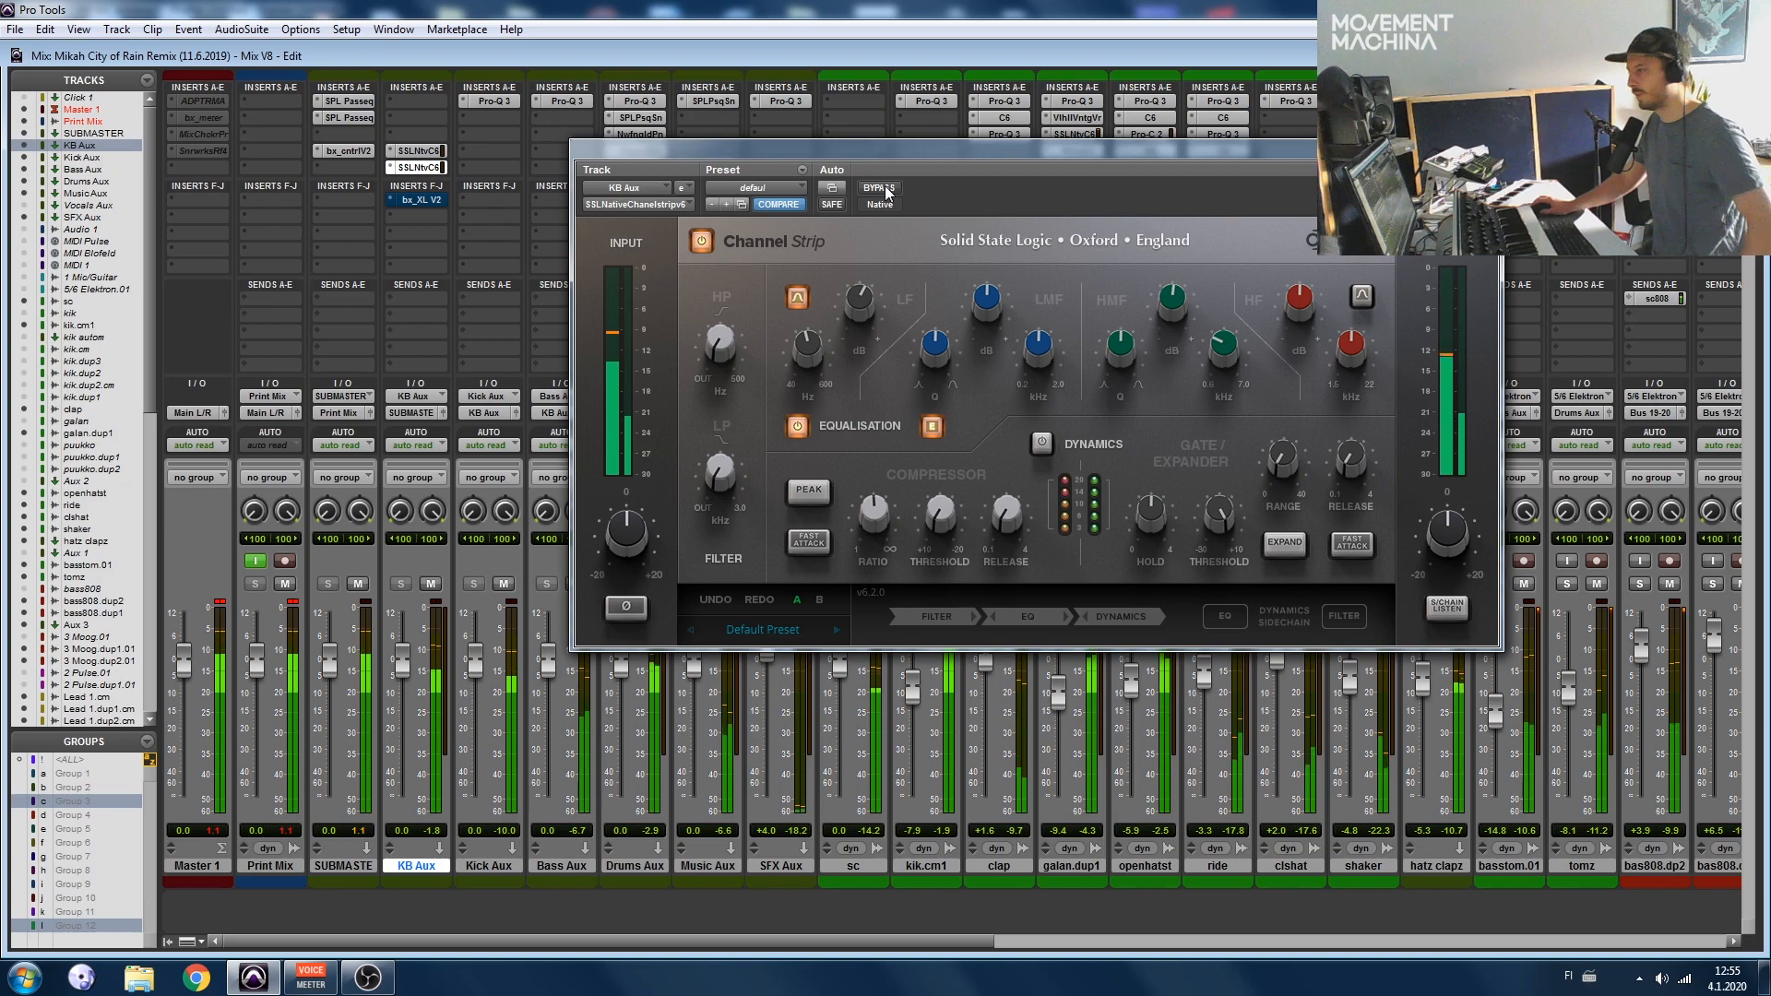
{"action": "left_click", "coordinate": [1485, 148]}
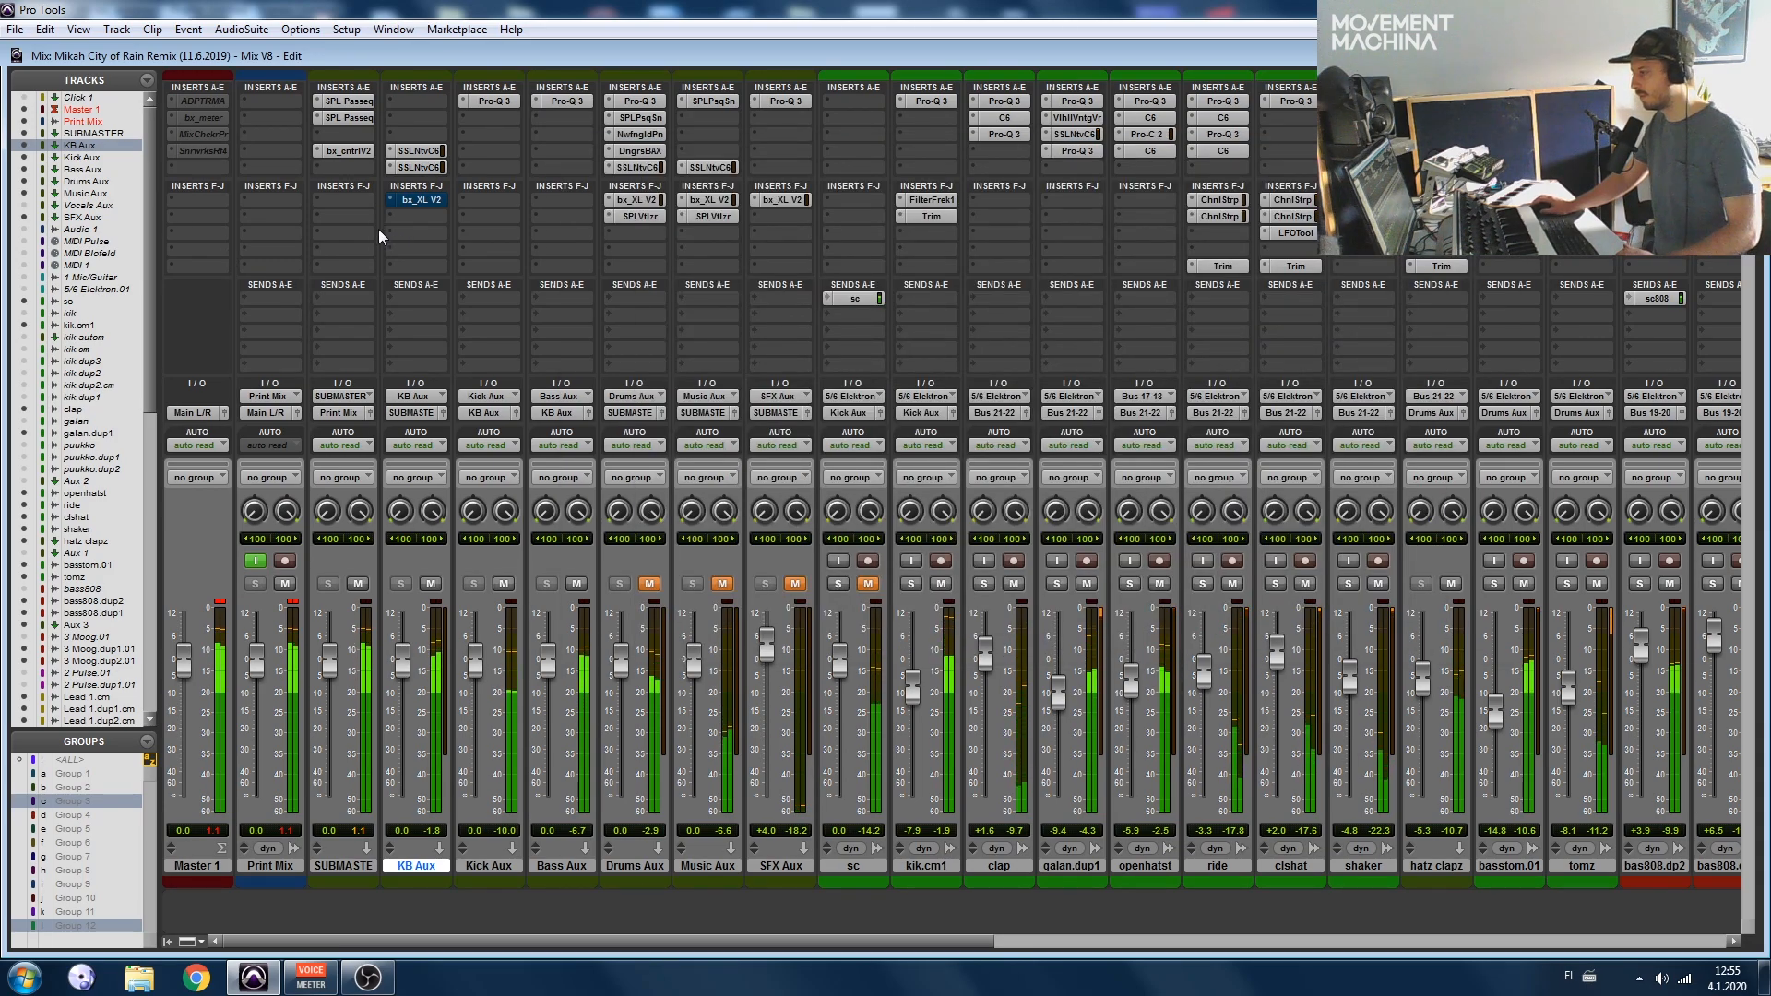
{"action": "left_click", "coordinate": [425, 167], "text": "ctrl"}
{"action": "left_click", "coordinate": [423, 150], "text": "ctrl"}
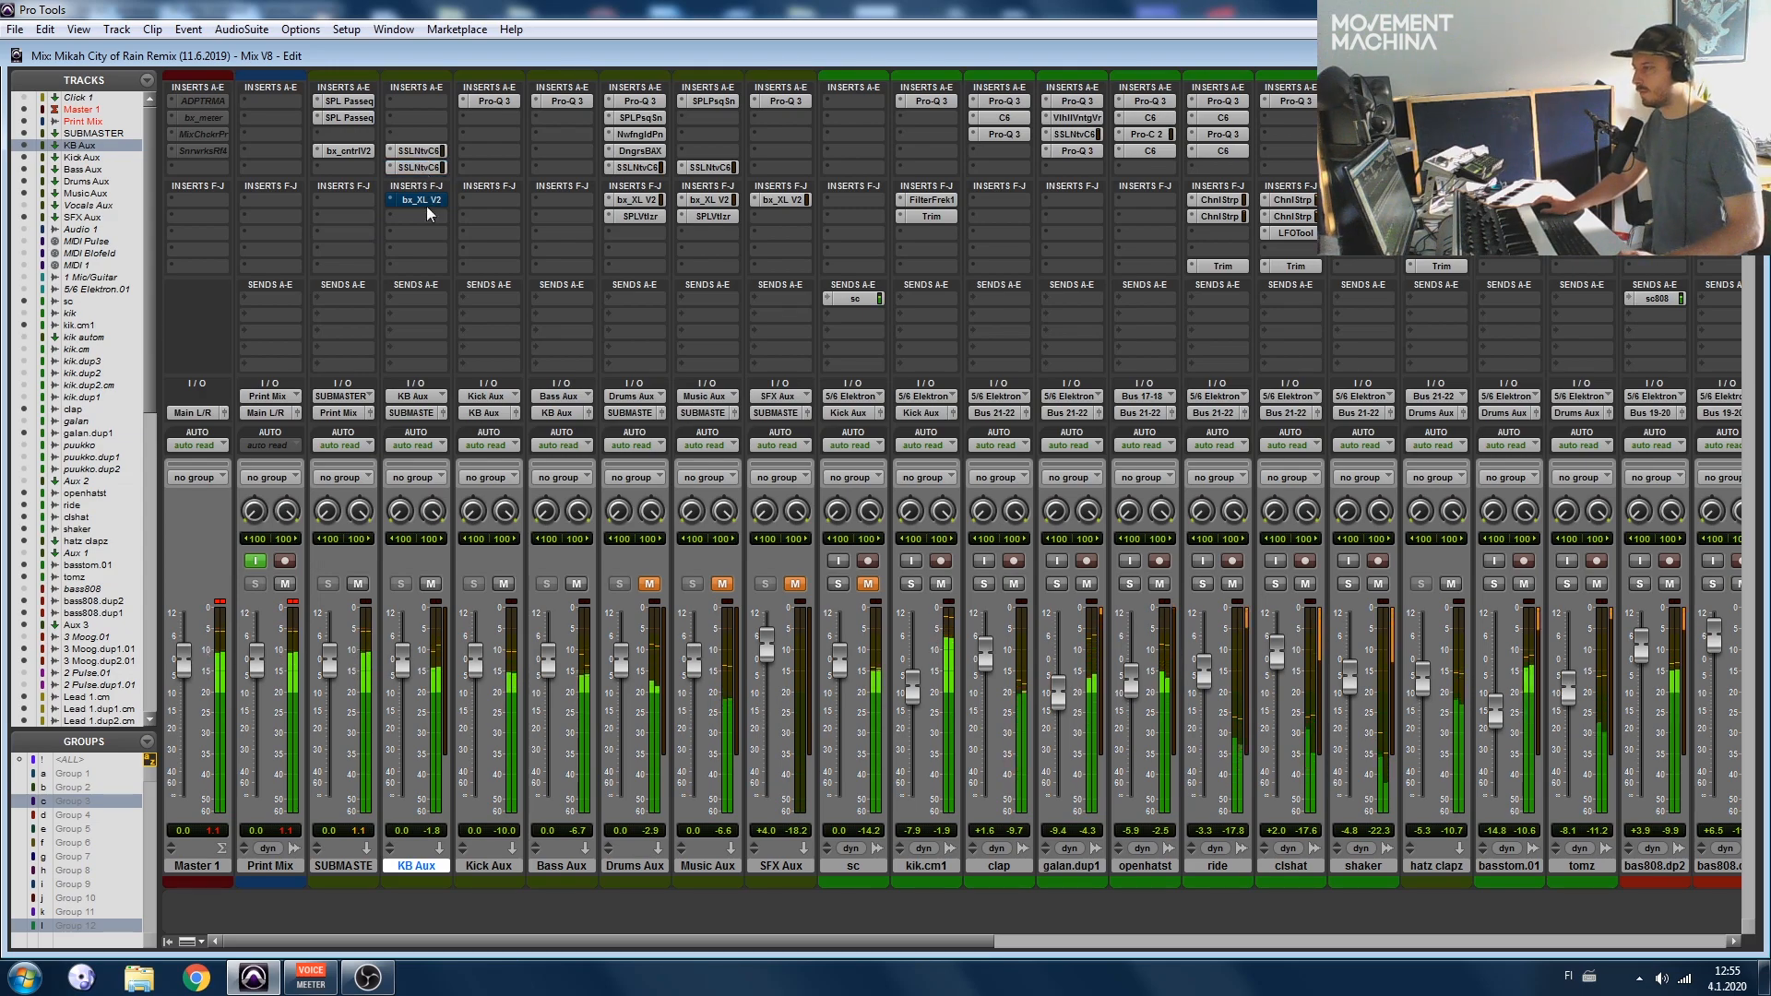
Step: Open the bx_XL V2 limiter on KB Aux and take it out of bypass
{"action": "left_click", "coordinate": [422, 199]}
{"action": "left_click_drag", "start_coordinate": [427, 41], "coordinate": [726, 140]}
{"action": "left_click", "coordinate": [632, 167]}
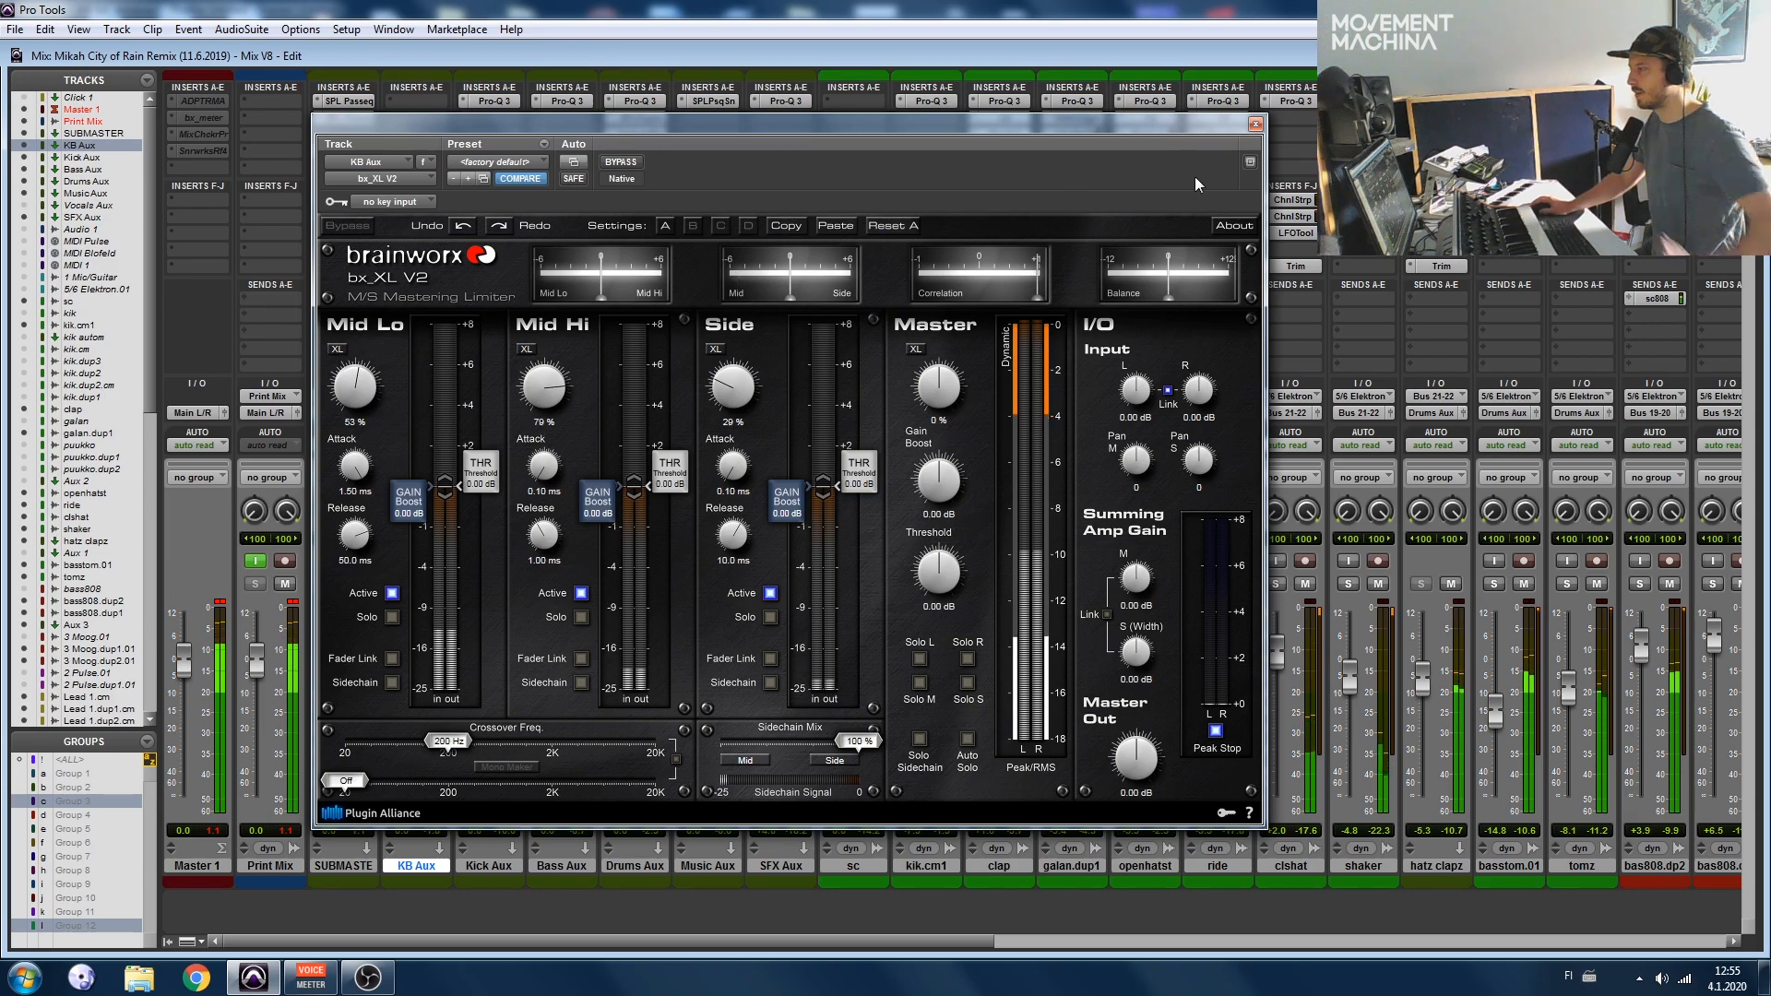
Step: Audition the Mid Hi and Side bands of KB Aux's bx_XL V2 in solo, setting Mid Hi's XL amount to 74%, and close the limiter
{"action": "left_click_drag", "start_coordinate": [371, 369], "coordinate": [376, 346]}
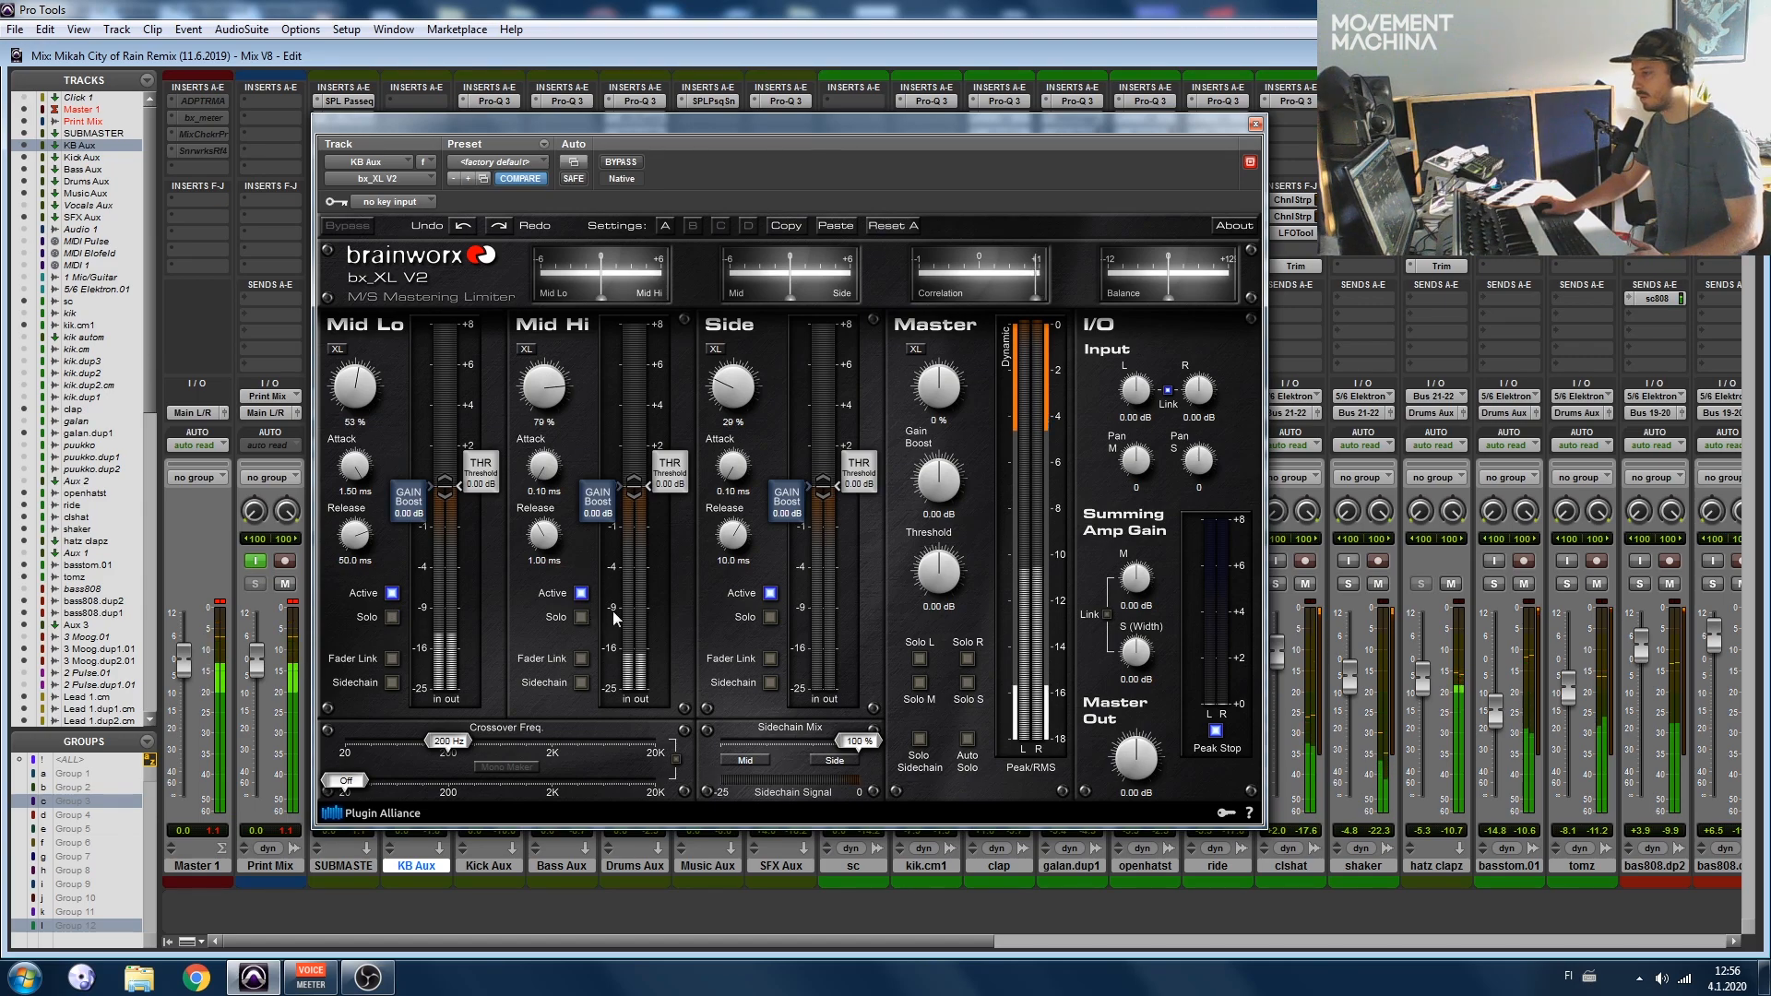
{"action": "left_click", "coordinate": [581, 617]}
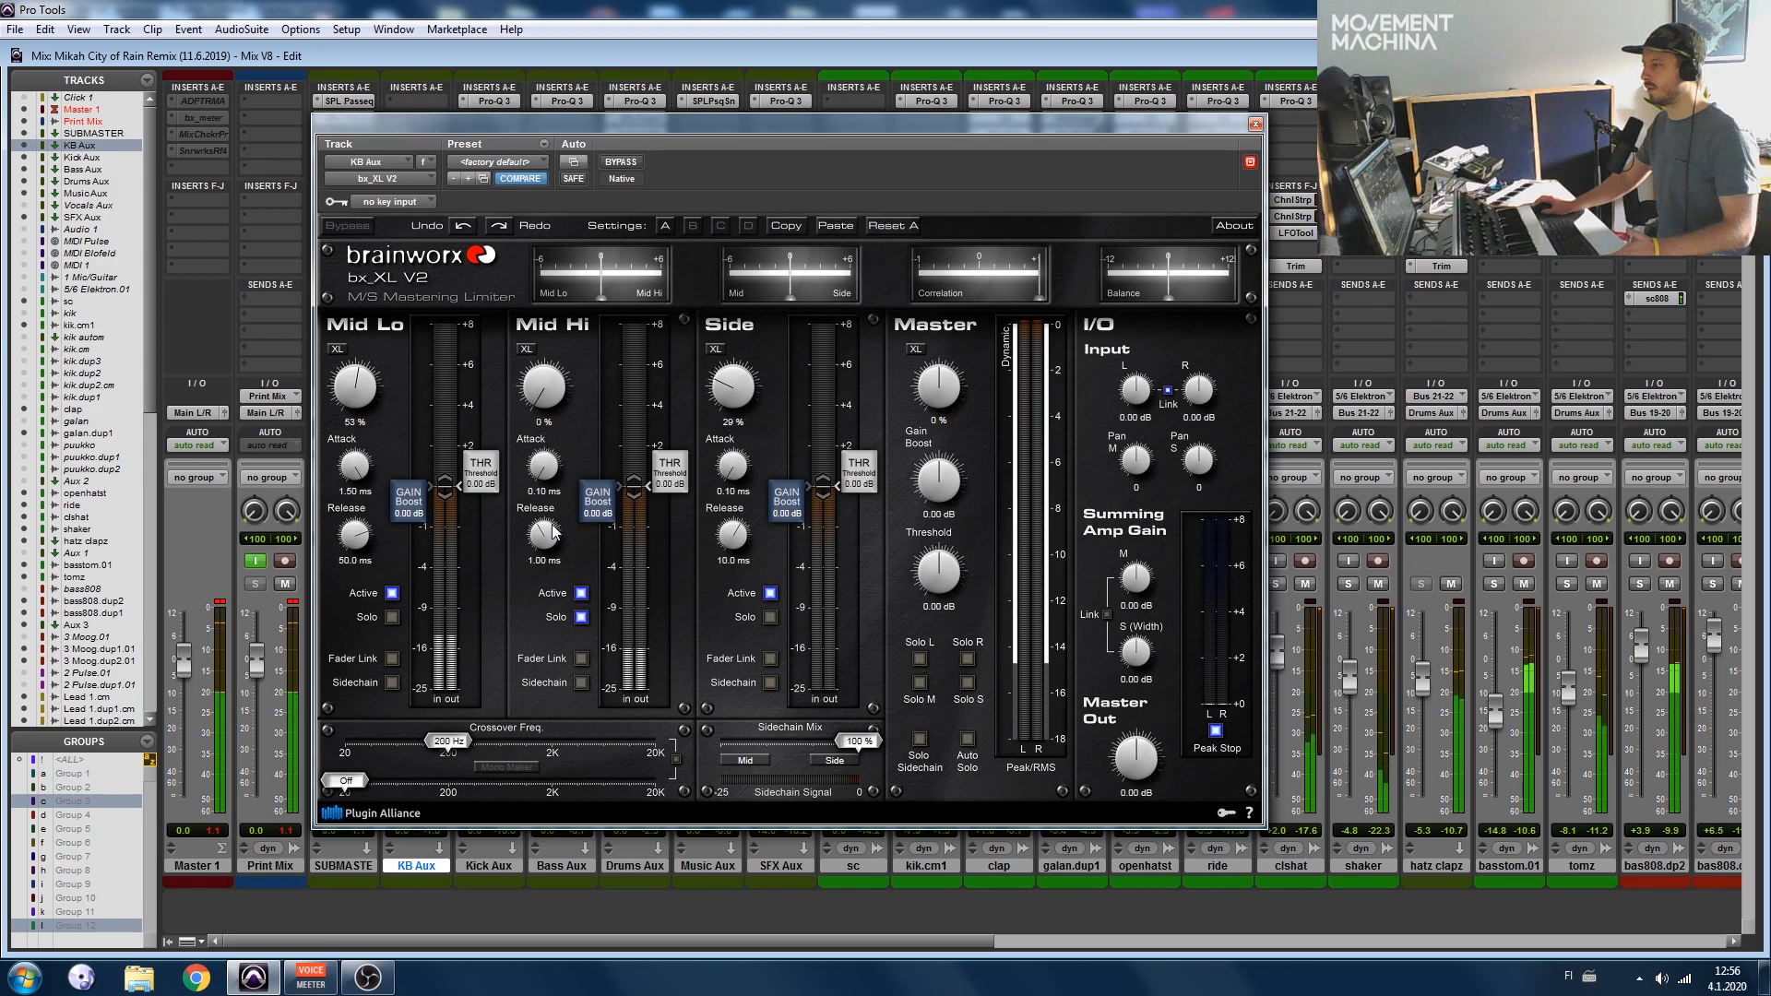
{"action": "left_click_drag", "start_coordinate": [558, 401], "coordinate": [577, 362]}
{"action": "left_click_drag", "start_coordinate": [559, 432], "coordinate": [560, 443]}
{"action": "left_click", "coordinate": [582, 617]}
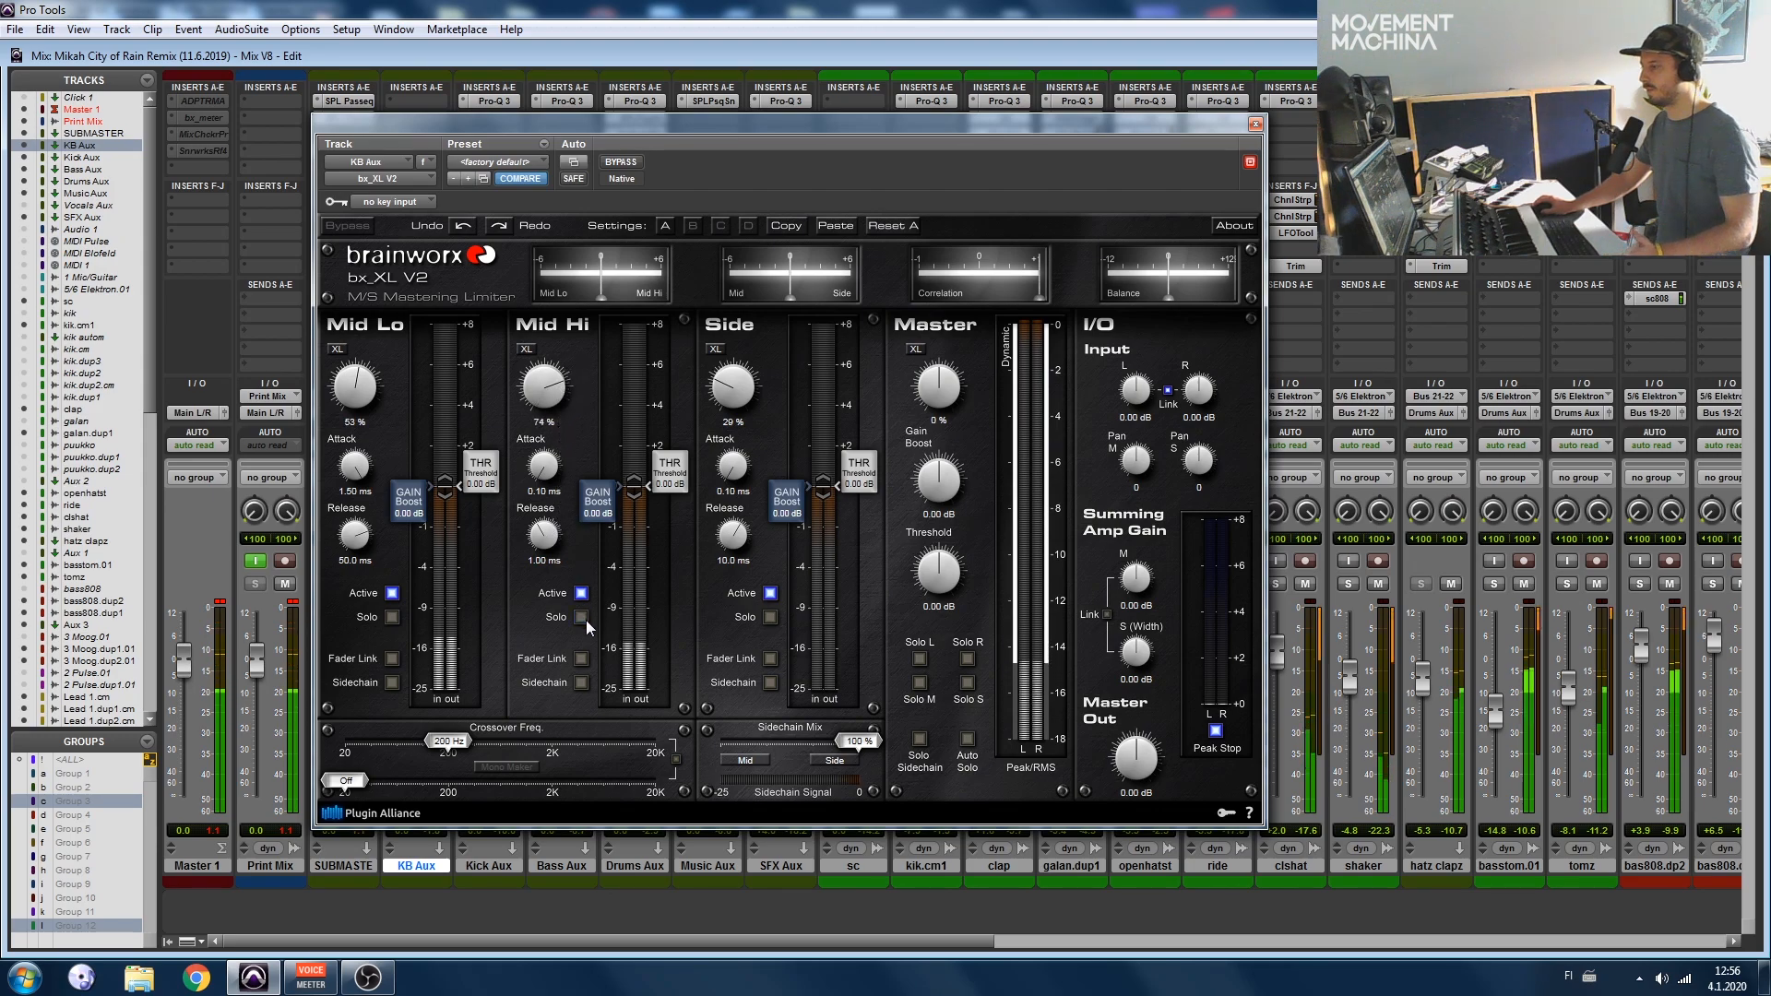
{"action": "left_click", "coordinate": [770, 617]}
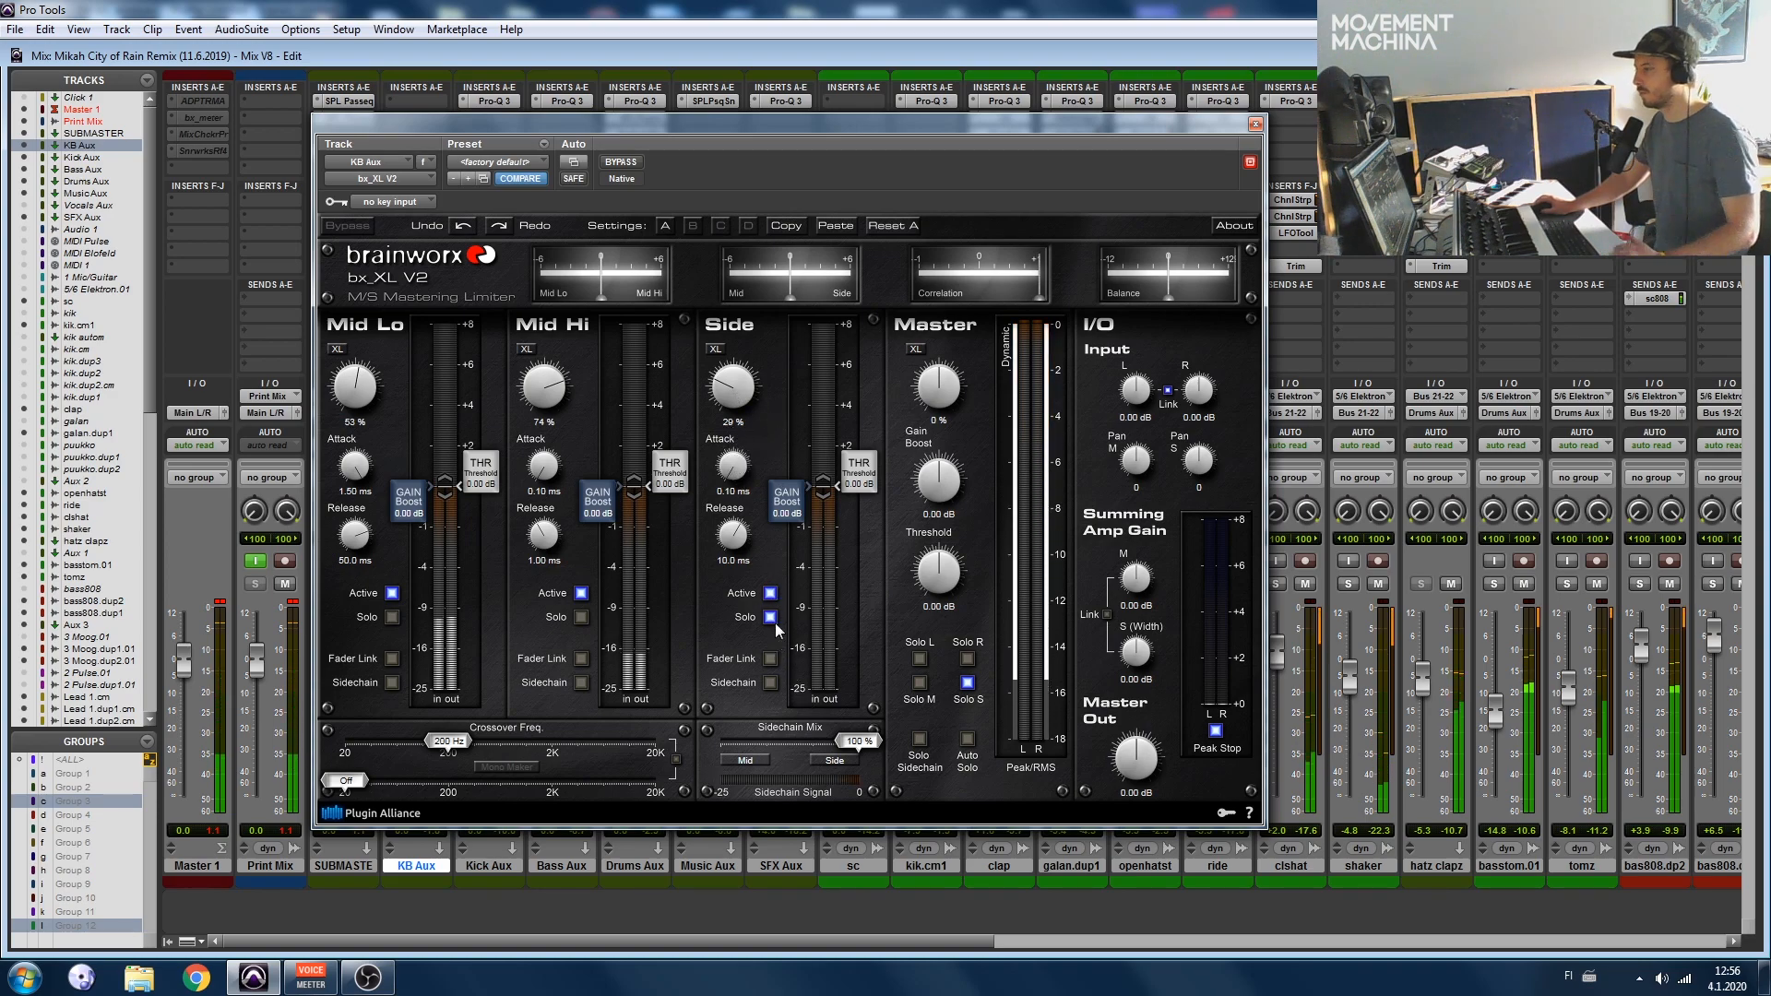
{"action": "left_click", "coordinate": [1255, 123]}
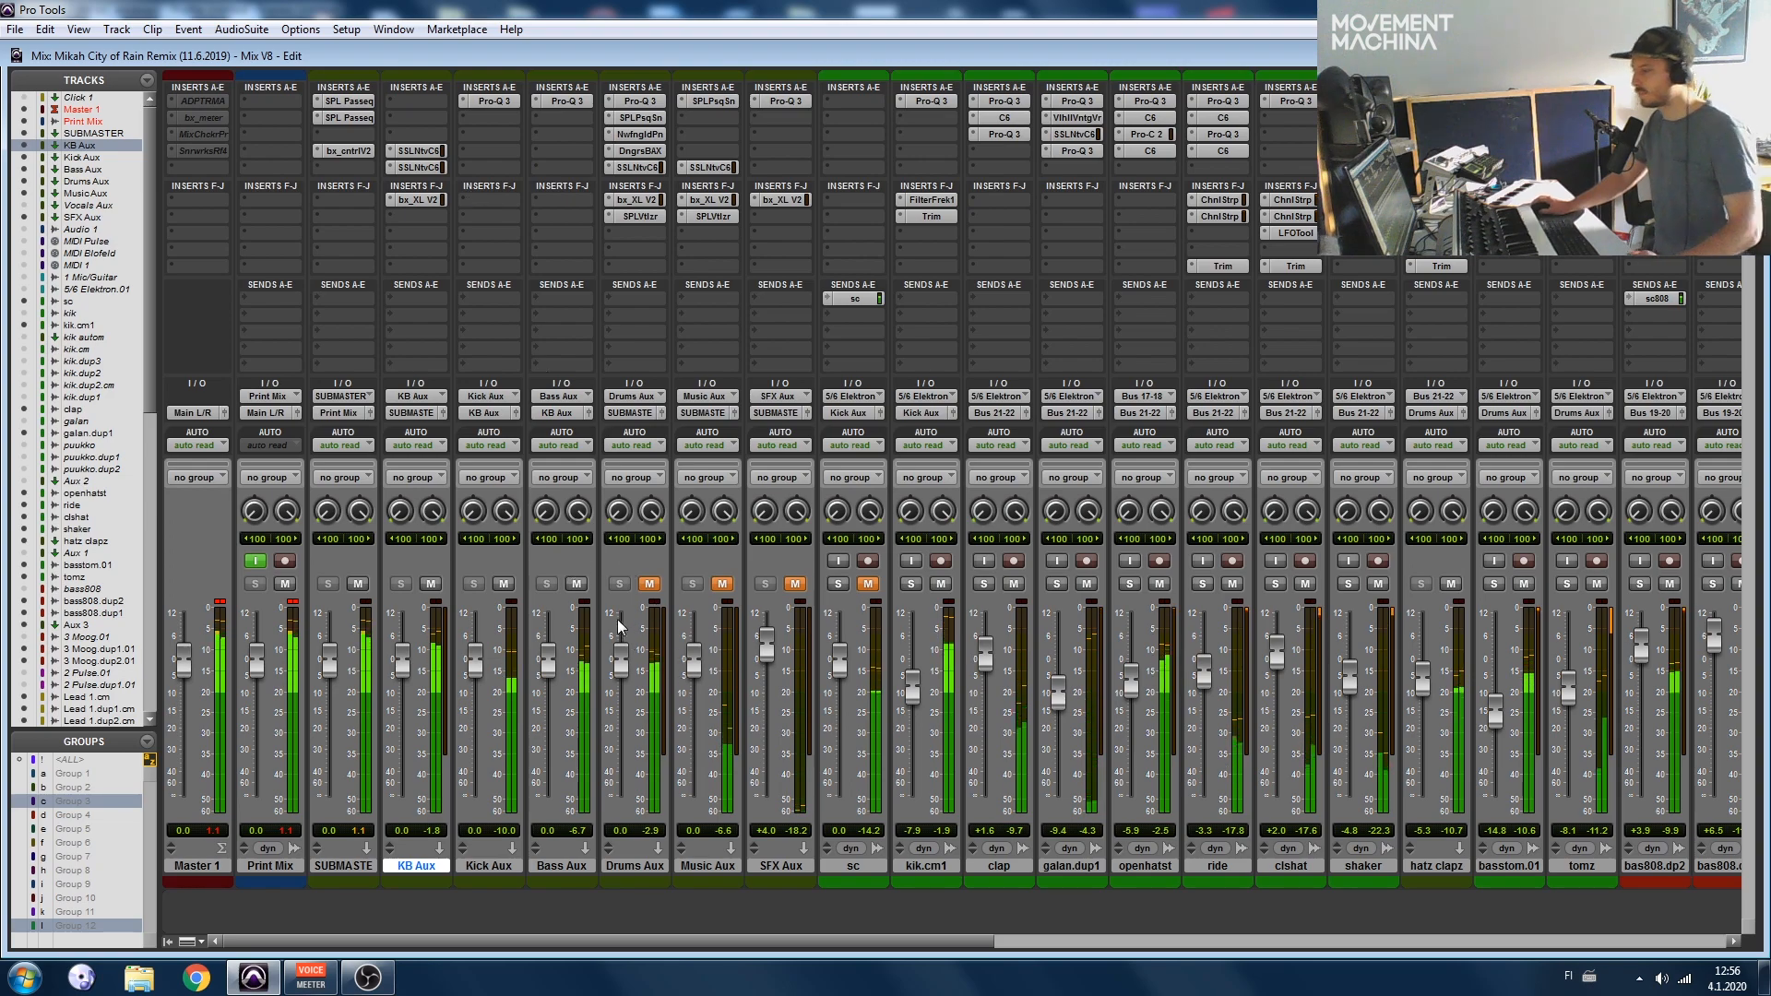
Step: Isolate the drums by muting Kick Aux and Bass Aux and unmuting Drums Aux, with all inserts on Drums Aux bypassed
{"action": "left_click", "coordinate": [503, 584]}
{"action": "left_click", "coordinate": [650, 584]}
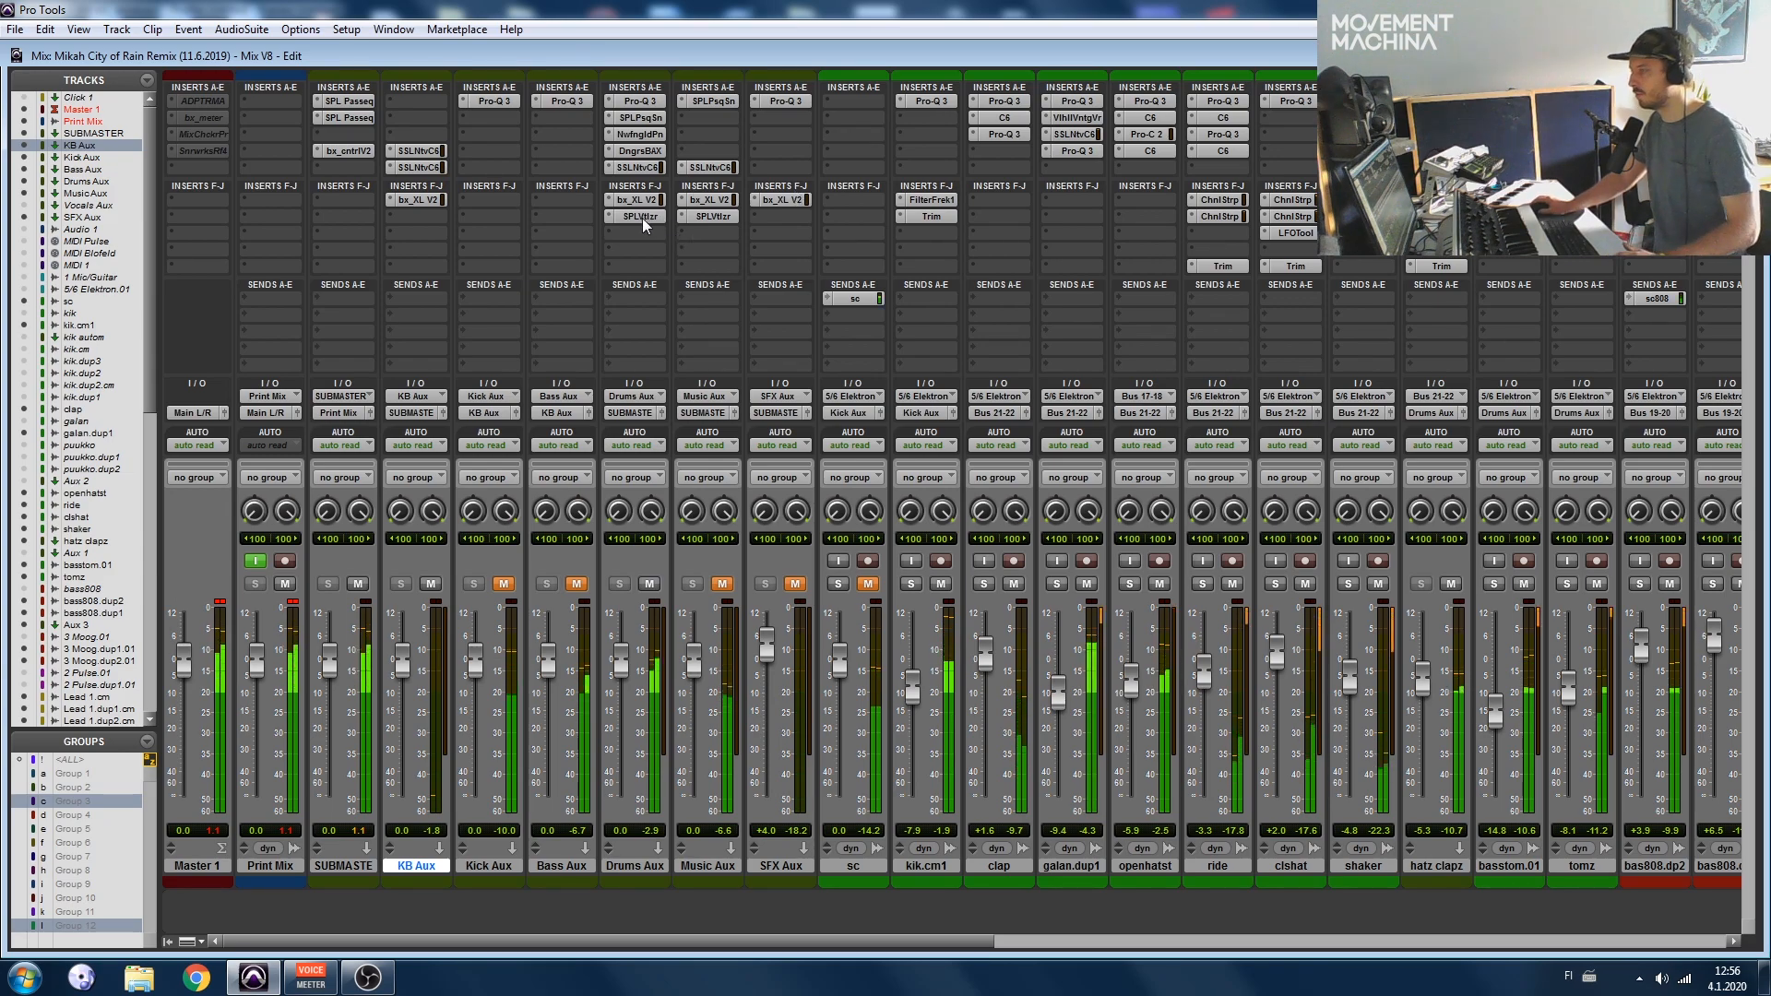
{"action": "left_click_drag", "start_coordinate": [644, 218], "coordinate": [646, 108]}
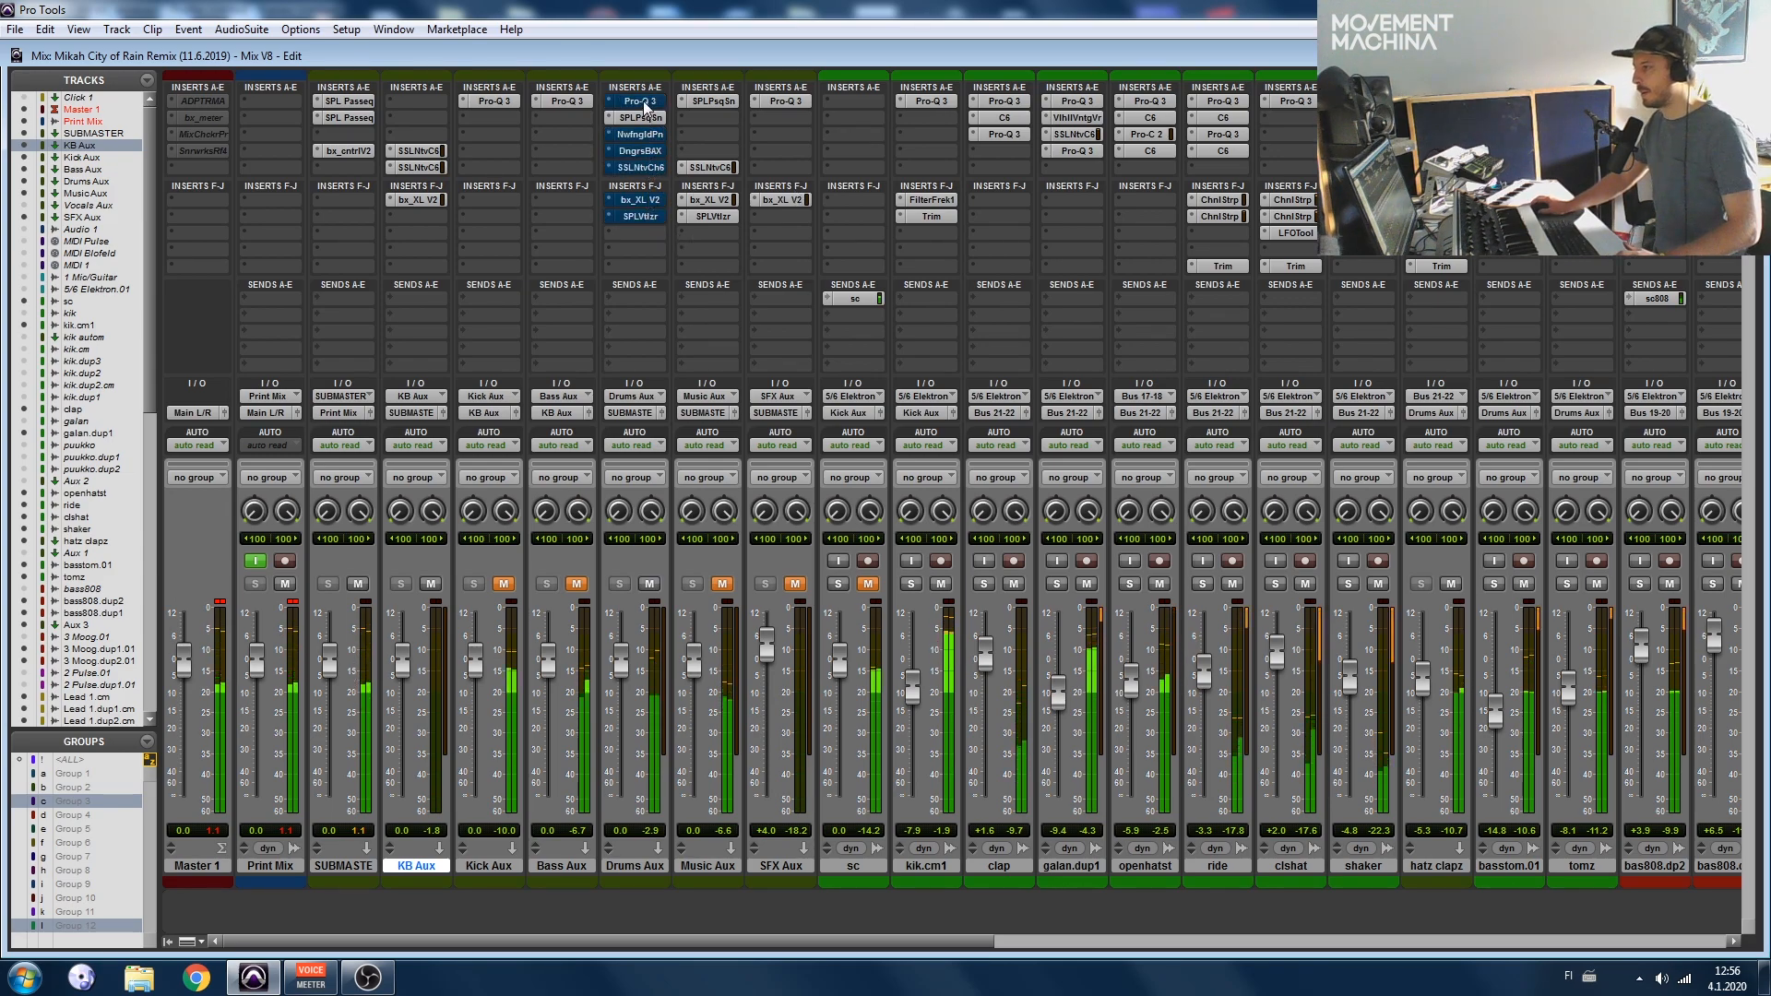
Step: Take the Pro-Q 3 on Drums Aux out of bypass and examine the settings of Pro-Q 3 and SPL Passeq
{"action": "left_click", "coordinate": [646, 107]}
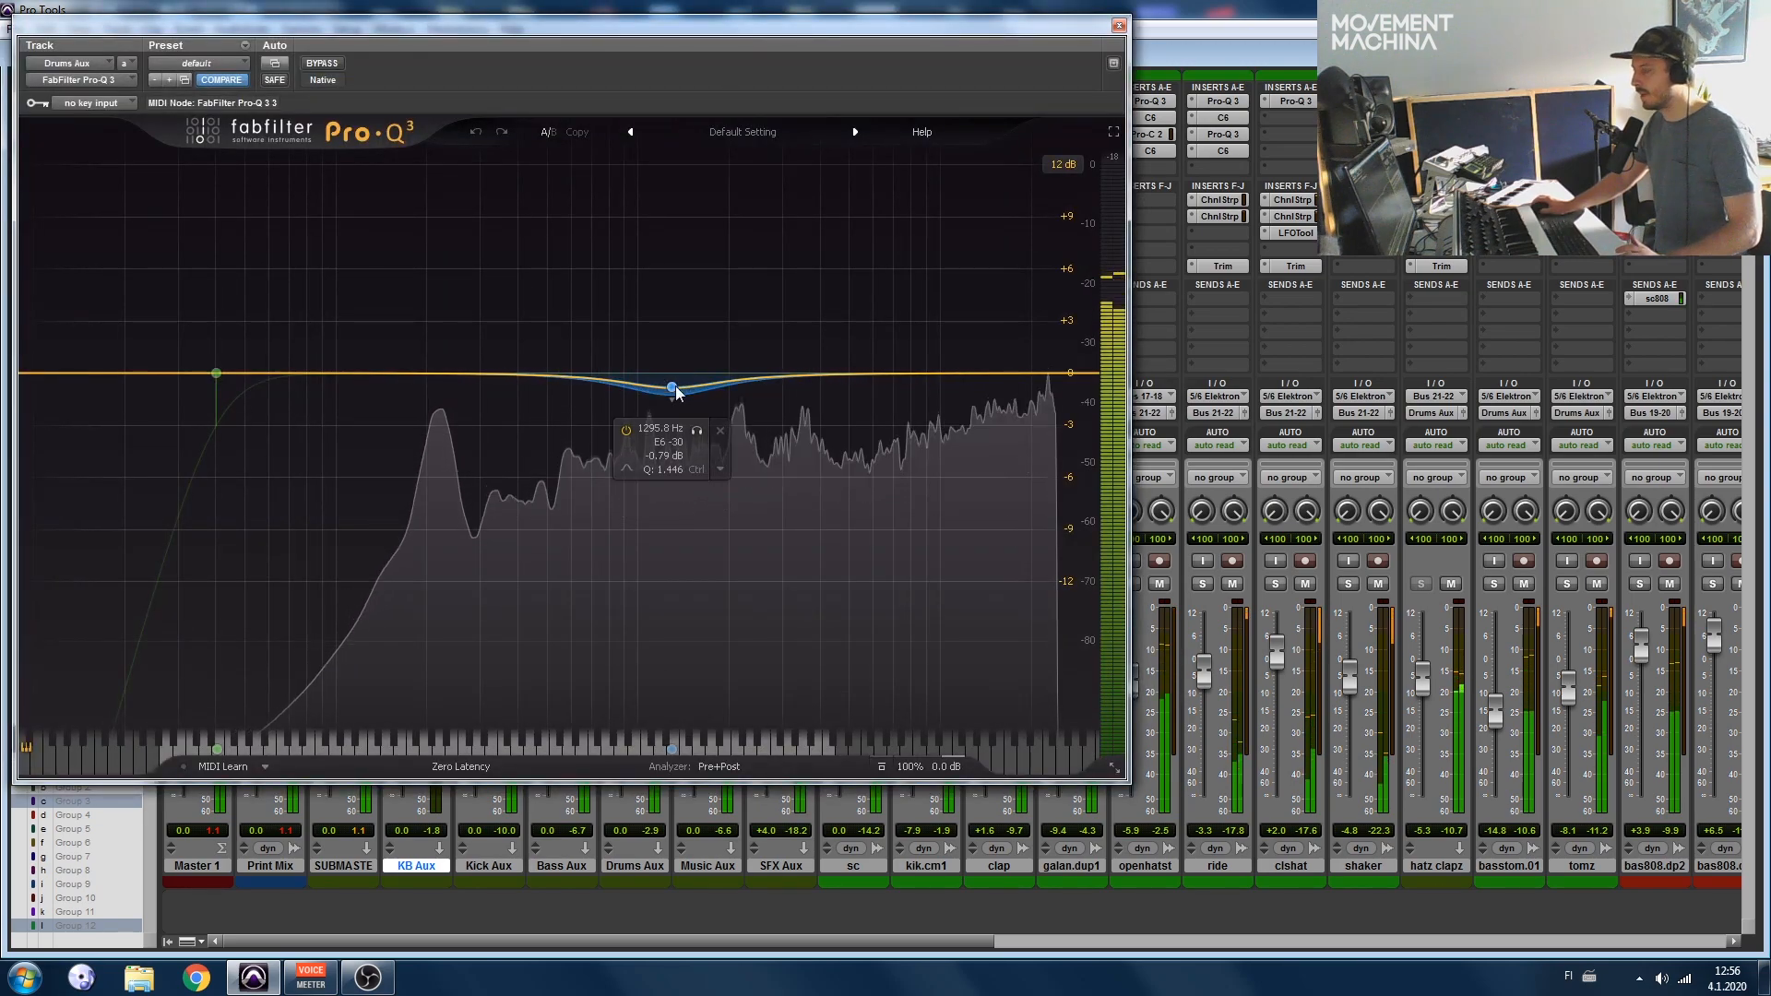
{"action": "left_click", "coordinate": [1119, 26]}
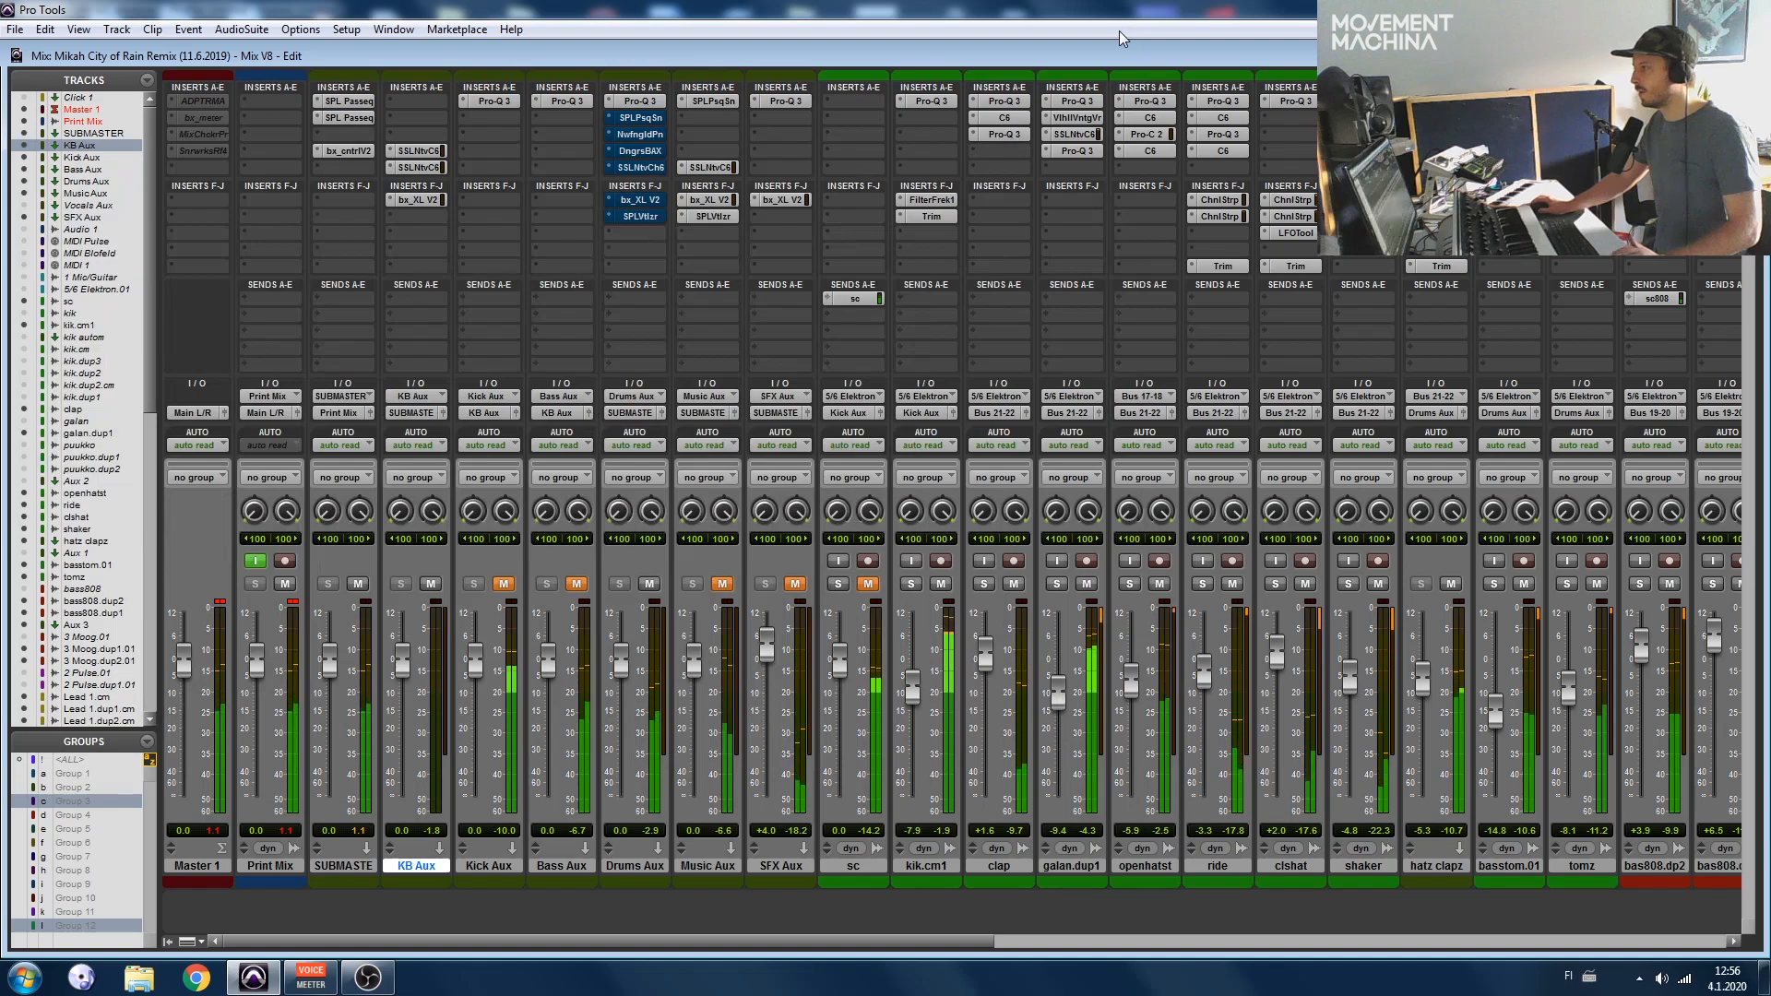
{"action": "left_click", "coordinate": [651, 118]}
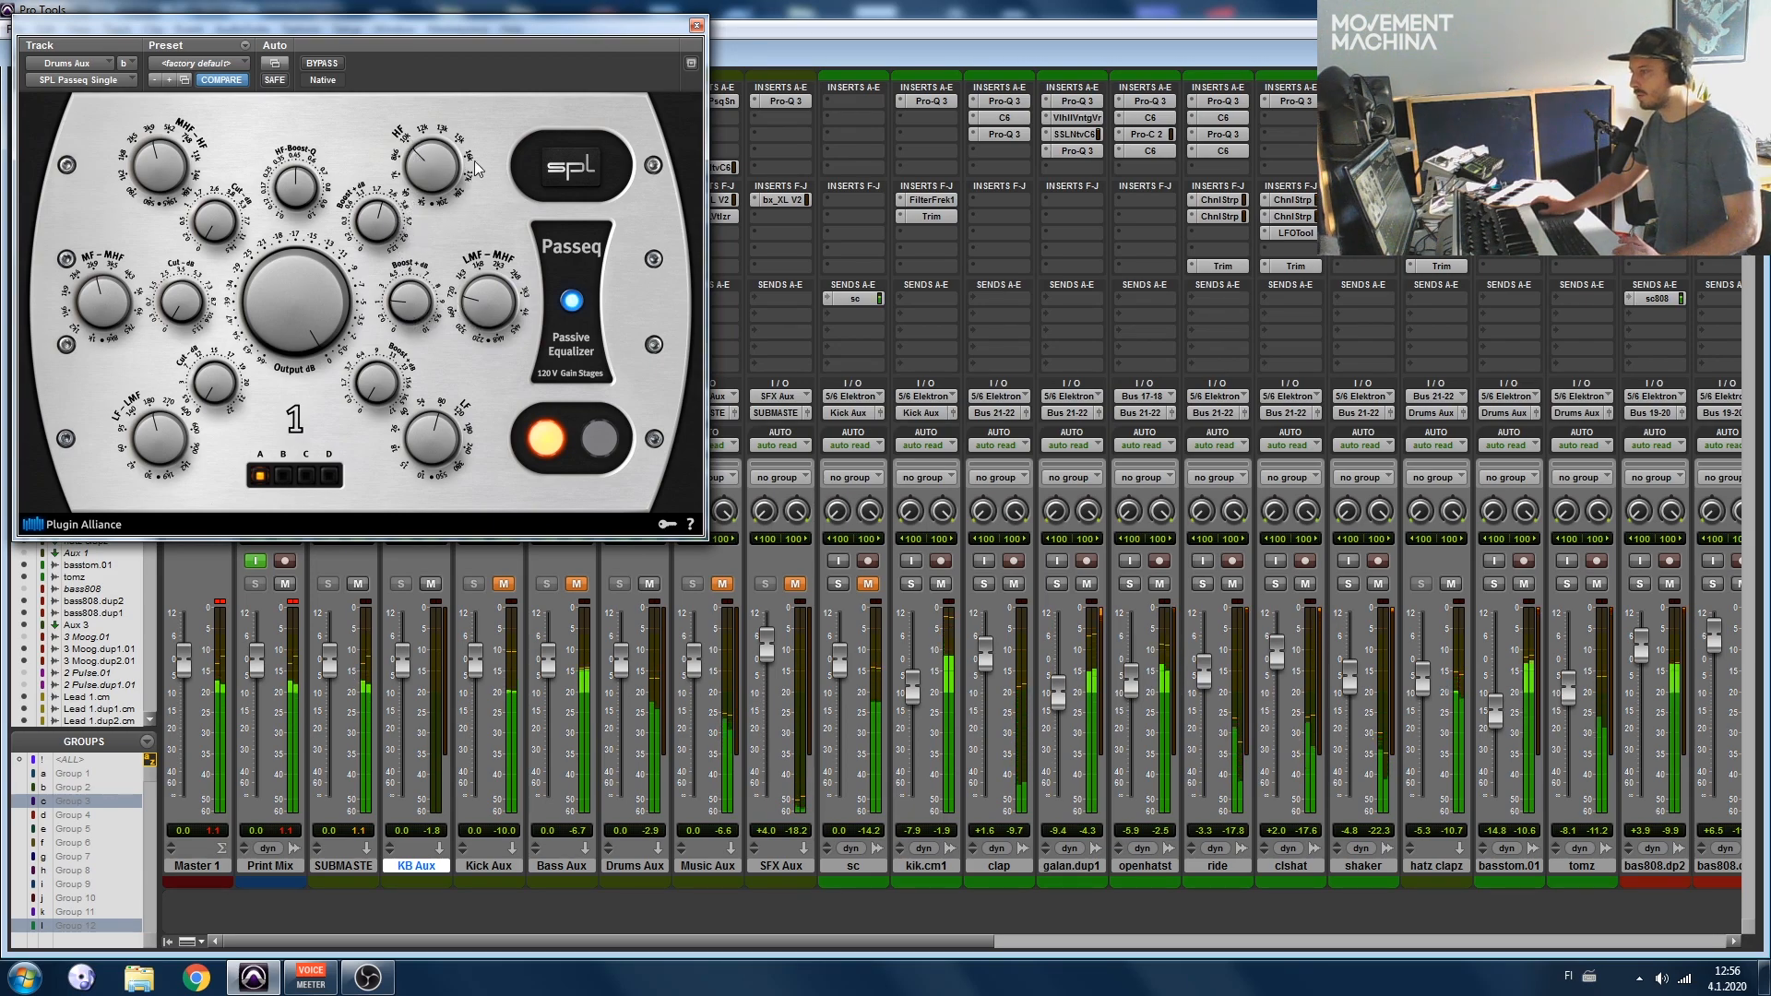
{"action": "left_click", "coordinate": [697, 25]}
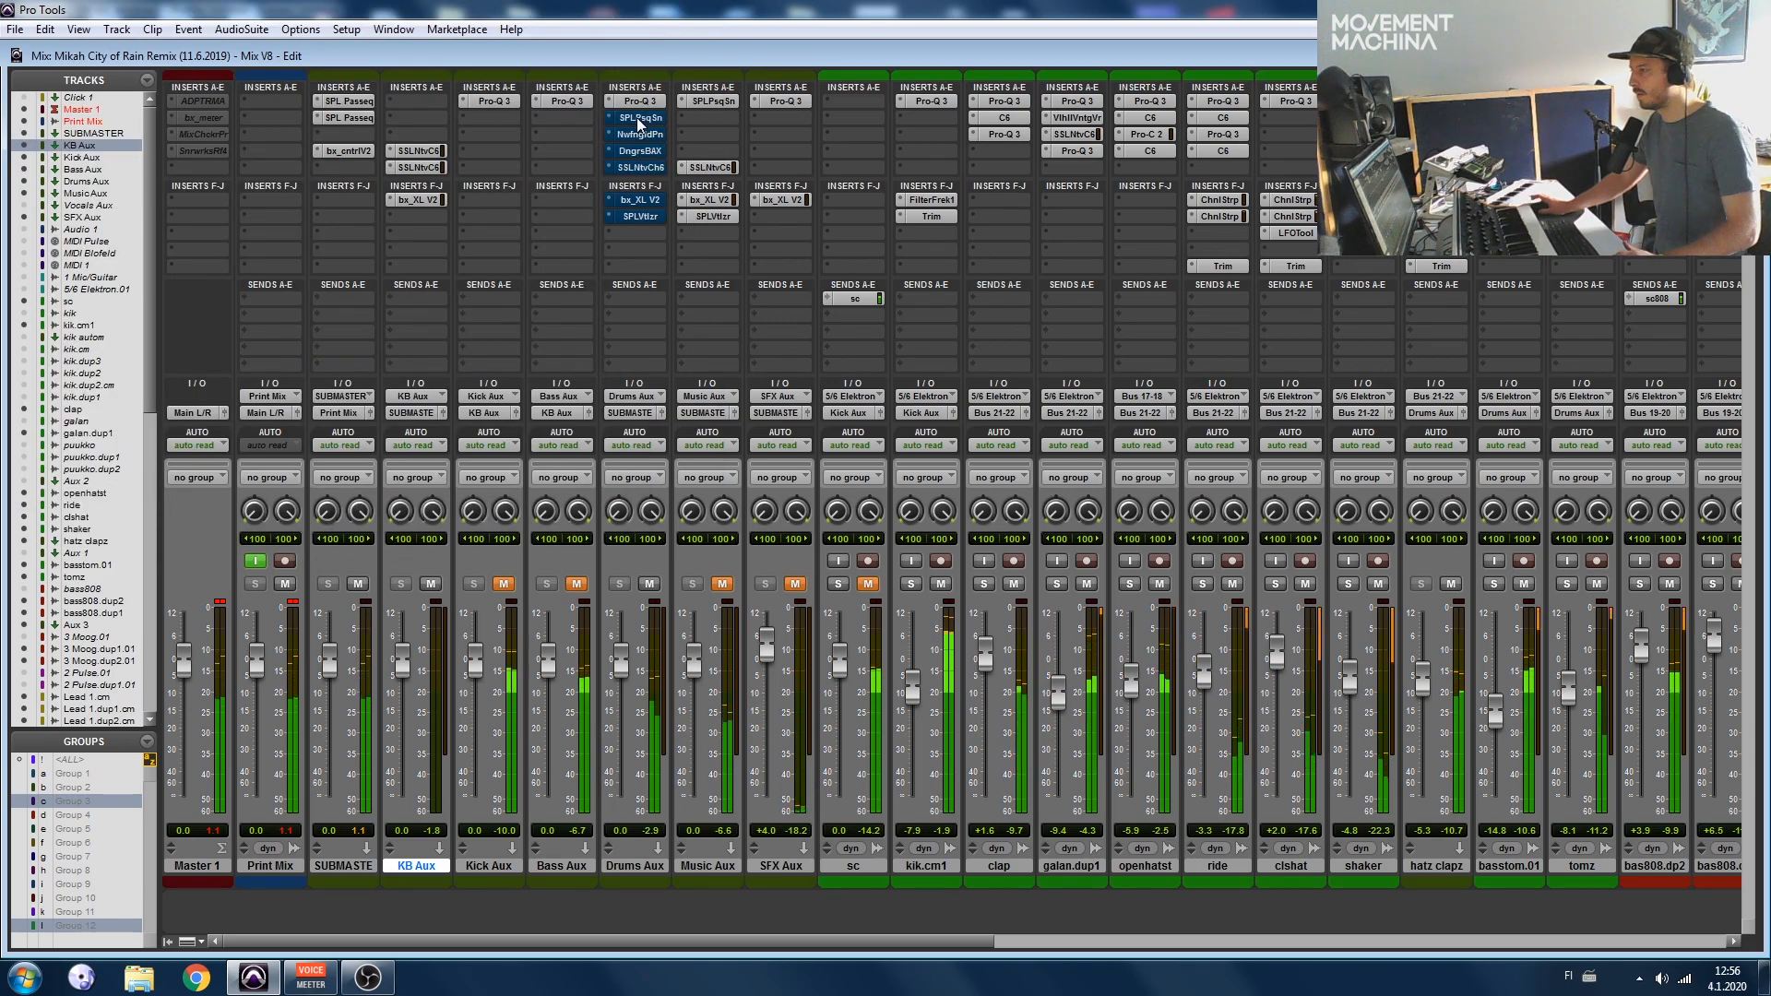
Step: Open Newfangled Punctuate on Drums Aux out of bypass and compare the drums with its processing active and inactive
{"action": "left_click", "coordinate": [641, 134]}
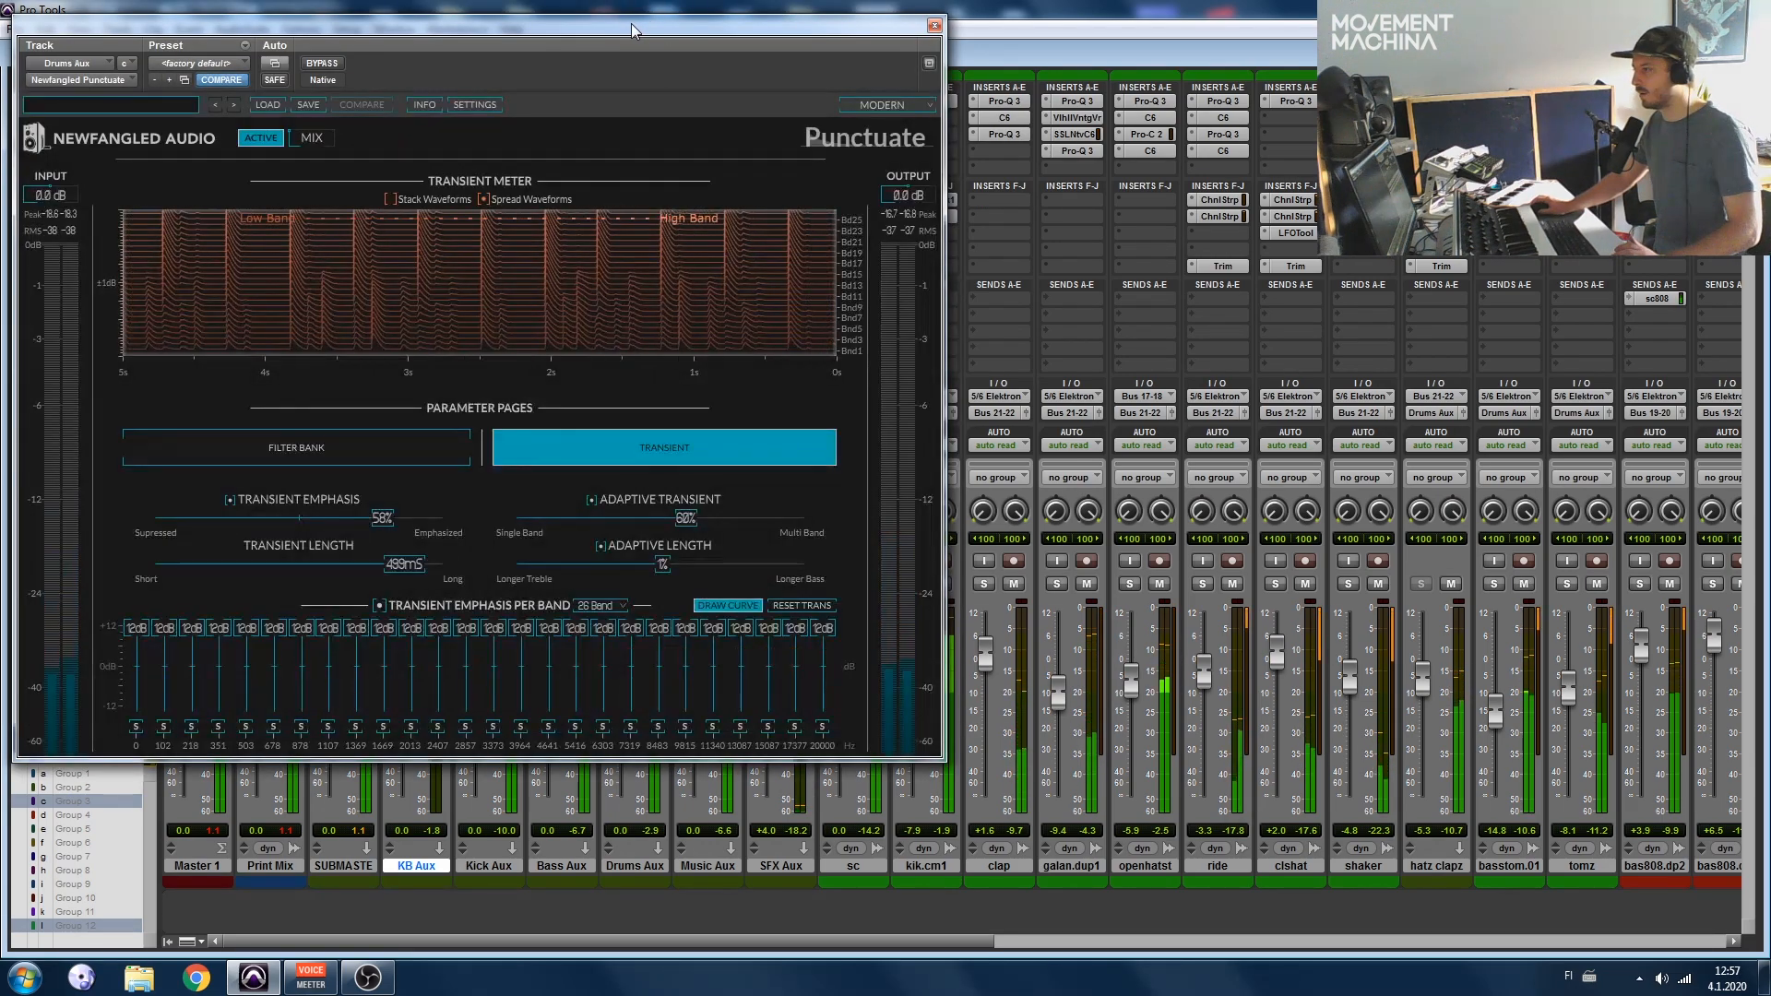
{"action": "left_click_drag", "start_coordinate": [633, 24], "coordinate": [921, 50]}
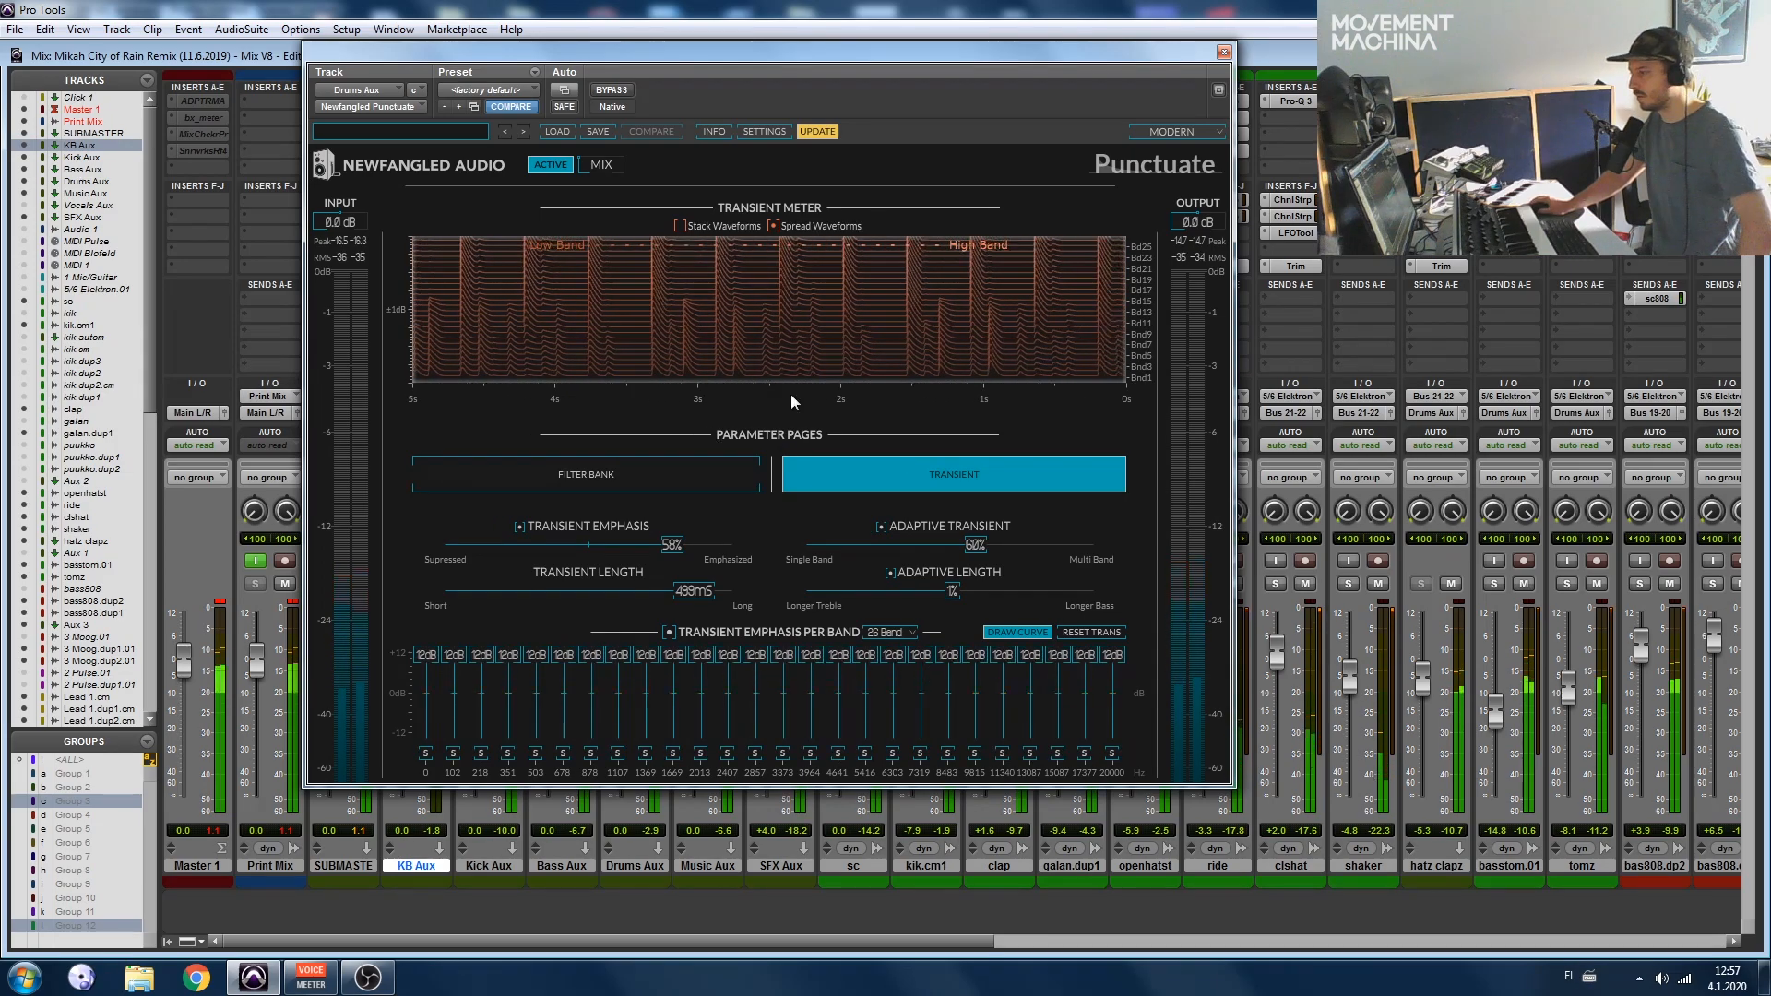
{"action": "left_click", "coordinate": [551, 166]}
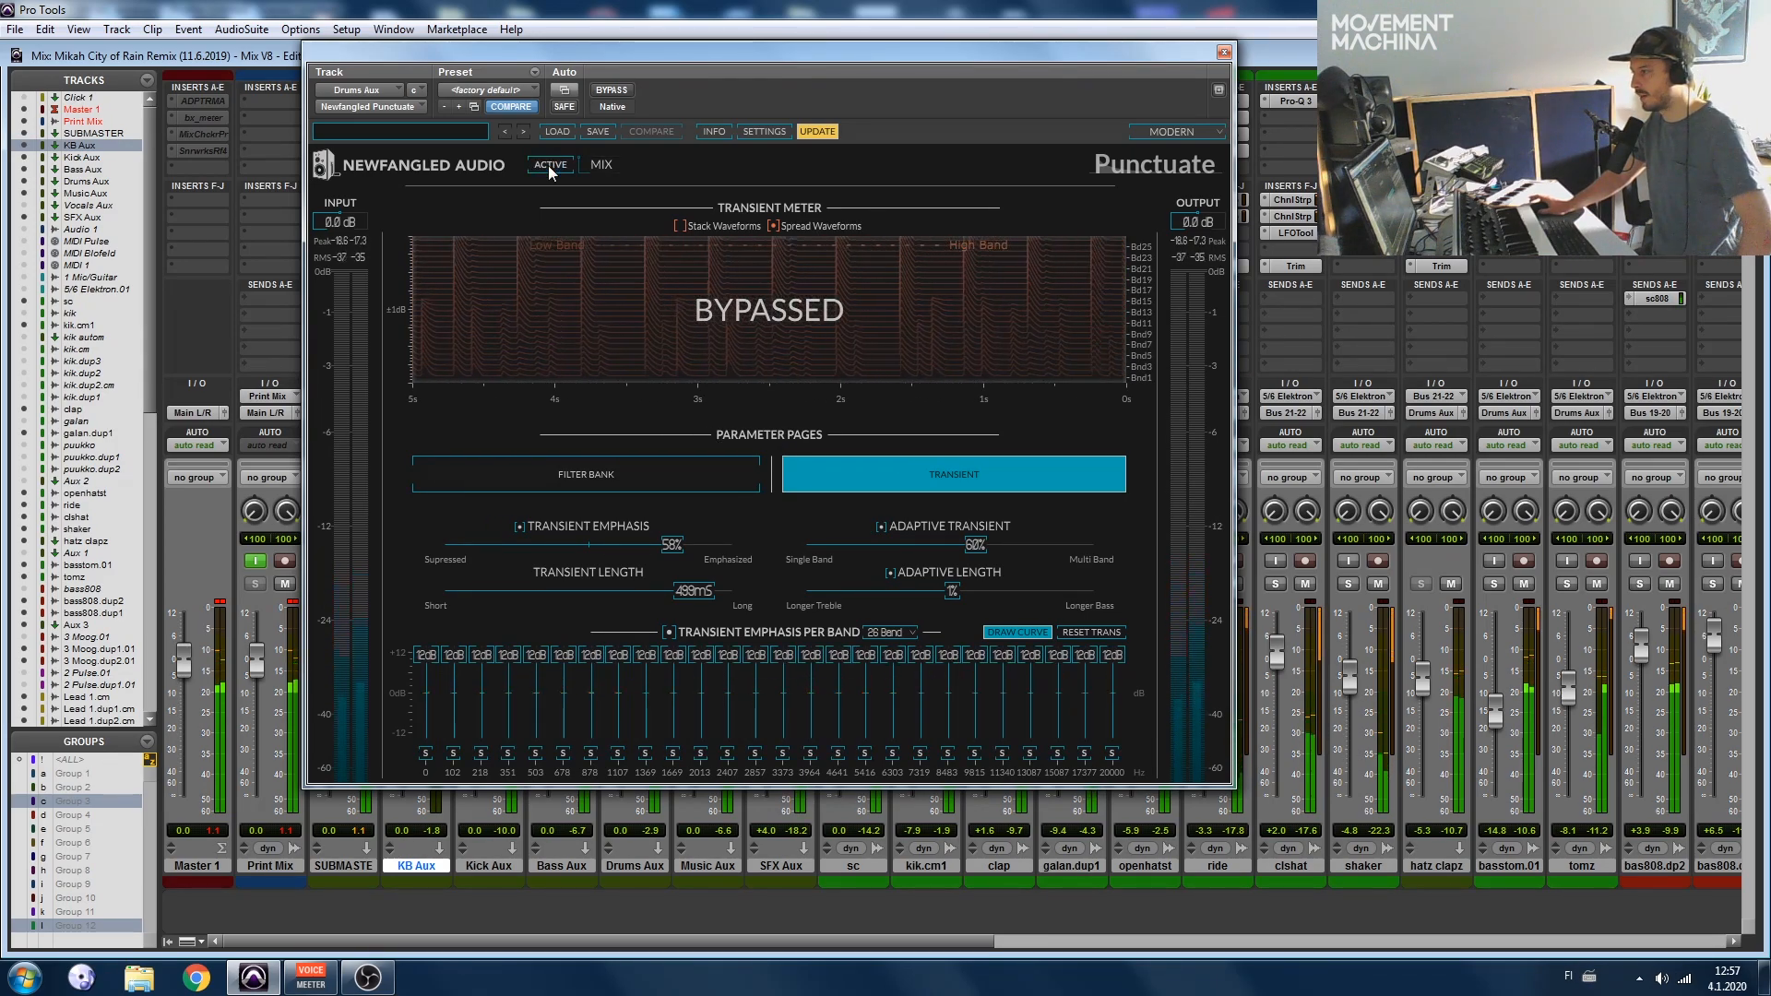
{"action": "left_click", "coordinate": [552, 166]}
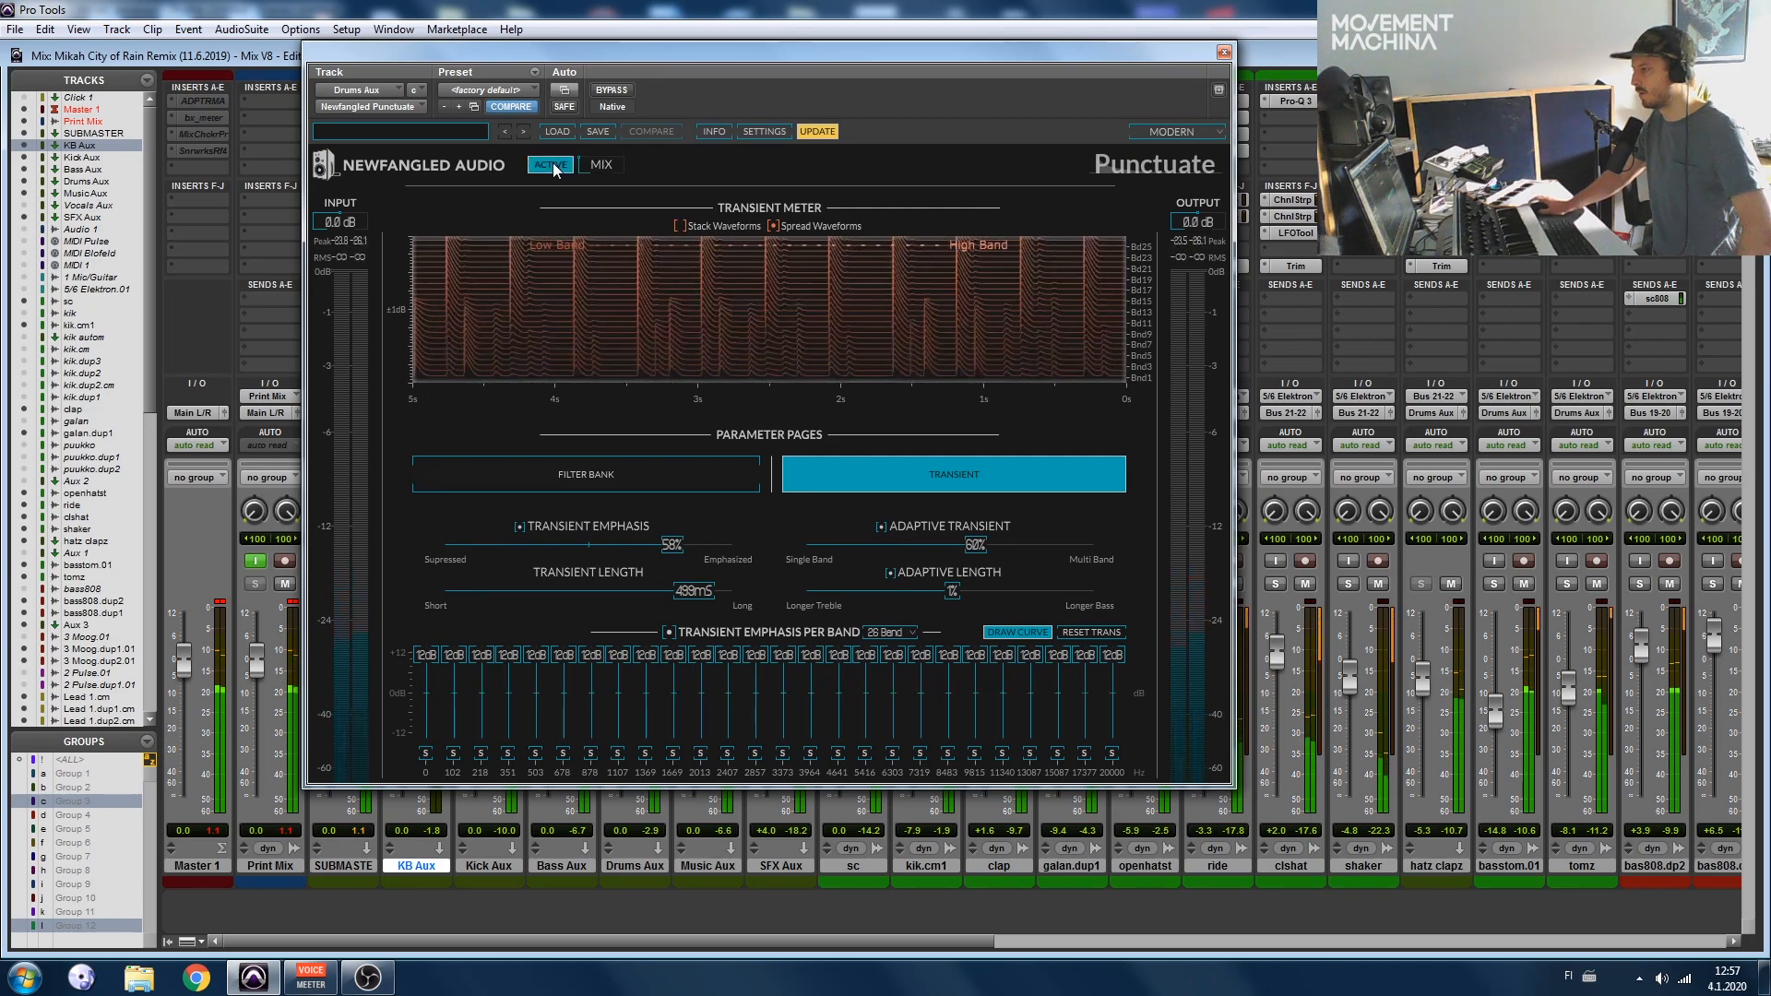
{"action": "left_click", "coordinate": [552, 166]}
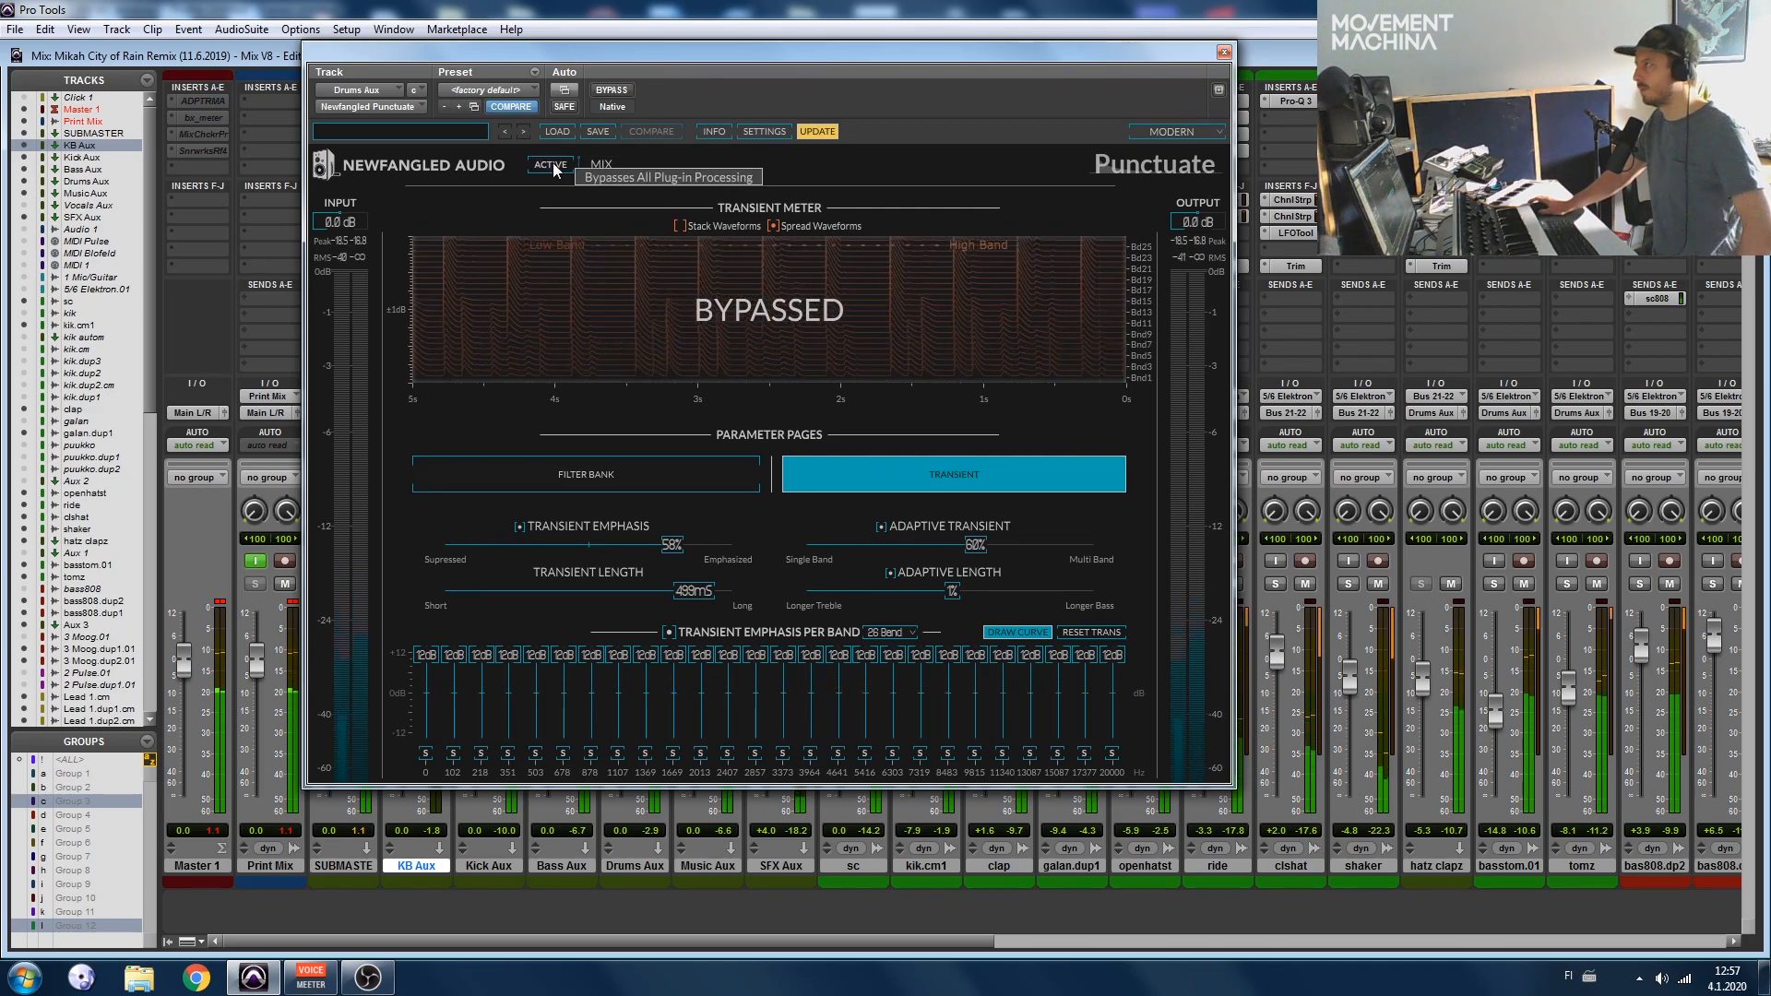
{"action": "left_click", "coordinate": [552, 166]}
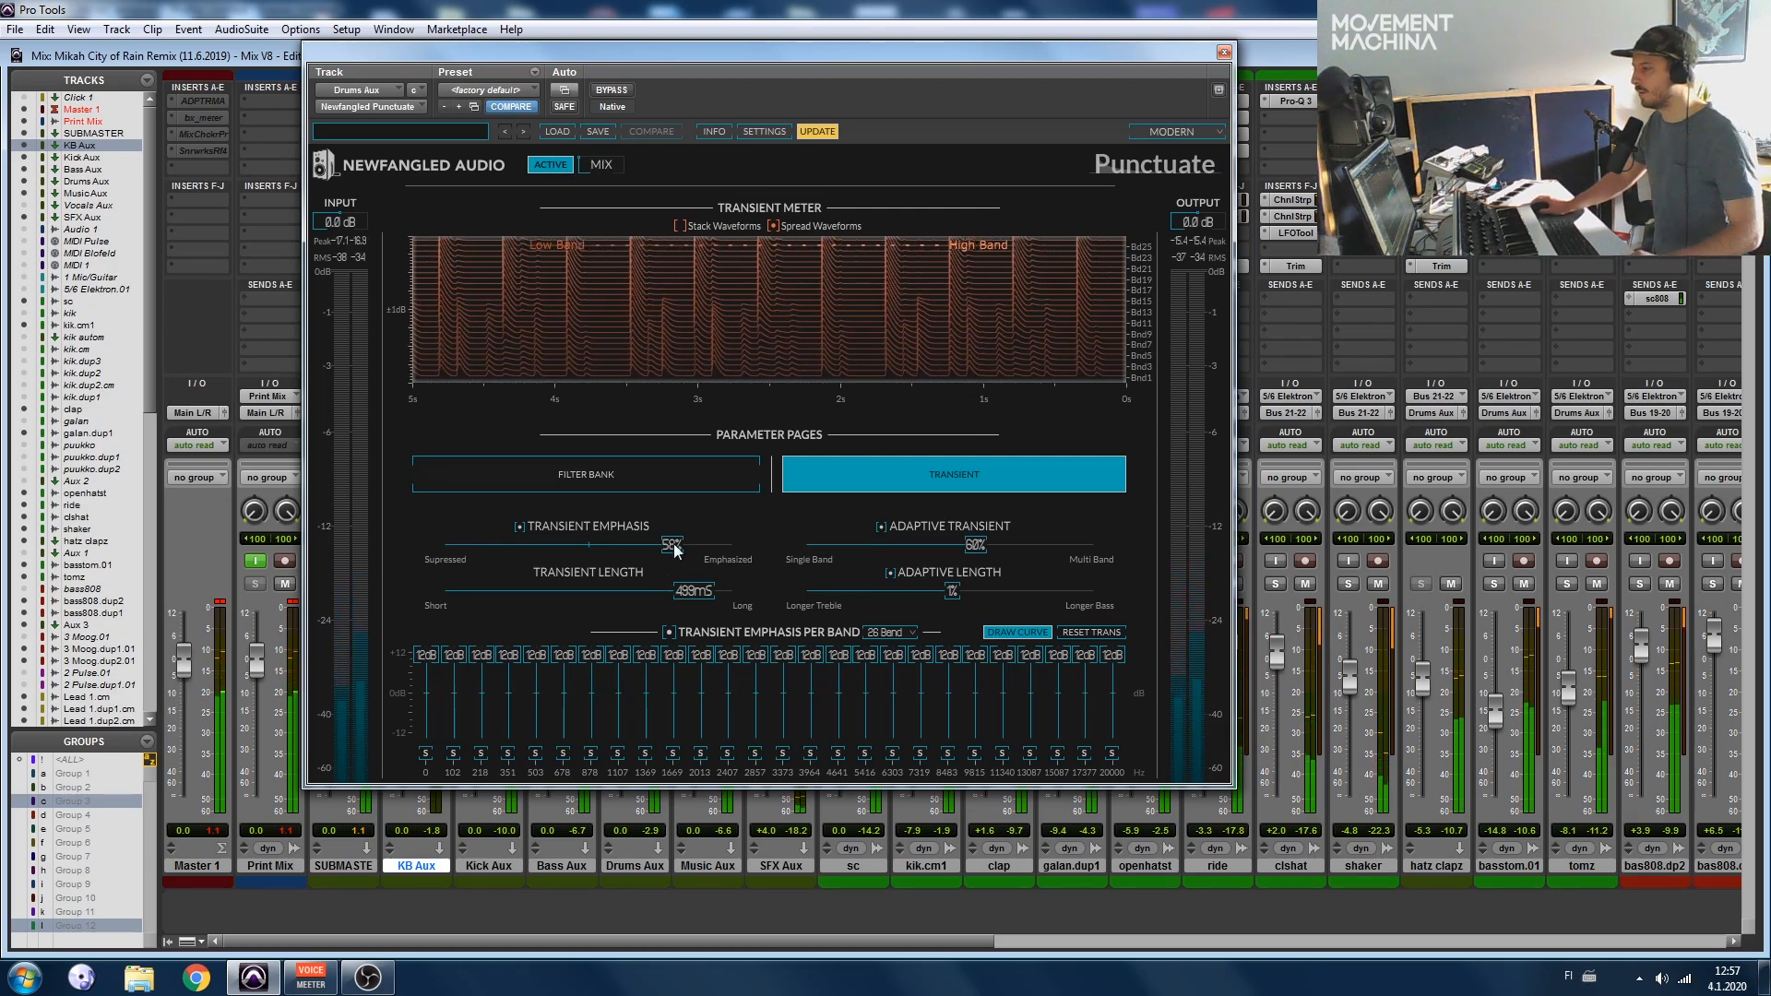
Step: Set Punctuate's Transient Emphasis to 54% and close its window
{"action": "mouse_move", "coordinate": [668, 550]}
{"action": "left_mouse_down"}
{"action": "mouse_move", "coordinate": [746, 554]}
{"action": "mouse_move", "coordinate": [668, 552]}
{"action": "left_mouse_up"}
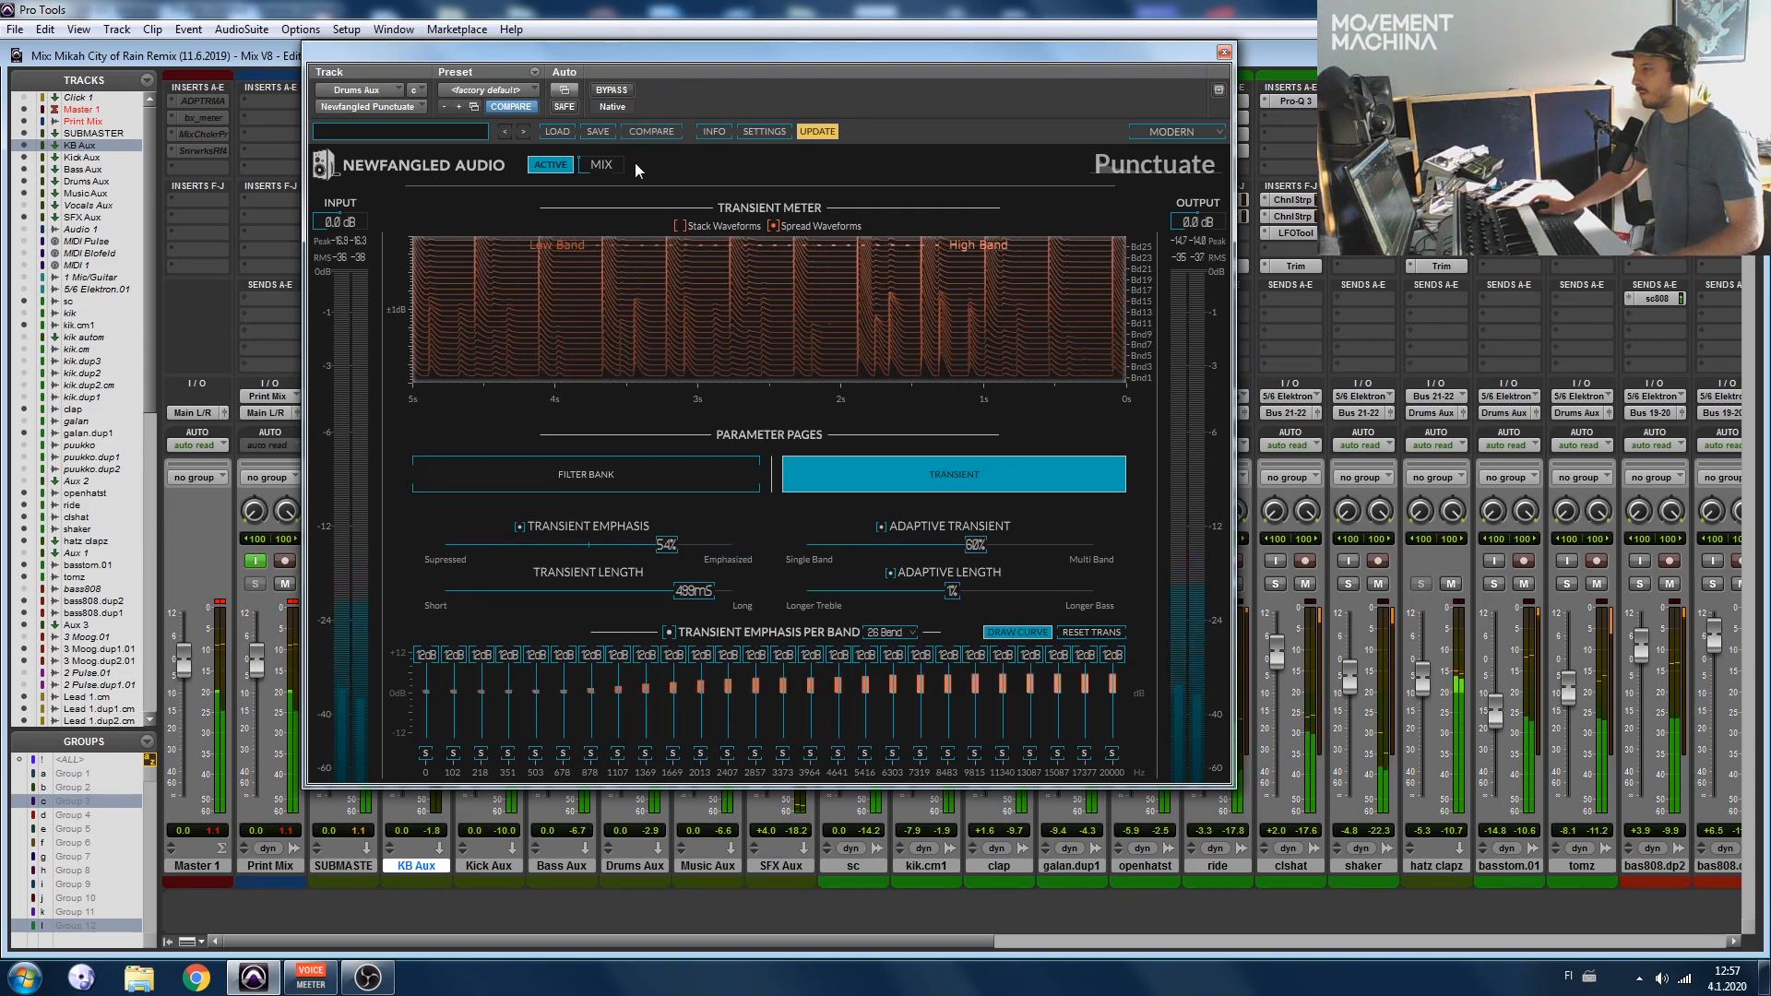
{"action": "left_click_drag", "start_coordinate": [603, 164], "coordinate": [616, 198]}
{"action": "key", "text": "ctrl+w"}
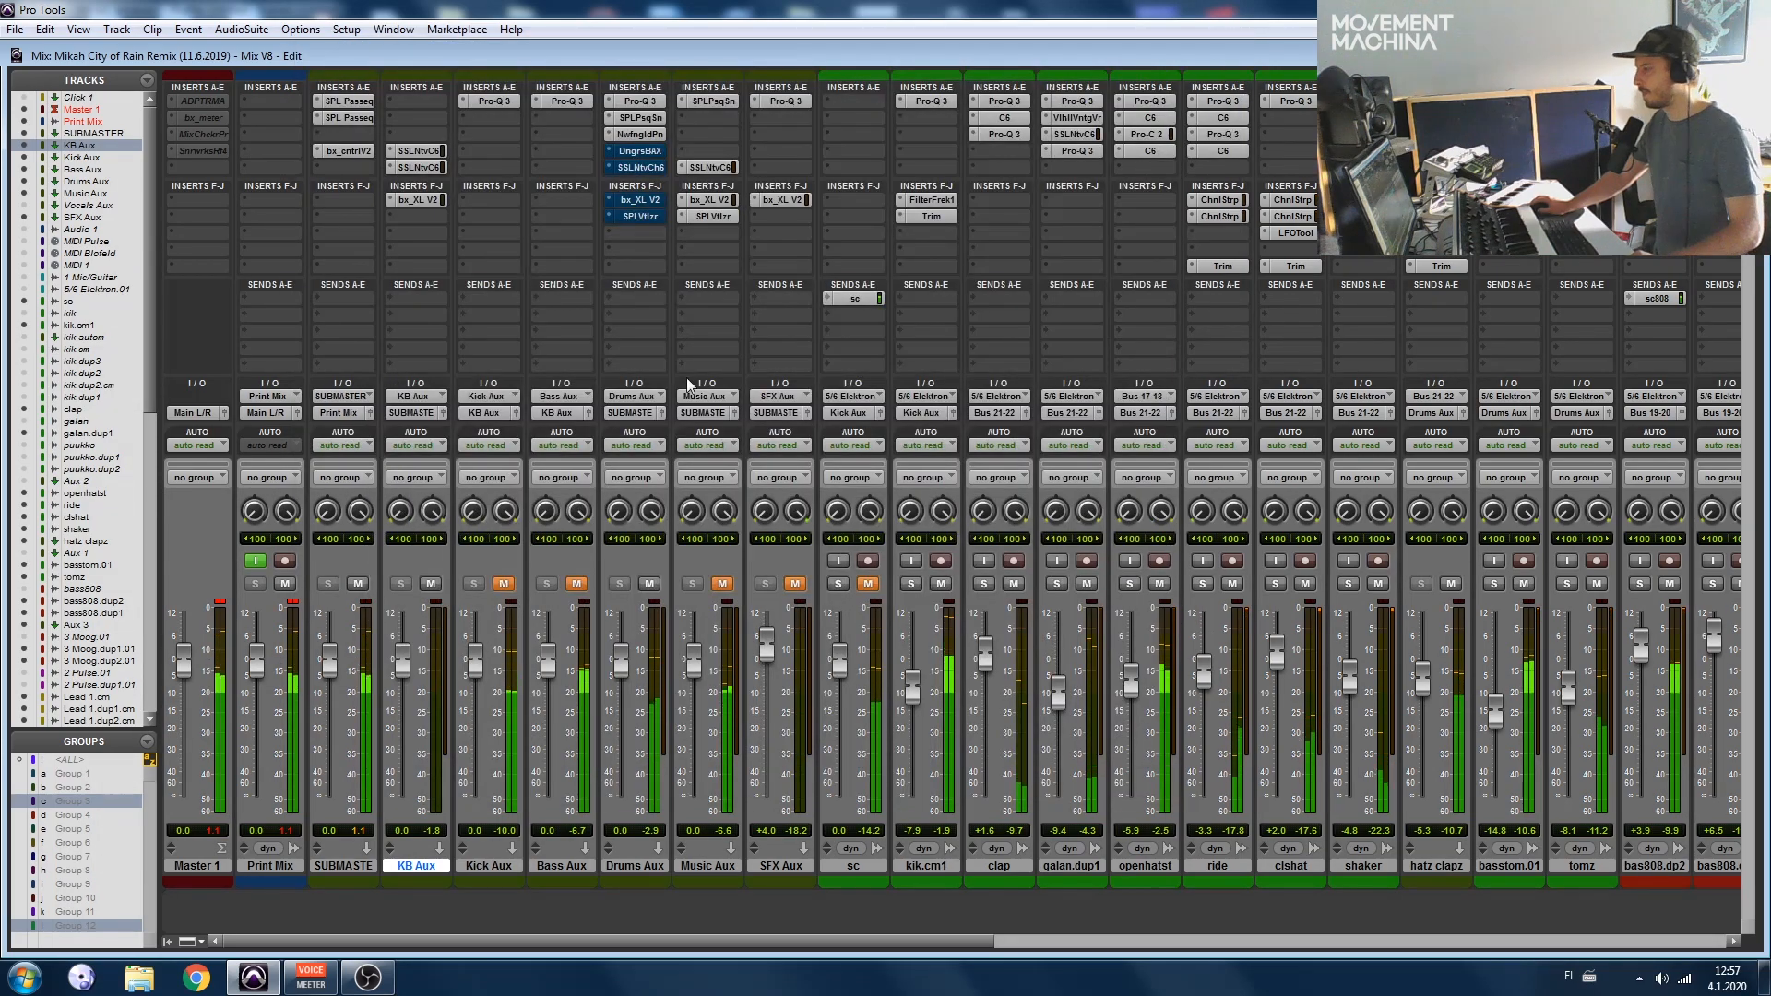
Step: Take the Dangerous BAX EQ on Drums Aux out of bypass, comparing the drums with and without it, and close its window
{"action": "left_click", "coordinate": [645, 136]}
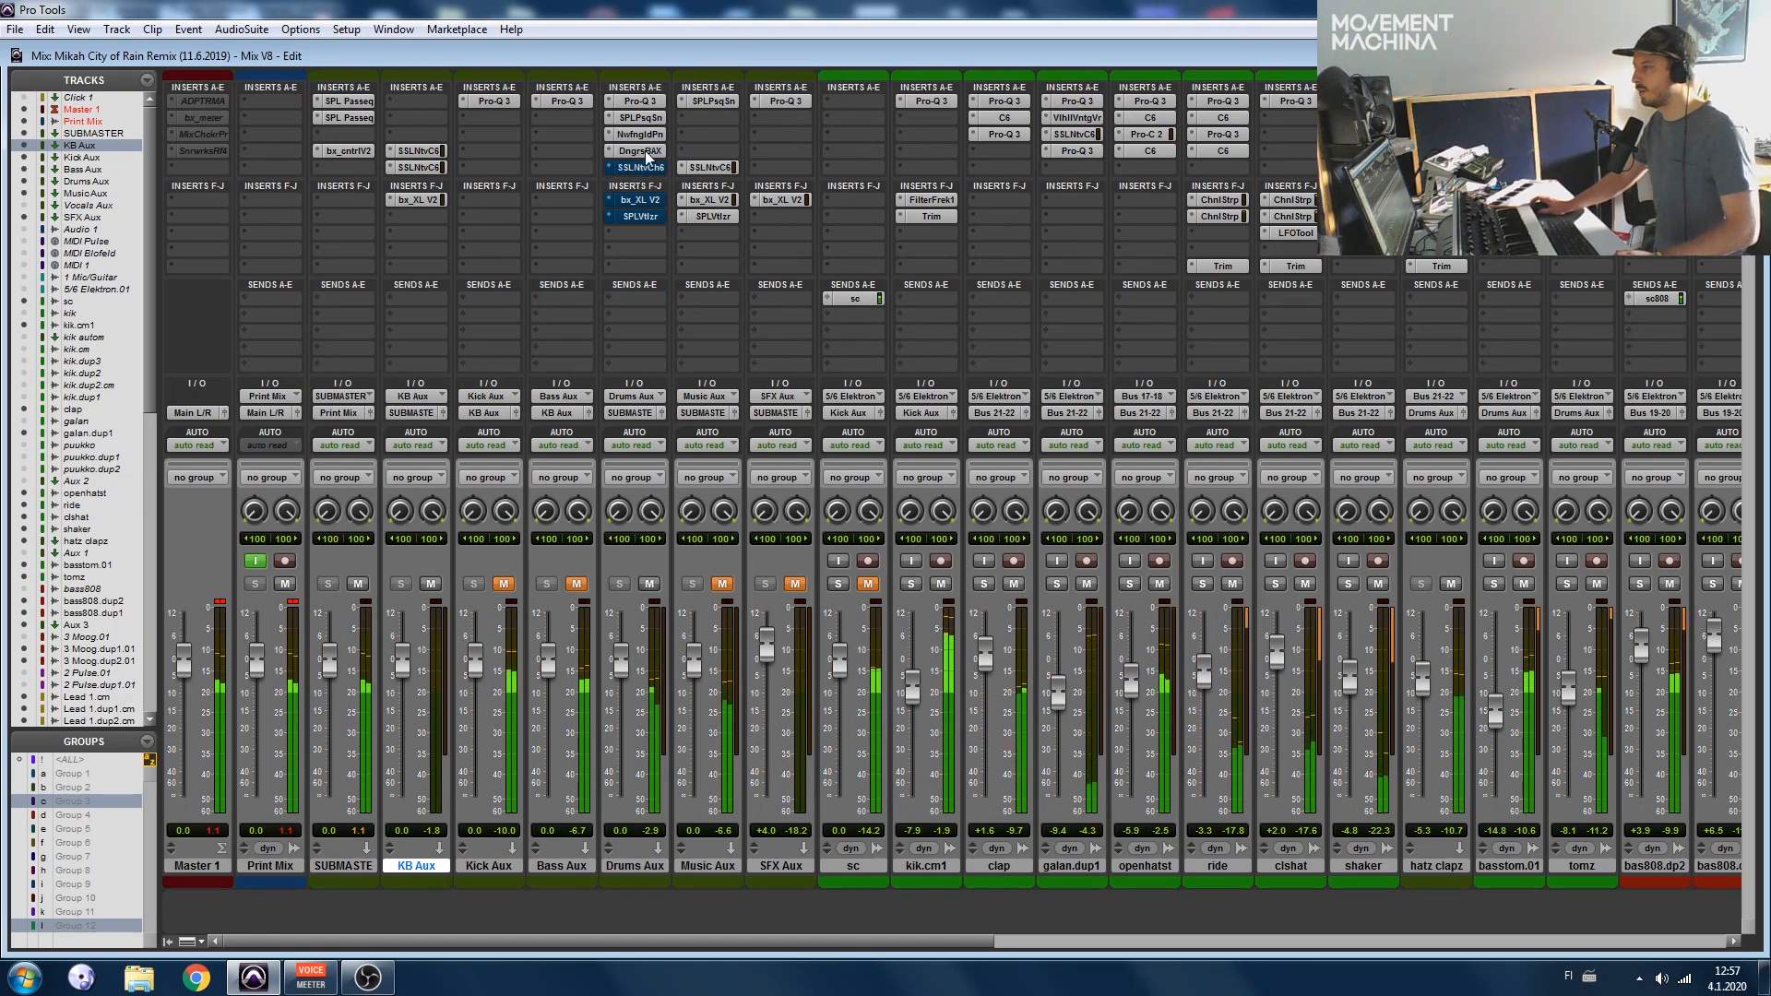
{"action": "left_click", "coordinate": [639, 152]}
{"action": "left_click_drag", "start_coordinate": [595, 44], "coordinate": [982, 381]}
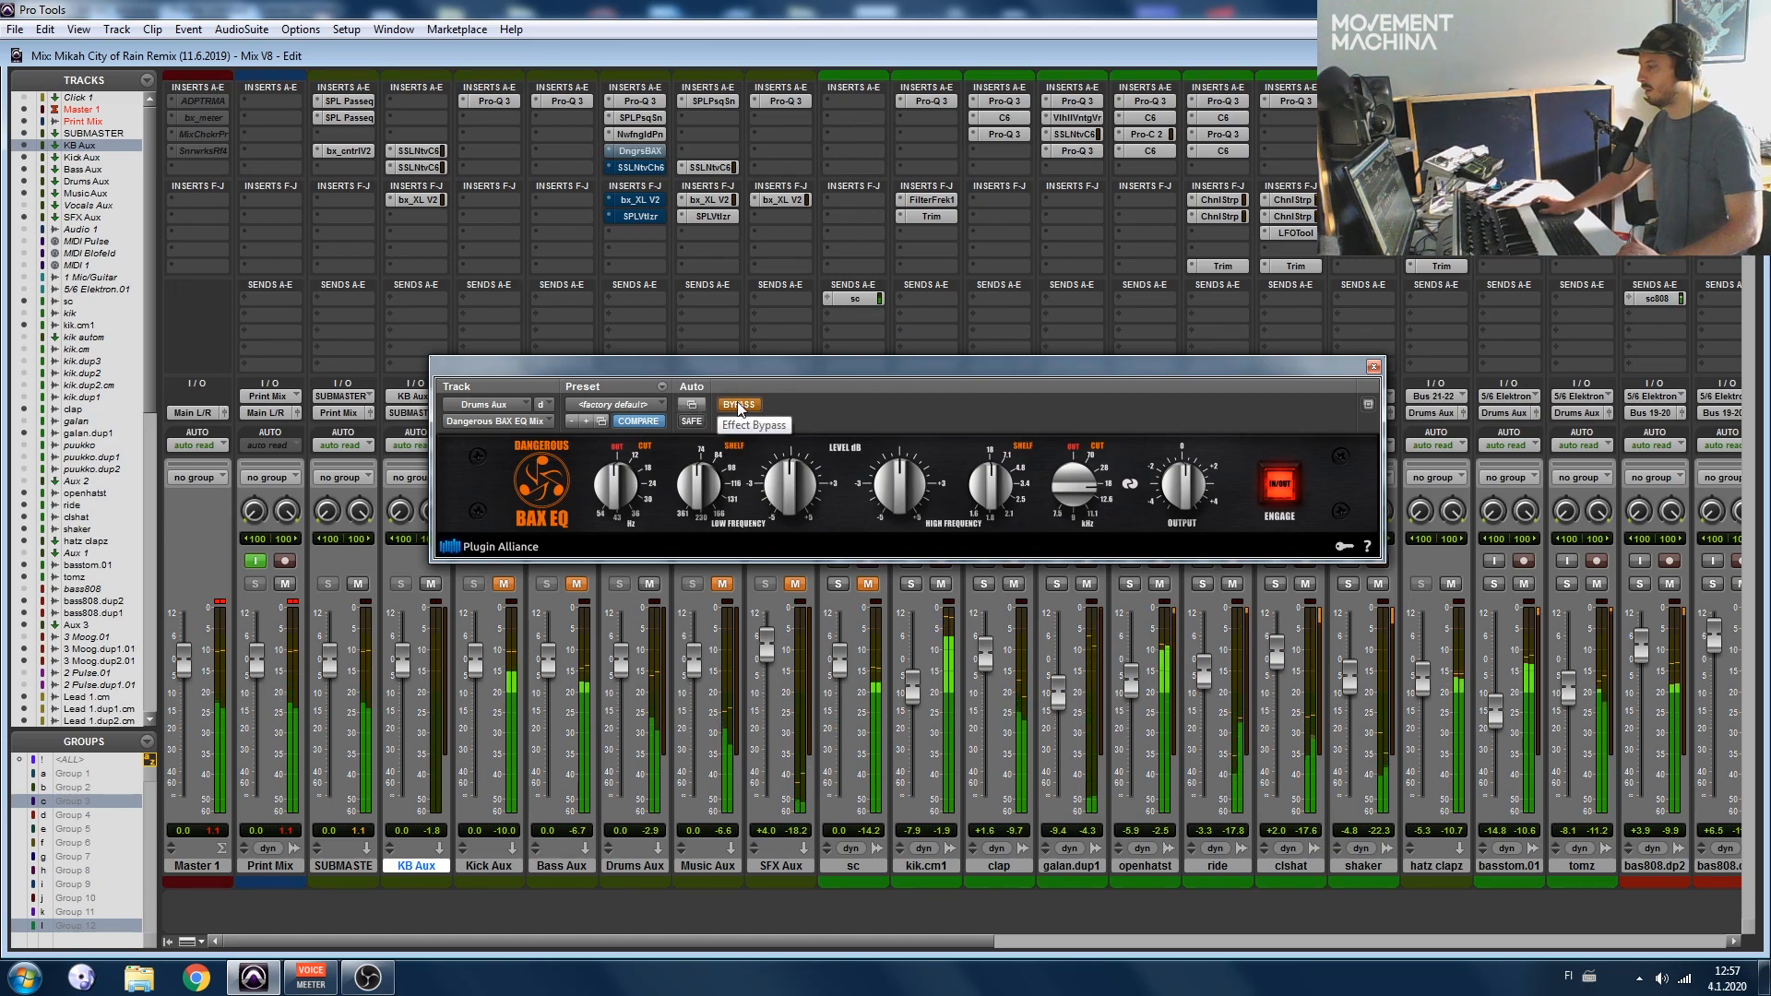
{"action": "left_click", "coordinate": [740, 407]}
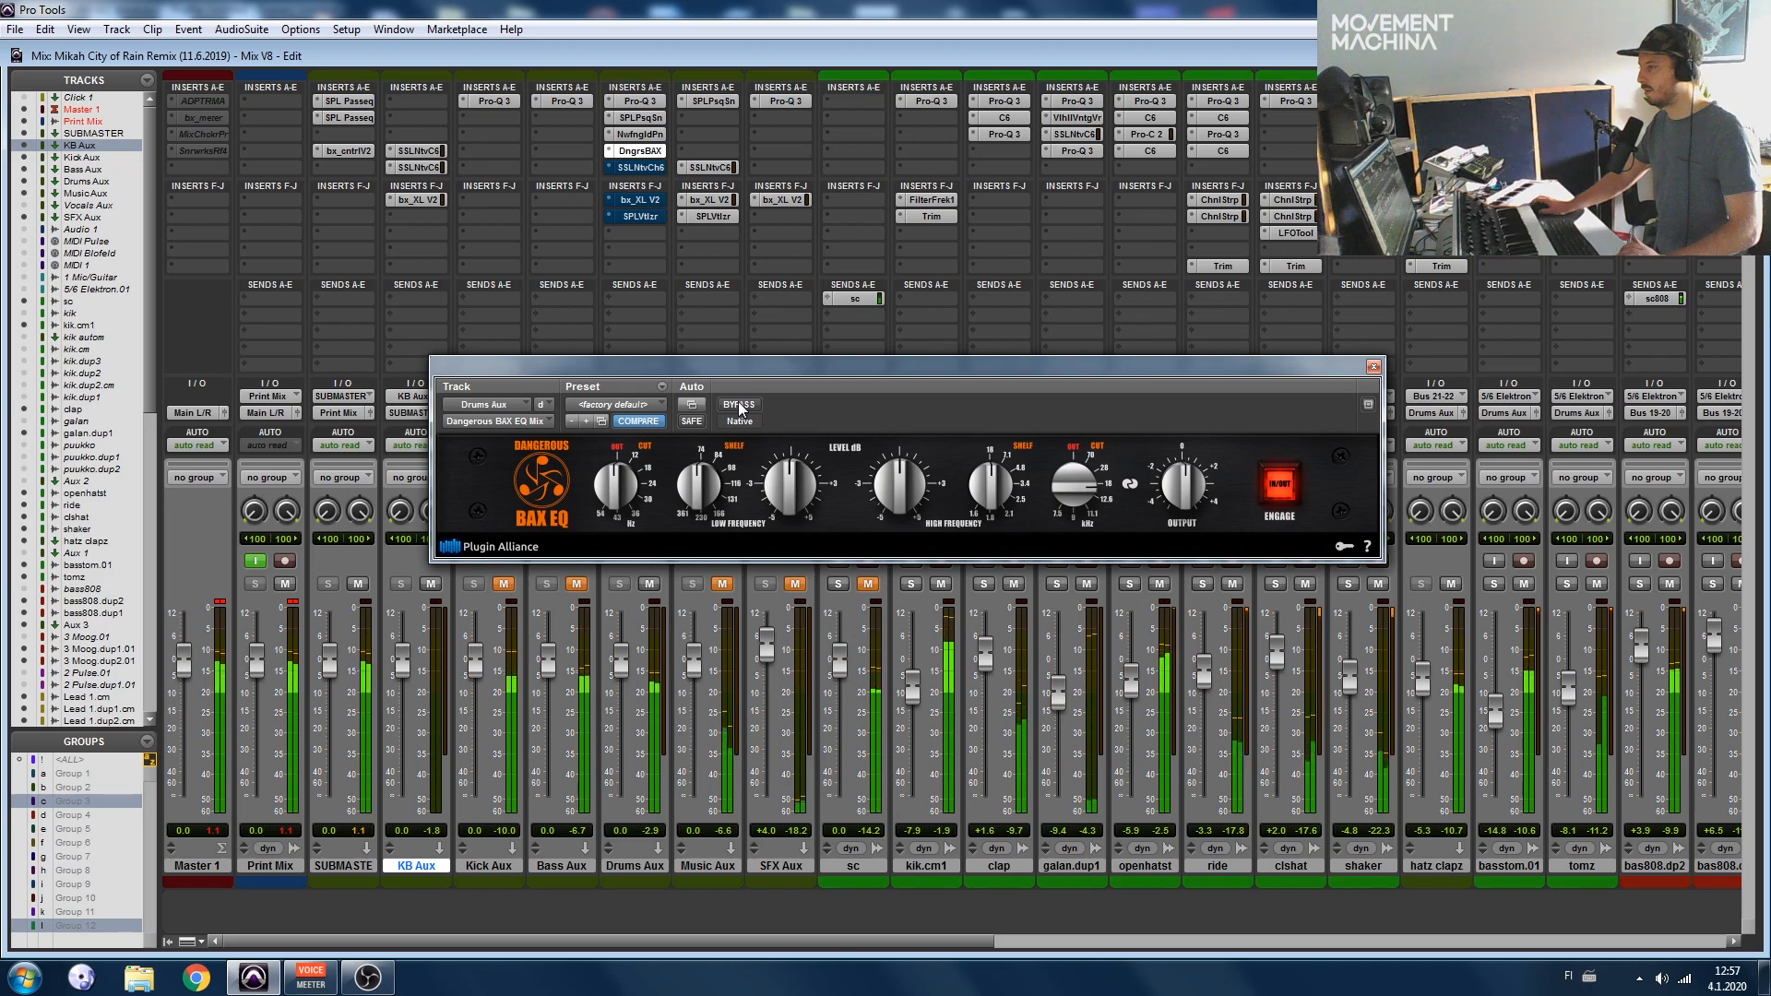
{"action": "left_click", "coordinate": [1374, 368]}
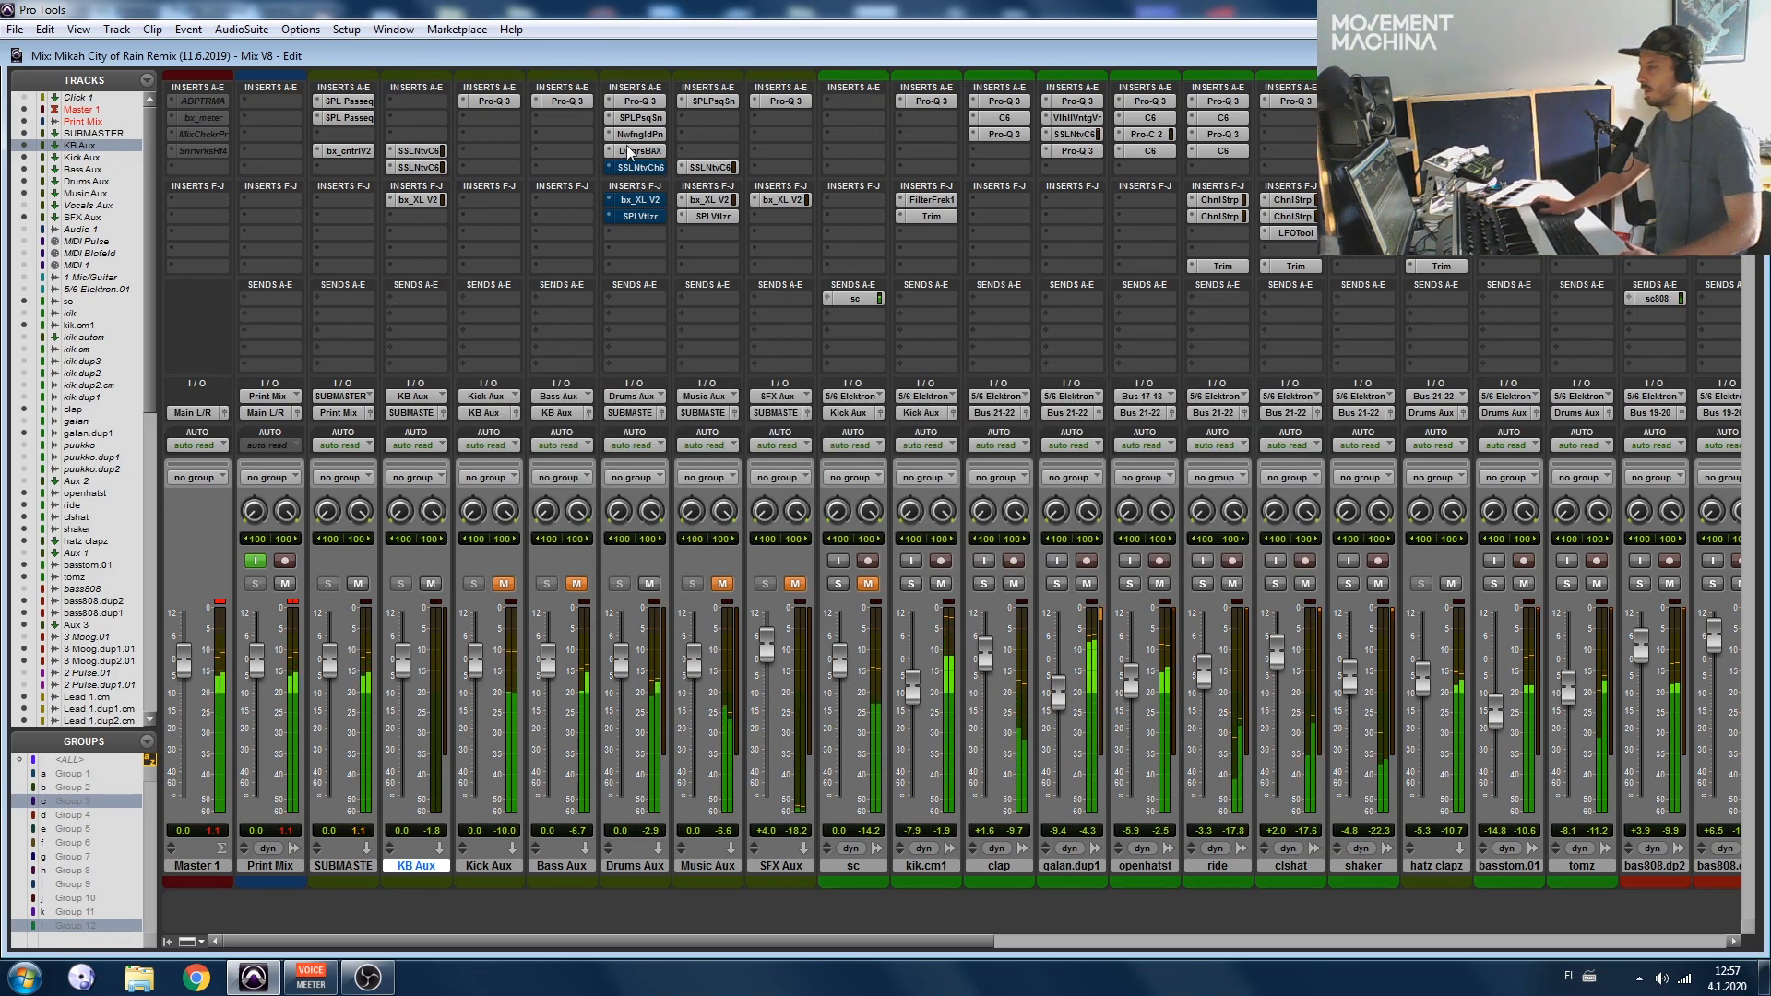
Step: Open the SSL Channel Strip on Drums Aux out of bypass and move its window clear of the aux channels' mute controls
{"action": "left_click", "coordinate": [646, 168]}
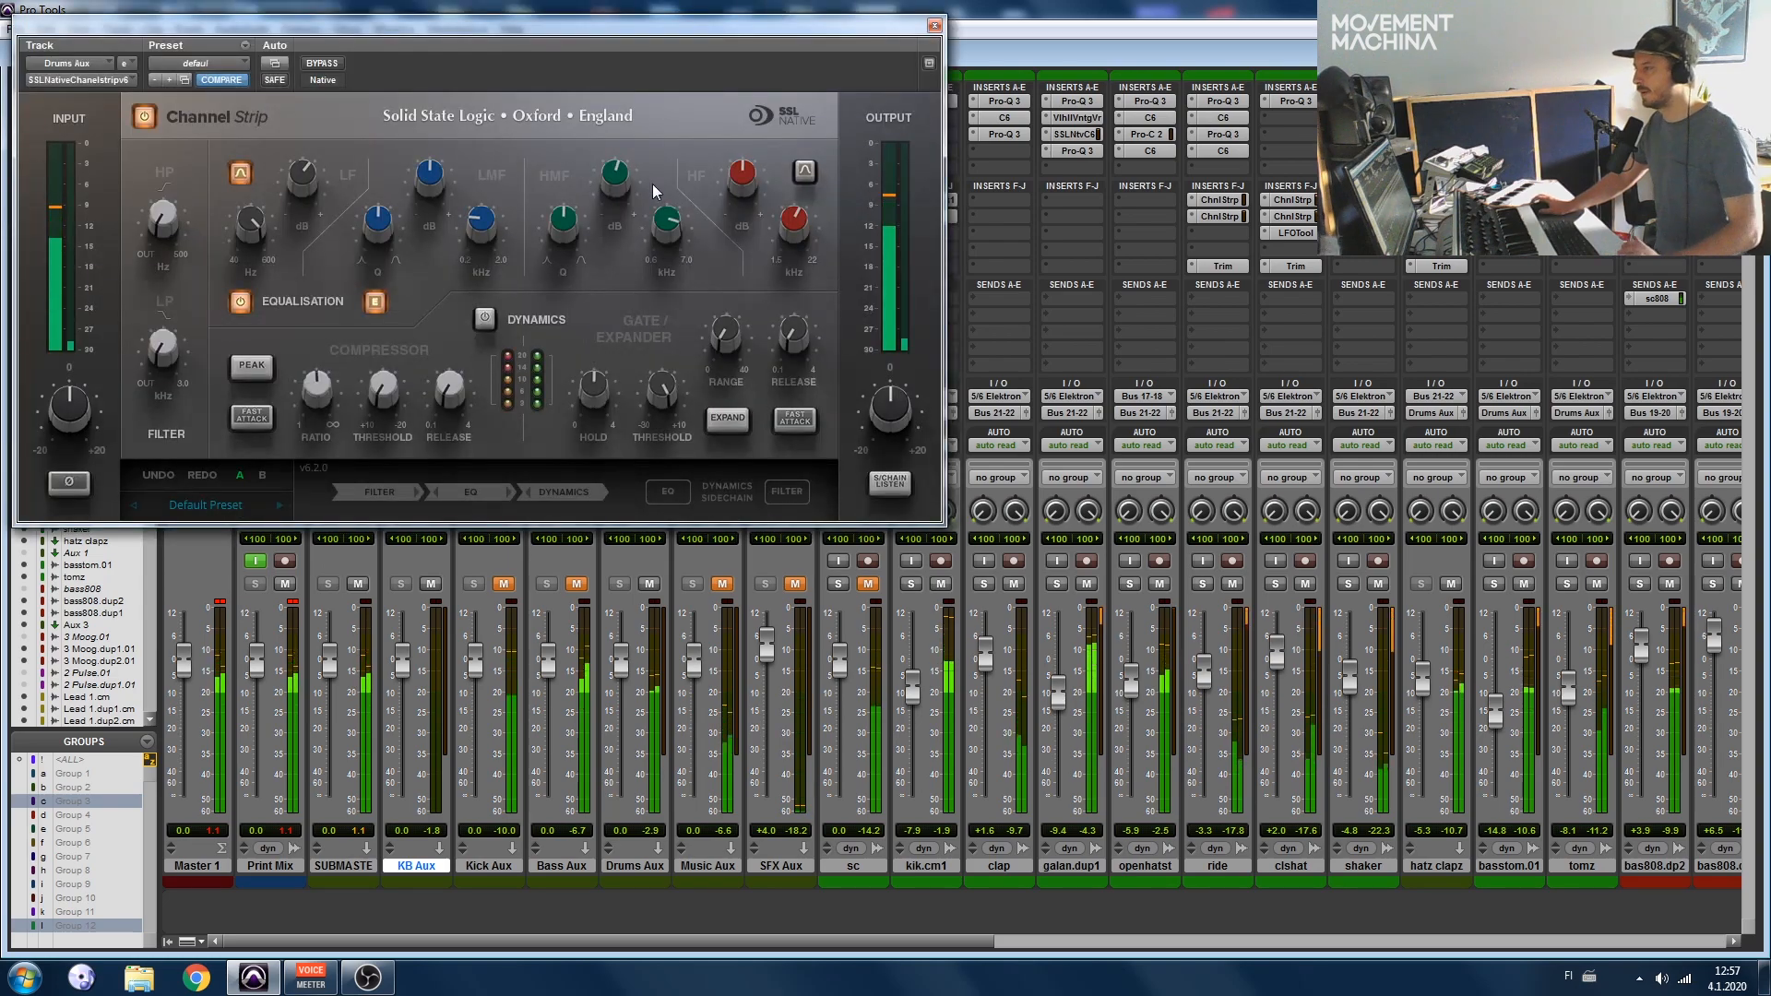
{"action": "left_click_drag", "start_coordinate": [463, 89], "coordinate": [1031, 227]}
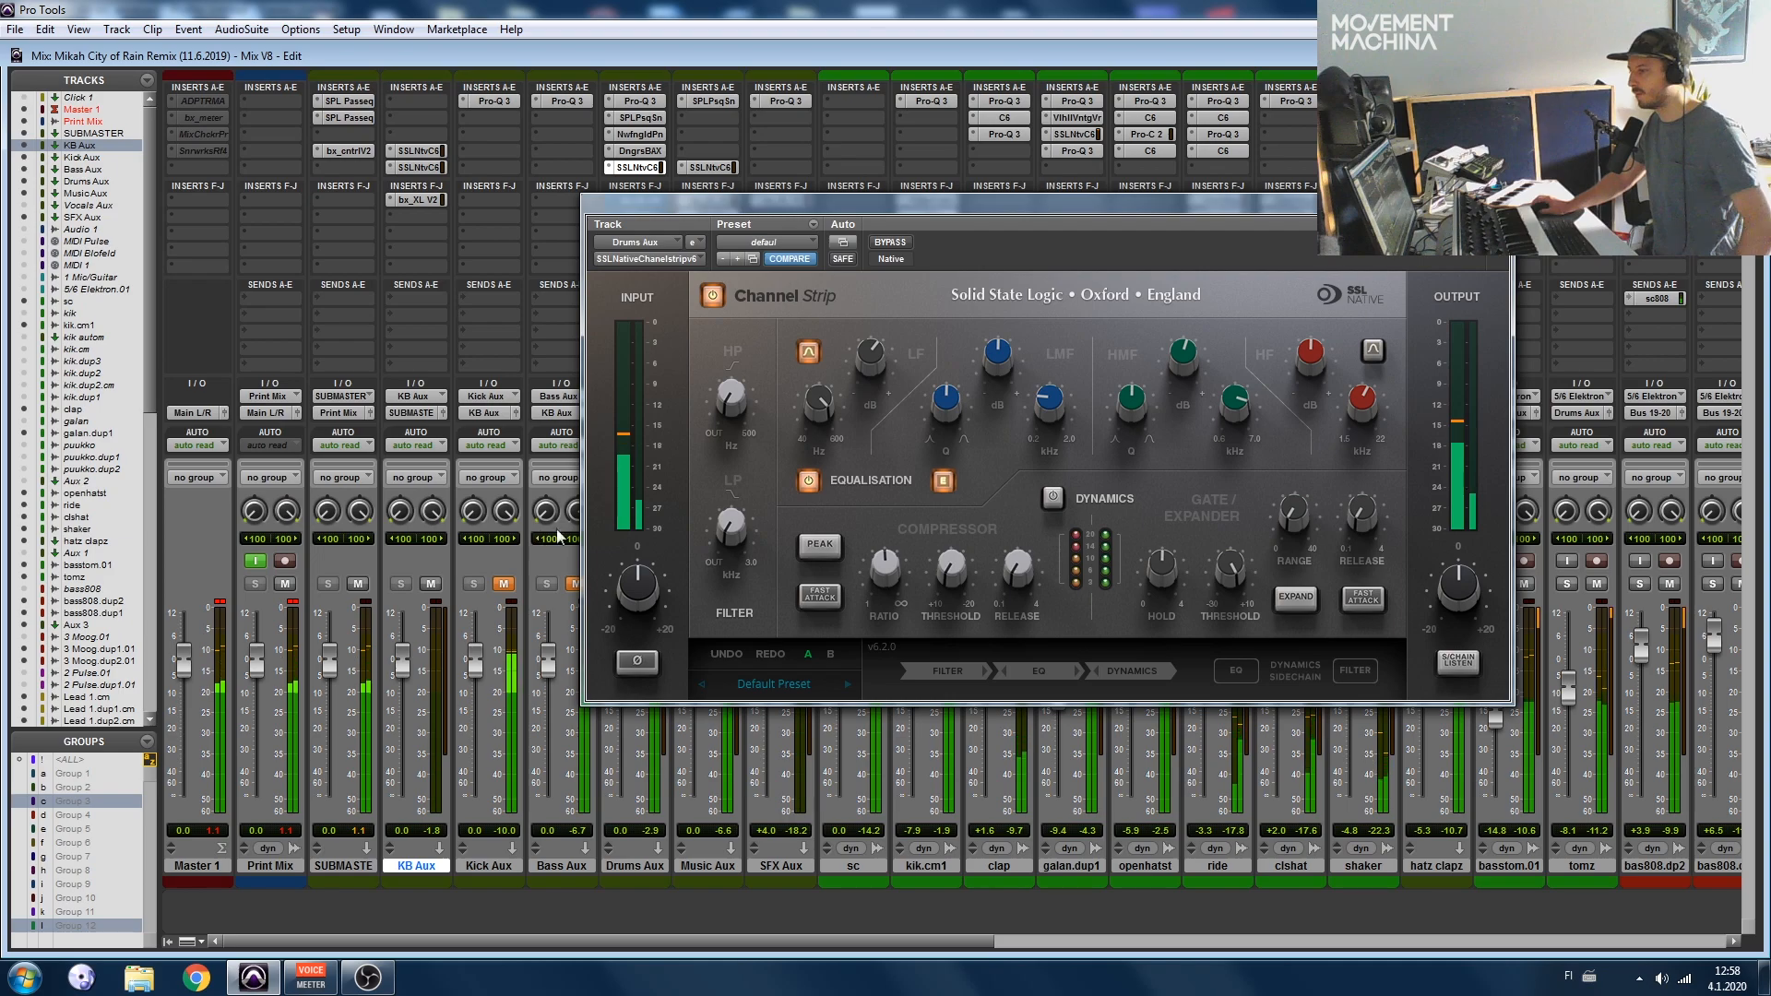
{"action": "left_click_drag", "start_coordinate": [735, 203], "coordinate": [834, 206]}
Step: Unmute Bass Aux and Kick Aux and compare the mix with the Drums Aux channel strip bypassed and active
{"action": "left_click", "coordinate": [573, 585]}
{"action": "left_click", "coordinate": [503, 585]}
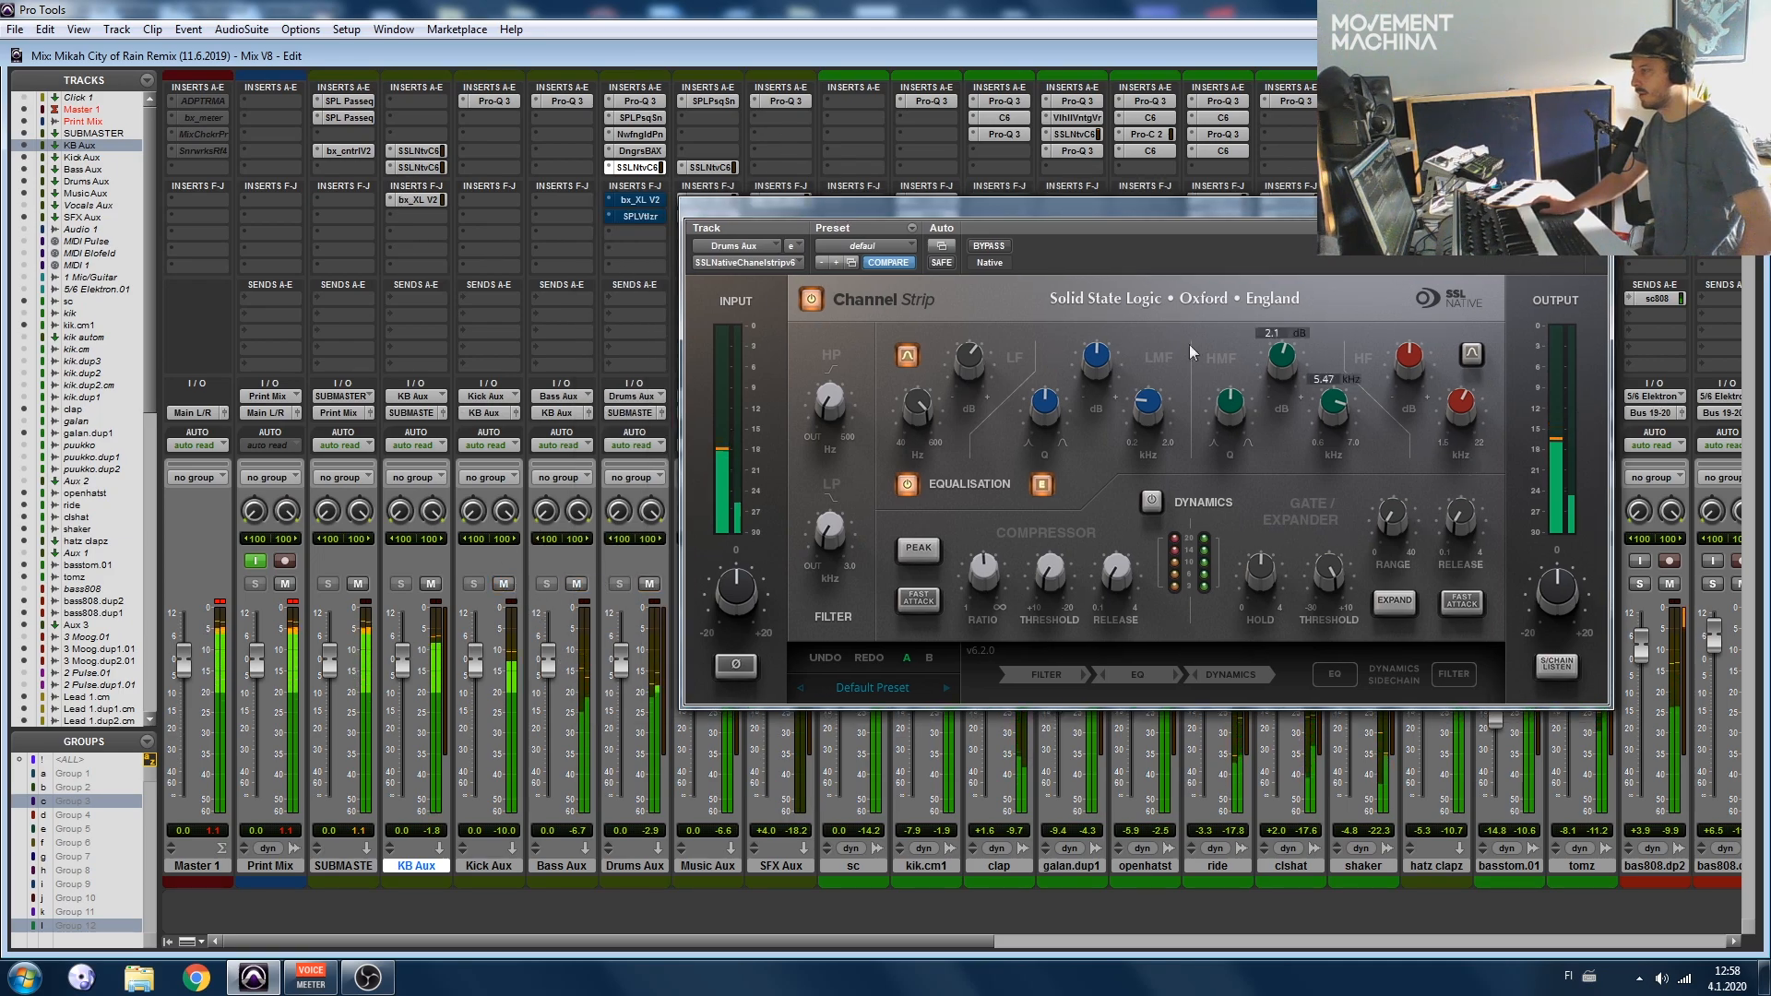
{"action": "left_click", "coordinate": [988, 247]}
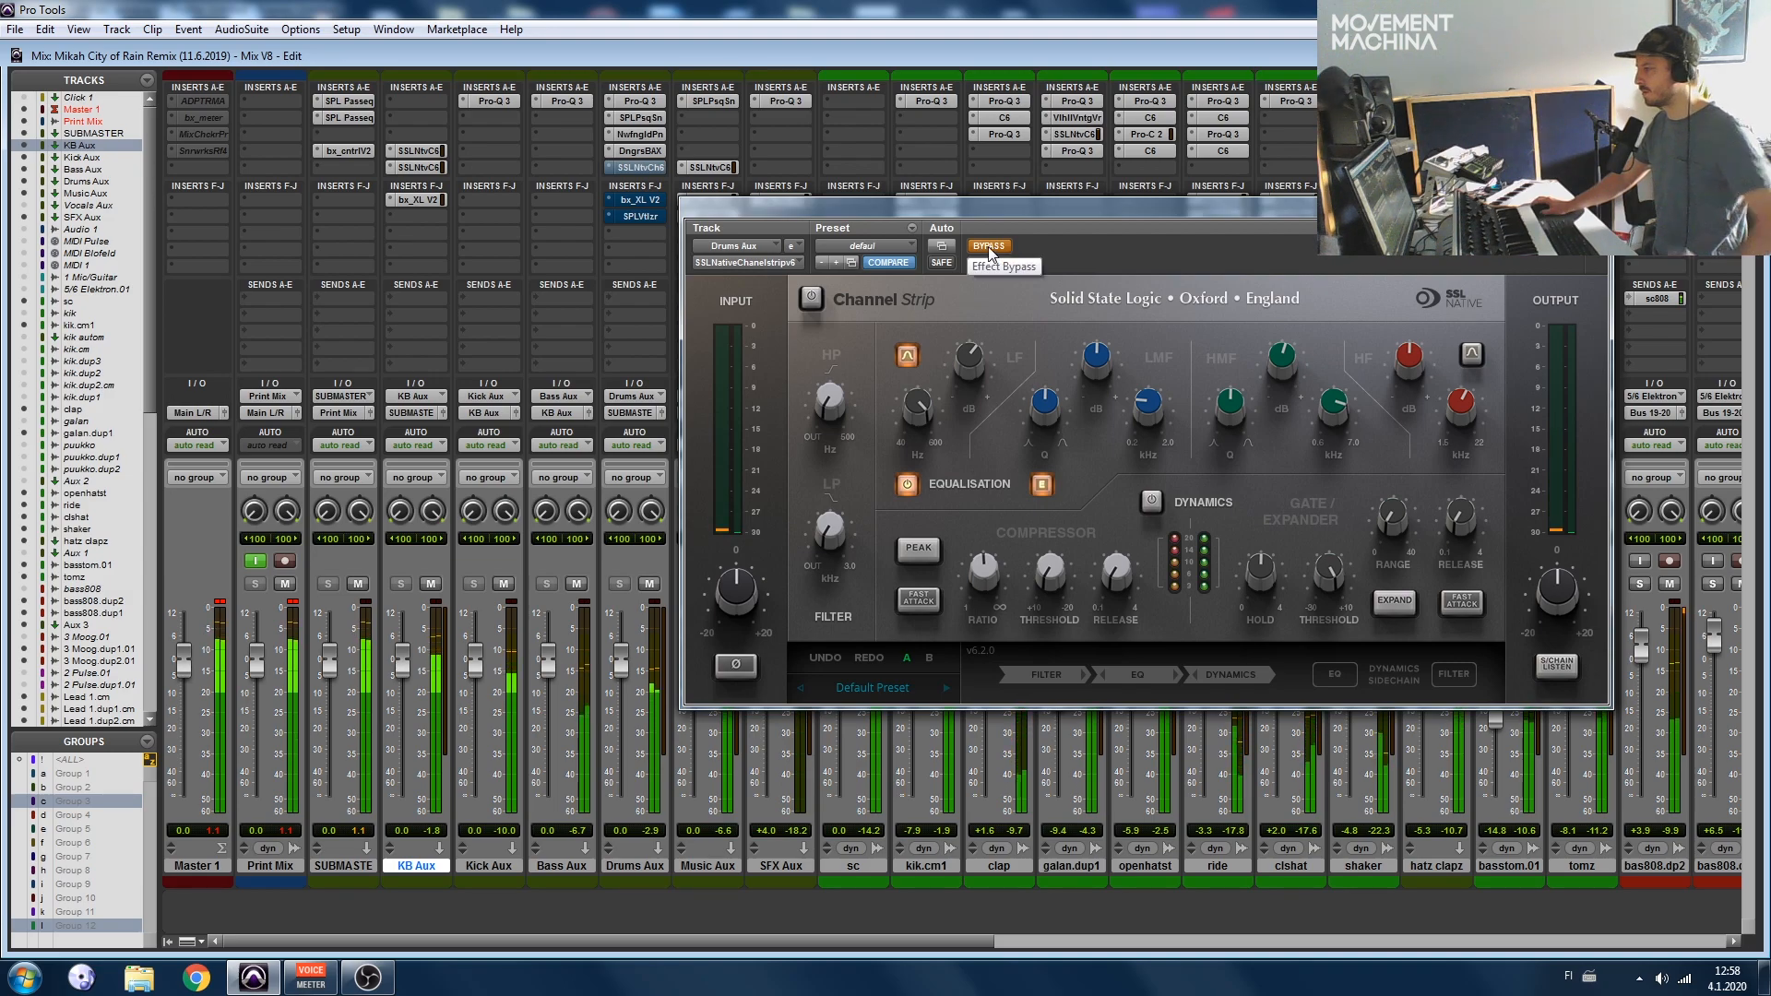
{"action": "left_click", "coordinate": [989, 247]}
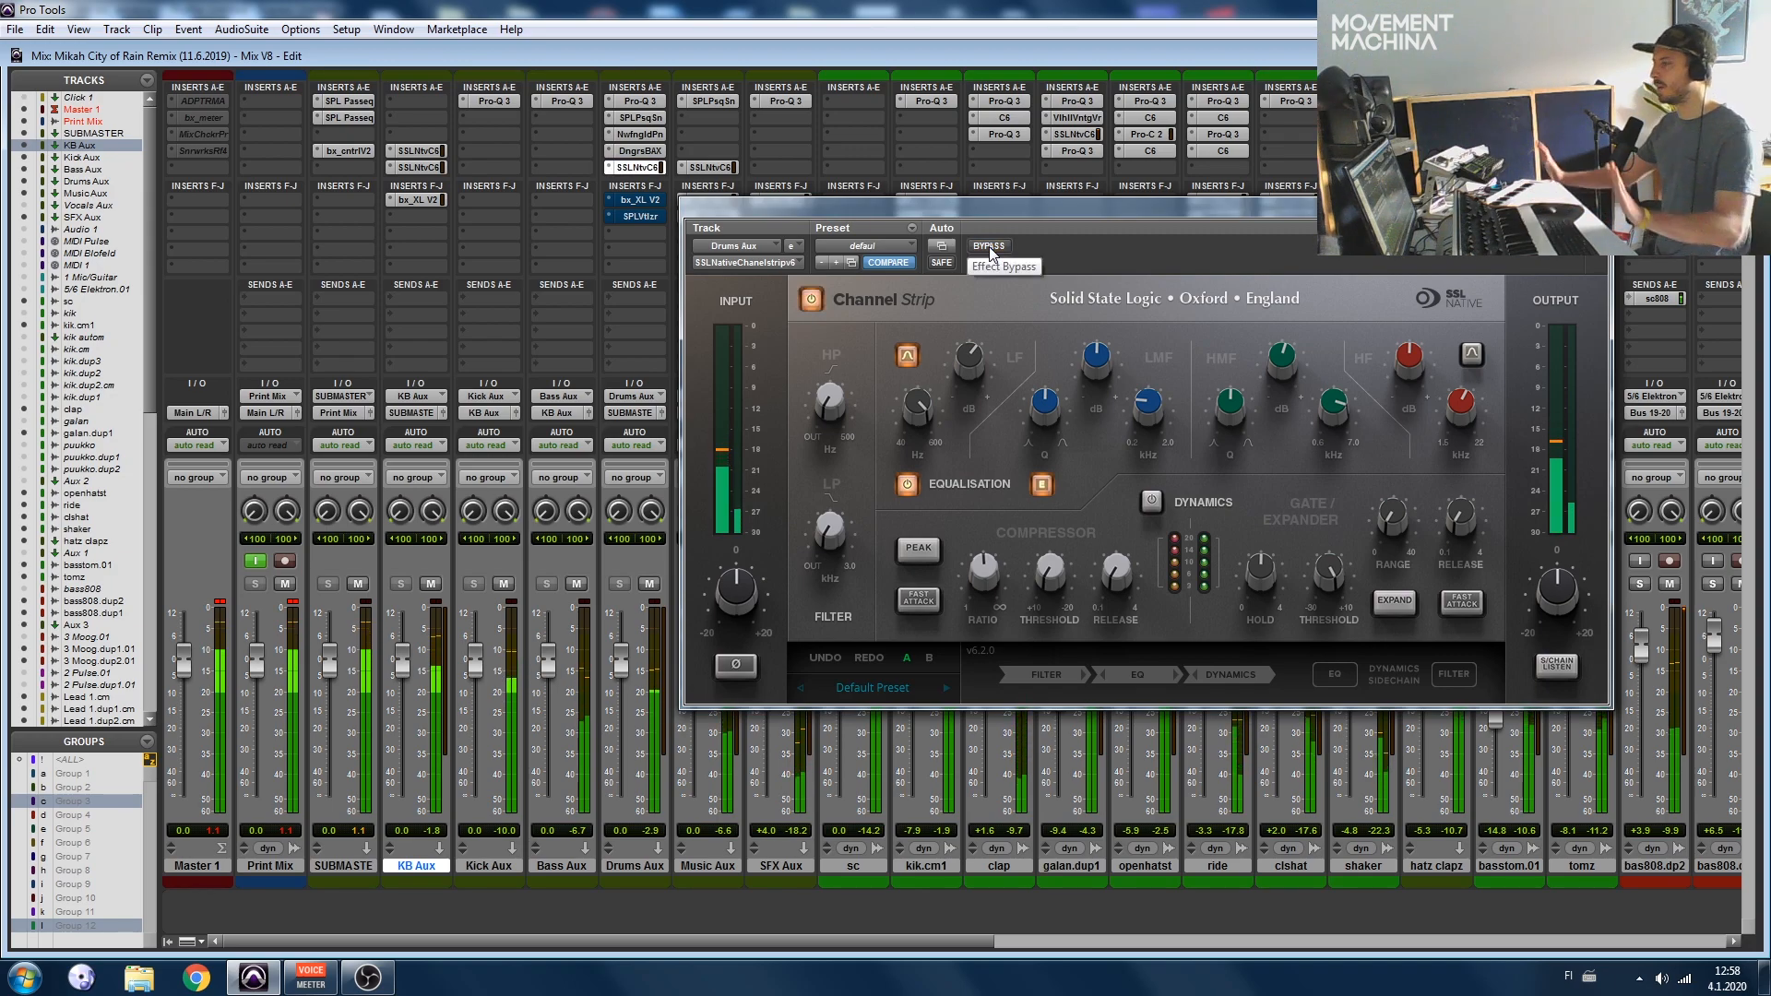
Step: Open the bx_XL V2 limiter on Drums Aux out of bypass and audition it with the Side and Mid Hi bands inactive and active
{"action": "left_click", "coordinate": [641, 201]}
{"action": "left_click_drag", "start_coordinate": [699, 59], "coordinate": [945, 88]}
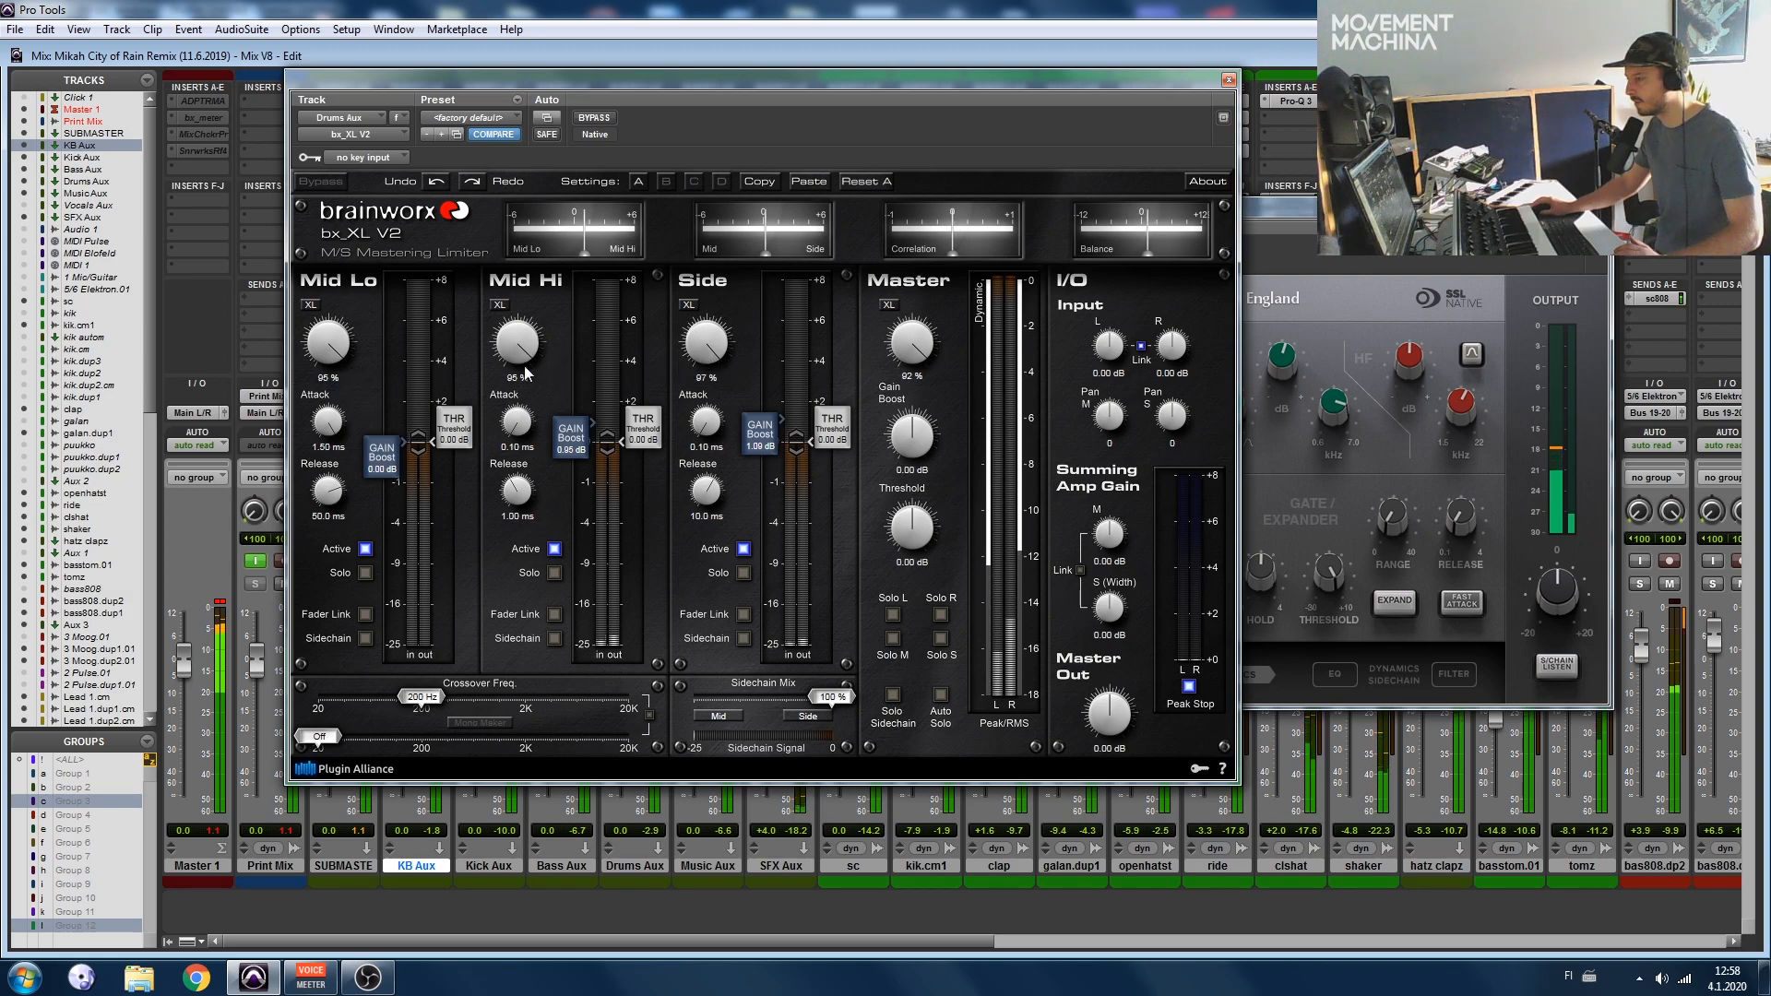
{"action": "left_click", "coordinate": [593, 118]}
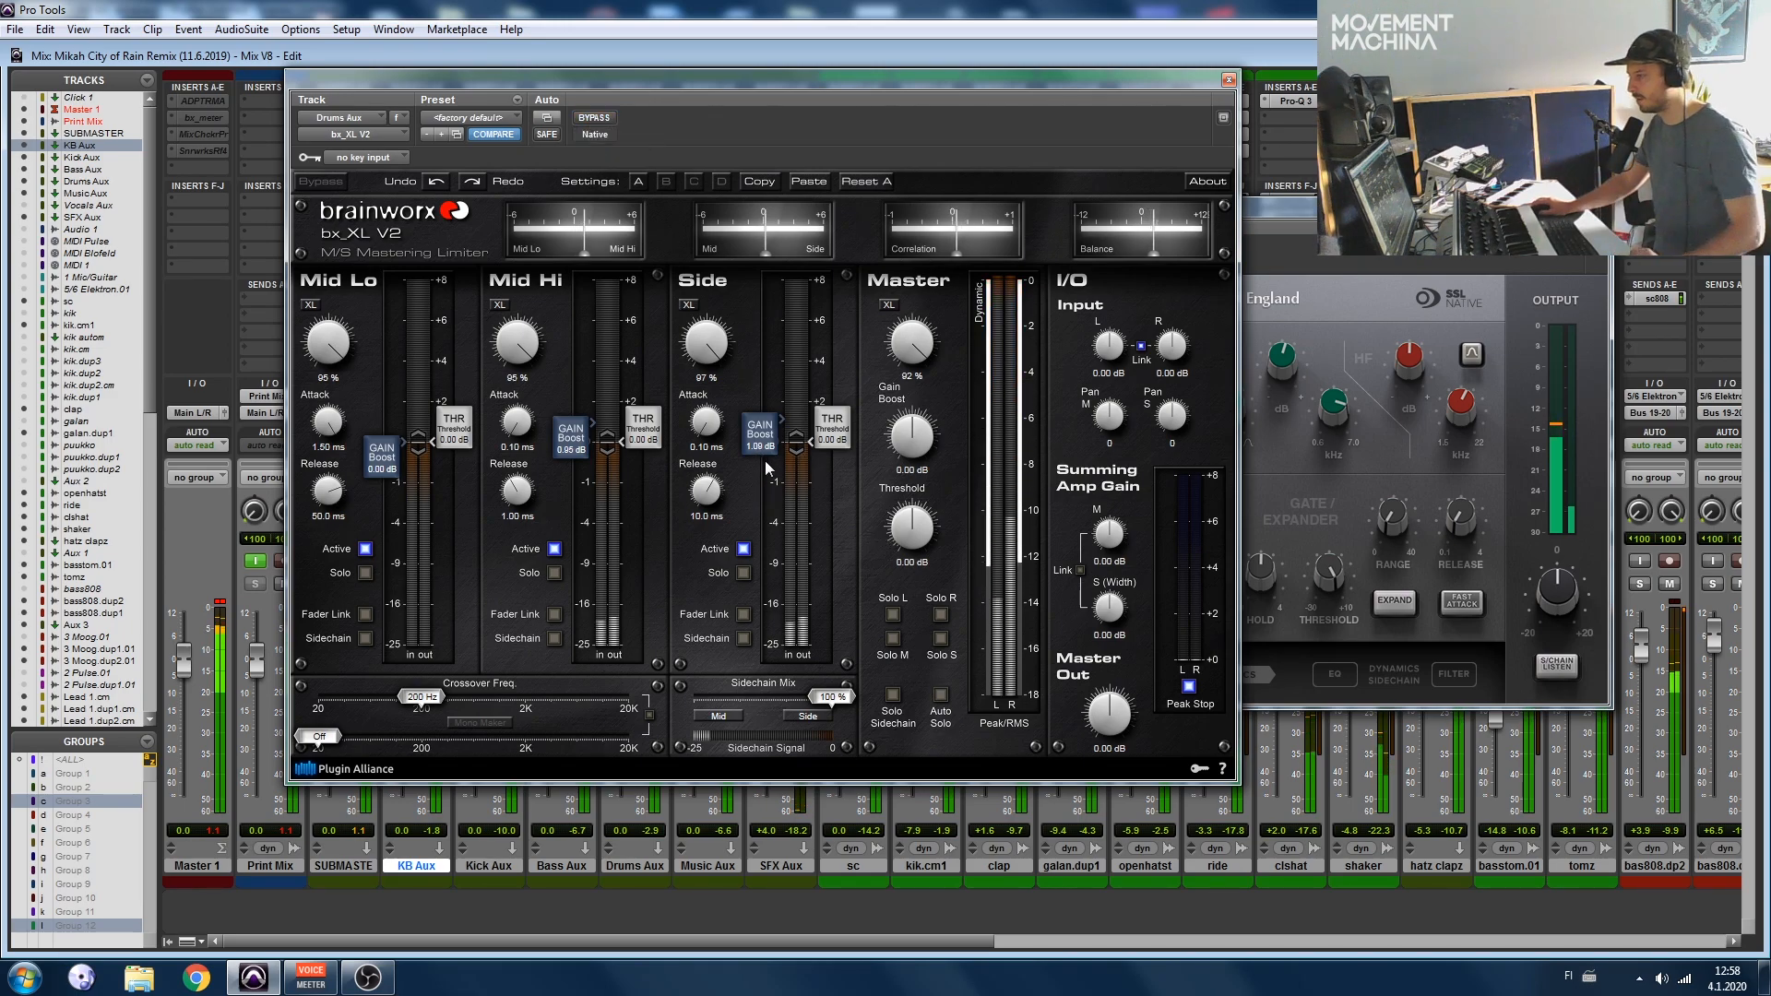
{"action": "left_click", "coordinate": [744, 549]}
{"action": "left_click", "coordinate": [744, 551]}
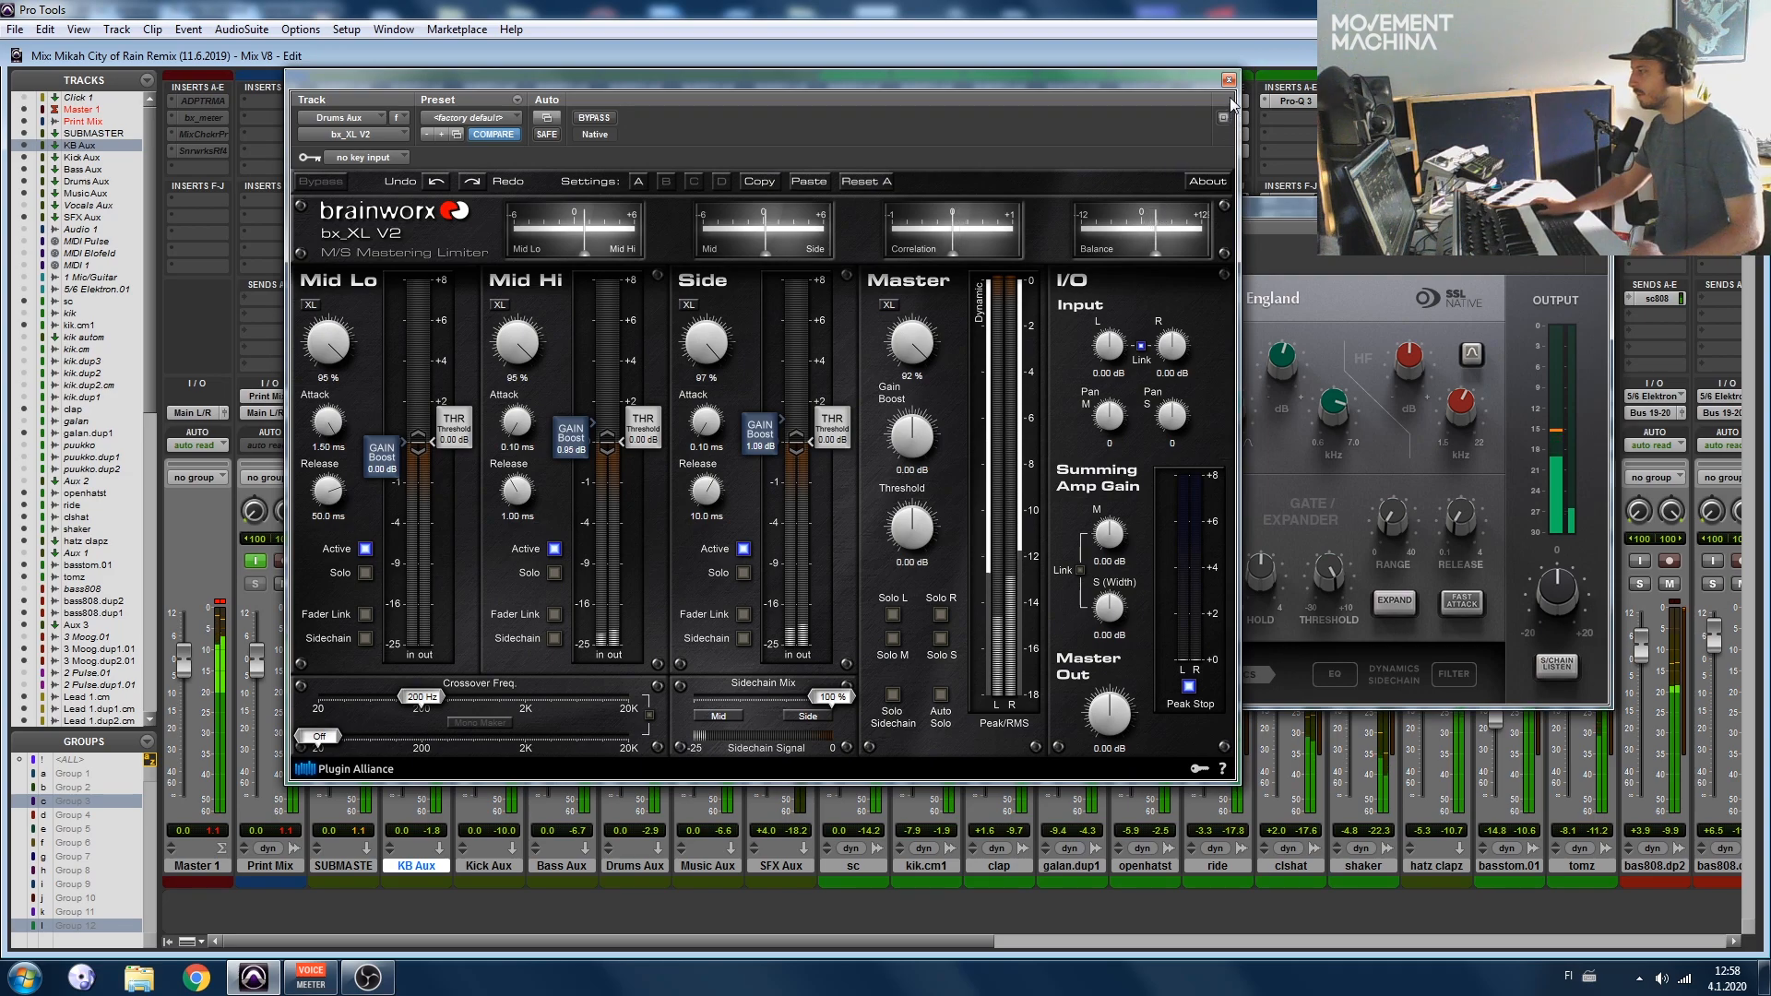
{"action": "left_click", "coordinate": [554, 550]}
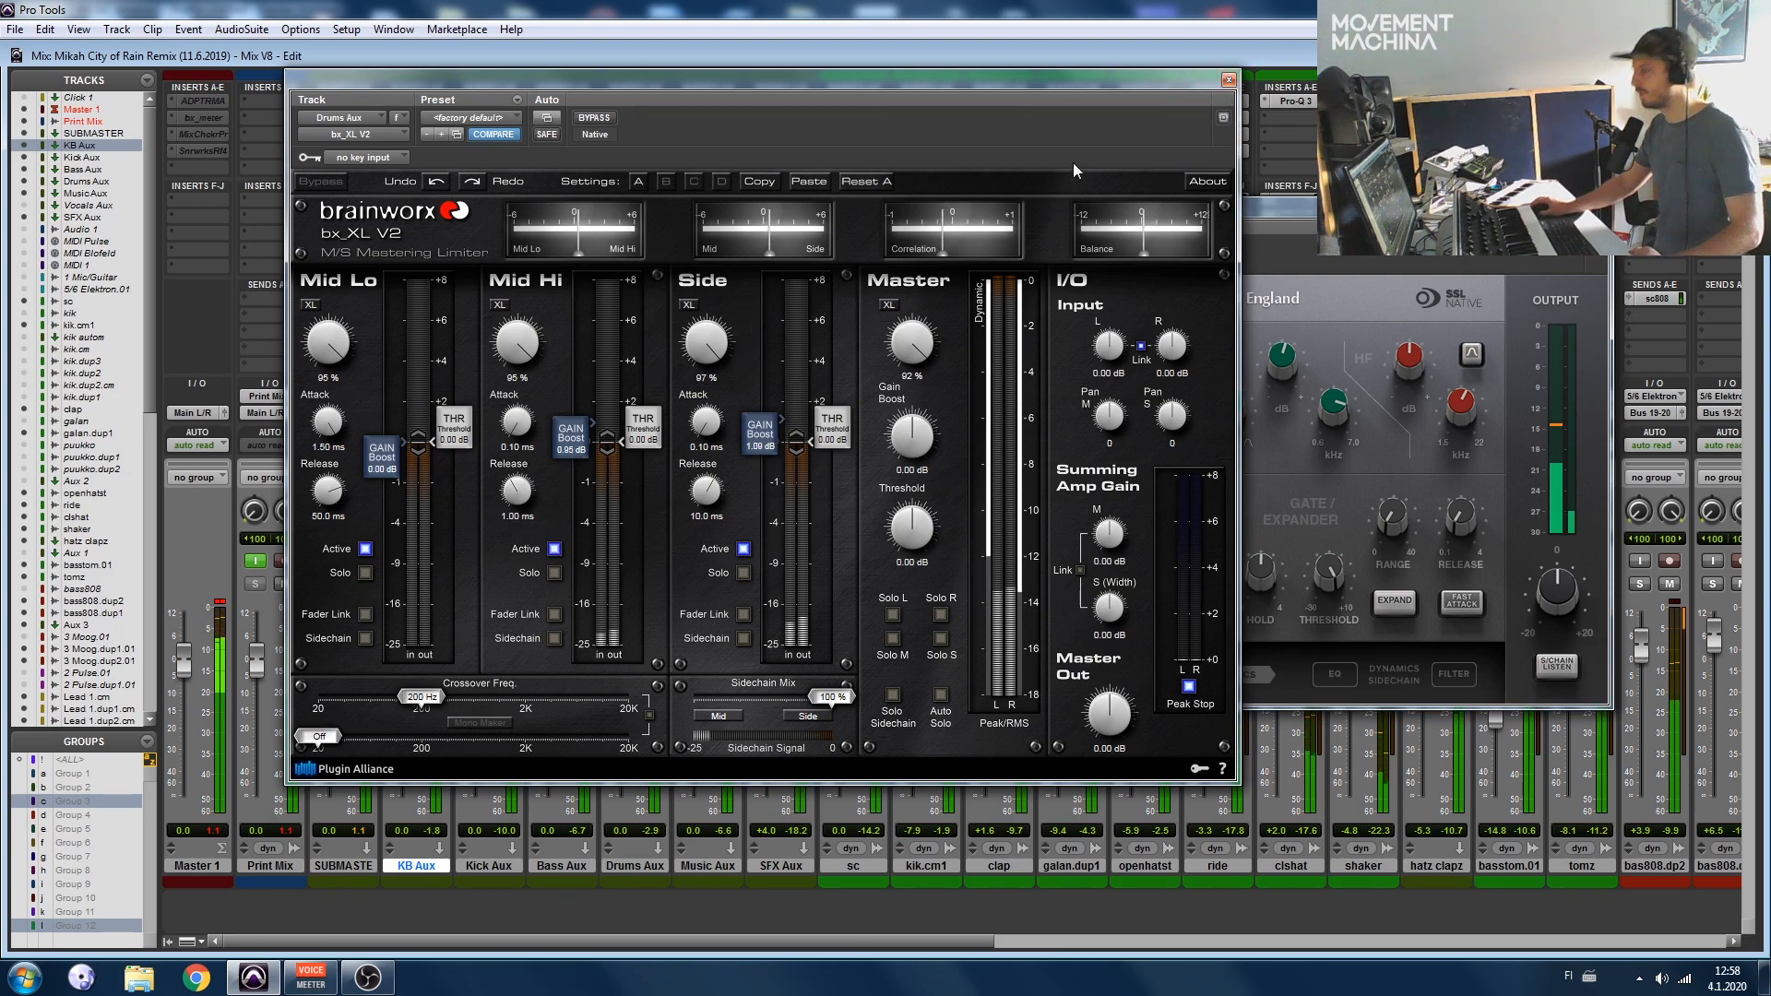
Step: Compare Drums Aux with the bx_XL V2 limiter bypassed and active, and close the limiter's window
{"action": "left_click", "coordinate": [589, 120]}
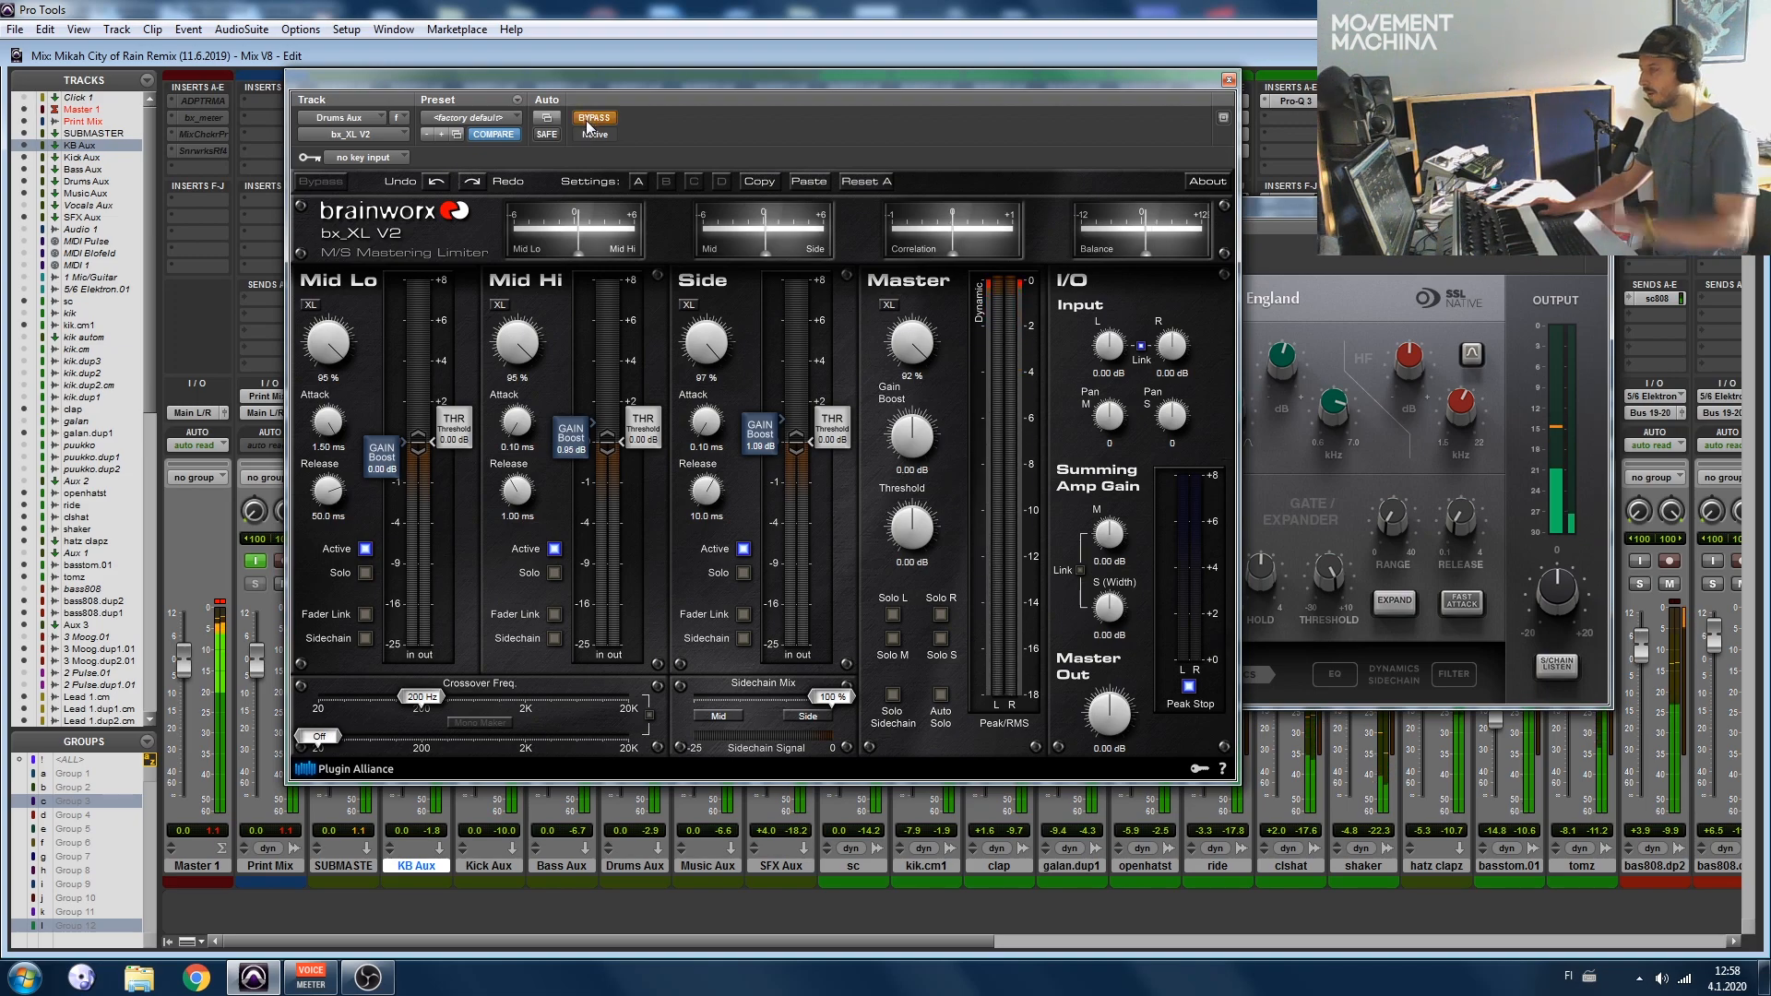
{"action": "left_click", "coordinate": [592, 123]}
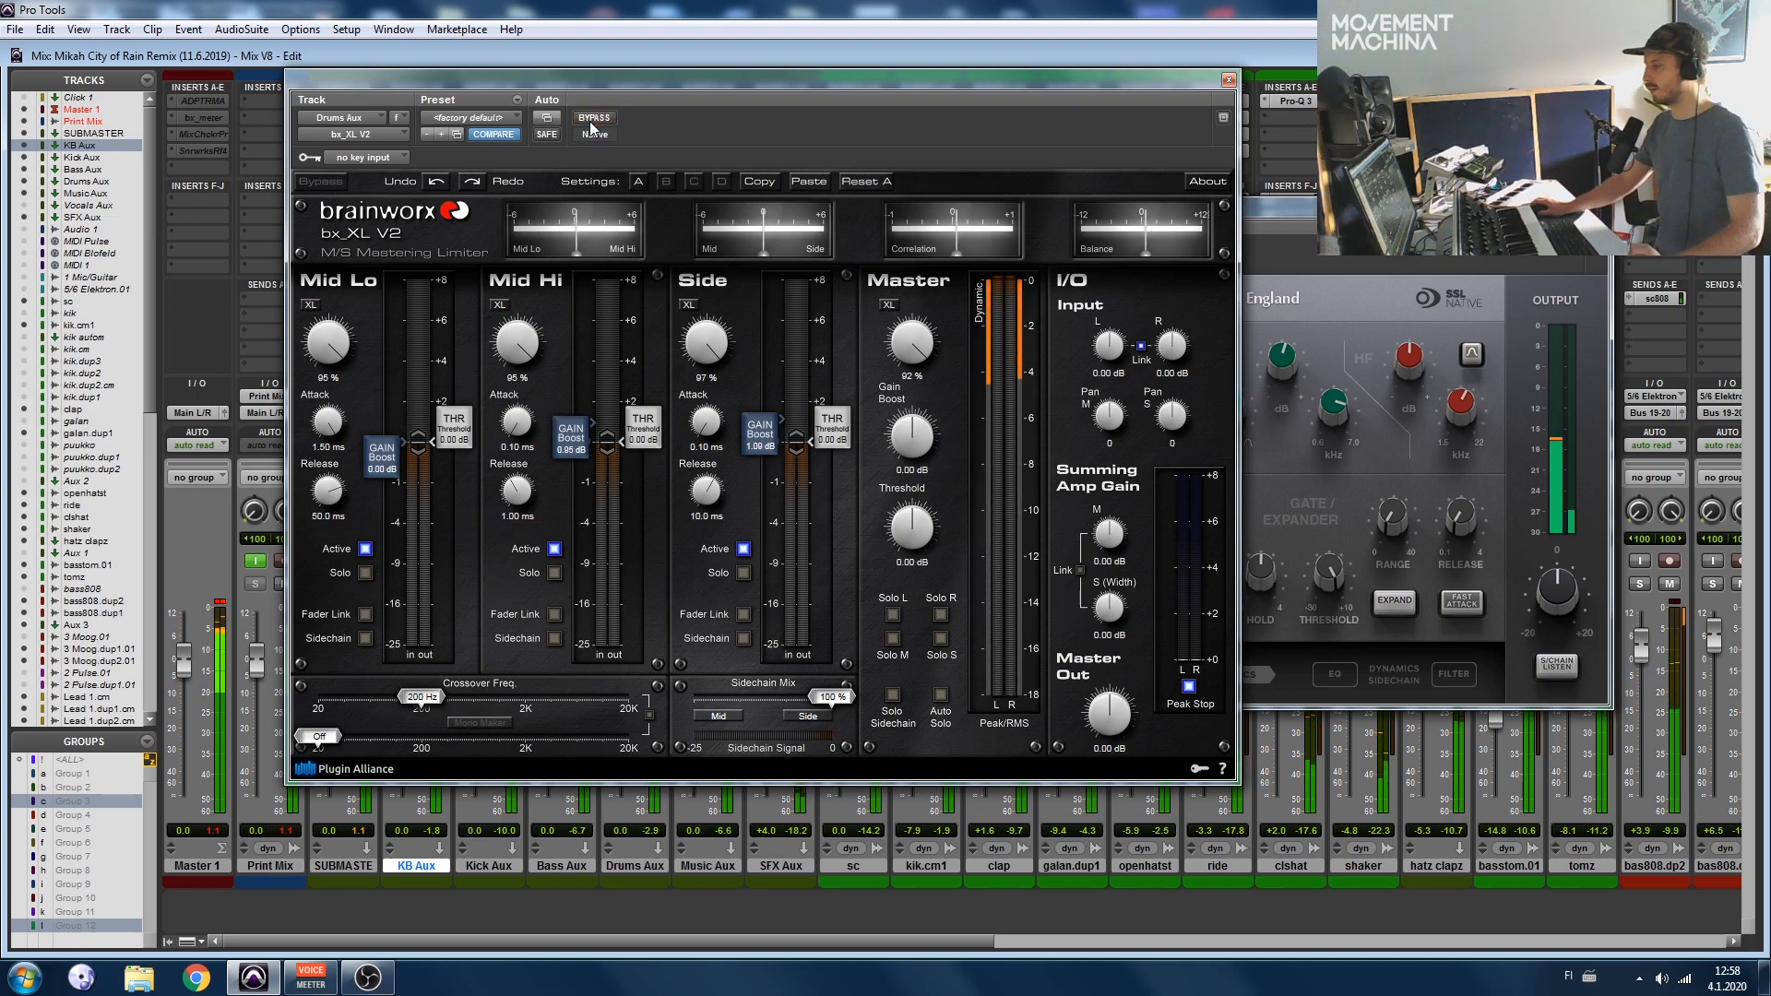
{"action": "left_click", "coordinate": [1229, 80]}
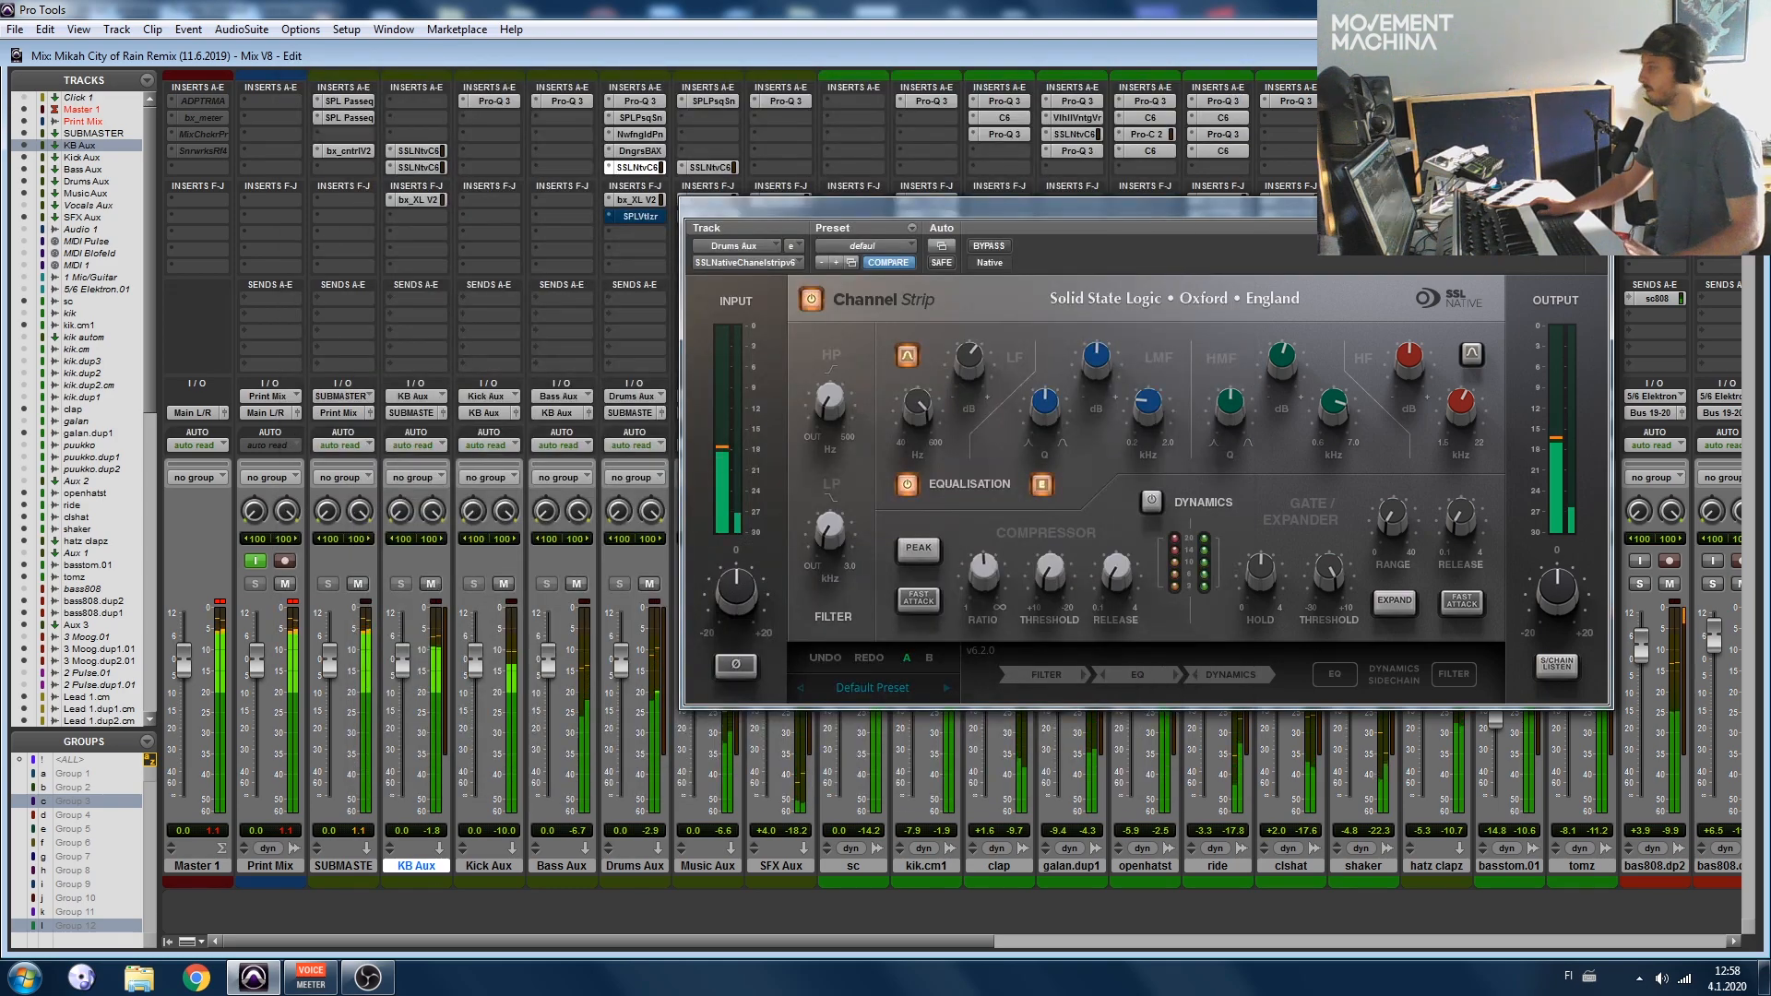
Step: Close the channel strip window and audition the SPL Vitalizer on Drums Aux bypassed and active, leaving it active with its window closed
{"action": "left_click", "coordinate": [1595, 206]}
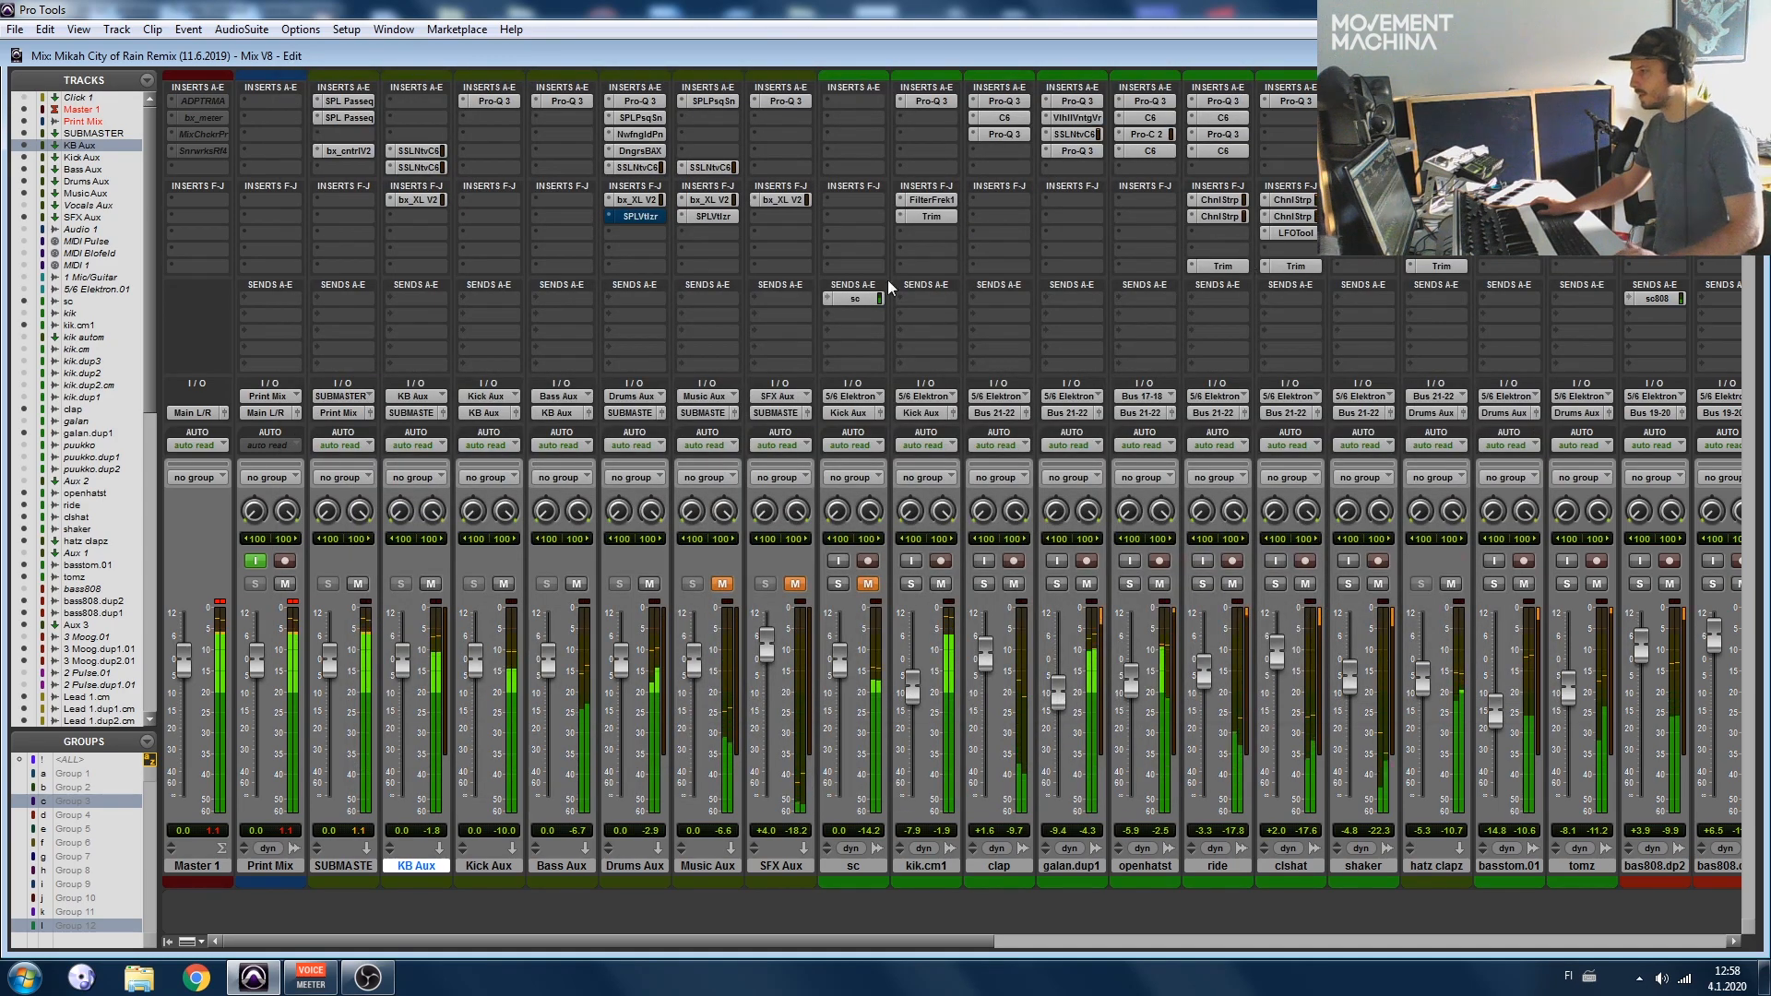
{"action": "left_click", "coordinate": [631, 220]}
{"action": "left_click_drag", "start_coordinate": [435, 57], "coordinate": [775, 331]}
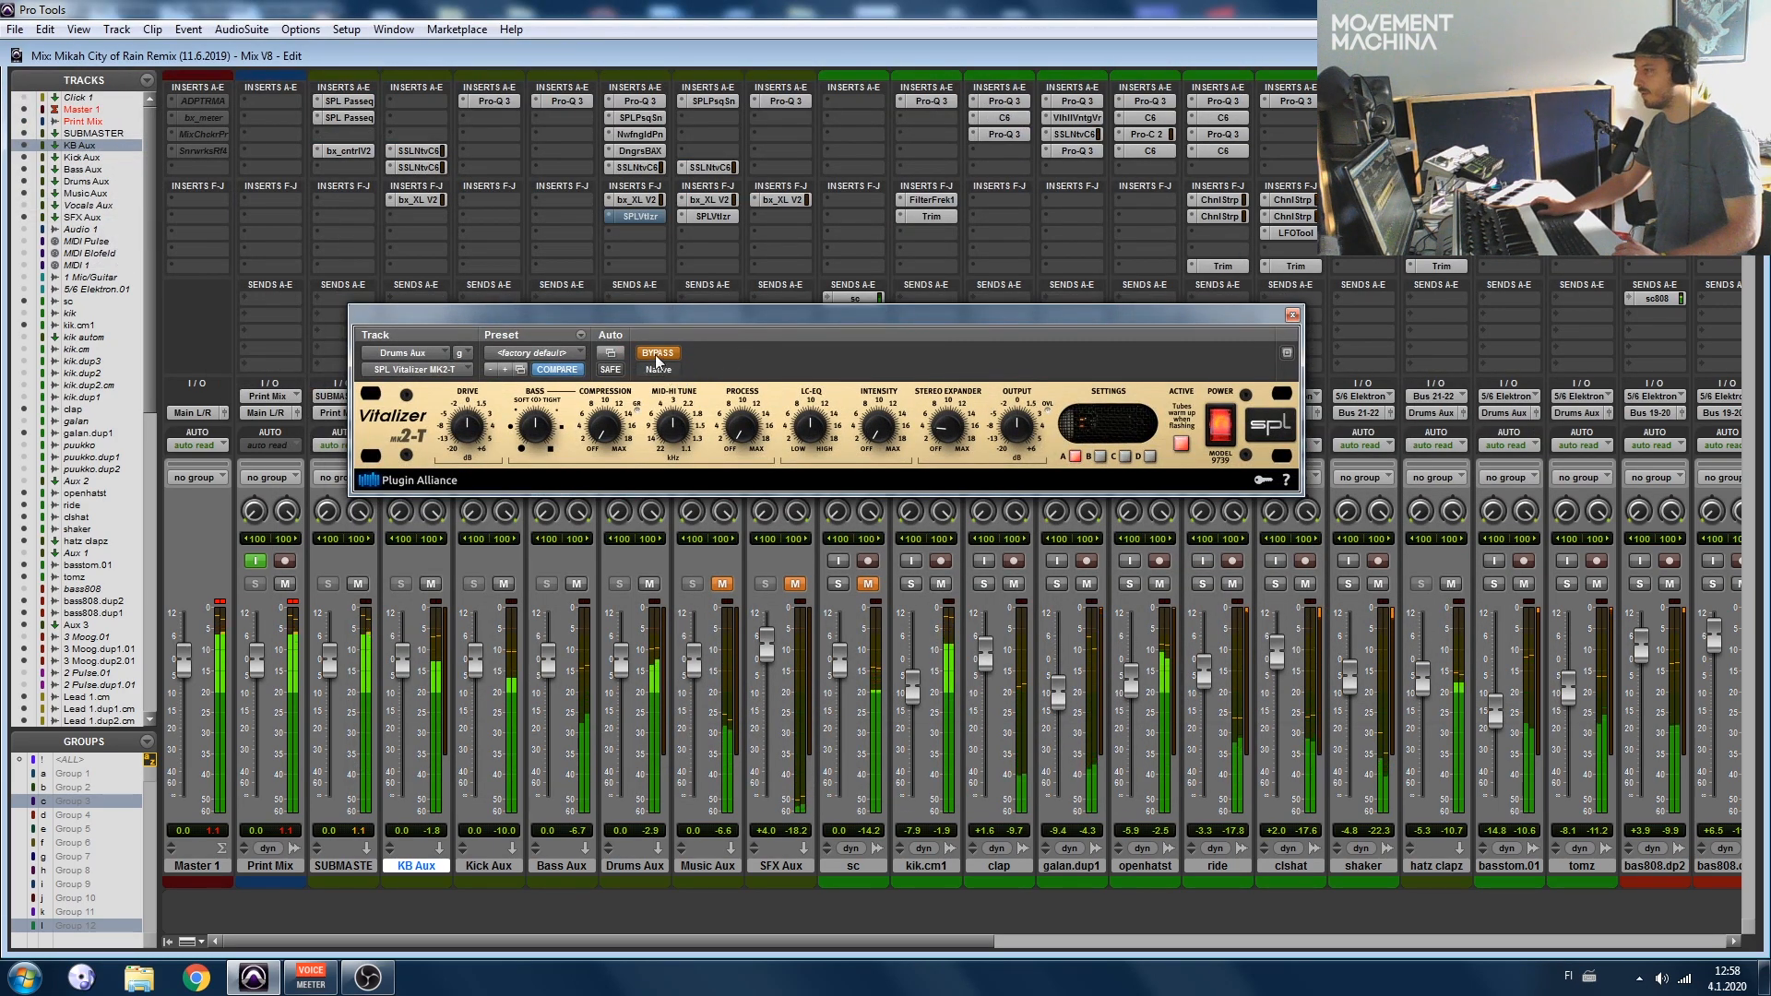
{"action": "left_click", "coordinate": [659, 354]}
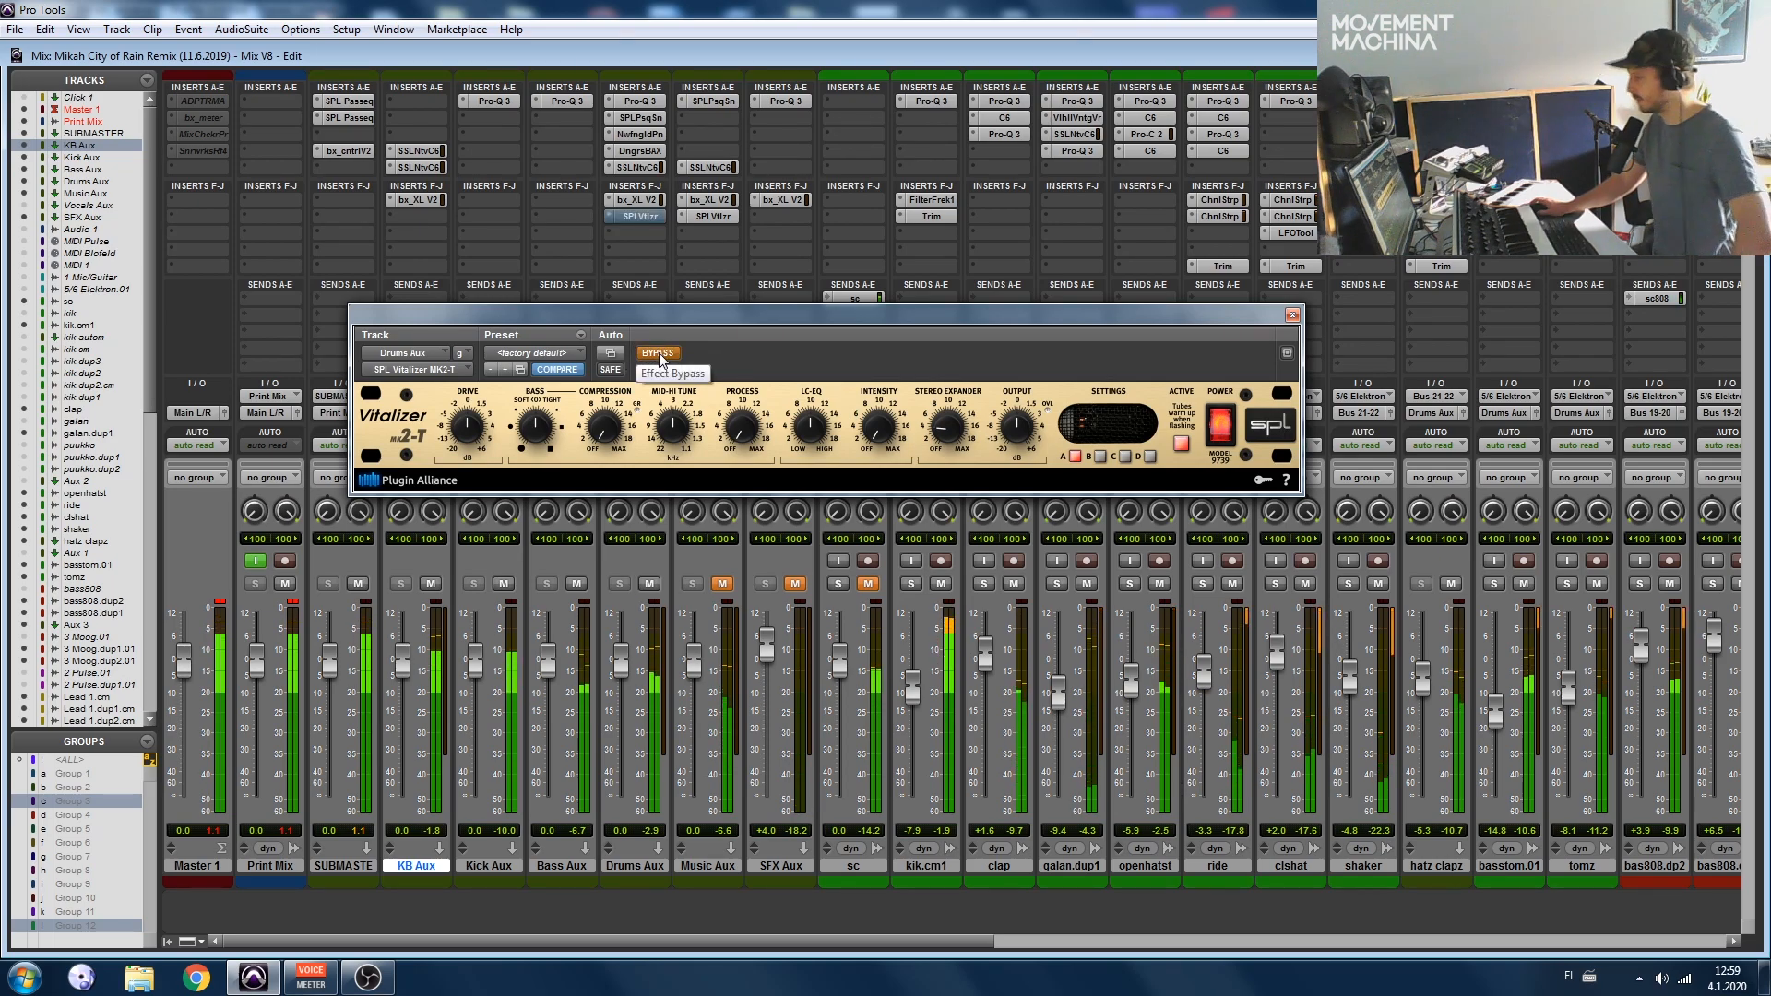
{"action": "left_click", "coordinate": [660, 355]}
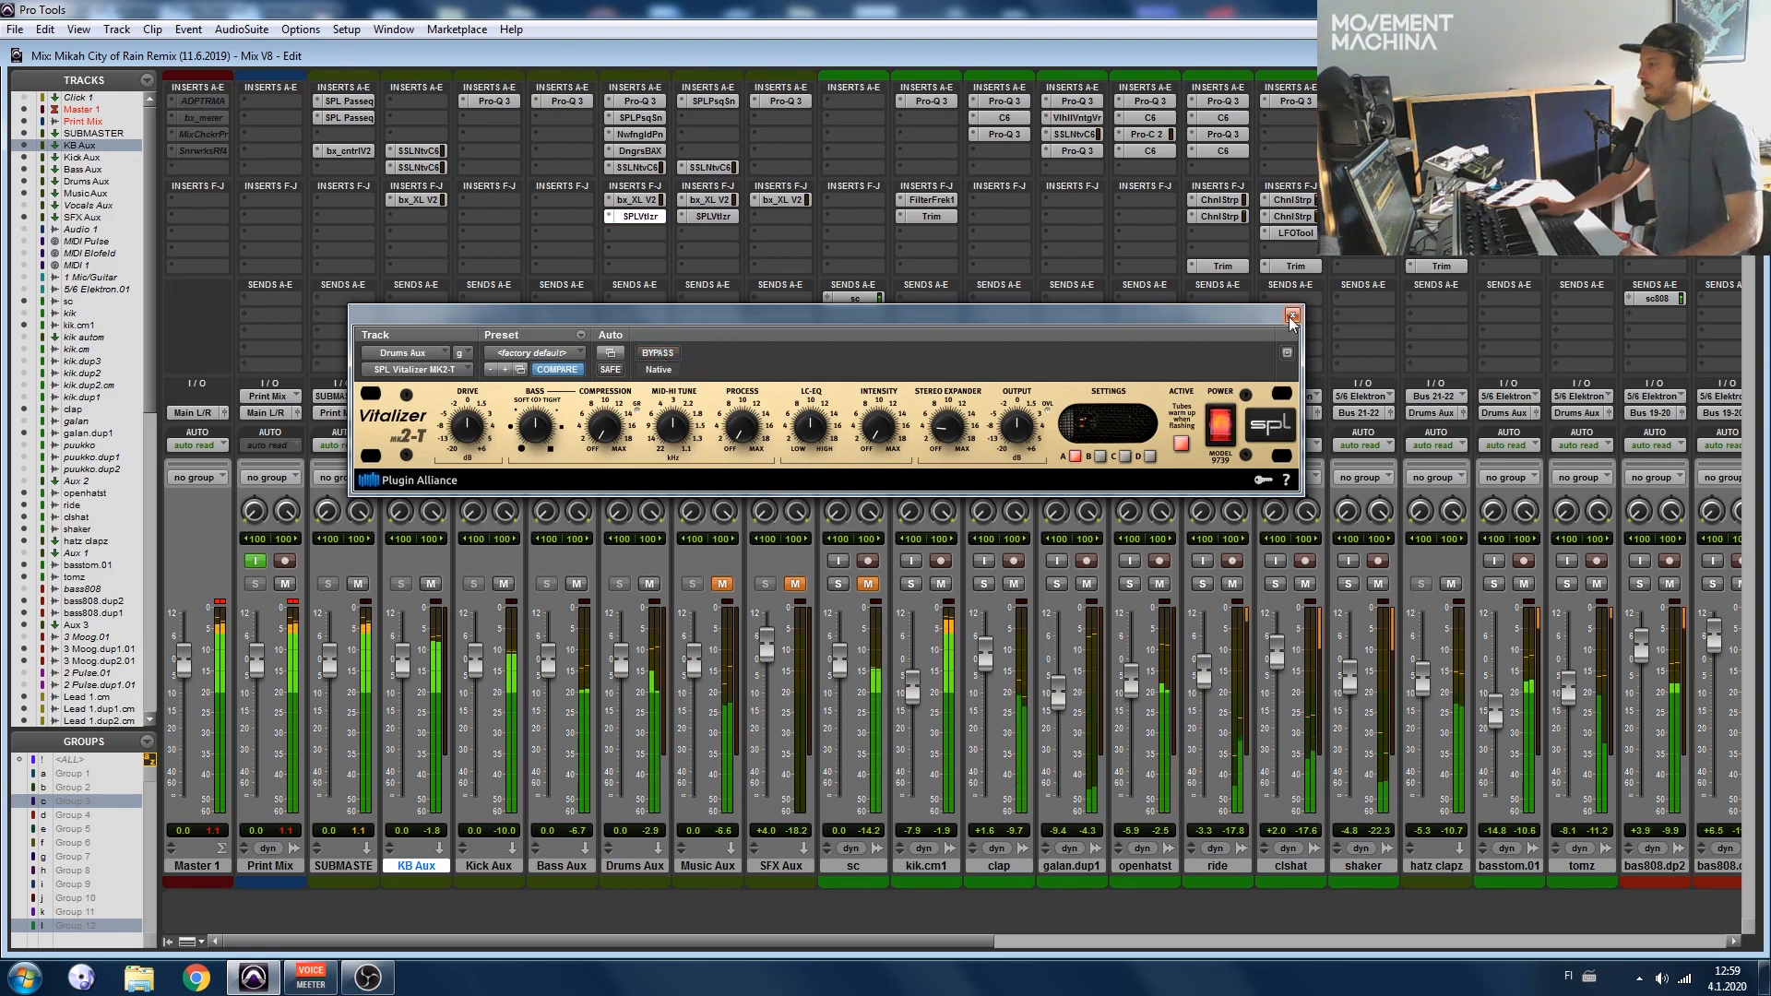
{"action": "left_click", "coordinate": [1293, 317]}
Step: Isolate Music Aux by muting Drums Aux and KB Aux, and bypass its SPL Passeq, SSL Channel Strip, bx_XL V2 and Vitalizer inserts
{"action": "left_click", "coordinate": [649, 584]}
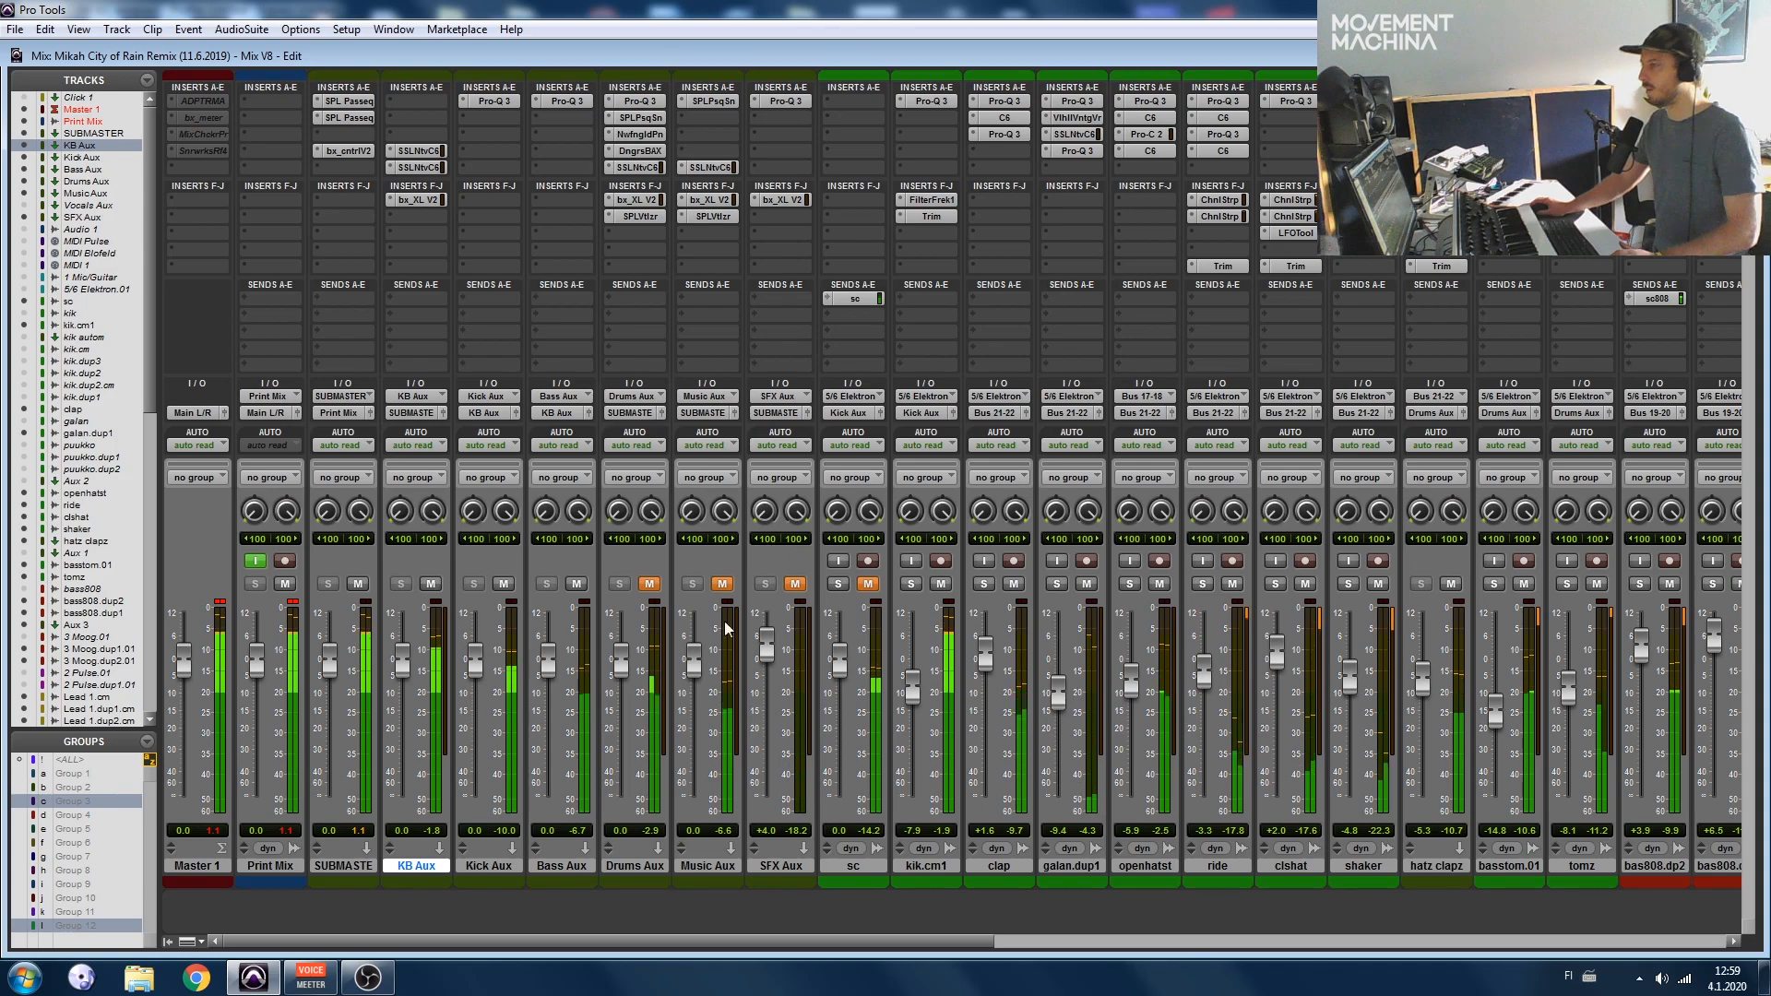
{"action": "left_click", "coordinate": [431, 585]}
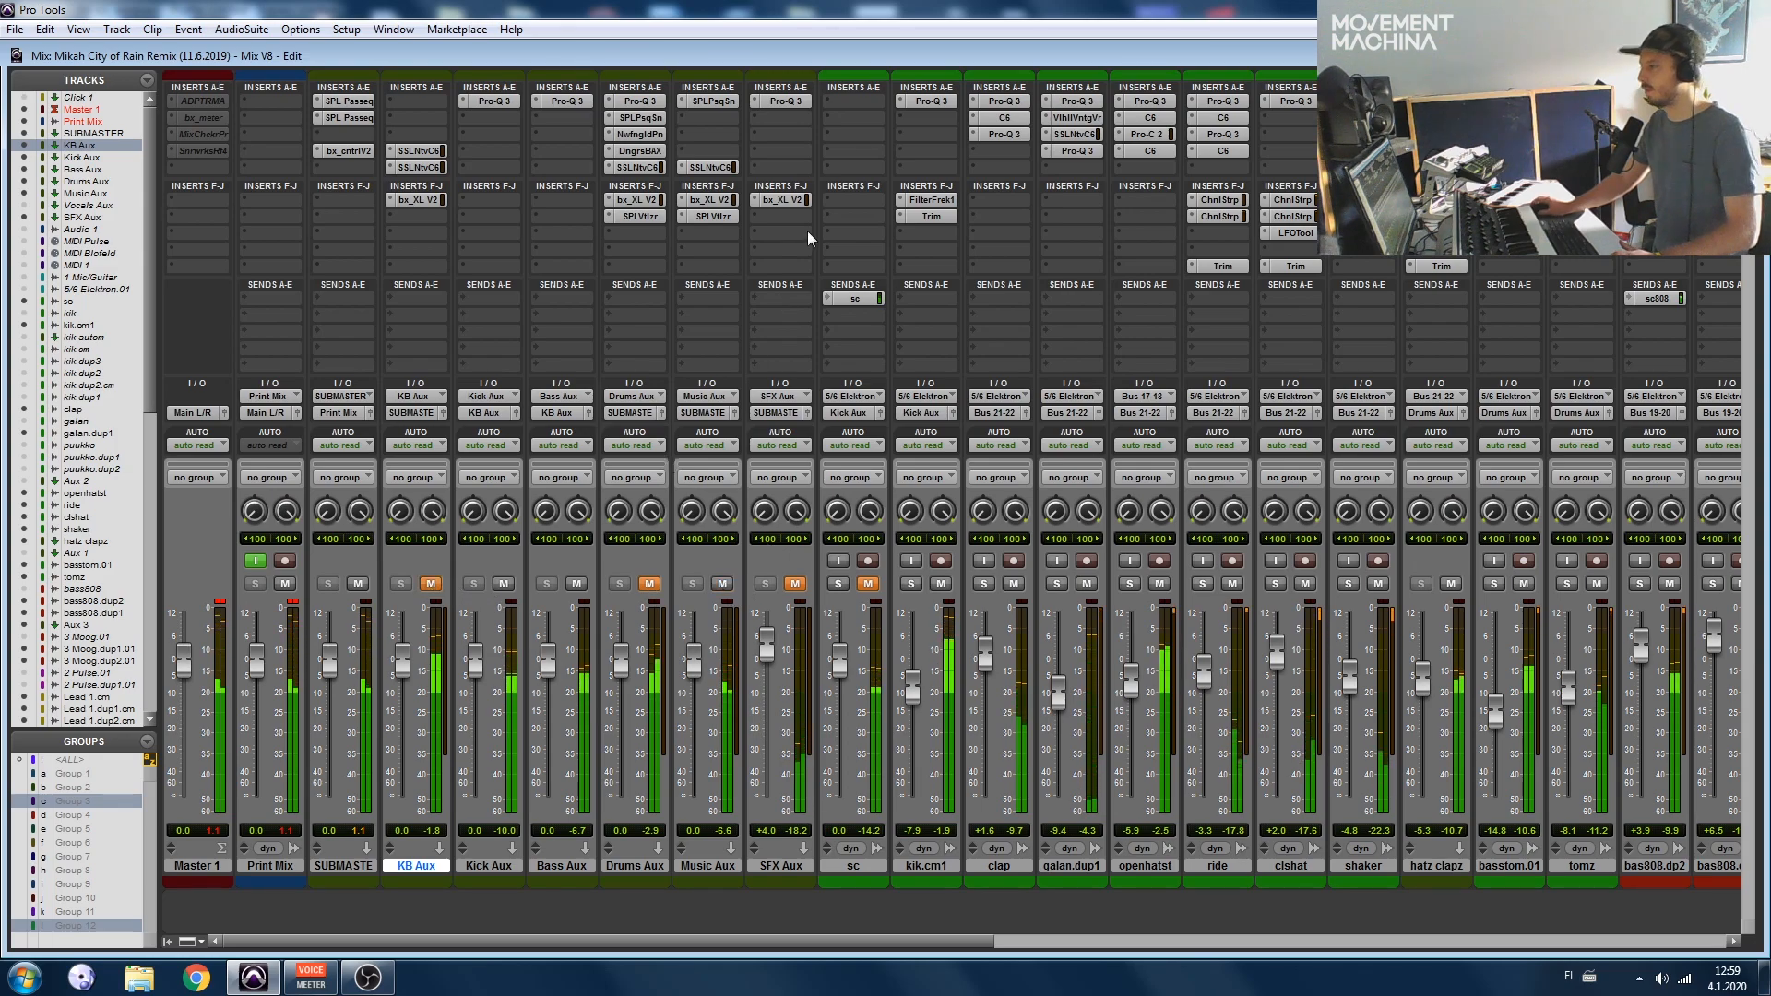
{"action": "left_click", "coordinate": [716, 217], "text": "ctrl"}
{"action": "left_click", "coordinate": [717, 201], "text": "ctrl"}
{"action": "left_click", "coordinate": [713, 167], "text": "ctrl"}
{"action": "left_click", "coordinate": [720, 101], "text": "ctrl"}
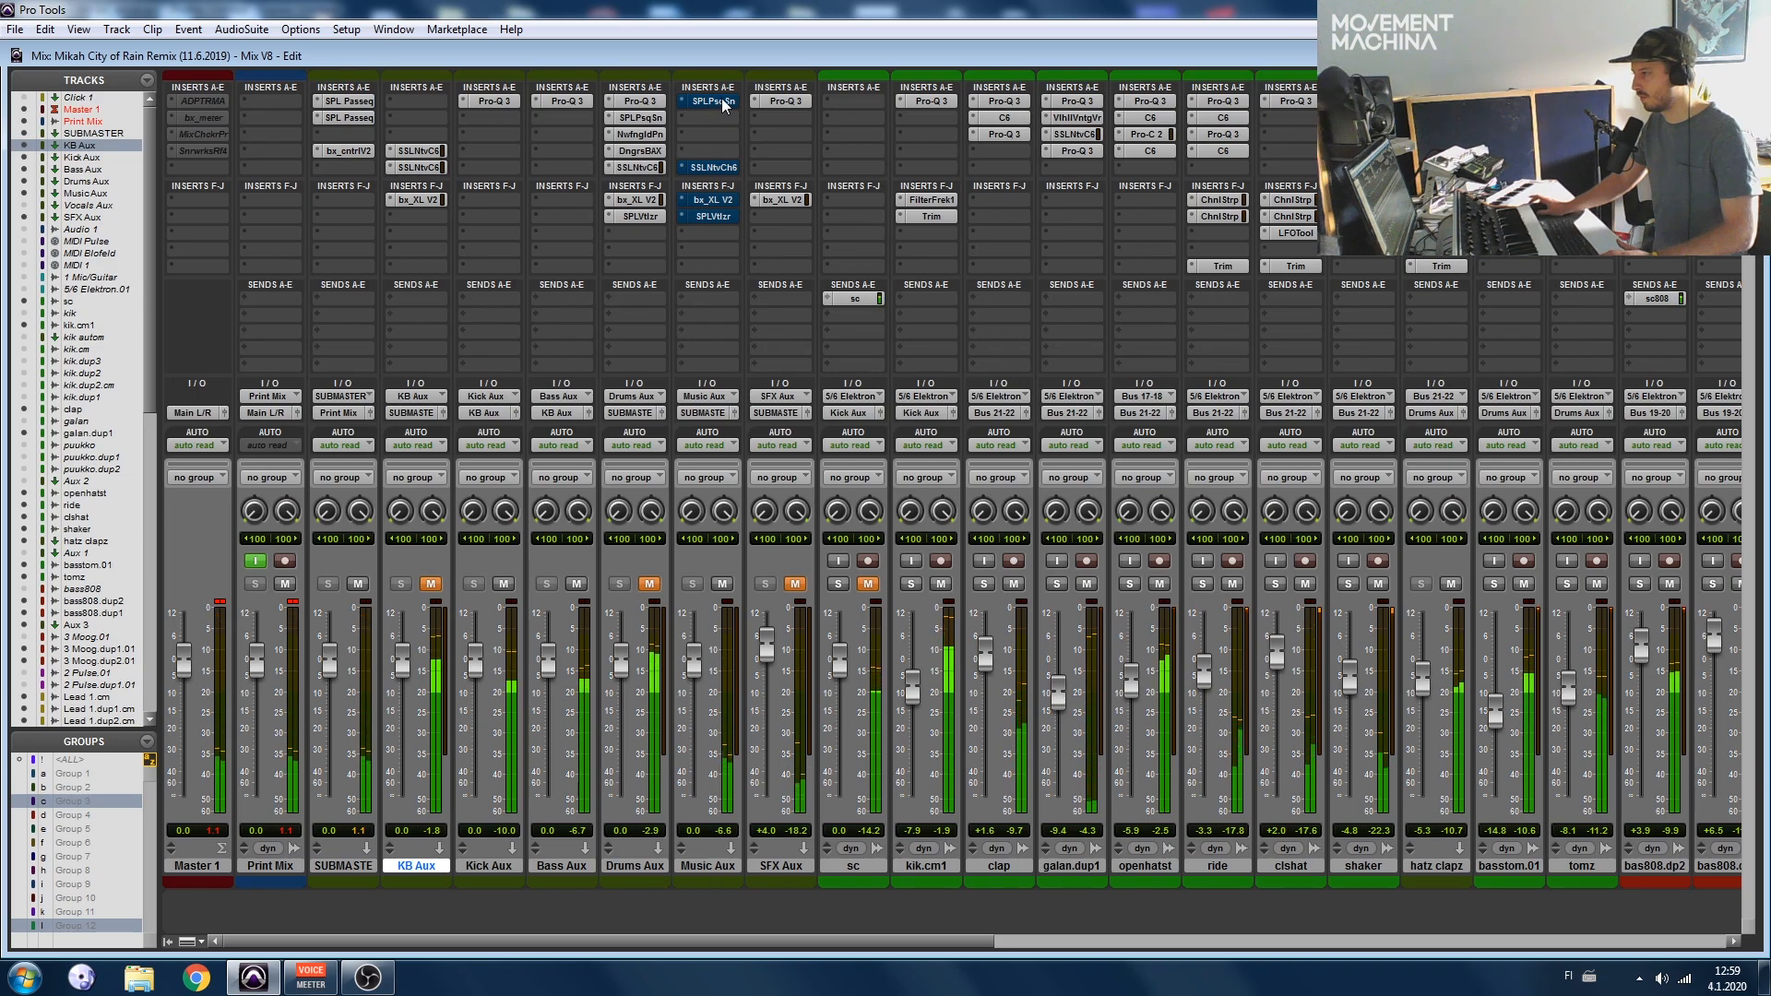
Step: Restart playback in the Edit window from shortly before the drop marker
{"action": "key", "text": "ctrl+equal"}
{"action": "scroll", "coordinate": [897, 222], "scroll_direction": "down", "scroll_amount": 3}
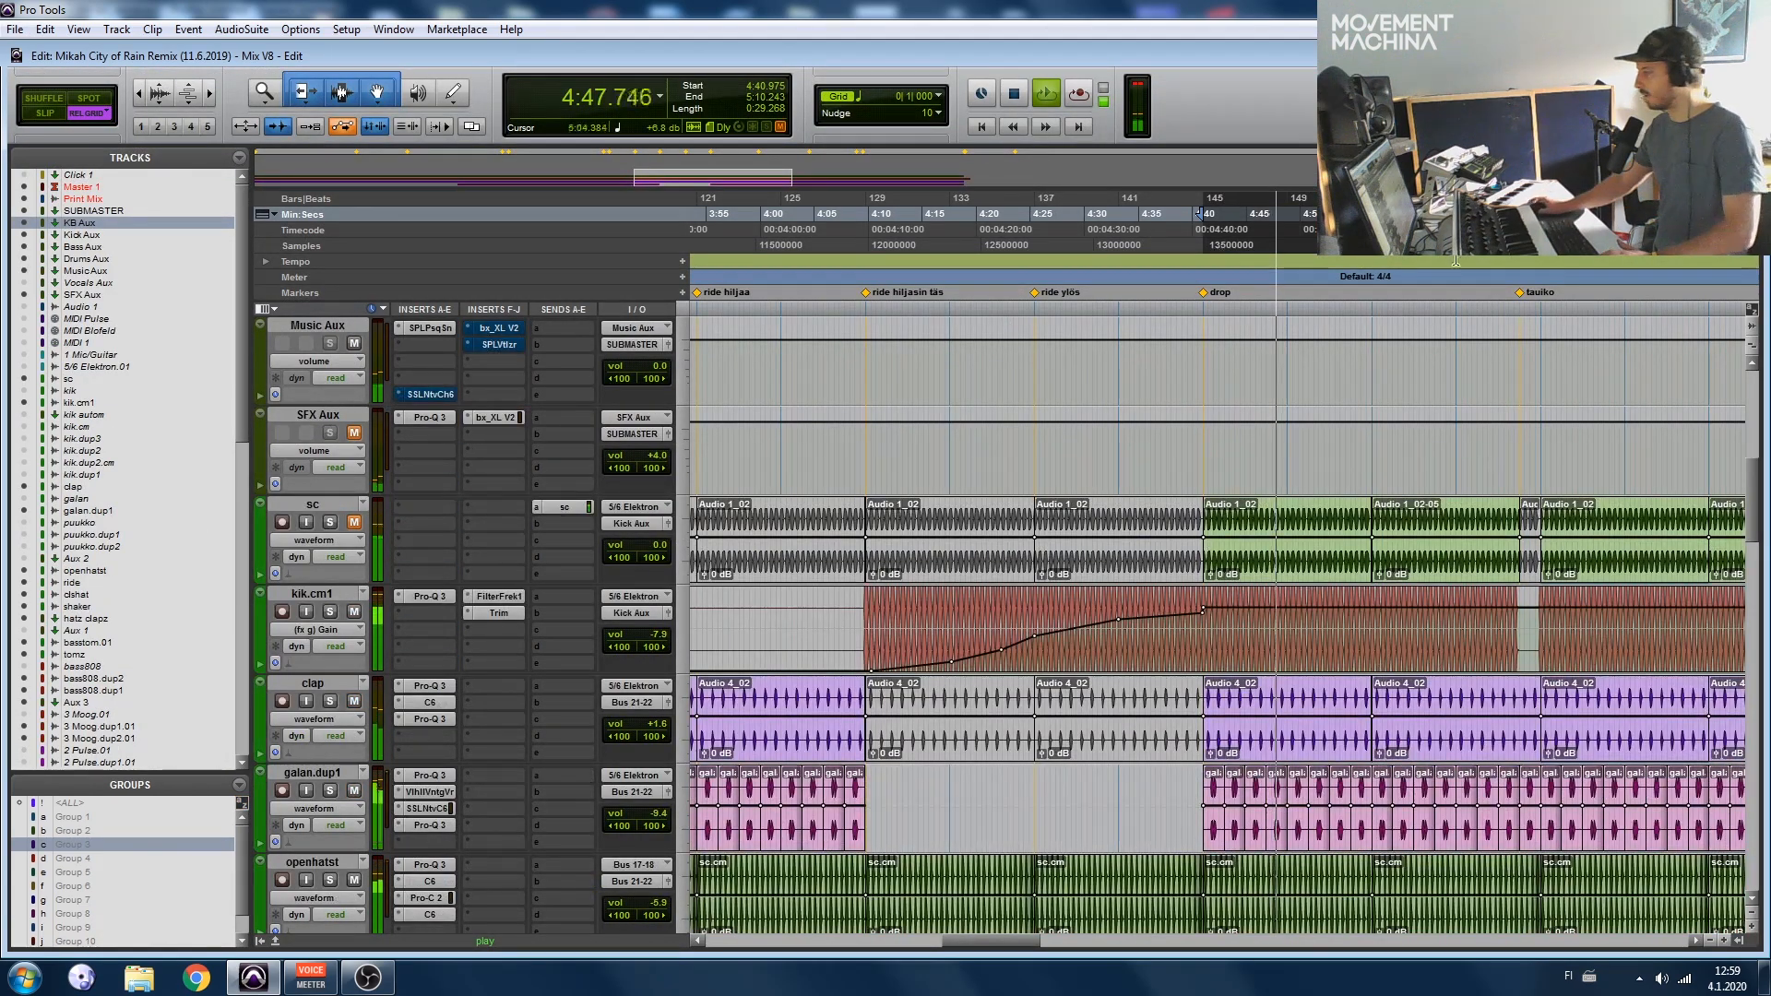
{"action": "left_click_drag", "start_coordinate": [1754, 578], "coordinate": [1754, 781]}
{"action": "key", "text": "r"}
{"action": "scroll", "coordinate": [1002, 660], "scroll_direction": "left", "scroll_amount": 3}
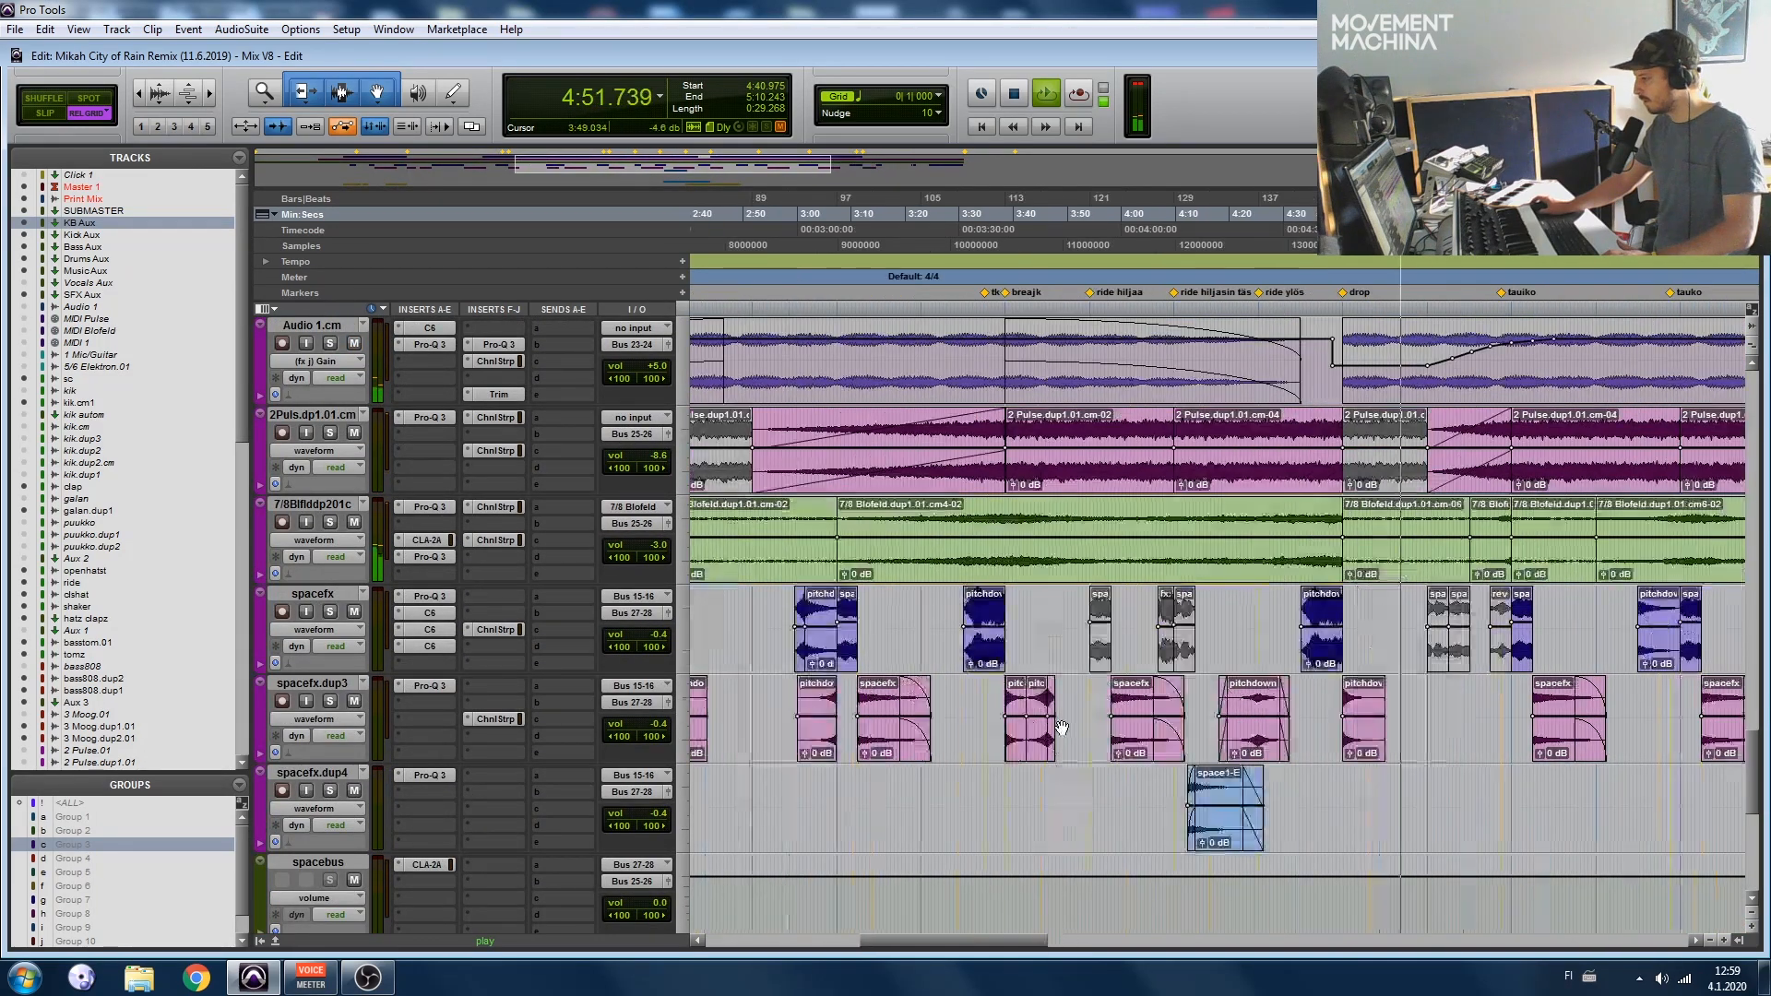
{"action": "key", "text": "space"}
{"action": "left_click", "coordinate": [1307, 693]}
{"action": "key", "text": "space"}
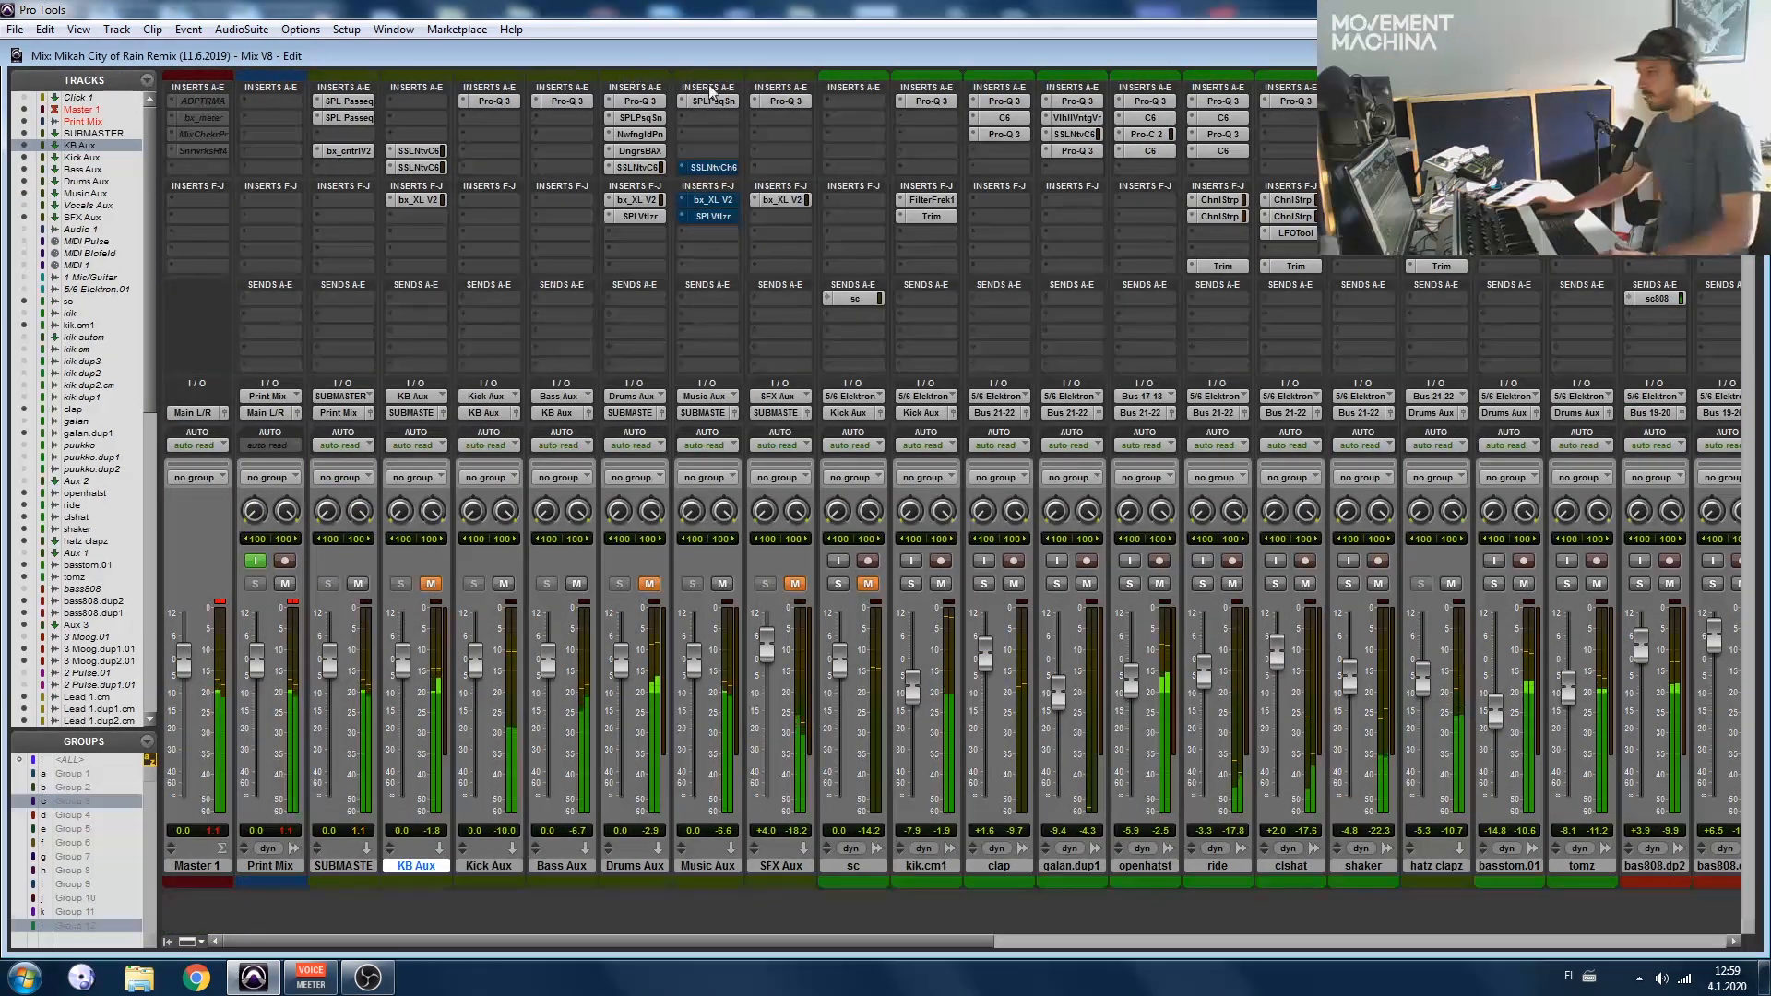
Step: Open the SPL Passeq and the SSL Channel Strip on Music Aux out of bypass for review, closing each window
{"action": "left_click", "coordinate": [707, 101]}
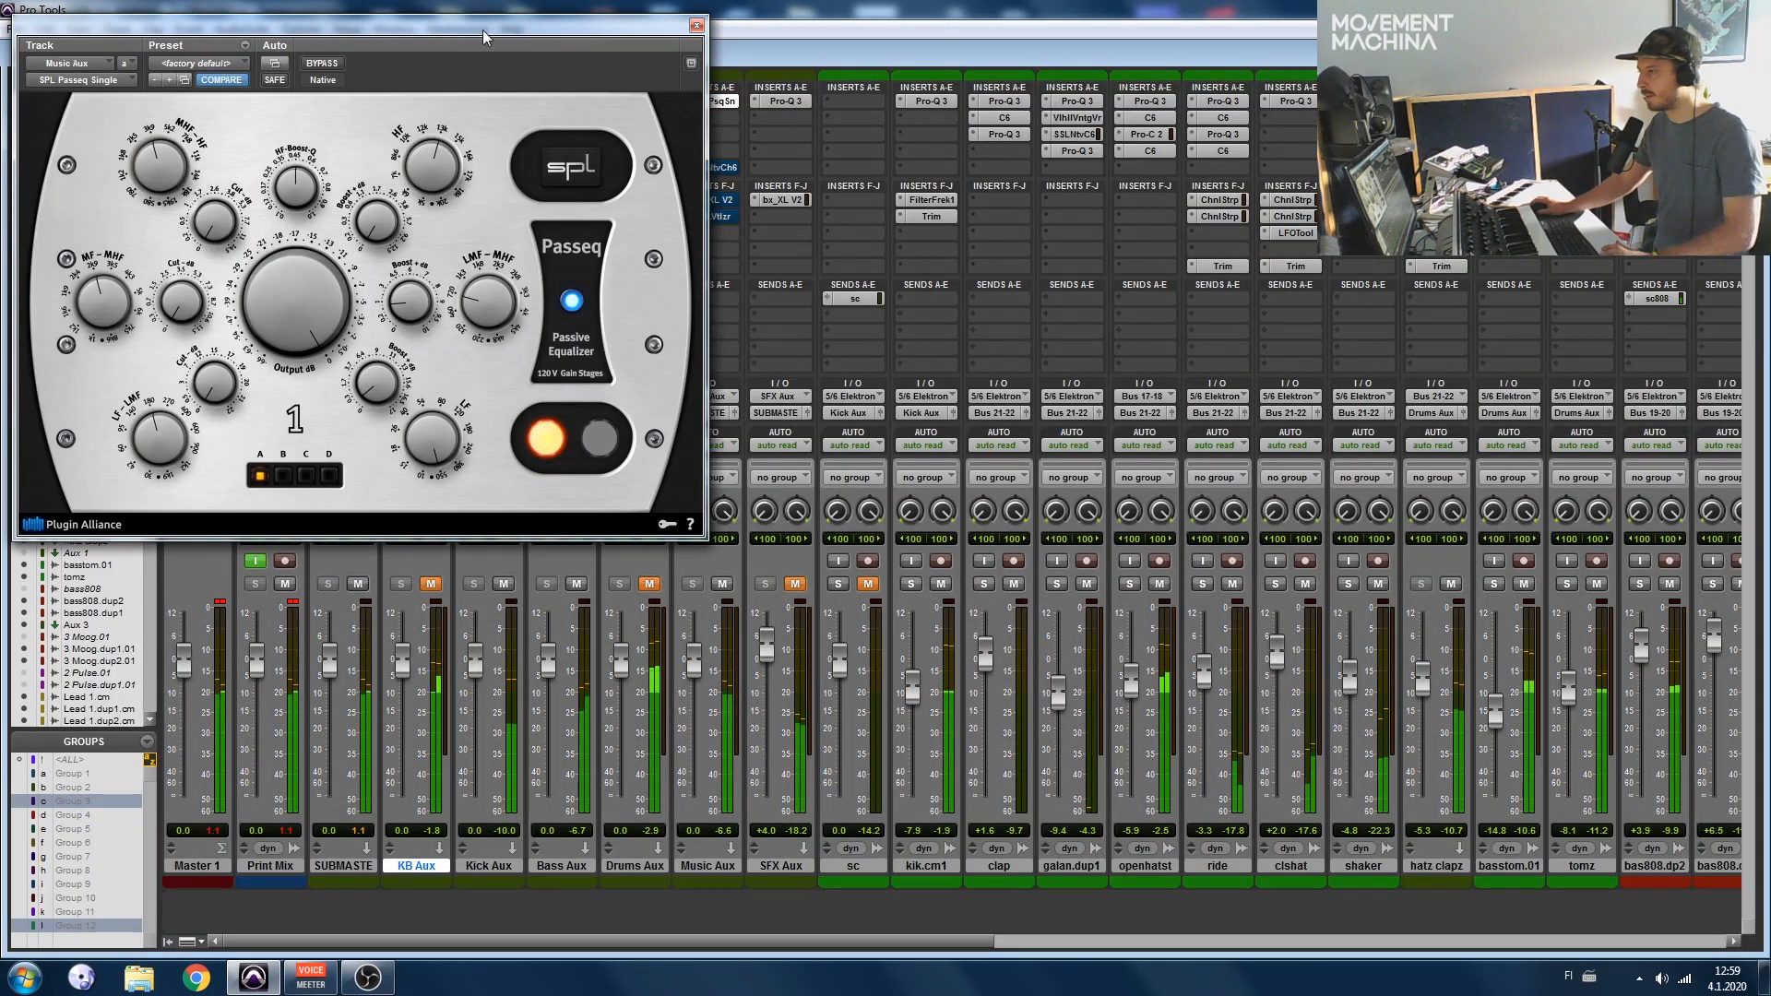
{"action": "left_click_drag", "start_coordinate": [480, 27], "coordinate": [947, 163]}
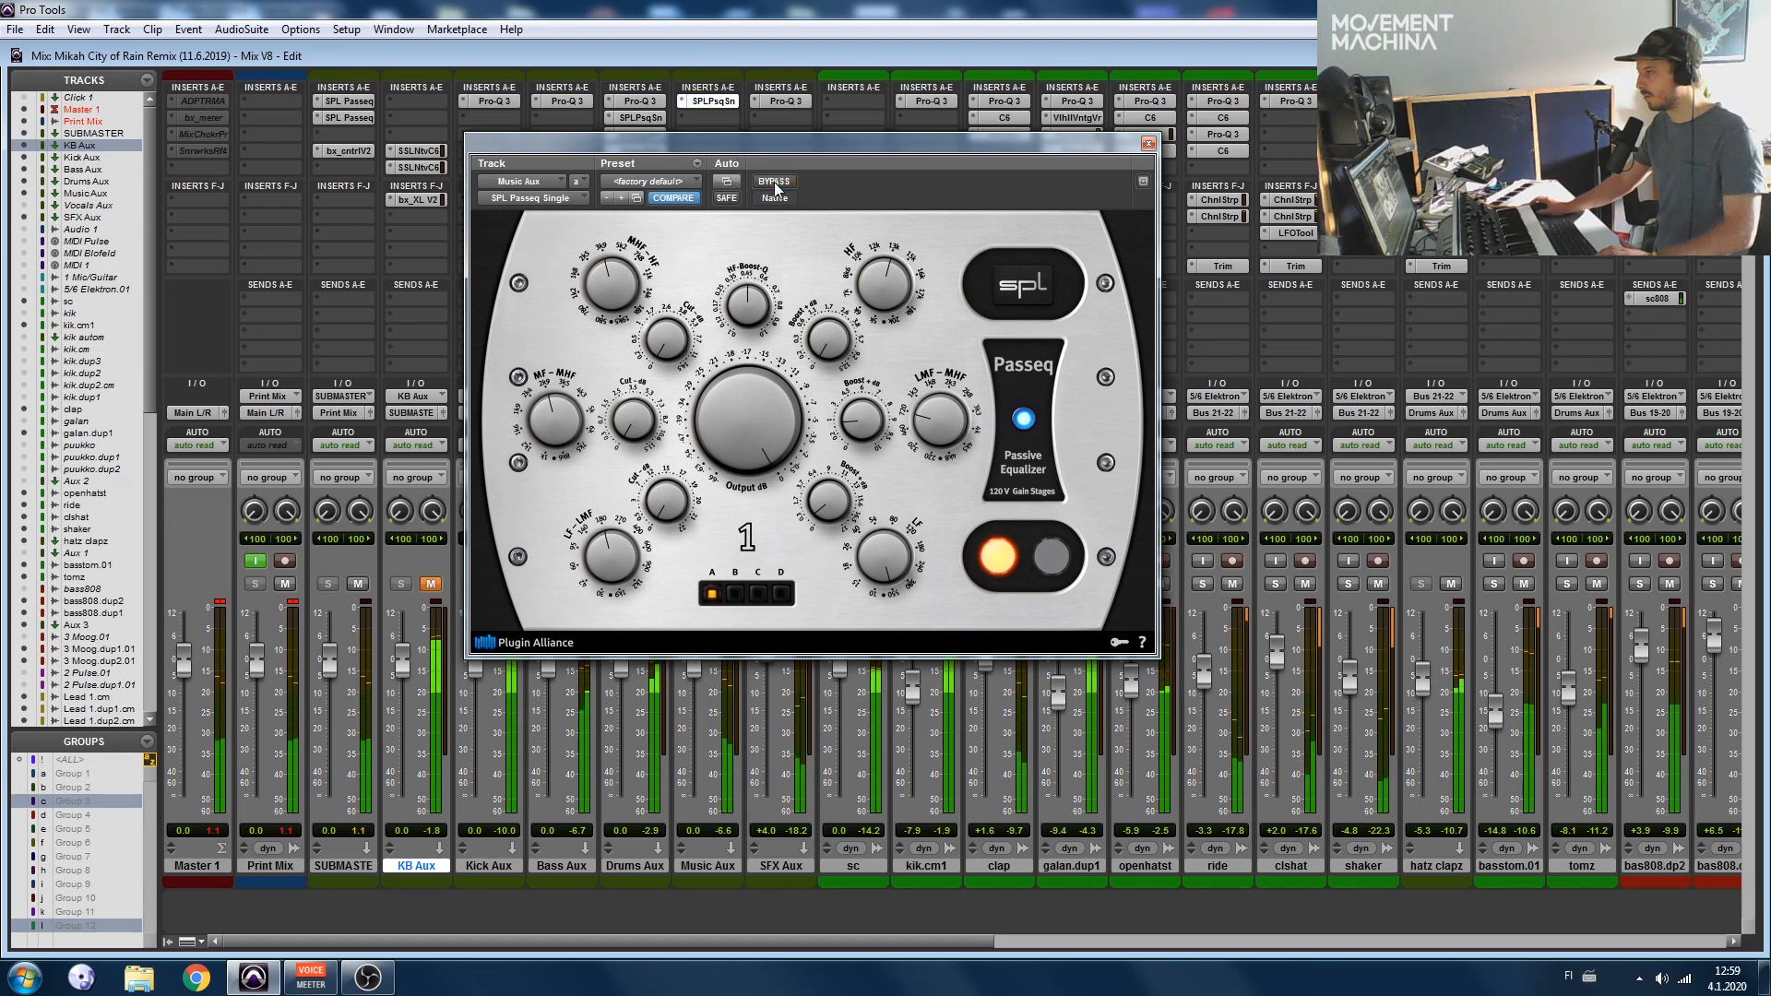
{"action": "left_click", "coordinate": [1148, 144]}
{"action": "left_click", "coordinate": [714, 170]}
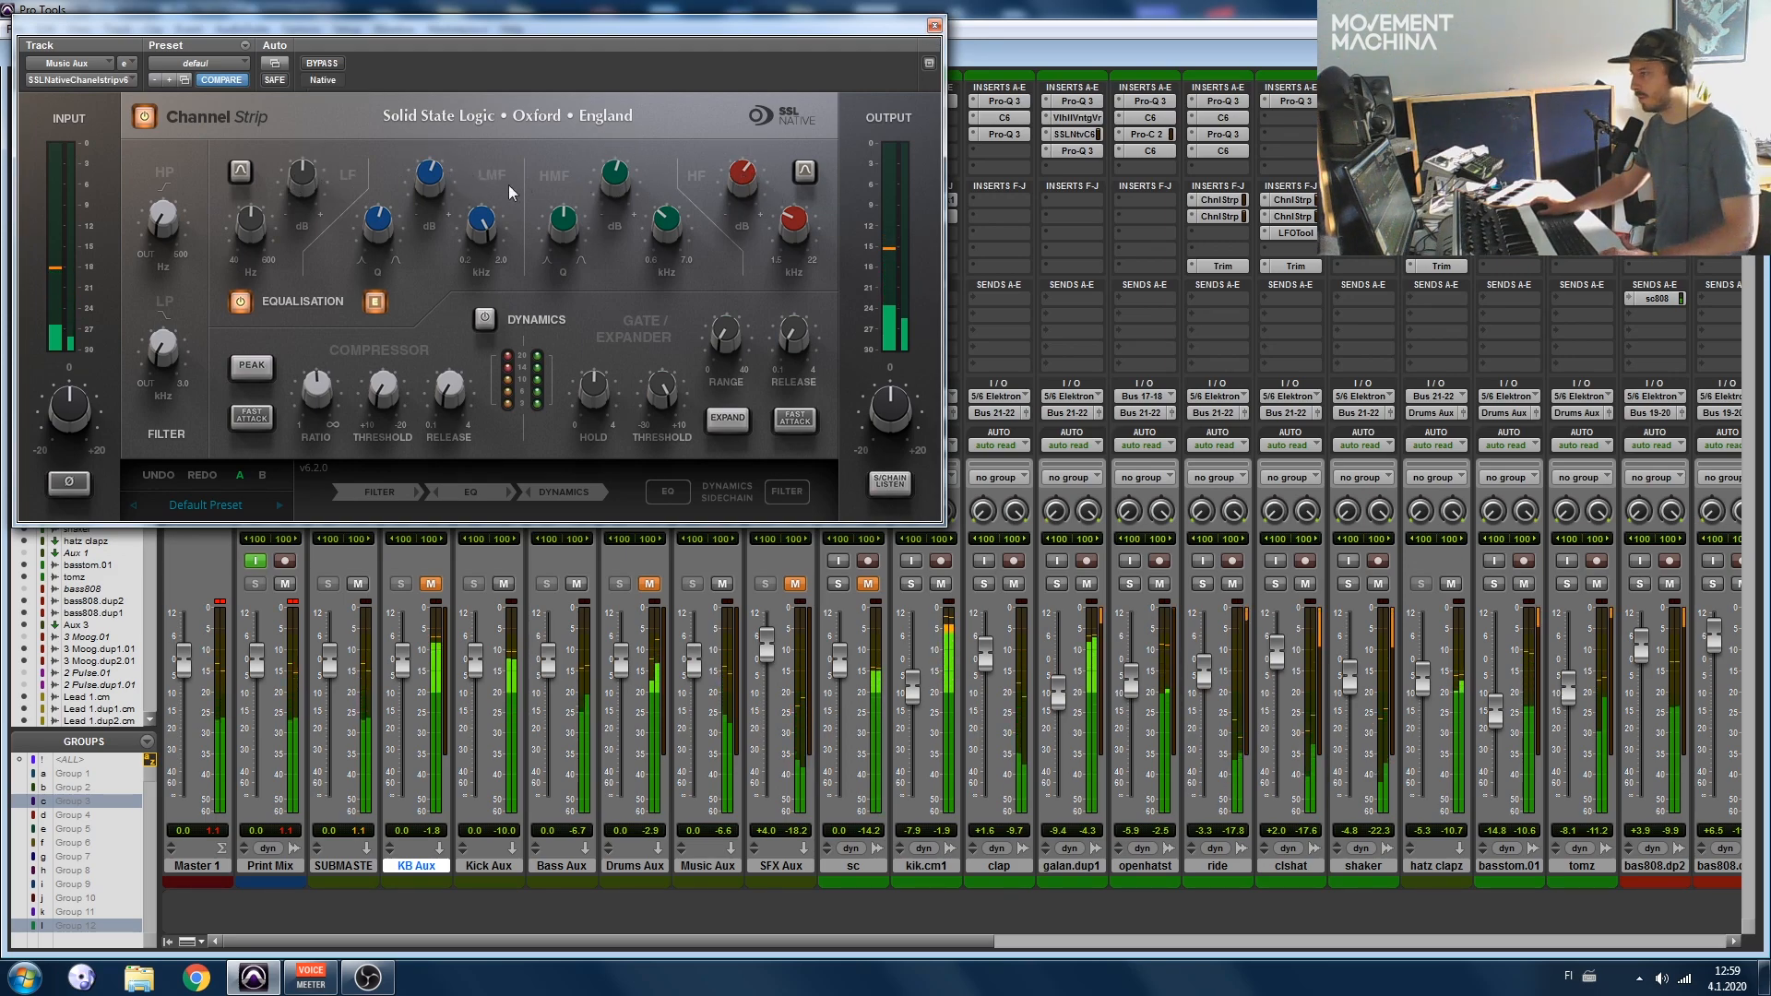
{"action": "left_click", "coordinate": [936, 26]}
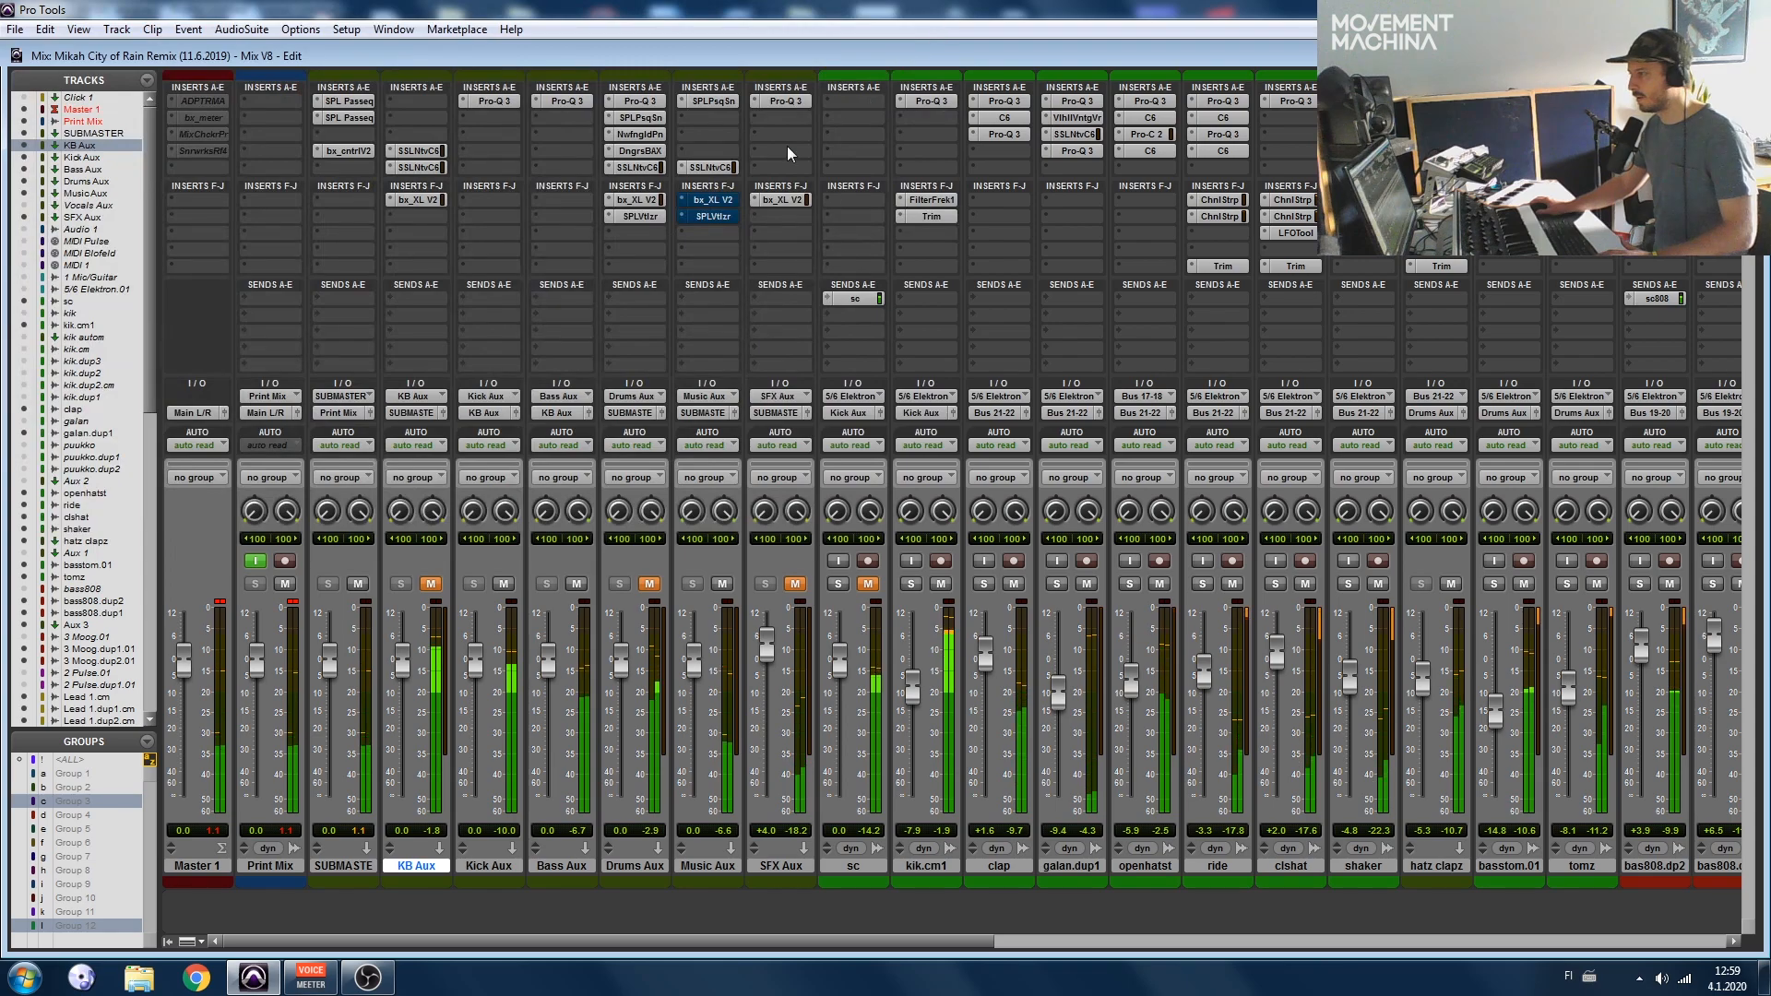
Step: Compare Music Aux with the bx_XL V2 limiter bypassed and active, and review the Vitalizer out of bypass, closing both windows
{"action": "left_click", "coordinate": [723, 206]}
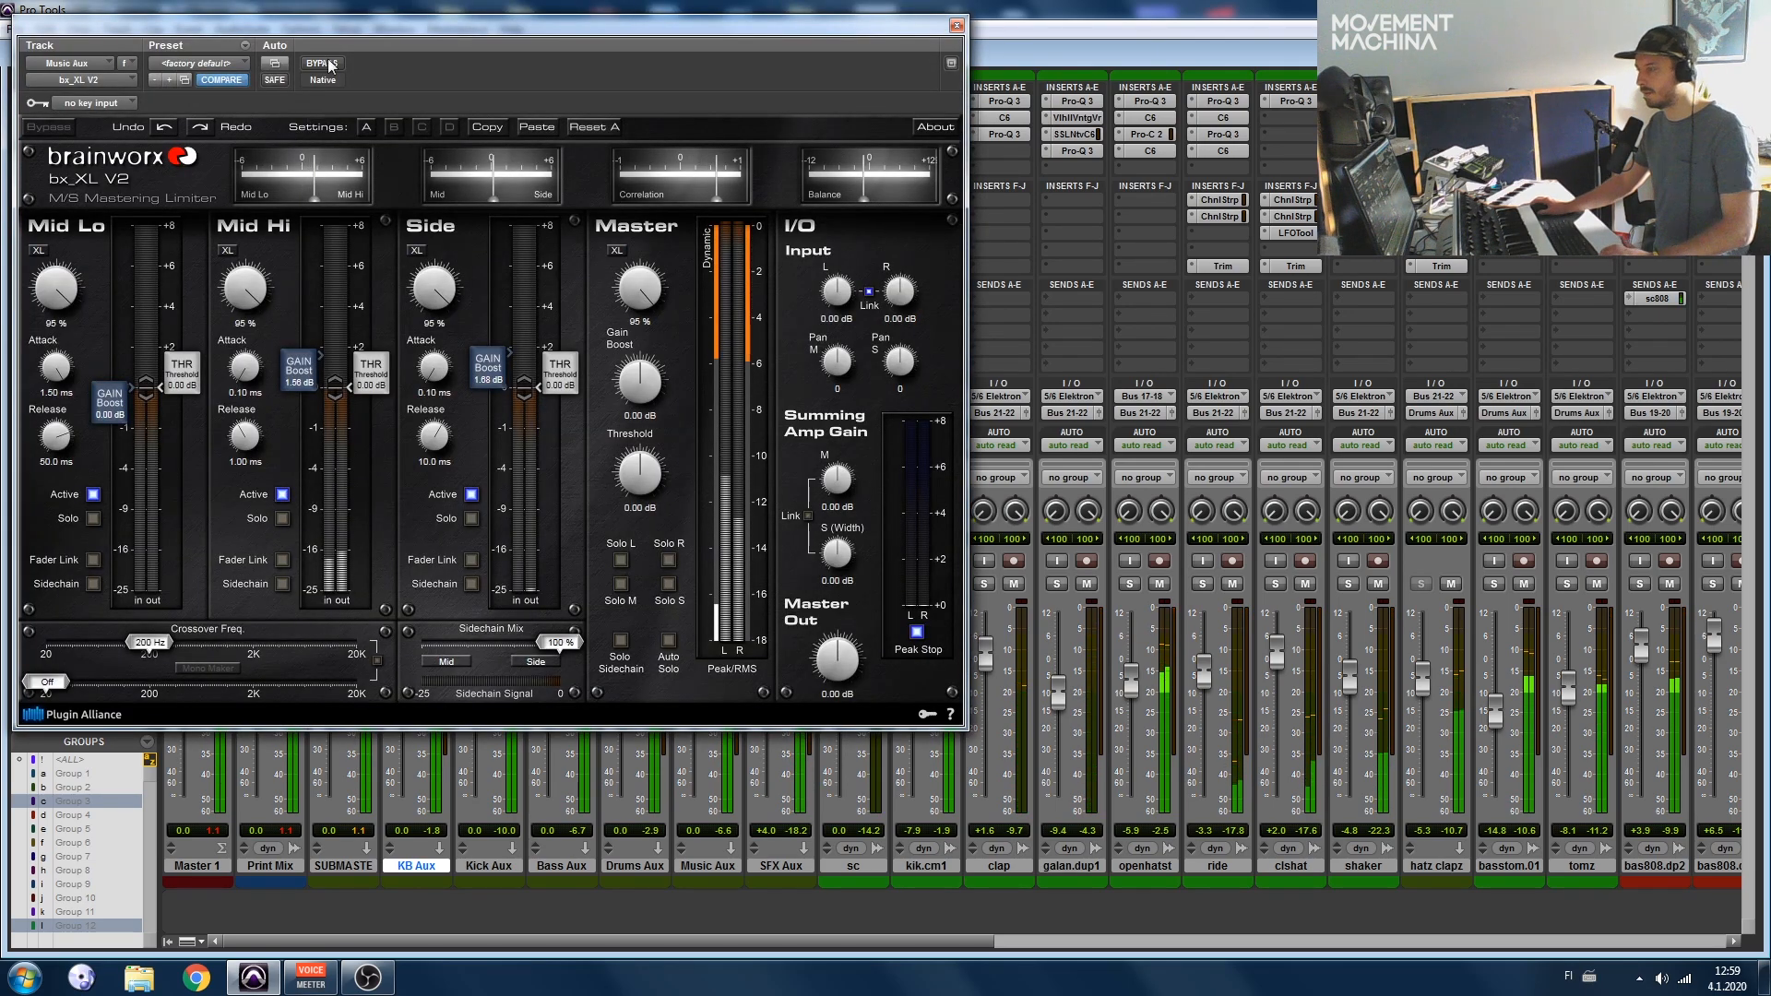
{"action": "left_click_drag", "start_coordinate": [632, 26], "coordinate": [935, 77]}
{"action": "left_click", "coordinate": [624, 115]}
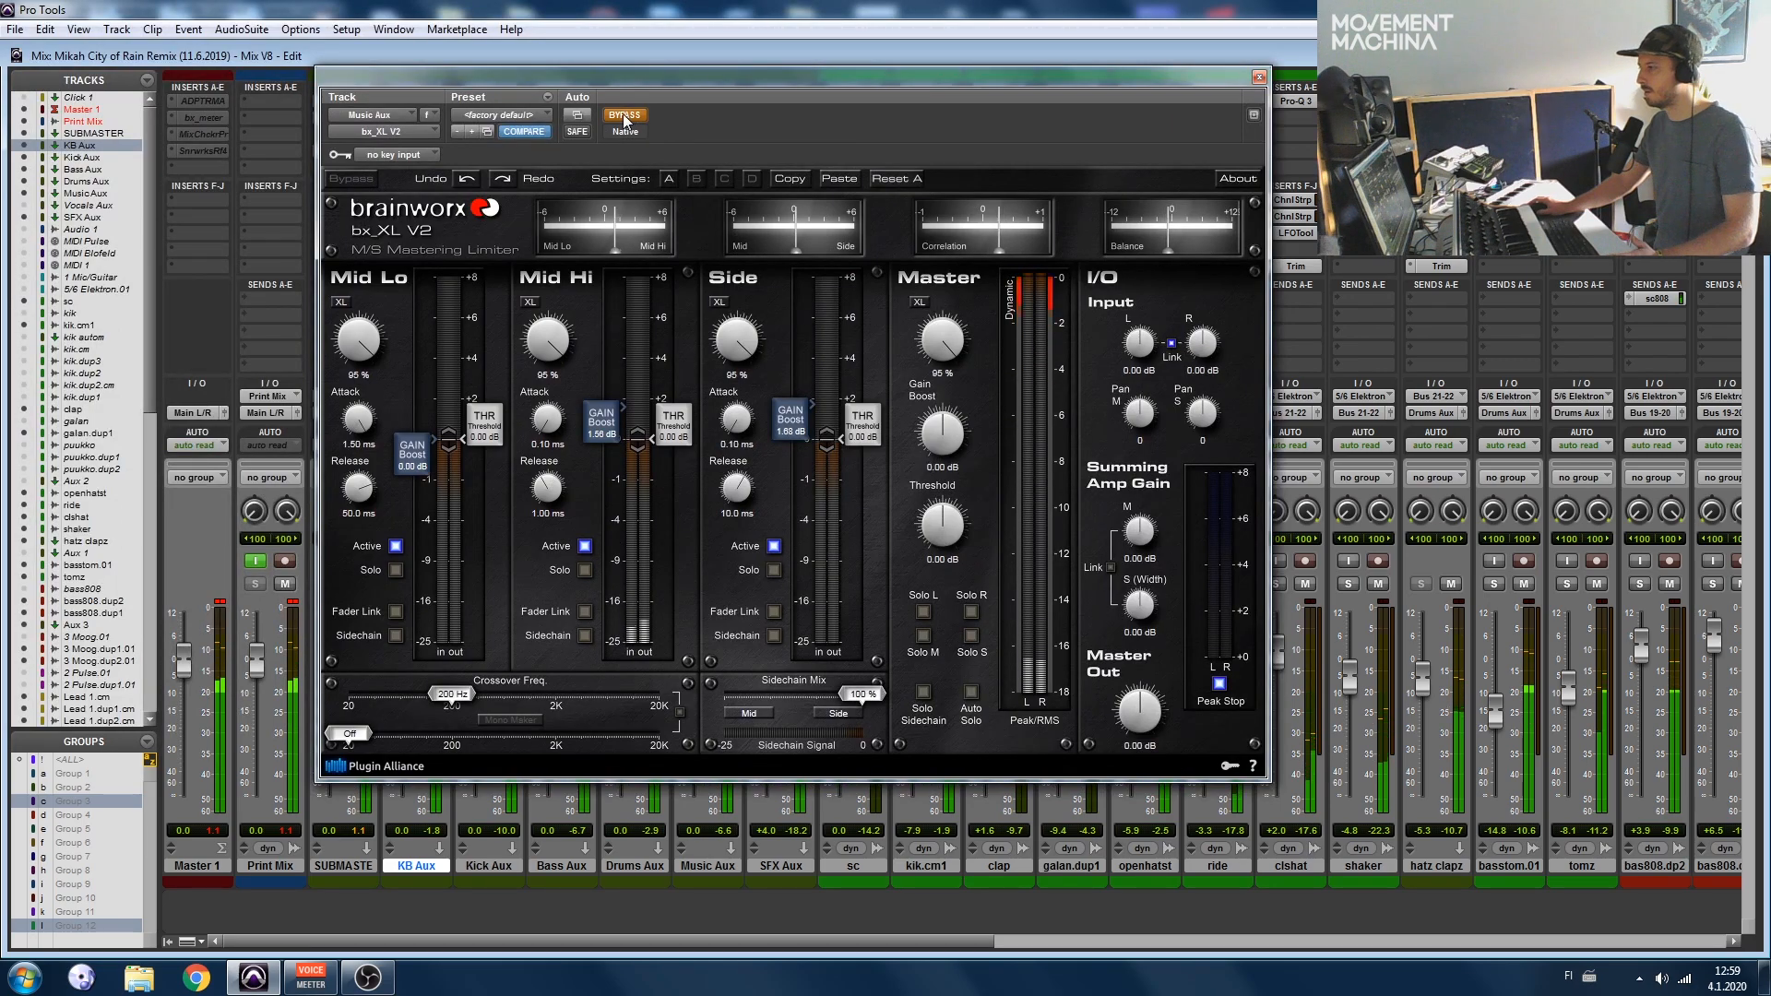
{"action": "left_click", "coordinate": [624, 116]}
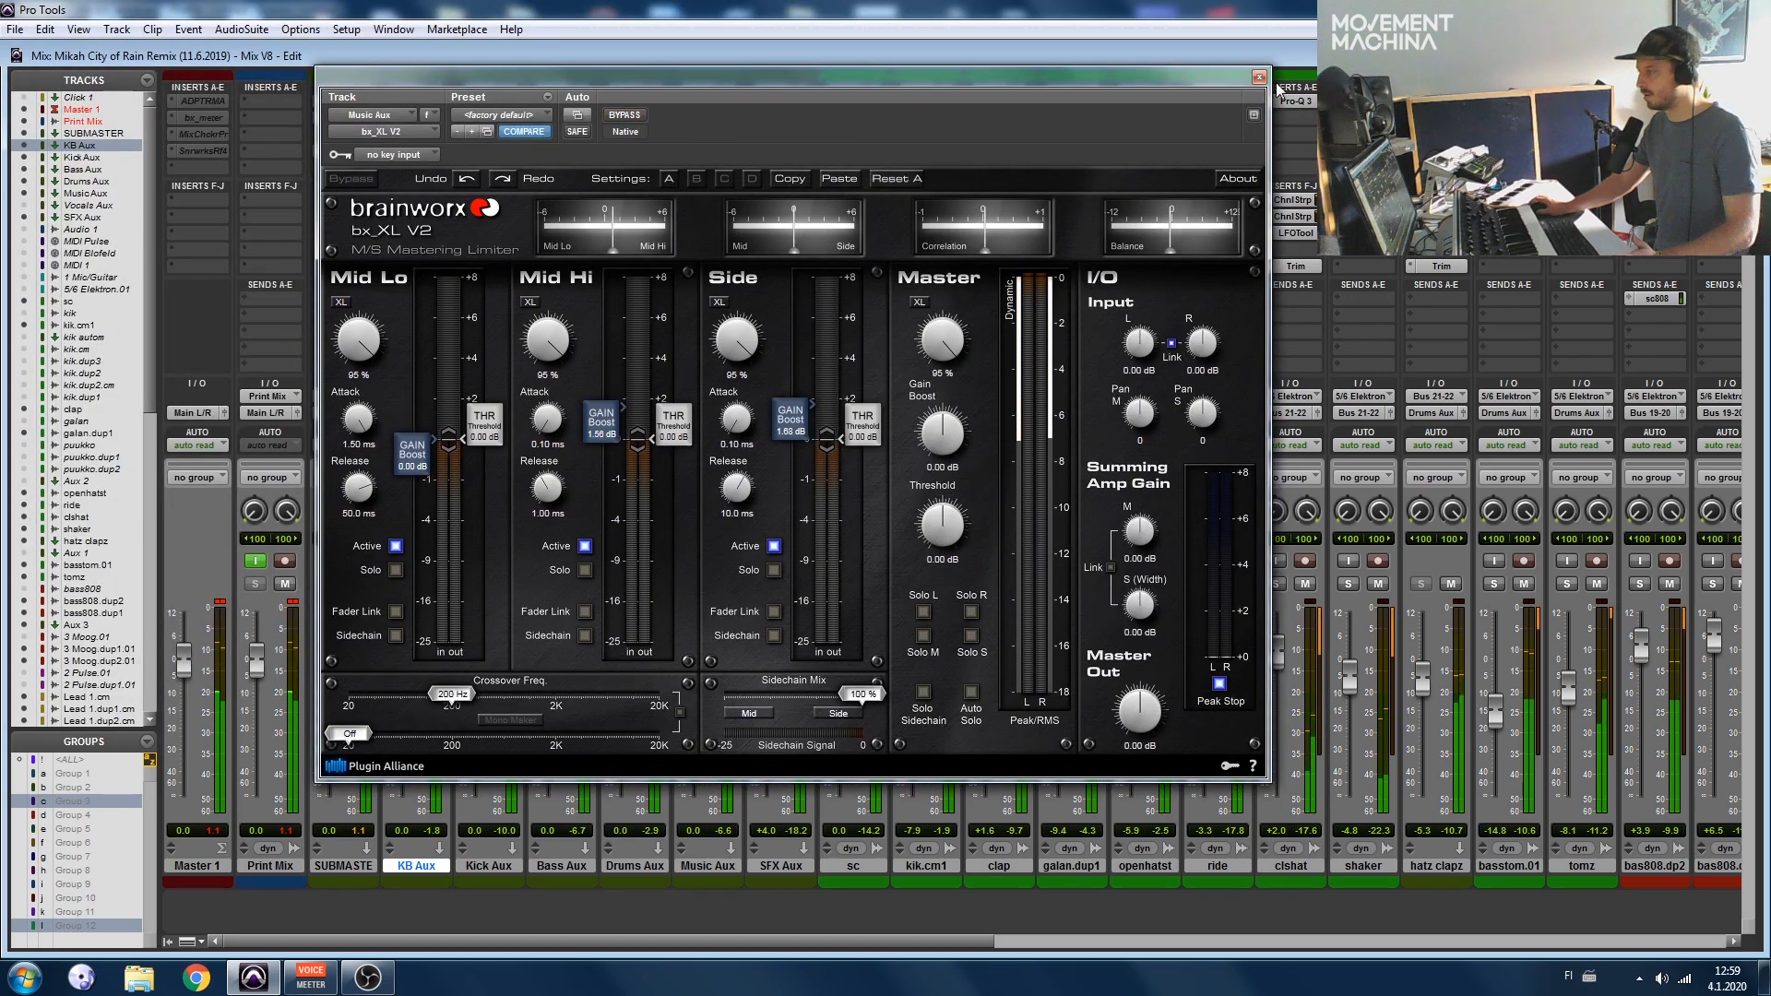
{"action": "left_click", "coordinate": [1259, 76]}
{"action": "left_click", "coordinate": [711, 218]}
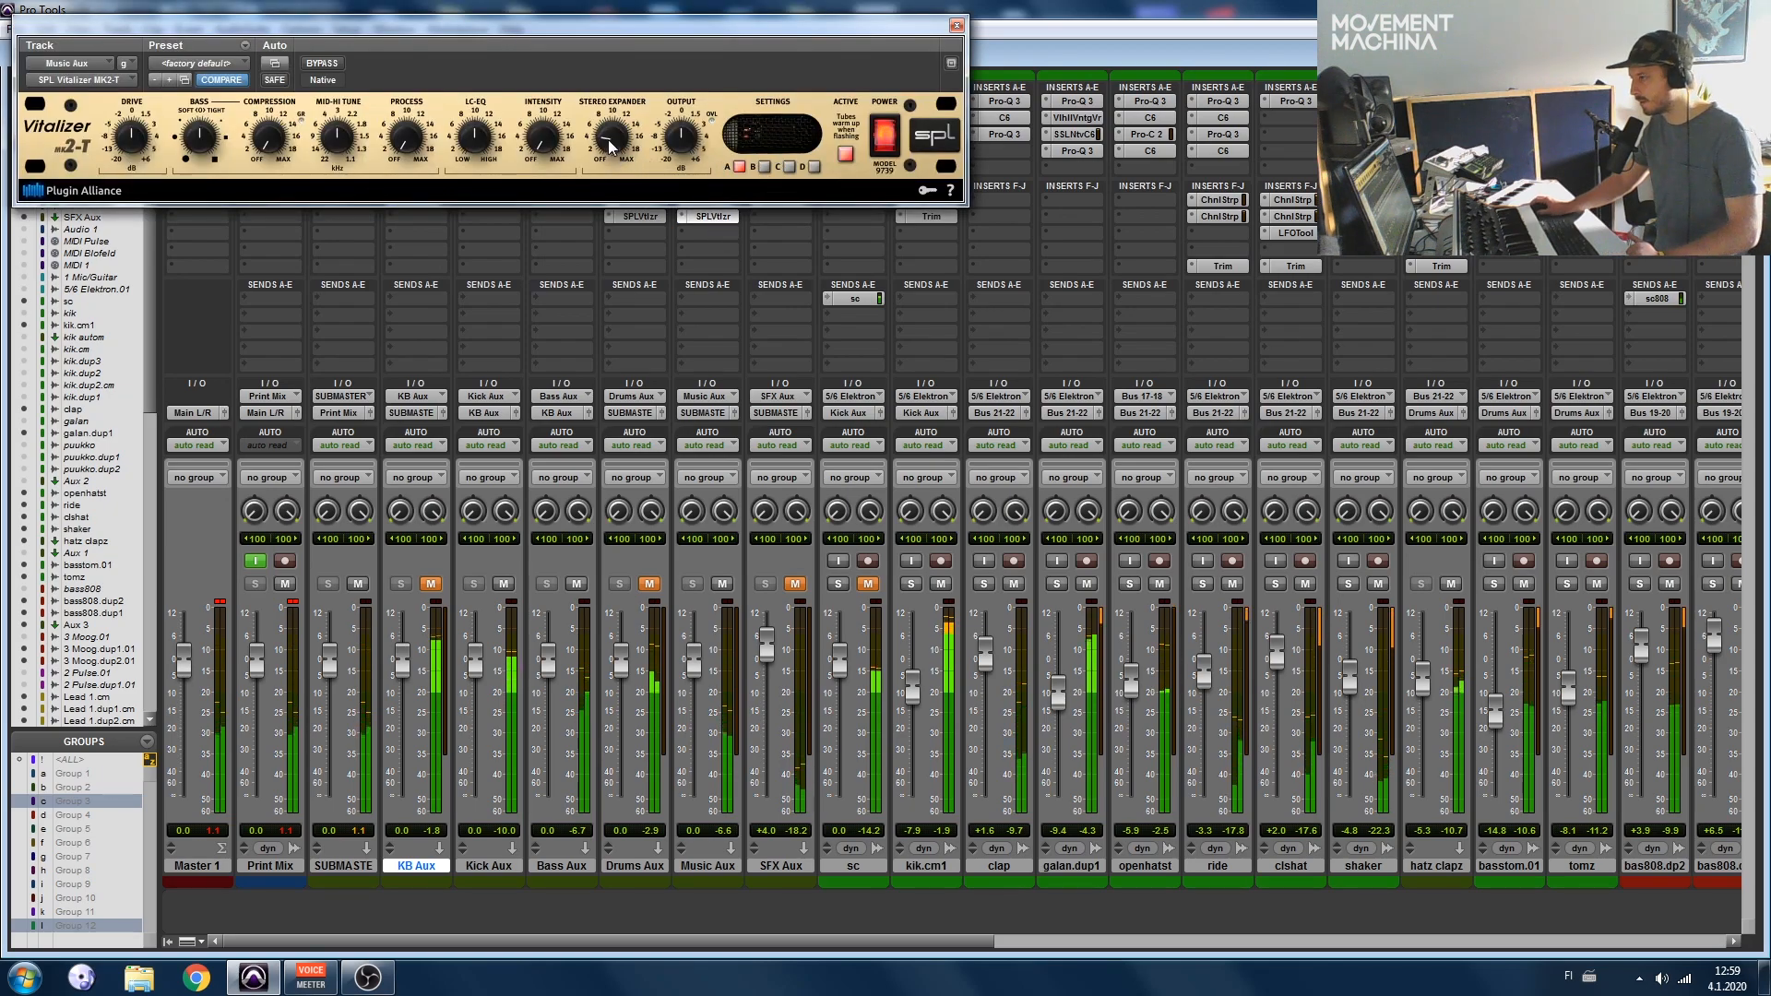
{"action": "left_click", "coordinate": [956, 26]}
Step: Unmute Drums Aux and compare the mix with Music Aux's bx_XL V2 and Vitalizer bypassed and active
{"action": "left_click", "coordinate": [648, 585]}
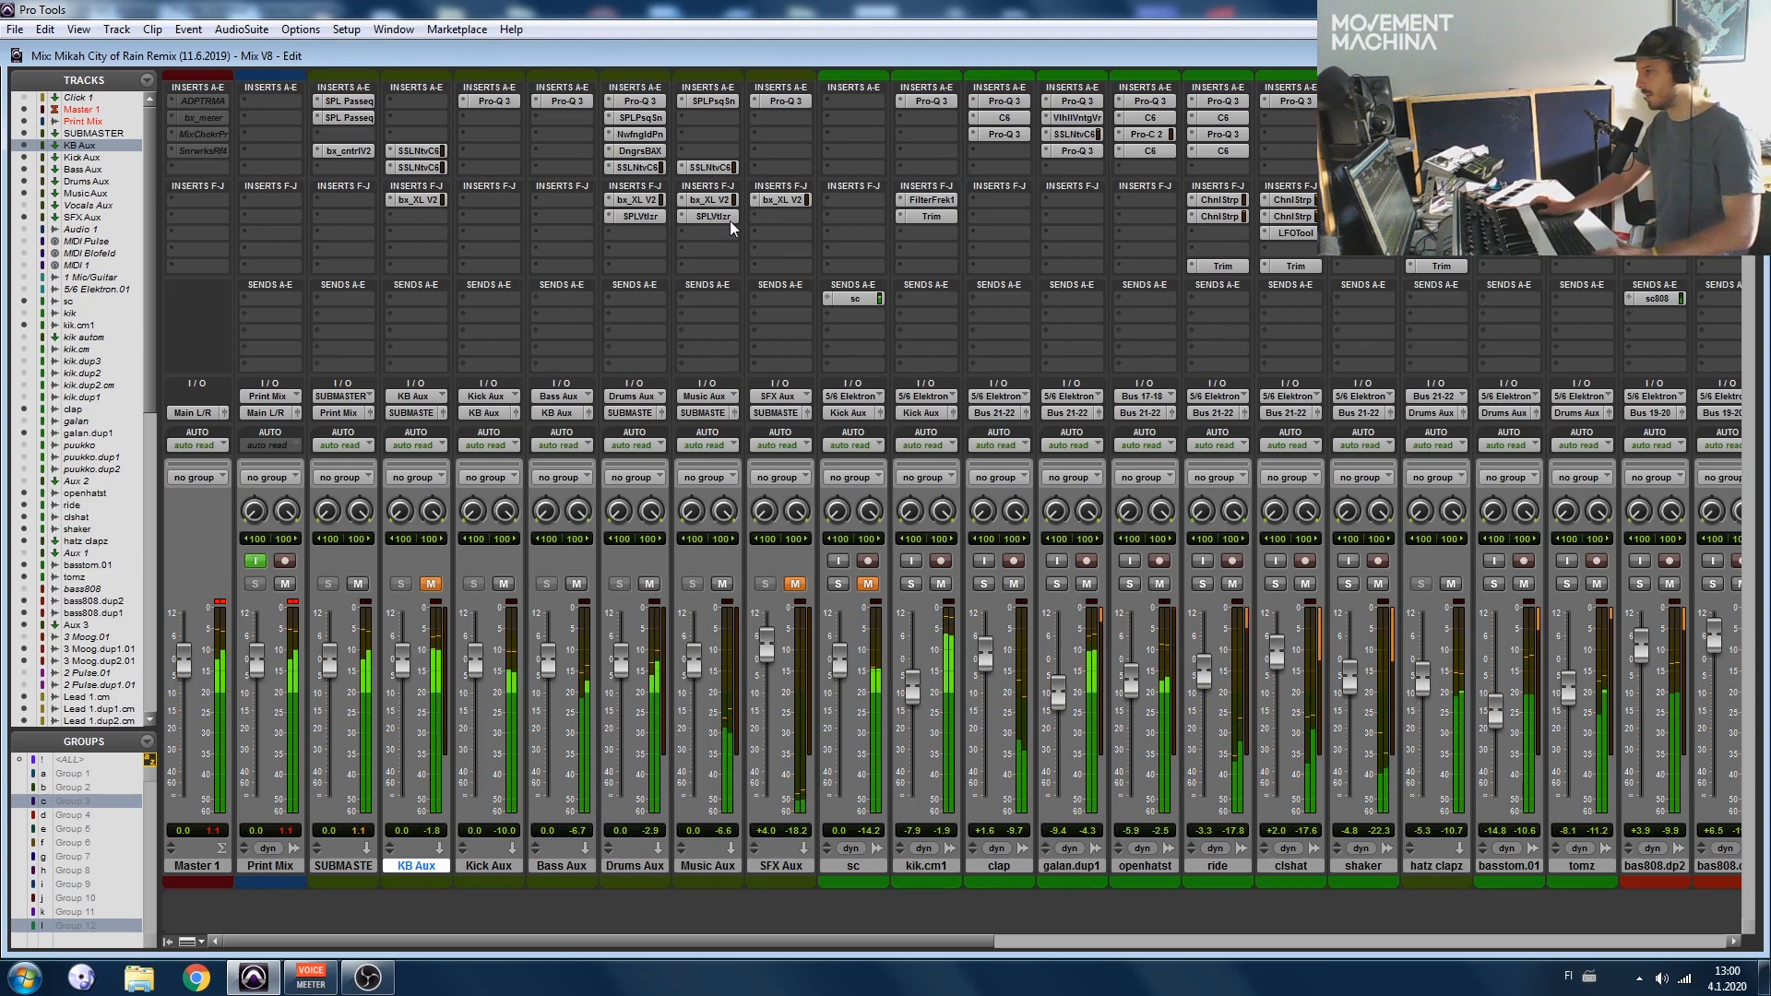
{"action": "left_click_drag", "start_coordinate": [727, 218], "coordinate": [730, 203]}
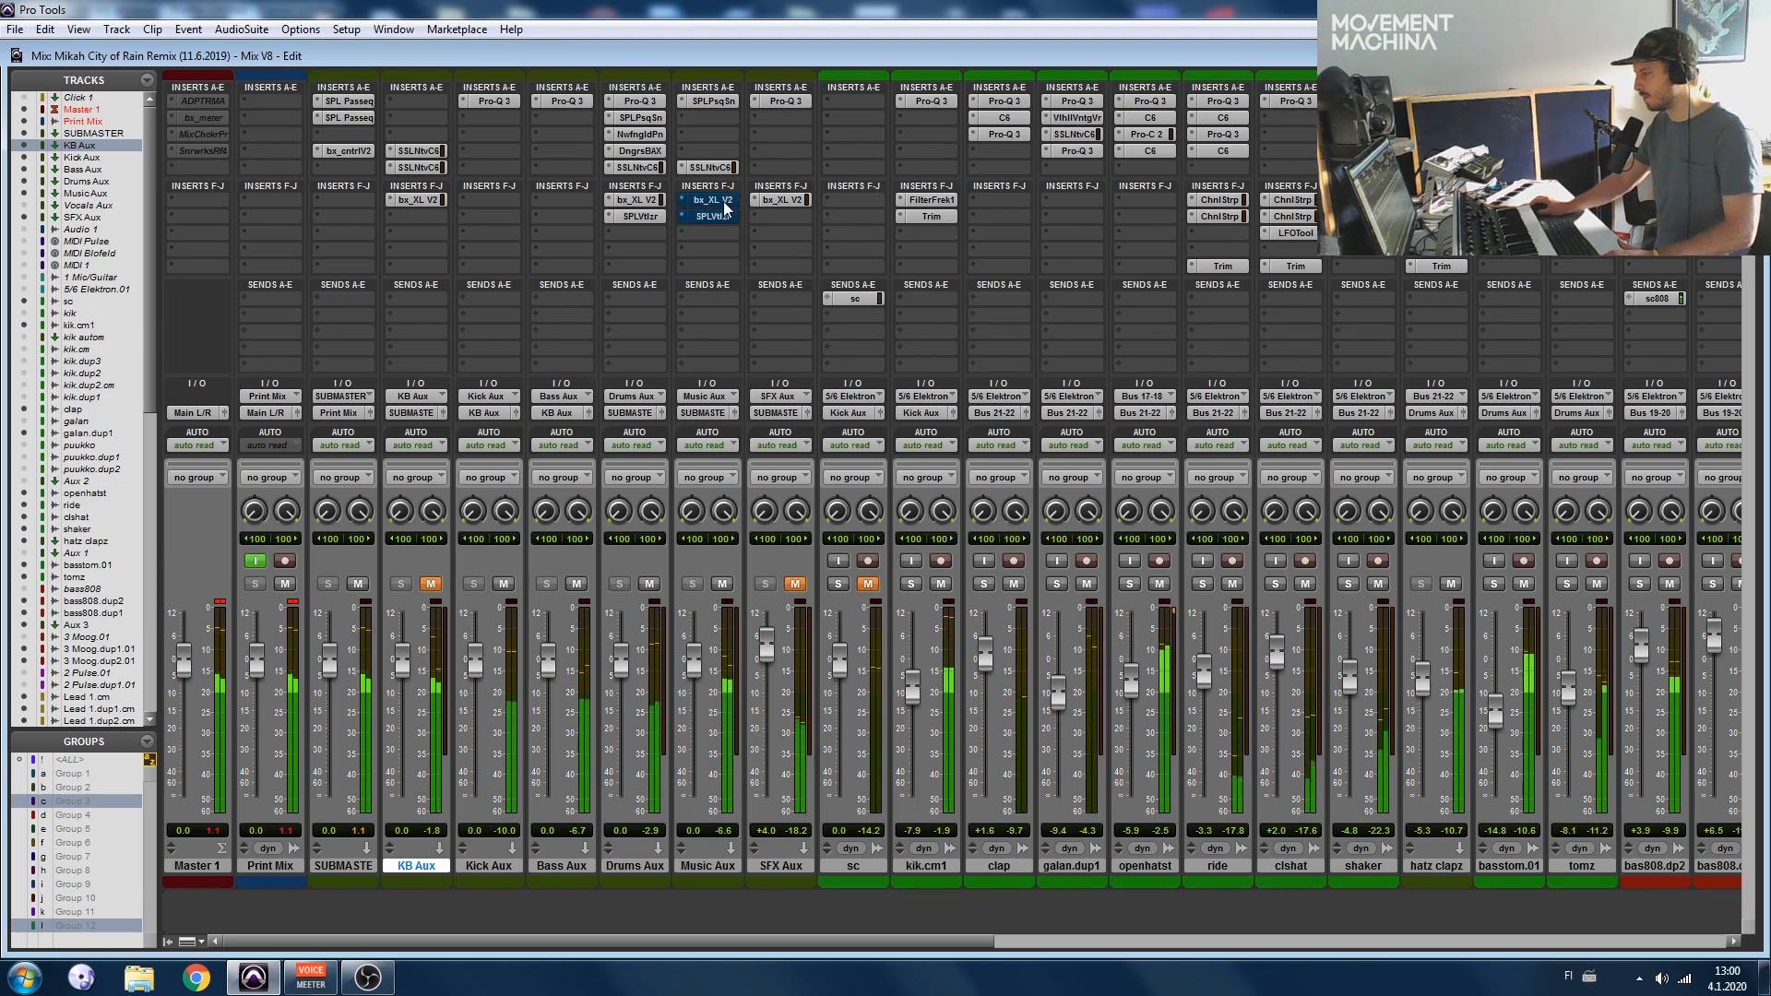
{"action": "left_click", "coordinate": [713, 202], "text": "ctrl"}
{"action": "left_click", "coordinate": [709, 220], "text": "ctrl"}
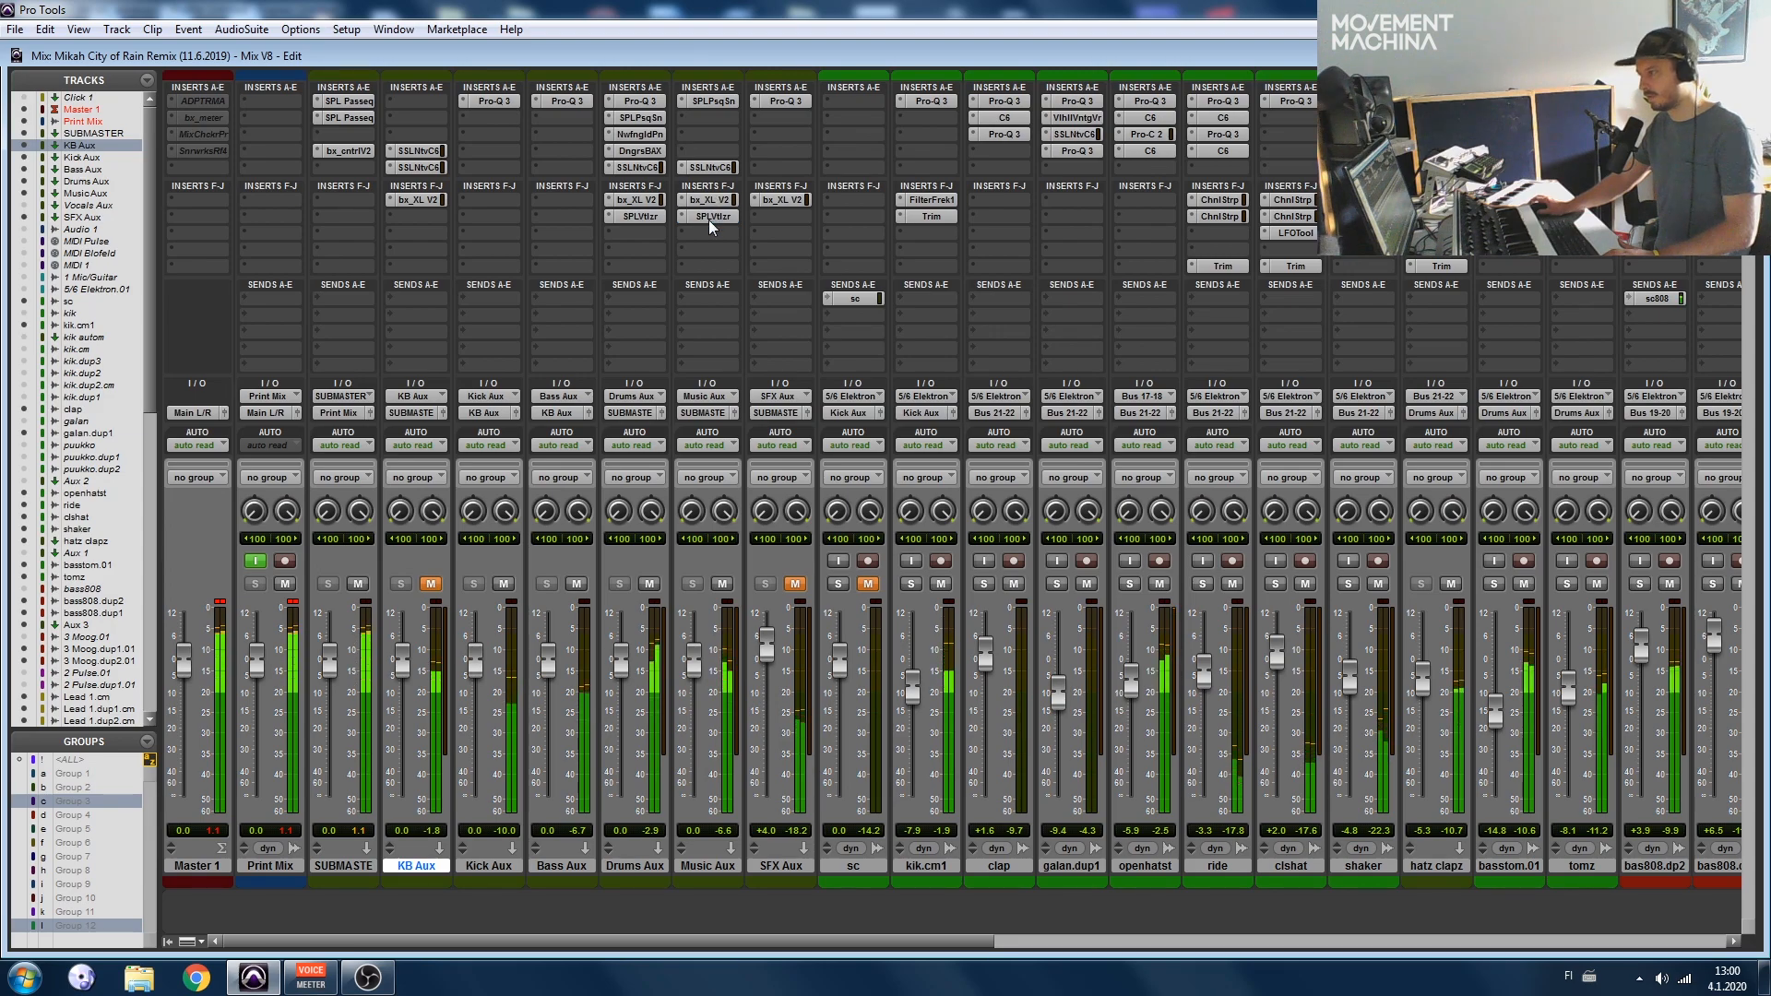
Step: Isolate SFX Aux by unmuting it and muting KB Aux through Music Aux, and bypass its Pro-Q 3 and bx_XL V2
{"action": "left_click", "coordinate": [794, 587]}
{"action": "left_click", "coordinate": [430, 585]}
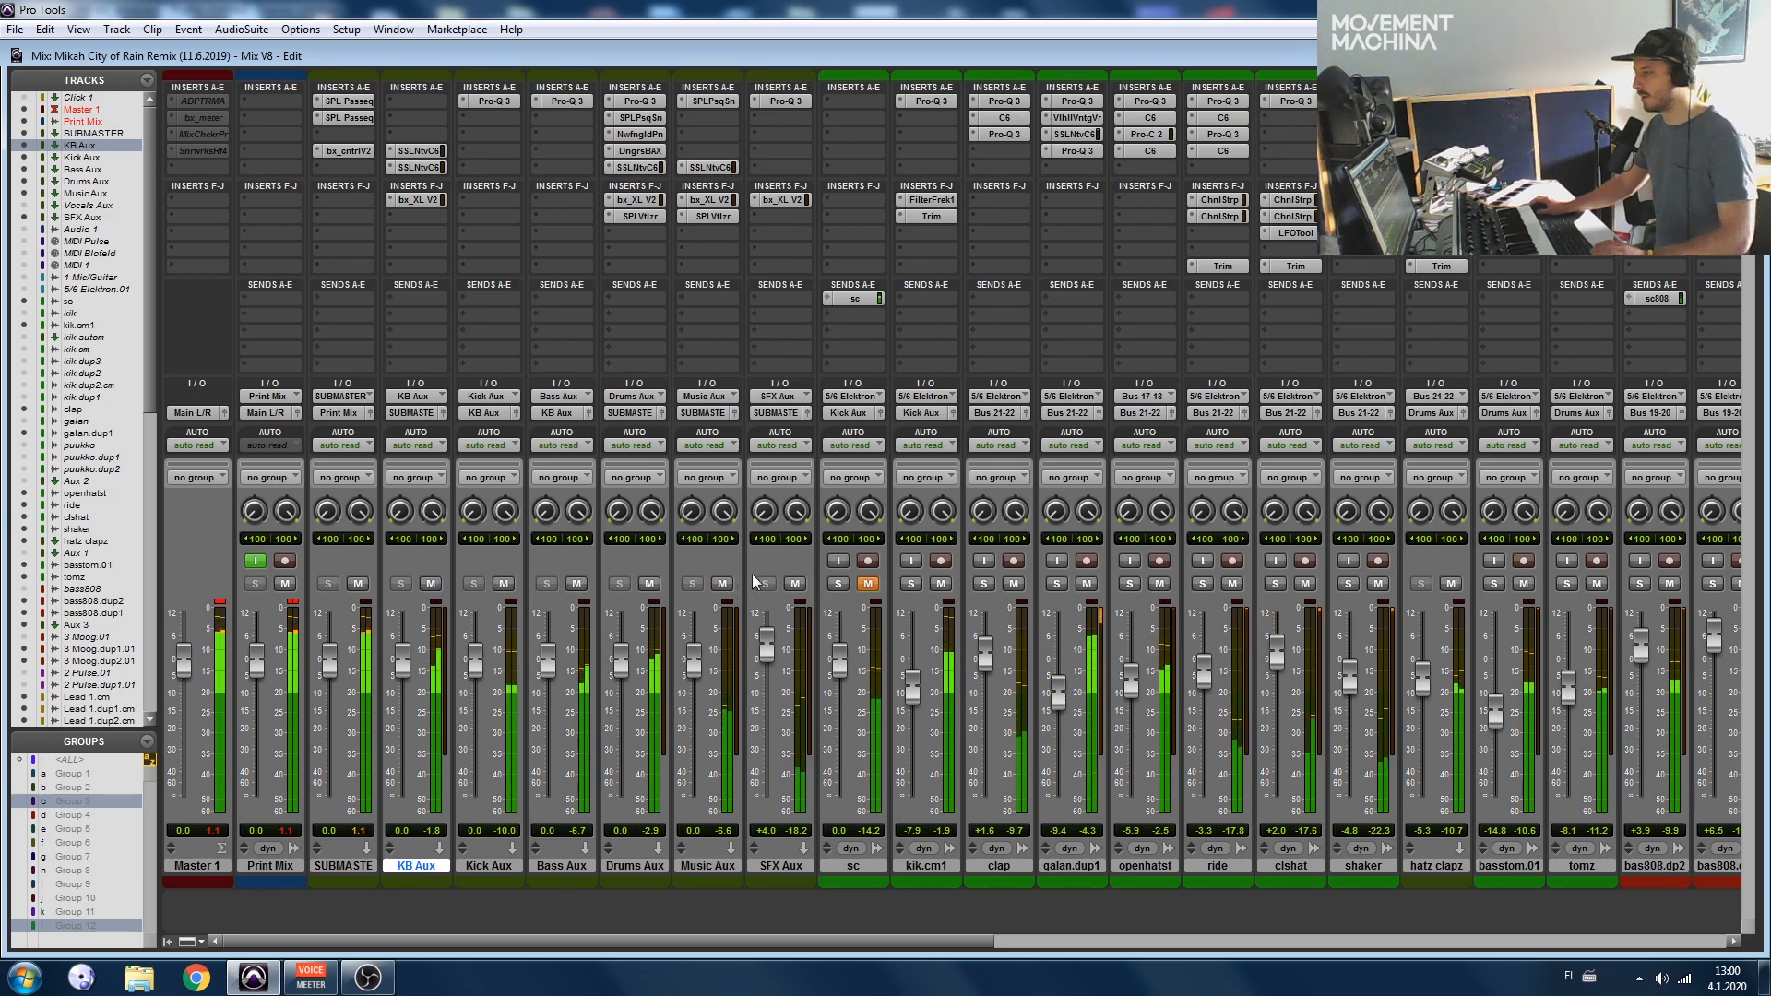
{"action": "left_click", "coordinate": [699, 865], "text": "shift"}
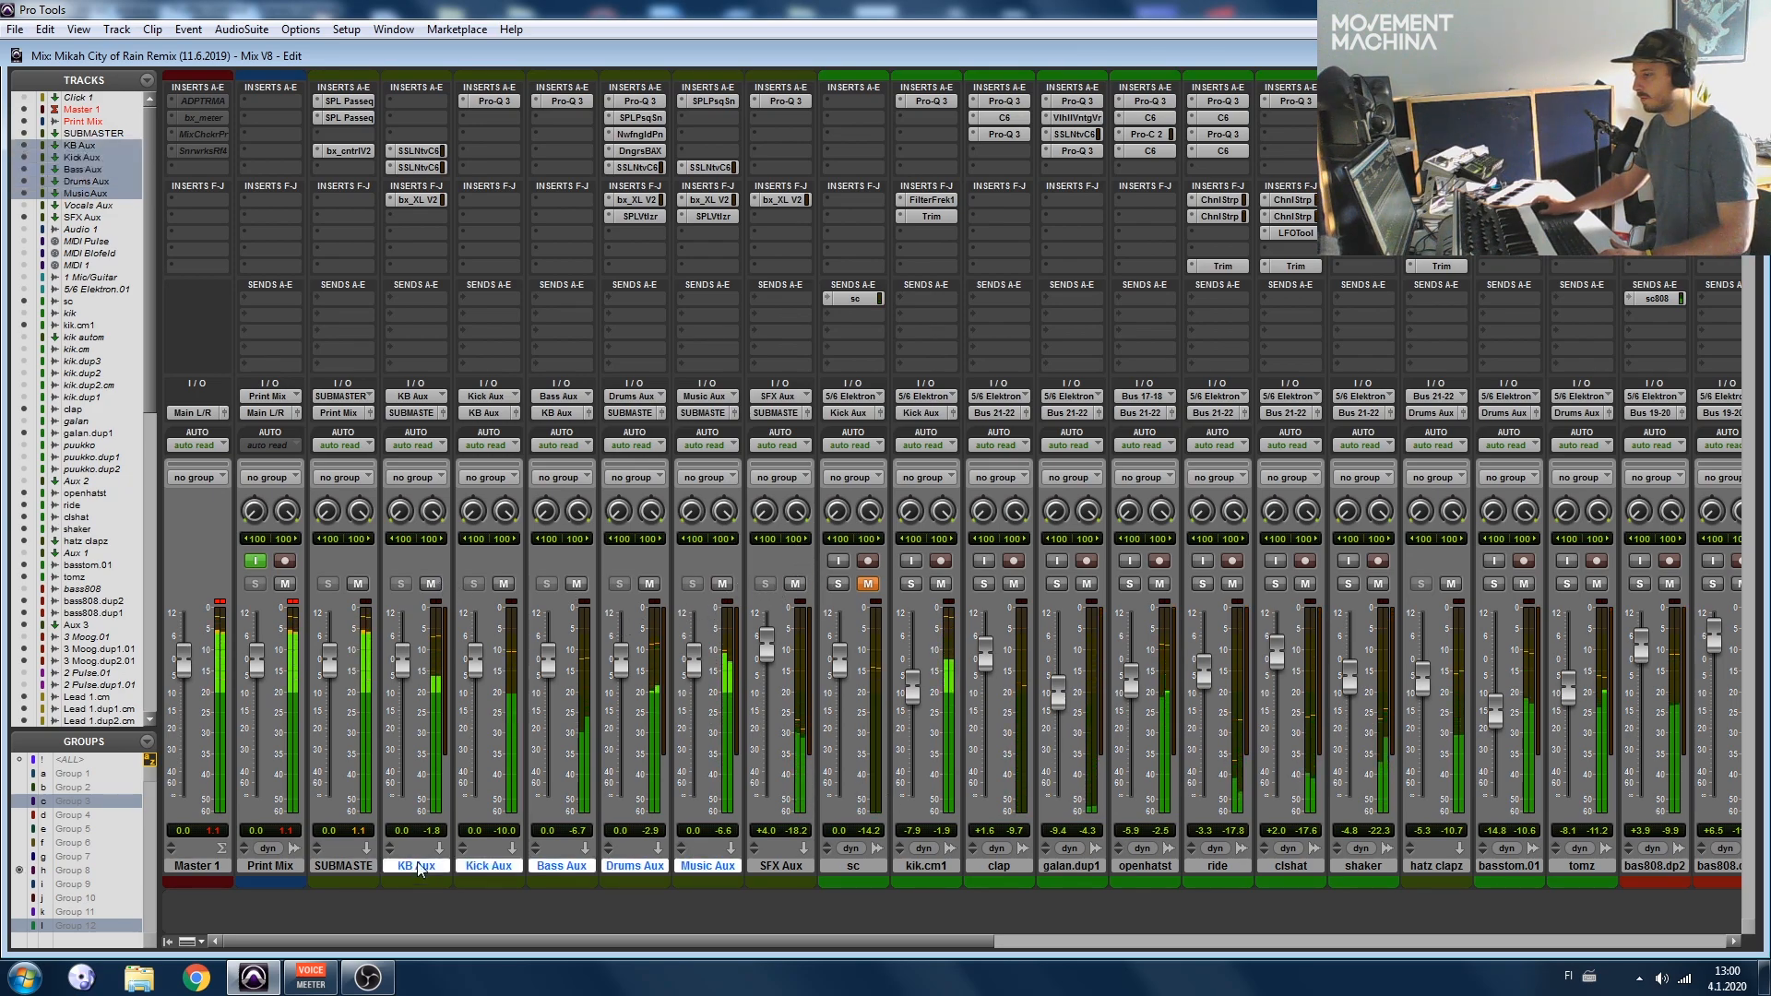
{"action": "key", "text": "shift+m"}
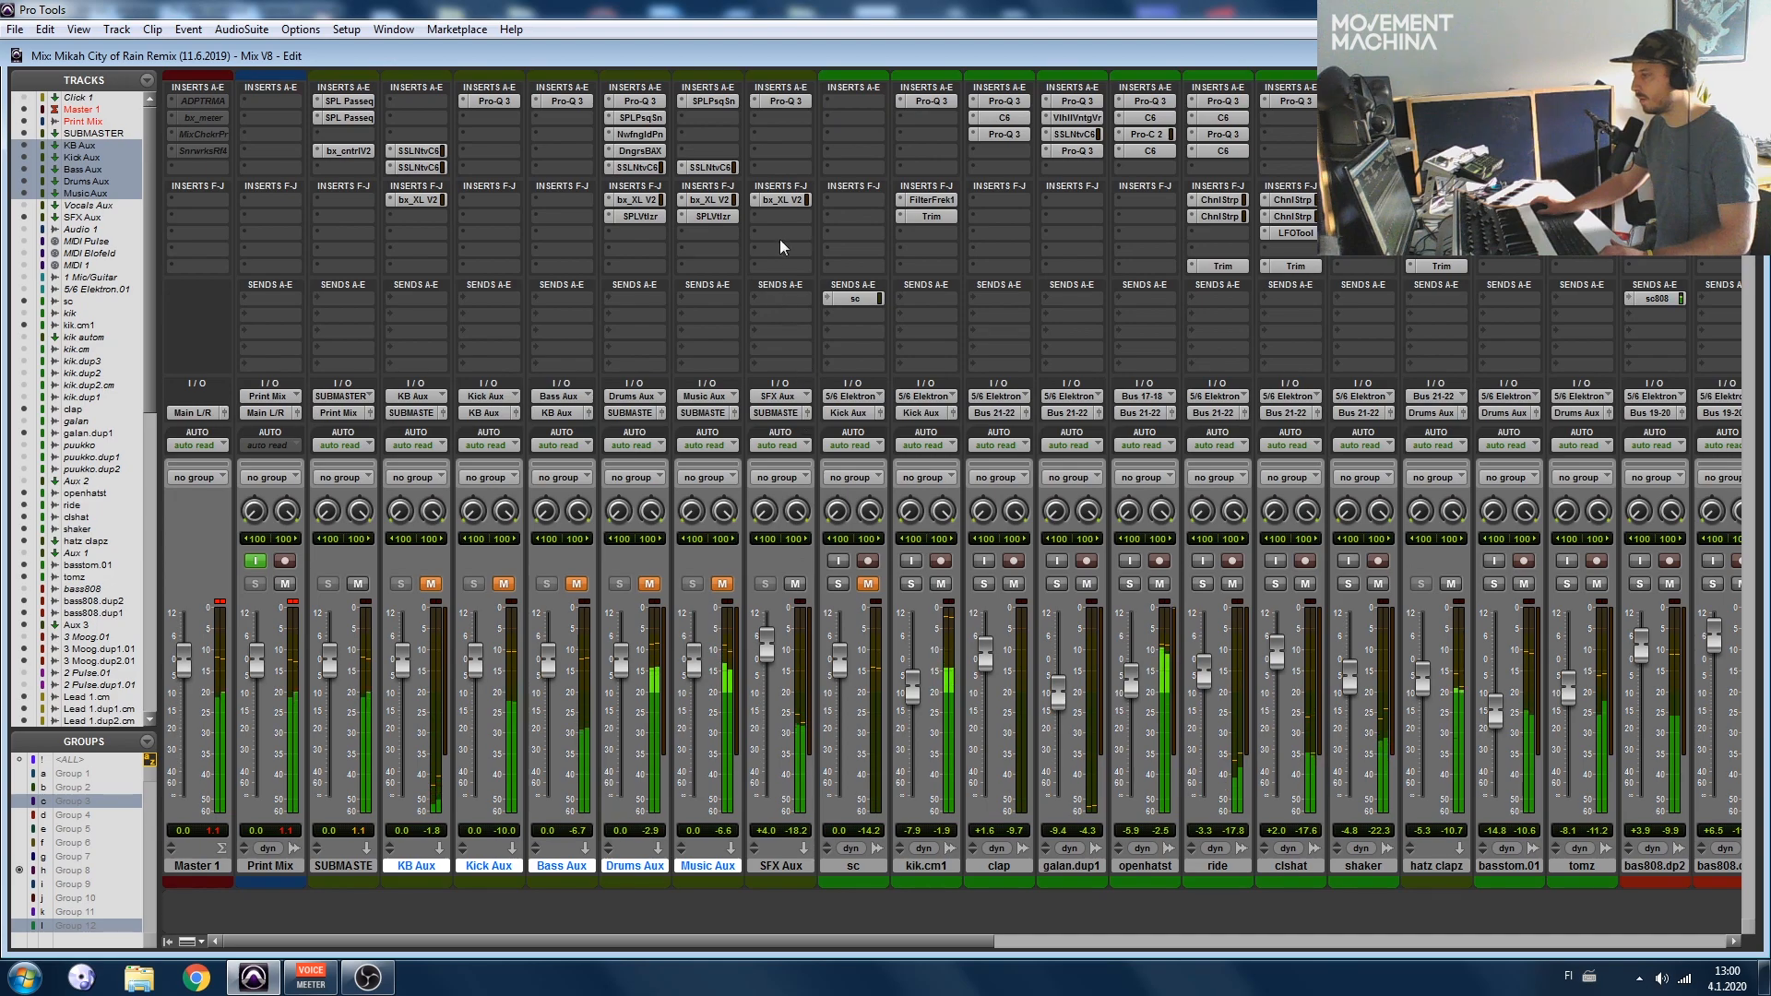
{"action": "left_click", "coordinate": [789, 201], "text": "ctrl"}
{"action": "left_click", "coordinate": [780, 103], "text": "ctrl"}
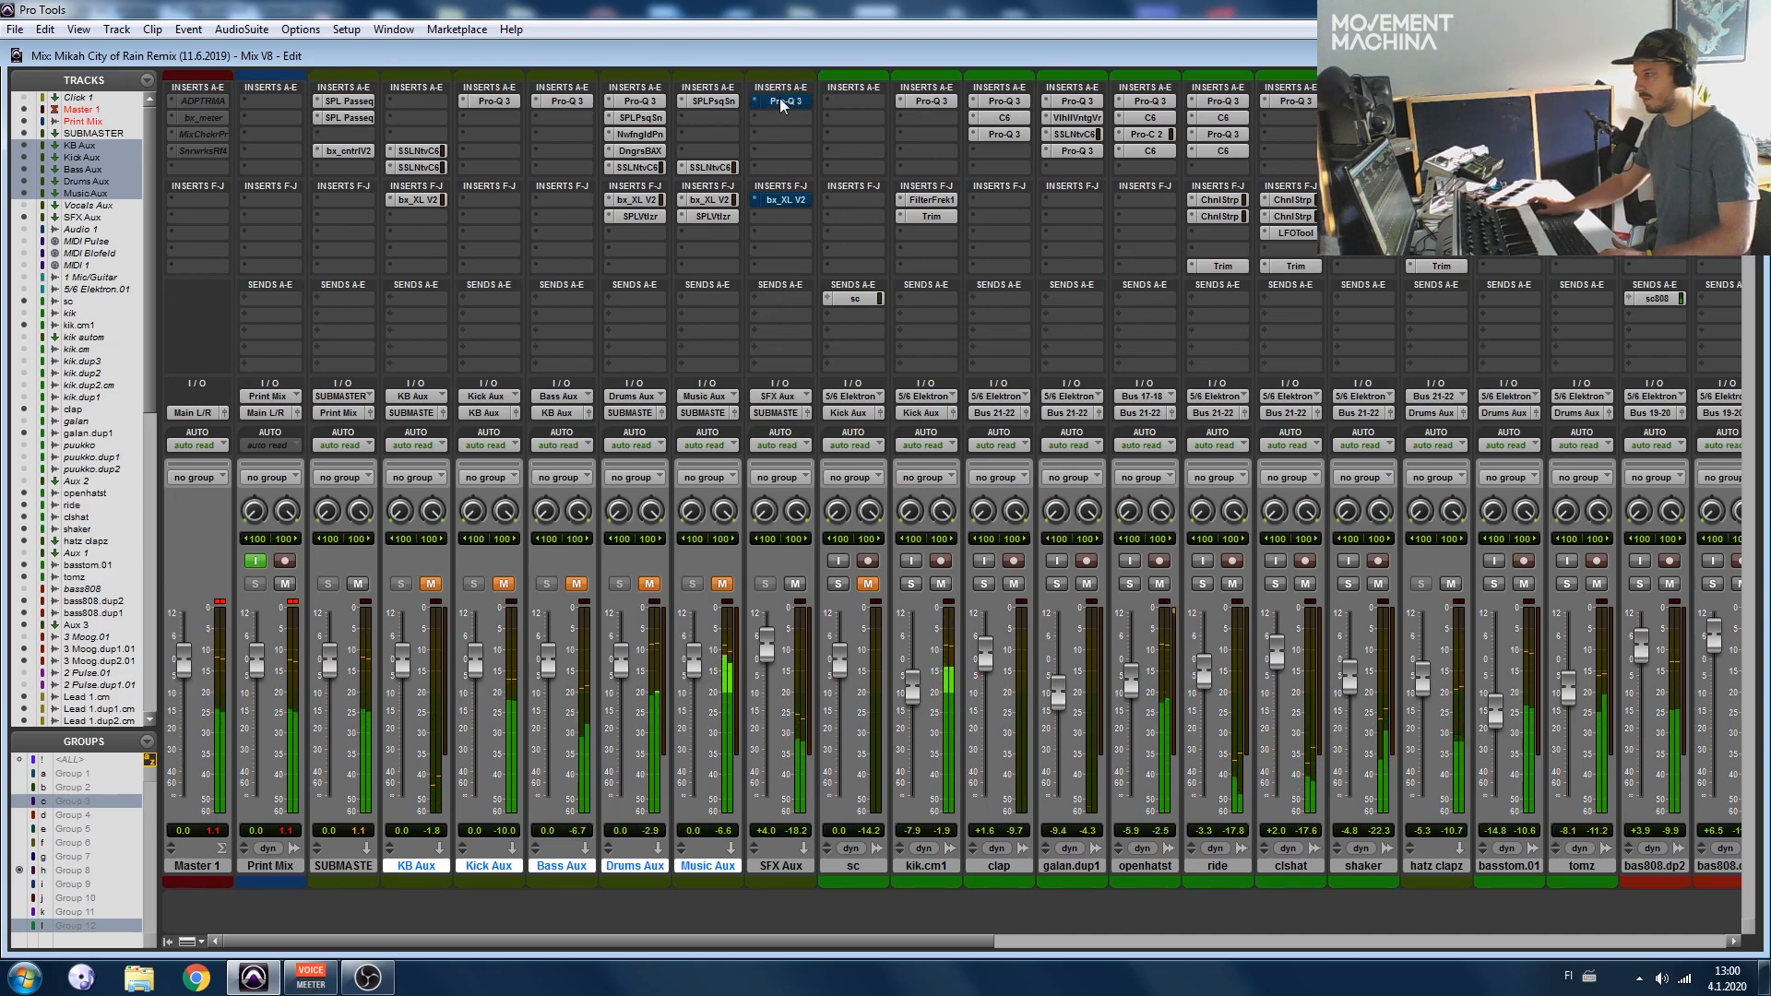
Step: Open the Pro-Q 3 and the bx_XL V2 limiter on SFX Aux out of bypass for review, closing each window
{"action": "left_click", "coordinate": [778, 98]}
{"action": "left_click", "coordinate": [328, 63]}
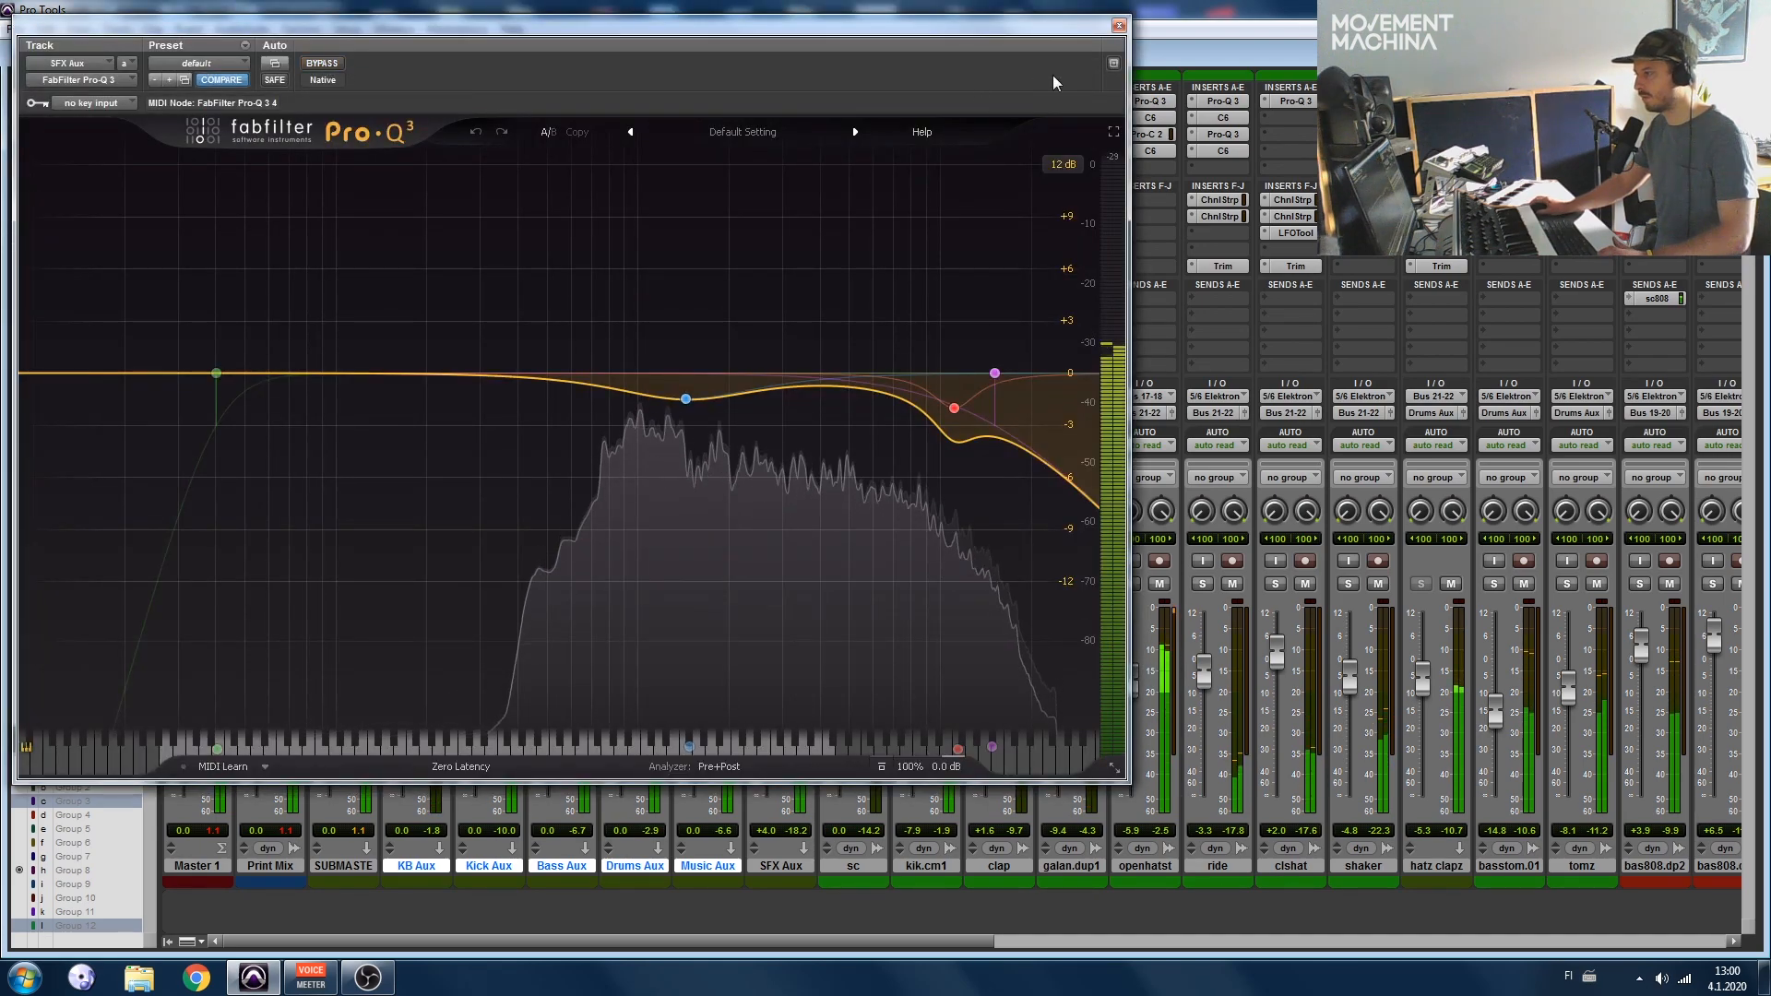
{"action": "left_click", "coordinate": [1120, 27]}
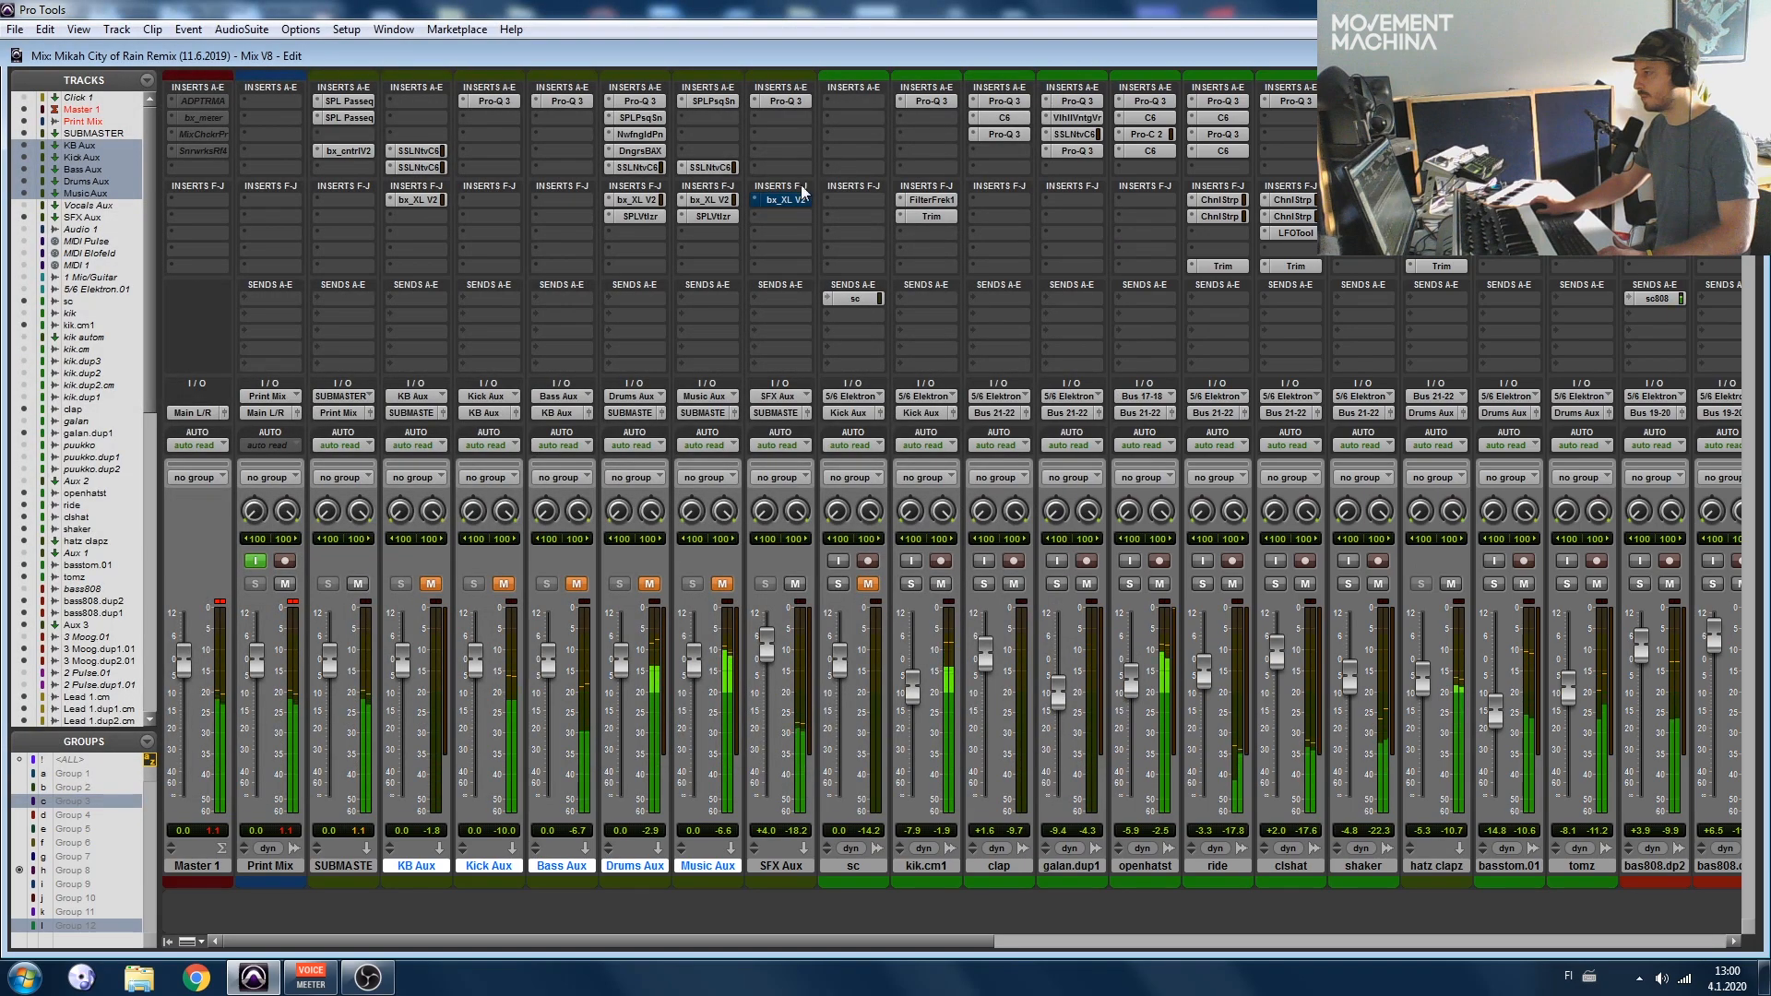
{"action": "left_click", "coordinate": [790, 202]}
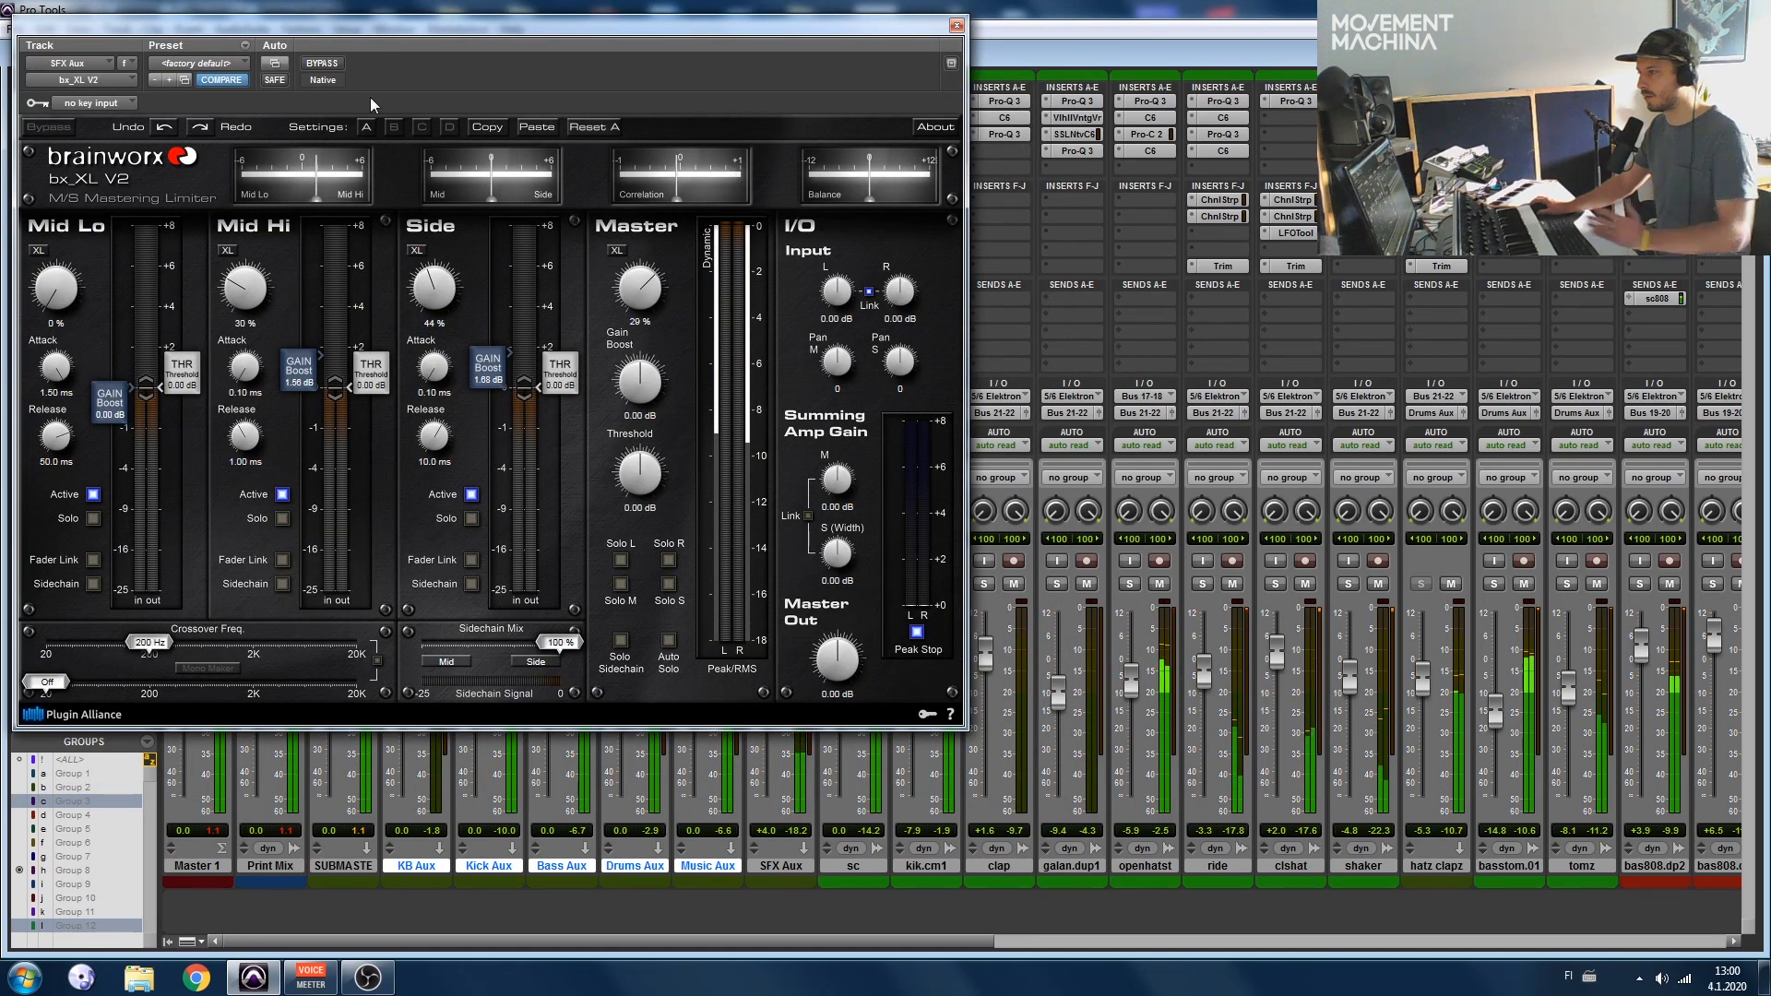
{"action": "left_click", "coordinate": [953, 28]}
Step: Unmute KB Aux through Music Aux and select all the aux channels from KB Aux to SFX Aux
{"action": "left_click", "coordinate": [651, 585]}
{"action": "left_click", "coordinate": [651, 585]}
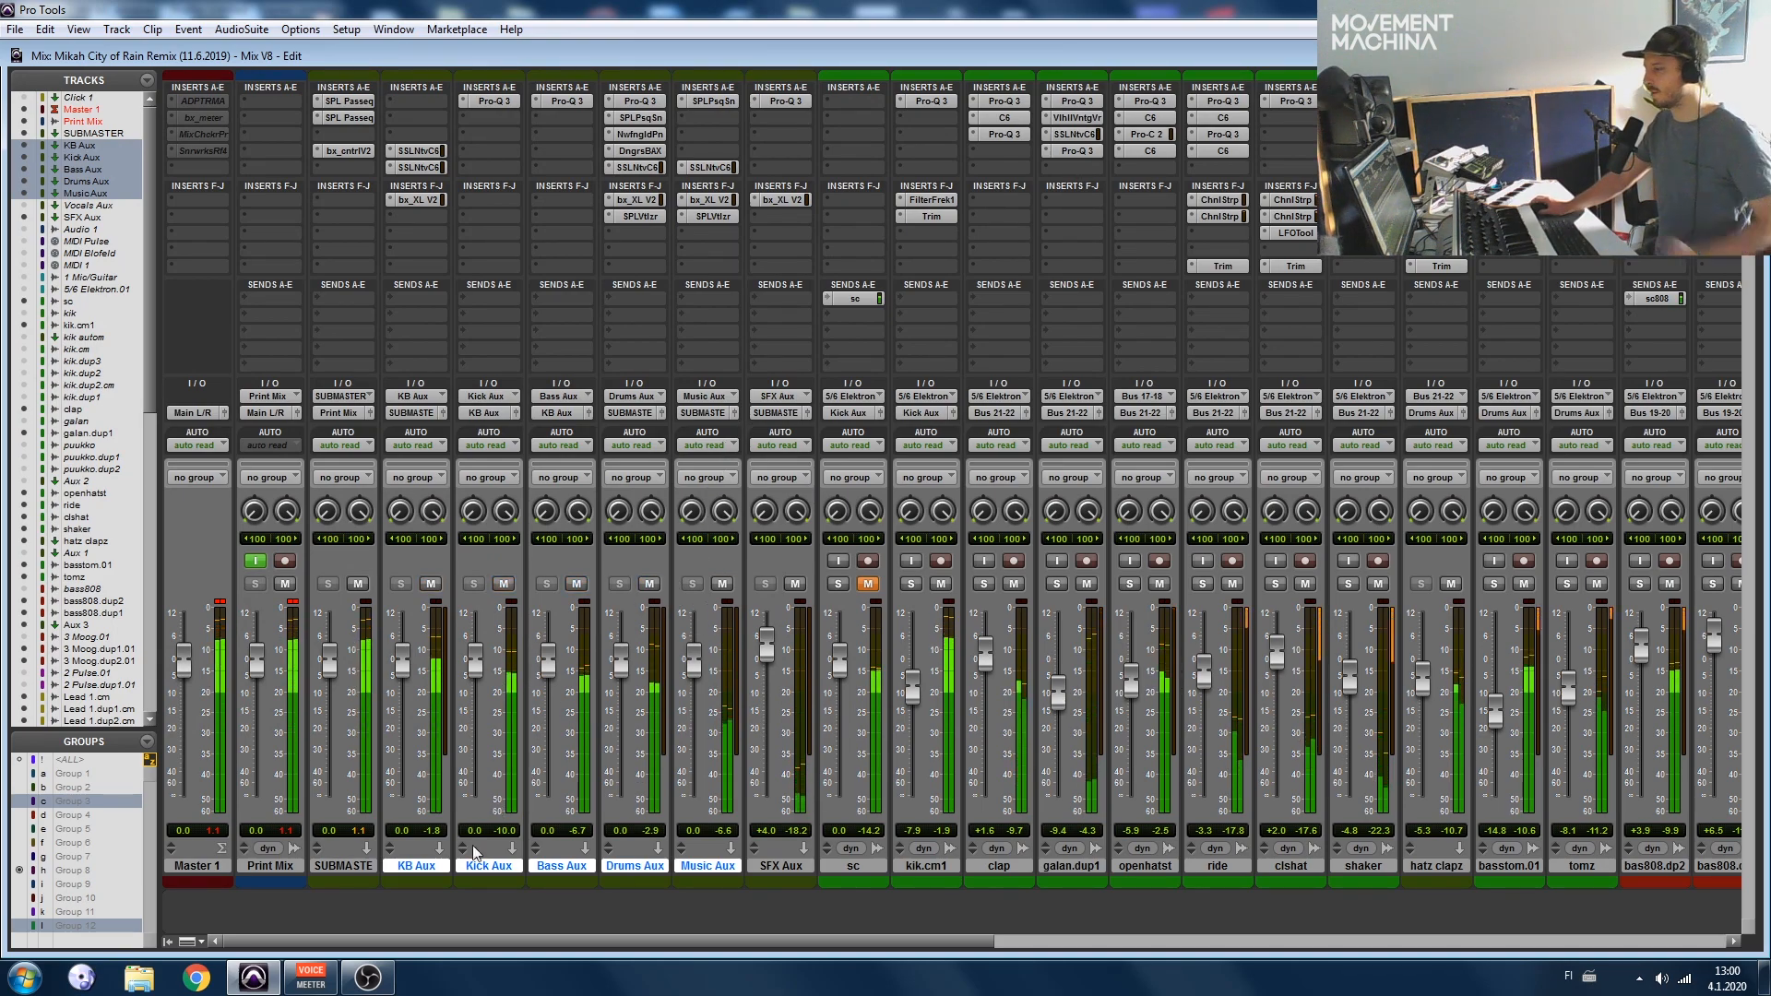
{"action": "left_click", "coordinate": [782, 865]}
{"action": "left_click", "coordinate": [427, 866], "text": "shift"}
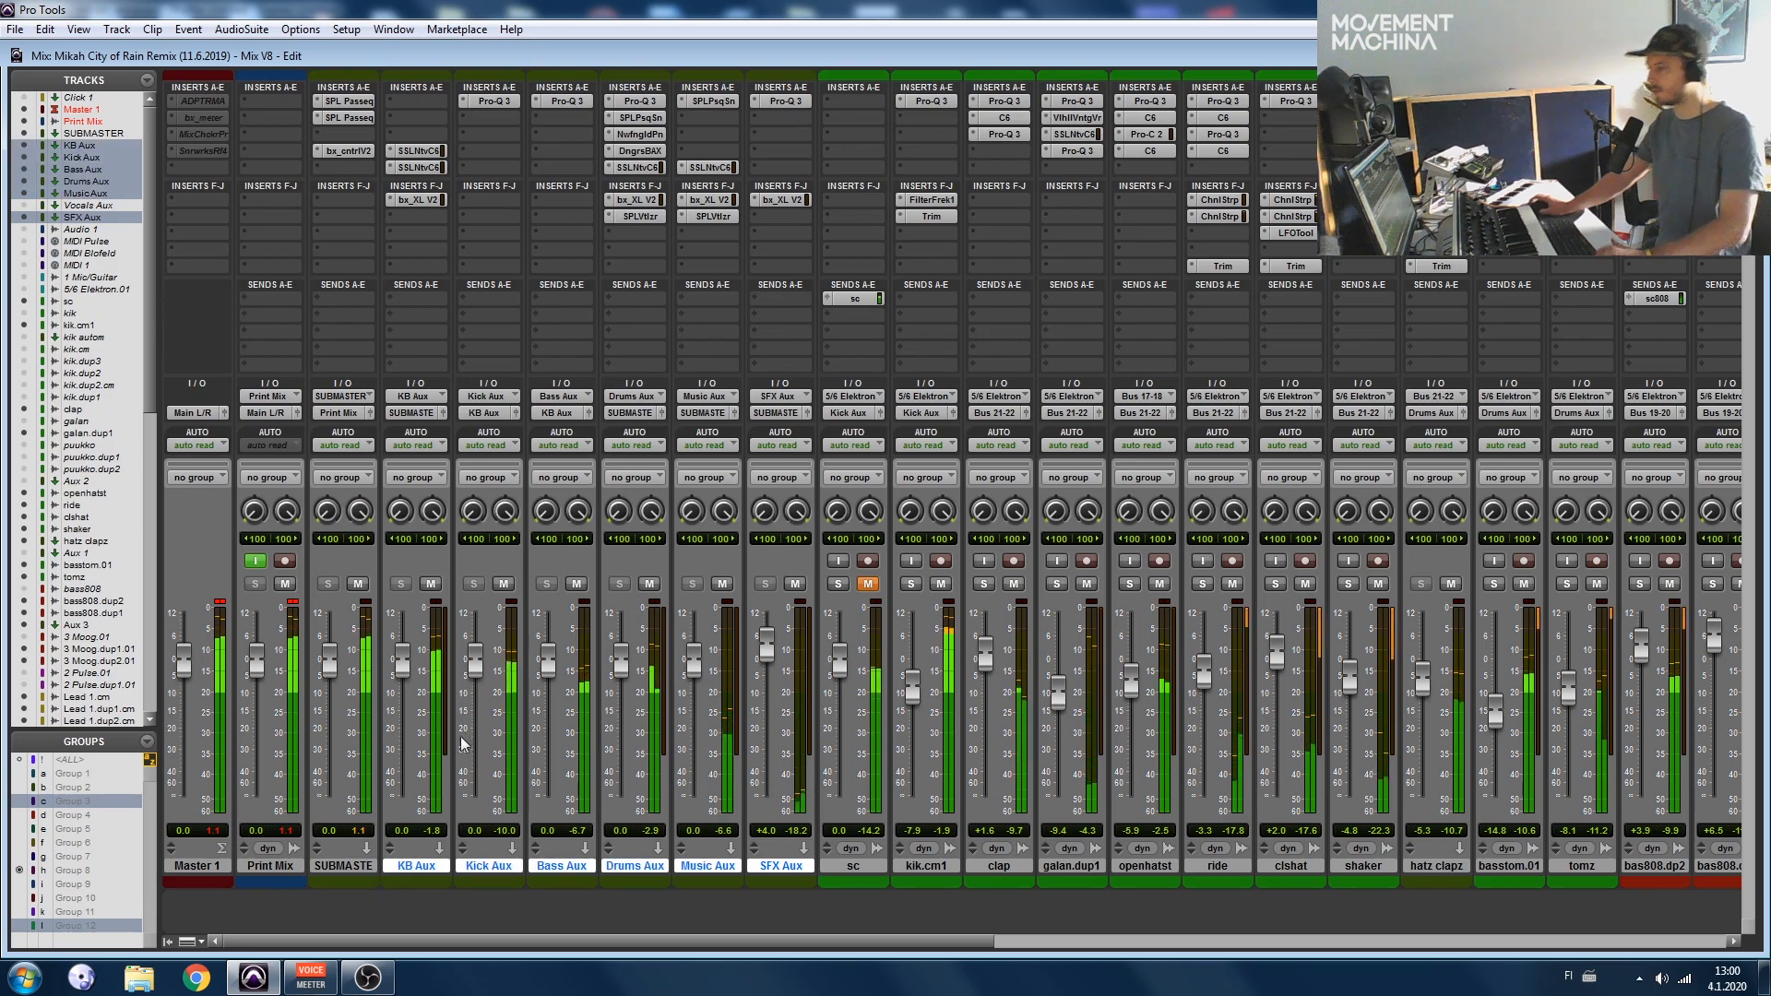
Step: Select the SUBMASTER channel and bypass its two SPL Passeq equalizers and the bx_cntrlV2 insert
{"action": "left_click", "coordinate": [343, 866]}
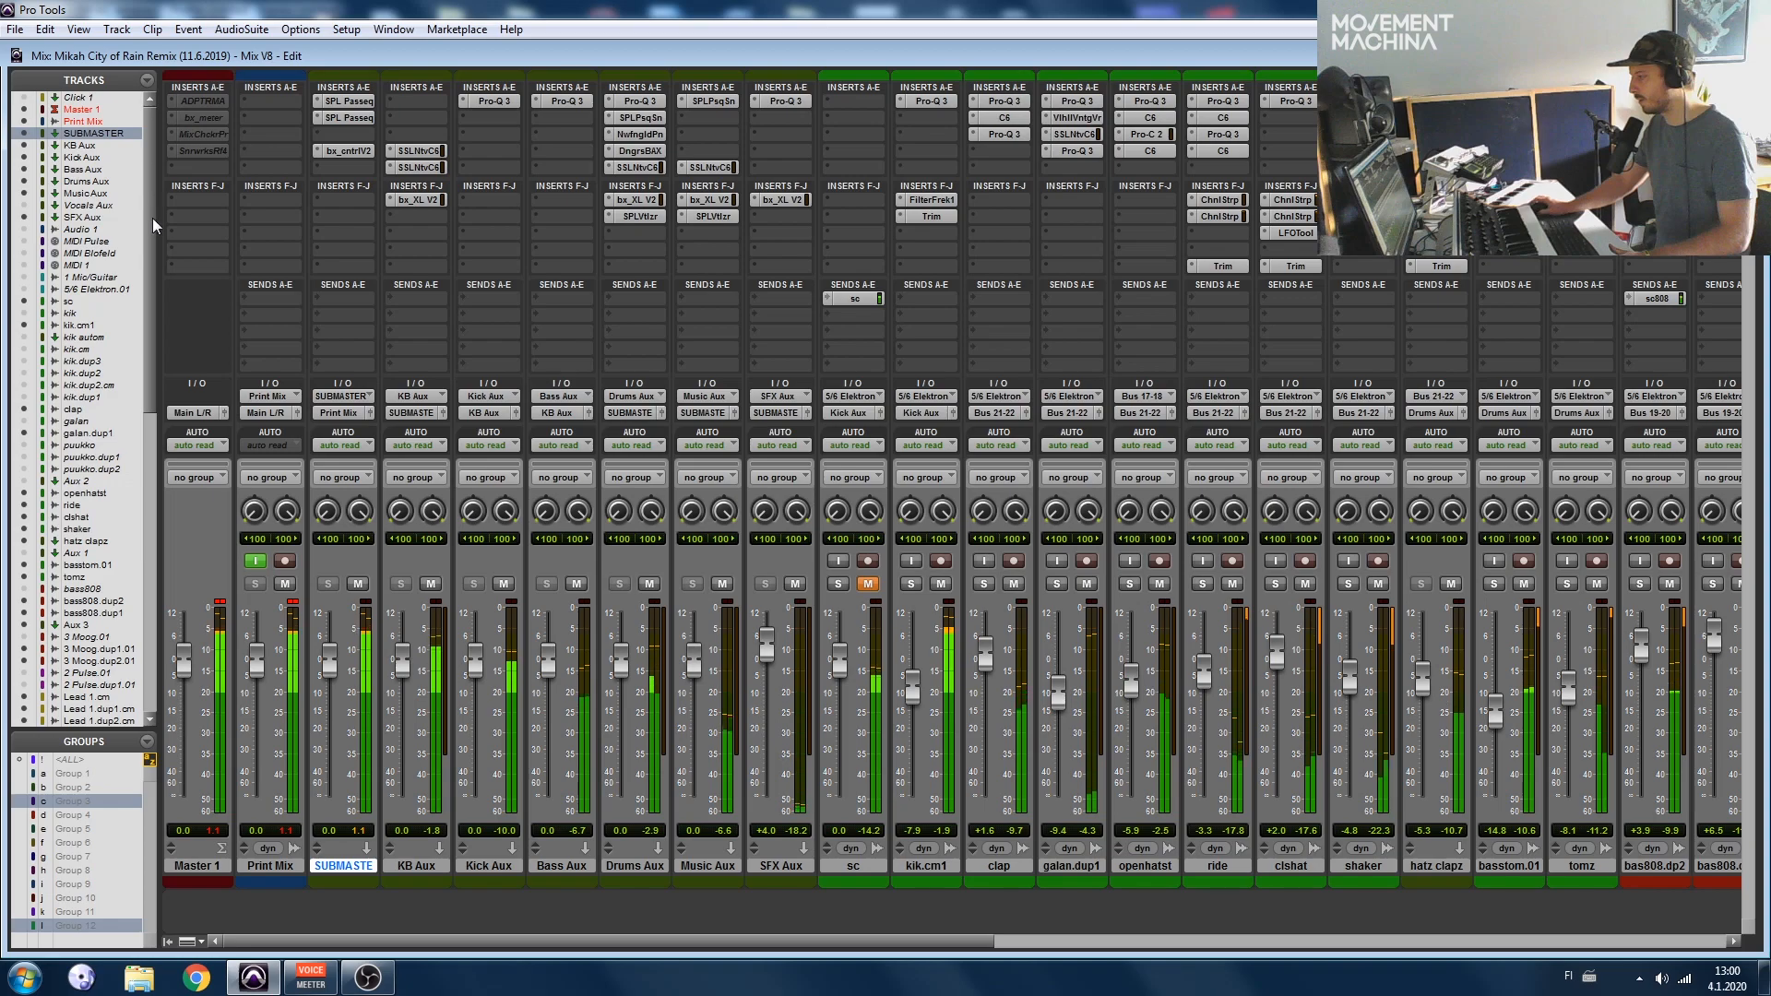
{"action": "left_click", "coordinate": [358, 120], "text": "ctrl"}
{"action": "left_click", "coordinate": [362, 102], "text": "ctrl"}
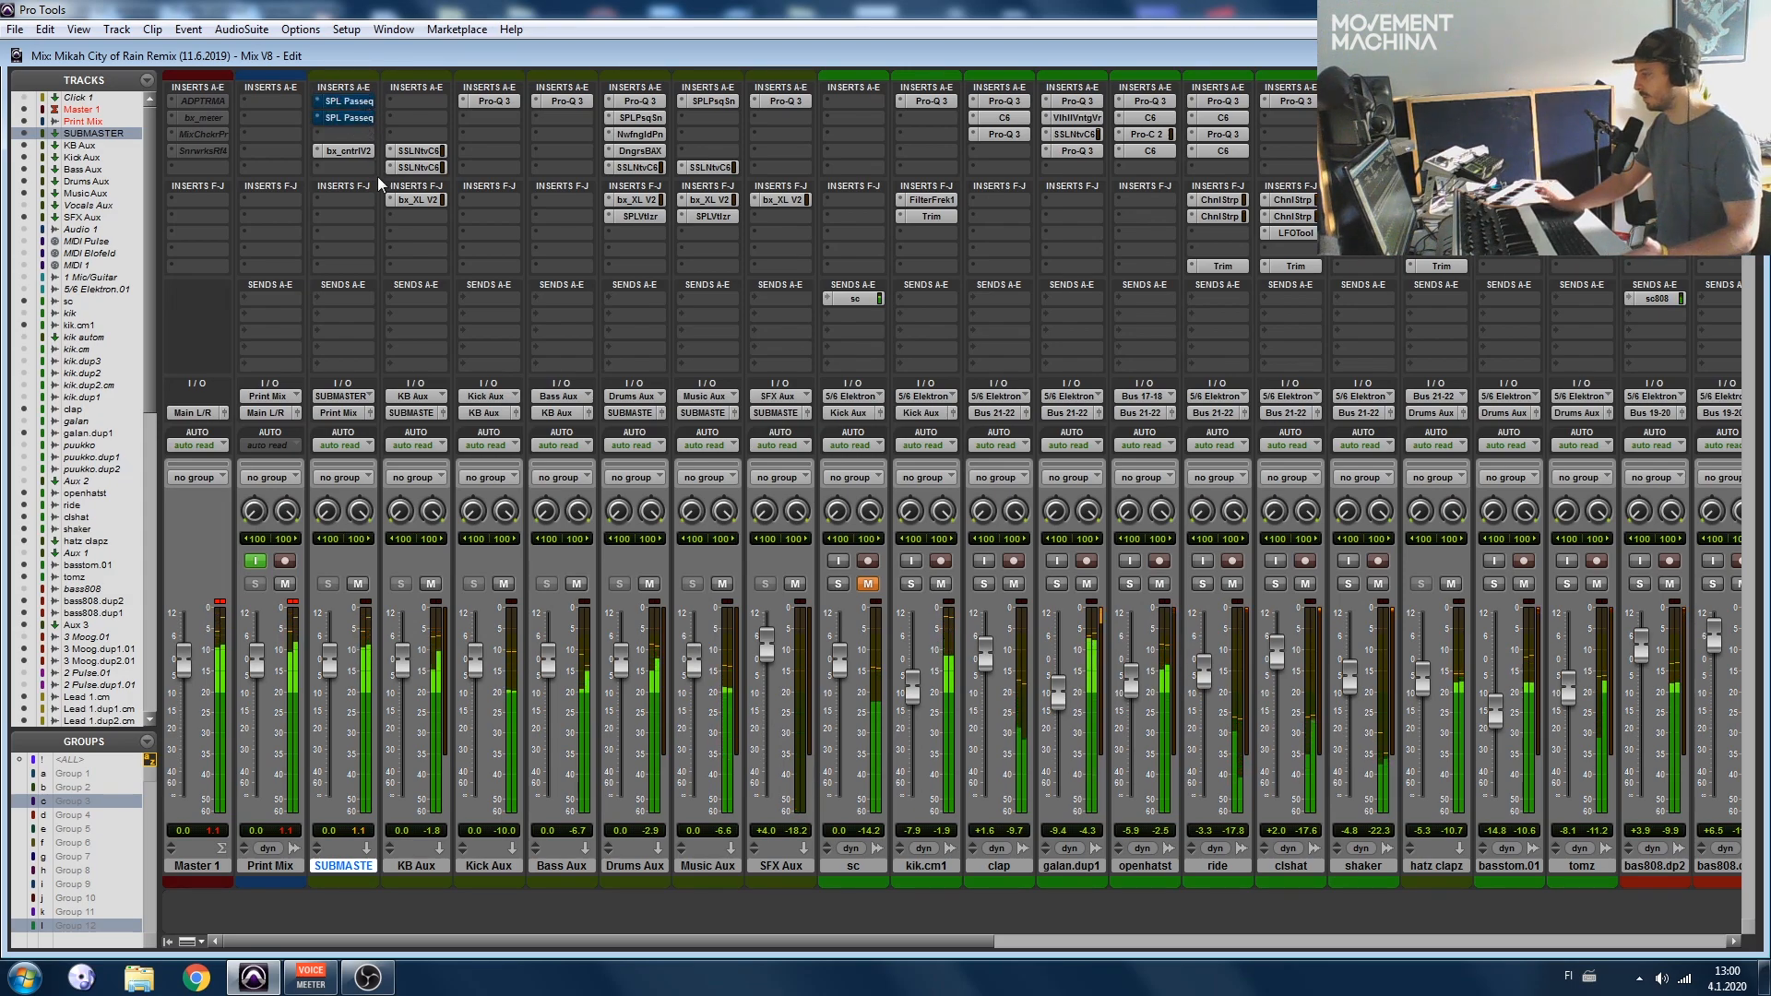
{"action": "left_click", "coordinate": [360, 120], "text": "ctrl"}
{"action": "left_click", "coordinate": [358, 102], "text": "ctrl"}
Step: Open the first SPL Passeq on SUBMASTER and compare the mix with it bypassed and active, leaving it active
{"action": "left_click", "coordinate": [351, 101]}
{"action": "left_click_drag", "start_coordinate": [412, 61], "coordinate": [761, 245]}
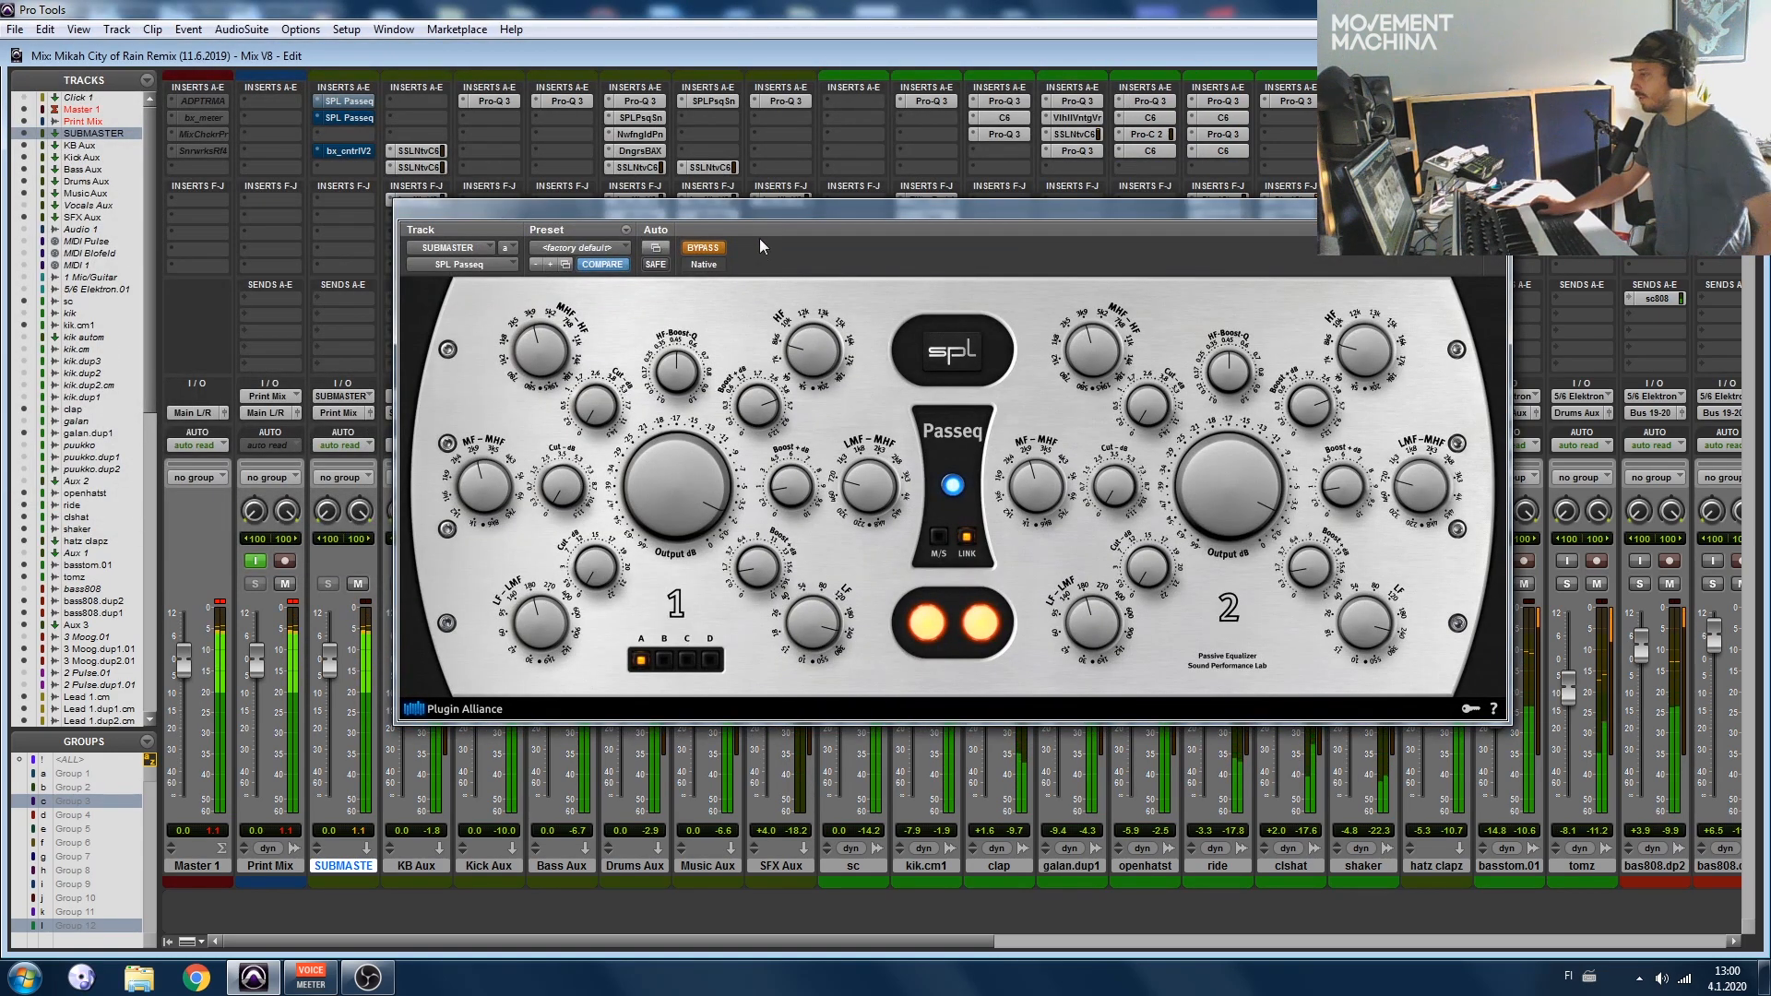
{"action": "left_click", "coordinate": [703, 249]}
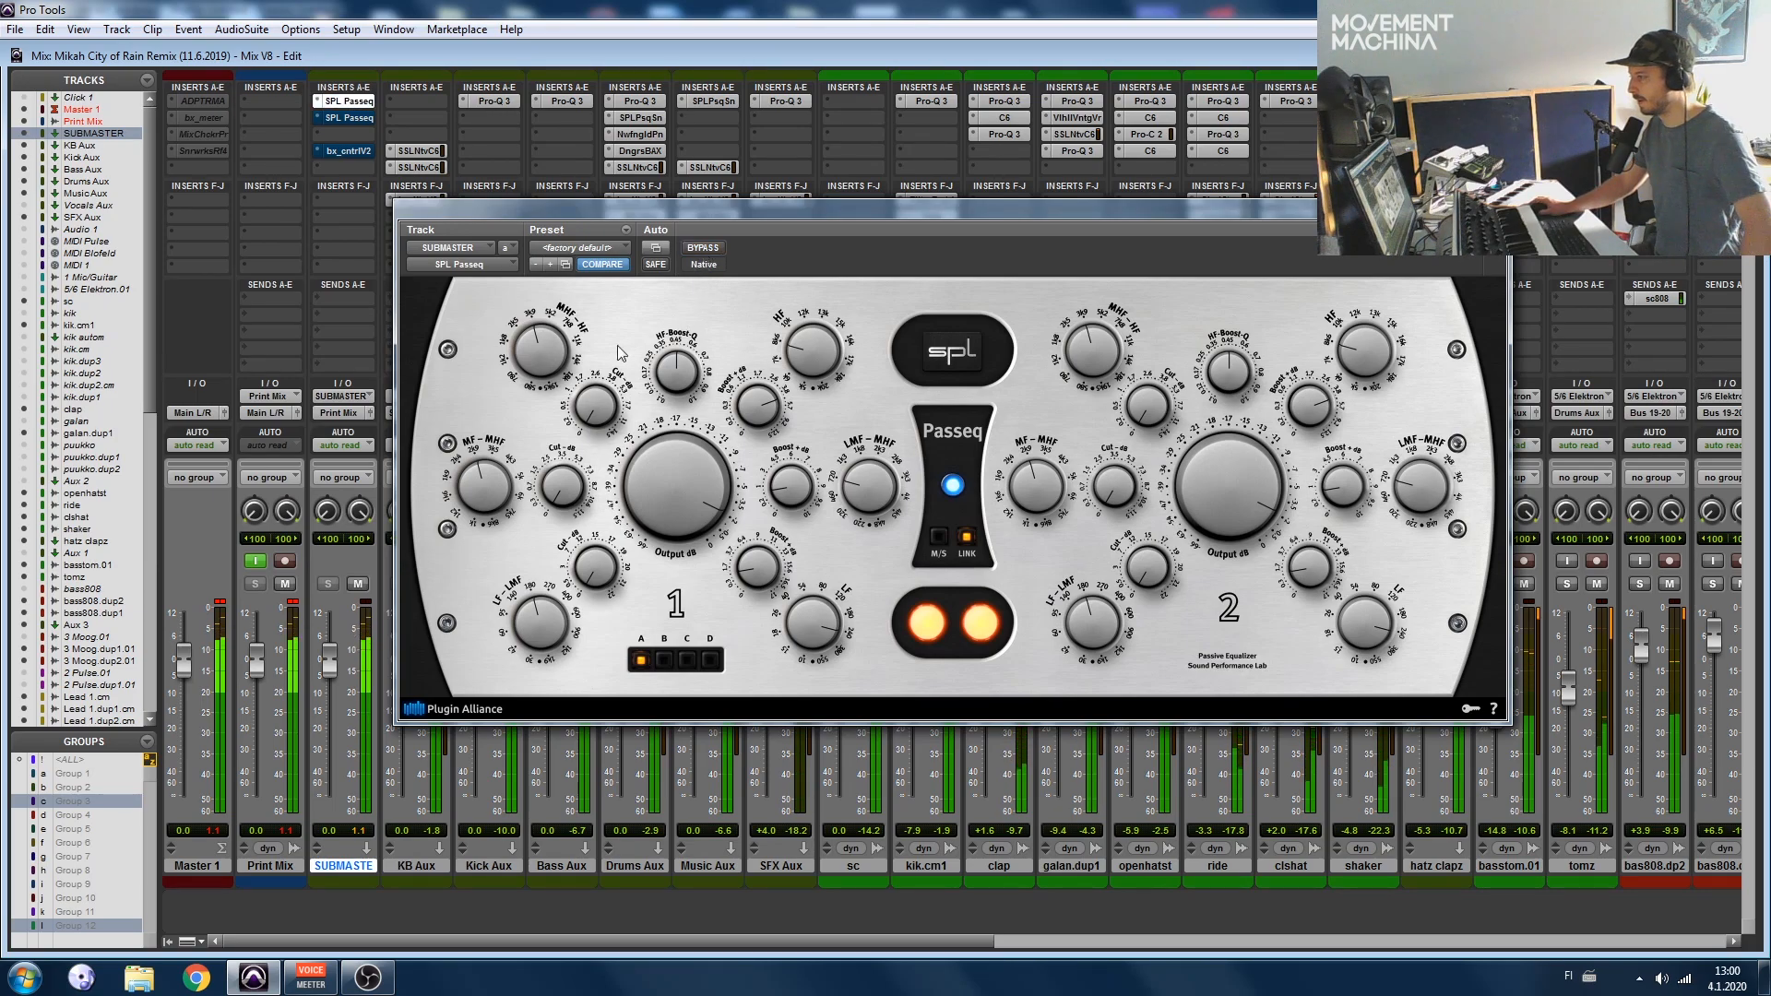
{"action": "left_click", "coordinate": [703, 250]}
{"action": "left_click", "coordinate": [703, 249]}
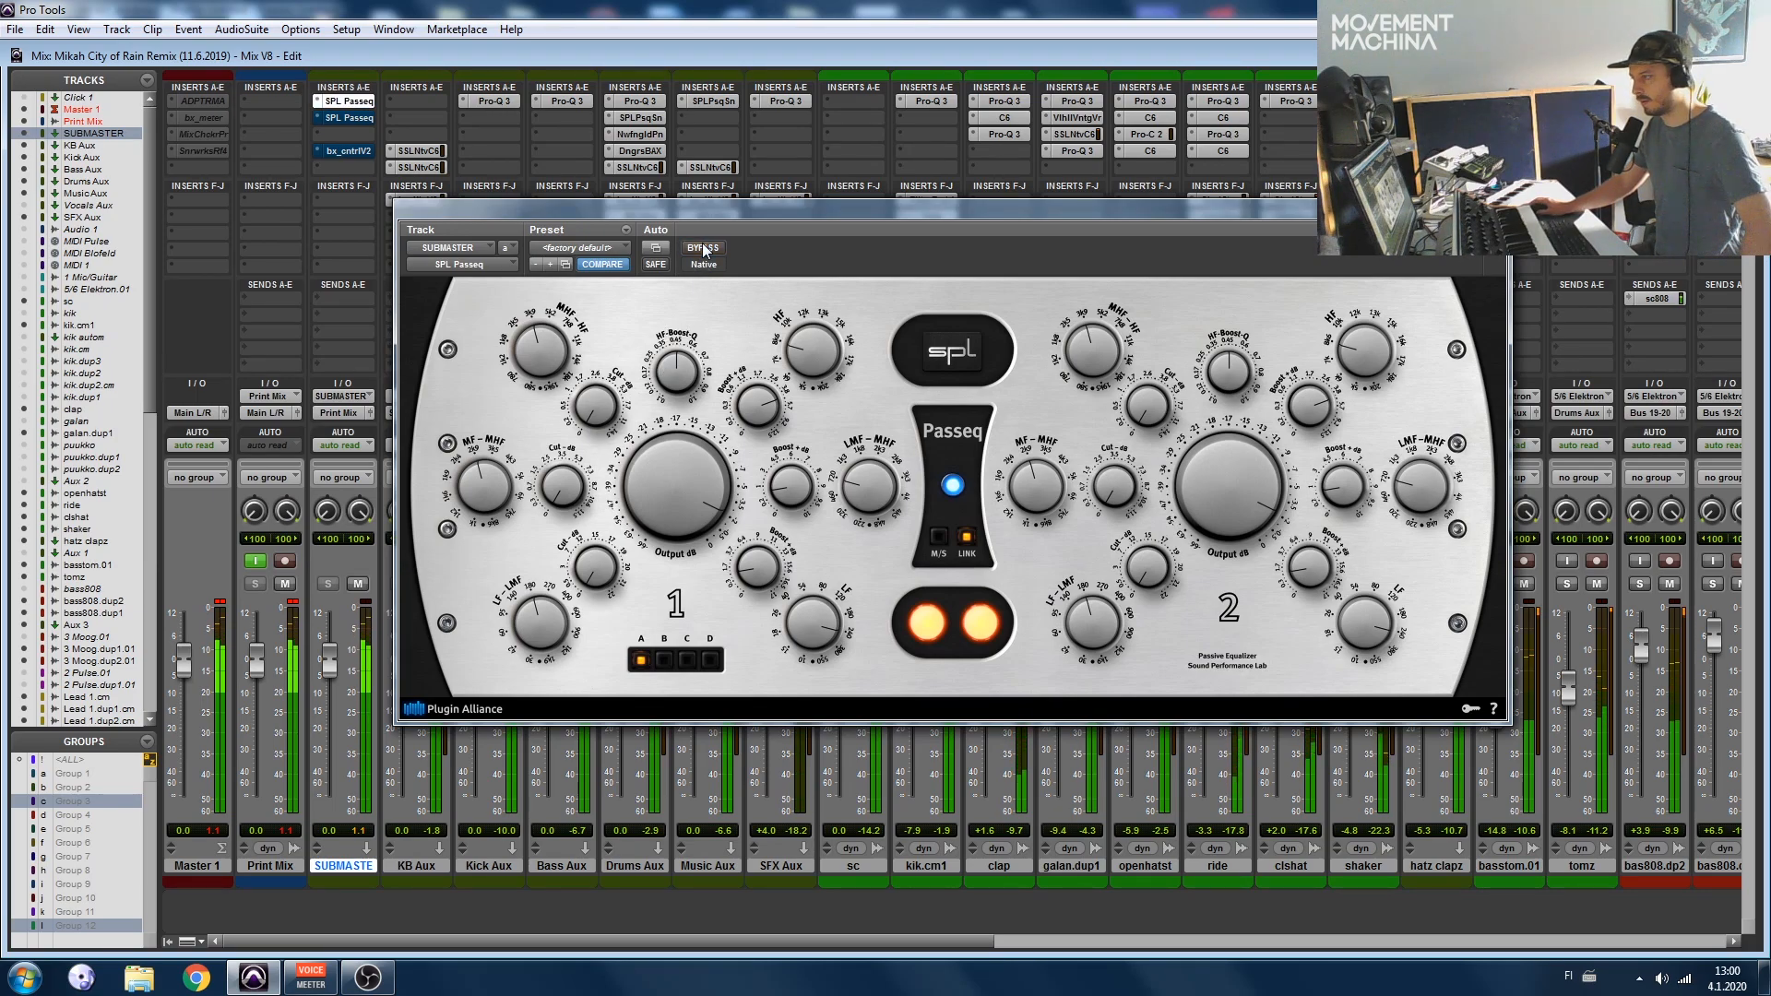
Step: Toggle the first SPL Passeq's bypass again to hear the difference, leaving the equalizer active and closing its window
{"action": "left_click", "coordinate": [705, 249]}
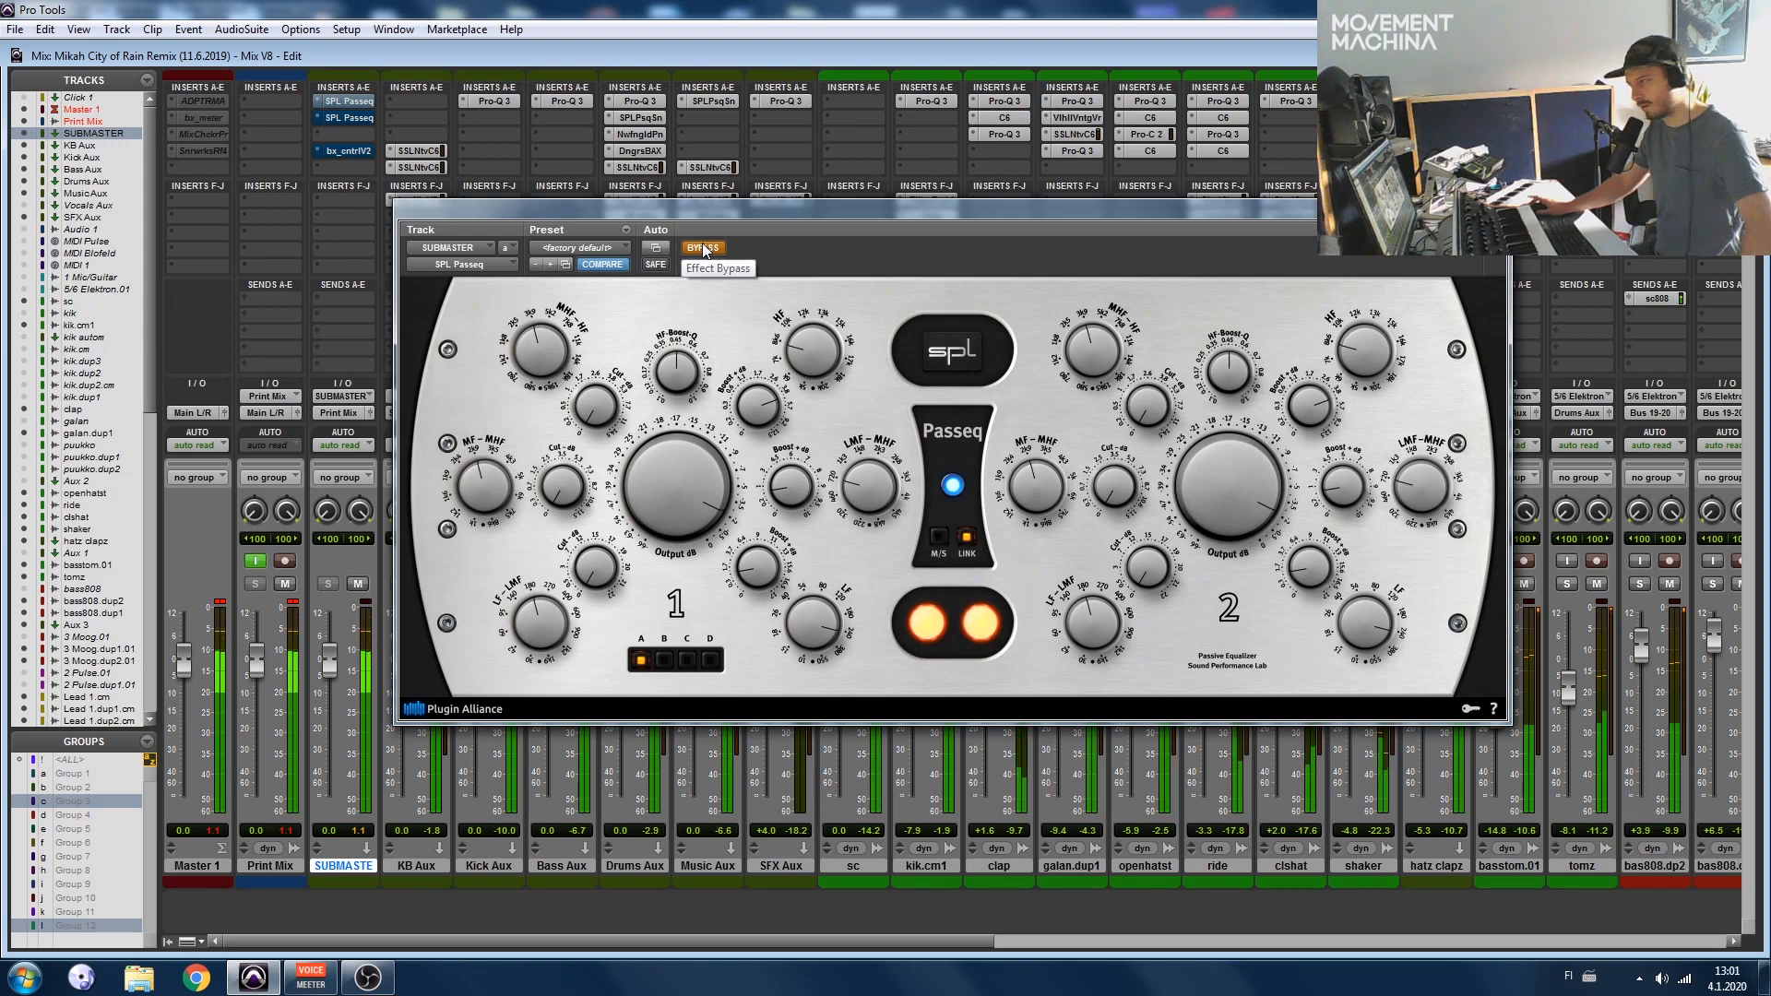
{"action": "left_click", "coordinate": [705, 249]}
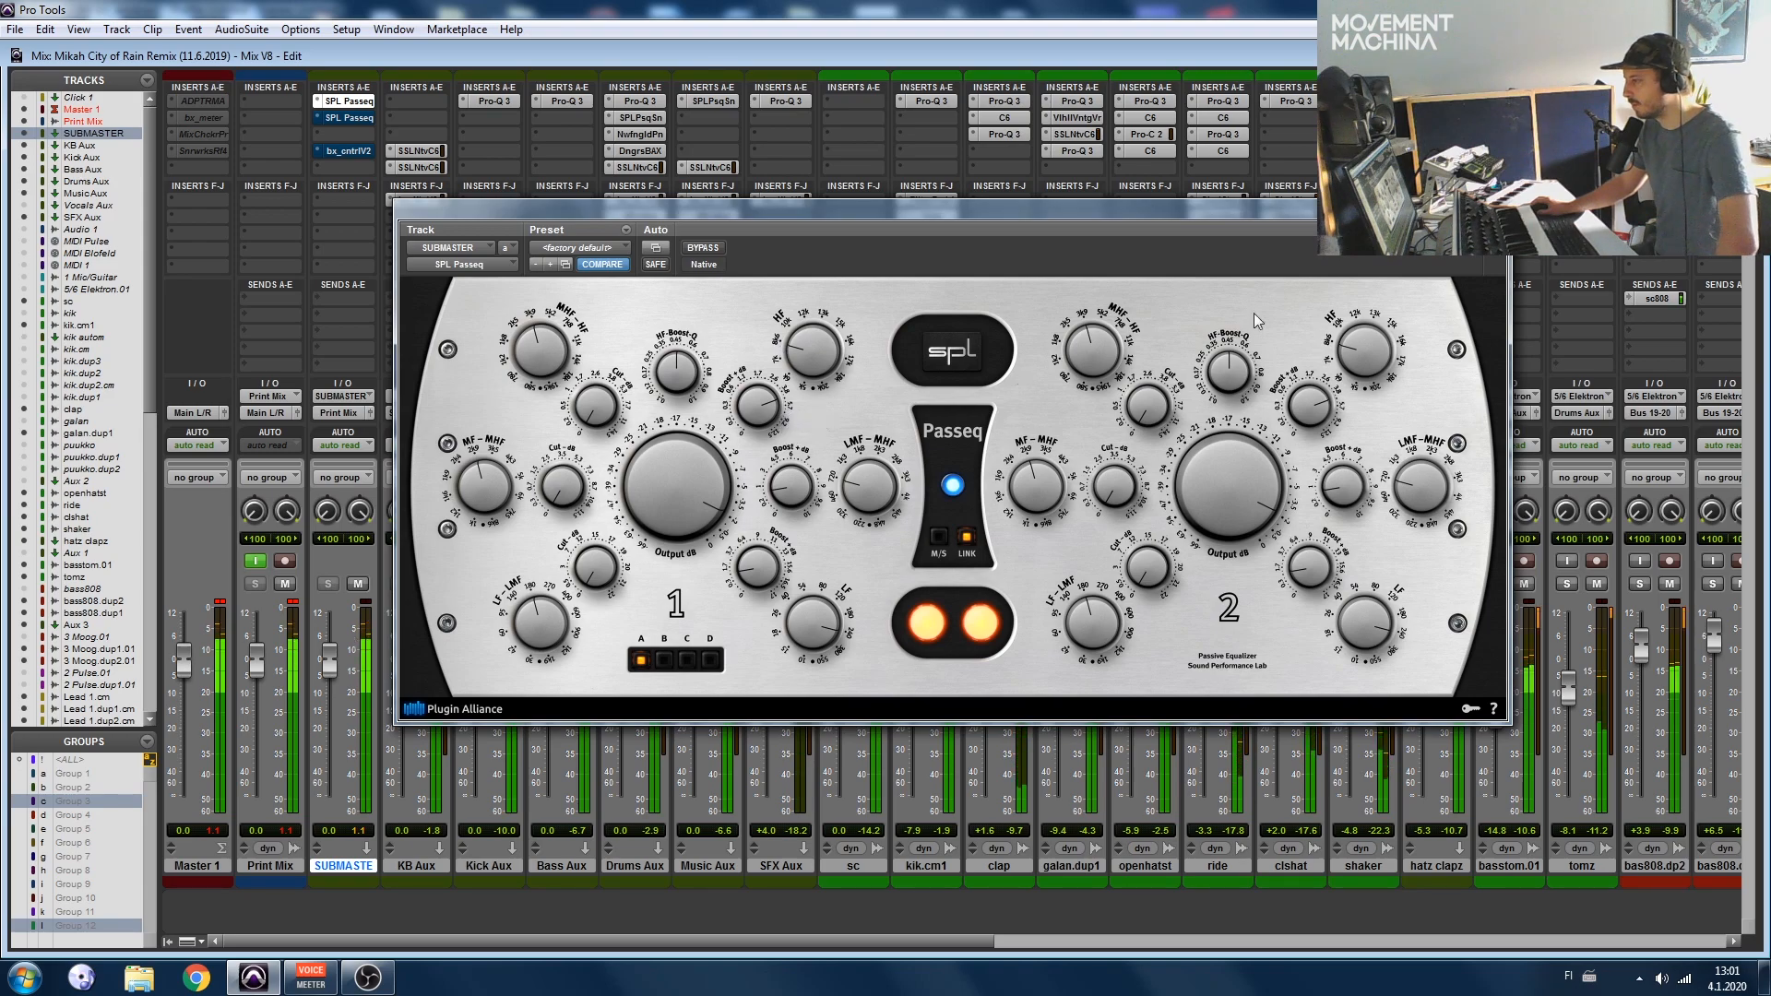
{"action": "left_click", "coordinate": [1500, 209]}
Step: Open the second SPL Passeq on SUBMASTER, compare the mix with it active and bypassed, and close it bypassed
{"action": "left_click", "coordinate": [347, 115]}
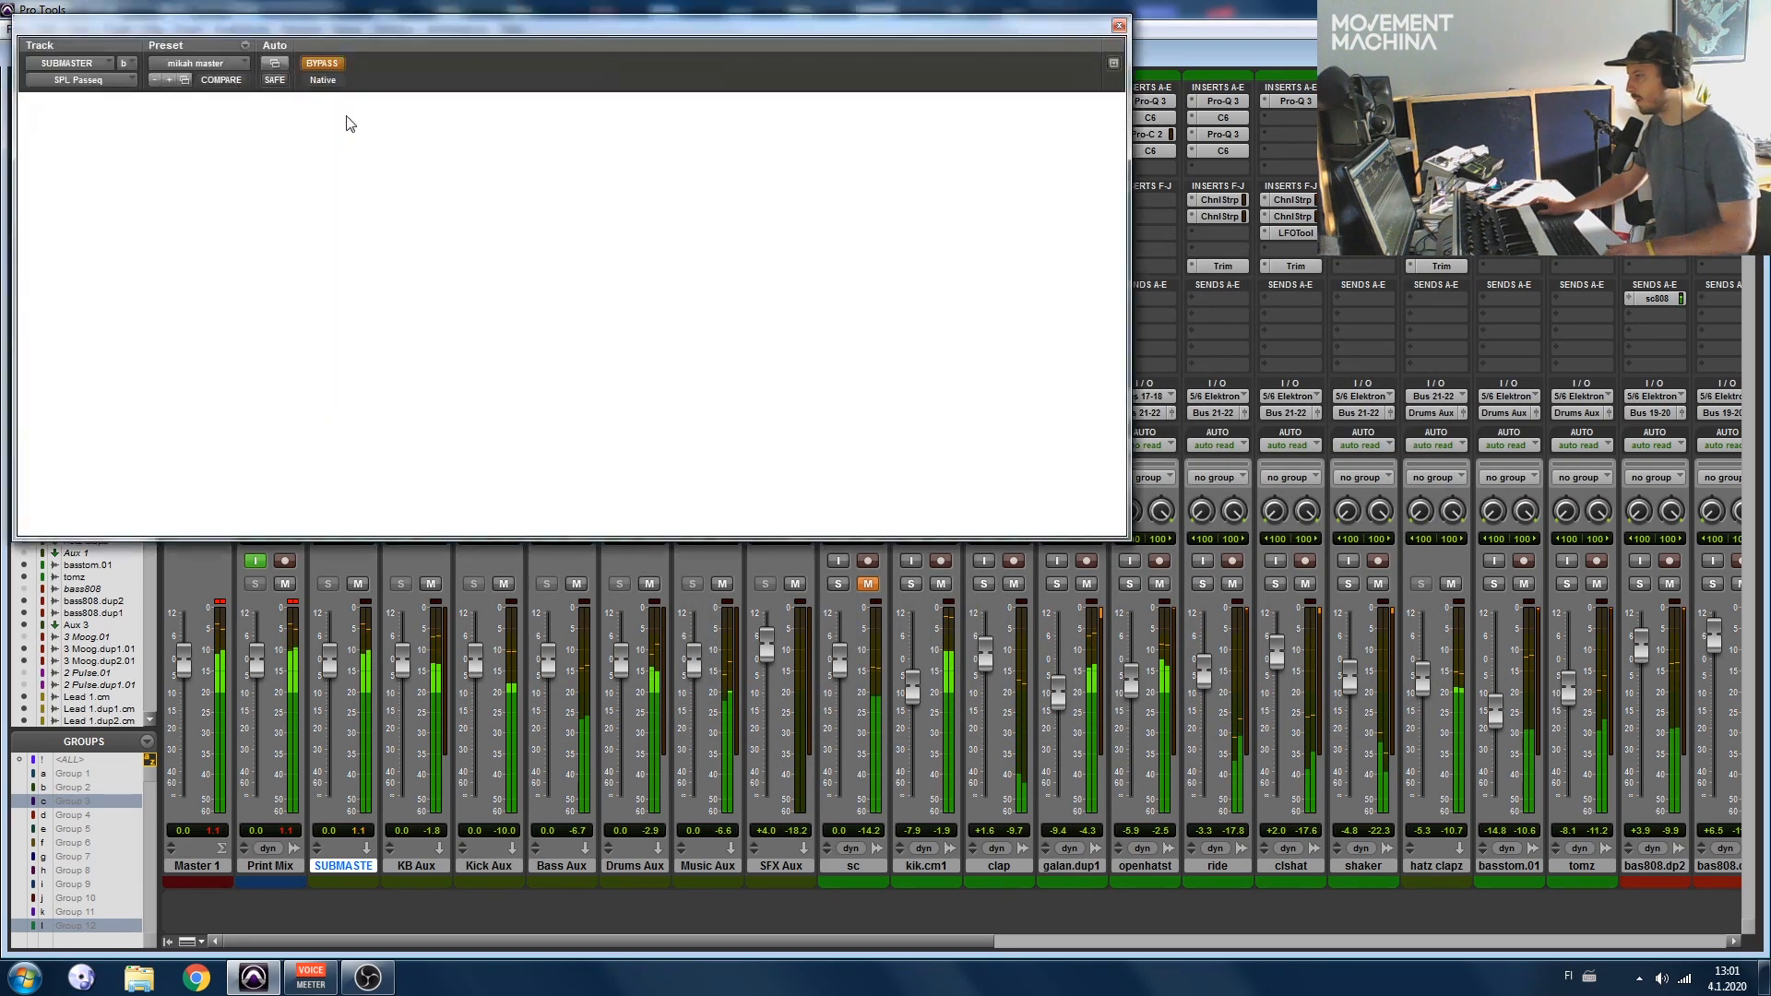
{"action": "left_click_drag", "start_coordinate": [491, 37], "coordinate": [846, 224]}
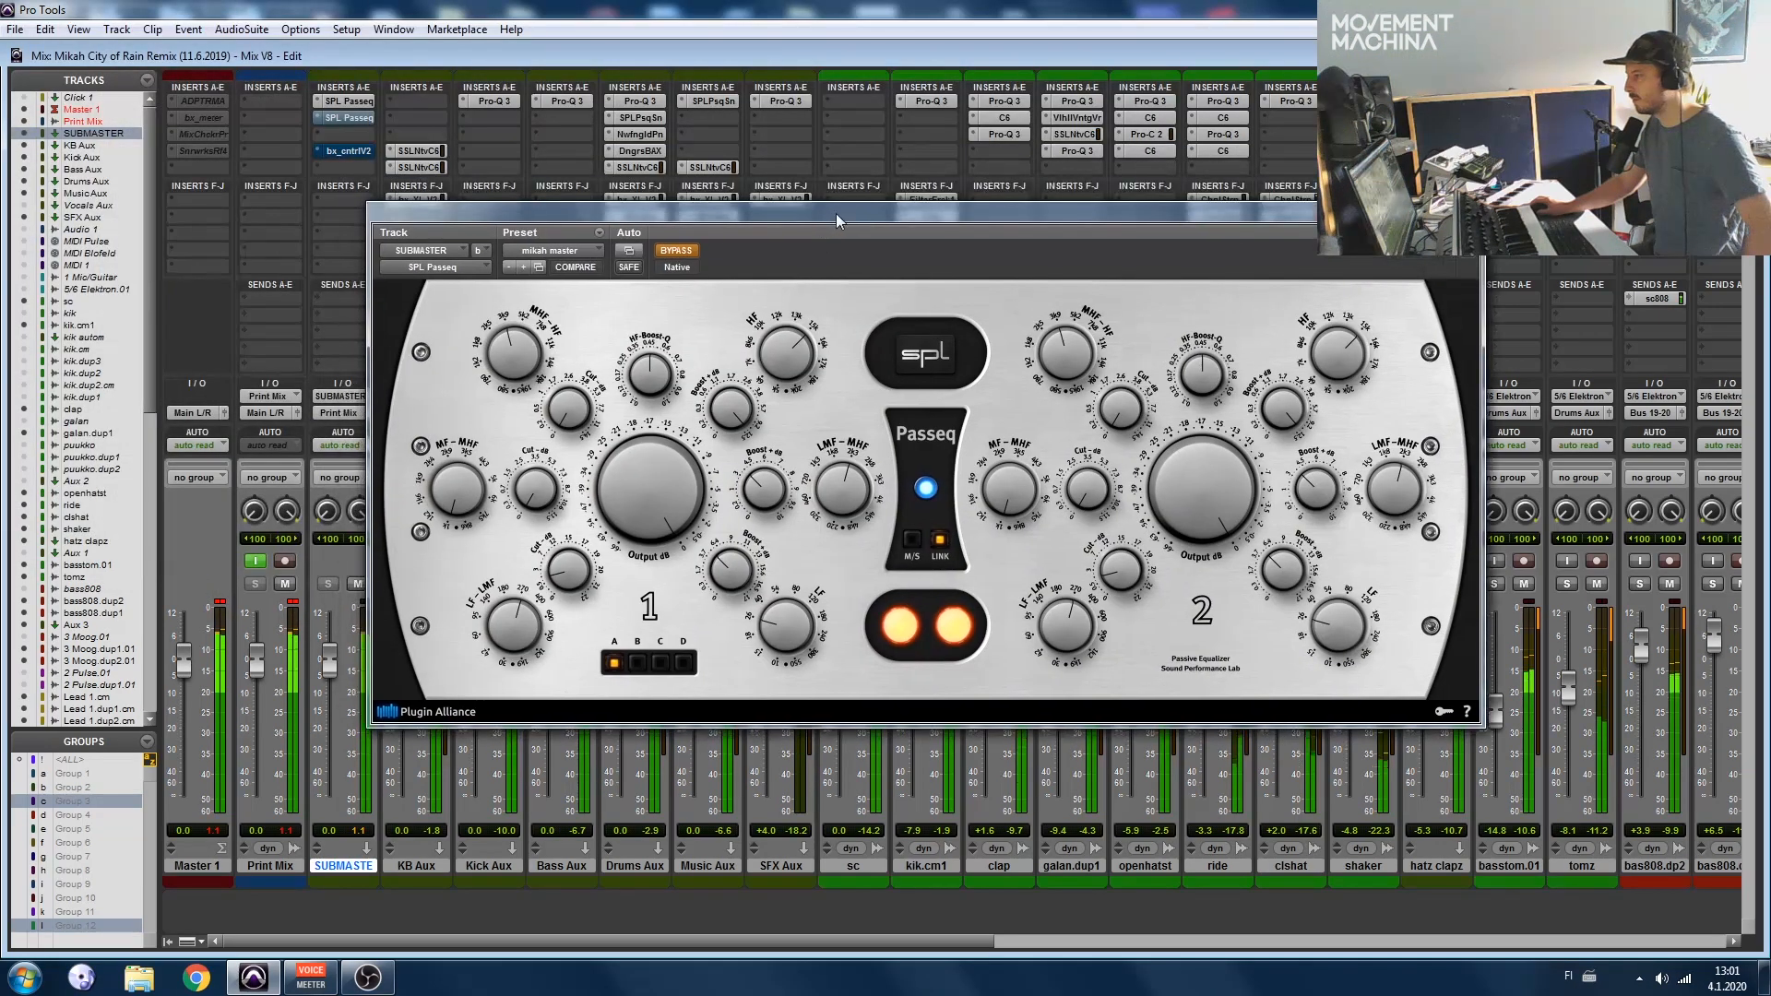
{"action": "left_click", "coordinate": [675, 253]}
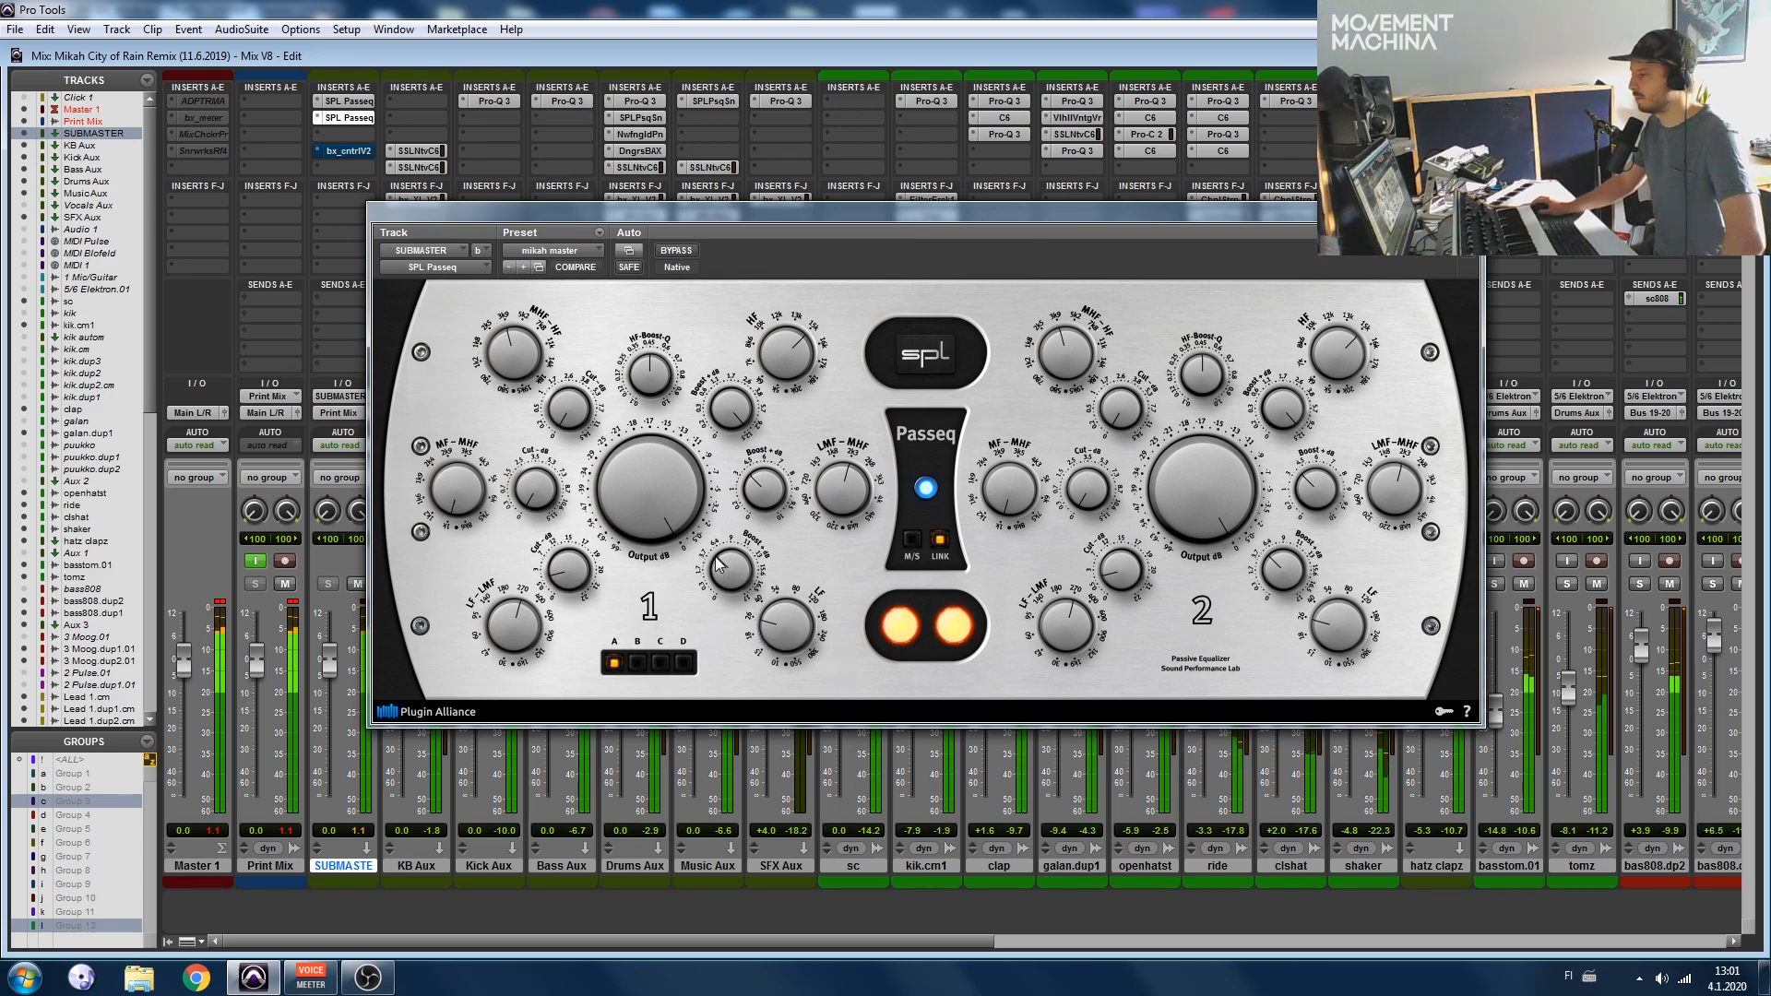
{"action": "left_click", "coordinate": [676, 251]}
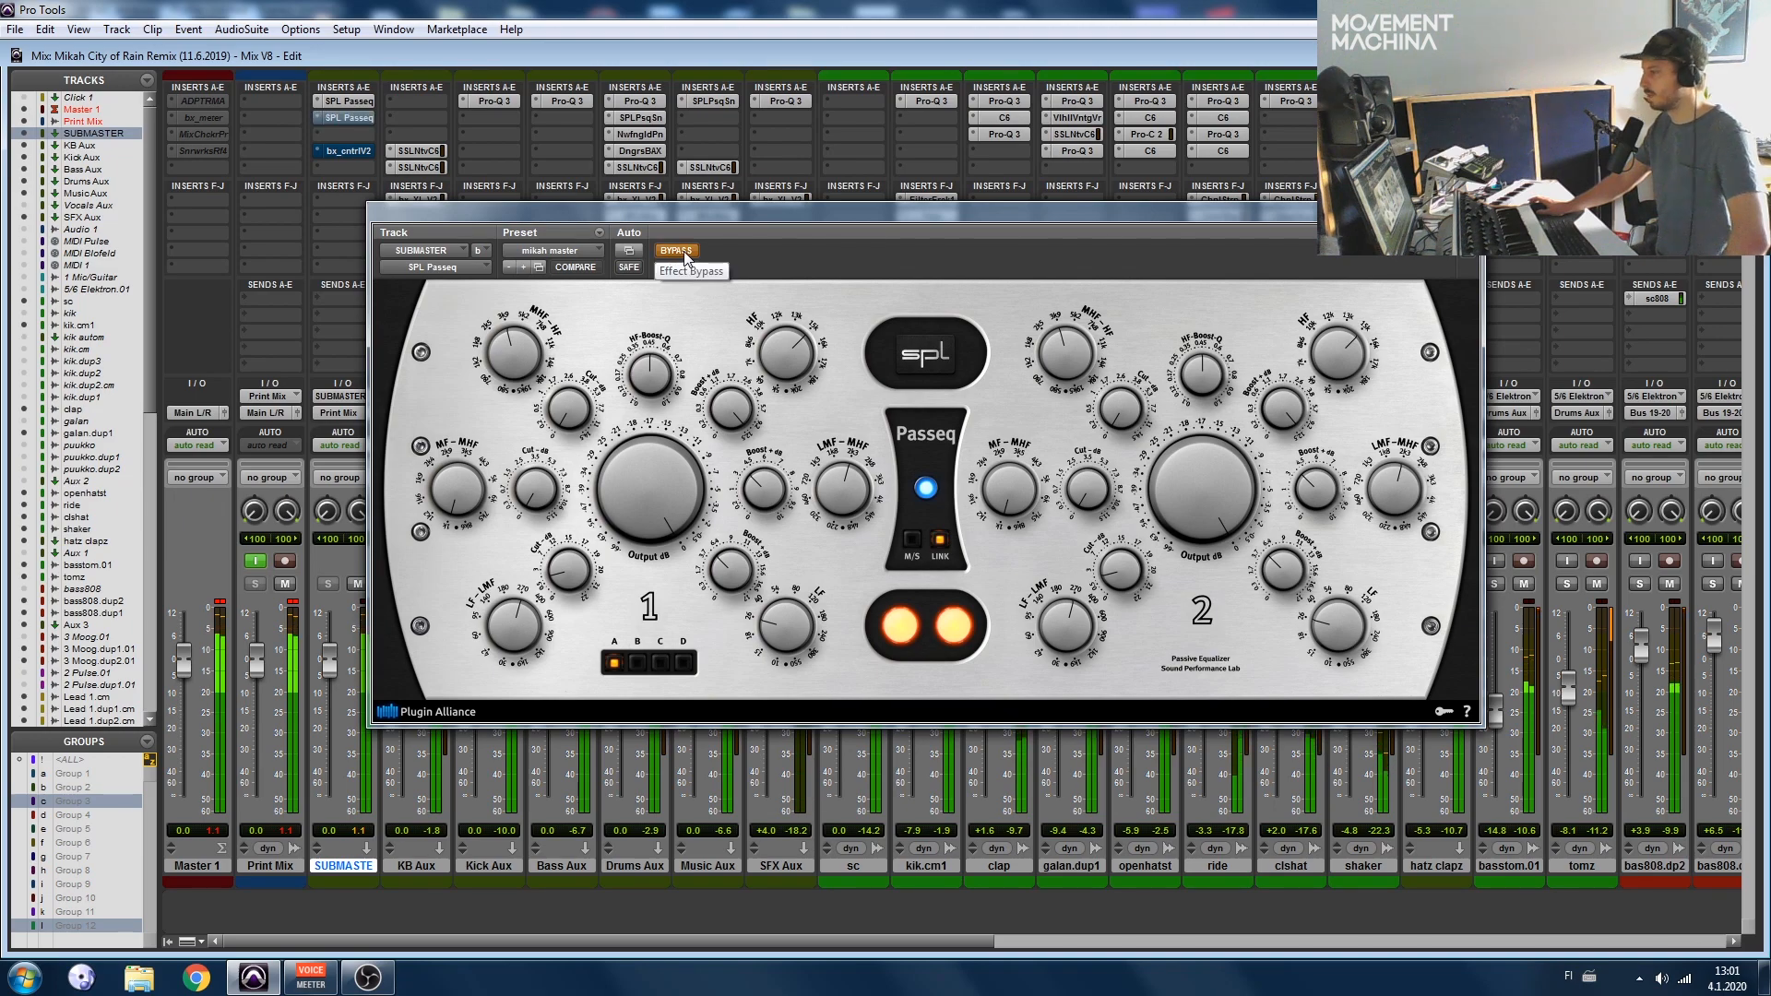
{"action": "left_click", "coordinate": [683, 255]}
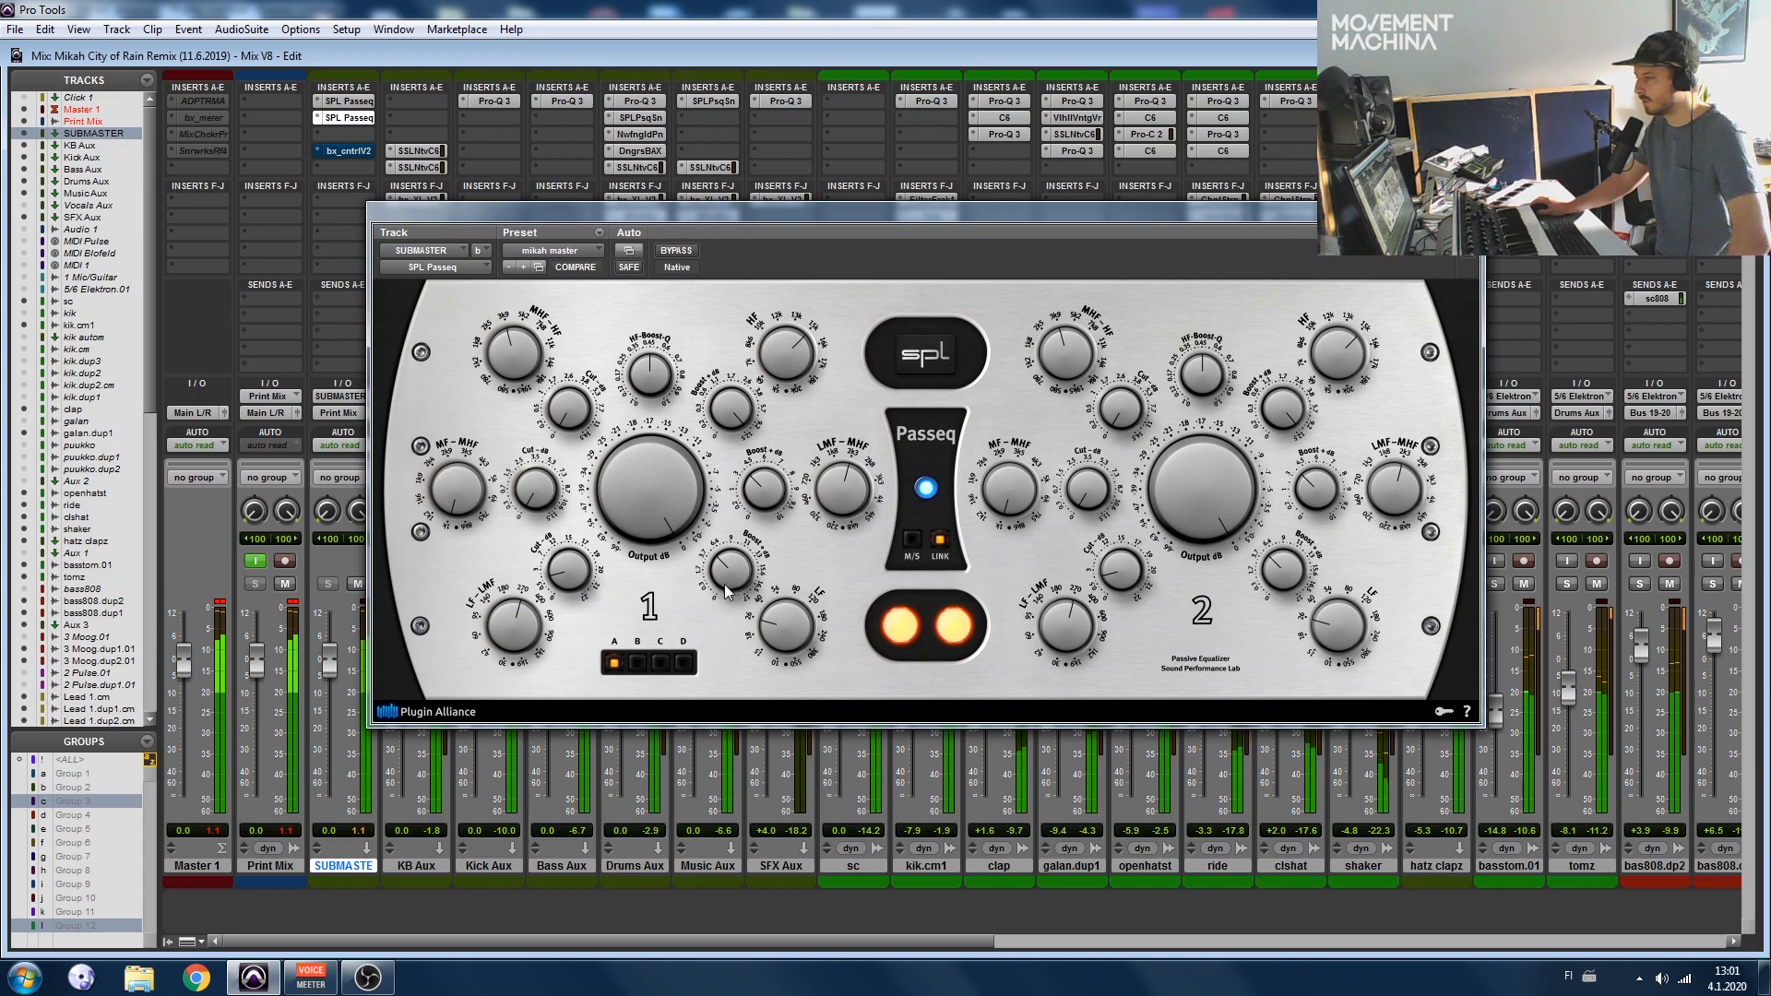
{"action": "left_click", "coordinate": [677, 253]}
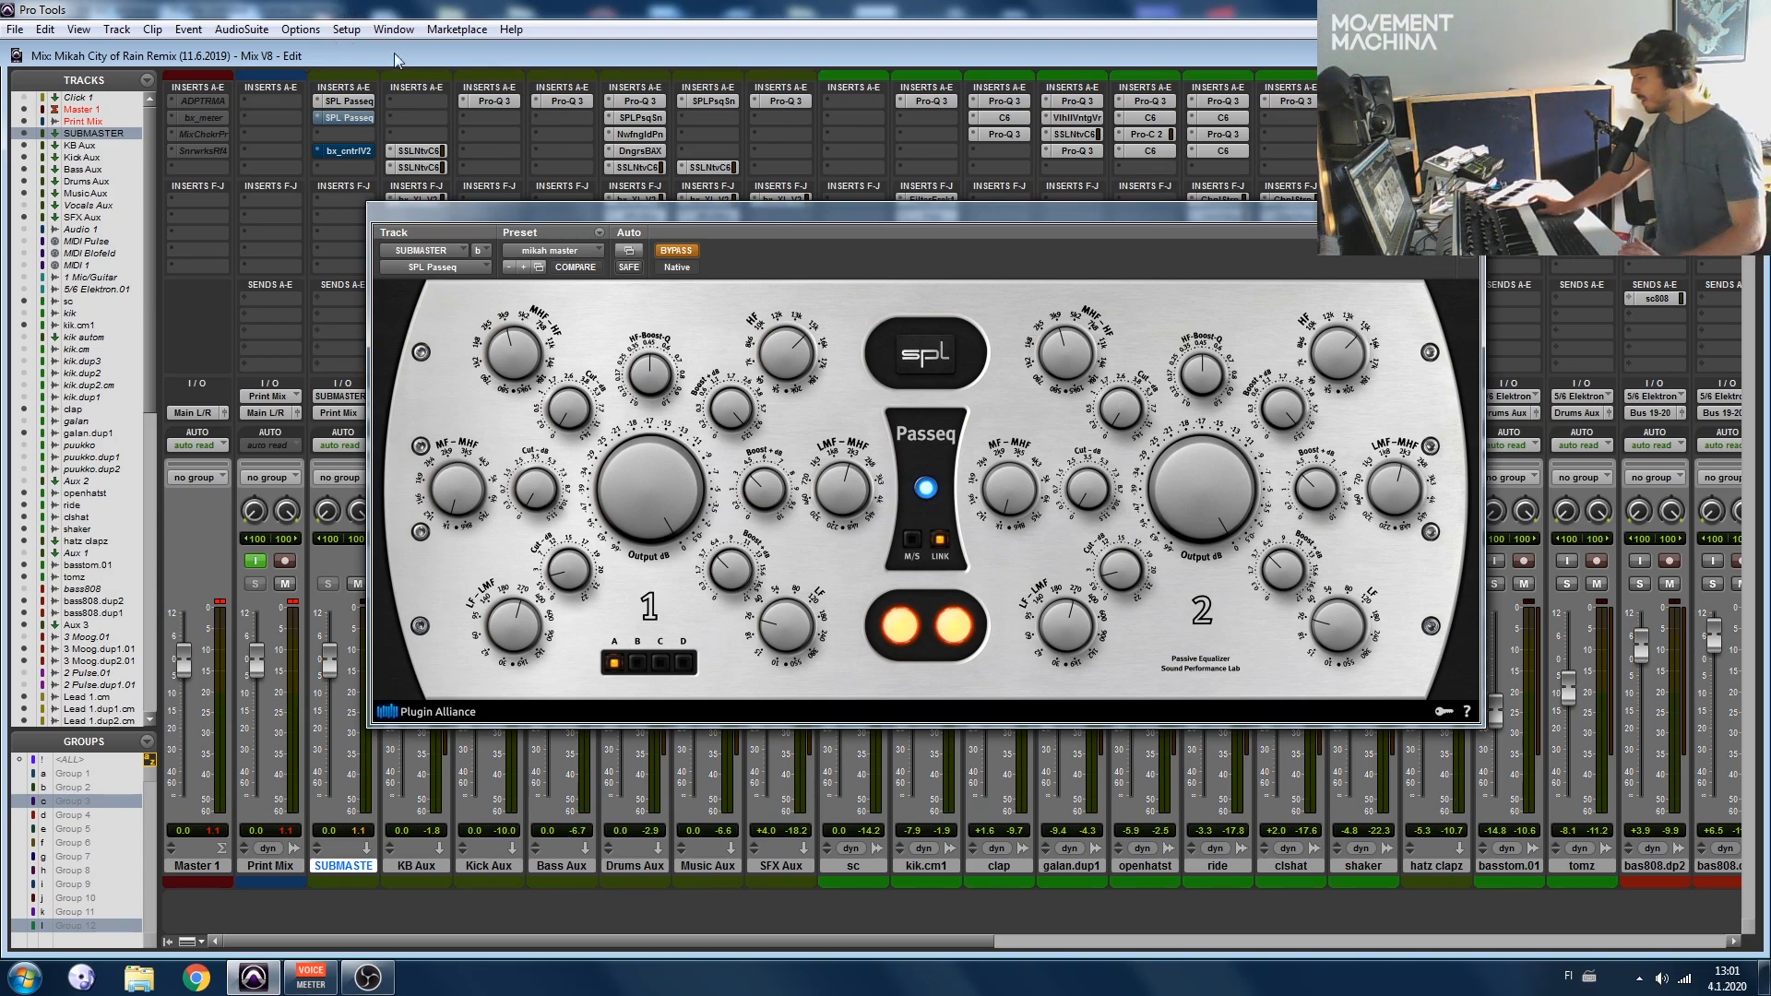
{"action": "left_click_drag", "start_coordinate": [888, 217], "coordinate": [893, 253]}
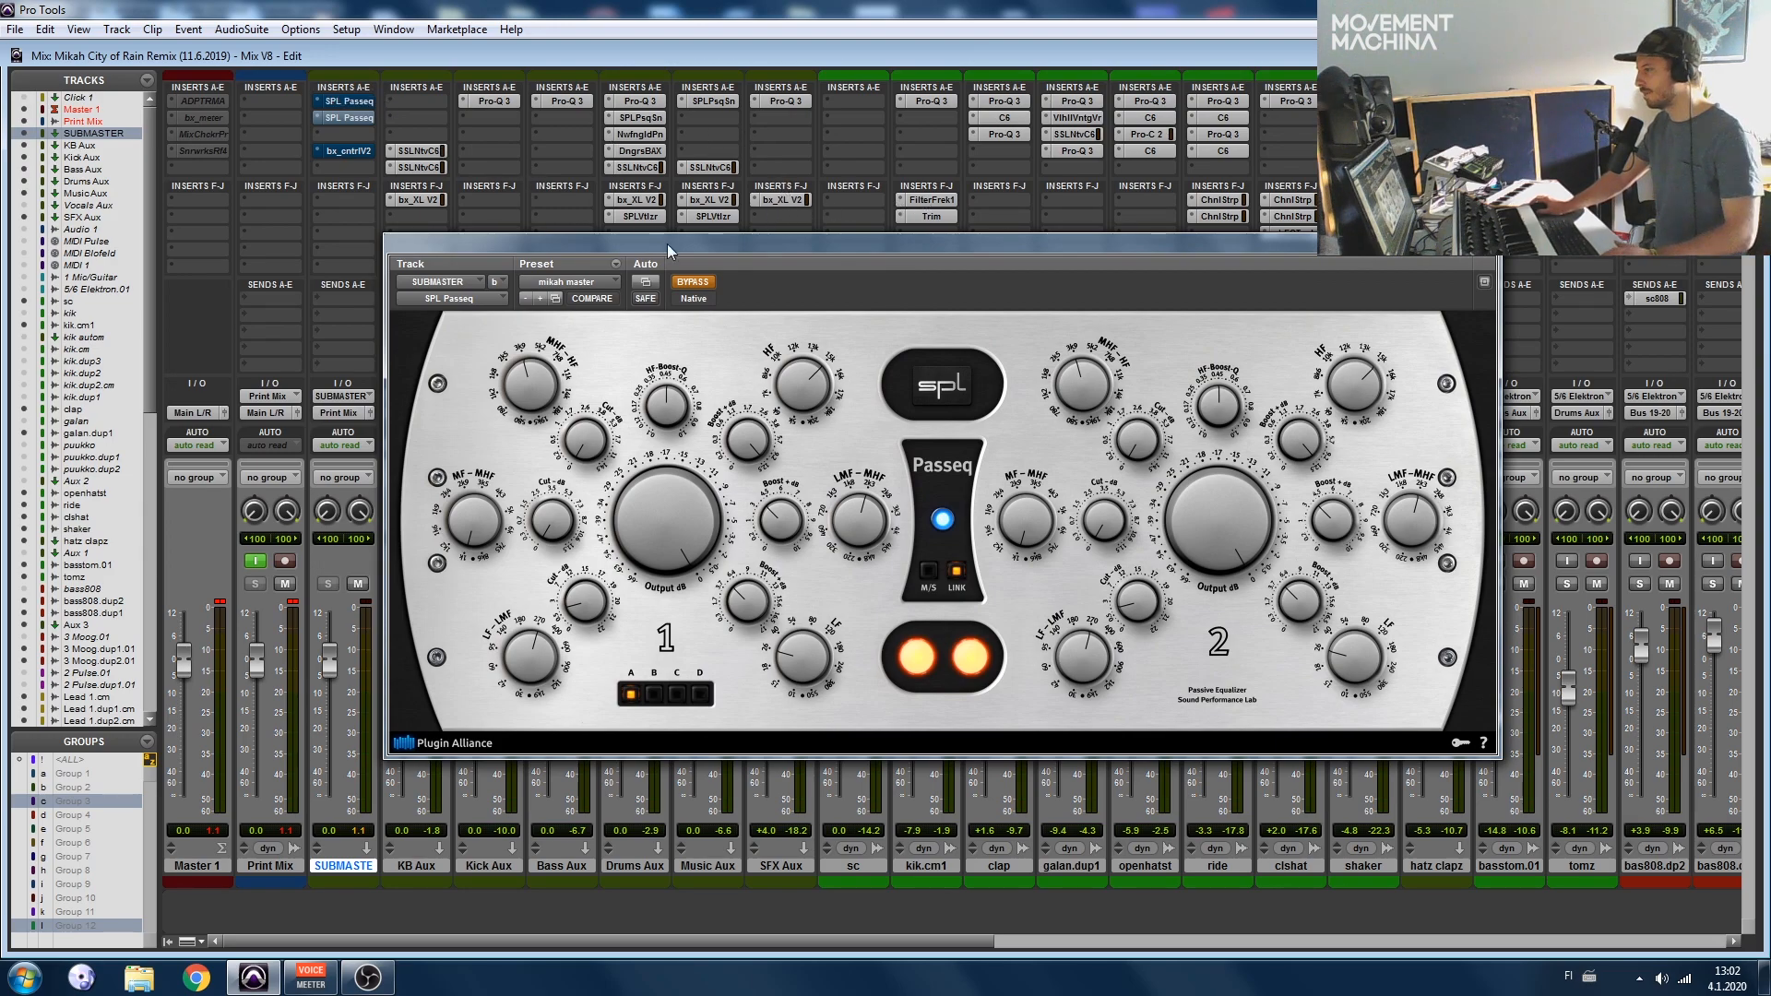
{"action": "left_click_drag", "start_coordinate": [670, 249], "coordinate": [781, 244]}
{"action": "left_click", "coordinate": [1599, 238]}
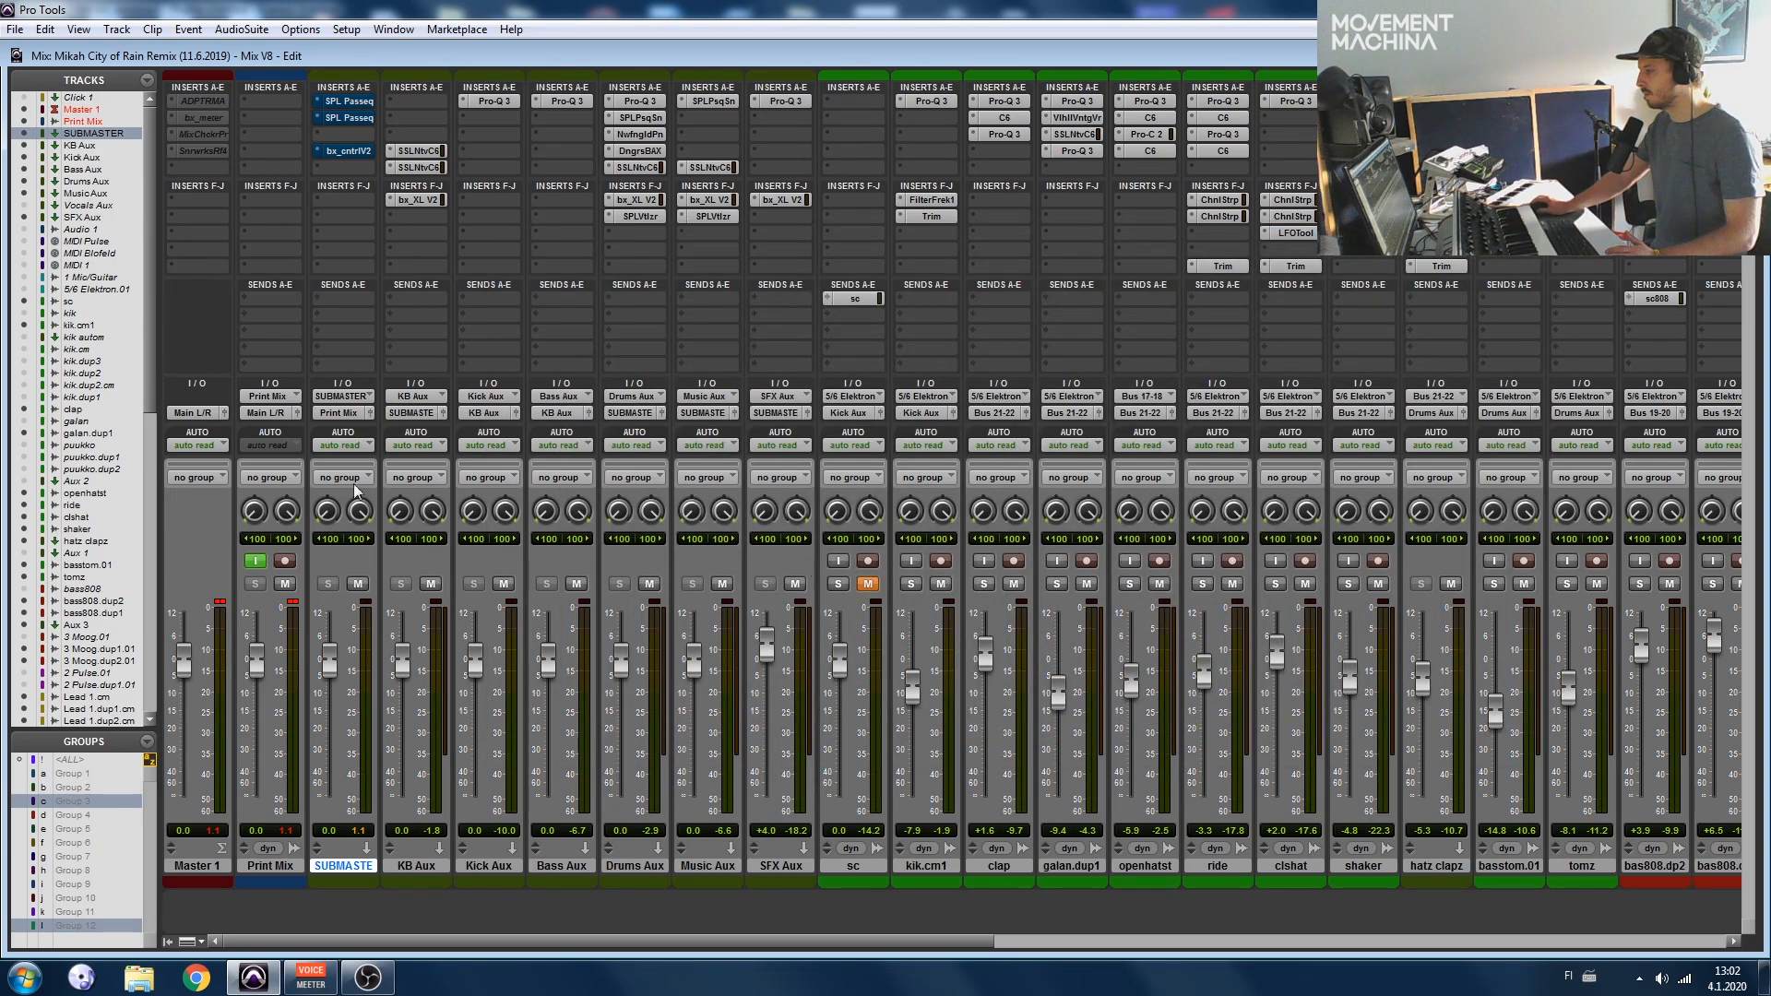
Step: Play the mix with both SPL Passeq equalizers on SUBMASTER out of bypass, reviewing the second one's settings and closing its window
{"action": "key", "text": "space"}
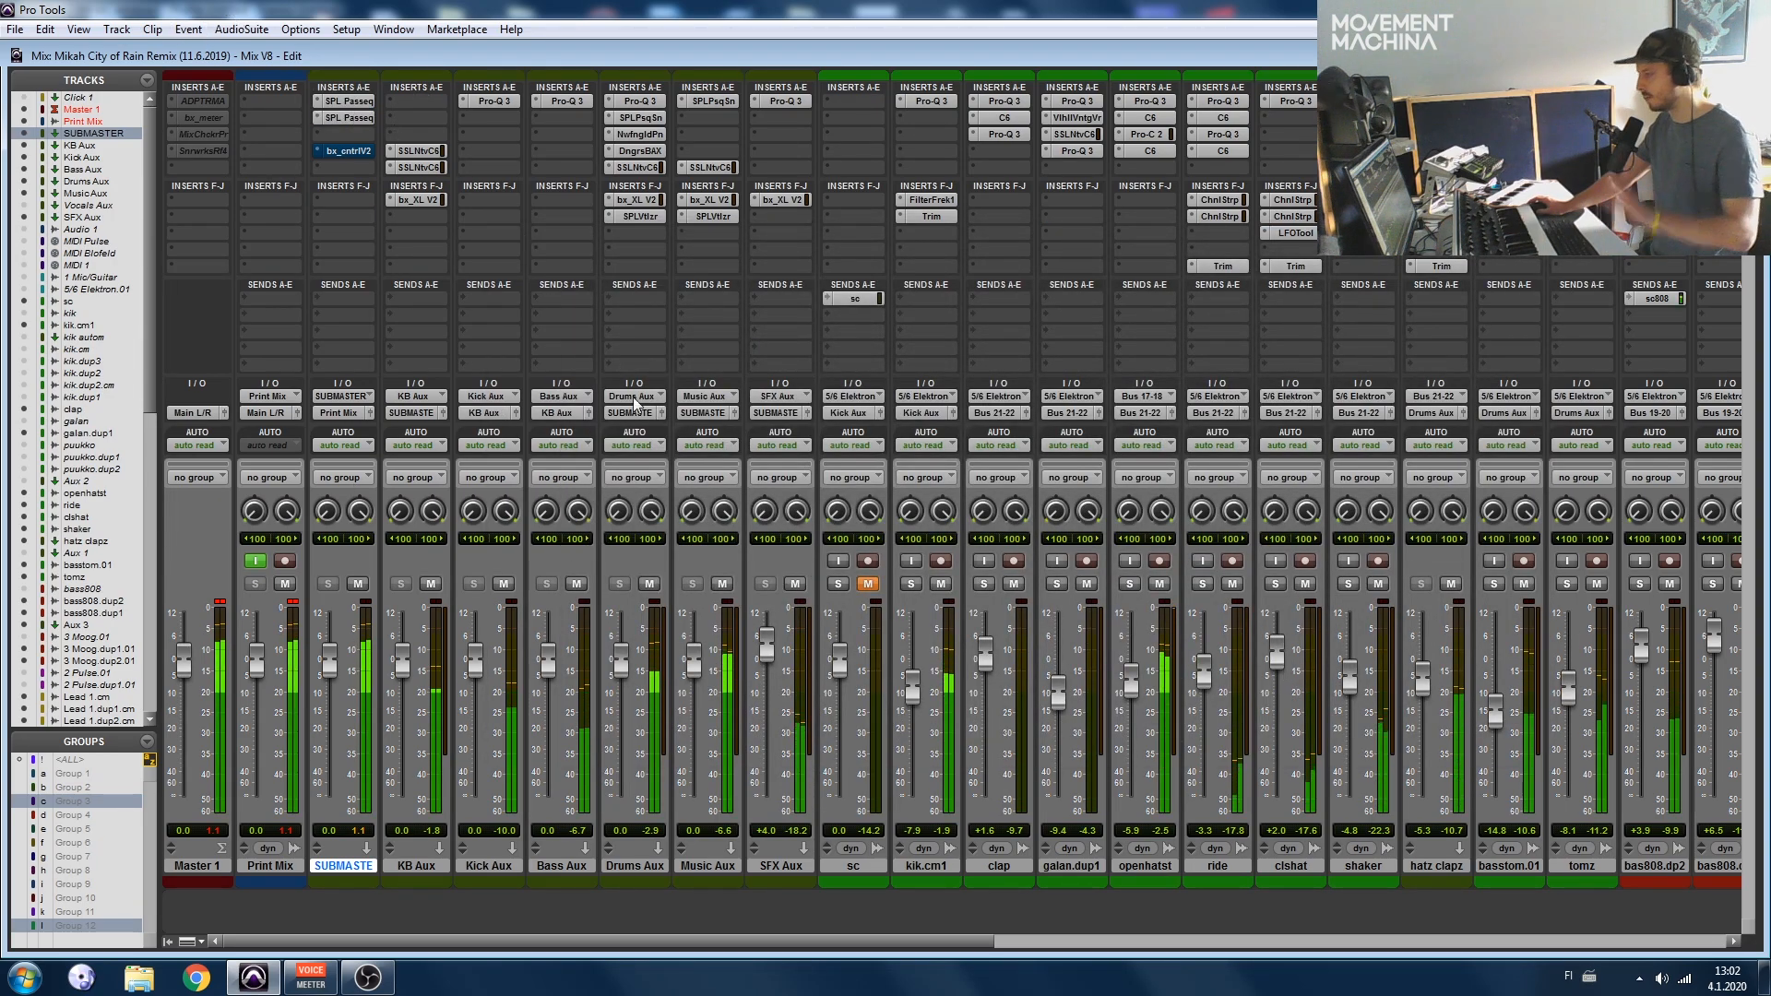
{"action": "key", "text": "ctrl+equal"}
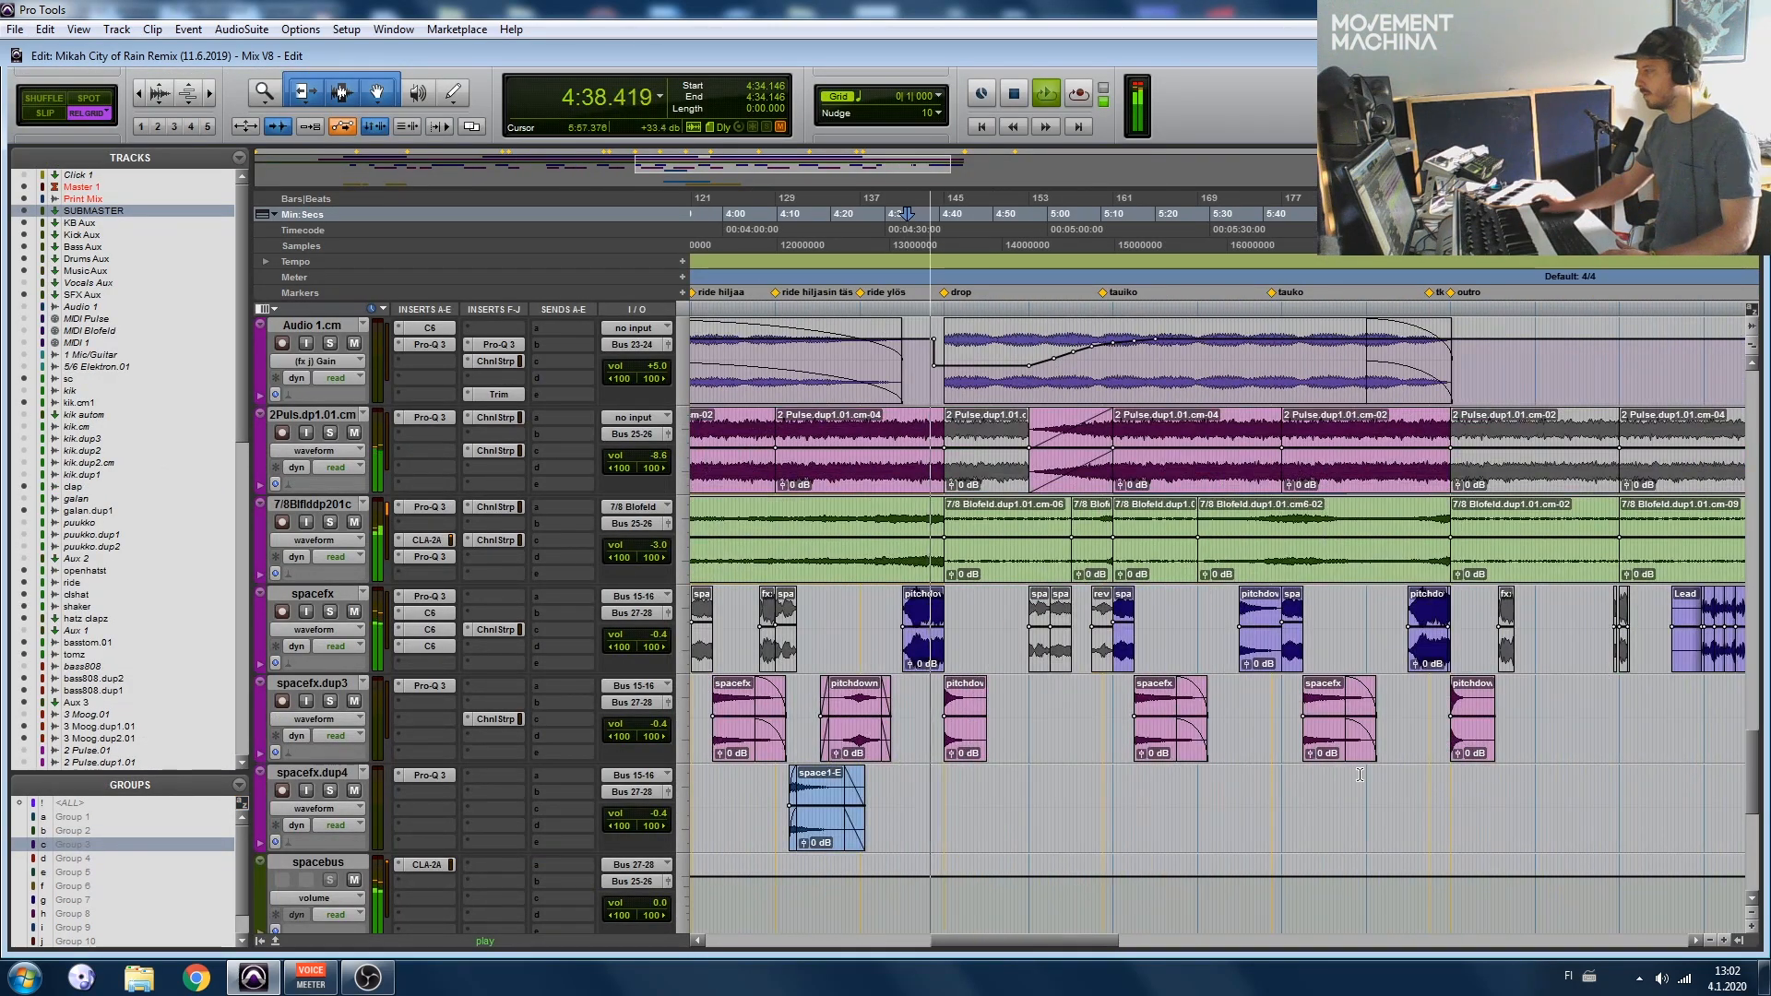
{"action": "key", "text": "ctrl+equal"}
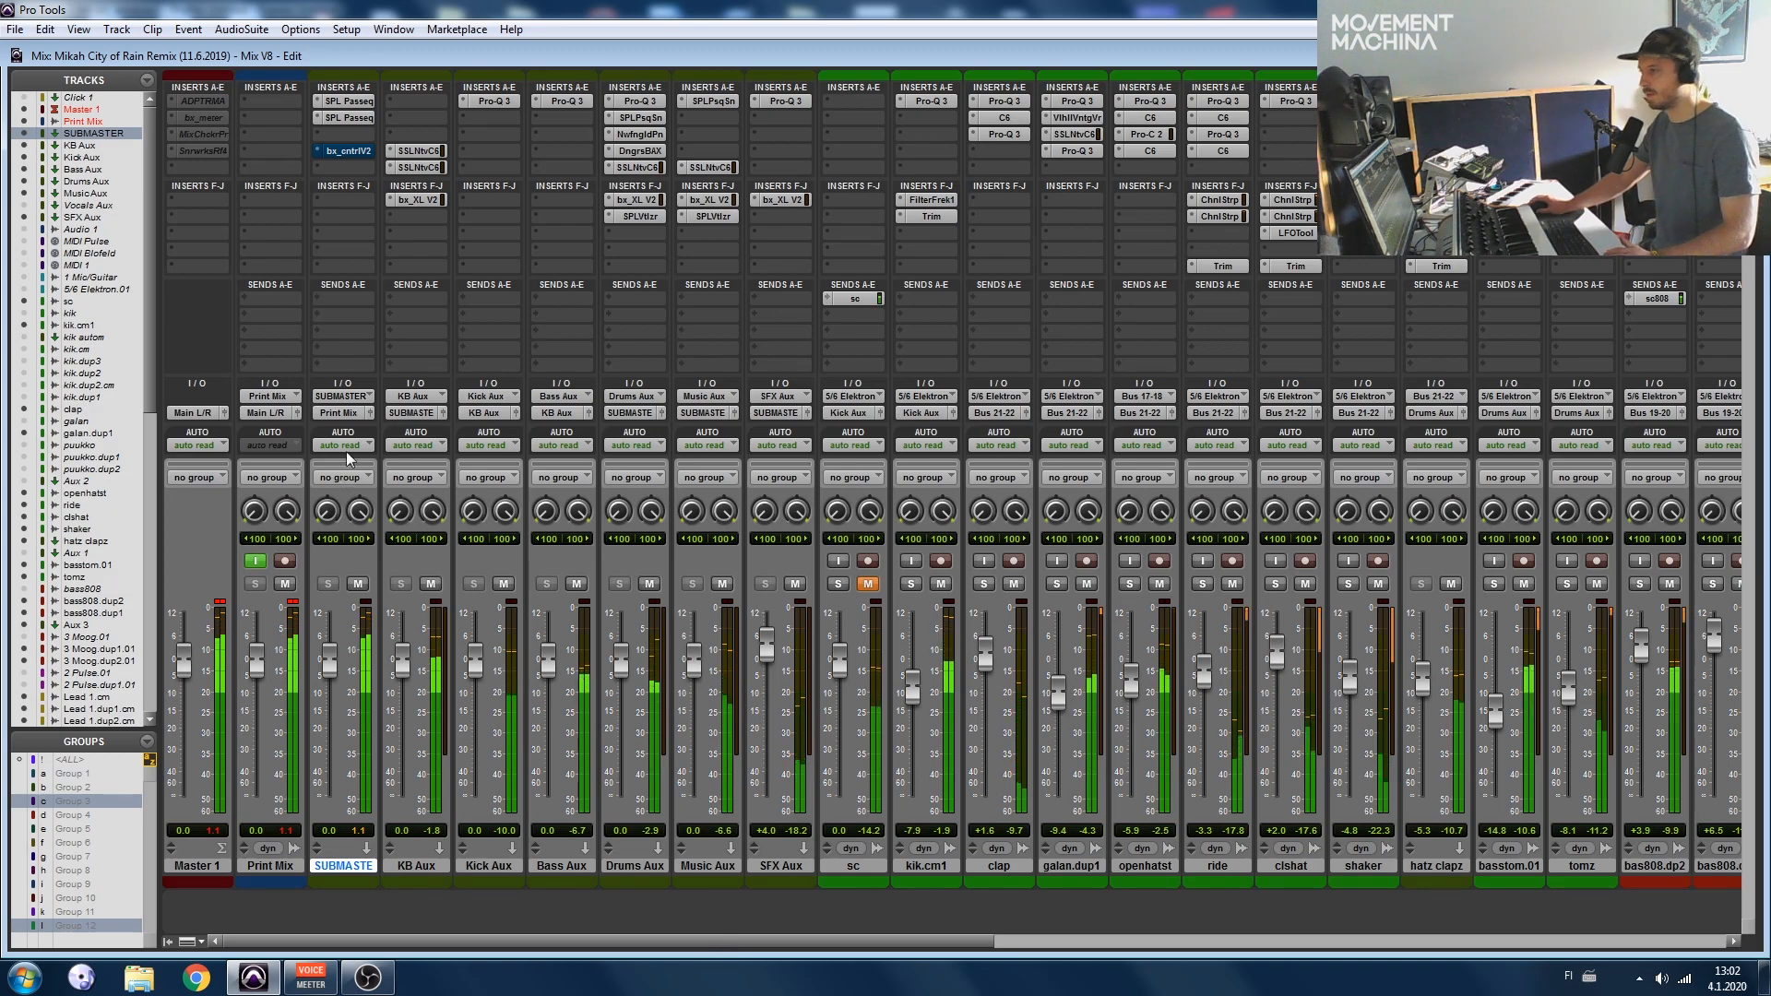
{"action": "left_click", "coordinate": [337, 119], "text": "ctrl"}
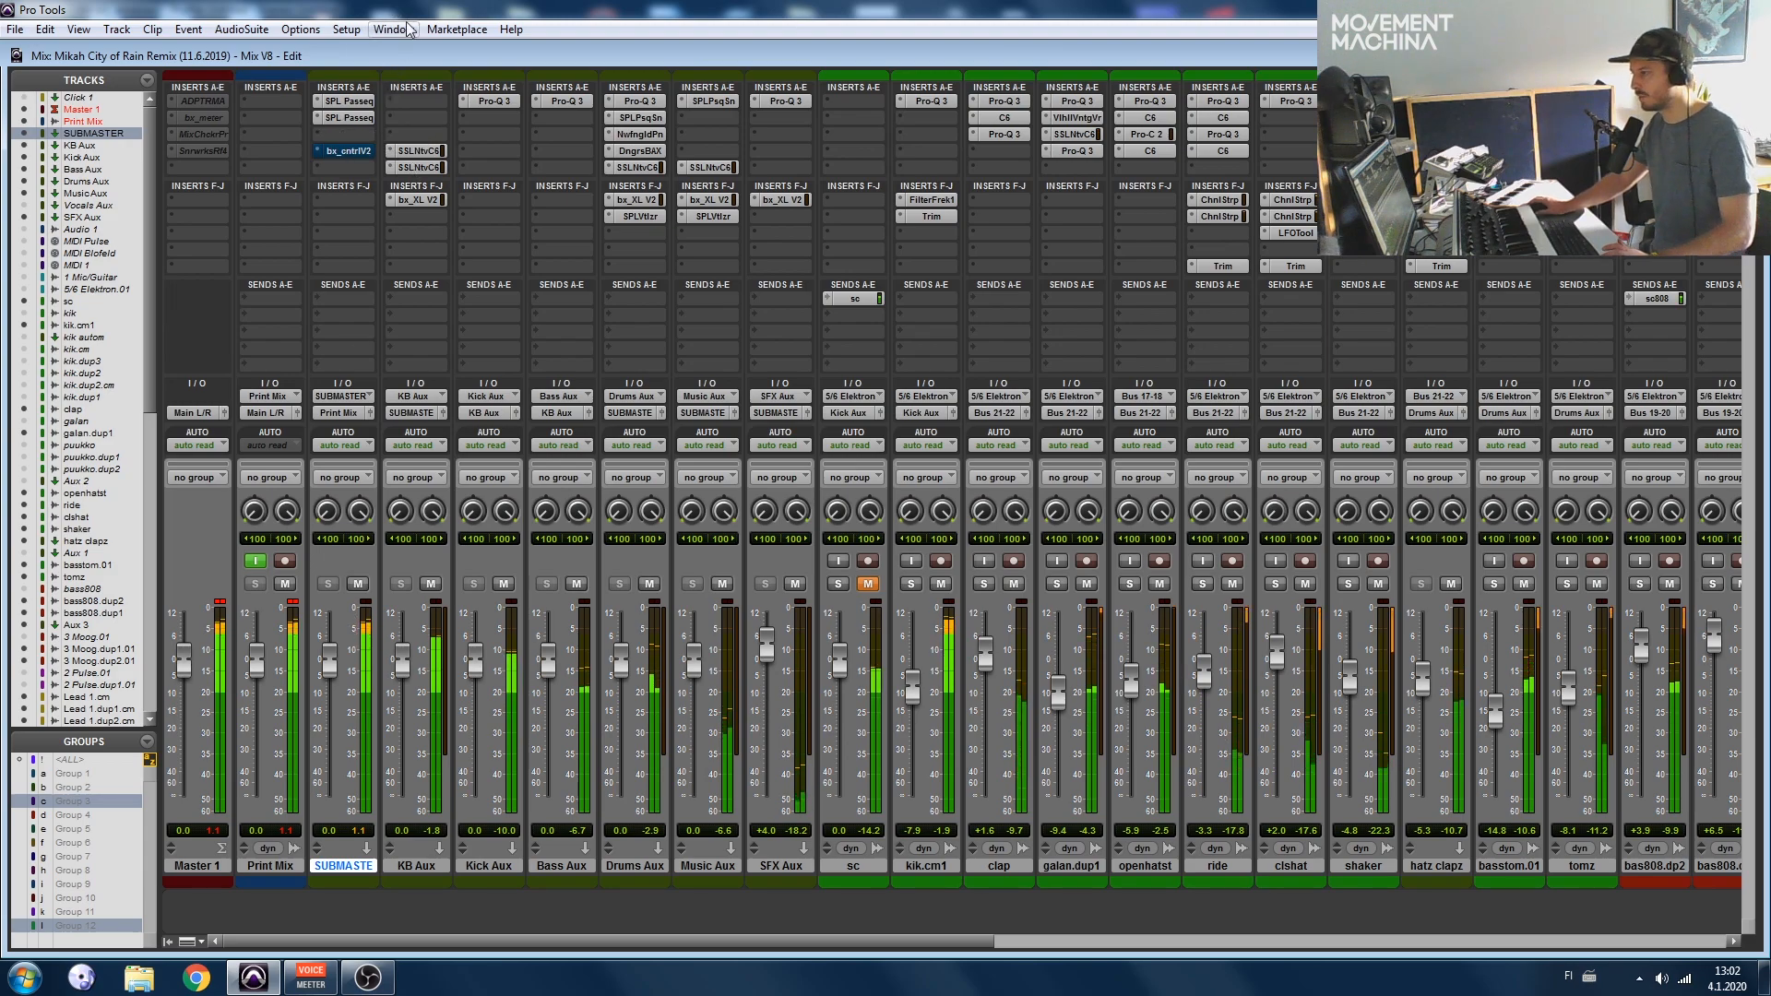
{"action": "left_click", "coordinate": [344, 118]}
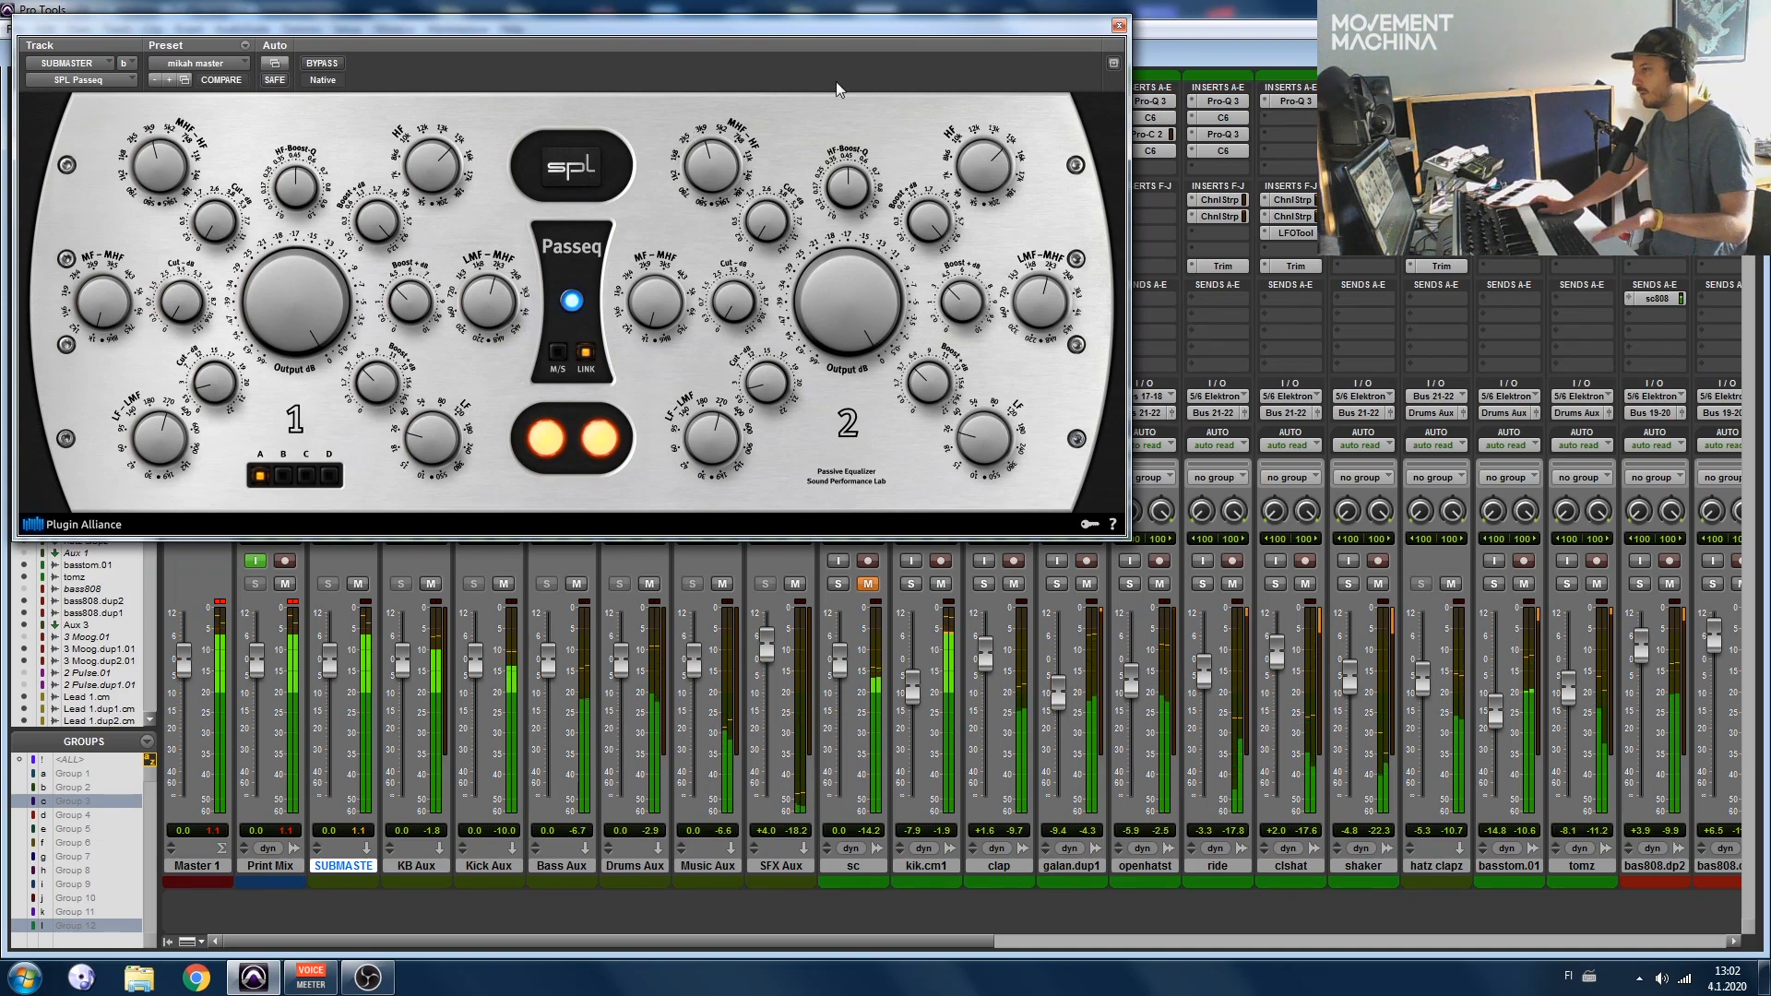
{"action": "left_click", "coordinate": [1119, 27]}
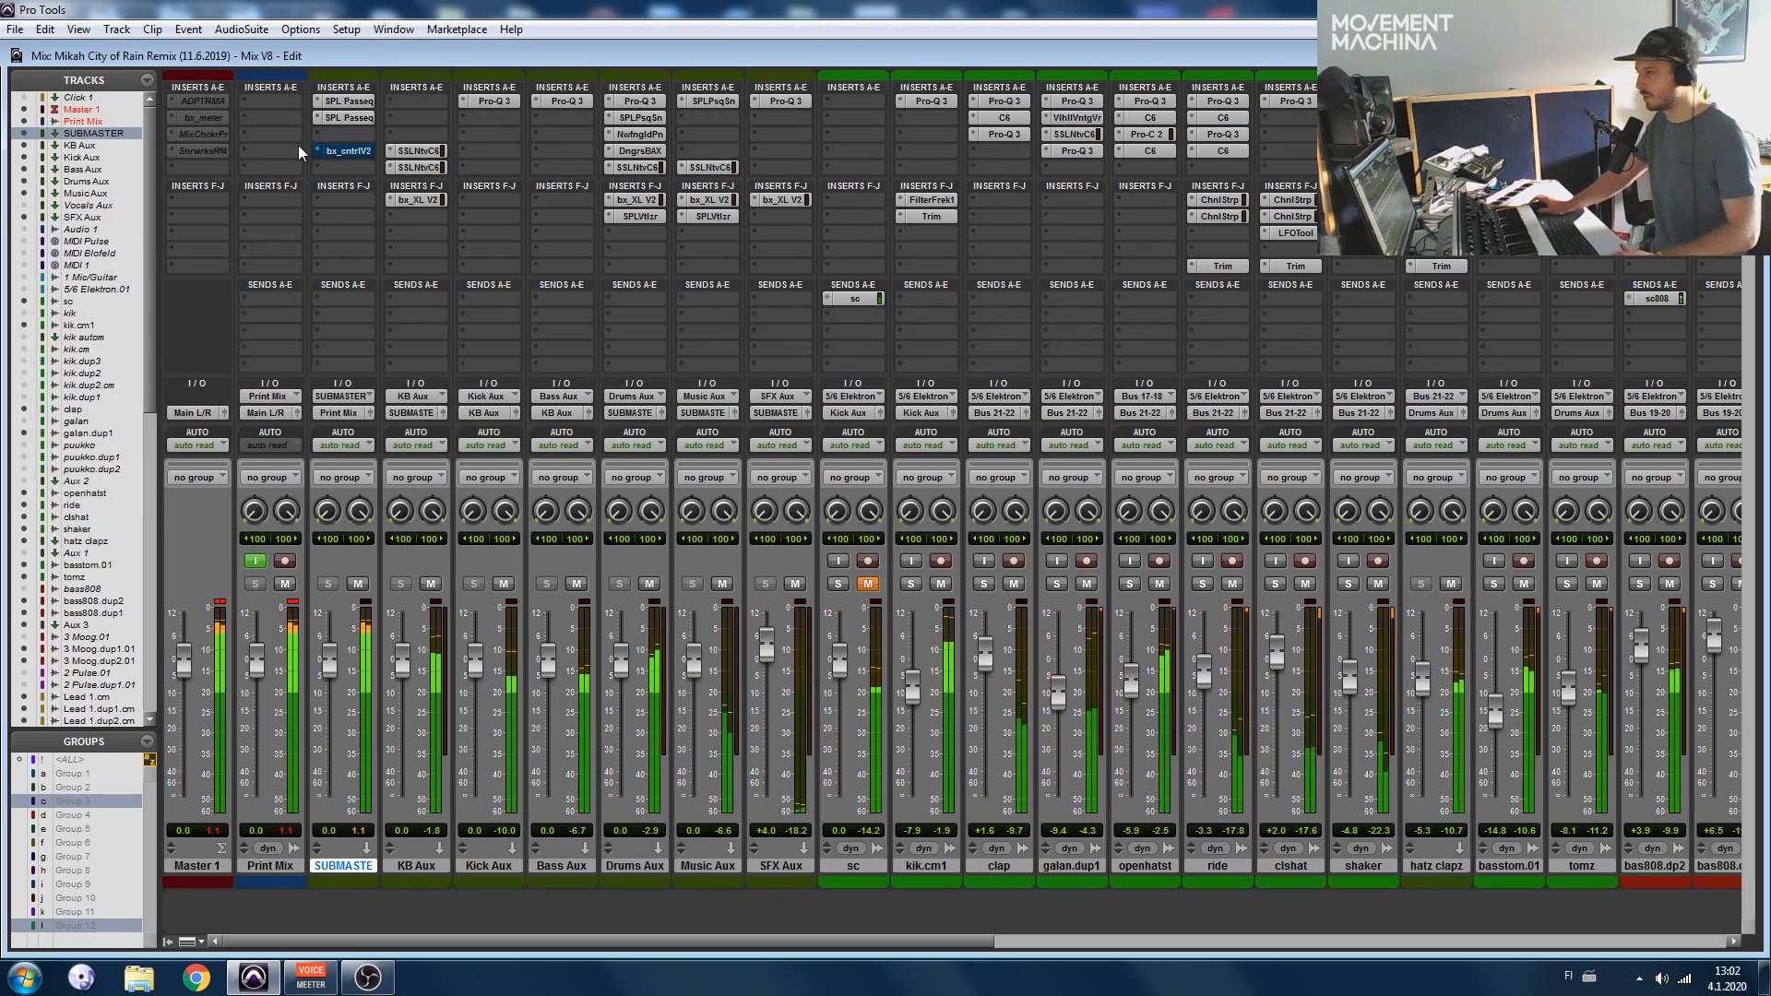
Step: Open bx_control V2 on SUBMASTER, compare the mix with it bypassed and active, and close it left active
{"action": "left_click", "coordinate": [340, 151]}
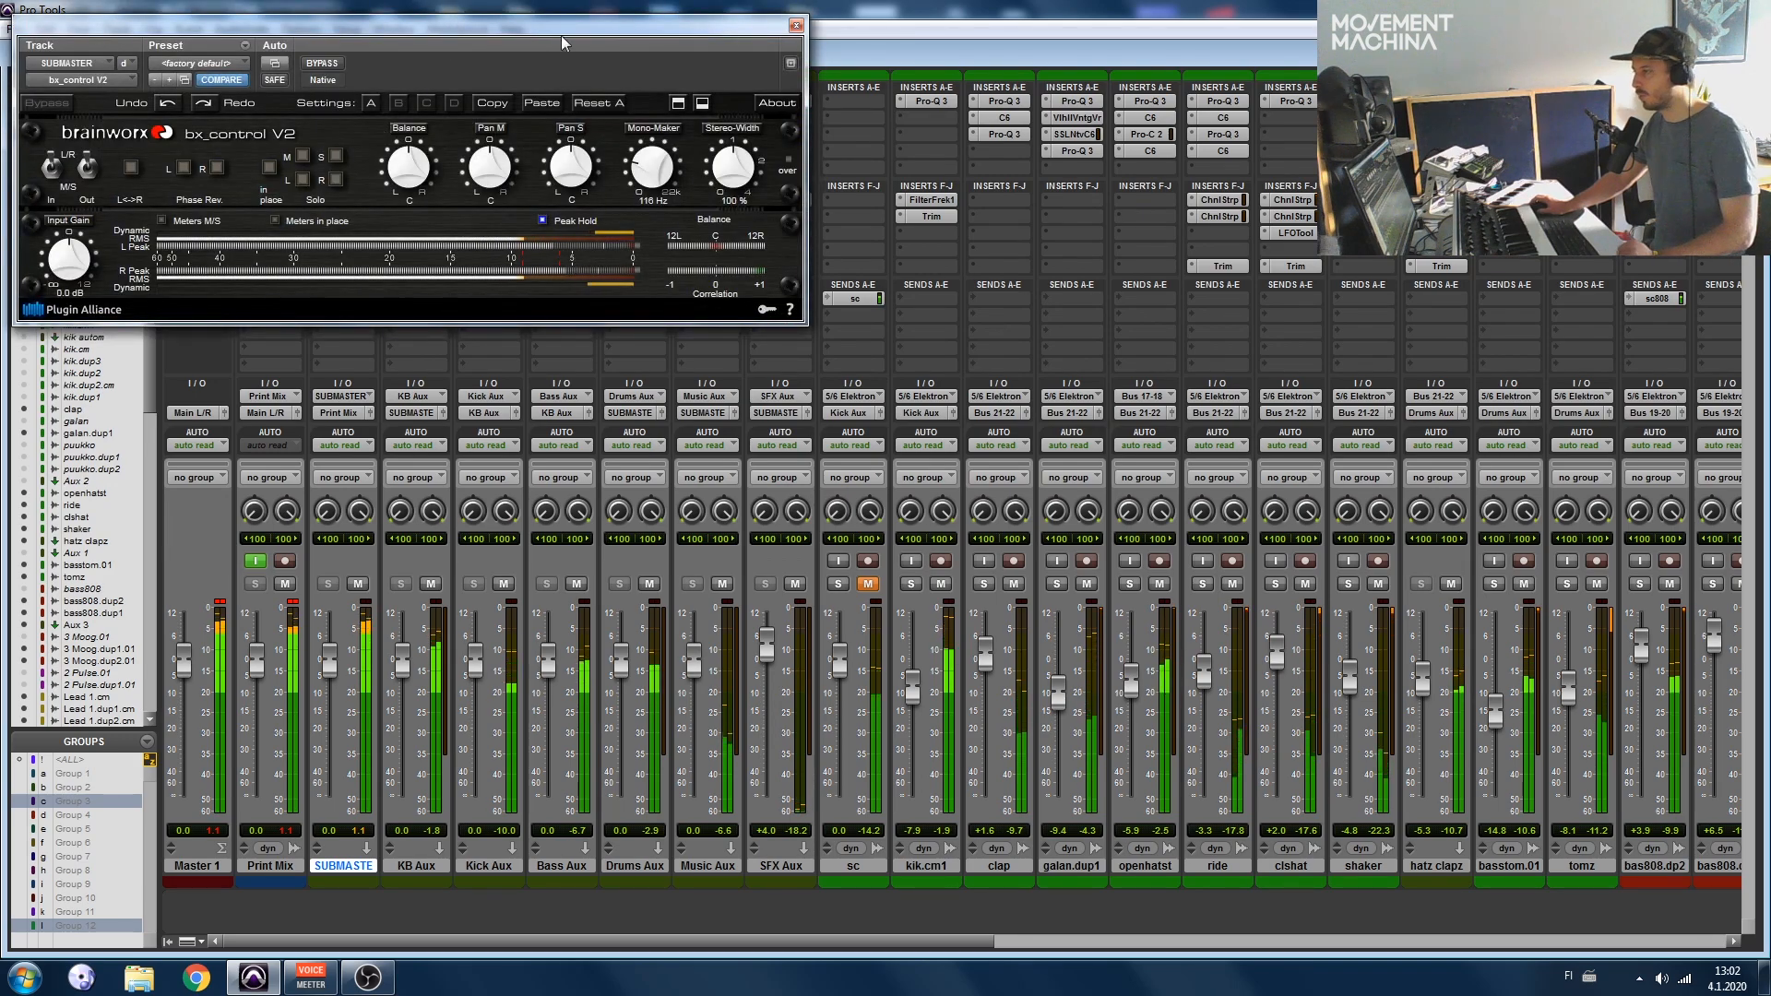
{"action": "left_click_drag", "start_coordinate": [629, 130], "coordinate": [797, 282]}
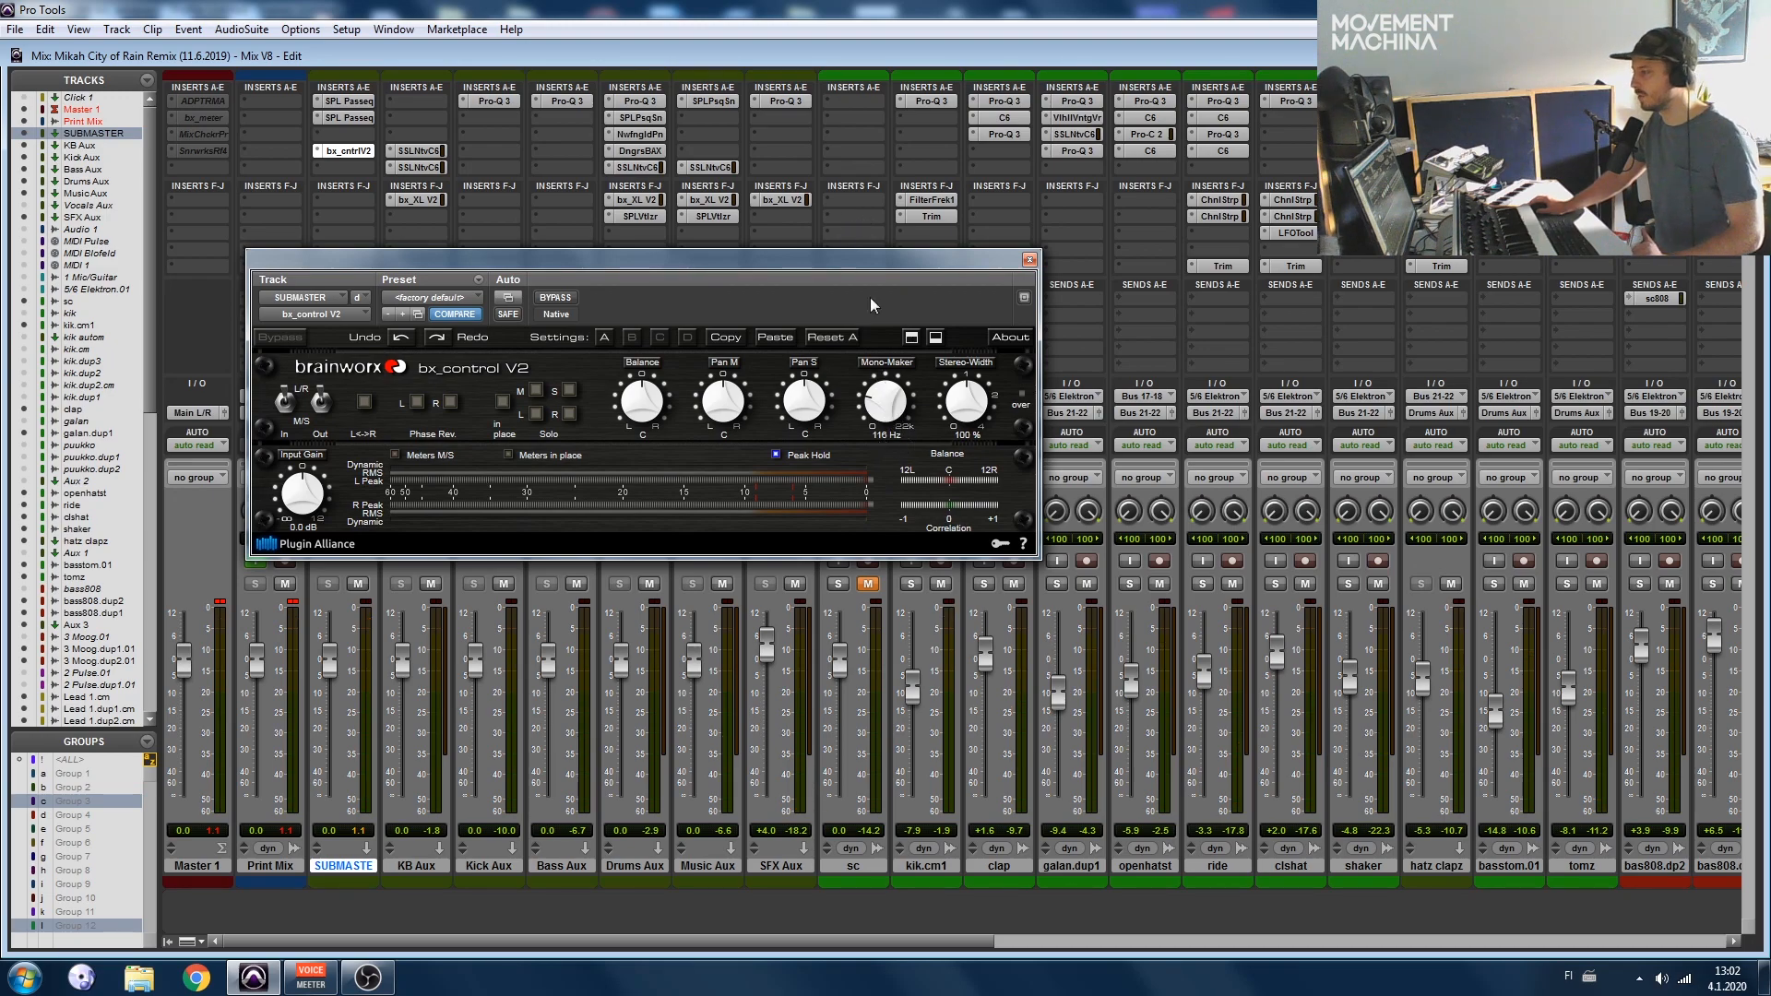
{"action": "left_click", "coordinate": [555, 297]}
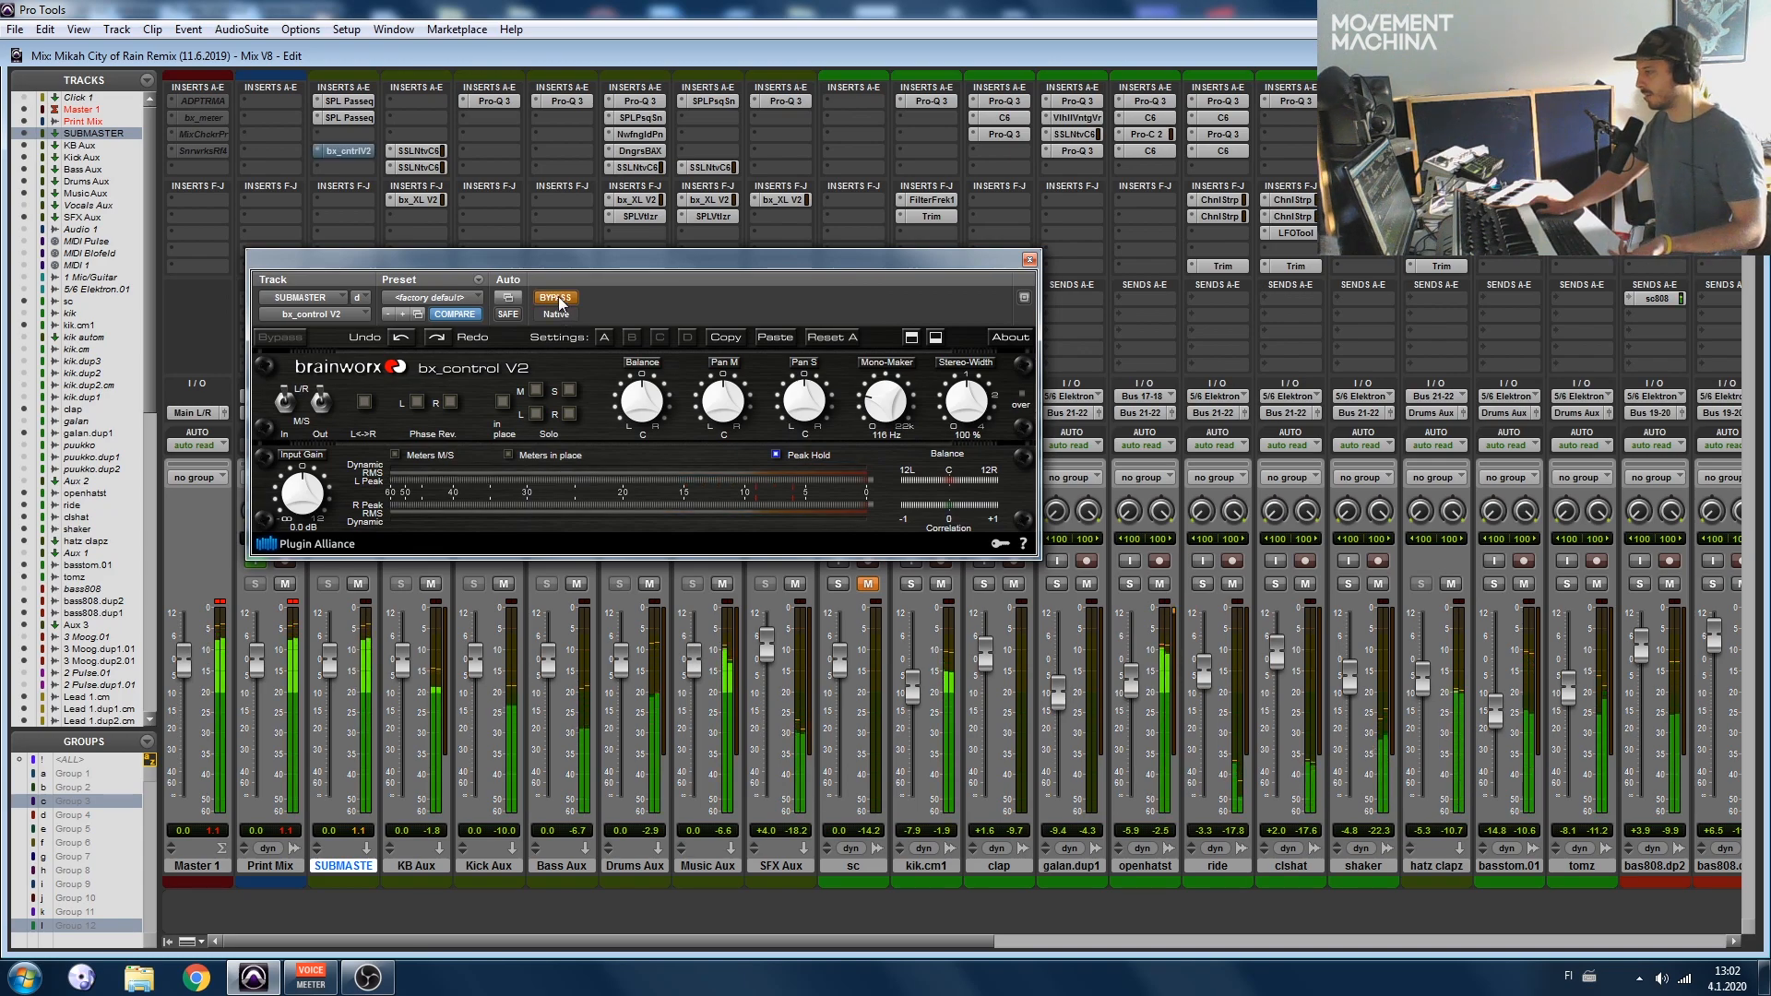
{"action": "left_click", "coordinate": [558, 298]}
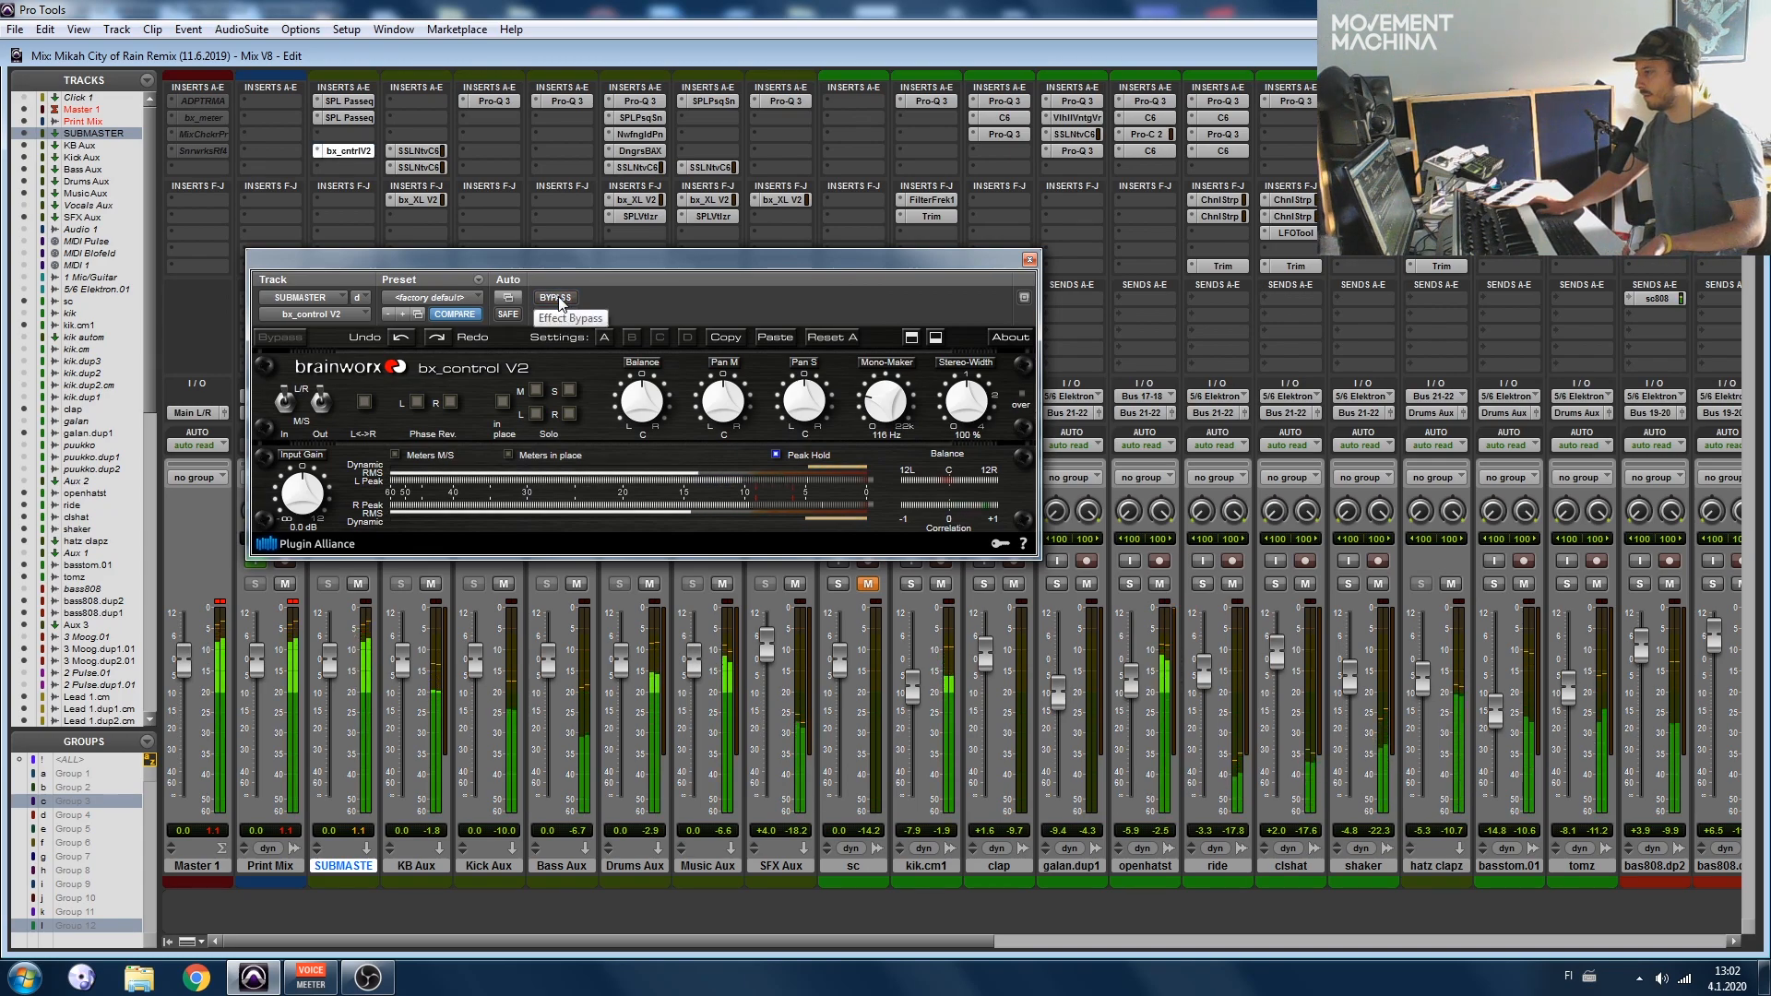
{"action": "left_click", "coordinate": [556, 298]}
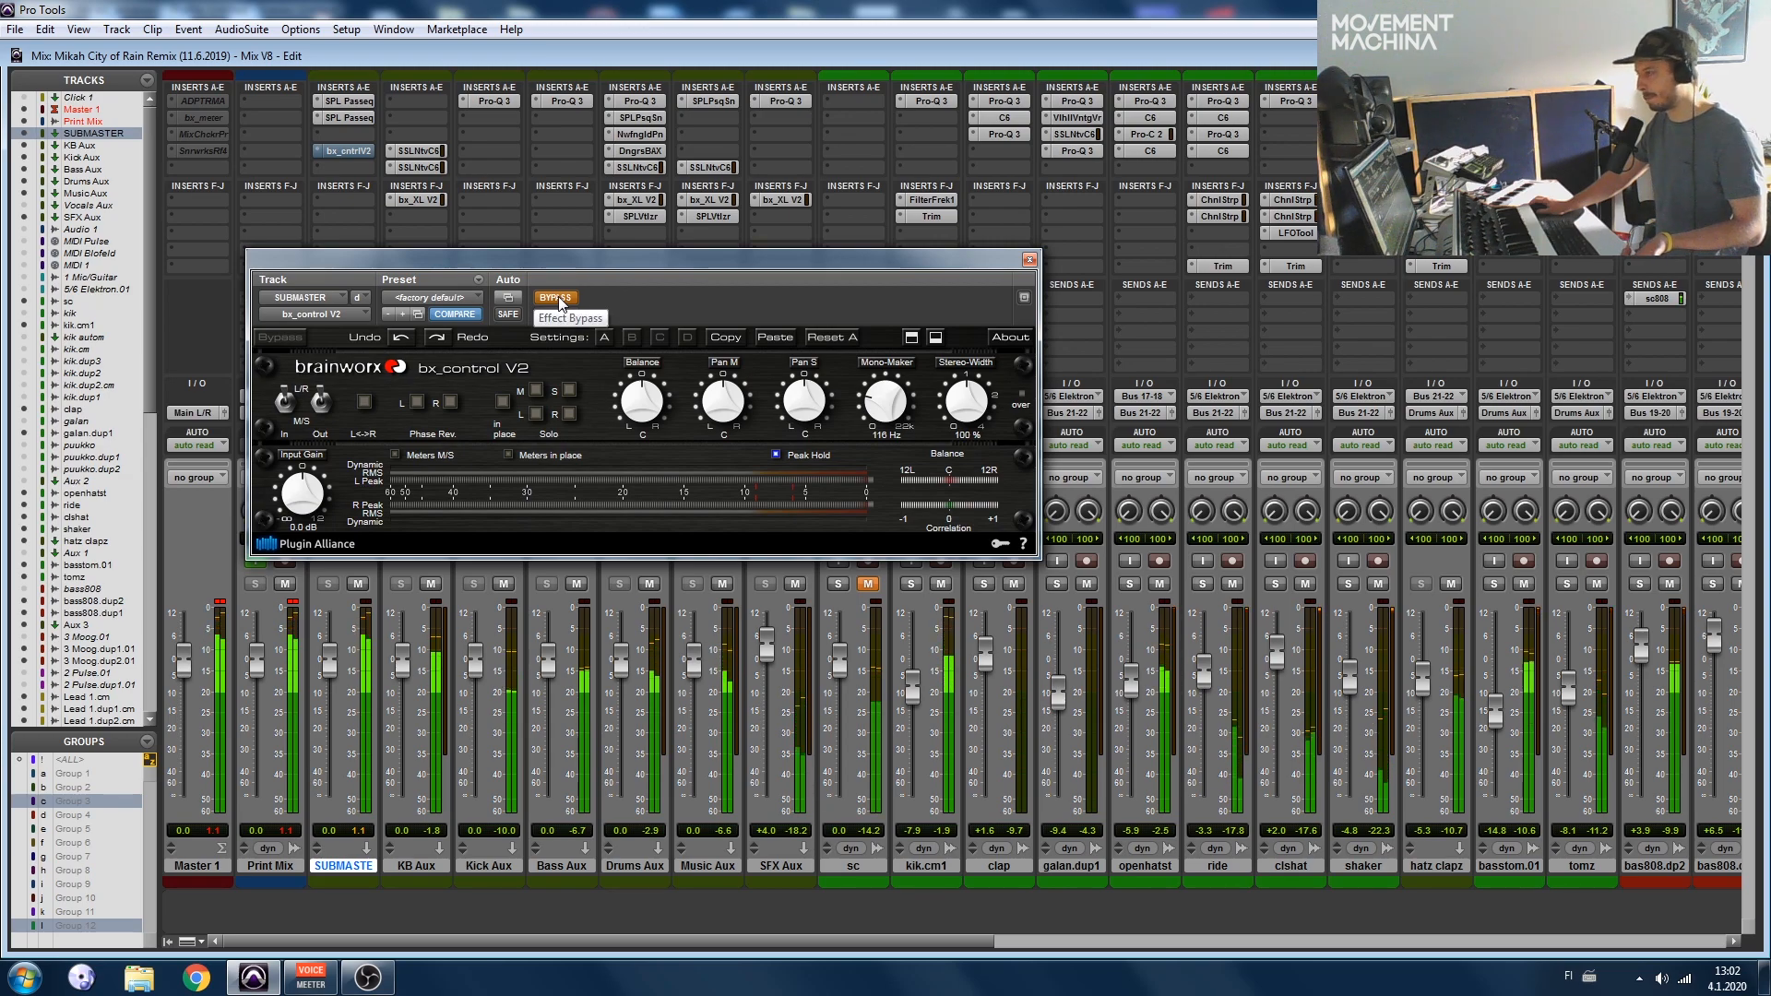
{"action": "left_click", "coordinate": [556, 298]}
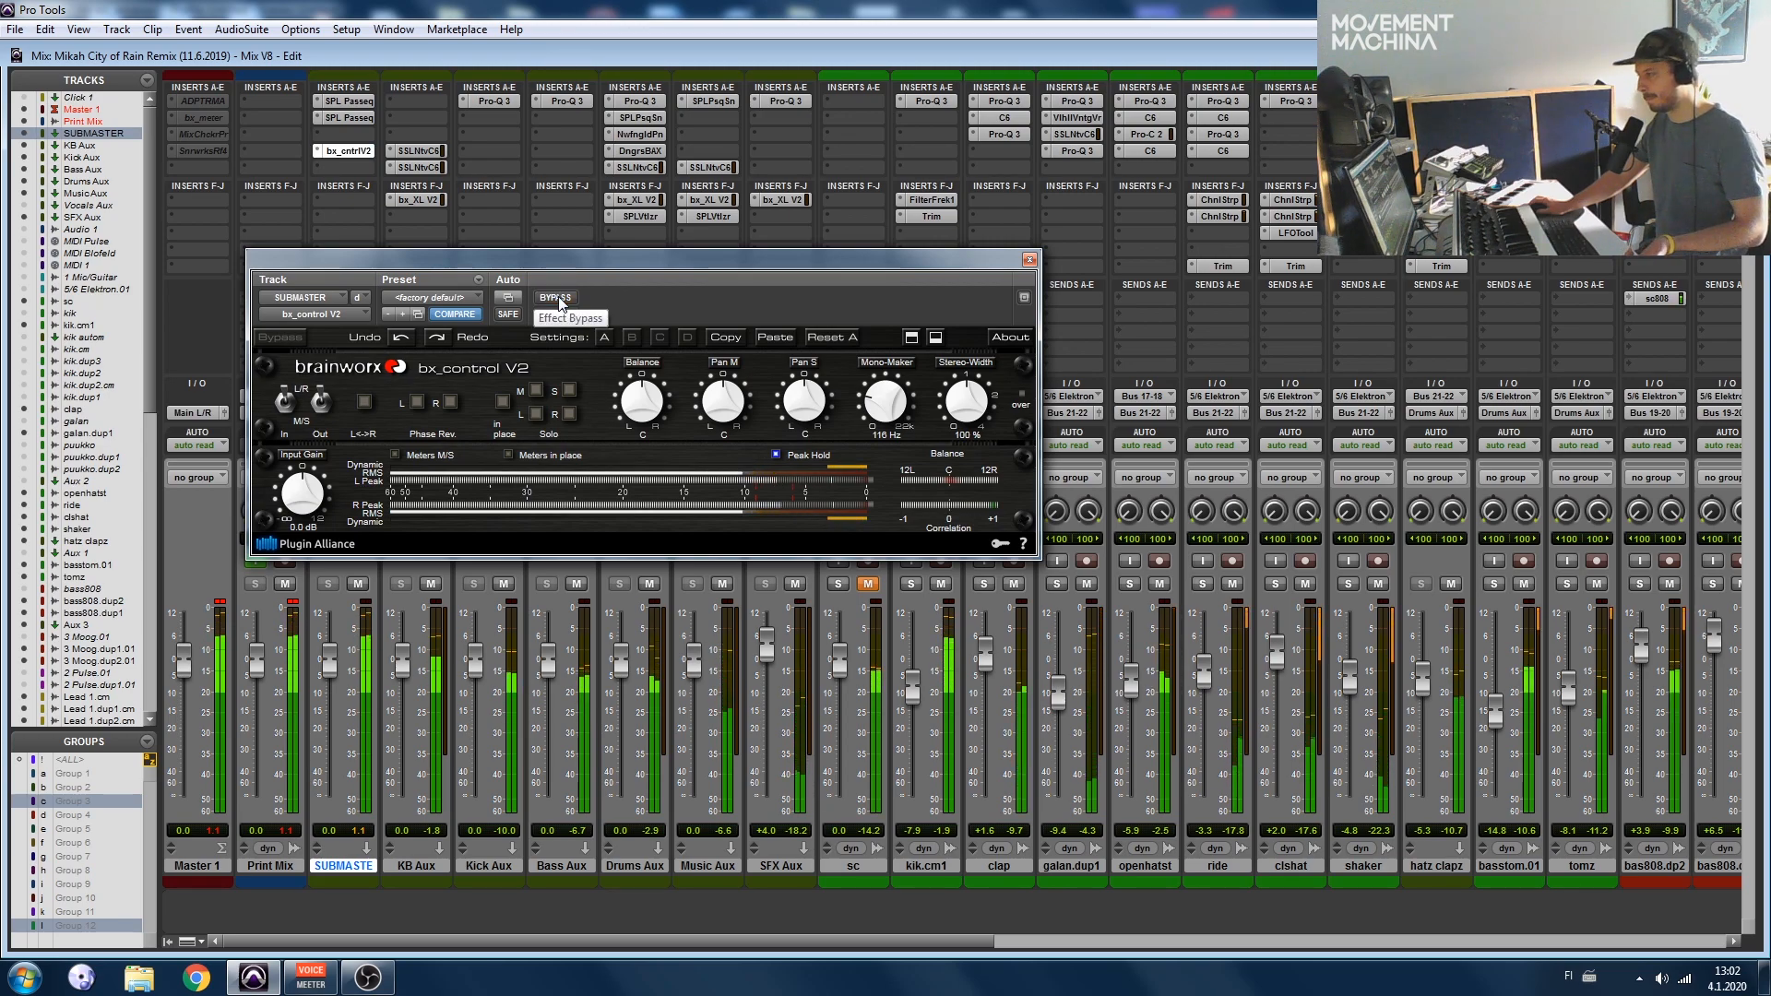
{"action": "left_click", "coordinate": [556, 298]}
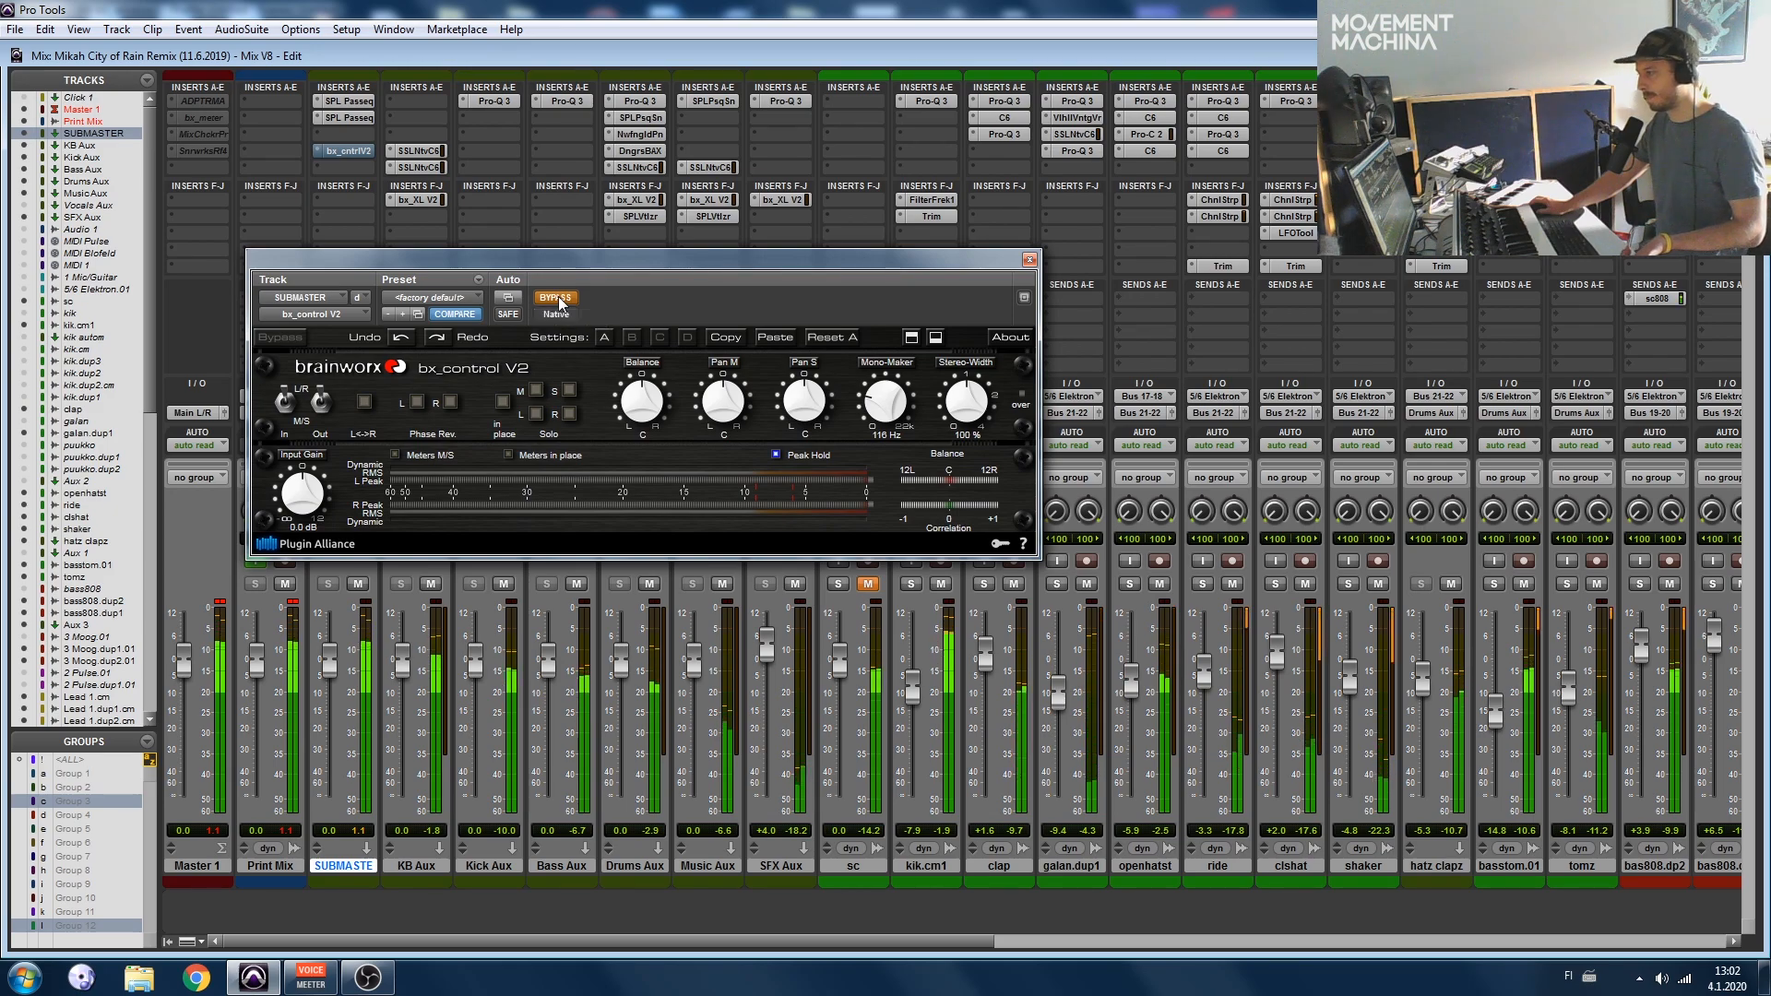
{"action": "left_click", "coordinate": [557, 298]}
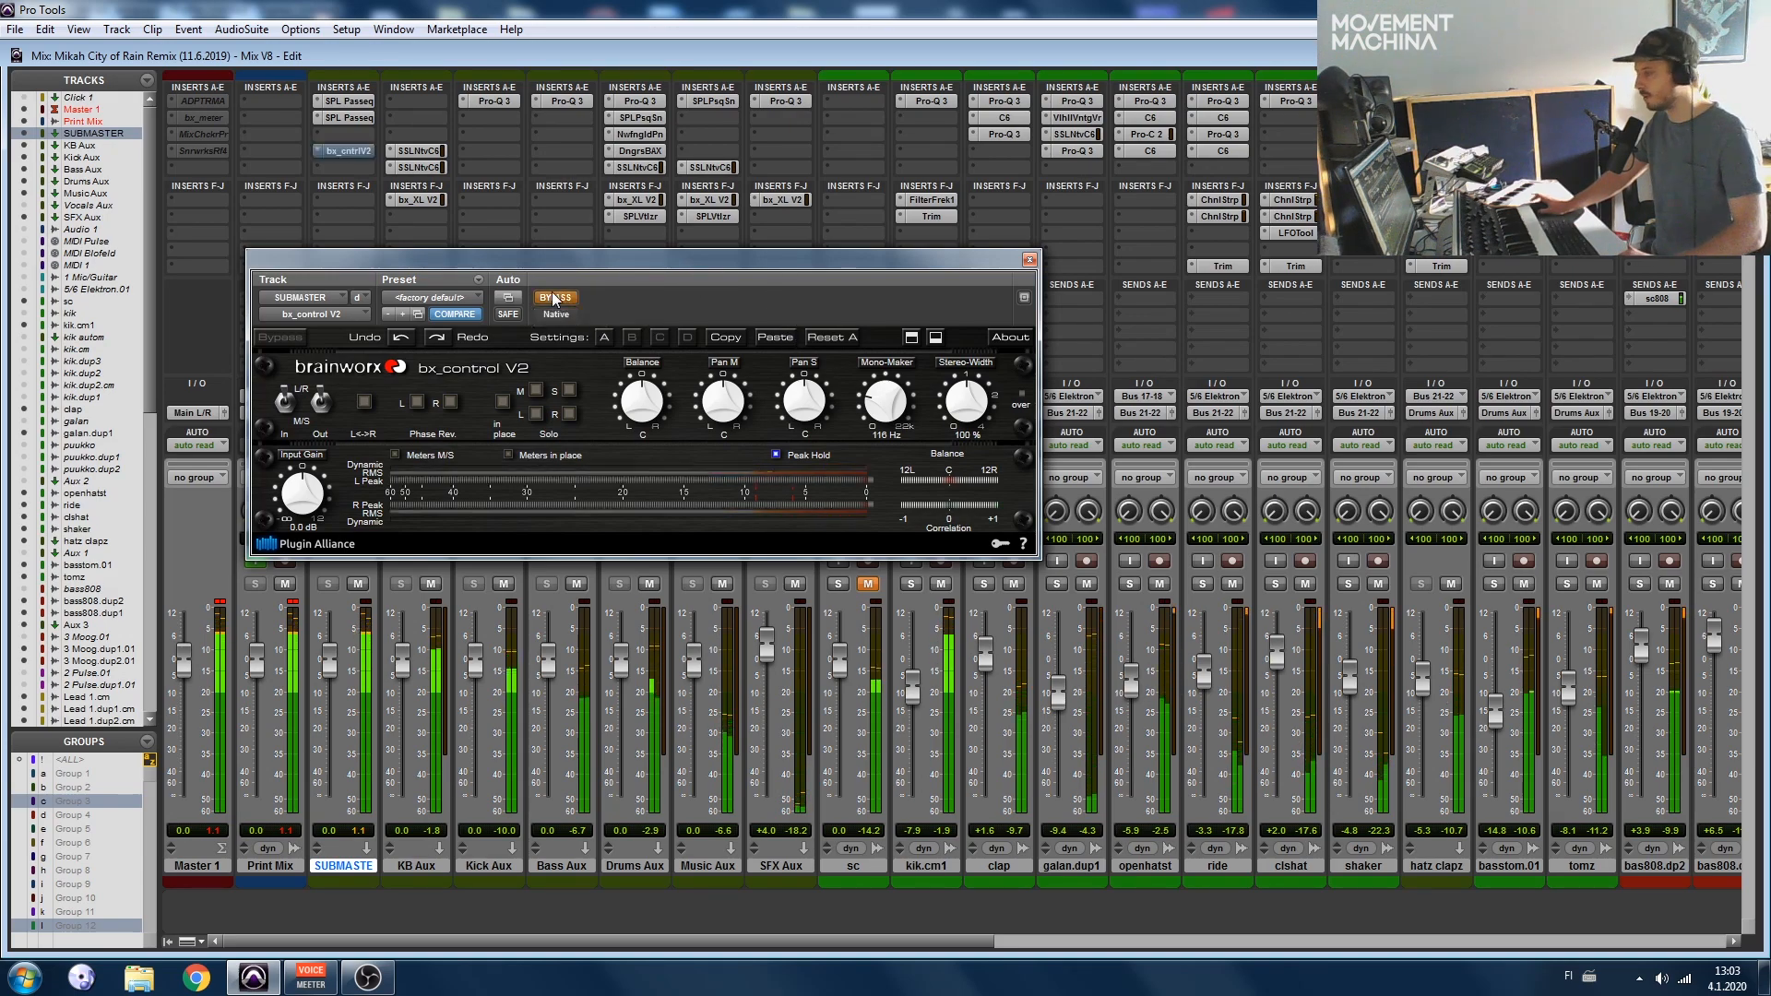
{"action": "left_click", "coordinate": [1030, 260]}
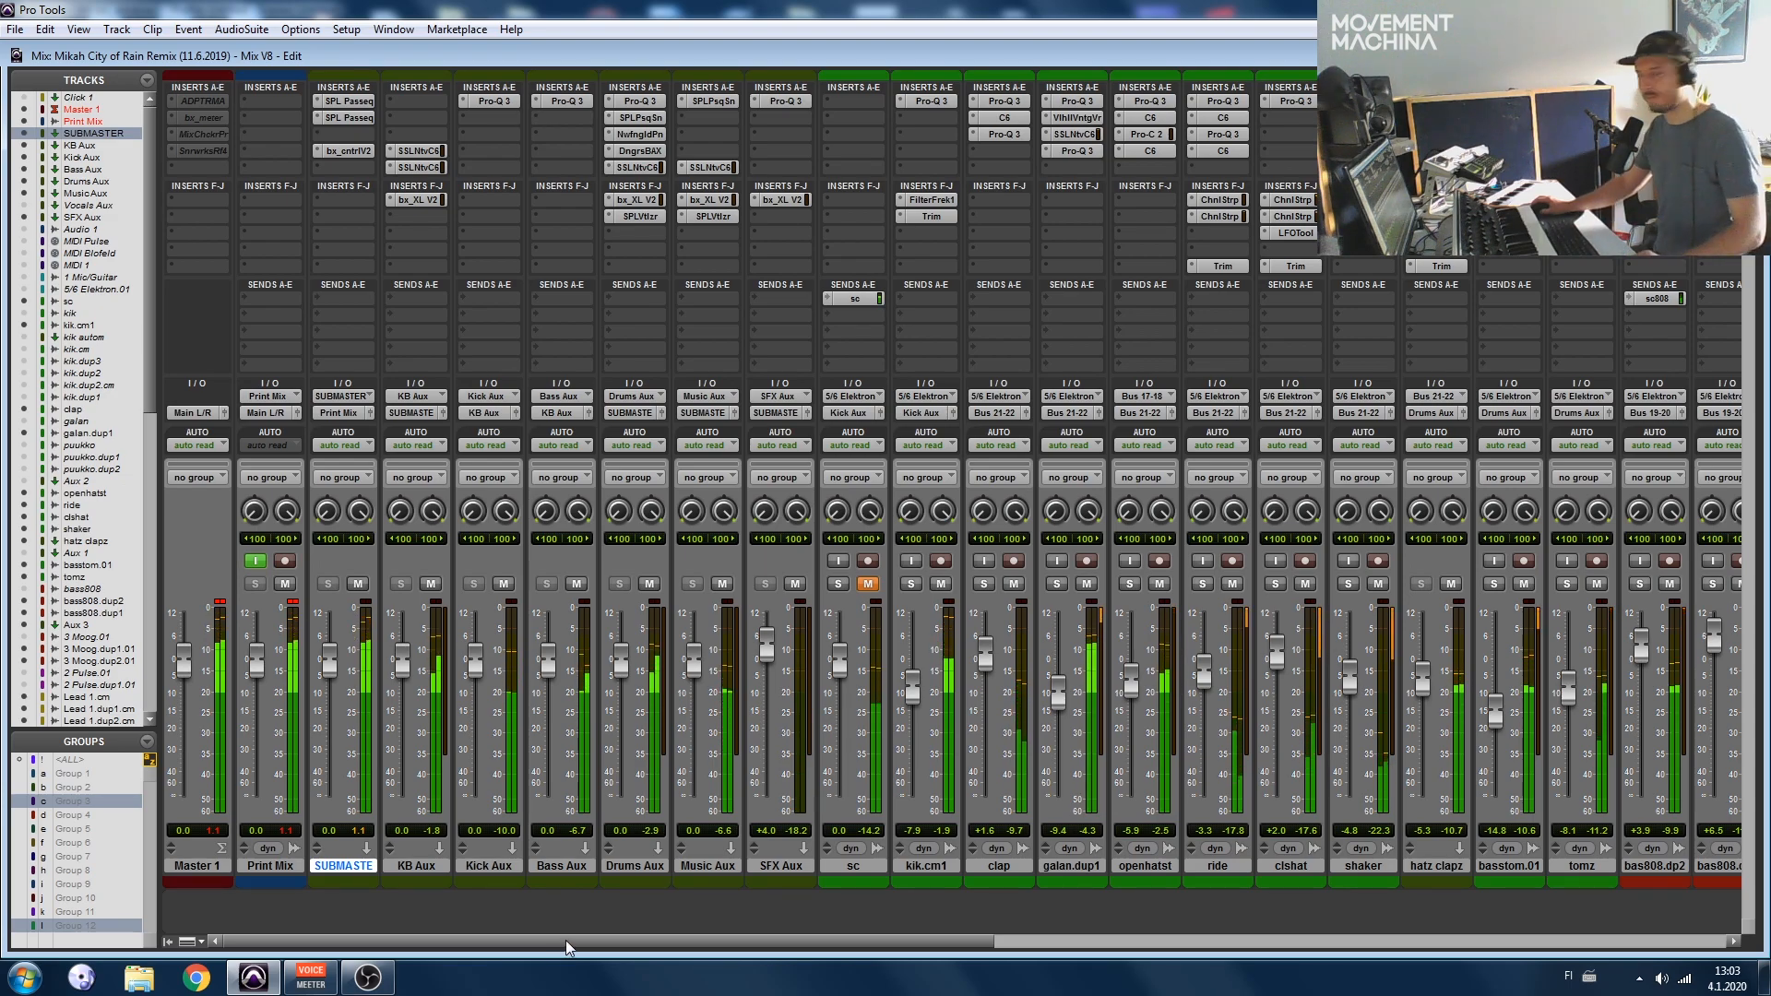
Step: Select the SUBMASTER channel and view the Bounce to Disk settings, closing the dialog without bouncing
{"action": "left_click_drag", "start_coordinate": [572, 943], "coordinate": [438, 975]}
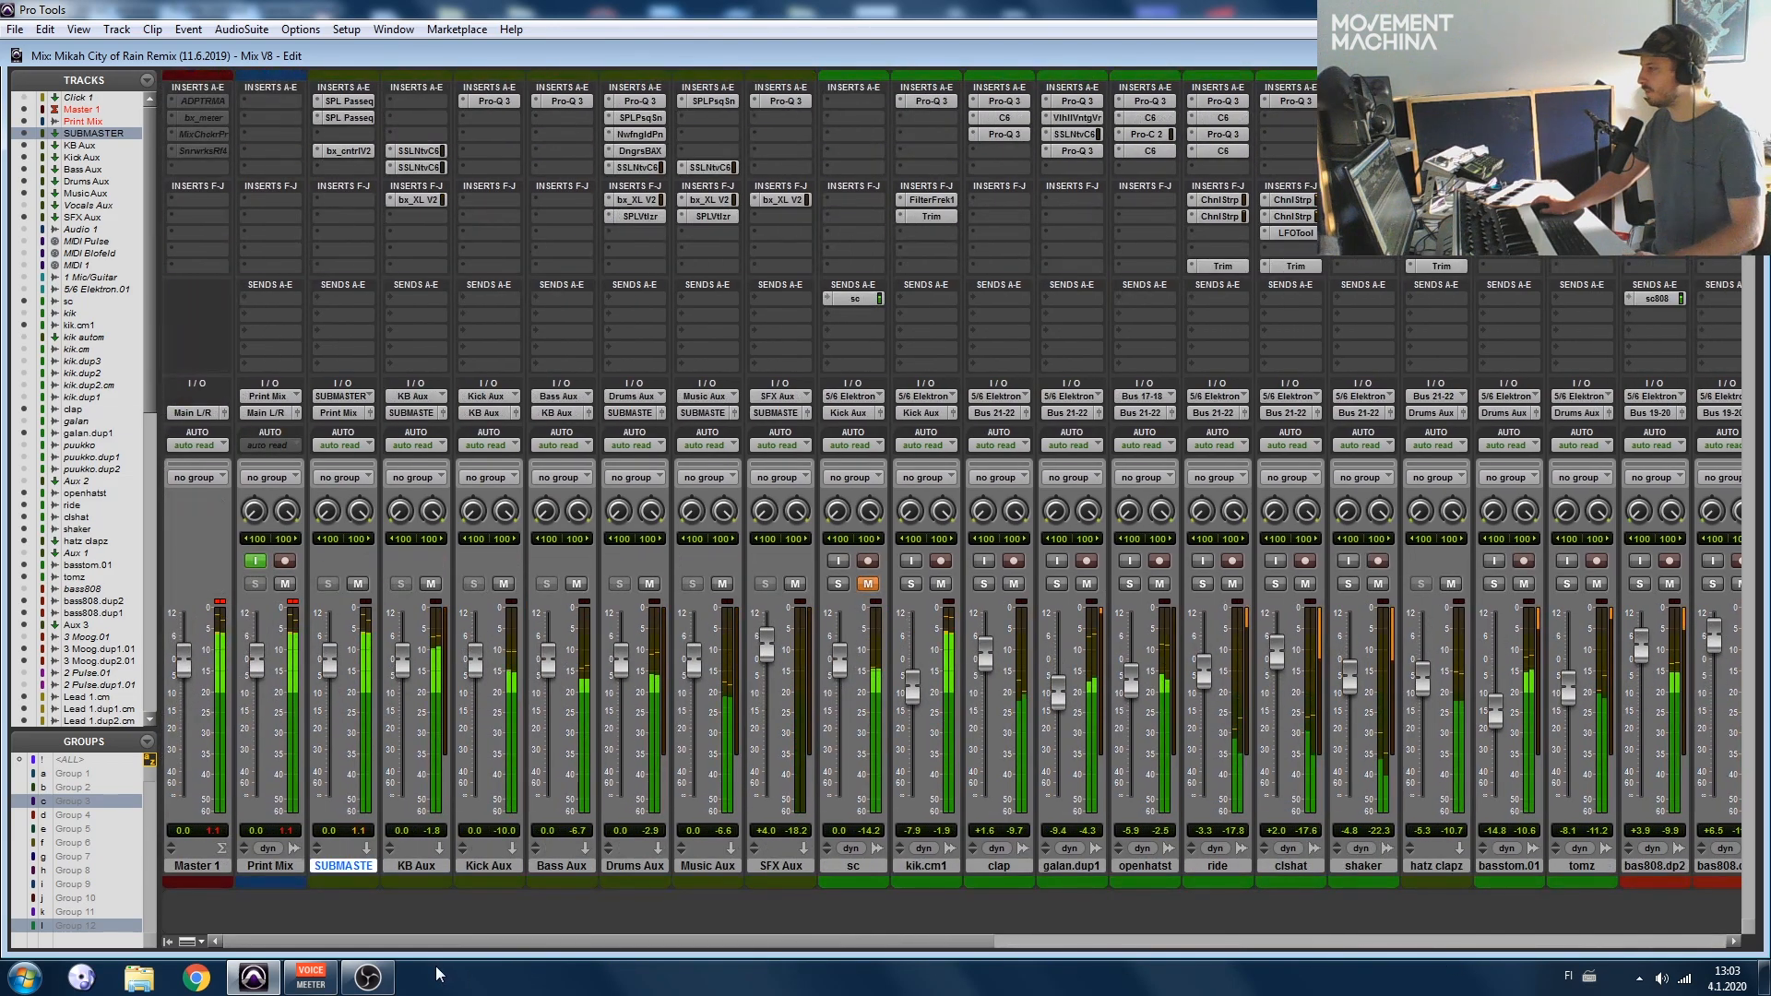
{"action": "left_click", "coordinate": [362, 867]}
{"action": "left_click", "coordinate": [361, 867]}
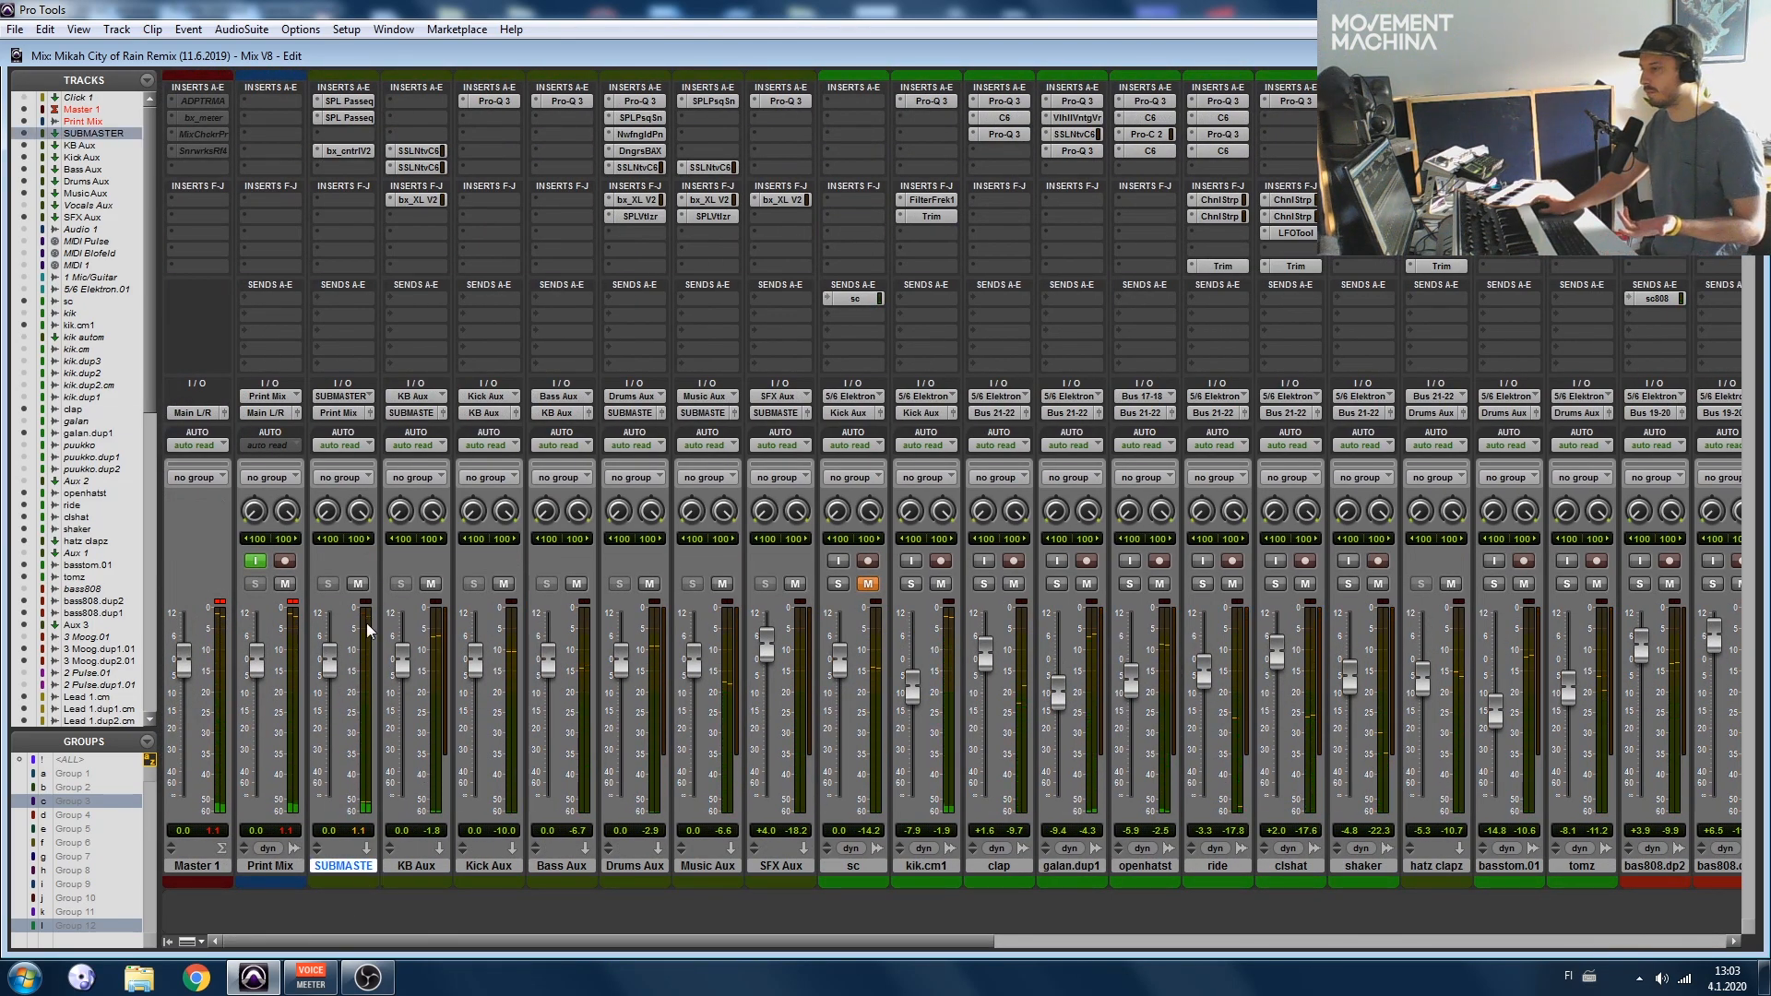
{"action": "left_click", "coordinate": [14, 30]}
{"action": "mouse_move", "coordinate": [92, 269]}
{"action": "left_click", "coordinate": [215, 263]}
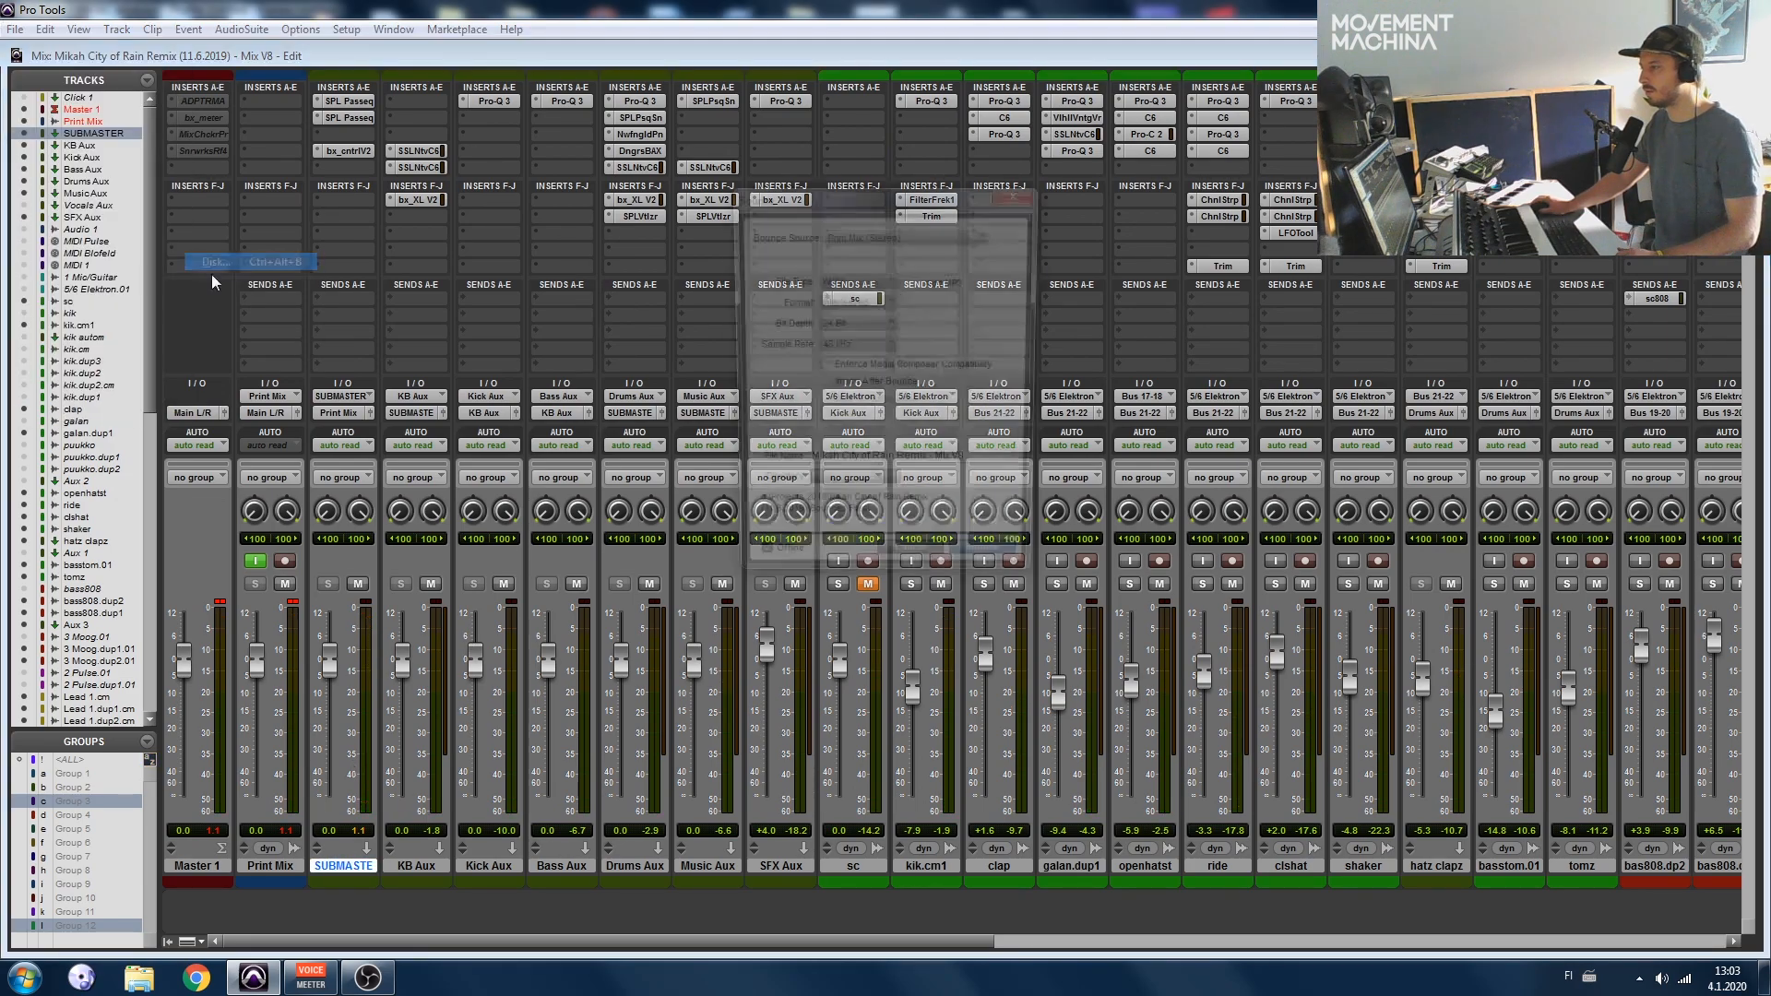
{"action": "left_click", "coordinate": [1020, 192]}
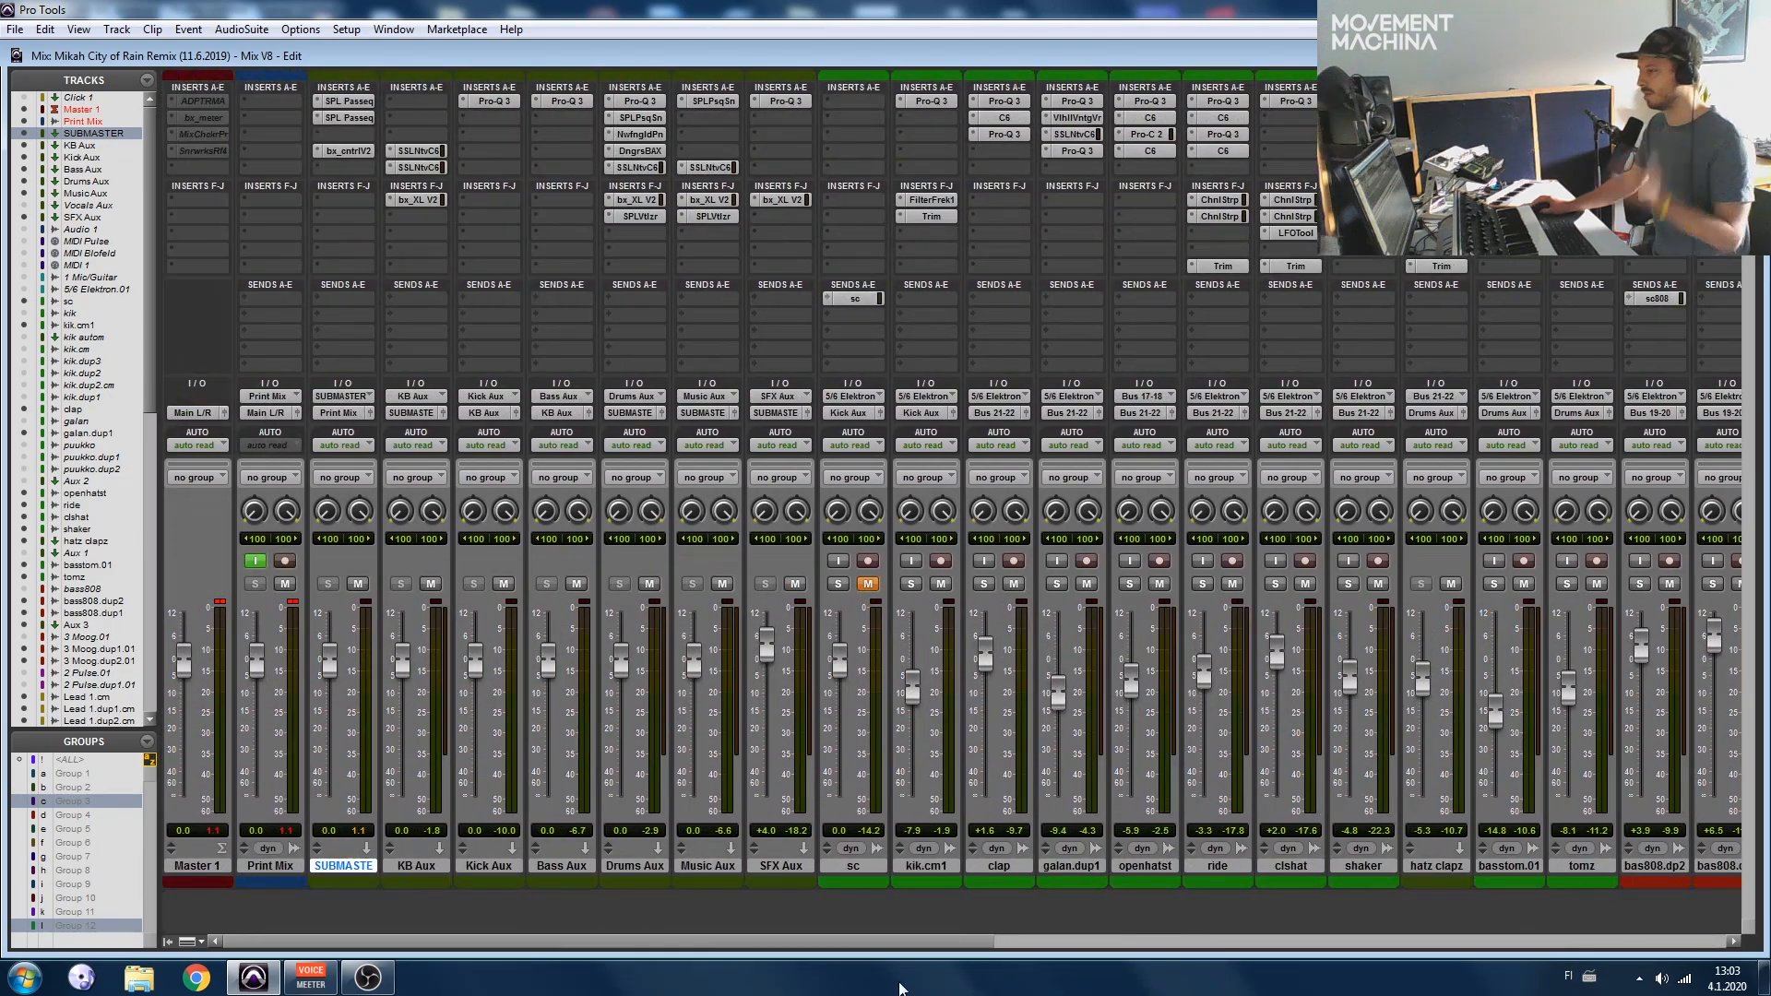
Step: Go through the drum and bass source tracks from kik.cm1 to 3Mg.dp2.01, selecting each one in turn
{"action": "left_click_drag", "start_coordinate": [899, 984], "coordinate": [1216, 969]}
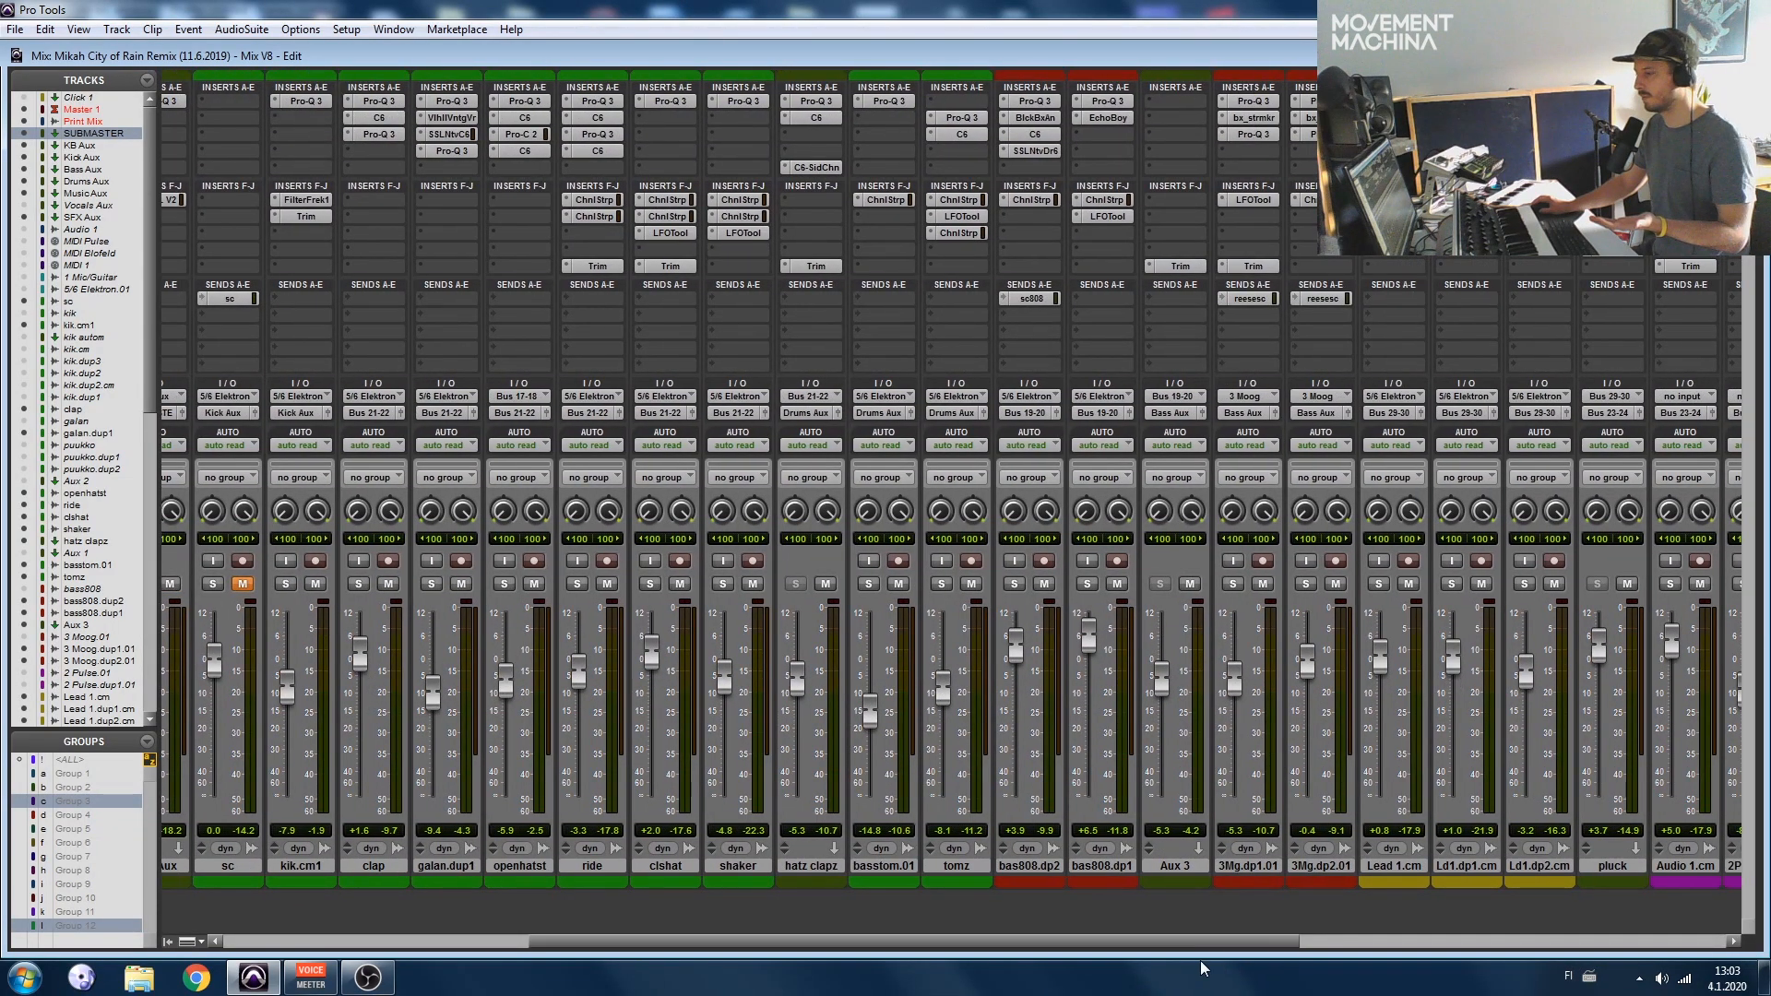
{"action": "left_click", "coordinate": [300, 868]}
{"action": "left_click", "coordinate": [374, 868]}
{"action": "left_click", "coordinate": [446, 868]}
{"action": "left_click", "coordinate": [519, 868]}
{"action": "left_click", "coordinate": [593, 868]}
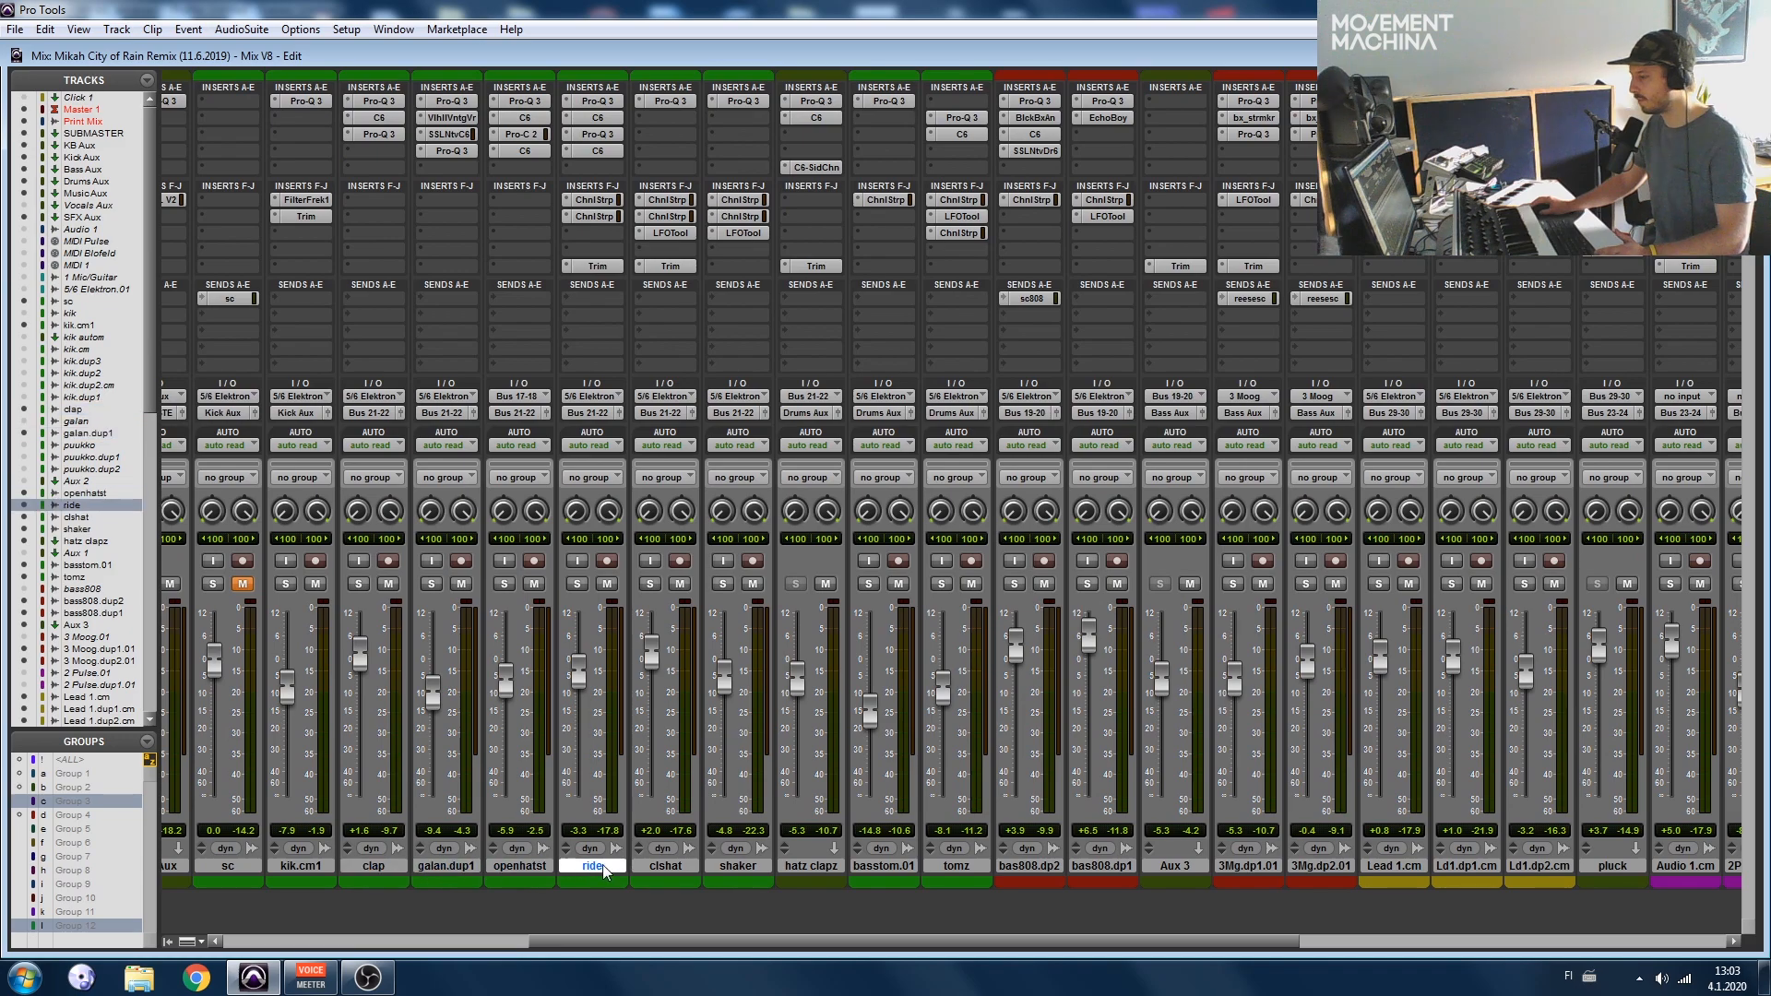
{"action": "left_click", "coordinate": [665, 869]}
{"action": "left_click", "coordinate": [738, 869]}
{"action": "left_click", "coordinate": [886, 868]}
{"action": "left_click", "coordinate": [957, 868]}
{"action": "left_click", "coordinate": [1030, 868]}
{"action": "left_click", "coordinate": [1102, 868]}
{"action": "left_click", "coordinate": [1248, 868]}
{"action": "left_click", "coordinate": [1321, 868]}
Step: Continue through the remaining source tracks from the leads to Audio2.dp1, selecting each one in turn
{"action": "scroll", "coordinate": [1260, 930], "scroll_direction": "right", "scroll_amount": 5}
{"action": "left_click", "coordinate": [1077, 868]}
{"action": "left_click", "coordinate": [1150, 868]}
{"action": "left_click", "coordinate": [1224, 868]}
{"action": "left_click", "coordinate": [1445, 869]}
{"action": "scroll", "coordinate": [1398, 941], "scroll_direction": "right", "scroll_amount": 4}
{"action": "left_click", "coordinate": [1255, 867]}
{"action": "left_click", "coordinate": [1329, 867]}
{"action": "left_click", "coordinate": [1401, 867]}
{"action": "left_click", "coordinate": [1474, 867]}
{"action": "scroll", "coordinate": [1443, 958], "scroll_direction": "right", "scroll_amount": 4}
{"action": "left_click", "coordinate": [1467, 868]}
{"action": "left_click", "coordinate": [1539, 867]}
{"action": "left_click", "coordinate": [1605, 867]}
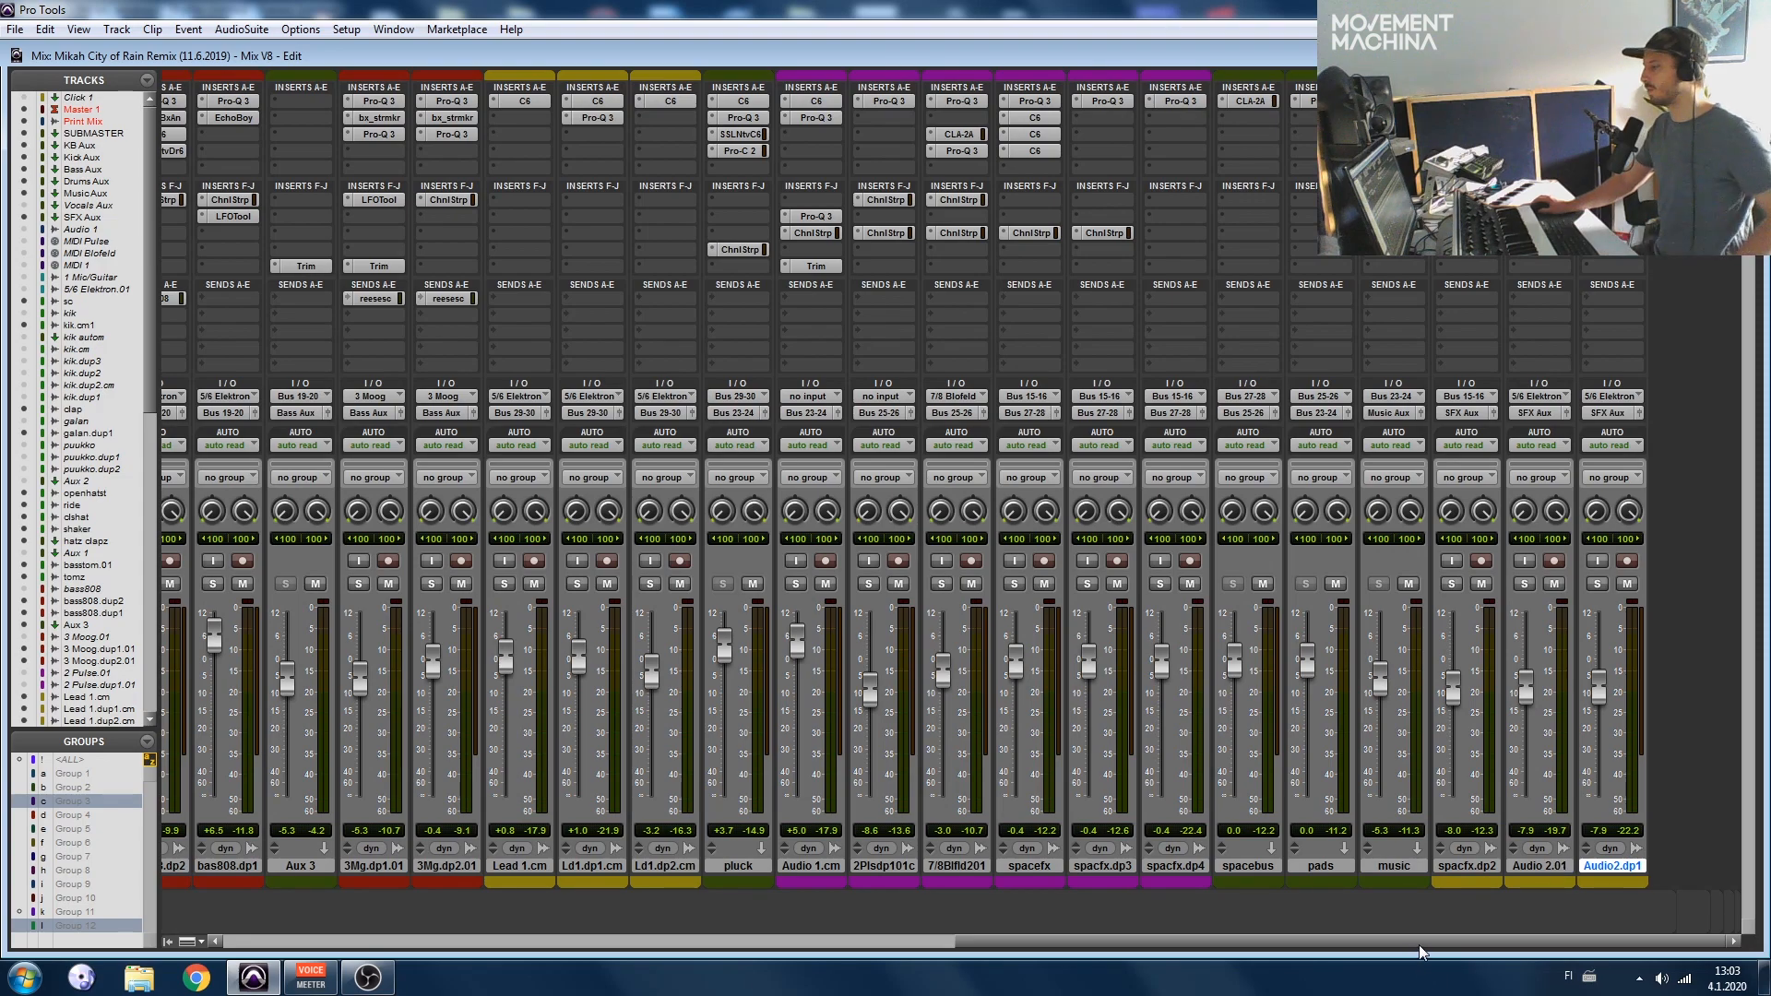
Step: Return to the Edit window and look over the bass and lead tracks in the arrangement between bars 97 and 145
{"action": "scroll", "coordinate": [1421, 952], "scroll_direction": "left", "scroll_amount": 1}
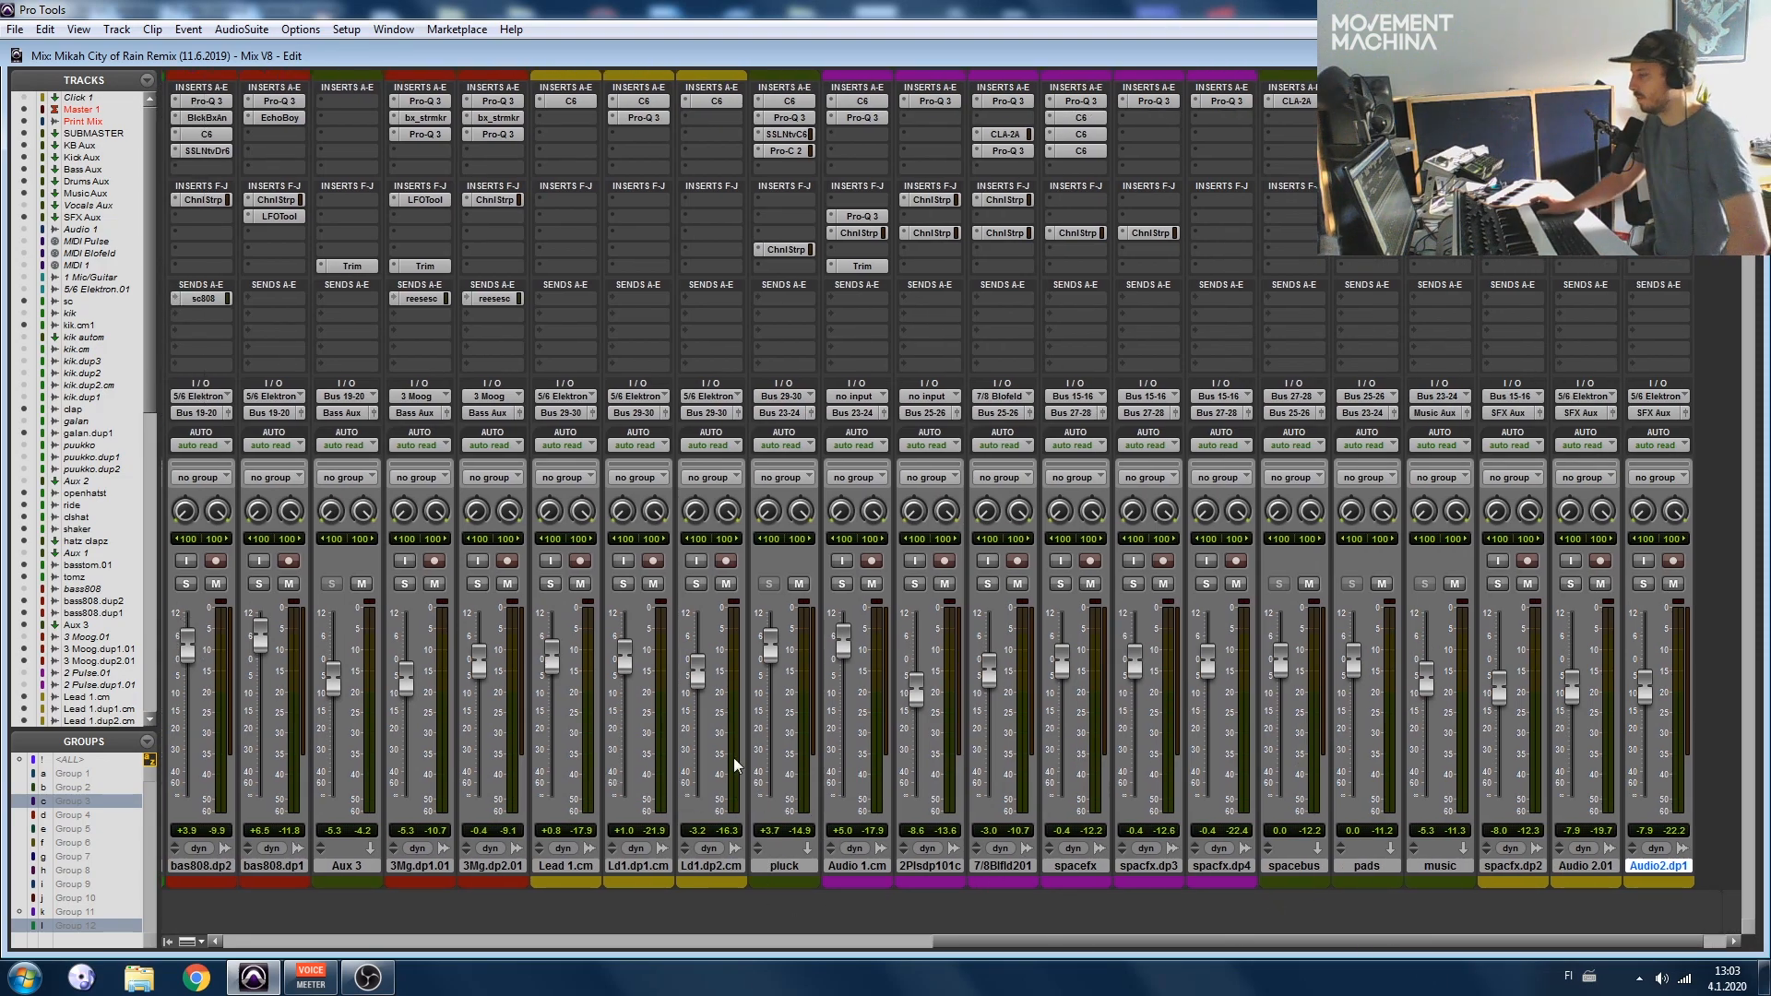
{"action": "left_click_drag", "start_coordinate": [1081, 950], "coordinate": [583, 982]}
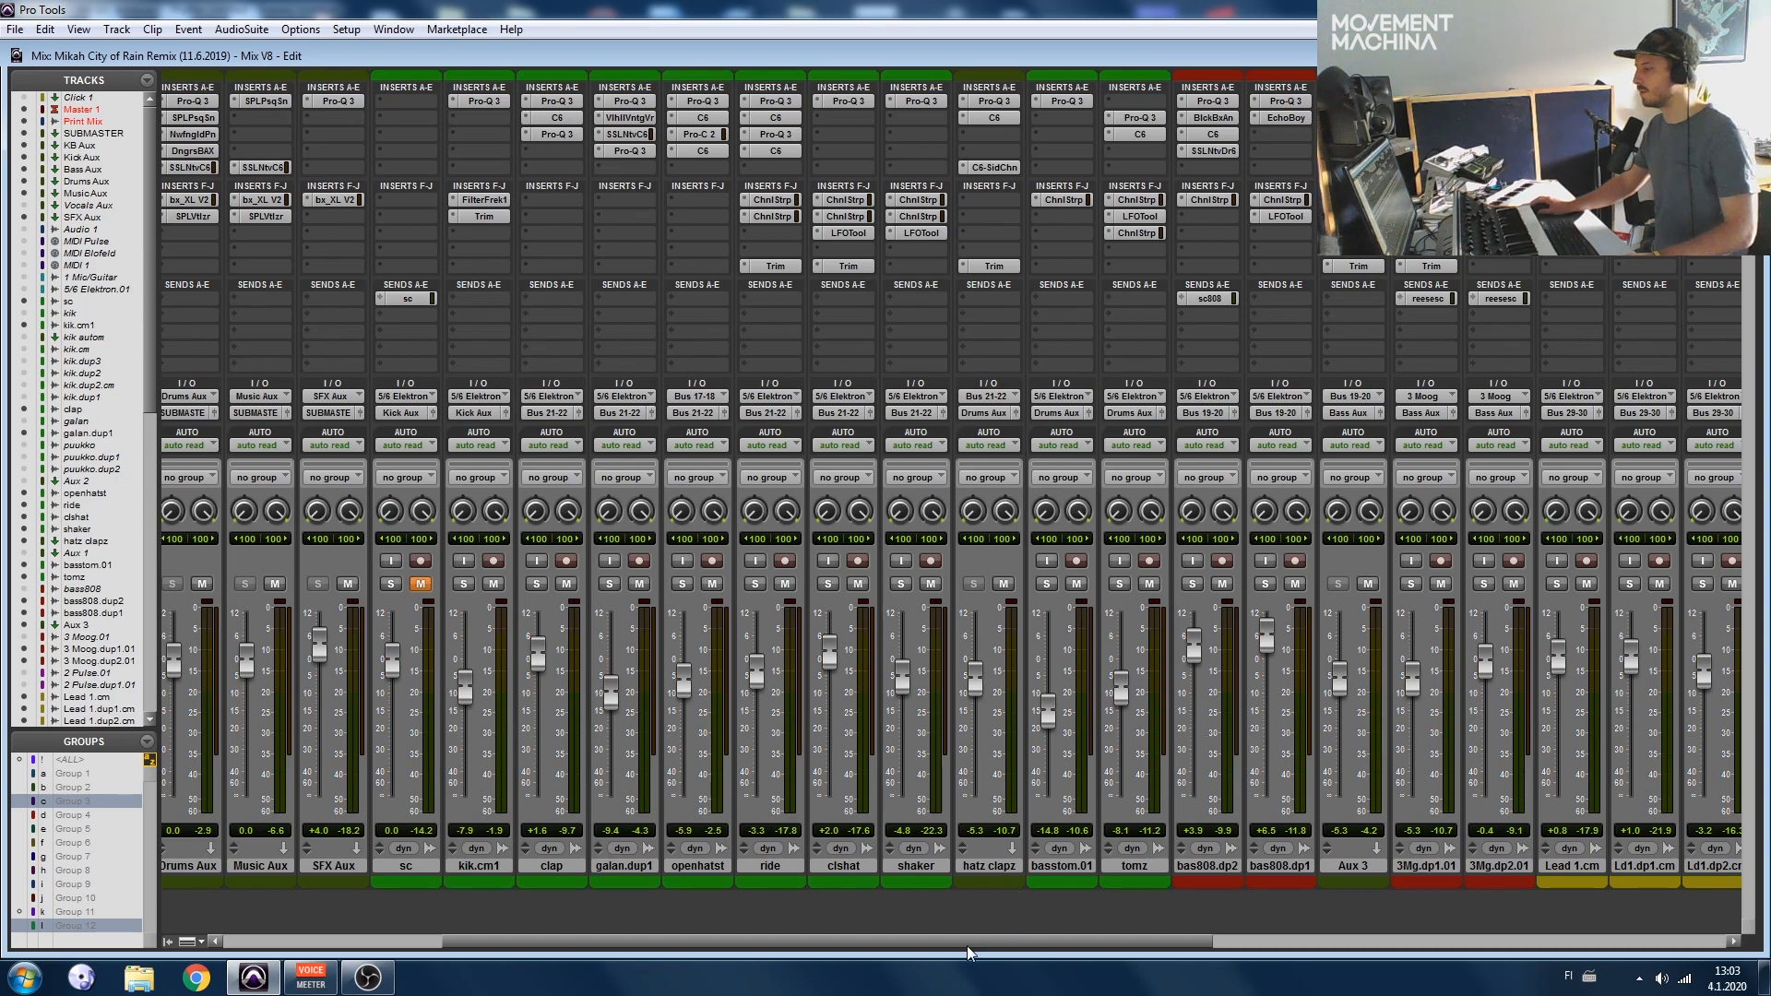
{"action": "key", "text": "ctrl+="}
{"action": "scroll", "coordinate": [936, 839], "scroll_direction": "down", "scroll_amount": 4}
{"action": "scroll", "coordinate": [930, 835], "scroll_direction": "up", "scroll_amount": 5}
{"action": "scroll", "coordinate": [912, 826], "scroll_direction": "up", "scroll_amount": 3}
{"action": "scroll", "coordinate": [911, 826], "scroll_direction": "up", "scroll_amount": 4}
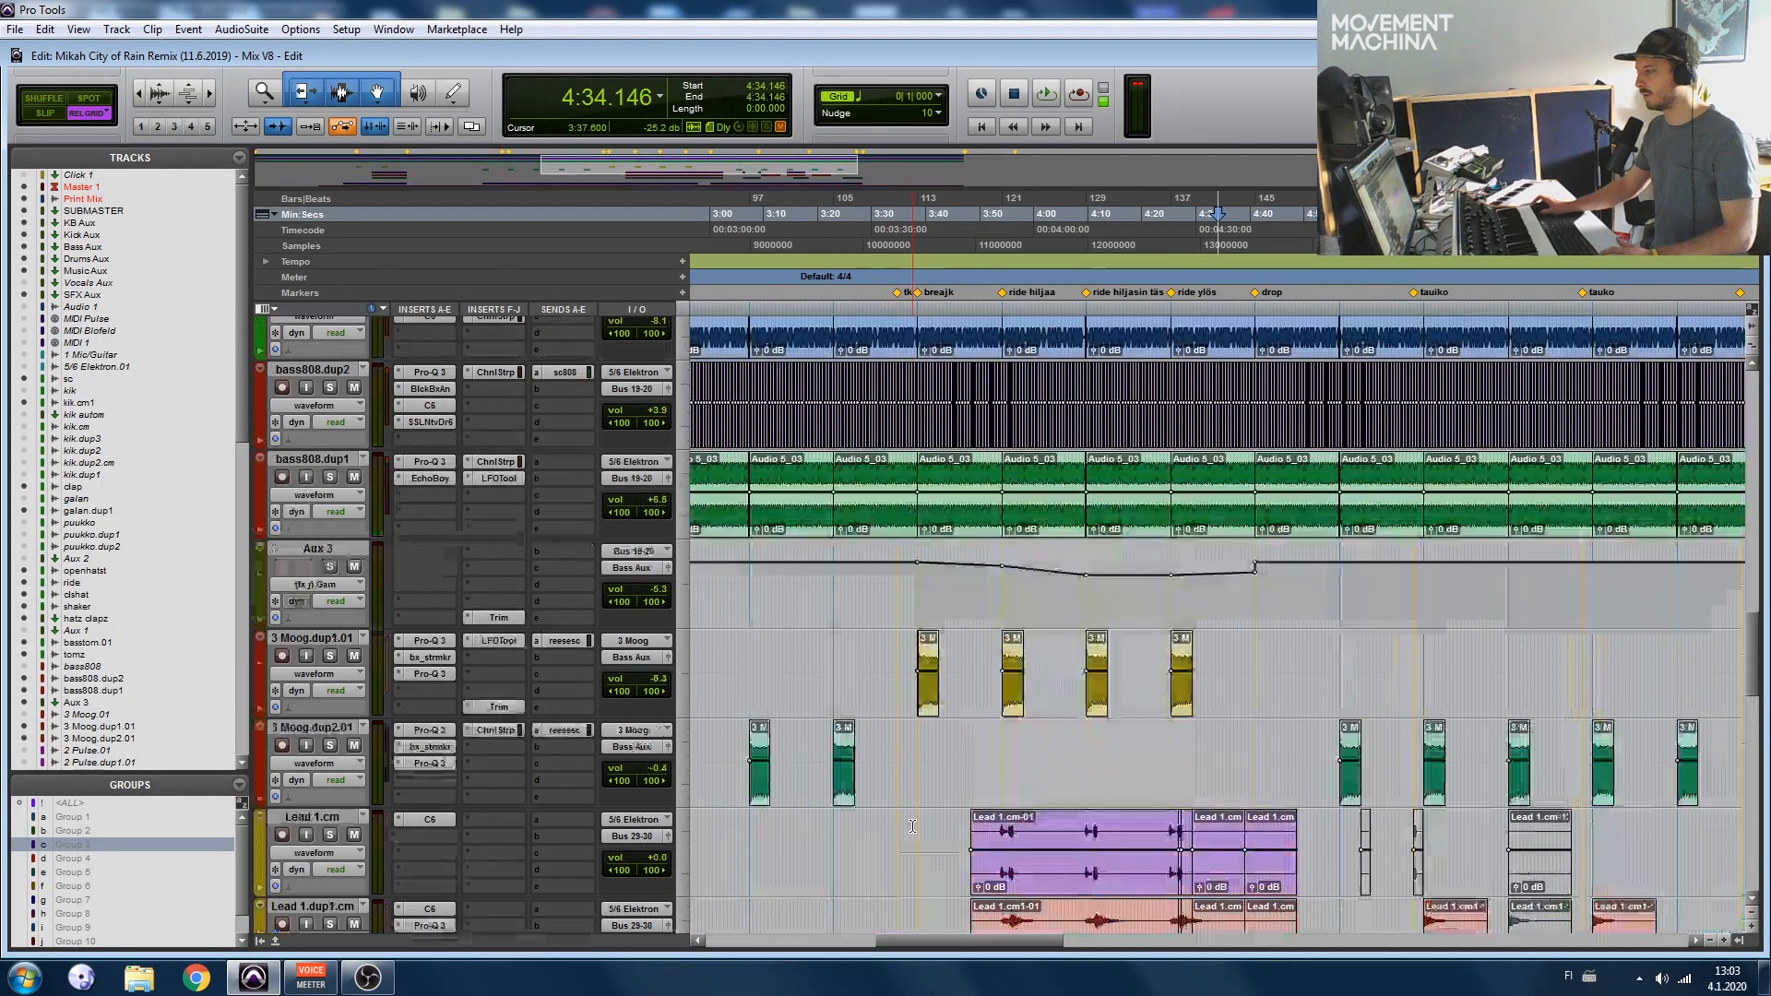
Step: Look over the whole arrangement from the lead tracks back up through the bass and drum tracks to the kick and aux tracks
{"action": "scroll", "coordinate": [911, 827], "scroll_direction": "left", "scroll_amount": 3}
{"action": "scroll", "coordinate": [914, 827], "scroll_direction": "down", "scroll_amount": 5}
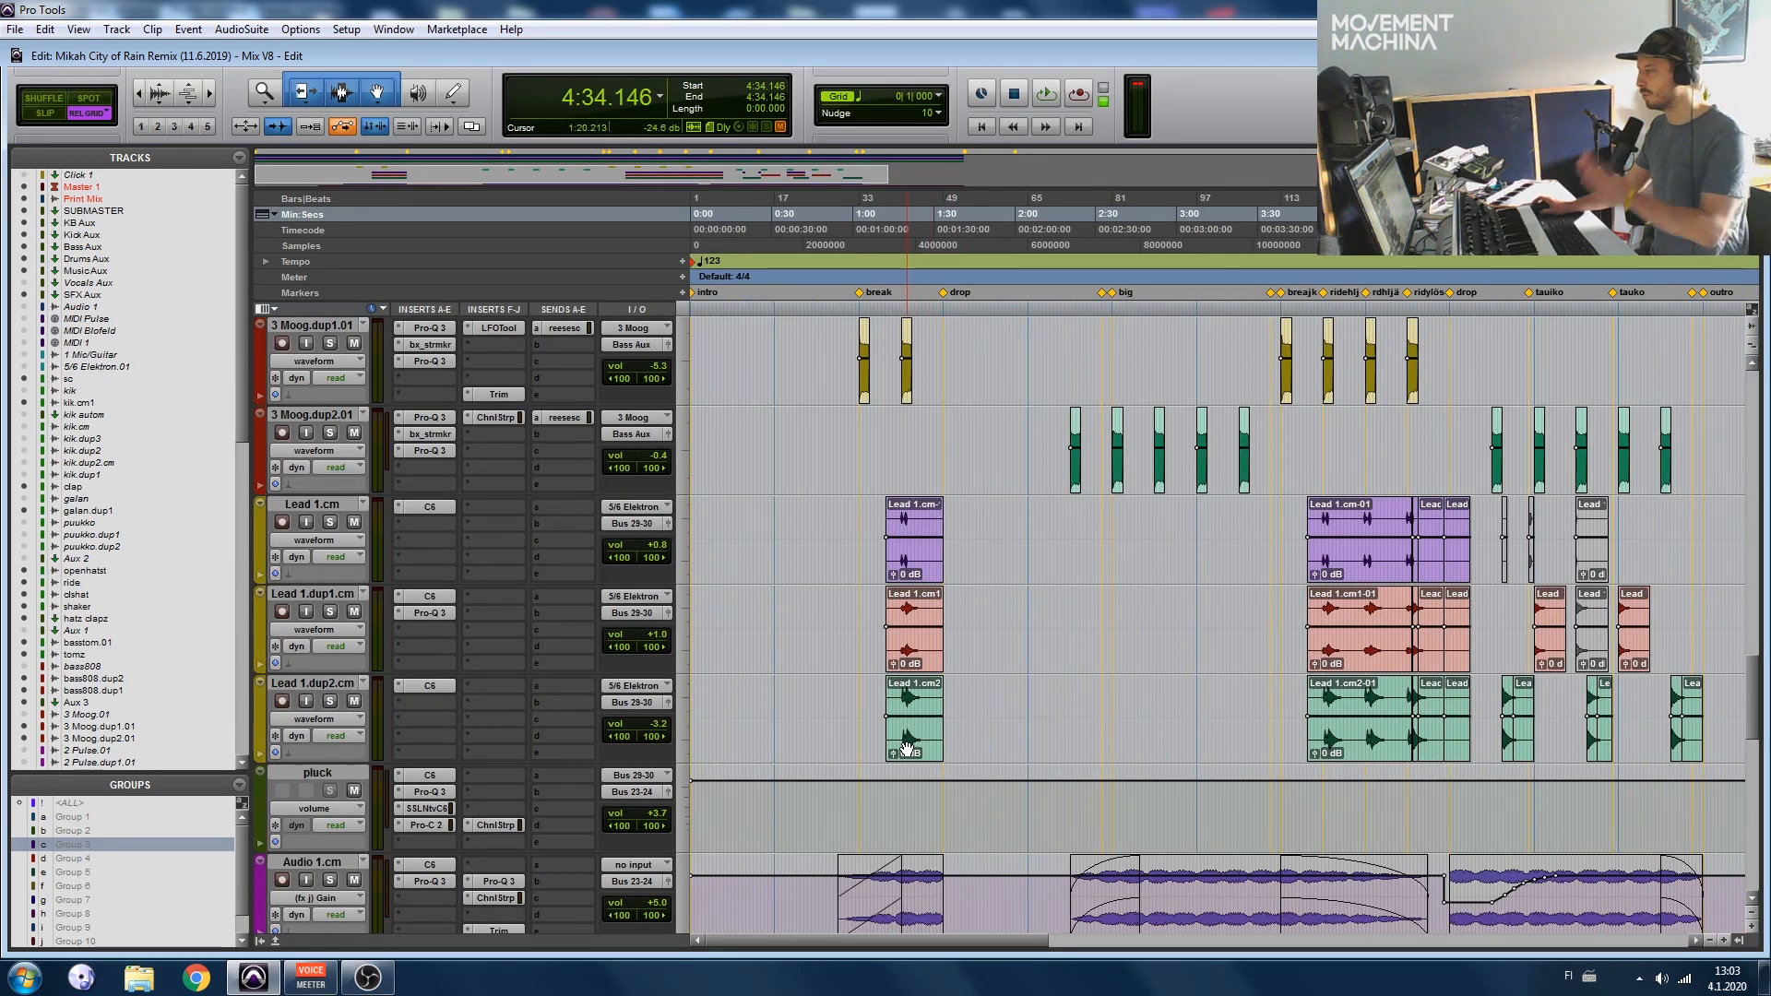
{"action": "scroll", "coordinate": [907, 749], "scroll_direction": "up", "scroll_amount": 10}
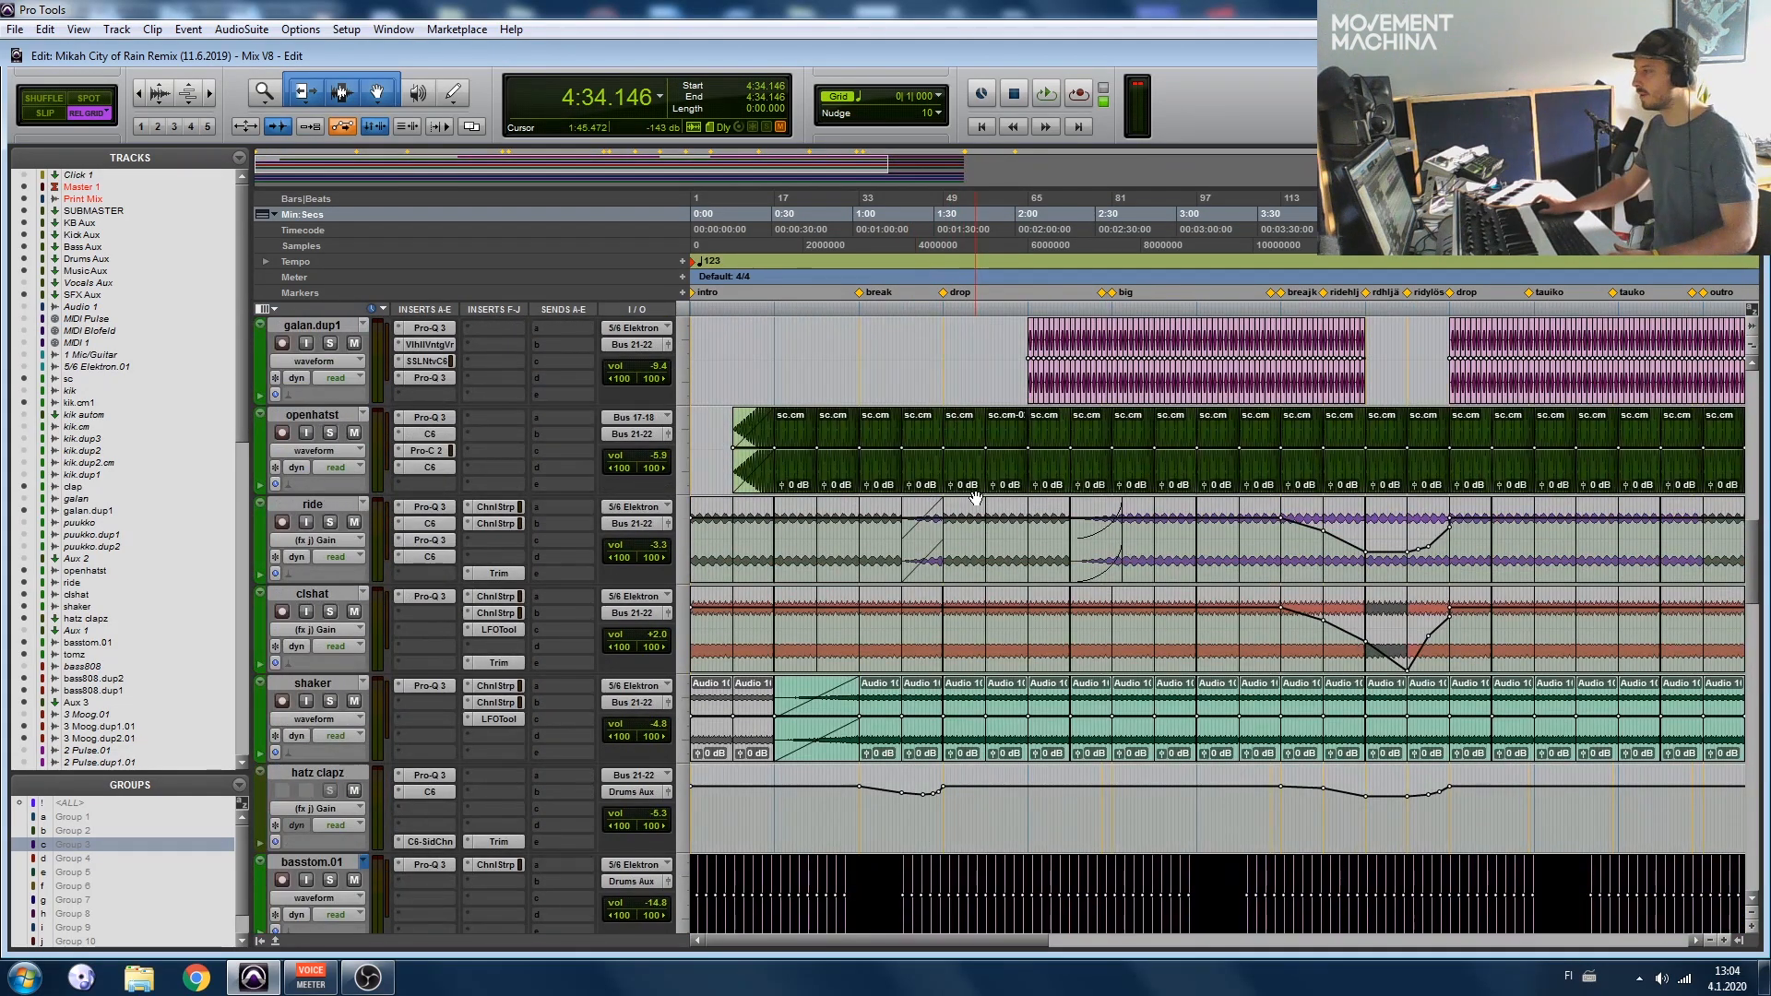
{"action": "scroll", "coordinate": [975, 499], "scroll_direction": "up", "scroll_amount": 2}
{"action": "scroll", "coordinate": [865, 443], "scroll_direction": "up", "scroll_amount": 5}
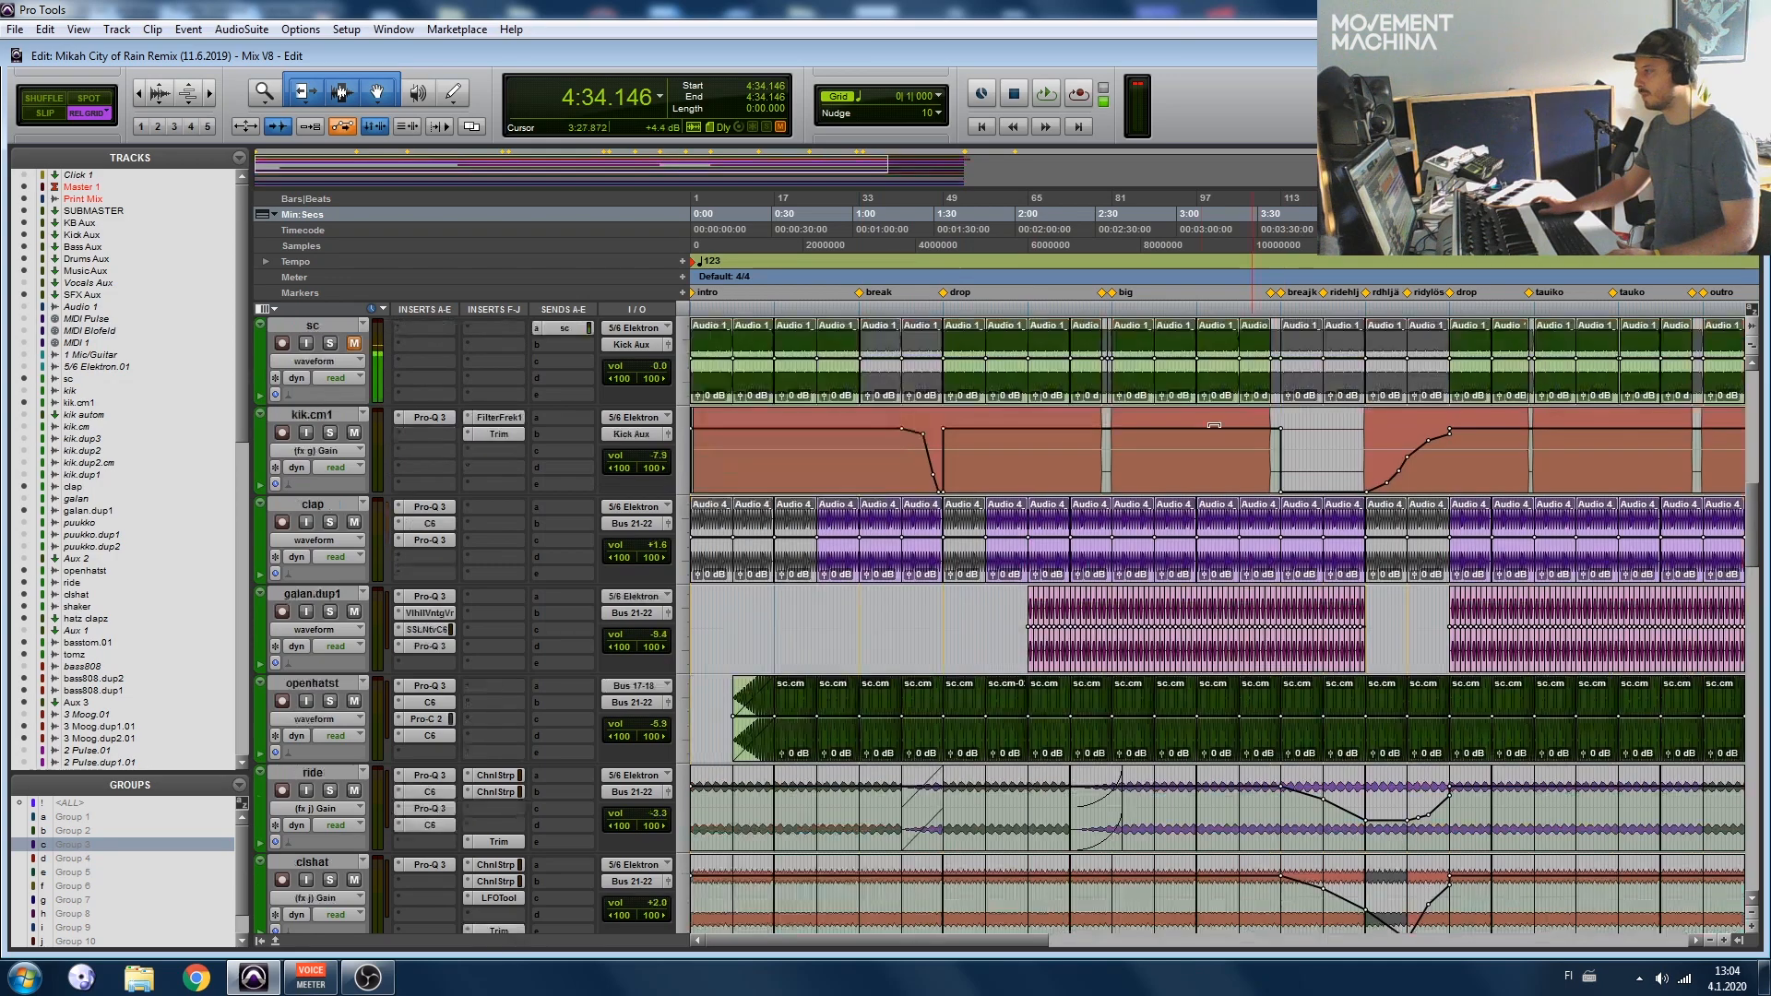
{"action": "key", "text": "r"}
{"action": "scroll", "coordinate": [902, 511], "scroll_direction": "down", "scroll_amount": 2}
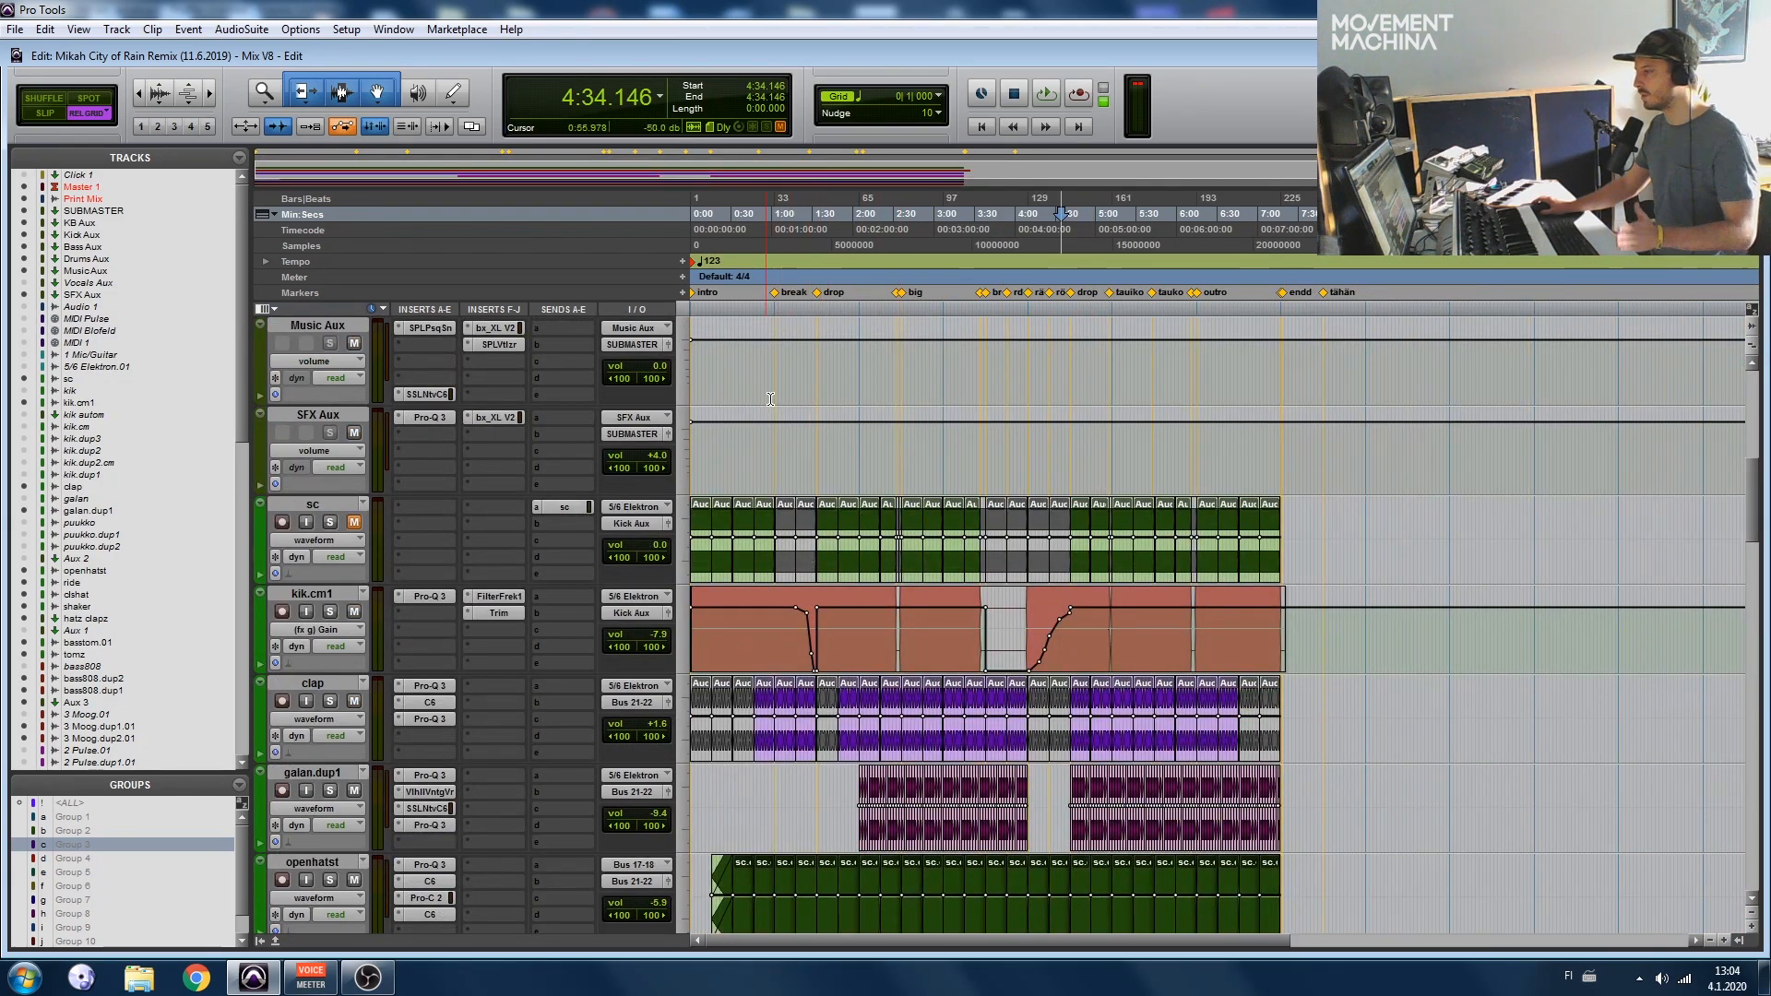
Step: Play the intro from the start of the session while reviewing the drum, bass, pulse and space FX tracks
{"action": "key", "text": "Return"}
{"action": "key", "text": "space"}
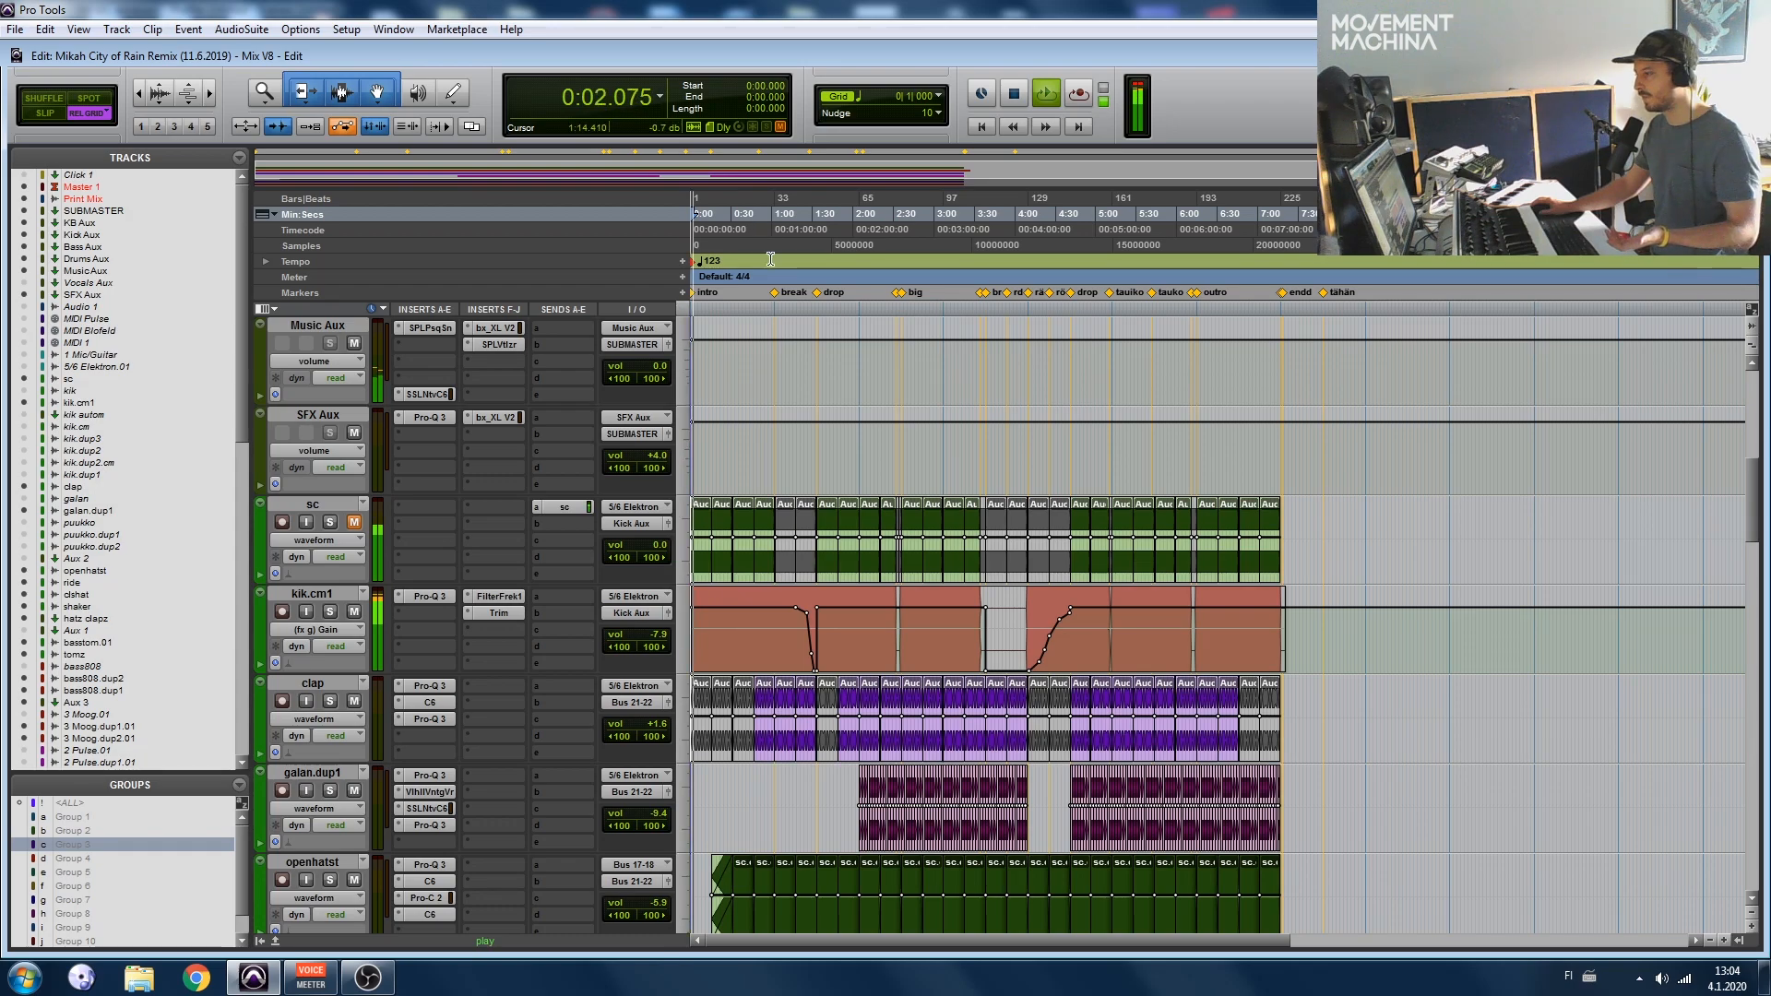
{"action": "key", "text": "t"}
{"action": "key", "text": "t"}
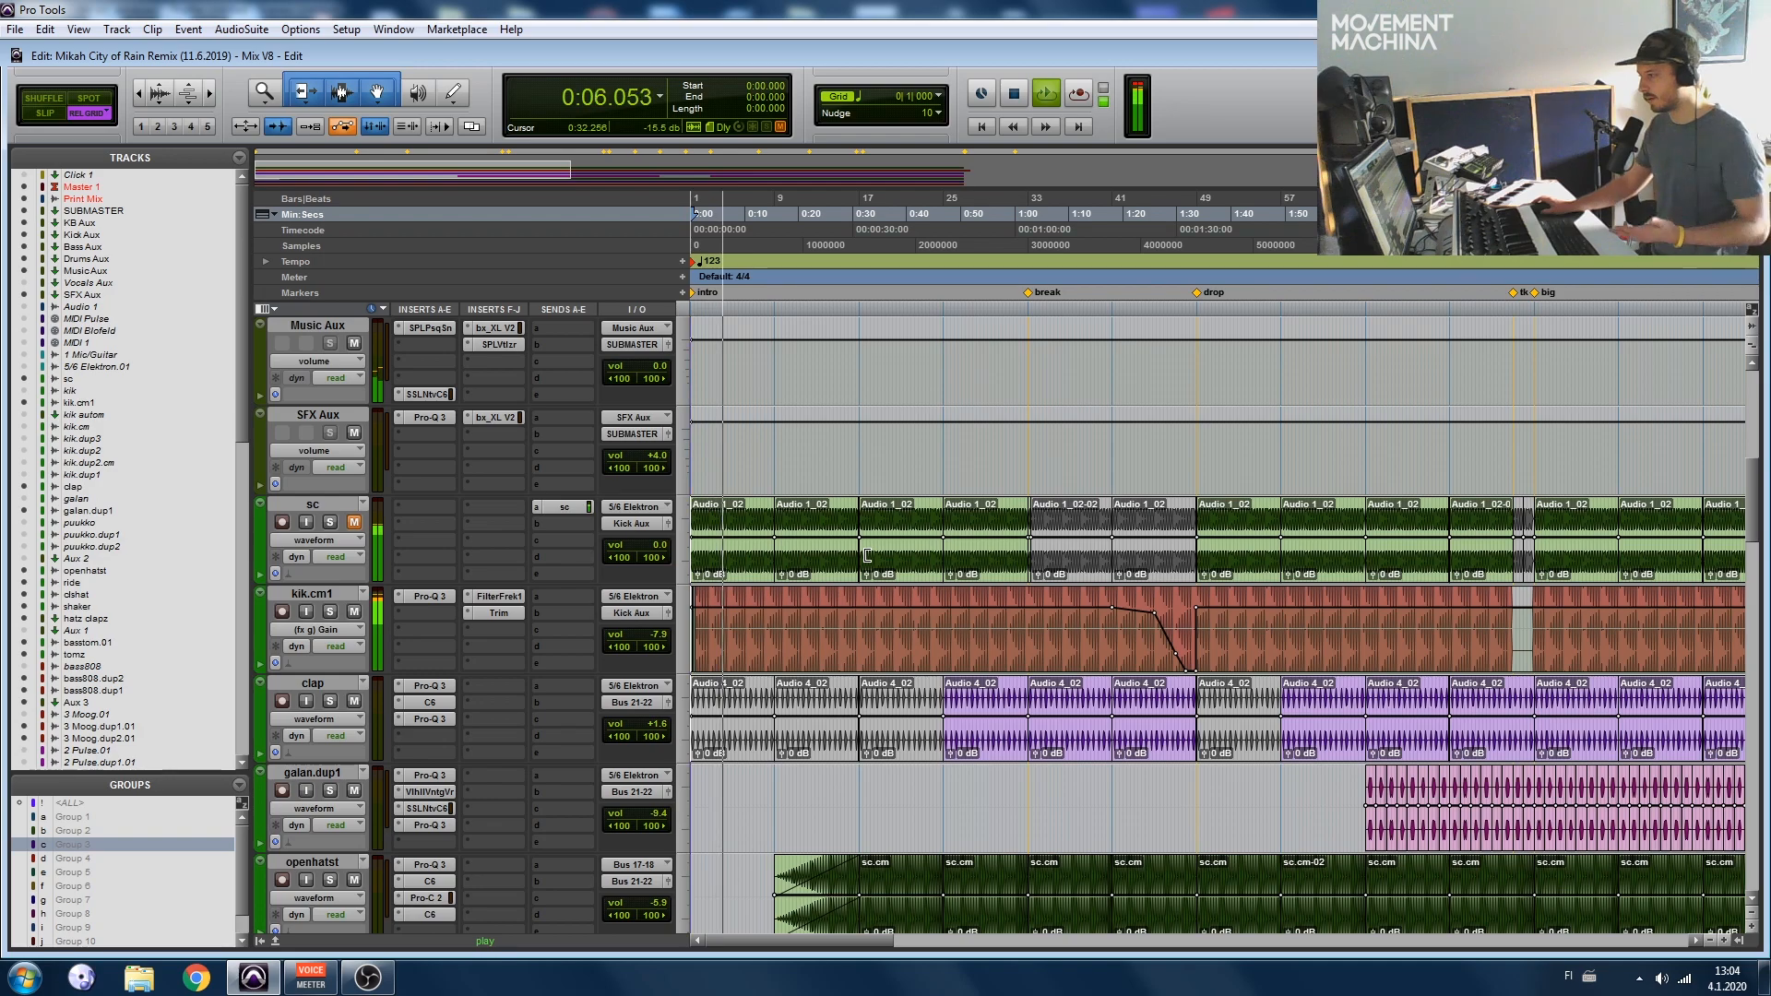
{"action": "scroll", "coordinate": [867, 554], "scroll_direction": "down", "scroll_amount": 4}
{"action": "scroll", "coordinate": [867, 554], "scroll_direction": "down", "scroll_amount": 2}
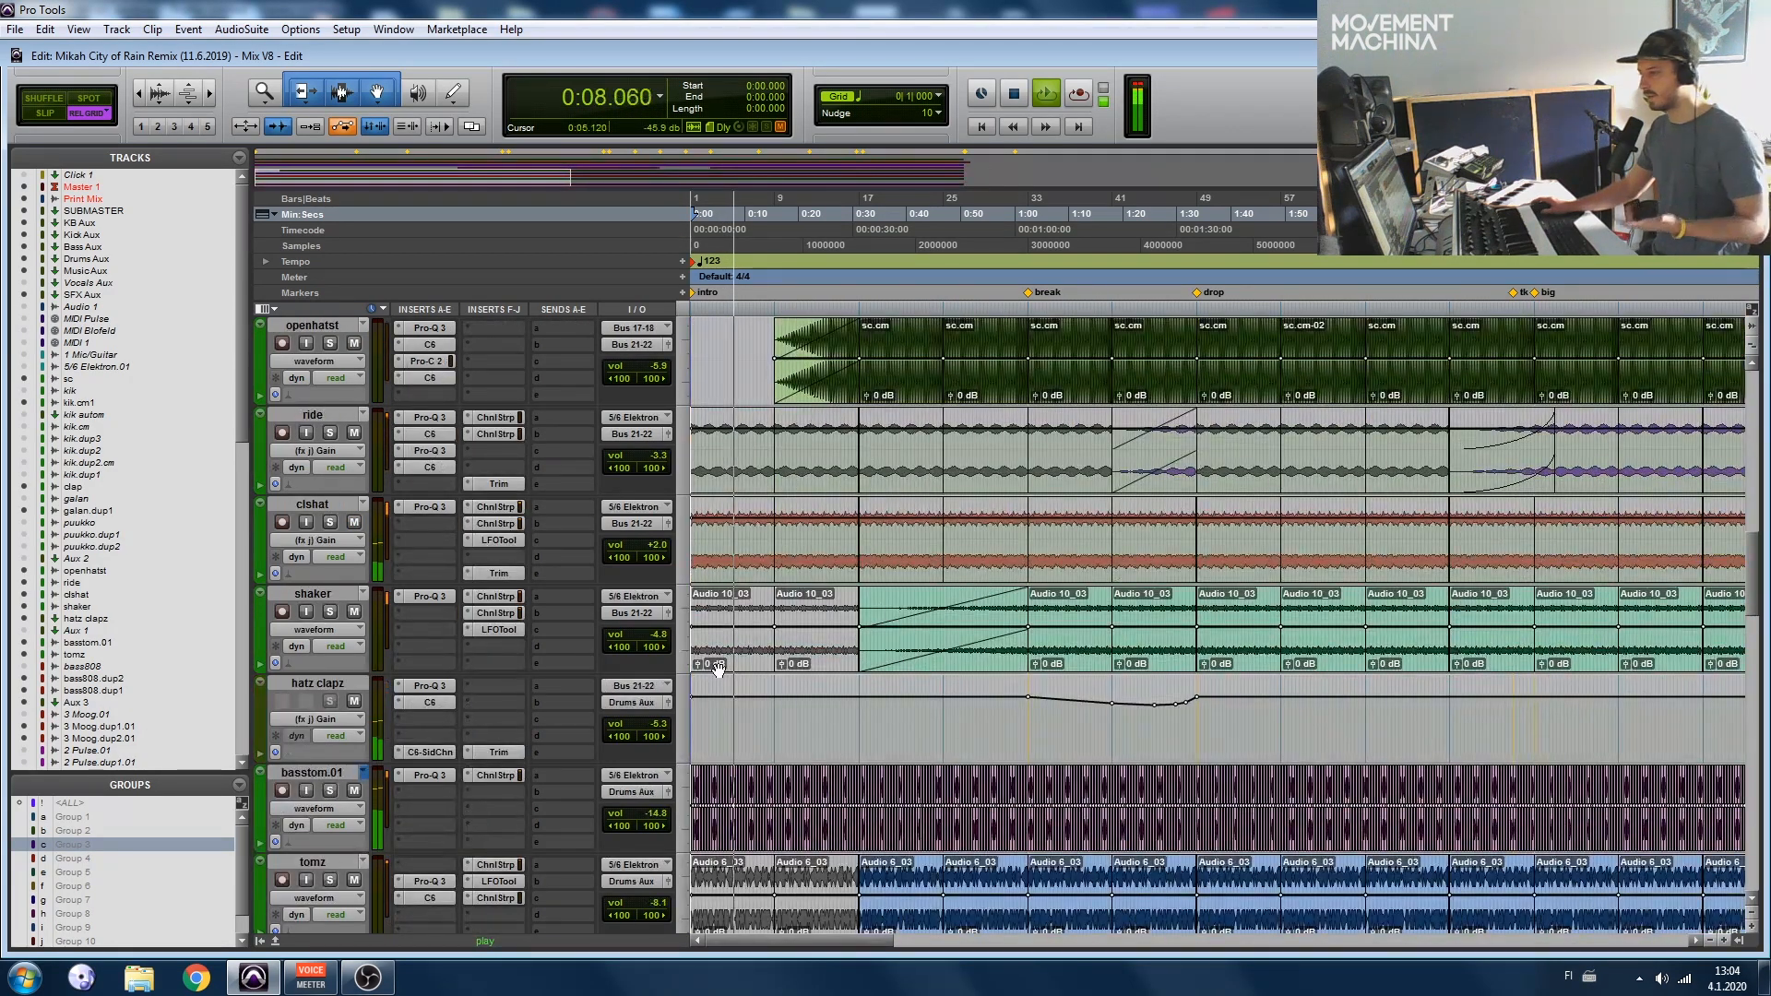
{"action": "scroll", "coordinate": [712, 668], "scroll_direction": "down", "scroll_amount": 2}
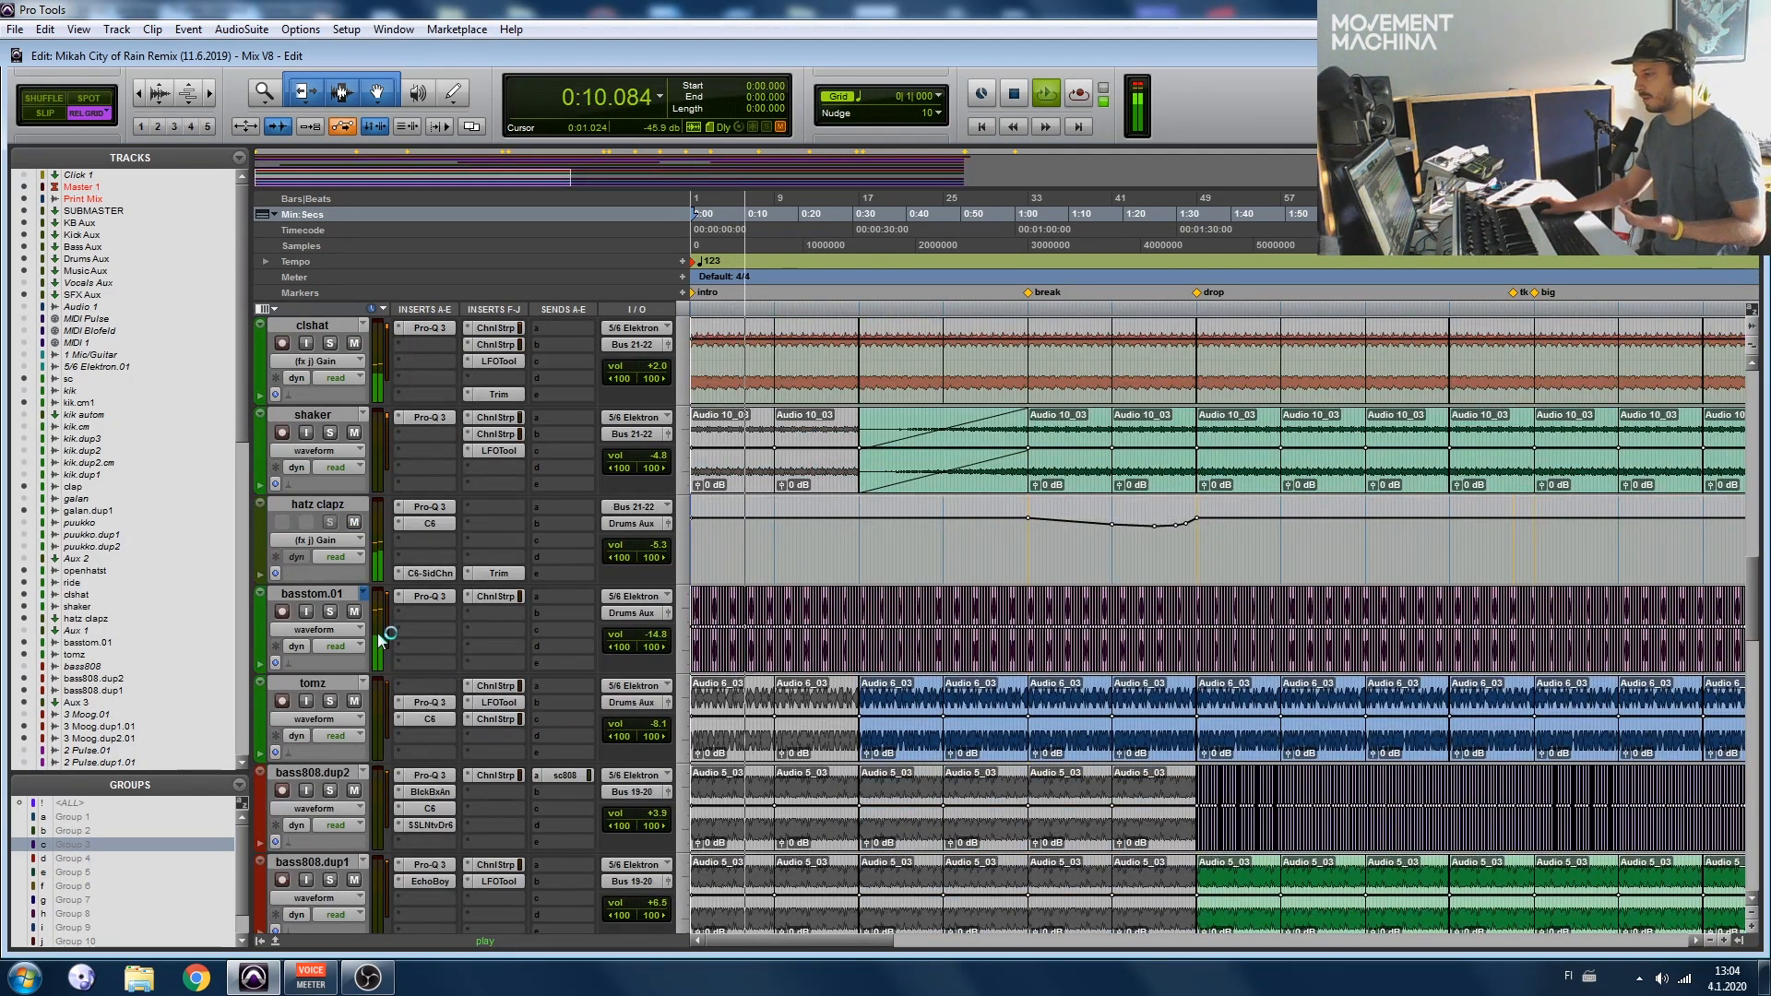
{"action": "scroll", "coordinate": [446, 718], "scroll_direction": "down", "scroll_amount": 2}
{"action": "scroll", "coordinate": [445, 718], "scroll_direction": "down", "scroll_amount": 12}
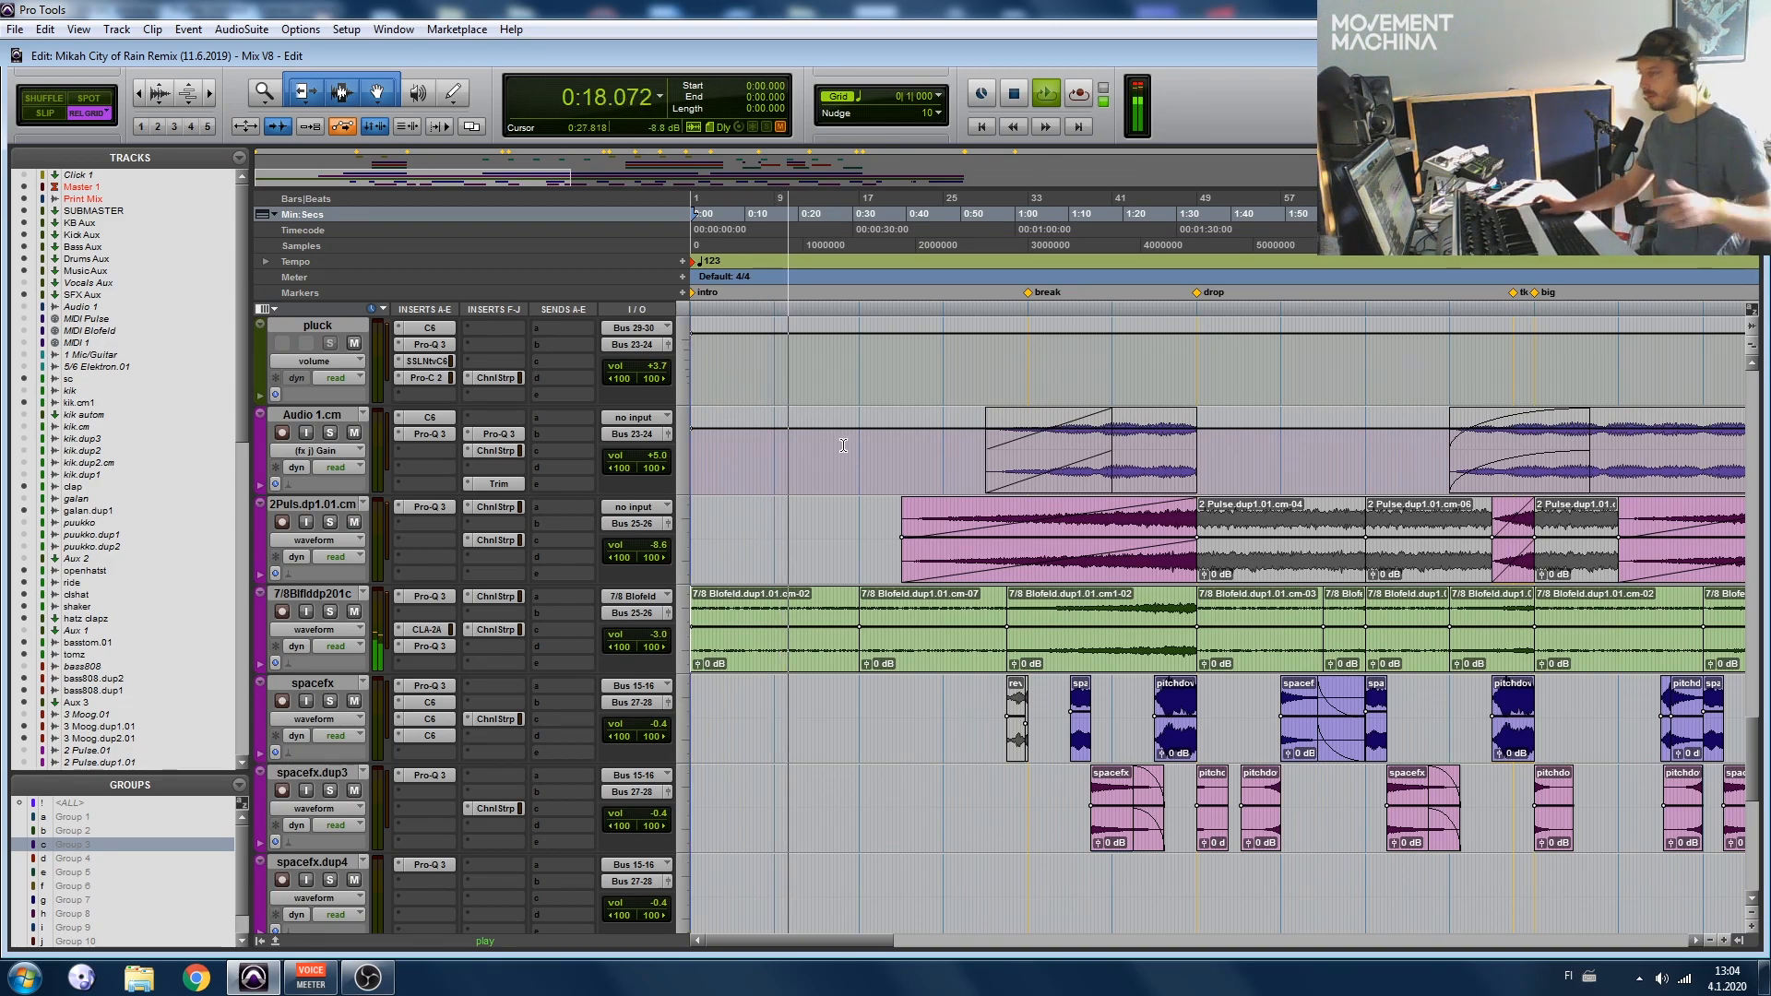
{"action": "scroll", "coordinate": [862, 517], "scroll_direction": "up", "scroll_amount": 15}
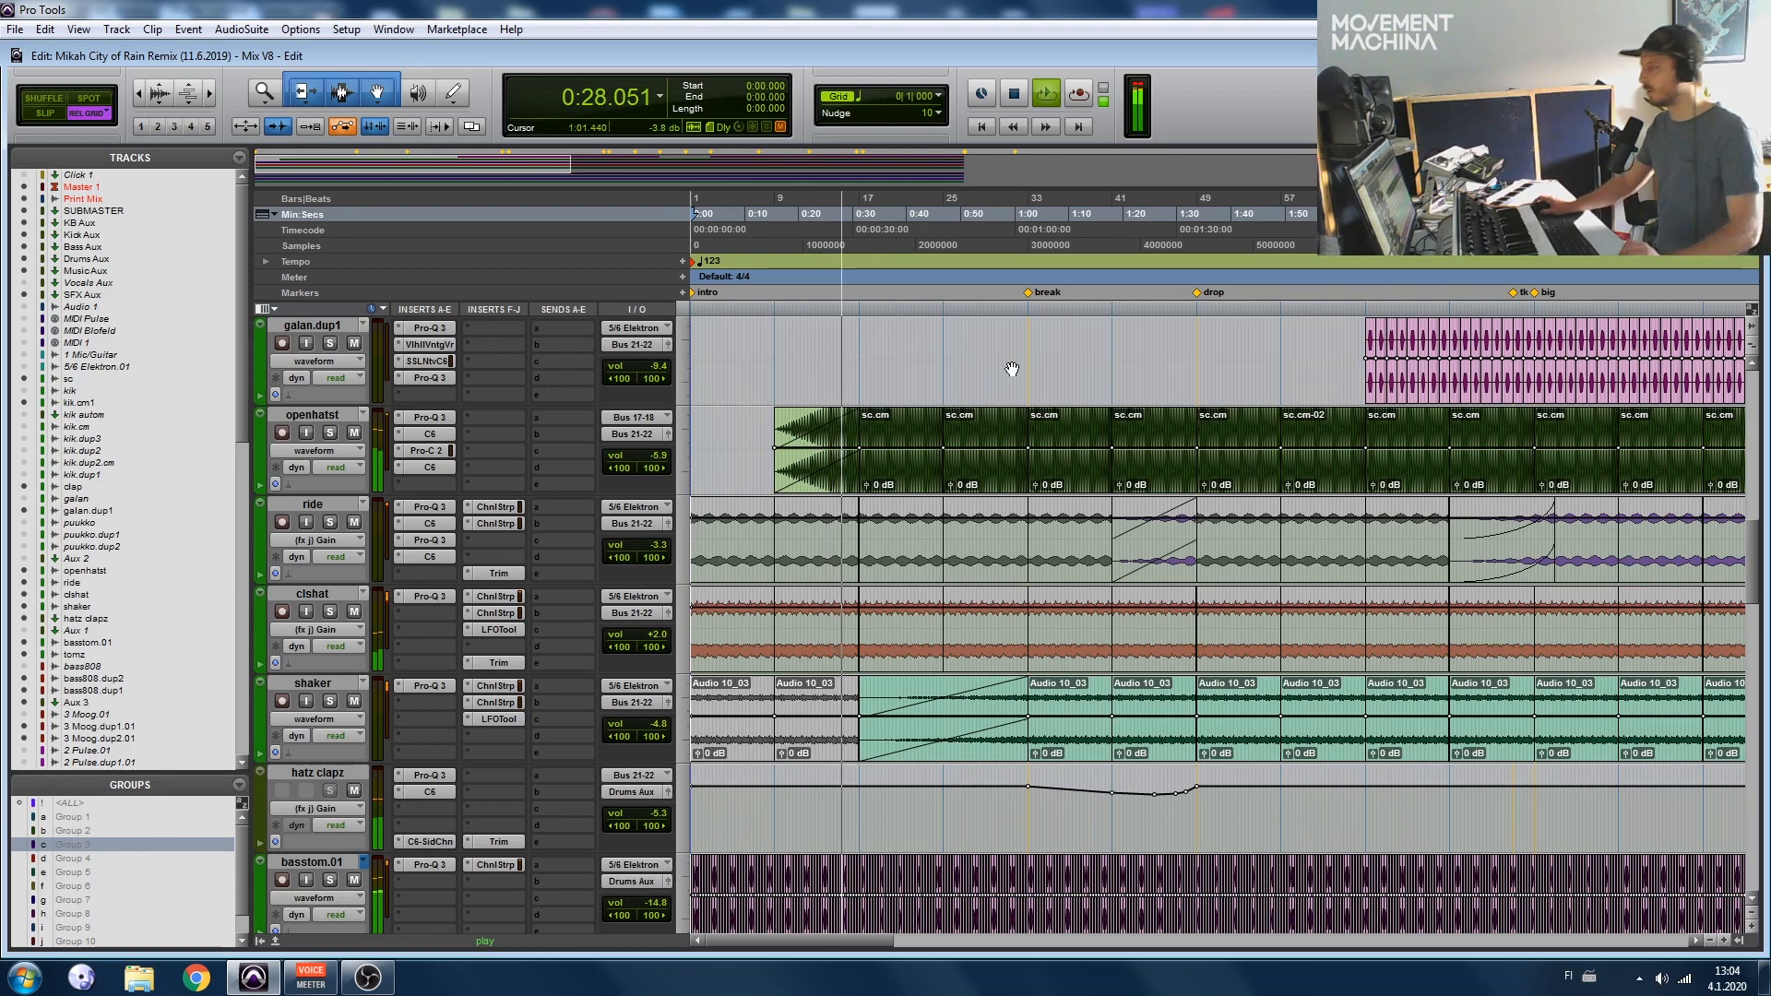
Step: Play the transition into the break from 0:57.560, shortly before the break marker
{"action": "left_click", "coordinate": [1001, 338]}
{"action": "key", "text": "space"}
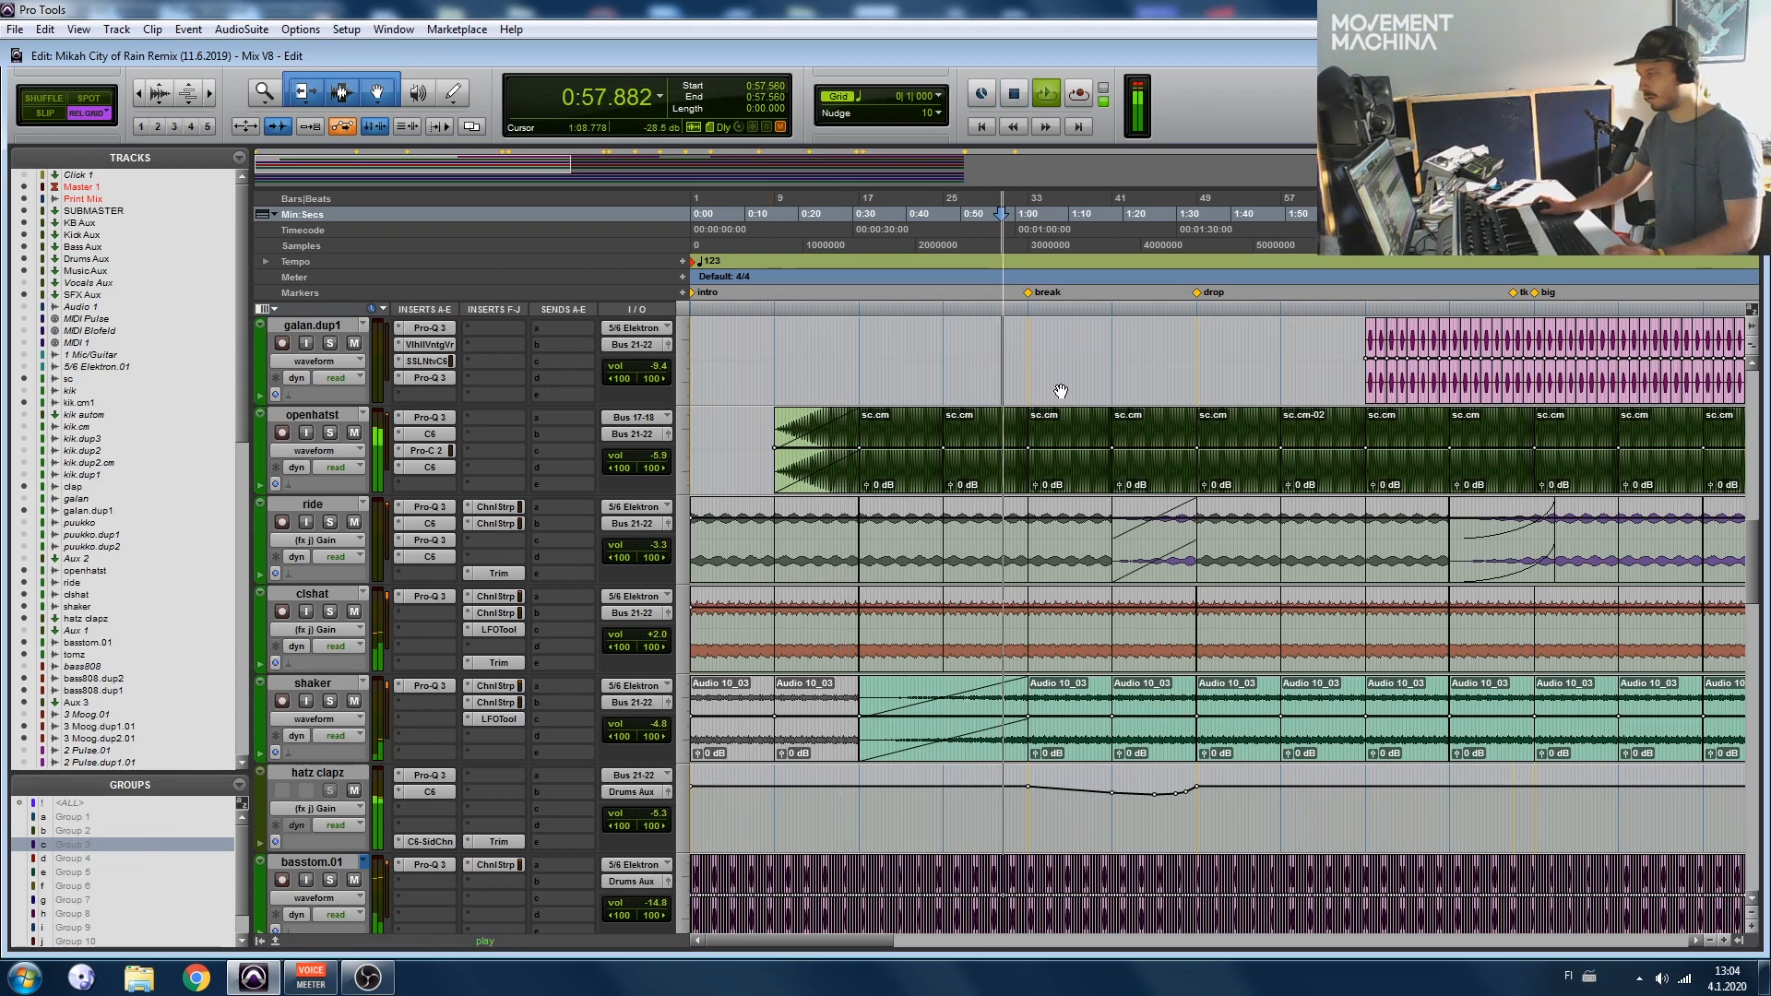
{"action": "key", "text": "ctrl+]"}
{"action": "key", "text": "ctrl+["}
{"action": "key", "text": "ctrl+["}
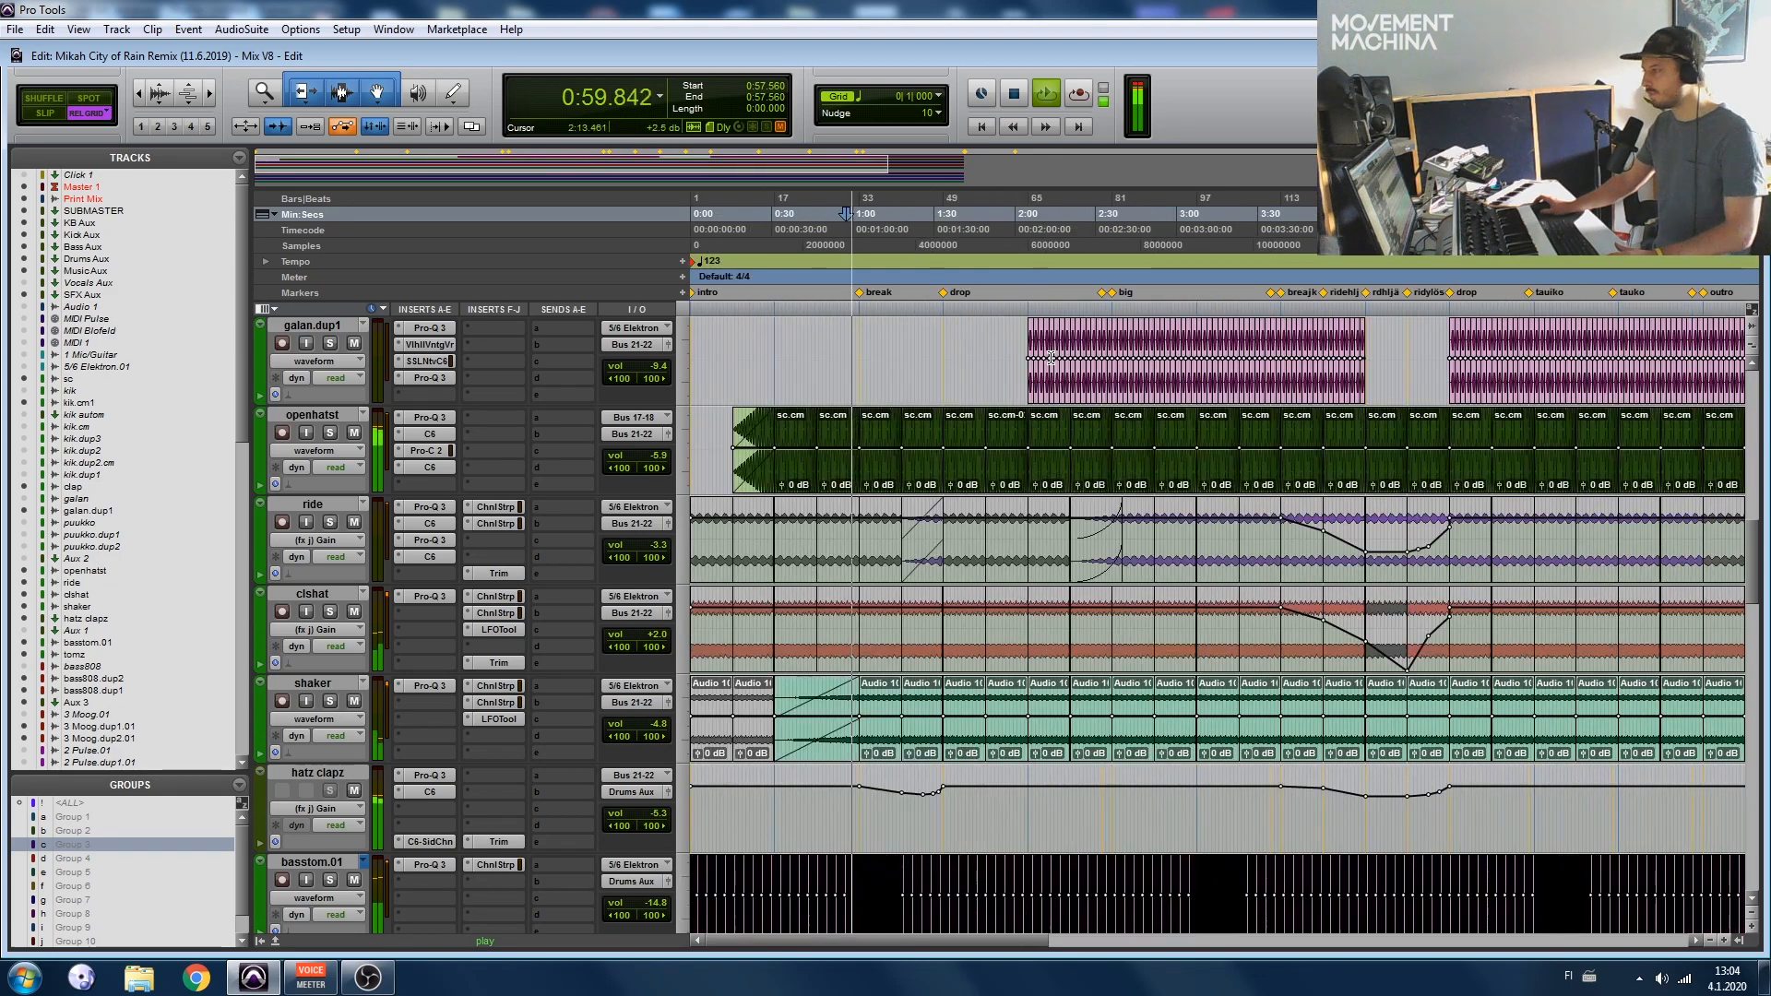
{"action": "key", "text": "ctrl+]"}
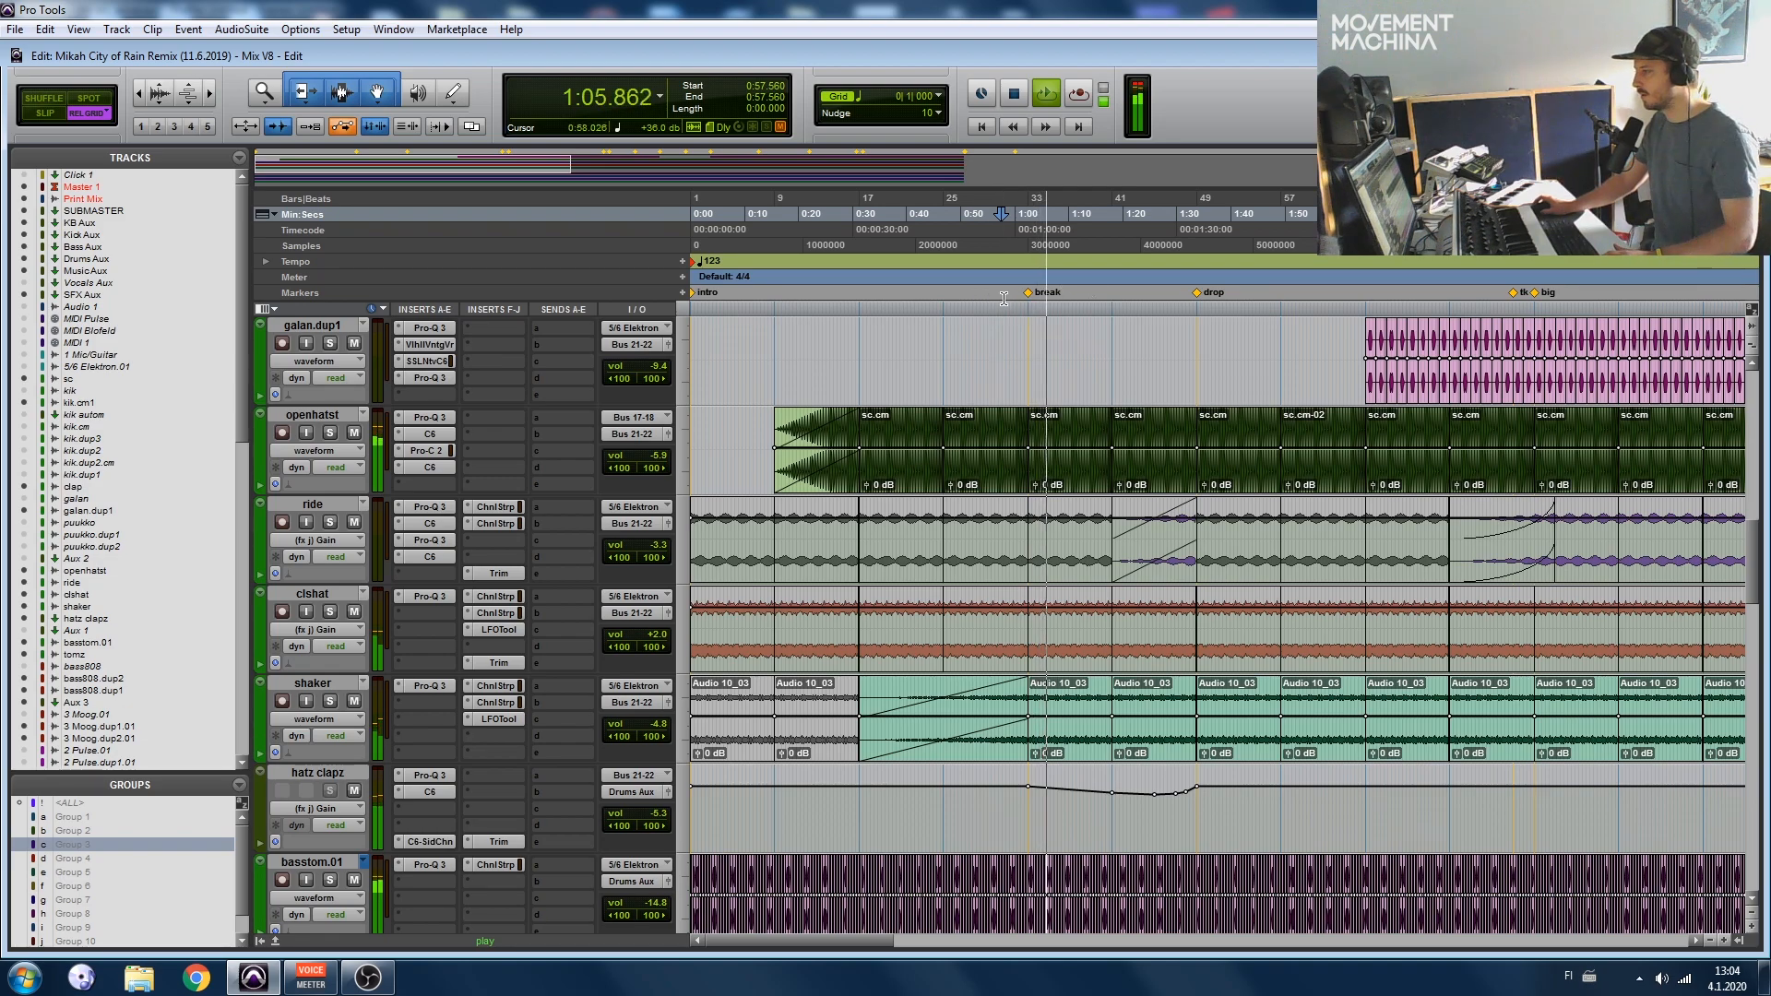
{"action": "key", "text": "ctrl+]"}
Step: Set the grid to 1 bar and play from just before the drop marker
{"action": "left_click", "coordinate": [862, 93]}
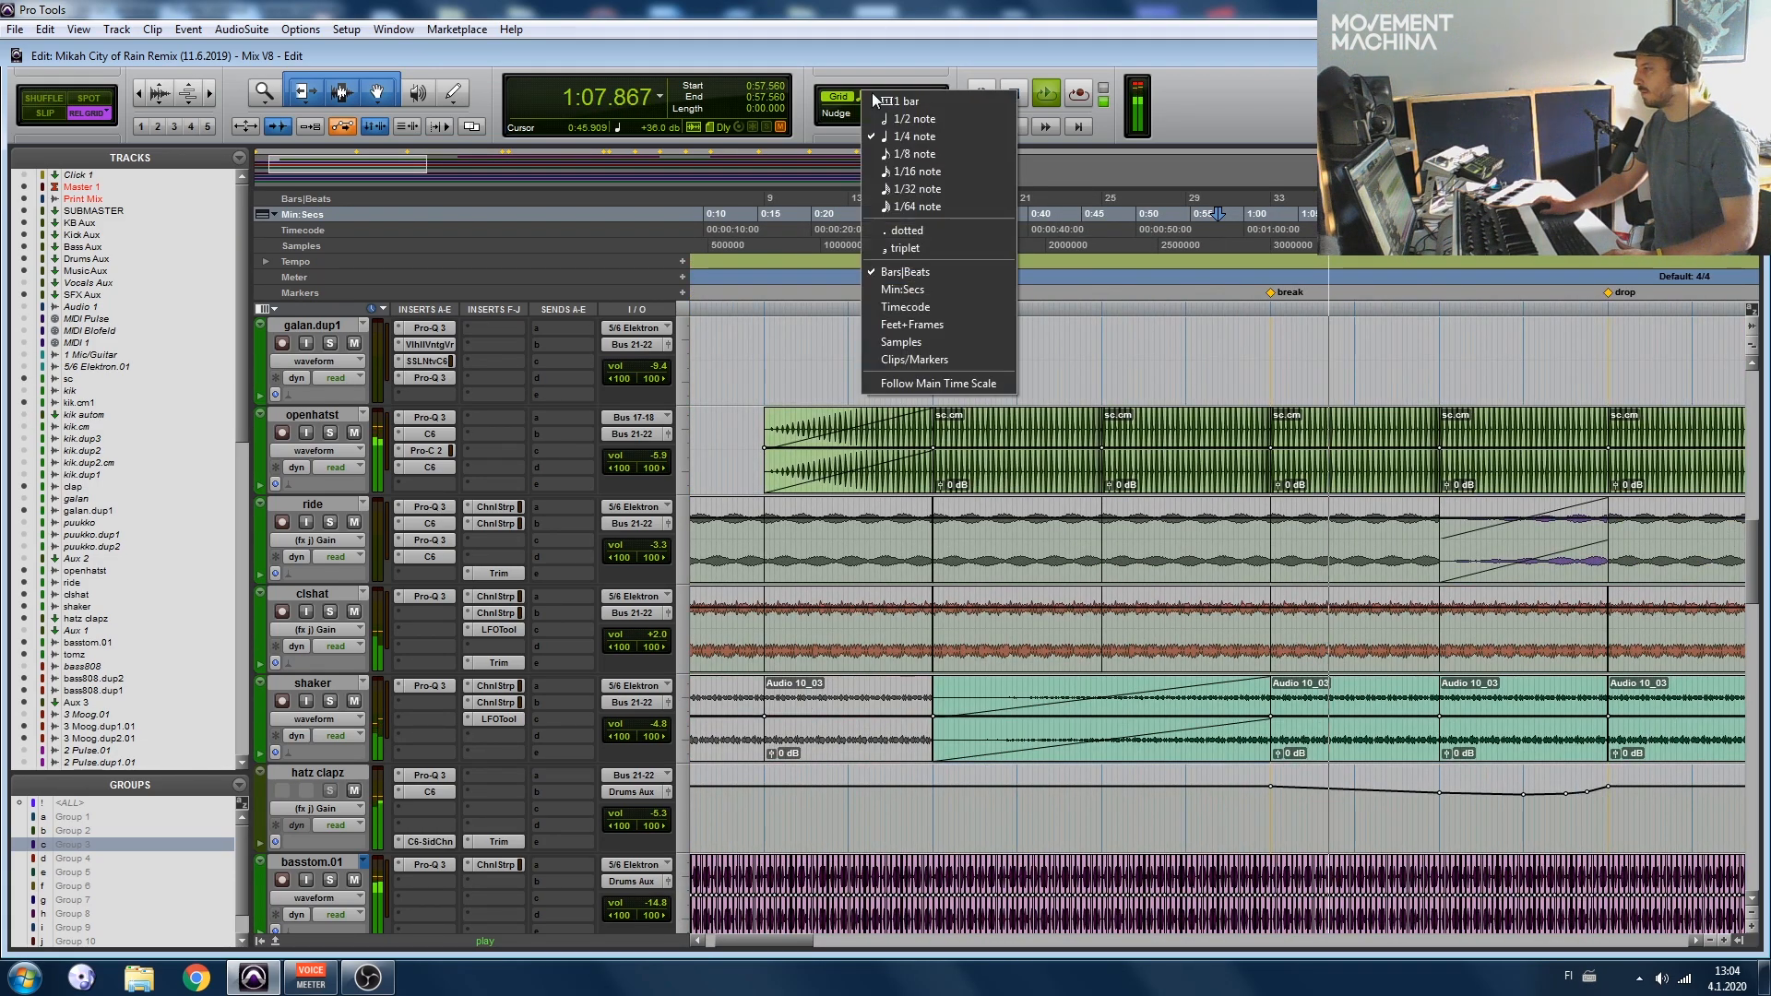
{"action": "left_click", "coordinate": [877, 103]}
{"action": "scroll", "coordinate": [1200, 323], "scroll_direction": "right", "scroll_amount": 1}
{"action": "scroll", "coordinate": [1323, 395], "scroll_direction": "left", "scroll_amount": 2}
{"action": "scroll", "coordinate": [1291, 369], "scroll_direction": "right", "scroll_amount": 3}
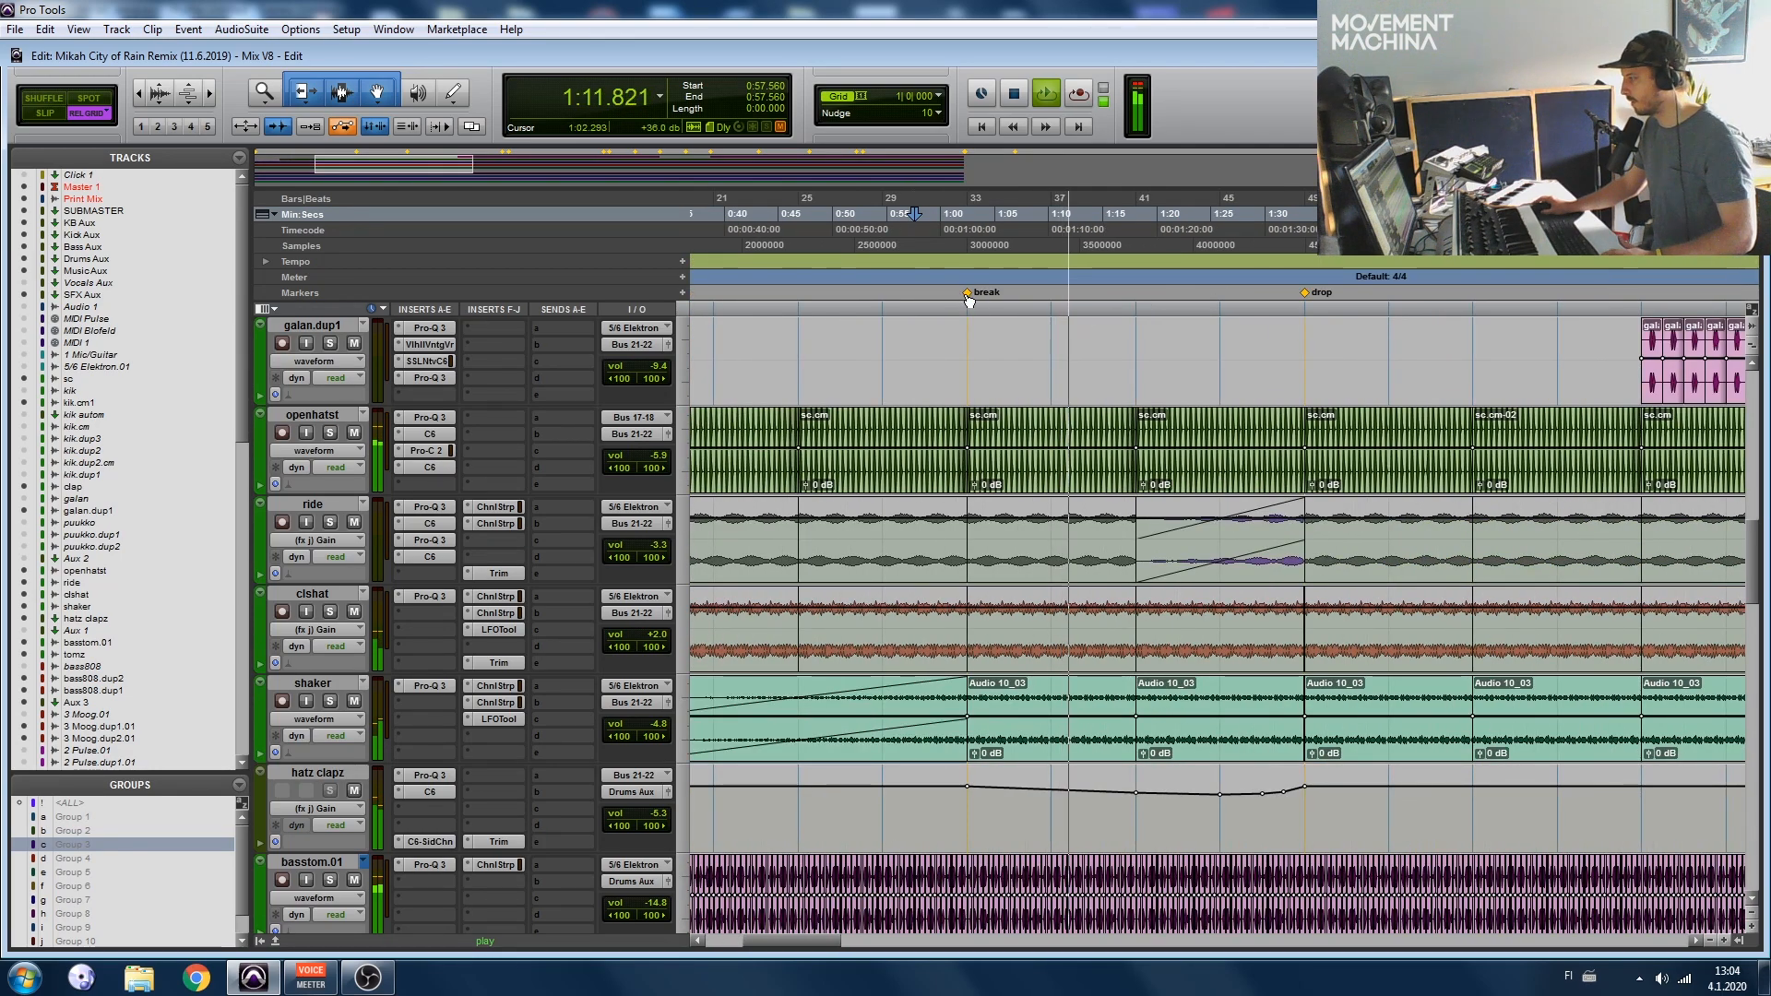
{"action": "scroll", "coordinate": [1108, 332], "scroll_direction": "right", "scroll_amount": 1}
{"action": "scroll", "coordinate": [1028, 349], "scroll_direction": "right", "scroll_amount": 2}
{"action": "scroll", "coordinate": [1005, 286], "scroll_direction": "left", "scroll_amount": 1}
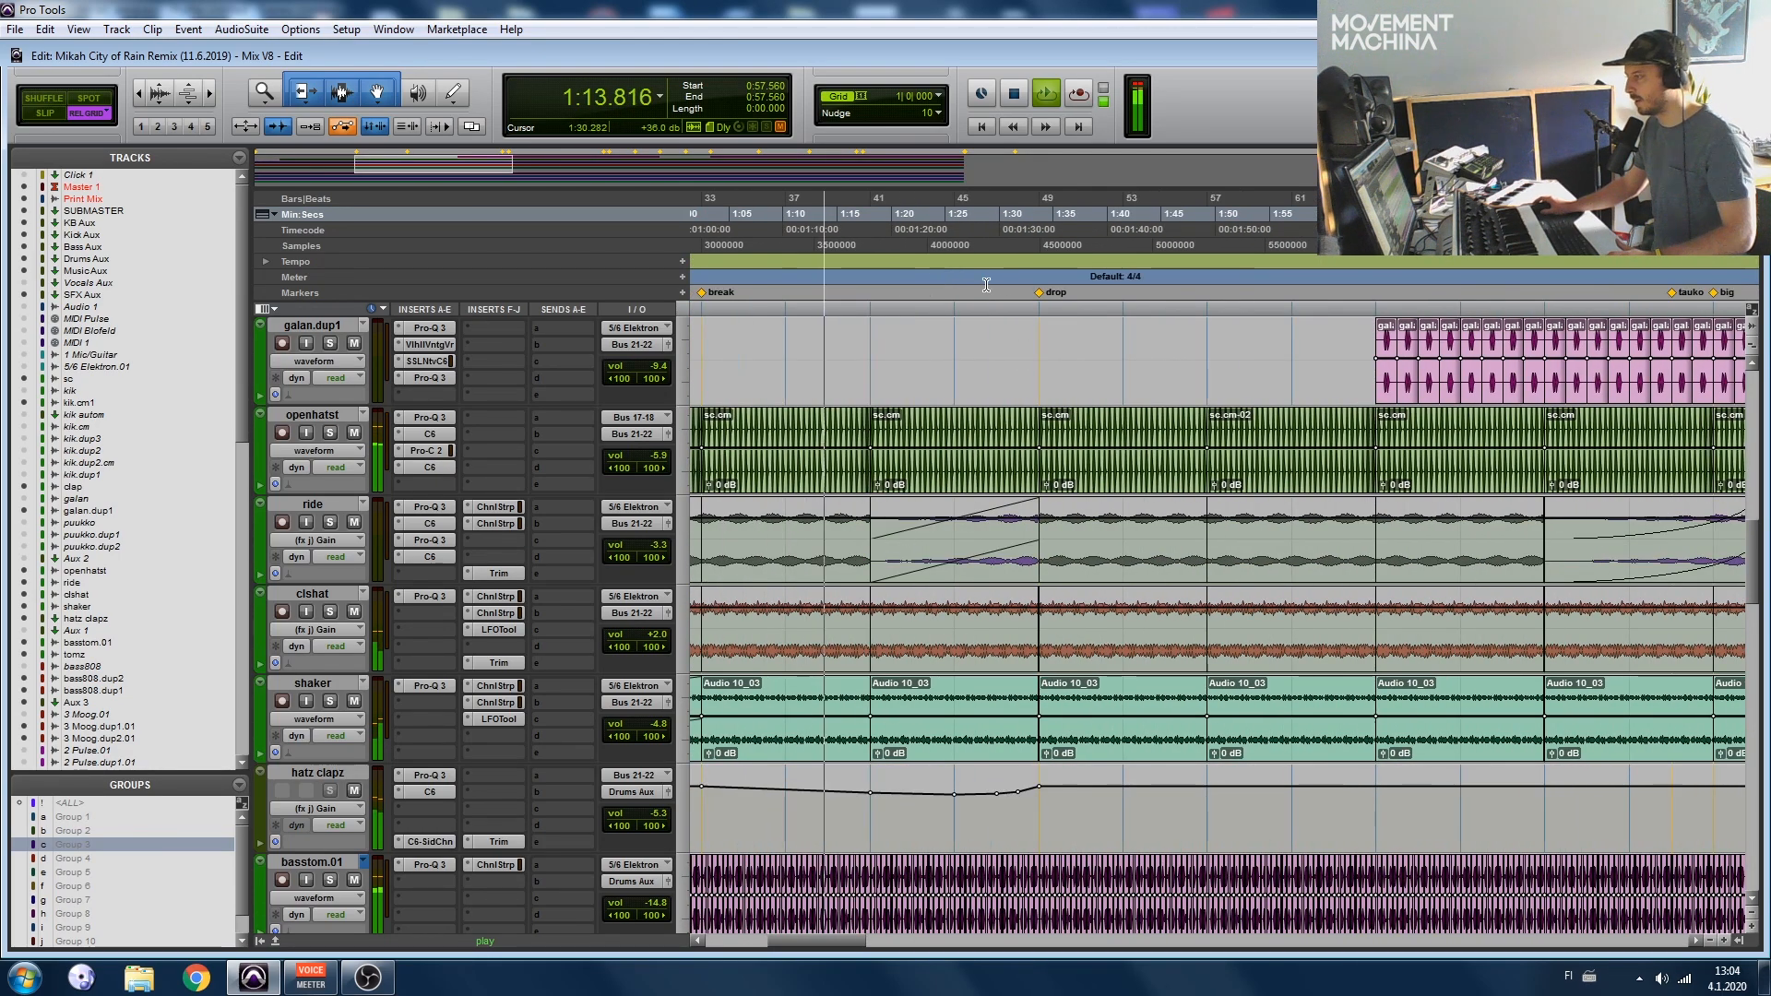
{"action": "left_click", "coordinate": [1000, 304]}
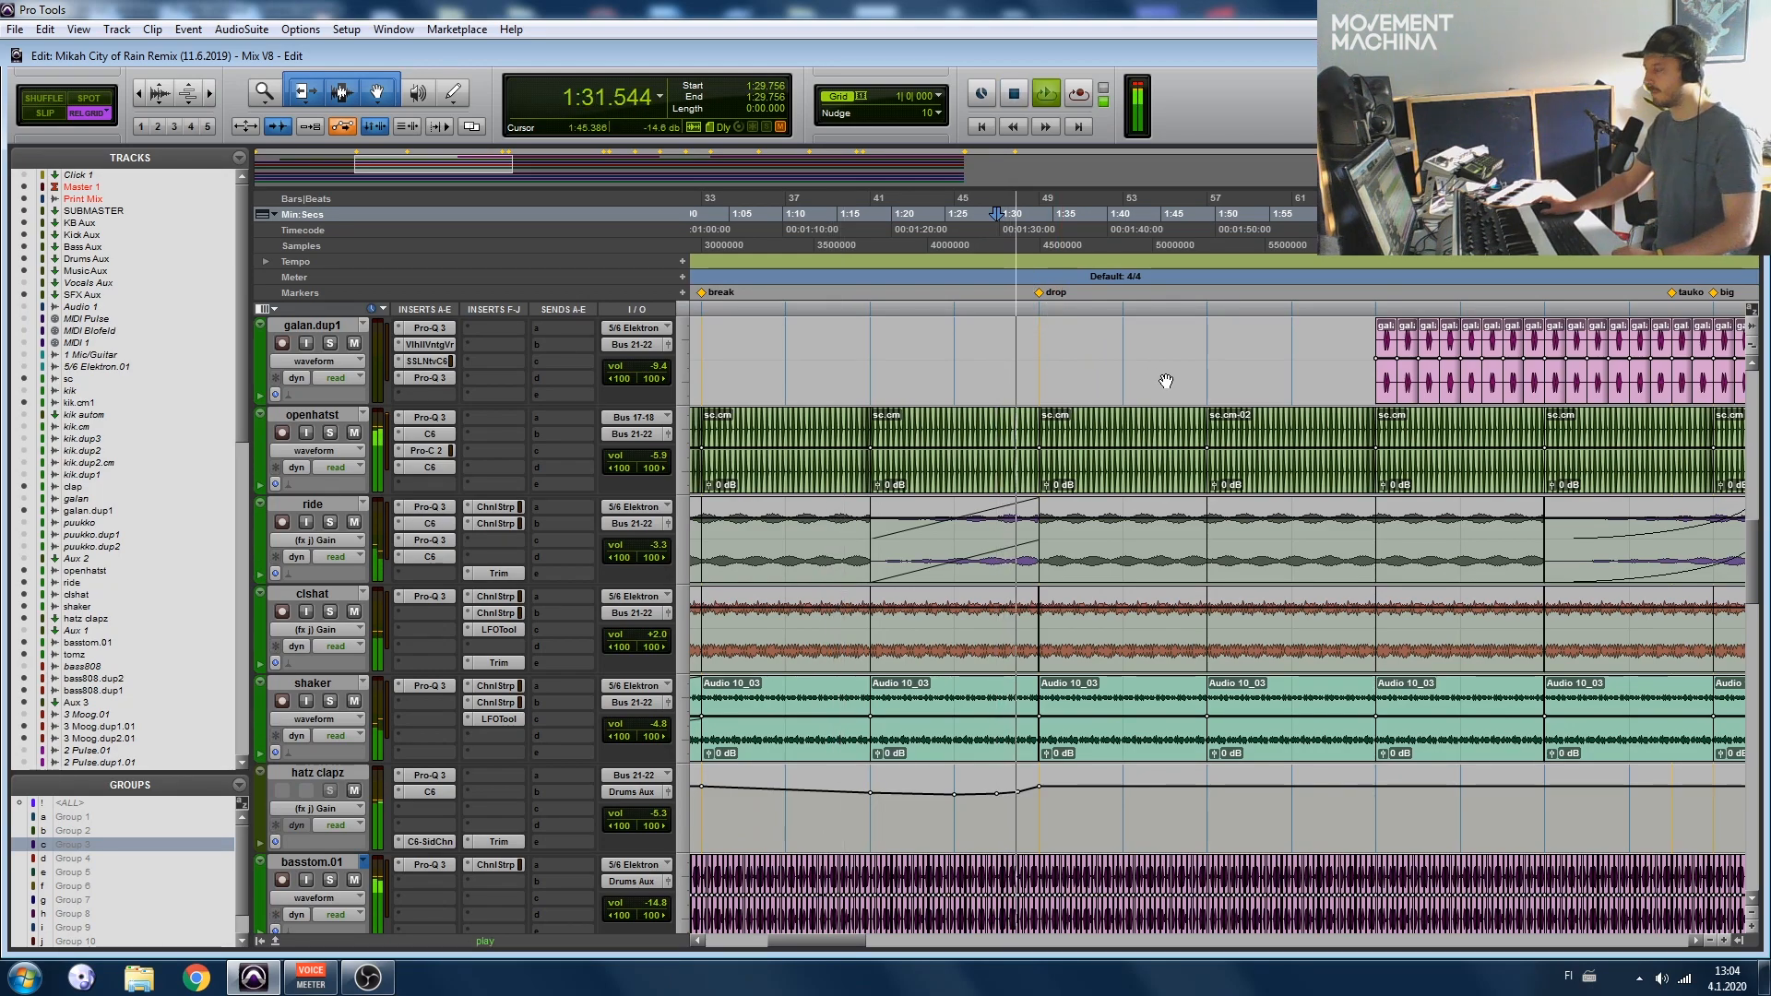
Step: Replay the transition into the drop from 1:29.756 and look over the drum tracks across the arrangement
{"action": "key", "text": "r"}
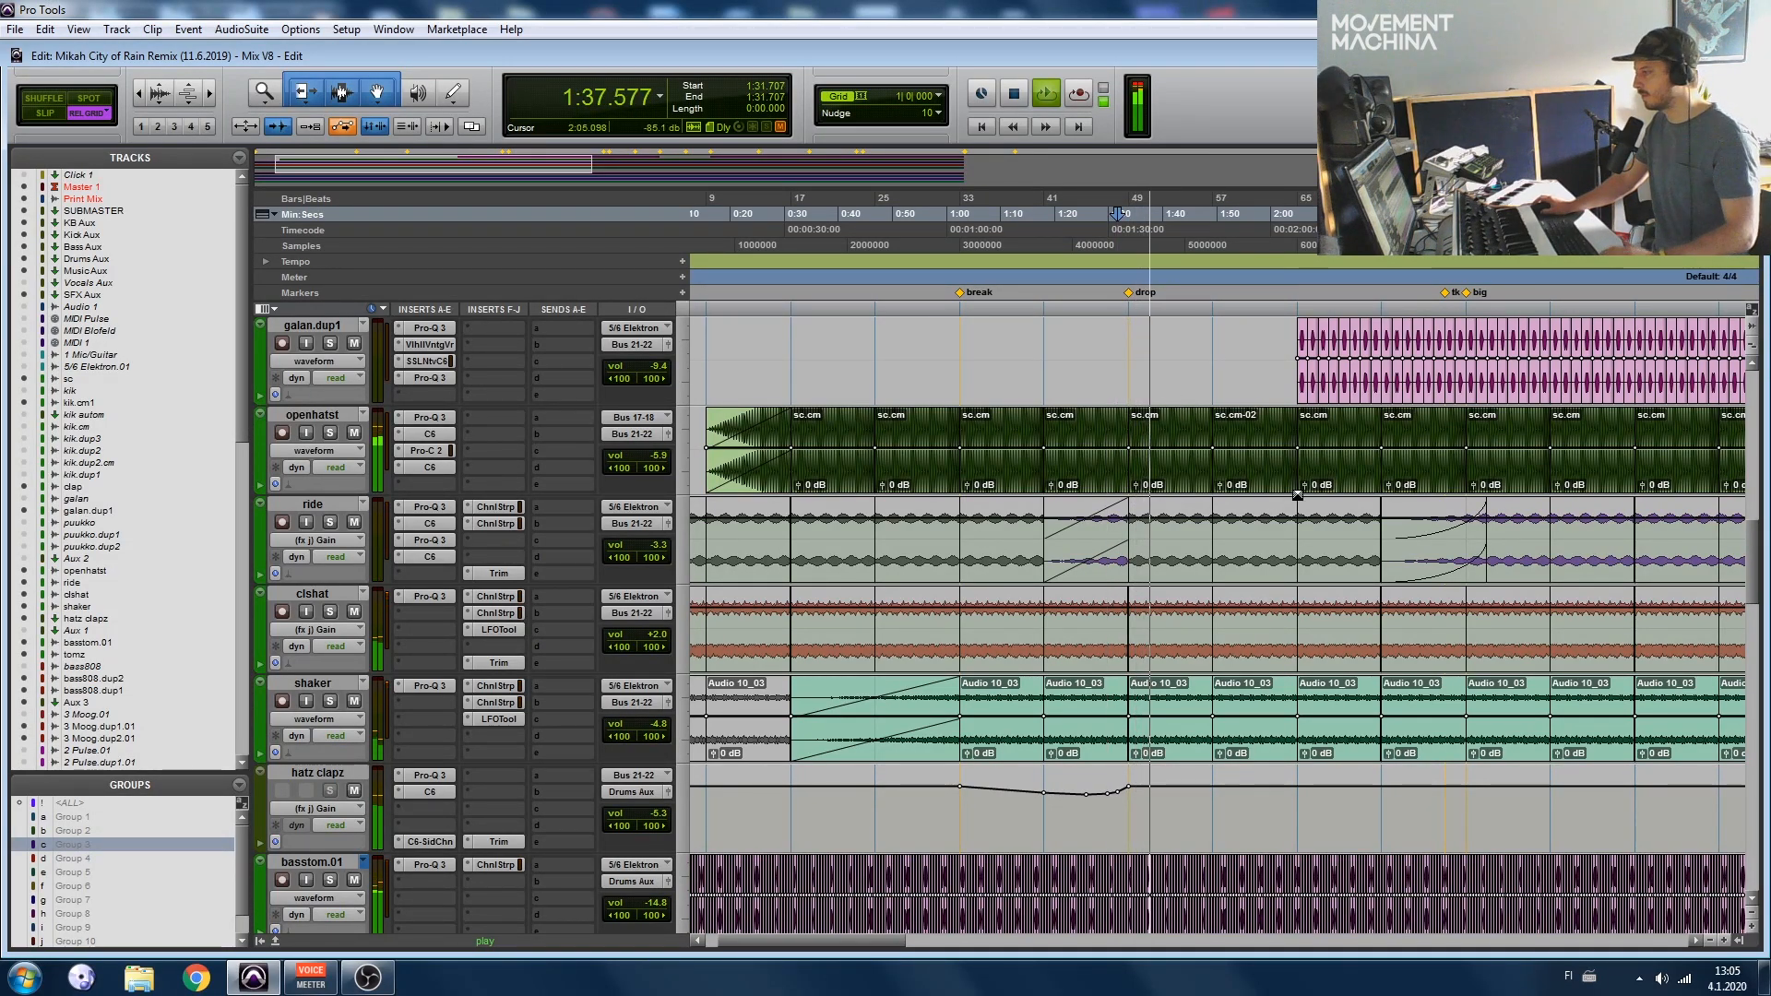
{"action": "left_click", "coordinate": [1110, 342]}
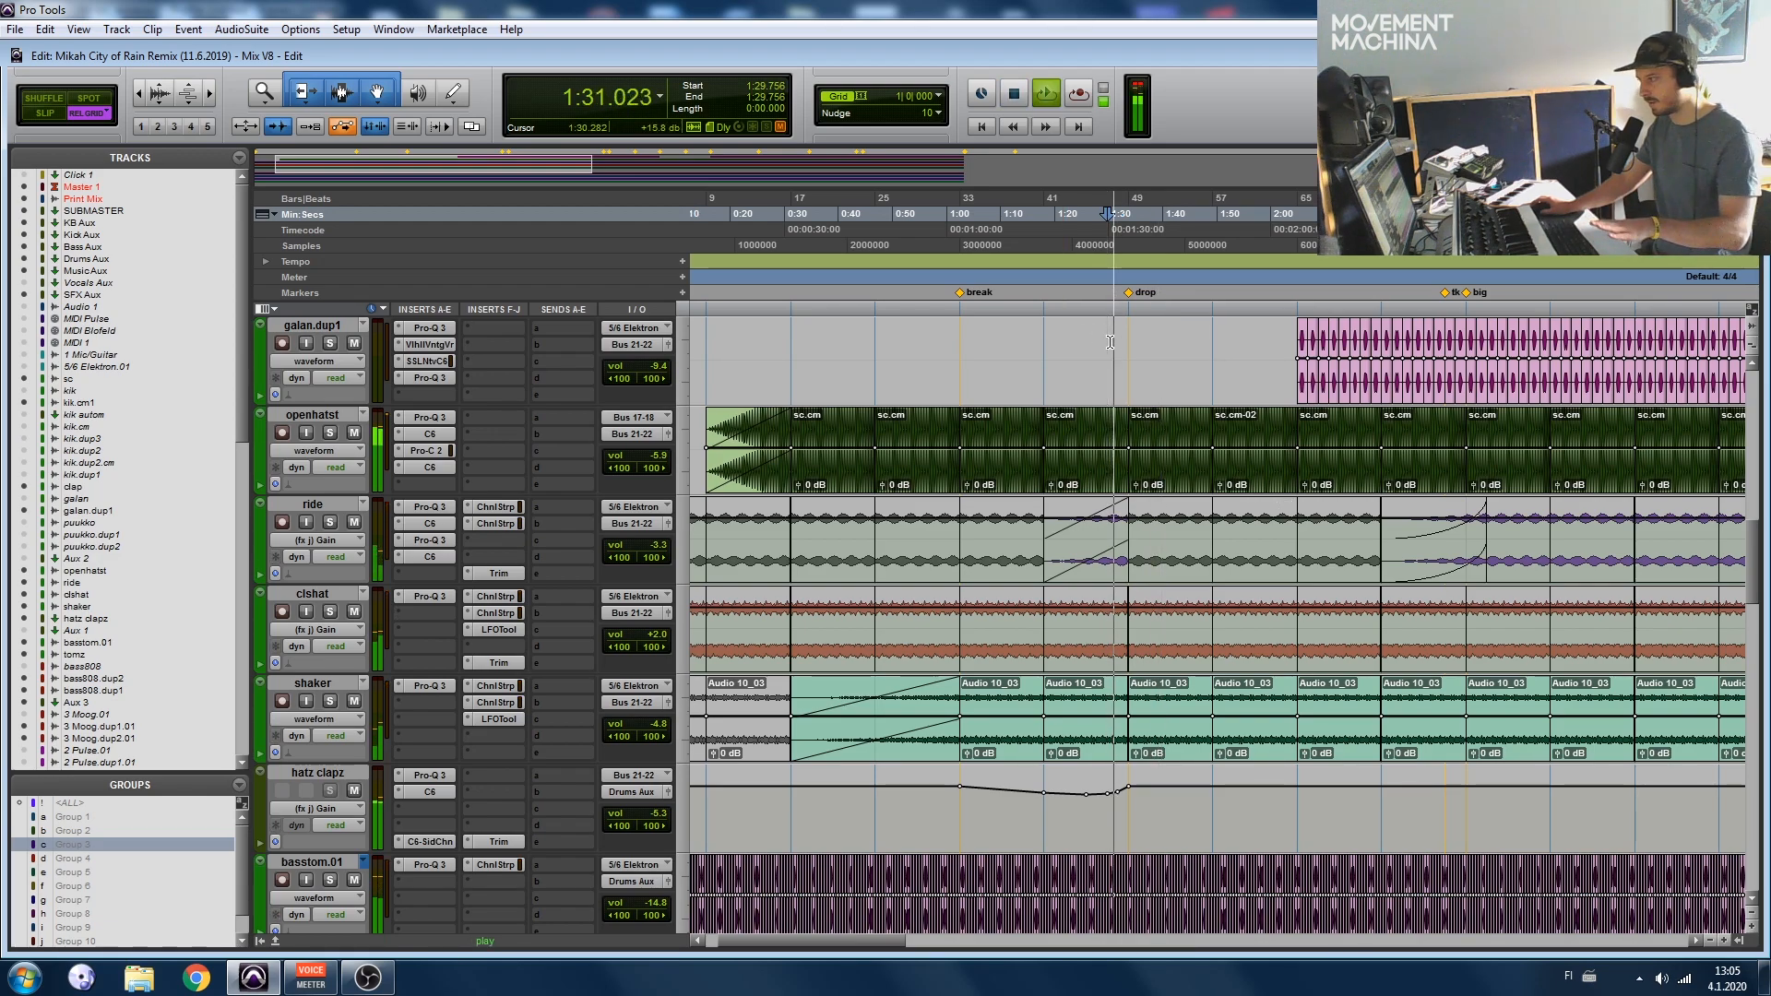
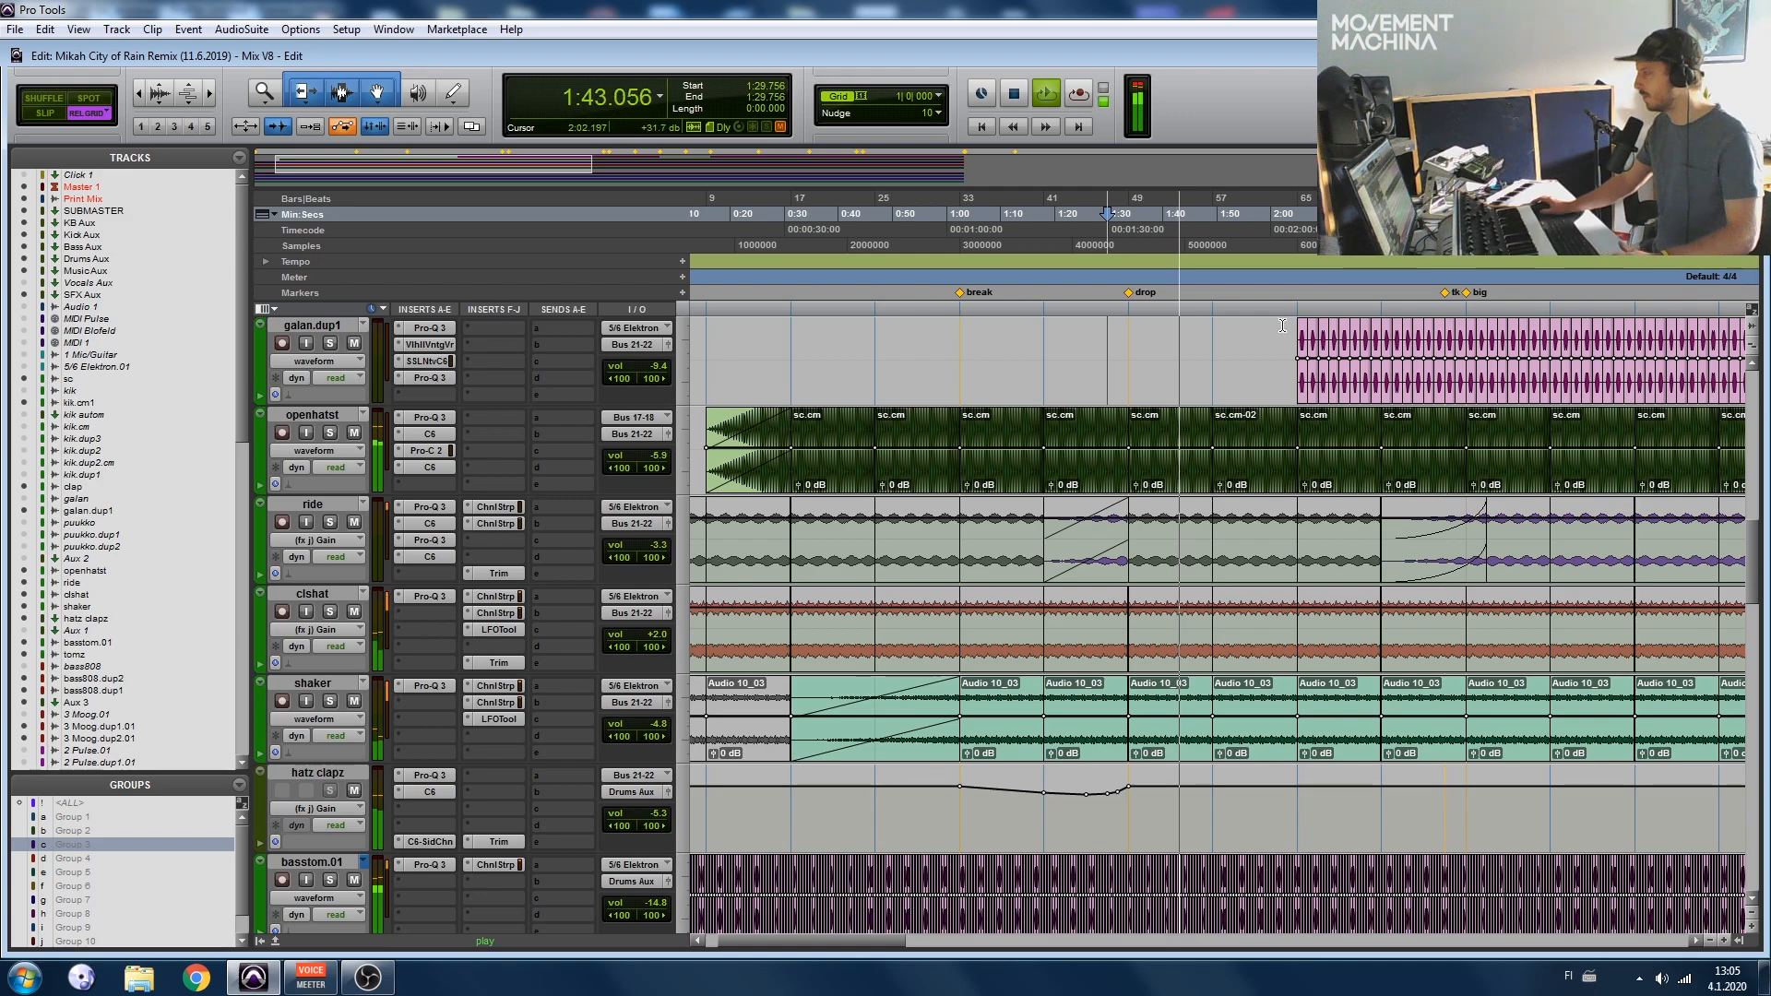
{"action": "scroll", "coordinate": [1284, 323], "scroll_direction": "right", "scroll_amount": 1}
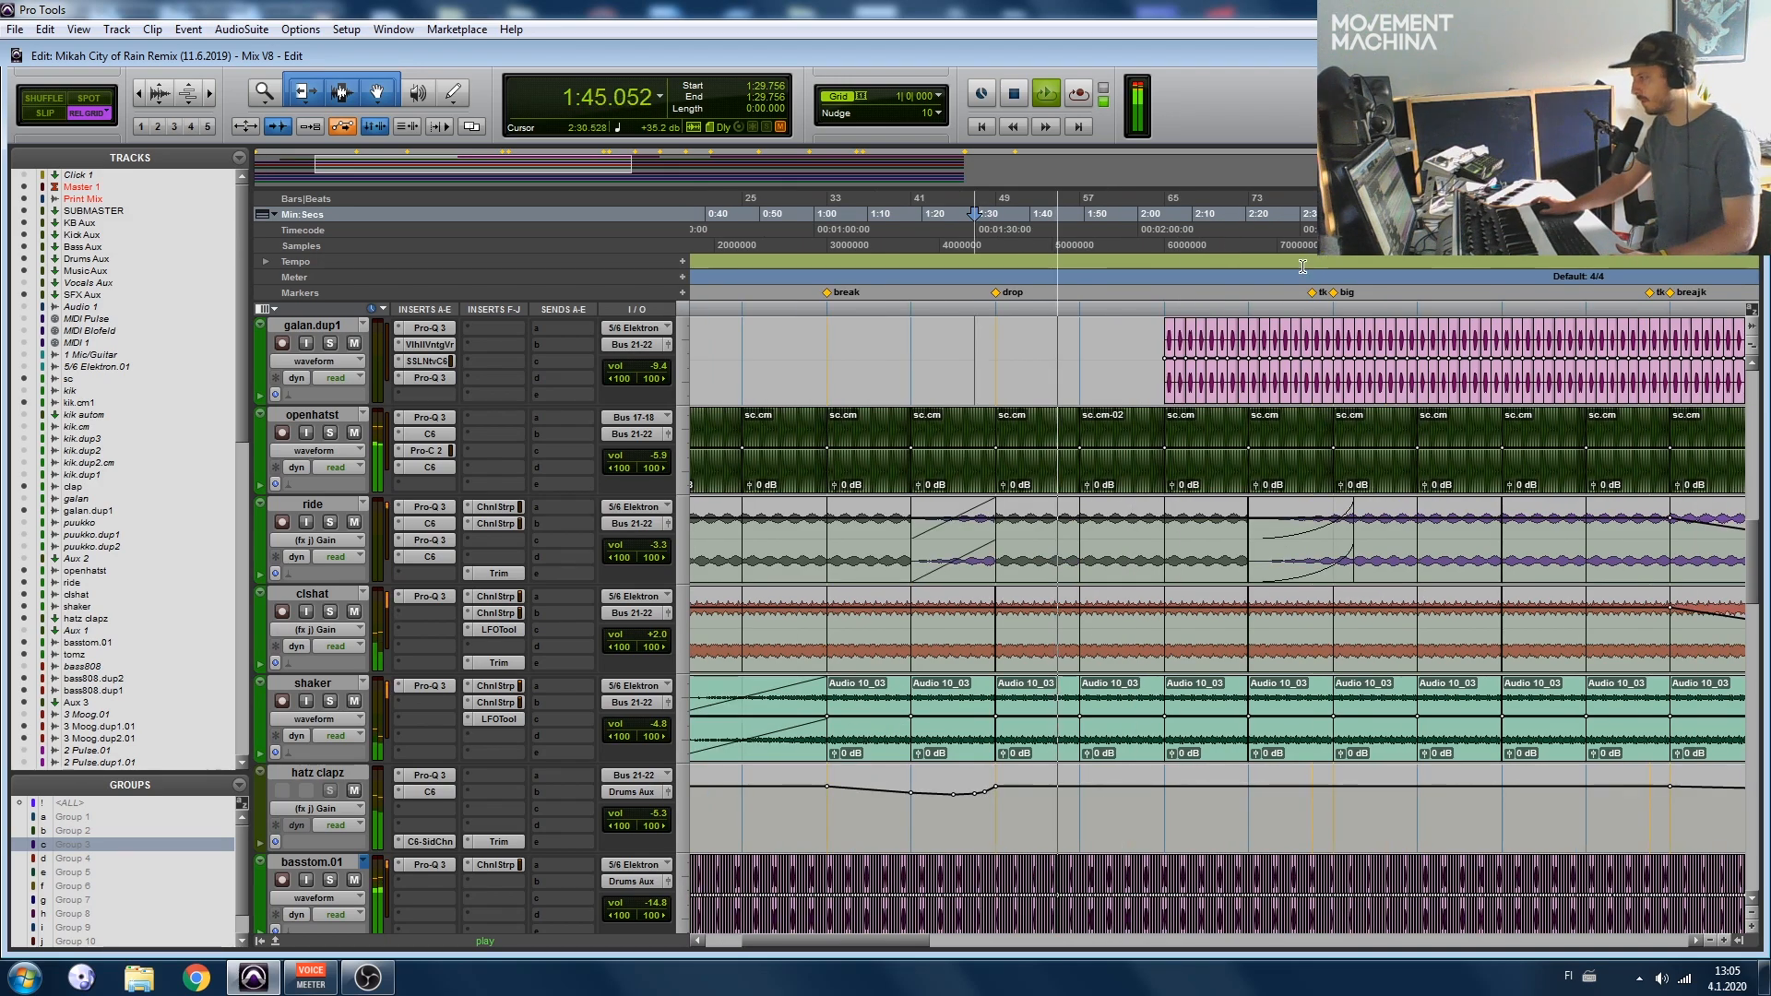
{"action": "scroll", "coordinate": [1303, 272], "scroll_direction": "right", "scroll_amount": 1}
{"action": "key", "text": "r"}
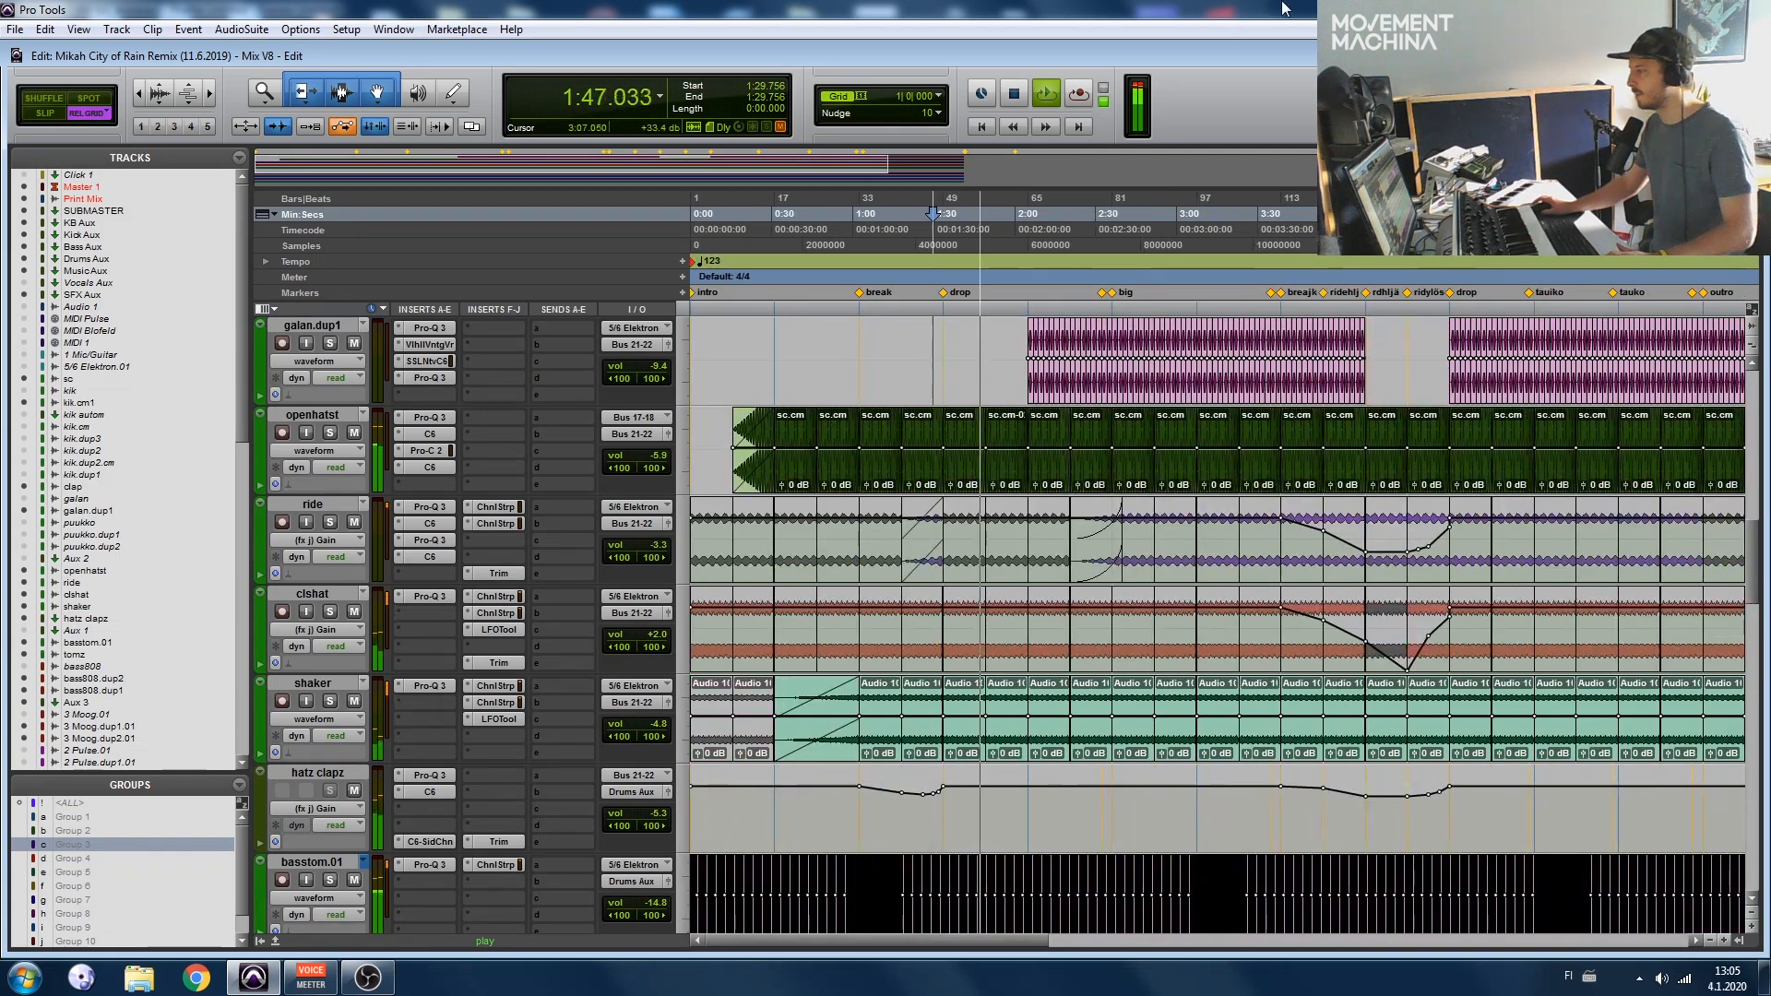
Step: Mute the spacebus track and play the space FX section after the drop from 1:43.414
{"action": "scroll", "coordinate": [1092, 355], "scroll_direction": "down", "scroll_amount": 3}
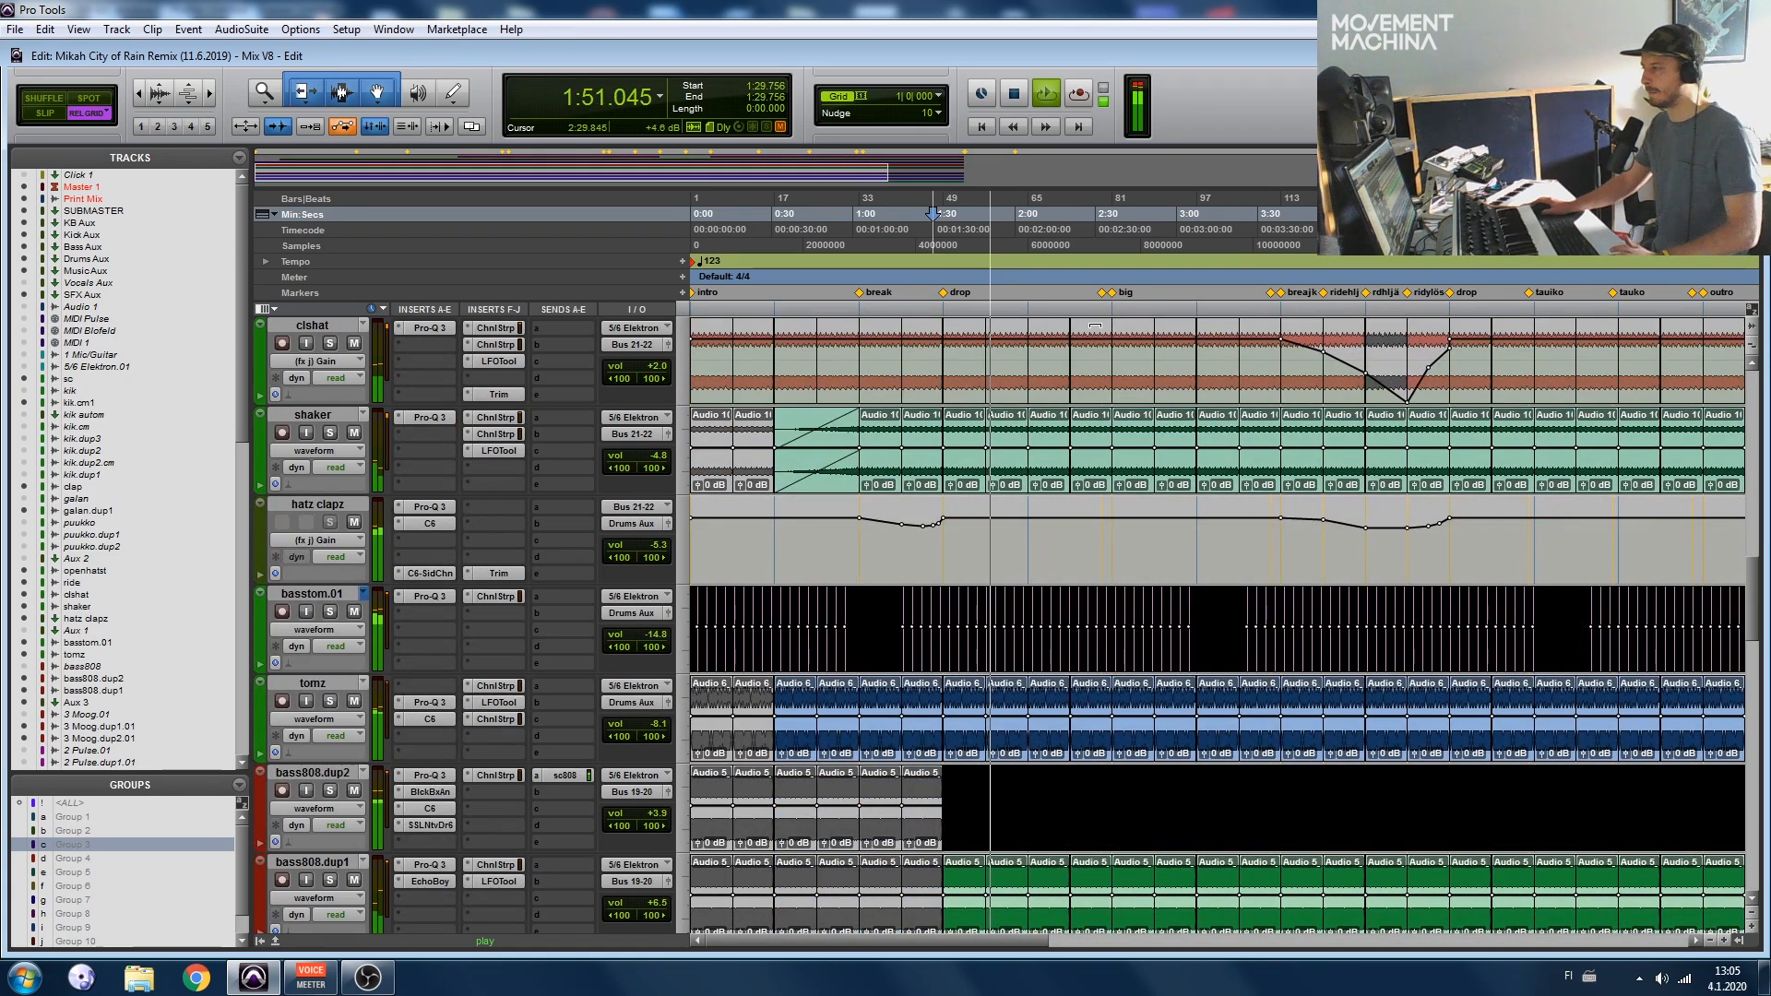
{"action": "left_click_drag", "start_coordinate": [1756, 601], "coordinate": [1756, 785]}
{"action": "key", "text": "t"}
{"action": "key", "text": "t"}
{"action": "key", "text": "t"}
{"action": "key", "text": "r"}
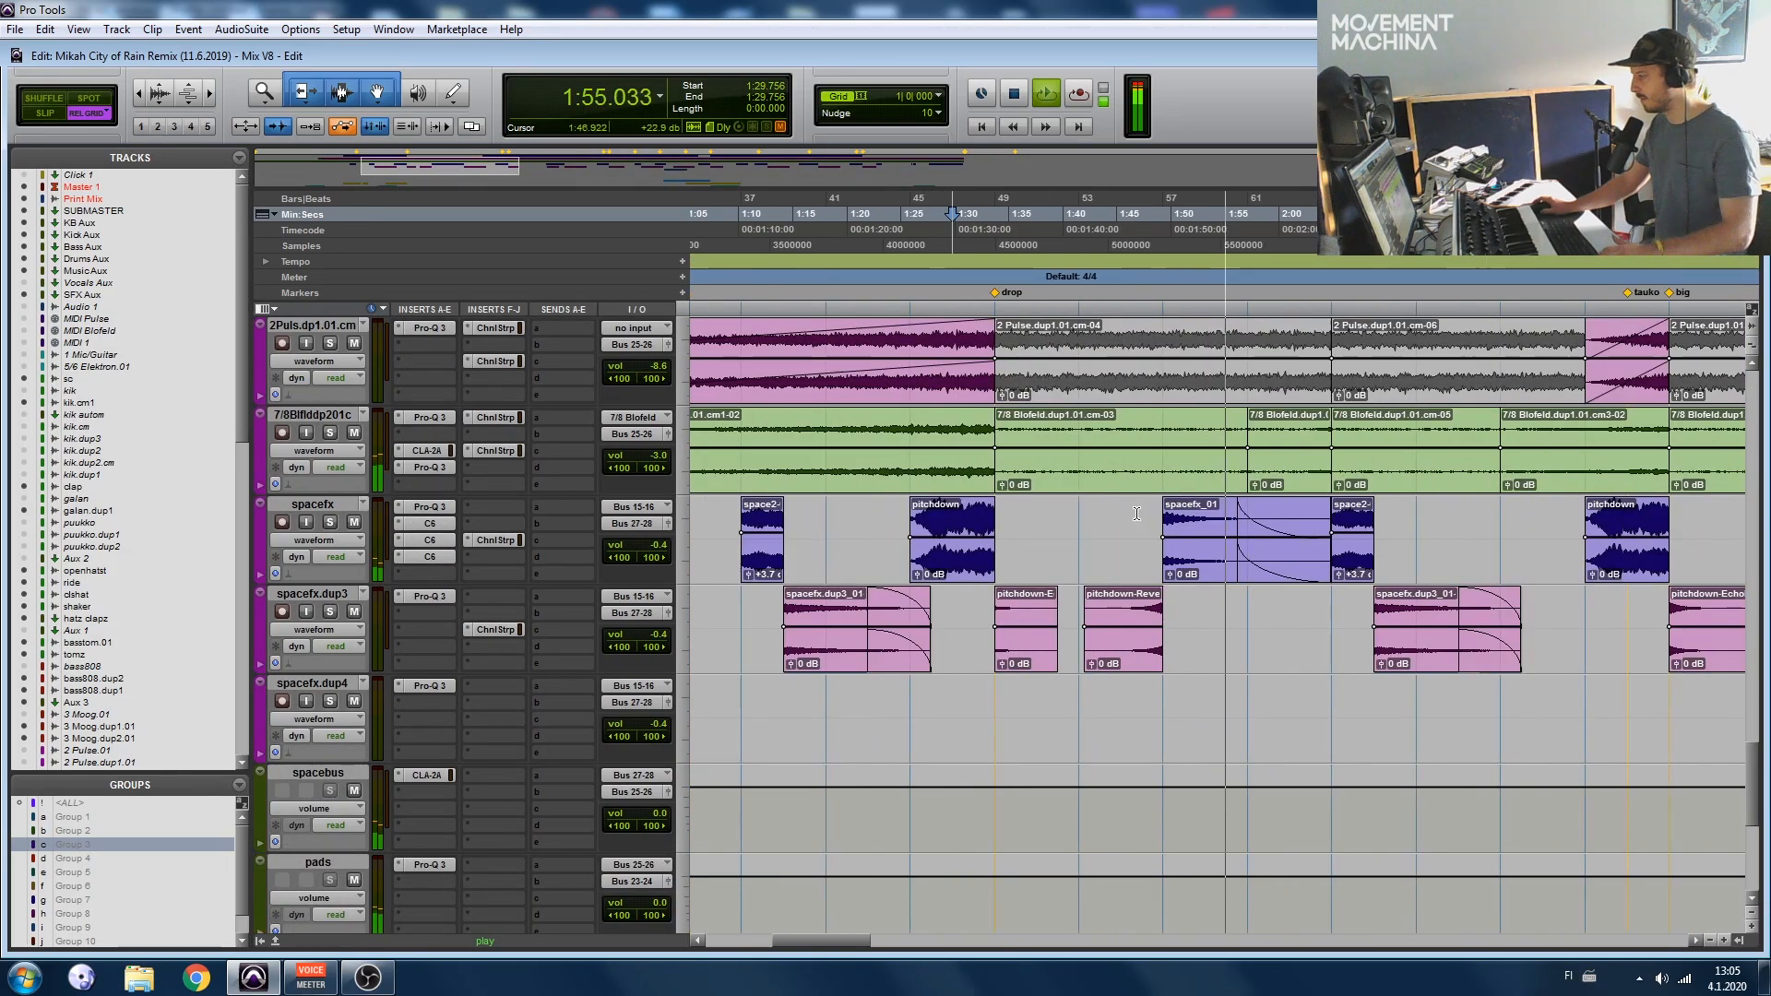
{"action": "left_click", "coordinate": [1097, 509]}
{"action": "key", "text": "space"}
{"action": "left_click", "coordinate": [354, 790]}
{"action": "key", "text": "space"}
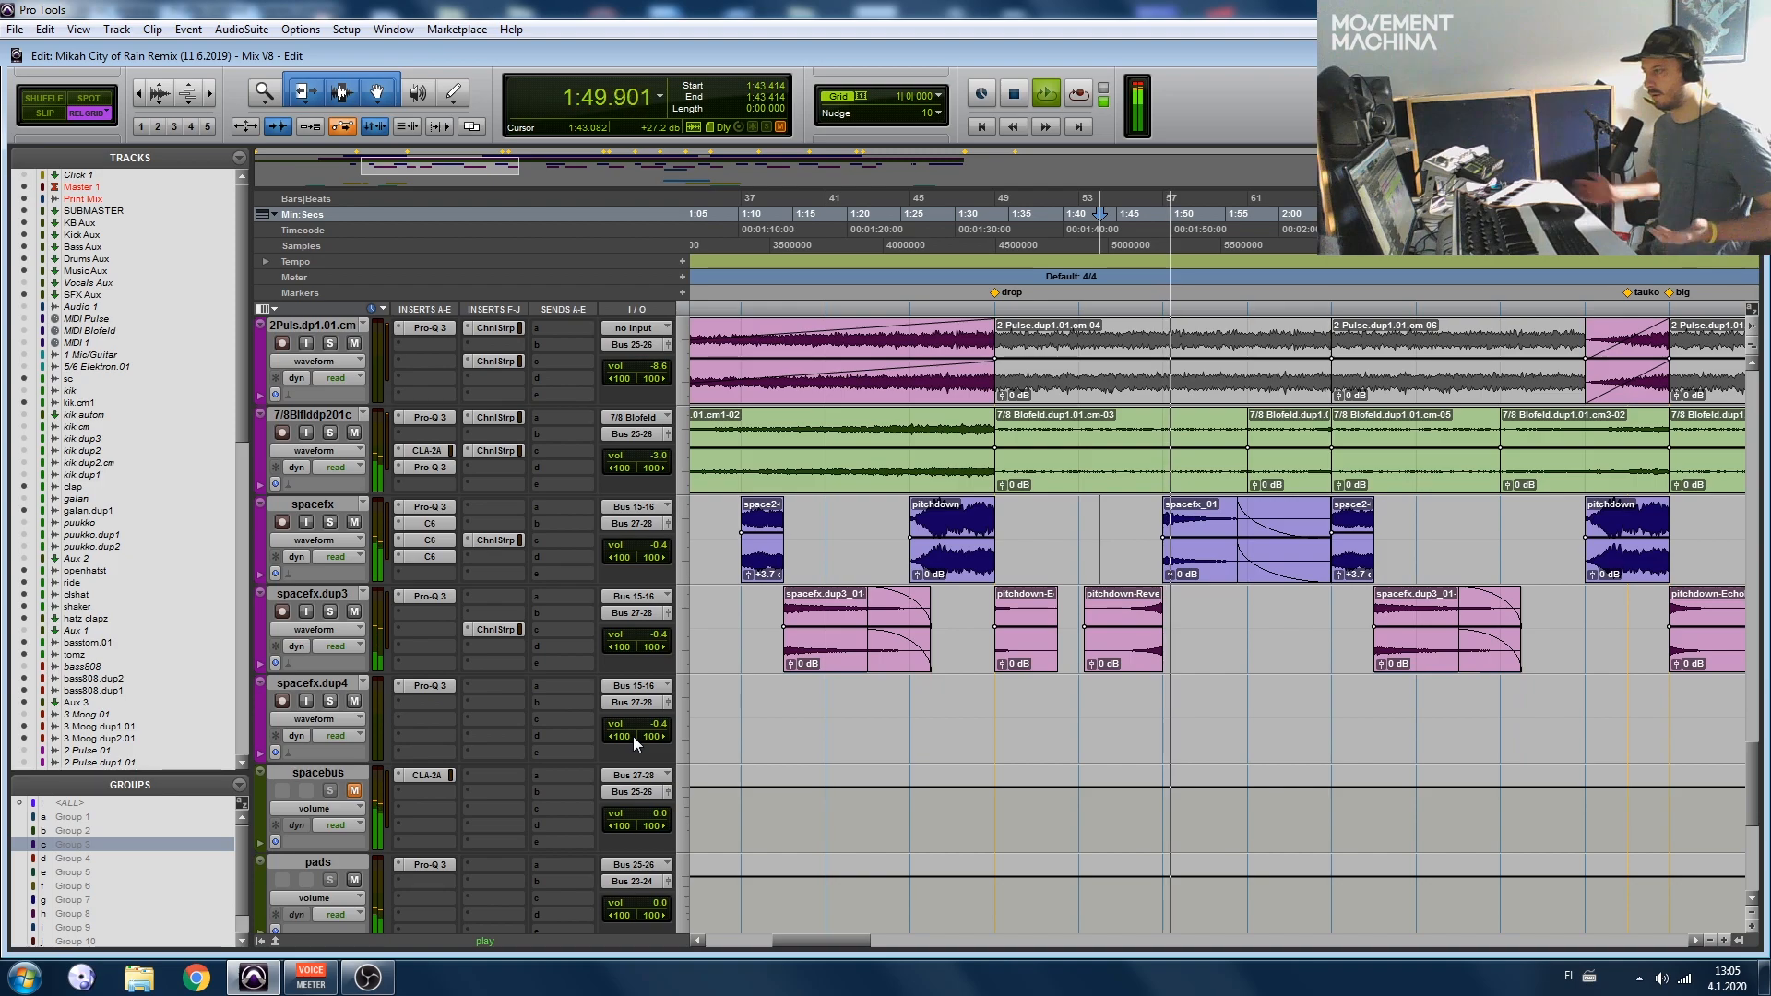
Step: Replay the space FX section from 1:45.365, then stop playback
{"action": "left_click", "coordinate": [1120, 519]}
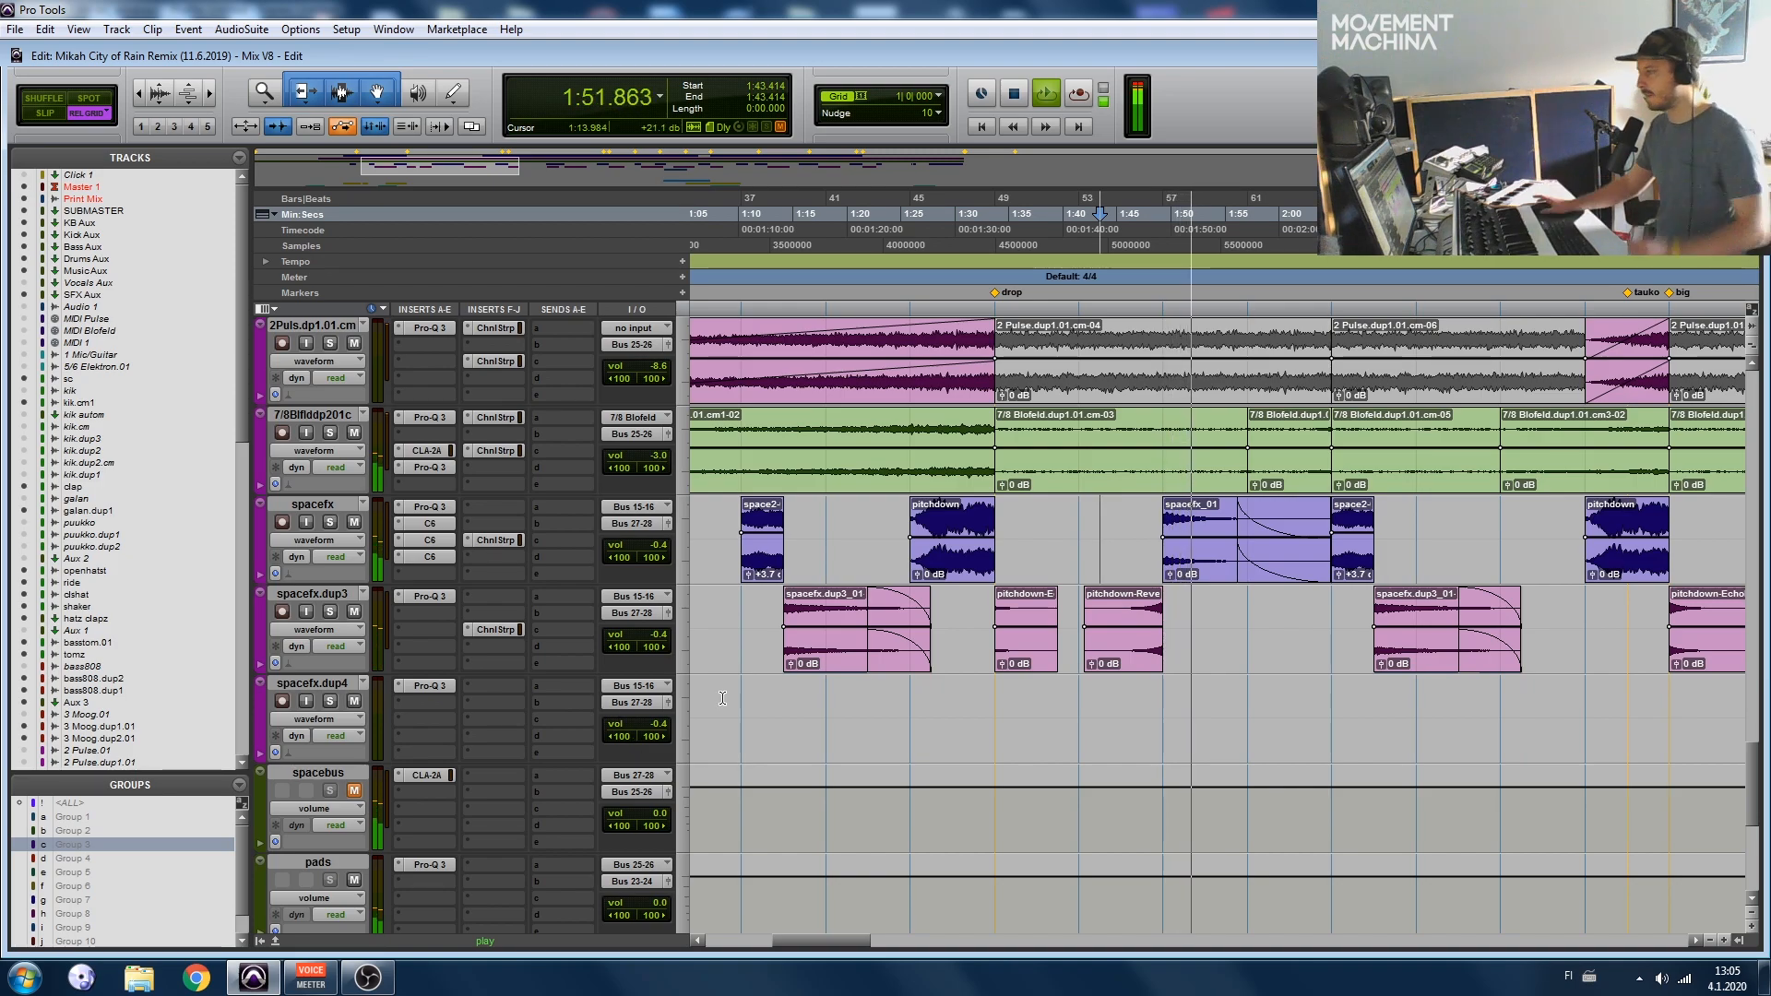
{"action": "key", "text": "space"}
{"action": "key", "text": "space"}
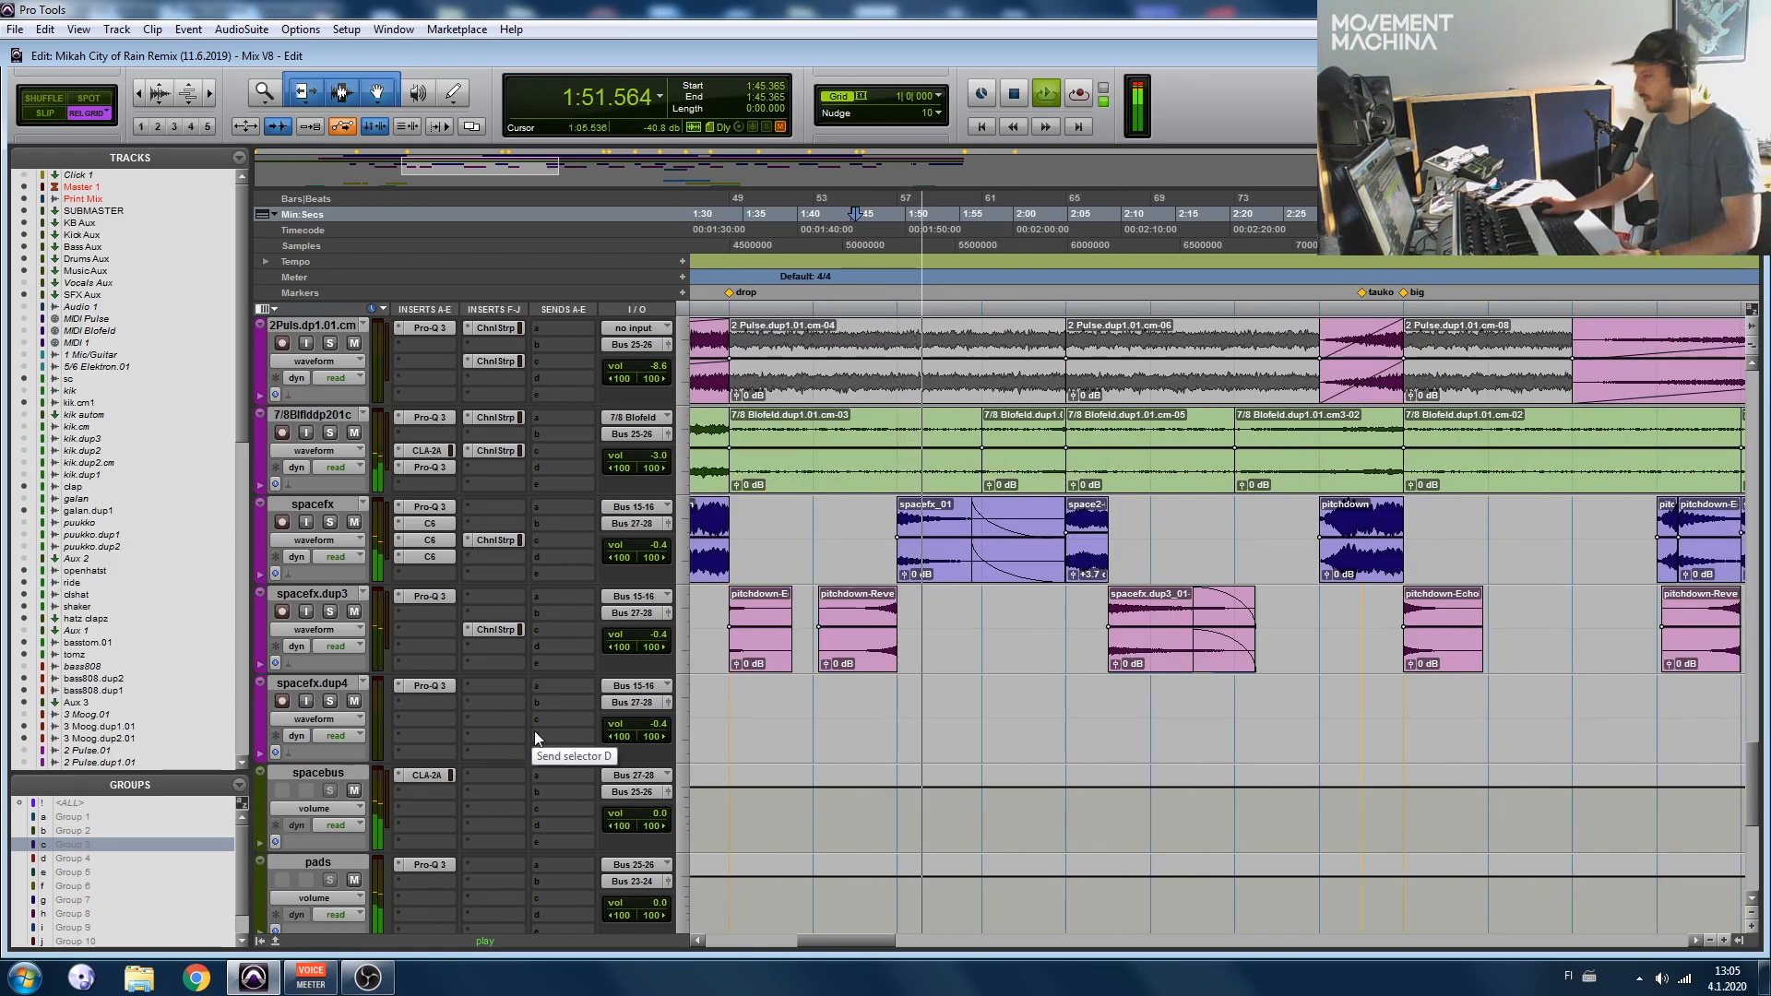
{"action": "key", "text": "r"}
{"action": "scroll", "coordinate": [1001, 708], "scroll_direction": "up", "scroll_amount": 2}
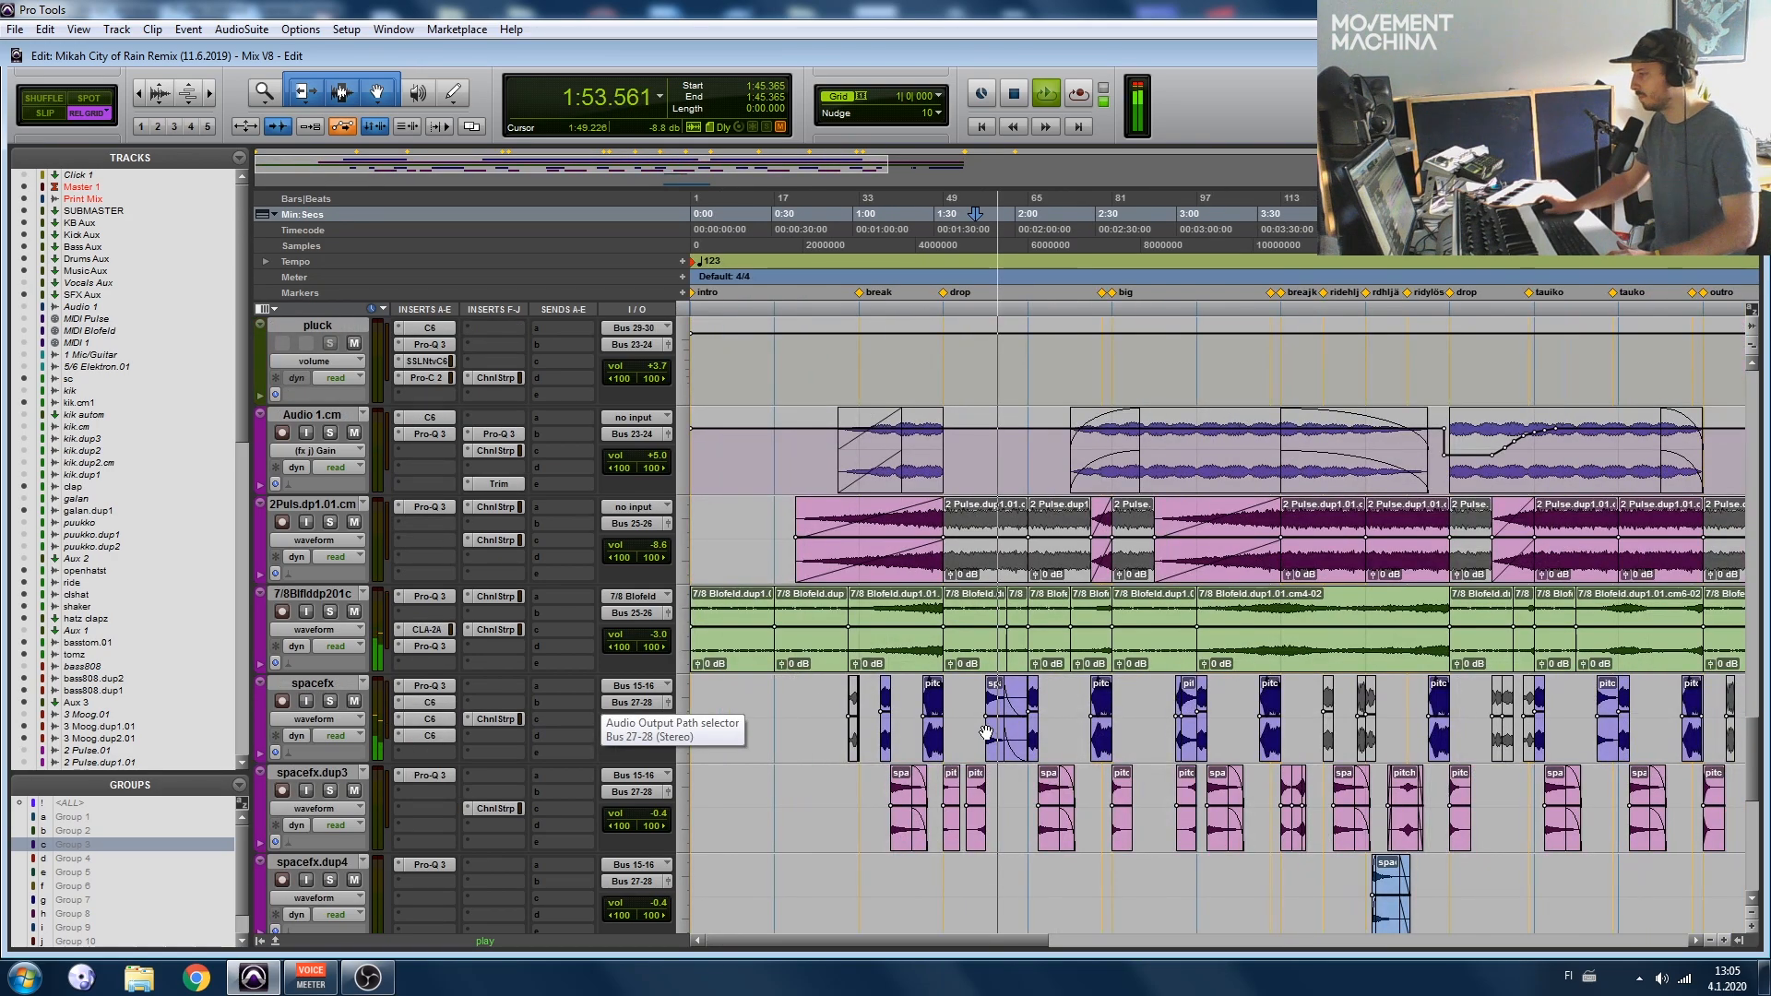
{"action": "key", "text": "t"}
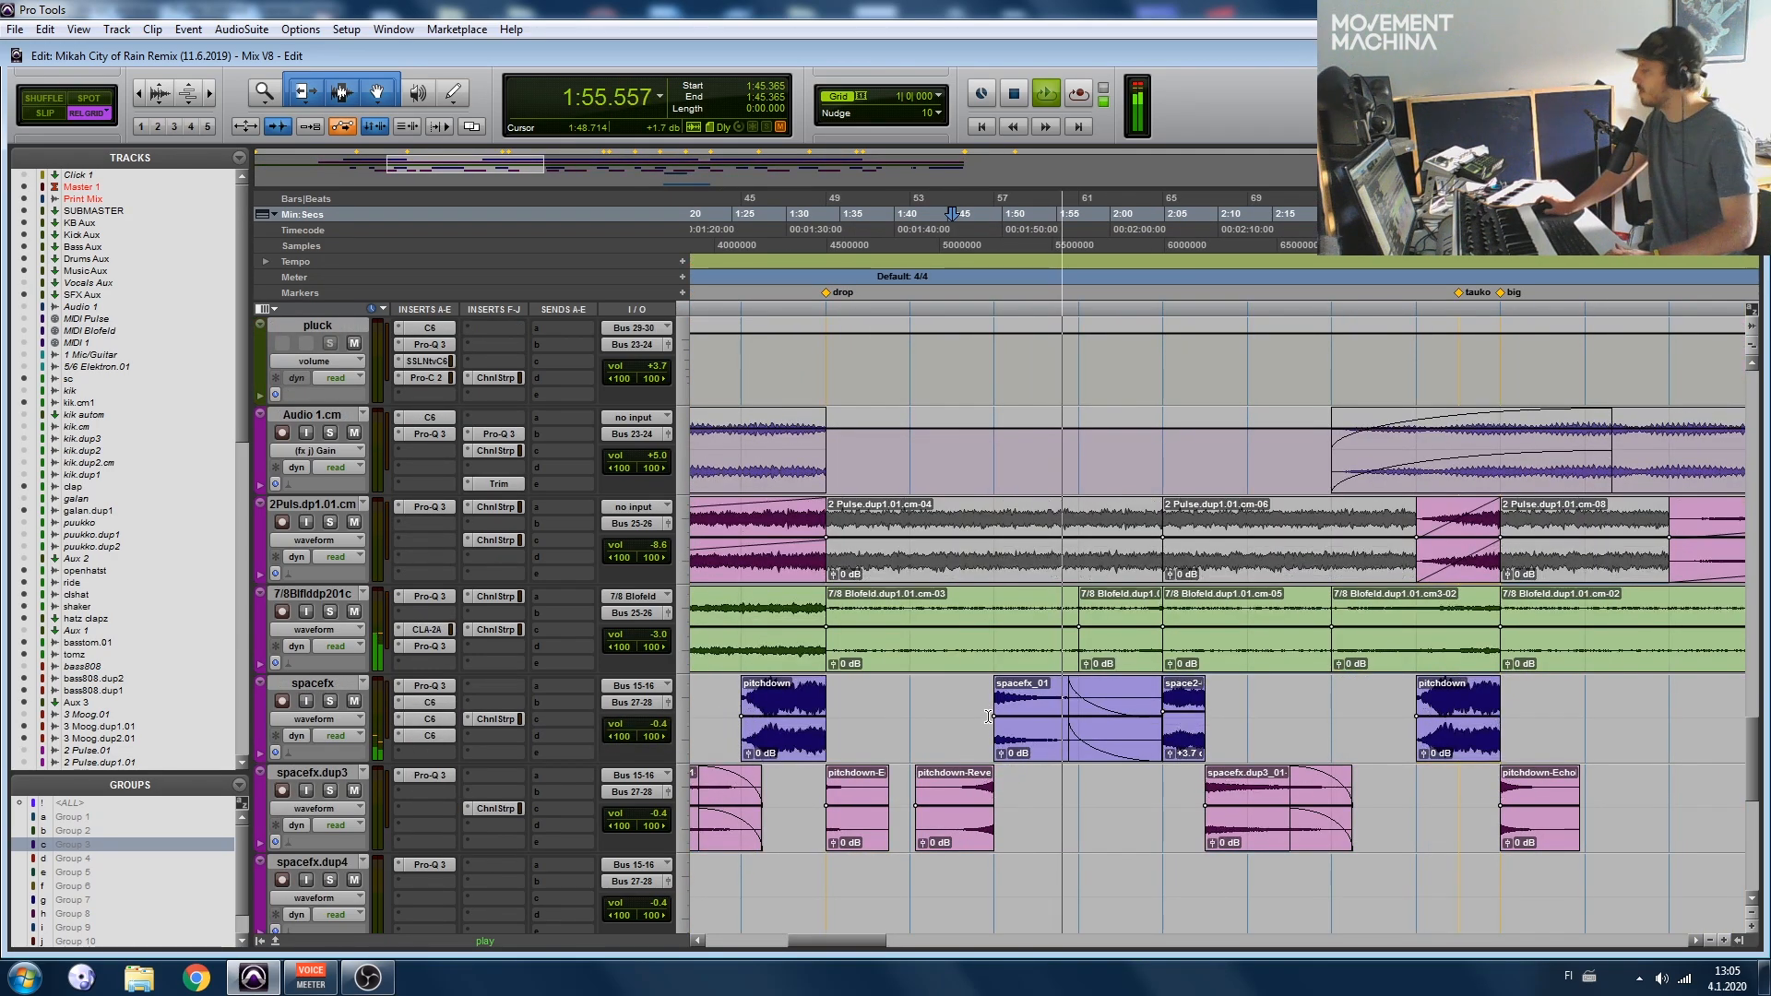
{"action": "key", "text": "space"}
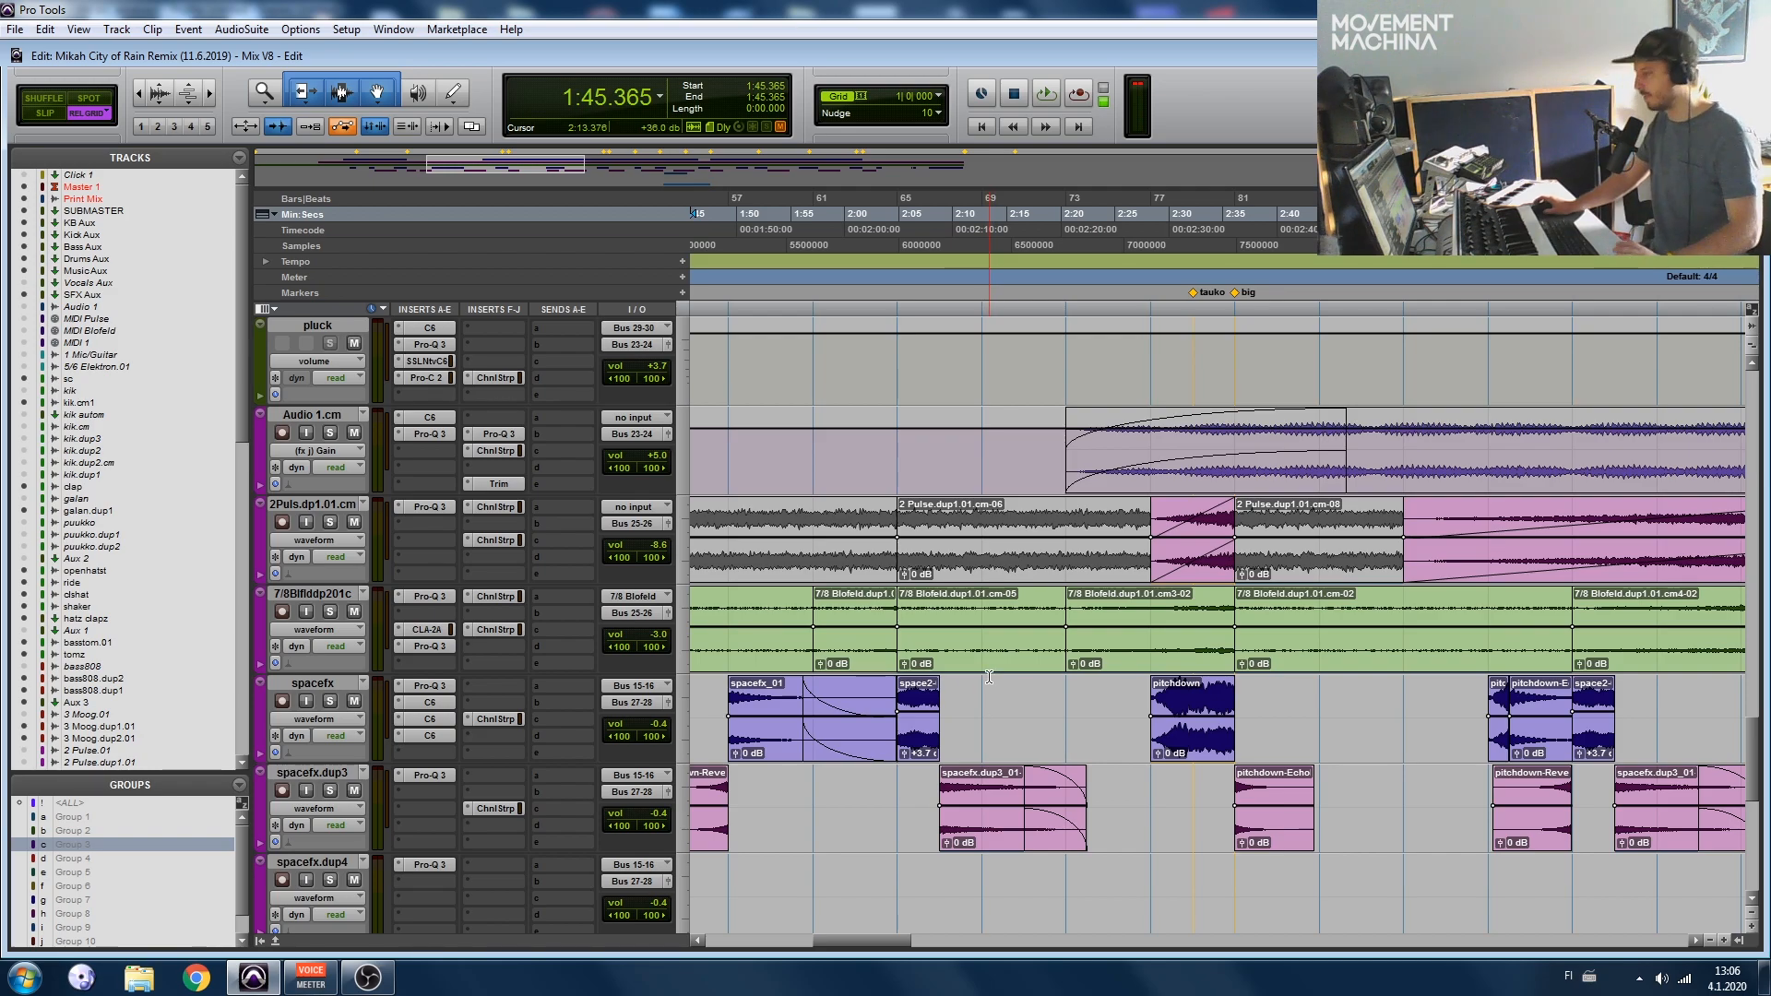
Step: Look over the space FX, pulse, lead and bass tracks between the break and big markers
{"action": "scroll", "coordinate": [987, 473], "scroll_direction": "left", "scroll_amount": 3}
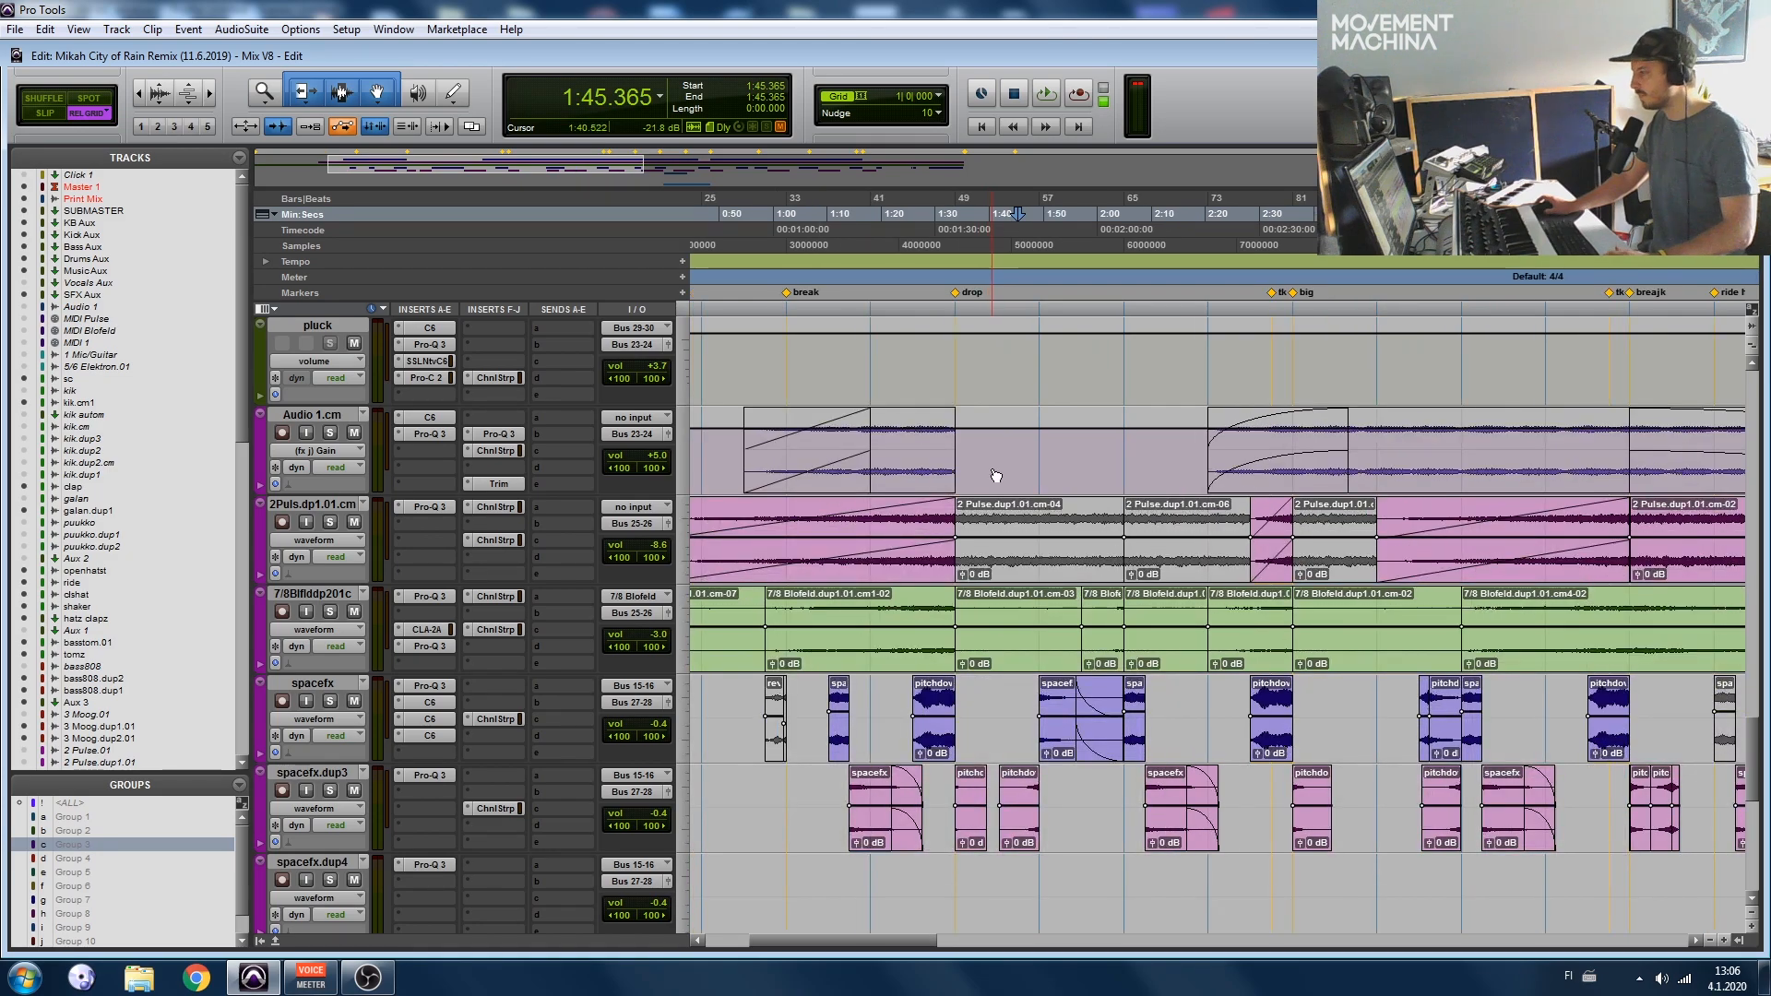
{"action": "scroll", "coordinate": [1241, 686], "scroll_direction": "up", "scroll_amount": 6}
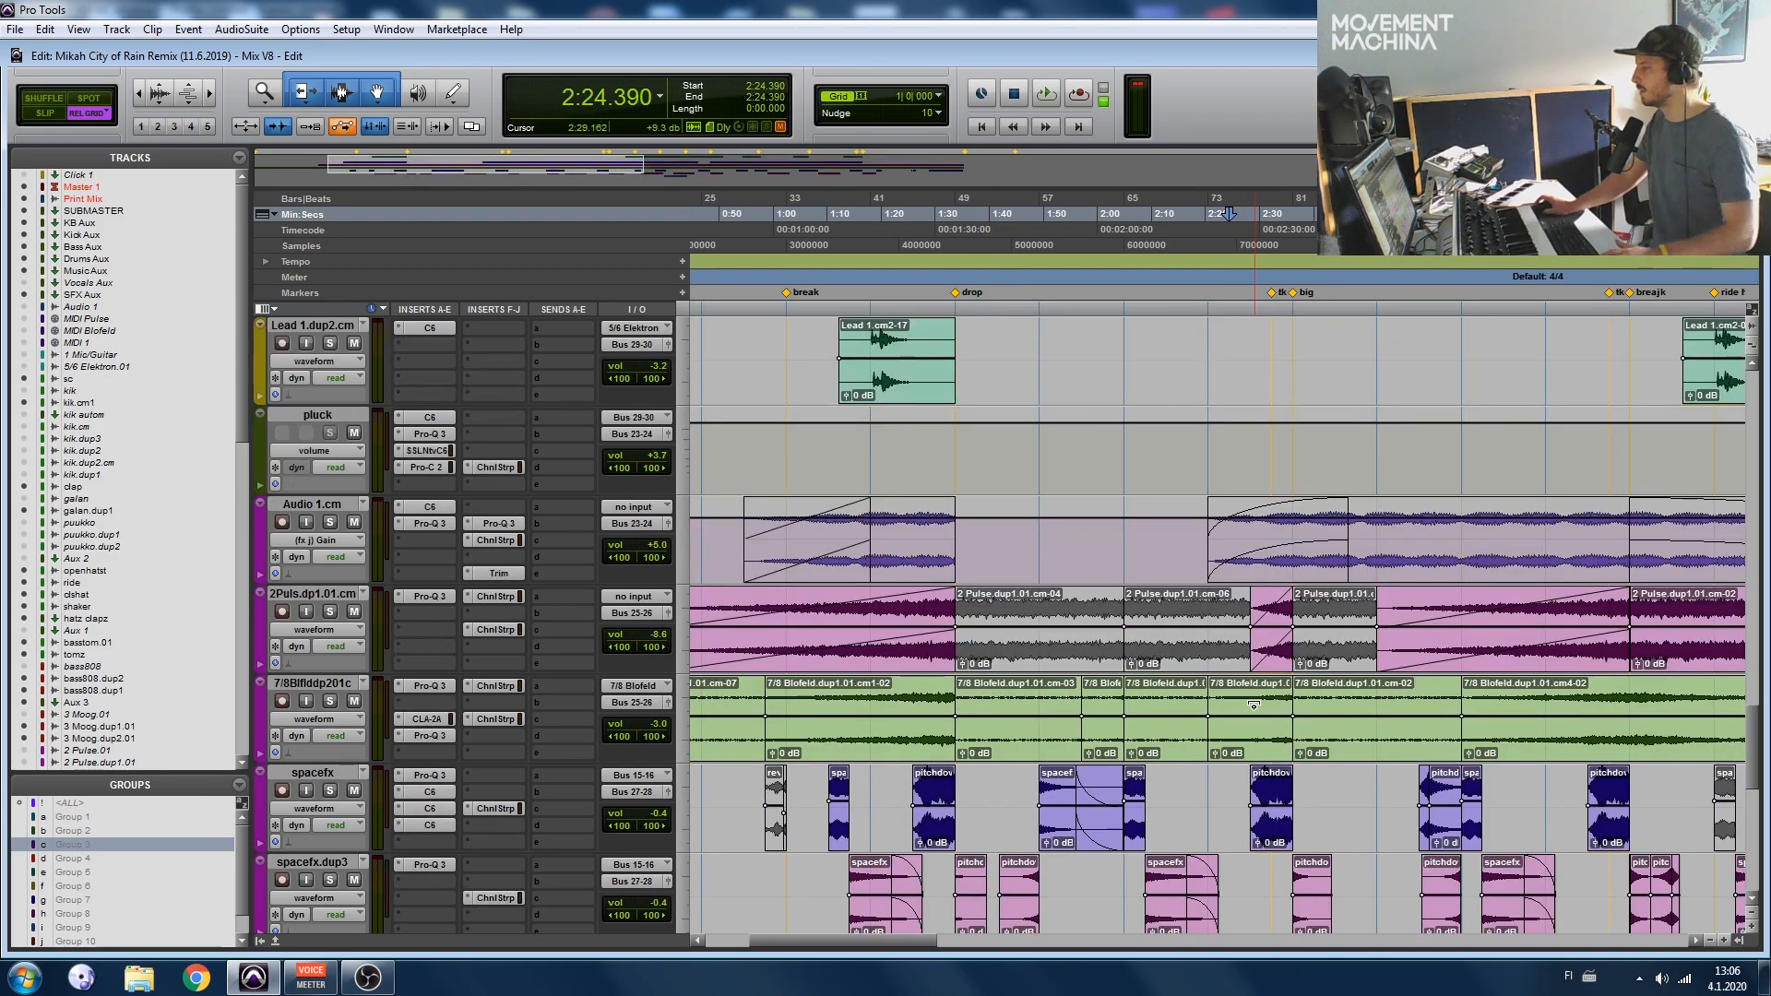
{"action": "scroll", "coordinate": [1241, 685], "scroll_direction": "right", "scroll_amount": 3}
{"action": "scroll", "coordinate": [1245, 685], "scroll_direction": "down", "scroll_amount": 4}
{"action": "key", "text": "t"}
{"action": "scroll", "coordinate": [1254, 686], "scroll_direction": "up", "scroll_amount": 5}
{"action": "scroll", "coordinate": [1254, 685], "scroll_direction": "up", "scroll_amount": 3}
{"action": "key", "text": "r"}
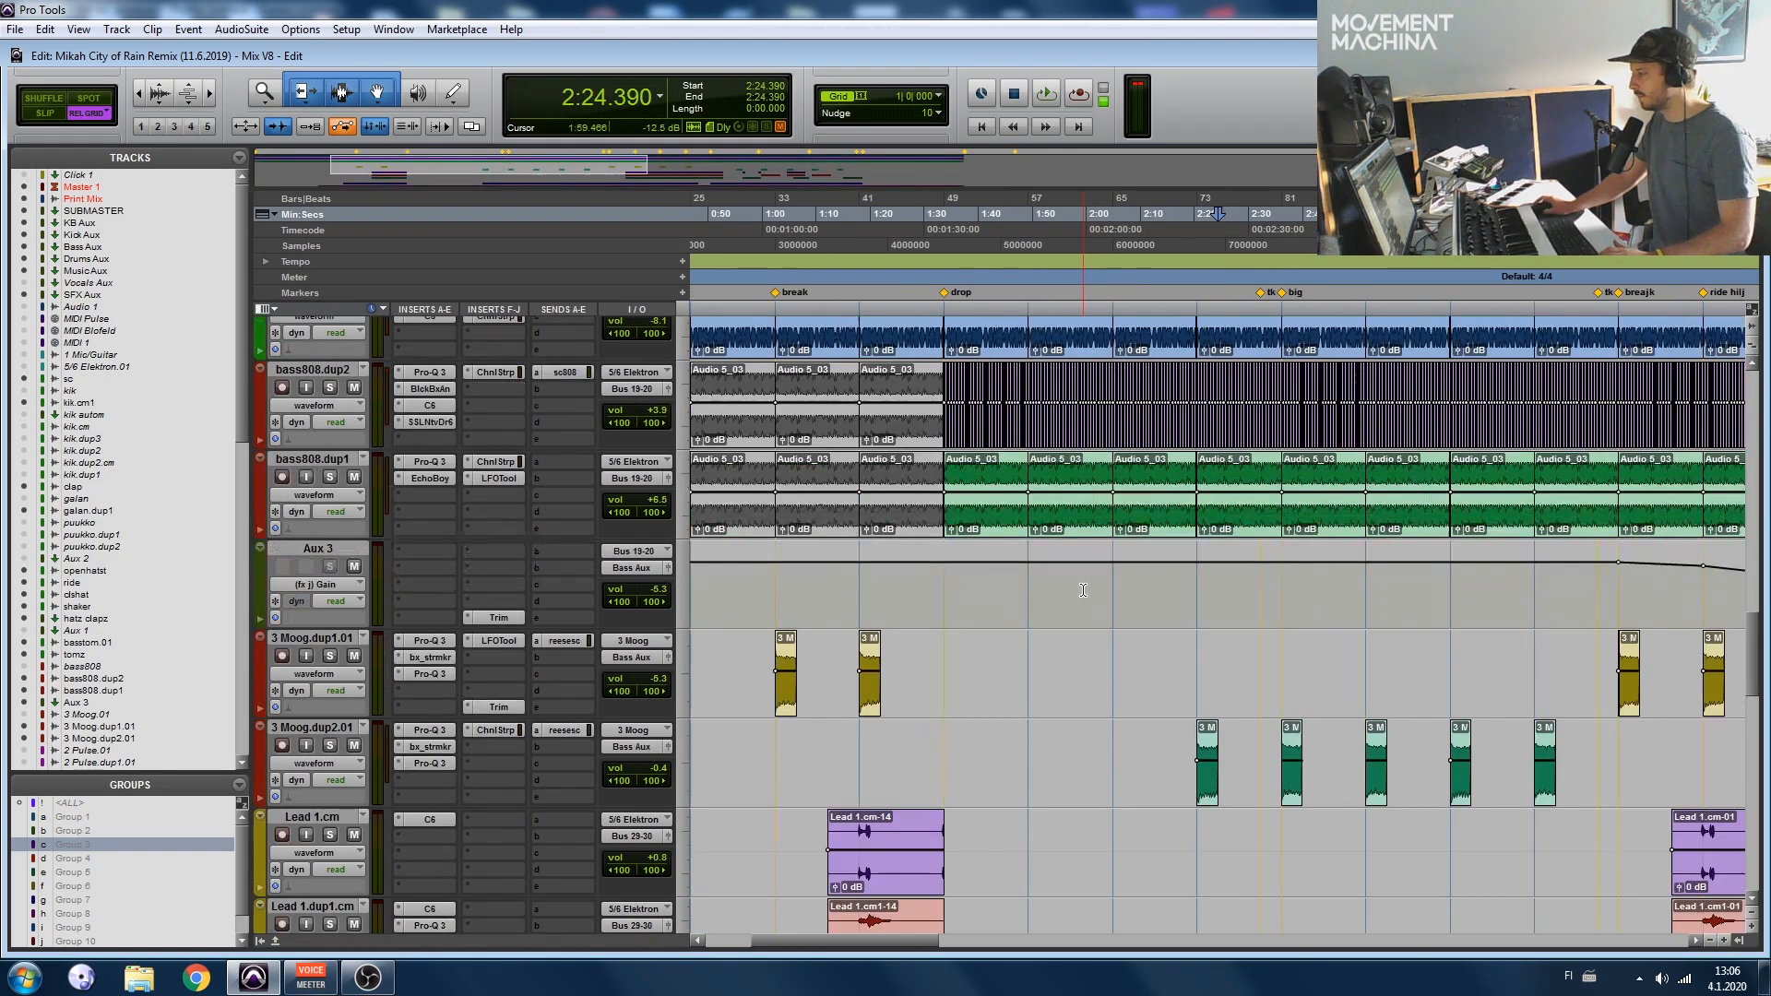
Step: Play from 2:32.195, just before the big marker, with the bass and Moog tracks in view
{"action": "key", "text": "r"}
{"action": "key", "text": "space"}
{"action": "left_click", "coordinate": [1101, 292]}
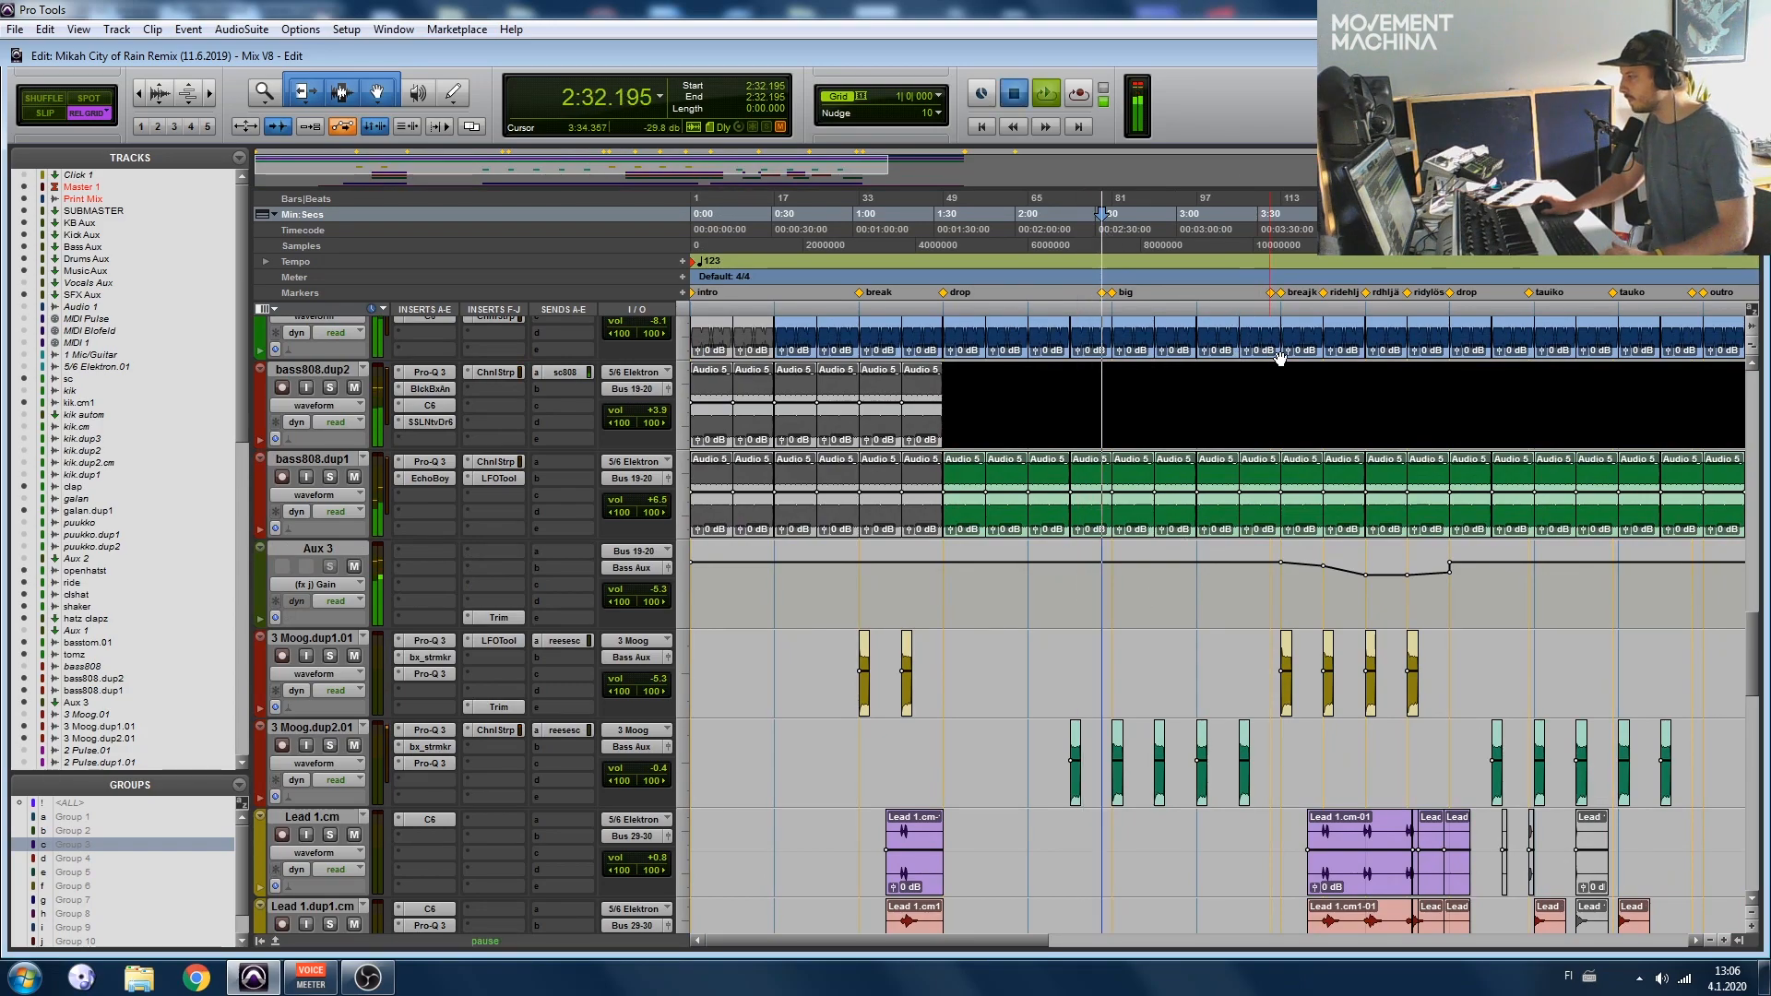
{"action": "key", "text": "t"}
{"action": "key", "text": "t"}
{"action": "key", "text": "t"}
{"action": "key", "text": "r"}
{"action": "key", "text": "r"}
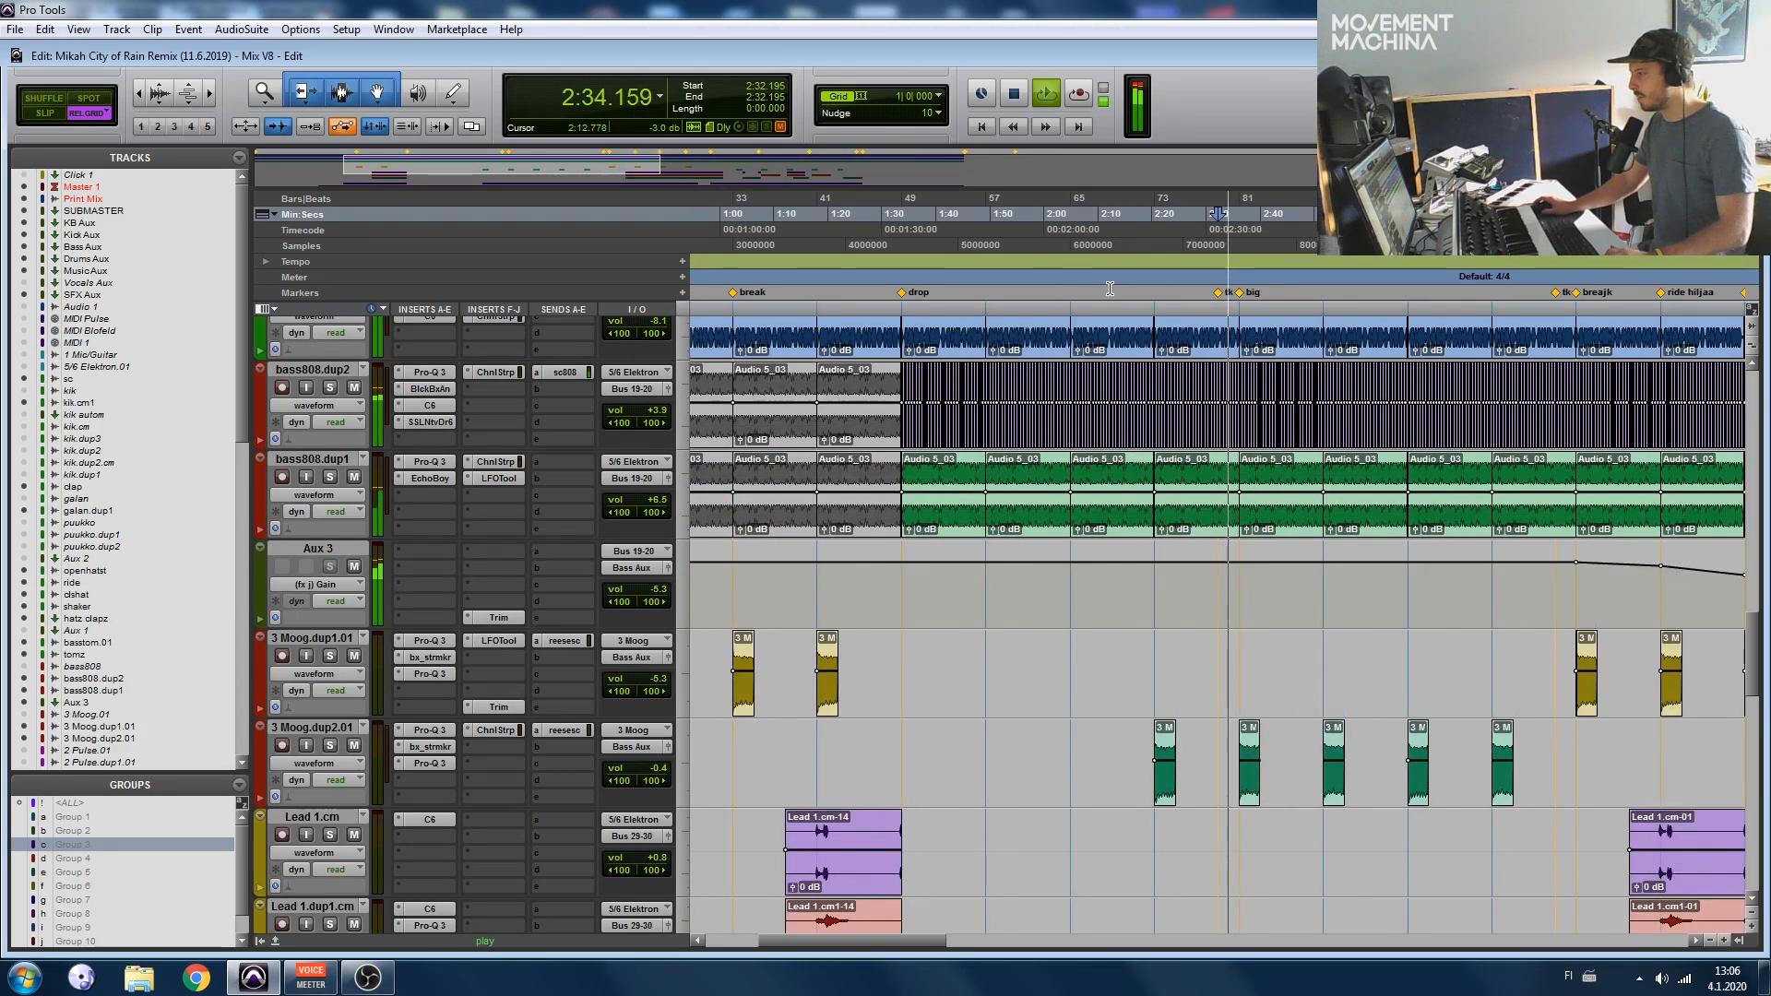
Step: Look over the drum, bass, lead, Audio 1 and pulse tracks around the big marker during playback
{"action": "key", "text": "t"}
{"action": "scroll", "coordinate": [1364, 518], "scroll_direction": "up", "scroll_amount": 5}
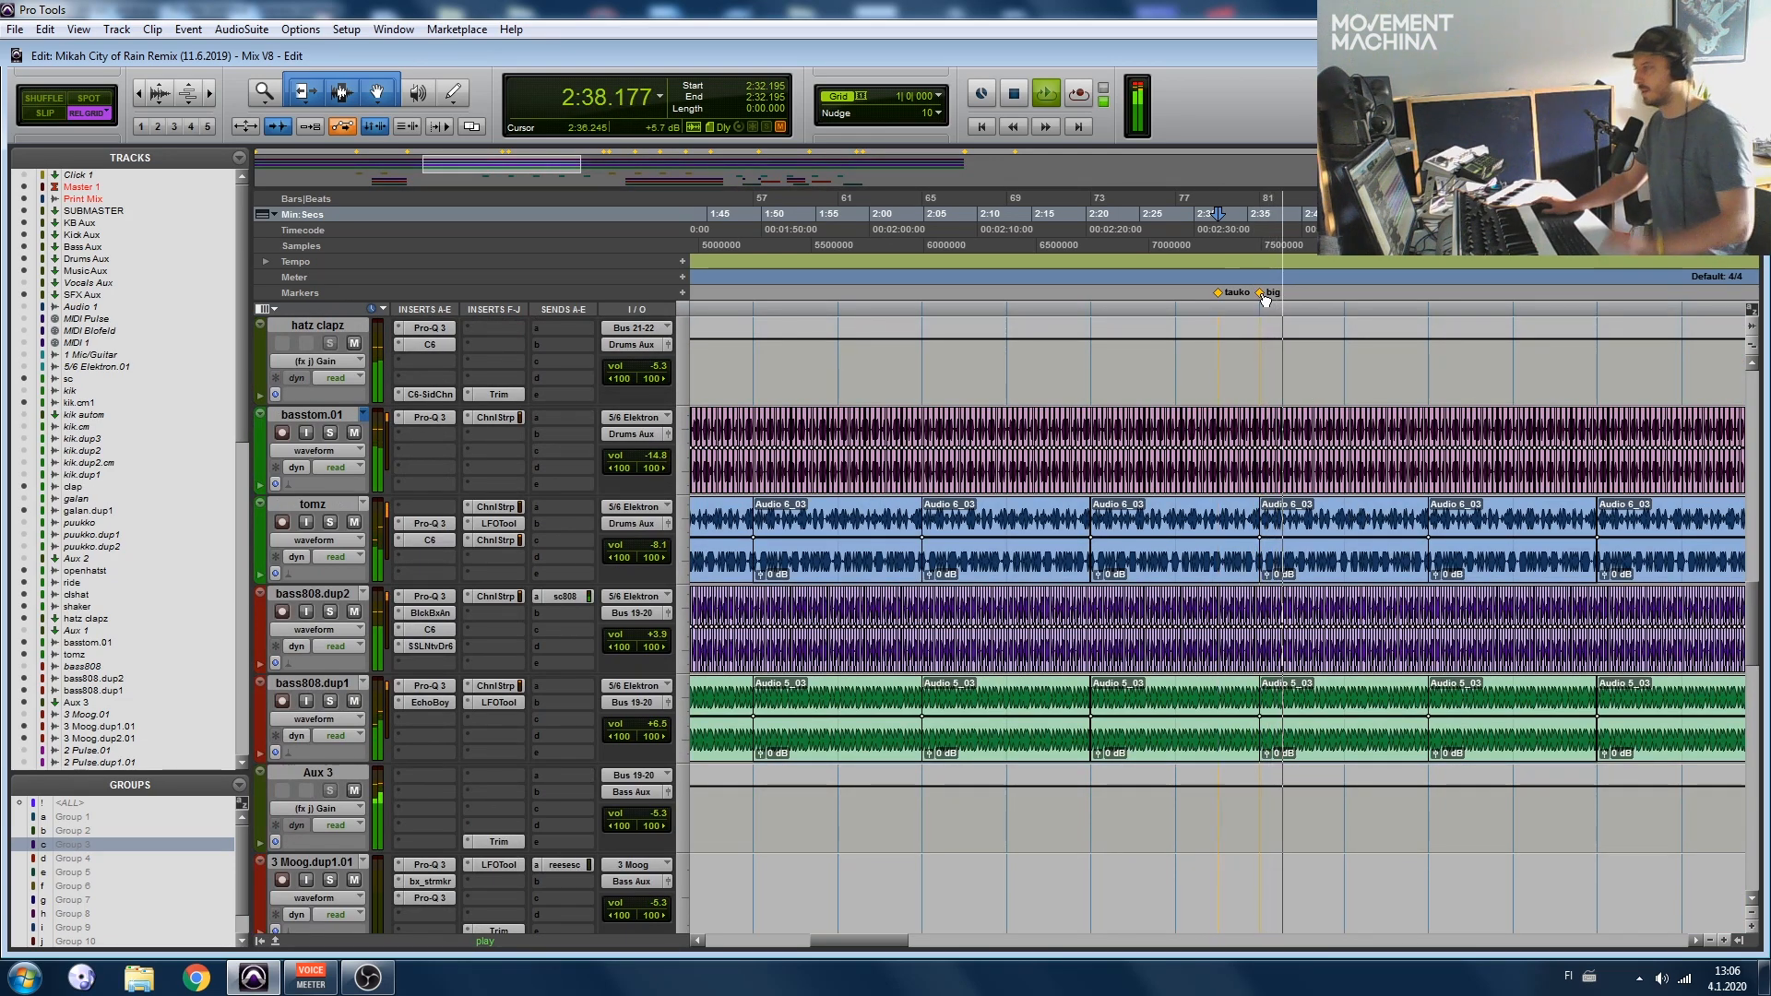
{"action": "scroll", "coordinate": [1298, 791], "scroll_direction": "up", "scroll_amount": 9}
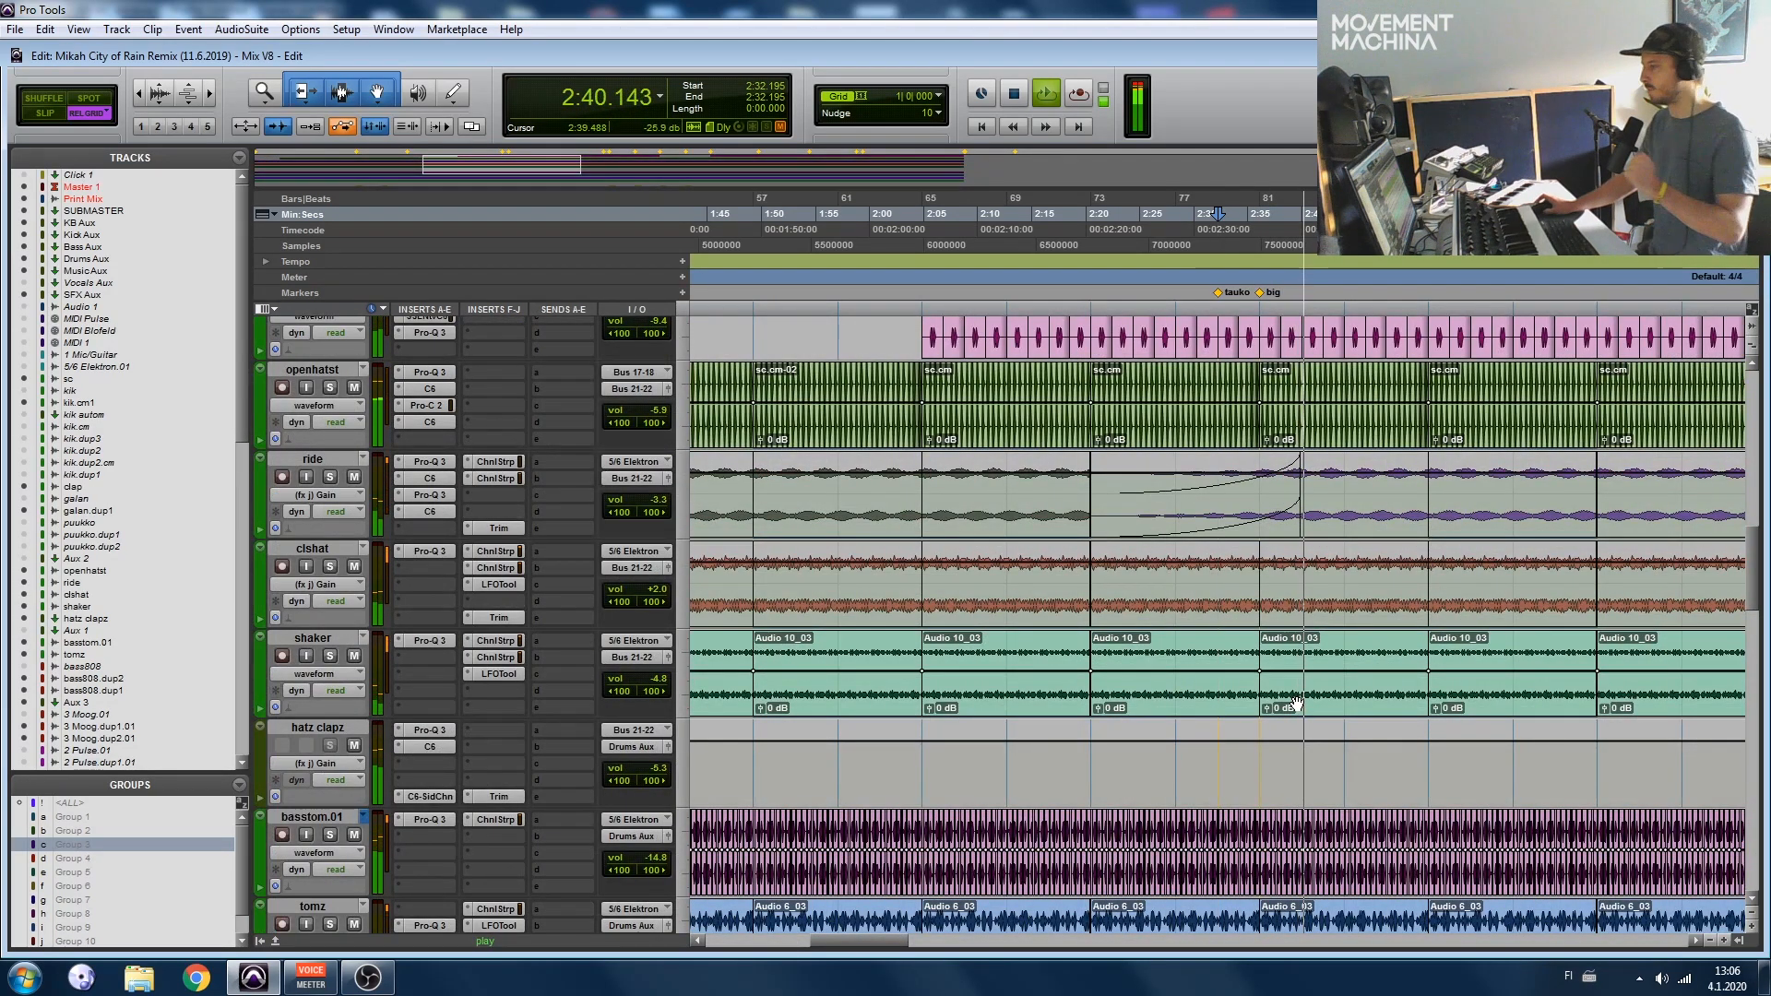
{"action": "scroll", "coordinate": [1299, 693], "scroll_direction": "down", "scroll_amount": 5}
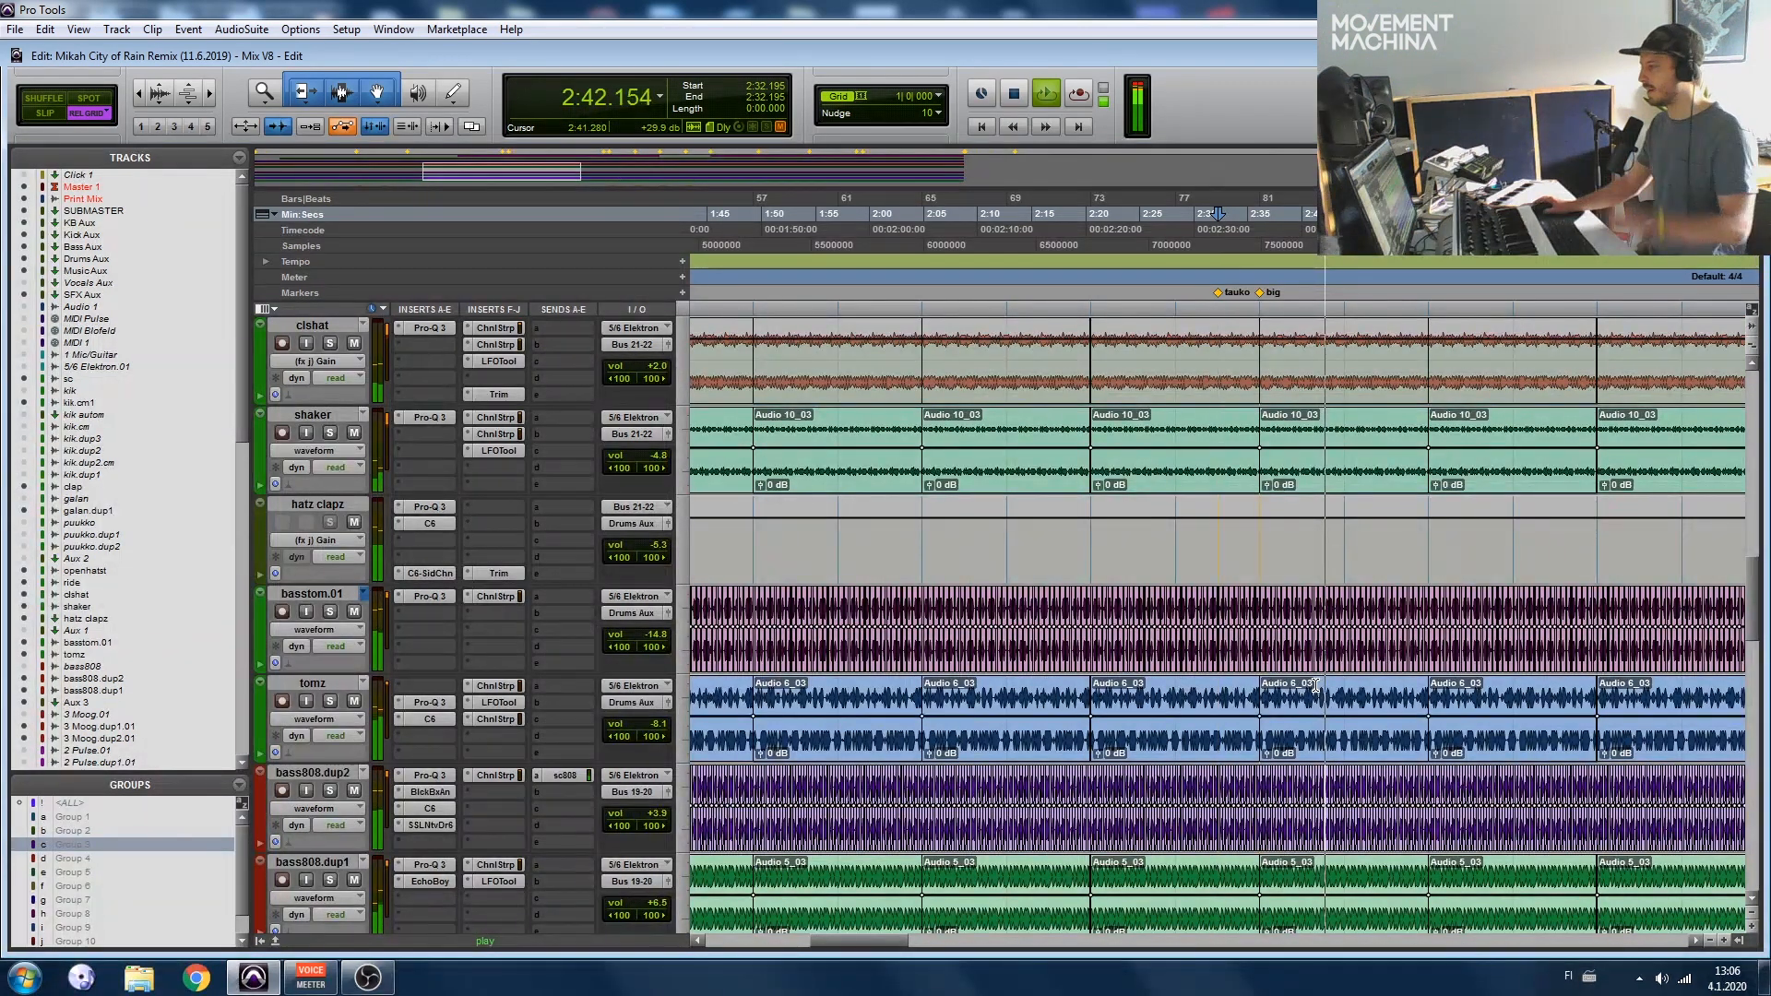
{"action": "scroll", "coordinate": [1317, 684], "scroll_direction": "up", "scroll_amount": 4}
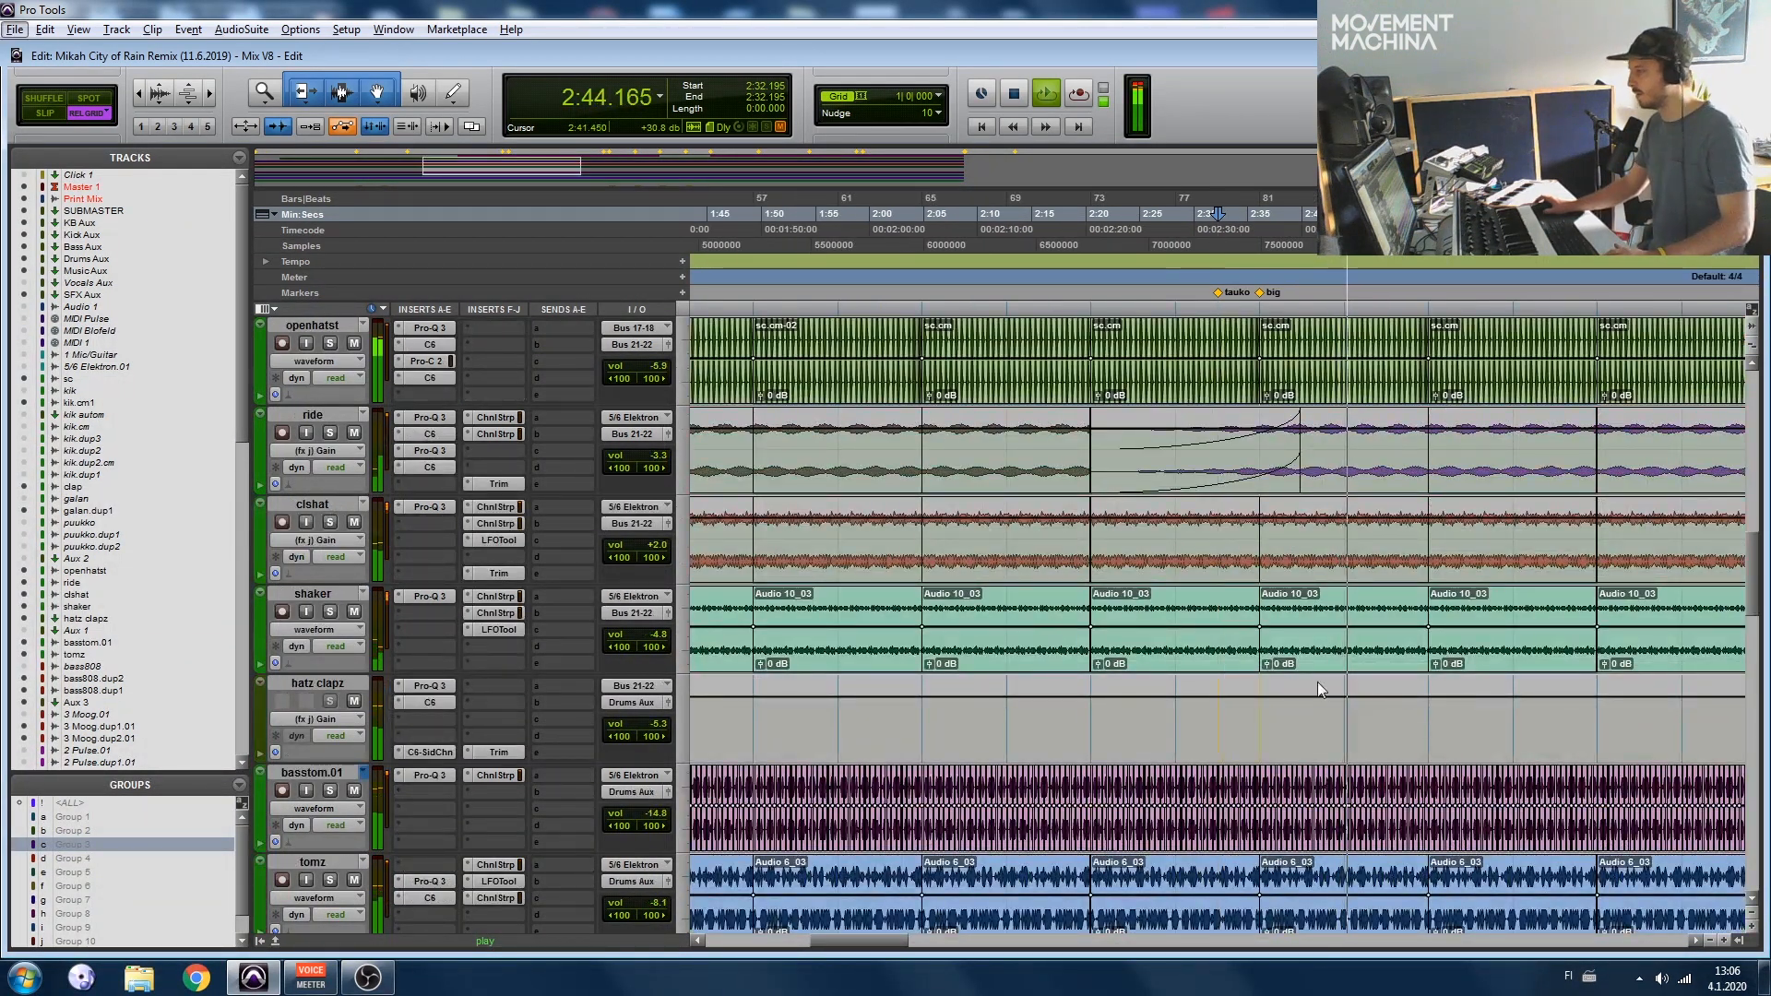
{"action": "scroll", "coordinate": [1234, 757], "scroll_direction": "down", "scroll_amount": 20}
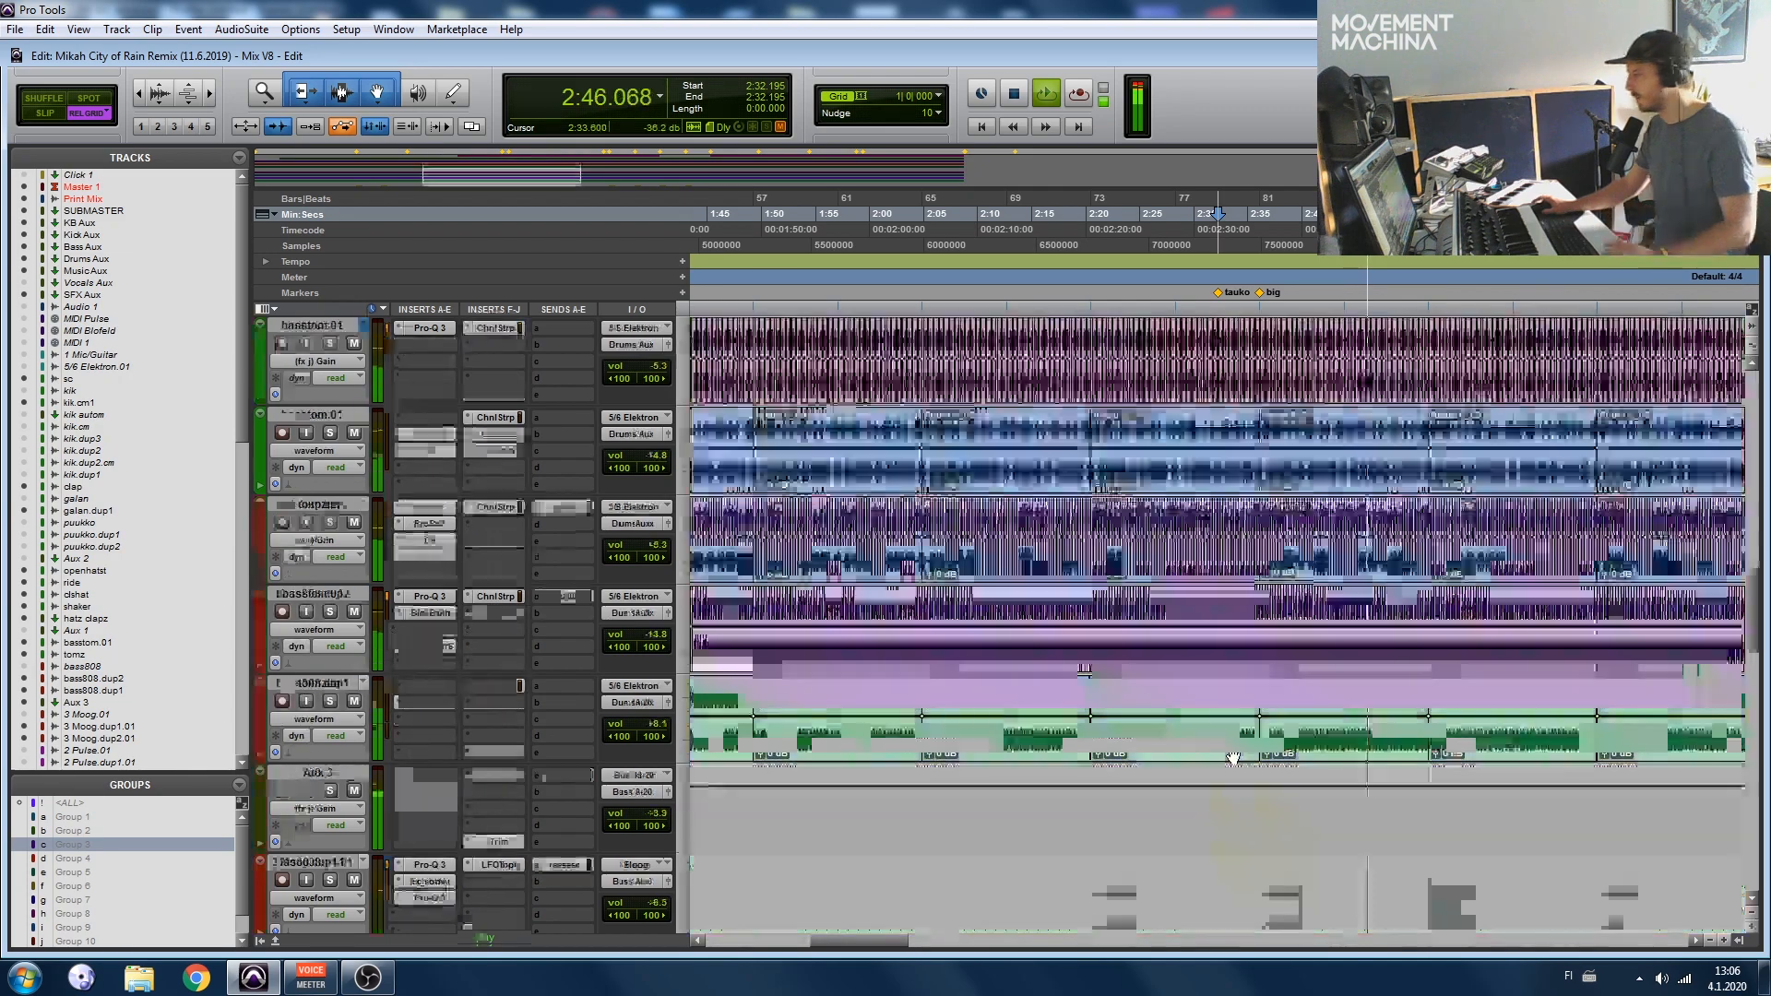
{"action": "key", "text": "r"}
{"action": "key", "text": "r"}
{"action": "scroll", "coordinate": [1234, 757], "scroll_direction": "down", "scroll_amount": 10}
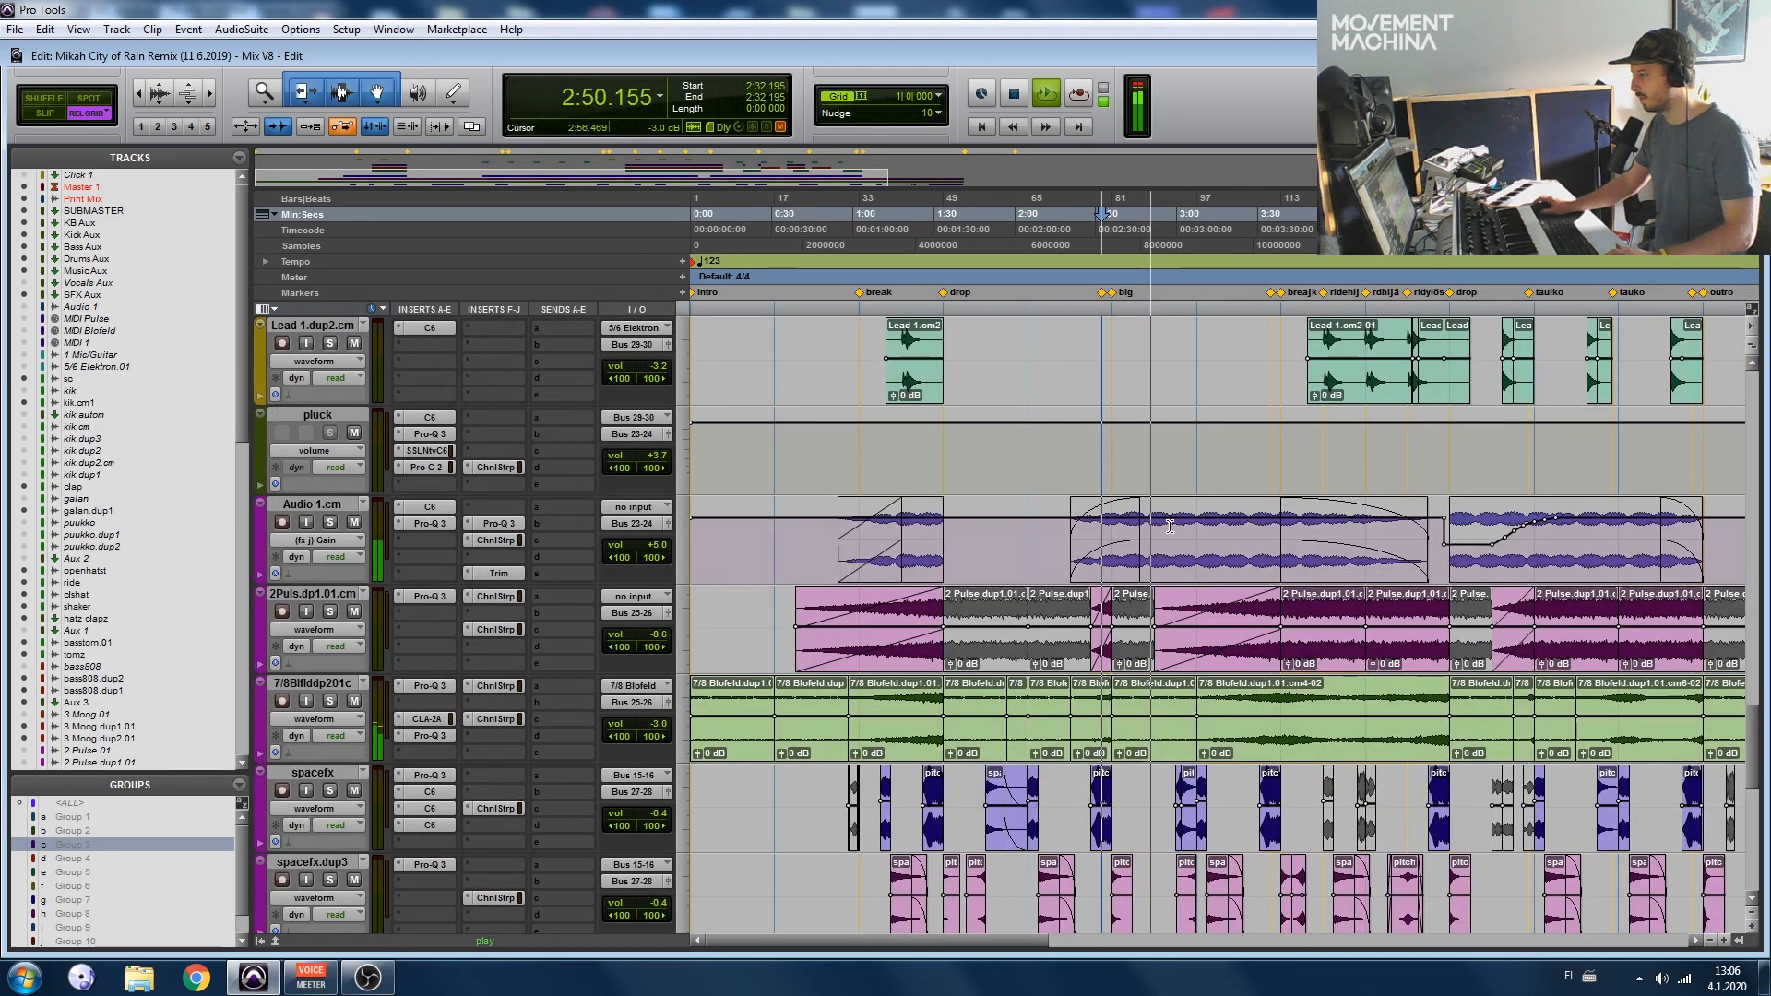
Step: Play from 2:04.878, then from 2:36.097 at the big marker, examining the Audio 1 and pulse fade-ins
{"action": "key", "text": "space"}
{"action": "key", "text": "space"}
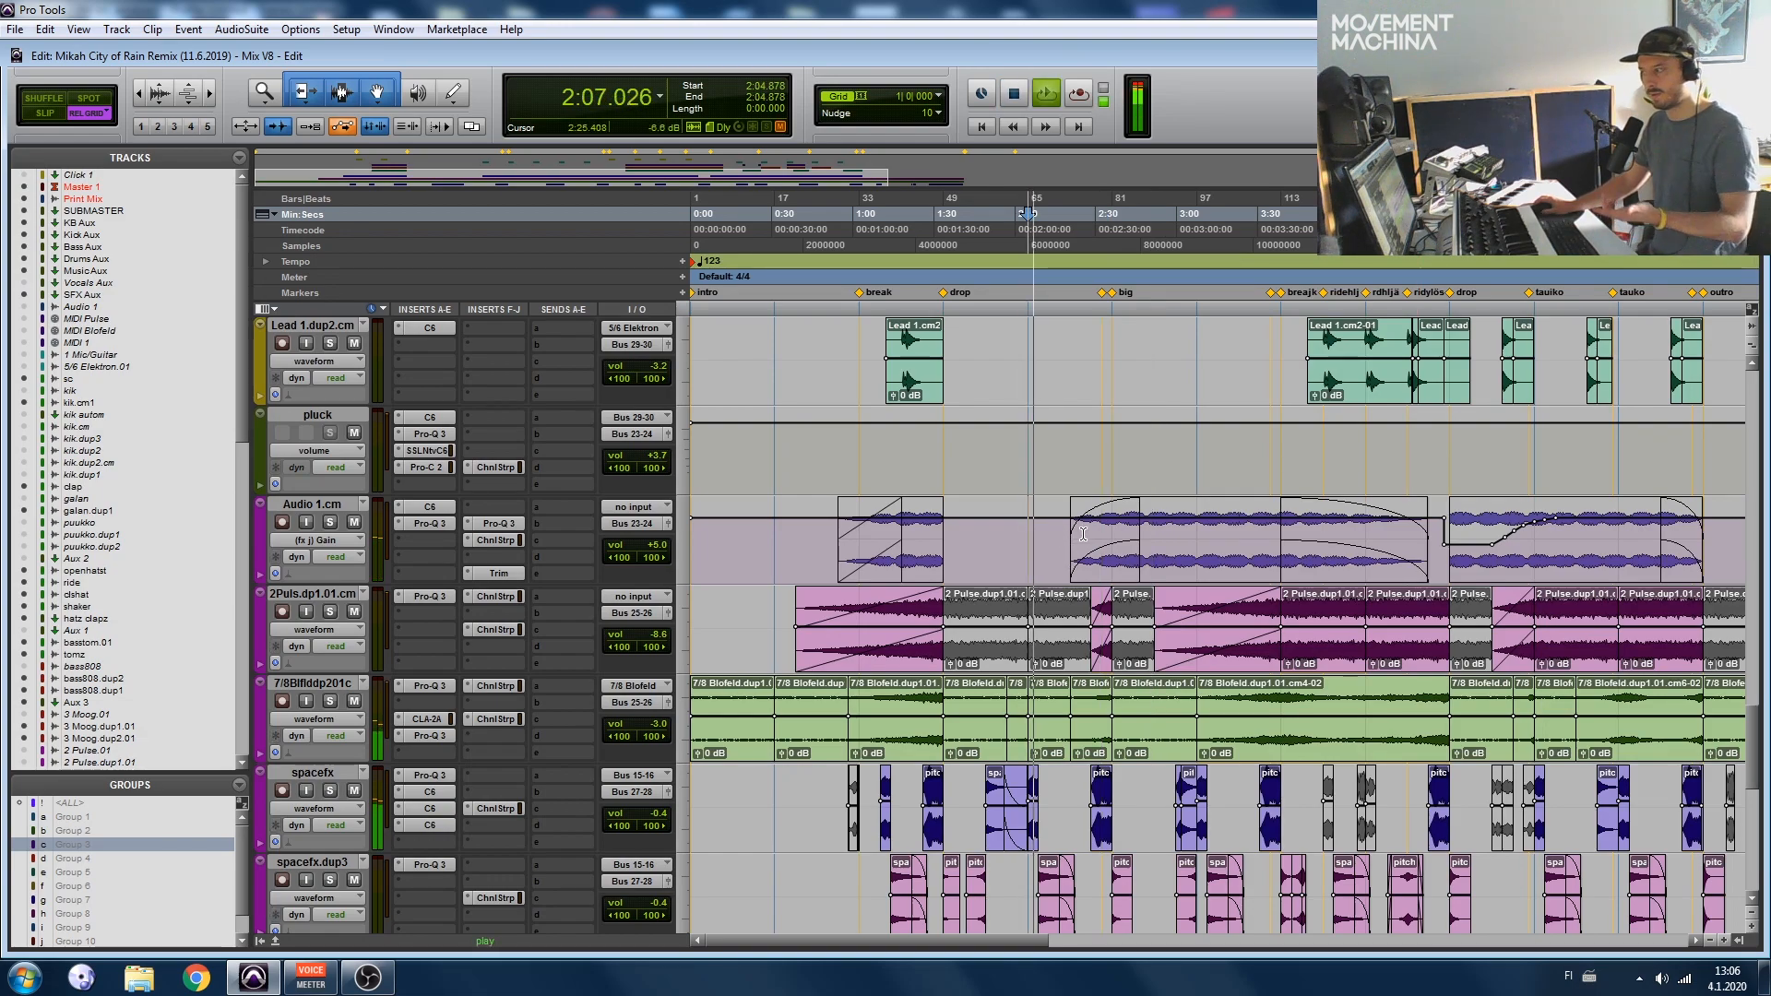
{"action": "left_click", "coordinate": [1114, 448]}
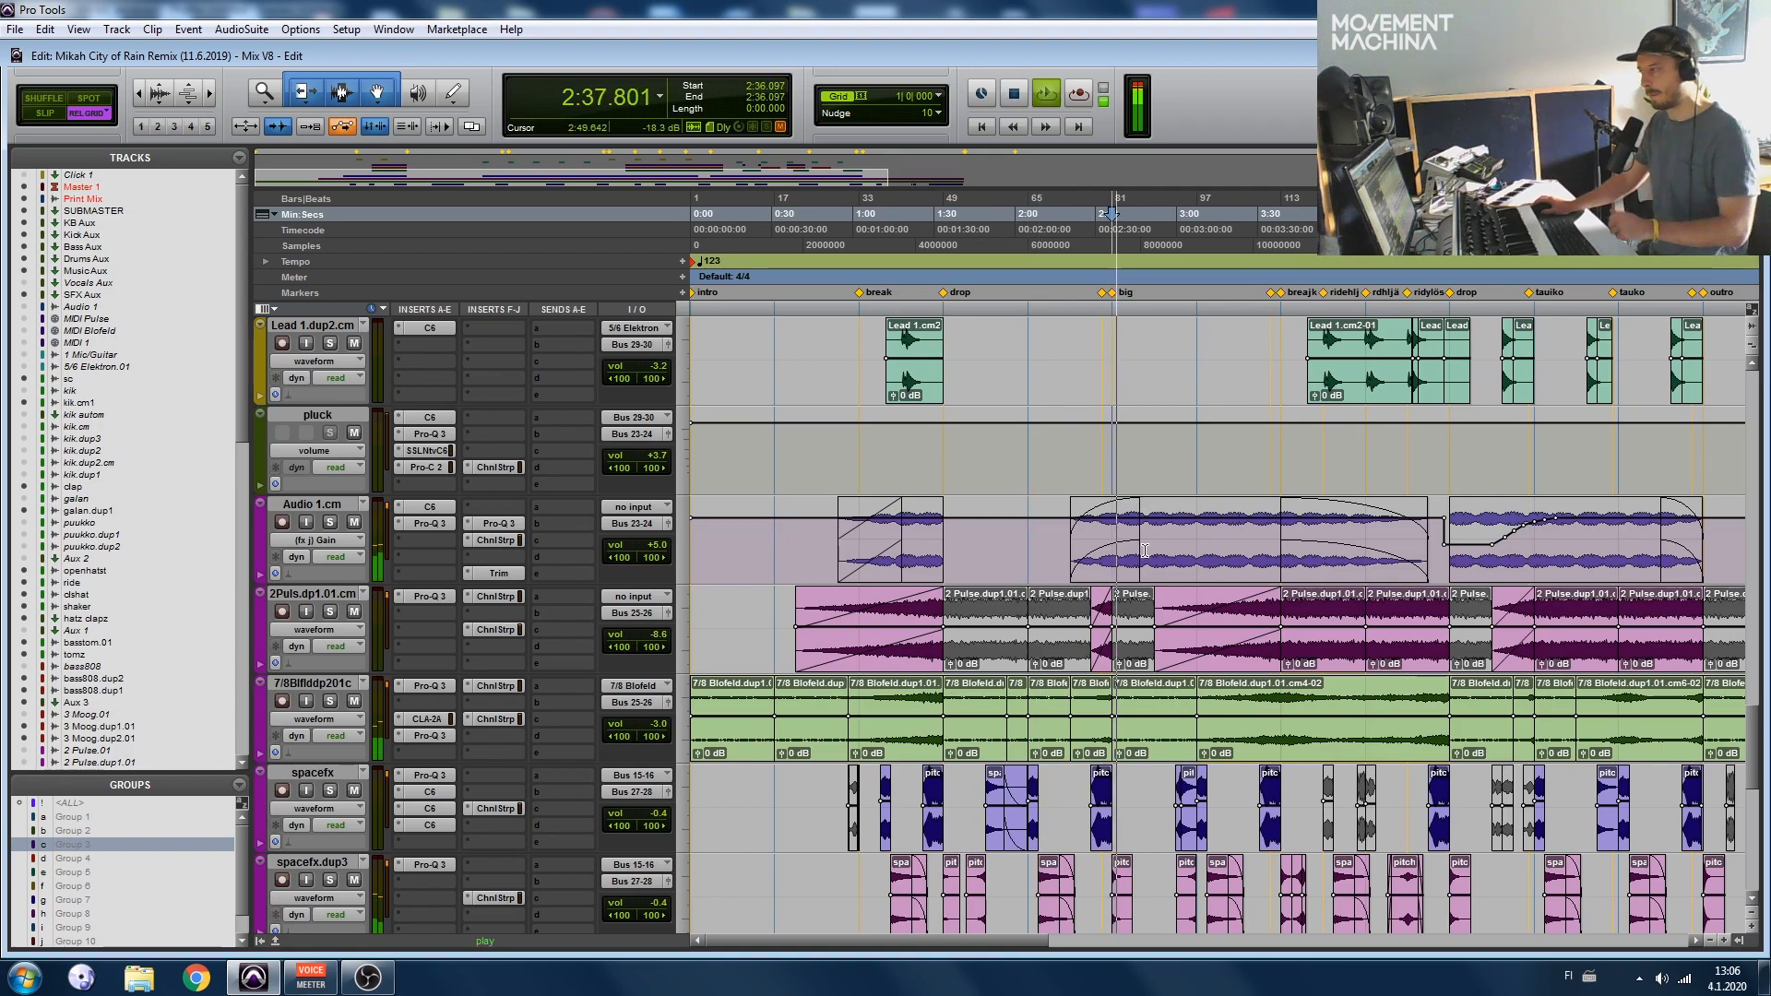
{"action": "scroll", "coordinate": [1145, 551], "scroll_direction": "up", "scroll_amount": 4}
{"action": "scroll", "coordinate": [1091, 533], "scroll_direction": "right", "scroll_amount": 1}
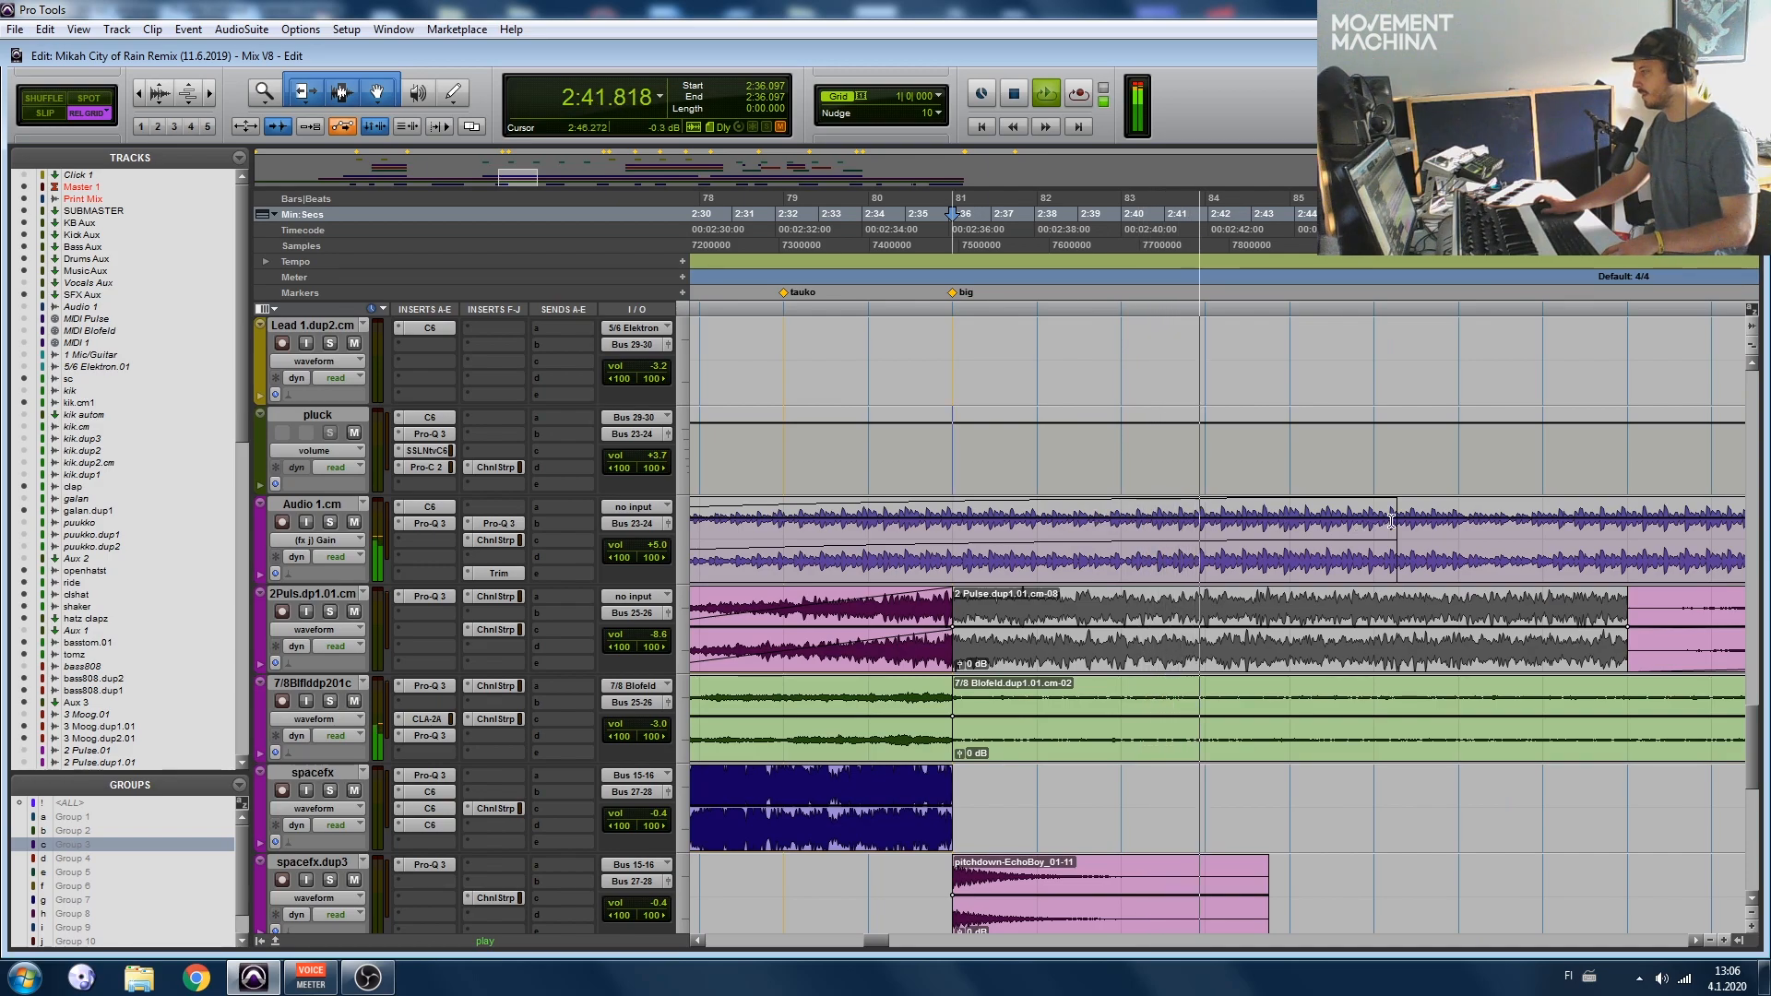
{"action": "scroll", "coordinate": [1393, 508], "scroll_direction": "down", "scroll_amount": 3}
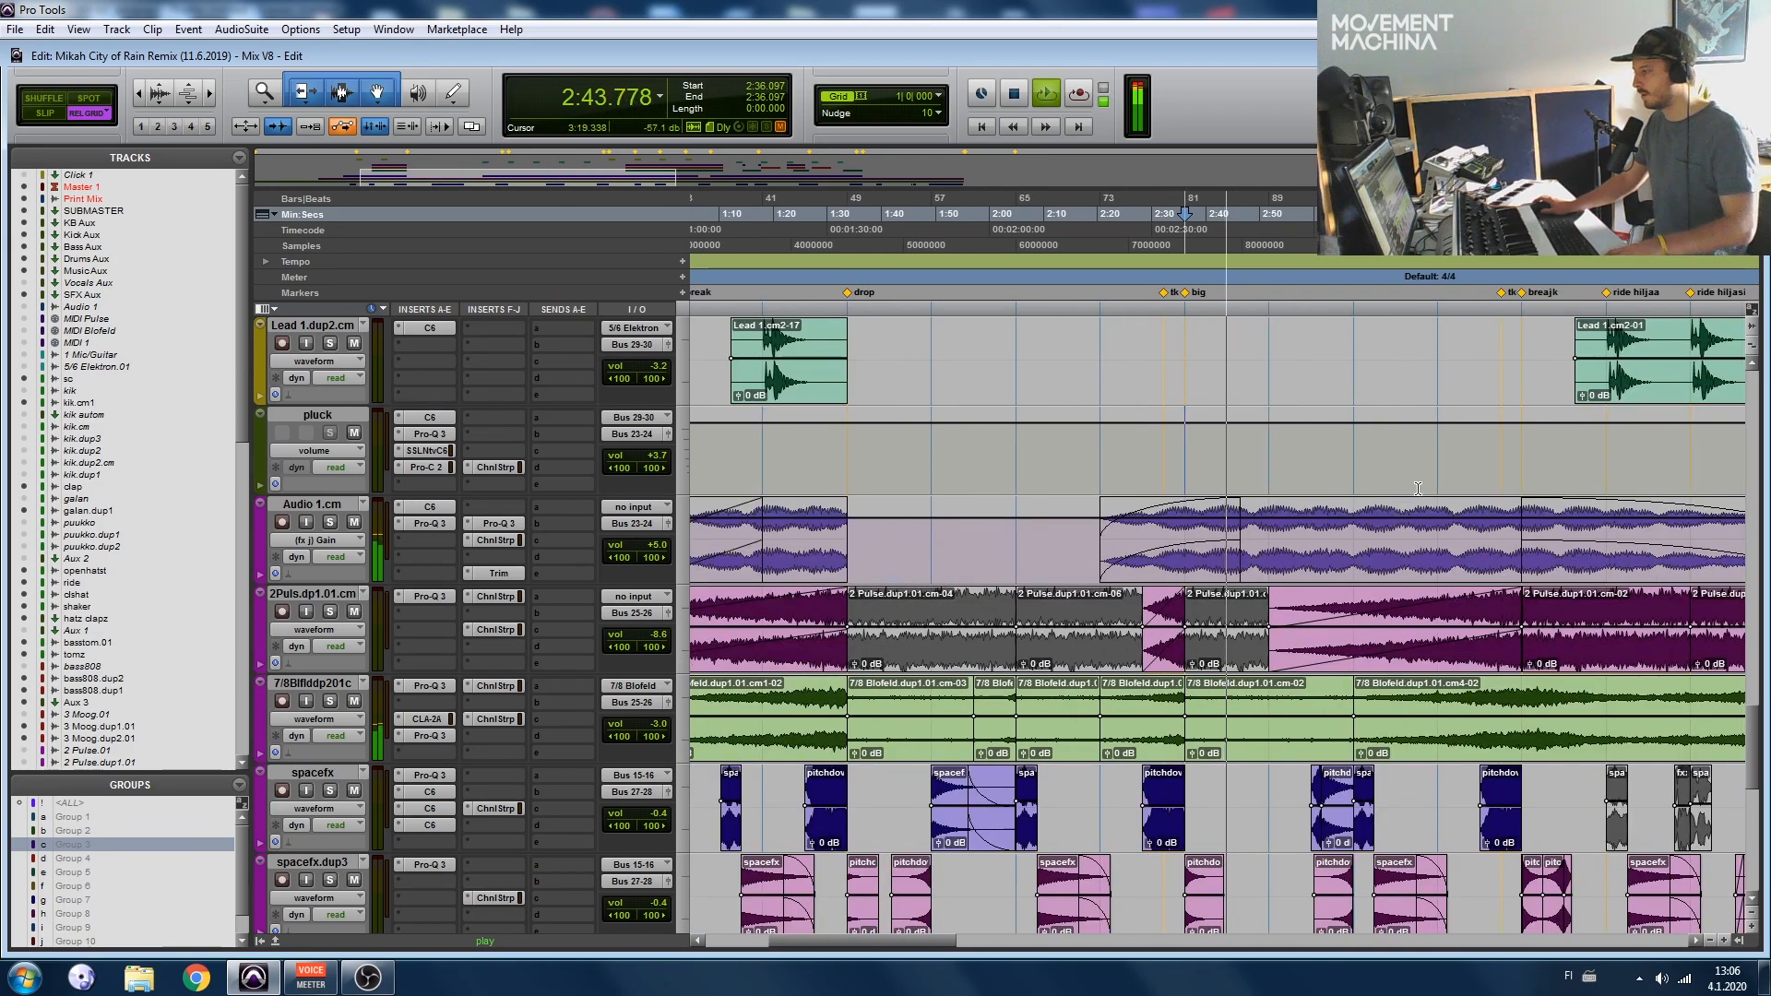
{"action": "scroll", "coordinate": [1456, 411], "scroll_direction": "down", "scroll_amount": 1}
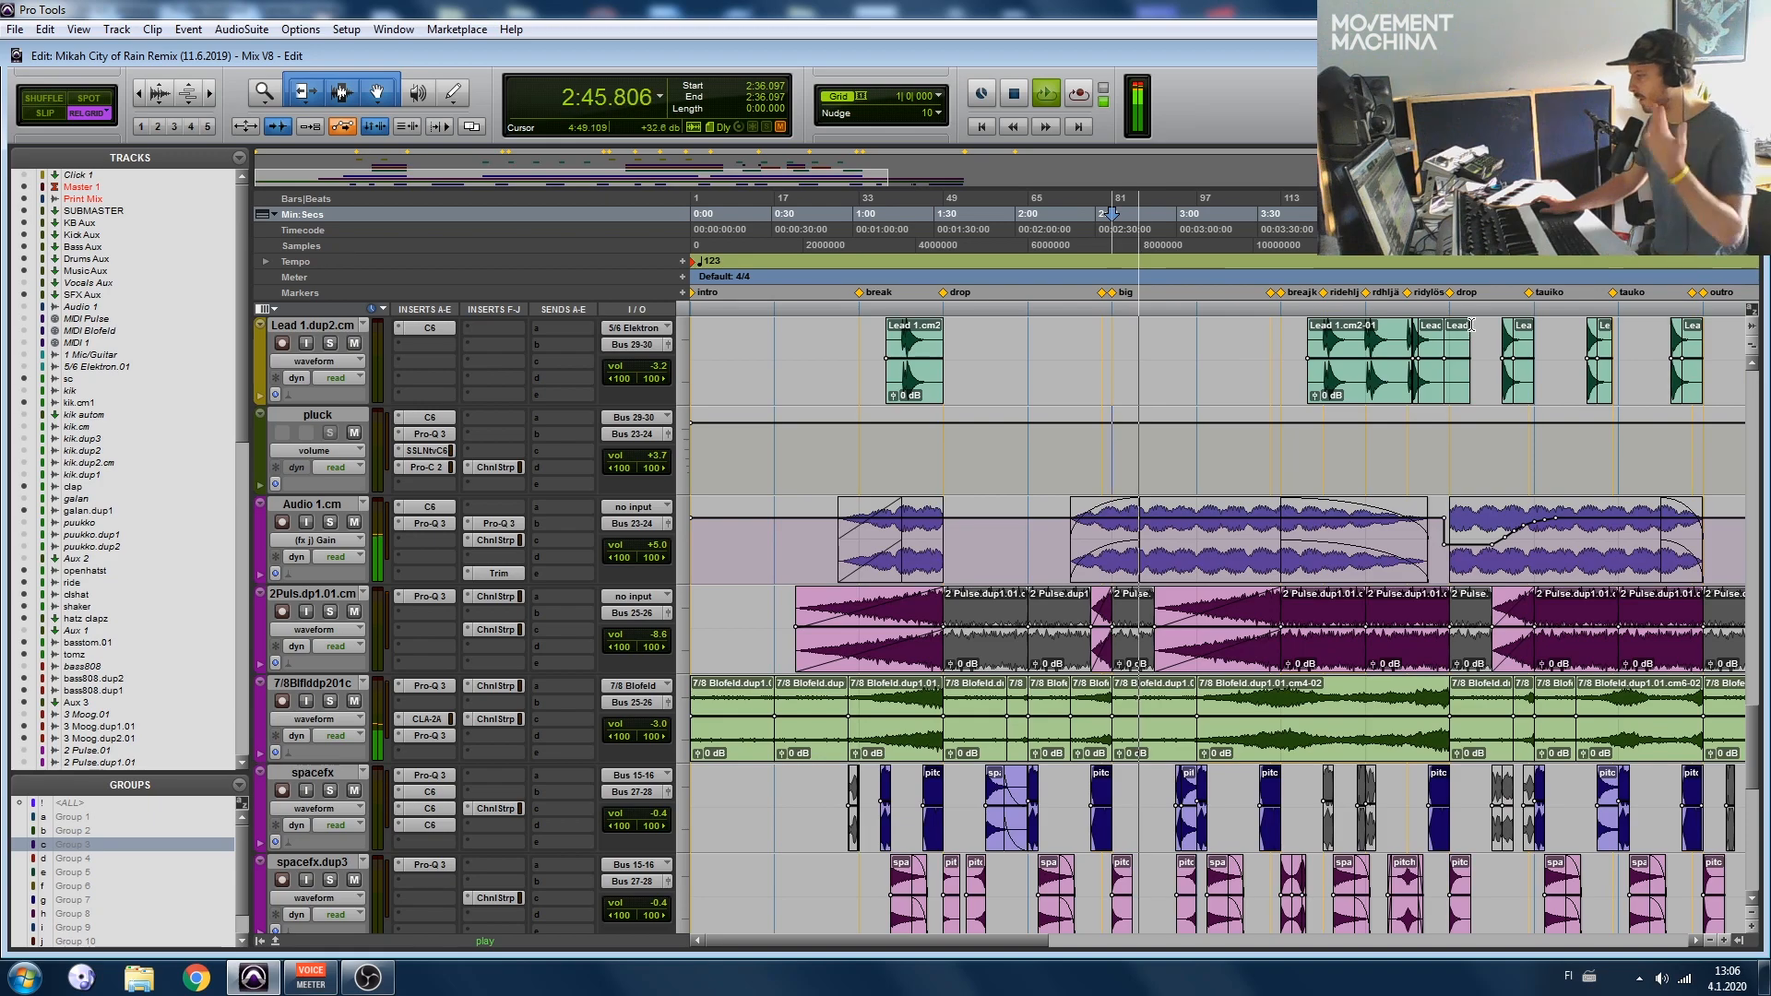
{"action": "scroll", "coordinate": [1140, 443], "scroll_direction": "right", "scroll_amount": 2}
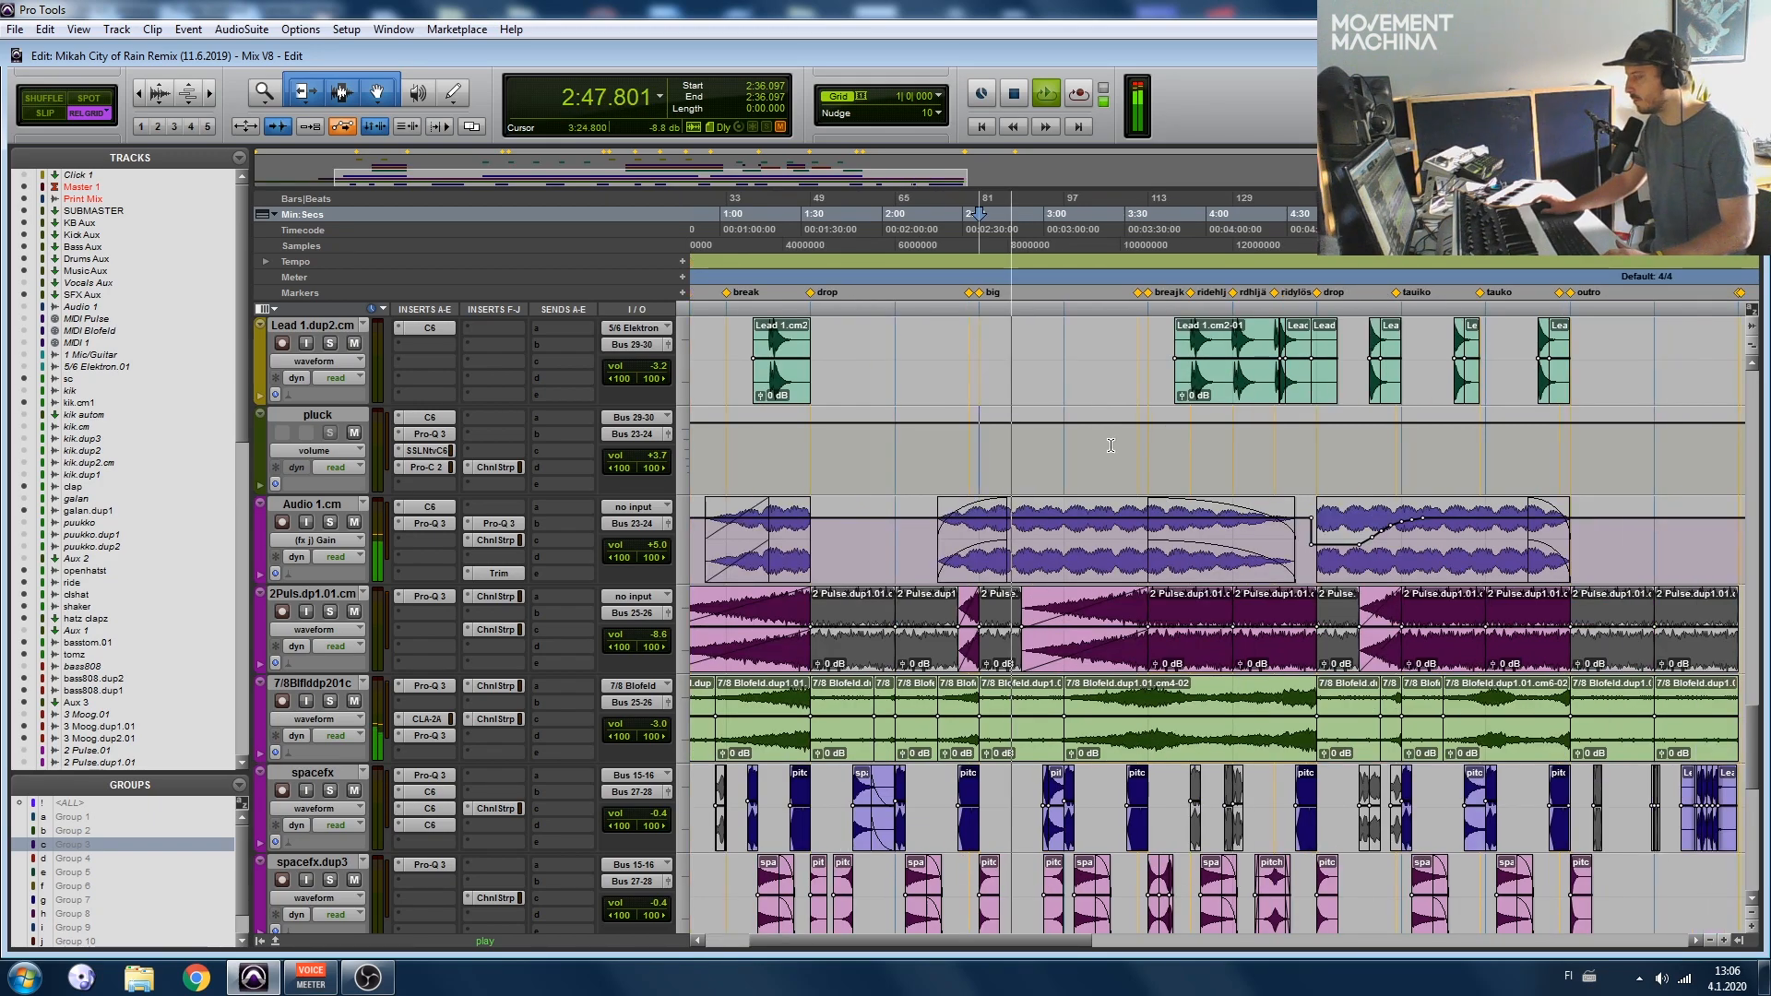
{"action": "scroll", "coordinate": [1141, 443], "scroll_direction": "right", "scroll_amount": 2}
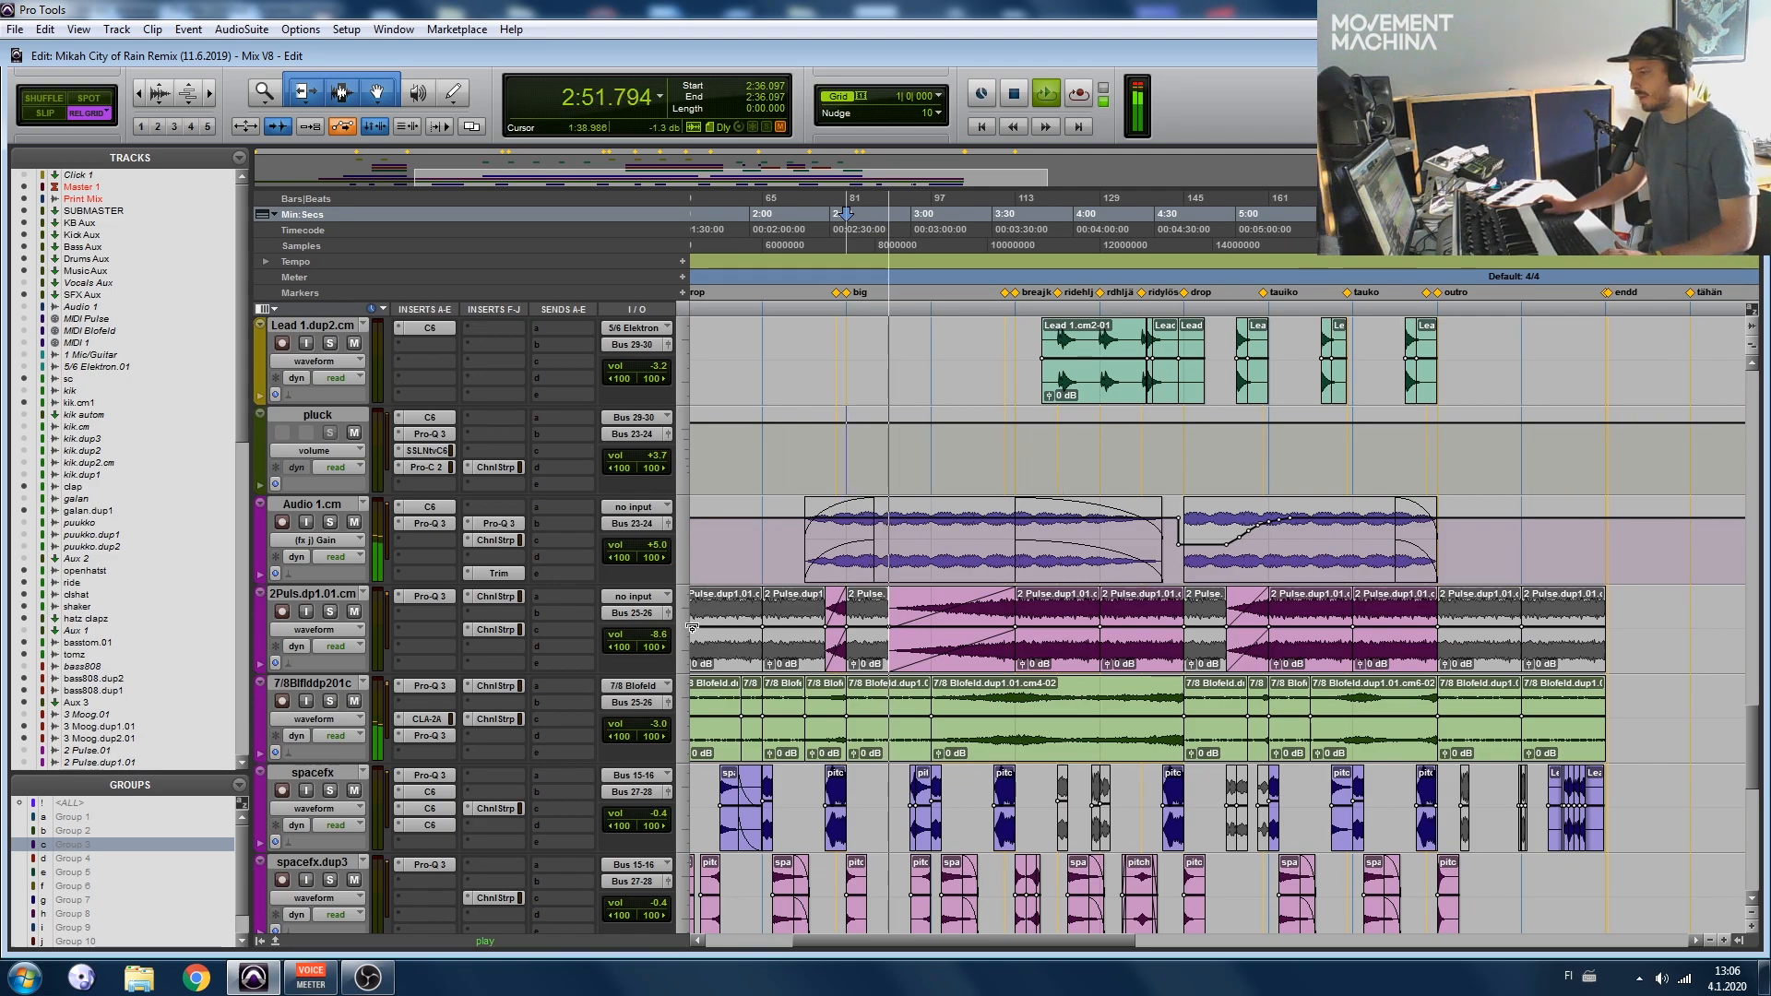
Step: Select the rising 2Puls.dp1.01.cm clip before the breakj marker and solo its track briefly during playback
{"action": "left_click", "coordinate": [946, 655]}
{"action": "key", "text": "t"}
{"action": "key", "text": "t"}
{"action": "scroll", "coordinate": [1190, 668], "scroll_direction": "right", "scroll_amount": 4}
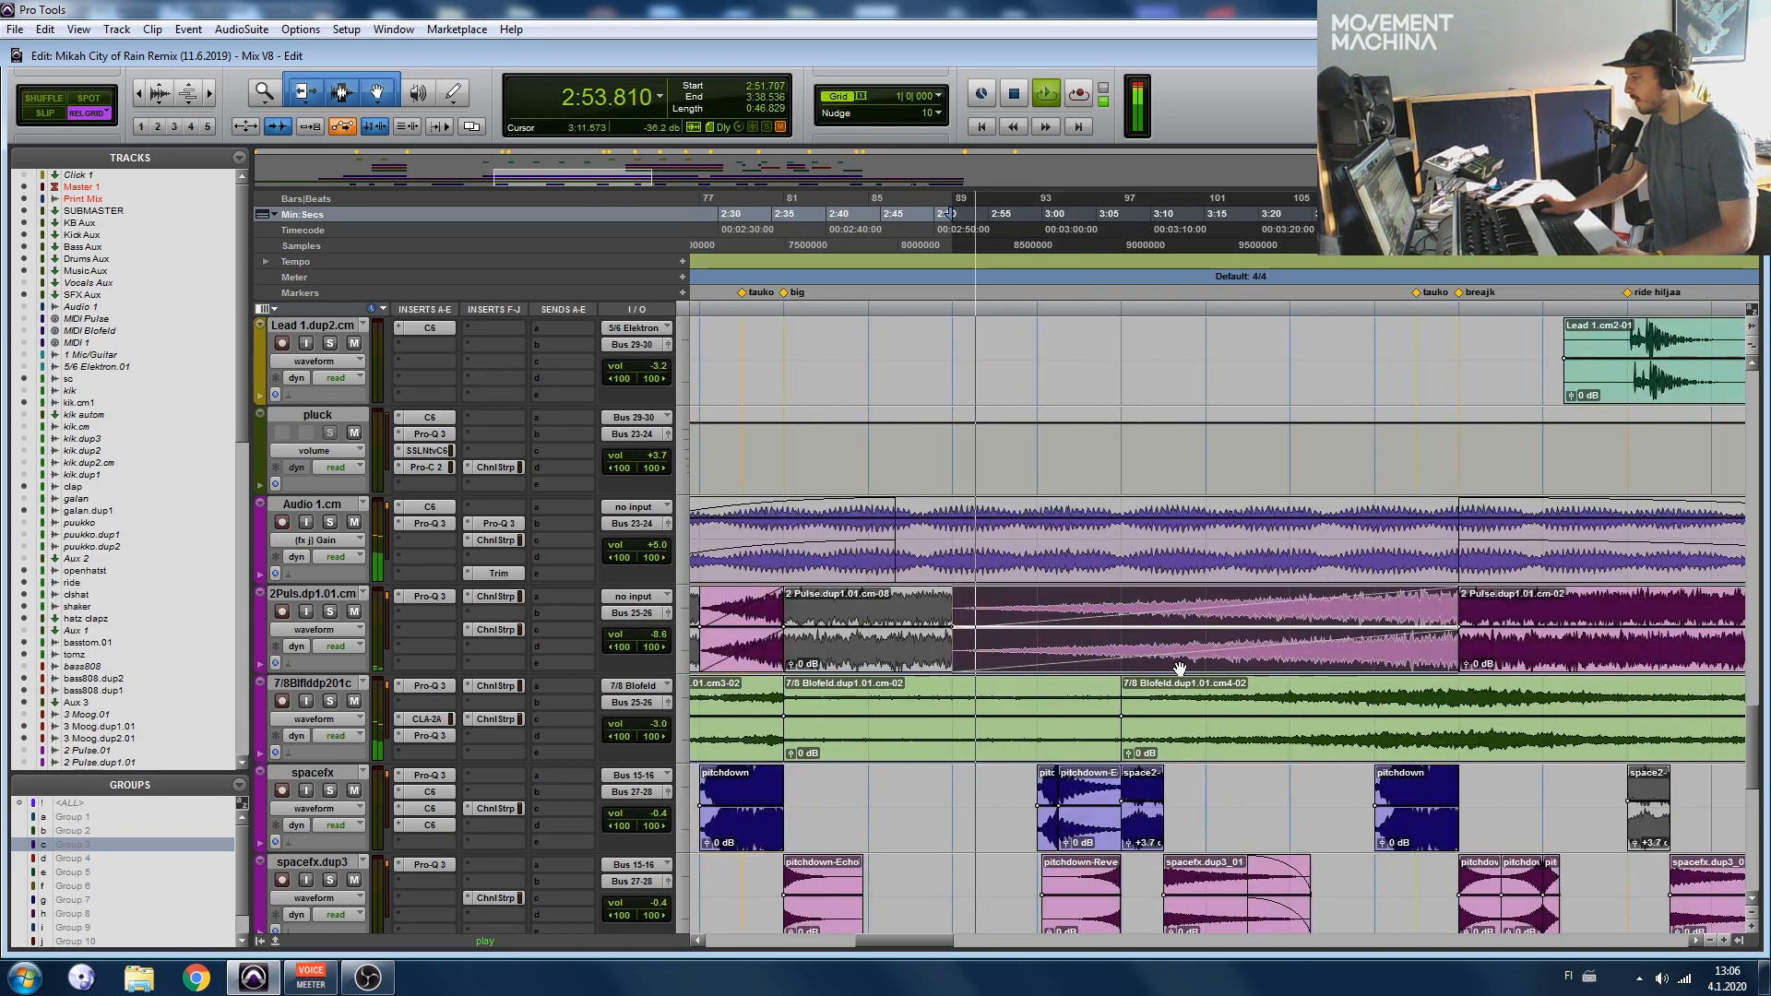
{"action": "scroll", "coordinate": [678, 605], "scroll_direction": "right", "scroll_amount": 1}
{"action": "left_click", "coordinate": [330, 611]}
{"action": "left_click", "coordinate": [331, 612]}
{"action": "key", "text": "r"}
{"action": "key", "text": "r"}
{"action": "scroll", "coordinate": [896, 608], "scroll_direction": "right", "scroll_amount": 1}
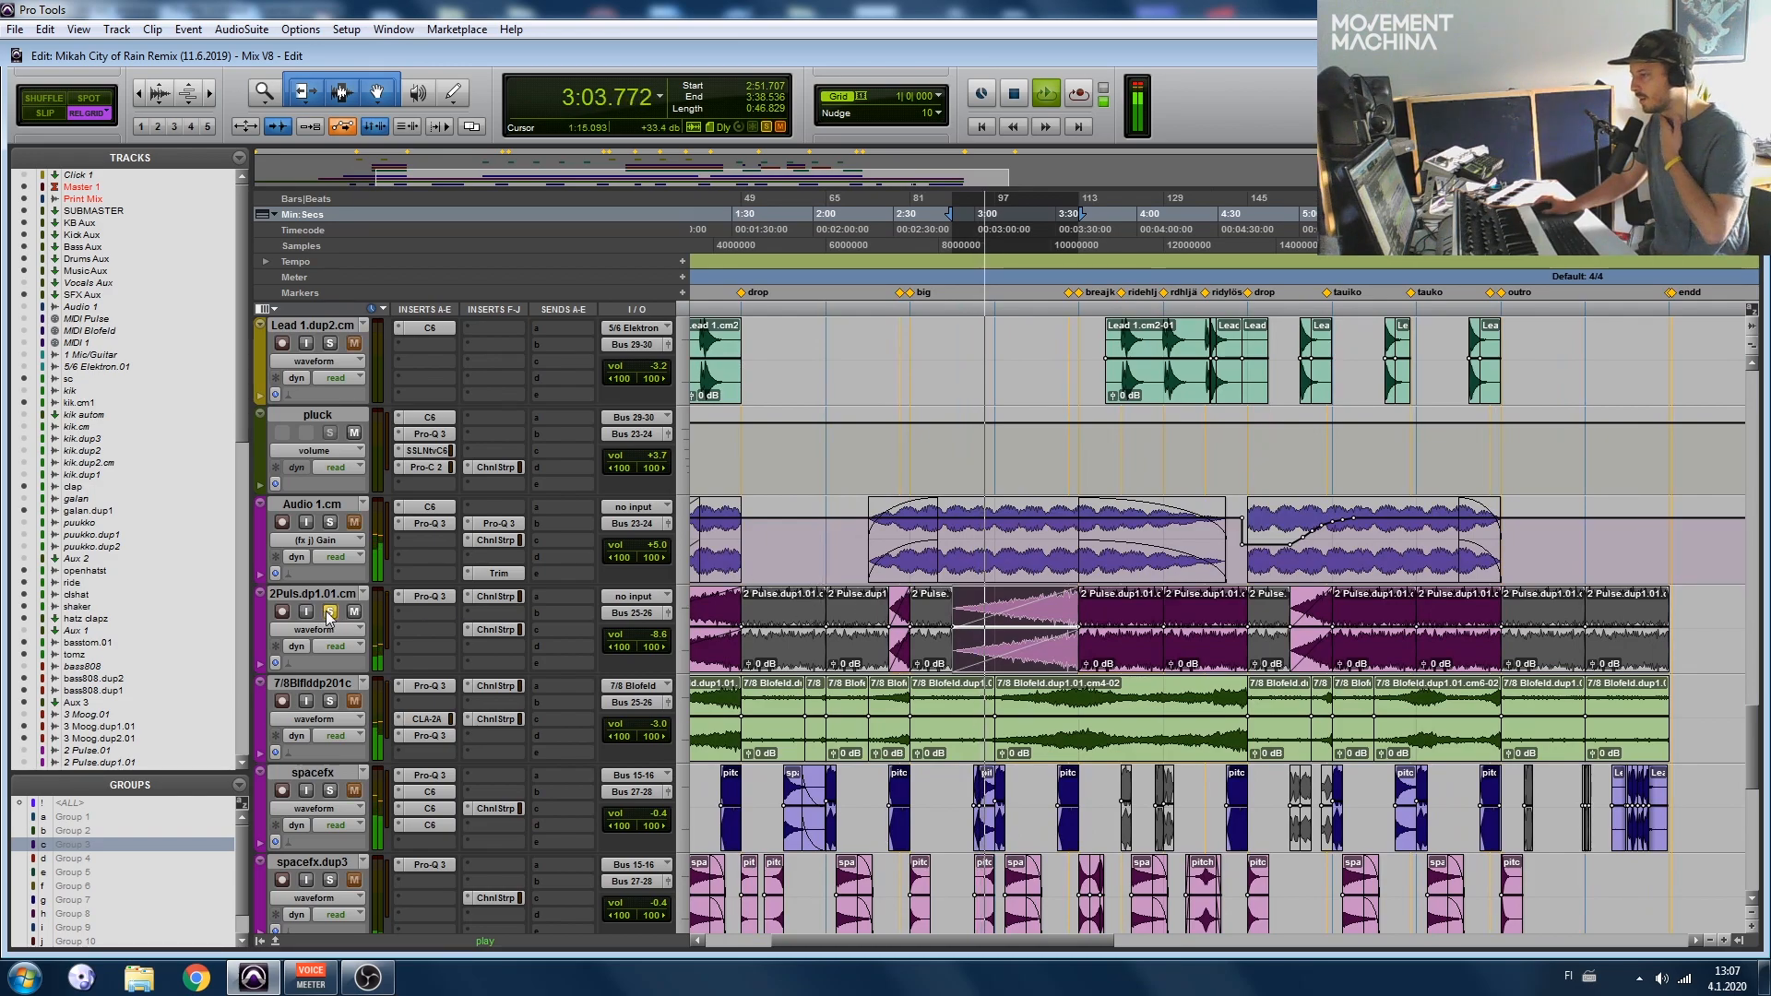
Step: Play from 3:32.682, just before the tauko marker, and solo the 2Puls.dp1.01.cm track briefly
{"action": "left_click", "coordinate": [1064, 610]}
{"action": "key", "text": "t"}
{"action": "key", "text": "t"}
{"action": "key", "text": "t"}
{"action": "scroll", "coordinate": [1359, 712], "scroll_direction": "right", "scroll_amount": 1}
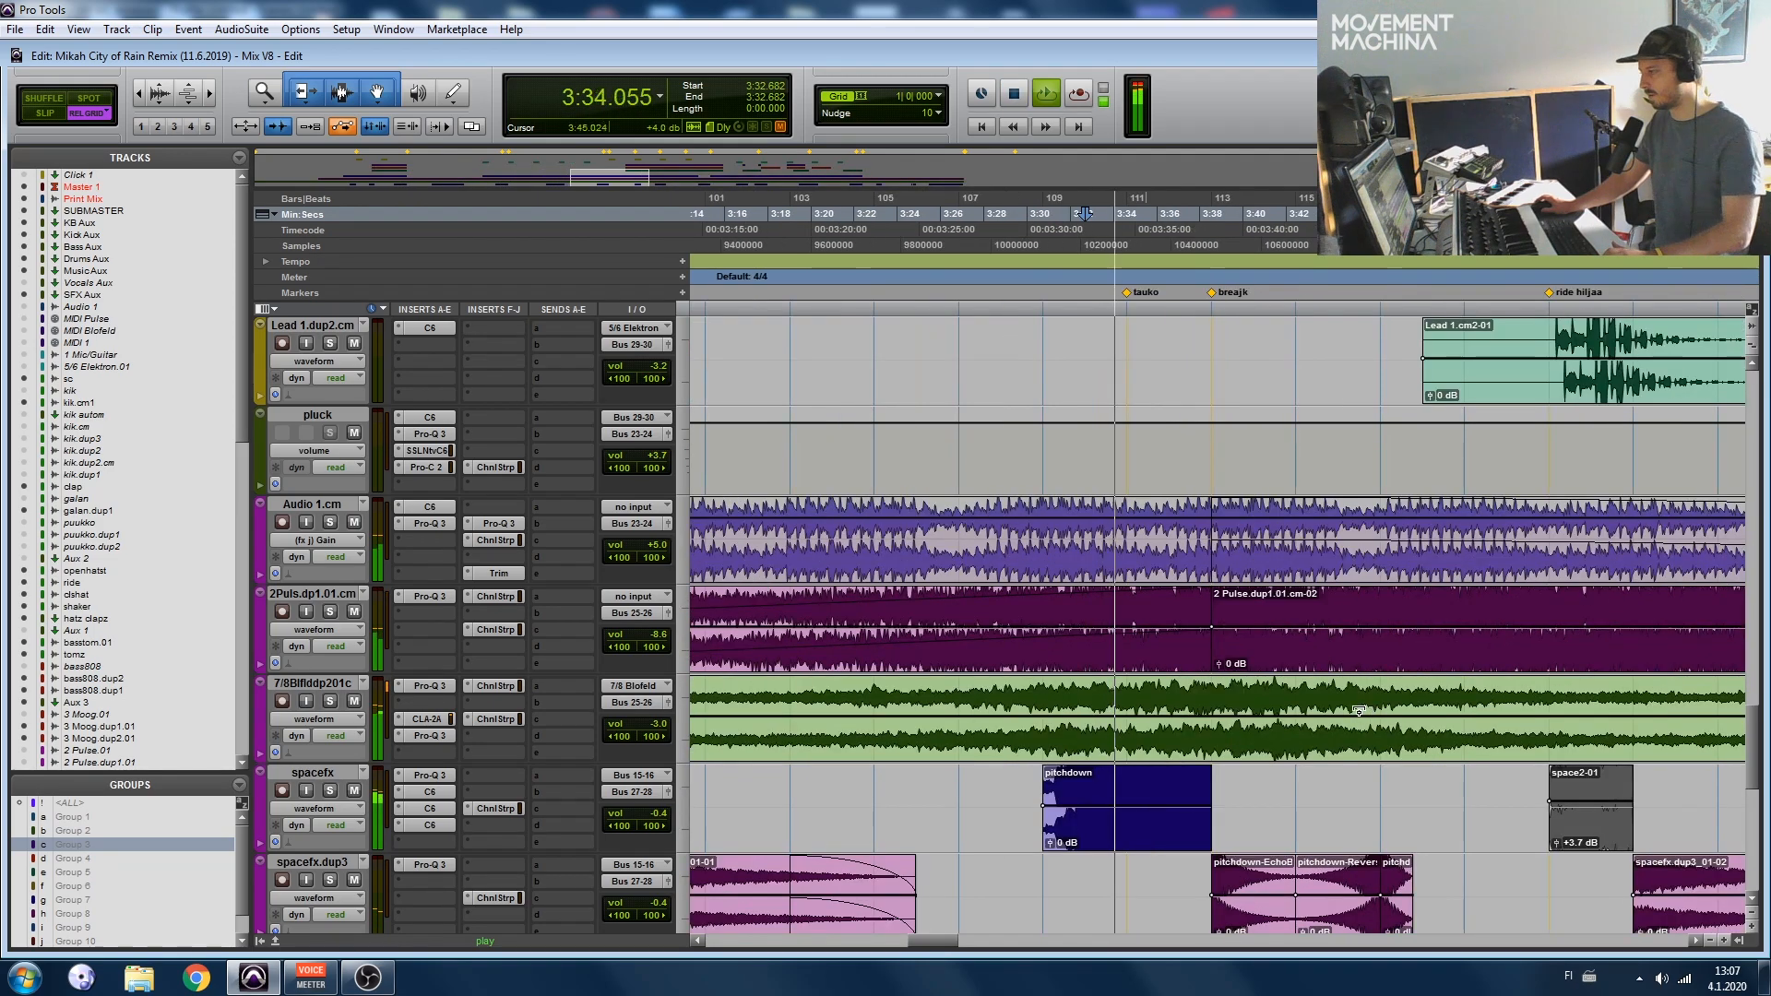
{"action": "left_click", "coordinate": [329, 612]}
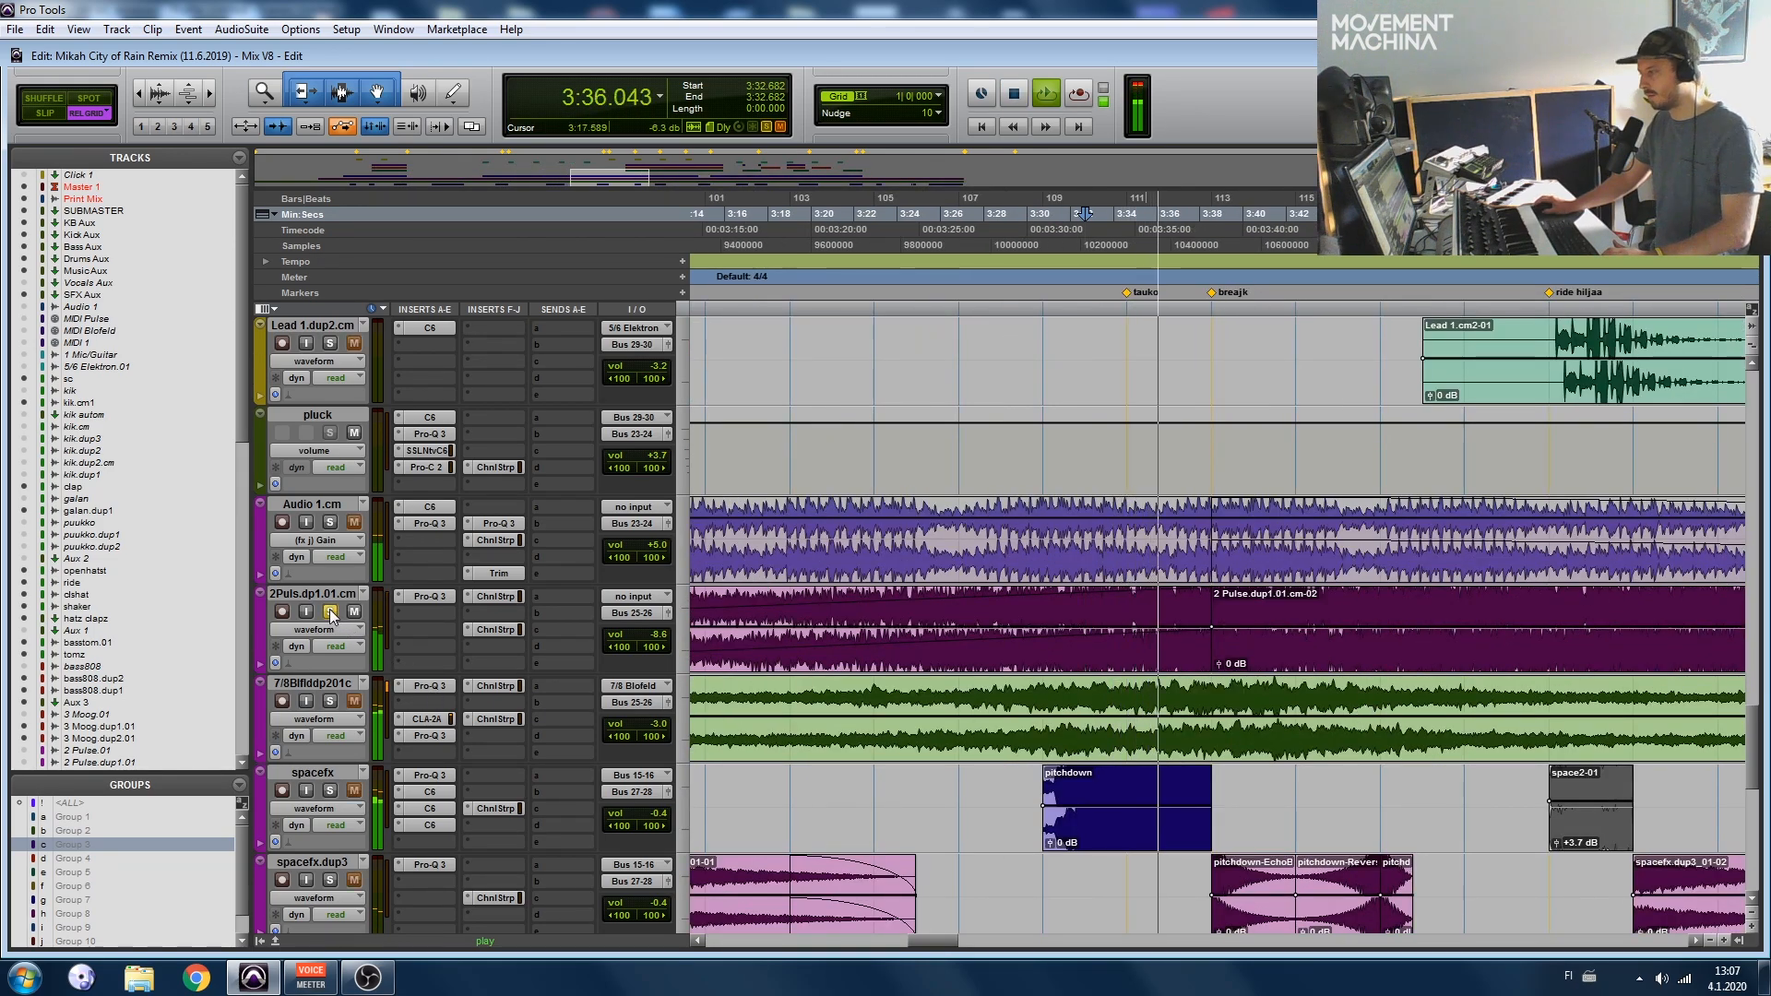
{"action": "left_click", "coordinate": [329, 612]}
Step: Look over the pulse, space FX, lead and Moog tracks between the big and second drop markers
{"action": "key", "text": "r"}
{"action": "key", "text": "r"}
{"action": "key", "text": "r"}
{"action": "scroll", "coordinate": [1238, 694], "scroll_direction": "down", "scroll_amount": 1}
{"action": "scroll", "coordinate": [1237, 695], "scroll_direction": "right", "scroll_amount": 1}
{"action": "scroll", "coordinate": [1241, 699], "scroll_direction": "up", "scroll_amount": 3}
{"action": "scroll", "coordinate": [1329, 747], "scroll_direction": "down", "scroll_amount": 1}
{"action": "scroll", "coordinate": [1359, 770], "scroll_direction": "right", "scroll_amount": 1}
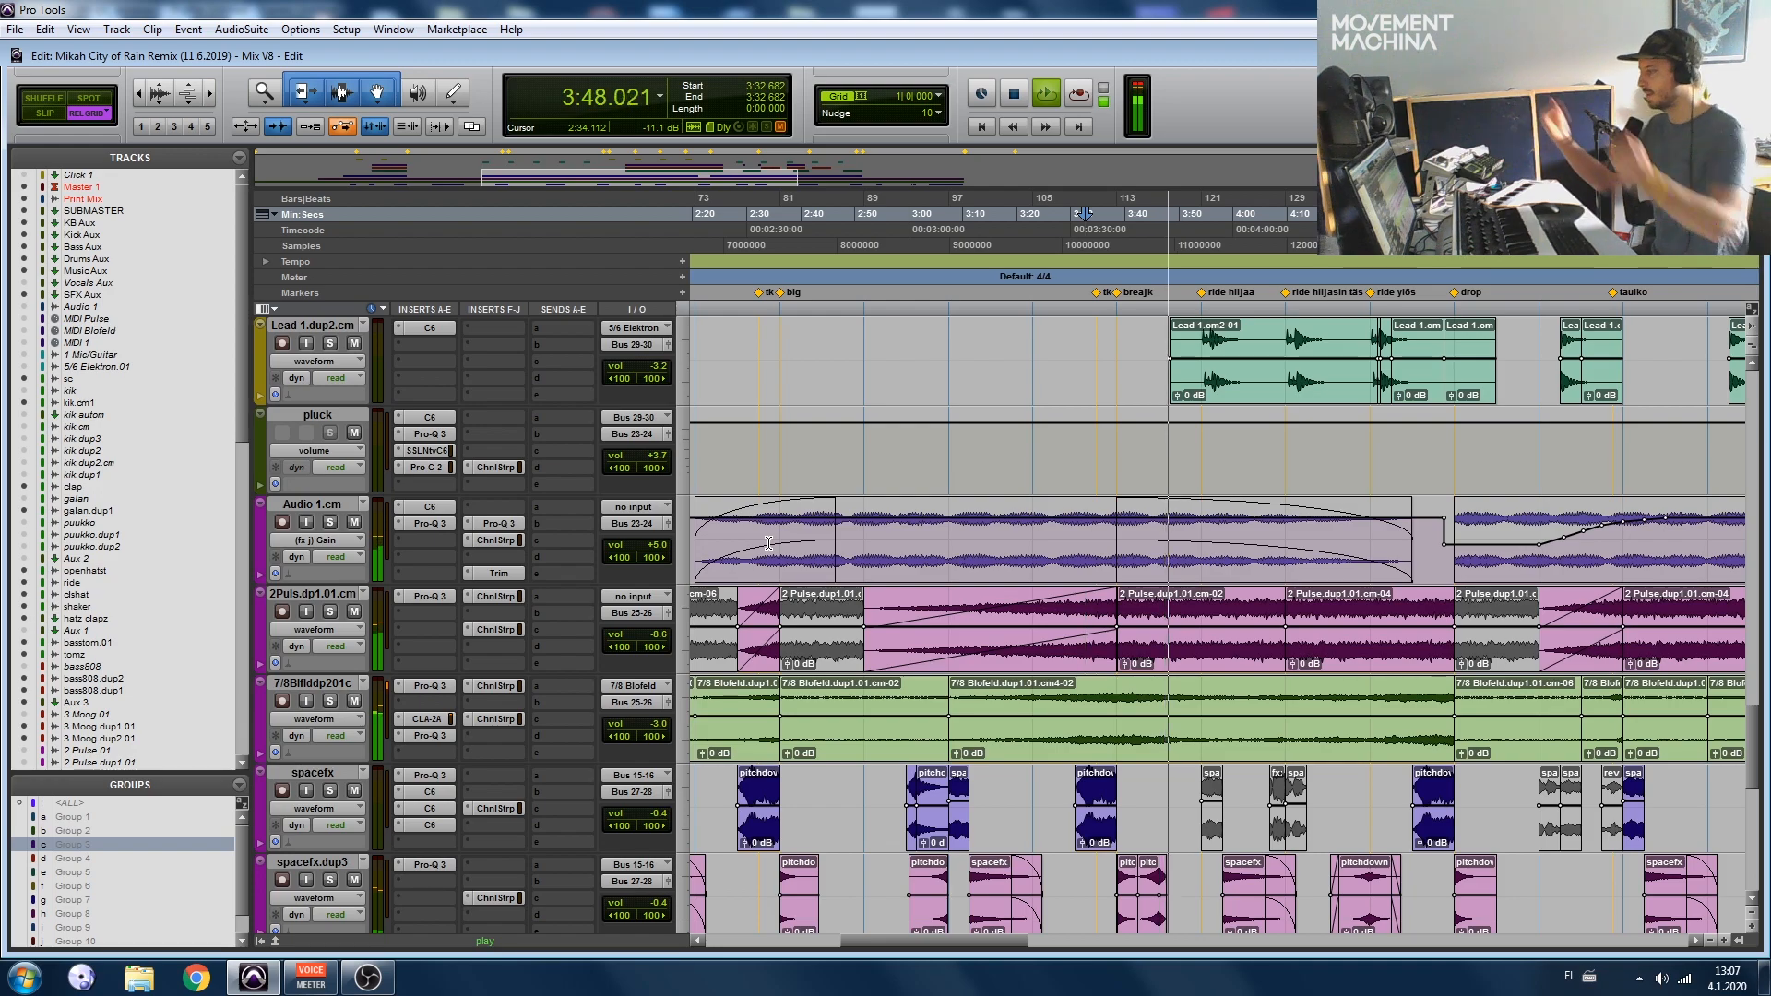
{"action": "scroll", "coordinate": [770, 633], "scroll_direction": "down", "scroll_amount": 3}
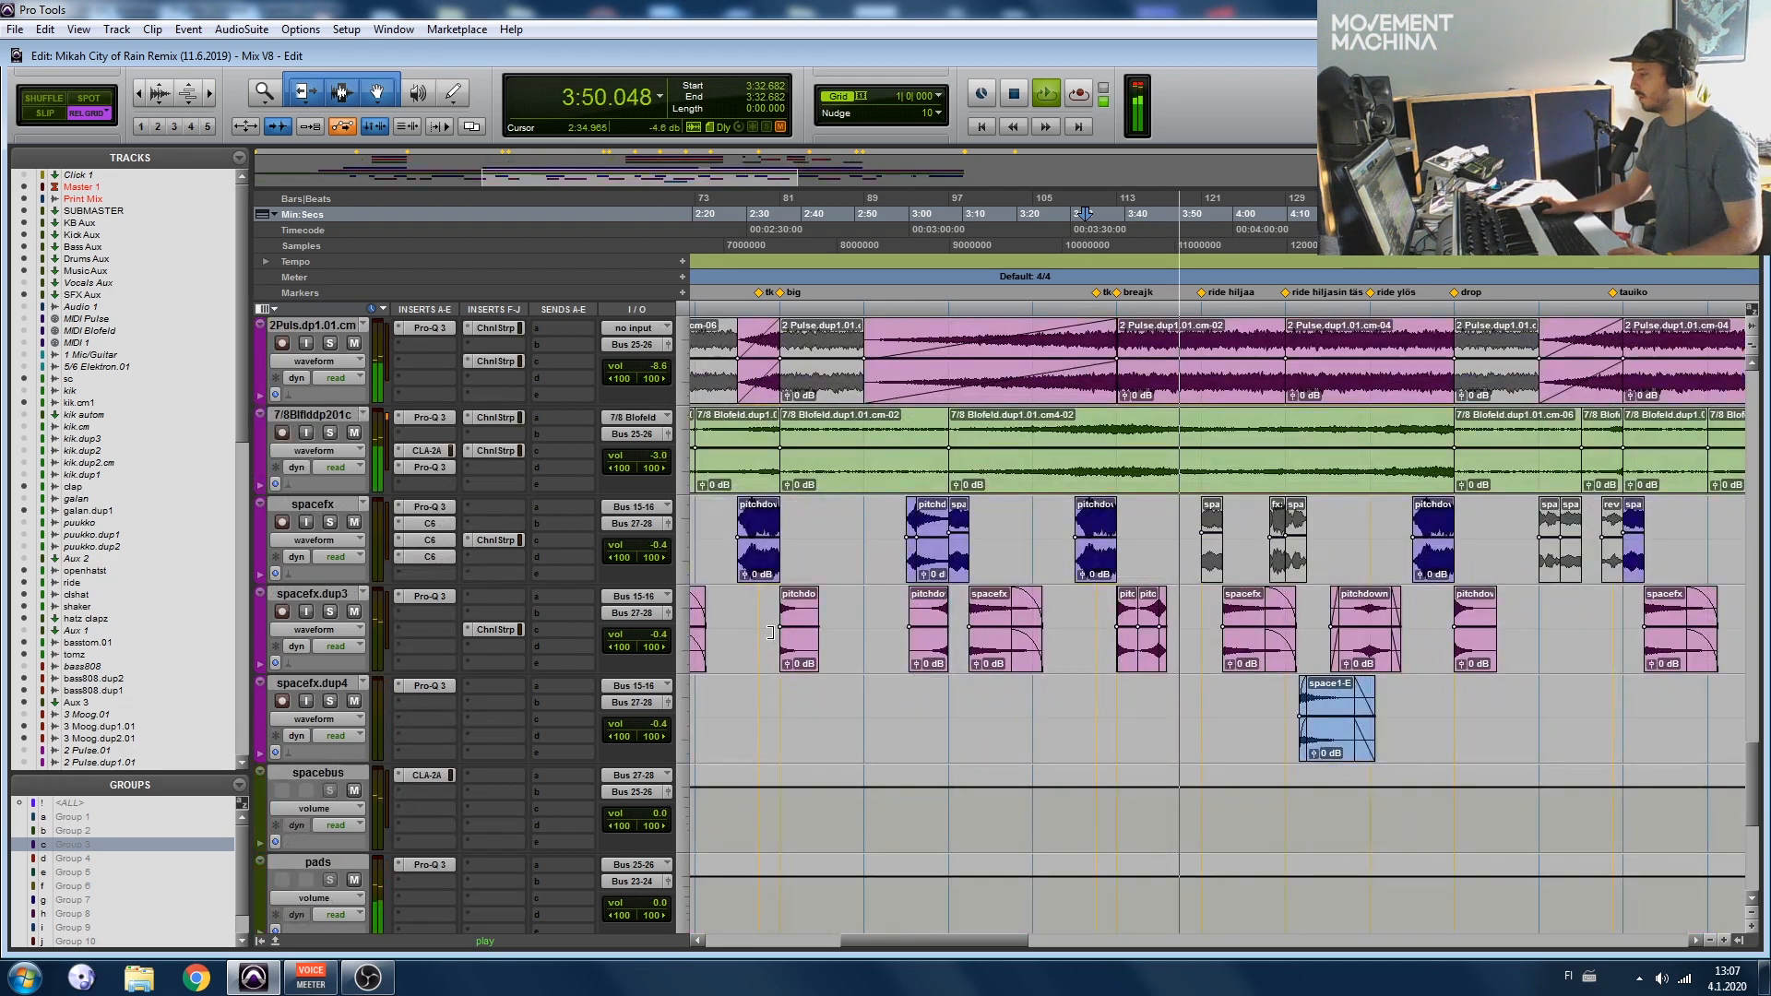
{"action": "scroll", "coordinate": [771, 633], "scroll_direction": "up", "scroll_amount": 2}
{"action": "scroll", "coordinate": [1121, 492], "scroll_direction": "up", "scroll_amount": 1}
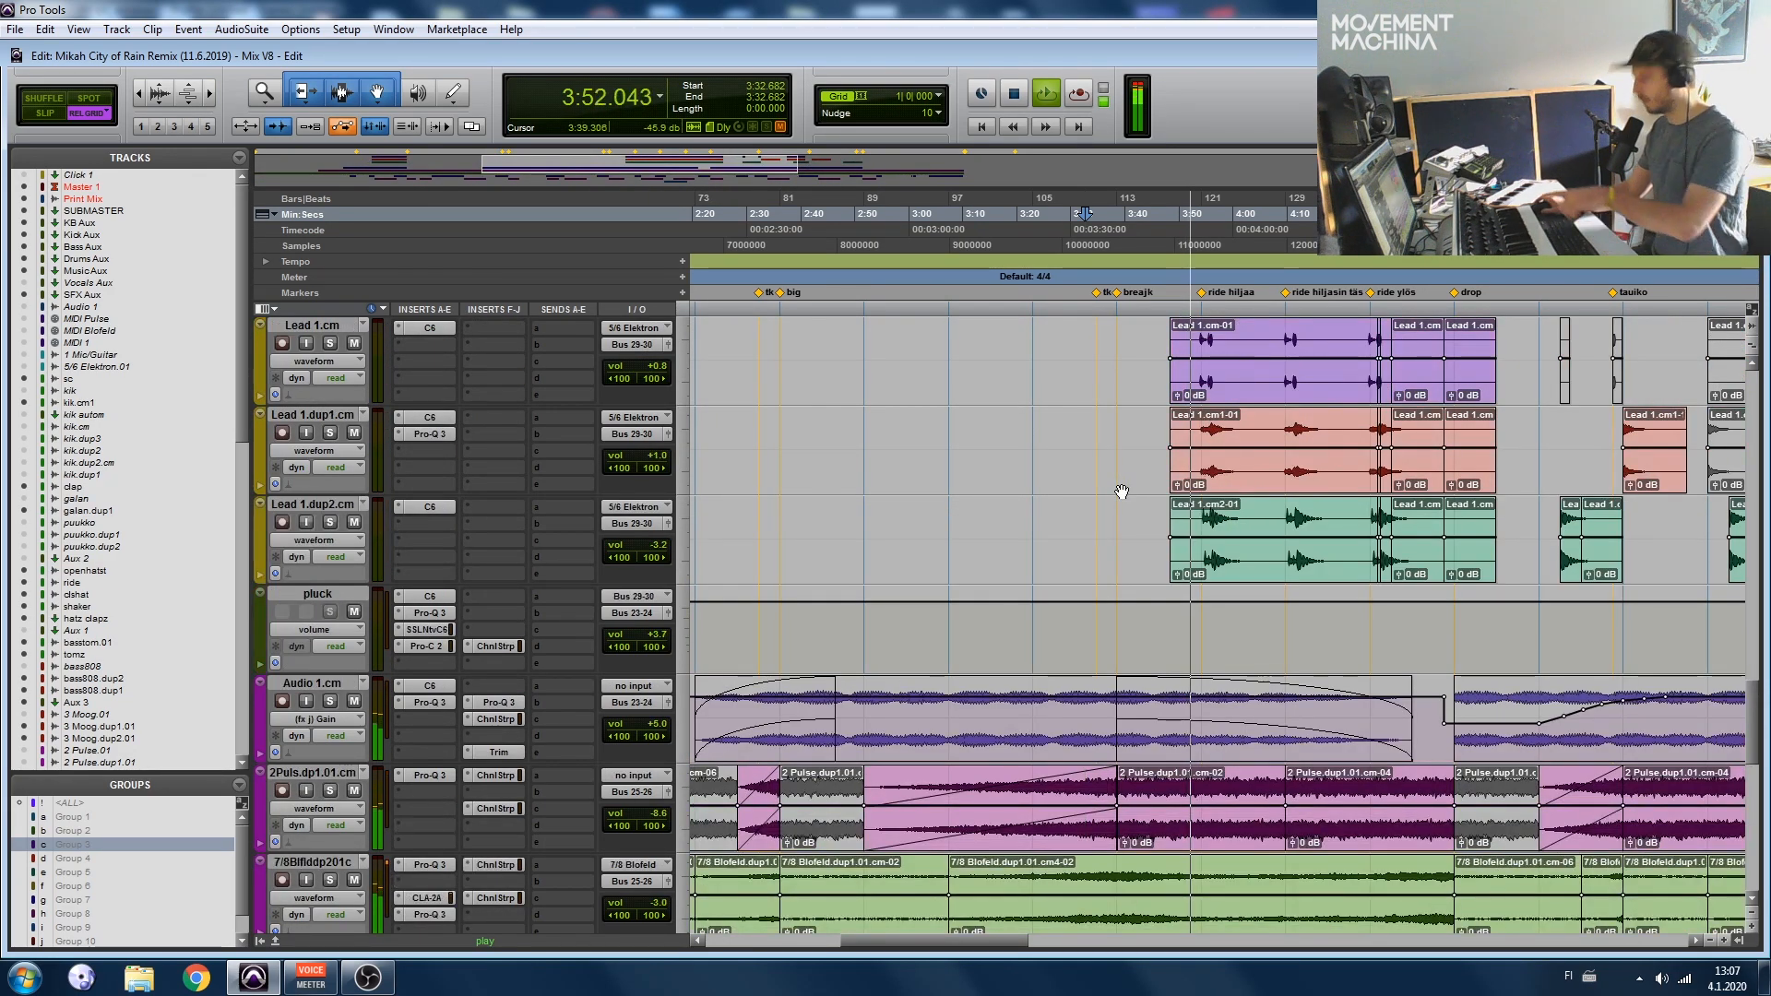
{"action": "scroll", "coordinate": [1121, 492], "scroll_direction": "up", "scroll_amount": 2}
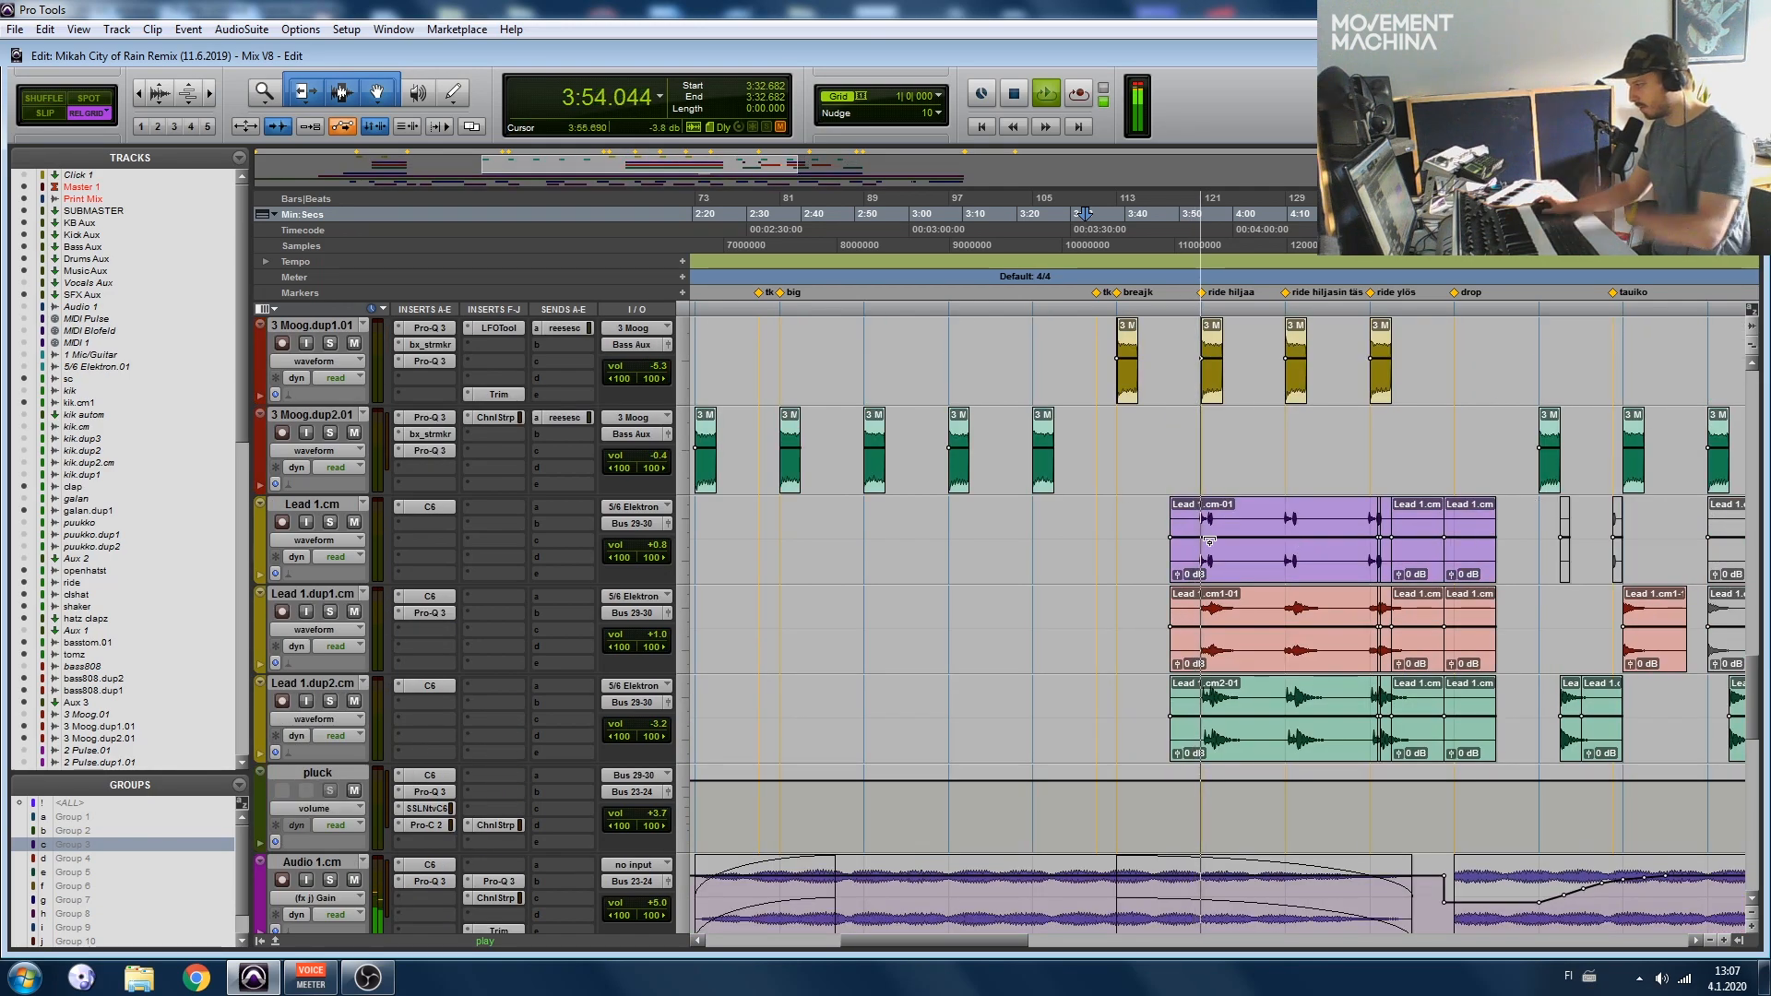
Step: Examine the lead clips and Audio 1 fade-out from ride hiljaa to ride ylös, and the SFX clips before the drop
{"action": "scroll", "coordinate": [1250, 572], "scroll_direction": "down", "scroll_amount": 1}
{"action": "key", "text": "t"}
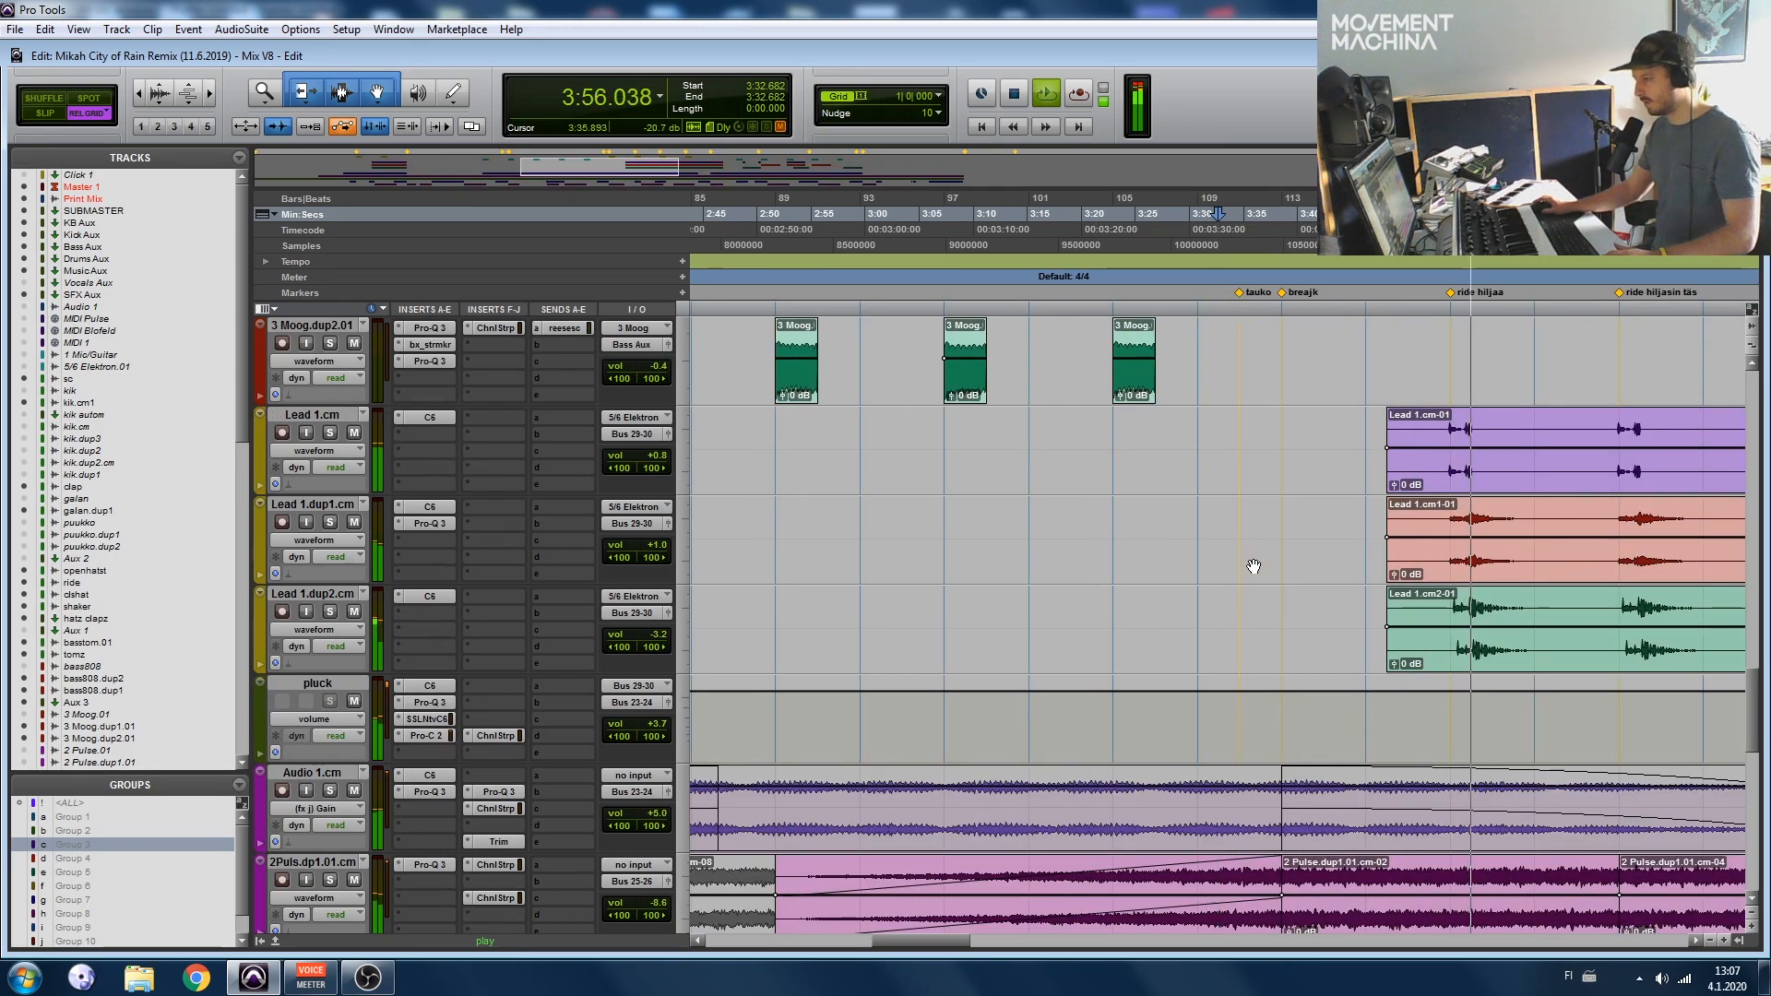
{"action": "scroll", "coordinate": [1254, 565], "scroll_direction": "right", "scroll_amount": 3}
{"action": "scroll", "coordinate": [1254, 565], "scroll_direction": "down", "scroll_amount": 2}
{"action": "scroll", "coordinate": [1254, 566], "scroll_direction": "right", "scroll_amount": 2}
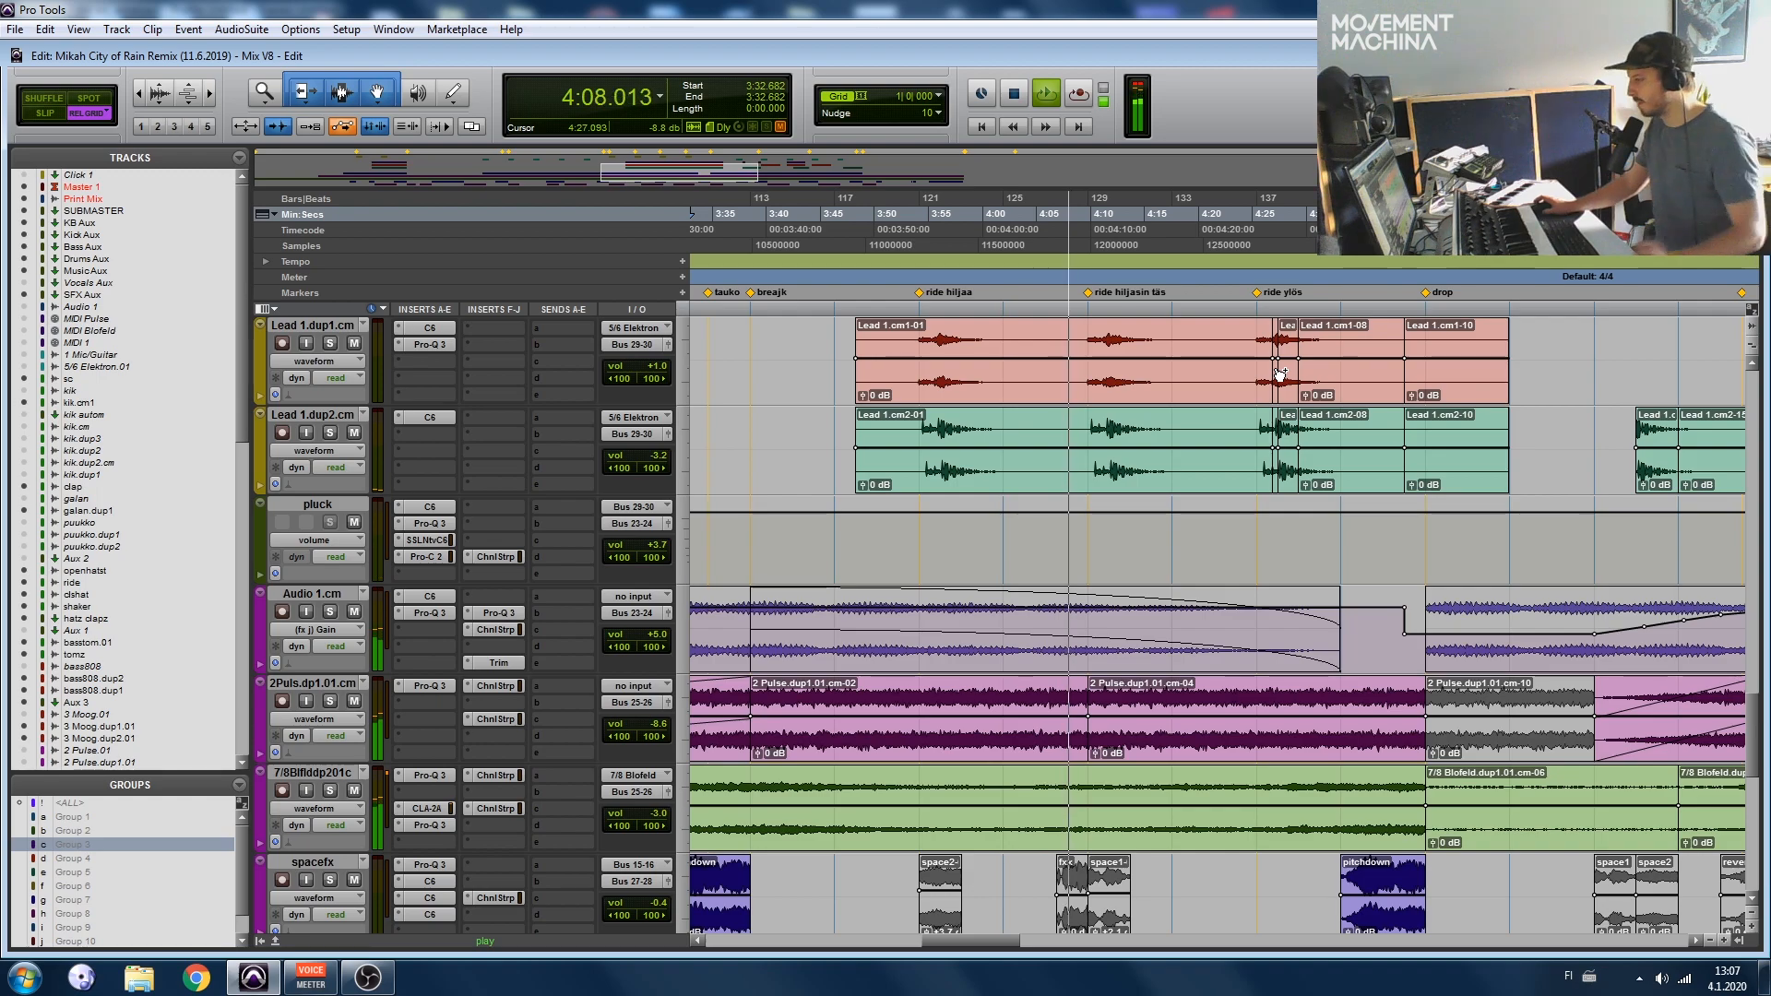
{"action": "scroll", "coordinate": [909, 586], "scroll_direction": "down", "scroll_amount": 2}
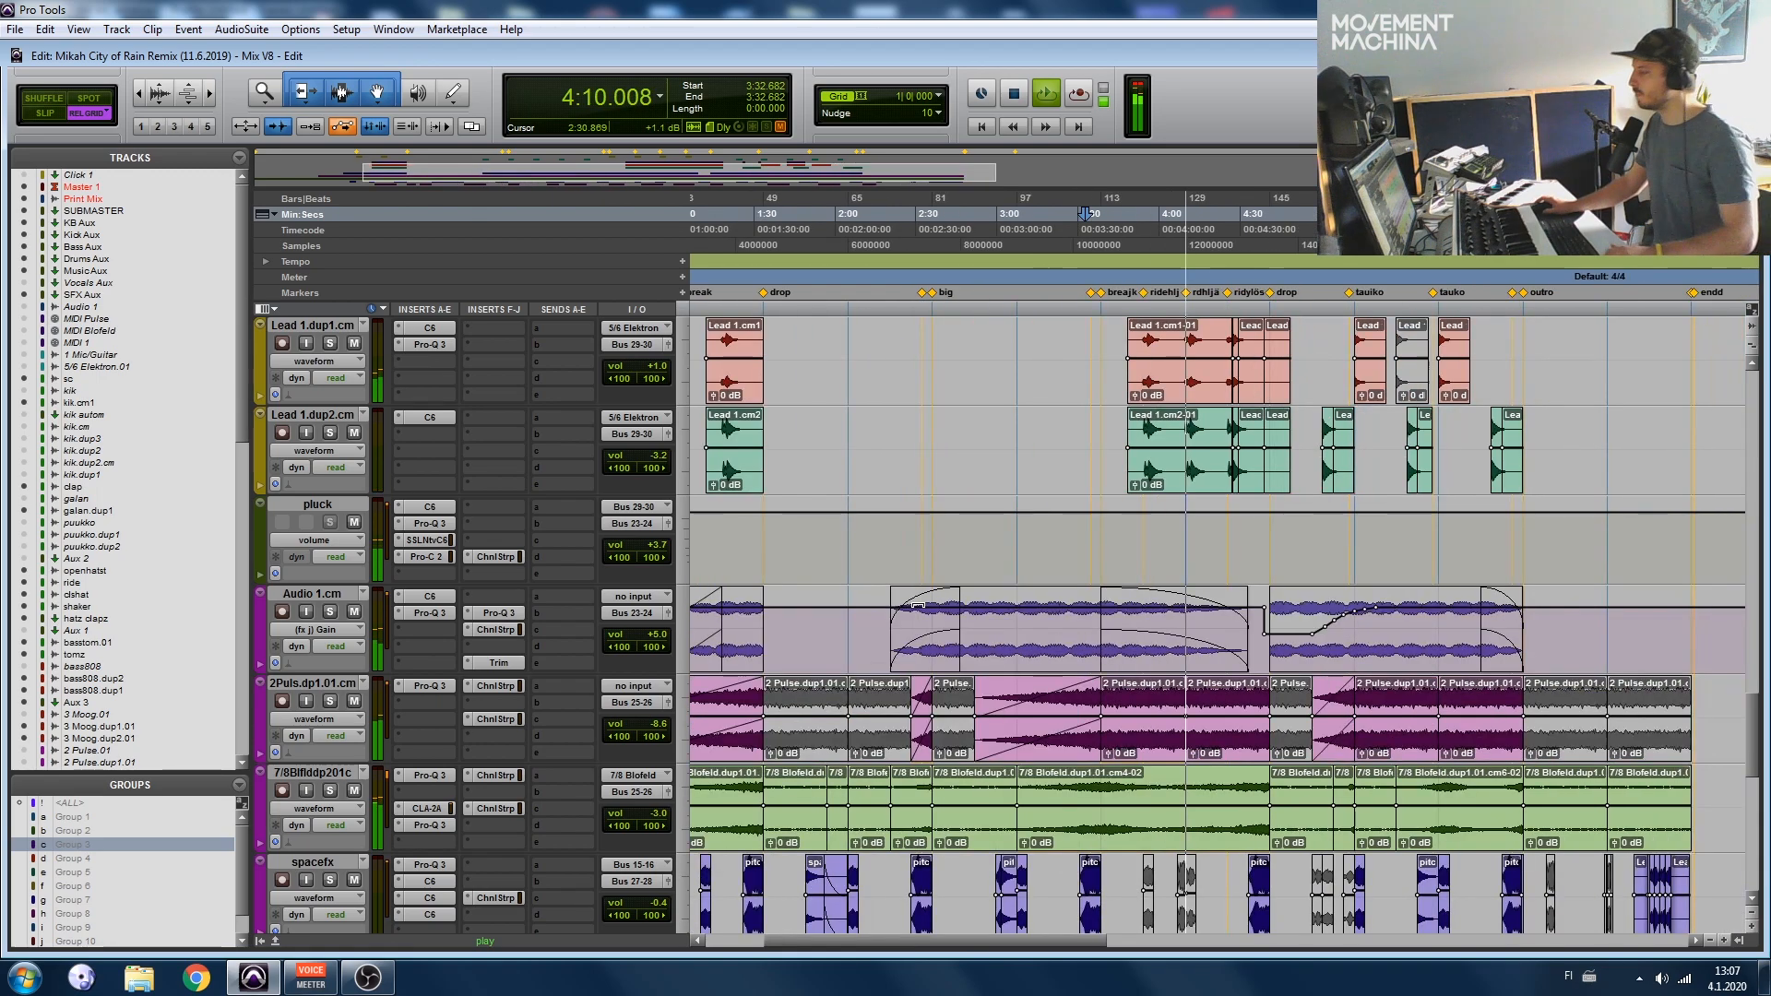
{"action": "scroll", "coordinate": [915, 605], "scroll_direction": "right", "scroll_amount": 2}
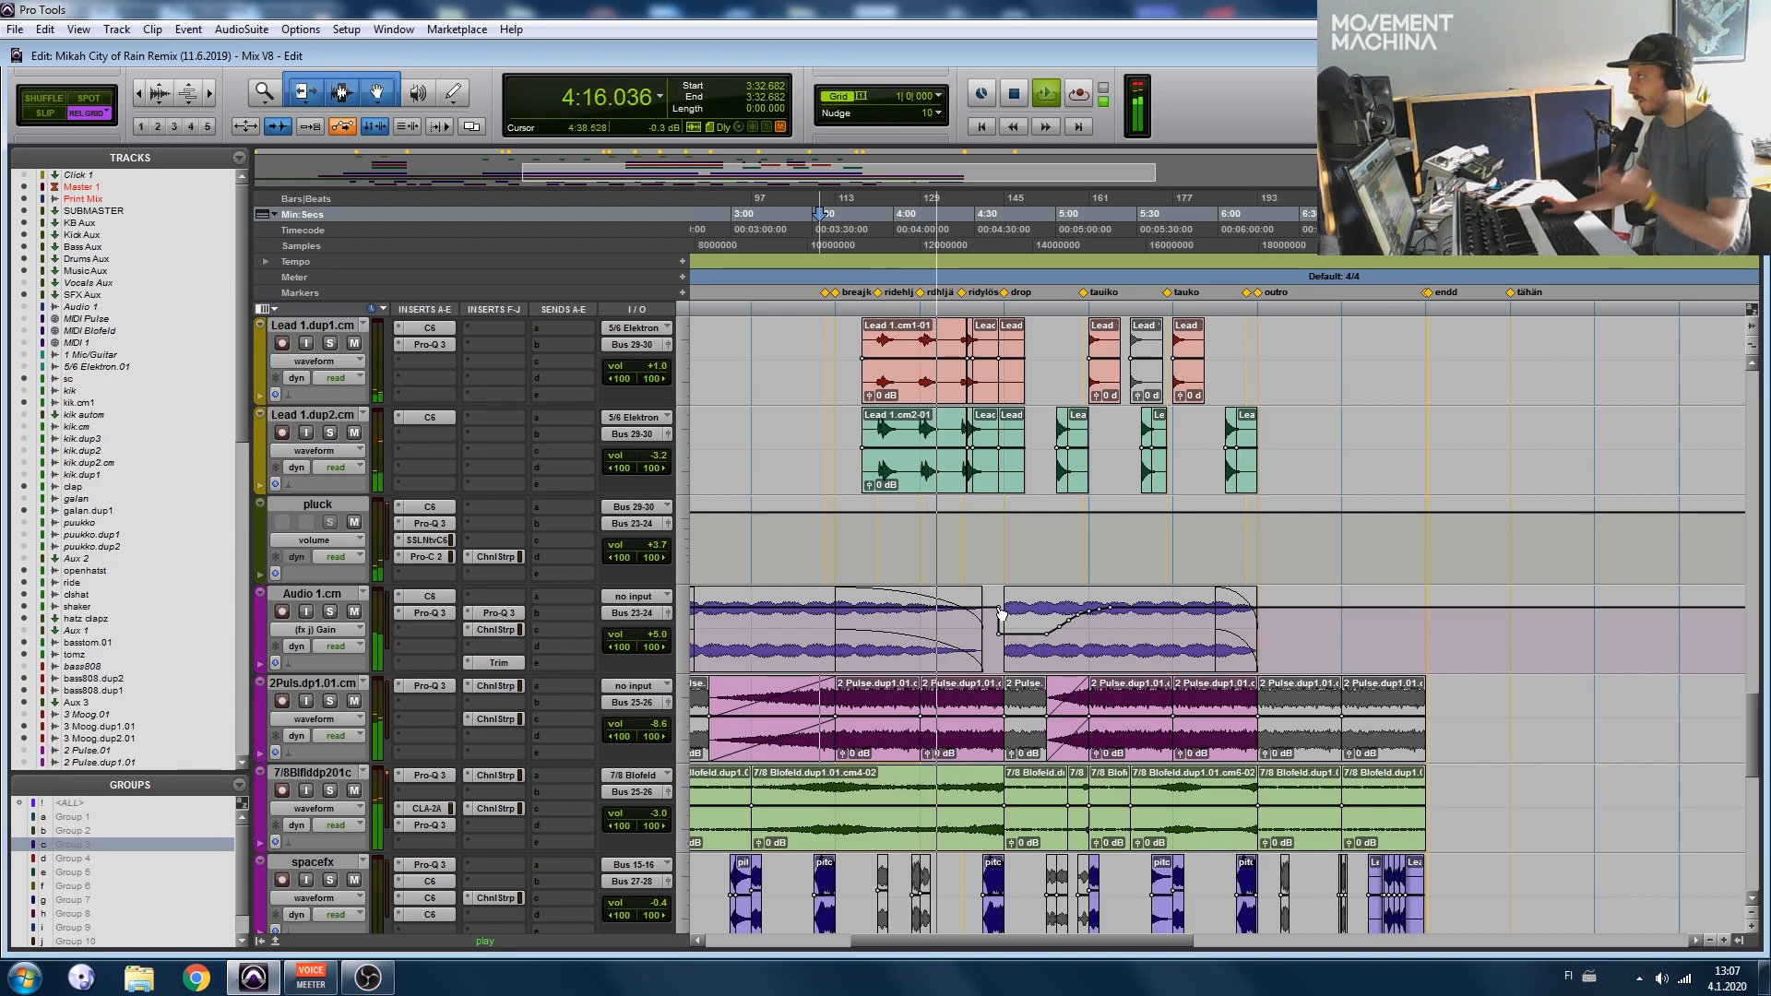
{"action": "scroll", "coordinate": [1001, 613], "scroll_direction": "down", "scroll_amount": 5}
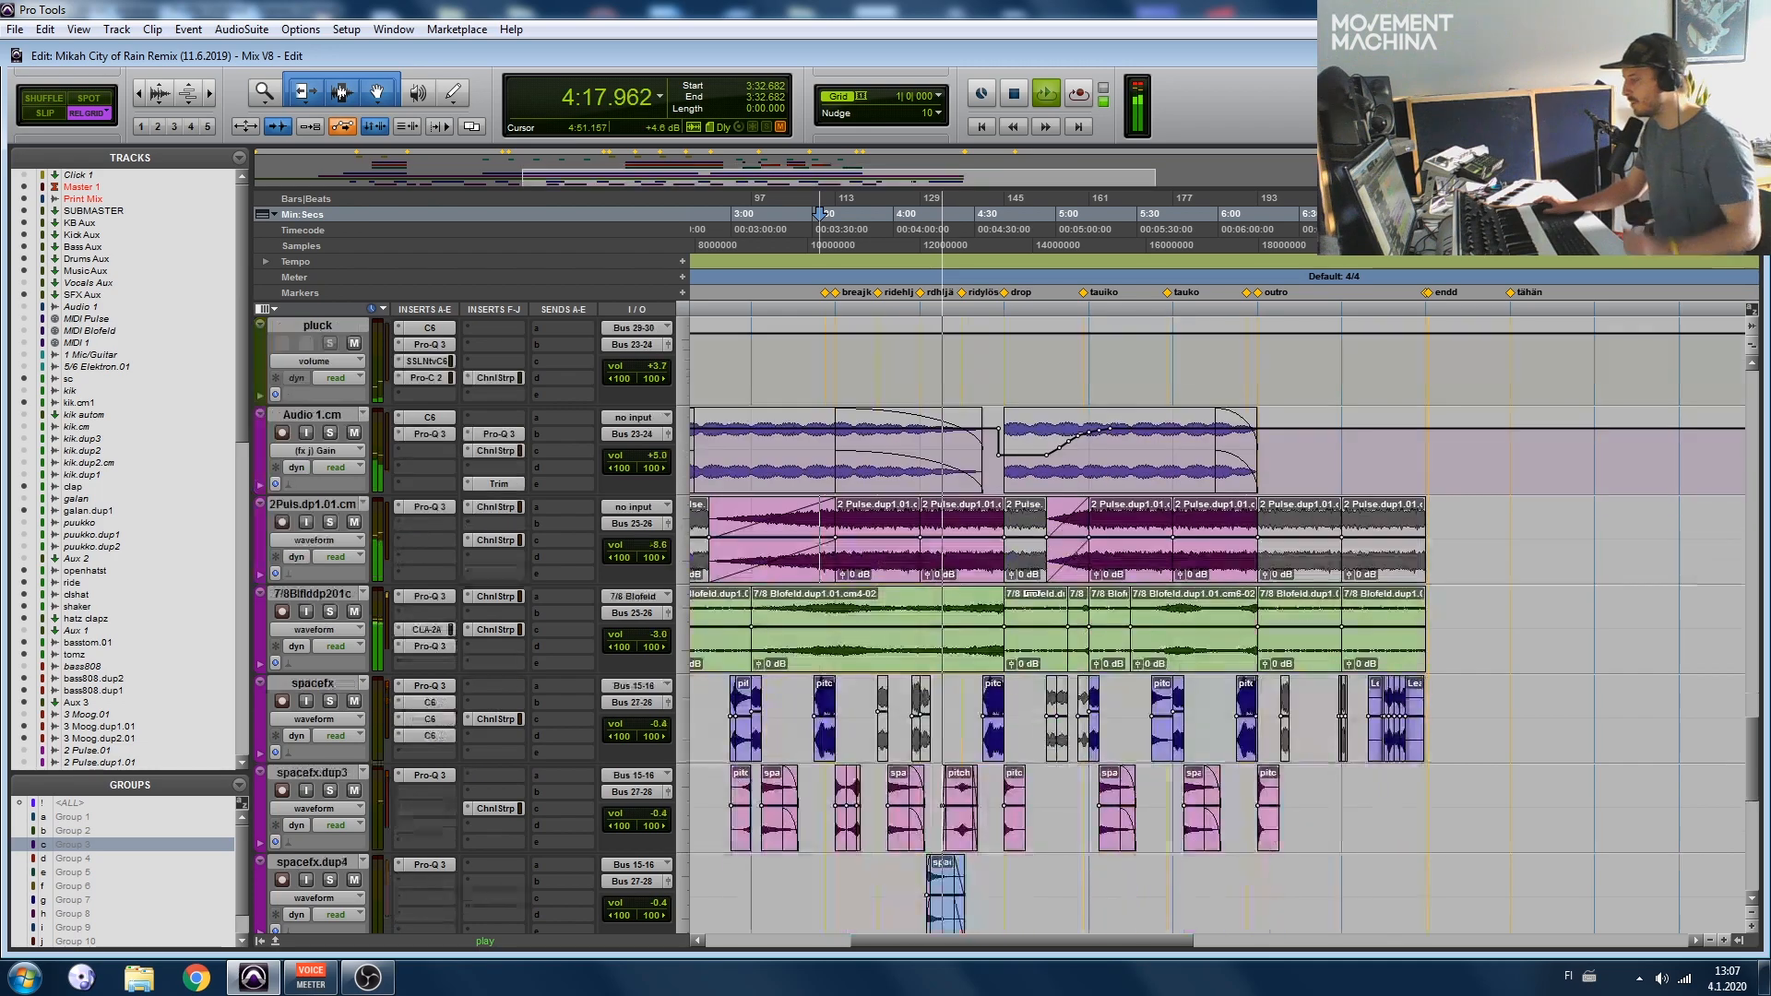
{"action": "scroll", "coordinate": [1028, 593], "scroll_direction": "up", "scroll_amount": 4}
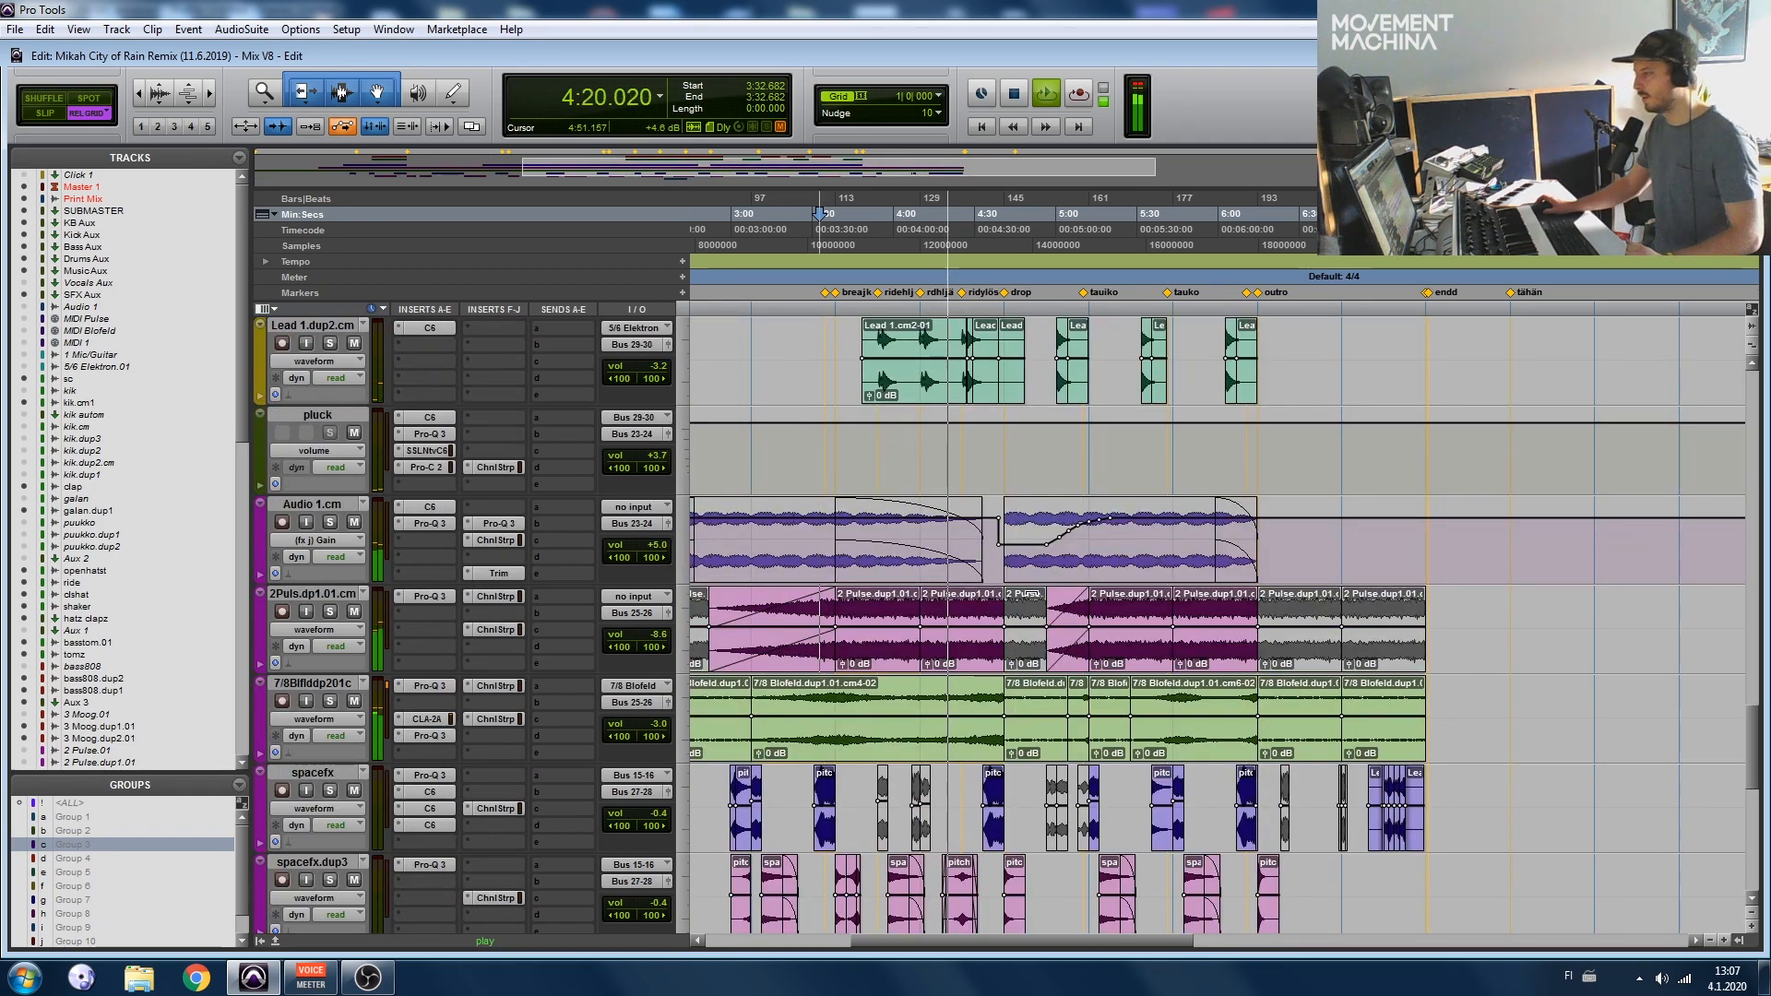
{"action": "scroll", "coordinate": [1032, 599], "scroll_direction": "down", "scroll_amount": 10}
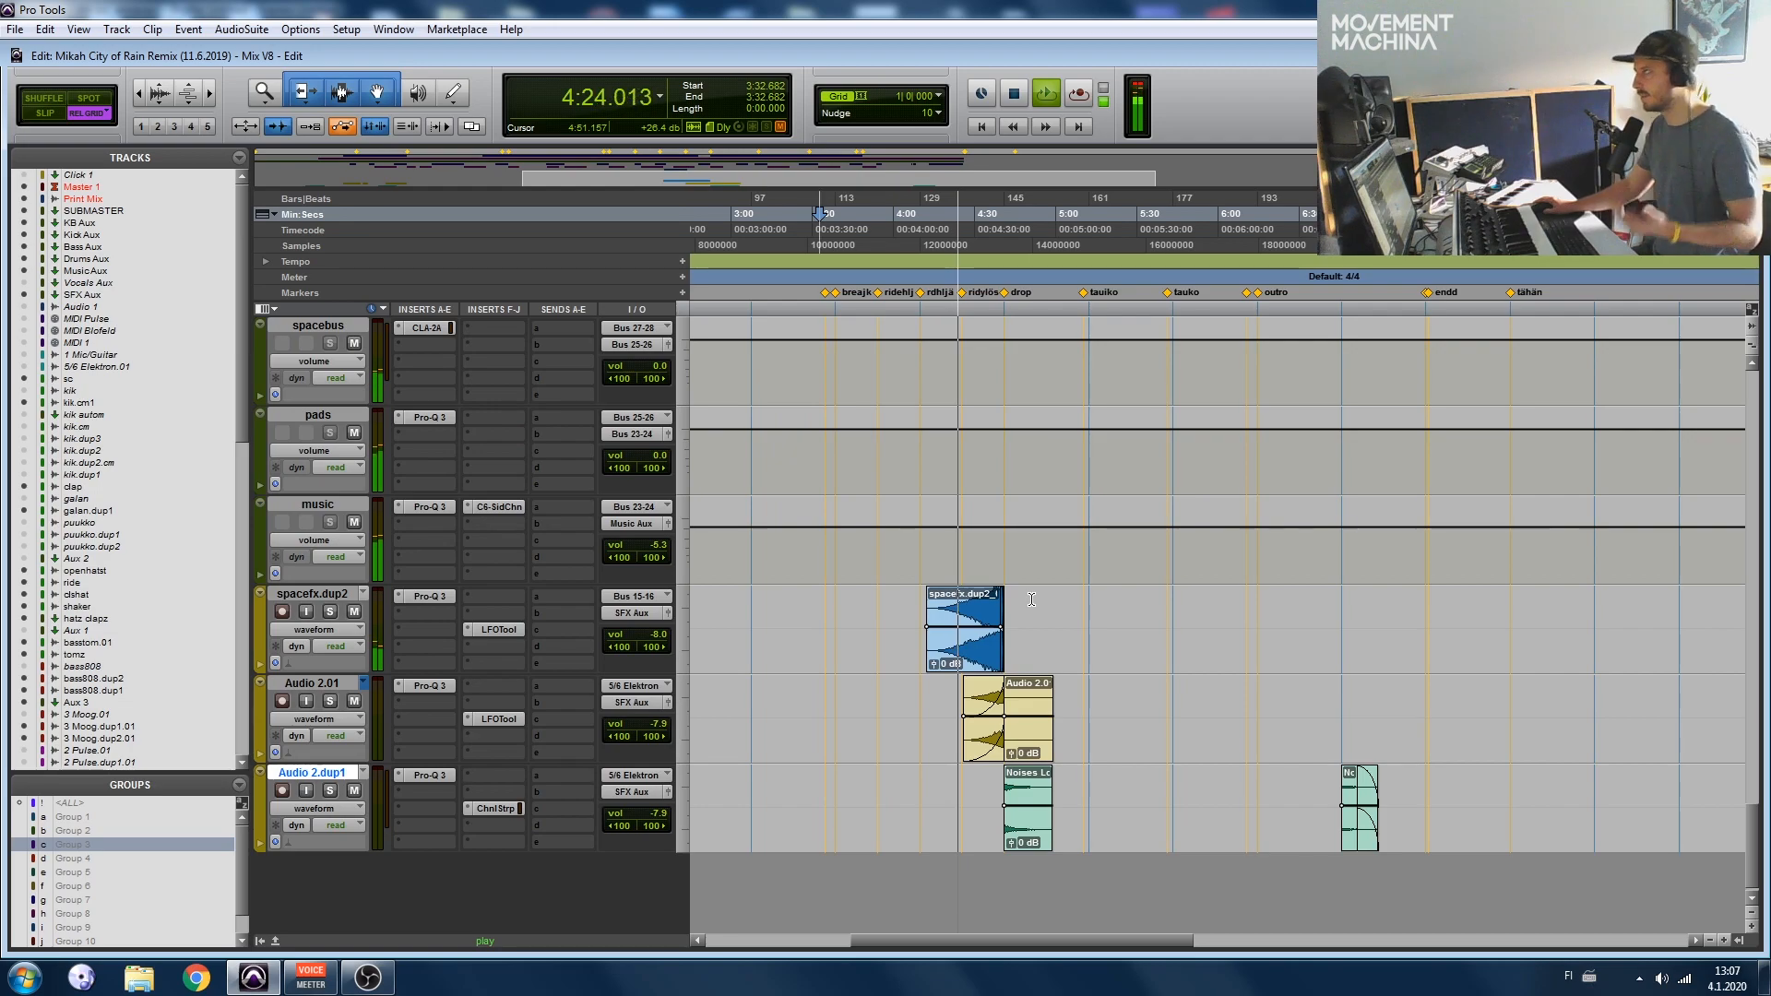
Step: Select 4:03.902 to 5:04.390 around the spacefx.dup2 clip and compare the SFX tracks with the space FX tracks
{"action": "left_click_drag", "start_coordinate": [906, 600], "coordinate": [1065, 610]}
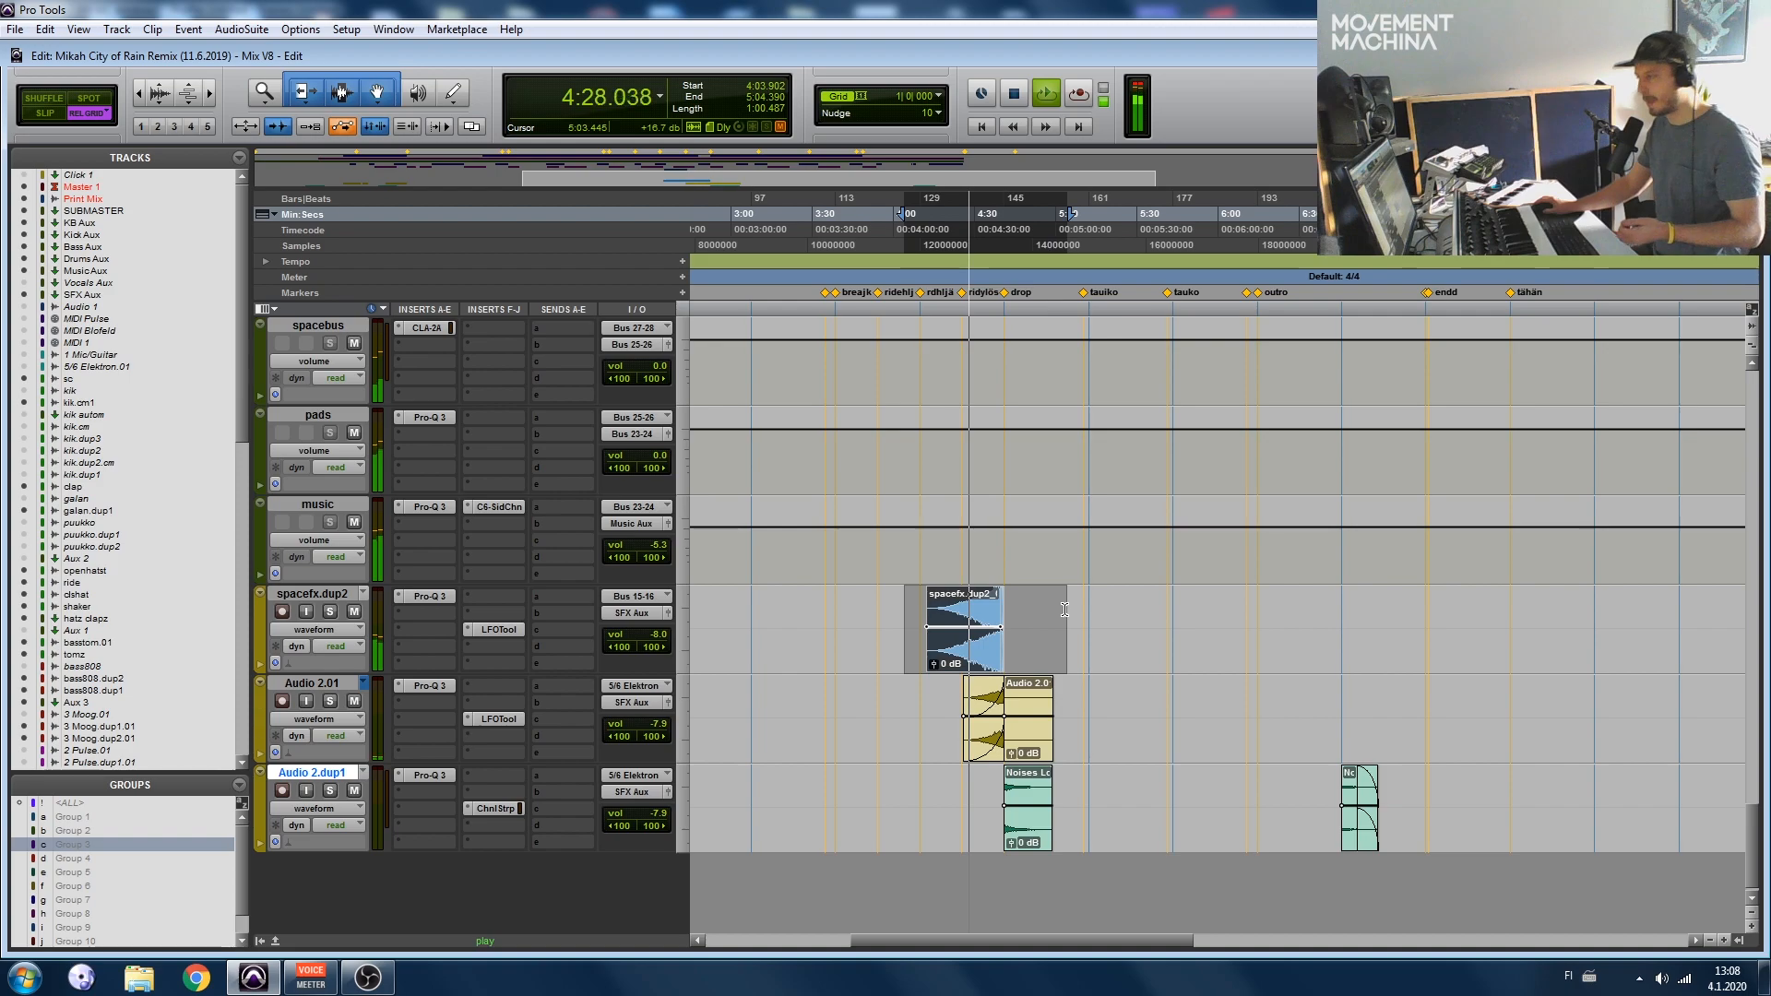
{"action": "scroll", "coordinate": [1062, 599], "scroll_direction": "up", "scroll_amount": 3}
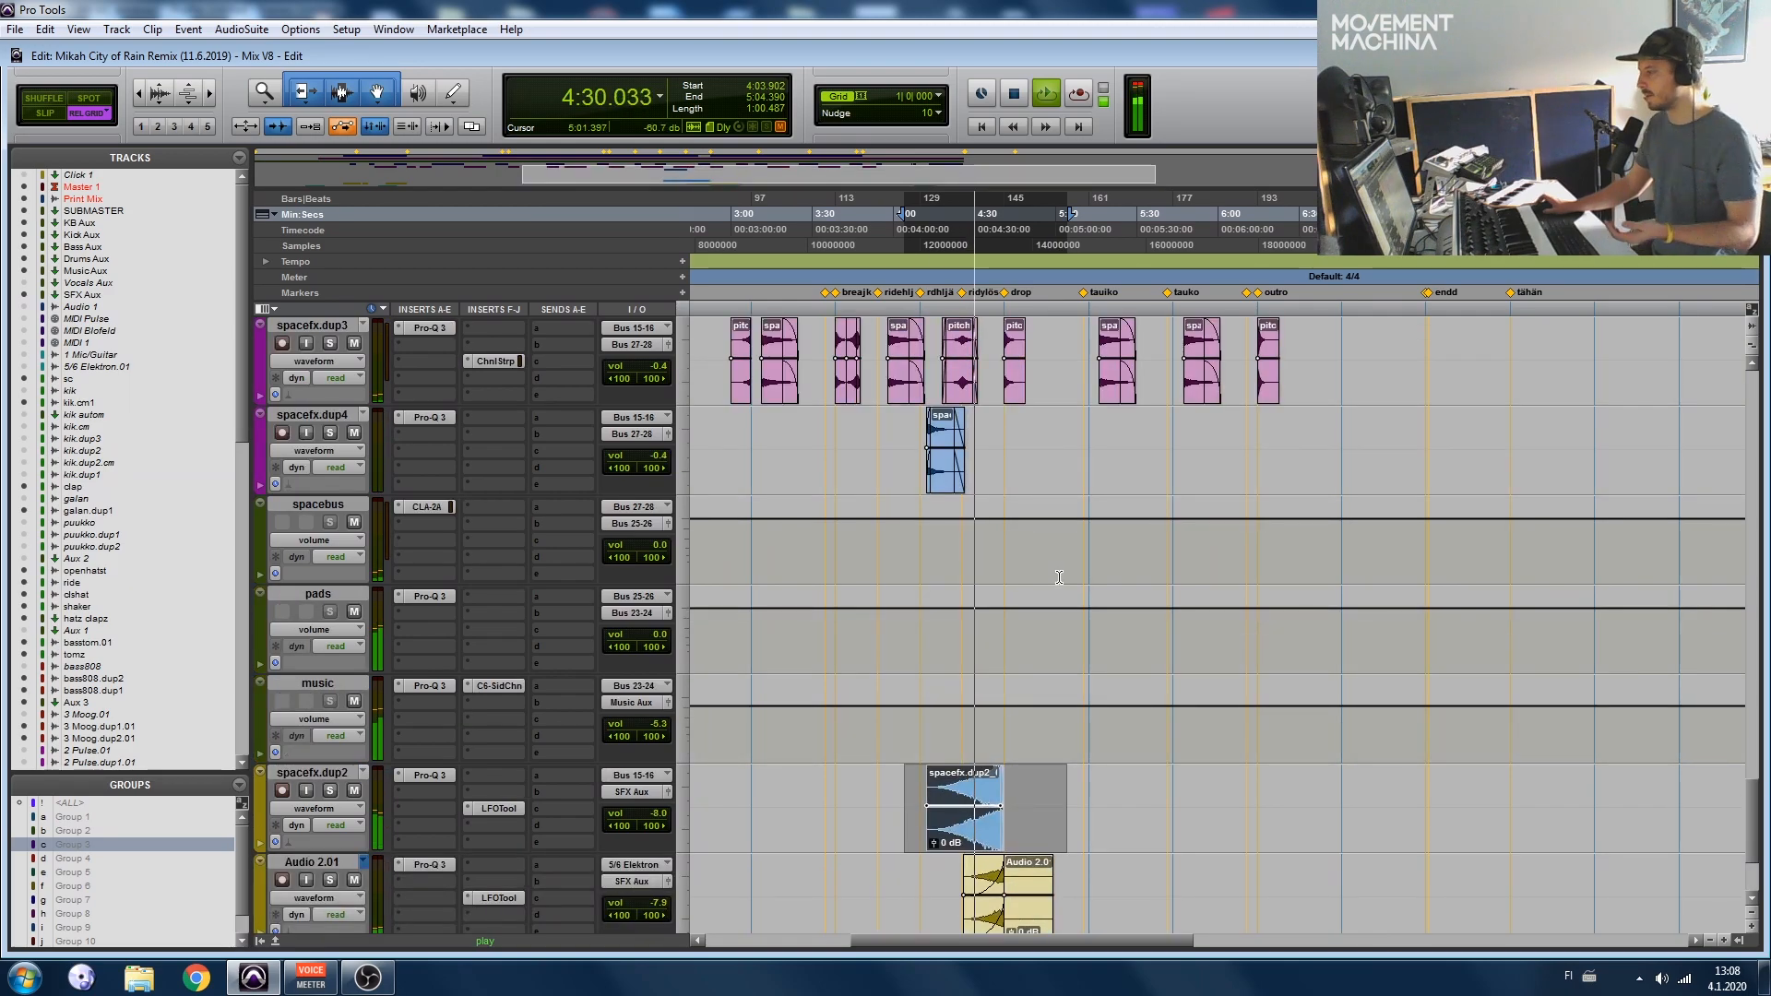
{"action": "scroll", "coordinate": [989, 746], "scroll_direction": "down", "scroll_amount": 2}
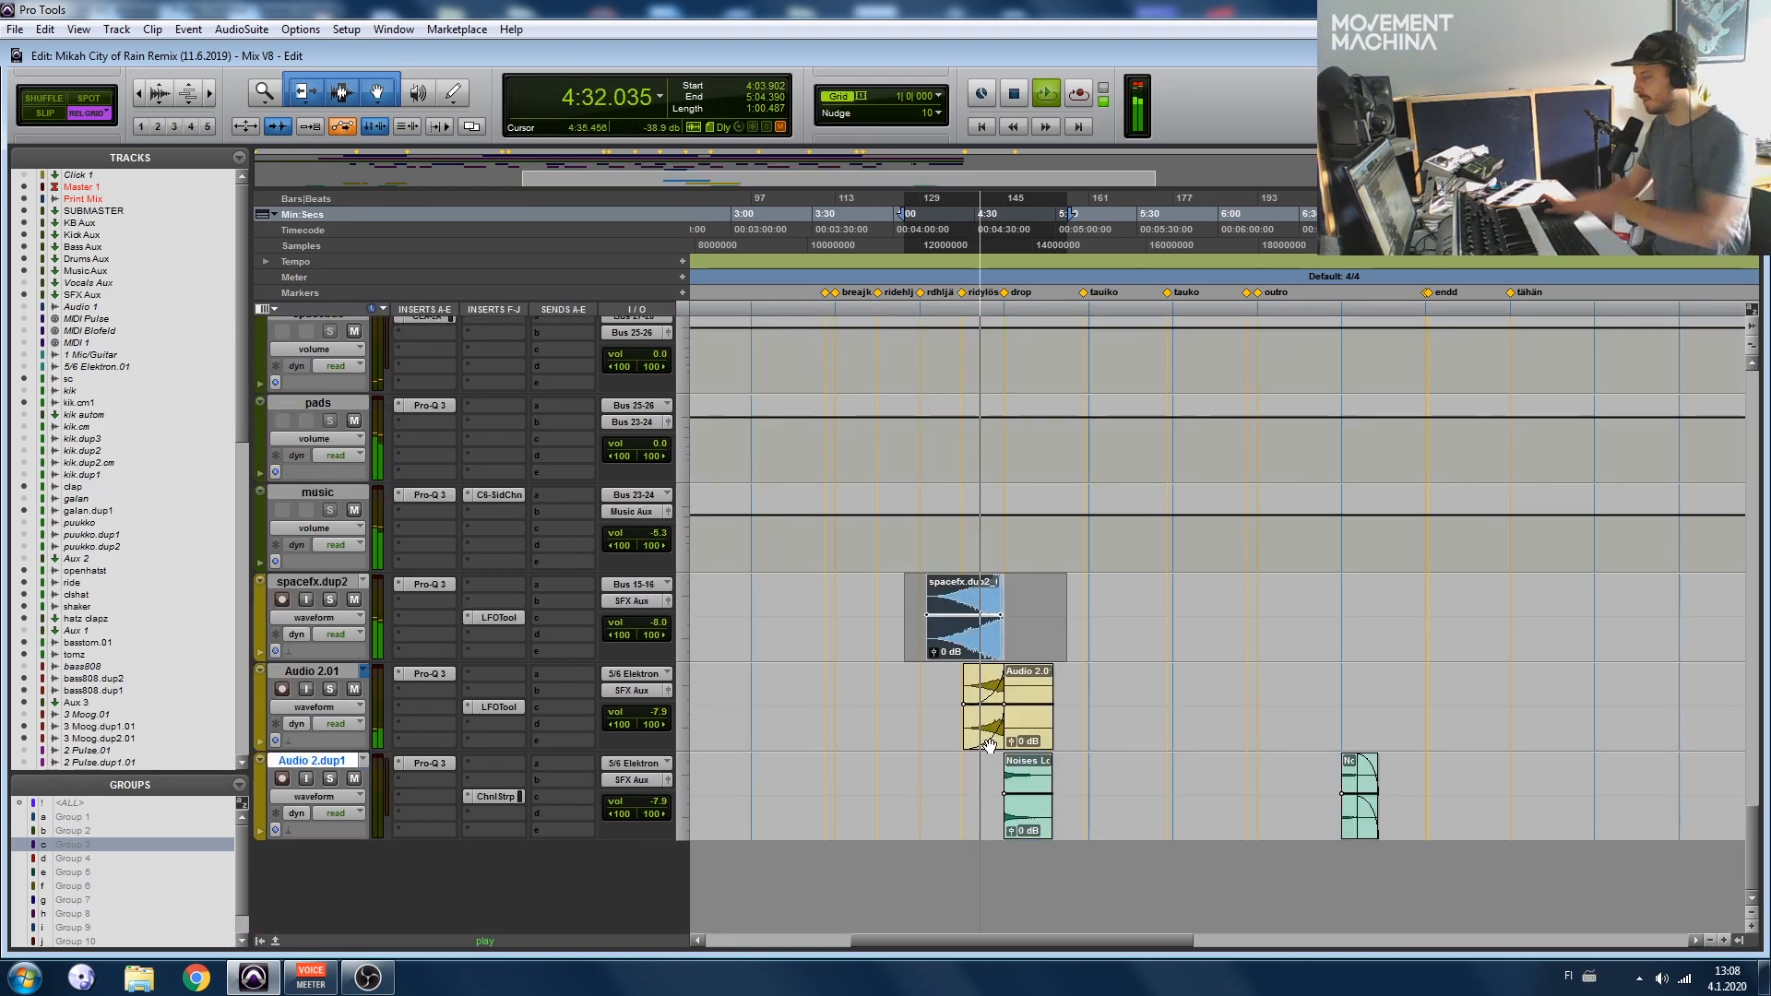
{"action": "scroll", "coordinate": [989, 738], "scroll_direction": "up", "scroll_amount": 5}
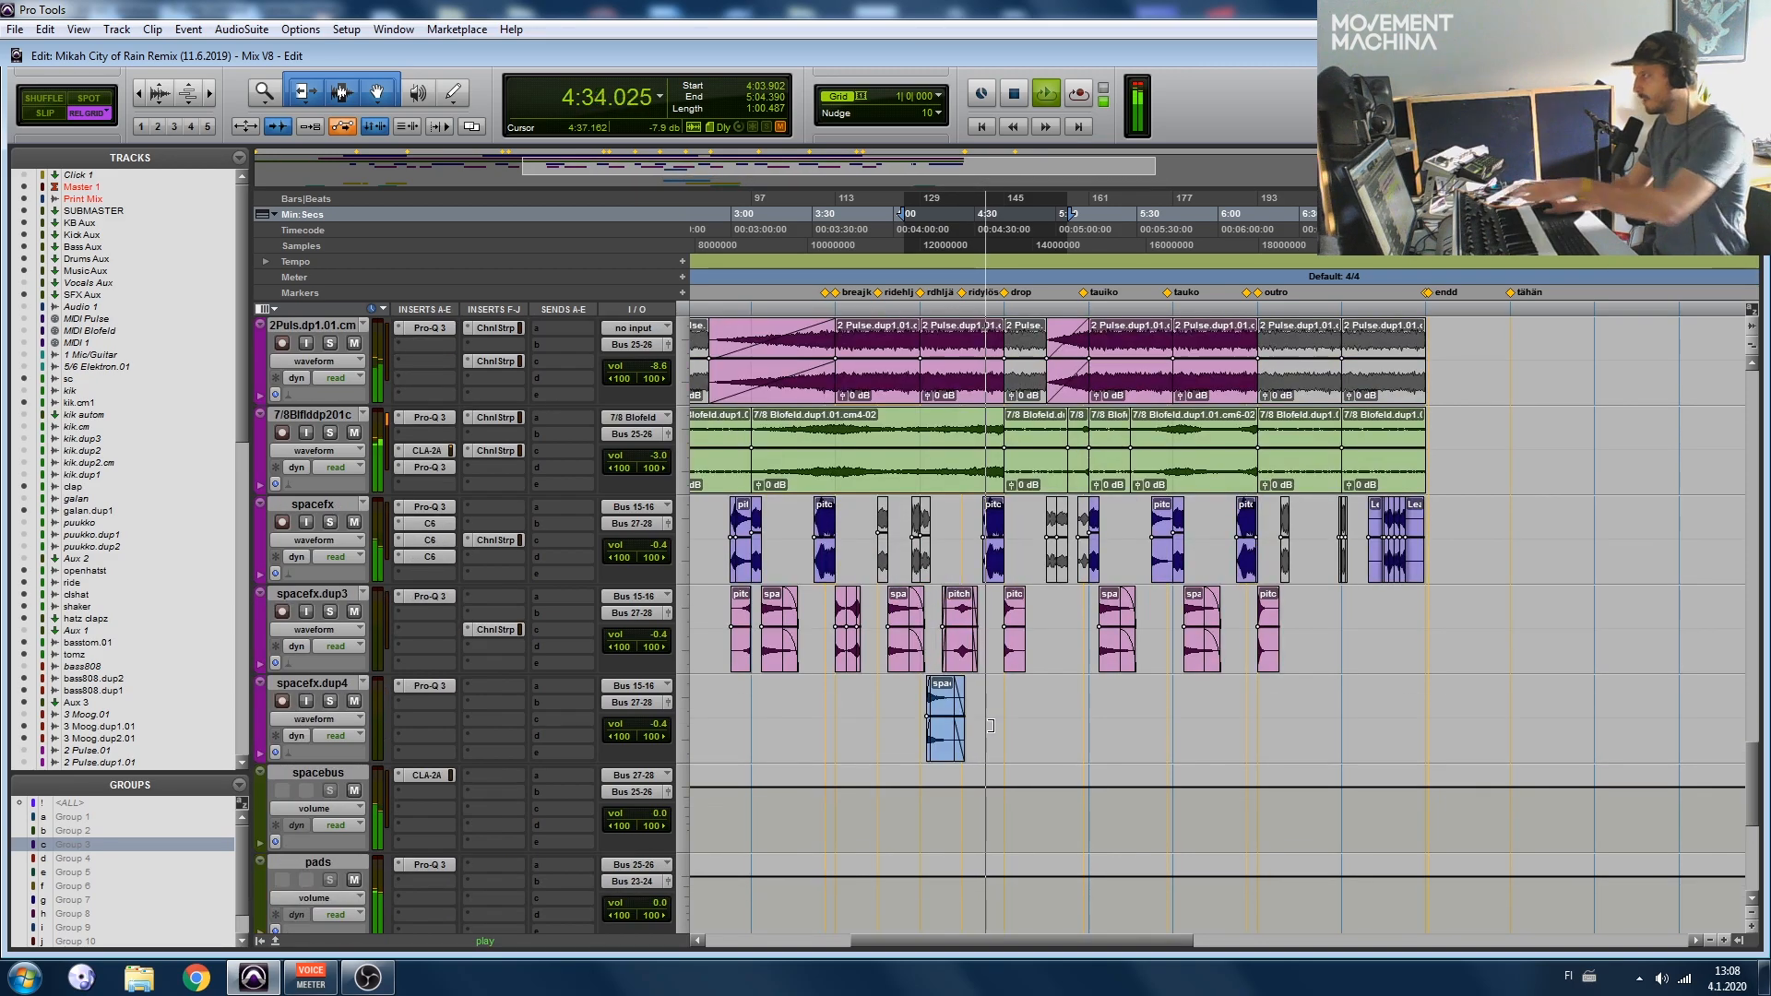
{"action": "scroll", "coordinate": [991, 725], "scroll_direction": "down", "scroll_amount": 5}
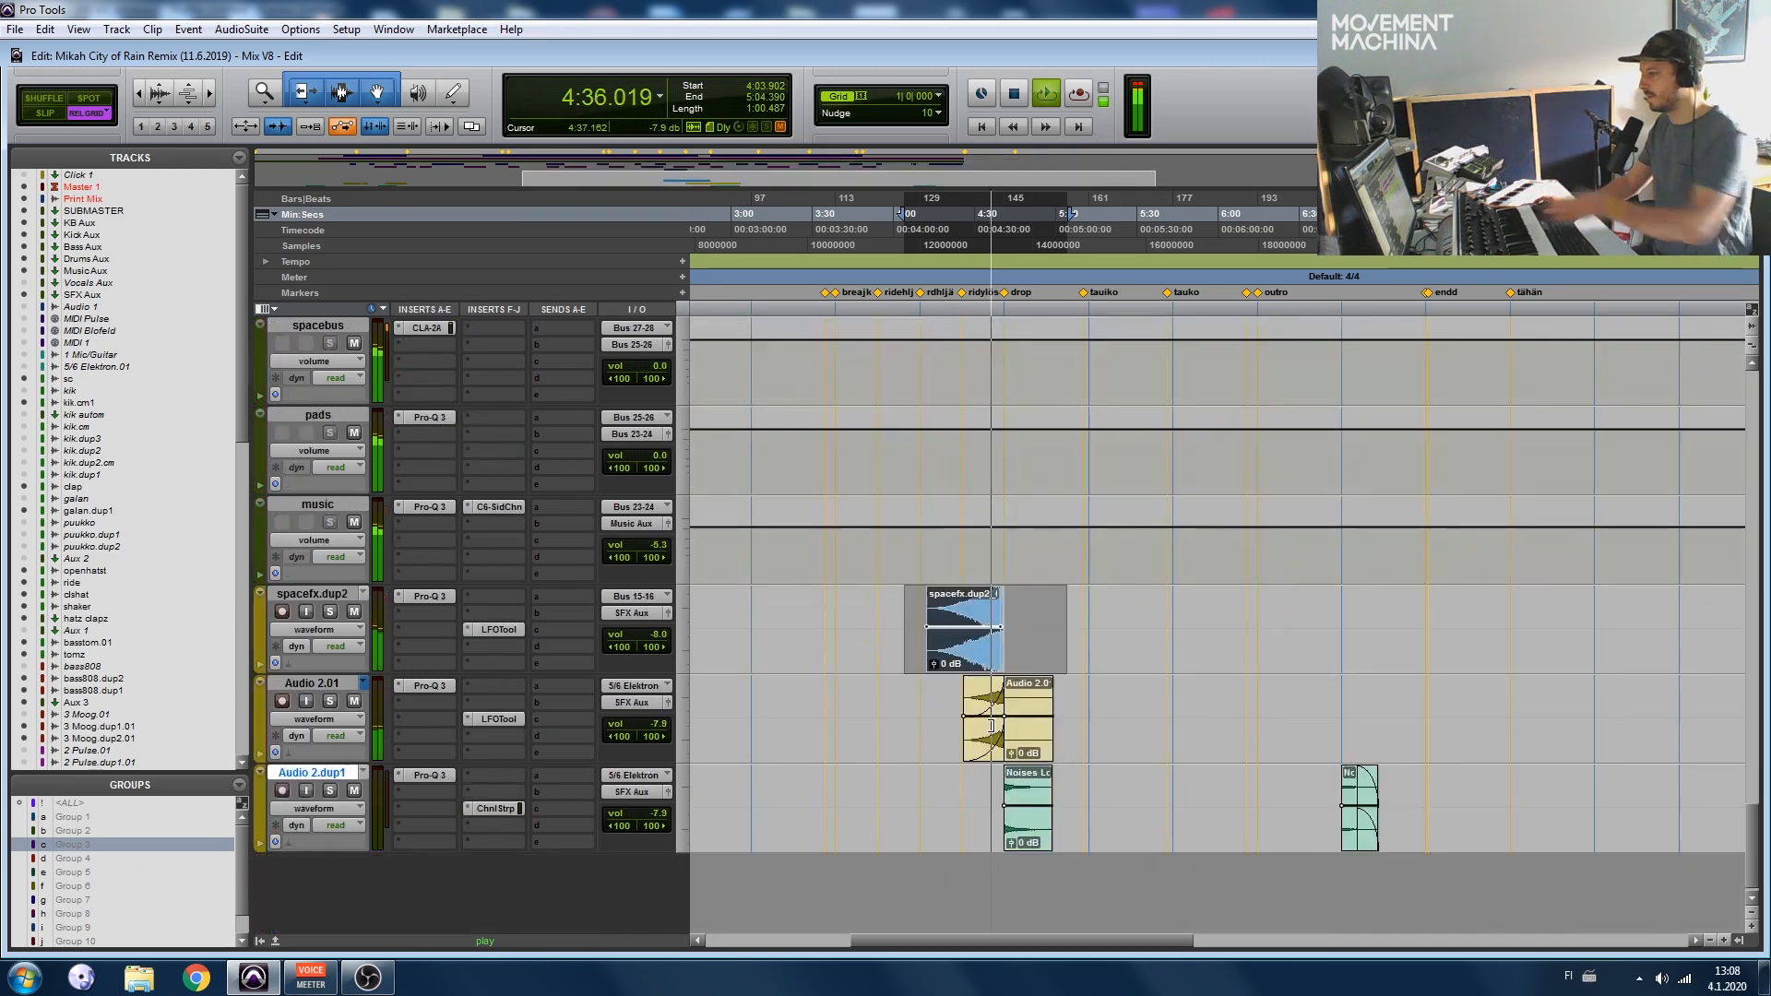
{"action": "scroll", "coordinate": [1030, 636], "scroll_direction": "up", "scroll_amount": 4}
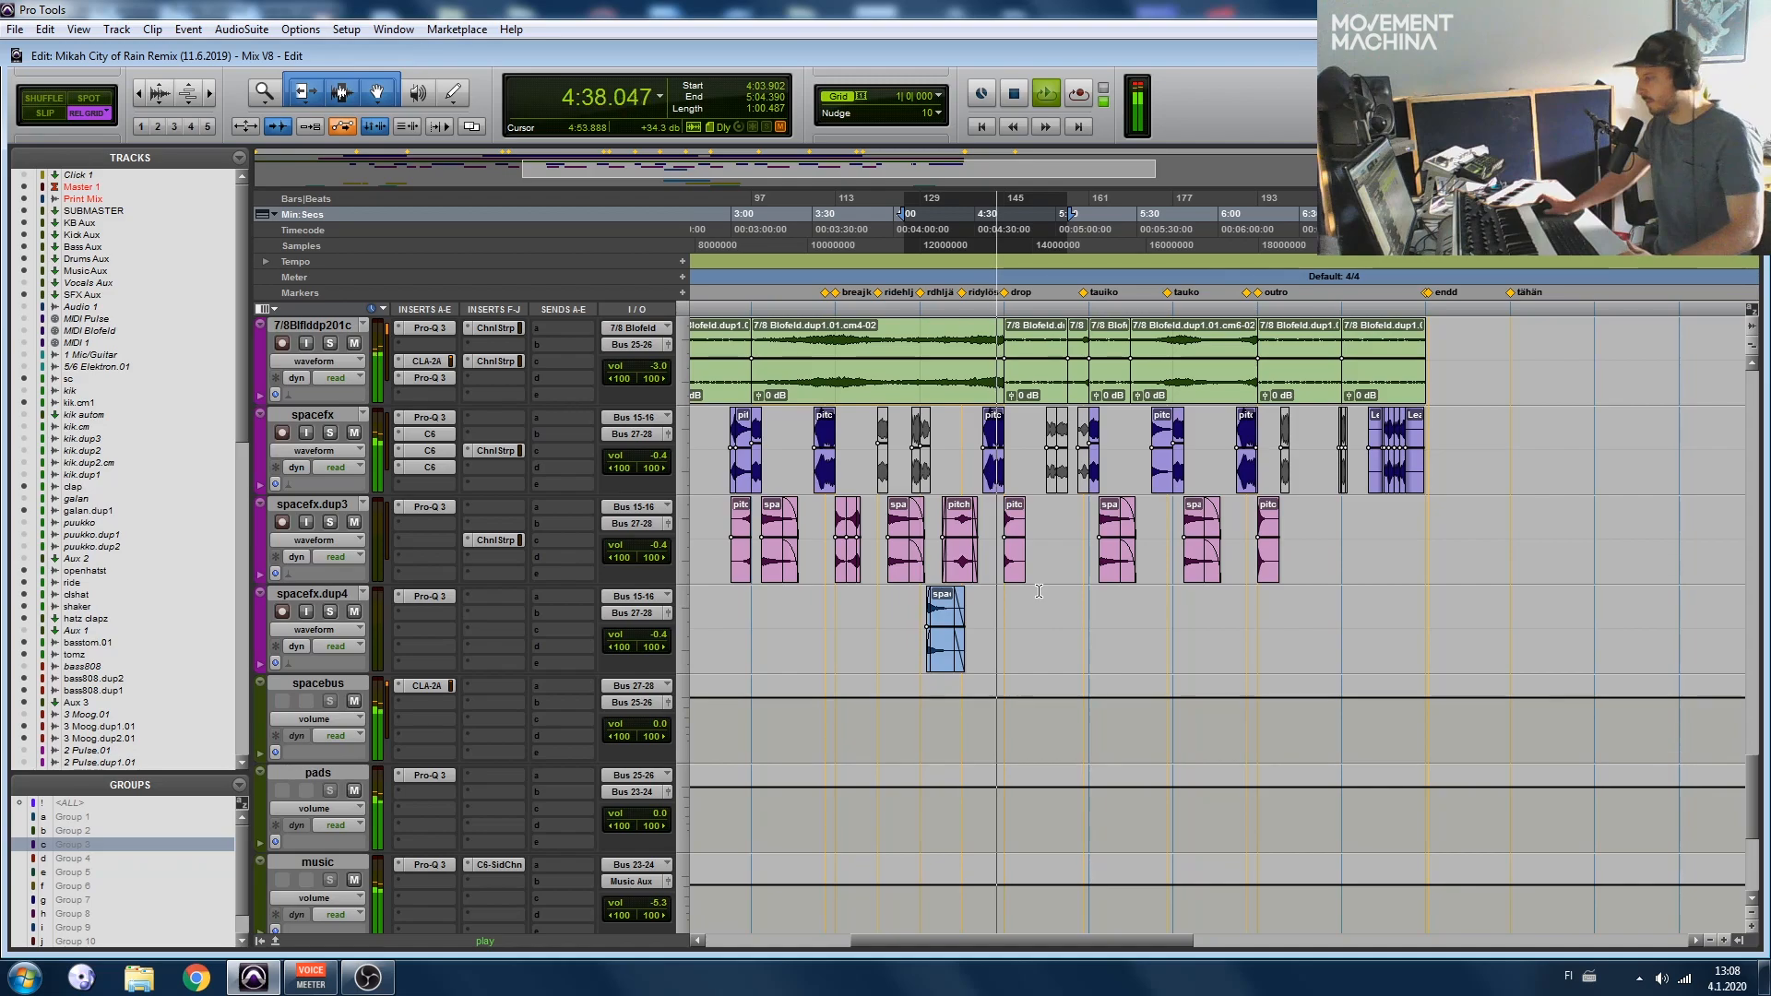
Step: Show the lead, Audio 1, pulse and space FX clips around the second drop marker close up
{"action": "scroll", "coordinate": [1039, 592], "scroll_direction": "up", "scroll_amount": 4}
{"action": "scroll", "coordinate": [1110, 684], "scroll_direction": "up", "scroll_amount": 3}
{"action": "scroll", "coordinate": [1109, 684], "scroll_direction": "right", "scroll_amount": 3}
{"action": "scroll", "coordinate": [1110, 684], "scroll_direction": "right", "scroll_amount": 3}
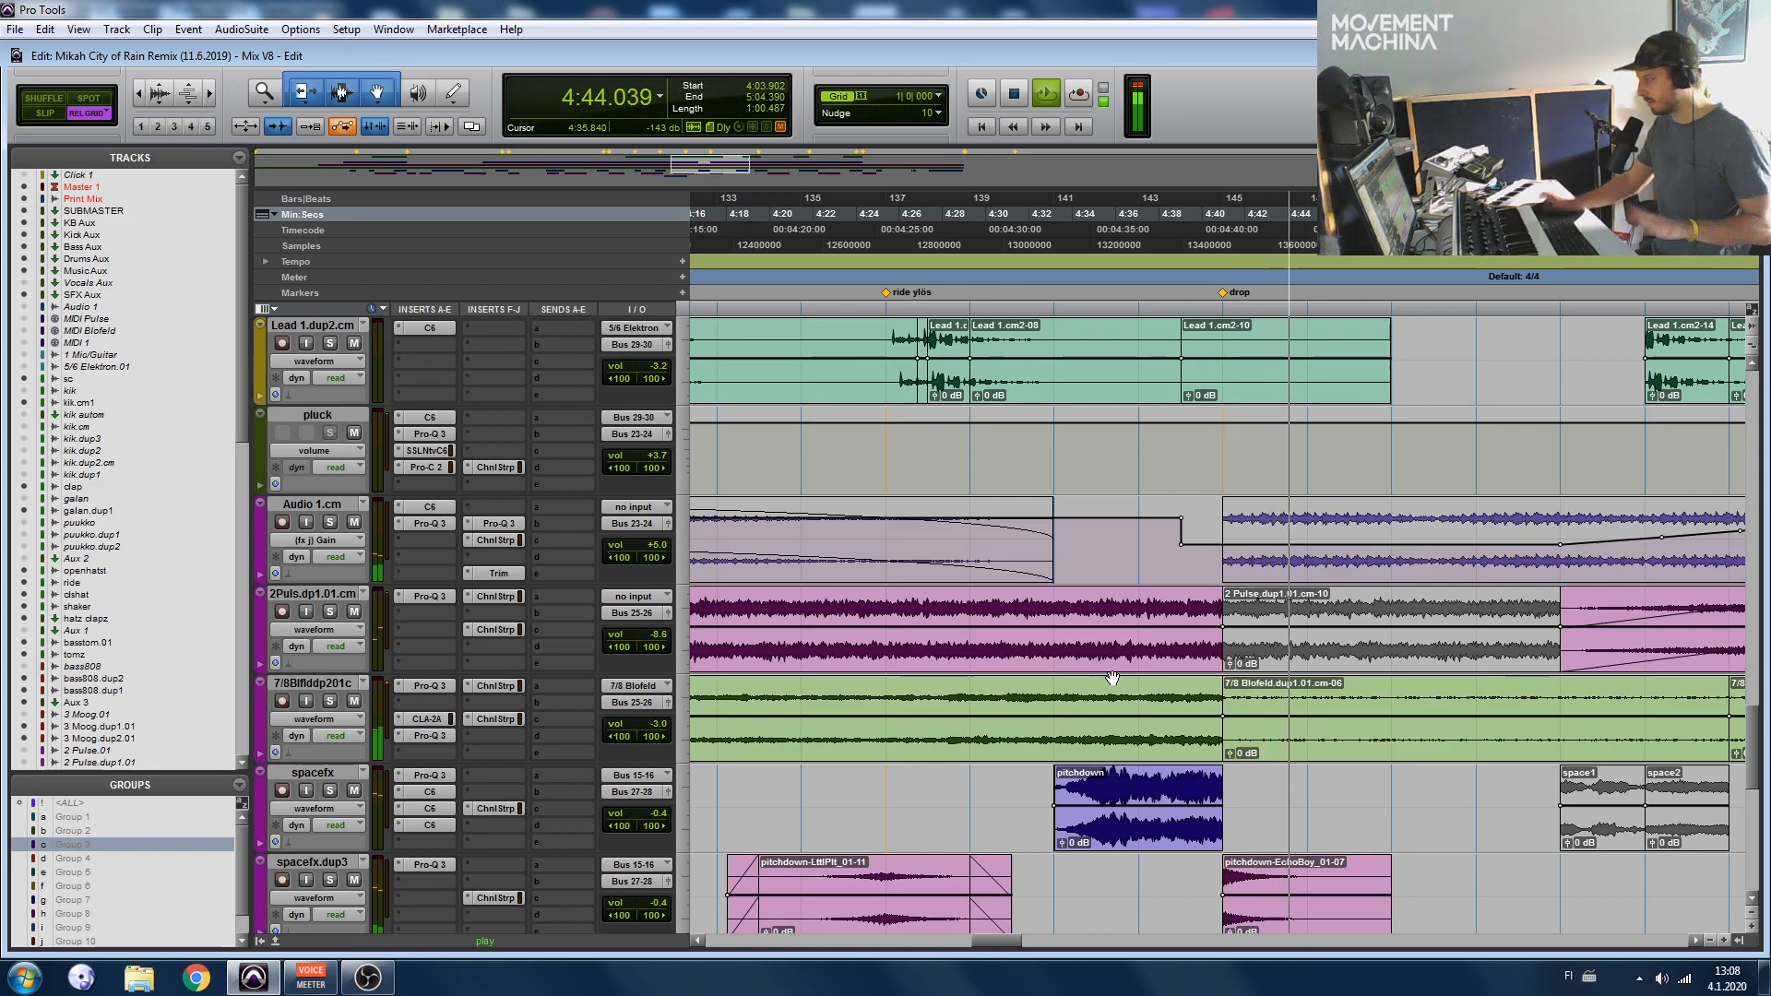
Step: Select the muted 2 Pulse clip just after the second drop marker, from 4:40.975 to 4:56.585, and view its neighbouring tracks
{"action": "key", "text": "r"}
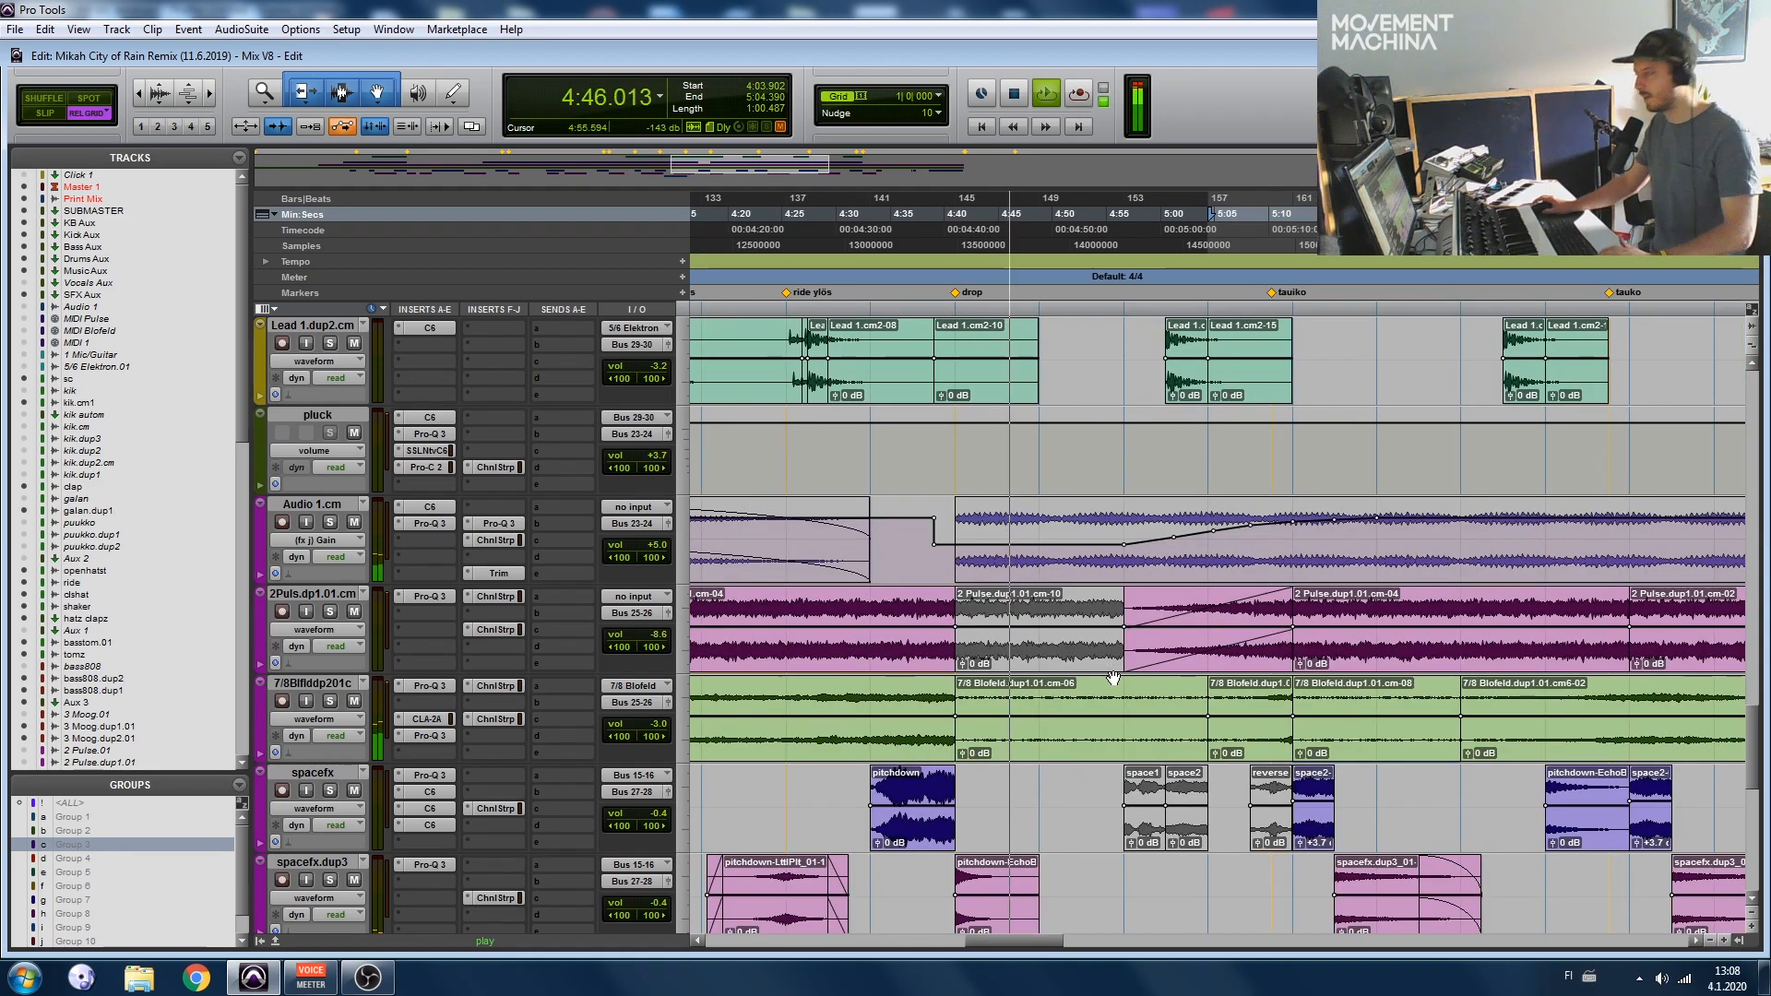
{"action": "left_click", "coordinate": [1014, 653]}
{"action": "scroll", "coordinate": [1014, 653], "scroll_direction": "up", "scroll_amount": 1}
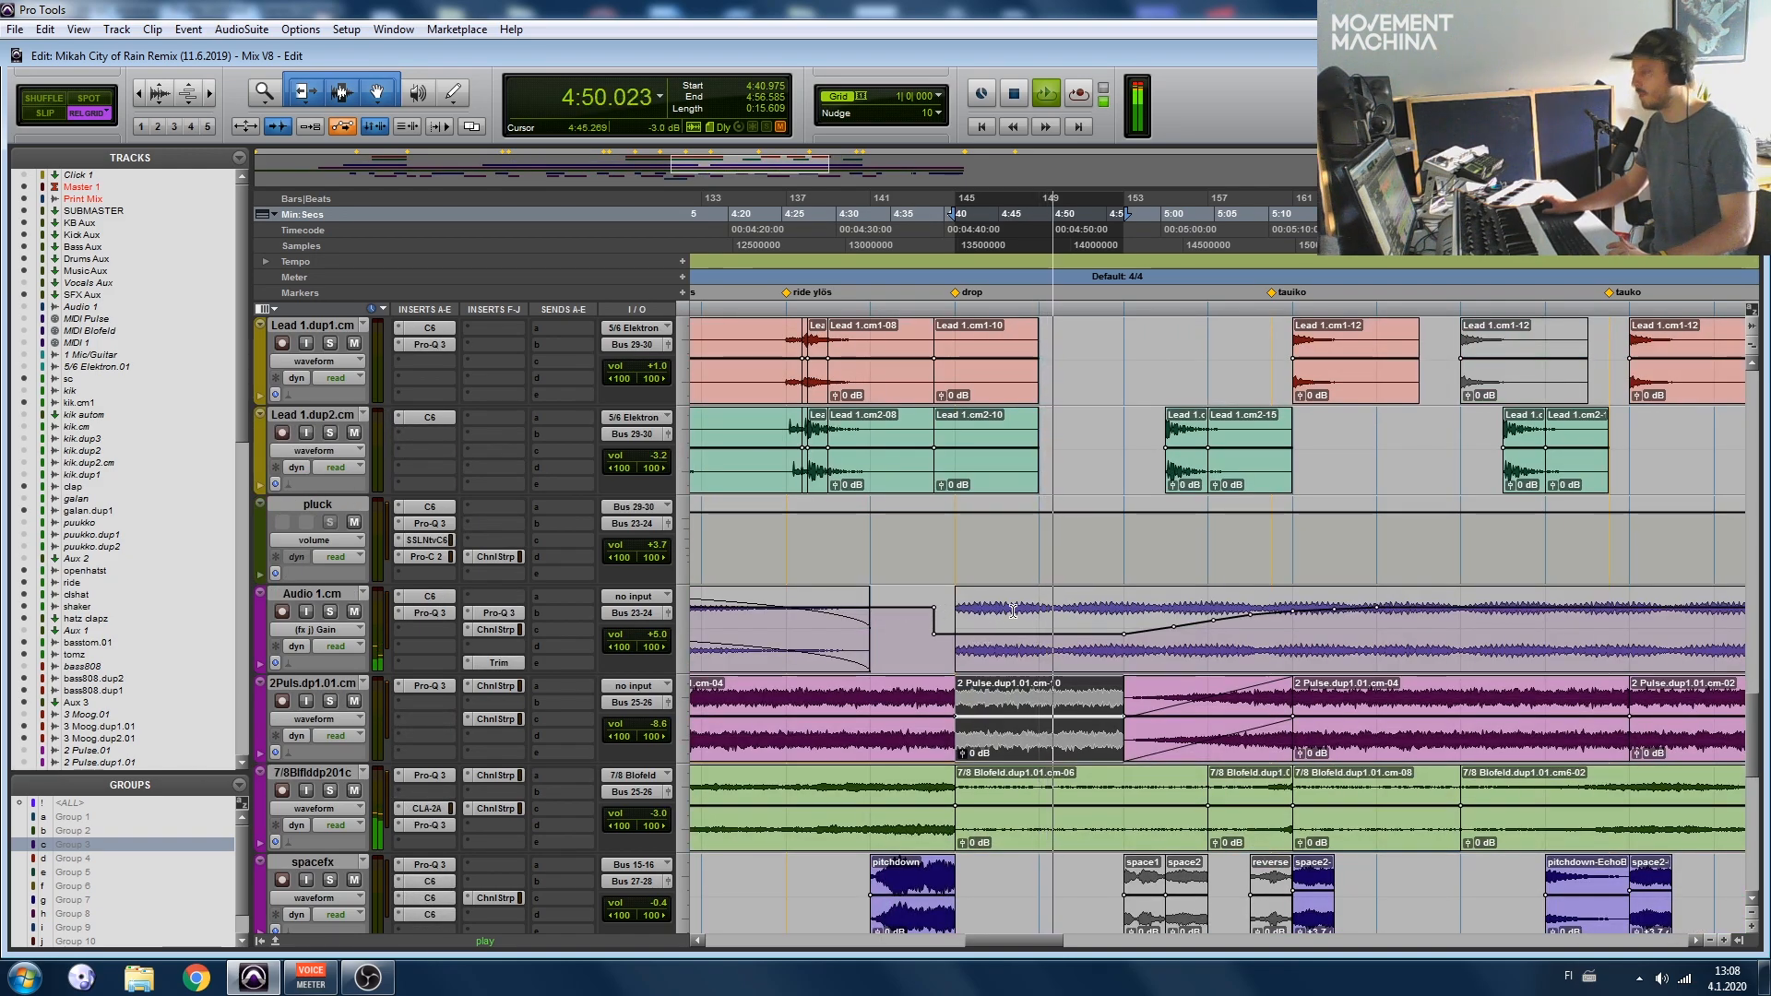
Step: Look over the drum and bass tracks across the whole arrangement up to the clap track, and stop playback
{"action": "scroll", "coordinate": [1219, 757], "scroll_direction": "down", "scroll_amount": 1}
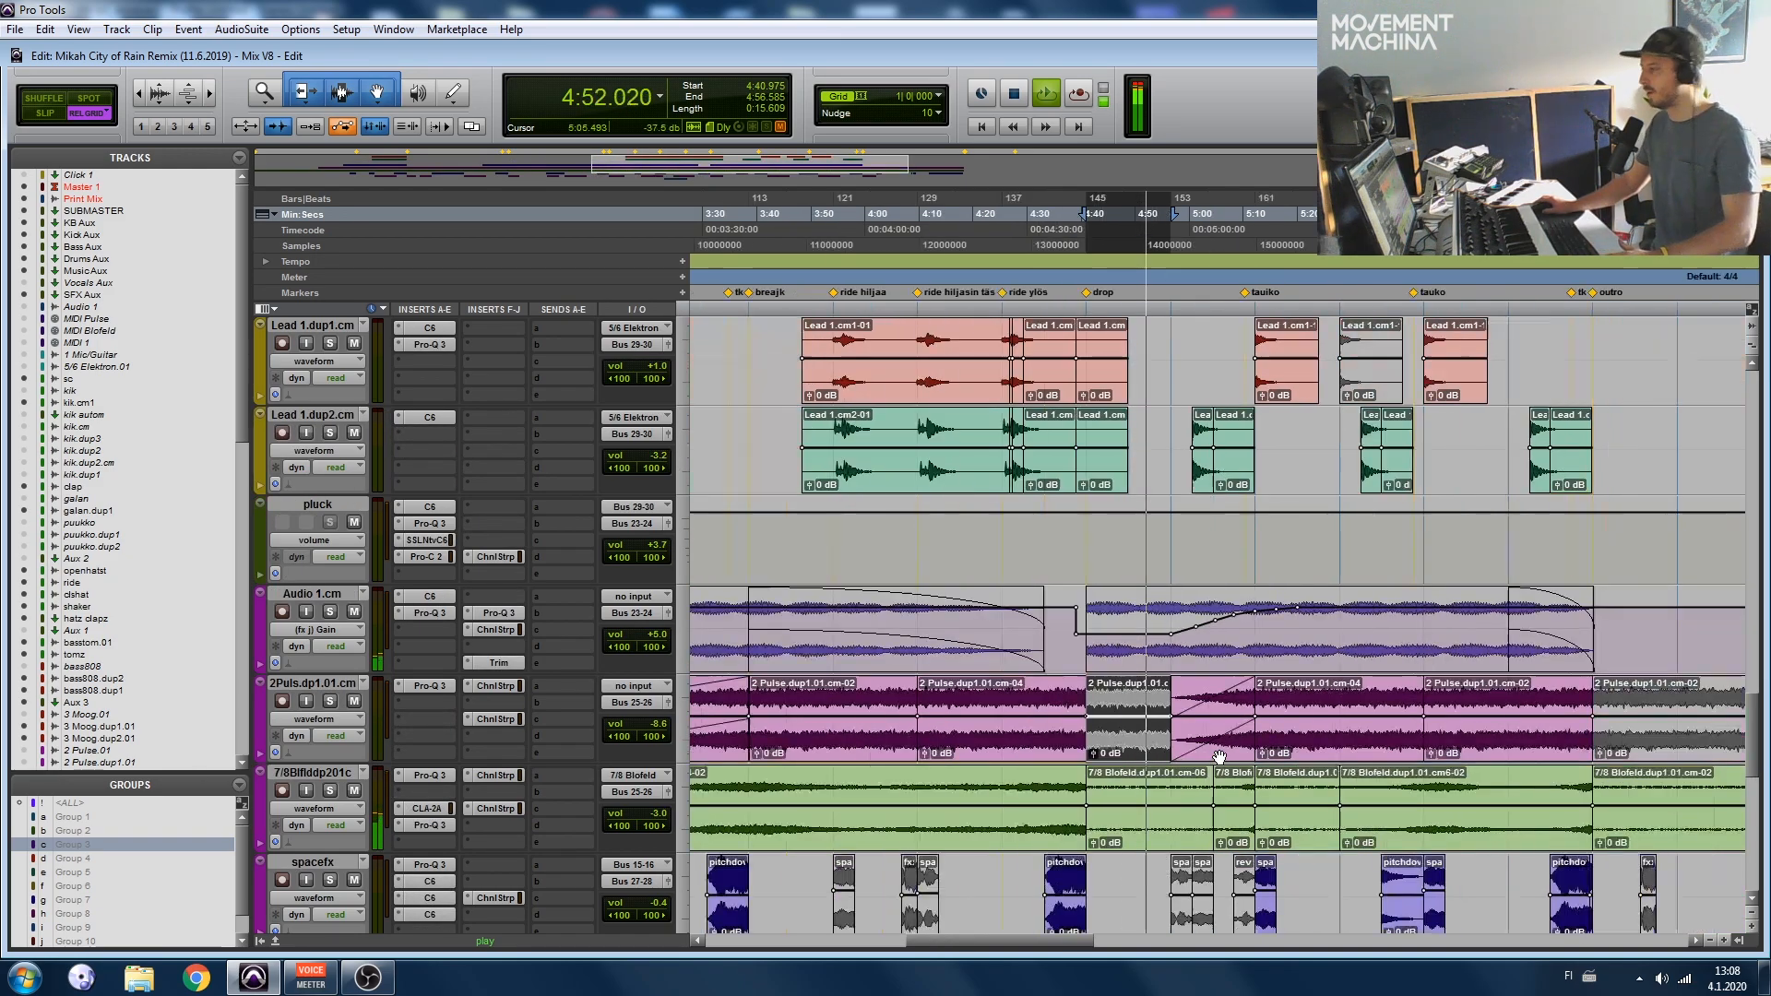
{"action": "scroll", "coordinate": [1220, 757], "scroll_direction": "up", "scroll_amount": 11}
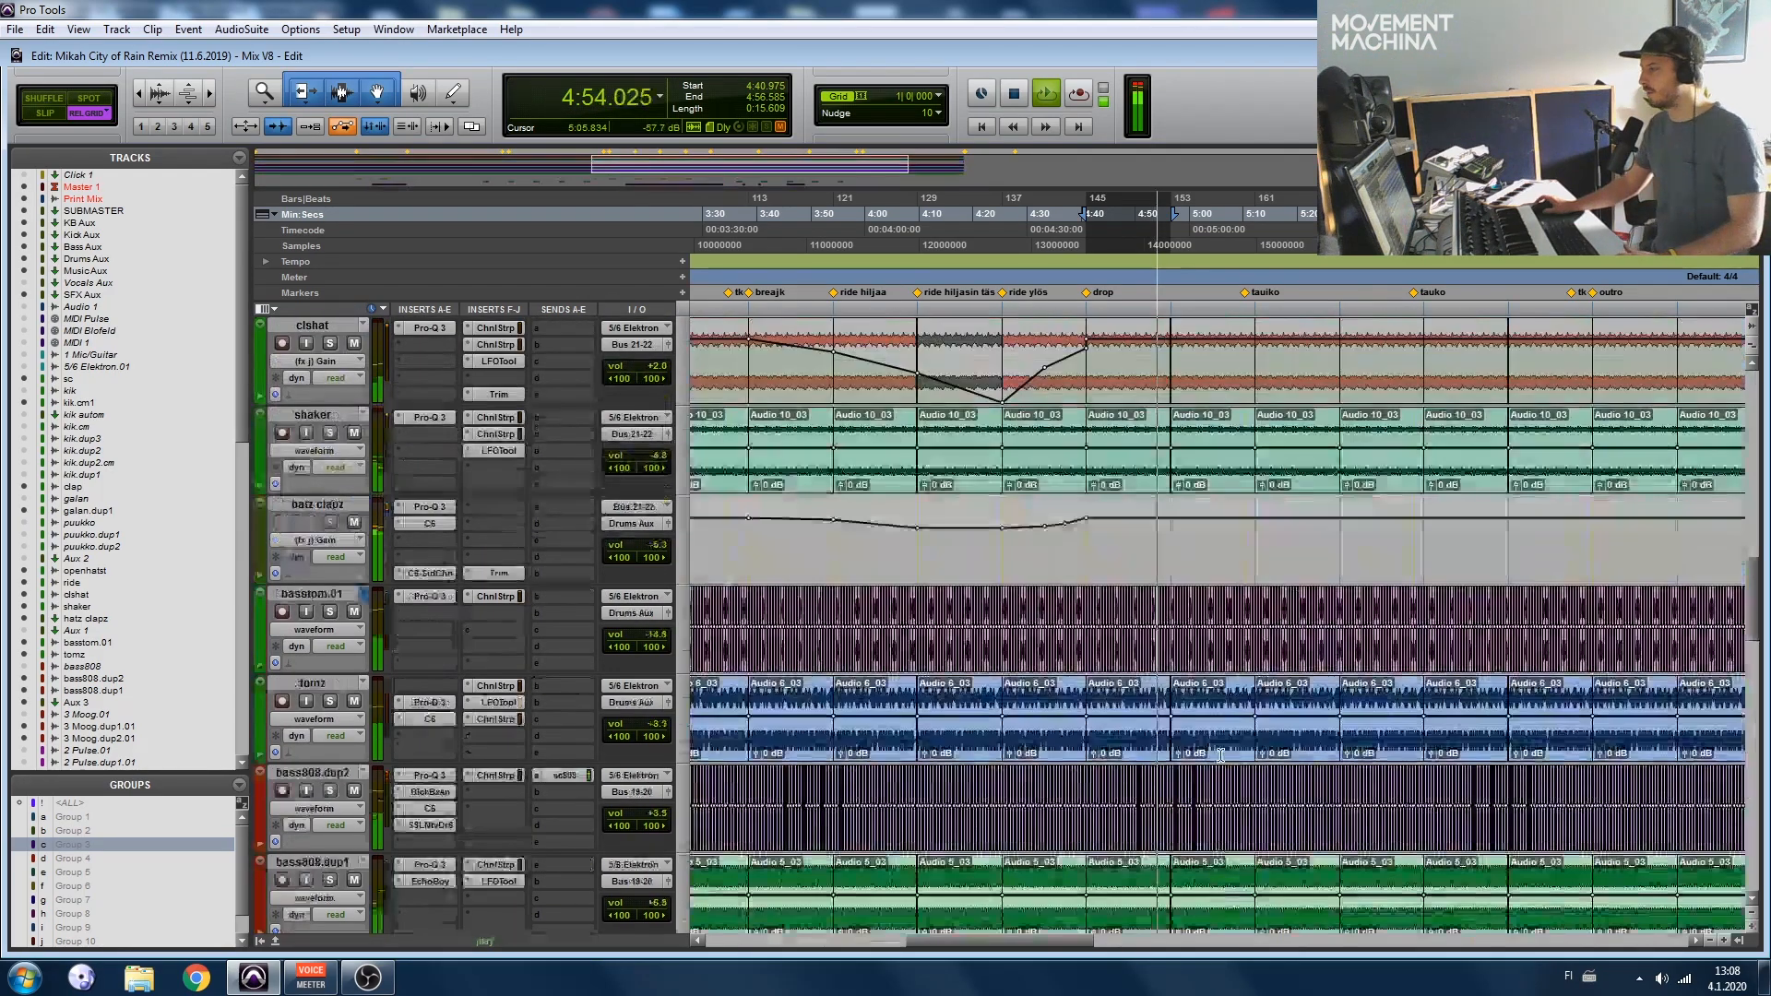
{"action": "scroll", "coordinate": [1219, 758], "scroll_direction": "up", "scroll_amount": 4}
{"action": "scroll", "coordinate": [1220, 757], "scroll_direction": "down", "scroll_amount": 2}
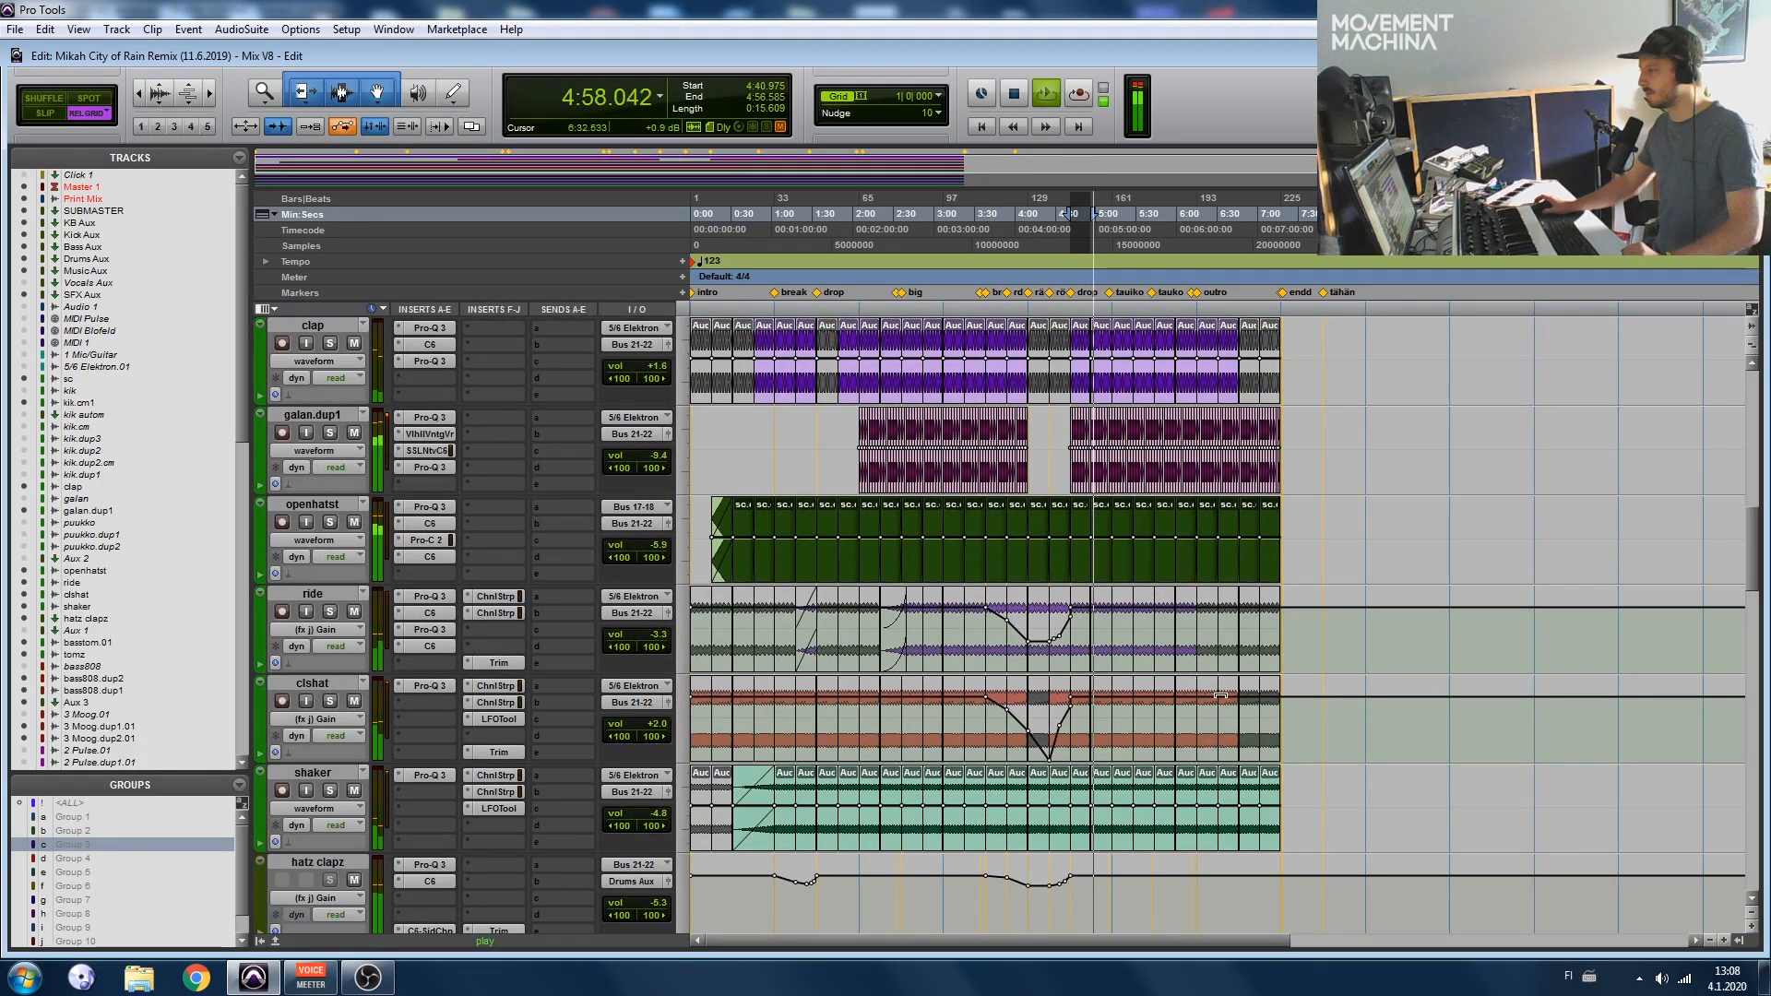
{"action": "key", "text": "space"}
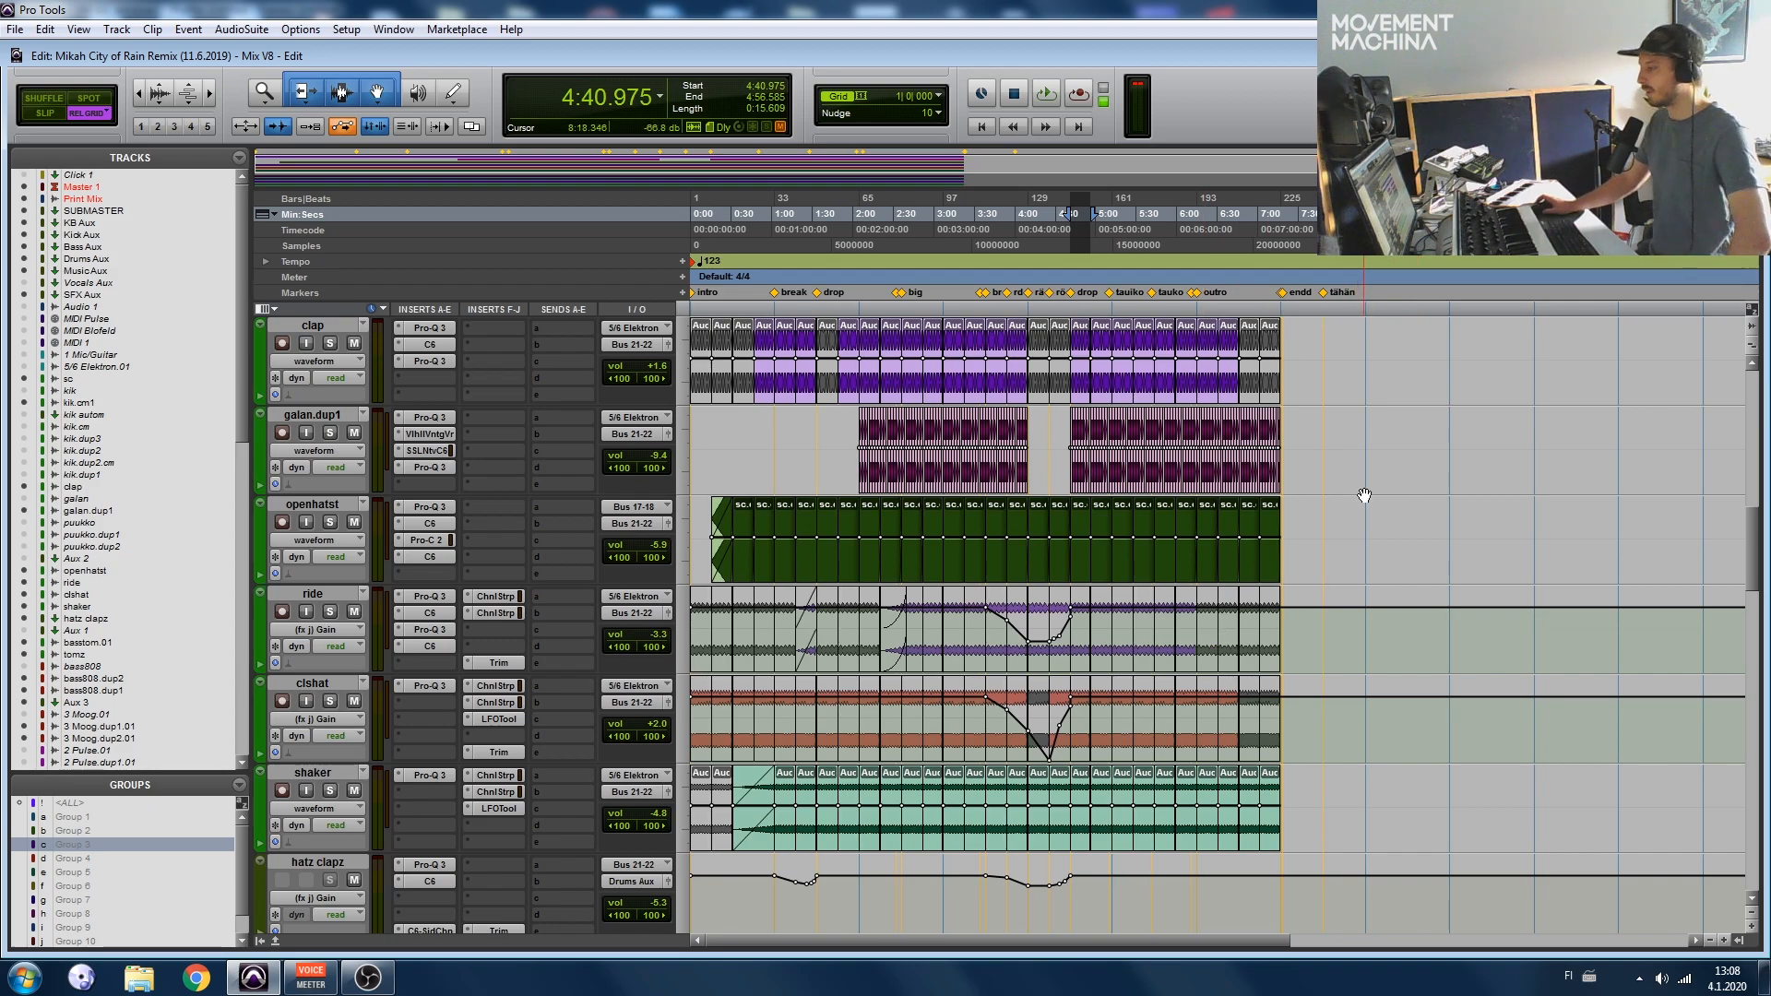
Step: Look over the master, aux and kick tracks, and place the edit cursor at 5:29.756 between the two tauko markers
{"action": "scroll", "coordinate": [1364, 498], "scroll_direction": "up", "scroll_amount": 10}
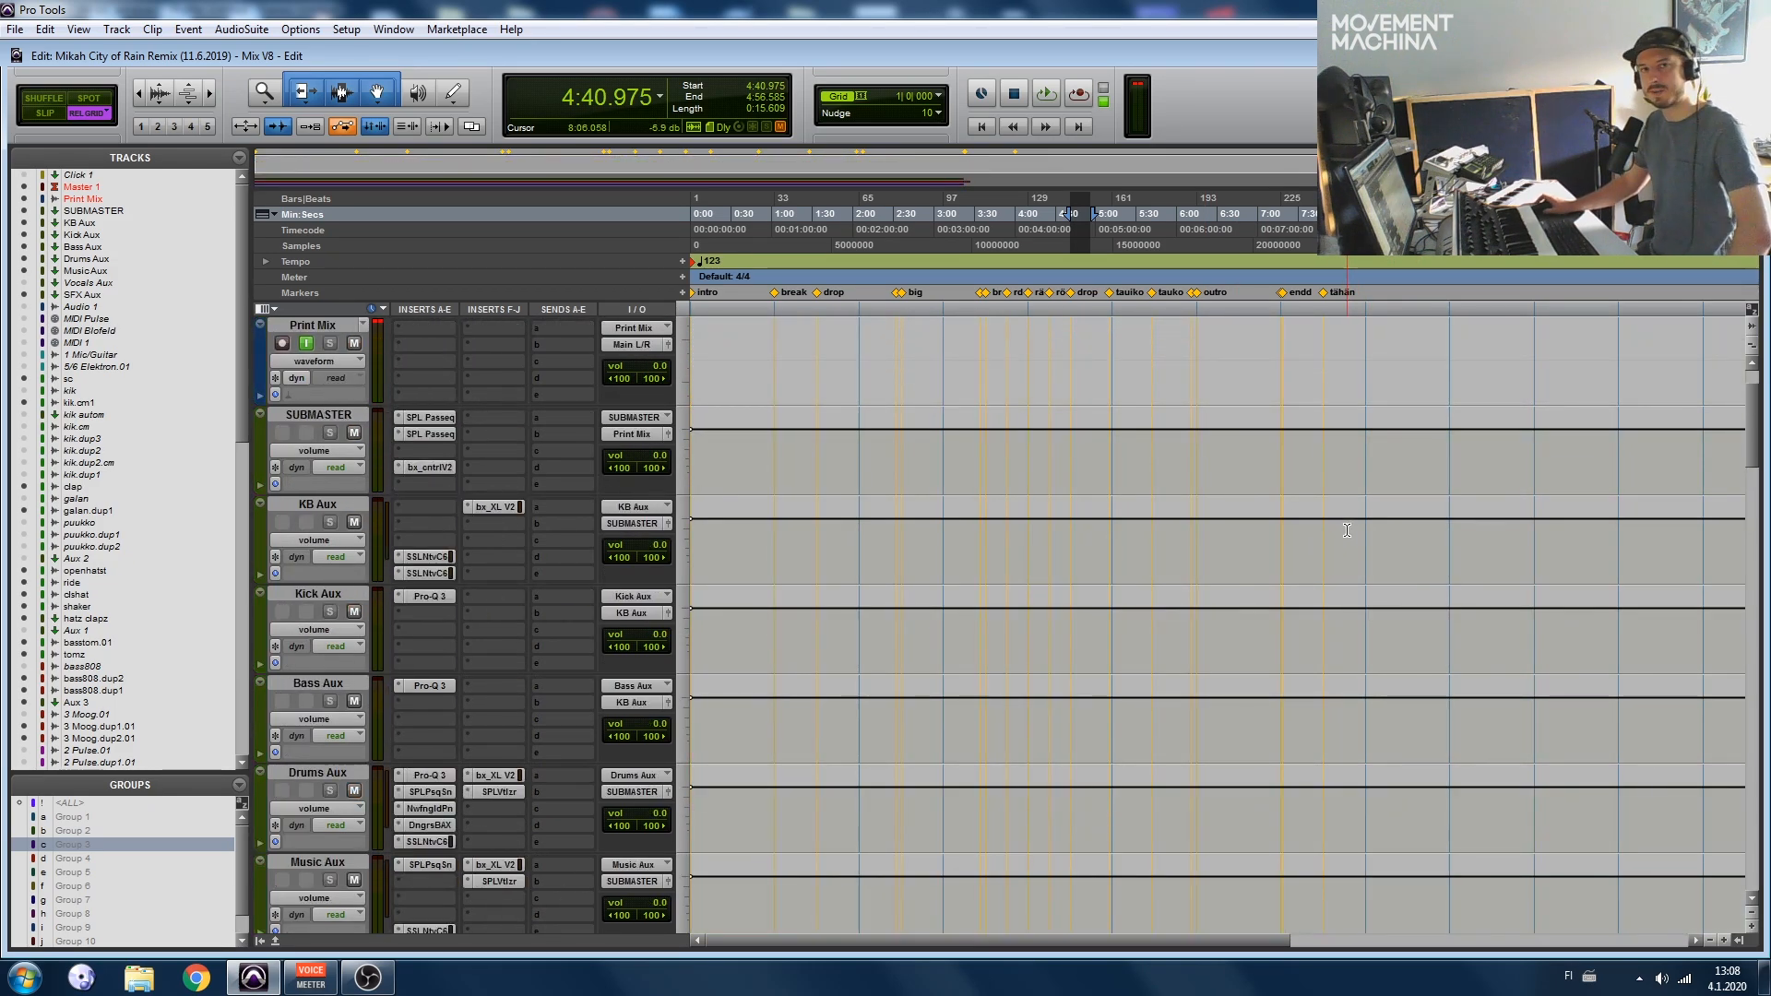
{"action": "scroll", "coordinate": [1347, 531], "scroll_direction": "up", "scroll_amount": 1}
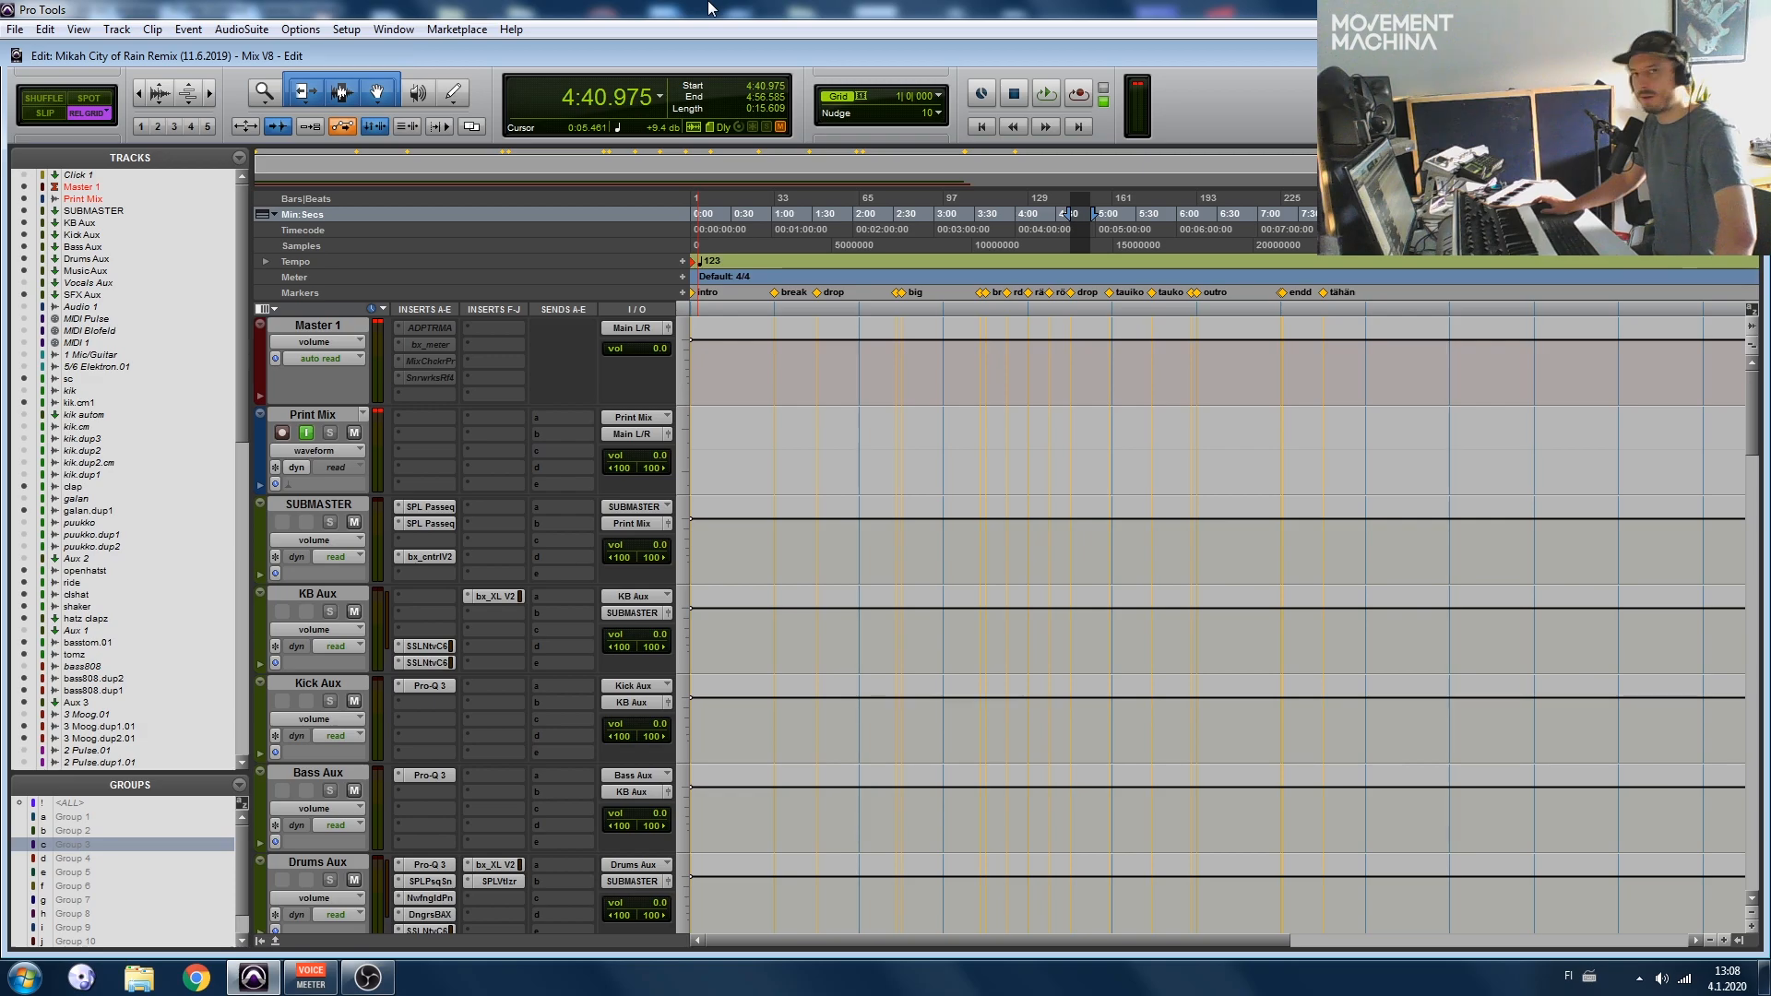
{"action": "scroll", "coordinate": [759, 587], "scroll_direction": "down", "scroll_amount": 4}
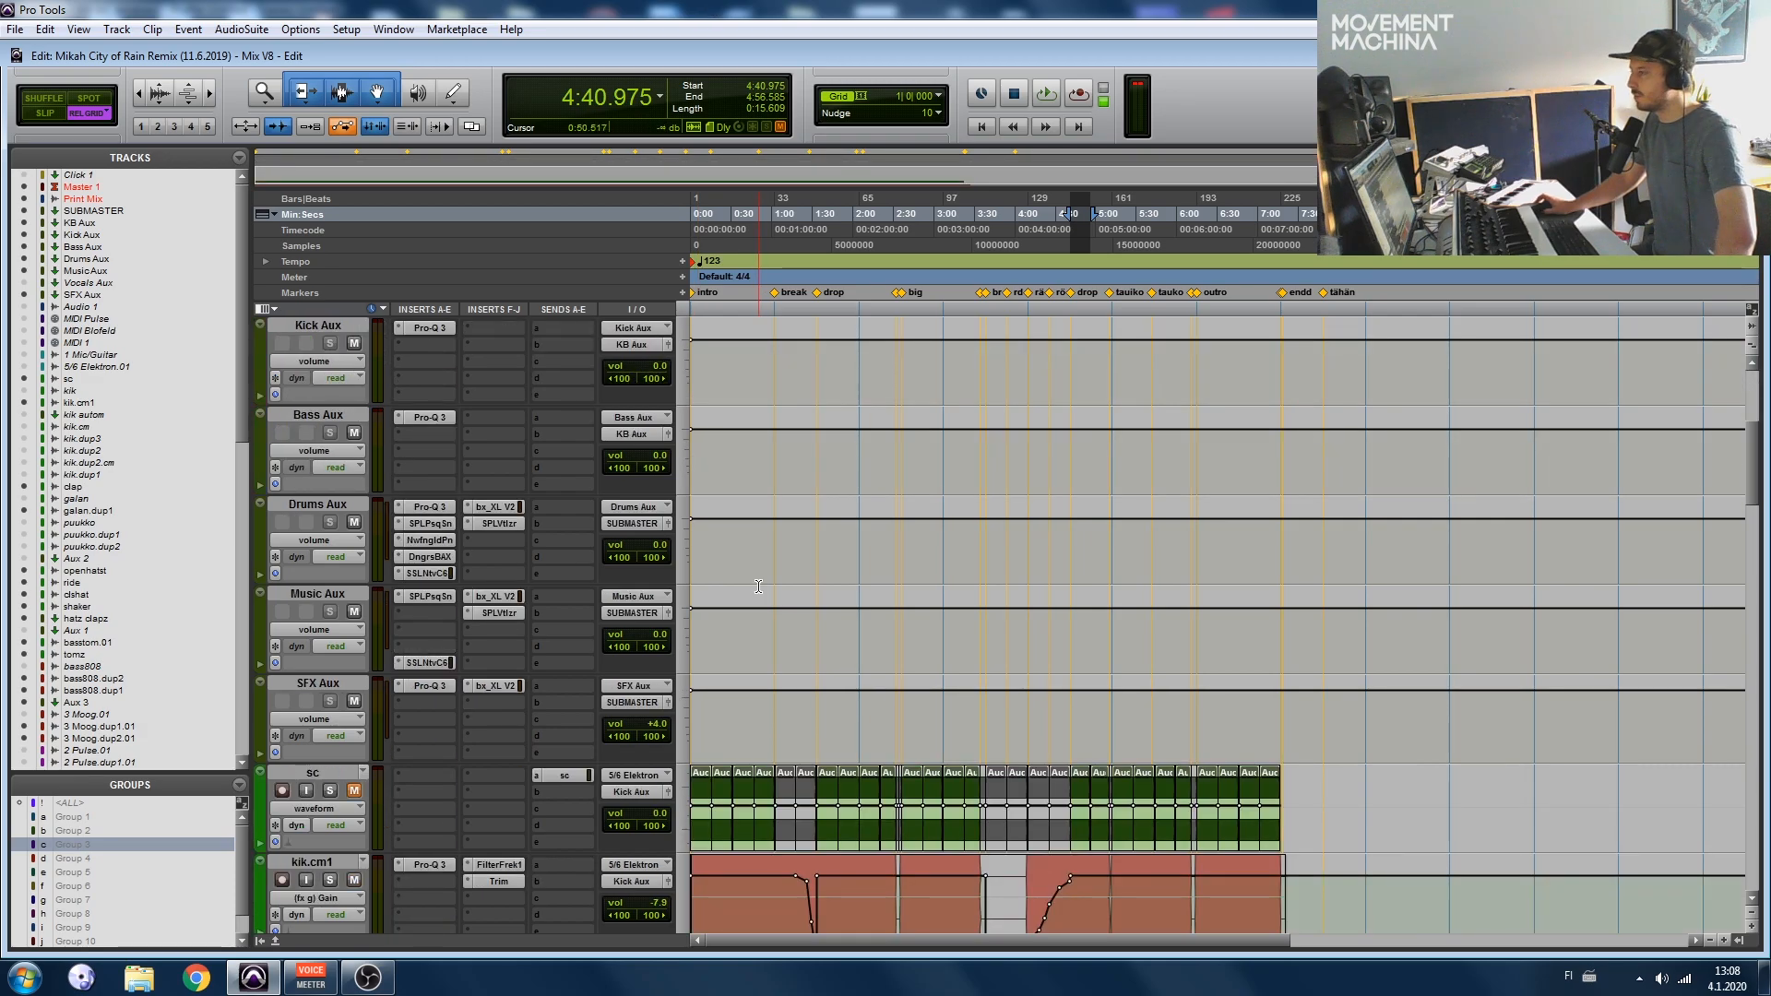
{"action": "scroll", "coordinate": [759, 586], "scroll_direction": "down", "scroll_amount": 3}
{"action": "left_click", "coordinate": [1136, 447]}
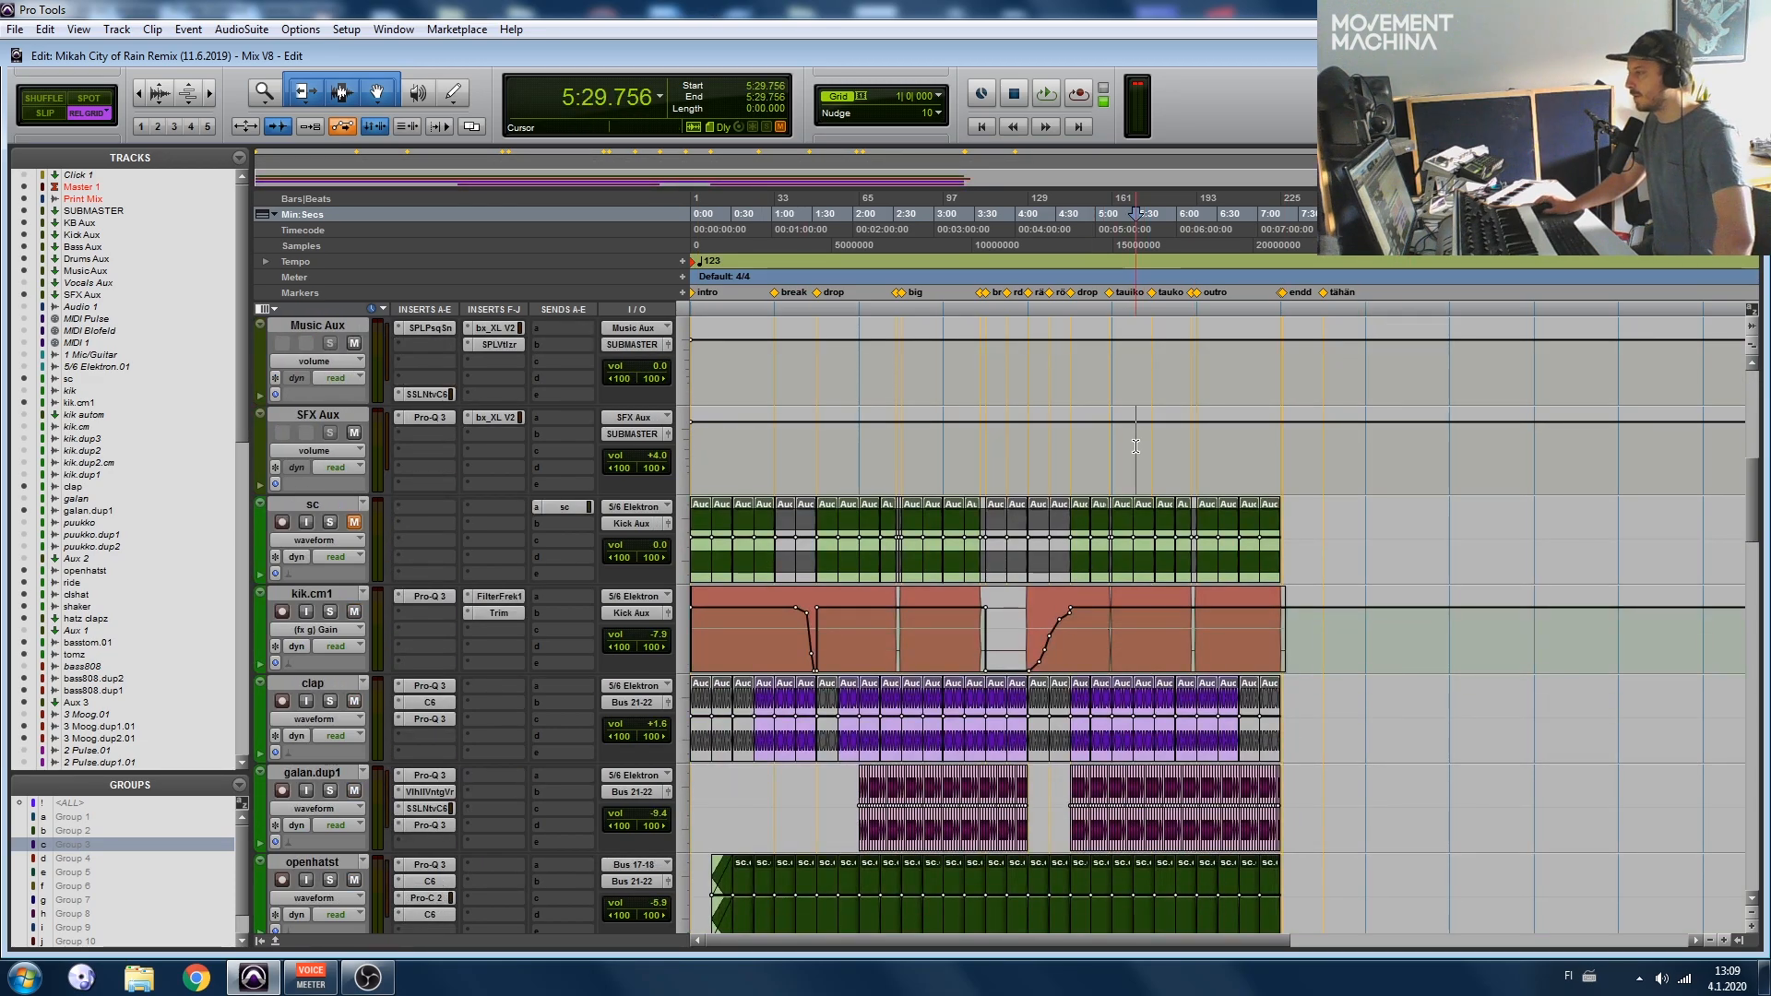